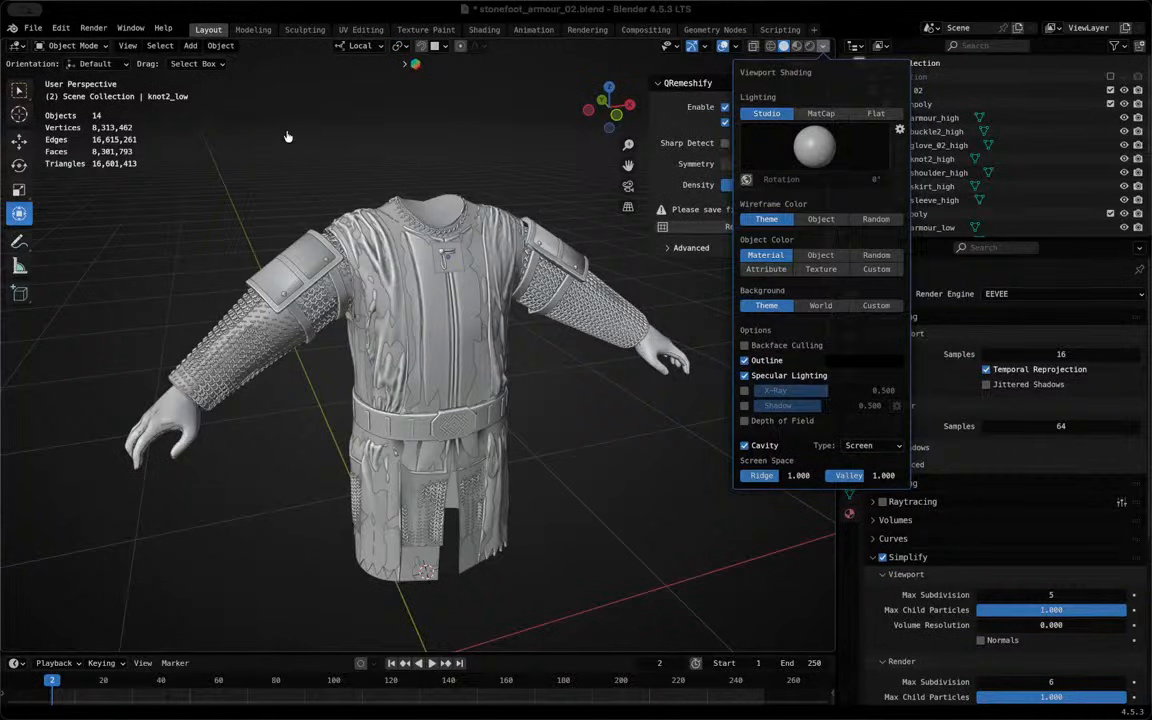
# Save the armour scene file
pyautogui.moveTo(323, 200)
pyautogui.mouseDown(button='middle')
pyautogui.moveTo(472, 259)
pyautogui.moveTo(269, 242)
pyautogui.mouseUp(button='middle')
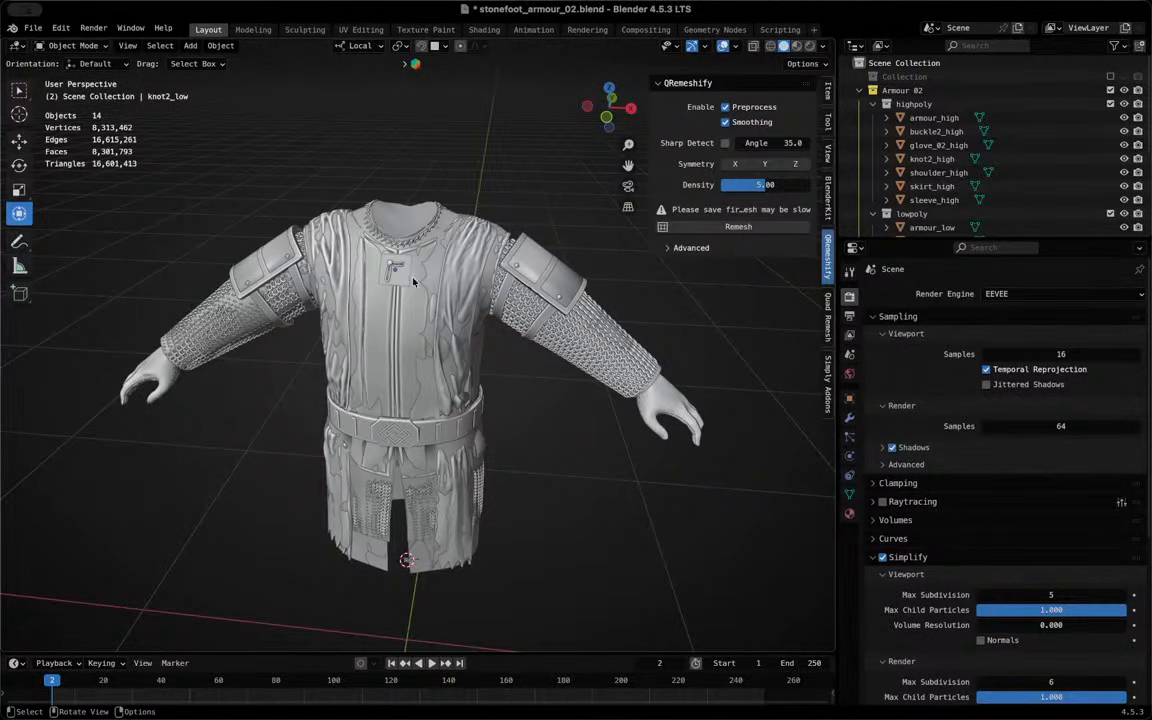
pyautogui.moveTo(413, 281); pyautogui.dragTo(450, 263, button='middle')
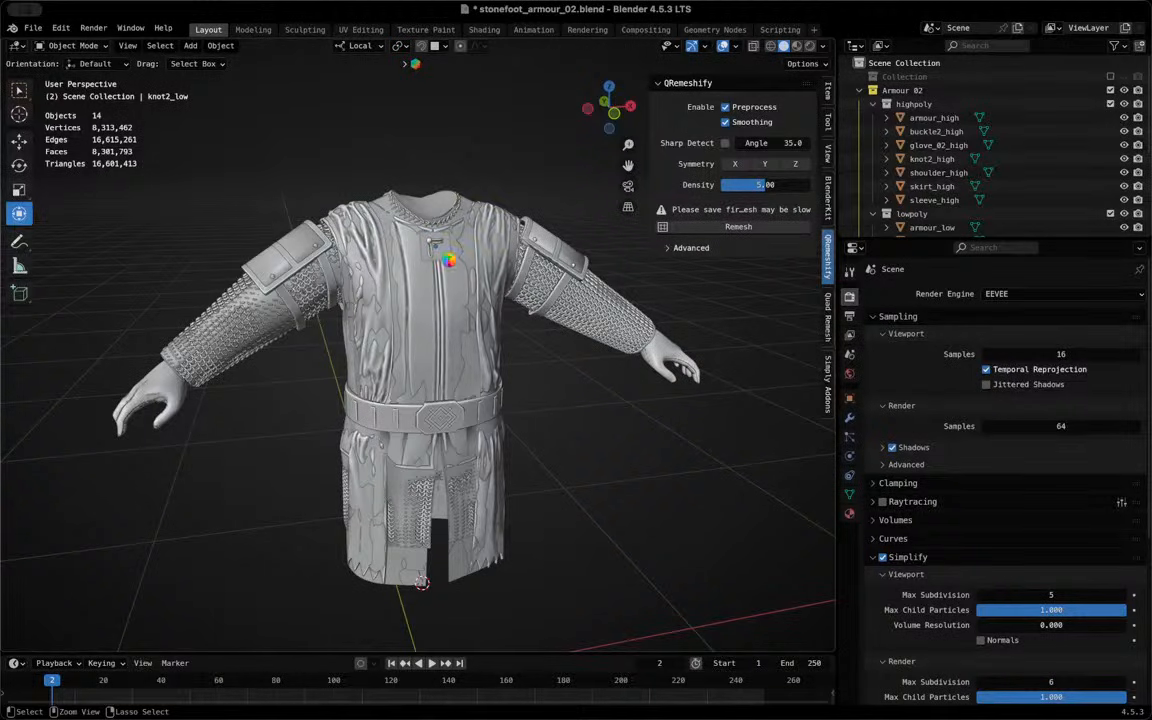
pyautogui.hotkey('ctrl', 's')
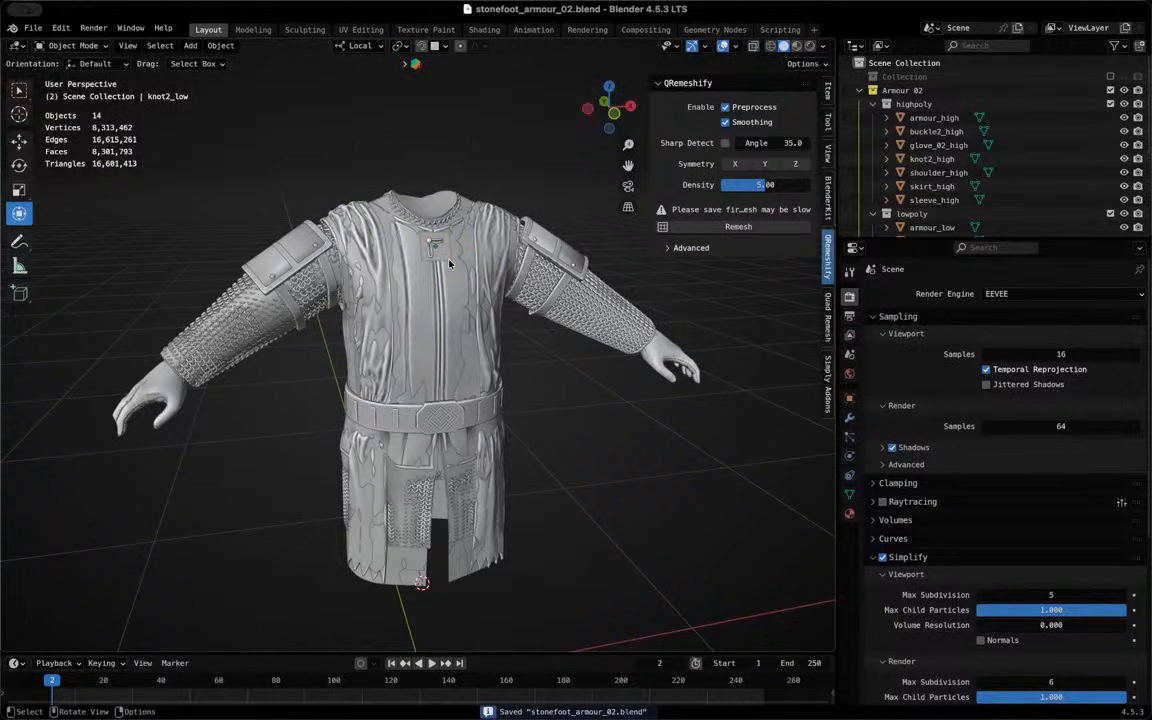
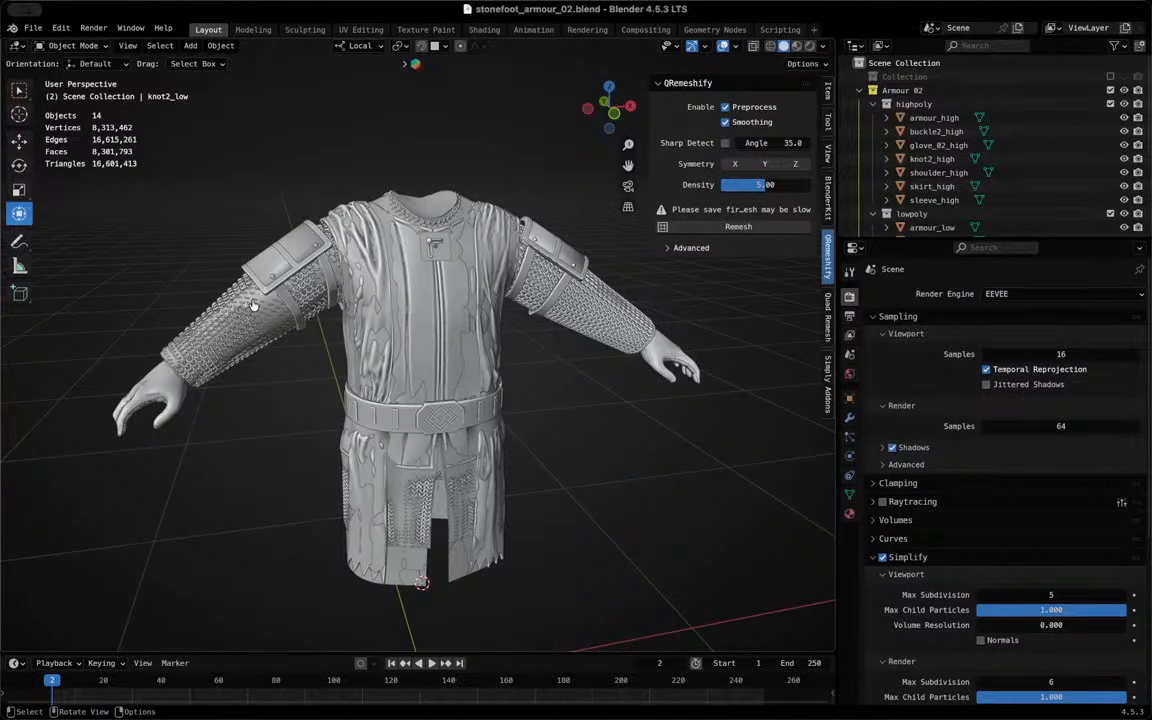
# Examine the full armour model from the front, sides and back, including the sleeves, belt and skirt
pyautogui.moveTo(337, 323); pyautogui.dragTo(321, 307, button='middle')
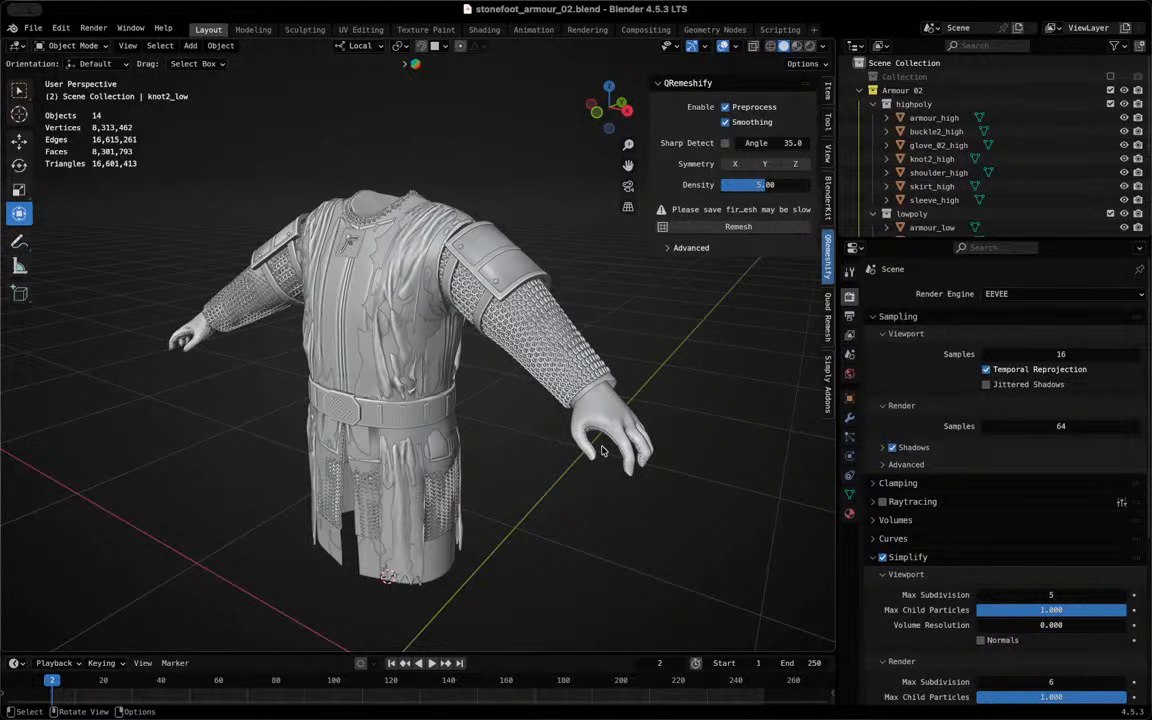
pyautogui.moveTo(559, 455); pyautogui.dragTo(568, 396, button='middle')
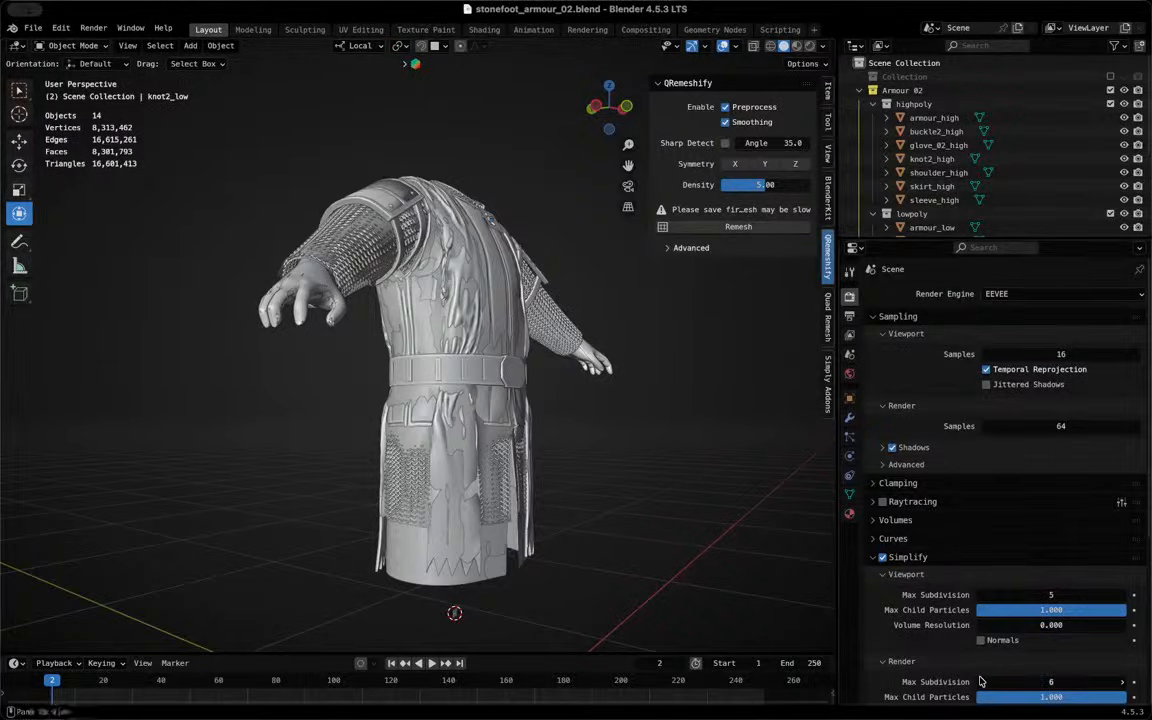
pyautogui.moveTo(344, 258); pyautogui.dragTo(512, 612, button='middle')
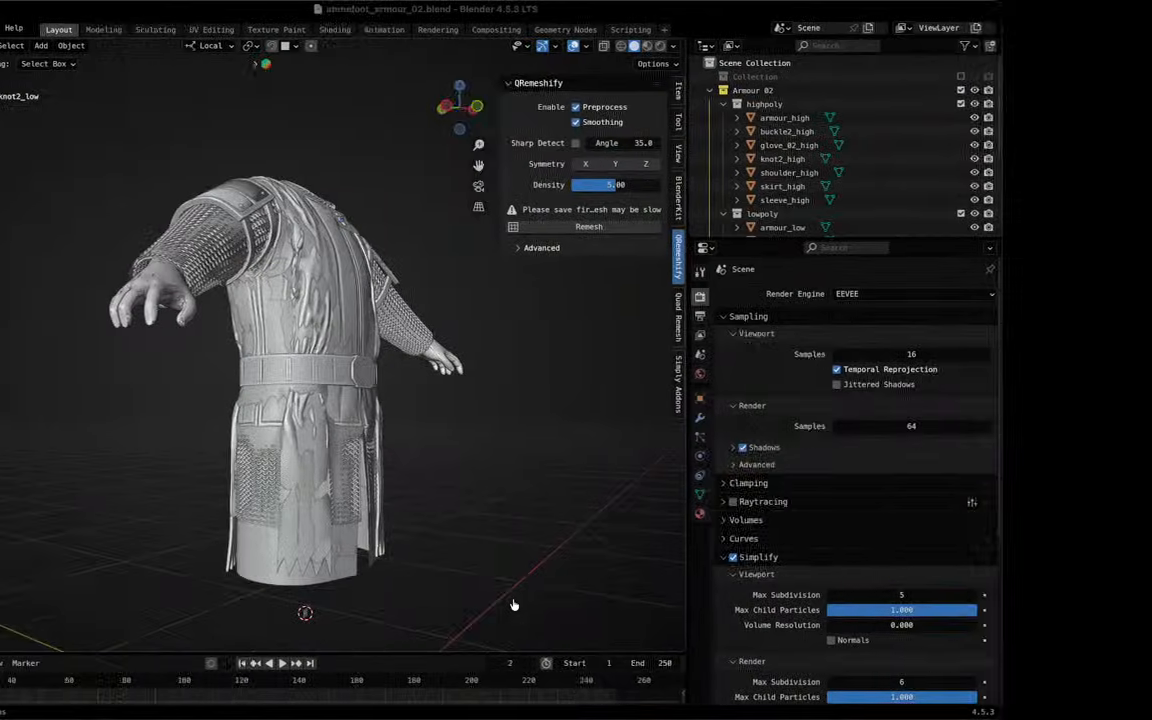
pyautogui.moveTo(514, 604); pyautogui.dragTo(565, 547, button='middle')
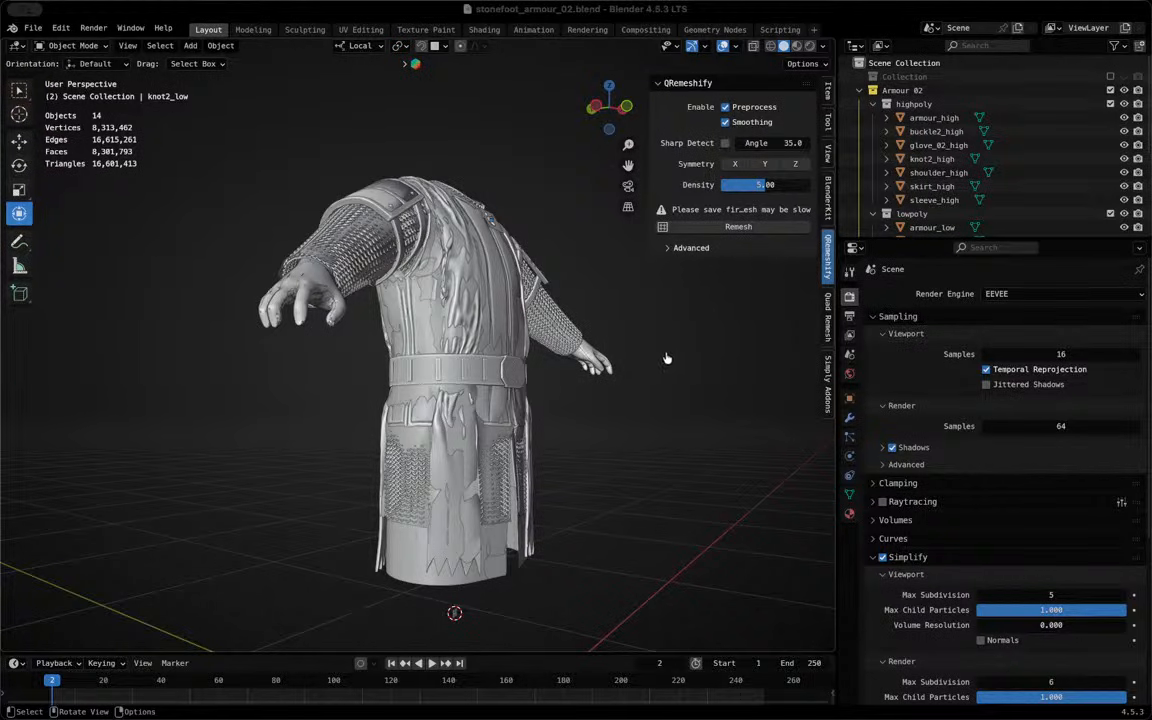
pyautogui.moveTo(464, 318); pyautogui.dragTo(347, 318, button='middle')
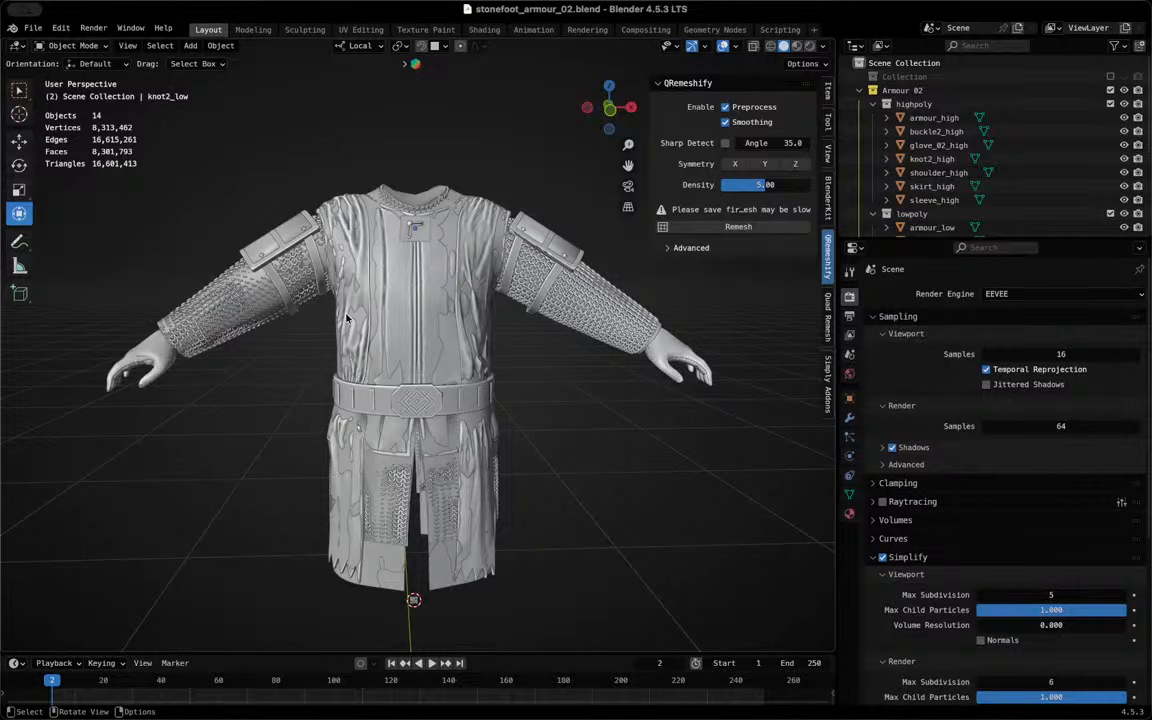
pyautogui.keyDown('shift'); pyautogui.moveTo(207, 310); pyautogui.dragTo(518, 403, button='middle'); pyautogui.keyUp('shift')
pyautogui.scroll(-5, 518, 403)
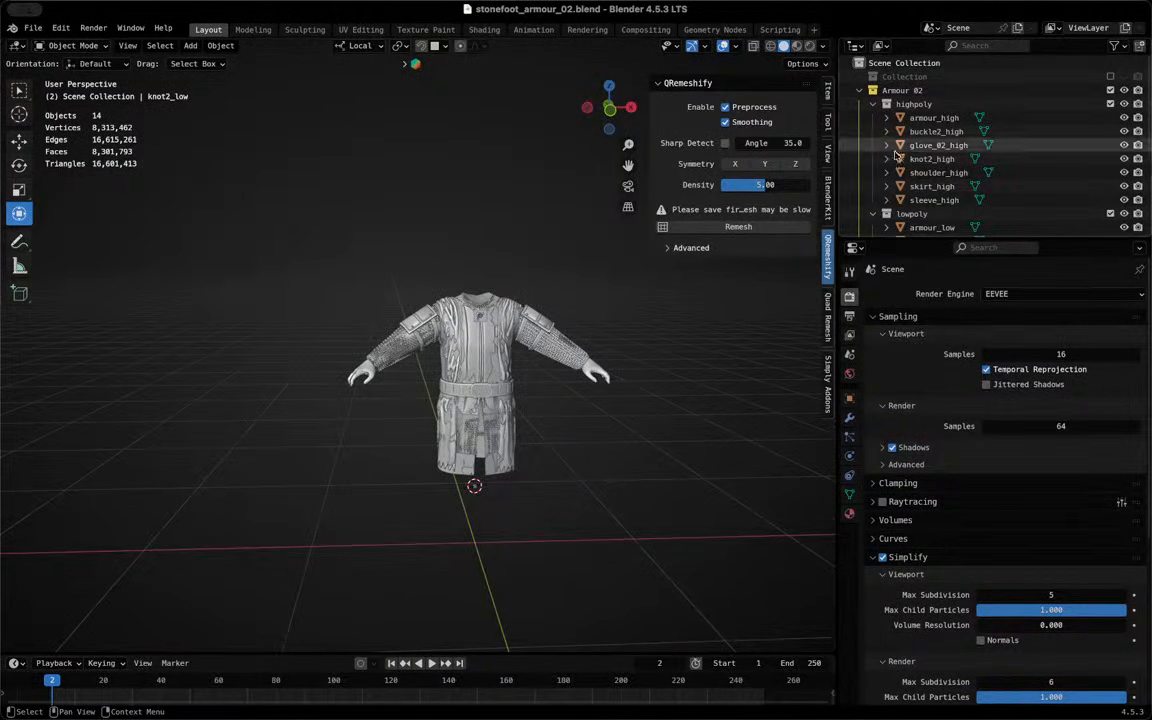
pyautogui.scroll(-2, 940, 150)
pyautogui.moveTo(500, 453); pyautogui.dragTo(548, 445, button='middle')
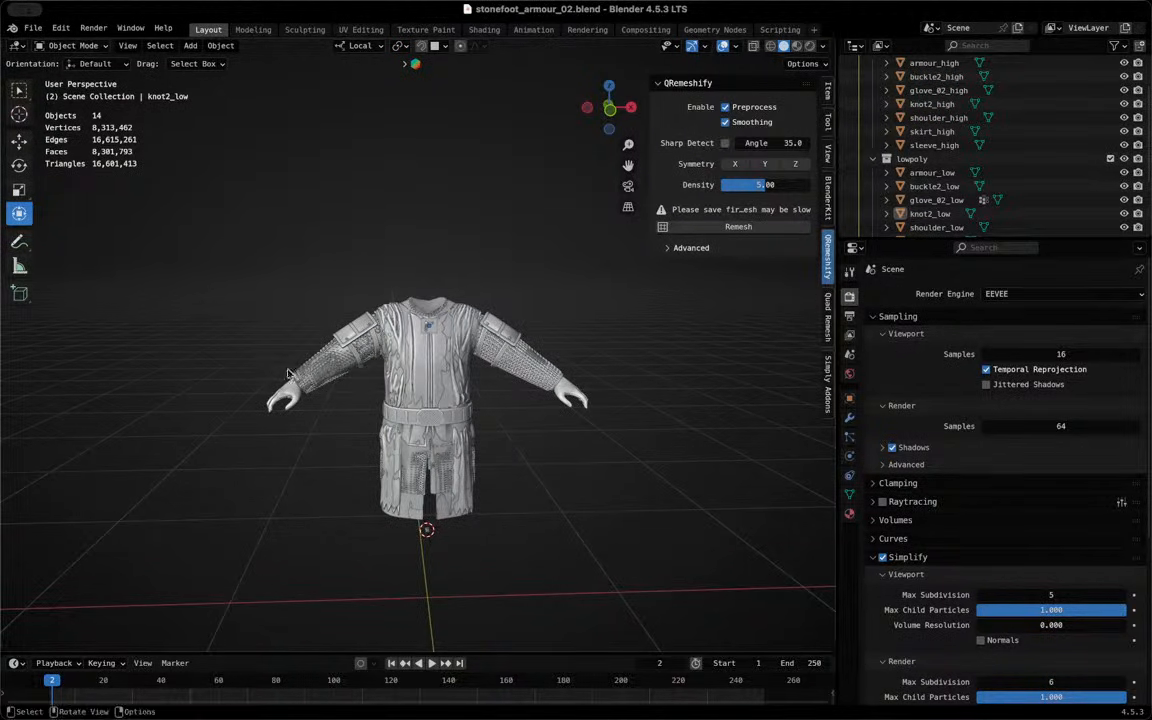
pyautogui.scroll(5, 437, 402)
pyautogui.moveTo(438, 402); pyautogui.dragTo(700, 395, button='middle')
pyautogui.keyDown('shift'); pyautogui.moveTo(690, 630); pyautogui.dragTo(397, 438, button='middle'); pyautogui.keyUp('shift')
pyautogui.scroll(-1, 398, 438)
pyautogui.moveTo(149, 442); pyautogui.dragTo(339, 427, button='middle')
pyautogui.scroll(-3, 437, 435)
pyautogui.scroll(-2, 437, 435)
pyautogui.moveTo(437, 435); pyautogui.dragTo(550, 470, button='middle')
pyautogui.scroll(1, 519, 522)
pyautogui.keyDown('shift'); pyautogui.moveTo(519, 522); pyautogui.dragTo(522, 587, button='middle'); pyautogui.keyUp('shift')
# Enlarge the Outliner and exclude the highpoly collection from the view layer to inspect the low-poly armour alone
pyautogui.moveTo(1068, 240); pyautogui.dragTo(1095, 508)
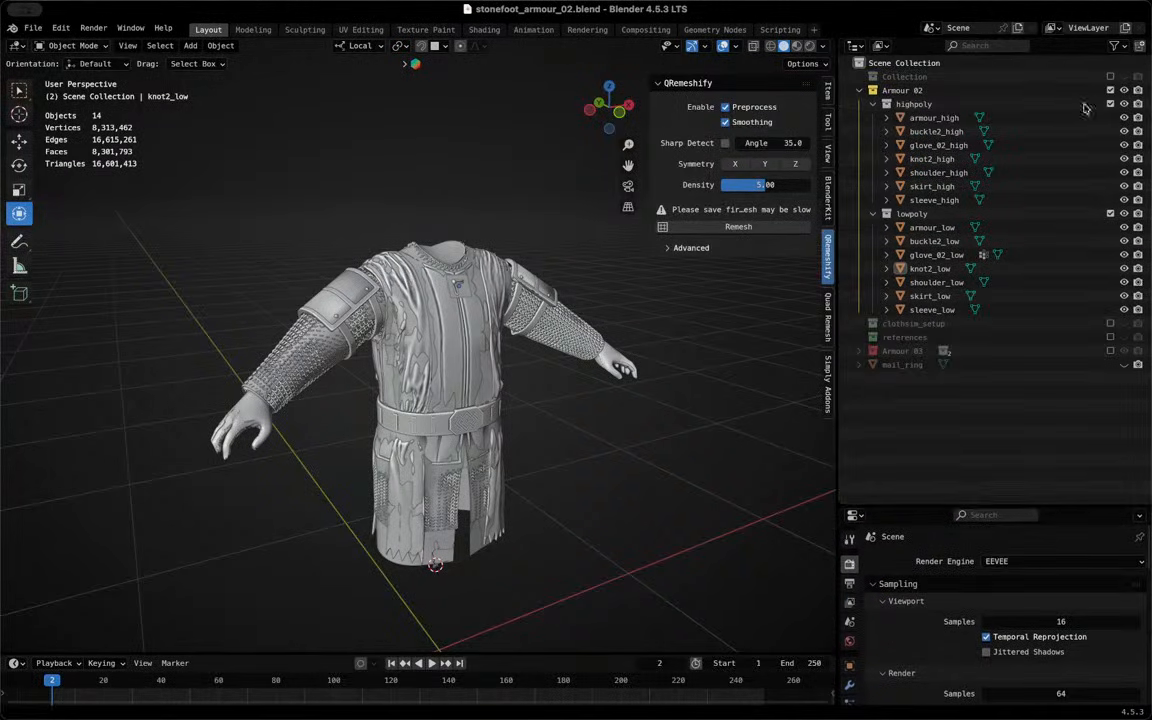
pyautogui.click(1110, 104)
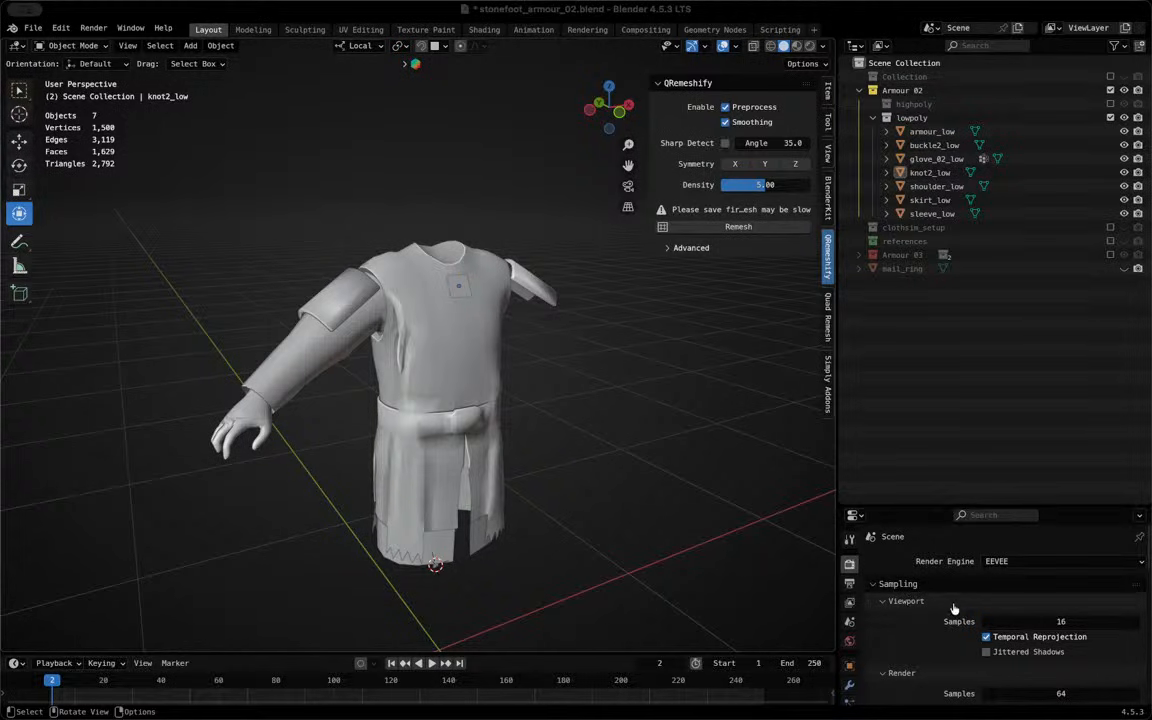
pyautogui.scroll(3, 766, 391)
pyautogui.moveTo(550, 357); pyautogui.dragTo(507, 340, button='middle')
pyautogui.scroll(-5, 555, 364)
pyautogui.click(502, 335)
pyautogui.click(622, 338)
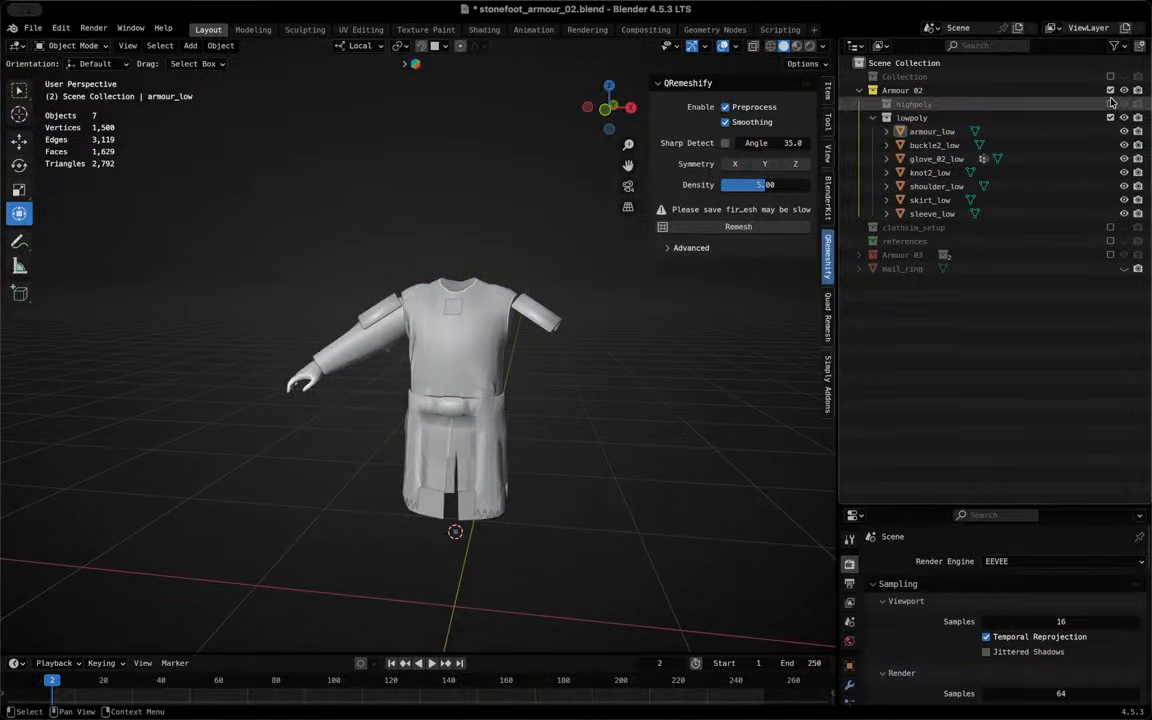
# Include the highpoly collection in the view layer again and inspect the overlapping high- and low-poly shoulder and sleeve
pyautogui.click(1110, 104)
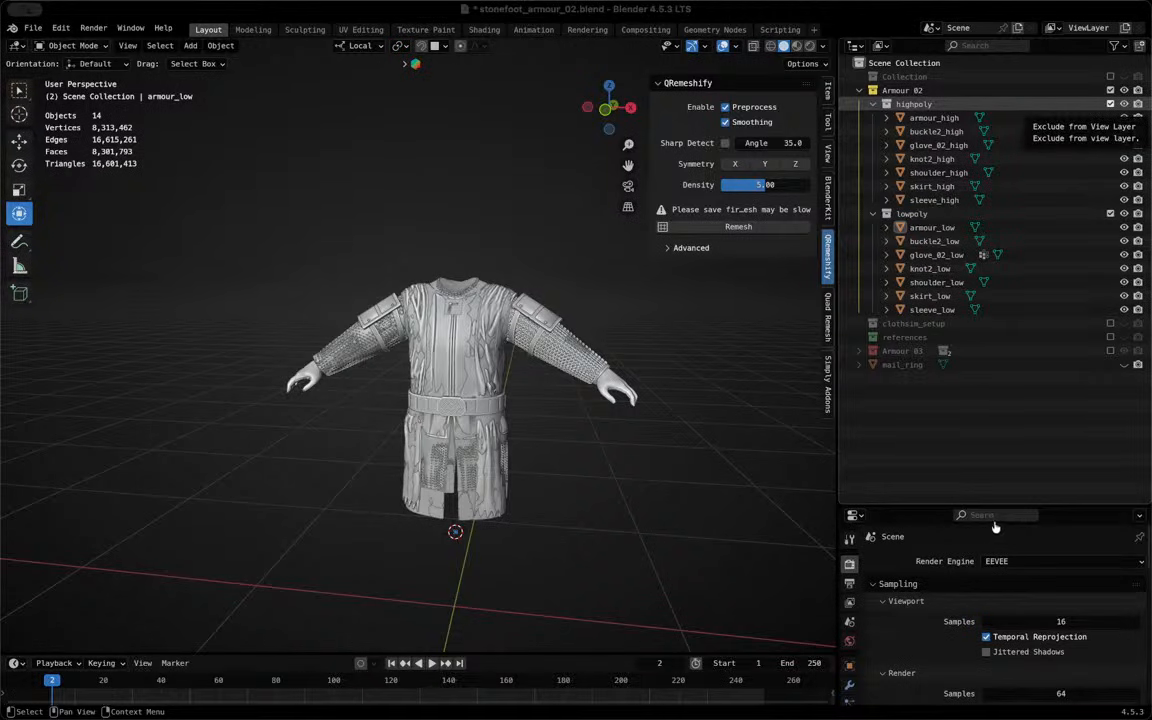
pyautogui.scroll(2, 311, 291)
pyautogui.moveTo(311, 291); pyautogui.dragTo(352, 338, button='middle')
pyautogui.scroll(5, 543, 184)
pyautogui.scroll(-1, 543, 184)
pyautogui.click(415, 300)
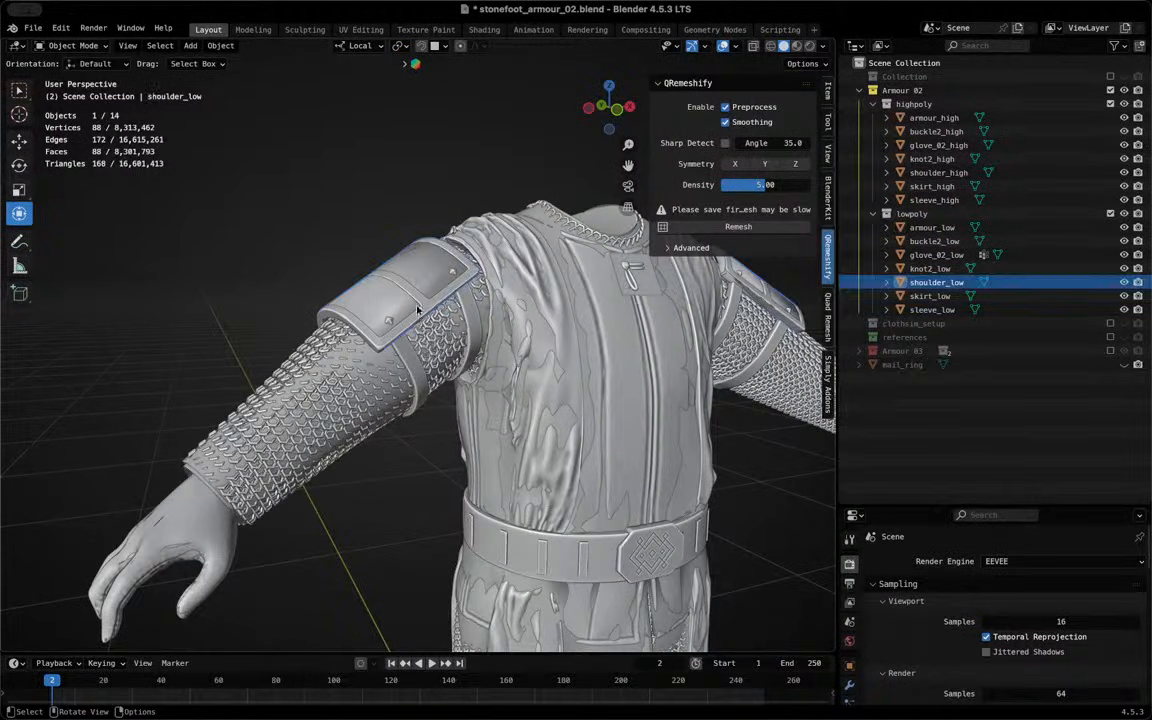
pyautogui.moveTo(435, 330); pyautogui.dragTo(464, 323, button='middle')
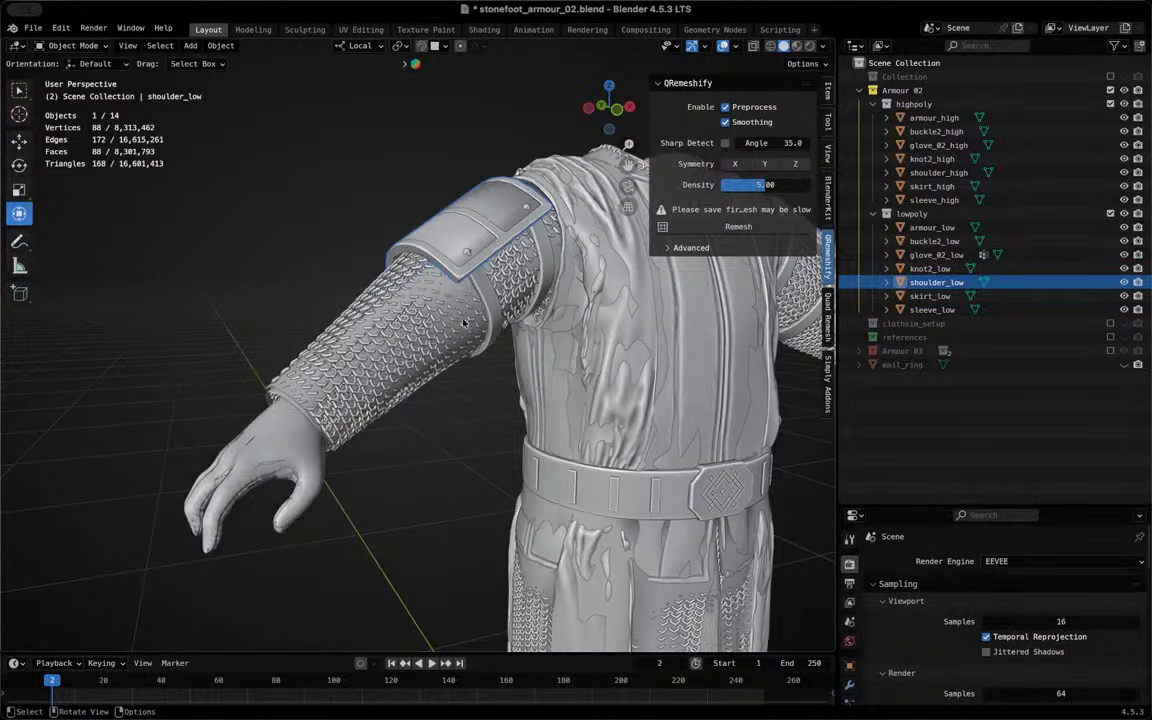
pyautogui.moveTo(413, 378); pyautogui.dragTo(498, 540, button='middle')
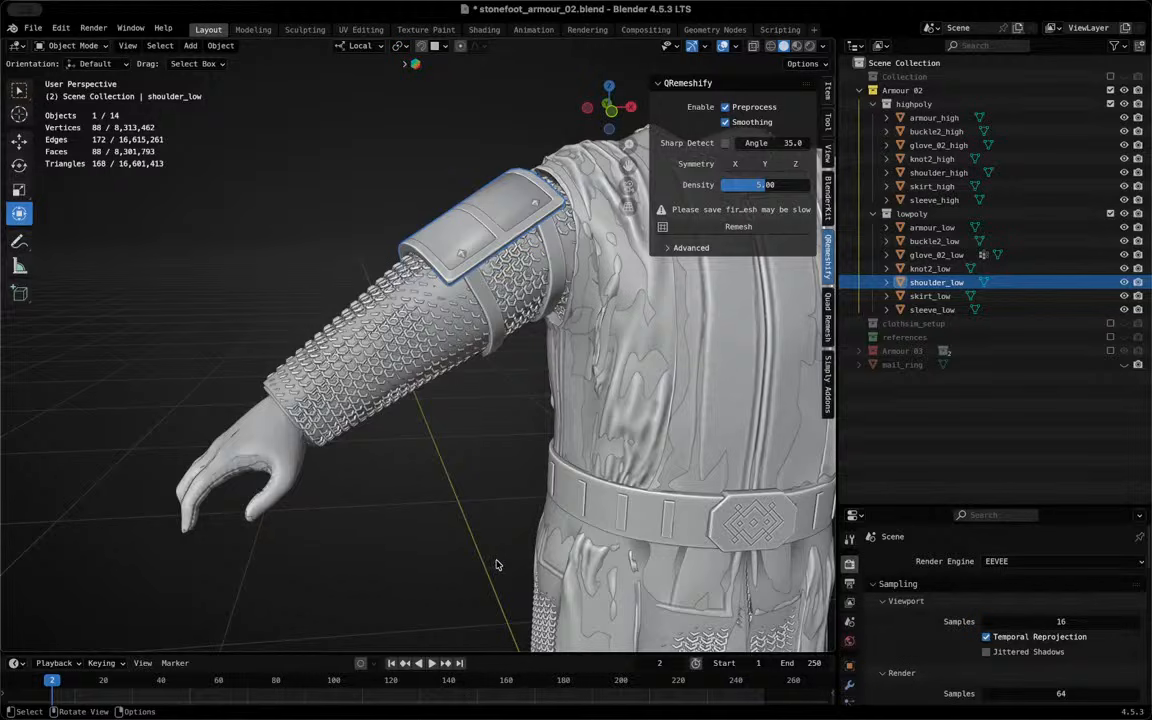
pyautogui.click(497, 565)
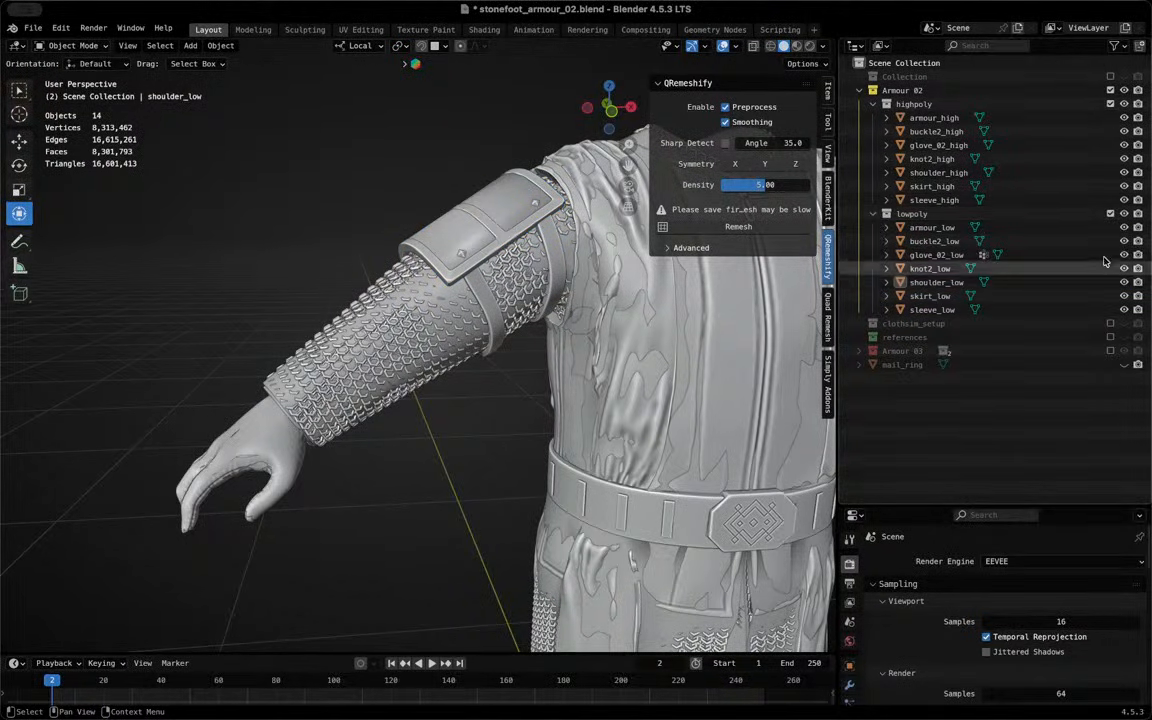
# Exclude the lowpoly collection from the view layer and inspect the high-poly chainmail sleeve up close
pyautogui.click(1110, 213)
pyautogui.scroll(-8, 418, 410)
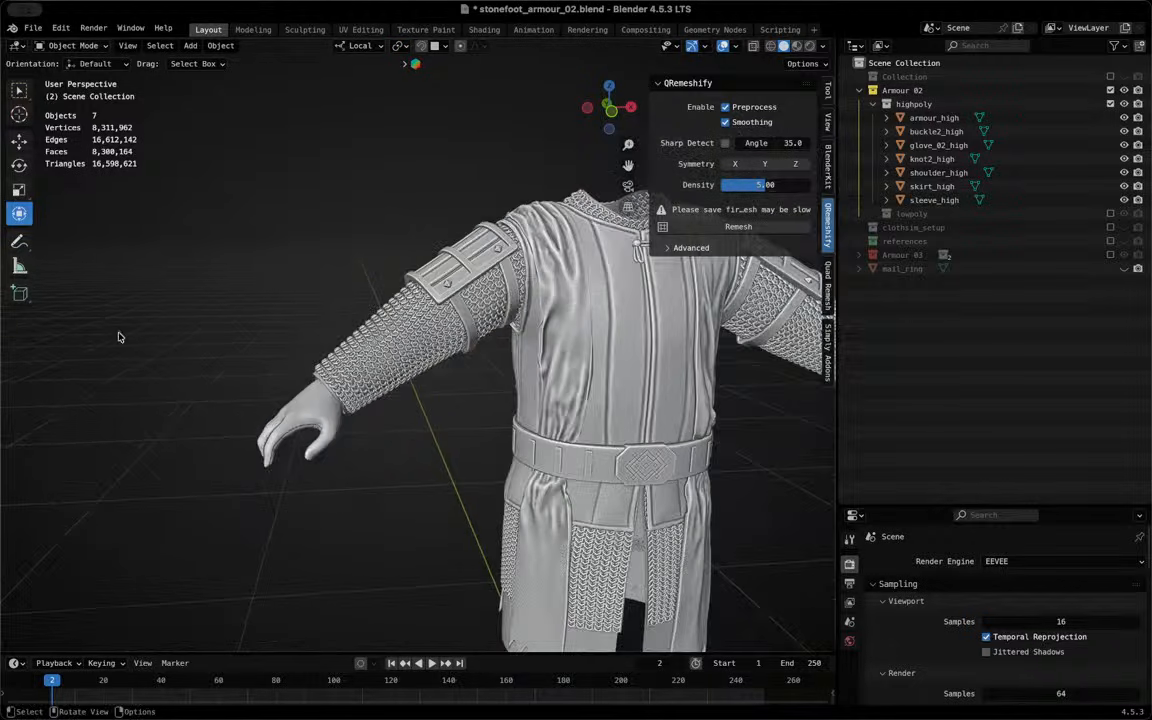
pyautogui.moveTo(418, 410); pyautogui.dragTo(98, 507, button='middle')
pyautogui.scroll(7, 319, 427)
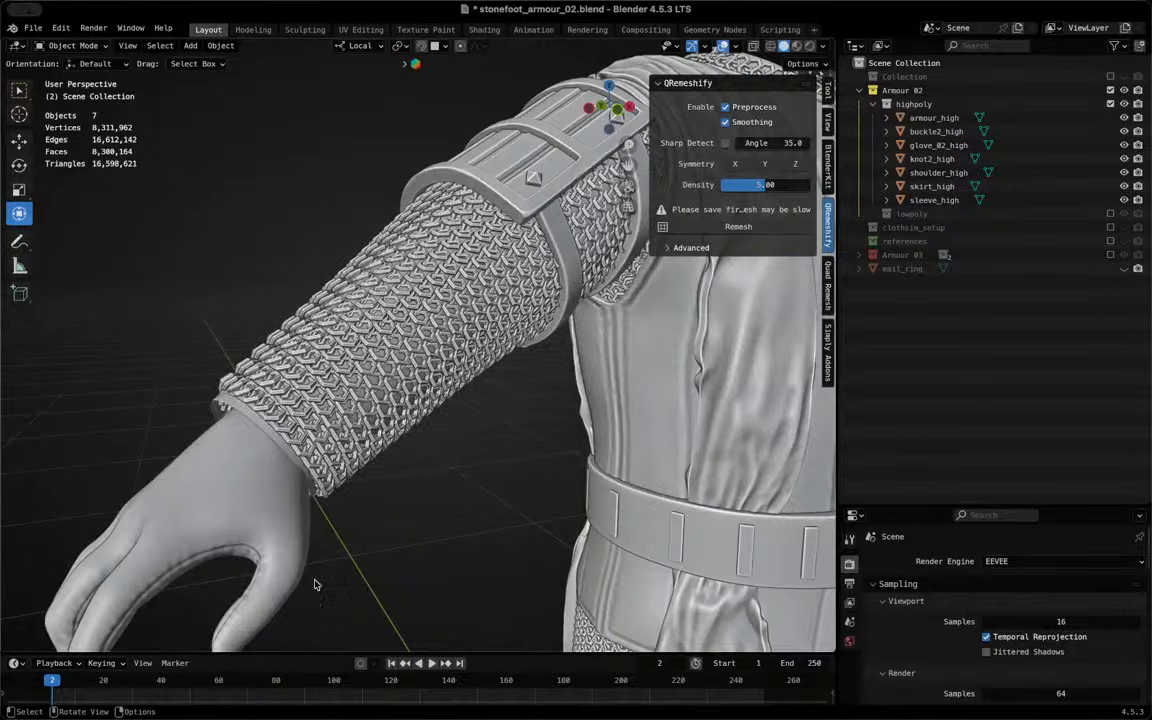
# Put glove_02_high into Sculpt Mode, set the Grab brush radius to 500 px, and inspect the surrounding chainmail sleeve
pyautogui.click(275, 552)
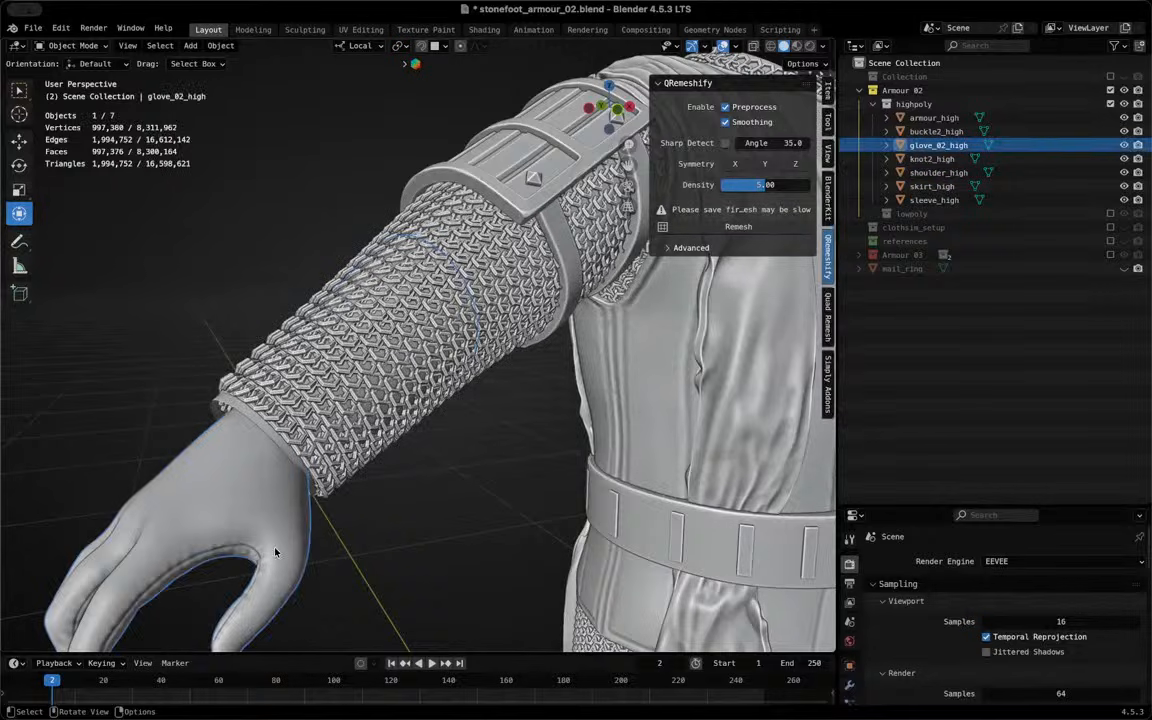
pyautogui.click(72, 46)
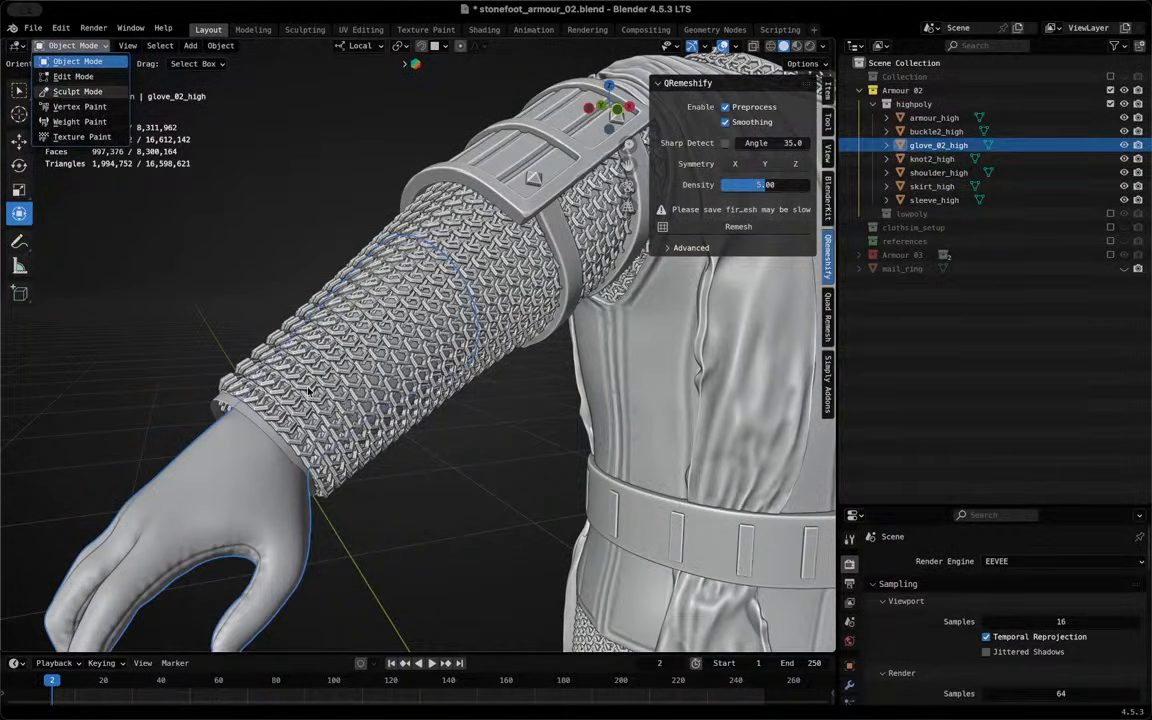
pyautogui.click(77, 91)
pyautogui.press('f')
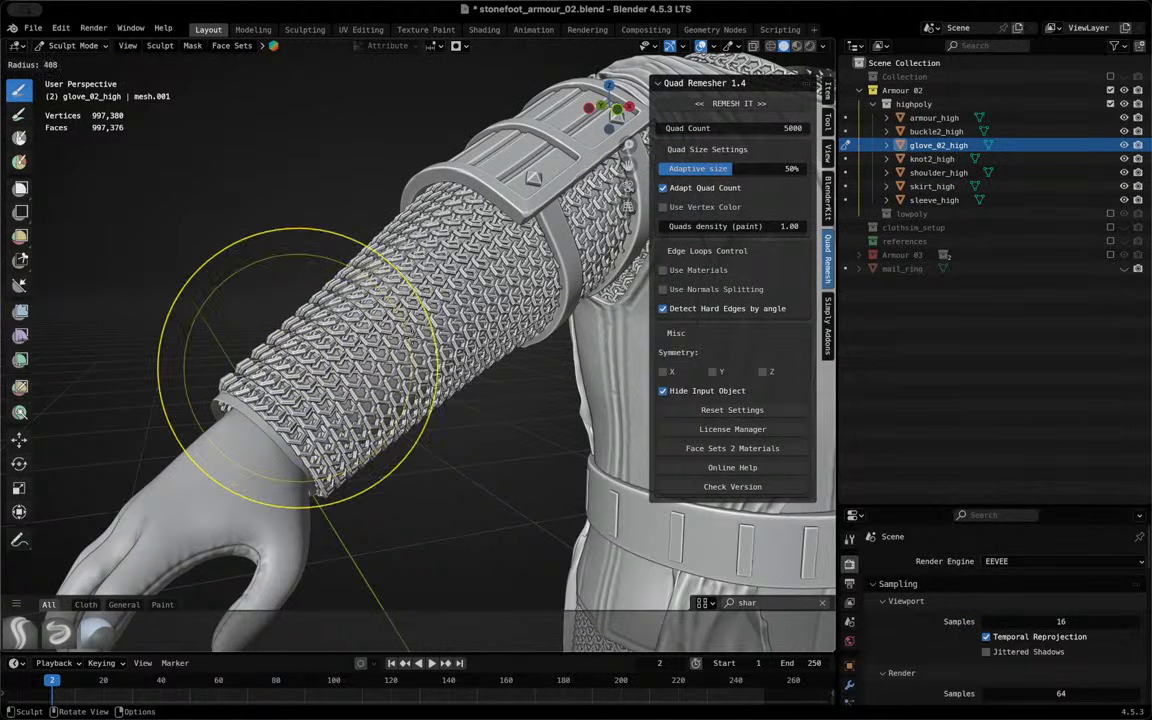
pyautogui.click(467, 367)
pyautogui.moveTo(467, 367); pyautogui.dragTo(395, 290, button='middle')
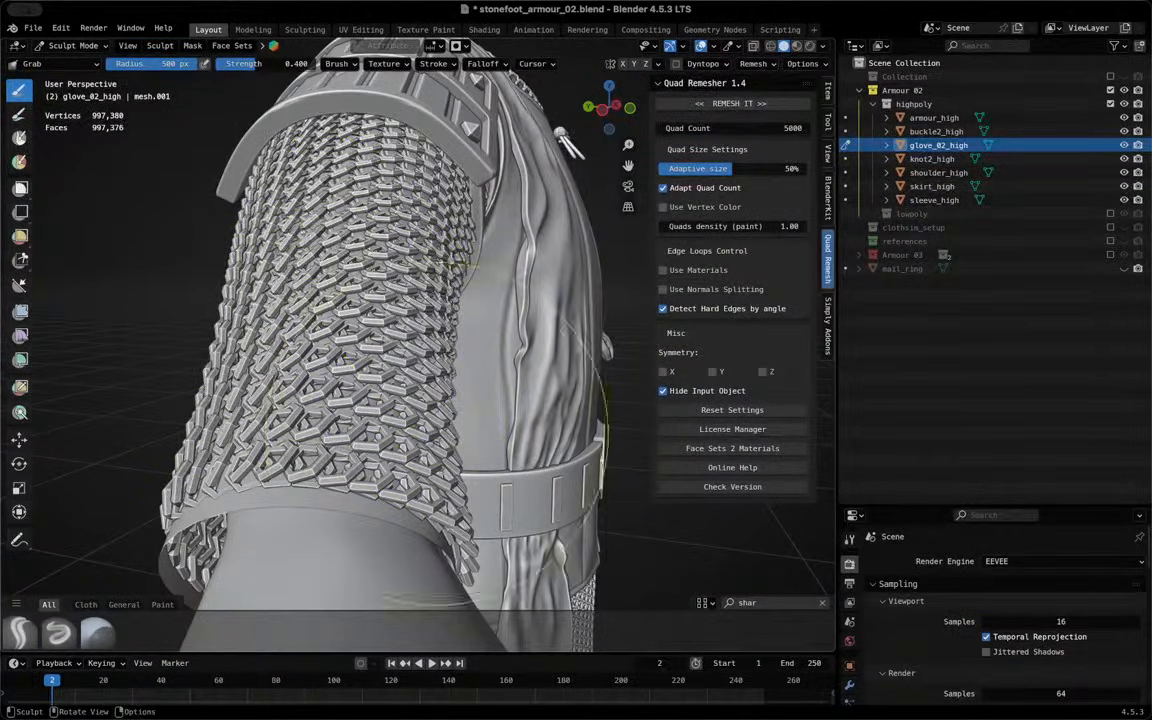
pyautogui.moveTo(383, 448); pyautogui.dragTo(334, 424, button='middle')
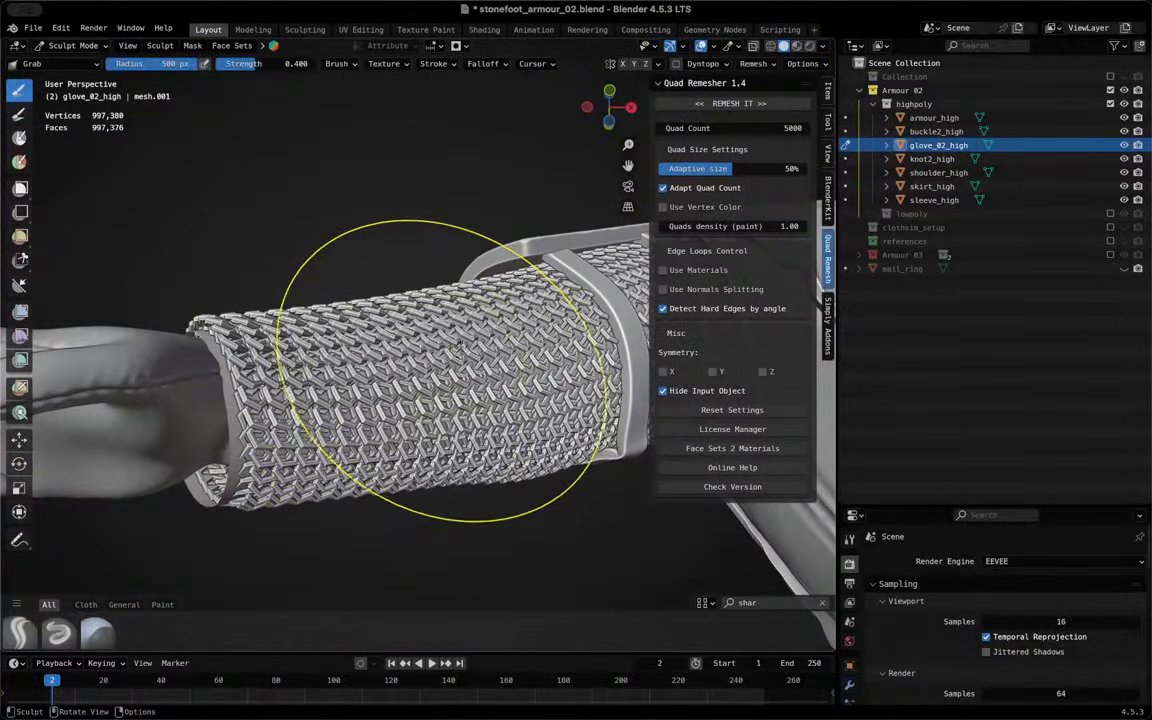
pyautogui.moveTo(317, 324)
pyautogui.mouseDown(button='middle')
pyautogui.moveTo(283, 360)
pyautogui.moveTo(388, 374)
pyautogui.moveTo(242, 360)
pyautogui.mouseUp(button='middle')
pyautogui.scroll(3, 242, 350)
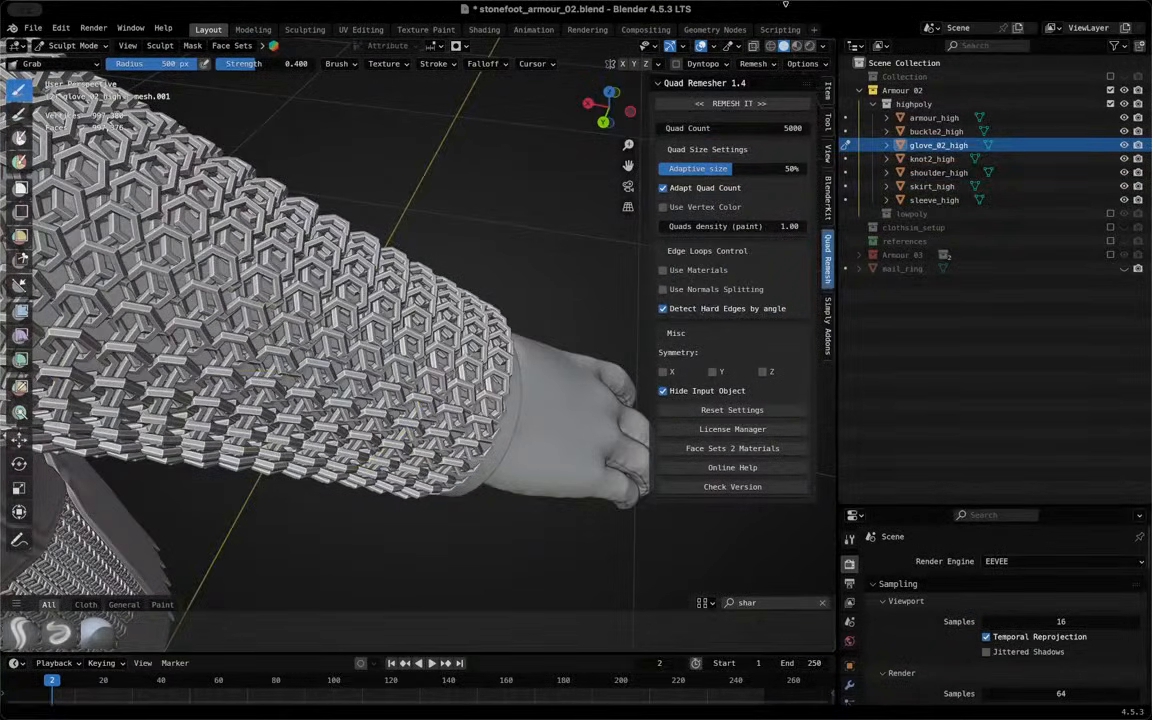
# Set the viewport shading's object color to Attribute
pyautogui.click(822, 46)
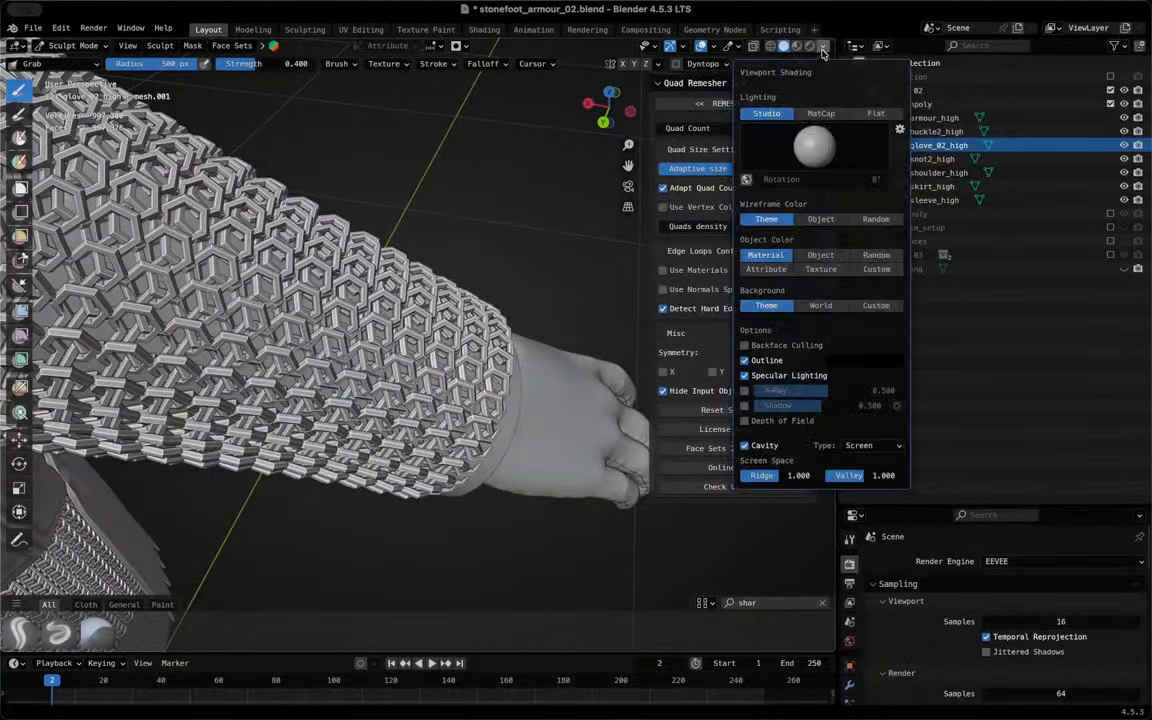
pyautogui.click(779, 270)
pyautogui.moveTo(470, 335)
pyautogui.mouseDown(button='middle')
pyautogui.moveTo(405, 292)
pyautogui.moveTo(428, 345)
pyautogui.mouseUp(button='middle')
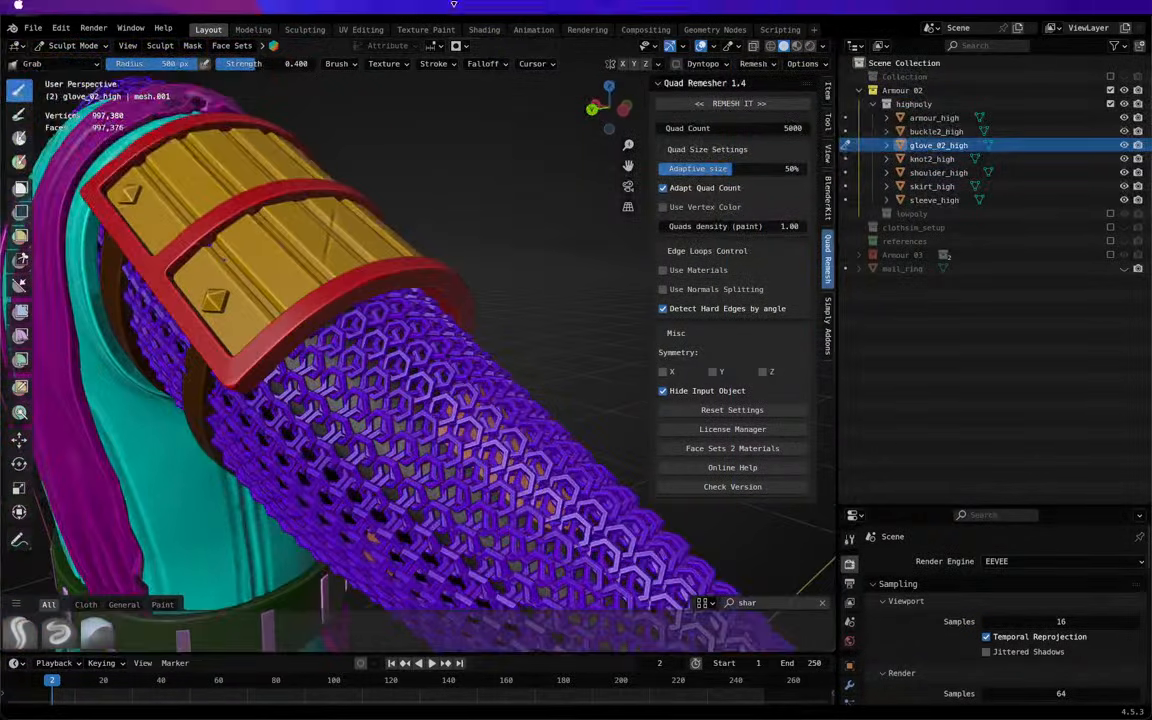
# Examine the color-coded chainmail sleeves, shoulder plates, torso cloth and belt of the high-poly armour
pyautogui.moveTo(310, 330); pyautogui.dragTo(385, 390, button='middle')
pyautogui.moveTo(389, 441)
pyautogui.mouseDown(button='middle')
pyautogui.moveTo(373, 417)
pyautogui.moveTo(367, 270)
pyautogui.moveTo(350, 326)
pyautogui.moveTo(452, 320)
pyautogui.moveTo(386, 334)
pyautogui.moveTo(393, 440)
pyautogui.mouseUp(button='middle')
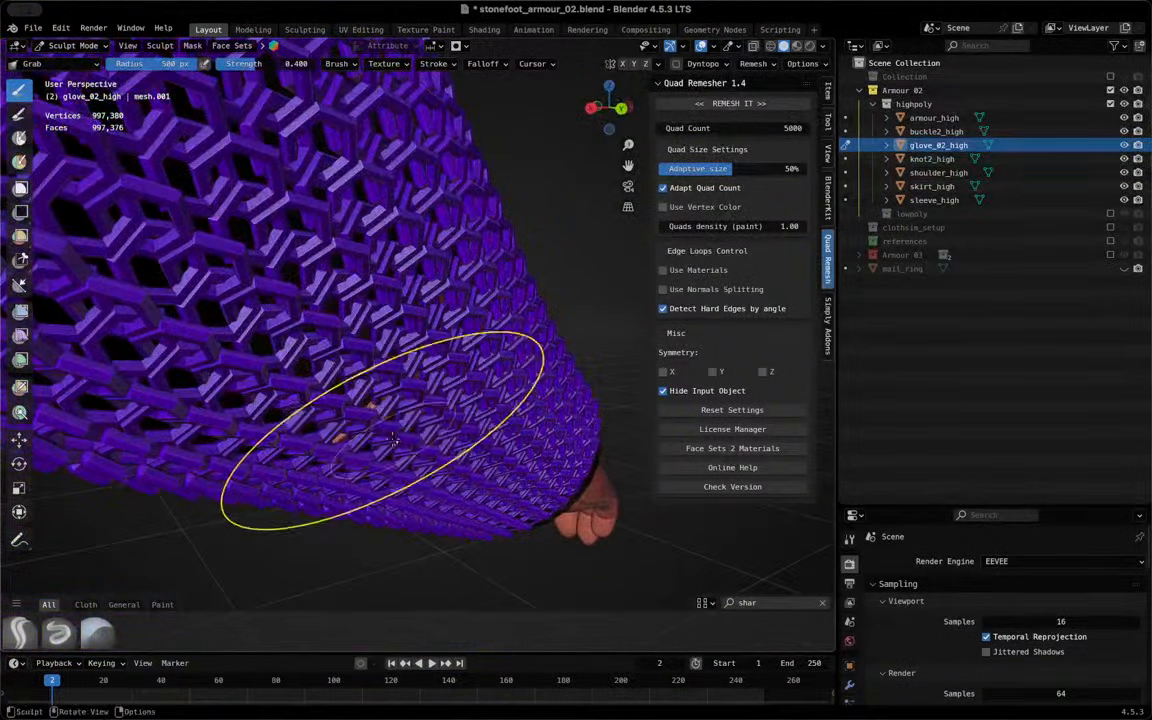
pyautogui.moveTo(411, 365)
pyautogui.mouseDown(button='middle')
pyautogui.moveTo(380, 320)
pyautogui.moveTo(265, 392)
pyautogui.moveTo(232, 168)
pyautogui.moveTo(200, 300)
pyautogui.moveTo(300, 400)
pyautogui.moveTo(236, 325)
pyautogui.moveTo(215, 335)
pyautogui.moveTo(248, 343)
pyautogui.moveTo(278, 300)
pyautogui.mouseUp(button='middle')
pyautogui.scroll(-7, 278, 345)
pyautogui.moveTo(278, 345); pyautogui.dragTo(432, 546, button='middle')
pyautogui.keyDown('shift'); pyautogui.moveTo(130, 235); pyautogui.dragTo(185, 450, button='middle'); pyautogui.keyUp('shift')
pyautogui.scroll(5, 185, 450)
pyautogui.moveTo(236, 365)
pyautogui.mouseDown(button='middle')
pyautogui.moveTo(360, 283)
pyautogui.moveTo(330, 312)
pyautogui.moveTo(360, 218)
pyautogui.moveTo(285, 296)
pyautogui.moveTo(410, 366)
pyautogui.moveTo(244, 270)
pyautogui.moveTo(399, 225)
pyautogui.moveTo(470, 255)
pyautogui.moveTo(300, 265)
pyautogui.moveTo(304, 205)
pyautogui.moveTo(116, 257)
pyautogui.moveTo(95, 391)
pyautogui.moveTo(162, 249)
pyautogui.moveTo(205, 330)
pyautogui.moveTo(180, 211)
pyautogui.moveTo(400, 277)
pyautogui.moveTo(489, 283)
pyautogui.moveTo(219, 257)
pyautogui.moveTo(200, 240)
pyautogui.moveTo(280, 260)
pyautogui.moveTo(488, 355)
pyautogui.moveTo(440, 330)
pyautogui.mouseUp(button='middle')
pyautogui.moveTo(437, 124); pyautogui.dragTo(106, 38, button='middle')
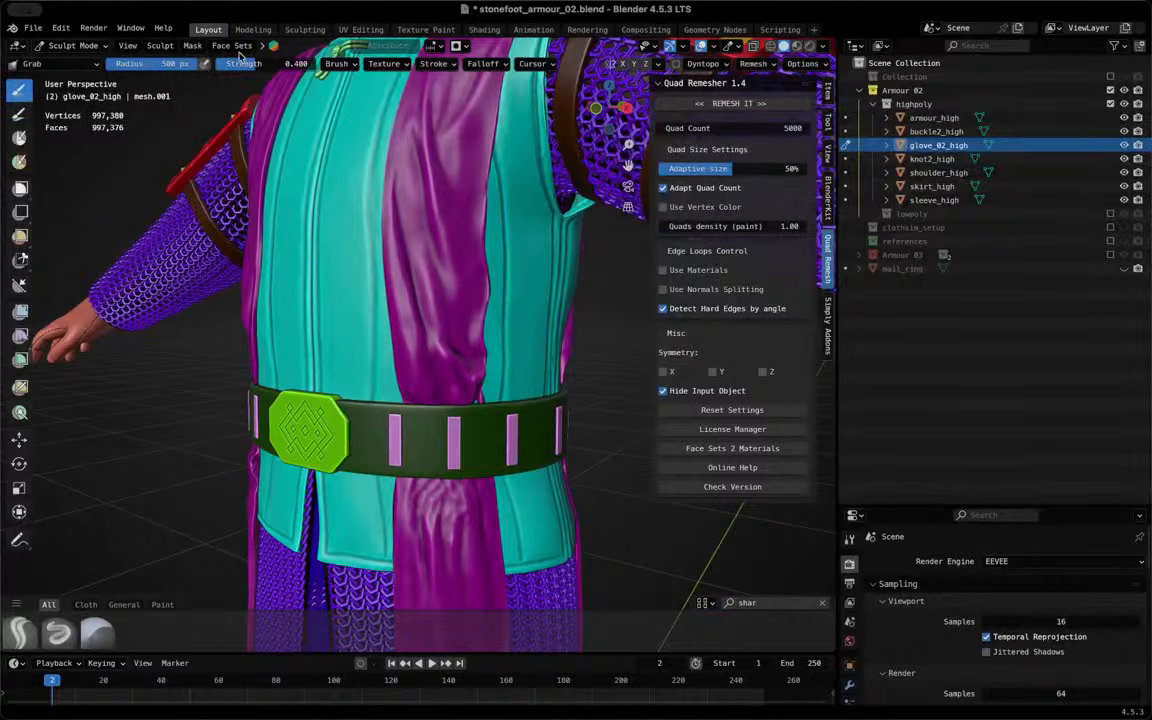
pyautogui.moveTo(440, 300); pyautogui.dragTo(483, 295, button='middle')
pyautogui.moveTo(120, 80); pyautogui.dragTo(74, 66, button='middle')
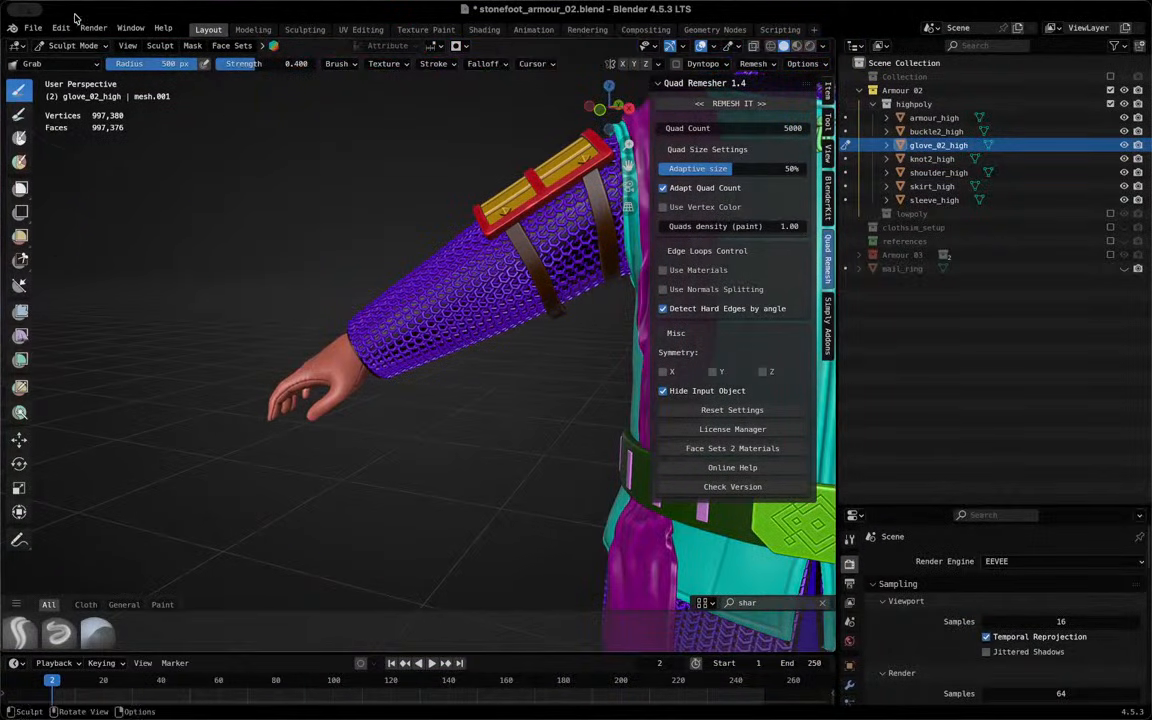
# Return to Object Mode and deselect the glove mesh
pyautogui.click(73, 45)
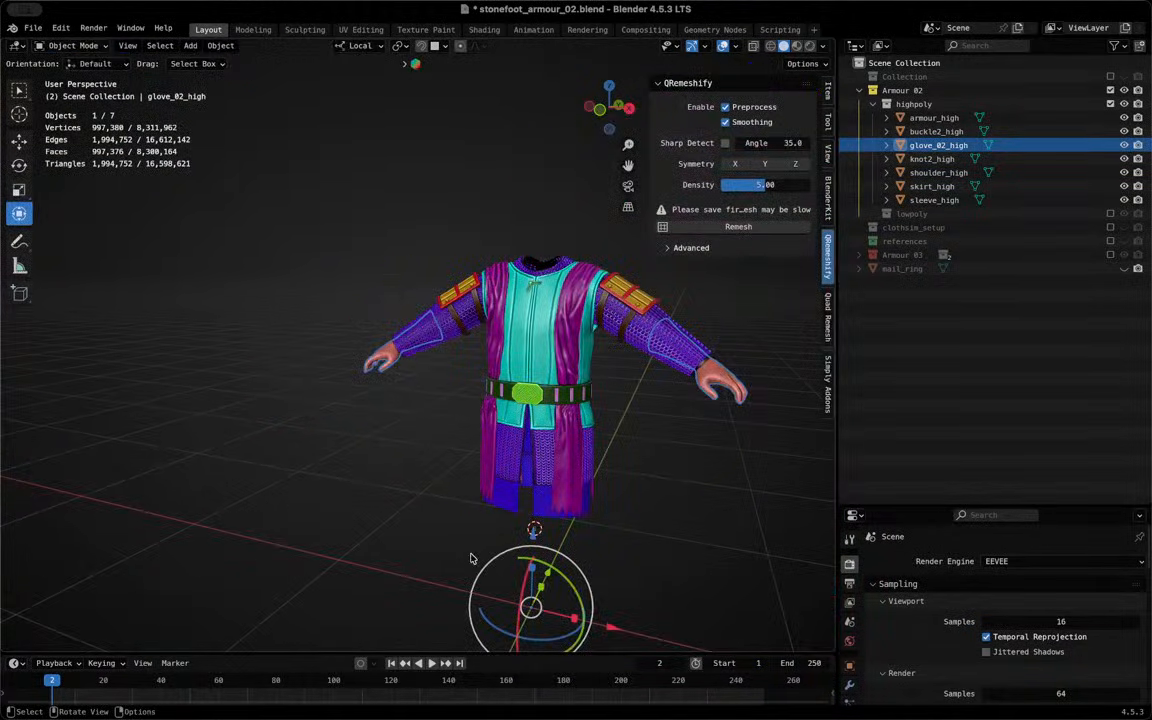
pyautogui.click(424, 498)
pyautogui.moveTo(486, 599); pyautogui.dragTo(545, 597, button='middle')
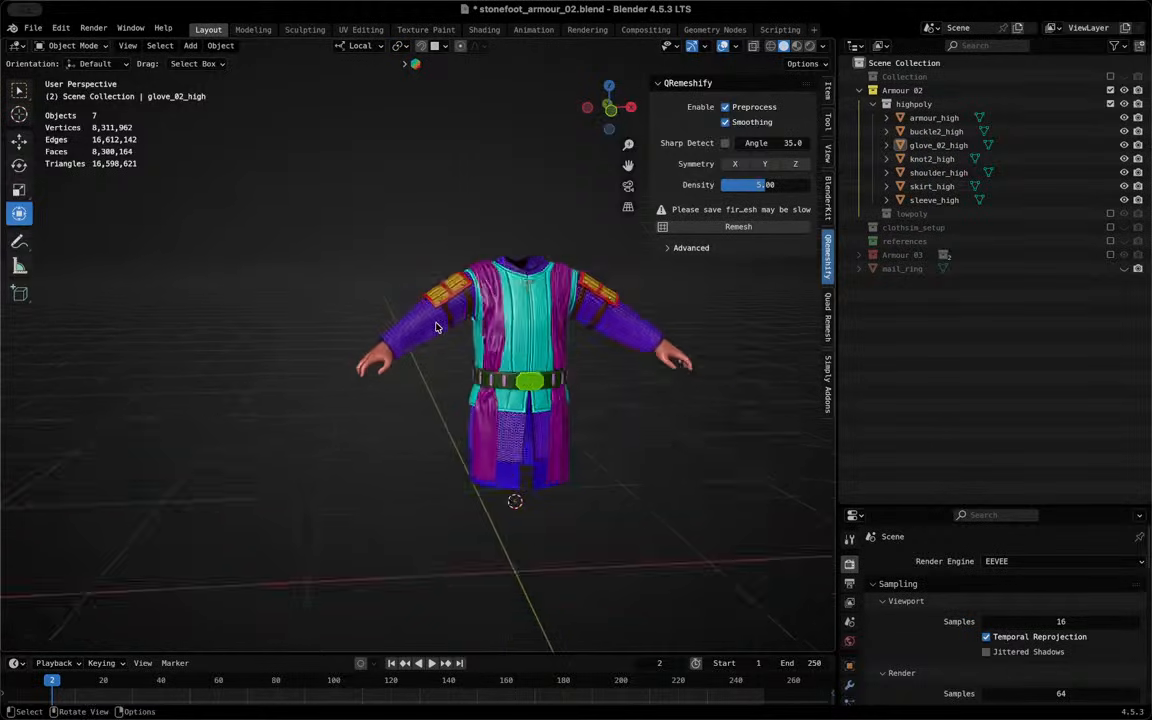
# Exclude the highpoly collection from the view layer
pyautogui.scroll(3, 437, 324)
pyautogui.click(1110, 104)
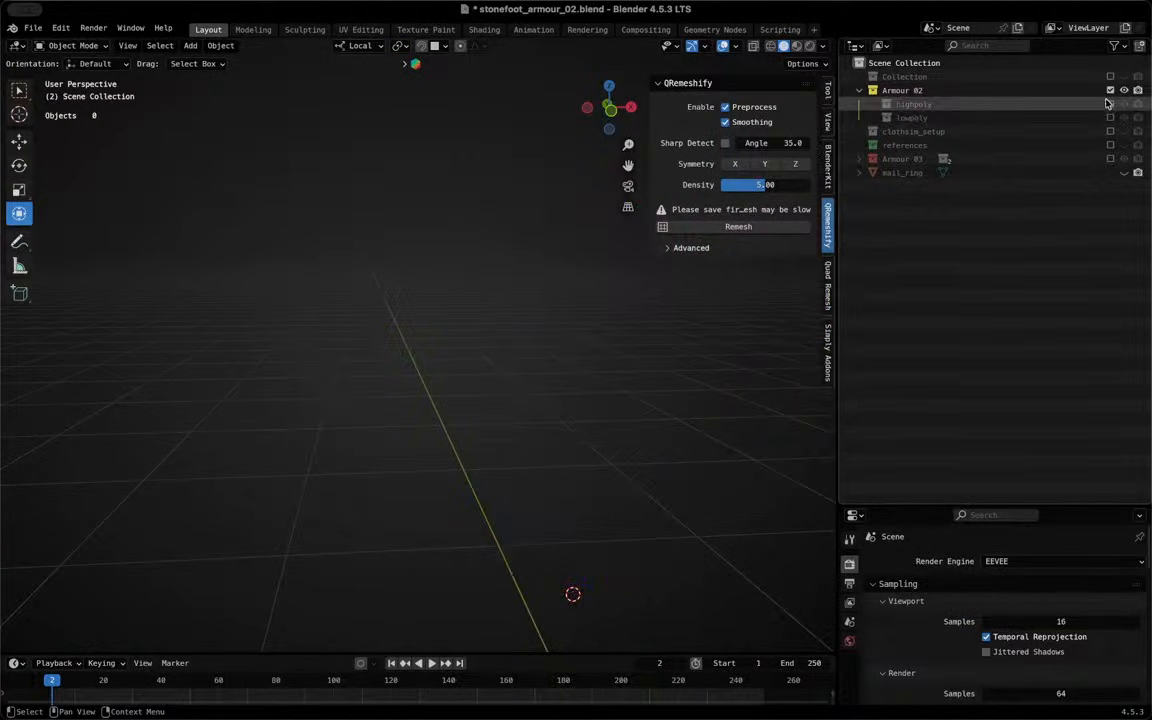
# Include the lowpoly collection in the view layer, then the highpoly collection, so both armour versions overlap
pyautogui.click(1110, 118)
pyautogui.scroll(5, 221, 311)
pyautogui.scroll(-5, 221, 311)
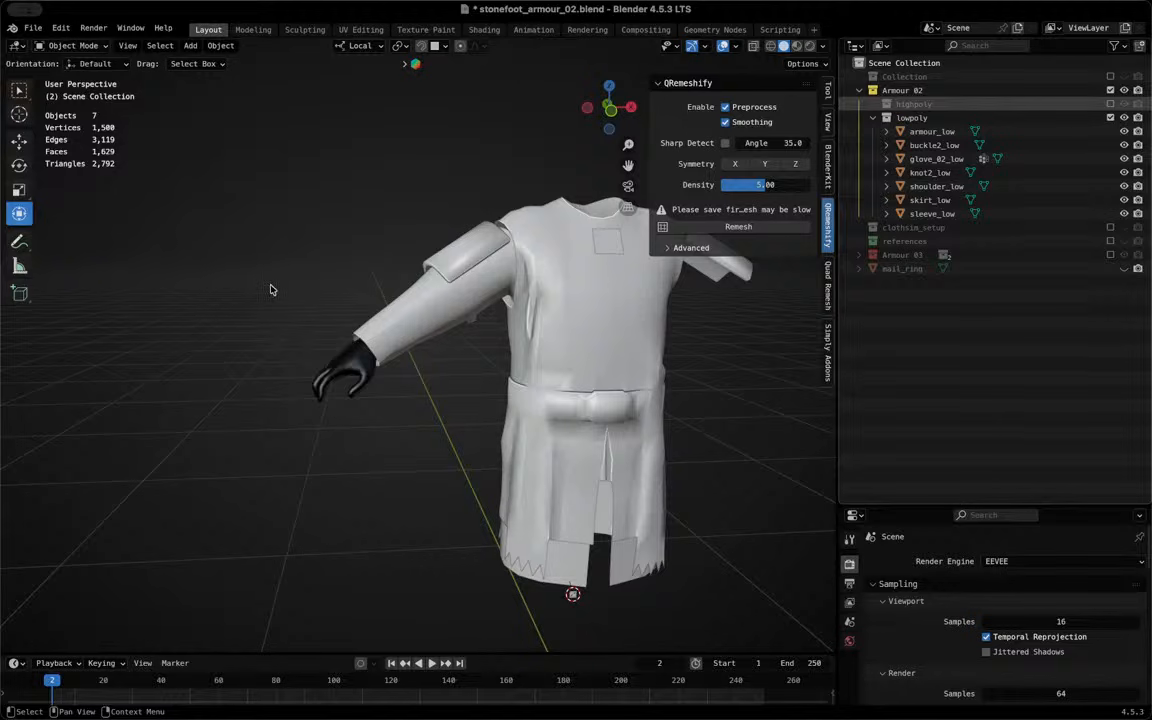
pyautogui.click(1110, 104)
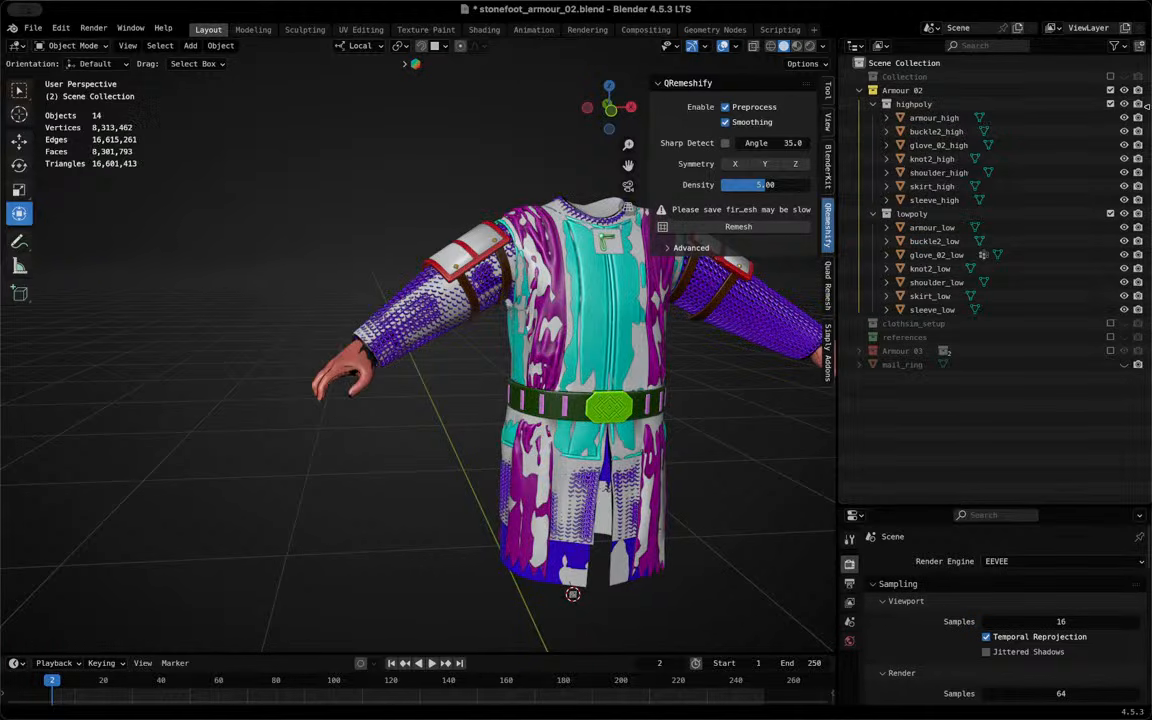
# Exclude the lowpoly collection and inspect the high-poly belt and draped cloth up close, selecting armour_high
pyautogui.click(1110, 213)
pyautogui.moveTo(215, 330); pyautogui.dragTo(375, 130, button='middle')
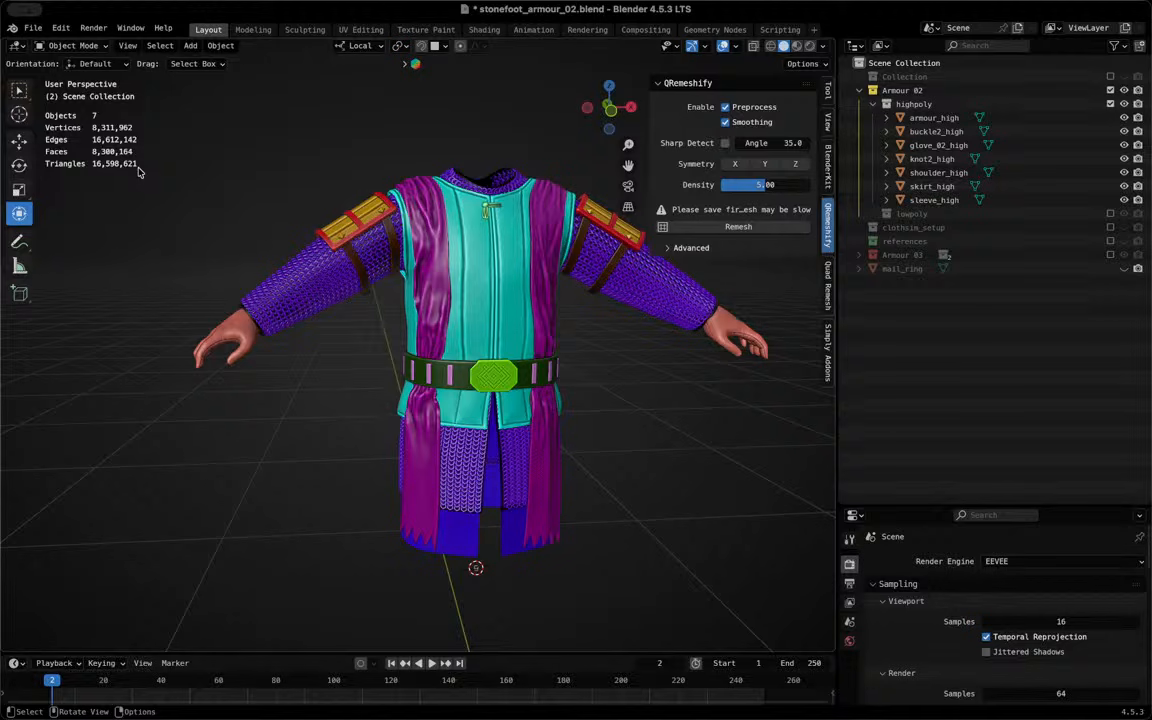
pyautogui.scroll(5, 471, 457)
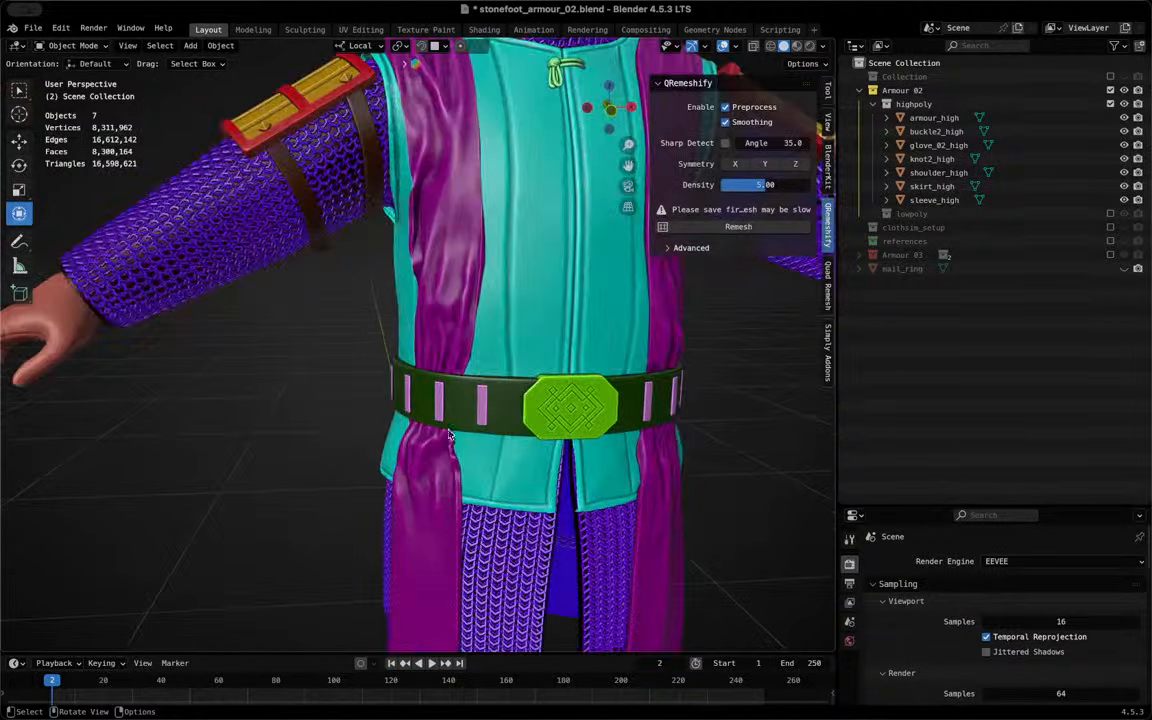
pyautogui.moveTo(471, 457); pyautogui.dragTo(320, 343, button='middle')
pyautogui.moveTo(489, 367)
pyautogui.mouseDown(button='middle')
pyautogui.moveTo(507, 411)
pyautogui.moveTo(530, 411)
pyautogui.moveTo(538, 688)
pyautogui.moveTo(381, 296)
pyautogui.moveTo(387, 273)
pyautogui.moveTo(170, 304)
pyautogui.moveTo(505, 363)
pyautogui.mouseUp(button='middle')
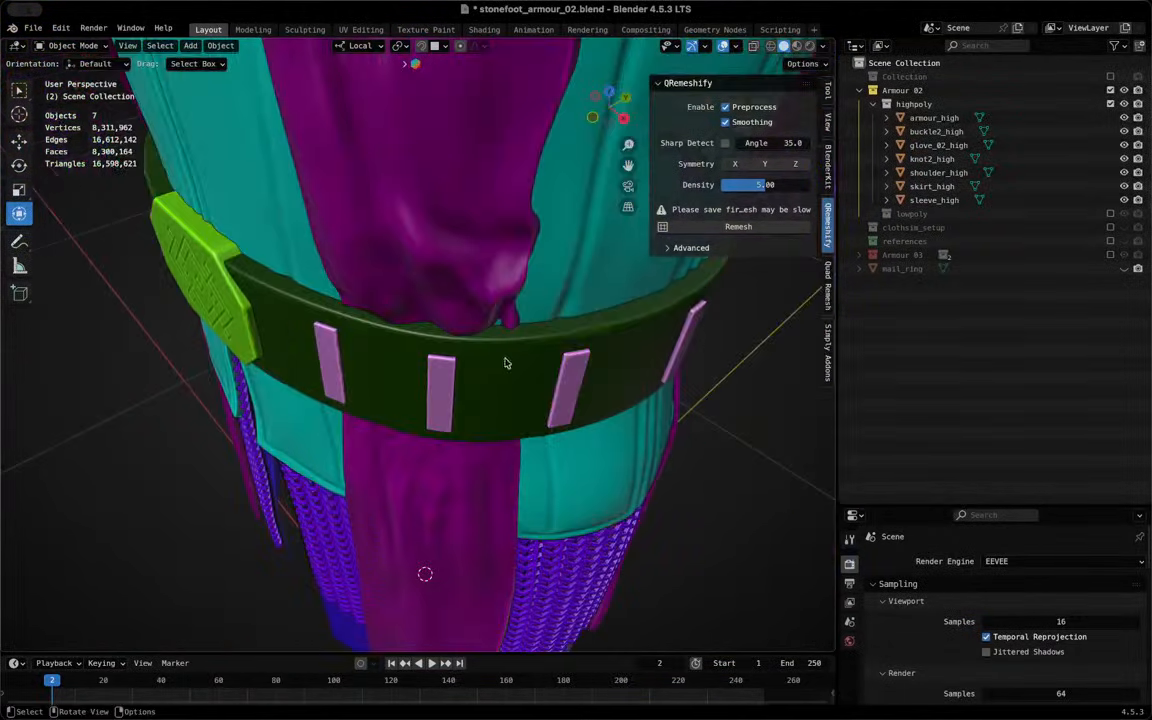
pyautogui.click(489, 297)
pyautogui.scroll(2, 489, 297)
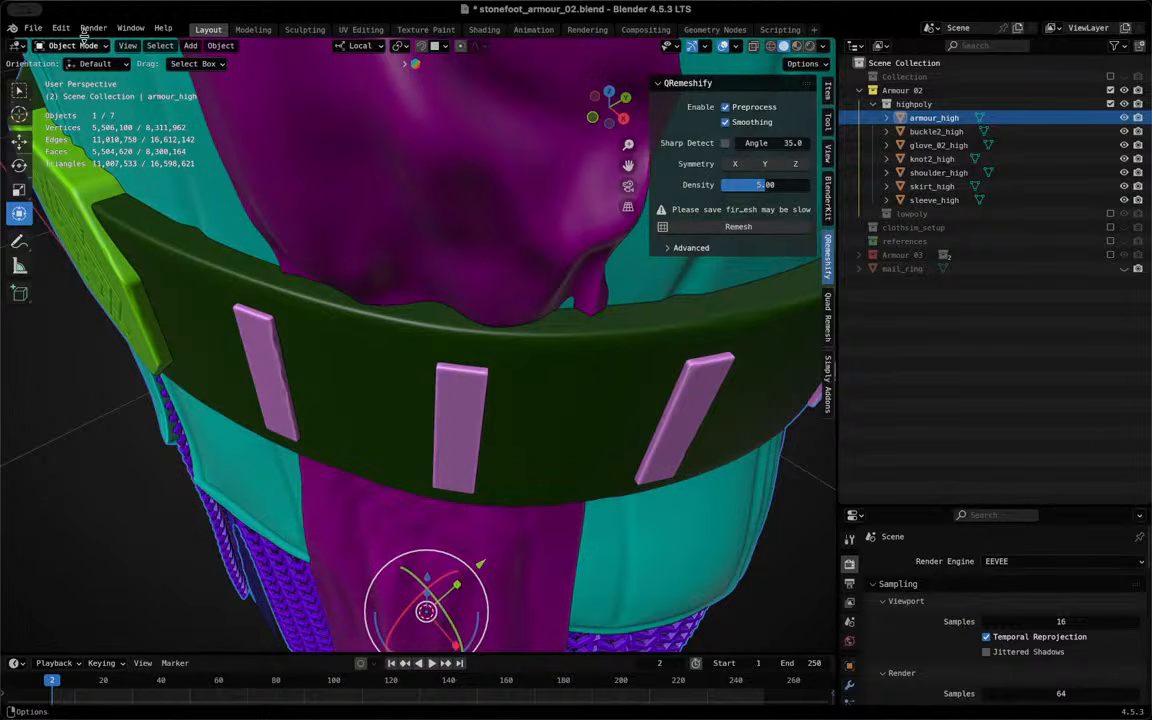
# Exclude the highpoly collection and include the lowpoly collection in the view layer
pyautogui.scroll(-3, 300, 345)
pyautogui.moveTo(335, 356); pyautogui.dragTo(543, 438, button='middle')
pyautogui.scroll(-4, 538, 490)
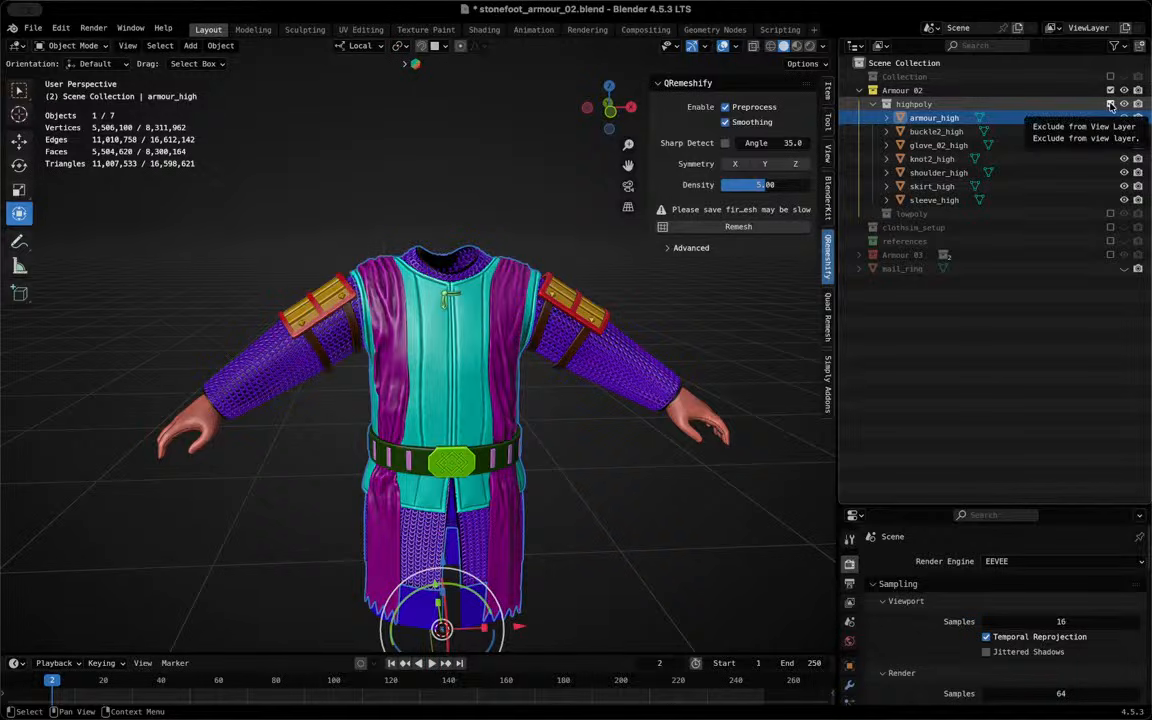
pyautogui.click(1109, 104)
pyautogui.click(1110, 118)
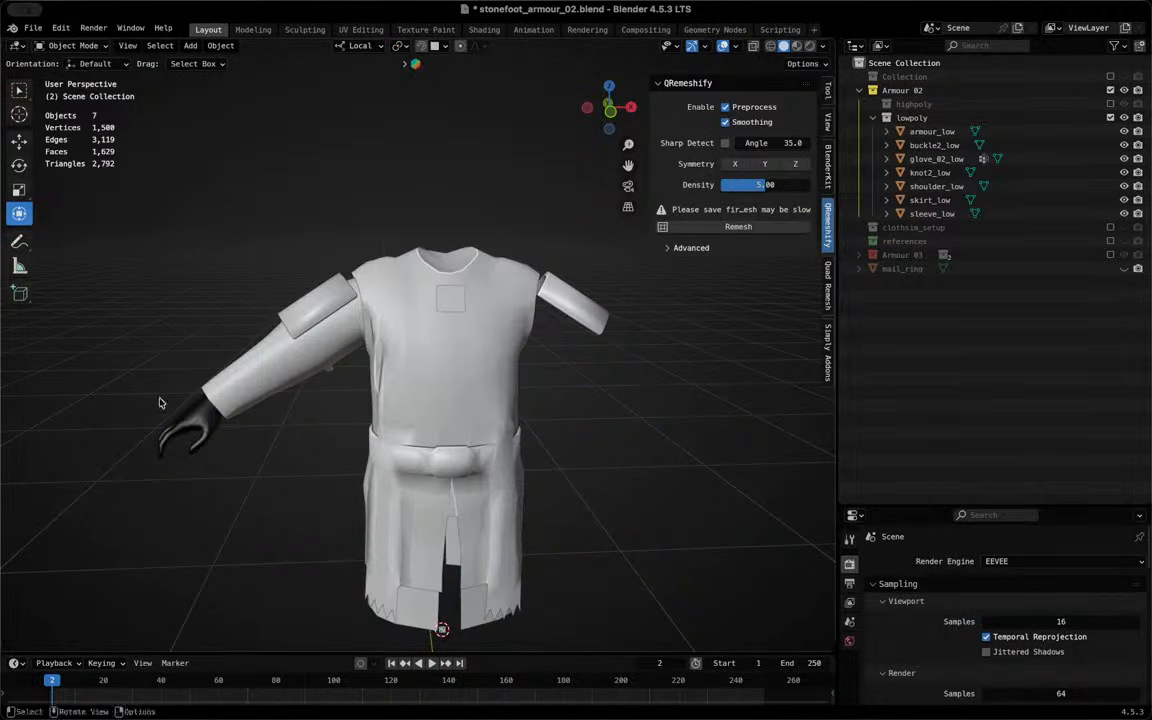
# Turn off the Mesh Analysis overlay for armour_low in Edit Mode, then return to Object Mode and deselect it
pyautogui.click(445, 386)
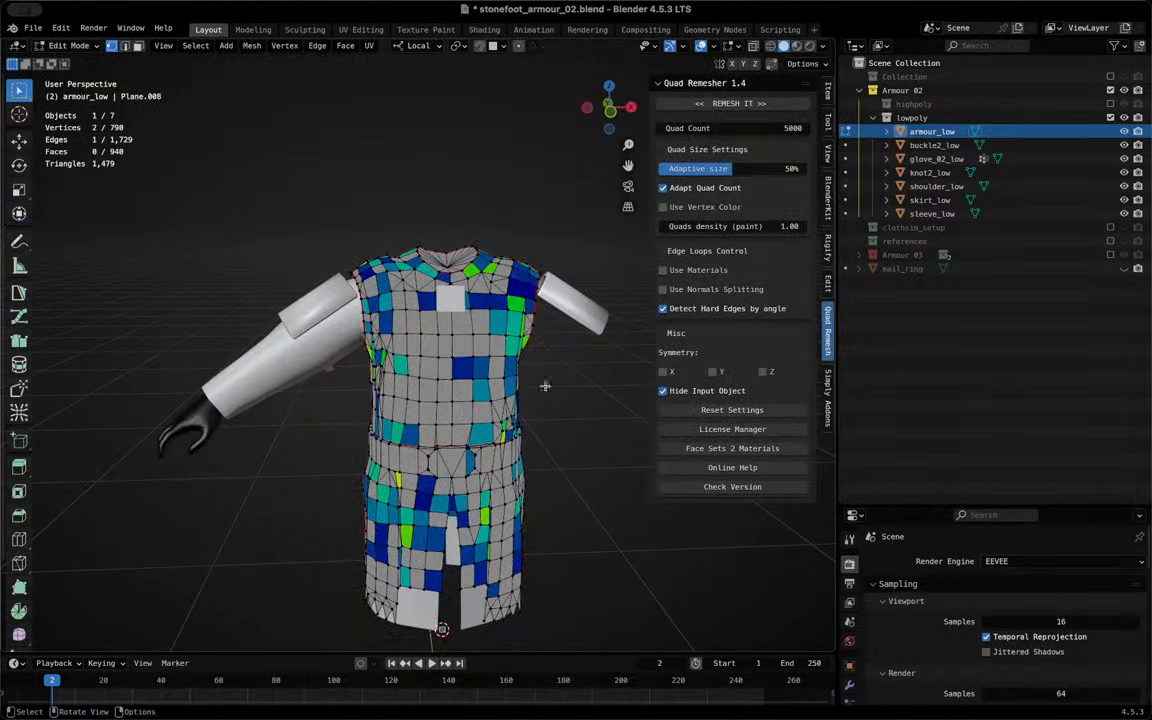
pyautogui.moveTo(573, 408); pyautogui.dragTo(560, 400, button='middle')
pyautogui.click(731, 46)
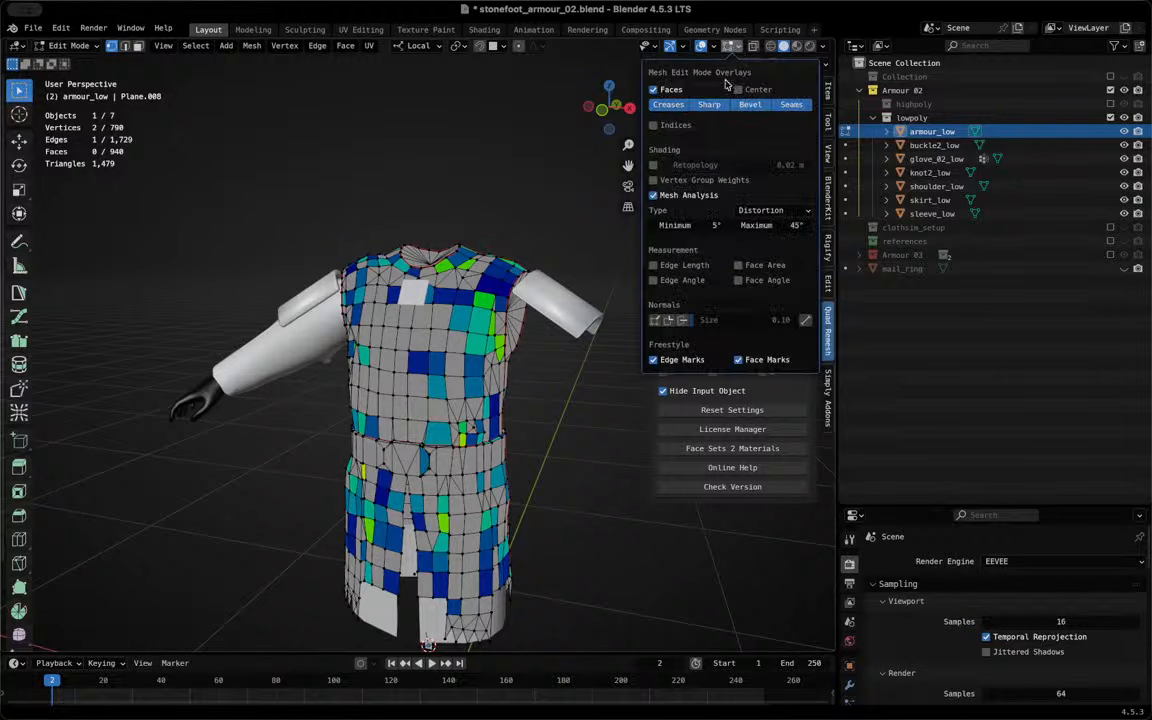
pyautogui.click(655, 196)
pyautogui.moveTo(370, 410); pyautogui.dragTo(405, 430, button='middle')
pyautogui.press('Tab')
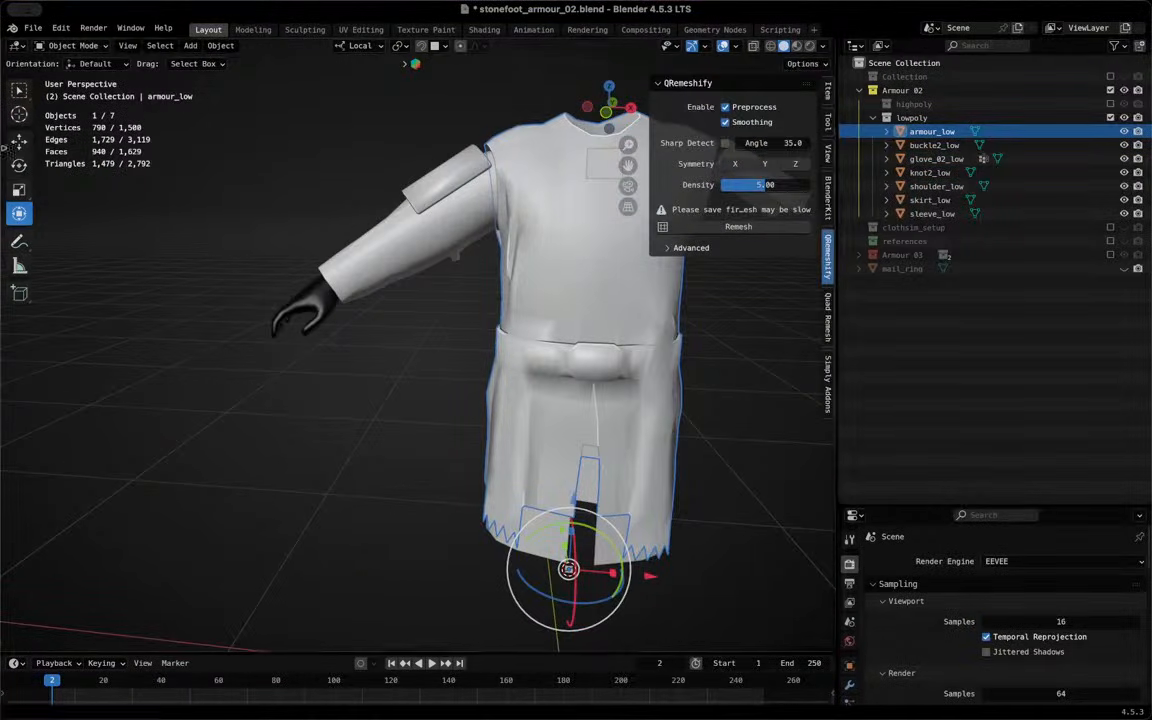
pyautogui.moveTo(200, 221); pyautogui.dragTo(430, 385, button='middle')
pyautogui.moveTo(456, 328); pyautogui.dragTo(392, 366, button='middle')
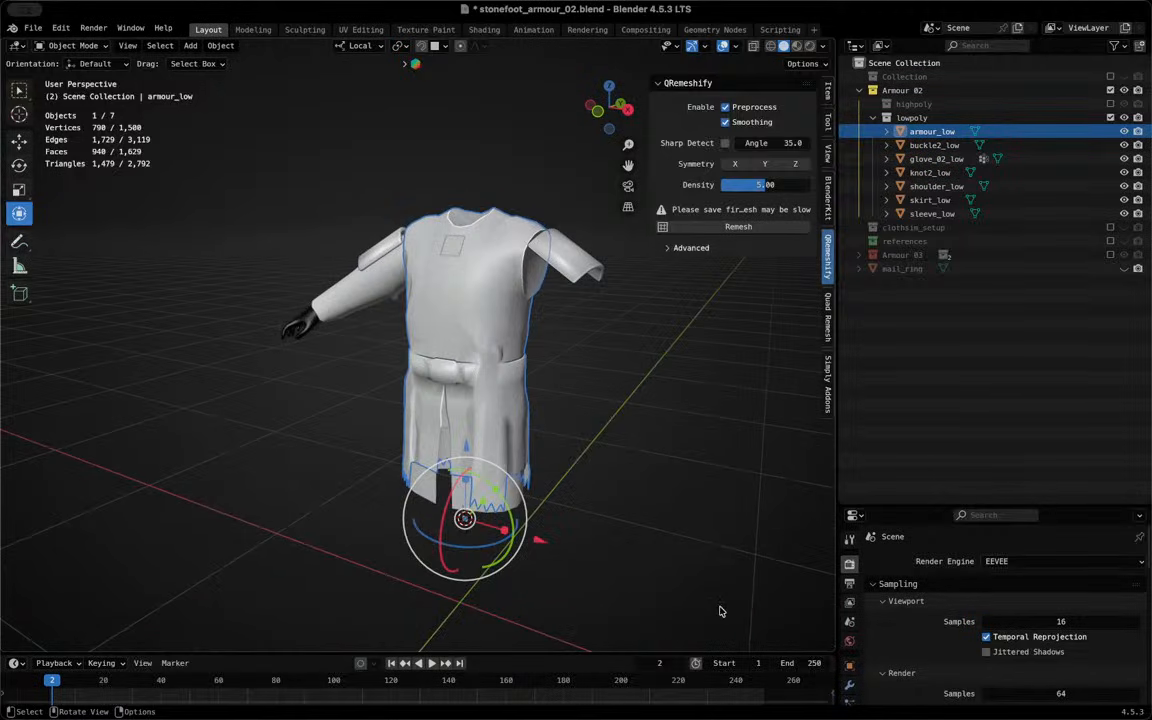
pyautogui.click(722, 612)
# Add a Mirror modifier on the X axis to the sleeve_low mesh
pyautogui.moveTo(345, 425); pyautogui.dragTo(510, 392, button='middle')
pyautogui.scroll(5, 388, 314)
pyautogui.keyDown('shift'); pyautogui.moveTo(232, 424); pyautogui.dragTo(458, 261, button='middle'); pyautogui.keyUp('shift')
pyautogui.click(341, 150)
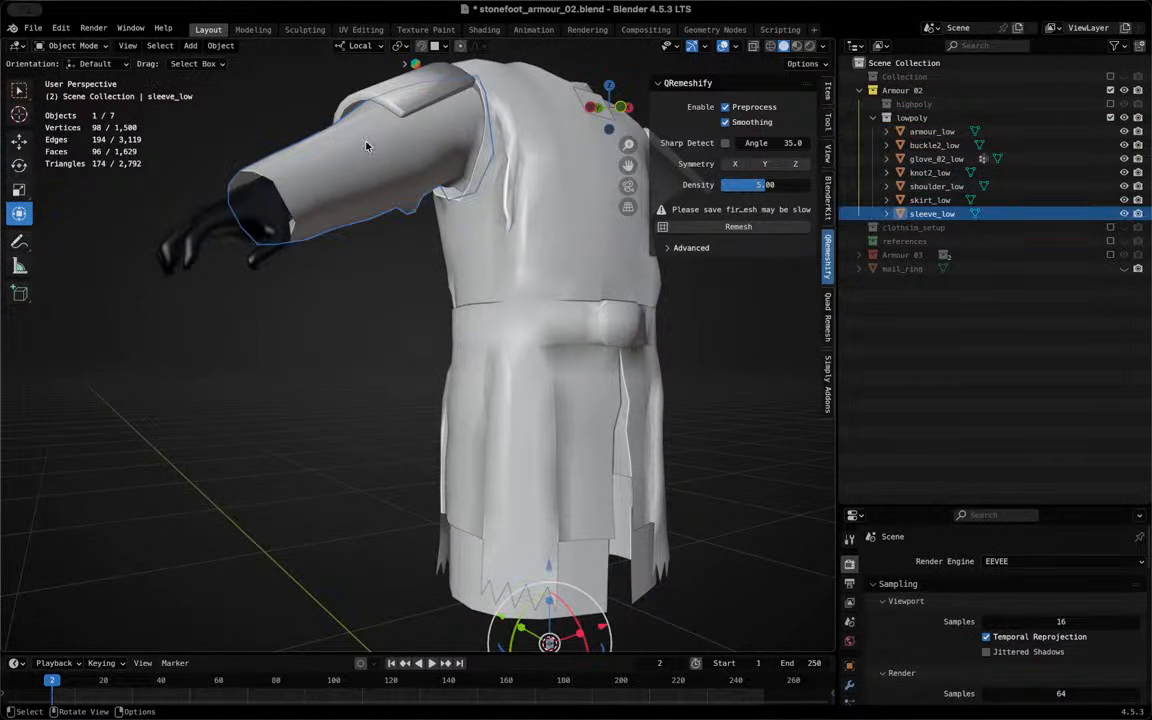
pyautogui.click(849, 685)
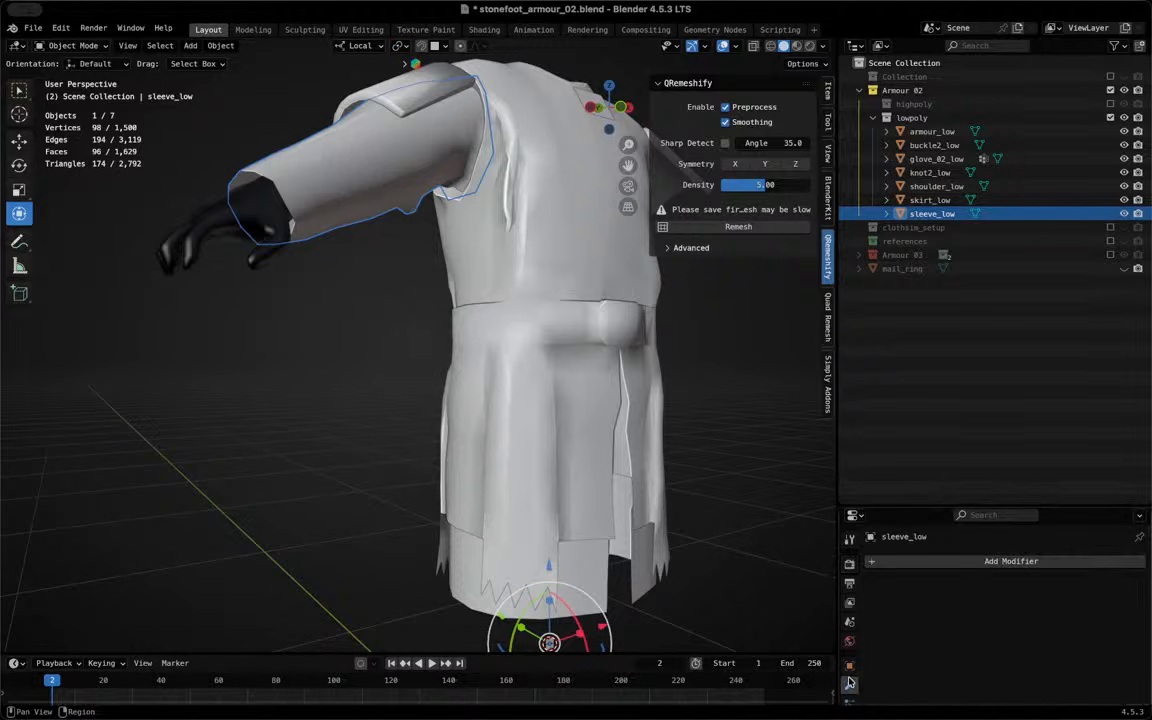
pyautogui.click(942, 549)
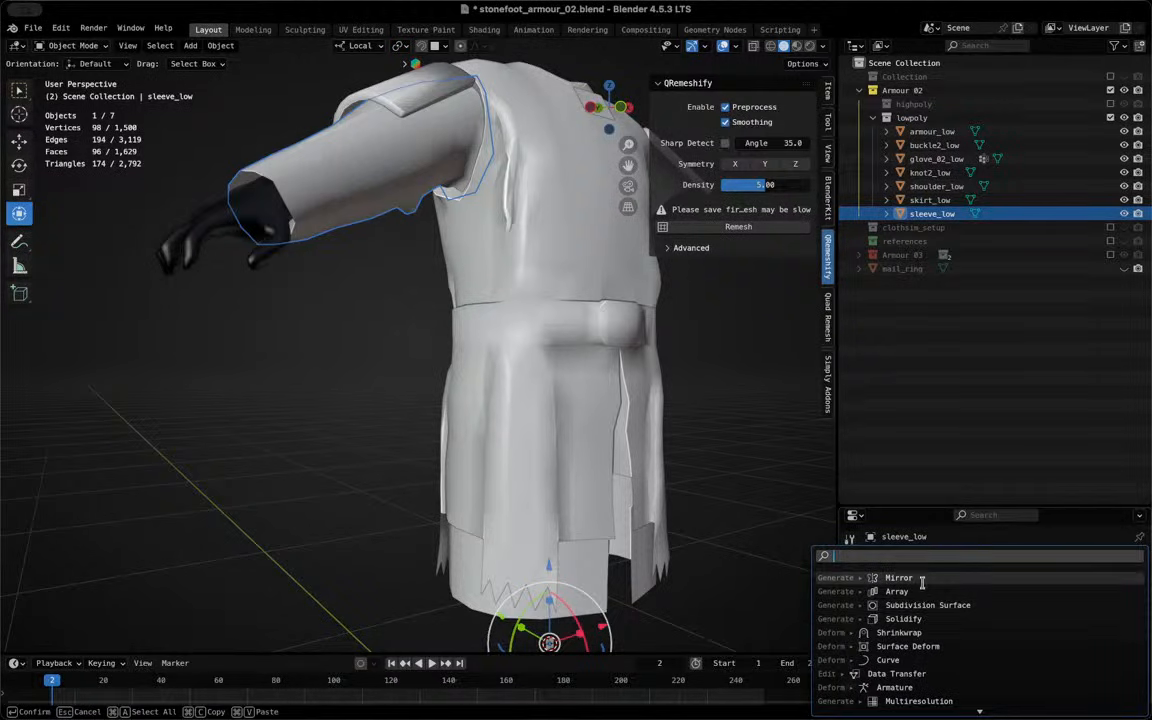
pyautogui.click(890, 578)
pyautogui.scroll(-4, 270, 424)
pyautogui.click(308, 360)
pyautogui.moveTo(308, 360); pyautogui.dragTo(361, 338, button='middle')
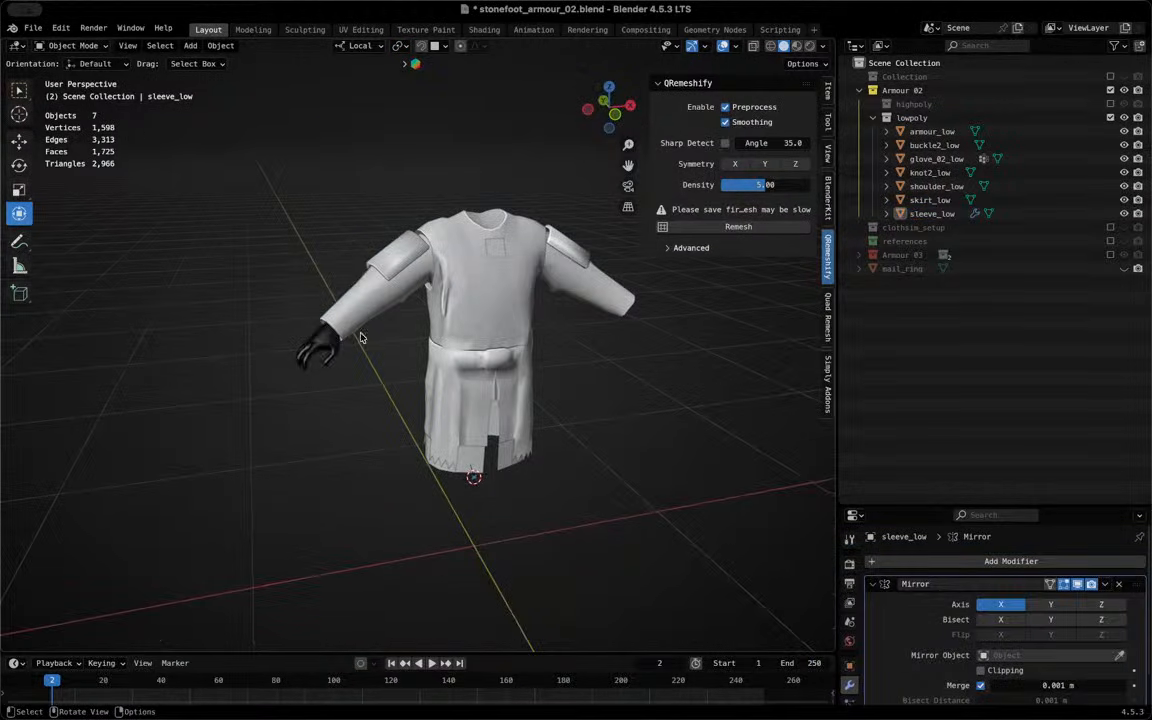
# Add a Mirror modifier on the X axis to the glove_02_low mesh
pyautogui.click(322, 358)
pyautogui.click(1014, 560)
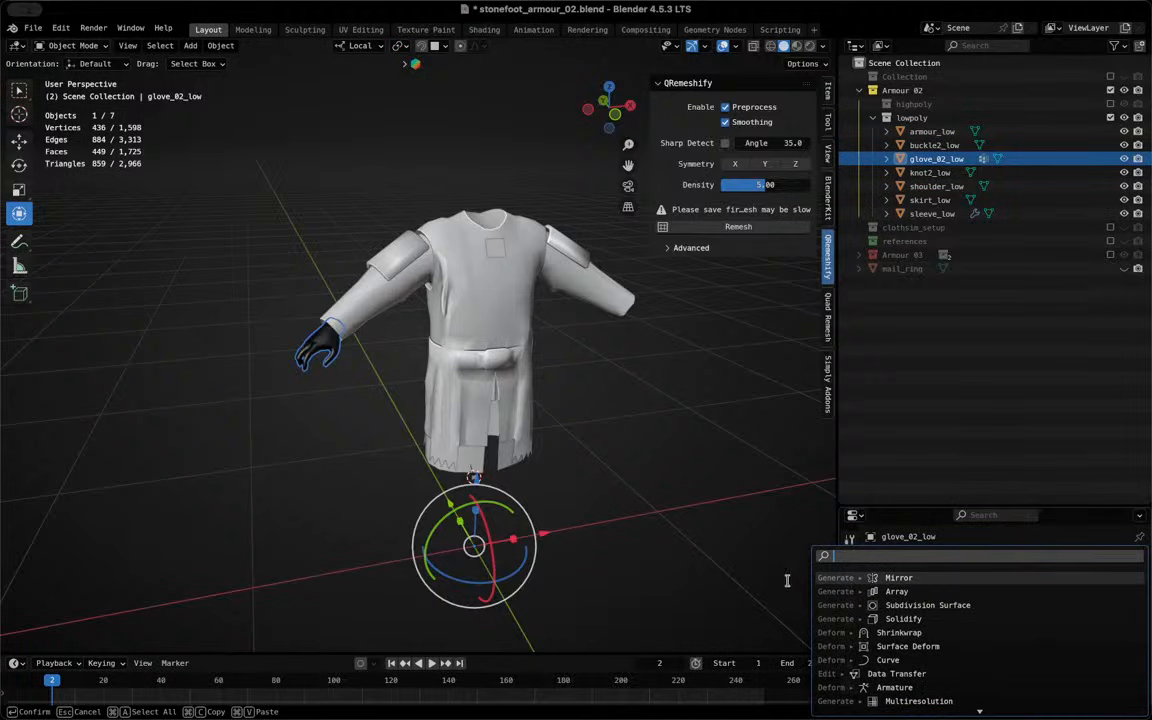
pyautogui.click(898, 578)
pyautogui.scroll(-4, 360, 465)
pyautogui.click(382, 531)
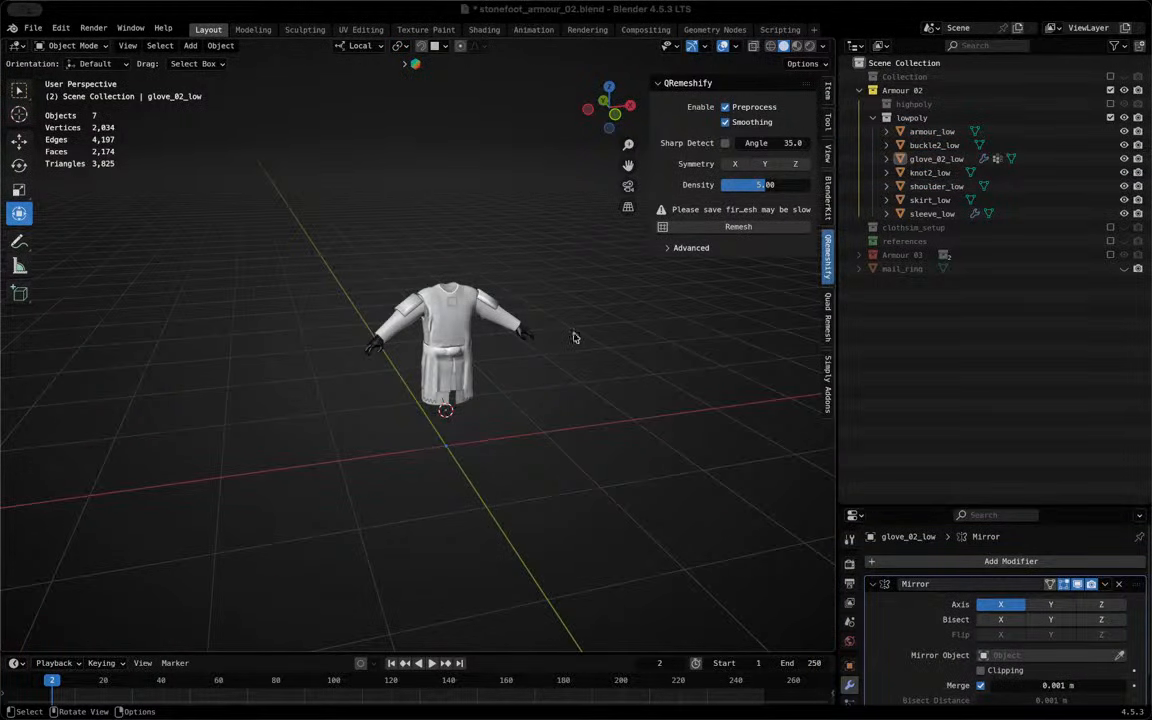
pyautogui.scroll(5, 404, 174)
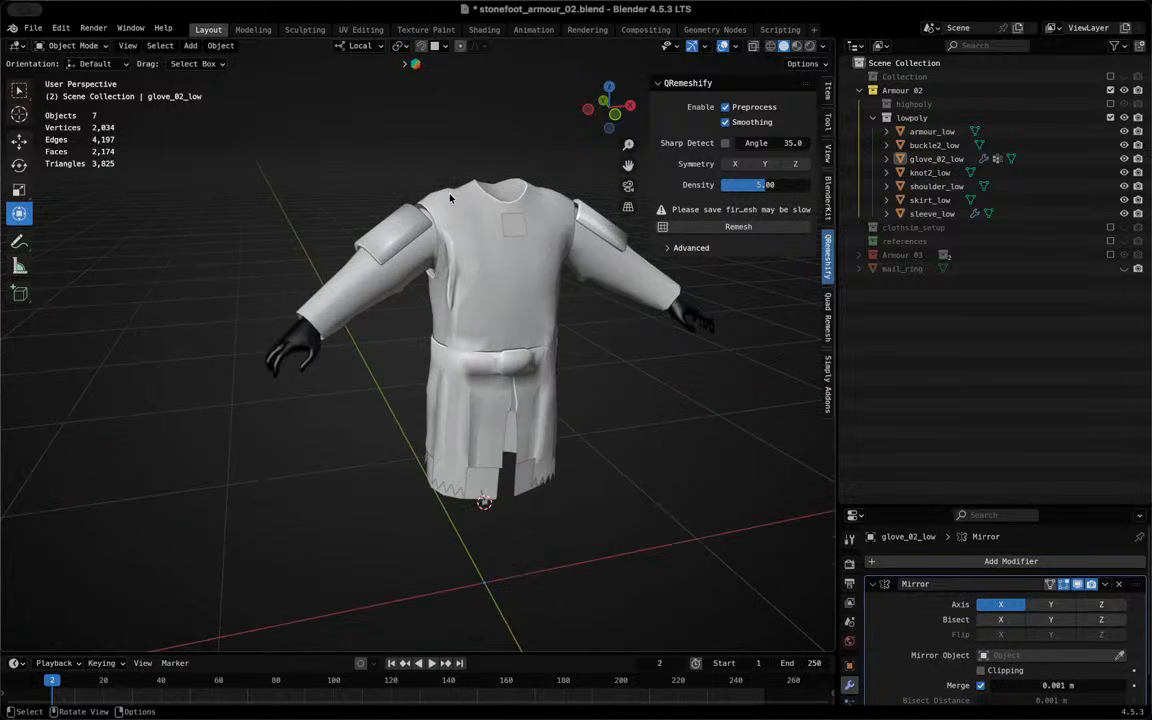
# Select the sleeve_low mesh and check the mirrored low-poly sleeves
pyautogui.click(424, 312)
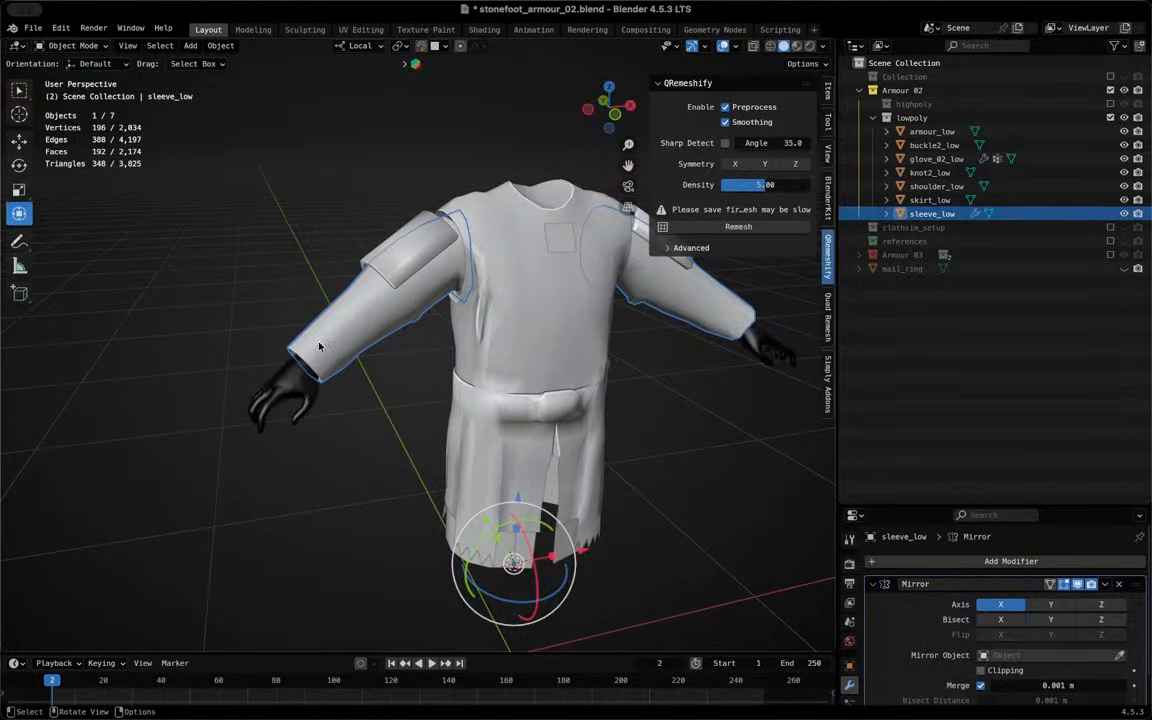
pyautogui.click(273, 110)
pyautogui.click(373, 258)
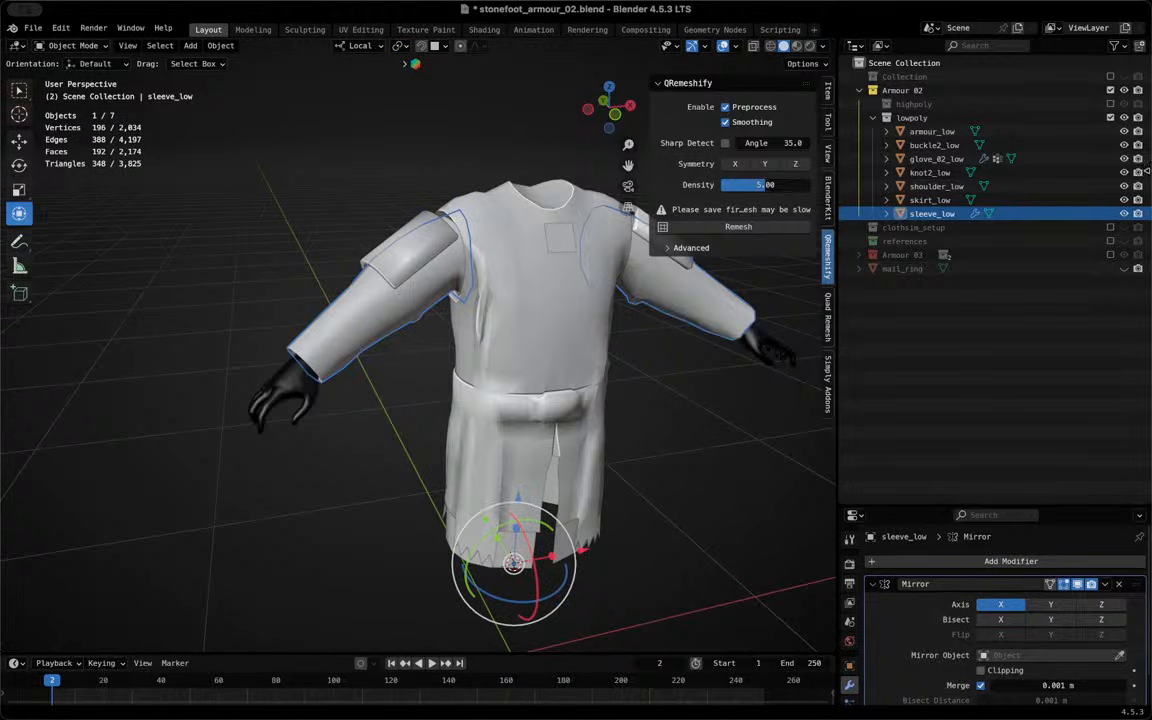
# Switch from the lowpoly to the highpoly collection, then include lowpoly again to overlay both
pyautogui.click(1110, 117)
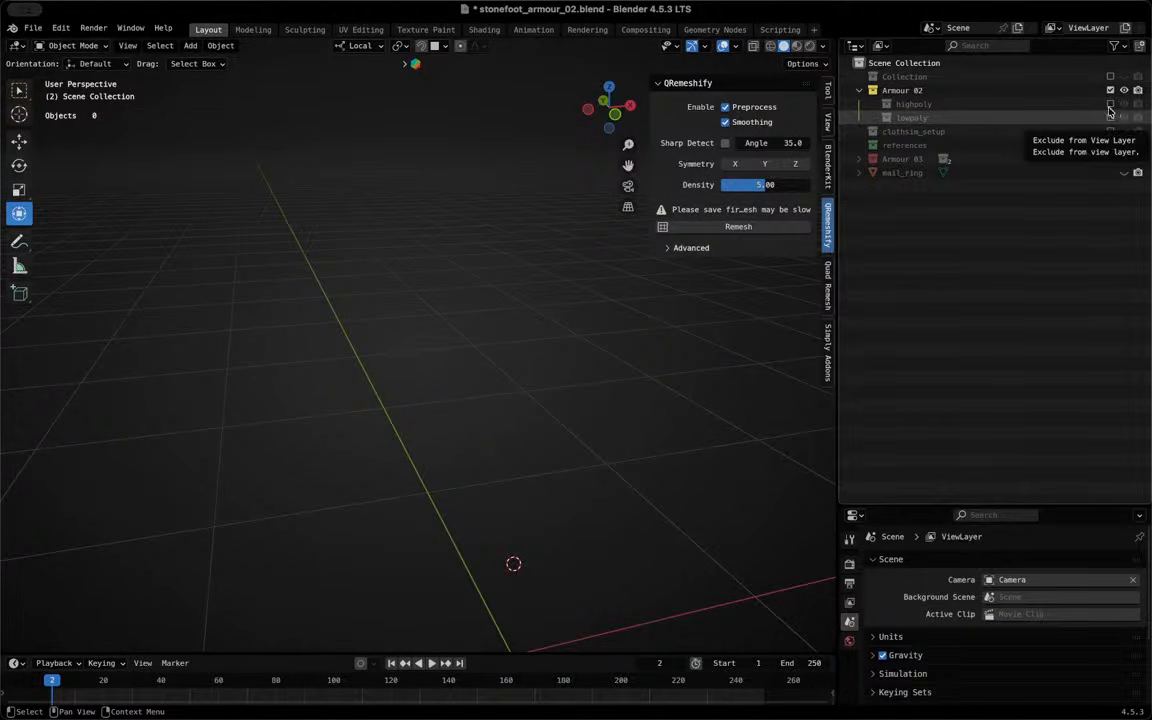
pyautogui.click(1110, 104)
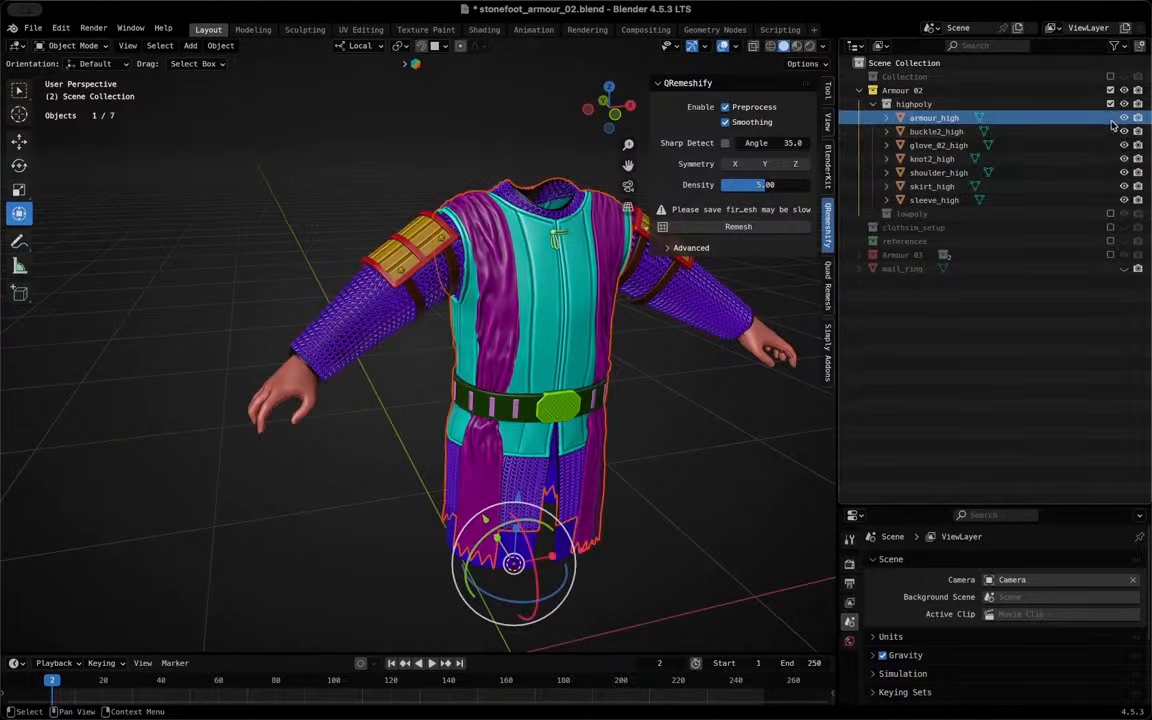
pyautogui.click(1110, 214)
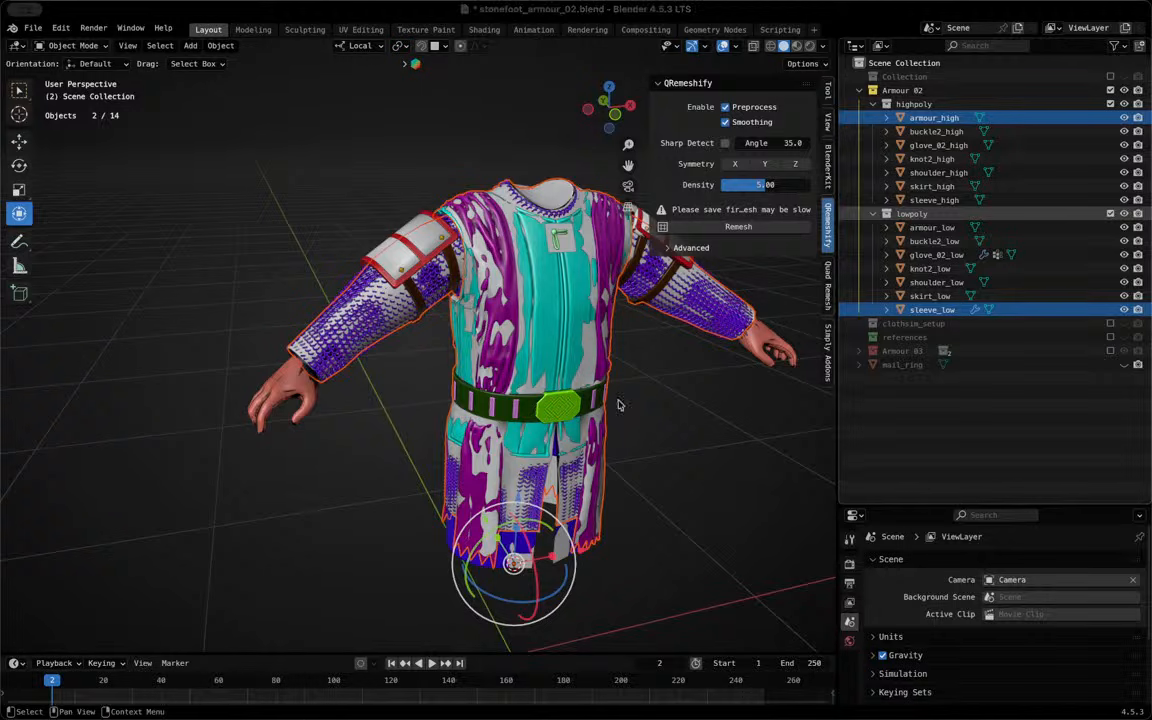
# Examine how the high-poly and low-poly meshes overlap around the underarm, selecting armour_low and shoulder_high
pyautogui.moveTo(334, 361); pyautogui.dragTo(390, 238, button='middle')
pyautogui.click(394, 402)
pyautogui.moveTo(442, 328); pyautogui.dragTo(459, 446, button='middle')
pyautogui.scroll(2, 516, 401)
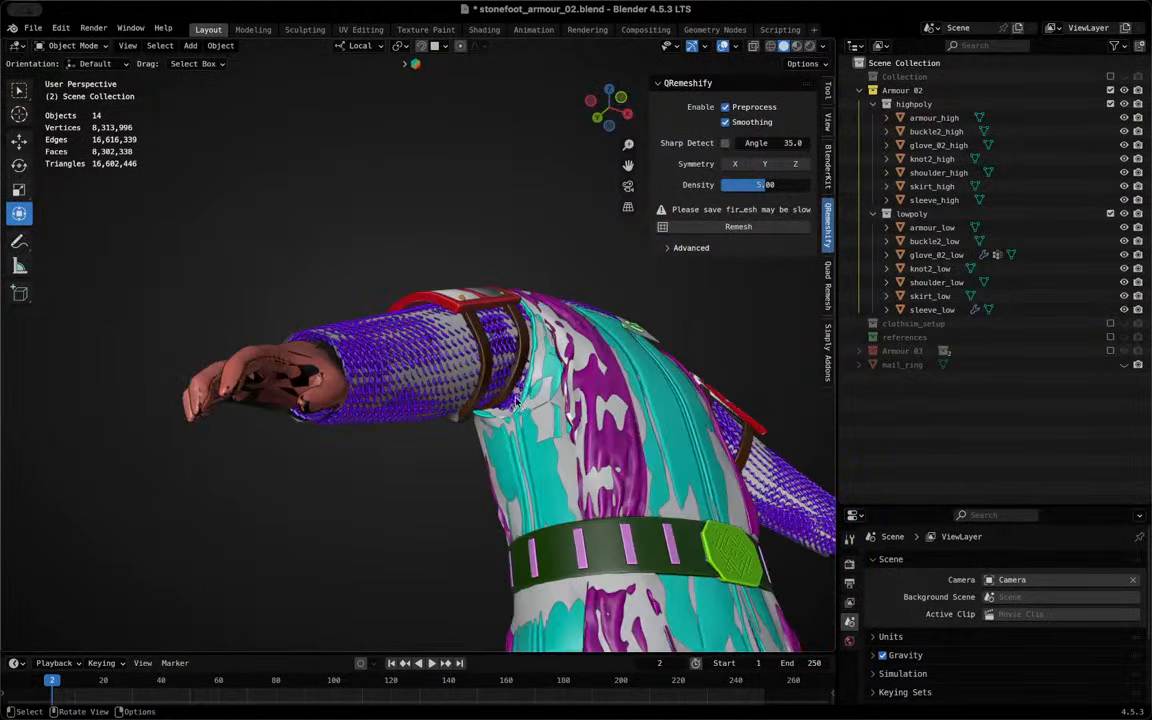
pyautogui.click(490, 358)
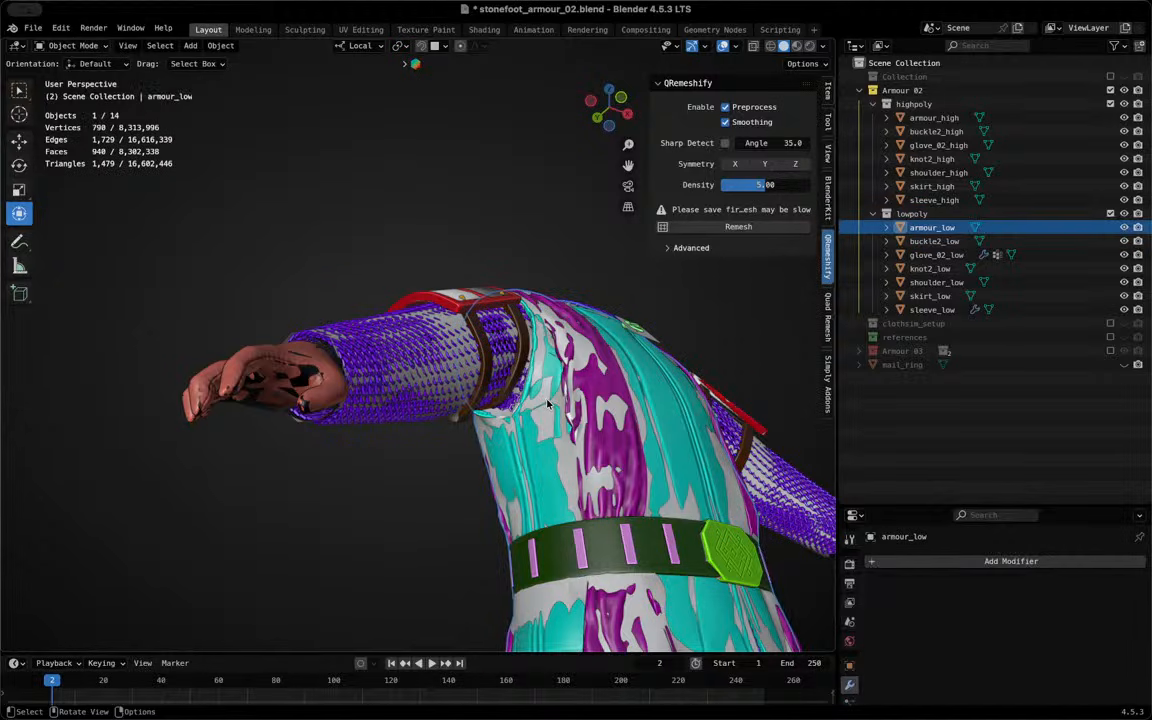
pyautogui.click(462, 319)
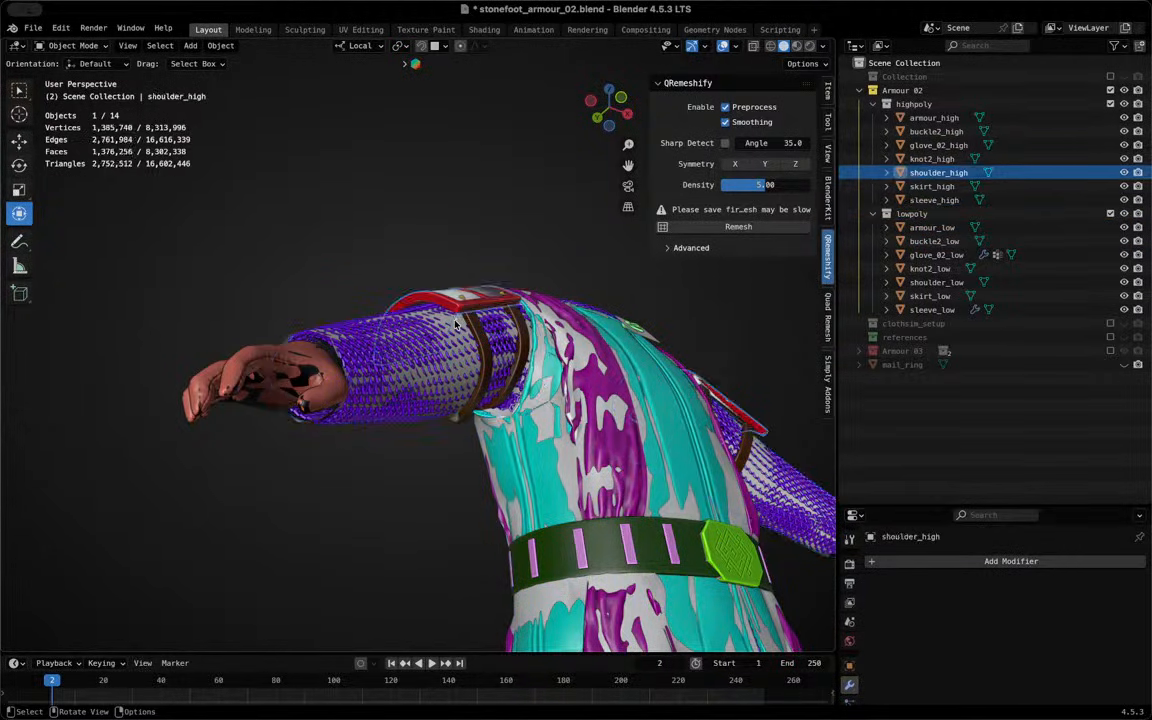
# Isolate the sleeve_low mesh in Local View and inspect the underside of its shoulder end
pyautogui.click(458, 321)
pyautogui.press('KP_Divide')
pyautogui.scroll(3, 257, 257)
pyautogui.moveTo(257, 257); pyautogui.dragTo(494, 383, button='middle')
# Shade the sleeve_low mesh flat and examine the faces at its shoulder end
pyautogui.rightClick(446, 437)
pyautogui.click(440, 452)
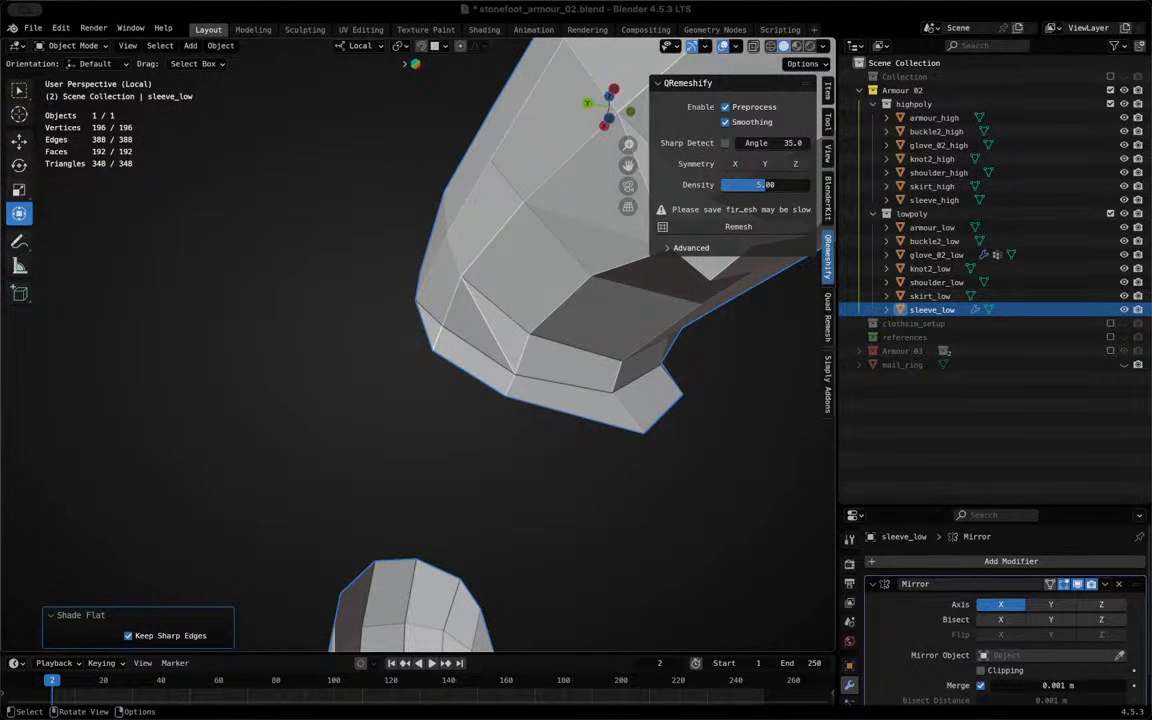
pyautogui.moveTo(680, 400); pyautogui.dragTo(706, 408, button='middle')
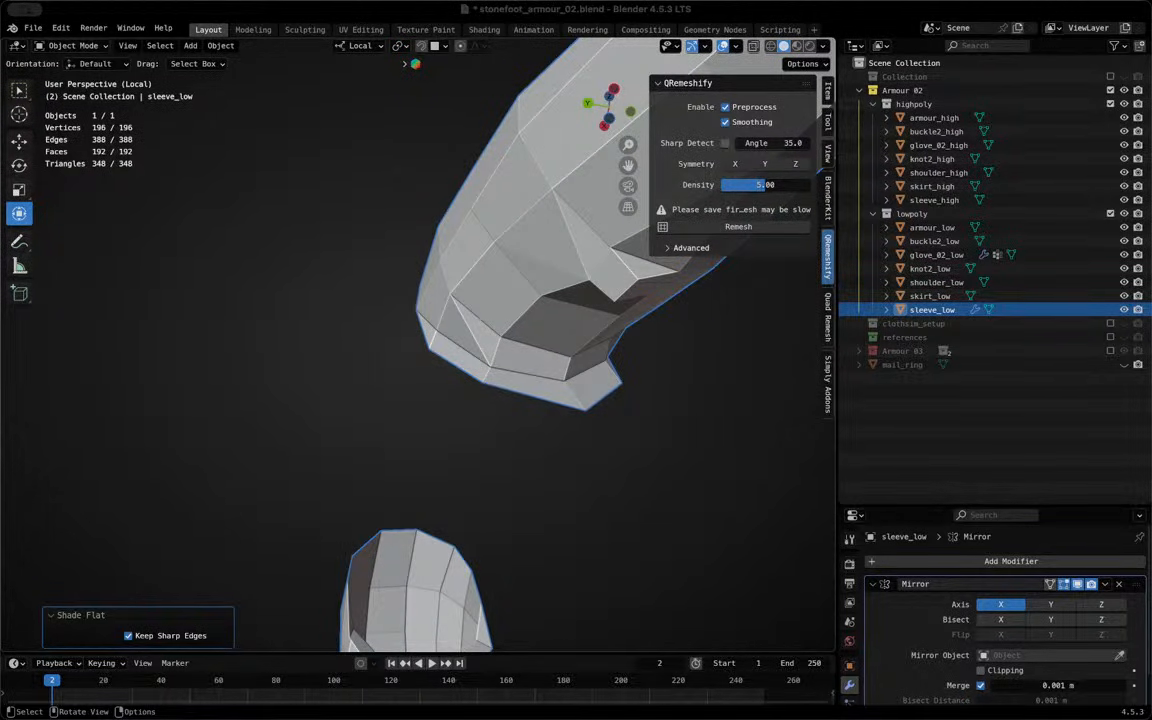
pyautogui.moveTo(617, 245); pyautogui.dragTo(470, 297, button='middle')
# Shade the sleeve_low mesh smooth and exit Local View
pyautogui.rightClick(447, 442)
pyautogui.click(447, 416)
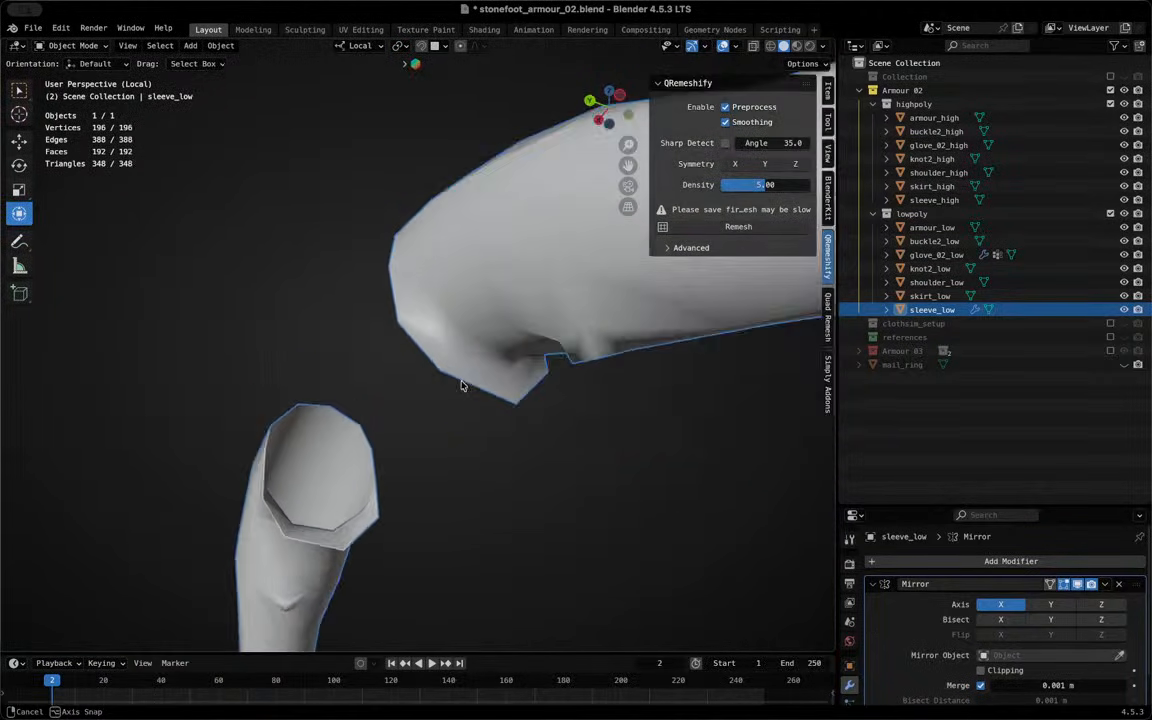
pyautogui.moveTo(463, 381); pyautogui.dragTo(458, 399, button='middle')
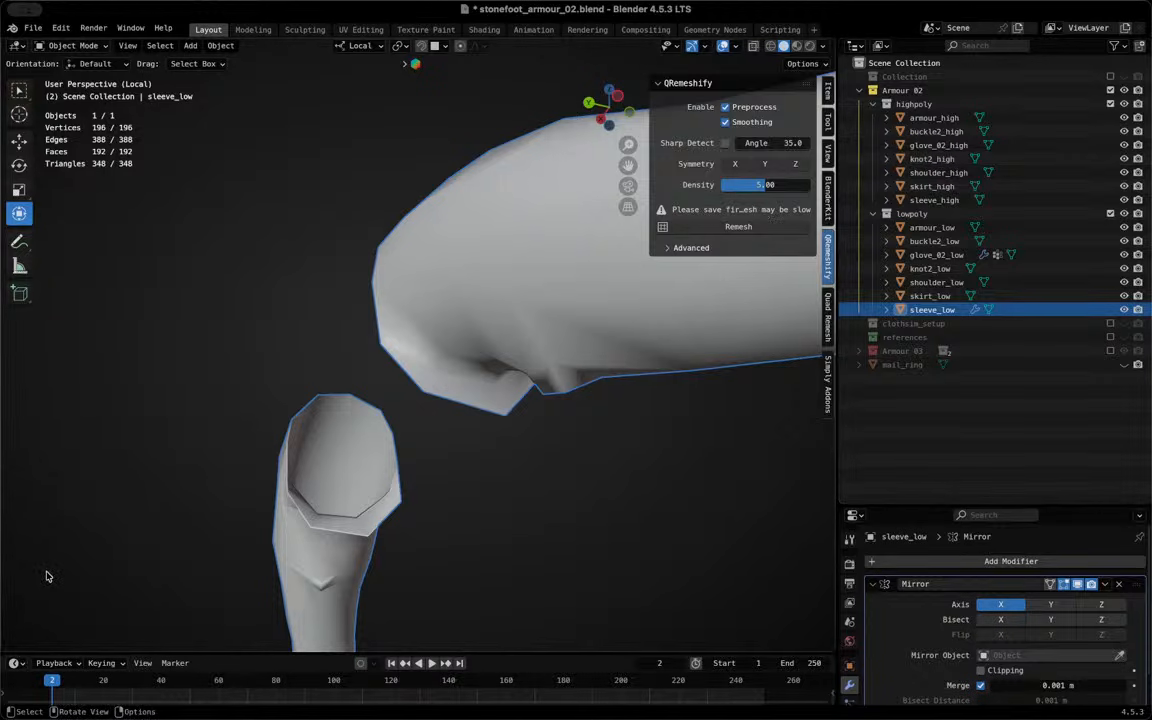
pyautogui.press('KP_Divide')
# Hide armour_high, buckle2_low and armour_low in the viewport to expose the sleeves' shoulder openings
pyautogui.moveTo(440, 420); pyautogui.dragTo(570, 415, button='middle')
pyautogui.scroll(3, 728, 262)
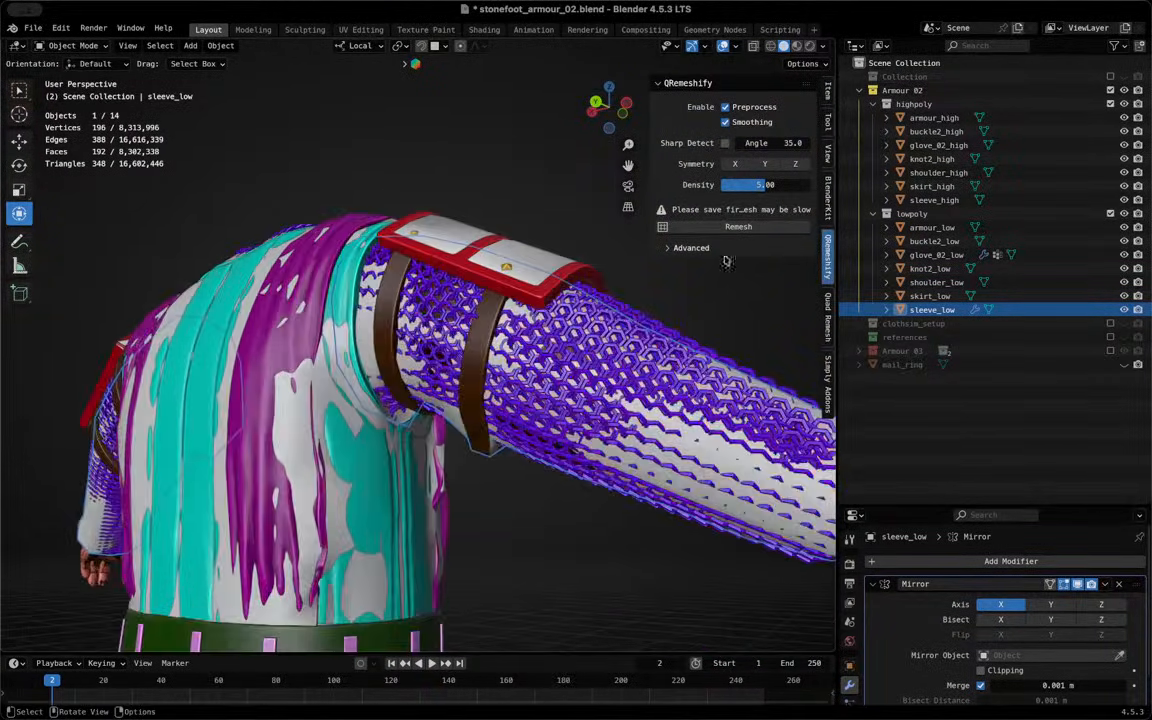
pyautogui.scroll(1, 309, 284)
pyautogui.press('Tab')
pyautogui.press('Tab')
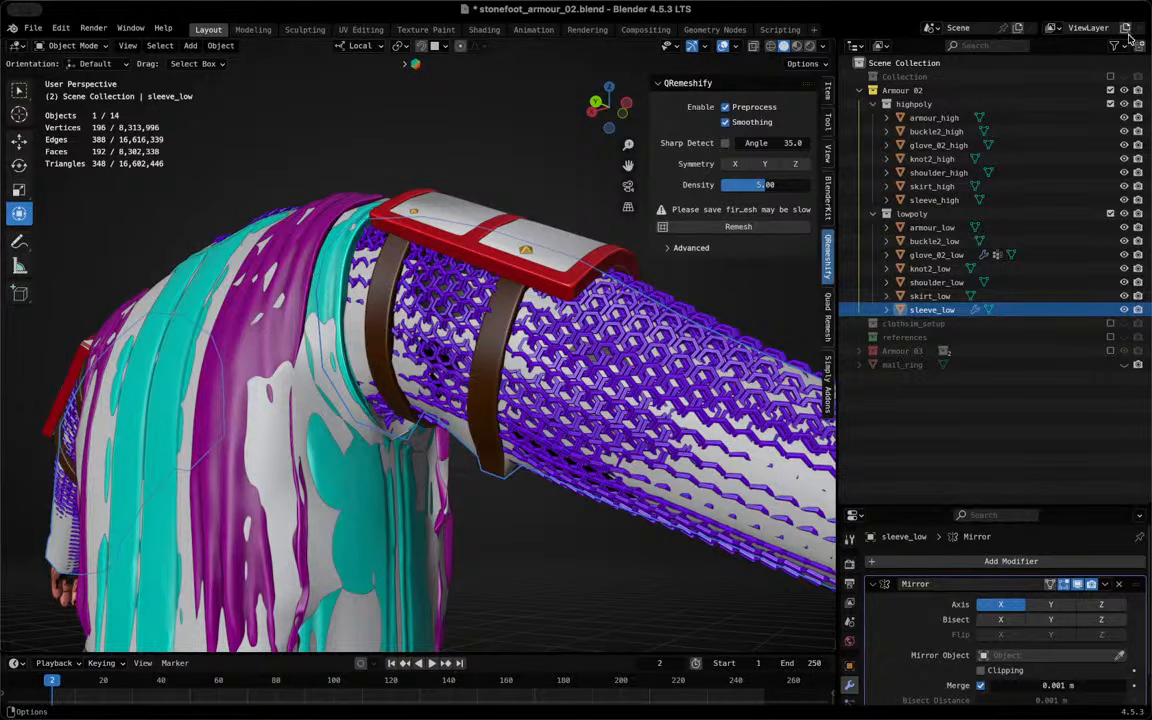
pyautogui.click(1124, 118)
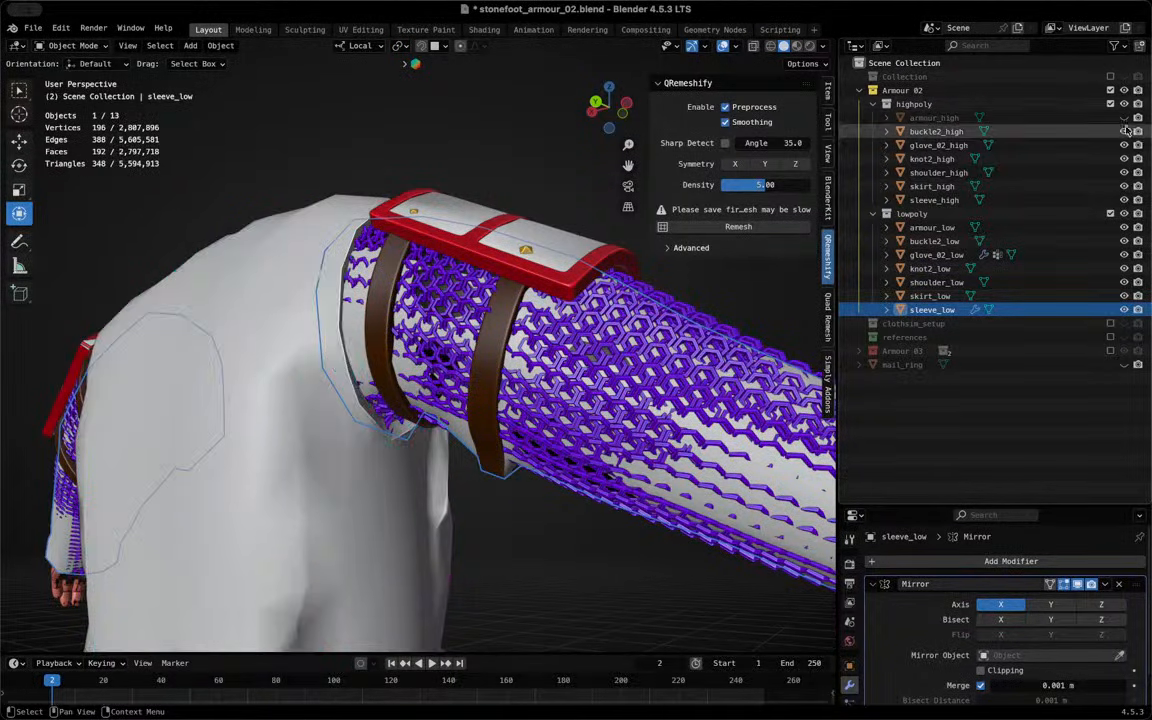
pyautogui.click(1124, 241)
pyautogui.click(1124, 227)
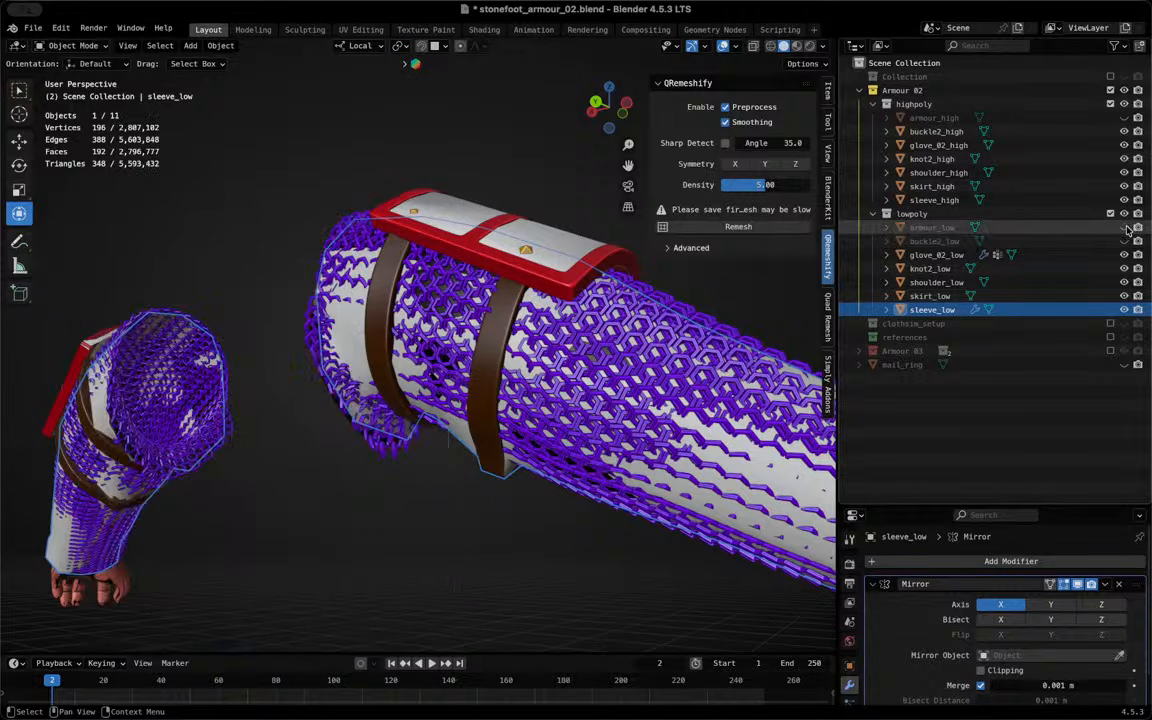
# Hide buckle2_high, put the sleeve_low mesh in Edit Mode and enable the Retopology overlay
pyautogui.click(1124, 131)
pyautogui.scroll(3, 239, 386)
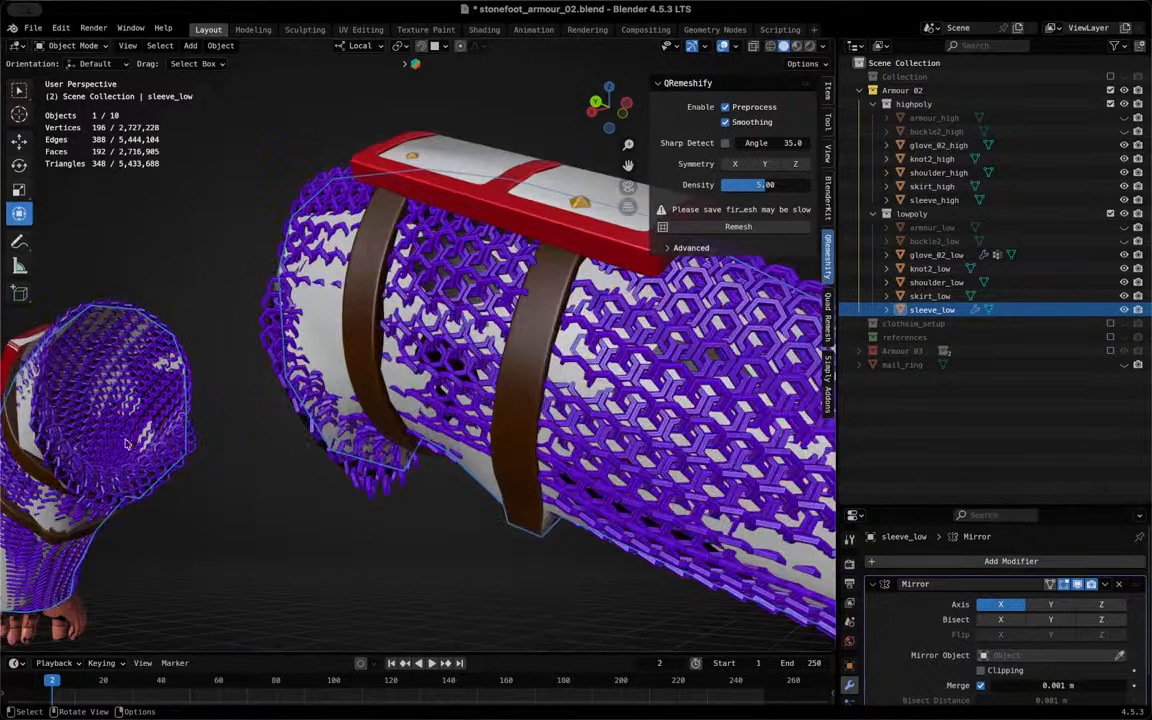
pyautogui.press('Tab')
pyautogui.moveTo(239, 386); pyautogui.dragTo(262, 374, button='middle')
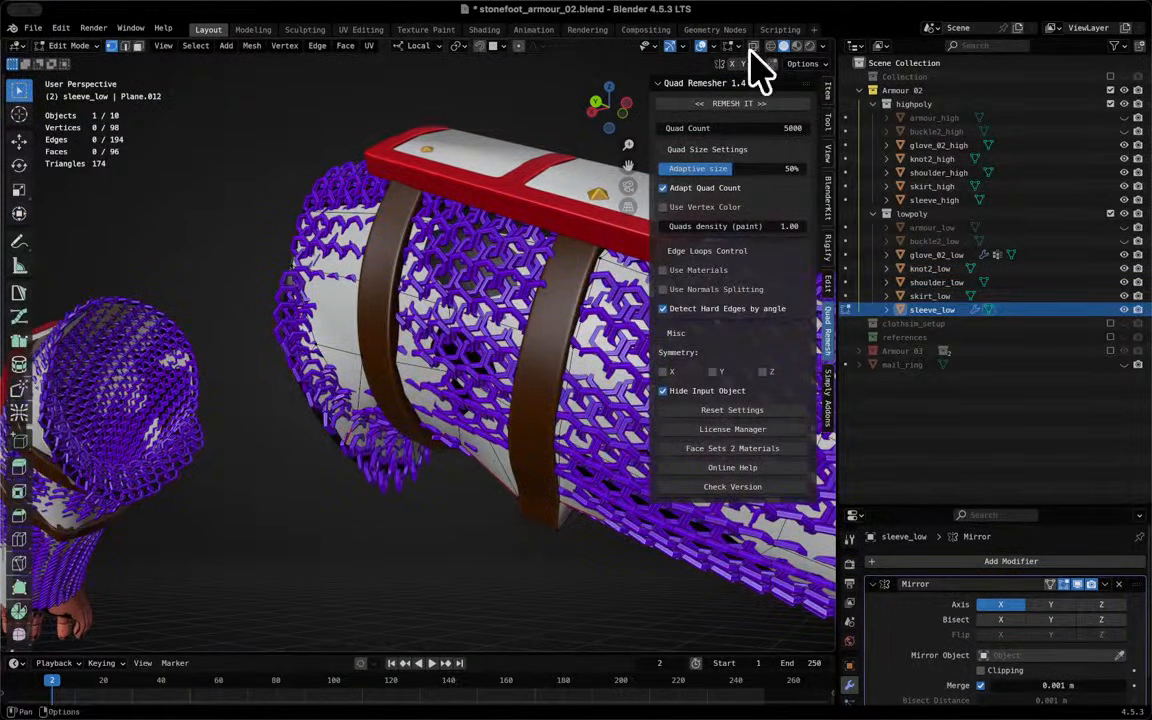
pyautogui.click(734, 46)
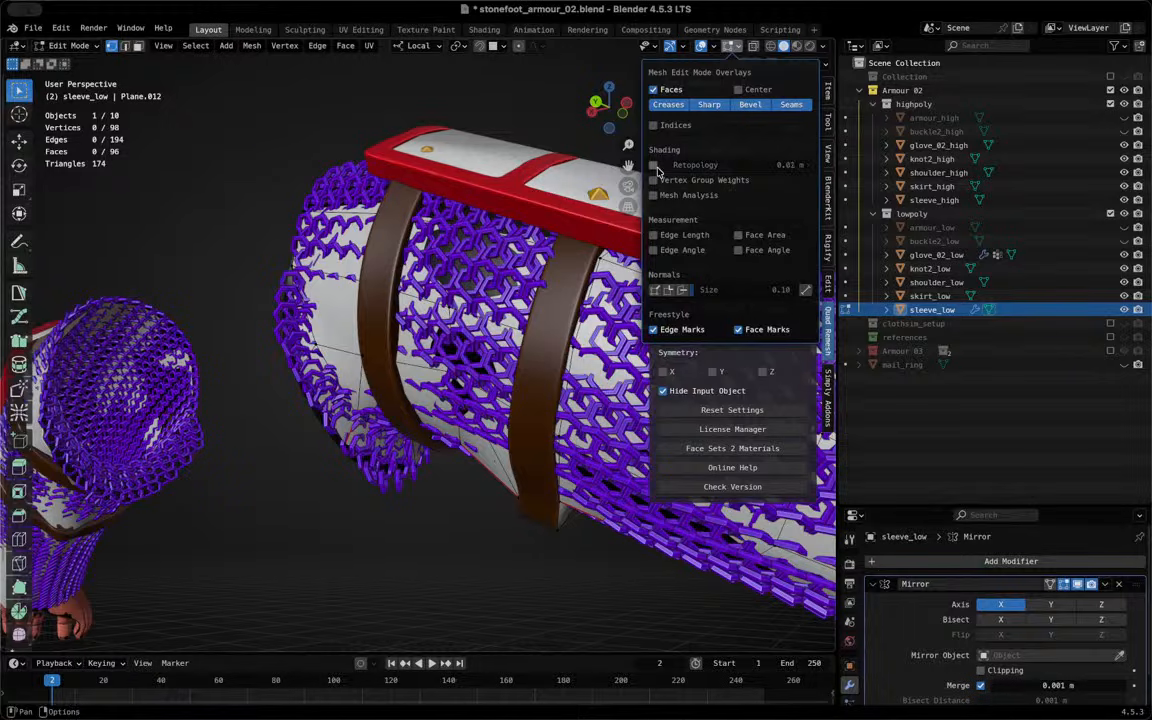
pyautogui.click(654, 165)
# Enable snapping and move individual sleeve_low vertices beside the straps outward to cover the high-poly surface
pyautogui.moveTo(300, 440); pyautogui.dragTo(393, 388, button='middle')
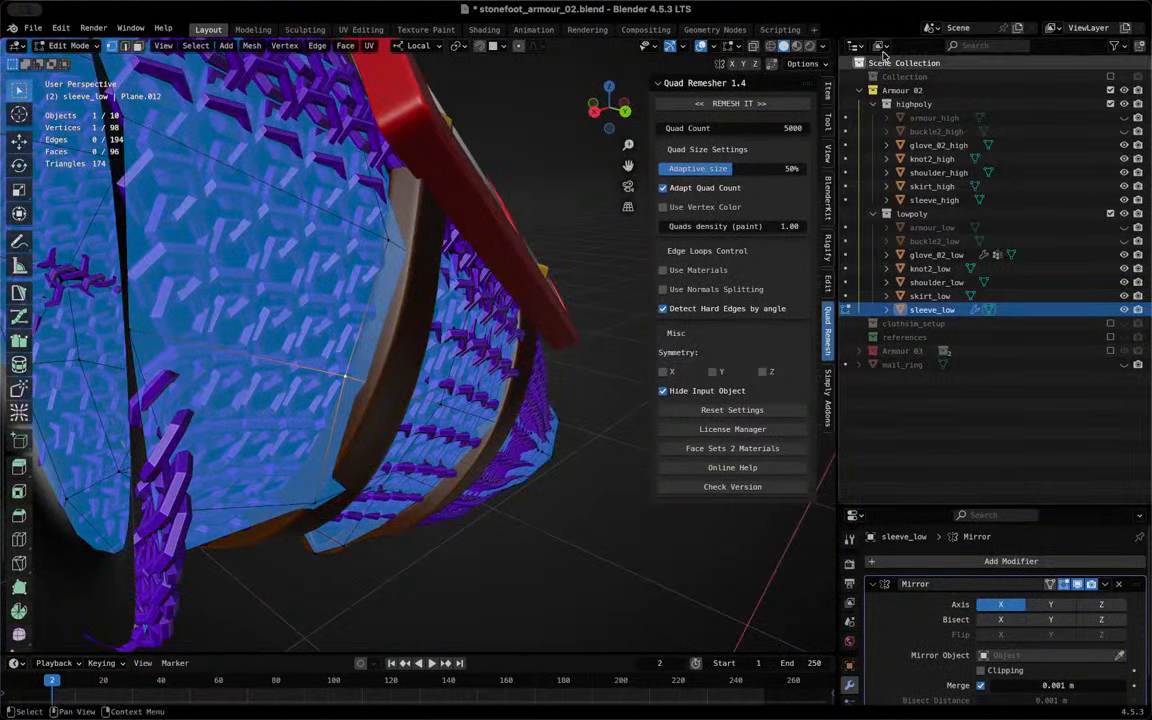
pyautogui.click(820, 46)
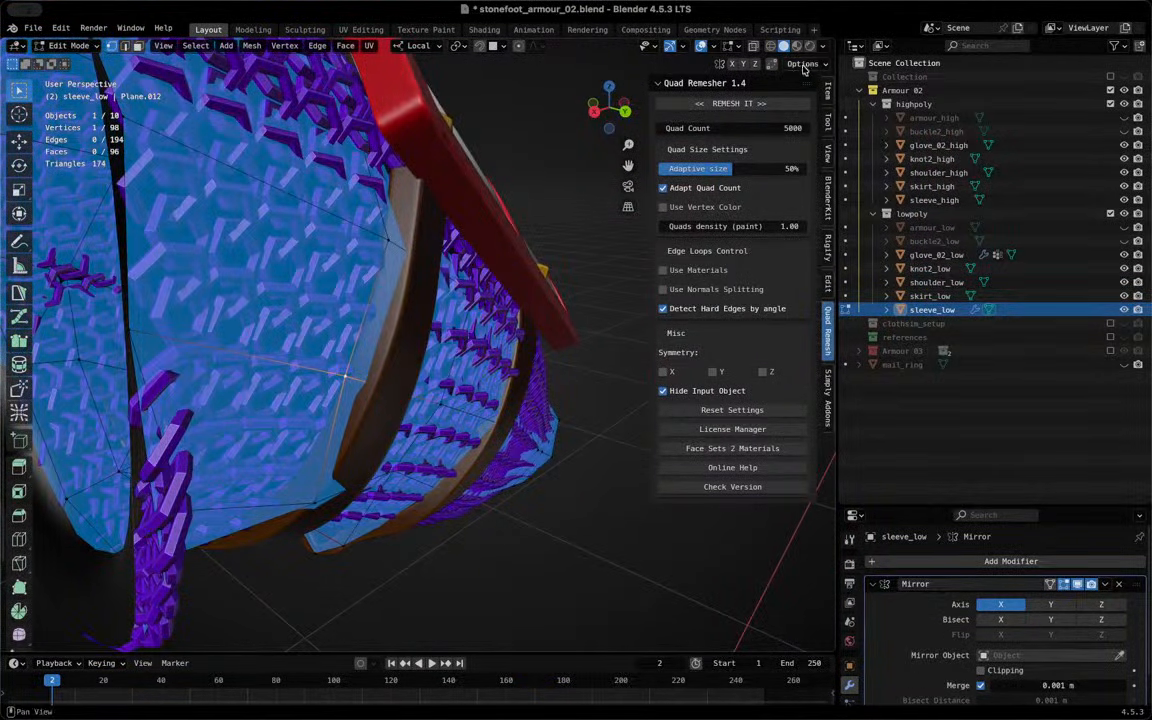
pyautogui.click(803, 64)
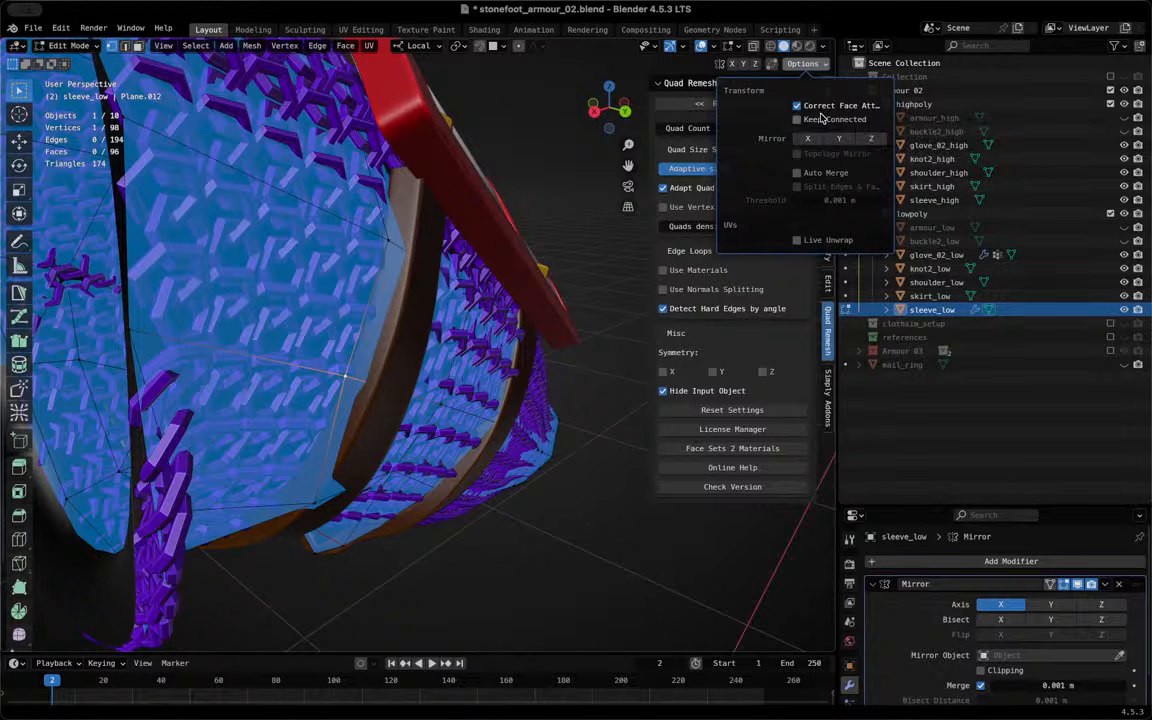
pyautogui.moveTo(360, 379); pyautogui.dragTo(378, 380)
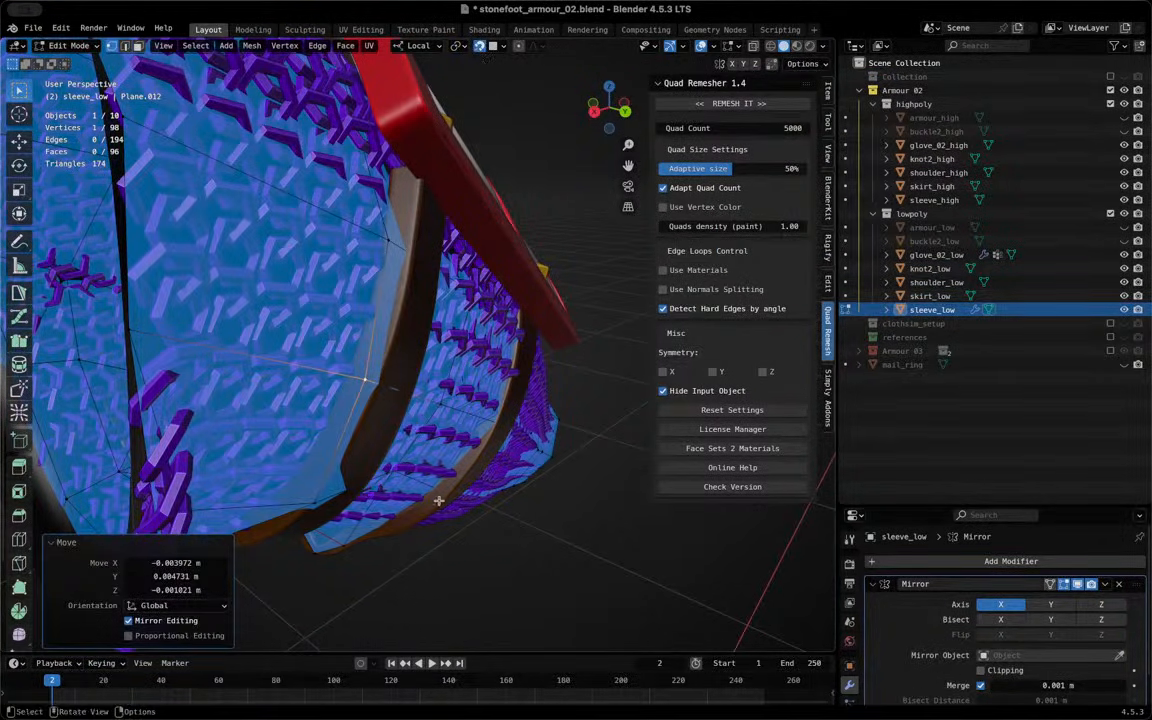
pyautogui.press('g')
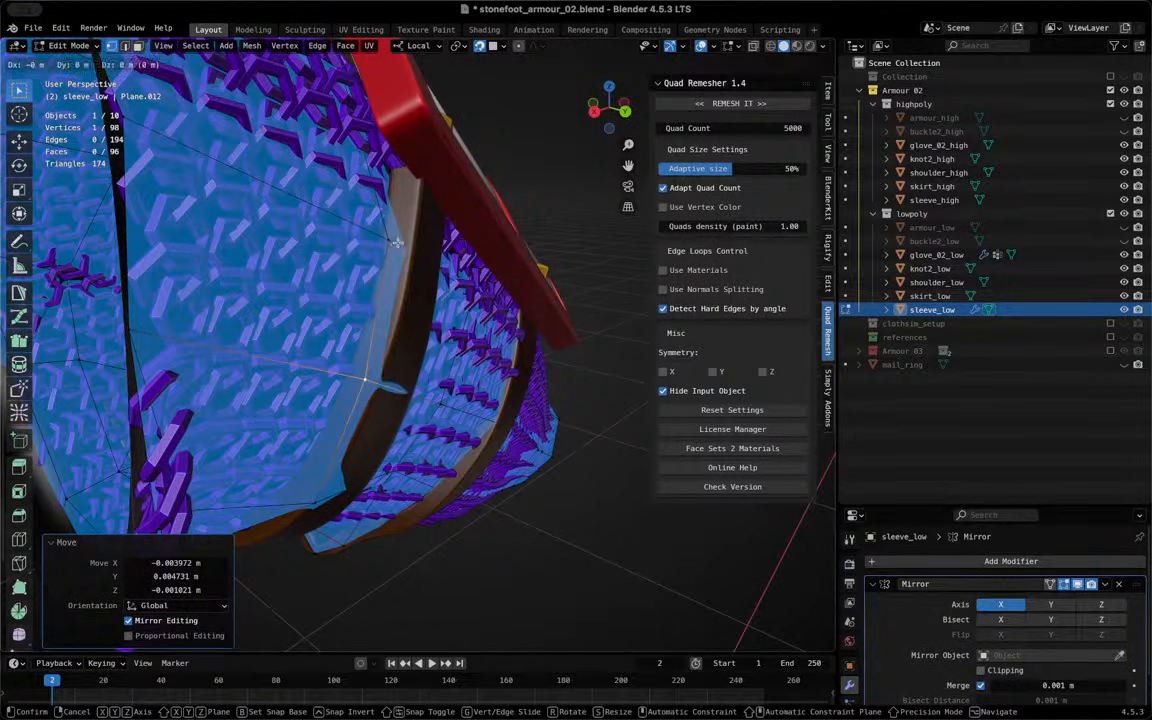
pyautogui.click(415, 222)
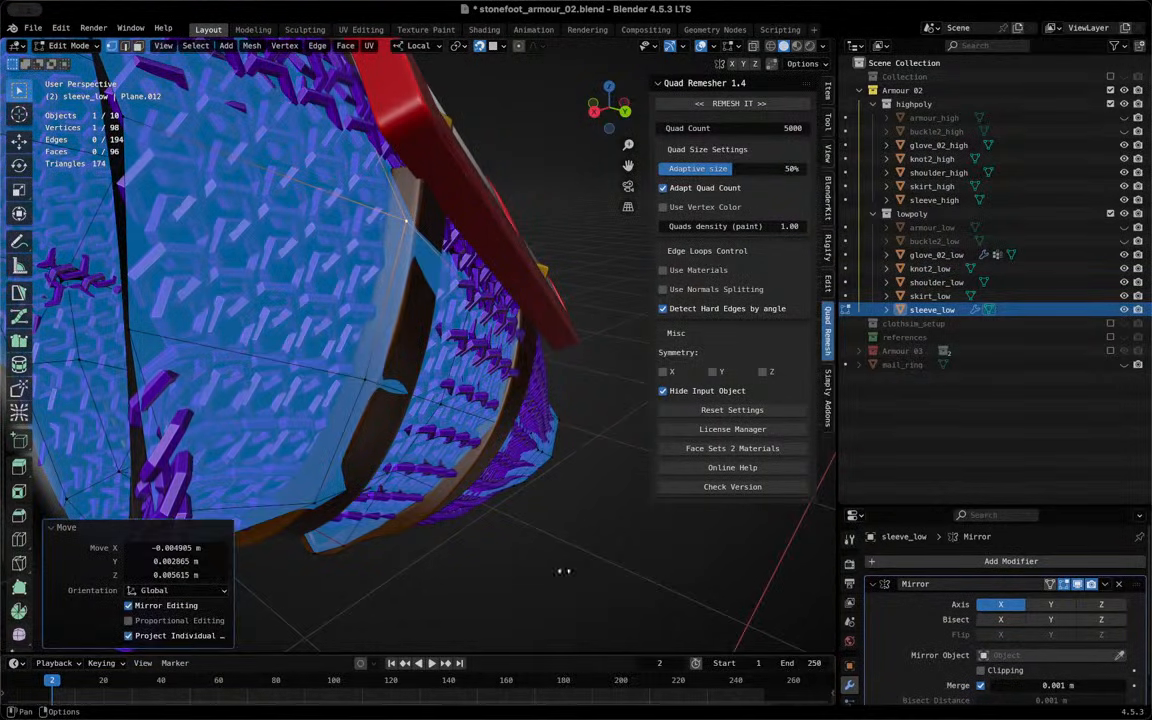
pyautogui.moveTo(415, 300); pyautogui.dragTo(475, 462, button='middle')
pyautogui.scroll(2, 393, 395)
pyautogui.click(388, 406)
pyautogui.press('g')
pyautogui.click(358, 418)
# Select three parallel edges running across the sleeve_low underside at its shoulder end
pyautogui.click(481, 461)
pyautogui.click(538, 509)
pyautogui.keyDown('shift'); pyautogui.moveTo(535, 510); pyautogui.dragTo(342, 541, button='middle'); pyautogui.keyUp('shift')
pyautogui.keyDown('shift'); pyautogui.click(436, 412); pyautogui.keyUp('shift')
pyautogui.moveTo(436, 412); pyautogui.dragTo(452, 354, button='middle')
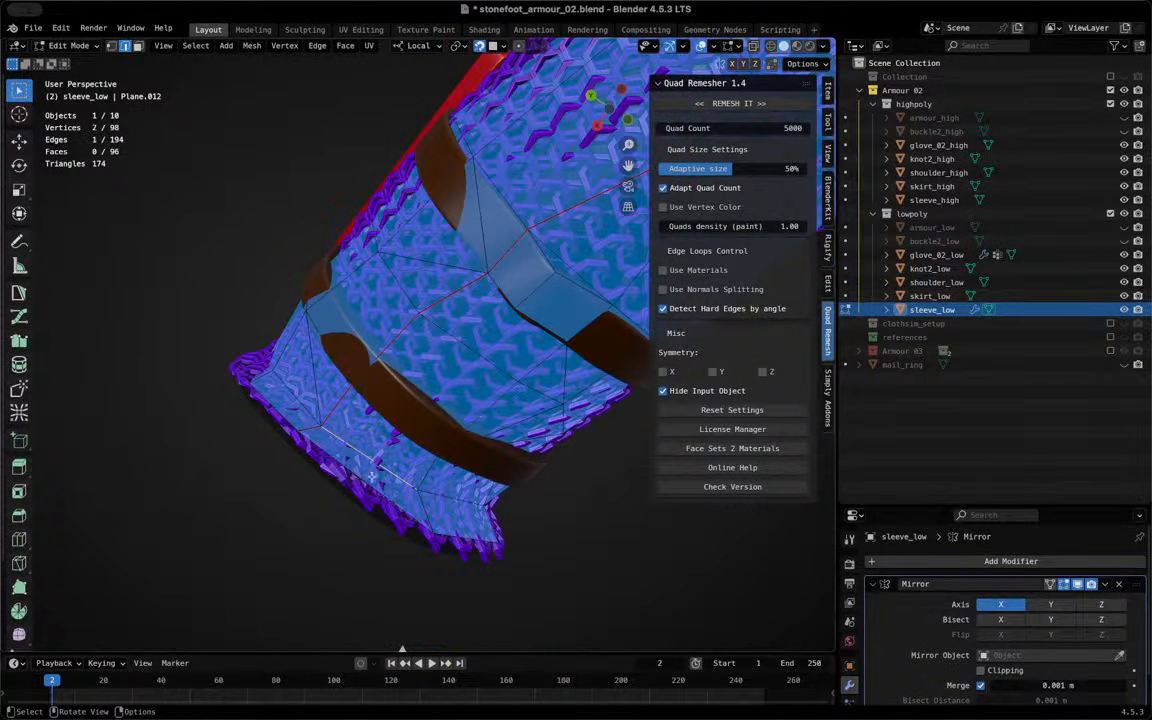
# Try to subdivide the three selected edges on the sleeve's underside
pyautogui.rightClick(420, 300)
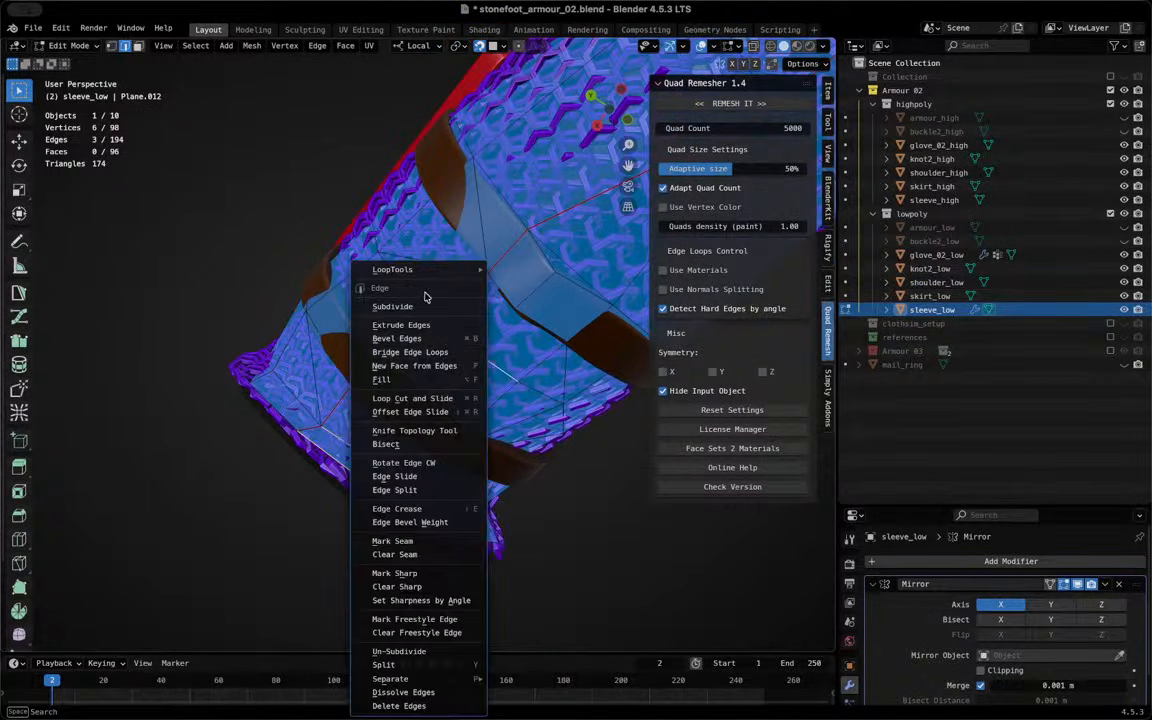
pyautogui.click(388, 276)
pyautogui.moveTo(436, 320); pyautogui.dragTo(430, 459, button='middle')
pyautogui.hotkey('ctrl', 'z')
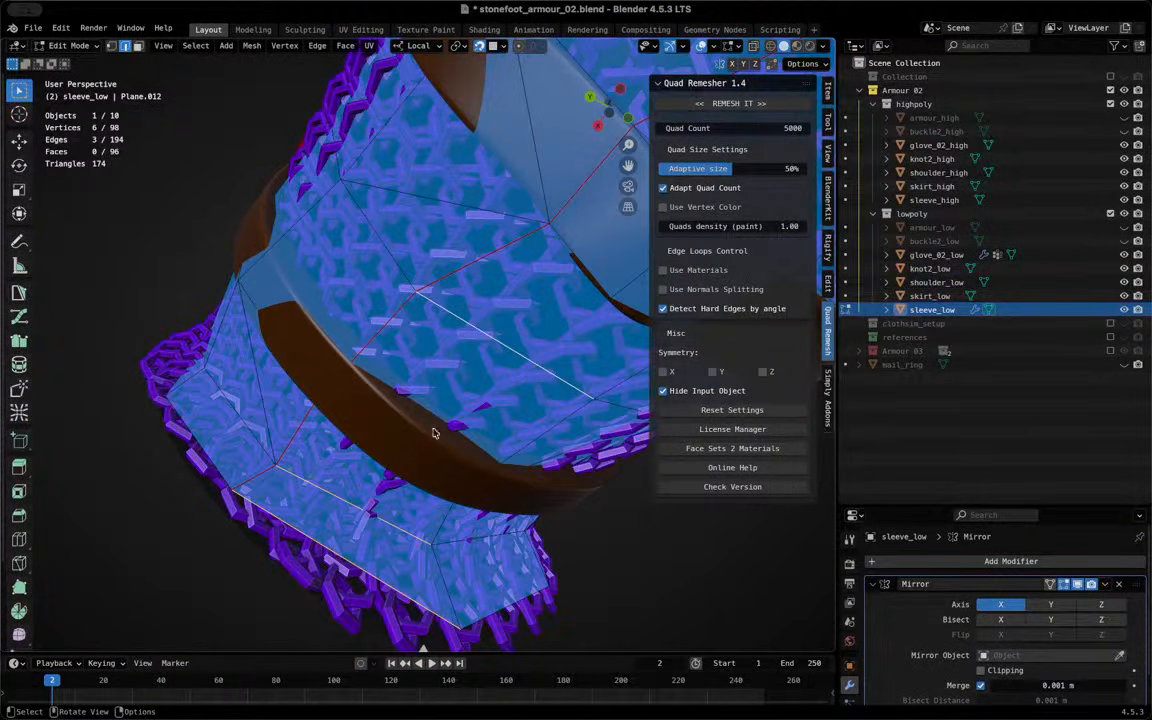
pyautogui.rightClick(425, 270)
pyautogui.rightClick(425, 270)
pyautogui.rightClick(487, 321)
pyautogui.click(471, 309)
pyautogui.hotkey('ctrl', 'z')
# Add the parallel edge hidden under the strap to the selection, using Local View, and subdivide all four edges
pyautogui.press('/')
pyautogui.scroll(3, 600, 235)
pyautogui.moveTo(607, 236); pyautogui.dragTo(478, 170, button='middle')
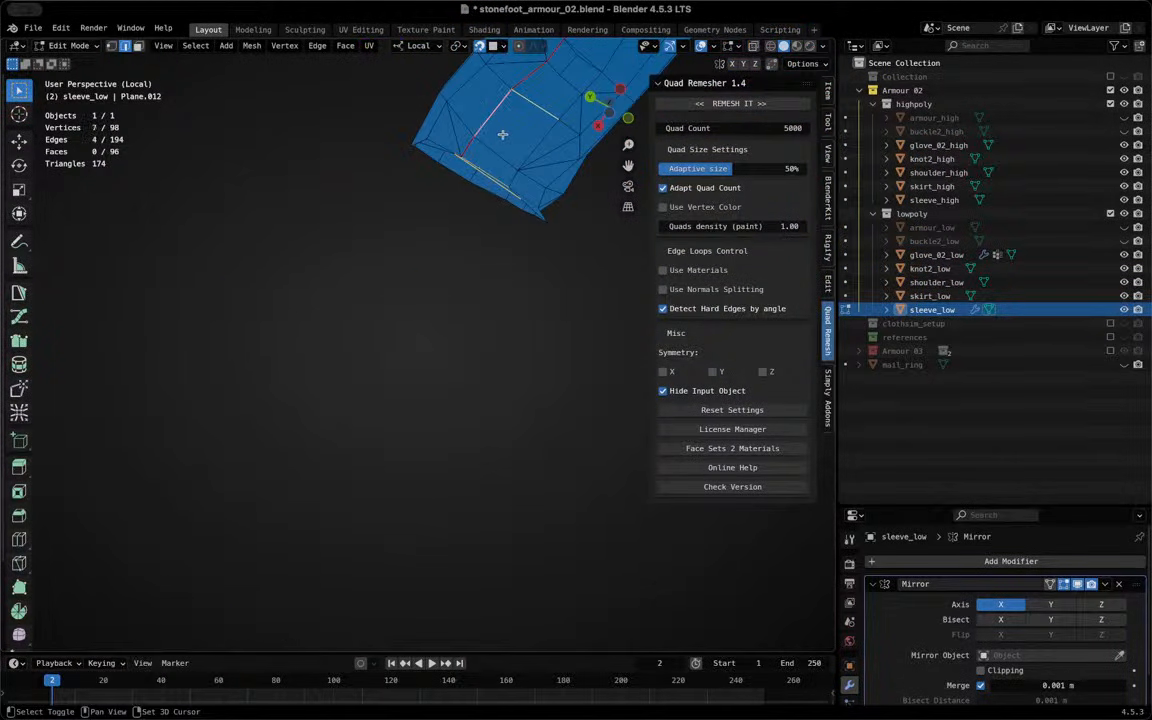
pyautogui.press('/')
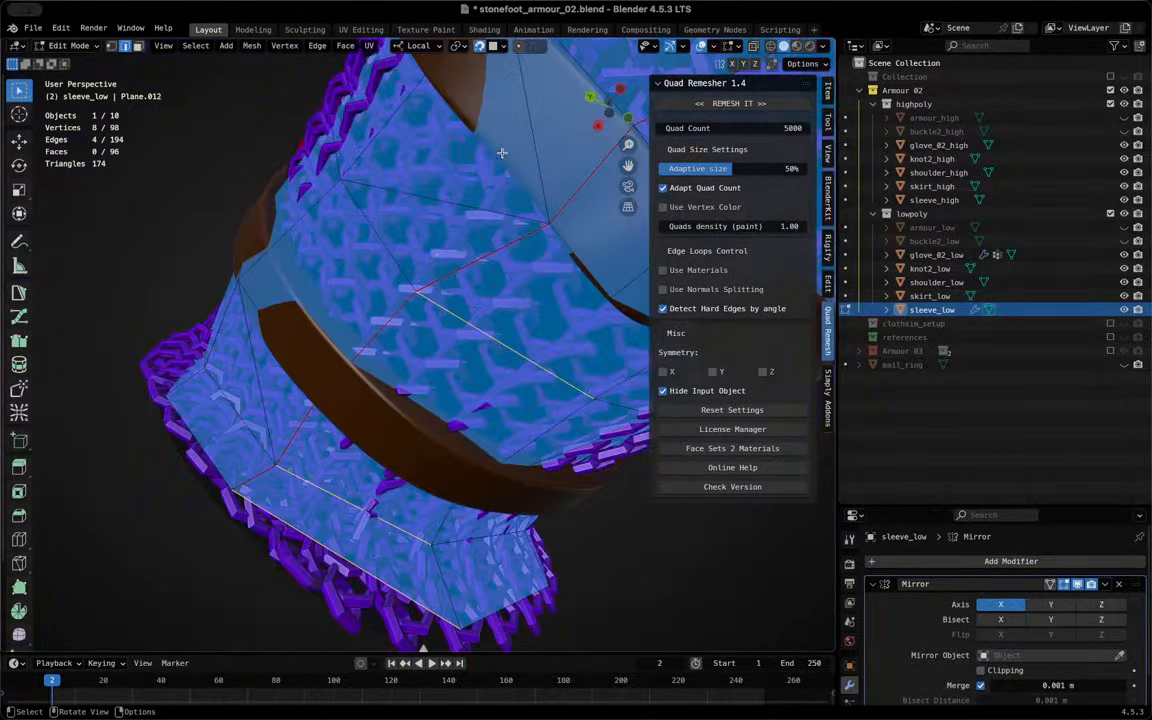
pyautogui.rightClick(435, 264)
pyautogui.click(434, 262)
pyautogui.press('1')
pyautogui.press('g')
pyautogui.click(428, 424)
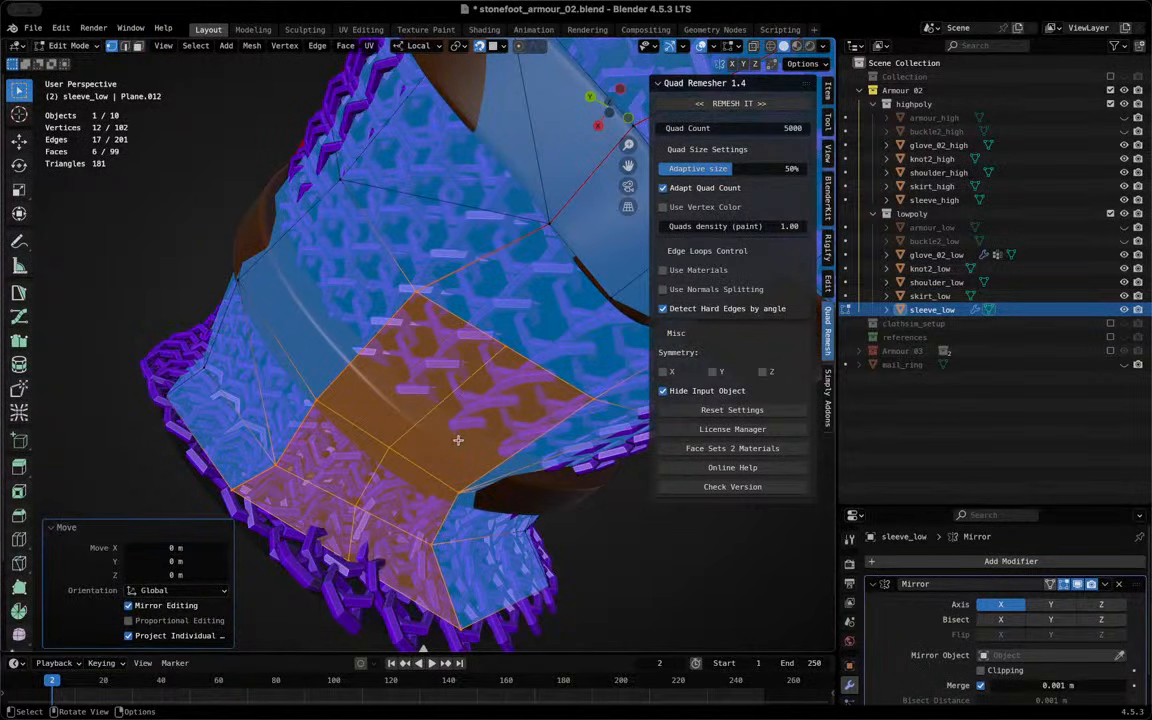
pyautogui.hotkey('ctrl', 'z')
pyautogui.hotkey('ctrl', 'z')
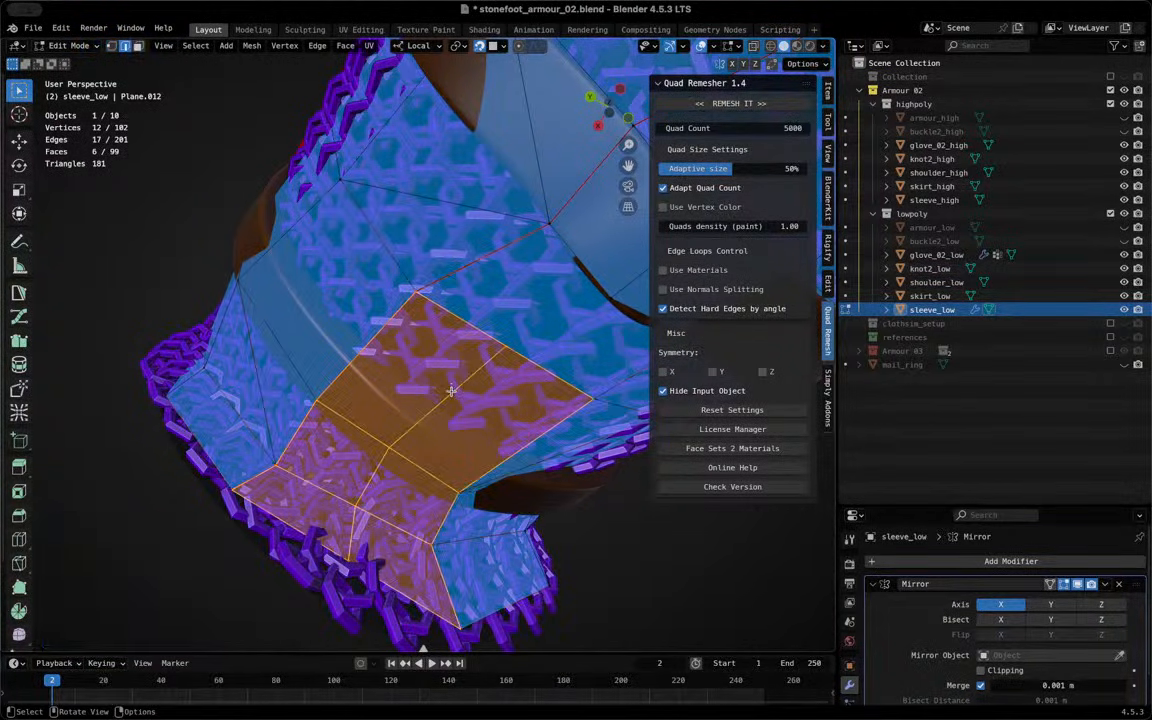
# Reposition the seam vertex at the edge of the shoulder-end strap and a neighbouring vertex to fit the high-poly sleeve
pyautogui.moveTo(451, 389); pyautogui.dragTo(305, 228, button='middle')
pyautogui.click(309, 237)
pyautogui.press('g')
pyautogui.press('g')
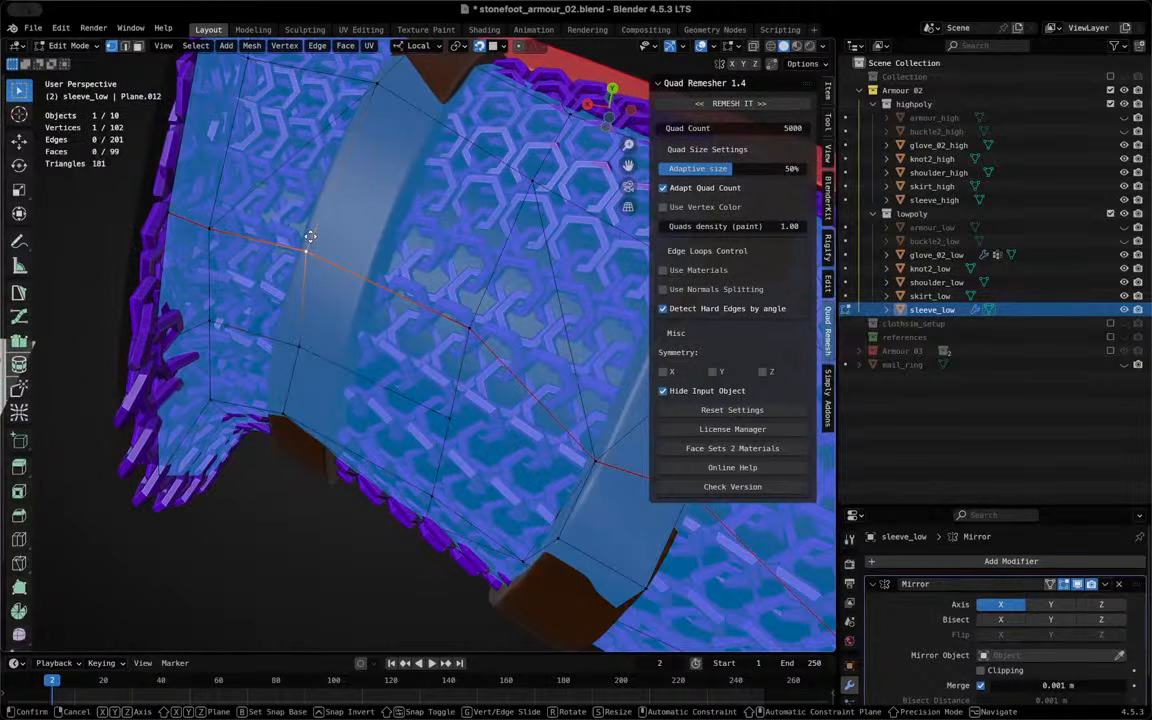
pyautogui.click(325, 251)
pyautogui.moveTo(329, 491); pyautogui.dragTo(283, 446, button='middle')
pyautogui.click(368, 347)
pyautogui.press('g')
pyautogui.click(363, 343)
# Move the vertices between the strap and the sleeve's shoulder rim, pulling the new rim vertex out over the chainmail
pyautogui.click(299, 347)
pyautogui.press('g')
pyautogui.click(299, 350)
pyautogui.click(331, 374)
pyautogui.press('g')
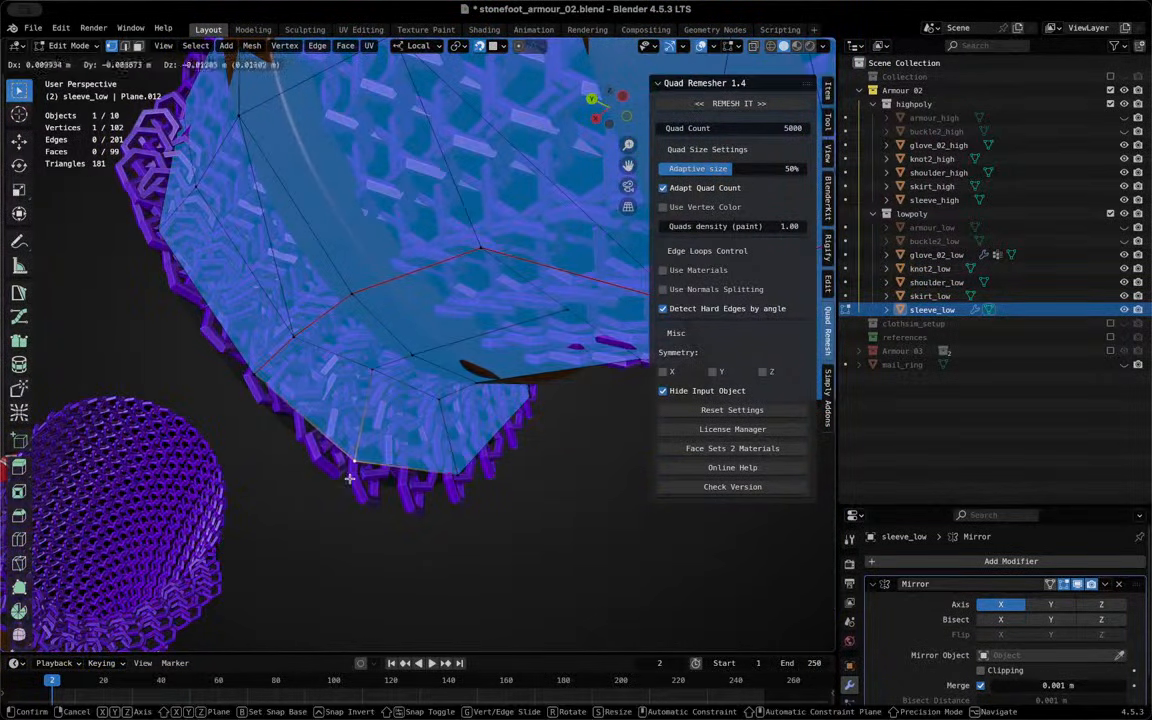
pyautogui.click(354, 463)
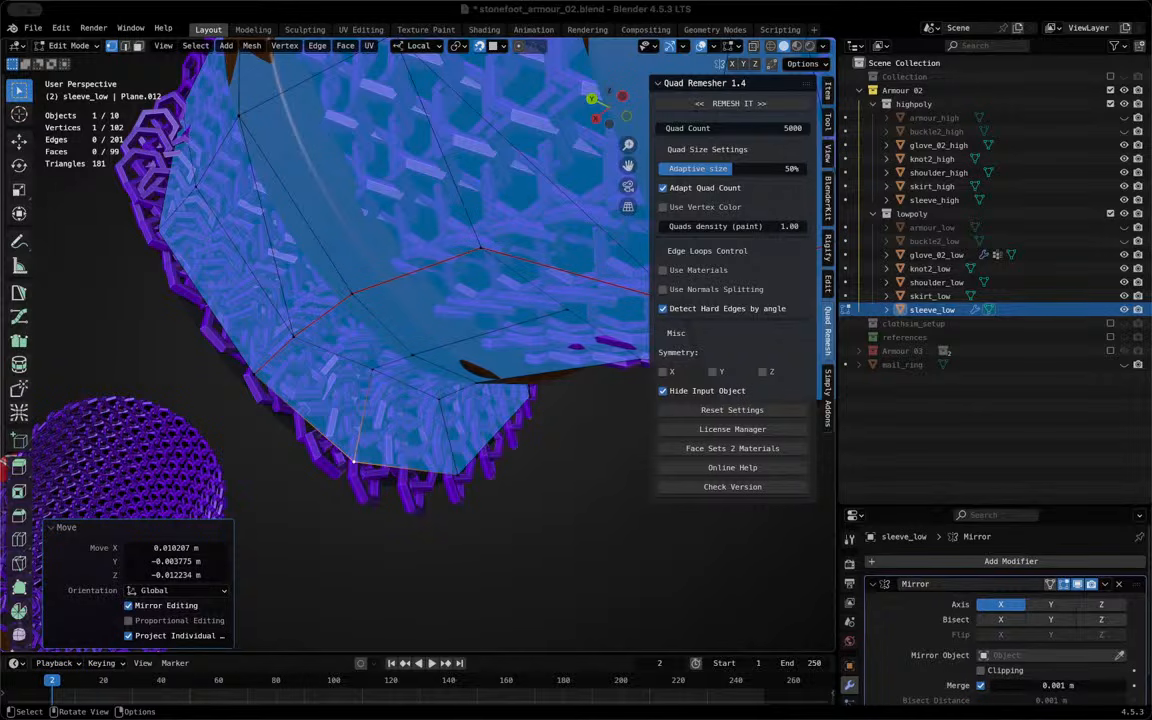
# Move the vertices just beyond the strap and the neighbouring rim corner outward to cover the underside's chainmail rings
pyautogui.moveTo(445, 395); pyautogui.dragTo(424, 425, button='middle')
pyautogui.scroll(4, 424, 425)
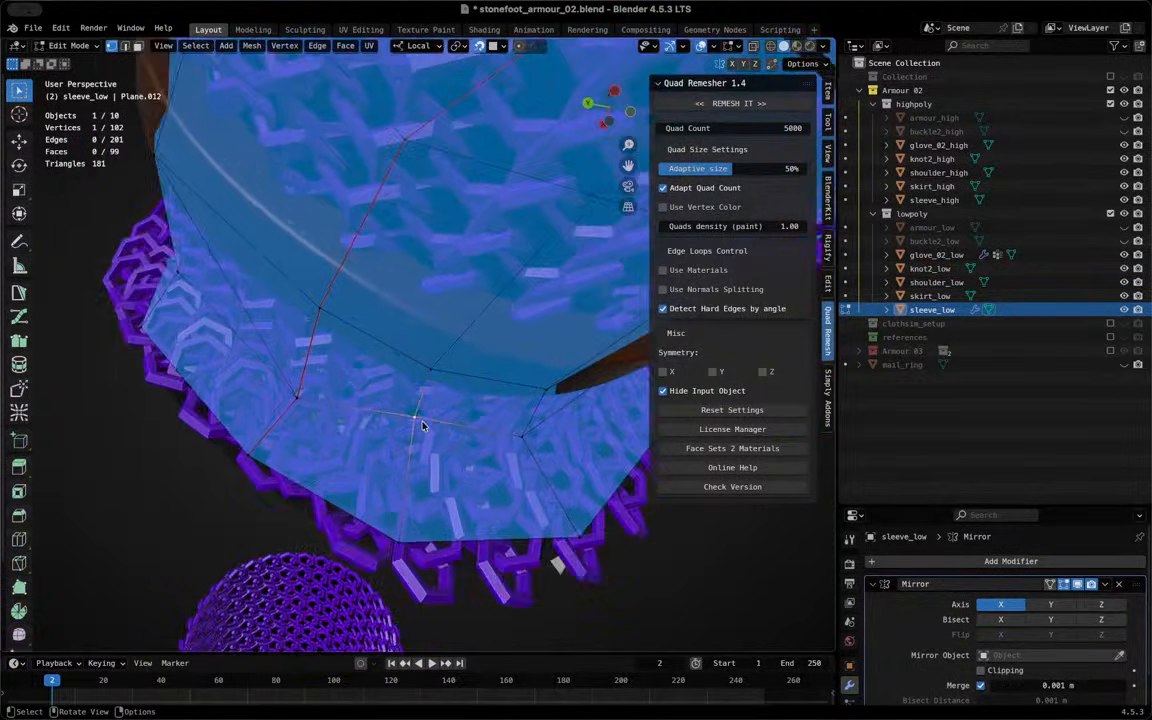
pyautogui.press('g')
pyautogui.click(415, 467)
pyautogui.moveTo(418, 465); pyautogui.dragTo(594, 397, button='middle')
pyautogui.click(405, 393)
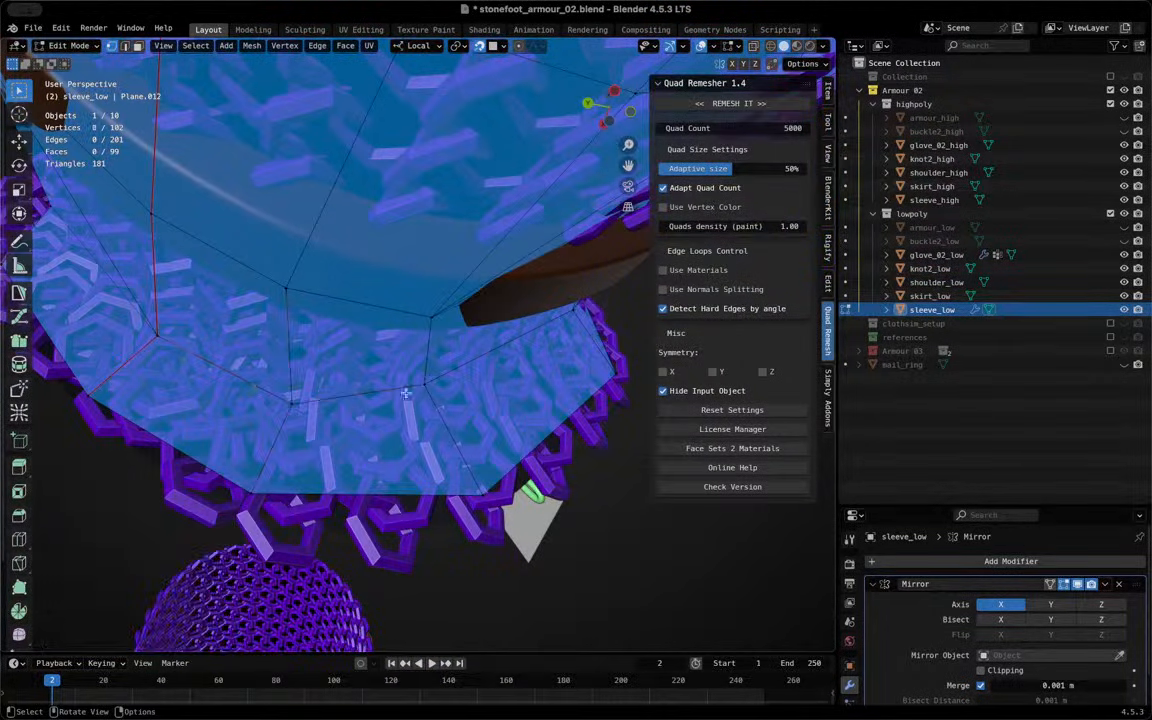
pyautogui.press('g')
pyautogui.click(431, 392)
pyautogui.click(488, 493)
pyautogui.press('g')
pyautogui.click(495, 513)
# Delete the edge beside the shoulder-end strap on the sleeve's side, together with its adjoining faces
pyautogui.moveTo(495, 513); pyautogui.dragTo(501, 255, button='middle')
pyautogui.press('2')
pyautogui.click(474, 256)
pyautogui.moveTo(362, 237); pyautogui.dragTo(450, 287, button='middle')
pyautogui.press('x')
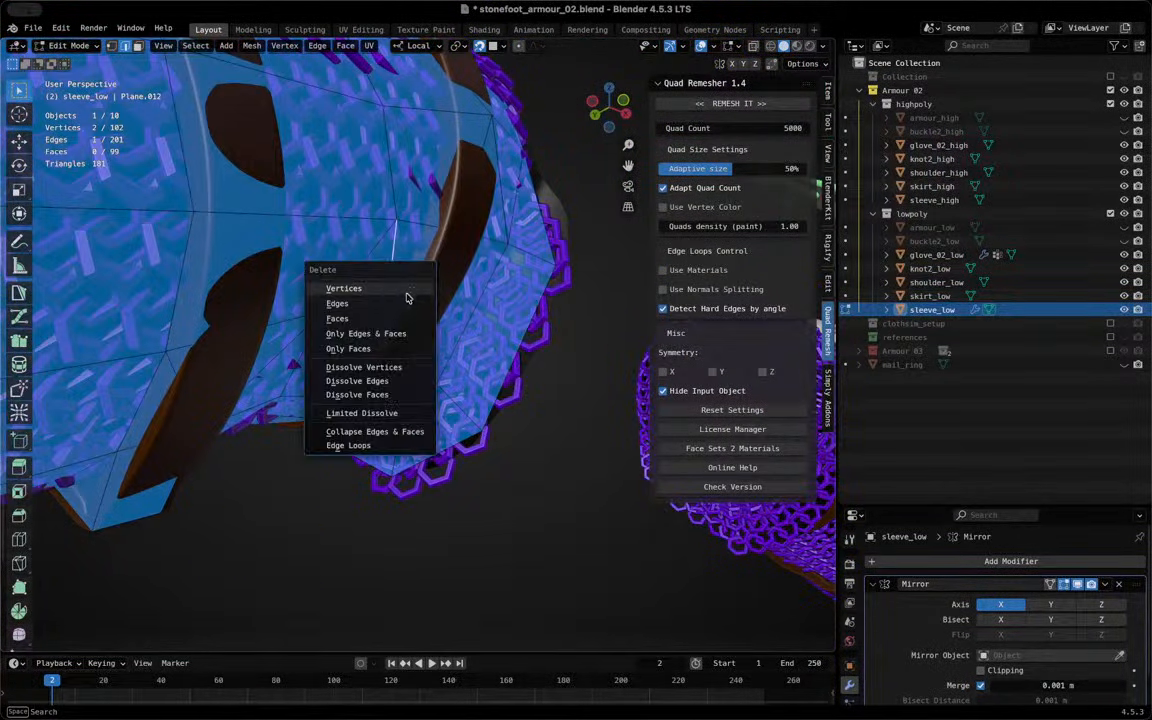
pyautogui.click(391, 303)
pyautogui.press('super+z')
pyautogui.moveTo(432, 335); pyautogui.dragTo(398, 288, button='middle')
pyautogui.rightClick(398, 288)
pyautogui.rightClick(423, 377)
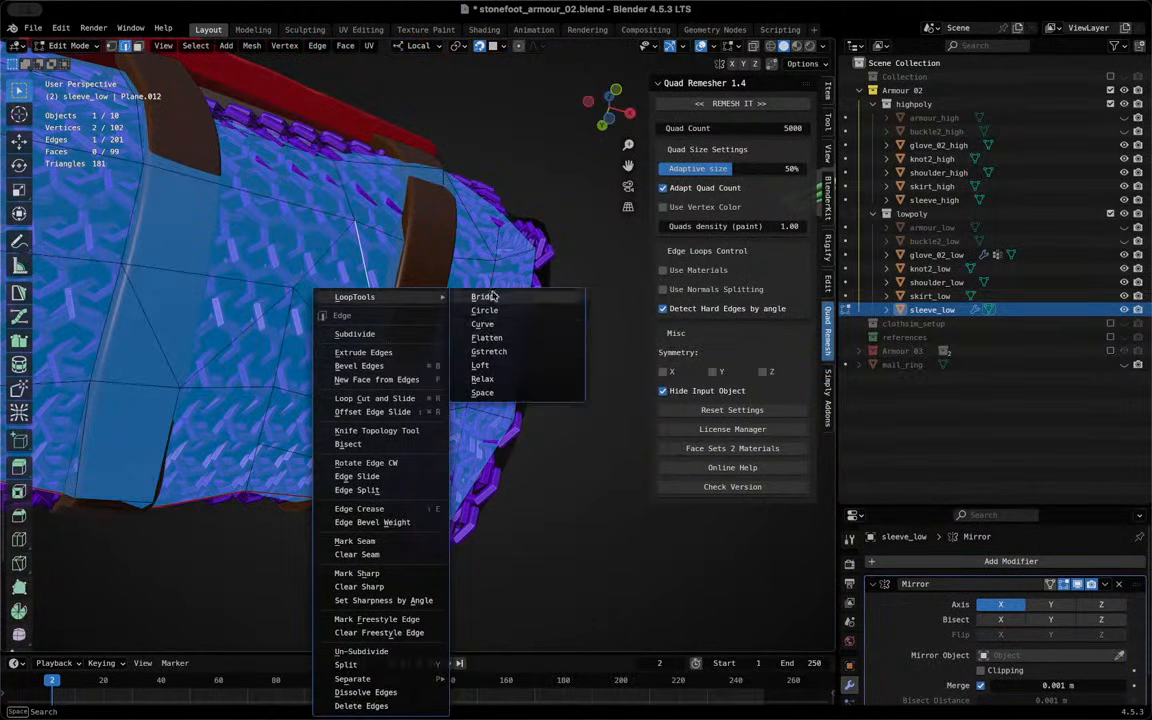
pyautogui.moveTo(452, 230); pyautogui.dragTo(628, 359, button='middle')
pyautogui.press('x')
pyautogui.click(442, 278)
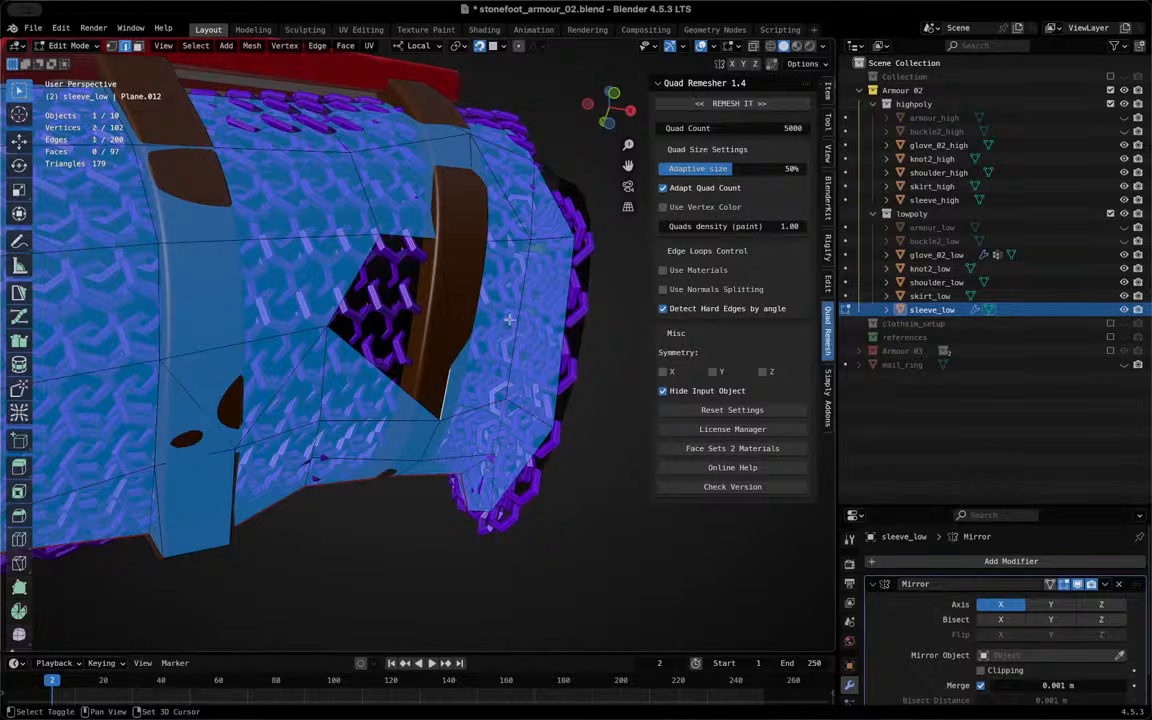
# Subdivide the edges between the strap and the shoulder rim with one cut, and pull the new rim vertex outward
pyautogui.keyDown('shift'); pyautogui.click(557, 307); pyautogui.keyUp('shift')
pyautogui.rightClick(563, 307)
pyautogui.click(524, 308)
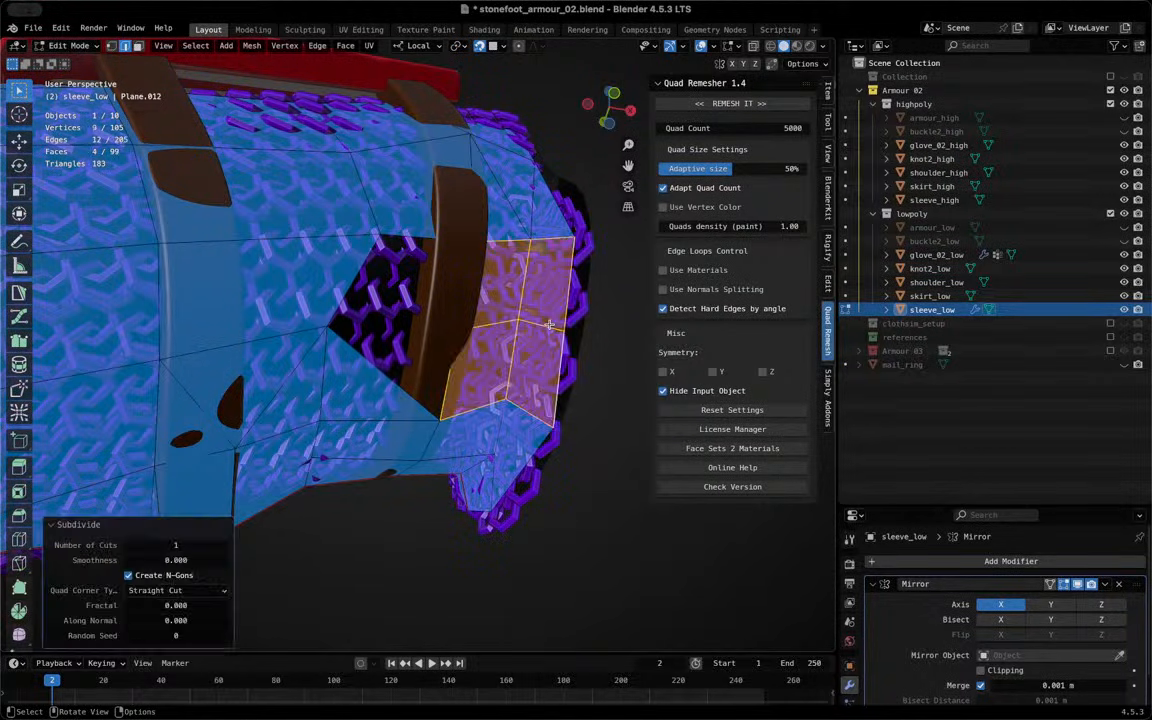
pyautogui.click(558, 327)
pyautogui.press('g')
pyautogui.click(564, 327)
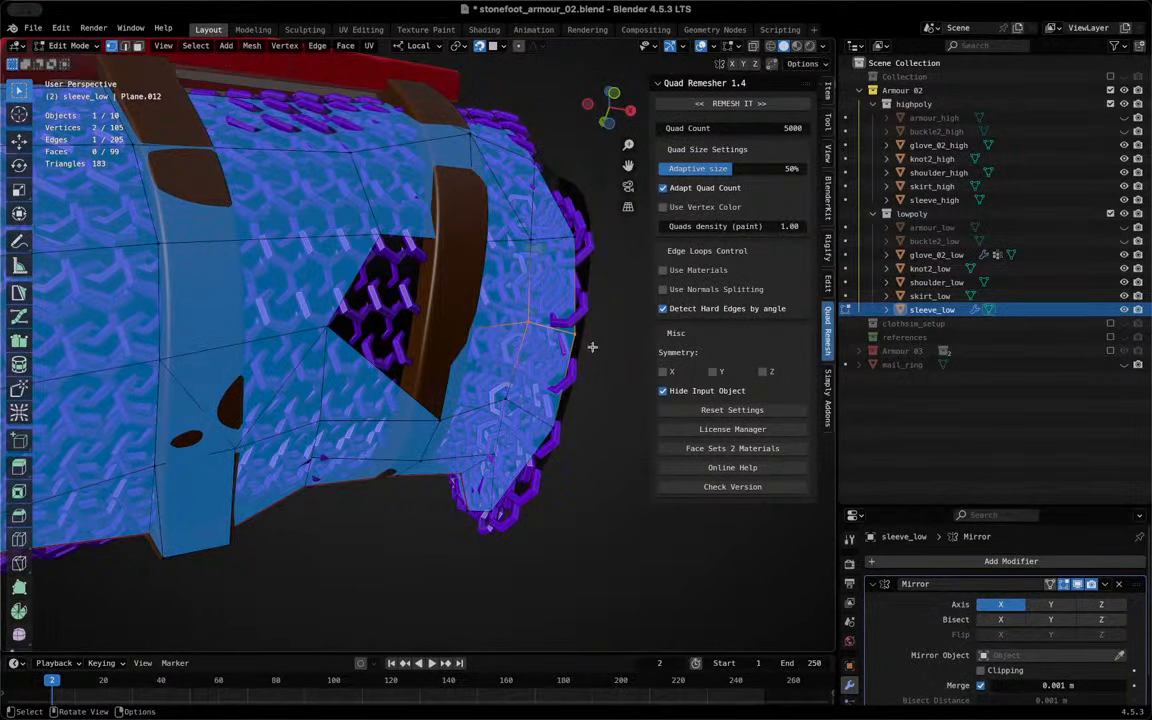
# Adjust the position of the edge beside the shoulder-end strap
pyautogui.moveTo(475, 313); pyautogui.dragTo(550, 336, button='middle')
pyautogui.press('2')
pyautogui.click(442, 287)
pyautogui.press('g')
pyautogui.click(448, 286)
pyautogui.press('g')
pyautogui.rightClick(465, 275)
# Move the vertices around the open hole so the sleeve surface covers the strap
pyautogui.press('1')
pyautogui.click(454, 297)
pyautogui.press('g')
pyautogui.click(442, 298)
pyautogui.moveTo(442, 298); pyautogui.dragTo(594, 397, button='middle')
pyautogui.press('g')
pyautogui.click(503, 327)
# Fill the remaining gap in the hole beside the strap with a face
pyautogui.press('2')
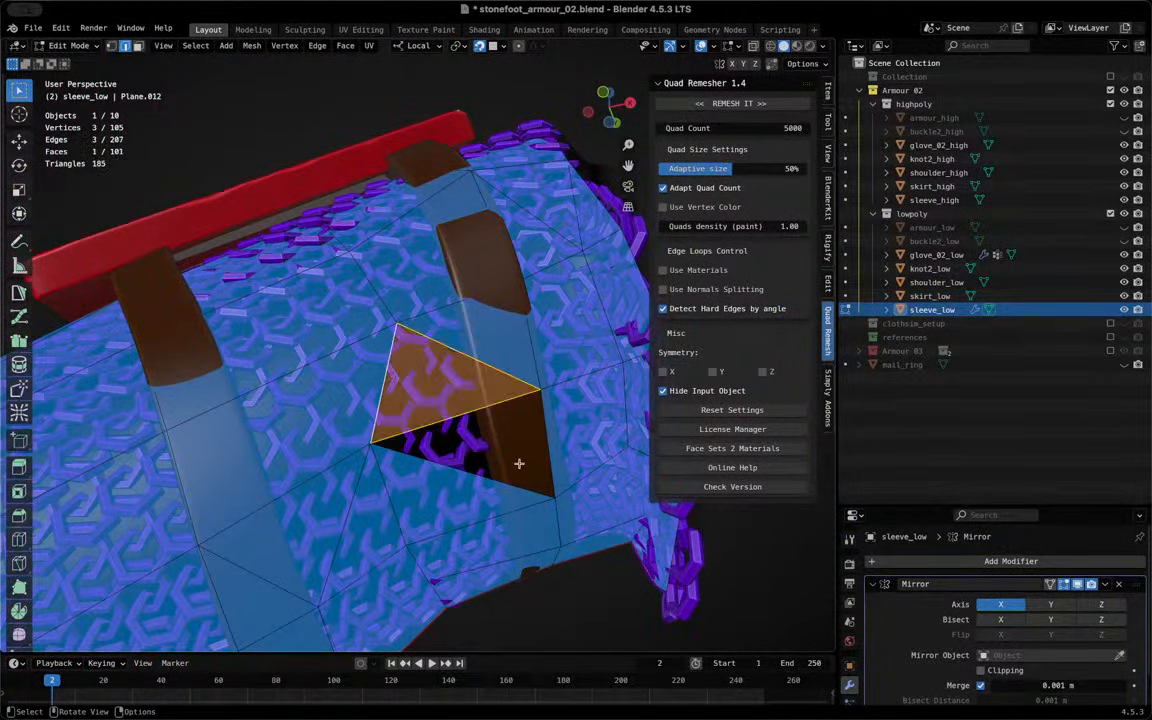
pyautogui.keyDown('shift'); pyautogui.click(503, 404); pyautogui.keyUp('shift')
pyautogui.press('f')
pyautogui.moveTo(503, 404); pyautogui.dragTo(540, 384, button='middle')
# Move individual vertices along the lower sleeve to follow the high-poly chainmail surface
pyautogui.moveTo(420, 354); pyautogui.dragTo(584, 525, button='middle')
pyautogui.click(425, 360)
pyautogui.scroll(4, 437, 383)
pyautogui.press('g')
pyautogui.click(389, 332)
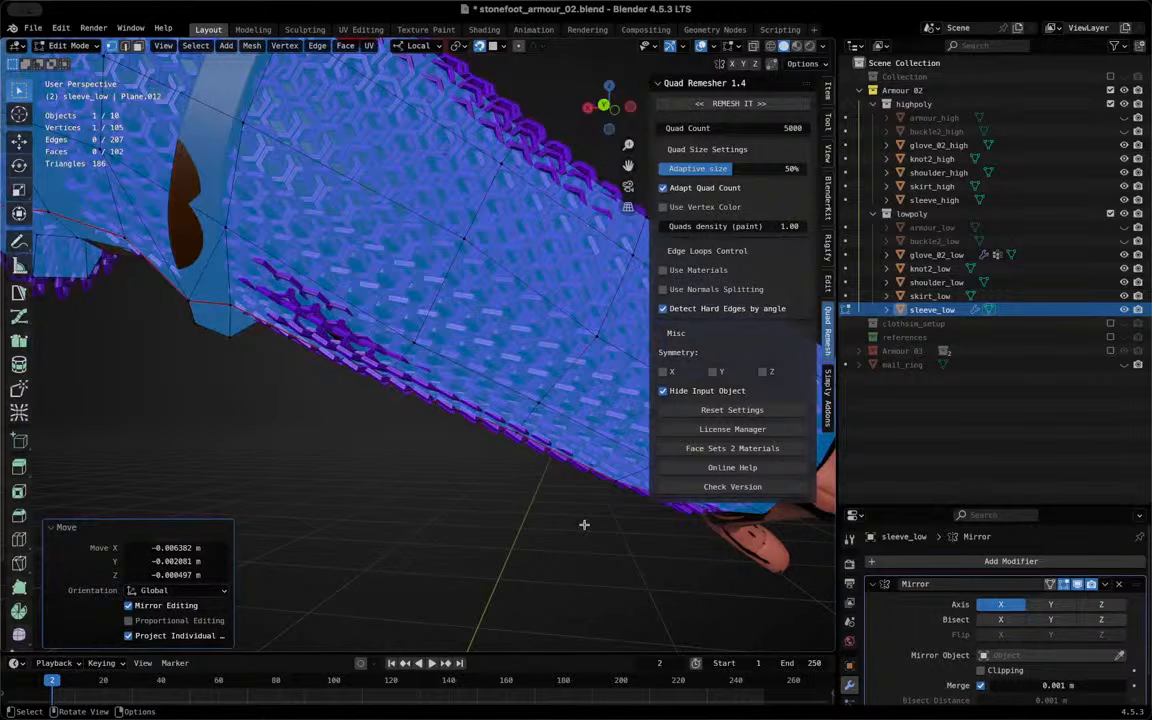
pyautogui.moveTo(600, 283); pyautogui.dragTo(517, 270, button='middle')
pyautogui.press('g')
pyautogui.click(511, 269)
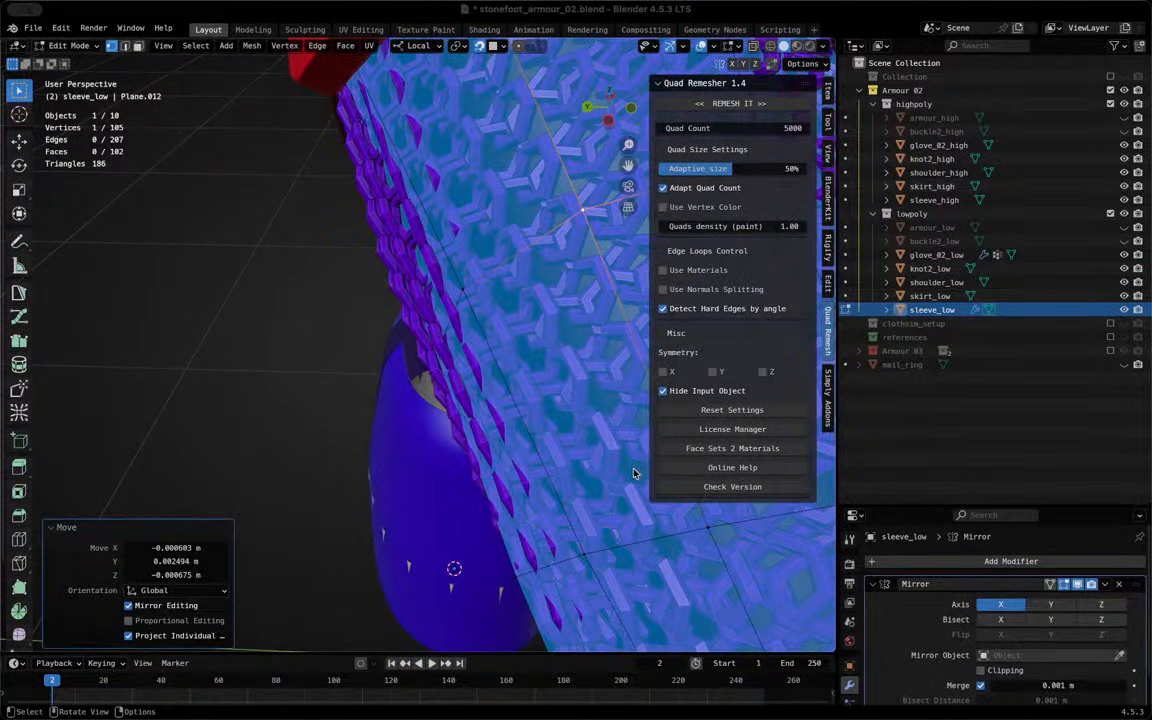
# Pull the vertices along the sleeve's shoulder rim outward to cover the protruding chainmail rings
pyautogui.moveTo(183, 327); pyautogui.dragTo(393, 298, button='middle')
pyautogui.moveTo(355, 339); pyautogui.dragTo(490, 345, button='middle')
pyautogui.scroll(5, 376, 343)
pyautogui.scroll(-8, 540, 566)
pyautogui.scroll(-4, 494, 530)
pyautogui.keyDown('shift'); pyautogui.moveTo(490, 345); pyautogui.dragTo(507, 366, button='middle'); pyautogui.keyUp('shift')
pyautogui.scroll(5, 480, 350)
pyautogui.scroll(3, 507, 366)
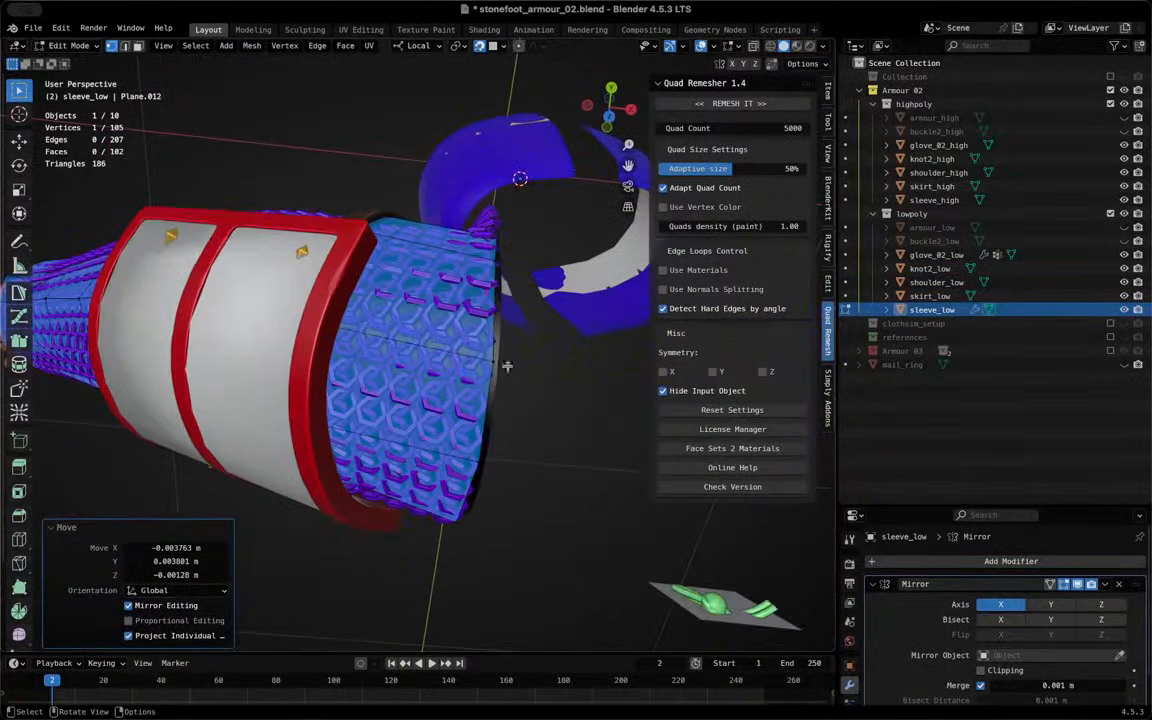
pyautogui.scroll(3, 540, 367)
pyautogui.moveTo(587, 373); pyautogui.dragTo(565, 360, button='middle')
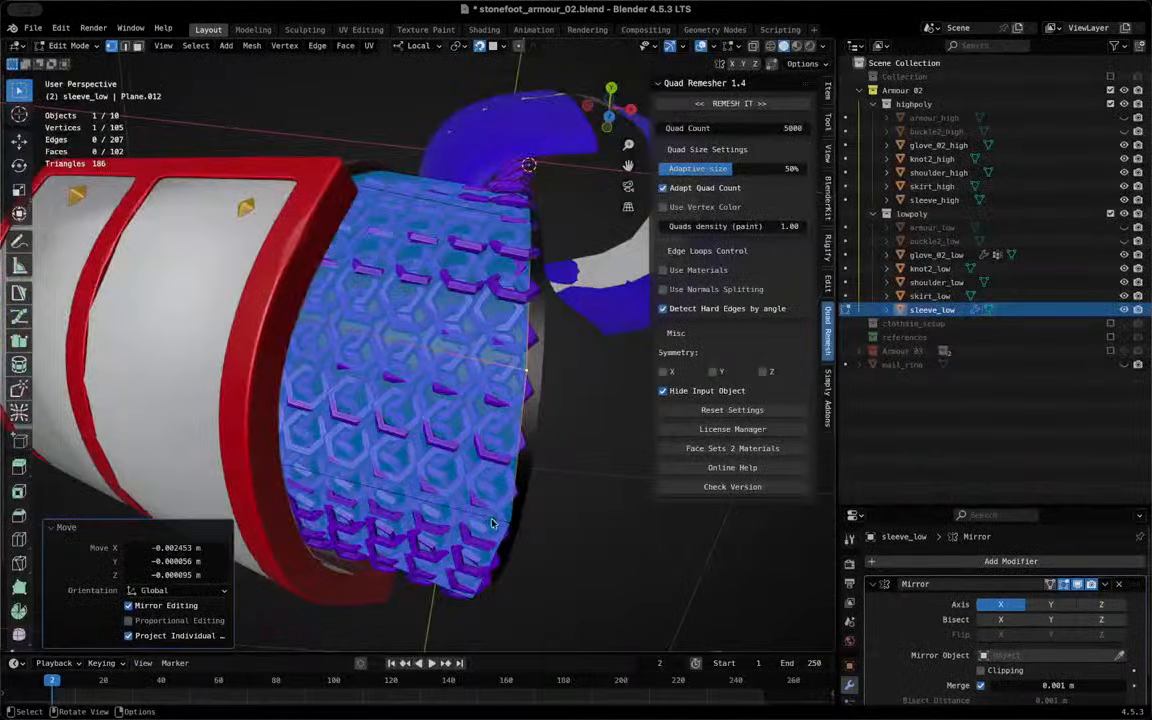
pyautogui.moveTo(443, 472); pyautogui.dragTo(511, 569, button='middle')
pyautogui.click(481, 240)
pyautogui.press('g')
pyautogui.click(486, 238)
# Inspect the reshaped shoulder end of sleeve_low in Object Mode, with and without Local View
pyautogui.moveTo(447, 340); pyautogui.dragTo(360, 543, button='middle')
pyautogui.click(524, 426)
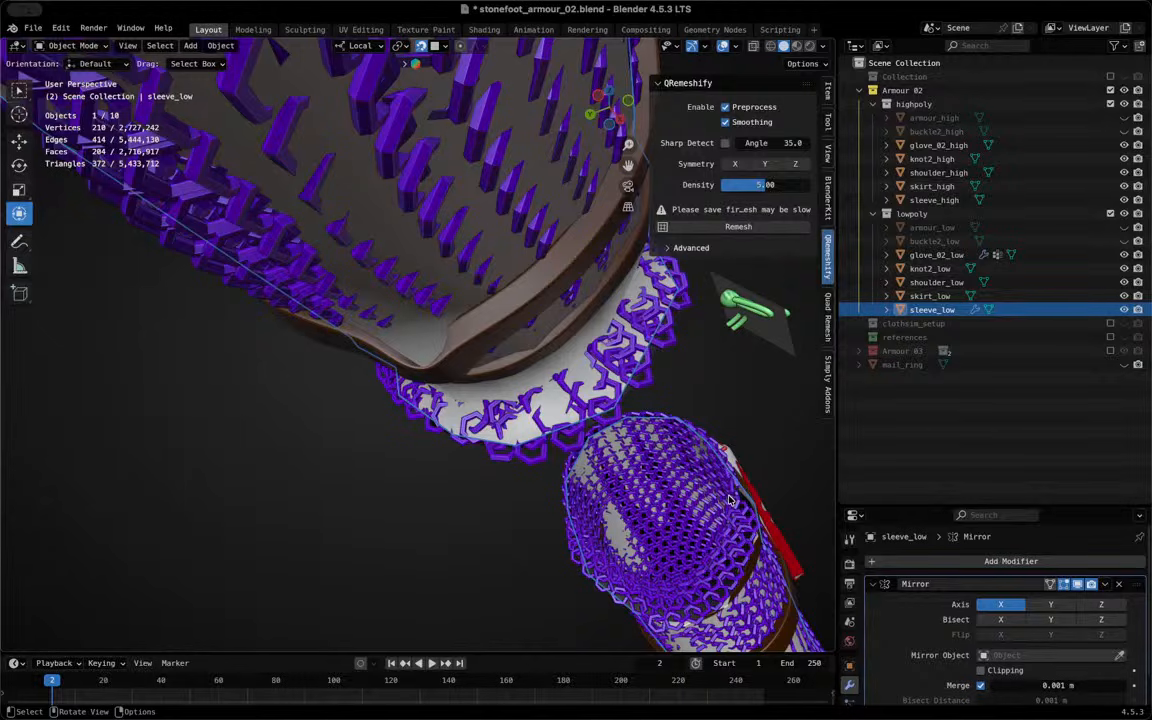
pyautogui.press('KP_Divide')
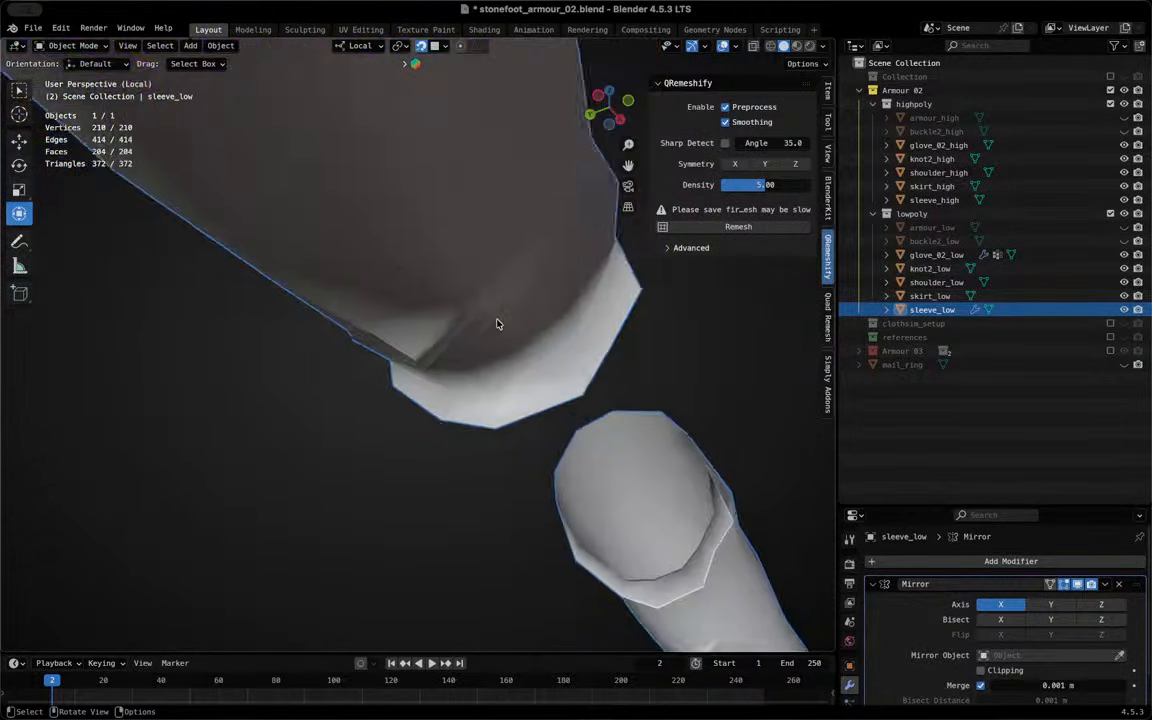
pyautogui.press('KP_Divide')
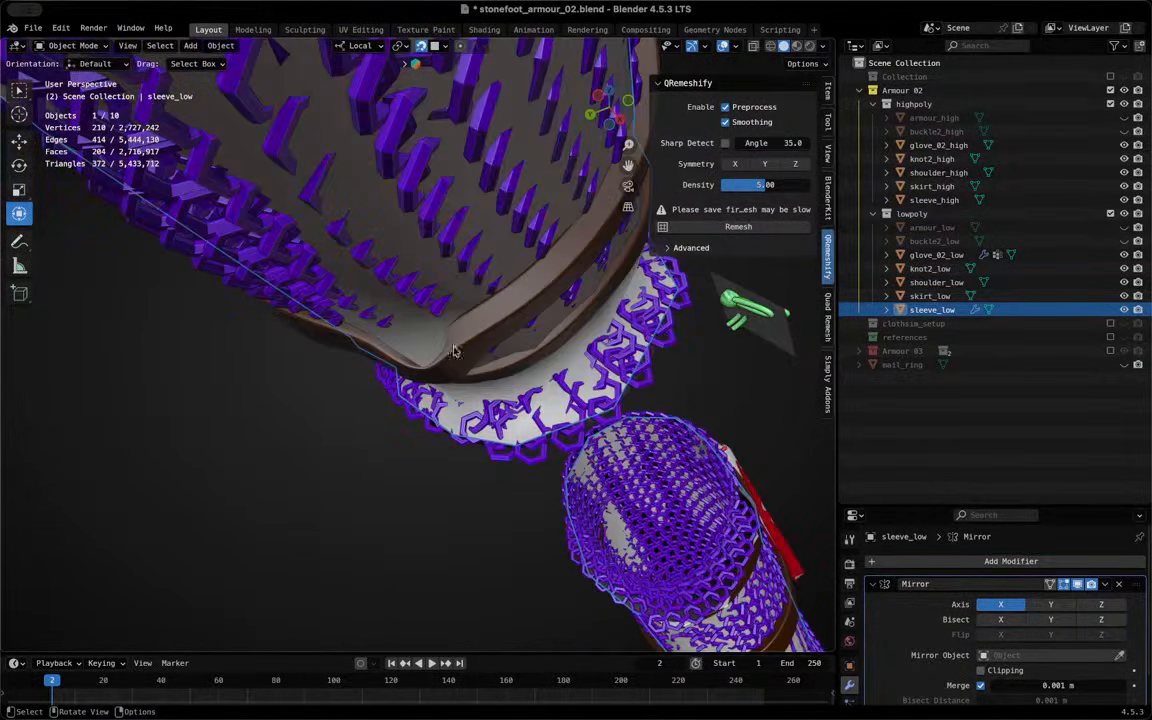
# Select sleeve_high and examine the Grab brush's falloff and brush options in Sculpt Mode
pyautogui.click(483, 348)
pyautogui.click(73, 46)
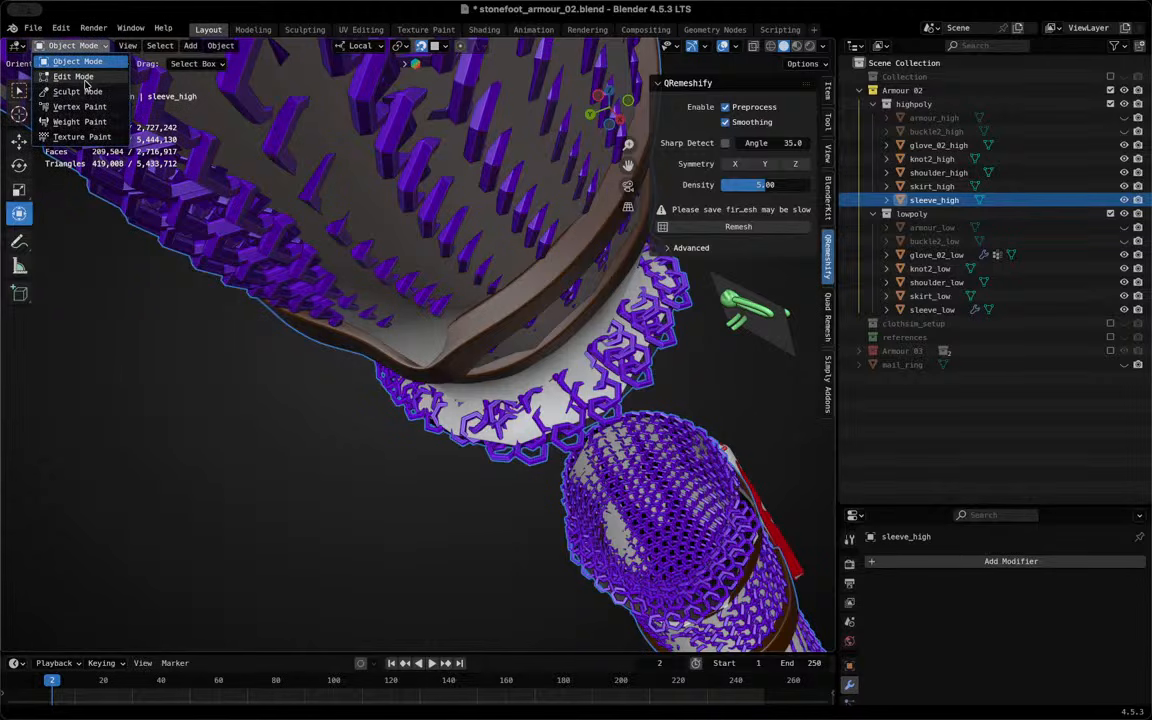
pyautogui.click(77, 91)
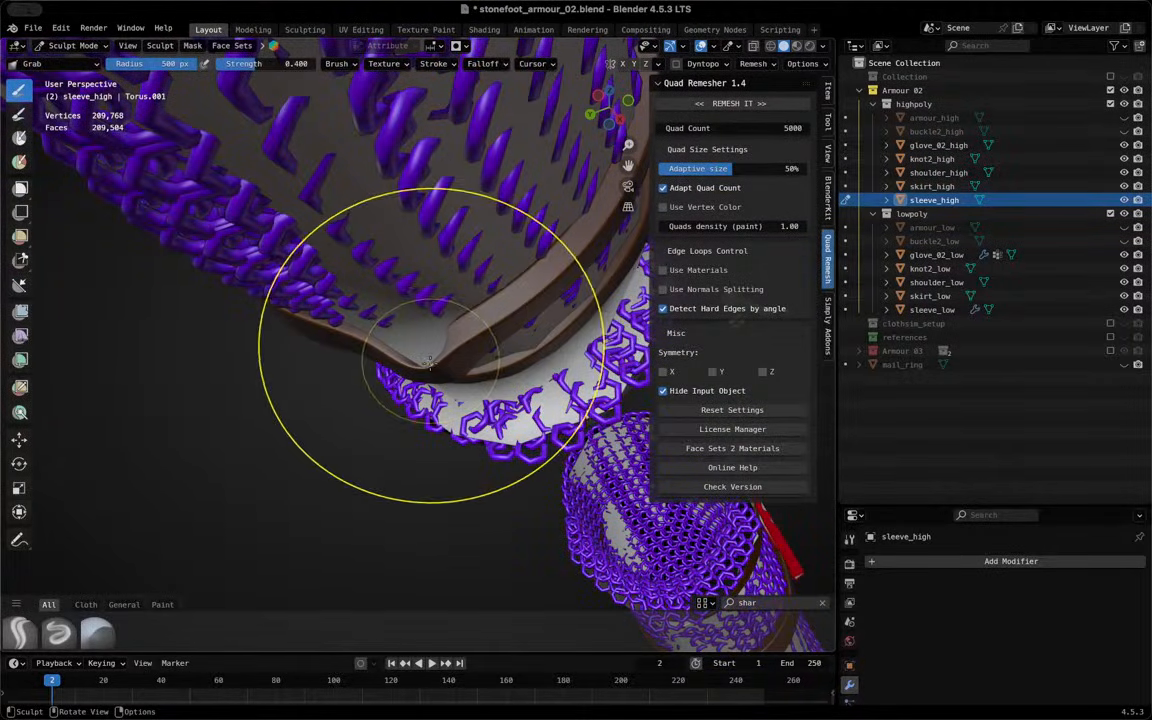
pyautogui.click(481, 63)
pyautogui.click(499, 65)
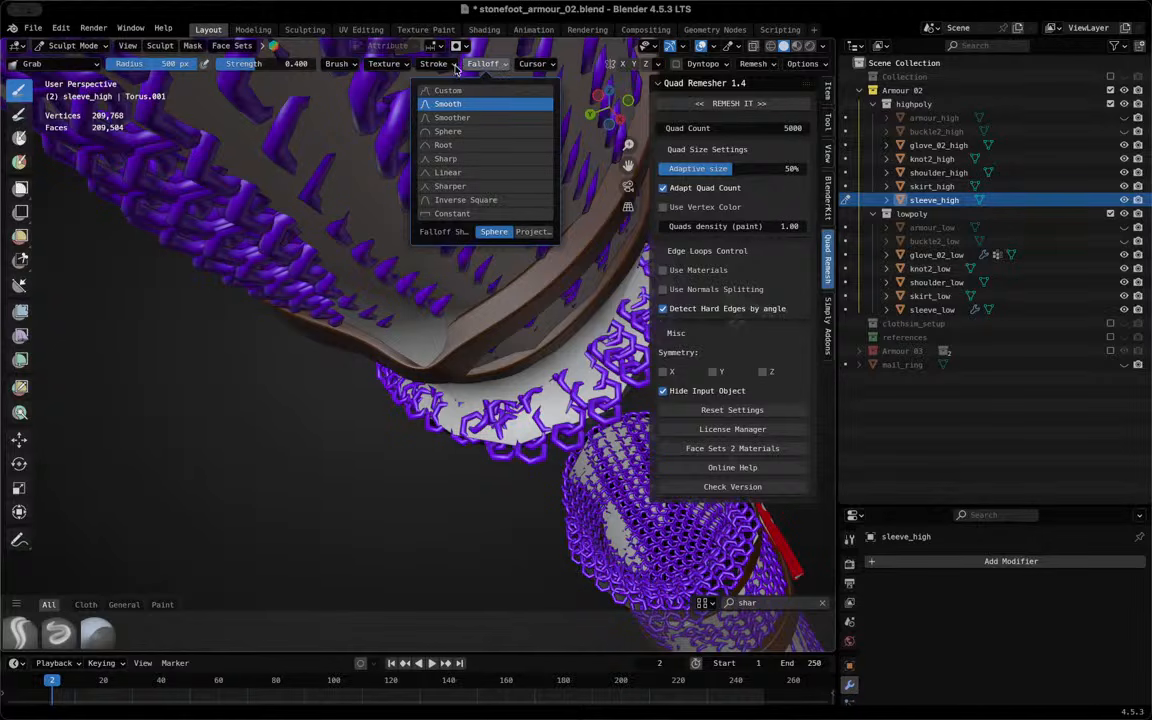
pyautogui.moveTo(421, 70)
pyautogui.moveTo(340, 63)
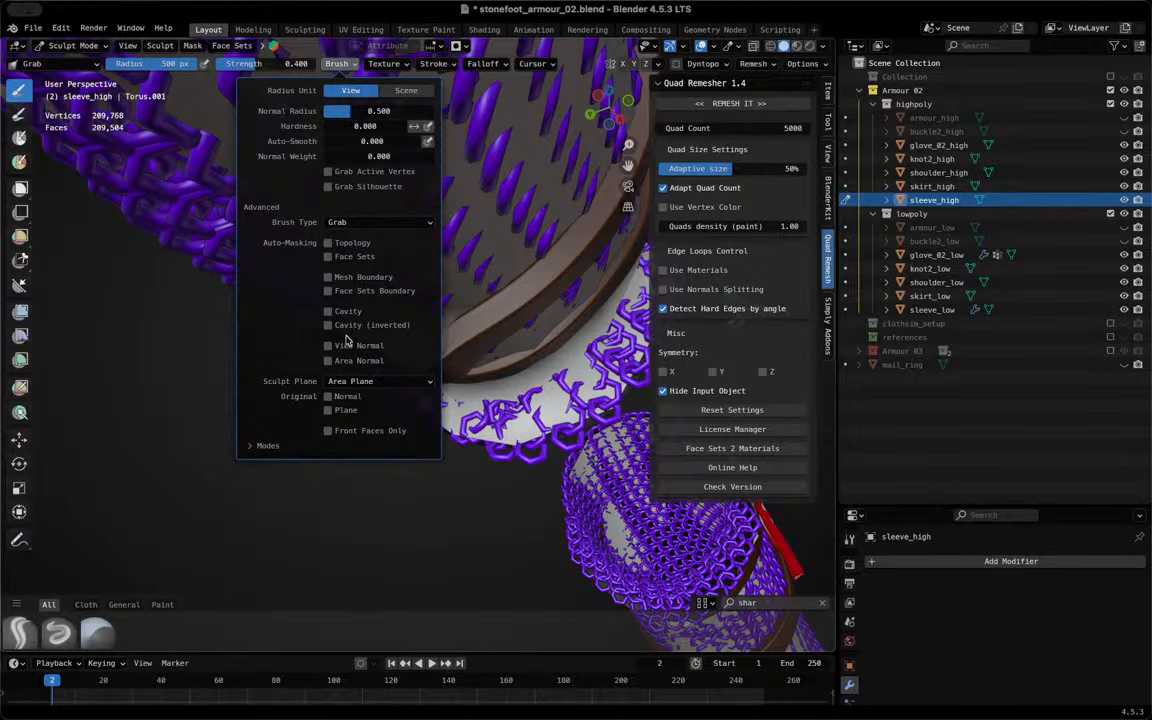
# In Edit Mode, select a row of faces across the underside of sleeve_high's second strap from the shoulder opening
pyautogui.click(72, 46)
pyautogui.click(69, 75)
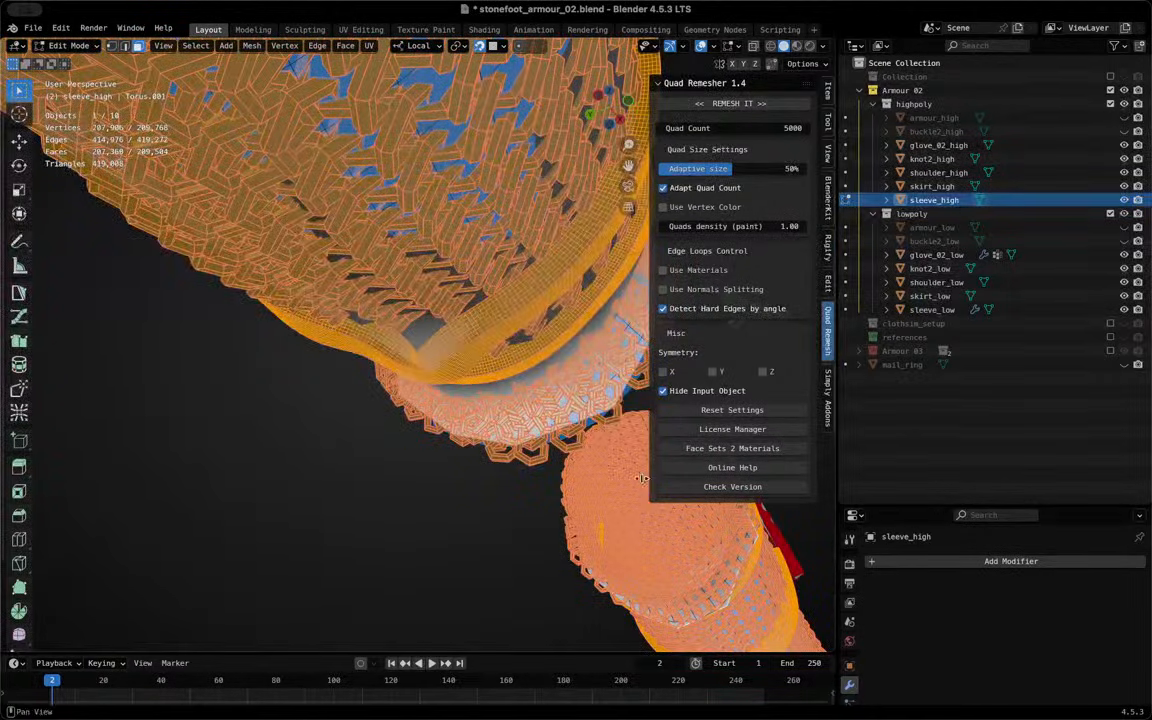
pyautogui.moveTo(600, 532); pyautogui.dragTo(409, 463, button='middle')
pyautogui.scroll(10, 409, 463)
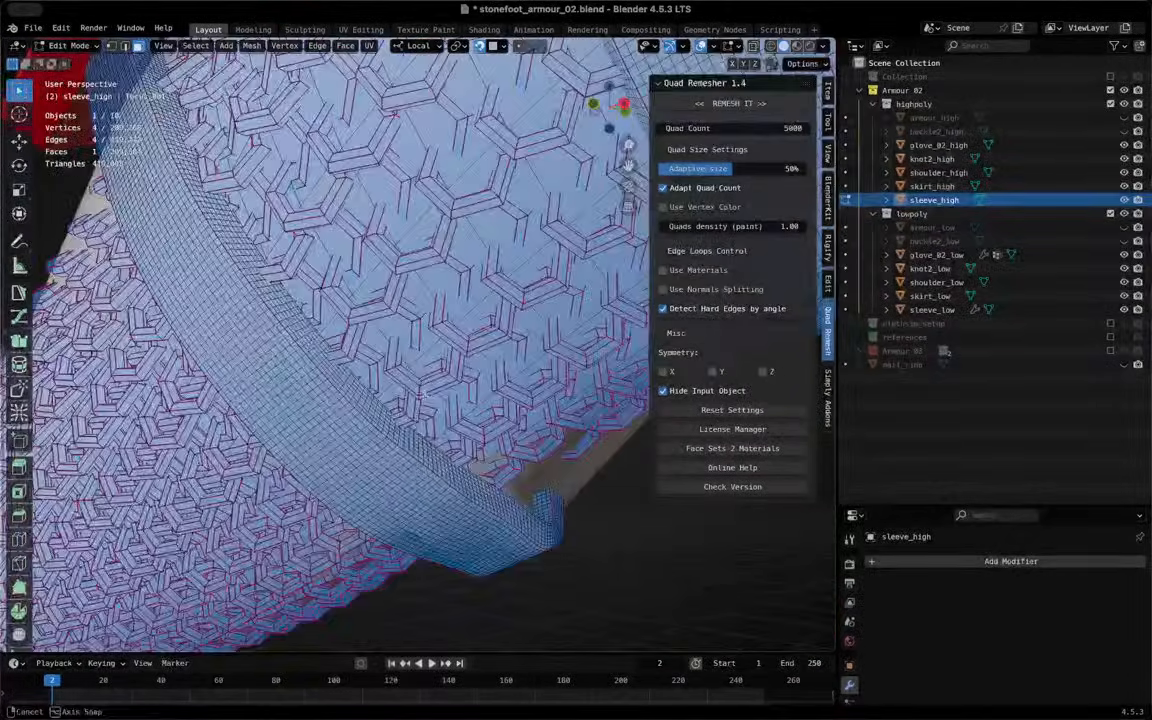
pyautogui.scroll(-8, 405, 460)
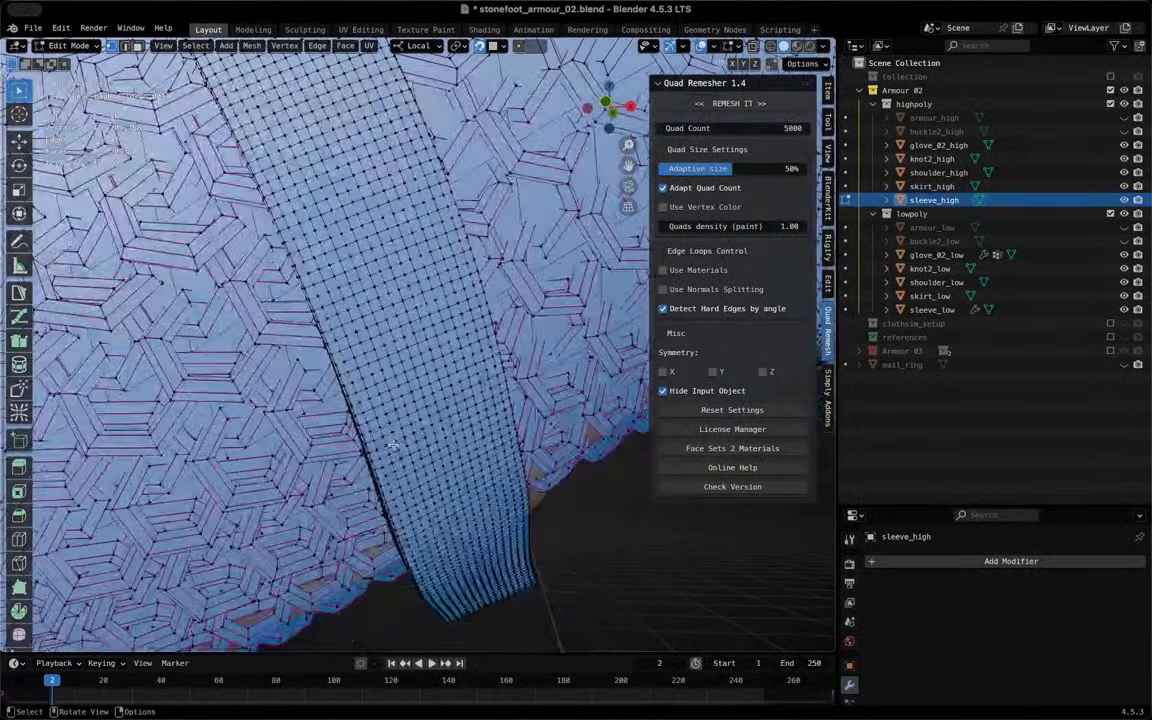
pyautogui.moveTo(379, 441); pyautogui.dragTo(454, 234, button='middle')
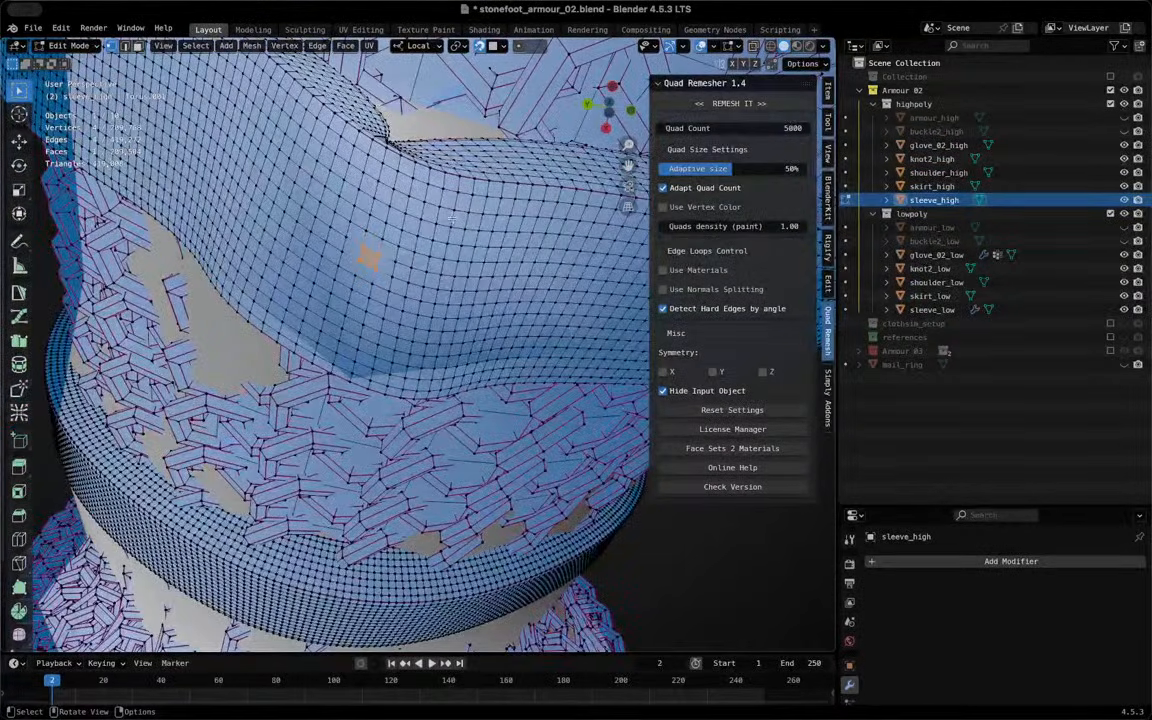
pyautogui.moveTo(418, 252); pyautogui.dragTo(418, 180, button='middle')
pyautogui.press('3')
pyautogui.click(381, 289)
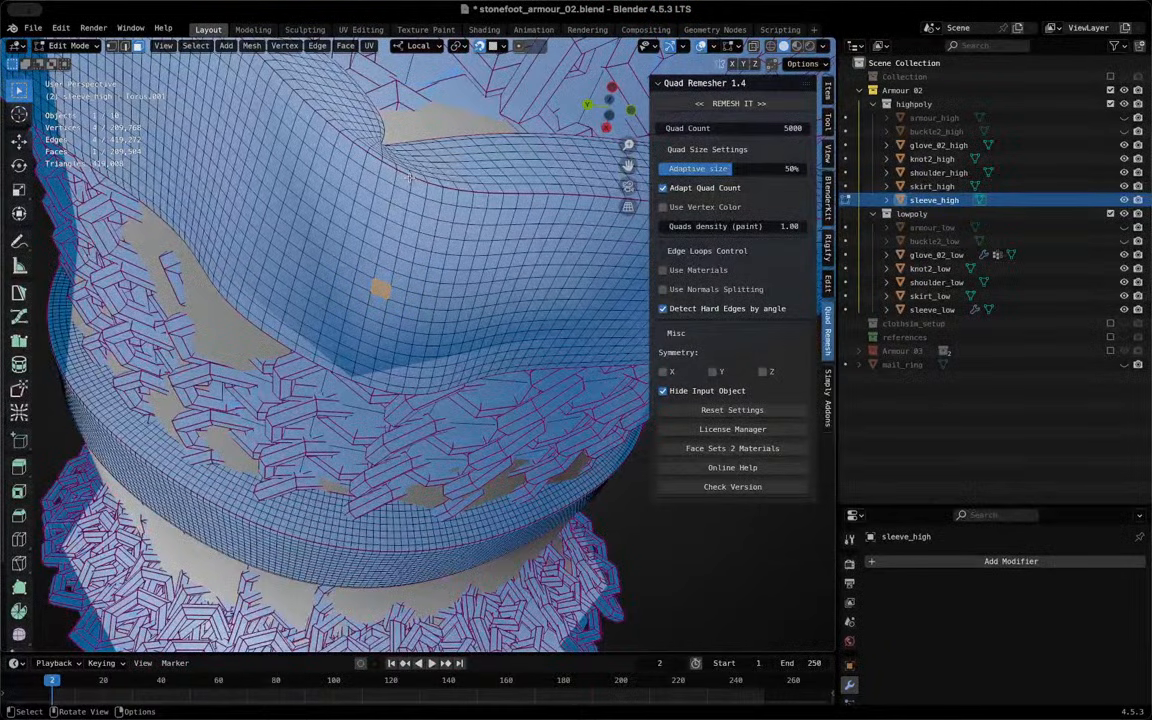
pyautogui.click(404, 181)
pyautogui.keyDown('ctrl'); pyautogui.click(368, 377); pyautogui.keyUp('ctrl')
# Check the selected face row on the strap's underside and enable proportional editing
pyautogui.moveTo(368, 377); pyautogui.dragTo(478, 515, button='middle')
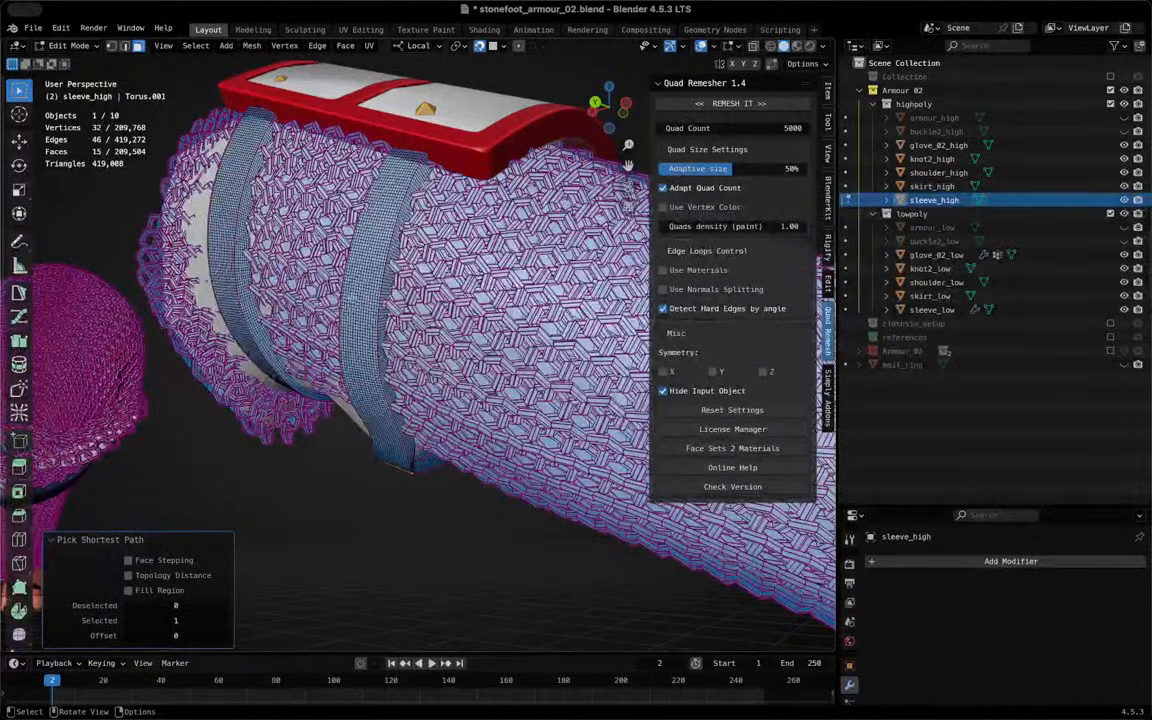
pyautogui.moveTo(397, 485); pyautogui.dragTo(429, 273, button='middle')
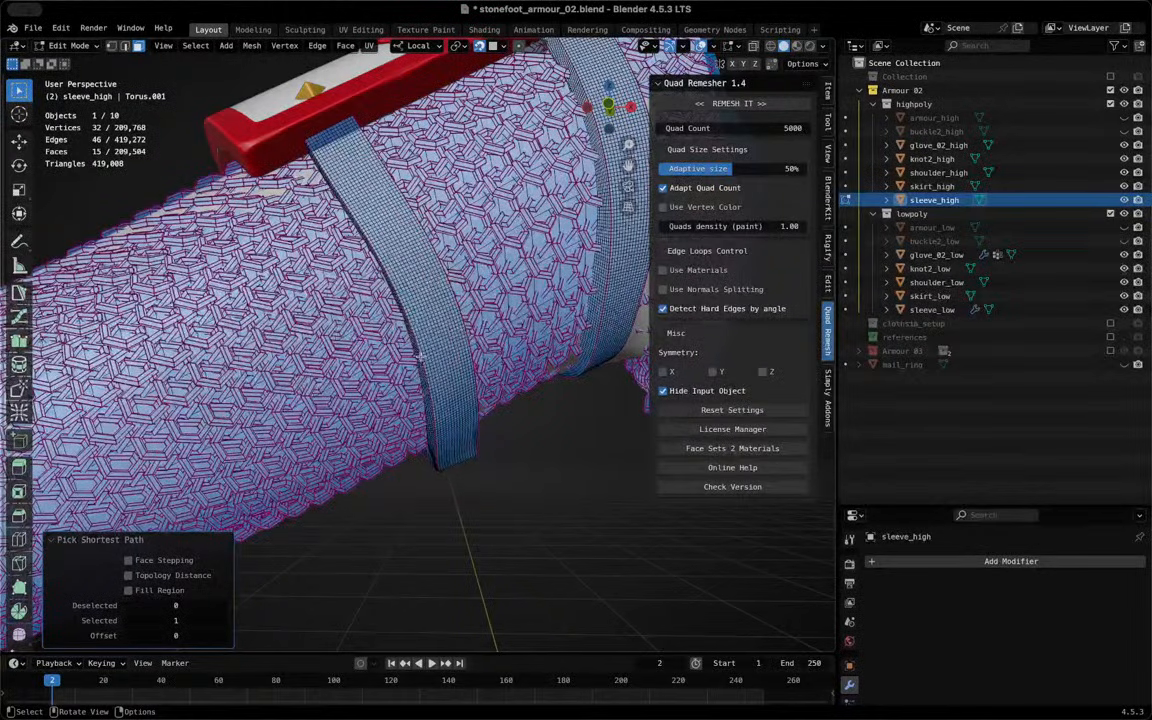
pyautogui.moveTo(444, 363); pyautogui.dragTo(597, 638, button='middle')
pyautogui.keyDown('shift'); pyautogui.moveTo(440, 418); pyautogui.dragTo(430, 271, button='middle'); pyautogui.keyUp('shift')
pyautogui.scroll(4, 507, 283)
pyautogui.press('o')
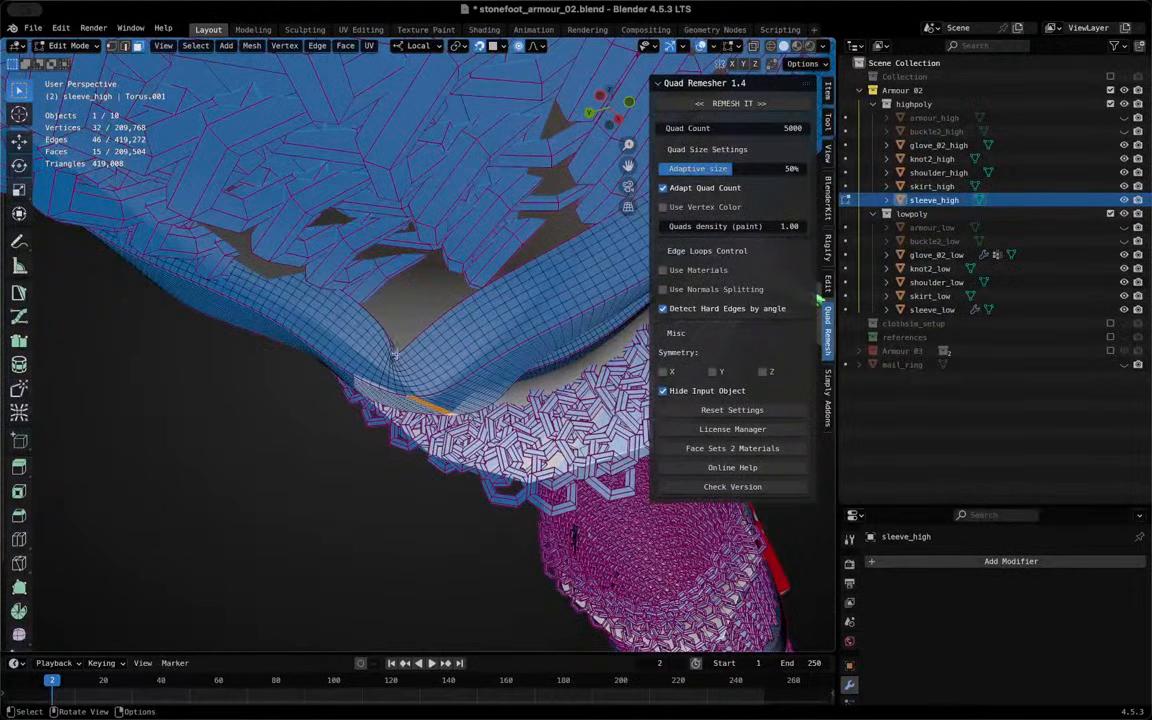
# Try to move the selected strap faces 0.001379 m along local Z with proportional editing and snapping on
pyautogui.press('g')
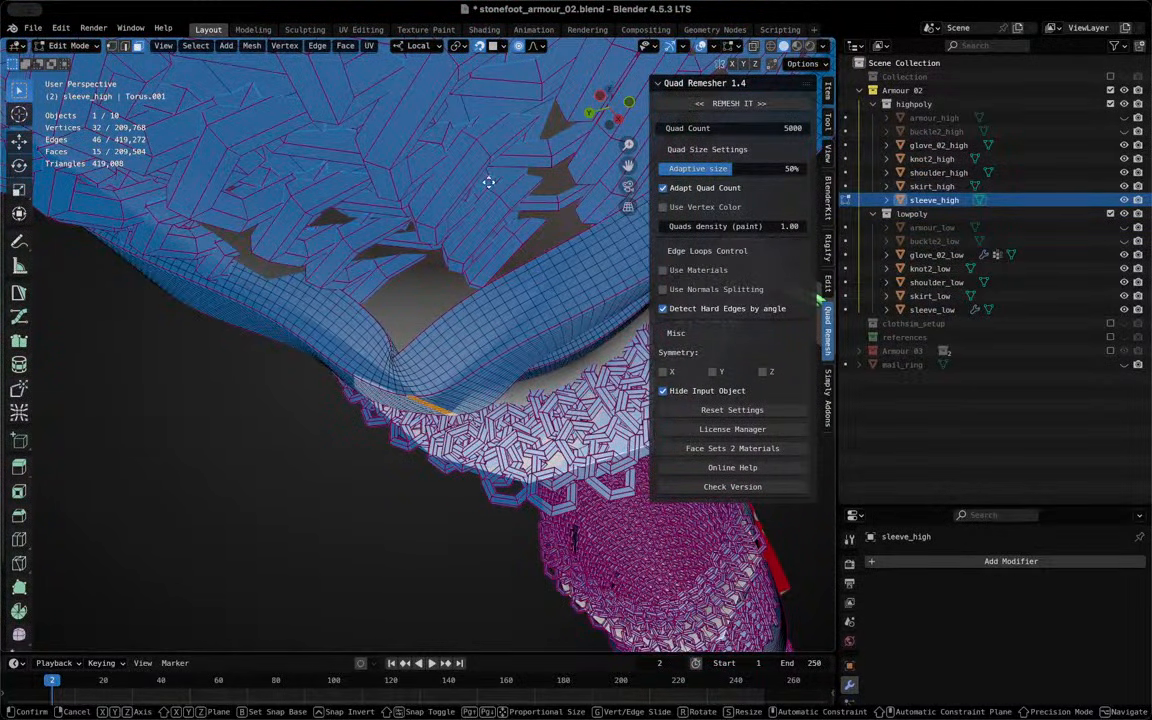
pyautogui.press('z')
pyautogui.click(477, 191)
pyautogui.moveTo(477, 191); pyautogui.dragTo(549, 268, button='middle')
pyautogui.scroll(-6, 400, 250)
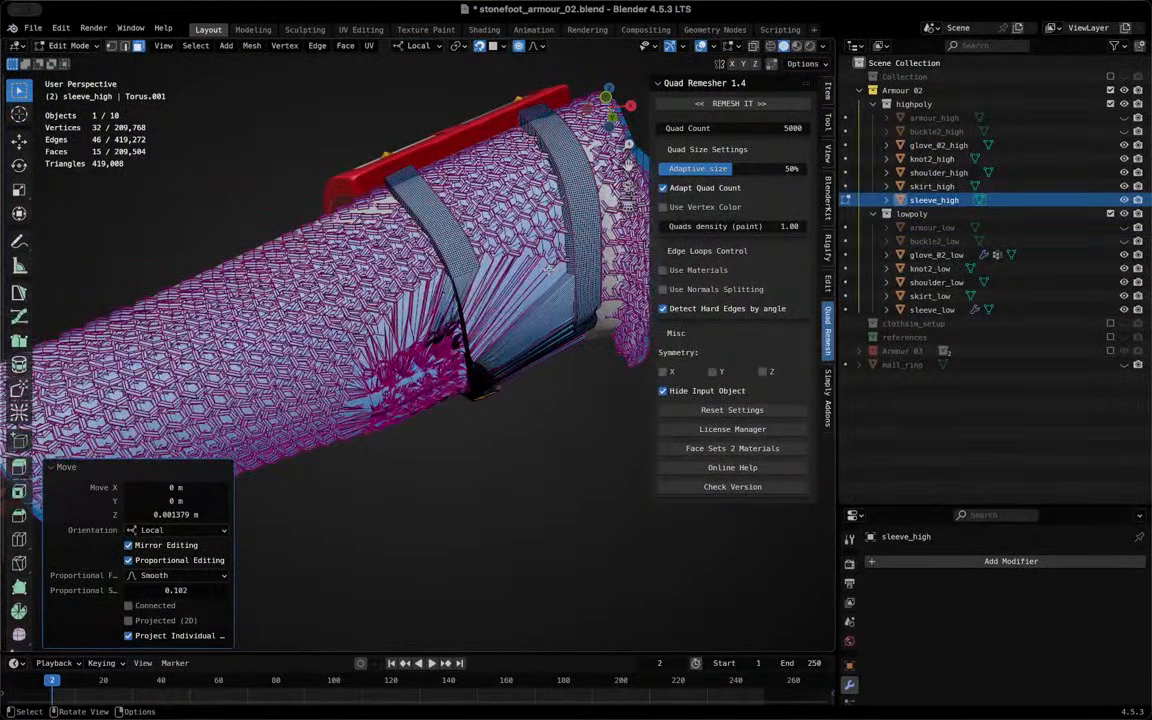
pyautogui.scroll(-3, 549, 268)
pyautogui.moveTo(549, 268); pyautogui.dragTo(470, 70, button='middle')
pyautogui.scroll(-2, 503, 295)
pyautogui.scroll(5, 547, 346)
pyautogui.hotkey('ctrl', 'z')
# Turn off snapping for moving the selected strap faces
pyautogui.scroll(4, 547, 346)
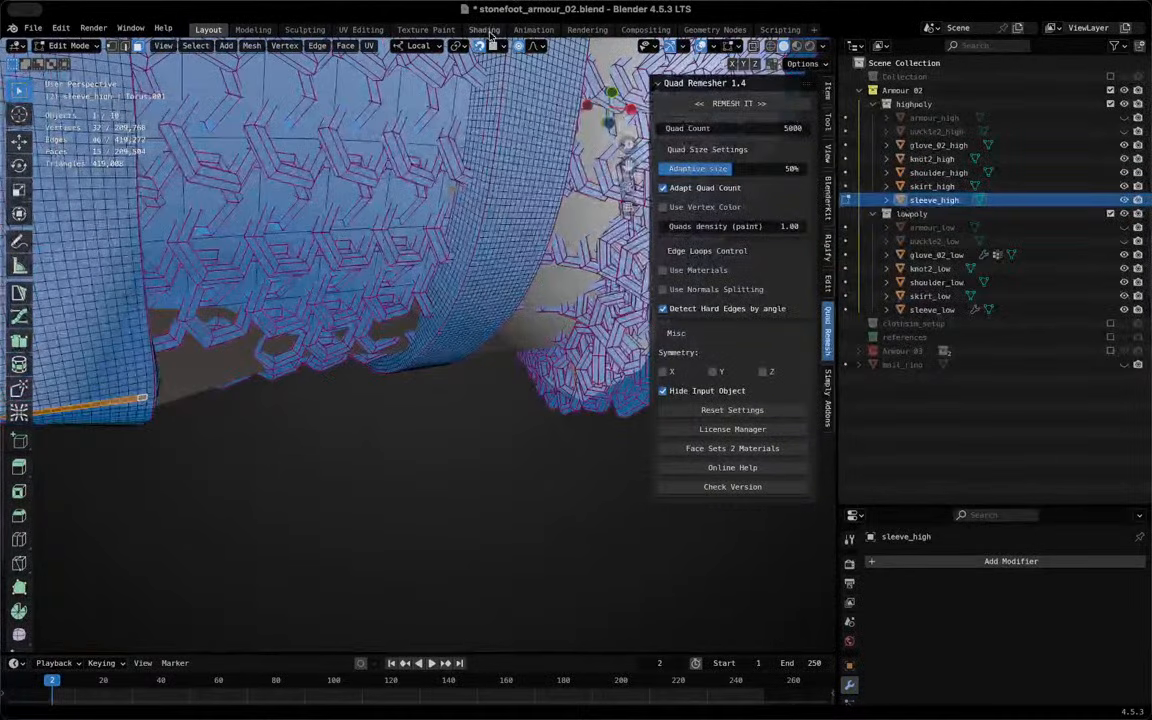
pyautogui.click(480, 48)
pyautogui.keyDown('shift'); pyautogui.moveTo(472, 350); pyautogui.dragTo(398, 352, button='middle'); pyautogui.keyUp('shift')
# Try to move the strap faces 0.002331 m along local Z without limiting proportional editing to connected geometry
pyautogui.press('g')
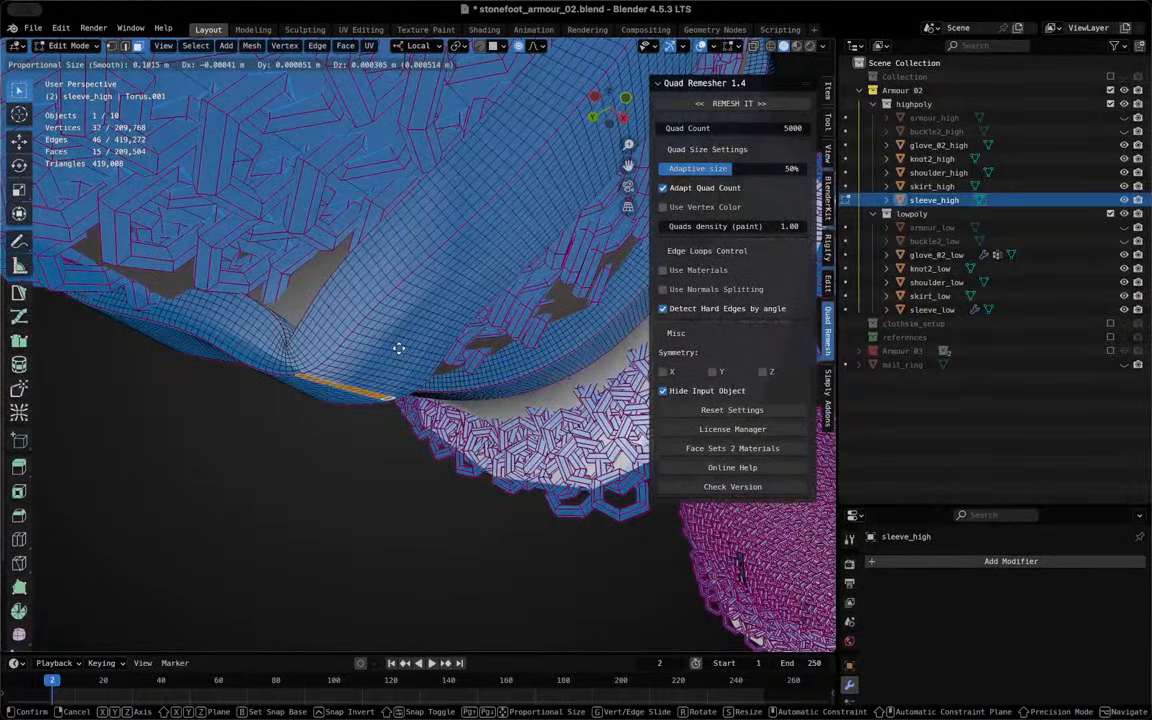
pyautogui.scroll(-5, 398, 350)
pyautogui.click(398, 352)
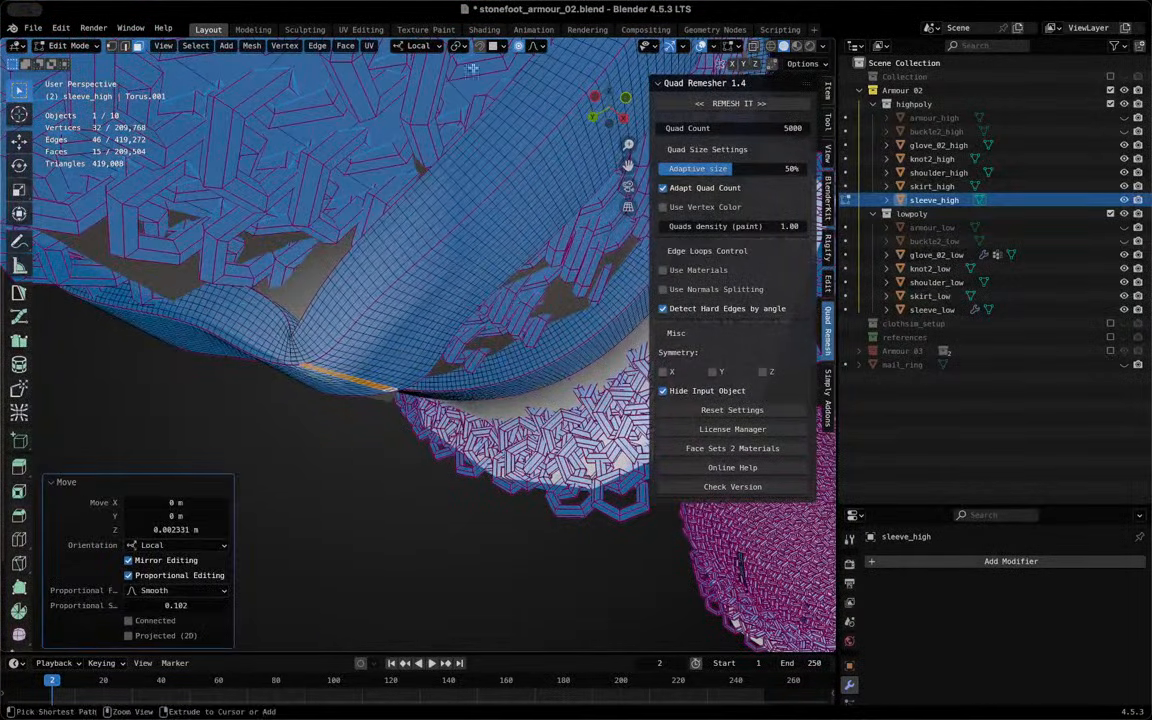
pyautogui.hotkey('ctrl', 'z')
# Limit proportional editing to connected geometry and move the strap faces 0.006192 m along local Z with a proportional size of 0.057
pyautogui.click(536, 45)
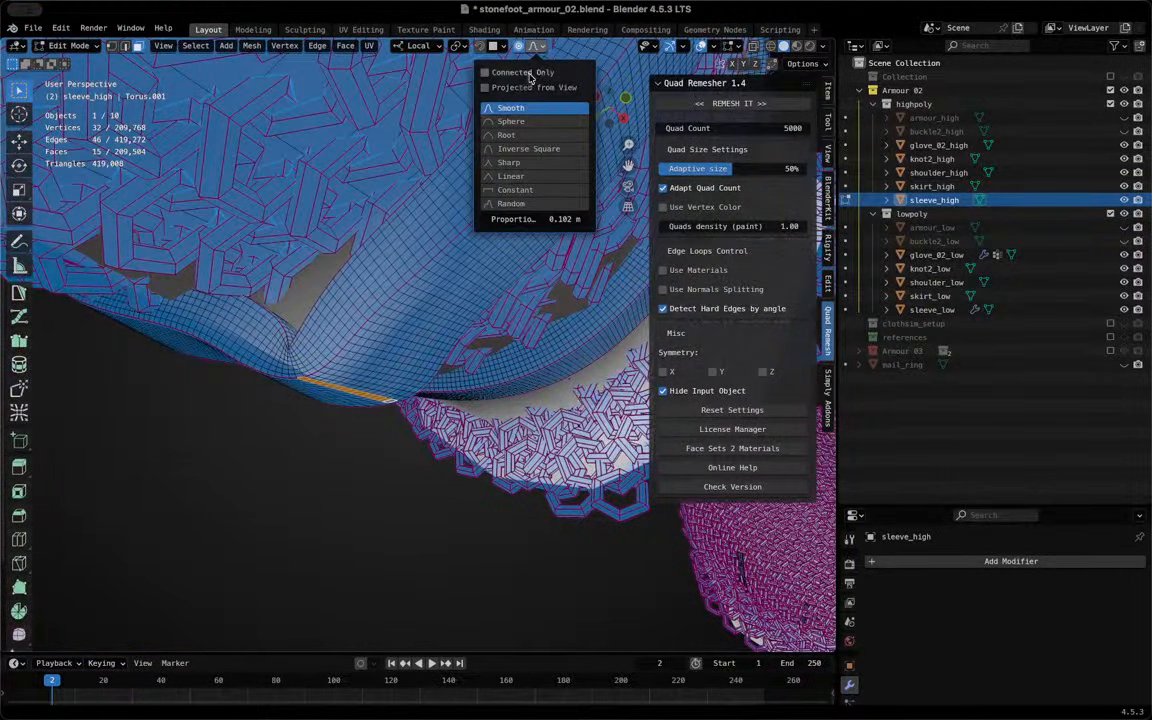
pyautogui.click(527, 188)
pyautogui.press('g')
pyautogui.press('z')
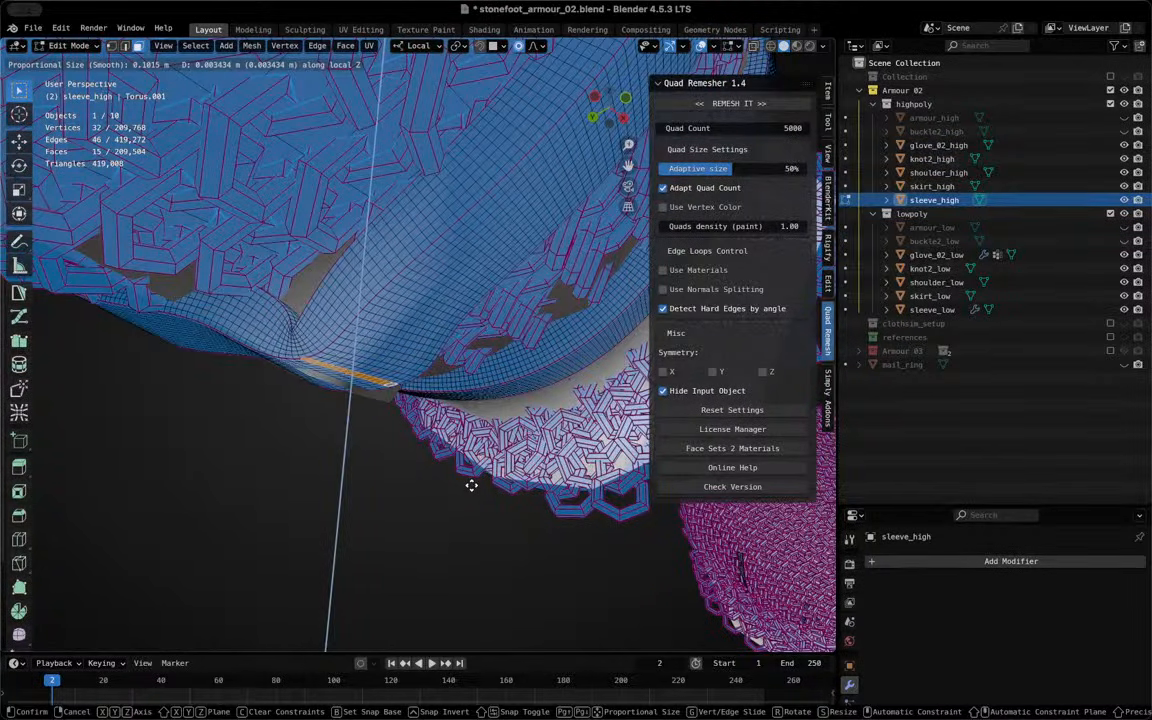
pyautogui.scroll(4, 470, 481)
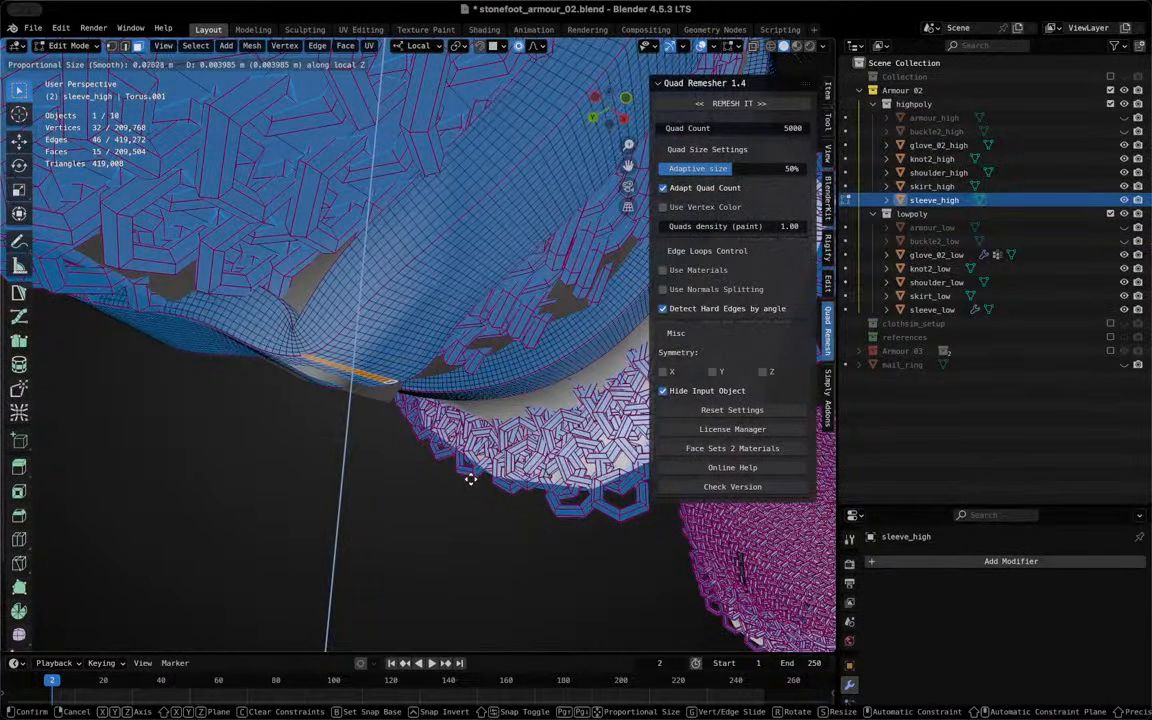
pyautogui.scroll(3, 467, 472)
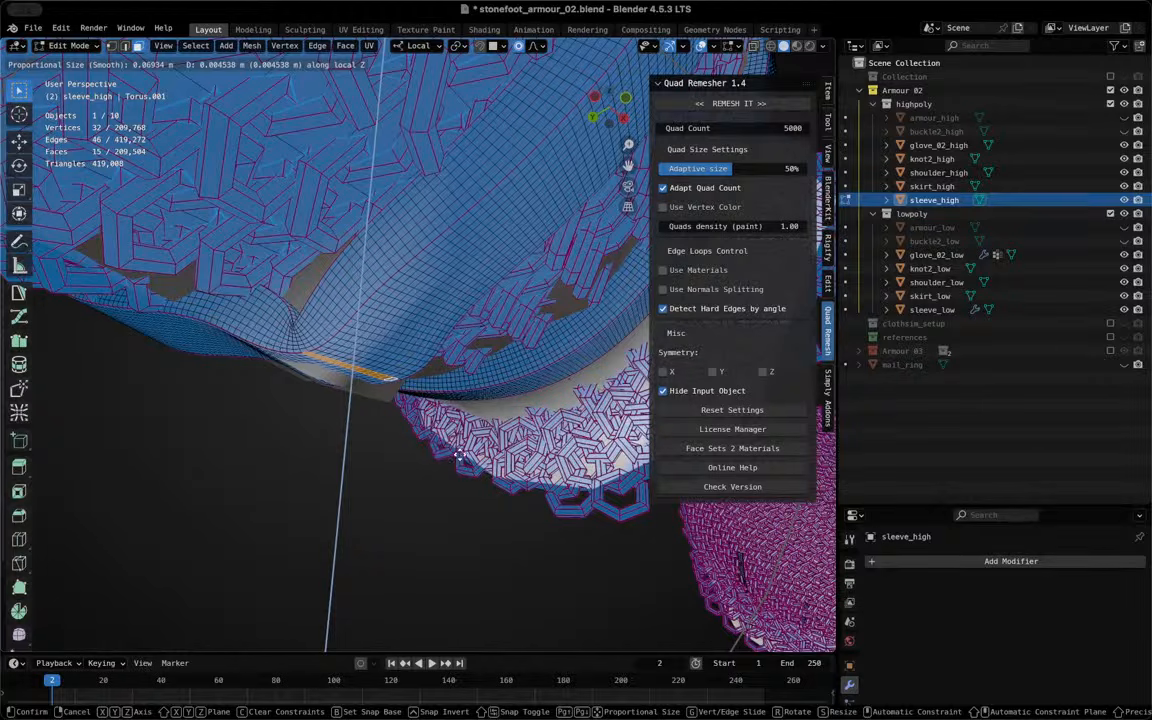
pyautogui.click(410, 392)
# Select a row of faces across the underside of the strap closest to the shoulder opening
pyautogui.moveTo(410, 392); pyautogui.dragTo(490, 344, button='middle')
pyautogui.moveTo(537, 297); pyautogui.dragTo(430, 388, button='middle')
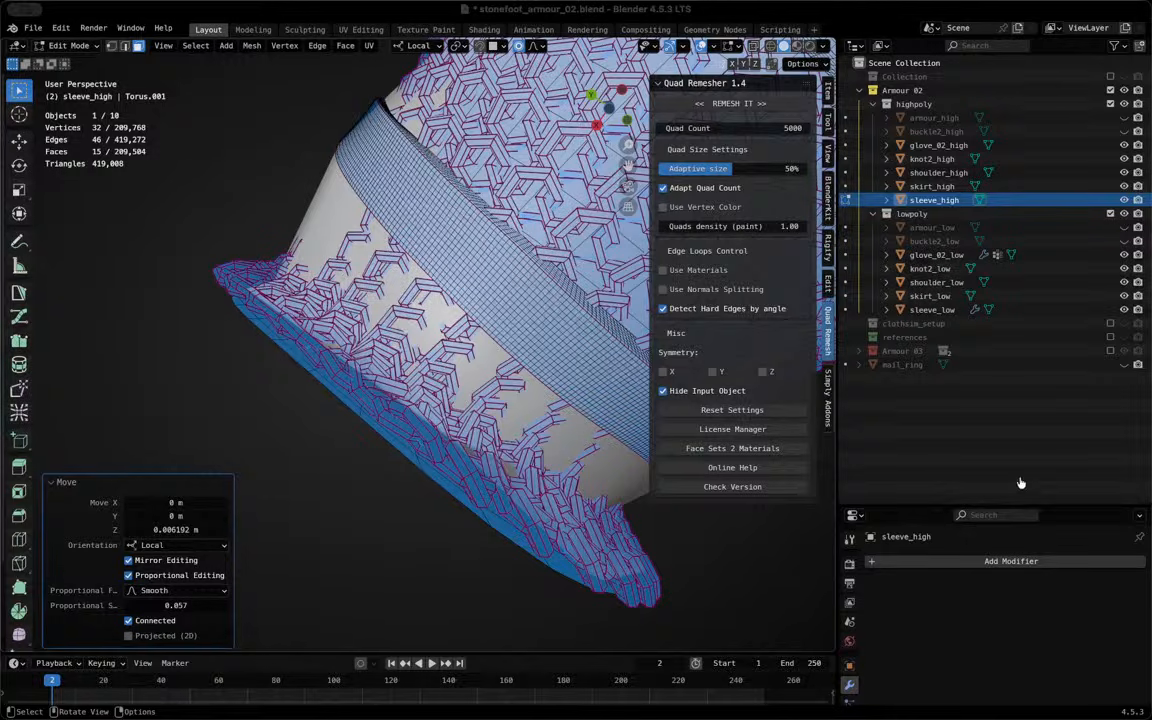
pyautogui.moveTo(333, 187); pyautogui.dragTo(461, 291, button='middle')
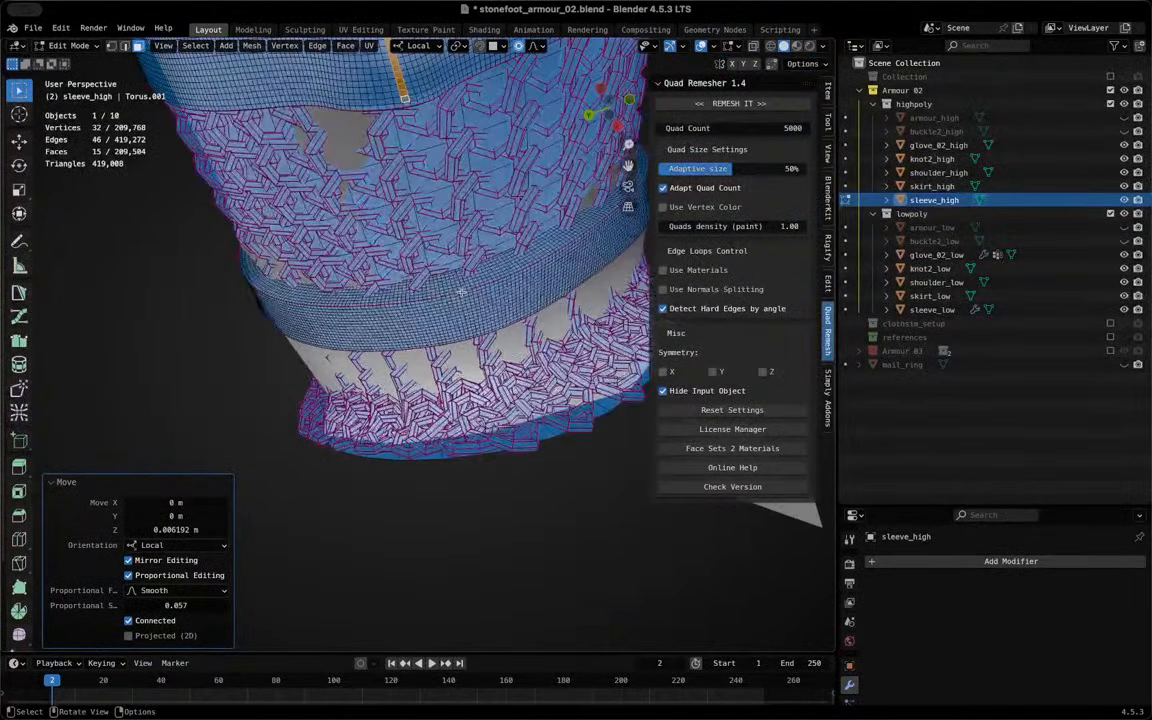
pyautogui.click(461, 295)
pyautogui.scroll(3, 461, 295)
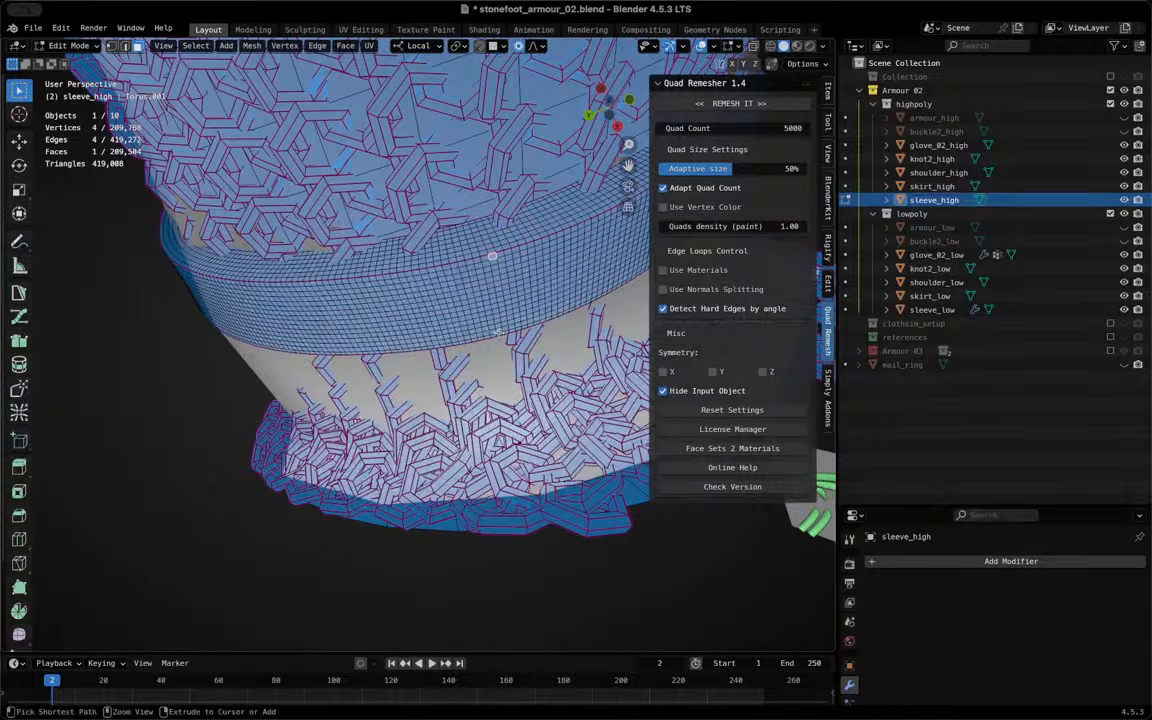
pyautogui.moveTo(455, 296)
pyautogui.mouseDown(button='middle')
pyautogui.moveTo(363, 280)
pyautogui.moveTo(419, 321)
pyautogui.moveTo(527, 327)
pyautogui.moveTo(500, 338)
pyautogui.moveTo(253, 282)
pyautogui.moveTo(436, 327)
pyautogui.moveTo(450, 275)
pyautogui.mouseUp(button='middle')
pyautogui.scroll(6, 450, 275)
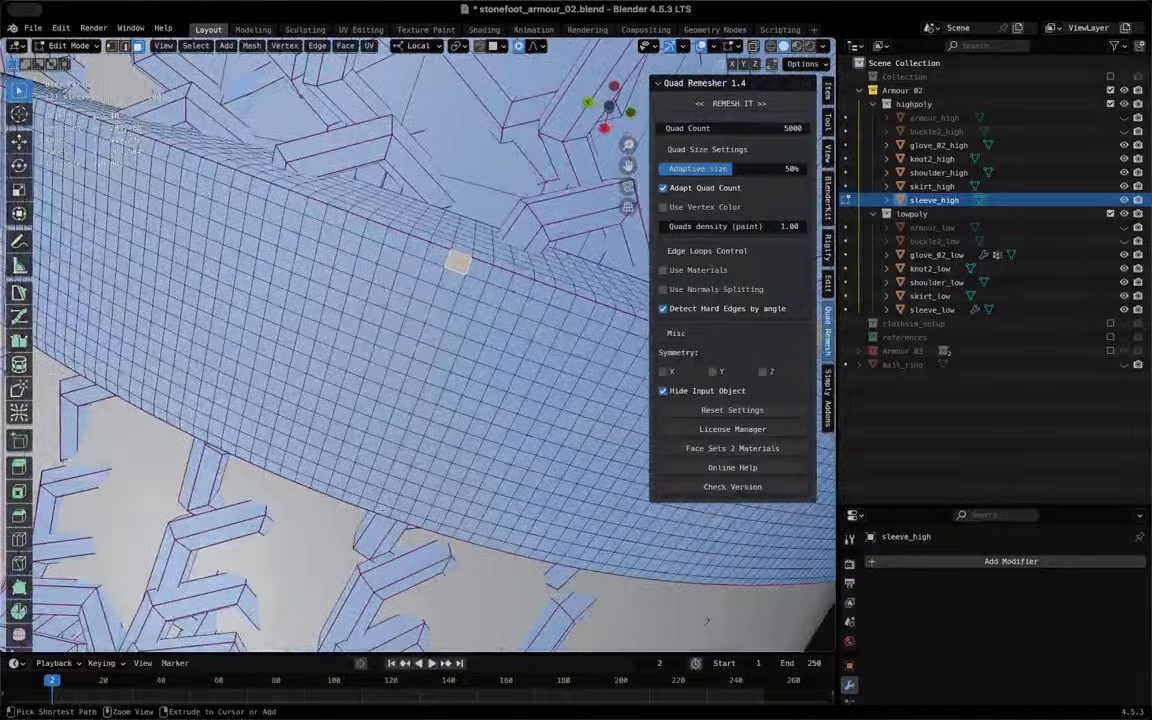
pyautogui.keyDown('ctrl'); pyautogui.click(366, 498); pyautogui.keyUp('ctrl')
# Move the selected faces of that strap downward along local Z with the proportional size reduced to about 0.022 m
pyautogui.moveTo(366, 498); pyautogui.dragTo(483, 421, button='middle')
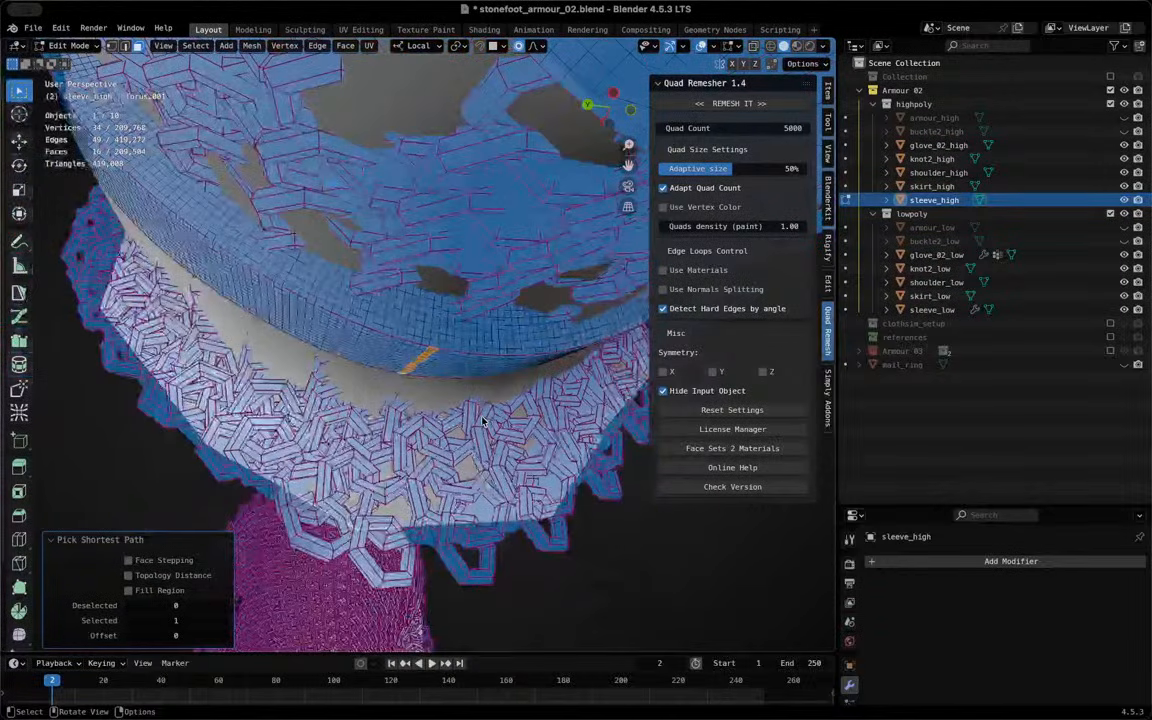
pyautogui.moveTo(283, 390); pyautogui.dragTo(409, 437, button='middle')
pyautogui.press('g')
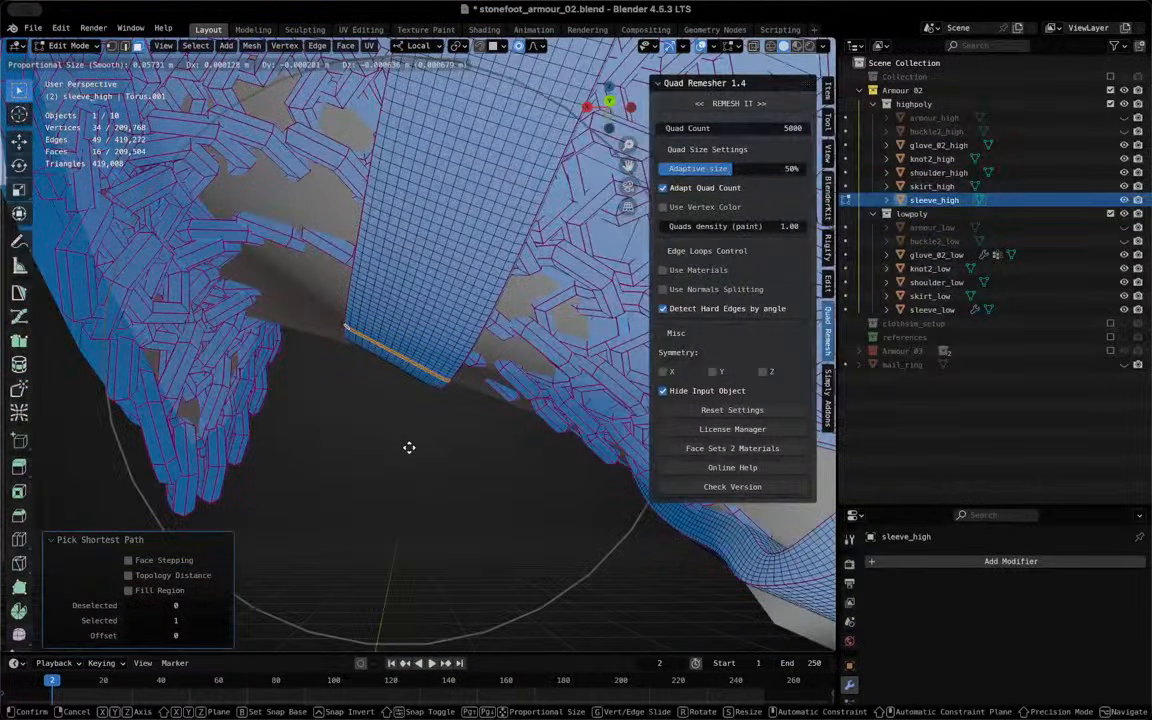
pyautogui.press('z')
pyautogui.scroll(1, 412, 455)
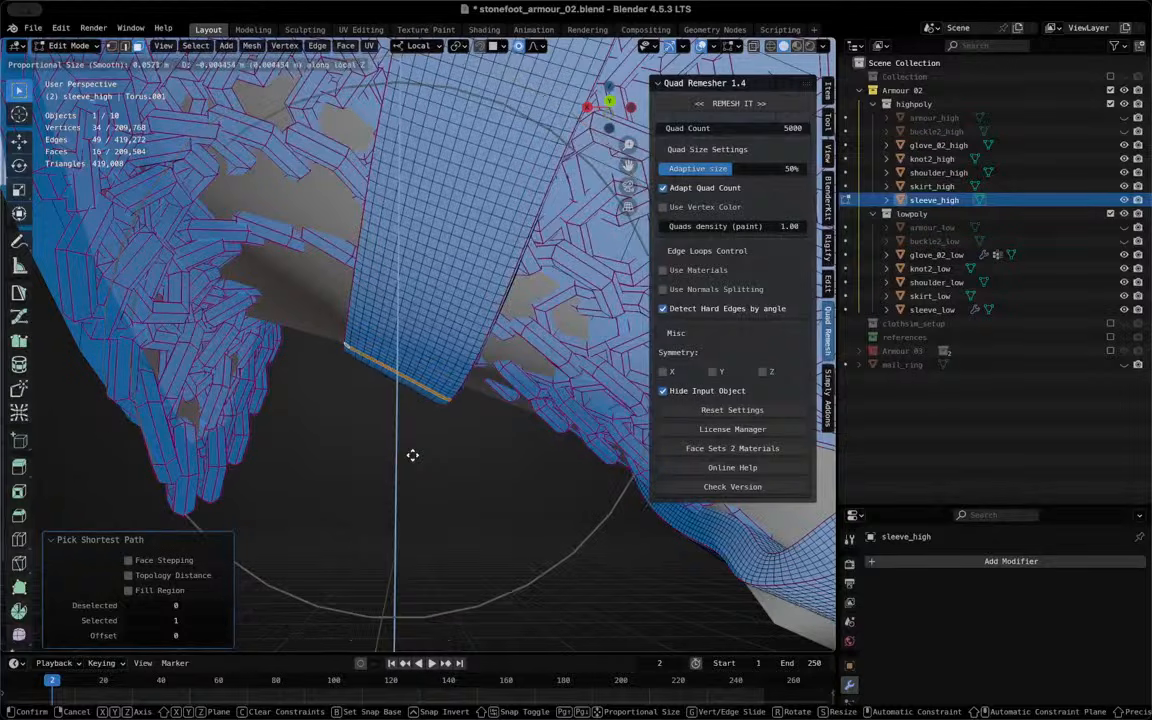
pyautogui.scroll(6, 412, 455)
pyautogui.scroll(4, 412, 455)
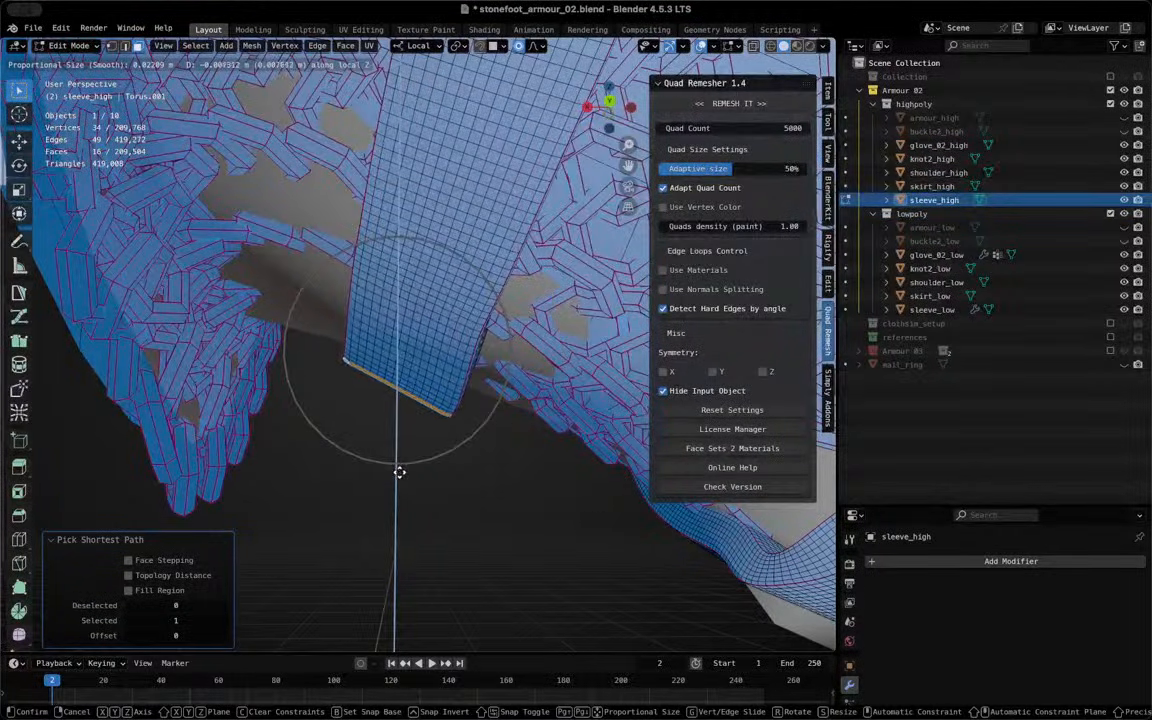
pyautogui.click(388, 491)
# Extend the face selection with shortest paths around the outer and inner sides of the strap nearest the shoulder opening
pyautogui.moveTo(388, 491); pyautogui.dragTo(437, 306, button='middle')
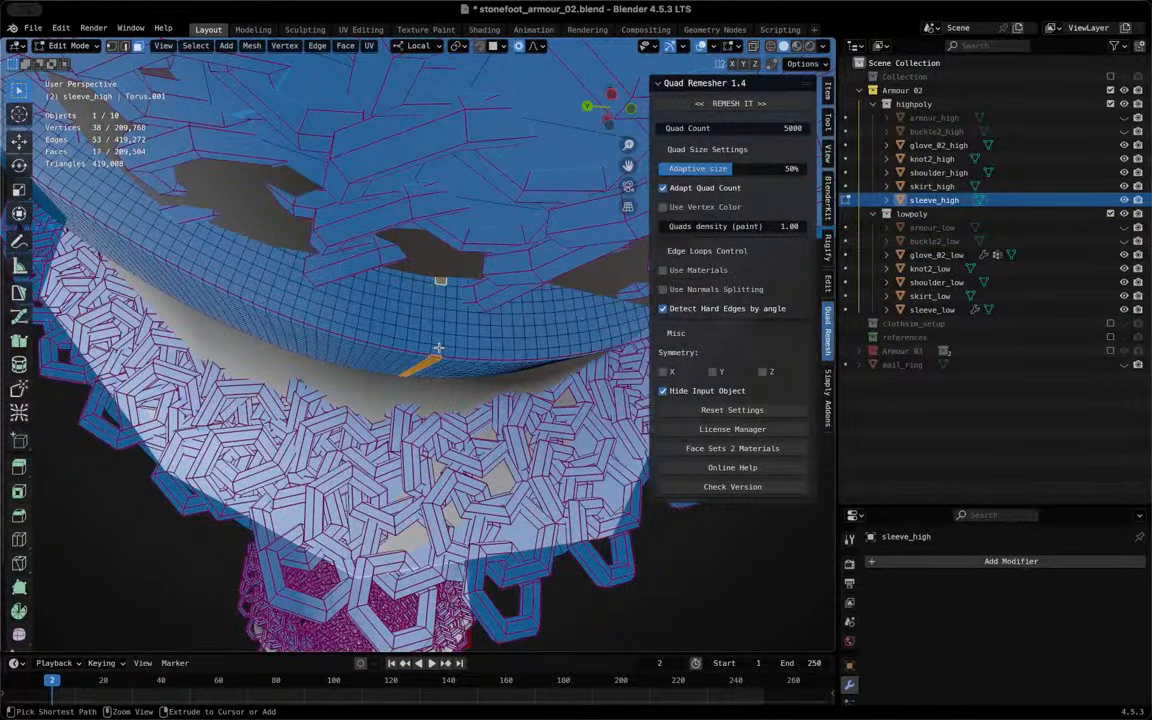
pyautogui.keyDown('ctrl'); pyautogui.click(367, 355); pyautogui.keyUp('ctrl')
pyautogui.moveTo(367, 355); pyautogui.dragTo(357, 324, button='middle')
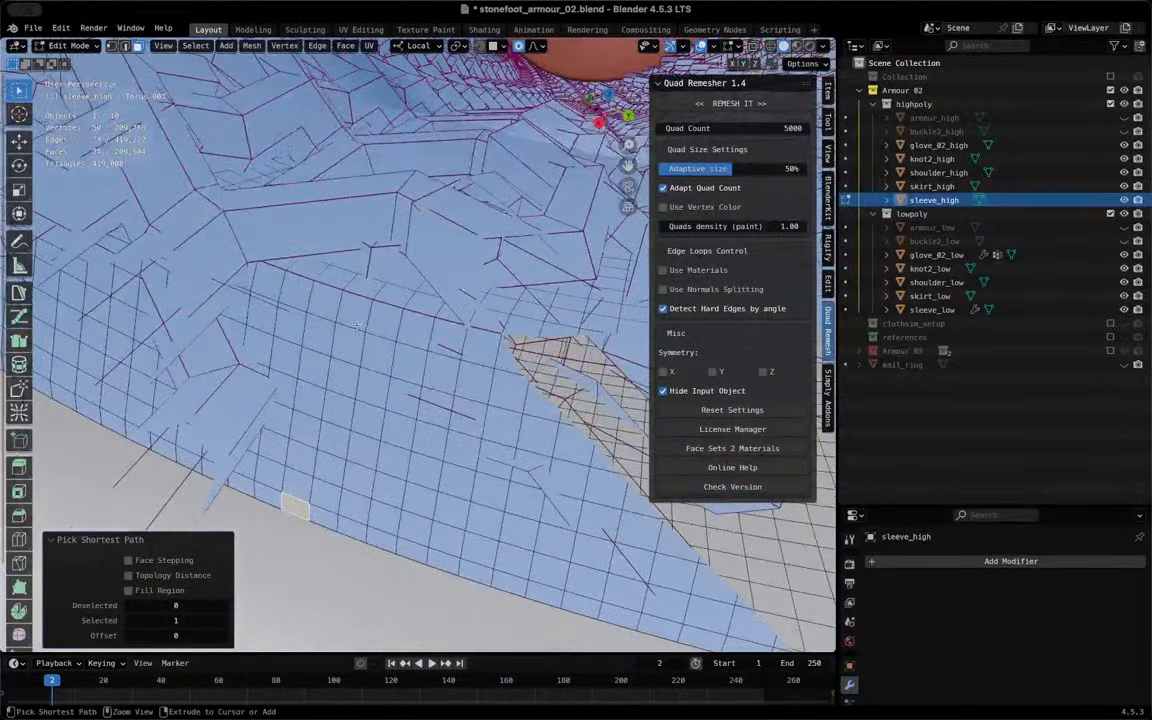
pyautogui.moveTo(300, 500); pyautogui.dragTo(298, 527, button='middle')
pyautogui.keyDown('shift'); pyautogui.click(298, 527); pyautogui.keyUp('shift')
pyautogui.keyDown('ctrl'); pyautogui.click(298, 527); pyautogui.keyUp('ctrl')
pyautogui.moveTo(317, 341); pyautogui.dragTo(439, 331, button='middle')
pyautogui.keyDown('ctrl'); pyautogui.click(389, 318); pyautogui.keyUp('ctrl')
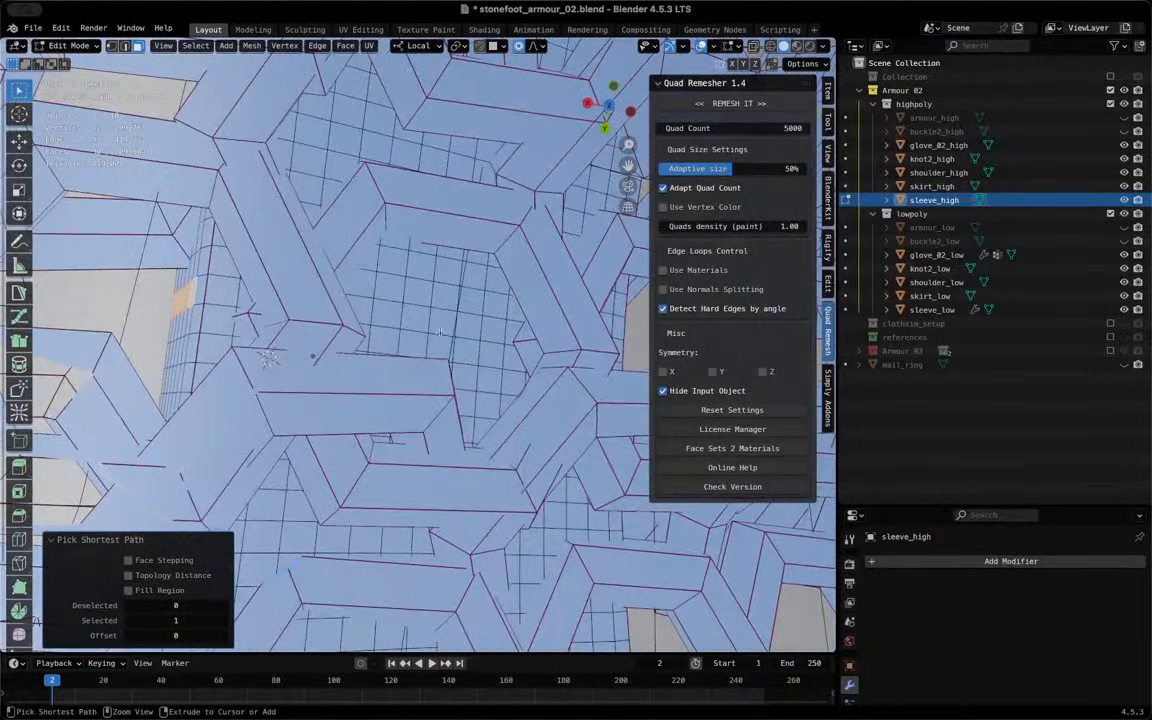
pyautogui.moveTo(515, 362); pyautogui.dragTo(400, 260, button='middle')
pyautogui.keyDown('ctrl'); pyautogui.click(386, 157); pyautogui.keyUp('ctrl')
pyautogui.hotkey('ctrl', 'z')
pyautogui.keyDown('ctrl'); pyautogui.click(402, 183); pyautogui.keyUp('ctrl')
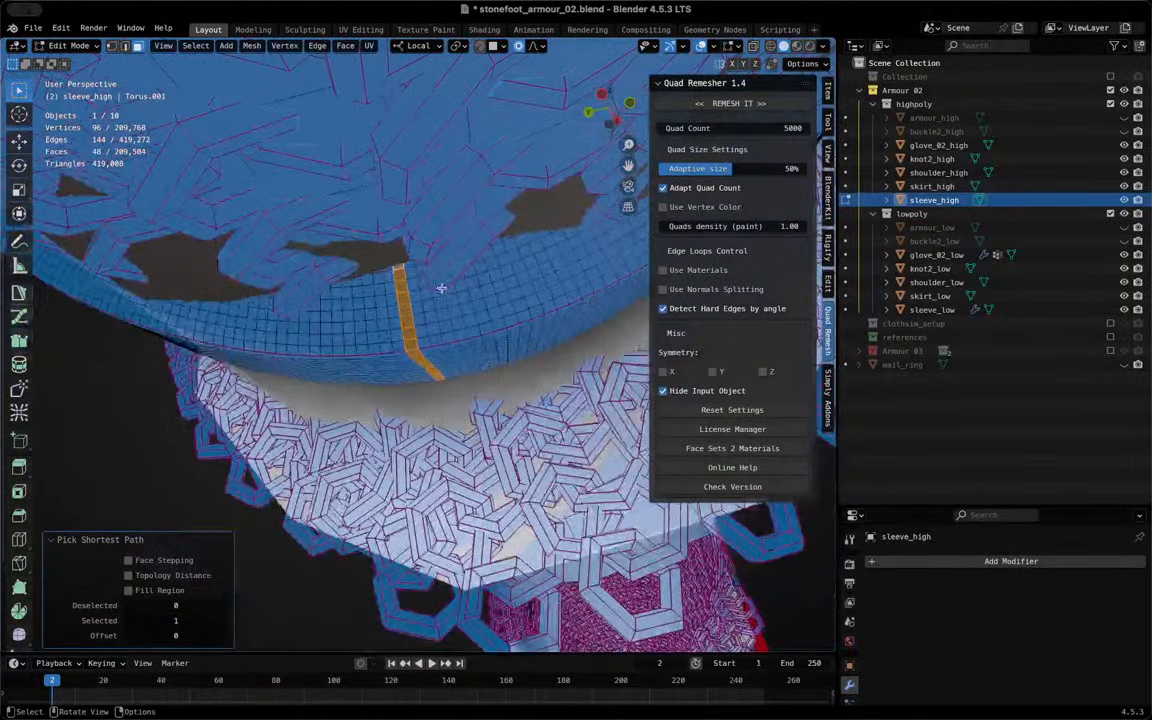
# Move the selected faces of the strap nearest the shoulder opening -0.007999 m along local Z with a proportional size of 0.014
pyautogui.press('g')
pyautogui.press('z')
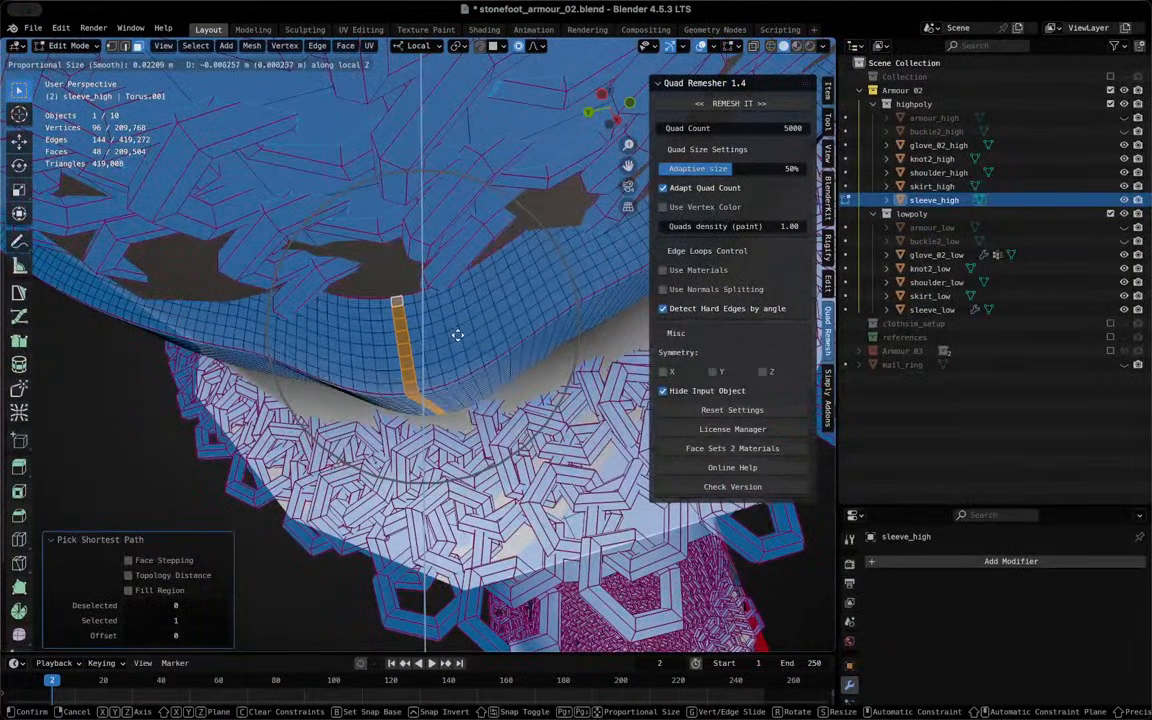
pyautogui.scroll(2, 456, 332)
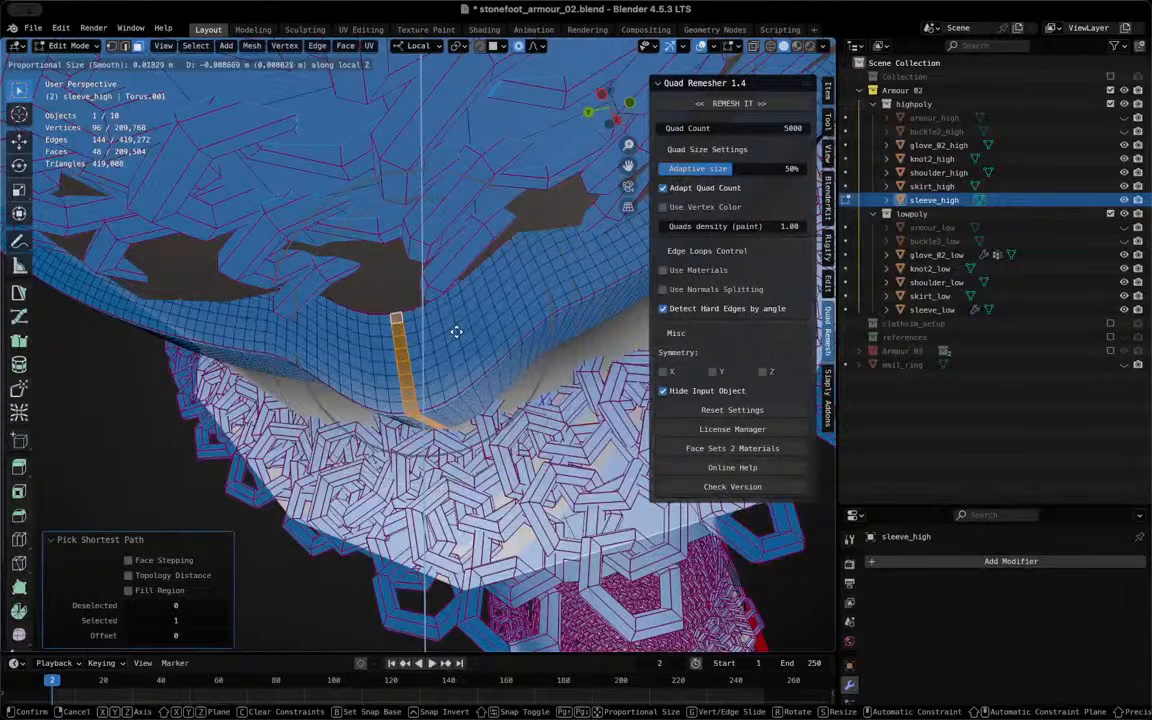
pyautogui.scroll(3, 456, 332)
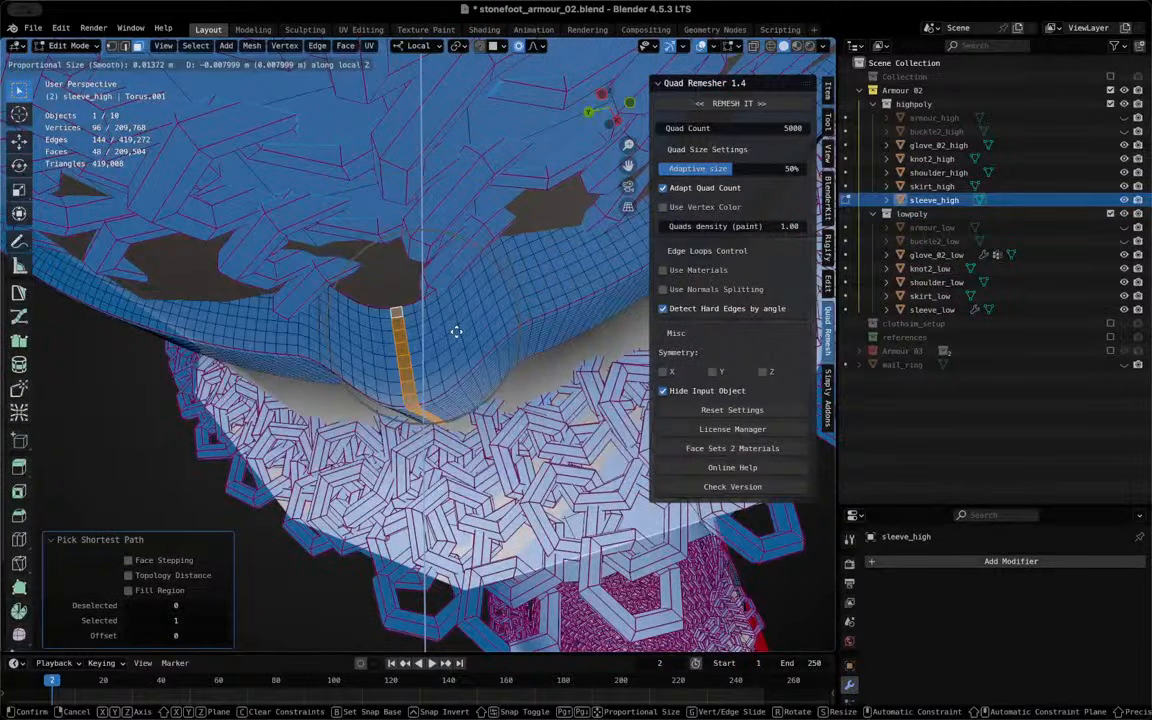
pyautogui.click(456, 332)
pyautogui.moveTo(456, 332); pyautogui.dragTo(283, 384, button='middle')
pyautogui.moveTo(354, 381); pyautogui.dragTo(403, 351, button='middle')
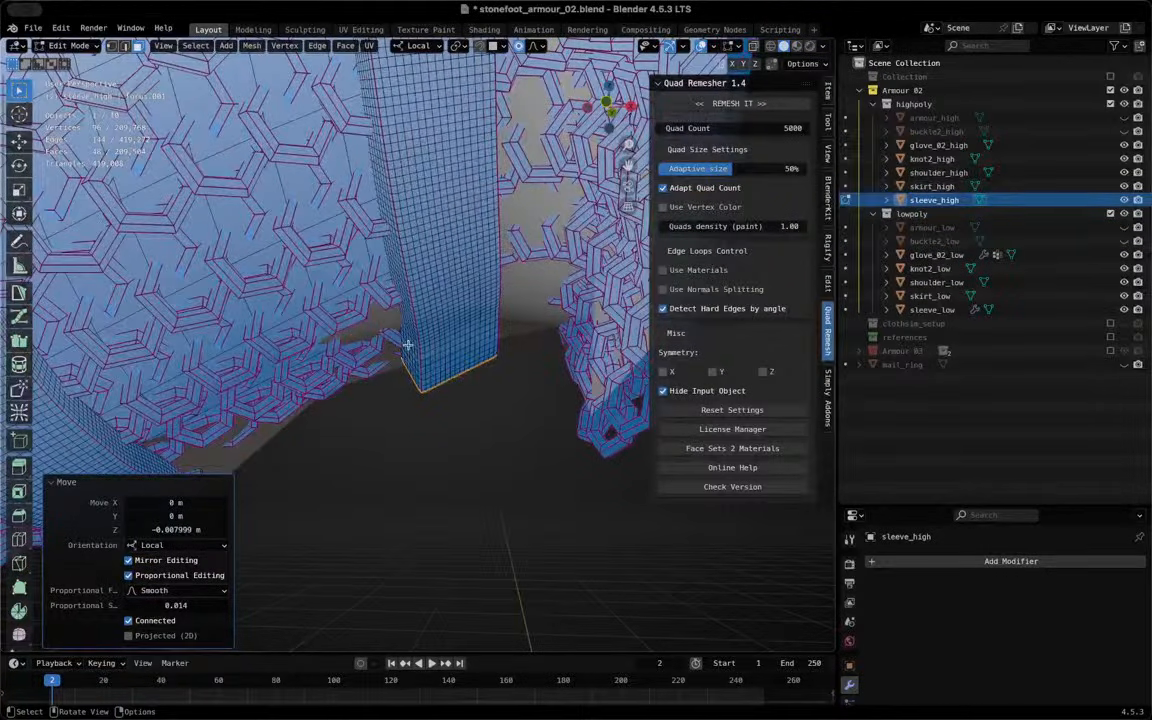
pyautogui.scroll(-6, 407, 345)
# Return to Object Mode and examine the reshaped straps, both sleeves and the skirt from several angles
pyautogui.click(88, 47)
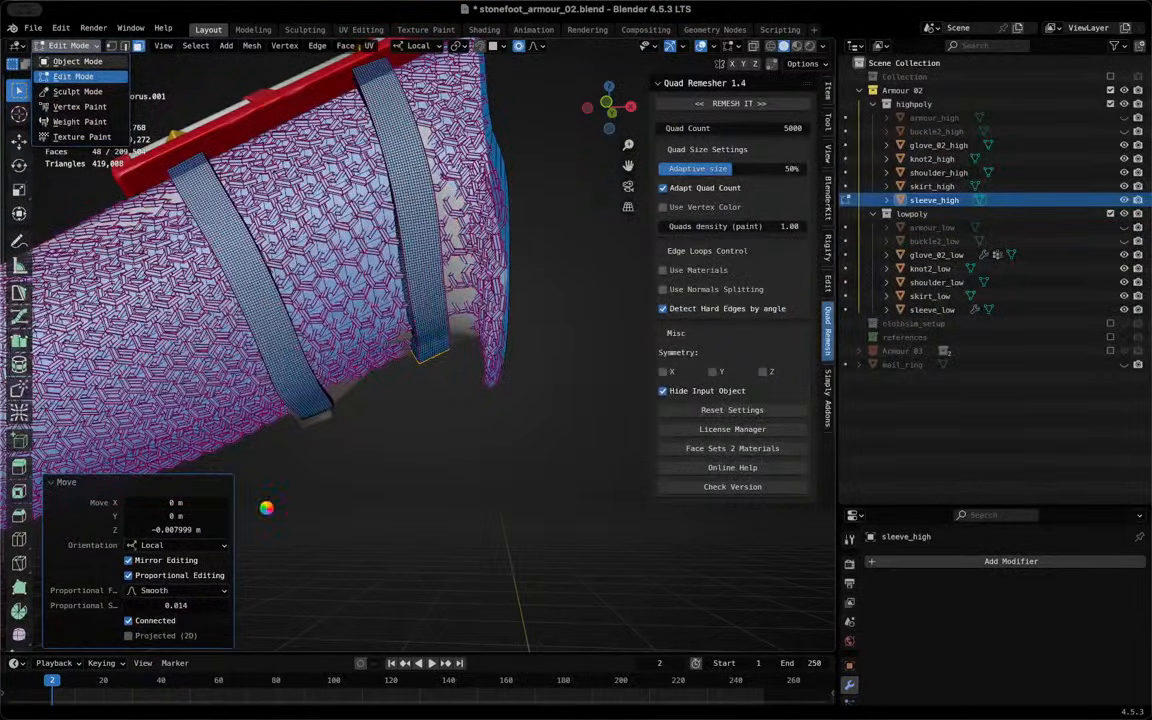
pyautogui.press('Tab')
pyautogui.moveTo(441, 292); pyautogui.dragTo(432, 347, button='middle')
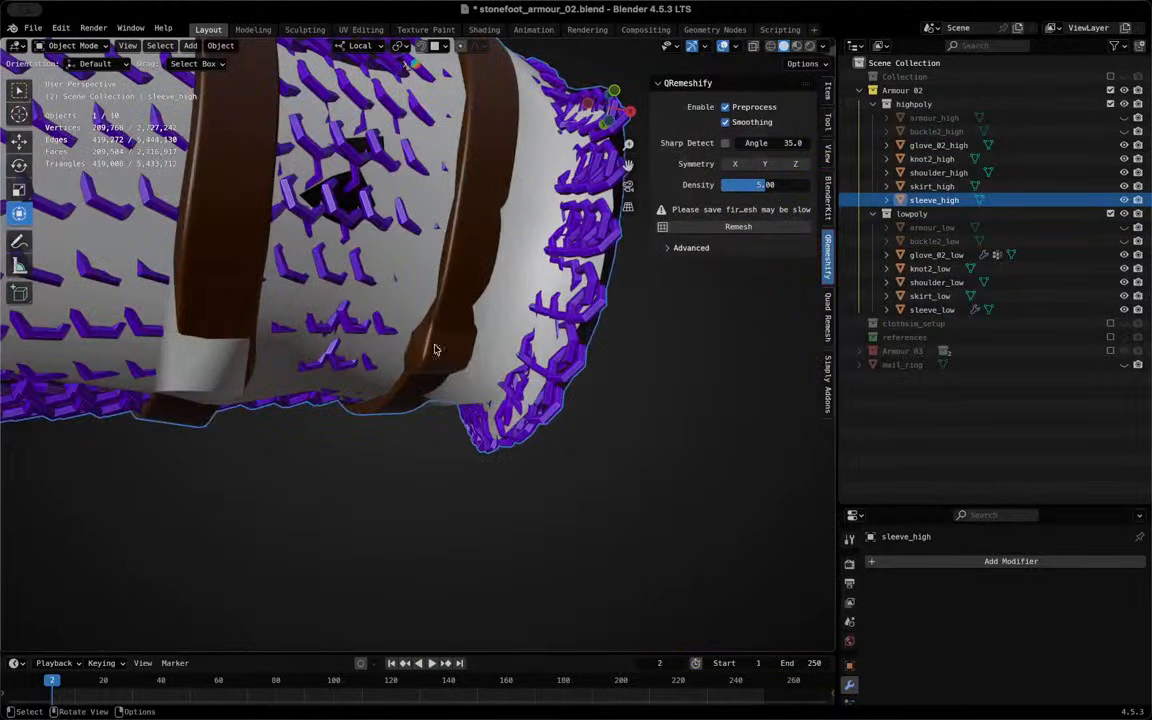
pyautogui.moveTo(301, 352); pyautogui.dragTo(235, 397, button='middle')
pyautogui.scroll(-5, 236, 397)
pyautogui.moveTo(293, 430); pyautogui.dragTo(350, 428, button='middle')
pyautogui.moveTo(350, 428)
pyautogui.keyDown('shift'); pyautogui.mouseDown(button='middle')
pyautogui.moveTo(347, 296)
pyautogui.moveTo(327, 357)
pyautogui.moveTo(332, 440)
pyautogui.mouseUp(button='middle'); pyautogui.keyUp('shift')
pyautogui.scroll(-5, 347, 296)
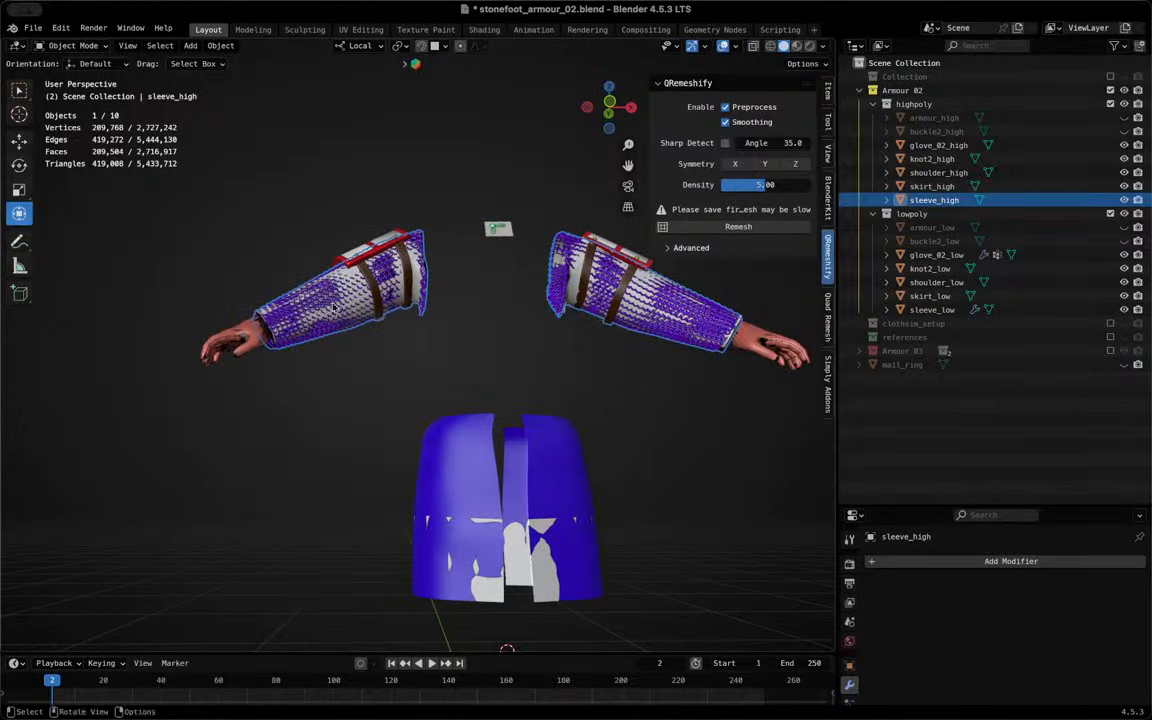
pyautogui.keyDown('shift'); pyautogui.moveTo(334, 240); pyautogui.dragTo(332, 136, button='middle'); pyautogui.keyUp('shift')
pyautogui.keyDown('shift'); pyautogui.moveTo(326, 305); pyautogui.dragTo(272, 24, button='middle'); pyautogui.keyUp('shift')
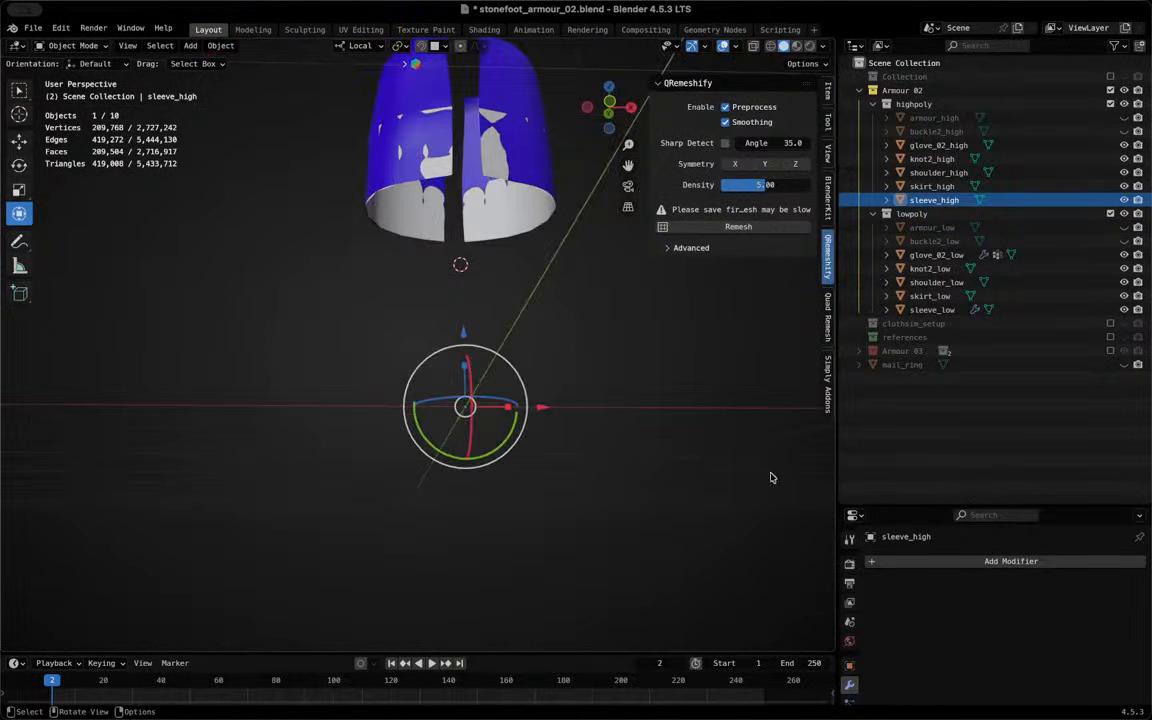
pyautogui.scroll(6, 771, 478)
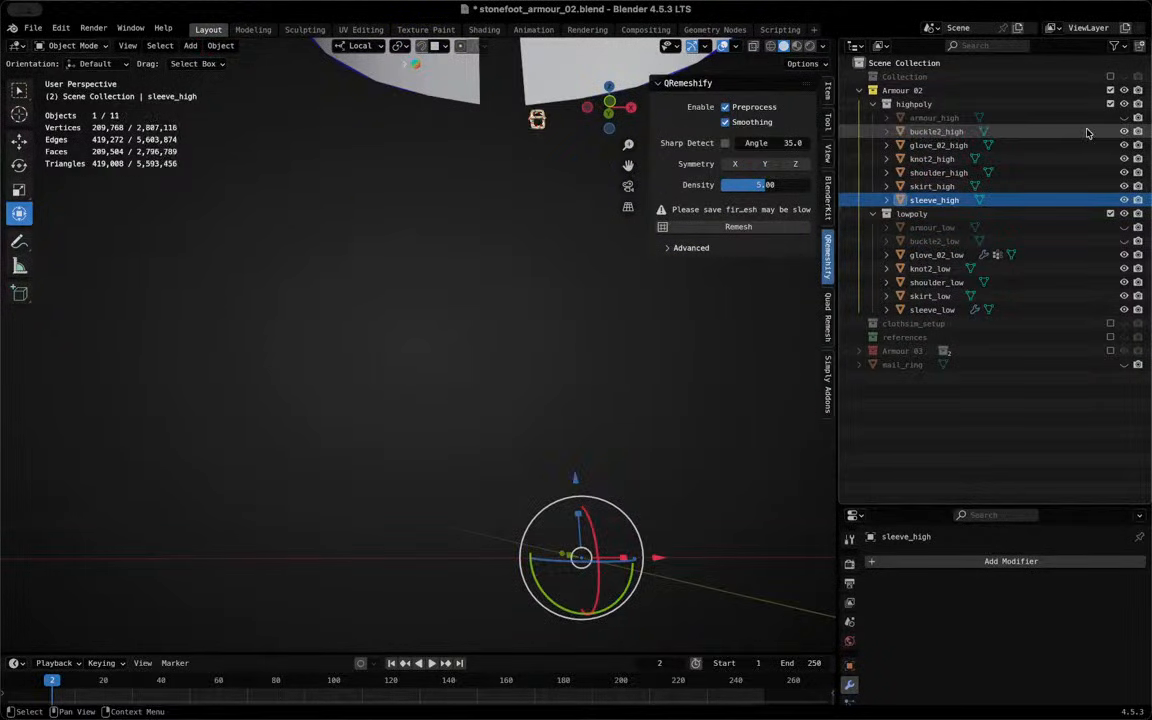
# Select the unhidden buckle2_high, examine it in isolation, and return to the full scene
pyautogui.click(1088, 132)
pyautogui.press('KP_Divide')
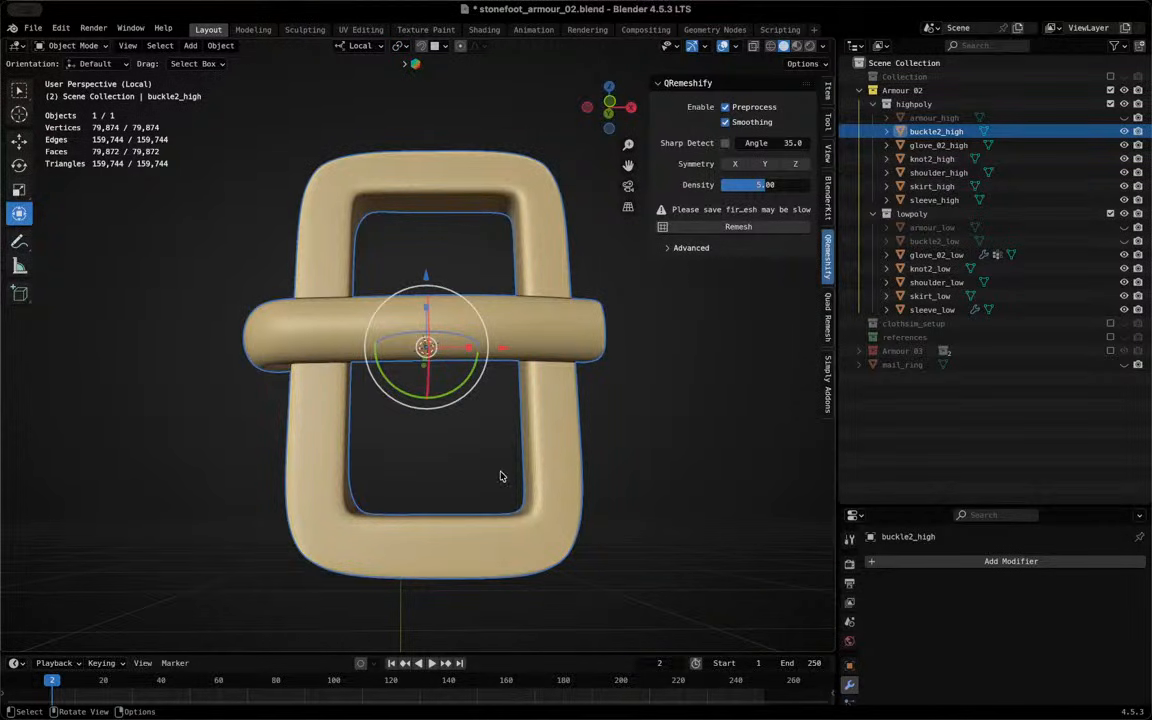
pyautogui.press('KP_Divide')
pyautogui.scroll(-5, 524, 437)
pyautogui.keyDown('shift'); pyautogui.scroll(3, 524, 470); pyautogui.keyUp('shift')
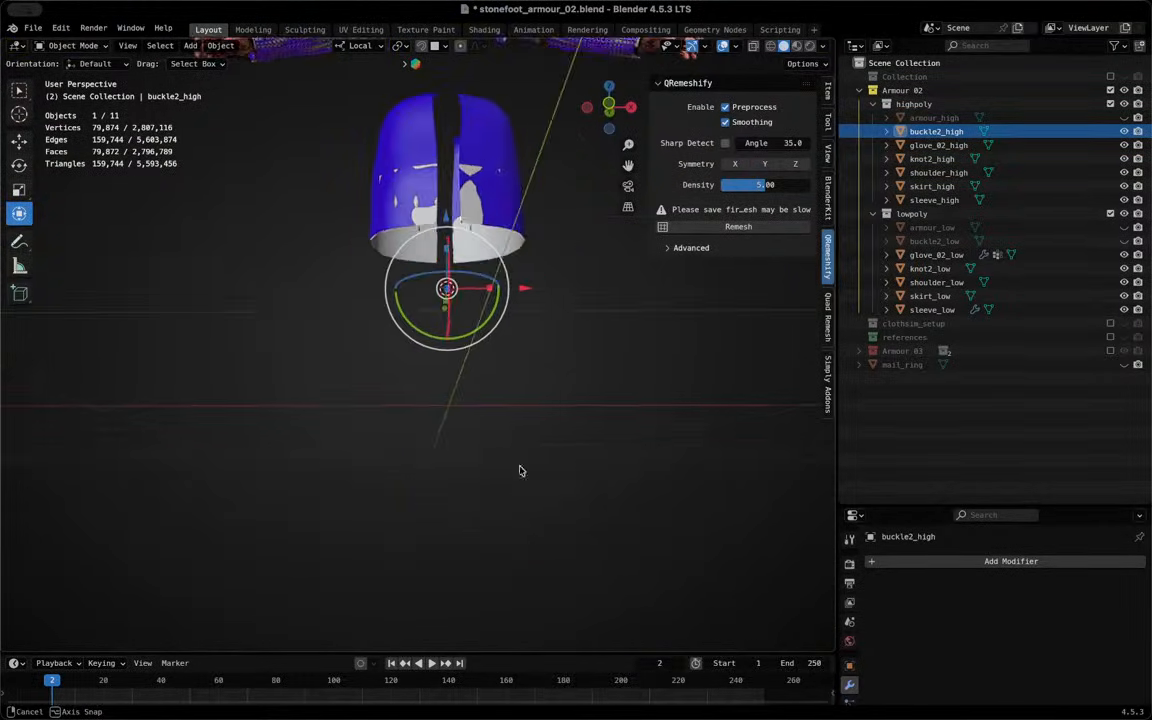
pyautogui.keyDown('shift'); pyautogui.moveTo(598, 553); pyautogui.dragTo(693, 648, button='middle'); pyautogui.keyUp('shift')
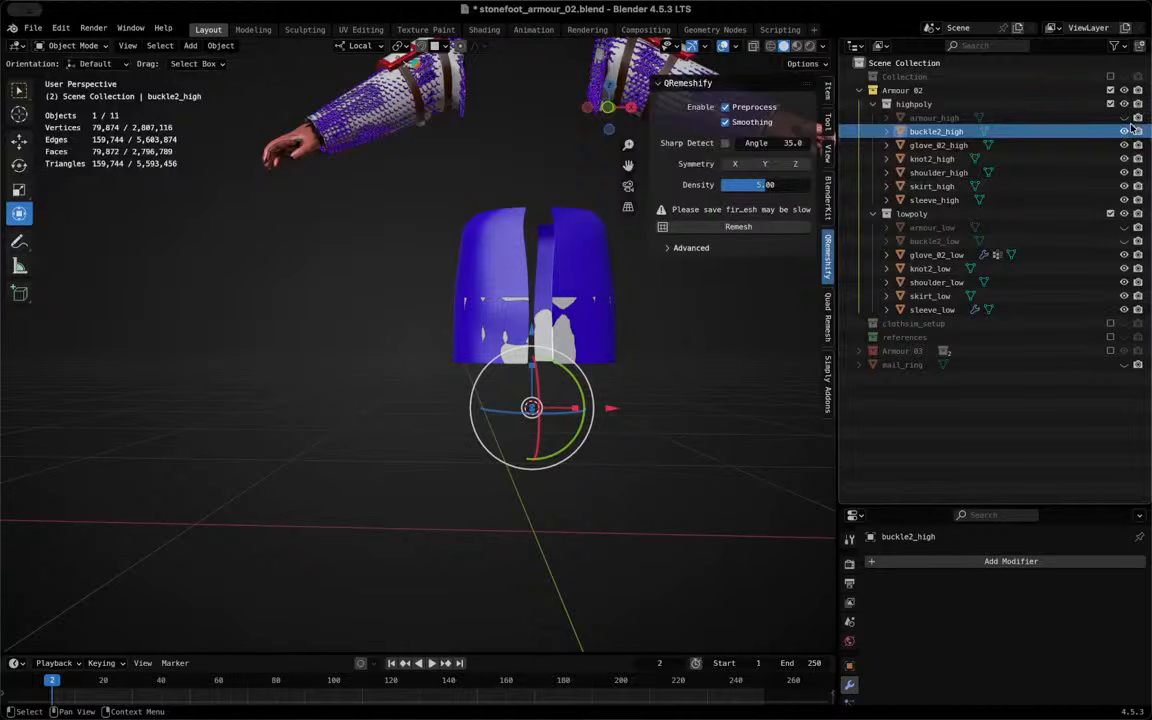
# Toggle the visibility of armour_high on and off again
pyautogui.click(1123, 118)
pyautogui.click(1123, 118)
pyautogui.keyDown('shift'); pyautogui.moveTo(351, 239); pyautogui.dragTo(346, 483, button='middle'); pyautogui.keyUp('shift')
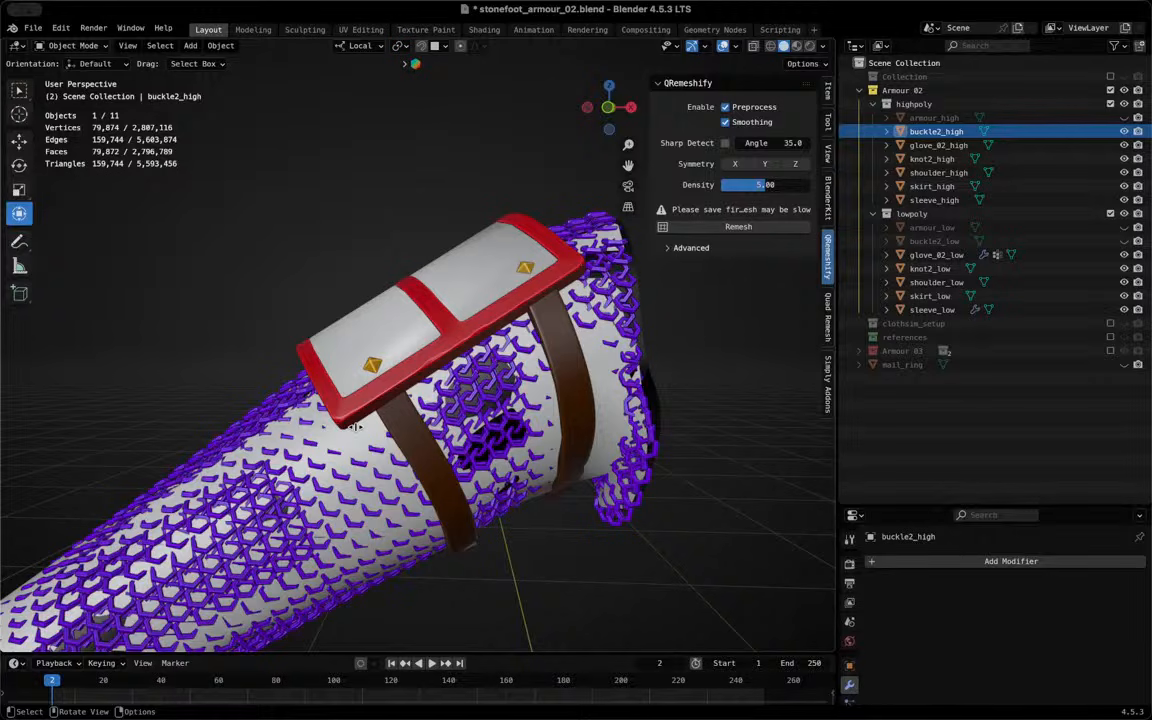
# Select sleeve_low and switch it to Edit Mode to check its mesh under the straps
pyautogui.click(357, 438)
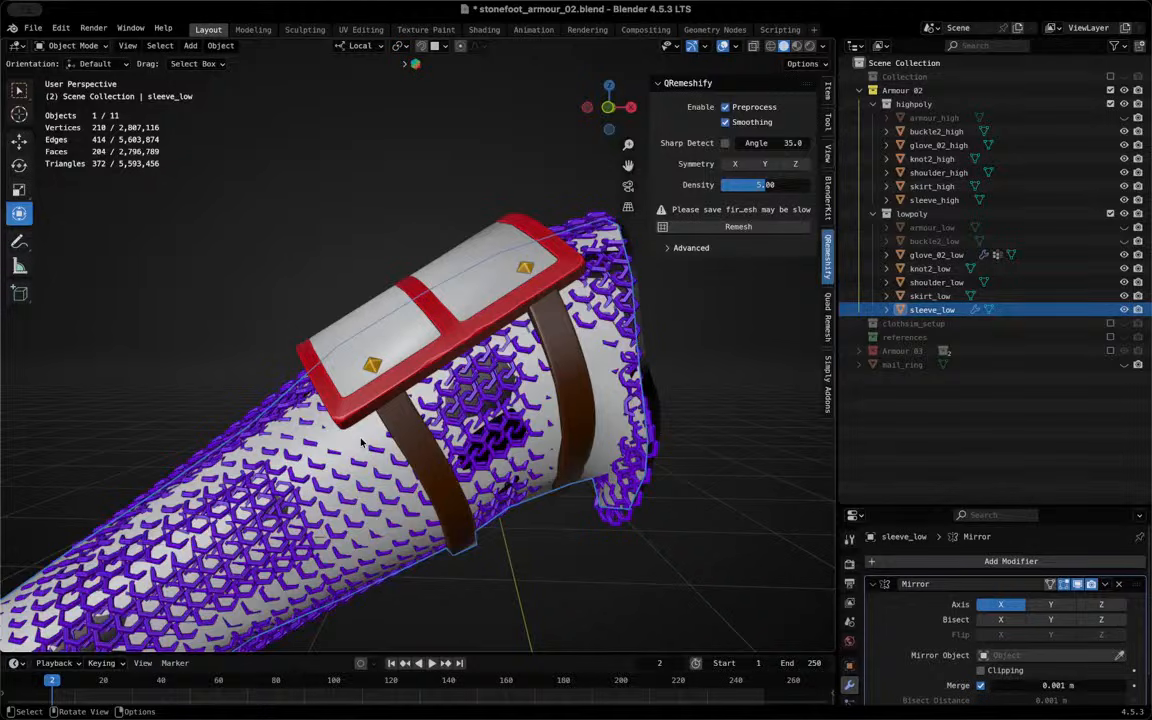
pyautogui.press('KP_Divide')
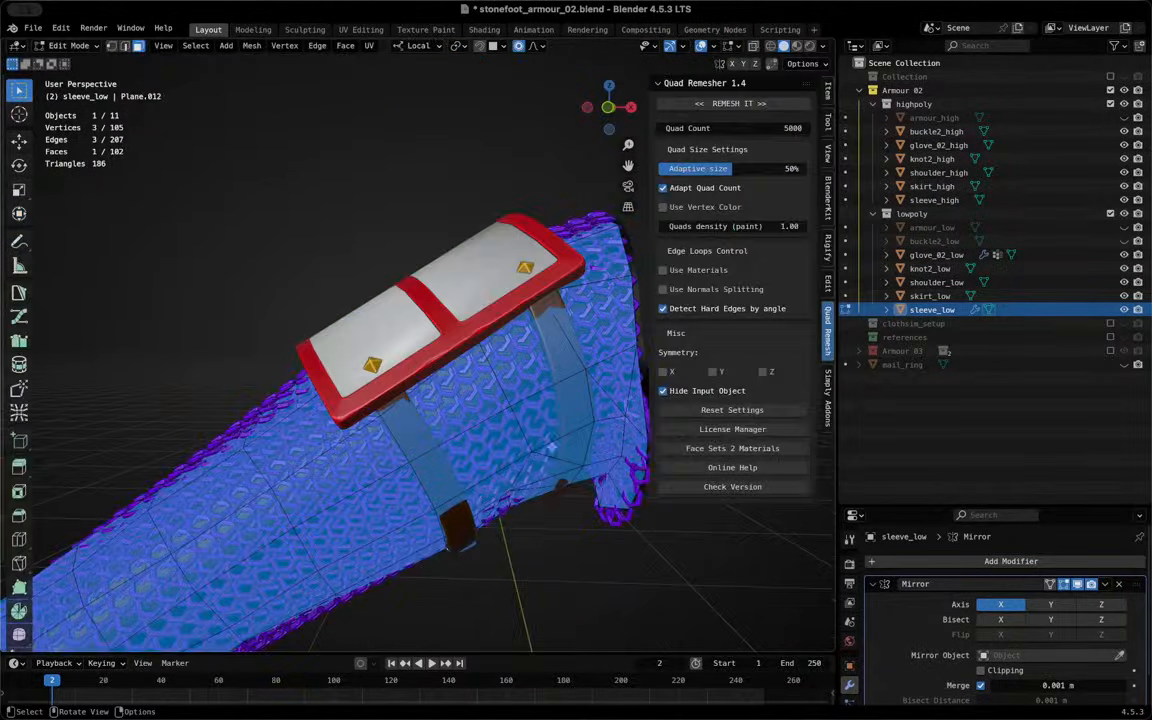
pyautogui.moveTo(590, 400); pyautogui.dragTo(318, 268, button='middle')
pyautogui.scroll(6, 318, 268)
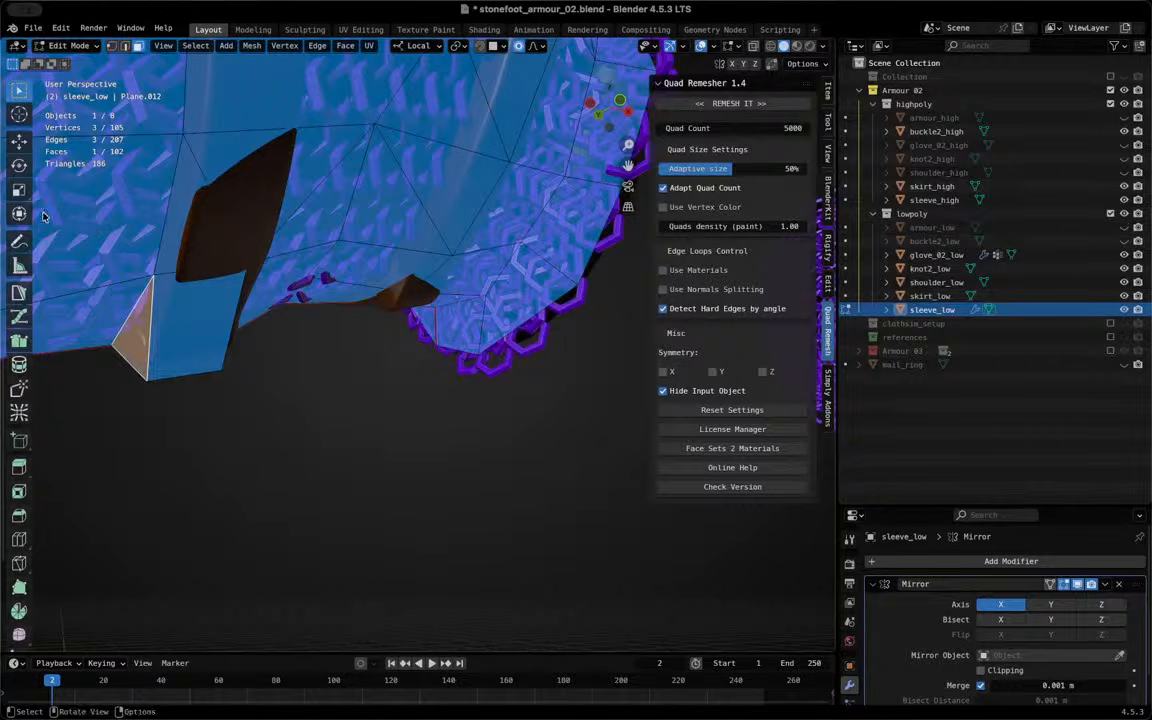
# Return to Object Mode, select sleeve_high together with sleeve_low, and isolate both in local view
pyautogui.press('Tab')
pyautogui.keyDown('shift'); pyautogui.click(521, 355); pyautogui.keyUp('shift')
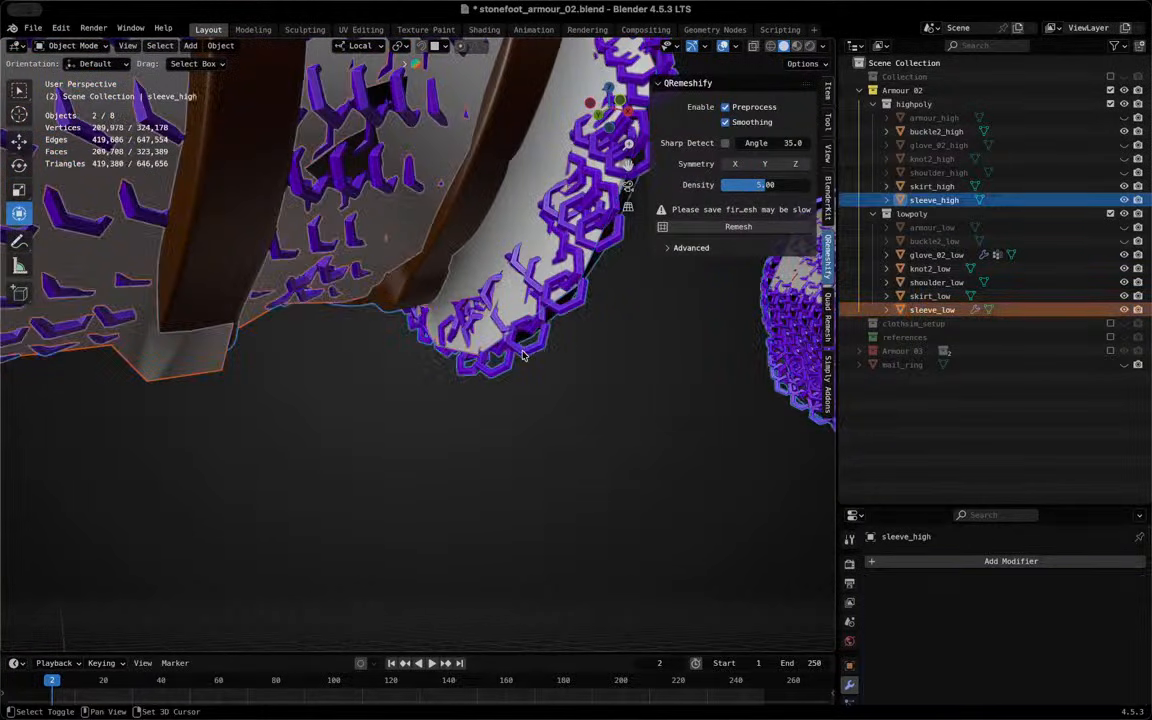
pyautogui.press('KP_Divide')
pyautogui.press('KP_Divide')
pyautogui.press('KP_Divide')
pyautogui.moveTo(510, 362); pyautogui.dragTo(395, 330, button='middle')
pyautogui.scroll(8, 390, 370)
pyautogui.scroll(4, 420, 268)
# In sleeve_low, move the edge across the underside of the strap farther from the shoulder opening 0.001497 m in X and -0.002472 m in Y
pyautogui.click(443, 245)
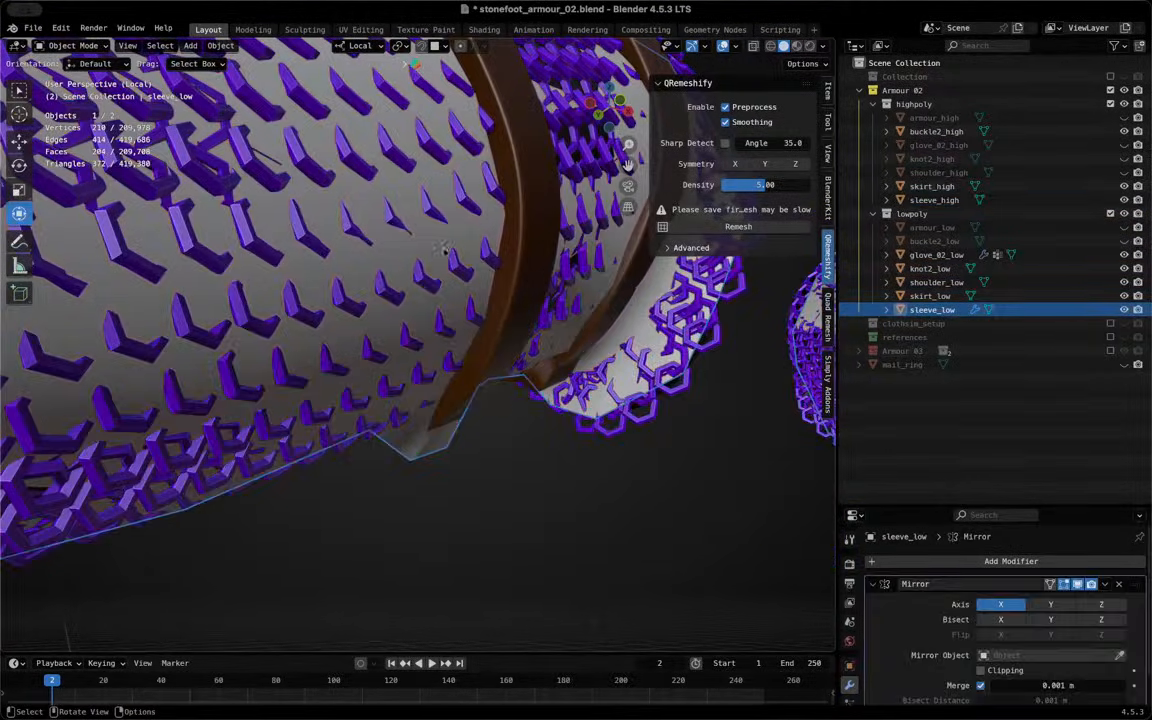
pyautogui.press('Tab')
pyautogui.moveTo(433, 464); pyautogui.dragTo(487, 287, button='middle')
pyautogui.scroll(3, 429, 273)
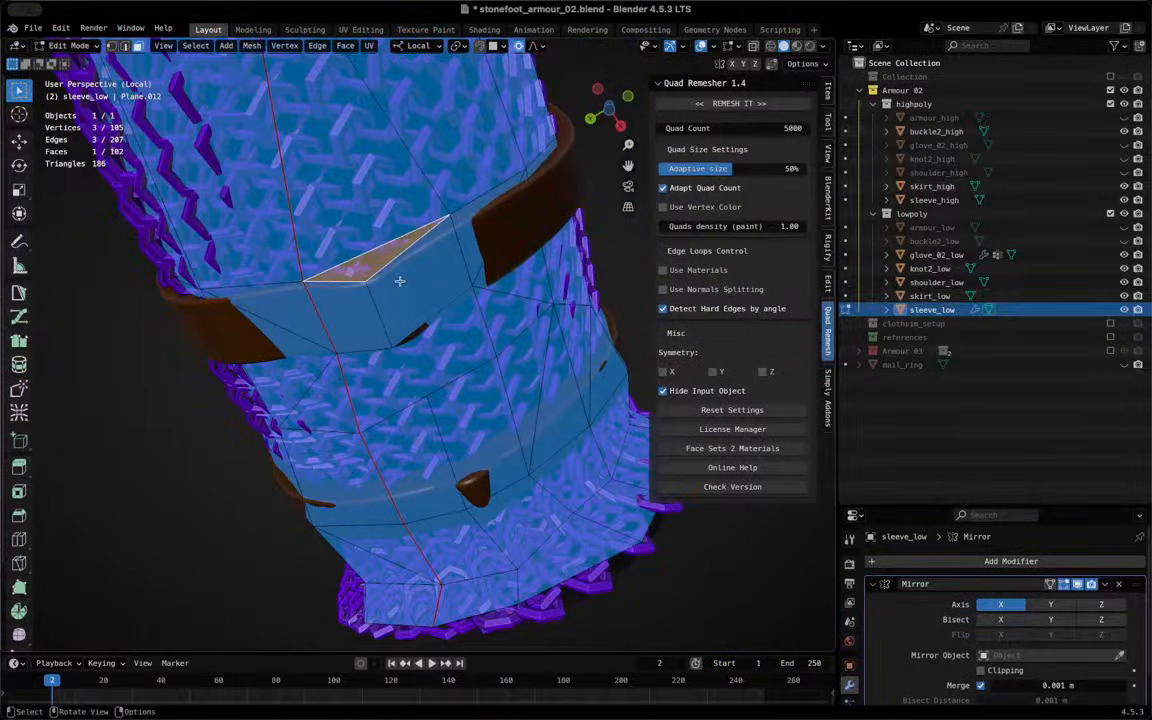
pyautogui.press('3')
pyautogui.press('g')
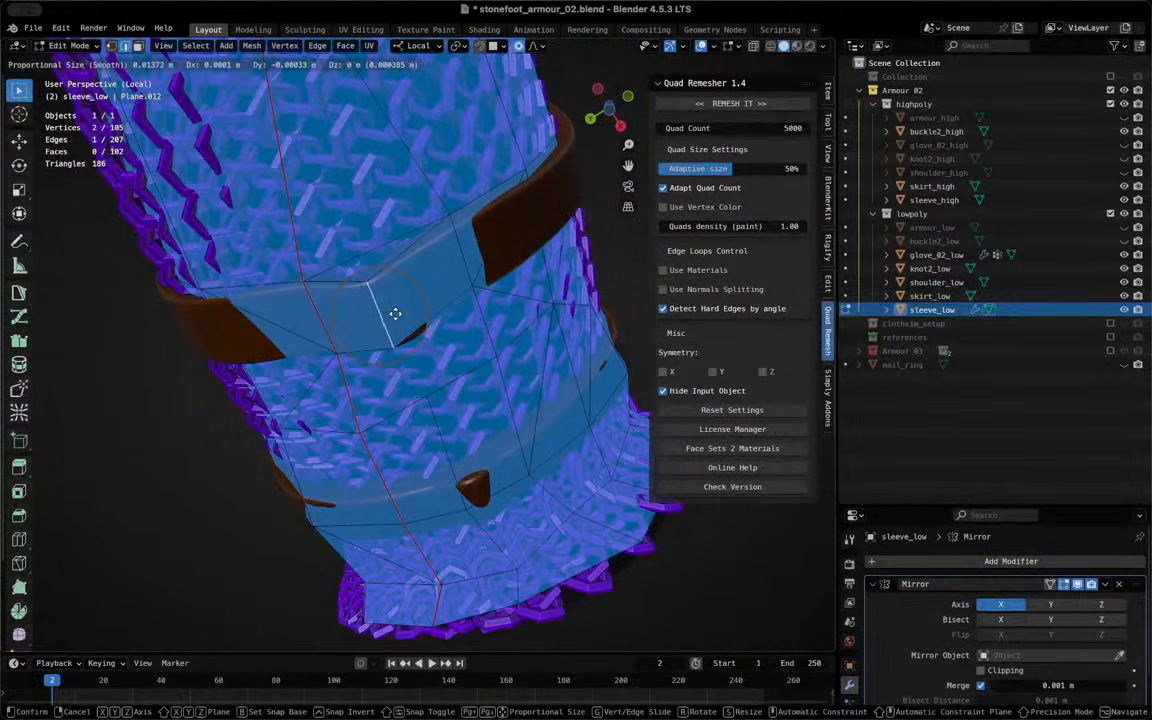
pyautogui.click(395, 314)
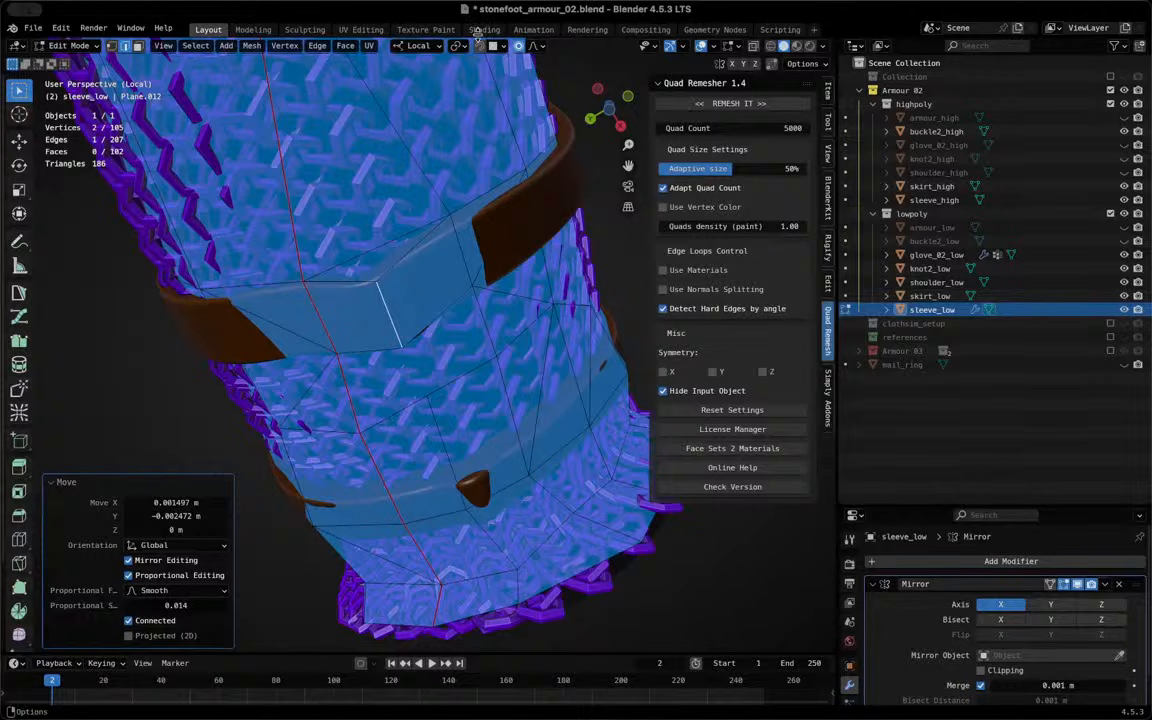
# Enable snapping, reposition the same underside strap edge of sleeve_low against the high-poly strap, and turn off proportional editing
pyautogui.press('g')
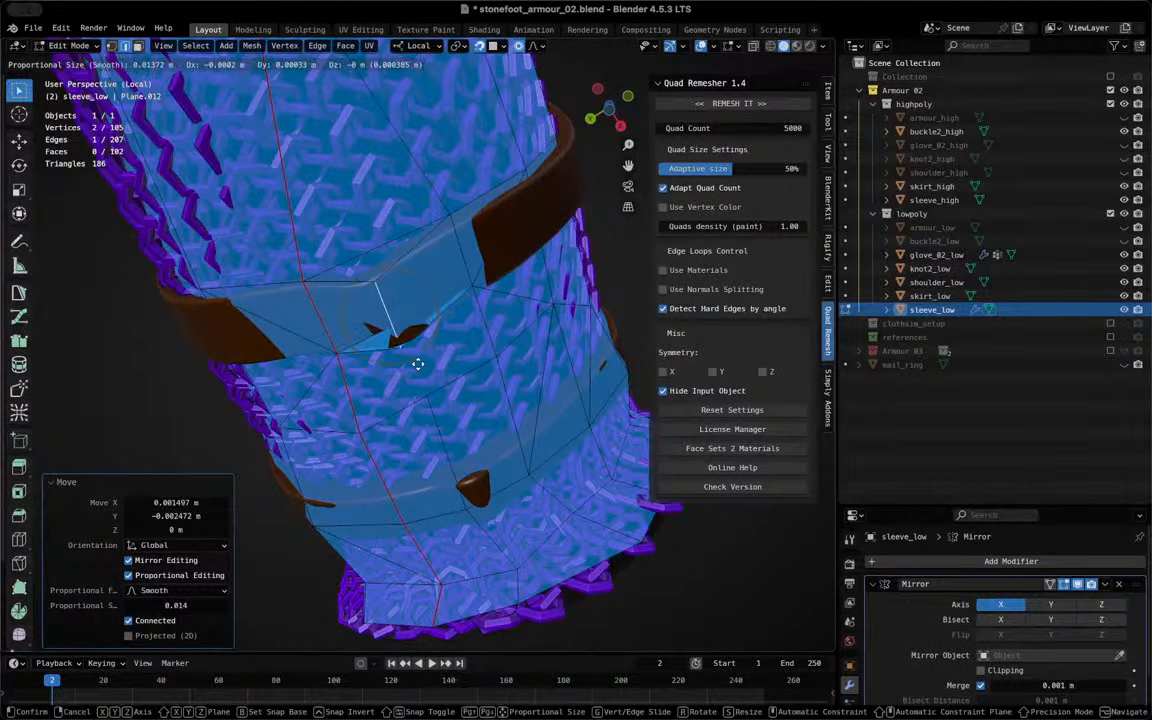
pyautogui.click(420, 366)
pyautogui.moveTo(420, 366)
pyautogui.mouseDown(button='middle')
pyautogui.moveTo(426, 294)
pyautogui.moveTo(430, 380)
pyautogui.mouseUp(button='middle')
pyautogui.scroll(7, 553, 198)
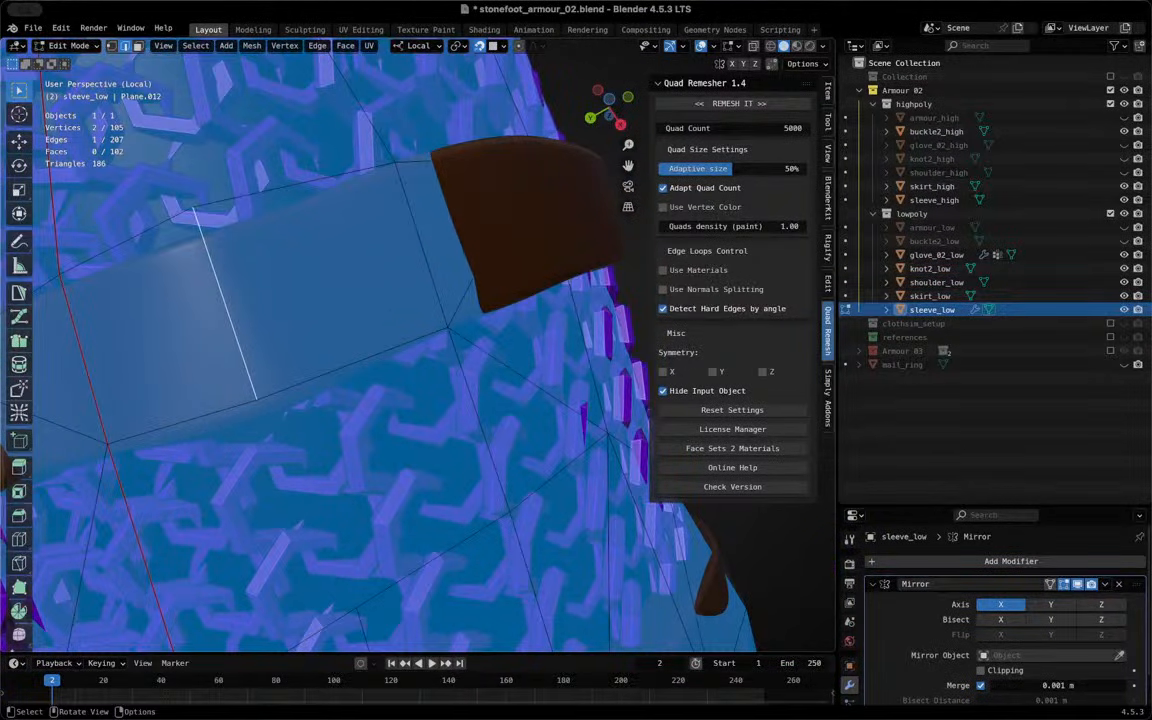
# Scale the underside strap edge to 0.843 and move it back over the high-poly strap with snapping
pyautogui.press('s')
pyautogui.click(401, 242)
pyautogui.press('g')
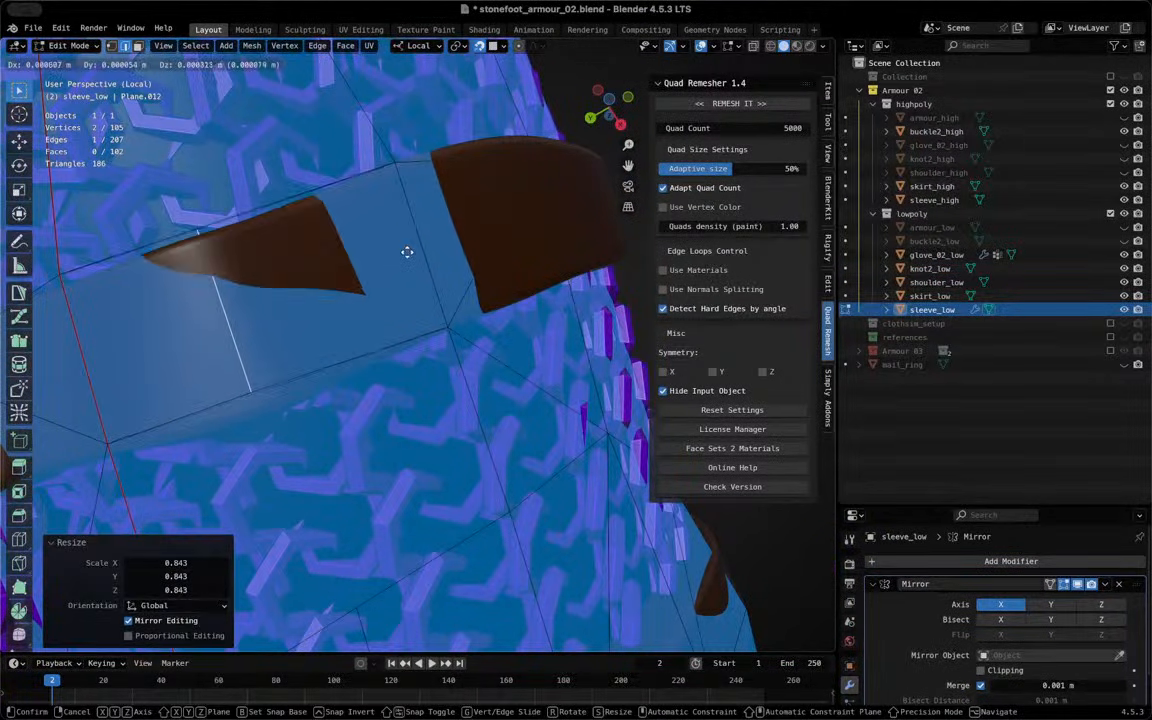
pyautogui.click(413, 257)
pyautogui.moveTo(413, 257); pyautogui.dragTo(499, 185, button='middle')
# Leave local view and move the two end vertices of the underside strap edge individually to follow the high-poly strap
pyautogui.press('KP_Divide')
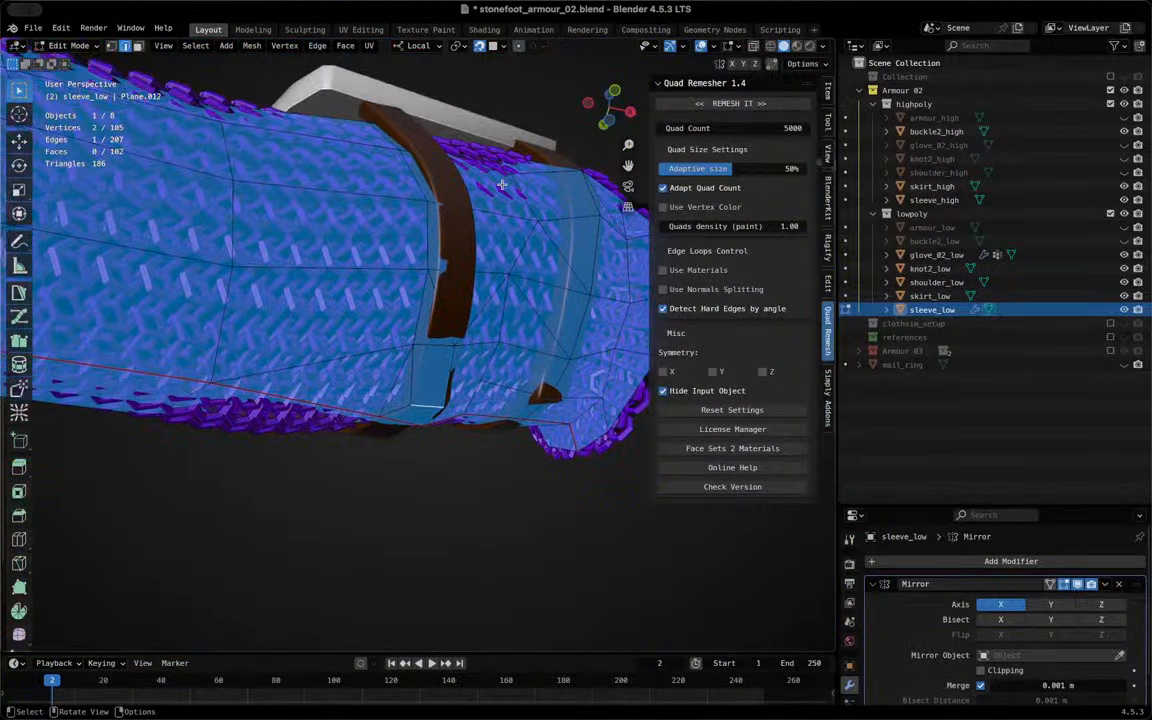
pyautogui.scroll(-3, 202, 122)
pyautogui.moveTo(299, 130); pyautogui.dragTo(358, 324, button='middle')
pyautogui.moveTo(478, 347); pyautogui.dragTo(344, 405, button='middle')
pyautogui.scroll(6, 441, 381)
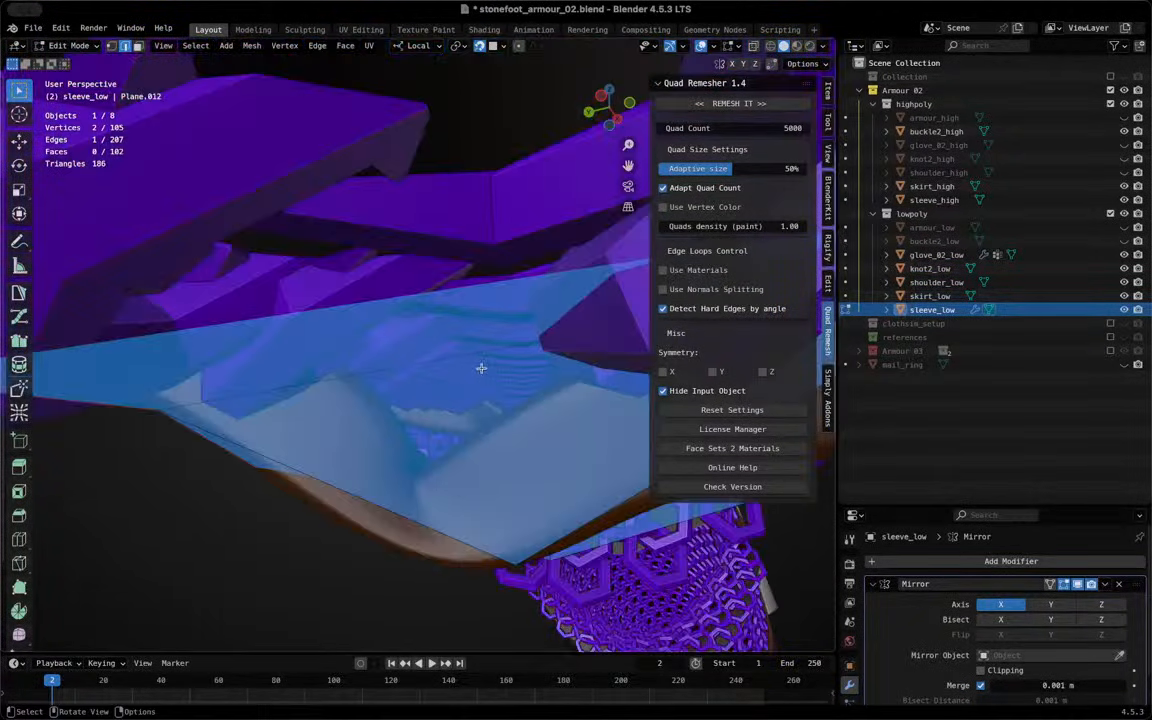
pyautogui.scroll(-3, 487, 371)
pyautogui.moveTo(463, 366); pyautogui.dragTo(398, 230, button='middle')
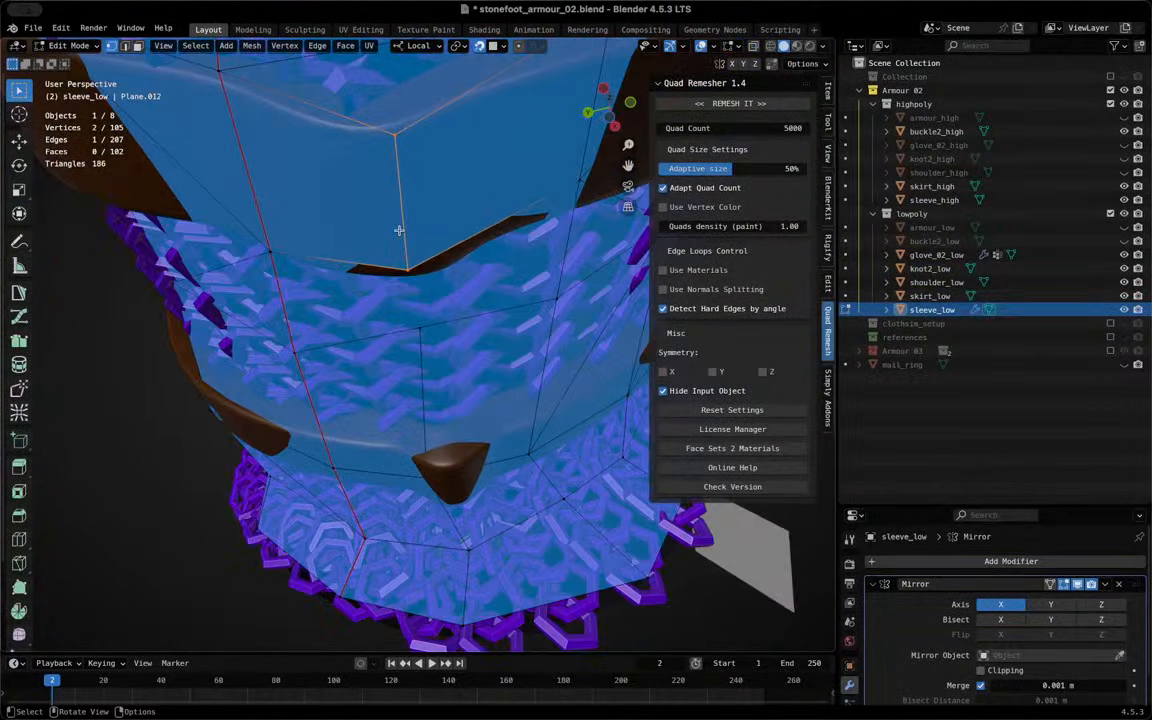
pyautogui.press('g')
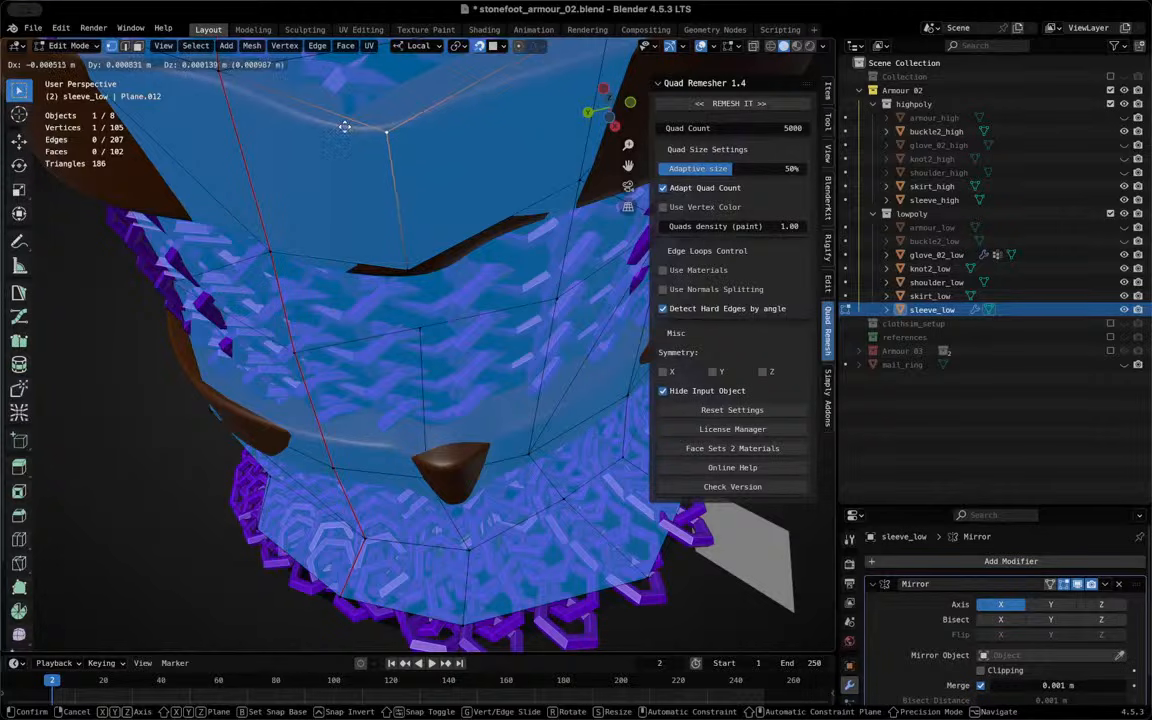
pyautogui.click(359, 165)
pyautogui.press('g')
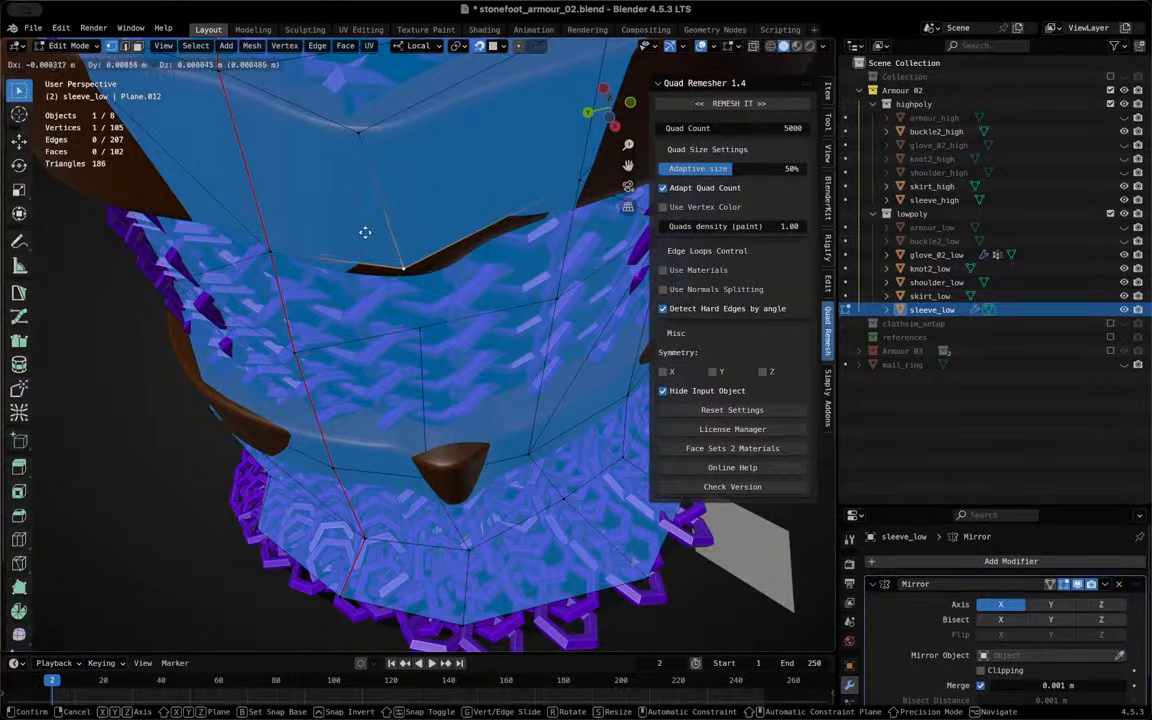
pyautogui.click(428, 261)
# Move the seam vertex on the upper border of the same strap and another vertex of sleeve_low to cover the high-poly strap
pyautogui.moveTo(428, 261); pyautogui.dragTo(479, 313, button='middle')
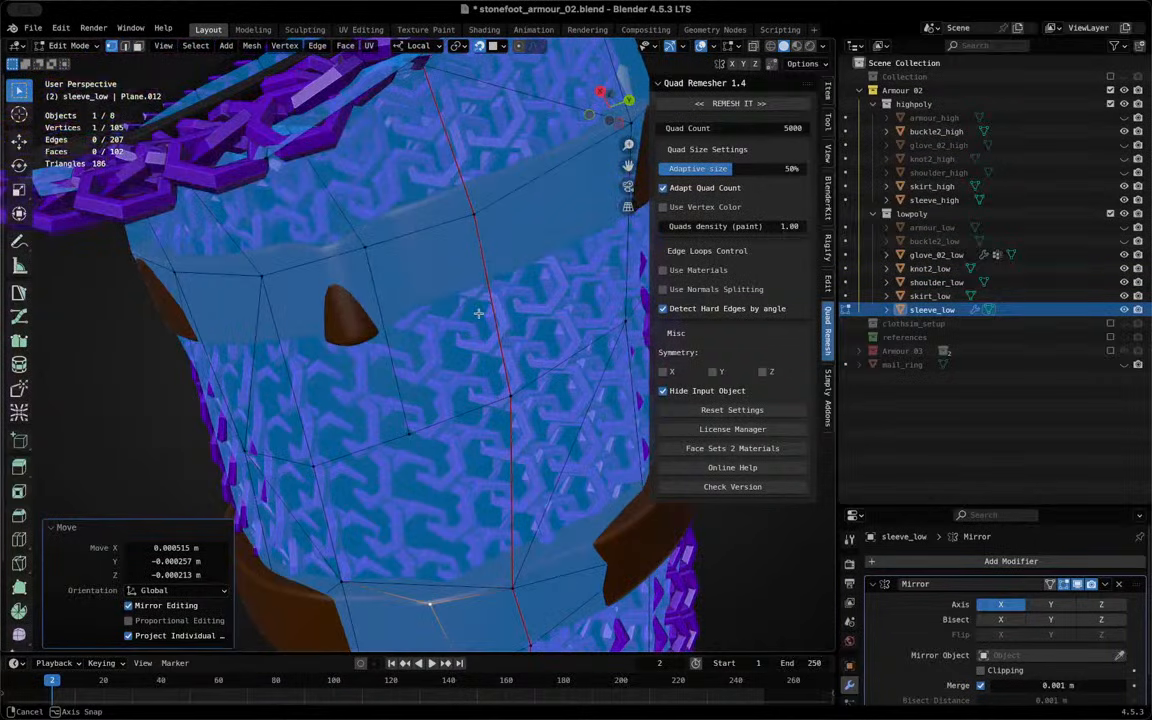
pyautogui.moveTo(472, 253); pyautogui.dragTo(400, 483, button='middle')
pyautogui.press('g')
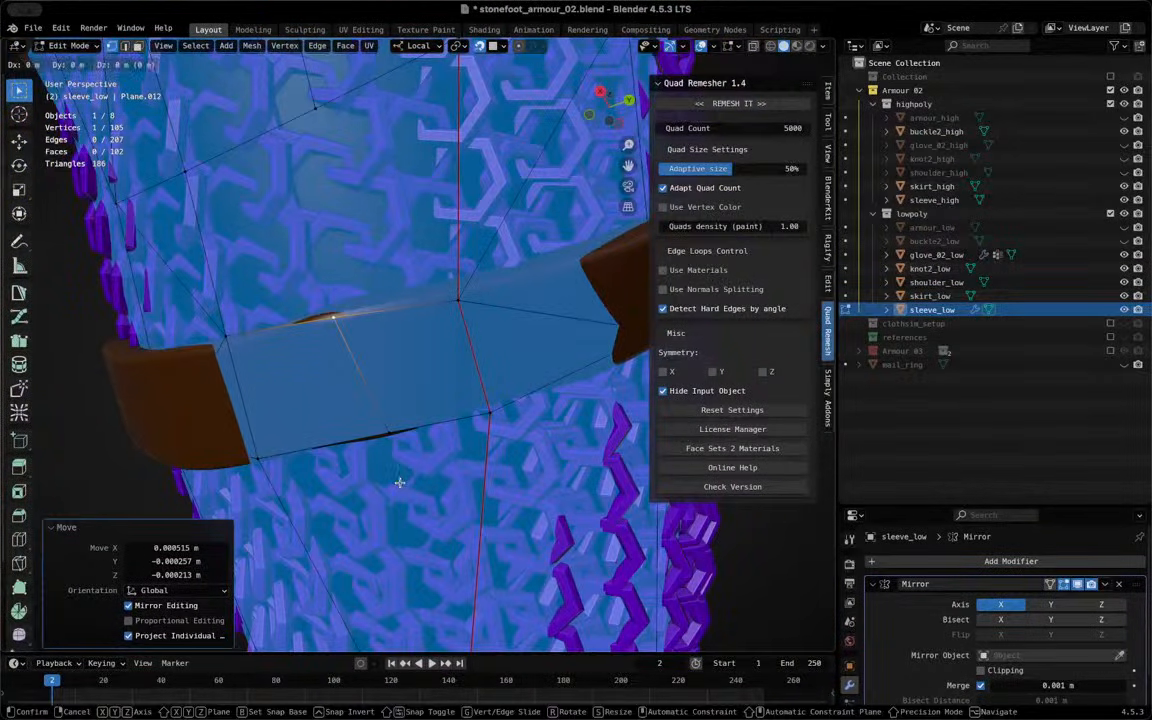
pyautogui.press('Escape')
pyautogui.press('g')
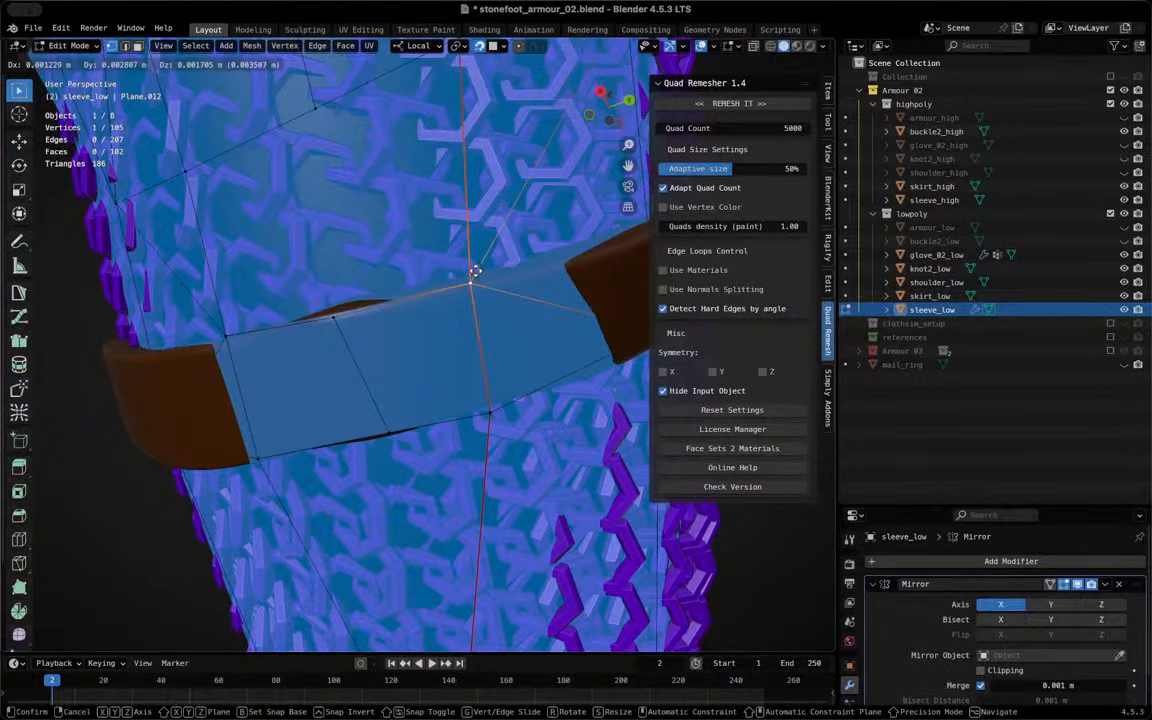
pyautogui.click(470, 270)
pyautogui.moveTo(463, 275); pyautogui.dragTo(531, 353, button='middle')
pyautogui.press('g')
pyautogui.click(465, 427)
# Move the low-poly vertex on the forearm-side border of the strap closer to the brown high-poly strap
pyautogui.moveTo(403, 368); pyautogui.dragTo(497, 455, button='middle')
pyautogui.click(567, 491)
pyautogui.press('g')
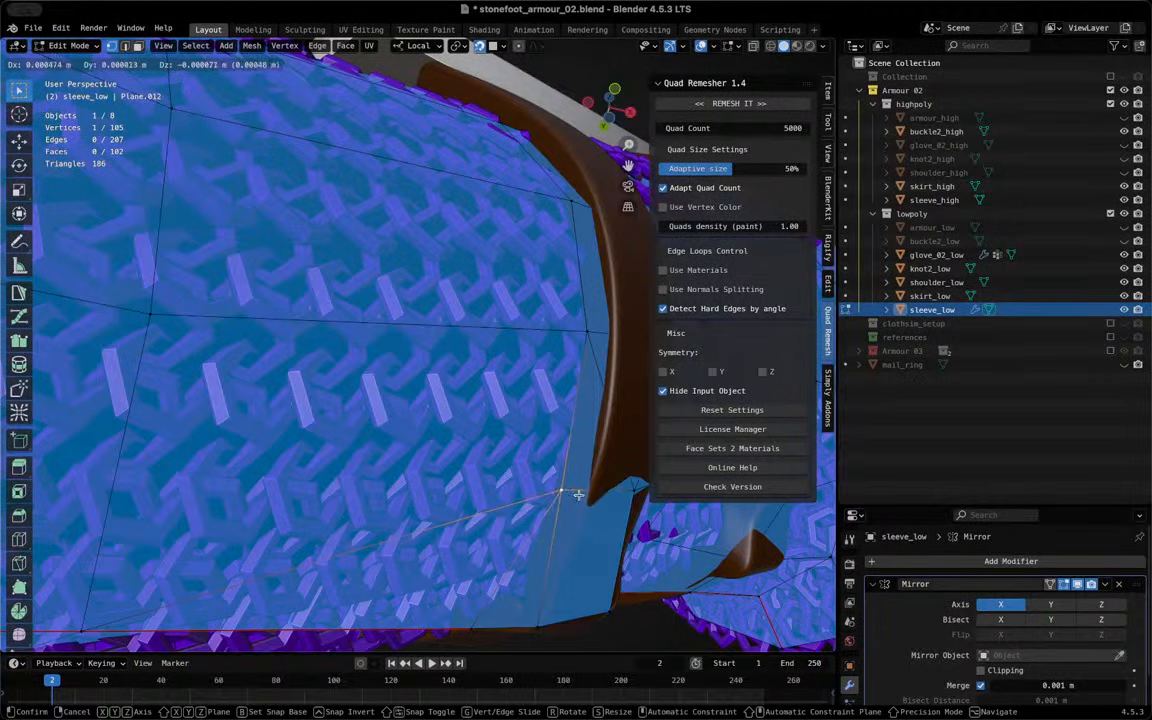
pyautogui.click(582, 491)
# Move the sleeve_low edge along the upper strap's border over the brown high-poly strap in two successive moves
pyautogui.moveTo(599, 352); pyautogui.dragTo(515, 352, button='middle')
pyautogui.click(515, 352)
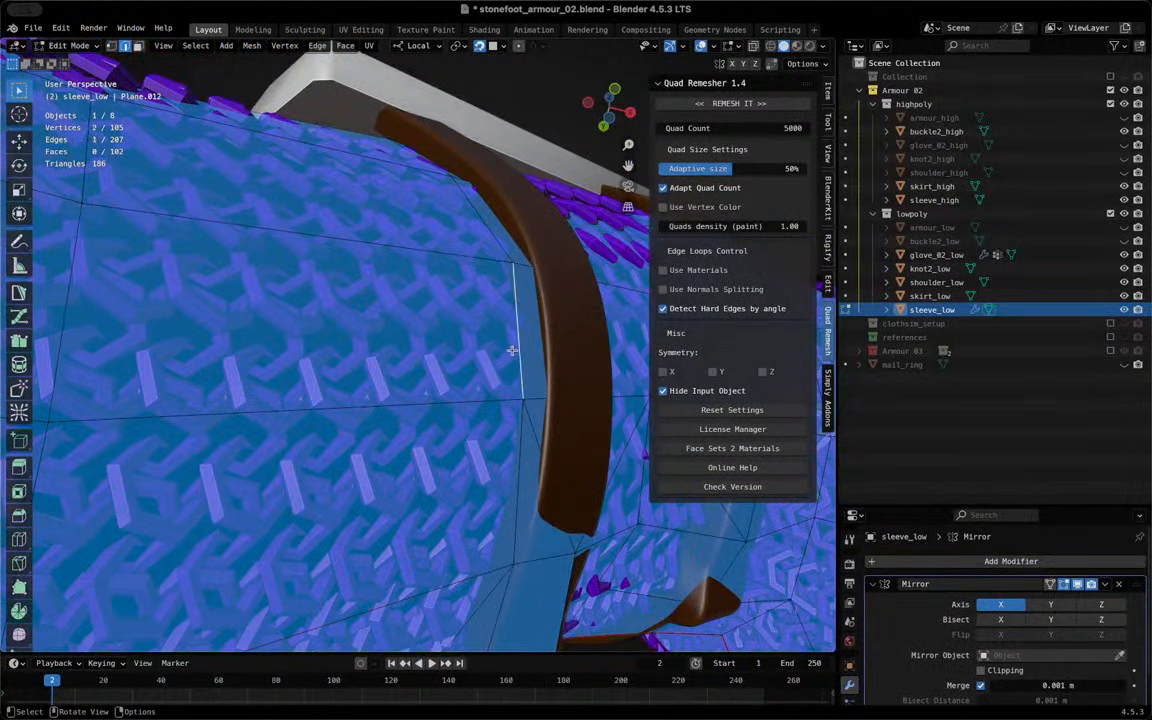
pyautogui.press('g')
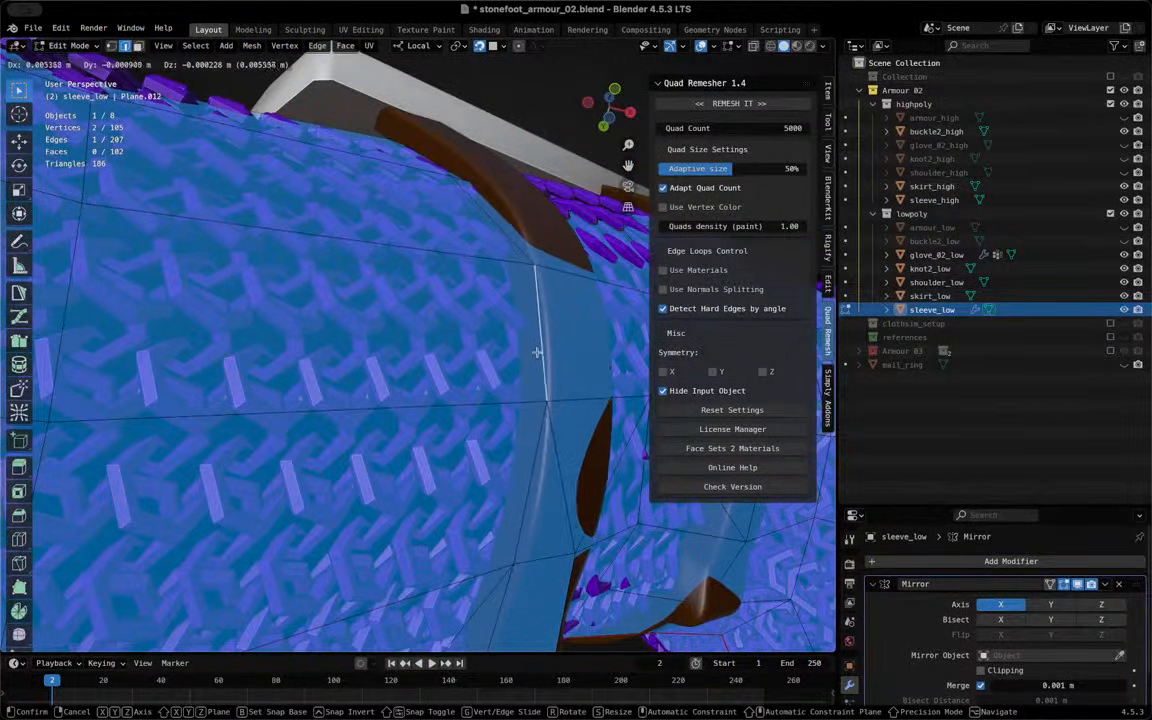
pyautogui.click(537, 352)
pyautogui.press('g')
pyautogui.click(538, 333)
# Move two vertices on the upper strap's border individually to fit them closer to the high-poly strap
pyautogui.moveTo(540, 338); pyautogui.dragTo(594, 415, button='middle')
pyautogui.press('1')
pyautogui.press('g')
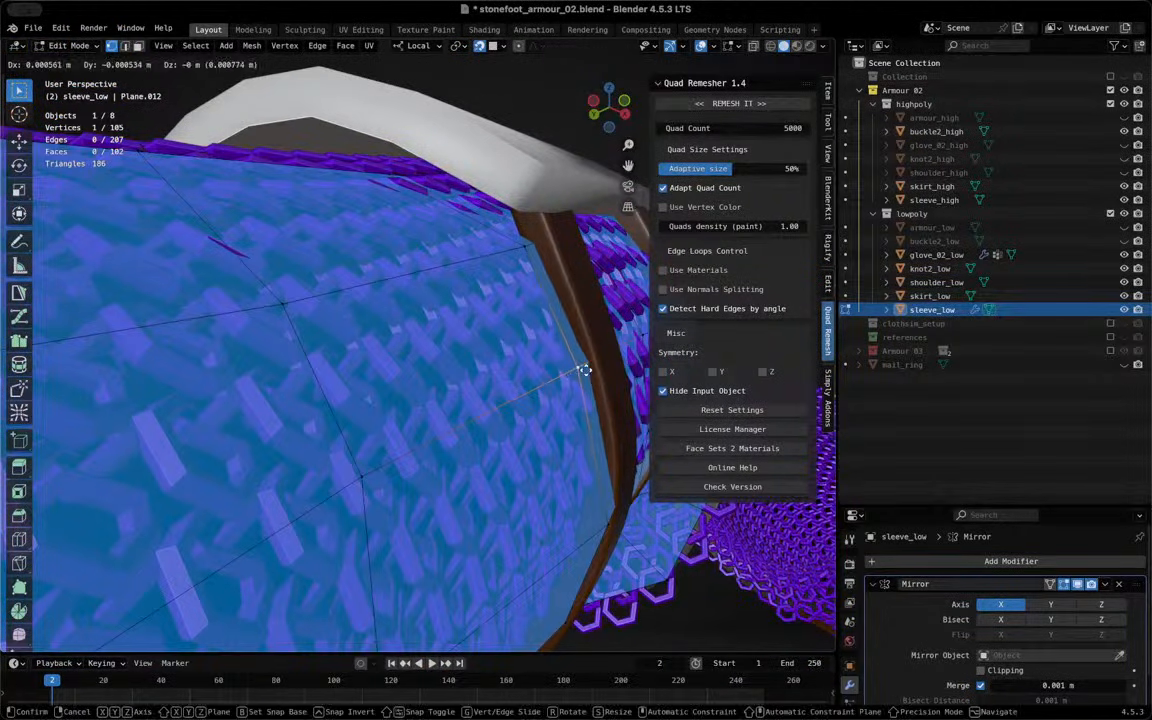
pyautogui.click(563, 331)
pyautogui.press('g')
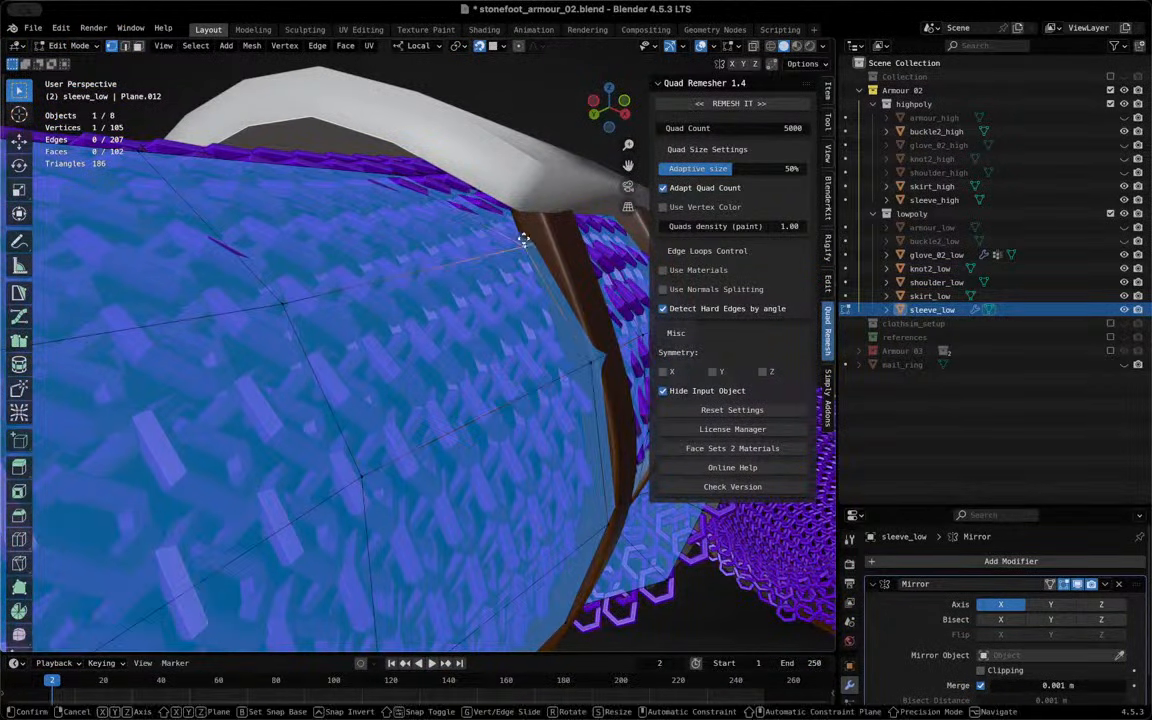
pyautogui.click(534, 233)
# Reposition the vertex on the opposite border of the strap in several moves so the low-poly surface covers the high-poly strap
pyautogui.moveTo(534, 233); pyautogui.dragTo(498, 447, button='middle')
pyautogui.moveTo(413, 425); pyautogui.dragTo(370, 398, button='middle')
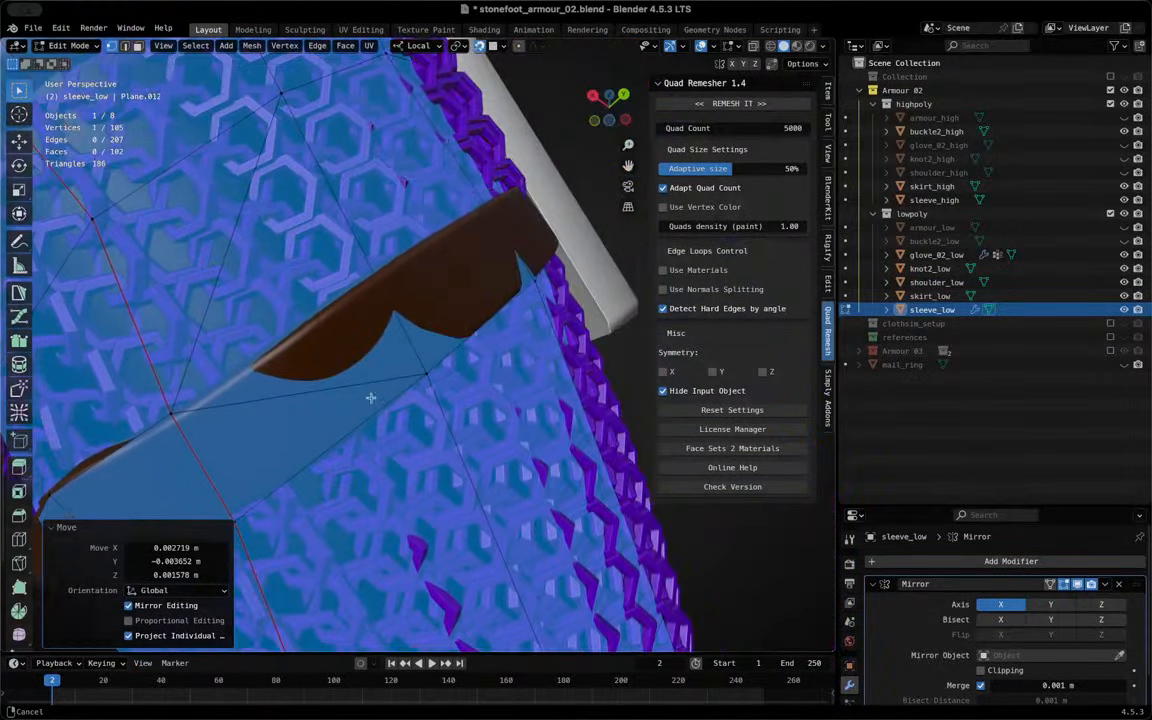
pyautogui.press('g')
pyautogui.click(422, 365)
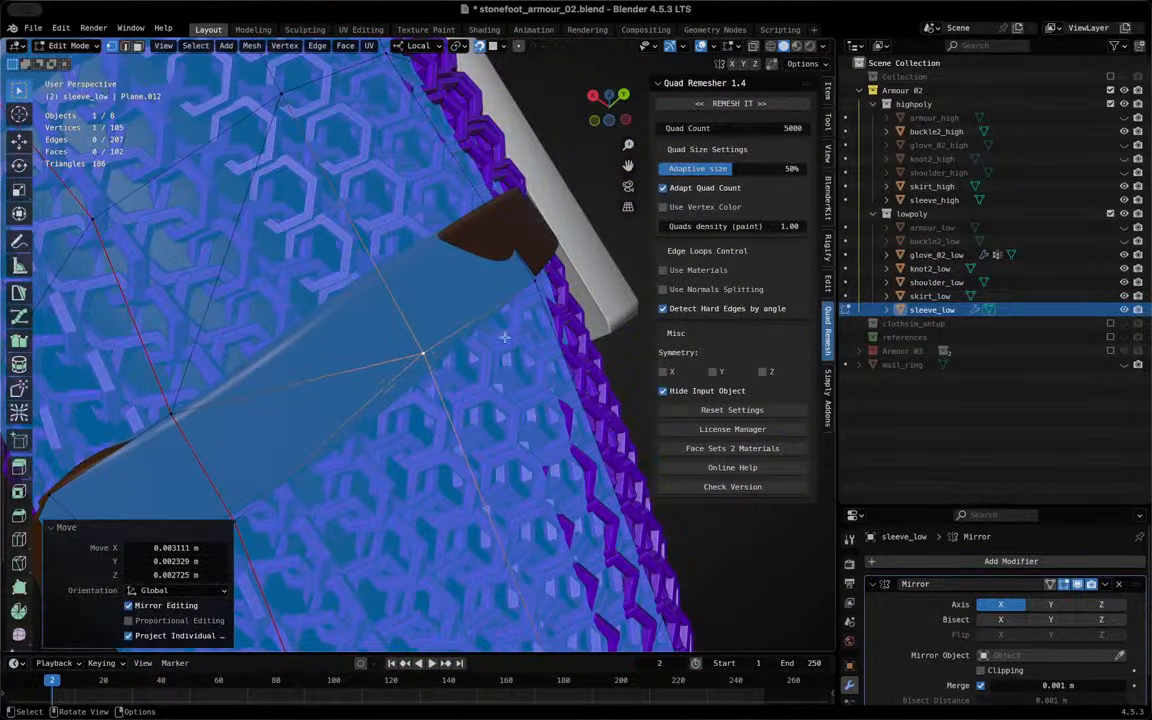
pyautogui.press('g')
pyautogui.click(474, 388)
pyautogui.press('g')
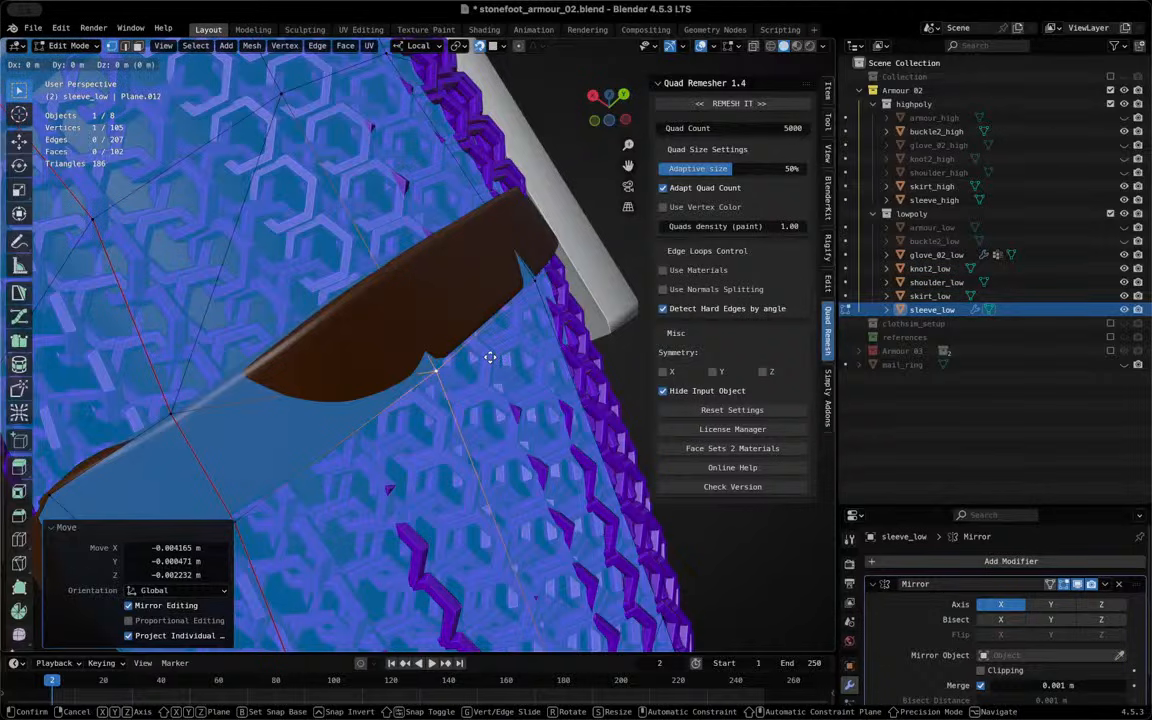
pyautogui.click(486, 351)
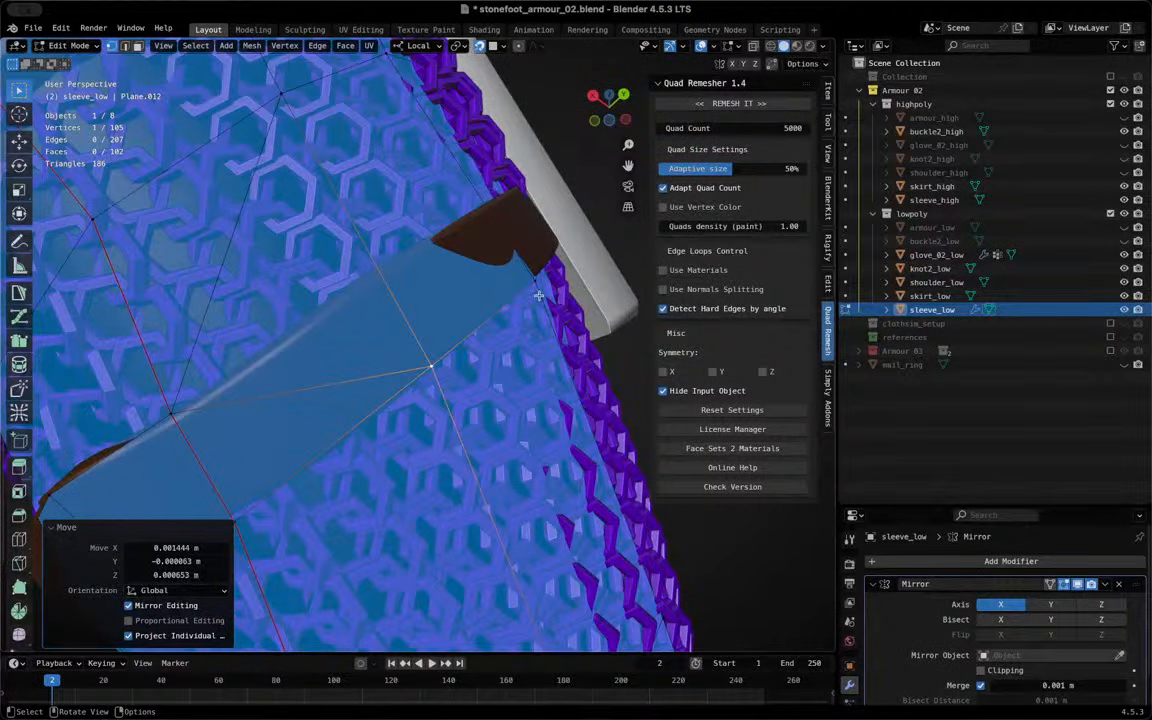
pyautogui.click(520, 304)
pyautogui.moveTo(520, 304); pyautogui.dragTo(426, 295, button='middle')
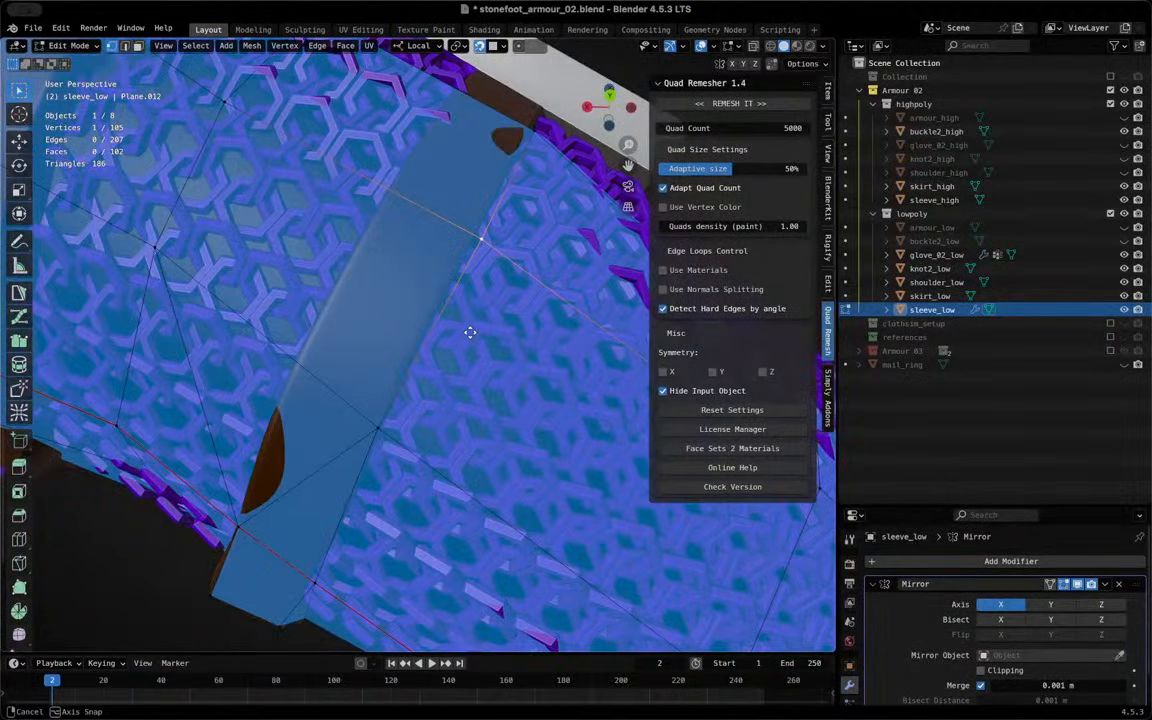
pyautogui.press('g')
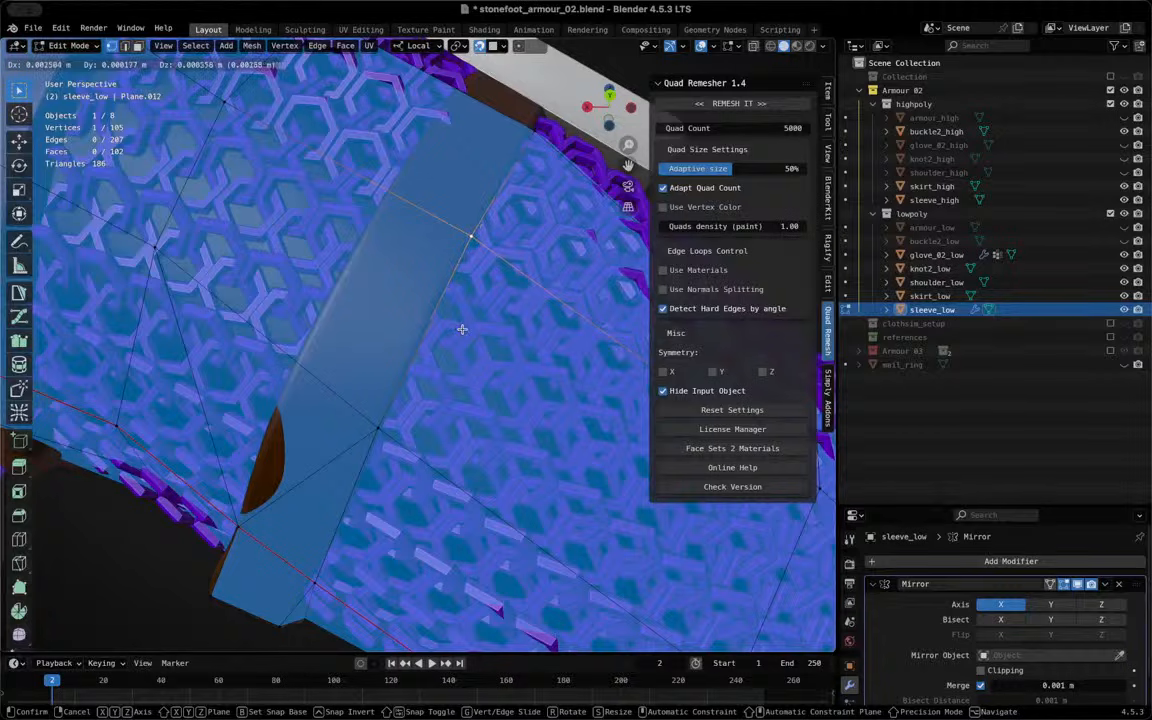
pyautogui.click(502, 329)
# Move two neighbouring vertices on the upper border of the underside strap to follow the high-poly strap
pyautogui.moveTo(502, 329); pyautogui.dragTo(398, 221, button='middle')
pyautogui.moveTo(428, 348); pyautogui.dragTo(418, 292, button='middle')
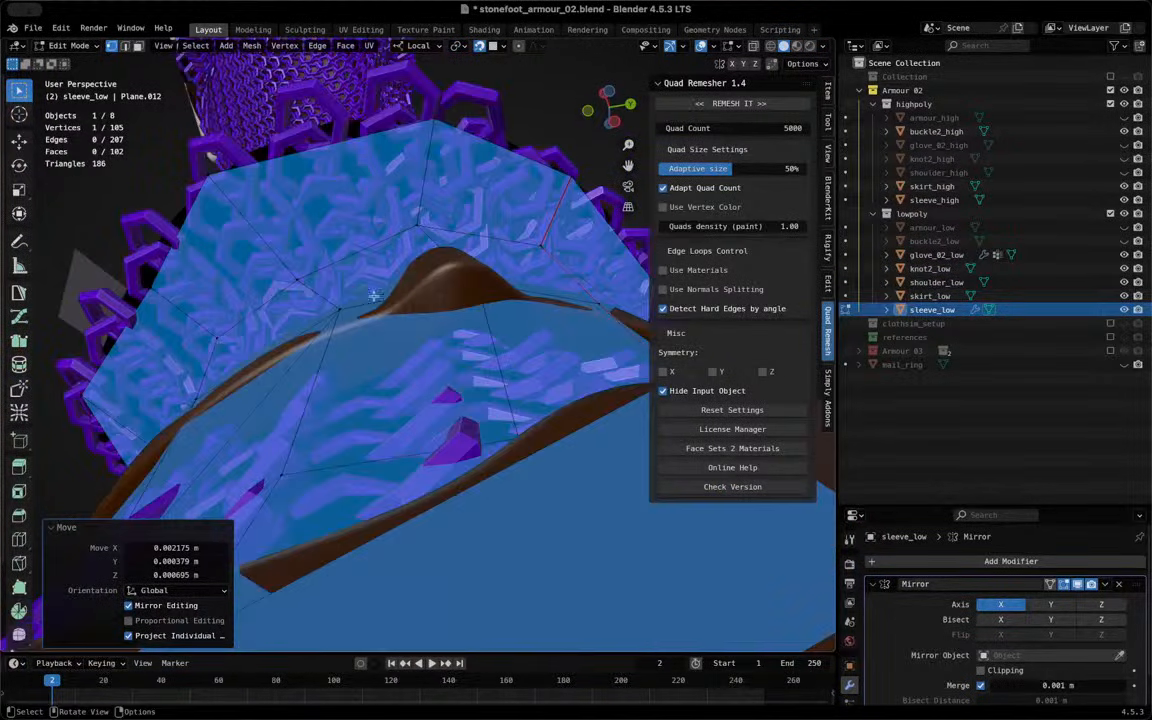
pyautogui.moveTo(494, 177); pyautogui.dragTo(361, 343, button='middle')
pyautogui.press('g')
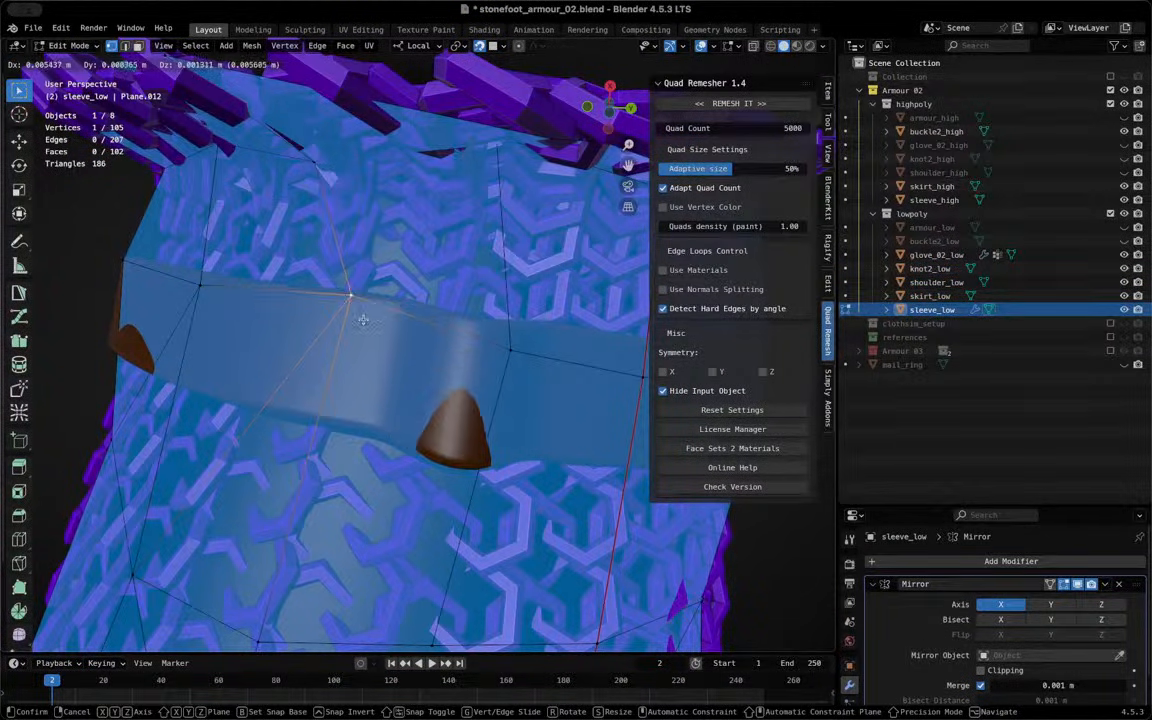
pyautogui.click(366, 315)
pyautogui.click(528, 358)
pyautogui.press('g')
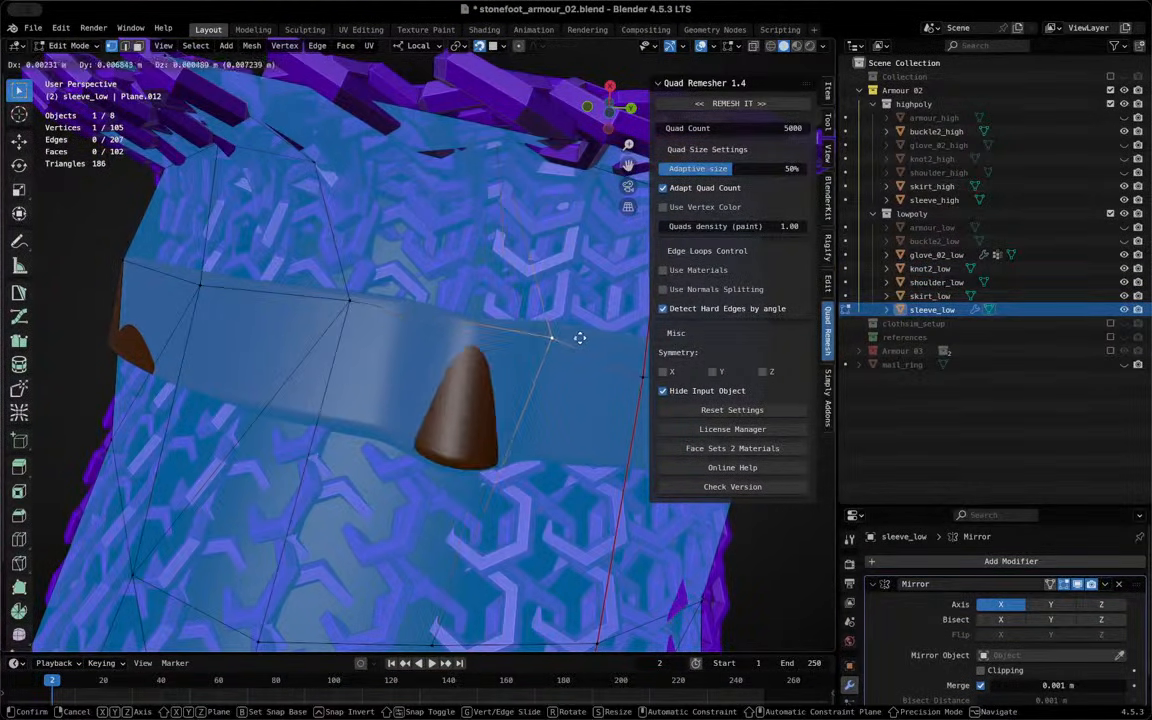
pyautogui.click(585, 332)
# Subdivide the two edges running across the underside strap and the chainmail below it with one cut
pyautogui.moveTo(470, 398); pyautogui.dragTo(334, 365, button='middle')
pyautogui.press('2')
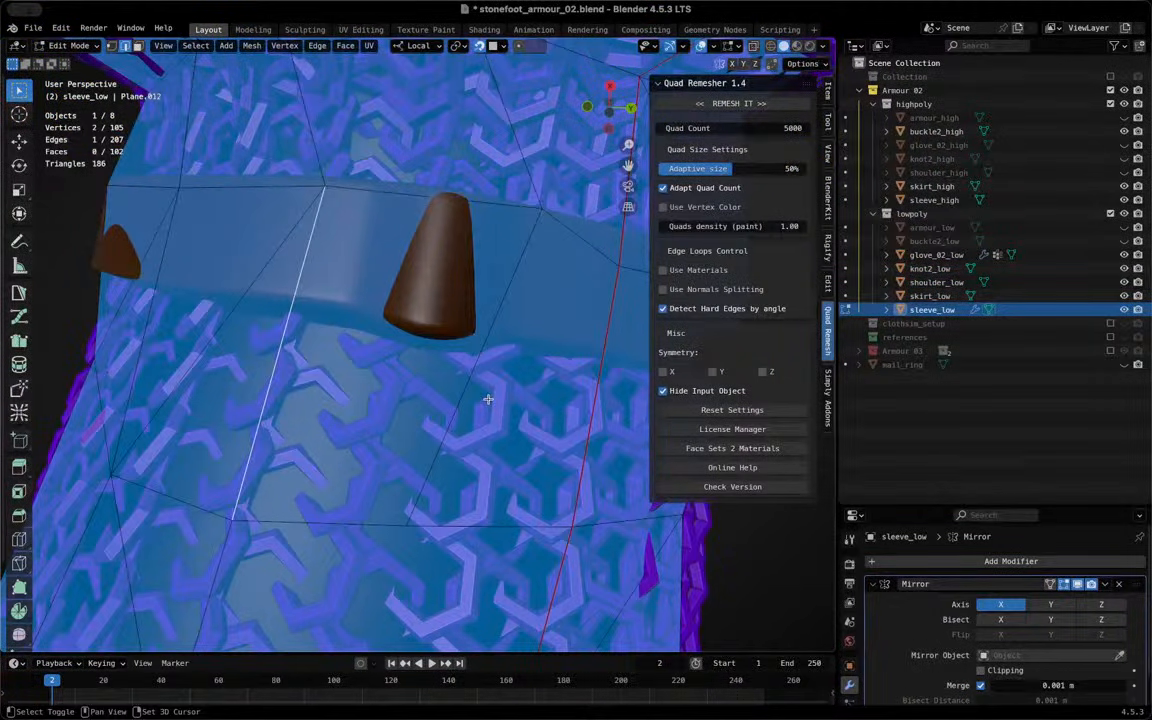
pyautogui.hotkey('ctrl', 'e')
pyautogui.click(431, 313)
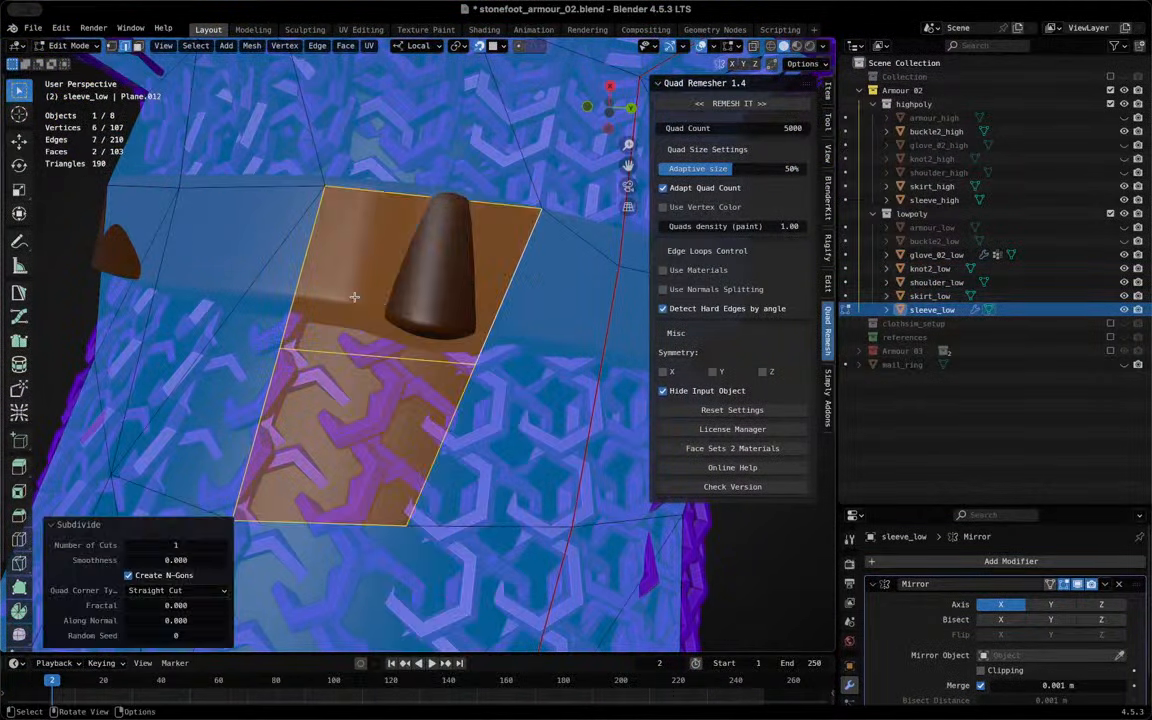
# Move the two new vertices individually onto the lower border of the high-poly strap
pyautogui.press('1')
pyautogui.click(283, 342)
pyautogui.press('g')
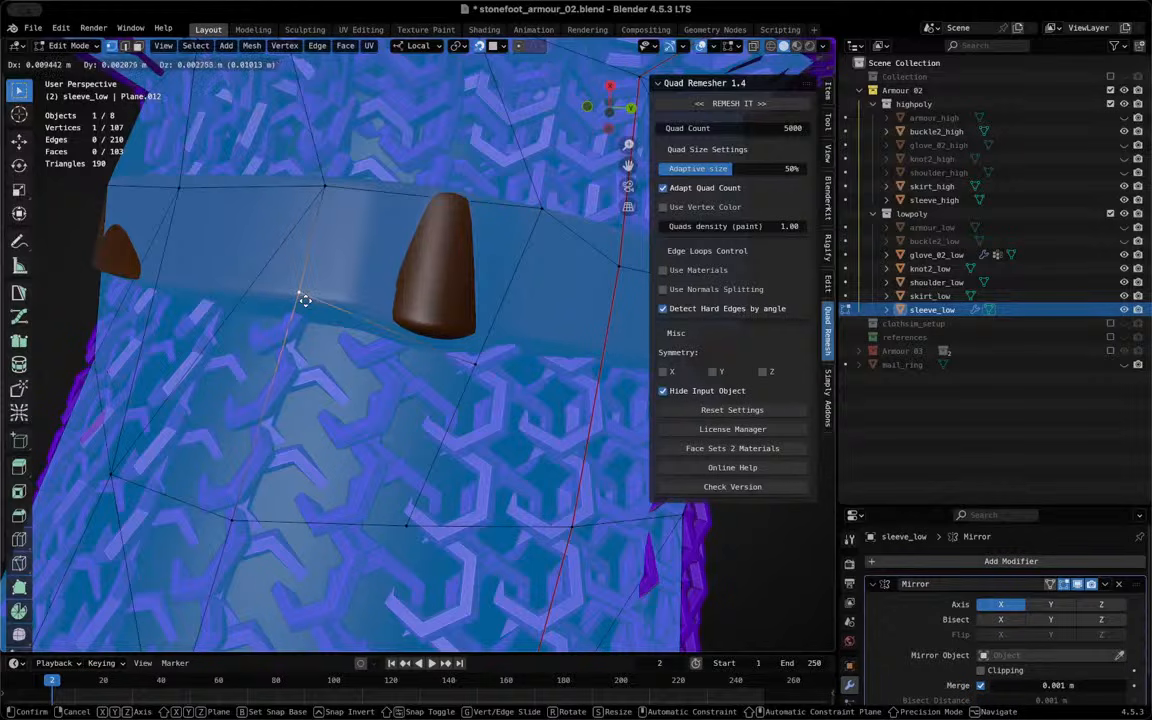
pyautogui.click(305, 300)
pyautogui.click(478, 363)
pyautogui.press('g')
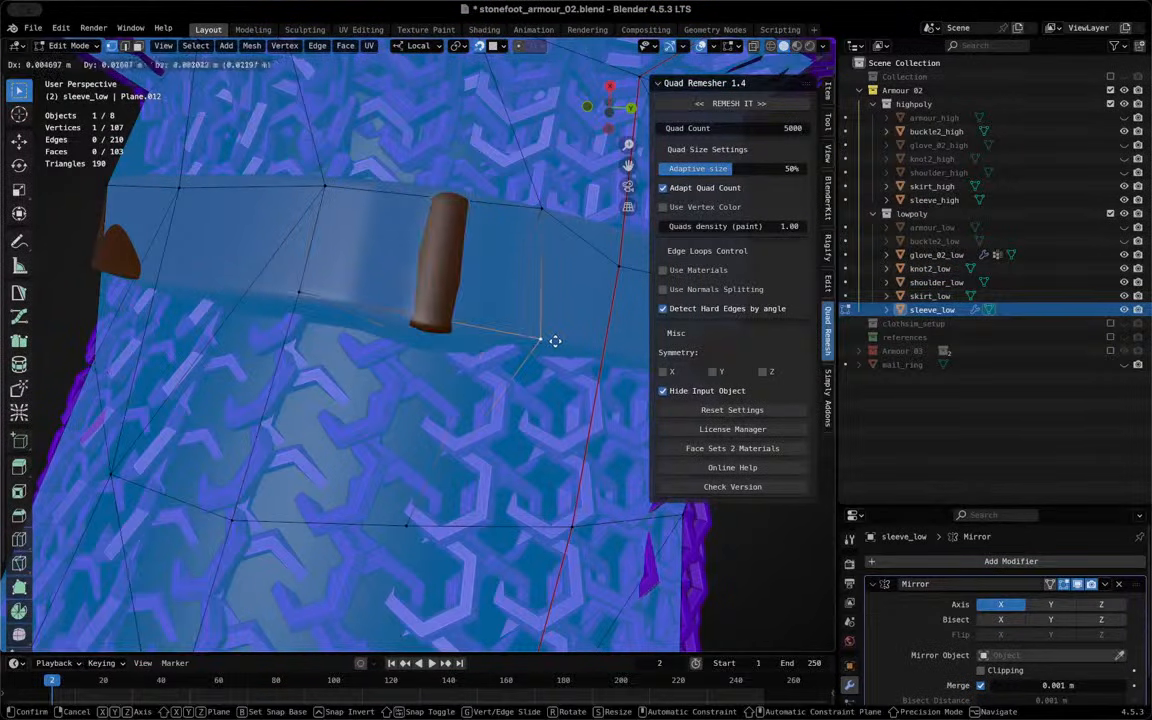
pyautogui.click(519, 392)
# Connect the moved strap-border vertex to the seam vertex below and move the seam vertex on the strap outward
pyautogui.keyDown('shift'); pyautogui.click(570, 528); pyautogui.keyUp('shift')
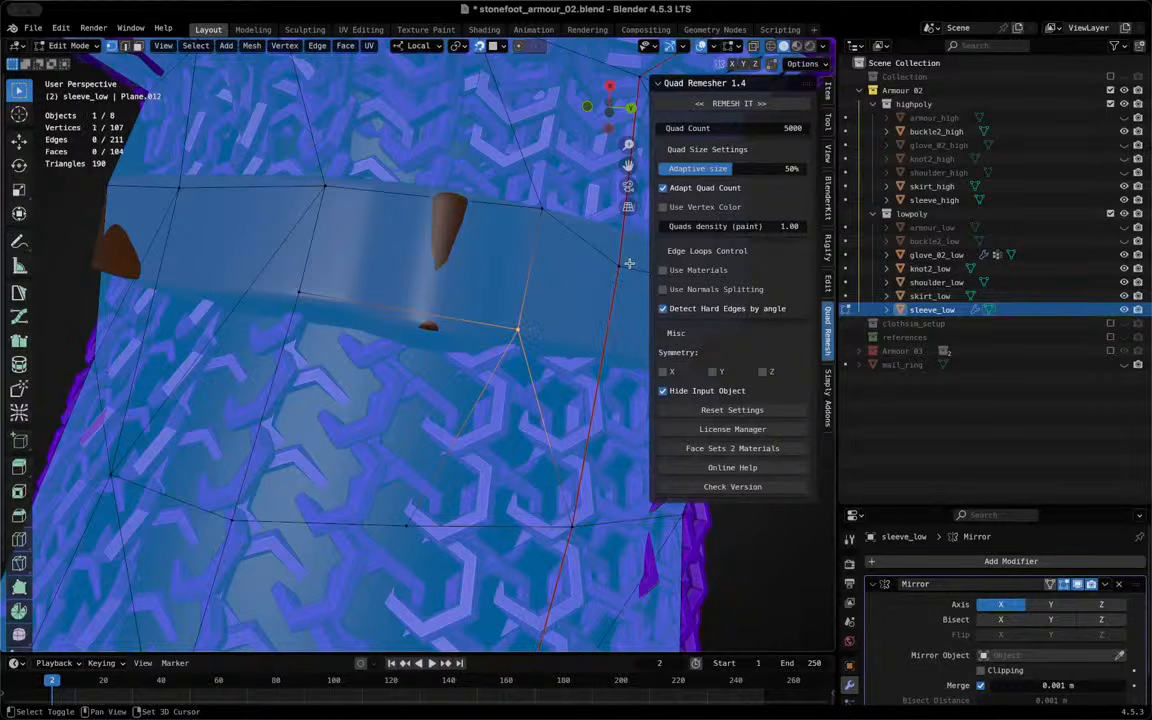
pyautogui.press('j')
pyautogui.moveTo(577, 319); pyautogui.dragTo(456, 147, button='middle')
pyautogui.click(451, 101)
pyautogui.keyDown('shift'); pyautogui.moveTo(445, 98); pyautogui.dragTo(470, 145, button='middle'); pyautogui.keyUp('shift')
pyautogui.press('g')
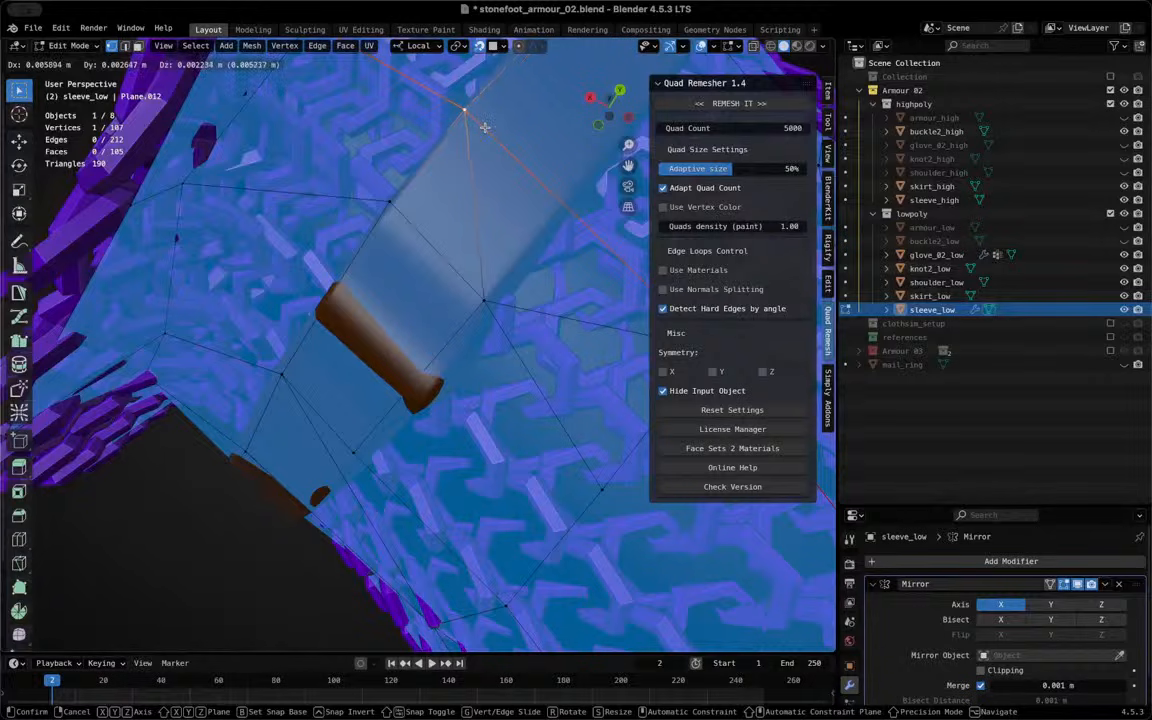
pyautogui.click(486, 128)
# Subdivide the two opposite border edges of the strap face where the brown strap protrudes and move the new cross edge over it
pyautogui.moveTo(450, 400); pyautogui.dragTo(408, 334, button='middle')
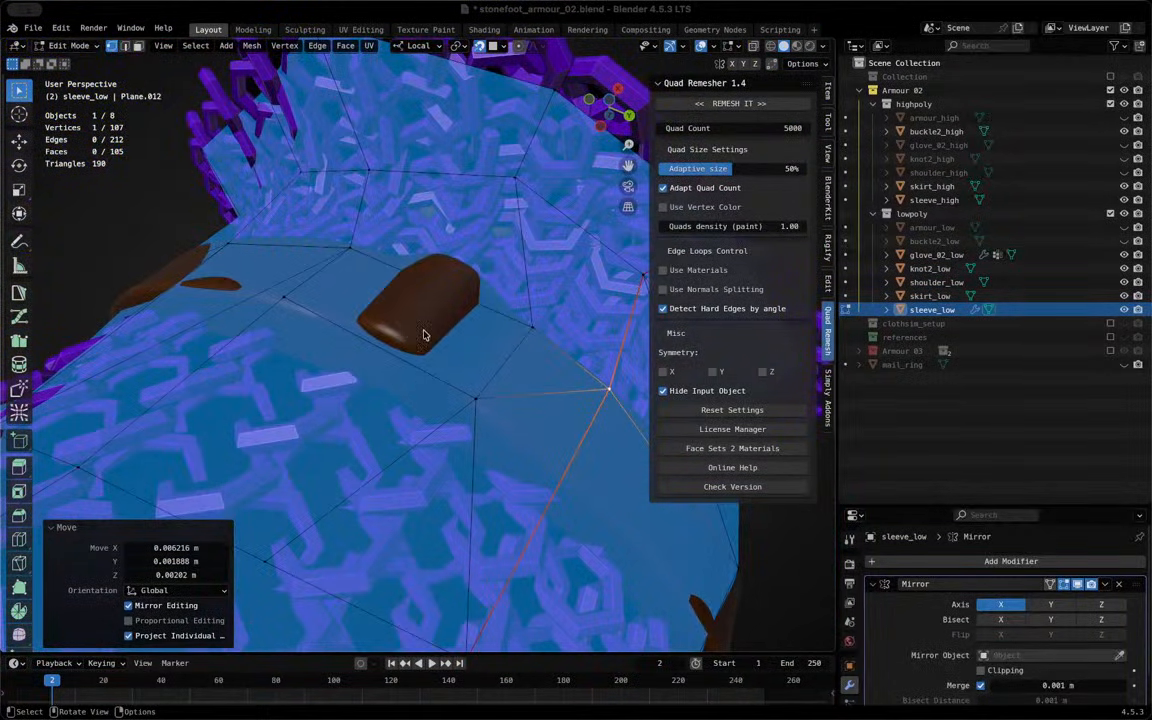
pyautogui.click(422, 357)
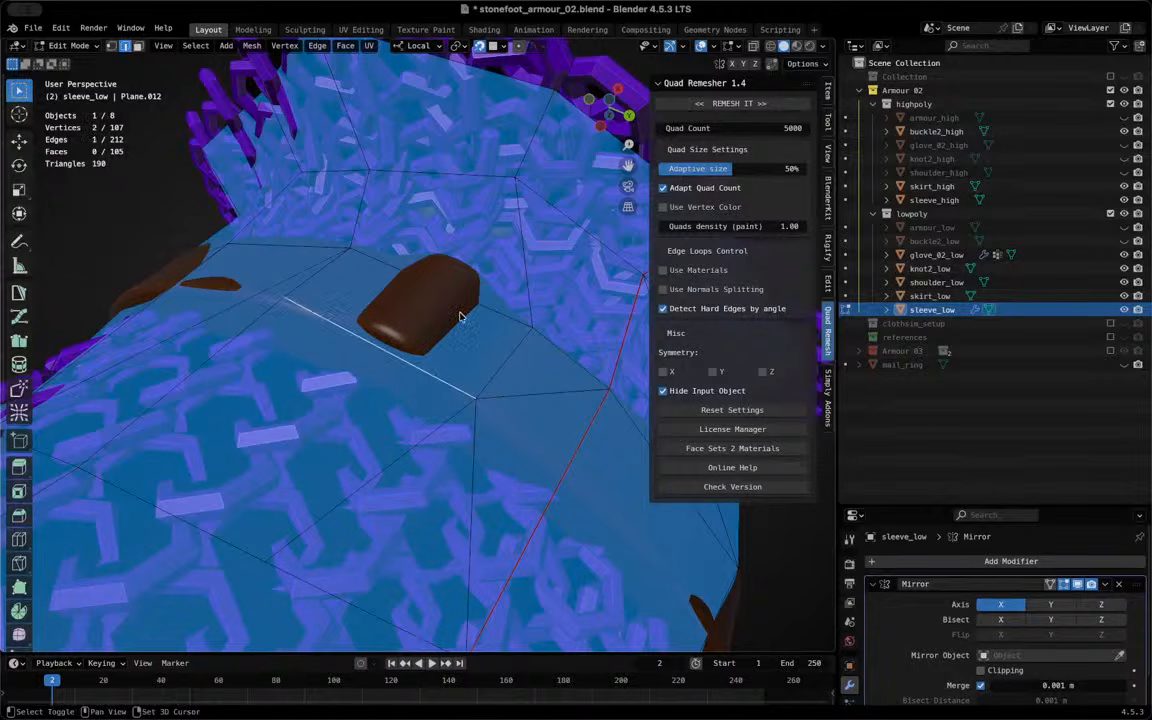
pyautogui.moveTo(466, 350); pyautogui.dragTo(465, 355, button='middle')
pyautogui.rightClick(465, 355)
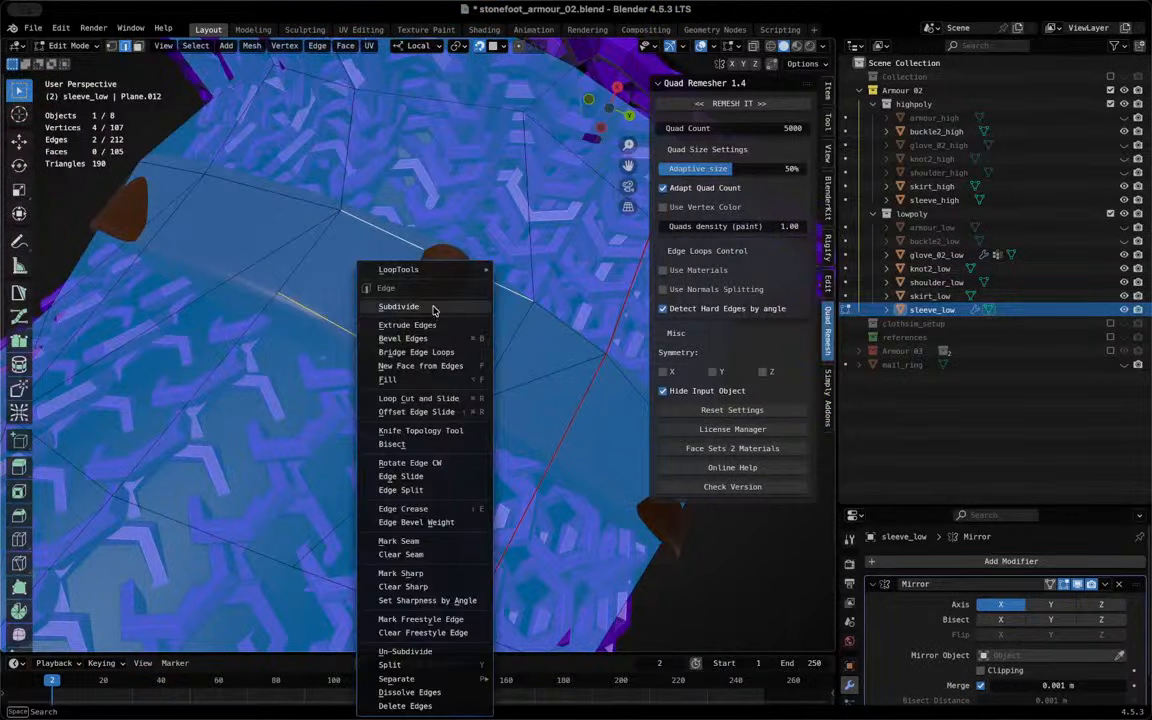
pyautogui.click(437, 310)
pyautogui.click(400, 330)
pyautogui.press('g')
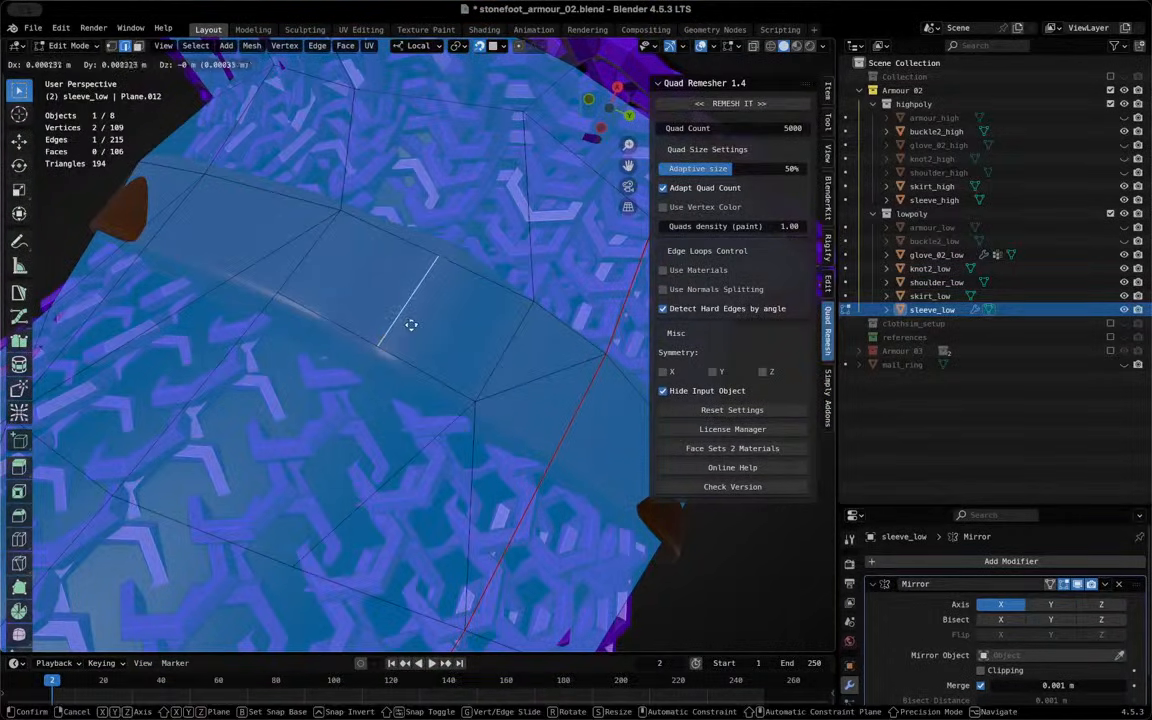
pyautogui.click(411, 325)
# Connect two vertices across the face beside the strap border and move the strap's new cross edge along the strap
pyautogui.moveTo(411, 325); pyautogui.dragTo(304, 283, button='middle')
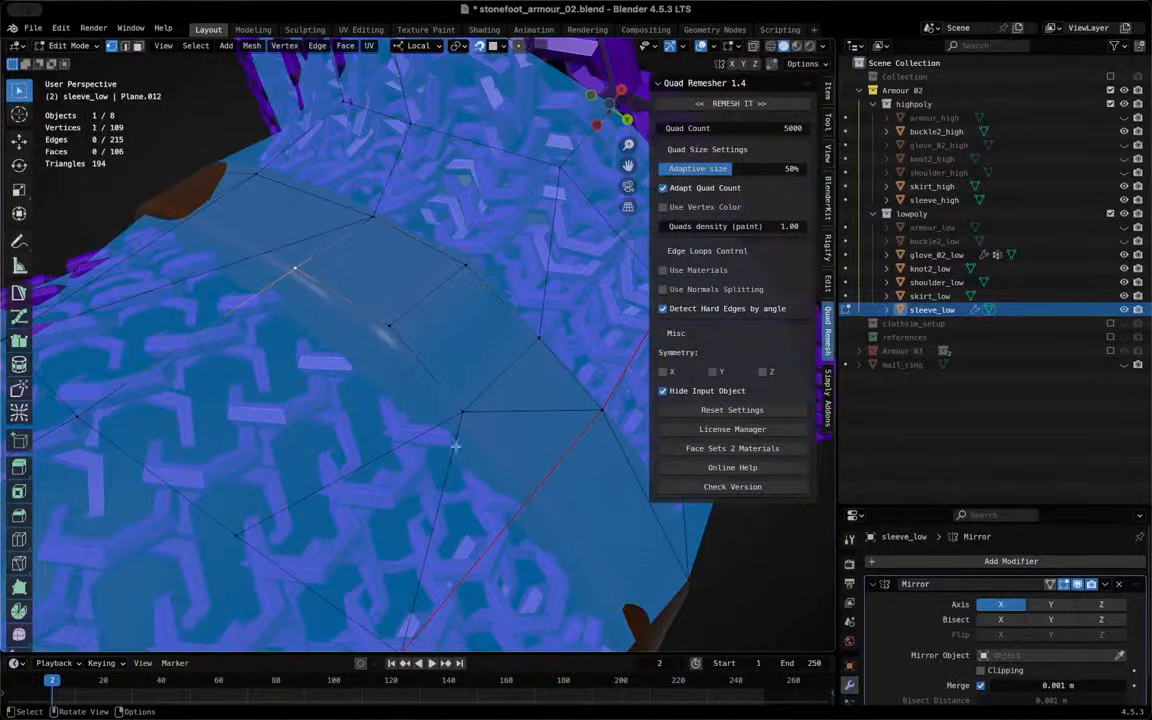
pyautogui.moveTo(285, 348); pyautogui.dragTo(403, 410, button='middle')
pyautogui.moveTo(453, 369); pyautogui.dragTo(477, 307, button='middle')
pyautogui.press('g')
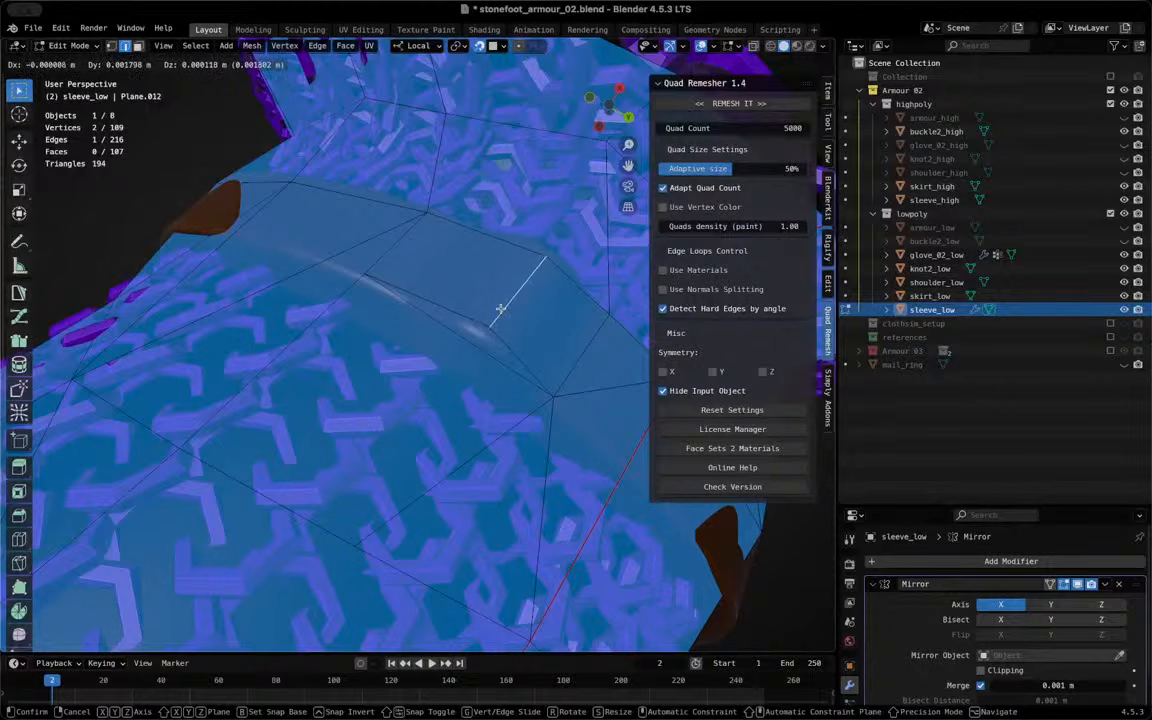
pyautogui.click(500, 309)
# Dissolve the long edge running from the strap's upper border across the chainmail area
pyautogui.moveTo(216, 289); pyautogui.dragTo(420, 408, button='middle')
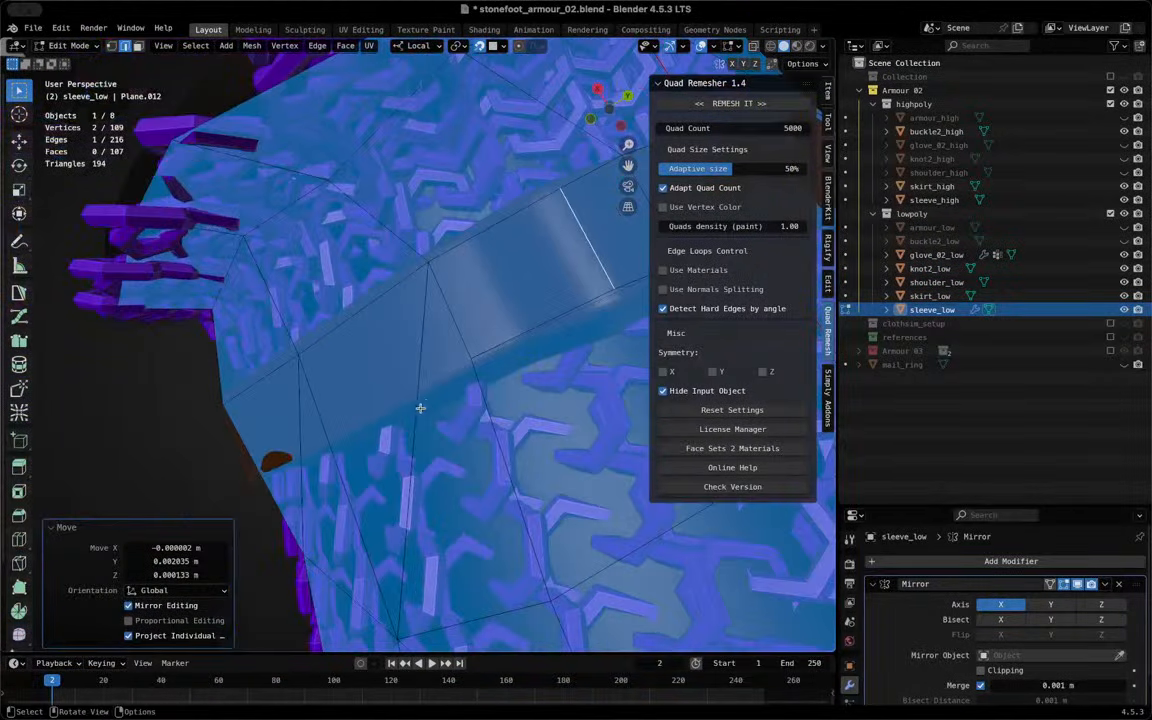
pyautogui.click(419, 401)
pyautogui.press('x')
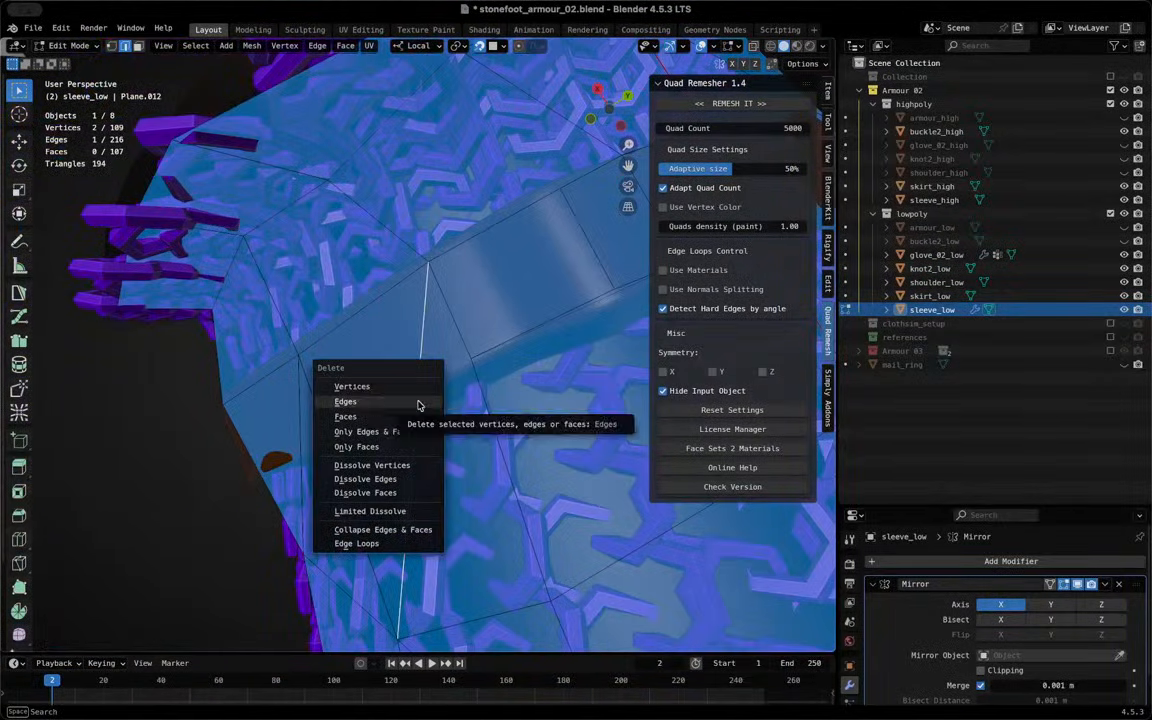
pyautogui.click(377, 482)
# Connect the lower strap-border vertex to the neighbouring strap corner and to the vertex in the chainmail area to divide the open face
pyautogui.moveTo(360, 435); pyautogui.dragTo(440, 397, button='middle')
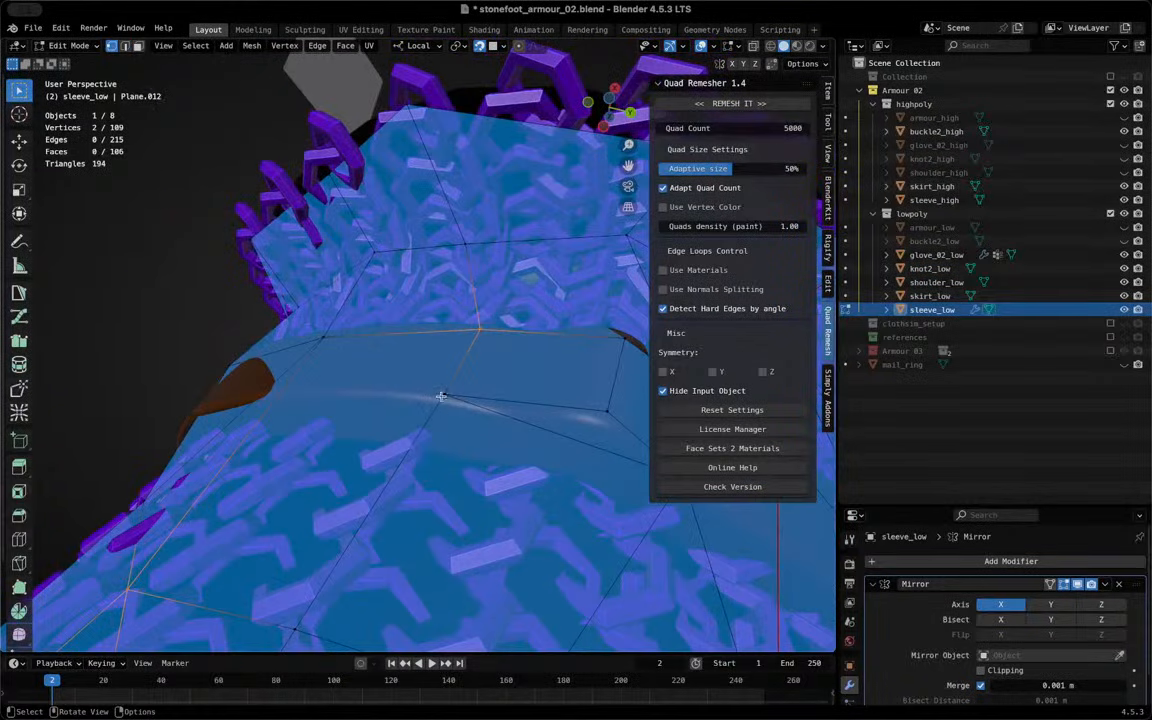
pyautogui.click(441, 396)
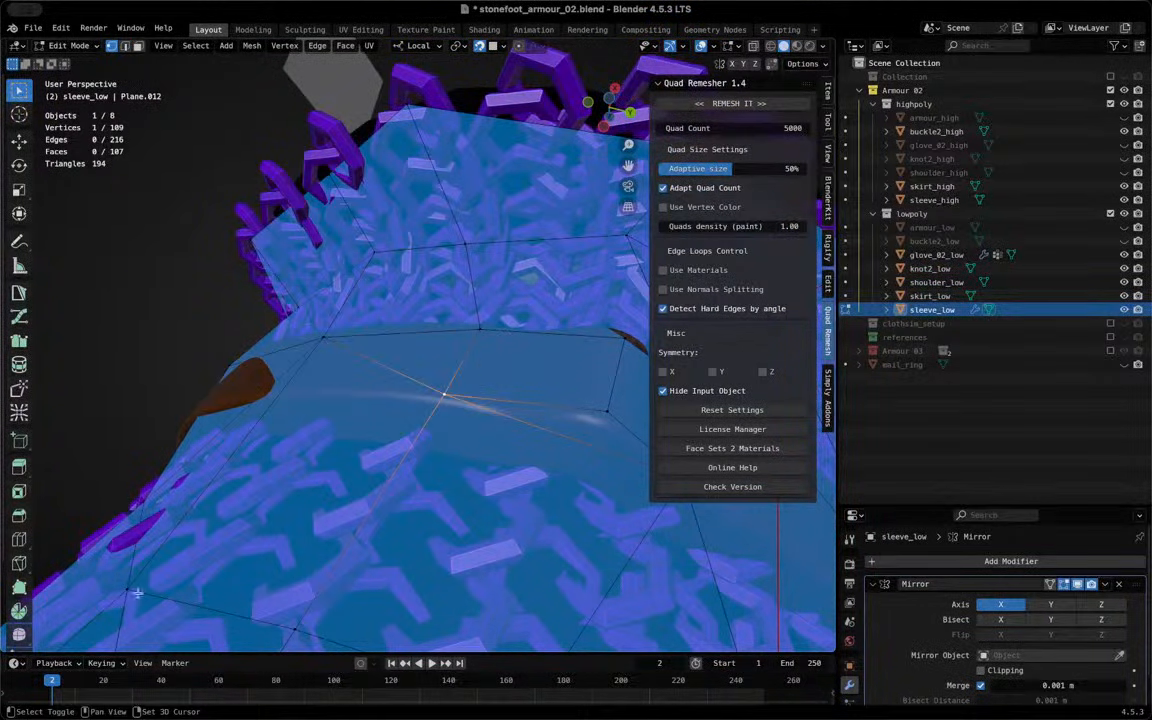
pyautogui.moveTo(194, 556); pyautogui.dragTo(270, 490, button='middle')
pyautogui.moveTo(379, 373); pyautogui.dragTo(474, 343, button='middle')
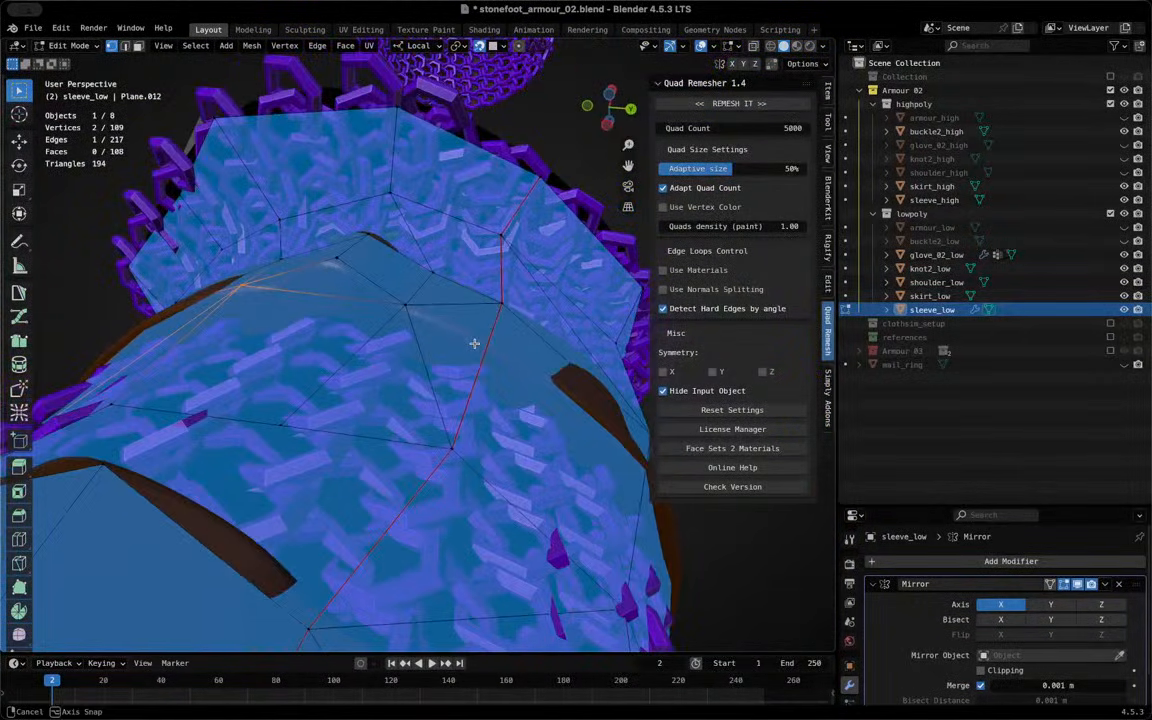
# Connect vertices across the faces between the strap and the chainmail, and move a vertex beside the strap
pyautogui.moveTo(417, 274); pyautogui.dragTo(443, 461, button='middle')
pyautogui.moveTo(401, 374); pyautogui.dragTo(411, 568, button='middle')
pyautogui.press('f')
pyautogui.click(415, 545)
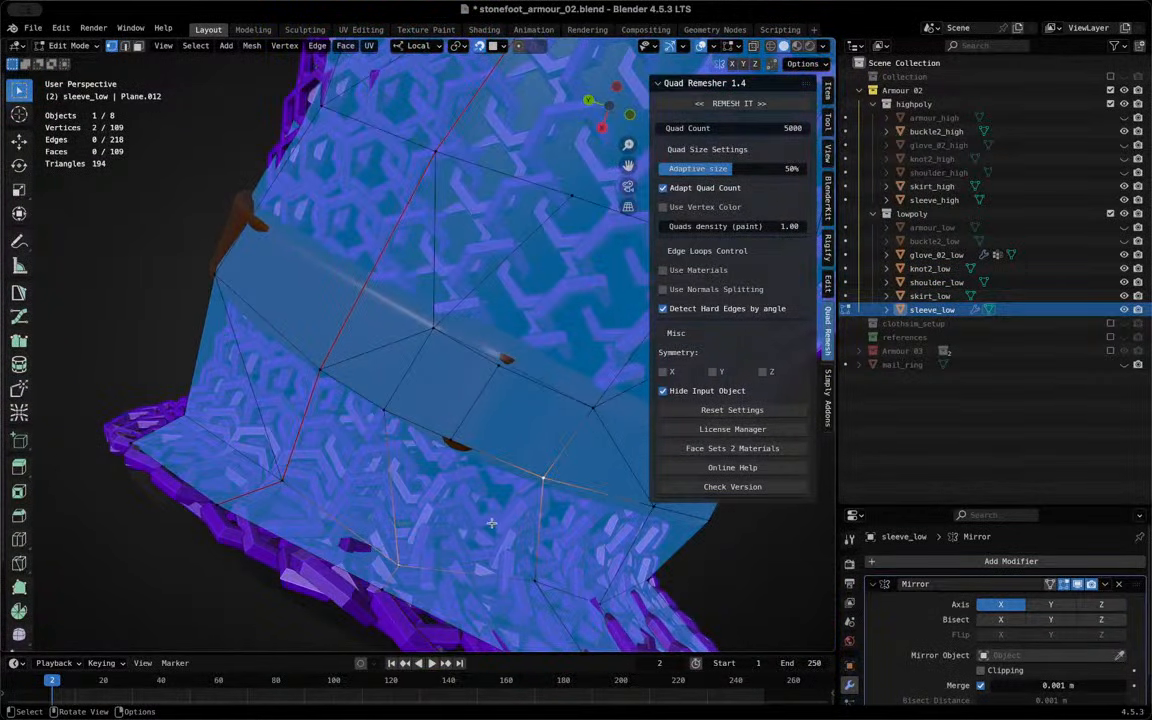
pyautogui.press('g')
pyautogui.click(397, 550)
# Select the edge on the sleeve's upper opening and the opposite edge across the chainmail beside the first strap
pyautogui.moveTo(397, 550); pyautogui.dragTo(360, 256, button='middle')
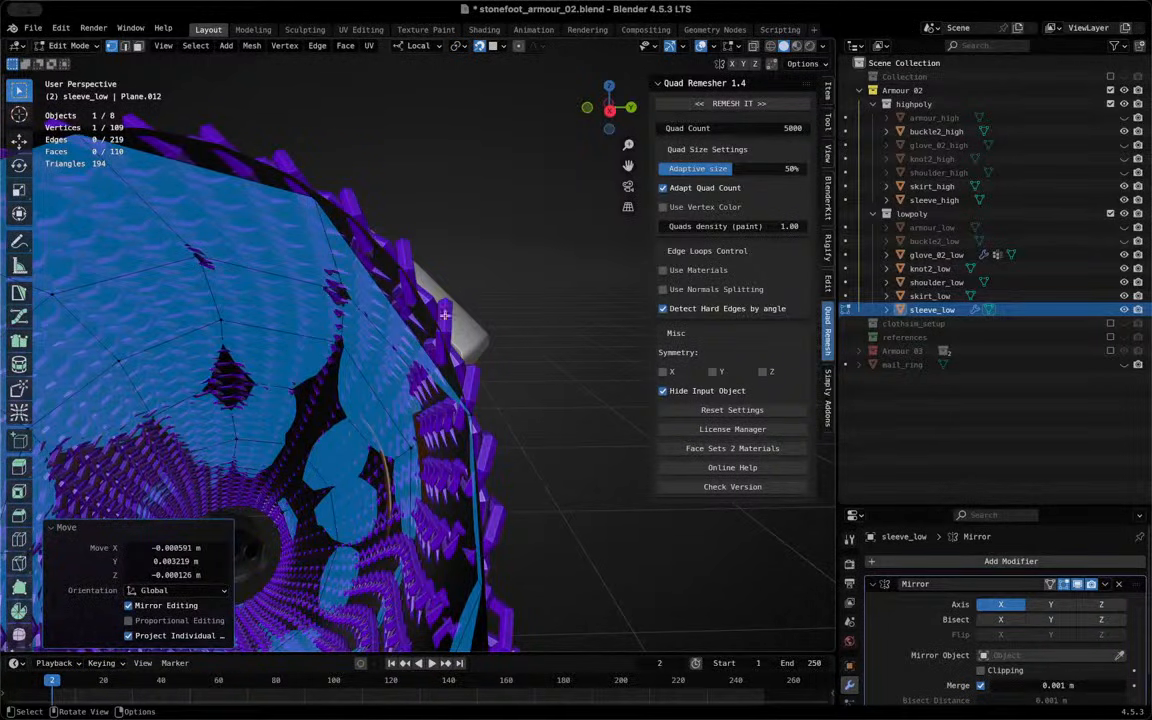
pyautogui.moveTo(476, 422); pyautogui.dragTo(442, 428, button='middle')
pyautogui.click(361, 308)
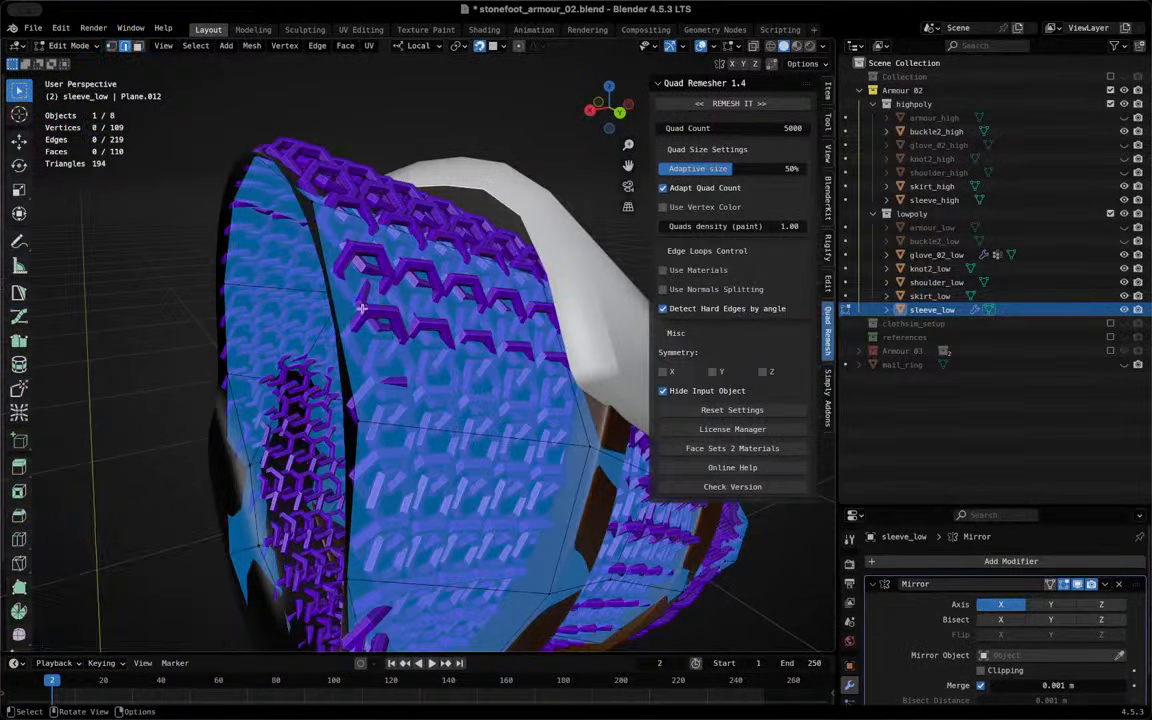
pyautogui.keyDown('shift'); pyautogui.click(564, 400); pyautogui.keyUp('shift')
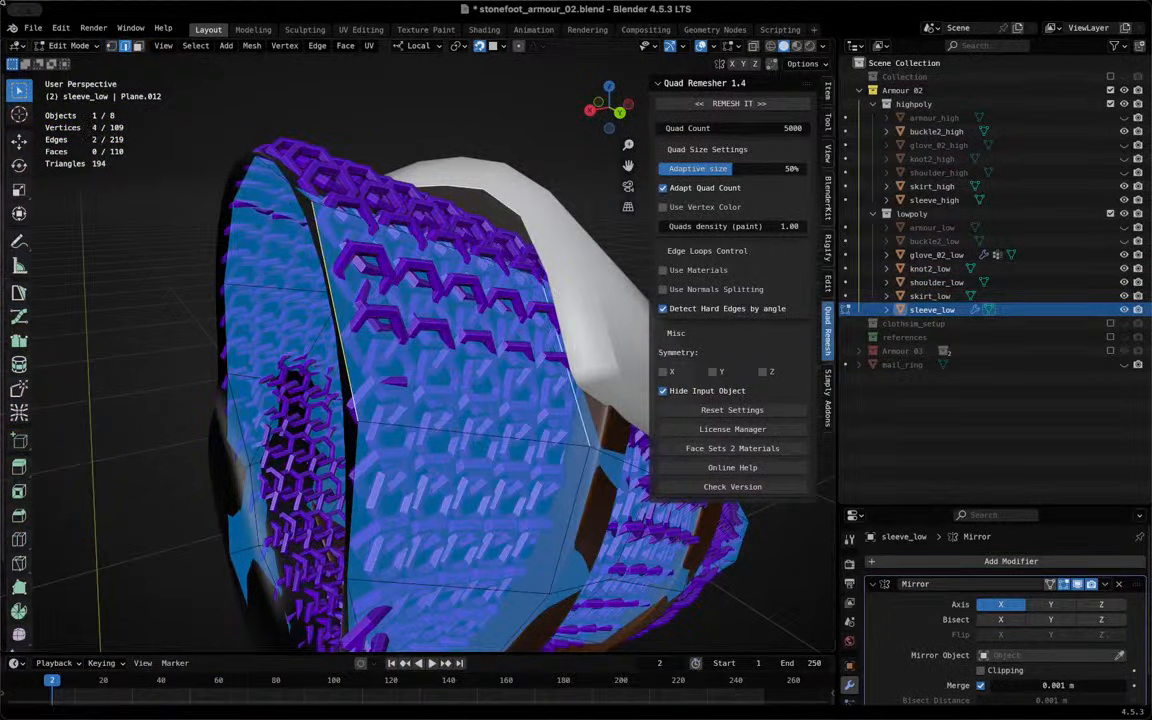
# Switch to Object Mode and isolate sleeve_low together with sleeve_high in local view
pyautogui.click(72, 46)
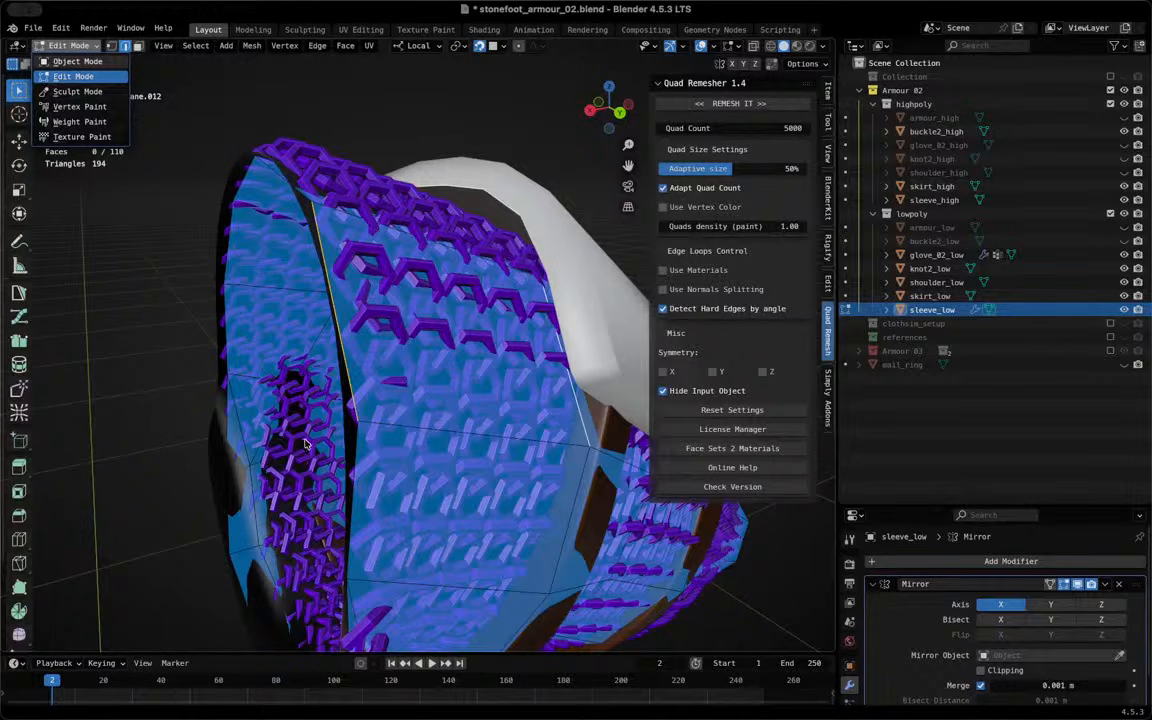
pyautogui.keyDown('shift'); pyautogui.click(230, 171); pyautogui.keyUp('shift')
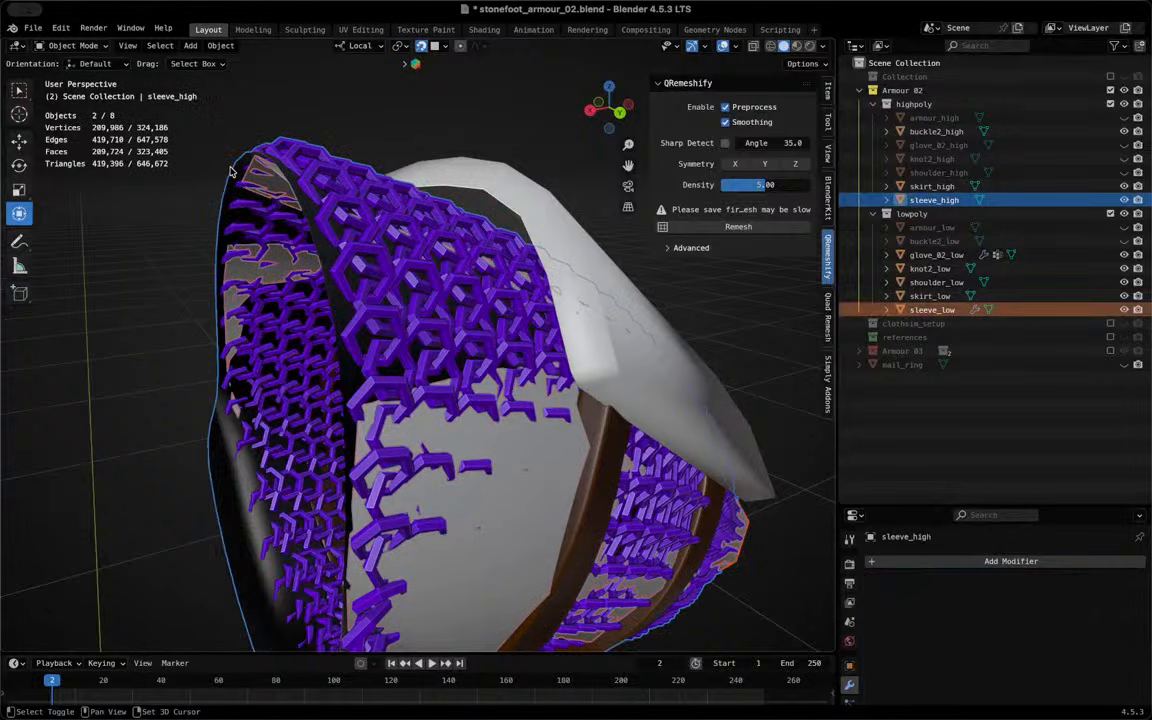
pyautogui.press('/')
pyautogui.scroll(3, 372, 407)
pyautogui.keyDown('shift'); pyautogui.moveTo(372, 407); pyautogui.dragTo(356, 371, button='middle'); pyautogui.keyUp('shift')
pyautogui.click(391, 373)
pyautogui.scroll(3, 391, 373)
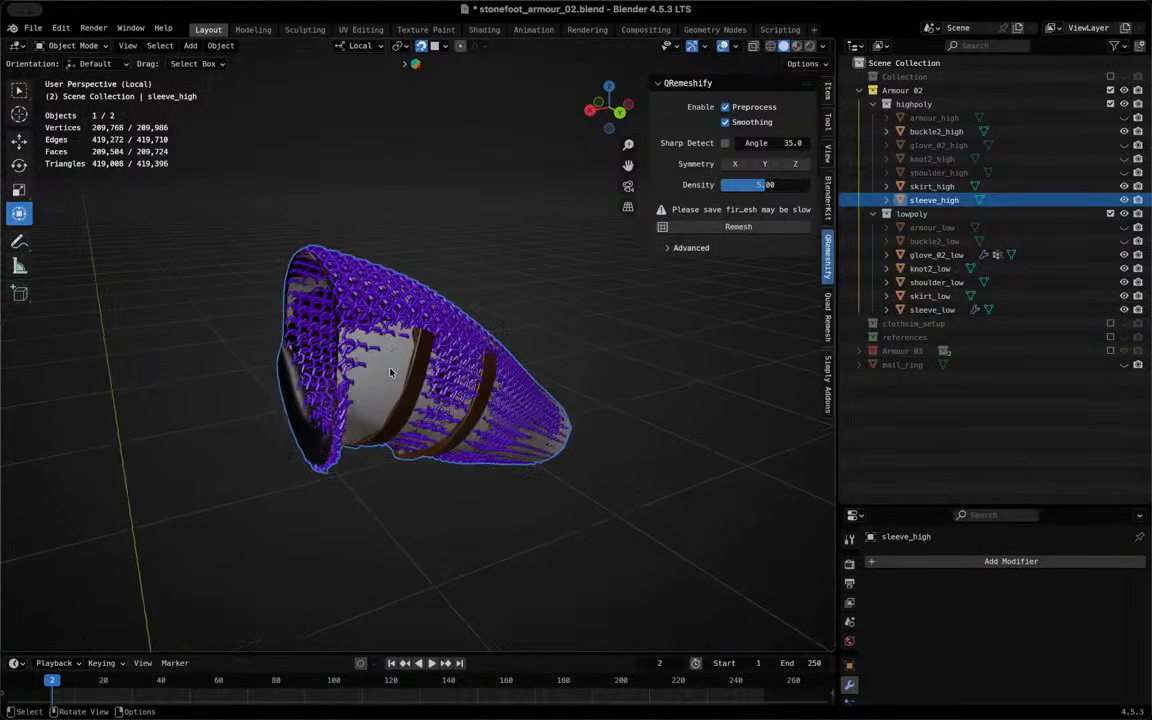
# Return sleeve_low to Edit Mode and subdivide the two selected opposite edges to split the large upper chainmail face
pyautogui.click(373, 356)
pyautogui.scroll(2, 373, 356)
pyautogui.click(70, 45)
pyautogui.click(62, 70)
pyautogui.moveTo(368, 300); pyautogui.dragTo(382, 308, button='middle')
pyautogui.rightClick(296, 283)
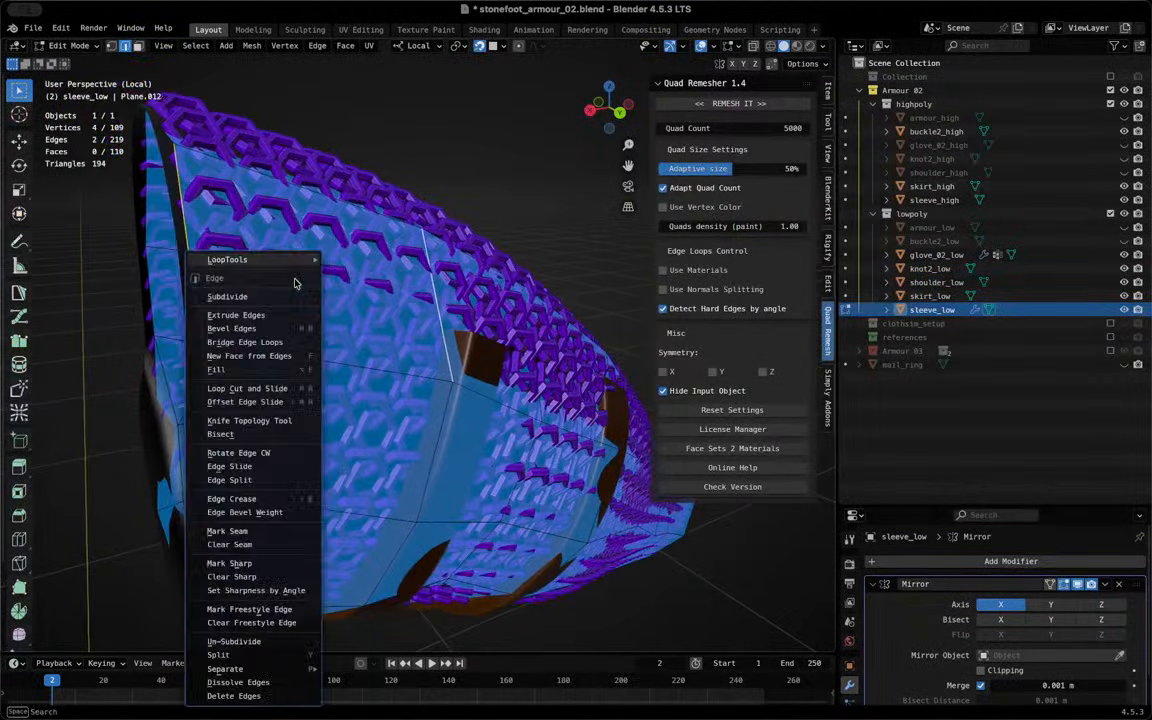
pyautogui.click(247, 296)
pyautogui.hotkey('alt', 'a')
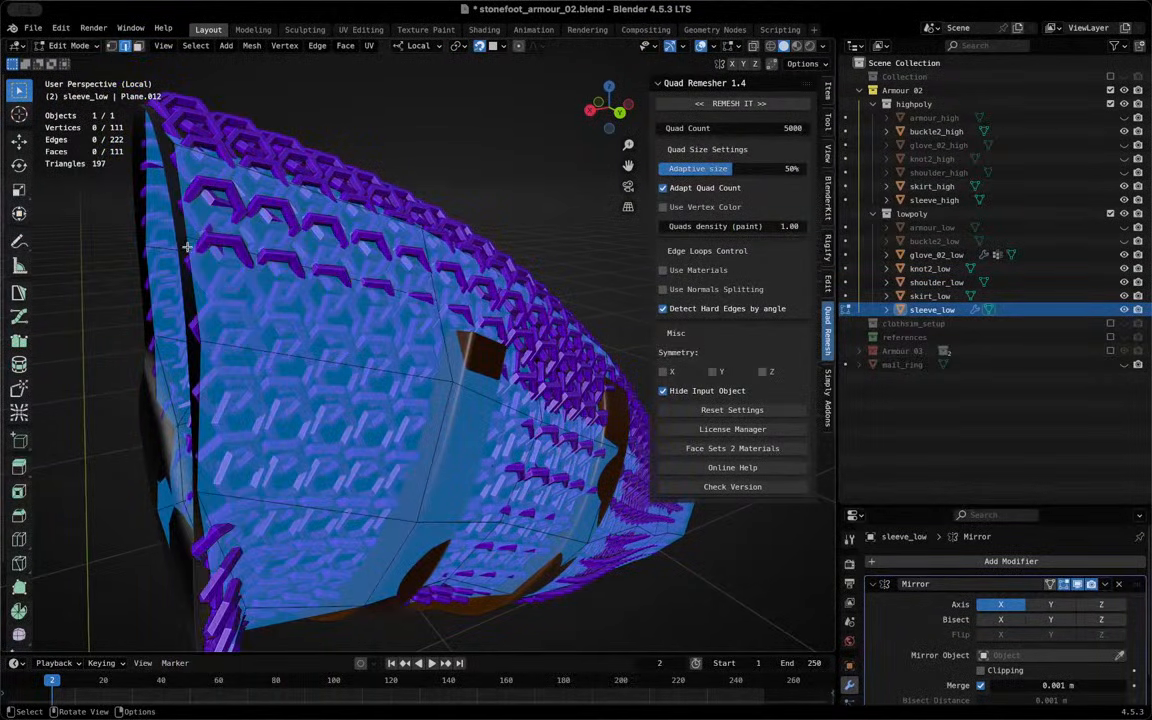
# Move the new vertices on the sleeve opening and beside the first strap to fit the high-poly chainmail
pyautogui.press('g')
pyautogui.click(224, 257)
pyautogui.moveTo(224, 257); pyautogui.dragTo(289, 216, button='middle')
pyautogui.moveTo(437, 356); pyautogui.dragTo(149, 316, button='middle')
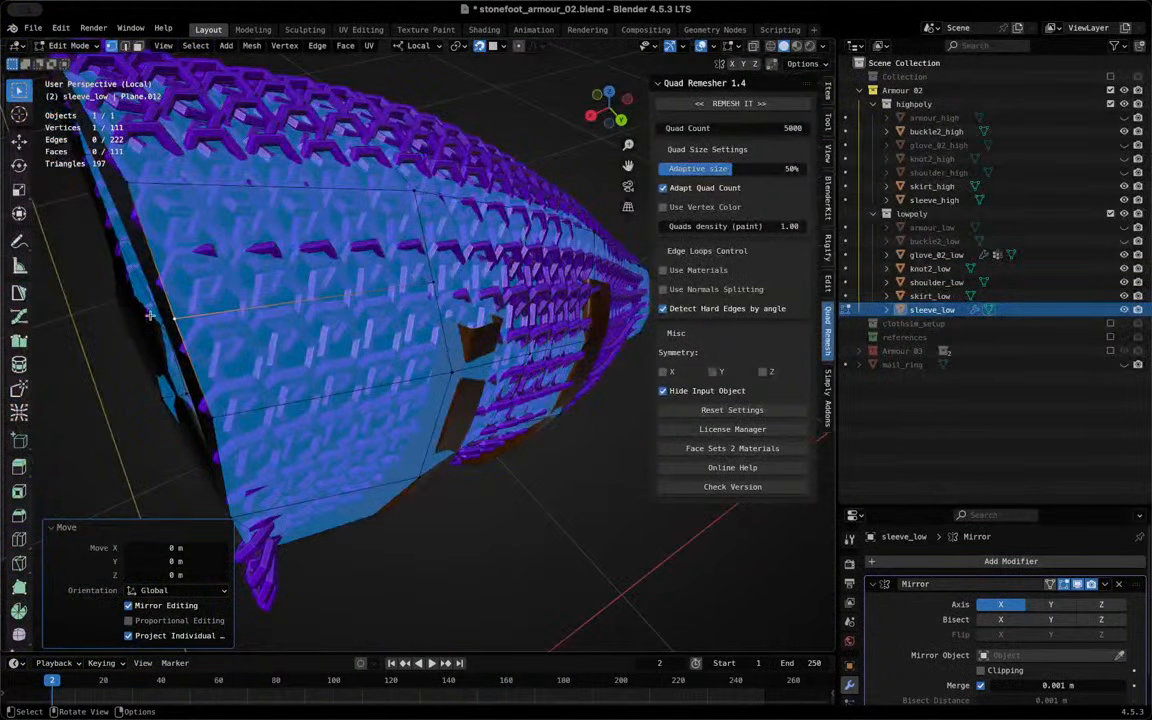
pyautogui.moveTo(216, 297); pyautogui.dragTo(455, 338, button='middle')
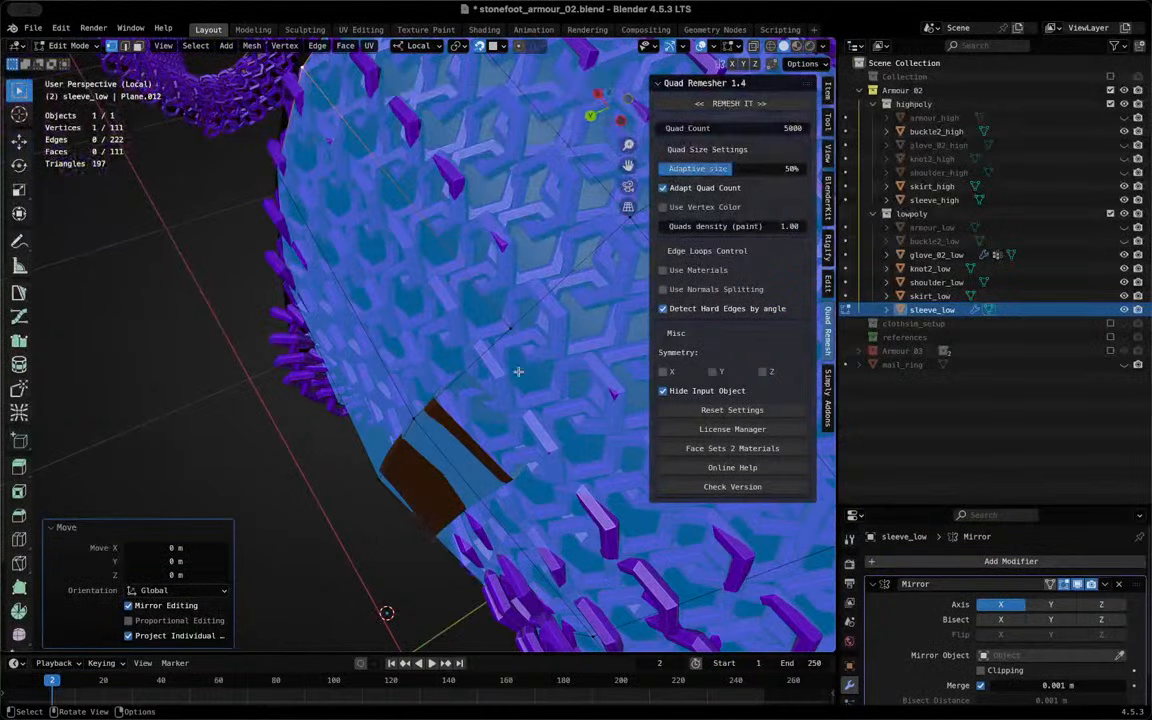
pyautogui.click(512, 332)
pyautogui.press('g')
pyautogui.click(549, 329)
# Subdivide the chainmail edge between the two straps and move its new vertex to fit the surface
pyautogui.moveTo(549, 329); pyautogui.dragTo(480, 324, button='middle')
pyautogui.click(382, 325)
pyautogui.click(425, 327)
pyautogui.rightClick(425, 327)
pyautogui.click(433, 329)
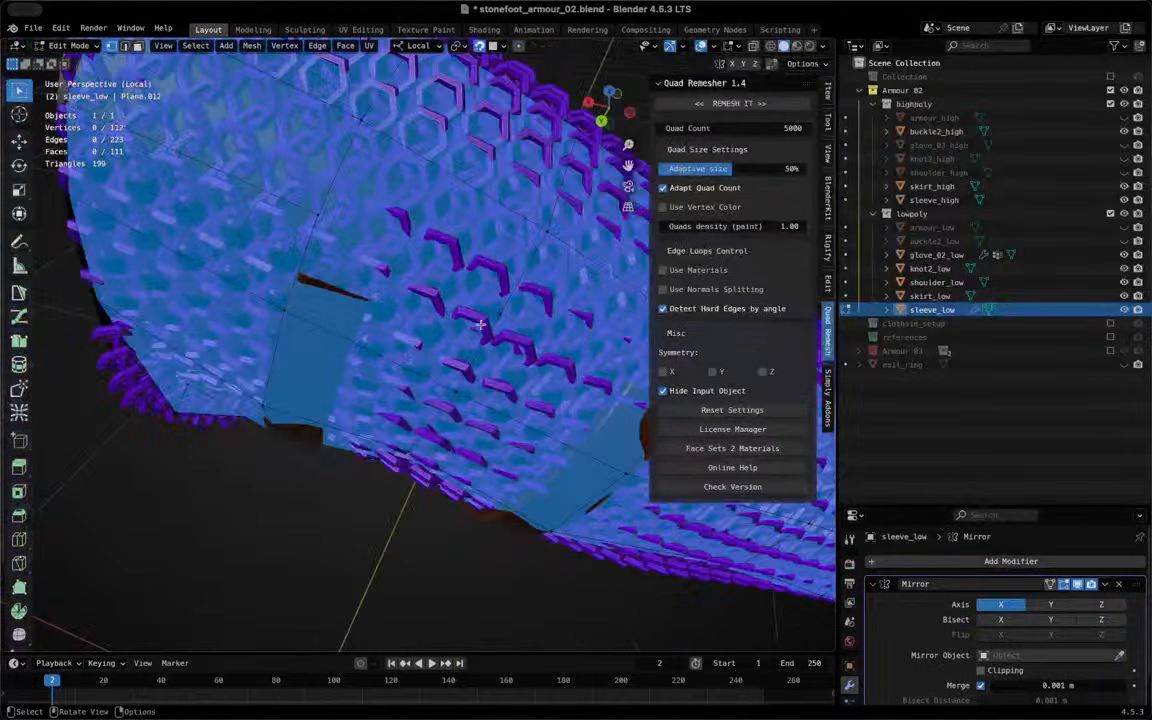
pyautogui.press('g')
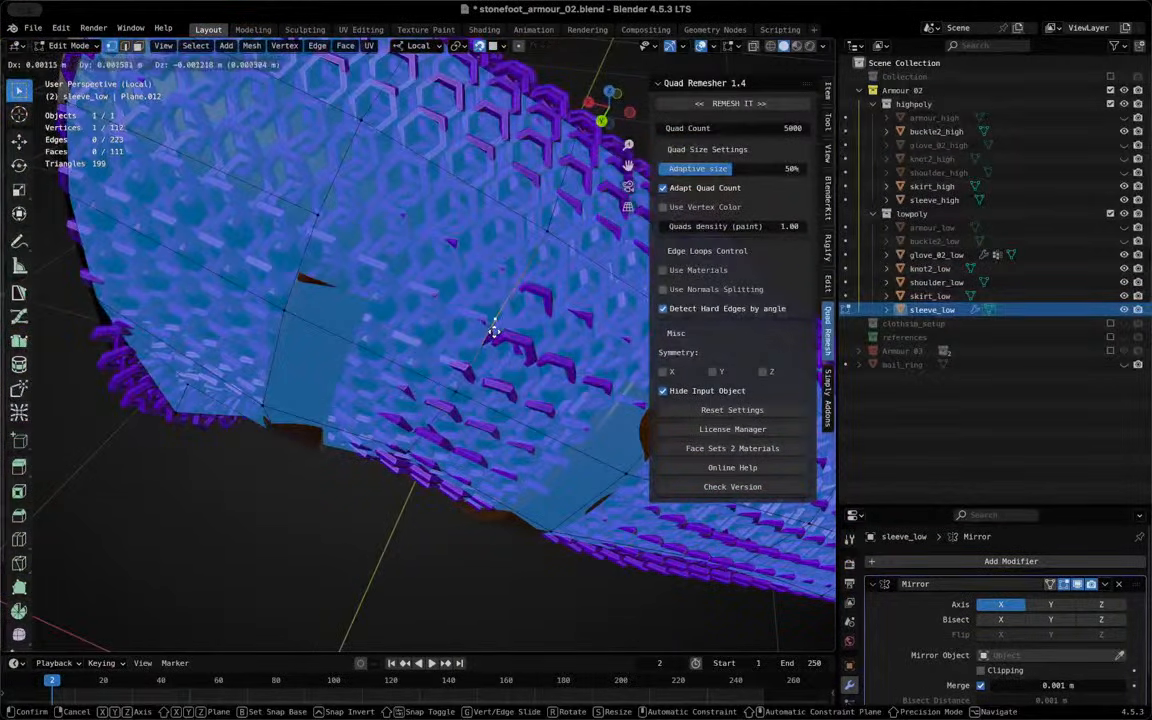
pyautogui.click(509, 314)
pyautogui.press('g')
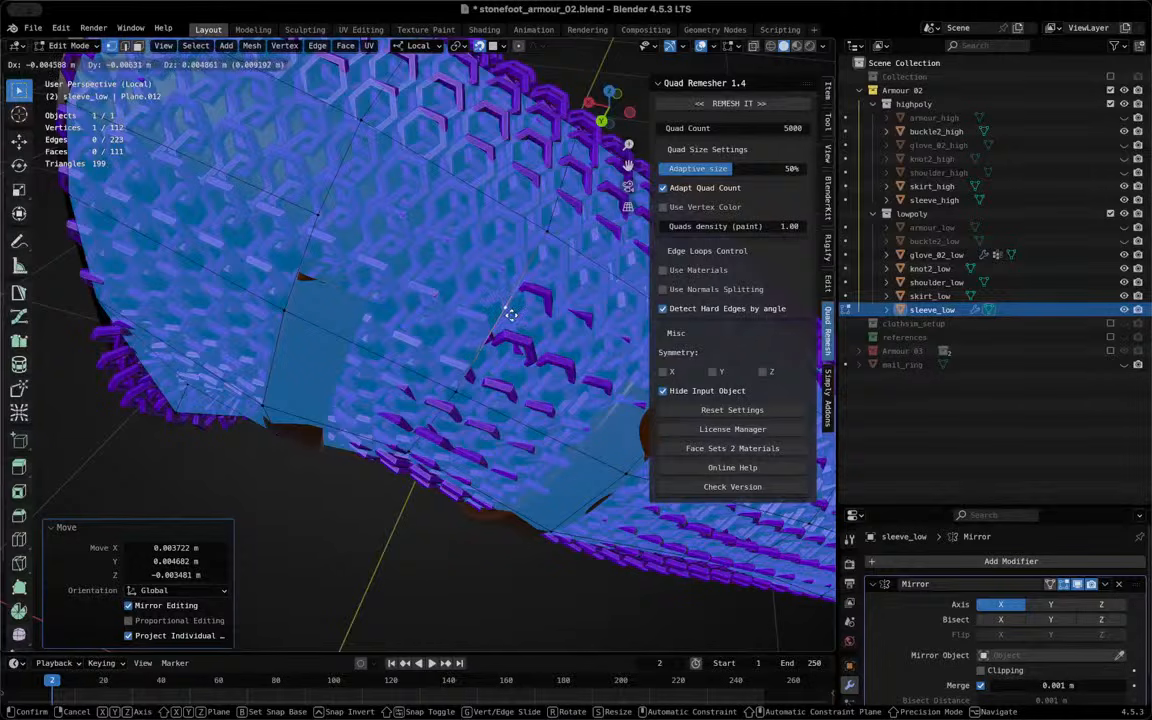
pyautogui.click(508, 319)
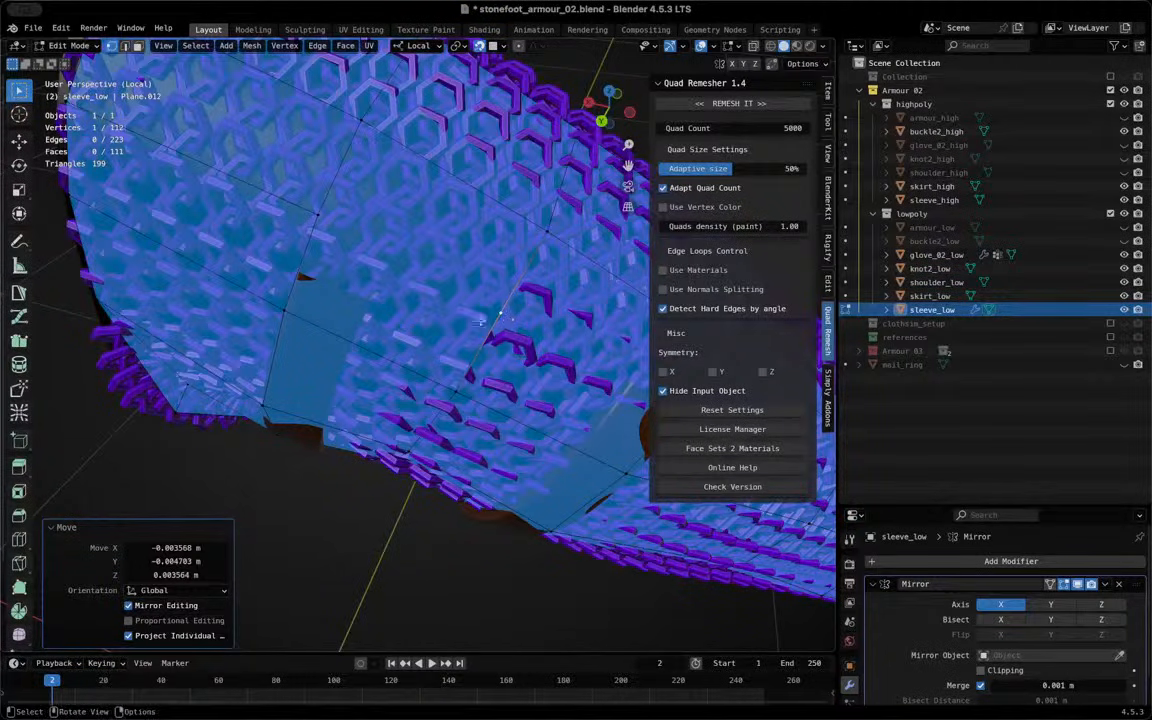
# Connect the new chainmail vertex to the vertices beside the first strap, at the second strap's border and farther along the sleeve
pyautogui.click(319, 219)
pyautogui.keyDown('shift'); pyautogui.click(493, 325); pyautogui.keyUp('shift')
pyautogui.keyDown('shift'); pyautogui.moveTo(493, 325); pyautogui.dragTo(427, 442, button='middle'); pyautogui.keyUp('shift')
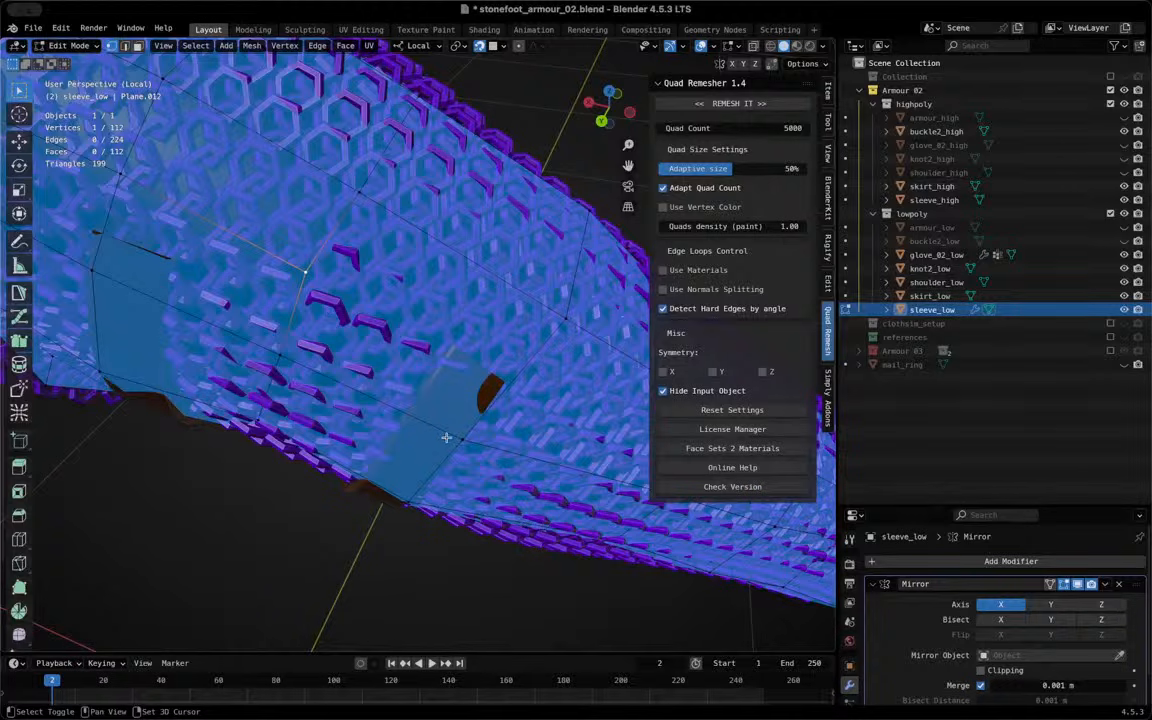
pyautogui.keyDown('shift'); pyautogui.click(458, 438); pyautogui.keyUp('shift')
pyautogui.press('j')
pyautogui.click(342, 261)
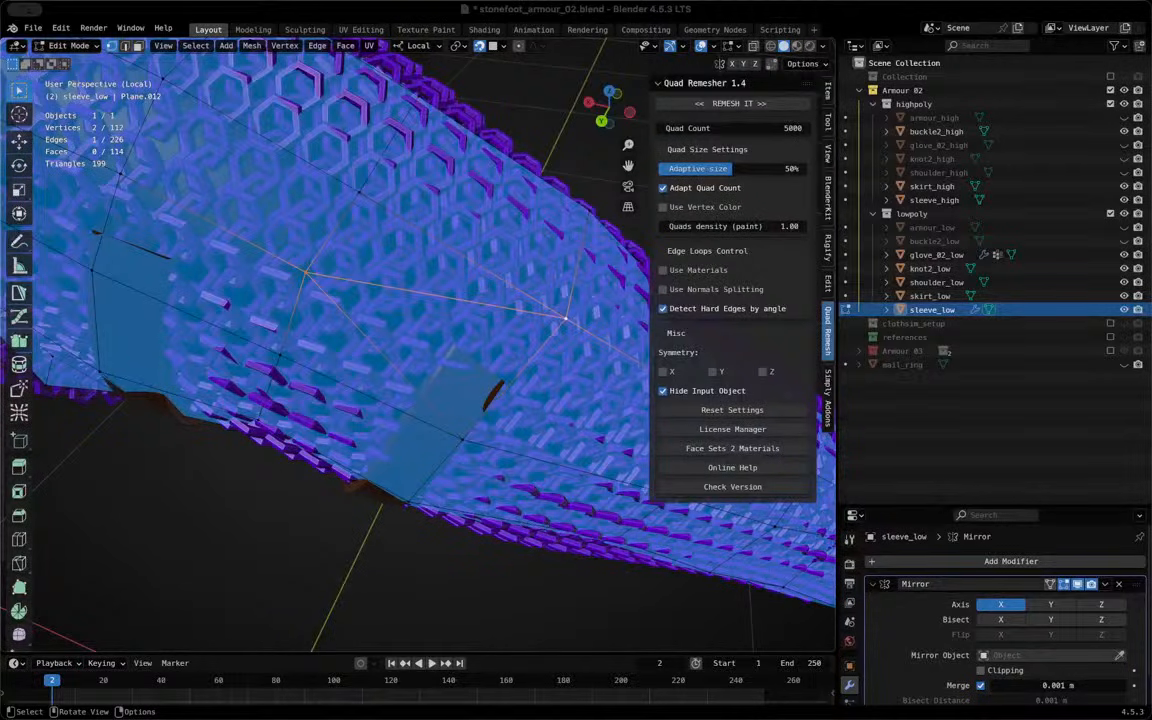
# Move a vertex on the sleeve's wrist rim outward to cover the end of the high-poly chainmail
pyautogui.moveTo(535, 299); pyautogui.dragTo(605, 477, button='middle')
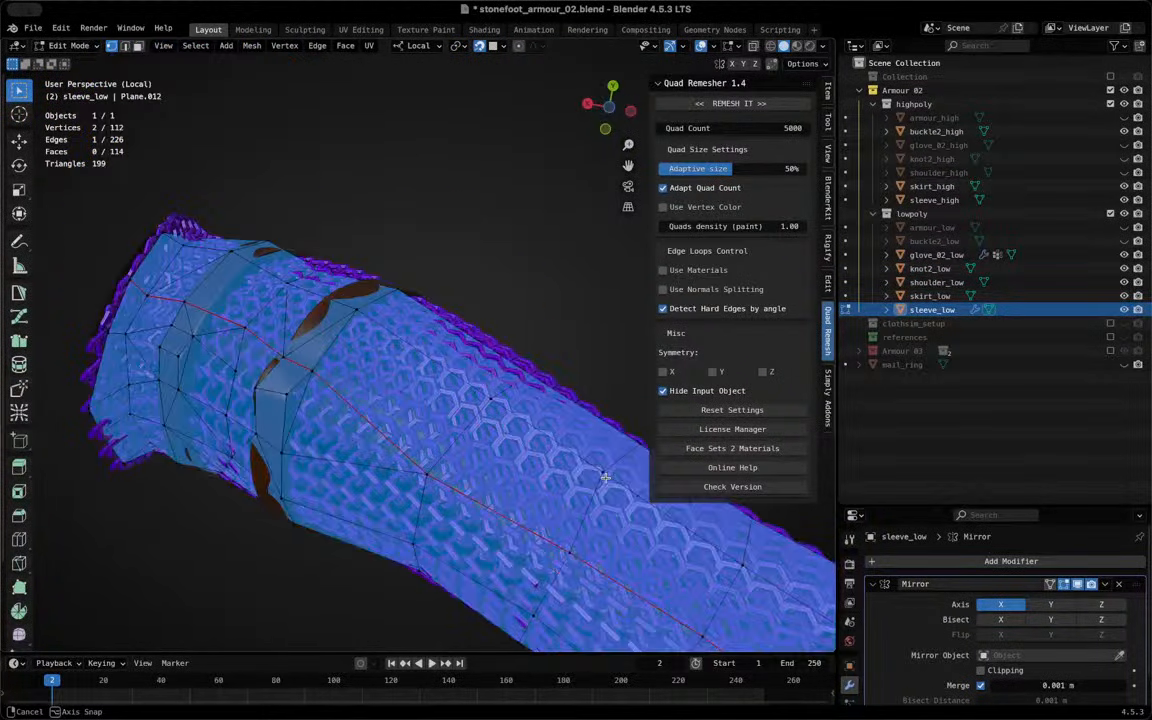
pyautogui.moveTo(550, 438); pyautogui.dragTo(511, 382, button='middle')
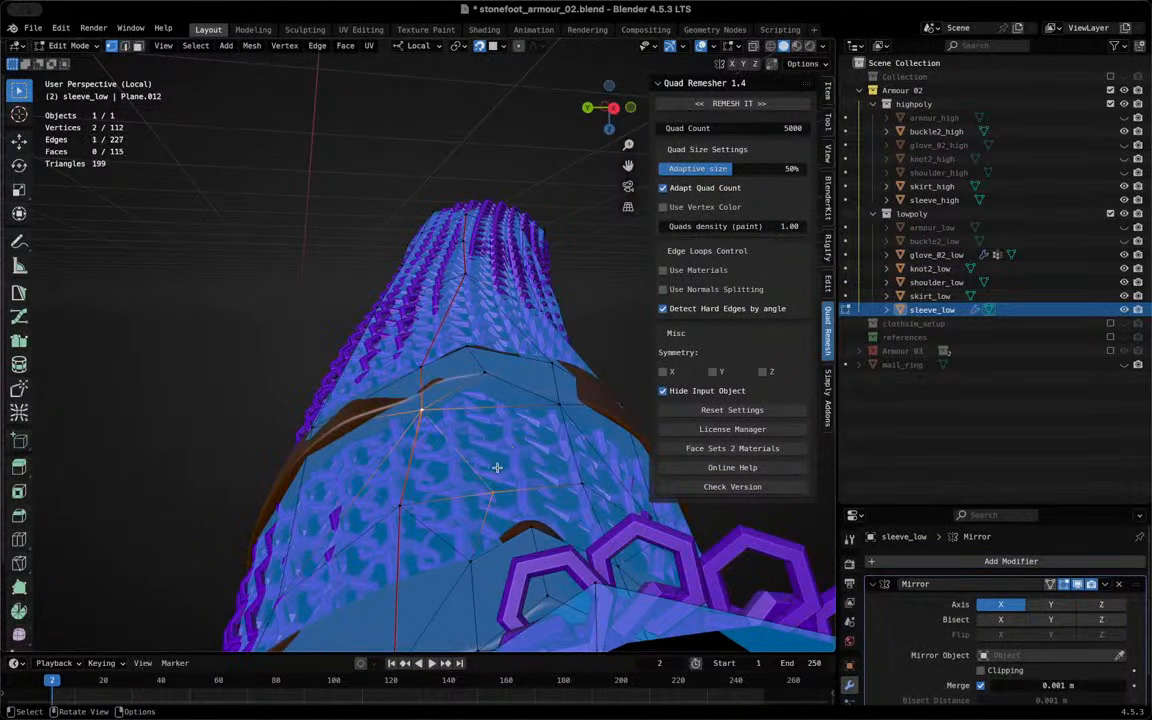
pyautogui.moveTo(535, 281); pyautogui.dragTo(490, 437, button='middle')
pyautogui.scroll(3, 499, 443)
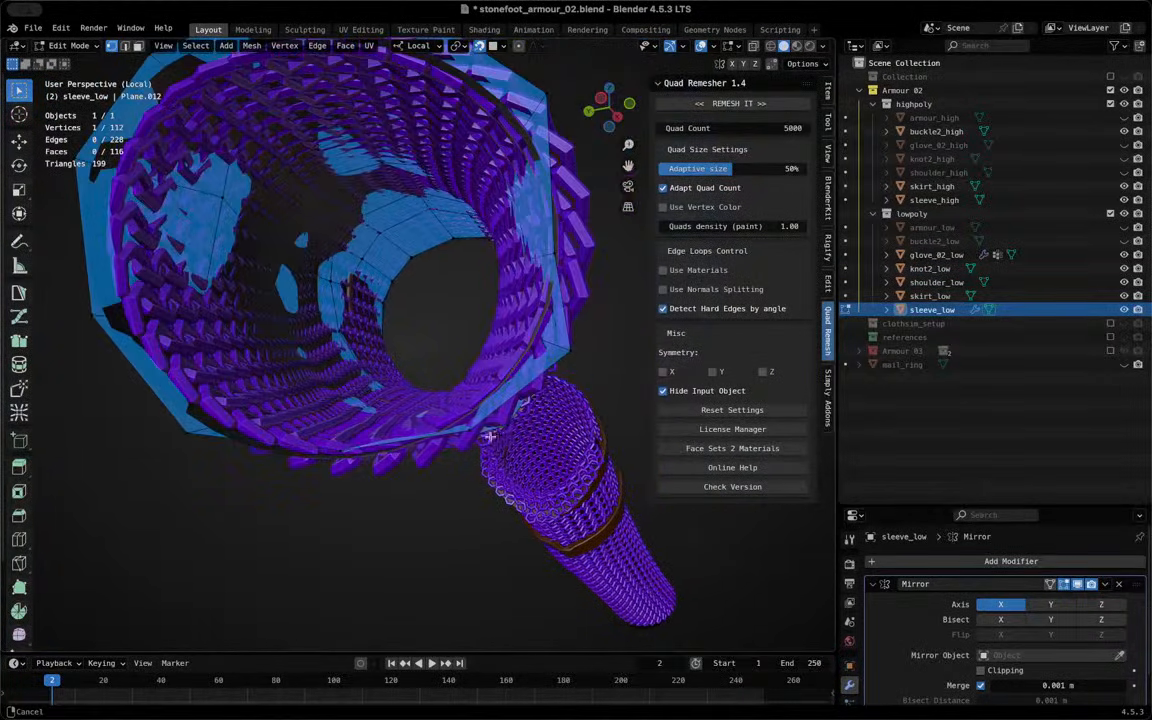
pyautogui.moveTo(553, 163); pyautogui.dragTo(292, 412, button='middle')
pyautogui.press('g')
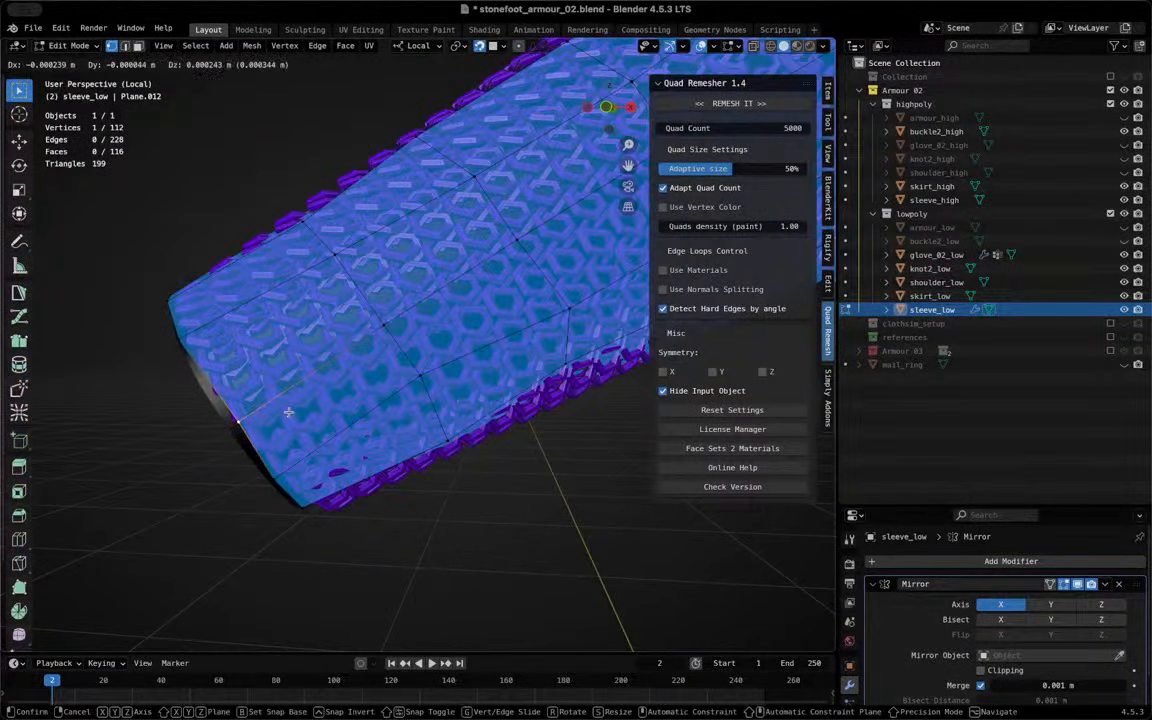
pyautogui.click(288, 411)
pyautogui.press('g')
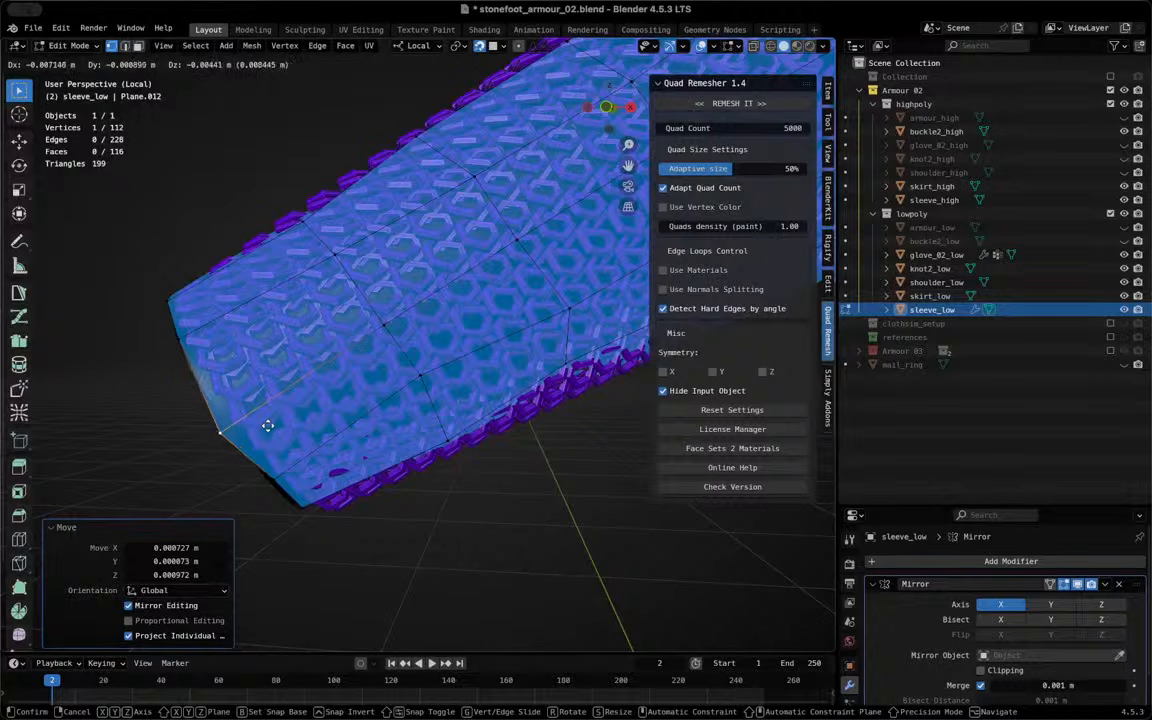
pyautogui.click(274, 421)
pyautogui.moveTo(274, 421); pyautogui.dragTo(442, 448, button='middle')
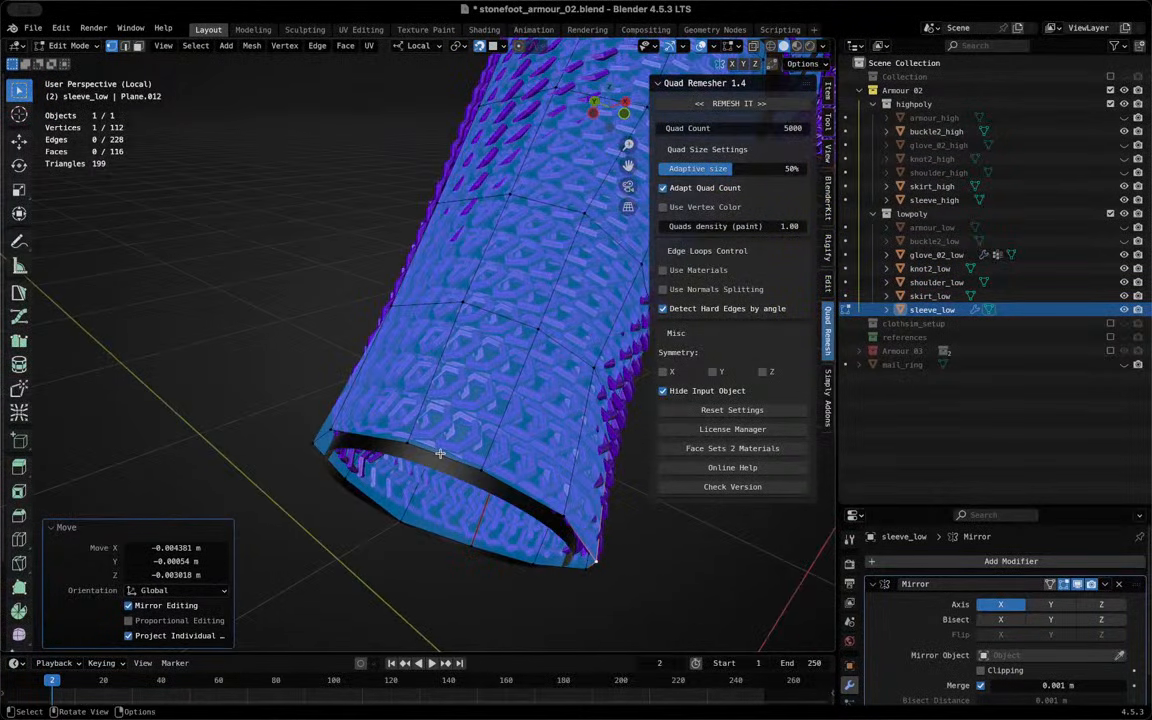
# Move one edge of the wrist rim outward over the dark inner lip of the high-poly sleeve
pyautogui.click(440, 446)
pyautogui.press('g')
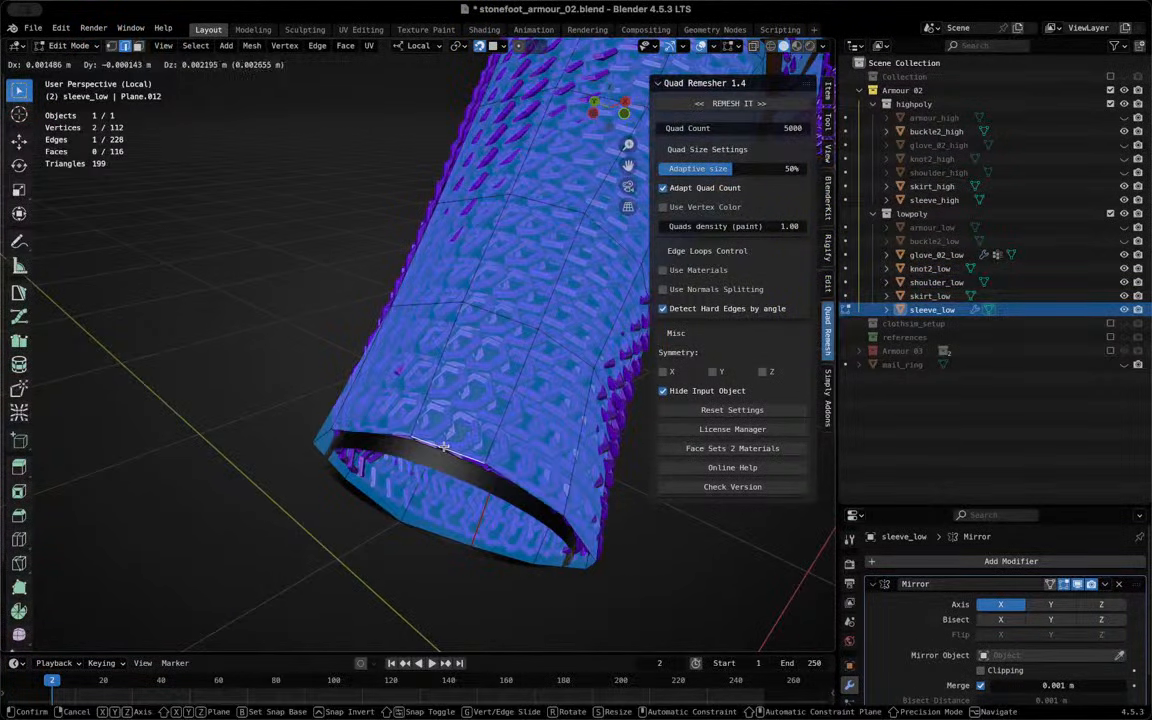
pyautogui.click(440, 448)
pyautogui.press('g')
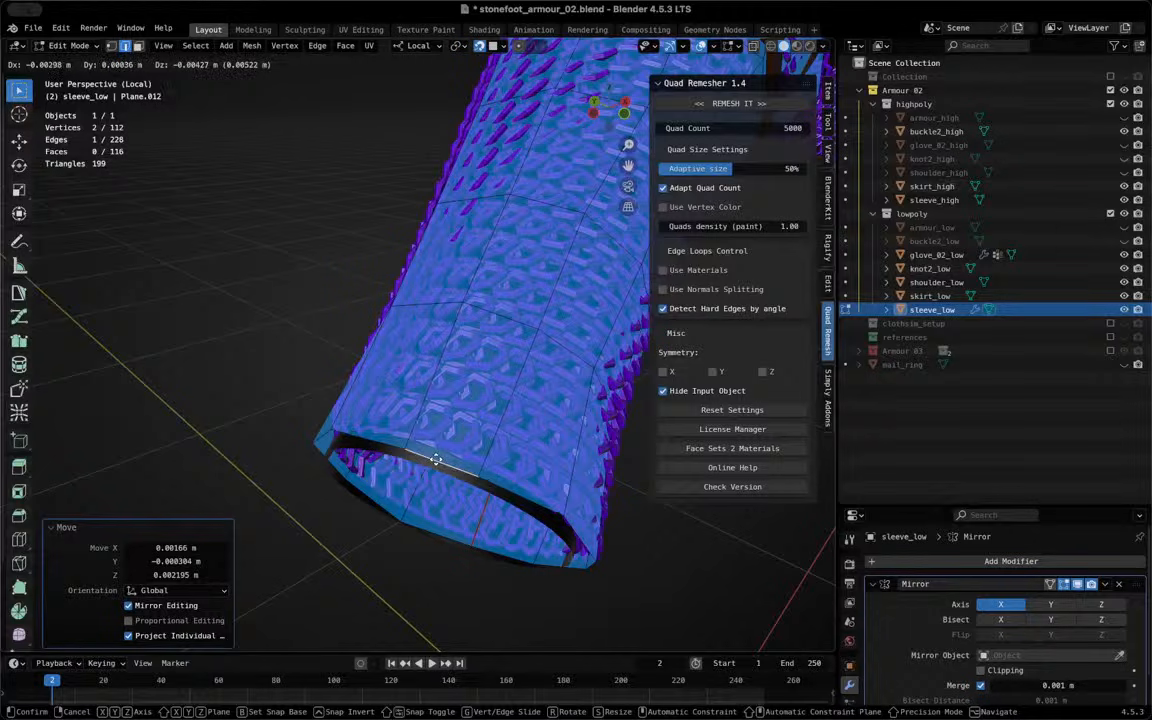
pyautogui.click(437, 459)
# Reposition the edge on the lower part of the wrist rim to extend the mesh past the chainmail's end
pyautogui.moveTo(594, 434); pyautogui.dragTo(447, 461, button='middle')
pyautogui.click(447, 461)
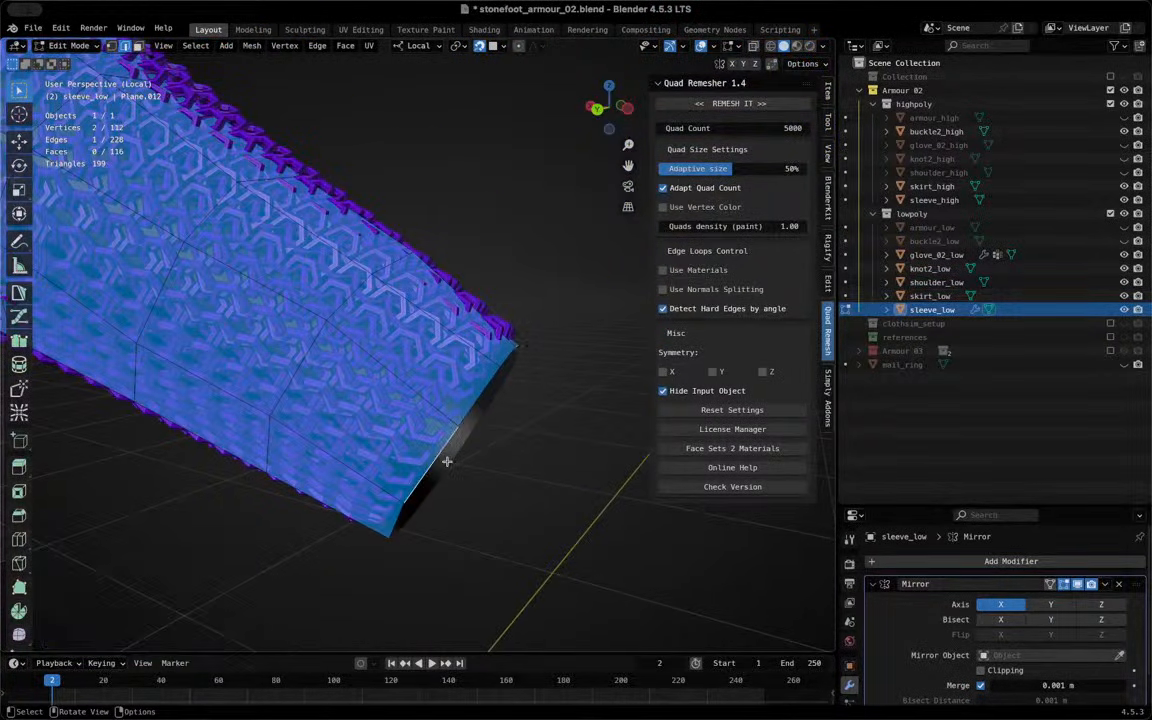
pyautogui.press('g')
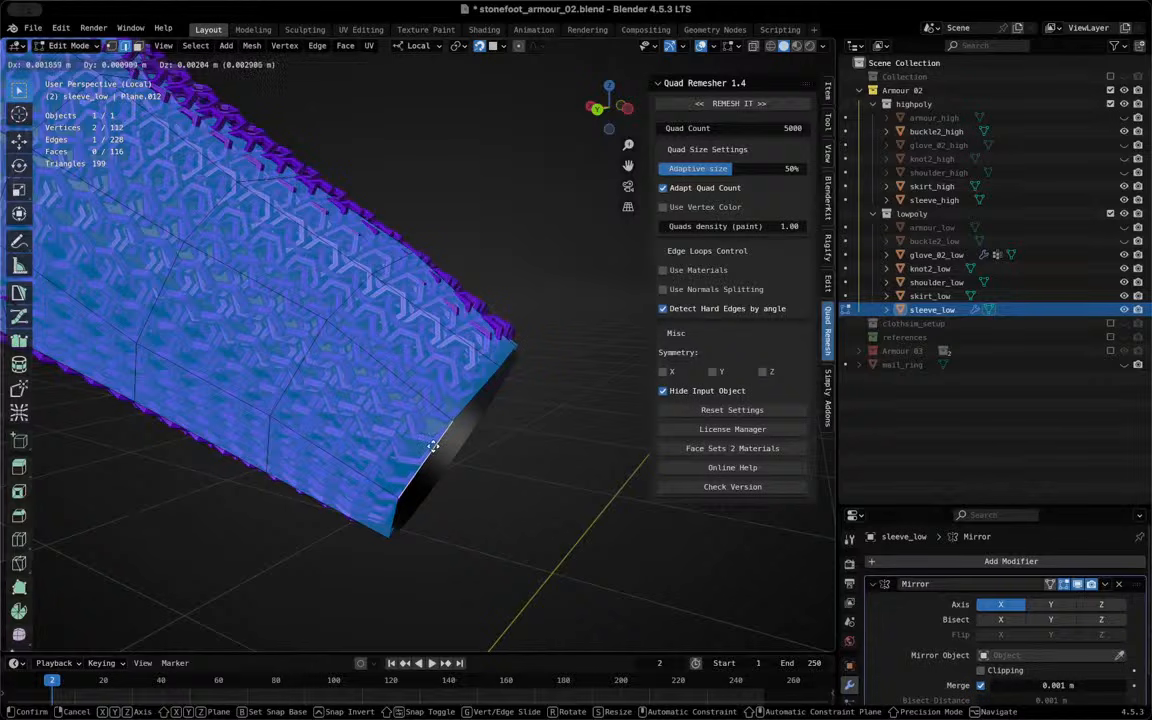
pyautogui.click(437, 448)
pyautogui.press('g')
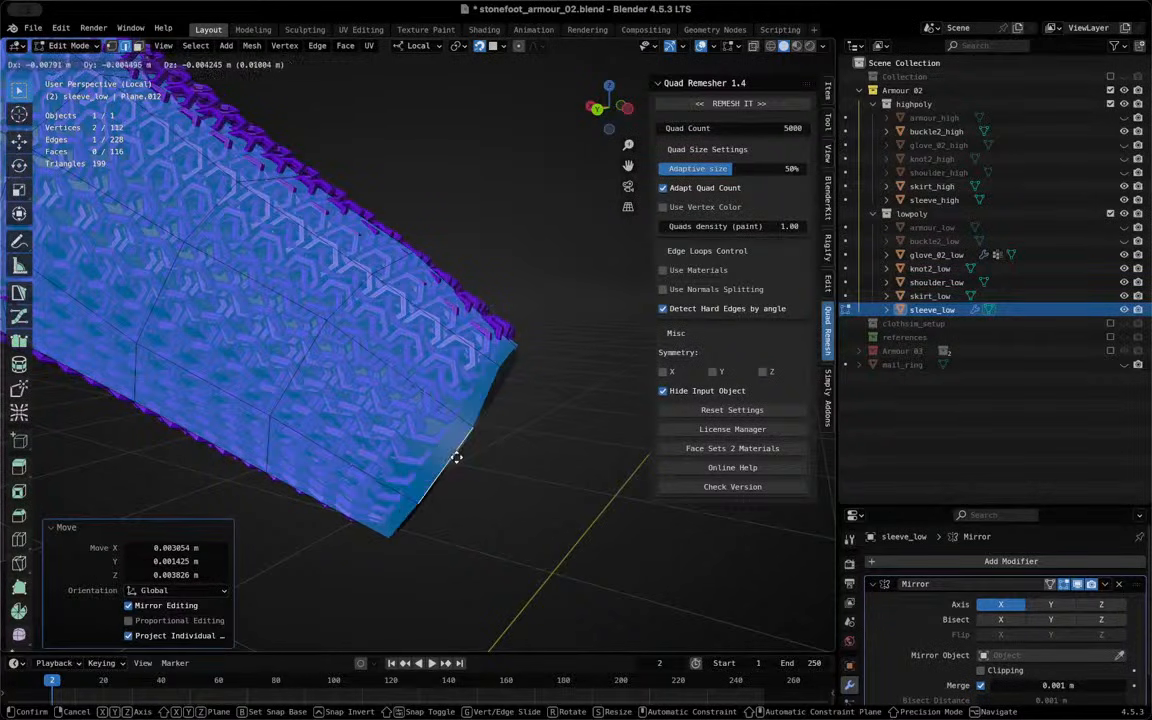
pyautogui.click(451, 455)
pyautogui.moveTo(507, 476); pyautogui.dragTo(299, 320, button='middle')
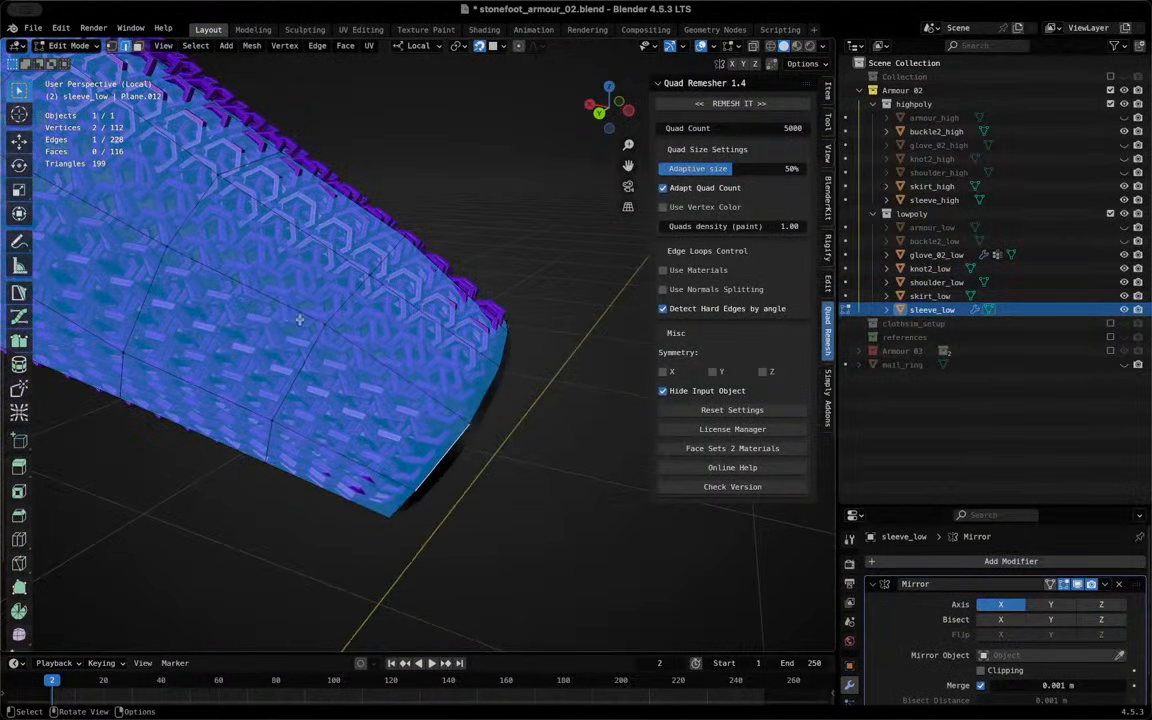
# Move a vertex in the middle of the forearm chainmail to even out the surrounding quads
pyautogui.moveTo(326, 317); pyautogui.dragTo(400, 366)
pyautogui.moveTo(554, 480); pyautogui.dragTo(419, 265, button='middle')
pyautogui.click(419, 266)
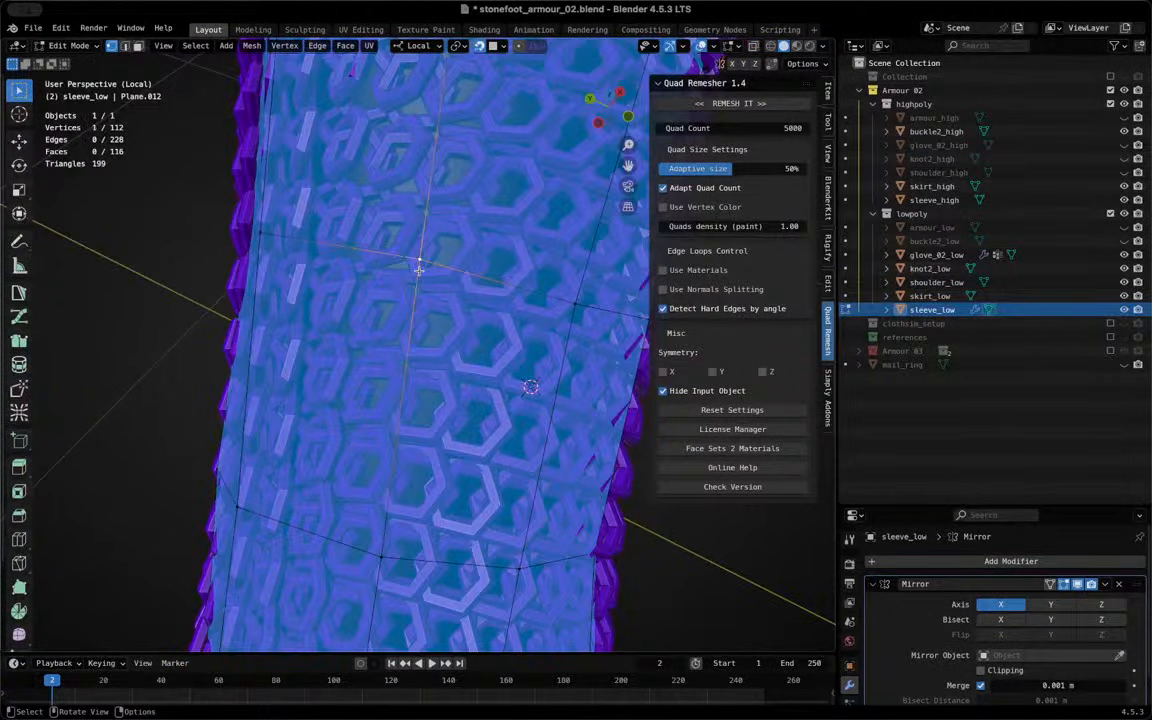
pyautogui.press('g')
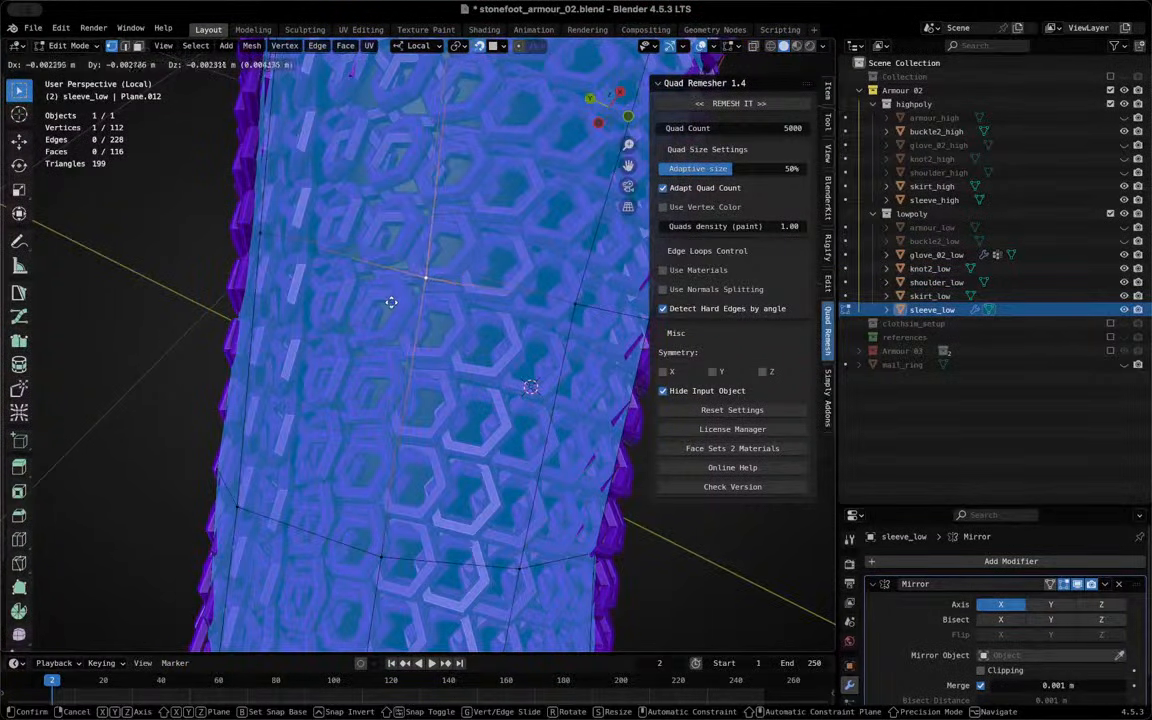
pyautogui.click(395, 288)
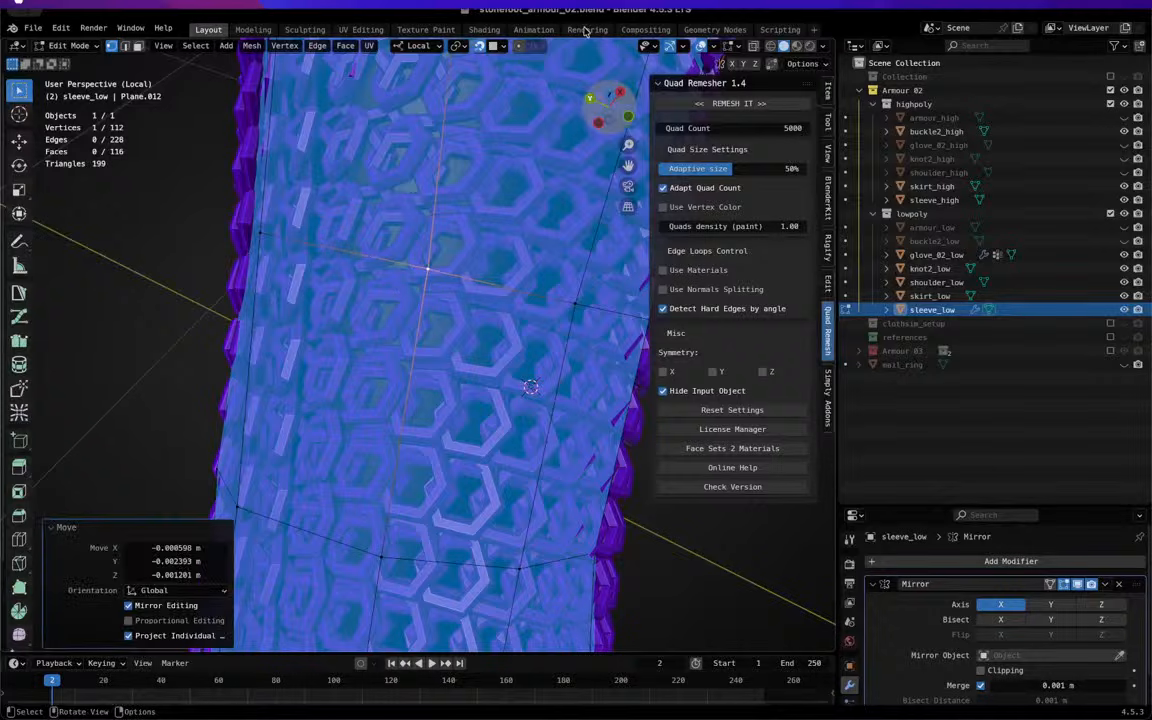
# Slide the selected forearm vertex over the chainmail surface until it sits centrally between its neighbouring vertices
pyautogui.click(503, 46)
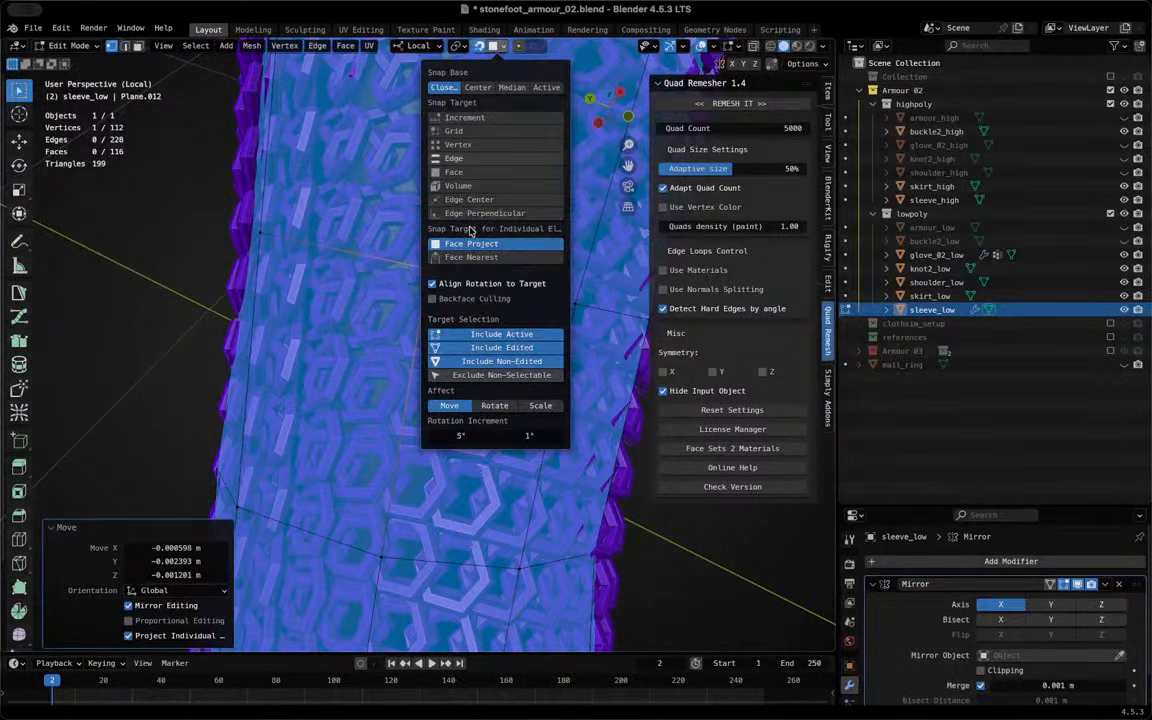
pyautogui.press('g')
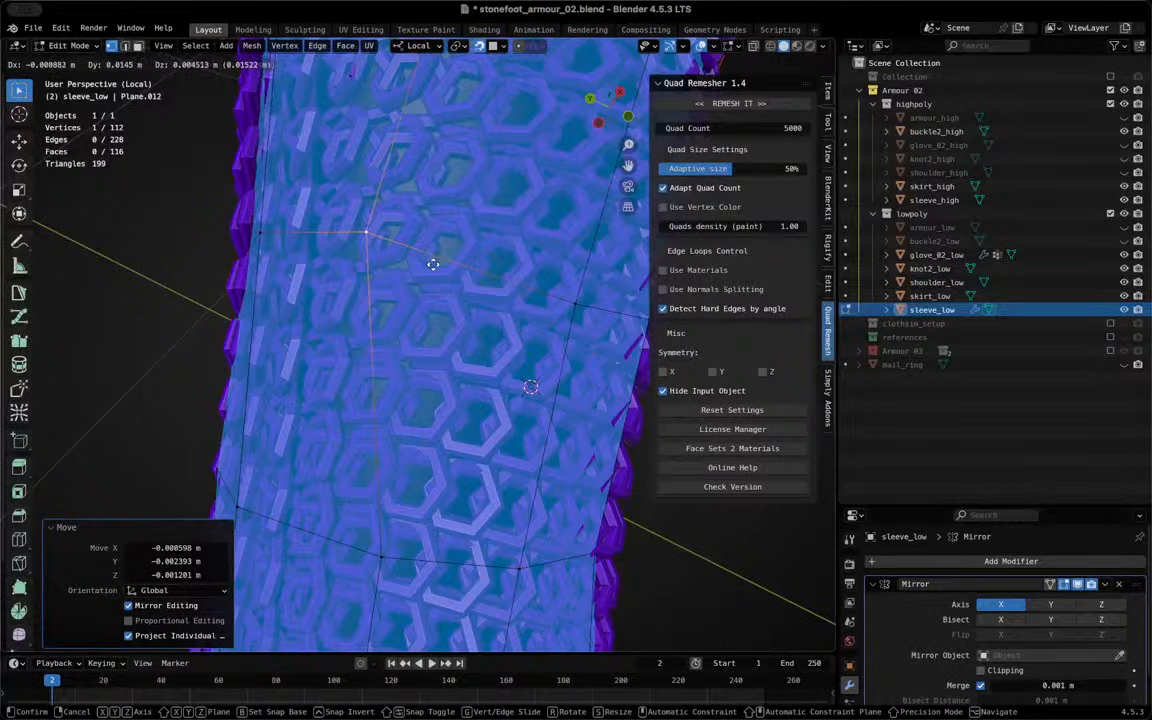
pyautogui.click(471, 260)
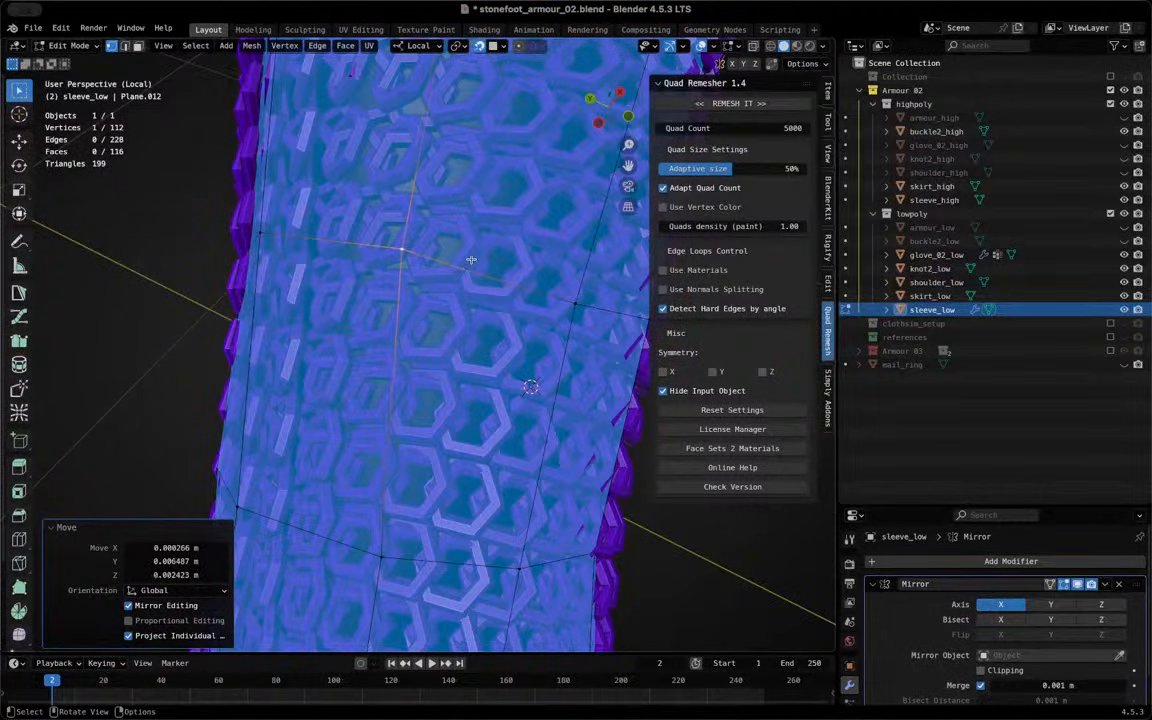
pyautogui.moveTo(314, 498); pyautogui.dragTo(370, 349, button='middle')
pyautogui.press('g')
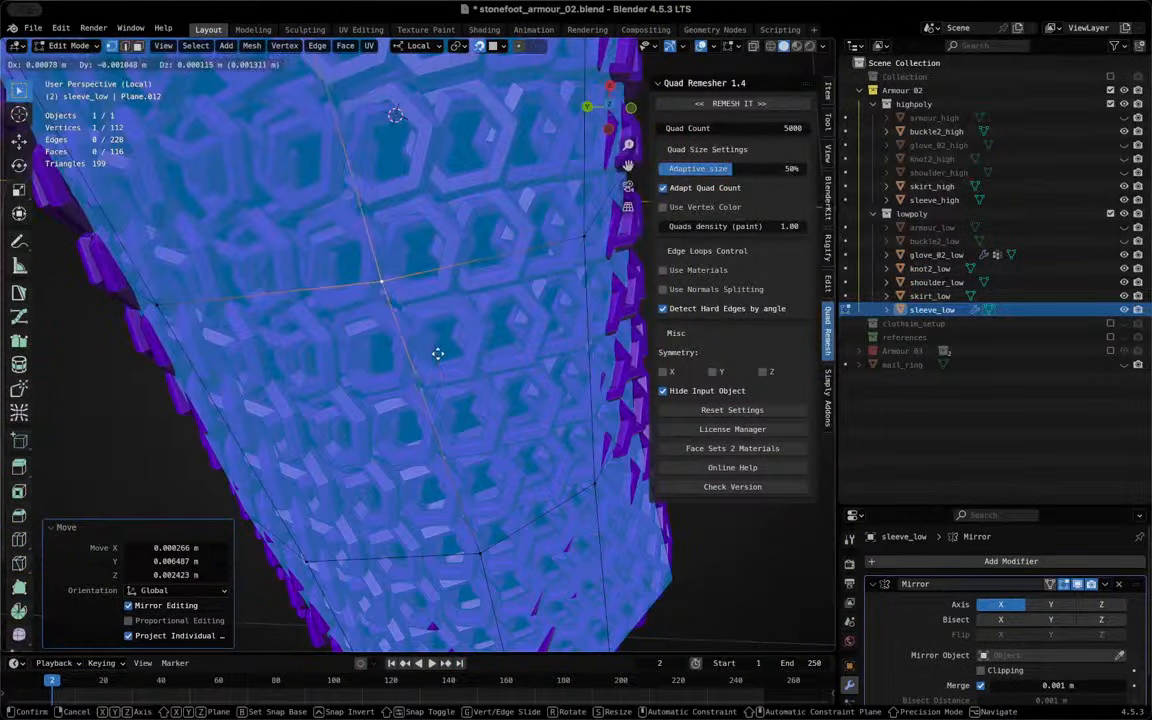
pyautogui.click(435, 365)
# Adjust the wrist rim vertex so the rim edge runs straight just past the end of the high-poly chainmail
pyautogui.moveTo(435, 365); pyautogui.dragTo(507, 397, button='middle')
pyautogui.press('g')
pyautogui.click(384, 379)
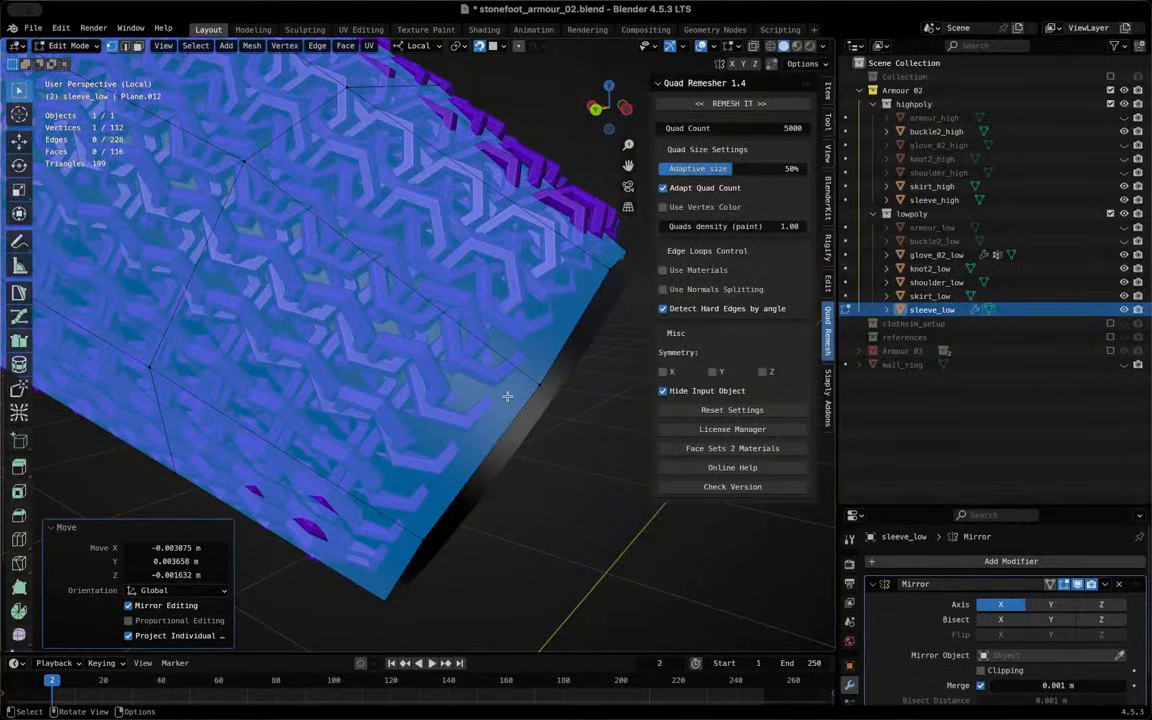
pyautogui.press('g')
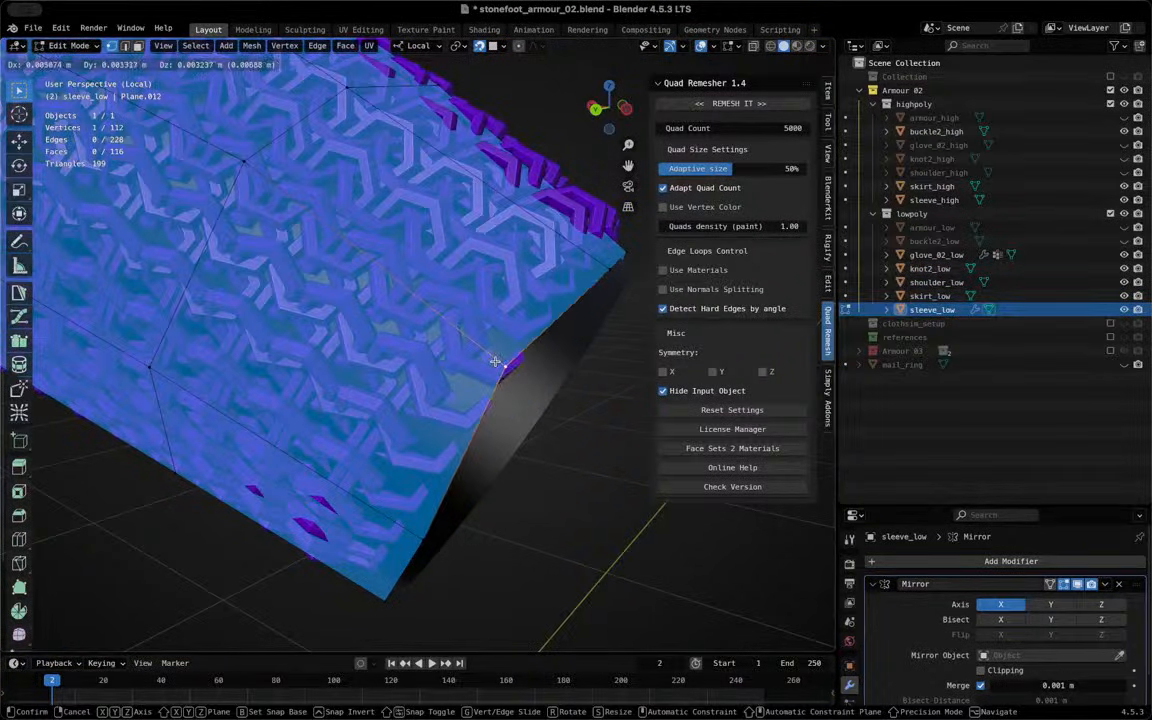
pyautogui.click(495, 361)
pyautogui.press('g')
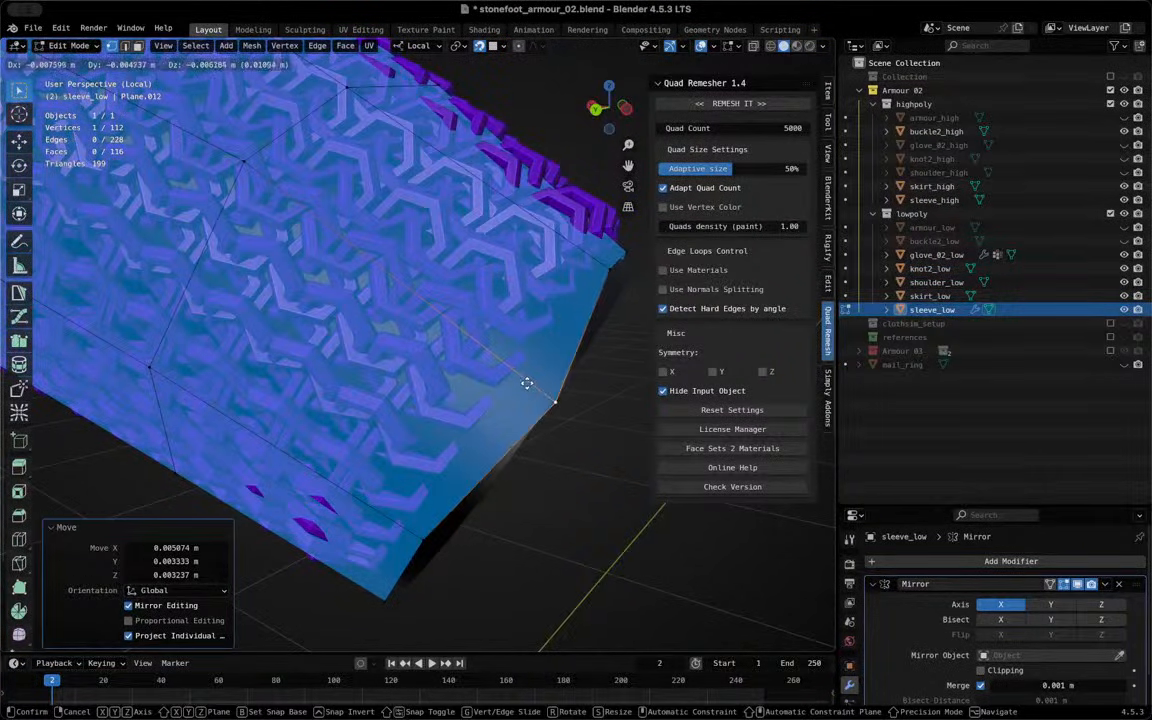
pyautogui.click(528, 385)
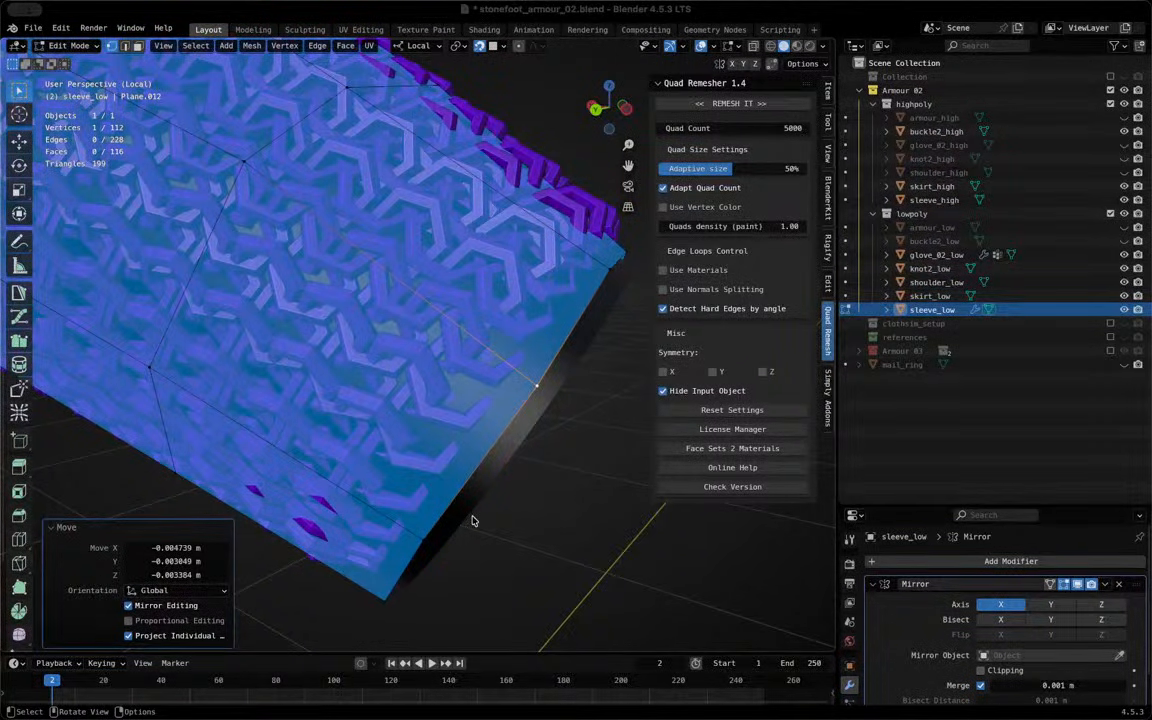
# Reposition the same rim vertex from the wrist opening side so the mesh follows the dark inner lip
pyautogui.moveTo(468, 471); pyautogui.dragTo(406, 309, button='middle')
pyautogui.press('g')
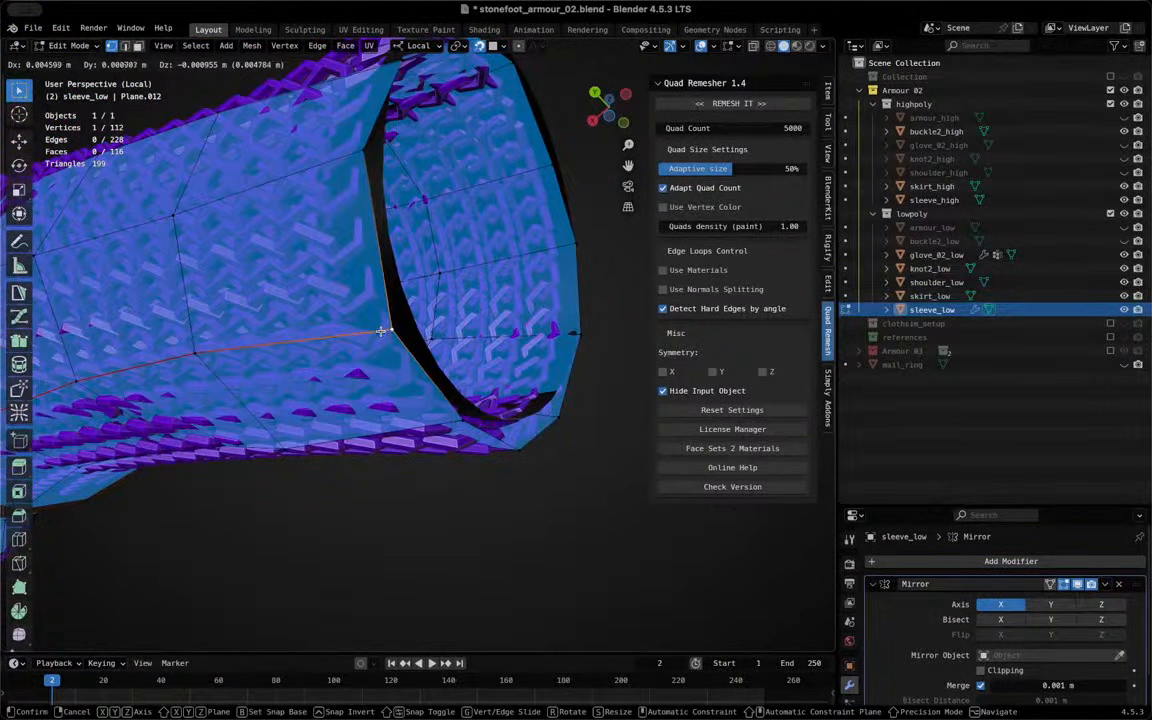
pyautogui.click(385, 329)
pyautogui.press('g')
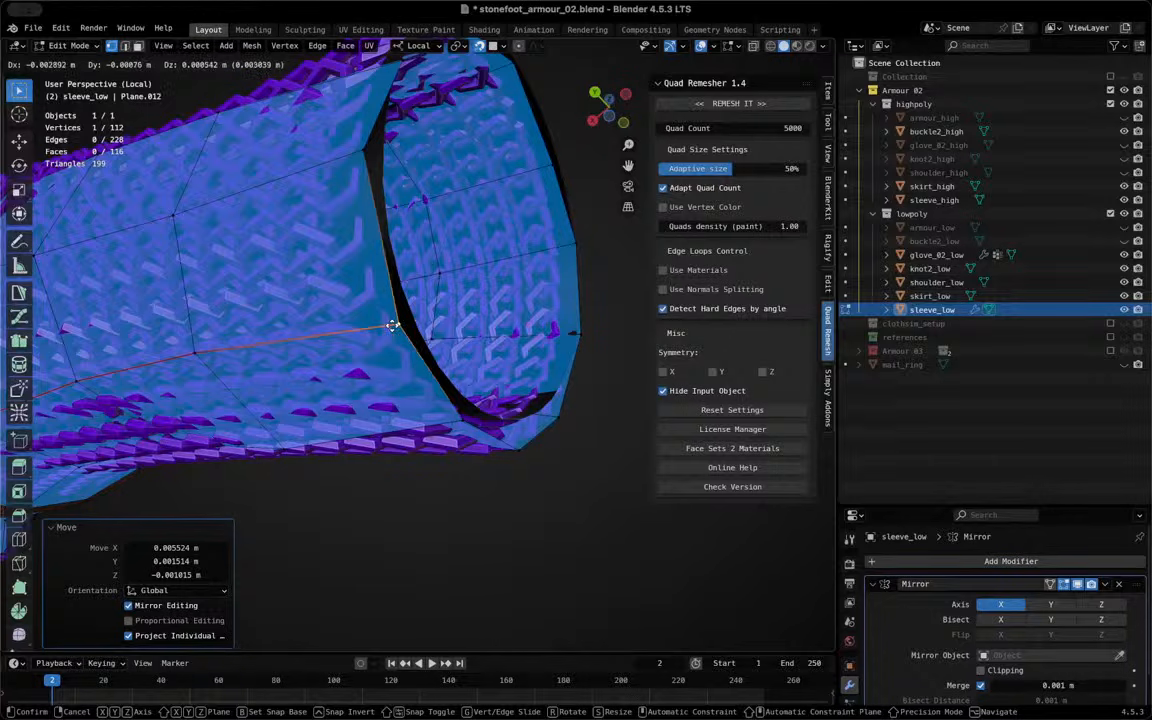
pyautogui.click(357, 294)
# Connect a wrist rim vertex to a vertex on the adjoining forearm loop with a new edge that splits the face
pyautogui.moveTo(431, 345); pyautogui.dragTo(541, 405, button='middle')
pyautogui.click(550, 436)
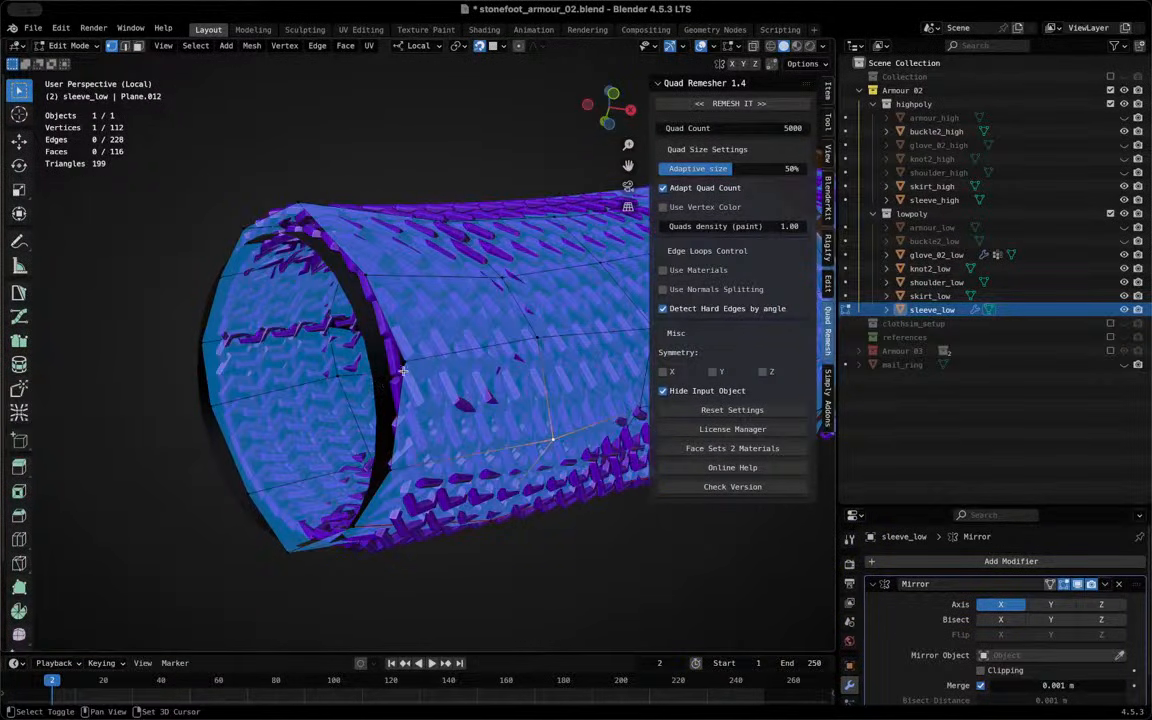
pyautogui.moveTo(422, 369); pyautogui.dragTo(491, 361, button='middle')
pyautogui.press('f')
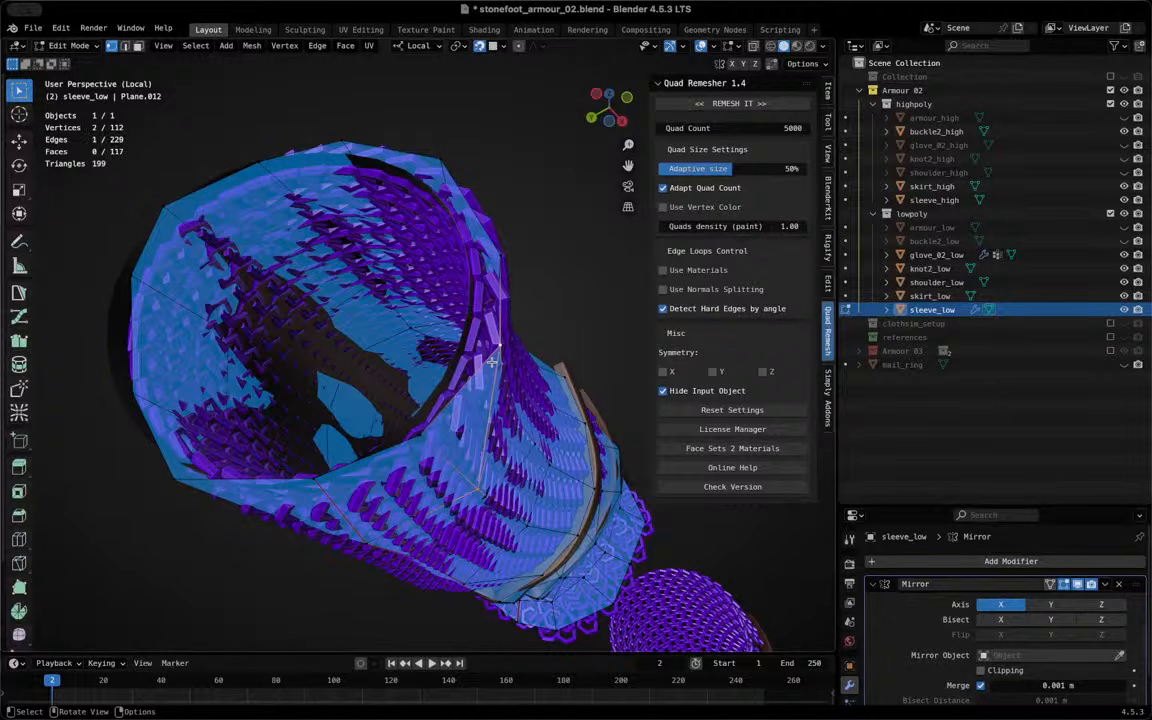
# Move the vertex at the bottom of the wrist rim slightly downward to cover more of the chainmail's end
pyautogui.moveTo(414, 233); pyautogui.dragTo(248, 388, button='middle')
pyautogui.click(450, 393)
pyautogui.scroll(-2, 432, 388)
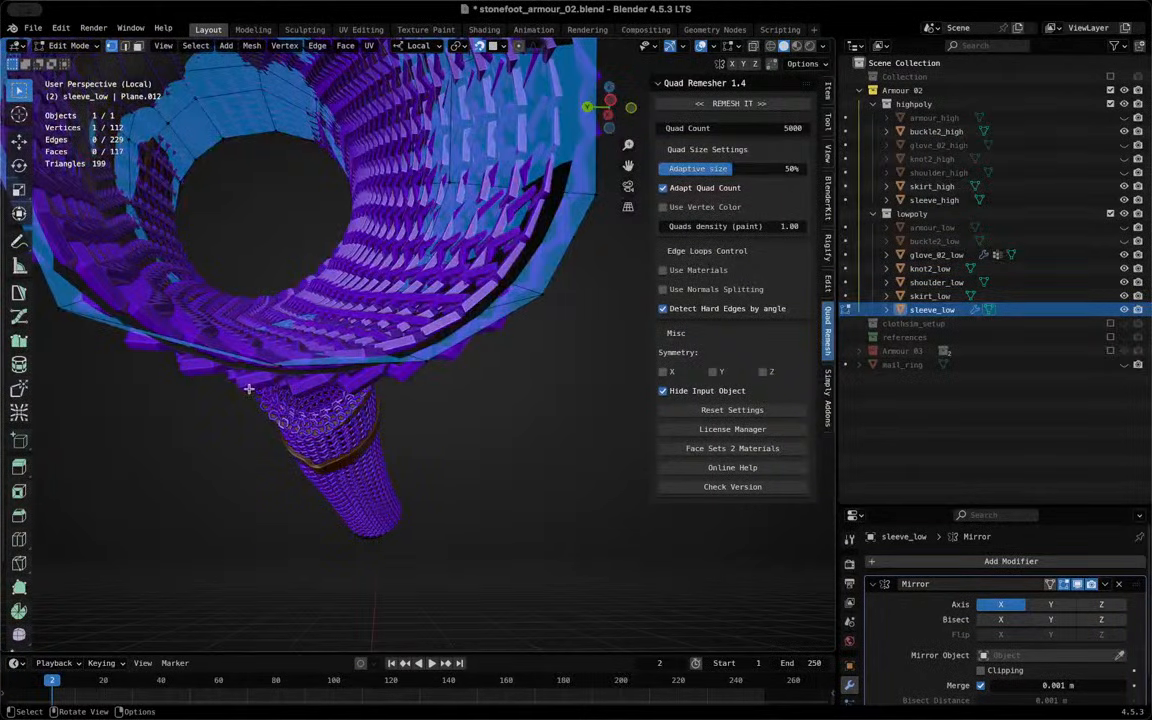
pyautogui.press('g')
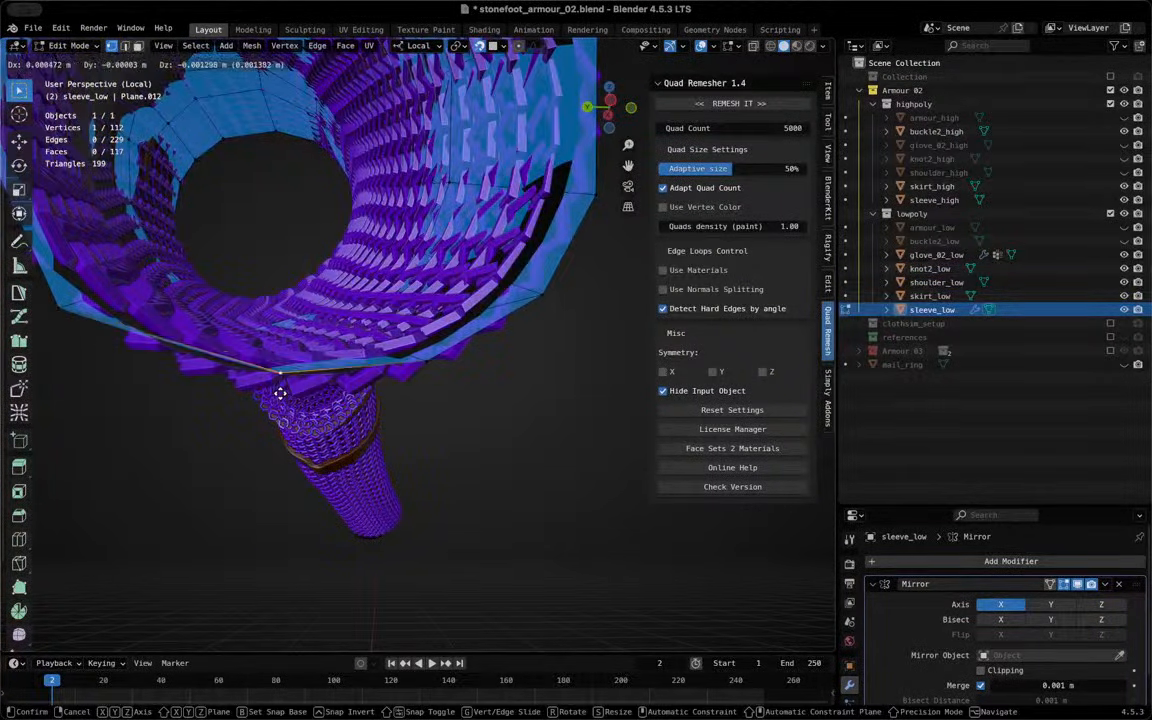
pyautogui.click(281, 395)
# Move the protruding corner vertex on the lower wrist rim inward, closer to the chainmail
pyautogui.moveTo(285, 405); pyautogui.dragTo(302, 457, button='middle')
pyautogui.click(214, 465)
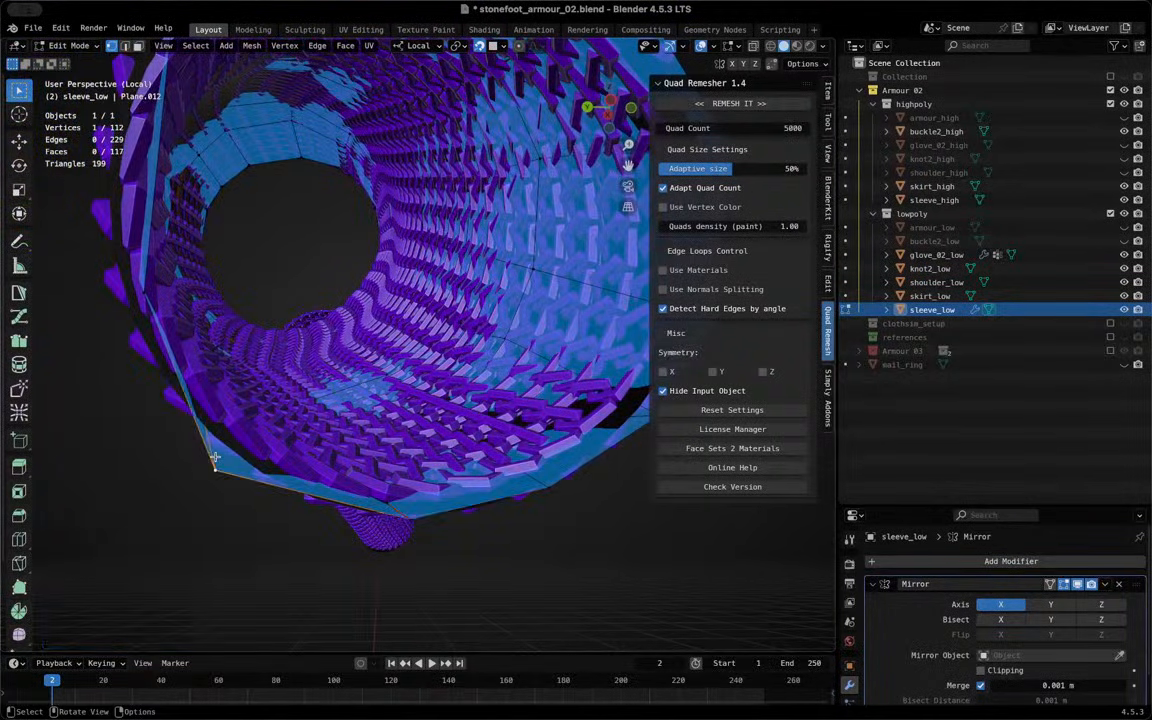
pyautogui.press('g')
pyautogui.click(226, 445)
# Isolate sleeve_low without the high-poly meshes in Object Mode and save the file
pyautogui.moveTo(226, 445); pyautogui.dragTo(268, 414, button='middle')
pyautogui.press('/')
pyautogui.press('/')
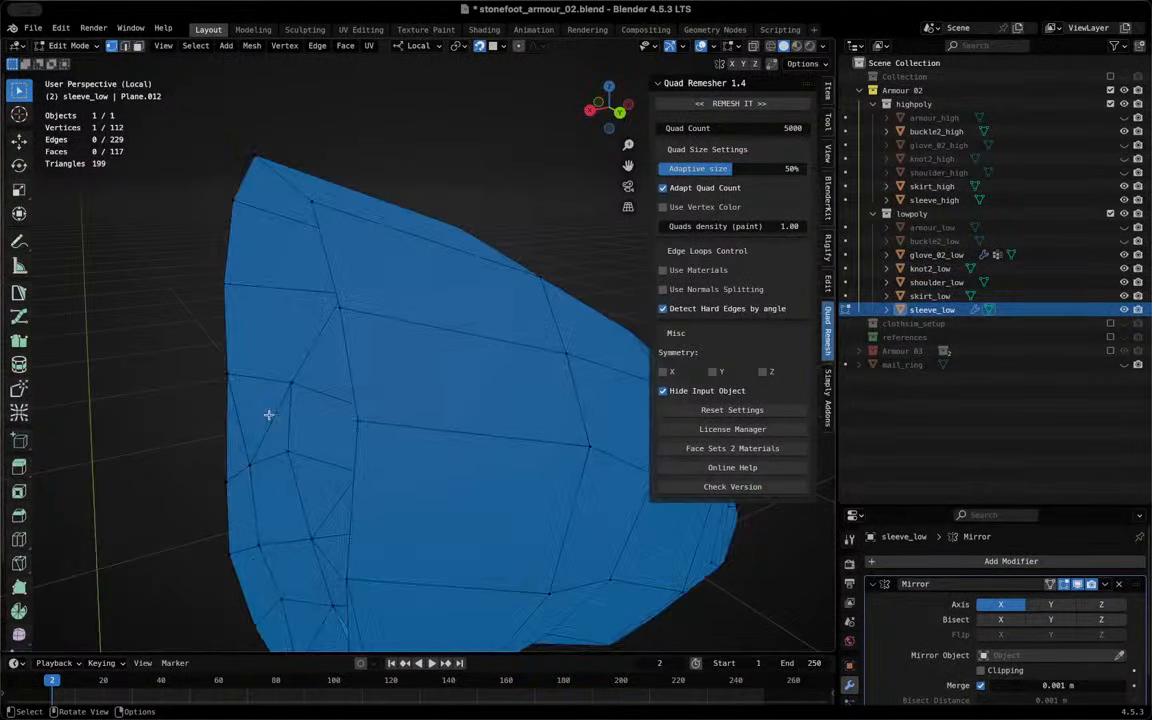
pyautogui.scroll(-8, 269, 414)
pyautogui.moveTo(112, 375); pyautogui.dragTo(103, 366, button='middle')
pyautogui.press('z')
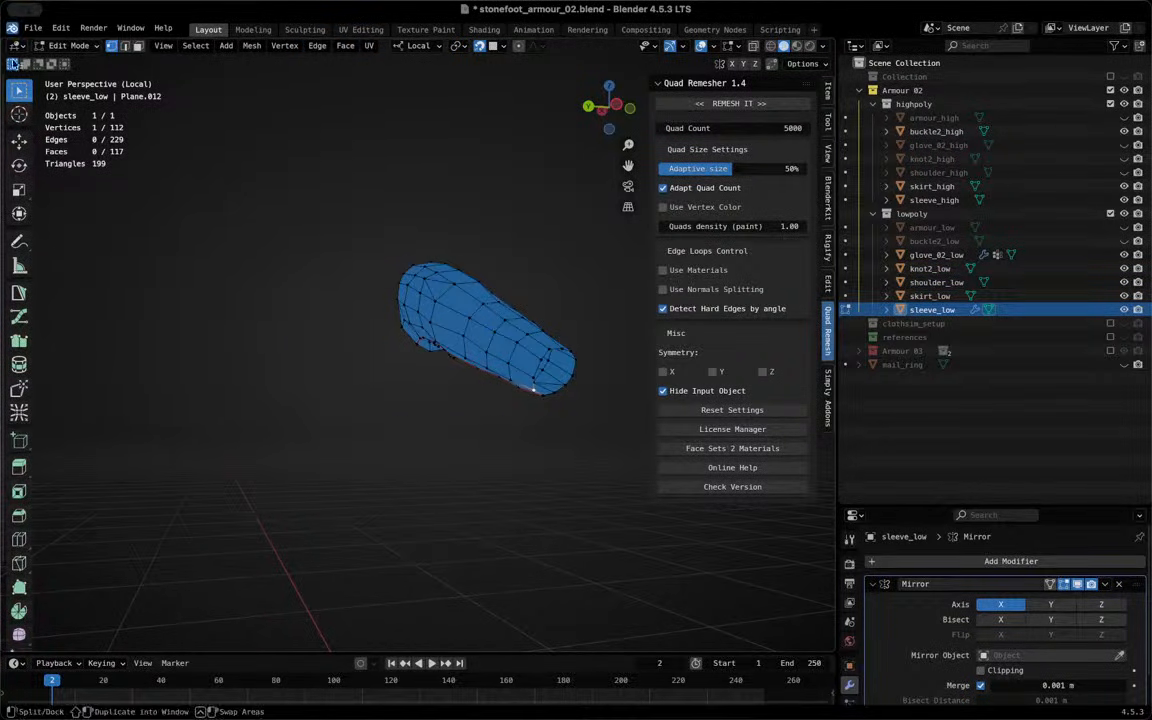
pyautogui.click(68, 47)
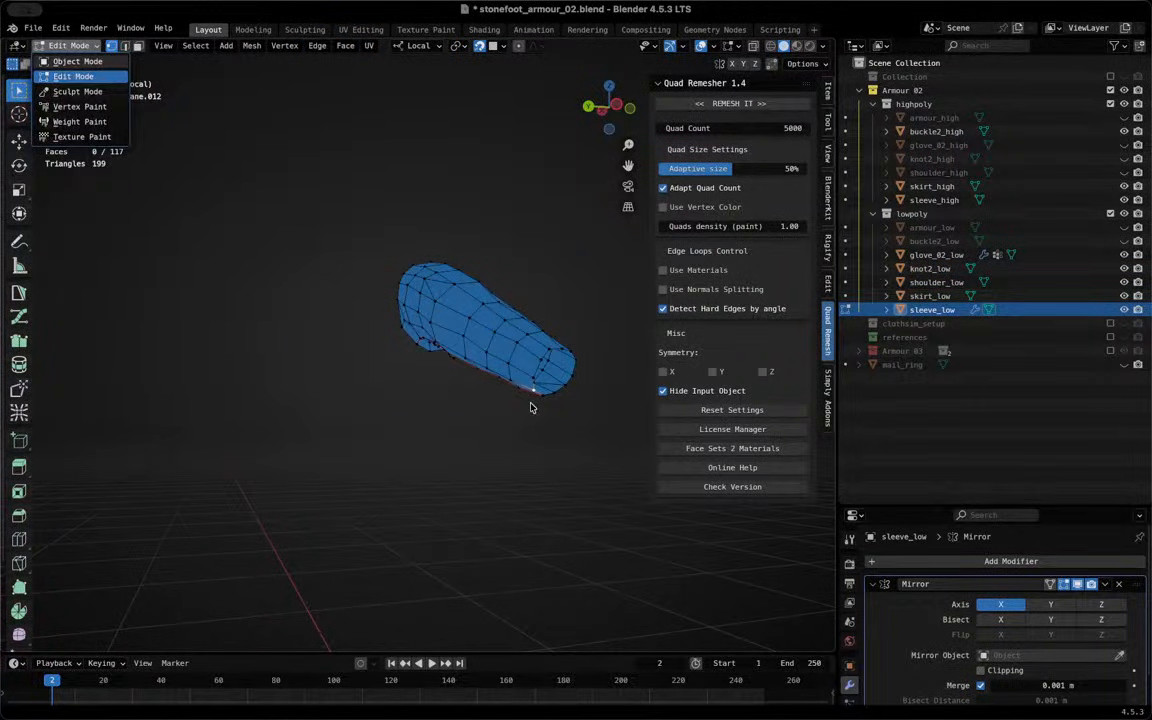
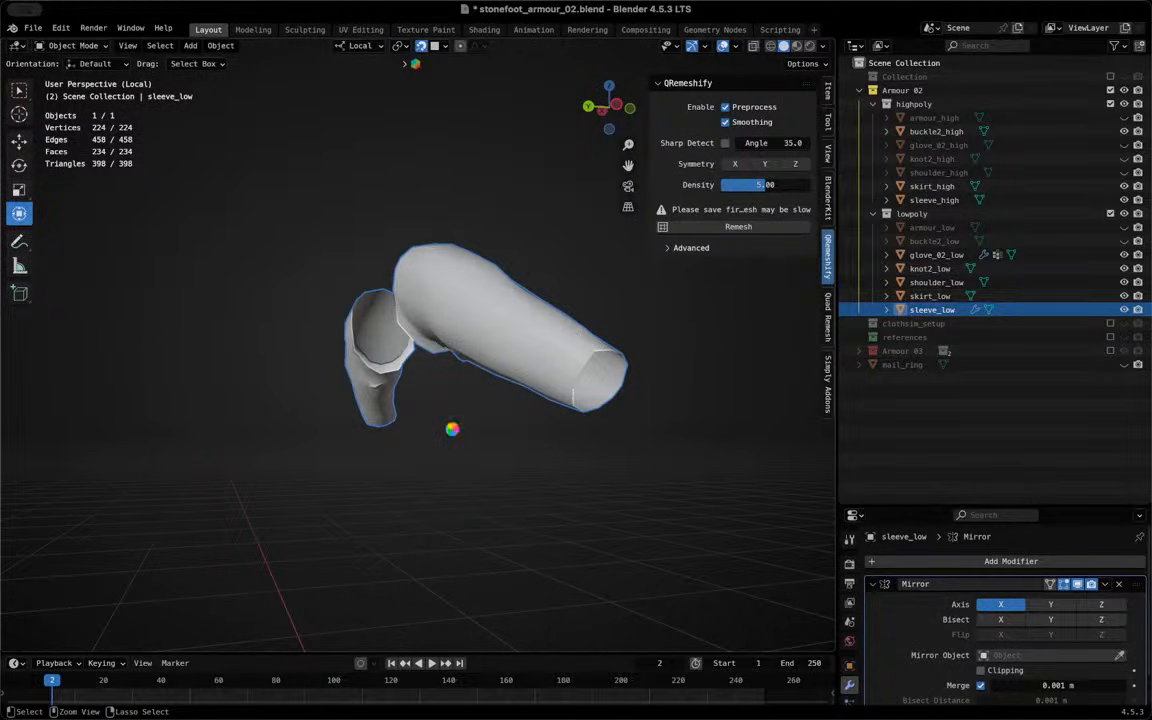
pyautogui.hotkey('ctrl', 's')
# Return sleeve_low to Edit Mode, disabling the Retopology overlay and enabling Mesh Analysis instead
pyautogui.moveTo(472, 390); pyautogui.dragTo(516, 323, button='middle')
pyautogui.scroll(3, 471, 356)
pyautogui.scroll(3, 460, 358)
pyautogui.moveTo(428, 366); pyautogui.dragTo(247, 388, button='middle')
pyautogui.keyDown('shift'); pyautogui.moveTo(432, 306); pyautogui.dragTo(481, 342, button='middle'); pyautogui.keyUp('shift')
pyautogui.press('Tab')
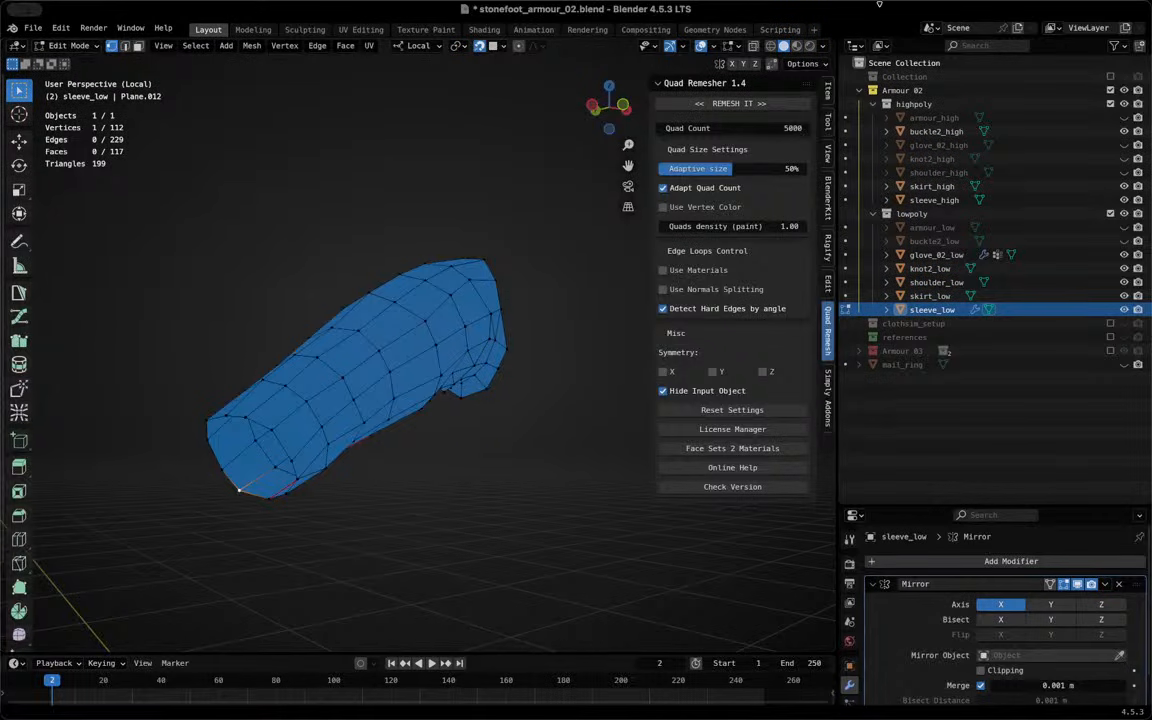
pyautogui.click(729, 47)
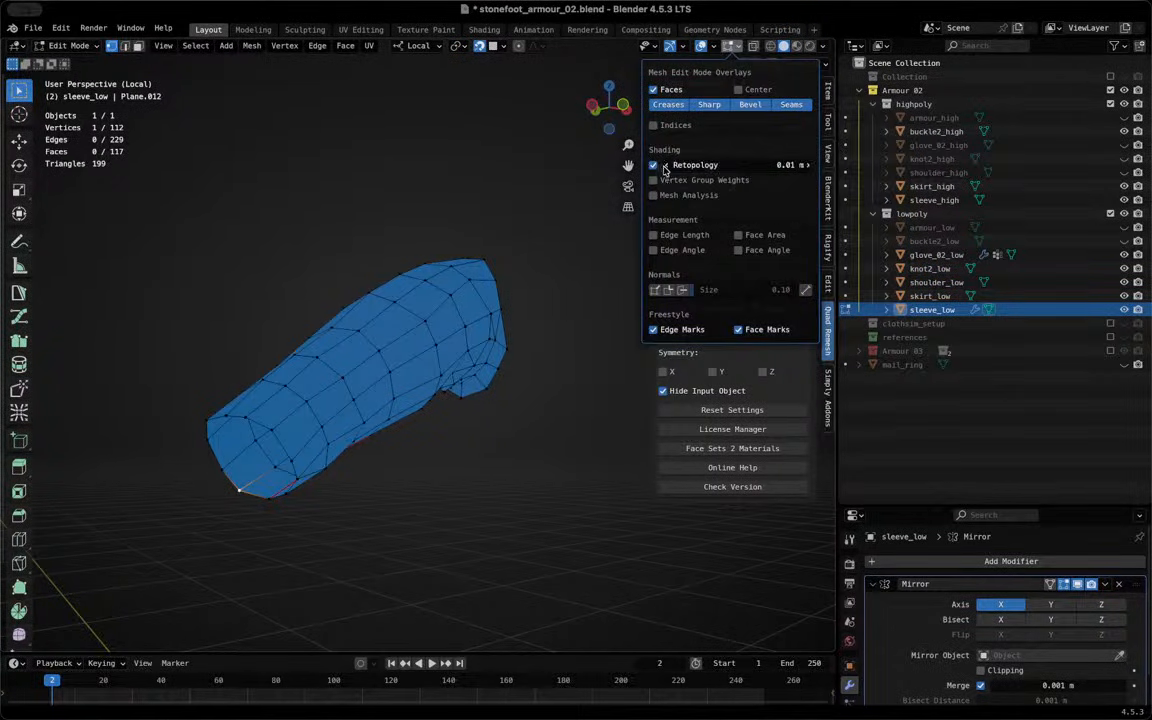
pyautogui.click(655, 166)
pyautogui.click(674, 194)
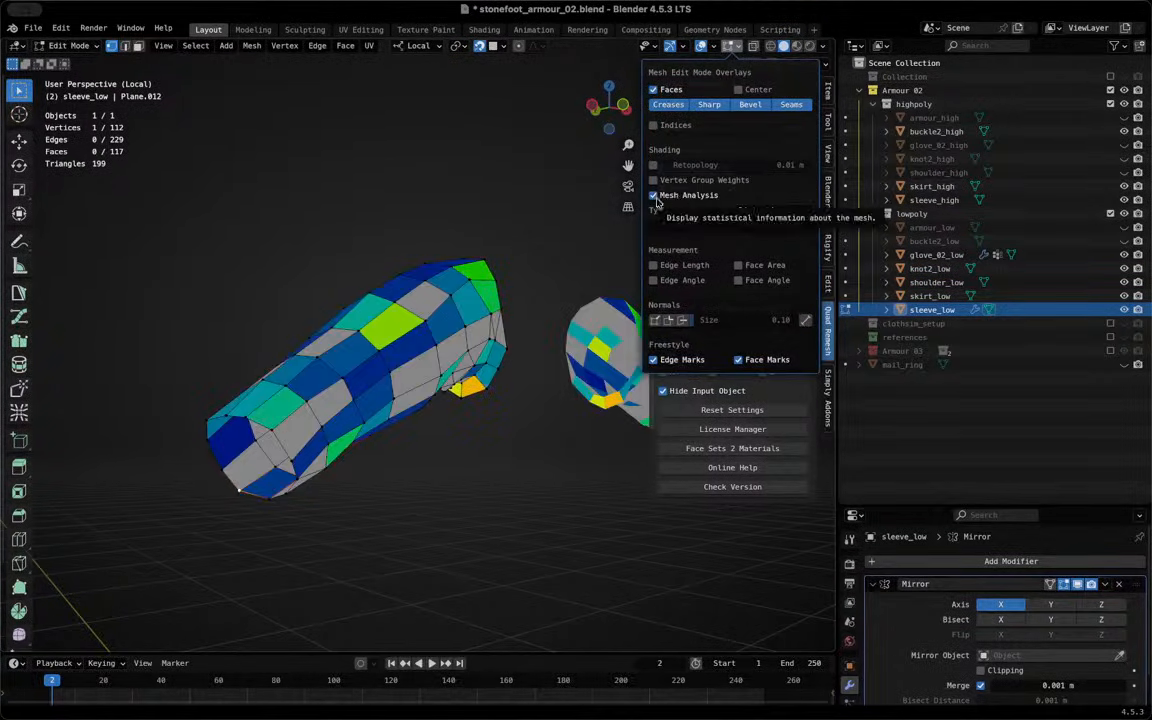
# Examine the Mesh Analysis colours around the sleeve's opening and upper arm for distorted faces
pyautogui.moveTo(319, 309); pyautogui.dragTo(263, 374, button='middle')
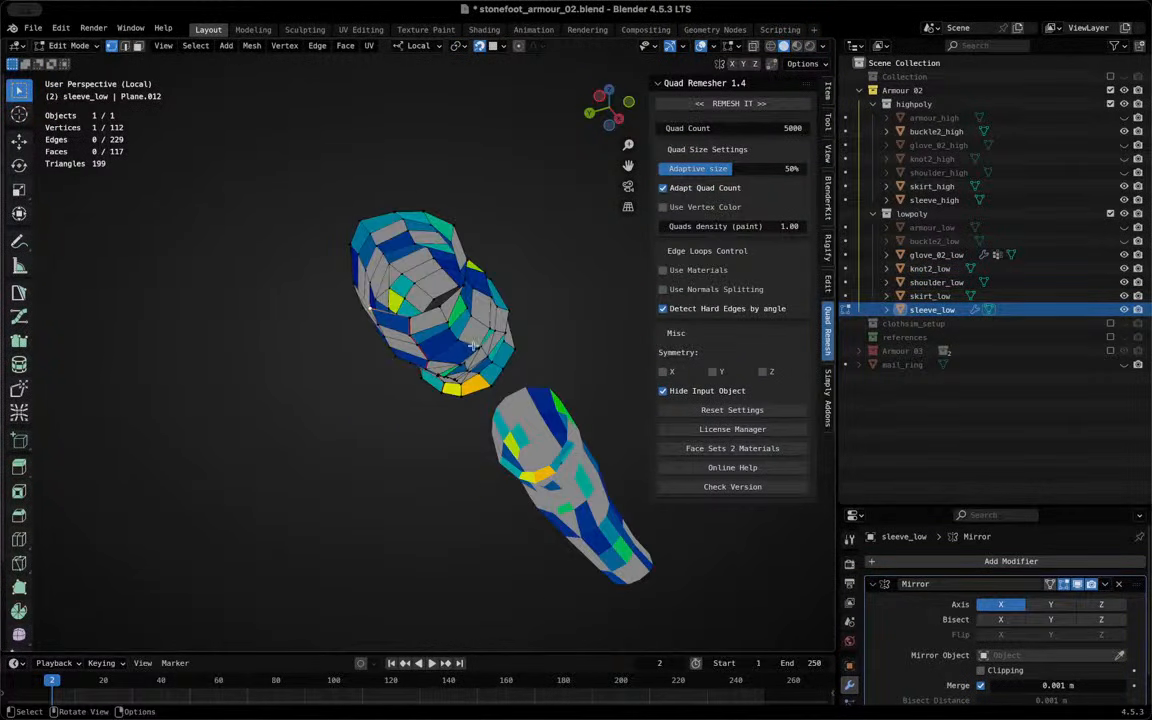
pyautogui.scroll(4, 473, 345)
pyautogui.moveTo(473, 334); pyautogui.dragTo(486, 565, button='middle')
pyautogui.press('3')
pyautogui.click(400, 345)
pyautogui.scroll(3, 432, 342)
pyautogui.click(402, 356)
# Pull a vertex on top of the sleeve about 0.13 m upward to exaggerate the distortion of its surrounding faces
pyautogui.press('1')
pyautogui.click(449, 314)
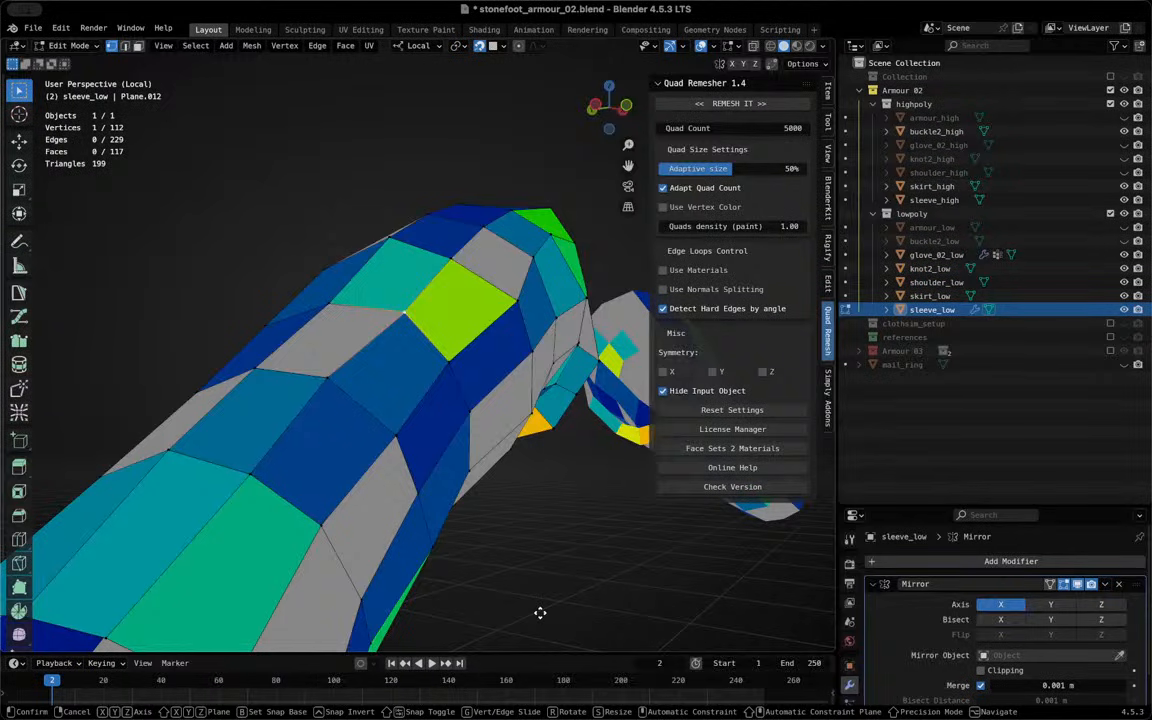
pyautogui.press('g')
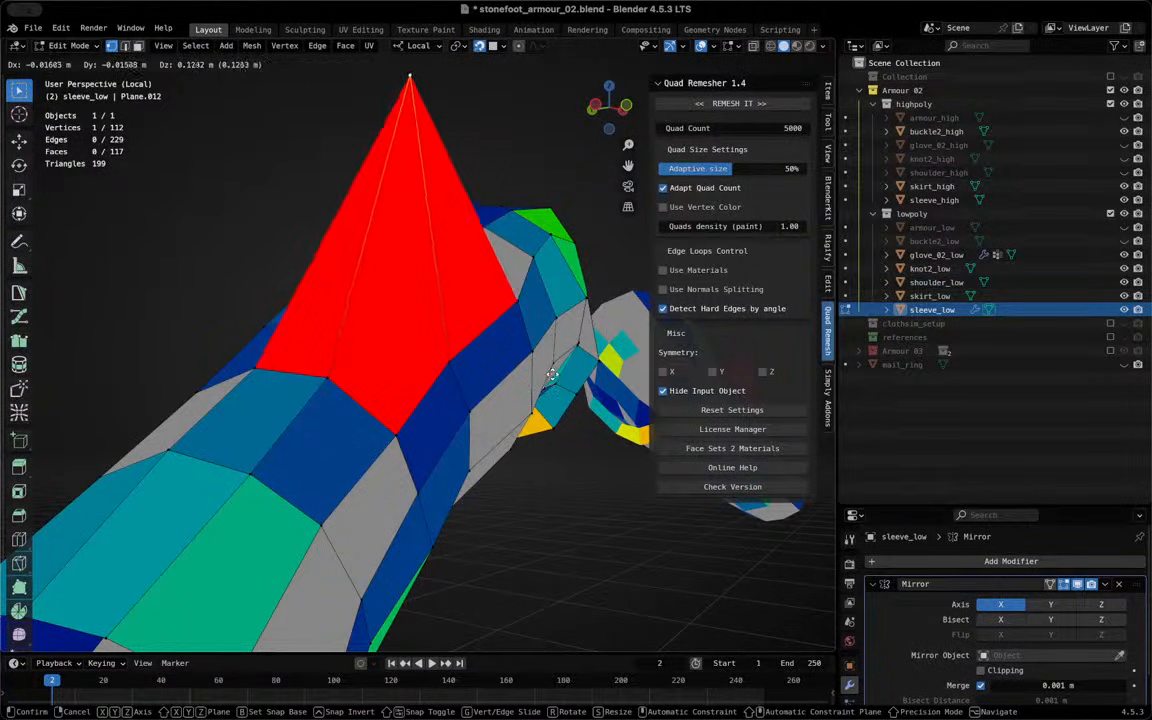
pyautogui.click(387, 385)
pyautogui.moveTo(387, 385); pyautogui.dragTo(465, 150, button='middle')
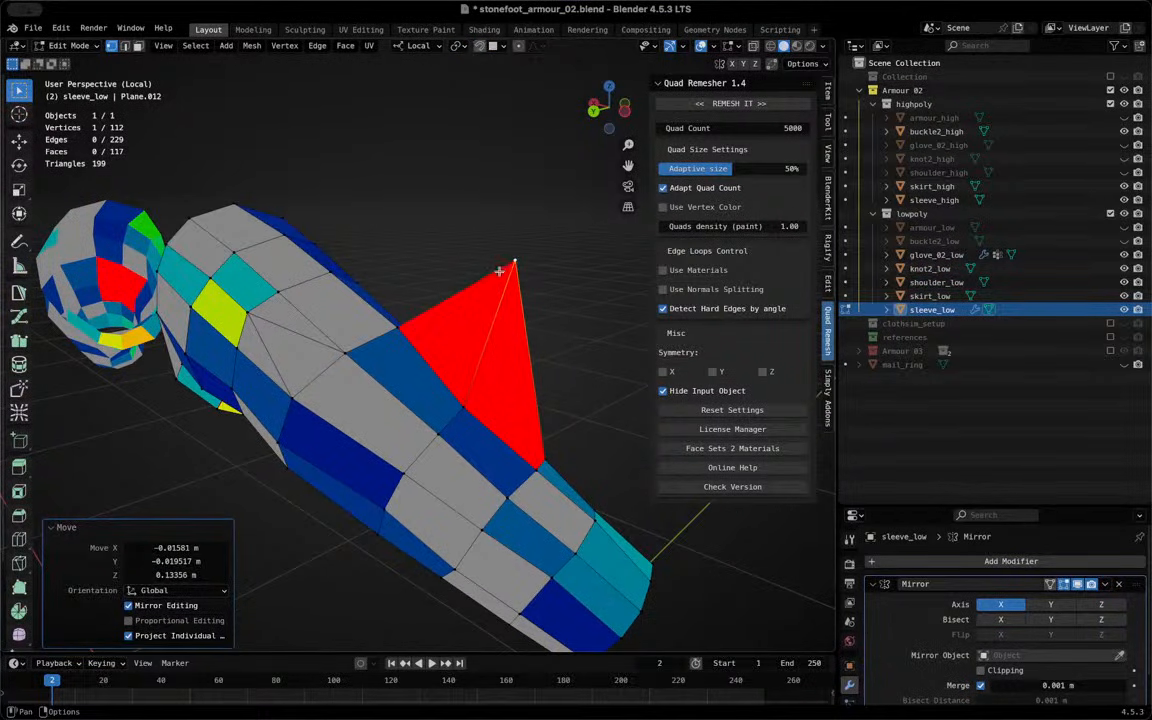
pyautogui.moveTo(452, 277); pyautogui.dragTo(470, 190, button='middle')
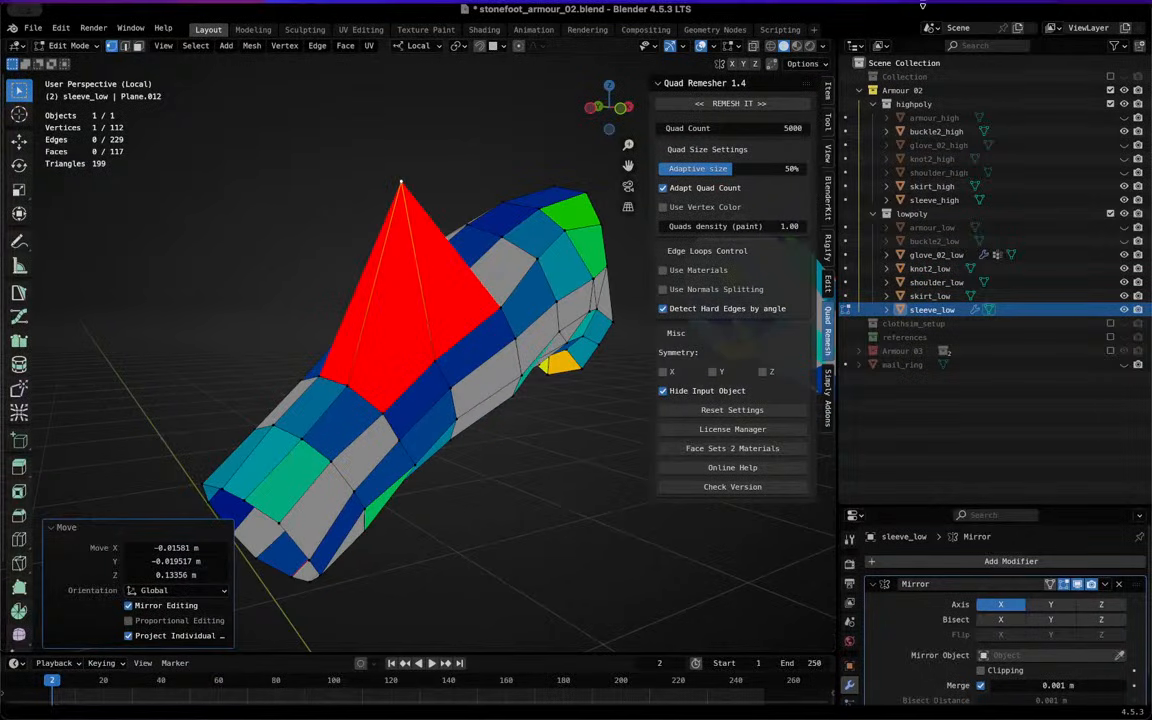
# Turn off the Mesh Analysis overlay to show the sleeve in plain shading
pyautogui.click(740, 50)
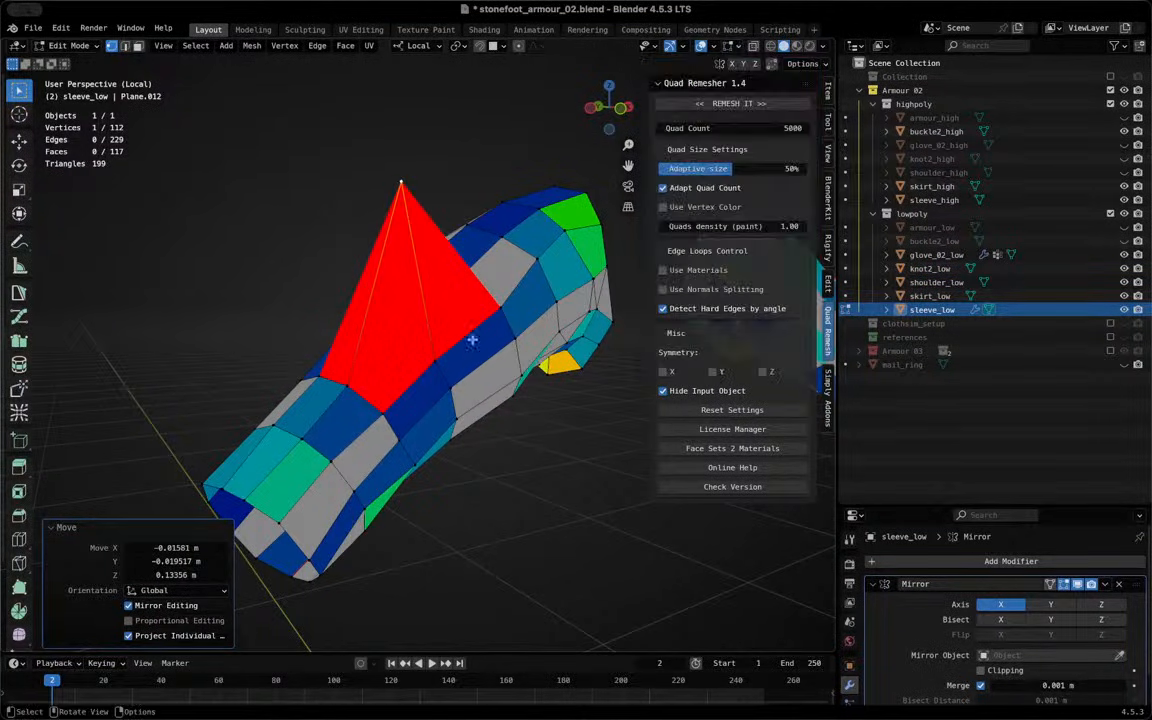
pyautogui.click(738, 50)
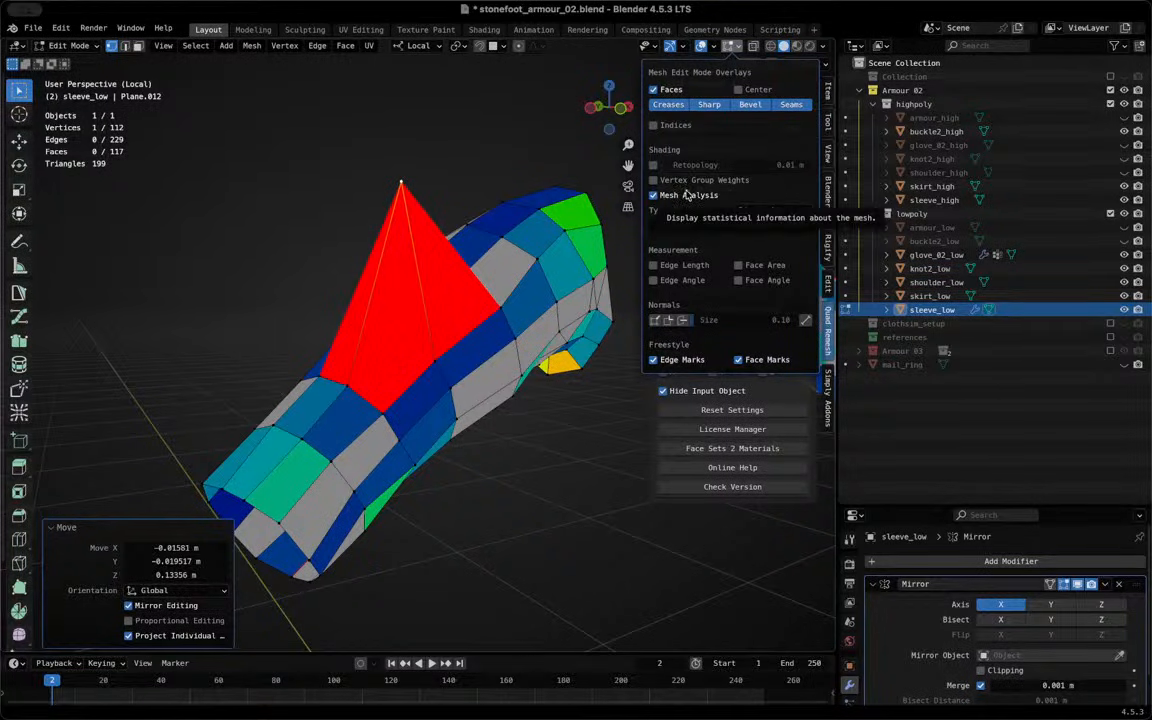
pyautogui.click(655, 195)
# Try splitting a quad beside the pulled-out area with a diagonal edge, and remove that edge again
pyautogui.moveTo(196, 320); pyautogui.dragTo(416, 354, button='middle')
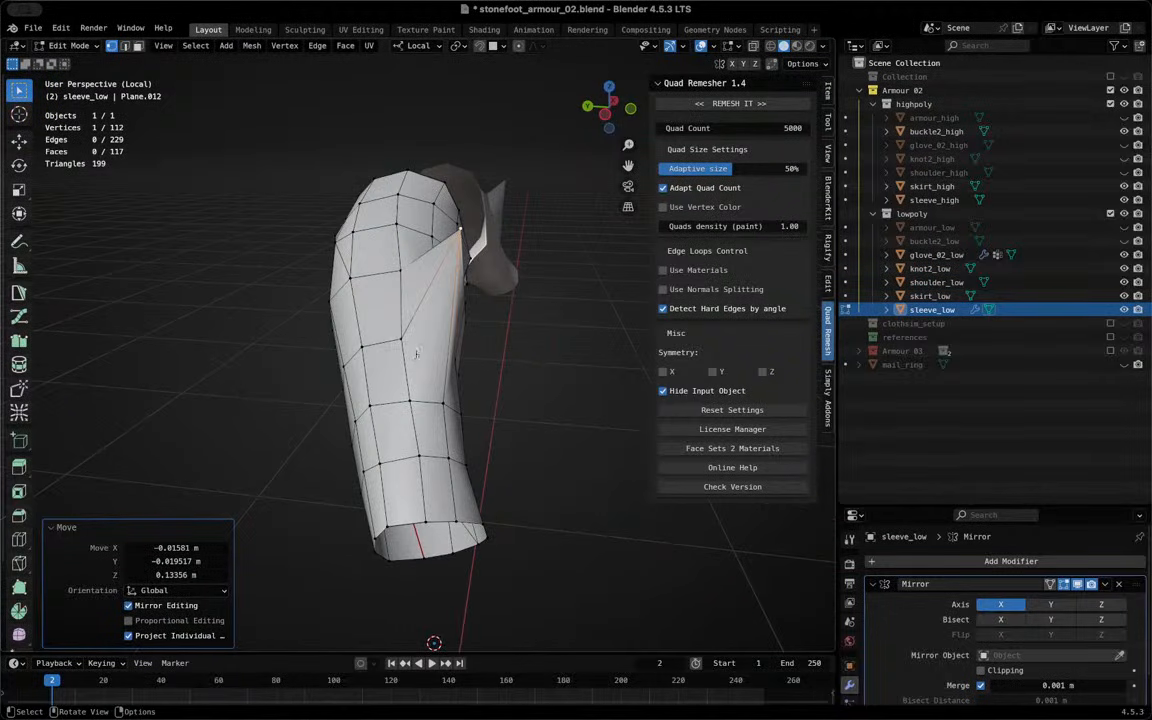
pyautogui.click(402, 325)
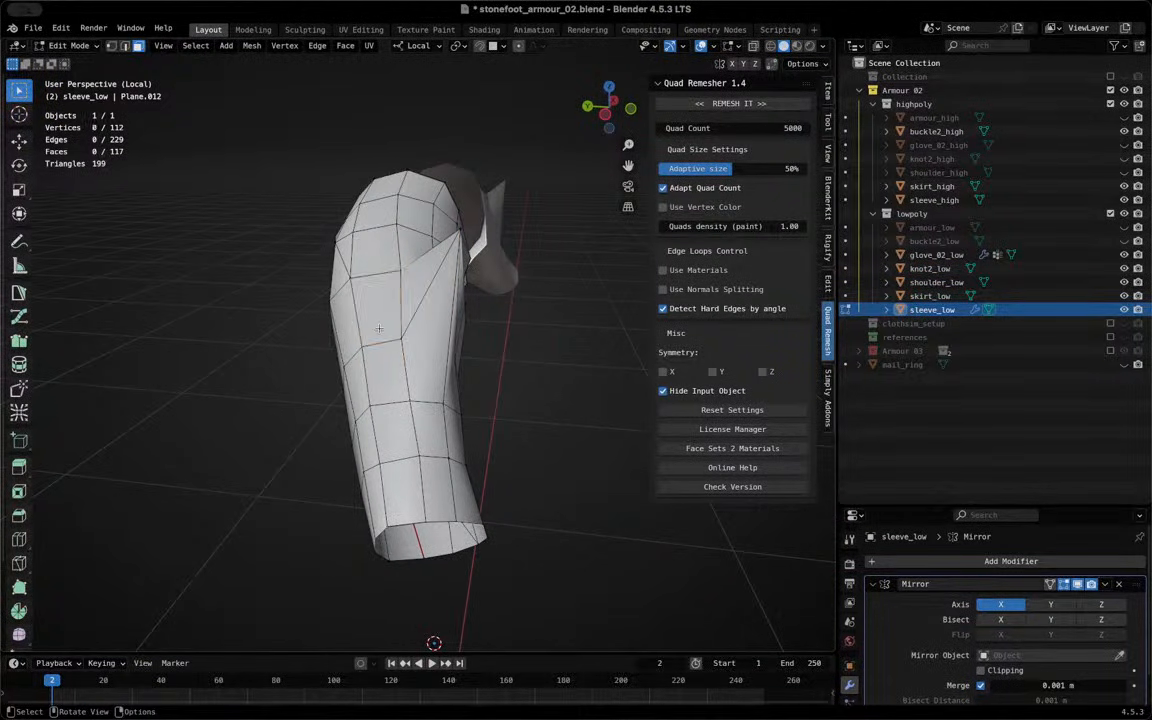
pyautogui.press('1')
pyautogui.click(402, 267)
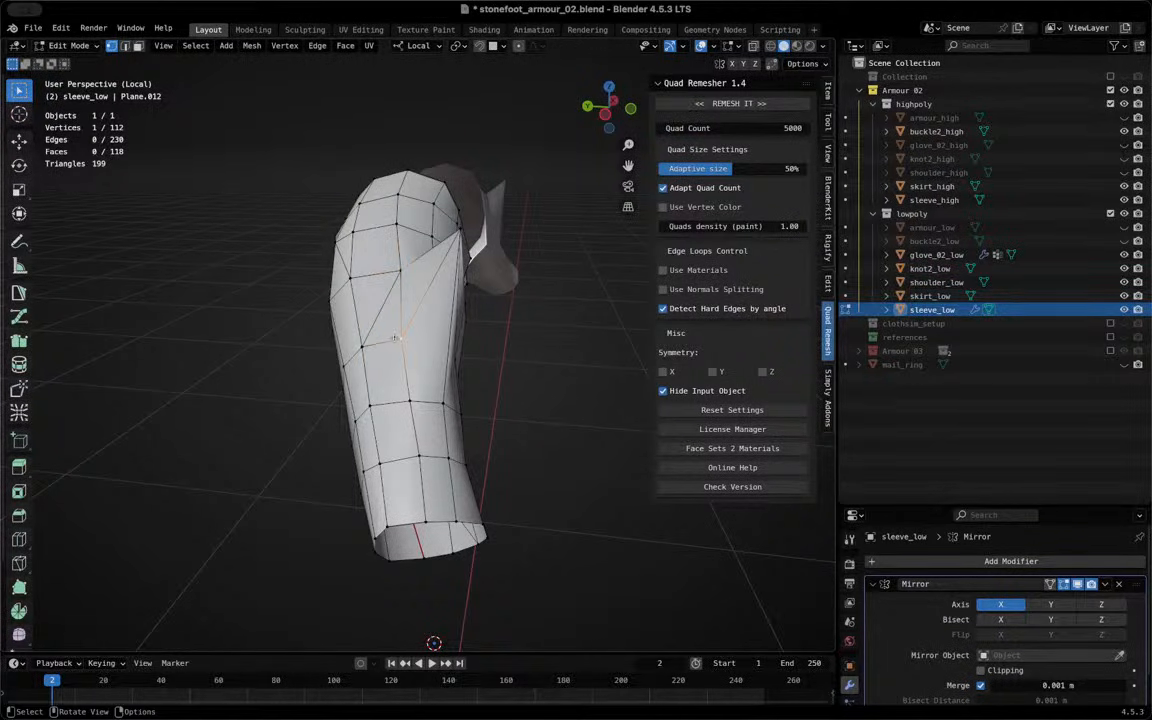
pyautogui.hotkey('alt', 'a')
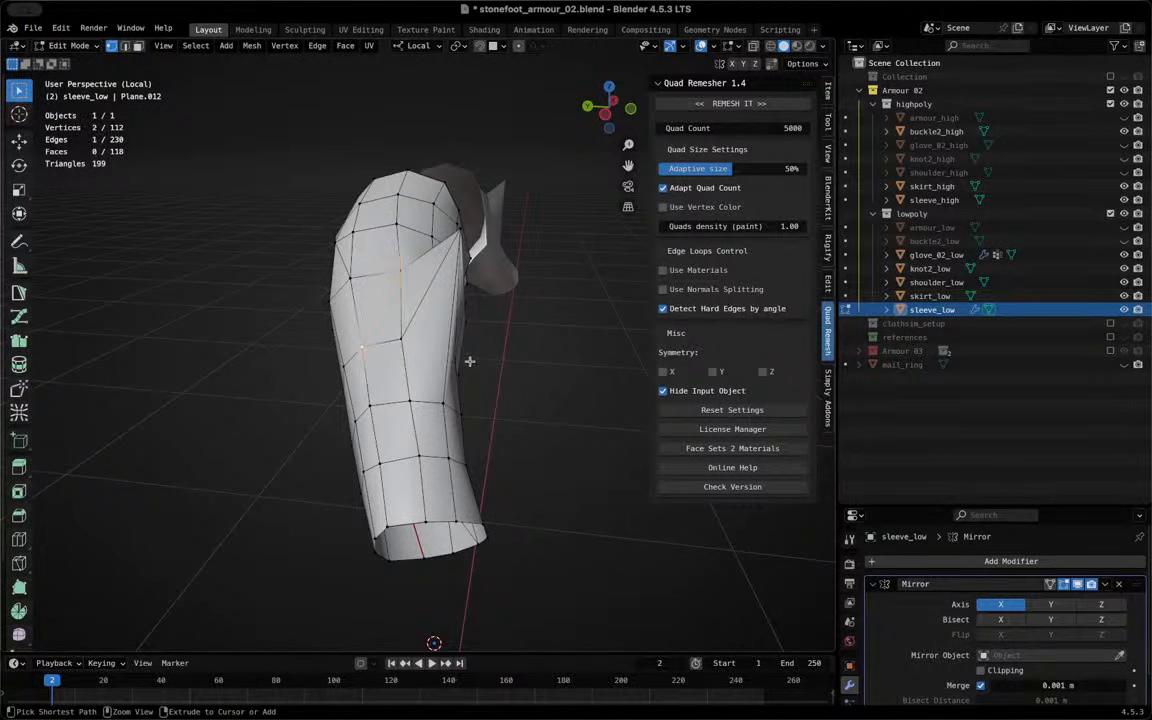
pyautogui.hotkey('ctrl', 'x')
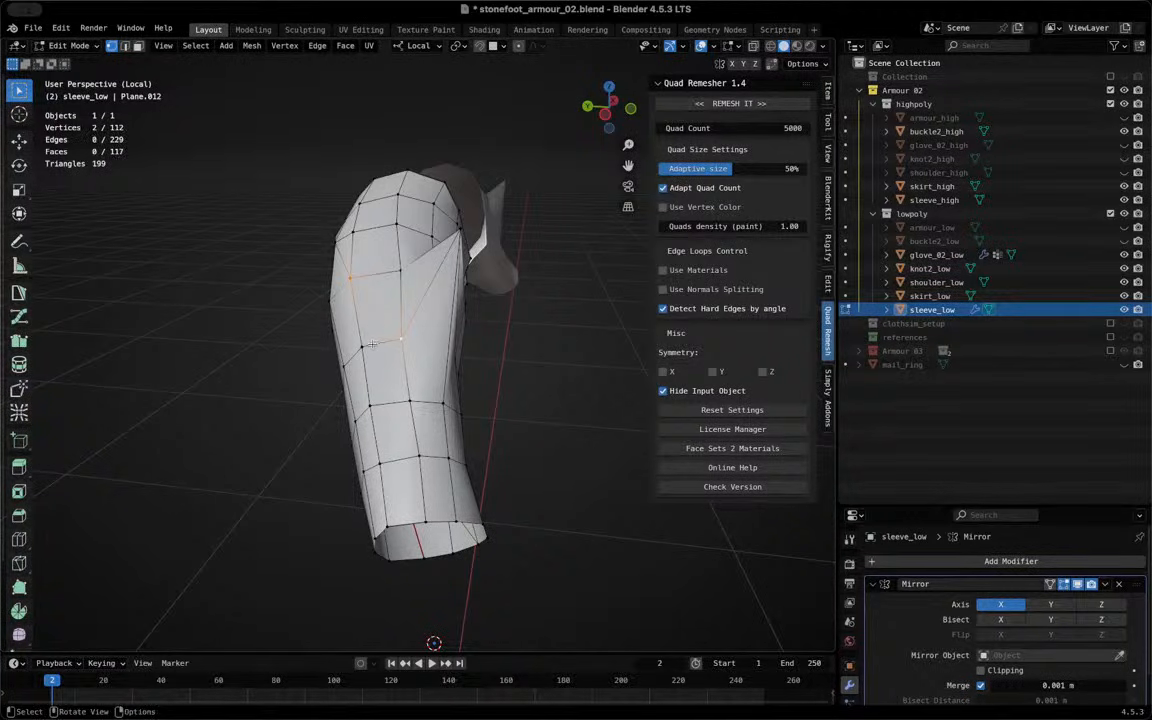
# Try splitting the quad beside the pulled-up vertex with a diagonal edge from the peak to the opposite corner, and undo it
pyautogui.moveTo(490, 313); pyautogui.dragTo(292, 278, button='middle')
pyautogui.scroll(2, 425, 299)
pyautogui.click(322, 302)
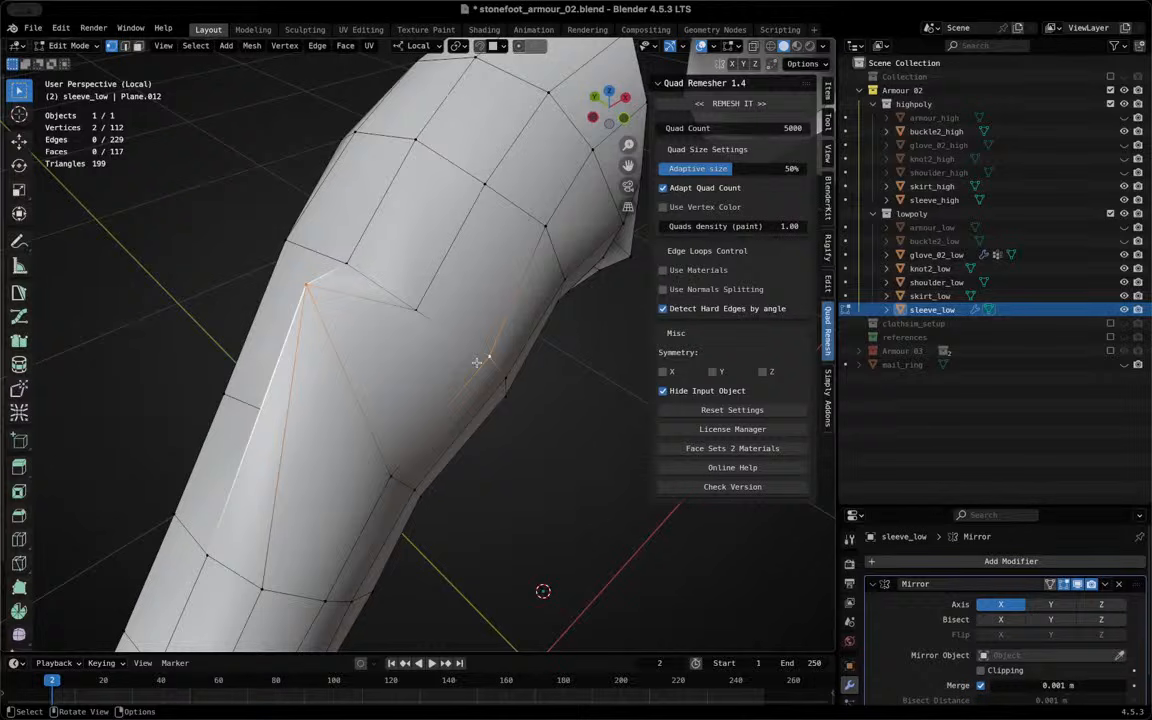
pyautogui.press('j')
pyautogui.moveTo(477, 362); pyautogui.dragTo(380, 406, button='middle')
pyautogui.hotkey('ctrl', 'z')
# Try the other diagonal across the quad beside the peak, undoing and redoing the split to compare the shapes
pyautogui.click(333, 437)
pyautogui.press('j')
pyautogui.moveTo(418, 290); pyautogui.dragTo(481, 243, button='middle')
pyautogui.moveTo(409, 251); pyautogui.dragTo(447, 183, button='middle')
pyautogui.hotkey('ctrl', 'z')
pyautogui.hotkey('ctrl', 'shift', 'z')
pyautogui.hotkey('ctrl', 'z')
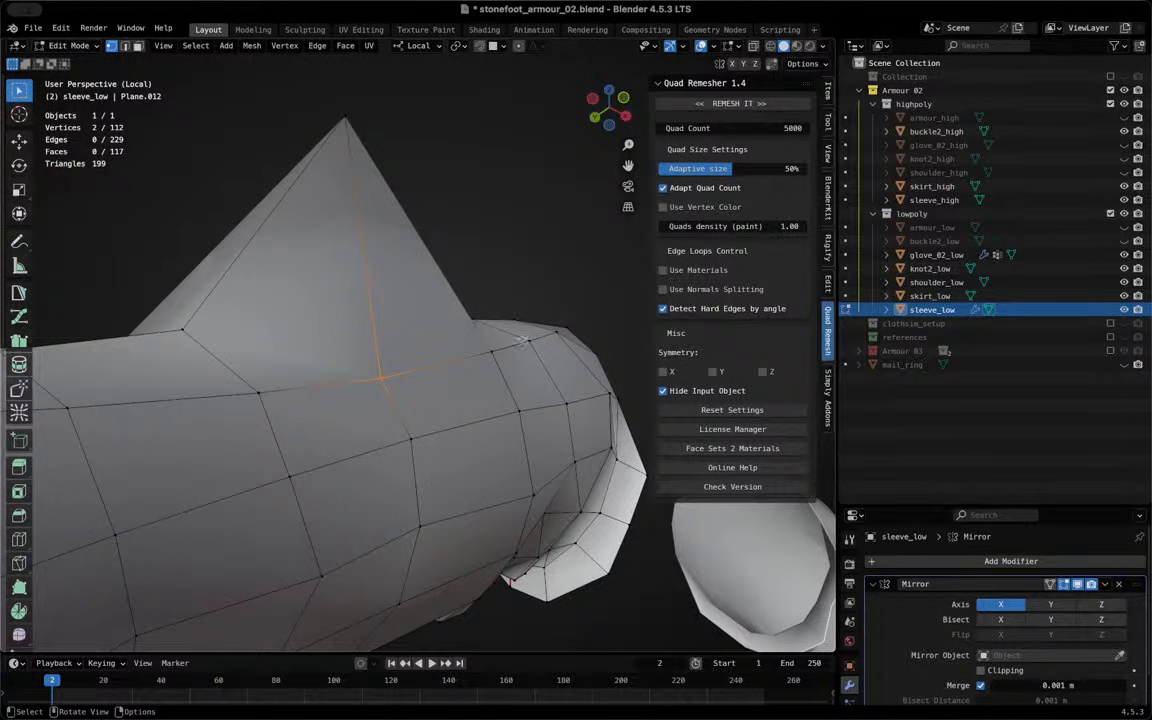
# Try joining the two base vertices on either side of the peak with an edge, and undo the split
pyautogui.click(485, 348)
pyautogui.click(384, 379)
pyautogui.moveTo(379, 418); pyautogui.dragTo(410, 258, button='middle')
pyautogui.moveTo(505, 420); pyautogui.dragTo(427, 381, button='middle')
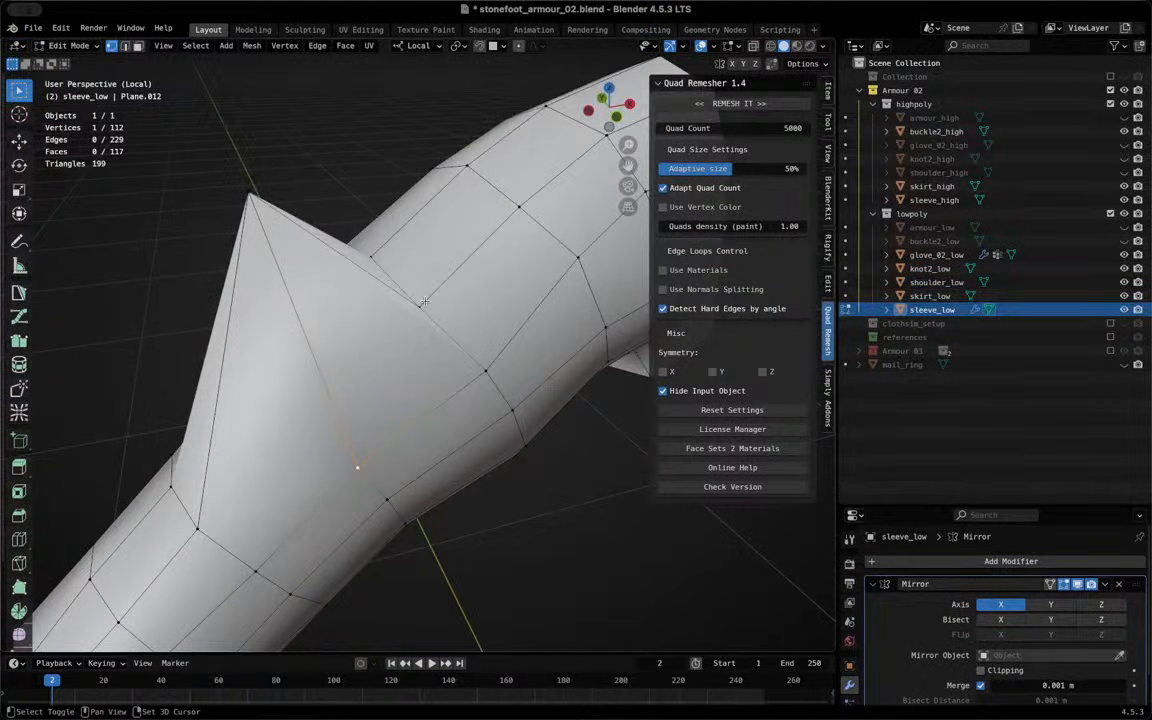
pyautogui.press('j')
pyautogui.moveTo(406, 378); pyautogui.dragTo(440, 295, button='middle')
pyautogui.moveTo(438, 328); pyautogui.dragTo(583, 204, button='middle')
pyautogui.hotkey('ctrl', 'z')
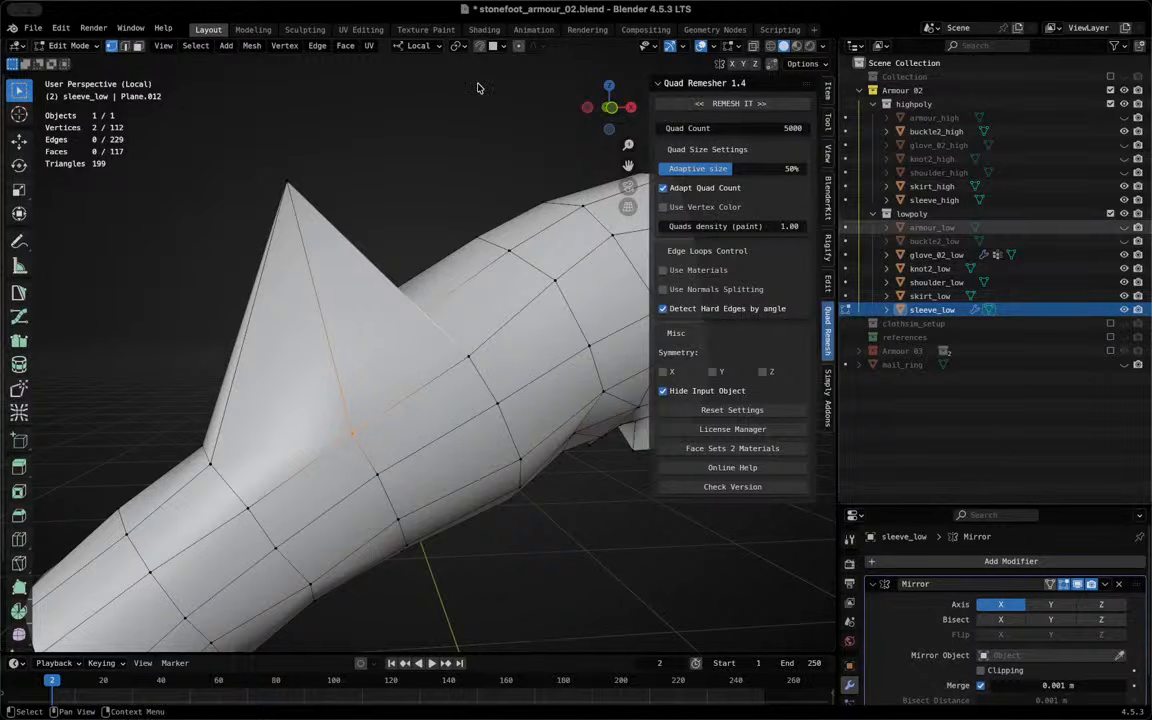
# Undo the upward pull of the vertex on top of the sleeve
pyautogui.hotkey('ctrl', 'z')
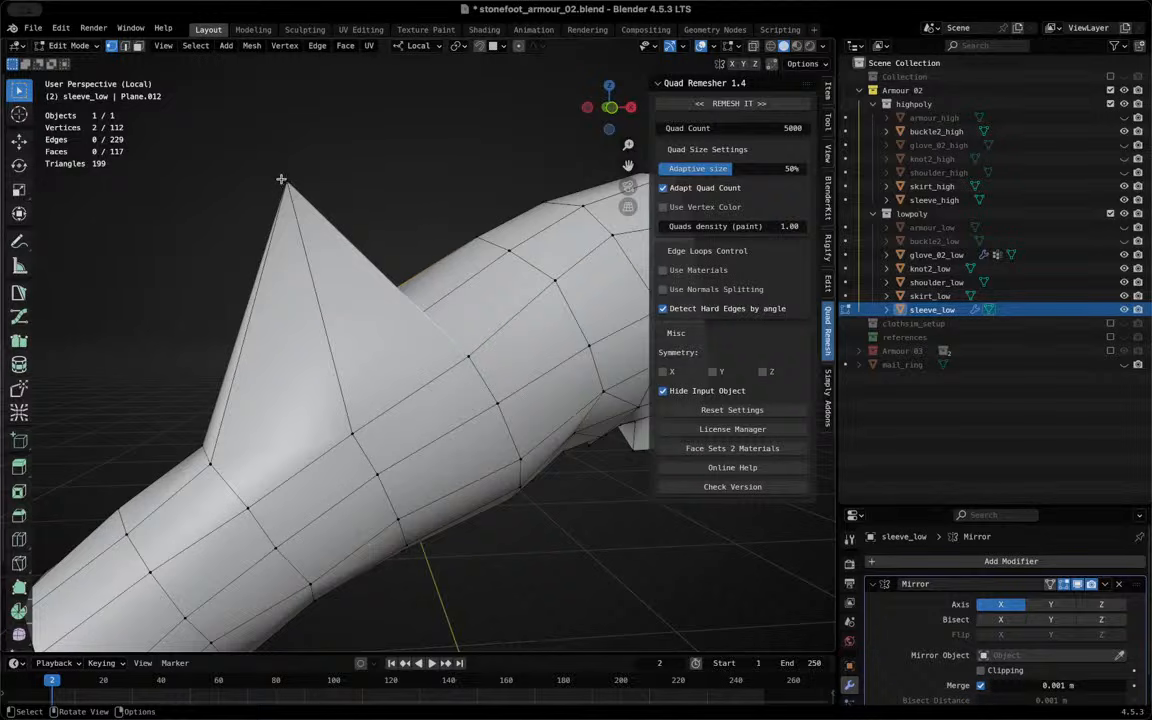
pyautogui.moveTo(291, 188); pyautogui.dragTo(329, 196, button='middle')
pyautogui.press('3')
pyautogui.hotkey('ctrl', 'z')
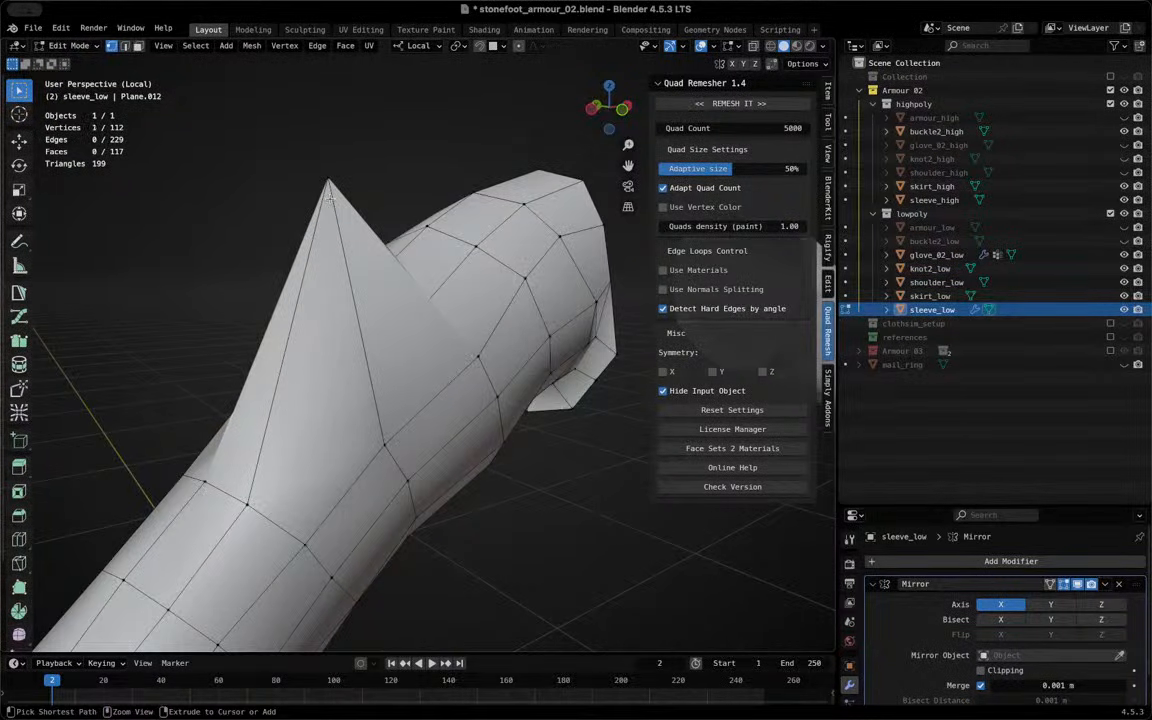
pyautogui.hotkey('ctrl', 'z')
pyautogui.hotkey('ctrl', 'z')
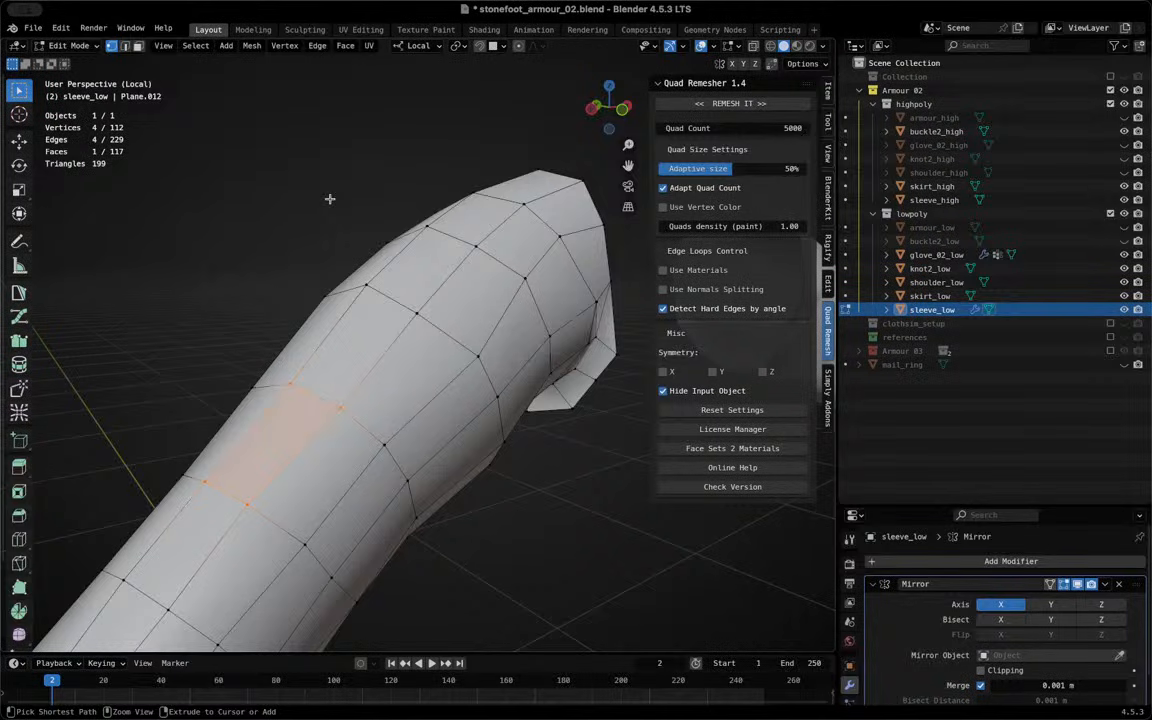
# Undo the earlier trial diagonal edges on top of the sleeve back to the unsplit quads
pyautogui.hotkey('ctrl', 'z')
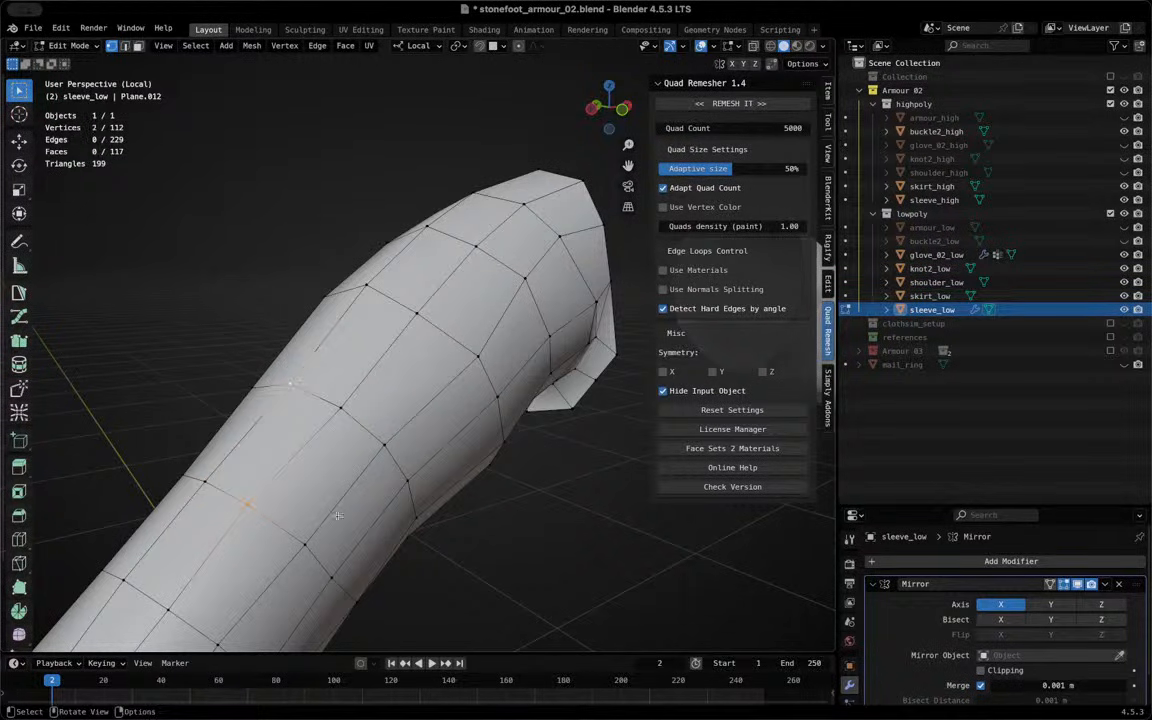
pyautogui.hotkey('ctrl', 'z')
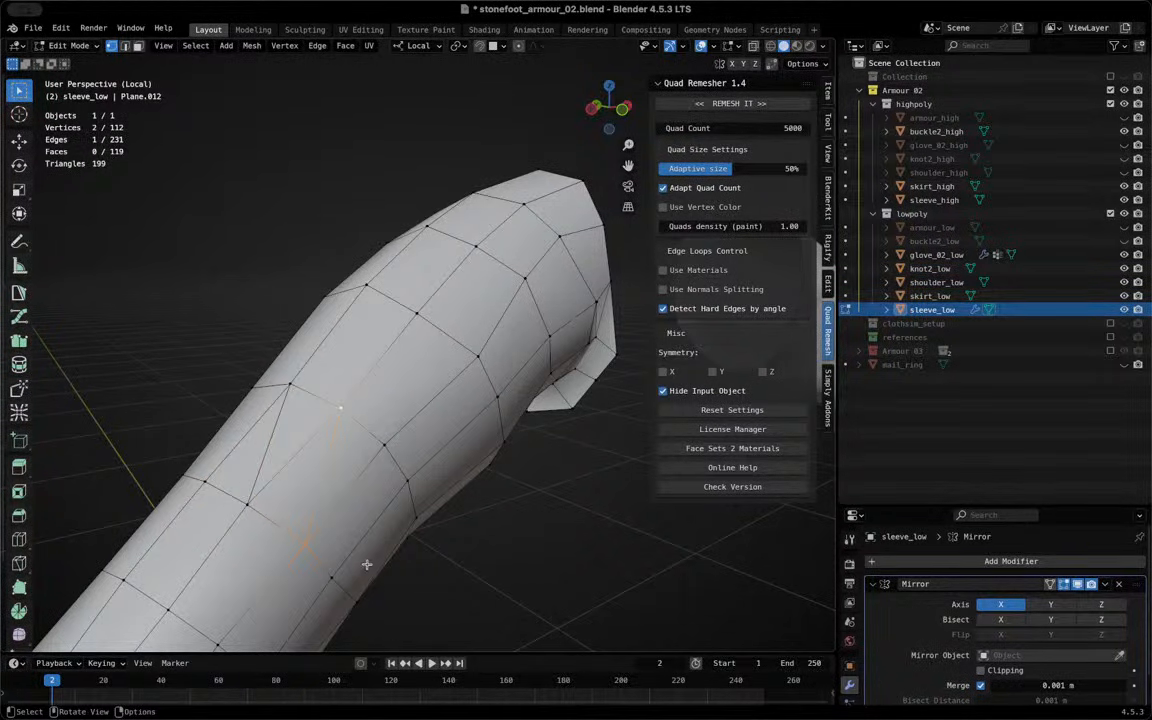
pyautogui.hotkey('ctrl', 'z')
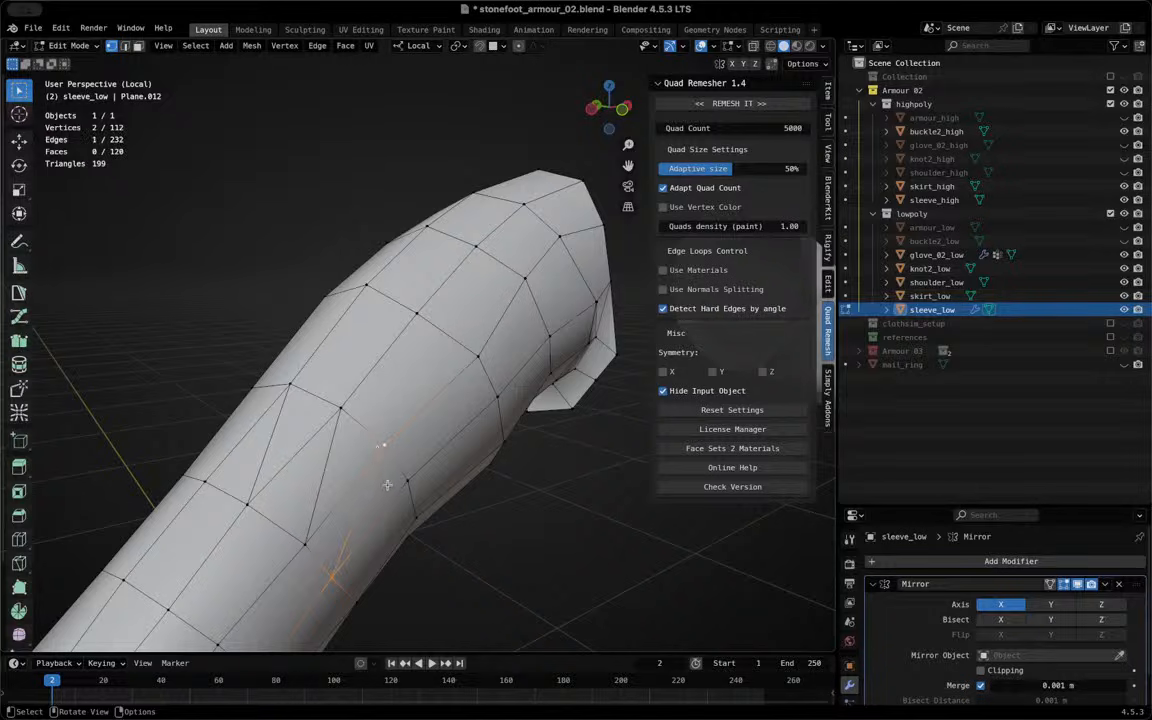
pyautogui.hotkey('ctrl', 'shift', 'z')
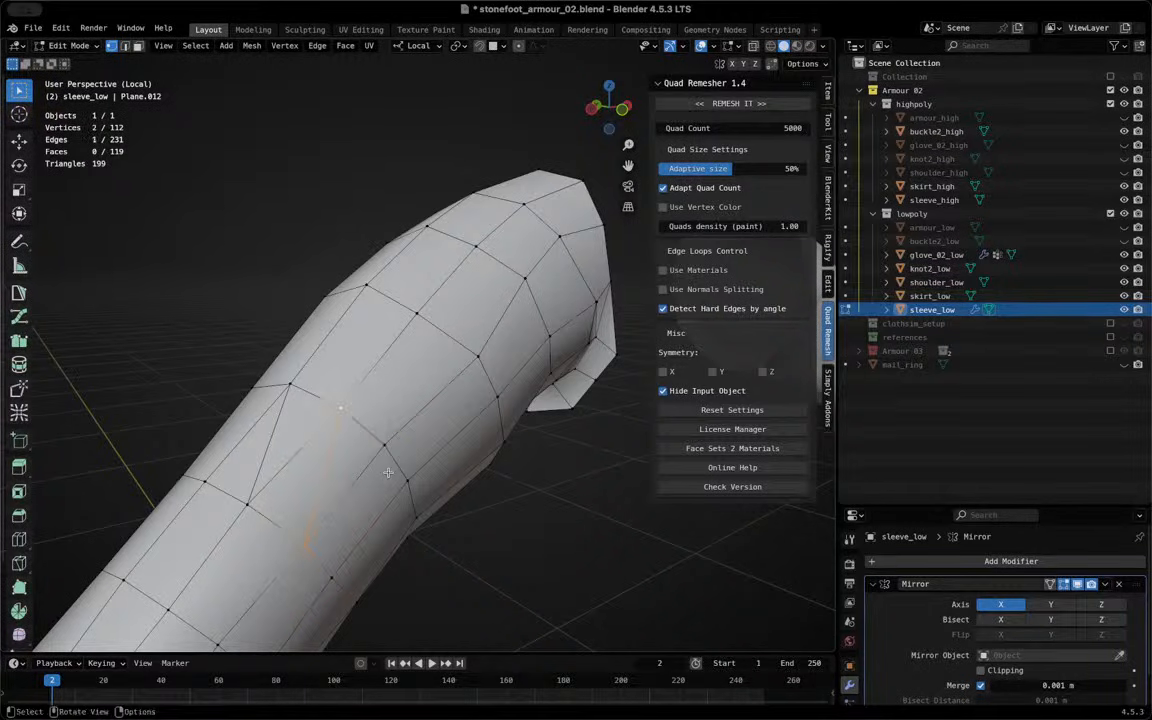
pyautogui.hotkey('ctrl', 'z')
pyautogui.hotkey('ctrl', 'z')
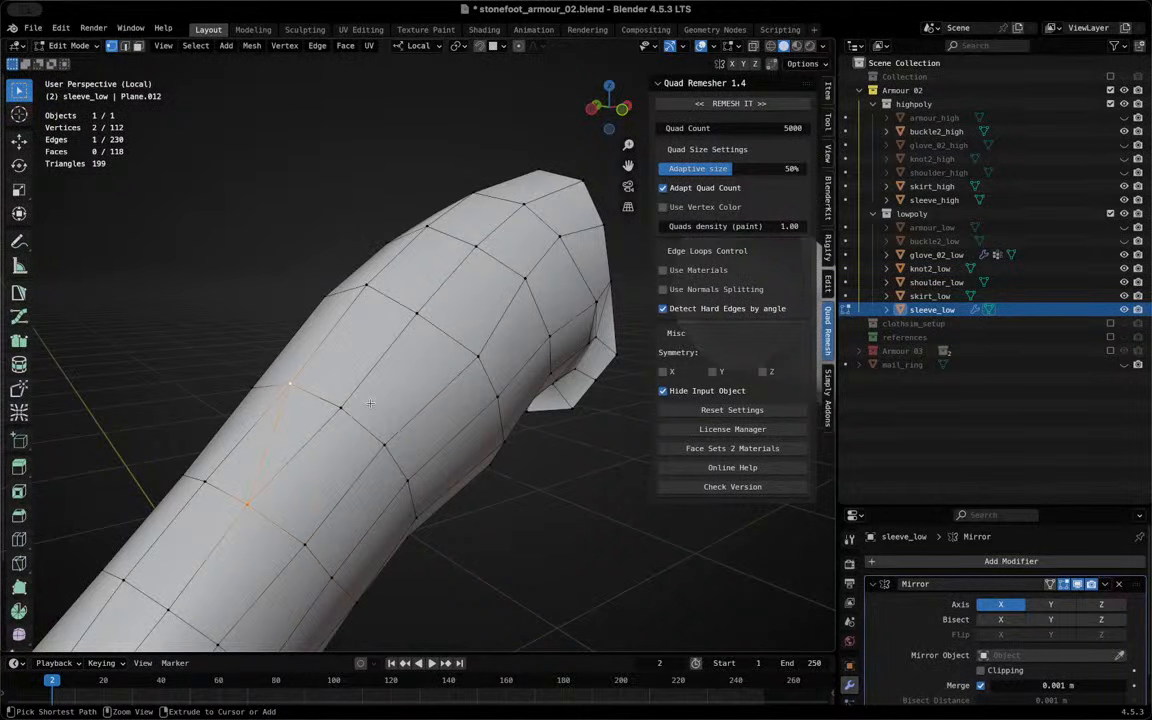
pyautogui.hotkey('ctrl', 'z')
pyautogui.hotkey('ctrl', 'z')
pyautogui.moveTo(369, 400); pyautogui.dragTo(765, 117, button='middle')
# Turn the Mesh Analysis overlay back on for the sleeve, leaving the Retopology overlay off
pyautogui.click(733, 47)
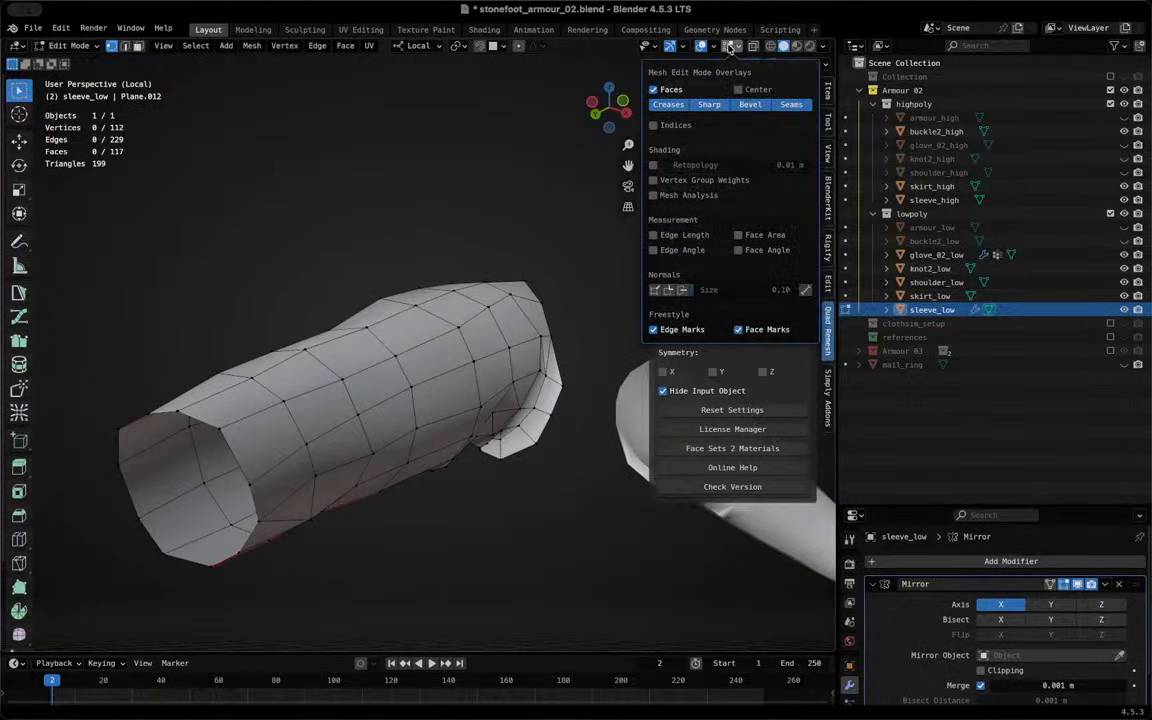
pyautogui.click(654, 164)
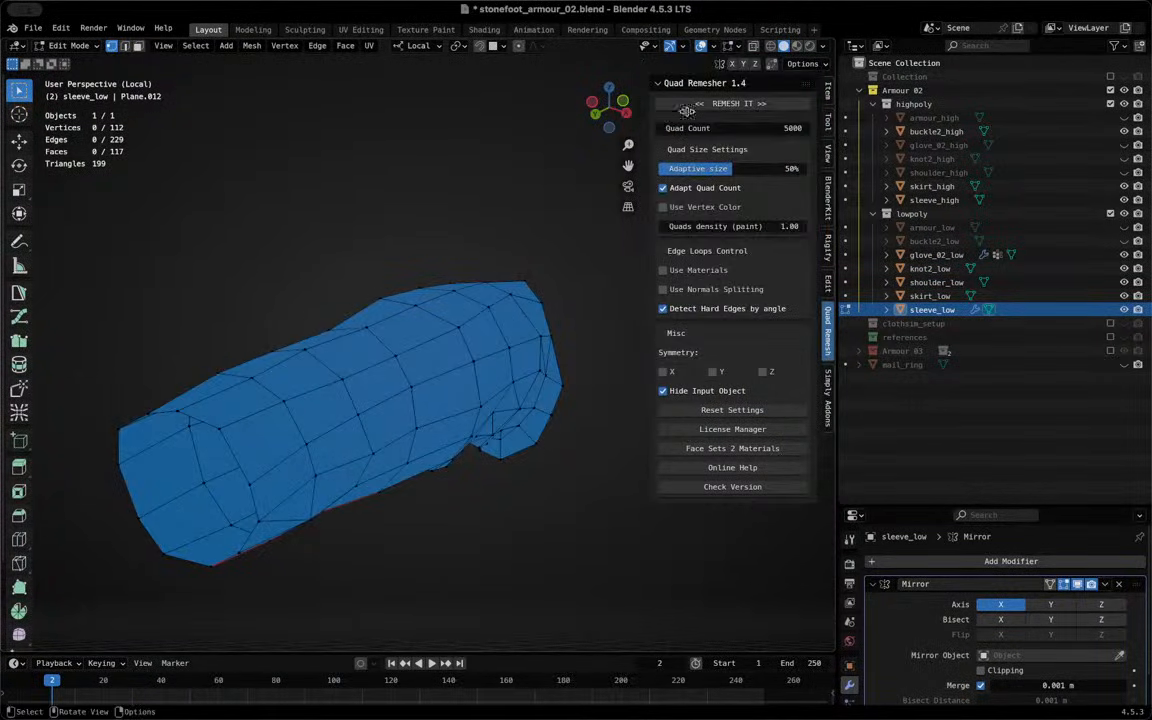
pyautogui.click(731, 47)
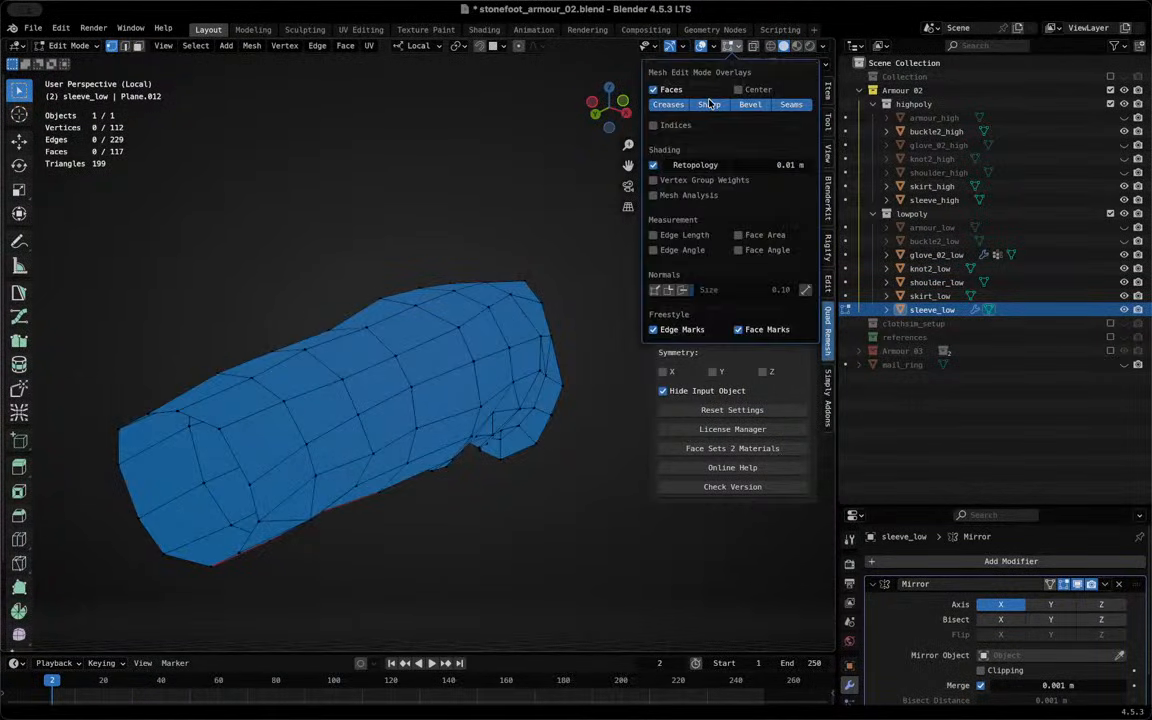
pyautogui.click(654, 164)
pyautogui.click(653, 195)
# Split a distorted quad on the sleeve by joining two opposite vertices with an edge
pyautogui.moveTo(360, 300); pyautogui.dragTo(525, 393, button='middle')
pyautogui.click(411, 394)
pyautogui.click(433, 390)
pyautogui.press('j')
pyautogui.moveTo(422, 377); pyautogui.dragTo(278, 396, button='middle')
# Split the yellow-flagged quad near the sleeve's upper end with a diagonal edge between two opposite corners
pyautogui.press('3')
pyautogui.click(344, 306)
pyautogui.moveTo(343, 303); pyautogui.dragTo(299, 284, button='middle')
pyautogui.press('1')
pyautogui.click(375, 153)
pyautogui.keyDown('shift'); pyautogui.click(256, 238); pyautogui.keyUp('shift')
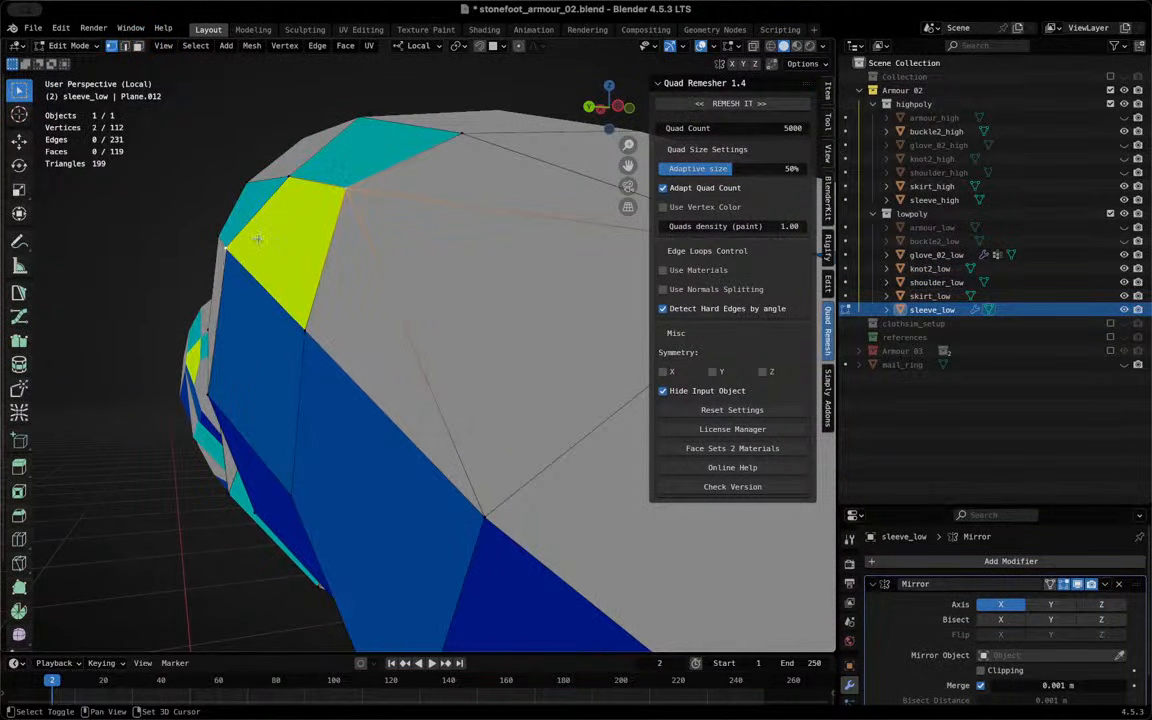
pyautogui.press('j')
pyautogui.moveTo(259, 235); pyautogui.dragTo(303, 301, button='middle')
# Split the remaining yellow-green quad on top of the sleeve with a diagonal edge
pyautogui.moveTo(289, 425); pyautogui.dragTo(405, 262, button='middle')
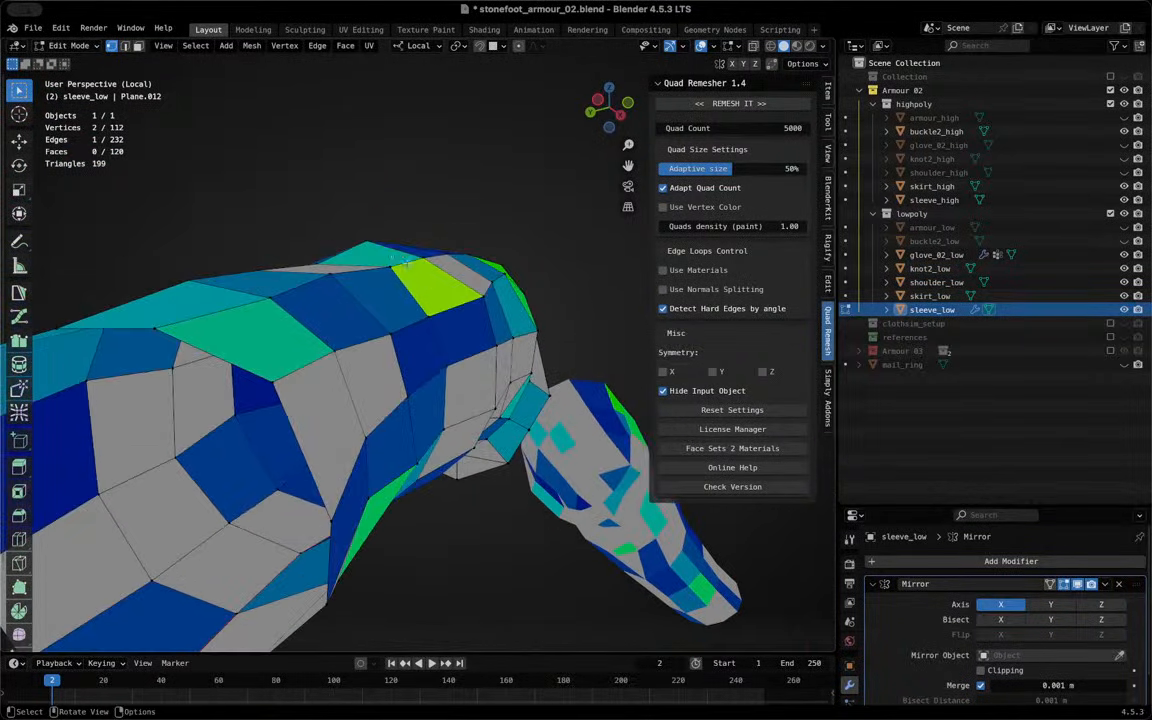
pyautogui.keyDown('shift'); pyautogui.click(482, 299); pyautogui.keyUp('shift')
pyautogui.press('j')
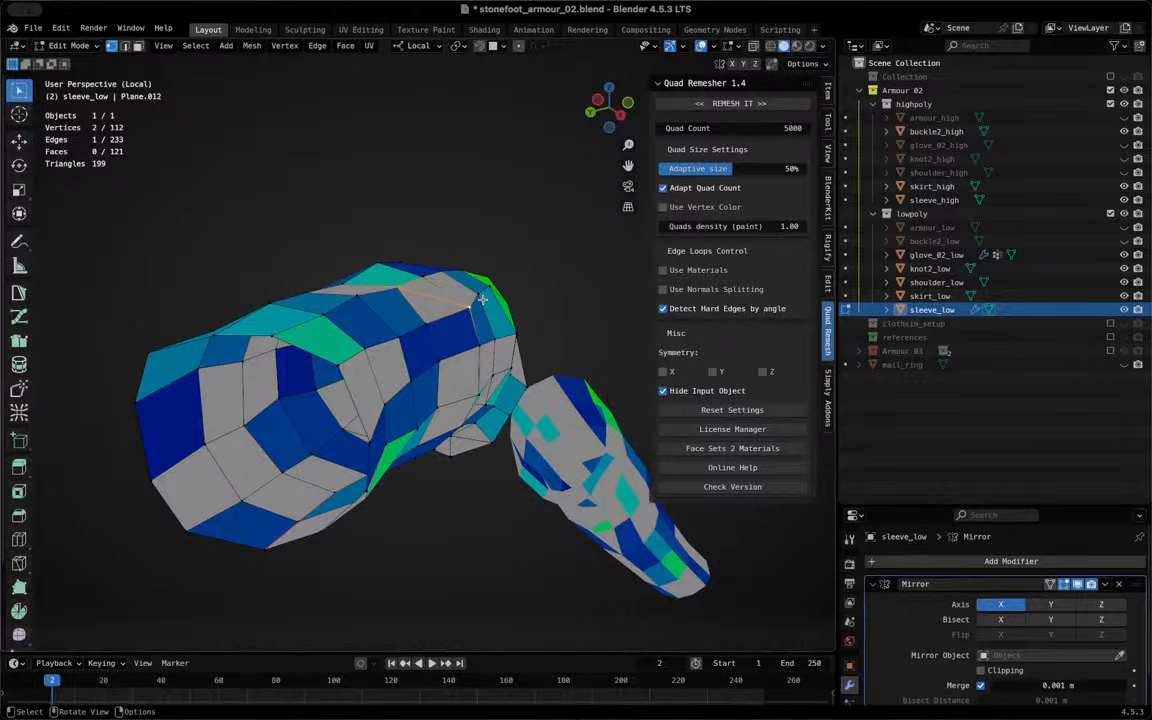
# Select the whole sleeve mesh and turn off the Mesh Analysis overlay
pyautogui.press('a')
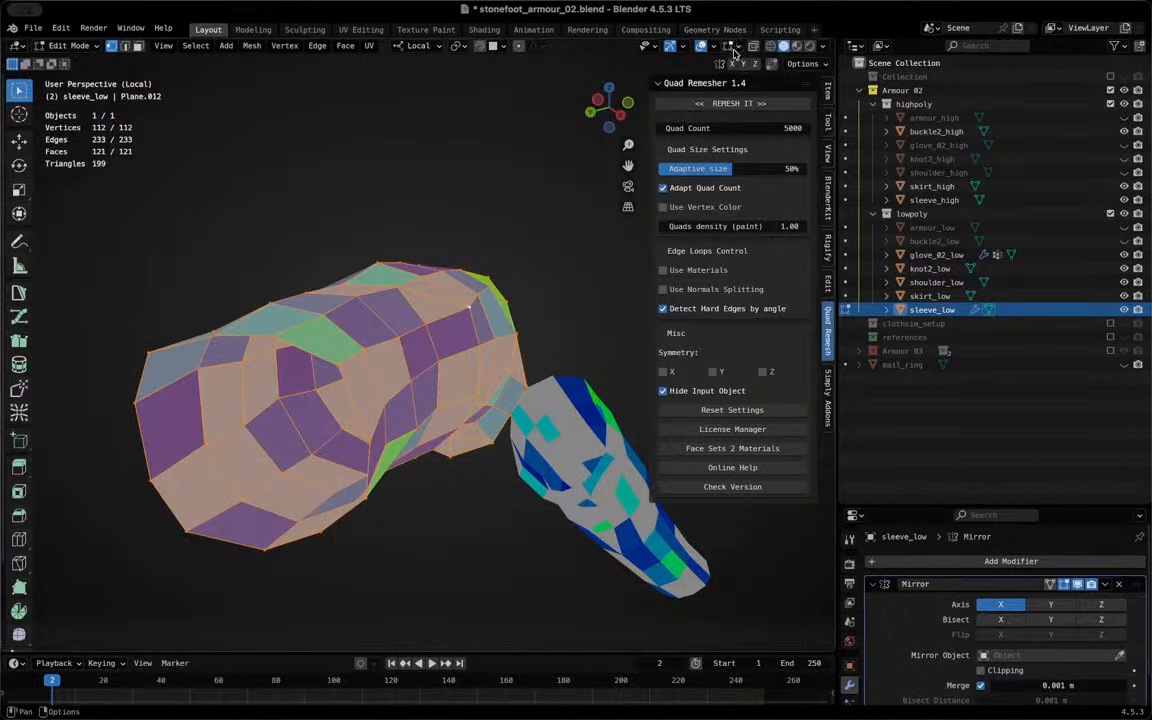
pyautogui.click(731, 46)
pyautogui.click(699, 196)
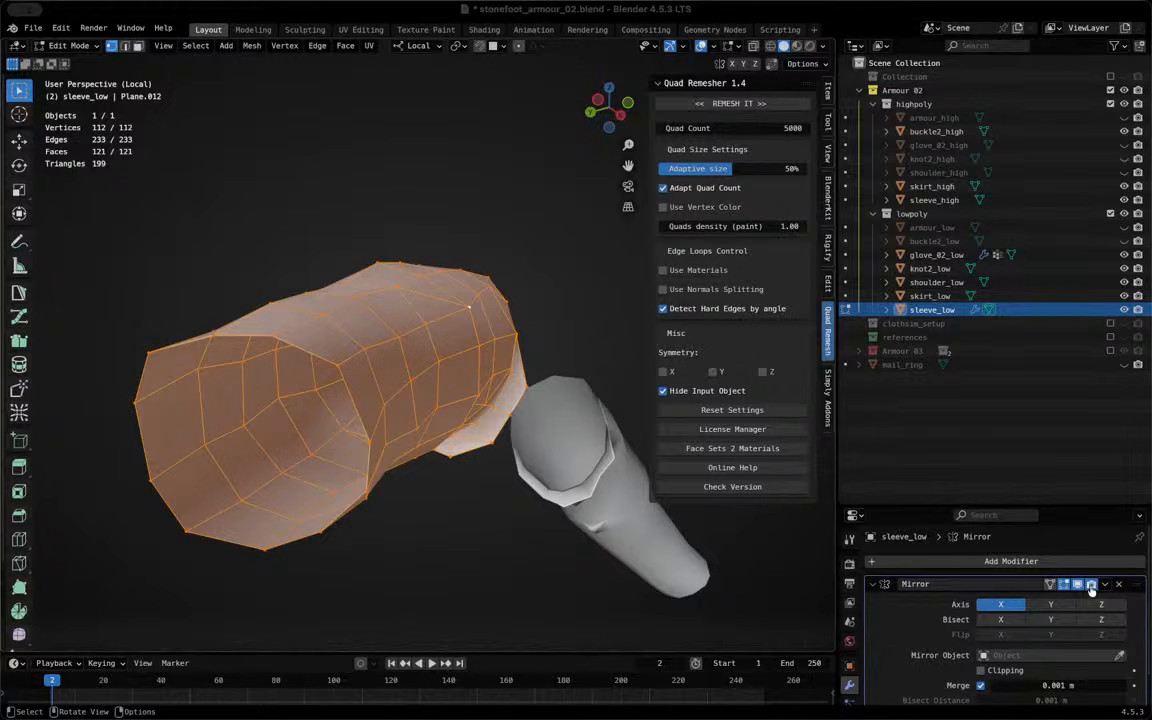
# Switch to the UV Editing workspace and isolate sleeve_low in local view
pyautogui.click(305, 29)
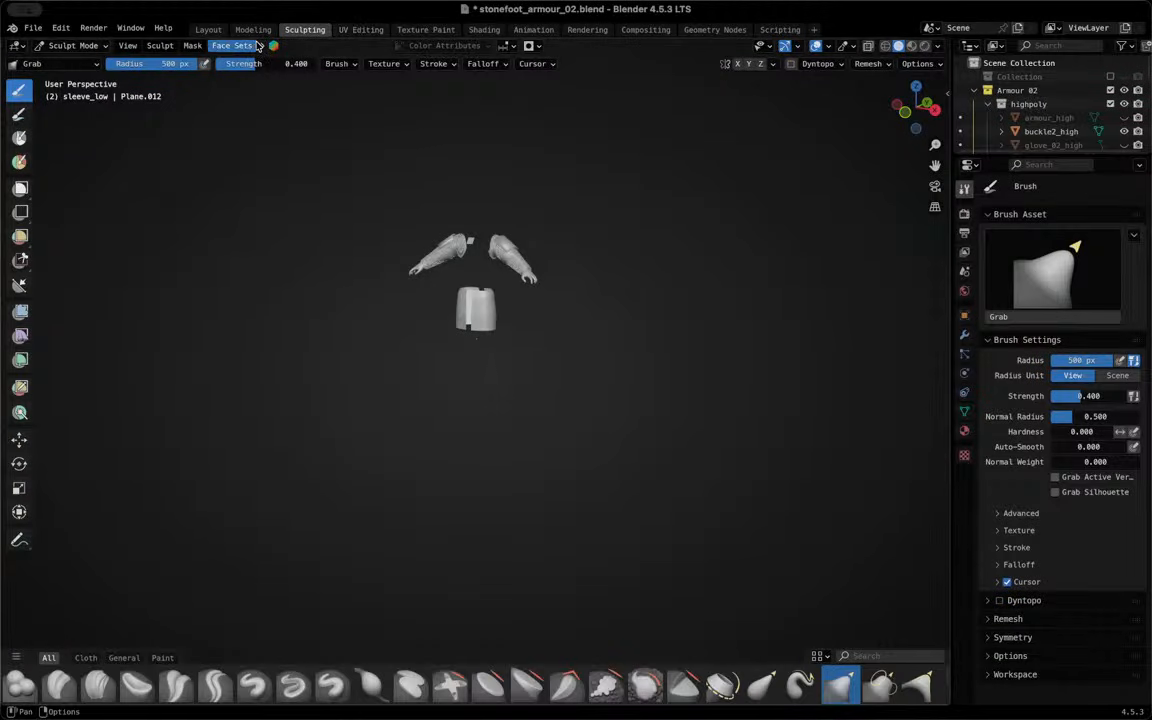
pyautogui.click(362, 29)
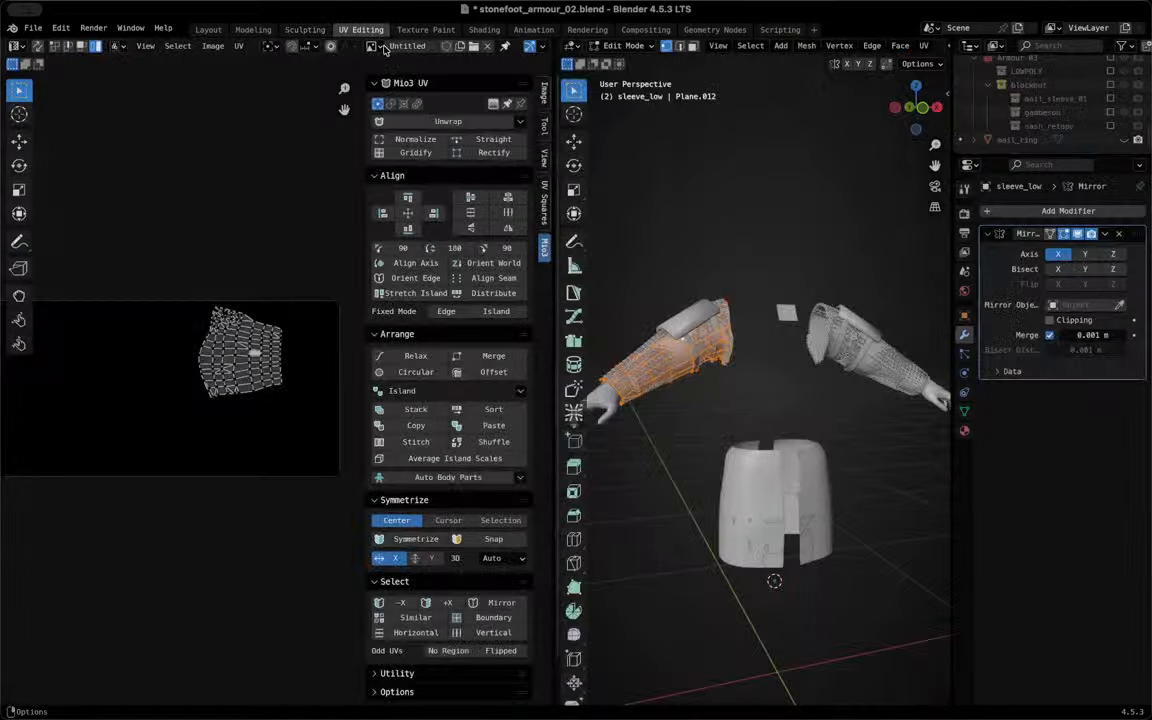
pyautogui.scroll(5, 231, 301)
pyautogui.moveTo(213, 311); pyautogui.dragTo(295, 455, button='middle')
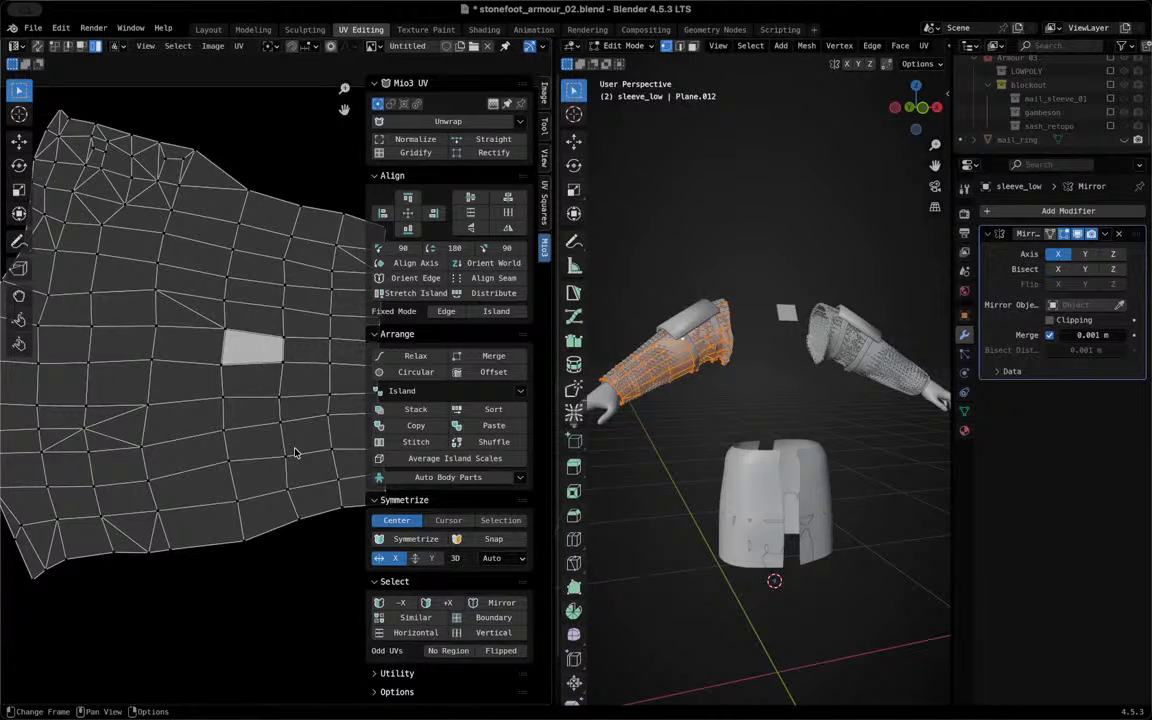
pyautogui.scroll(-7, 230, 430)
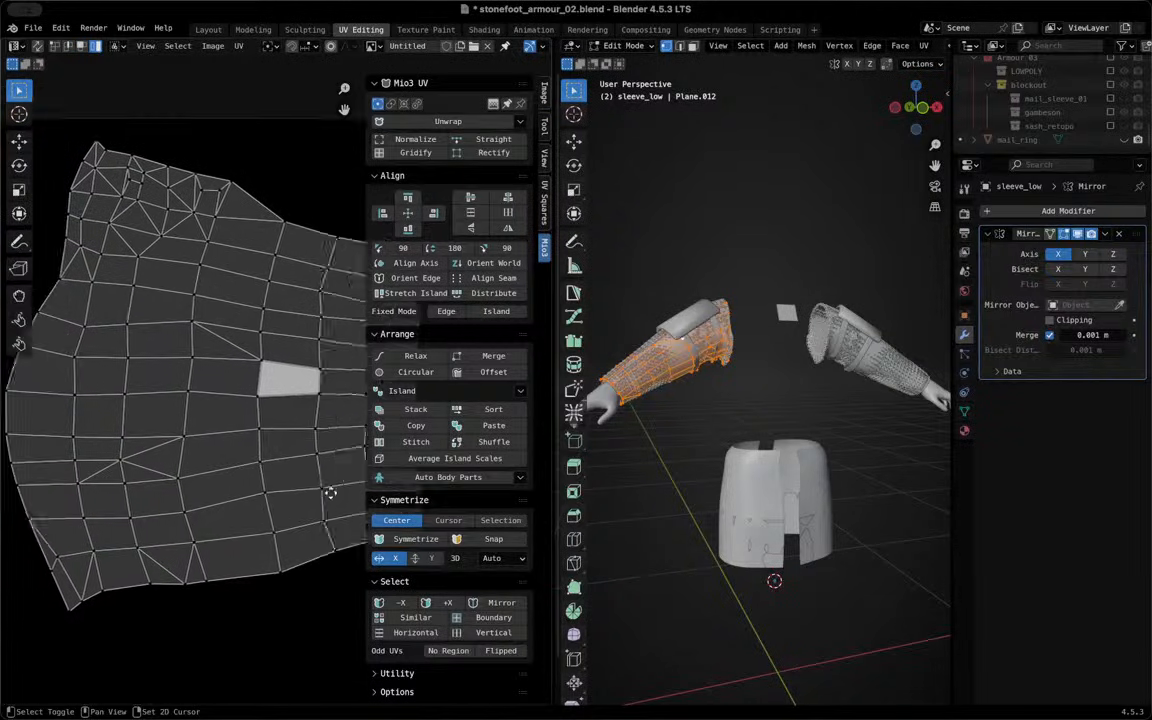
pyautogui.scroll(4, 792, 342)
pyautogui.moveTo(792, 342); pyautogui.dragTo(873, 351, button='middle')
pyautogui.scroll(6, 873, 352)
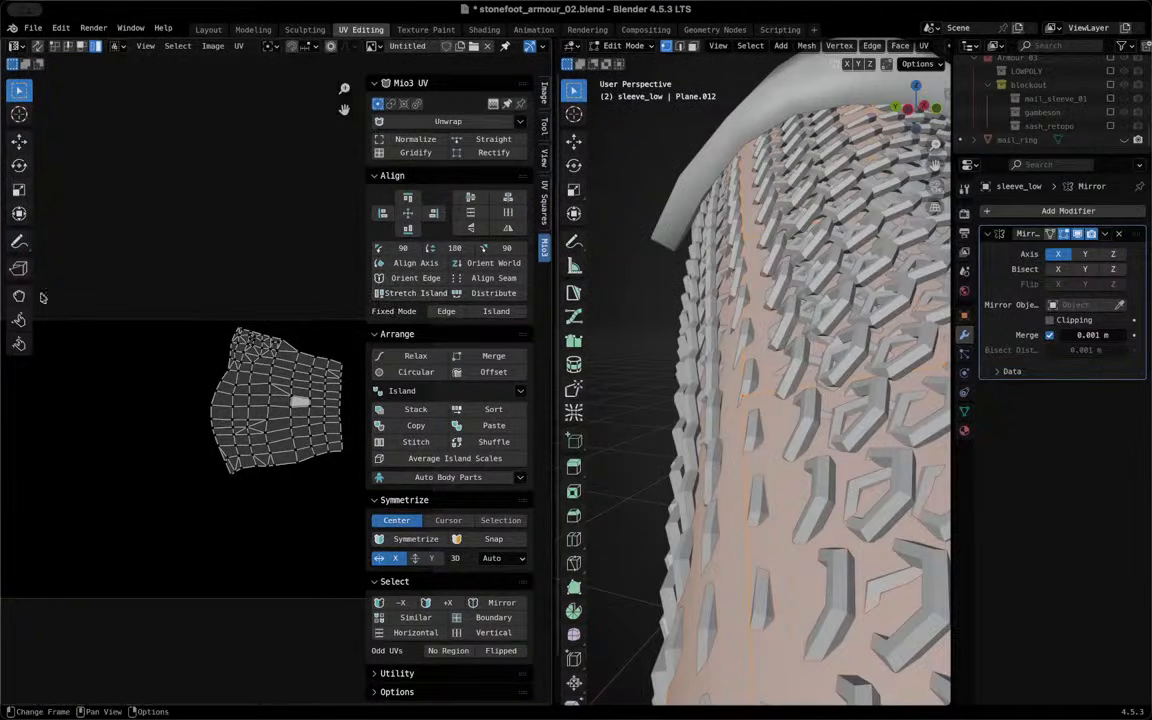
pyautogui.scroll(-10, 821, 300)
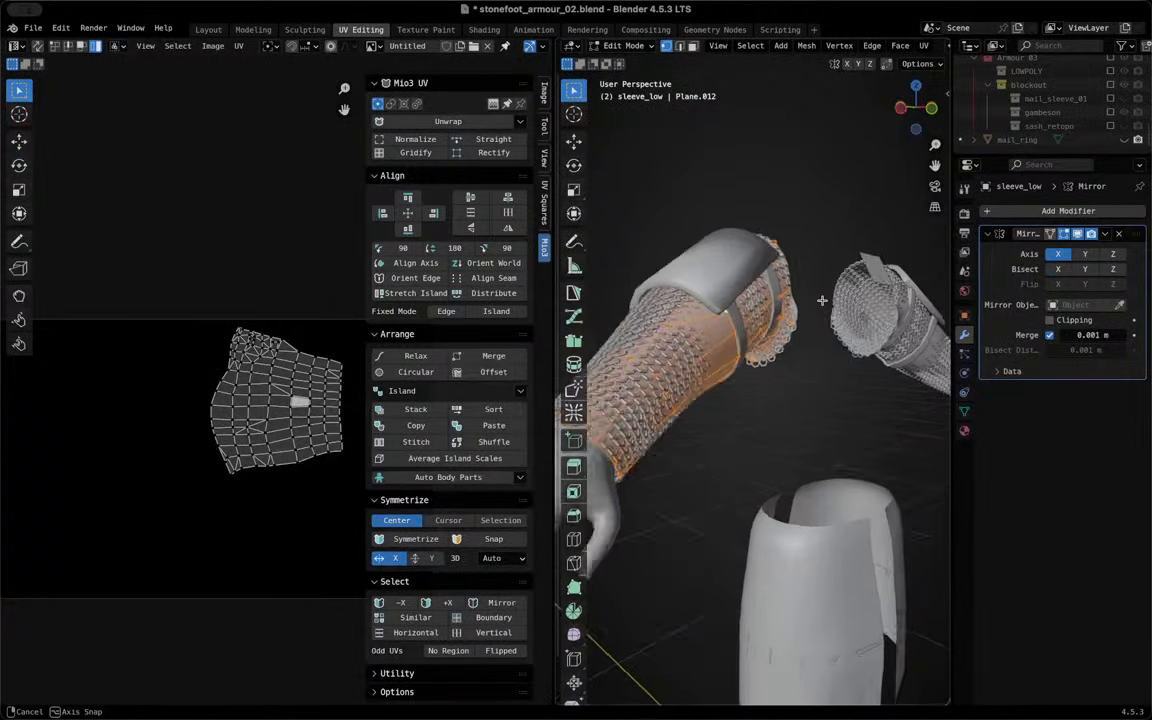
pyautogui.press('KP_Divide')
pyautogui.moveTo(821, 300)
pyautogui.mouseDown(button='middle')
pyautogui.moveTo(835, 300)
pyautogui.moveTo(826, 318)
pyautogui.moveTo(805, 316)
pyautogui.mouseUp(button='middle')
# Examine the sleeve's mesh and its existing UV island with the geometry selected and deselected
pyautogui.hotkey('alt', 'a')
pyautogui.moveTo(759, 241); pyautogui.dragTo(735, 315, button='middle')
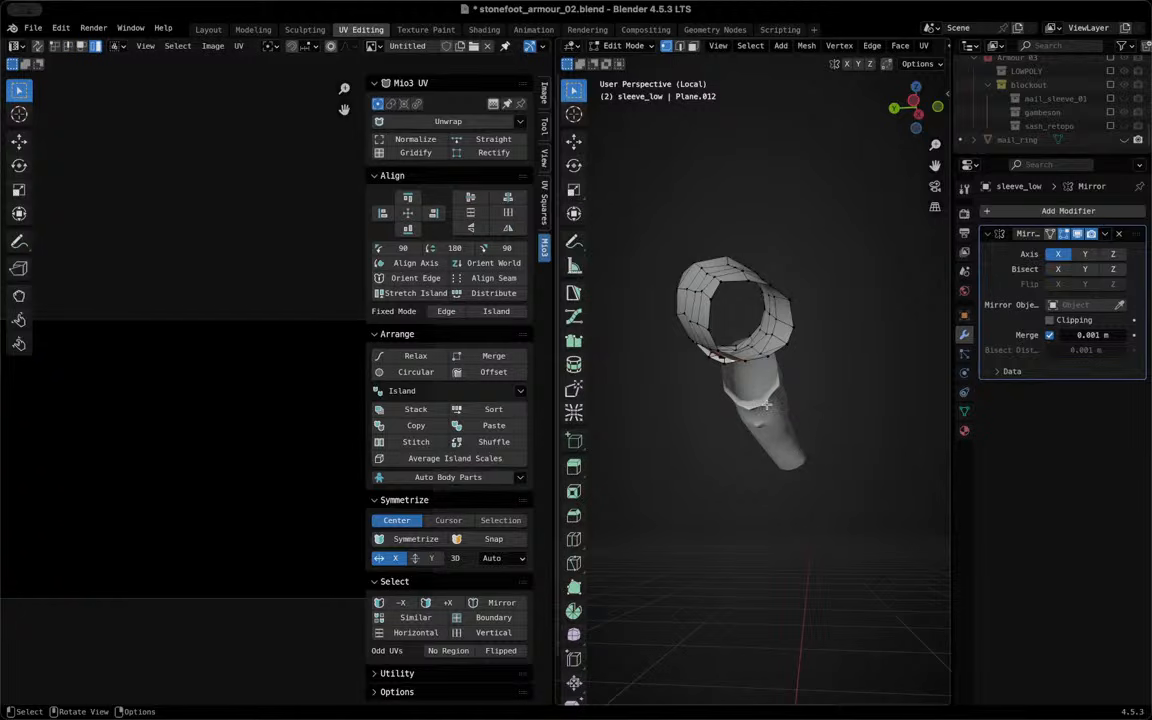
pyautogui.press('a')
pyautogui.moveTo(778, 250); pyautogui.dragTo(772, 334, button='middle')
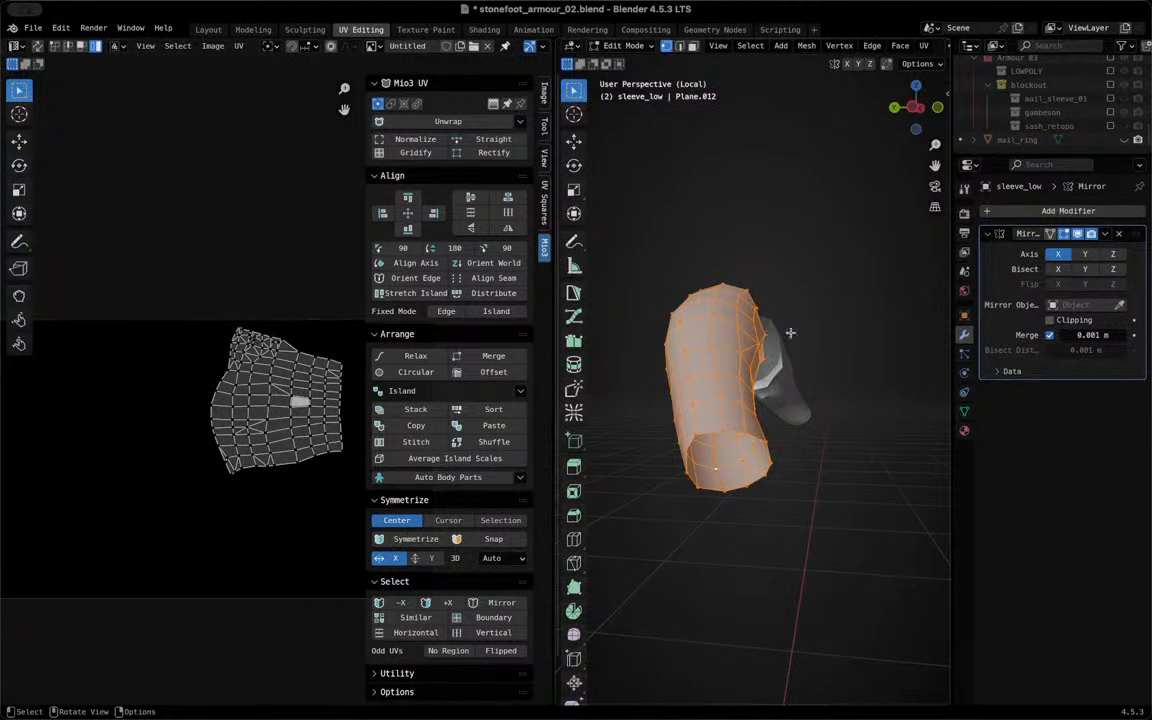
pyautogui.scroll(4, 730, 335)
pyautogui.hotkey('alt', 'a')
pyautogui.moveTo(759, 453); pyautogui.dragTo(905, 400, button='middle')
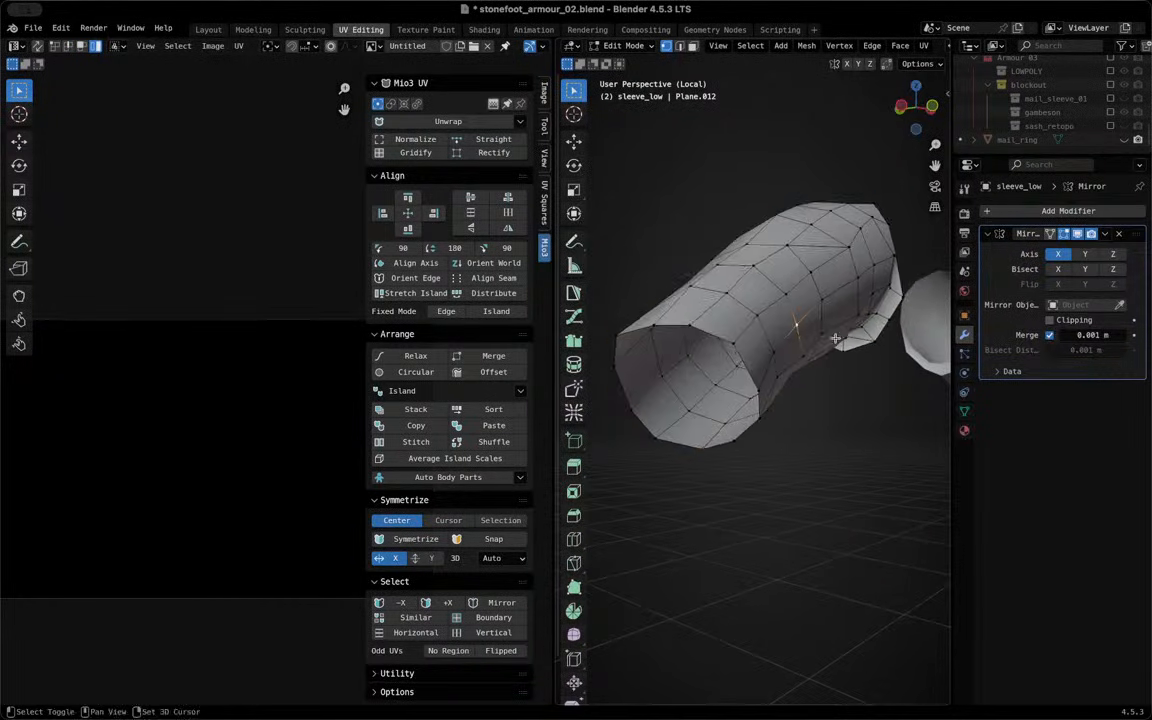
pyautogui.press('a')
pyautogui.scroll(3, 265, 380)
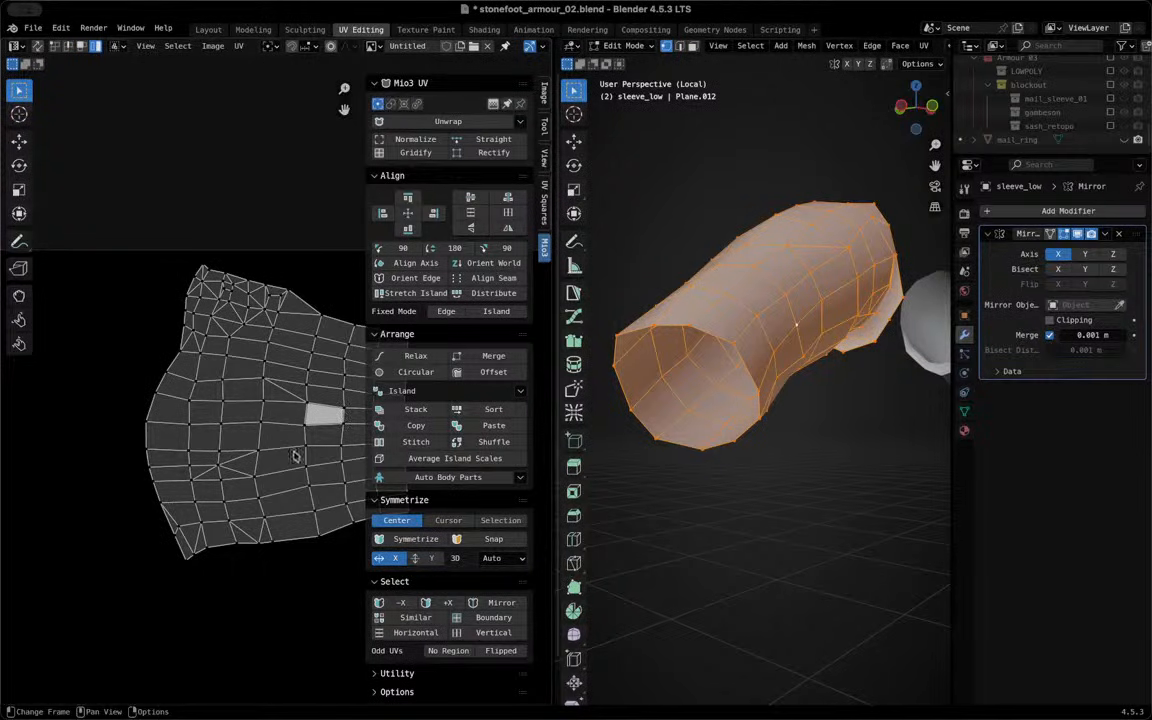
pyautogui.hotkey('alt', 'a')
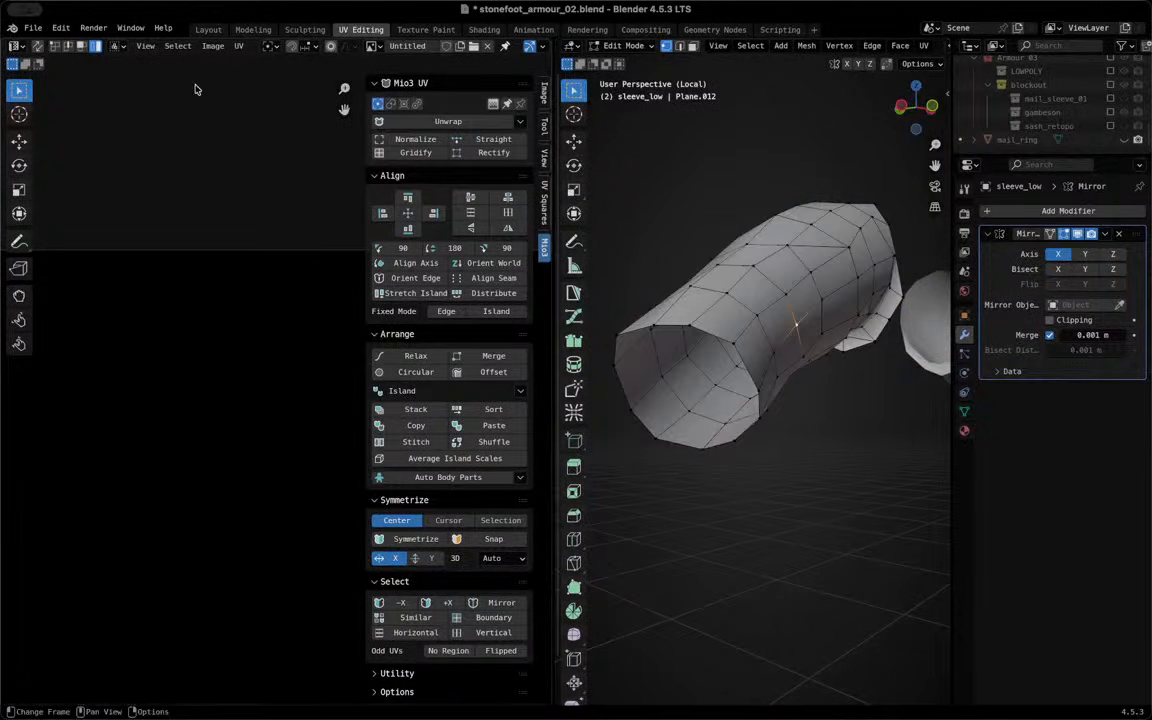
# Replace the UV editor's image with a new UV Grid image 2048 px wide, and display all the sleeve's UVs over it
pyautogui.click(270, 46)
pyautogui.click(488, 47)
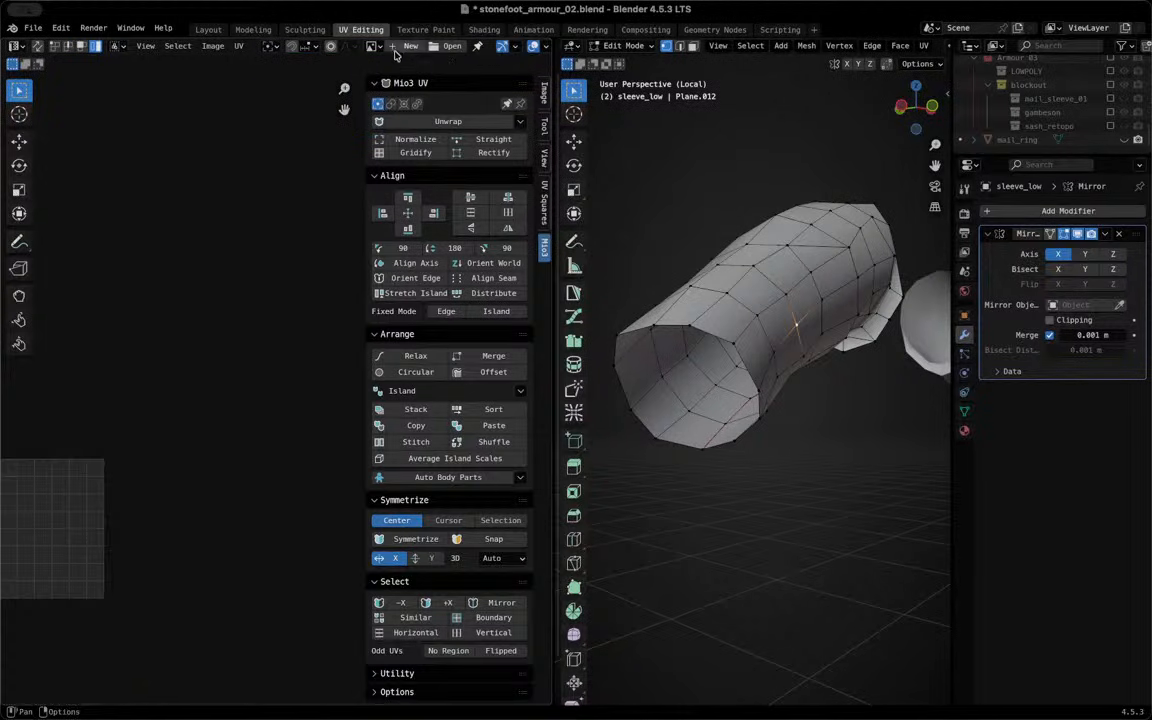
pyautogui.click(398, 47)
pyautogui.click(370, 81)
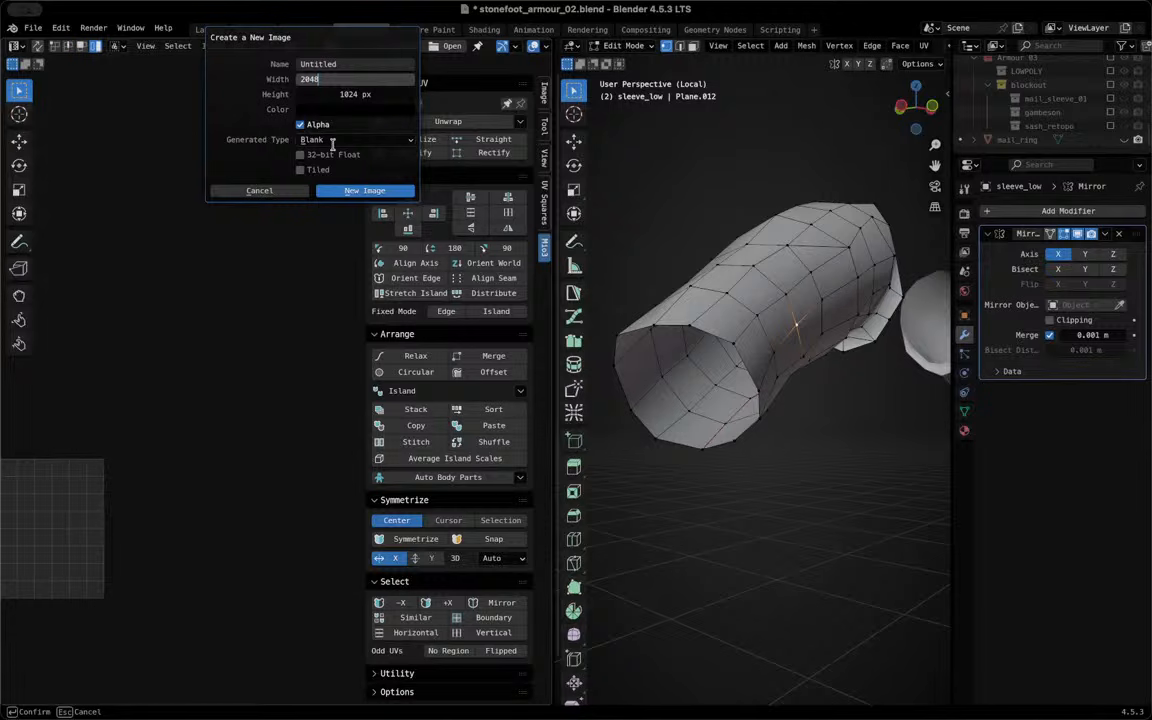
pyautogui.click(335, 141)
pyautogui.click(330, 170)
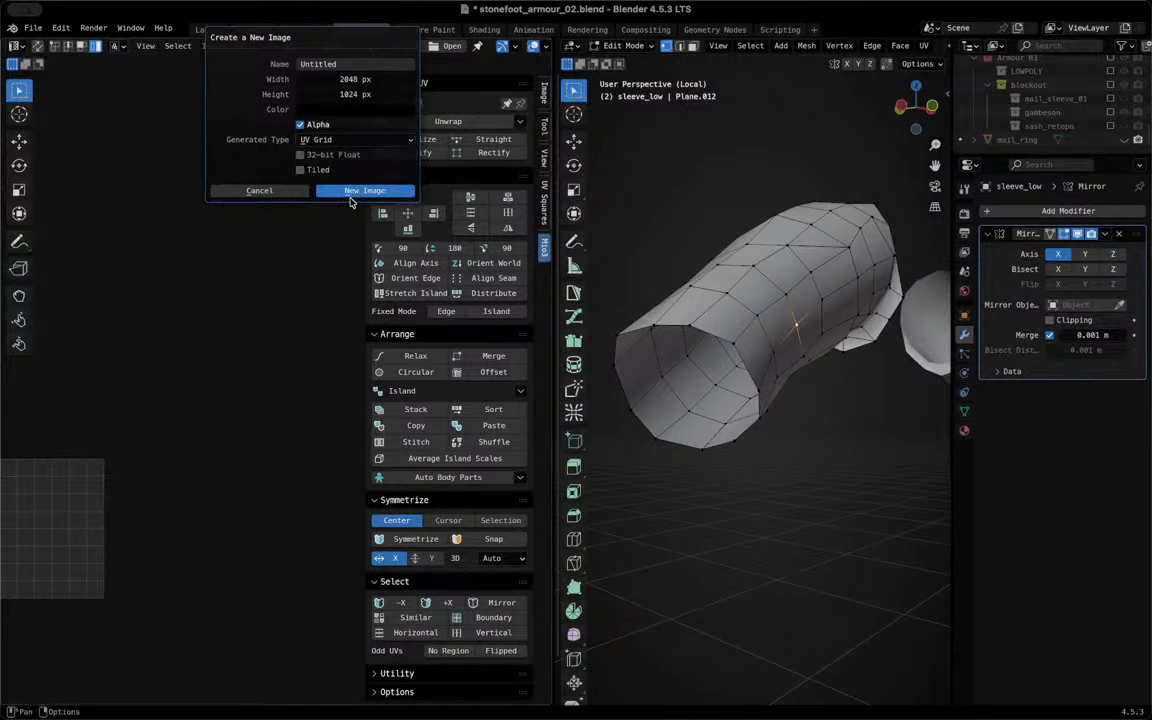
pyautogui.click(352, 190)
pyautogui.press('a')
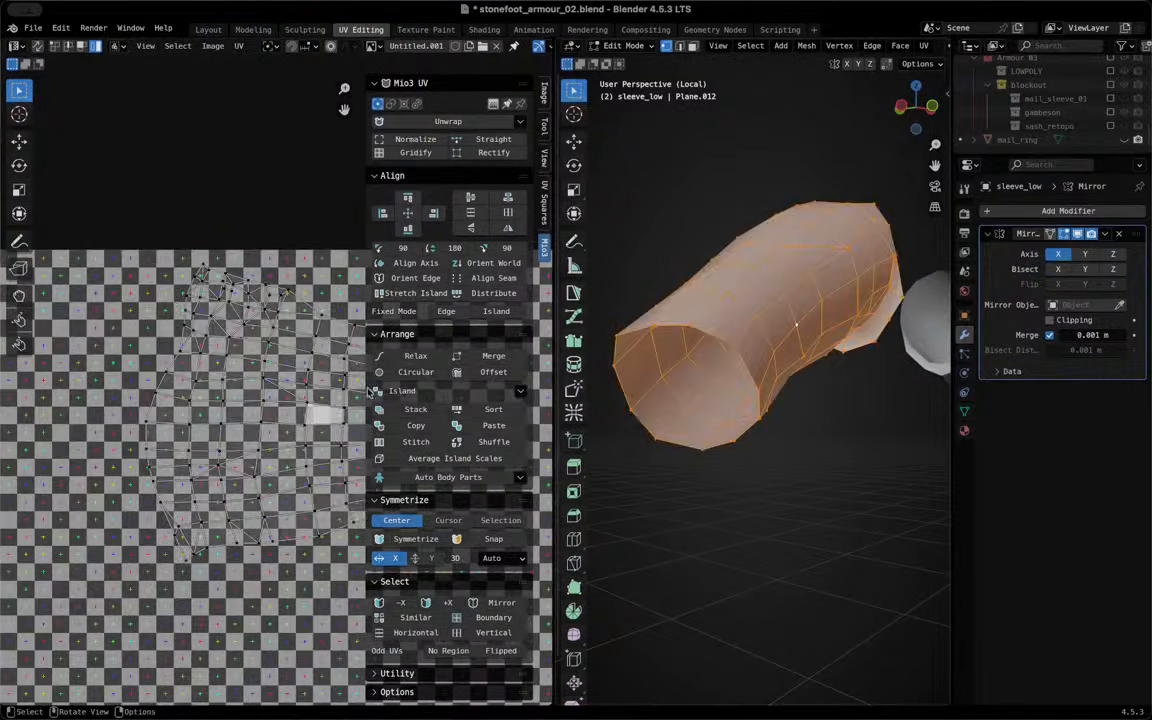
# Switch to the Shading workspace and create a new material for sleeve_low
pyautogui.scroll(-4, 295, 400)
pyautogui.click(485, 29)
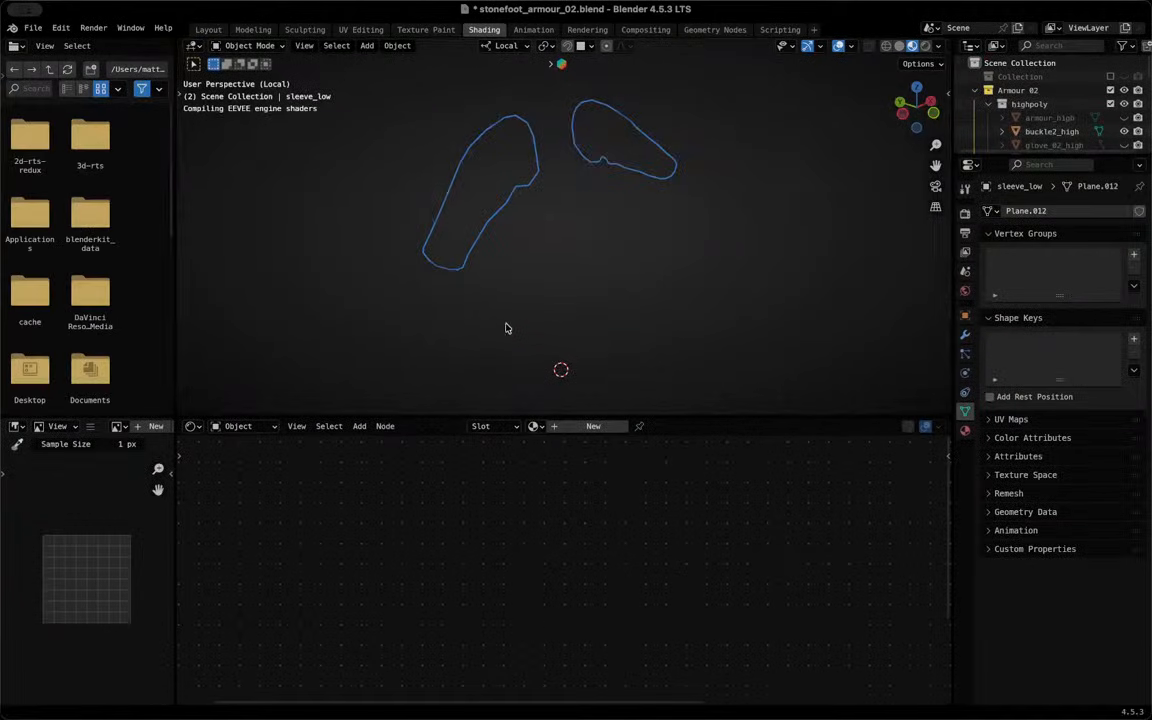
pyautogui.click(580, 427)
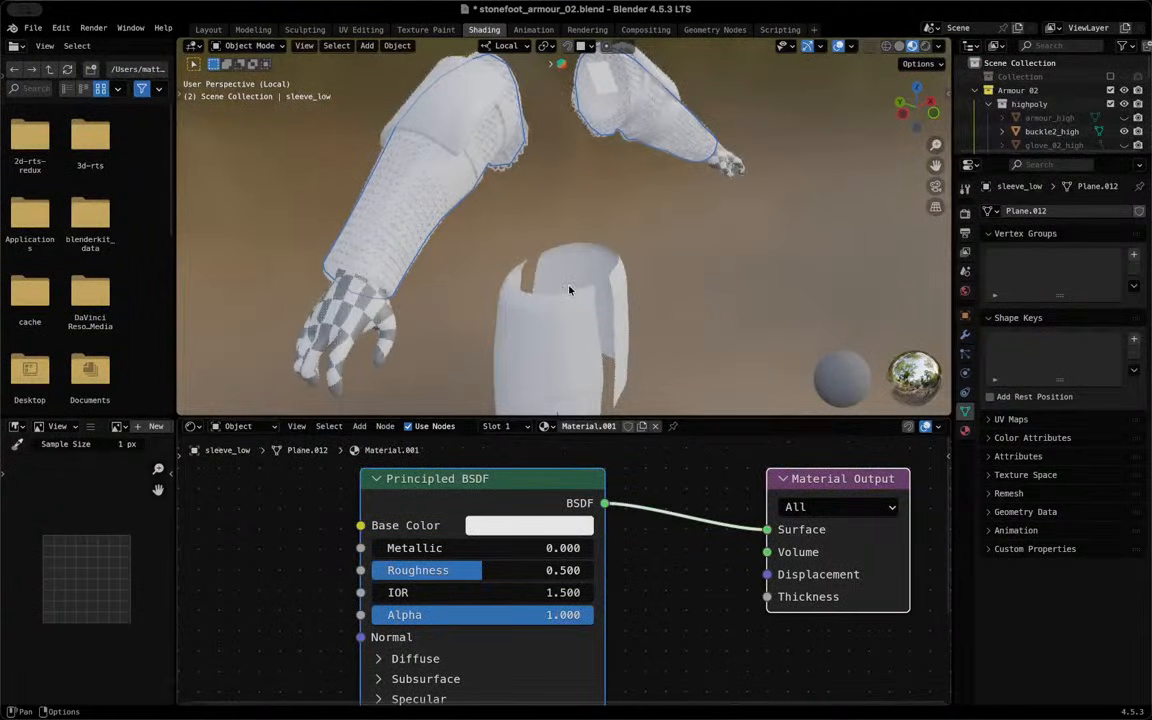
pyautogui.press('z')
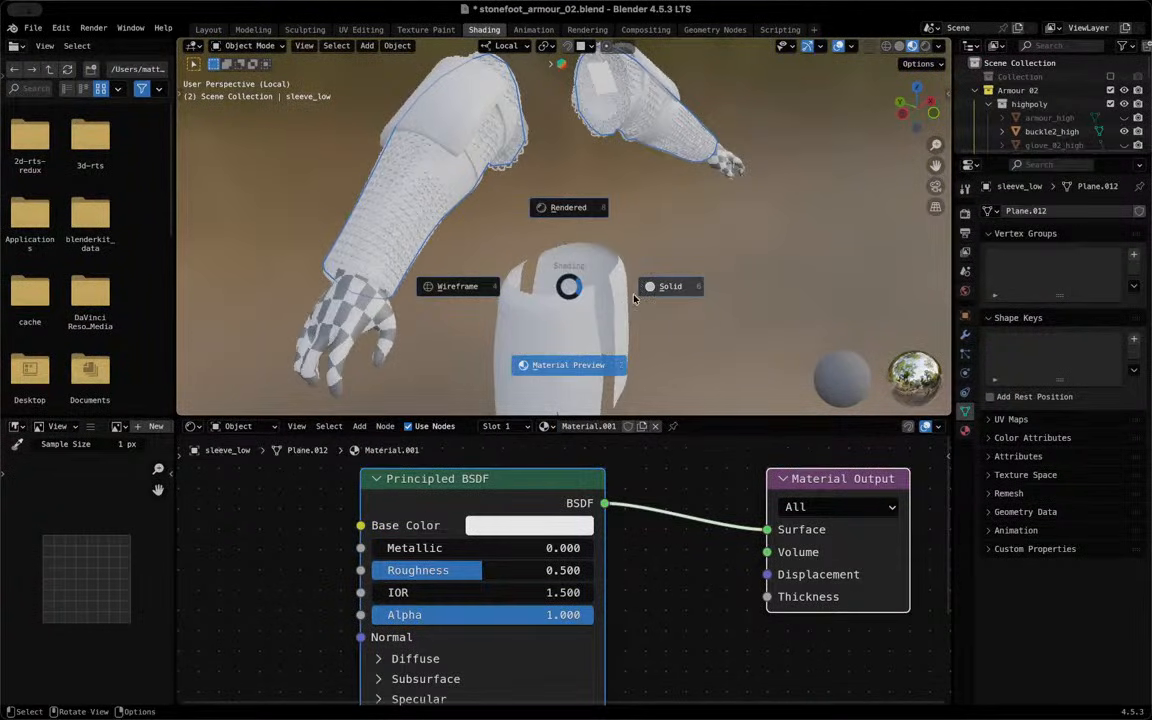
pyautogui.click(550, 428)
# Add an Image Texture node using the Untitled.001 image and connect its Color output to the Principled BSDF's Base Color
pyautogui.hscroll(-5, 500, 556)
pyautogui.press('shift')
pyautogui.hotkey('shift', 'a')
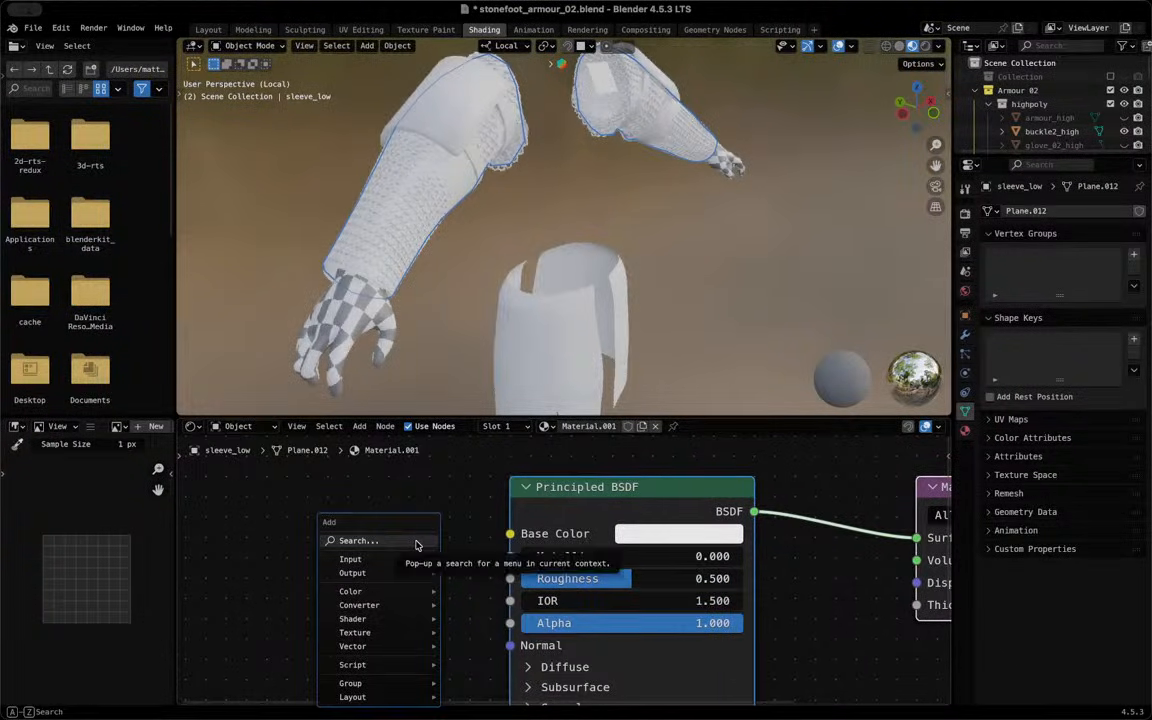
pyautogui.click(415, 540)
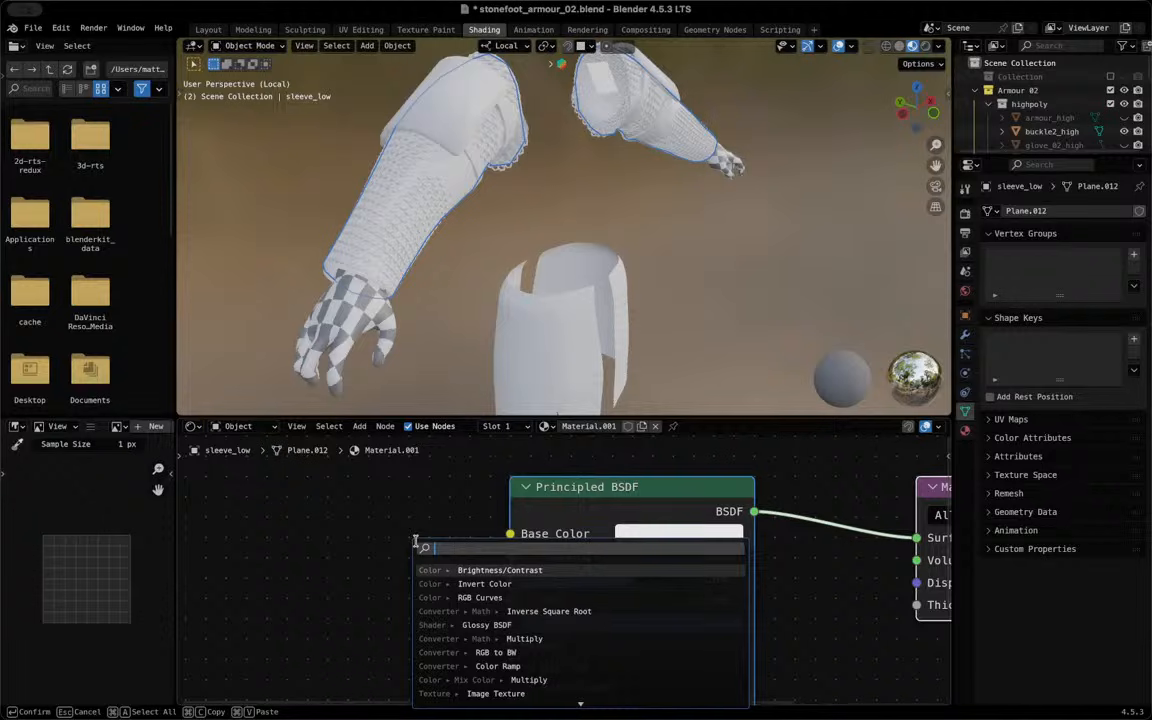
pyautogui.write('image')
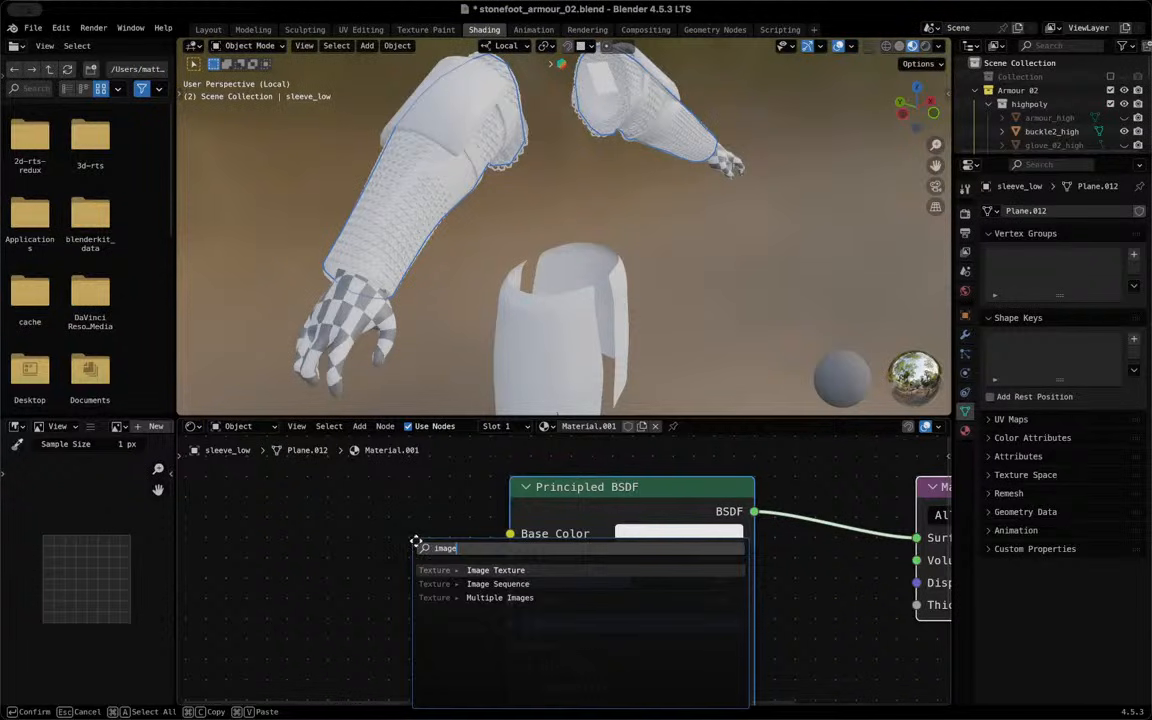
pyautogui.press('Return')
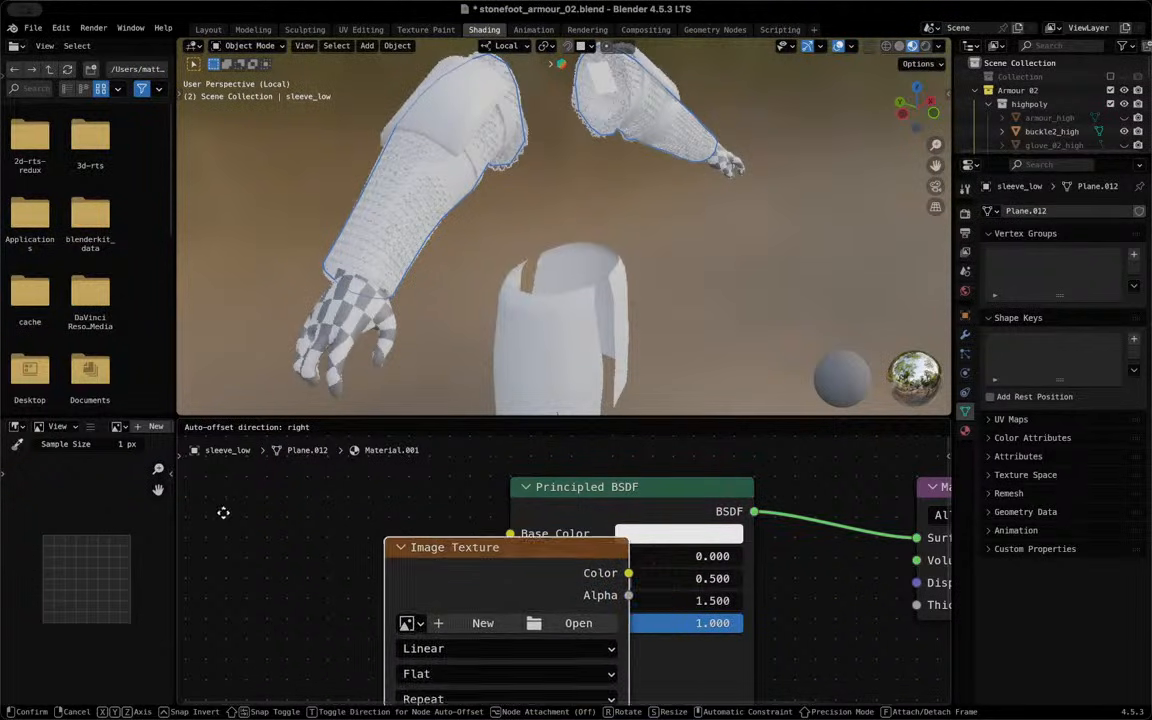
pyautogui.click(210, 507)
pyautogui.moveTo(453, 541); pyautogui.dragTo(510, 536)
pyautogui.click(231, 593)
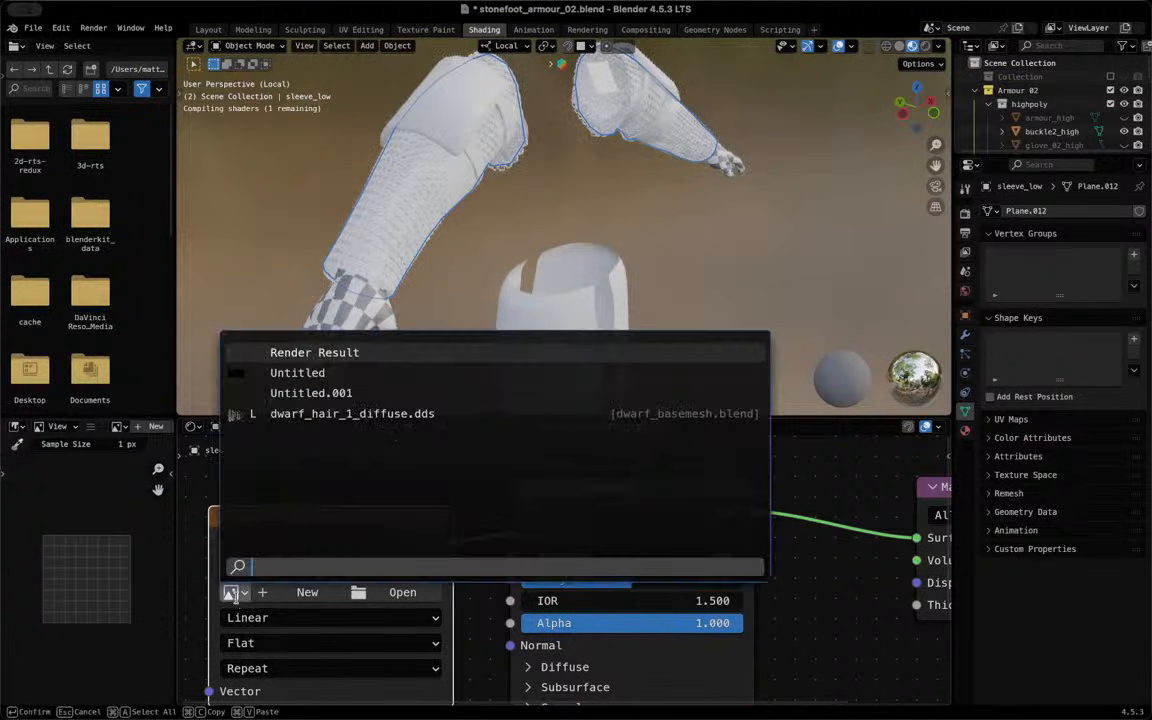
pyautogui.click(315, 392)
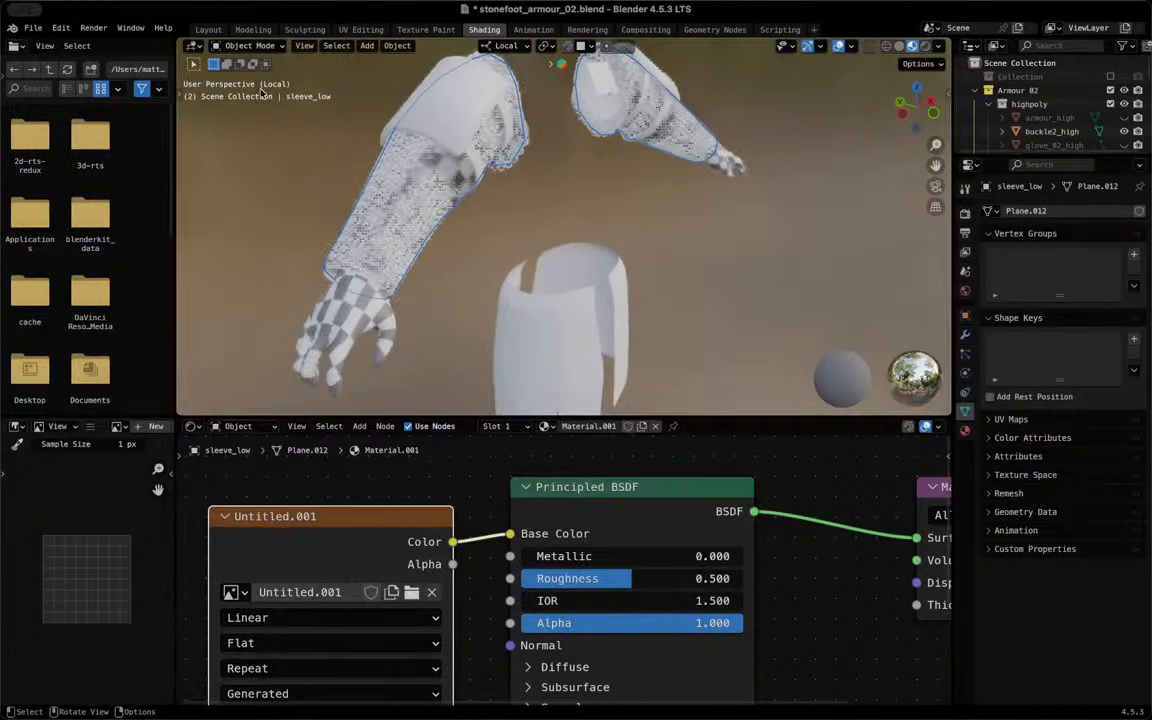
# Switch to the Layout workspace and examine the checker pattern on the sleeve in Material Preview shading
pyautogui.click(207, 30)
pyautogui.press('z')
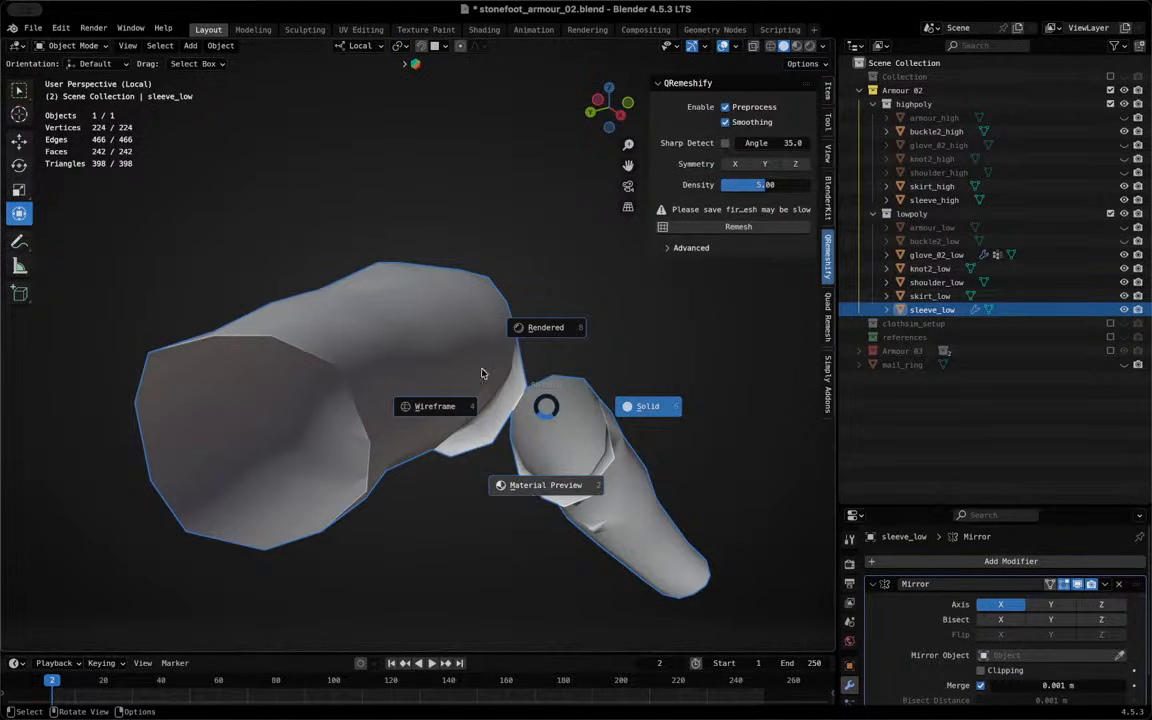
pyautogui.press('2')
pyautogui.moveTo(435, 417)
pyautogui.mouseDown(button='middle')
pyautogui.moveTo(455, 498)
pyautogui.moveTo(442, 504)
pyautogui.moveTo(585, 391)
pyautogui.moveTo(537, 401)
pyautogui.moveTo(442, 532)
pyautogui.mouseUp(button='middle')
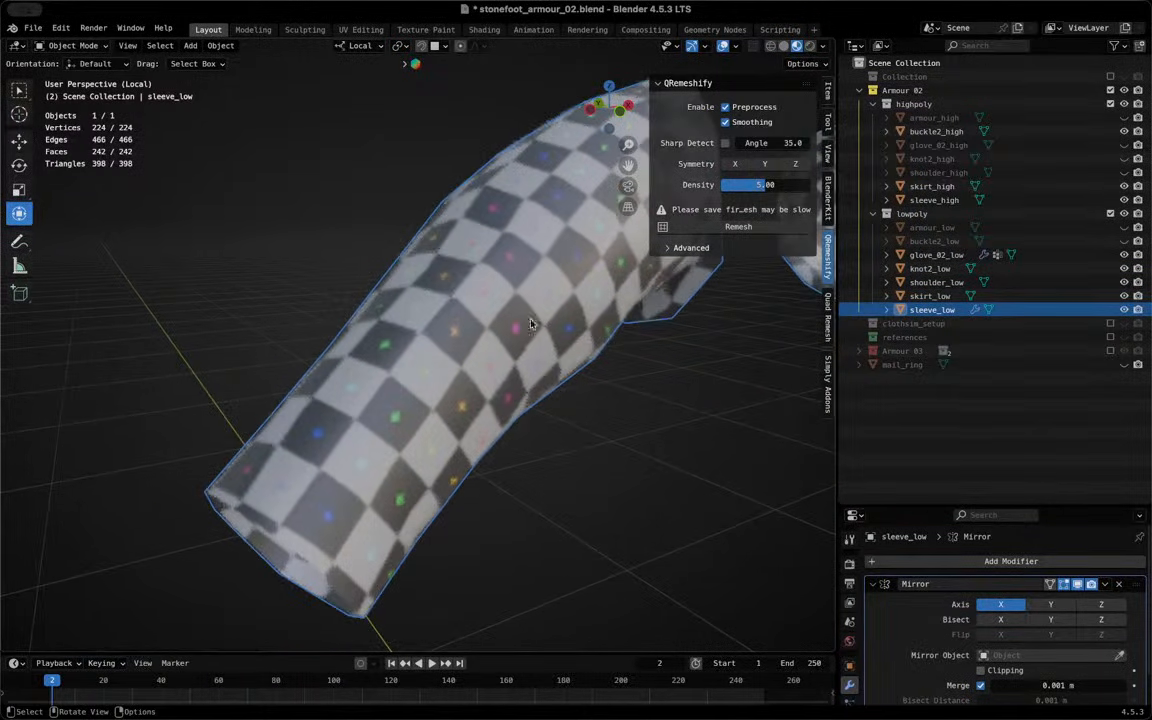
pyautogui.scroll(2, 435, 446)
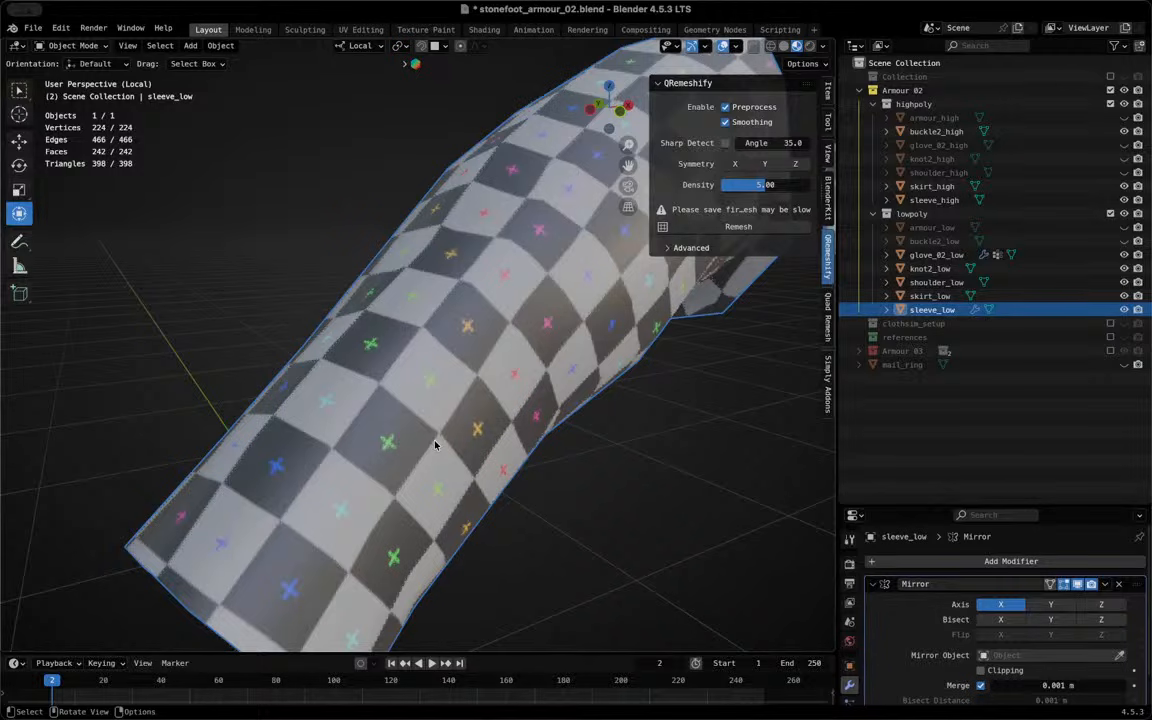
pyautogui.scroll(-1, 435, 446)
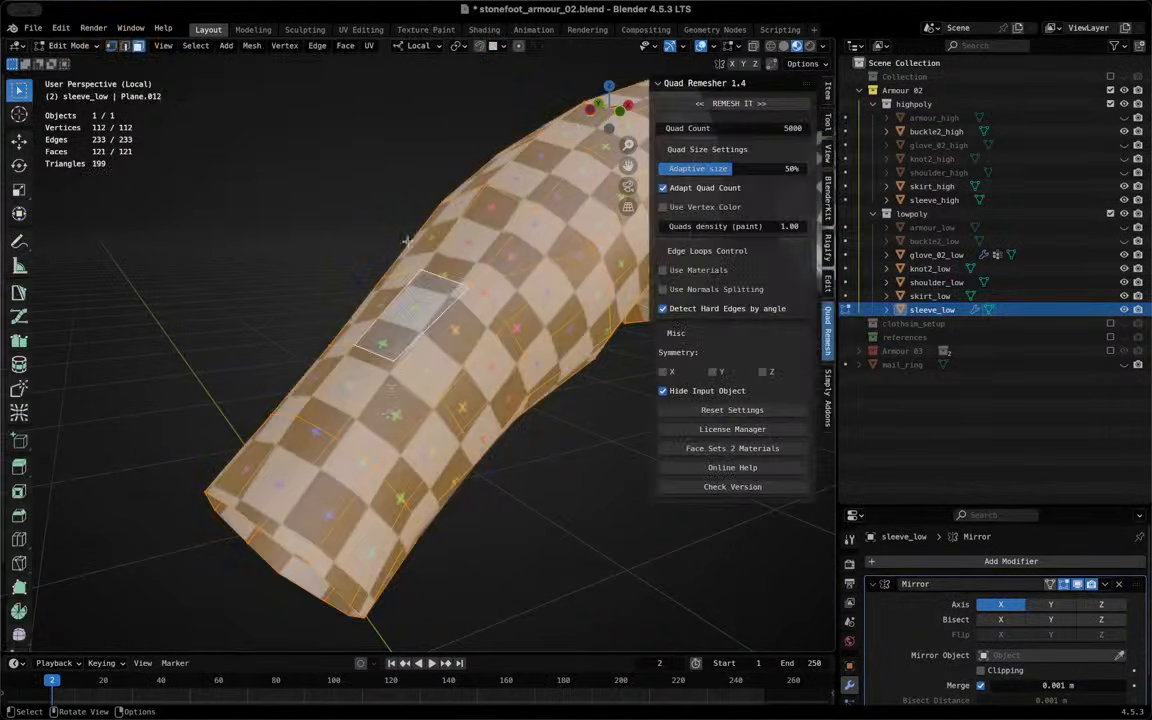
# Return to the UV Editing workspace, show the sleeve in Material Preview, and select its whole mesh and all its UVs
pyautogui.click(390, 410)
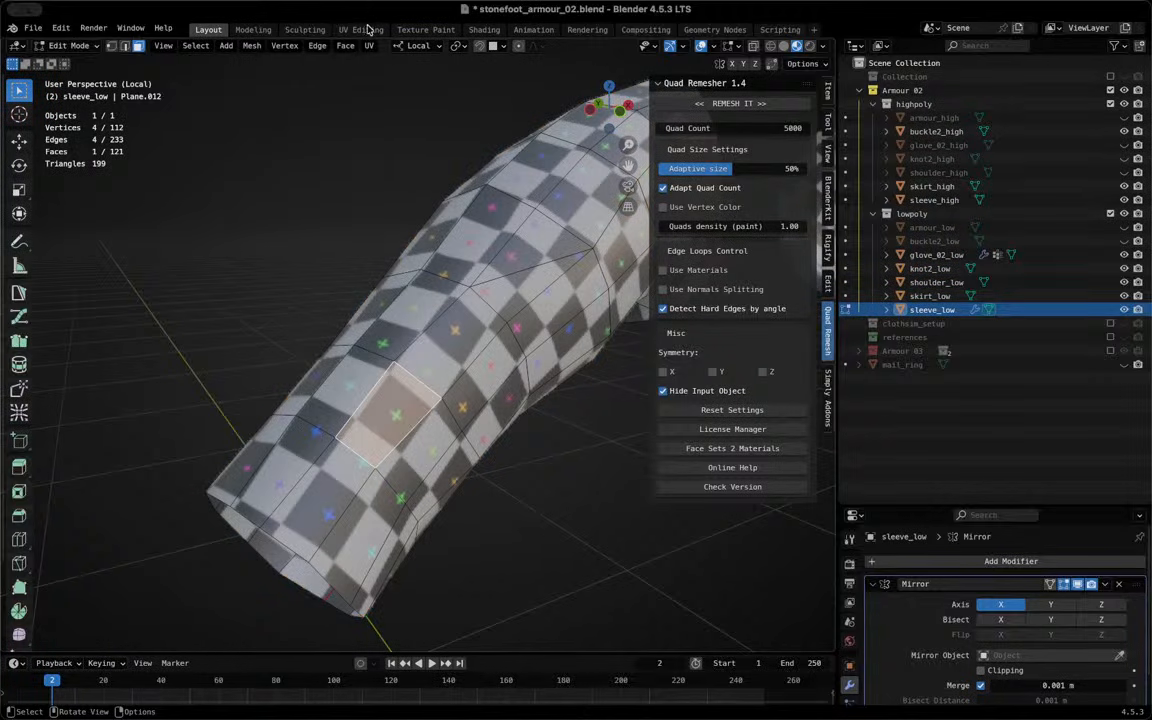
pyautogui.click(364, 31)
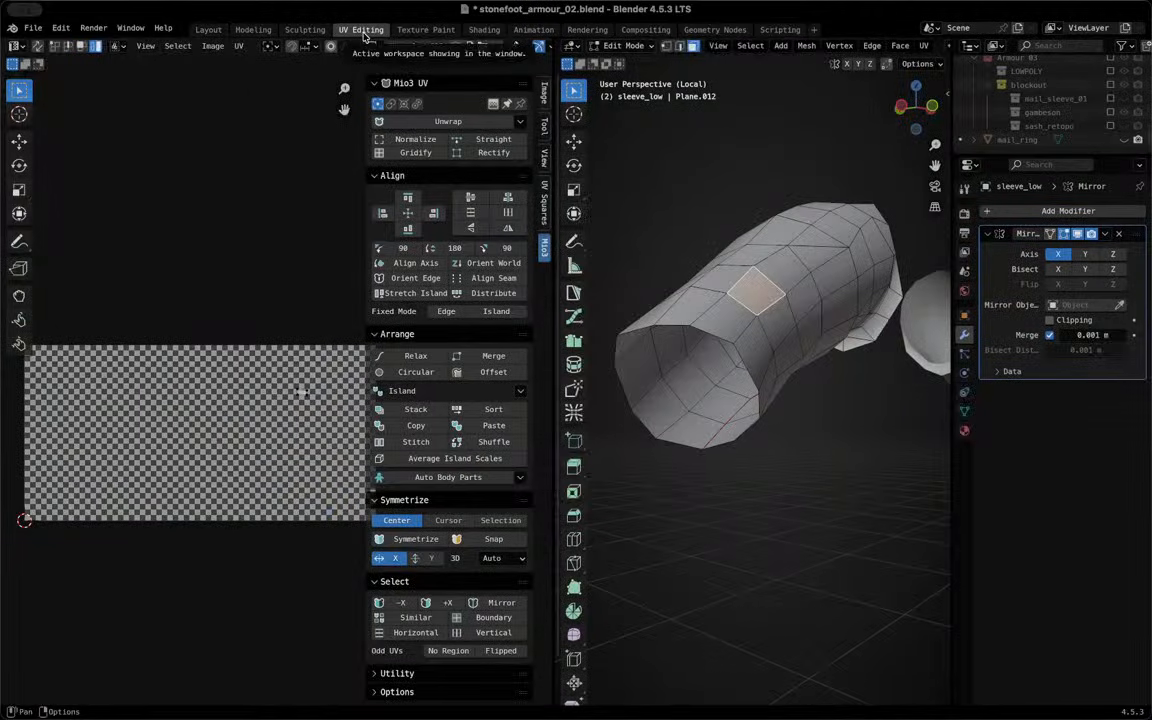
pyautogui.press('z')
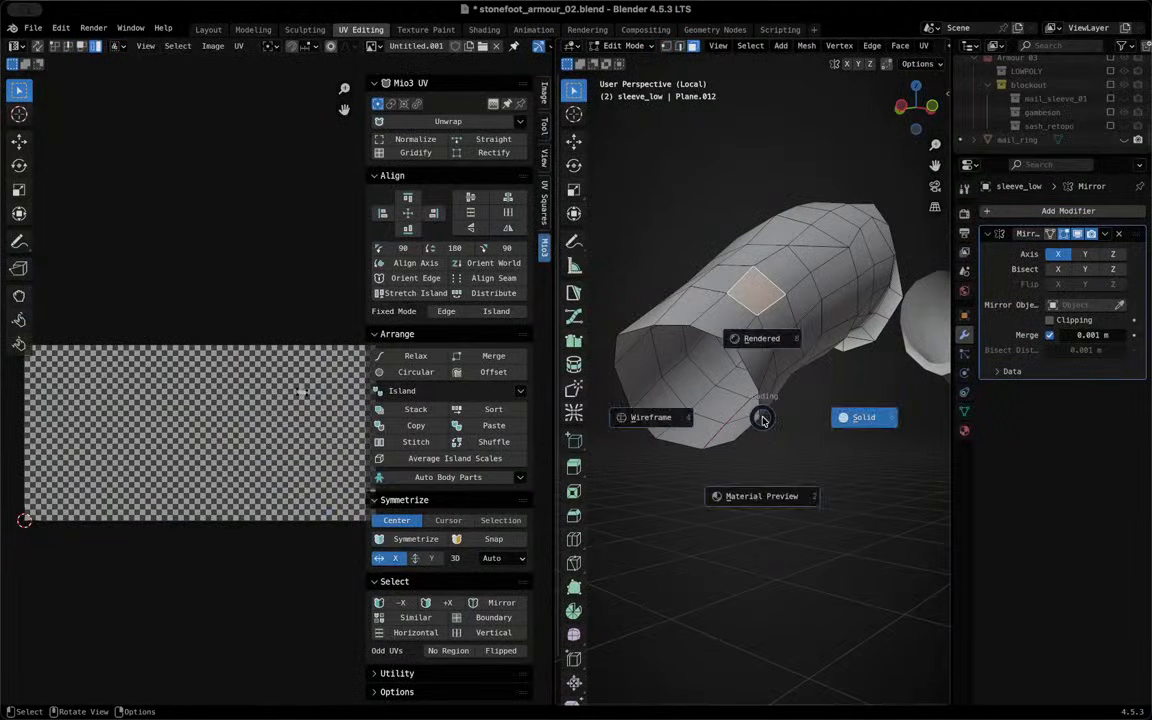
pyautogui.click(760, 494)
pyautogui.press('a')
pyautogui.scroll(4, 300, 391)
pyautogui.scroll(2, 295, 400)
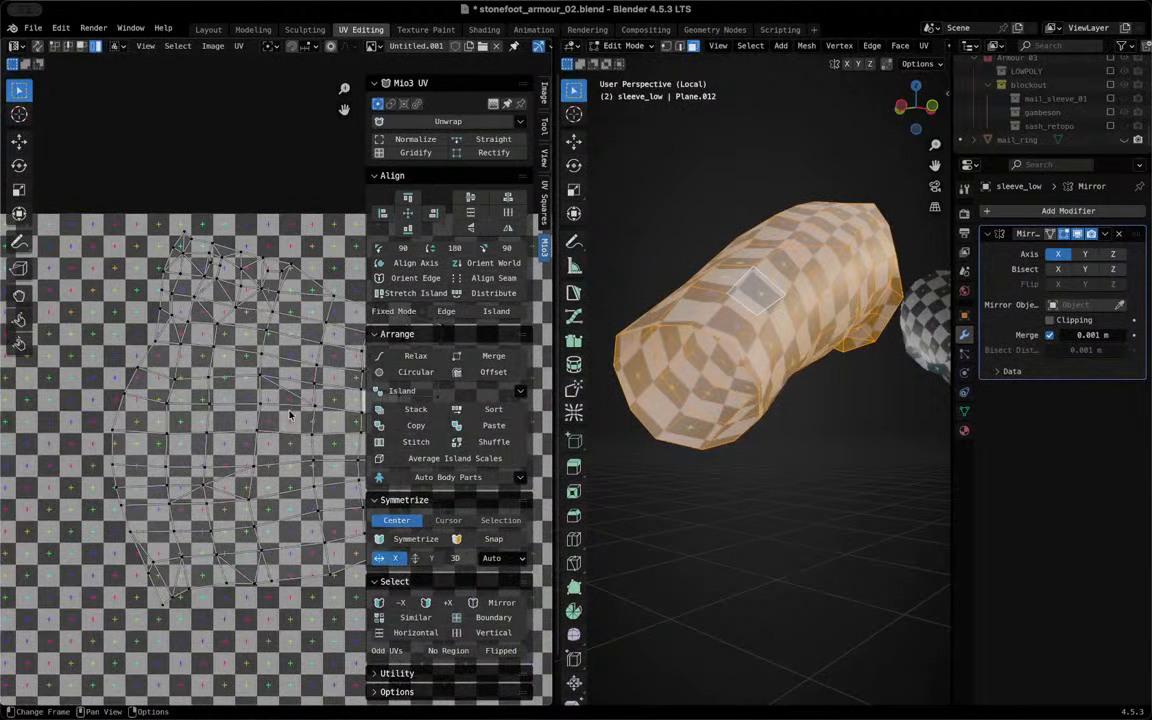
pyautogui.press('a')
pyautogui.moveTo(295, 455); pyautogui.dragTo(270, 469, button='middle')
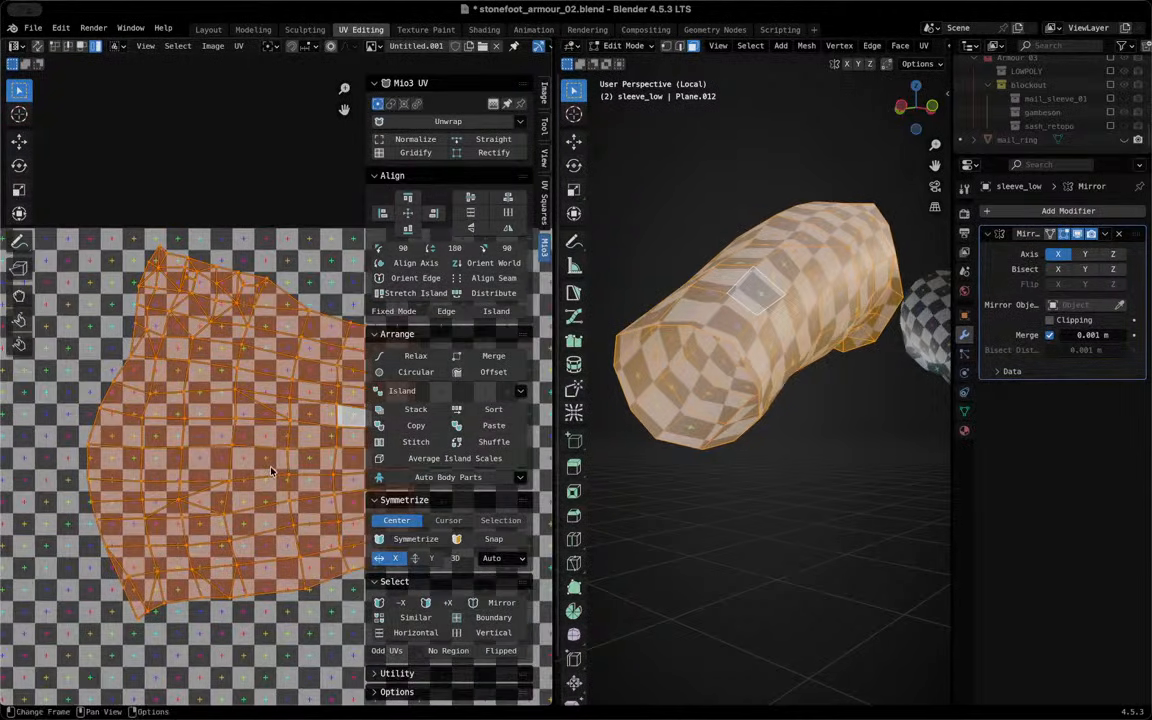
# Scale one UV face in the middle of the sleeve's island up about 2.06 times and check the checker distortion on the mesh
pyautogui.click(270, 472)
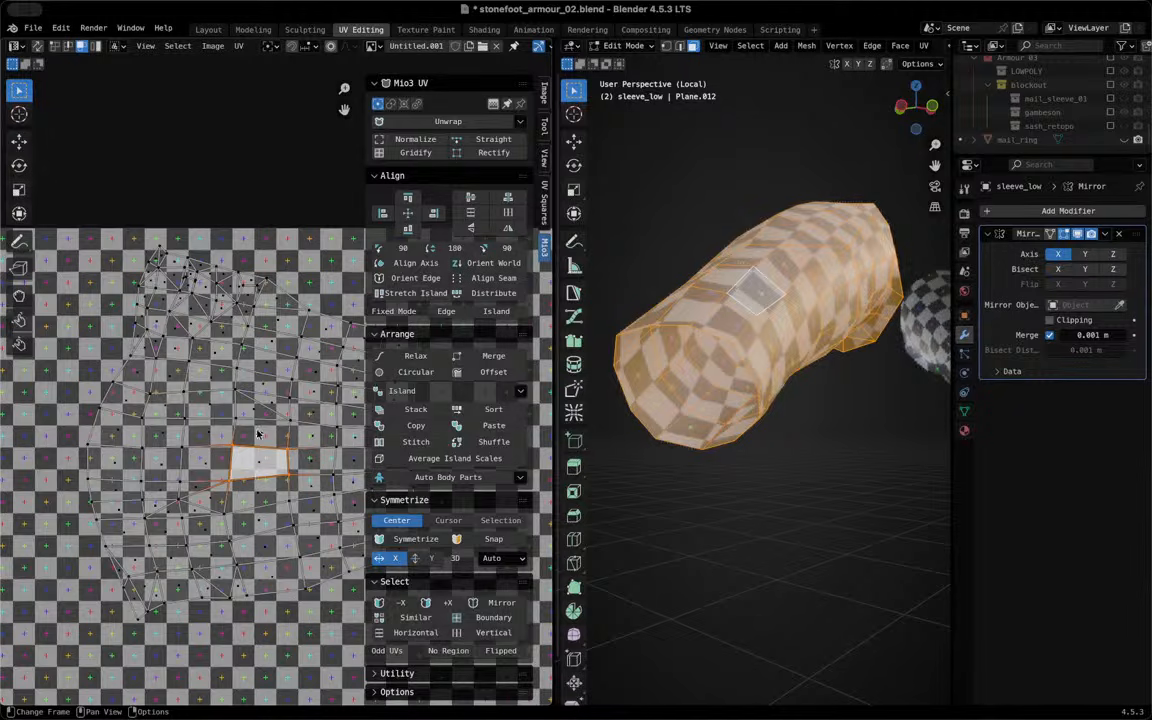
pyautogui.press('s')
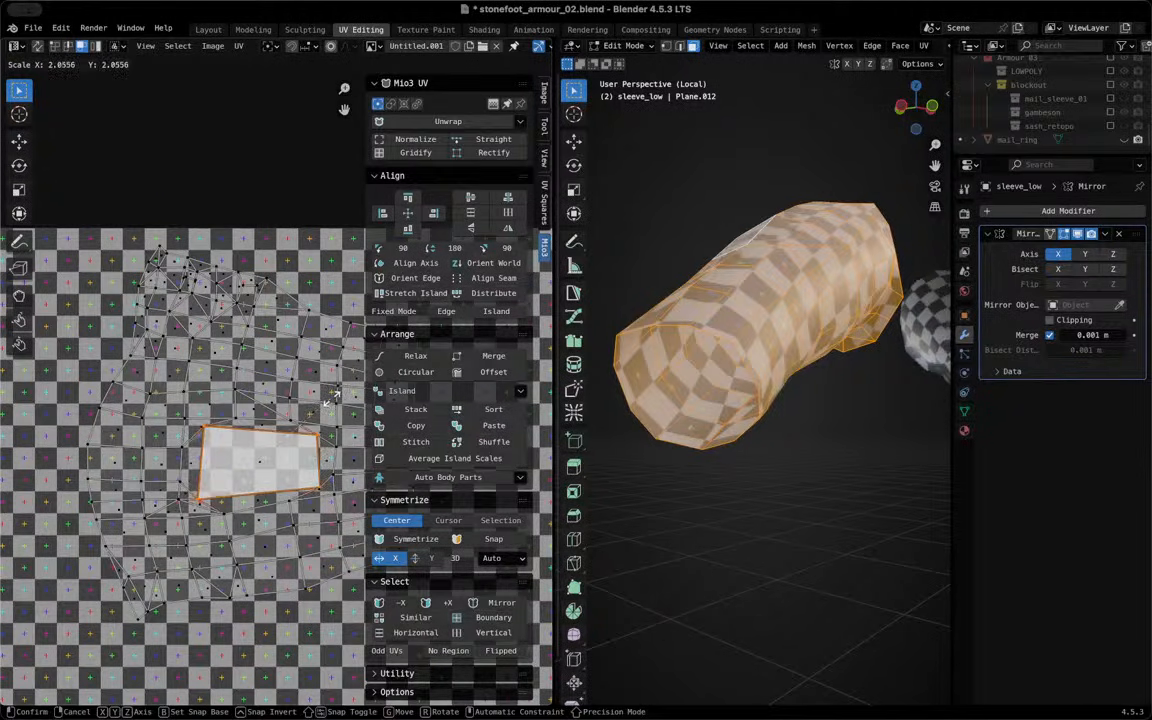
pyautogui.click(331, 398)
pyautogui.moveTo(720, 330); pyautogui.dragTo(800, 420, button='middle')
pyautogui.hotkey('alt', 'a')
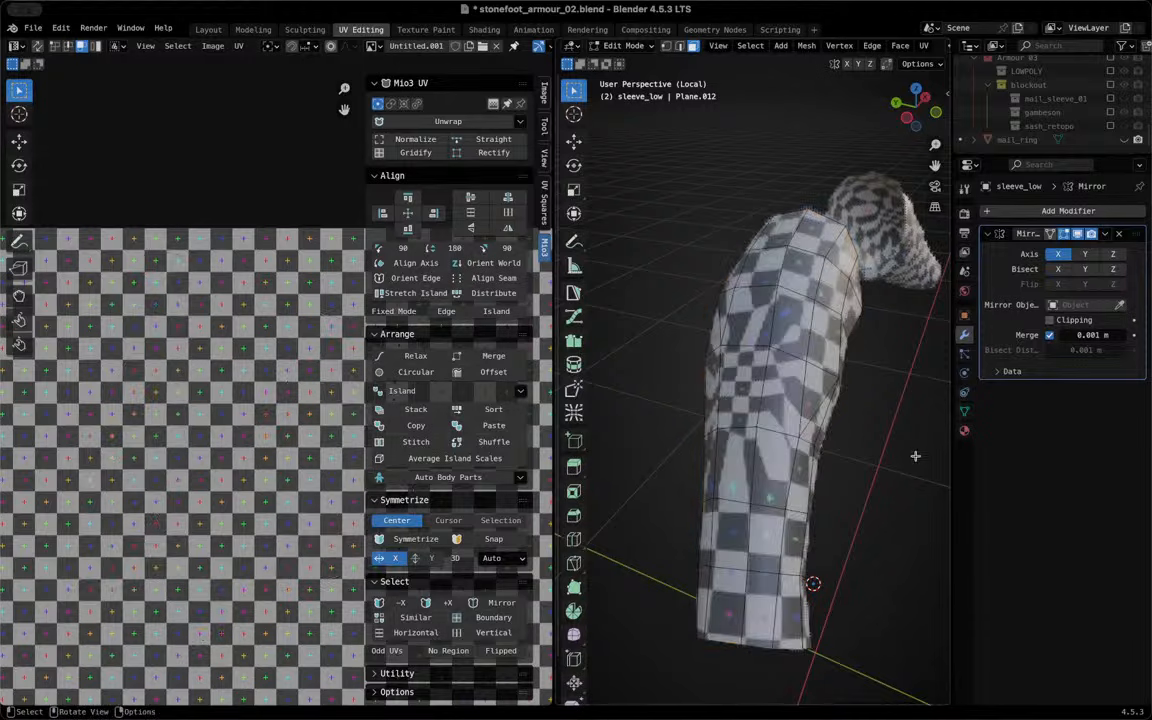
pyautogui.press('a')
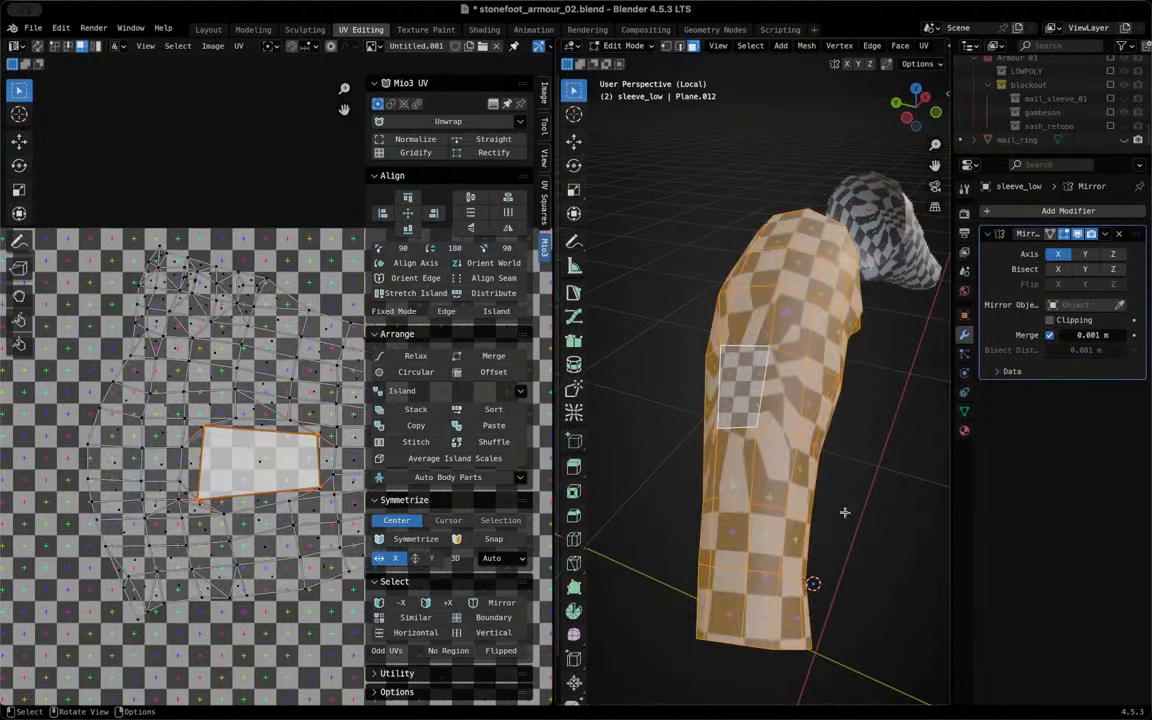
# Examine the squashed and overlapping UV faces around the enlarged face, and compare the enlarged face with its checker pattern on the mesh
pyautogui.click(110, 492)
pyautogui.click(201, 504)
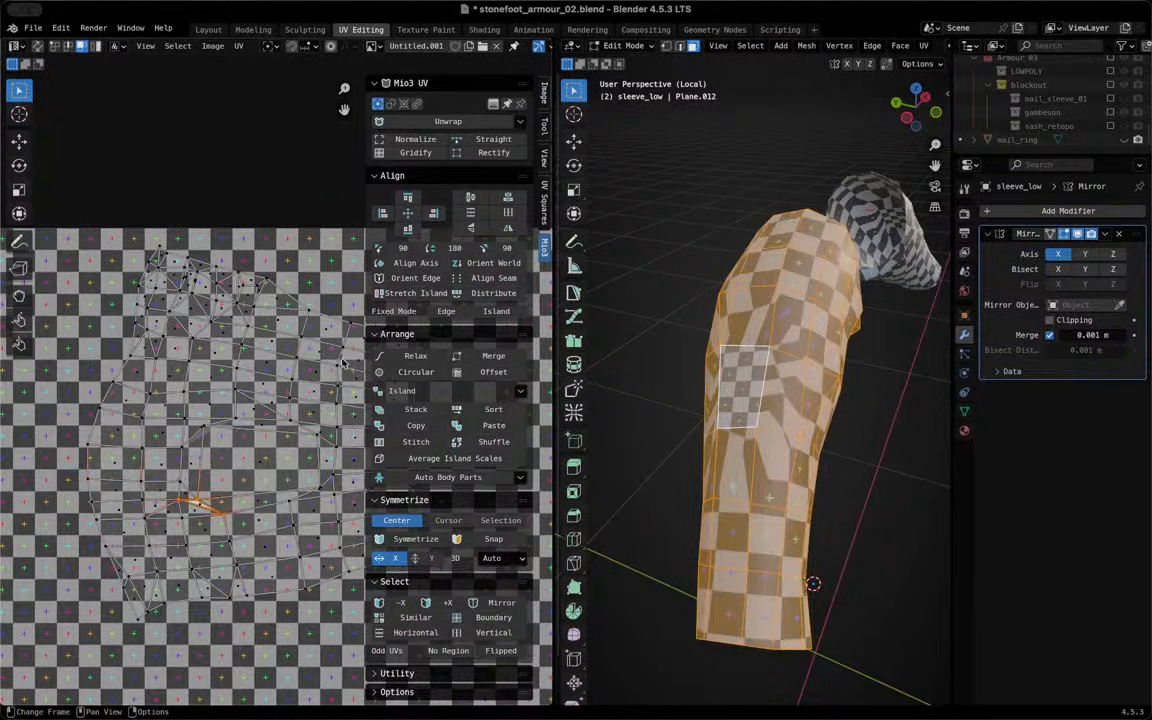
pyautogui.press('4')
pyautogui.scroll(6, 250, 480)
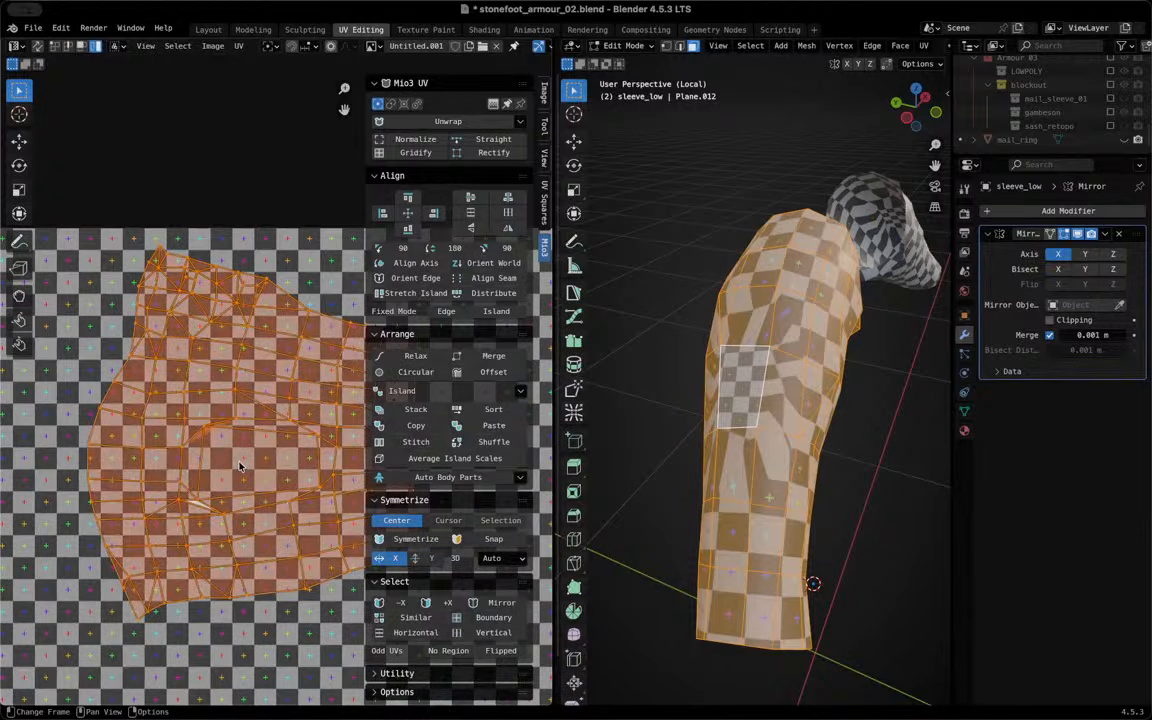
pyautogui.press('3')
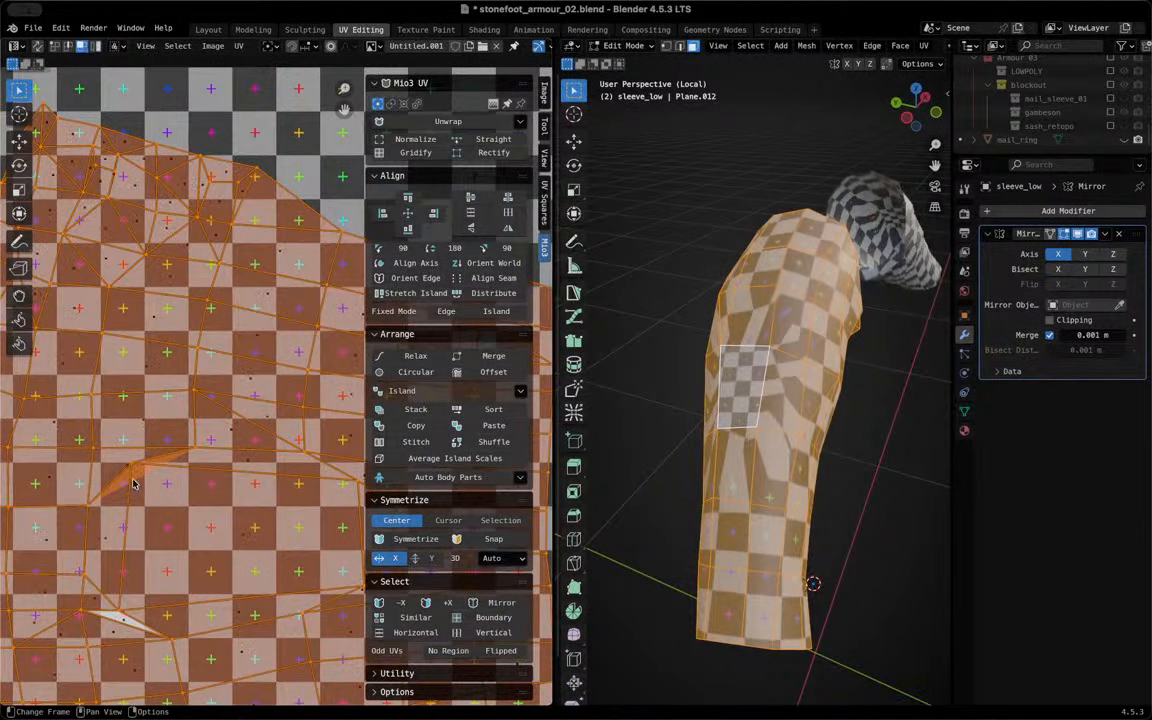
pyautogui.click(132, 479)
pyautogui.click(156, 501)
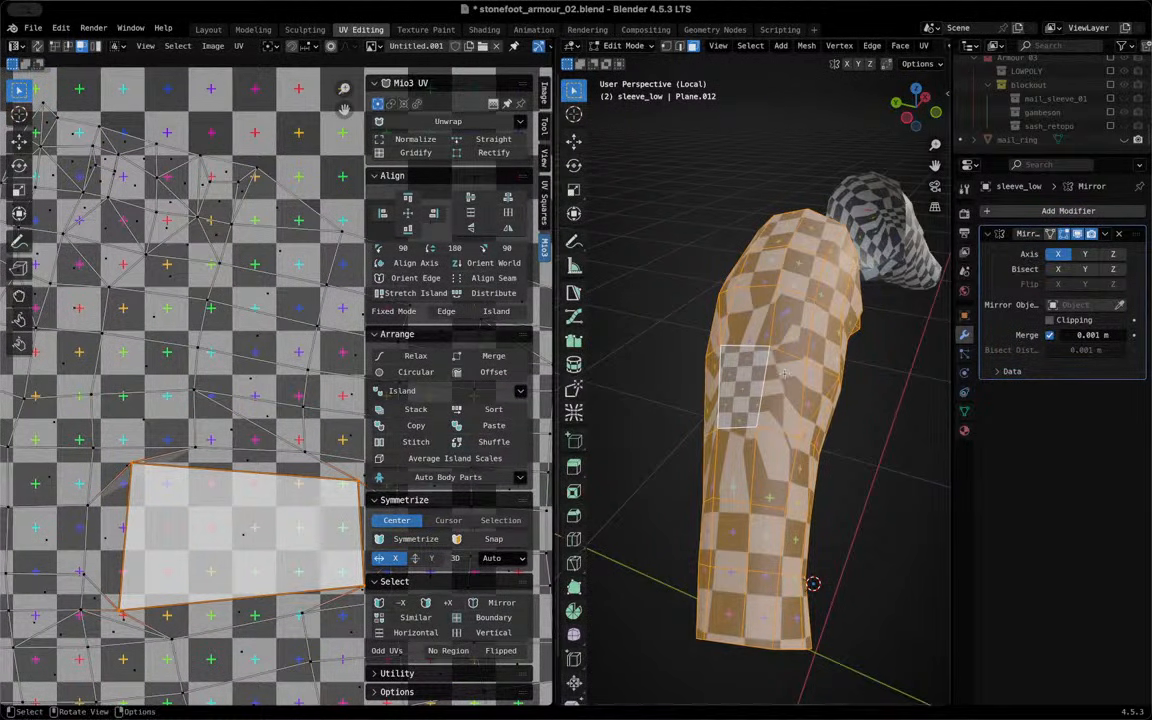
pyautogui.scroll(3, 784, 378)
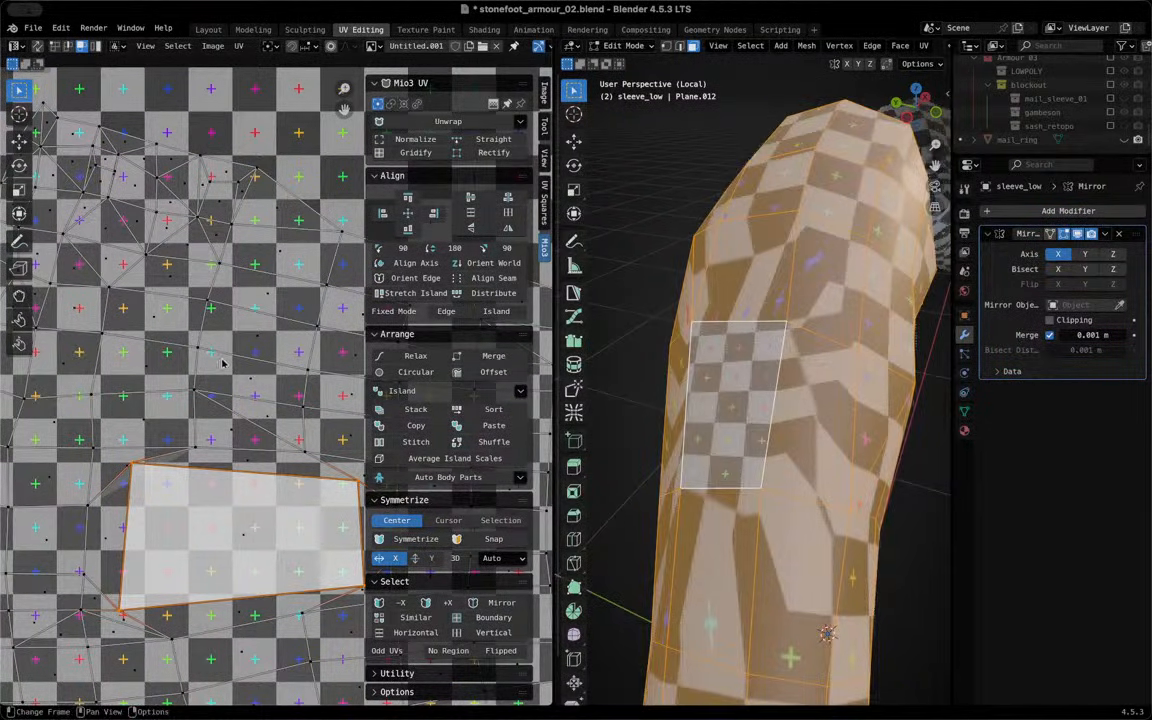
# Try scaling the enlarged UV face down to 0.526 of its size, and undo the scaling
pyautogui.press('s')
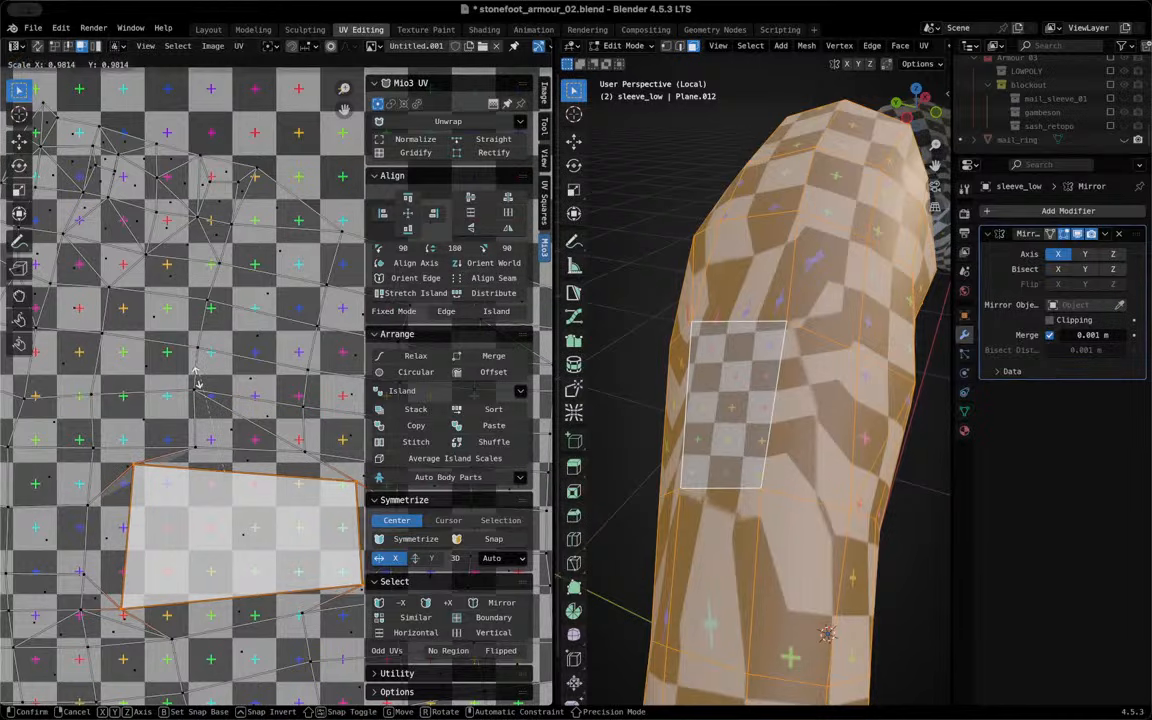
pyautogui.click(204, 450)
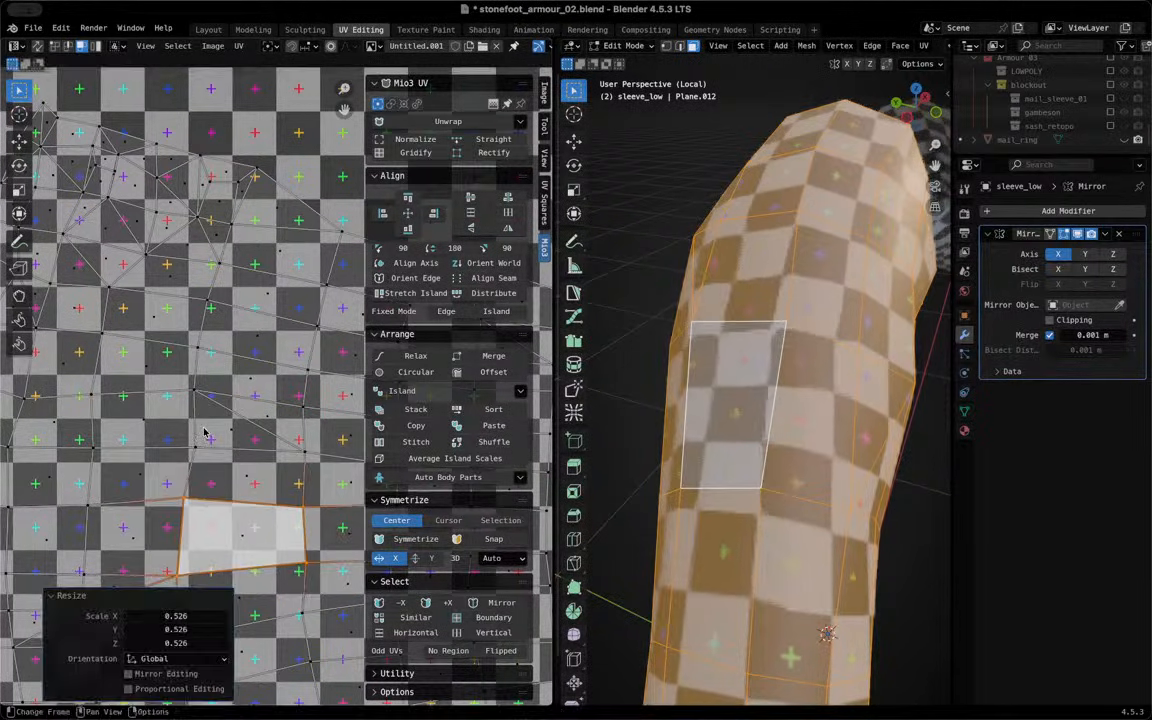
pyautogui.hotkey('ctrl', 'z')
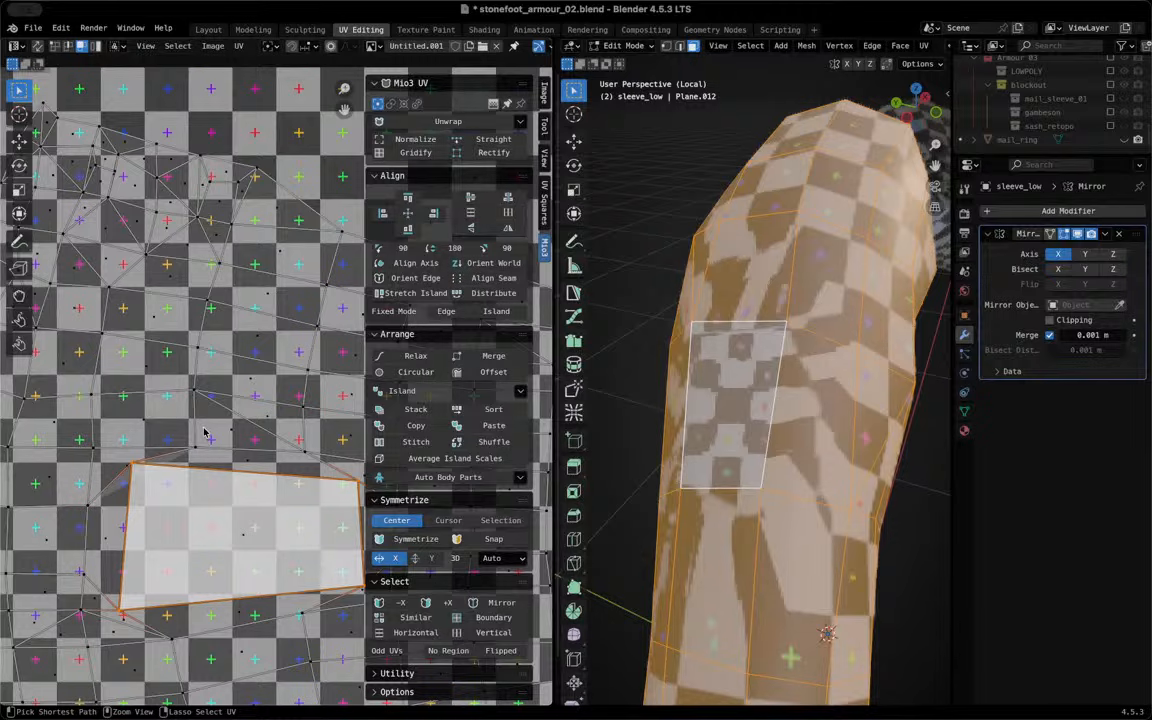
# Undo the enlargement of the middle UV face together with the face and selection changes made after it
pyautogui.hotkey('ctrl', 'z')
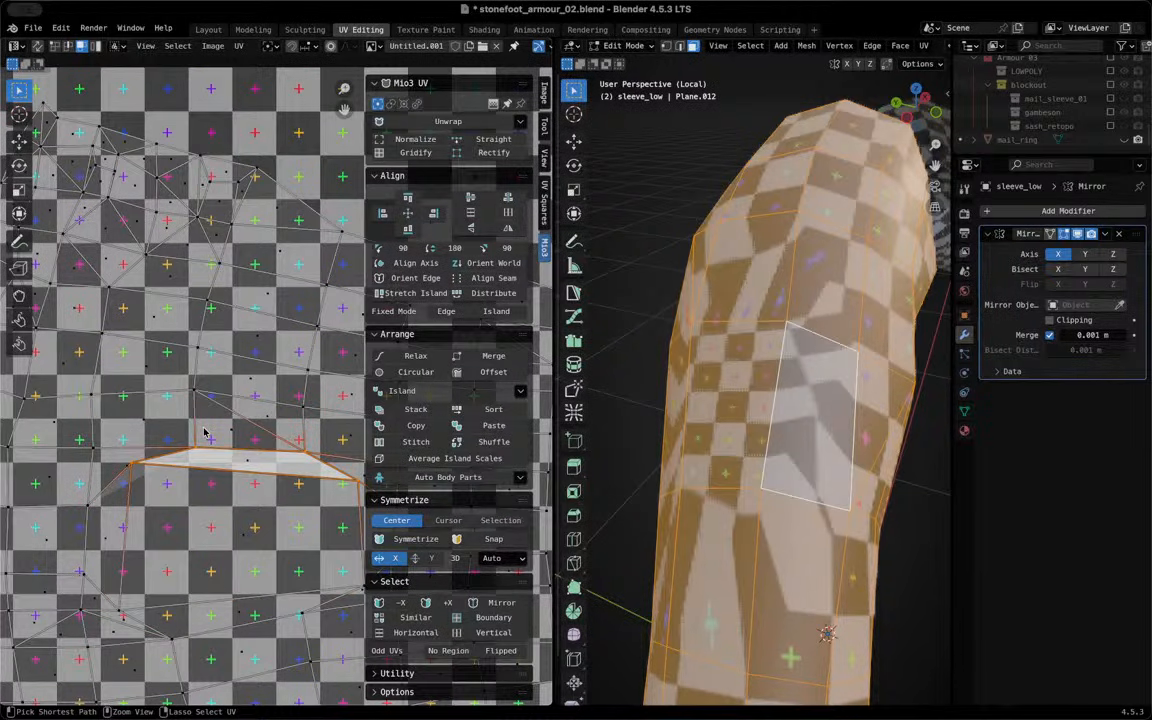
pyautogui.hotkey('ctrl', 'z')
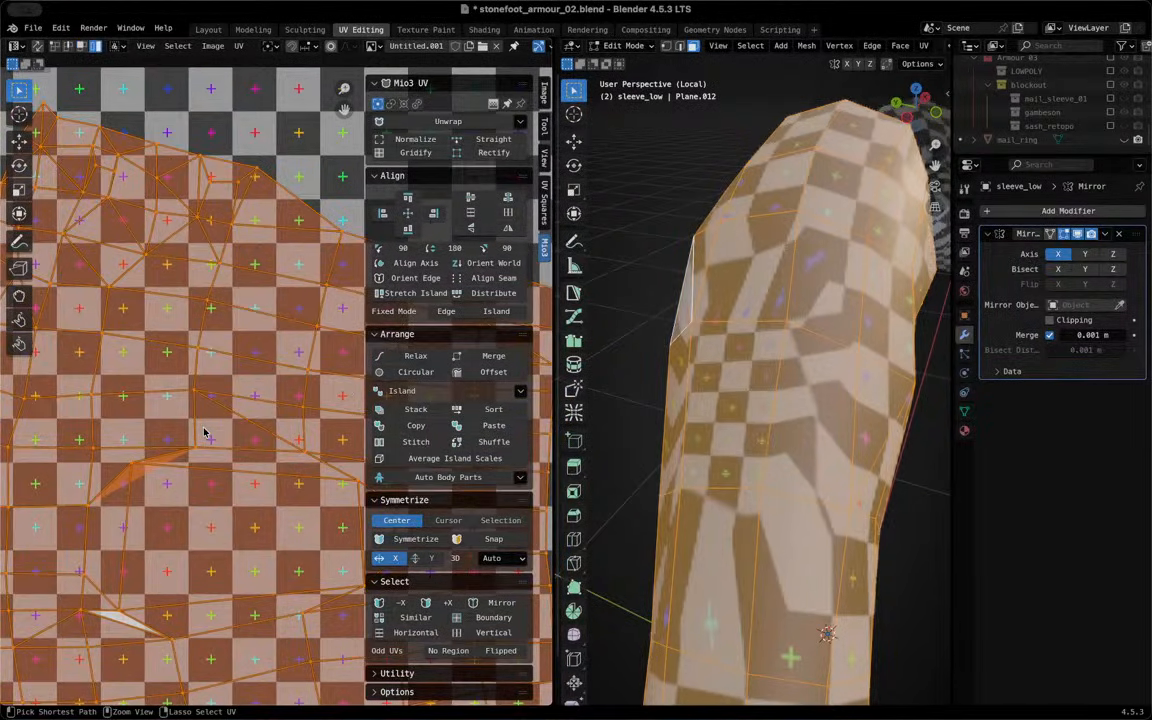
pyautogui.hotkey('ctrl', 'z')
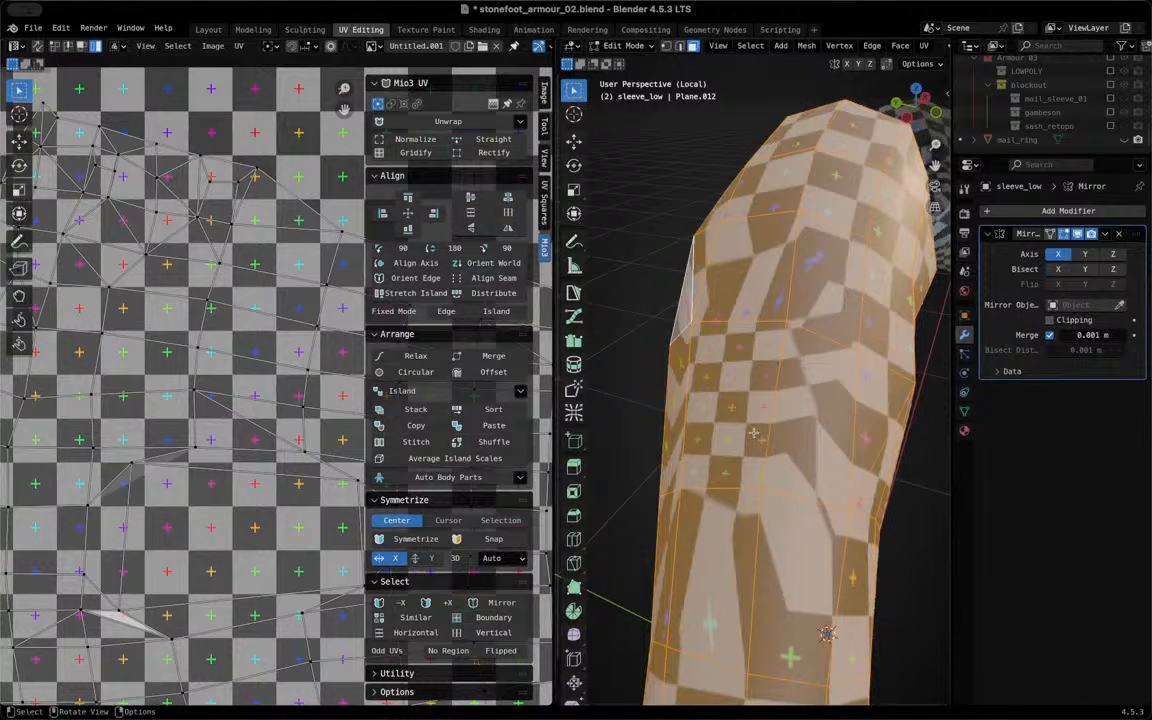
pyautogui.moveTo(727, 414); pyautogui.dragTo(780, 384, button='middle')
pyautogui.hotkey('ctrl', 'z')
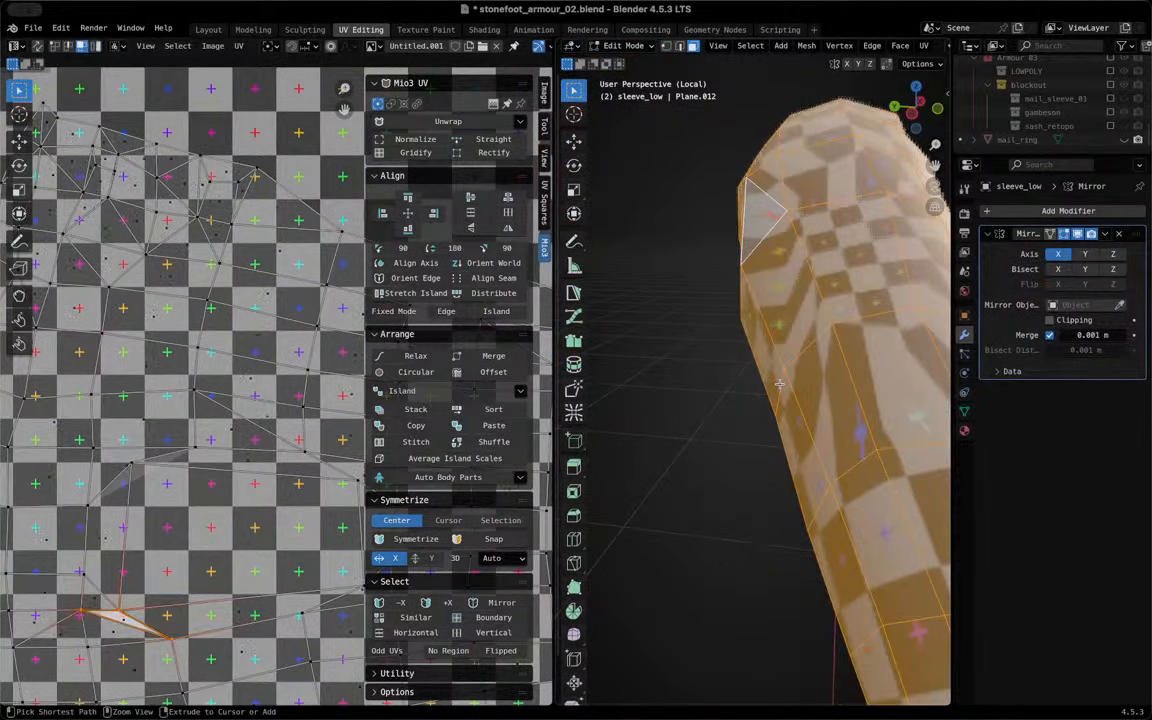
pyautogui.hotkey('ctrl', 'z')
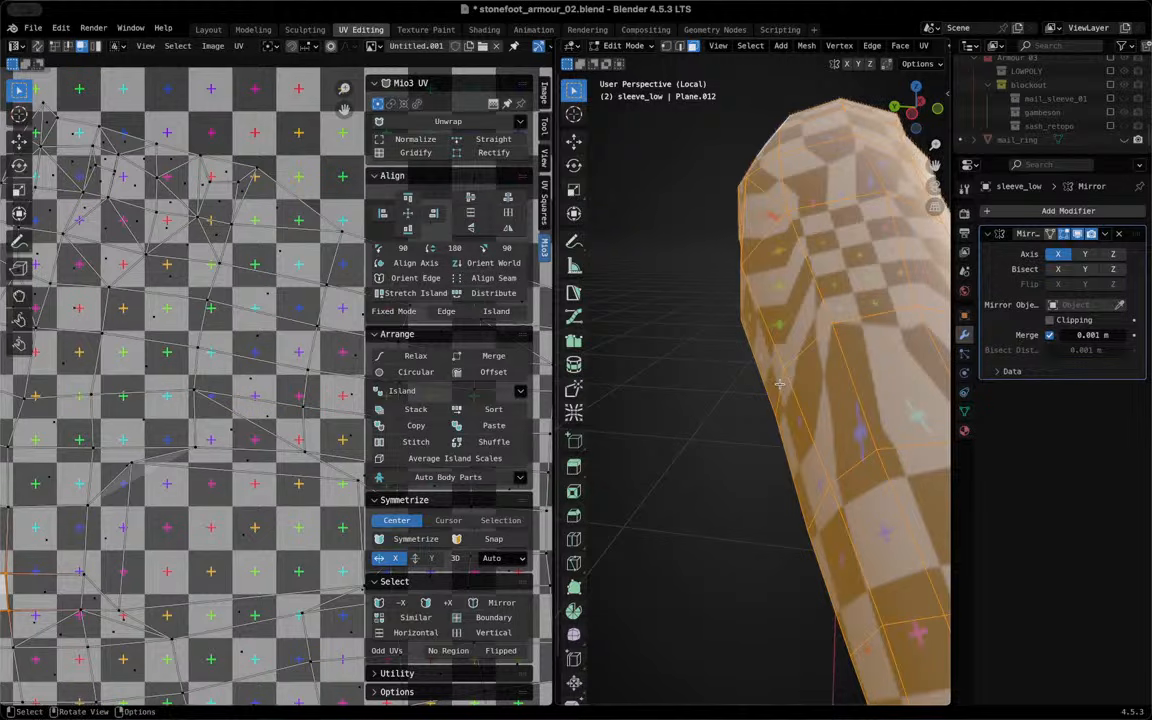
pyautogui.hotkey('ctrl', 'z')
pyautogui.hotkey('ctrl', 'z')
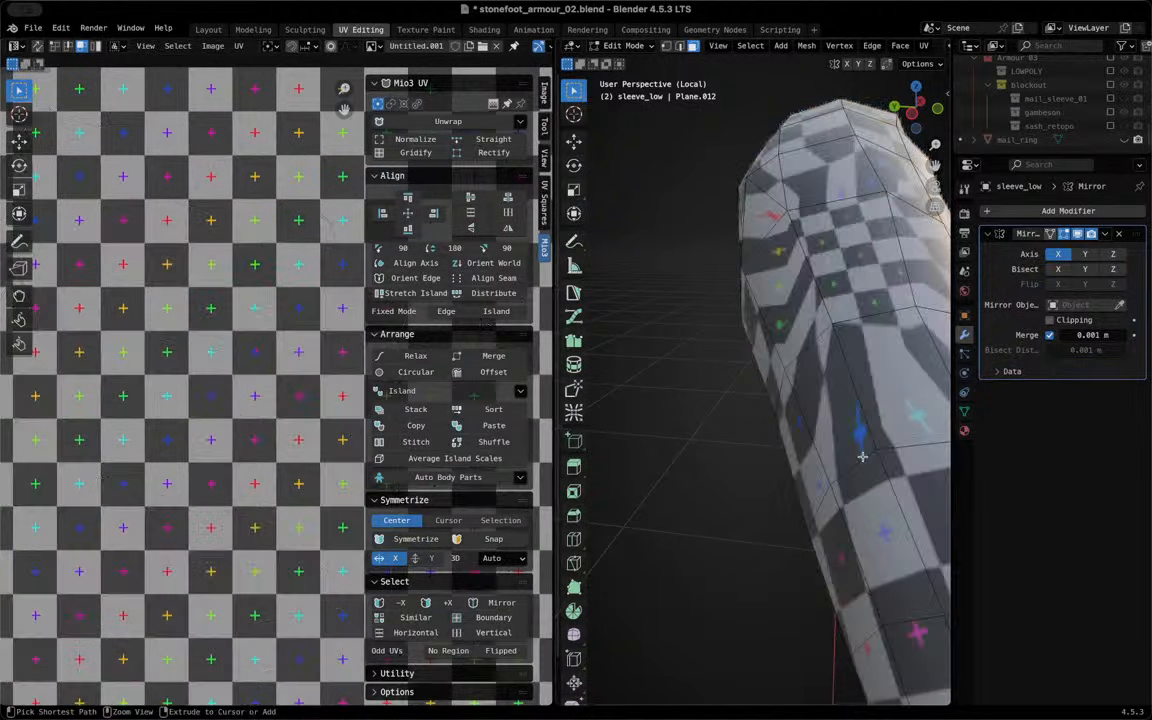
pyautogui.hotkey('ctrl', 'z')
pyautogui.hotkey('ctrl', 'z')
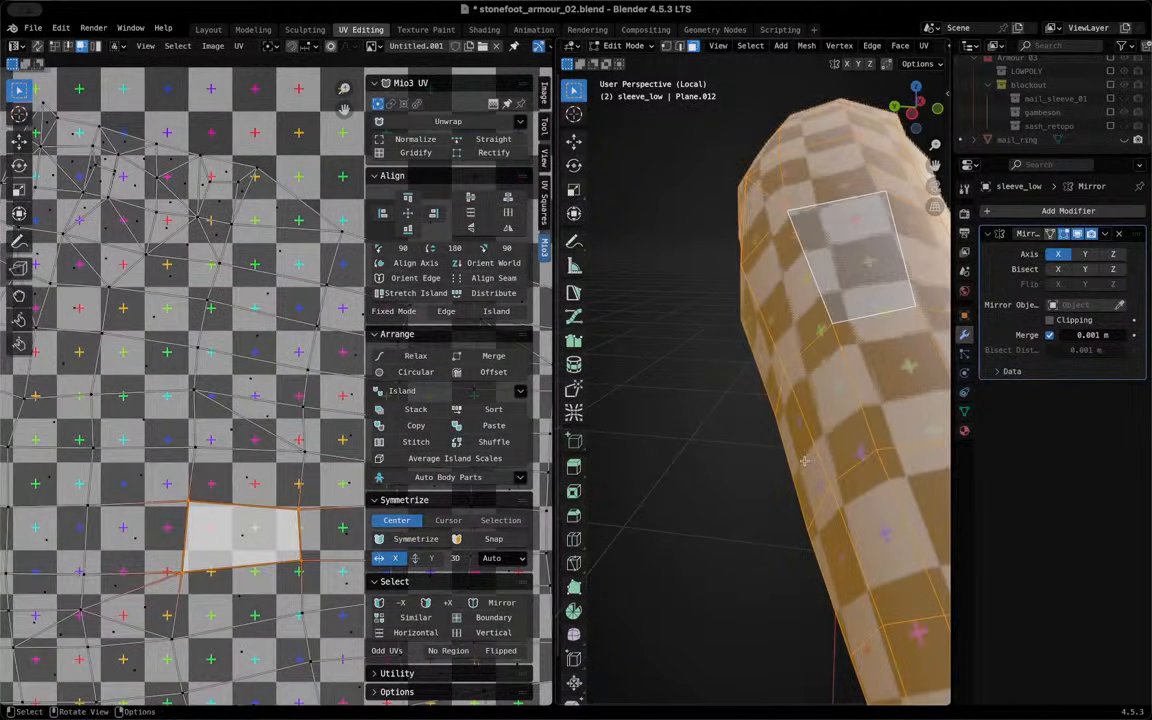
# Check the checker pattern around the sleeve with the mesh deselected, and select the whole mesh again
pyautogui.scroll(-3, 790, 427)
pyautogui.hotkey('alt', 'a')
pyautogui.moveTo(790, 430)
pyautogui.mouseDown(button='middle')
pyautogui.moveTo(756, 471)
pyautogui.moveTo(753, 419)
pyautogui.moveTo(795, 450)
pyautogui.moveTo(784, 428)
pyautogui.mouseUp(button='middle')
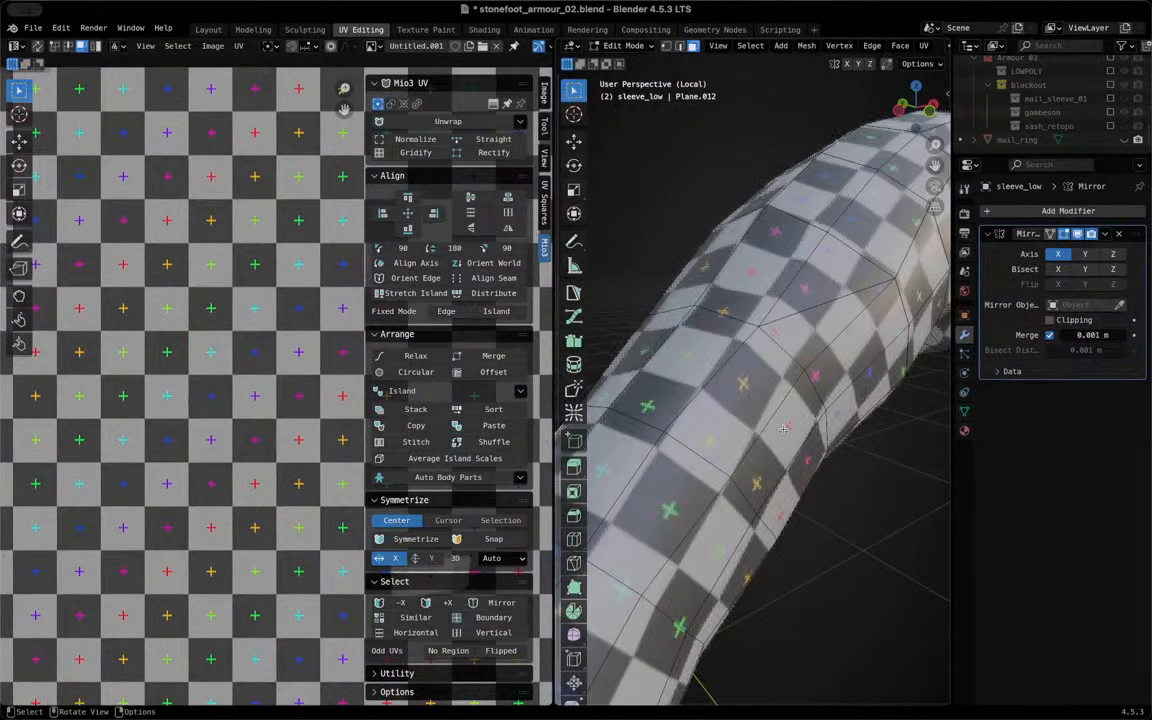
pyautogui.press('a')
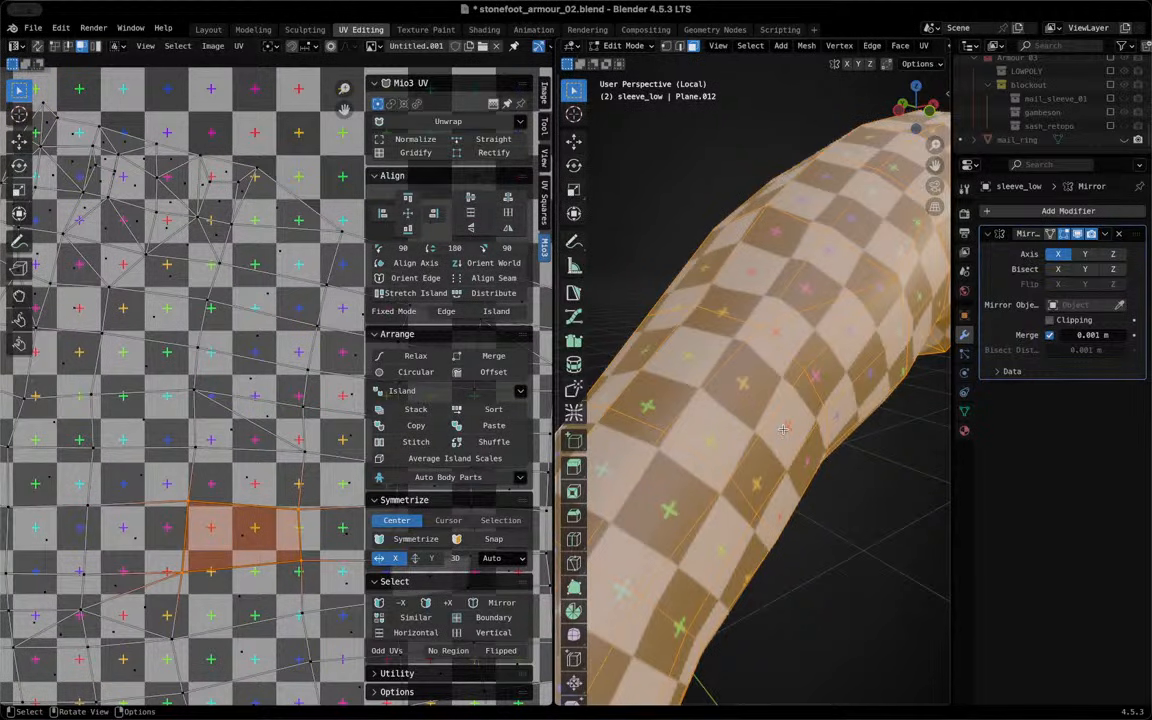
pyautogui.moveTo(738, 318); pyautogui.dragTo(824, 481, button='middle')
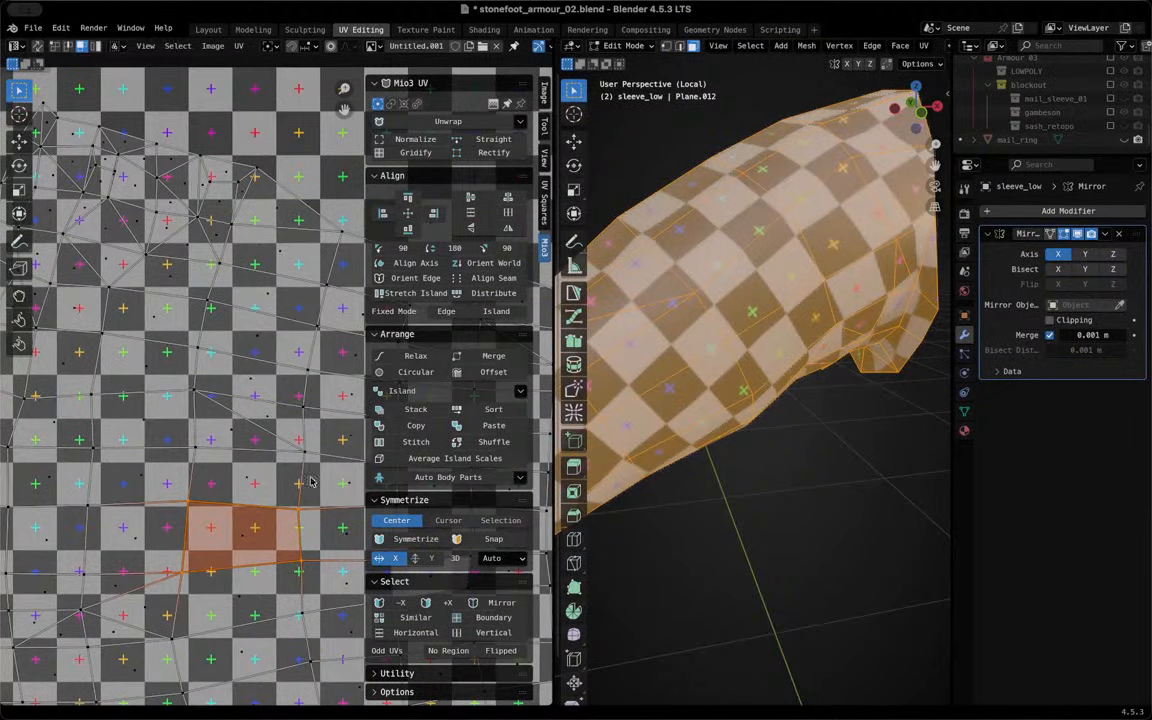
# Move the upper-left UV vertex of the middle face by about -0.037 in X and 0.021 in Y, and check the checker distortion on the sleeve
pyautogui.click(188, 505)
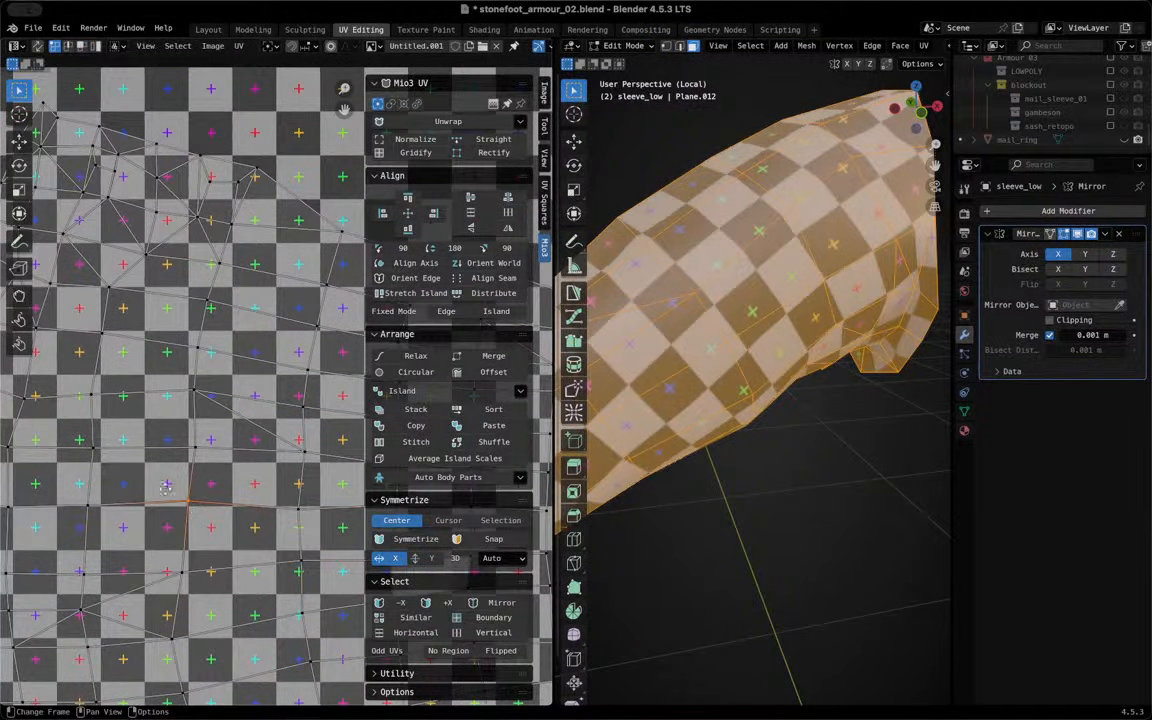
pyautogui.press('g')
pyautogui.click(336, 449)
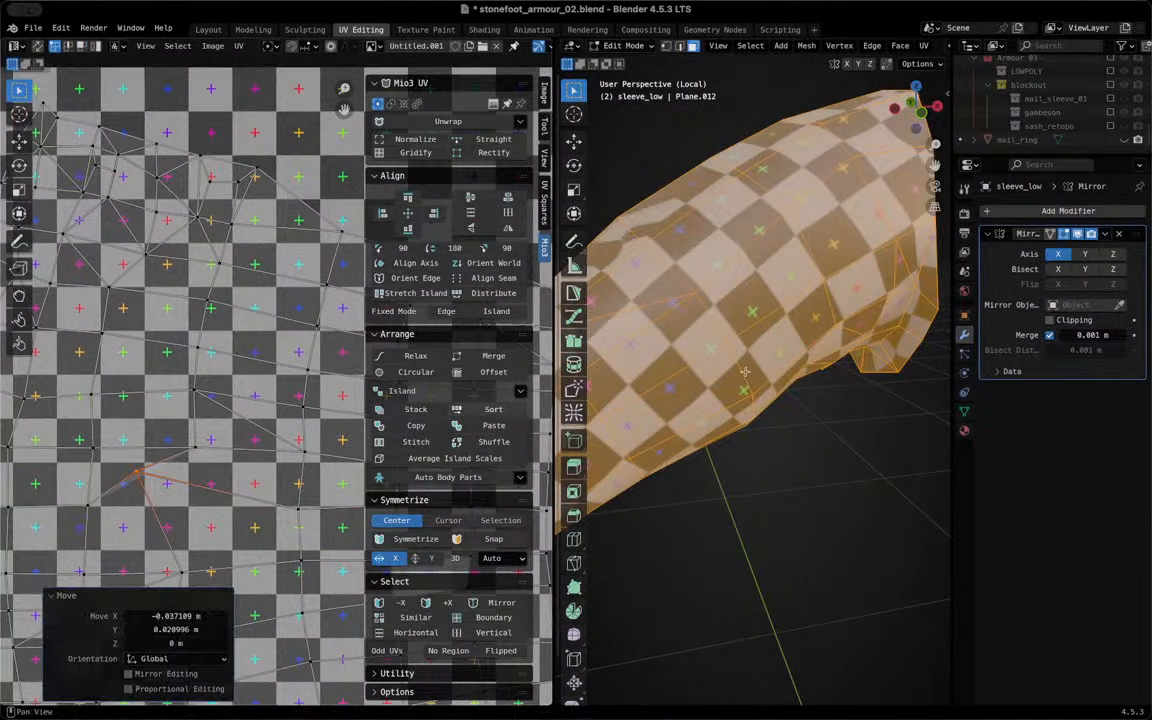
pyautogui.moveTo(780, 420); pyautogui.dragTo(820, 394, button='middle')
# Try moving the same UV vertex down and to the right into the middle face, and undo that move
pyautogui.press('g')
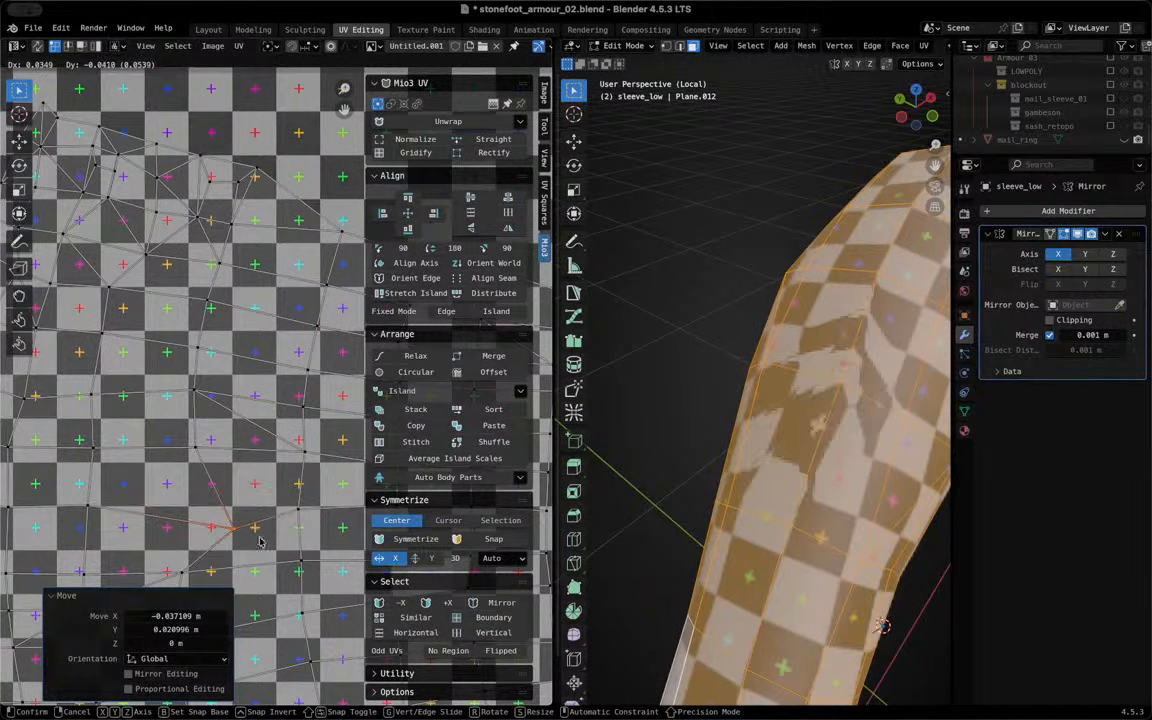
pyautogui.click(267, 512)
pyautogui.hotkey('ctrl', 'z')
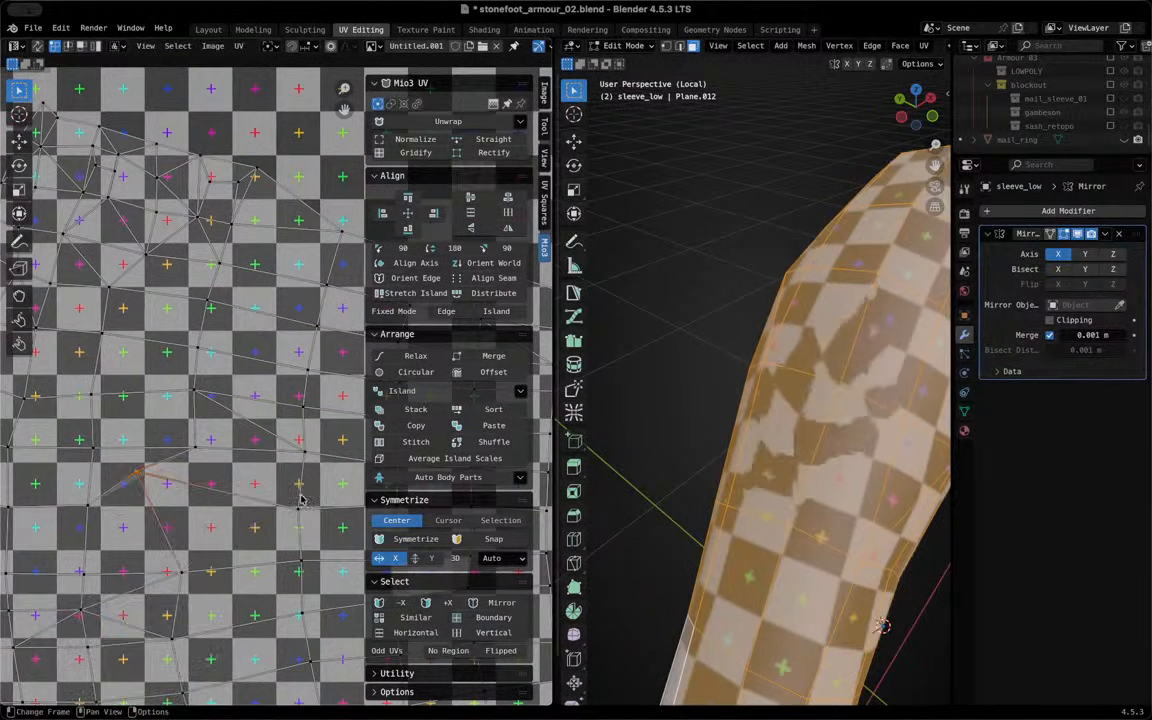
# Undo the last UV vertex move on sleeve_low and examine the checker pattern on the sleeve in the Layout workspace
pyautogui.hotkey('ctrl', 'z')
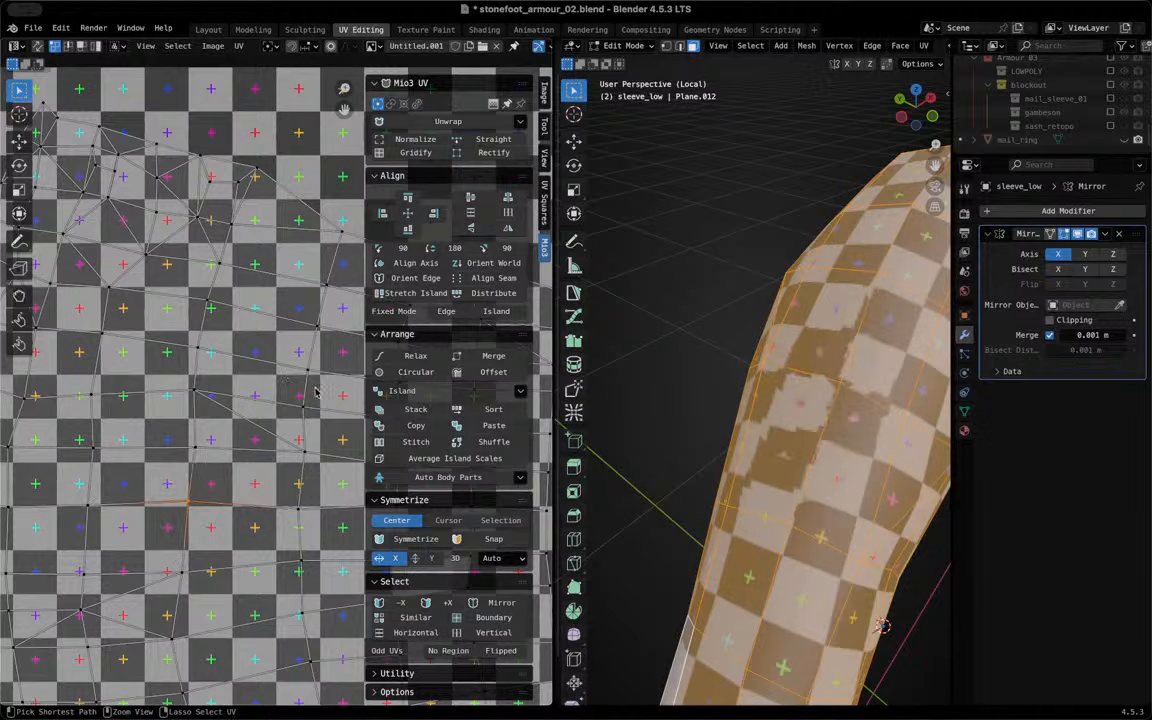
pyautogui.scroll(-3, 738, 426)
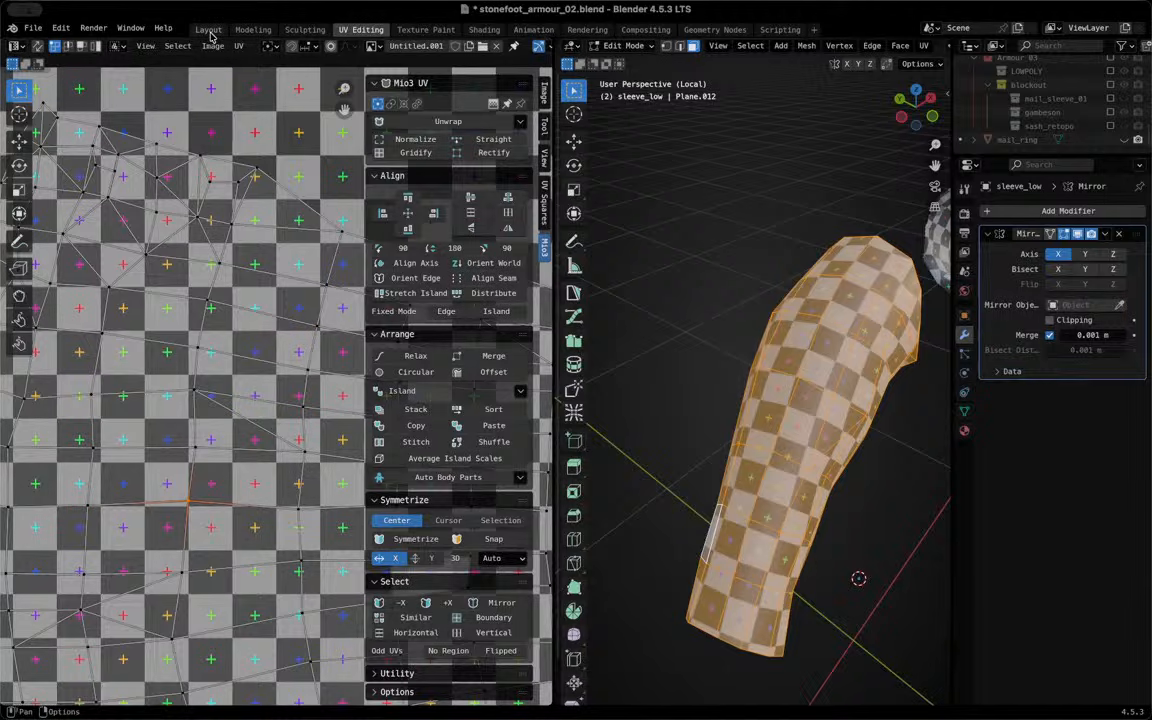
pyautogui.click(208, 29)
pyautogui.moveTo(643, 463); pyautogui.dragTo(451, 390, button='middle')
pyautogui.scroll(6, 451, 390)
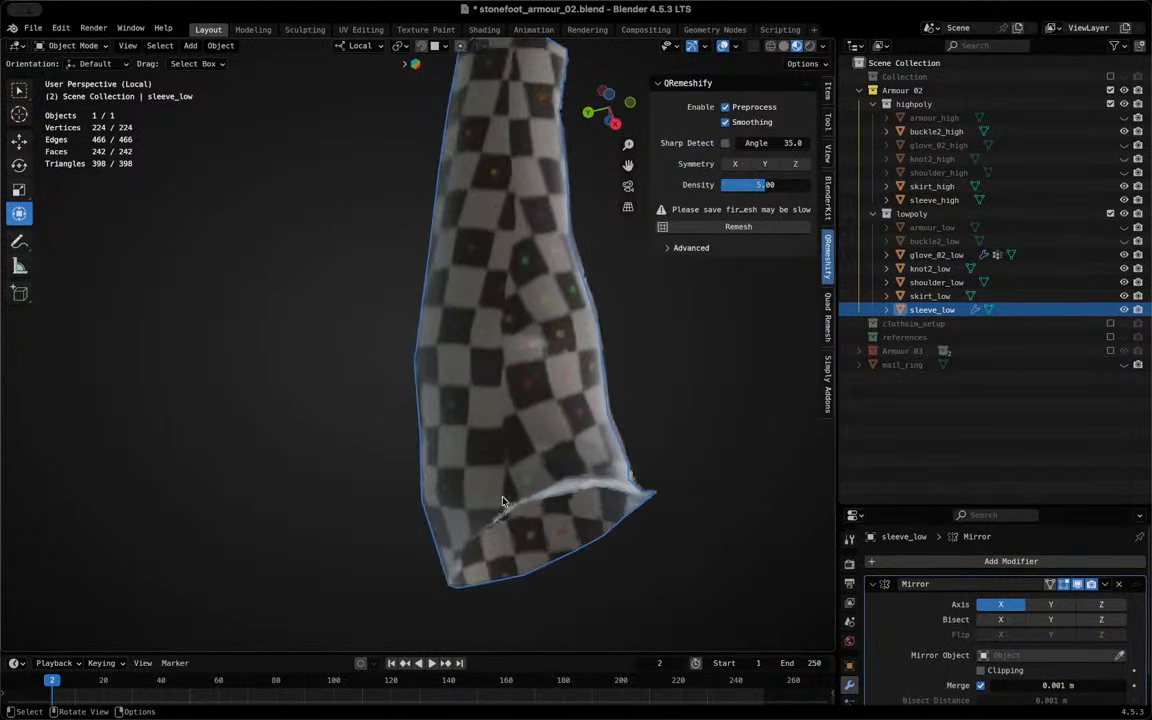
pyautogui.scroll(3, 560, 408)
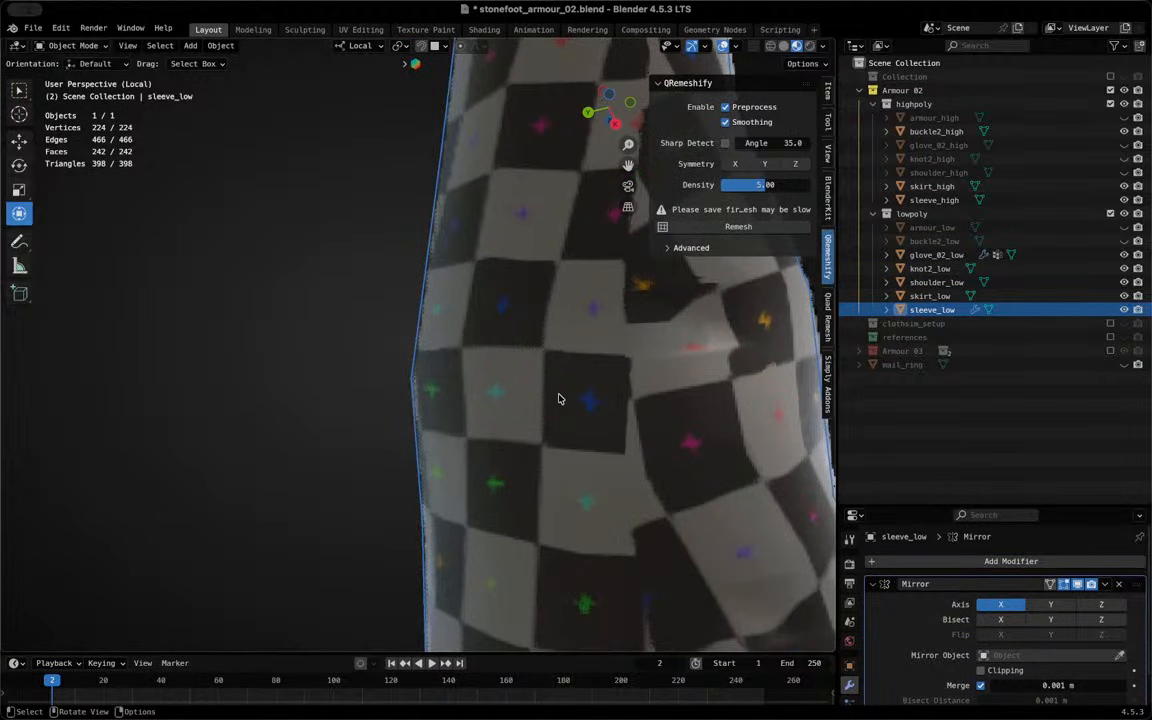
pyautogui.scroll(2, 518, 372)
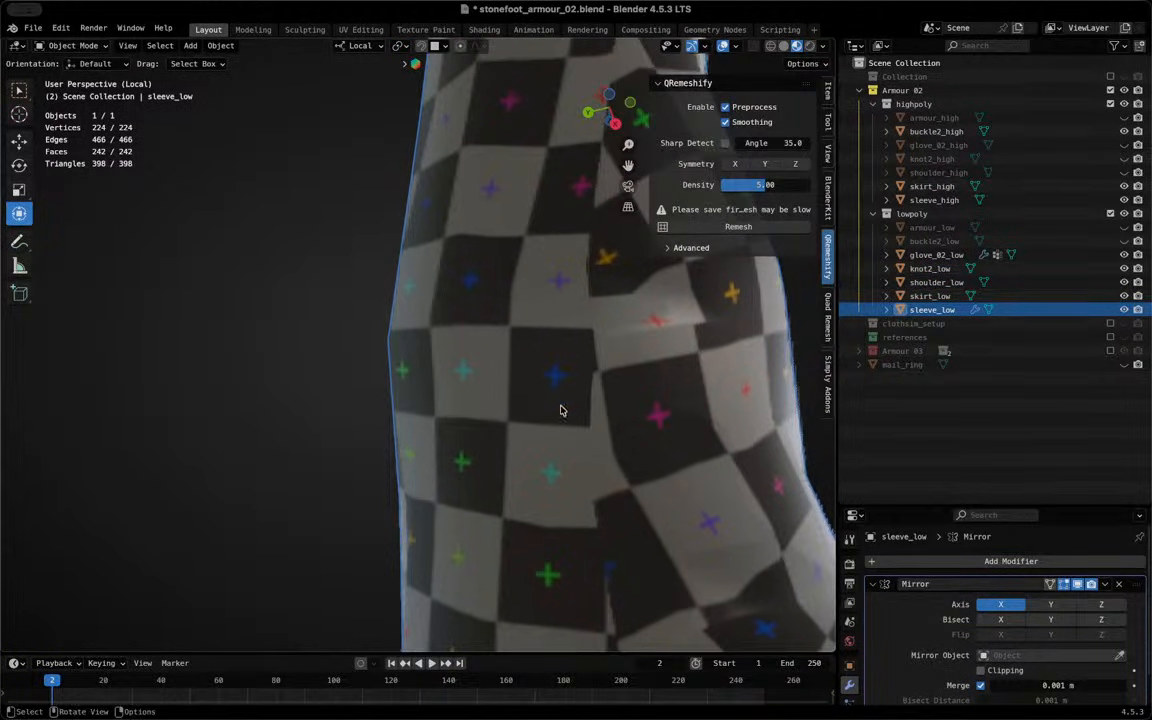
pyautogui.keyDown('shift'); pyautogui.moveTo(548, 373); pyautogui.dragTo(537, 337, button='middle'); pyautogui.keyUp('shift')
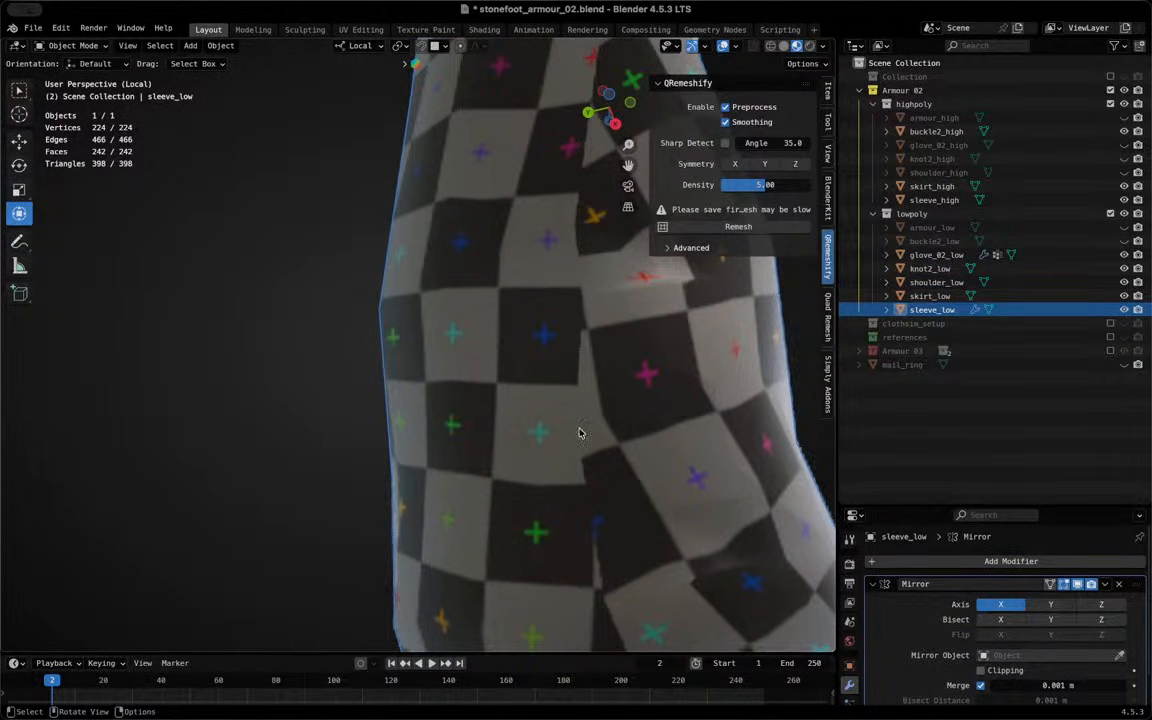
pyautogui.keyDown('shift'); pyautogui.moveTo(584, 298); pyautogui.dragTo(588, 336, button='middle'); pyautogui.keyUp('shift')
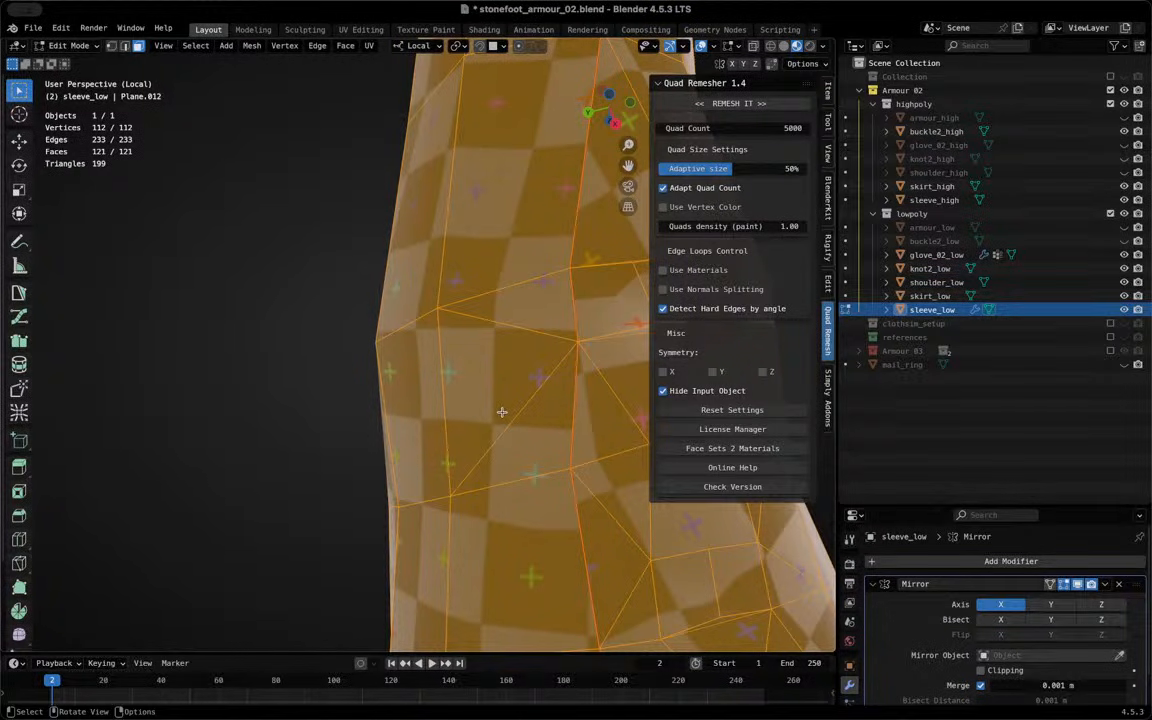
# Check the sleeve's UV layout with edge selection and examine the checker pattern over the whole sleeve for stretching
pyautogui.click(358, 29)
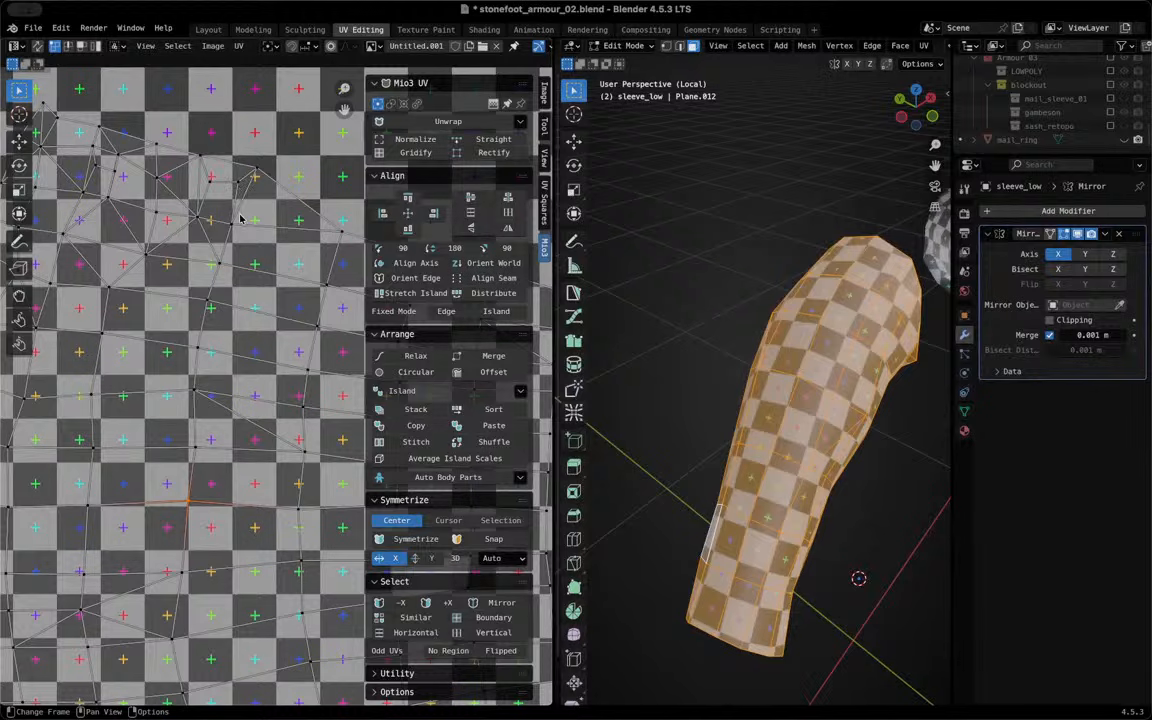
pyautogui.scroll(-6, 183, 278)
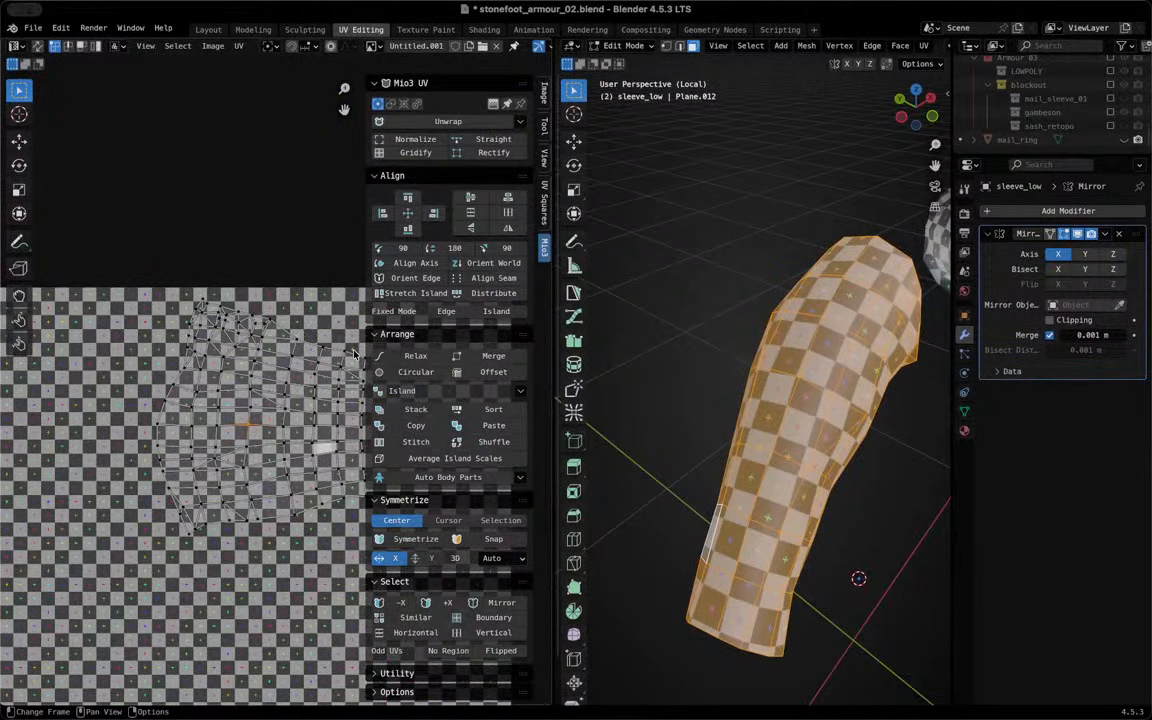
pyautogui.press('2')
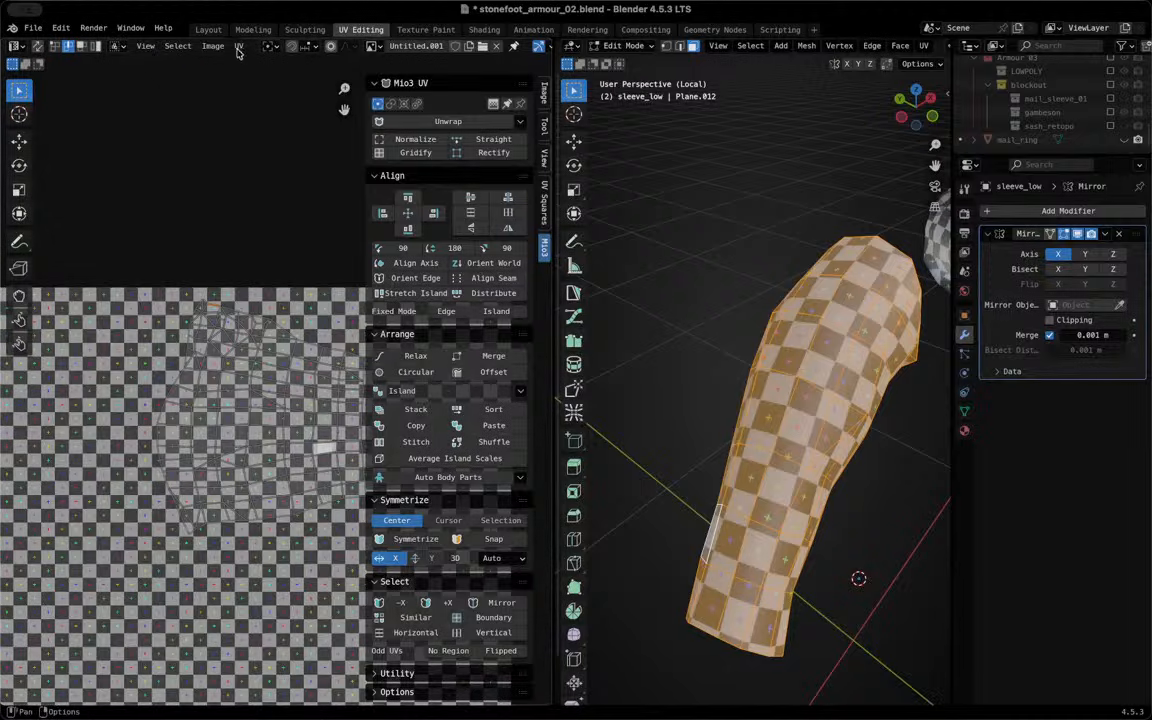
pyautogui.click(208, 29)
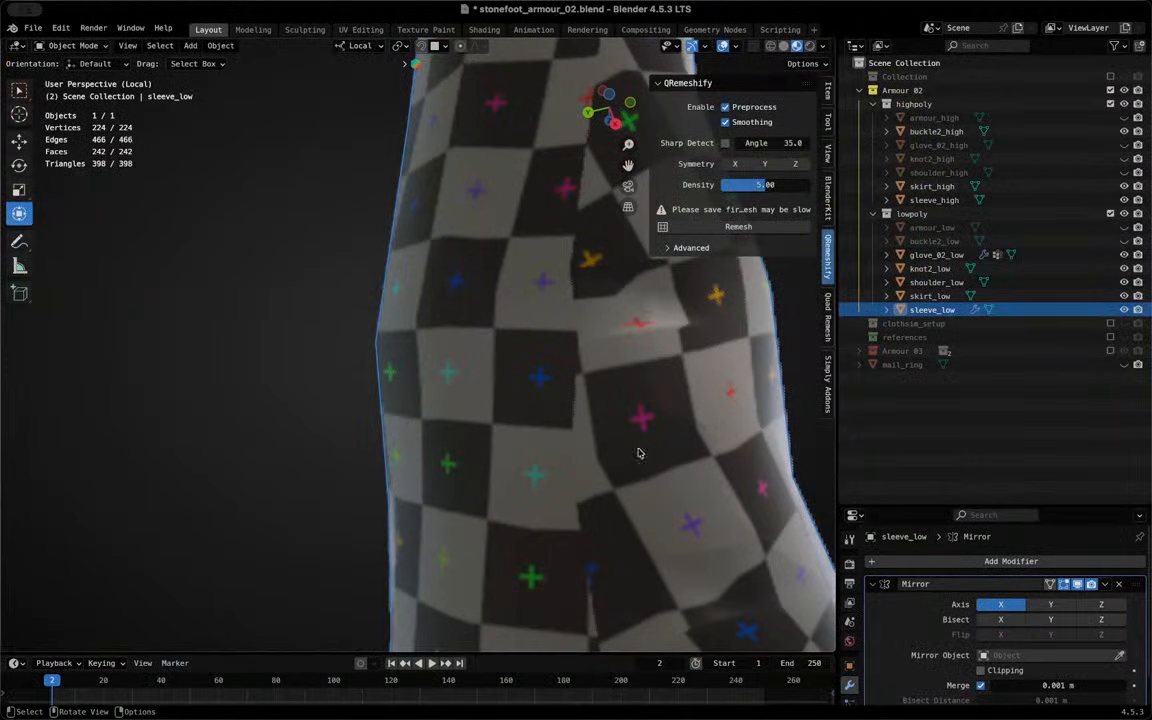
pyautogui.moveTo(480, 330); pyautogui.dragTo(411, 527, button='middle')
pyautogui.scroll(-3, 498, 434)
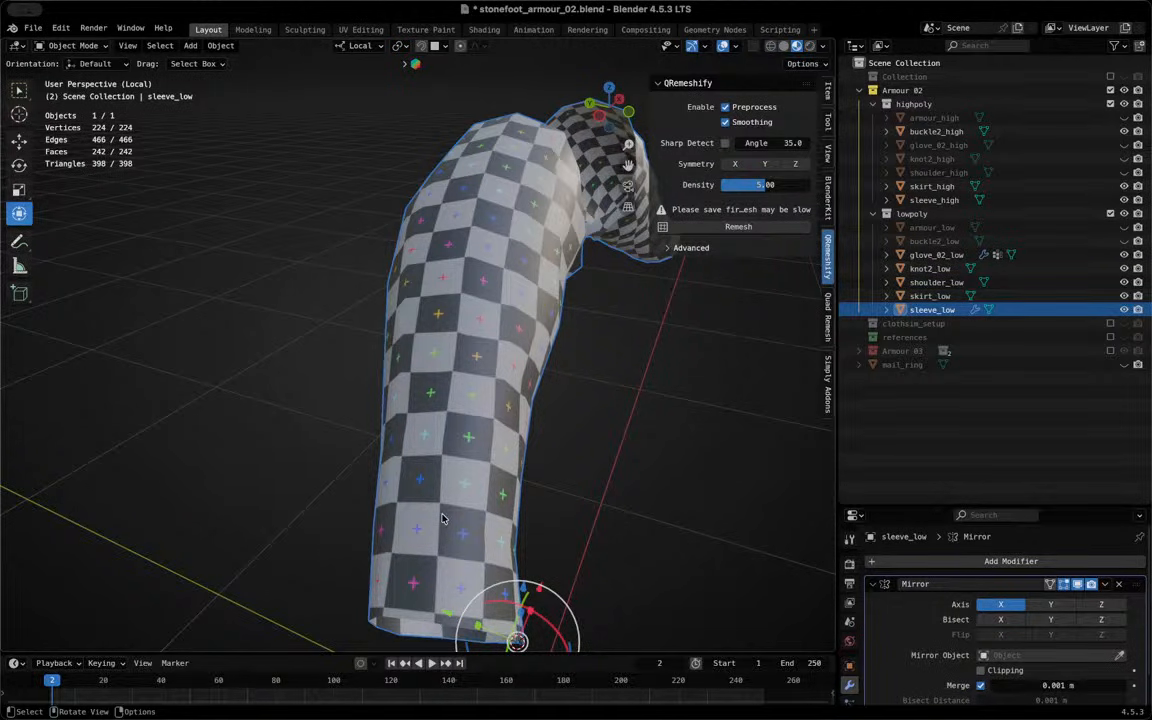
pyautogui.moveTo(340, 449); pyautogui.dragTo(373, 382, button='middle')
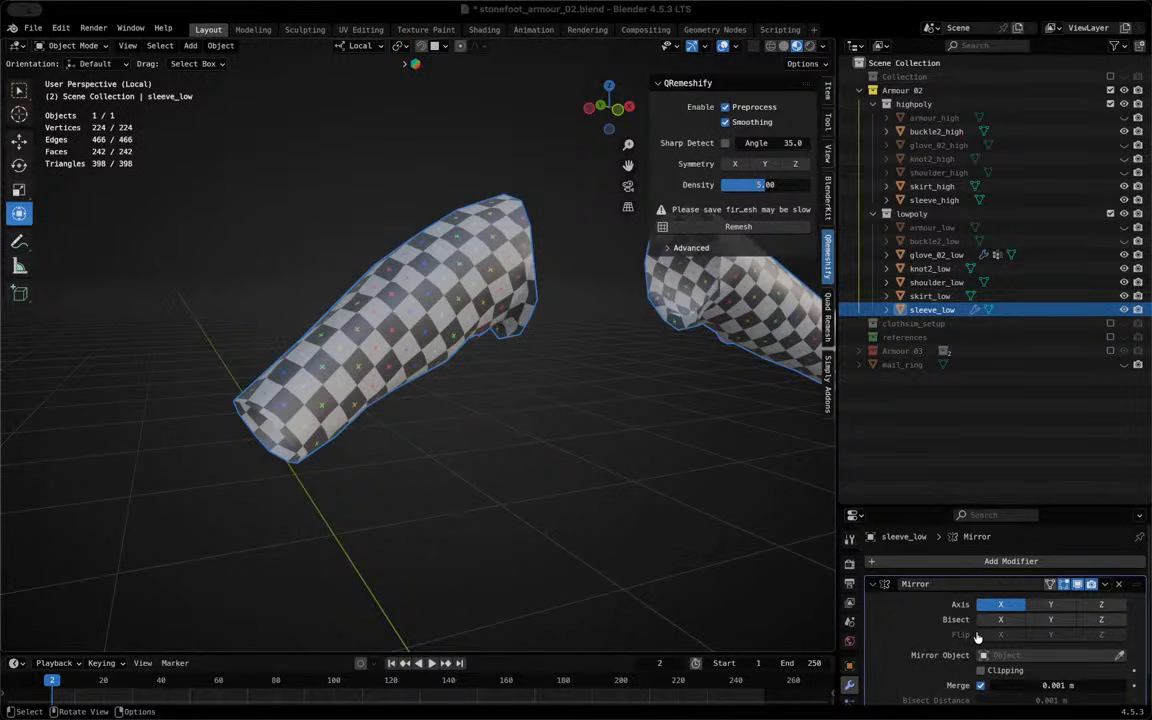
pyautogui.keyDown('shift'); pyautogui.moveTo(402, 421); pyautogui.dragTo(372, 447, button='middle'); pyautogui.keyUp('shift')
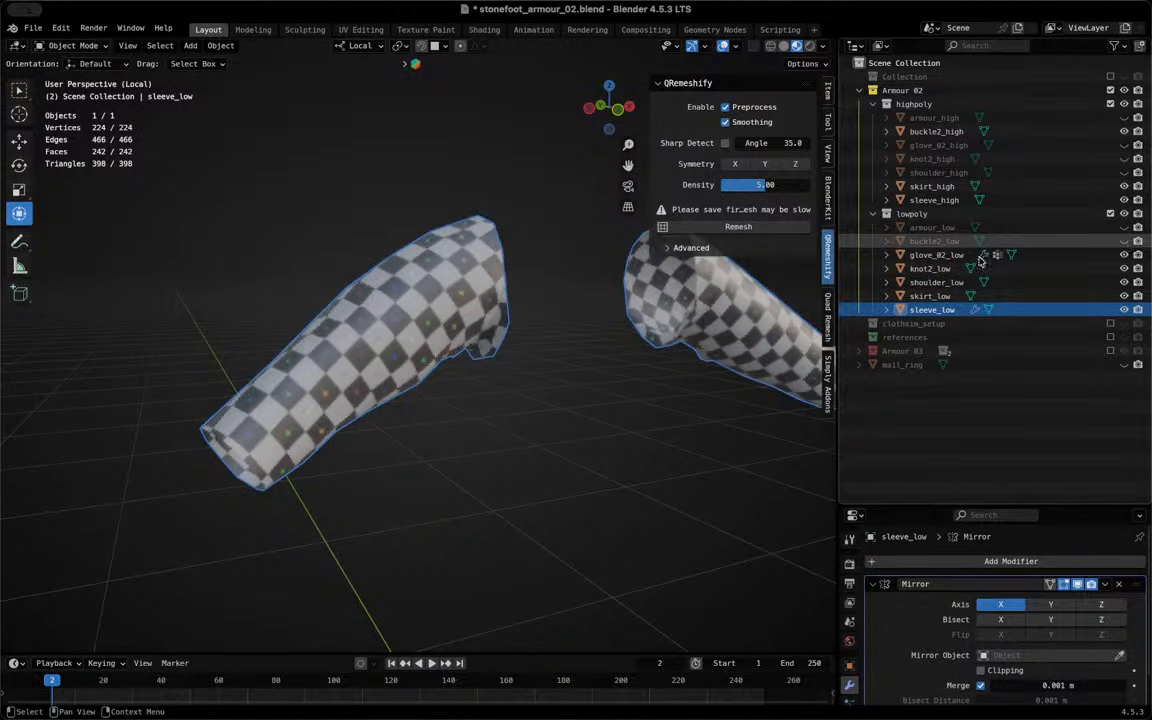
# Remove the Mirror modifier from both sleeve_low and glove_02_low
pyautogui.click(1125, 242)
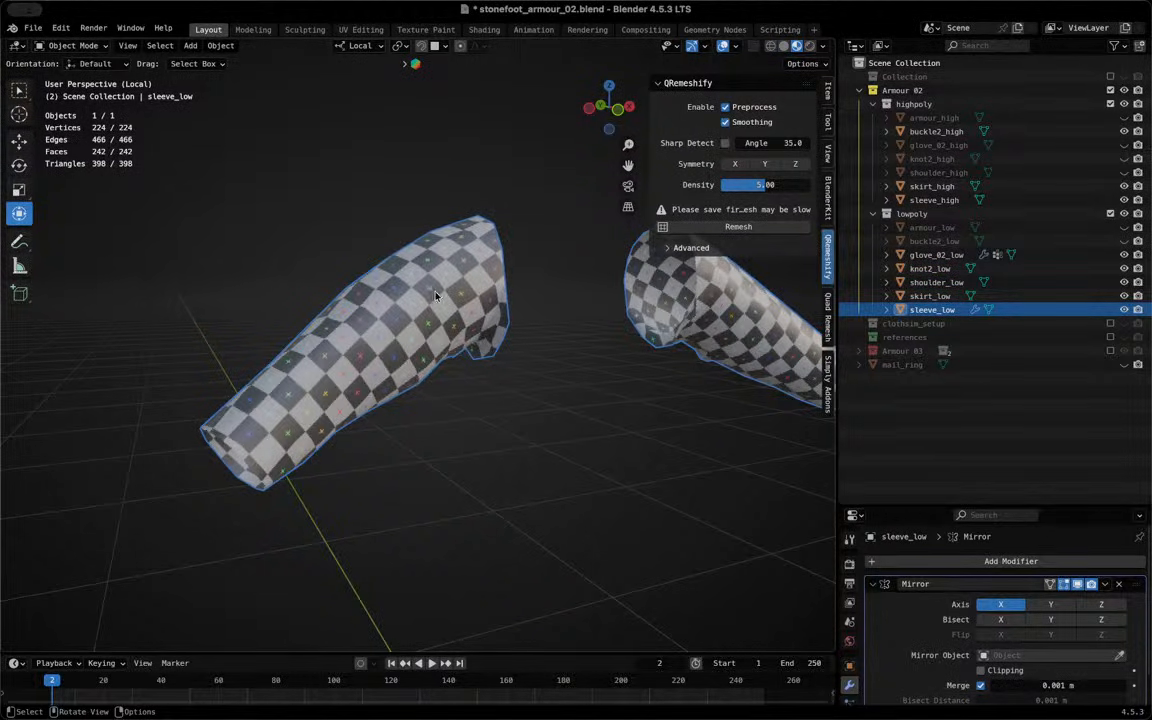
pyautogui.click(1116, 590)
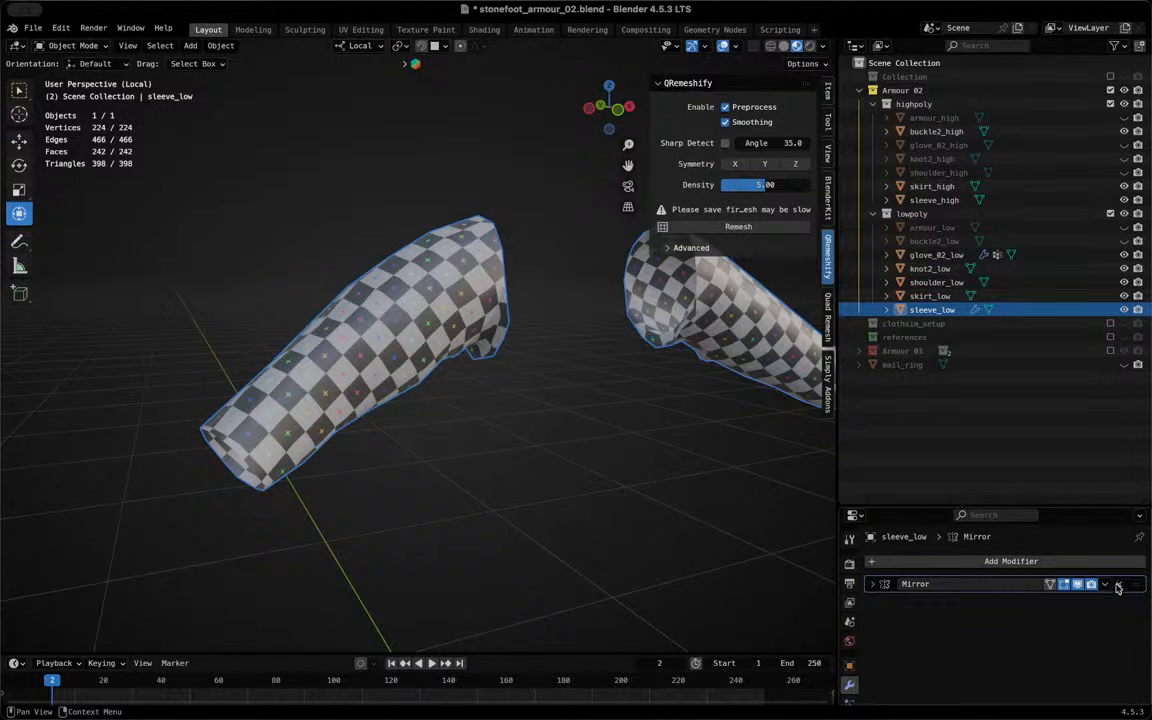
pyautogui.click(1121, 585)
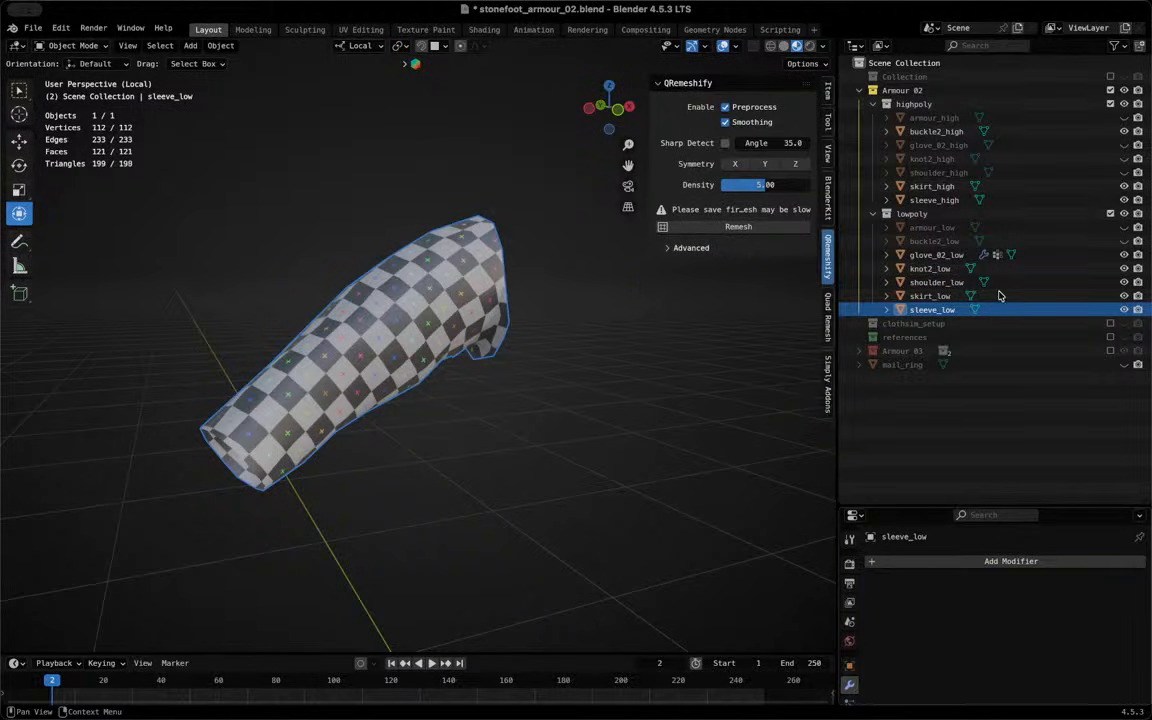
pyautogui.click(950, 256)
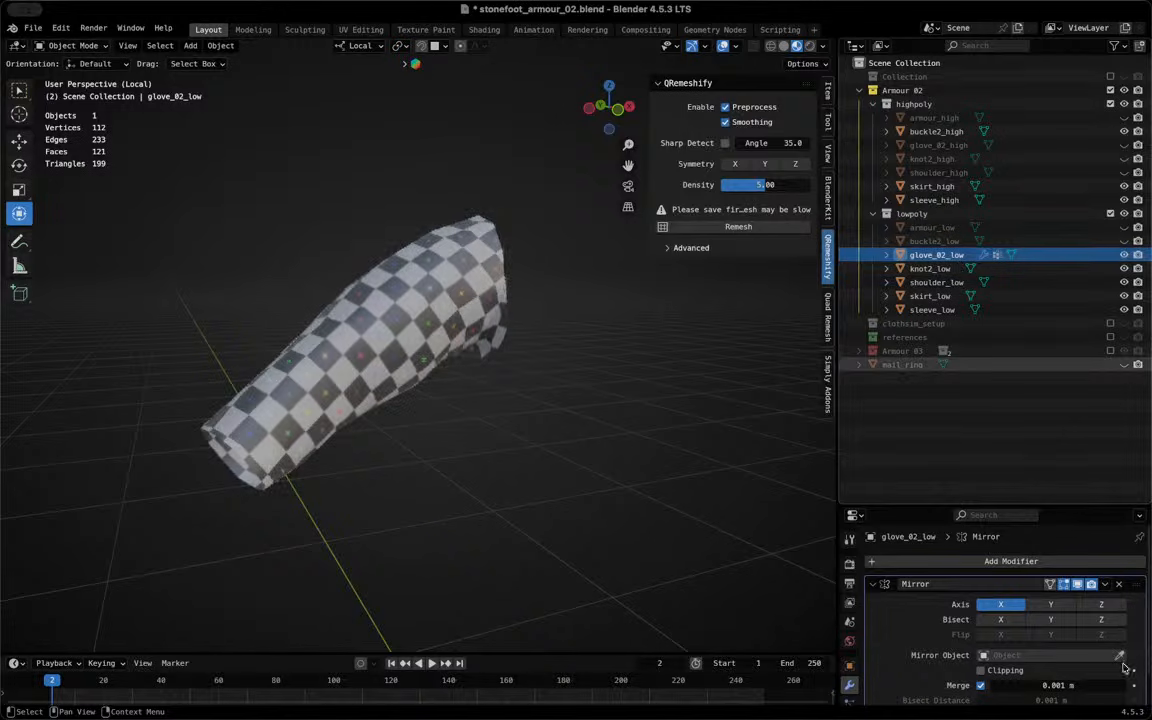
pyautogui.click(1119, 587)
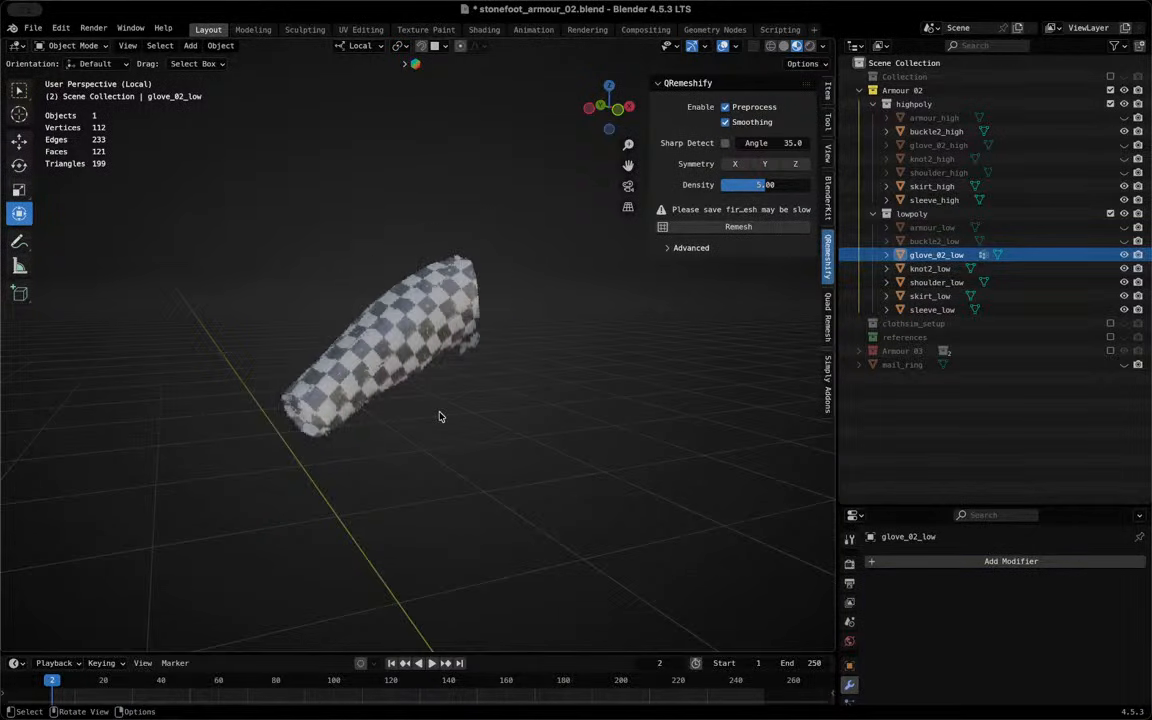
# Leave local view and display all the armour pieces in Solid shading
pyautogui.press('KP_Divide')
pyautogui.scroll(8, 441, 414)
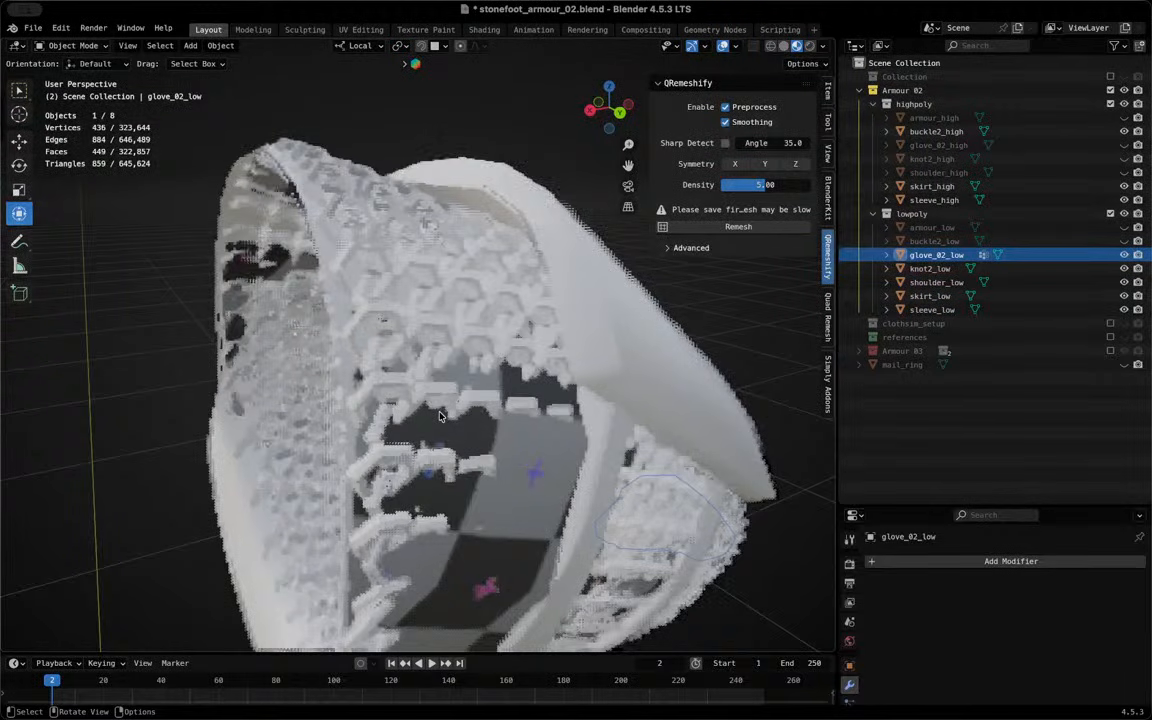
pyautogui.press('z')
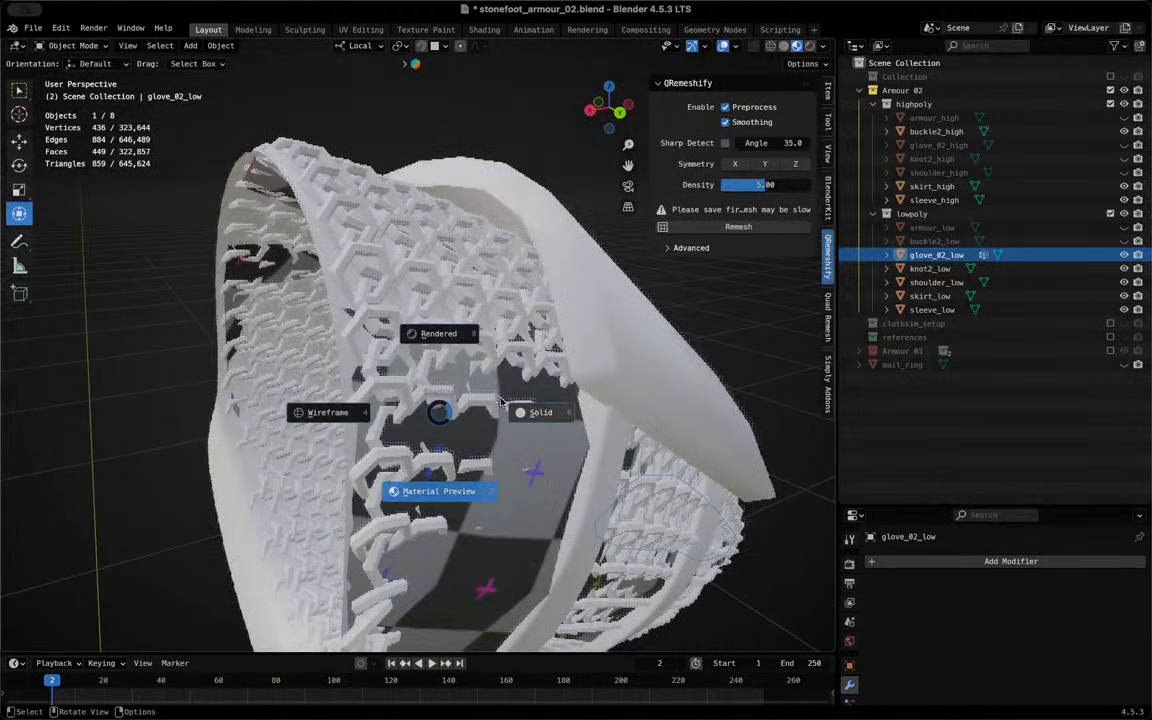
pyautogui.click(537, 413)
pyautogui.scroll(-6, 537, 413)
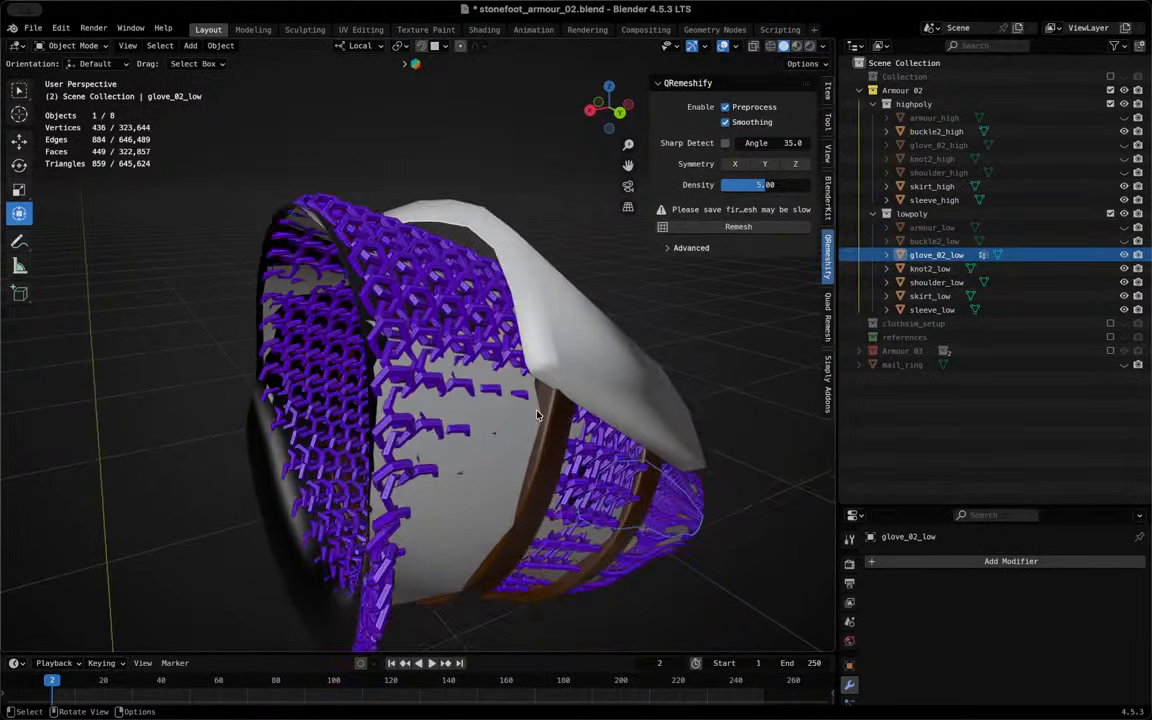
pyautogui.moveTo(533, 460); pyautogui.dragTo(281, 521, button='middle')
pyautogui.moveTo(314, 473); pyautogui.dragTo(361, 453, button='middle')
# Select the sleeve_high mesh, put it in Edit Mode and isolate it in local view
pyautogui.click(322, 470)
pyautogui.scroll(-4, 361, 453)
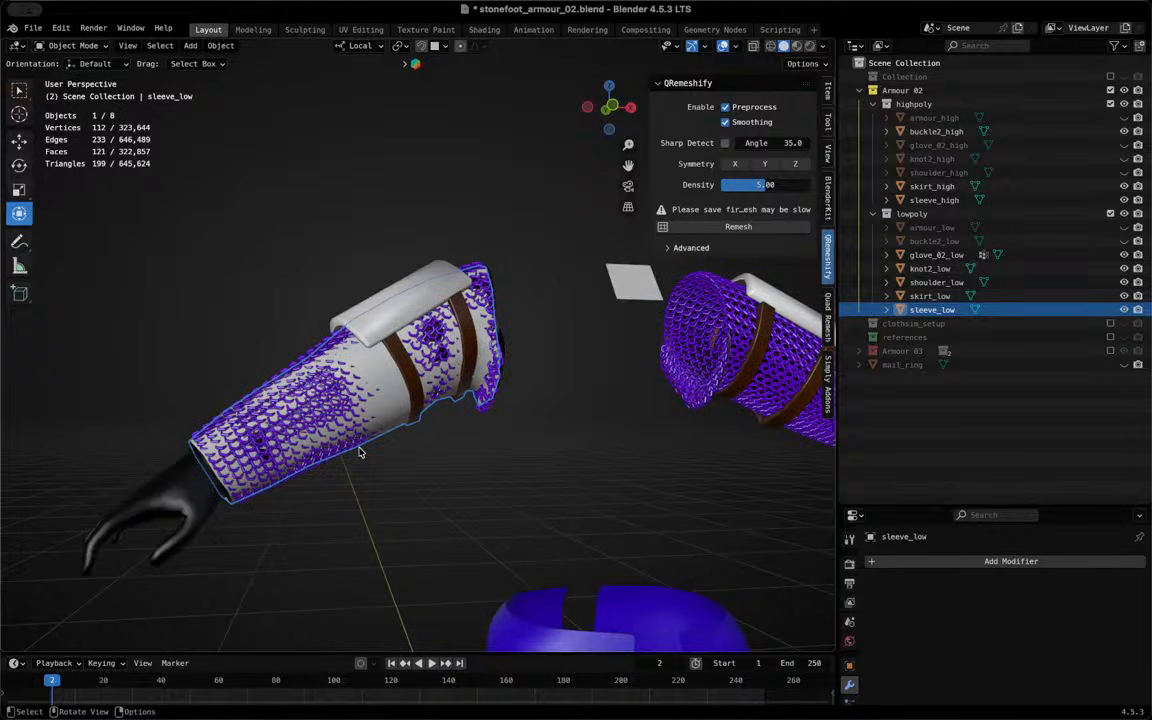
pyautogui.scroll(5, 344, 321)
pyautogui.click(344, 321)
pyautogui.moveTo(398, 365); pyautogui.dragTo(420, 386, button='middle')
pyautogui.scroll(5, 300, 375)
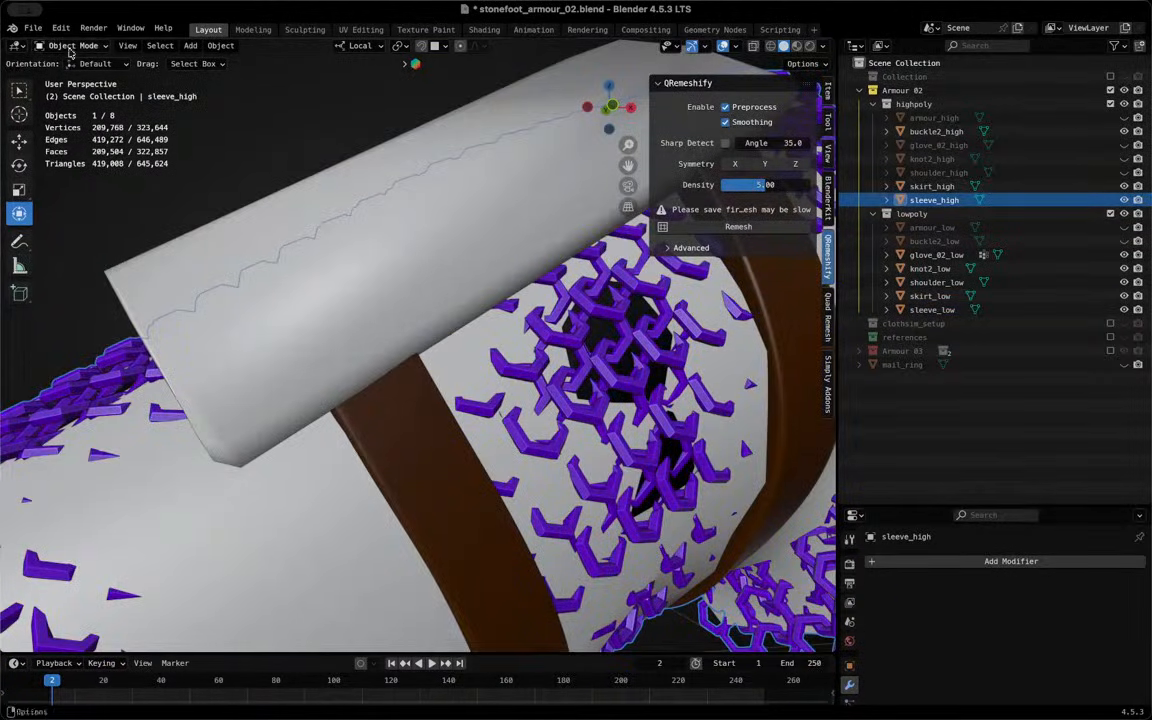
pyautogui.moveTo(266, 369); pyautogui.dragTo(412, 332, button='middle')
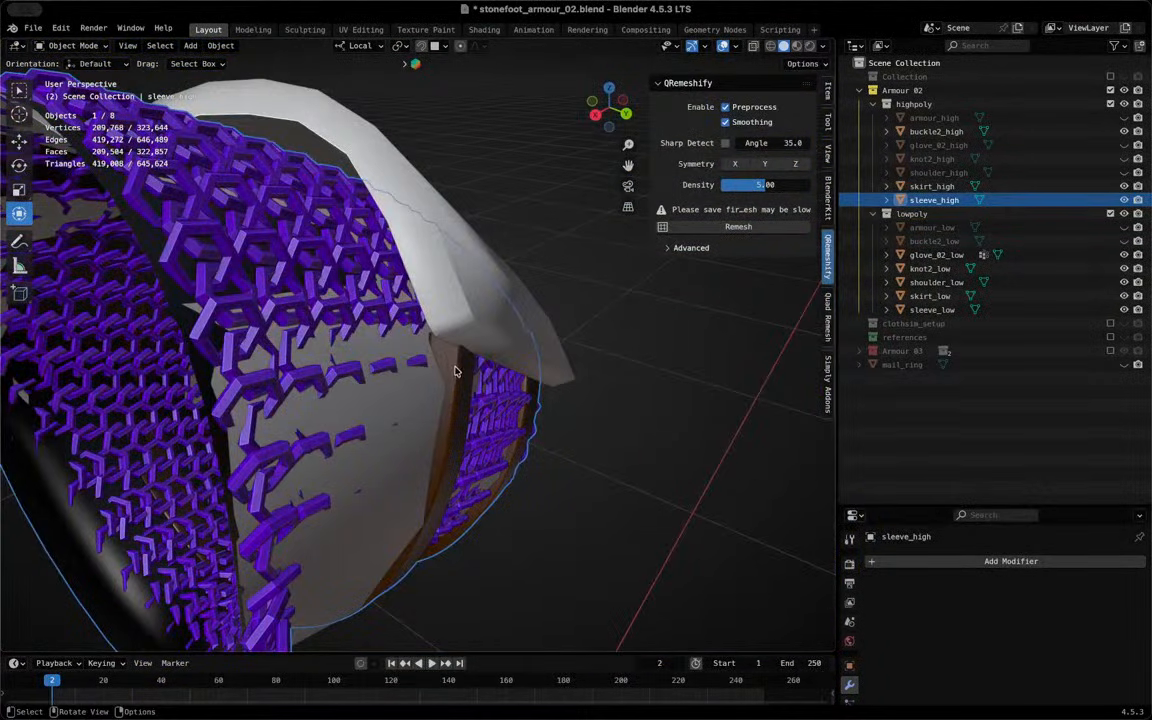
pyautogui.click(88, 46)
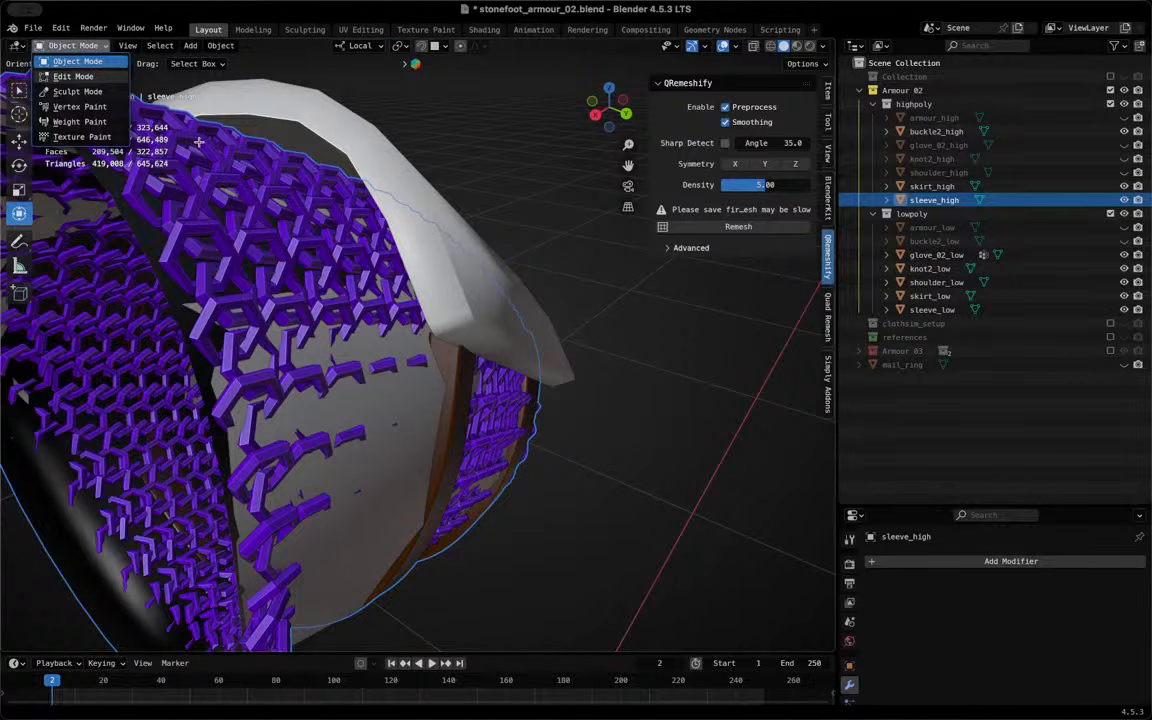
pyautogui.press('e')
pyautogui.press('KP_Divide')
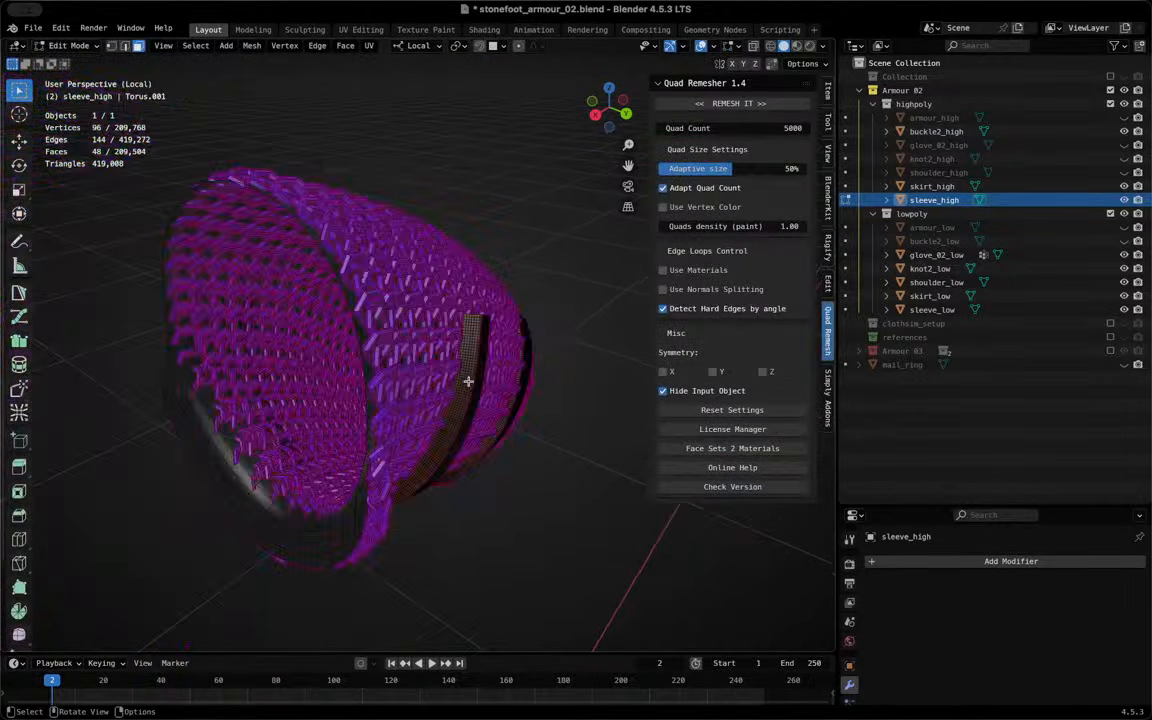
# Select the edge loop around the open end of the brown leather strap on sleeve_high, using edge selection
pyautogui.moveTo(470, 342); pyautogui.dragTo(208, 396, button='middle')
pyautogui.scroll(7, 400, 440)
pyautogui.moveTo(391, 366); pyautogui.dragTo(361, 445, button='middle')
pyautogui.scroll(5, 361, 445)
pyautogui.press('2')
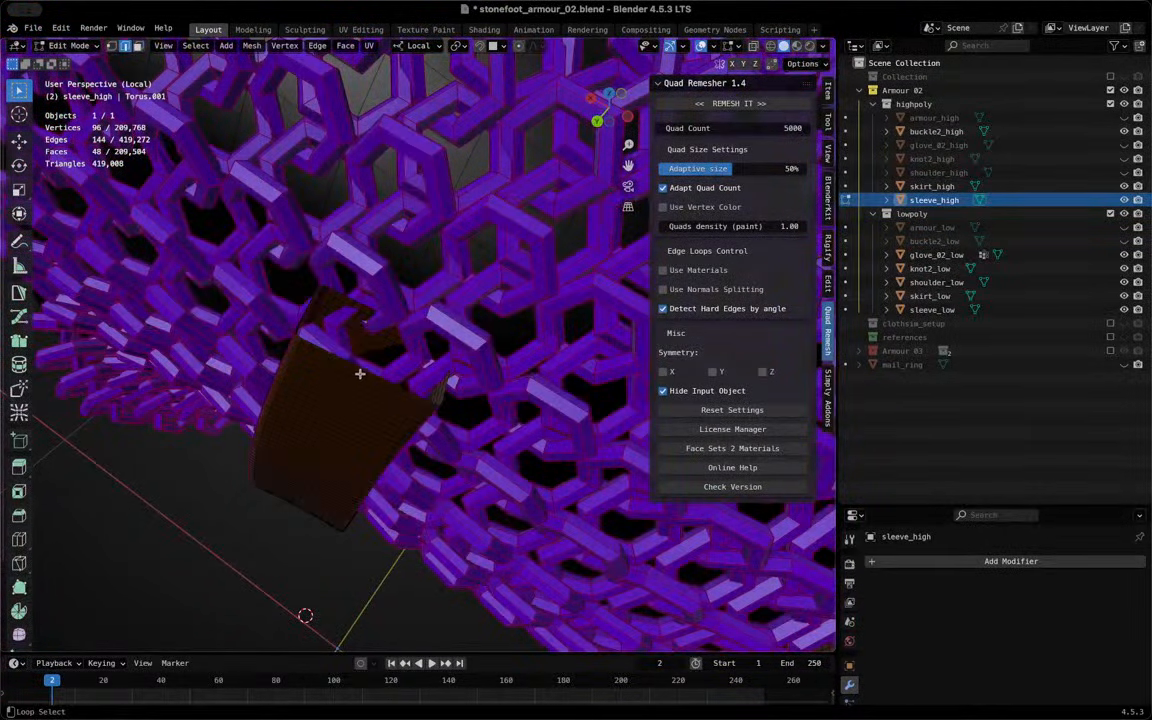
pyautogui.keyDown('alt'); pyautogui.keyDown('shift'); pyautogui.click(364, 371); pyautogui.keyUp('shift'); pyautogui.keyUp('alt')
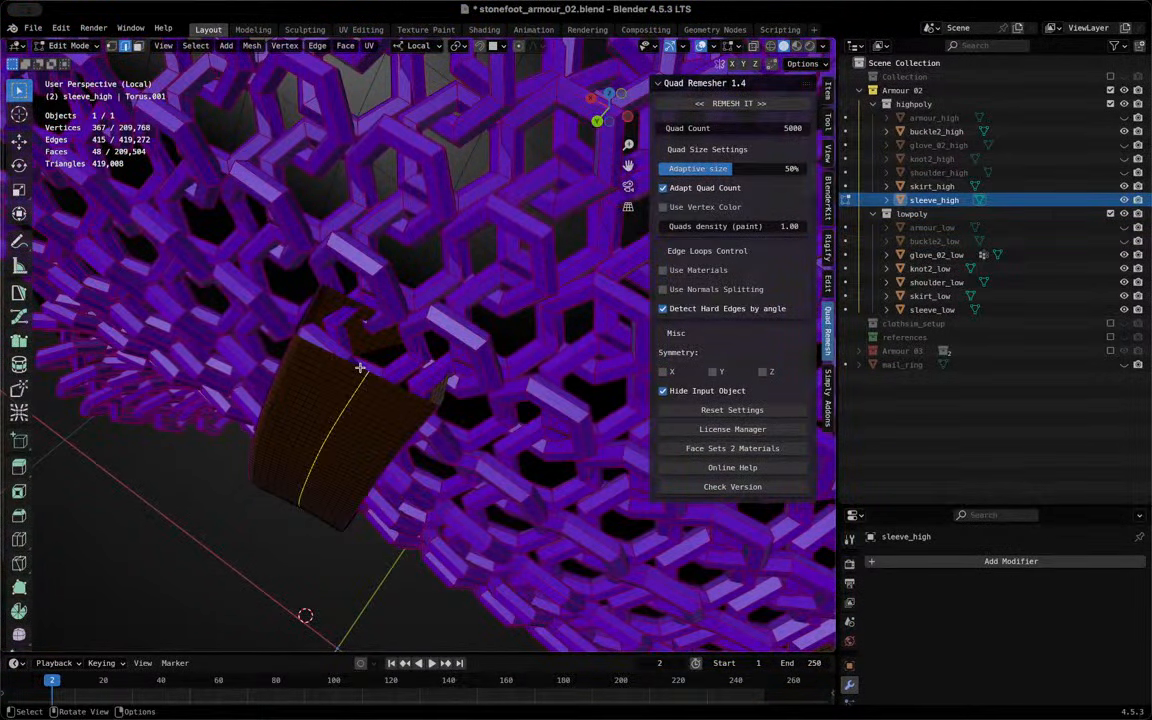
pyautogui.keyDown('alt'); pyautogui.keyDown('shift'); pyautogui.click(361, 368); pyautogui.keyUp('shift'); pyautogui.keyUp('alt')
pyautogui.keyDown('alt'); pyautogui.click(365, 366); pyautogui.keyUp('alt')
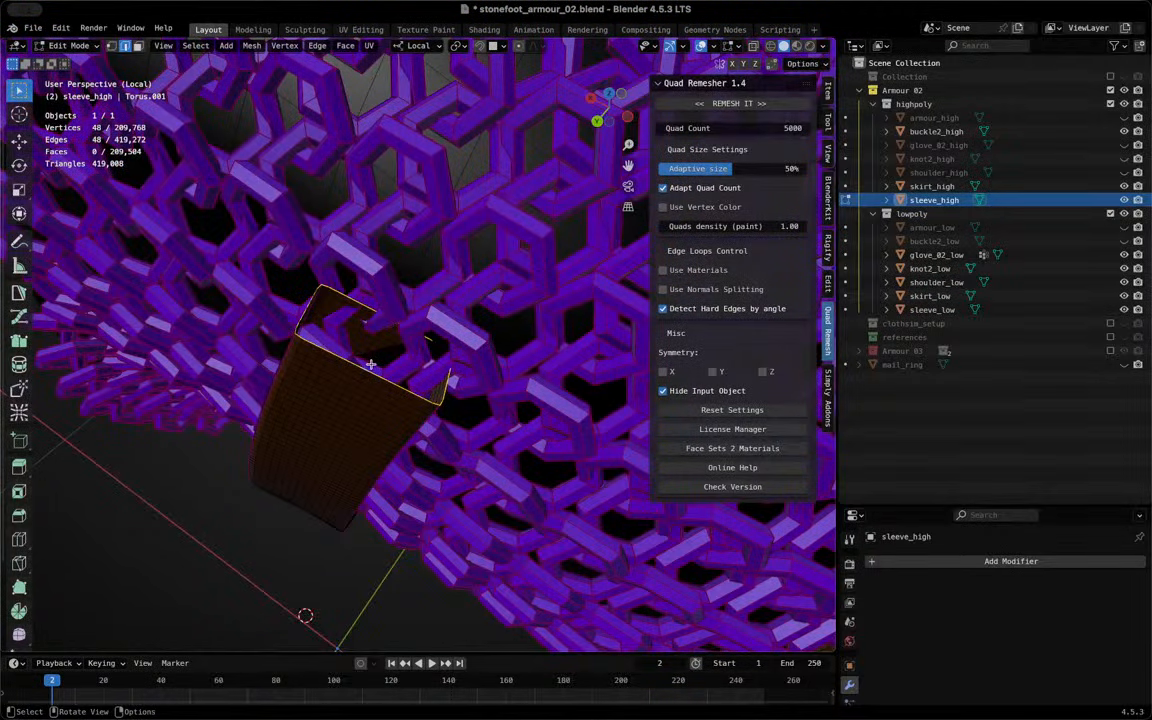
# Move the strap's end loop upward along local Z with smooth proportional editing to extend the strap
pyautogui.scroll(-3, 370, 365)
pyautogui.moveTo(373, 363); pyautogui.dragTo(398, 481, button='middle')
pyautogui.press('g')
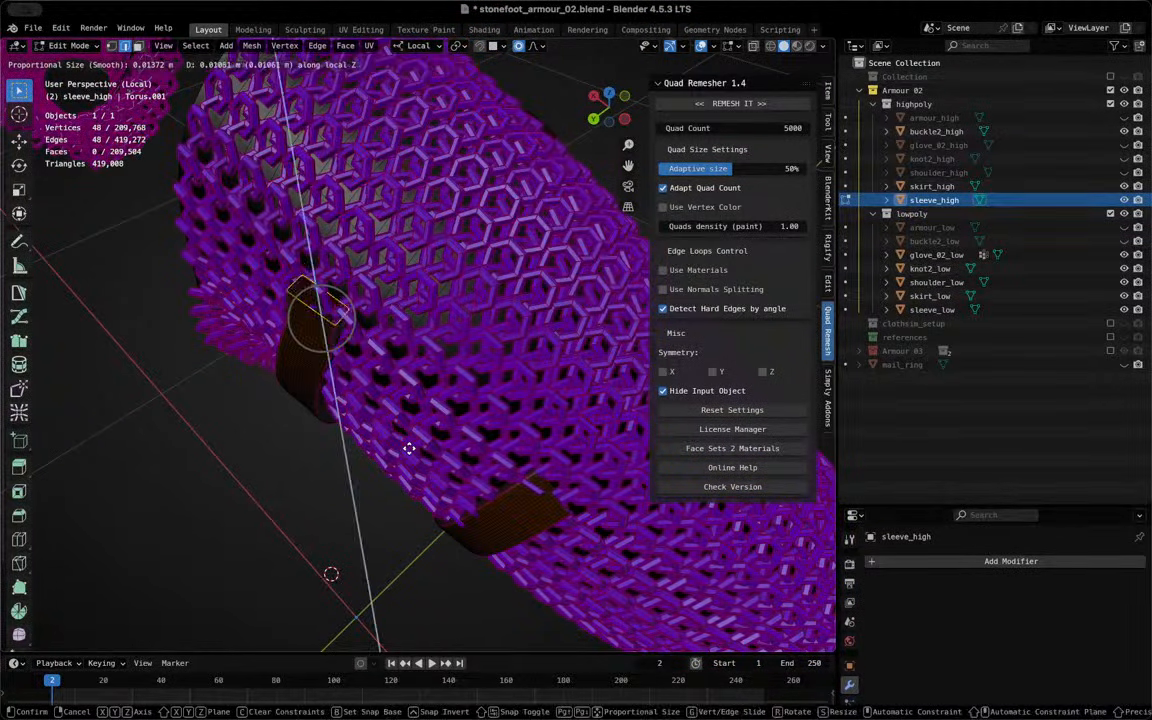
pyautogui.click(367, 404)
# Move the first strap's end loop up and inward against the sleeve with proportional size about 0.043 m, and rotate it about -16°
pyautogui.moveTo(331, 574); pyautogui.dragTo(512, 323, button='middle')
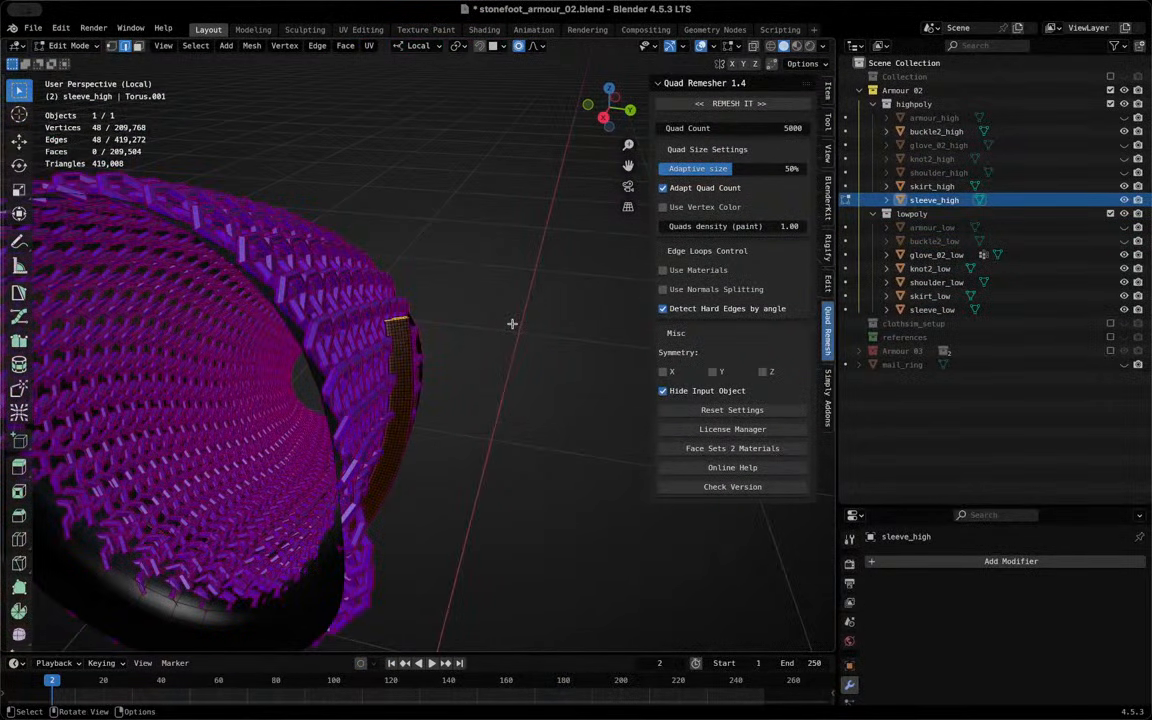
pyautogui.press('g')
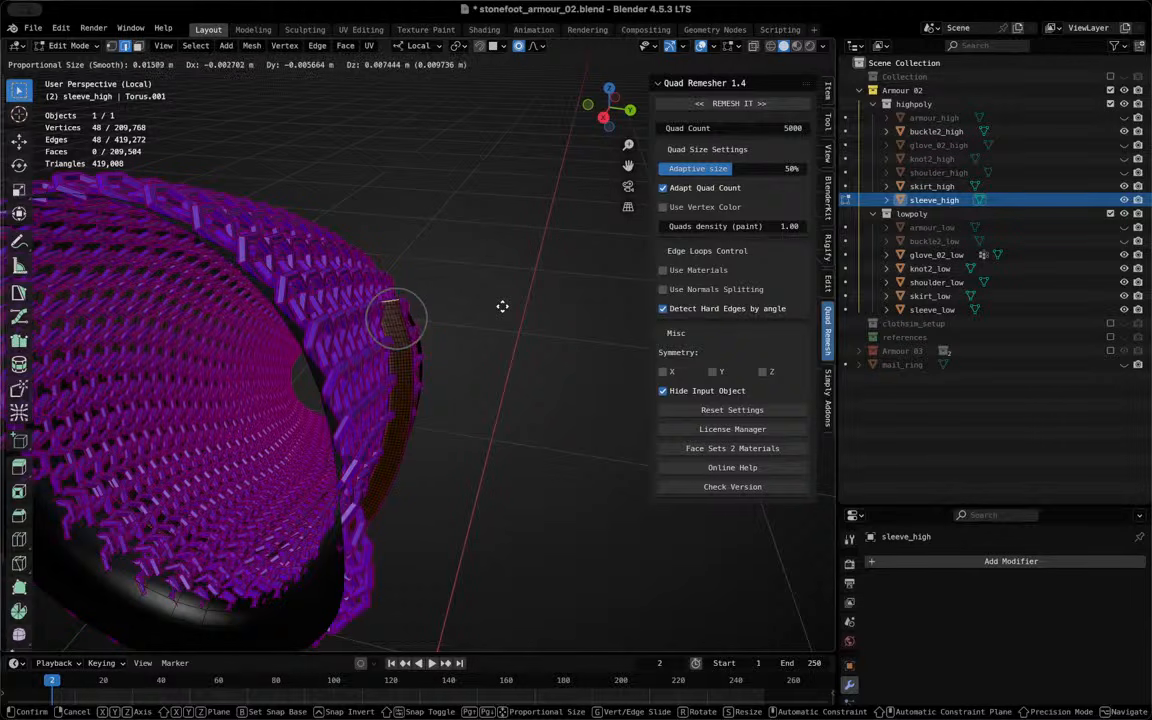
pyautogui.scroll(-4, 498, 305)
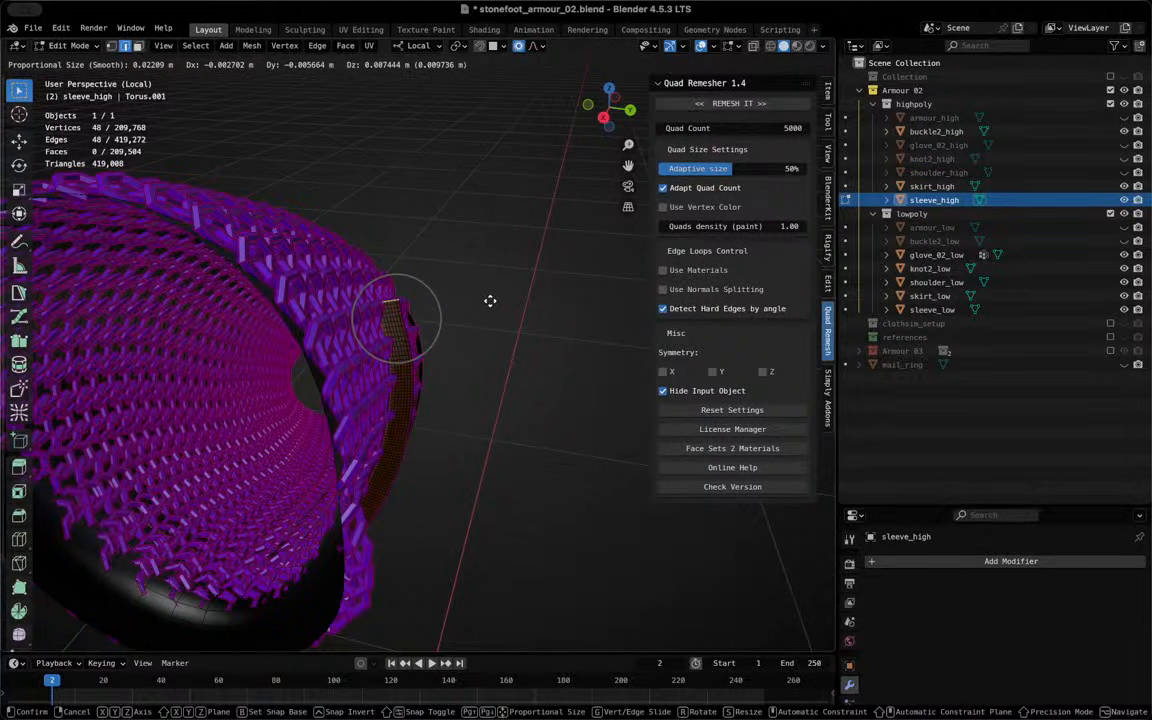
pyautogui.scroll(-7, 490, 301)
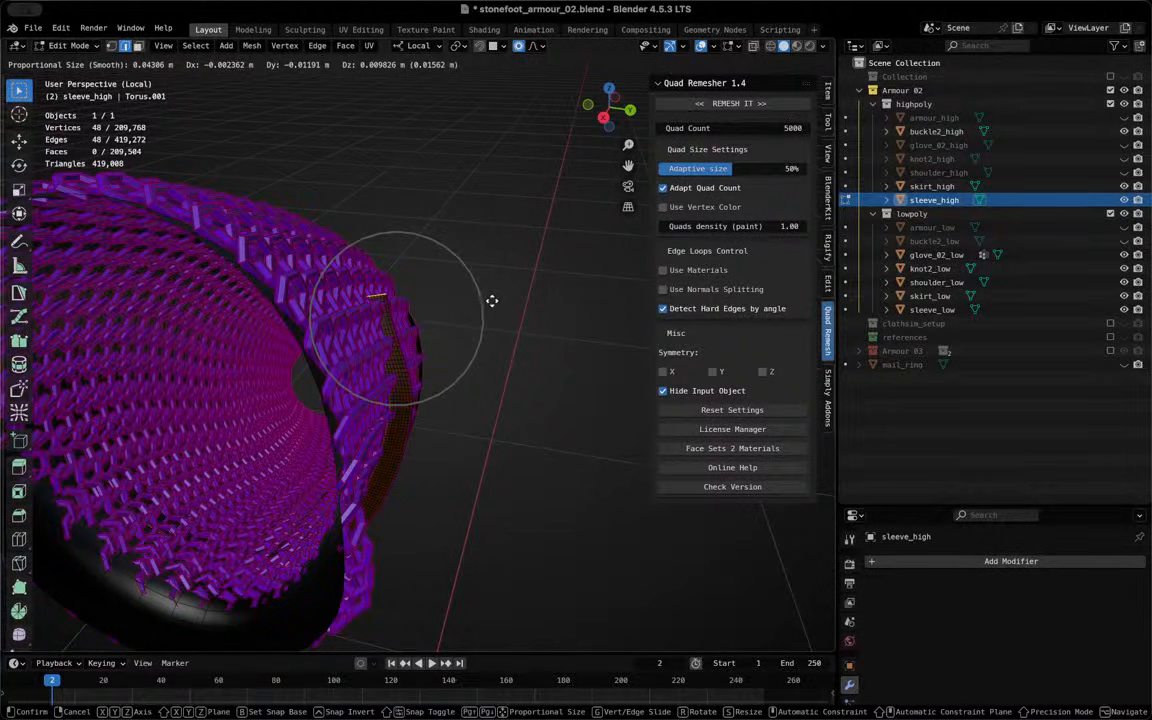
pyautogui.click(494, 300)
pyautogui.press('r')
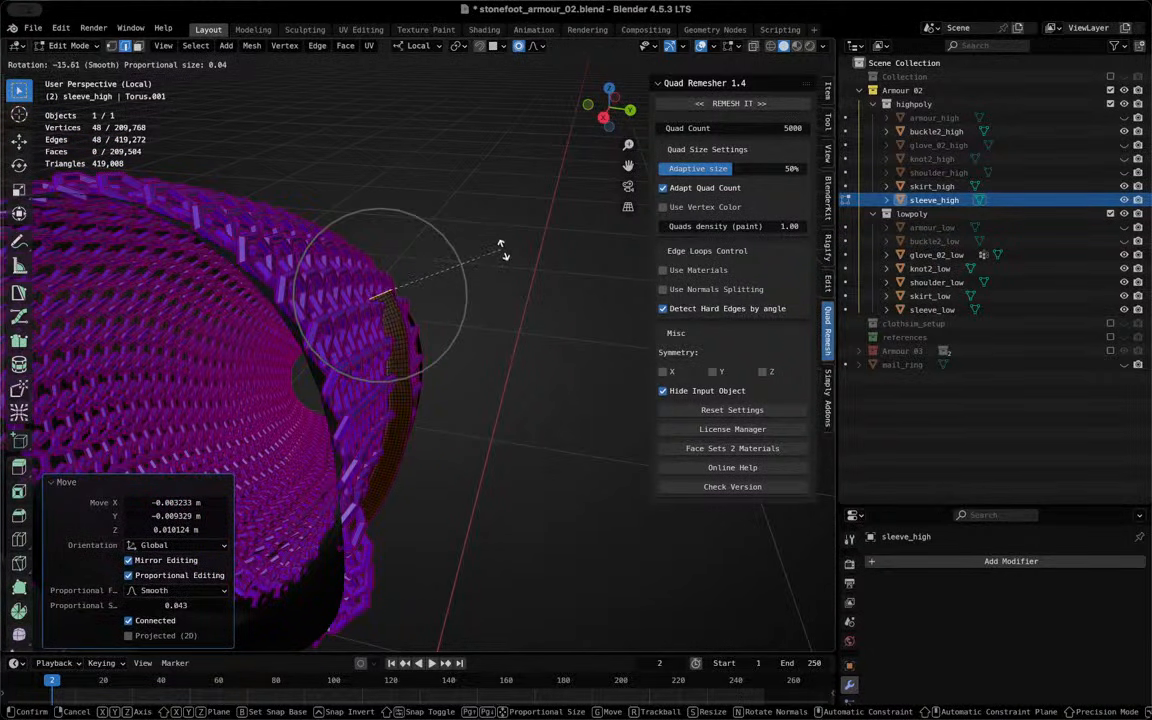
pyautogui.click(503, 250)
# Move a single edge on the first strap's side with smooth proportional editing at a size of about 0.039 m to reshape the strap
pyautogui.moveTo(458, 238); pyautogui.dragTo(371, 266, button='middle')
pyautogui.click(357, 279)
pyautogui.press('g')
pyautogui.press('o')
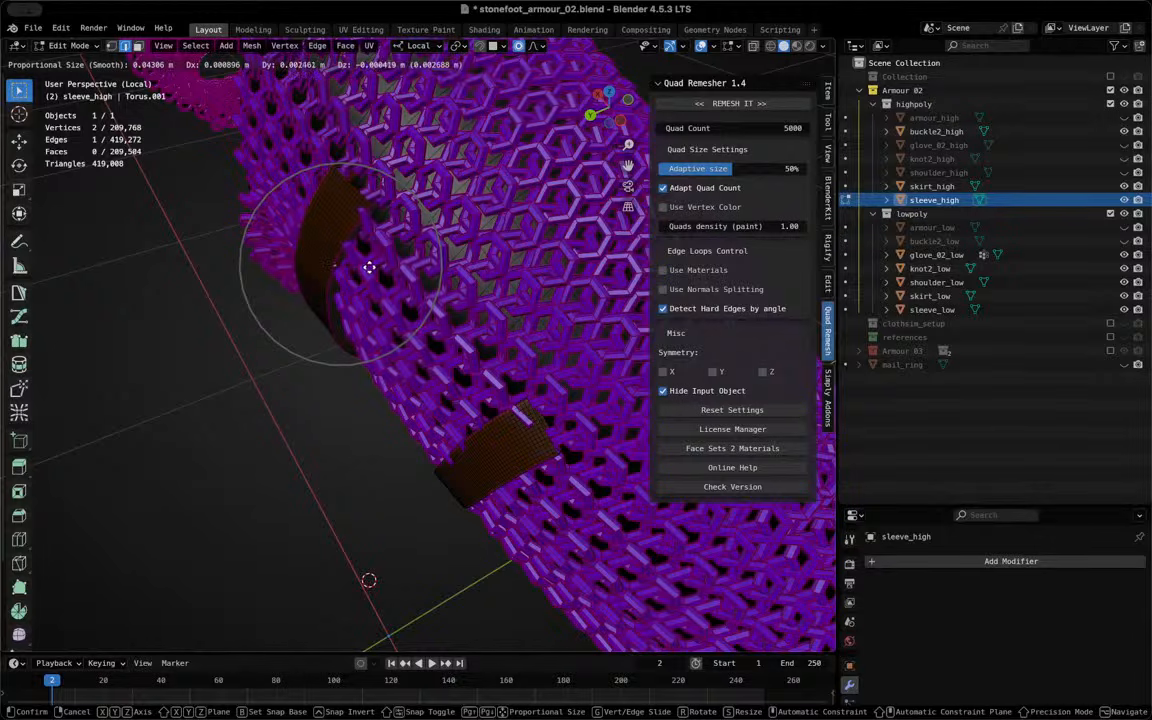
pyautogui.scroll(3, 366, 265)
pyautogui.scroll(1, 361, 265)
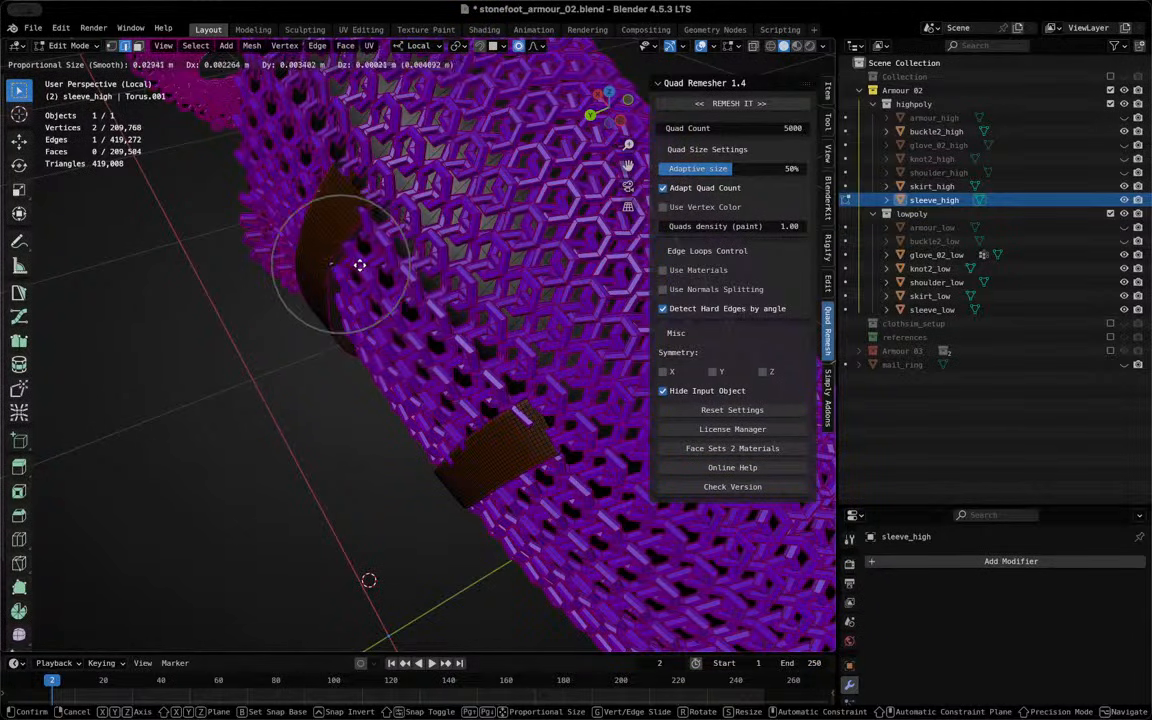
pyautogui.scroll(-3, 362, 264)
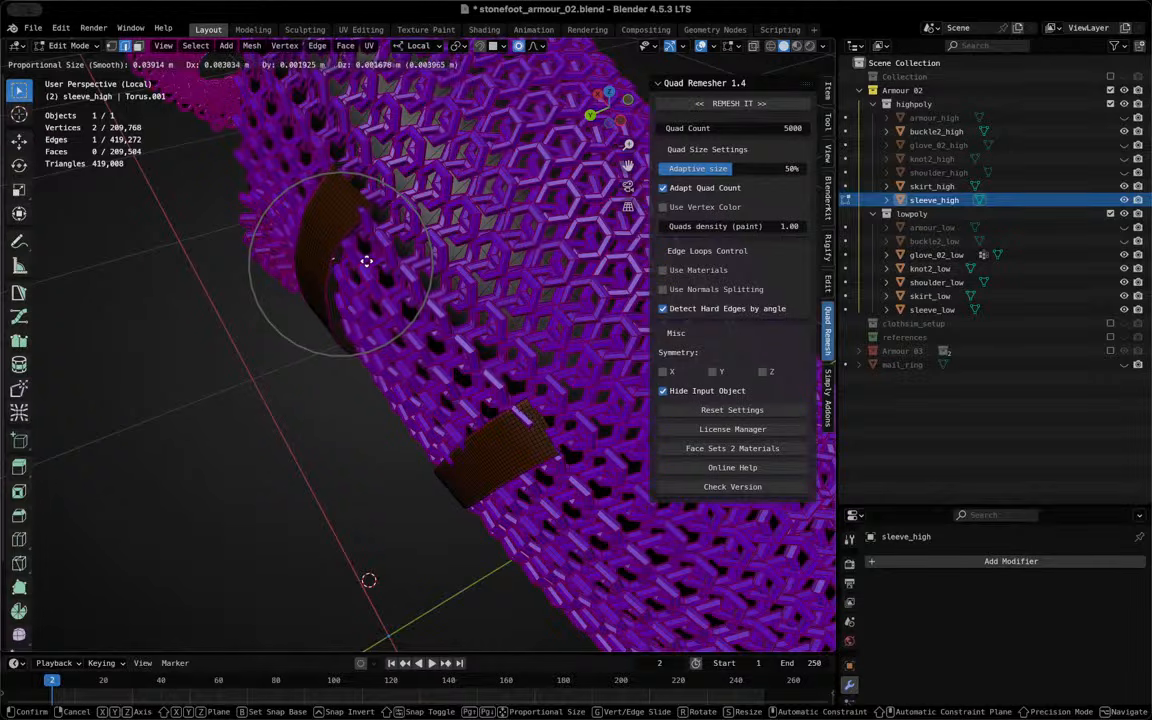
pyautogui.click(366, 263)
# Select the edge loop around the open end of the second leather strap, the one farther down the sleeve
pyautogui.moveTo(552, 577); pyautogui.dragTo(475, 388, button='middle')
pyautogui.keyDown('alt'); pyautogui.click(481, 386); pyautogui.keyUp('alt')
pyautogui.keyDown('alt'); pyautogui.click(481, 387); pyautogui.keyUp('alt')
pyautogui.keyDown('alt'); pyautogui.click(480, 386); pyautogui.keyUp('alt')
pyautogui.keyDown('alt'); pyautogui.click(482, 386); pyautogui.keyUp('alt')
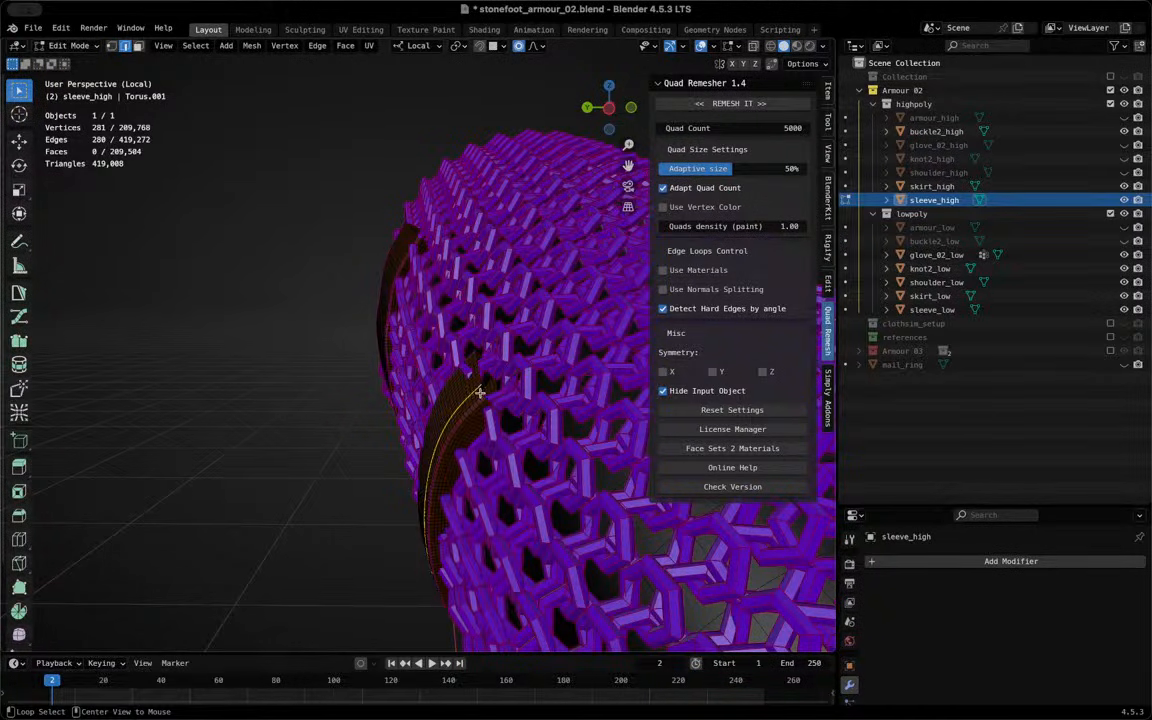
pyautogui.keyDown('alt'); pyautogui.click(481, 391); pyautogui.keyUp('alt')
pyautogui.keyDown('alt'); pyautogui.click(484, 391); pyautogui.keyUp('alt')
pyautogui.moveTo(483, 391); pyautogui.dragTo(526, 456, button='middle')
pyautogui.click(525, 407)
pyautogui.keyDown('alt'); pyautogui.click(523, 406); pyautogui.keyUp('alt')
pyautogui.click(524, 409)
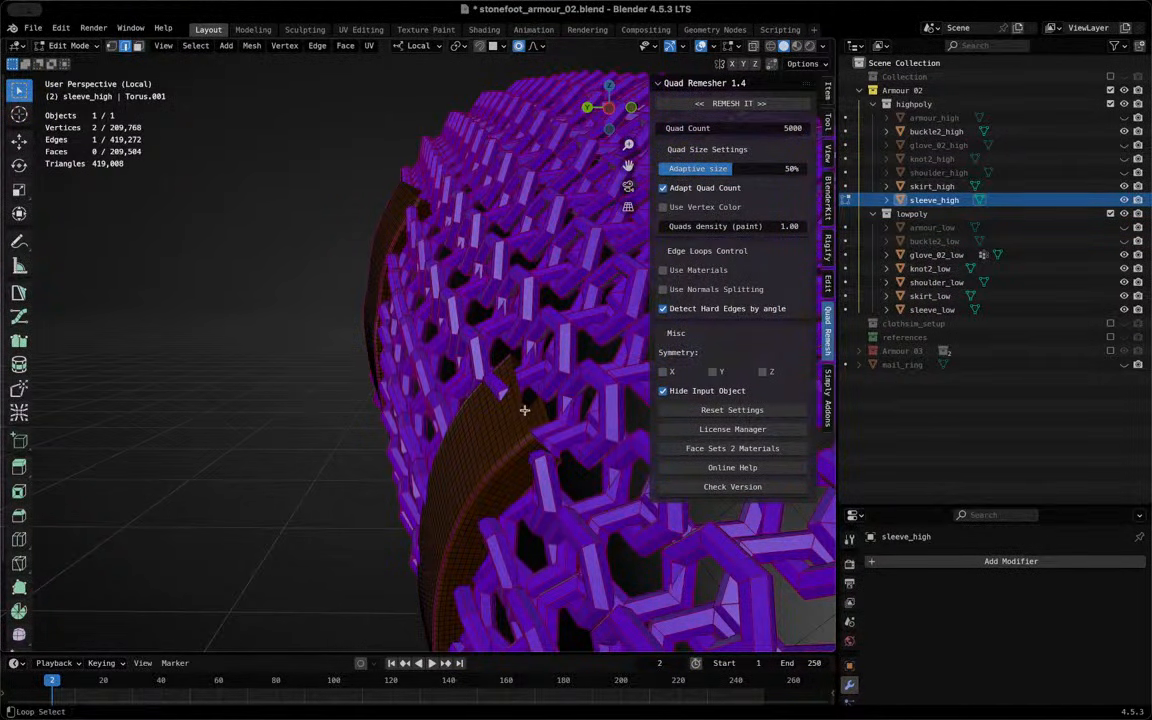
pyautogui.keyDown('alt'); pyautogui.click(522, 409); pyautogui.keyUp('alt')
pyautogui.click(524, 406)
pyautogui.moveTo(524, 406)
pyautogui.mouseDown(button='middle')
pyautogui.moveTo(468, 406)
pyautogui.moveTo(530, 427)
pyautogui.mouseUp(button='middle')
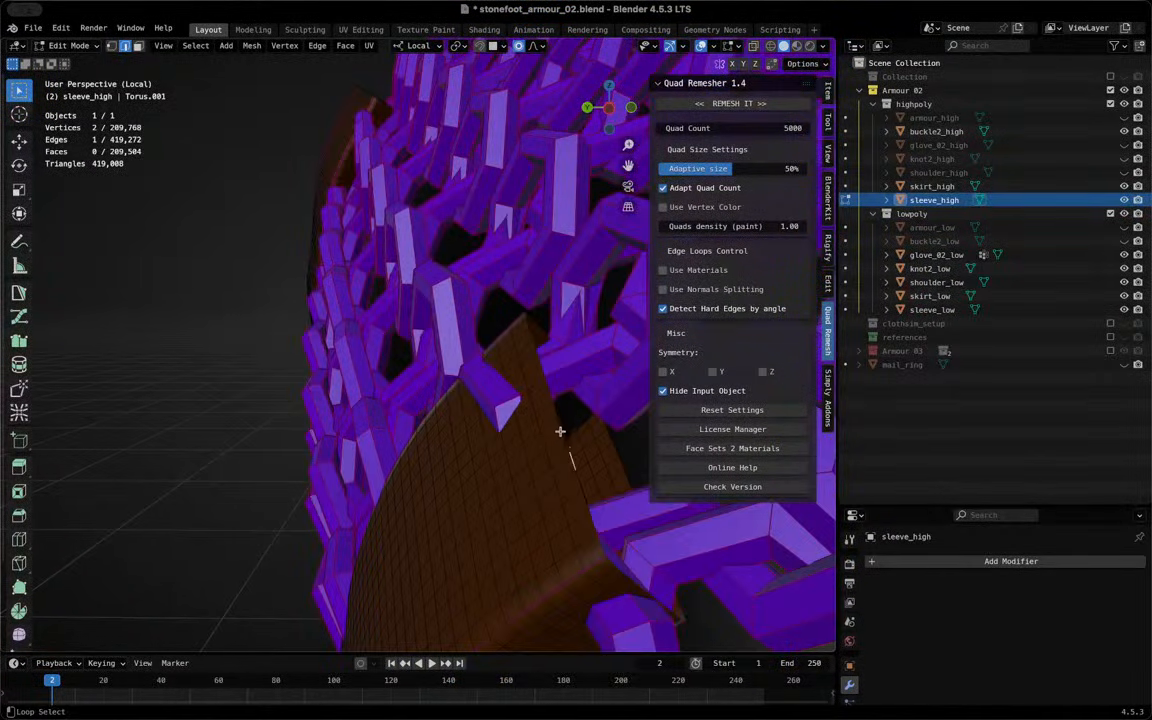
pyautogui.keyDown('alt'); pyautogui.click(561, 441); pyautogui.keyUp('alt')
pyautogui.keyDown('alt'); pyautogui.click(564, 443); pyautogui.keyUp('alt')
pyautogui.keyDown('alt'); pyautogui.click(564, 443); pyautogui.keyUp('alt')
# Move the second strap's end loop upward about 0.010 m with smooth proportional editing at a size of about 0.047 m
pyautogui.moveTo(564, 443); pyautogui.dragTo(504, 419, button='middle')
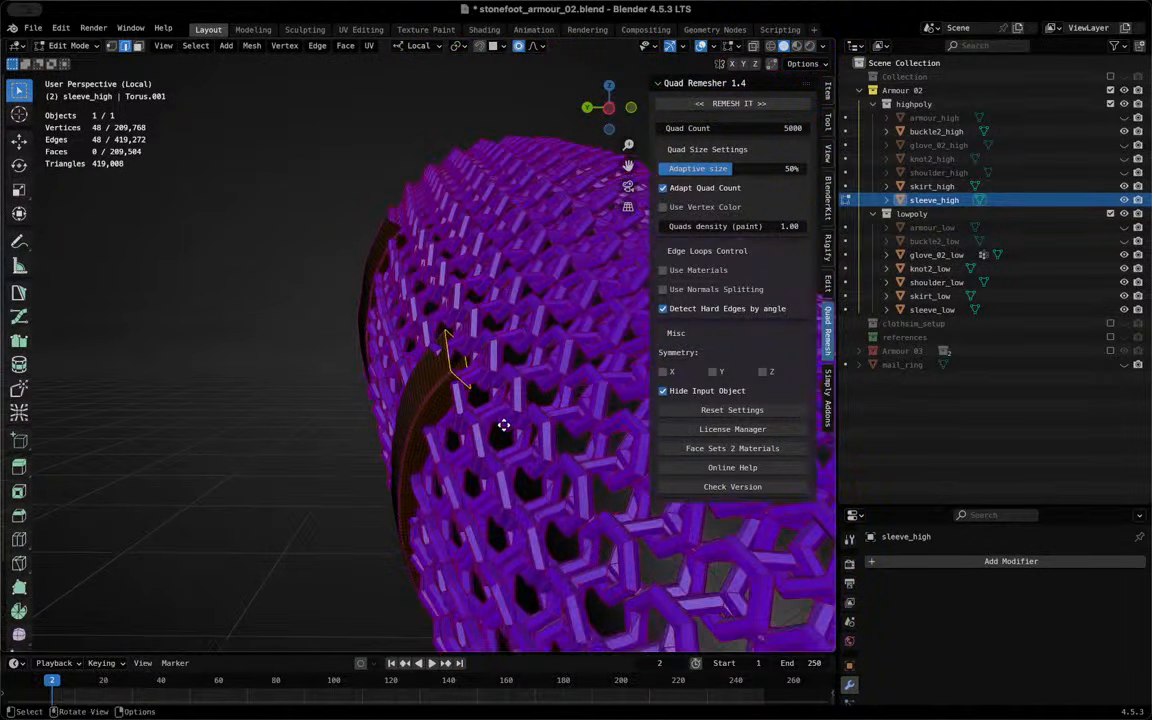
pyautogui.press('g')
pyautogui.scroll(-2, 506, 416)
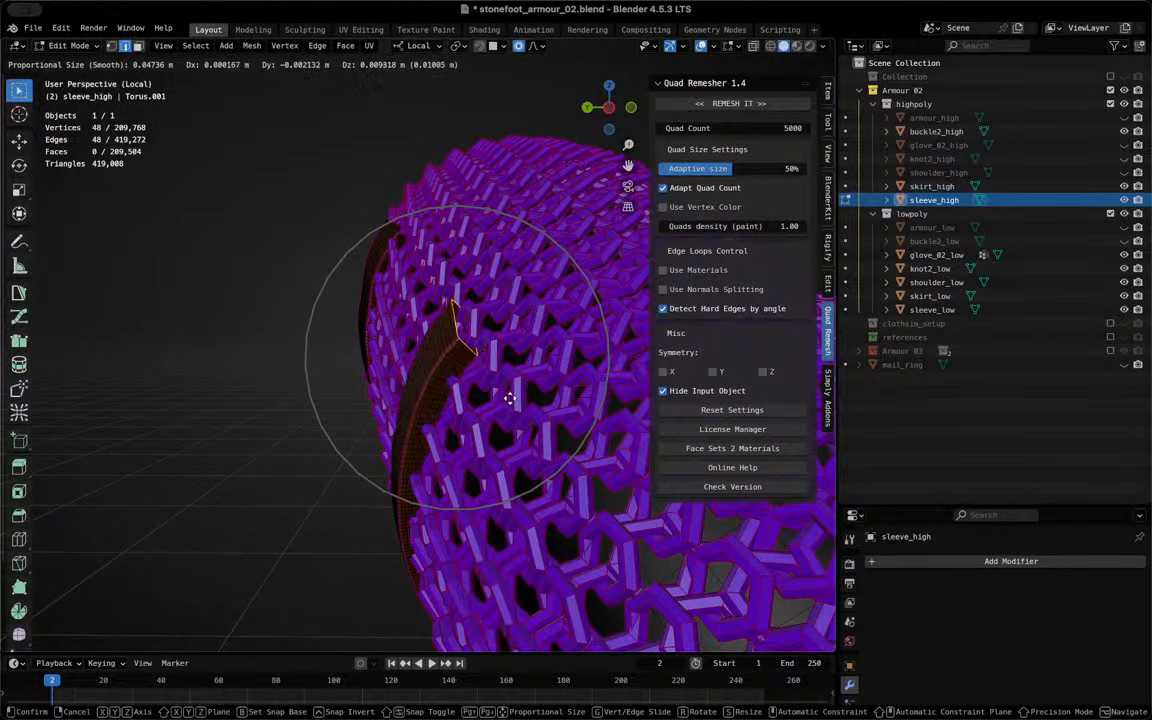
pyautogui.click(512, 397)
pyautogui.moveTo(512, 397); pyautogui.dragTo(517, 455, button='middle')
pyautogui.scroll(6, 481, 360)
pyautogui.scroll(3, 571, 434)
pyautogui.keyDown('alt'); pyautogui.keyDown('shift'); pyautogui.click(469, 437); pyautogui.keyUp('shift'); pyautogui.keyUp('alt')
pyautogui.press('g')
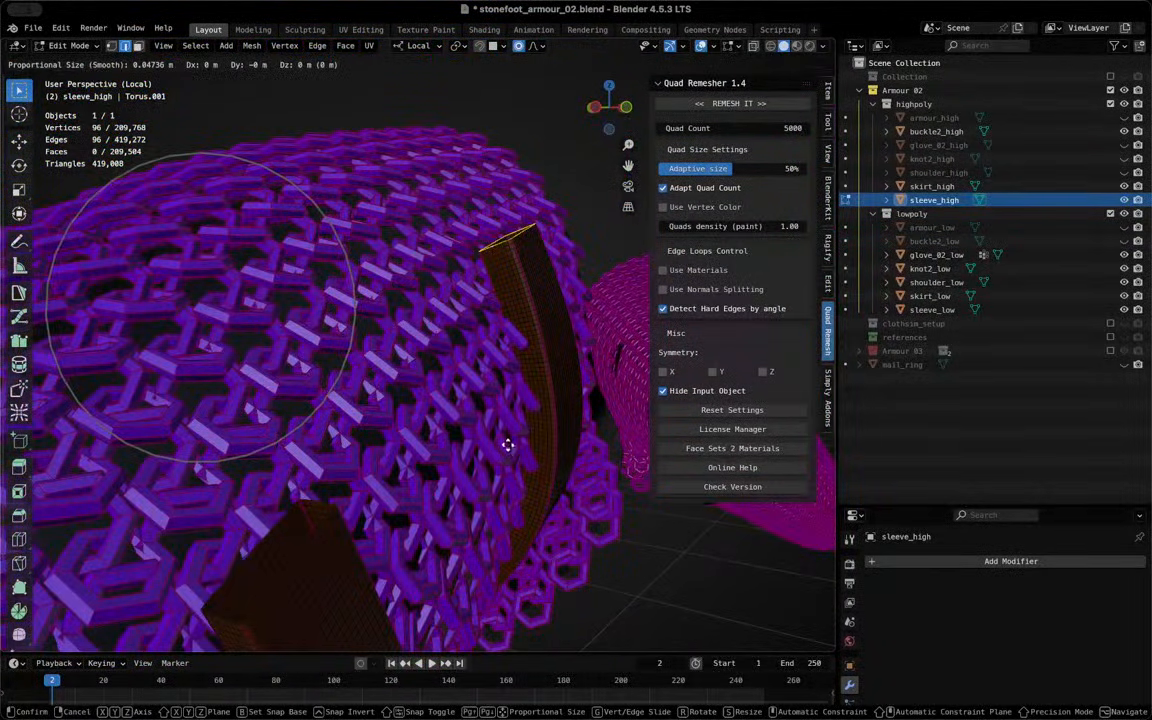
pyautogui.rightClick(502, 439)
# Select the first strap's end loop, move it by about -0.002, 0.004, 0.005 m with proportional editing, and rotate it -1.25°
pyautogui.moveTo(532, 419); pyautogui.dragTo(495, 318, button='middle')
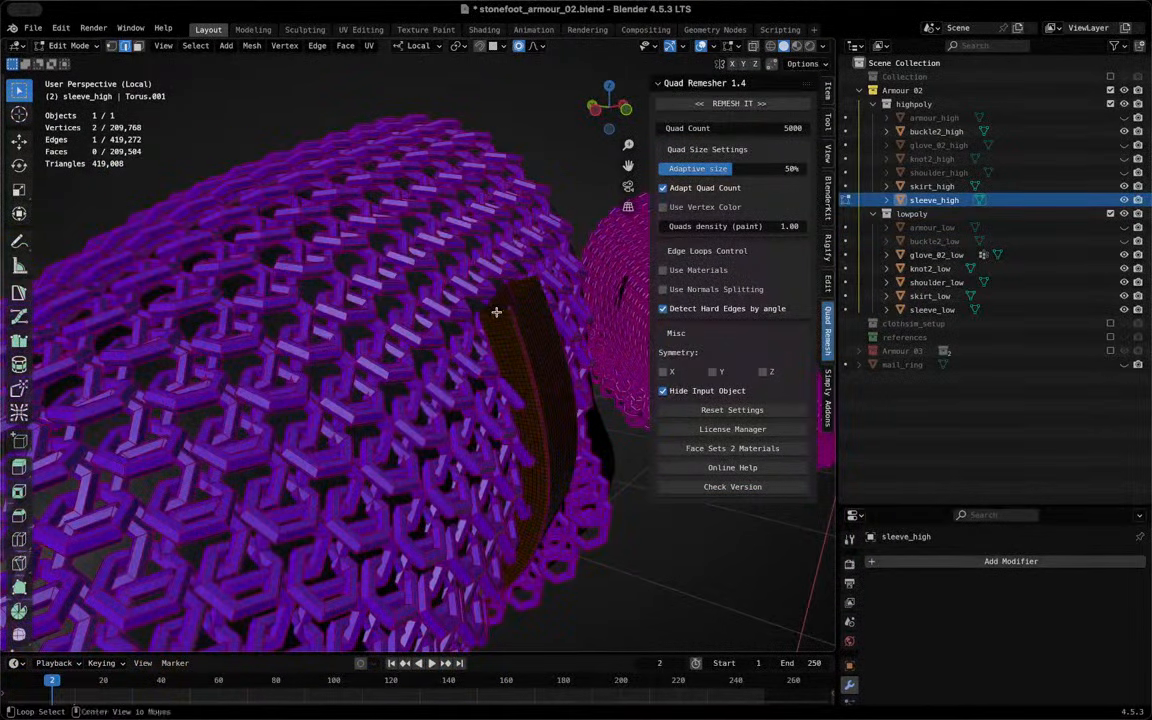
pyautogui.keyDown('alt'); pyautogui.click(497, 311); pyautogui.keyUp('alt')
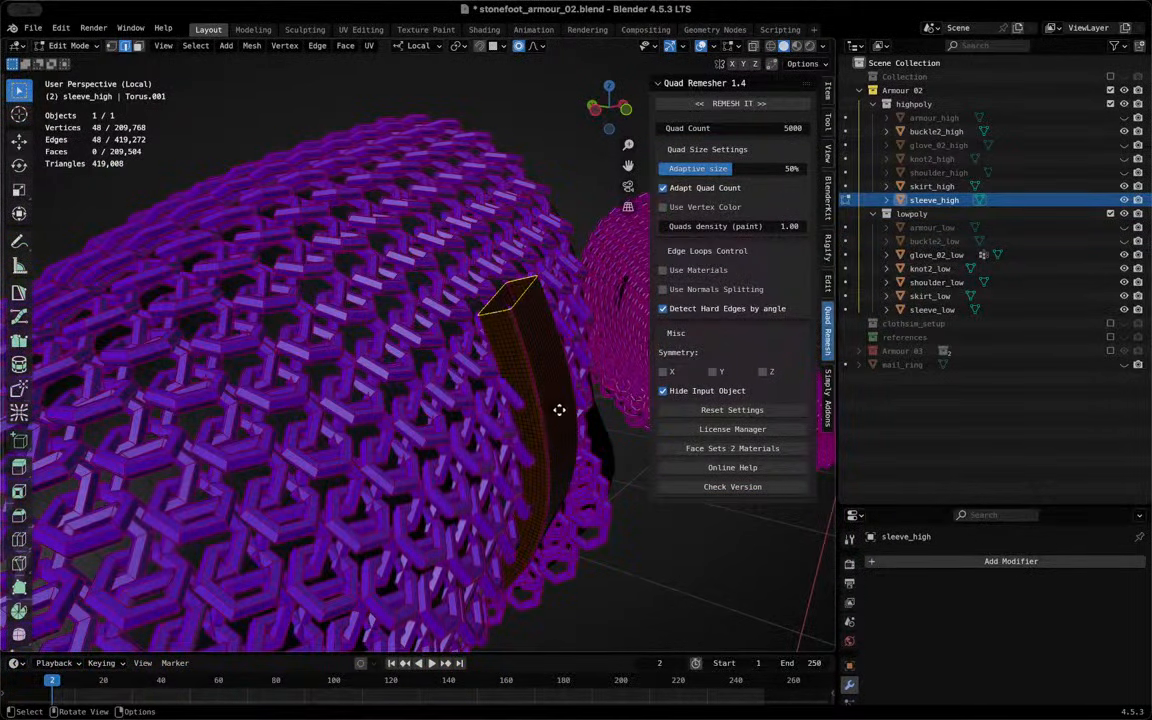
pyautogui.press('g')
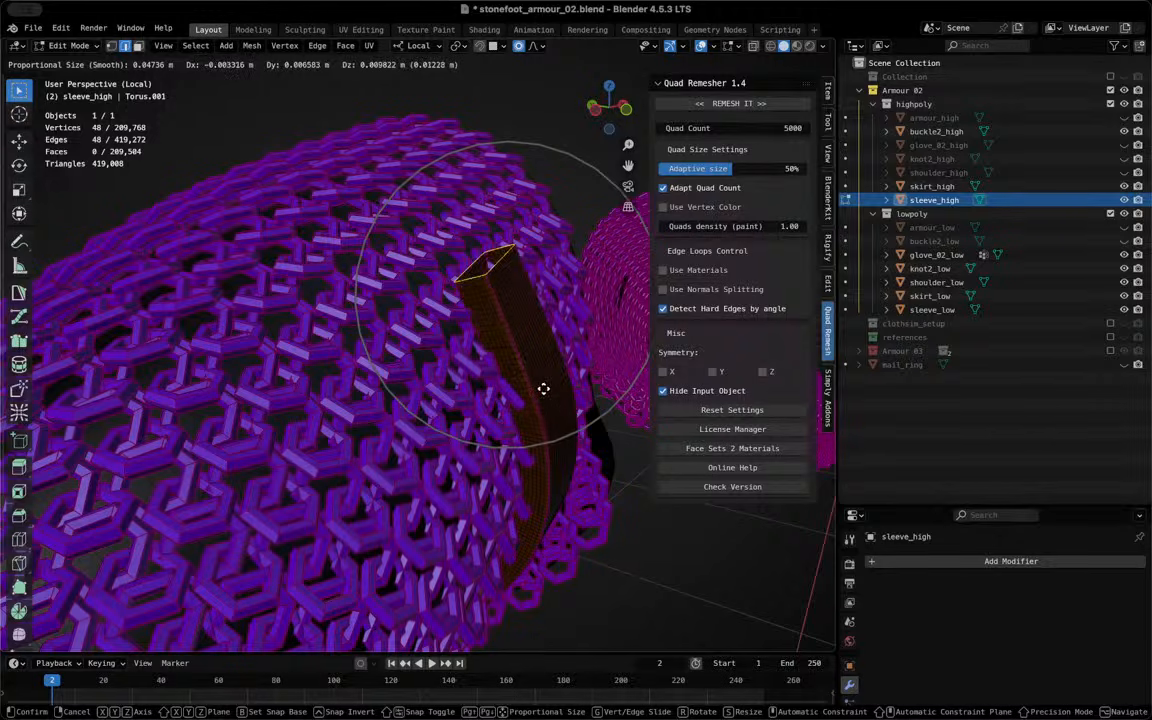
pyautogui.click(545, 391)
pyautogui.hotkey('ctrl', 'z')
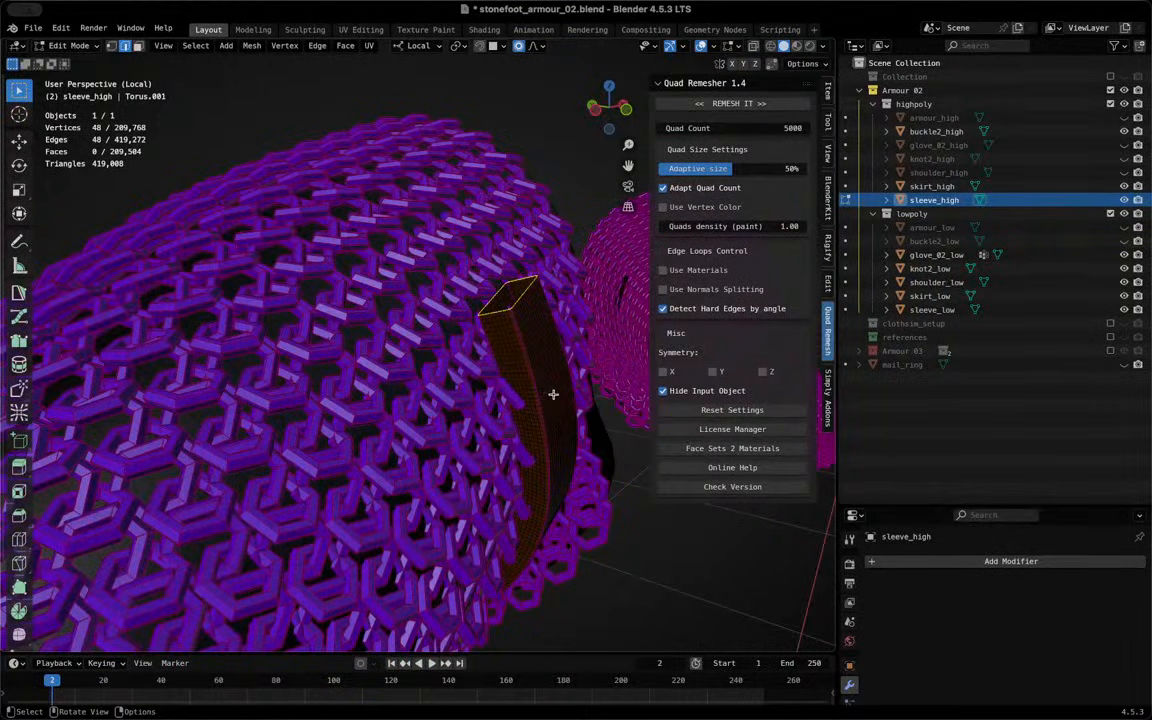
pyautogui.press('g')
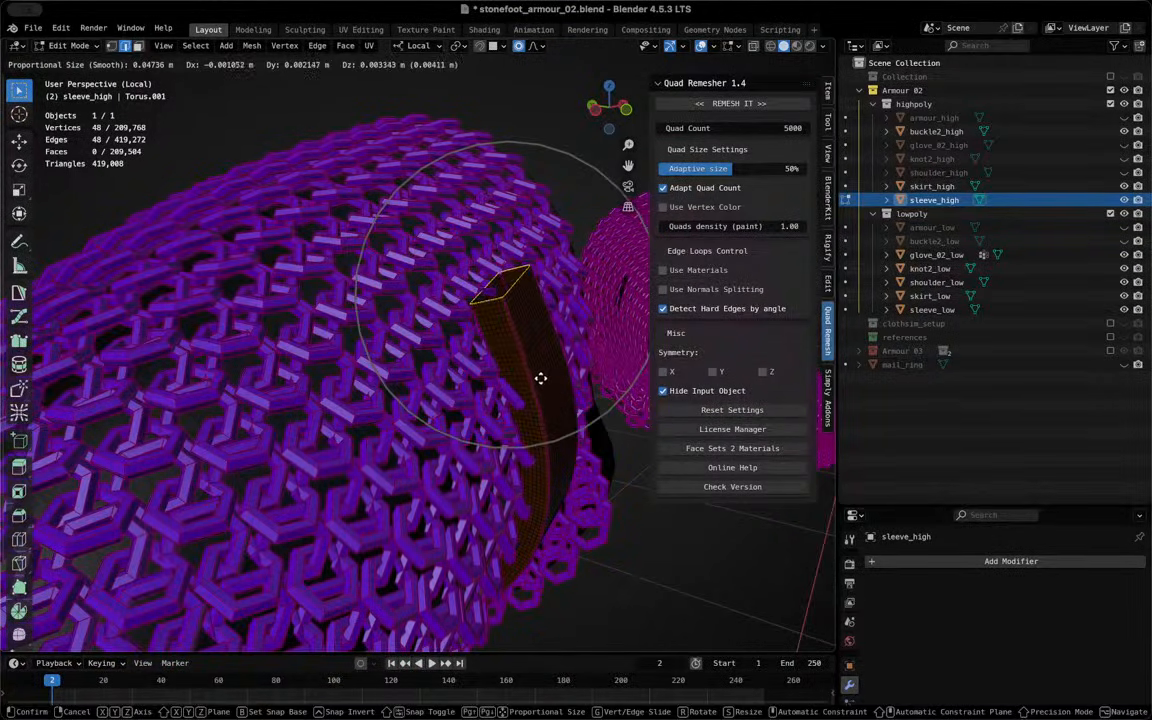
pyautogui.click(549, 362)
pyautogui.moveTo(549, 362); pyautogui.dragTo(586, 270, button='middle')
pyautogui.press('r')
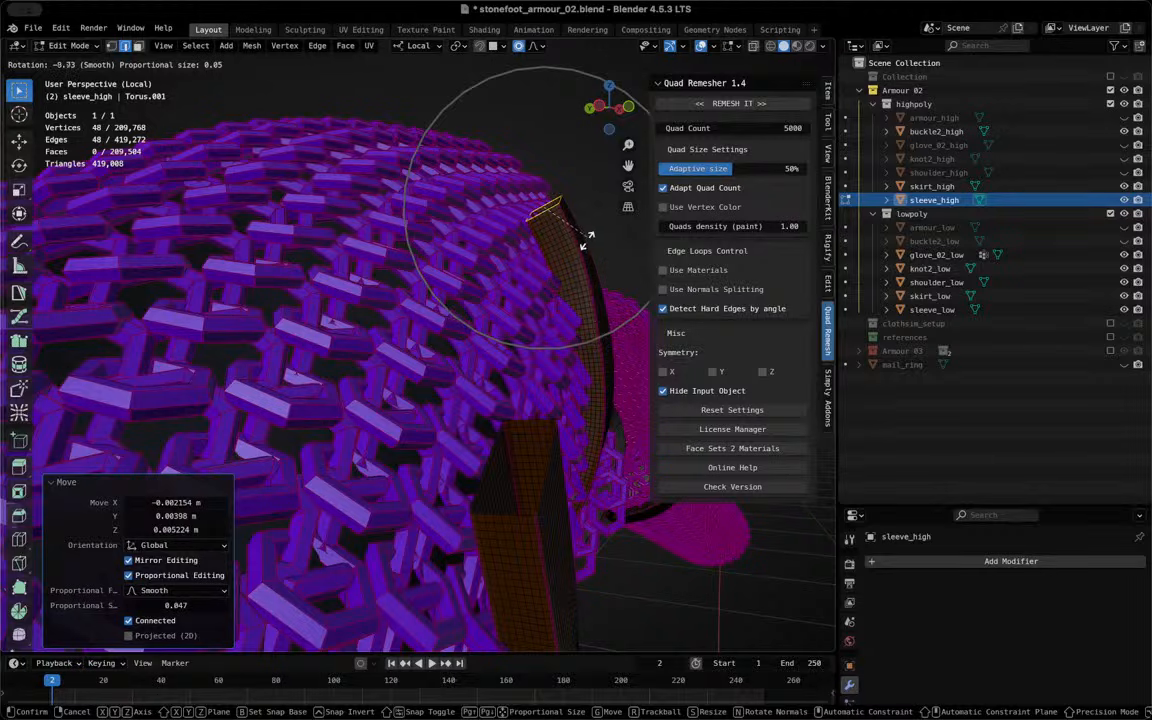
pyautogui.click(586, 245)
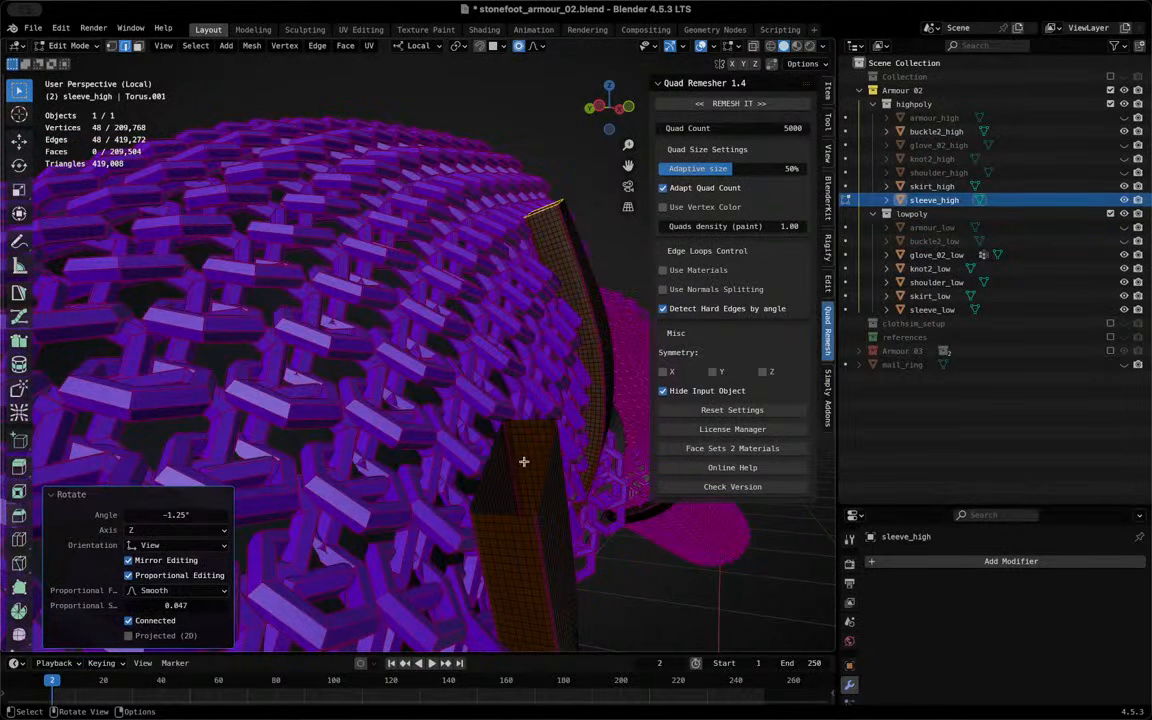
# From the front orthographic view, select all of the unedited mirrored sleeve on the +X side through the mesh and delete its faces
pyautogui.scroll(-10, 523, 461)
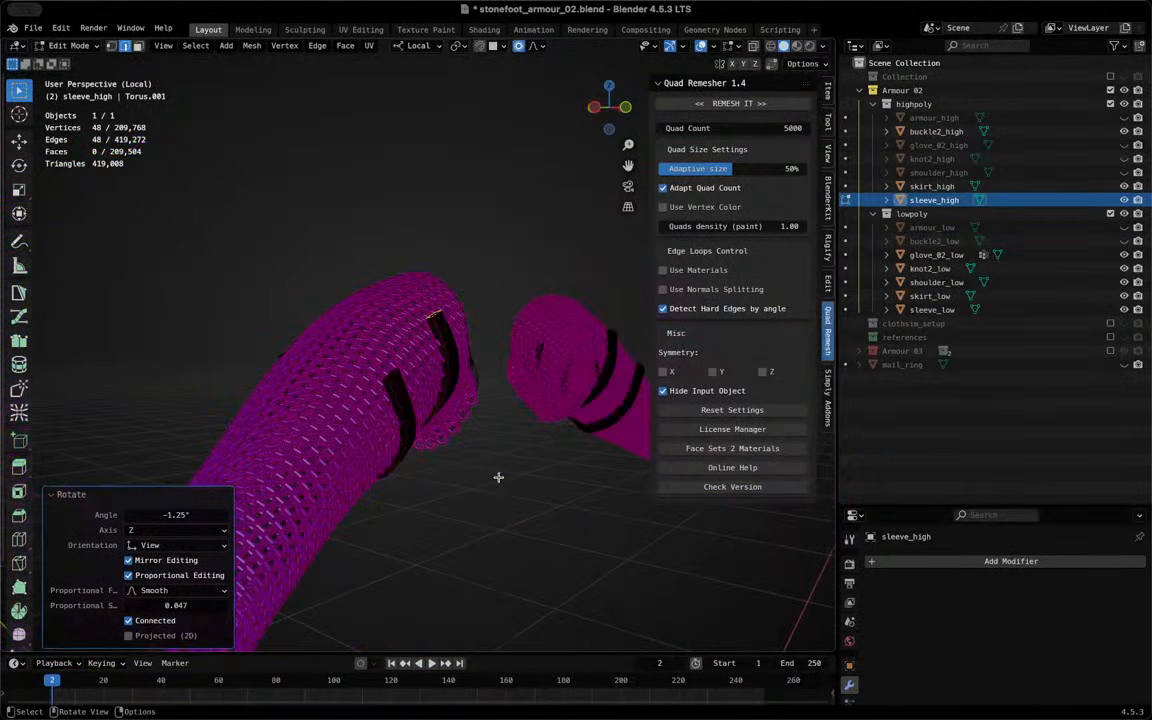
pyautogui.moveTo(610, 110); pyautogui.dragTo(580, 76)
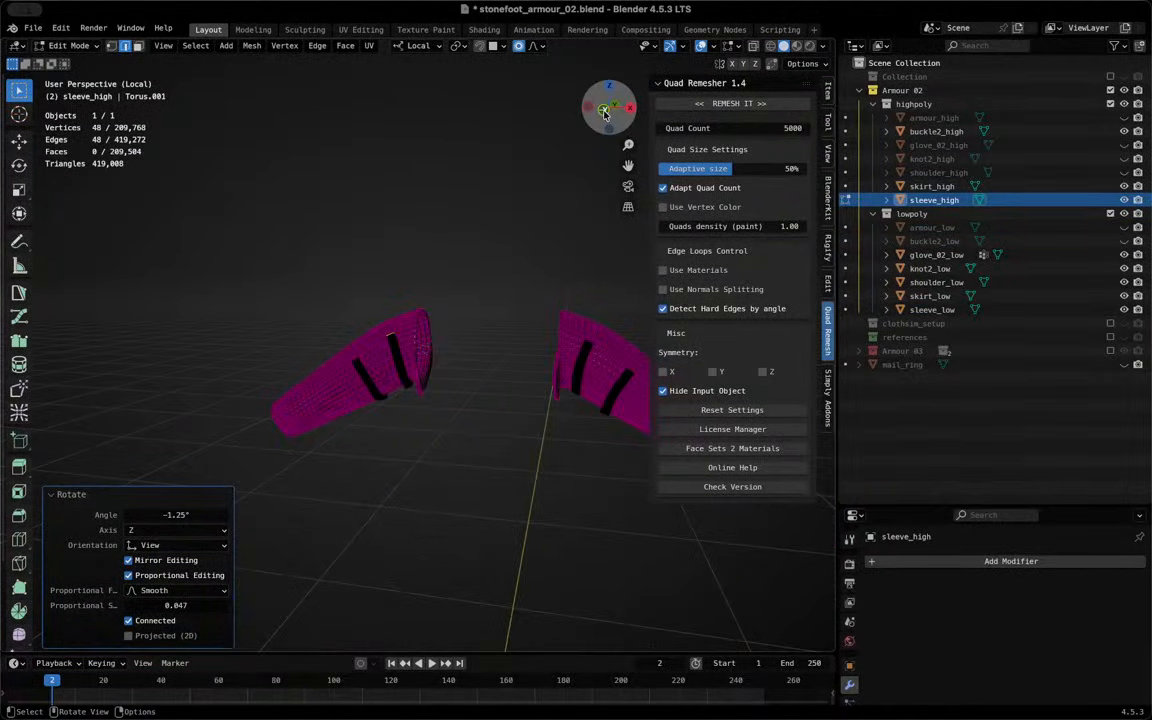
pyautogui.click(604, 113)
pyautogui.keyDown('shift'); pyautogui.moveTo(364, 355); pyautogui.dragTo(356, 355, button='middle'); pyautogui.keyUp('shift')
pyautogui.click(373, 352)
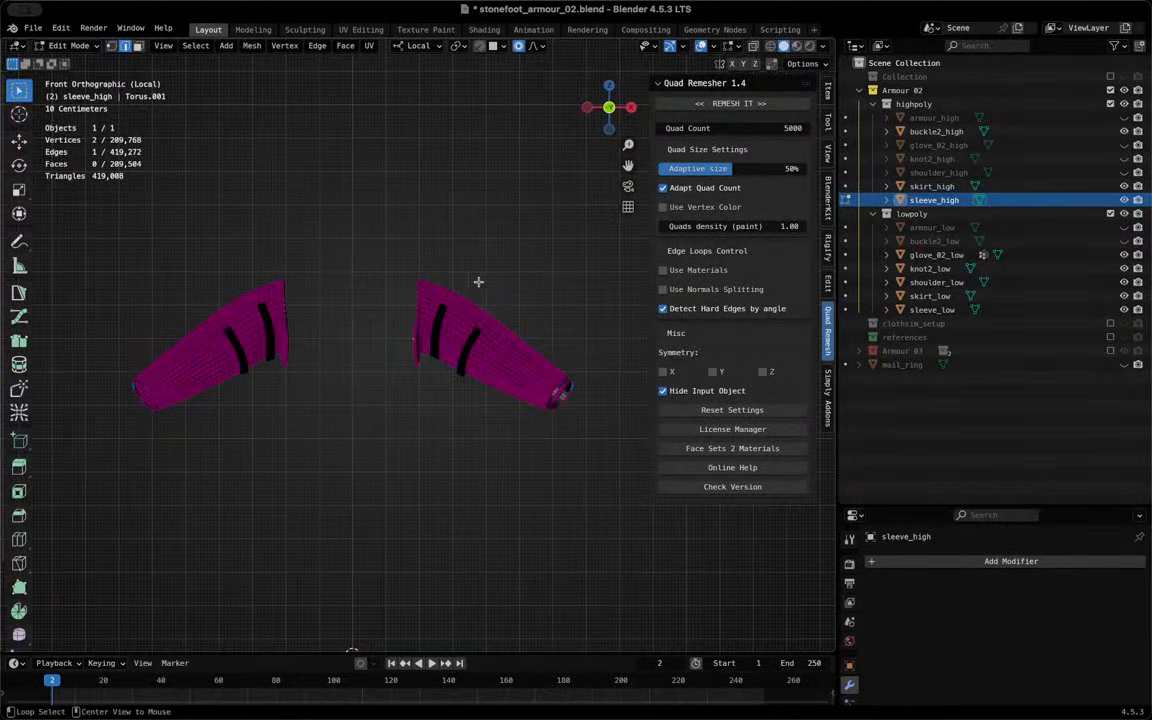
pyautogui.hotkey('alt', 'z')
pyautogui.hotkey('alt', 'z')
pyautogui.moveTo(322, 212); pyautogui.dragTo(565, 492)
pyautogui.press('x')
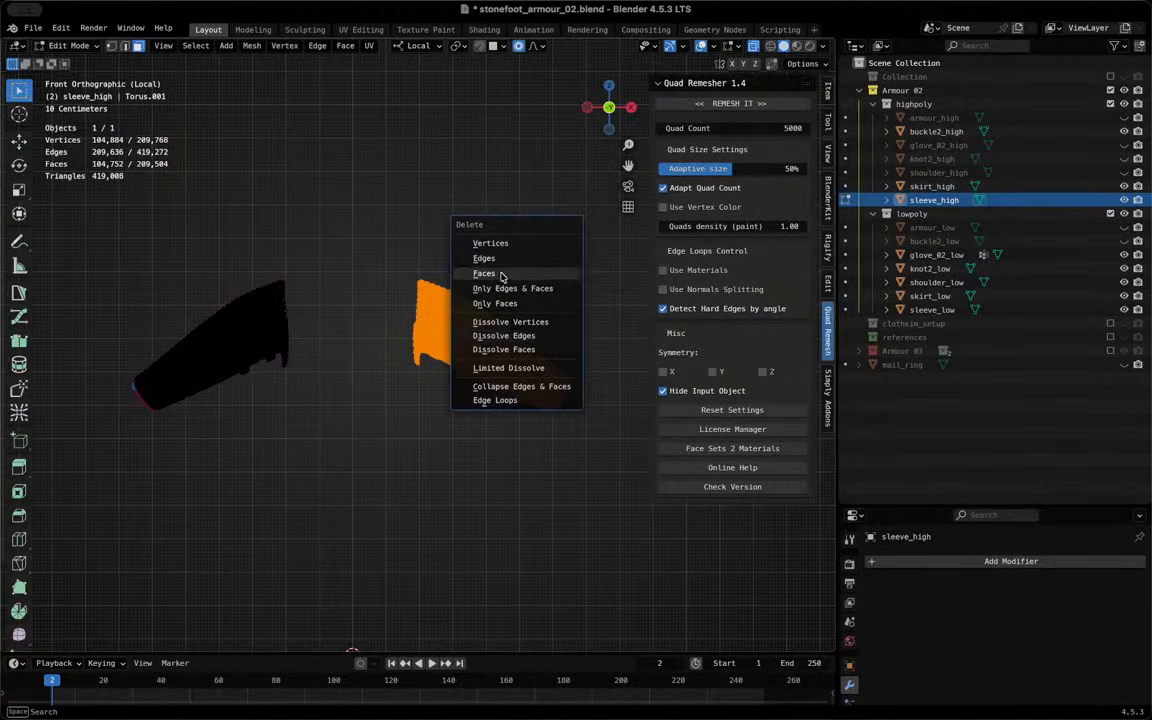
pyautogui.click(484, 273)
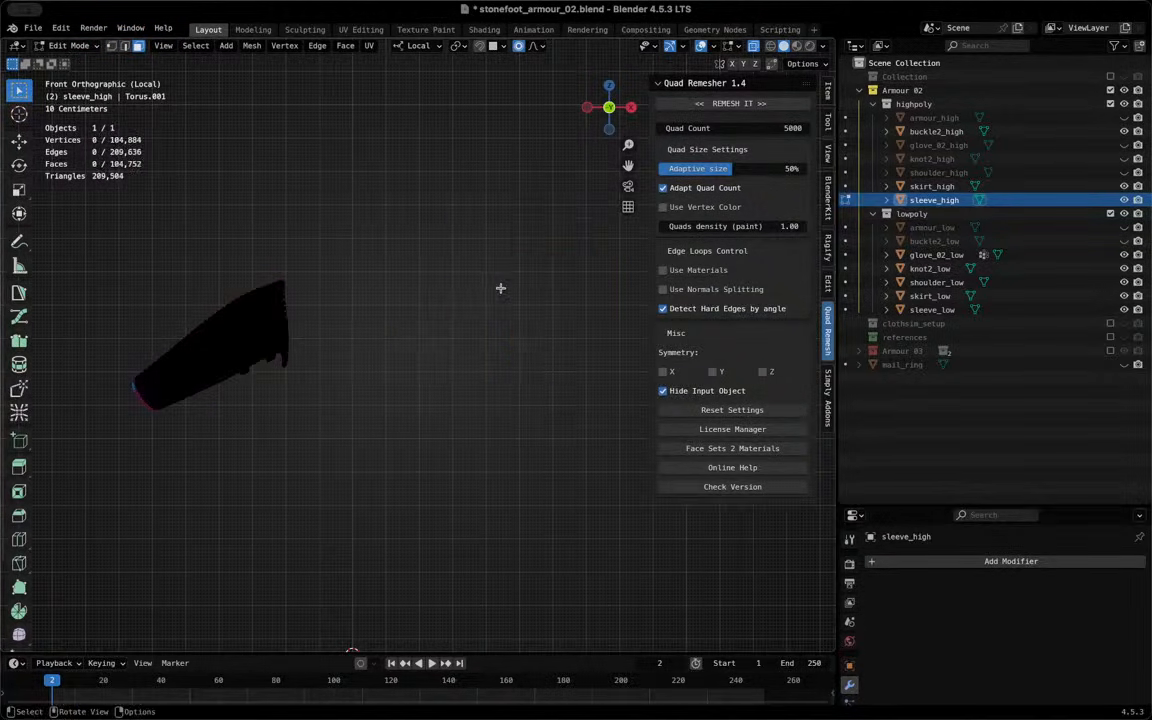
# Leave local view and return sleeve_high to Object Mode
pyautogui.press('KP_Divide')
pyautogui.moveTo(501, 288); pyautogui.dragTo(287, 205, button='middle')
pyautogui.scroll(5, 287, 205)
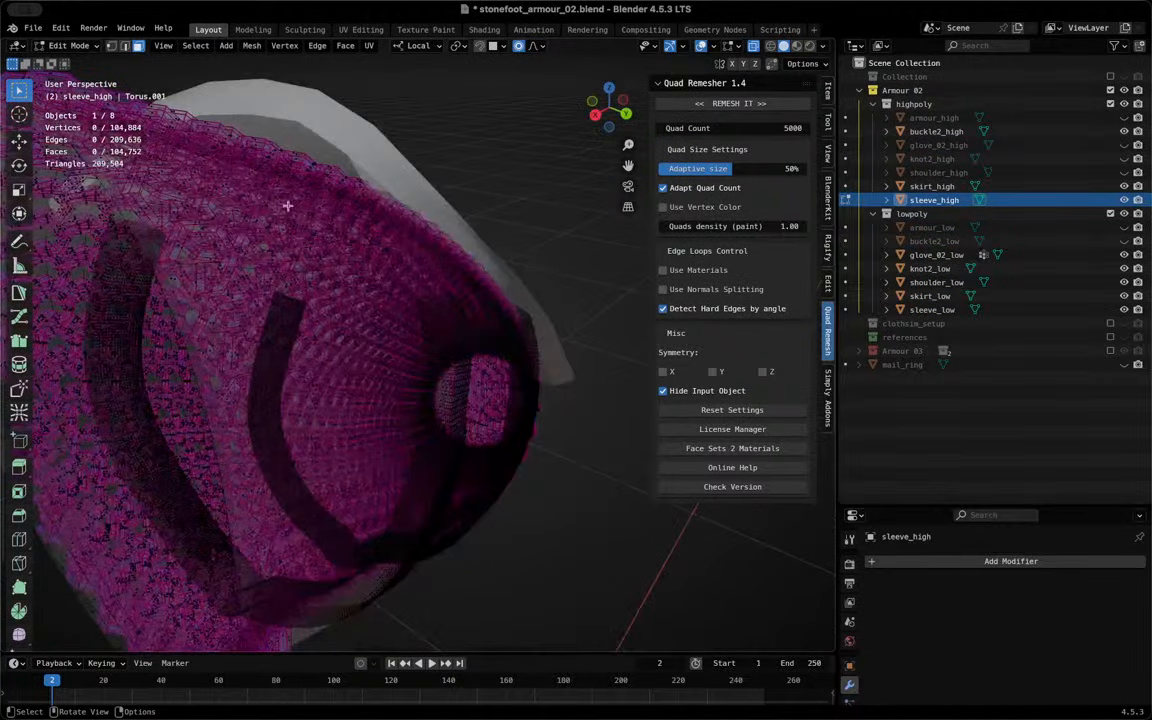
pyautogui.click(64, 45)
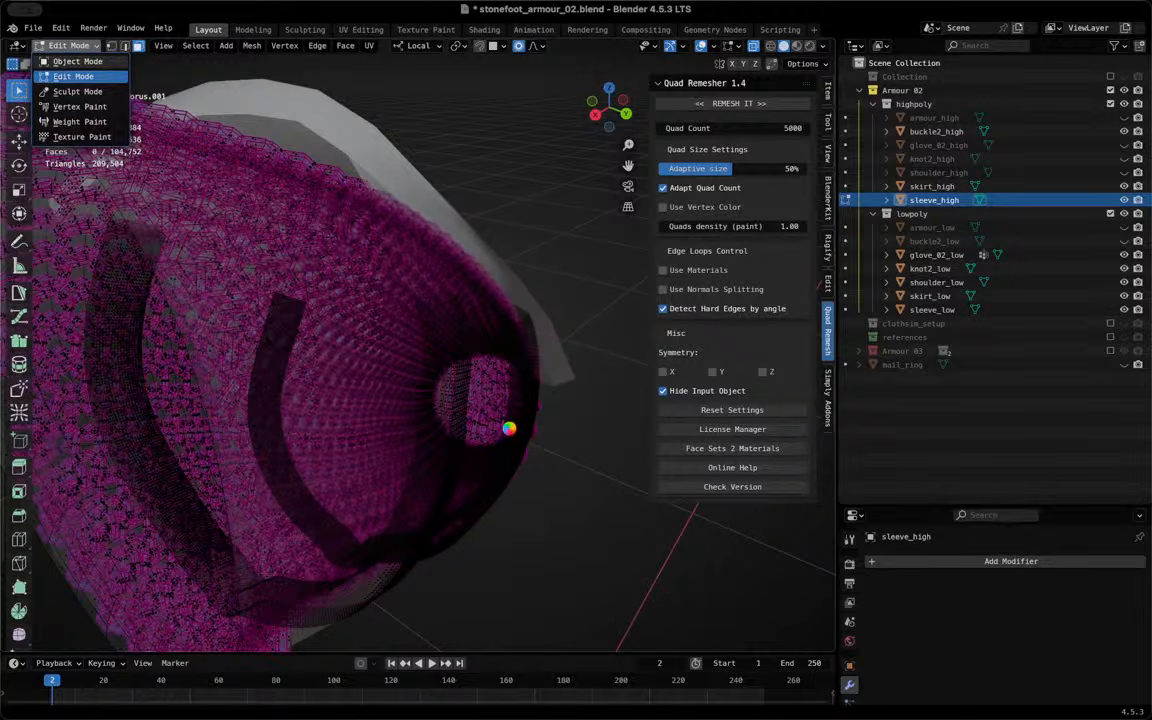
pyautogui.press('Tab')
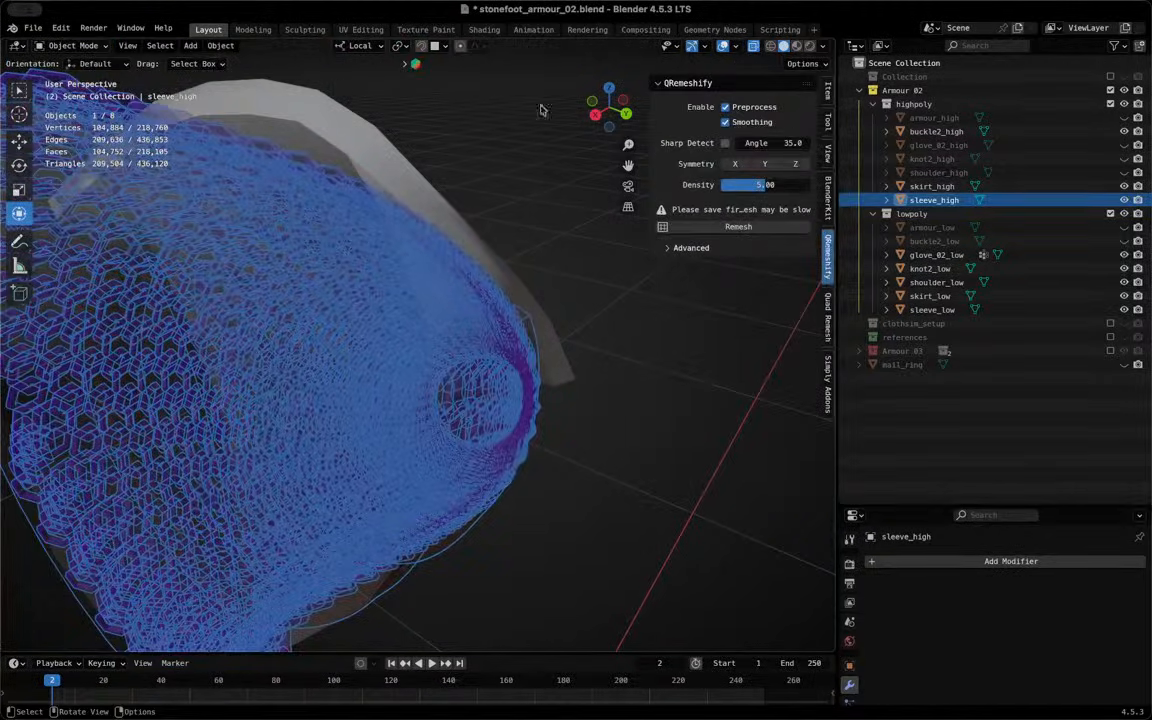
# Examine the remaining sleeve and its straps alongside the other armour pieces with X-ray turned off
pyautogui.scroll(-4, 495, 350)
pyautogui.moveTo(501, 360); pyautogui.dragTo(681, 368, button='middle')
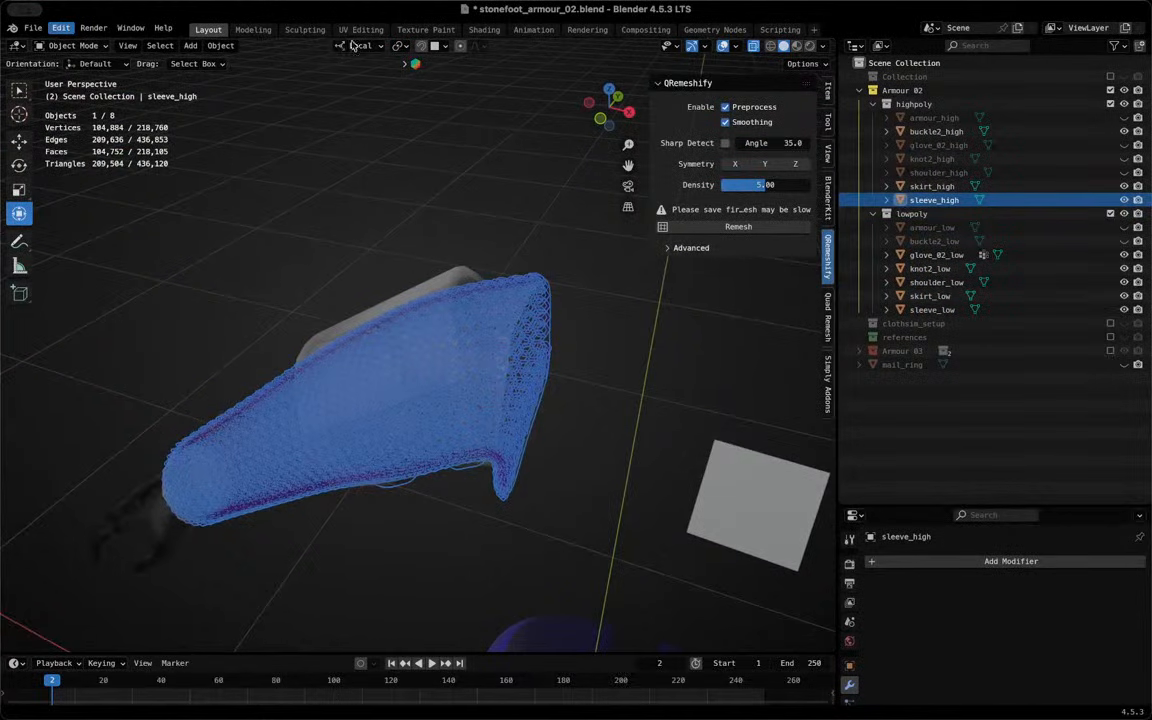
pyautogui.scroll(-6, 310, 560)
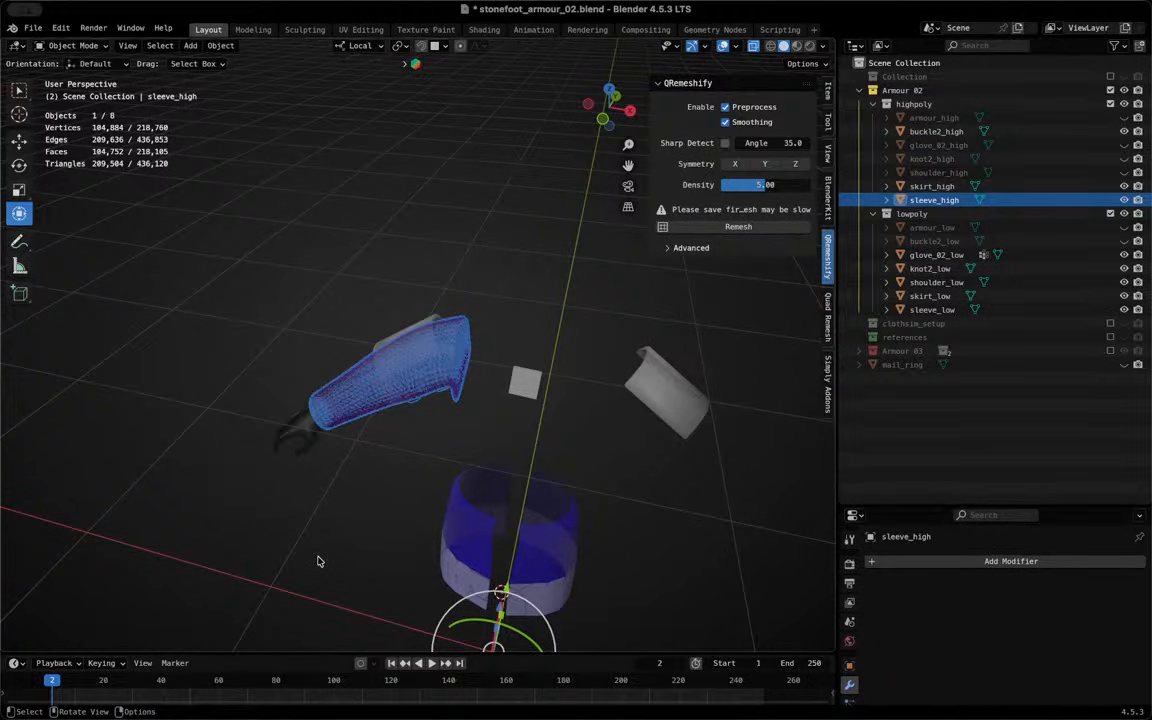
pyautogui.moveTo(600, 266); pyautogui.dragTo(500, 329, button='middle')
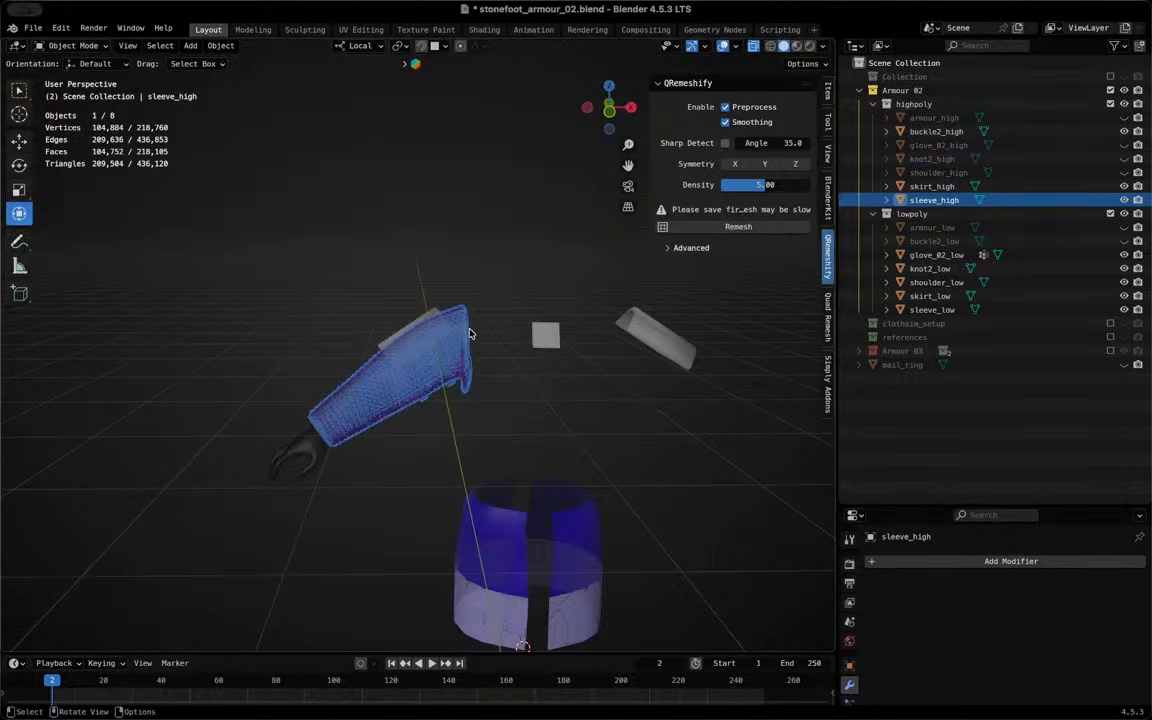
pyautogui.scroll(5, 473, 337)
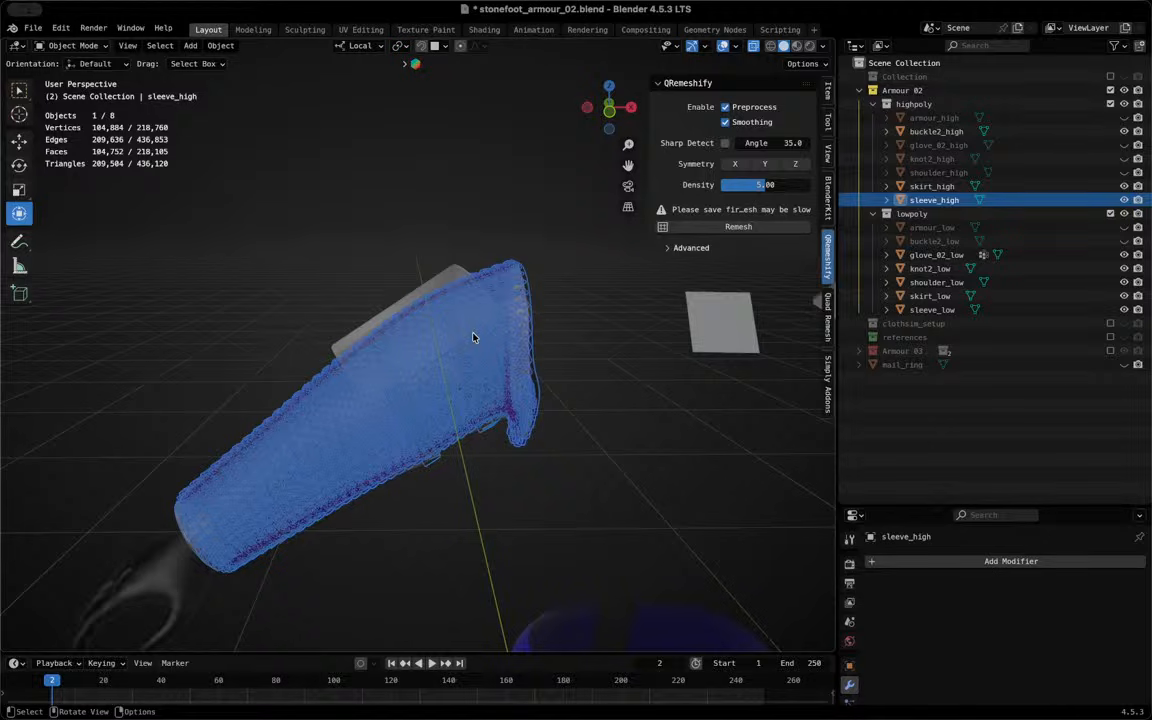
pyautogui.keyDown('shift'); pyautogui.moveTo(474, 337); pyautogui.dragTo(495, 296, button='middle'); pyautogui.keyUp('shift')
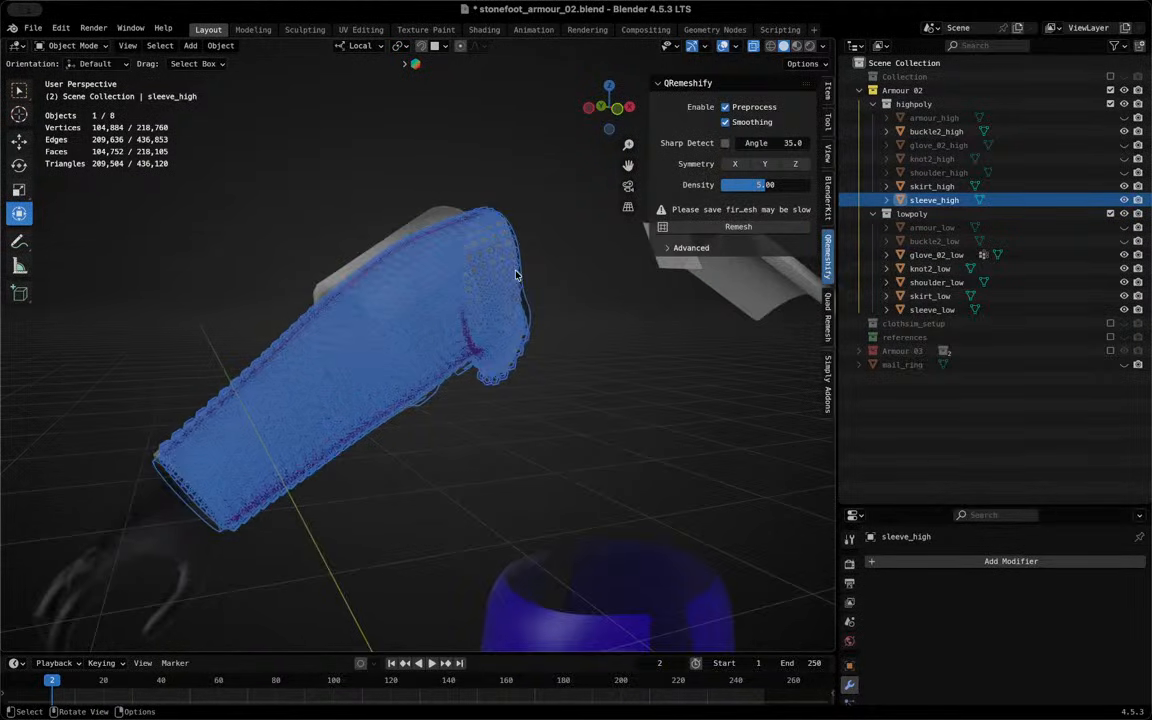
pyautogui.press('/')
pyautogui.press('/')
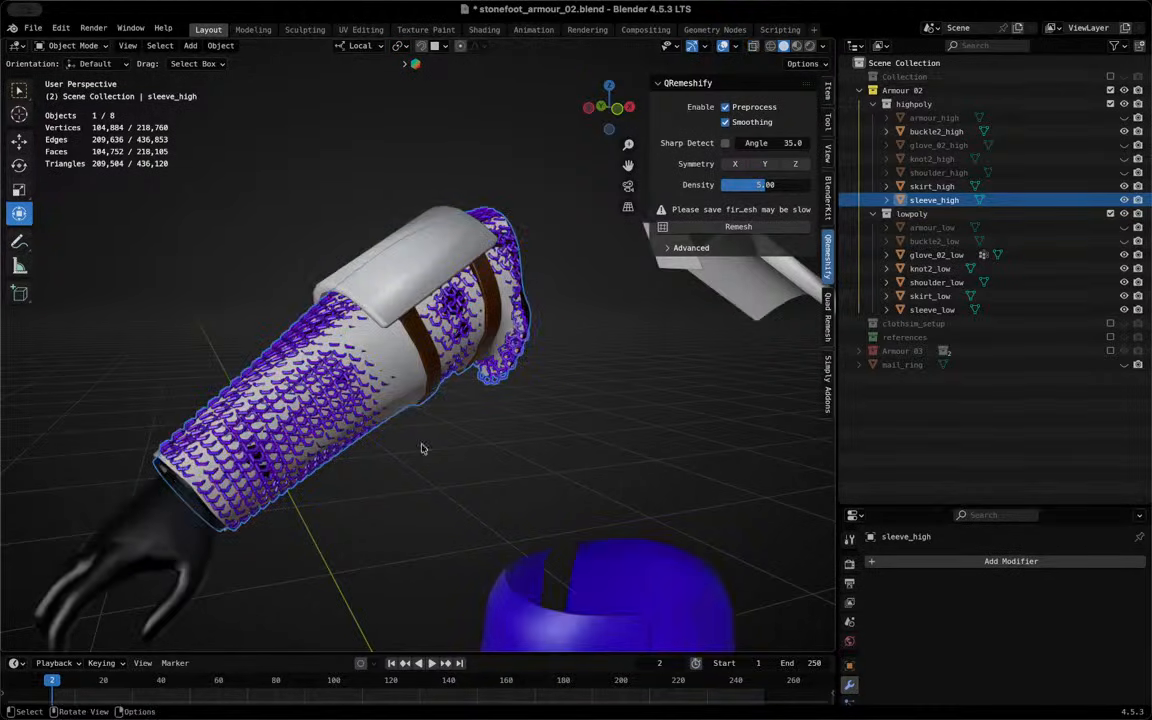
# Preview sleeve_high mirrored across the X axis with a Mirror modifier, and remove the modifier again
pyautogui.moveTo(421, 449); pyautogui.dragTo(414, 471, button='middle')
pyautogui.moveTo(472, 330); pyautogui.dragTo(490, 340, button='middle')
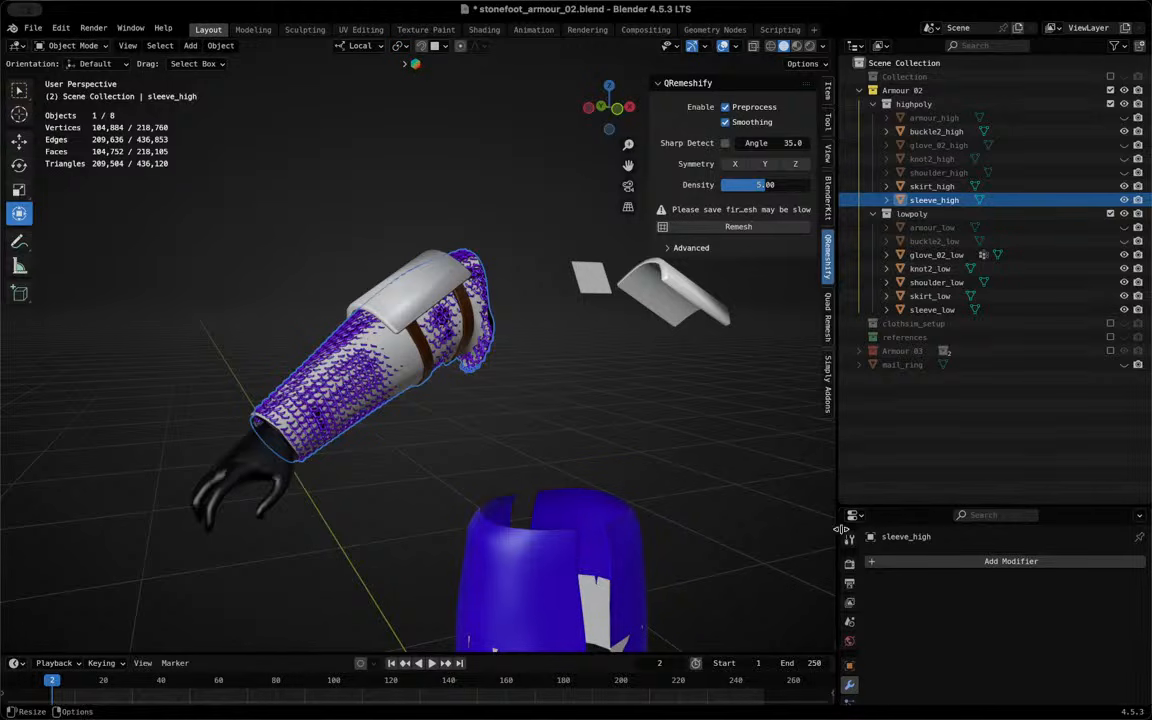
pyautogui.click(1011, 561)
pyautogui.click(893, 578)
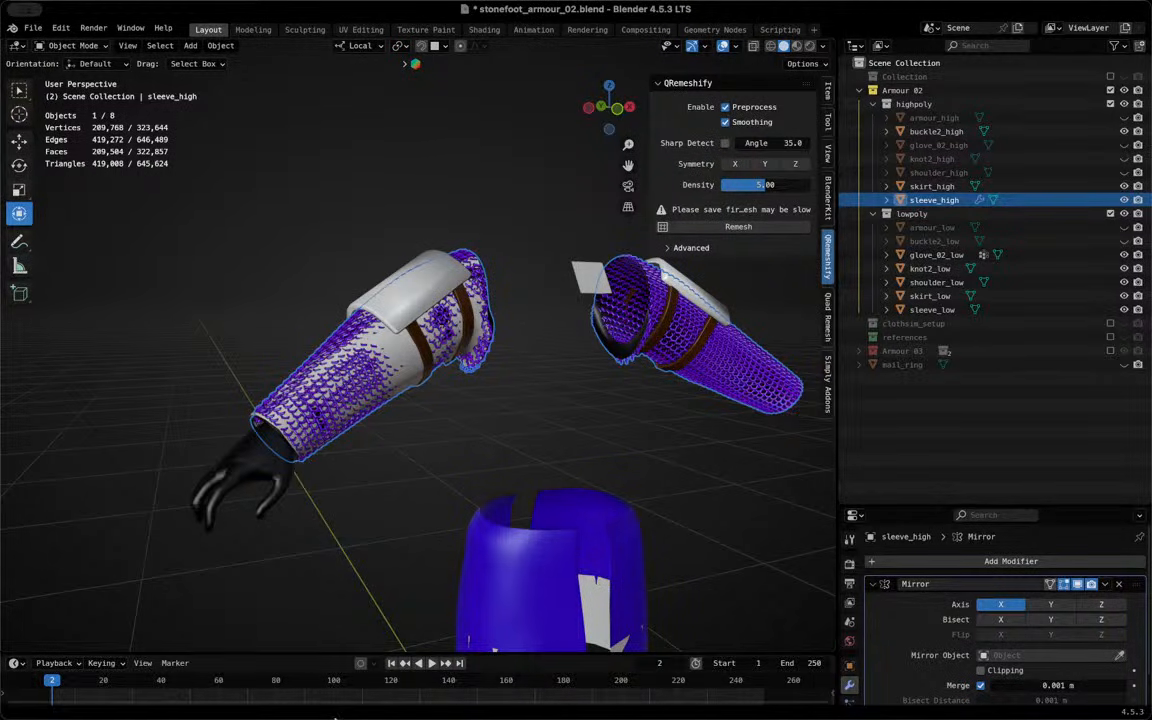
pyautogui.scroll(2, 594, 272)
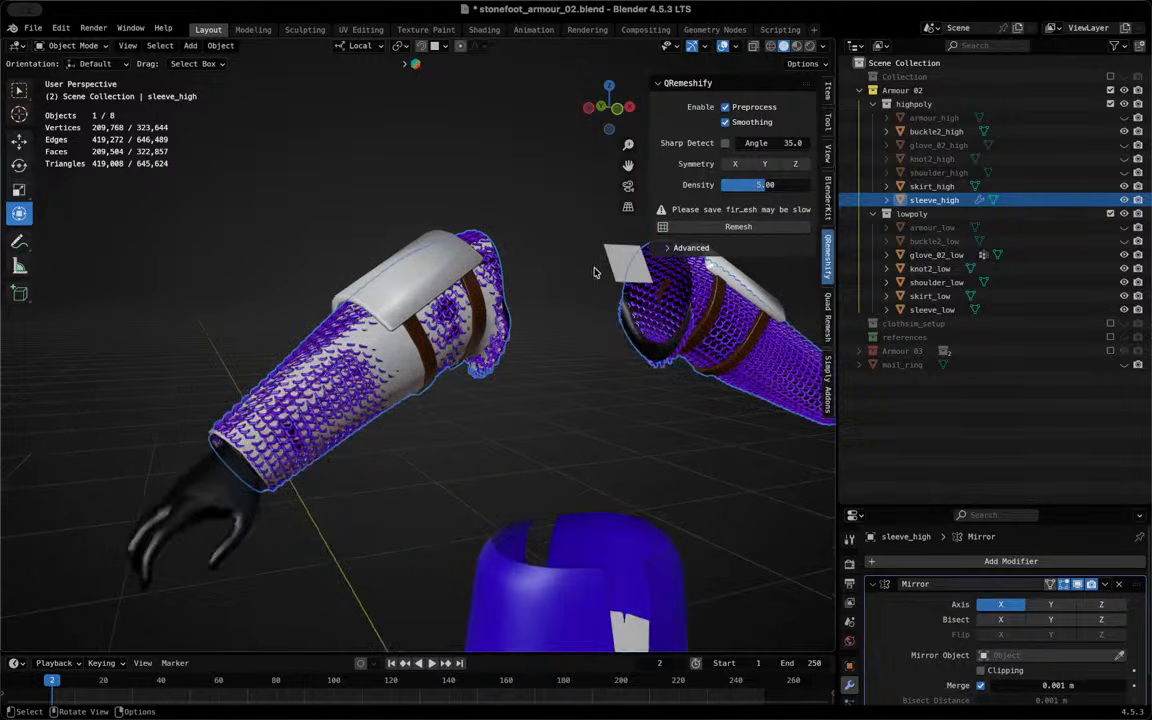
pyautogui.click(1119, 586)
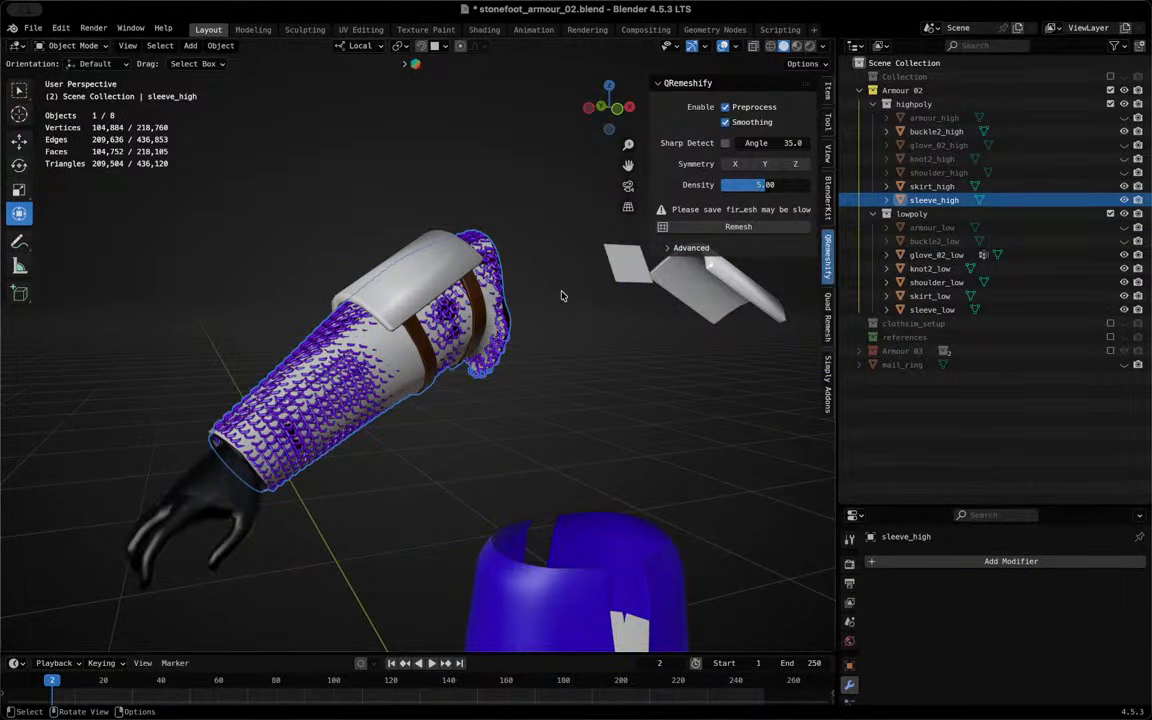
# Clear the object selection and unhide armour_low in the lowpoly collection
pyautogui.click(511, 353)
pyautogui.scroll(-2, 464, 428)
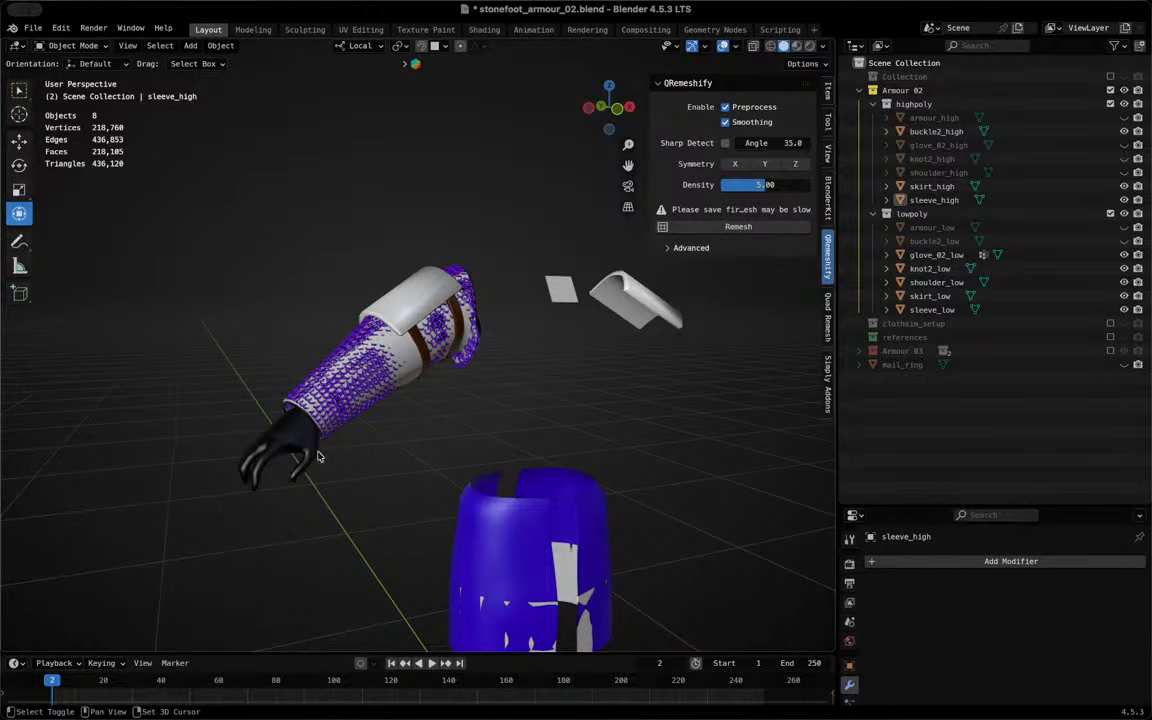
pyautogui.click(298, 412)
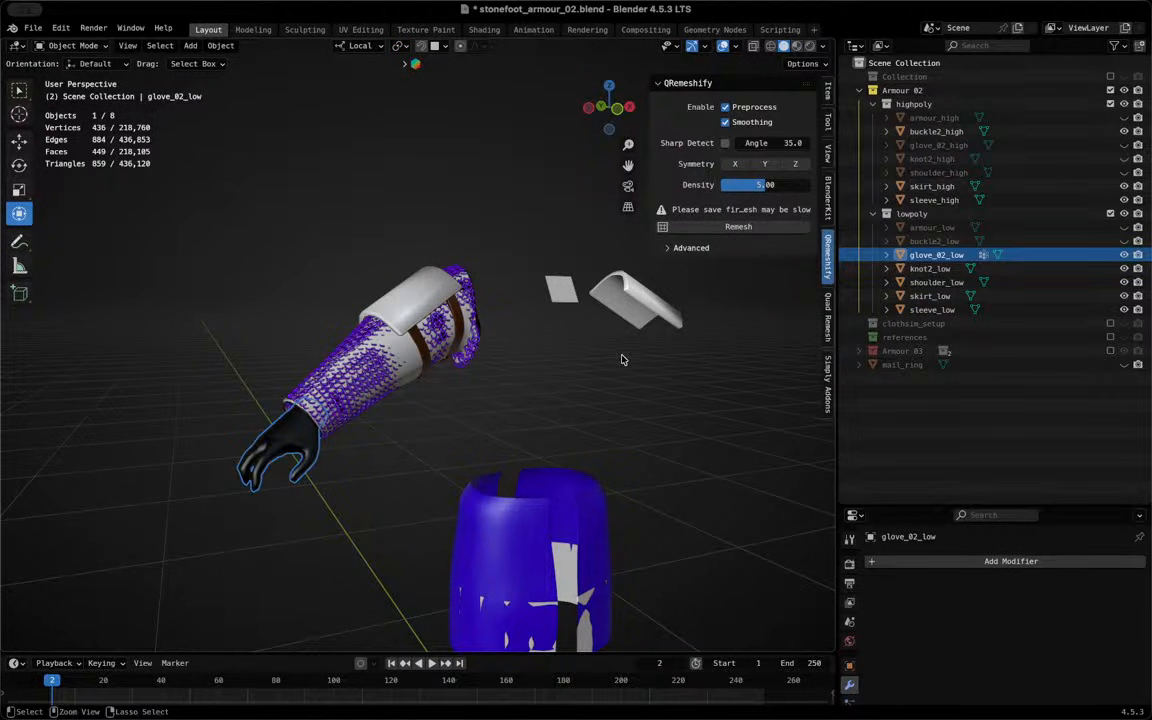
pyautogui.click(621, 359)
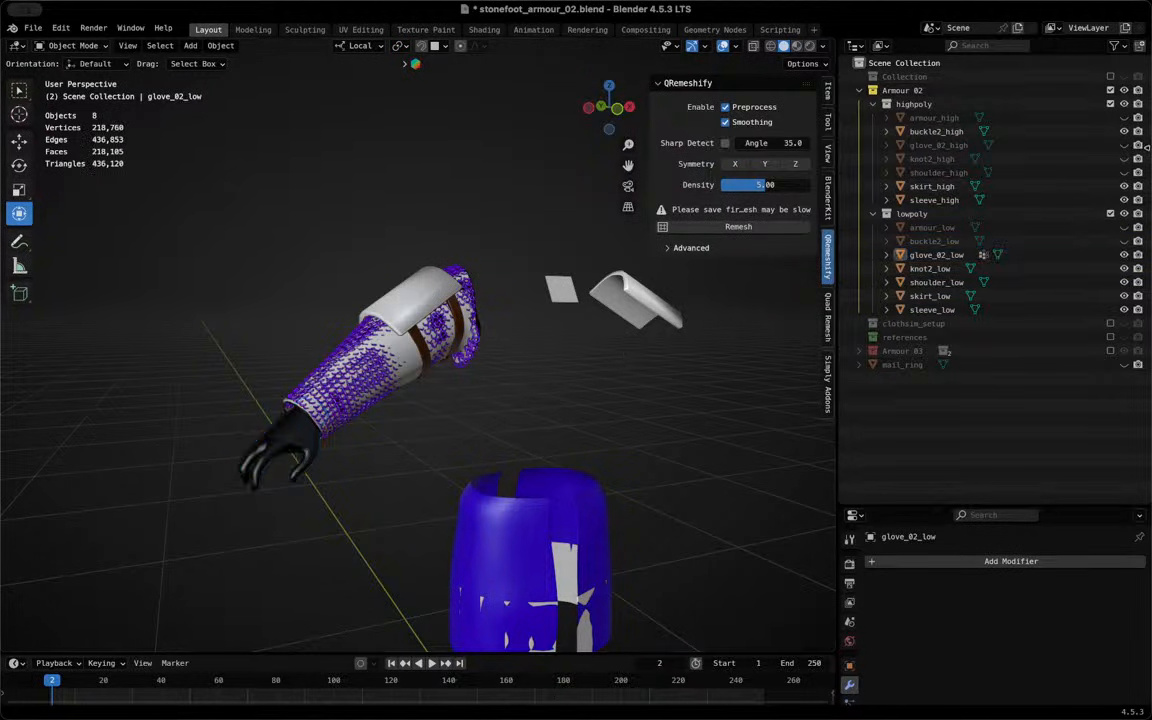
pyautogui.click(1125, 229)
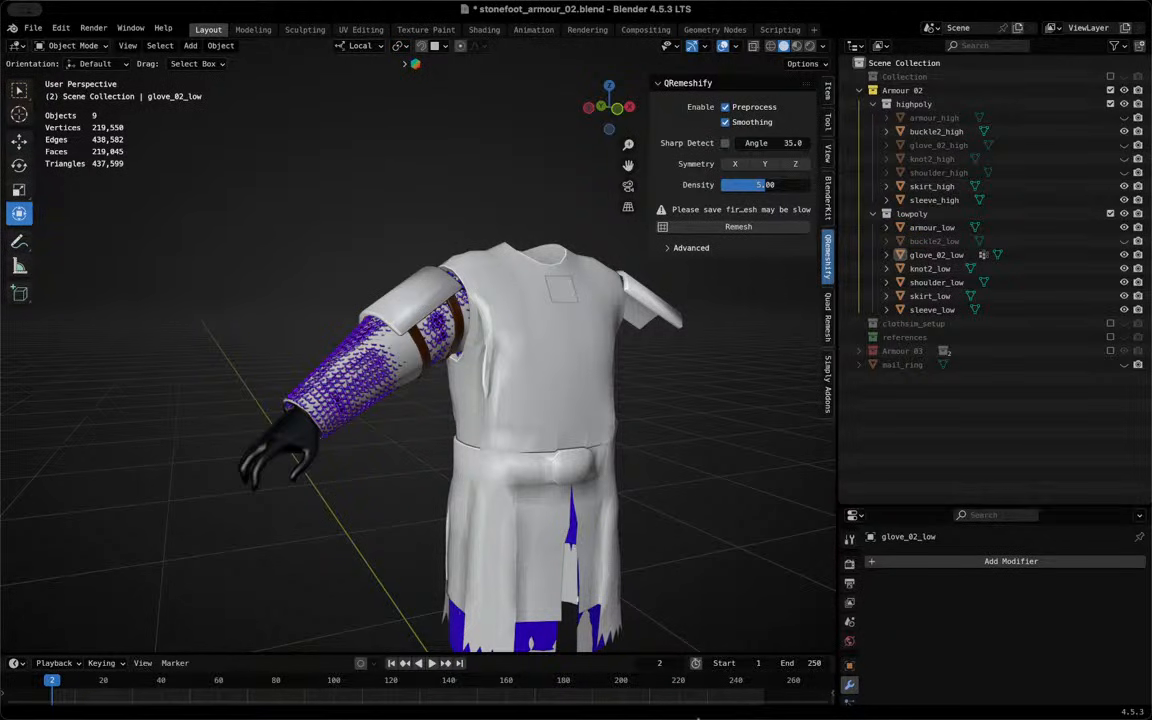
pyautogui.click(1125, 241)
# Unhide shoulder_high, select it together with shoulder_low, and isolate both in local view
pyautogui.moveTo(340, 306); pyautogui.dragTo(411, 360, button='middle')
pyautogui.scroll(6, 403, 331)
pyautogui.click(417, 326)
pyautogui.scroll(-1, 417, 327)
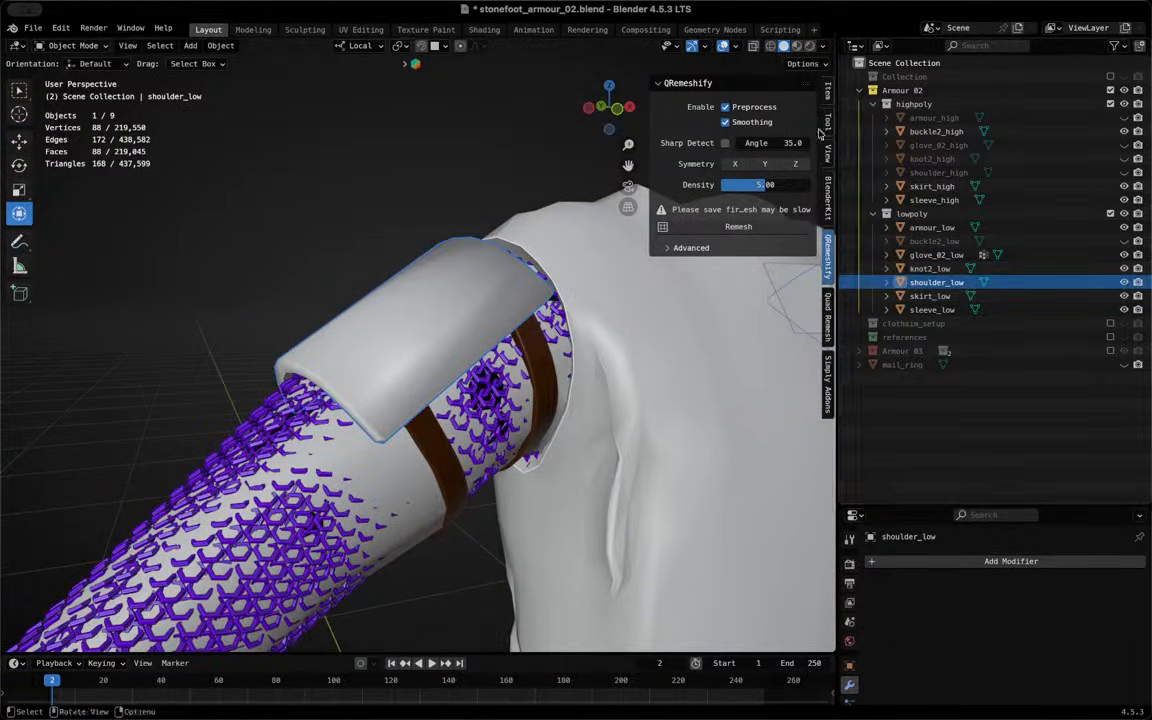
pyautogui.click(1125, 173)
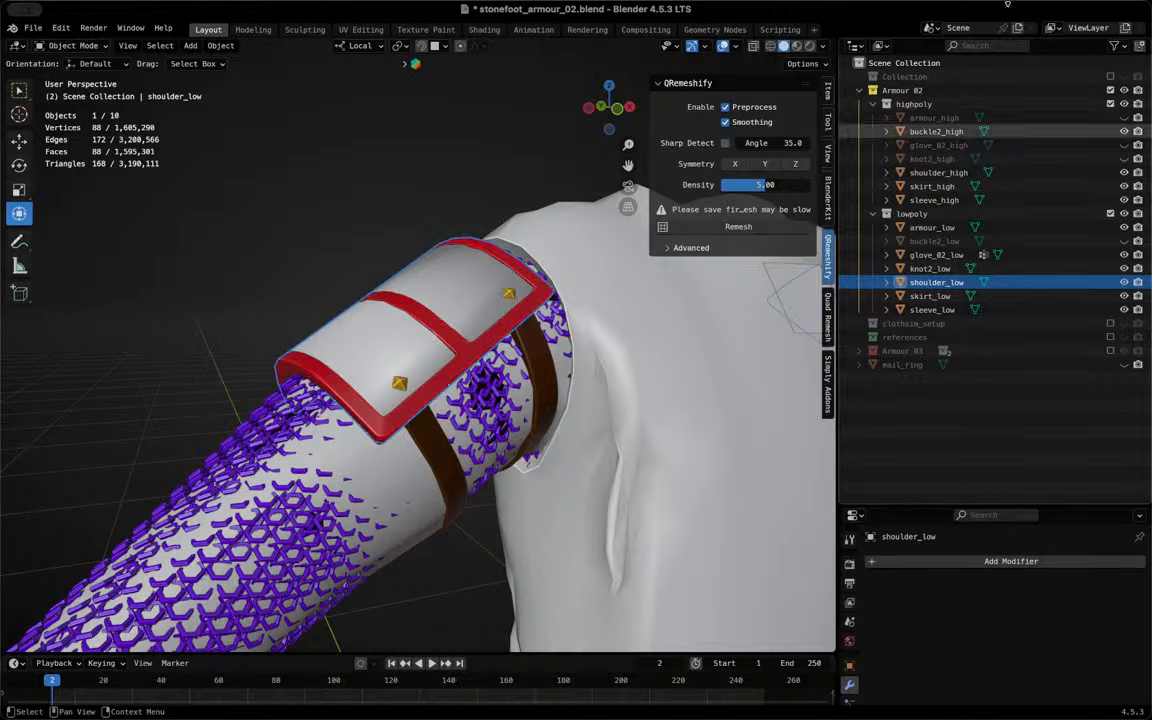
pyautogui.keyDown('ctrl'); pyautogui.click(952, 174); pyautogui.keyUp('ctrl')
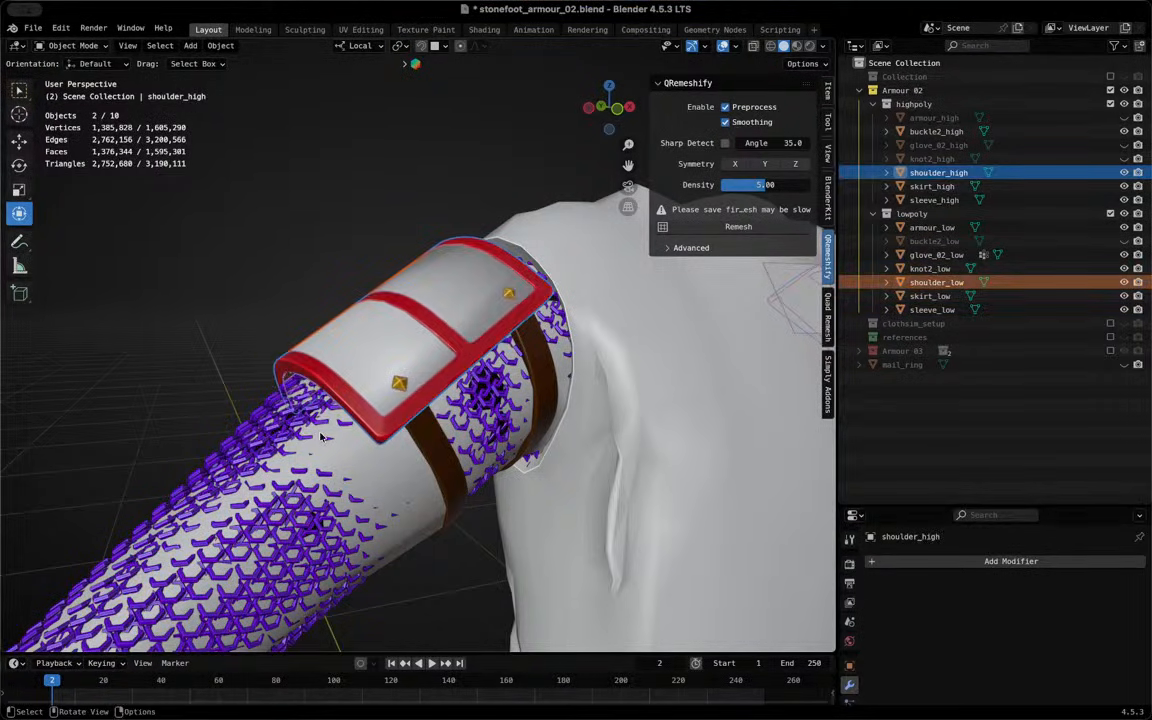
pyautogui.press('KP_Divide')
pyautogui.moveTo(239, 411); pyautogui.dragTo(466, 414, button='middle')
pyautogui.click(466, 414)
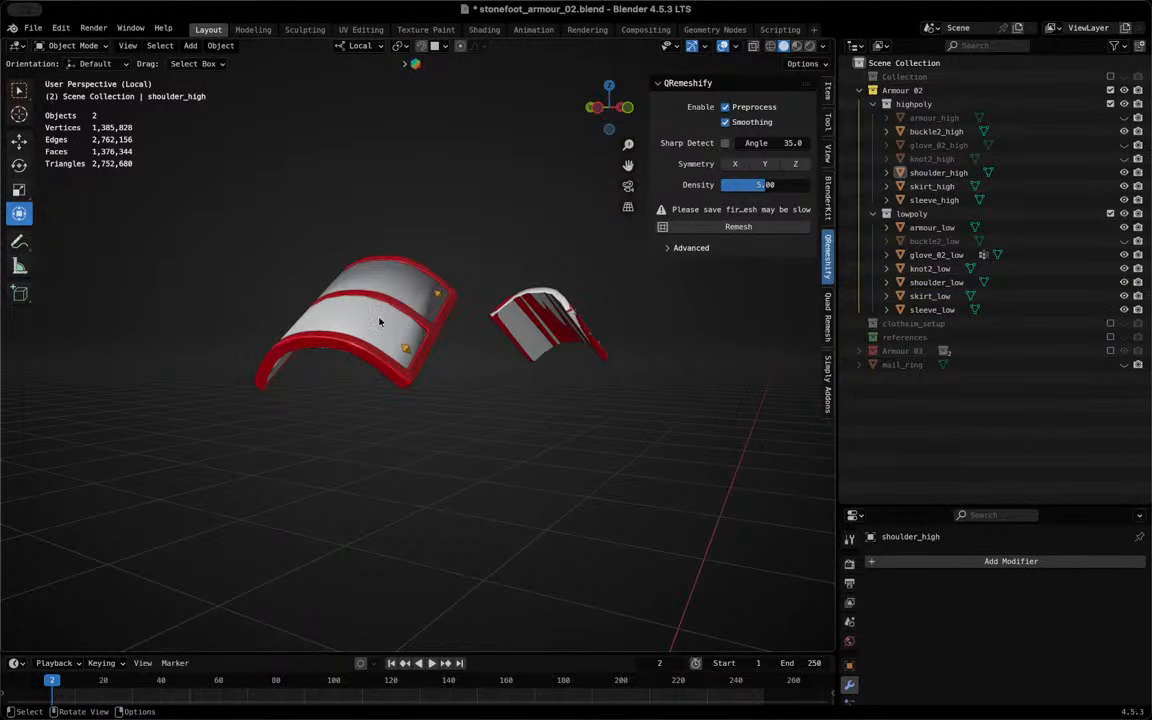
# Enter Edit Mode on shoulder_low, deselect its mesh, and enable the Retopology overlay
pyautogui.click(381, 322)
pyautogui.press('Tab')
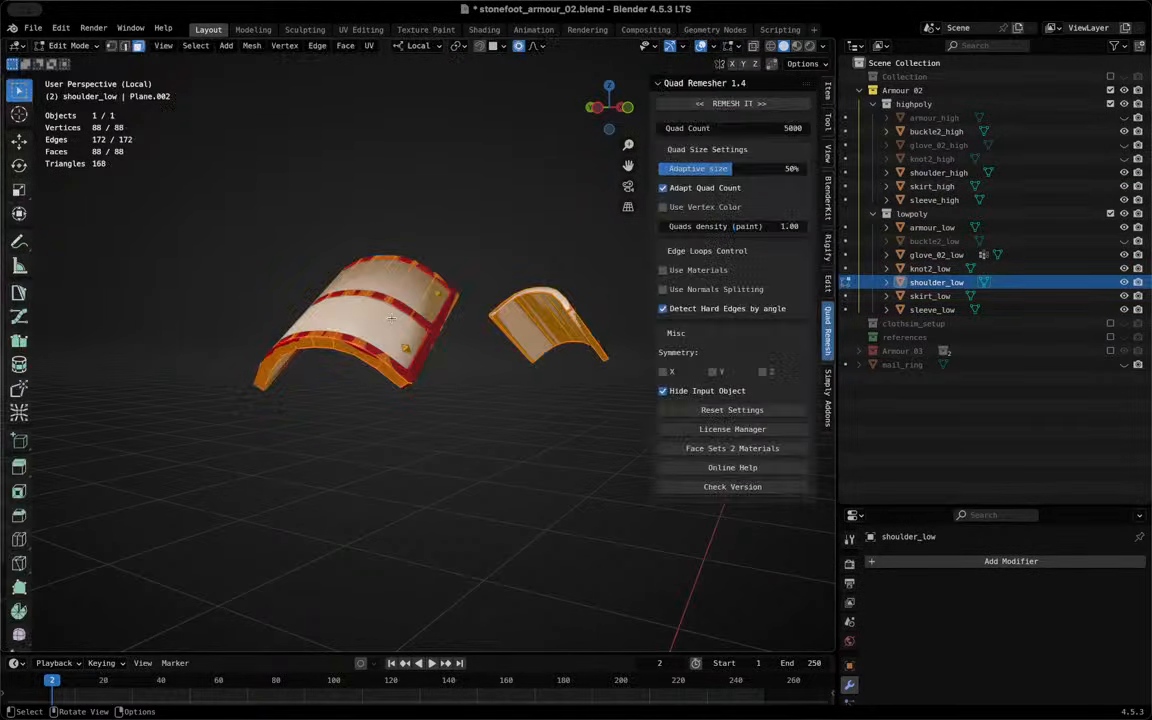
pyautogui.scroll(3, 420, 380)
pyautogui.hotkey('alt', 'a')
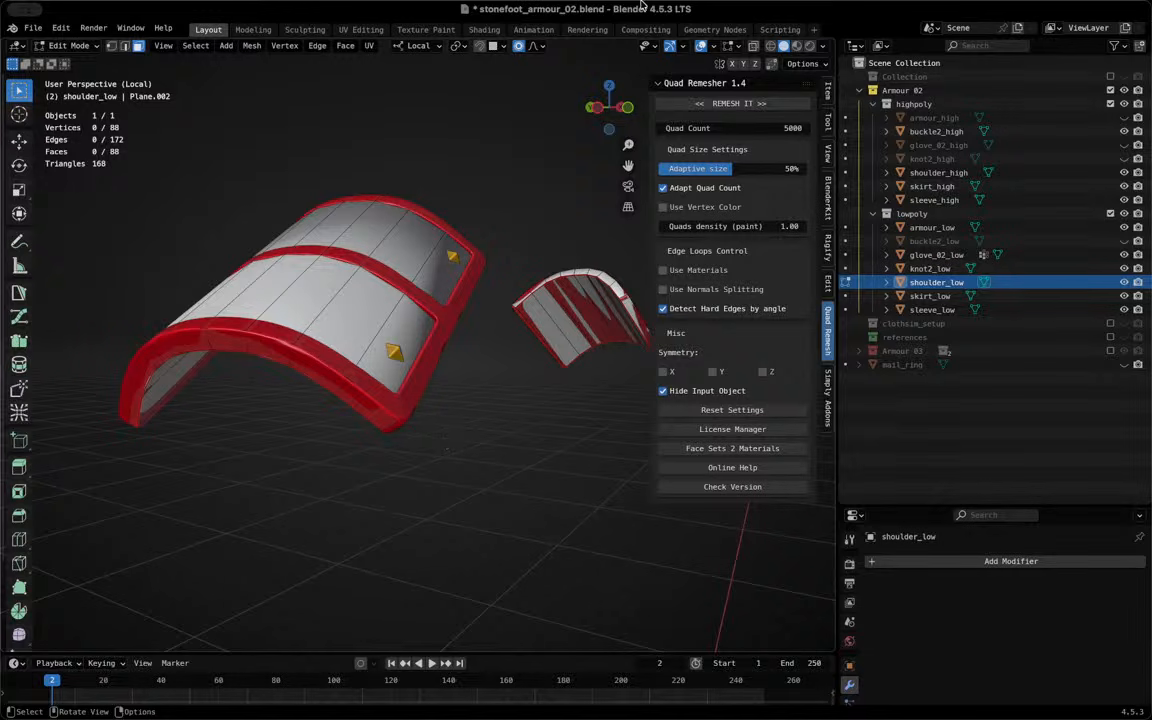
pyautogui.scroll(3, 643, 5)
pyautogui.click(729, 48)
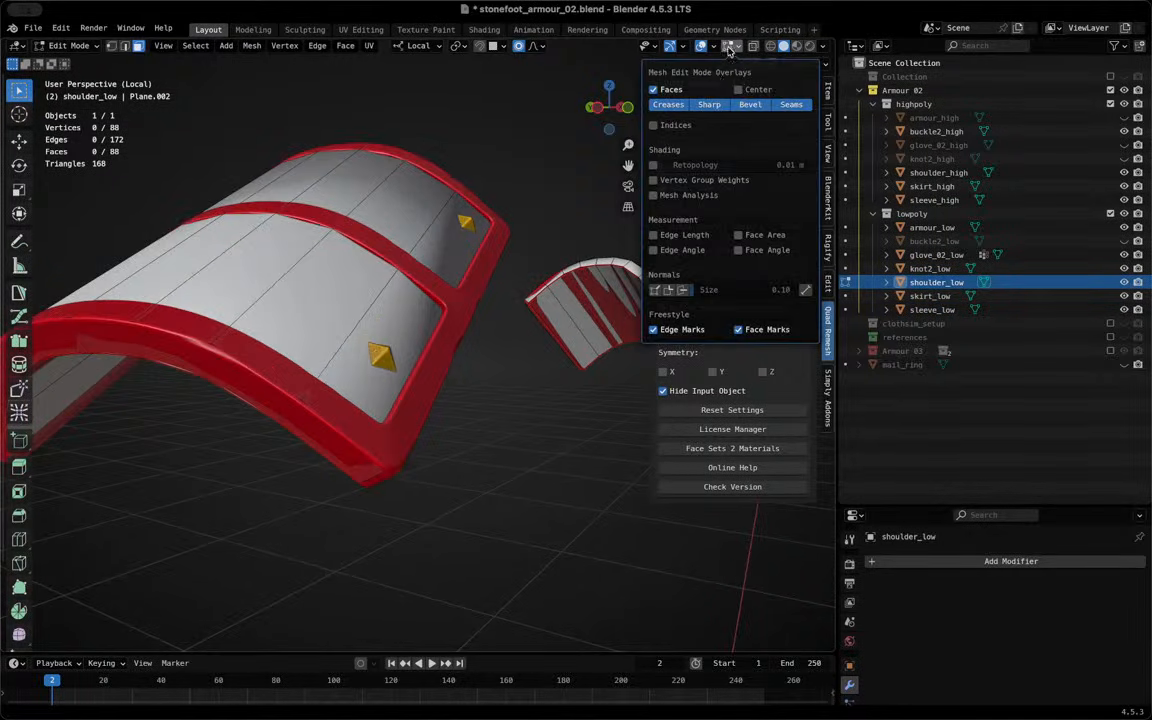
pyautogui.click(653, 165)
pyautogui.moveTo(504, 311); pyautogui.dragTo(292, 306, button='middle')
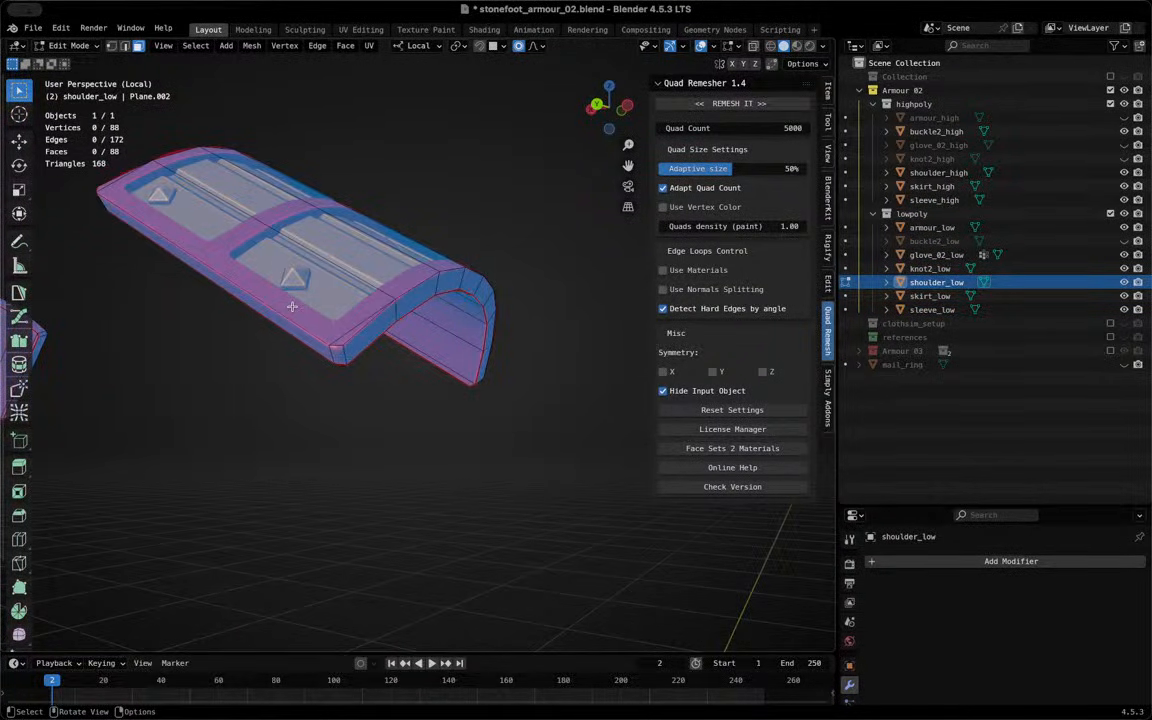
# With snapping enabled and proportional editing disabled, move shoulder_low's outer corner vertex onto the high-poly plate's corner
pyautogui.moveTo(85, 319); pyautogui.dragTo(220, 377, button='middle')
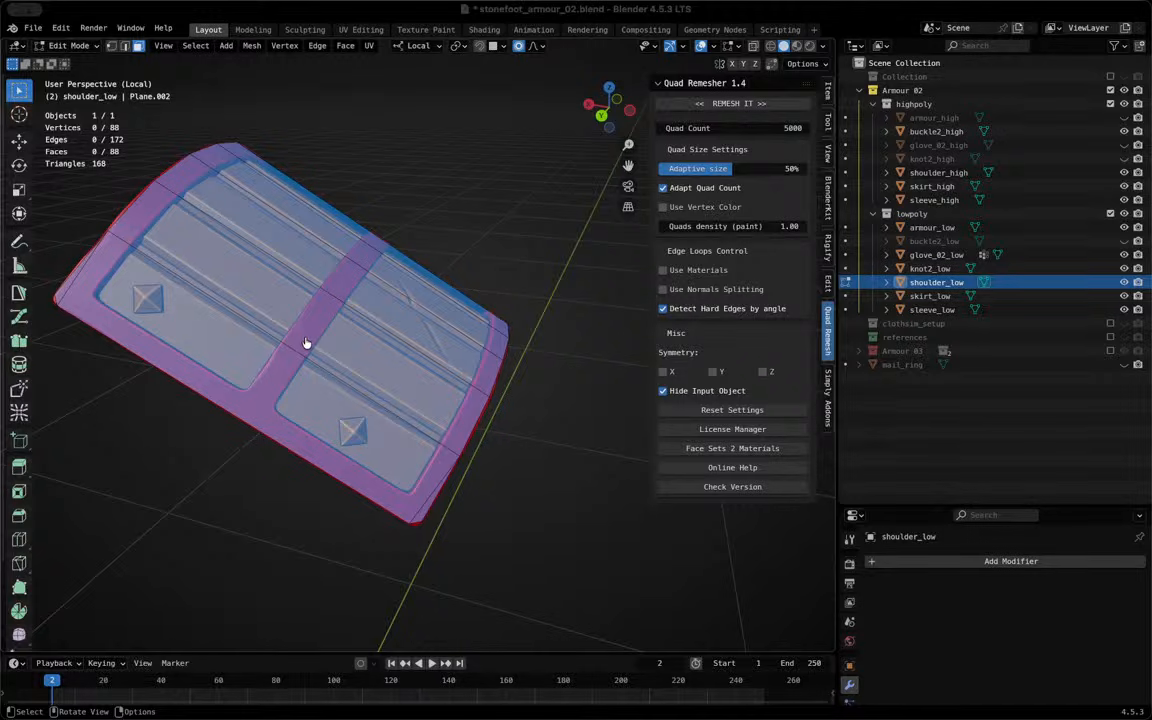
pyautogui.moveTo(318, 338); pyautogui.dragTo(436, 230, button='middle')
pyautogui.click(455, 285)
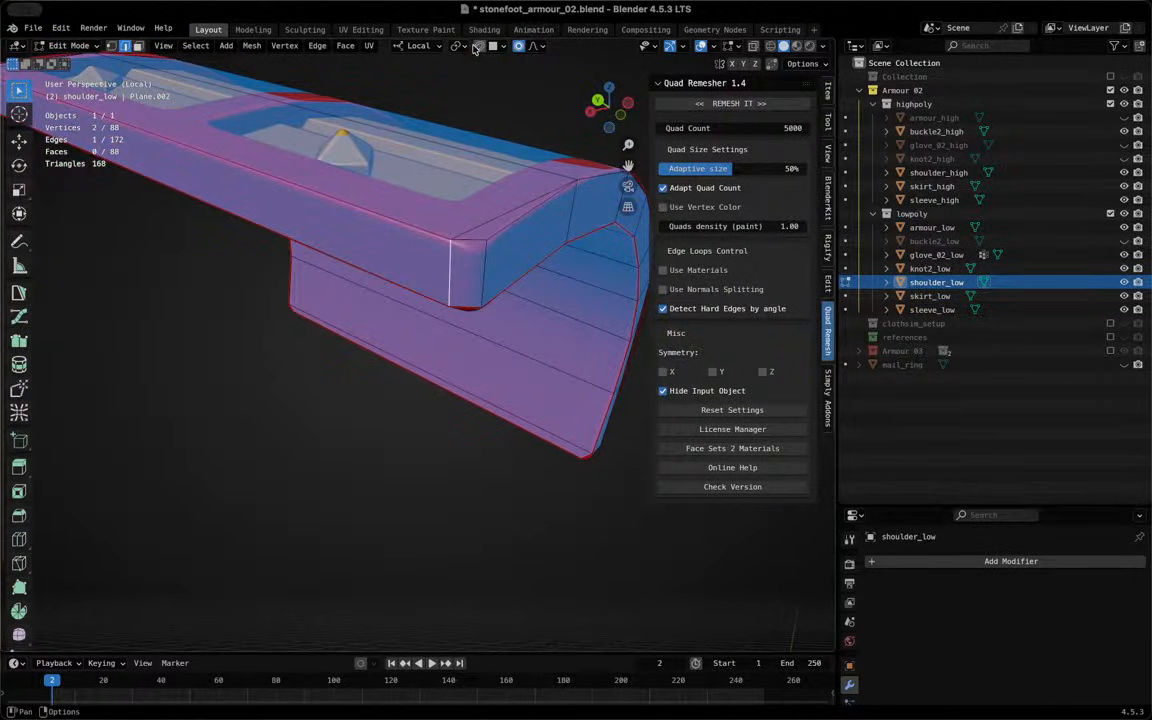
pyautogui.click(479, 47)
pyautogui.click(455, 243)
pyautogui.press('g')
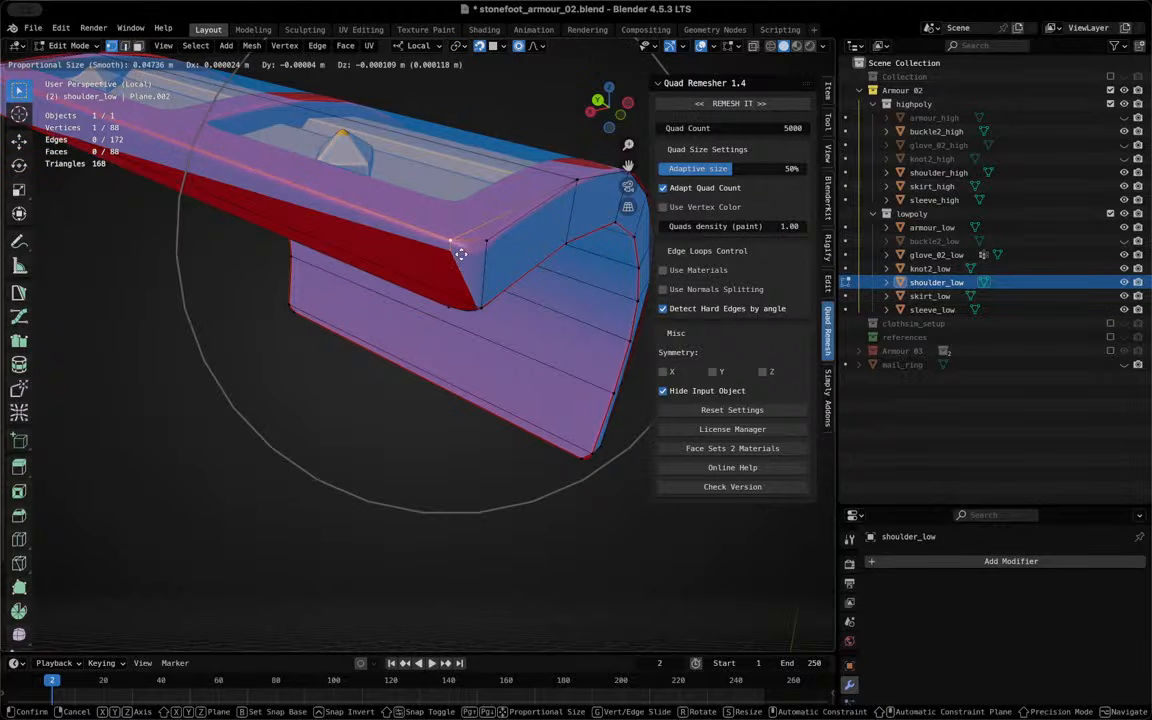
pyautogui.press('o')
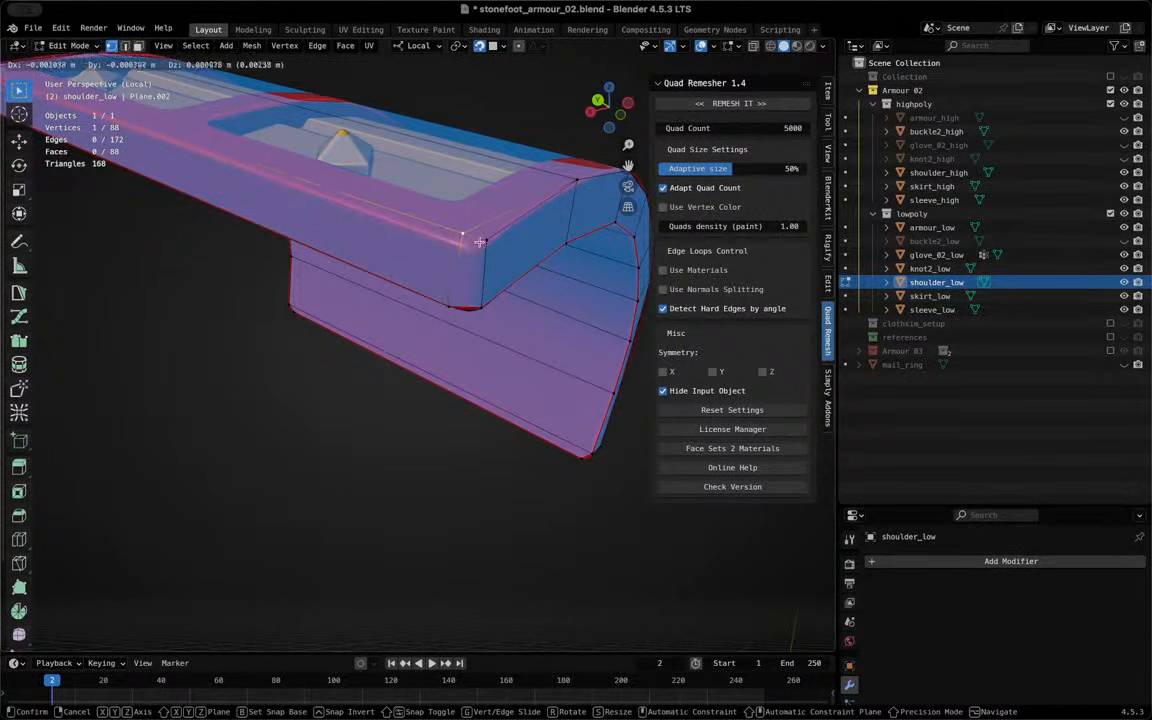
pyautogui.click(472, 260)
pyautogui.press('super+z')
pyautogui.press('g')
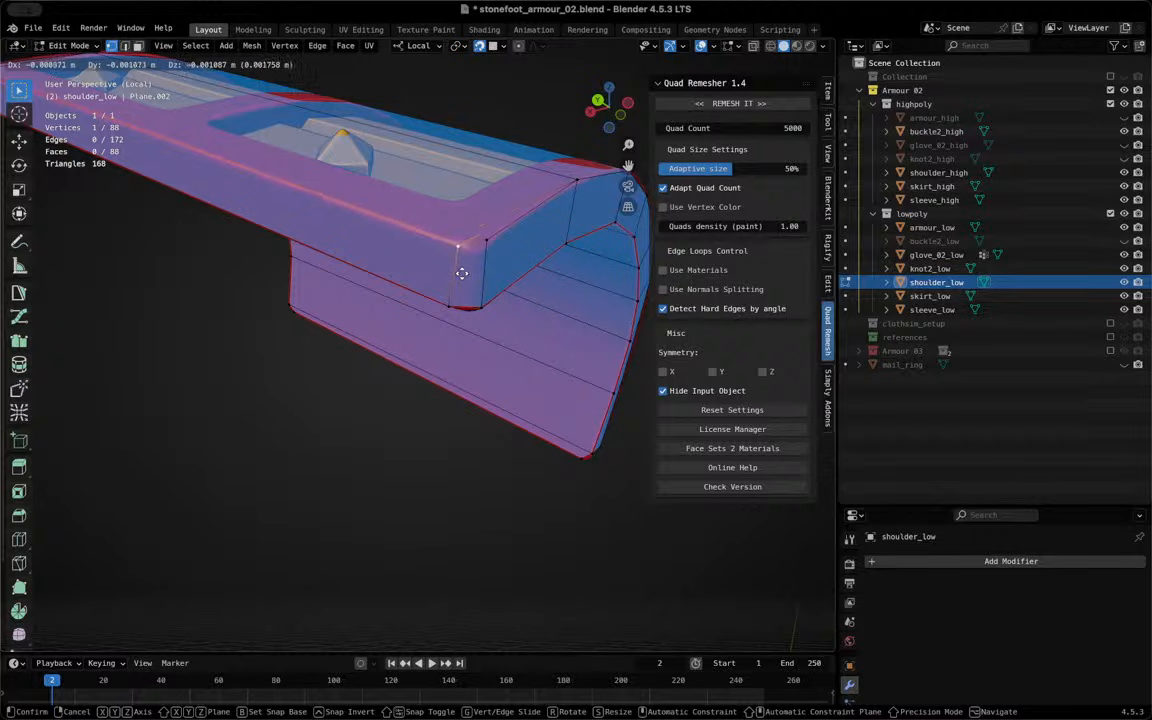
pyautogui.click(464, 273)
# Move the lower vertex of the same shoulder_low corner so the corner edge follows the high-poly plate
pyautogui.click(461, 317)
pyautogui.press('g')
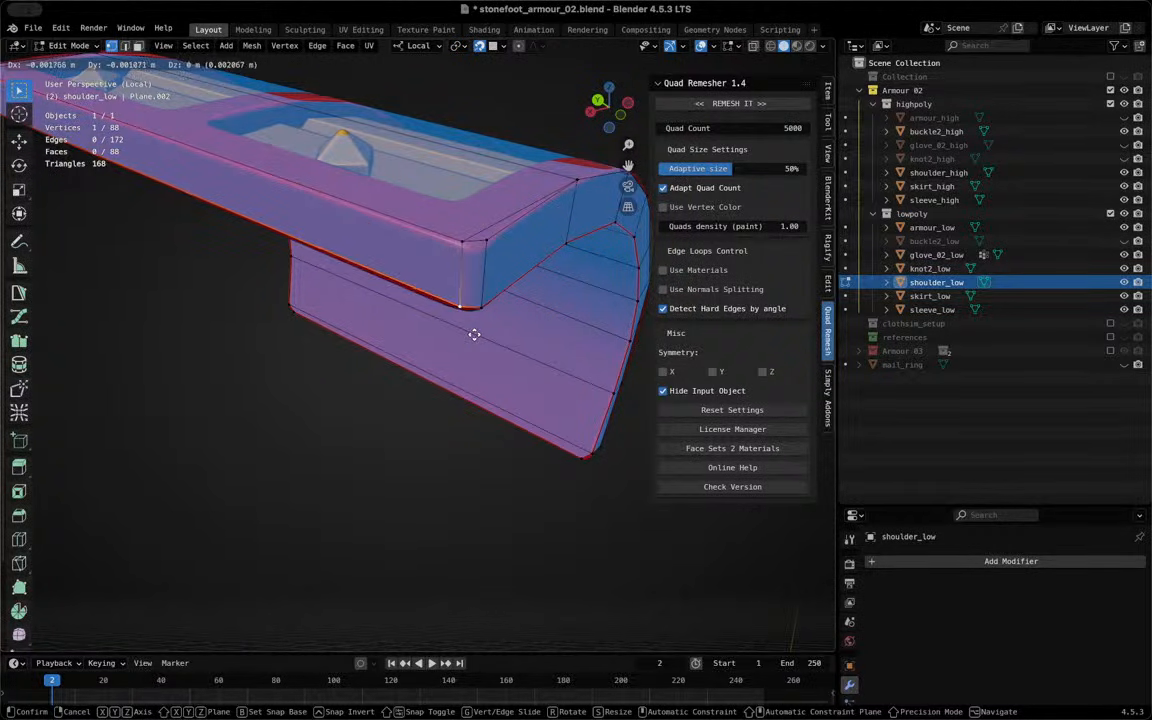
pyautogui.click(470, 321)
# Knife-cut a four-sided outline around the base of the pyramid stud near the adjusted corner of shoulder_low
pyautogui.moveTo(470, 321); pyautogui.dragTo(390, 252, button='middle')
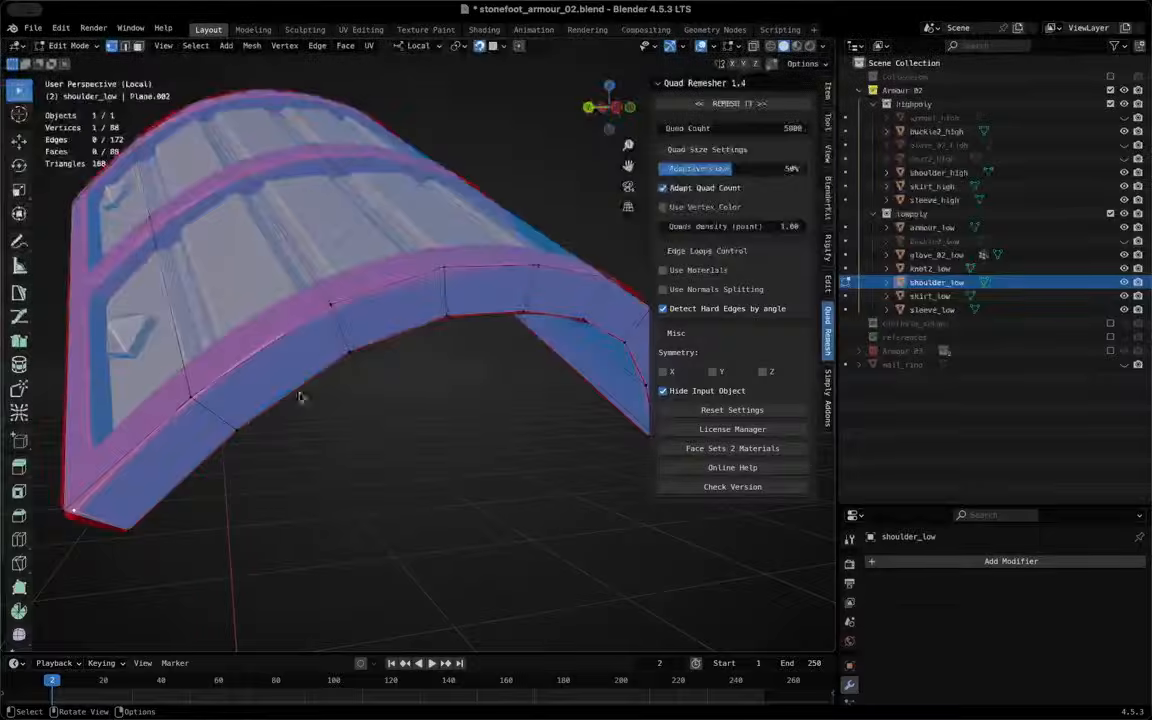
pyautogui.moveTo(301, 396); pyautogui.dragTo(366, 469, button='middle')
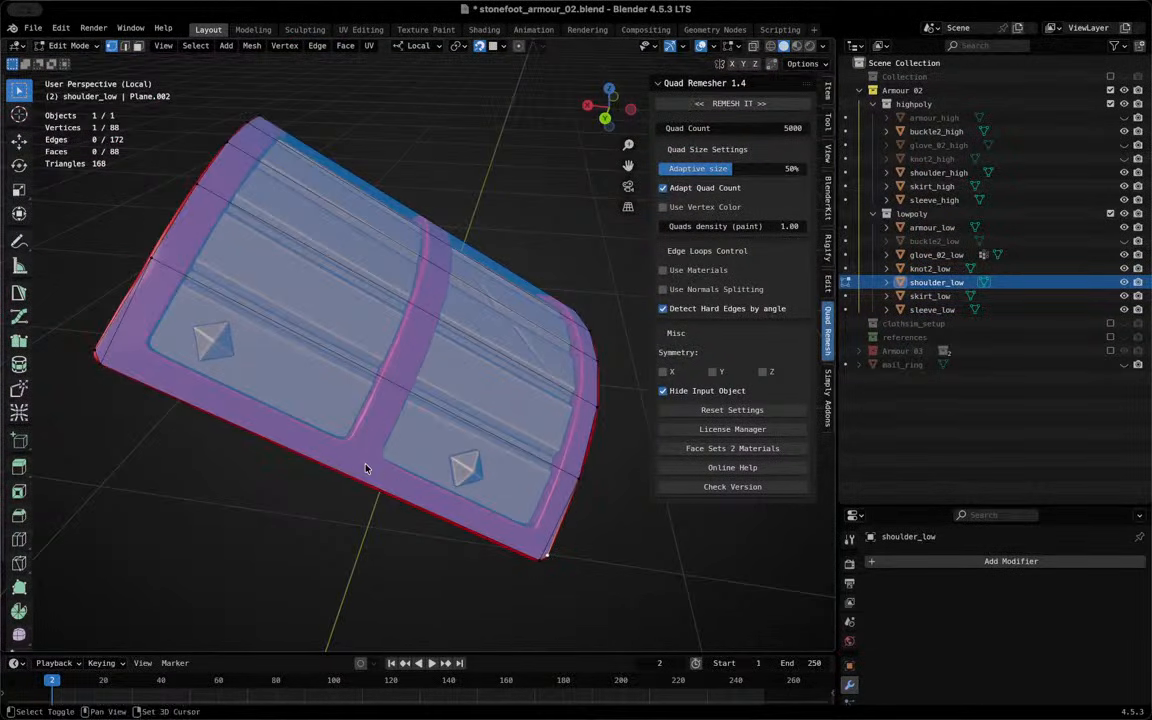
pyautogui.scroll(-2, 365, 462)
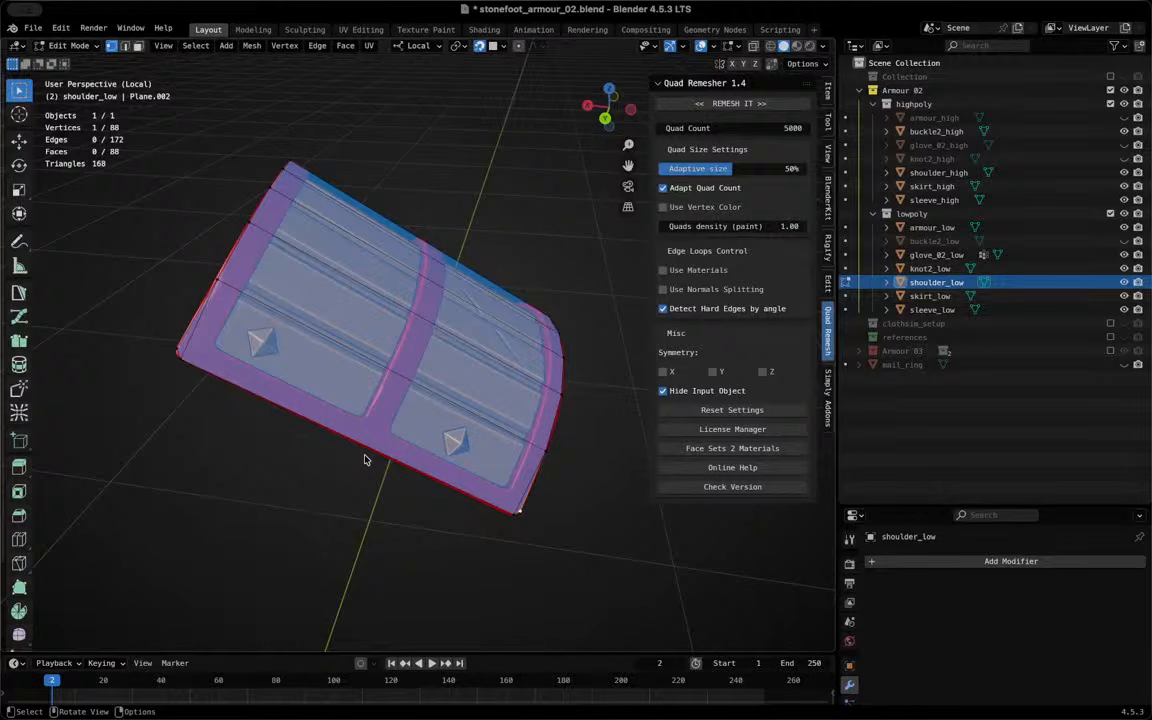
pyautogui.scroll(2, 365, 460)
pyautogui.moveTo(363, 460); pyautogui.dragTo(352, 418, button='middle')
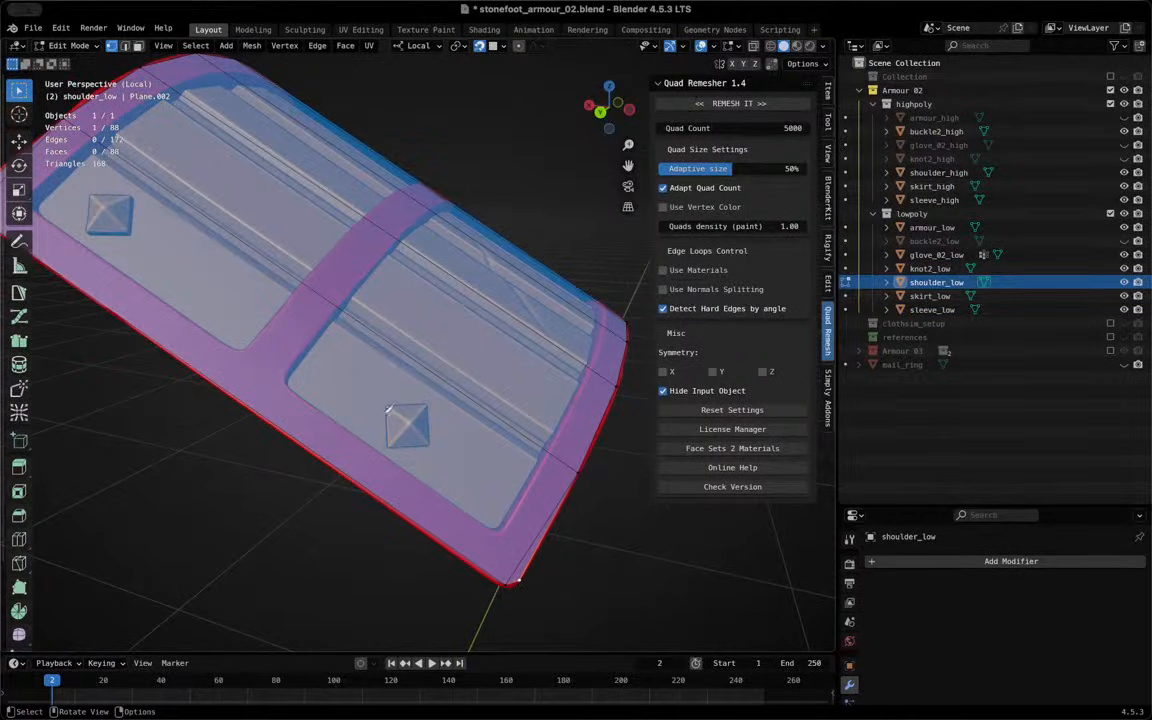
pyautogui.press('k')
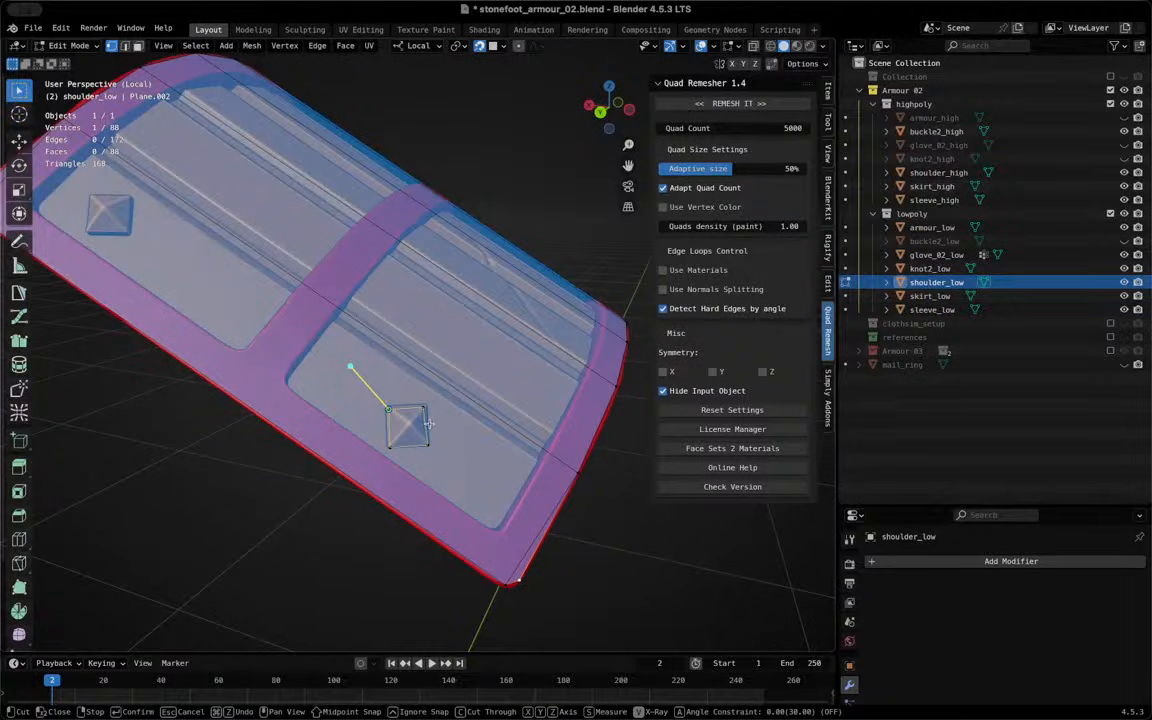
pyautogui.press('Return')
pyautogui.scroll(2, 428, 423)
pyautogui.scroll(-3, 432, 449)
pyautogui.hotkey('alt', 'a')
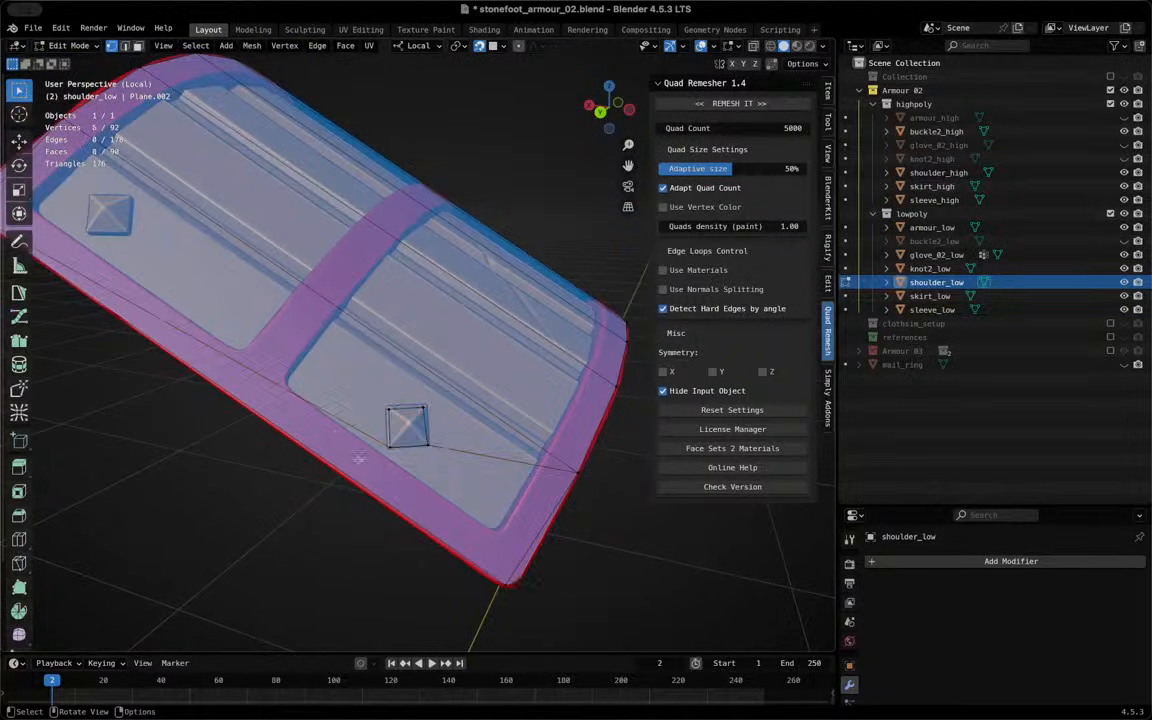
# Delete the long edge linking the stud outline to the far corner of the shoulder_low panel
pyautogui.click(308, 390)
pyautogui.press('x')
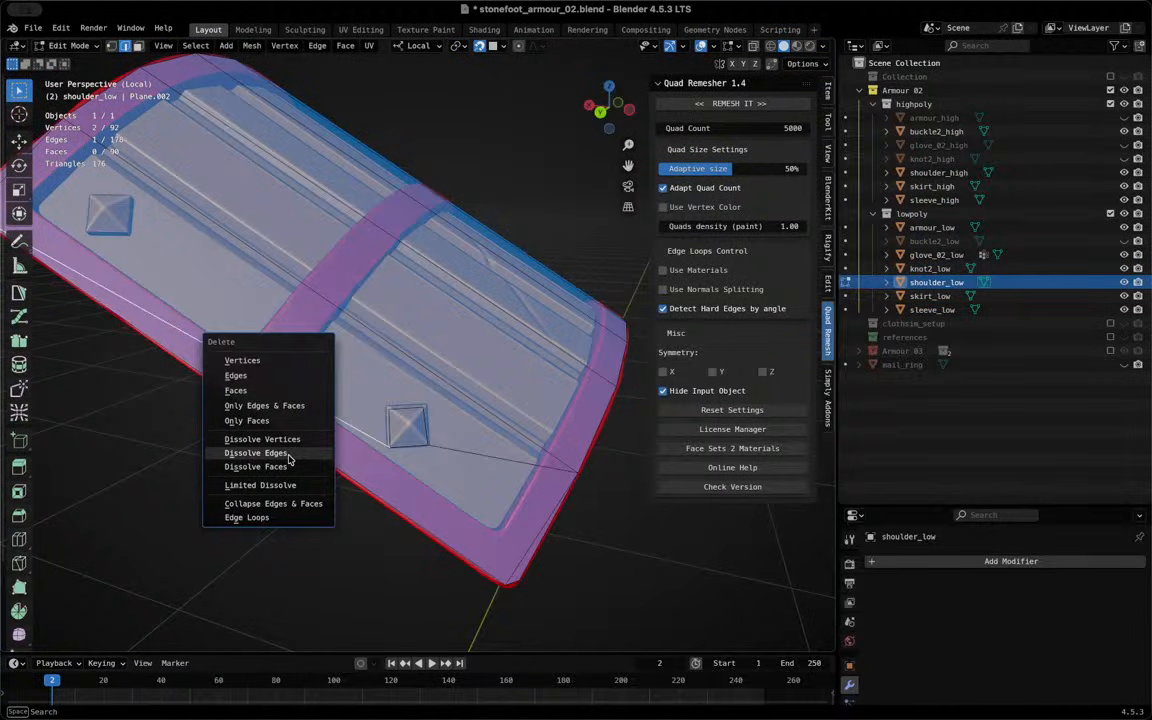
pyautogui.click(288, 455)
pyautogui.press('x')
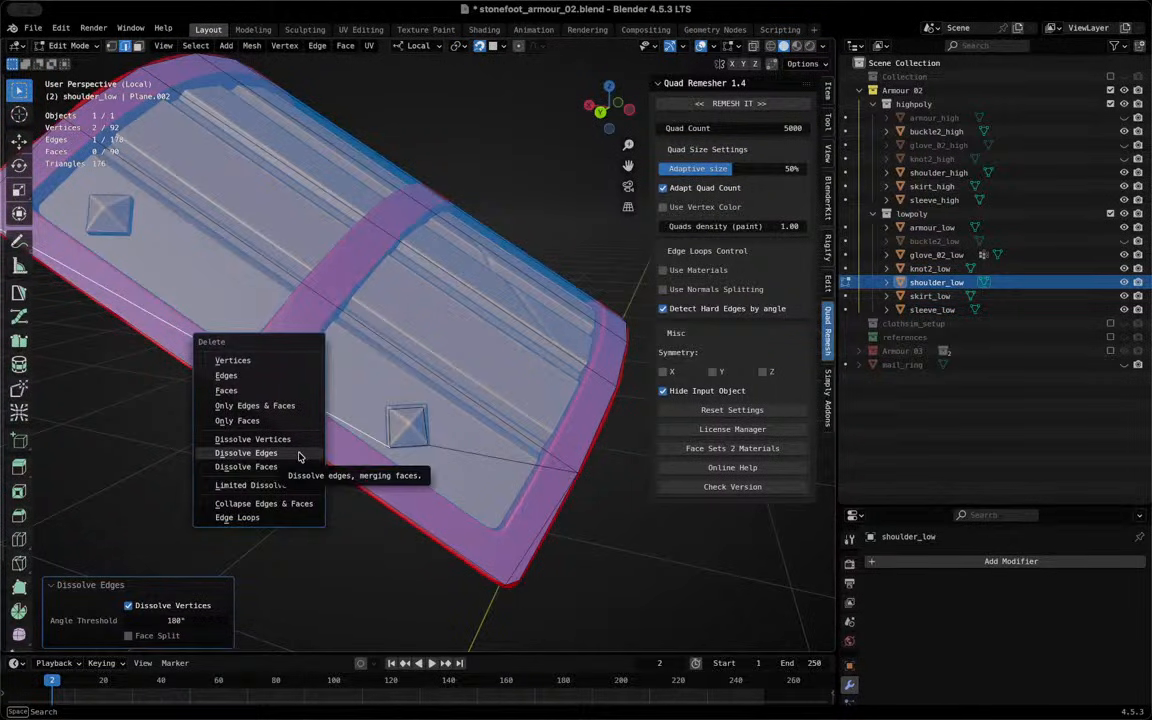
pyautogui.press('Escape')
pyautogui.moveTo(298, 456); pyautogui.dragTo(336, 443, button='middle')
pyautogui.press('x')
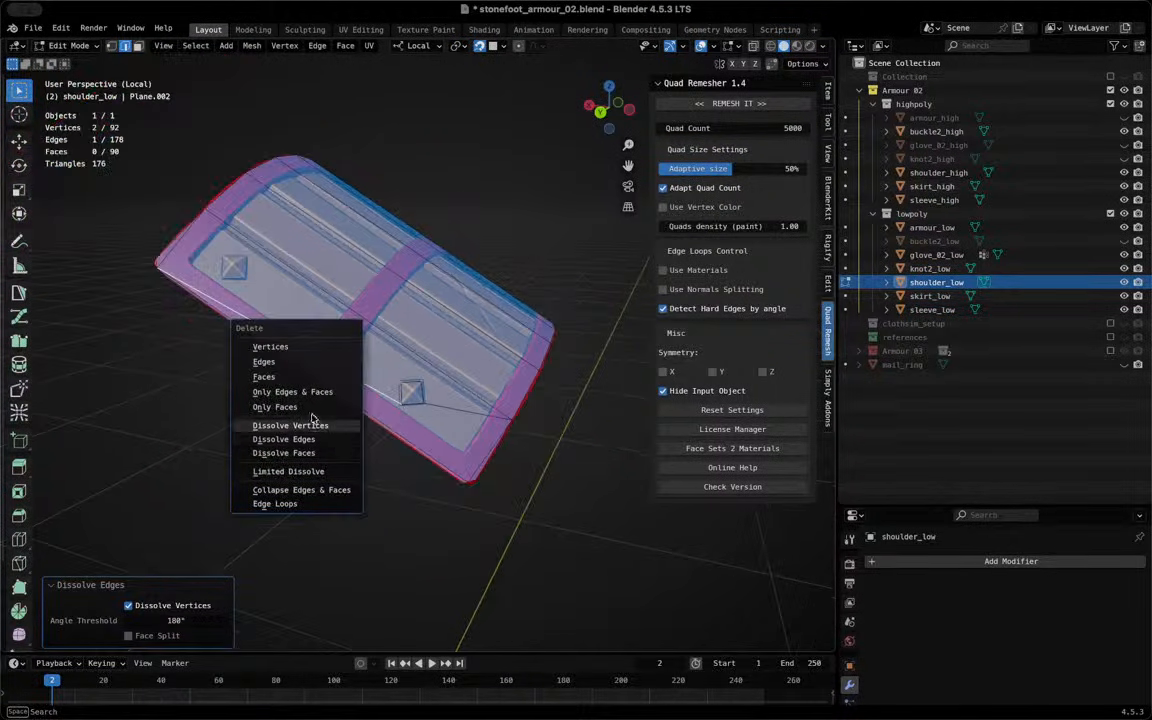
pyautogui.click(300, 327)
# Fill the open panel of shoulder_low with a new face between its two long edges
pyautogui.moveTo(430, 337); pyautogui.dragTo(325, 342, button='middle')
pyautogui.click(423, 326)
pyautogui.keyDown('shift'); pyautogui.click(326, 343); pyautogui.keyUp('shift')
pyautogui.press('f')
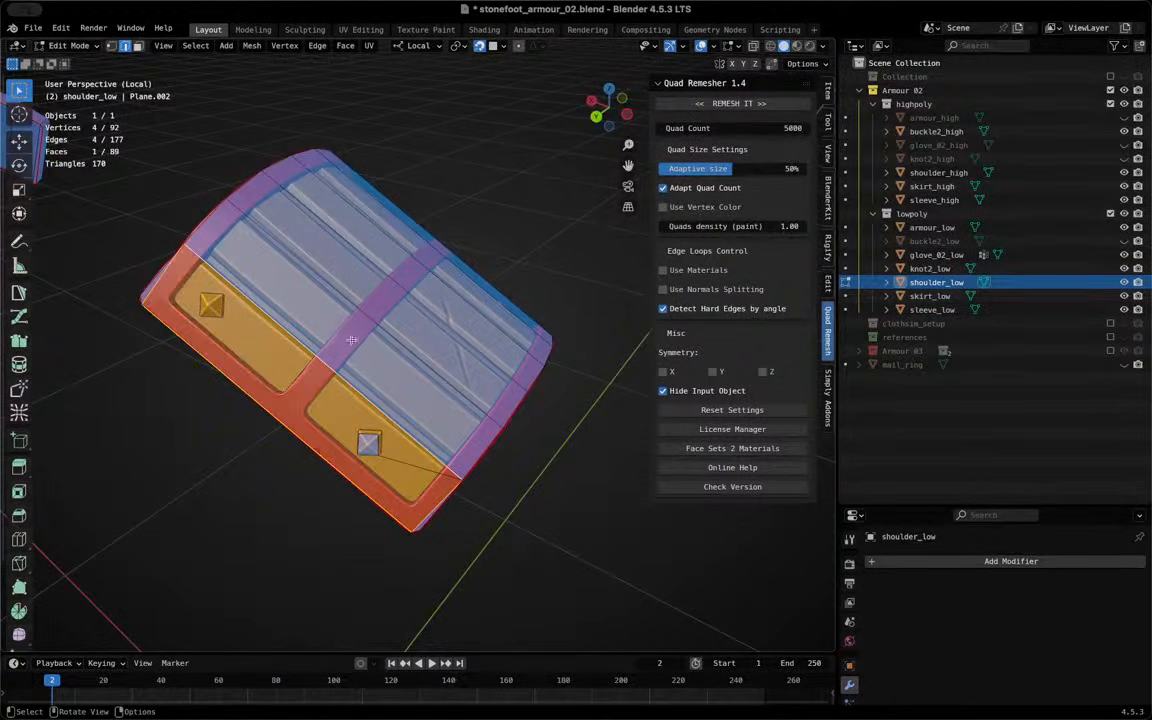
# Subdivide the lengthwise edge rings of shoulder_low that run across the high-poly plate's central band
pyautogui.keyDown('ctrl'); pyautogui.keyDown('alt'); pyautogui.click(288, 400); pyautogui.keyUp('alt'); pyautogui.keyUp('ctrl')
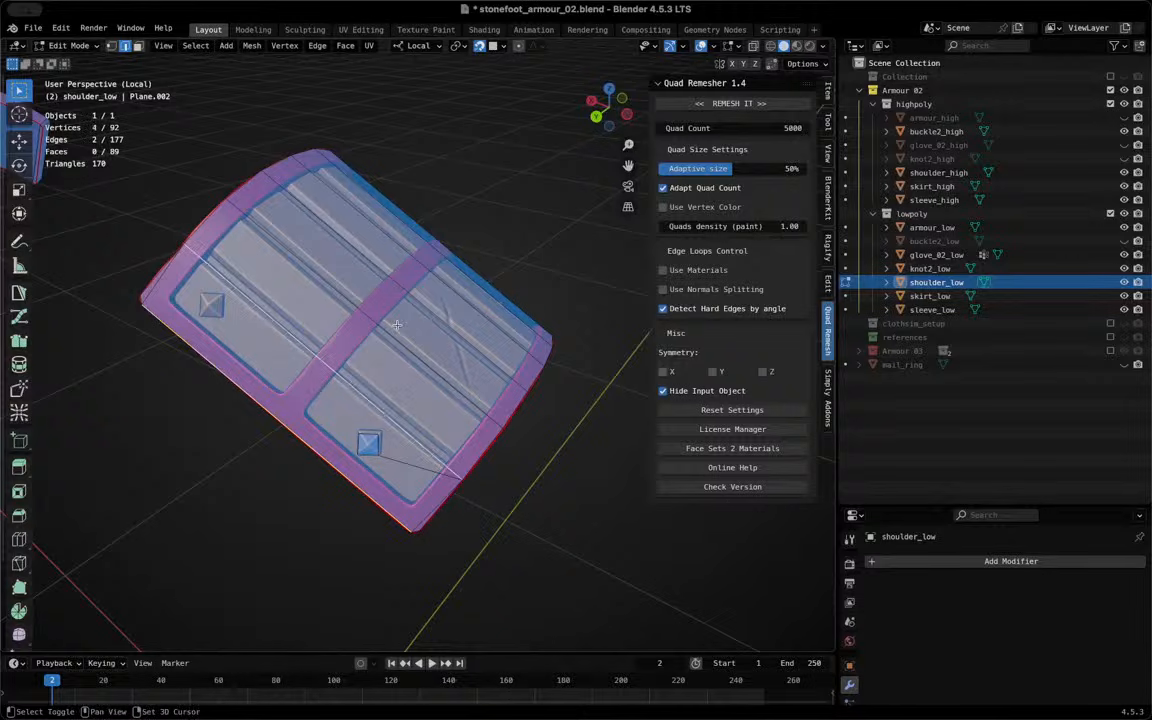
pyautogui.keyDown('ctrl'); pyautogui.keyDown('alt'); pyautogui.keyDown('shift'); pyautogui.click(446, 259); pyautogui.keyUp('shift'); pyautogui.keyUp('alt'); pyautogui.keyUp('ctrl')
pyautogui.moveTo(446, 259); pyautogui.dragTo(510, 332, button='middle')
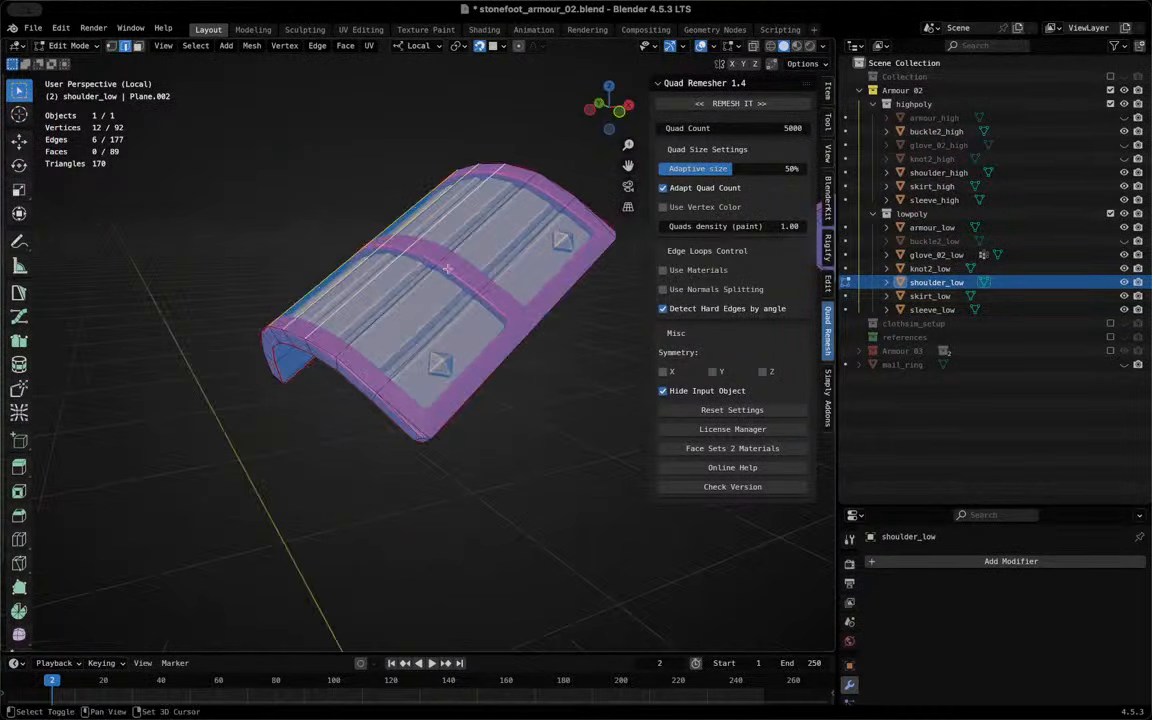
pyautogui.keyDown('ctrl'); pyautogui.keyDown('alt'); pyautogui.keyDown('shift'); pyautogui.click(529, 342); pyautogui.keyUp('shift'); pyautogui.keyUp('alt'); pyautogui.keyUp('ctrl')
pyautogui.keyDown('shift'); pyautogui.click(485, 326); pyautogui.keyUp('shift')
pyautogui.hotkey('ctrl', 'e')
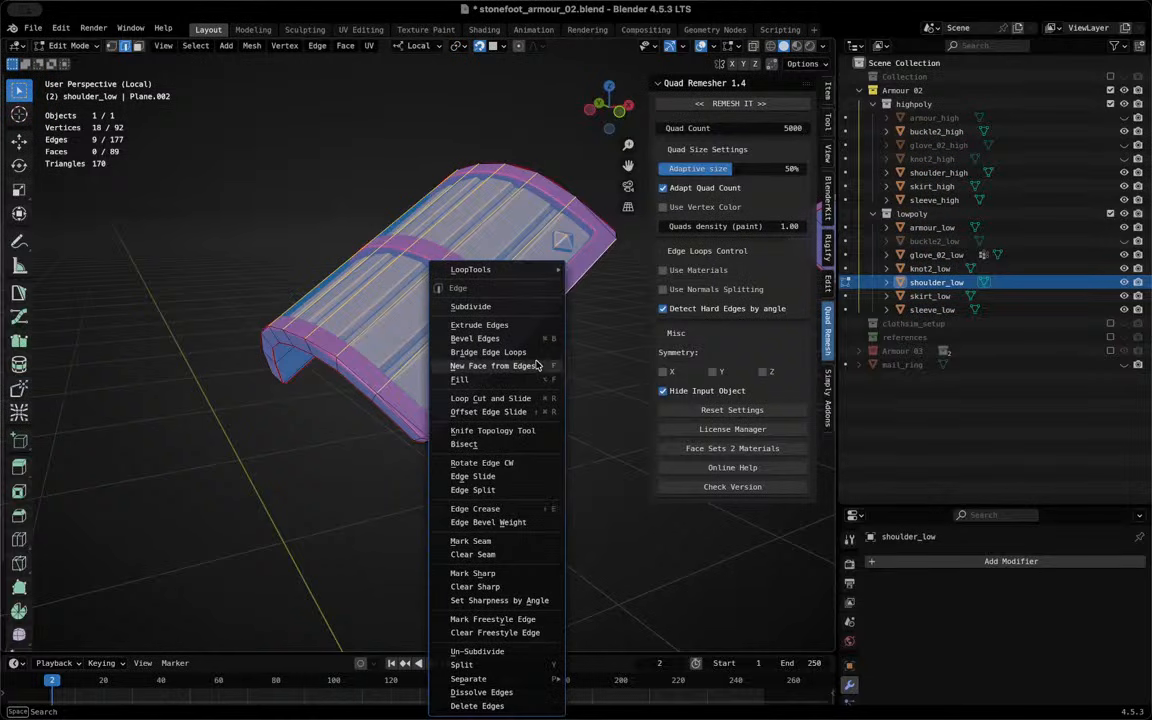
pyautogui.click(487, 307)
# Move two of the new subdivision elements of shoulder_low to follow the high-poly plate's central band
pyautogui.moveTo(487, 308); pyautogui.dragTo(492, 376, button='middle')
pyautogui.click(493, 374)
pyautogui.press('g')
pyautogui.click(493, 373)
pyautogui.click(440, 305)
pyautogui.press('g')
pyautogui.click(440, 305)
# Delete the shoulder_low face surrounding the outlined pyramid stud
pyautogui.moveTo(440, 305); pyautogui.dragTo(398, 331, button='middle')
pyautogui.scroll(5, 388, 336)
pyautogui.press('1')
pyautogui.press('3')
pyautogui.click(471, 468)
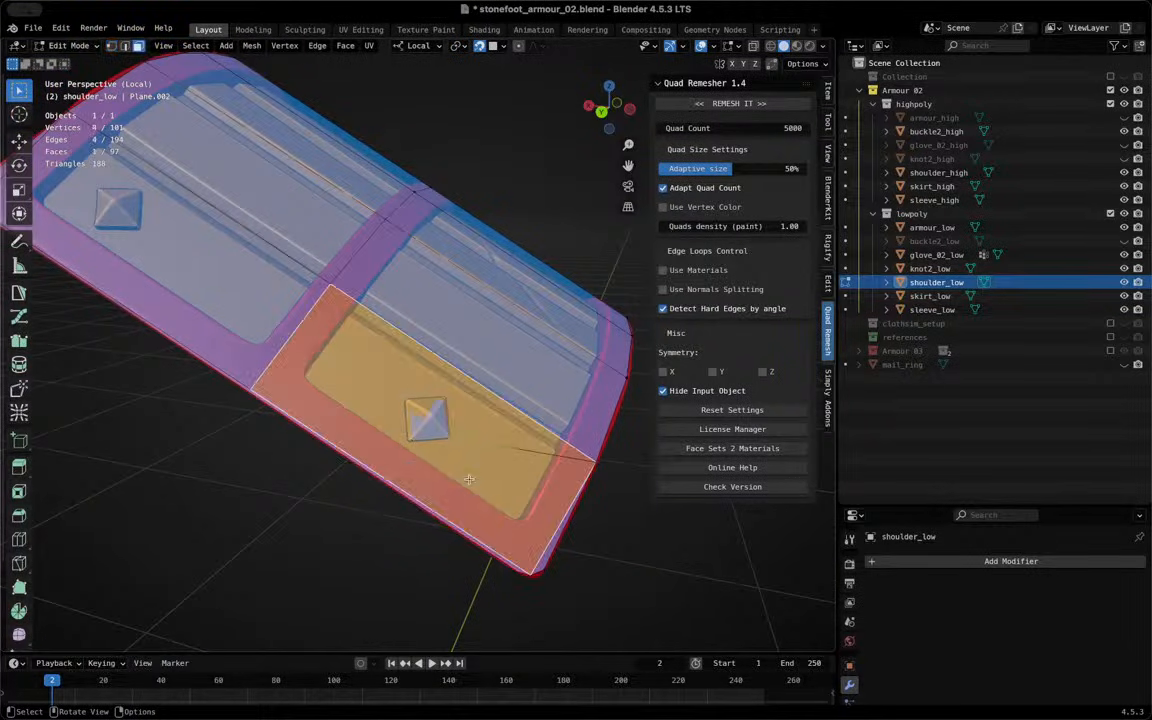
pyautogui.press('x')
pyautogui.click(424, 495)
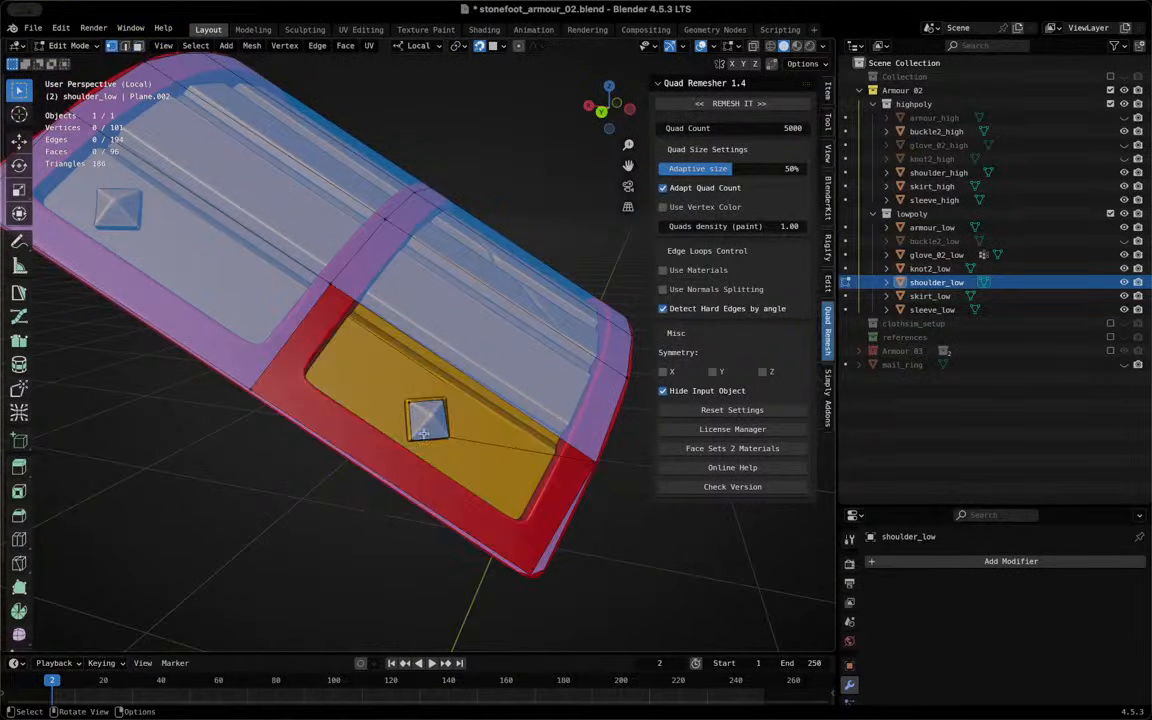
# Move the four outline vertices of shoulder_low onto the corners of the high-poly stud's base
pyautogui.scroll(2, 420, 425)
pyautogui.moveTo(416, 410); pyautogui.dragTo(380, 402, button='middle')
pyautogui.scroll(5, 371, 407)
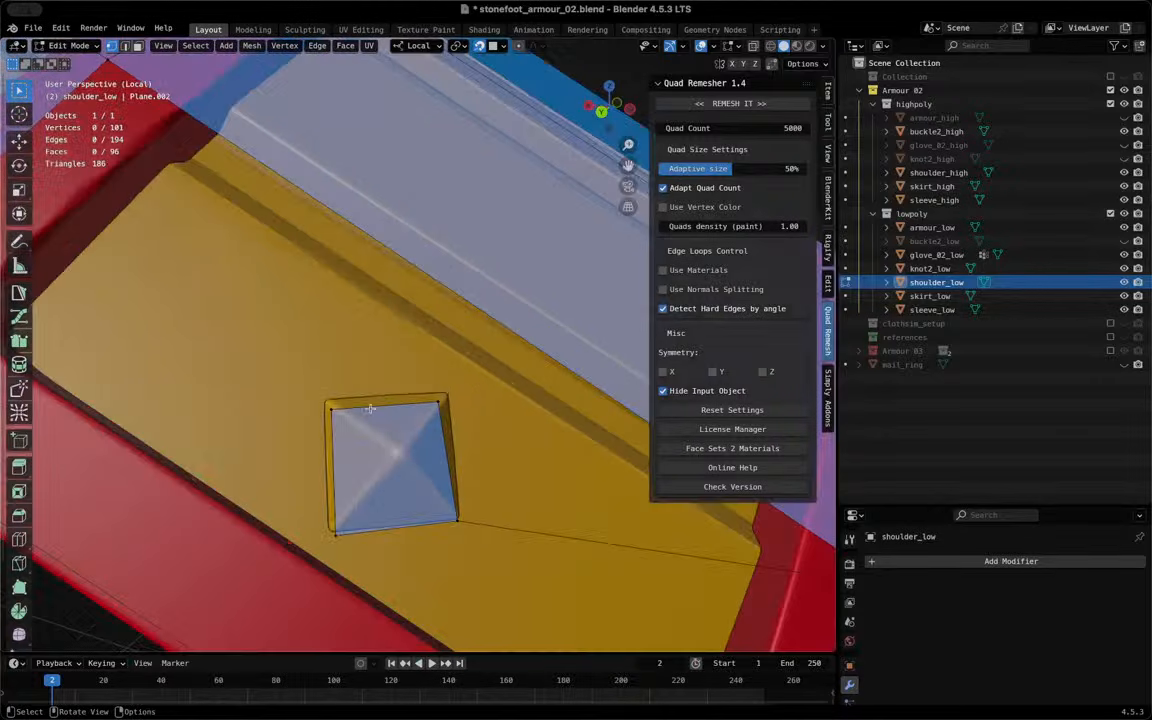
pyautogui.moveTo(343, 416); pyautogui.dragTo(337, 402)
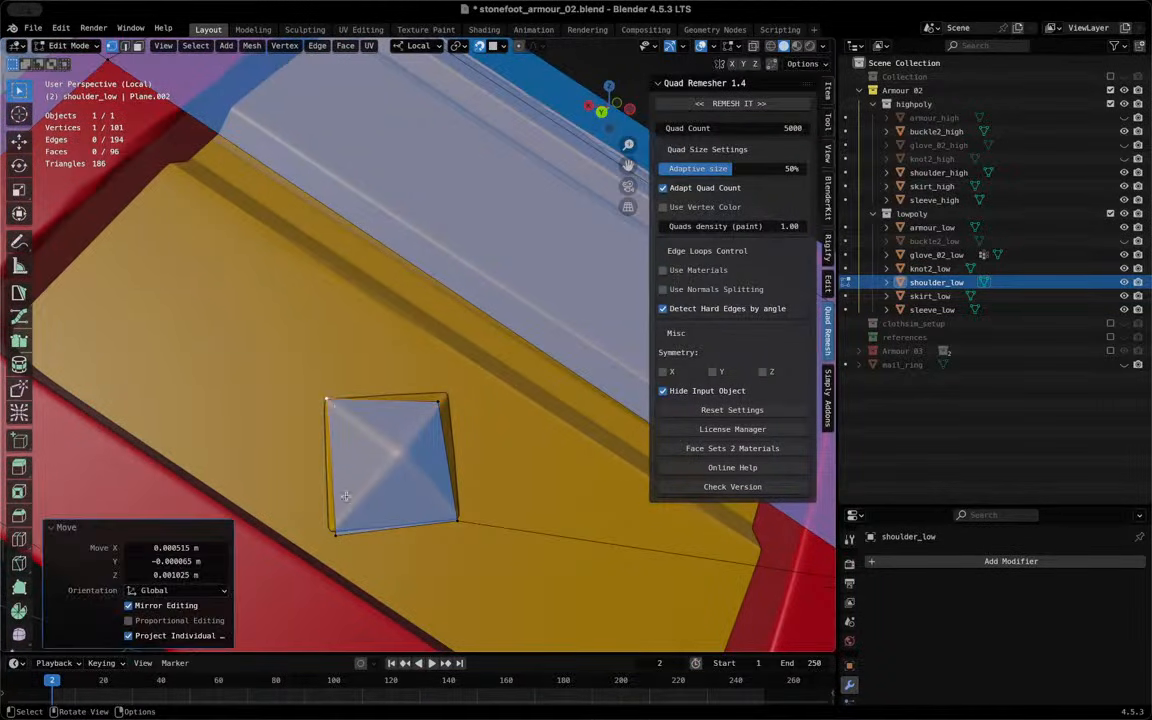
pyautogui.moveTo(341, 543); pyautogui.dragTo(333, 528)
pyautogui.moveTo(437, 402); pyautogui.dragTo(439, 400)
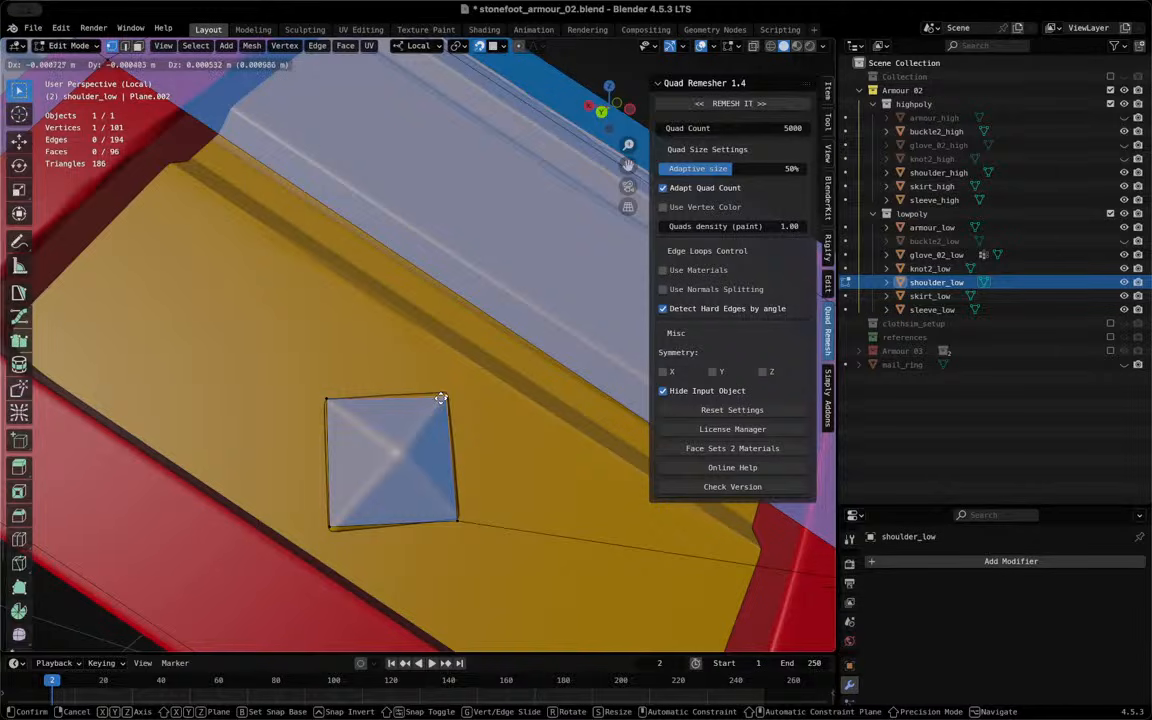
pyautogui.moveTo(438, 494); pyautogui.dragTo(460, 512)
# Split the stud face along its diagonals and place the centre vertex at the high-poly pyramid's peak
pyautogui.press('j')
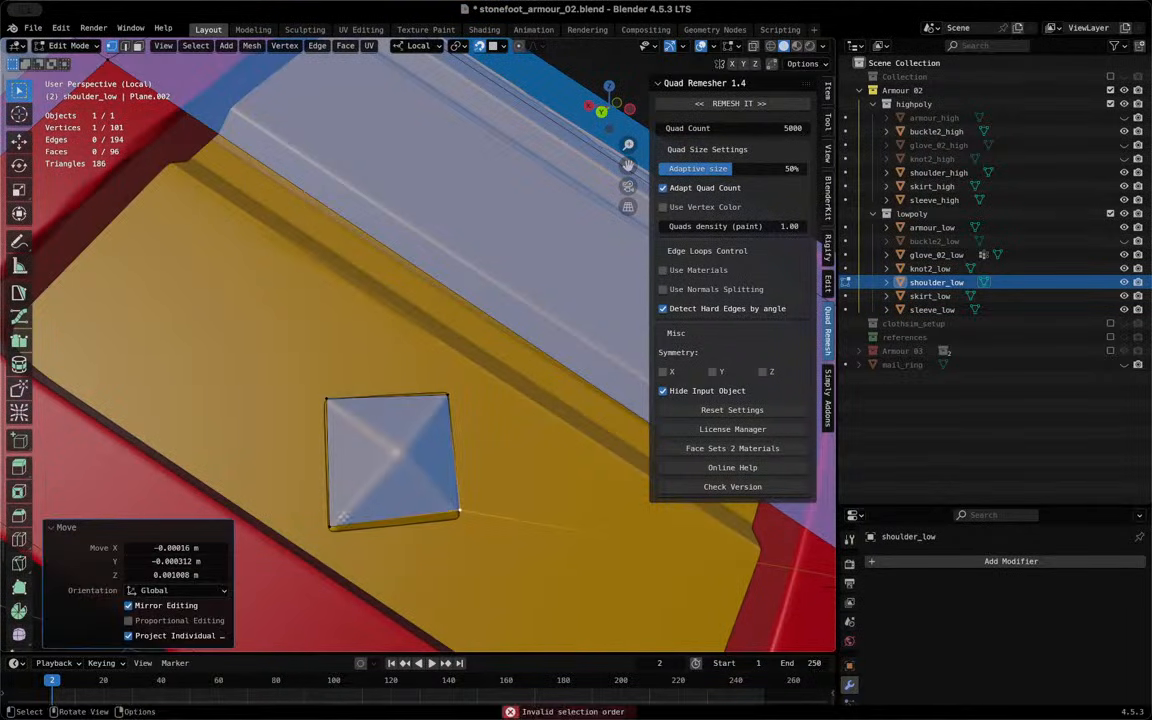
pyautogui.keyDown('shift'); pyautogui.click(329, 398); pyautogui.keyUp('shift')
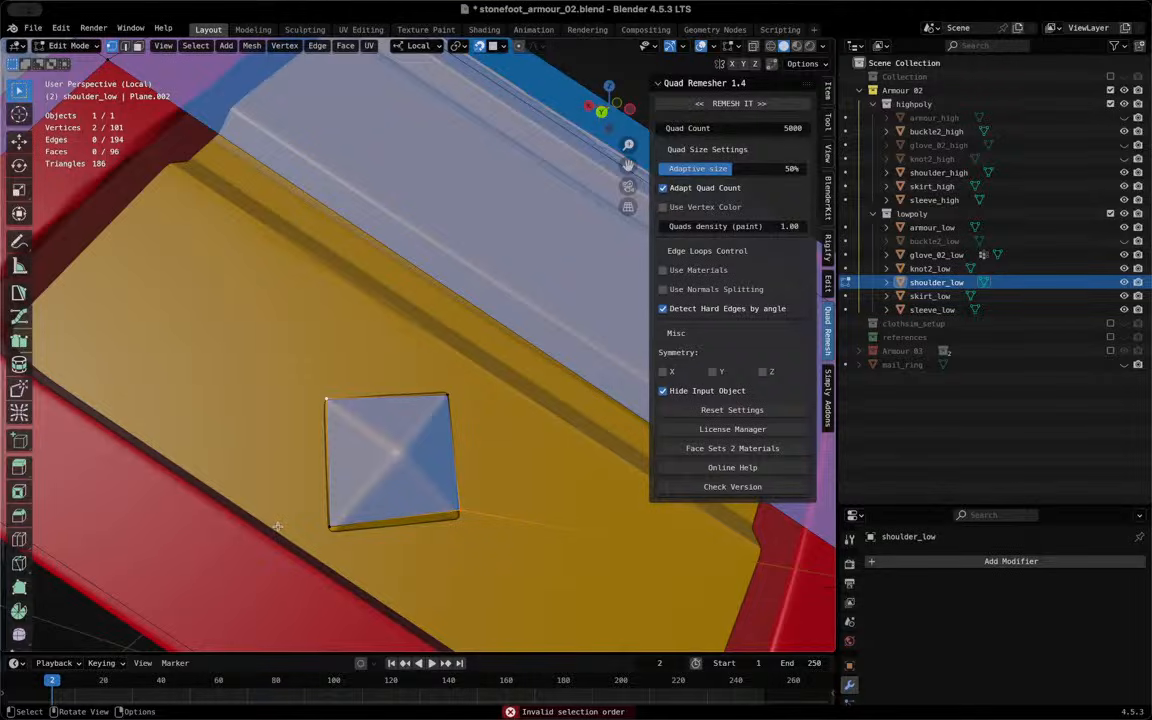
pyautogui.click(443, 421)
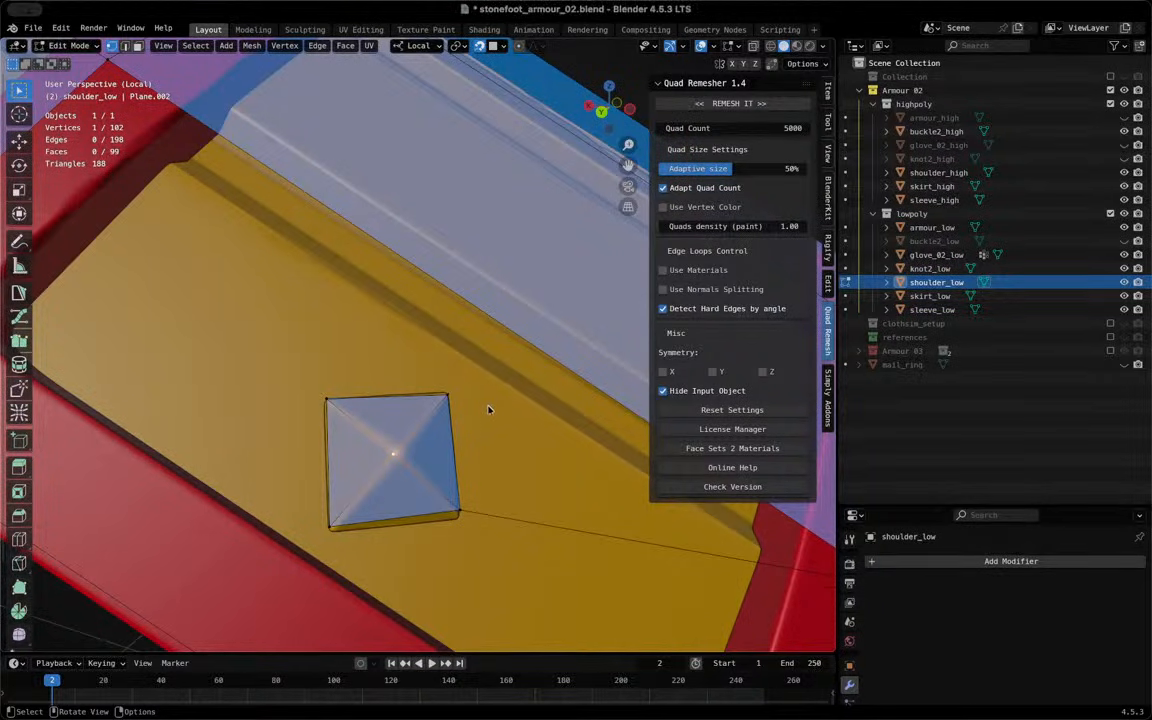
pyautogui.press('g')
pyautogui.click(398, 447)
# Fine-tune the stud's base corner vertices from closer angles so they sit on the high-poly pyramid's edges
pyautogui.moveTo(402, 417); pyautogui.dragTo(378, 232, button='middle')
pyautogui.press('g')
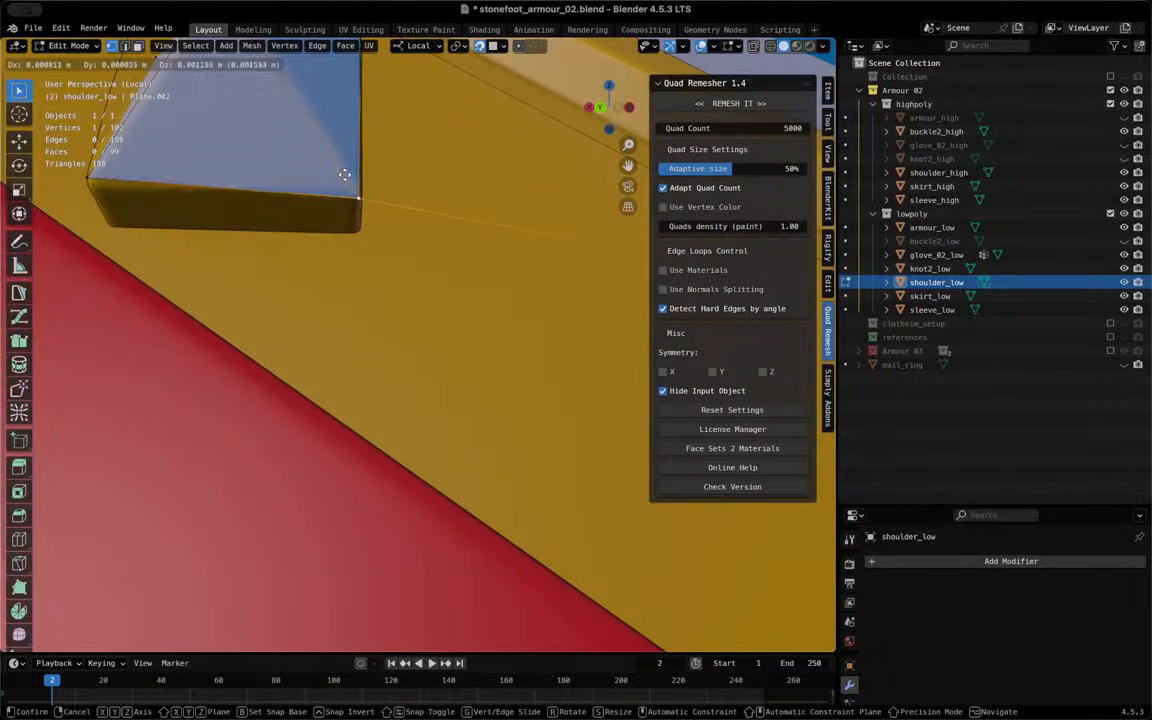
pyautogui.click(357, 190)
pyautogui.moveTo(357, 190); pyautogui.dragTo(429, 528, button='middle')
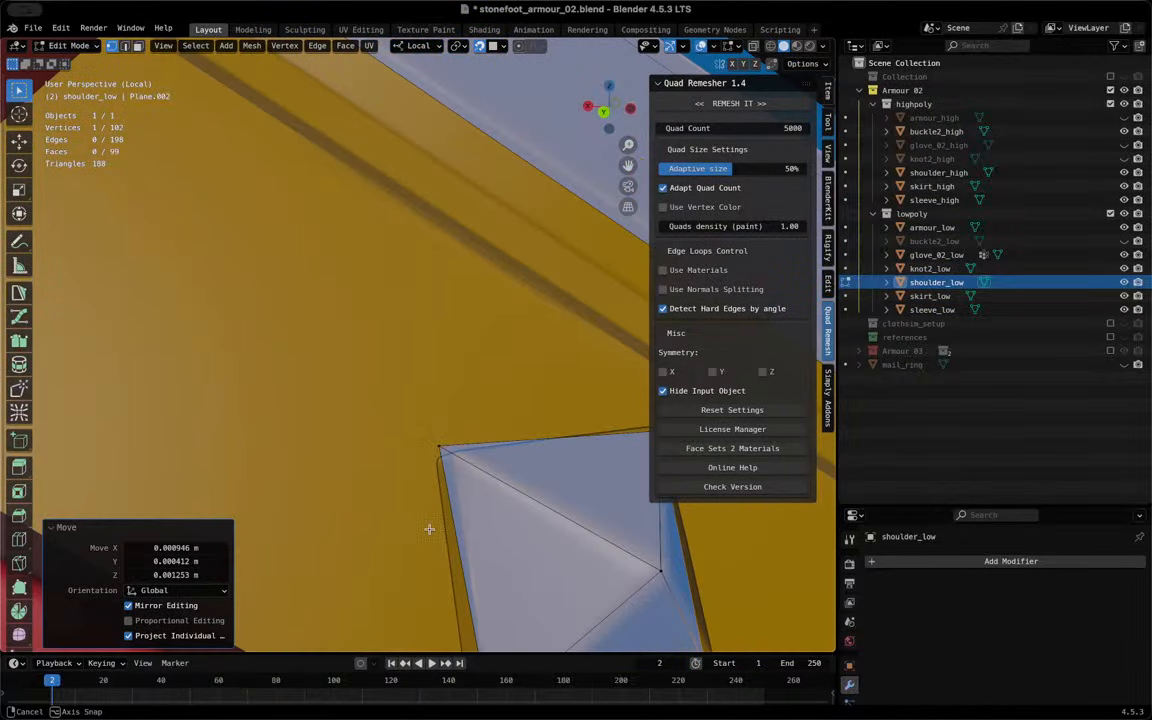
pyautogui.press('g')
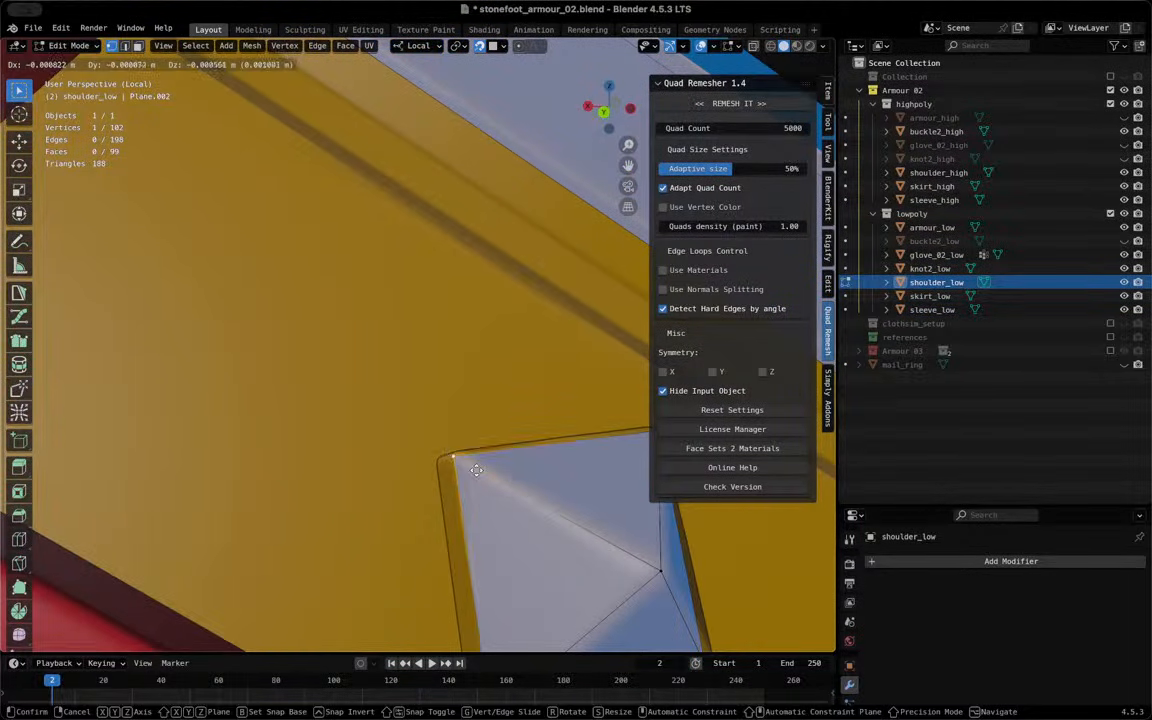
pyautogui.click(468, 412)
pyautogui.moveTo(468, 412); pyautogui.dragTo(487, 481, button='middle')
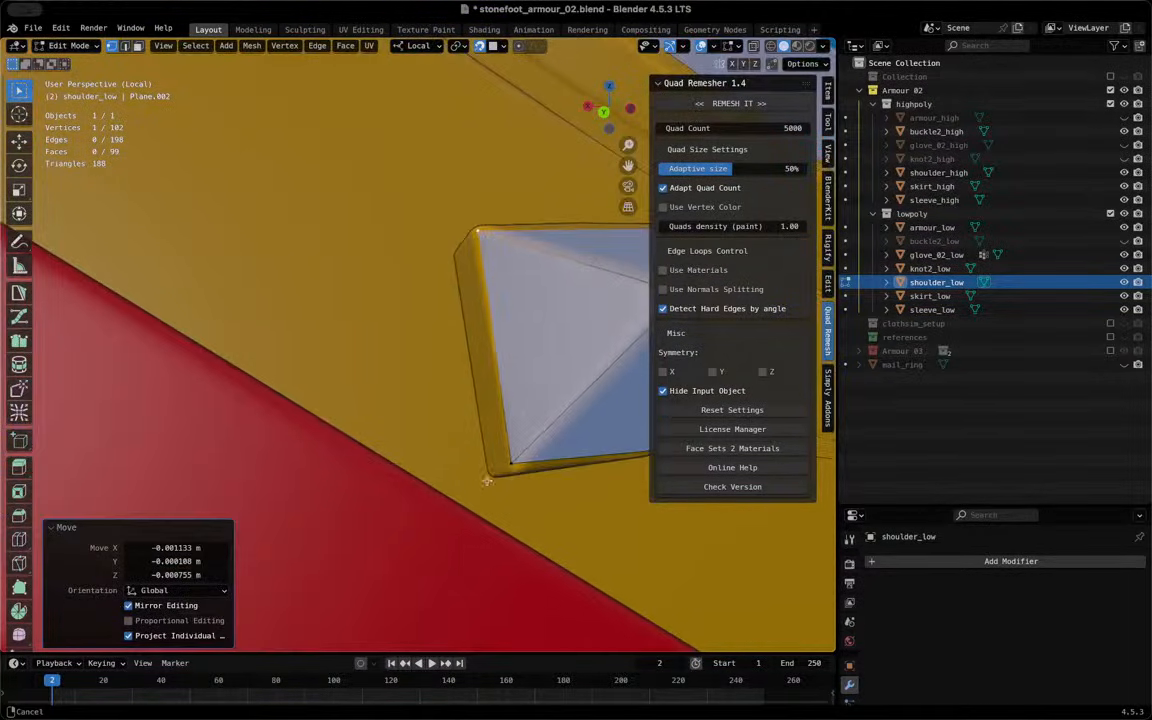
pyautogui.press('g')
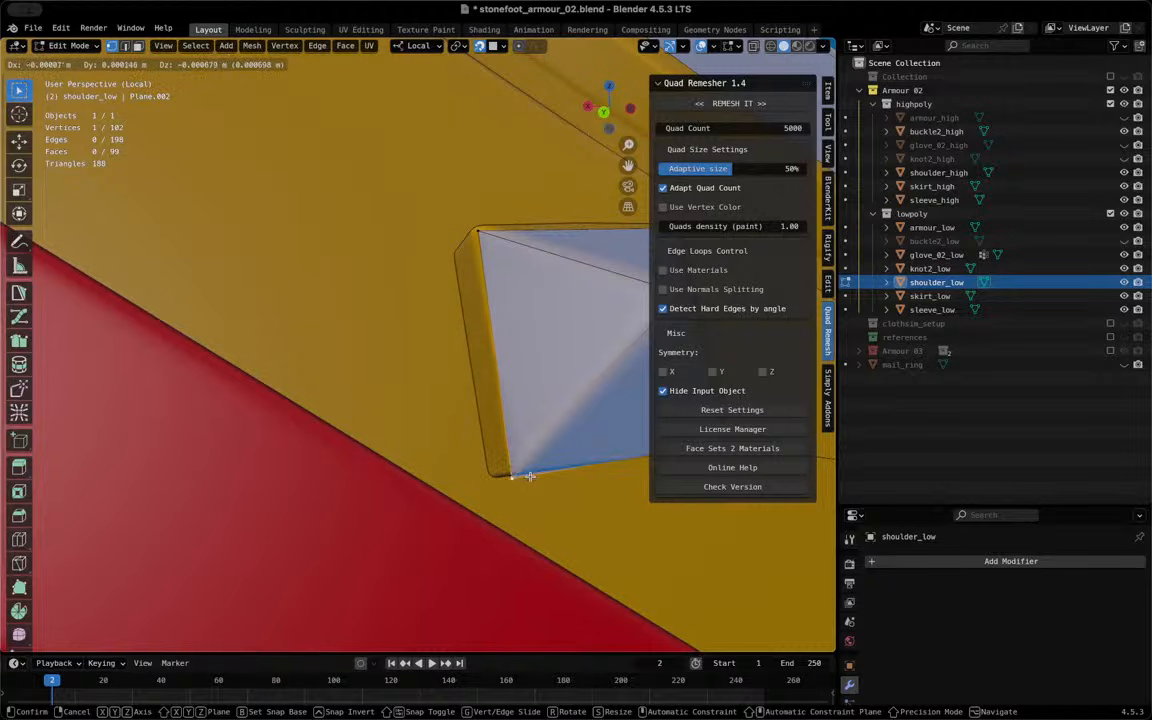
pyautogui.click(530, 474)
pyautogui.press('g')
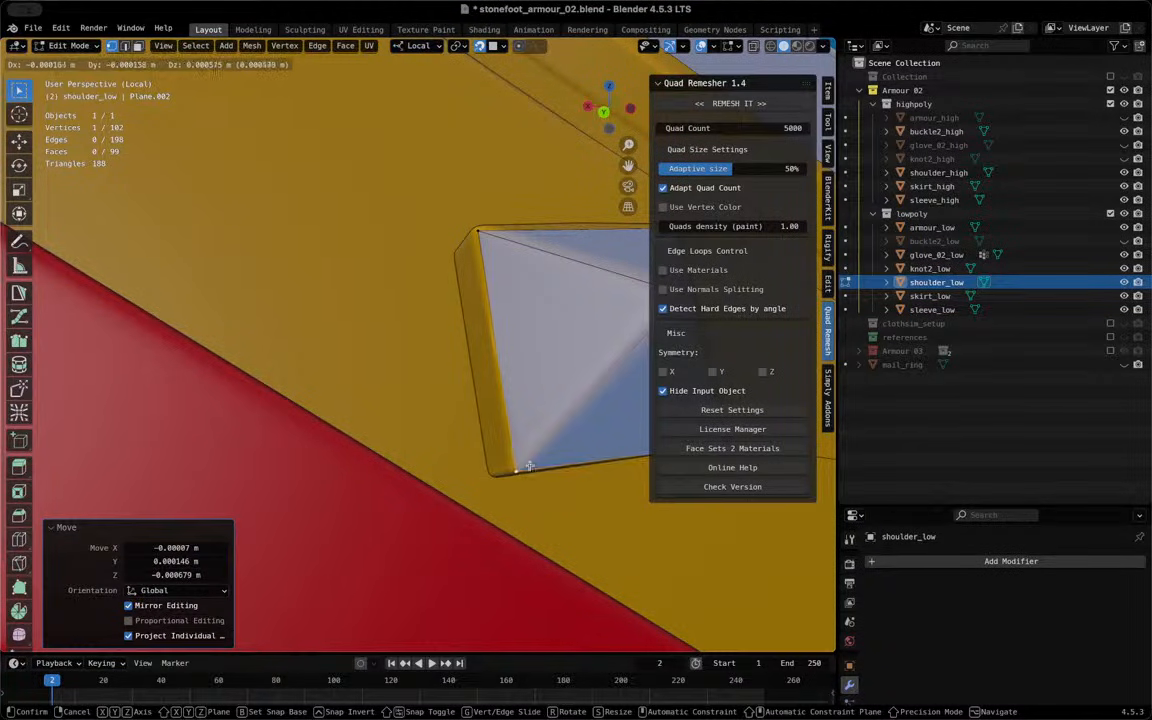
pyautogui.click(531, 466)
pyautogui.moveTo(531, 466); pyautogui.dragTo(508, 367, button='middle')
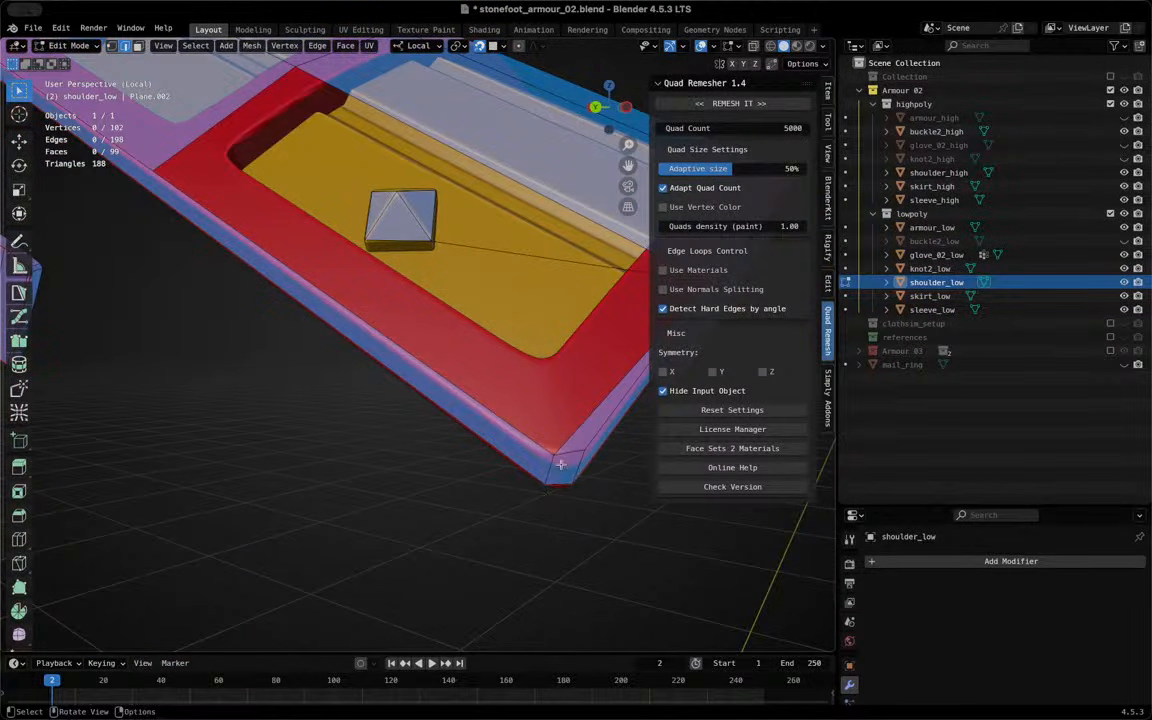
# Fill faces from the stud's base to the panel's short outer end and its long outer edge
pyautogui.moveTo(620, 379); pyautogui.dragTo(390, 360, button='middle')
pyautogui.keyDown('alt'); pyautogui.click(390, 360); pyautogui.keyUp('alt')
pyautogui.press('j')
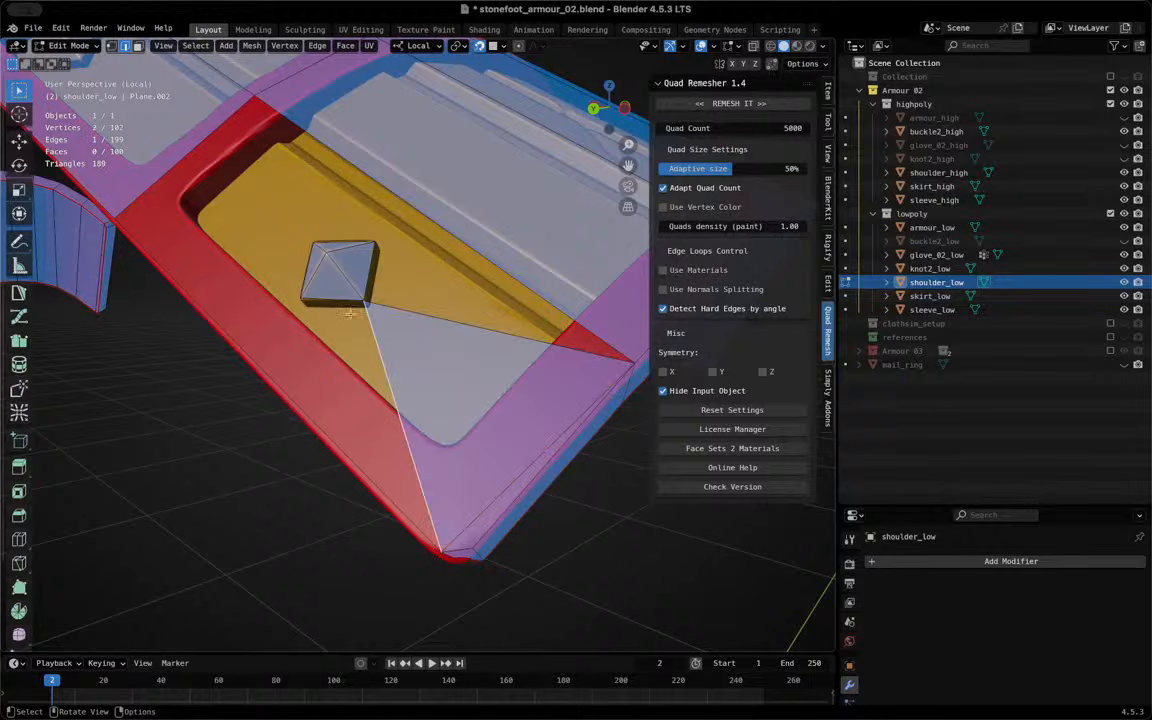
pyautogui.keyDown('shift'); pyautogui.click(308, 300); pyautogui.keyUp('shift')
pyautogui.press('j')
pyautogui.keyDown('shift'); pyautogui.click(314, 330); pyautogui.keyUp('shift')
pyautogui.moveTo(314, 330); pyautogui.dragTo(566, 329, button='middle')
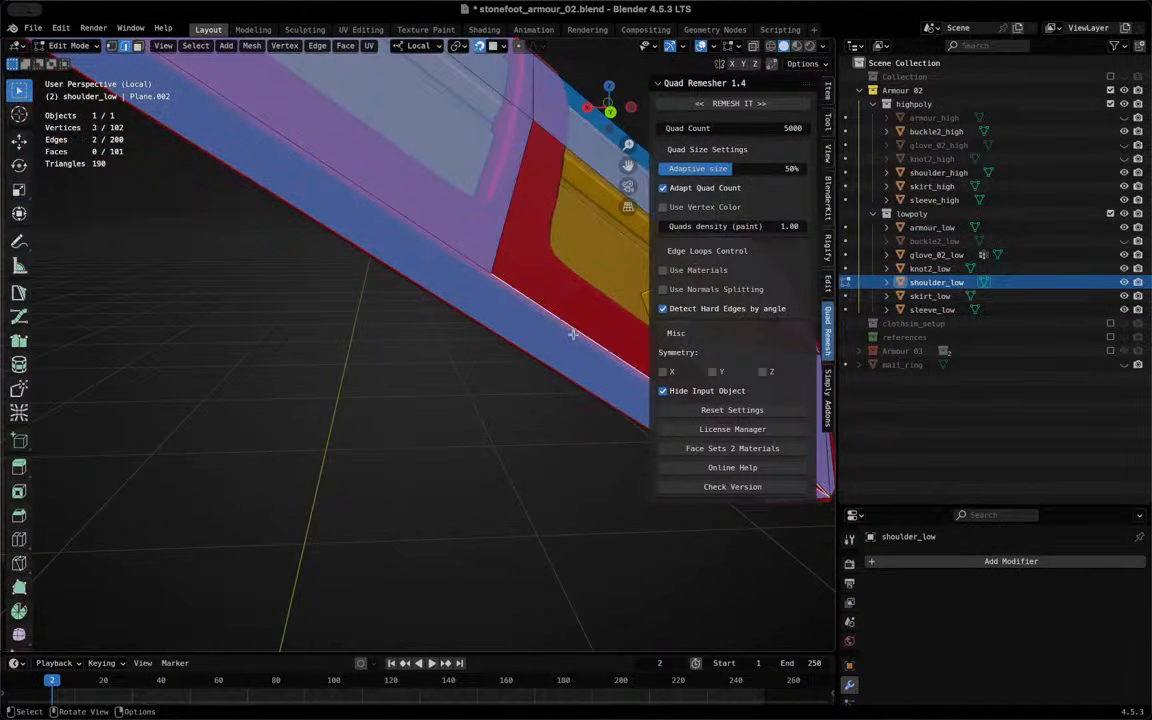
pyautogui.moveTo(478, 363); pyautogui.dragTo(250, 535, button='middle')
pyautogui.press('f')
# Fill triangular faces linking the stud's remaining base edges to the two opposite corners of the panel
pyautogui.keyDown('shift'); pyautogui.click(325, 485); pyautogui.keyUp('shift')
pyautogui.moveTo(408, 485); pyautogui.dragTo(302, 546, button='middle')
pyautogui.keyDown('shift'); pyautogui.click(372, 265); pyautogui.keyUp('shift')
pyautogui.keyDown('shift'); pyautogui.click(377, 271); pyautogui.keyUp('shift')
pyautogui.press('f')
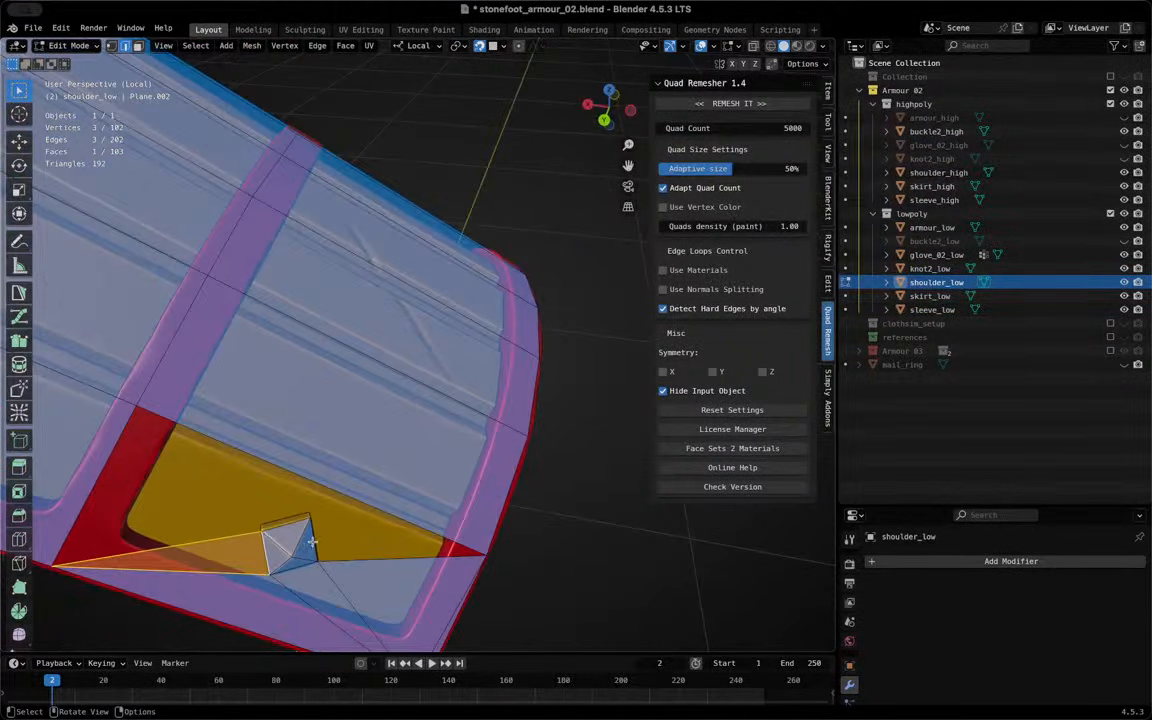
pyautogui.click(313, 542)
pyautogui.keyDown('shift'); pyautogui.click(342, 560); pyautogui.keyUp('shift')
pyautogui.press('f')
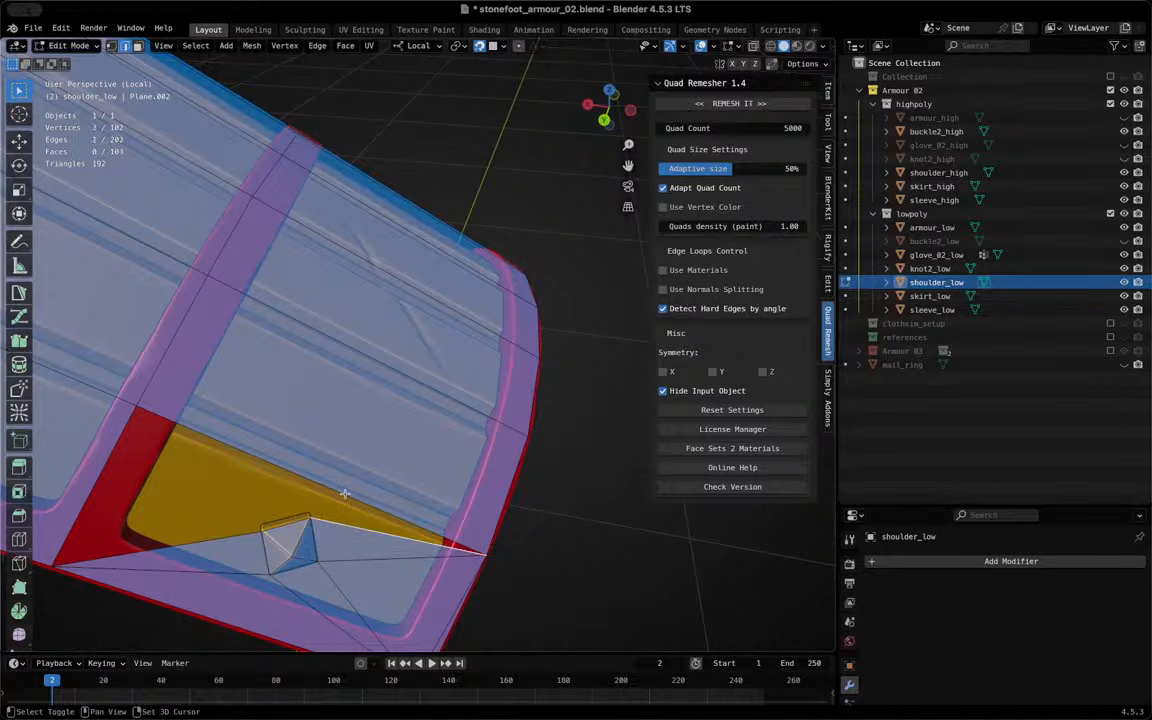
# Fill the last openings between the stud's base and the panel's inner edges with faces
pyautogui.moveTo(339, 524); pyautogui.dragTo(315, 533, button='middle')
pyautogui.click(389, 518)
pyautogui.keyDown('shift'); pyautogui.click(390, 502); pyautogui.keyUp('shift')
pyautogui.press('f')
pyautogui.moveTo(449, 499); pyautogui.dragTo(370, 451, button='middle')
pyautogui.keyDown('shift'); pyautogui.click(359, 457); pyautogui.keyUp('shift')
pyautogui.press('f')
# Delete the shoulder_low face covering the other pyramid stud's panel
pyautogui.scroll(-5, 391, 519)
pyautogui.click(458, 571)
pyautogui.moveTo(408, 536); pyautogui.dragTo(357, 352, button='middle')
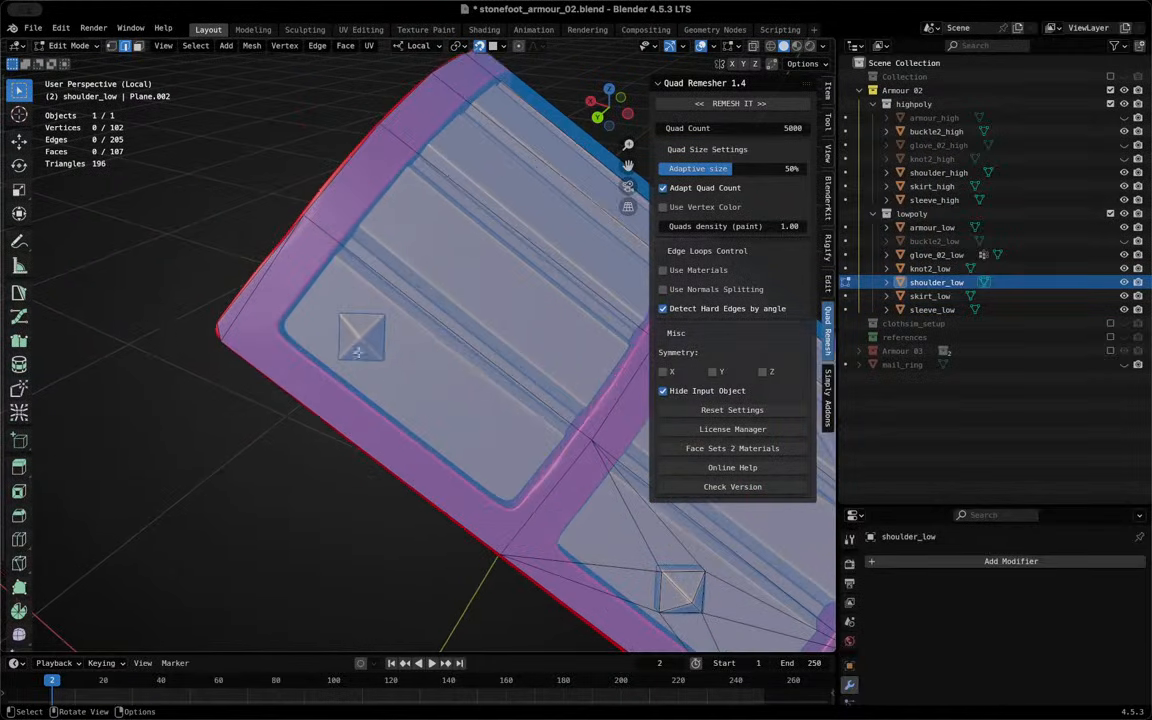
pyautogui.click(409, 403)
pyautogui.press('x')
pyautogui.click(411, 403)
# Extrude the open panel's inner corner vertex near the plate's end to the nearest base corner of the second stud
pyautogui.moveTo(411, 403); pyautogui.dragTo(330, 386, button='middle')
pyautogui.scroll(-5, 461, 383)
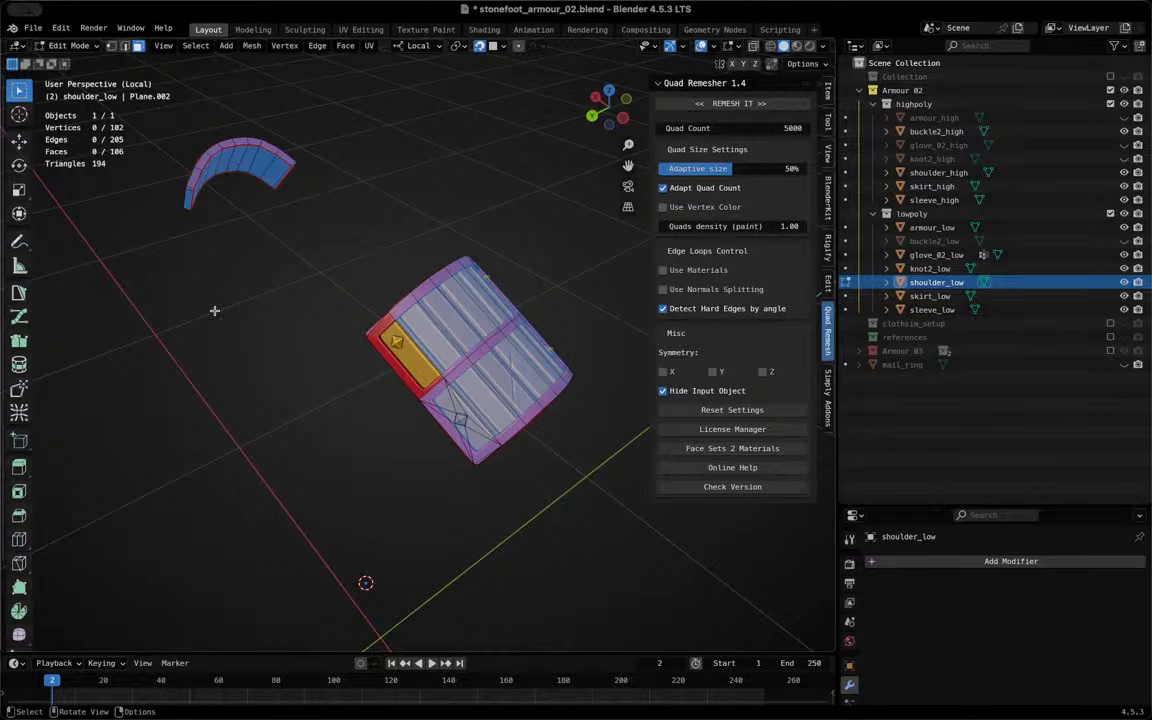
pyautogui.scroll(3, 463, 476)
pyautogui.moveTo(488, 553); pyautogui.dragTo(560, 500, button='middle')
pyautogui.scroll(5, 349, 292)
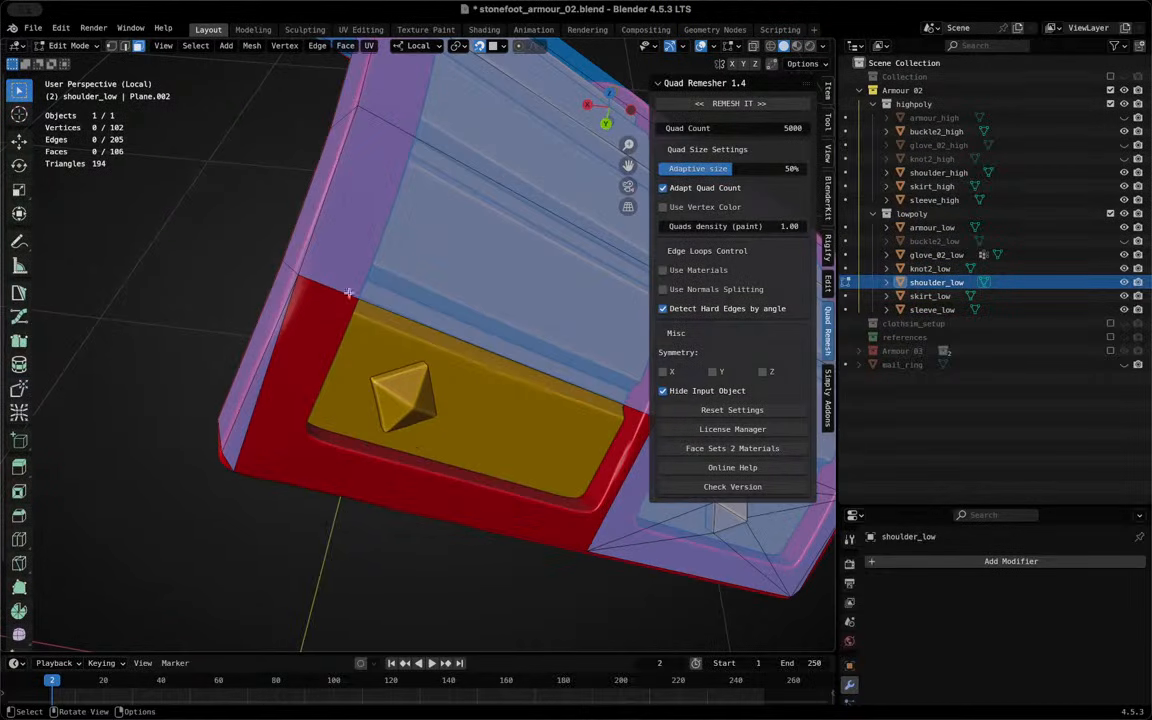
pyautogui.scroll(2, 342, 354)
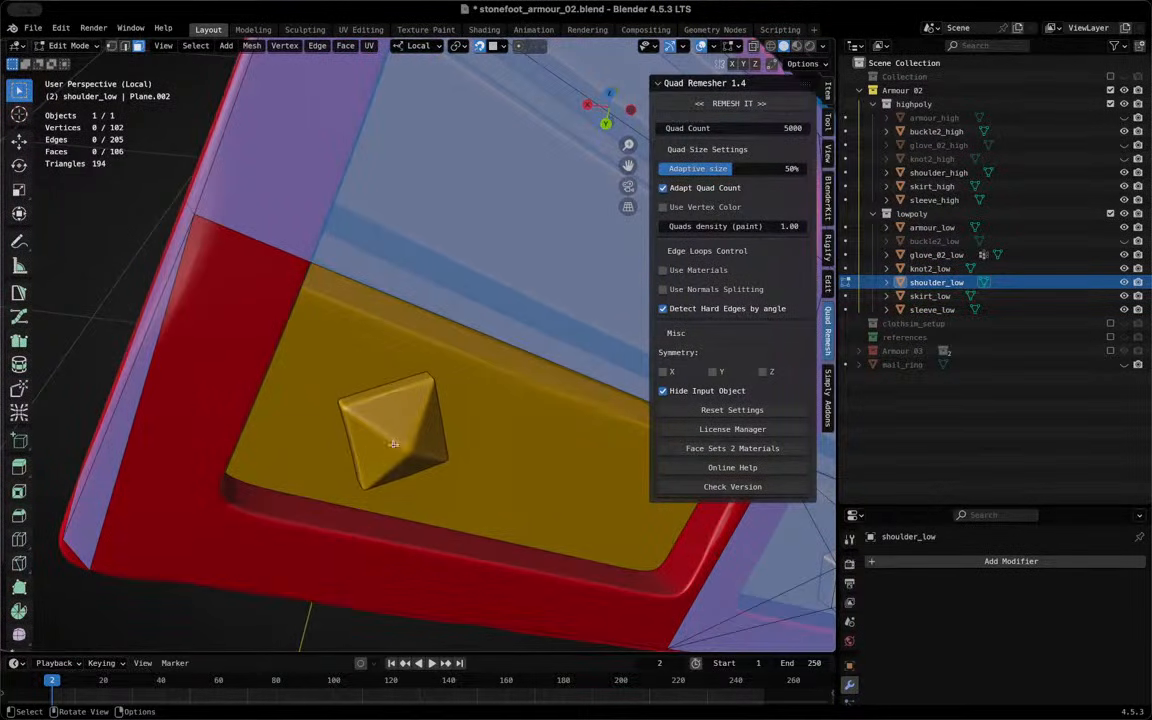
pyautogui.click(195, 188)
pyautogui.press('1')
pyautogui.click(196, 214)
pyautogui.press('e')
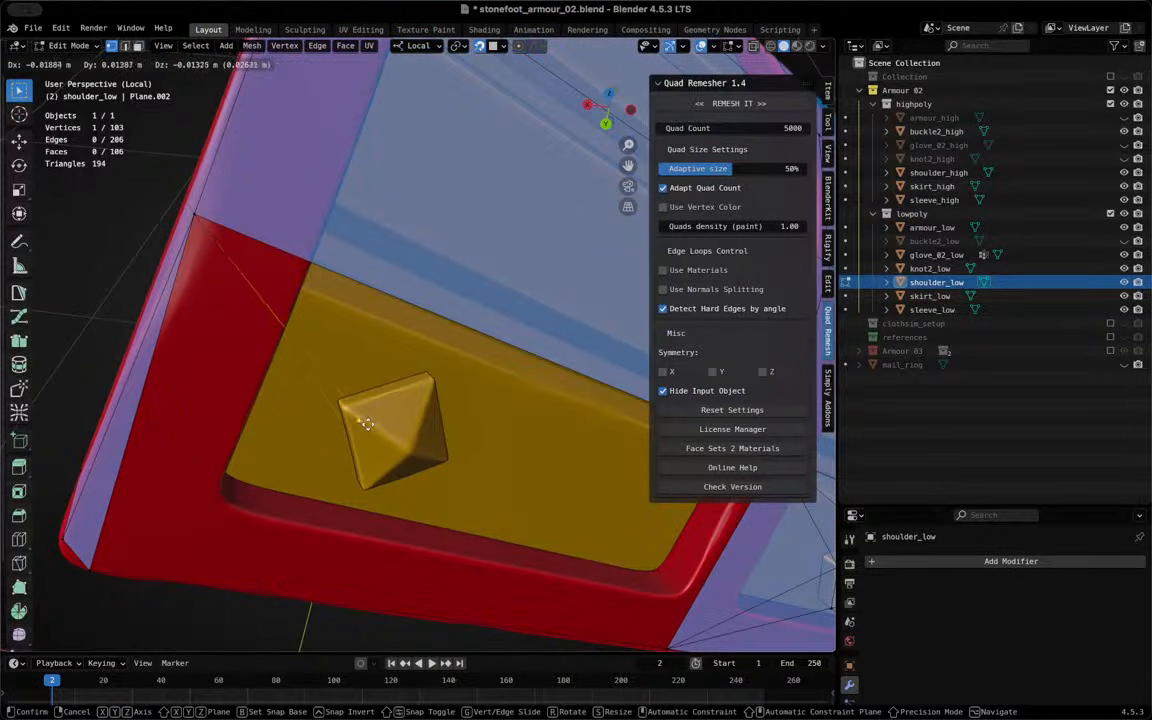
pyautogui.click(350, 410)
# Extrude vertices around the second stud's base, placing one on each of its three remaining corners
pyautogui.moveTo(350, 410); pyautogui.dragTo(381, 393, button='middle')
pyautogui.press('e')
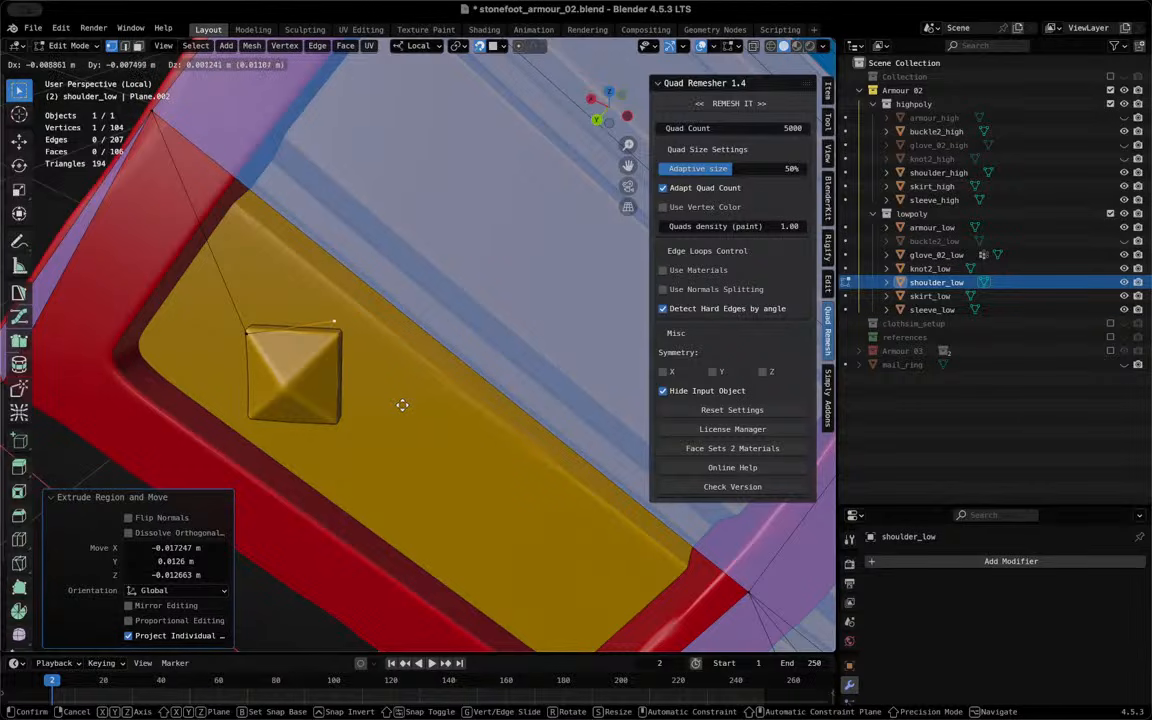
pyautogui.click(393, 406)
pyautogui.moveTo(365, 290); pyautogui.dragTo(386, 308, button='middle')
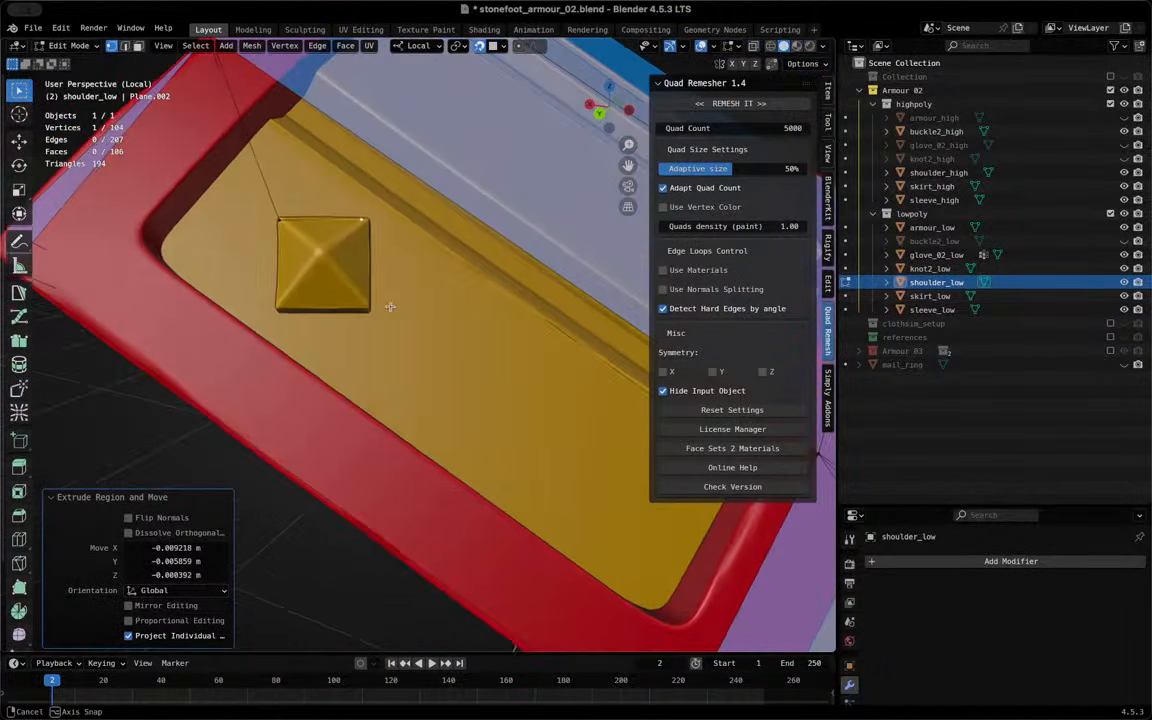
pyautogui.press('g')
pyautogui.click(390, 311)
pyautogui.press('e')
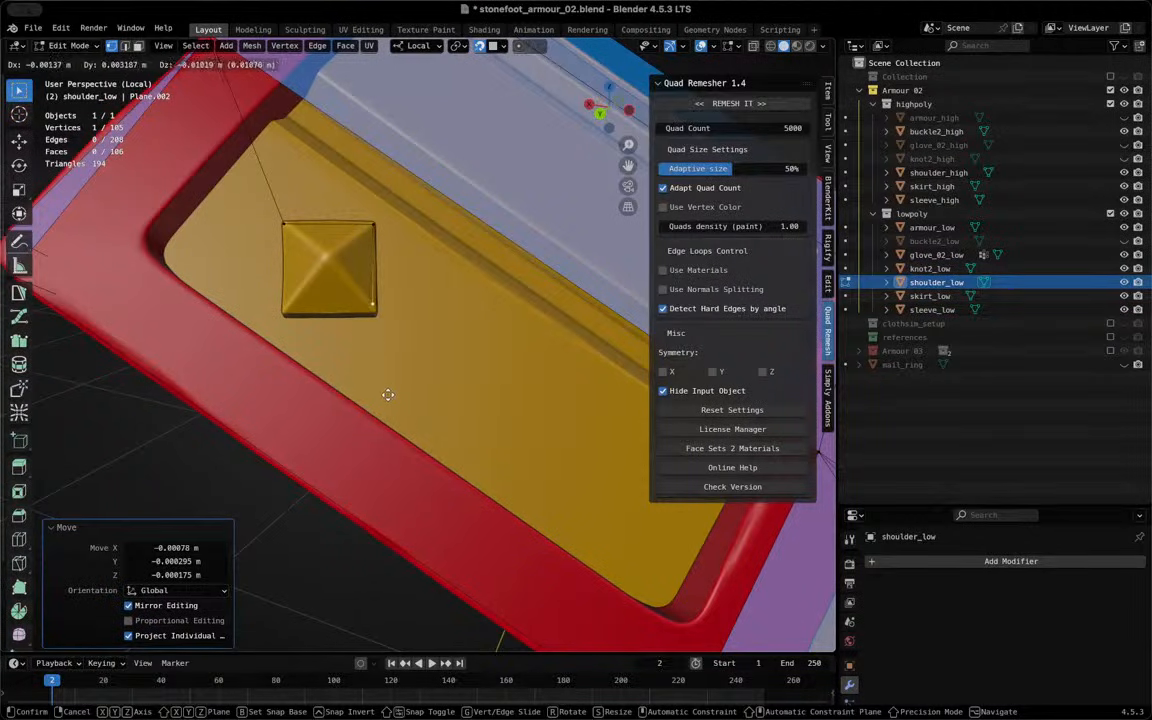
pyautogui.click(386, 396)
pyautogui.press('g')
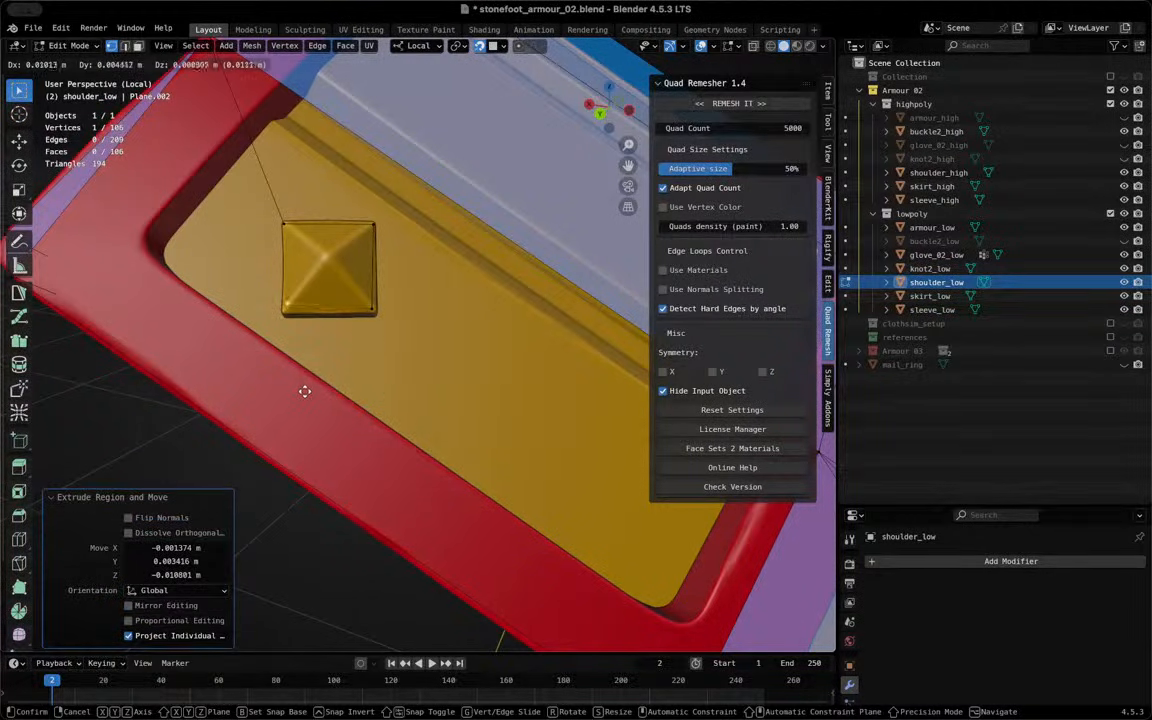
pyautogui.click(302, 396)
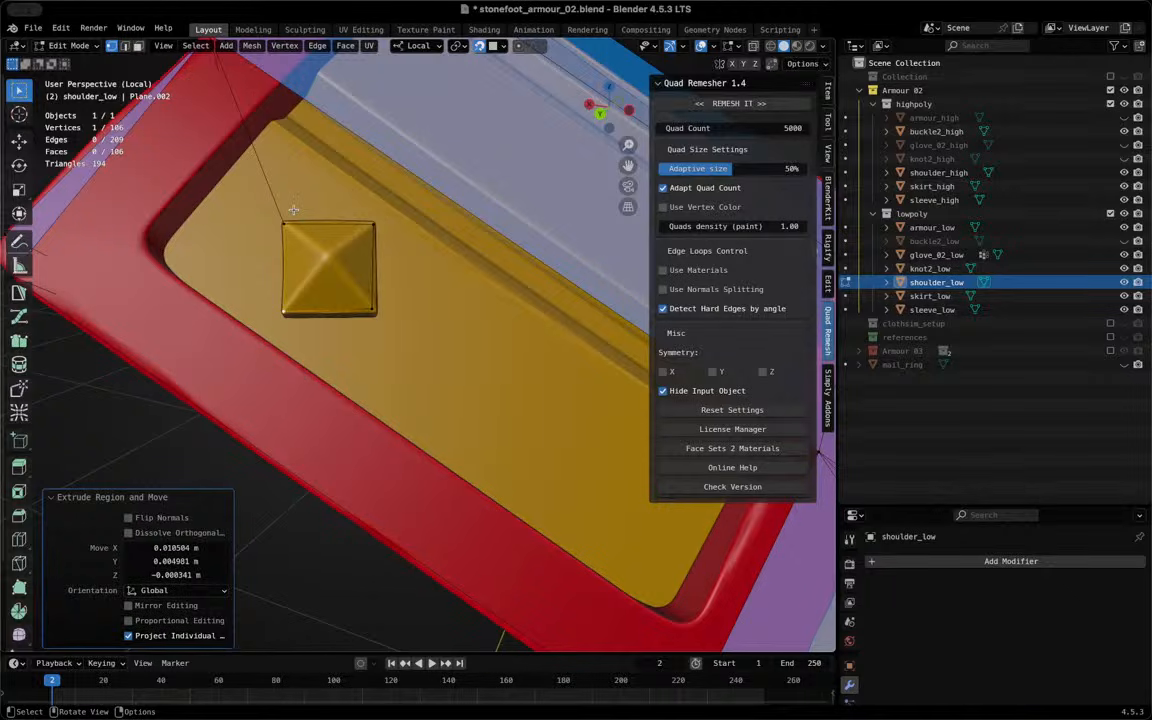
# Close the second stud's base outline and fill it with faces meeting at a centre vertex
pyautogui.keyDown('shift'); pyautogui.click(293, 210); pyautogui.keyUp('shift')
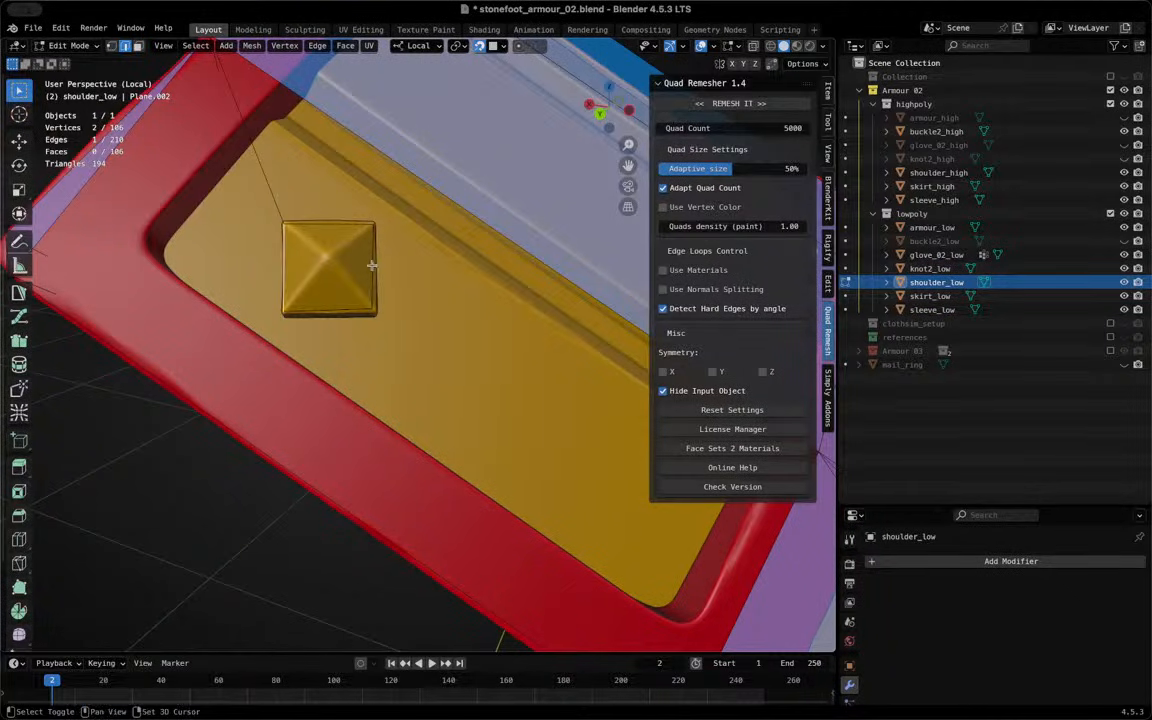
pyautogui.press('f')
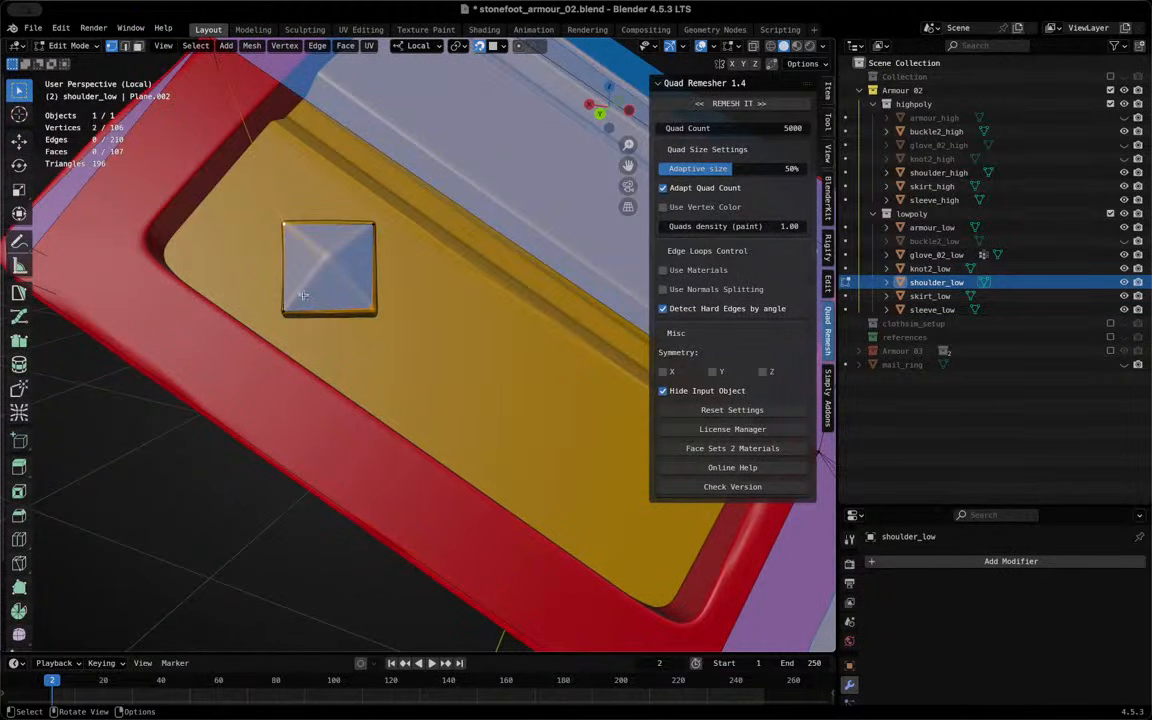
pyautogui.click(378, 218)
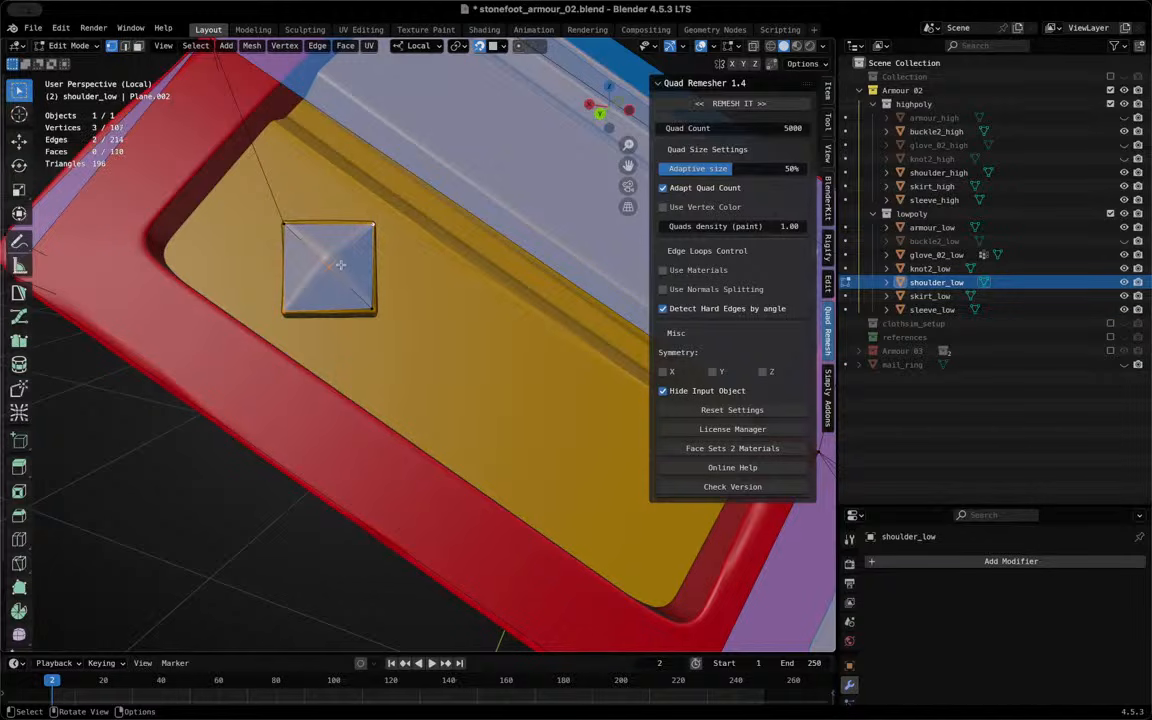
# Move the second stud's centre vertex onto its tip and fill faces from the stud's base toward the plate's middle
pyautogui.press('g')
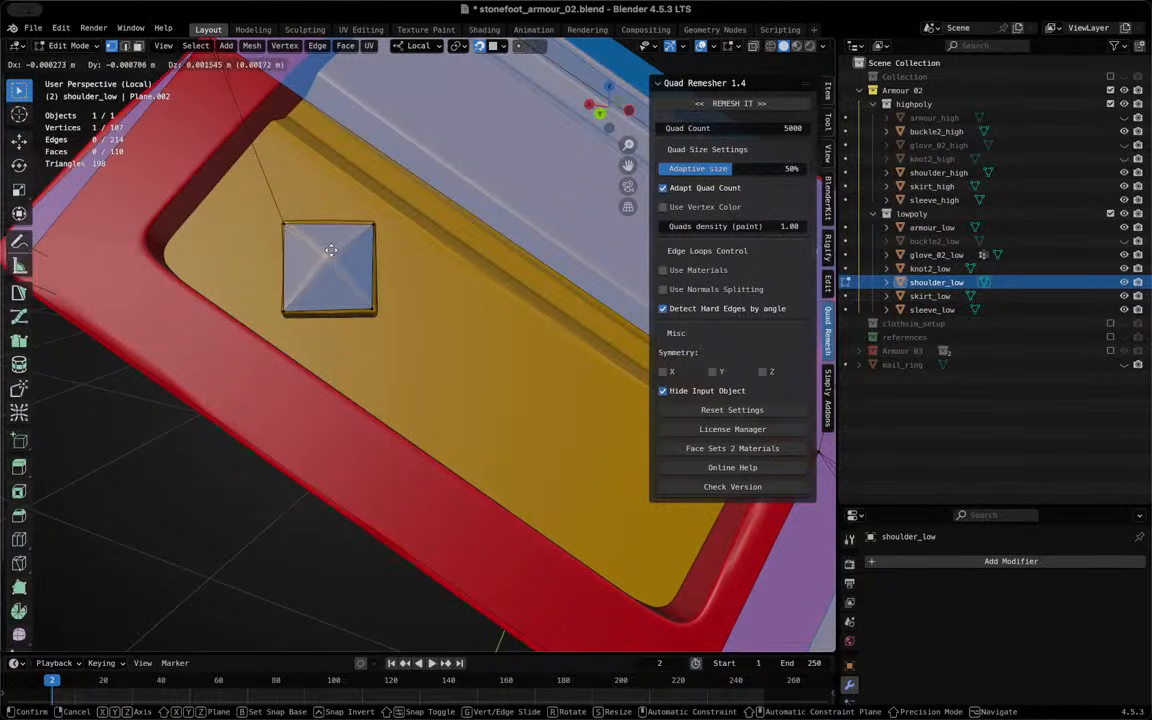
pyautogui.click(330, 252)
pyautogui.press('2')
pyautogui.click(278, 187)
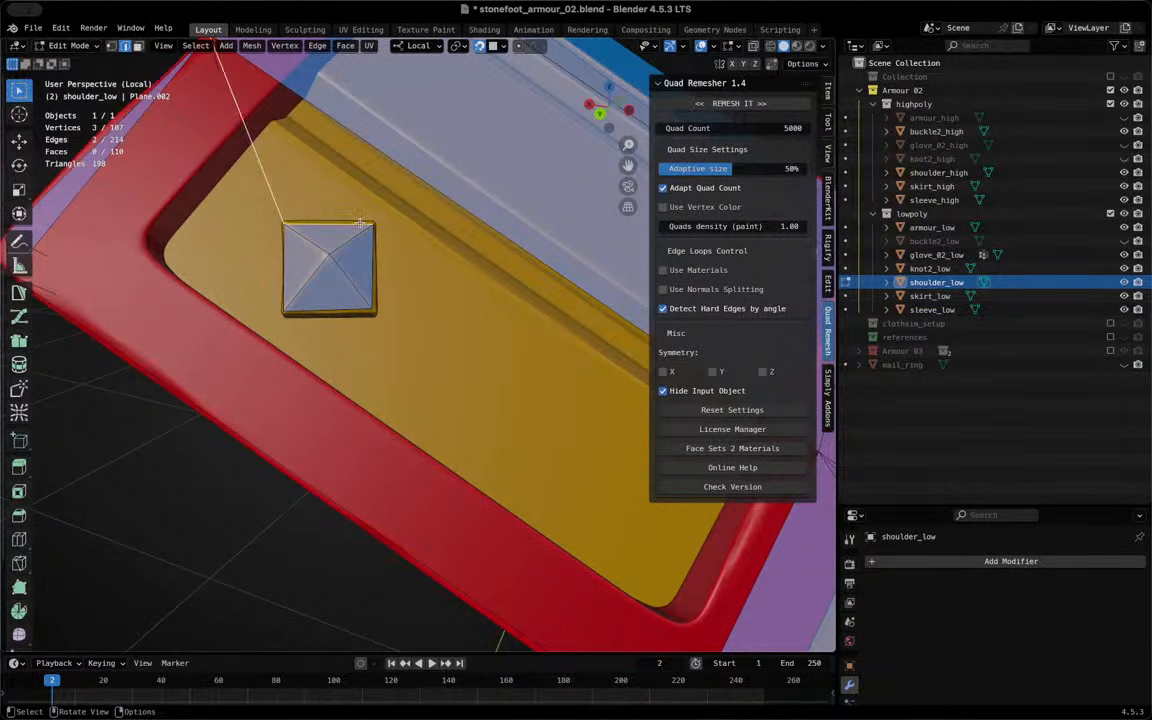
pyautogui.press('f')
pyautogui.click(354, 198)
pyautogui.press('f')
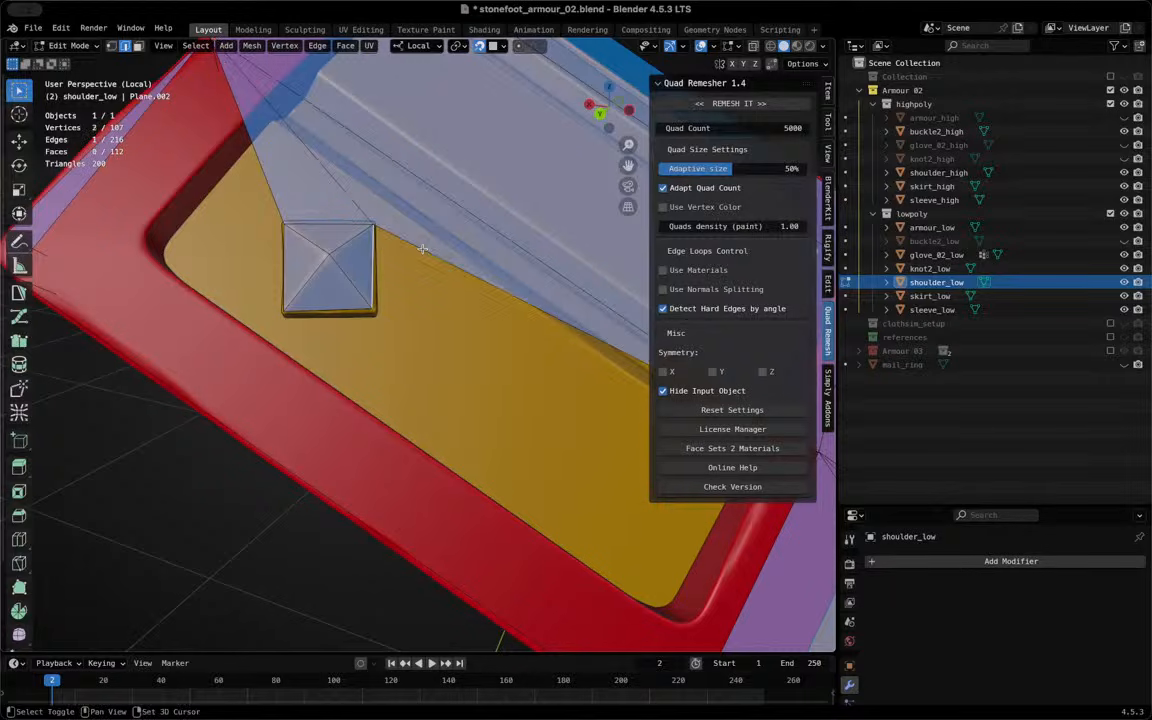
pyautogui.press('f')
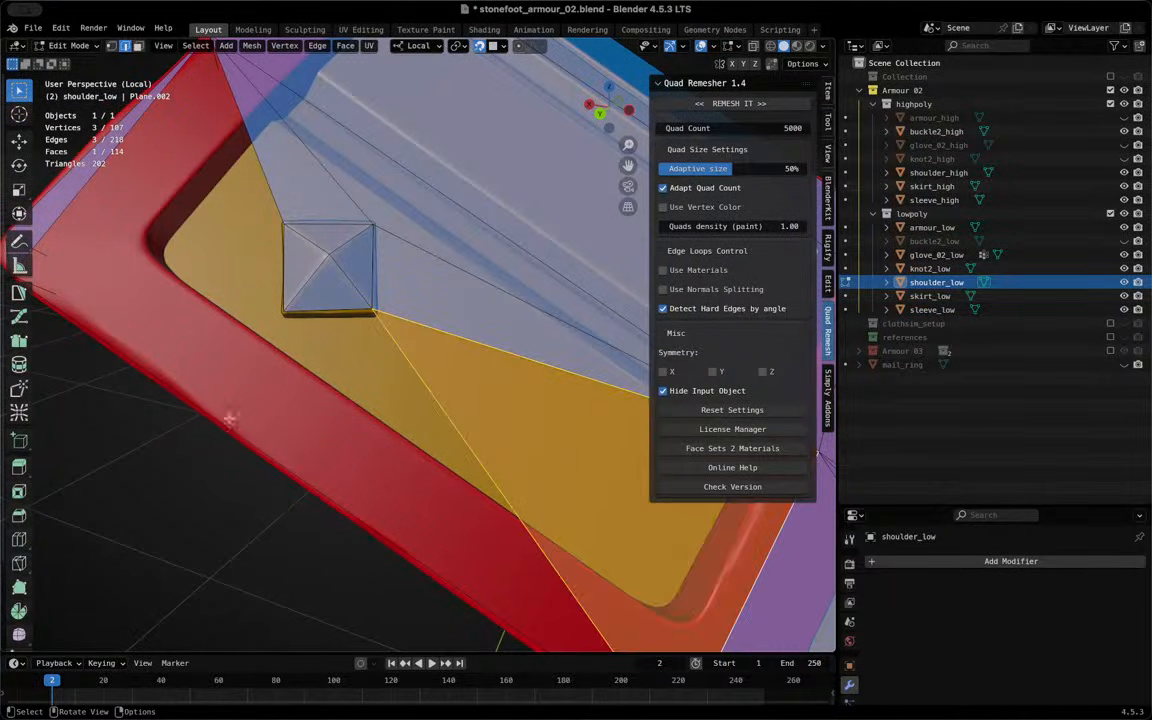
# Fill the remaining gap between the second stud's base and the panel's outer edge and end with triangular faces
pyautogui.click(333, 307)
pyautogui.keyDown('shift'); pyautogui.click(270, 472); pyautogui.keyUp('shift')
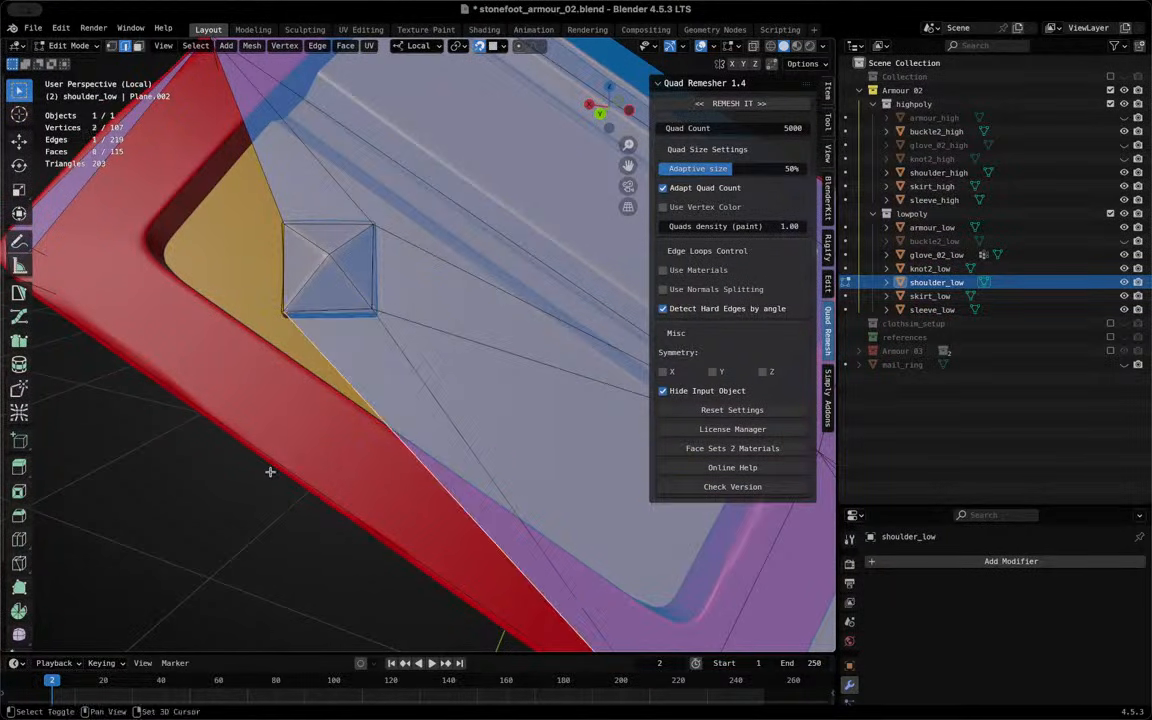
pyautogui.press('f')
pyautogui.moveTo(278, 360); pyautogui.dragTo(306, 344, button='middle')
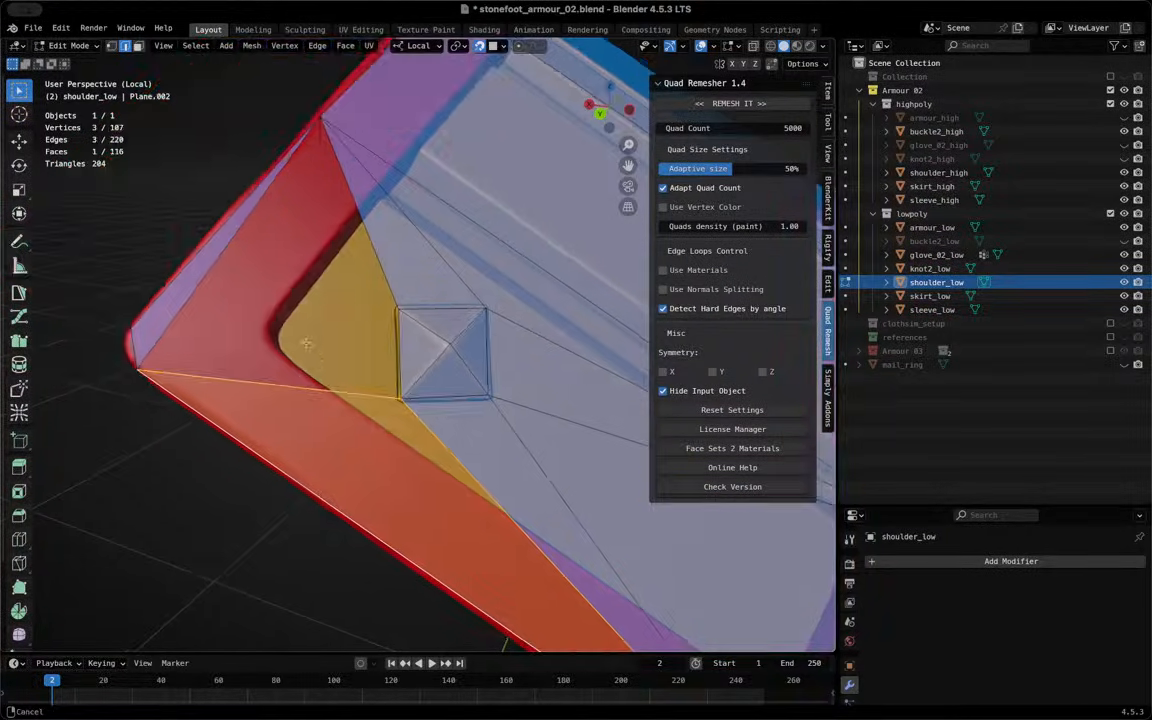
pyautogui.click(385, 360)
pyautogui.keyDown('shift'); pyautogui.click(340, 272); pyautogui.keyUp('shift')
pyautogui.press('f')
pyautogui.moveTo(367, 293); pyautogui.dragTo(389, 347, button='middle')
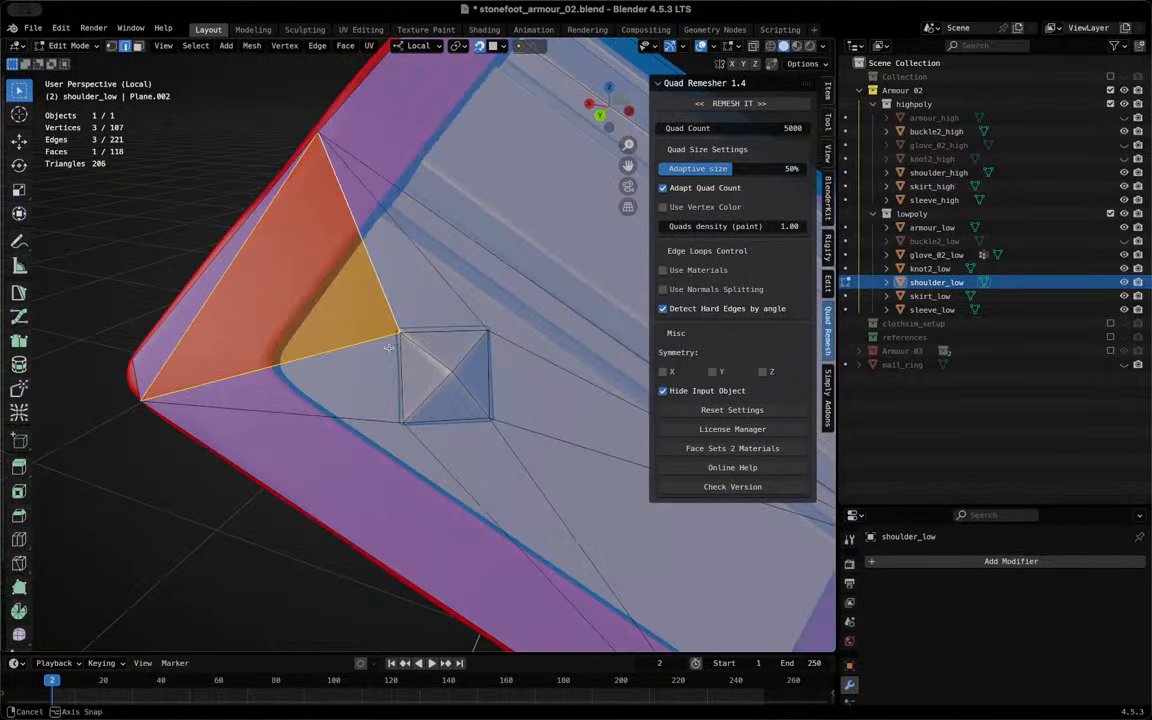
# Move the second stud's two base corners nearest the plate's end inward onto the pyramid's ridges
pyautogui.click(404, 366)
pyautogui.press('g')
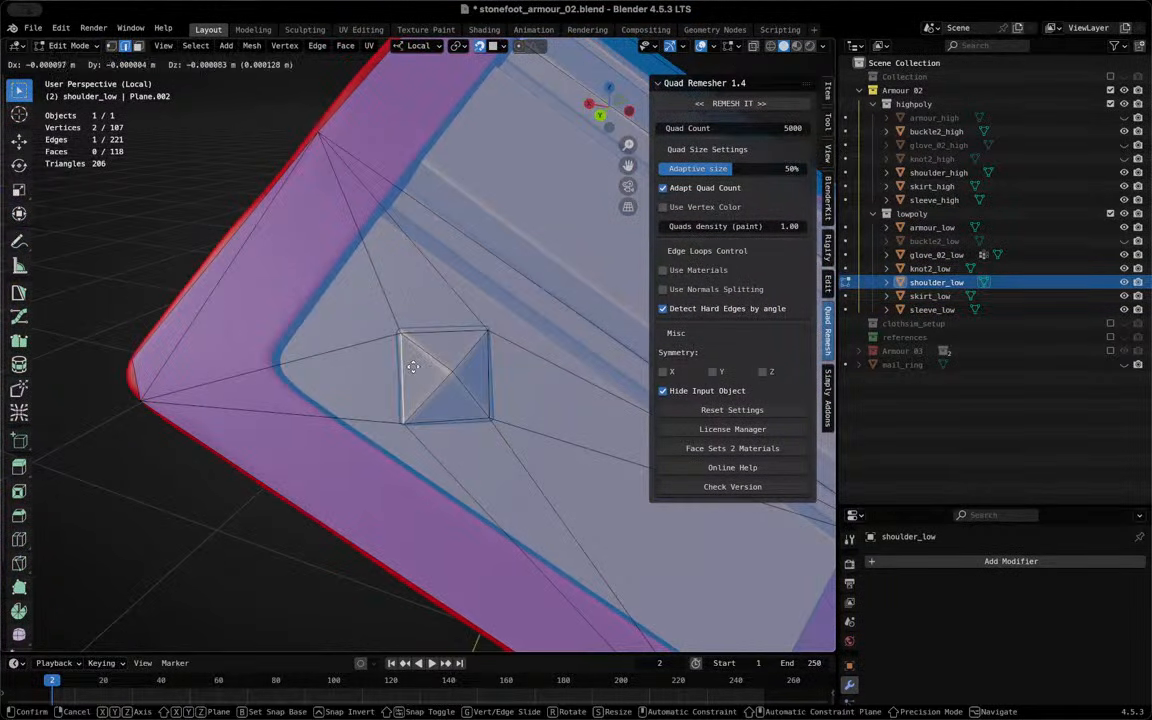
pyautogui.click(412, 336)
pyautogui.click(418, 422)
pyautogui.press('g')
pyautogui.click(419, 424)
pyautogui.press('g')
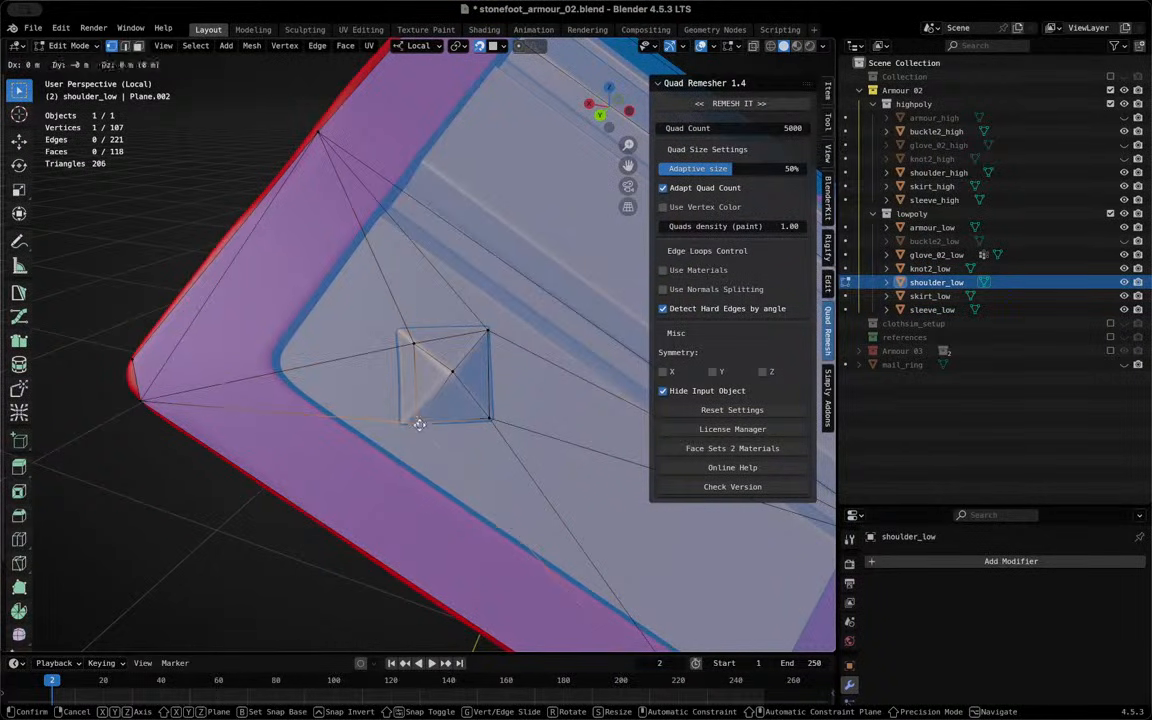
pyautogui.click(406, 417)
# Move the second stud's other two base corners inward onto the pyramid's ridges
pyautogui.moveTo(406, 417); pyautogui.dragTo(439, 372, button='middle')
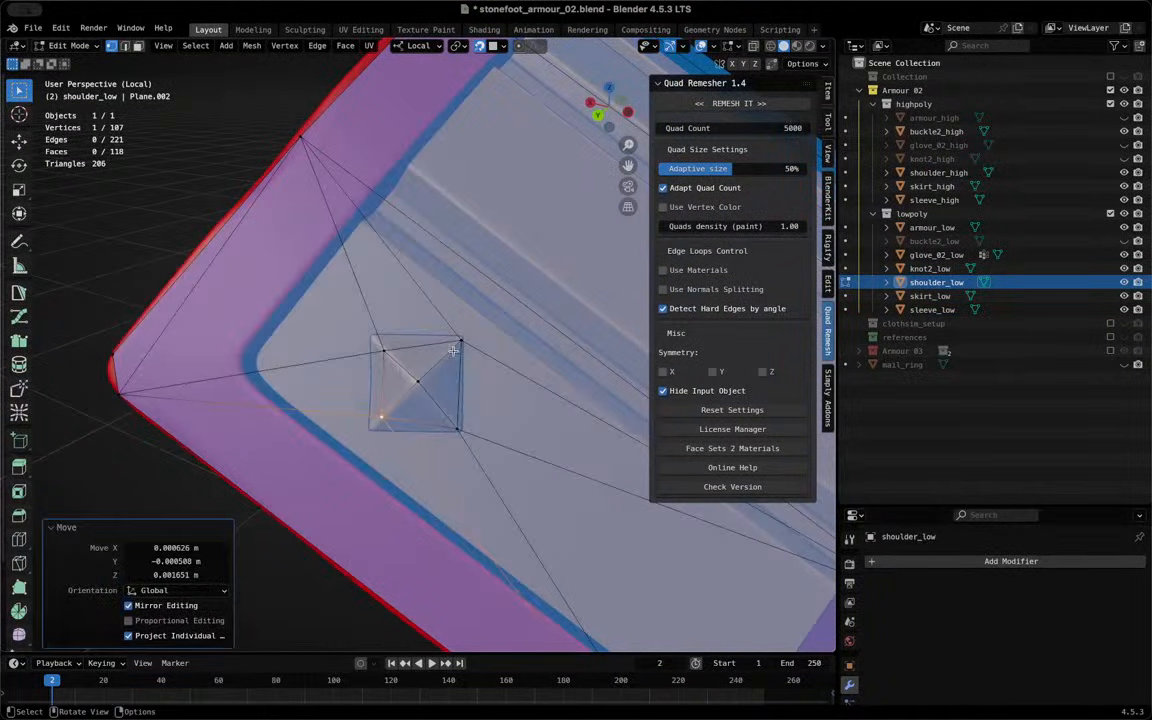
pyautogui.click(453, 348)
pyautogui.press('g')
pyautogui.click(436, 364)
pyautogui.click(456, 426)
pyautogui.press('g')
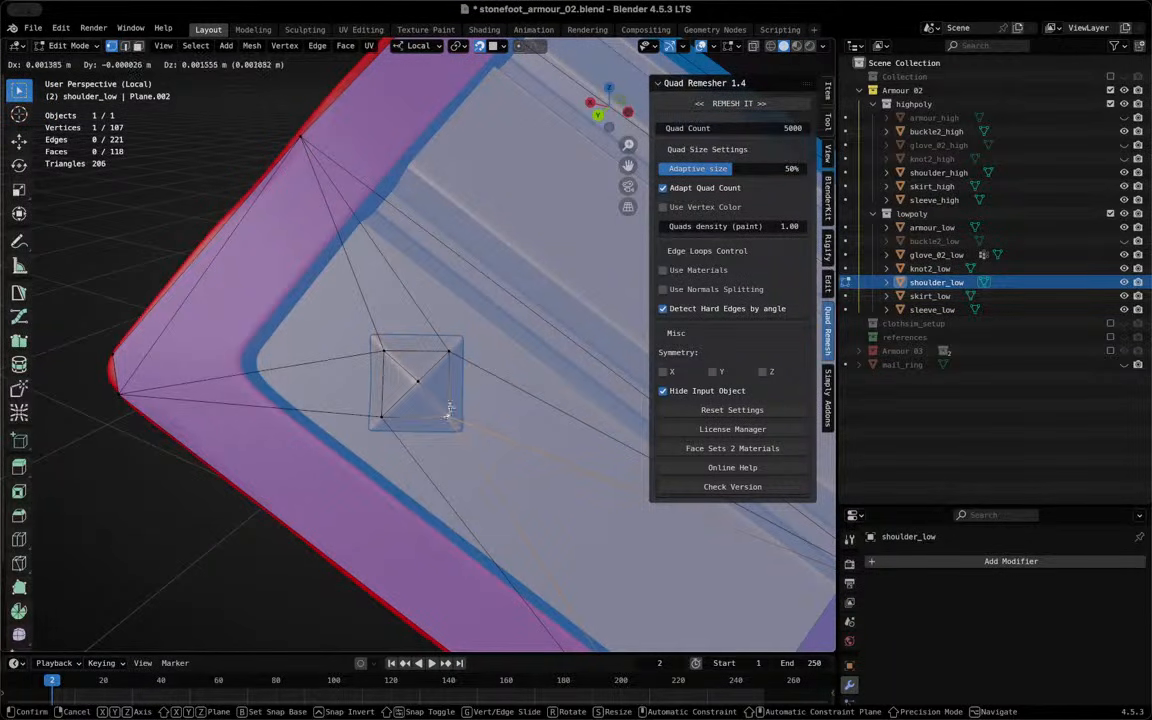
pyautogui.click(449, 409)
# Move the first stud's four base corners inward onto the high-poly pyramid's ridges
pyautogui.moveTo(449, 409); pyautogui.dragTo(466, 375, button='middle')
pyautogui.moveTo(264, 421); pyautogui.dragTo(277, 408)
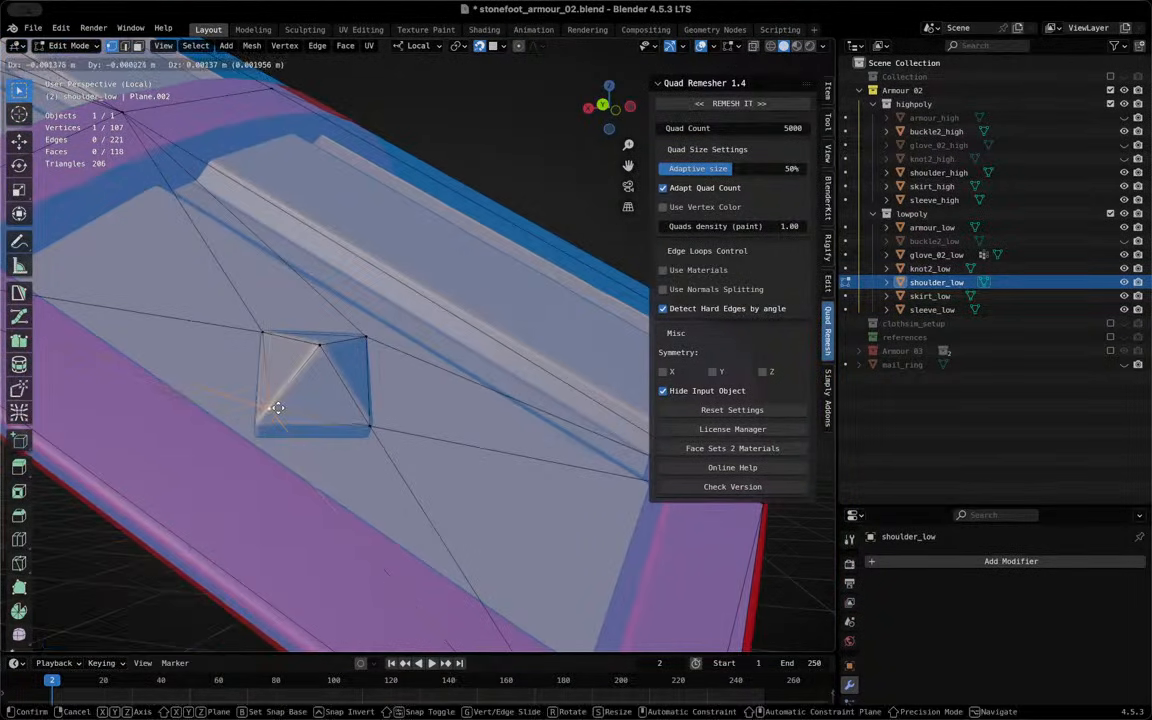
pyautogui.moveTo(370, 425); pyautogui.dragTo(359, 396)
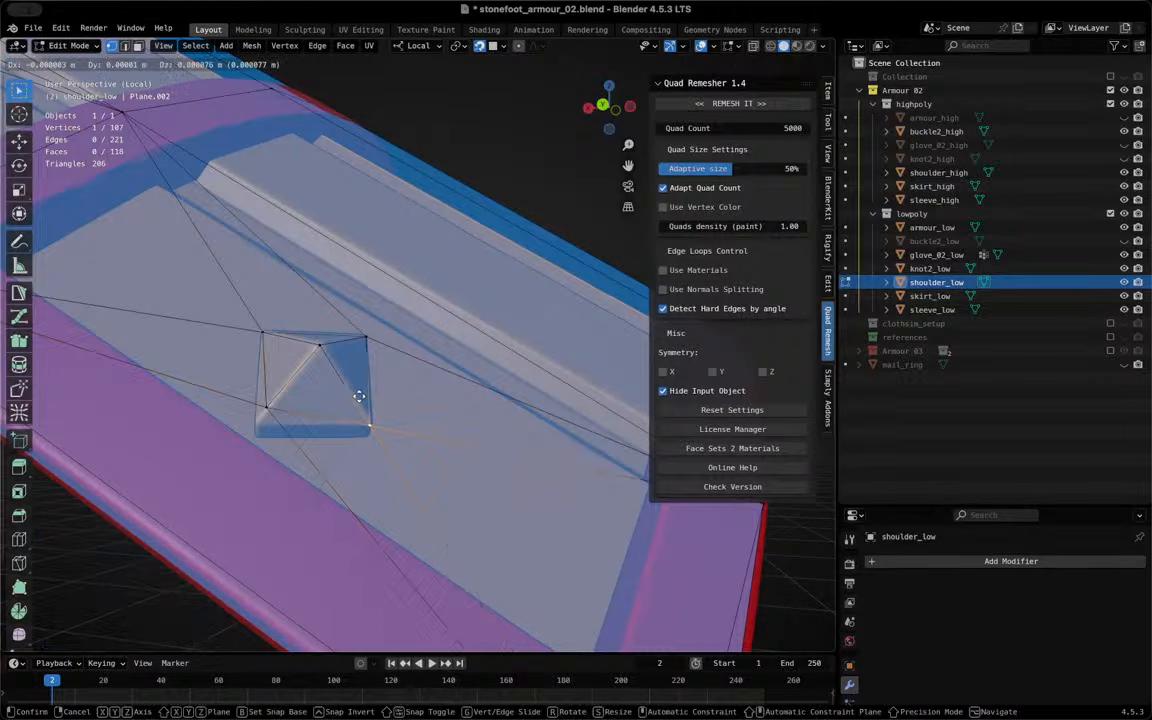
pyautogui.moveTo(358, 398); pyautogui.dragTo(466, 359, button='middle')
pyautogui.scroll(3, 466, 359)
pyautogui.click(514, 316)
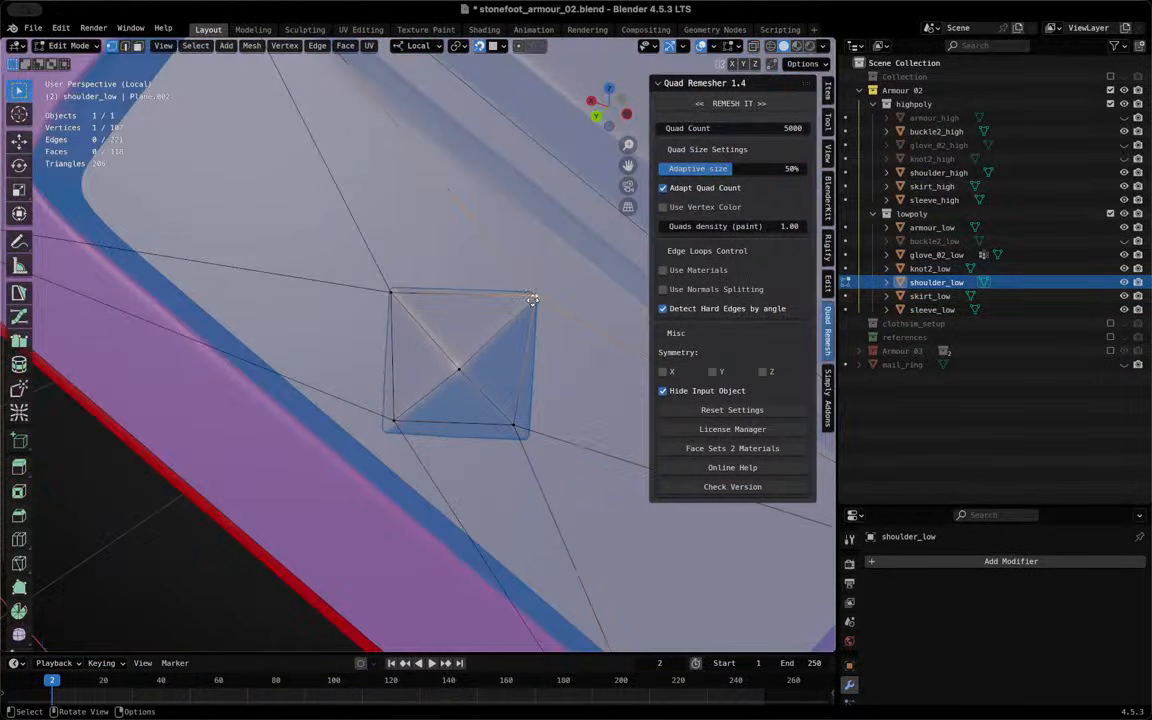
pyautogui.press('g')
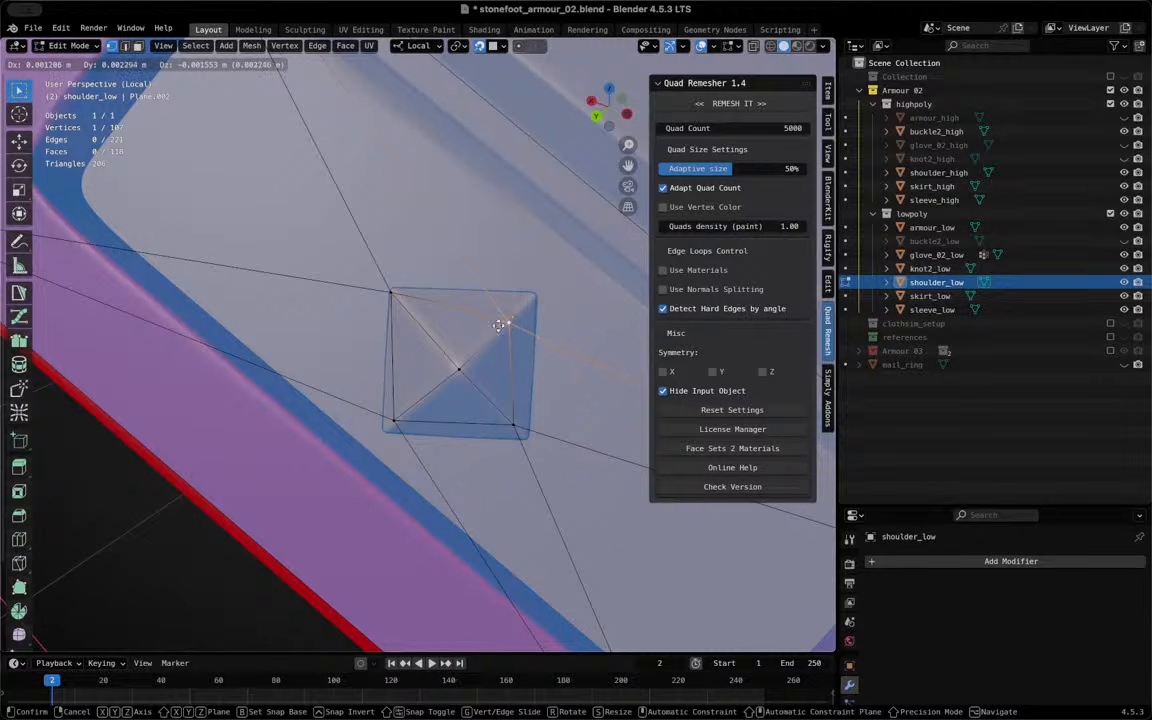
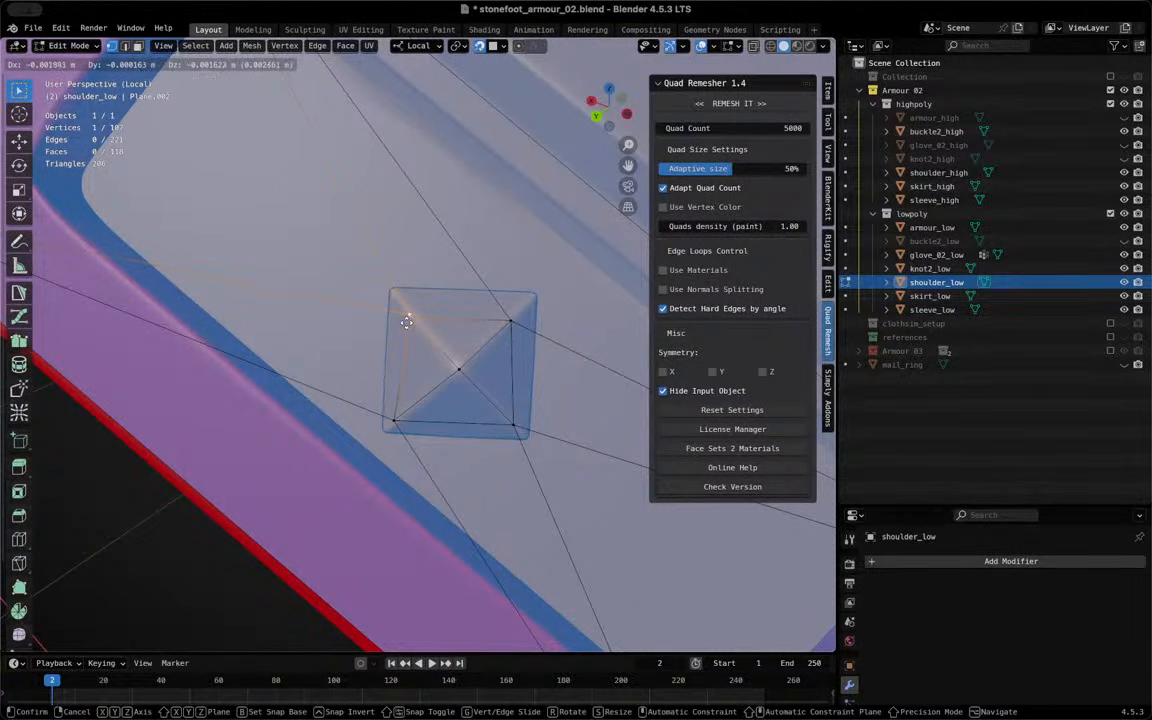
pyautogui.click(407, 318)
pyautogui.press('g')
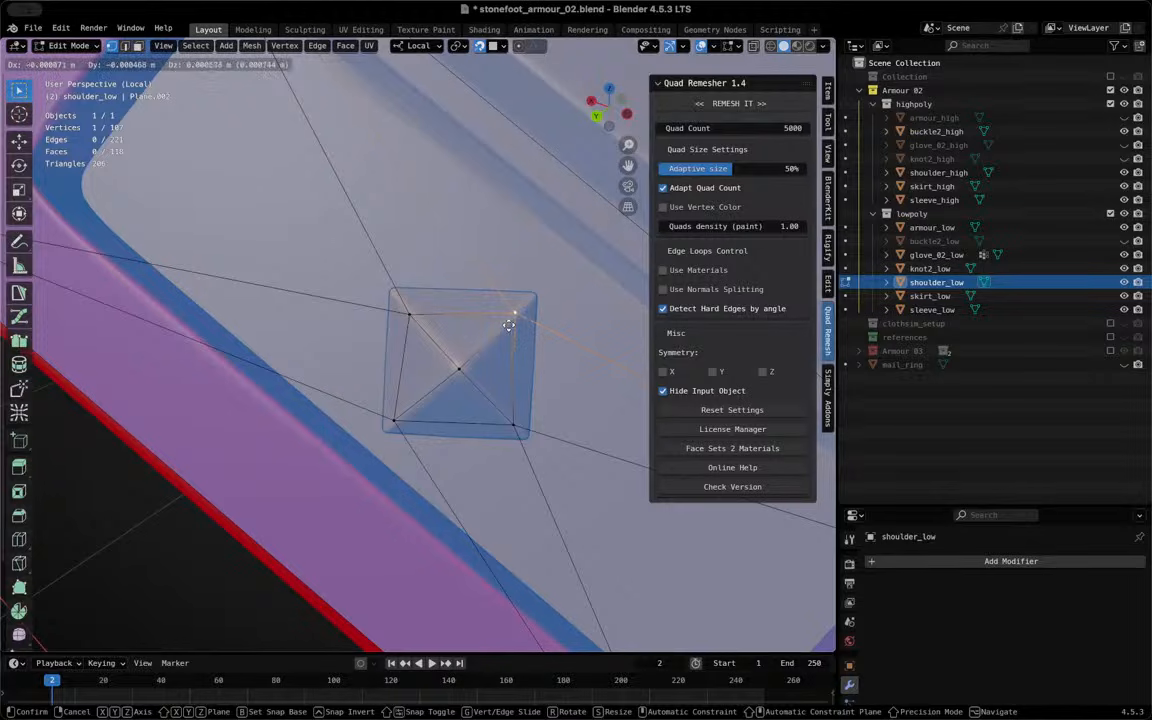
pyautogui.click(410, 316)
# Connect the middle vertex of shoulder_low's studded lower side to the outer corner vertex at each end
pyautogui.moveTo(410, 316); pyautogui.dragTo(382, 302, button='middle')
pyautogui.scroll(-8, 323, 382)
pyautogui.click(378, 304)
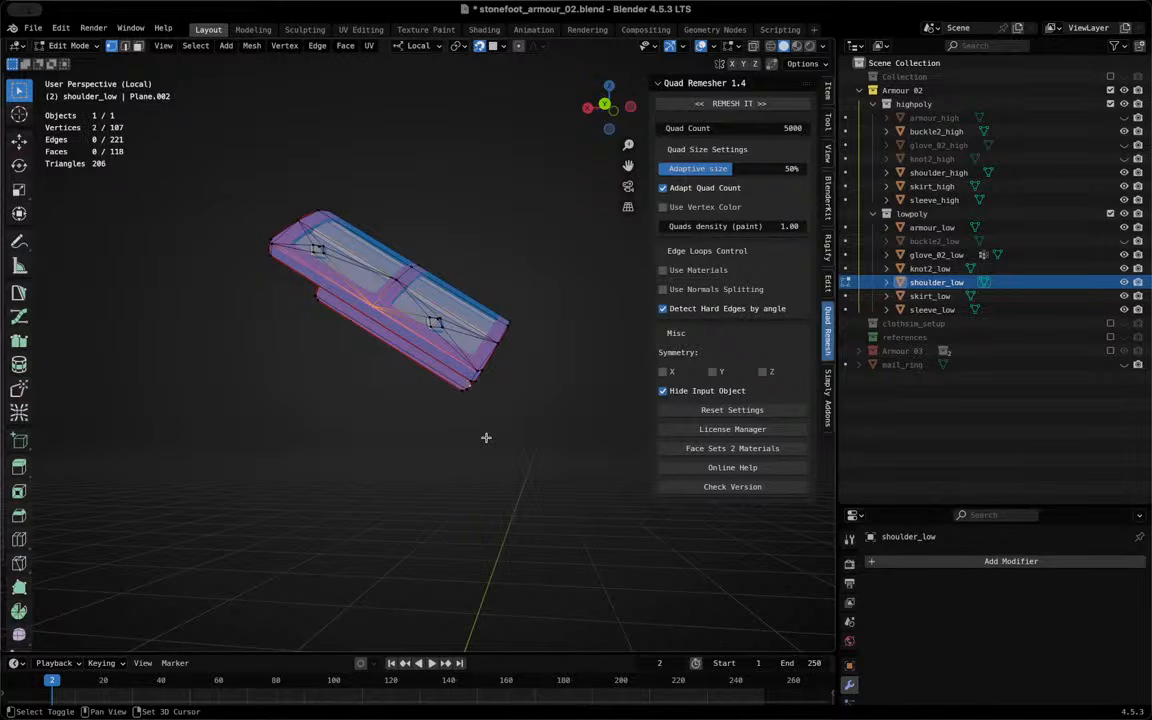
pyautogui.click(354, 293)
pyautogui.scroll(4, 504, 408)
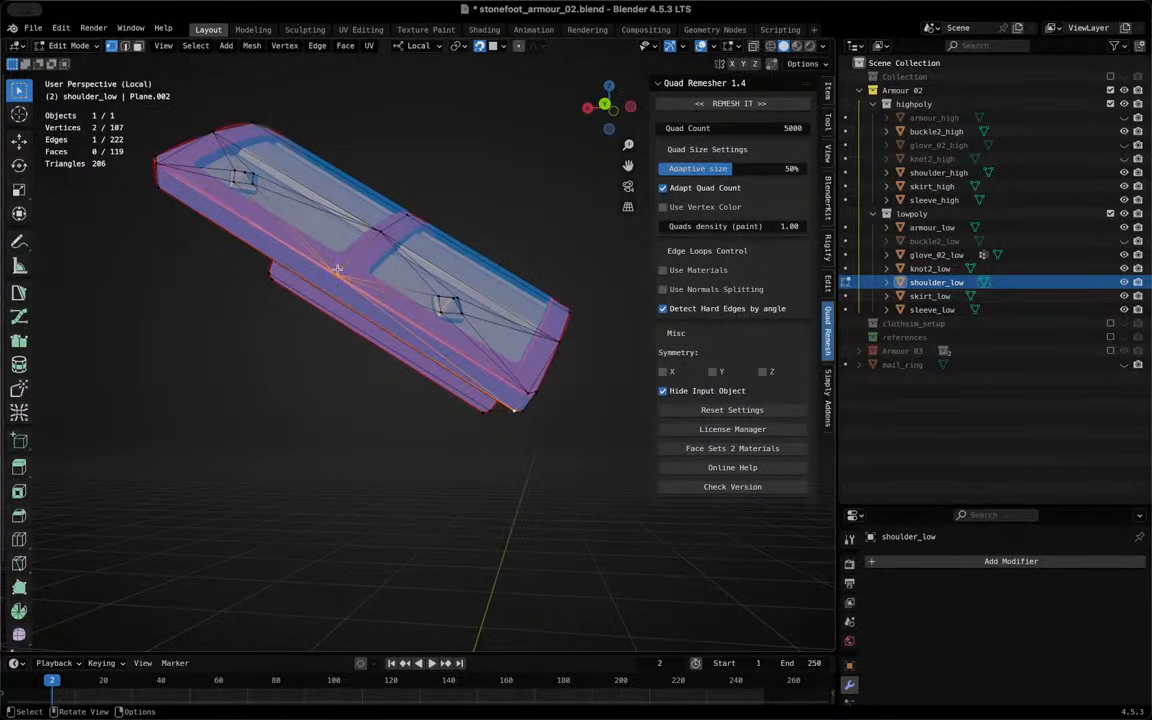
pyautogui.keyDown('shift'); pyautogui.click(160, 188); pyautogui.keyUp('shift')
# Delete the shoulder_low face covering a stud panel on the plate's opposite side
pyautogui.moveTo(632, 498); pyautogui.dragTo(509, 402, button='middle')
pyautogui.moveTo(391, 407); pyautogui.dragTo(320, 342, button='middle')
pyautogui.moveTo(274, 334); pyautogui.dragTo(300, 362, button='middle')
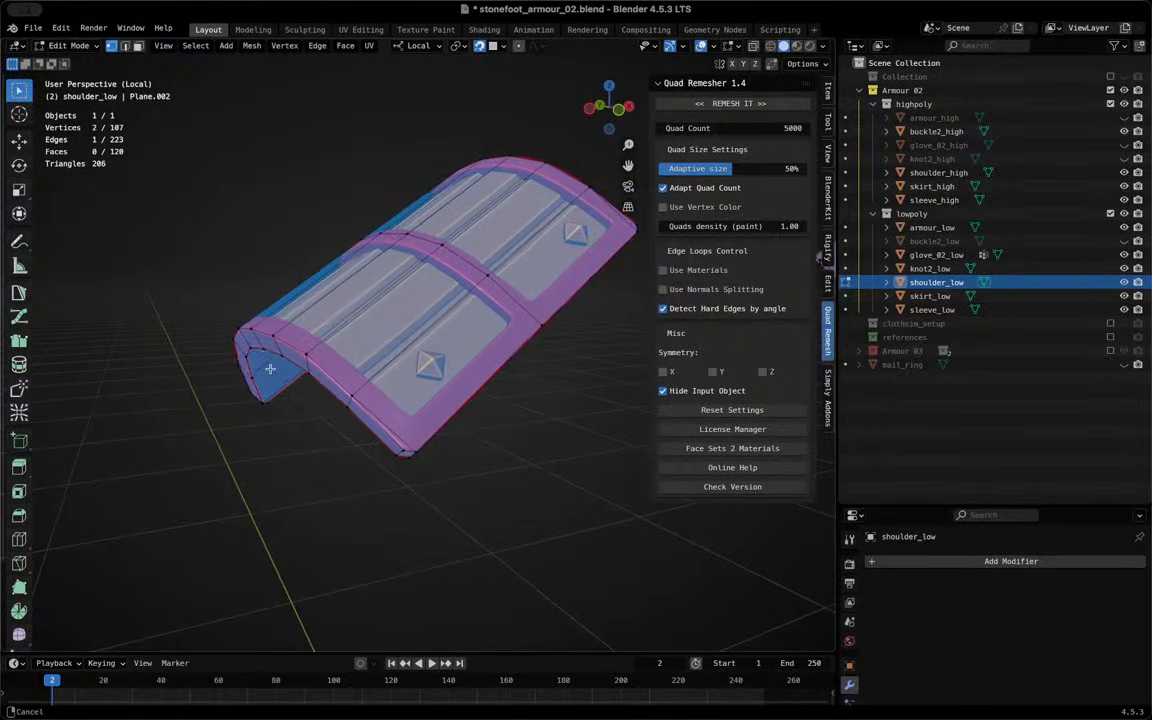
pyautogui.scroll(4, 345, 403)
pyautogui.scroll(-3, 423, 376)
pyautogui.moveTo(423, 376); pyautogui.dragTo(450, 329, button='middle')
pyautogui.press('3')
pyautogui.click(449, 334)
pyautogui.press('x')
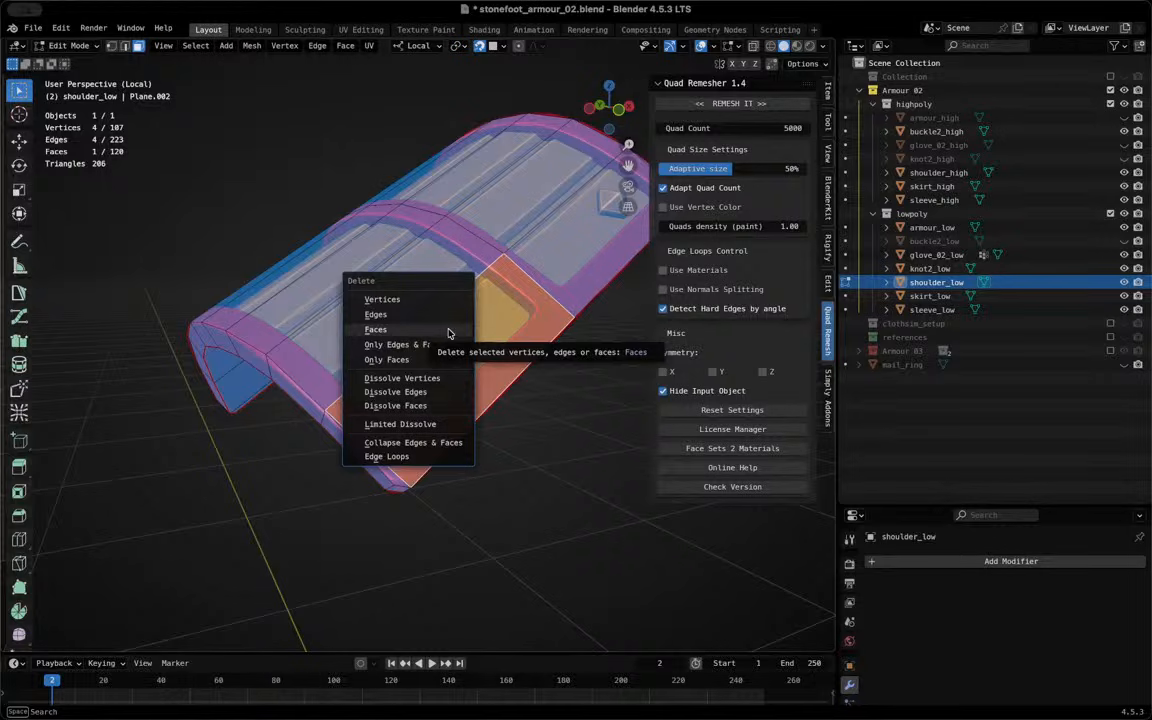
pyautogui.click(449, 330)
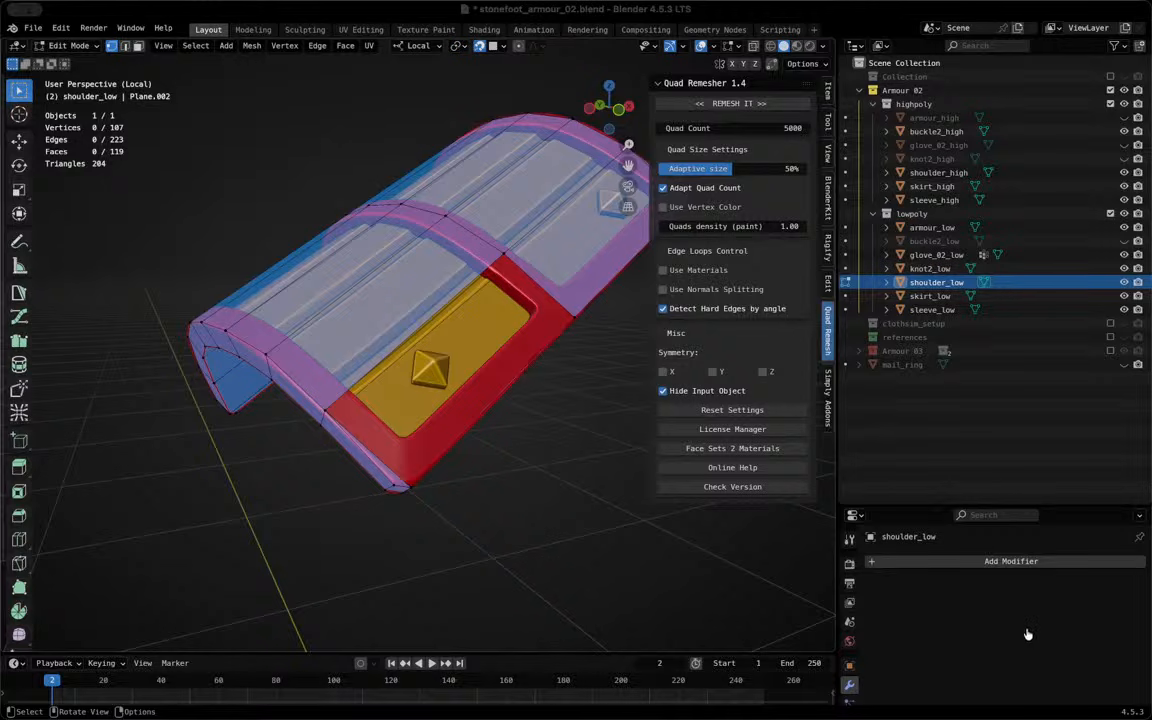
# Extrude the open panel's inner end corner vertex to the nearest base corner of its stud, placing it slightly inward
pyautogui.scroll(4, 344, 351)
pyautogui.click(226, 486)
pyautogui.press('e')
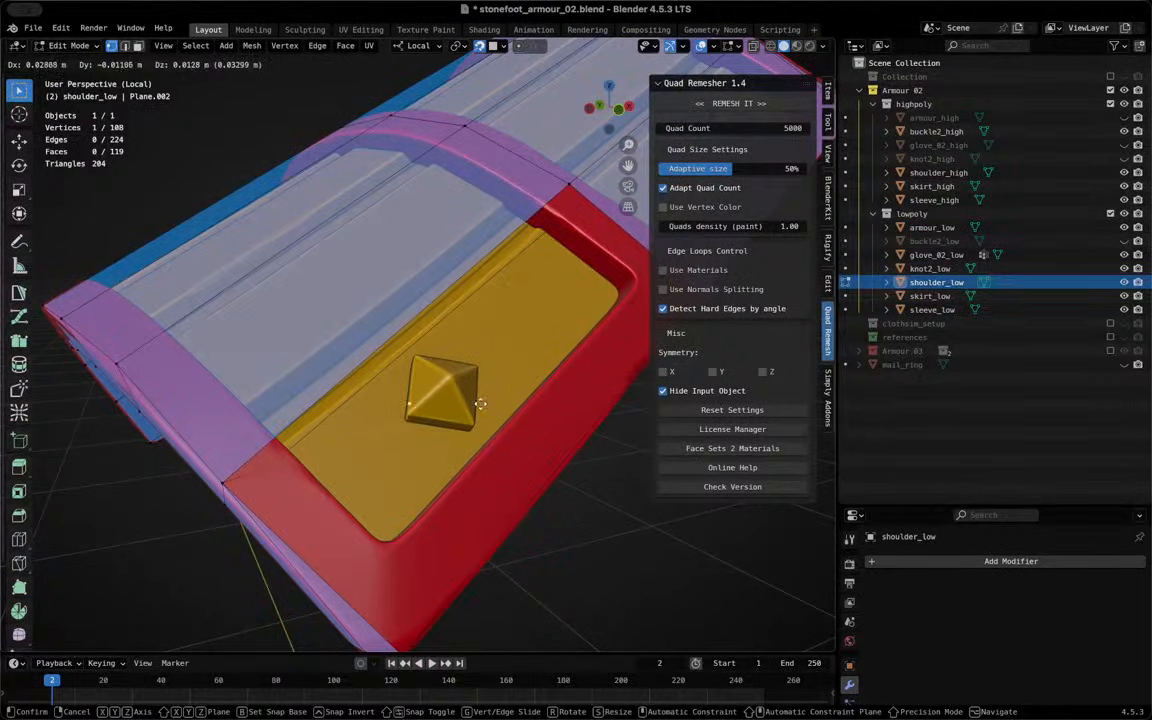
pyautogui.click(453, 439)
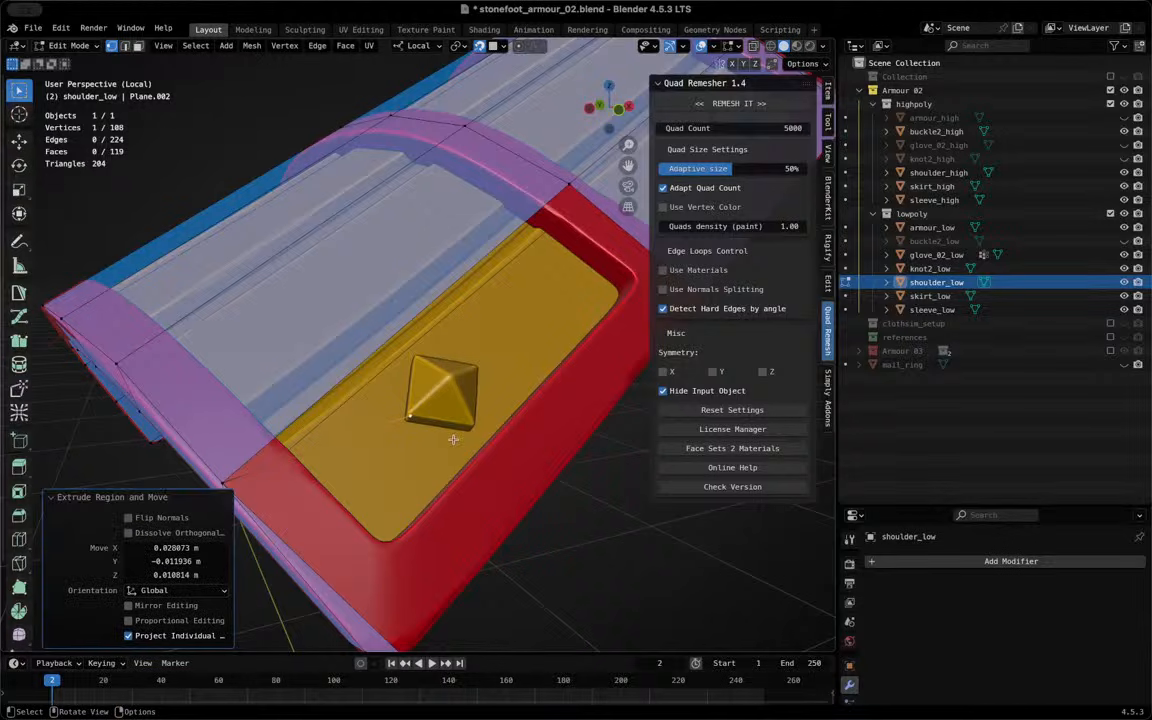
pyautogui.press('g')
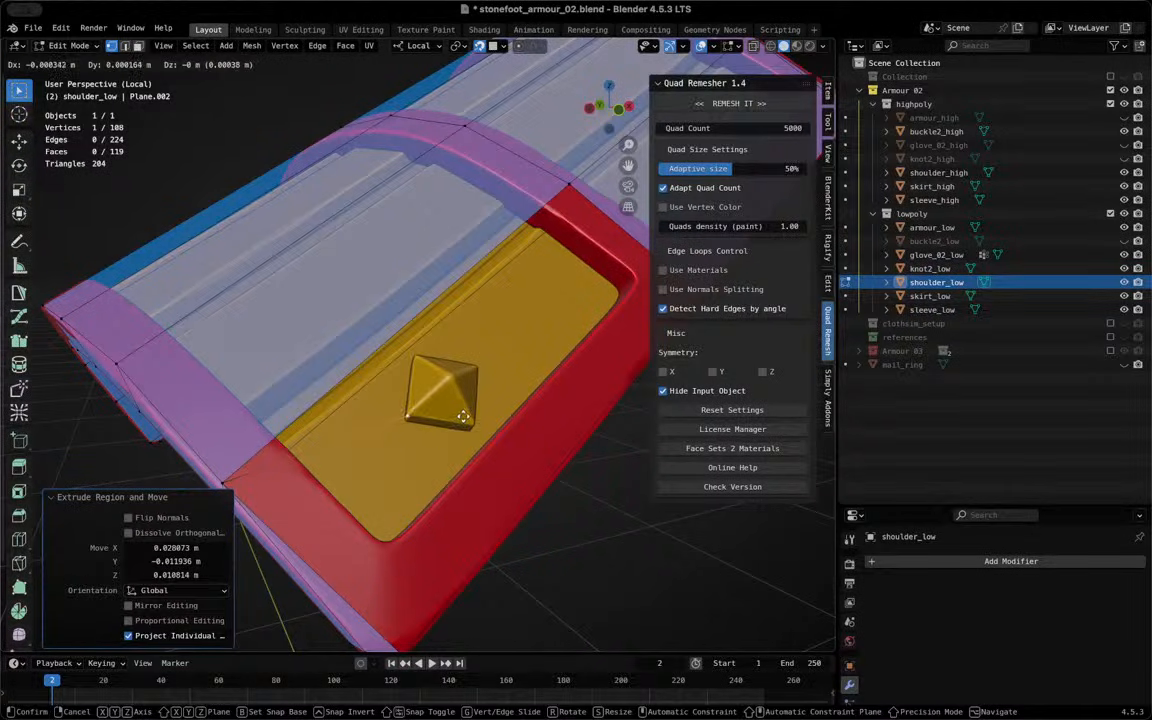
pyautogui.click(444, 435)
# Extrude vertices to the stud's three remaining base corners and fill the four-vertex outline with a face
pyautogui.press('e')
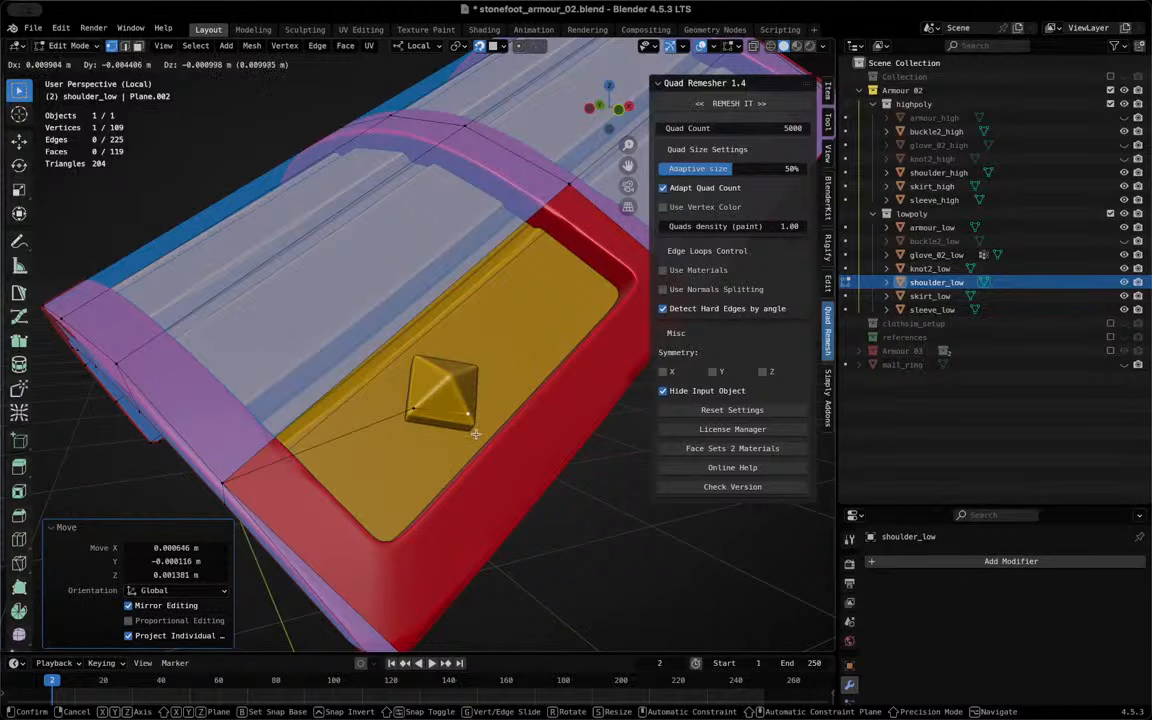
pyautogui.click(472, 436)
pyautogui.moveTo(470, 450); pyautogui.dragTo(411, 509, button='middle')
pyautogui.press('e')
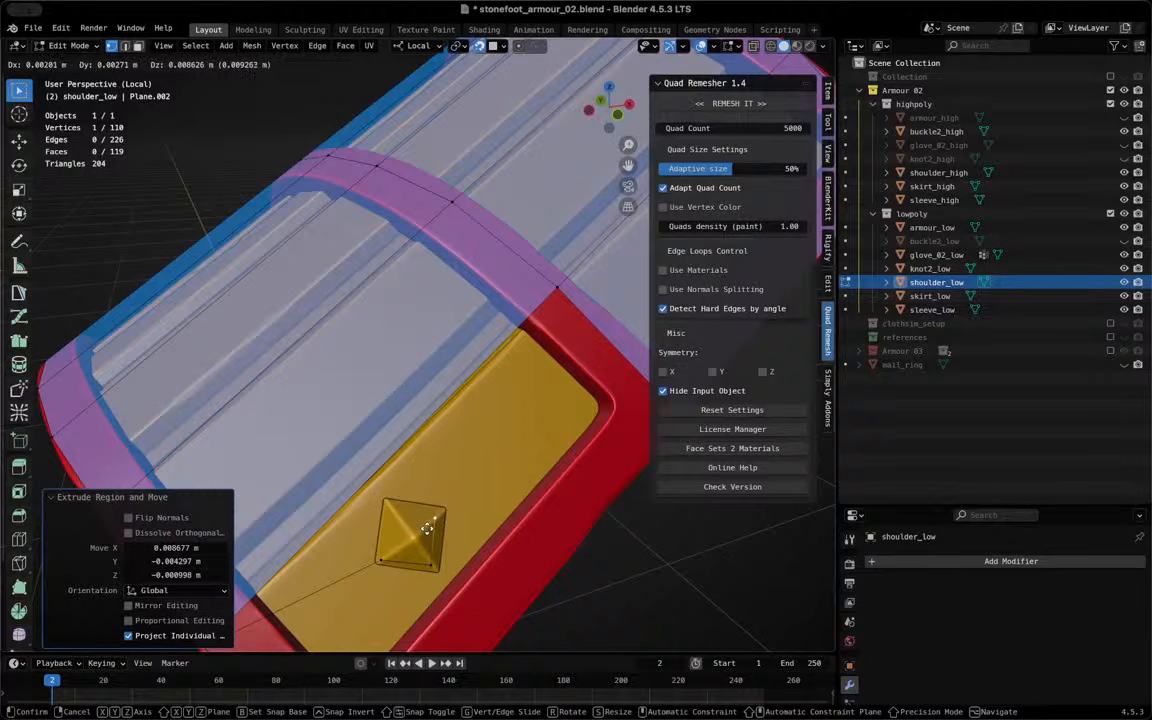
pyautogui.click(404, 533)
pyautogui.press('e')
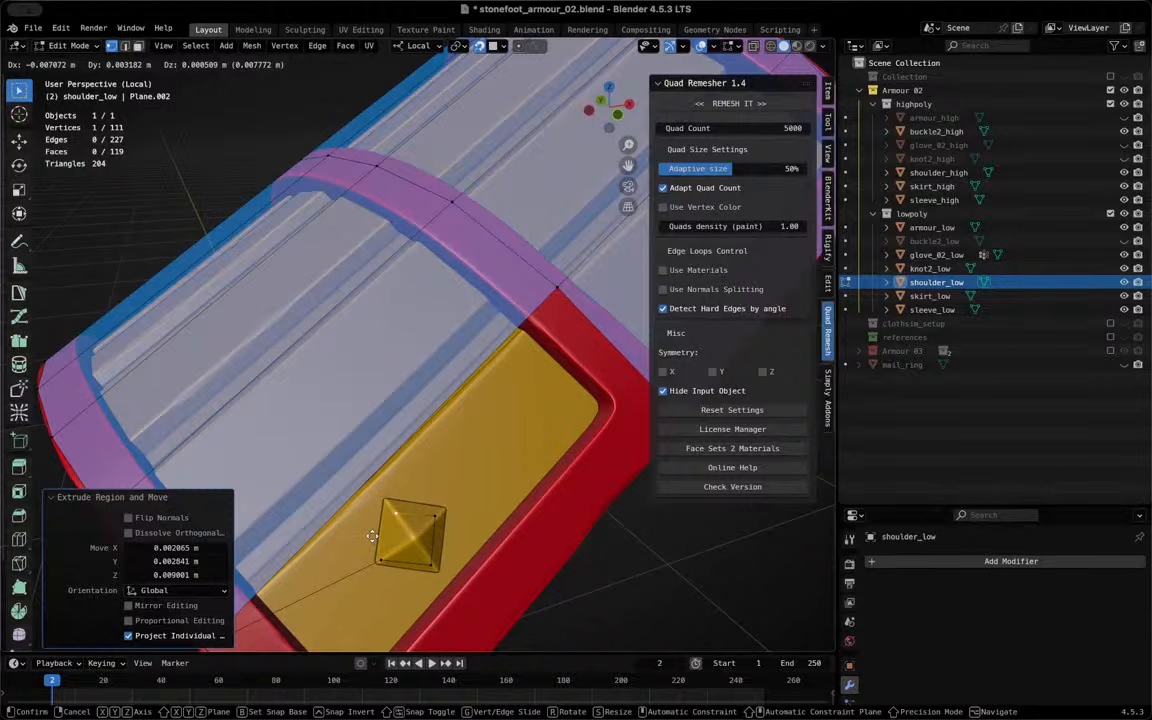
pyautogui.press('Escape')
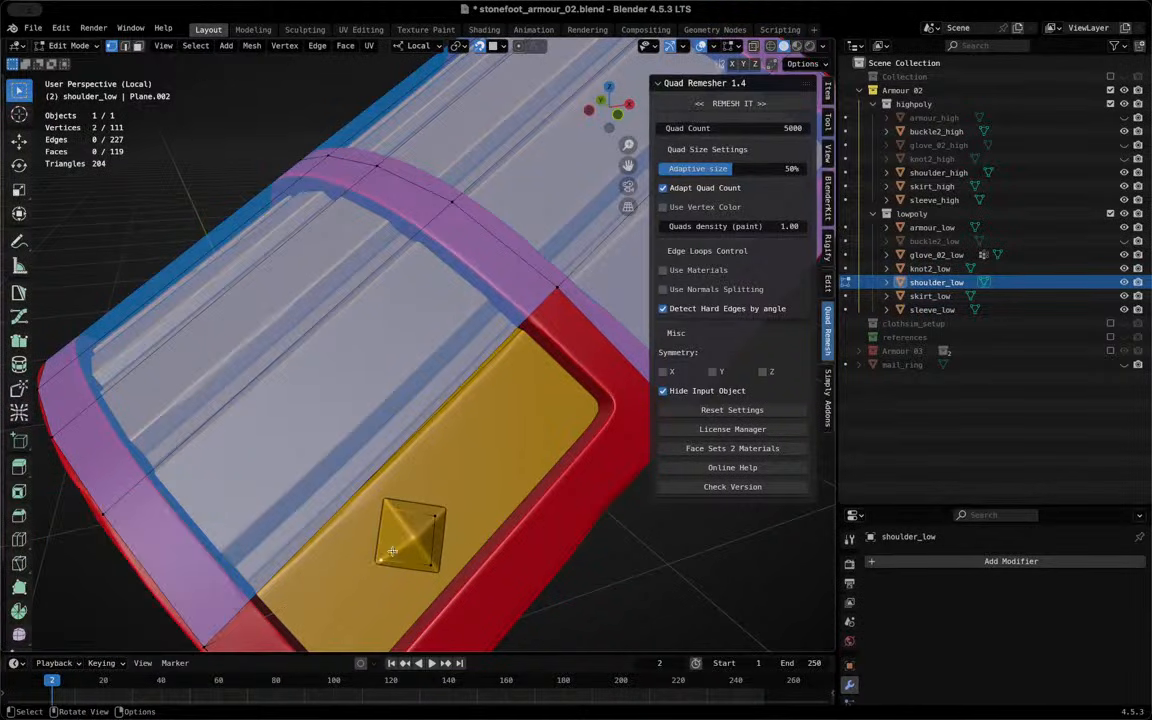
pyautogui.press('f')
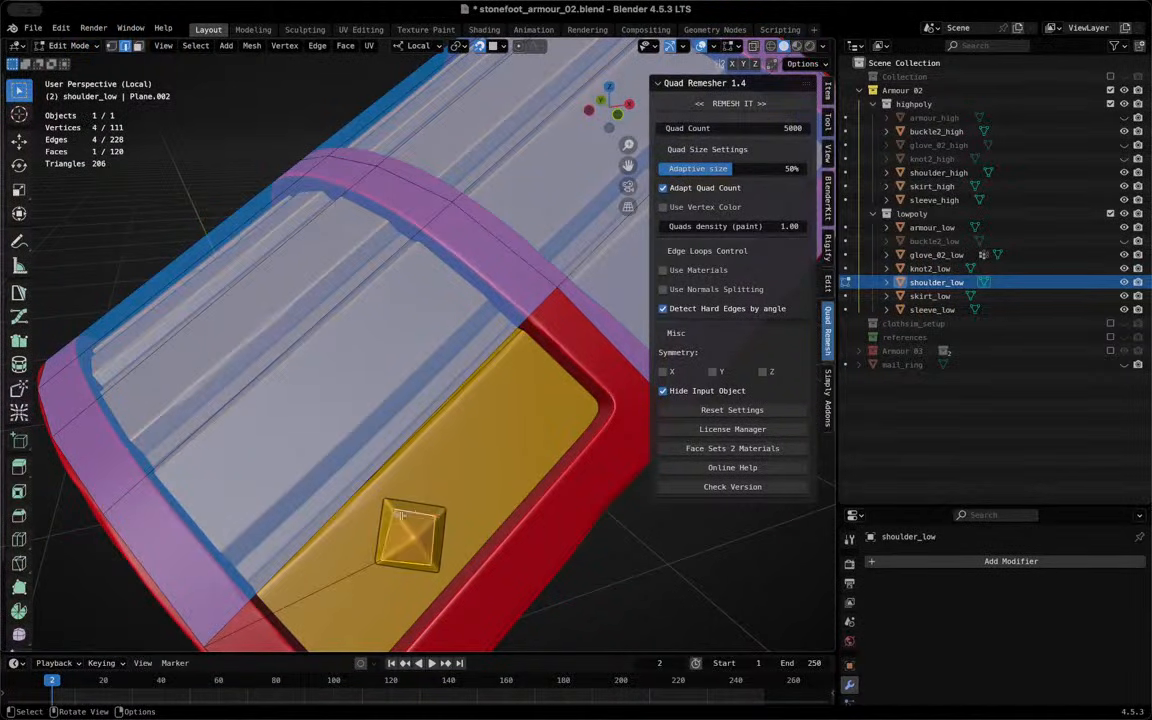
# Move three corners of the new stud face outward to fit the high-poly pyramid's ridges more closely
pyautogui.click(391, 516)
pyautogui.press('g')
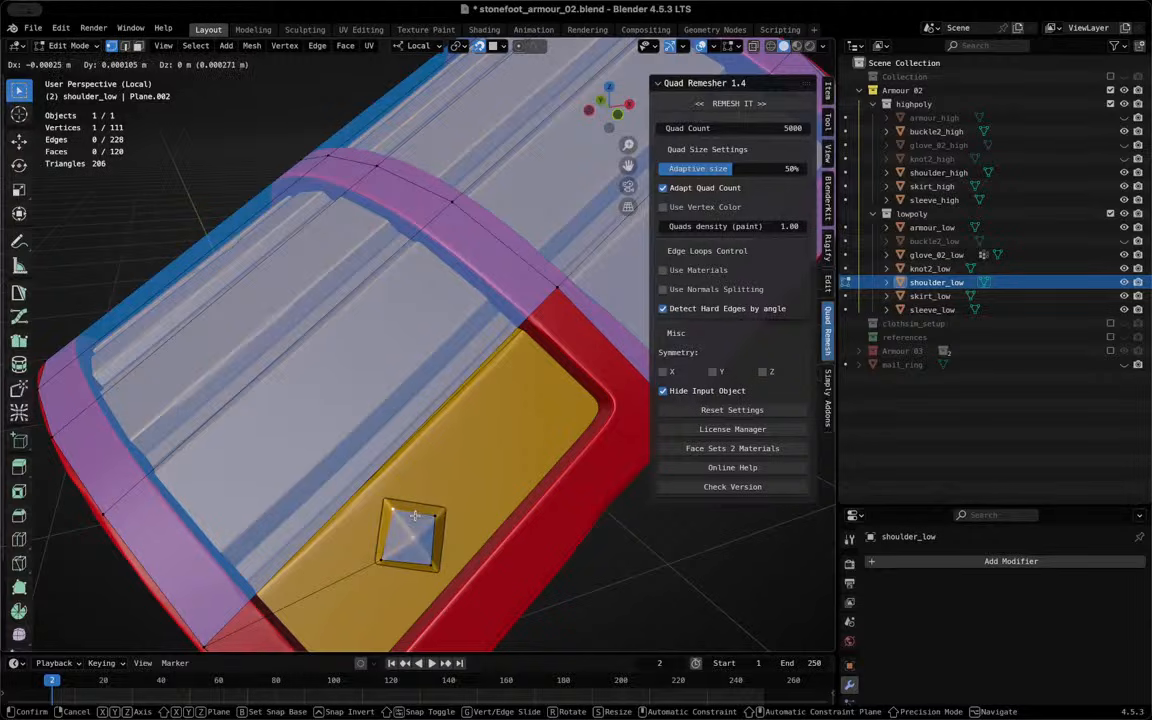
pyautogui.click(392, 512)
pyautogui.scroll(8, 426, 512)
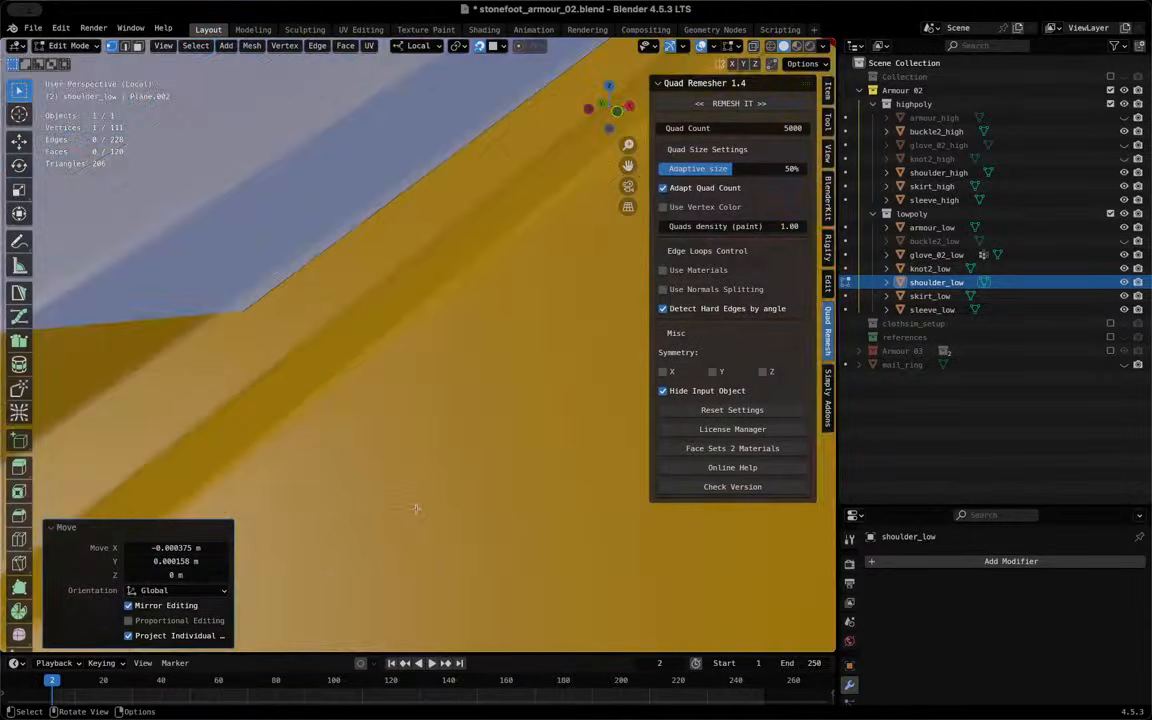
pyautogui.click(405, 562)
pyautogui.press('g')
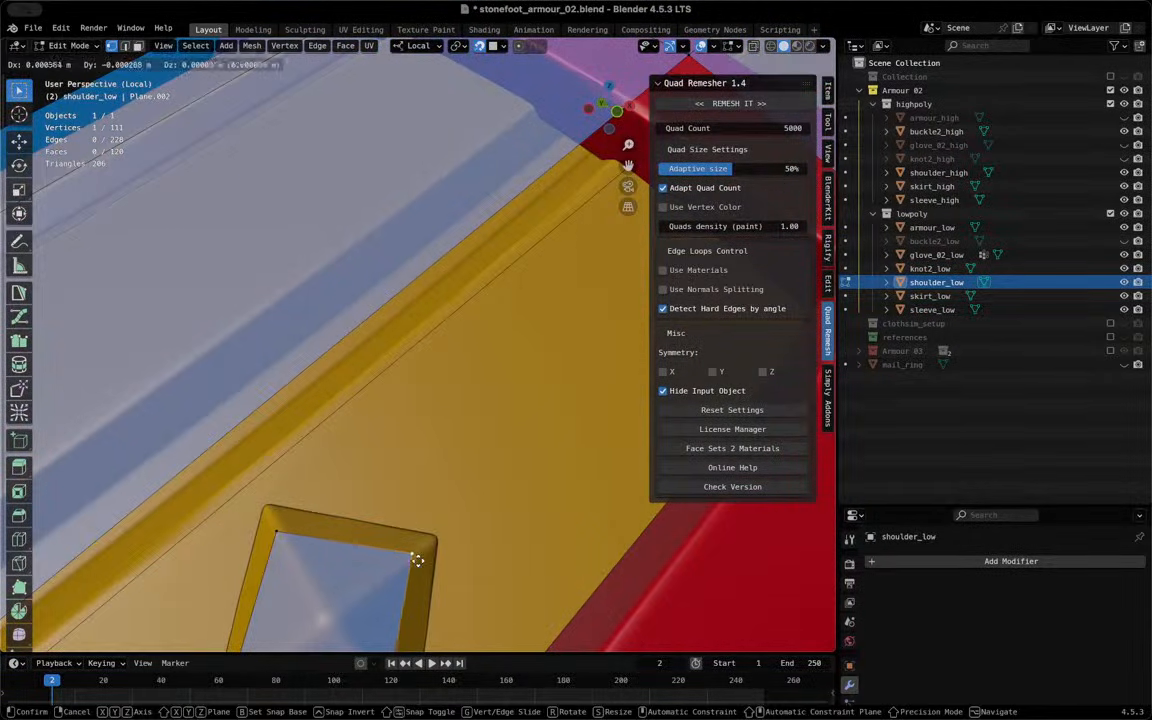
pyautogui.click(417, 558)
pyautogui.keyDown('shift'); pyautogui.moveTo(415, 571); pyautogui.dragTo(505, 391, button='middle'); pyautogui.keyUp('shift')
pyautogui.click(484, 520)
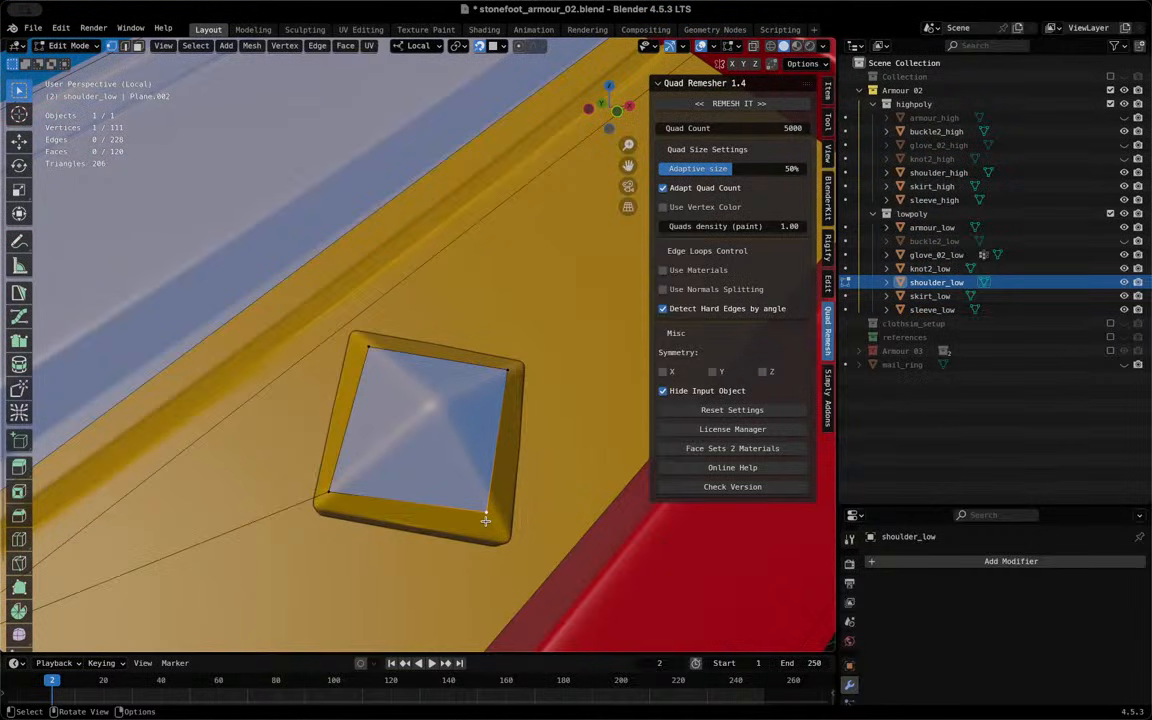
pyautogui.press('g')
pyautogui.click(343, 326)
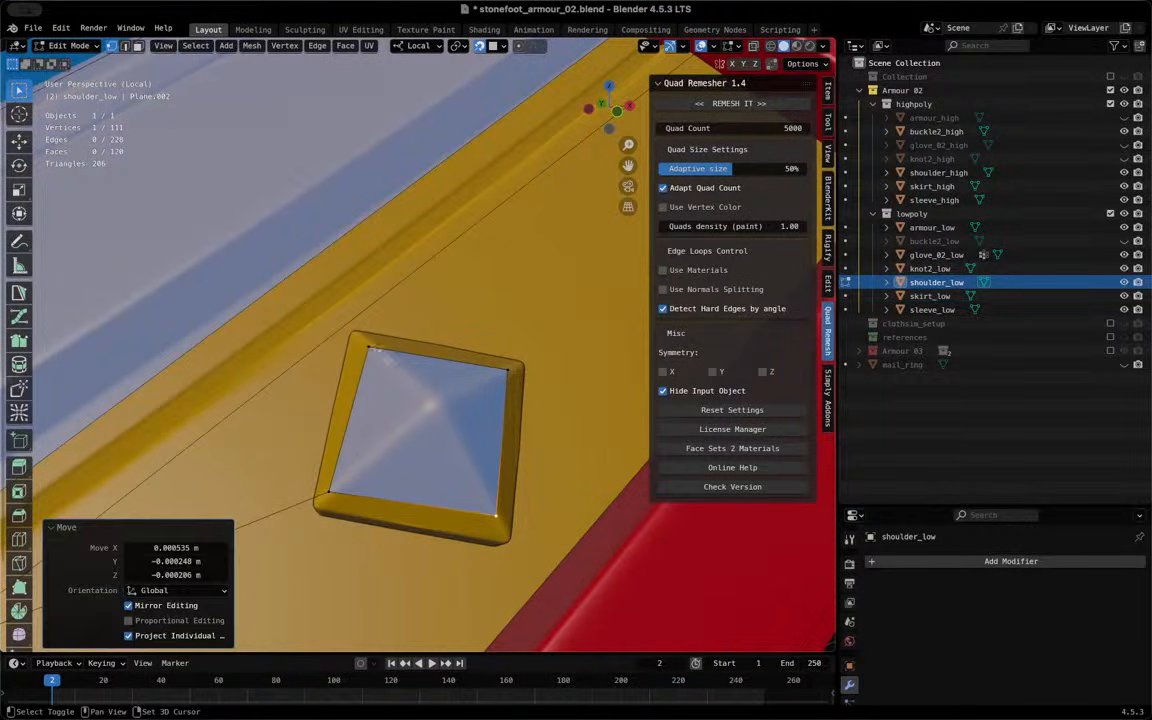
# Connect the stud face's opposite corners along both diagonals and move the centre vertex onto the high-poly pyramid's peak
pyautogui.keyDown('shift'); pyautogui.click(384, 354); pyautogui.keyUp('shift')
pyautogui.press('j')
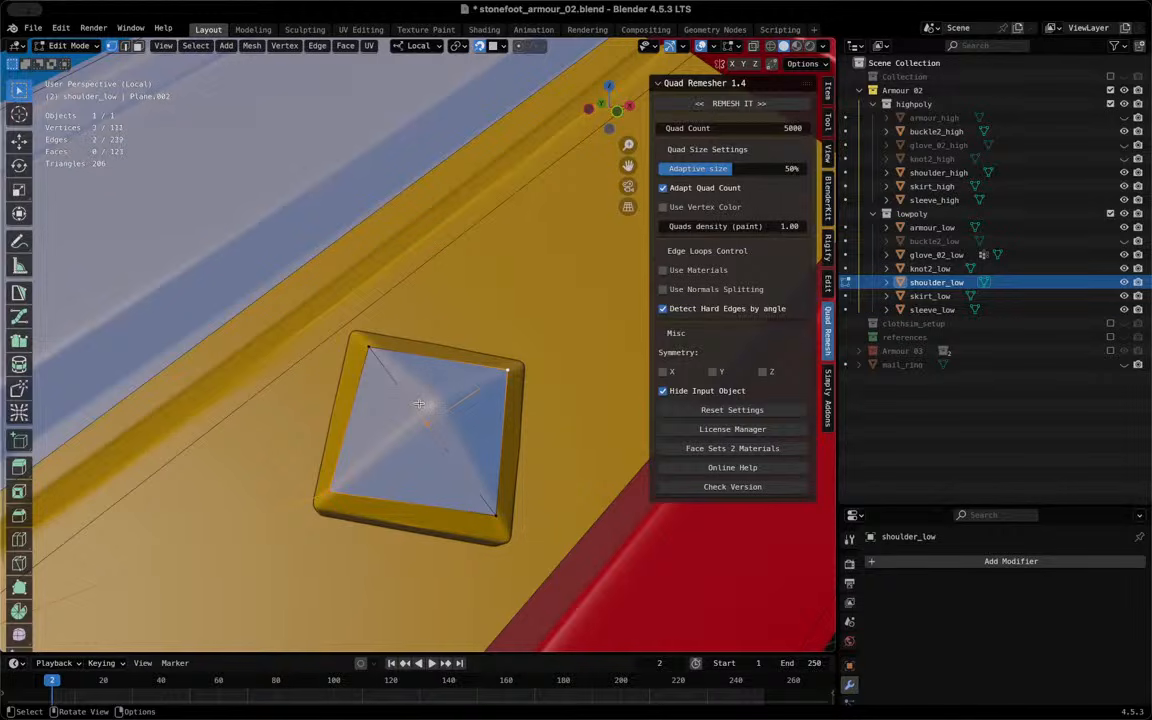
pyautogui.click(415, 443)
pyautogui.press('g')
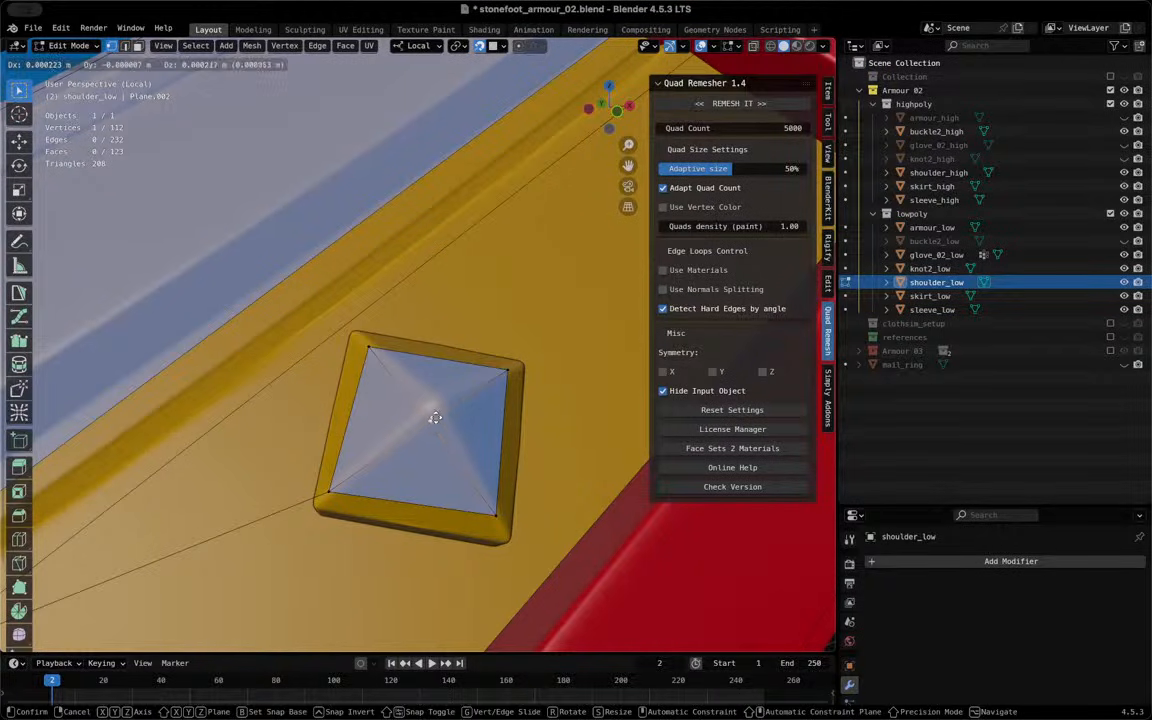
pyautogui.click(434, 416)
# Fill triangular faces between the stud's upper sides and the open panel's long edge beside the ribbed plates
pyautogui.moveTo(434, 416); pyautogui.dragTo(406, 434, button='middle')
pyautogui.scroll(-3, 406, 434)
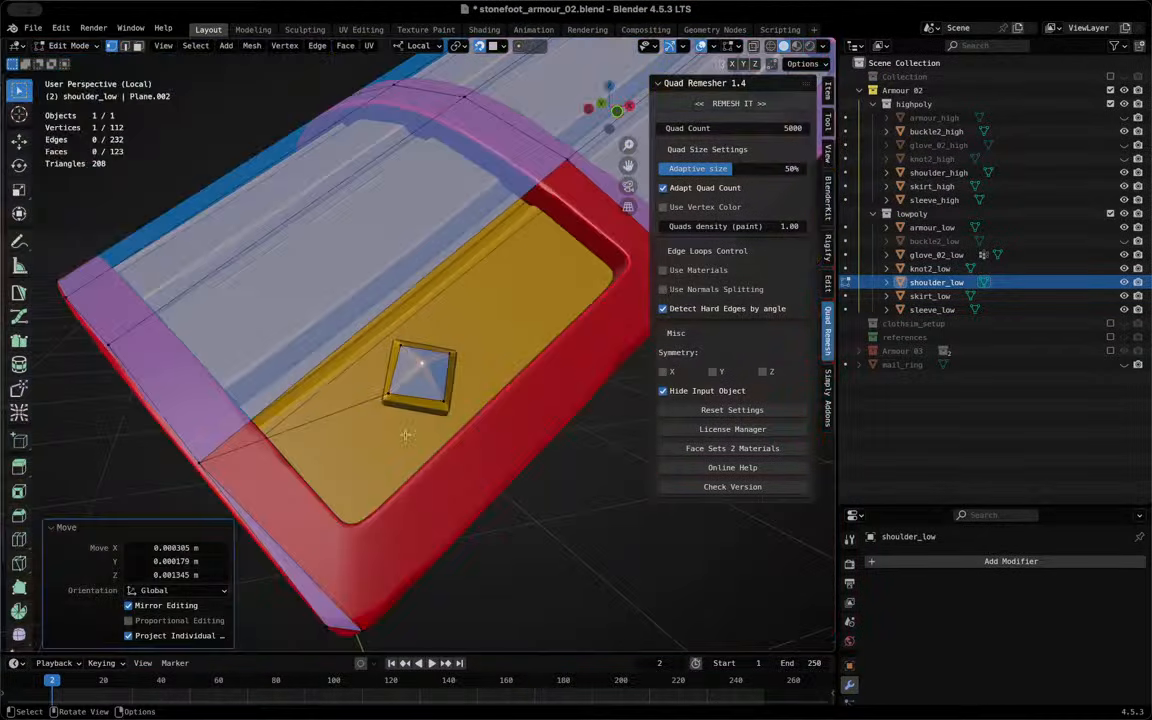
pyautogui.keyDown('shift'); pyautogui.click(201, 461); pyautogui.keyUp('shift')
pyautogui.keyDown('shift'); pyautogui.click(394, 354); pyautogui.keyUp('shift')
pyautogui.press('f')
pyautogui.keyDown('shift'); pyautogui.click(371, 334); pyautogui.keyUp('shift')
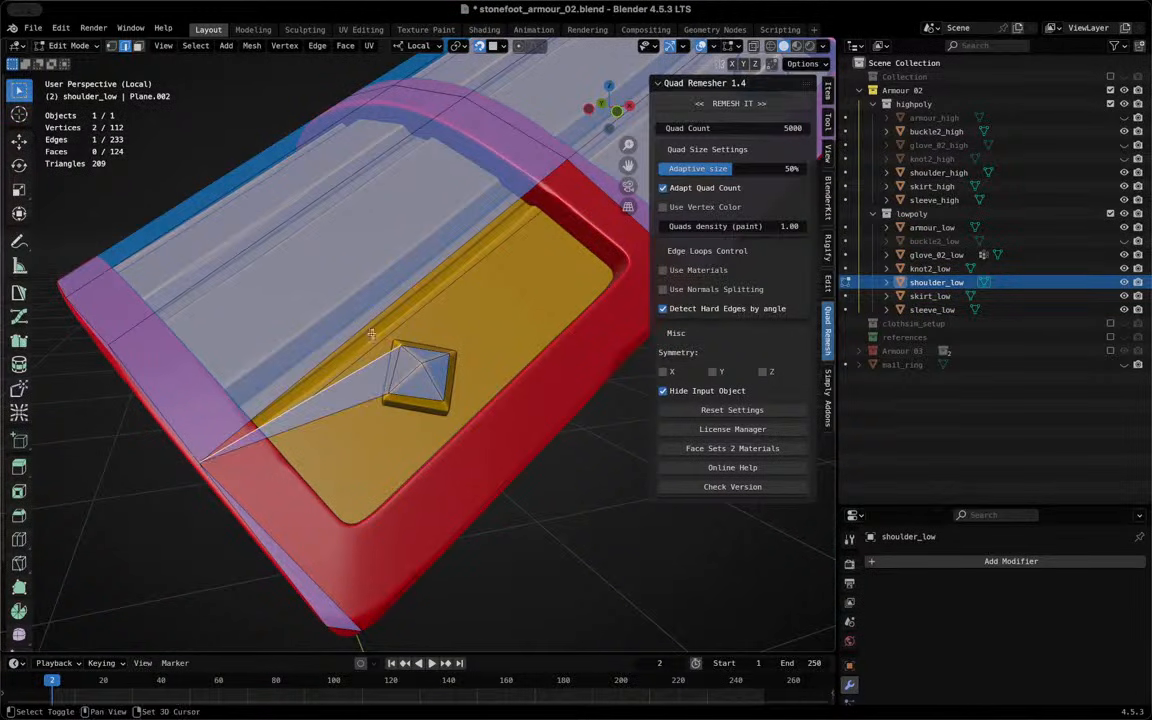
pyautogui.keyDown('shift'); pyautogui.click(381, 314); pyautogui.keyUp('shift')
pyautogui.press('f')
pyautogui.click(427, 345)
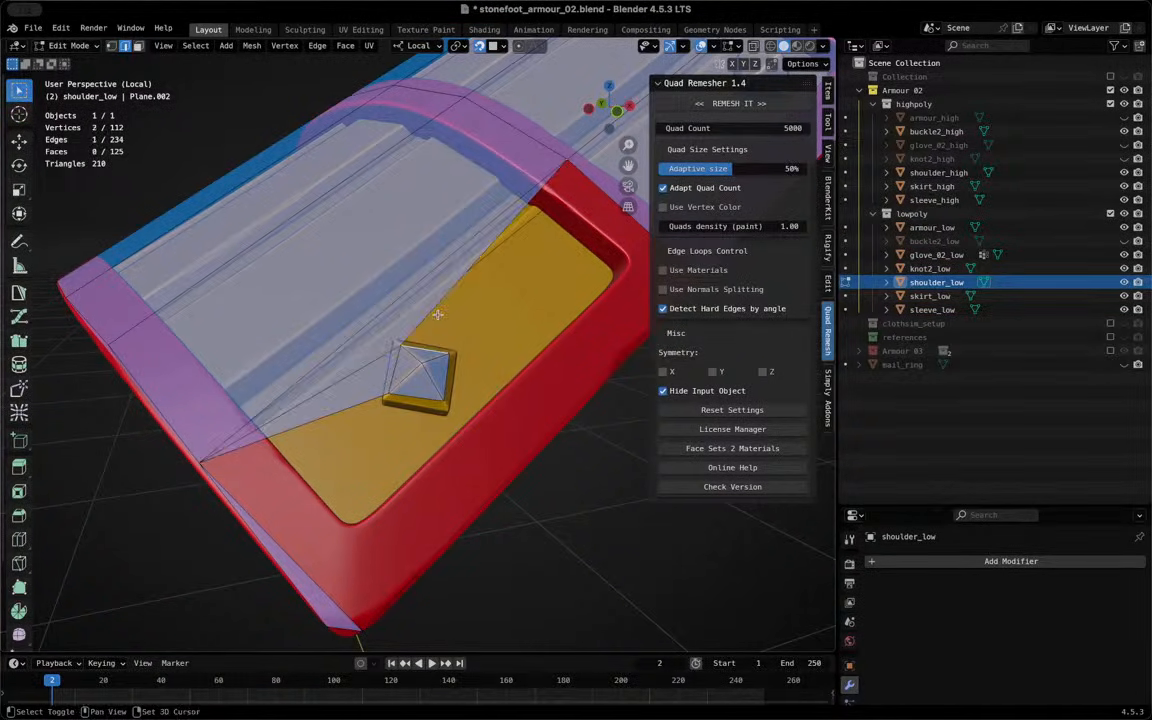
pyautogui.keyDown('shift'); pyautogui.click(437, 314); pyautogui.keyUp('shift')
pyautogui.press('f')
# Fill triangular faces joining the stud's lower sides to the panel's near end border and outer rim edge
pyautogui.click(271, 446)
pyautogui.moveTo(293, 594); pyautogui.dragTo(334, 459, button='middle')
pyautogui.keyDown('shift'); pyautogui.click(368, 418); pyautogui.keyUp('shift')
pyautogui.press('f')
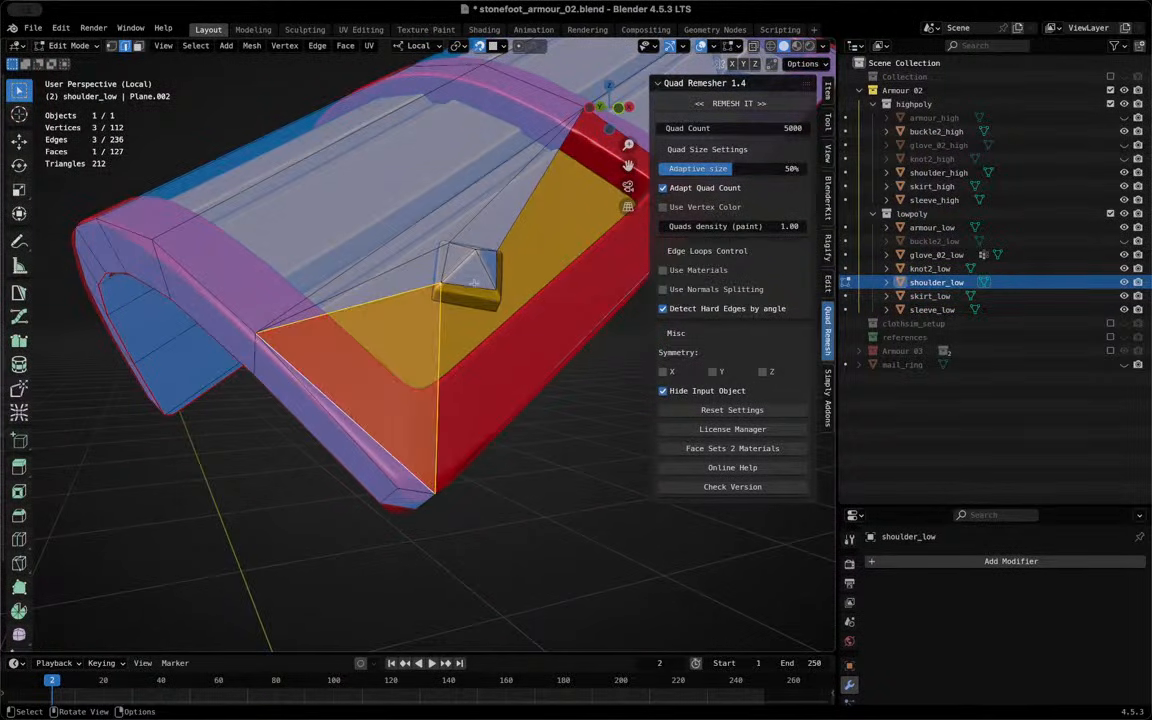
pyautogui.click(456, 297)
pyautogui.keyDown('shift'); pyautogui.click(440, 328); pyautogui.keyUp('shift')
pyautogui.press('f')
pyautogui.hotkey('alt', 'a')
pyautogui.click(492, 317)
pyautogui.moveTo(492, 317); pyautogui.dragTo(424, 271, button='middle')
pyautogui.keyDown('shift'); pyautogui.click(422, 269); pyautogui.keyUp('shift')
pyautogui.press('f')
# Close the remaining gaps around the stud with triangular faces reaching the panel's border at the middle band
pyautogui.click(257, 313)
pyautogui.keyDown('shift'); pyautogui.click(218, 316); pyautogui.keyUp('shift')
pyautogui.press('f')
pyautogui.hotkey('alt', 'a')
pyautogui.keyDown('shift'); pyautogui.click(265, 263); pyautogui.keyUp('shift')
pyautogui.click(266, 283)
pyautogui.keyDown('shift'); pyautogui.click(269, 261); pyautogui.keyUp('shift')
pyautogui.press('f')
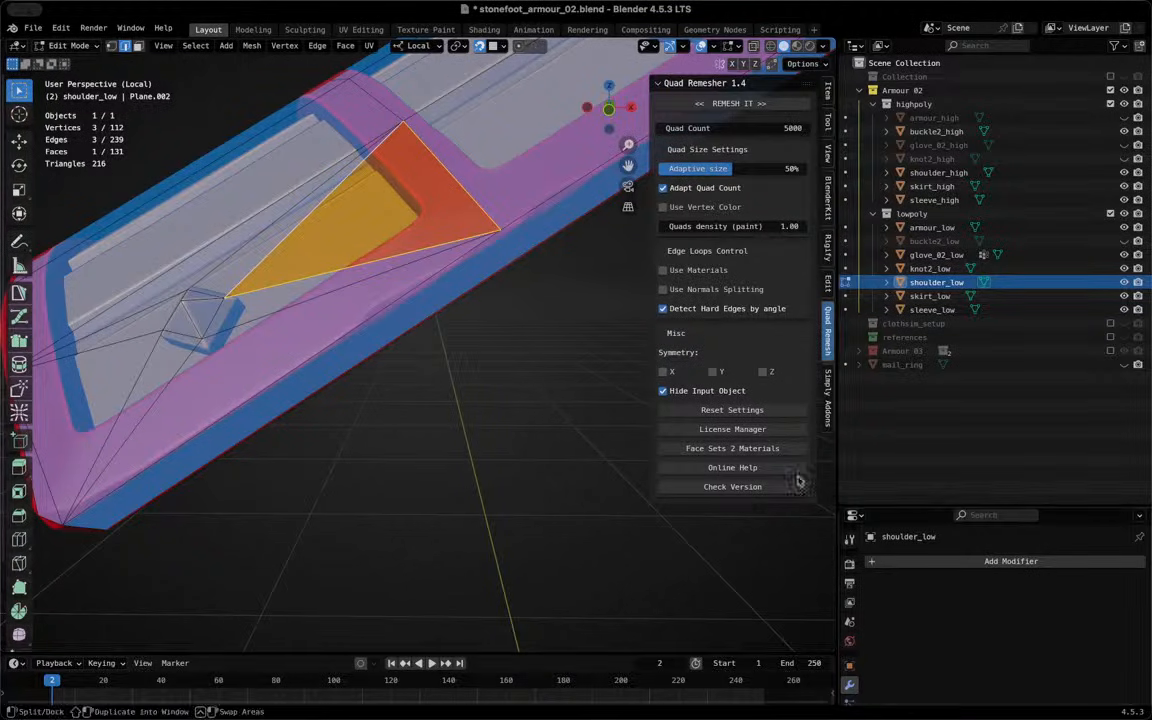
# Move the stud's two outer base corners slightly outward to follow the high-poly pyramid more closely
pyautogui.scroll(2, 316, 224)
pyautogui.moveTo(316, 224); pyautogui.dragTo(406, 334, button='middle')
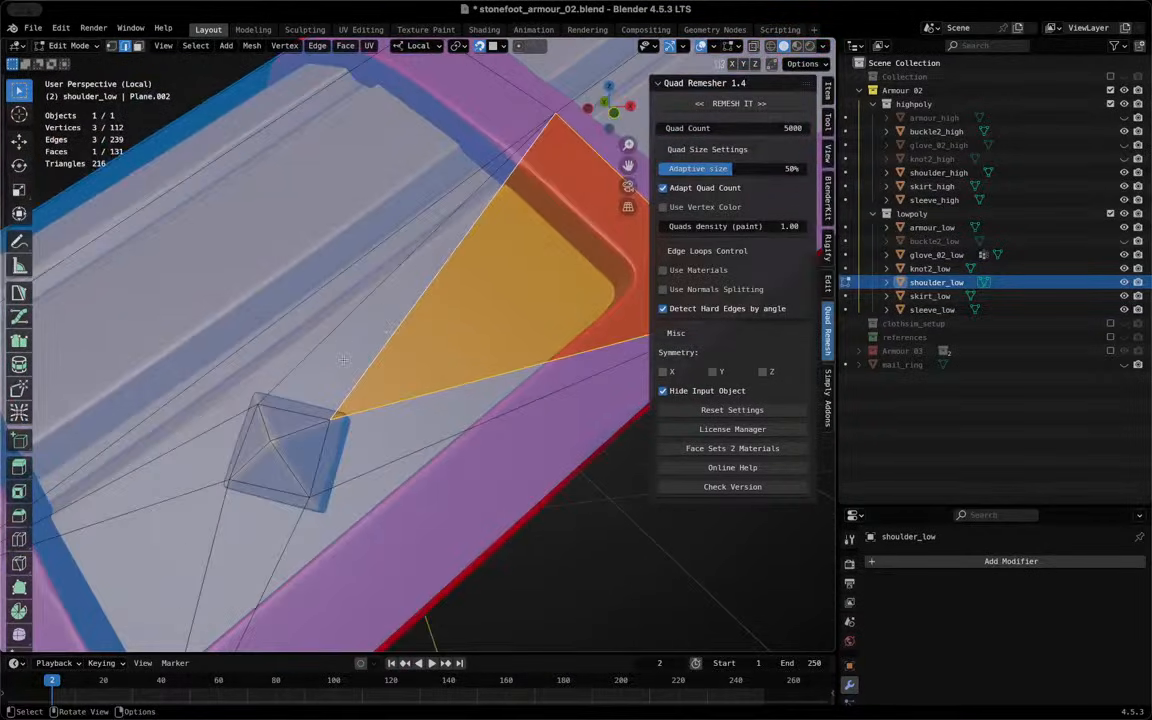
pyautogui.click(333, 430)
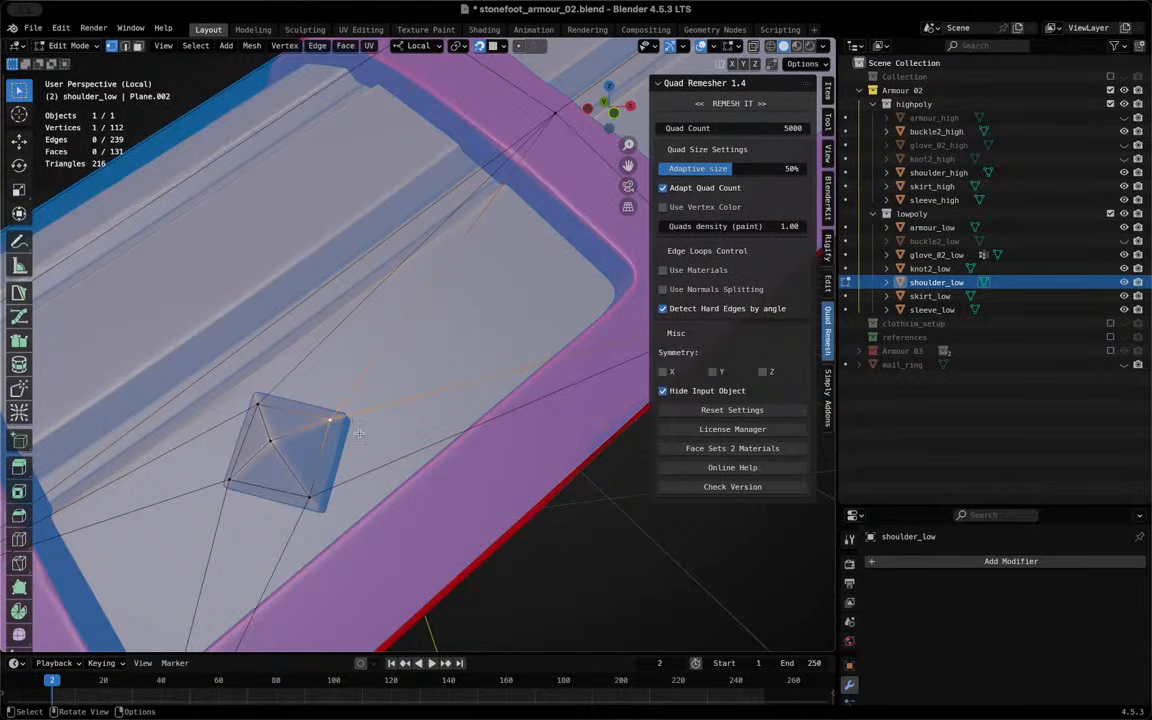
pyautogui.press('g')
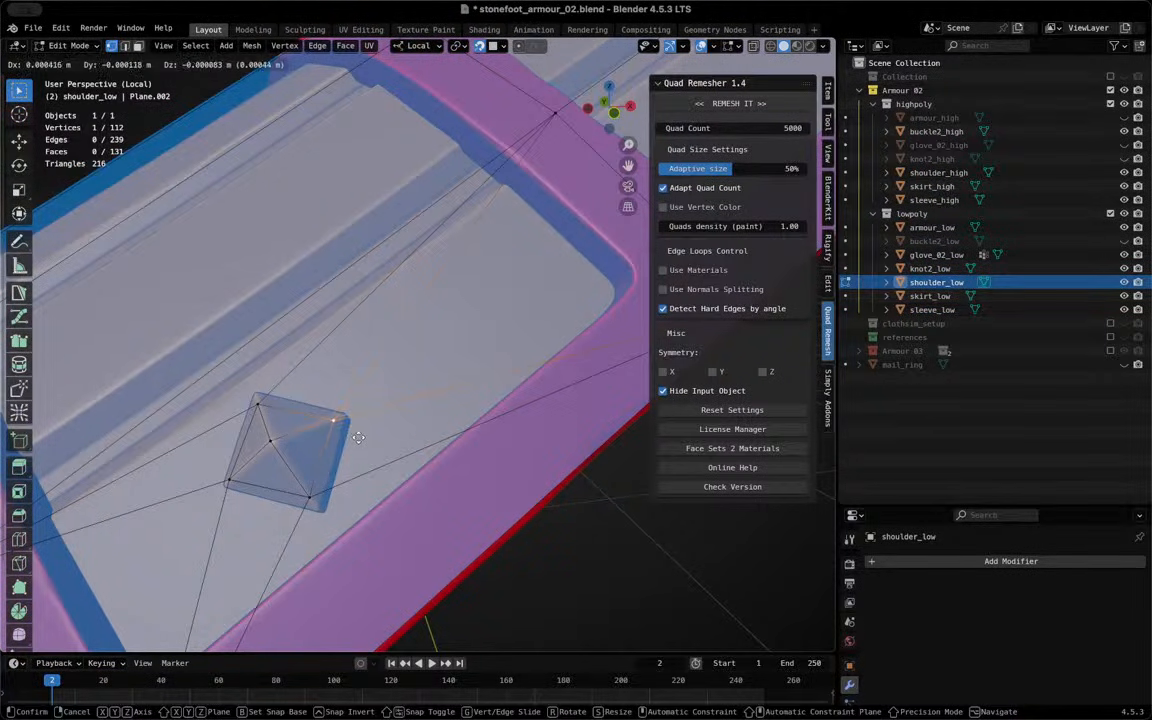
pyautogui.click(358, 437)
pyautogui.press('g')
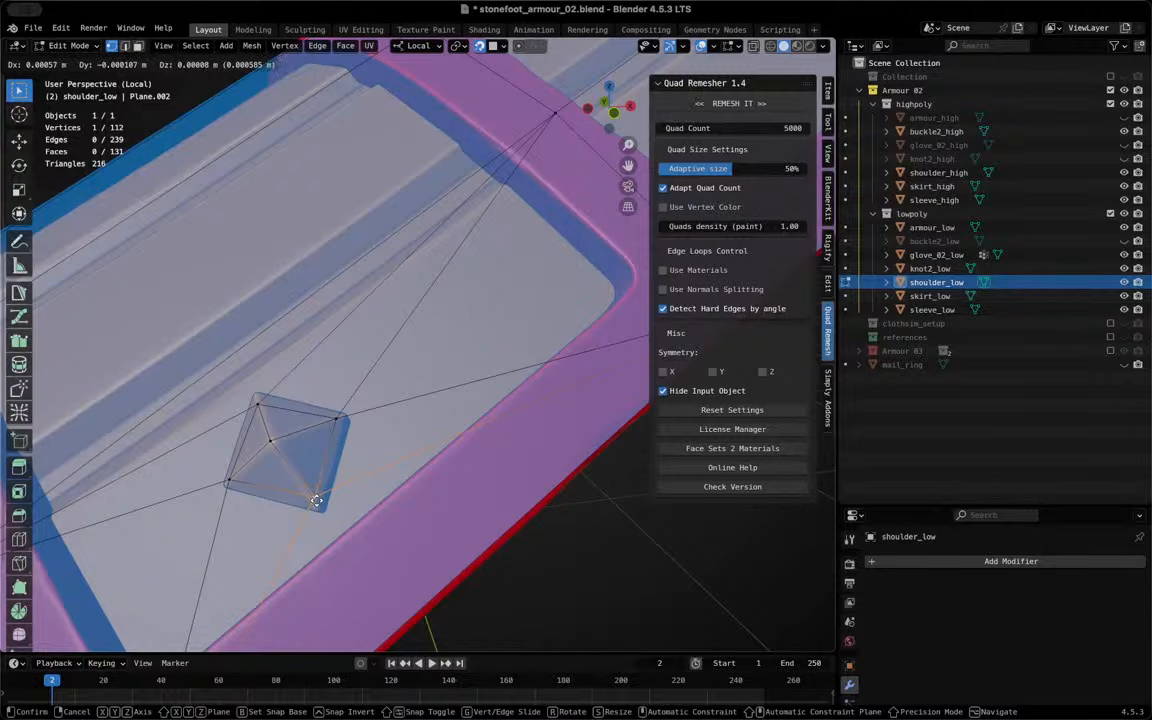
pyautogui.click(318, 502)
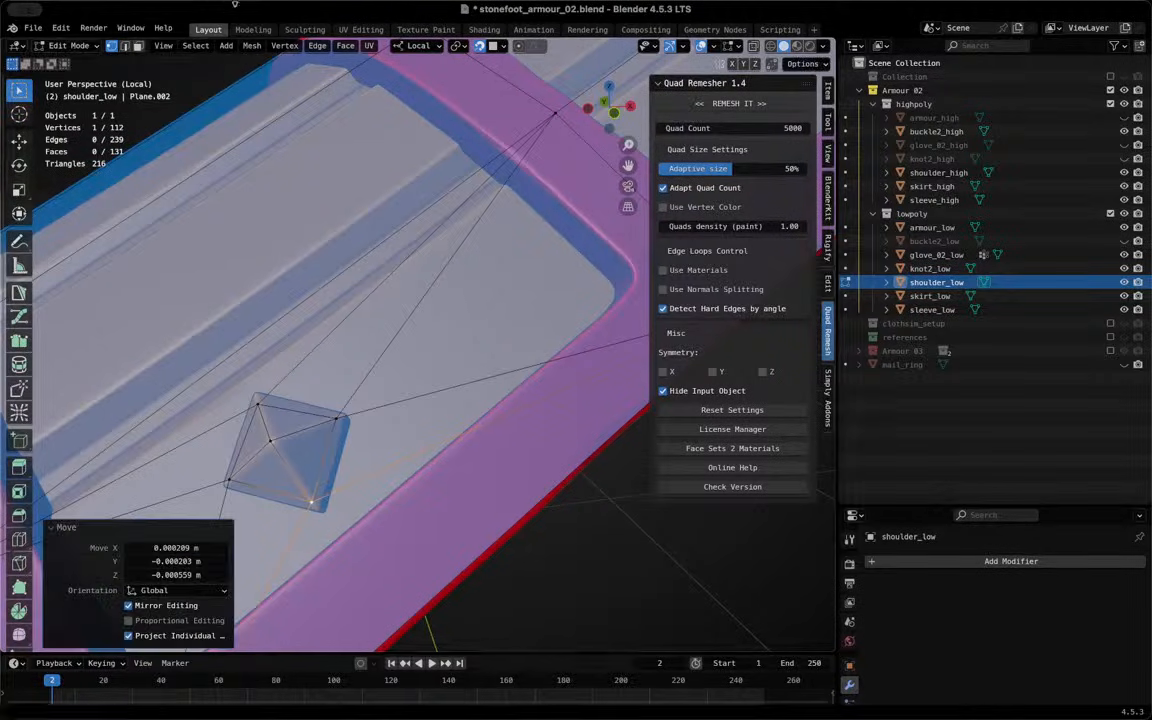
pyautogui.moveTo(375, 435); pyautogui.dragTo(385, 438, button='middle')
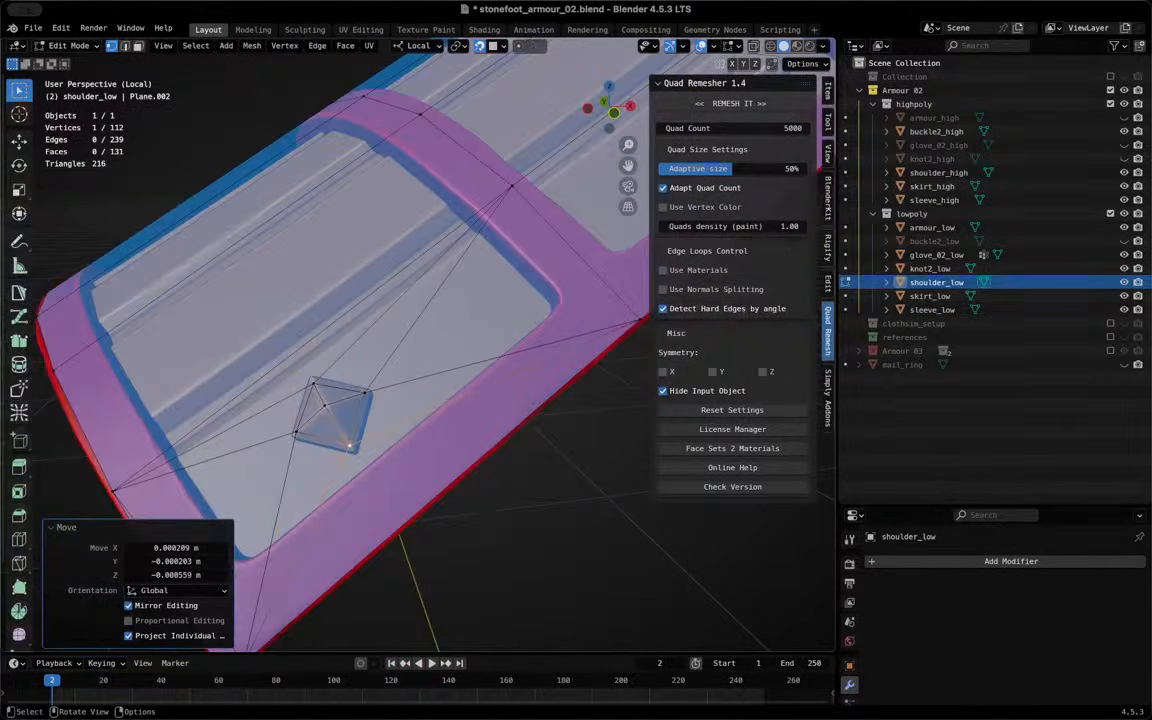
# Delete the shoulder_low face covering the other stud panel on this side, across the middle band
pyautogui.scroll(-5, 434, 262)
pyautogui.moveTo(434, 262); pyautogui.dragTo(339, 365, button='middle')
pyautogui.click(339, 365)
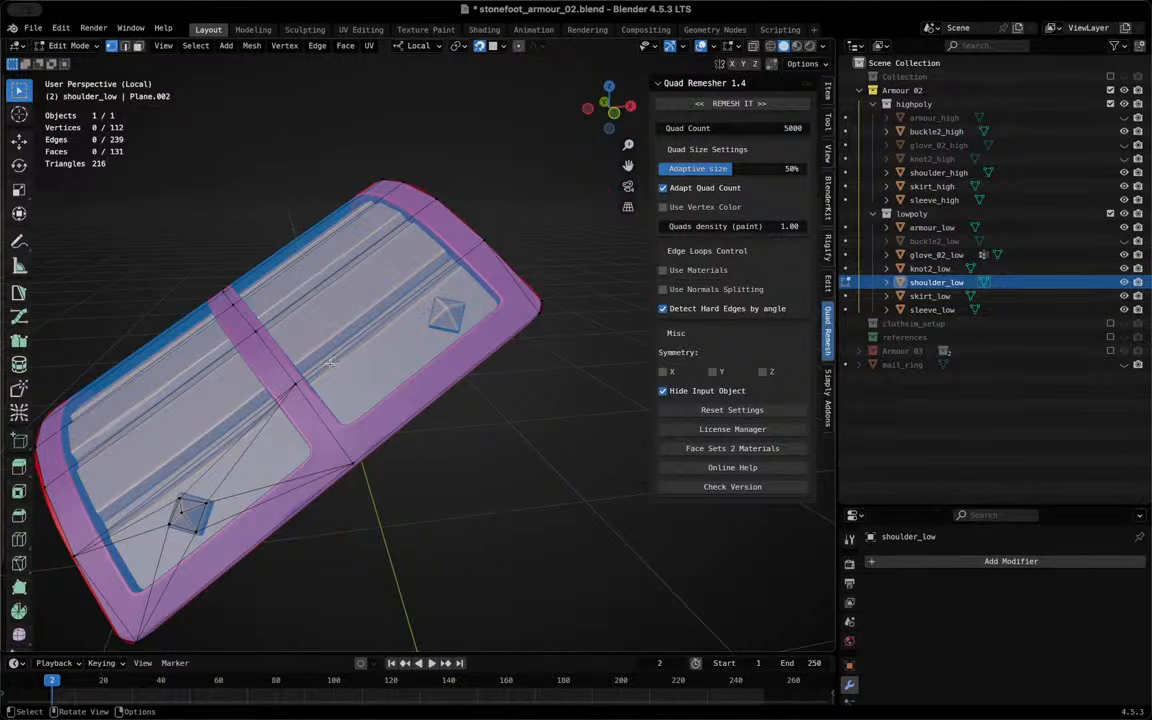
pyautogui.click(316, 386)
pyautogui.scroll(2, 458, 316)
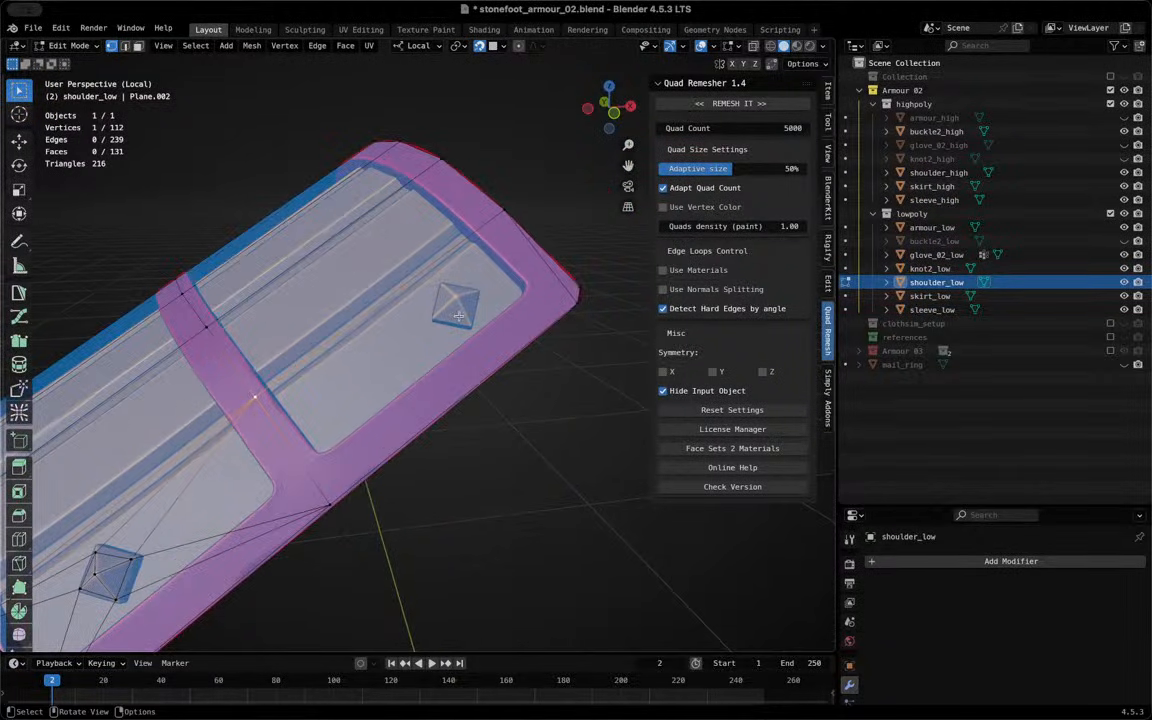
pyautogui.press('3')
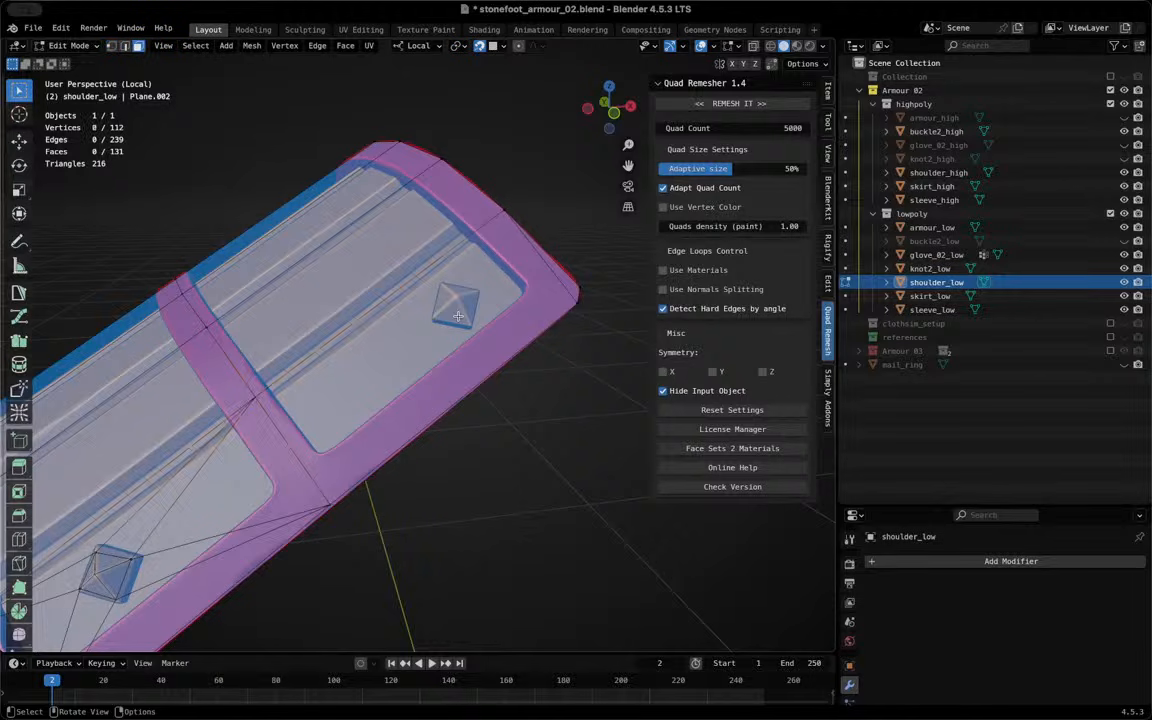
pyautogui.click(459, 315)
pyautogui.press('x')
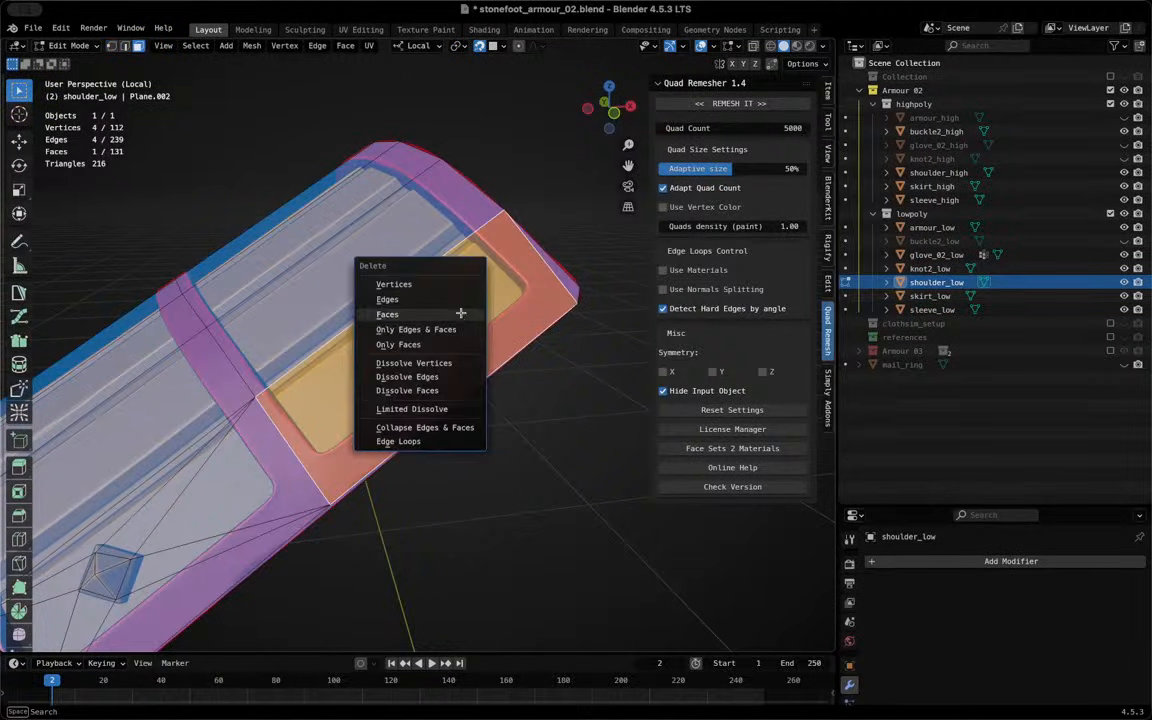
pyautogui.click(460, 314)
# Extrude the open panel's end corner vertex to a base corner of its stud, then around the stud's three remaining corners
pyautogui.press('1')
pyautogui.moveTo(509, 206)
pyautogui.mouseDown(button='middle')
pyautogui.moveTo(540, 254)
pyautogui.moveTo(495, 225)
pyautogui.mouseUp(button='middle')
pyautogui.press('e')
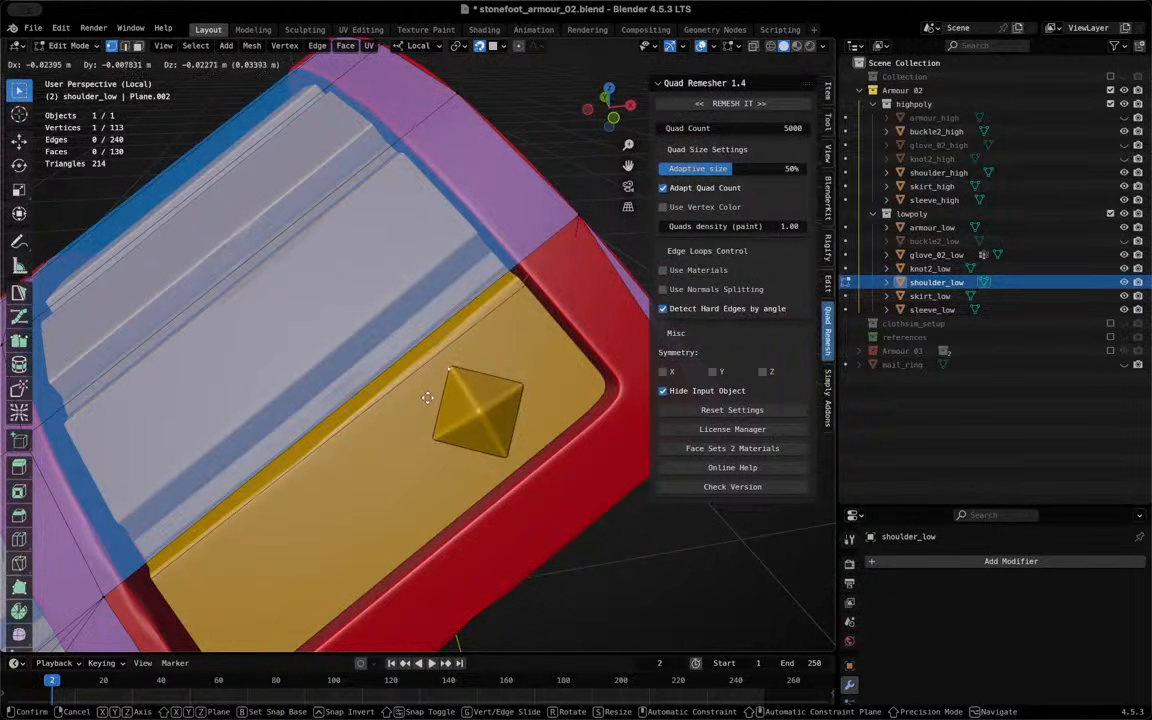
pyautogui.click(621, 356)
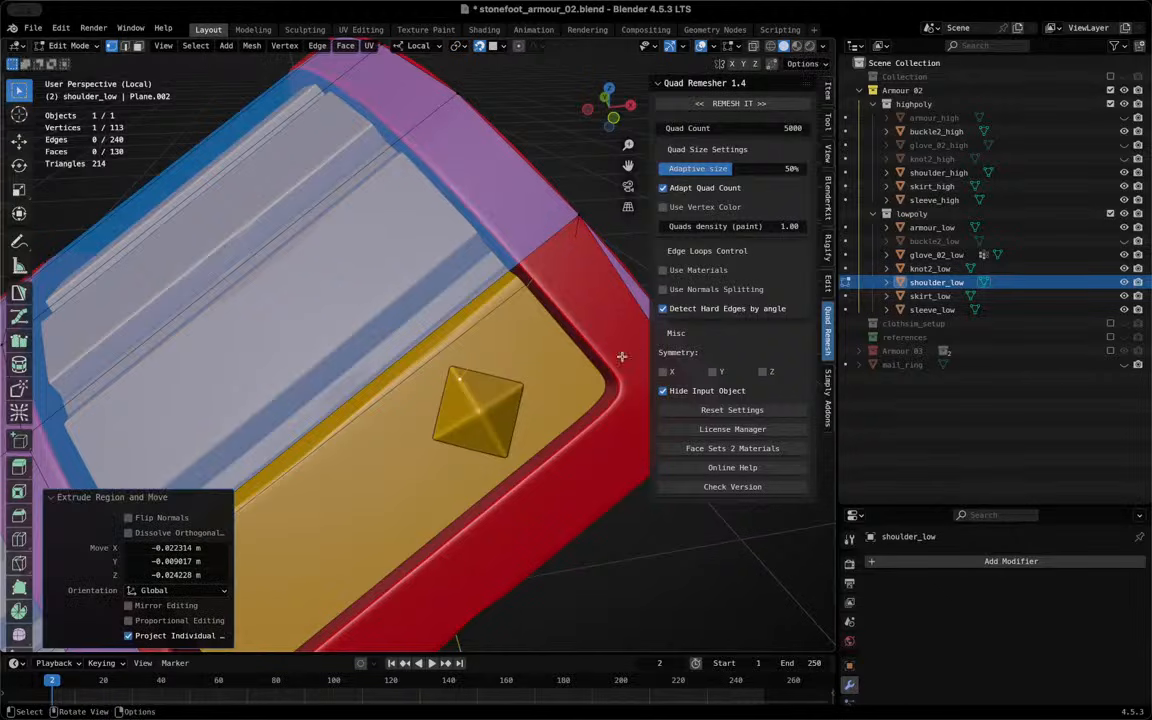
pyautogui.press('e')
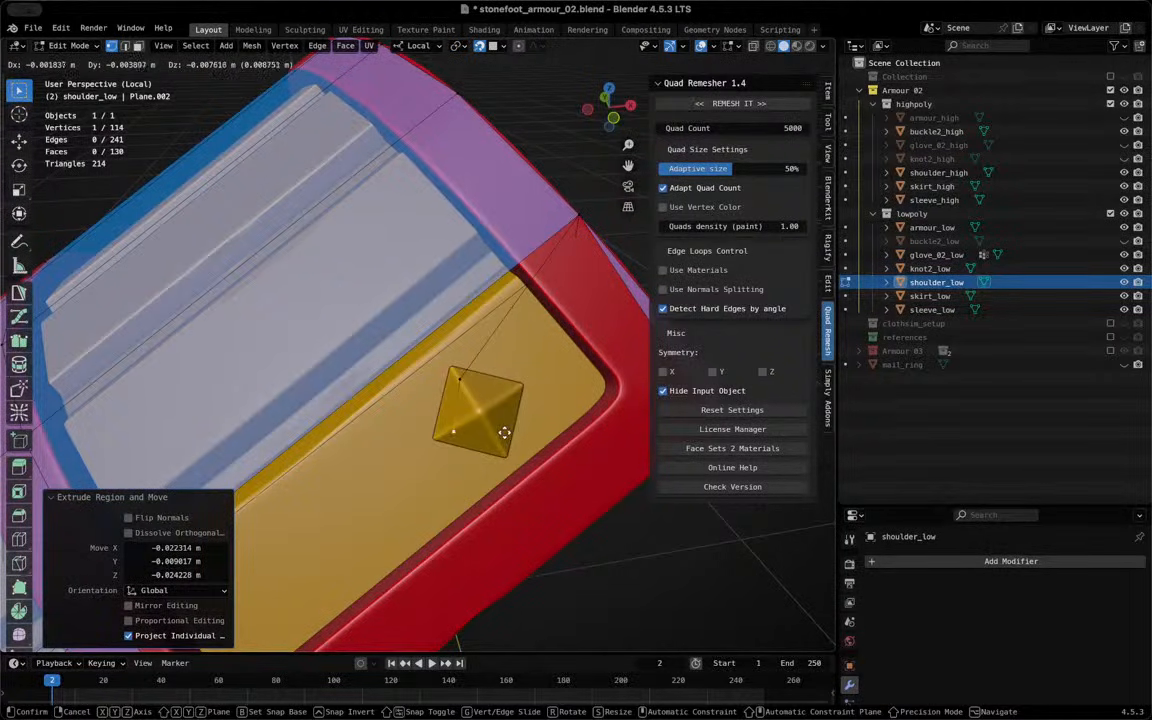
pyautogui.click(506, 432)
pyautogui.press('e')
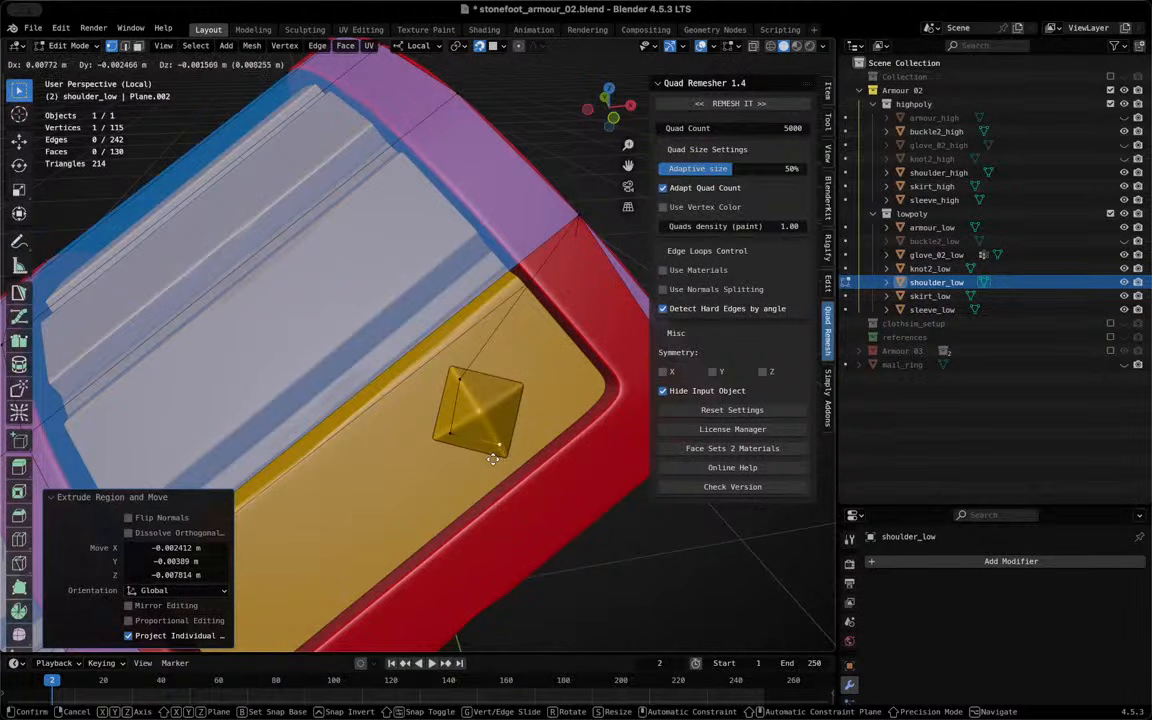
pyautogui.click(526, 424)
pyautogui.press('e')
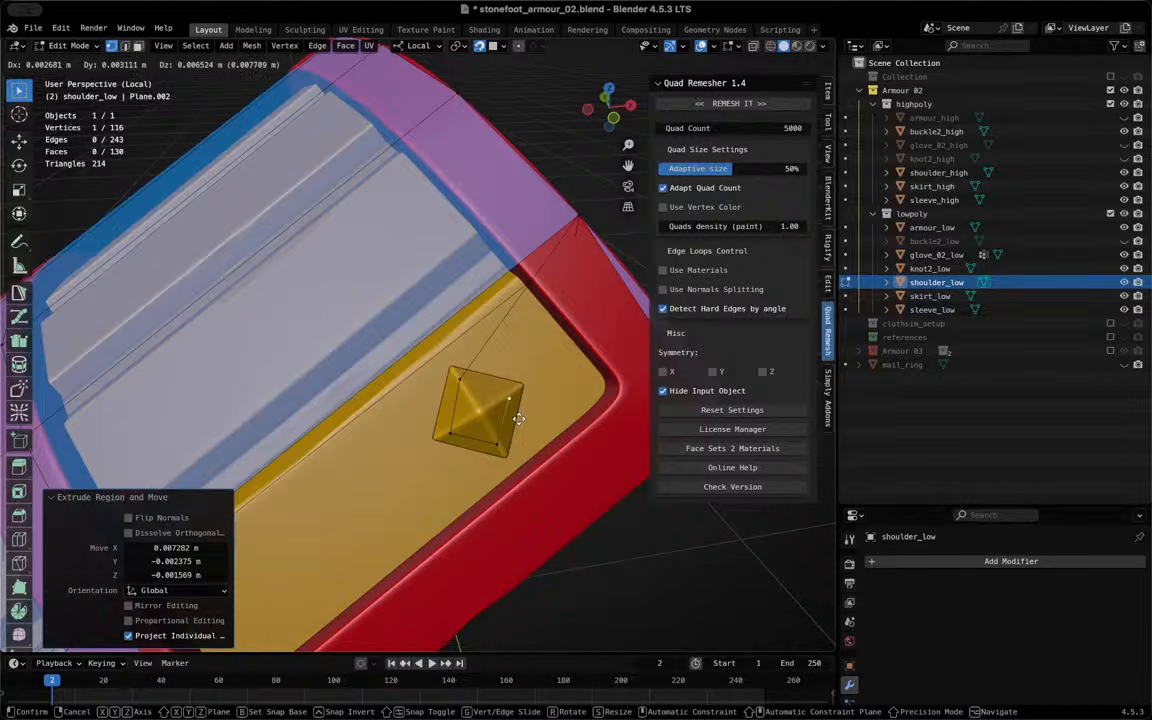
pyautogui.click(466, 377)
# Fill the new stud outline with triangular faces meeting at a centre vertex
pyautogui.keyDown('shift'); pyautogui.click(451, 412); pyautogui.keyUp('shift')
pyautogui.keyDown('shift'); pyautogui.click(488, 437); pyautogui.keyUp('shift')
pyautogui.press('f')
pyautogui.click(443, 403)
pyautogui.press('f')
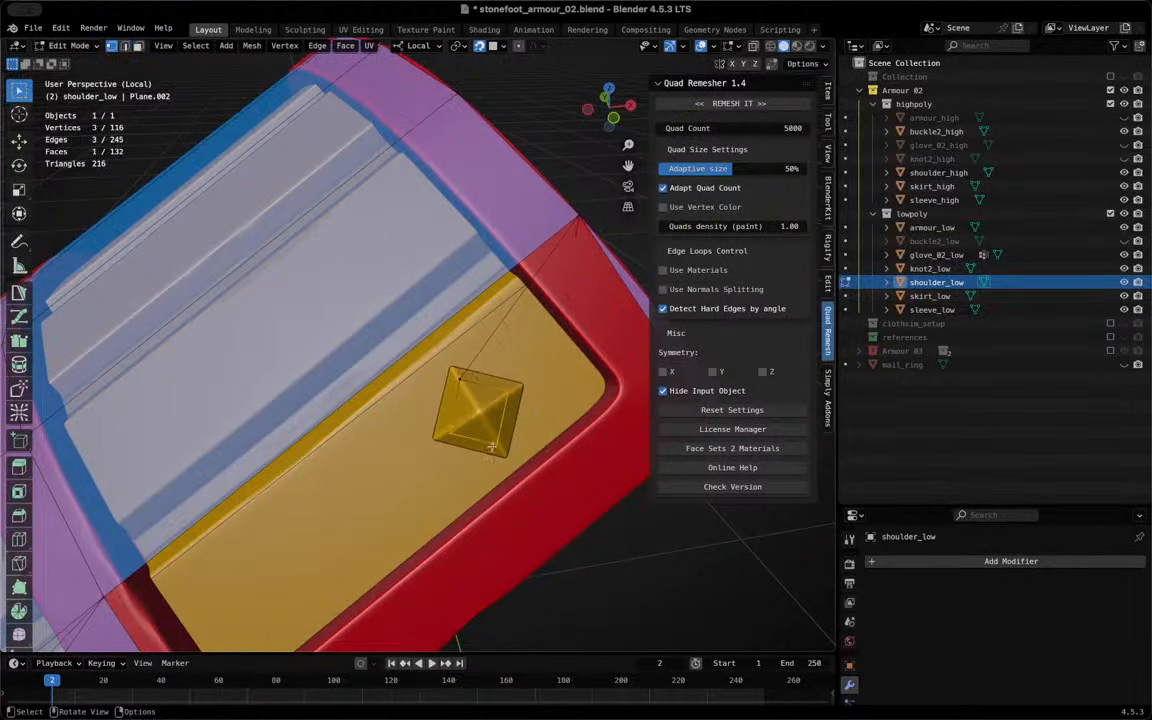
pyautogui.keyDown('shift'); pyautogui.click(475, 367); pyautogui.keyUp('shift')
# Fill triangular faces between the second stud's upper sides and its panel's long edge beside the ribbed plates
pyautogui.click(500, 404)
pyautogui.keyDown('alt'); pyautogui.keyDown('shift'); pyautogui.click(486, 343); pyautogui.keyUp('shift'); pyautogui.keyUp('alt')
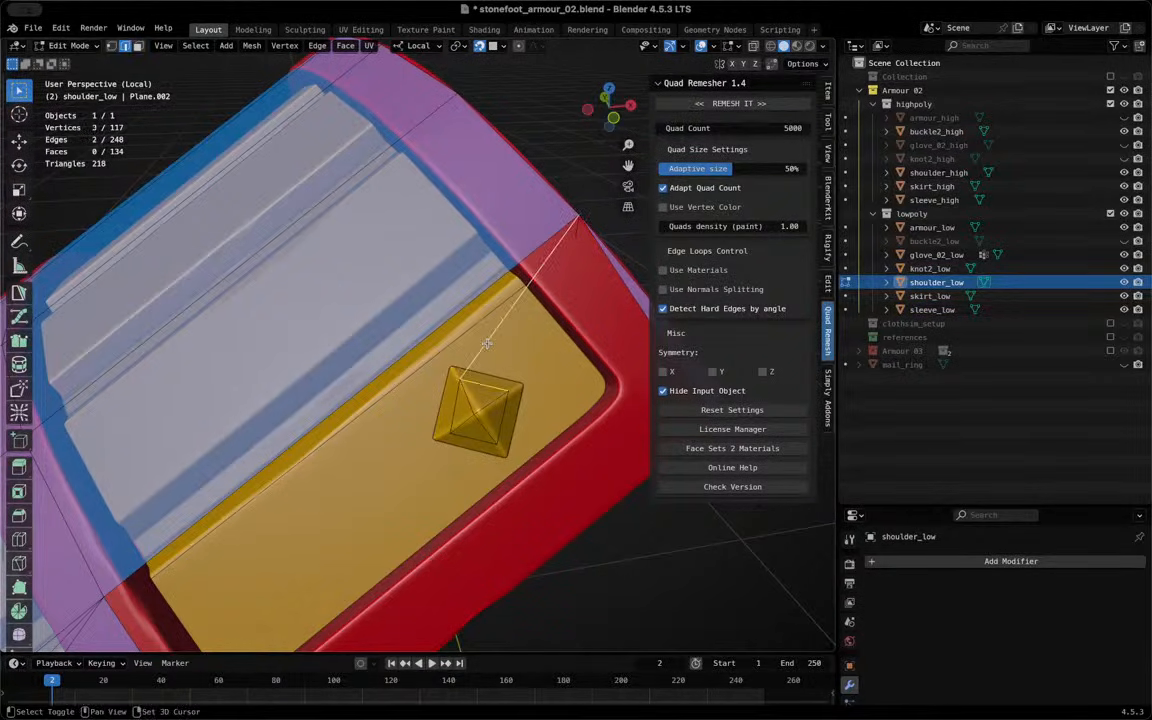
pyautogui.press('f')
pyautogui.click(442, 411)
pyautogui.keyDown('shift'); pyautogui.click(350, 446); pyautogui.keyUp('shift')
pyautogui.press('f')
# Fill triangular faces joining the second stud to the middle-band border and the outer rim edge of its panel
pyautogui.moveTo(264, 450); pyautogui.dragTo(371, 378, button='middle')
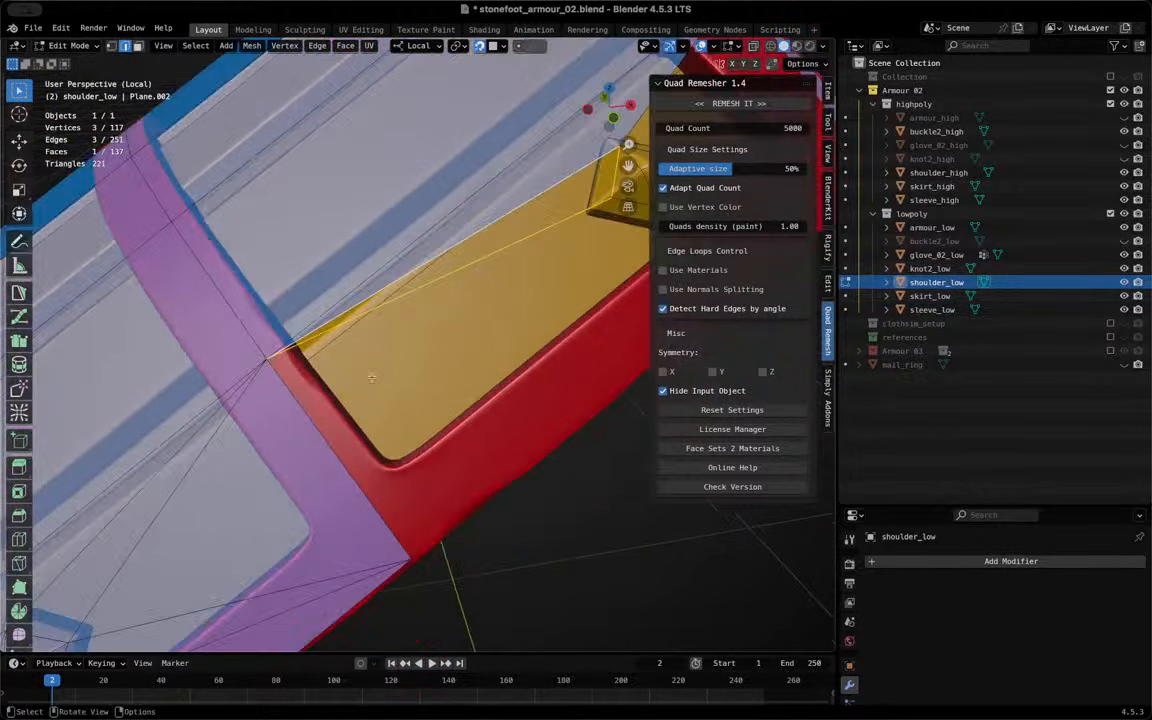
pyautogui.click(396, 299)
pyautogui.keyDown('shift'); pyautogui.click(366, 516); pyautogui.keyUp('shift')
pyautogui.press('f')
pyautogui.click(524, 292)
pyautogui.keyDown('shift'); pyautogui.moveTo(458, 294); pyautogui.dragTo(149, 386, button='middle'); pyautogui.keyUp('shift')
pyautogui.keyDown('shift'); pyautogui.click(342, 305); pyautogui.keyUp('shift')
pyautogui.press('f')
pyautogui.press('f')
pyautogui.moveTo(390, 374); pyautogui.dragTo(353, 265, button='middle')
pyautogui.click(382, 286)
pyautogui.keyDown('shift'); pyautogui.click(382, 286); pyautogui.keyUp('shift')
pyautogui.press('f')
# Fill the last gaps between the second stud and the panel's far end, and recalculate the whole mesh's normals
pyautogui.scroll(3, 488, 278)
pyautogui.moveTo(489, 280)
pyautogui.mouseDown(button='middle')
pyautogui.moveTo(468, 278)
pyautogui.moveTo(473, 296)
pyautogui.mouseUp(button='middle')
pyautogui.click(473, 296)
pyautogui.keyDown('shift'); pyautogui.click(460, 278); pyautogui.keyUp('shift')
pyautogui.press('f')
pyautogui.click(544, 254)
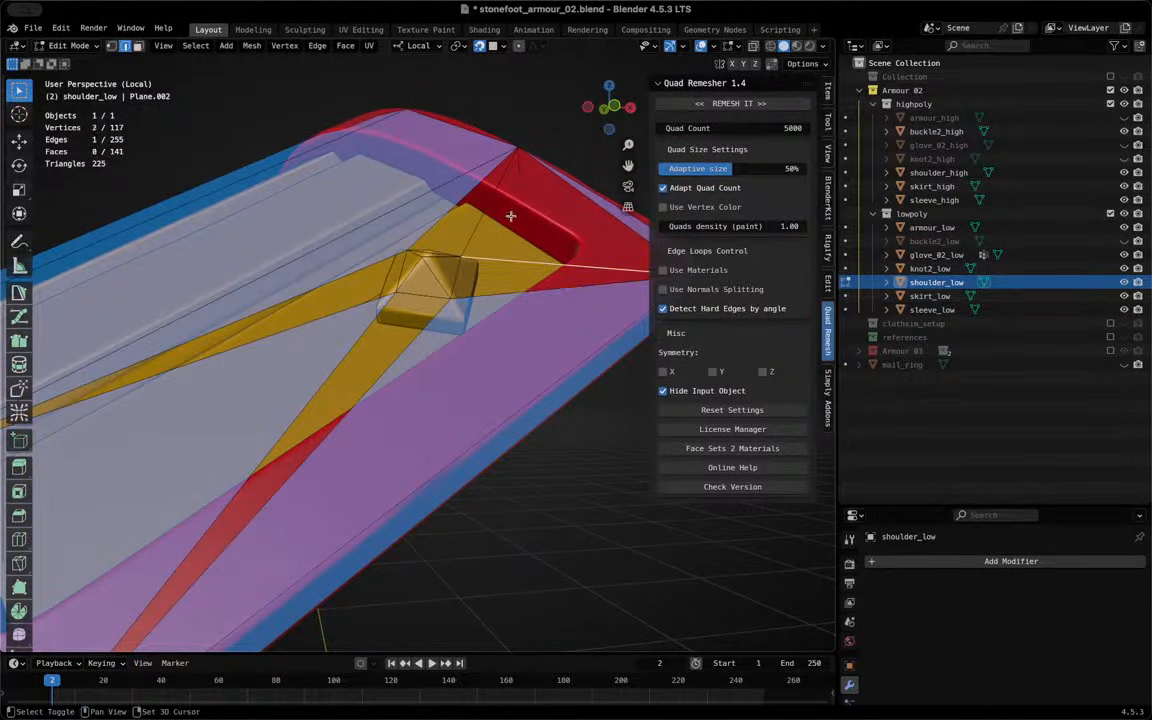
pyautogui.press('f')
pyautogui.press('a')
pyautogui.hotkey('shift', 'n')
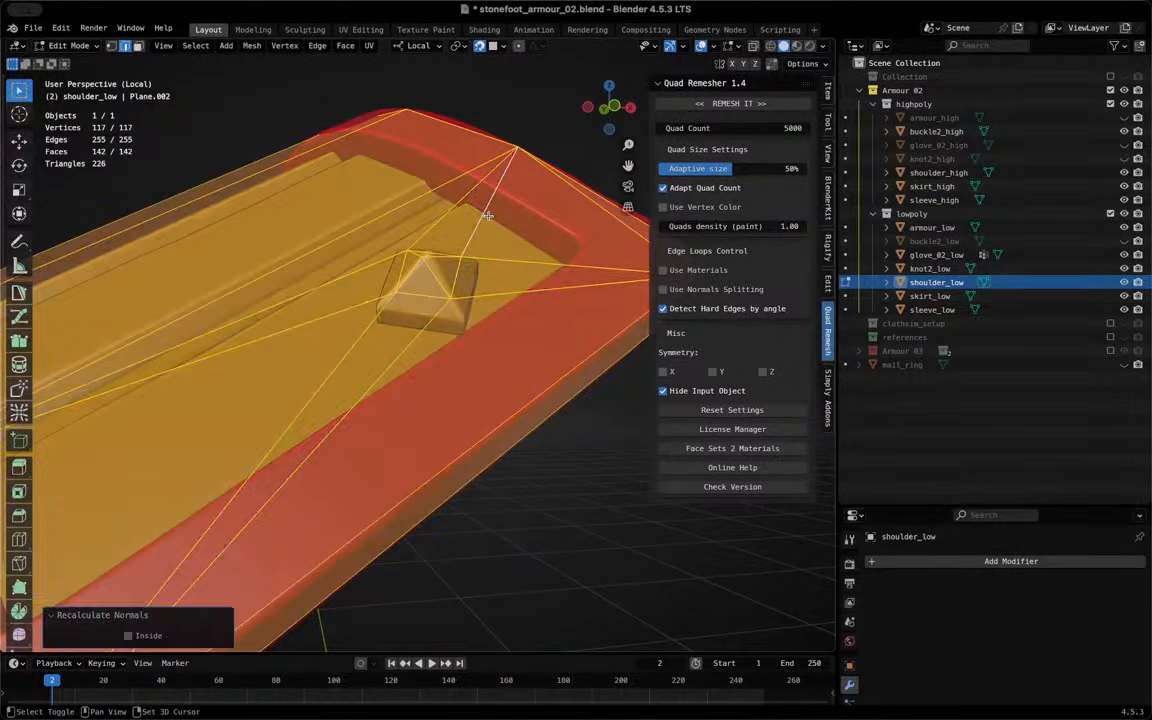
# Move the second stud's centre vertex onto the high-poly peak and shift one base corner slightly outward
pyautogui.moveTo(183, 245); pyautogui.dragTo(166, 389, button='middle')
pyautogui.click(287, 301)
pyautogui.scroll(3, 404, 446)
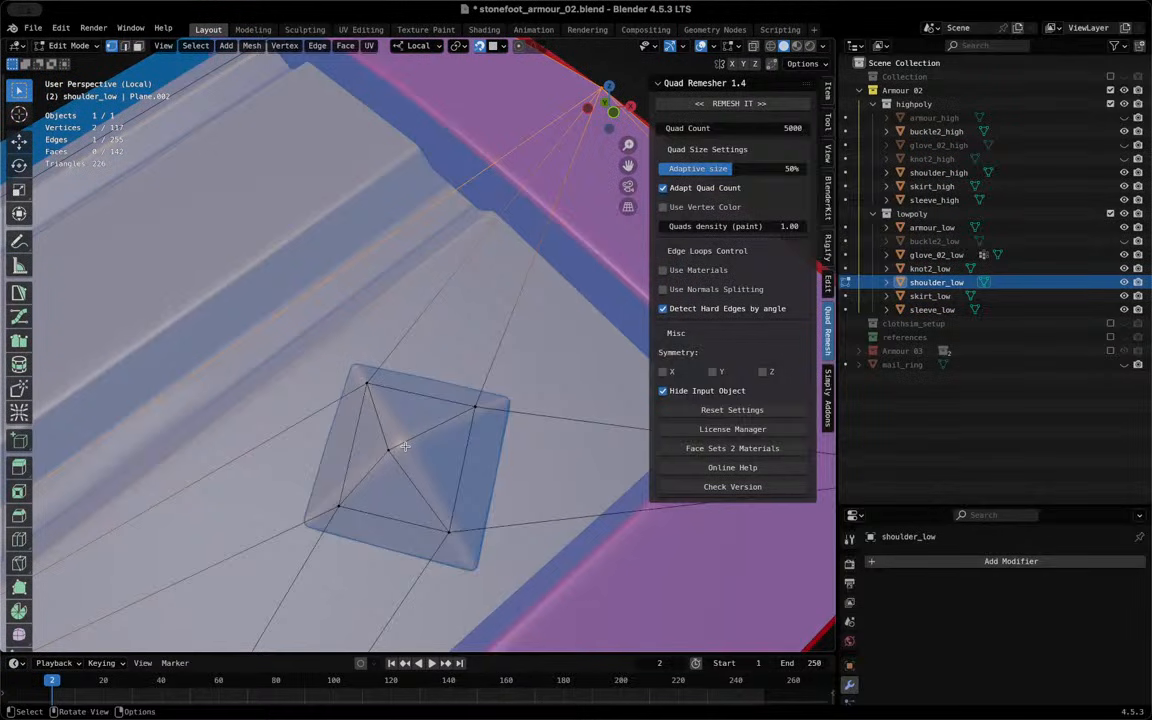
pyautogui.click(407, 445)
pyautogui.press('g')
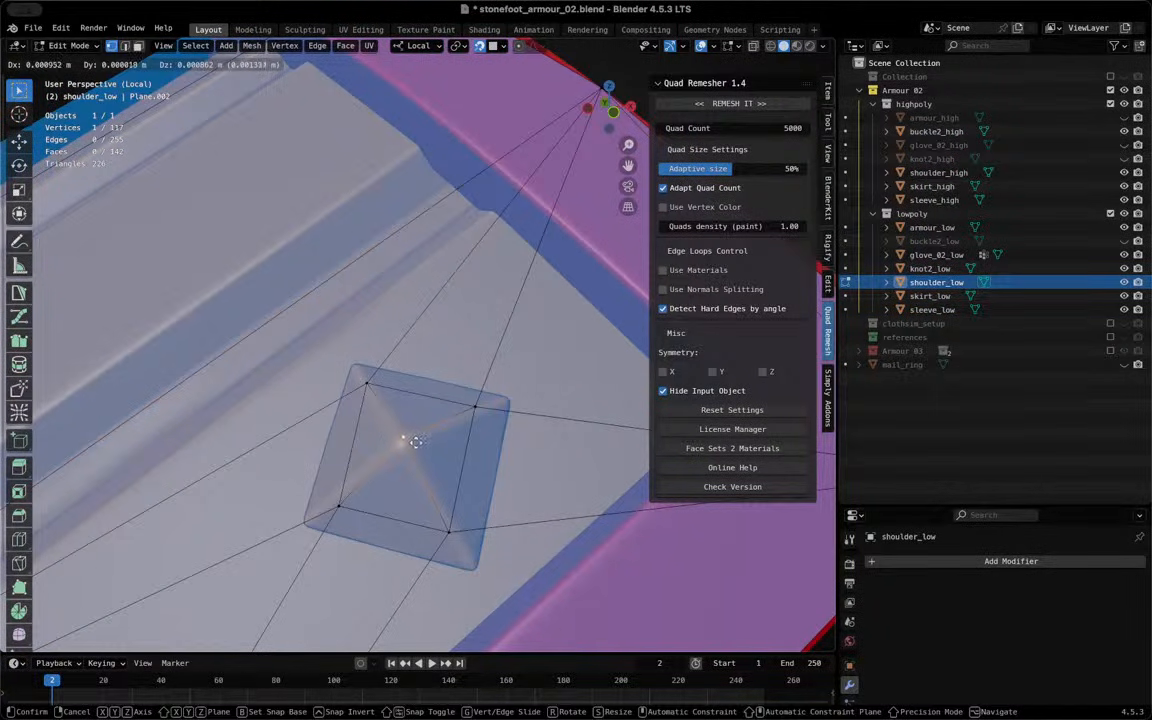
pyautogui.click(327, 518)
pyautogui.click(337, 506)
pyautogui.press('g')
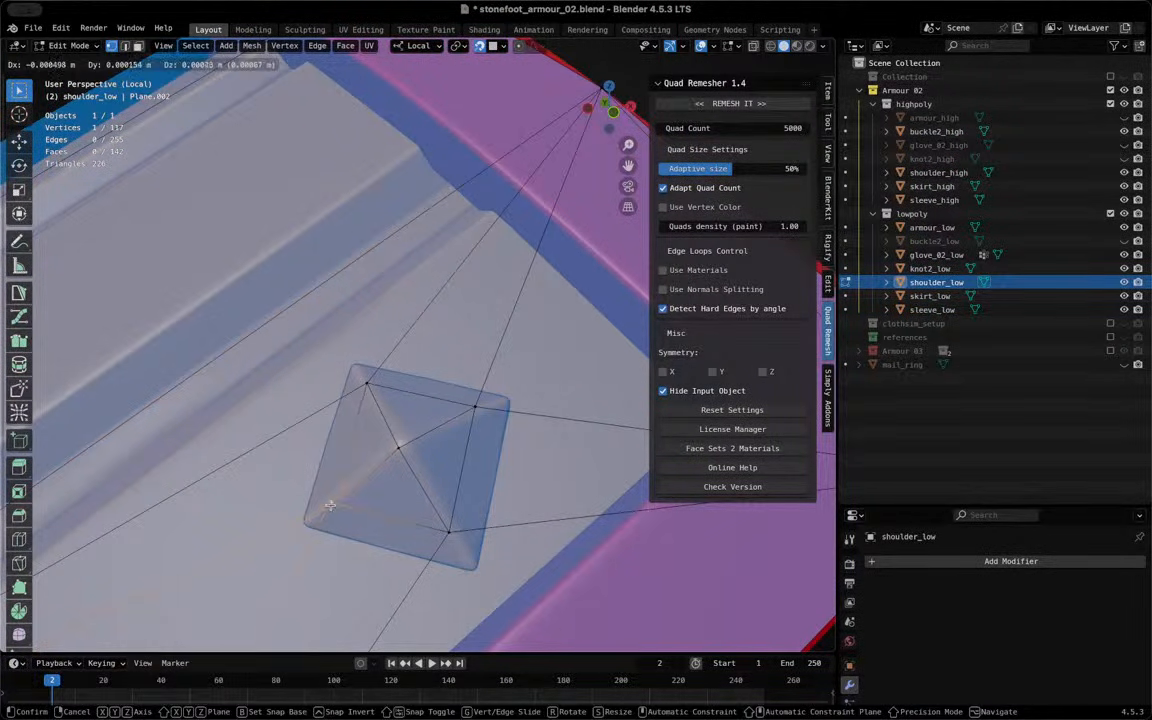
pyautogui.click(331, 505)
# Select all of shoulder_low's geometry and switch to the UV Editing workspace to view its UV layout
pyautogui.scroll(-5, 331, 505)
pyautogui.moveTo(331, 505); pyautogui.dragTo(367, 17, button='middle')
pyautogui.scroll(-6, 512, 307)
pyautogui.press('a')
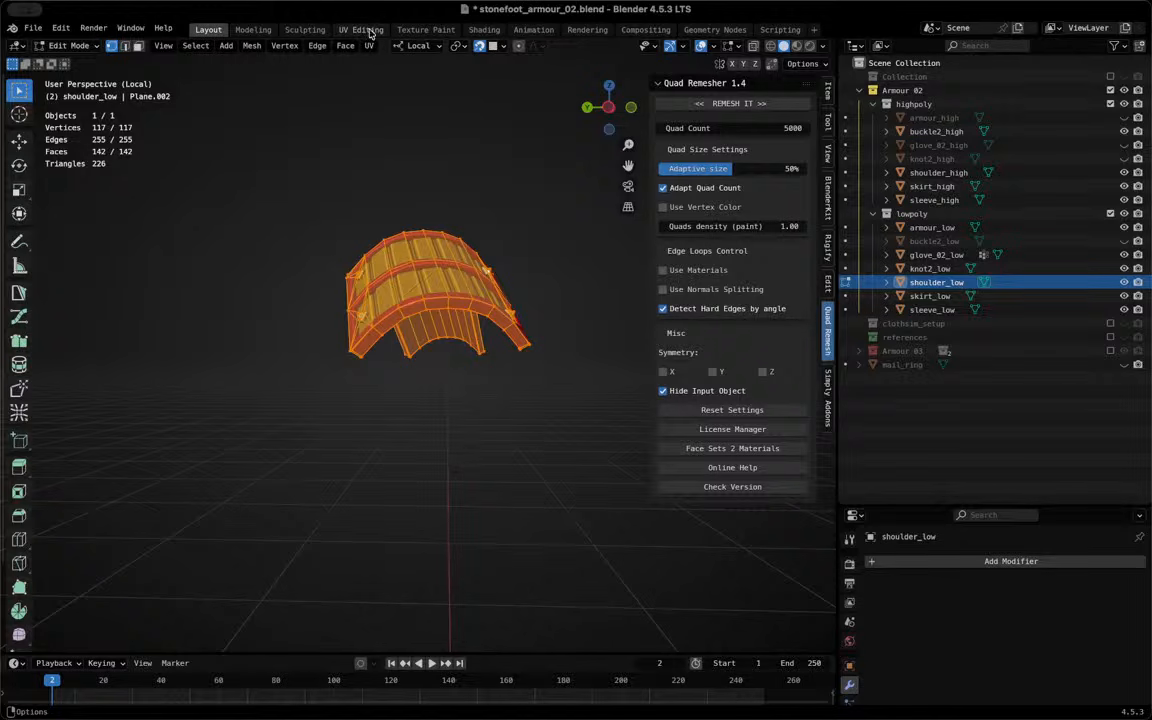
pyautogui.click(366, 30)
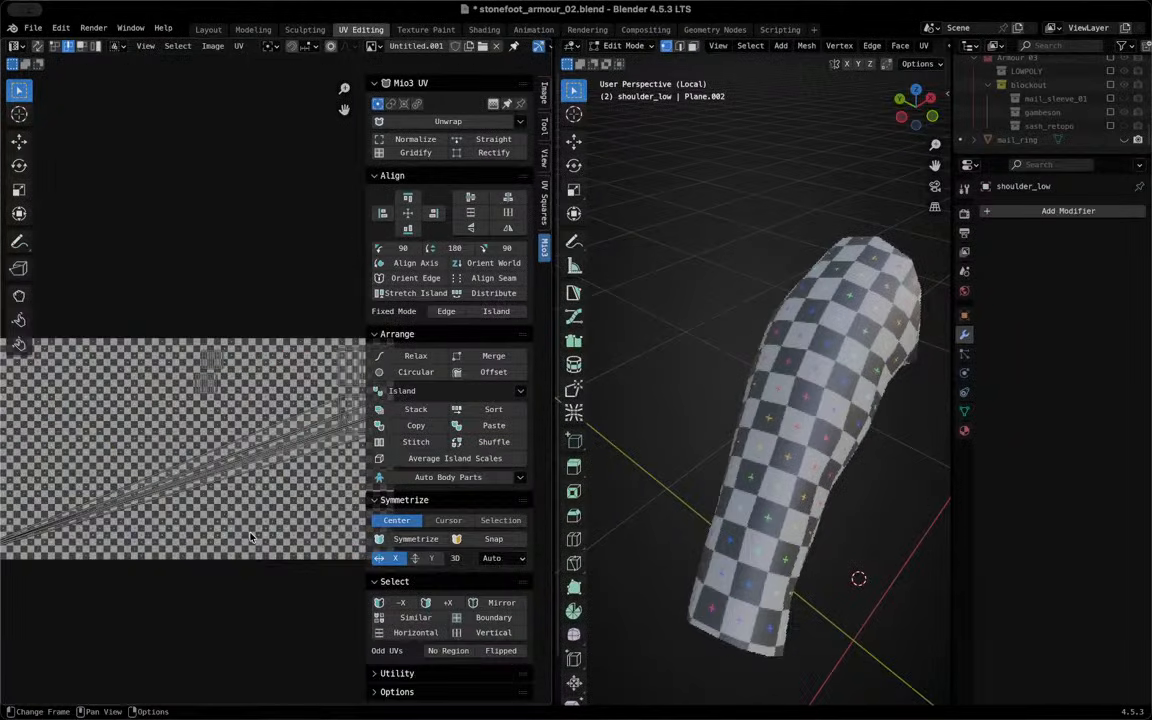
pyautogui.scroll(-1, 250, 535)
pyautogui.moveTo(319, 436); pyautogui.dragTo(285, 447, button='middle')
pyautogui.scroll(5, 285, 447)
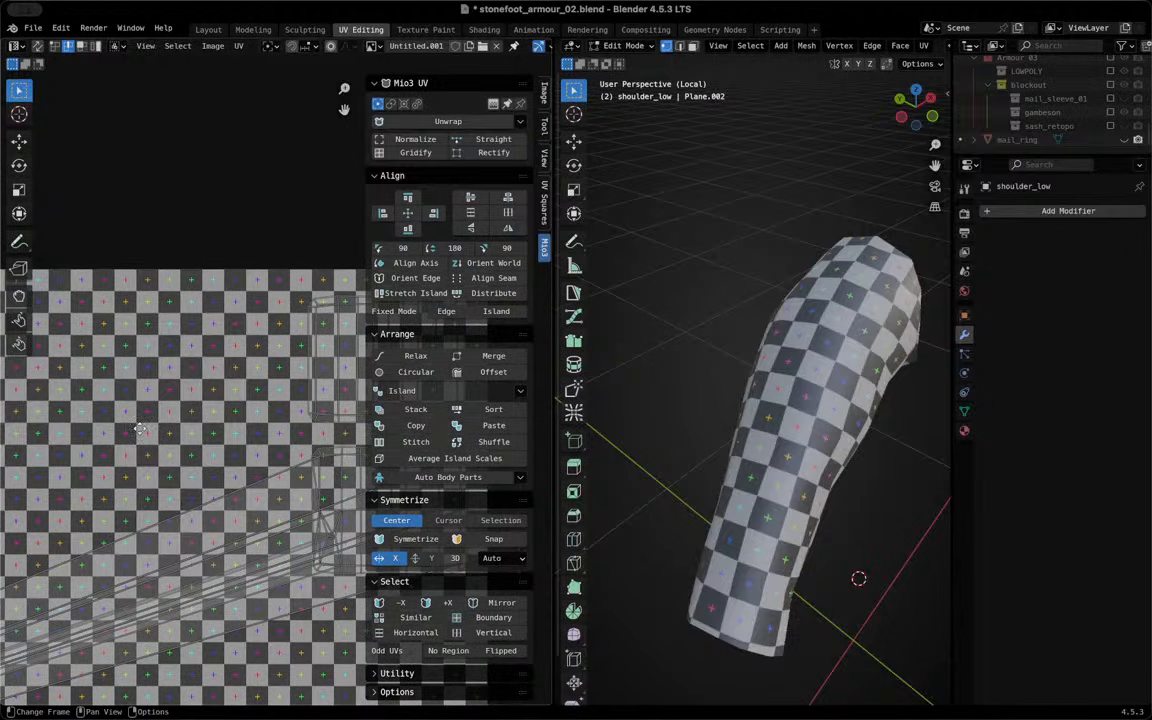
pyautogui.scroll(3, 205, 430)
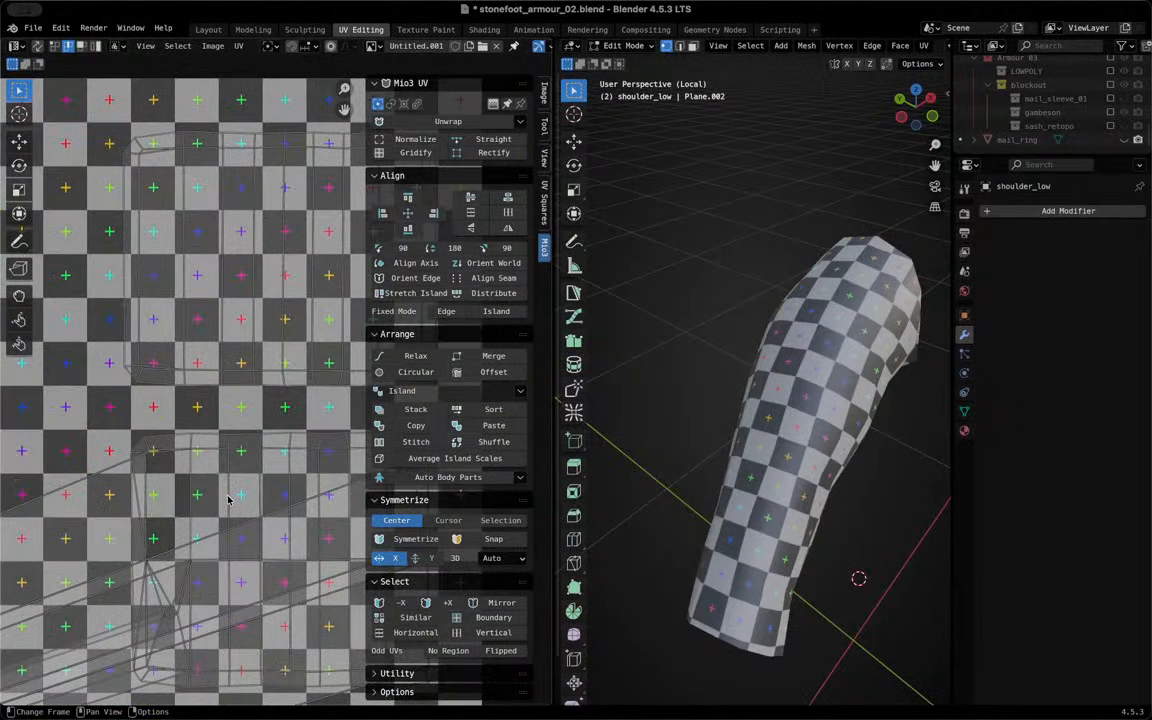
pyautogui.scroll(-6, 217, 523)
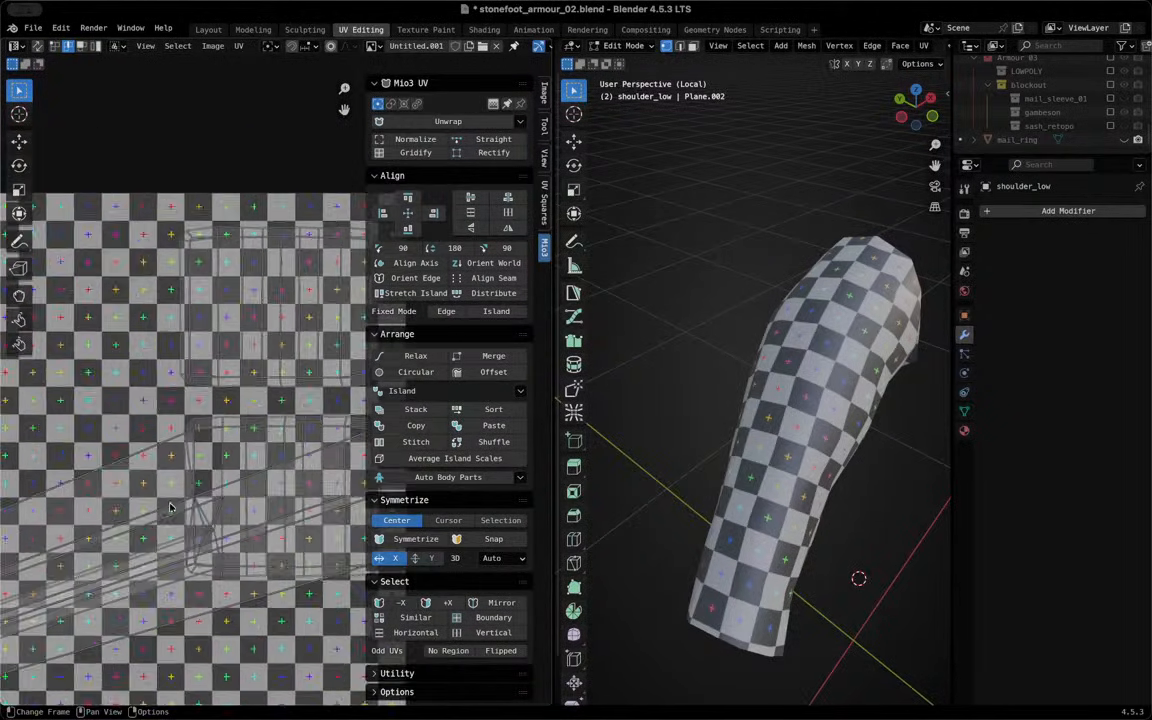
# Return to the Layout workspace and shade shoulder_low smooth
pyautogui.click(208, 30)
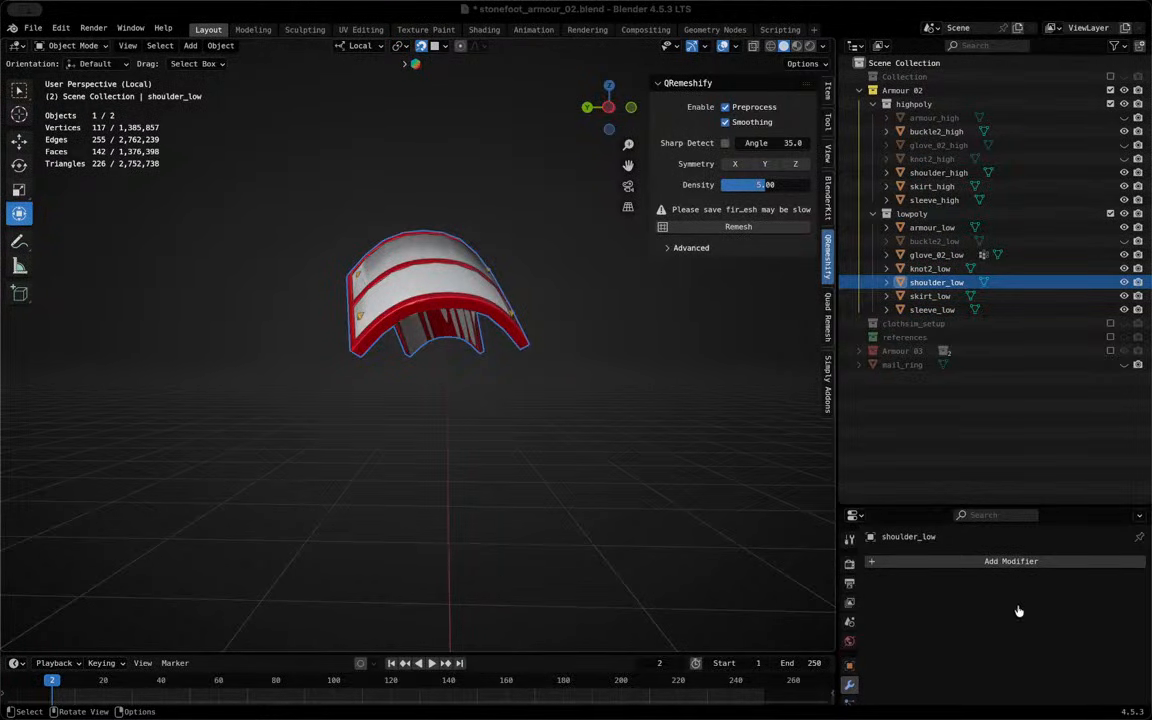
pyautogui.moveTo(430, 280); pyautogui.dragTo(377, 341, button='middle')
pyautogui.rightClick(377, 341)
pyautogui.click(377, 339)
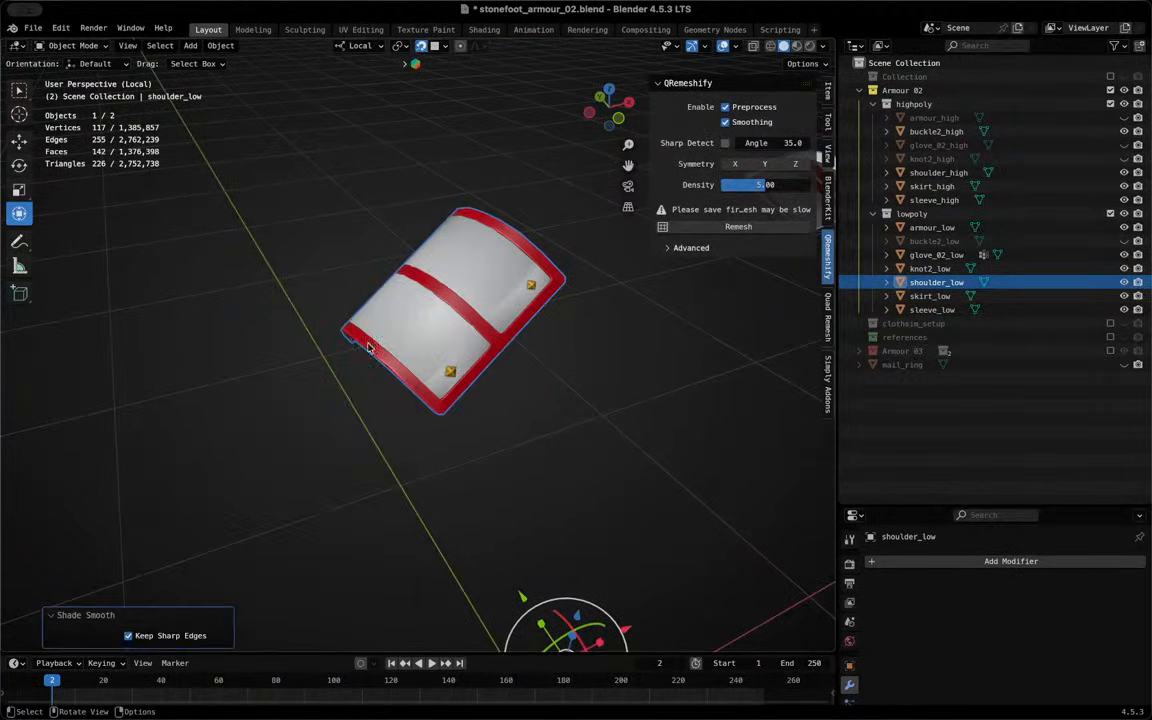
# Delete all faces of shoulder_low's unfinished shoulder piece, leaving only the side with the modelled pyramid studs
pyautogui.scroll(2, 459, 380)
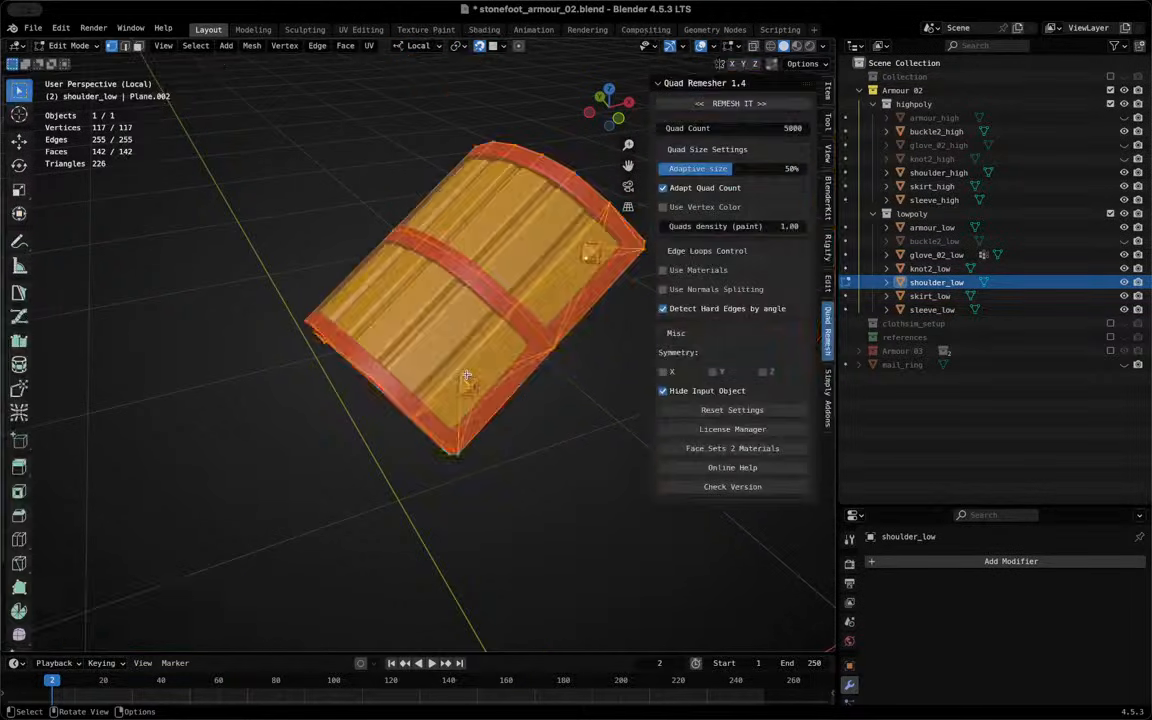
pyautogui.scroll(4, 466, 373)
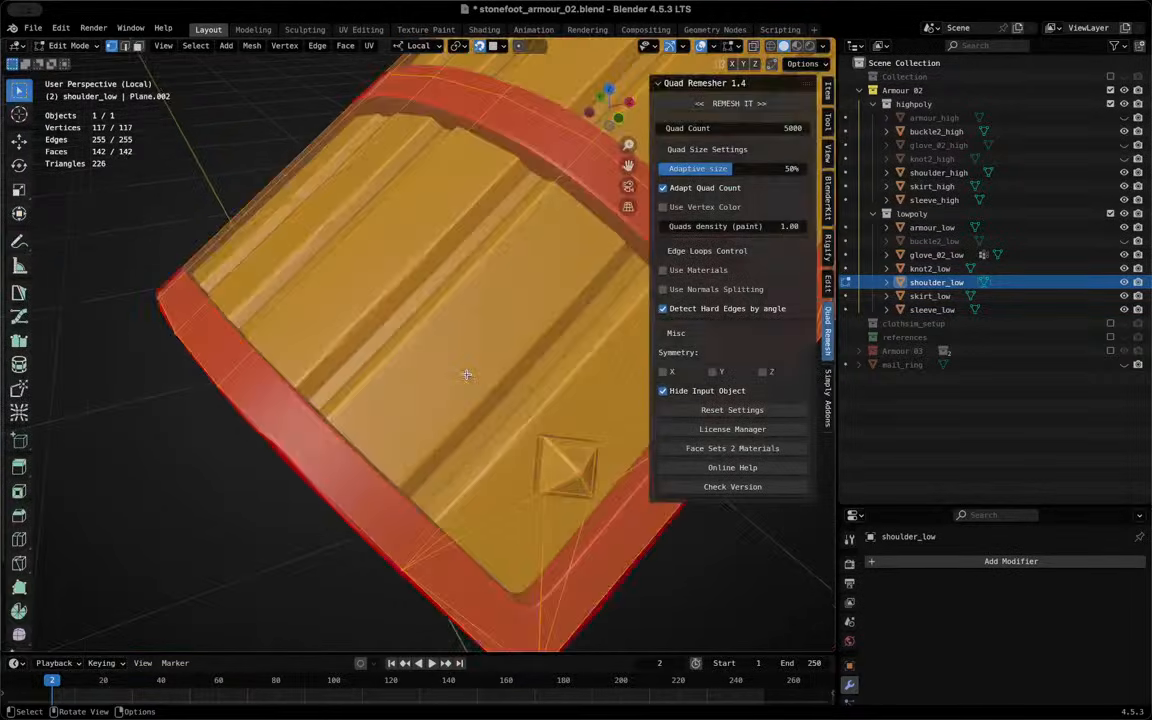
pyautogui.scroll(-5, 216, 409)
pyautogui.moveTo(216, 409); pyautogui.dragTo(466, 535, button='middle')
pyautogui.click(321, 530)
pyautogui.keyDown('shift'); pyautogui.moveTo(550, 556); pyautogui.dragTo(700, 570, button='middle'); pyautogui.keyUp('shift')
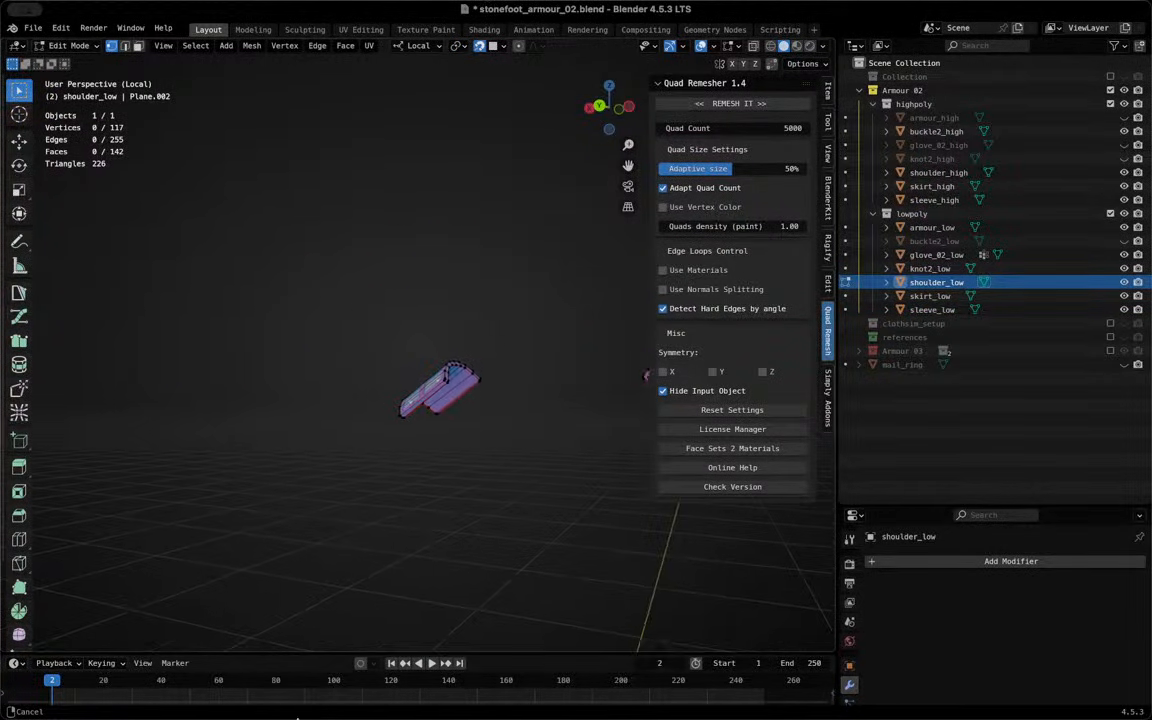
pyautogui.moveTo(322, 245); pyautogui.dragTo(544, 499)
pyautogui.press('x')
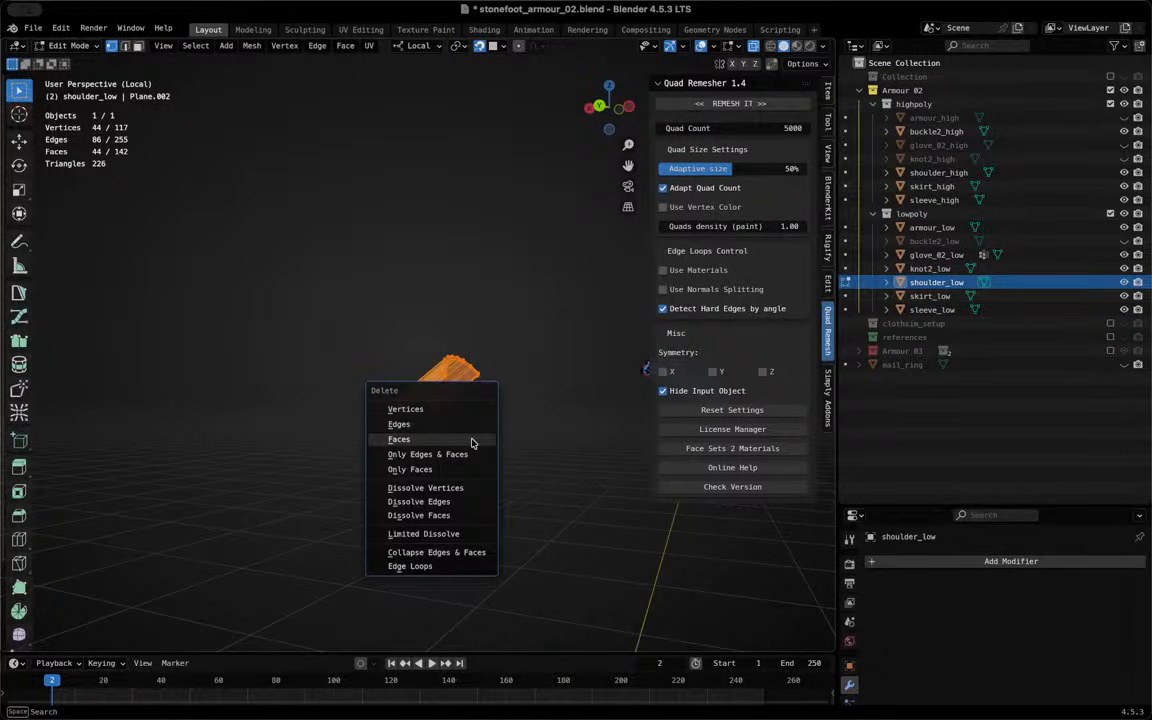
pyautogui.click(424, 440)
pyautogui.hotkey('alt', 'z')
pyautogui.keyDown('shift'); pyautogui.moveTo(374, 438); pyautogui.dragTo(262, 449, button='middle'); pyautogui.keyUp('shift')
pyautogui.press('Tab')
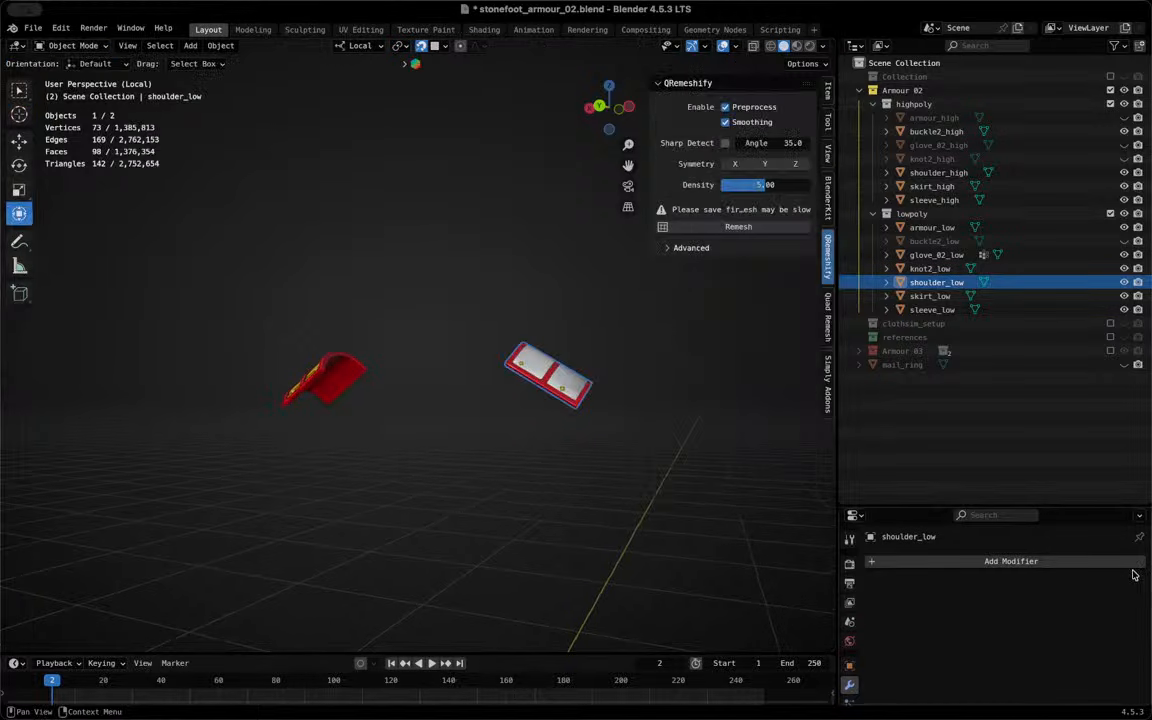
# Add a Mirror modifier on the X axis to shoulder_low and apply it
pyautogui.click(1049, 558)
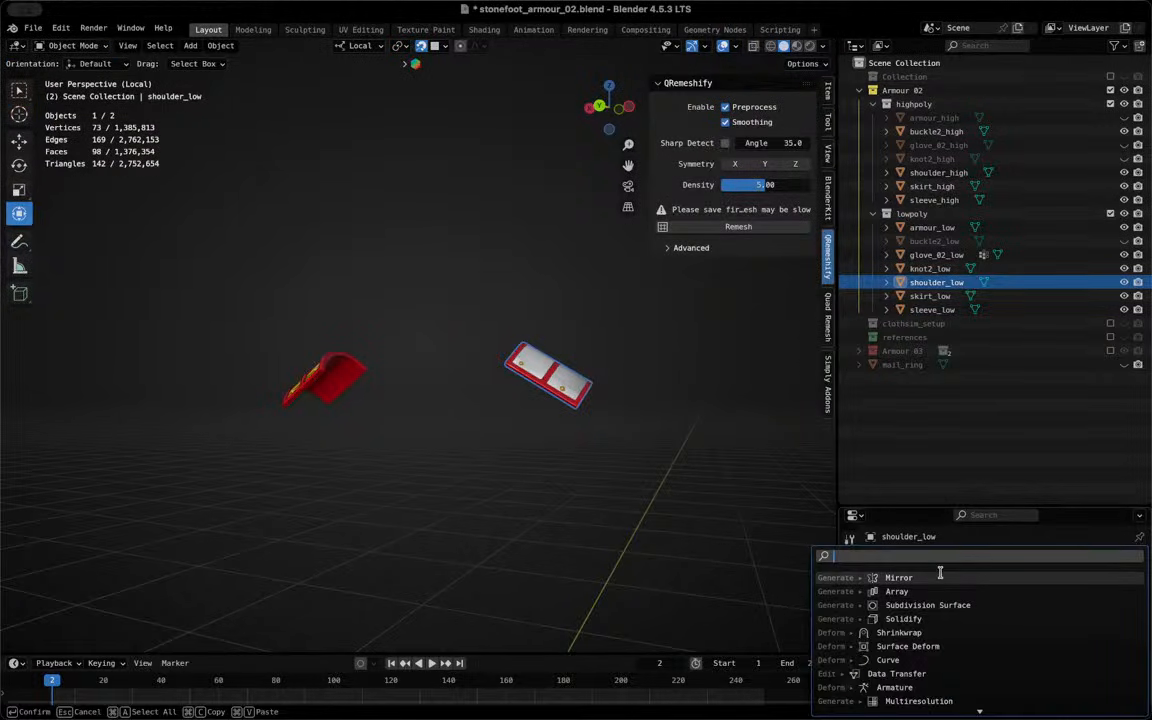
pyautogui.click(941, 577)
pyautogui.moveTo(468, 401); pyautogui.dragTo(563, 411, button='middle')
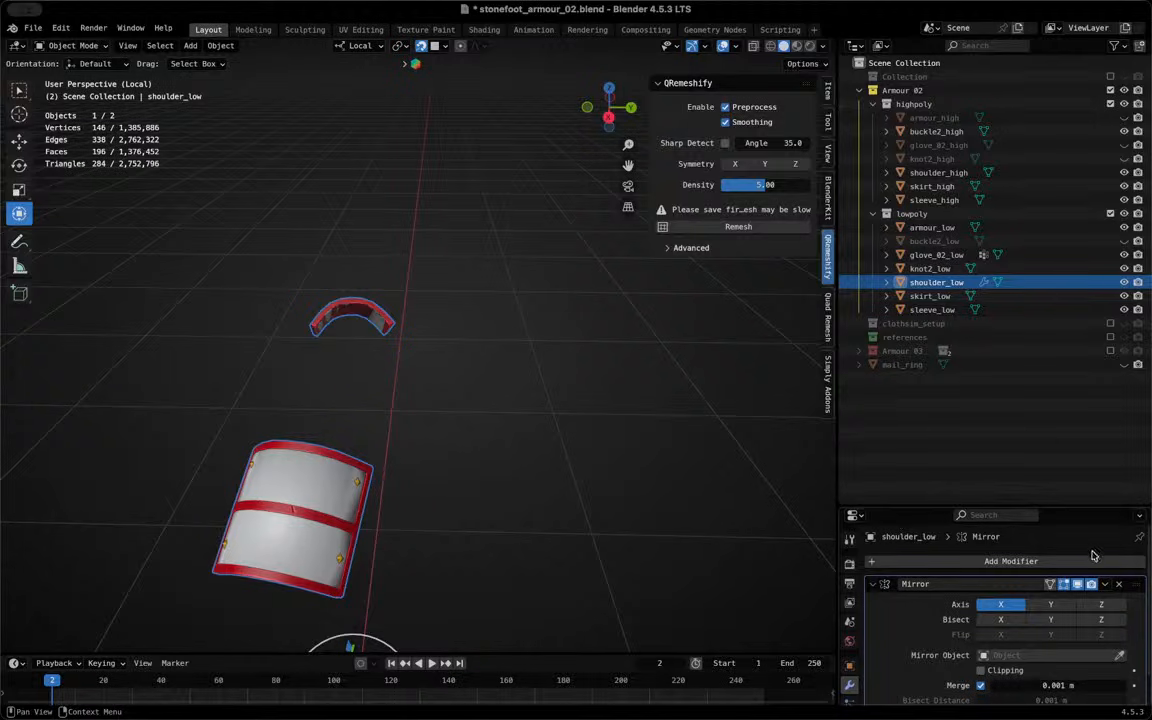
pyautogui.click(1104, 584)
pyautogui.click(1067, 599)
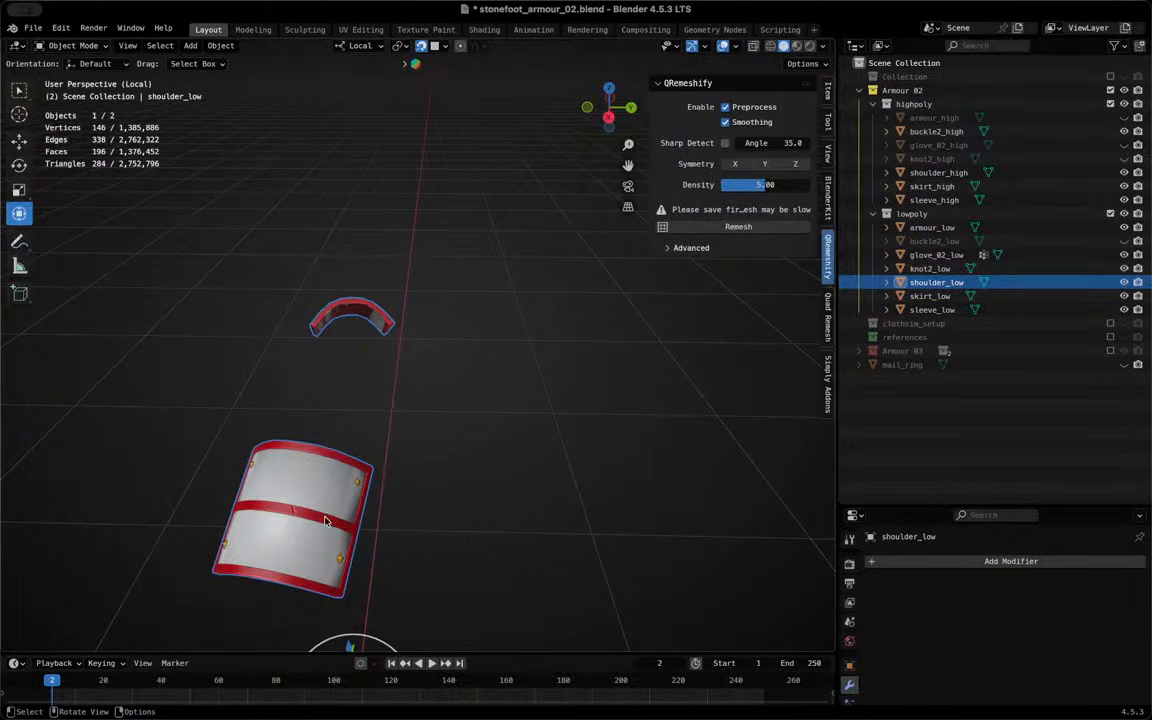
# Isolate shoulder_high and examine its studs and panels on both shoulder pieces
pyautogui.moveTo(325, 520); pyautogui.dragTo(292, 555, button='middle')
pyautogui.click(294, 548)
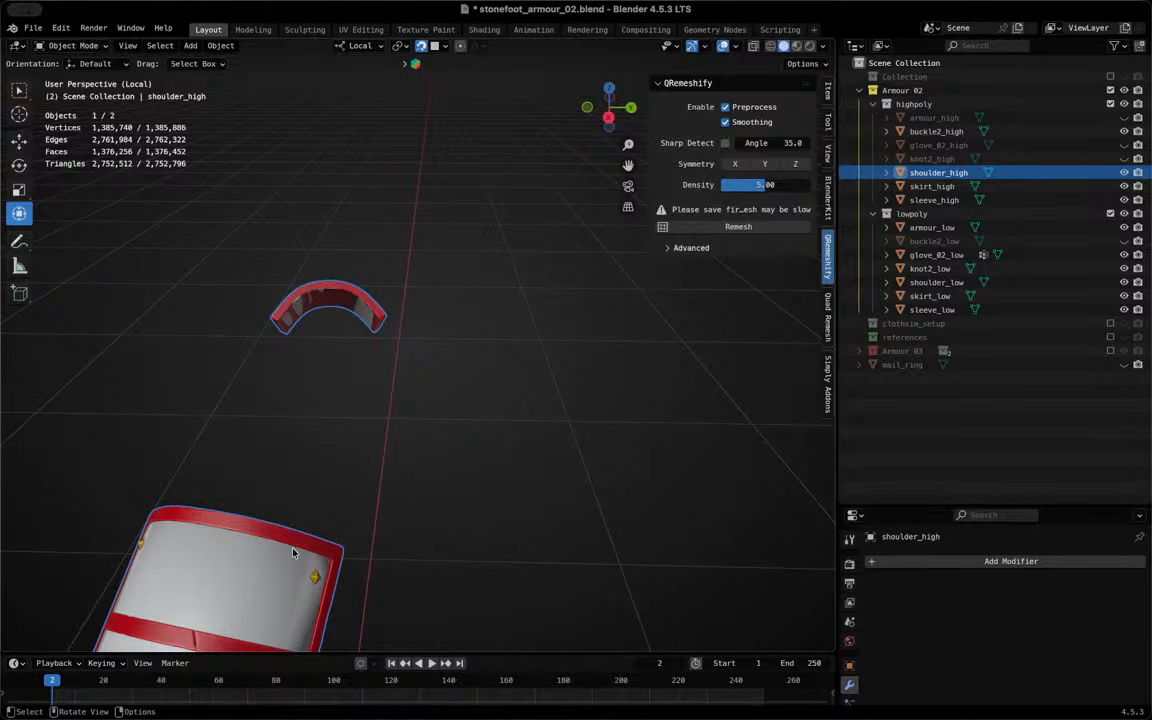
pyautogui.press('KP_Divide')
pyautogui.press('KP_Divide')
pyautogui.moveTo(555, 390); pyautogui.dragTo(512, 560, button='middle')
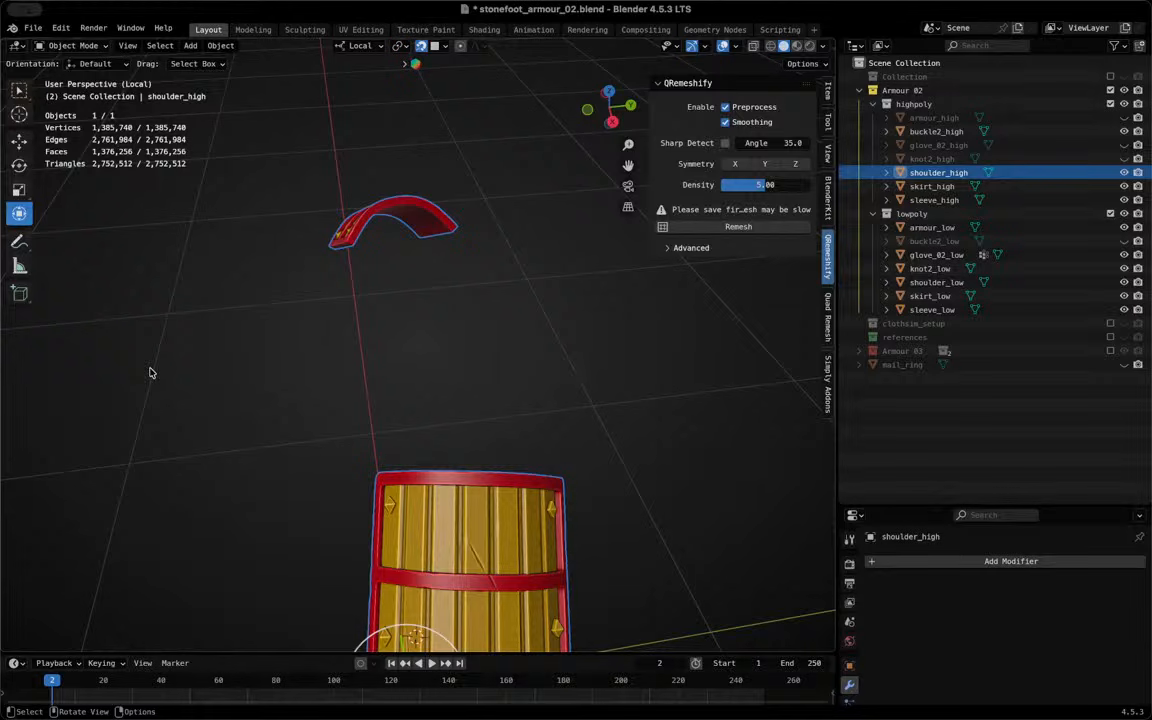
# Isolate shoulder_low, select all its geometry in Edit Mode and bring up its UV layout in the UV Editing workspace
pyautogui.press('KP_Divide')
pyautogui.click(422, 370)
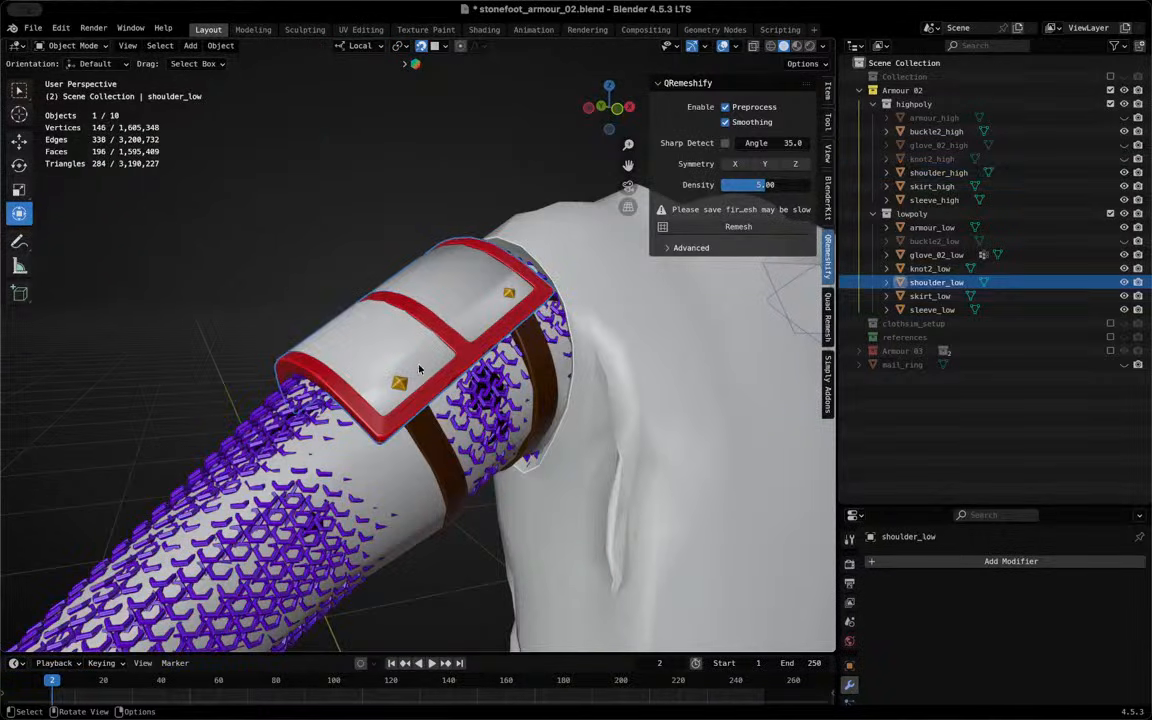
pyautogui.scroll(-3, 430, 332)
pyautogui.press('KP_Divide')
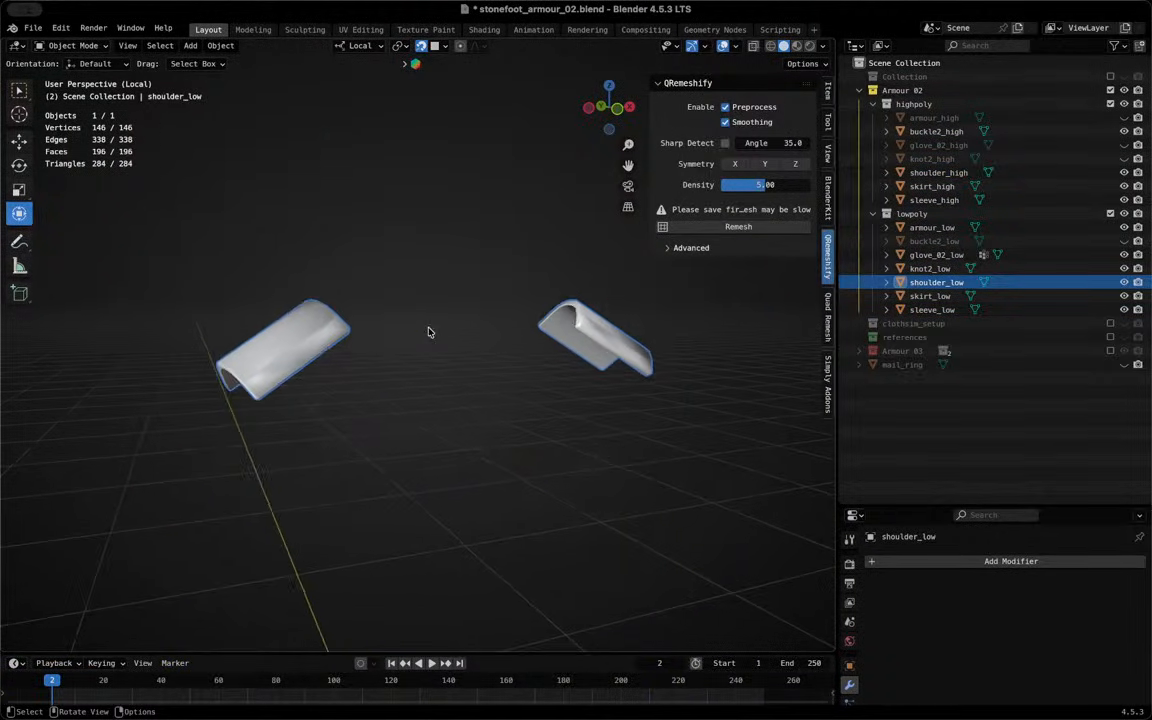
pyautogui.press('Tab')
pyautogui.press('a')
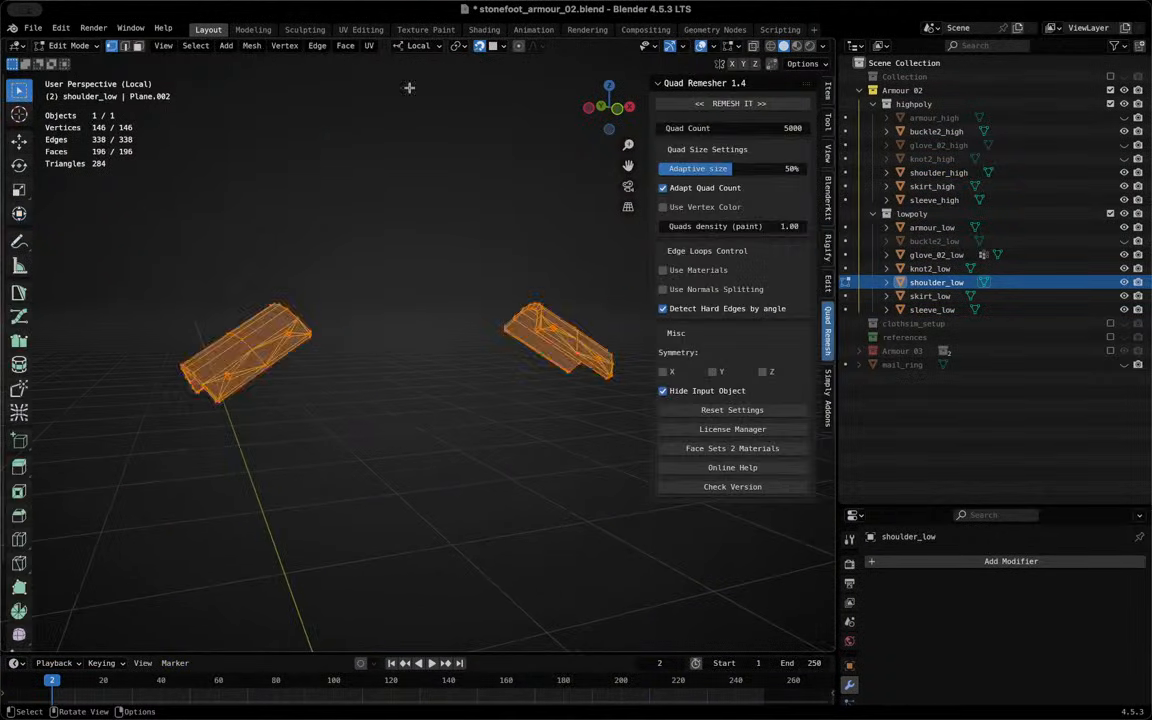
pyautogui.click(362, 29)
pyautogui.scroll(-3, 252, 465)
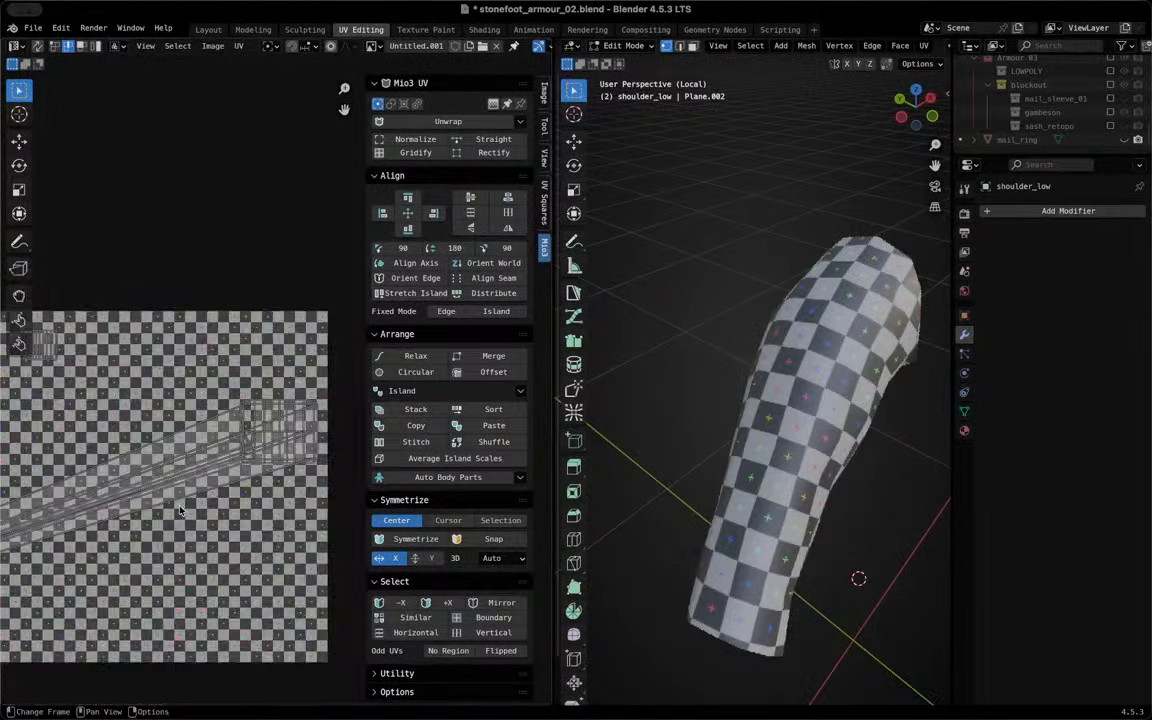
pyautogui.scroll(3, 262, 457)
pyautogui.scroll(2, 283, 414)
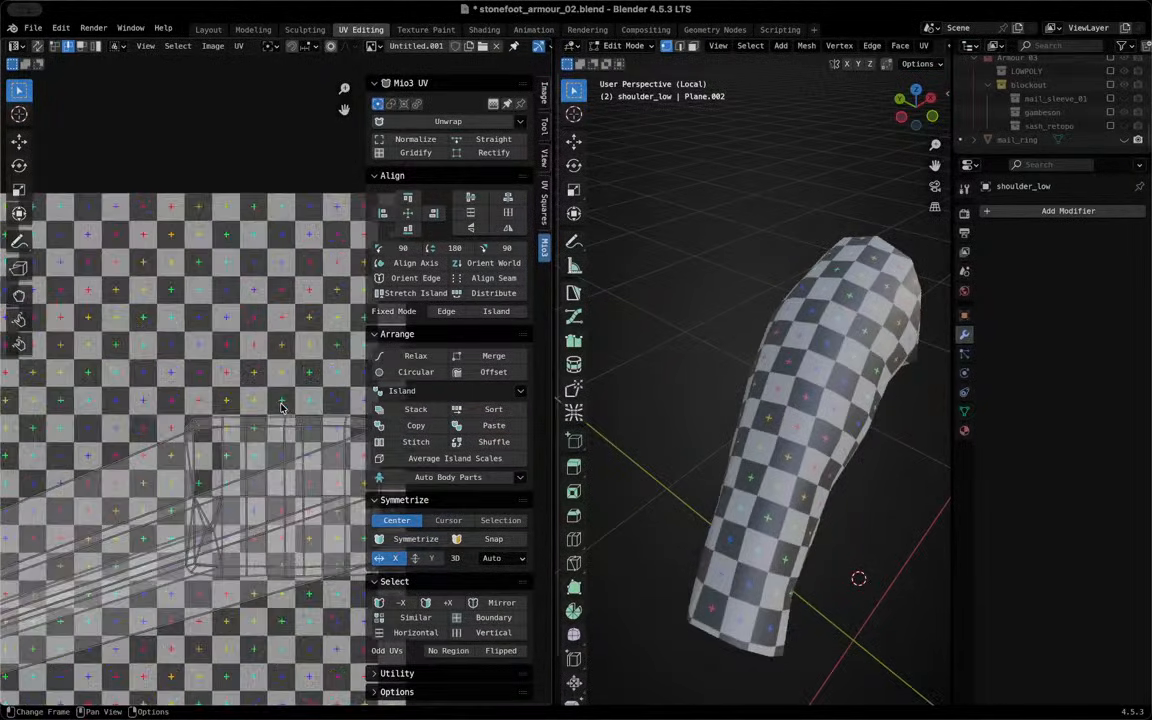
# Try an angle-based unwrap on all of shoulder_low's UVs and undo it
pyautogui.press('a')
pyautogui.scroll(-2, 290, 476)
pyautogui.press('u')
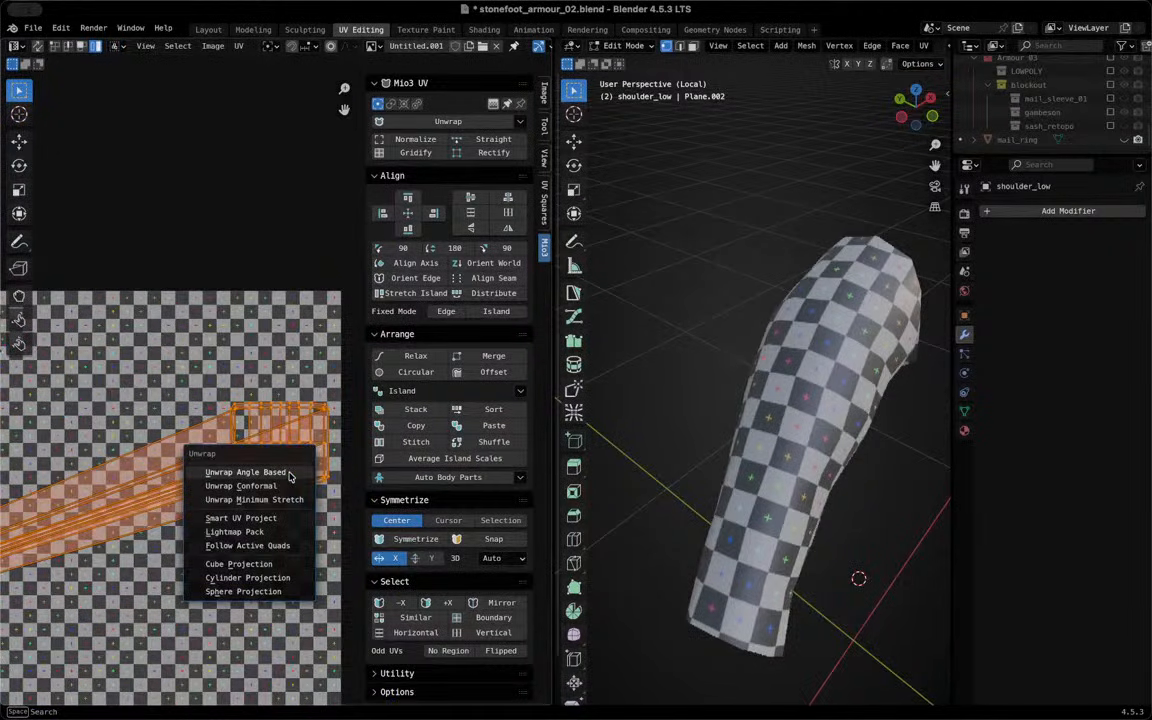
pyautogui.click(290, 476)
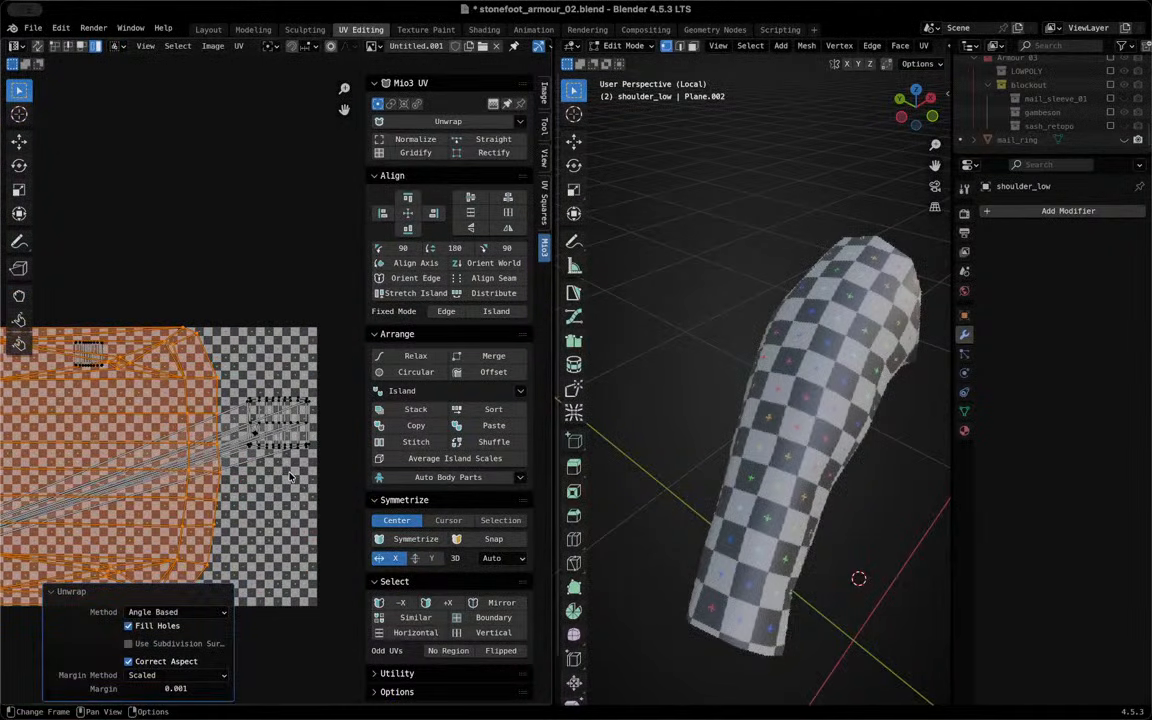
pyautogui.hotkey('ctrl', 'z')
pyautogui.press('u')
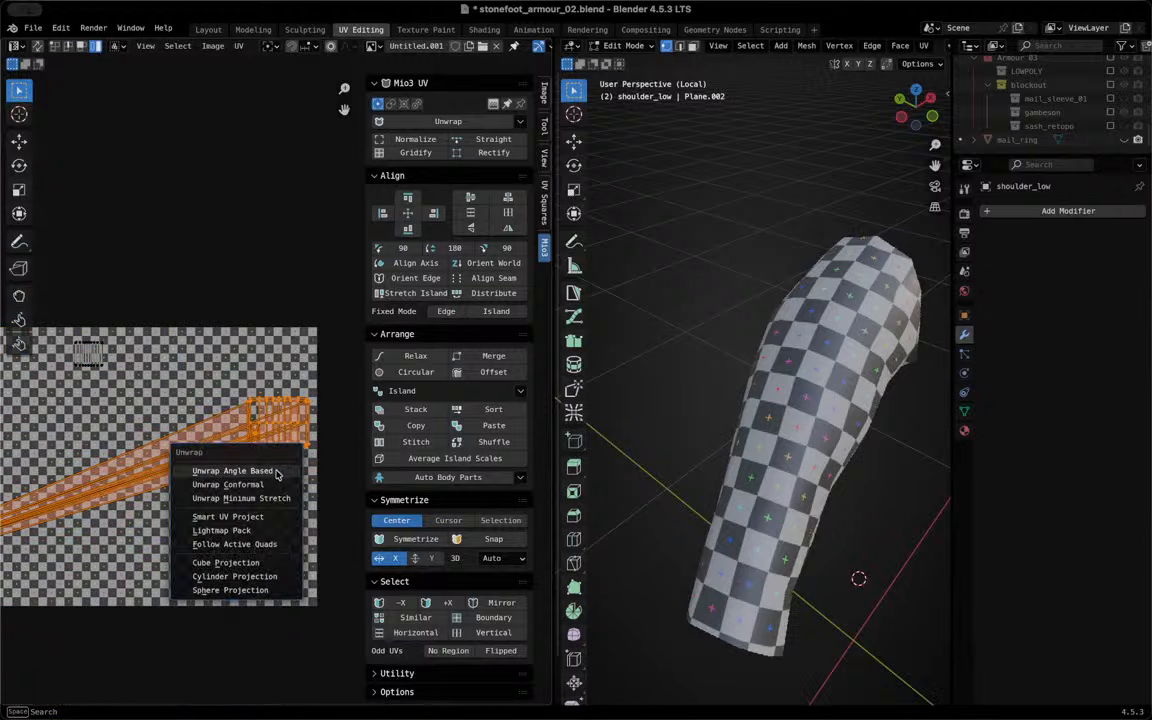
# Isolate shoulder_low in the UV Editing workspace's 3D view and display it with solid shading
pyautogui.press('z')
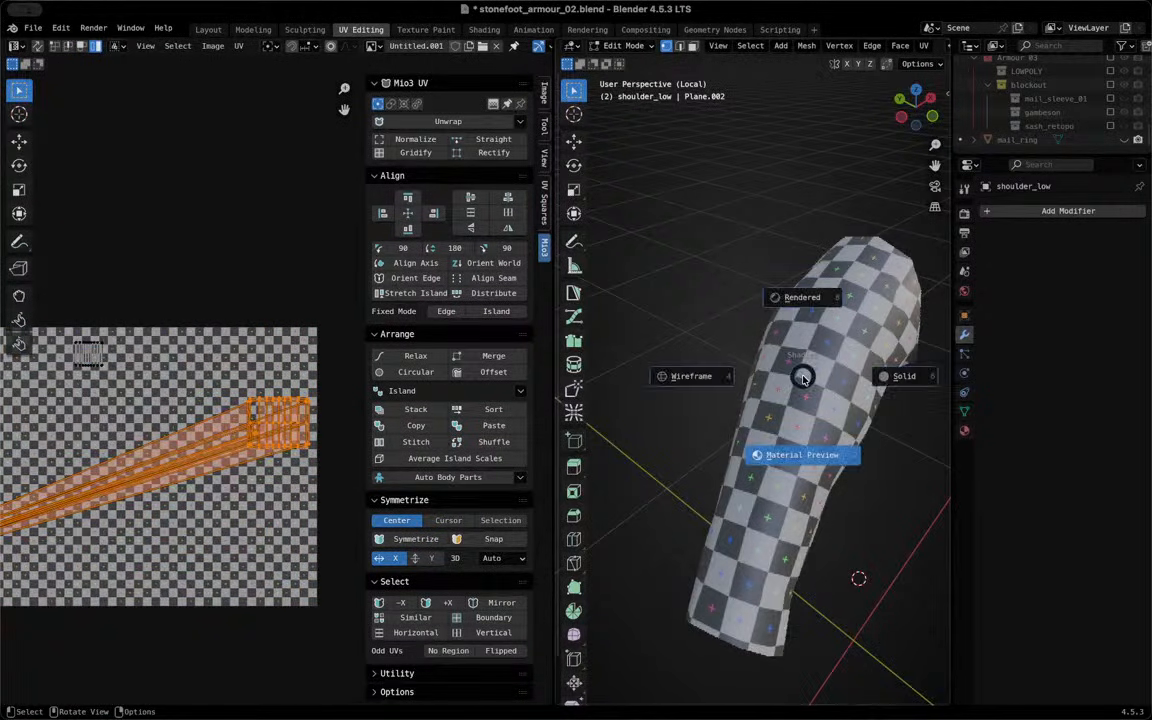
pyautogui.press('Escape')
pyautogui.scroll(-4, 803, 376)
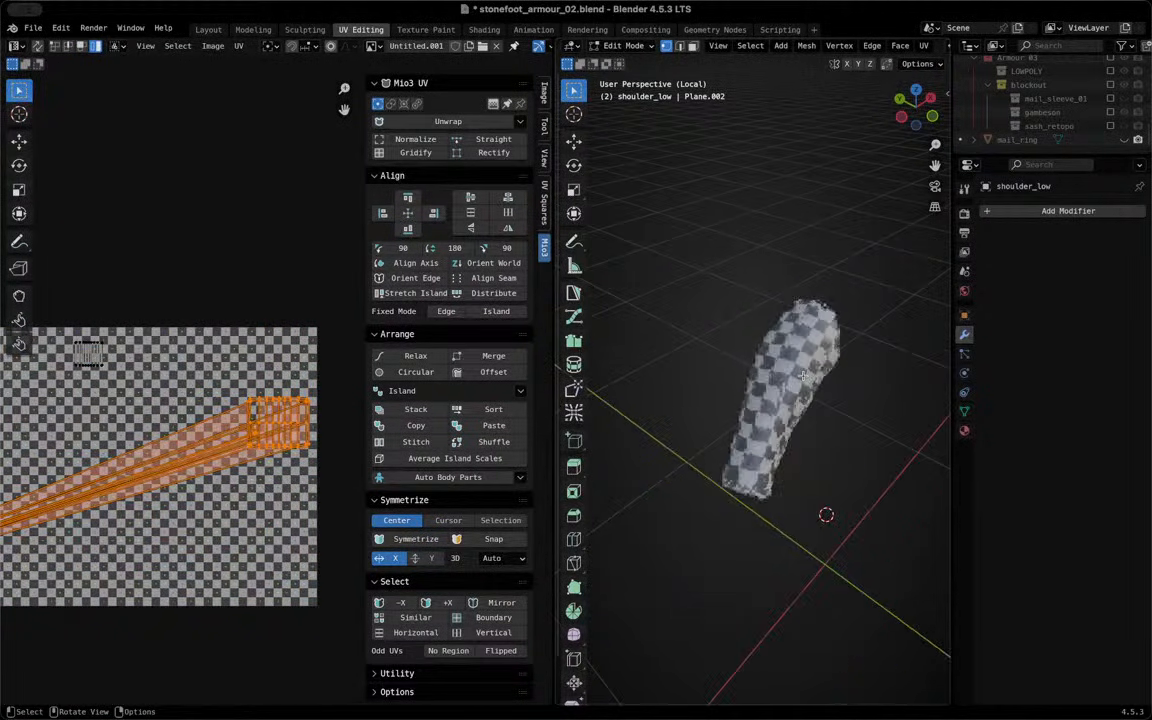
pyautogui.press('KP_Divide')
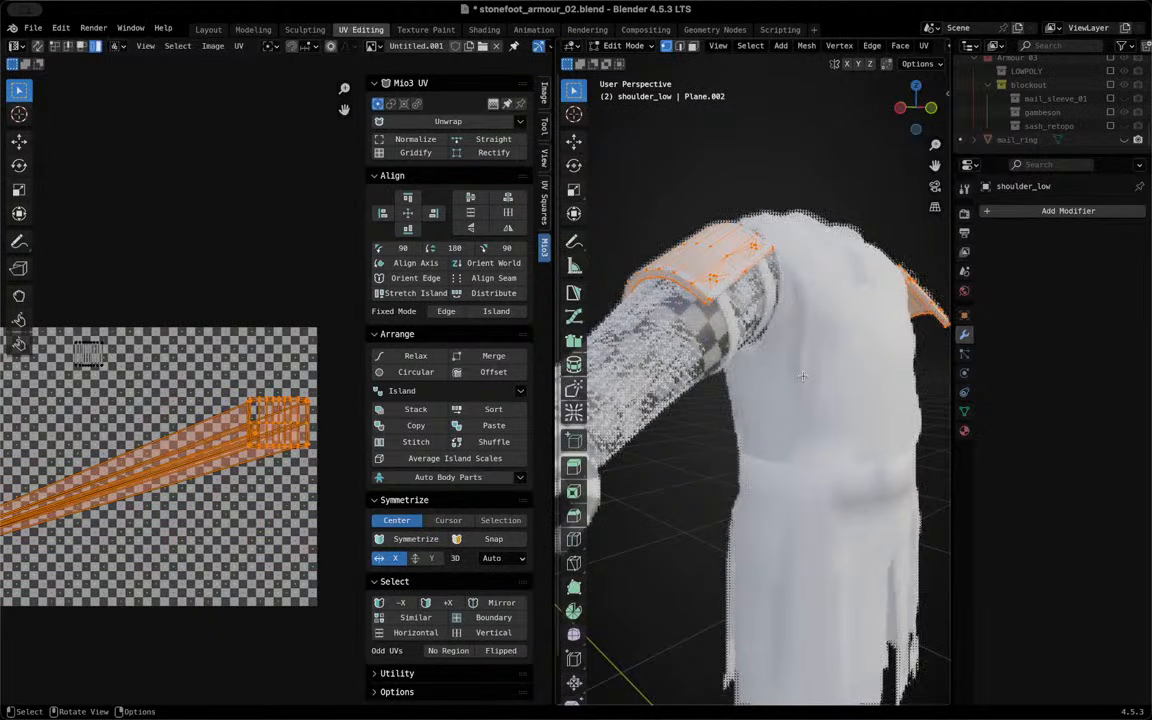
pyautogui.press('KP_Divide')
pyautogui.press('z')
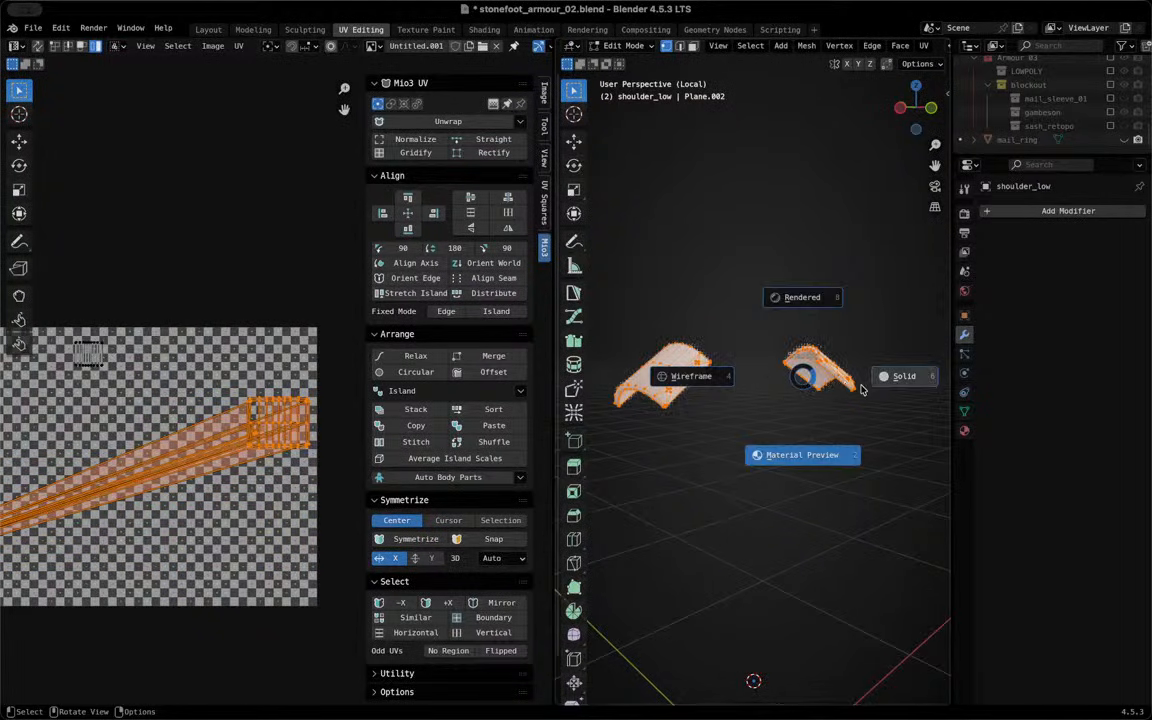
pyautogui.click(859, 386)
pyautogui.keyDown('shift'); pyautogui.moveTo(744, 411); pyautogui.dragTo(787, 386, button='middle'); pyautogui.keyUp('shift')
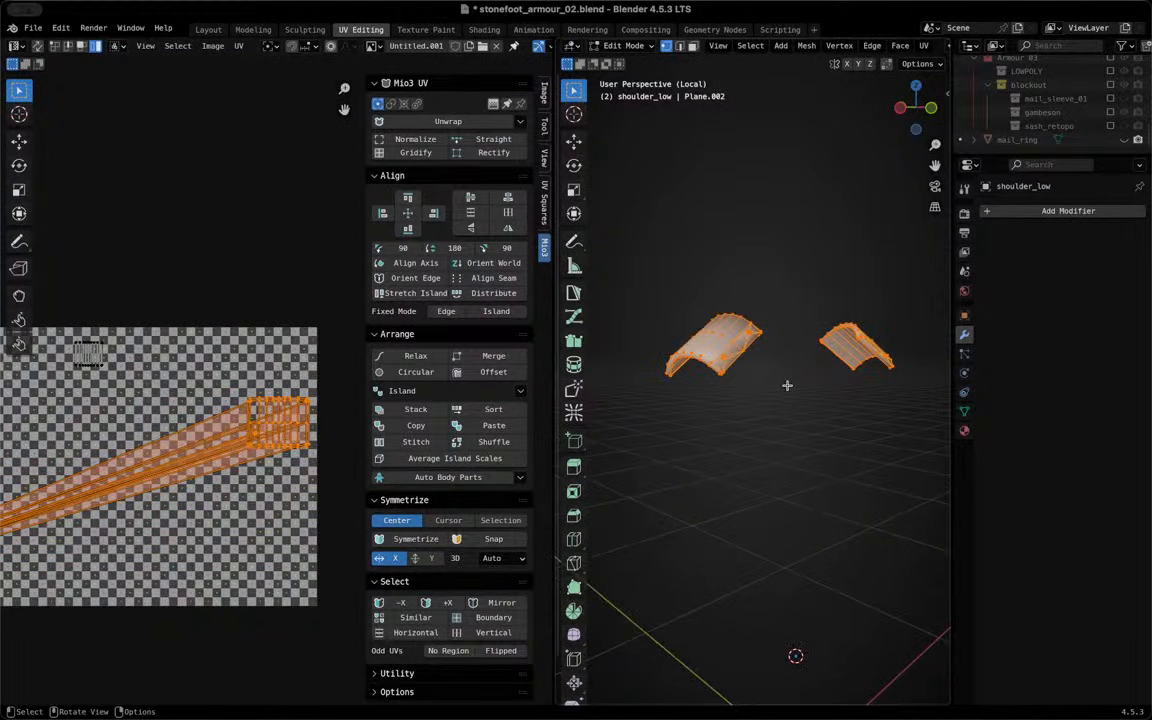
# Unwrap all of shoulder_low's geometry with the Minimum Stretch method
pyautogui.press('z')
pyautogui.press('u')
pyautogui.click(758, 428)
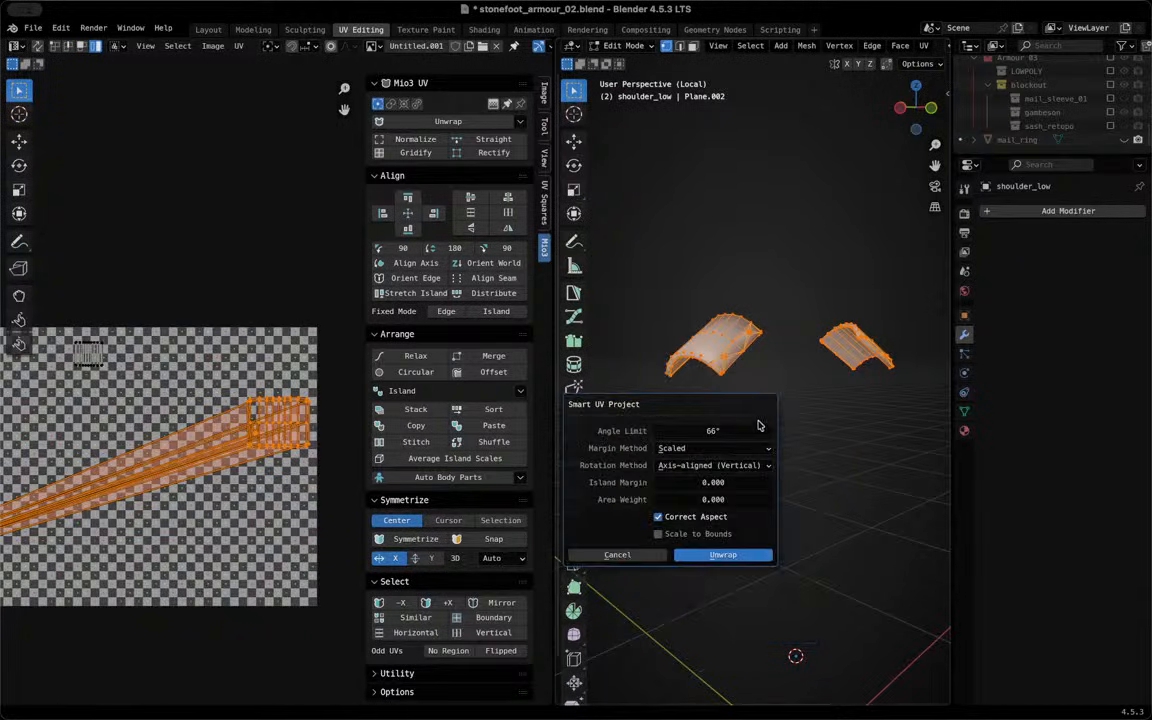
pyautogui.click(735, 556)
pyautogui.press('u')
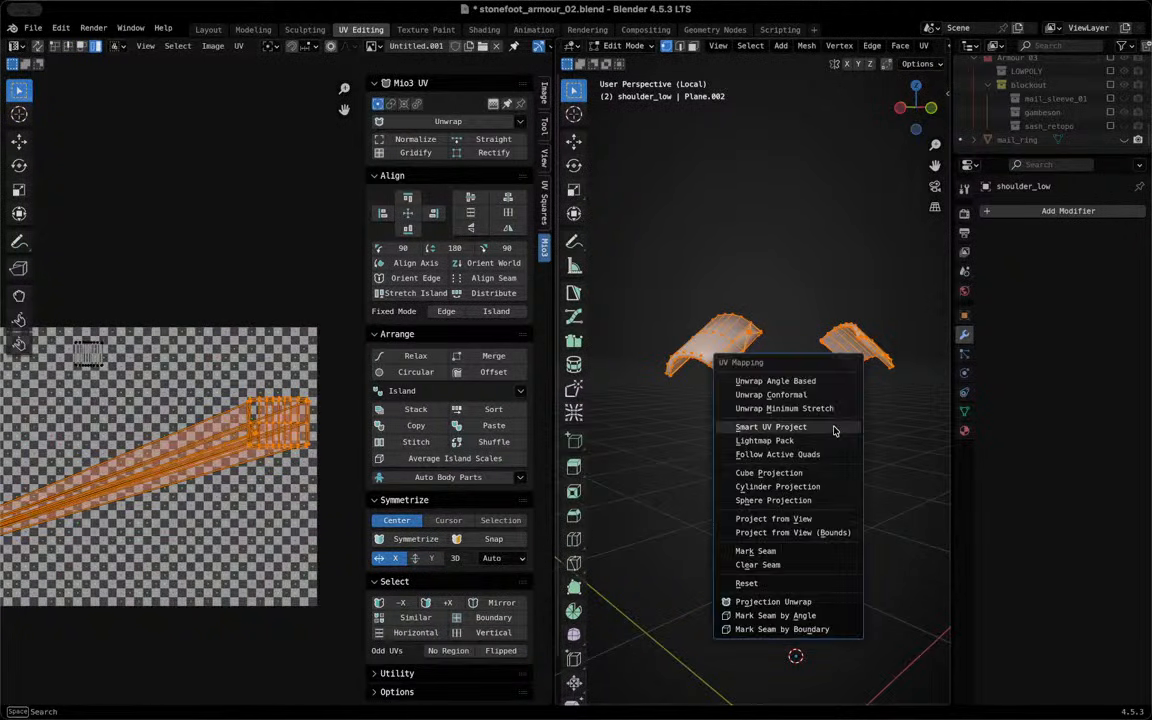
pyautogui.click(818, 407)
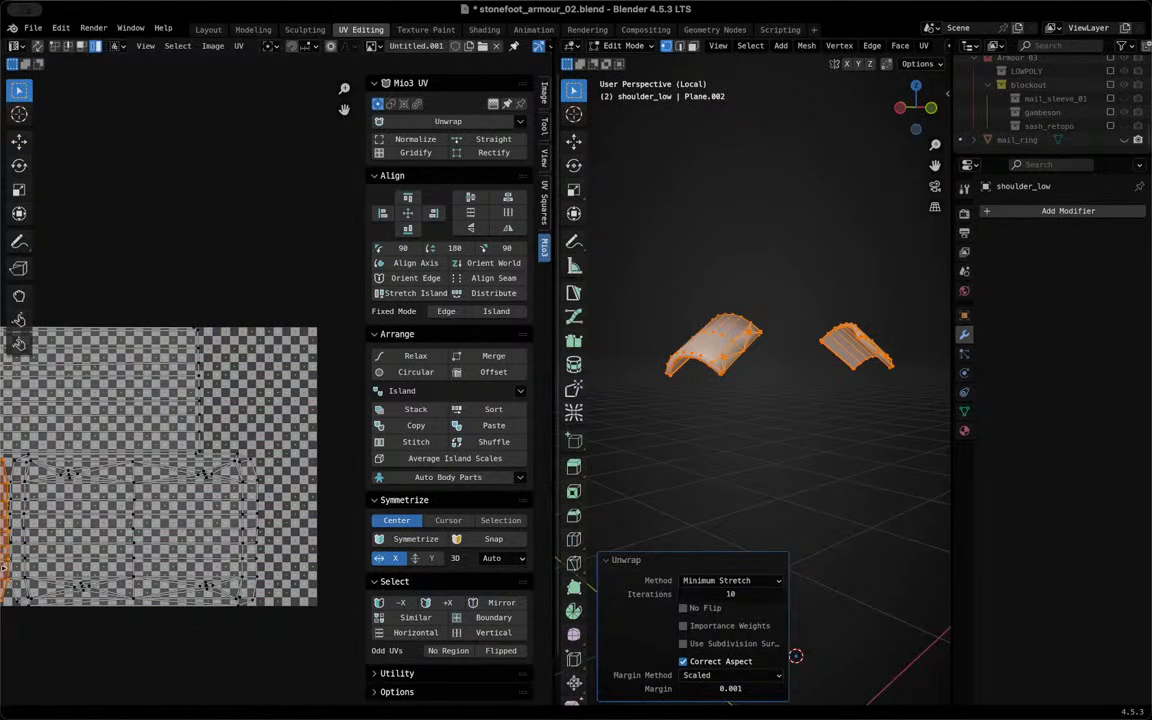
pyautogui.moveTo(186, 512); pyautogui.dragTo(283, 497, button='middle')
pyautogui.scroll(1, 283, 497)
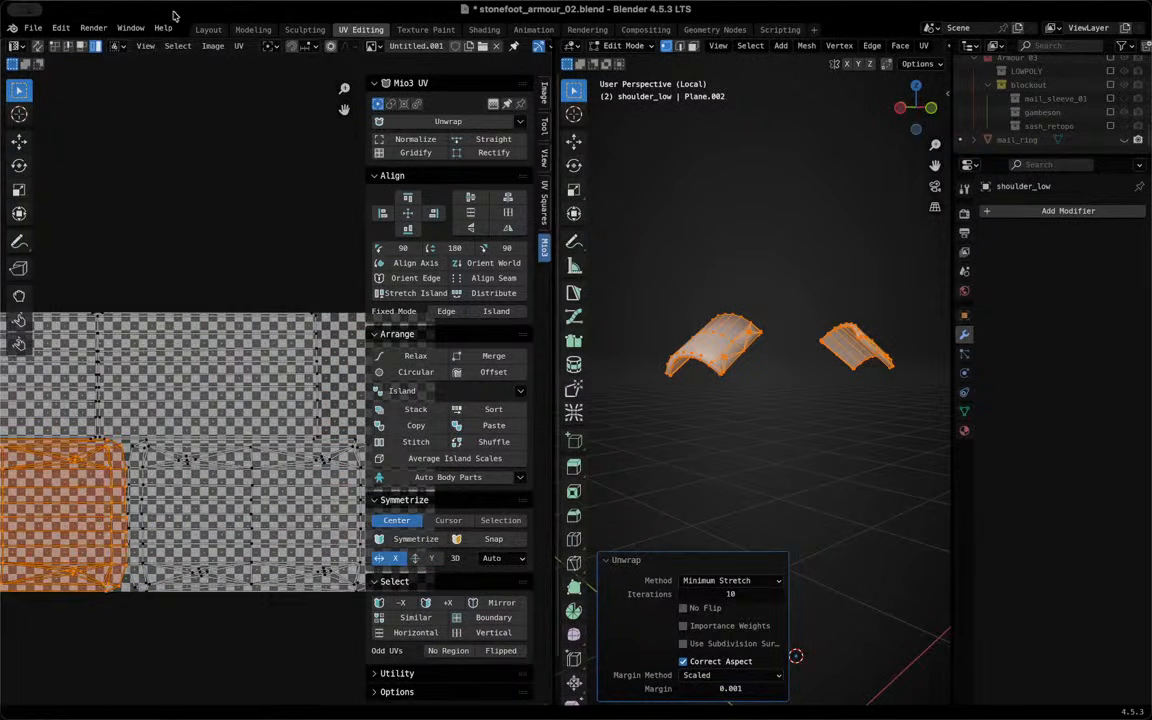
# Show the blank image Untitled behind the UVs instead of the checker image
pyautogui.click(371, 46)
pyautogui.click(412, 80)
pyautogui.scroll(-2, 321, 206)
pyautogui.scroll(-1, 248, 242)
pyautogui.click(255, 239)
pyautogui.moveTo(184, 546); pyautogui.dragTo(198, 505, button='middle')
pyautogui.scroll(2, 244, 487)
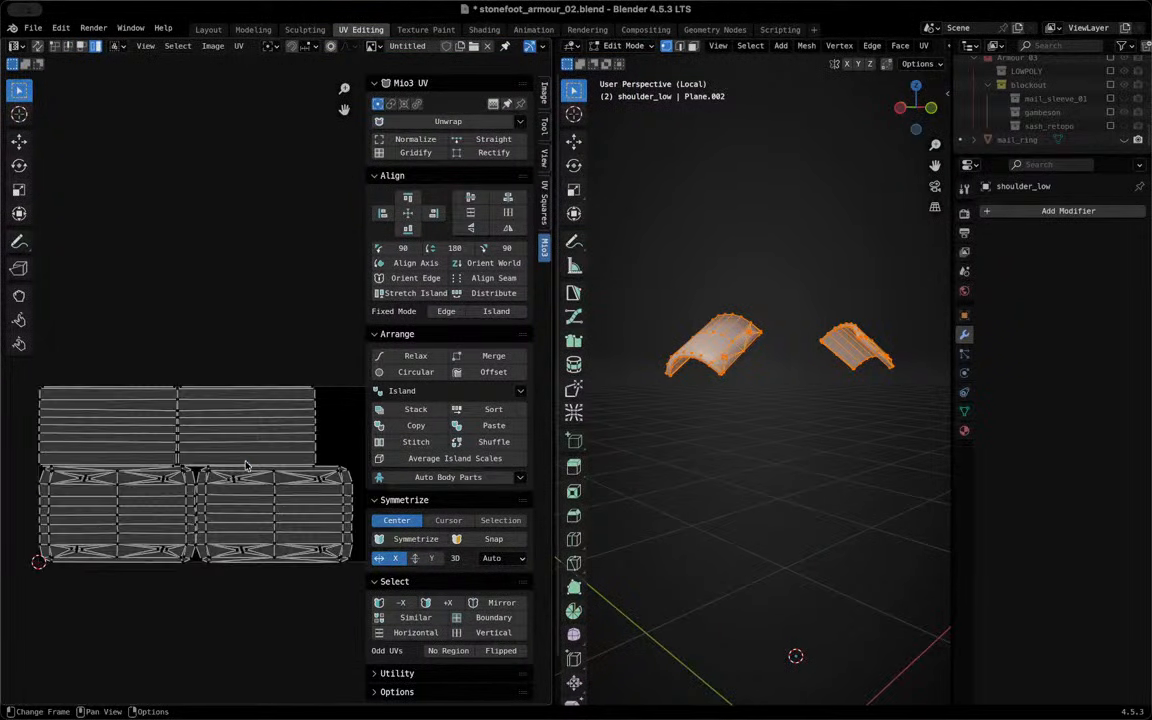
# Try scaling all the UV islands by 0.5 along X and undo it
pyautogui.press('a')
pyautogui.write('sx')
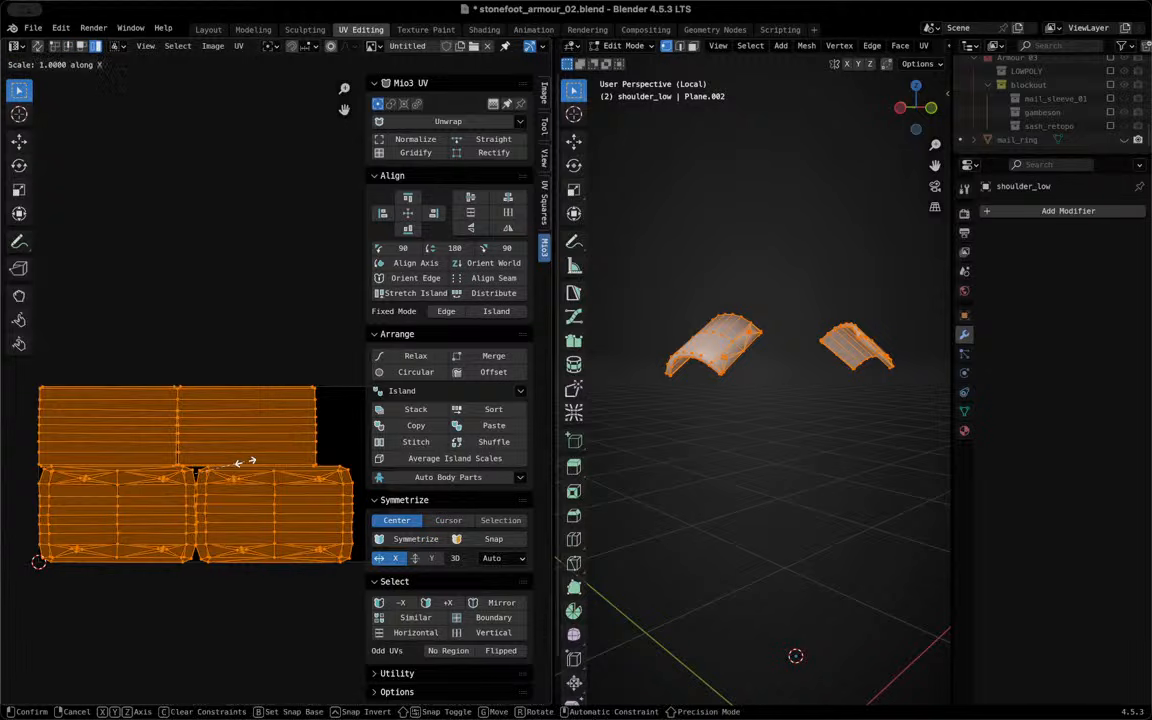
pyautogui.write('.5')
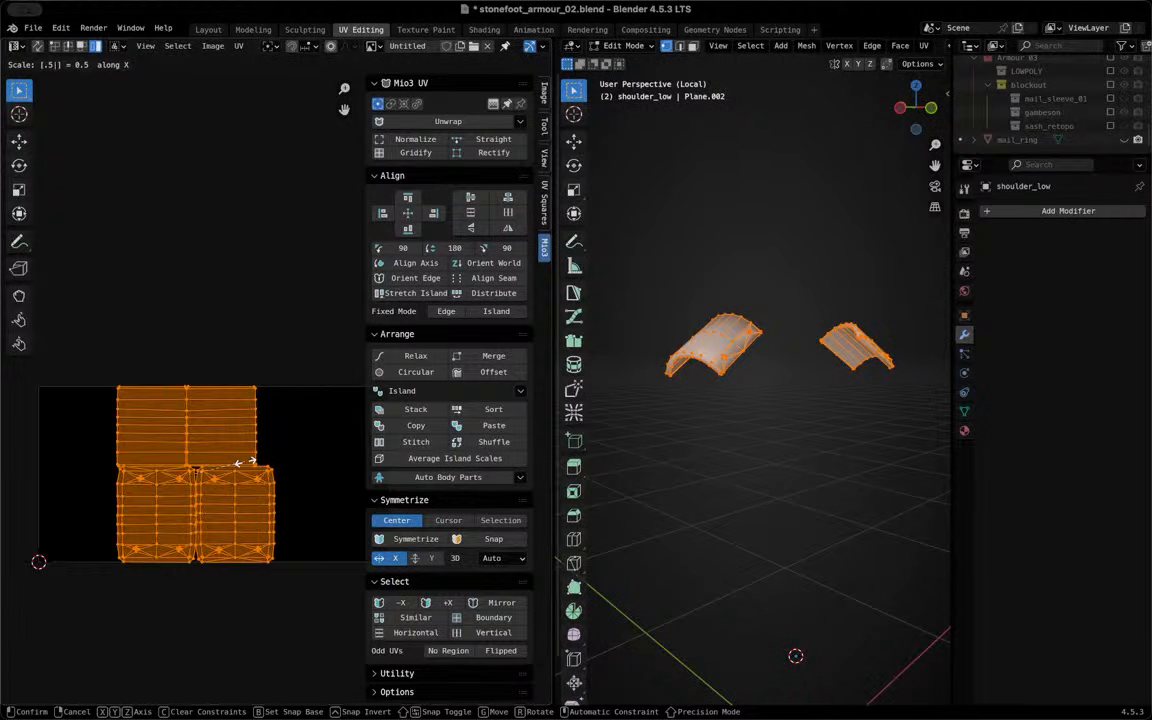
pyautogui.press('Return')
pyautogui.keyDown('ctrl'); pyautogui.moveTo(246, 466); pyautogui.dragTo(69, 368, button='middle'); pyautogui.keyUp('ctrl')
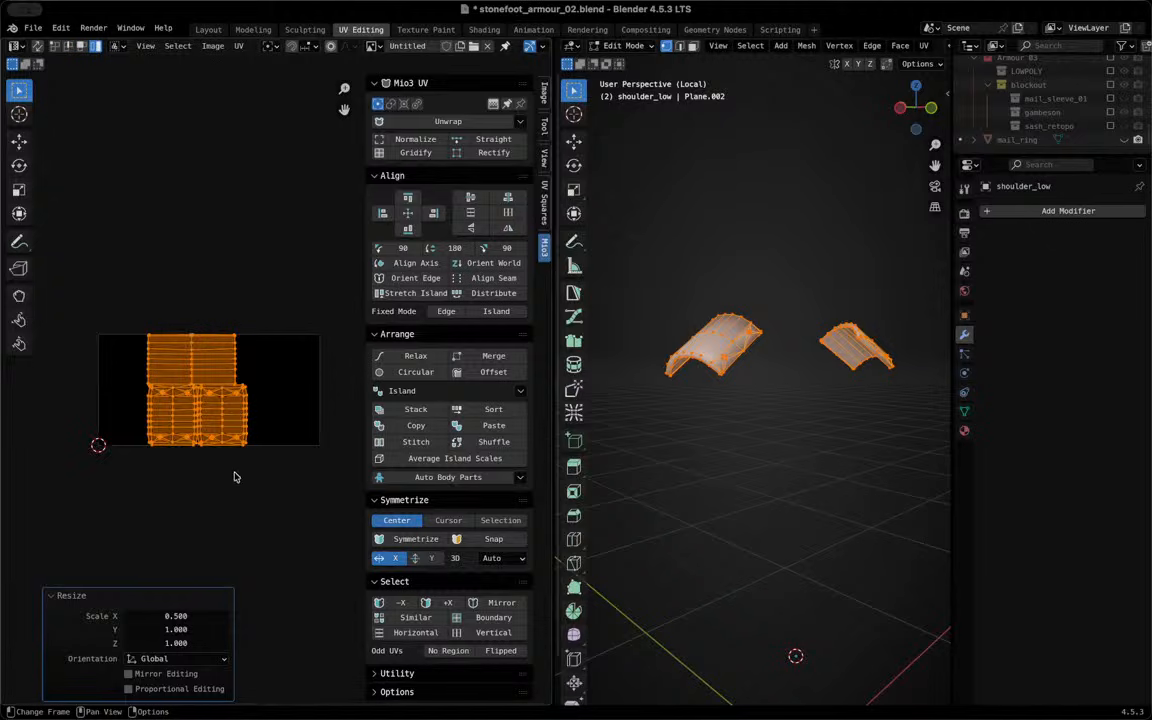
pyautogui.hotkey('ctrl', 'z')
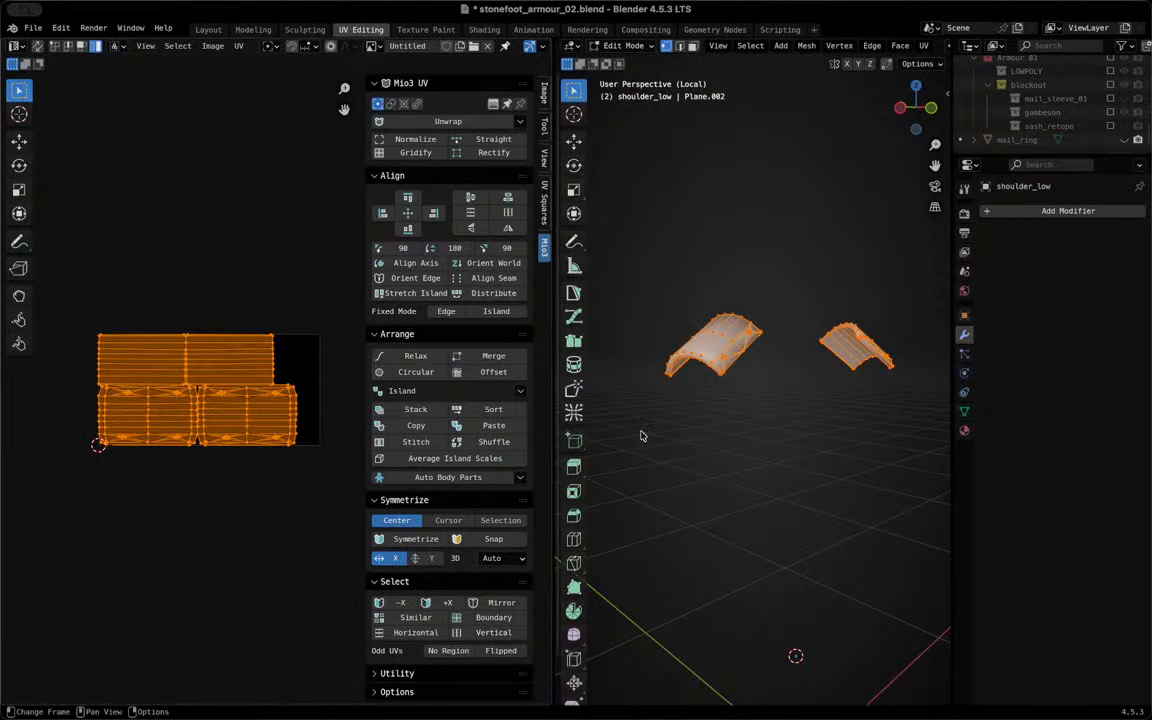
# Scale all of shoulder_low's UV islands by 0.5 along X
pyautogui.write('sx.5')
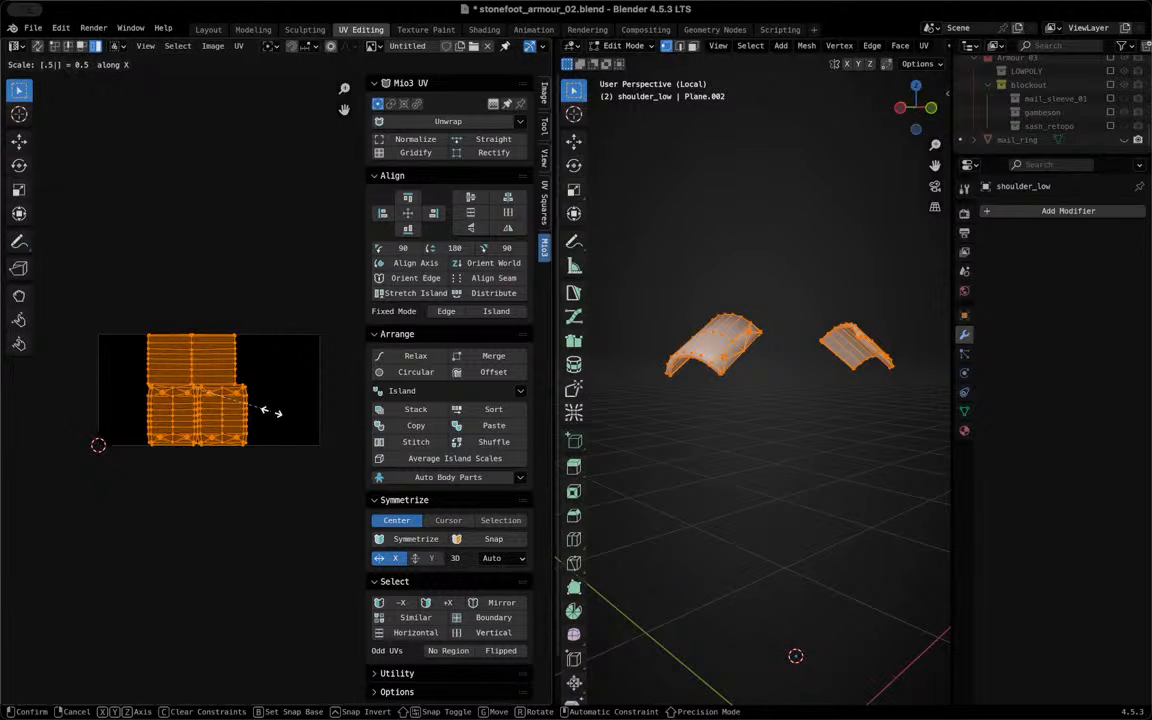
pyautogui.press('Return')
pyautogui.scroll(2, 270, 395)
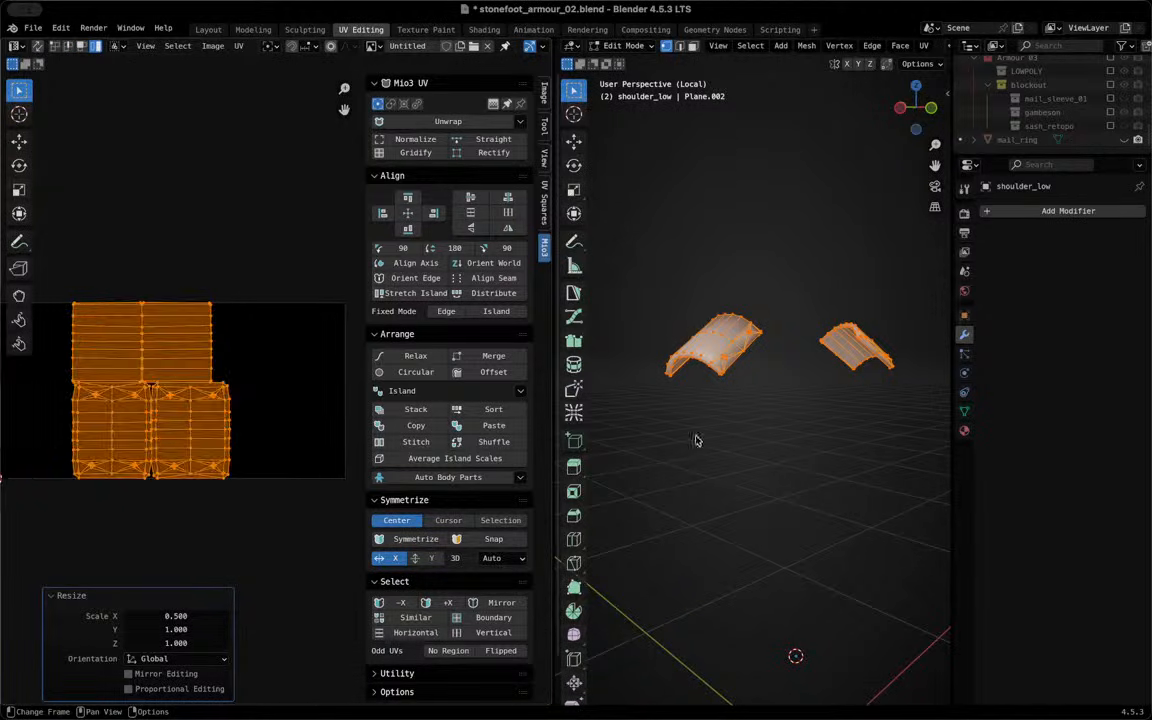
pyautogui.scroll(-3, 843, 422)
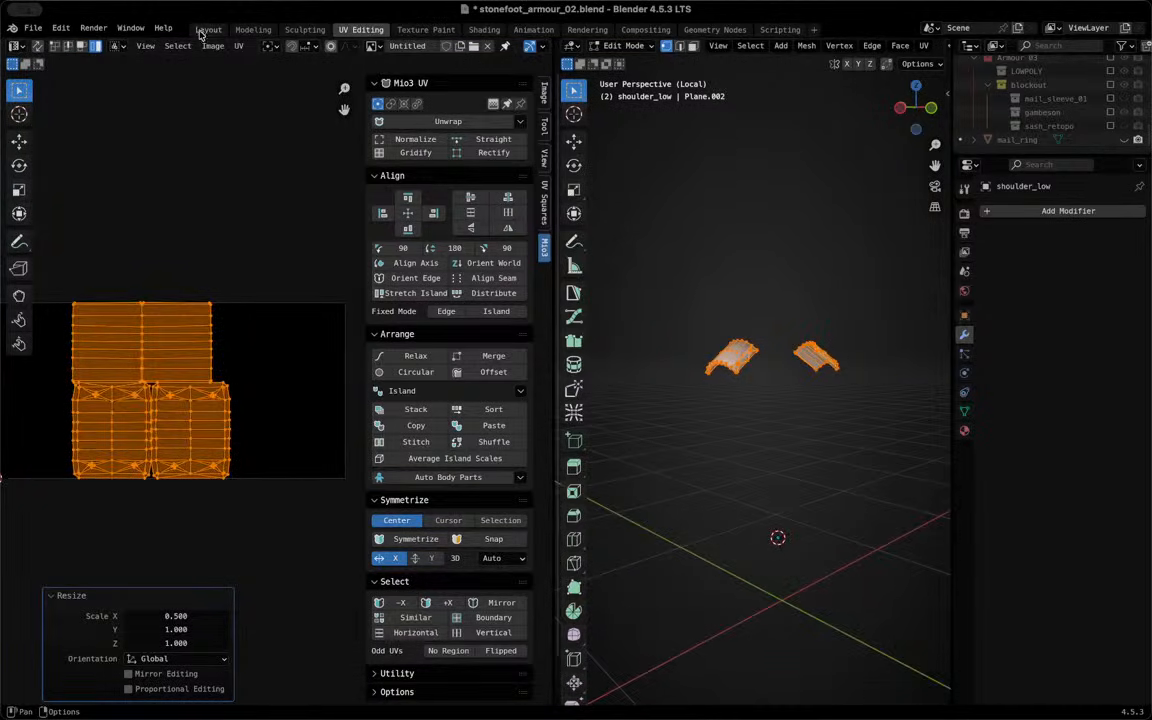
# In the Layout workspace, unhide buckle2_low and select all the low-poly objects from armour_low through sleeve_low
pyautogui.click(204, 30)
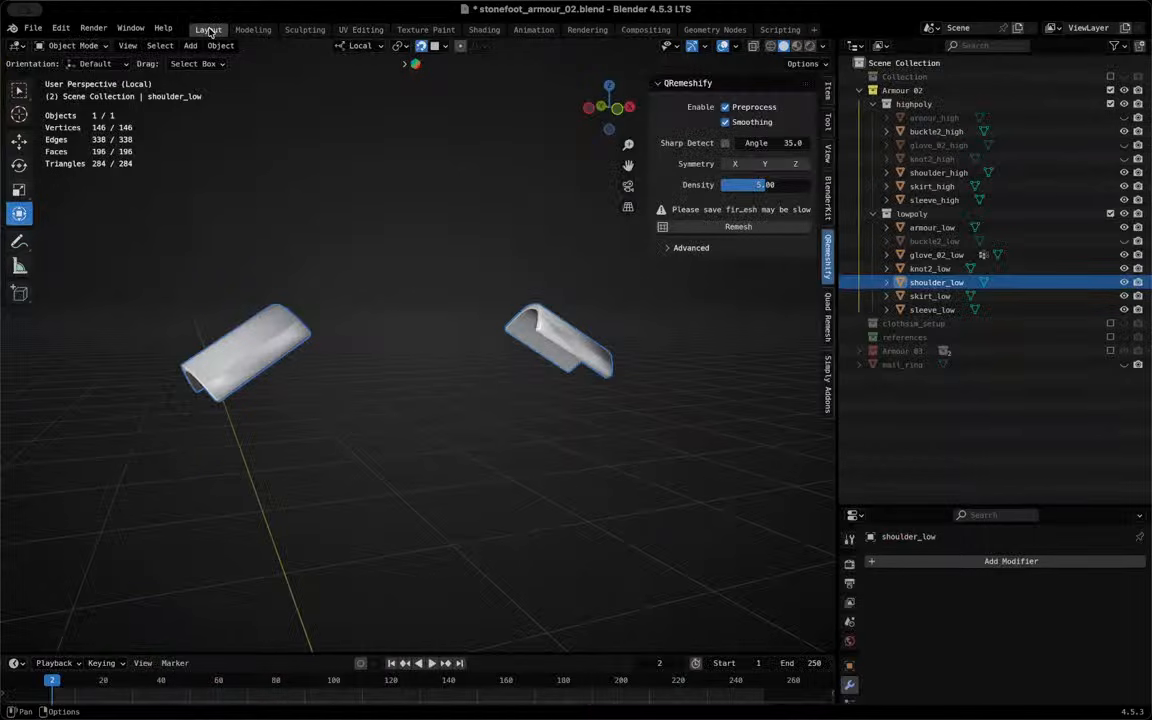
pyautogui.click(1123, 241)
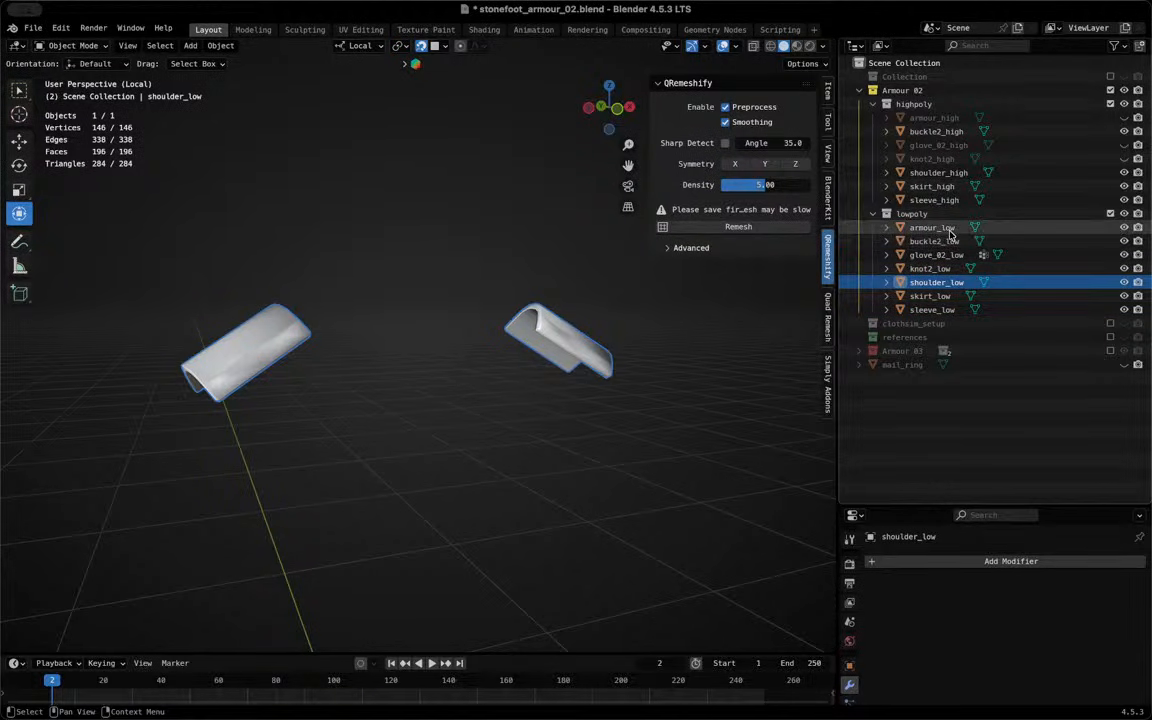
pyautogui.click(932, 227)
pyautogui.keyDown('ctrl'); pyautogui.click(932, 309); pyautogui.keyUp('ctrl')
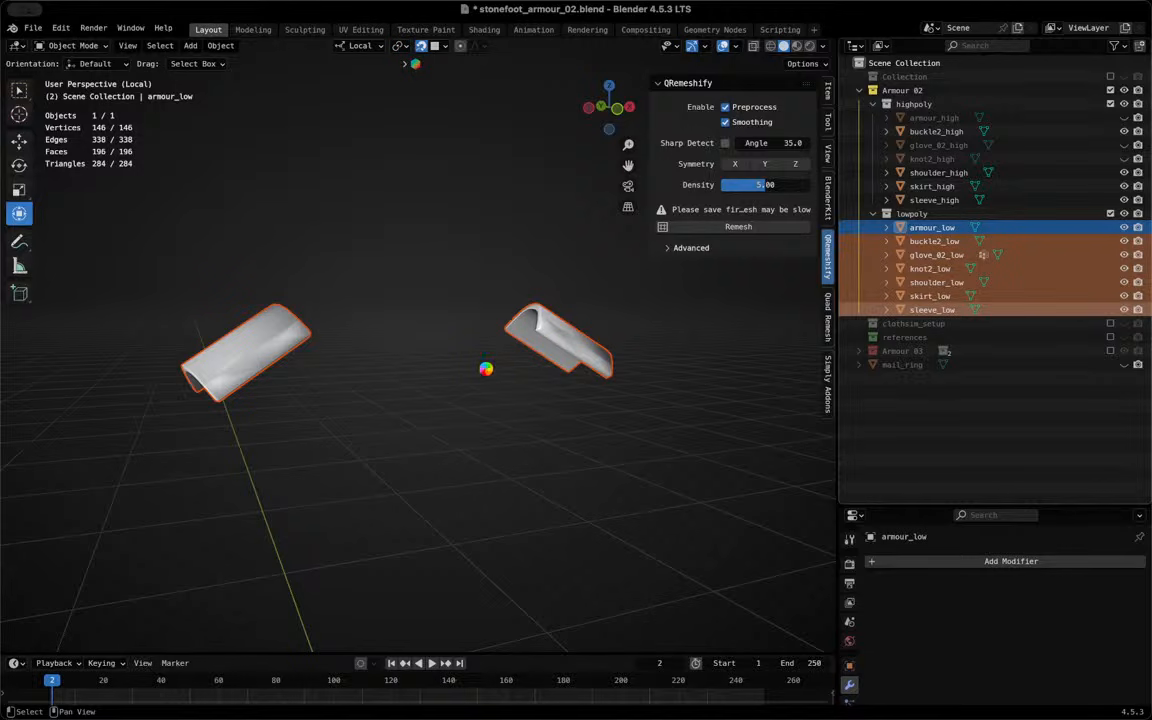
# Leave the isolated view of shoulder_low and return to Object Mode with all the low-poly objects selected
pyautogui.press('Tab')
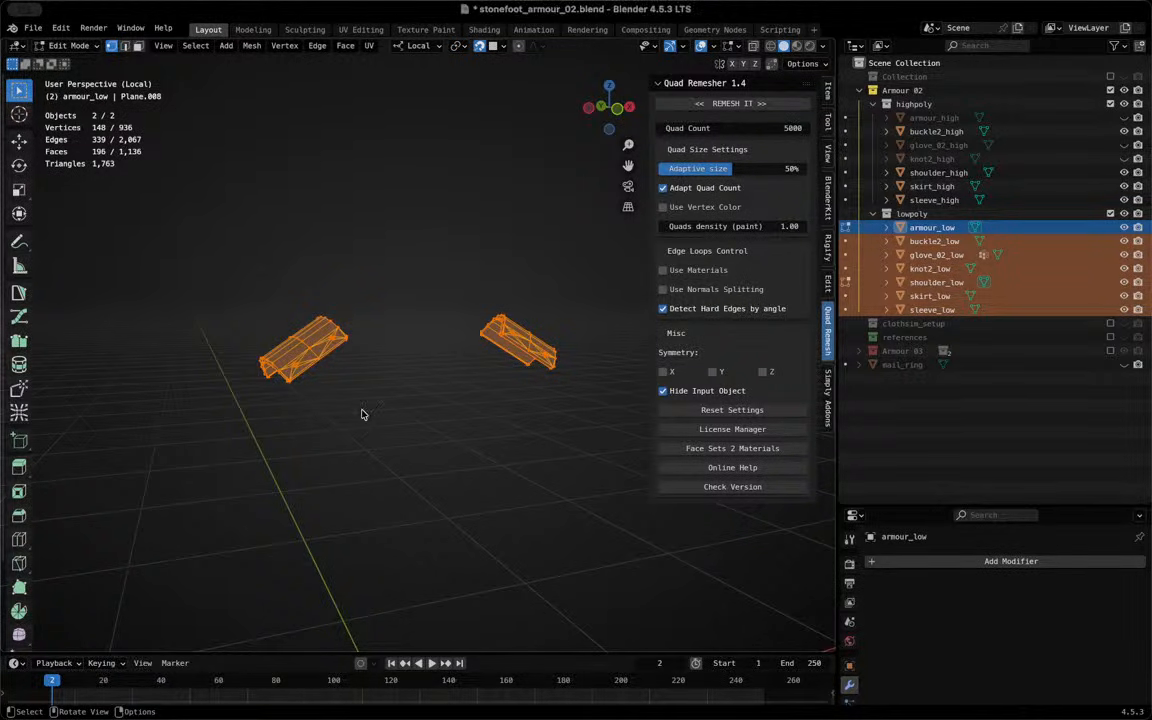
pyautogui.moveTo(344, 377); pyautogui.dragTo(363, 378, button='middle')
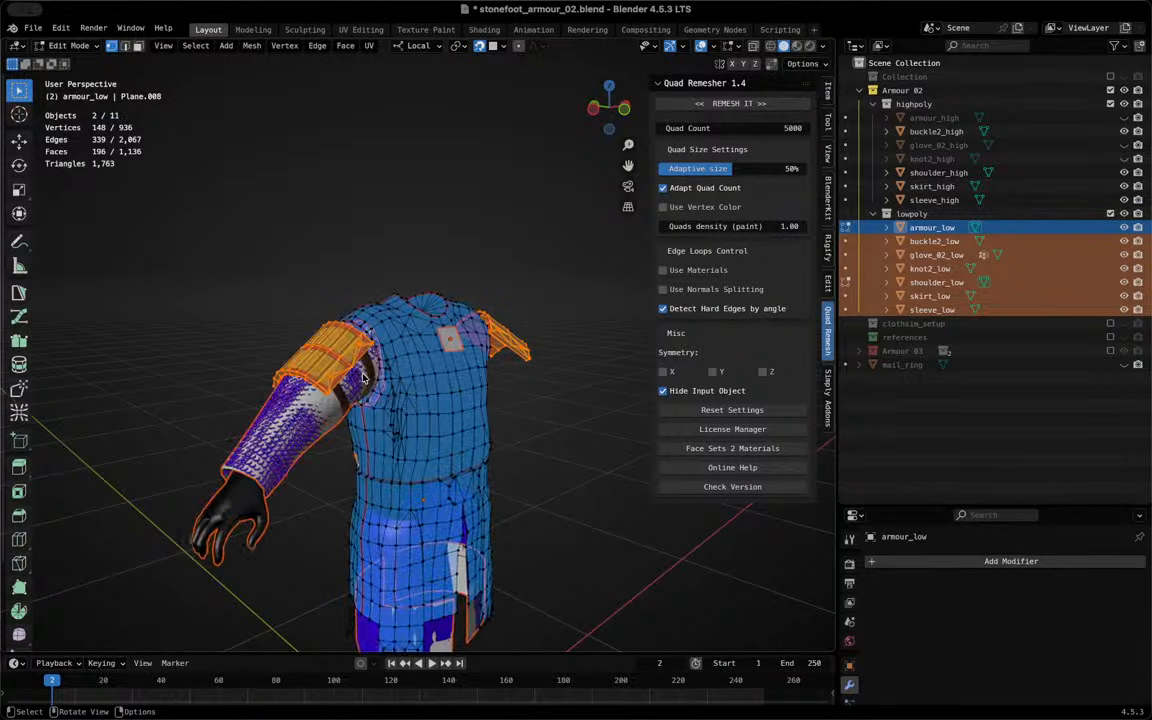
pyautogui.moveTo(363, 378); pyautogui.dragTo(363, 378, button='middle')
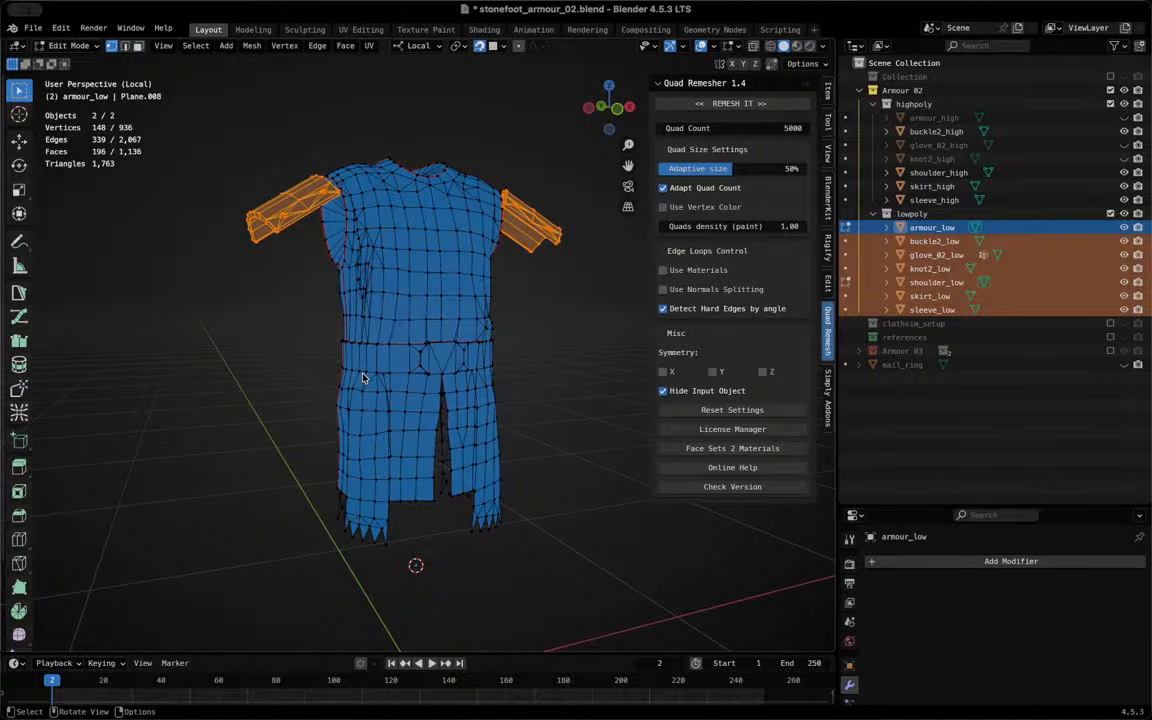
pyautogui.press('KP_Divide')
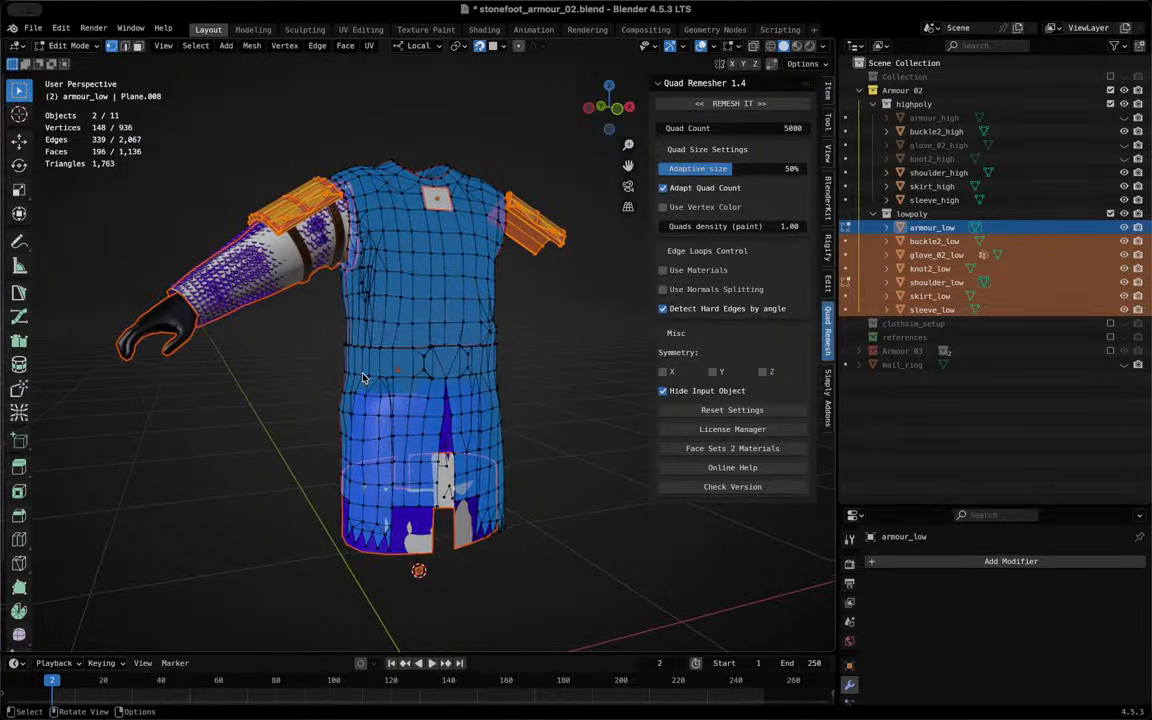
pyautogui.moveTo(363, 378); pyautogui.dragTo(363, 378, button='middle')
pyautogui.click(70, 45)
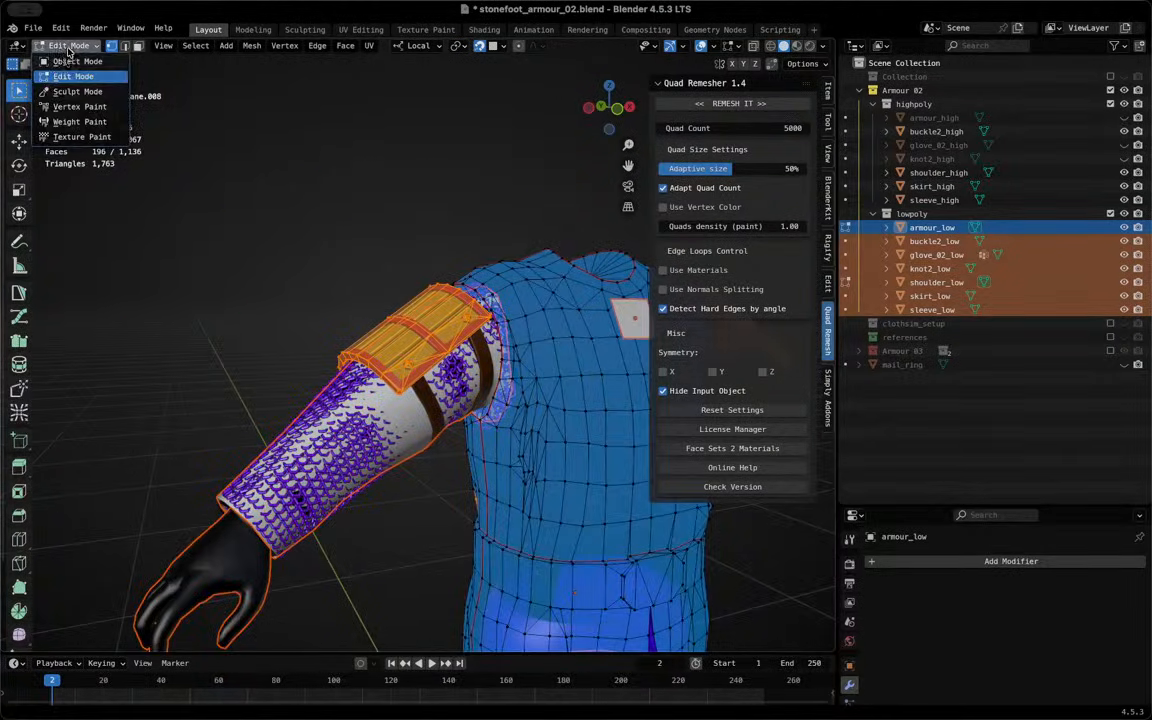
pyautogui.click(60, 58)
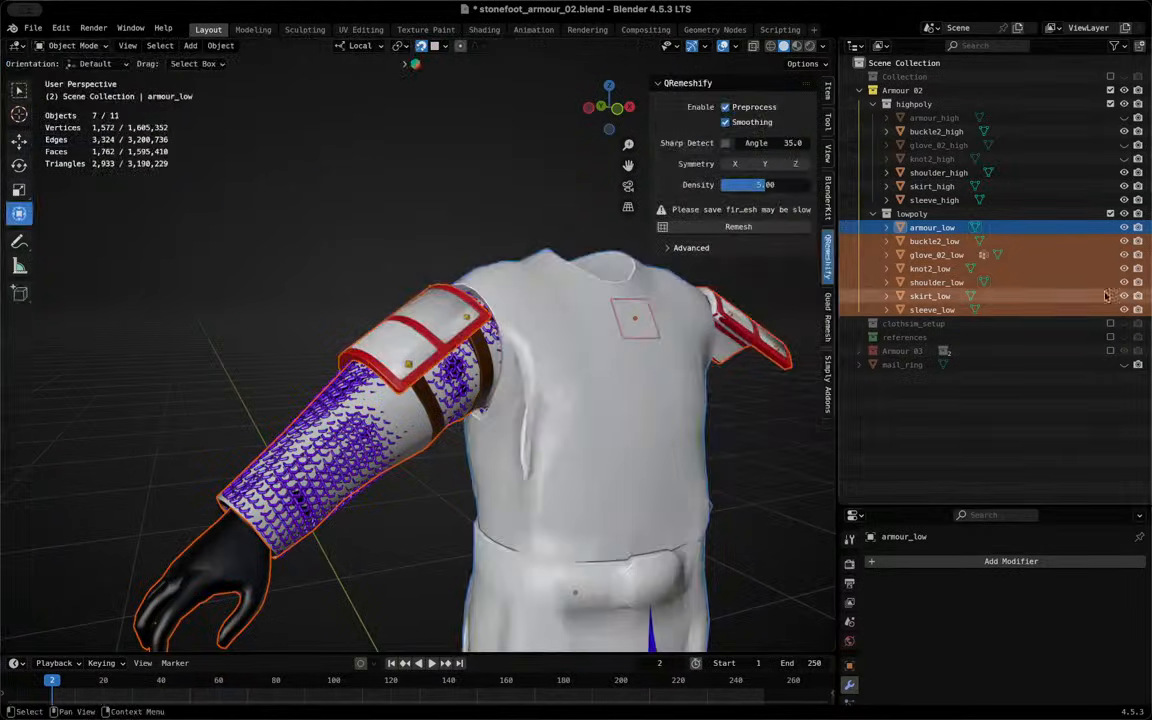
# Isolate the selected low-poly objects, put them in Edit Mode together with all geometry selected, and return to the UV Editing workspace
pyautogui.click(913, 228)
pyautogui.hotkey('ctrl', 'z')
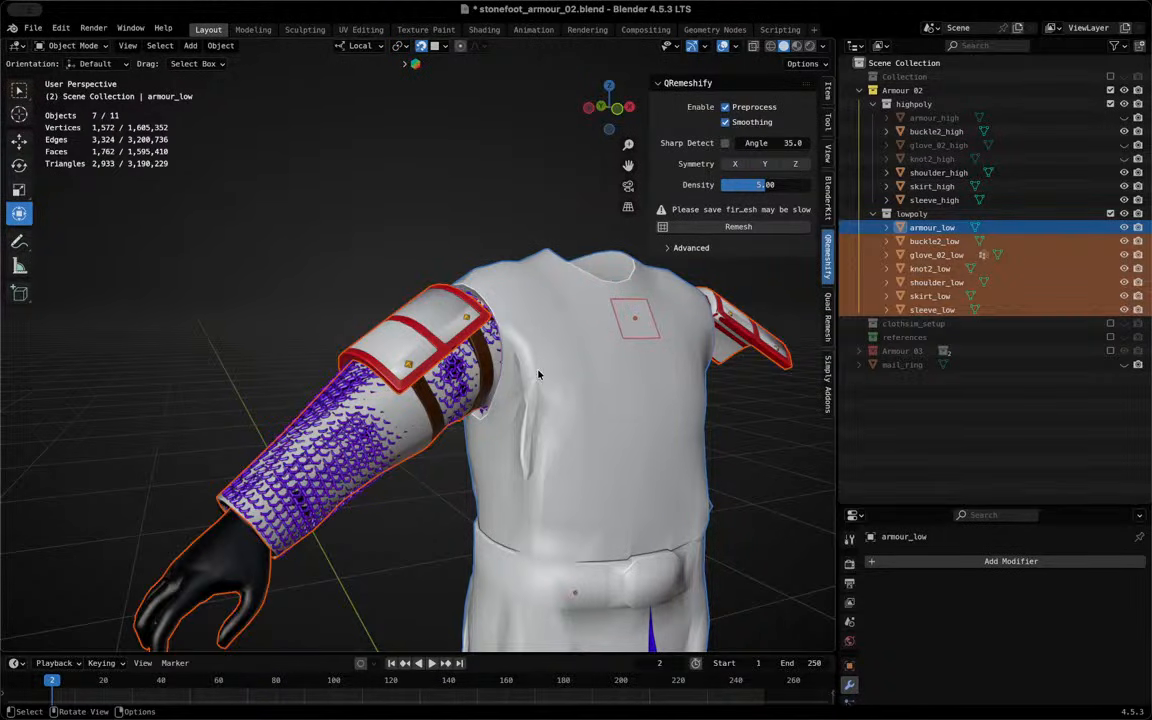
pyautogui.press('KP_Divide')
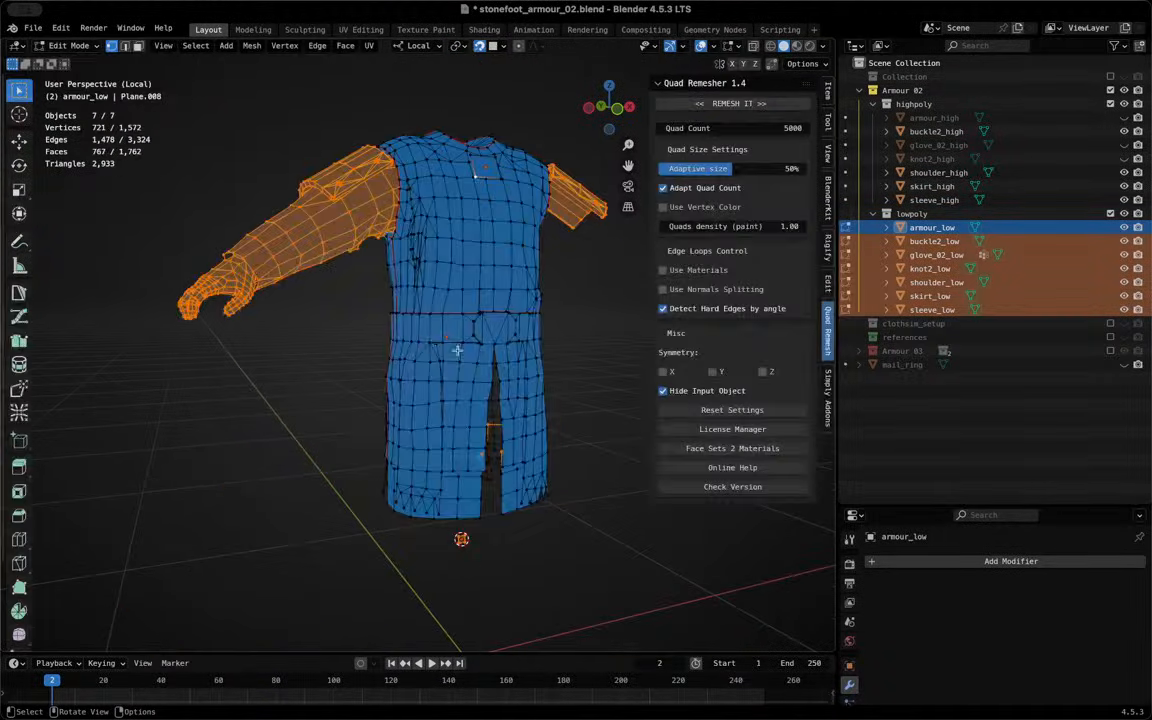
pyautogui.press('a')
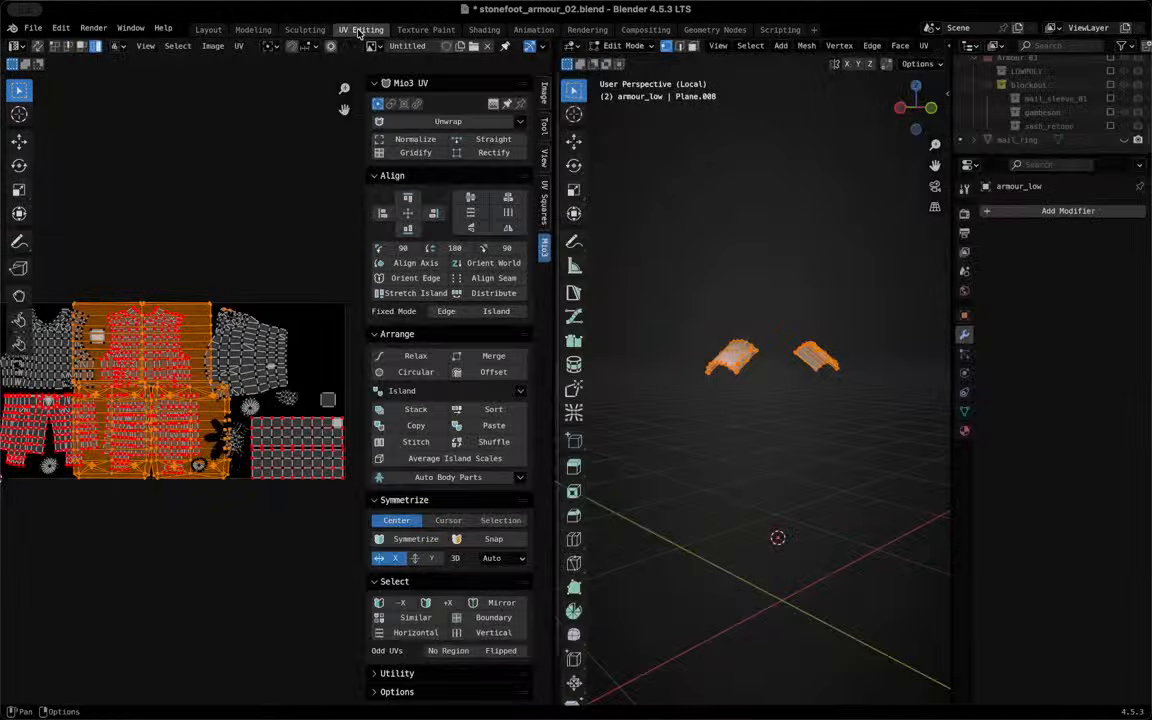
pyautogui.click(360, 29)
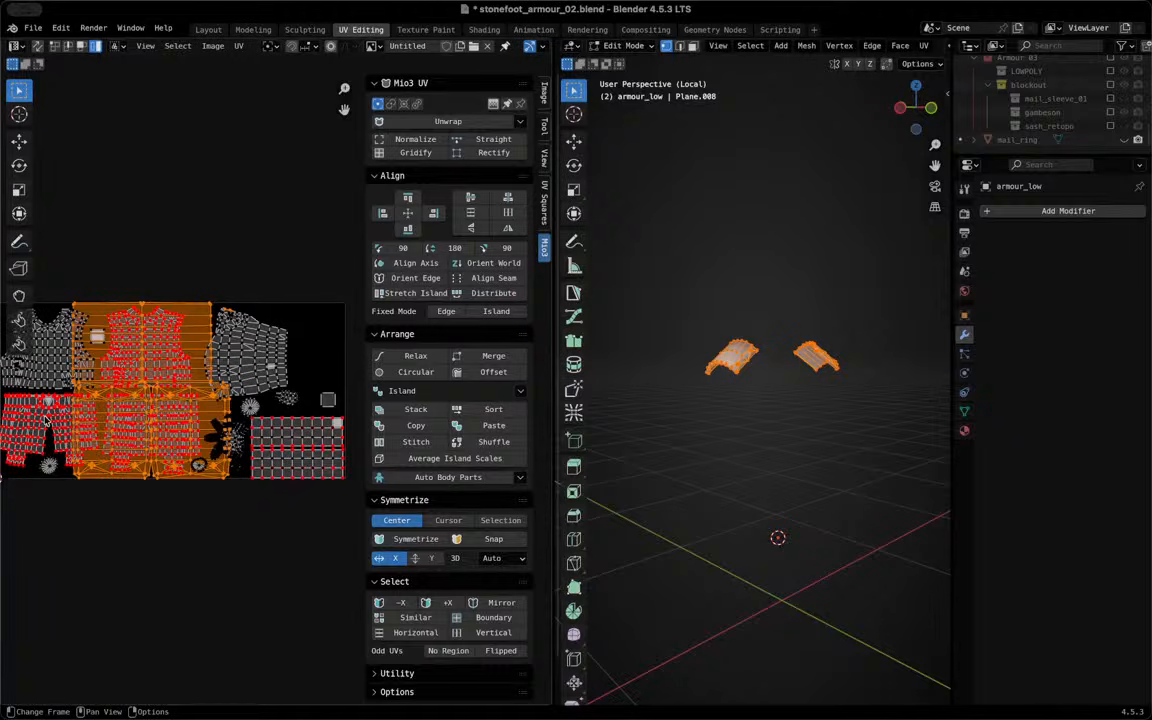
pyautogui.moveTo(45, 421); pyautogui.dragTo(140, 421, button='middle')
pyautogui.press('g')
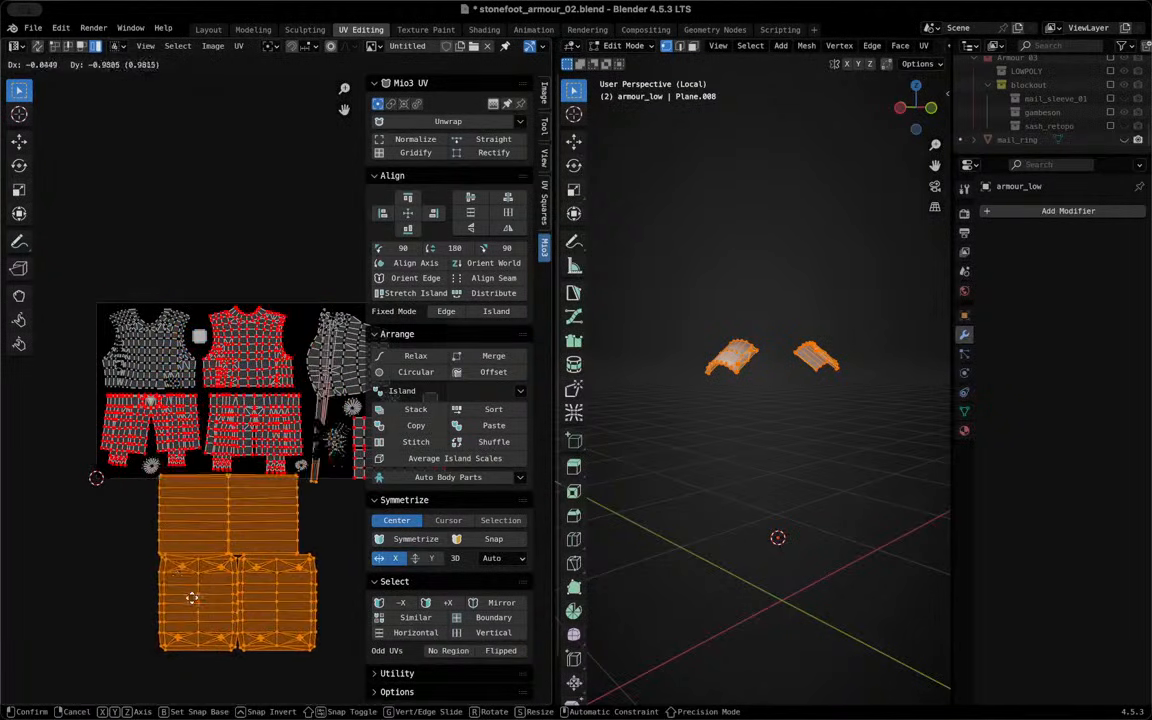
pyautogui.rightClick(190, 592)
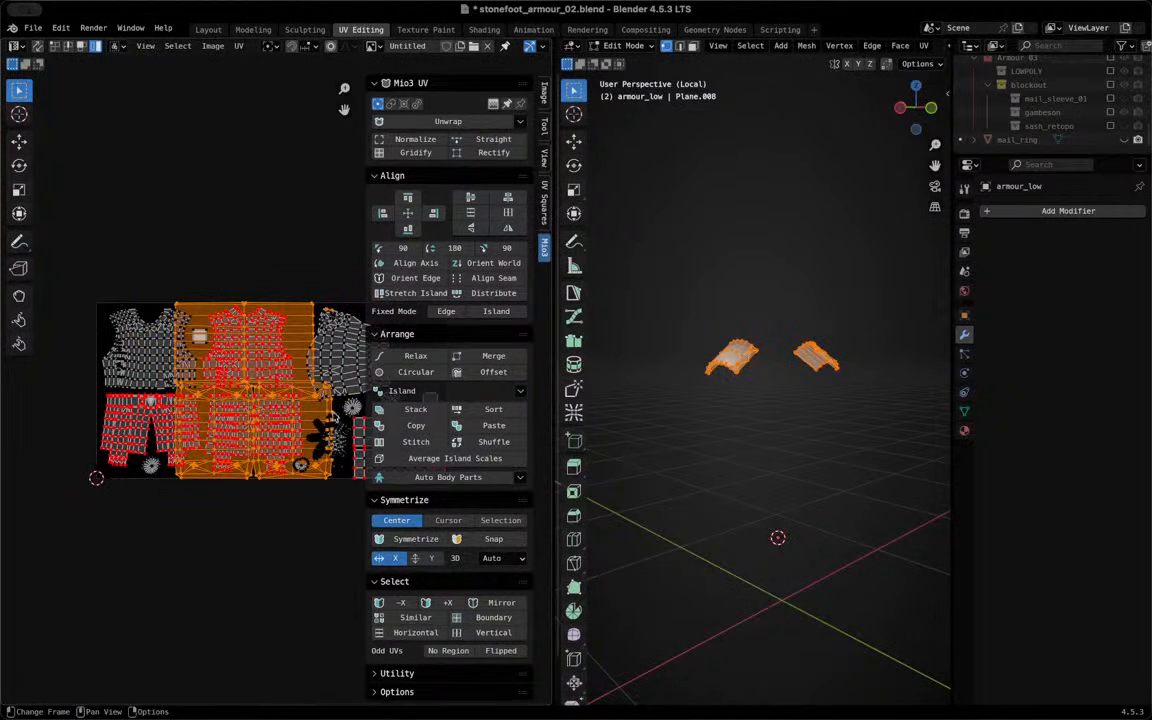
# Select all the shoulder UV islands and move them above the image area, clear of the other armour islands
pyautogui.click(319, 421)
pyautogui.click(243, 403)
pyautogui.keyDown('shift'); pyautogui.click(303, 412); pyautogui.keyUp('shift')
pyautogui.keyDown('shift'); pyautogui.click(294, 314); pyautogui.keyUp('shift')
pyautogui.moveTo(324, 304); pyautogui.dragTo(224, 344, button='middle')
pyautogui.press('g')
pyautogui.click(297, 305)
pyautogui.press('g')
pyautogui.click(240, 350)
# Scale the shoulder UV islands by about 0.37 and move them beside the large sleeve island, above the rectangular grid islands
pyautogui.press('s')
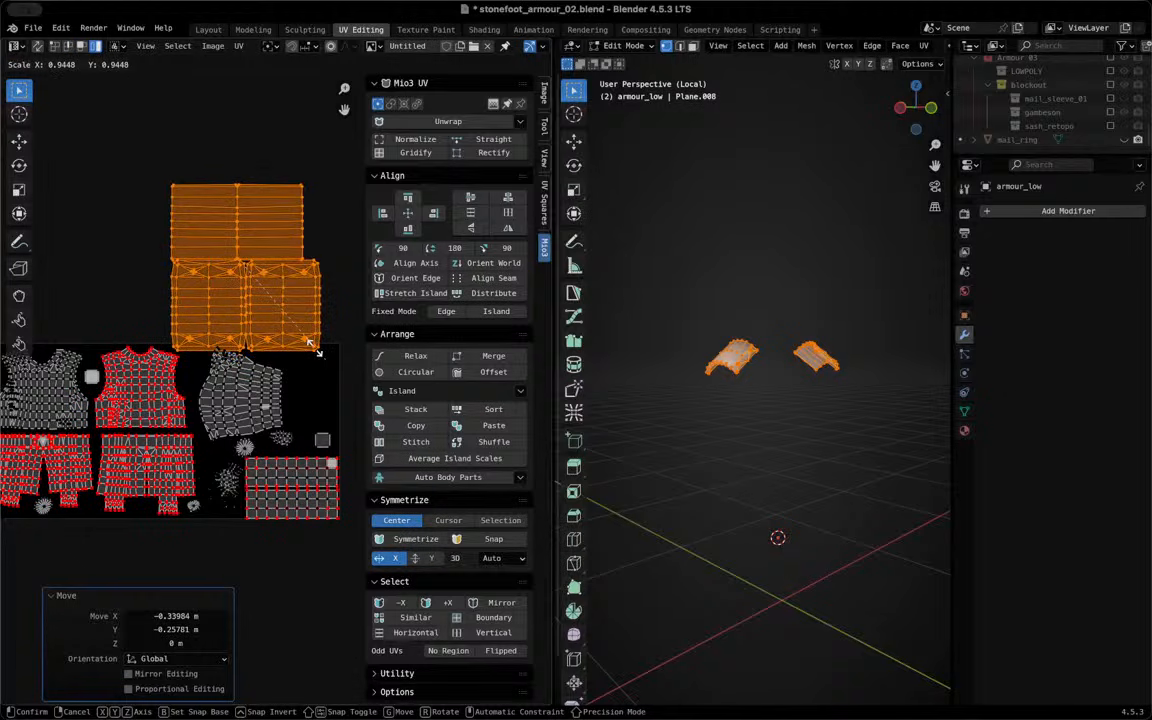
pyautogui.click(257, 318)
pyautogui.press('g')
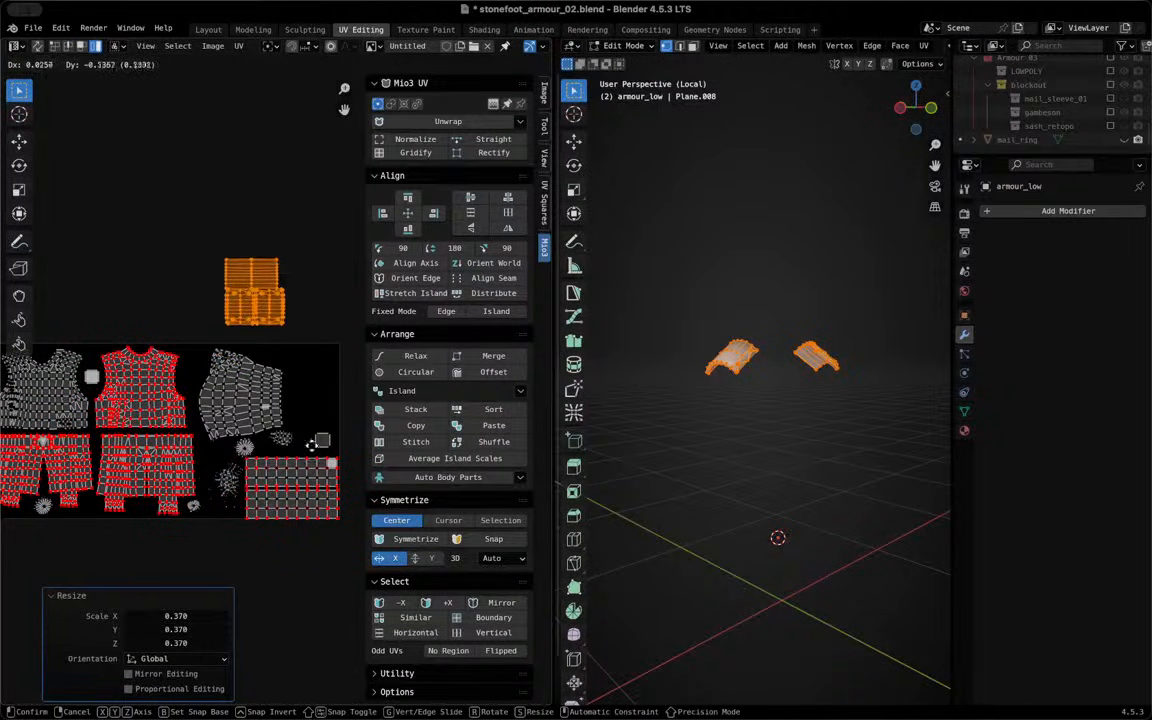
pyautogui.click(340, 455)
# Rotate the shoulder UV islands by -90°
pyautogui.scroll(4, 268, 396)
pyautogui.moveTo(335, 388); pyautogui.dragTo(180, 316, button='middle')
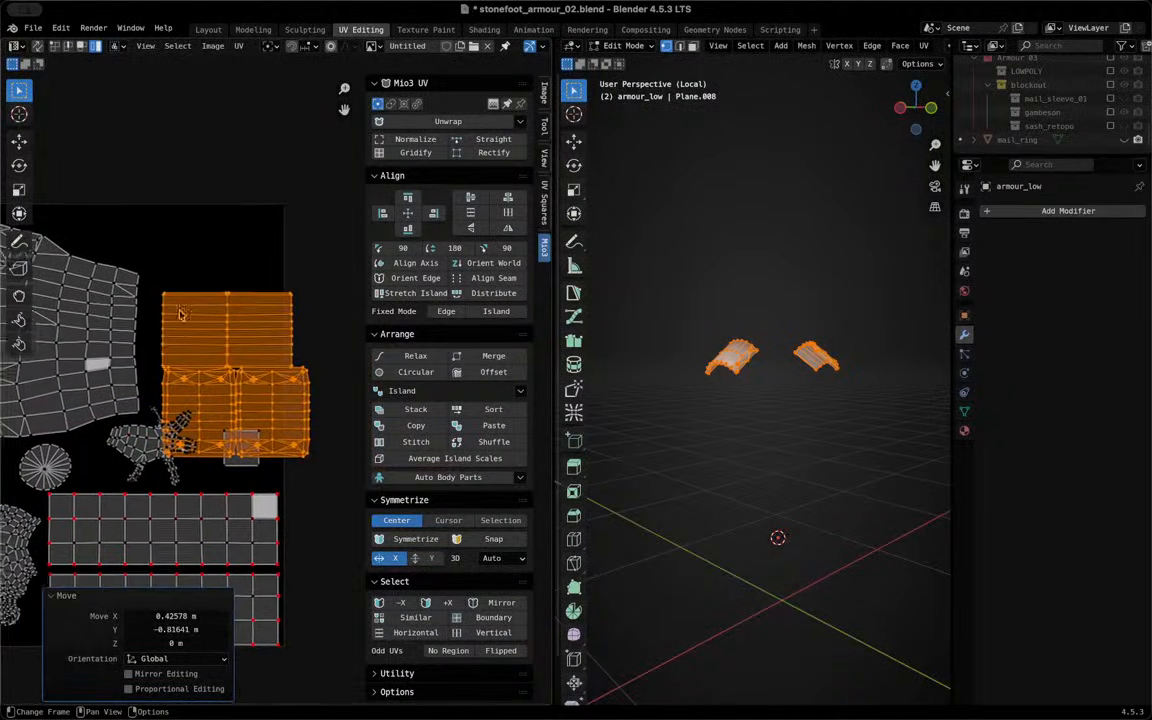
pyautogui.press('r')
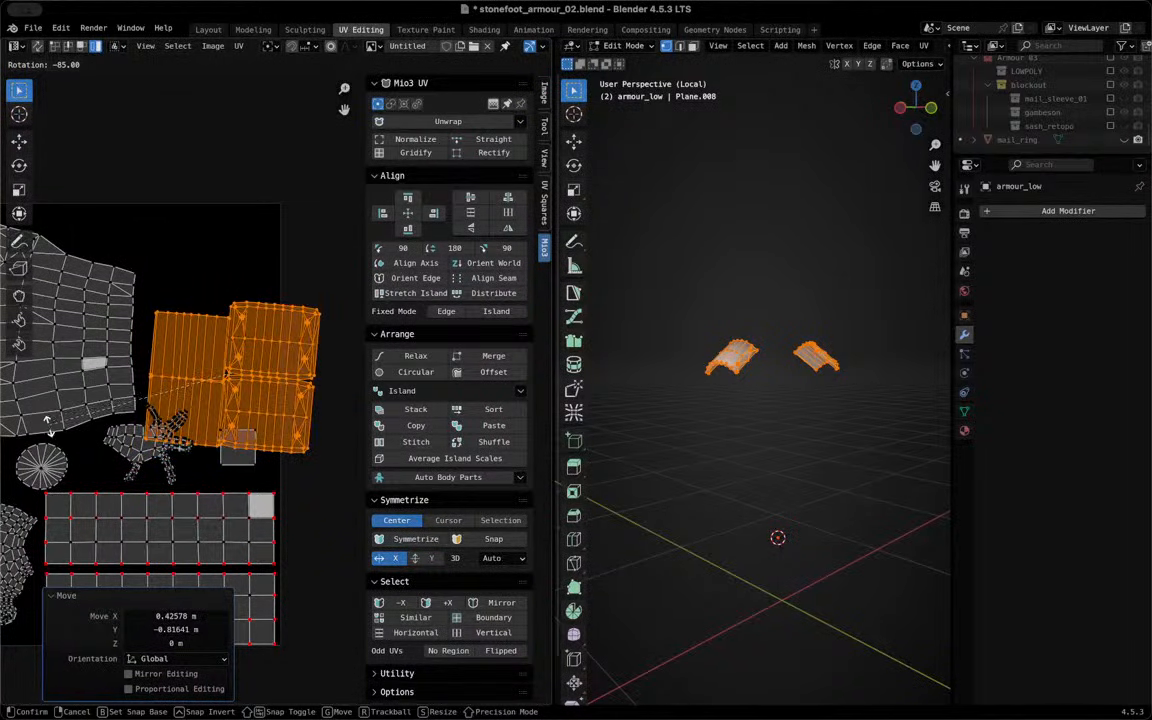
pyautogui.click(47, 432)
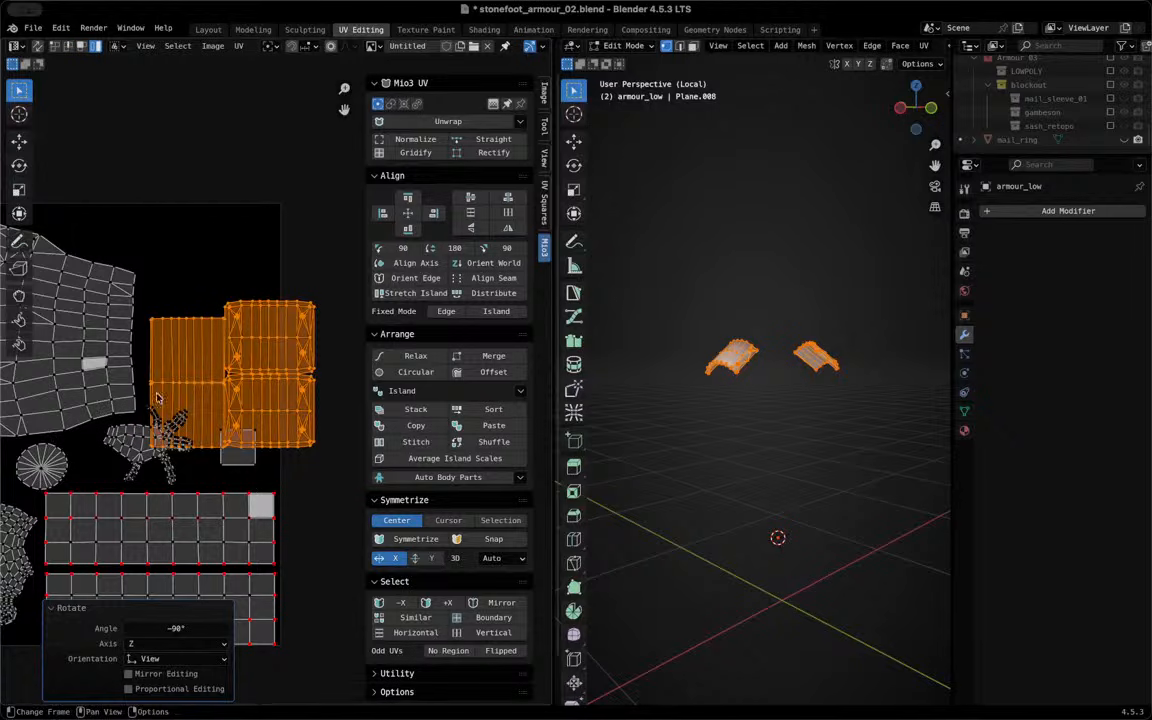
# Move the plain striped shoulder islands outside the image area, beside the rectangular grid islands
pyautogui.click(160, 350)
pyautogui.press('g')
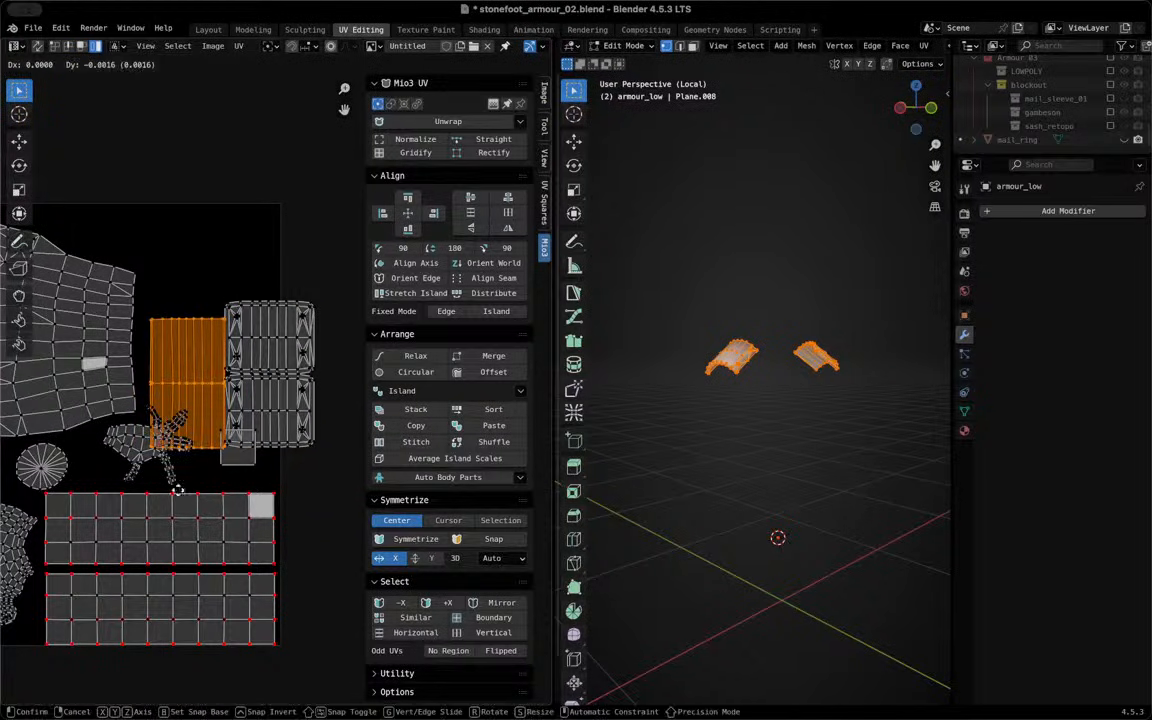
pyautogui.click(305, 590)
# Place the two detailed shoulder islands inside the image area beside the large sleeve island, one above the other
pyautogui.click(240, 380)
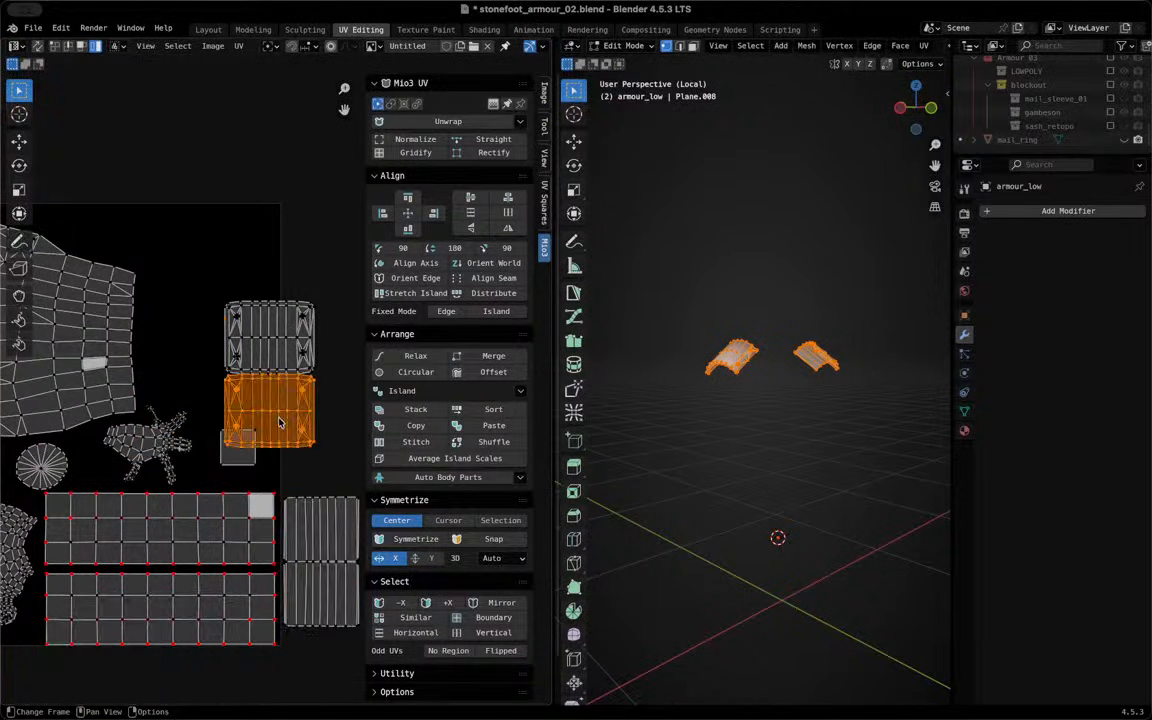
pyautogui.press('g')
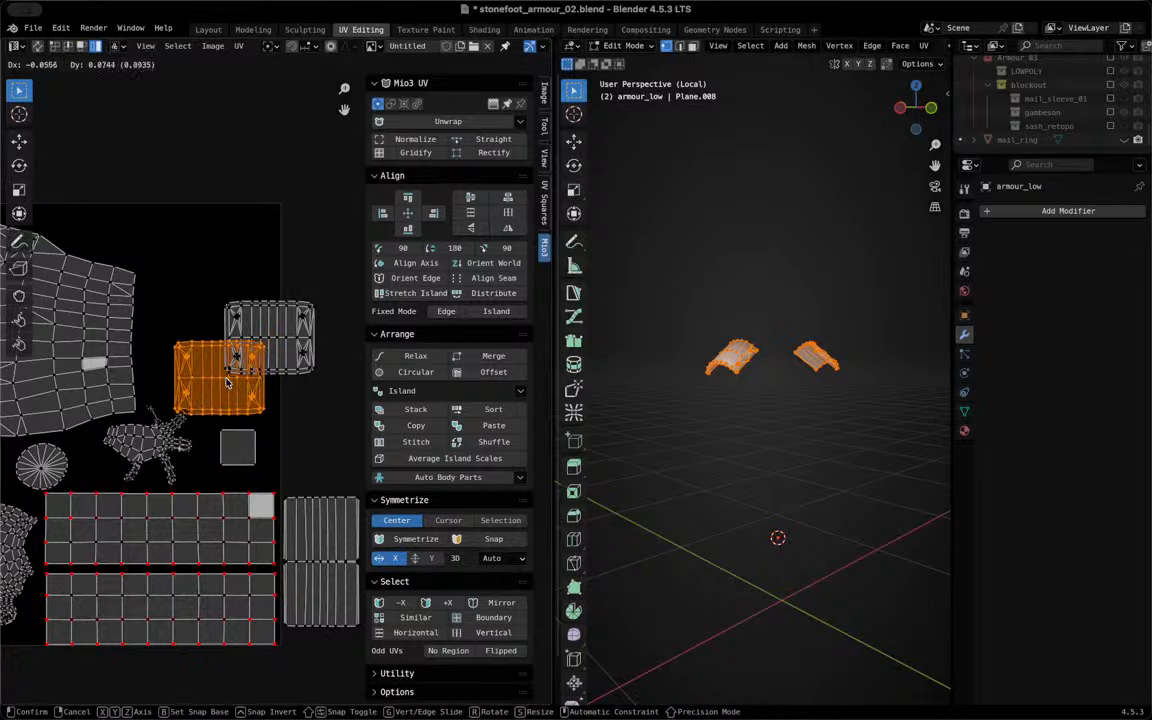
pyautogui.click(216, 352)
pyautogui.press('g')
pyautogui.click(211, 351)
pyautogui.click(289, 336)
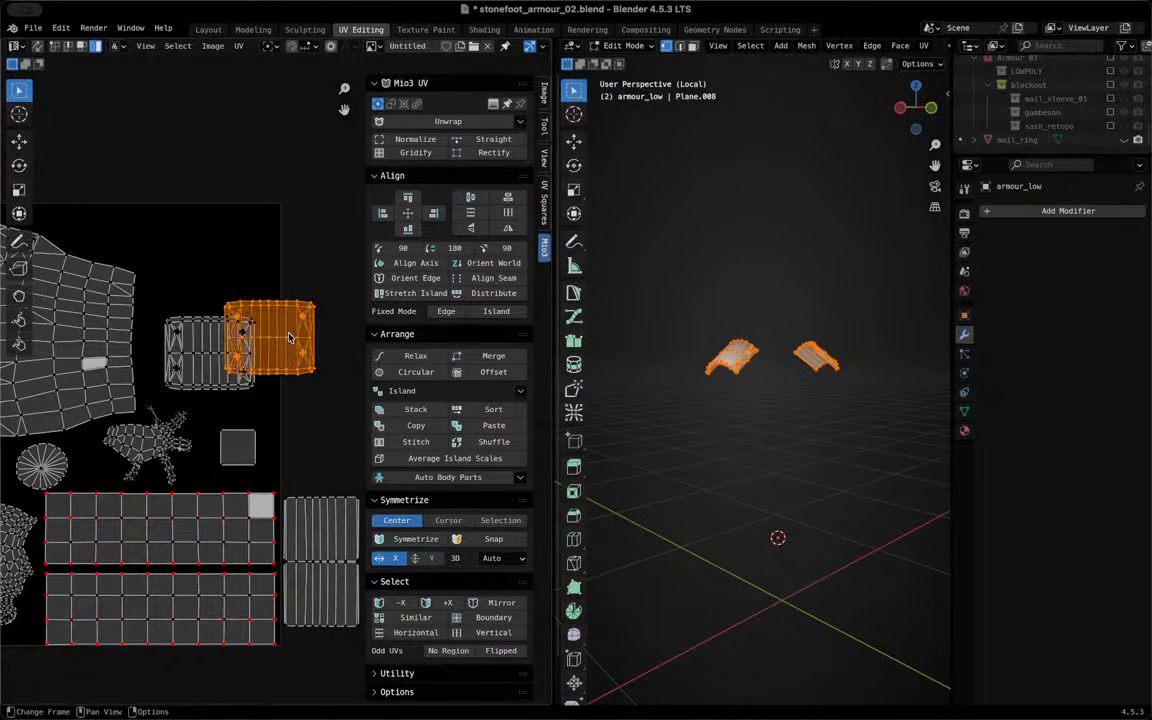
pyautogui.press('g')
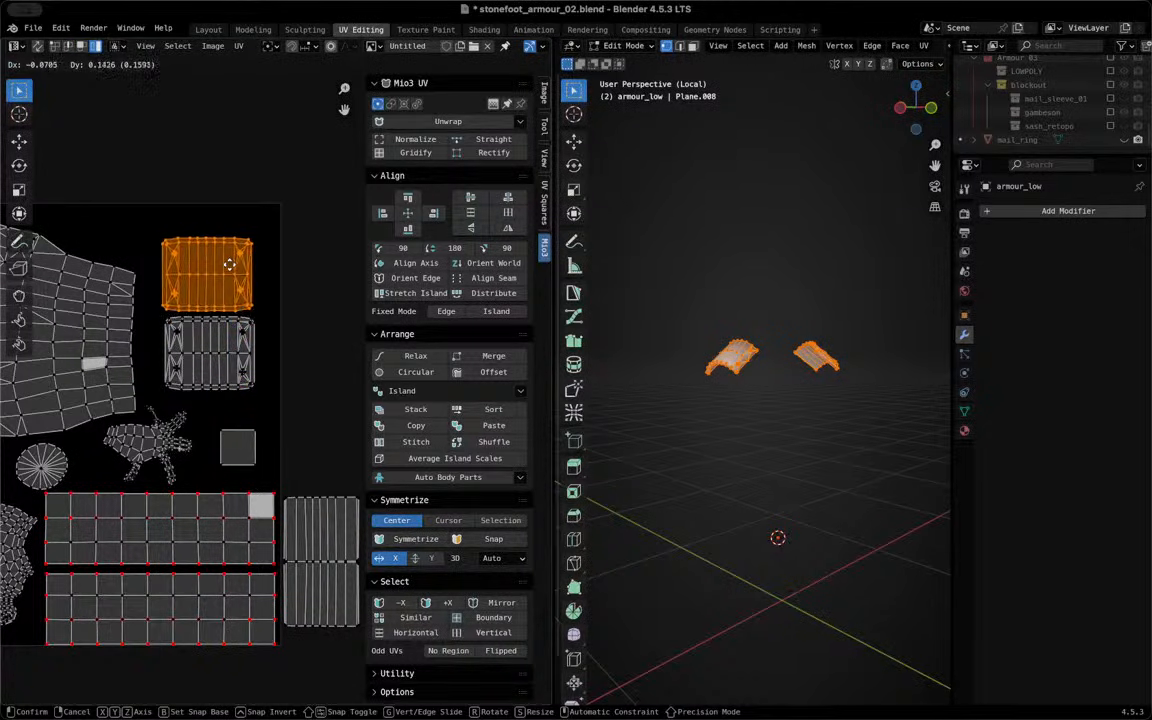
pyautogui.click(229, 262)
# Scale the two detailed shoulder islands together by about 1.08 and reposition them in their free space
pyautogui.keyDown('shift'); pyautogui.click(241, 336); pyautogui.keyUp('shift')
pyautogui.press('s')
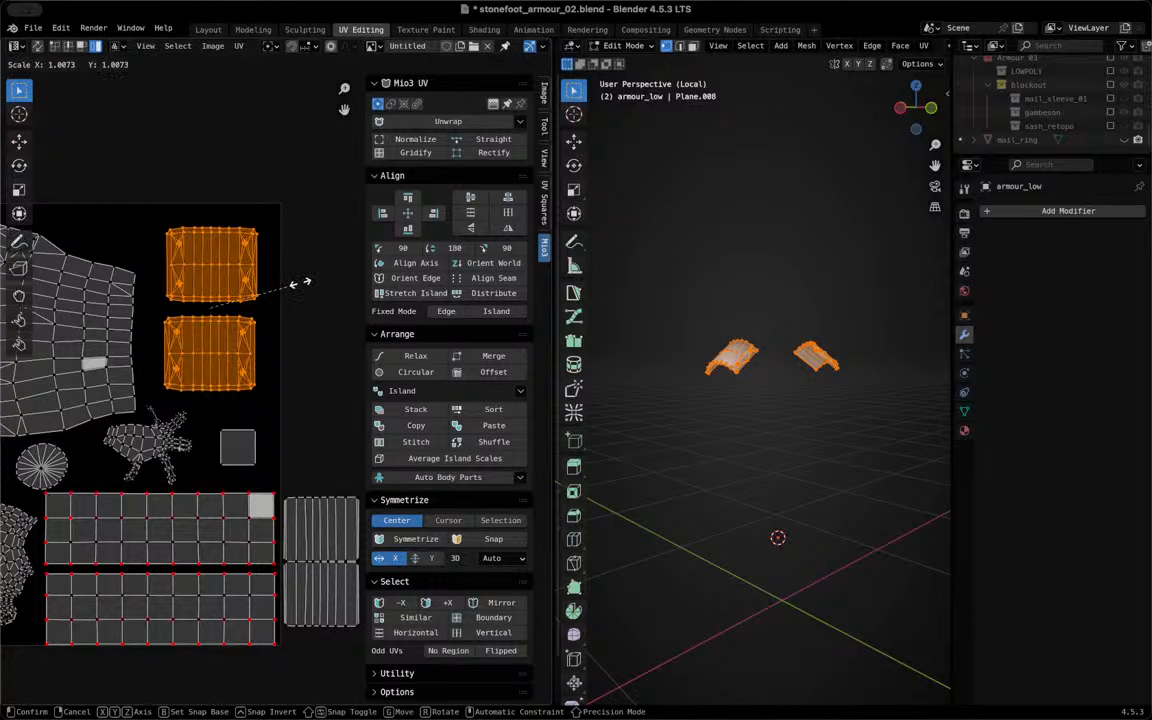
pyautogui.click(306, 282)
pyautogui.press('g')
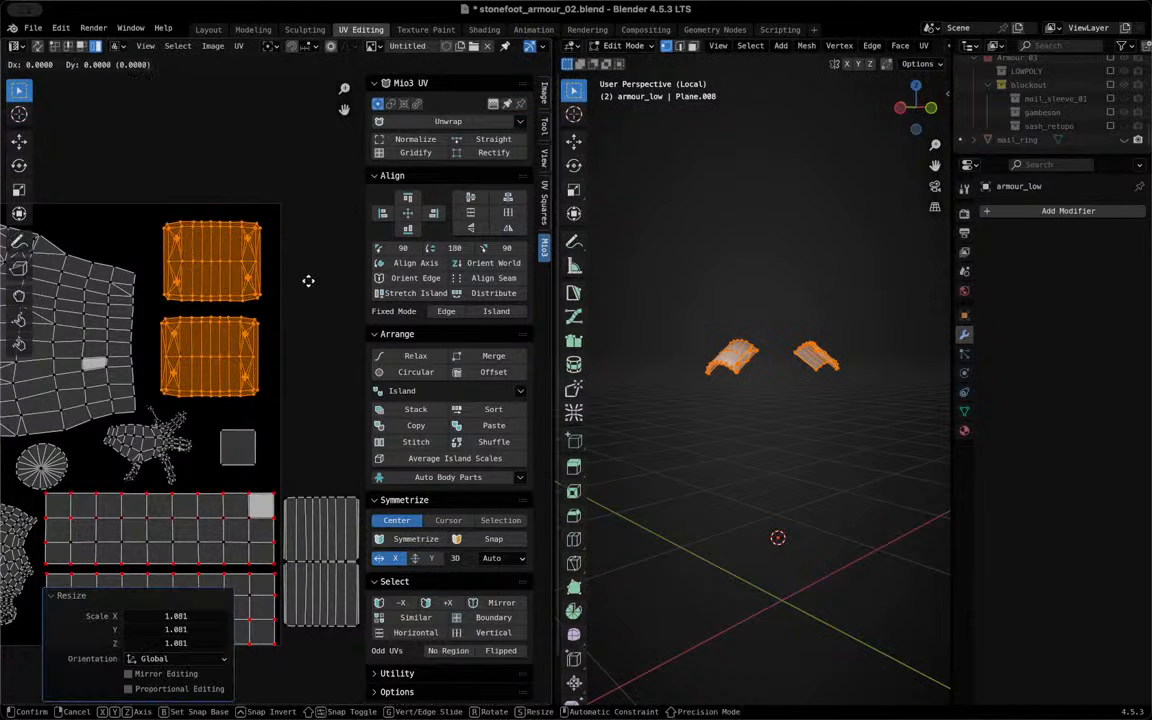
pyautogui.click(306, 320)
# Move the plain striped shoulder islands to the upper gap between the red-seamed torso island and the large sleeve island
pyautogui.click(304, 319)
pyautogui.scroll(-3, 280, 387)
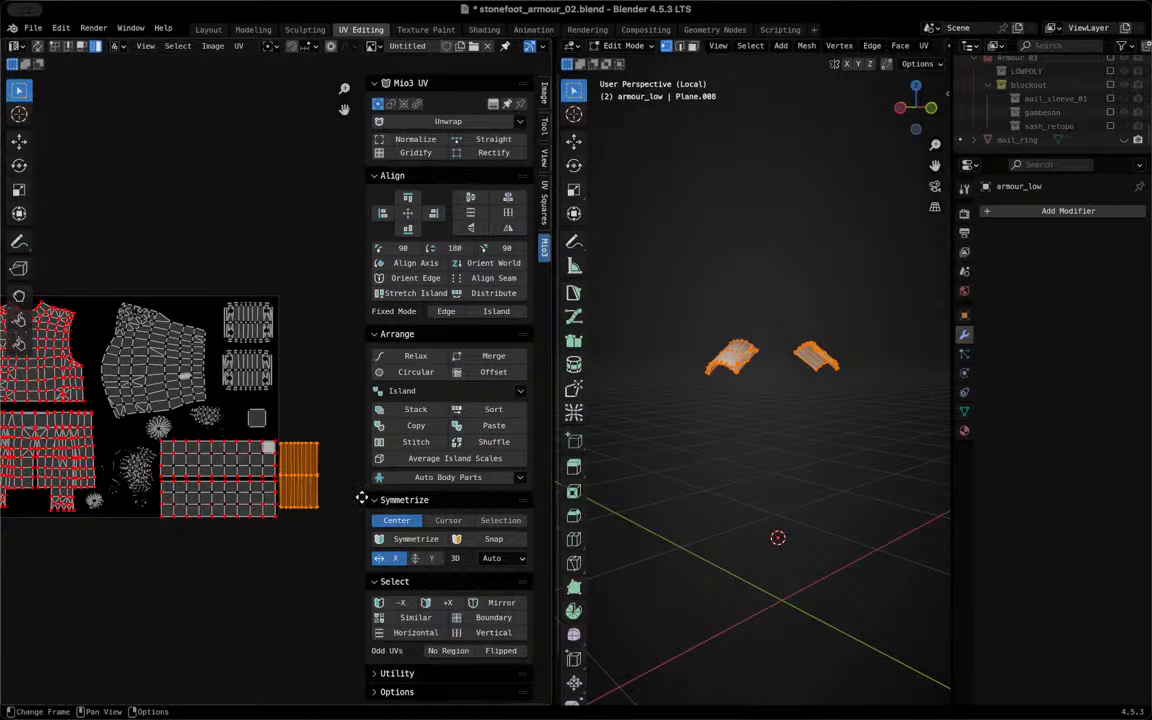
pyautogui.press('g')
pyautogui.click(238, 470)
pyautogui.scroll(-1, 238, 470)
pyautogui.scroll(-2, 238, 470)
pyautogui.moveTo(246, 470); pyautogui.dragTo(310, 484, button='middle')
pyautogui.scroll(6, 238, 385)
pyautogui.press('g')
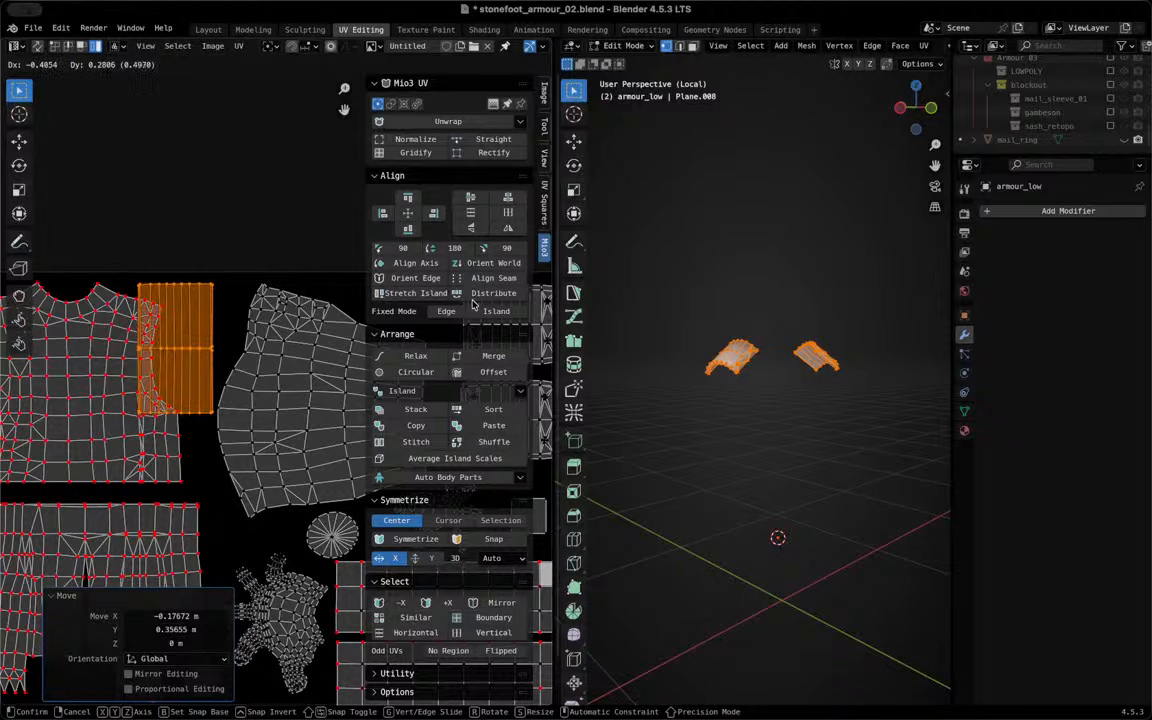
pyautogui.click(240, 310)
# Select the whole linked shoulder_low geometry so that both plain striped UV islands are selected together
pyautogui.scroll(-3, 250, 372)
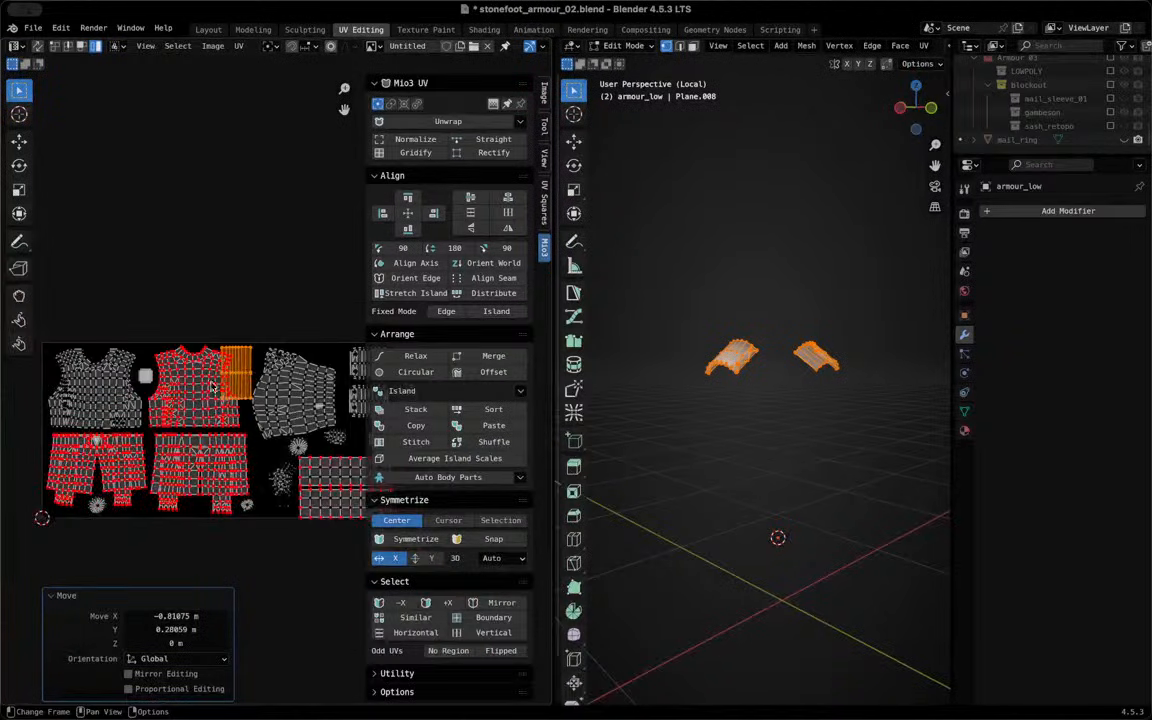
pyautogui.scroll(5, 251, 368)
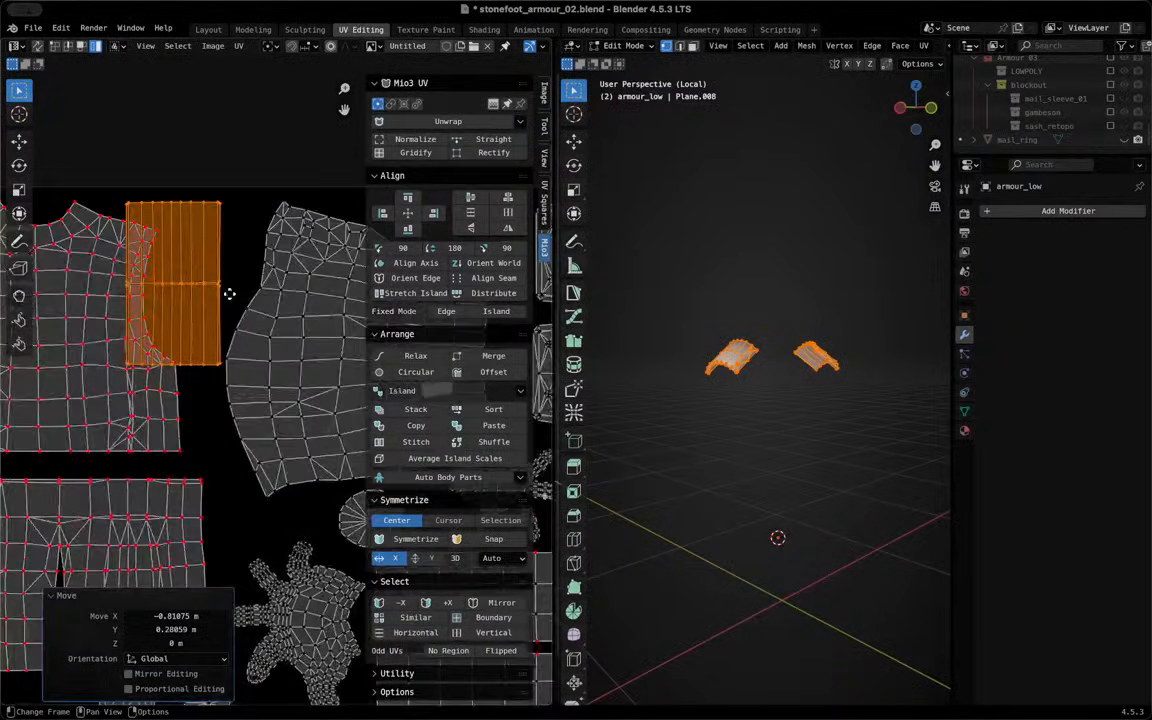
pyautogui.moveTo(229, 294); pyautogui.dragTo(274, 330, button='middle')
pyautogui.click(229, 287)
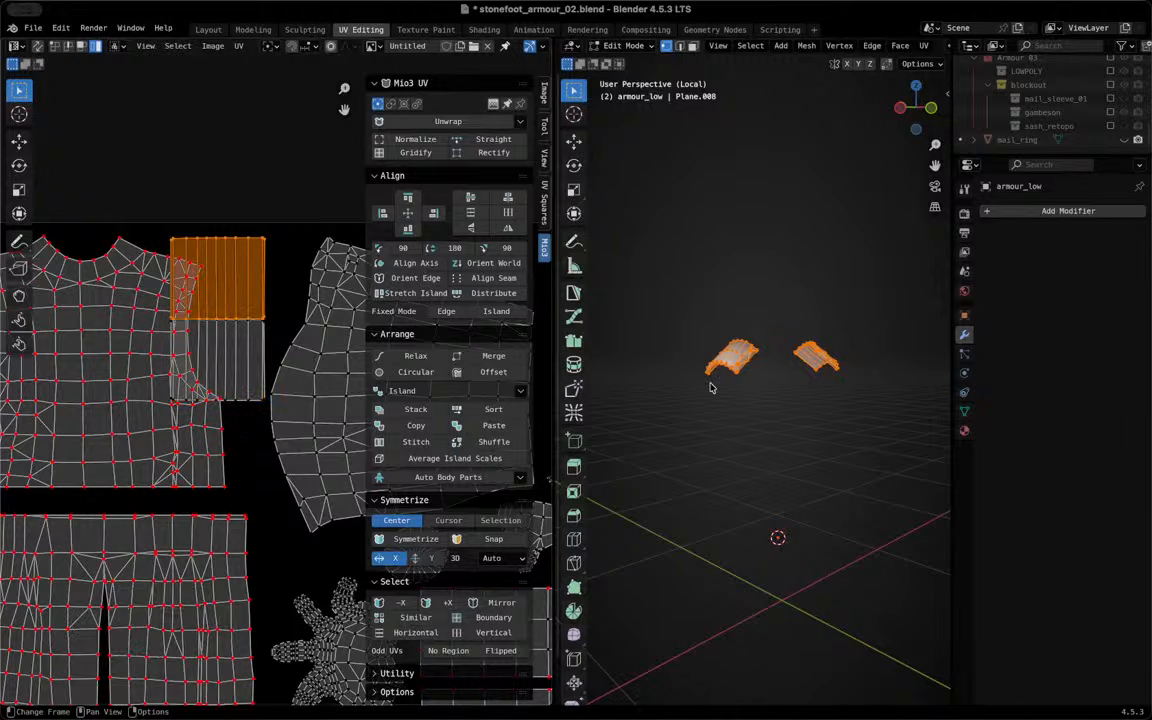
pyautogui.moveTo(805, 329)
pyautogui.mouseDown(button='middle')
pyautogui.moveTo(805, 257)
pyautogui.moveTo(693, 261)
pyautogui.mouseUp(button='middle')
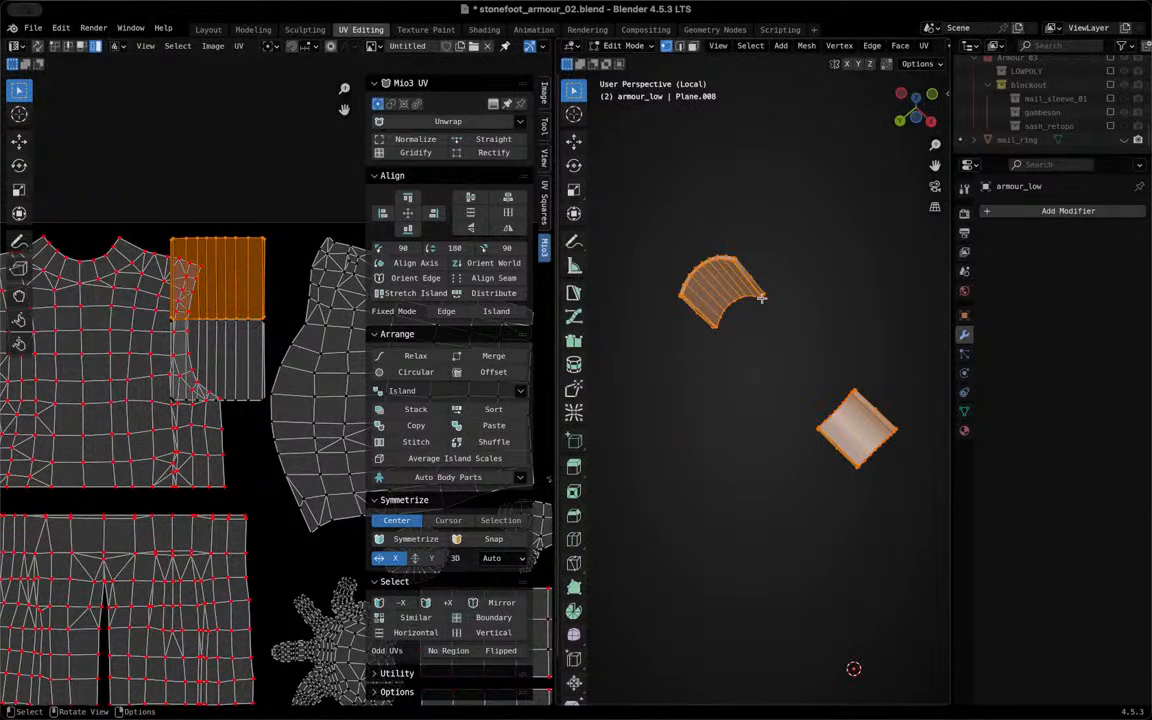
pyautogui.moveTo(743, 265); pyautogui.dragTo(712, 326, button='middle')
pyautogui.click(719, 251)
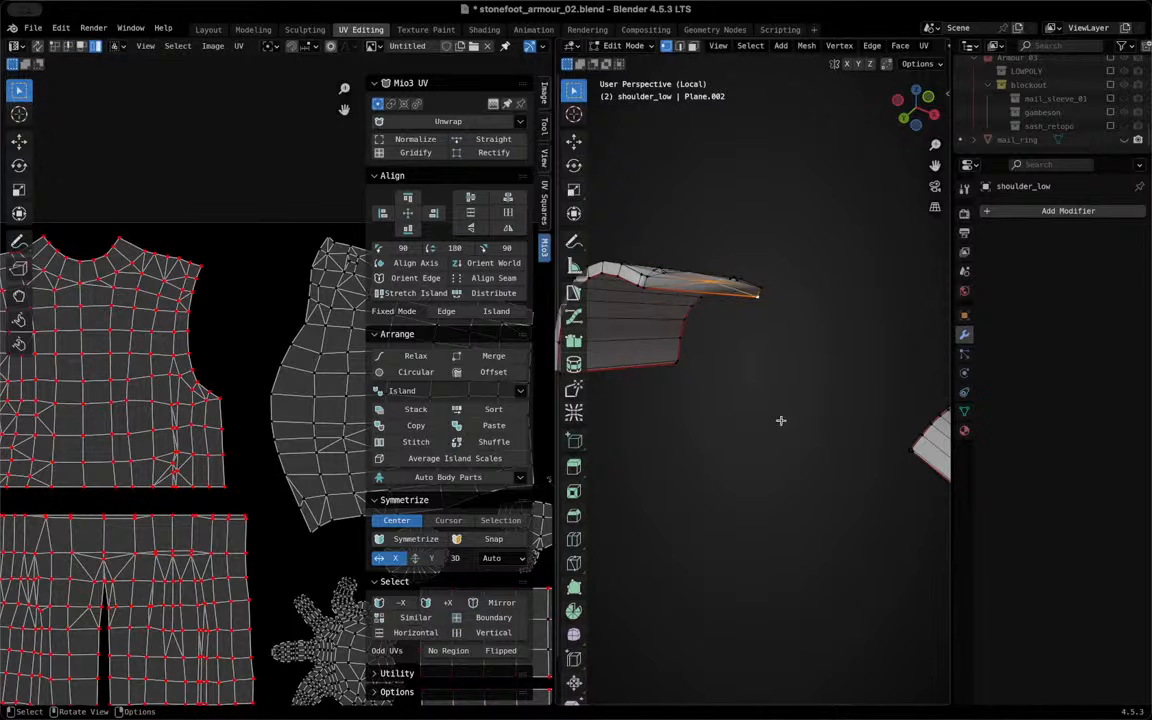
pyautogui.moveTo(689, 373); pyautogui.dragTo(770, 344, button='middle')
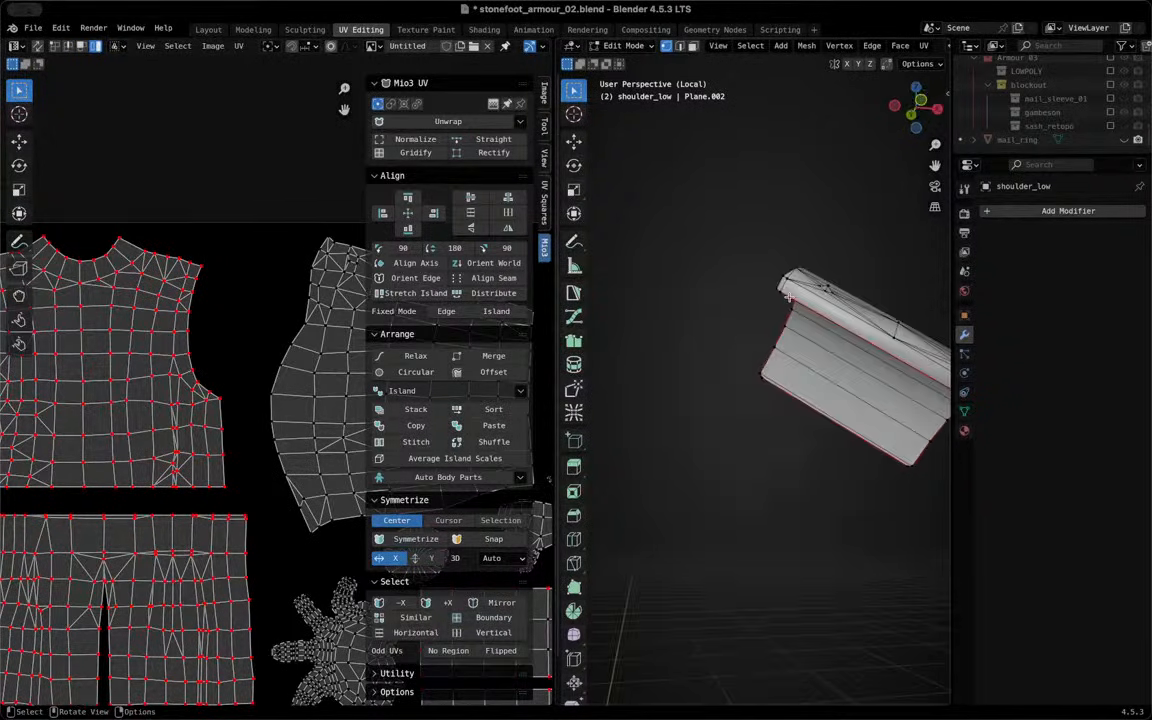
pyautogui.keyDown('shift'); pyautogui.click(885, 340); pyautogui.keyUp('shift')
pyautogui.keyDown('shift'); pyautogui.moveTo(774, 342); pyautogui.dragTo(722, 339, button='middle'); pyautogui.keyUp('shift')
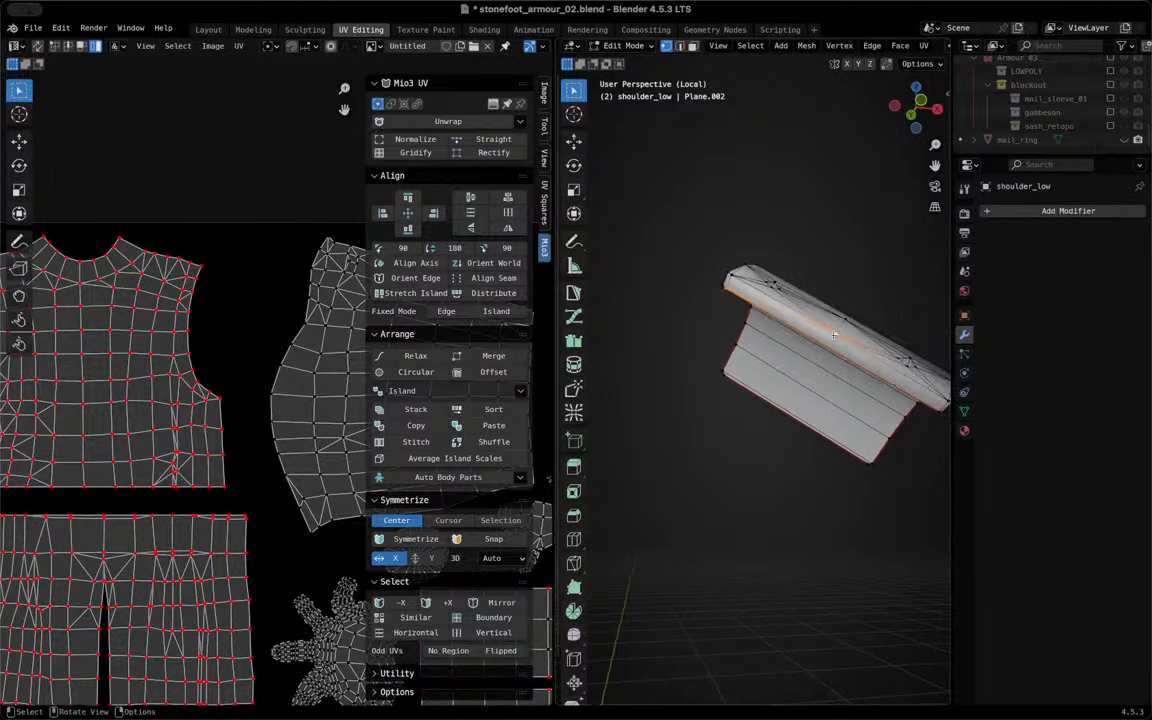
pyautogui.keyDown('shift'); pyautogui.click(938, 405); pyautogui.keyUp('shift')
pyautogui.press('l')
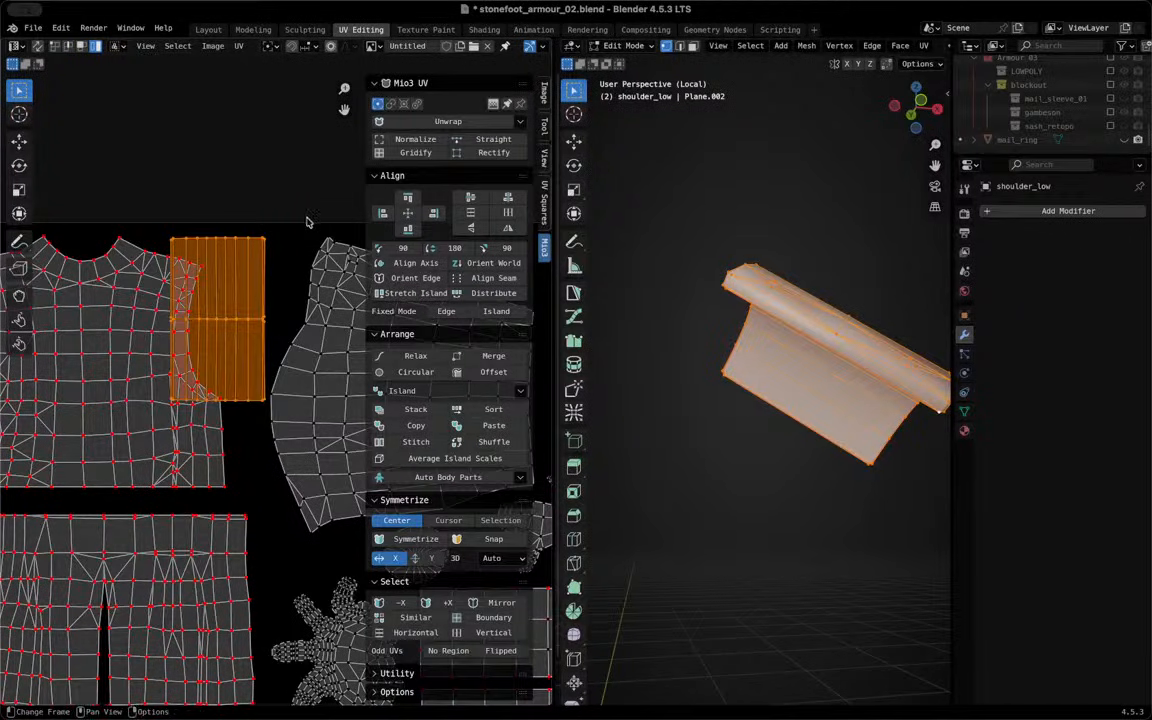
# Scale both plain striped shoulder islands by about 0.706 and move them into the gap between the red-seamed torso and large sleeve islands
pyautogui.press('s')
pyautogui.click(326, 247)
pyautogui.press('g')
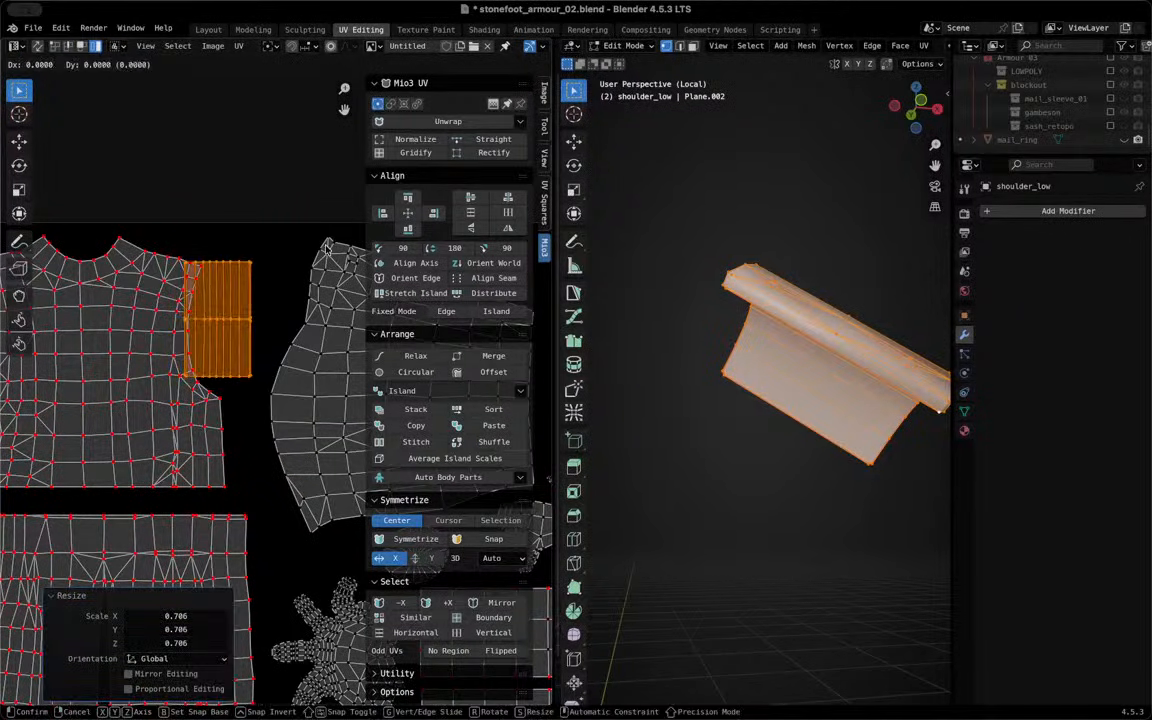
pyautogui.click(366, 234)
pyautogui.moveTo(820, 300); pyautogui.dragTo(738, 455, button='middle')
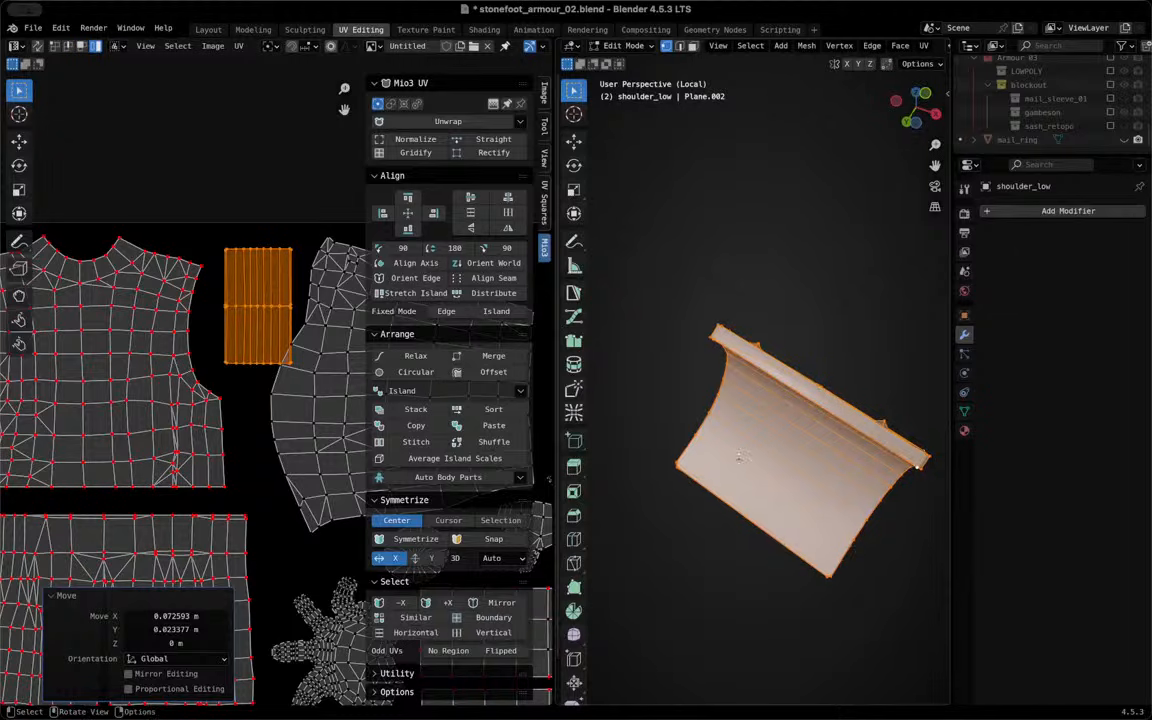
# Move the lower plain striped island alone into the upper gap between the large sleeve island and the detailed shoulder islands
pyautogui.scroll(-5, 165, 211)
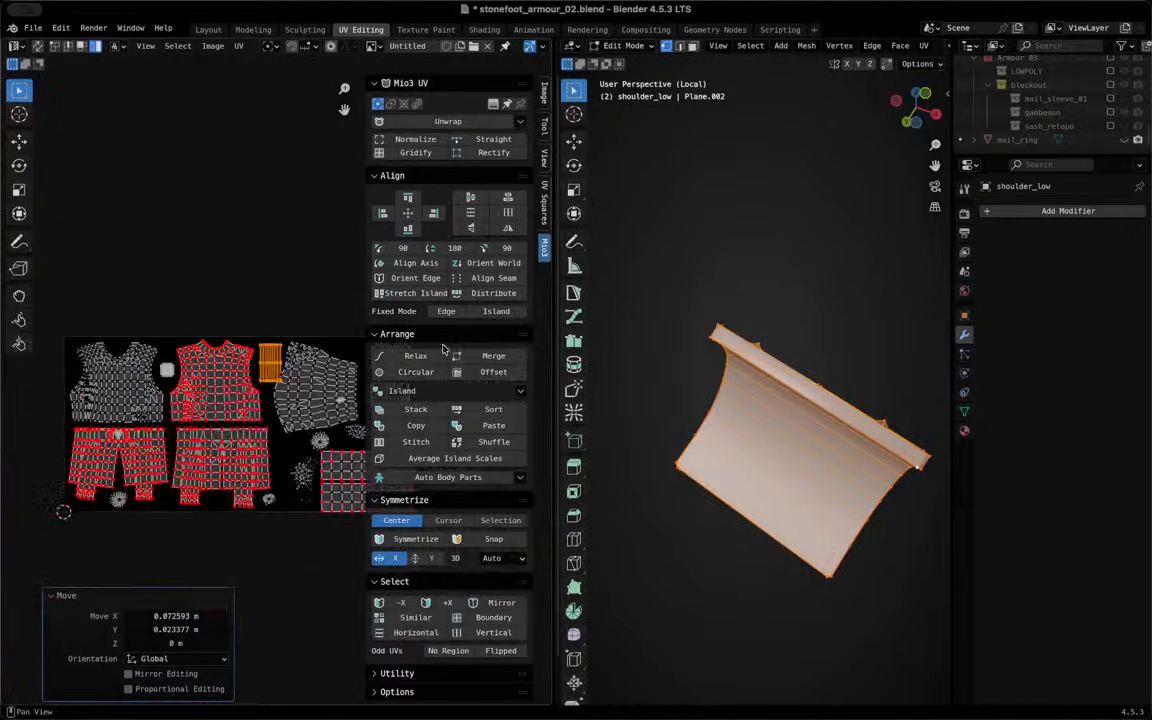
pyautogui.keyDown('shift'); pyautogui.moveTo(232, 331); pyautogui.dragTo(56, 356, button='middle'); pyautogui.keyUp('shift')
pyautogui.scroll(3, 171, 285)
pyautogui.scroll(4, 165, 275)
pyautogui.press('g')
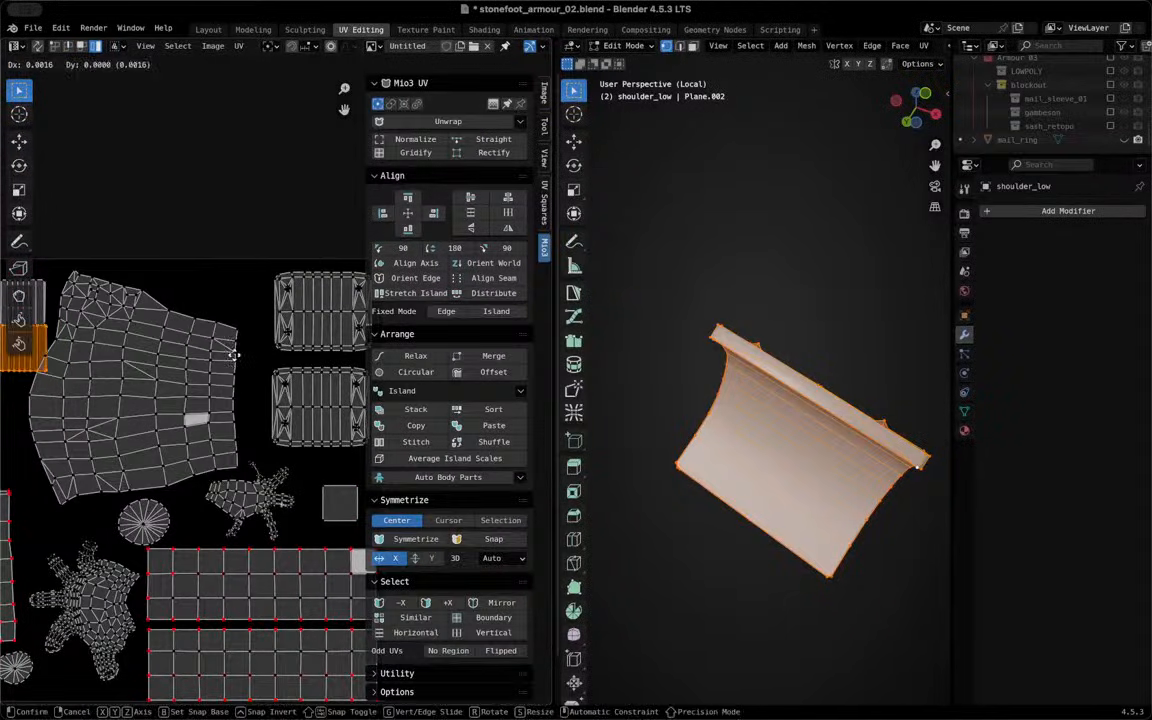
pyautogui.click(298, 331)
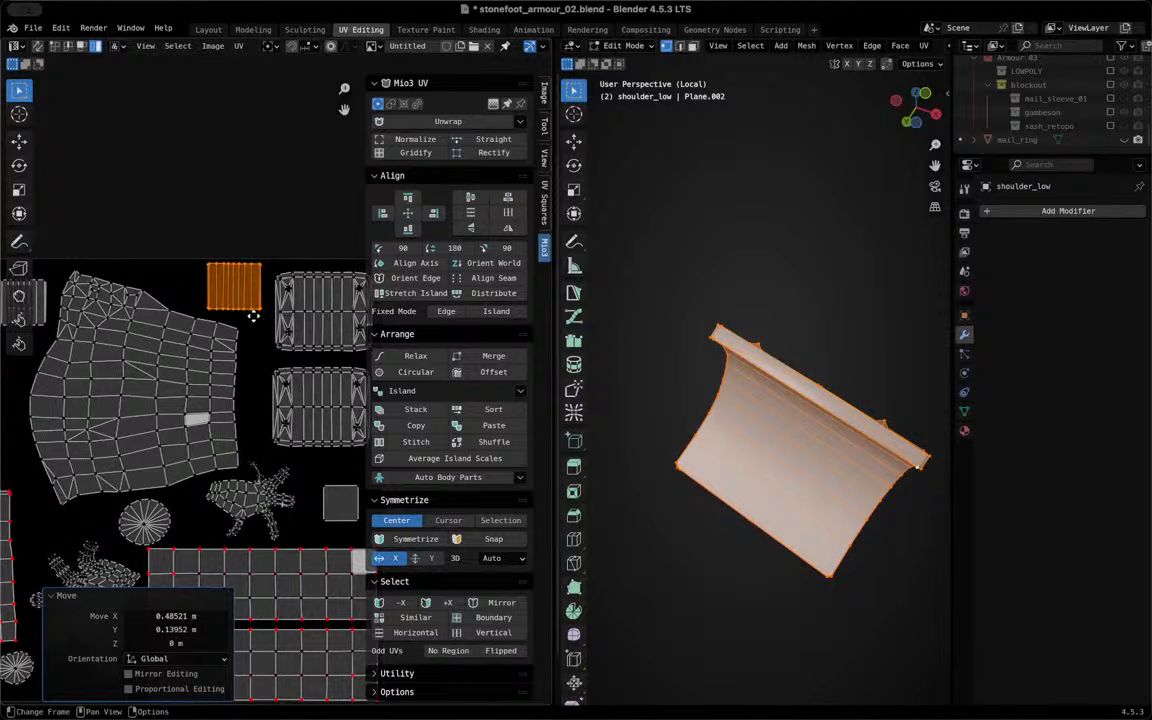
# Rotate the remaining plain striped island by 90° and move it down beside the torso island's armhole curve
pyautogui.hscroll(-3, 114, 239)
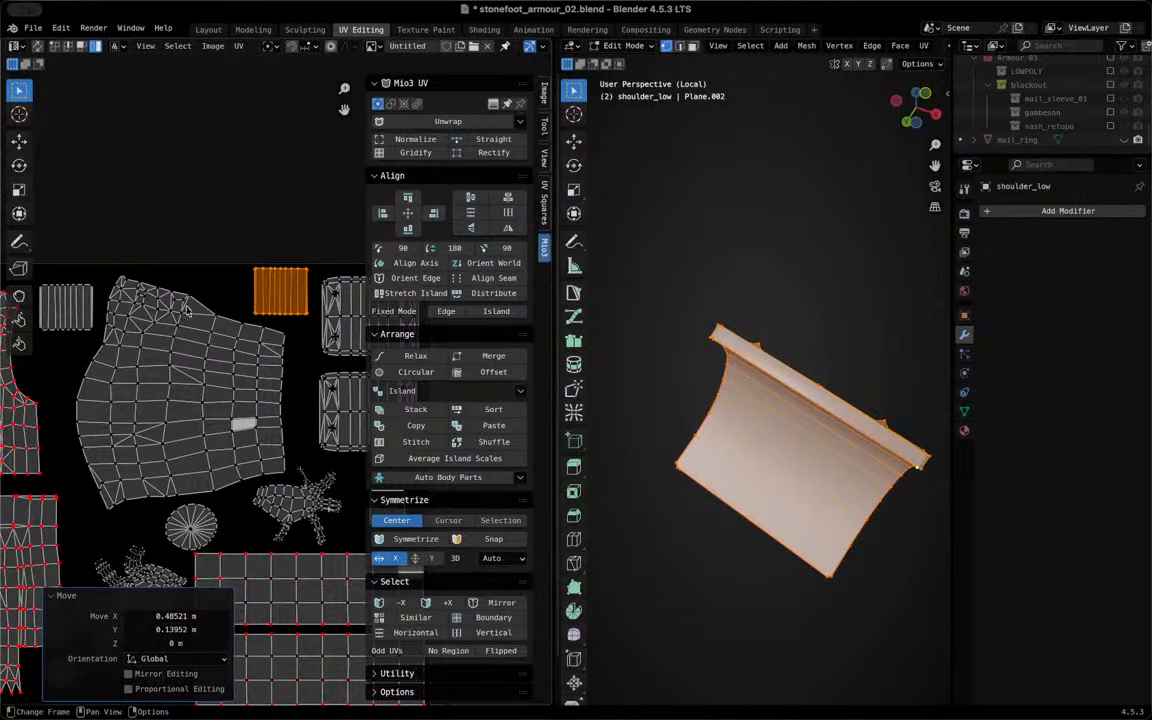
pyautogui.hscroll(-10, 240, 280)
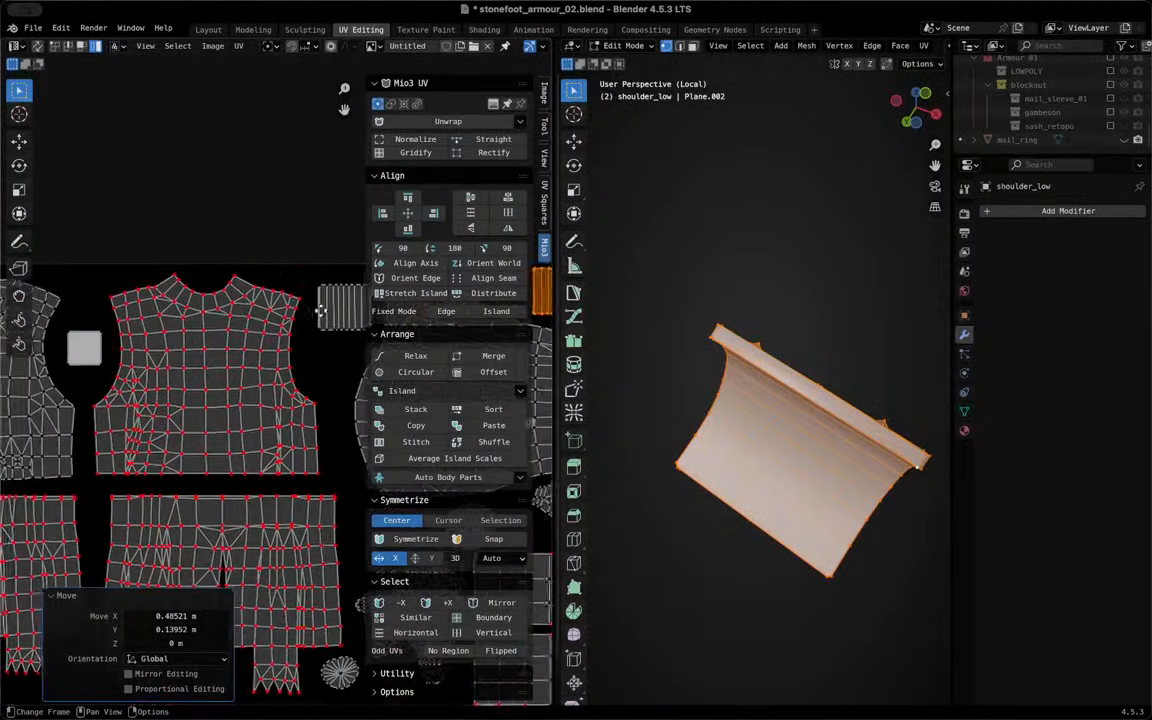
pyautogui.scroll(4, 260, 255)
pyautogui.click(260, 252)
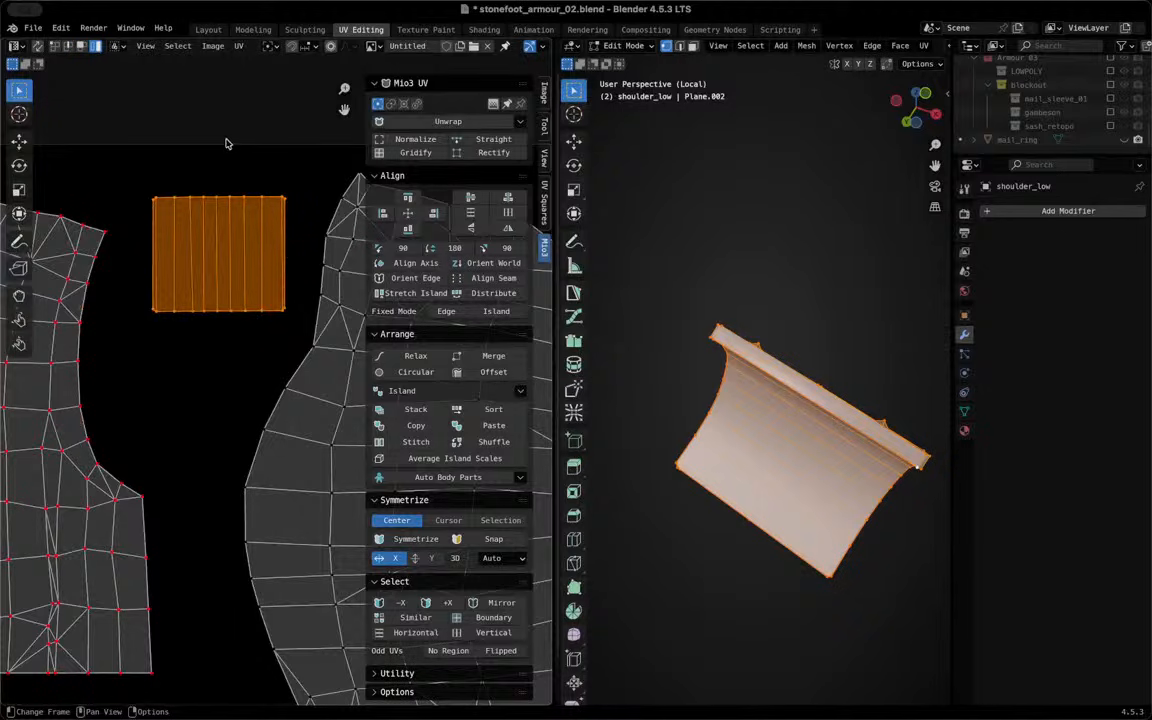
pyautogui.press('r')
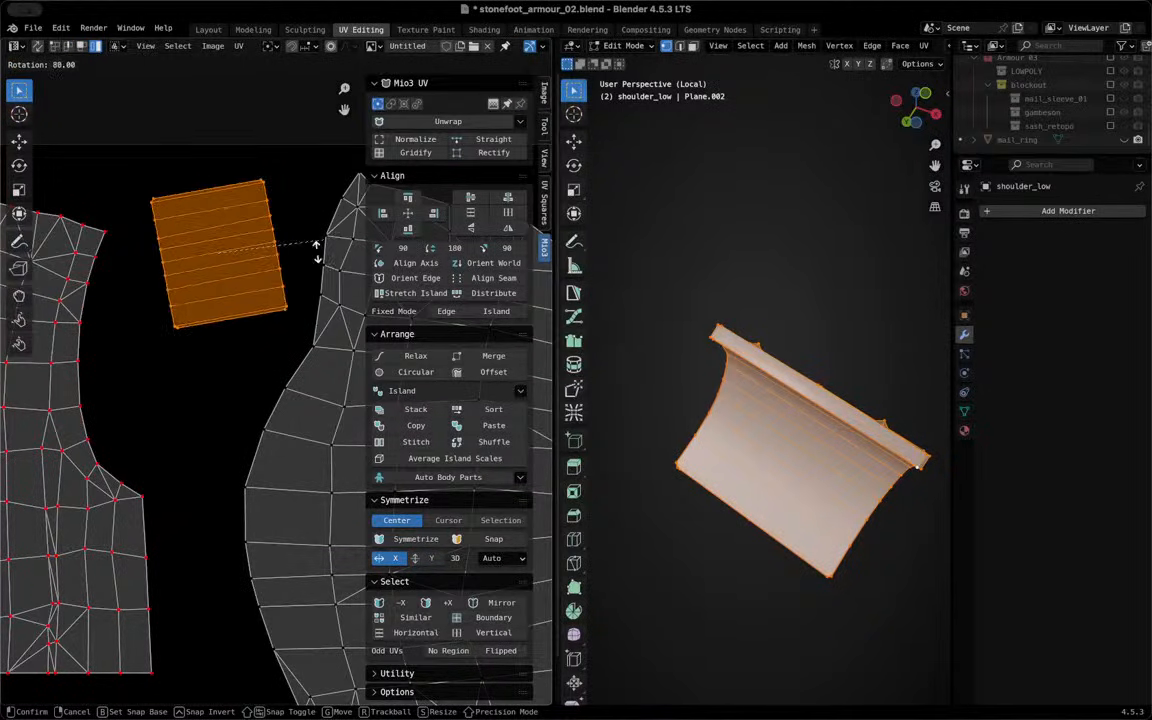
pyautogui.click(313, 257)
pyautogui.press('g')
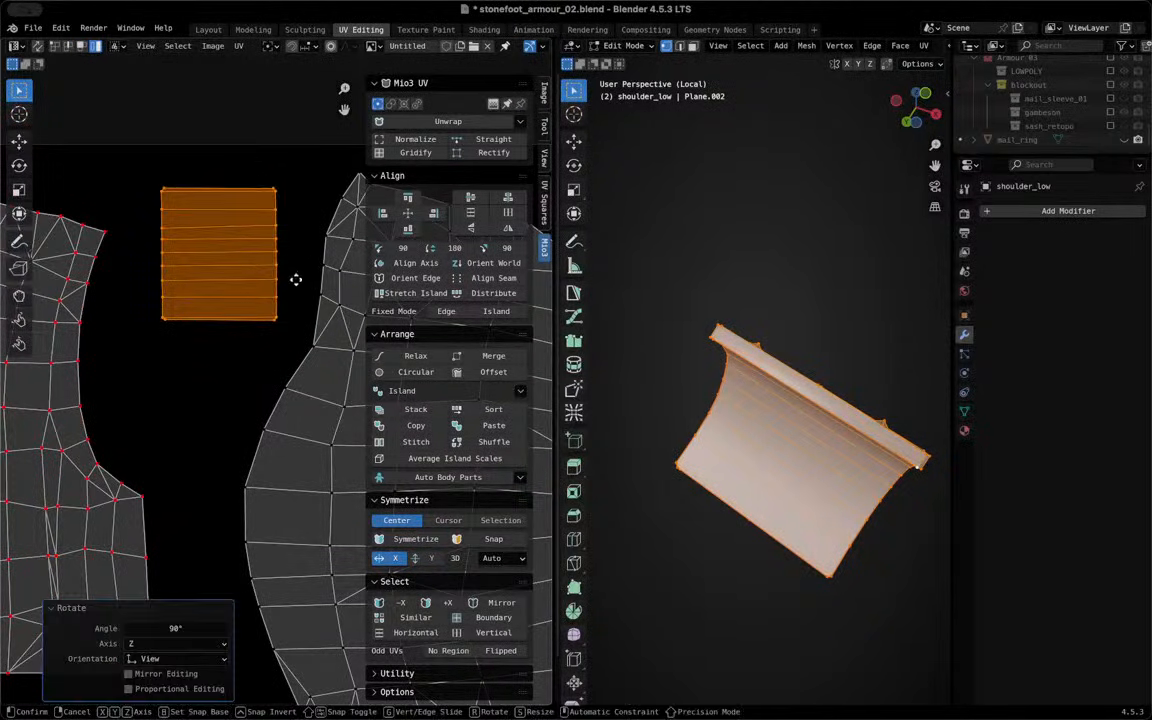
pyautogui.click(277, 345)
# Examine the corners of the rotated striped island and its spacing to the torso and sleeve islands
pyautogui.click(284, 220)
pyautogui.scroll(3, 270, 265)
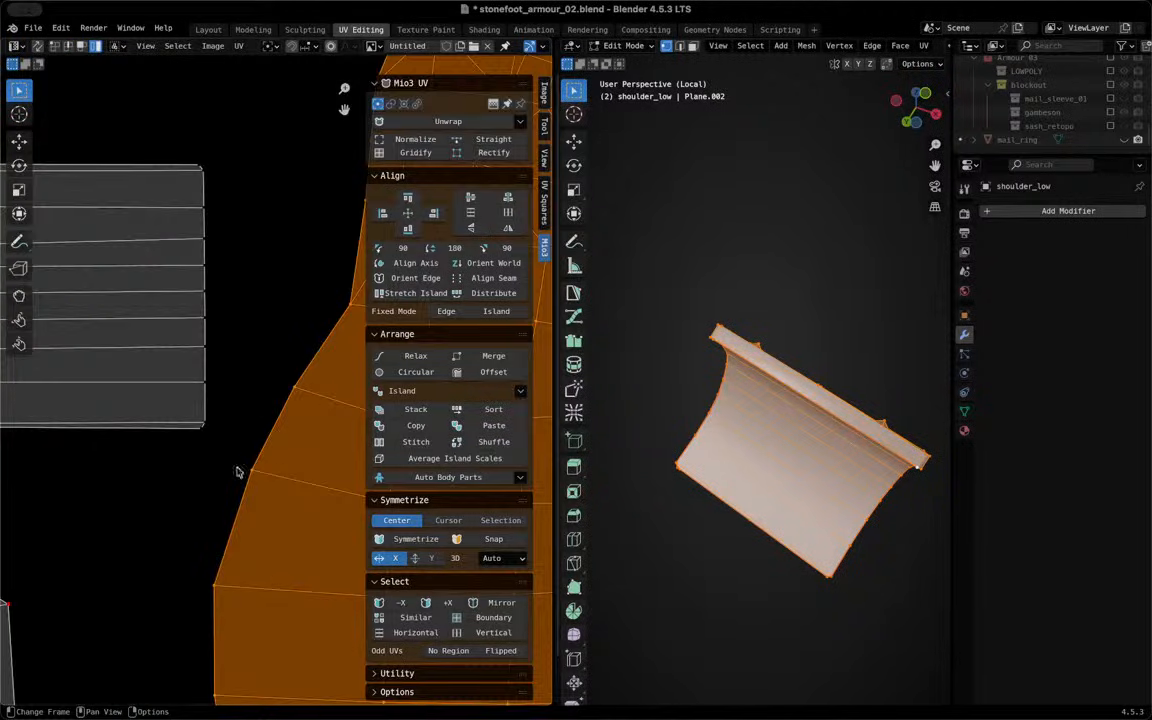
pyautogui.scroll(-3, 205, 440)
pyautogui.scroll(6, 252, 455)
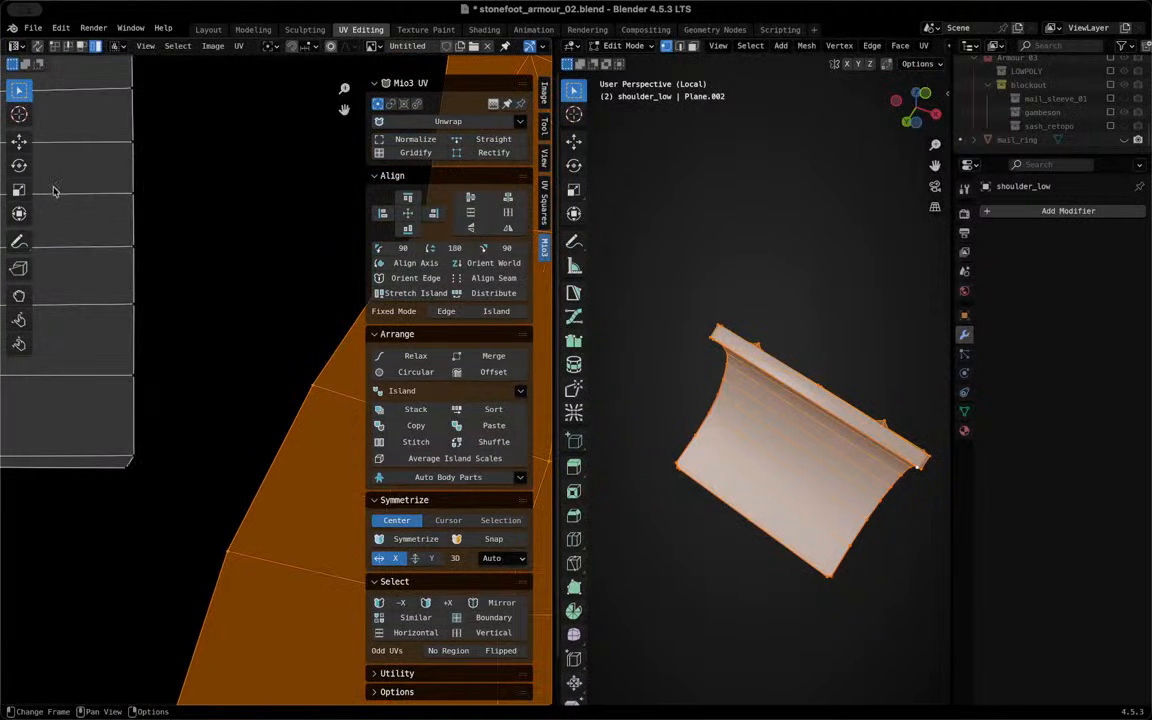
pyautogui.scroll(-1, 166, 460)
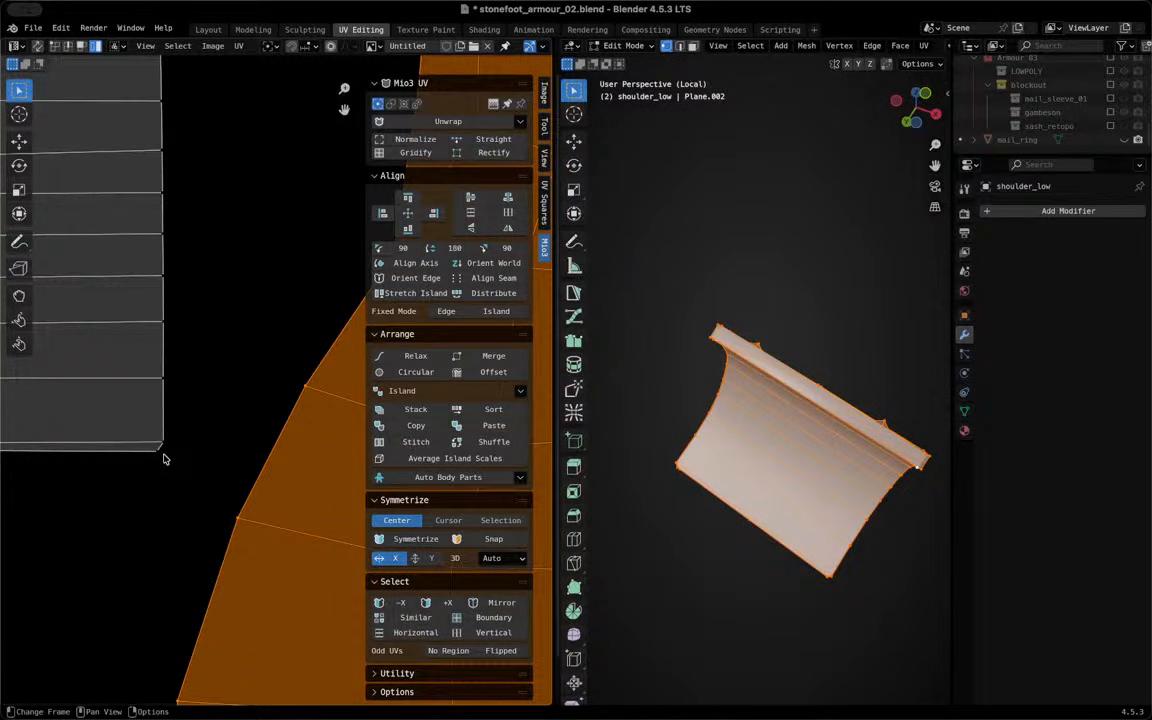
pyautogui.scroll(-6, 166, 460)
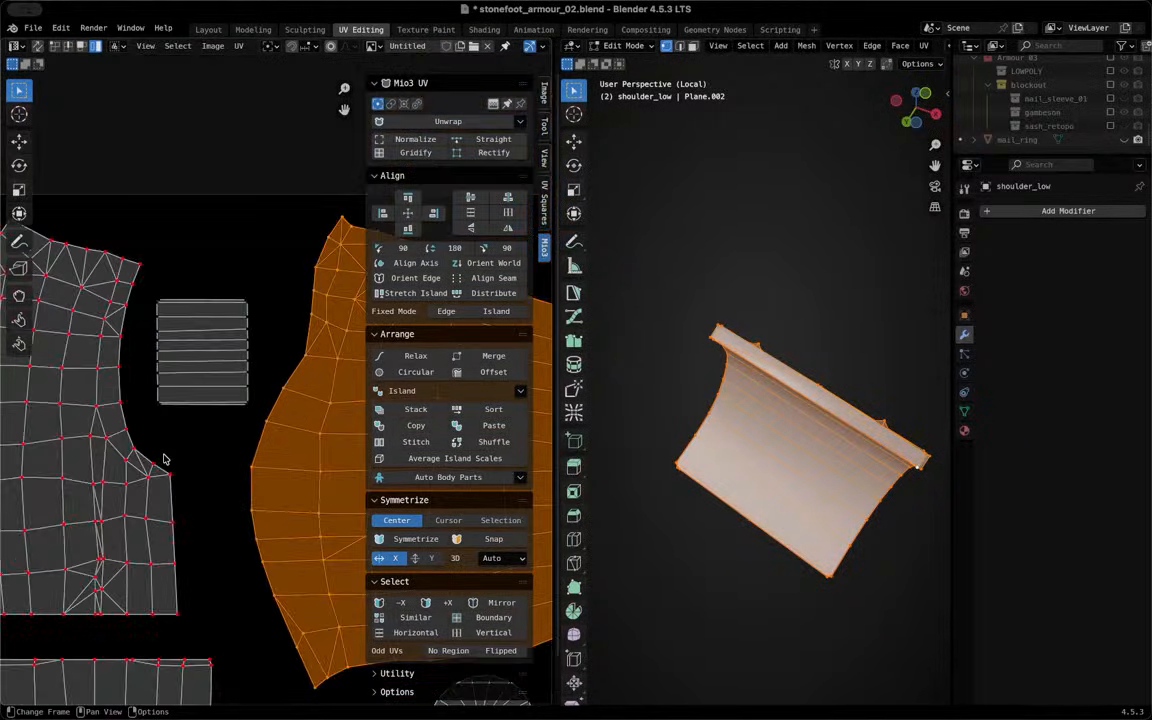
pyautogui.moveTo(164, 459); pyautogui.dragTo(278, 309, button='middle')
pyautogui.scroll(3, 256, 394)
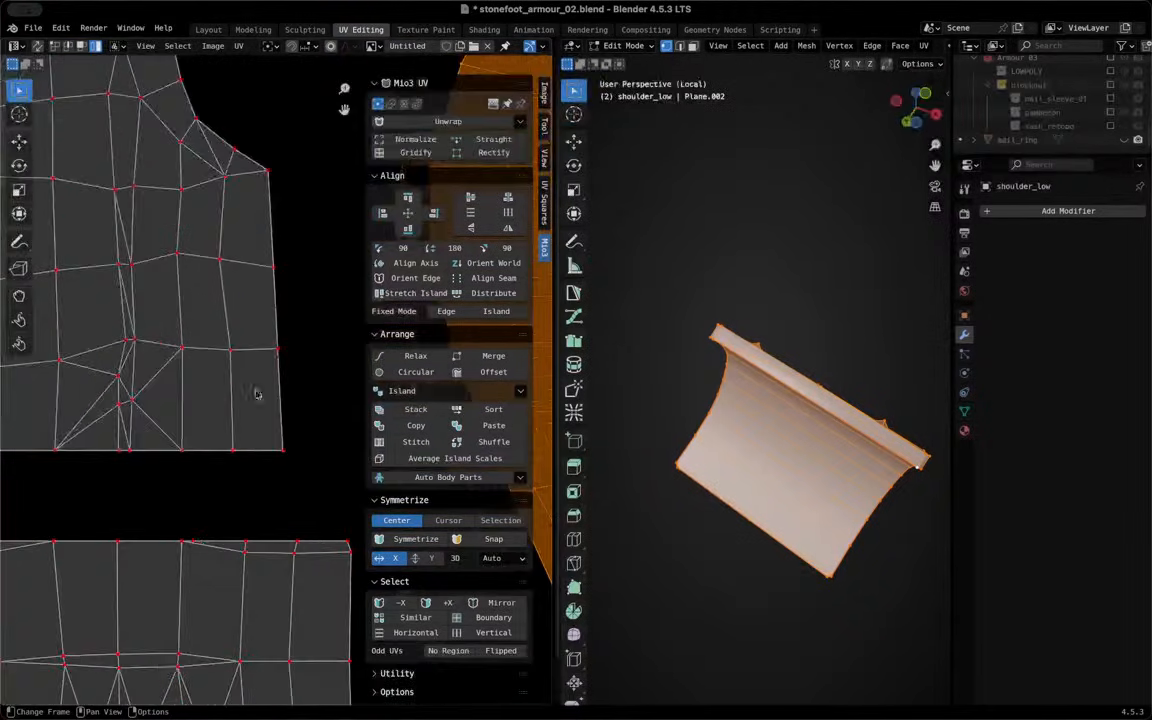
pyautogui.click(200, 541)
pyautogui.press('1')
pyautogui.press('2')
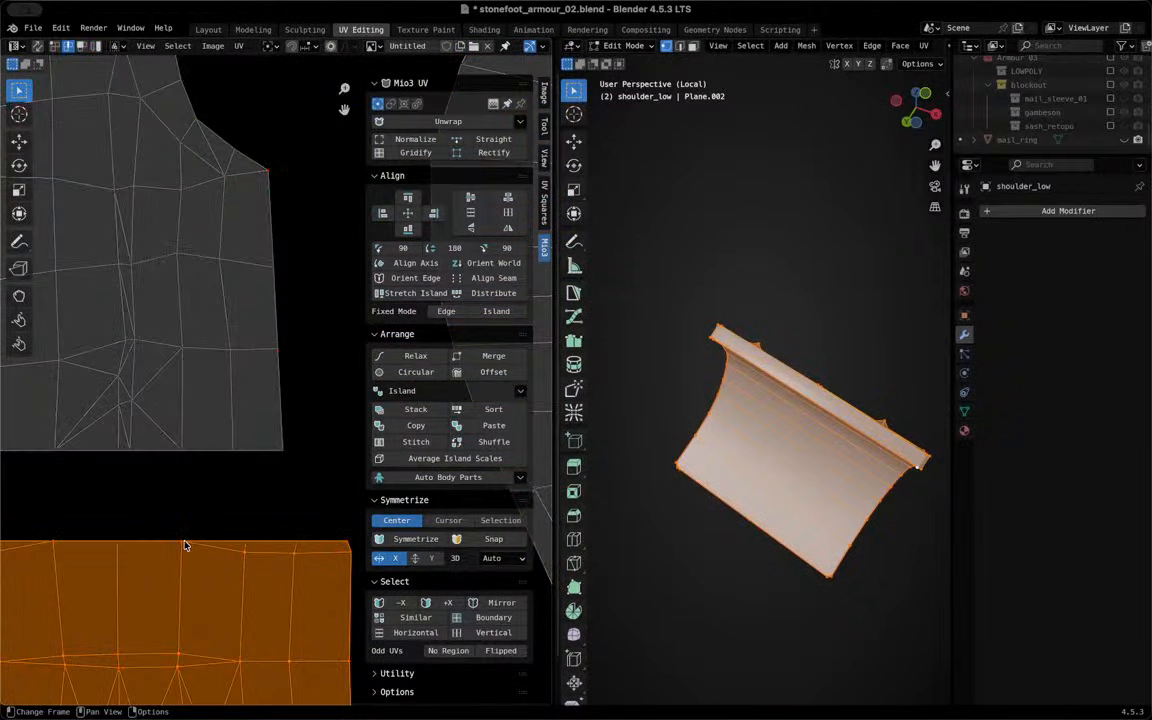
pyautogui.click(185, 543)
pyautogui.press('g')
pyautogui.click(186, 564)
pyautogui.hotkey('ctrl', 'z')
pyautogui.click(154, 543)
pyautogui.press('g')
pyautogui.click(155, 561)
pyautogui.hotkey('ctrl', 'z')
pyautogui.moveTo(183, 563); pyautogui.dragTo(432, 537, button='middle')
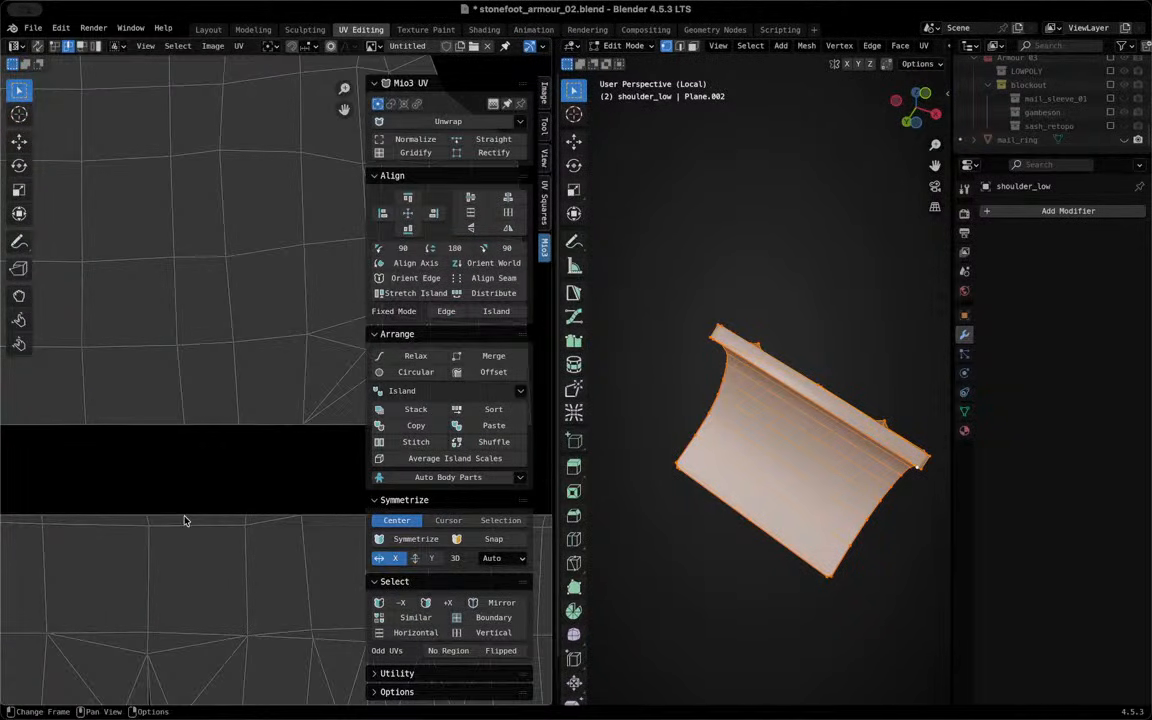
pyautogui.scroll(-1, 200, 524)
pyautogui.press('1')
pyautogui.scroll(3, 313, 542)
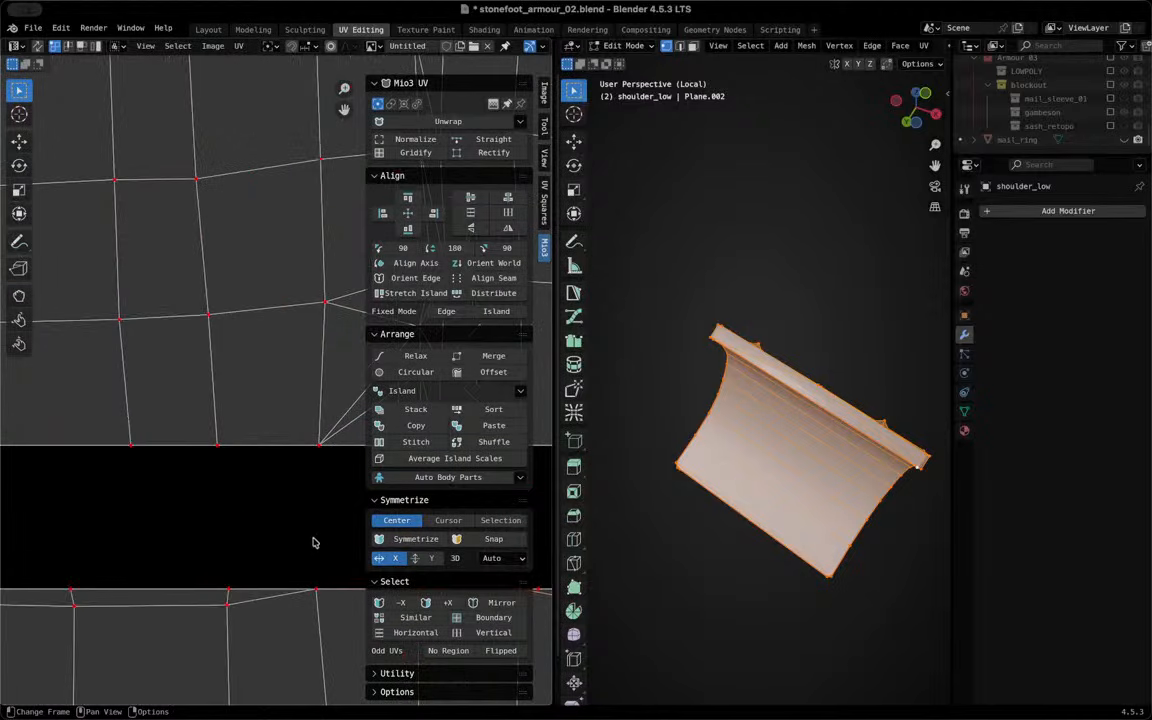
pyautogui.press('g')
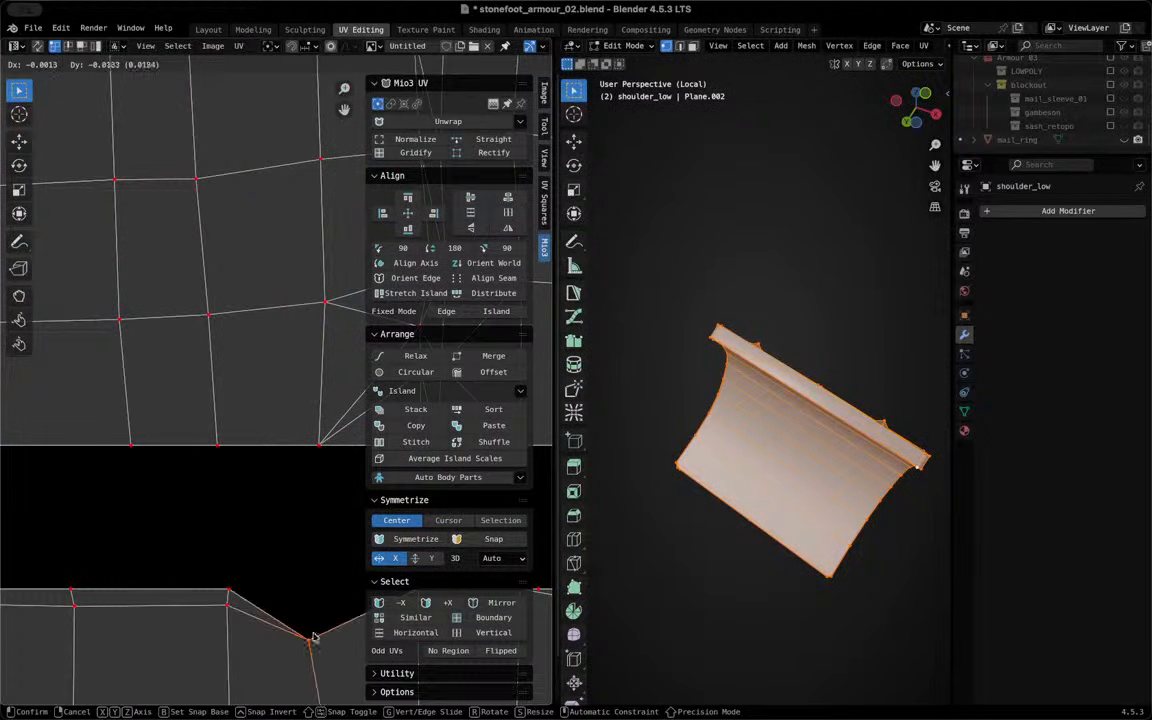
pyautogui.rightClick(314, 638)
# Move the adjoining middle segments of the upper border of the trouser island beneath the torso down along Y by about 0.0056
pyautogui.keyDown('shift'); pyautogui.moveTo(226, 553); pyautogui.dragTo(2, 466, button='middle'); pyautogui.keyUp('shift')
pyautogui.keyDown('shift'); pyautogui.moveTo(312, 526); pyautogui.dragTo(301, 503, button='middle'); pyautogui.keyUp('shift')
pyautogui.press('2')
pyautogui.click(137, 505)
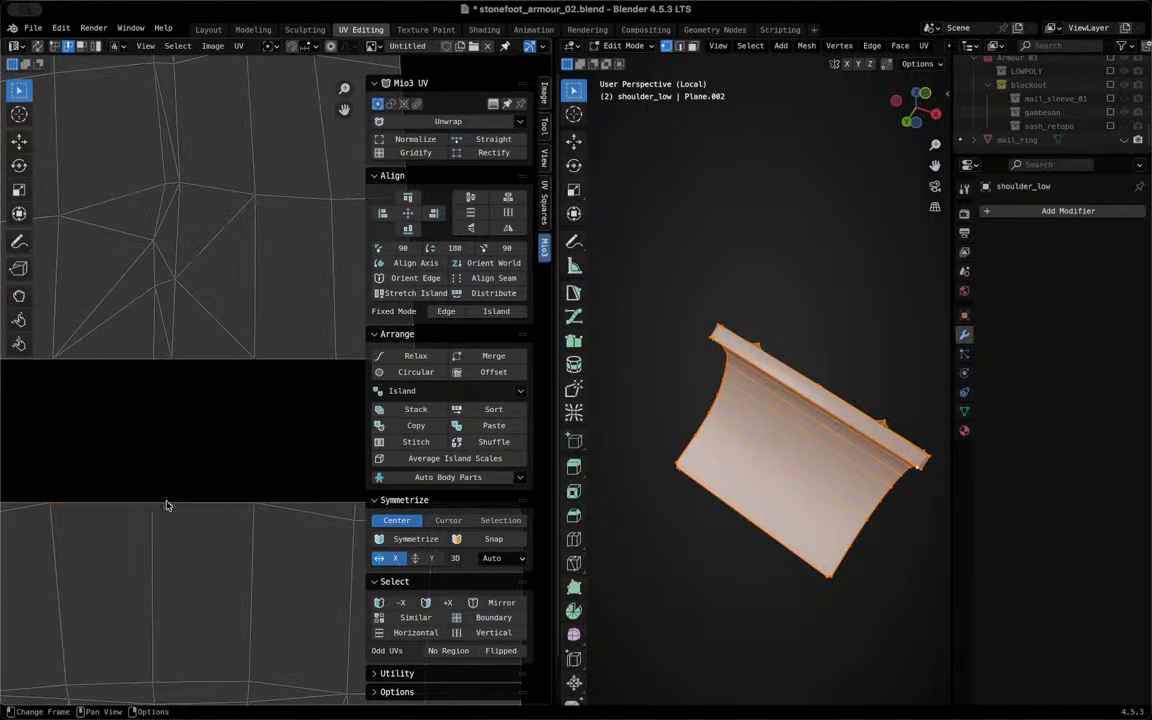
pyautogui.keyDown('shift'); pyautogui.click(202, 505); pyautogui.keyUp('shift')
pyautogui.press('g')
pyautogui.press('y')
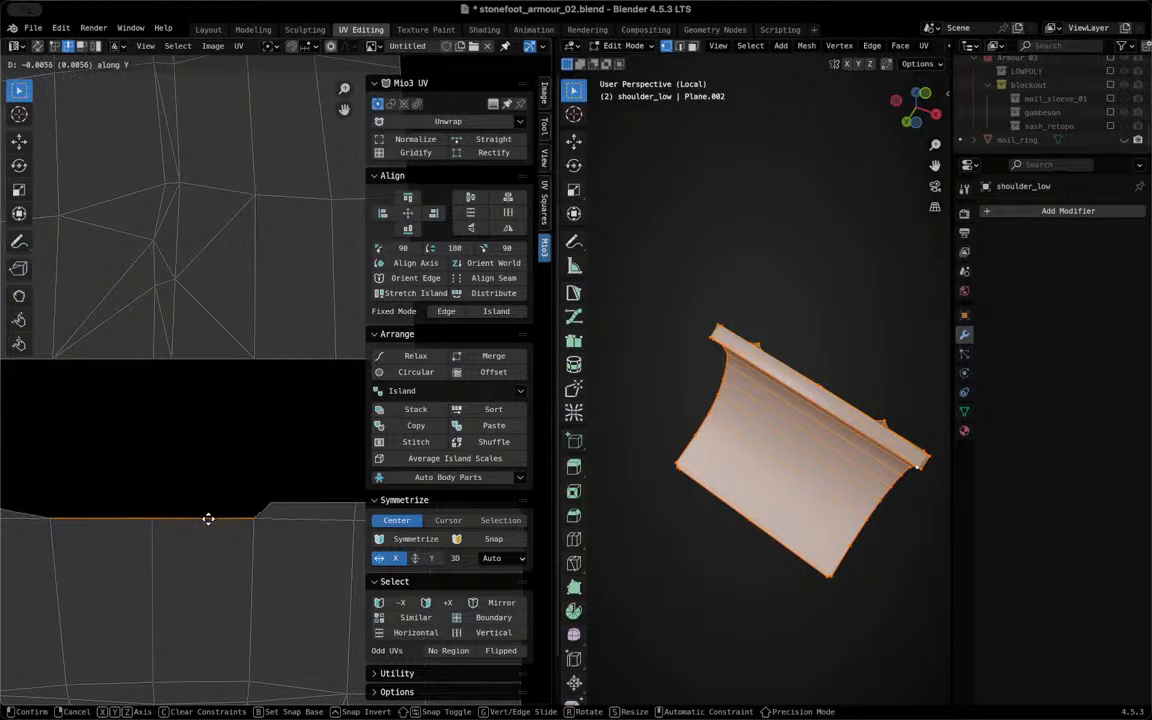
pyautogui.click(208, 519)
# Move the loose corner vertex beside the lowered border by about -0.0059 in X so it stands straight above the edge's end
pyautogui.press('1')
pyautogui.press('a')
pyautogui.press('g')
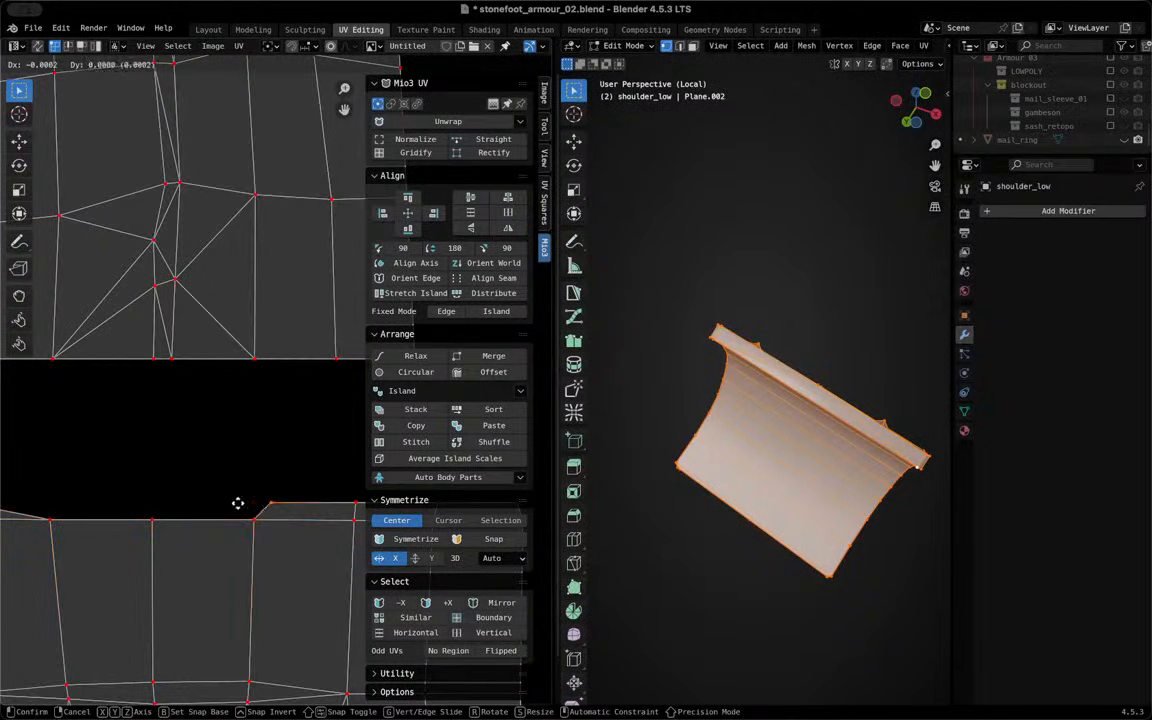
pyautogui.click(203, 476)
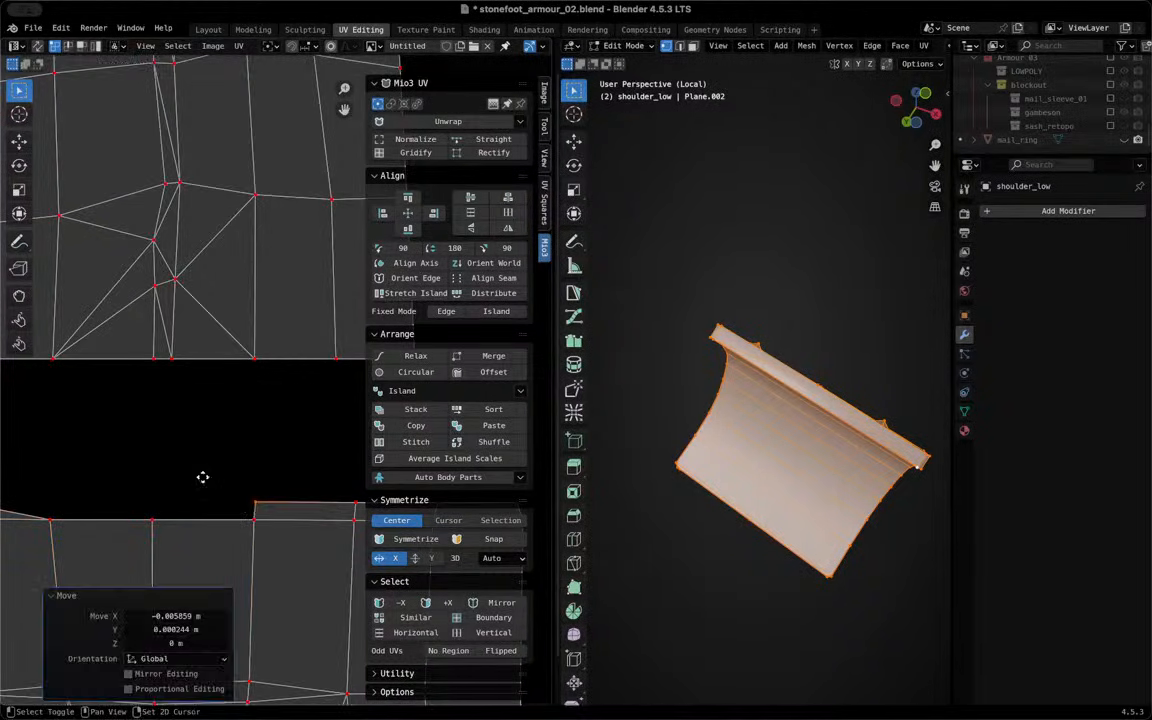
# Reposition the loose upper vertex at the other end of a lowered border section so it stands straight above the corner
pyautogui.scroll(-3, 327, 463)
pyautogui.scroll(-3, 246, 467)
pyautogui.keyDown('shift'); pyautogui.moveTo(185, 505); pyautogui.dragTo(347, 488, button='middle'); pyautogui.keyUp('shift')
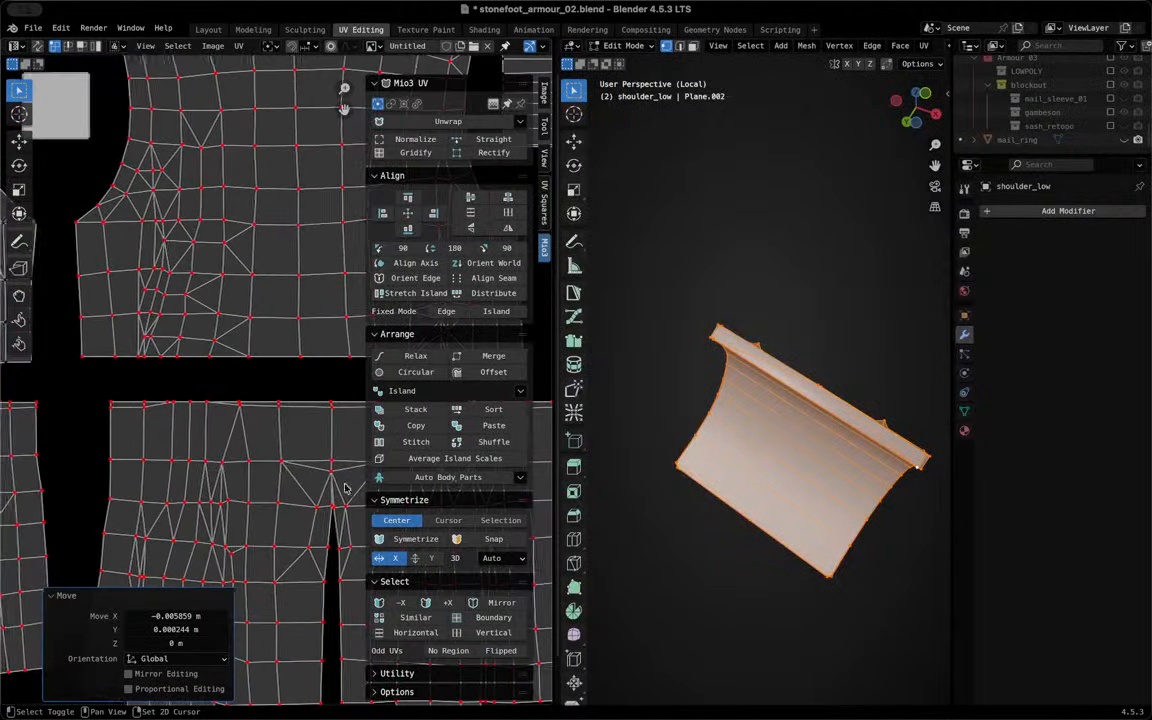
pyautogui.scroll(4, 159, 399)
pyautogui.keyDown('shift'); pyautogui.moveTo(160, 398); pyautogui.dragTo(498, 381, button='middle'); pyautogui.keyUp('shift')
pyautogui.scroll(-2, 237, 419)
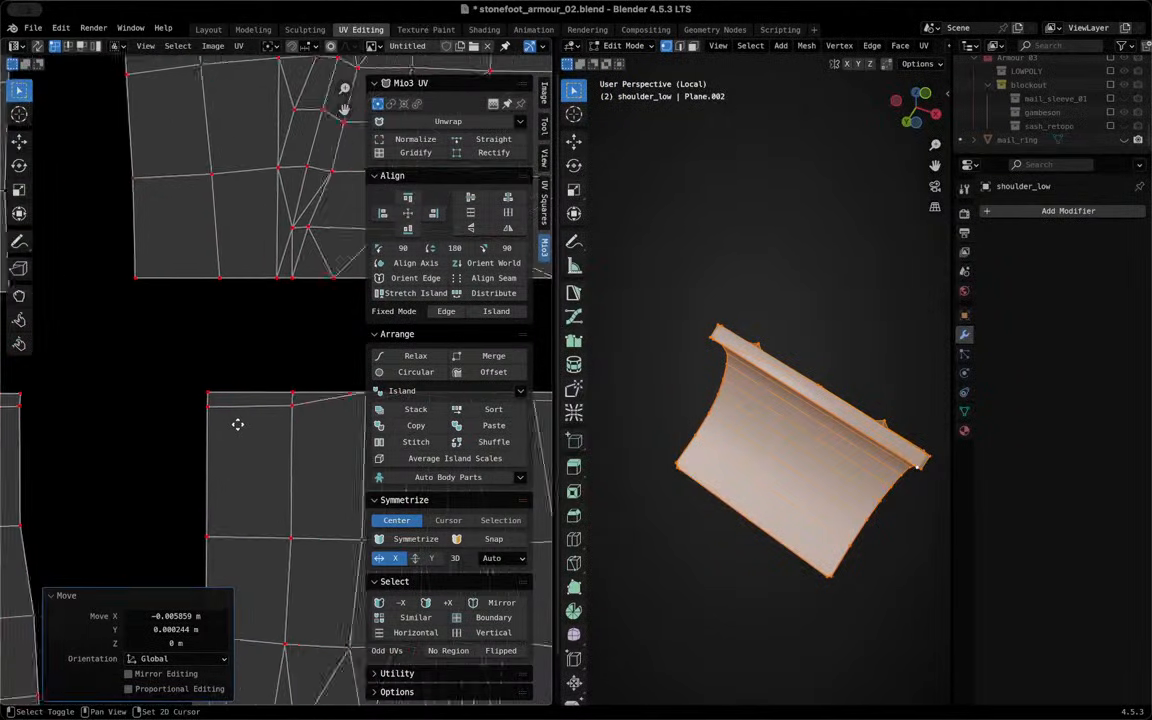
pyautogui.scroll(5, 237, 419)
pyautogui.moveTo(288, 400)
pyautogui.mouseDown()
pyautogui.moveTo(286, 420)
pyautogui.moveTo(296, 396)
pyautogui.mouseUp()
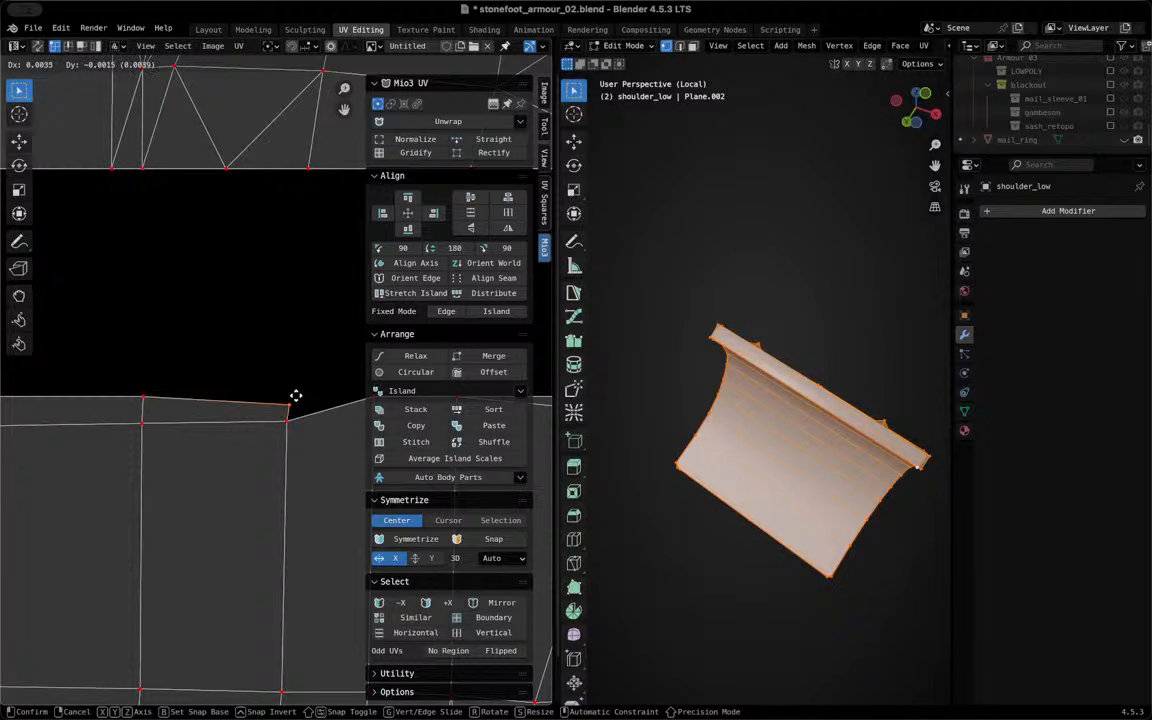
pyautogui.click(294, 391)
pyautogui.moveTo(289, 391); pyautogui.dragTo(147, 392, button='middle')
pyautogui.press('2')
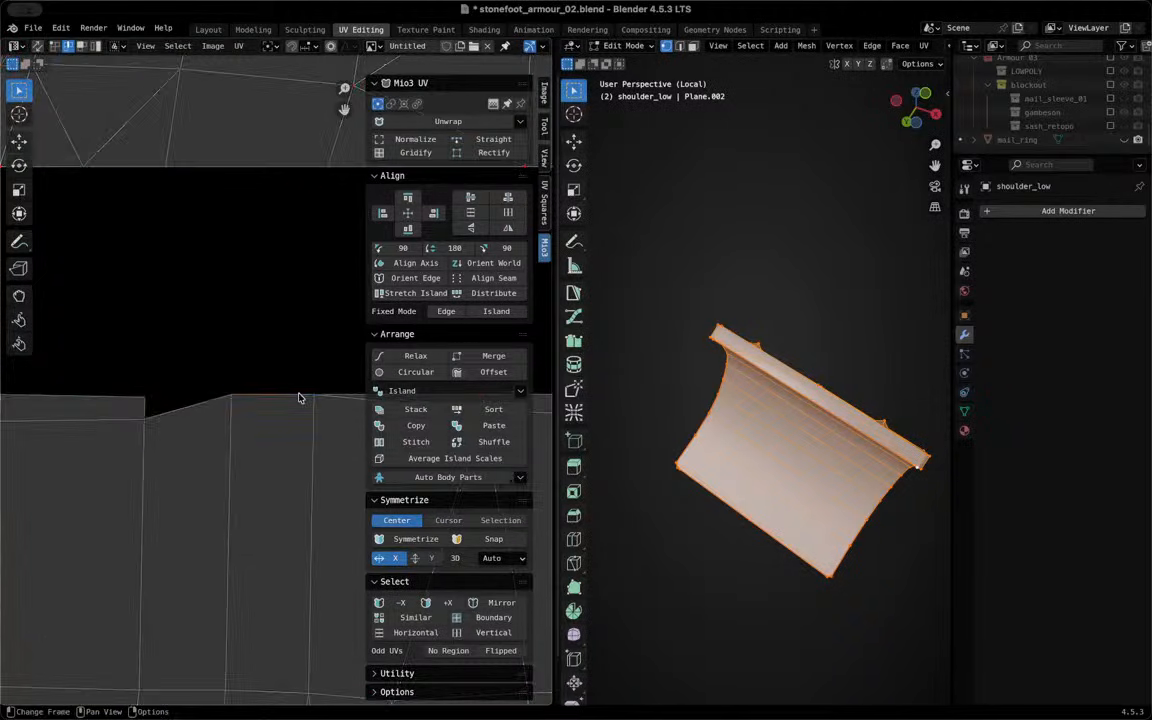
# Move the next segment of the trouser island's upper border down along Y by about 0.0057 to line up with the lowered section
pyautogui.click(294, 401)
pyautogui.press('g')
pyautogui.press('y')
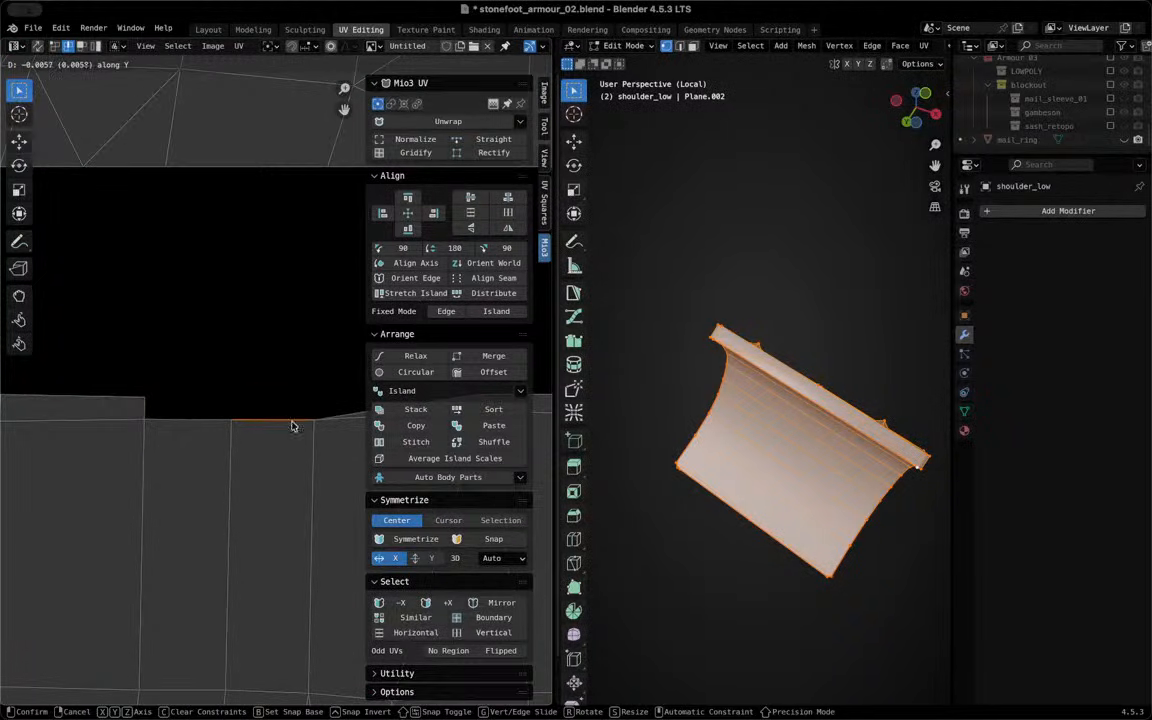
pyautogui.click(292, 426)
pyautogui.scroll(-5, 196, 388)
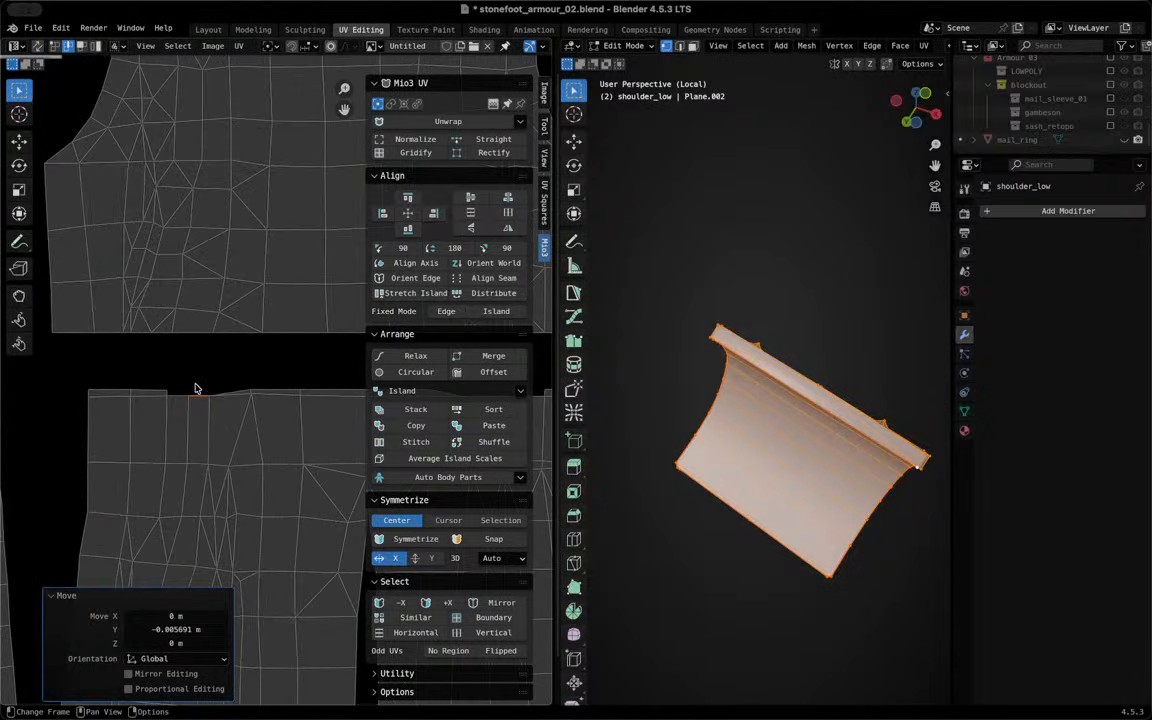
# Examine the complete UV layout, checking the glove, round, strip and sleeve islands and the spacing between them
pyautogui.scroll(-8, 196, 388)
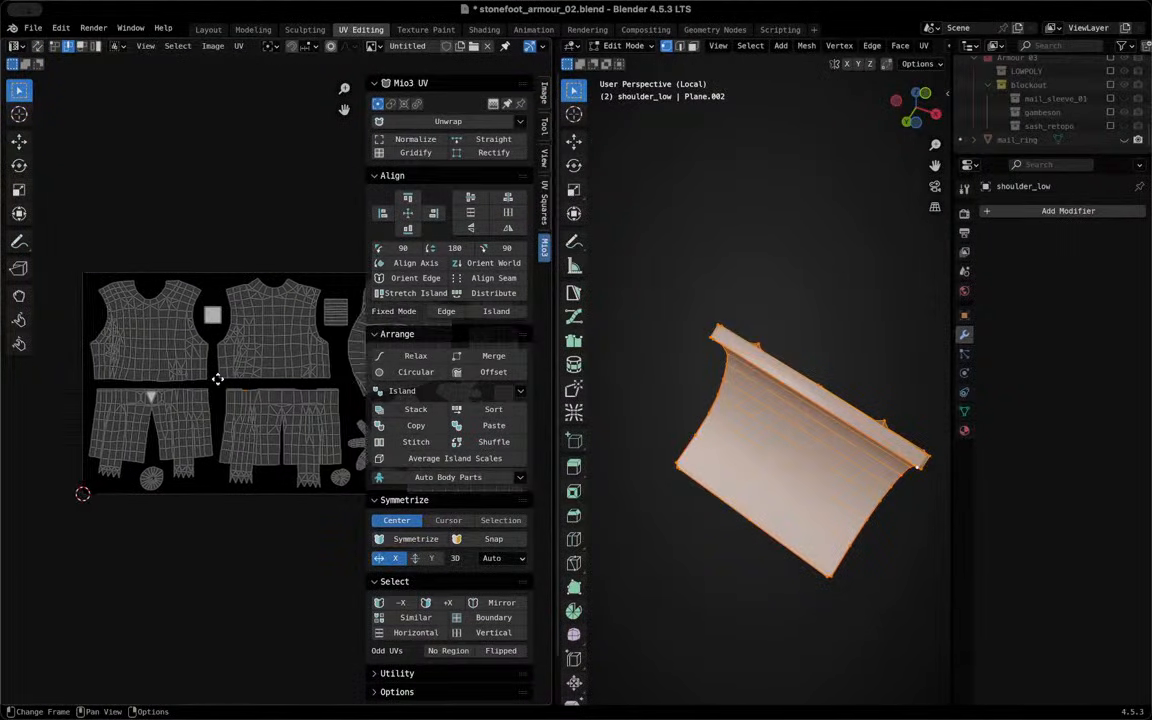
pyautogui.hscroll(5, 218, 380)
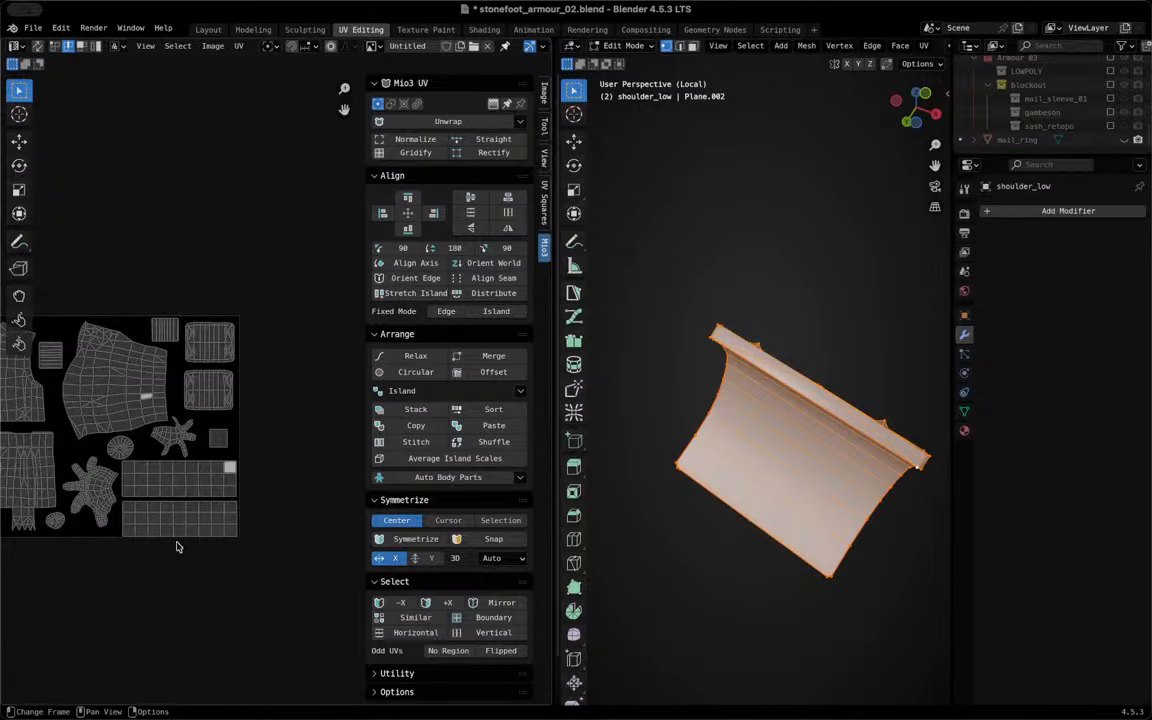
pyautogui.scroll(6, 176, 546)
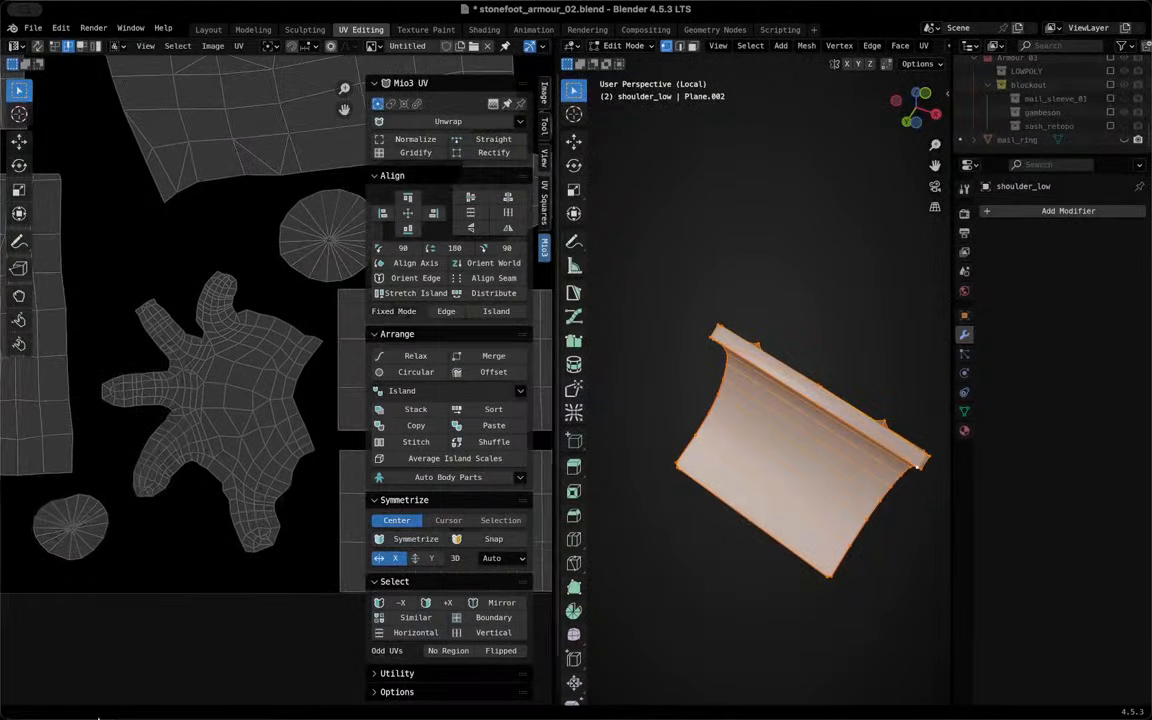
pyautogui.scroll(5, 231, 545)
pyautogui.scroll(-2, 256, 584)
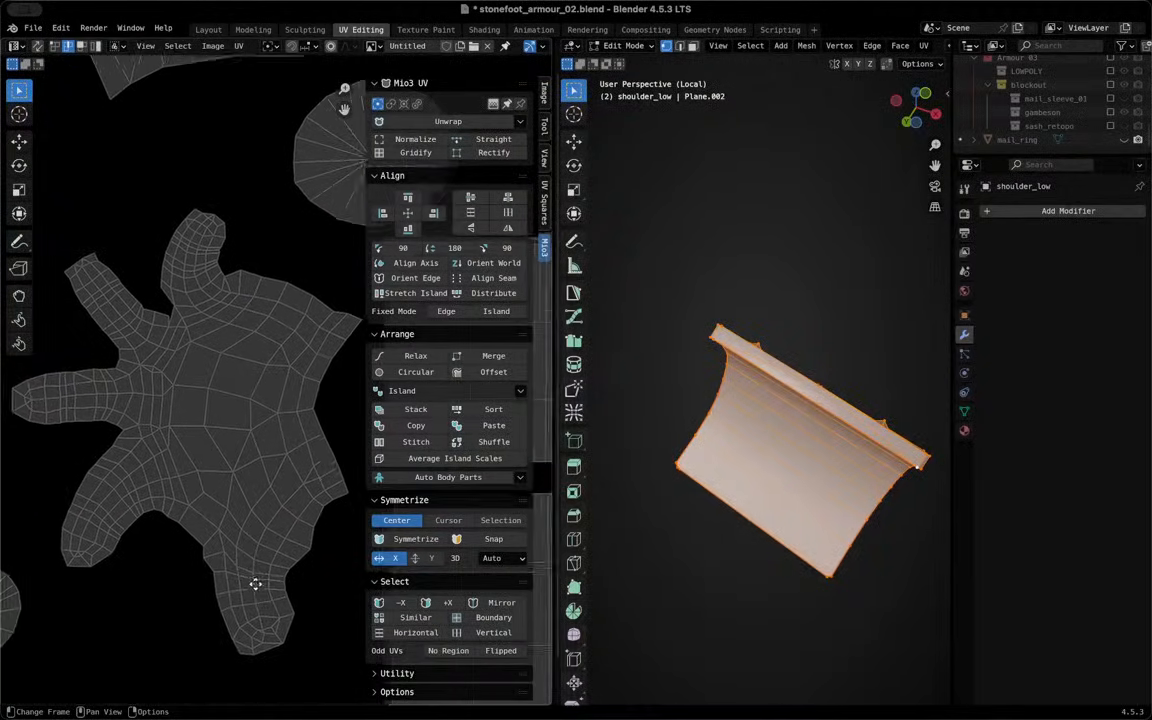
pyautogui.scroll(-1, 256, 584)
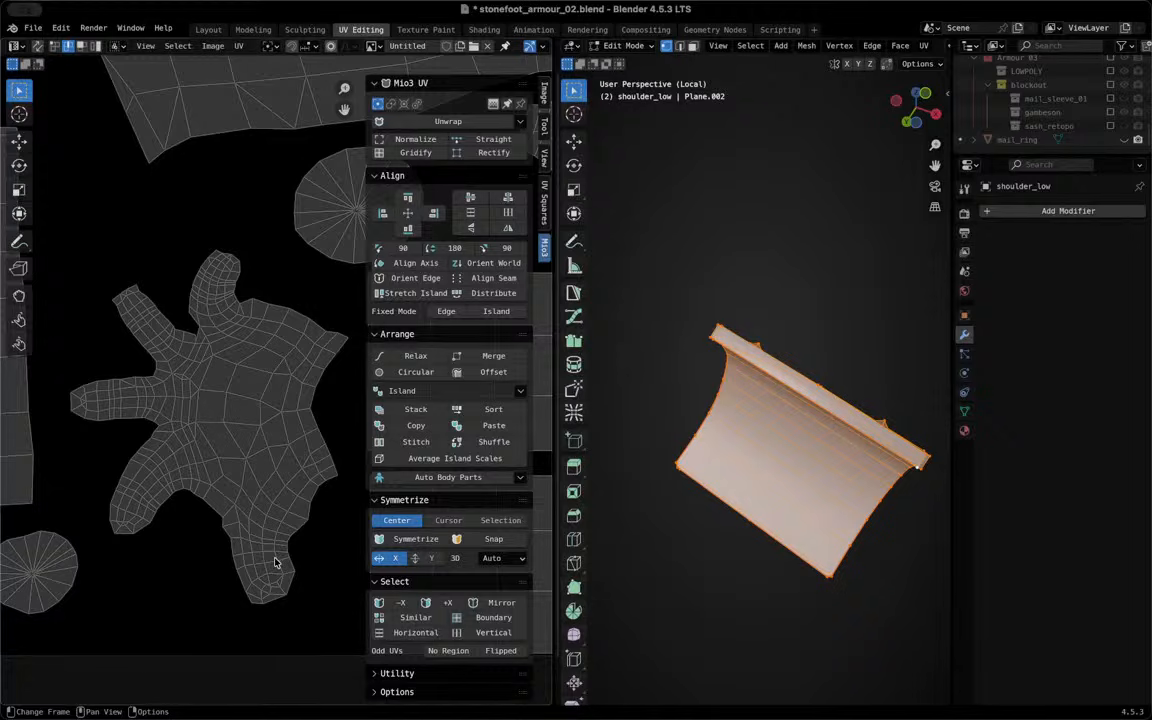
pyautogui.scroll(-2, 209, 523)
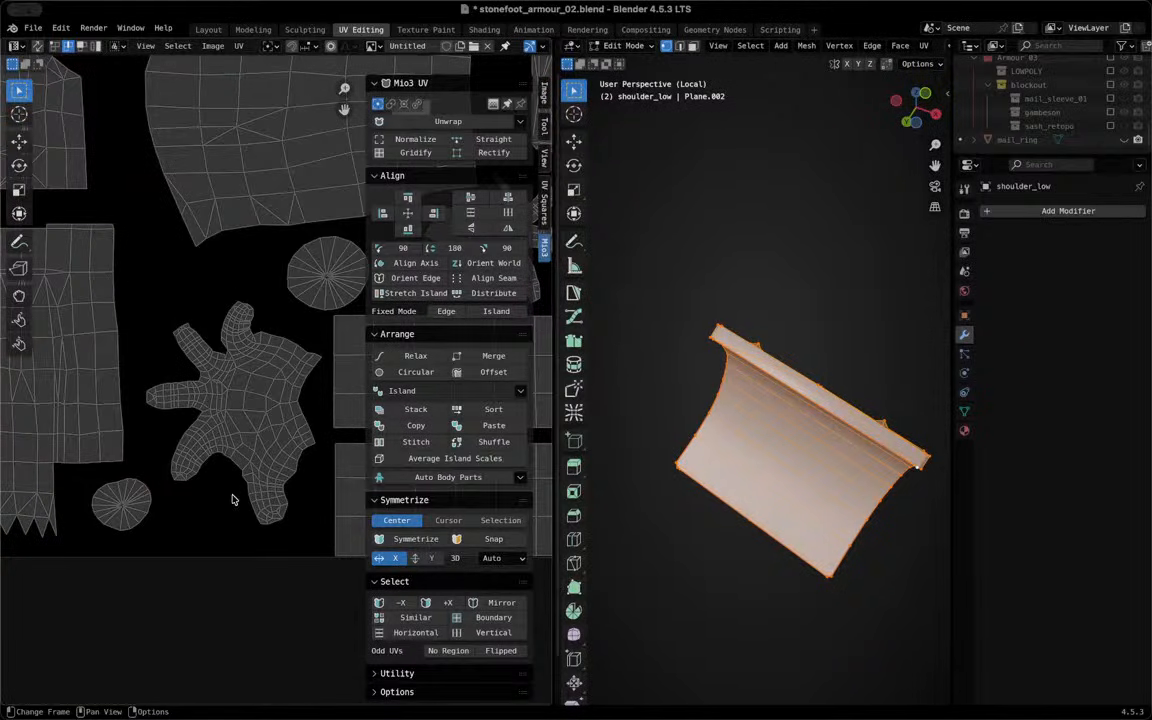
pyautogui.scroll(3, 232, 499)
pyautogui.scroll(-3, 234, 500)
pyautogui.scroll(-2, 240, 449)
pyautogui.scroll(1, 245, 455)
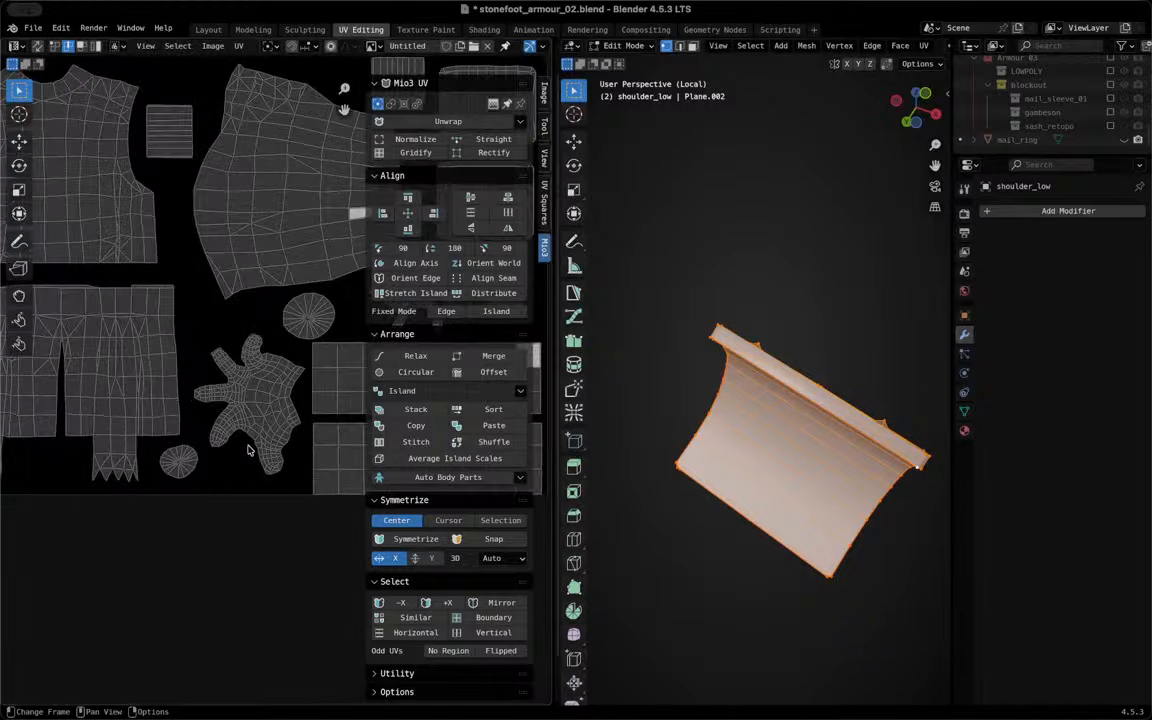
pyautogui.scroll(-1, 250, 455)
pyautogui.scroll(5, 215, 555)
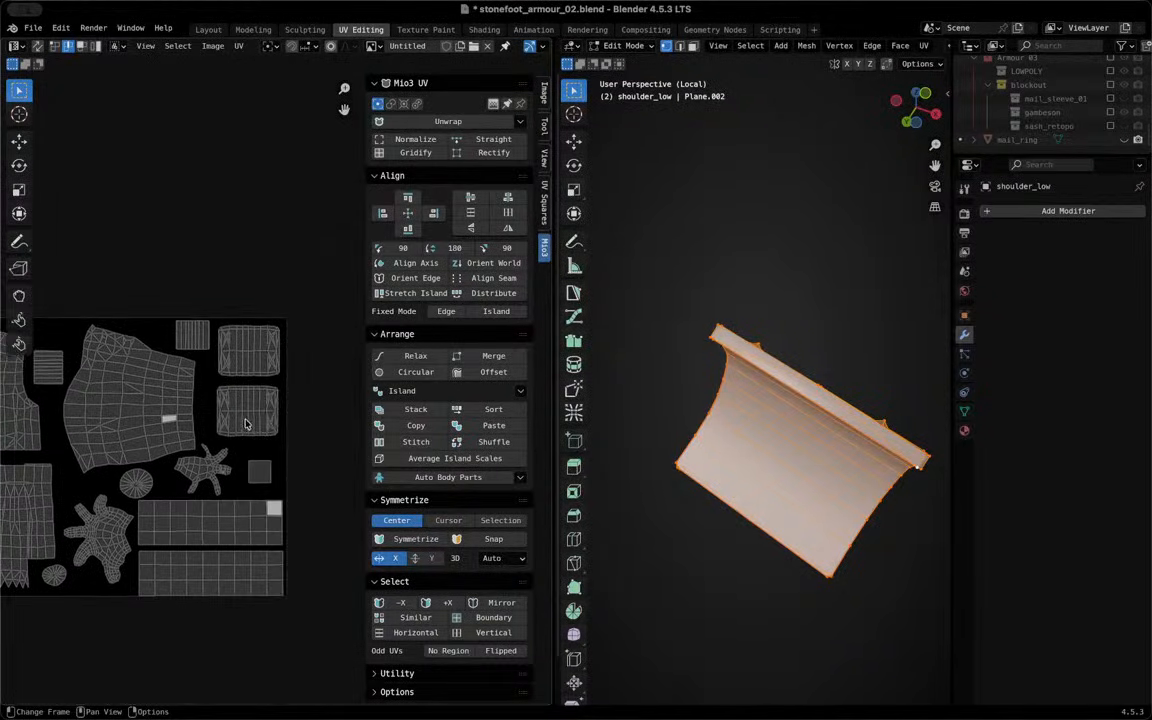
pyautogui.scroll(-5, 145, 515)
pyautogui.hscroll(-5, 145, 515)
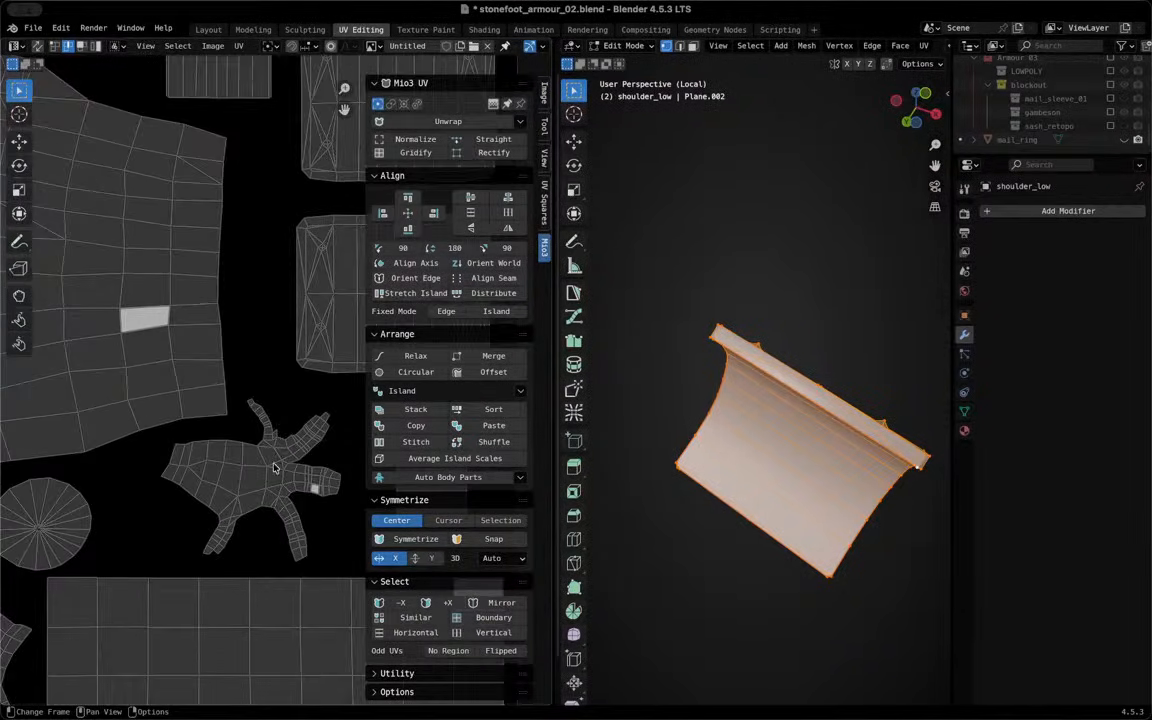
# Switch UV selection to whole islands and select the smaller hand-shaped island beneath the sleeve
pyautogui.scroll(4, 274, 467)
pyautogui.press('4')
pyautogui.click(225, 569)
pyautogui.scroll(-7, 226, 569)
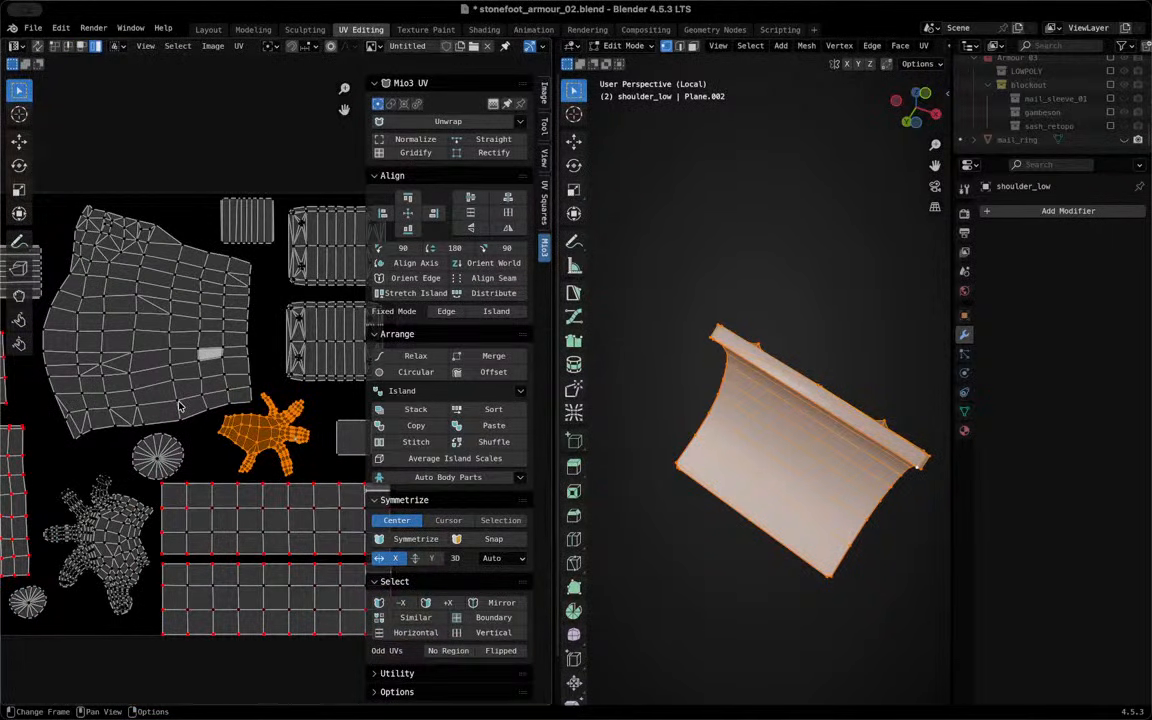
pyautogui.scroll(-2, 180, 405)
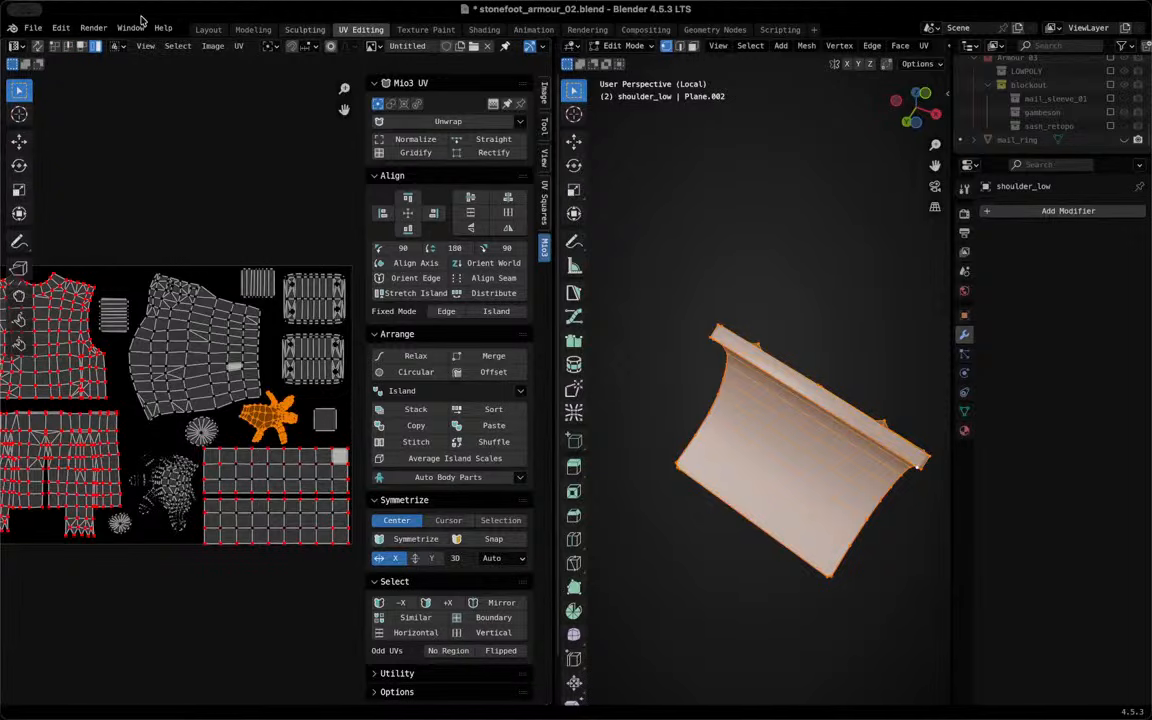
# Return to the Layout workspace and deselect all objects of the armour
pyautogui.click(209, 33)
pyautogui.scroll(-2, 632, 447)
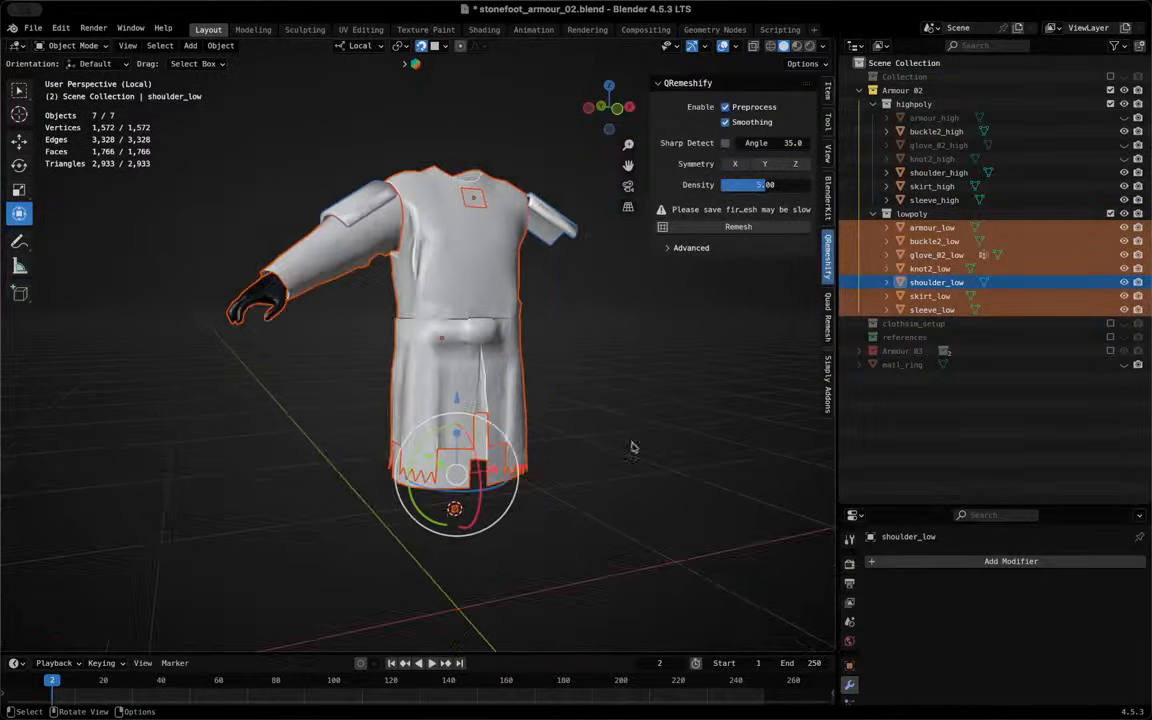
pyautogui.click(629, 399)
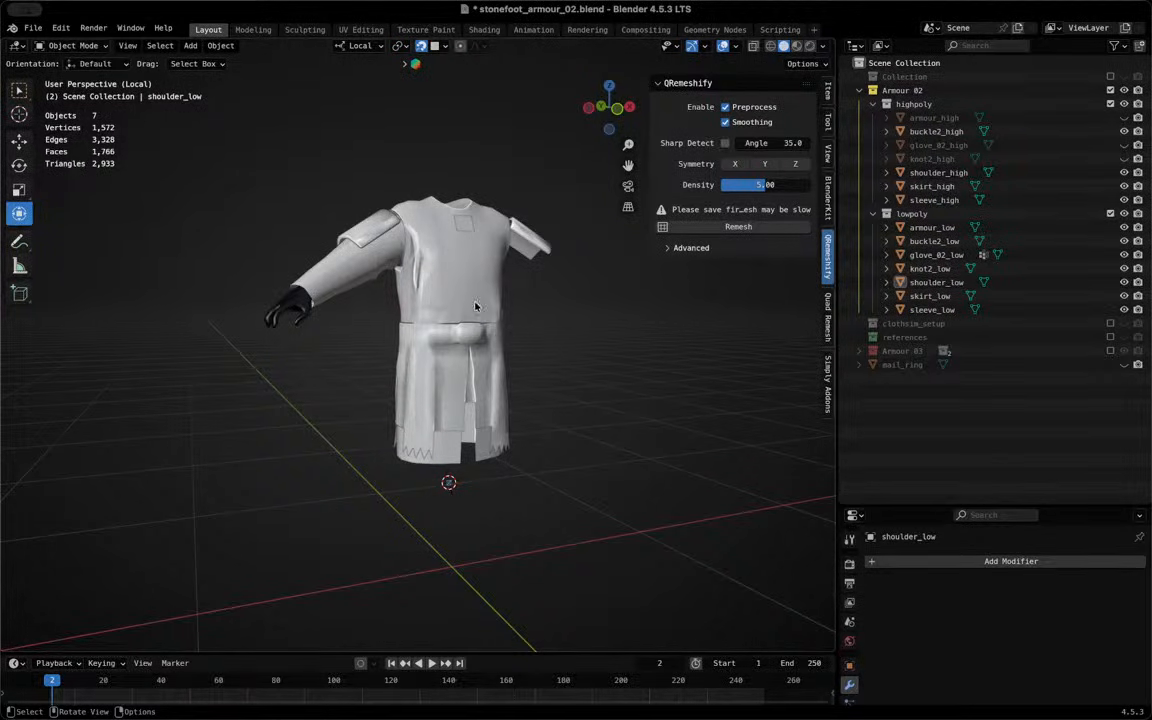
pyautogui.click(462, 334)
pyautogui.click(522, 329)
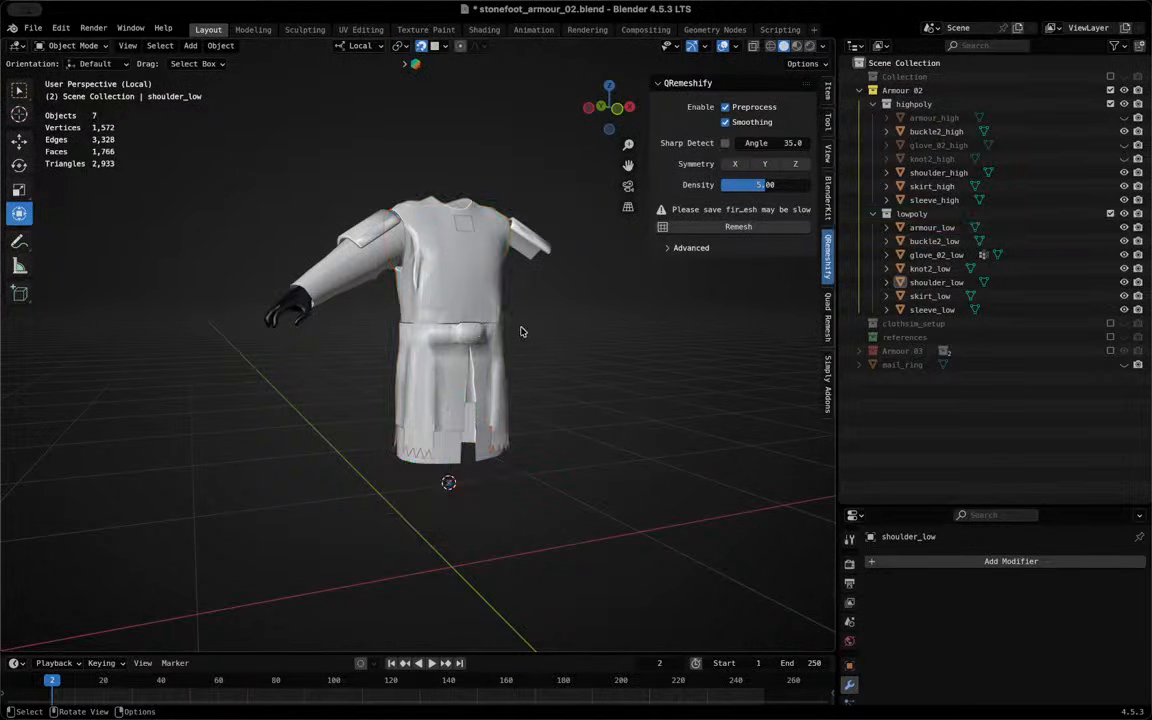
# Select all objects of the lowpoly collection from armour_low to sleeve_low, with armour_low active and its entry collapsed
pyautogui.click(886, 227)
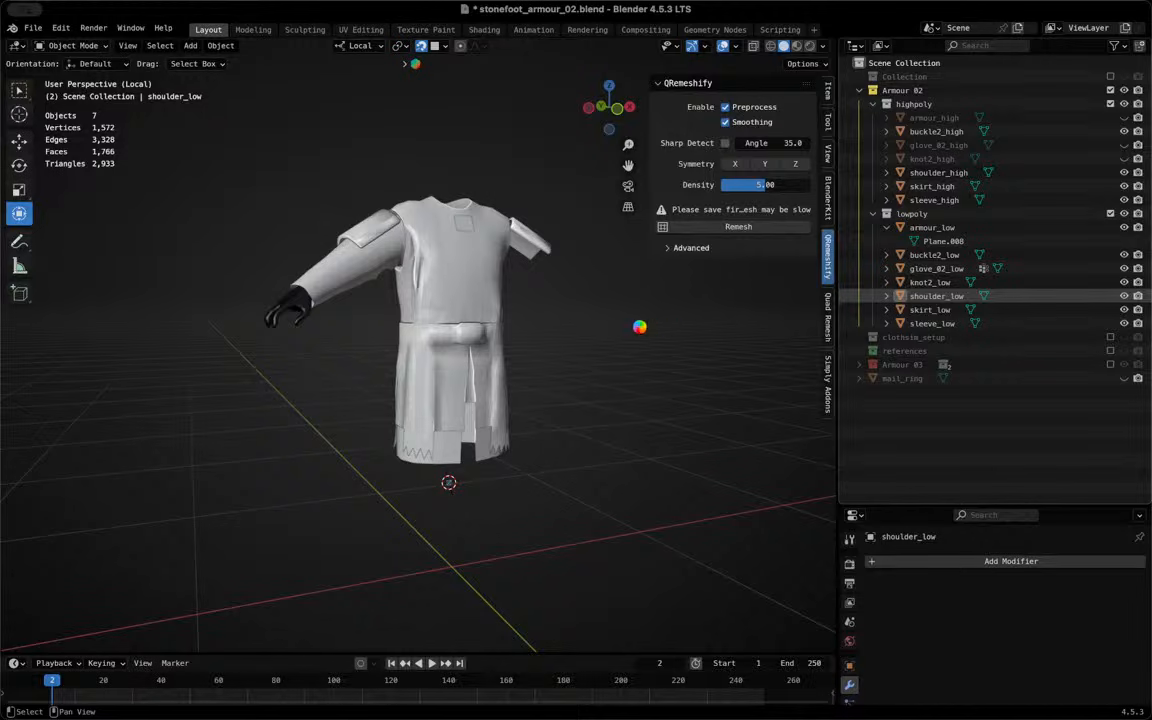
pyautogui.scroll(3, 513, 332)
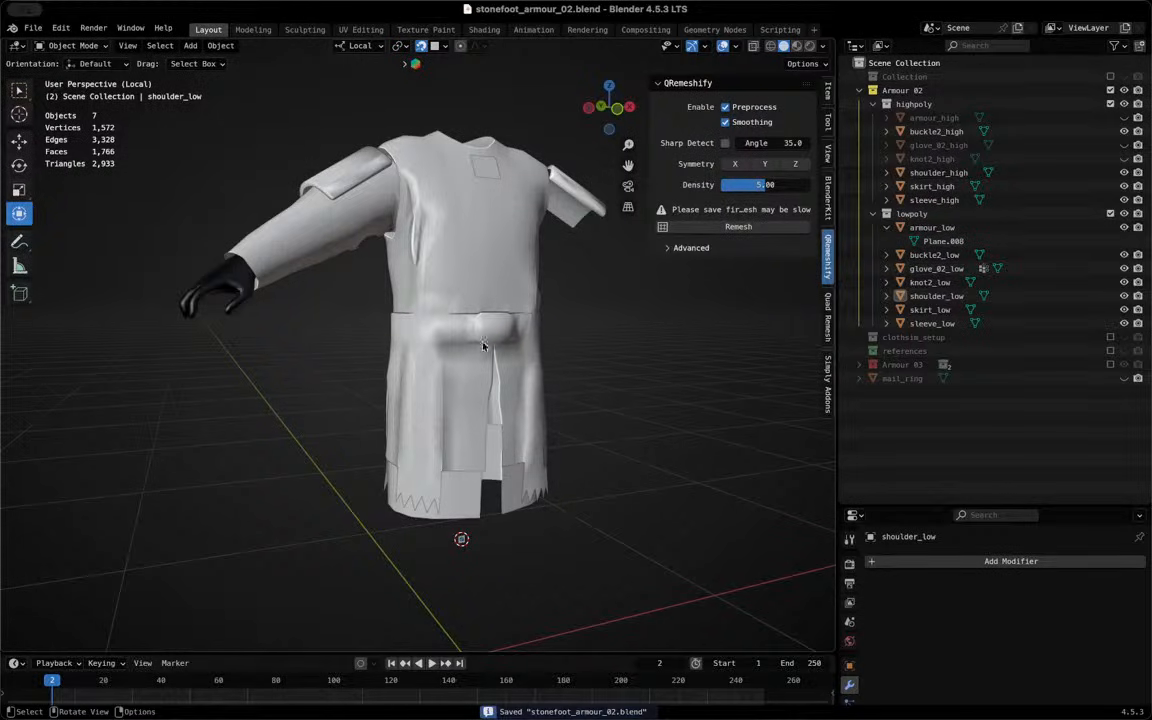
pyautogui.click(899, 230)
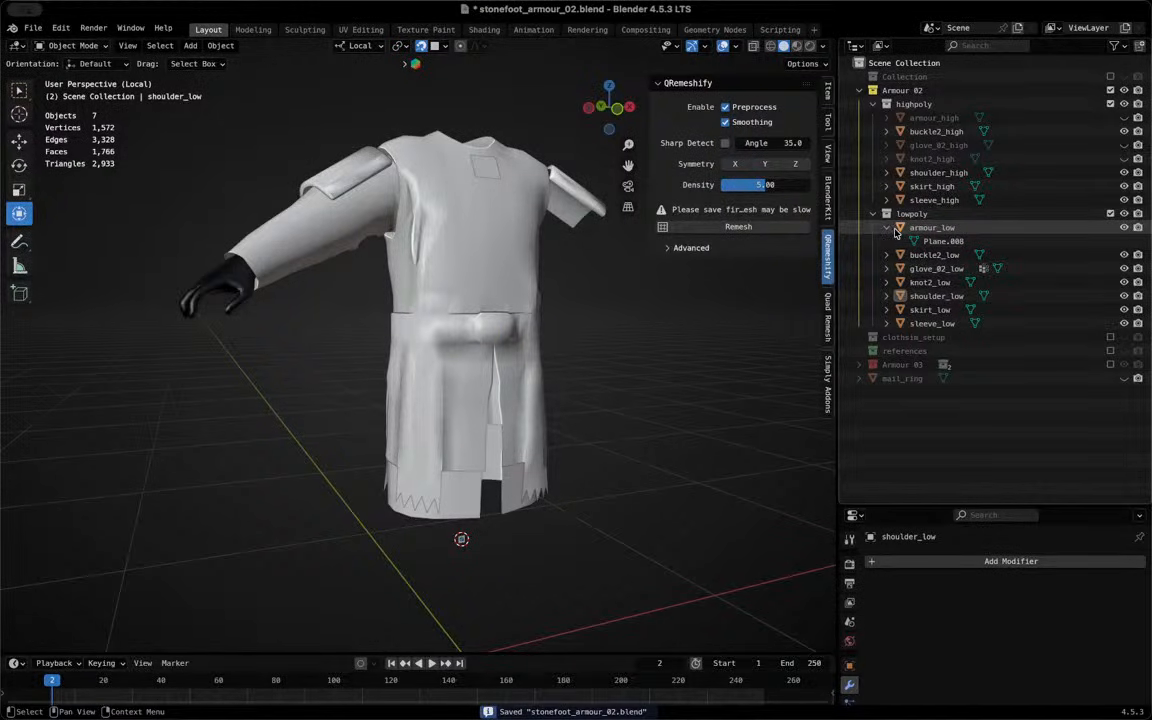
pyautogui.click(886, 228)
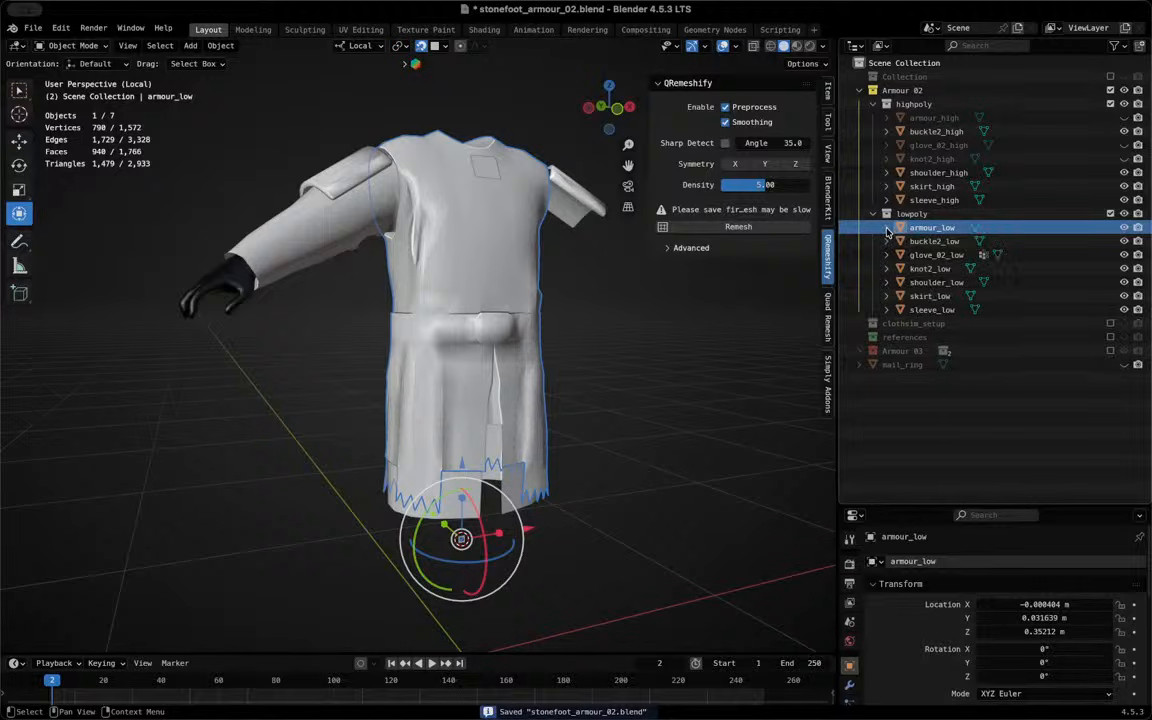
pyautogui.keyDown('shift'); pyautogui.click(948, 311); pyautogui.keyUp('shift')
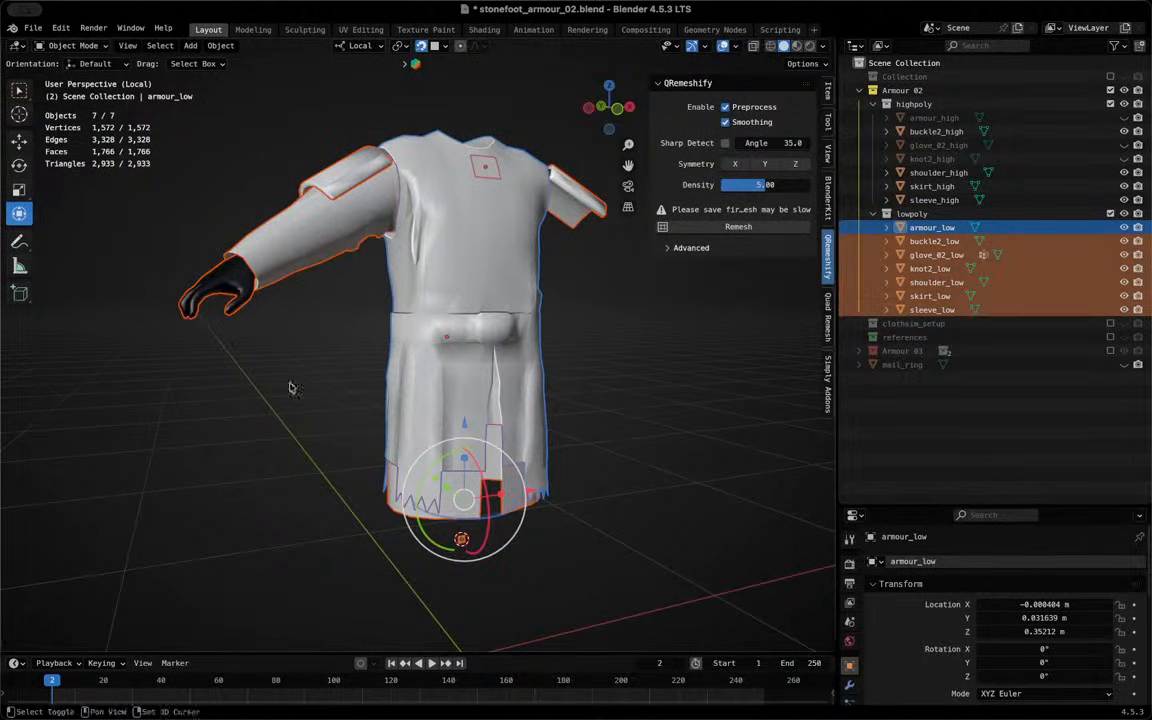
# Start an FBX export and limit it to the selected objects
pyautogui.click(36, 28)
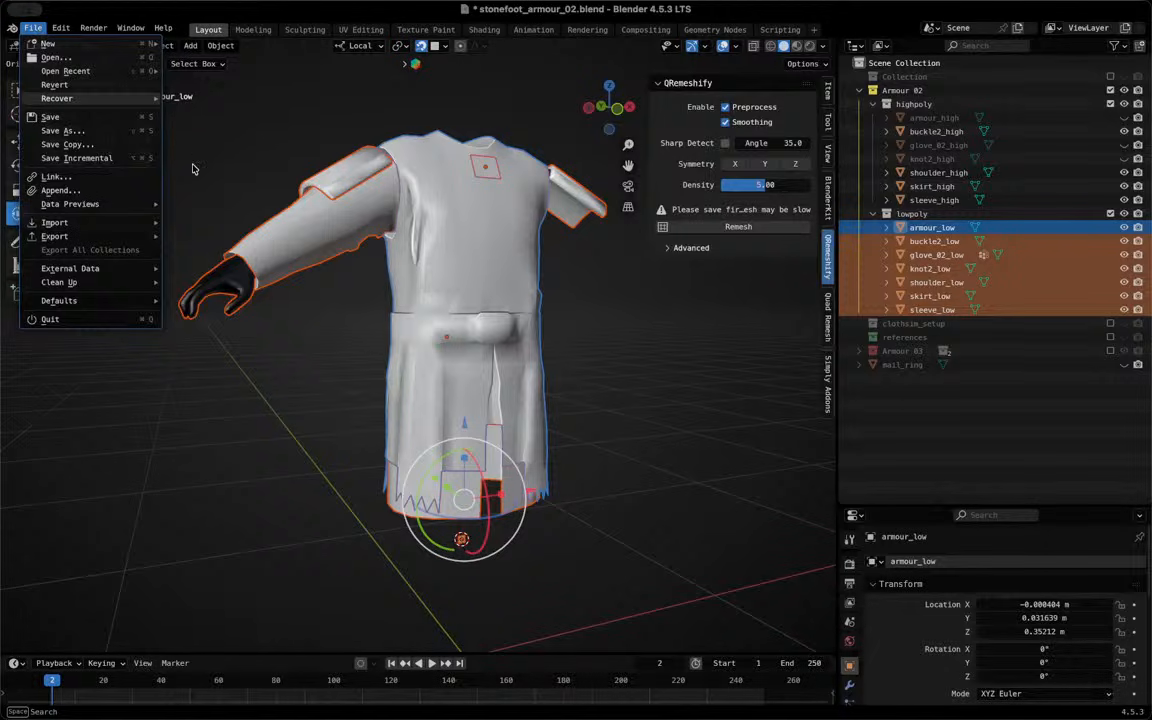
pyautogui.click(36, 28)
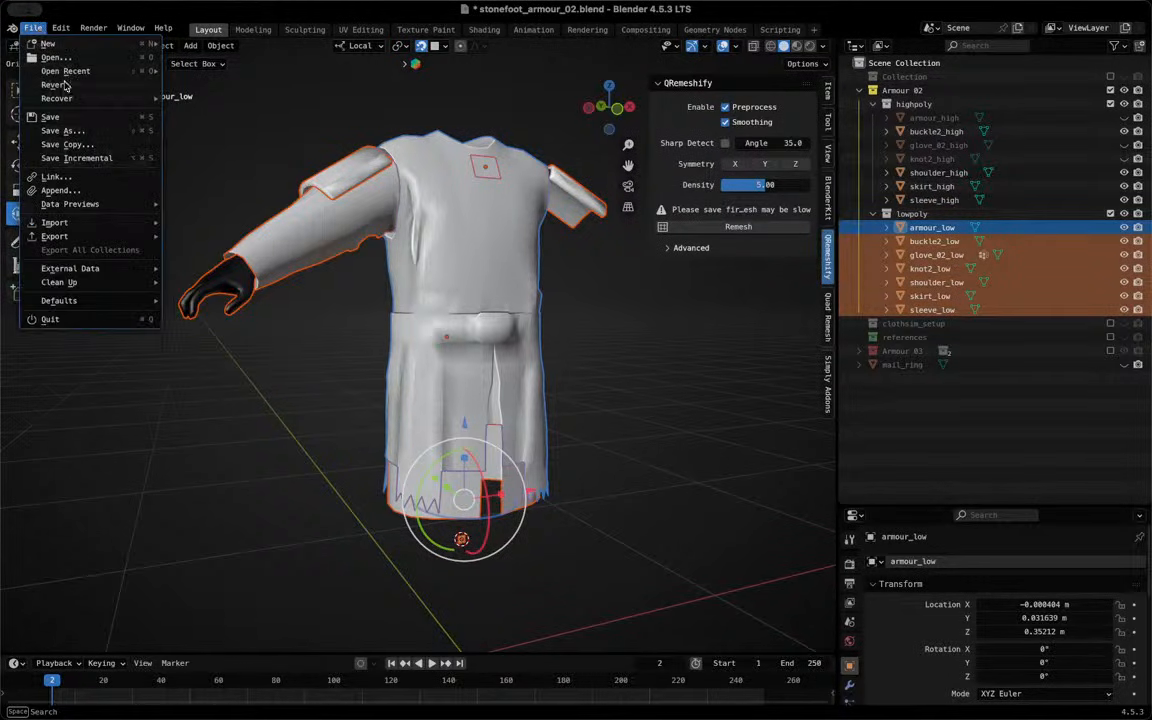
pyautogui.moveTo(86, 236)
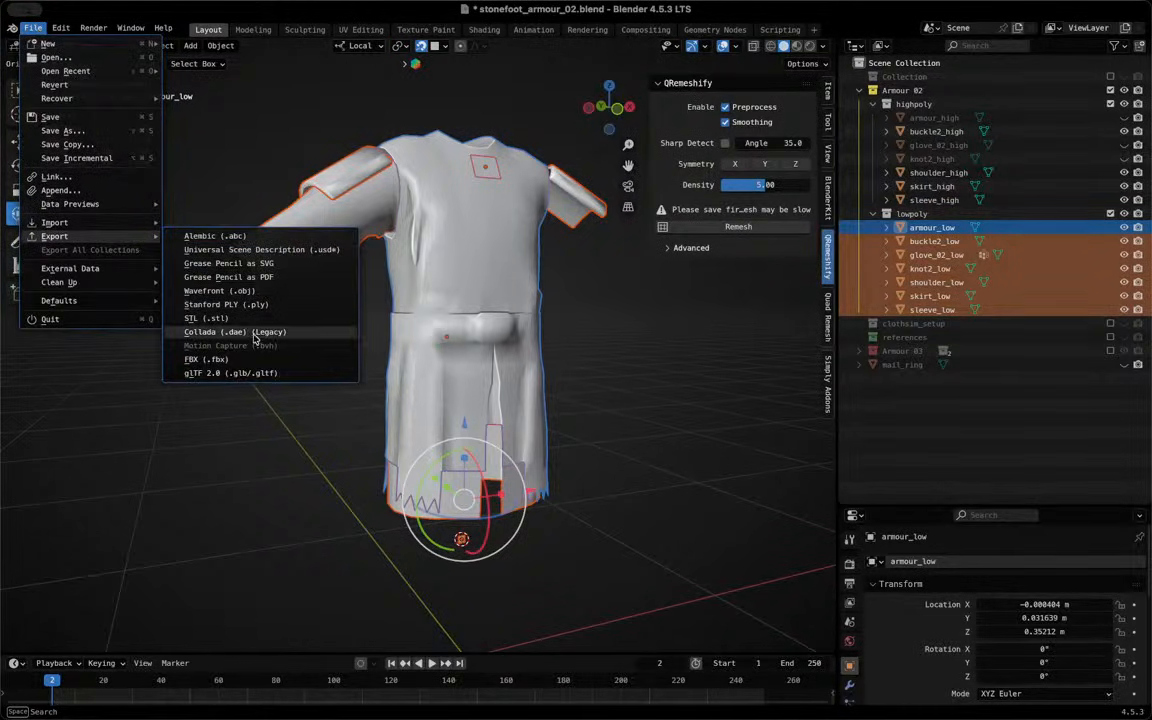
pyautogui.click(218, 359)
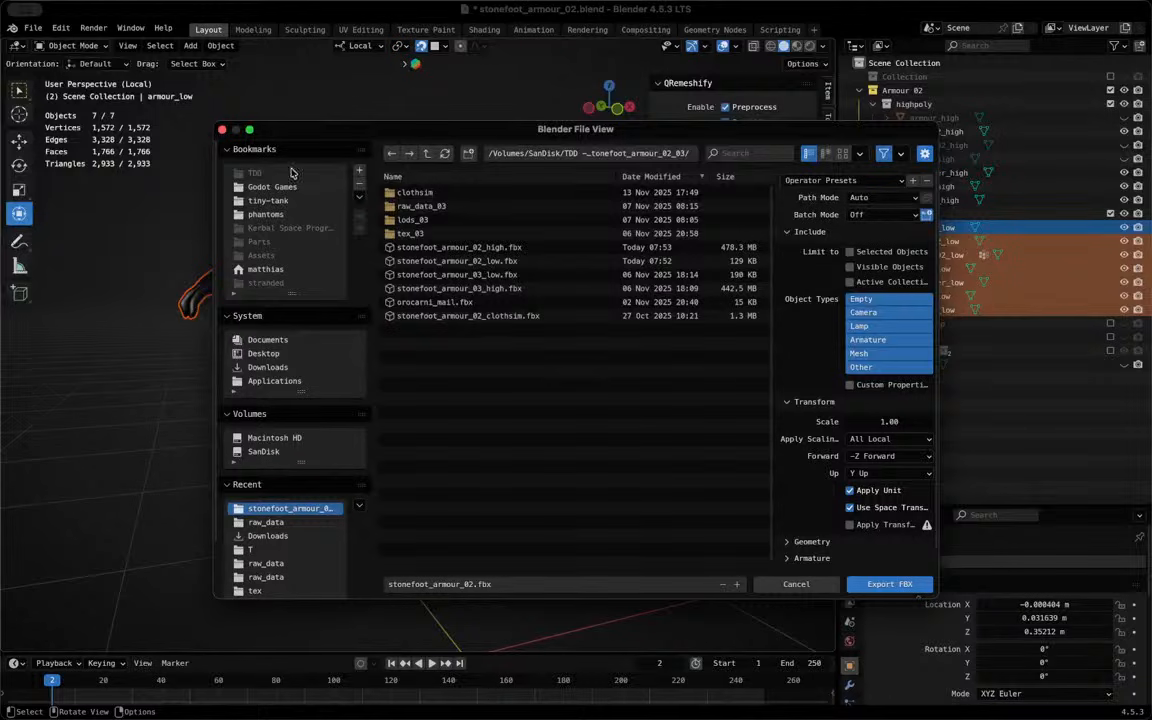
pyautogui.click(270, 172)
pyautogui.moveTo(282, 130); pyautogui.dragTo(156, 91)
pyautogui.click(750, 213)
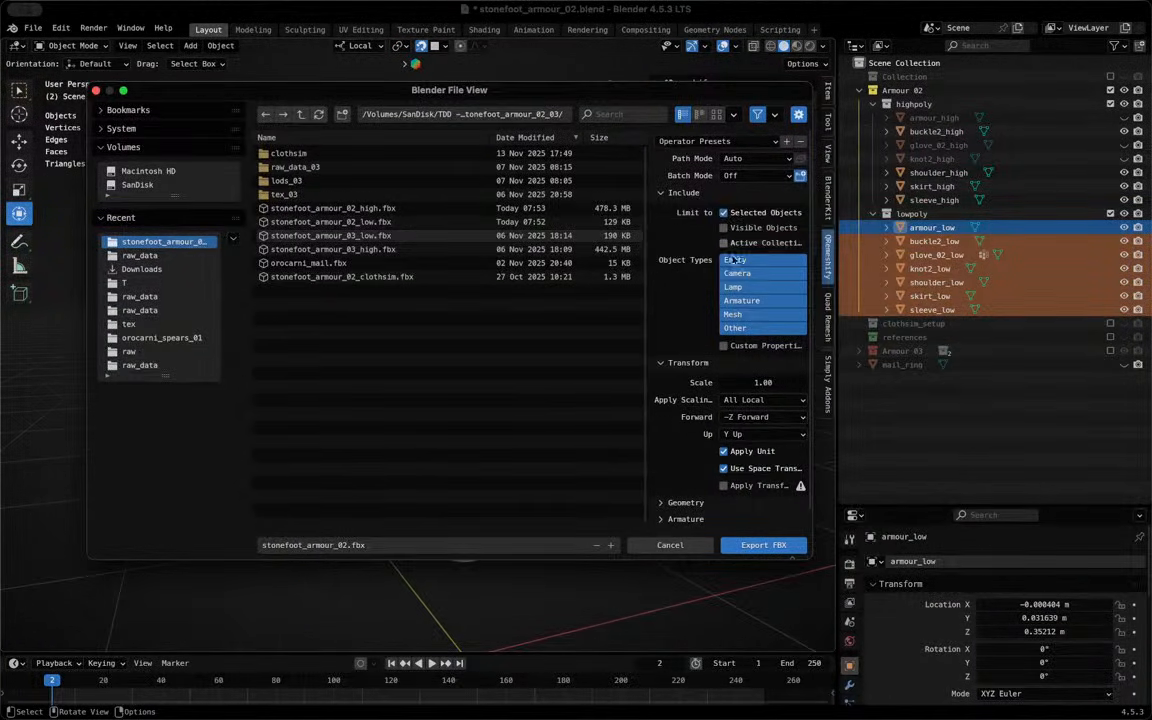
# Enable Triangulate Faces in the export's geometry options and review the armature and animation options
pyautogui.click(690, 503)
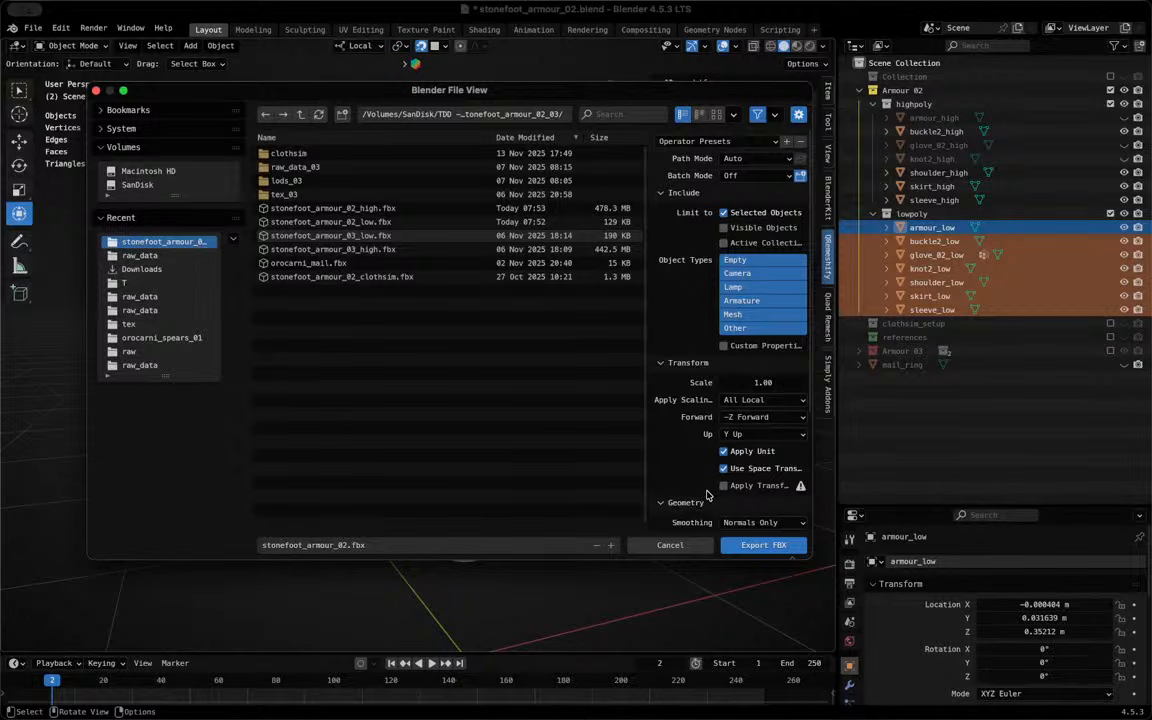
pyautogui.scroll(-3, 700, 480)
pyautogui.click(760, 481)
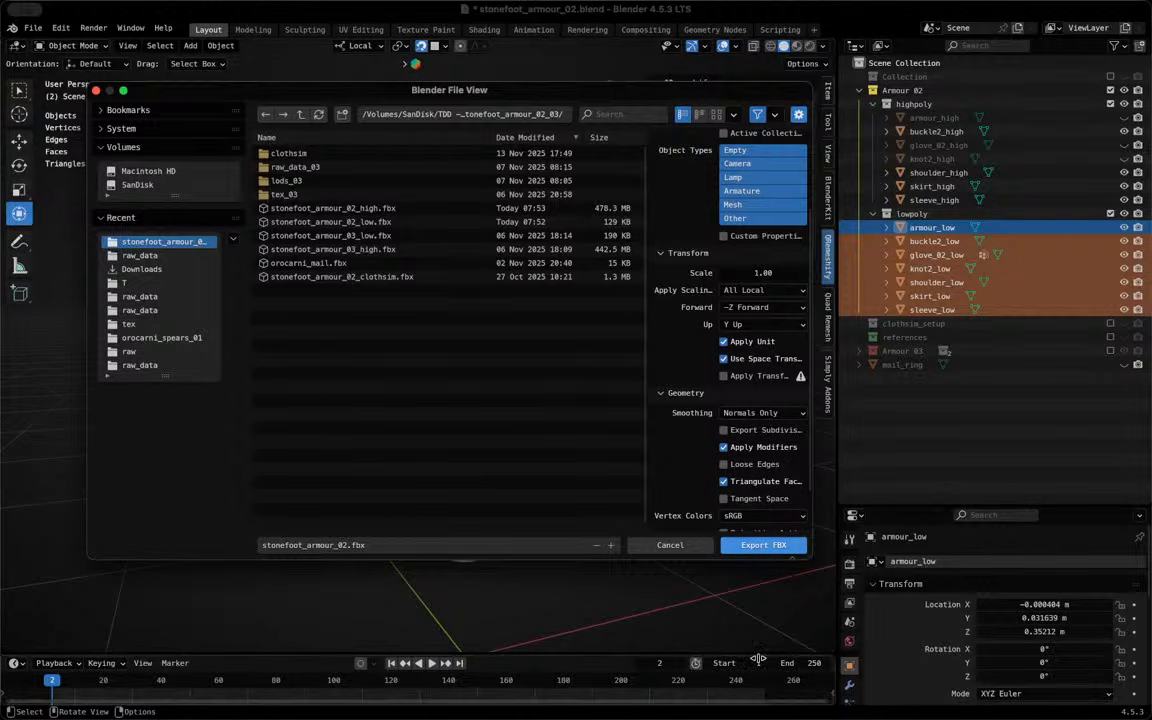
pyautogui.scroll(2, 720, 338)
pyautogui.scroll(-4, 716, 333)
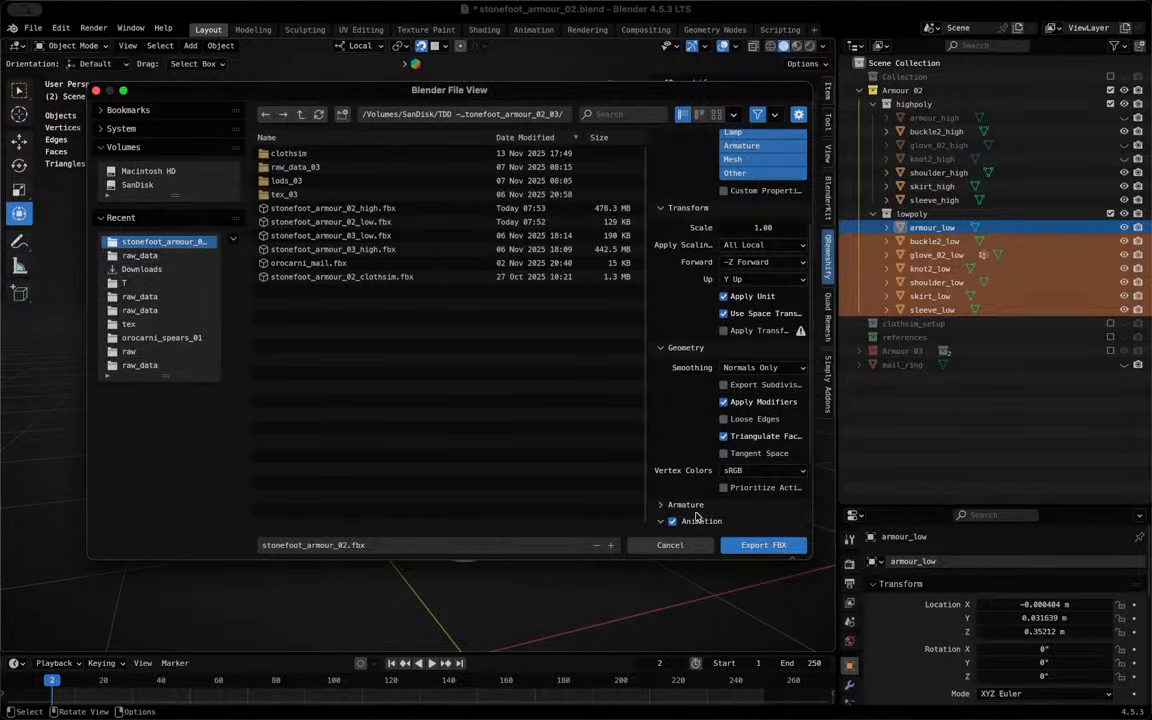
pyautogui.moveTo(707, 507); pyautogui.dragTo(714, 514)
pyautogui.scroll(-3, 714, 514)
pyautogui.scroll(-3, 720, 478)
pyautogui.scroll(-1, 720, 481)
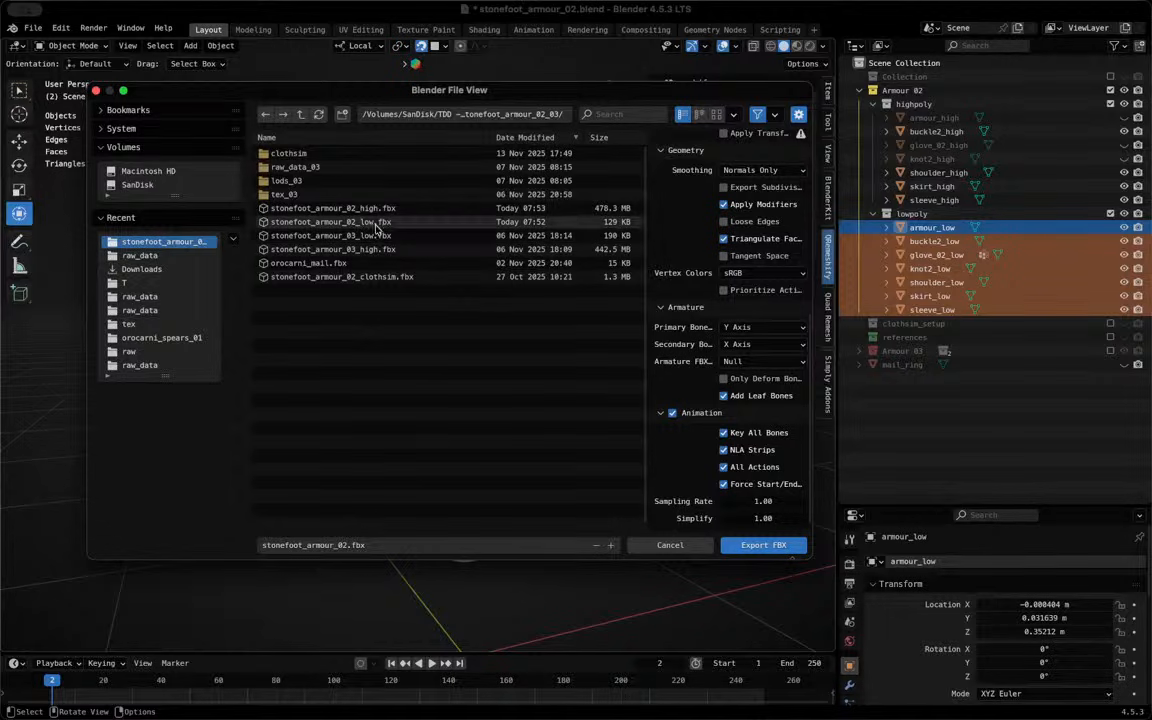
# Export the low-poly objects over the existing stonefoot_armour_02_low.fbx and clear the selection
pyautogui.click(330, 222)
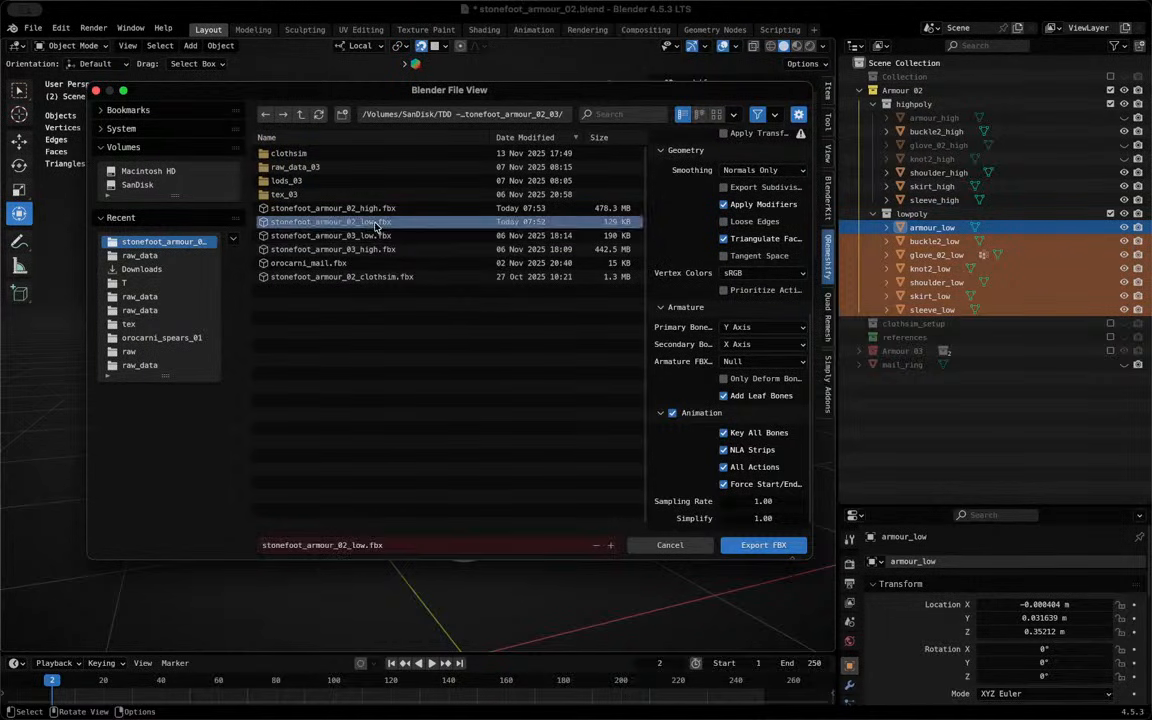
pyautogui.click(765, 546)
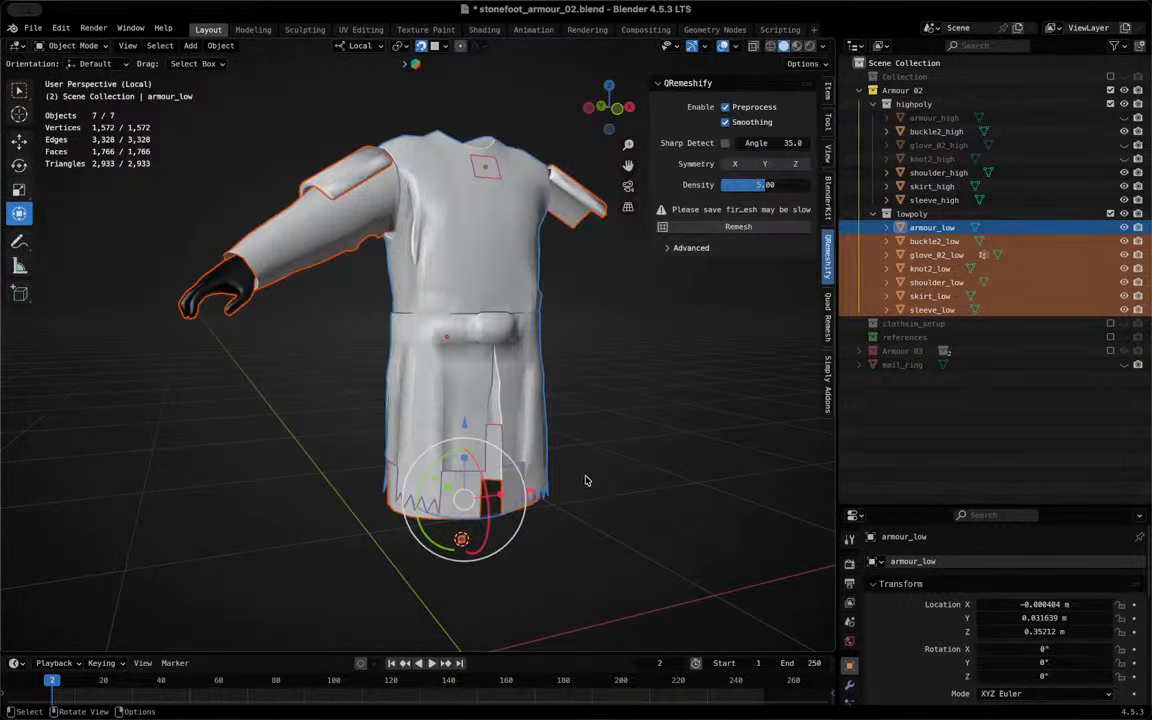
pyautogui.click(598, 462)
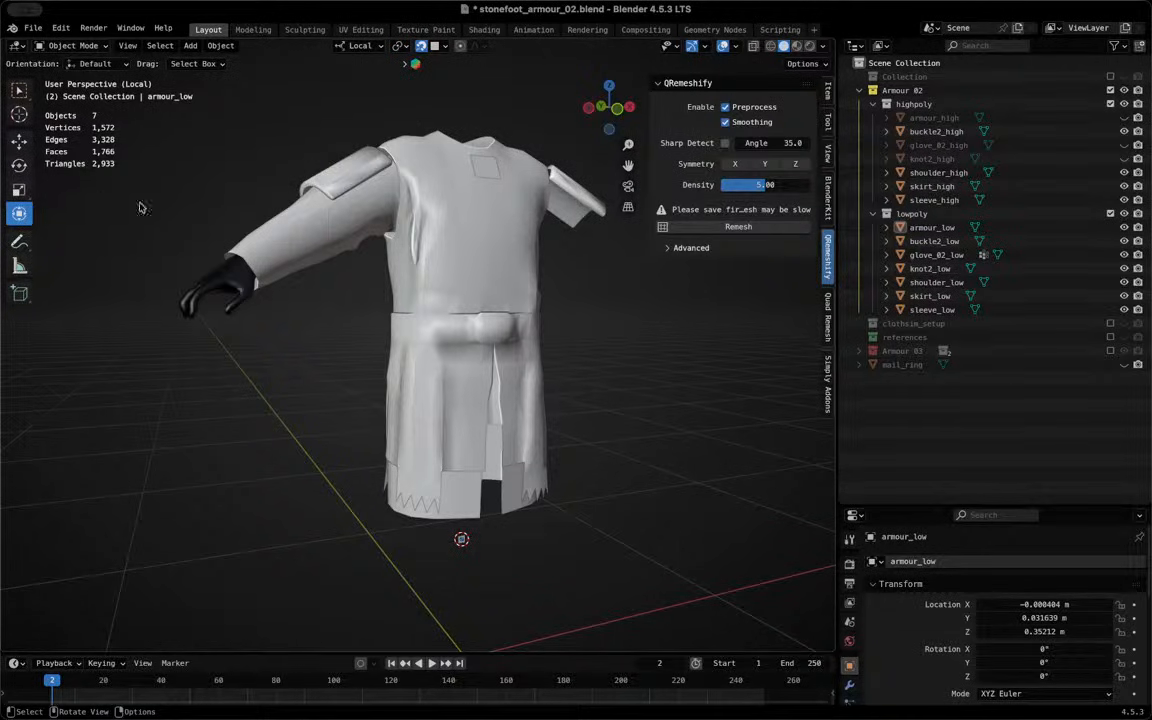
# Exclude the lowpoly collection from the view layer, leaving no object selected
pyautogui.click(368, 215)
pyautogui.click(458, 285)
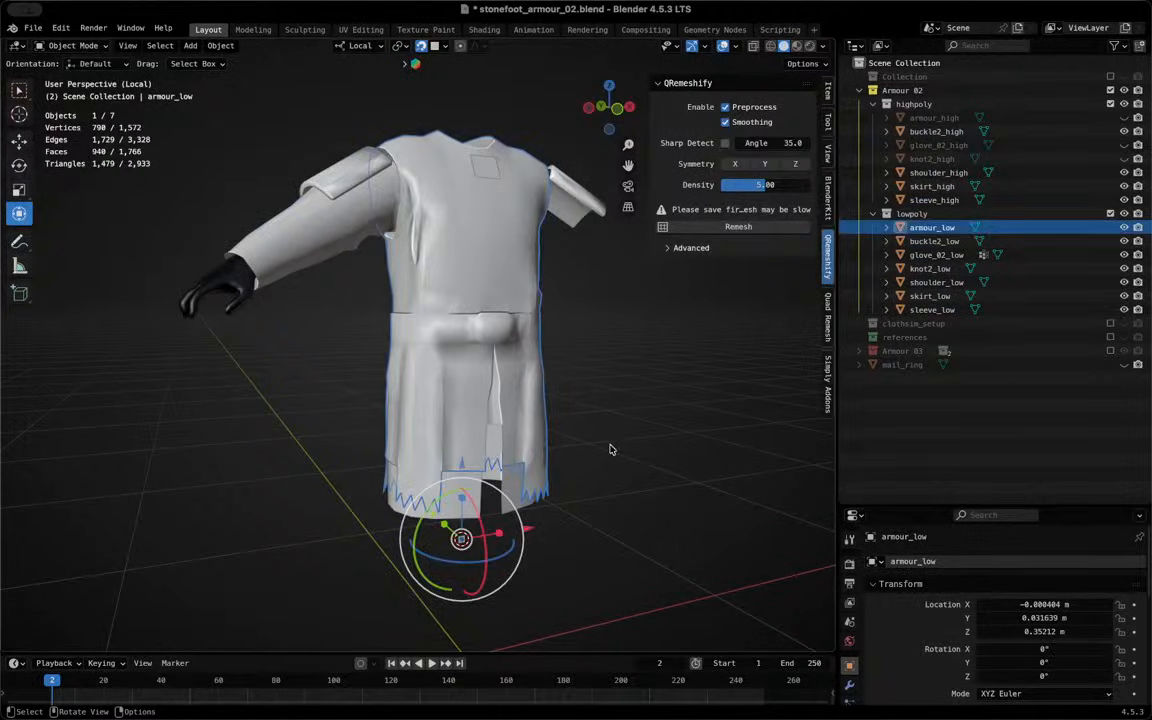
pyautogui.click(612, 448)
pyautogui.click(1110, 212)
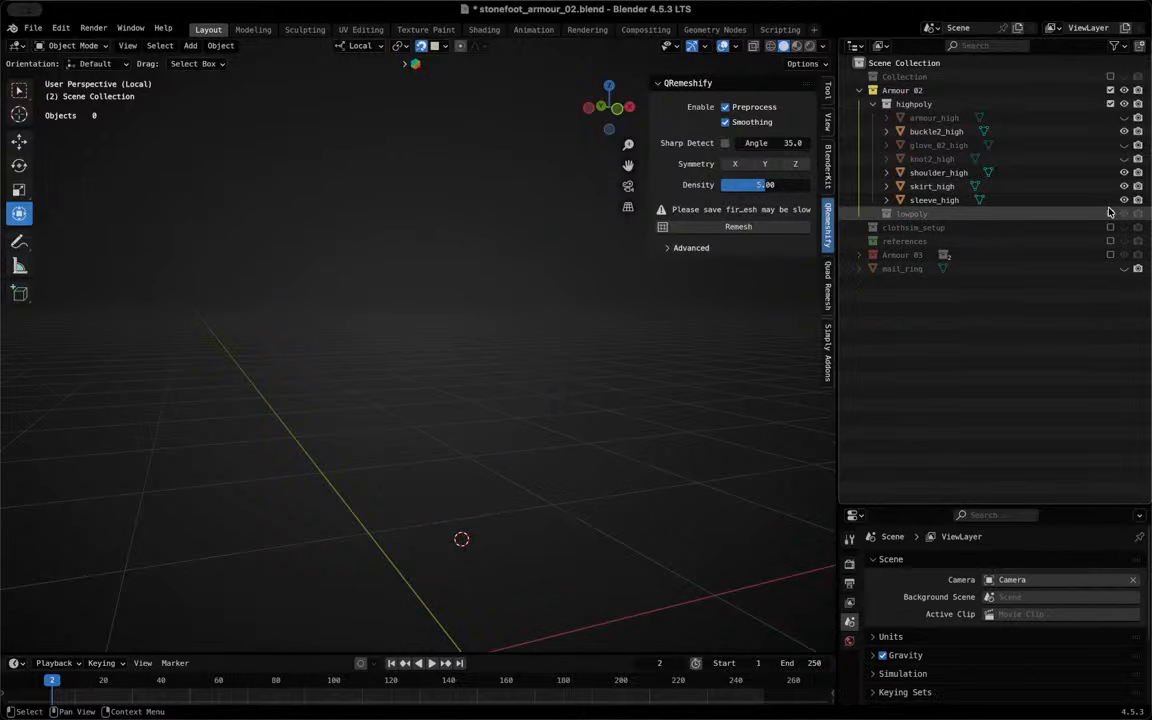
# Unhide armour_high, glove_02_high and knot2_high in the highpoly collection
pyautogui.click(1124, 118)
pyautogui.click(1124, 145)
pyautogui.click(1124, 159)
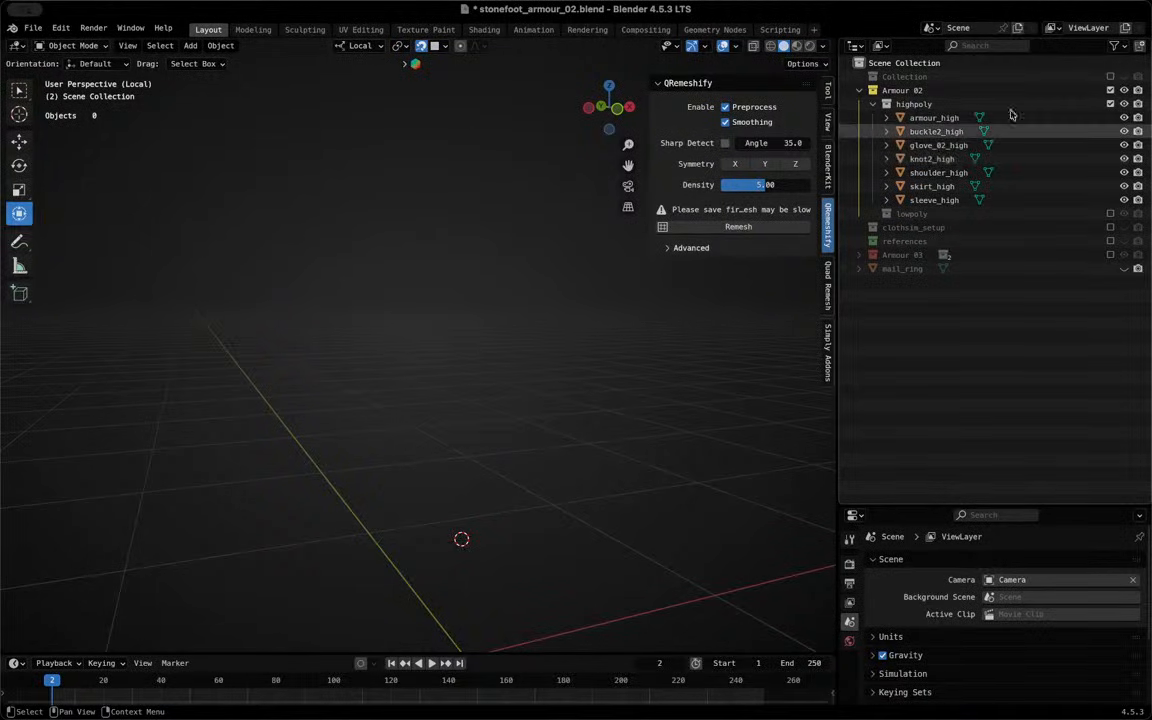
# Try excluding the highpoly collection from the view layer, undo that, and exit local view to display the high-poly pieces
pyautogui.click(1110, 105)
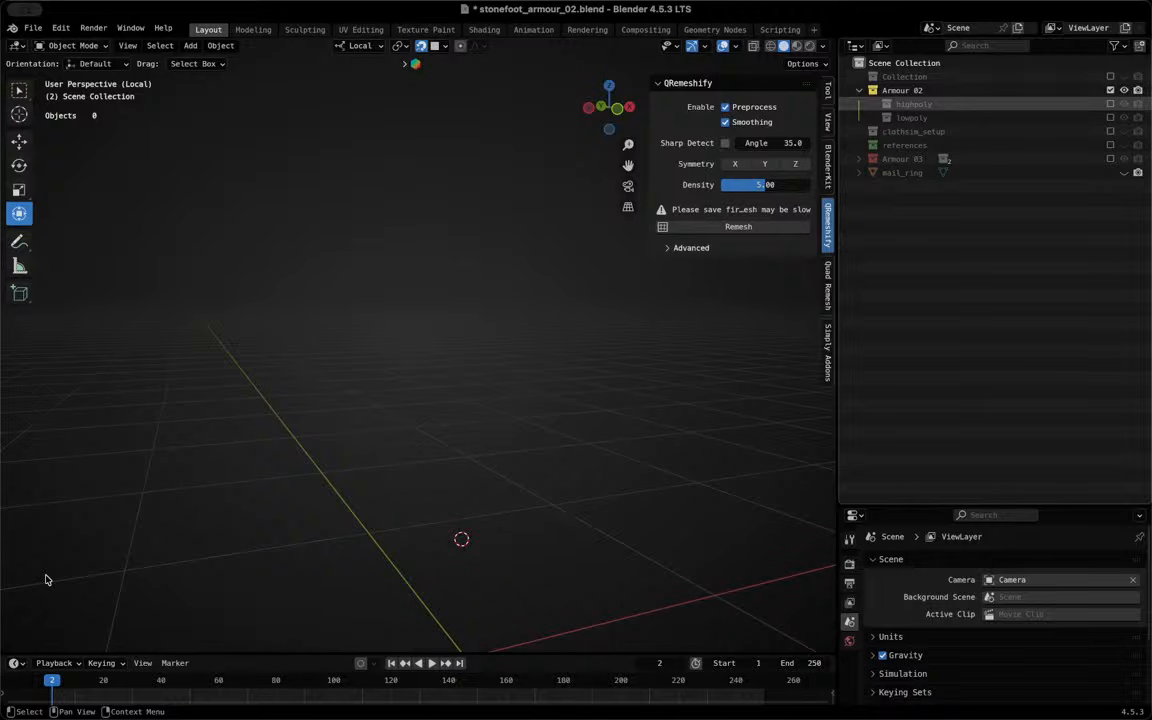
pyautogui.hotkey('ctrl', 'z')
pyautogui.press('/')
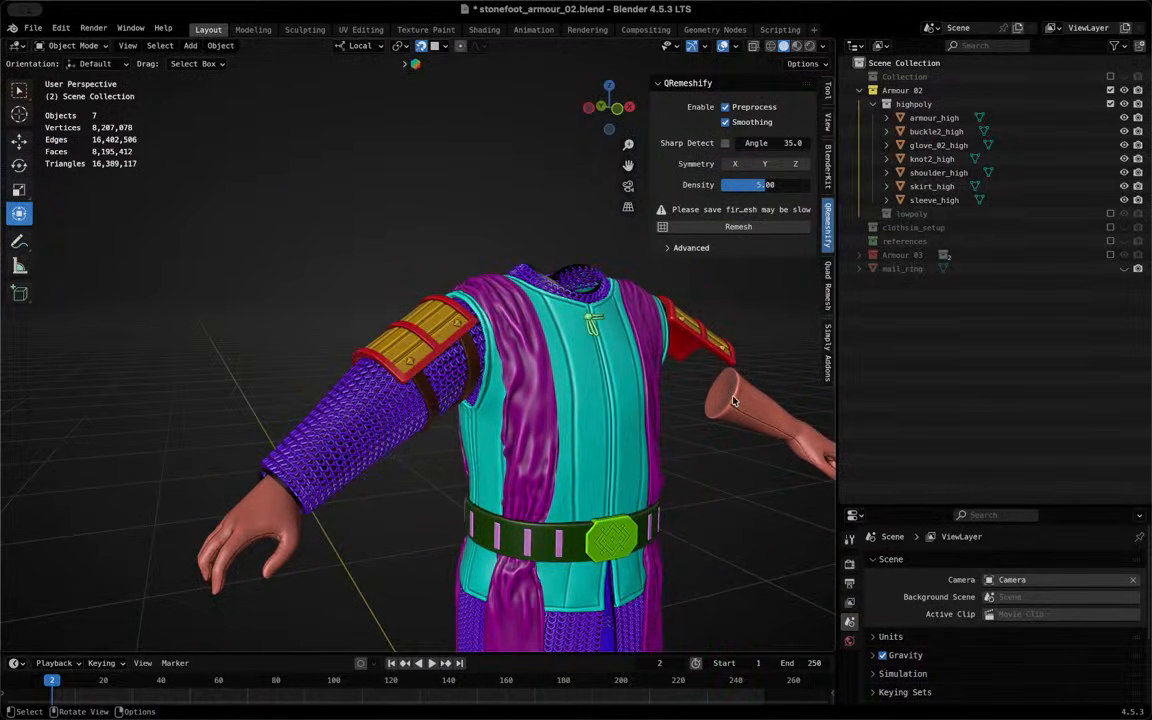
# Select the glove_02_high mesh and open the interaction mode choices for it
pyautogui.click(733, 400)
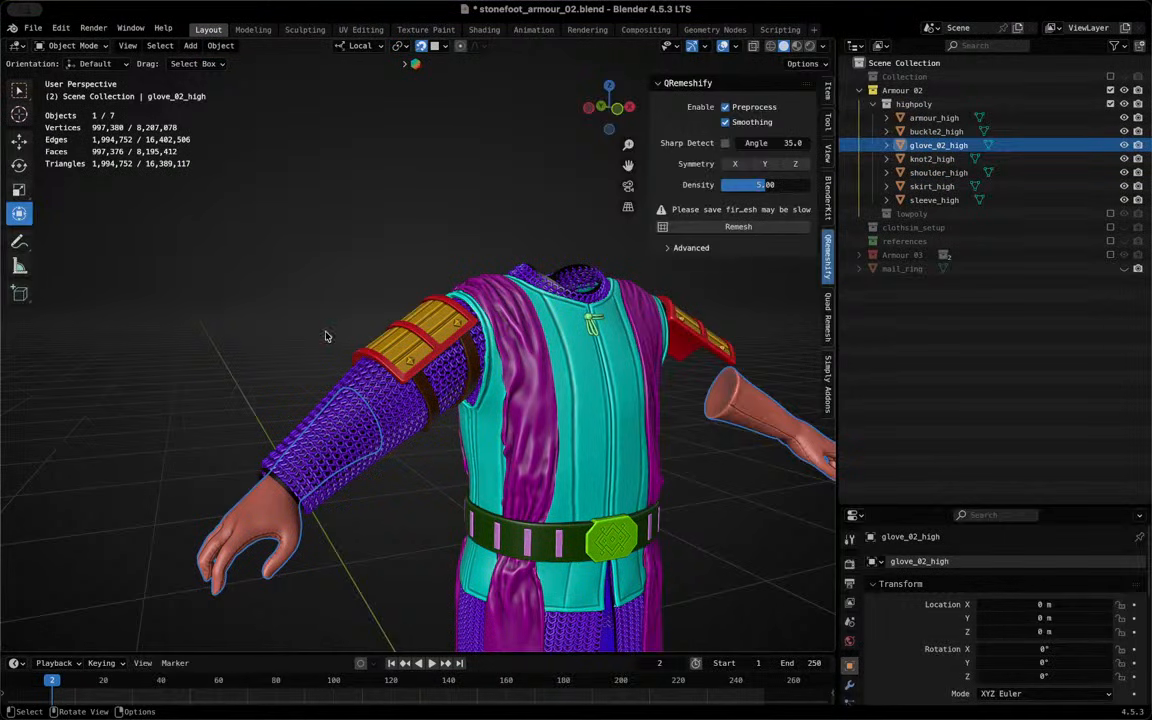
pyautogui.keyDown('shift'); pyautogui.moveTo(357, 323); pyautogui.dragTo(283, 247, button='middle'); pyautogui.keyUp('shift')
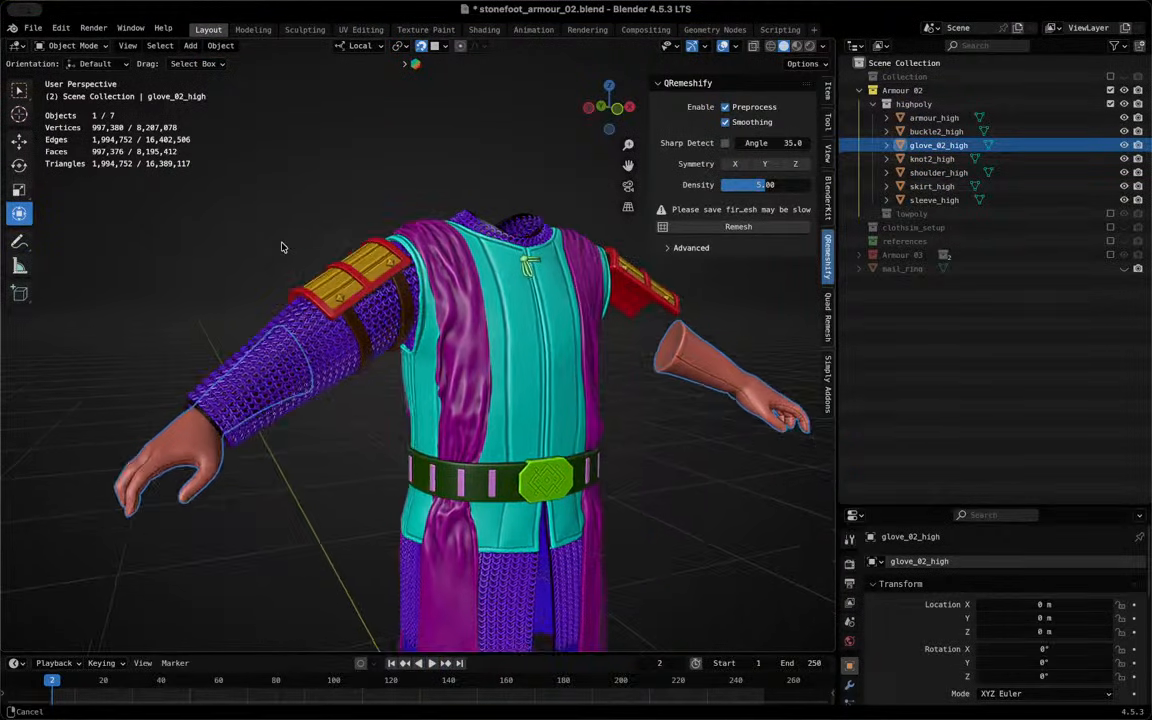
pyautogui.click(82, 47)
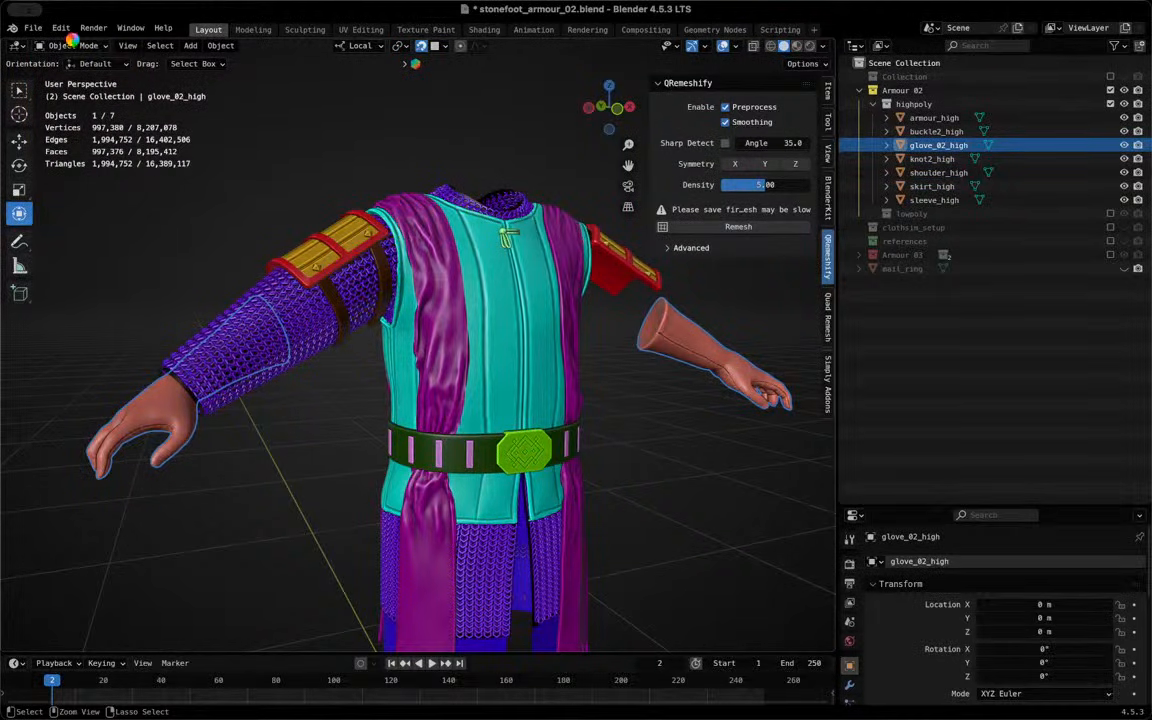
# Save the file and switch glove_02_high to Edit Mode
pyautogui.hotkey('ctrl', 's')
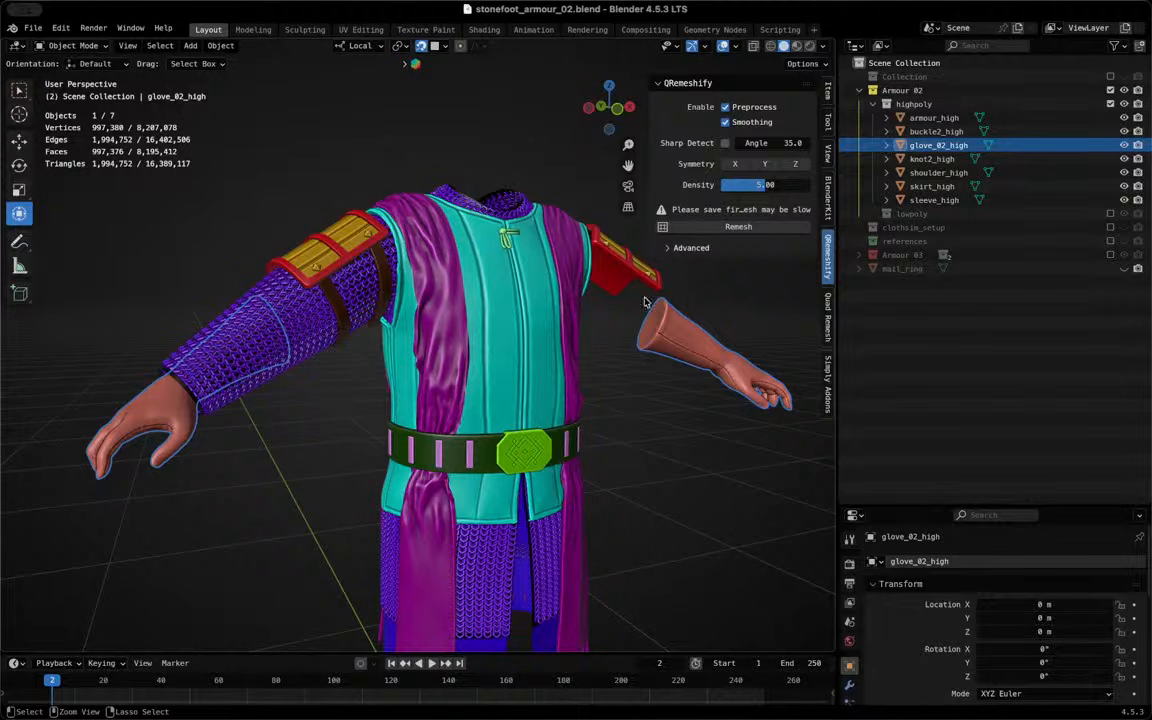
pyautogui.click(80, 46)
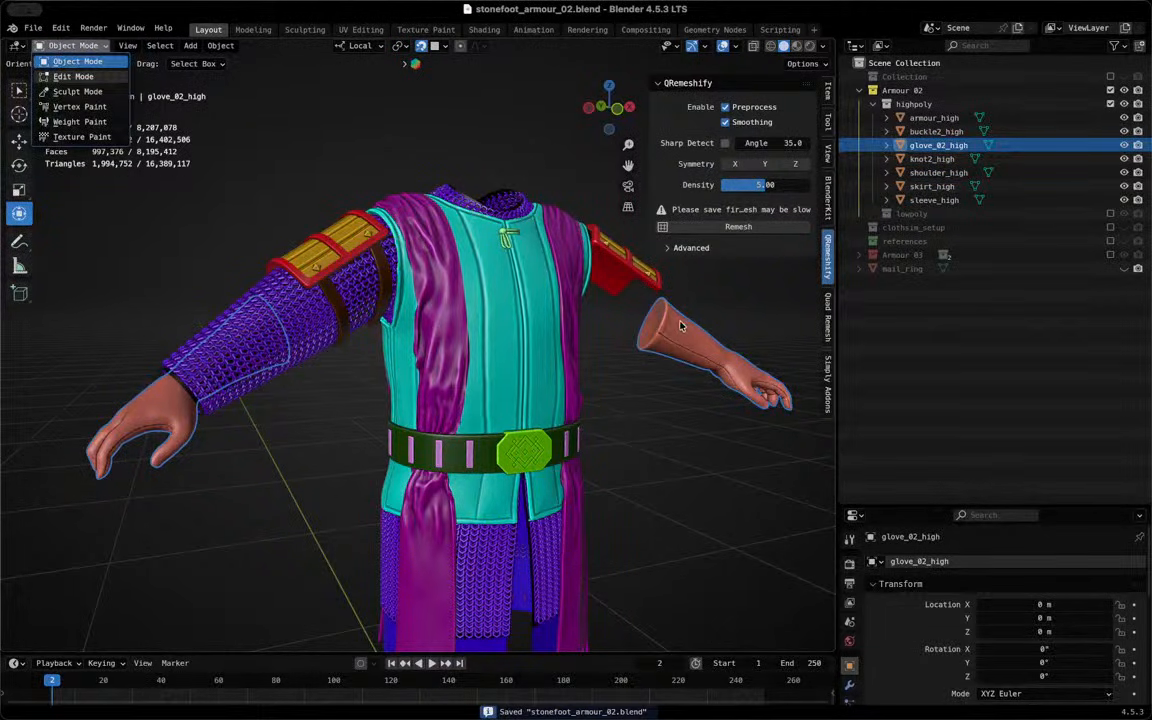
pyautogui.press('Tab')
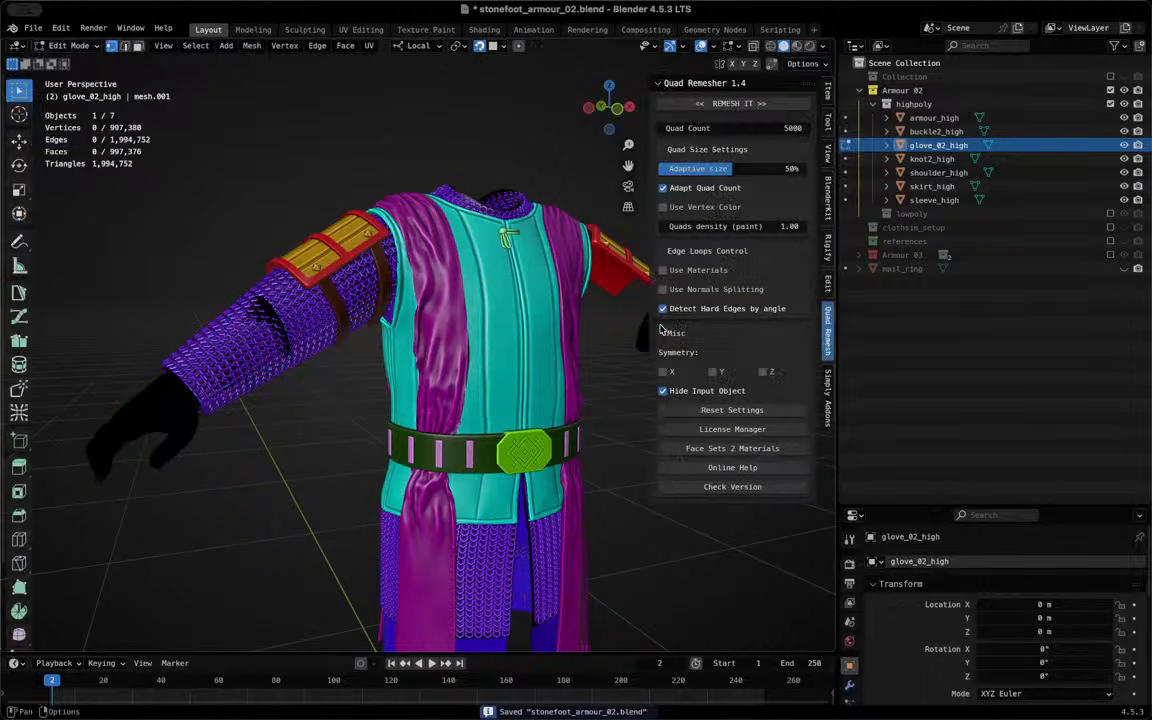
# With X-ray enabled, select the whole glove on the side without a sleeve and delete its faces
pyautogui.moveTo(351, 453); pyautogui.dragTo(481, 322, button='middle')
pyautogui.scroll(8, 481, 322)
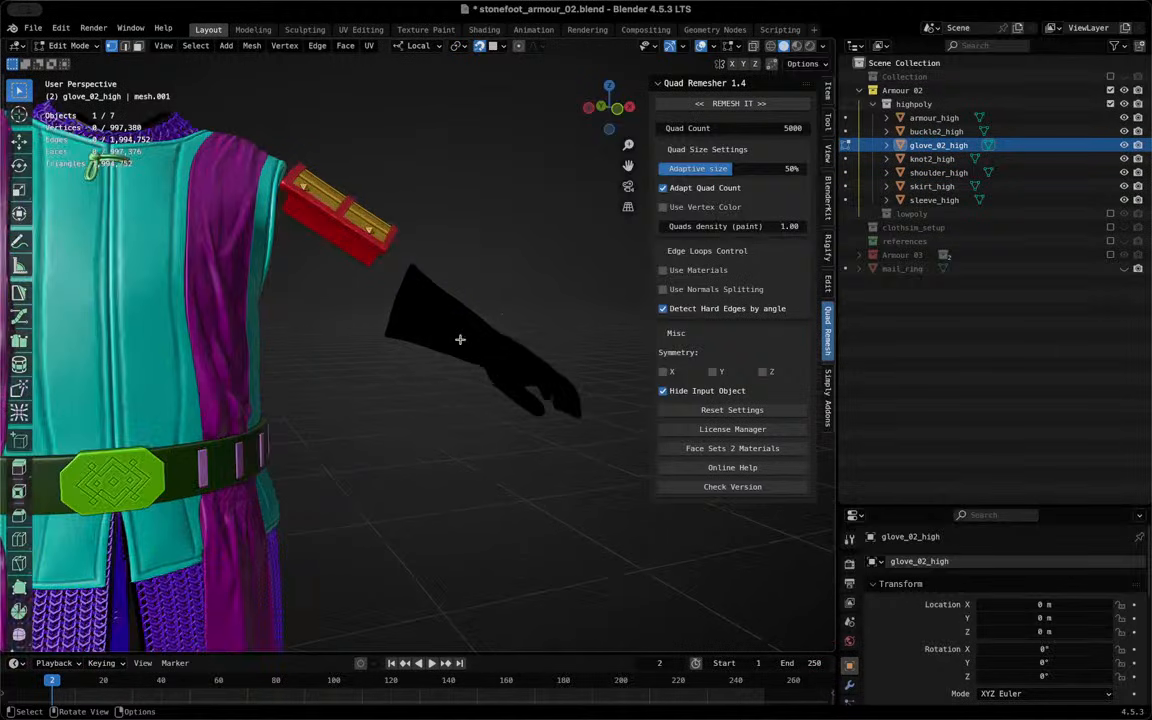
pyautogui.scroll(6, 462, 324)
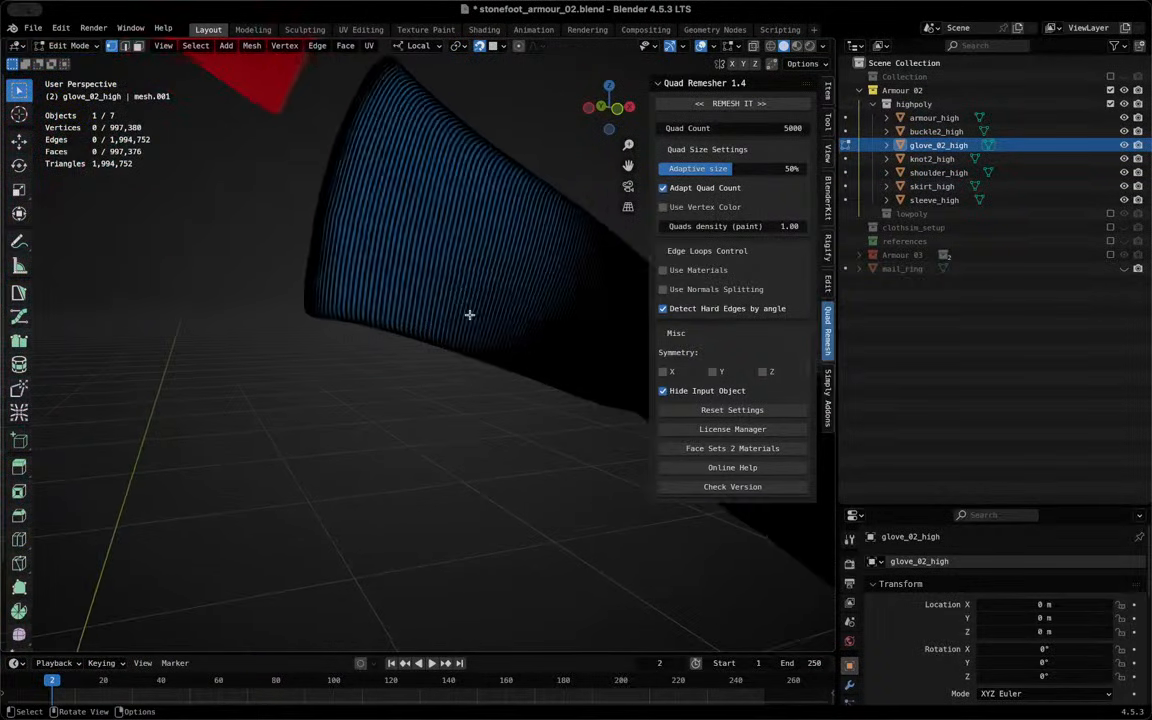
pyautogui.scroll(3, 460, 320)
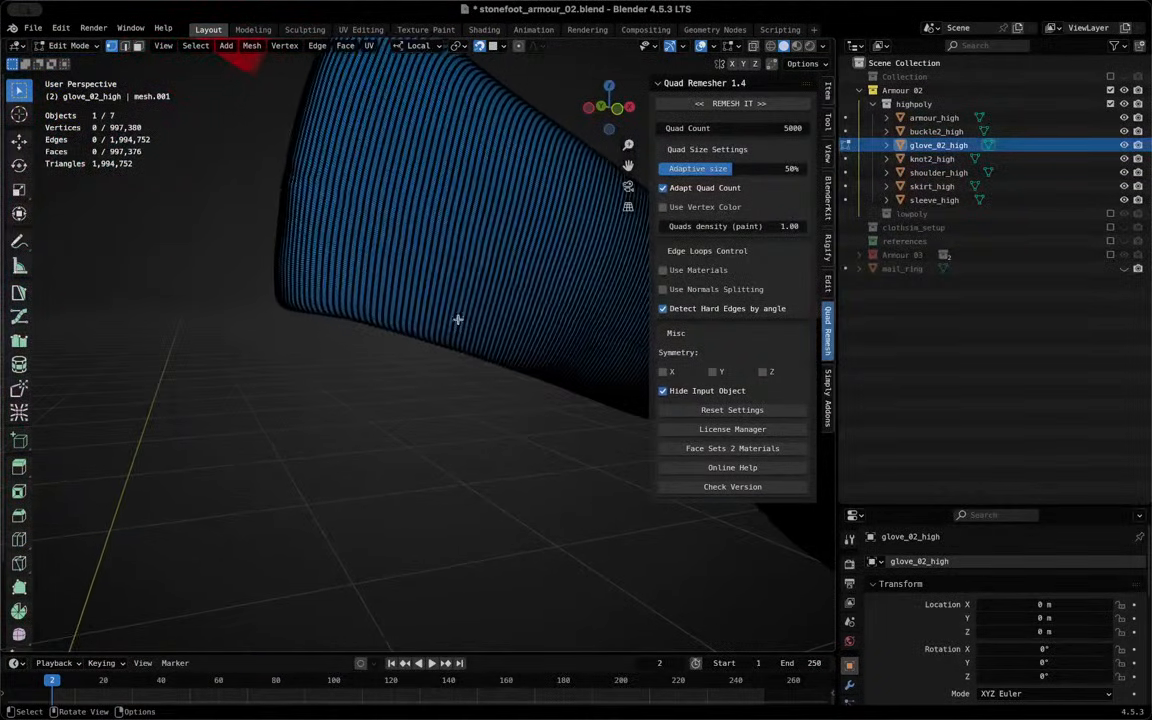
pyautogui.hscroll(6, 443, 329)
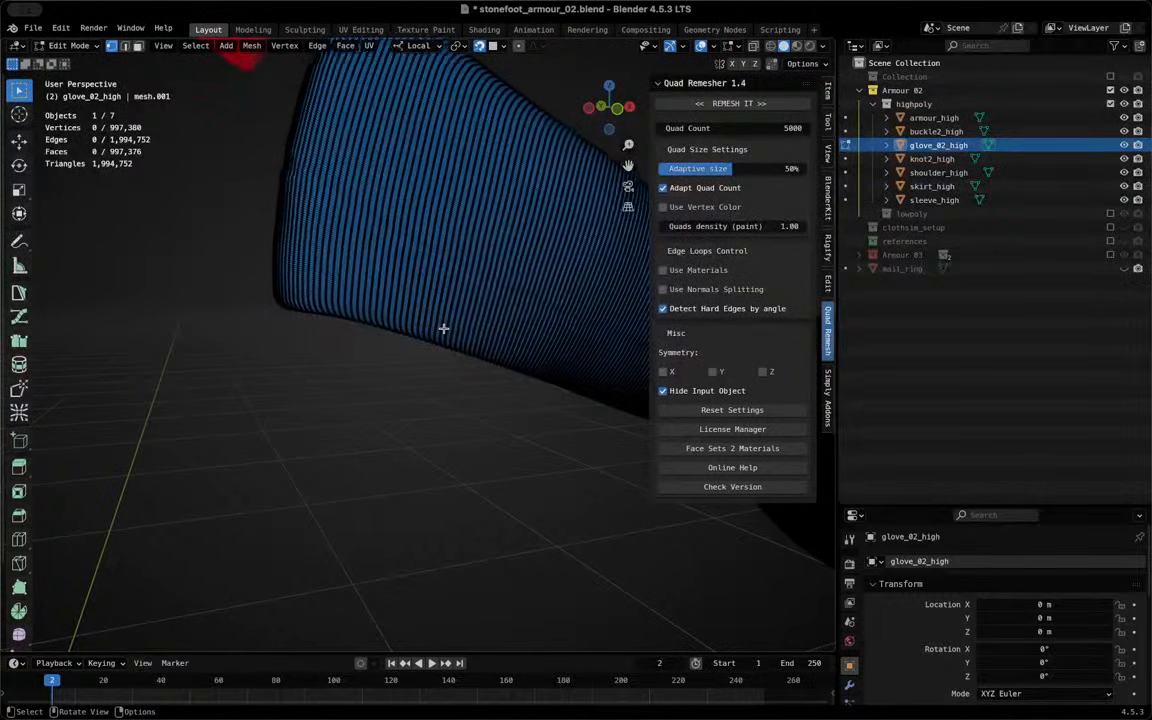
pyautogui.scroll(-10, 450, 326)
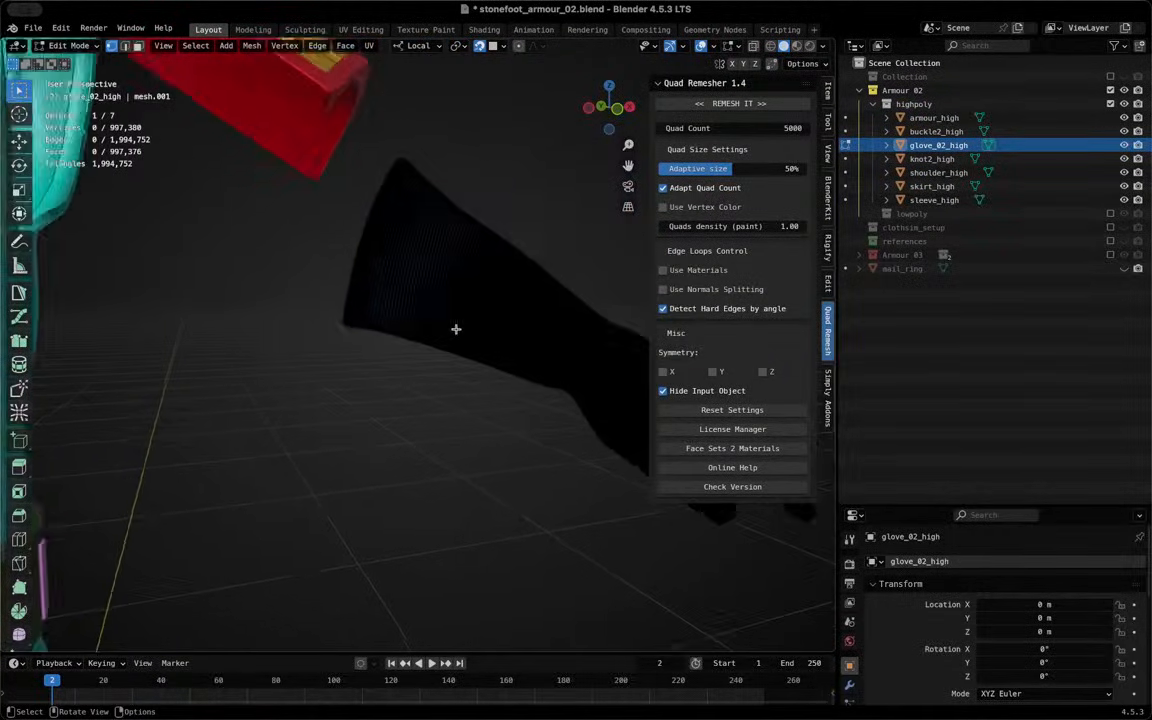
pyautogui.hotkey('alt', 'z')
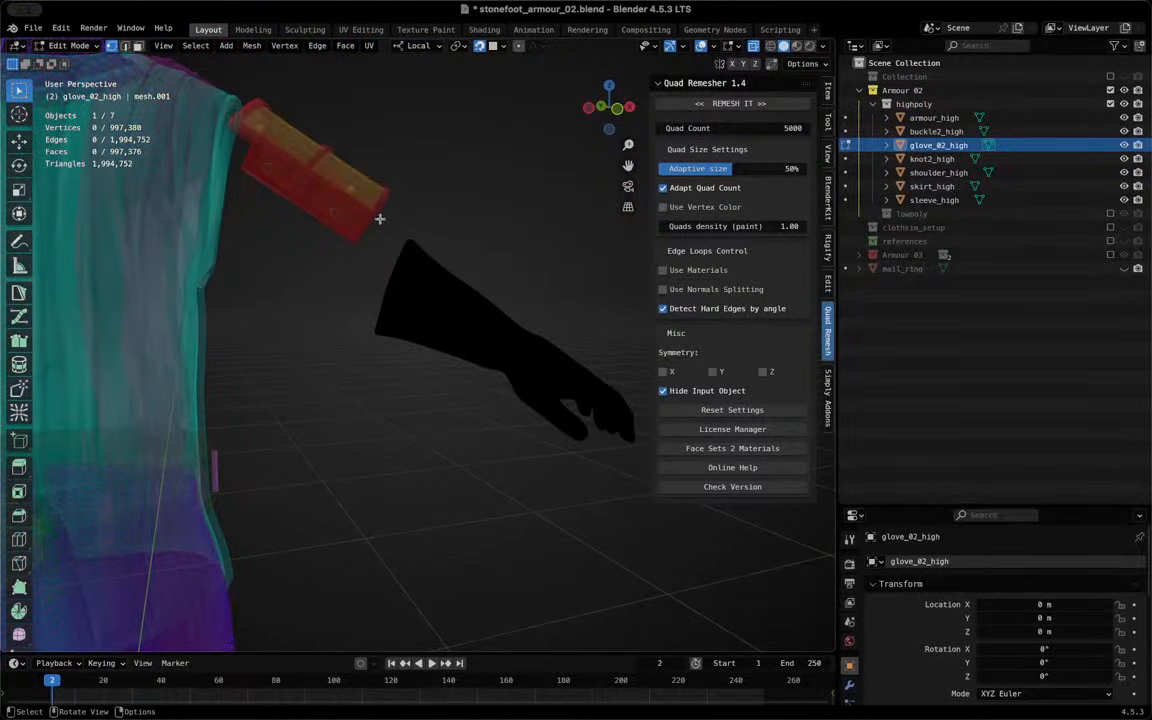
pyautogui.moveTo(344, 184); pyautogui.dragTo(716, 602)
pyautogui.press('x')
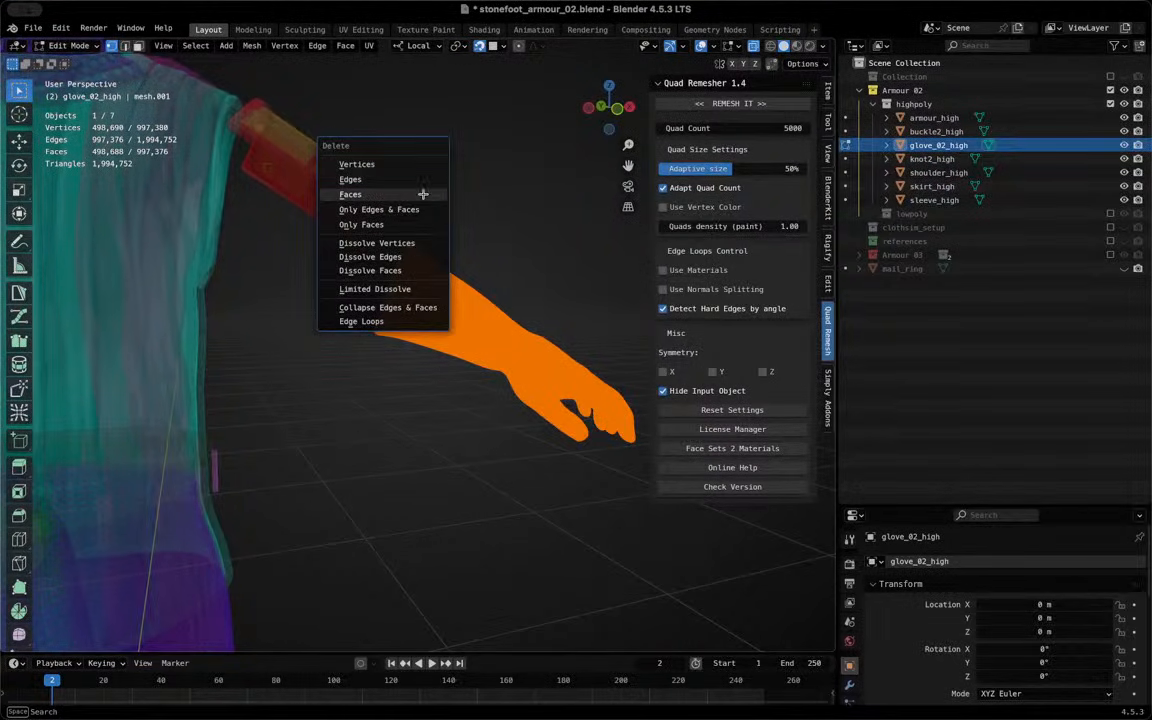
pyautogui.click(423, 194)
pyautogui.scroll(-6, 455, 294)
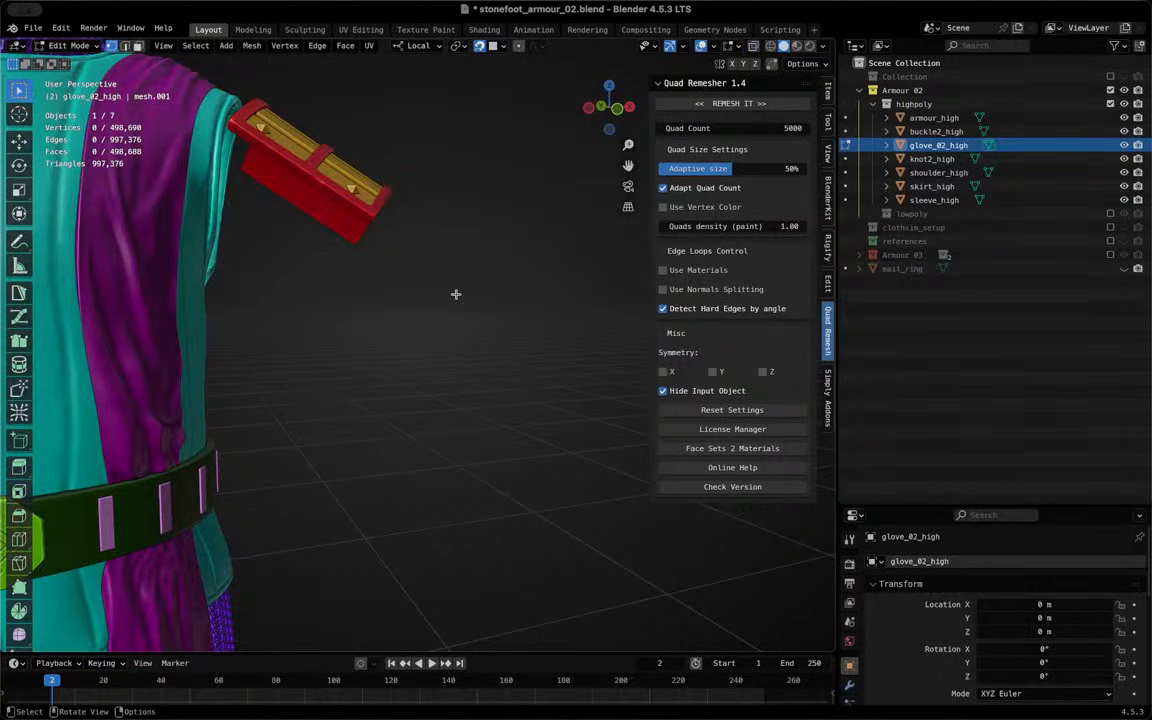
# Save the file with the glove edit and return glove_02_high to Object Mode
pyautogui.moveTo(407, 309); pyautogui.dragTo(263, 290, button='middle')
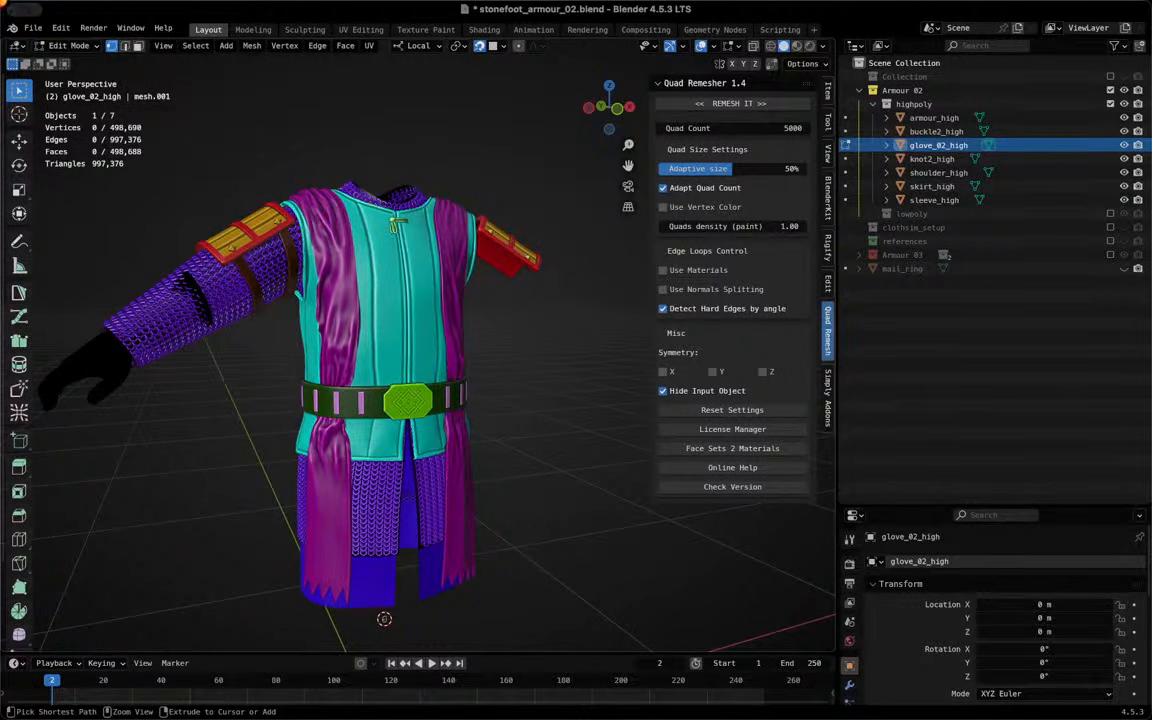
pyautogui.hotkey('ctrl', 's')
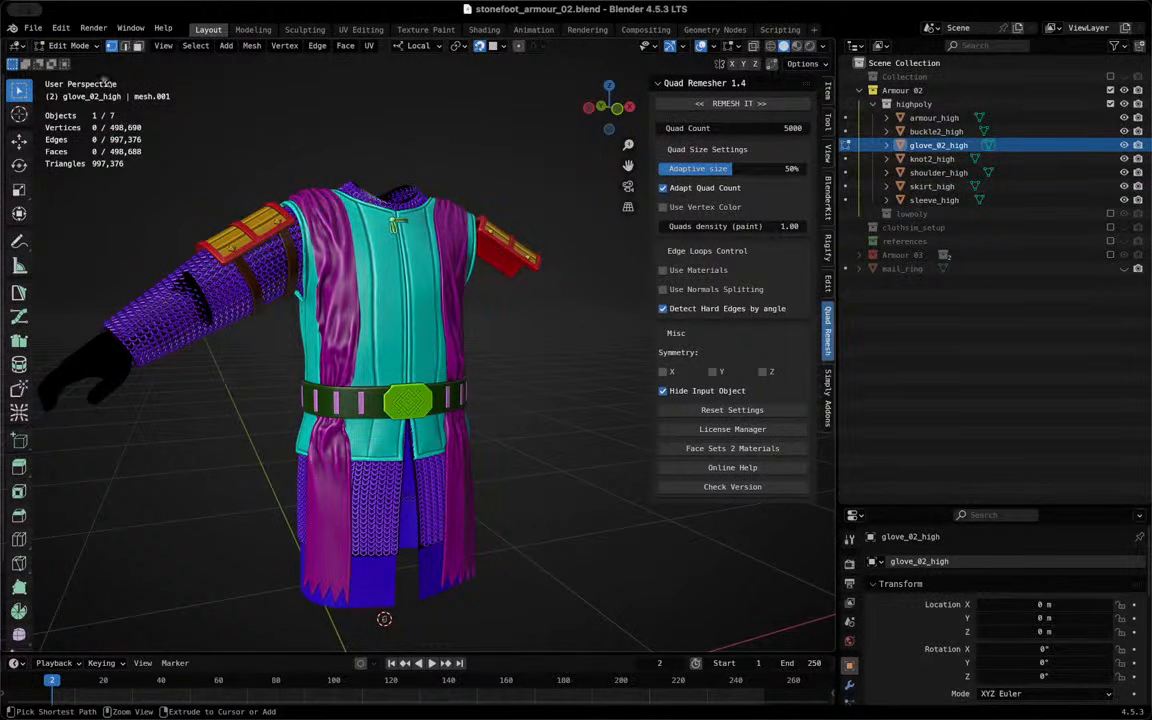
pyautogui.click(70, 46)
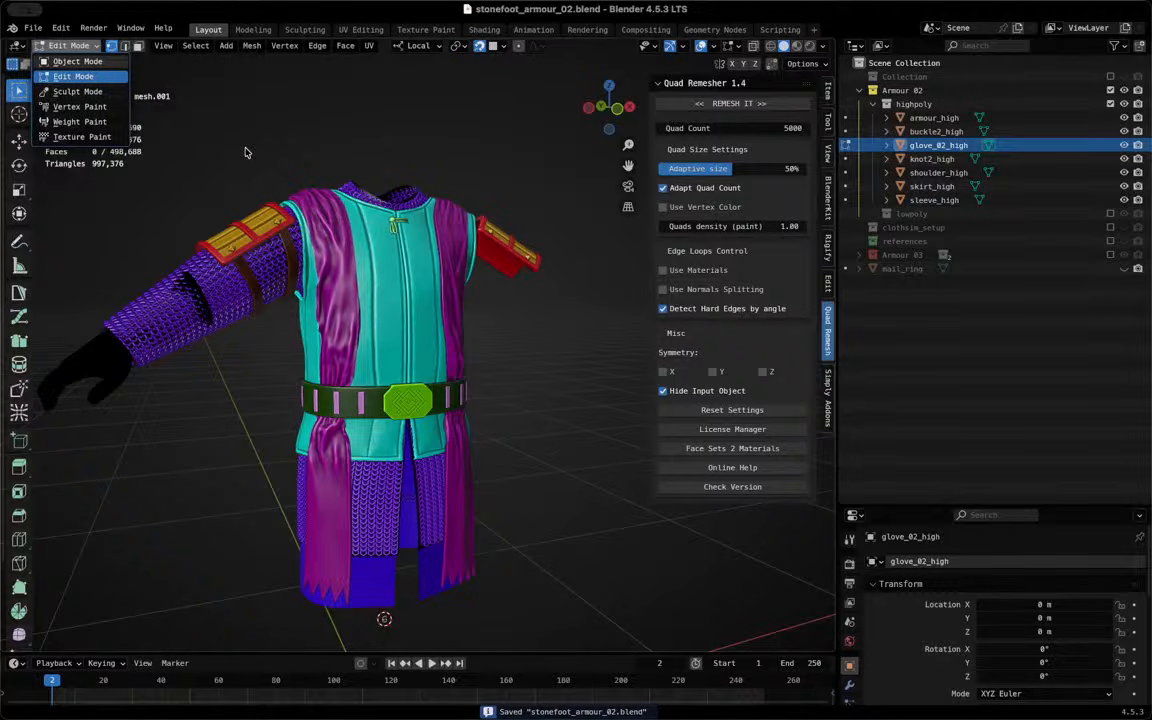
pyautogui.click(77, 61)
pyautogui.moveTo(271, 132); pyautogui.dragTo(149, 379, button='middle')
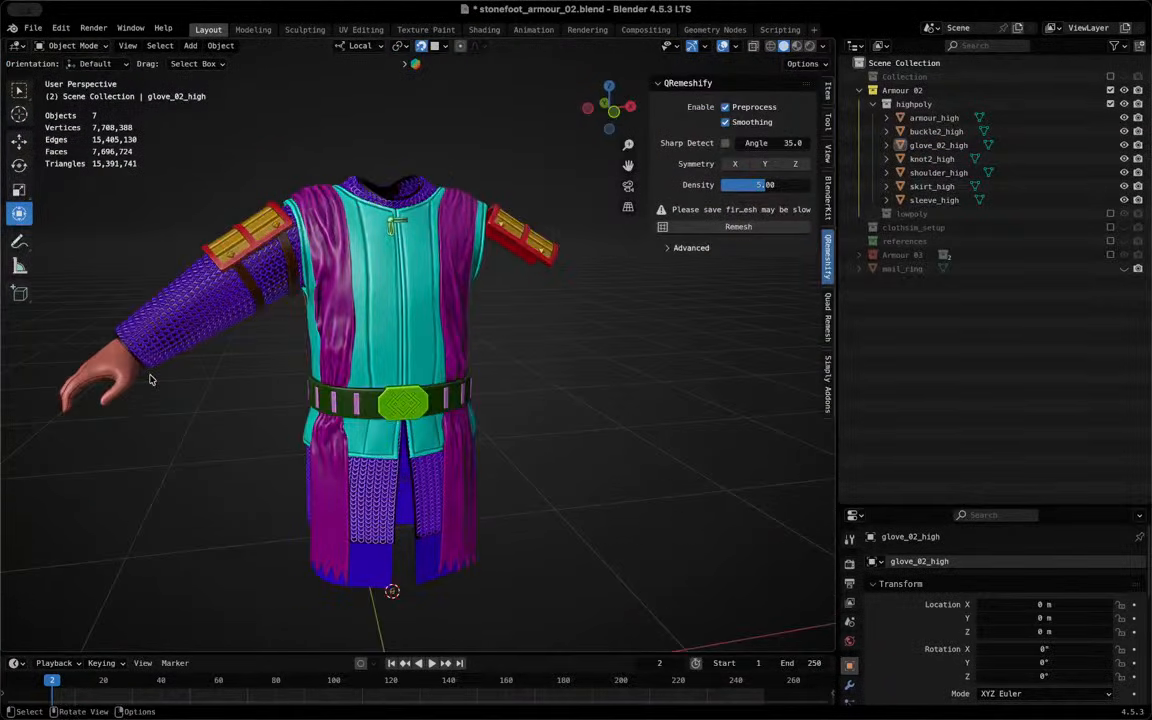
# Select every object in the highpoly collection, from armour_high through sleeve_high
pyautogui.click(123, 341)
pyautogui.keyDown('shift'); pyautogui.click(274, 272); pyautogui.keyUp('shift')
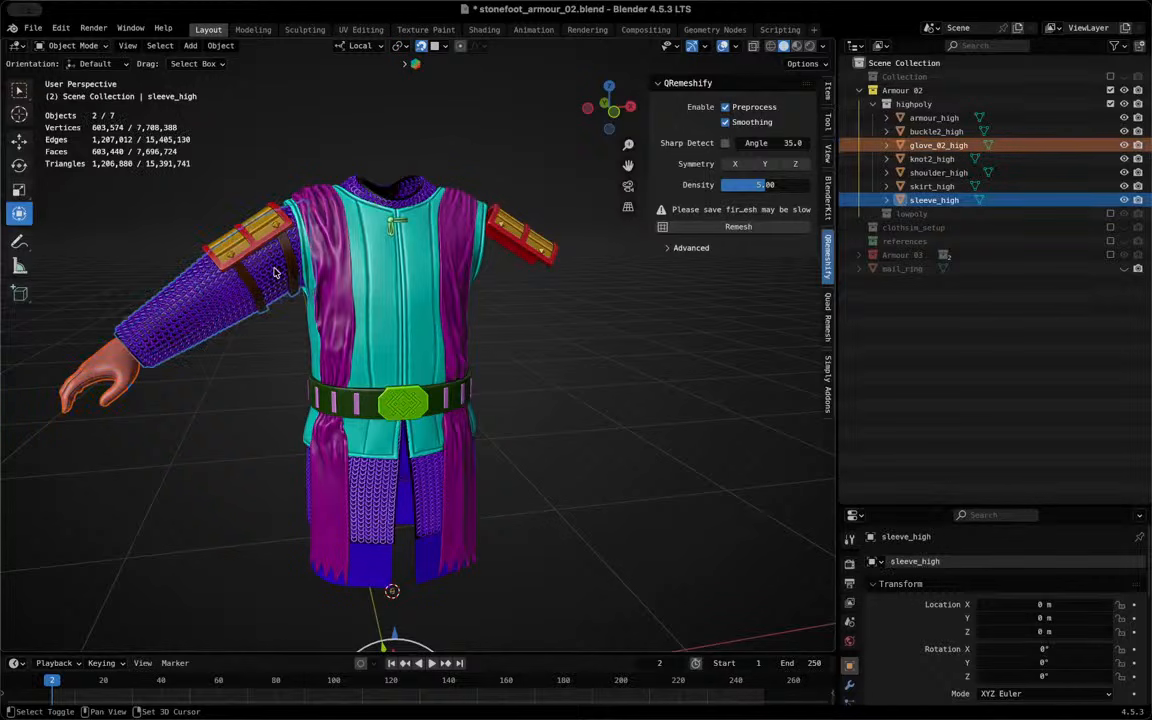
pyautogui.click(905, 118)
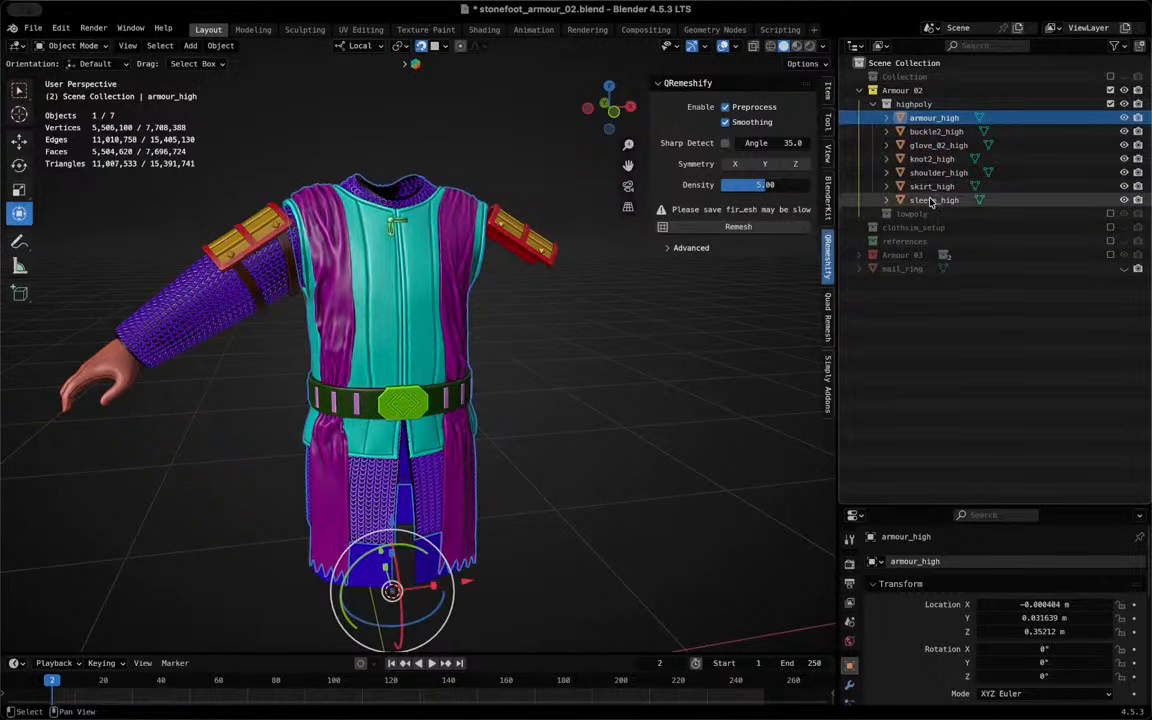
pyautogui.keyDown('shift'); pyautogui.click(930, 201); pyautogui.keyUp('shift')
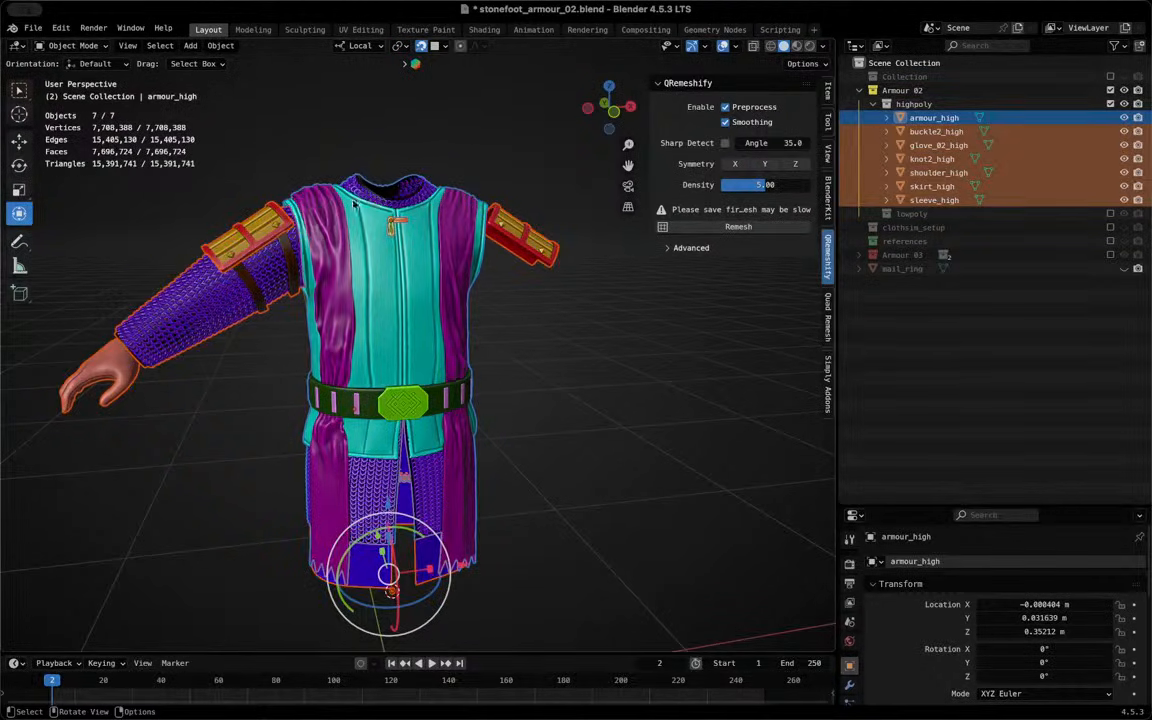
pyautogui.scroll(1, 338, 222)
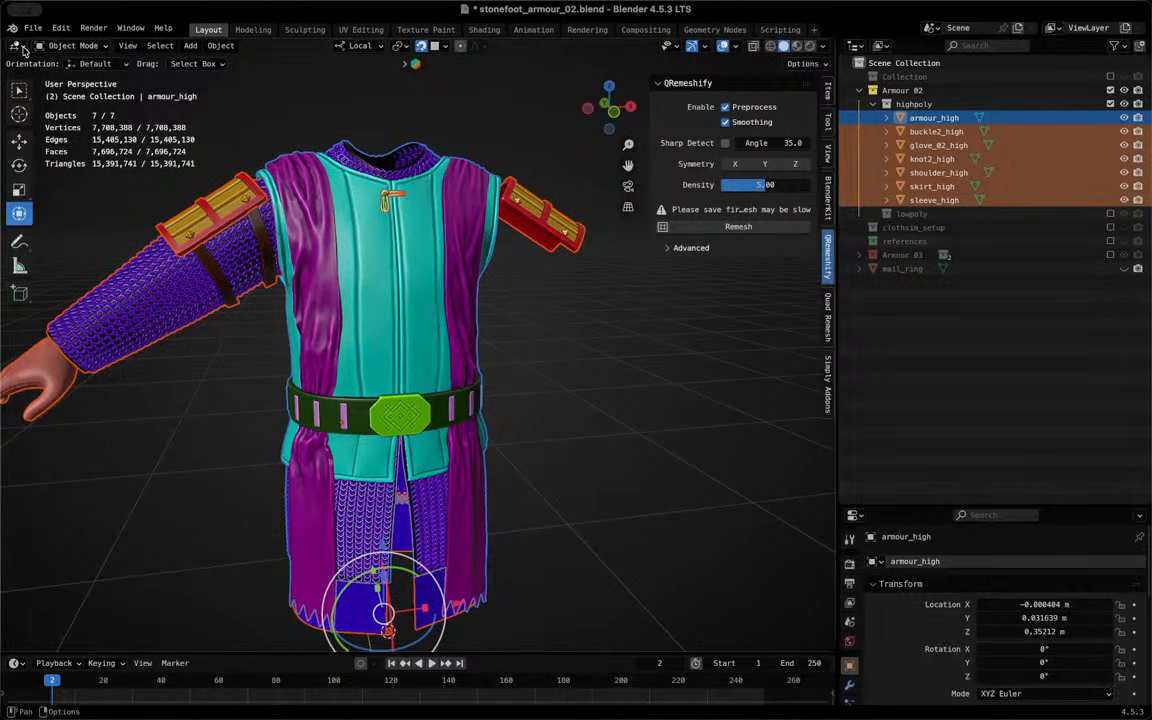
pyautogui.click(33, 27)
pyautogui.moveTo(56, 238)
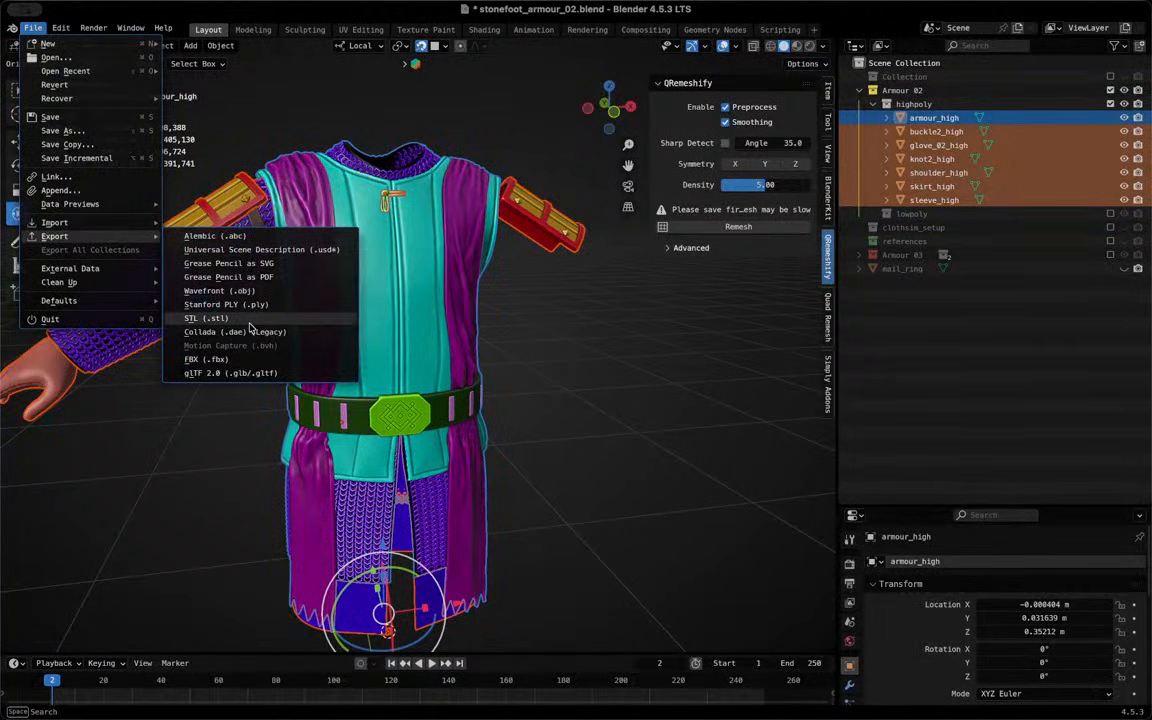
pyautogui.moveTo(503, 207); pyautogui.dragTo(540, 252, button='middle')
# Export only the selected high-poly objects as FBX, overwriting stonefoot_armour_02_high.fbx in the stonefoot_armour_02_03 folder
pyautogui.click(33, 27)
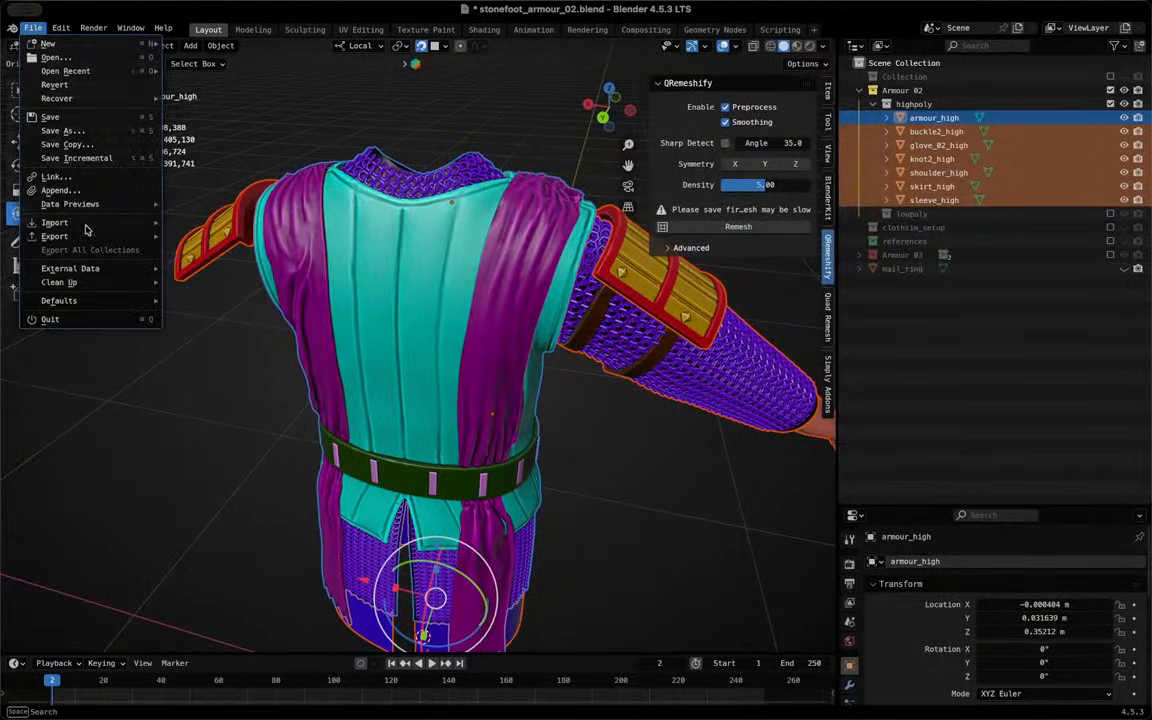
pyautogui.moveTo(70, 236)
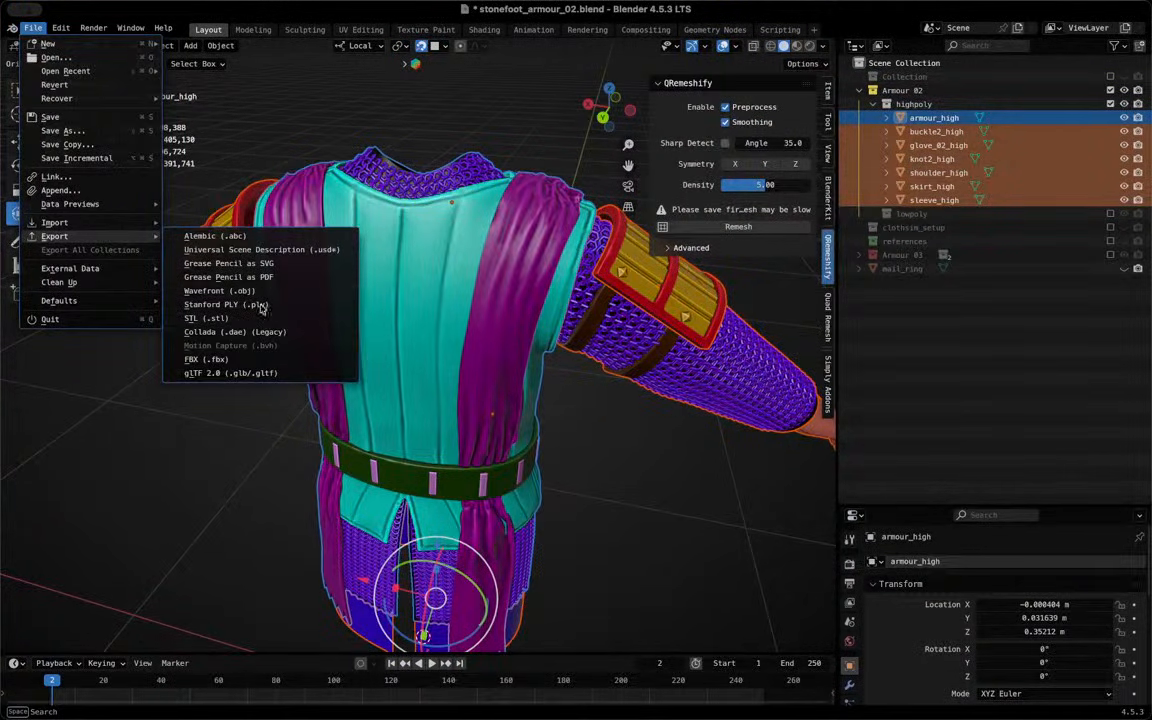
pyautogui.click(215, 359)
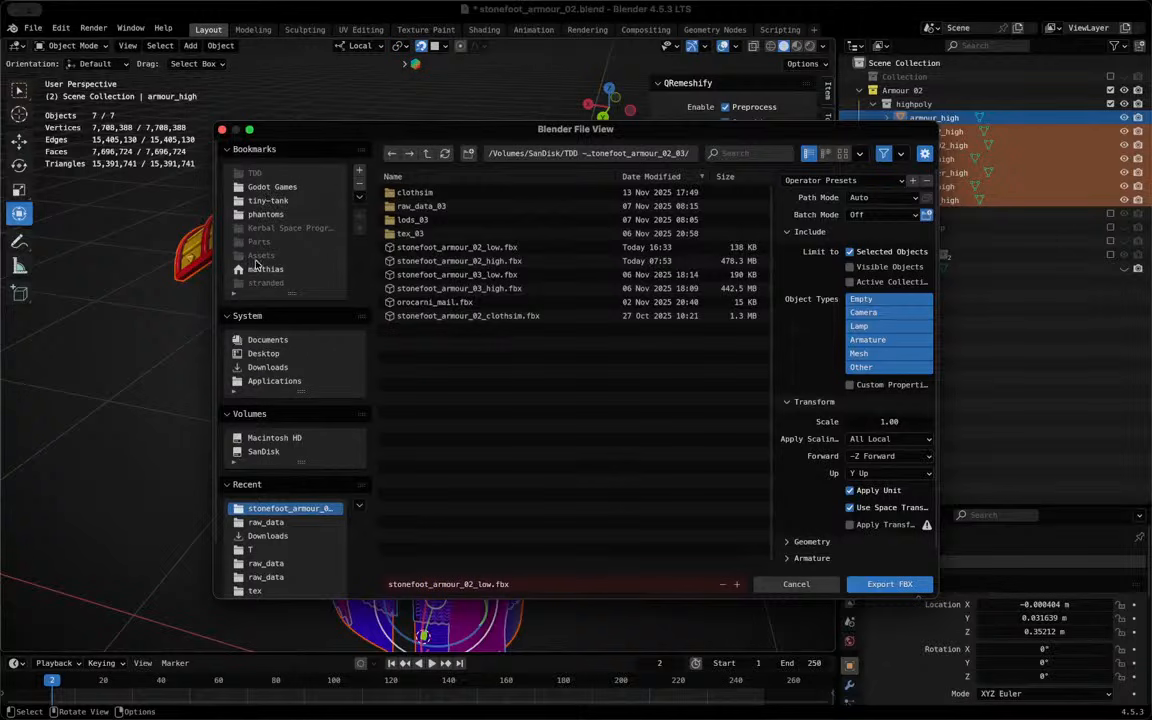
pyautogui.click(229, 147)
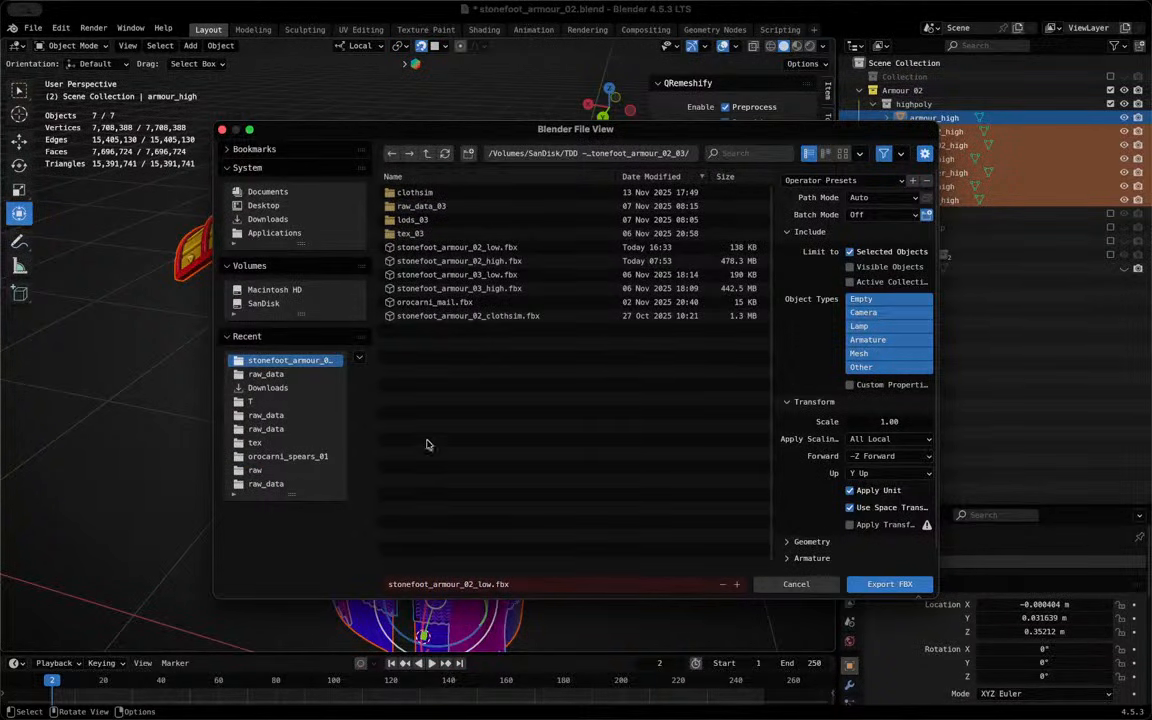
pyautogui.click(822, 541)
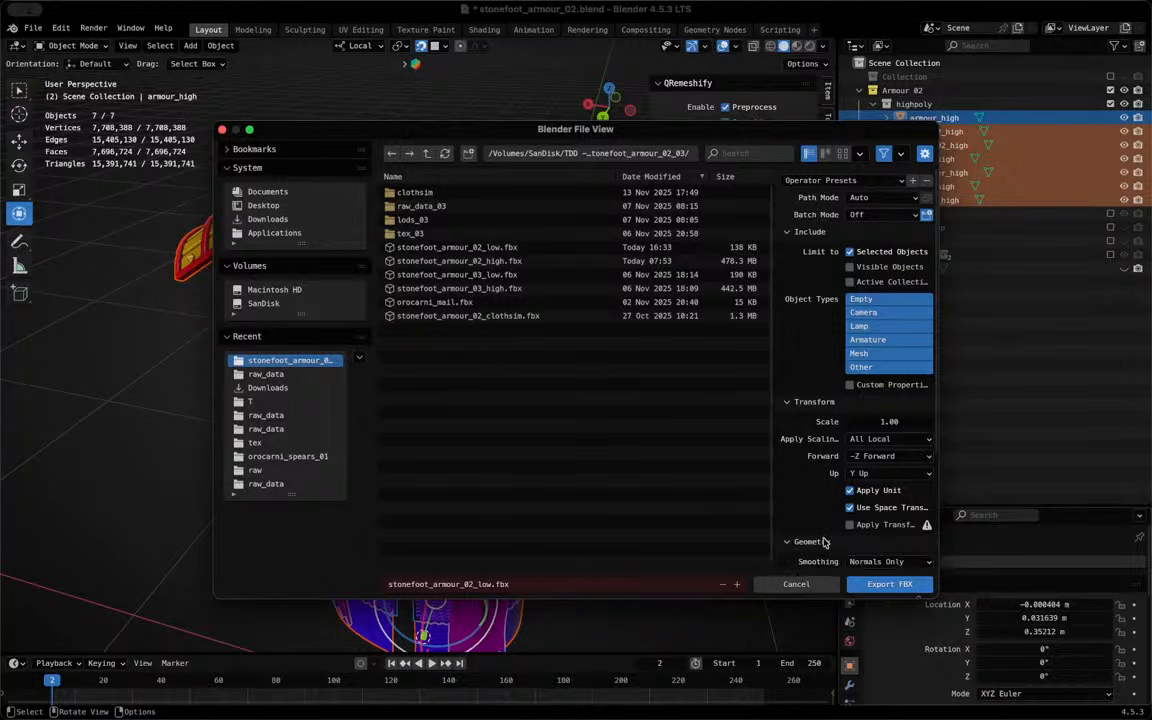
pyautogui.scroll(-3, 824, 541)
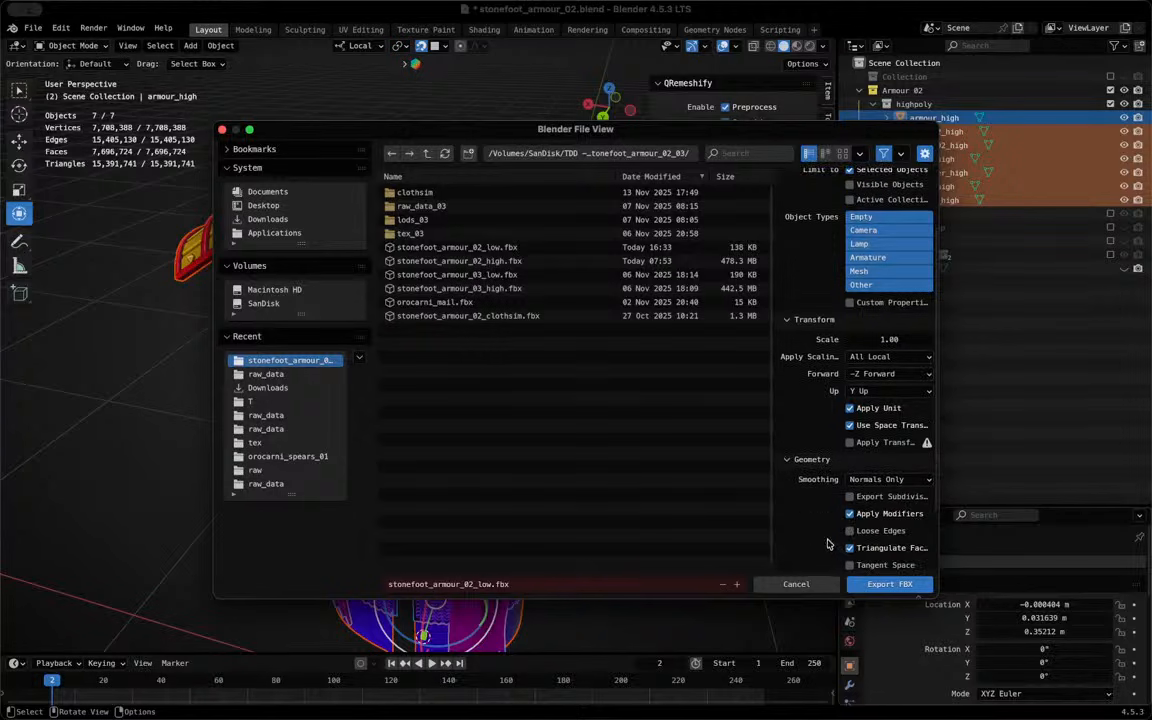
pyautogui.click(519, 263)
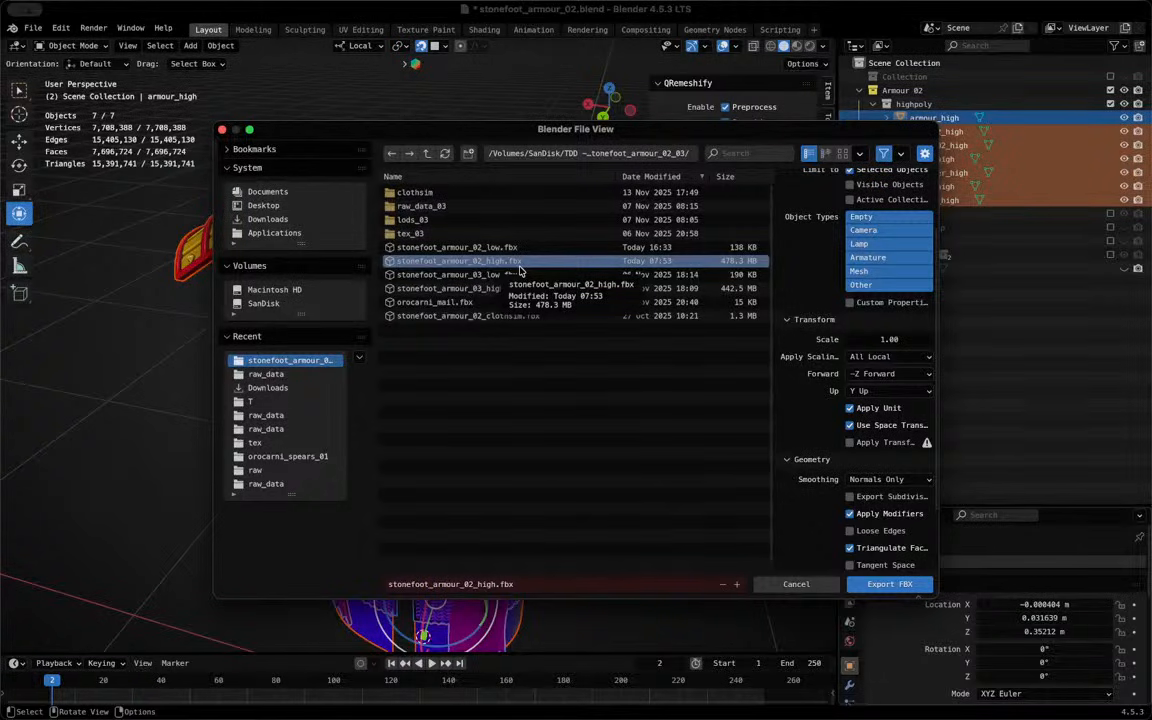
pyautogui.doubleClick(519, 266)
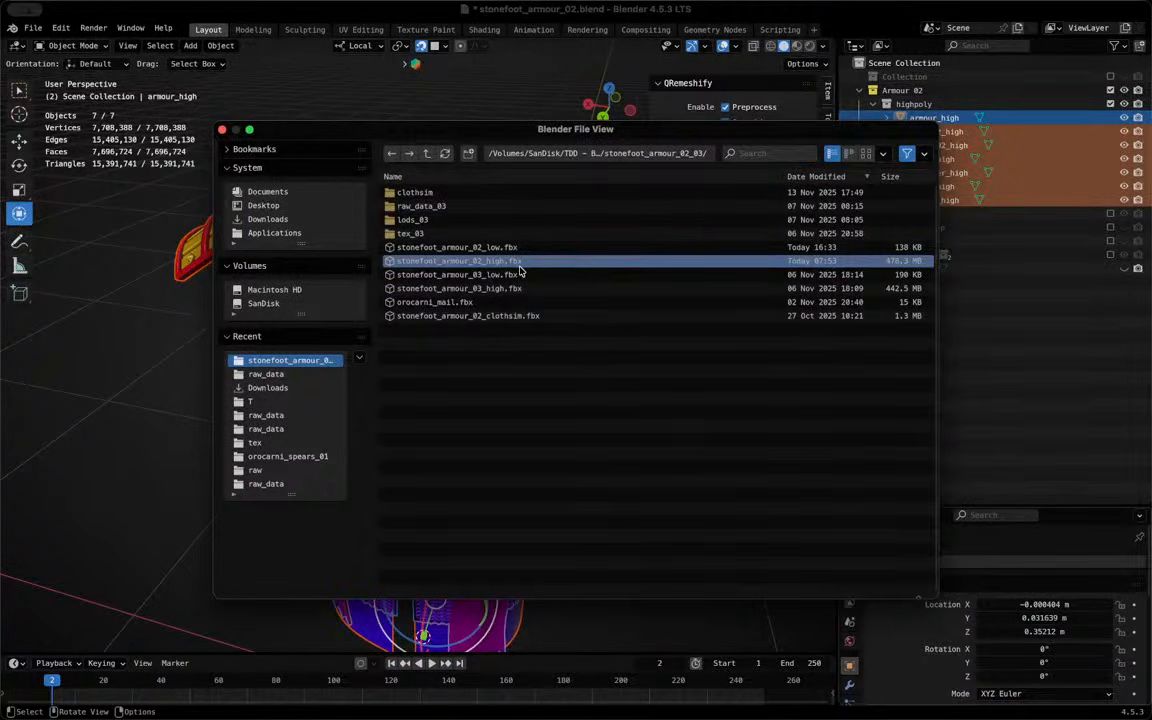
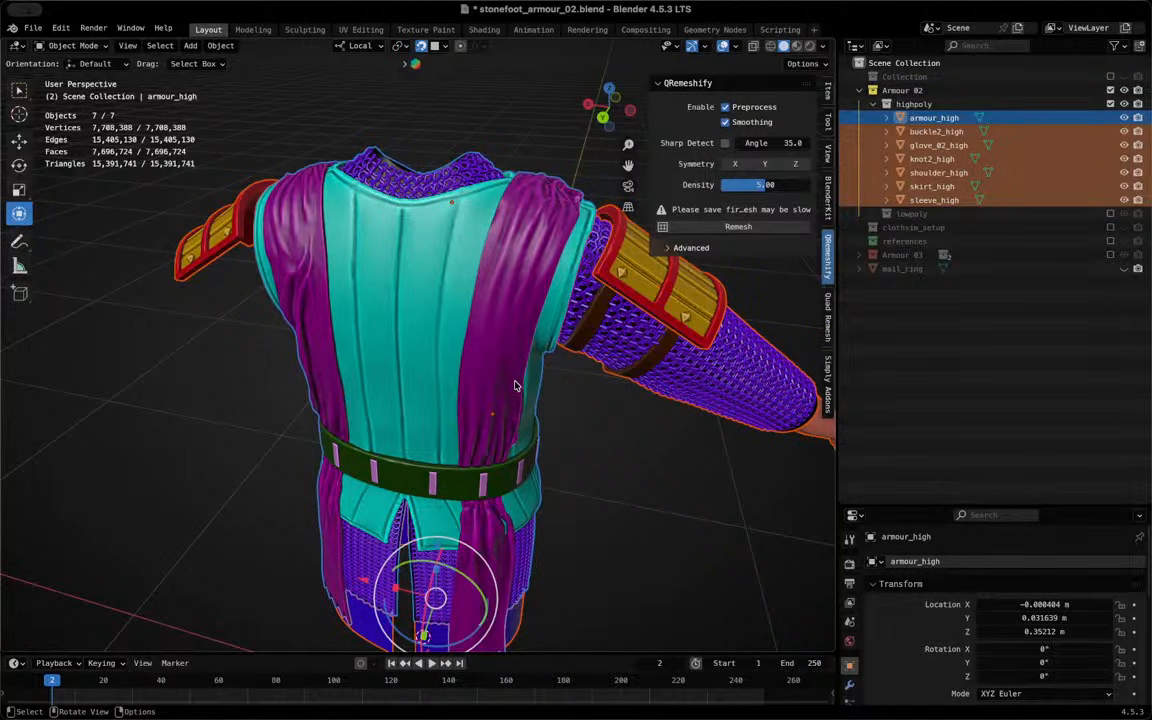
# Exclude the Armour 02 collection and its highpoly collection from the view layer, and include the Armour 03 collection
pyautogui.moveTo(449, 298); pyautogui.dragTo(412, 298, button='middle')
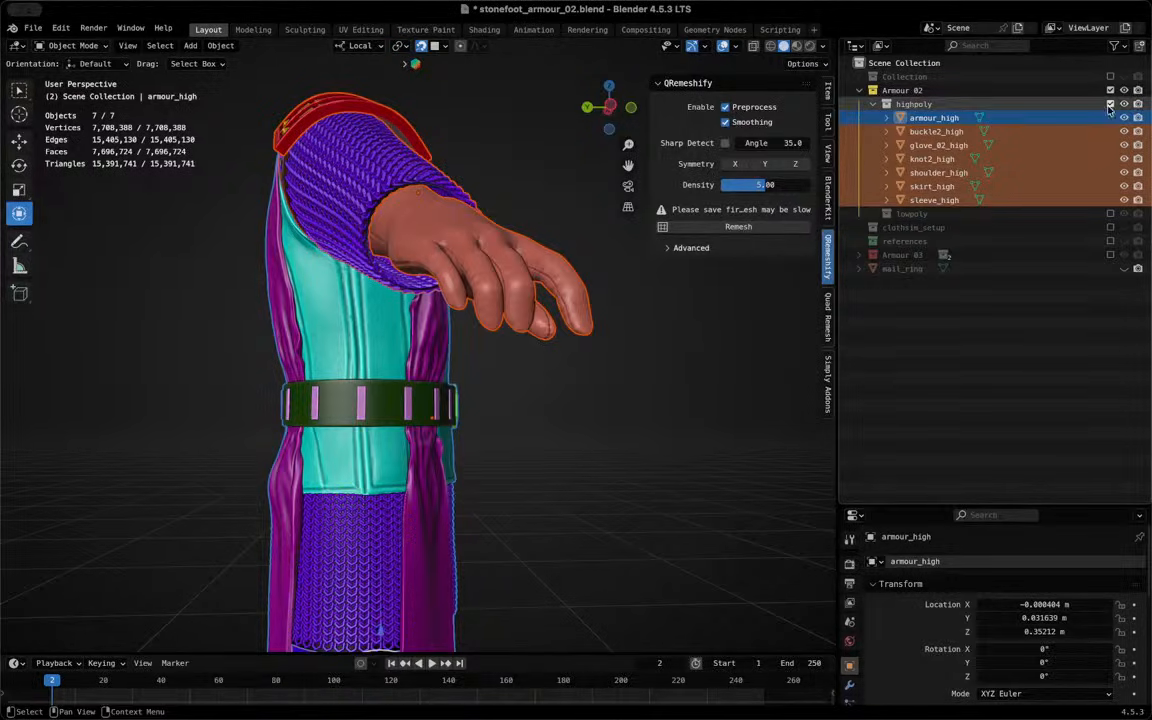
pyautogui.click(1110, 104)
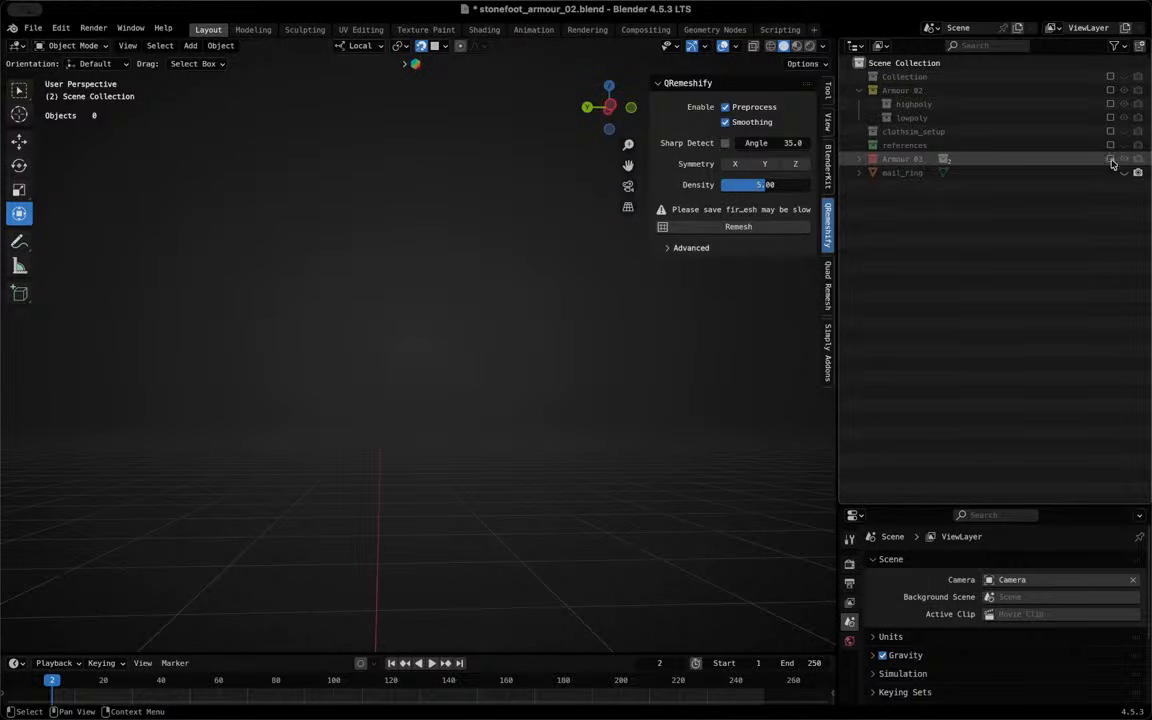
pyautogui.click(1110, 159)
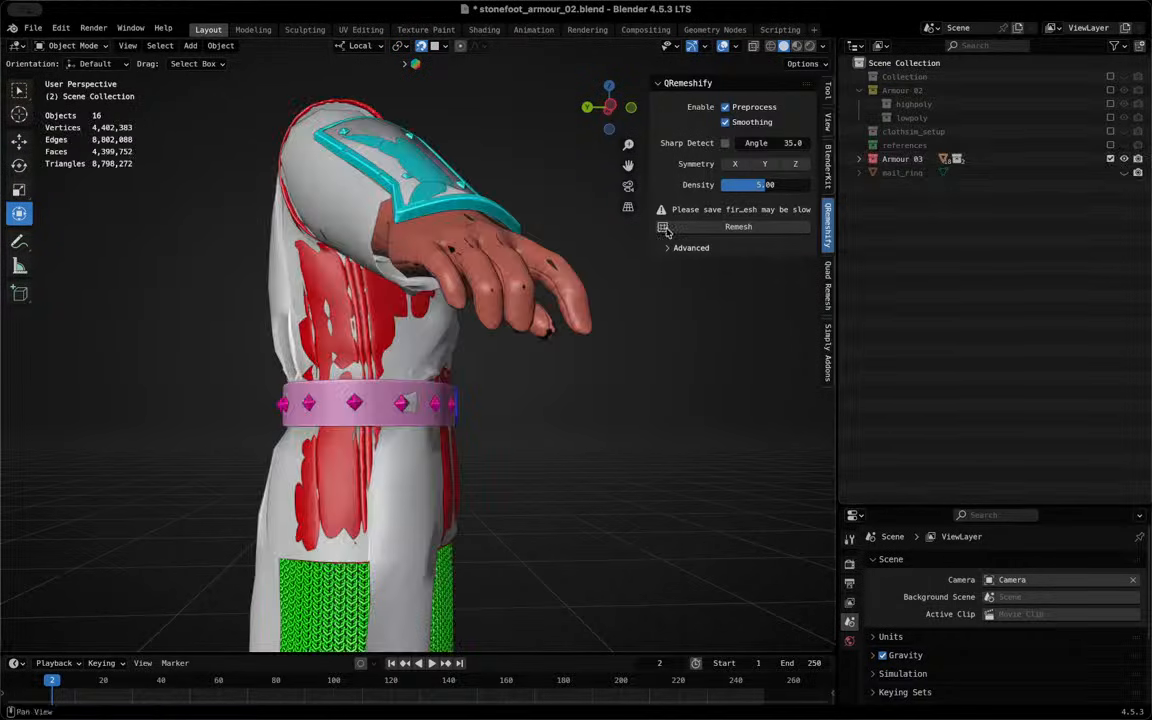
# Within Armour 03, exclude the LOWPOLY collection and include mail_sleeve_01 under blockout
pyautogui.click(859, 159)
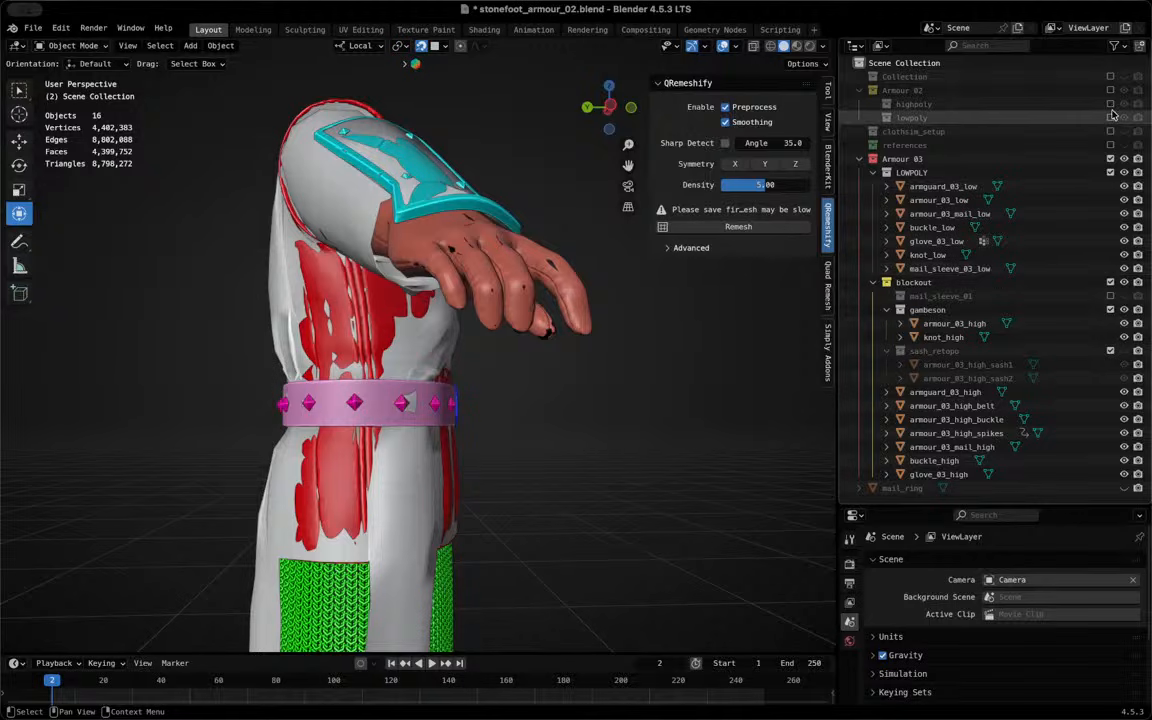
pyautogui.click(1110, 172)
pyautogui.moveTo(294, 284); pyautogui.dragTo(700, 264, button='middle')
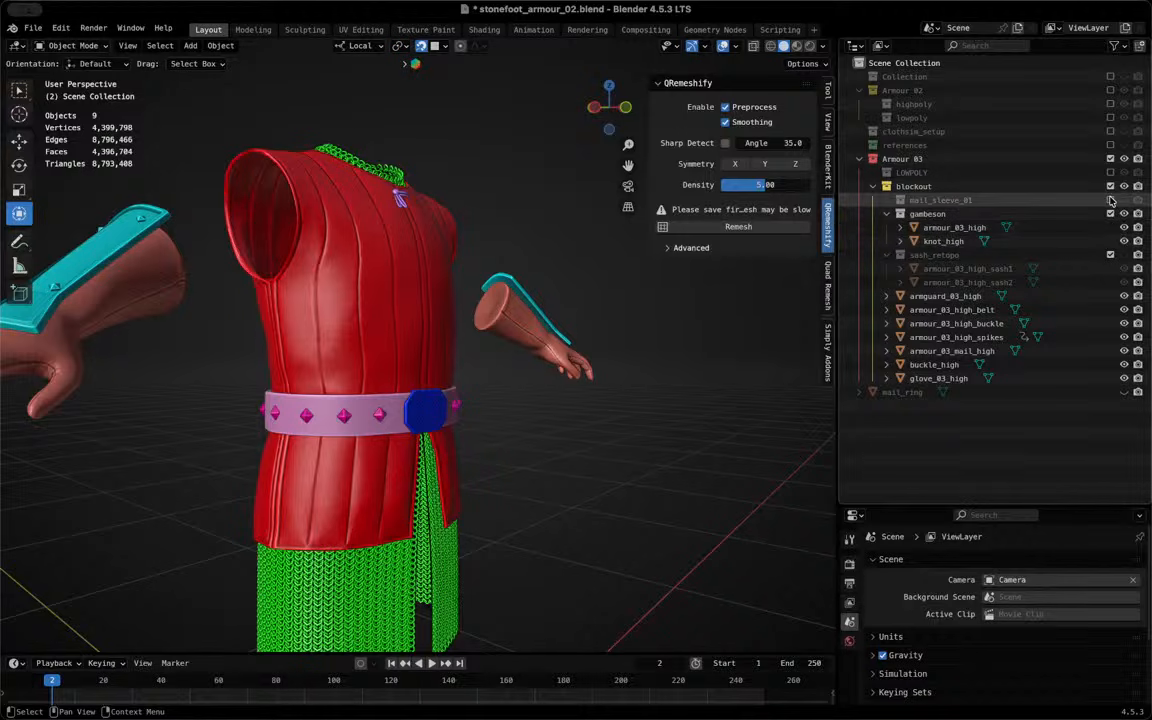
pyautogui.click(1110, 200)
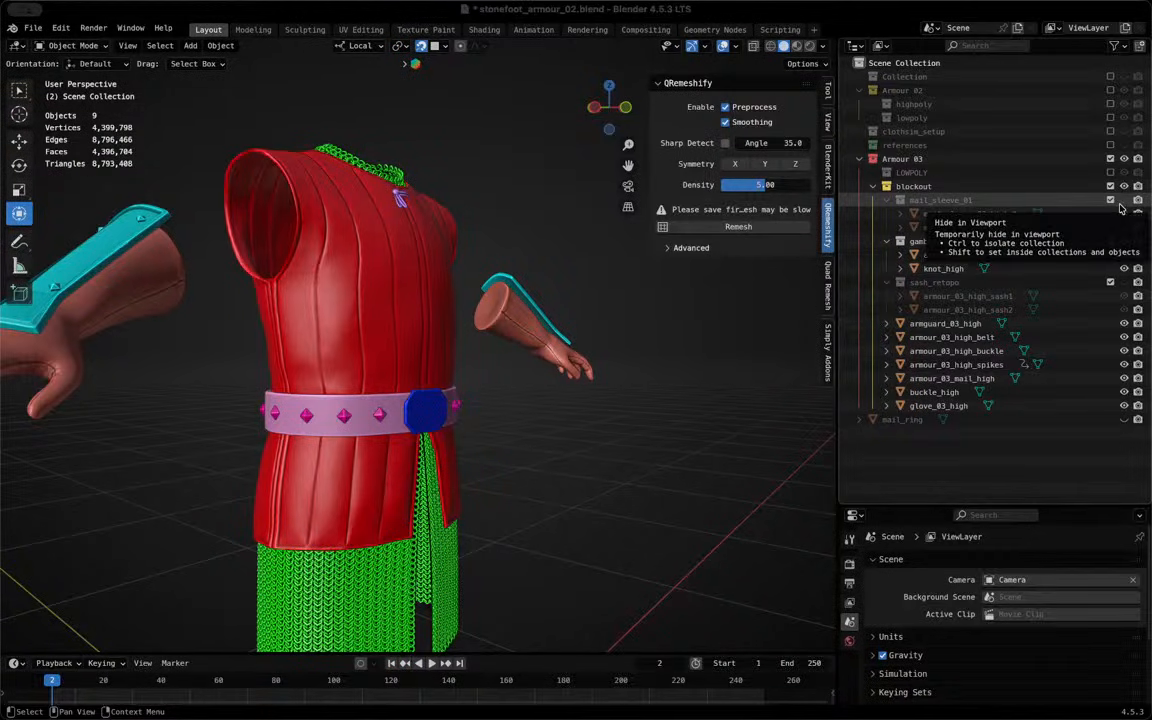
# Show the mail_sleeve_01 and sash_retopo collections of Armour 03 in the viewport
pyautogui.click(1122, 204)
pyautogui.click(1122, 204)
pyautogui.click(1122, 204)
pyautogui.moveTo(205, 255); pyautogui.dragTo(475, 302, button='middle')
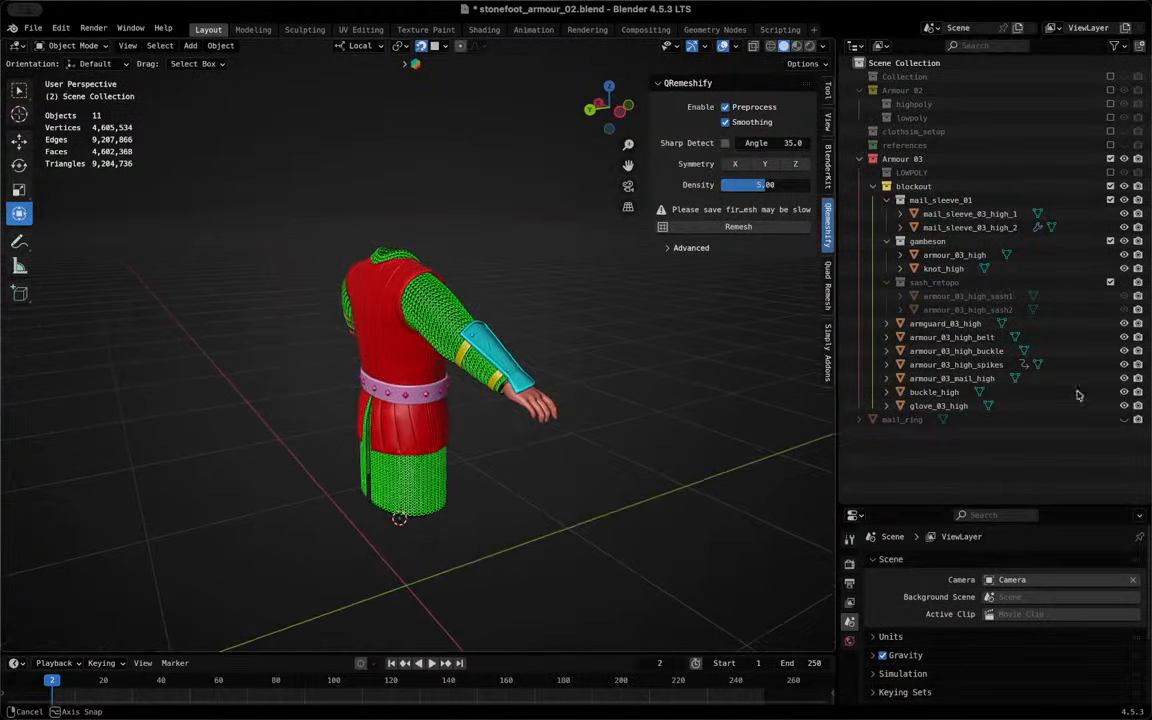
pyautogui.click(1125, 283)
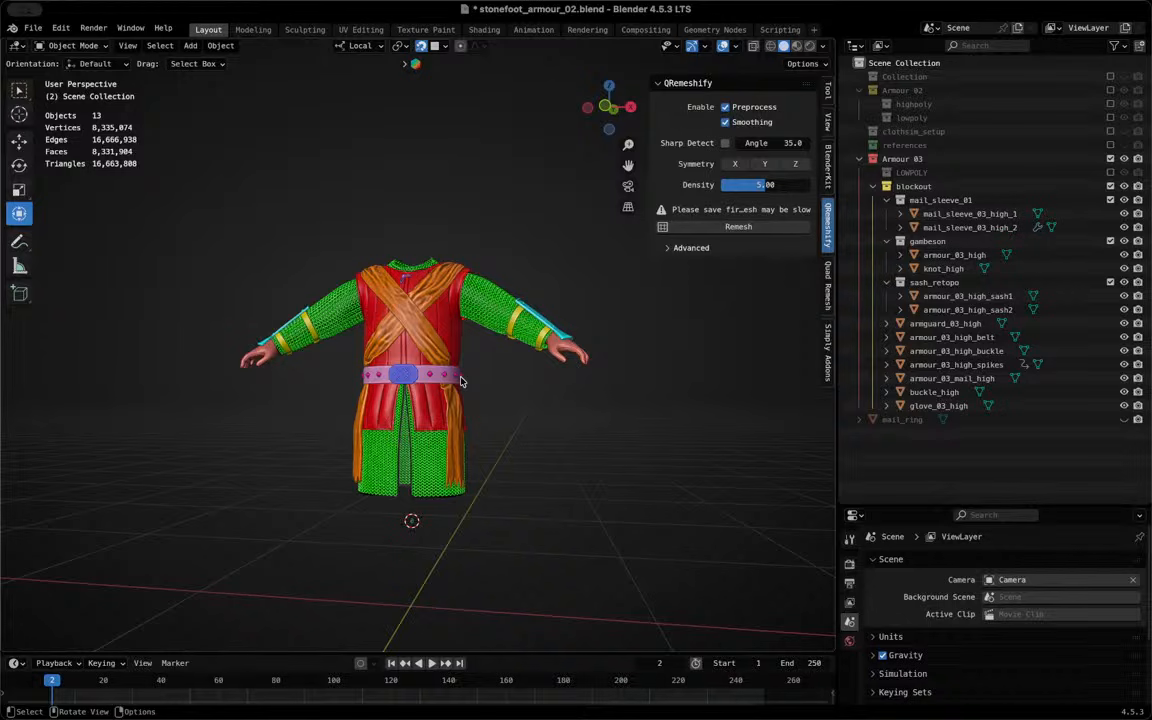
# Check which objects form the chainmail sleeve, the armguard and the yellow sleeve bands by selecting each on the model
pyautogui.moveTo(438, 316); pyautogui.dragTo(543, 394, button='middle')
pyautogui.scroll(4, 193, 275)
pyautogui.click(211, 267)
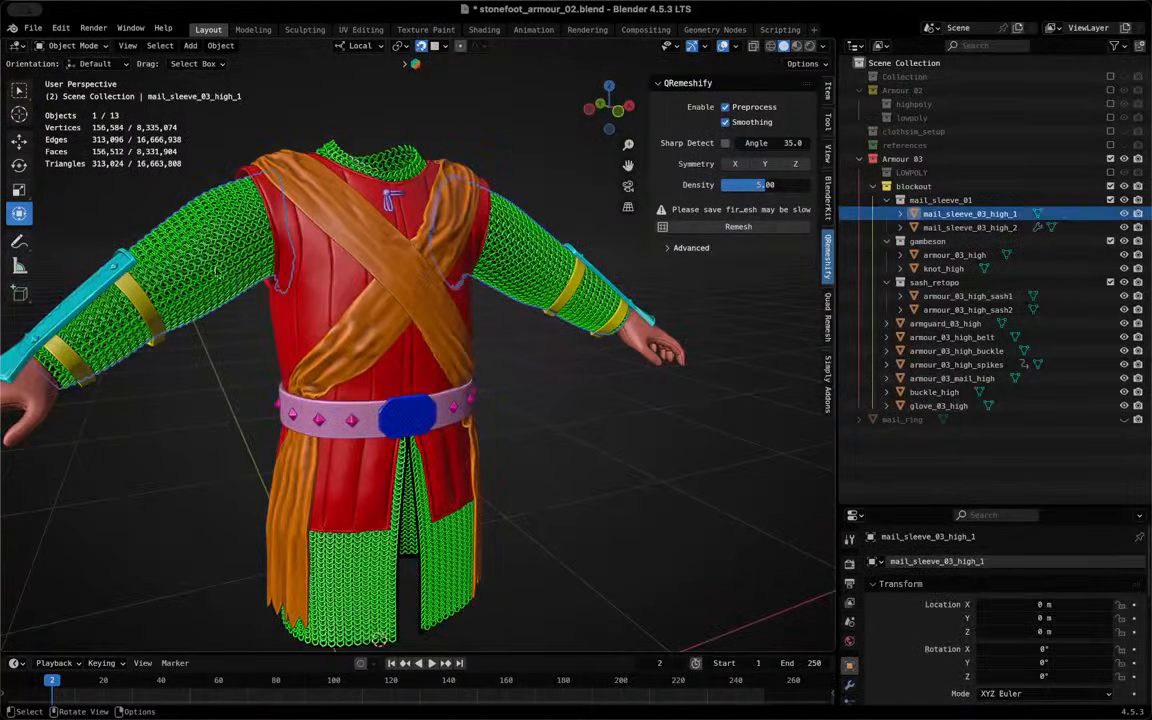
pyautogui.scroll(-1, 140, 330)
pyautogui.click(124, 372)
pyautogui.click(146, 373)
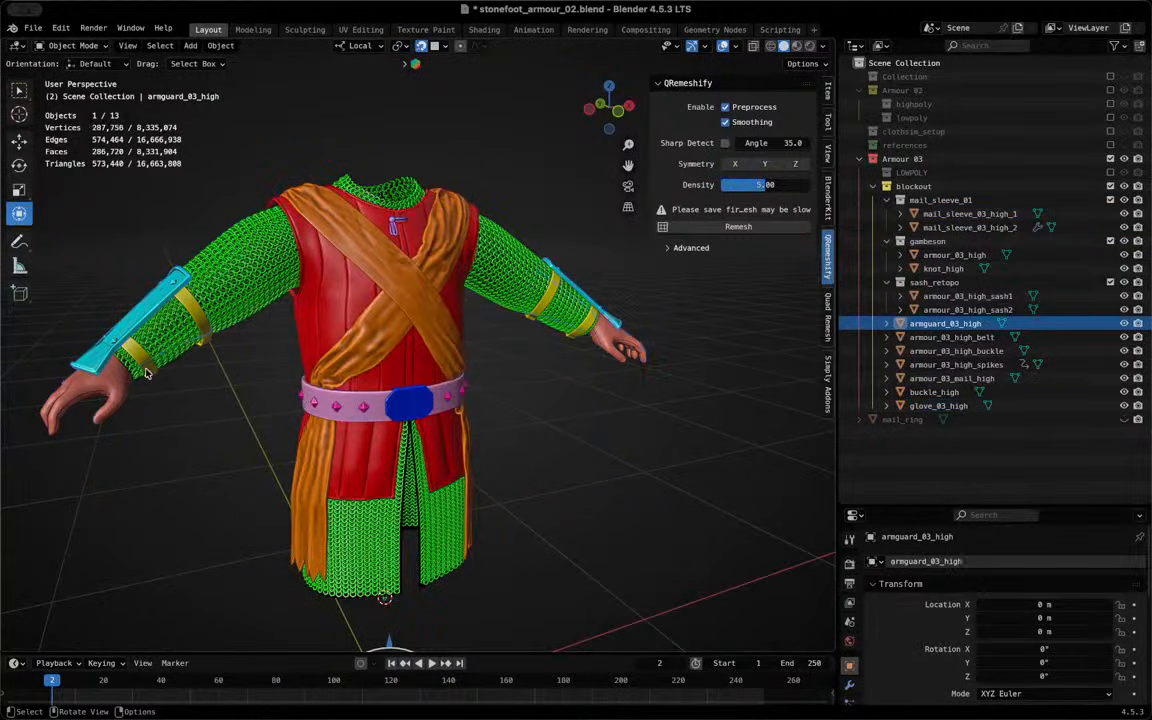
pyautogui.click(197, 321)
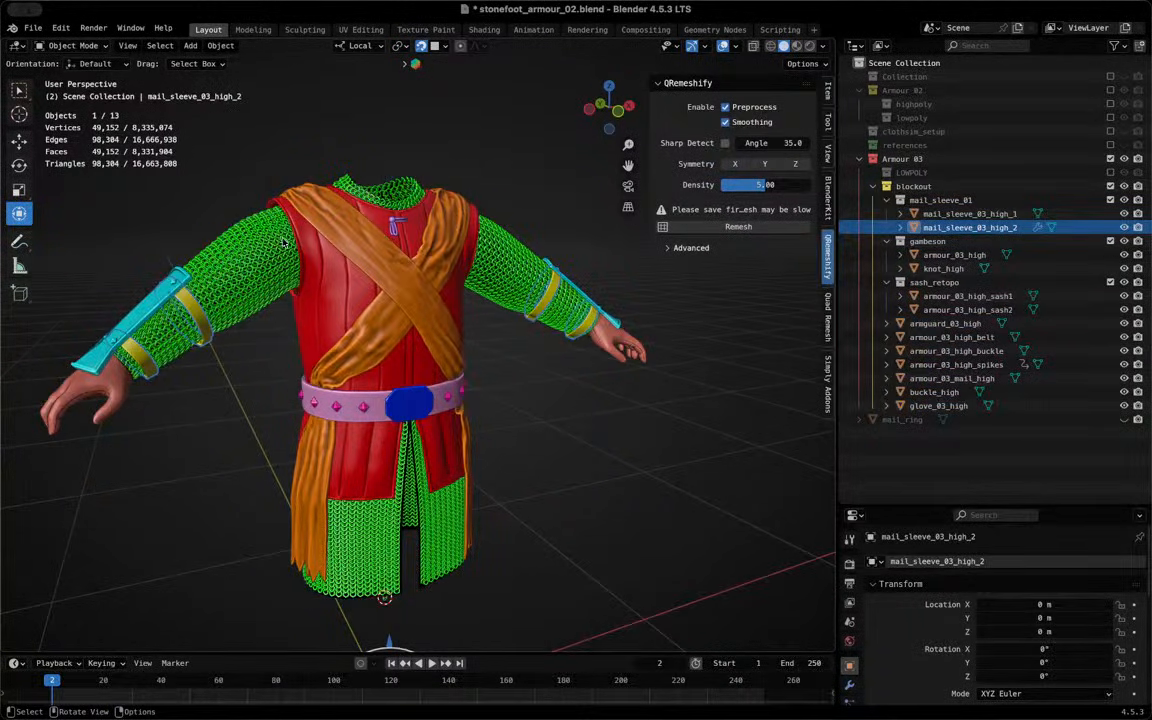
pyautogui.click(226, 283)
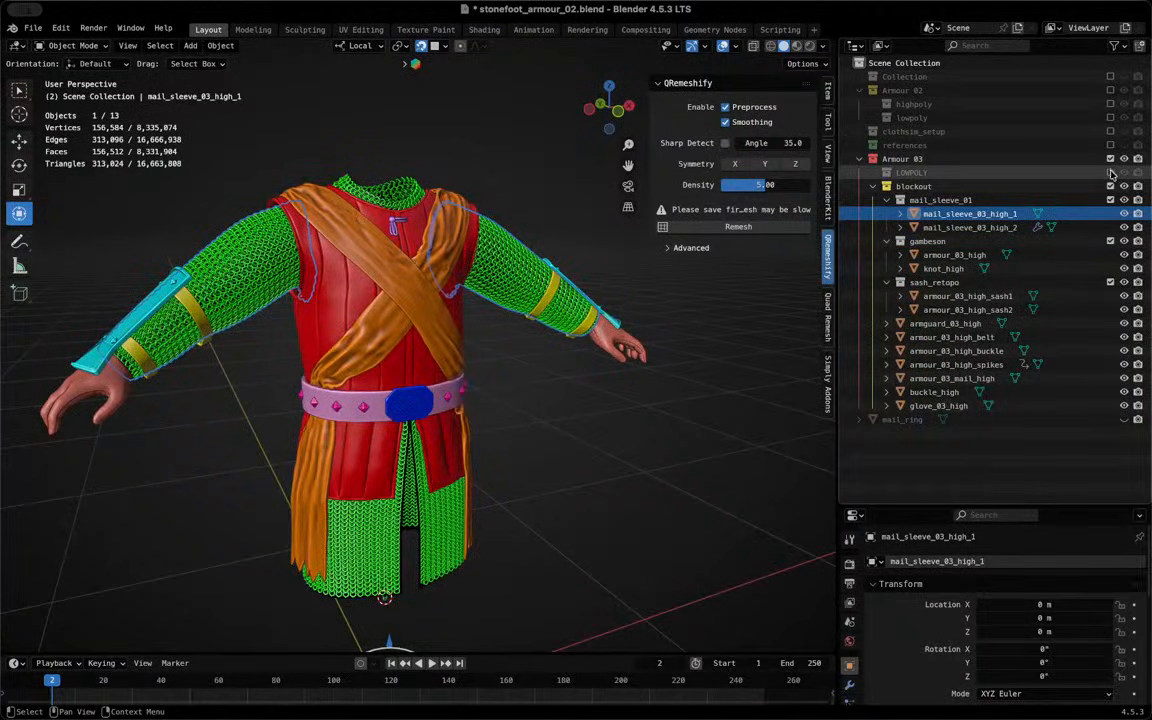
# Exclude the blockout collection from the view layer and switch to Substance 3D Painter with the stonefoot_armour_02 project
pyautogui.click(1110, 186)
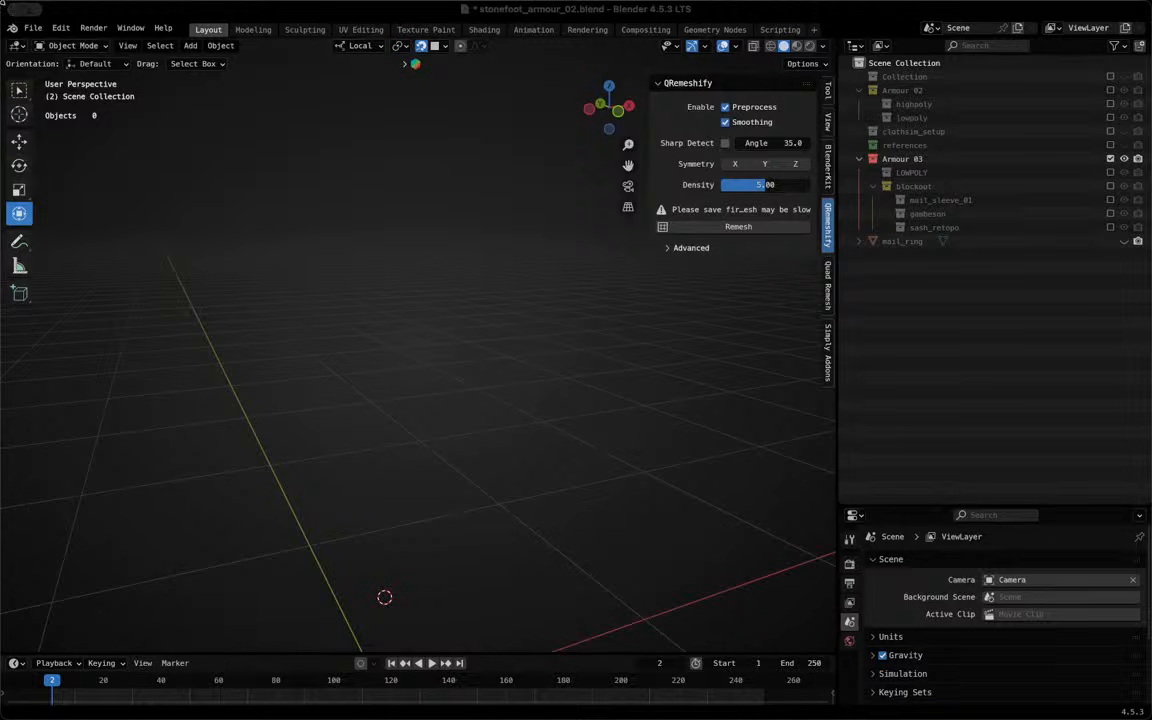
pyautogui.moveTo(37, 5)
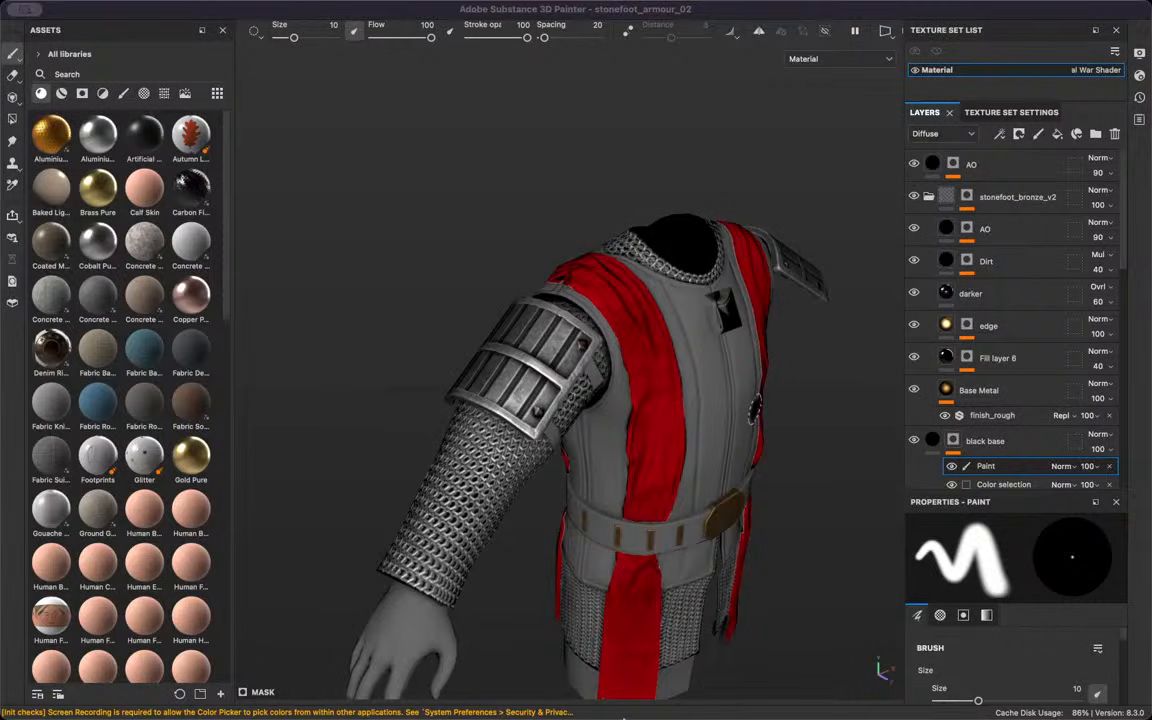
pyautogui.click(819, 706)
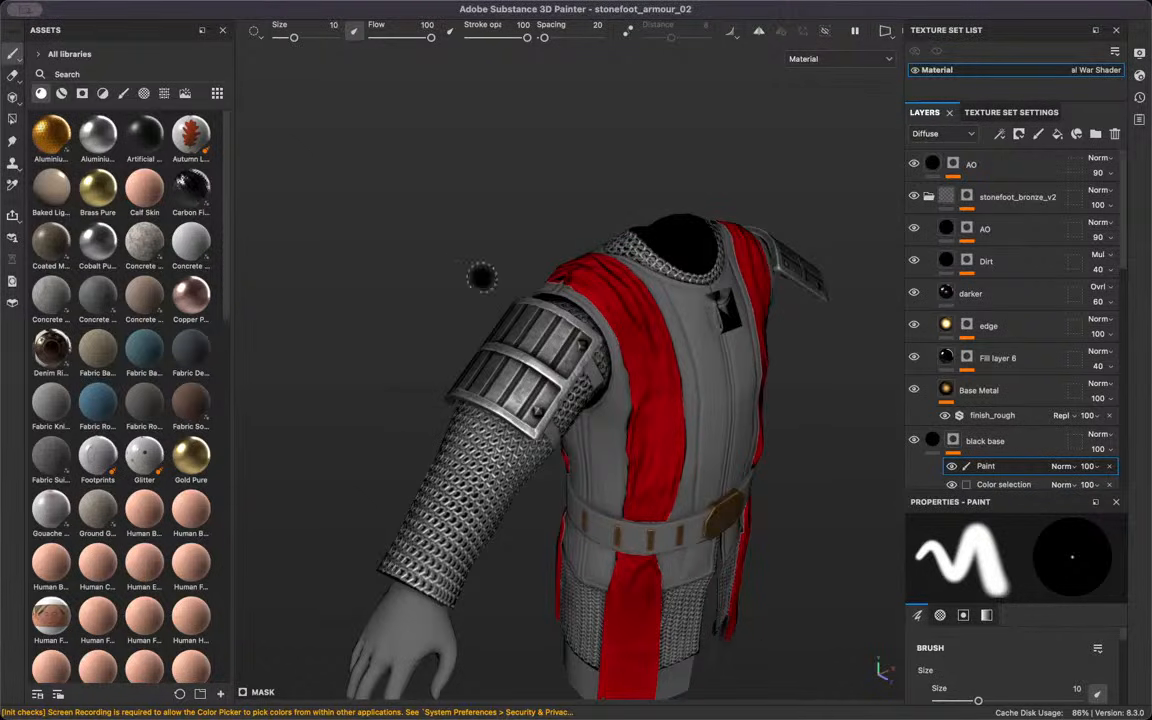
# Inspect the textured armour around the tunic front, belt buckle, chainmail skirt and underside of the sleeve
pyautogui.scroll(-5, 606, 357)
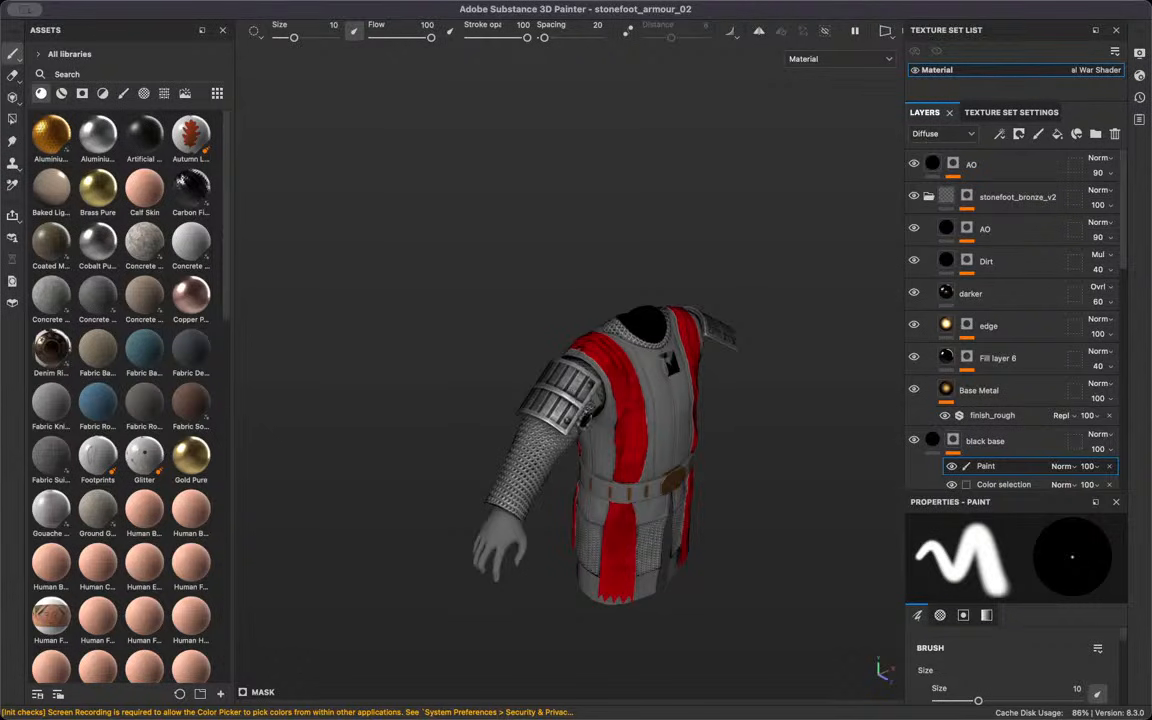
pyautogui.keyDown('alt'); pyautogui.moveTo(528, 428); pyautogui.dragTo(673, 428); pyautogui.keyUp('alt')
pyautogui.scroll(5, 671, 425)
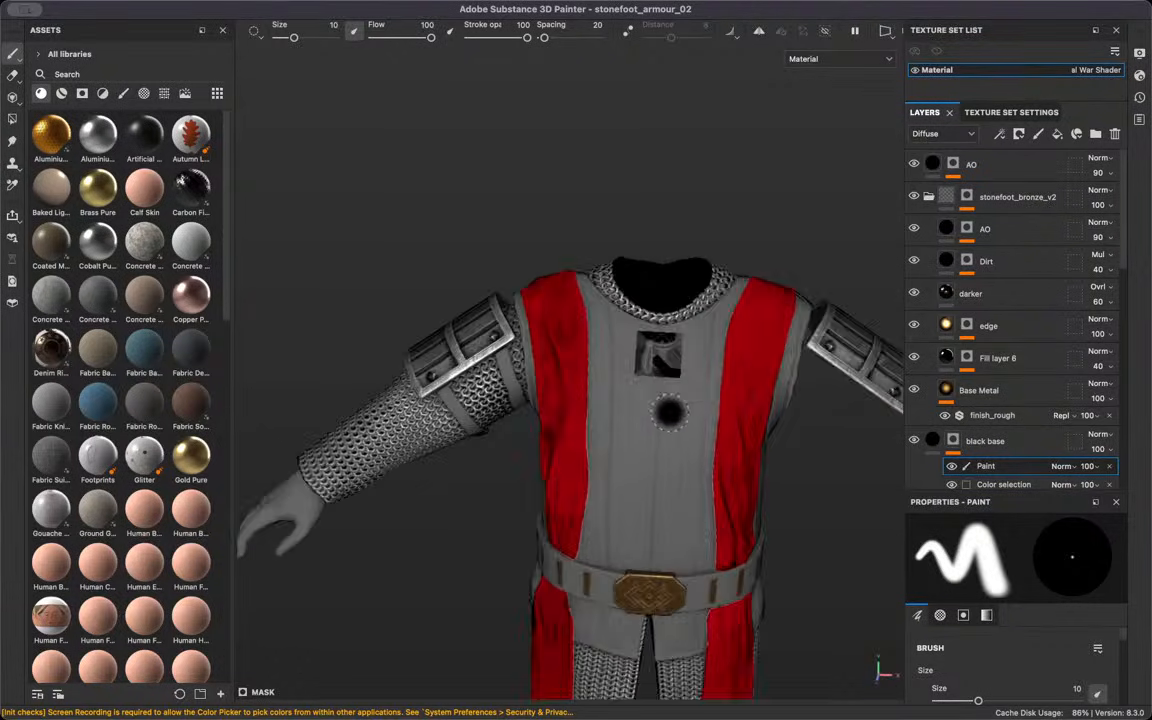
pyautogui.keyDown('alt'); pyautogui.moveTo(516, 428); pyautogui.dragTo(535, 165, button='middle'); pyautogui.keyUp('alt')
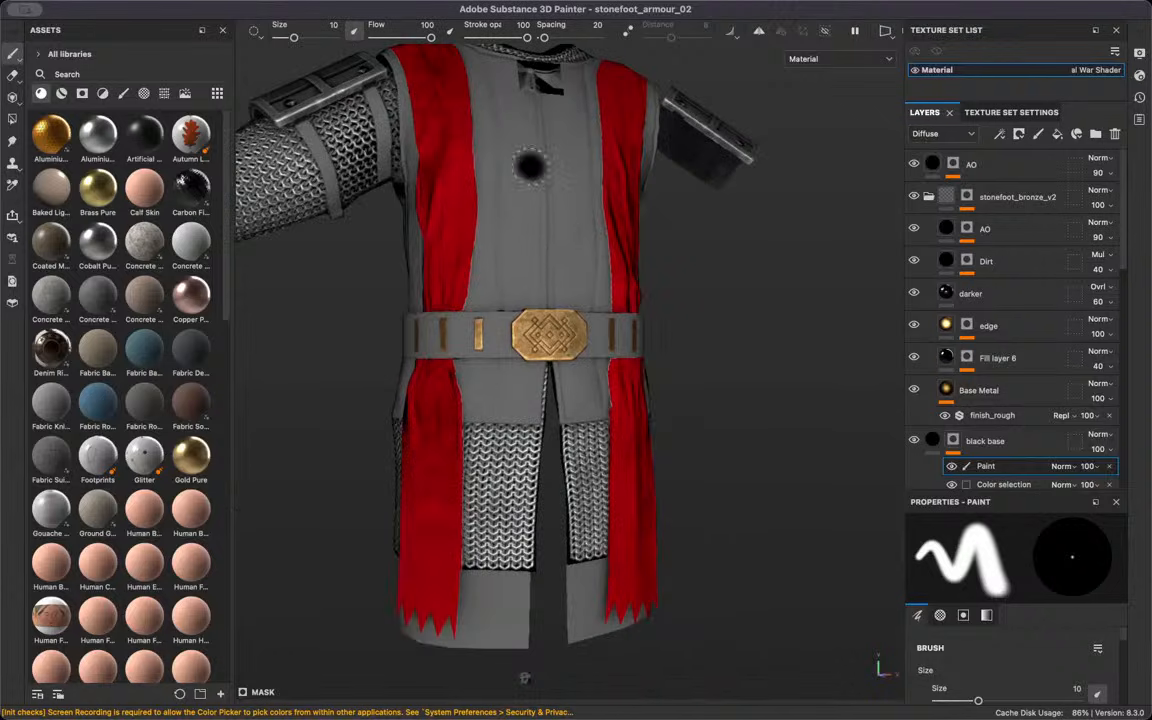
pyautogui.scroll(8, 563, 340)
pyautogui.scroll(-8, 563, 355)
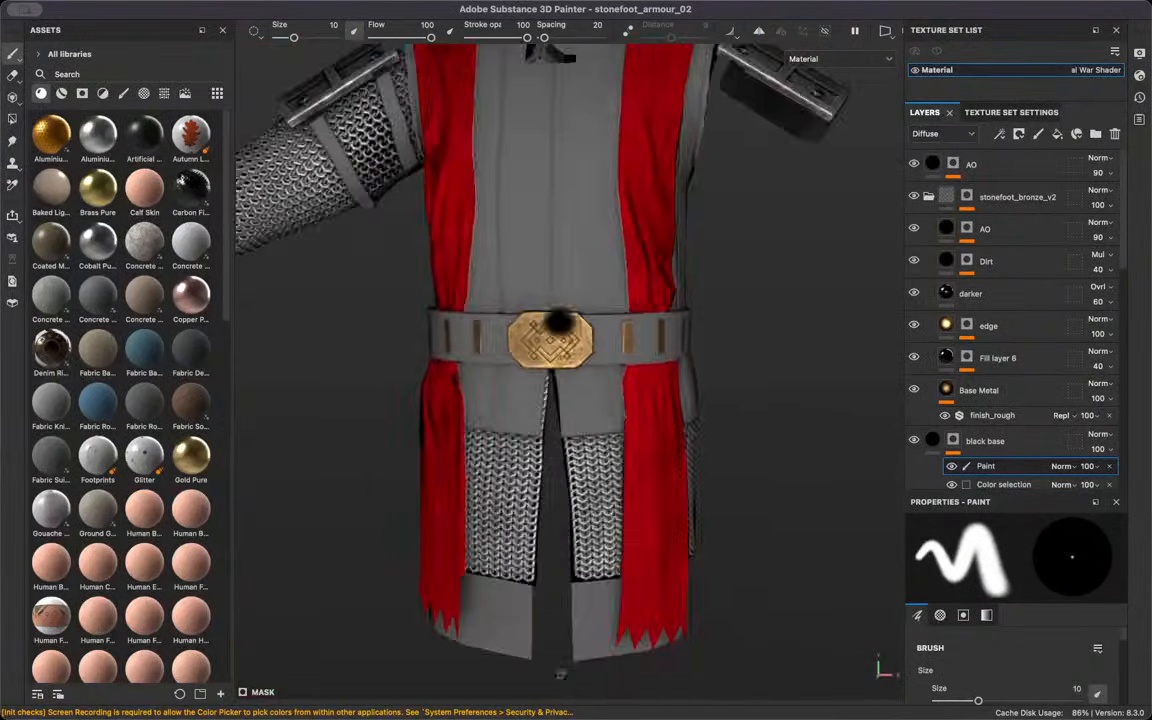
pyautogui.keyDown('alt'); pyautogui.moveTo(560, 319); pyautogui.dragTo(768, 530, button='middle'); pyautogui.keyUp('alt')
pyautogui.keyDown('alt'); pyautogui.moveTo(590, 372); pyautogui.dragTo(522, 372); pyautogui.keyUp('alt')
pyautogui.scroll(6, 527, 382)
pyautogui.keyDown('alt'); pyautogui.moveTo(538, 468); pyautogui.dragTo(550, 431, button='middle'); pyautogui.keyUp('alt')
pyautogui.moveTo(550, 431)
pyautogui.keyDown('alt'); pyautogui.mouseDown()
pyautogui.moveTo(501, 463)
pyautogui.moveTo(450, 604)
pyautogui.moveTo(440, 514)
pyautogui.moveTo(462, 517)
pyautogui.moveTo(563, 442)
pyautogui.moveTo(607, 360)
pyautogui.moveTo(591, 370)
pyautogui.moveTo(586, 470)
pyautogui.moveTo(571, 417)
pyautogui.moveTo(613, 543)
pyautogui.moveTo(519, 504)
pyautogui.moveTo(555, 514)
pyautogui.moveTo(617, 483)
pyautogui.moveTo(583, 505)
pyautogui.mouseUp(); pyautogui.keyUp('alt')
pyautogui.scroll(-10, 583, 507)
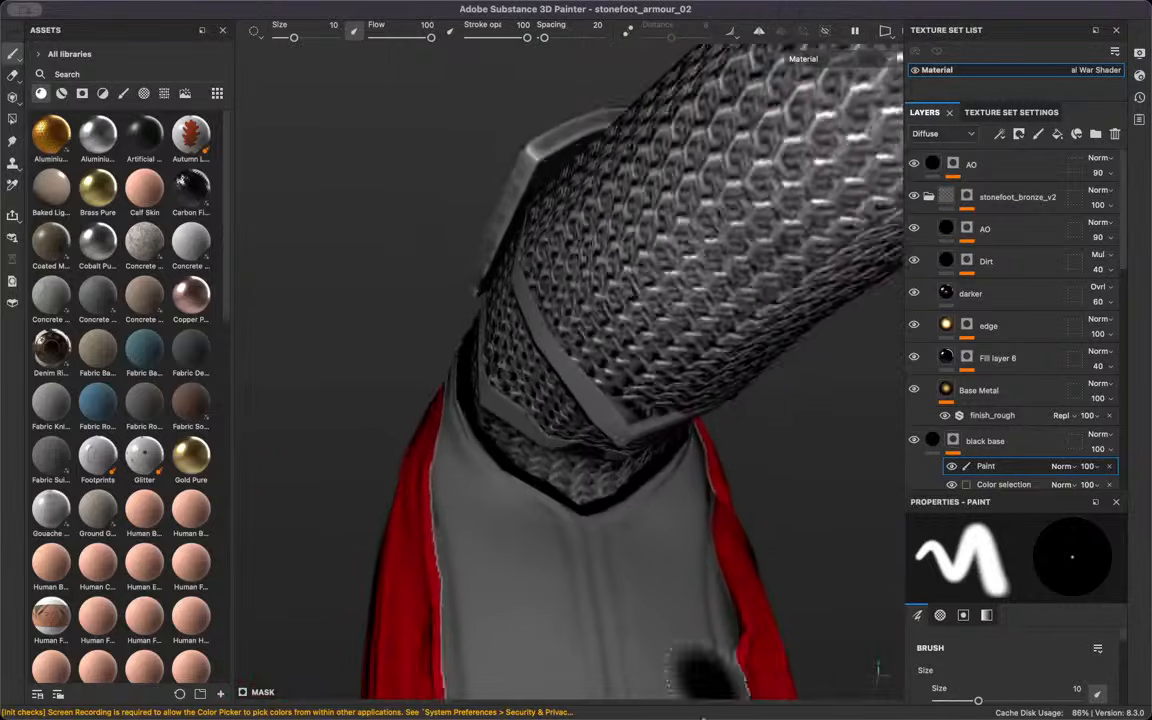
pyautogui.moveTo(398, 203)
pyautogui.keyDown('alt'); pyautogui.mouseDown()
pyautogui.moveTo(442, 324)
pyautogui.moveTo(514, 396)
pyautogui.moveTo(617, 478)
pyautogui.moveTo(702, 507)
pyautogui.moveTo(752, 488)
pyautogui.mouseUp(); pyautogui.keyUp('alt')
pyautogui.keyDown('alt'); pyautogui.moveTo(552, 482); pyautogui.dragTo(558, 391, button='middle'); pyautogui.keyUp('alt')
pyautogui.scroll(3, 558, 391)
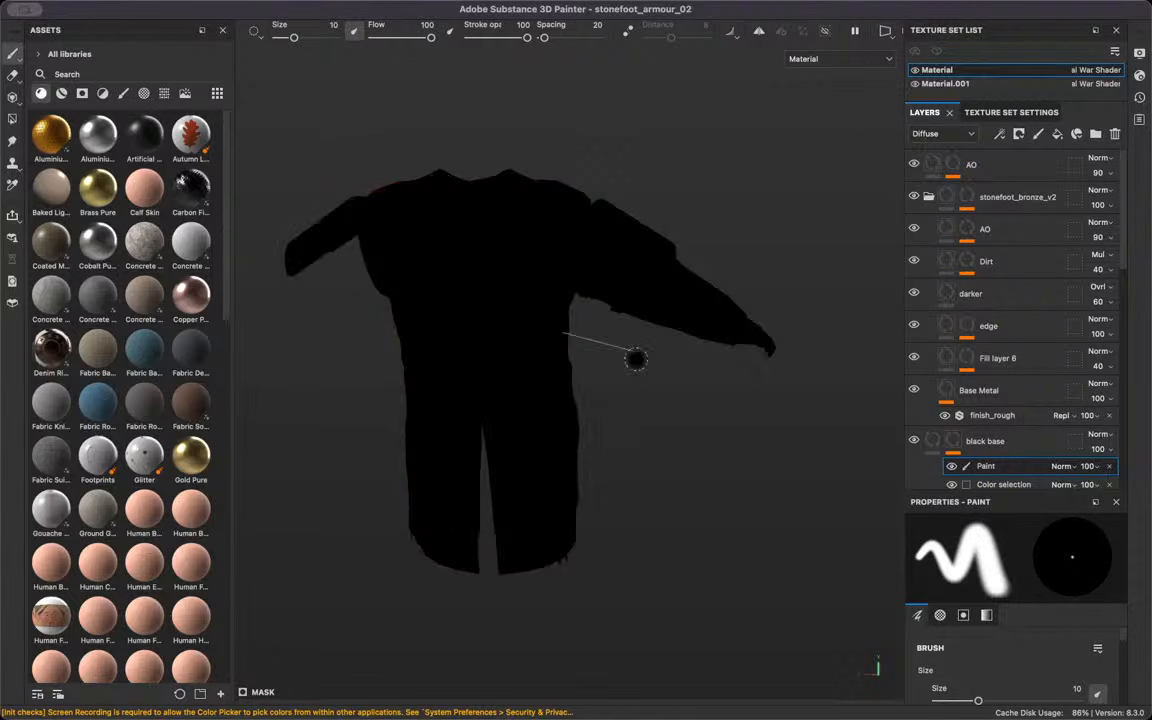
# Examine the untextured black sleeve from behind and from the side, together with the shoulder guard and hand
pyautogui.scroll(5, 643, 289)
pyautogui.scroll(-5, 643, 289)
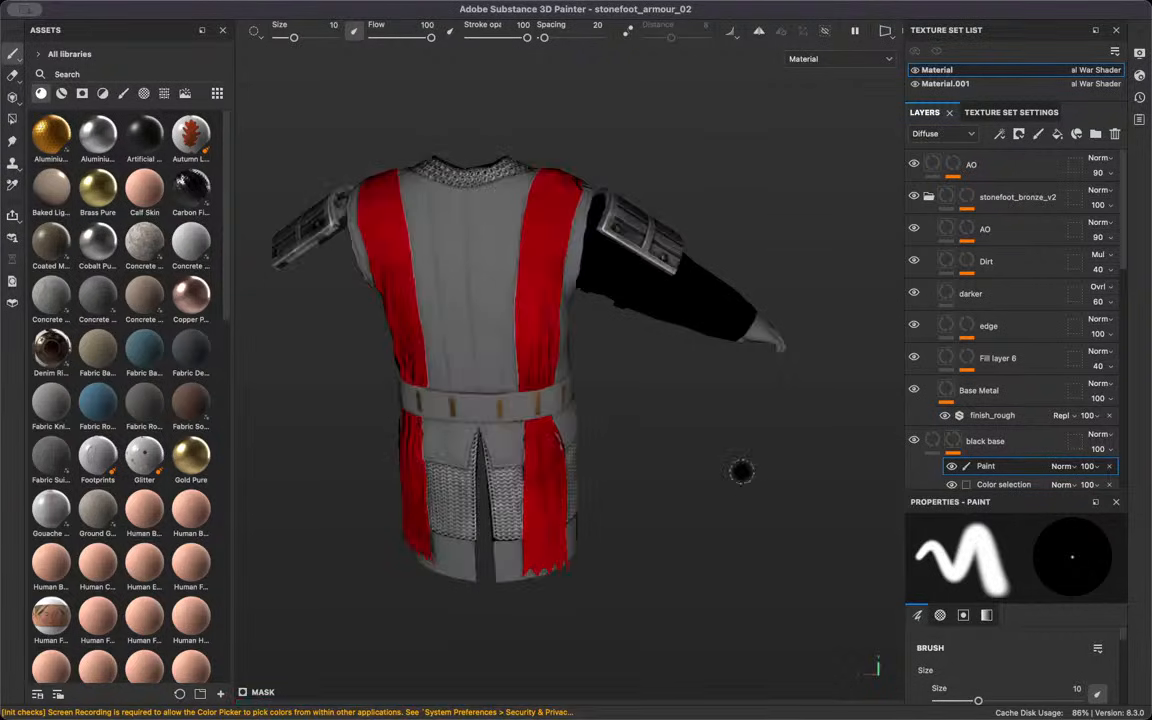
pyautogui.scroll(3, 656, 85)
pyautogui.scroll(3, 656, 85)
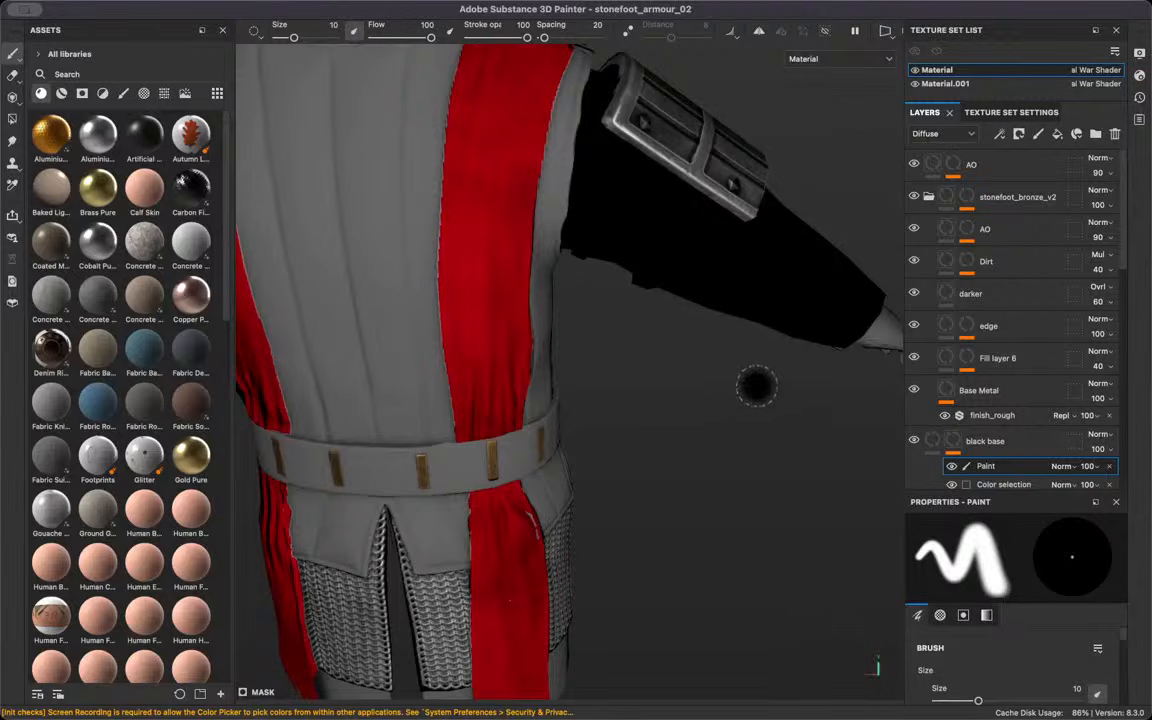
pyautogui.keyDown('alt'); pyautogui.moveTo(720, 258); pyautogui.dragTo(308, 271); pyautogui.keyUp('alt')
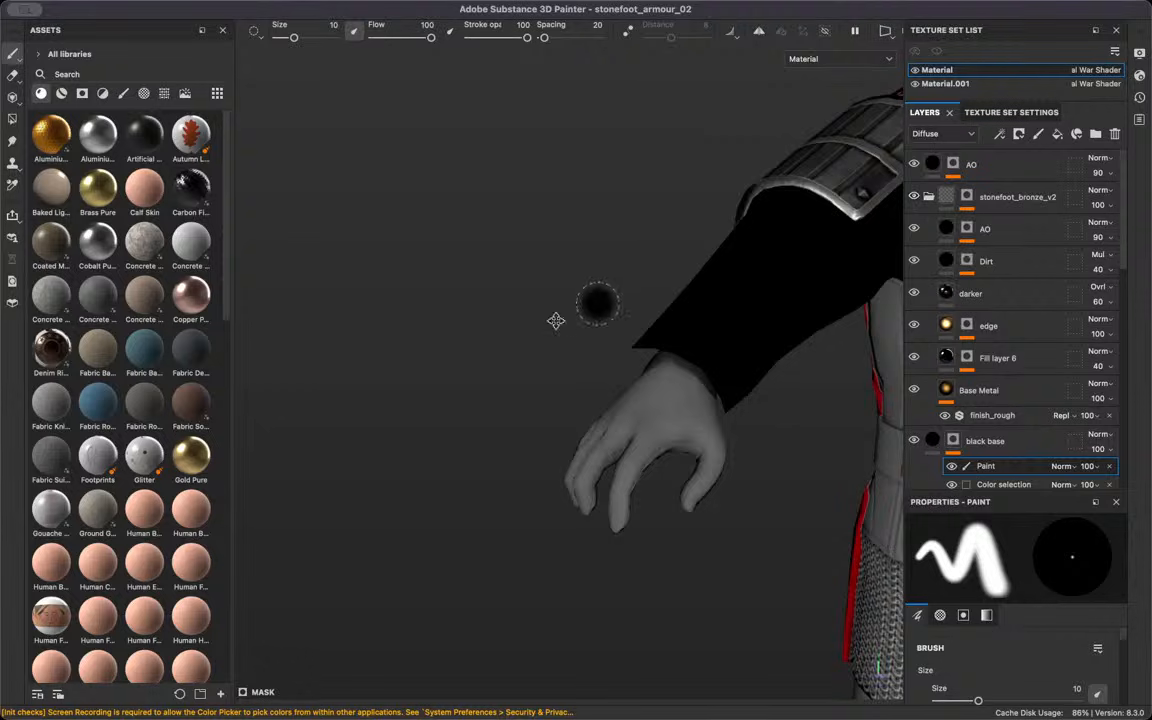
pyautogui.keyDown('alt'); pyautogui.moveTo(555, 321); pyautogui.dragTo(427, 352, button='middle'); pyautogui.keyUp('alt')
pyautogui.scroll(2, 571, 373)
pyautogui.keyDown('alt'); pyautogui.moveTo(571, 373); pyautogui.dragTo(600, 380); pyautogui.keyUp('alt')
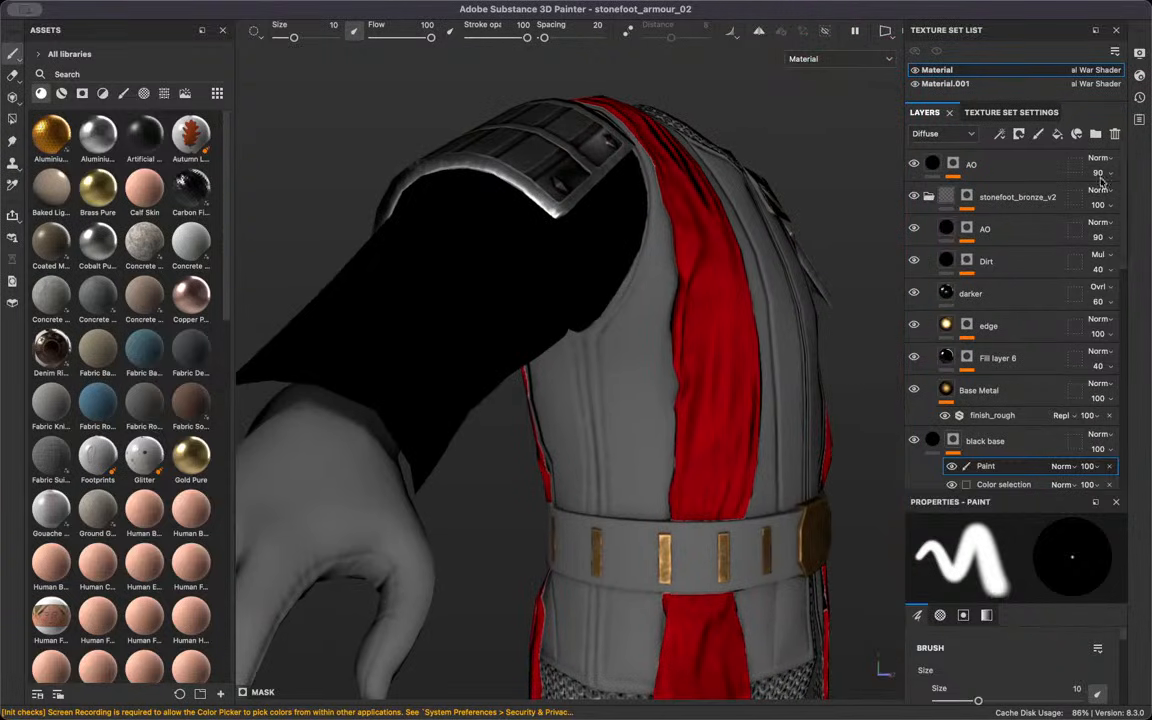
pyautogui.click(929, 197)
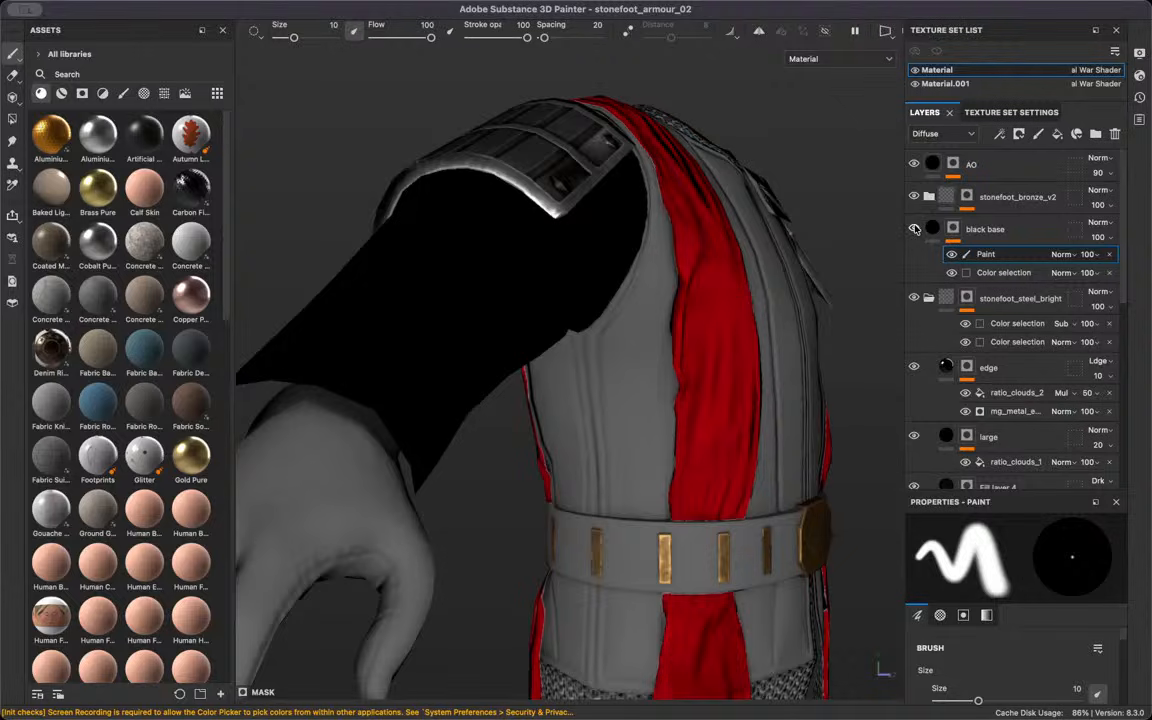
pyautogui.click(929, 196)
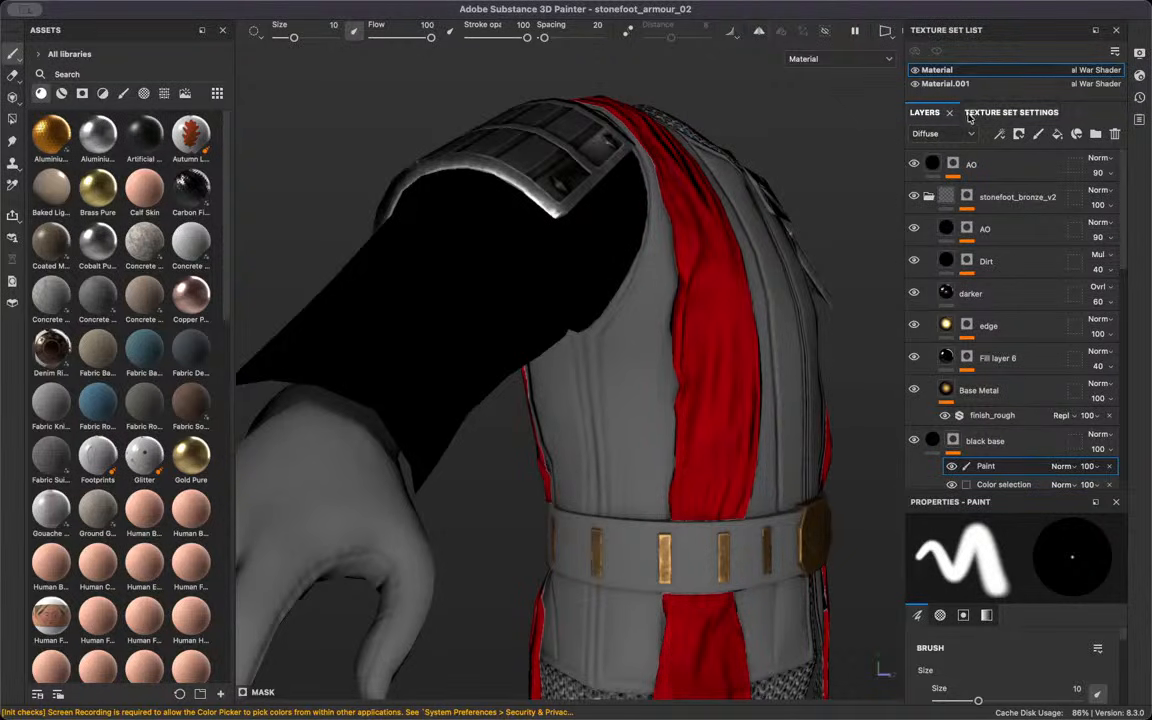
pyautogui.click(914, 85)
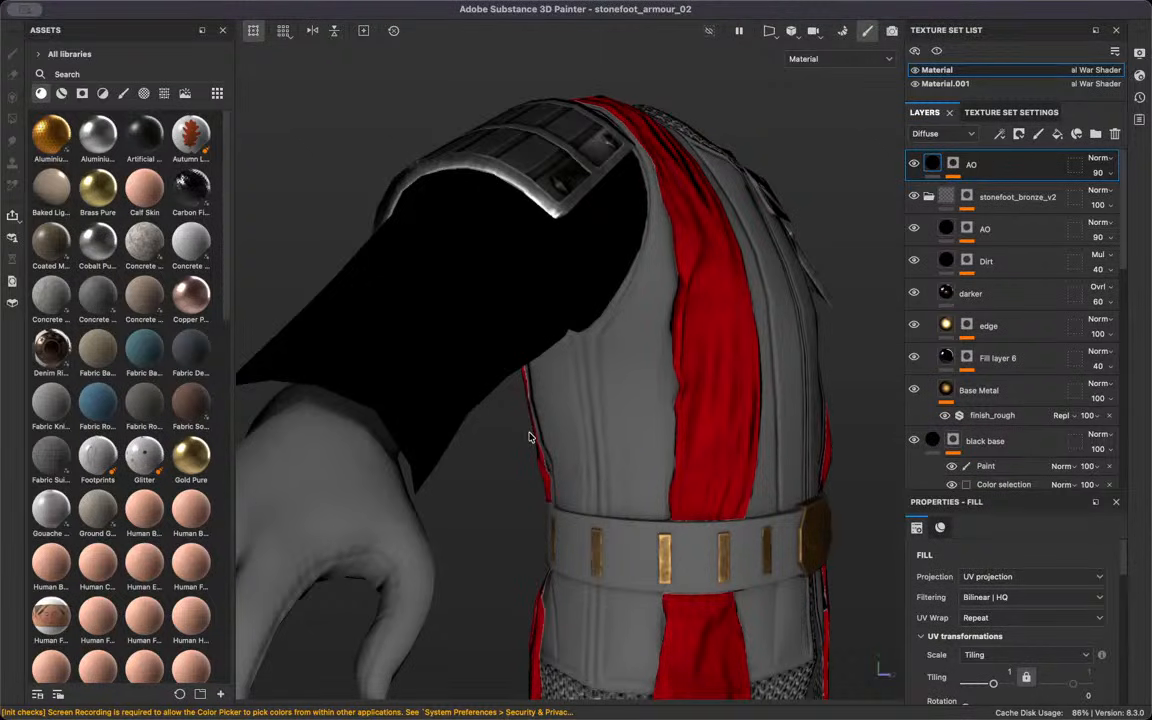
pyautogui.press('shift+super+e')
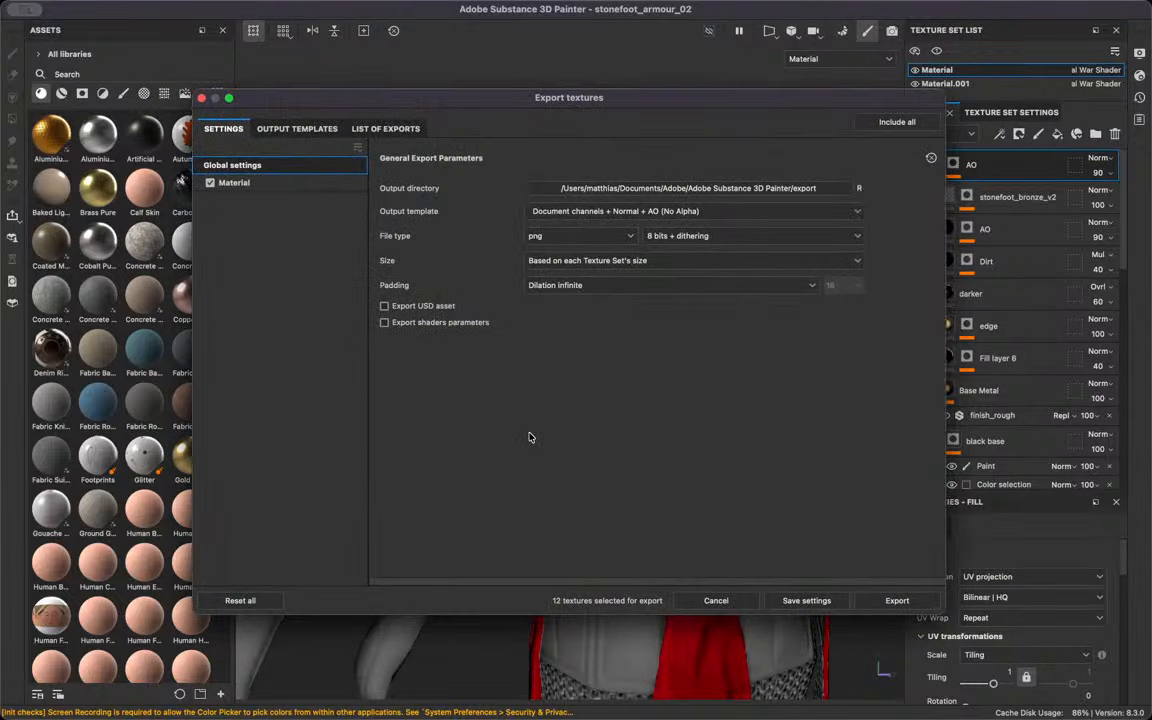
pyautogui.press('Escape')
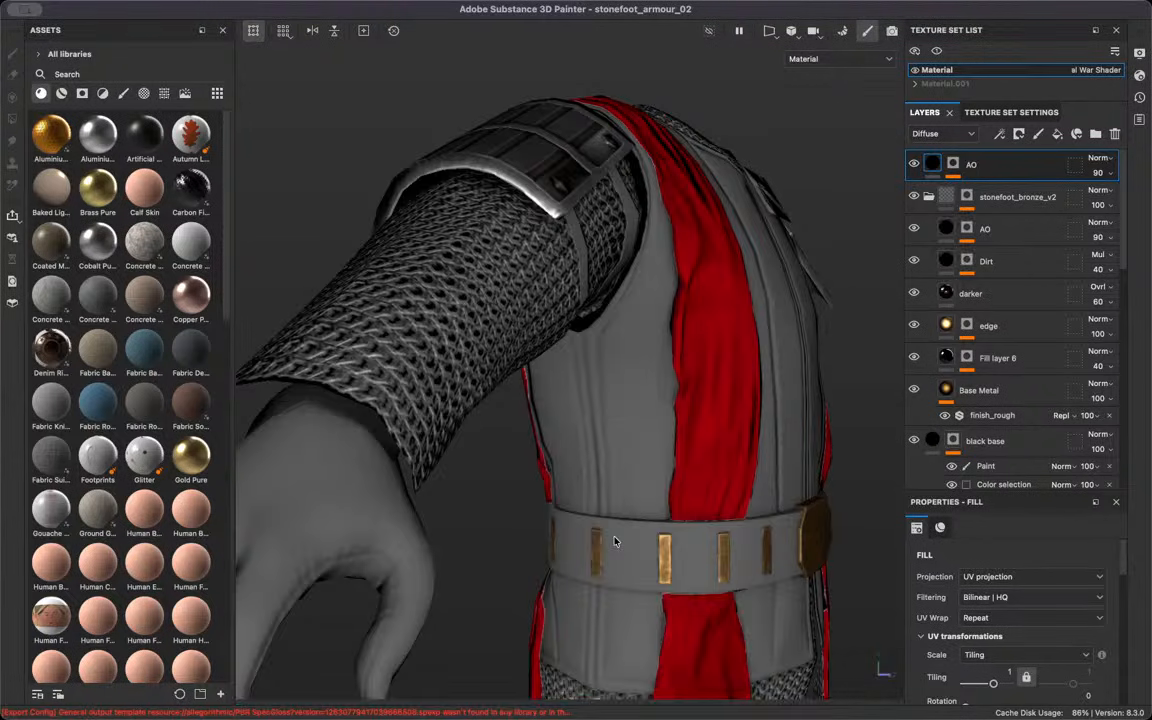
# Check the chainmail sleeve and open the mesh map baking setup for the Material texture set
pyautogui.keyDown('alt'); pyautogui.moveTo(541, 406); pyautogui.dragTo(487, 440); pyautogui.keyUp('alt')
pyautogui.moveTo(331, 333)
pyautogui.keyDown('alt'); pyautogui.mouseDown()
pyautogui.moveTo(485, 290)
pyautogui.moveTo(322, 330)
pyautogui.mouseUp(); pyautogui.keyUp('alt')
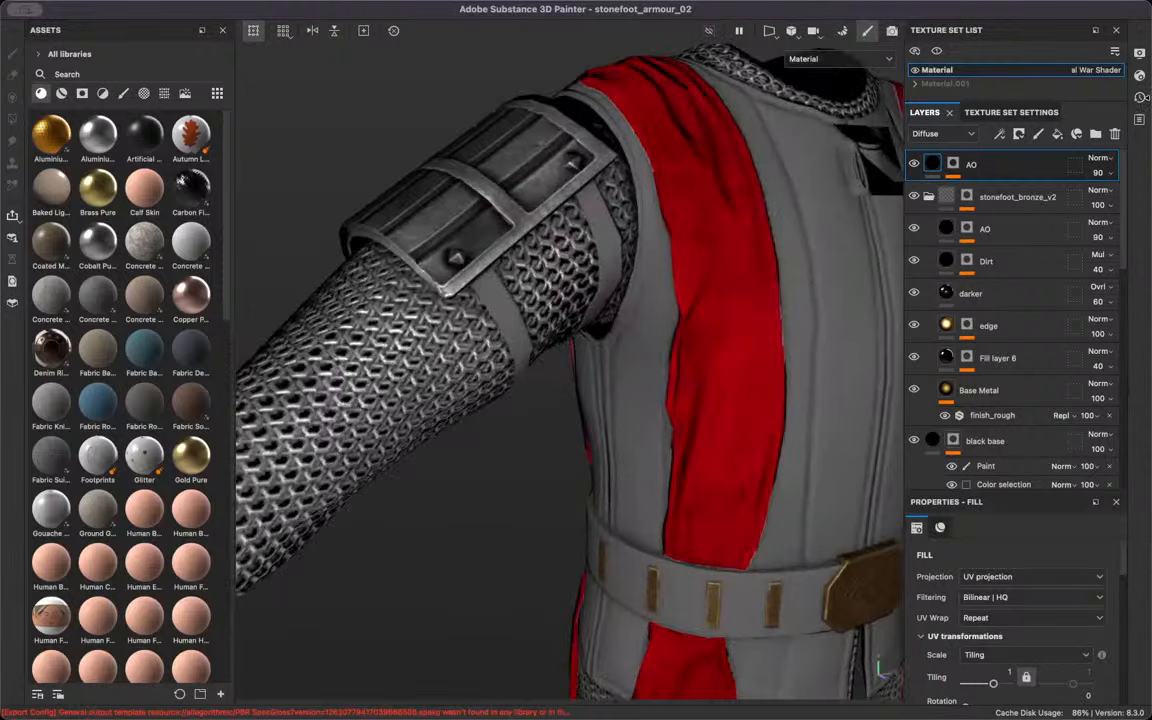
pyautogui.click(1008, 112)
pyautogui.scroll(-3, 752, 279)
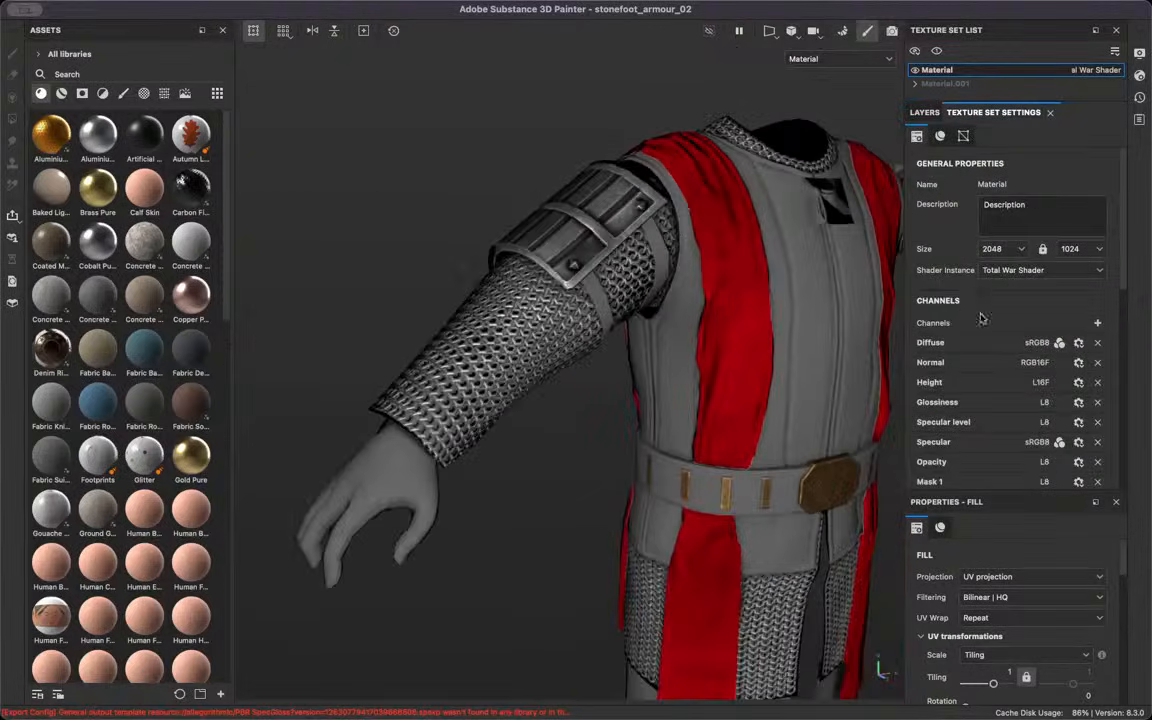
pyautogui.scroll(-5, 990, 330)
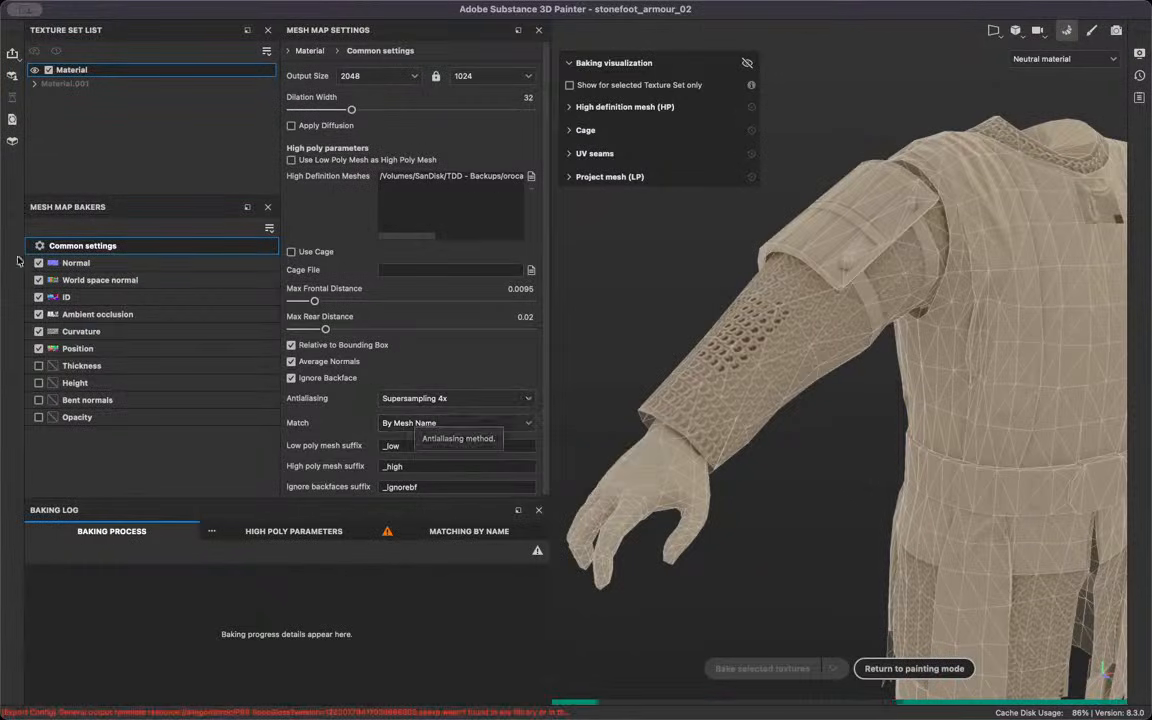
# Set the ambient occlusion baker's secondary rays to 32
pyautogui.scroll(-8, 764, 387)
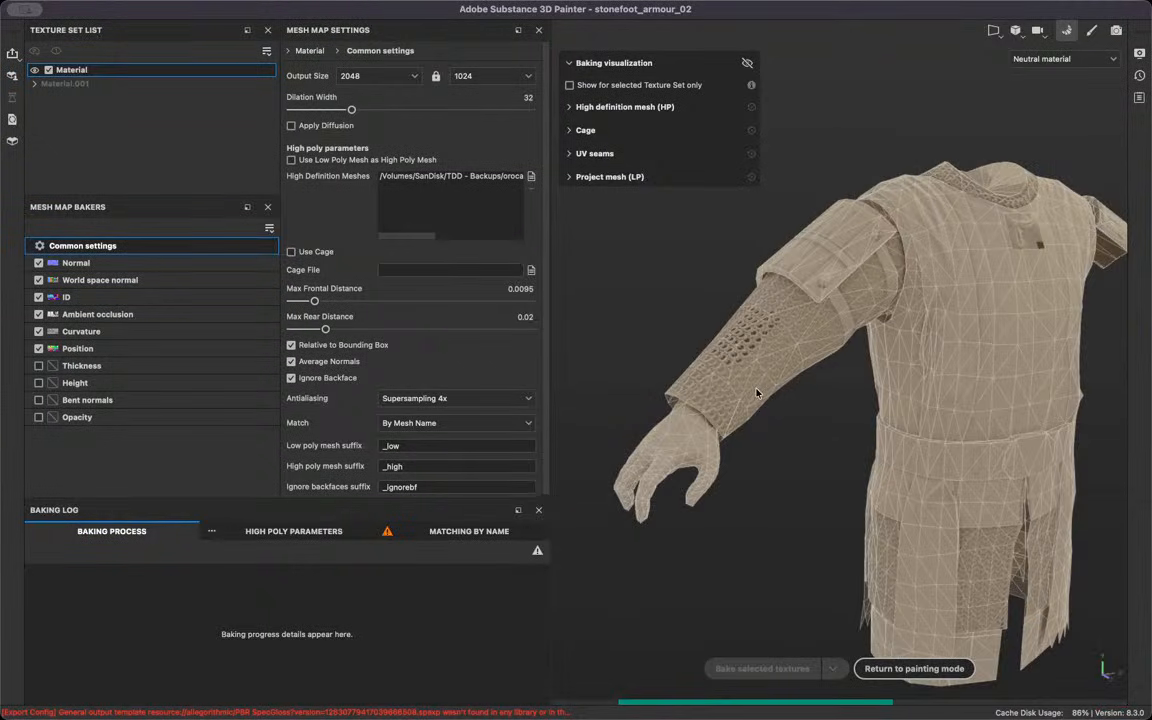
pyautogui.keyDown('alt'); pyautogui.moveTo(742, 380); pyautogui.dragTo(727, 387, button='middle'); pyautogui.keyUp('alt')
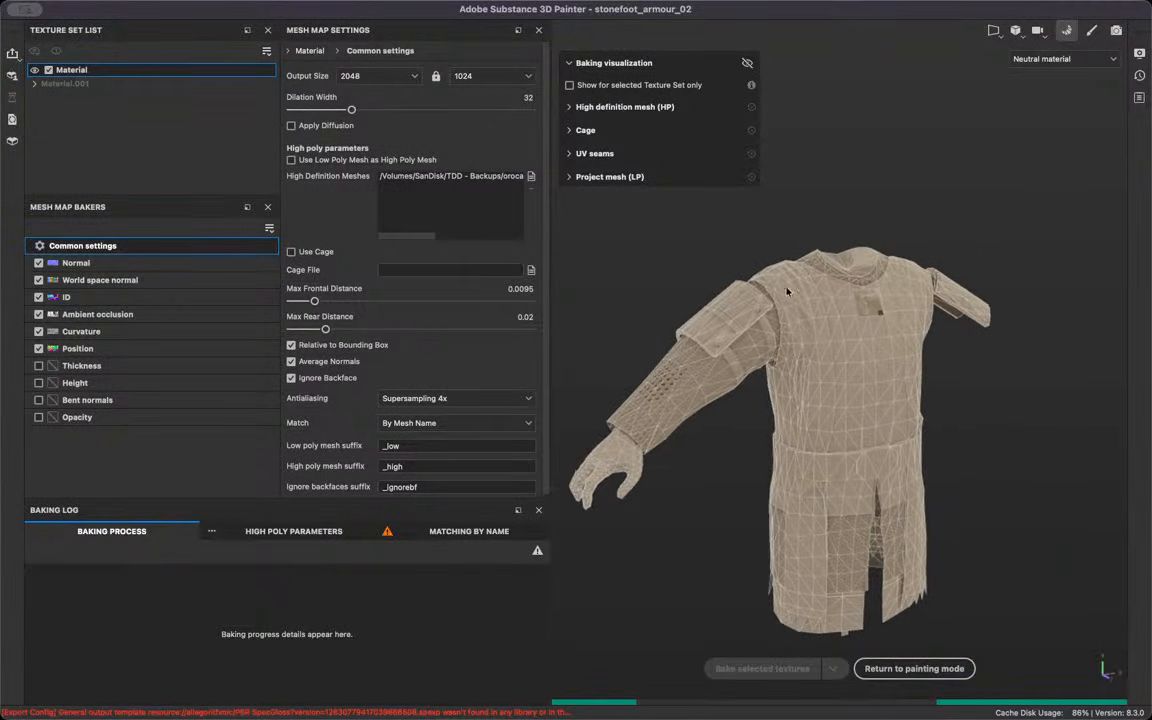
pyautogui.scroll(5, 788, 292)
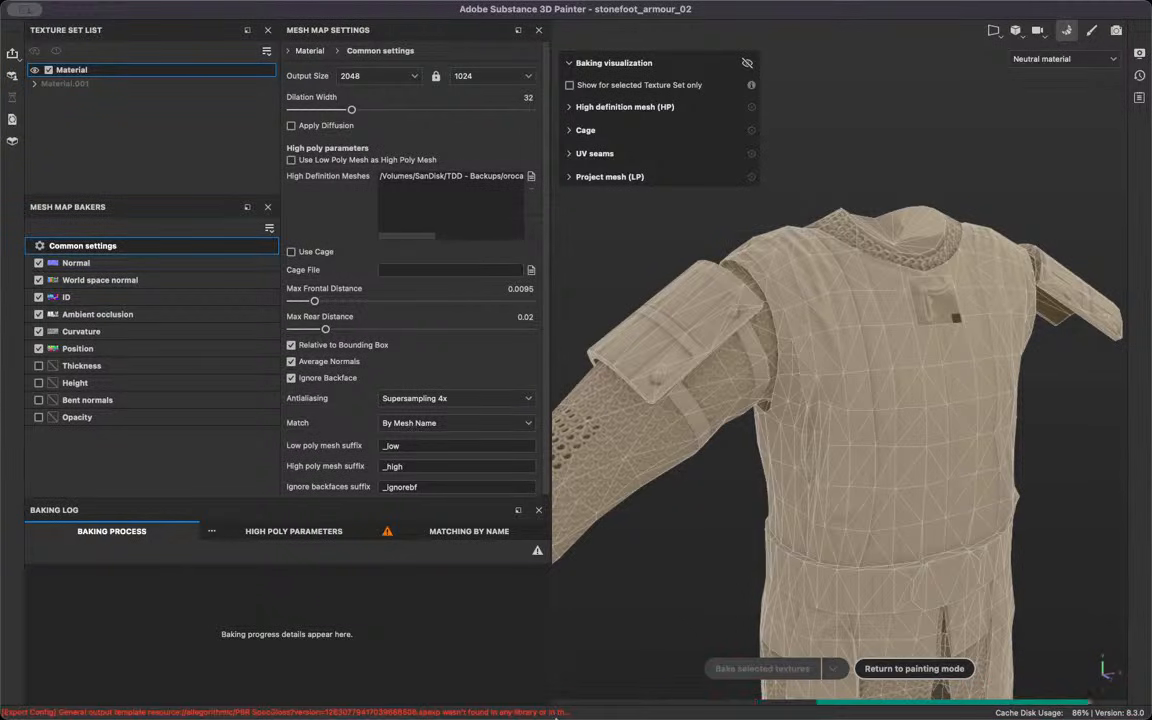
pyautogui.keyDown('alt'); pyautogui.moveTo(960, 335); pyautogui.dragTo(913, 350); pyautogui.keyUp('alt')
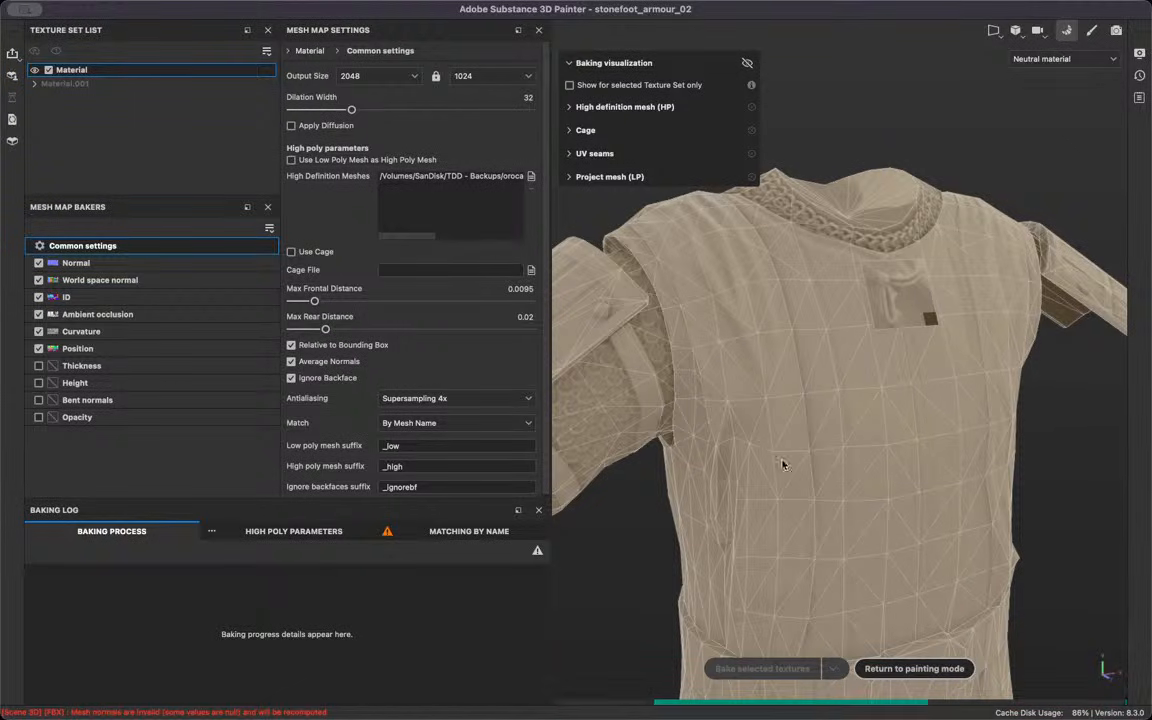
pyautogui.scroll(5, 644, 309)
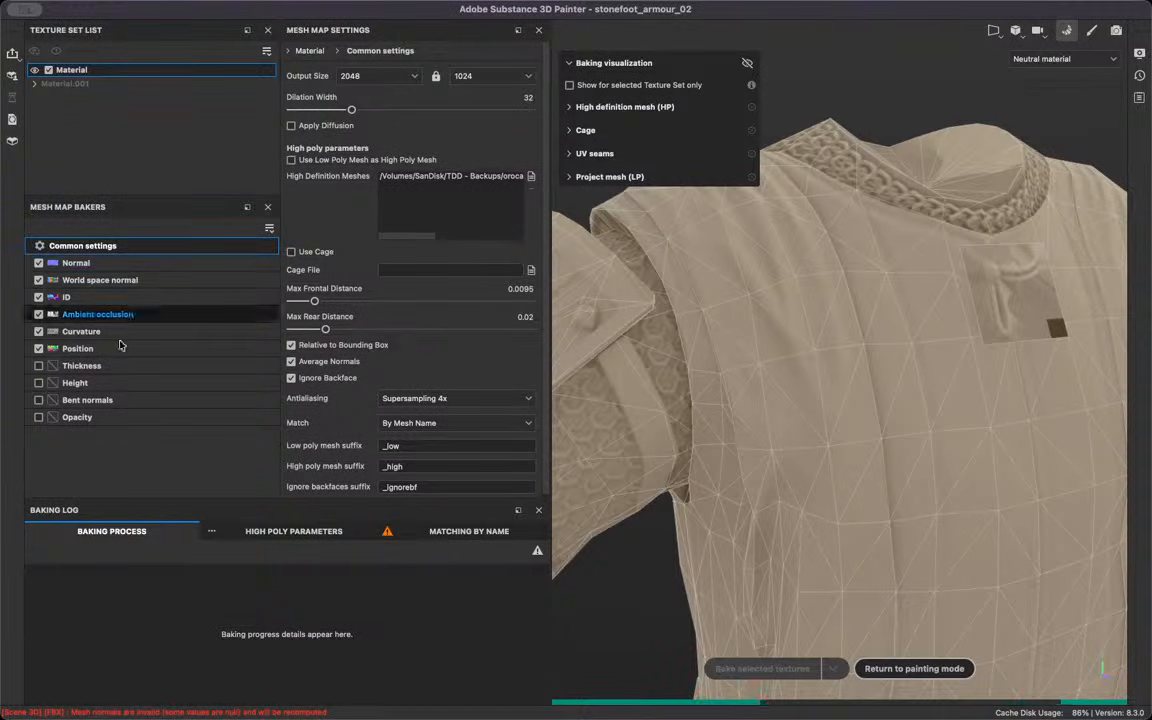
pyautogui.click(71, 315)
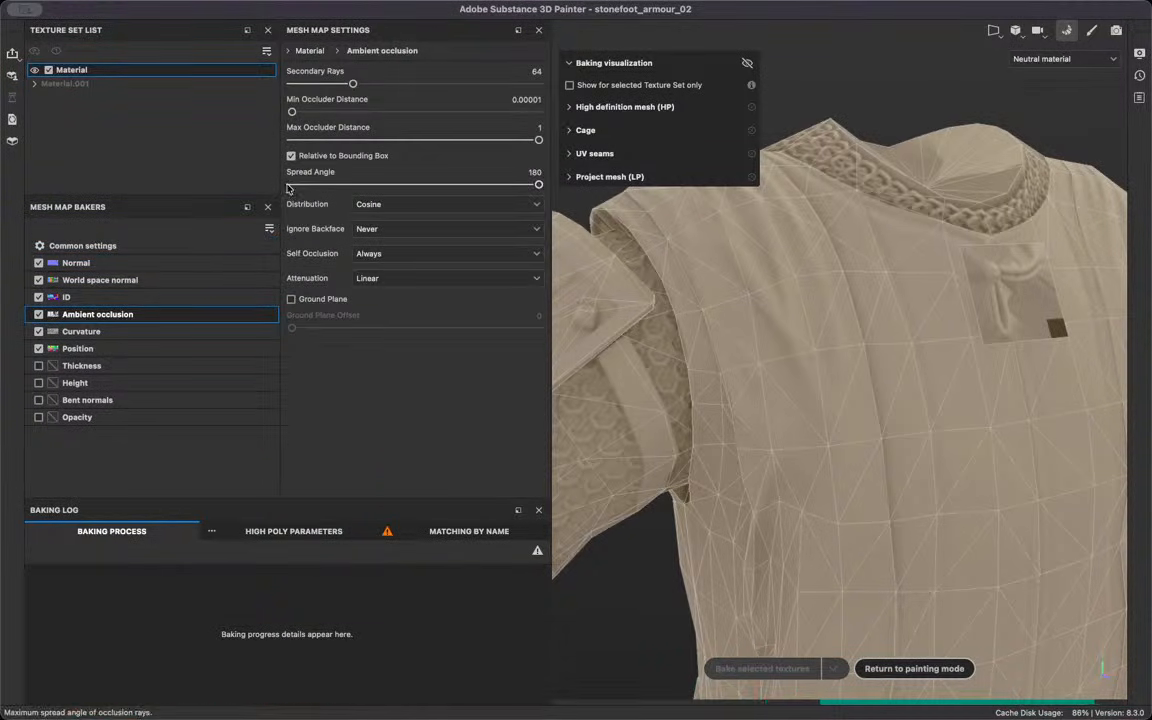
pyautogui.click(533, 72)
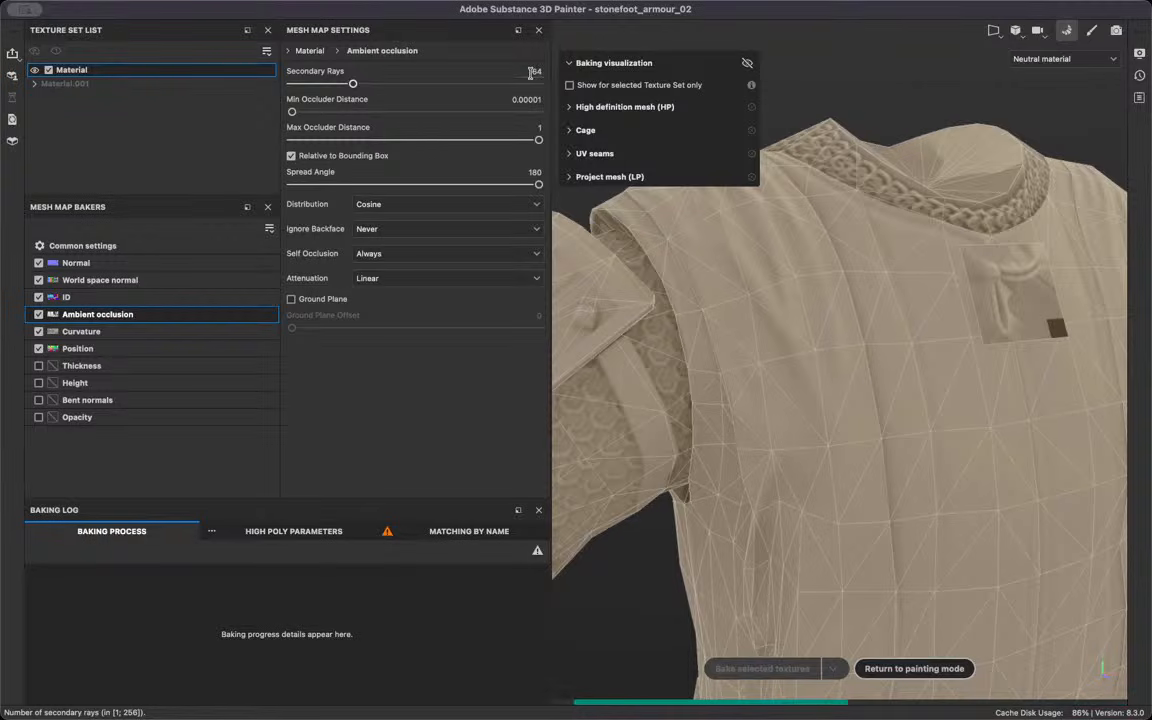
pyautogui.write('32')
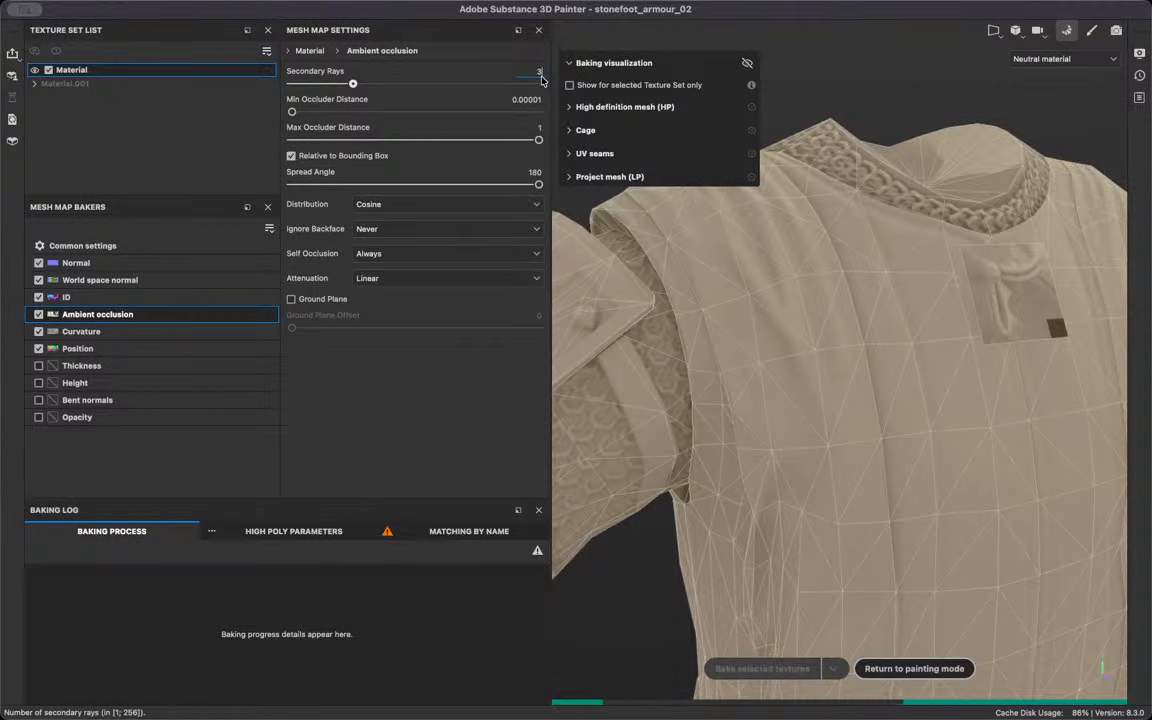
# Exclude the world space normal map from baking and set the curvature baker's secondary rays to 20
pyautogui.click(107, 355)
pyautogui.click(38, 281)
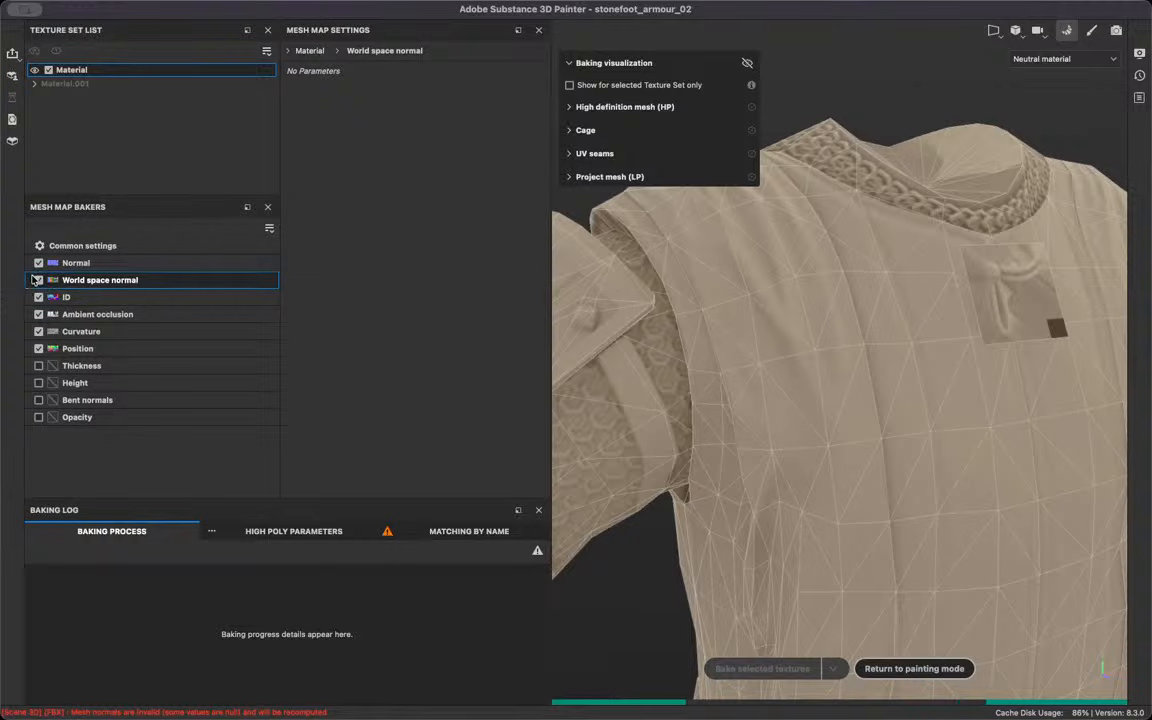
pyautogui.click(102, 314)
pyautogui.click(104, 331)
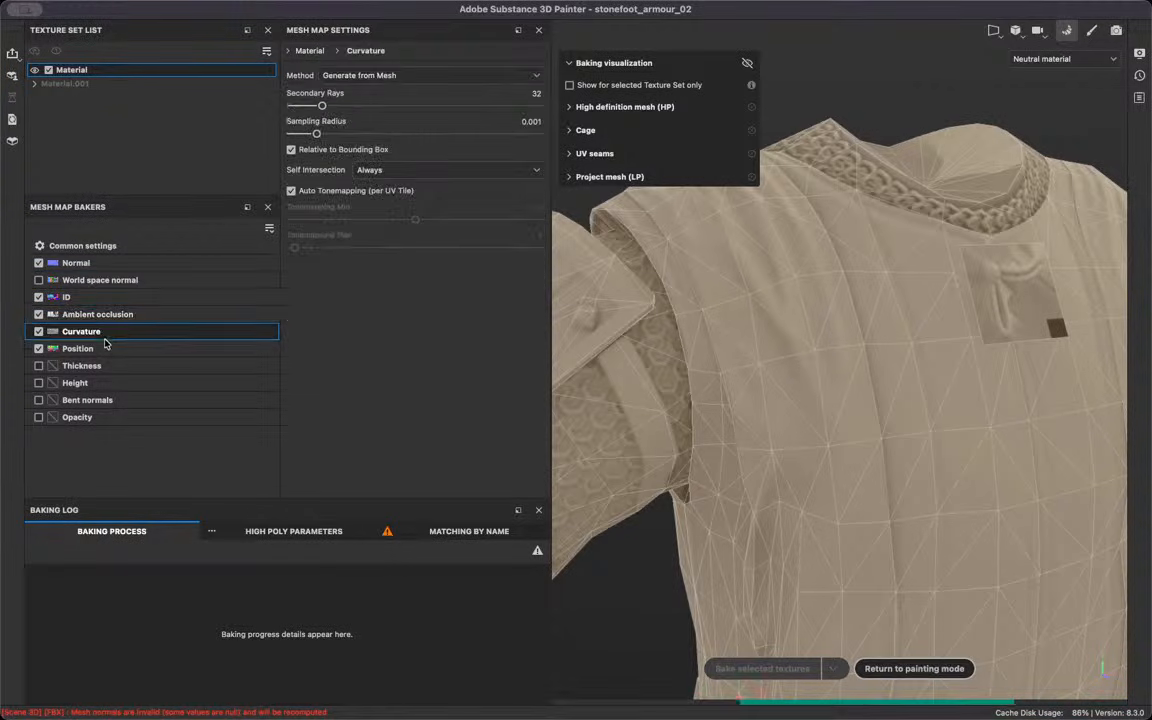
pyautogui.doubleClick(537, 93)
pyautogui.write('20')
pyautogui.press('Return')
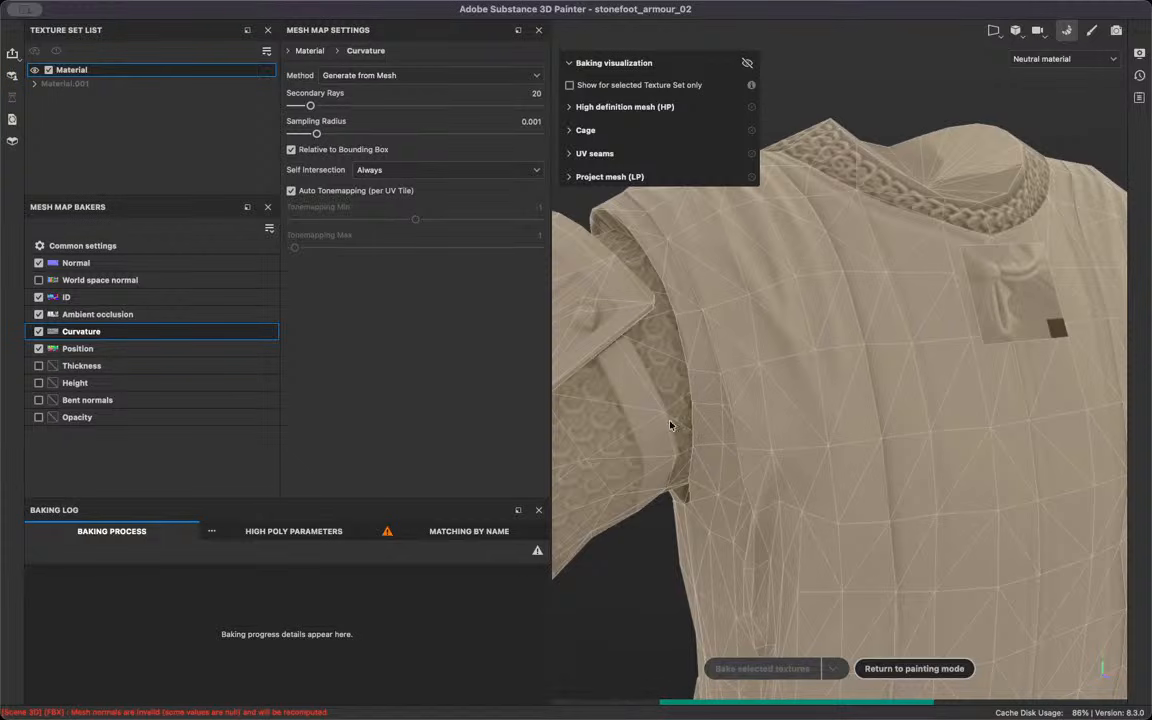
# Review the common and ambient occlusion baking settings, along with the cage preview on the front of the armour
pyautogui.click(75, 246)
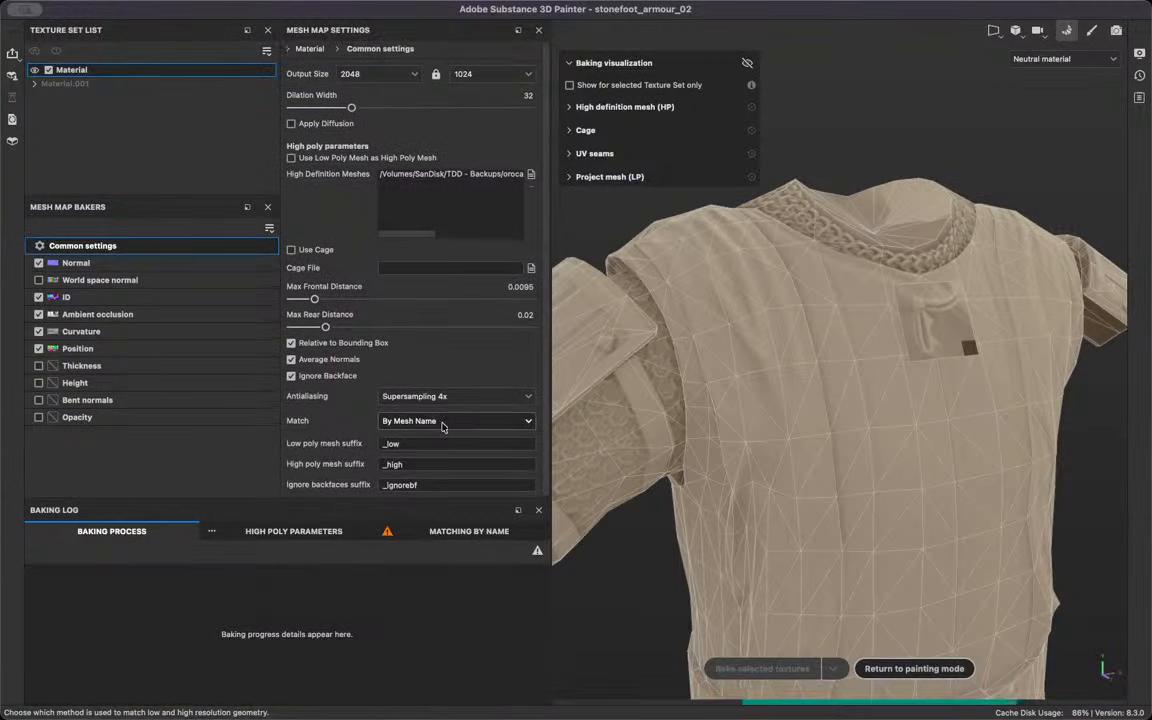
pyautogui.click(122, 313)
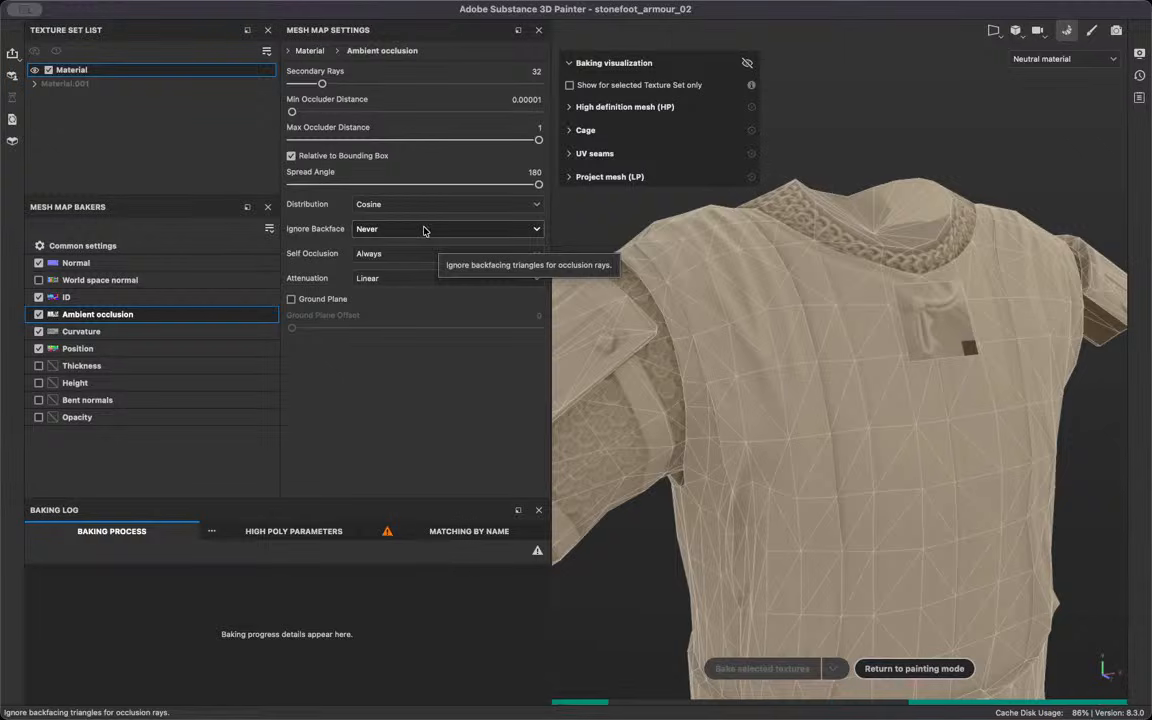
pyautogui.moveTo(815, 515)
pyautogui.keyDown('alt'); pyautogui.mouseDown()
pyautogui.moveTo(728, 499)
pyautogui.moveTo(716, 512)
pyautogui.moveTo(880, 355)
pyautogui.moveTo(990, 302)
pyautogui.moveTo(820, 330)
pyautogui.moveTo(905, 507)
pyautogui.mouseUp(); pyautogui.keyUp('alt')
pyautogui.moveTo(839, 399); pyautogui.dragTo(812, 403, button='middle')
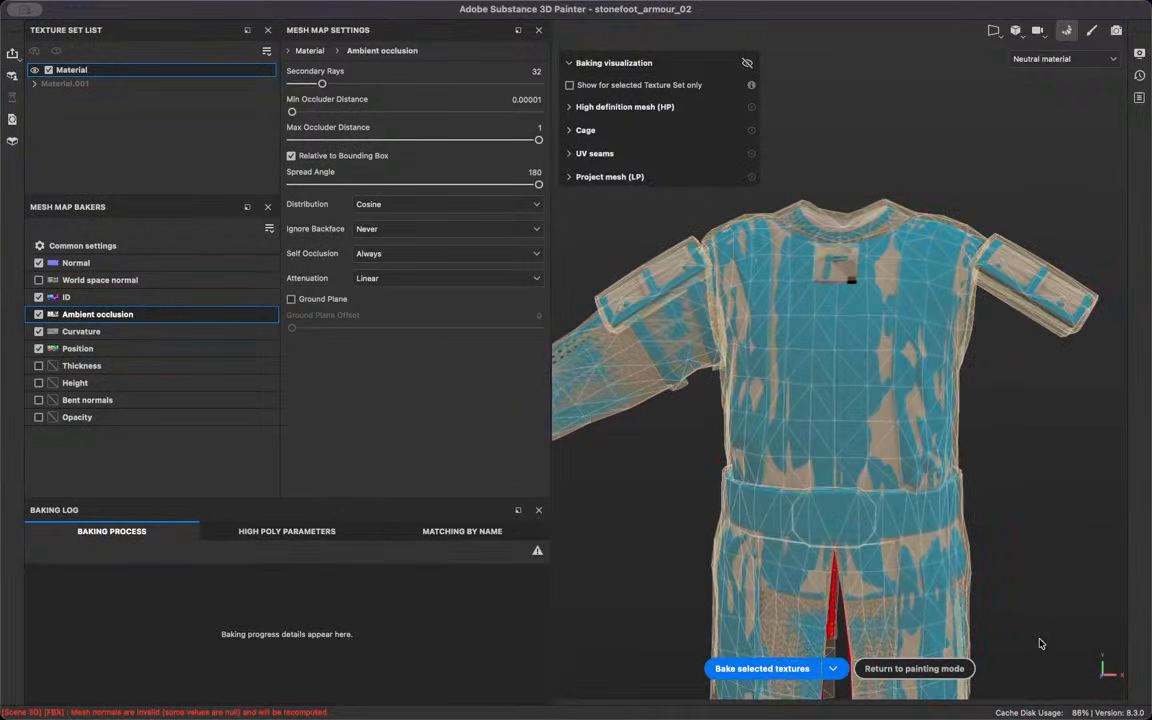
pyautogui.keyDown('alt'); pyautogui.moveTo(825, 212); pyautogui.dragTo(886, 280); pyautogui.keyUp('alt')
pyautogui.keyDown('alt'); pyautogui.moveTo(838, 398); pyautogui.dragTo(836, 408, button='middle'); pyautogui.keyUp('alt')
pyautogui.click(140, 262)
pyautogui.click(145, 246)
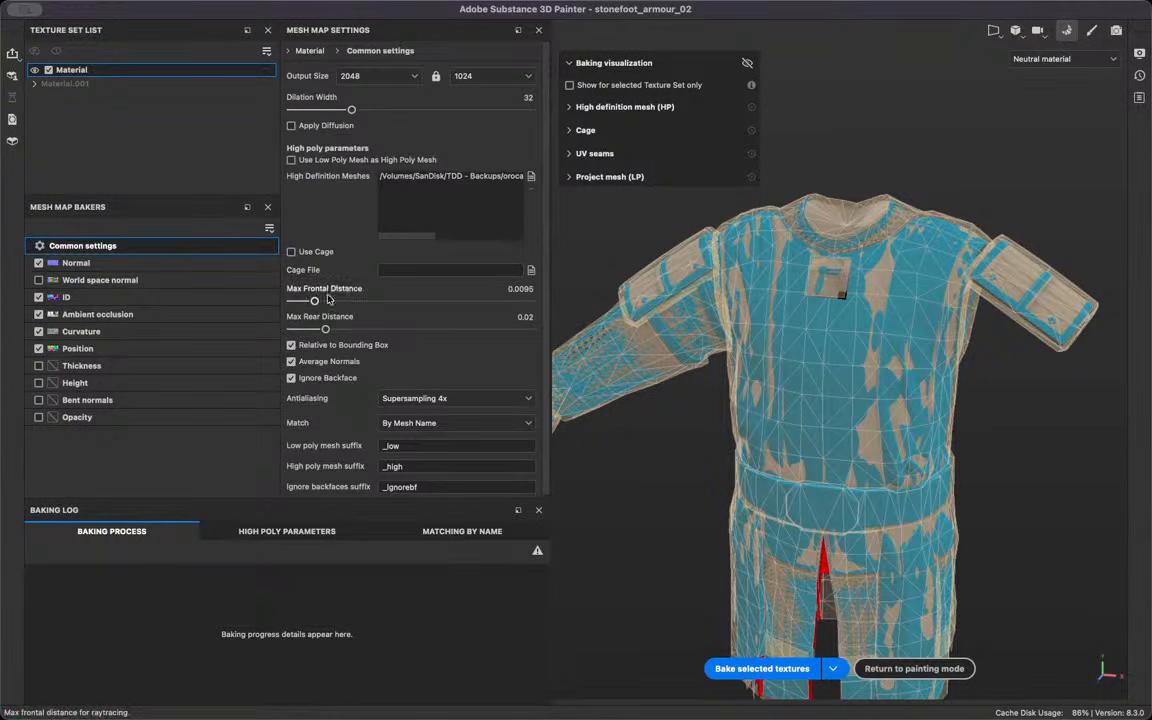
# Reduce the max frontal distance in the common baking settings to 0.0085
pyautogui.moveTo(315, 301); pyautogui.dragTo(313, 342)
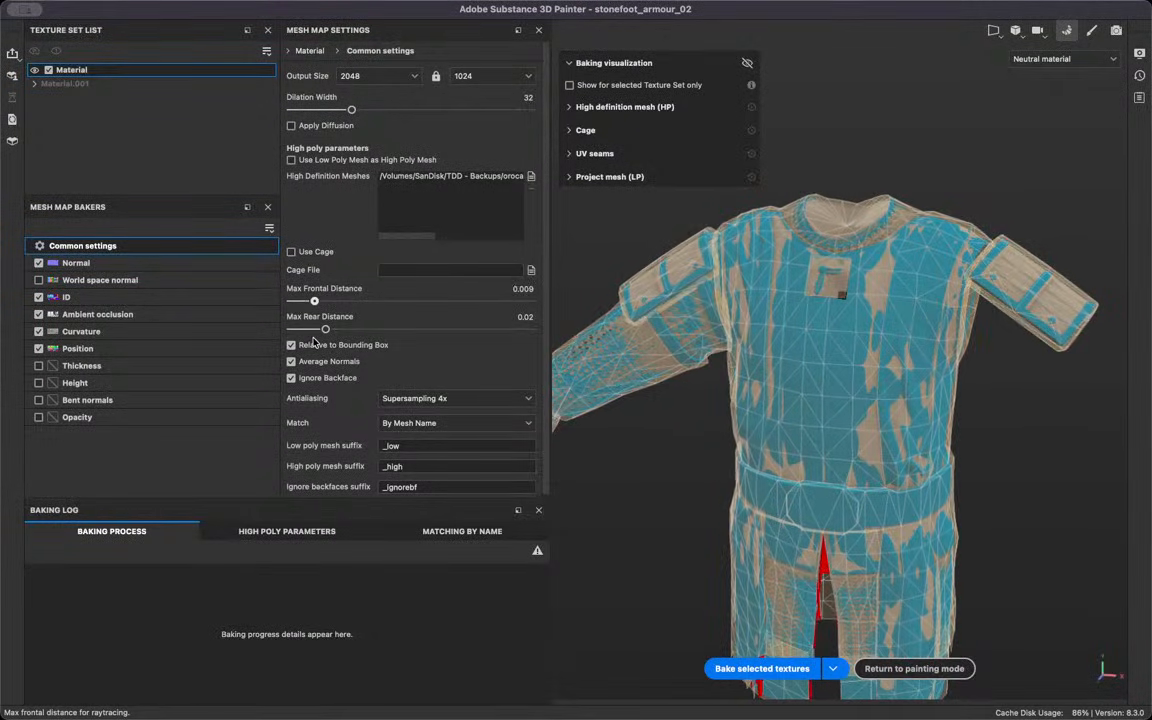
pyautogui.moveTo(312, 344); pyautogui.dragTo(311, 345)
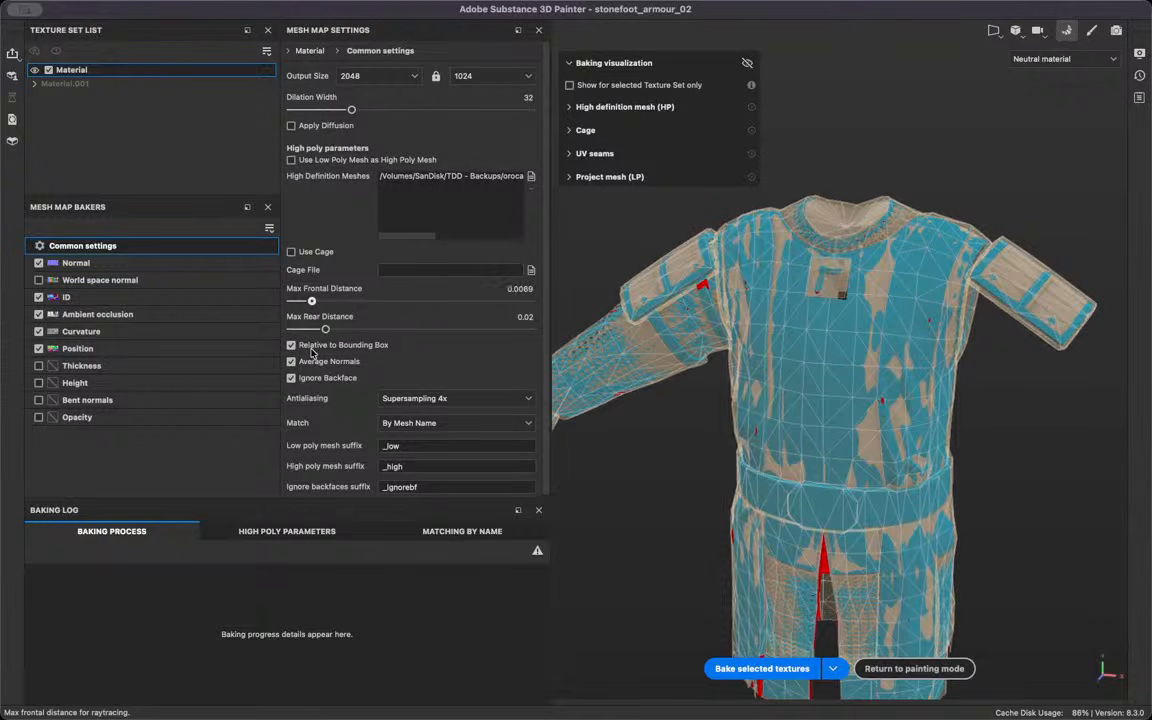
pyautogui.moveTo(312, 354); pyautogui.dragTo(313, 354)
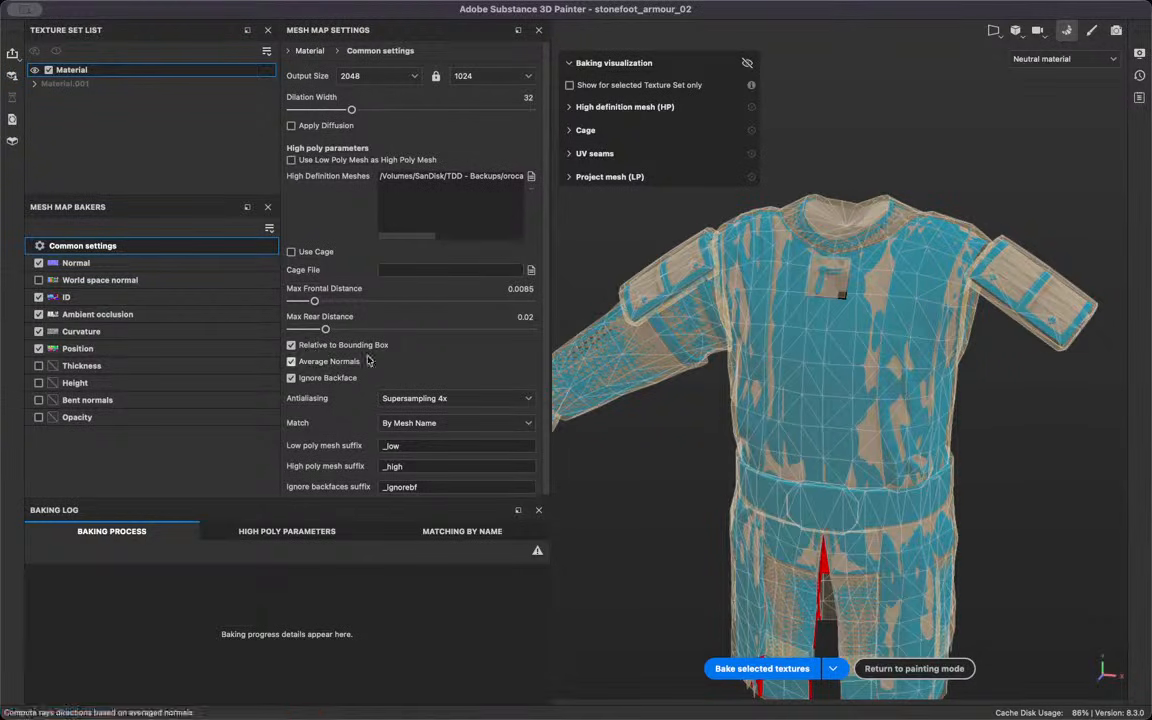
# Check the tunic's side folds for uncovered areas and set the max frontal distance to 0.009
pyautogui.keyDown('alt'); pyautogui.moveTo(638, 308); pyautogui.dragTo(840, 284); pyautogui.keyUp('alt')
pyautogui.keyDown('alt'); pyautogui.moveTo(810, 363); pyautogui.dragTo(808, 174, button='middle'); pyautogui.keyUp('alt')
pyautogui.scroll(10, 818, 343)
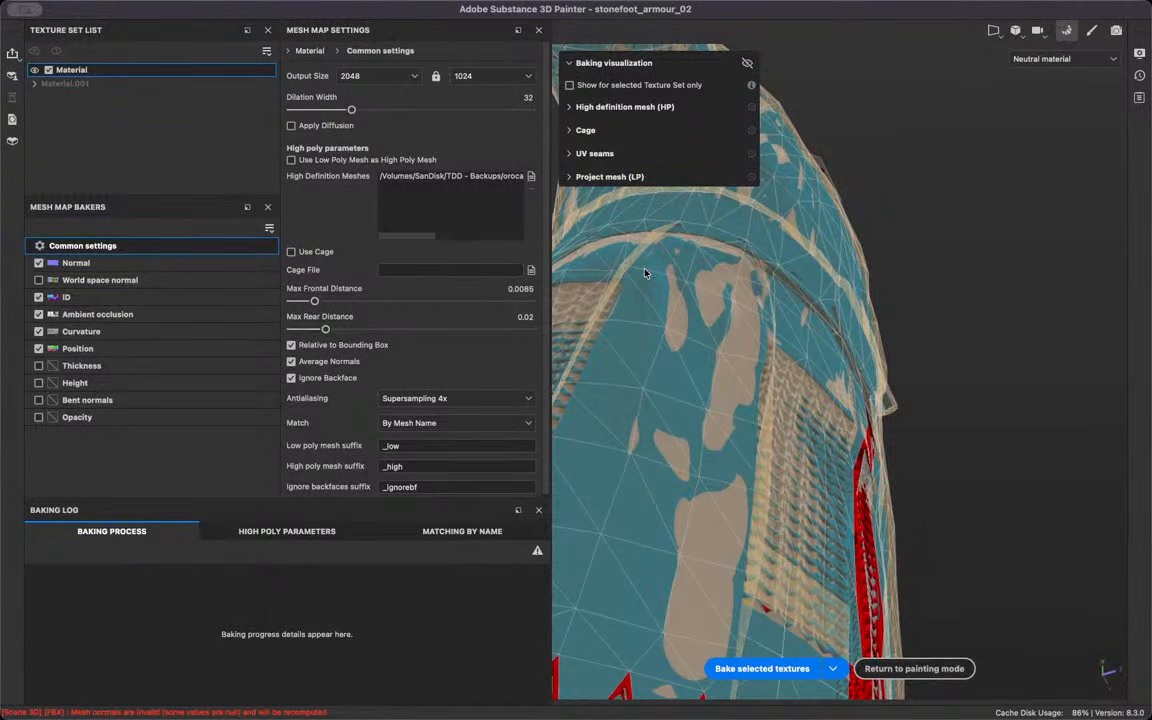
pyautogui.scroll(8, 645, 273)
pyautogui.keyDown('alt'); pyautogui.moveTo(666, 293); pyautogui.dragTo(614, 347); pyautogui.keyUp('alt')
pyautogui.keyDown('alt'); pyautogui.moveTo(733, 333); pyautogui.dragTo(512, 343); pyautogui.keyUp('alt')
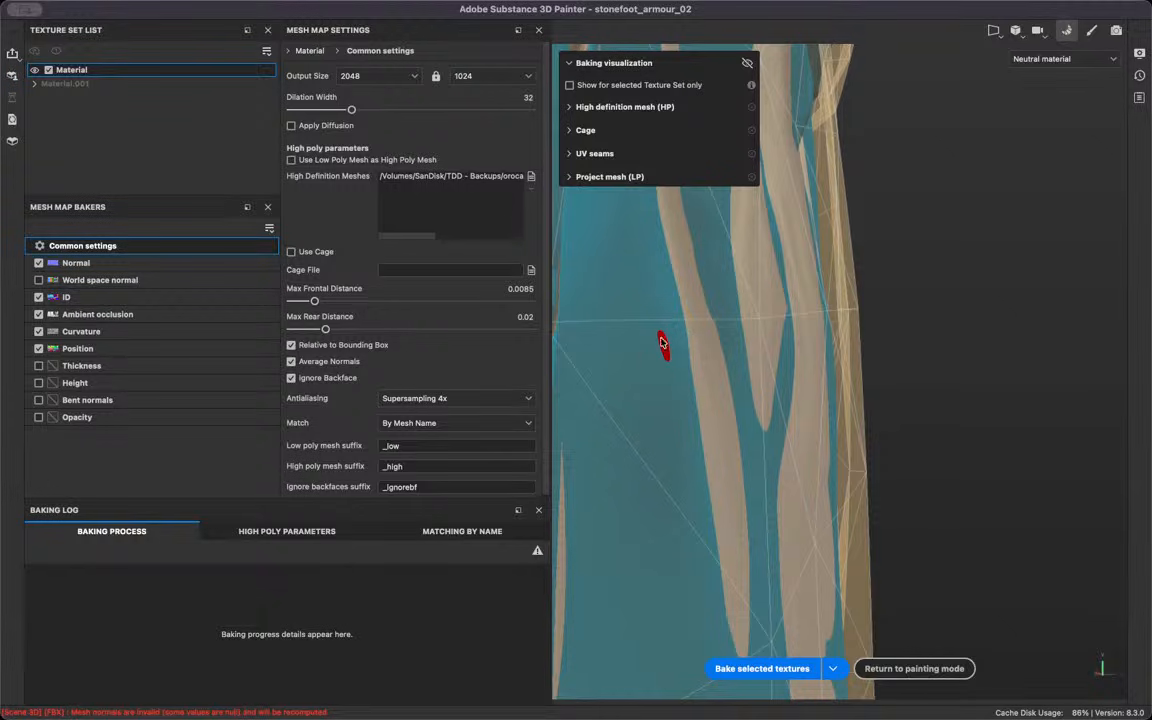
pyautogui.click(532, 290)
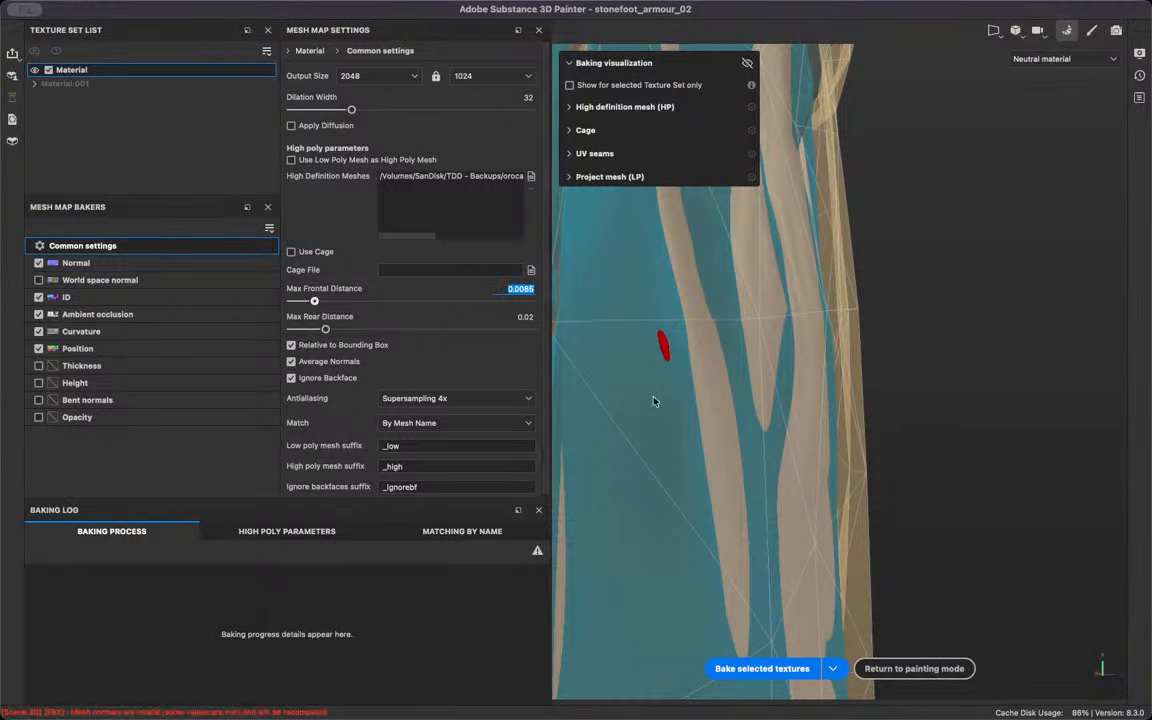
pyautogui.press('Right')
pyautogui.press('Return')
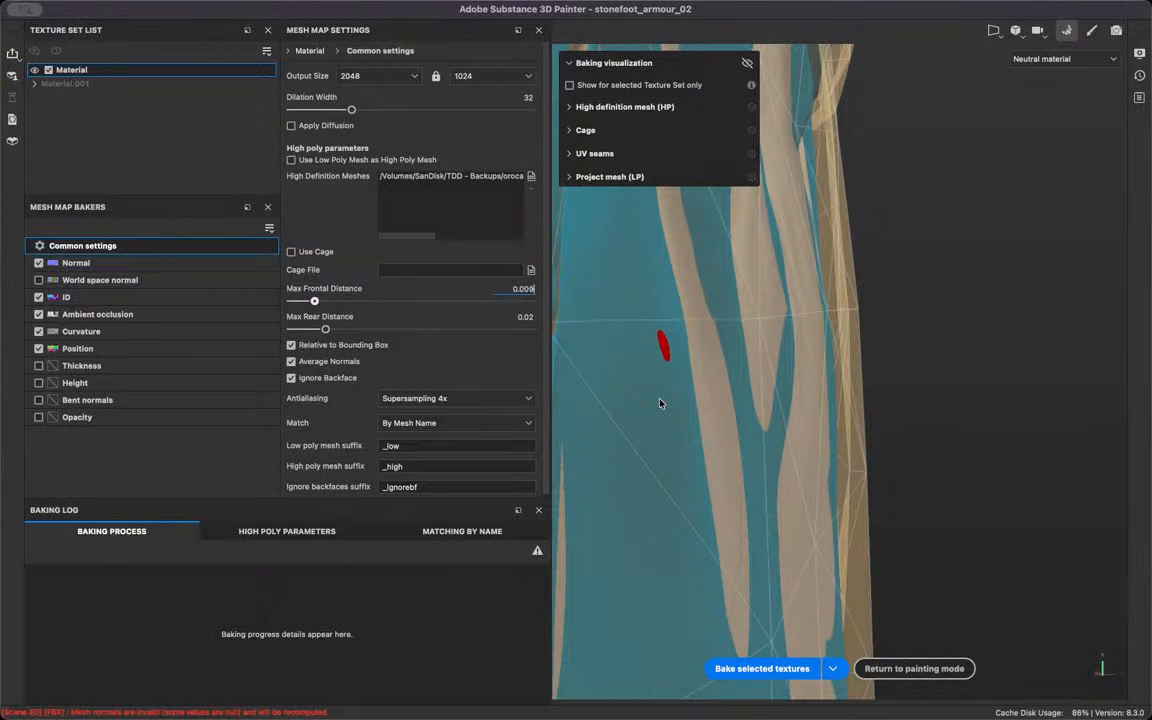
# Examine the cage coverage around the skirt hem, the chainmail panel and the tunic folds just above the belt
pyautogui.keyDown('alt'); pyautogui.moveTo(659, 403); pyautogui.dragTo(748, 337); pyautogui.keyUp('alt')
pyautogui.scroll(-10, 750, 345)
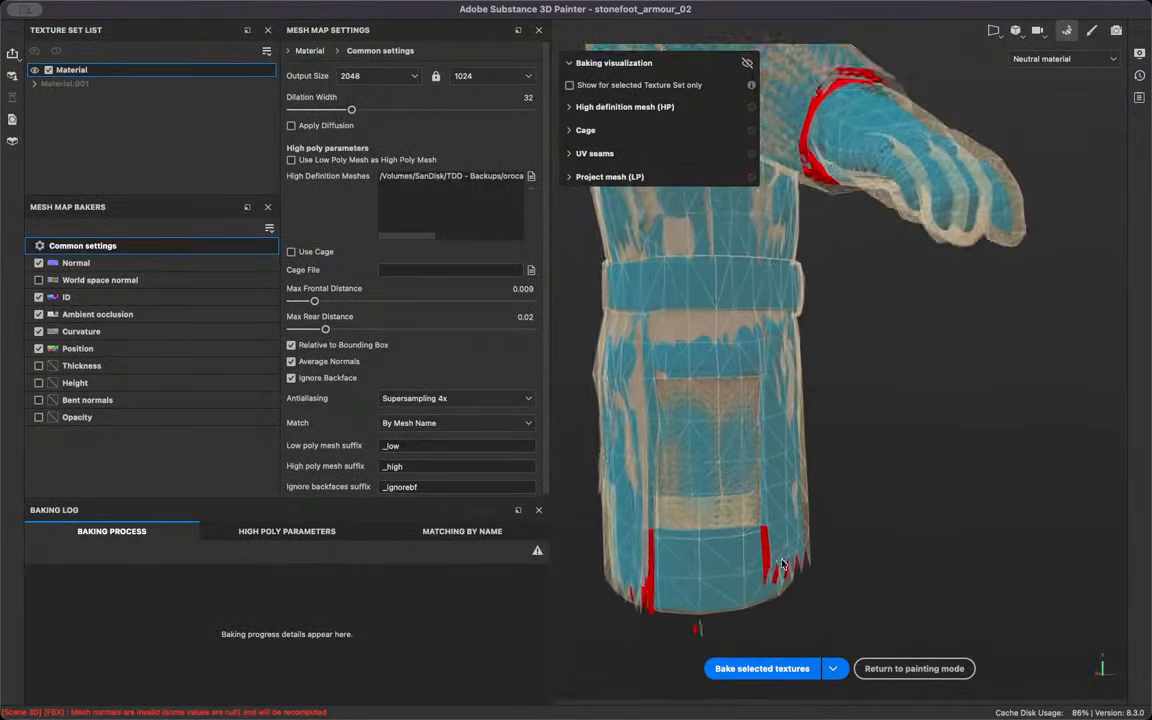
pyautogui.keyDown('alt'); pyautogui.moveTo(753, 497); pyautogui.dragTo(755, 440, button='middle'); pyautogui.keyUp('alt')
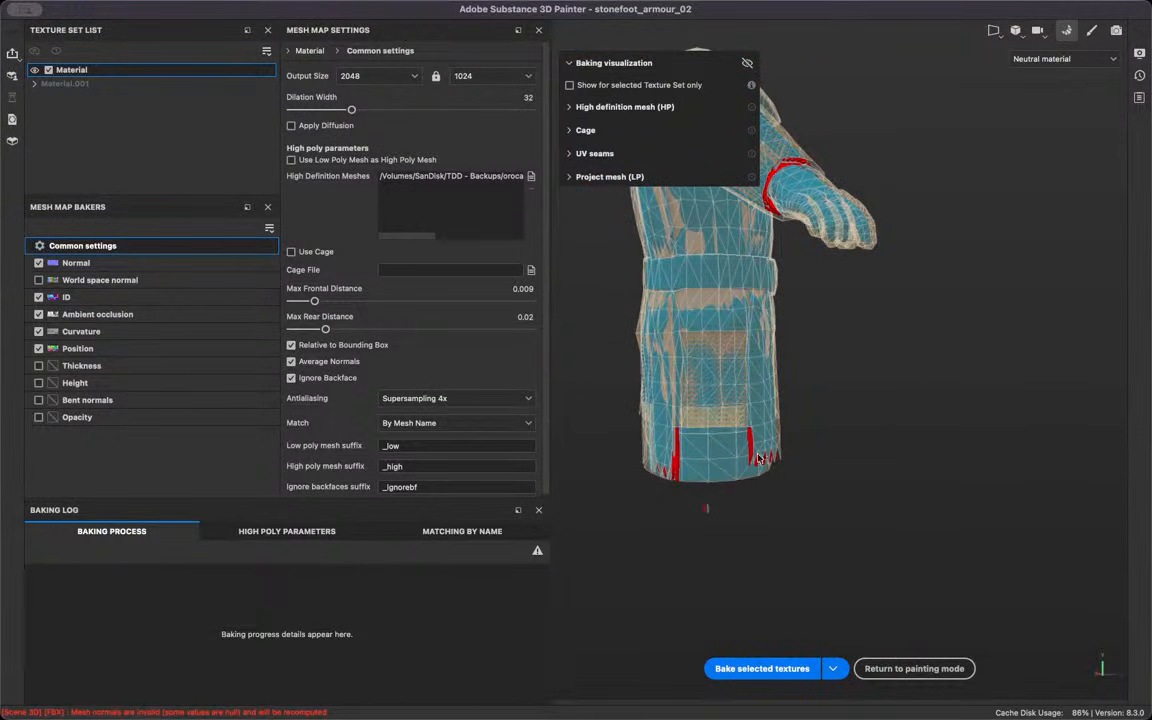
pyautogui.scroll(10, 785, 507)
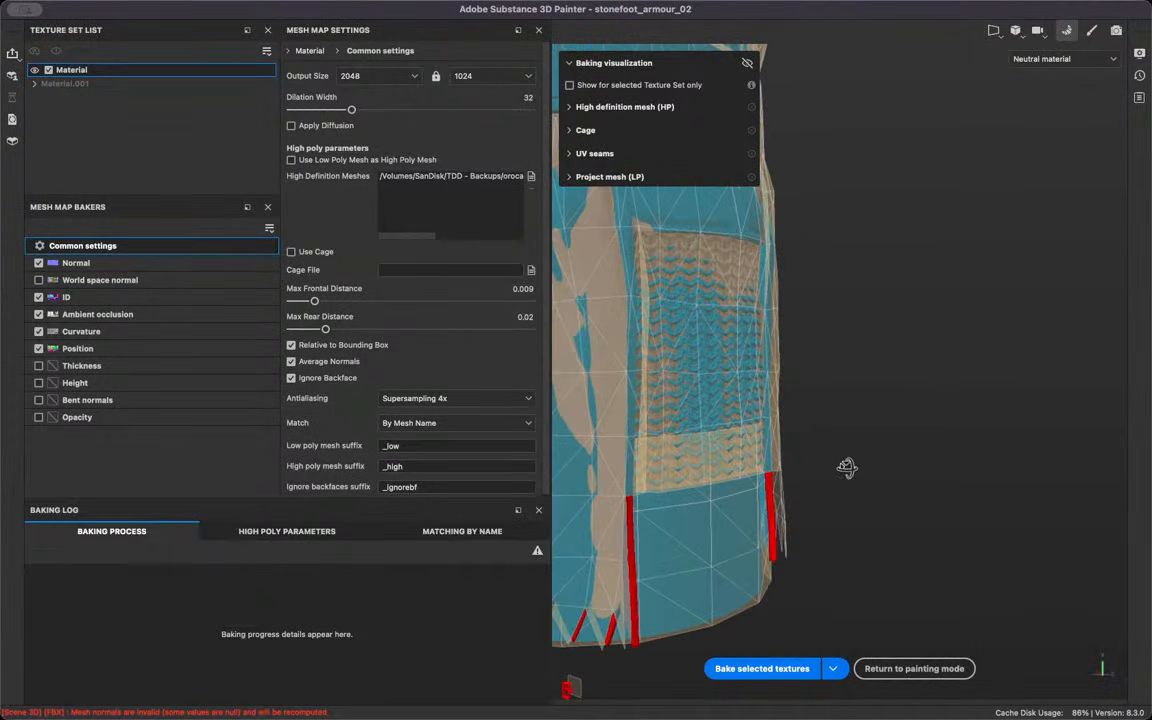
pyautogui.keyDown('alt'); pyautogui.moveTo(828, 493); pyautogui.dragTo(828, 534); pyautogui.keyUp('alt')
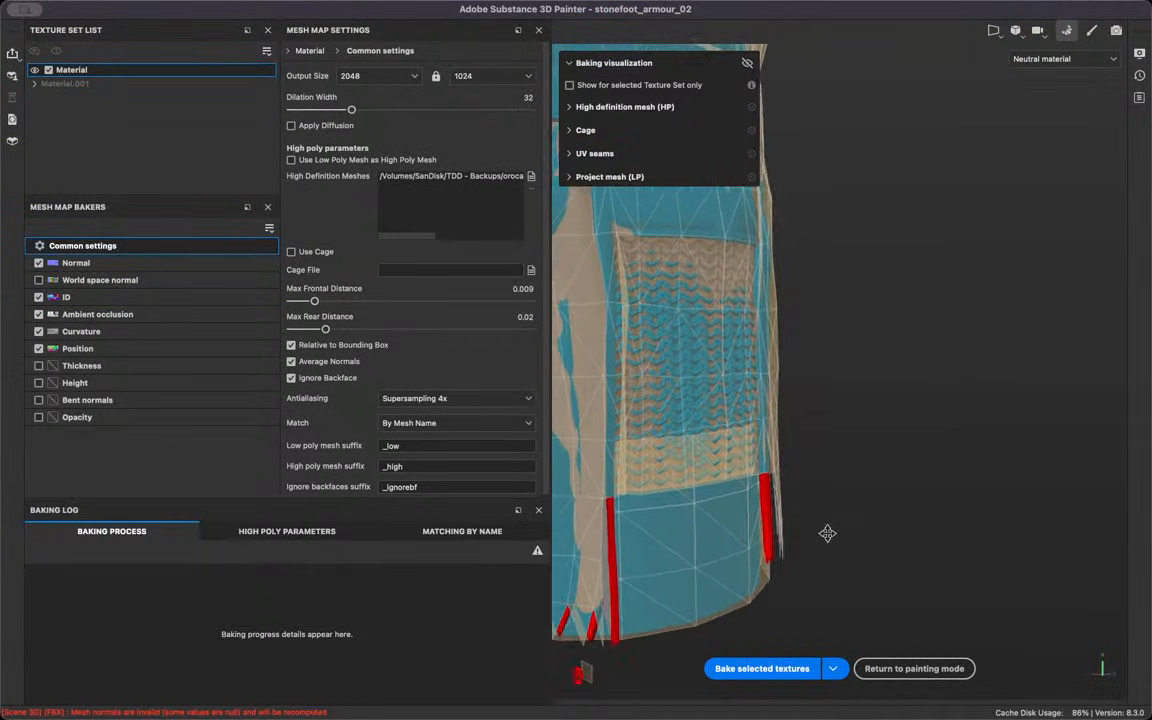
pyautogui.keyDown('alt'); pyautogui.moveTo(828, 534); pyautogui.dragTo(1083, 708, button='middle'); pyautogui.keyUp('alt')
pyautogui.keyDown('alt'); pyautogui.moveTo(784, 276); pyautogui.dragTo(721, 351); pyautogui.keyUp('alt')
pyautogui.scroll(8, 880, 363)
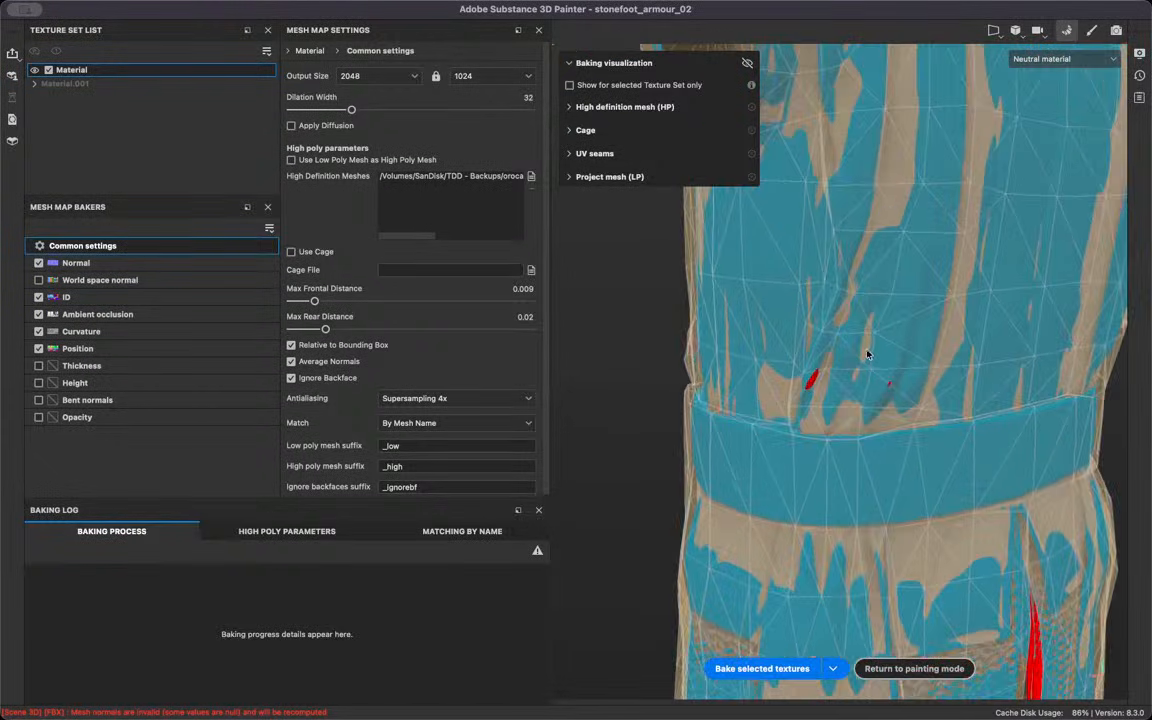
pyautogui.scroll(3, 880, 398)
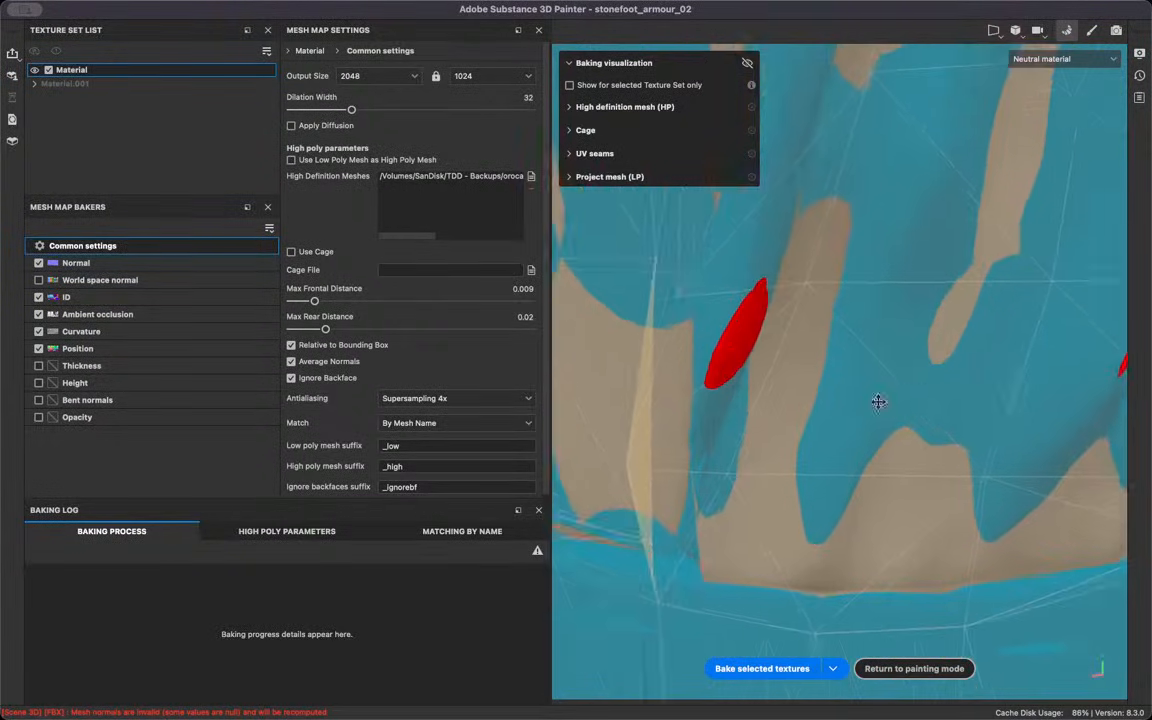
pyautogui.keyDown('alt'); pyautogui.moveTo(877, 393); pyautogui.dragTo(912, 362); pyautogui.keyUp('alt')
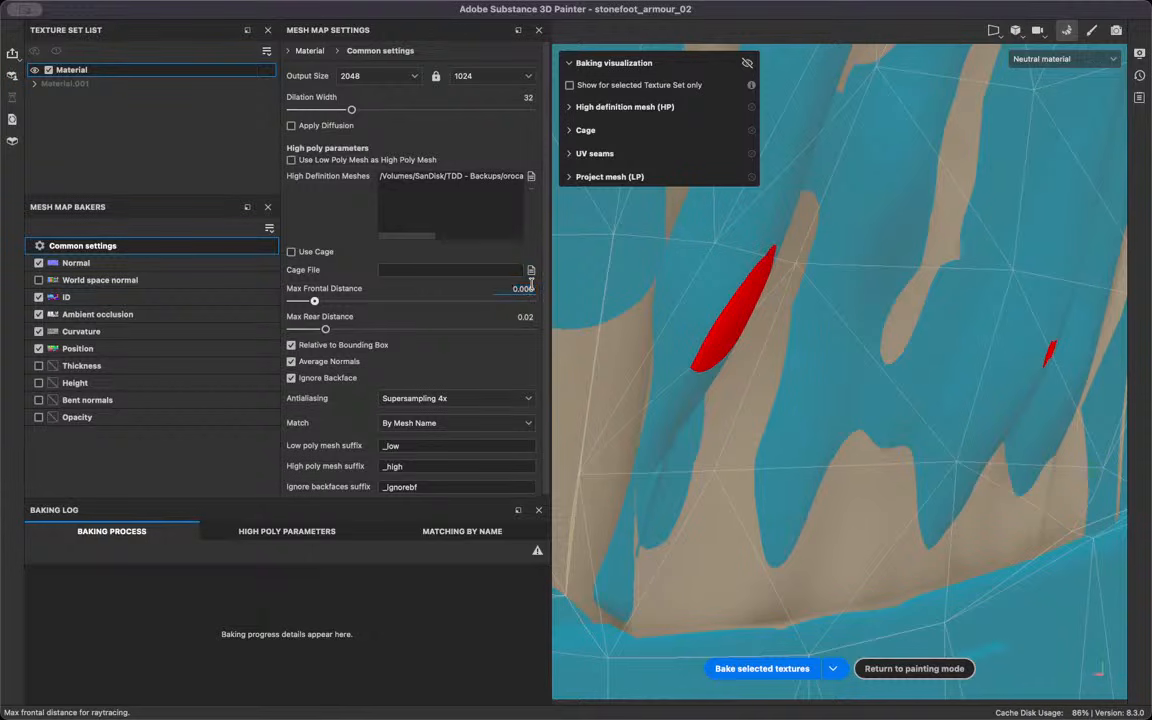
# Raise the max frontal distance to 0.011 to cover the uncovered tunic folds above the belt
pyautogui.press('Up')
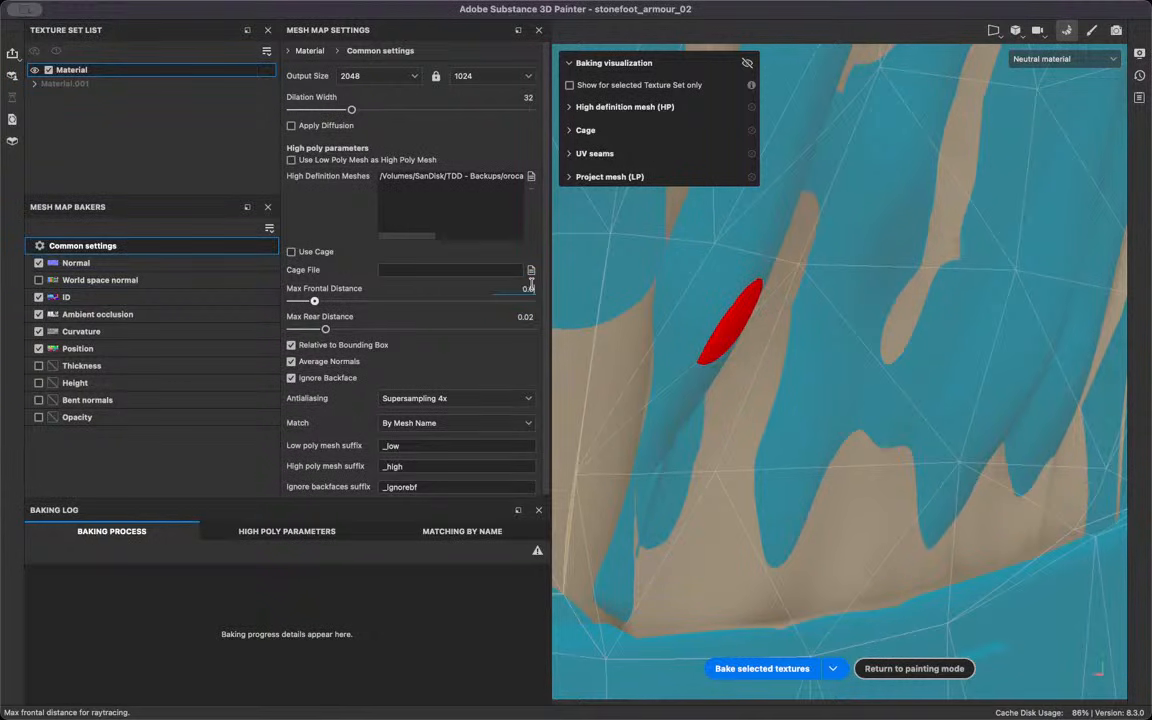
pyautogui.press('Up')
pyautogui.scroll(-5, 740, 300)
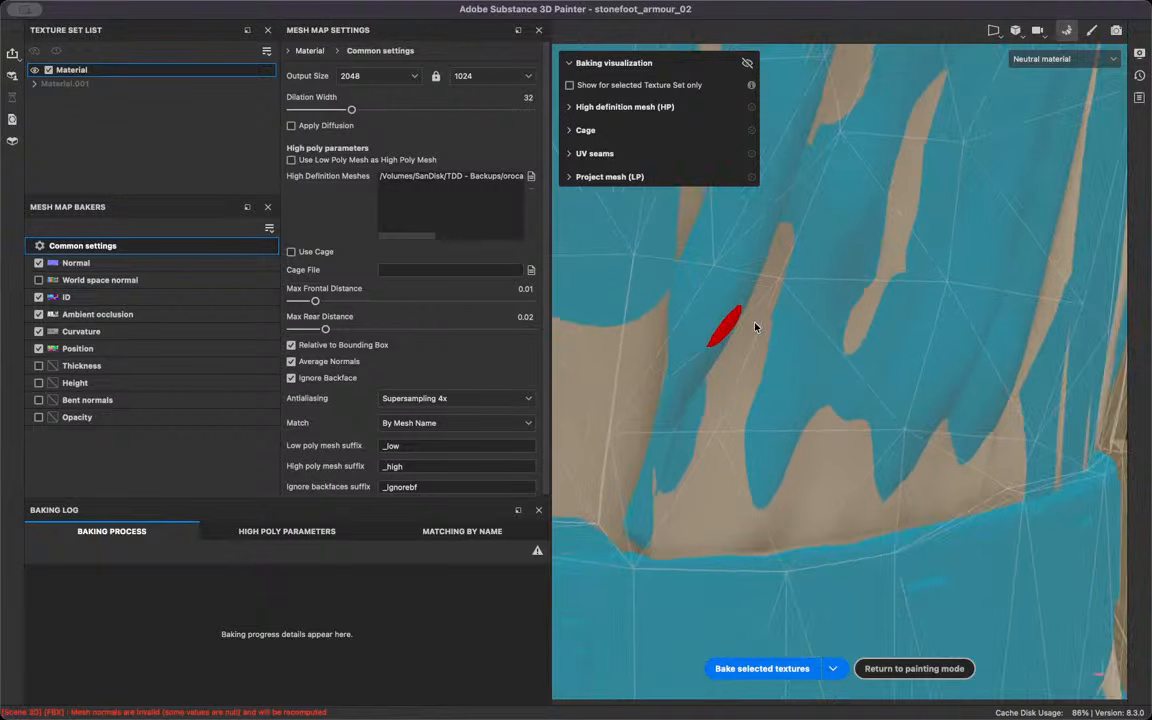
pyautogui.scroll(-6, 745, 291)
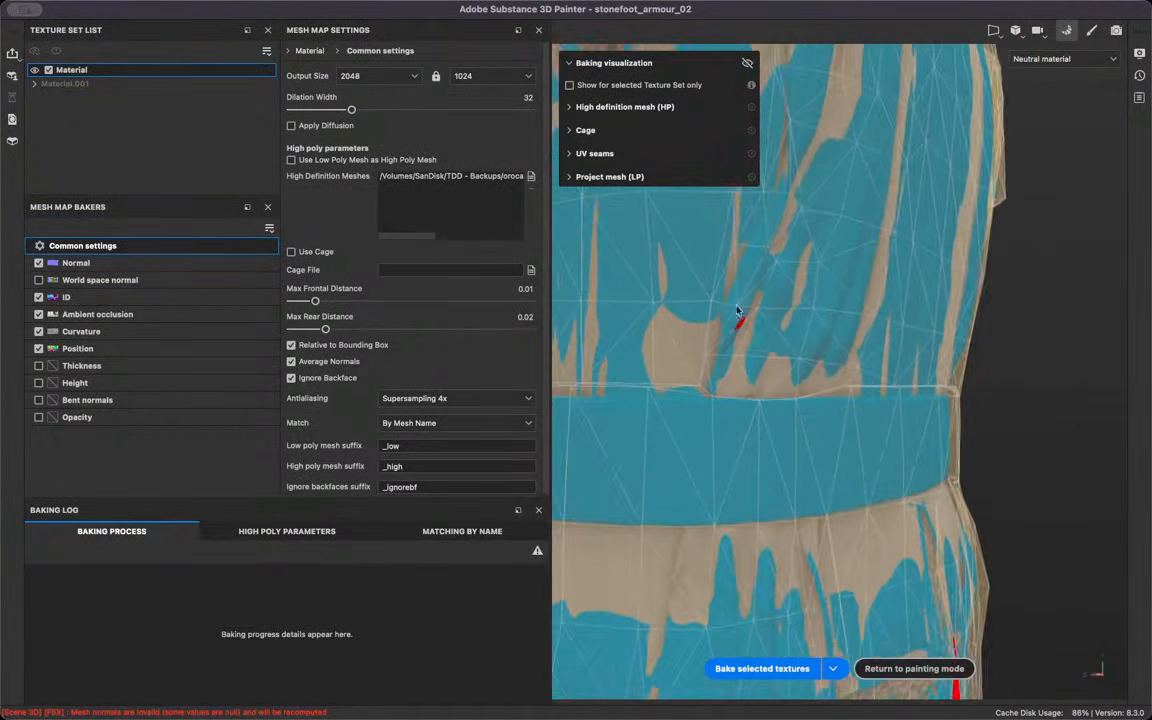
pyautogui.scroll(-6, 543, 290)
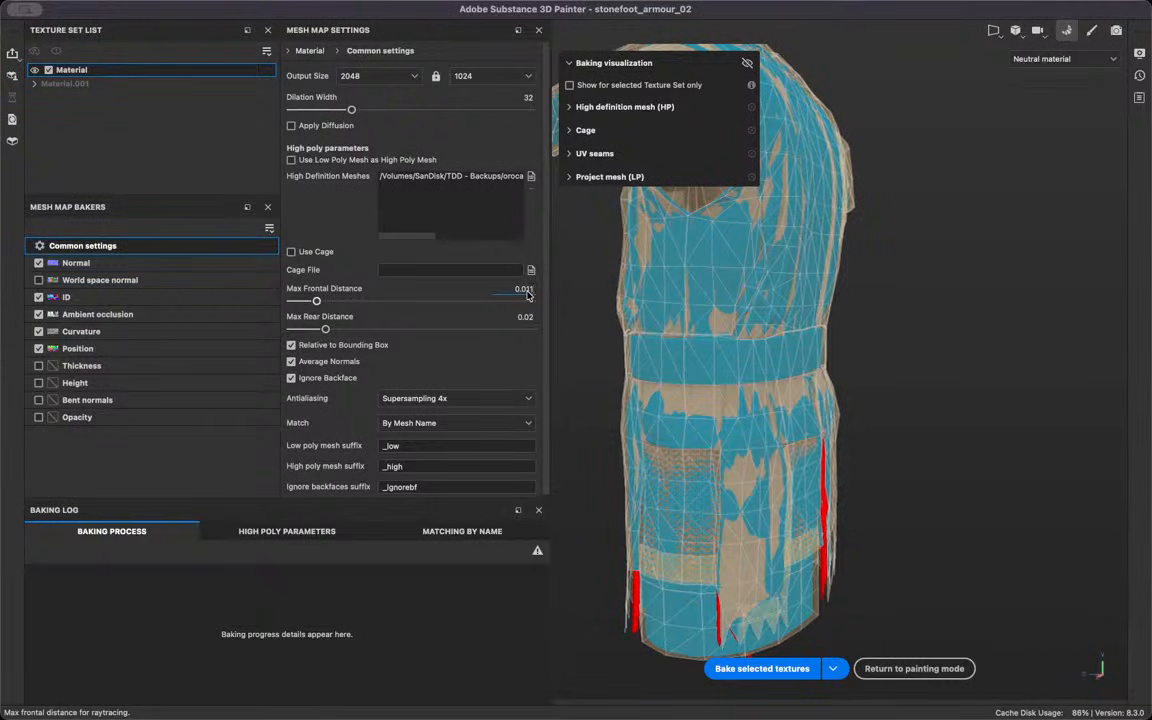
# Check the cage from the armour's front and side, and bake the selected mesh maps for the Material texture set
pyautogui.moveTo(870, 355)
pyautogui.keyDown('alt'); pyautogui.mouseDown()
pyautogui.moveTo(986, 368)
pyautogui.moveTo(873, 366)
pyautogui.mouseUp(); pyautogui.keyUp('alt')
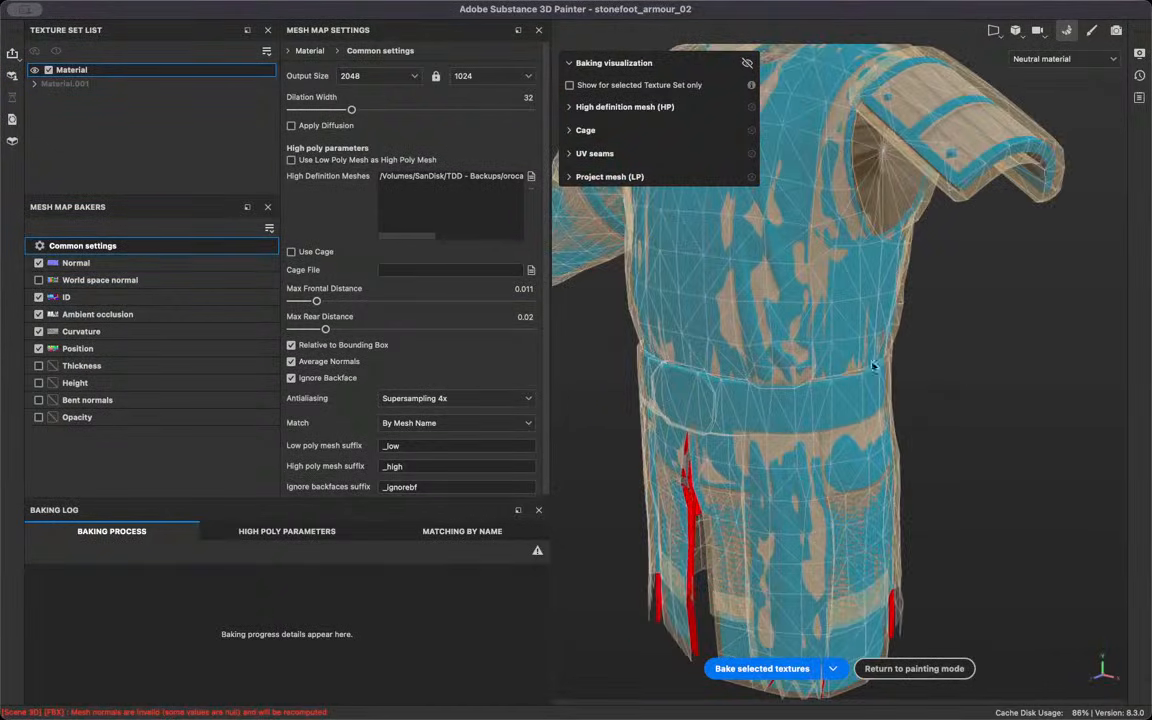
pyautogui.keyDown('alt'); pyautogui.moveTo(898, 500); pyautogui.dragTo(820, 630); pyautogui.keyUp('alt')
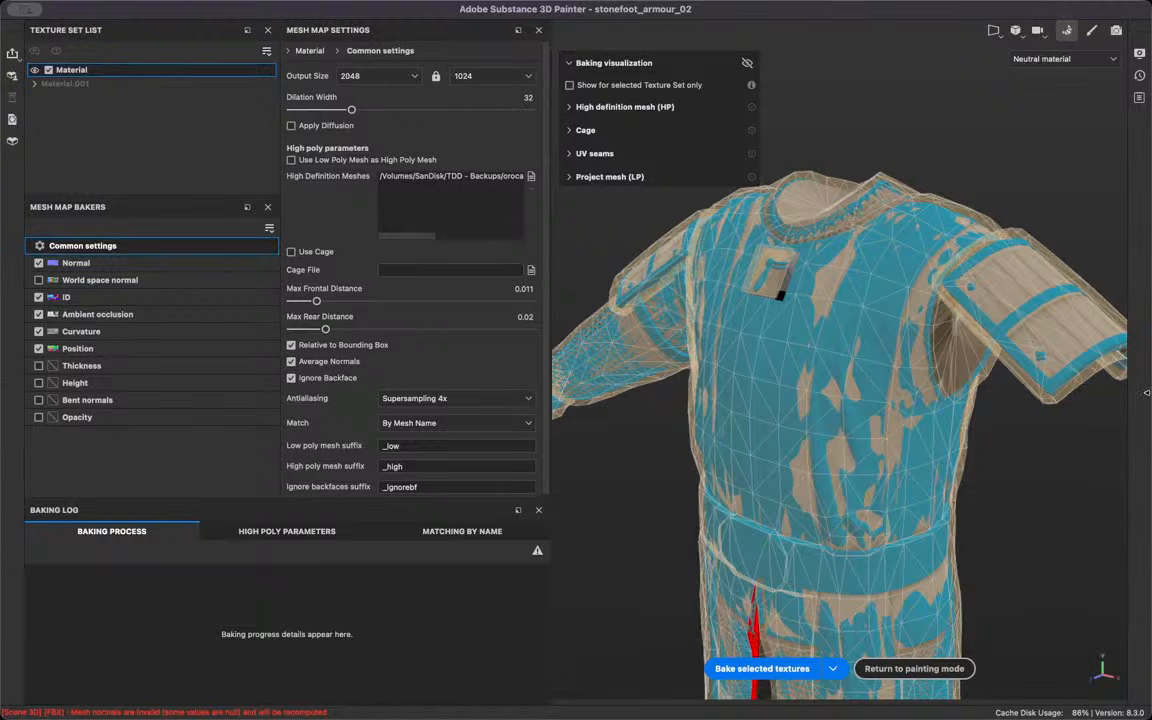
pyautogui.click(801, 664)
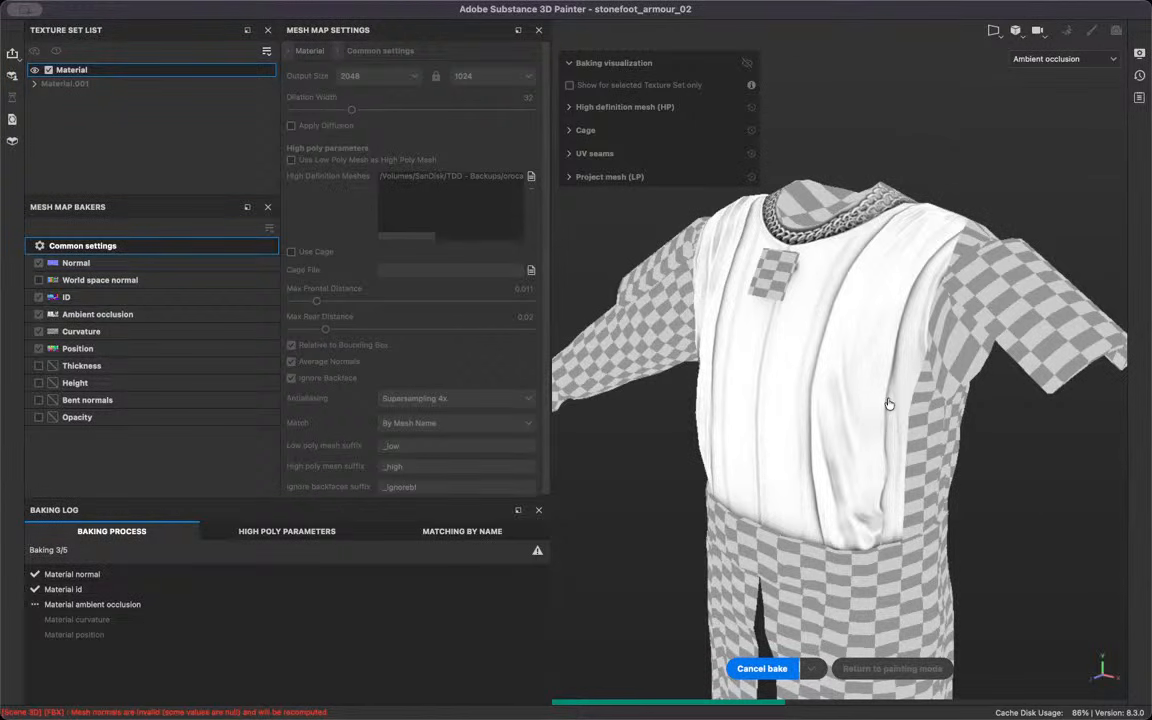
# Inspect the bake preview on the tunic front, waist and shoulder guard while the mesh maps are processed
pyautogui.hotkey('ctrl', 'Right')
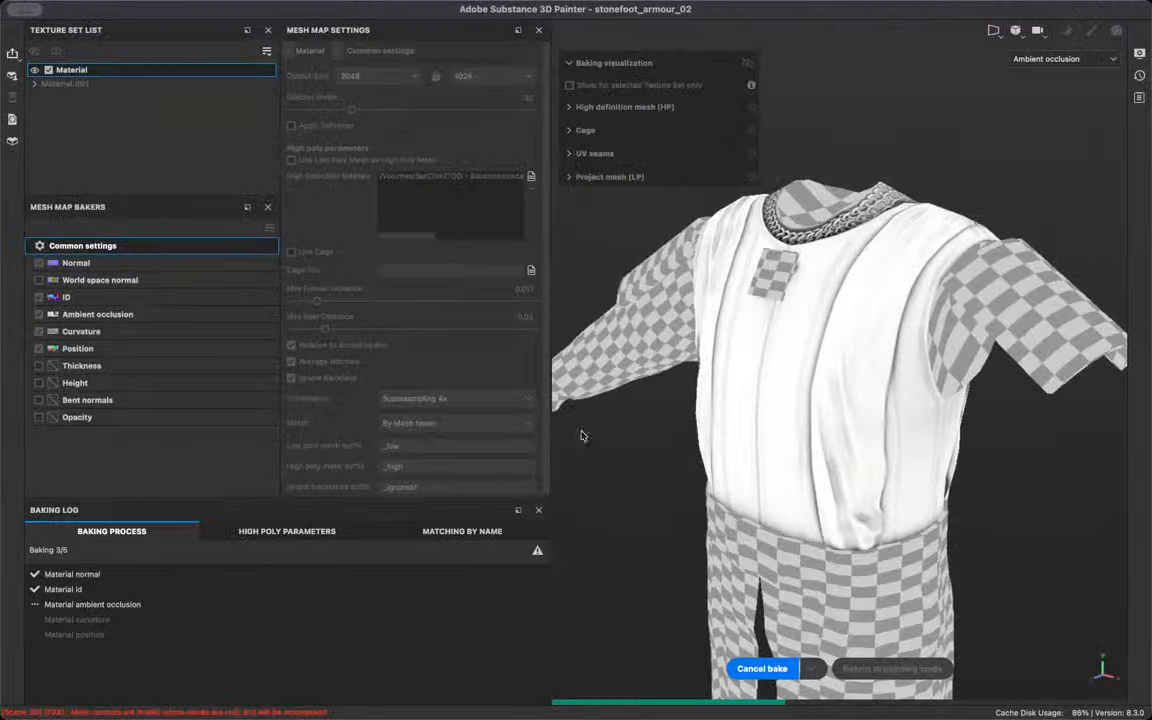
pyautogui.moveTo(652, 416)
pyautogui.keyDown('alt'); pyautogui.mouseDown()
pyautogui.moveTo(806, 448)
pyautogui.moveTo(843, 437)
pyautogui.mouseUp(); pyautogui.keyUp('alt')
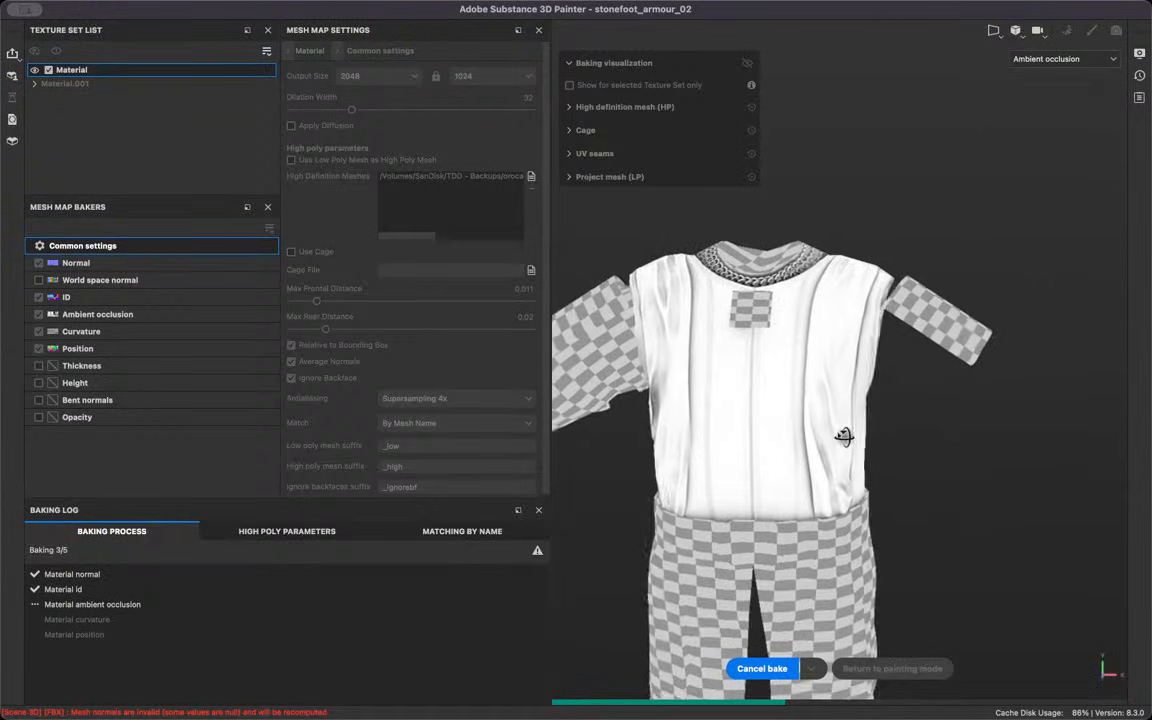
pyautogui.scroll(5, 795, 442)
pyautogui.keyDown('alt'); pyautogui.moveTo(836, 374); pyautogui.dragTo(868, 165, button='middle'); pyautogui.keyUp('alt')
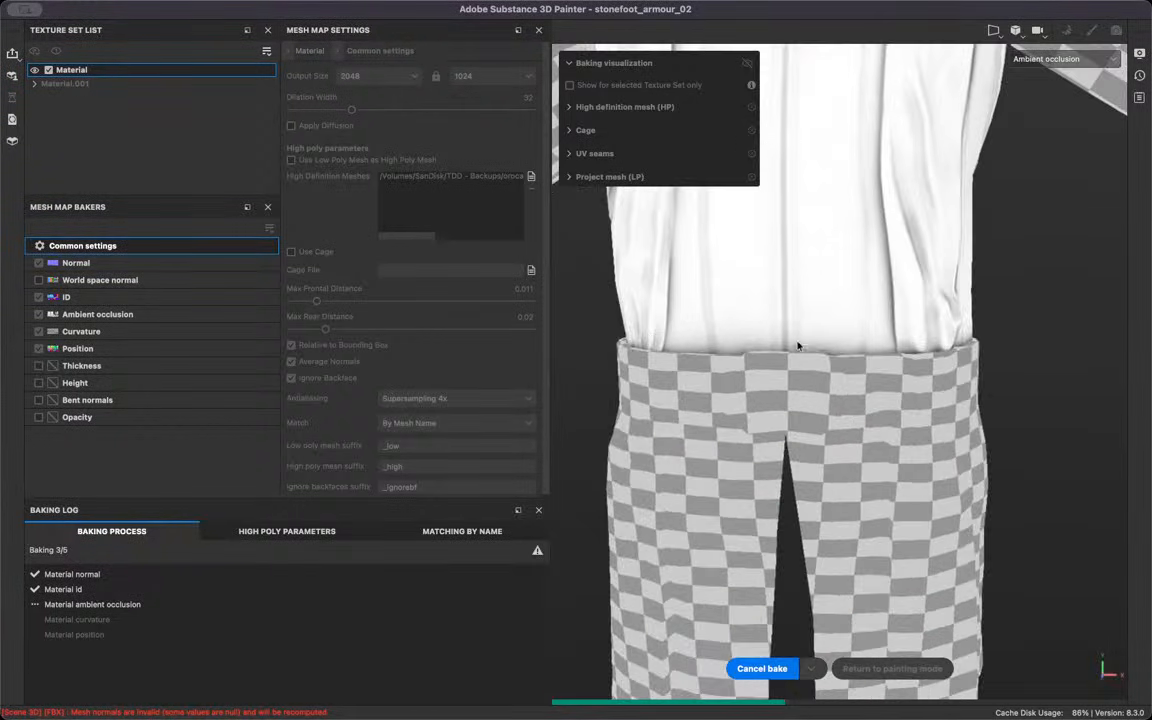
pyautogui.scroll(-5, 802, 343)
pyautogui.keyDown('alt'); pyautogui.moveTo(759, 388); pyautogui.dragTo(784, 518); pyautogui.keyUp('alt')
pyautogui.keyDown('alt'); pyautogui.moveTo(797, 296); pyautogui.dragTo(1122, 554, button='middle'); pyautogui.keyUp('alt')
pyautogui.keyDown('alt'); pyautogui.moveTo(773, 416); pyautogui.dragTo(910, 262); pyautogui.keyUp('alt')
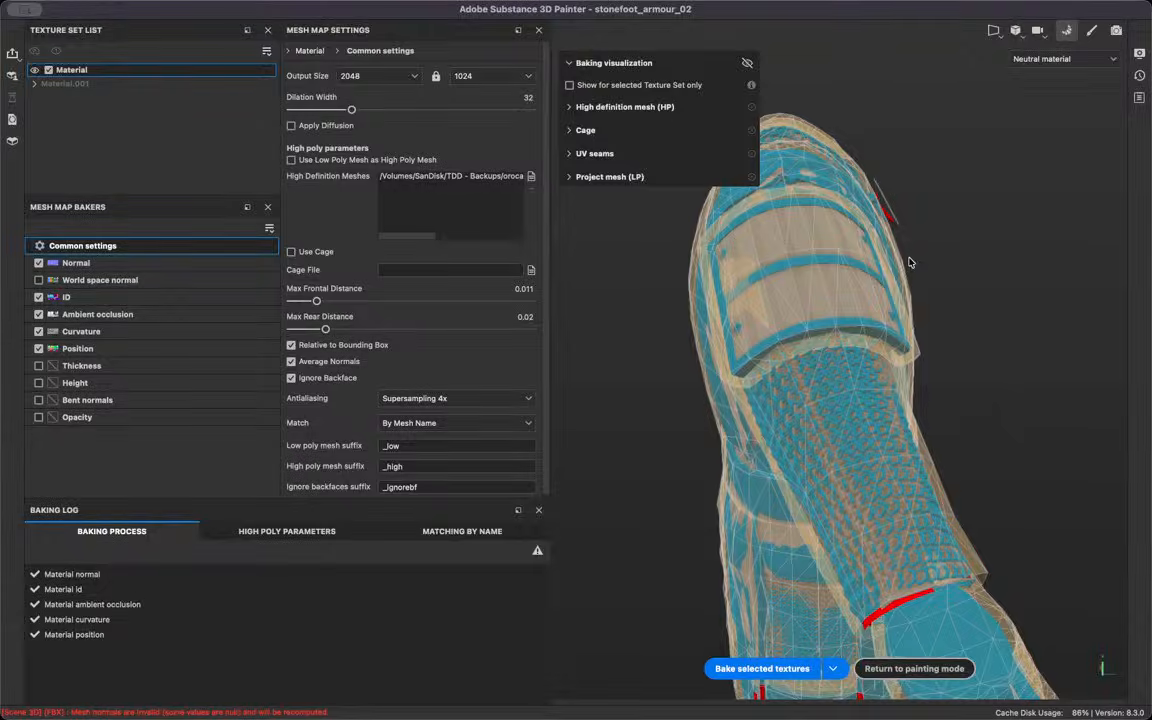
# Return to painting mode and view the freshly baked armour from the side, around the belt and chainmail skirt
pyautogui.hotkey('ctrl', 'Right')
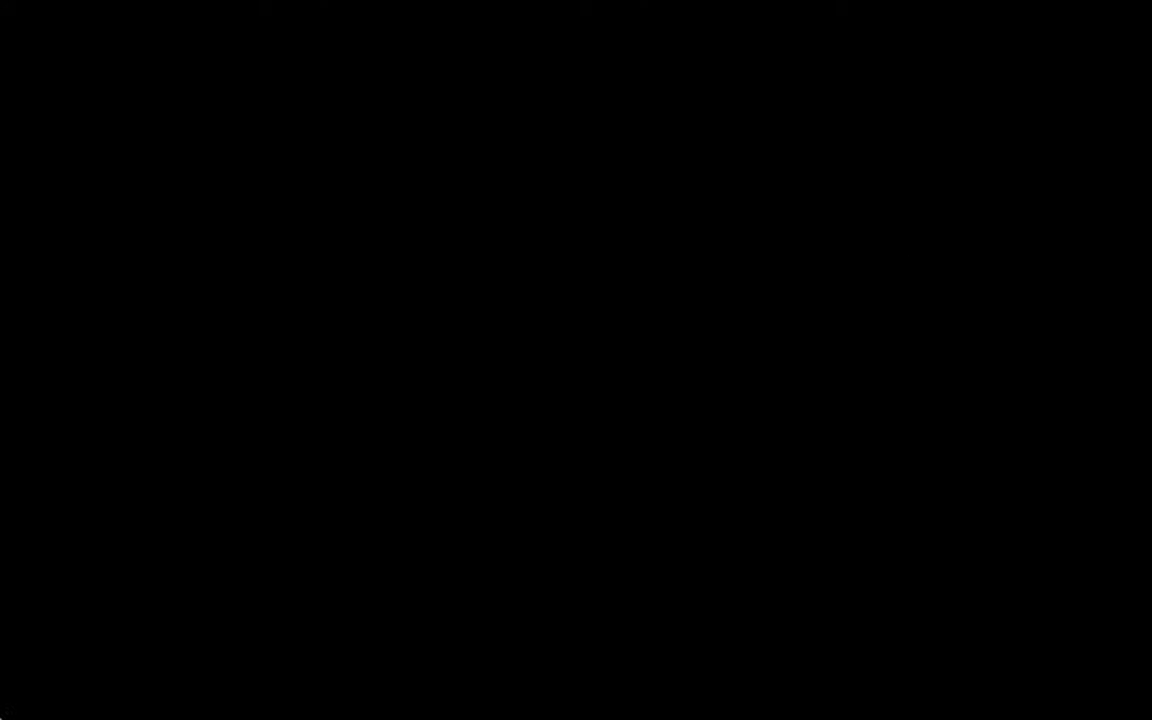
pyautogui.hotkey('ctrl', 'Left')
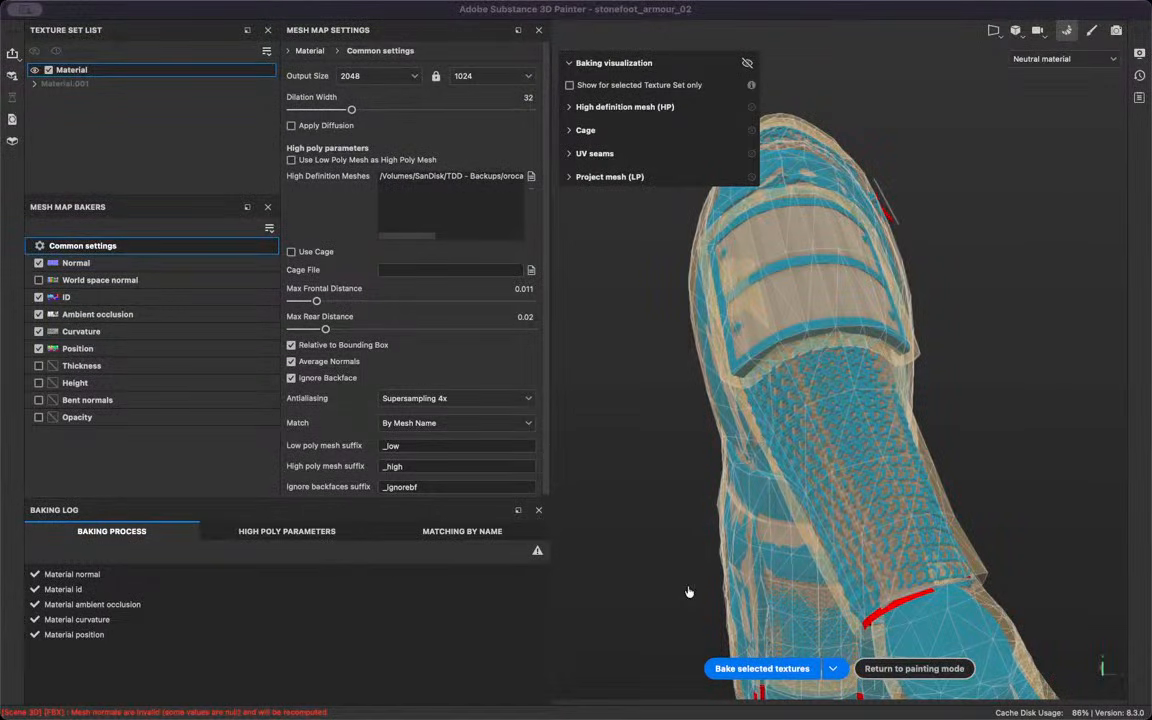
pyautogui.keyDown('alt'); pyautogui.moveTo(775, 341); pyautogui.dragTo(890, 98); pyautogui.keyUp('alt')
pyautogui.keyDown('alt'); pyautogui.moveTo(951, 402); pyautogui.dragTo(993, 174); pyautogui.keyUp('alt')
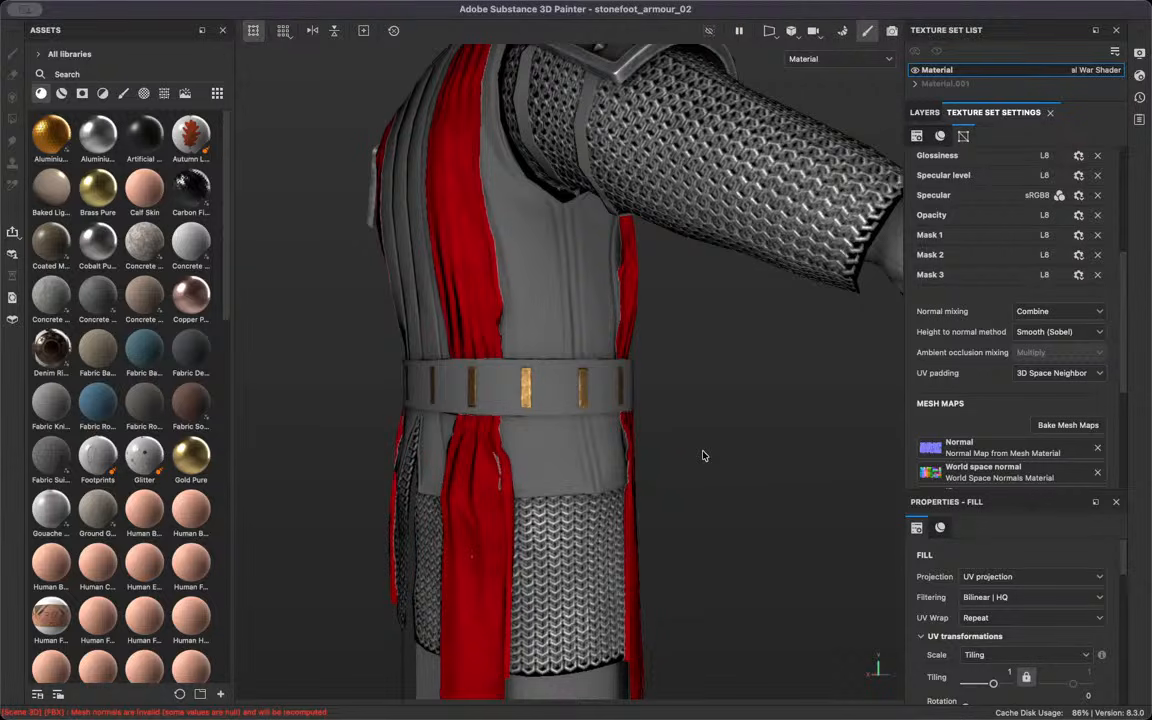
# Examine the red side cloth over the chainmail skirt and the back of the tunic for bake errors
pyautogui.scroll(5, 505, 470)
pyautogui.keyDown('alt'); pyautogui.moveTo(519, 499); pyautogui.dragTo(614, 535); pyautogui.keyUp('alt')
pyautogui.keyDown('alt'); pyautogui.moveTo(614, 545); pyautogui.dragTo(673, 308, button='middle'); pyautogui.keyUp('alt')
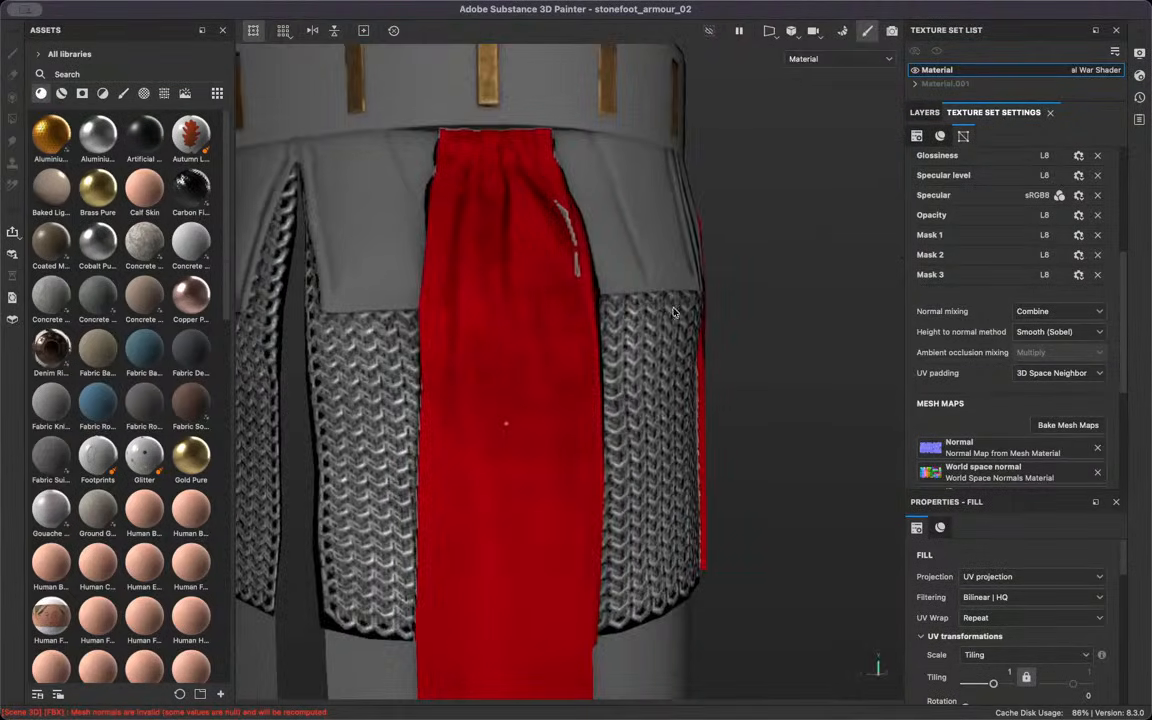
pyautogui.scroll(-4, 632, 380)
pyautogui.keyDown('alt'); pyautogui.moveTo(620, 411); pyautogui.dragTo(588, 718, button='middle'); pyautogui.keyUp('alt')
pyautogui.keyDown('alt'); pyautogui.moveTo(464, 245); pyautogui.dragTo(643, 404); pyautogui.keyUp('alt')
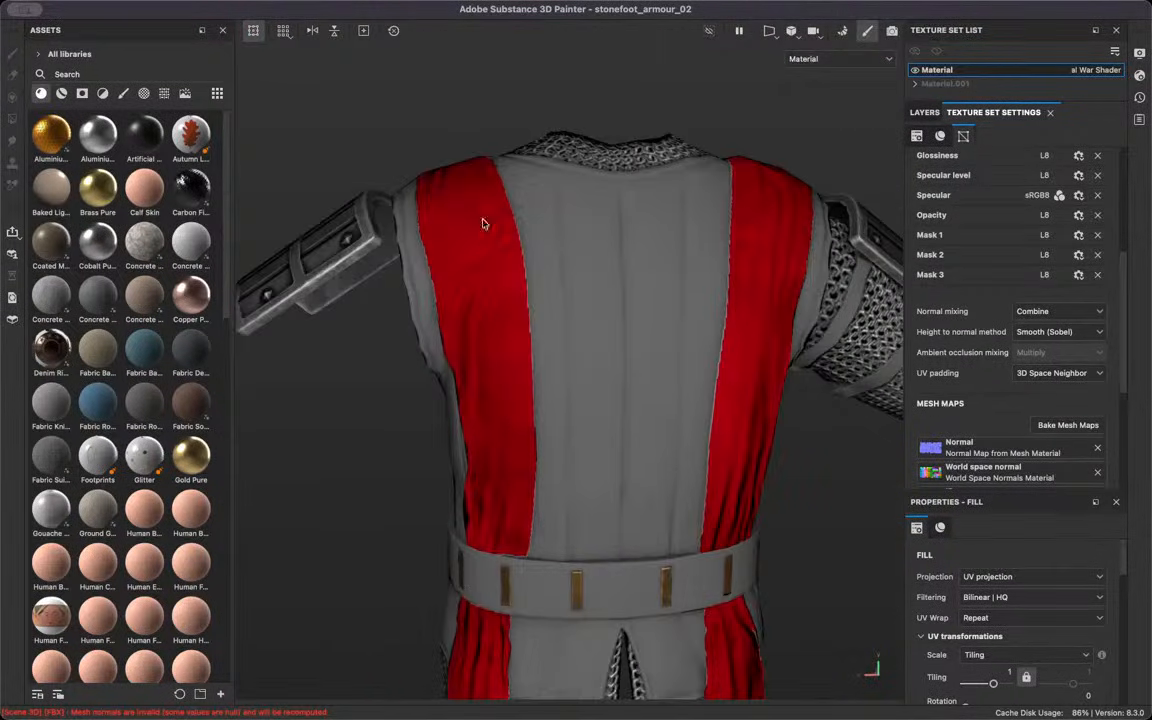
# Inspect the Glossiness channel around the belt and chainmail skirt, and return to the Material view
pyautogui.click(800, 59)
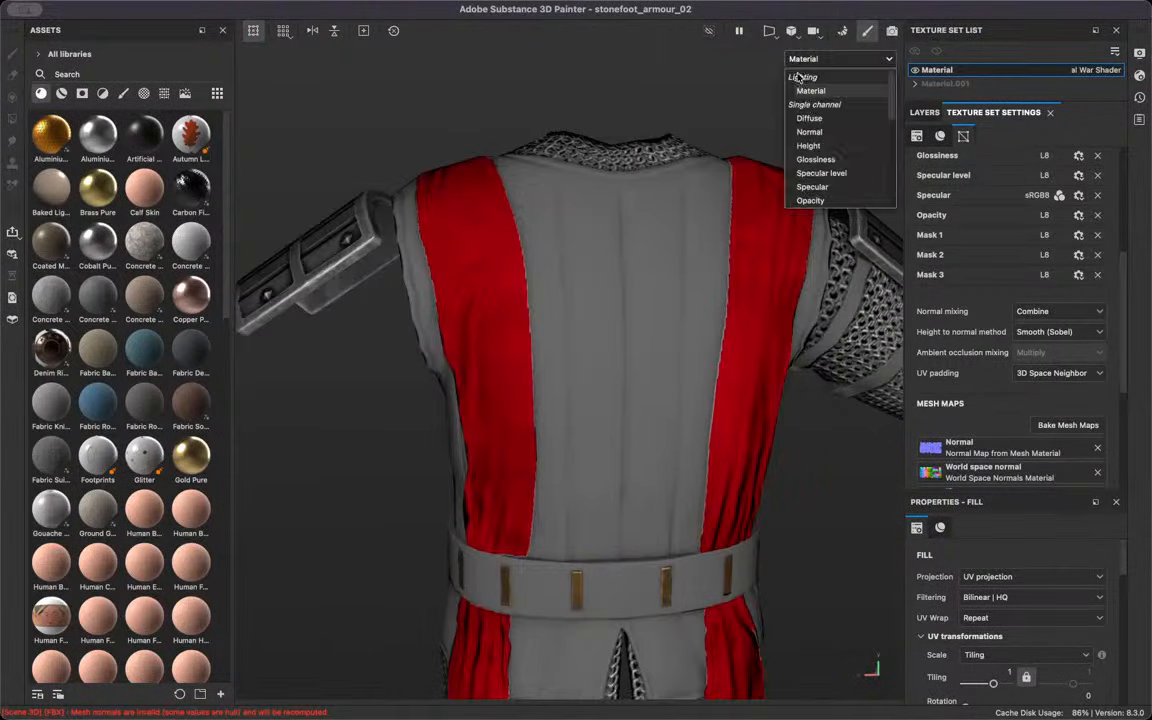
pyautogui.click(815, 159)
pyautogui.keyDown('alt'); pyautogui.moveTo(425, 317); pyautogui.dragTo(908, 285); pyautogui.keyUp('alt')
pyautogui.scroll(-5, 219, 327)
pyautogui.scroll(-4, 309, 389)
pyautogui.keyDown('alt'); pyautogui.moveTo(309, 389); pyautogui.dragTo(951, 129); pyautogui.keyUp('alt')
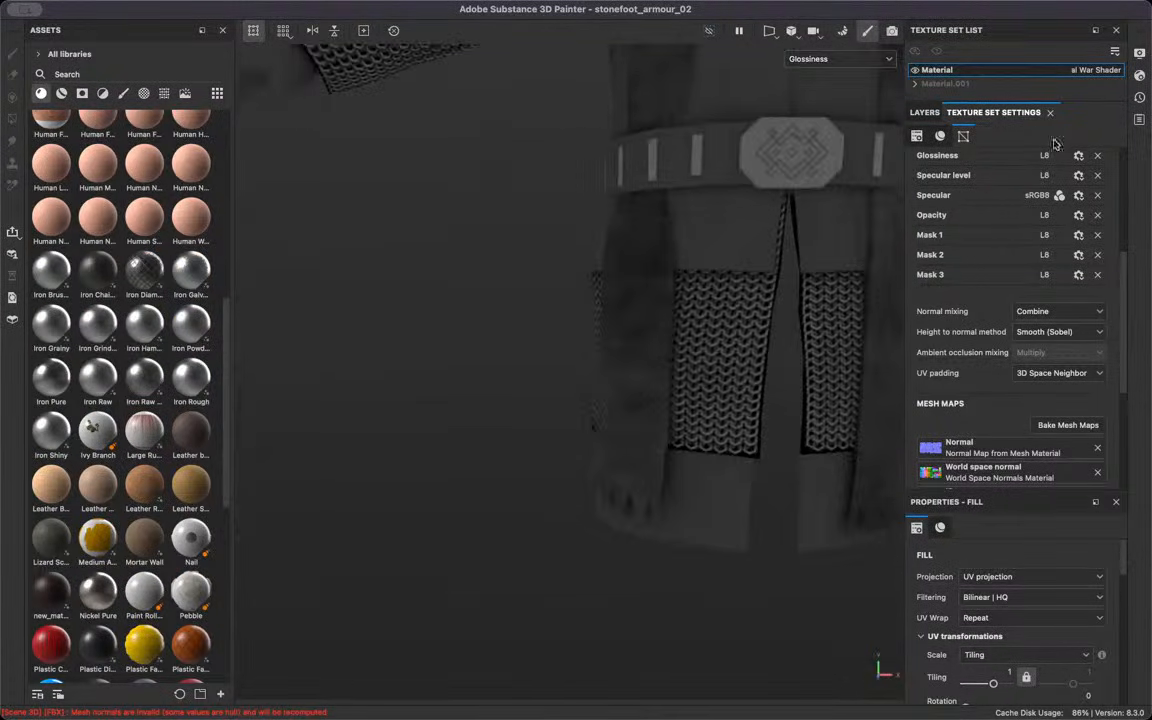
pyautogui.scroll(-2, 665, 245)
pyautogui.scroll(-2, 677, 268)
pyautogui.press('m')
pyautogui.keyDown('alt'); pyautogui.moveTo(581, 258); pyautogui.dragTo(555, 361, button='middle'); pyautogui.keyUp('alt')
# Collapse the layer folders and hide attila cloth, stonefoot_steel_dark, stonefoot_steel_bright, stonefoot_bronze_v2 and the black base layer
pyautogui.click(925, 112)
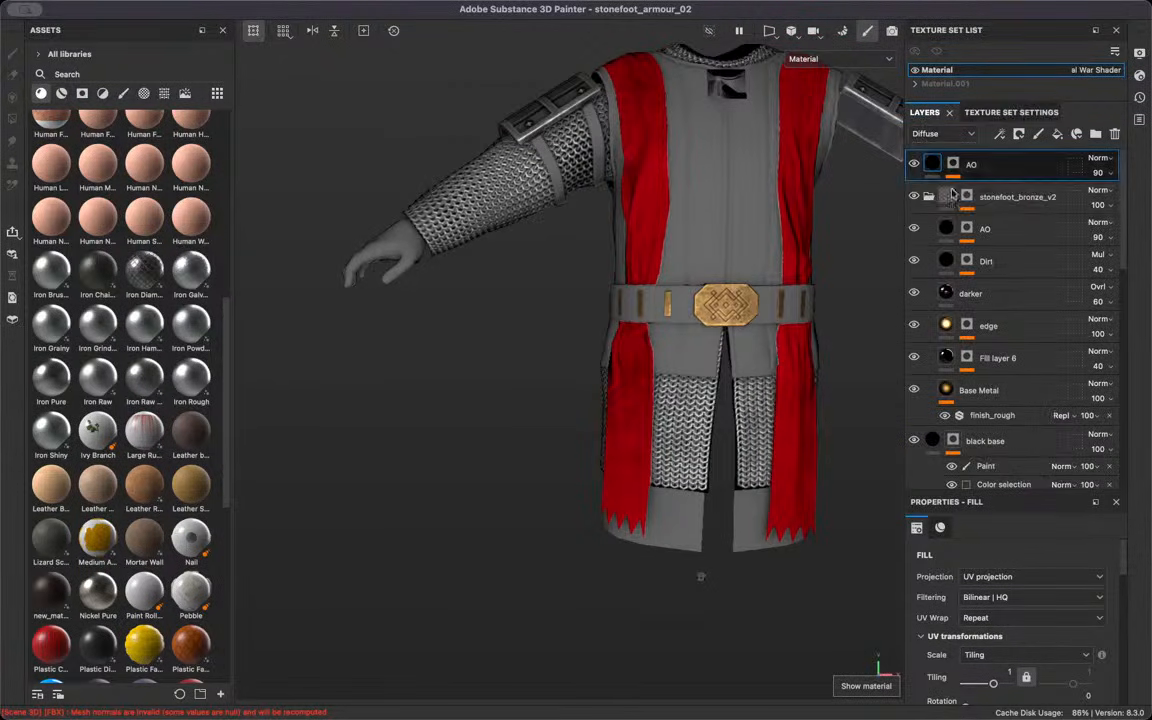
pyautogui.click(929, 298)
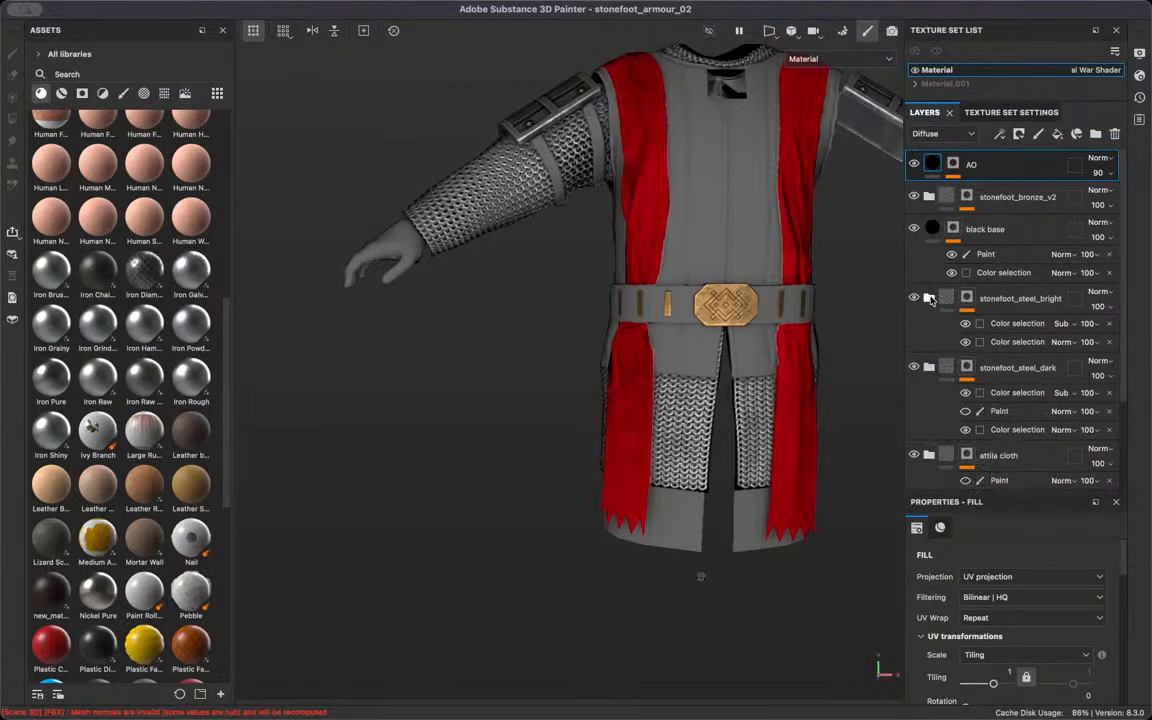
pyautogui.scroll(-3, 930, 458)
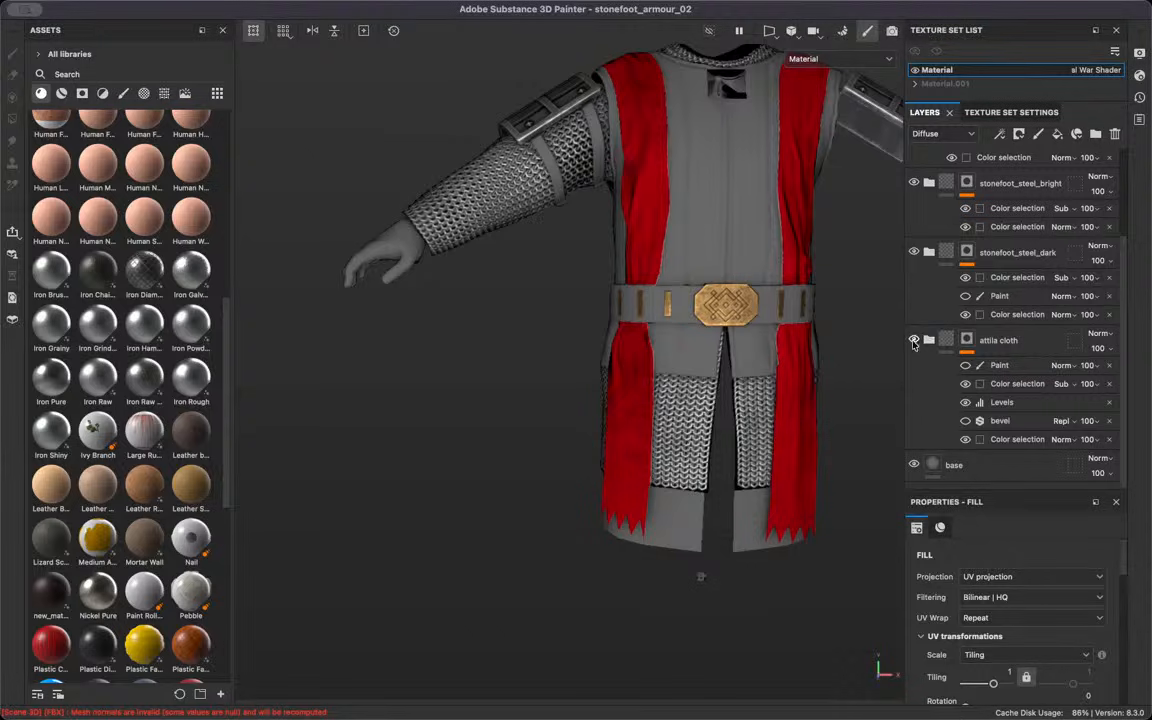
pyautogui.click(914, 252)
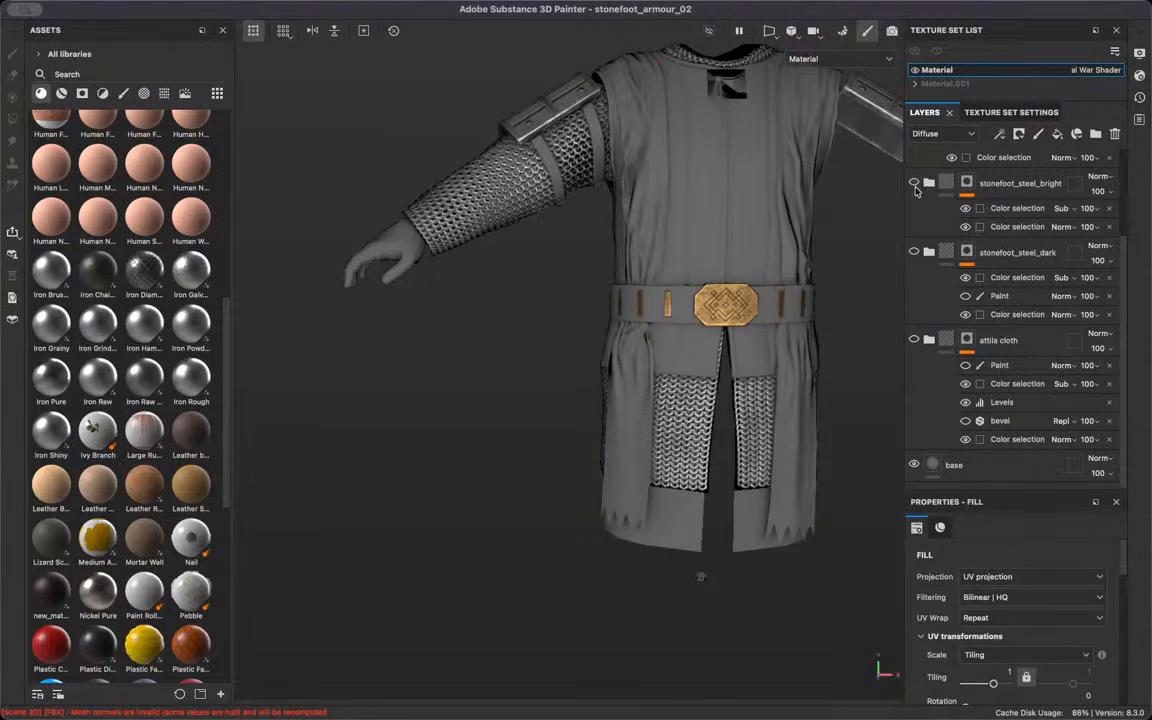
pyautogui.scroll(4, 933, 228)
pyautogui.click(913, 196)
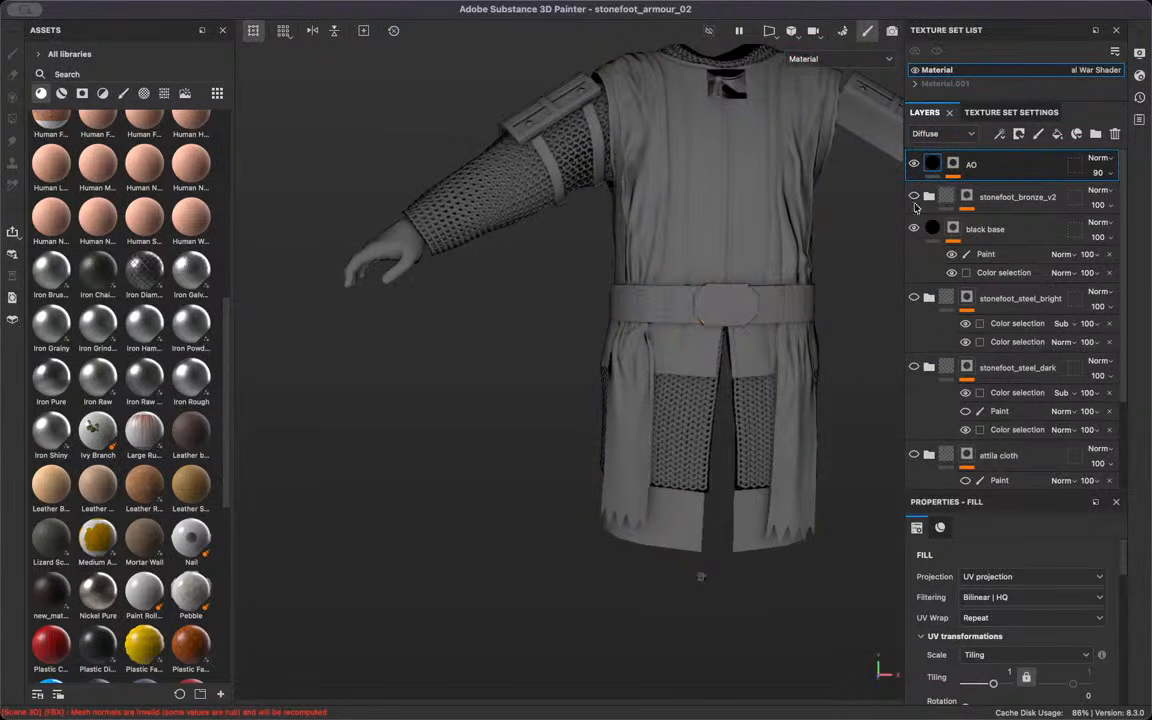
pyautogui.click(913, 228)
pyautogui.click(913, 228)
pyautogui.click(913, 228)
# Toggle the top AO layer repeatedly to compare the whole armour with and without ambient occlusion
pyautogui.keyDown('alt'); pyautogui.moveTo(739, 368); pyautogui.dragTo(695, 510, button='middle'); pyautogui.keyUp('alt')
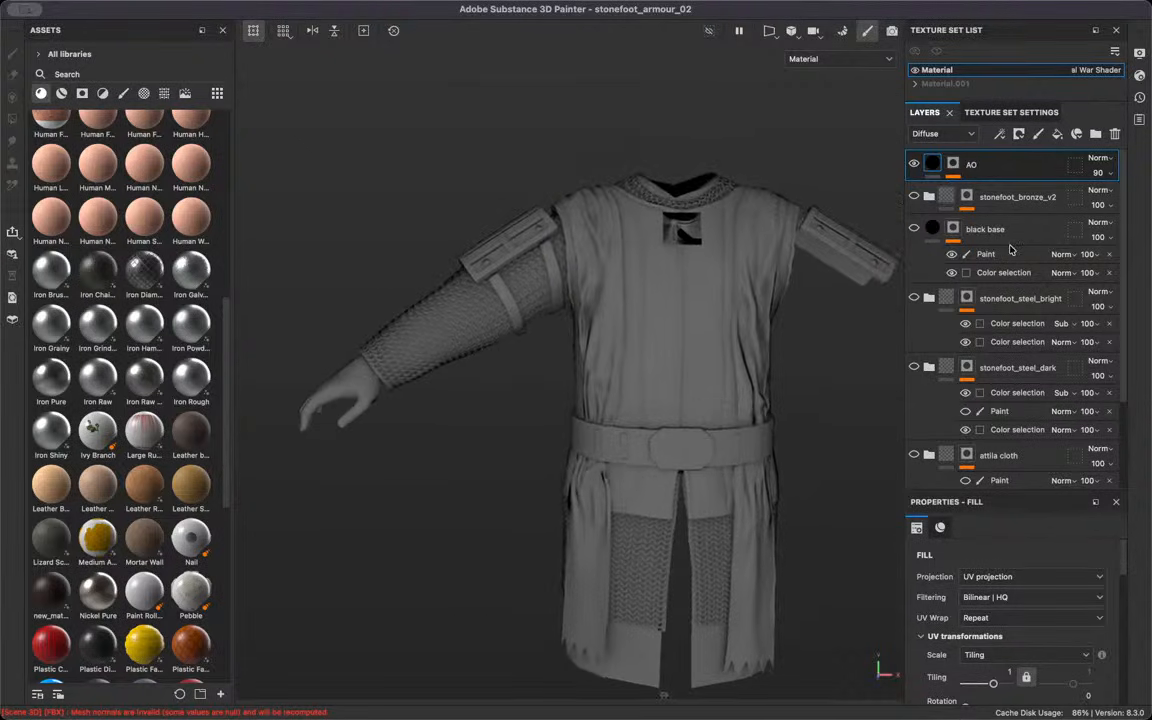
pyautogui.click(913, 164)
pyautogui.keyDown('alt'); pyautogui.moveTo(758, 346); pyautogui.dragTo(620, 272, button='middle'); pyautogui.keyUp('alt')
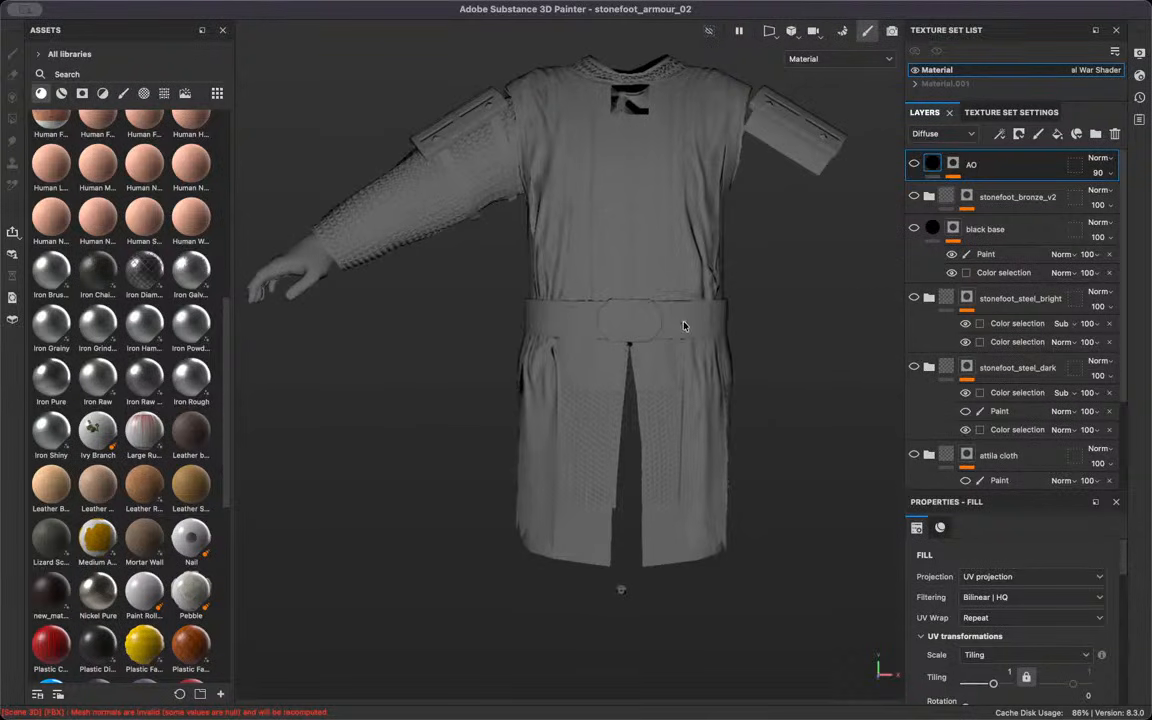
pyautogui.click(914, 164)
pyautogui.click(914, 164)
pyautogui.click(914, 164)
pyautogui.click(914, 164)
pyautogui.click(914, 164)
pyautogui.click(914, 164)
pyautogui.click(914, 164)
# Compare the top AO layer on and off close up on the tunic folds above the belt
pyautogui.keyDown('alt'); pyautogui.moveTo(691, 233); pyautogui.dragTo(648, 249); pyautogui.keyUp('alt')
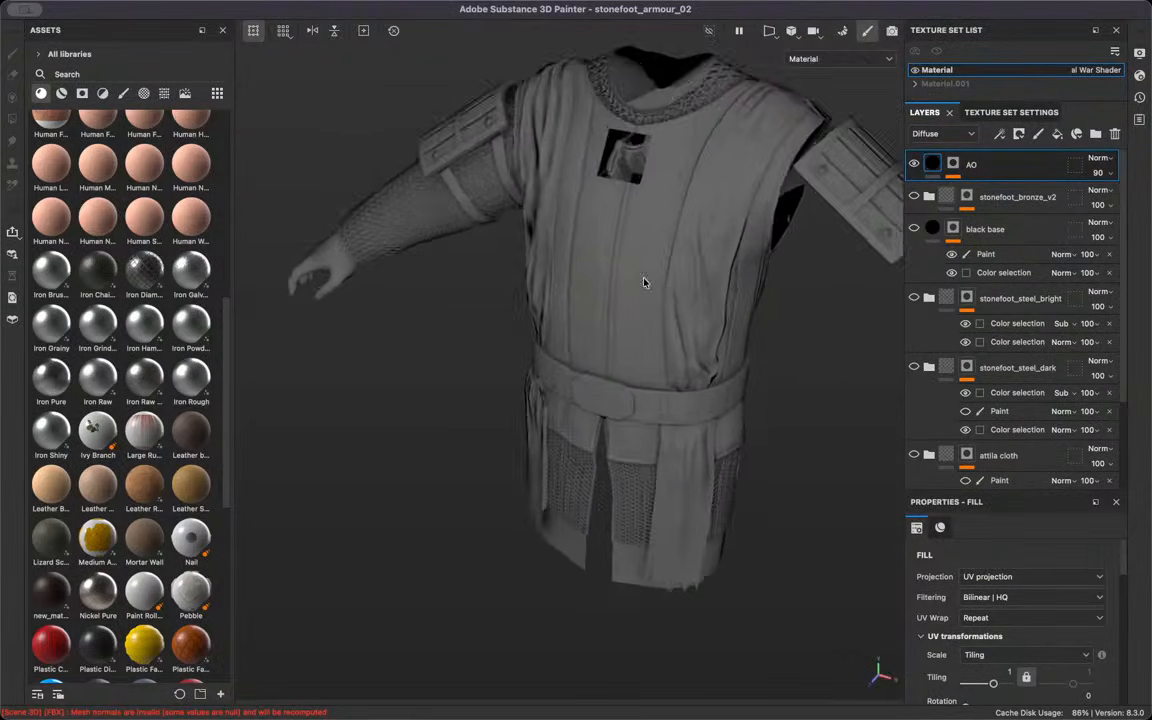
pyautogui.scroll(6, 506, 278)
pyautogui.click(914, 164)
pyautogui.click(914, 164)
pyautogui.click(914, 164)
pyautogui.click(914, 164)
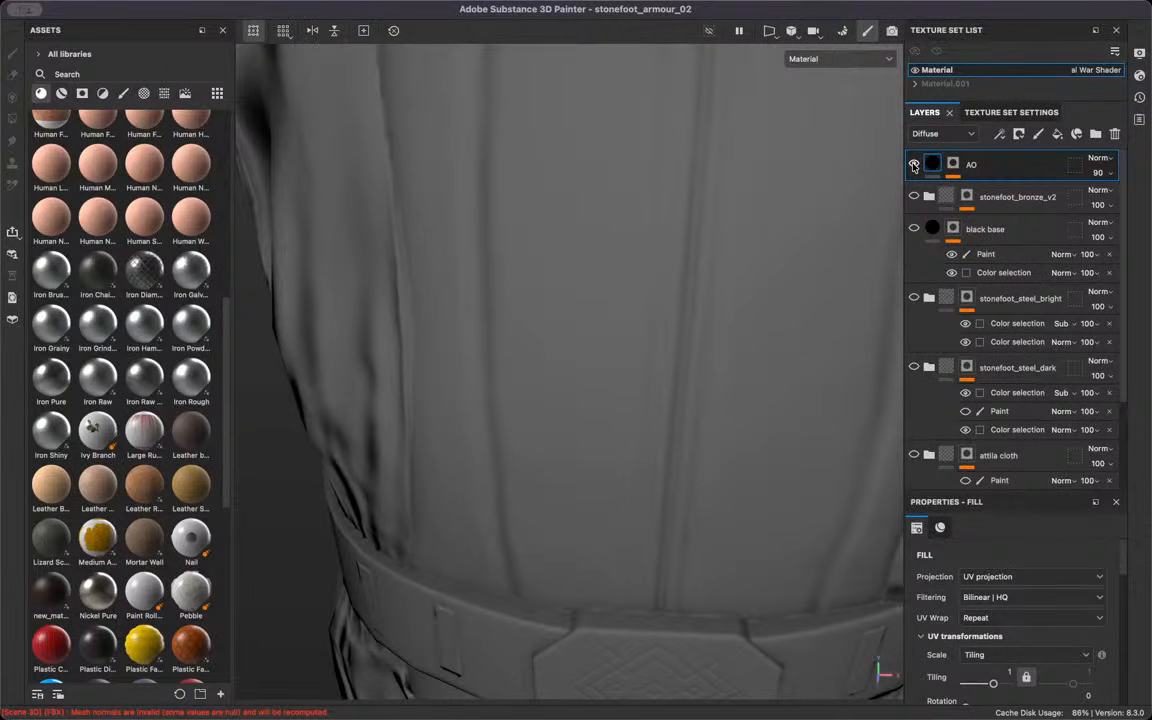
# Show the attila cloth folder again, leaving the steel folders hidden, and frame the belt and skirt
pyautogui.scroll(-5, 496, 345)
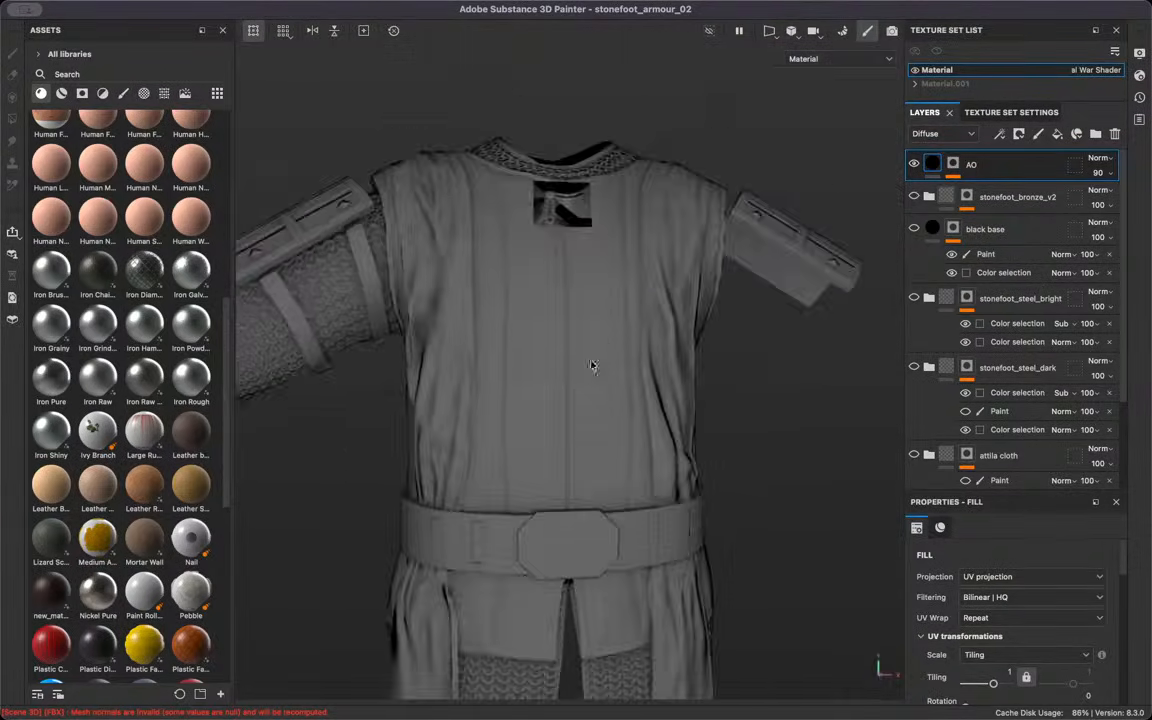
pyautogui.moveTo(591, 365); pyautogui.dragTo(700, 72, button='middle')
pyautogui.scroll(-3, 953, 401)
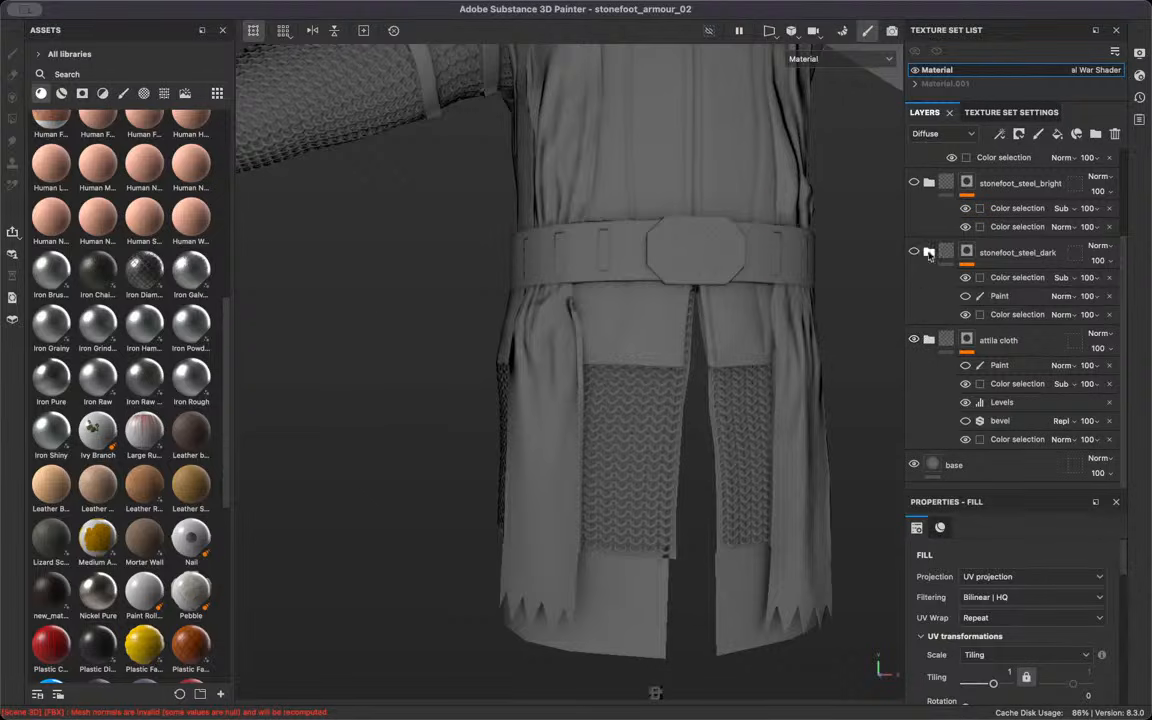
pyautogui.click(914, 254)
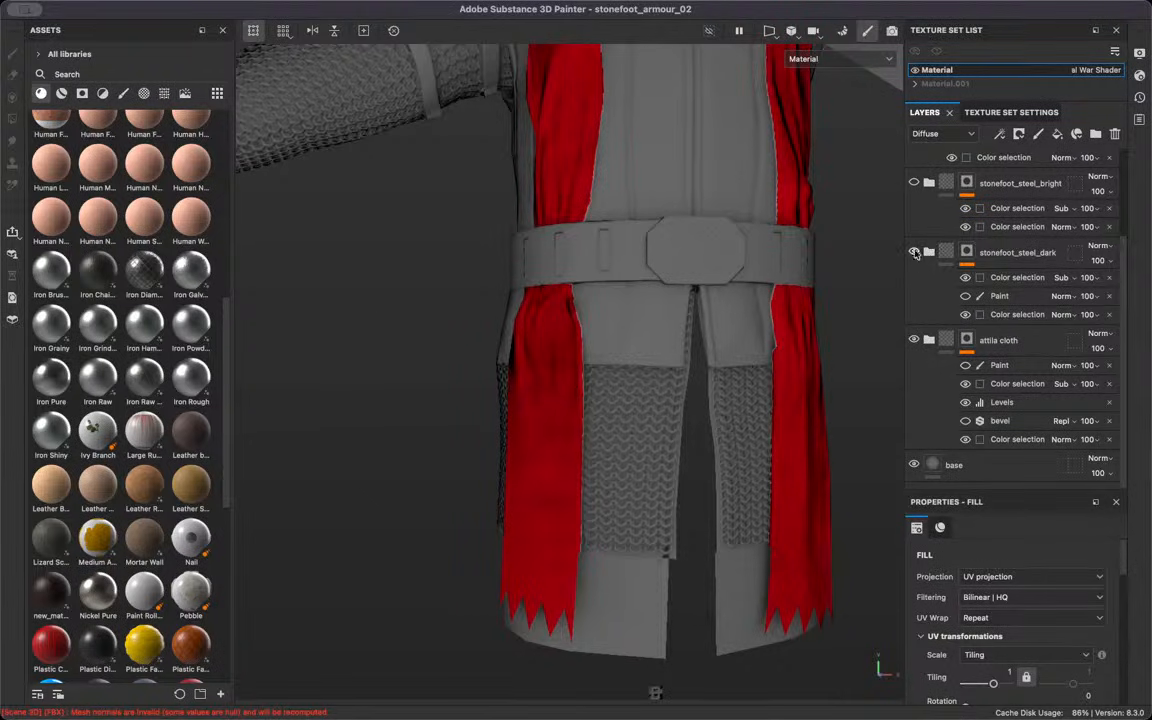
pyautogui.scroll(3, 638, 231)
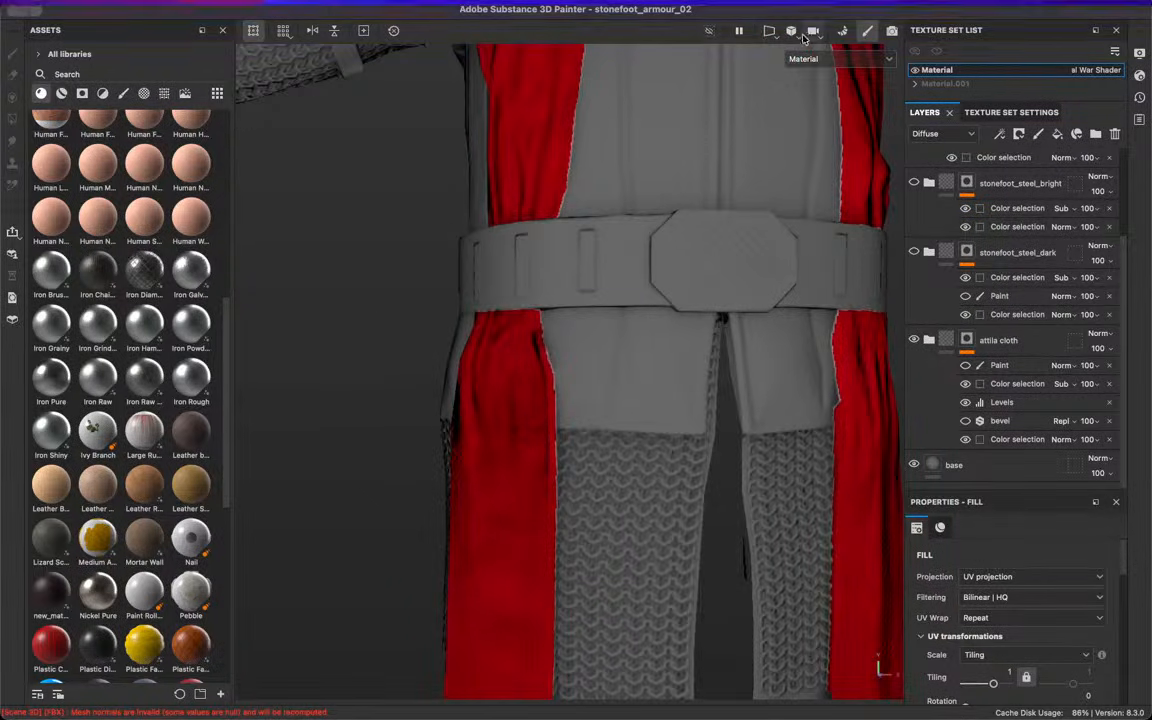
# Inspect the Diffuse and Normal channels on the cloth strip below the belt, and return to the Material view
pyautogui.click(818, 56)
pyautogui.scroll(-3, 825, 150)
pyautogui.scroll(3, 830, 160)
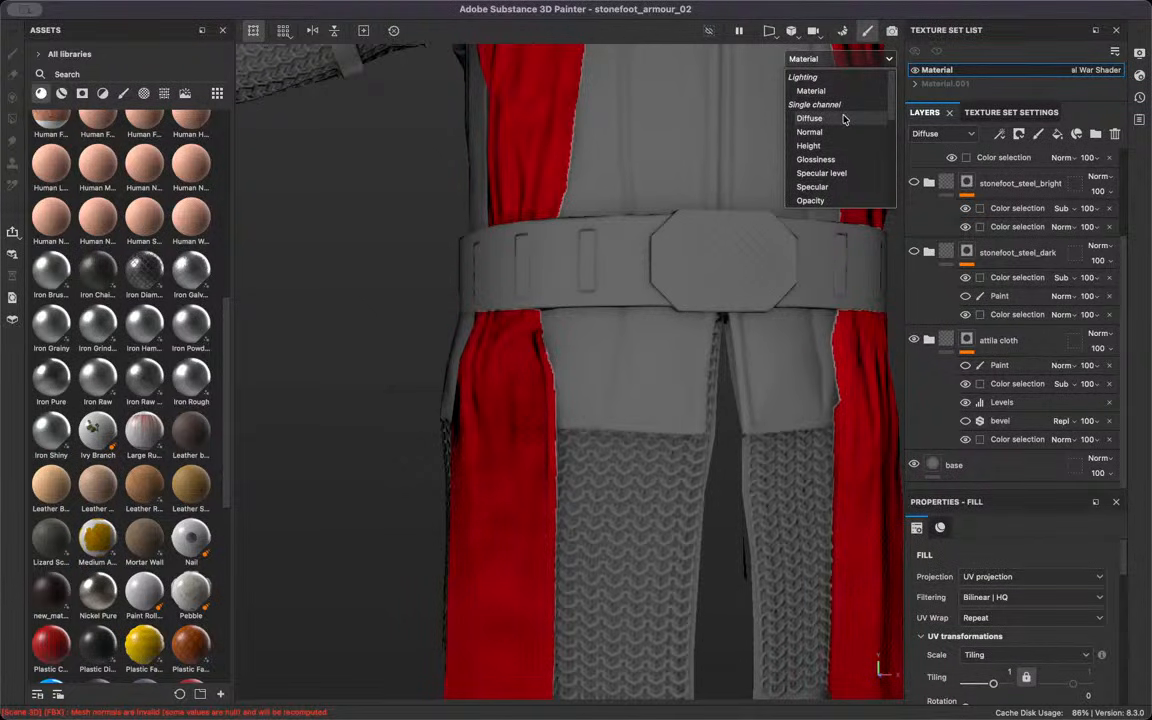
pyautogui.click(843, 119)
pyautogui.scroll(2, 707, 94)
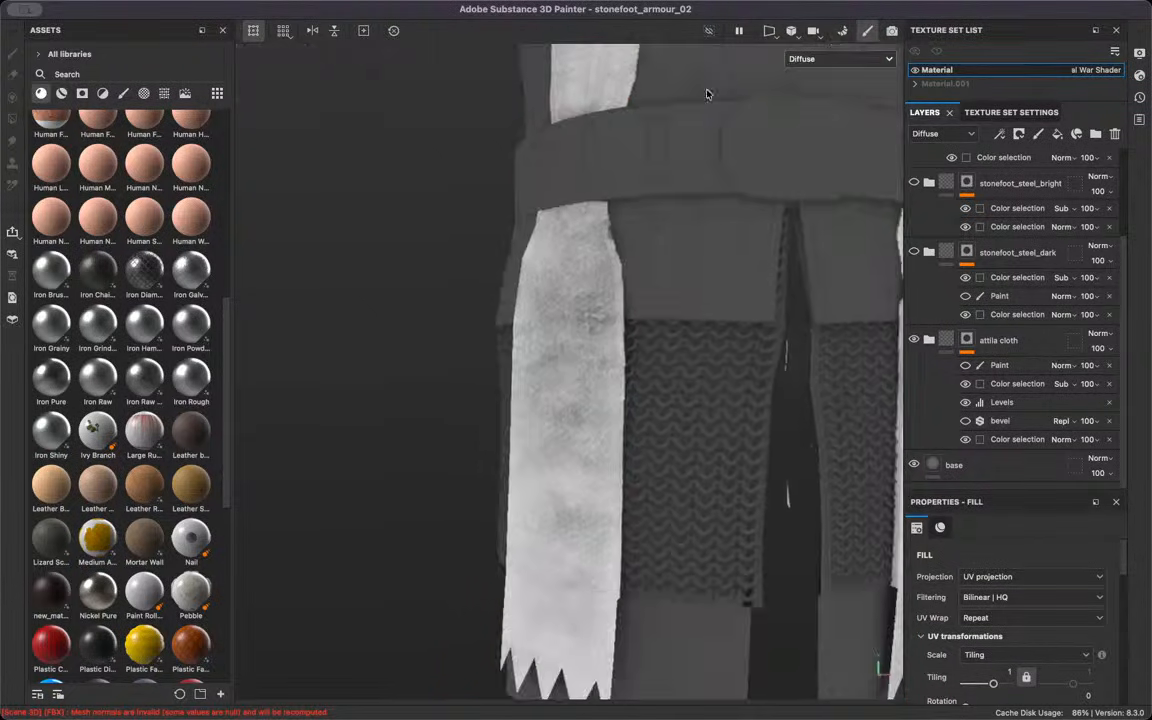
pyautogui.click(851, 62)
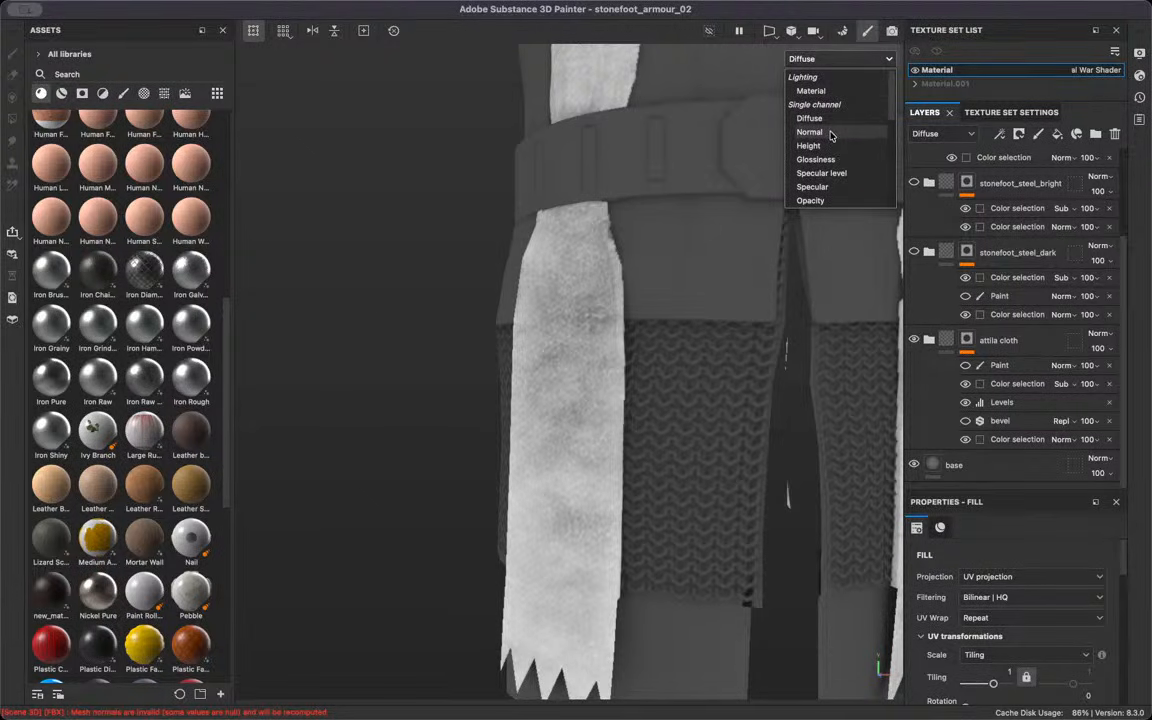
pyautogui.click(830, 133)
pyautogui.press('m')
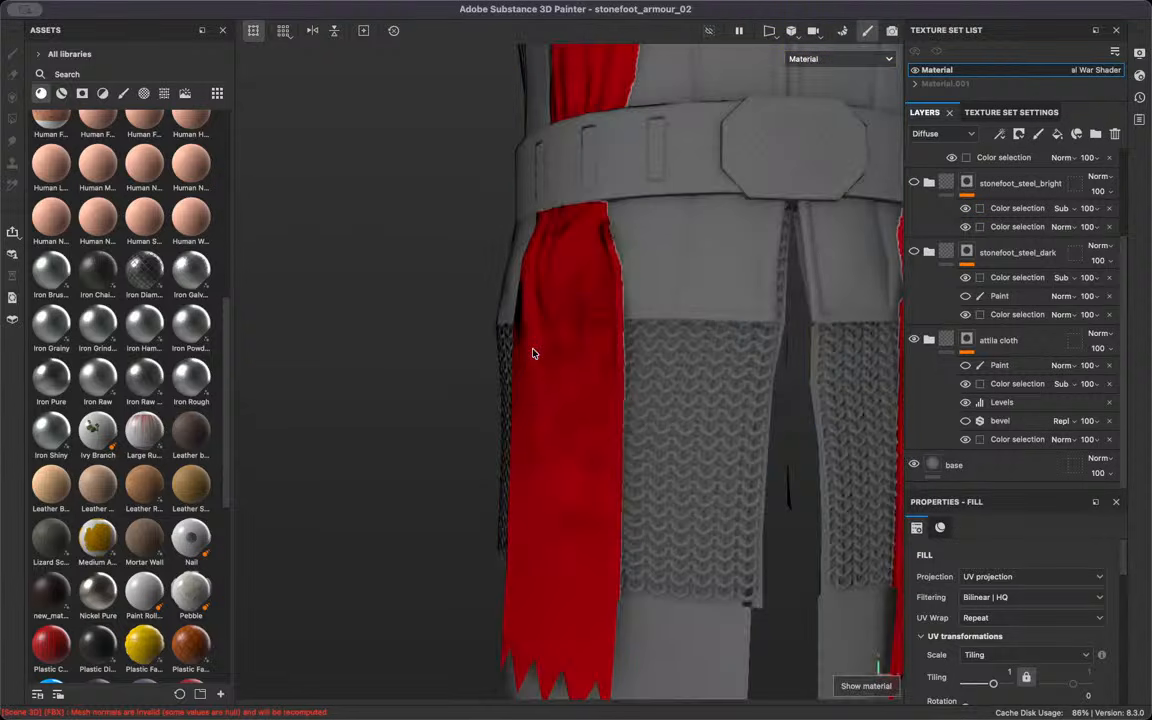
# Display the Normal+Height+Mesh map and inspect it around the belt, hanging cloth and chainmail skirt
pyautogui.scroll(5, 640, 292)
pyautogui.click(858, 59)
pyautogui.scroll(-3, 881, 121)
pyautogui.click(870, 131)
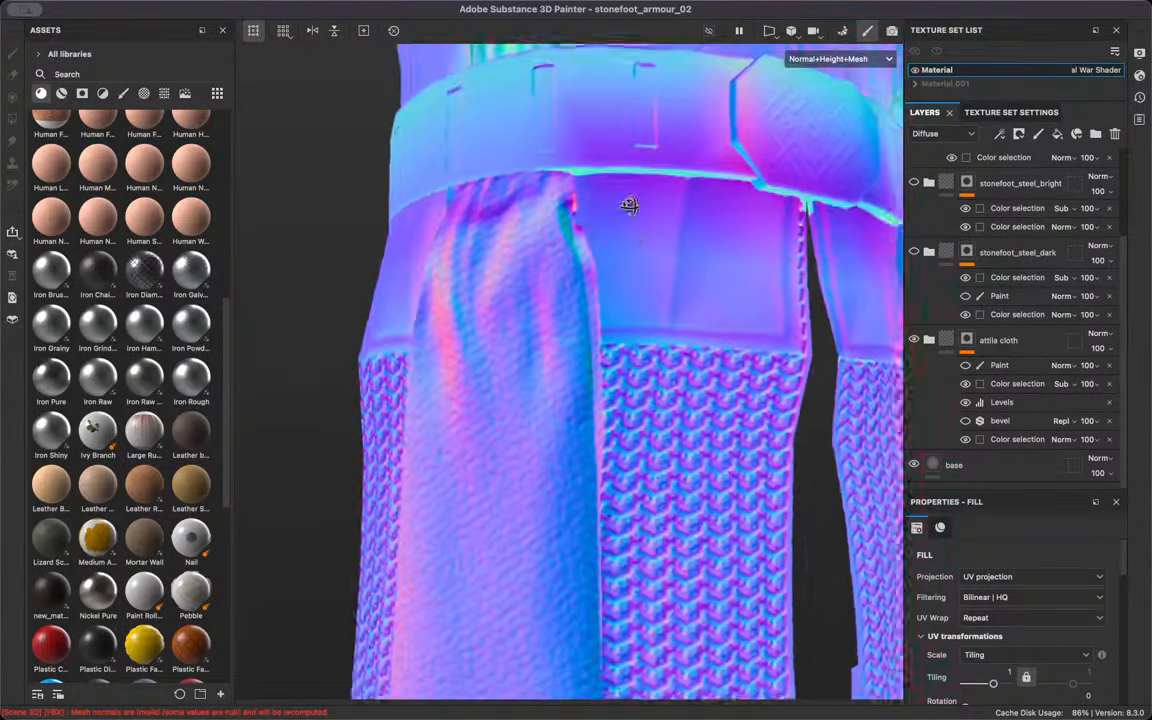
pyautogui.keyDown('alt'); pyautogui.moveTo(611, 245); pyautogui.dragTo(563, 442, button='middle'); pyautogui.keyUp('alt')
pyautogui.scroll(-5, 563, 440)
pyautogui.keyDown('alt'); pyautogui.moveTo(563, 422); pyautogui.dragTo(522, 401); pyautogui.keyUp('alt')
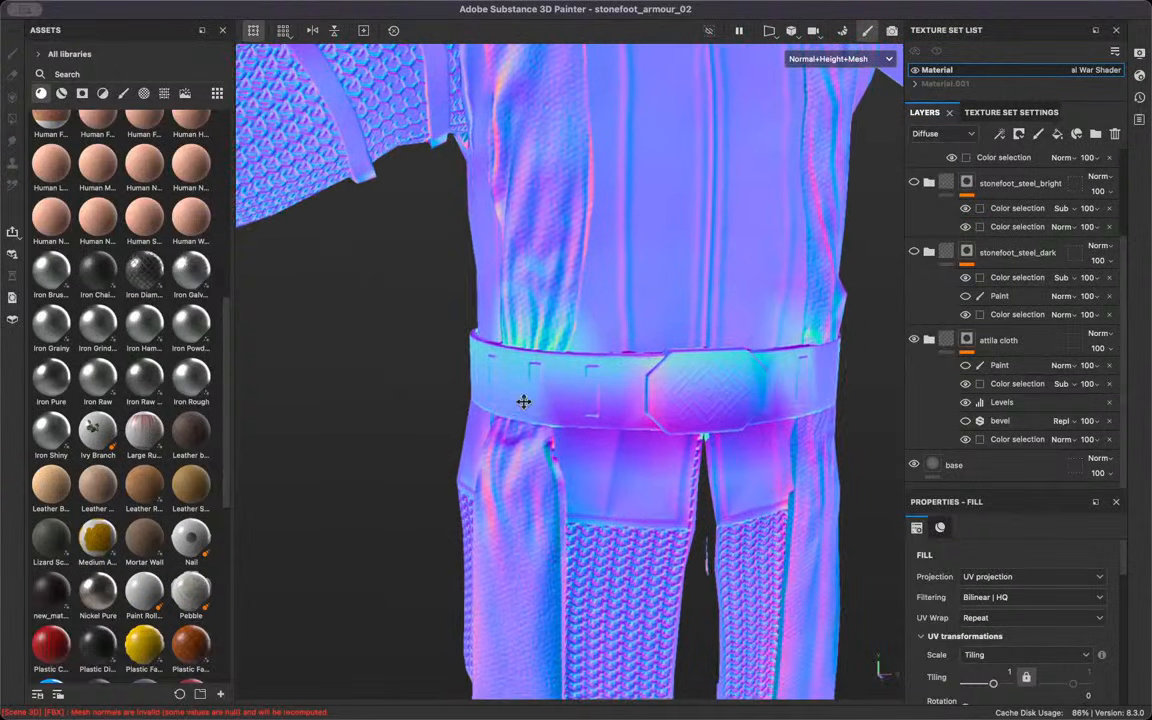
# Inspect the combined normal detail of the tunic stripe folds above the belt, and return to the Material view
pyautogui.keyDown('alt'); pyautogui.moveTo(522, 401); pyautogui.dragTo(499, 616, button='middle'); pyautogui.keyUp('alt')
pyautogui.keyDown('alt'); pyautogui.moveTo(509, 329); pyautogui.dragTo(680, 290); pyautogui.keyUp('alt')
pyautogui.scroll(5, 553, 339)
pyautogui.keyDown('alt'); pyautogui.moveTo(550, 338); pyautogui.dragTo(425, 275, button='middle'); pyautogui.keyUp('alt')
pyautogui.keyDown('alt'); pyautogui.moveTo(425, 275); pyautogui.dragTo(272, 356); pyautogui.keyUp('alt')
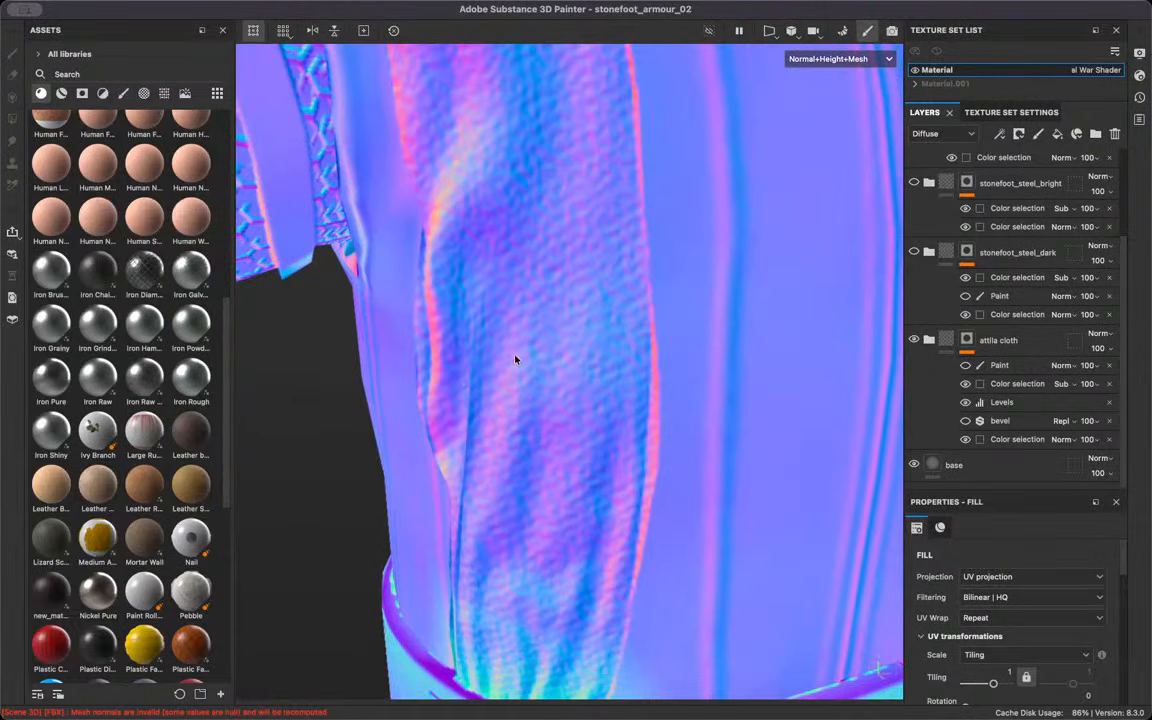
pyautogui.press('m')
# Examine the shaded tunic seams and red stripe folds above the belt under the Material view
pyautogui.keyDown('alt'); pyautogui.moveTo(471, 213); pyautogui.dragTo(405, 60); pyautogui.keyUp('alt')
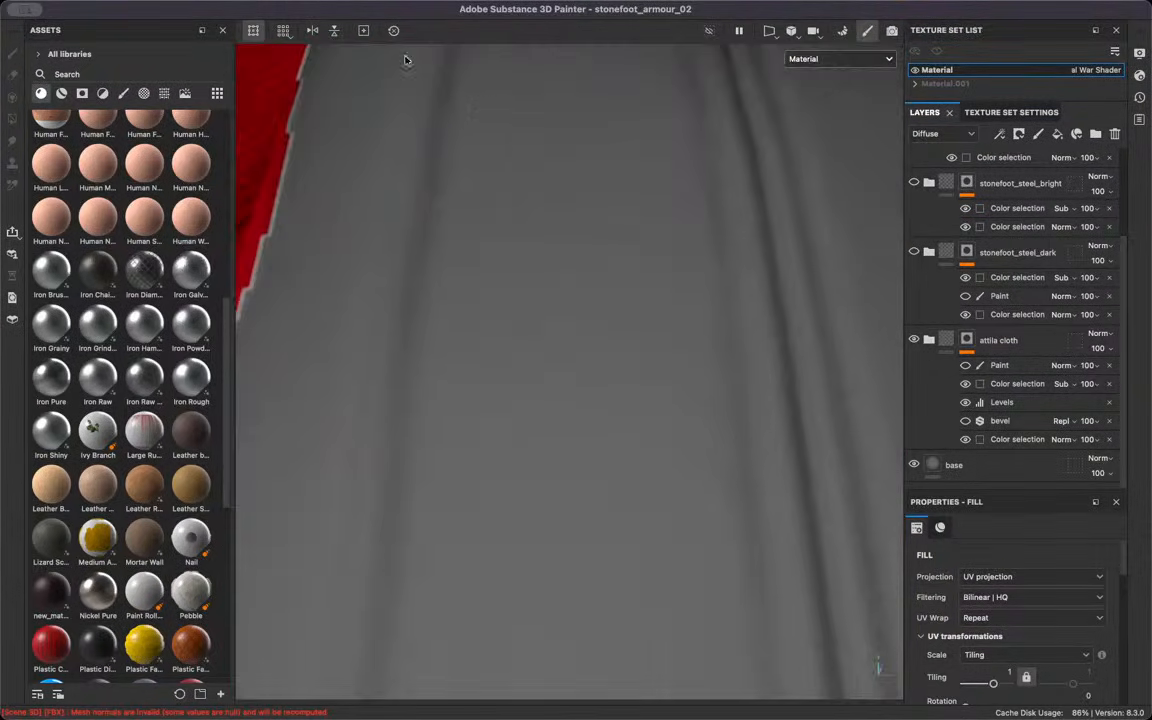
pyautogui.keyDown('alt'); pyautogui.moveTo(796, 387); pyautogui.dragTo(642, 289); pyautogui.keyUp('alt')
pyautogui.keyDown('alt'); pyautogui.moveTo(638, 517); pyautogui.dragTo(712, 296); pyautogui.keyUp('alt')
pyautogui.keyDown('alt'); pyautogui.moveTo(712, 296); pyautogui.dragTo(679, 93, button='middle'); pyautogui.keyUp('alt')
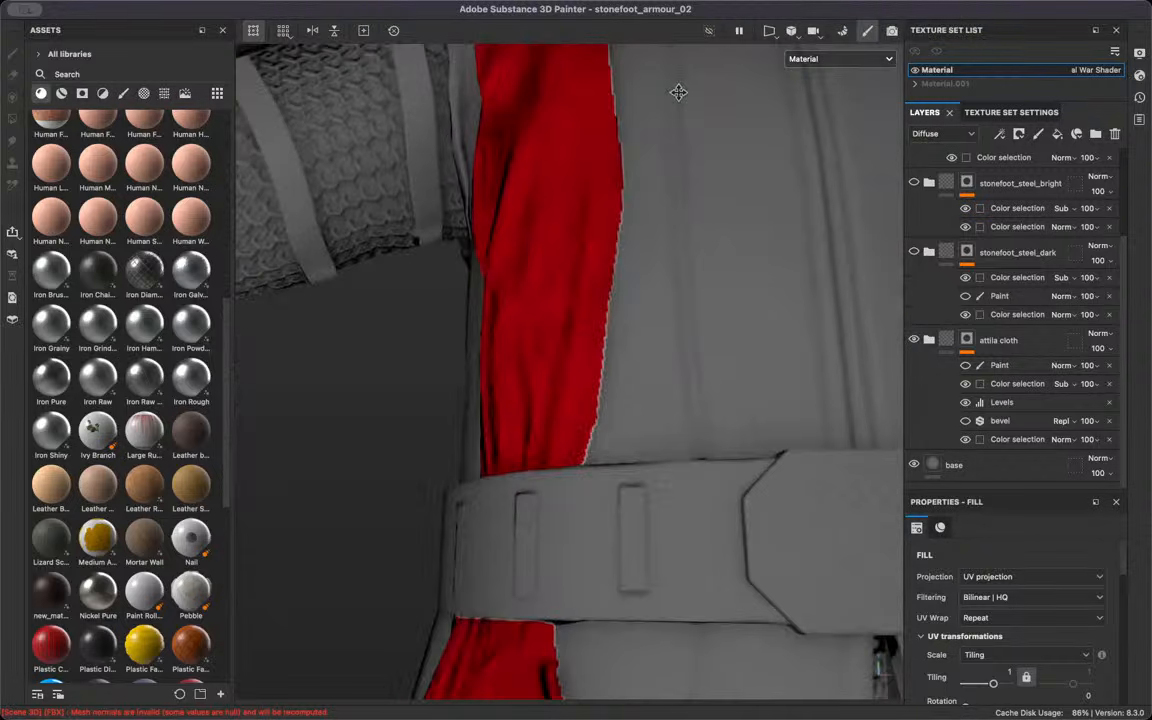
pyautogui.keyDown('alt'); pyautogui.moveTo(656, 263); pyautogui.dragTo(674, 368, button='middle'); pyautogui.keyUp('alt')
pyautogui.keyDown('alt'); pyautogui.moveTo(674, 368); pyautogui.dragTo(681, 329, button='right'); pyautogui.keyUp('alt')
pyautogui.keyDown('alt'); pyautogui.moveTo(681, 329); pyautogui.dragTo(612, 450); pyautogui.keyUp('alt')
pyautogui.keyDown('alt'); pyautogui.moveTo(612, 450); pyautogui.dragTo(594, 402, button='right'); pyautogui.keyUp('alt')
pyautogui.keyDown('alt'); pyautogui.moveTo(594, 402); pyautogui.dragTo(455, 136, button='middle'); pyautogui.keyUp('alt')
# Examine the engraved belt buckle up close and the red cloth hanging at the armour's side
pyautogui.keyDown('alt'); pyautogui.moveTo(455, 136); pyautogui.dragTo(530, 303); pyautogui.keyUp('alt')
pyautogui.moveTo(530, 303)
pyautogui.keyDown('alt'); pyautogui.mouseDown(button='right')
pyautogui.moveTo(523, 233)
pyautogui.moveTo(540, 284)
pyautogui.mouseUp(button='right'); pyautogui.keyUp('alt')
pyautogui.keyDown('alt'); pyautogui.moveTo(540, 284); pyautogui.dragTo(572, 205); pyautogui.keyUp('alt')
pyautogui.keyDown('alt'); pyautogui.moveTo(572, 205); pyautogui.dragTo(579, 316, button='right'); pyautogui.keyUp('alt')
pyautogui.keyDown('alt'); pyautogui.moveTo(579, 316); pyautogui.dragTo(387, 168); pyautogui.keyUp('alt')
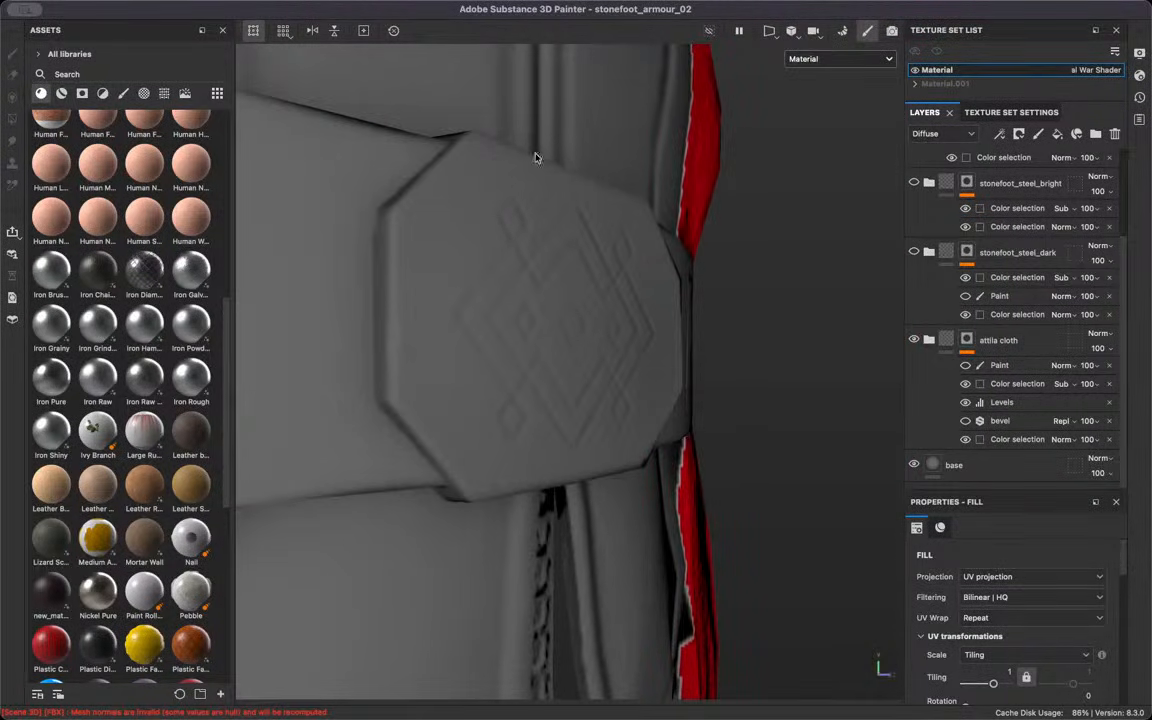
pyautogui.scroll(-10, 638, 311)
pyautogui.keyDown('alt'); pyautogui.moveTo(749, 312); pyautogui.dragTo(509, 242); pyautogui.keyUp('alt')
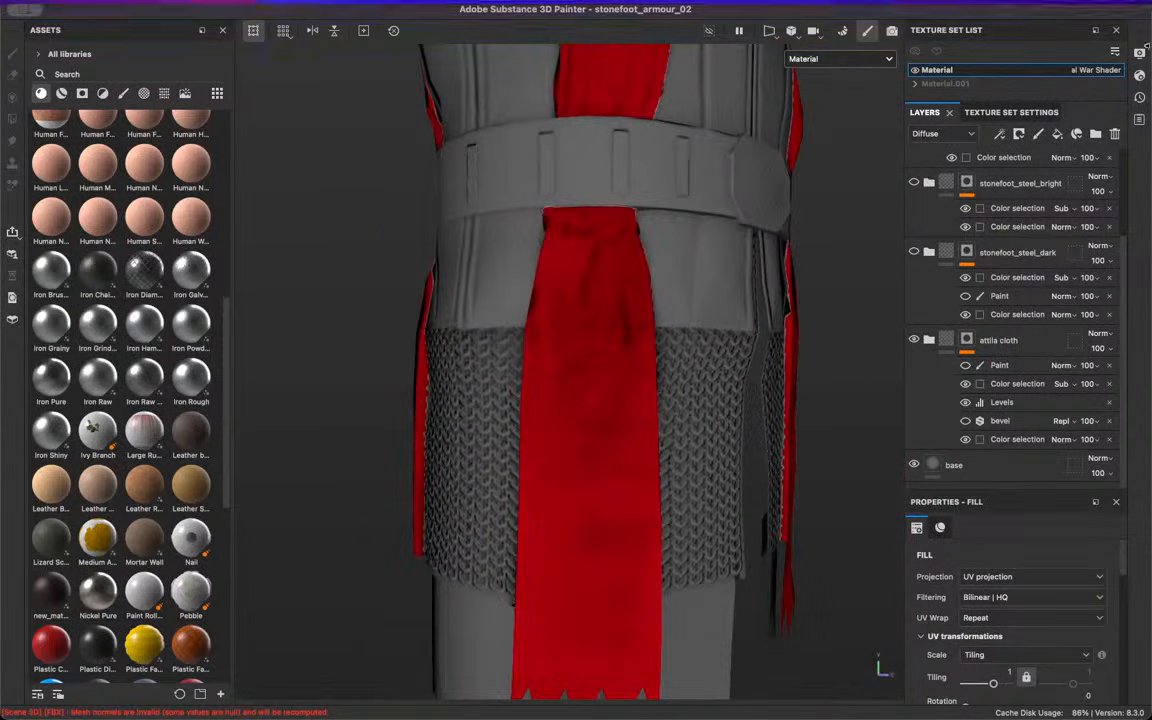
# Set Tint Color 1 to bright green (#74E971) in the shader settings and frame the whole armour from the front
pyautogui.click(1140, 76)
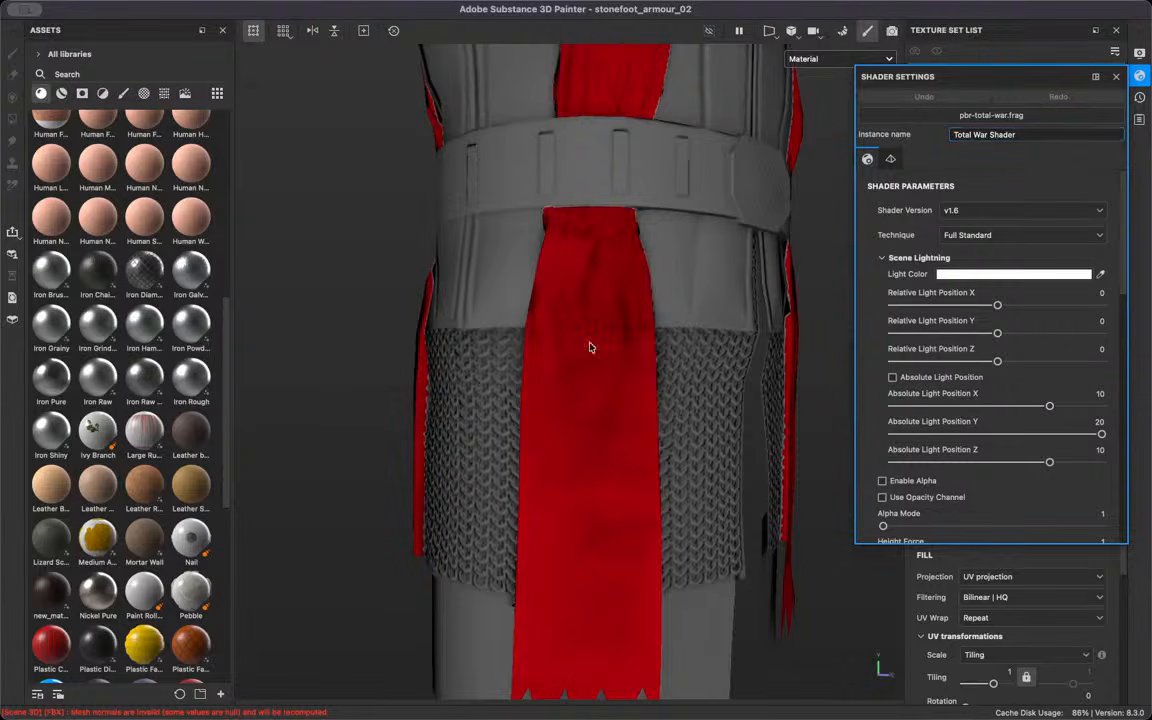
pyautogui.scroll(-5, 962, 407)
pyautogui.click(973, 385)
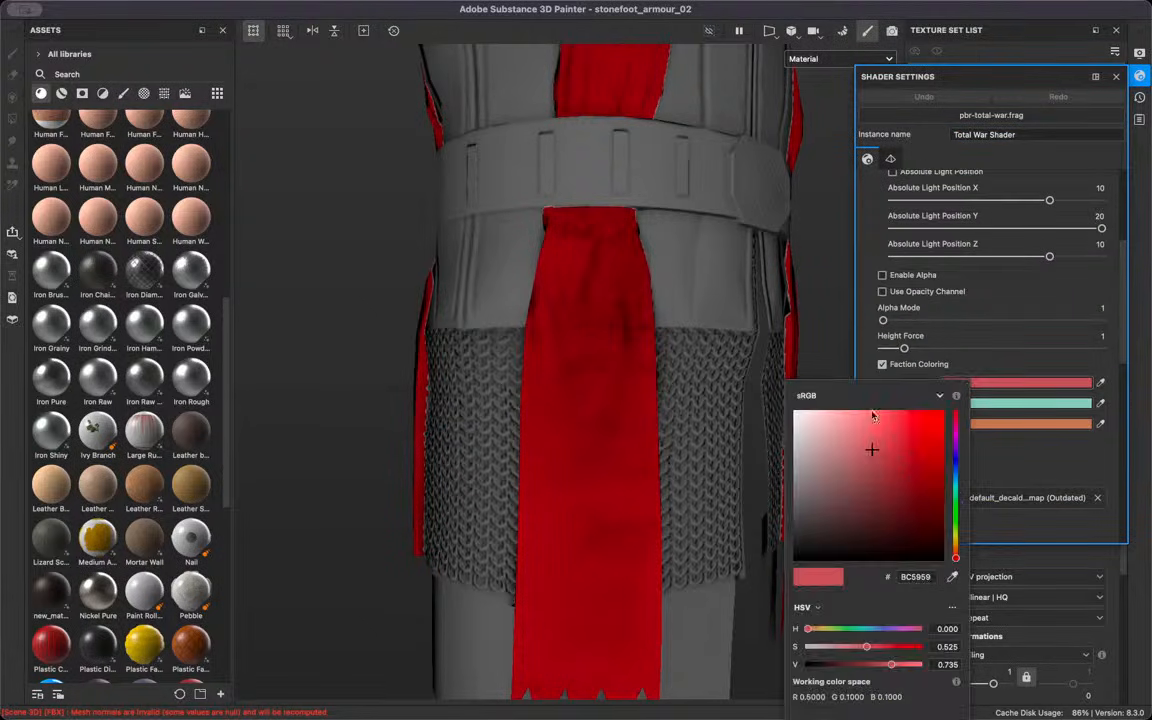
pyautogui.click(955, 444)
pyautogui.moveTo(921, 459)
pyautogui.mouseDown()
pyautogui.moveTo(843, 440)
pyautogui.moveTo(804, 514)
pyautogui.moveTo(822, 518)
pyautogui.moveTo(879, 447)
pyautogui.moveTo(848, 420)
pyautogui.moveTo(884, 433)
pyautogui.moveTo(861, 440)
pyautogui.moveTo(888, 443)
pyautogui.moveTo(884, 432)
pyautogui.moveTo(825, 483)
pyautogui.moveTo(902, 437)
pyautogui.moveTo(870, 423)
pyautogui.mouseUp()
pyautogui.moveTo(955, 445); pyautogui.dragTo(966, 508)
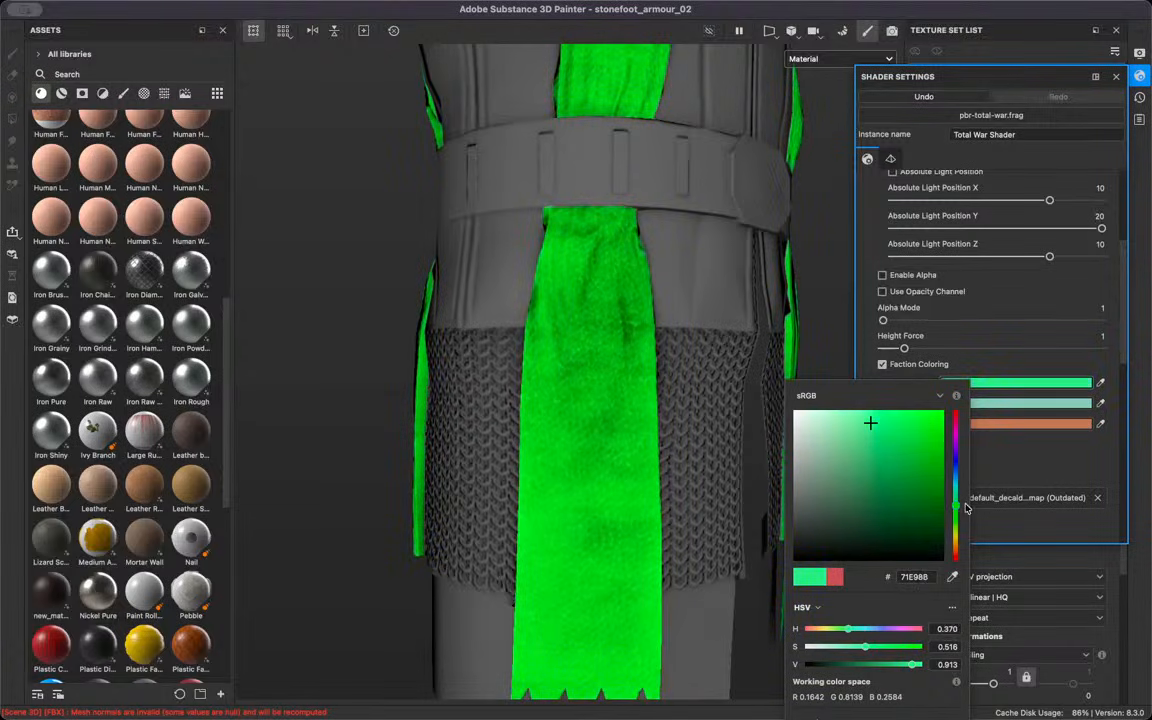
pyautogui.click(751, 415)
pyautogui.press('f')
pyautogui.keyDown('alt'); pyautogui.moveTo(737, 314); pyautogui.dragTo(1101, 307); pyautogui.keyUp('alt')
# Change the shader's Tint Color 1 to purple (#7C33A2)
pyautogui.click(1021, 389)
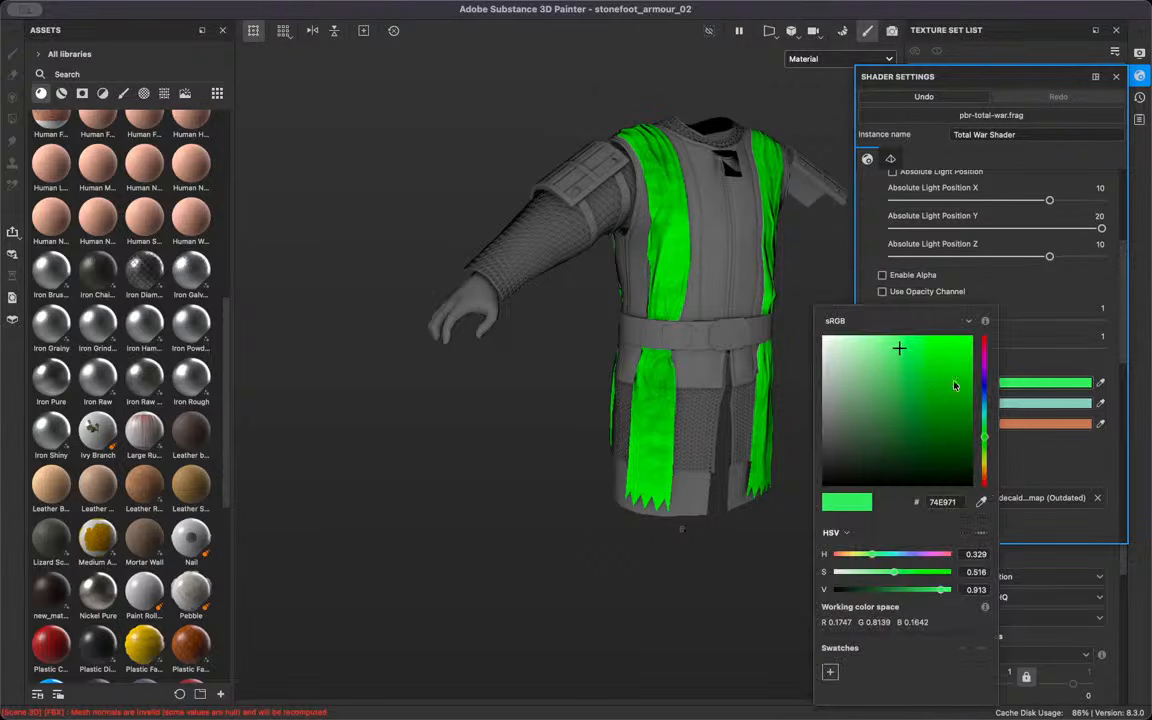
pyautogui.click(986, 372)
pyautogui.moveTo(962, 399)
pyautogui.mouseDown()
pyautogui.moveTo(956, 368)
pyautogui.moveTo(957, 395)
pyautogui.moveTo(927, 387)
pyautogui.mouseUp()
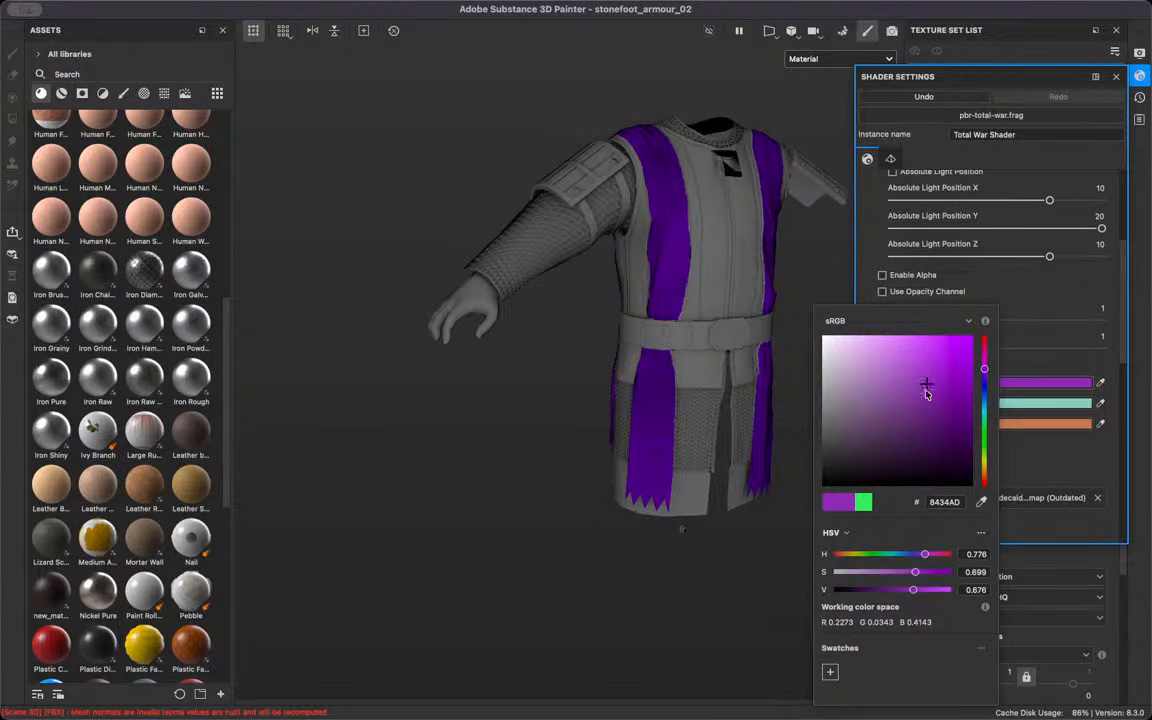
# Examine the purple cloth stripe and belt up close and check the Tint Color 1 values
pyautogui.click(847, 308)
pyautogui.scroll(6, 642, 339)
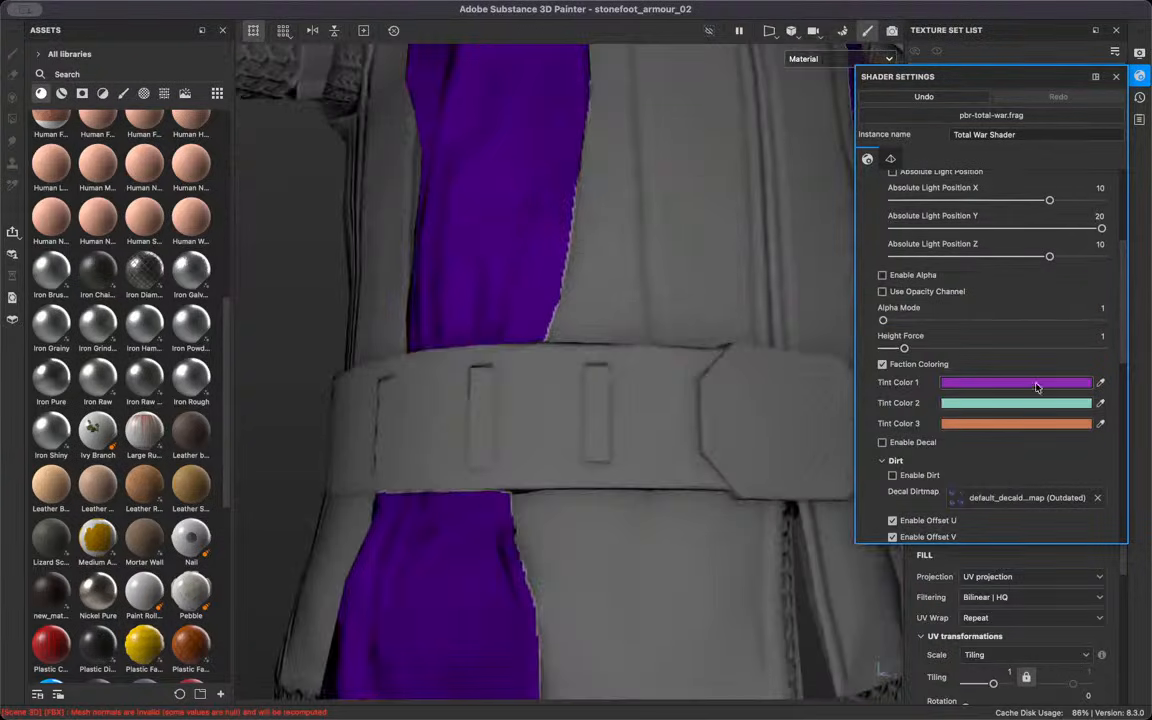
pyautogui.click(1037, 387)
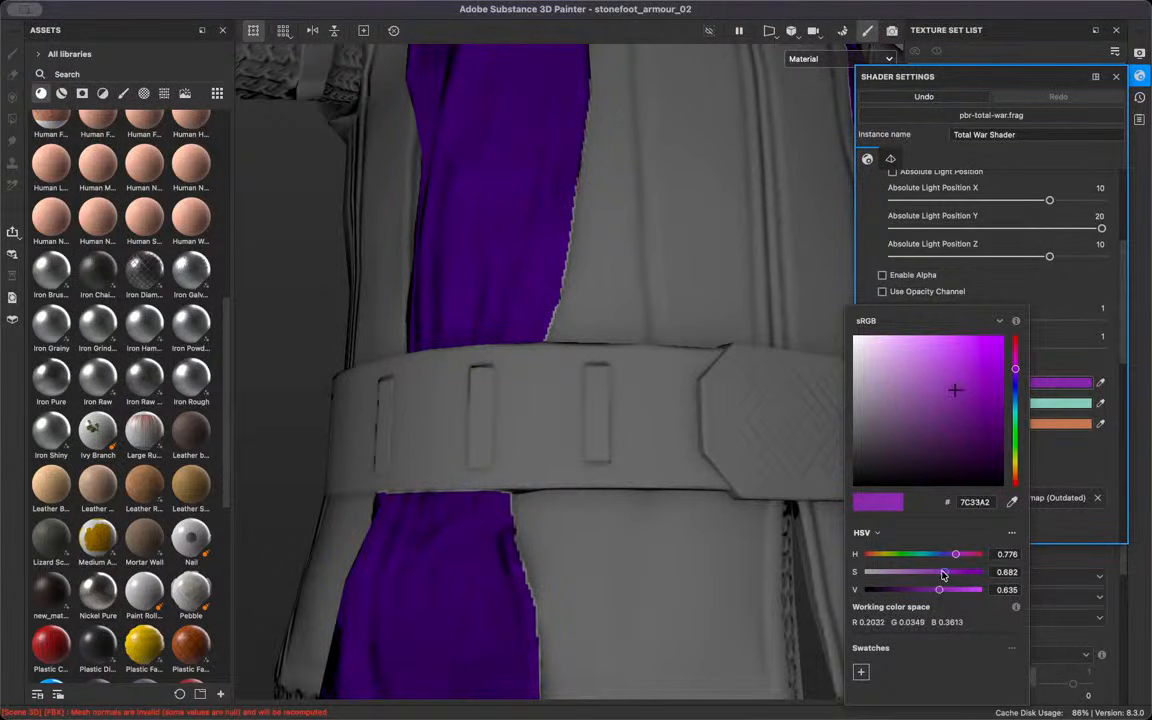
pyautogui.click(590, 276)
pyautogui.scroll(-5, 591, 262)
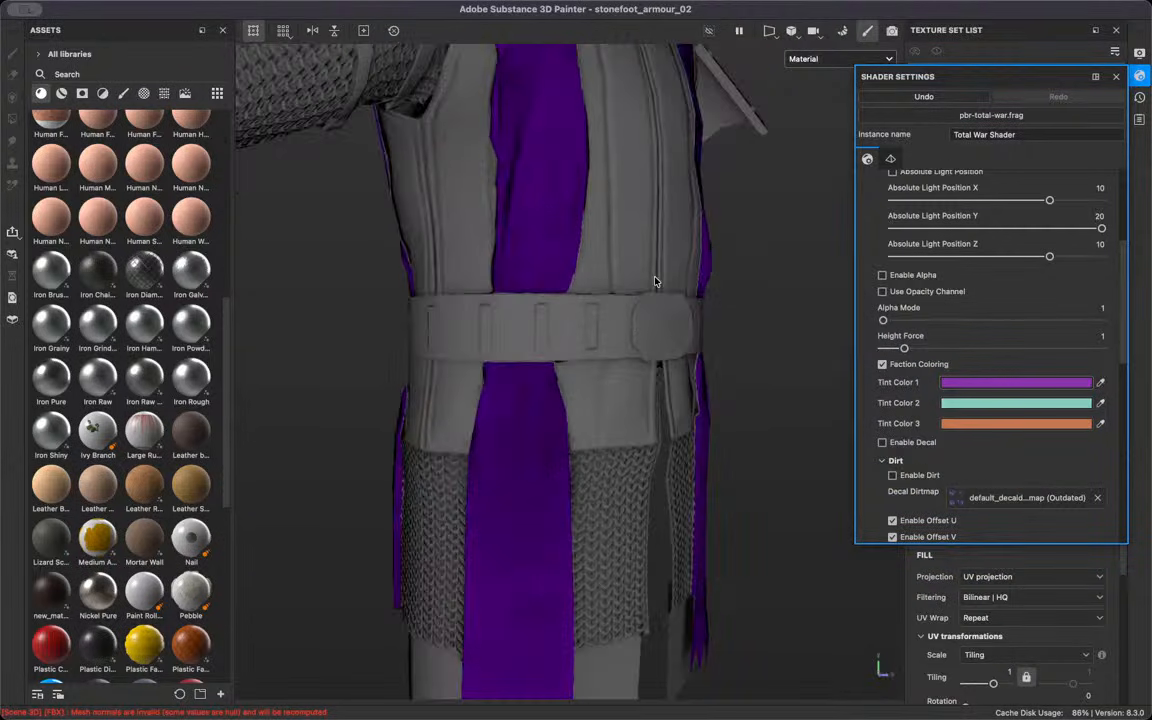
# Close the shader settings and show the Specular level channel in both the viewport and the layer stack
pyautogui.click(1115, 77)
pyautogui.press('c')
pyautogui.press('c')
pyautogui.press('c')
pyautogui.press('c')
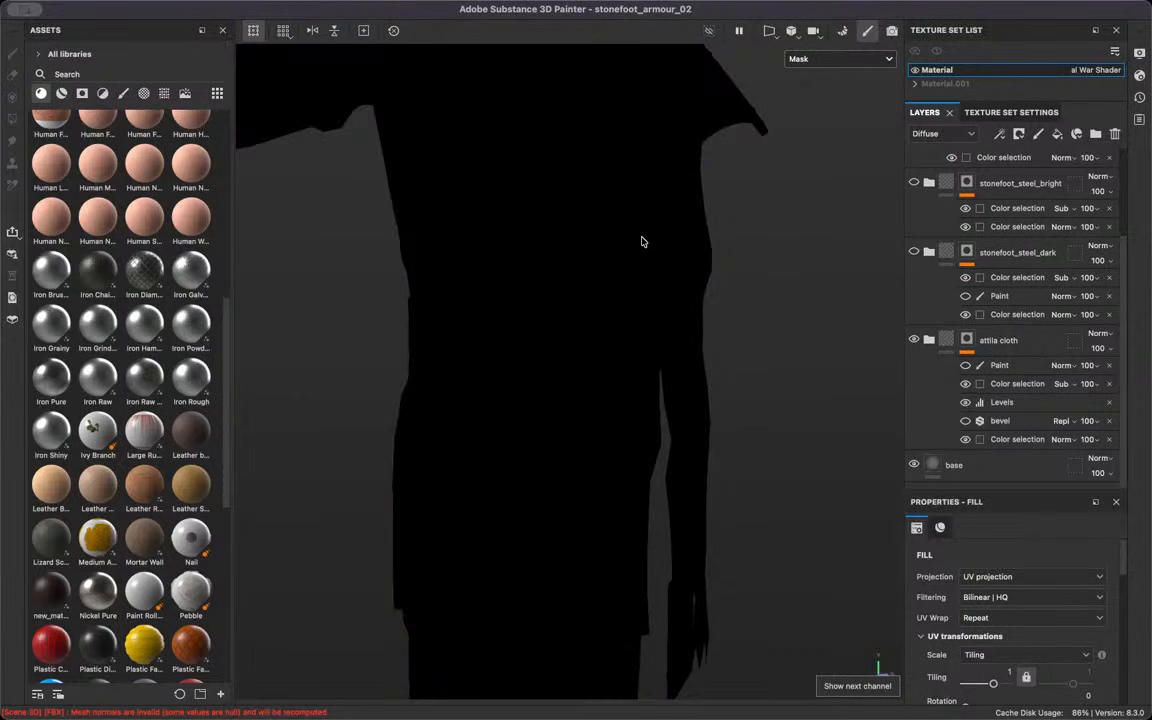
pyautogui.press('c')
pyautogui.press('c')
pyautogui.press('c')
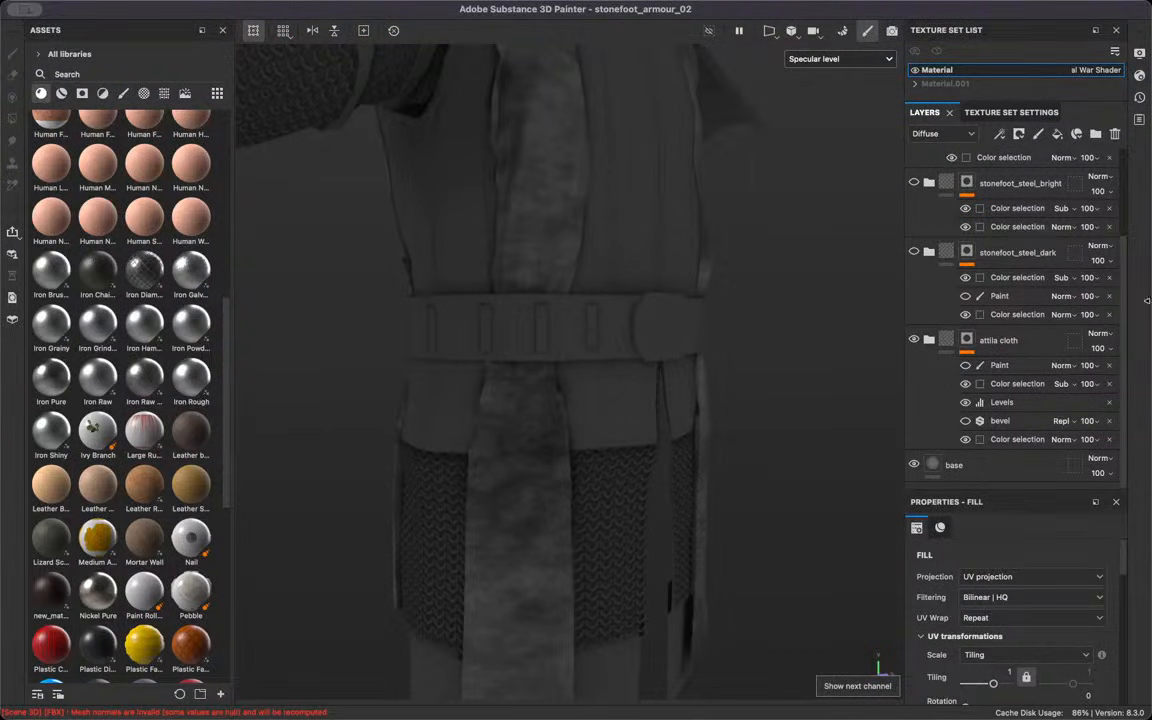
pyautogui.click(955, 133)
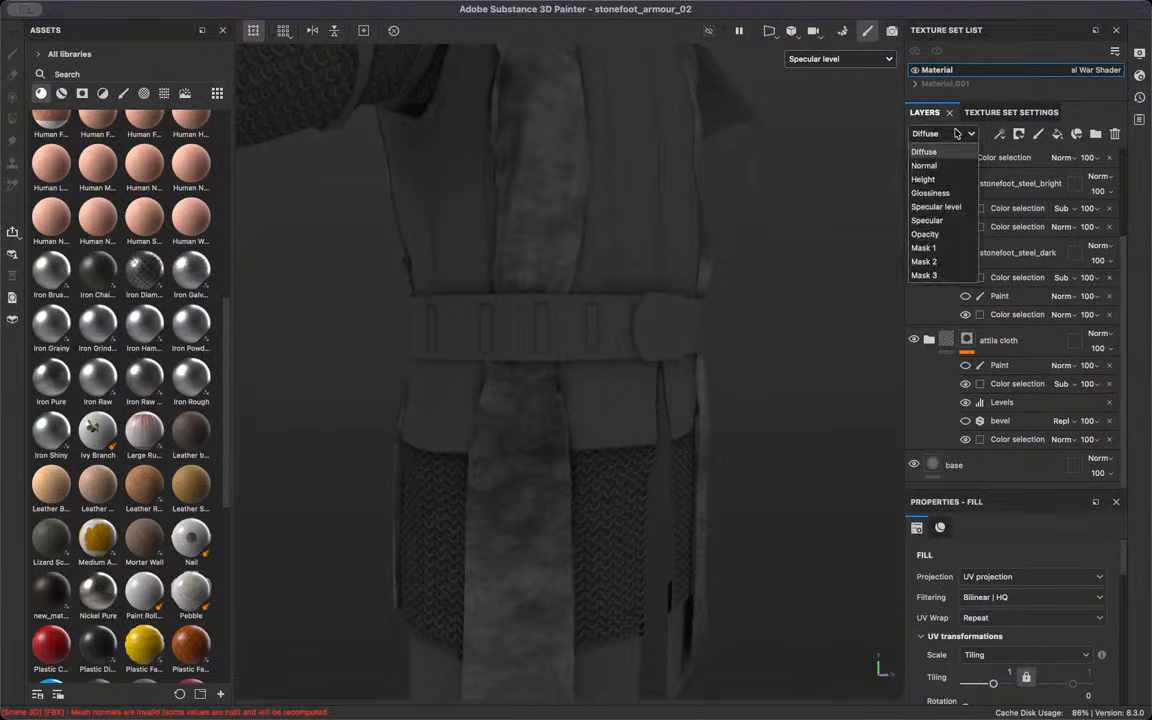
pyautogui.click(966, 207)
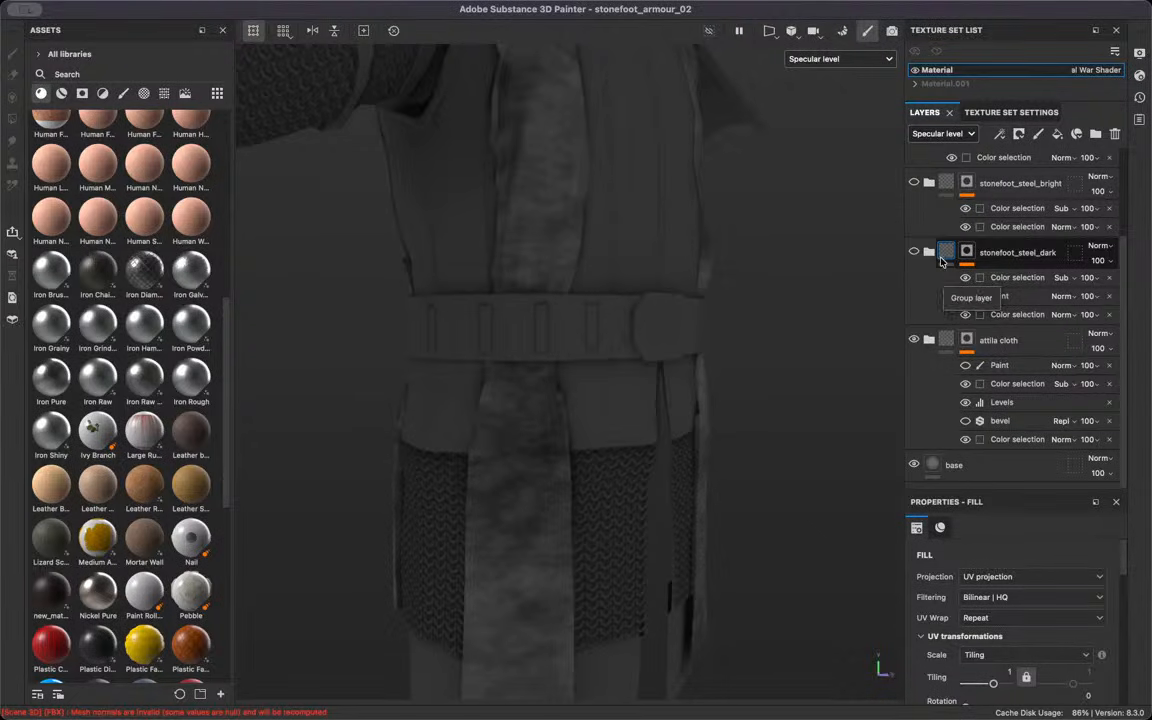
# Expand the attila cloth group and set the lighter spots layer's opacity to 5 in the Specular level channel
pyautogui.scroll(4, 547, 168)
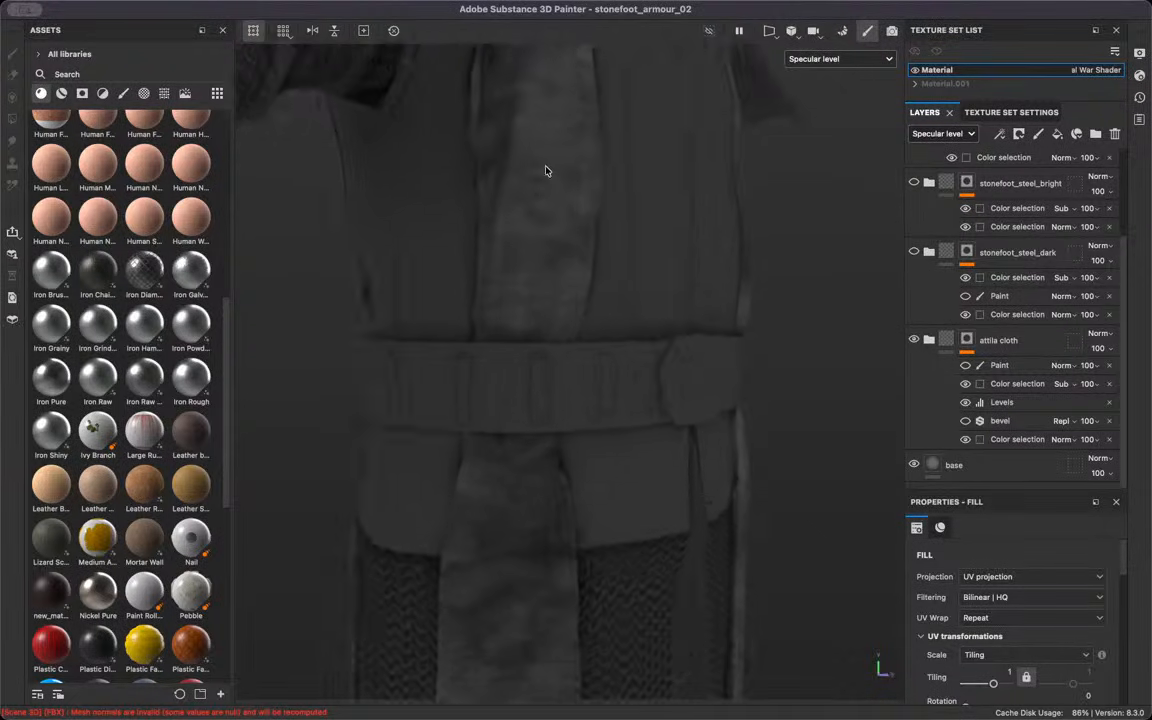
pyautogui.keyDown('alt'); pyautogui.moveTo(545, 170); pyautogui.dragTo(530, 434); pyautogui.keyUp('alt')
pyautogui.scroll(-4, 560, 430)
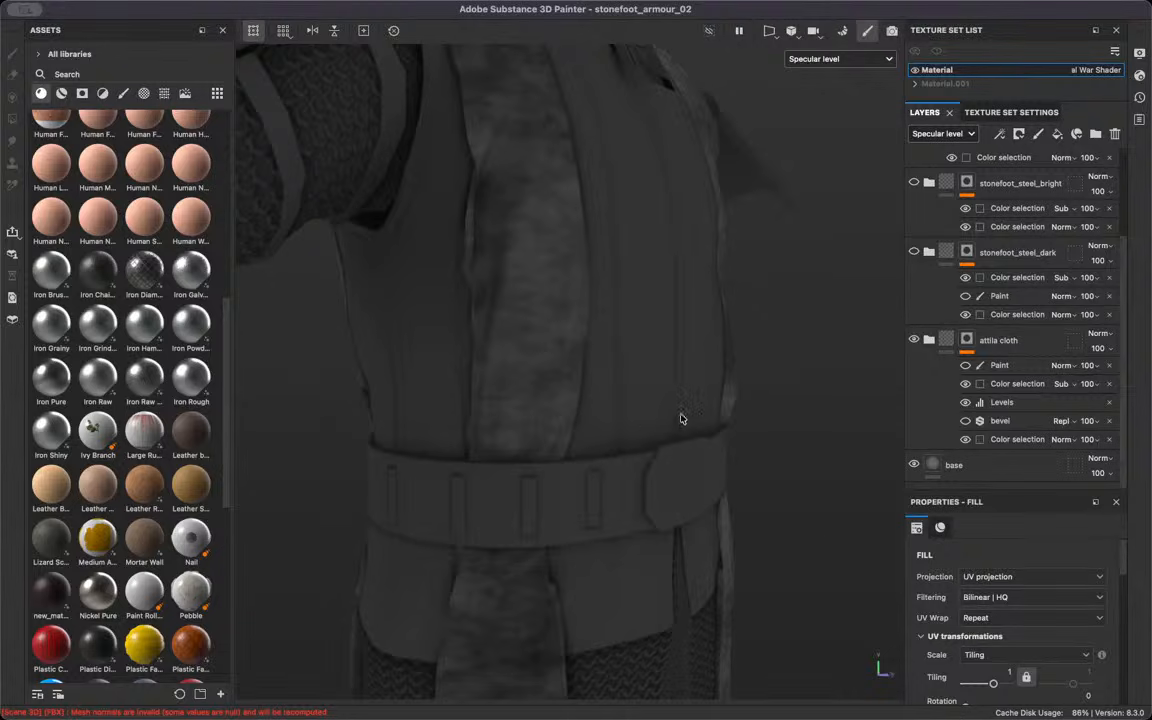
pyautogui.keyDown('alt'); pyautogui.moveTo(642, 436); pyautogui.dragTo(682, 574); pyautogui.keyUp('alt')
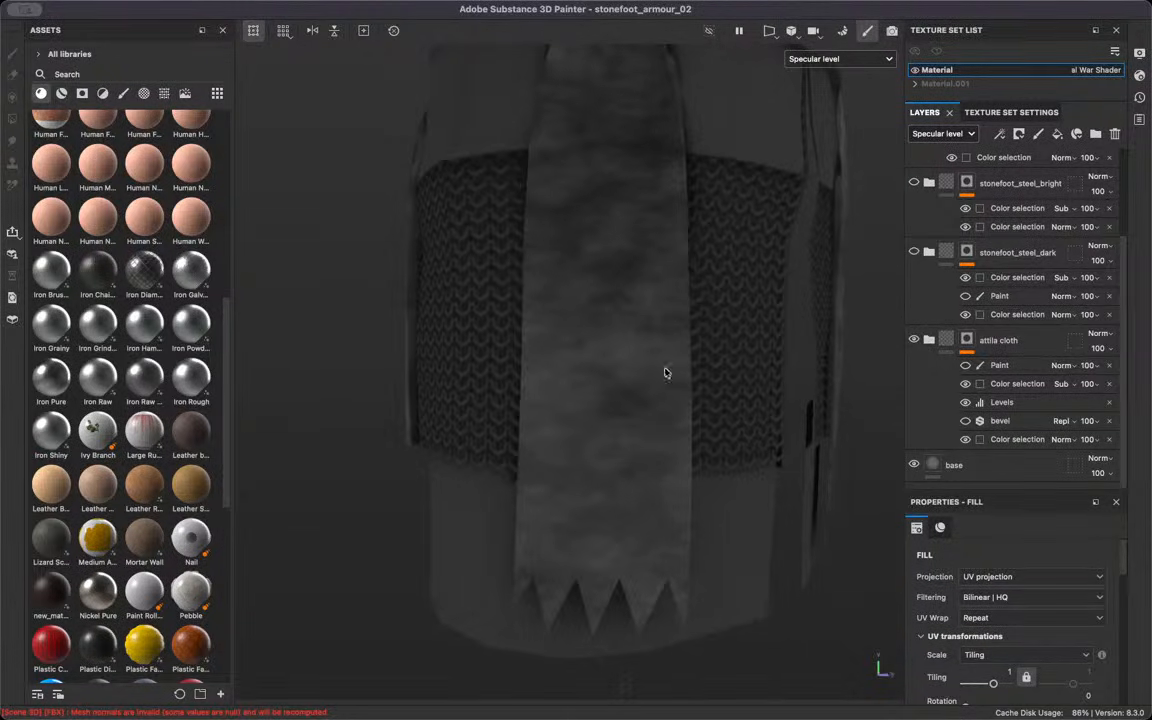
pyautogui.scroll(2, 665, 373)
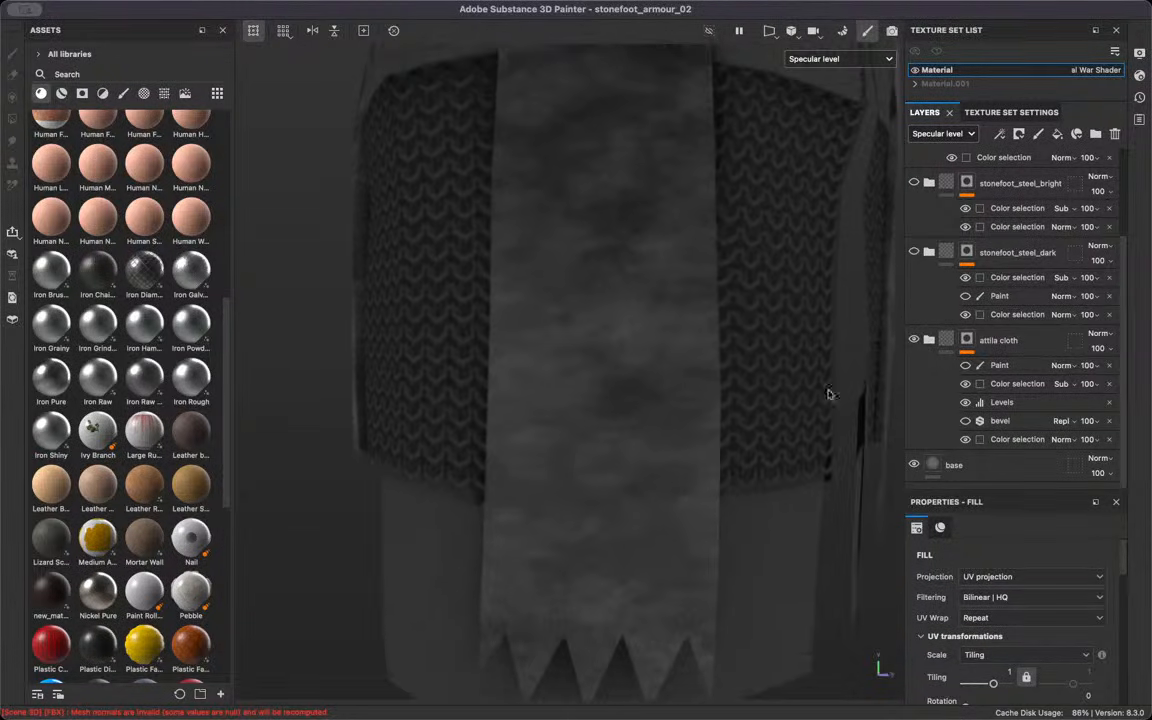
pyautogui.click(927, 342)
pyautogui.scroll(-5, 1000, 395)
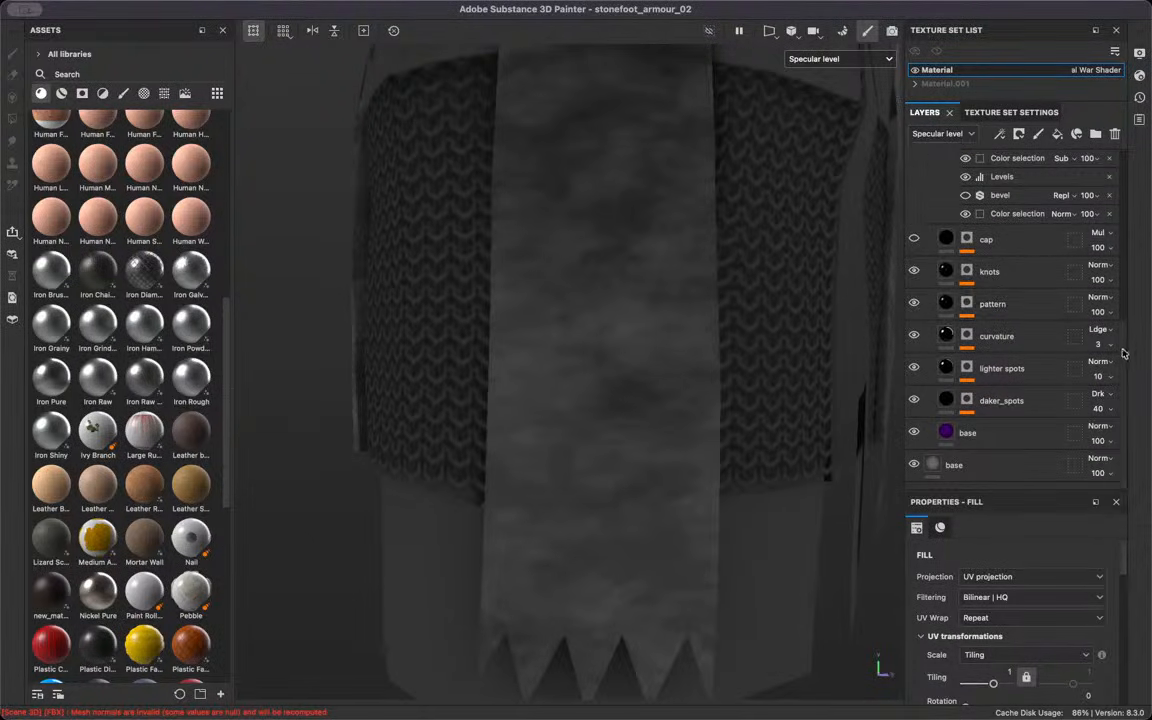
pyautogui.click(1102, 378)
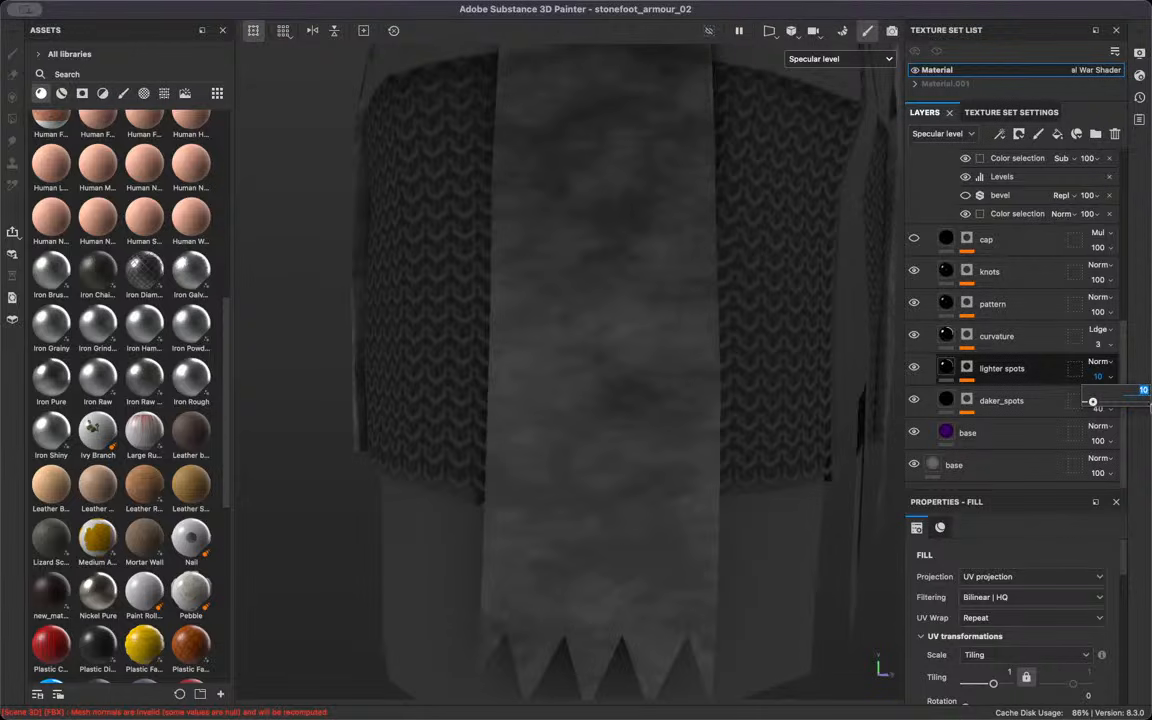
pyautogui.write('5')
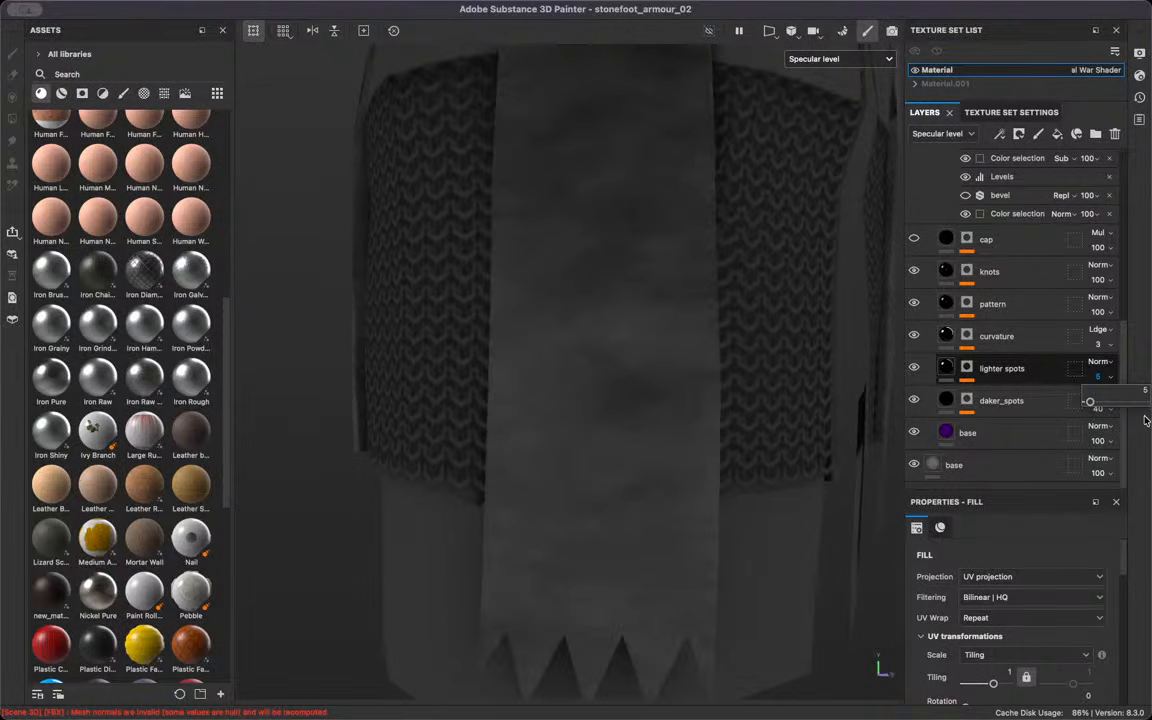
# Set the Specular level of the base fill layer inside the attila cloth group to 0.1
pyautogui.click(958, 433)
pyautogui.scroll(-3, 1069, 670)
pyautogui.scroll(-5, 1069, 670)
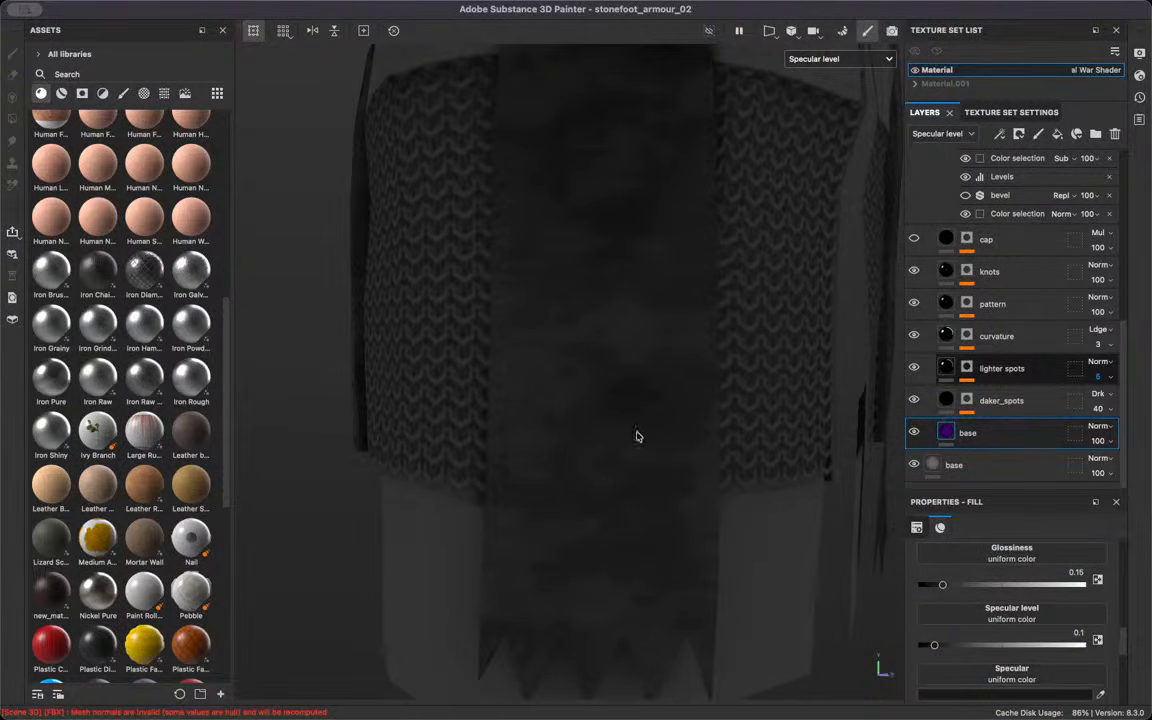
pyautogui.scroll(-10, 654, 430)
pyautogui.keyDown('alt'); pyautogui.moveTo(679, 375); pyautogui.dragTo(597, 375); pyautogui.keyUp('alt')
# Reduce the lighter spots layer's opacity to 3 and raise the curvature layer's opacity to 13
pyautogui.scroll(8, 627, 417)
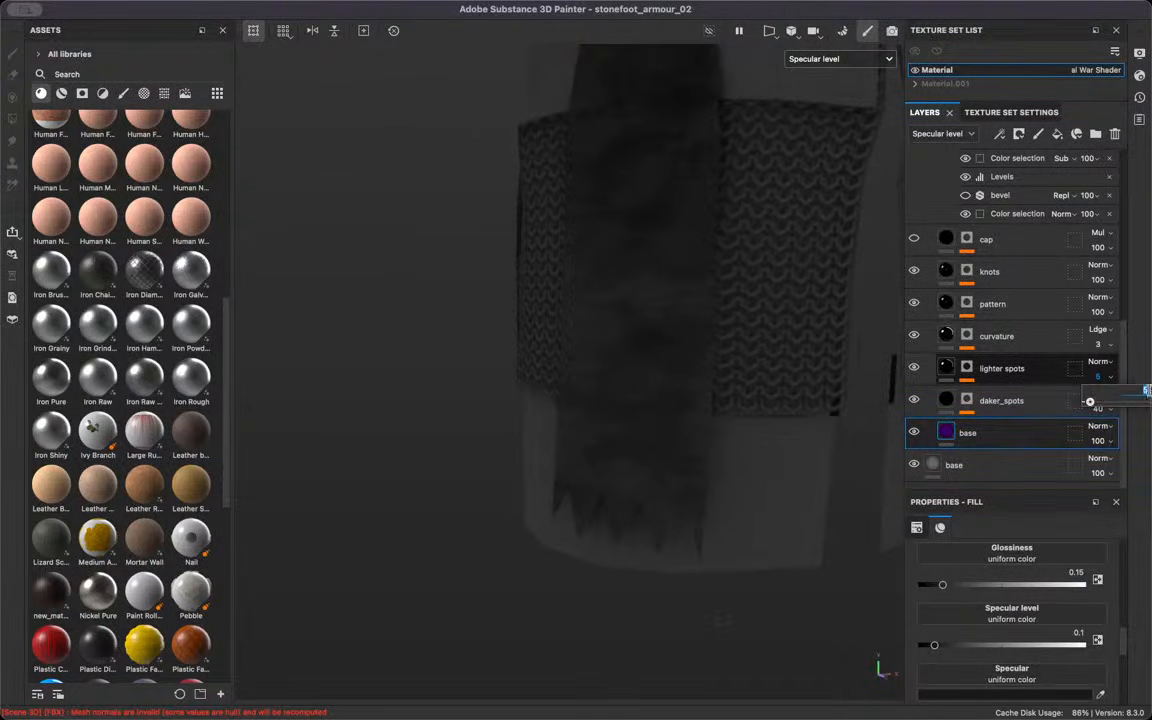
pyautogui.scroll(-8, 666, 399)
pyautogui.keyDown('alt'); pyautogui.moveTo(663, 437); pyautogui.dragTo(617, 419); pyautogui.keyUp('alt')
pyautogui.scroll(5, 805, 298)
pyautogui.click(1100, 370)
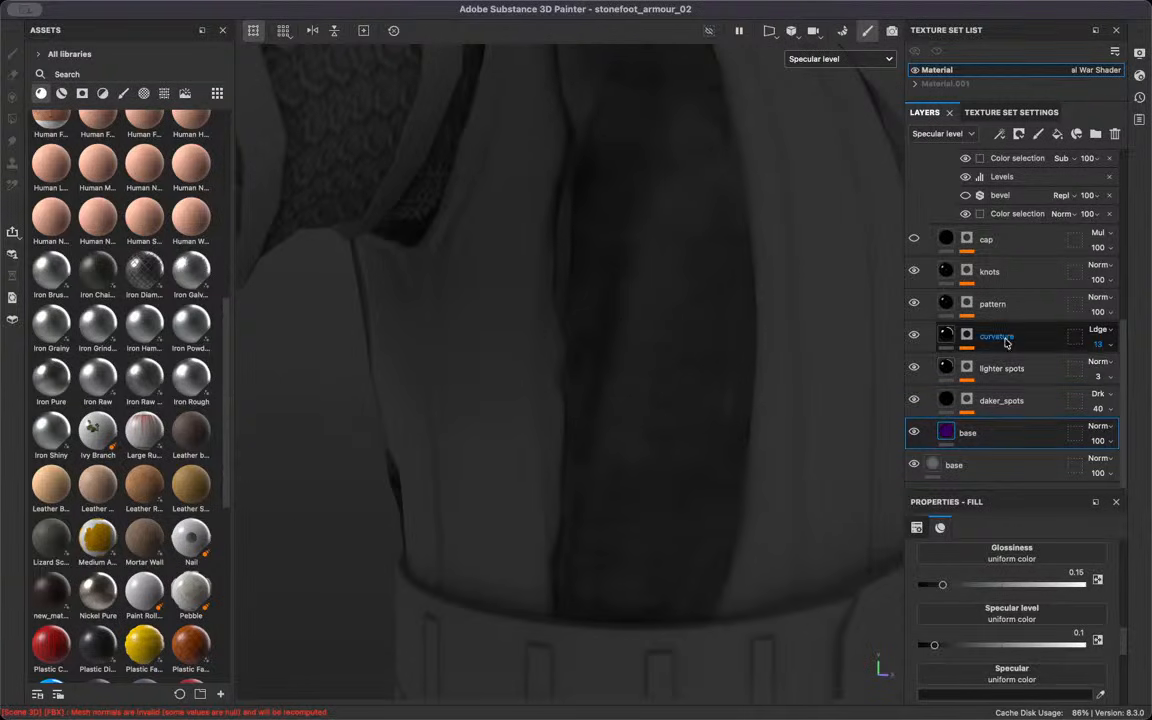
# Set the Global Blur of the mg_curvature generator in the curvature layer's mask to 0.36
pyautogui.click(966, 341)
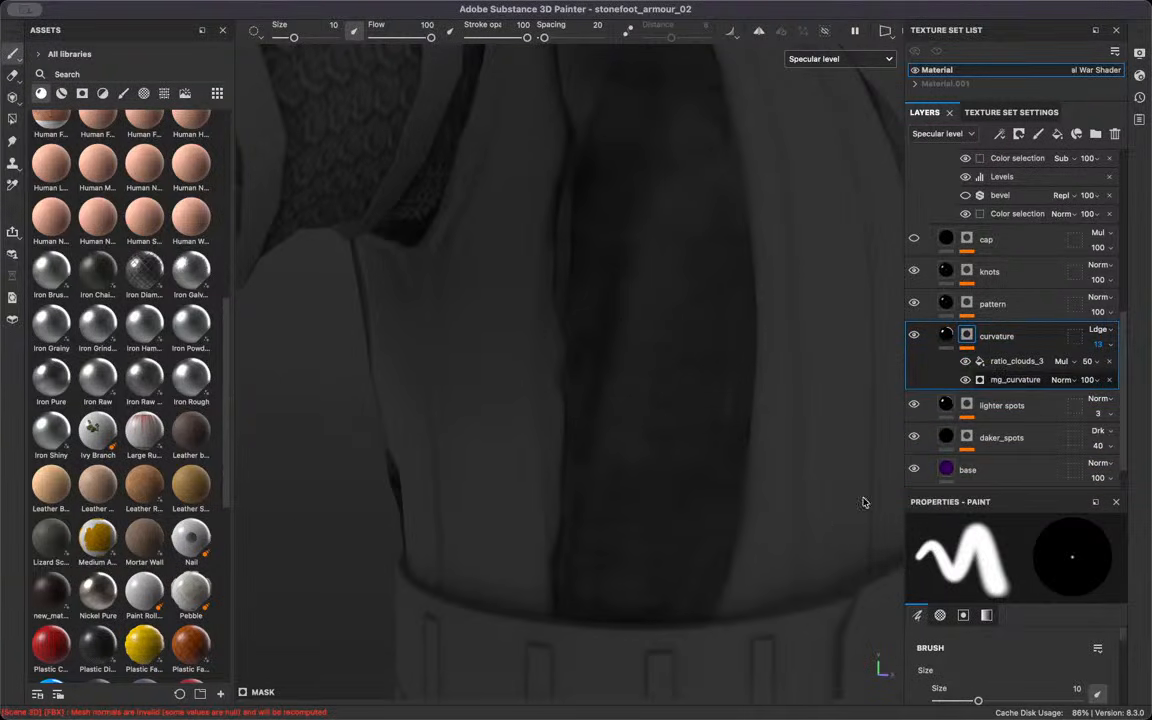
pyautogui.click(1015, 379)
pyautogui.scroll(-2, 1003, 690)
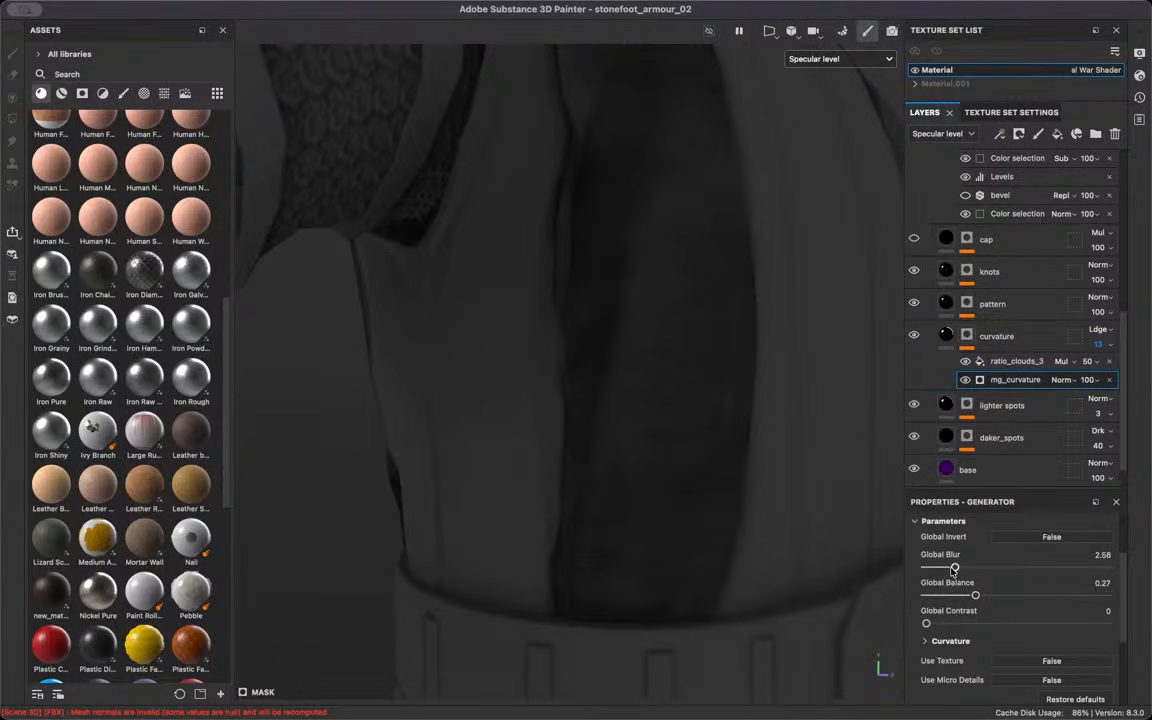
pyautogui.moveTo(932, 577); pyautogui.dragTo(928, 582)
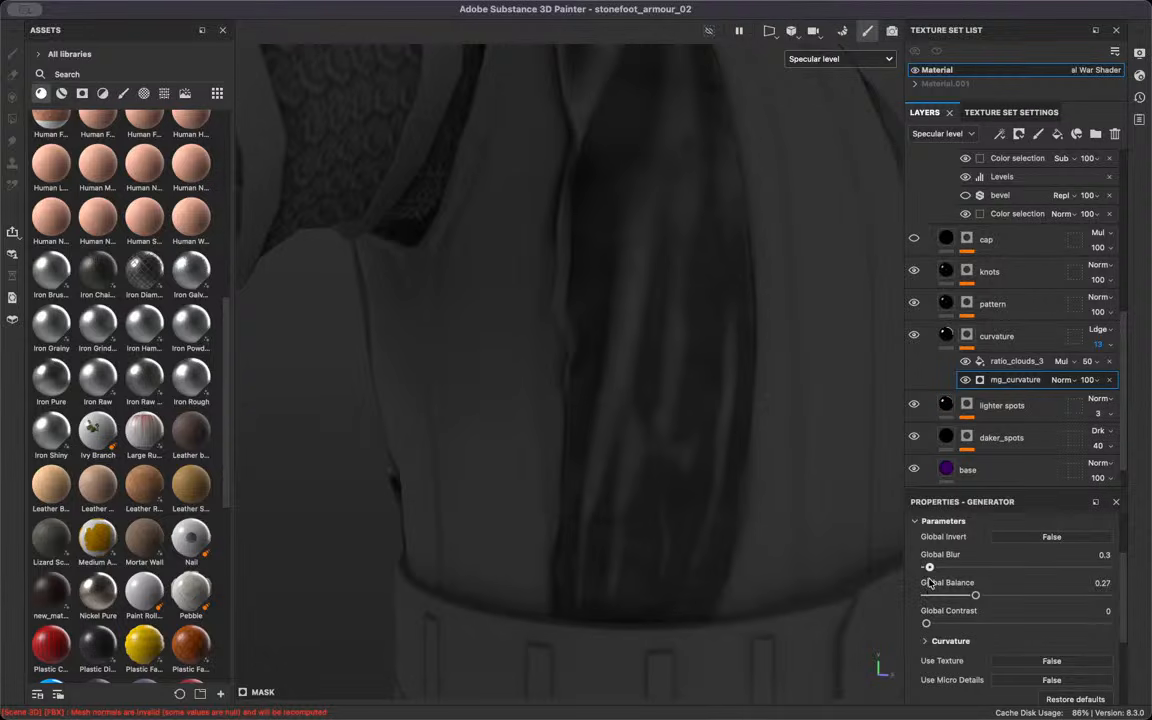
pyautogui.scroll(-5, 354, 331)
pyautogui.keyDown('alt'); pyautogui.moveTo(354, 331); pyautogui.dragTo(374, 378); pyautogui.keyUp('alt')
pyautogui.scroll(5, 374, 378)
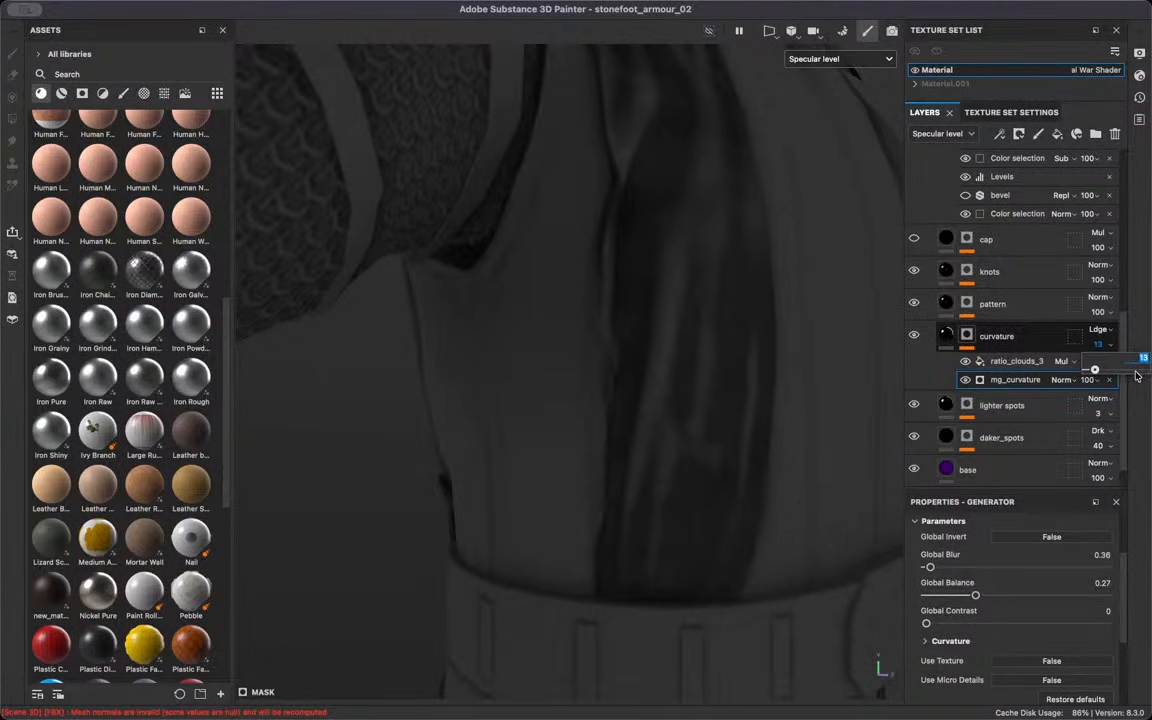
# Set the curvature layer's Specular level opacity to 3 and return the viewport to the Material view
pyautogui.moveTo(1136, 375); pyautogui.dragTo(1136, 375)
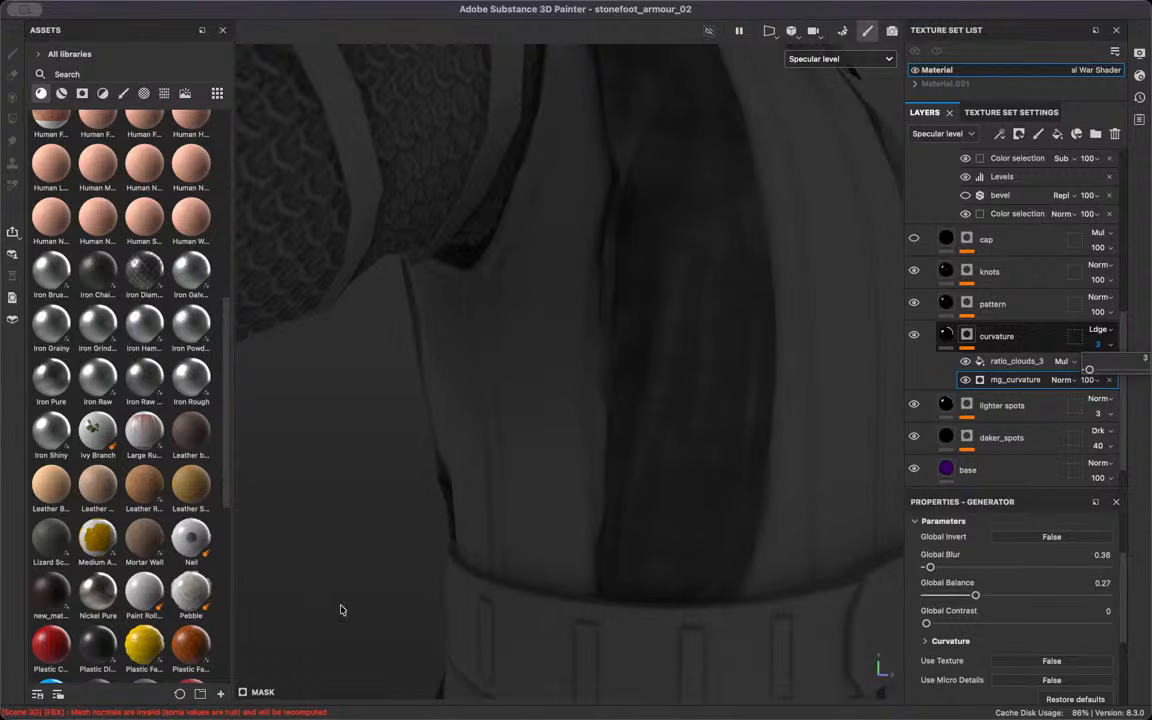
pyautogui.press('m')
pyautogui.keyDown('alt'); pyautogui.moveTo(437, 600); pyautogui.dragTo(560, 540); pyautogui.keyUp('alt')
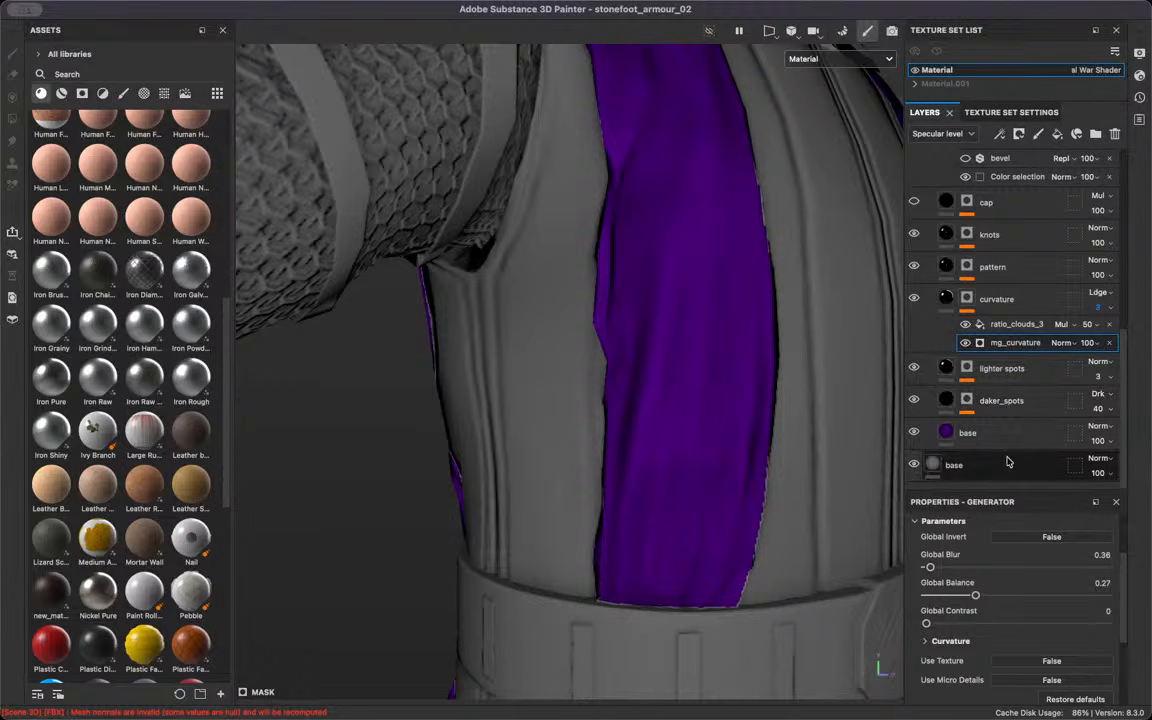
# Inspect the daker_spots fill values and compare the purple cloth with the pattern layer hidden and shown
pyautogui.scroll(2, 1022, 423)
pyautogui.scroll(-3, 1016, 447)
pyautogui.click(1037, 435)
pyautogui.keyDown('alt'); pyautogui.moveTo(640, 440); pyautogui.dragTo(588, 369); pyautogui.keyUp('alt')
pyautogui.click(930, 405)
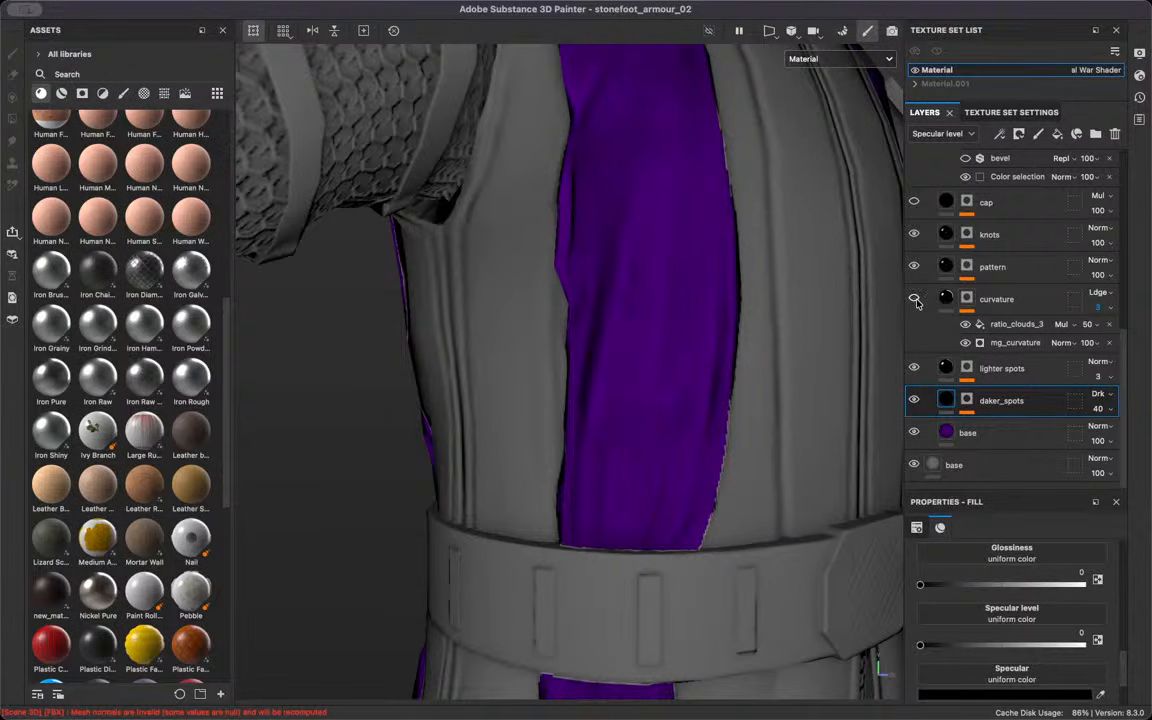
pyautogui.scroll(-5, 601, 356)
pyautogui.scroll(-4, 633, 338)
pyautogui.keyDown('alt'); pyautogui.moveTo(687, 188); pyautogui.dragTo(657, 321); pyautogui.keyUp('alt')
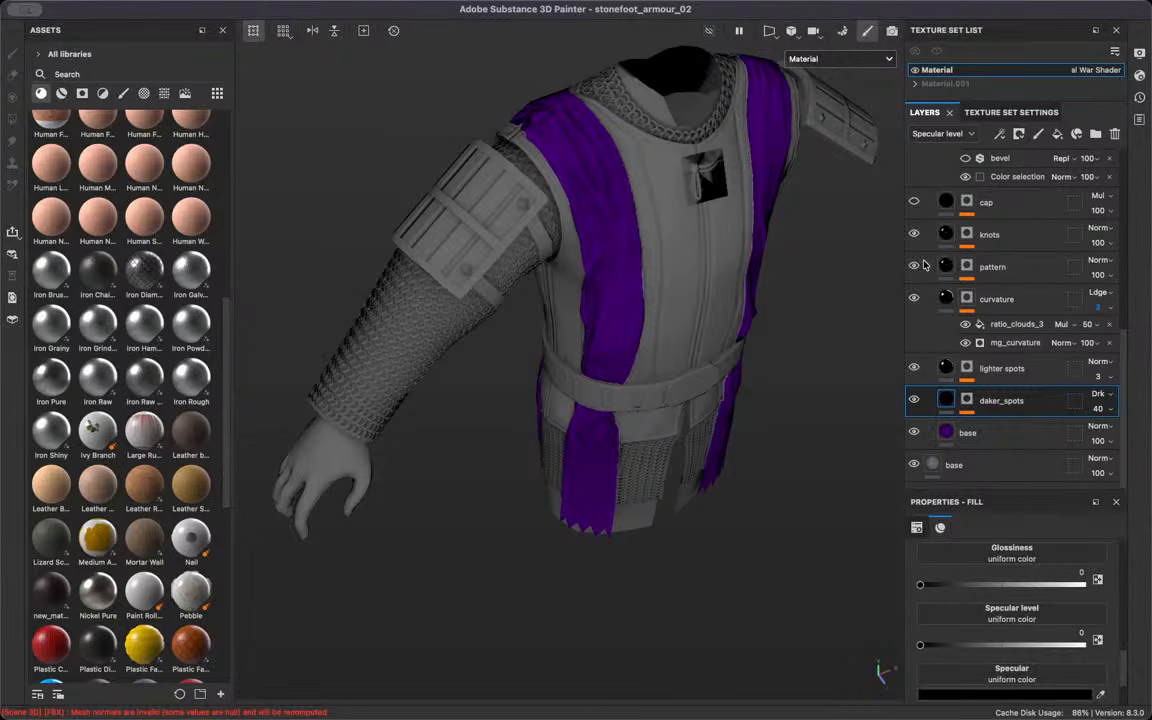
pyautogui.scroll(10, 617, 200)
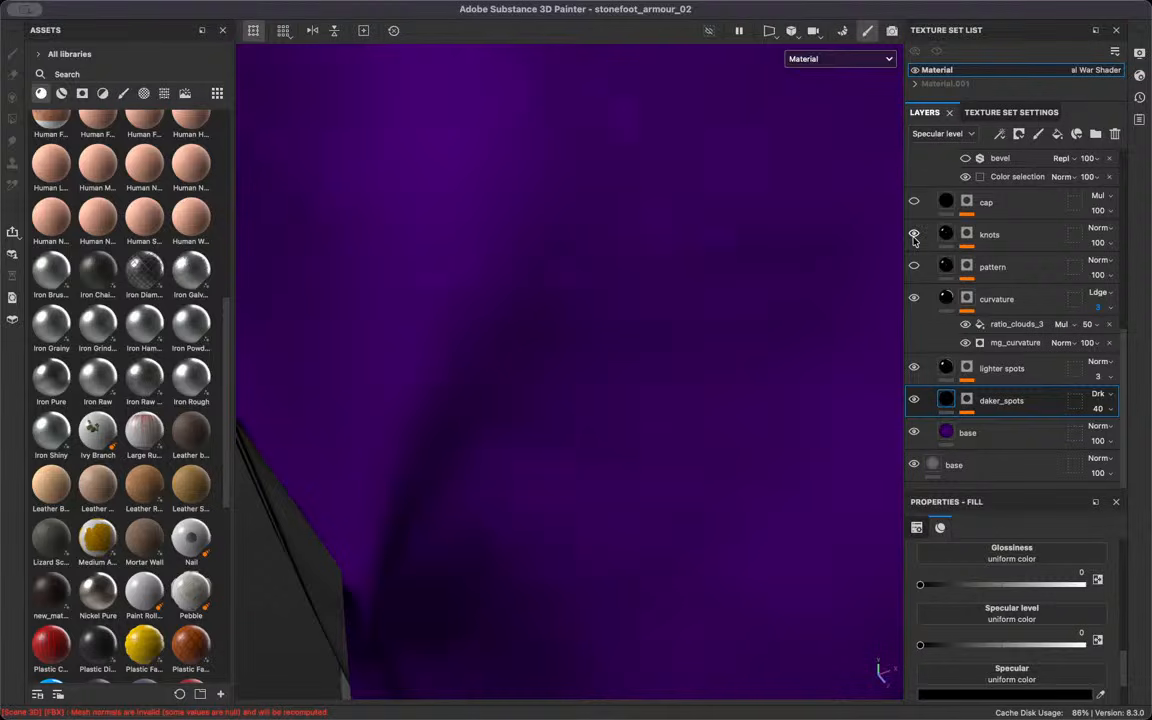
pyautogui.scroll(2, 916, 258)
pyautogui.scroll(-2, 980, 330)
# Set the first tiling value to 4 for ratio_clouds_2 in the daker_spots mask and ratio_clouds_1 in the lighter spots mask
pyautogui.click(966, 398)
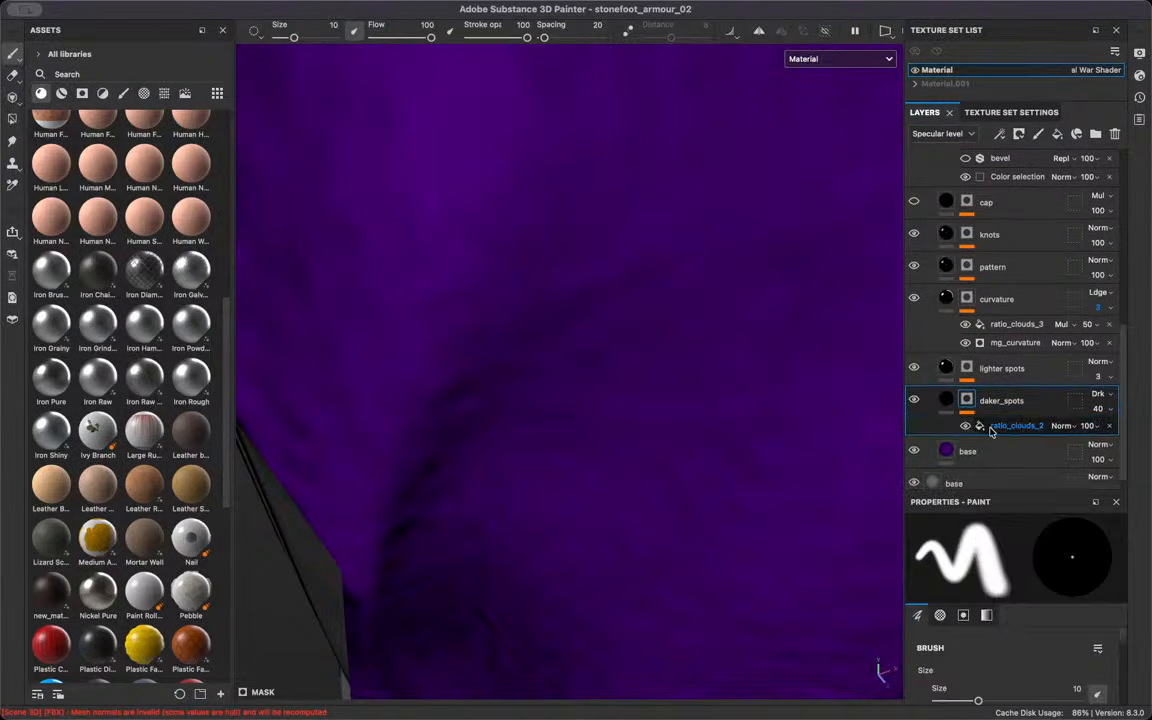
pyautogui.click(992, 426)
pyautogui.scroll(3, 1019, 654)
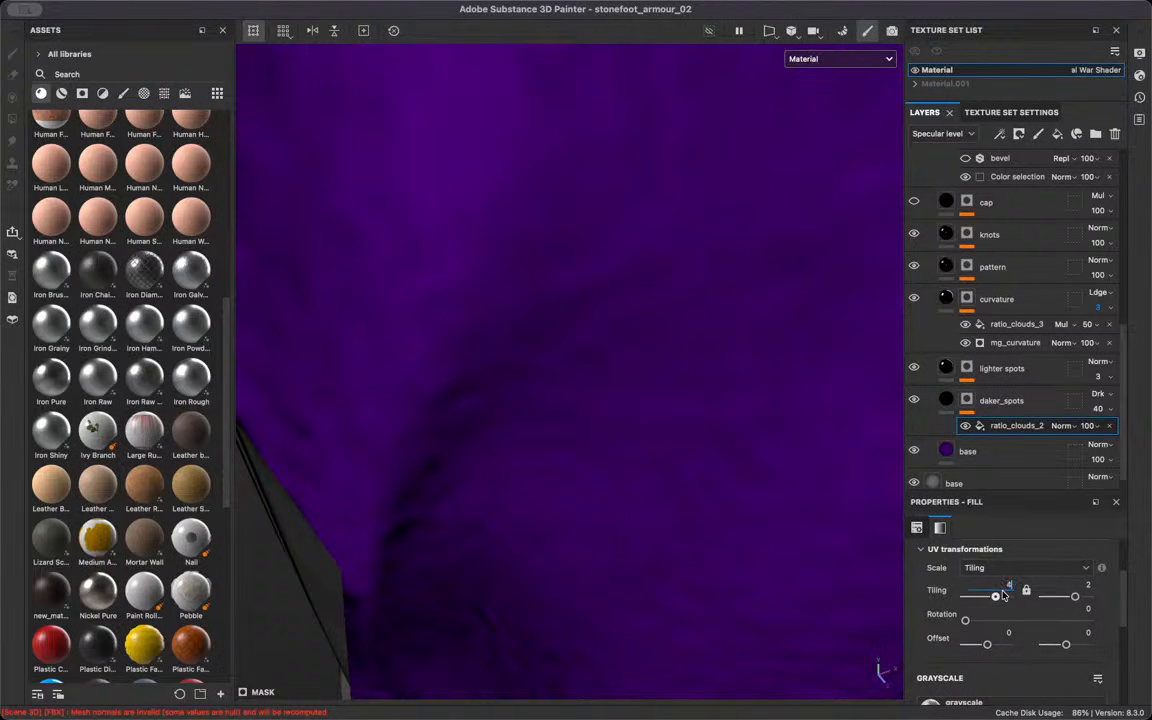
pyautogui.click(973, 371)
pyautogui.click(990, 388)
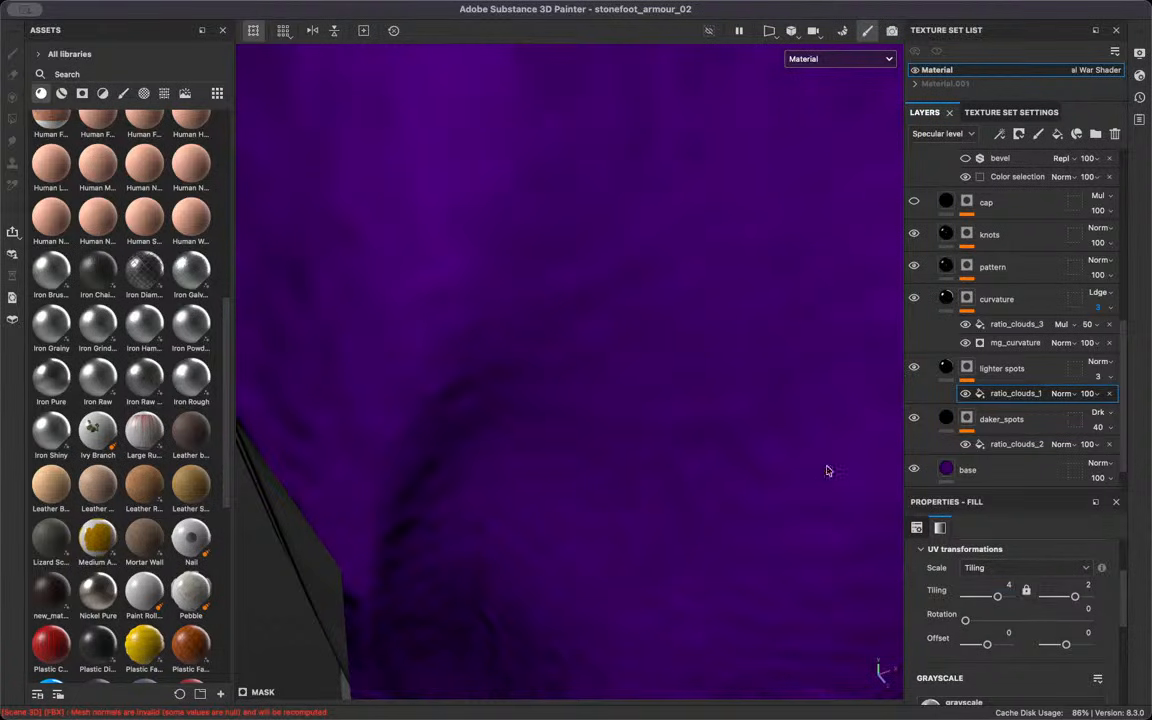
# Examine the purple cloth stripes on the whole armour from the front, around the belt and at the shoulder
pyautogui.scroll(-10, 586, 324)
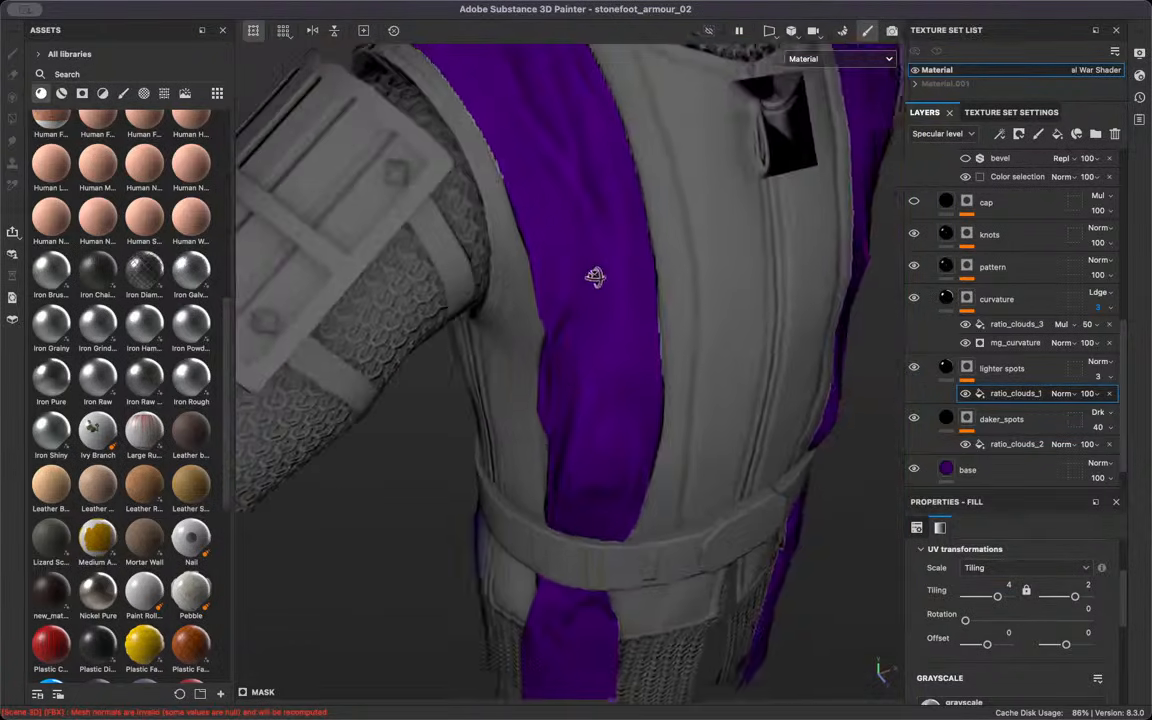
pyautogui.keyDown('alt'); pyautogui.moveTo(595, 277); pyautogui.dragTo(627, 334); pyautogui.keyUp('alt')
pyautogui.keyDown('alt'); pyautogui.moveTo(627, 332); pyautogui.dragTo(626, 202, button='middle'); pyautogui.keyUp('alt')
pyautogui.scroll(-8, 500, 405)
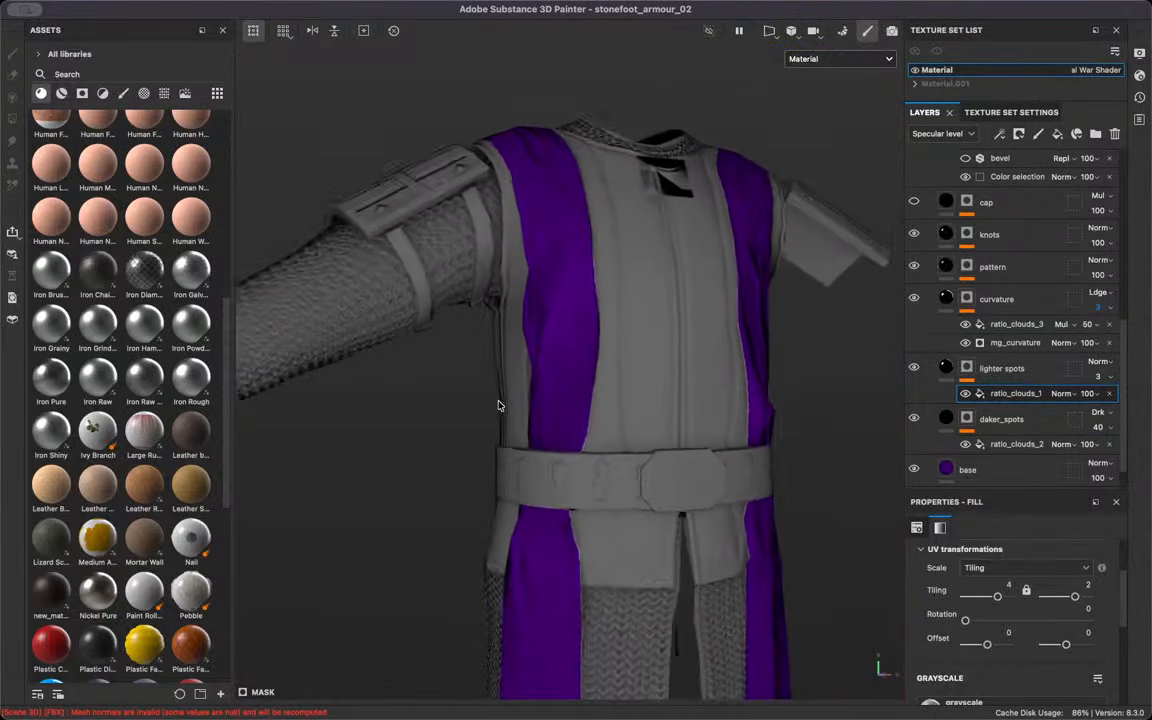
pyautogui.keyDown('alt'); pyautogui.moveTo(568, 443); pyautogui.dragTo(456, 406); pyautogui.keyUp('alt')
pyautogui.scroll(2, 366, 454)
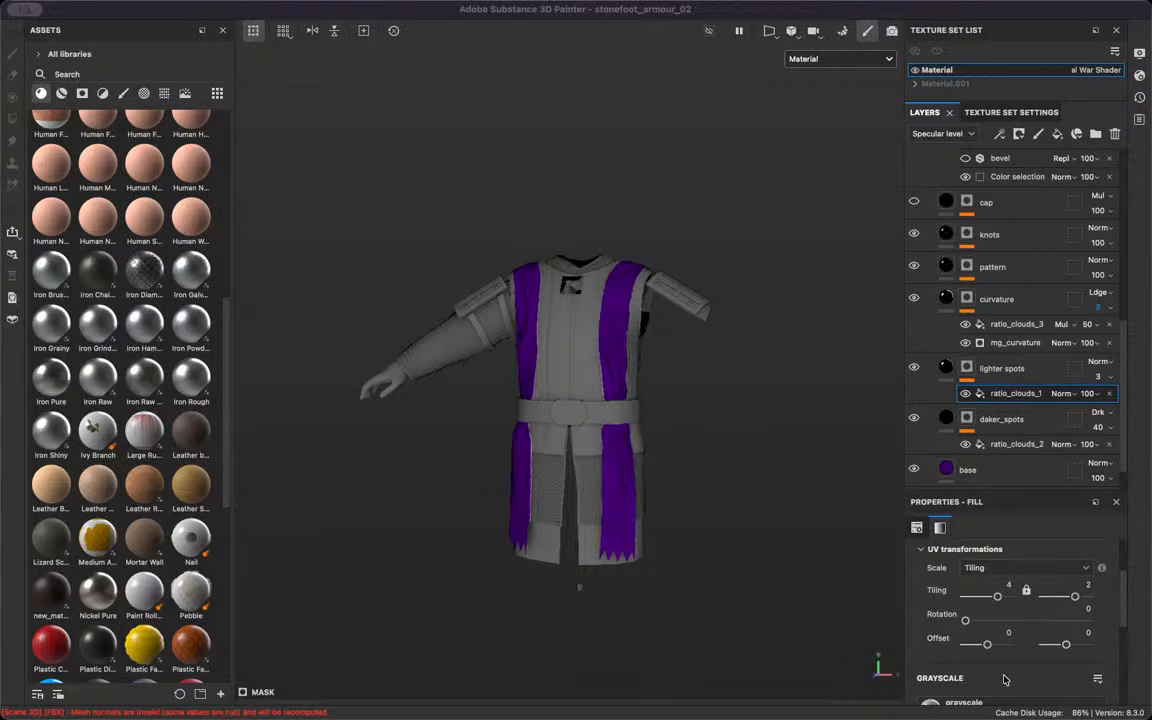
pyautogui.scroll(10, 600, 370)
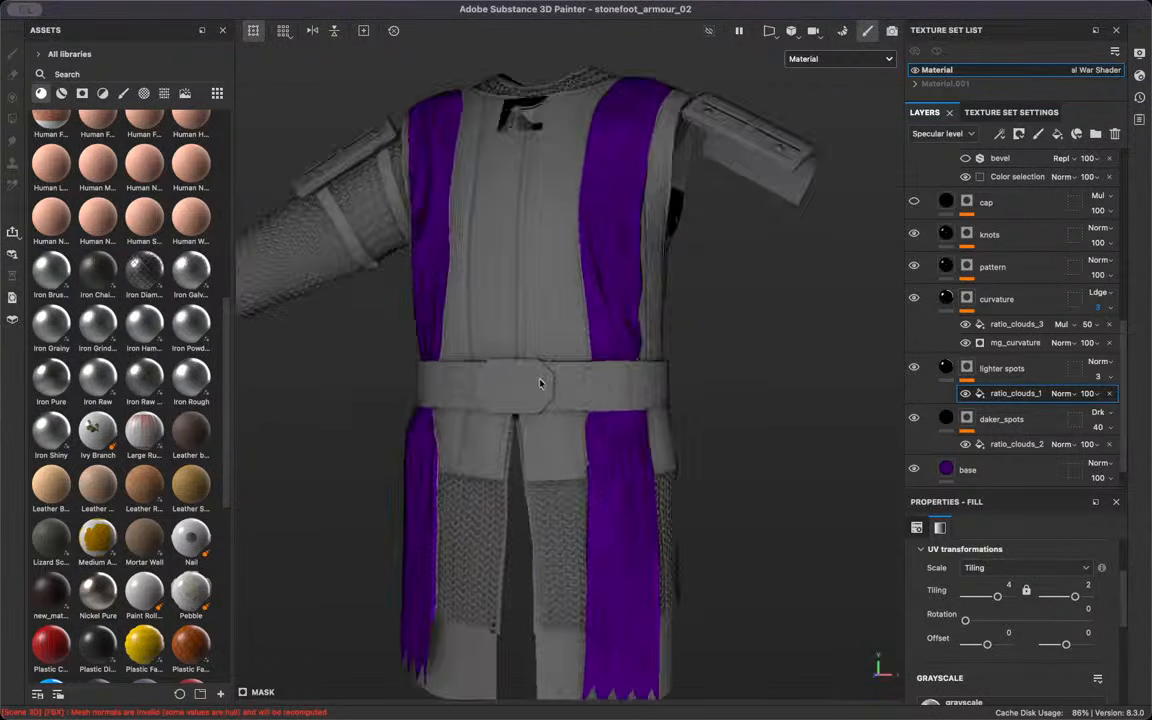
pyautogui.scroll(-4, 567, 356)
pyautogui.scroll(-2, 480, 386)
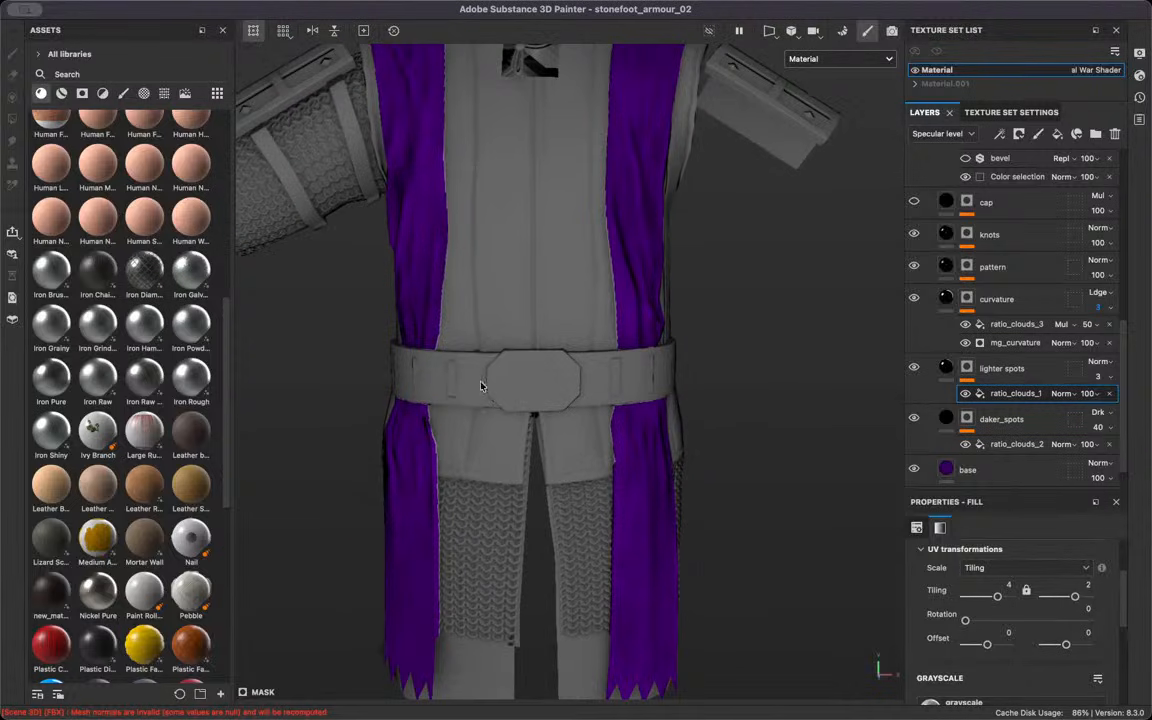
pyautogui.keyDown('alt'); pyautogui.moveTo(492, 411); pyautogui.dragTo(700, 584, button='middle'); pyautogui.keyUp('alt')
pyautogui.scroll(8, 540, 178)
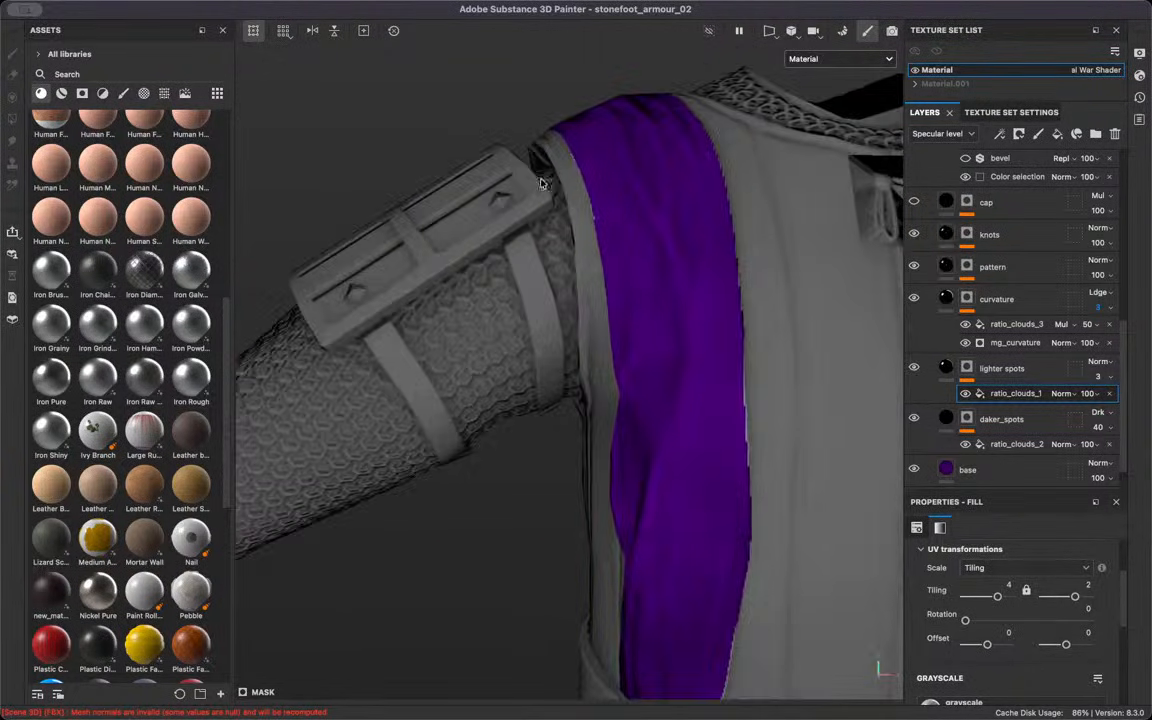
# Examine the edges of the purple cloth stripes up close around both shoulders and the sleeve openings
pyautogui.scroll(4, 492, 172)
pyautogui.keyDown('alt'); pyautogui.moveTo(499, 221); pyautogui.dragTo(575, 180); pyautogui.keyUp('alt')
pyautogui.keyDown('alt'); pyautogui.moveTo(418, 493); pyautogui.dragTo(638, 320); pyautogui.keyUp('alt')
pyautogui.scroll(8, 635, 321)
pyautogui.keyDown('alt'); pyautogui.moveTo(888, 445); pyautogui.dragTo(3, 617); pyautogui.keyUp('alt')
pyautogui.scroll(-8, 470, 591)
pyautogui.keyDown('alt'); pyautogui.moveTo(476, 558); pyautogui.dragTo(567, 471, button='middle'); pyautogui.keyUp('alt')
pyautogui.keyDown('alt'); pyautogui.moveTo(567, 471); pyautogui.dragTo(648, 430); pyautogui.keyUp('alt')
pyautogui.scroll(10, 751, 357)
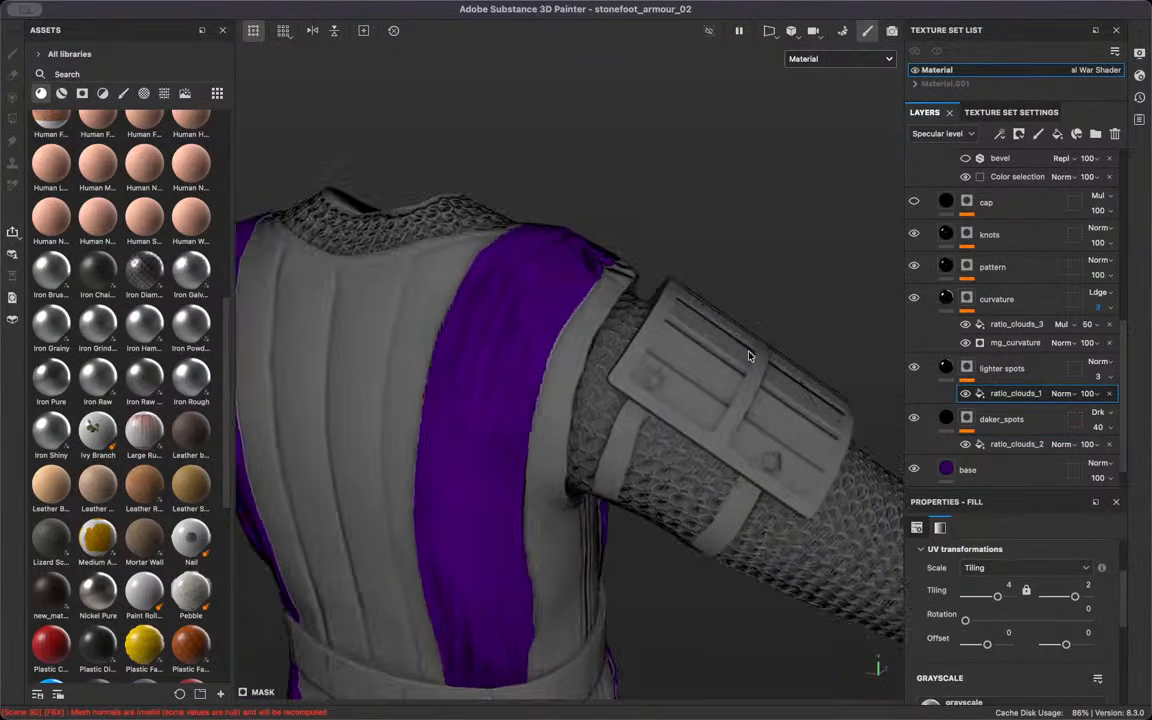
pyautogui.keyDown('alt'); pyautogui.moveTo(550, 380); pyautogui.dragTo(668, 220); pyautogui.keyUp('alt')
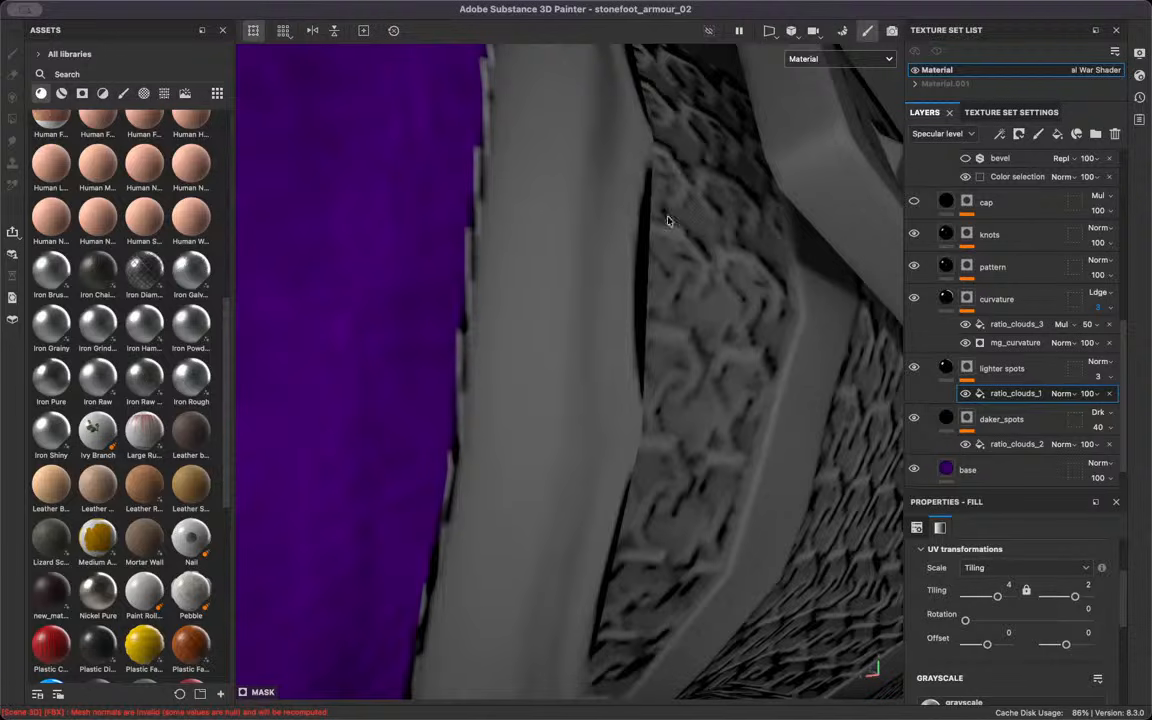
pyautogui.keyDown('alt'); pyautogui.moveTo(658, 297); pyautogui.dragTo(620, 330); pyautogui.keyUp('alt')
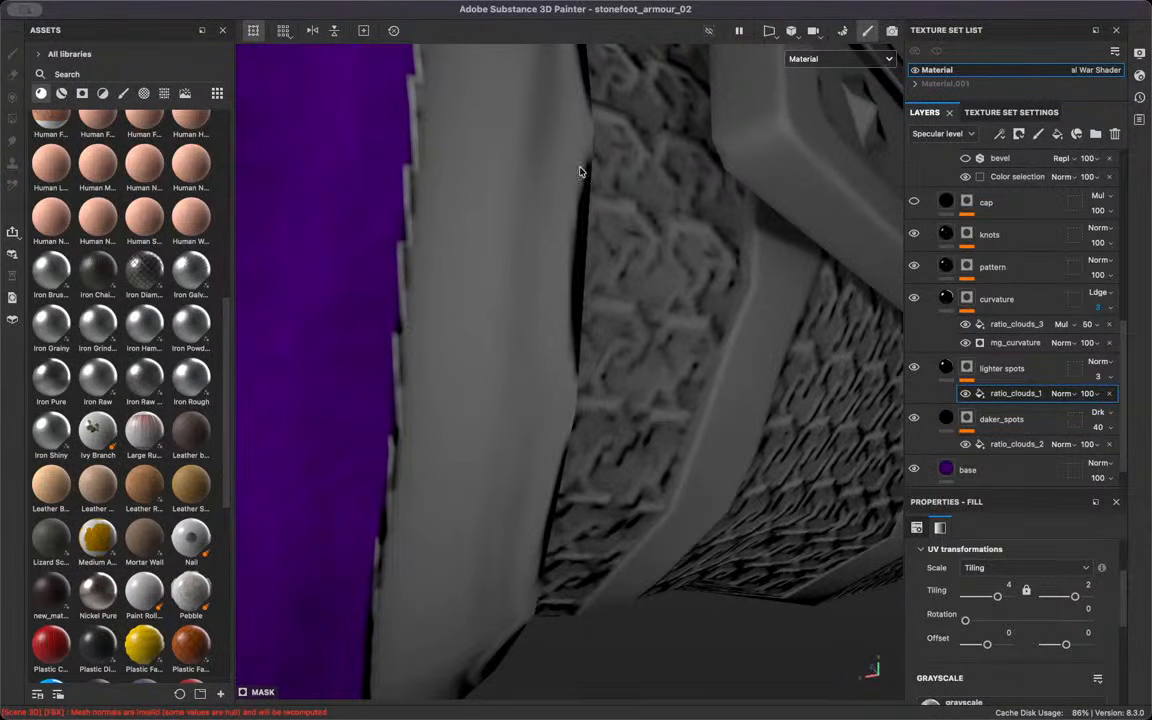
pyautogui.keyDown('alt'); pyautogui.moveTo(573, 525); pyautogui.dragTo(747, 351); pyautogui.keyUp('alt')
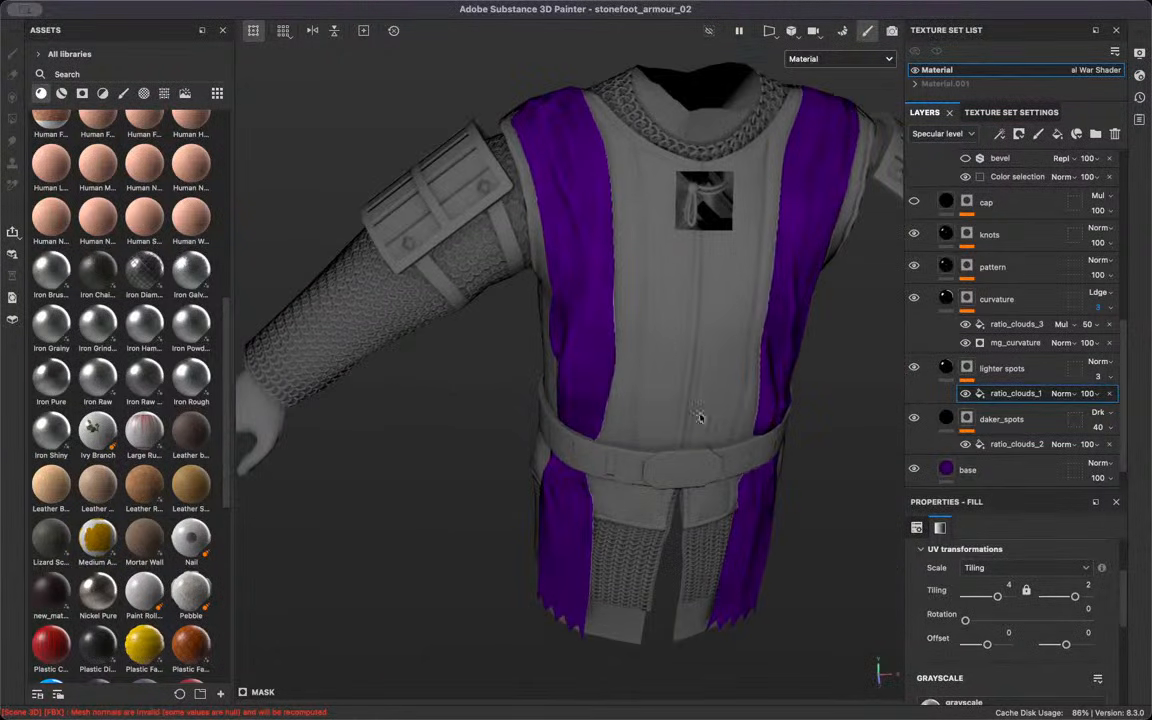
# Collapse the attila cloth group and make the stonefoot_bronze_v2 group visible on the armour
pyautogui.keyDown('alt'); pyautogui.moveTo(699, 419); pyautogui.dragTo(728, 235, button='middle'); pyautogui.keyUp('alt')
pyautogui.scroll(3, 1015, 268)
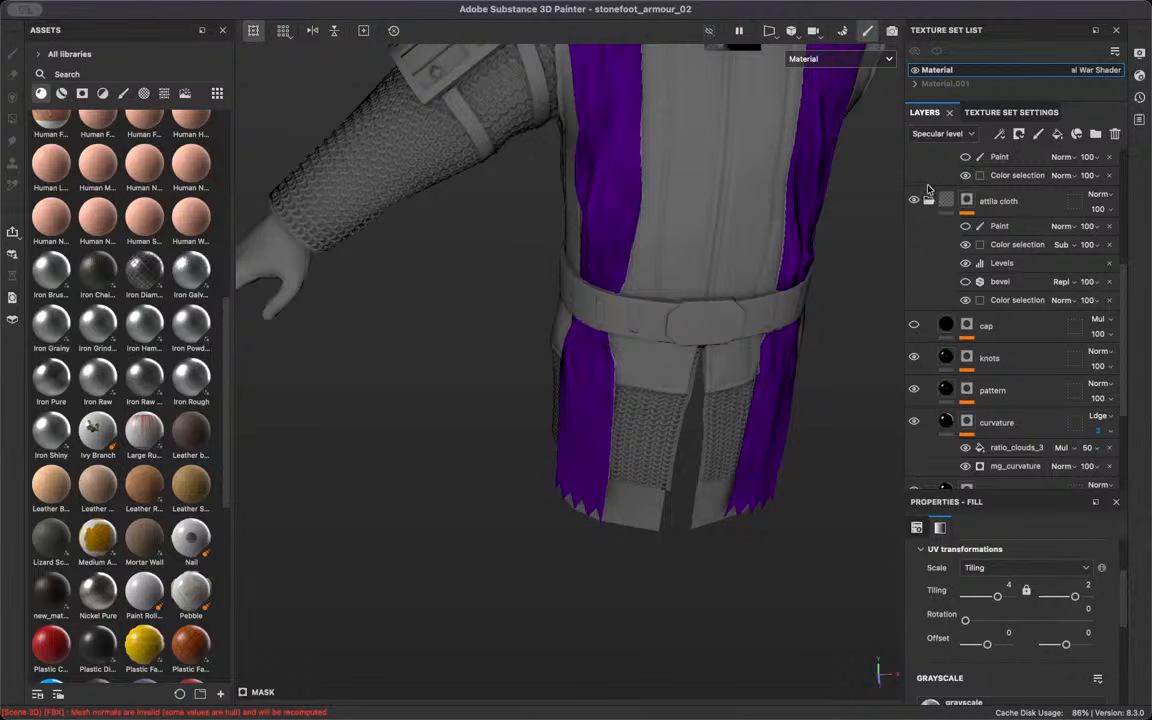
pyautogui.scroll(4, 928, 206)
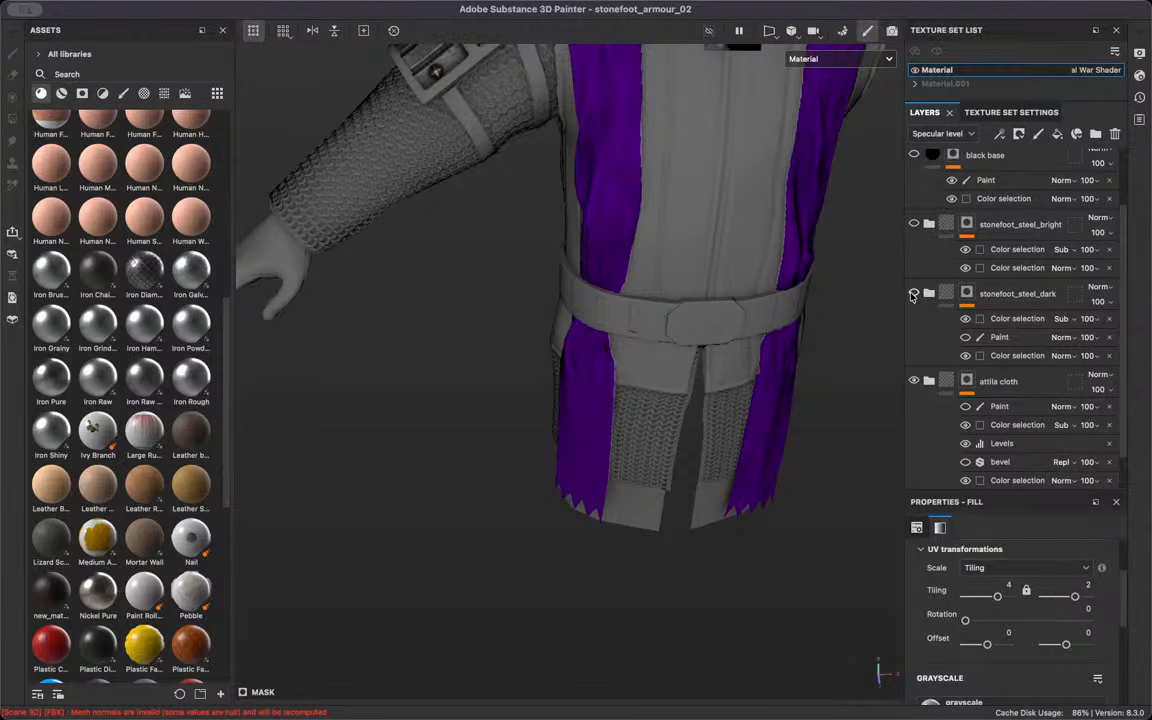
pyautogui.scroll(2, 993, 402)
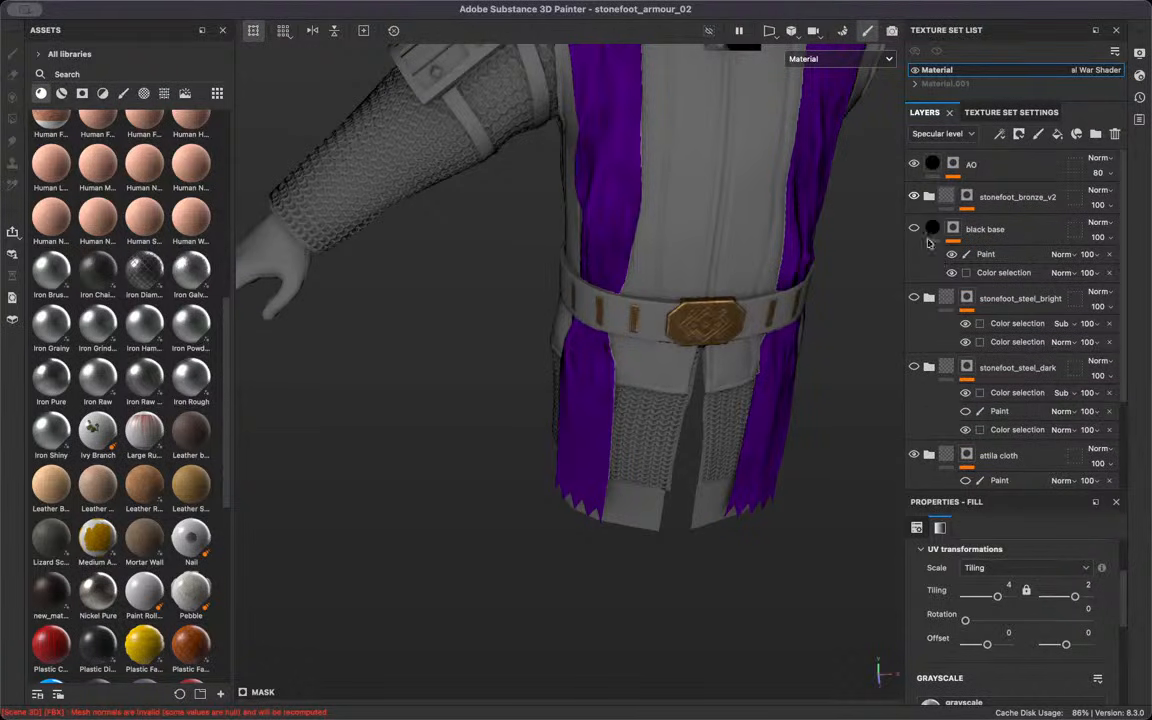
# Inspect the bronze belt buckle and belt strips up close under different lighting directions
pyautogui.scroll(10, 612, 437)
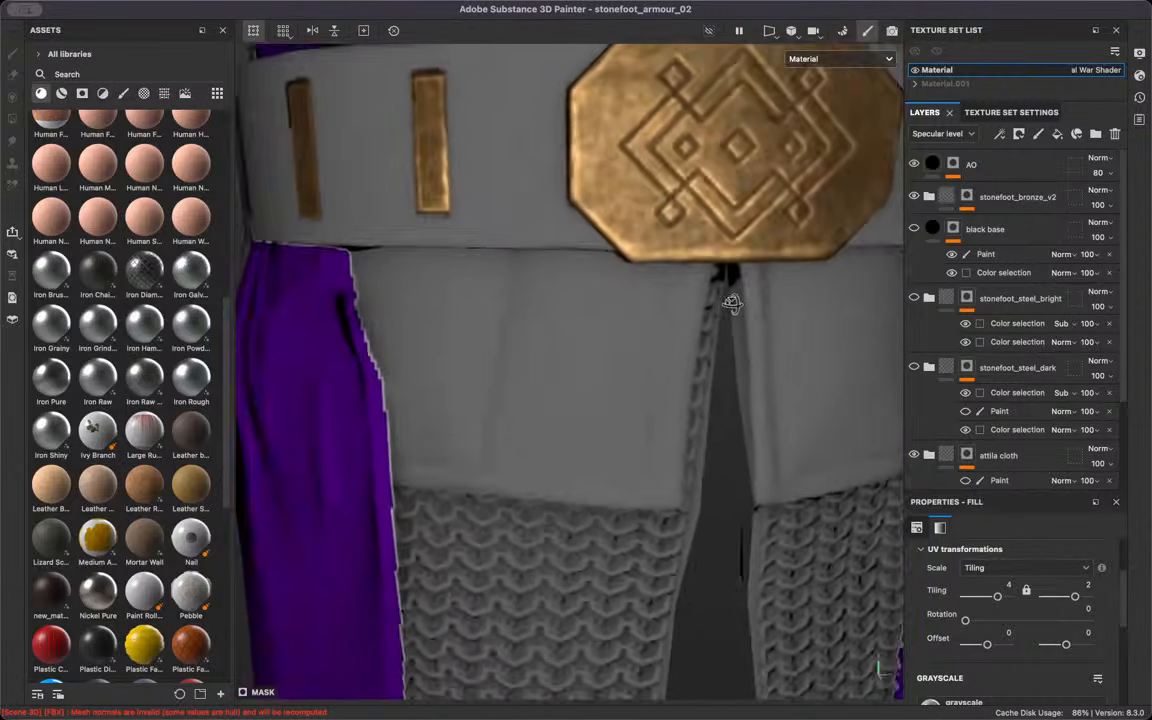
pyautogui.keyDown('alt'); pyautogui.moveTo(645, 303); pyautogui.dragTo(661, 541); pyautogui.keyUp('alt')
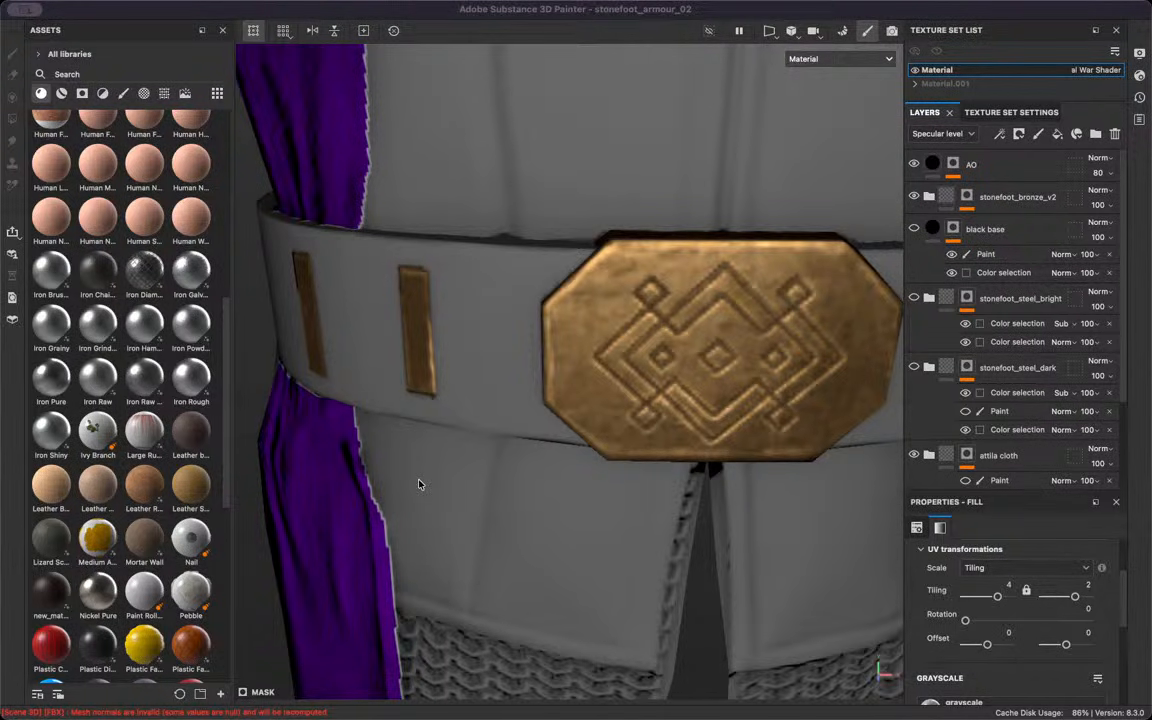
pyautogui.keyDown('alt'); pyautogui.moveTo(598, 358); pyautogui.dragTo(540, 410, button='right'); pyautogui.keyUp('alt')
pyautogui.keyDown('alt'); pyautogui.moveTo(540, 420); pyautogui.dragTo(522, 368); pyautogui.keyUp('alt')
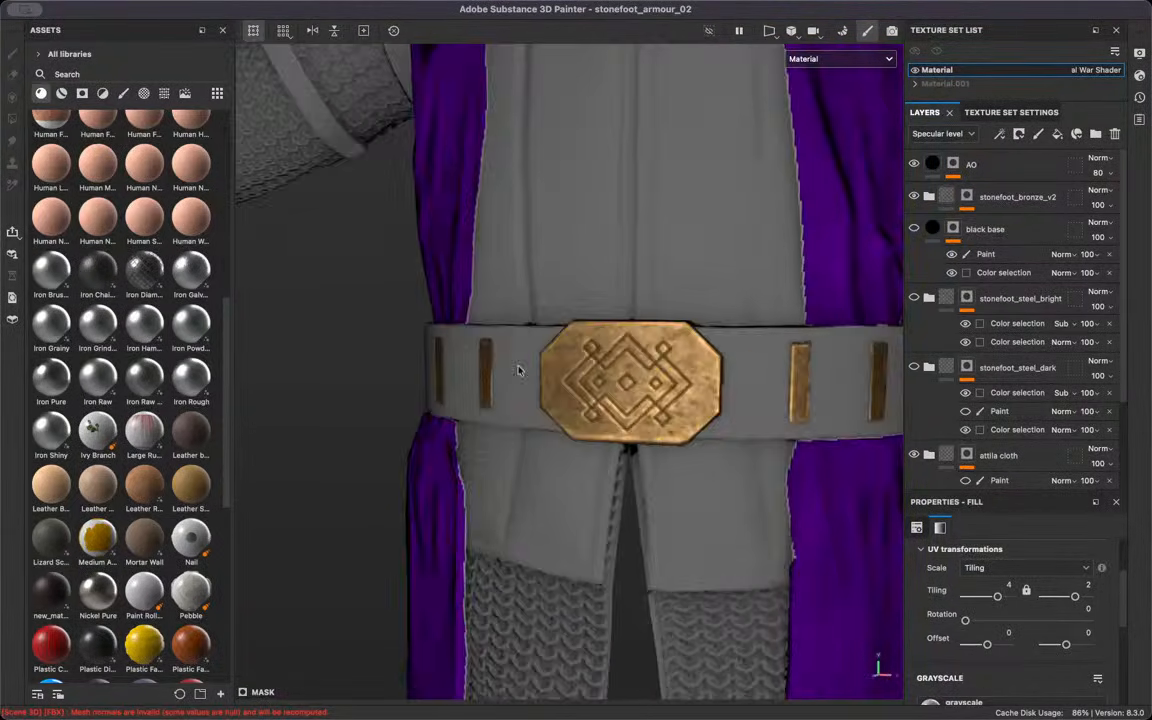
pyautogui.keyDown('alt'); pyautogui.moveTo(522, 368); pyautogui.dragTo(555, 391, button='right'); pyautogui.keyUp('alt')
pyautogui.keyDown('alt'); pyautogui.moveTo(555, 391); pyautogui.dragTo(563, 420); pyautogui.keyUp('alt')
pyautogui.keyDown('alt'); pyautogui.moveTo(563, 420); pyautogui.dragTo(746, 399, button='right'); pyautogui.keyUp('alt')
pyautogui.keyDown('alt'); pyautogui.moveTo(746, 399); pyautogui.dragTo(599, 378); pyautogui.keyUp('alt')
pyautogui.keyDown('alt'); pyautogui.moveTo(599, 378); pyautogui.dragTo(567, 378, button='right'); pyautogui.keyUp('alt')
# Look over the hand, the side of the tunic and the chest with the bronze material shown
pyautogui.scroll(-12, 567, 378)
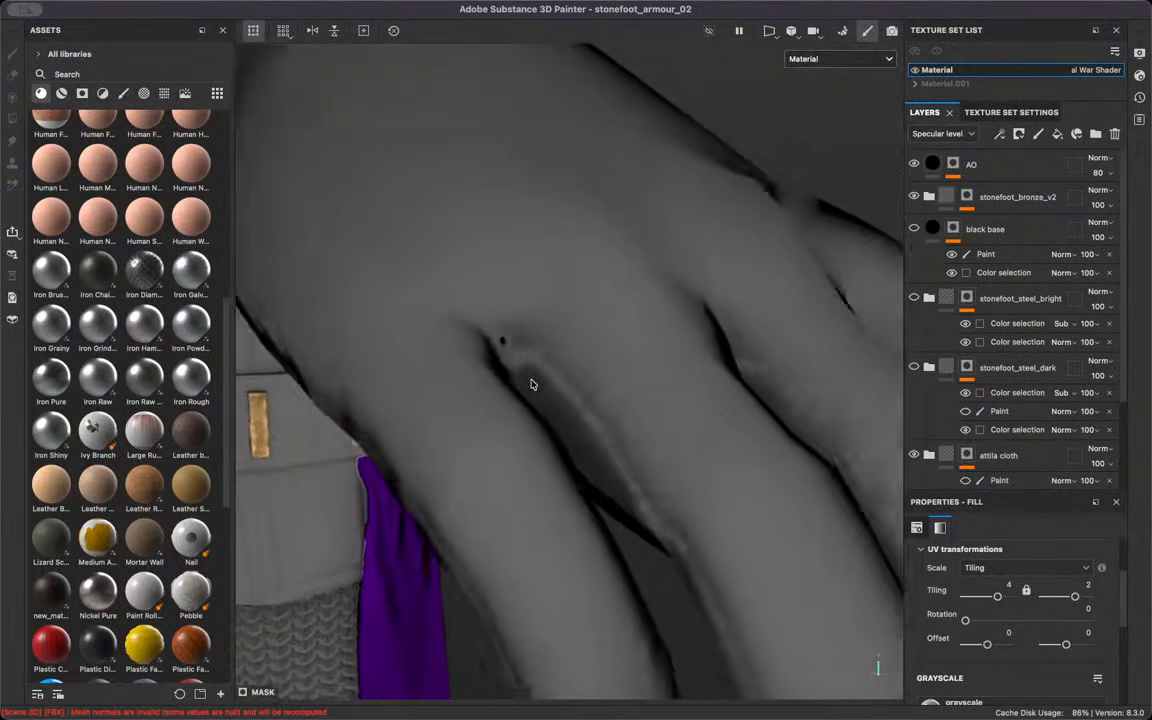
pyautogui.keyDown('alt'); pyautogui.moveTo(532, 383); pyautogui.dragTo(580, 372); pyautogui.keyUp('alt')
pyautogui.scroll(-10, 580, 372)
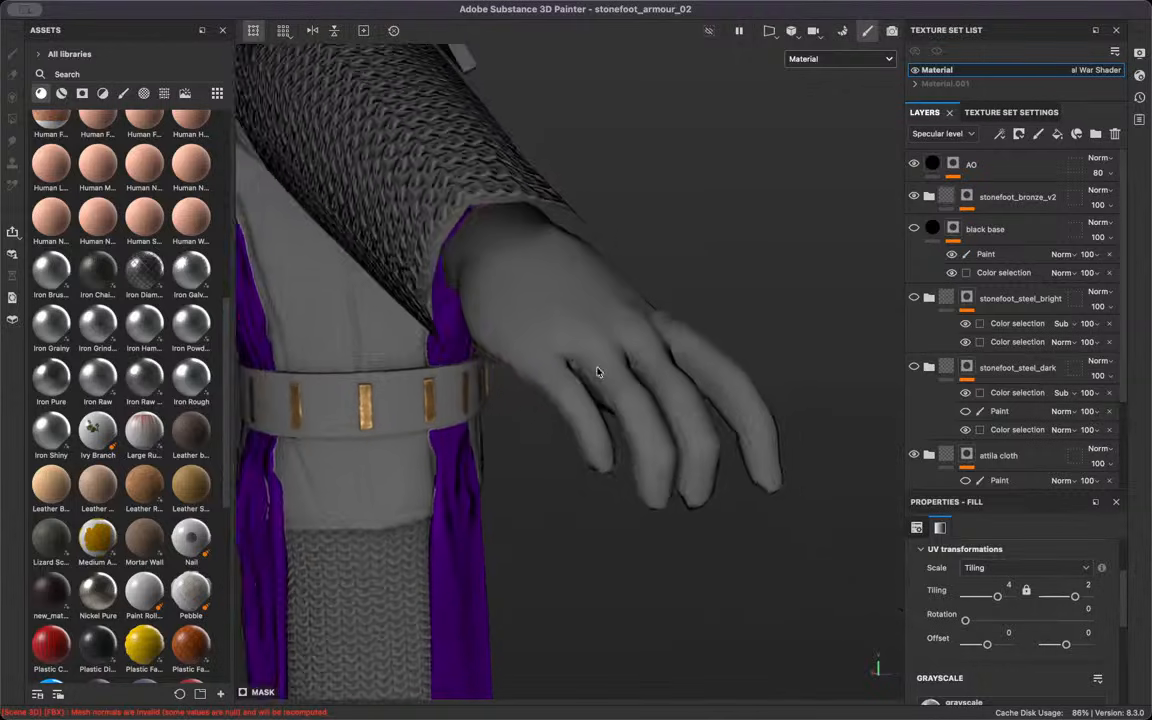
pyautogui.keyDown('alt'); pyautogui.moveTo(428, 423); pyautogui.dragTo(363, 454); pyautogui.keyUp('alt')
pyautogui.keyDown('alt'); pyautogui.moveTo(363, 454); pyautogui.dragTo(337, 448, button='middle'); pyautogui.keyUp('alt')
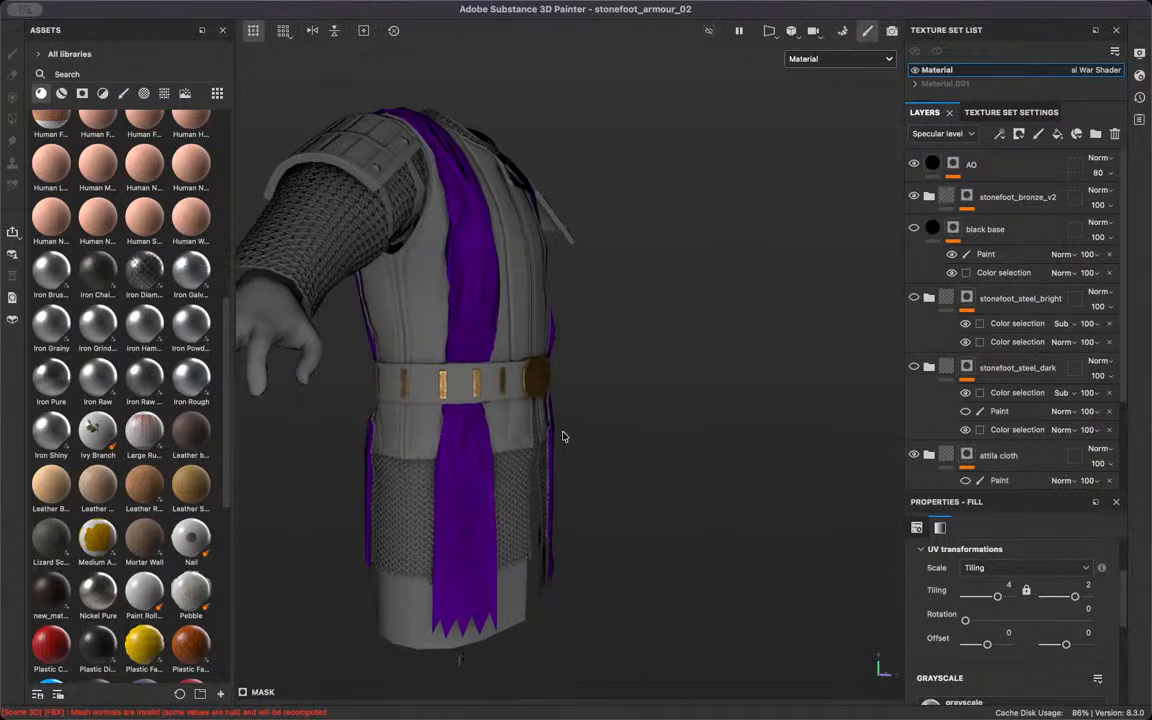
pyautogui.scroll(6, 563, 437)
pyautogui.keyDown('alt'); pyautogui.moveTo(470, 465); pyautogui.dragTo(540, 596); pyautogui.keyUp('alt')
pyautogui.keyDown('alt'); pyautogui.moveTo(540, 596); pyautogui.dragTo(634, 688, button='middle'); pyautogui.keyUp('alt')
pyautogui.keyDown('alt'); pyautogui.moveTo(543, 265); pyautogui.dragTo(566, 424, button='middle'); pyautogui.keyUp('alt')
pyautogui.keyDown('alt'); pyautogui.moveTo(566, 420); pyautogui.dragTo(571, 409); pyautogui.keyUp('alt')
pyautogui.moveTo(571, 409)
pyautogui.keyDown('alt'); pyautogui.mouseDown(button='middle')
pyautogui.moveTo(566, 389)
pyautogui.moveTo(562, 429)
pyautogui.mouseUp(button='middle'); pyautogui.keyUp('alt')
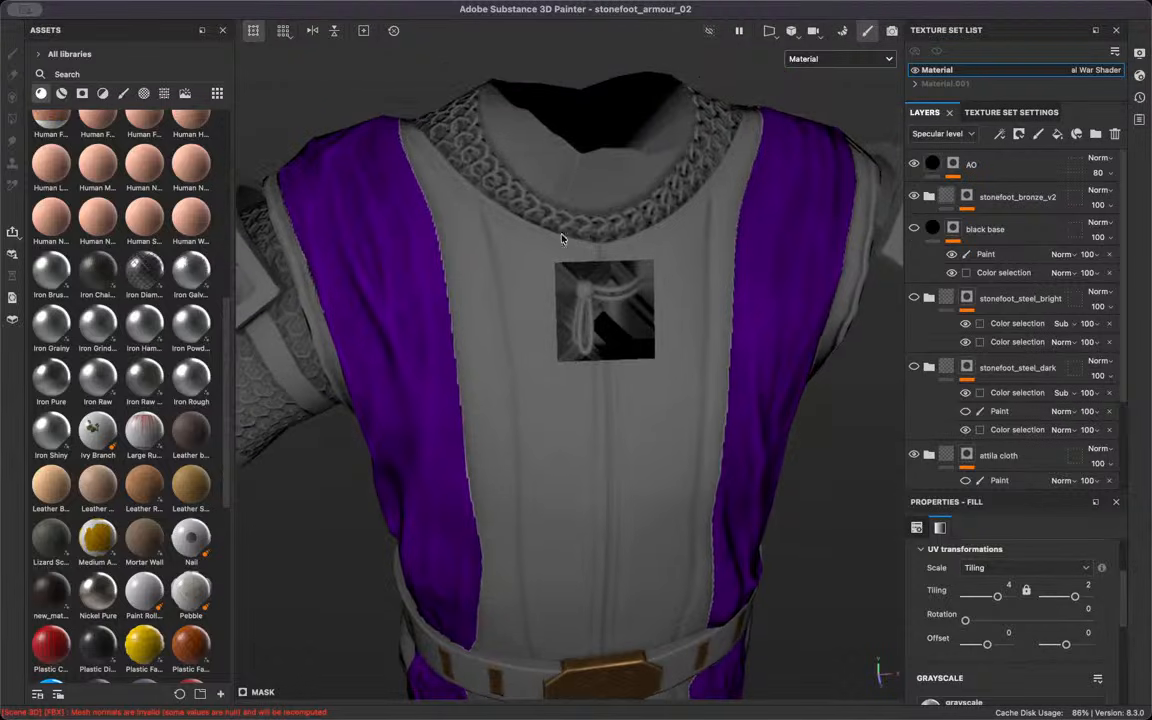
# Add a fill layer above stonefoot_bronze_v2 with a black mask and a paint effect for the chest knot patch
pyautogui.scroll(10, 580, 260)
pyautogui.moveTo(609, 391)
pyautogui.keyDown('alt'); pyautogui.mouseDown()
pyautogui.moveTo(554, 337)
pyautogui.moveTo(579, 393)
pyautogui.moveTo(615, 371)
pyautogui.mouseUp(); pyautogui.keyUp('alt')
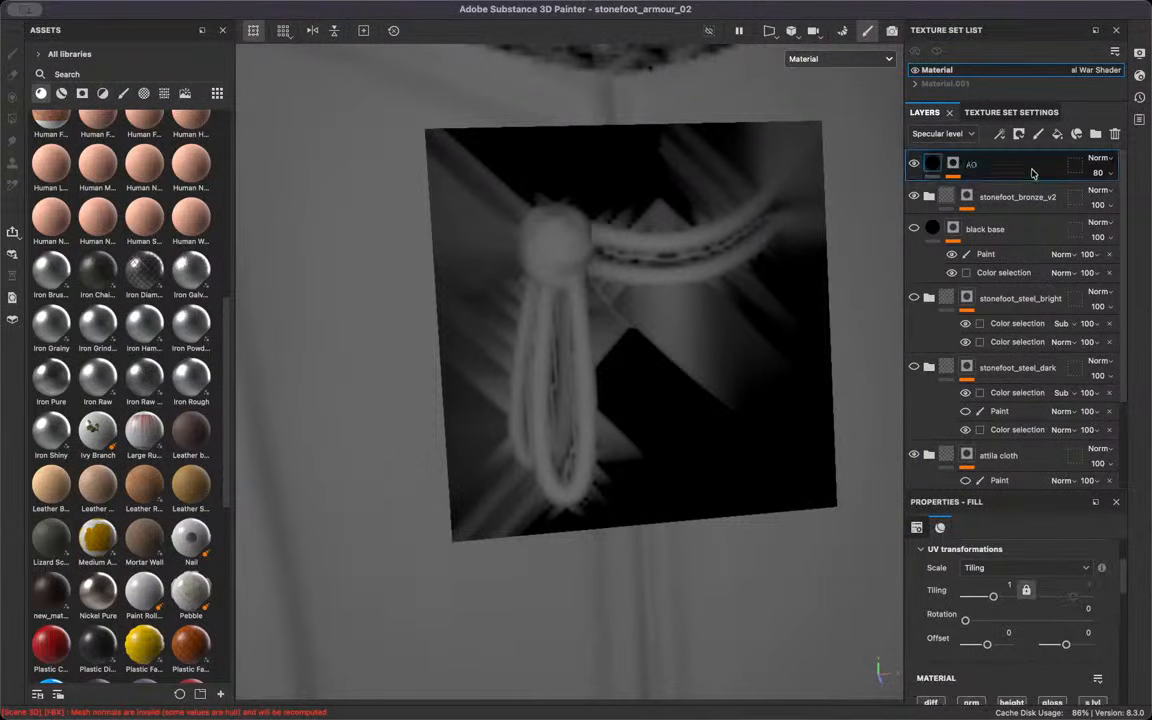
pyautogui.click(1039, 198)
pyautogui.click(1057, 134)
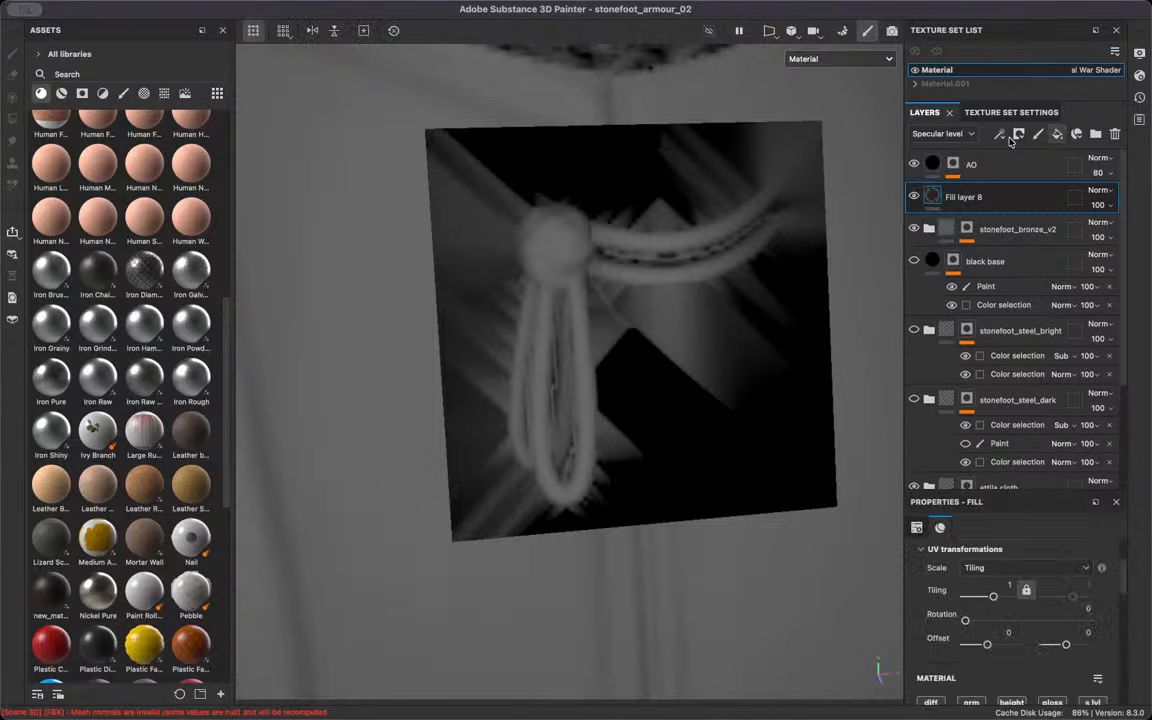
pyautogui.click(1019, 134)
pyautogui.click(1009, 152)
pyautogui.click(999, 134)
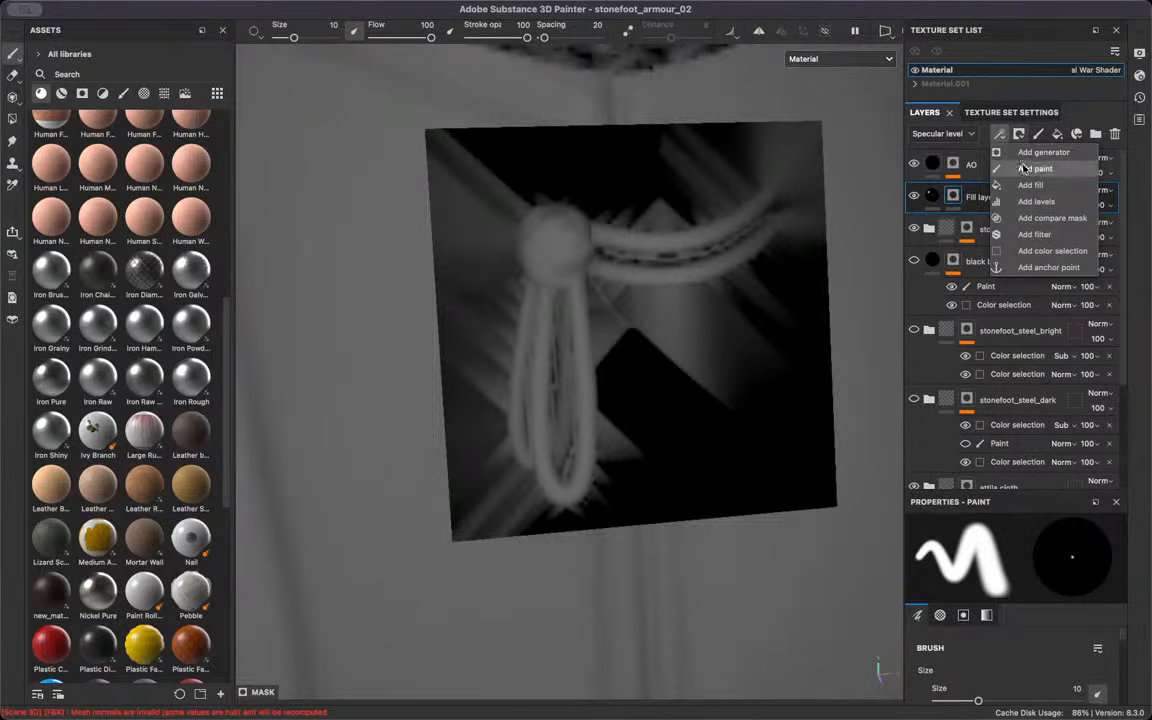
pyautogui.click(1030, 169)
# Limit the new fill layer to the op channel and check the alpha and opacity options in the shader settings
pyautogui.click(940, 200)
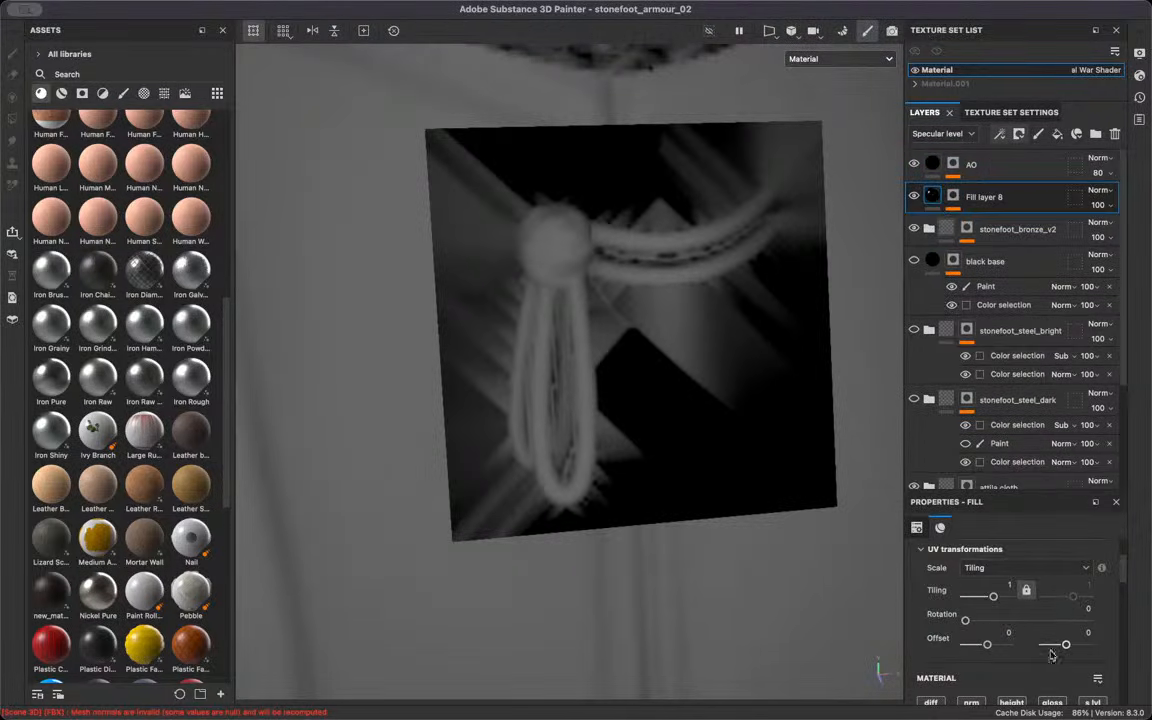
pyautogui.scroll(-1, 1051, 655)
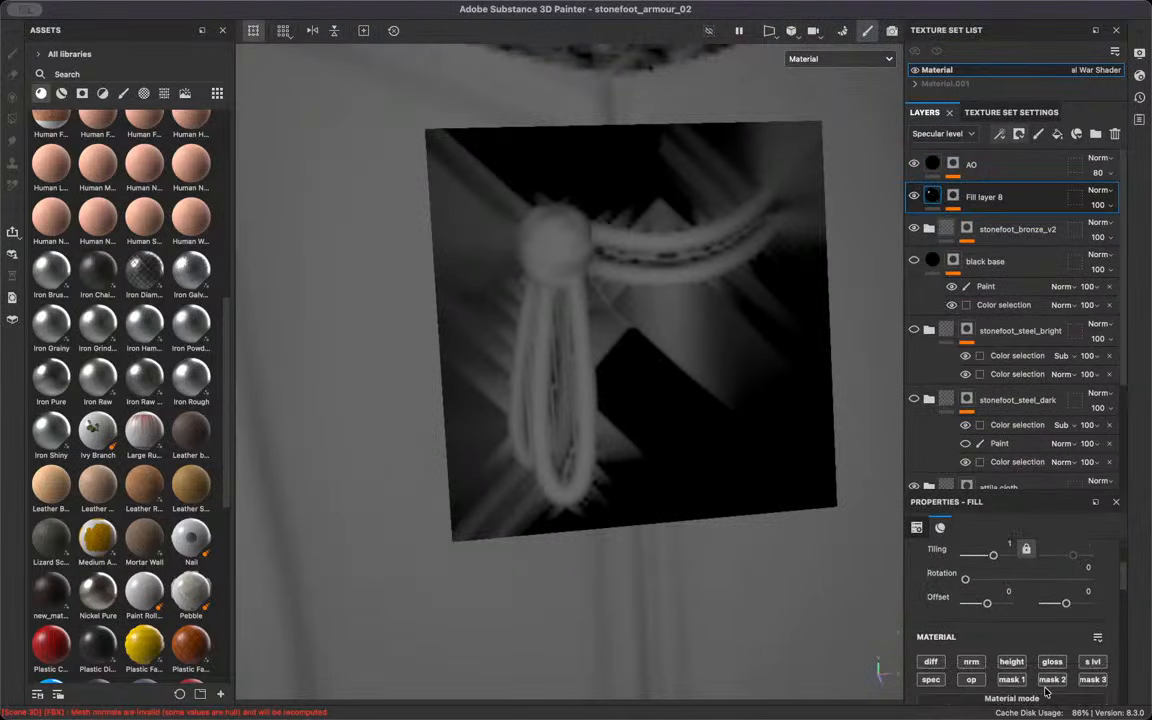
pyautogui.click(1134, 77)
pyautogui.scroll(-10, 998, 305)
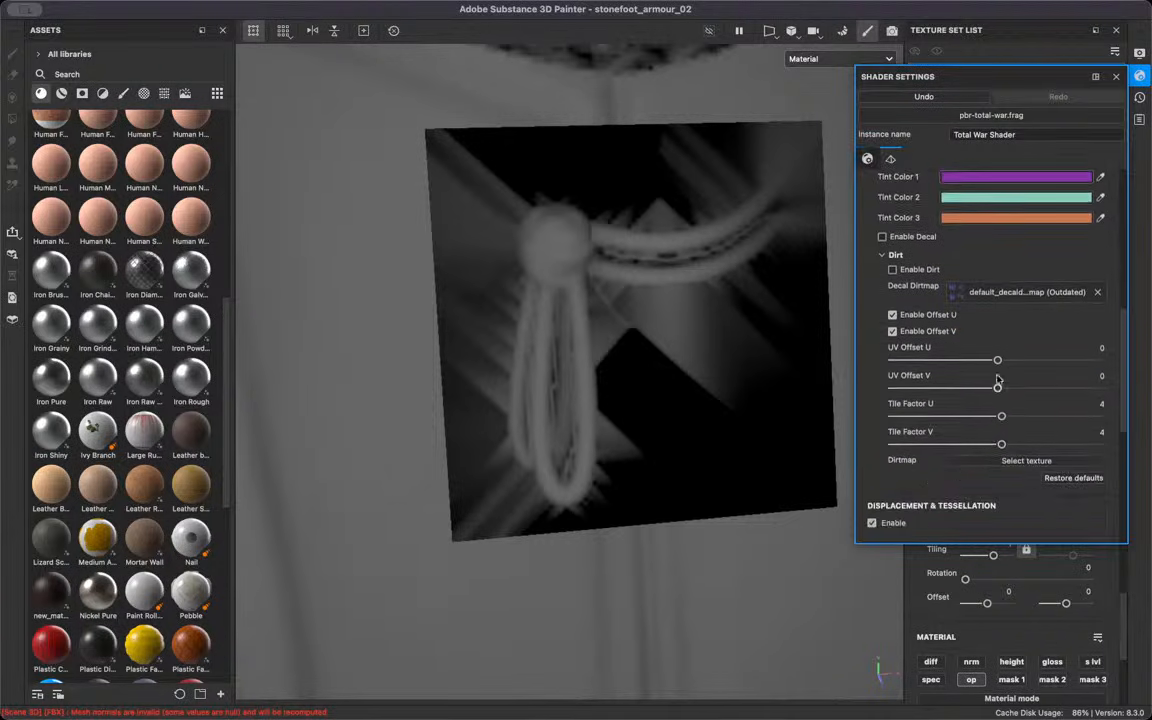
pyautogui.scroll(5, 940, 455)
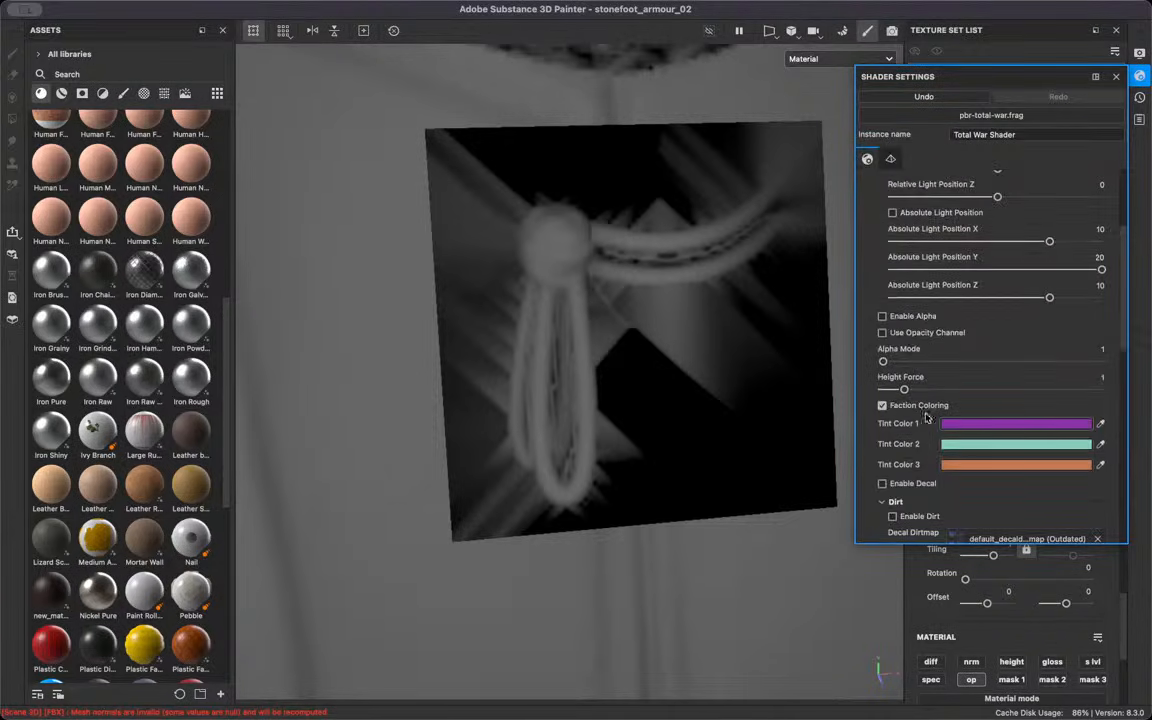
pyautogui.click(1116, 78)
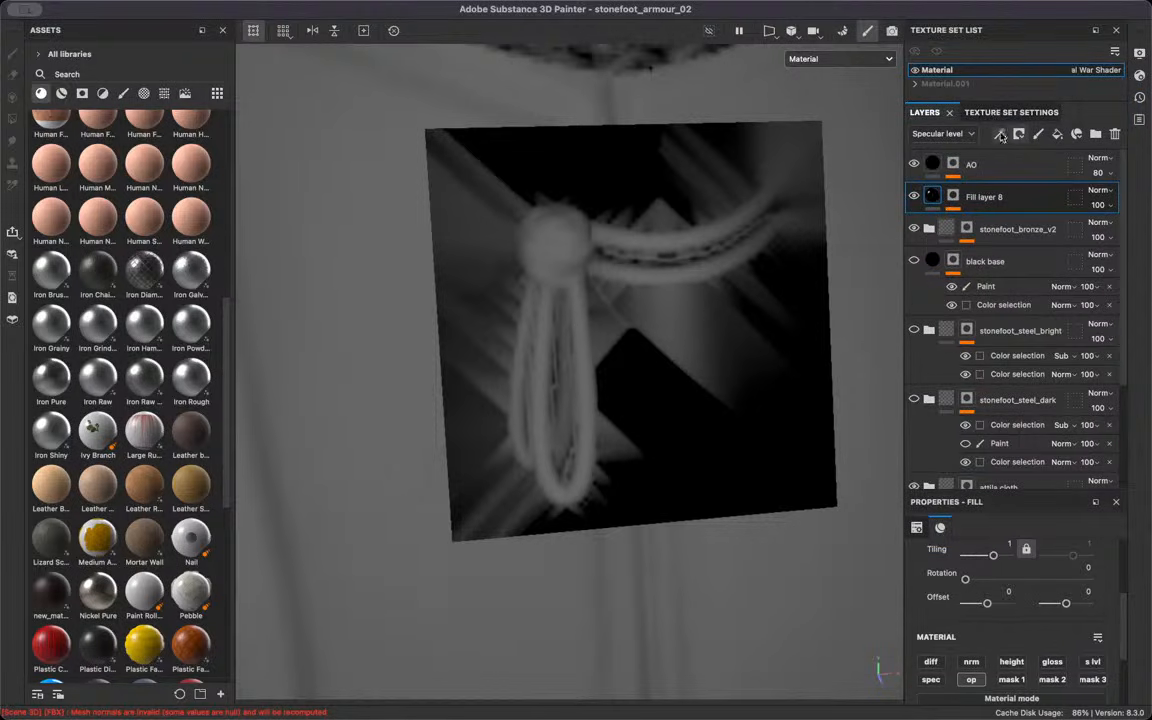
# Rename the fill layer as Opacity and lower its op value to the minimum
pyautogui.click(953, 196)
pyautogui.doubleClick(988, 196)
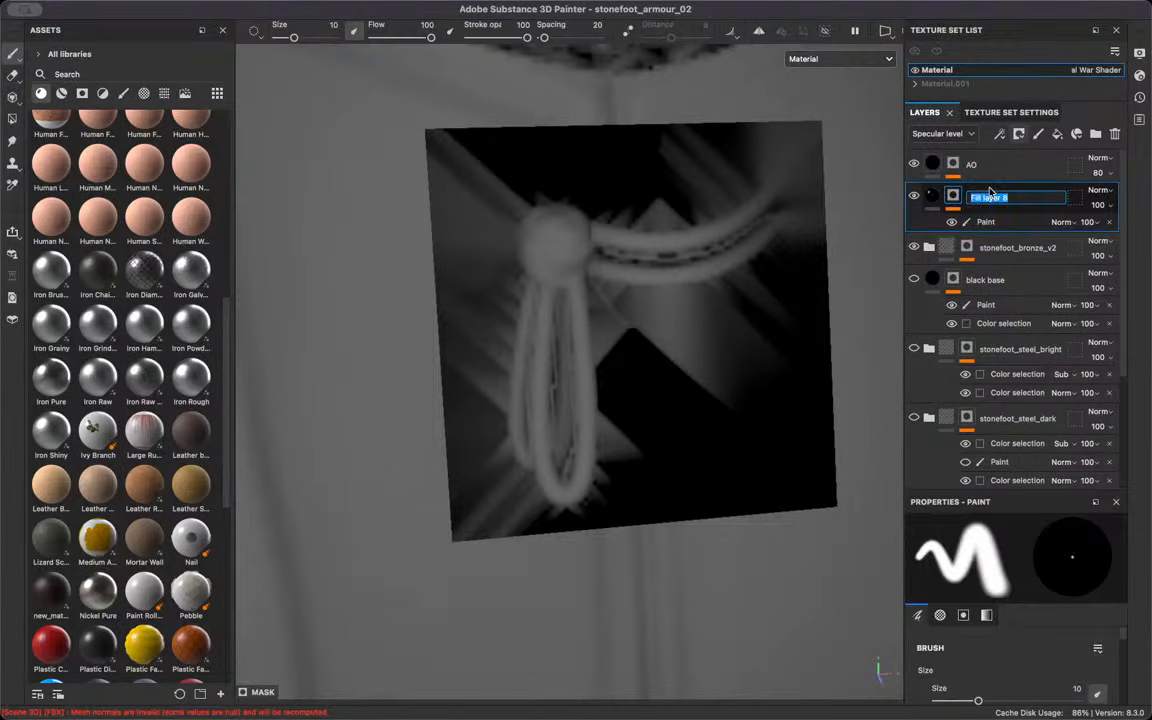
pyautogui.press('Return')
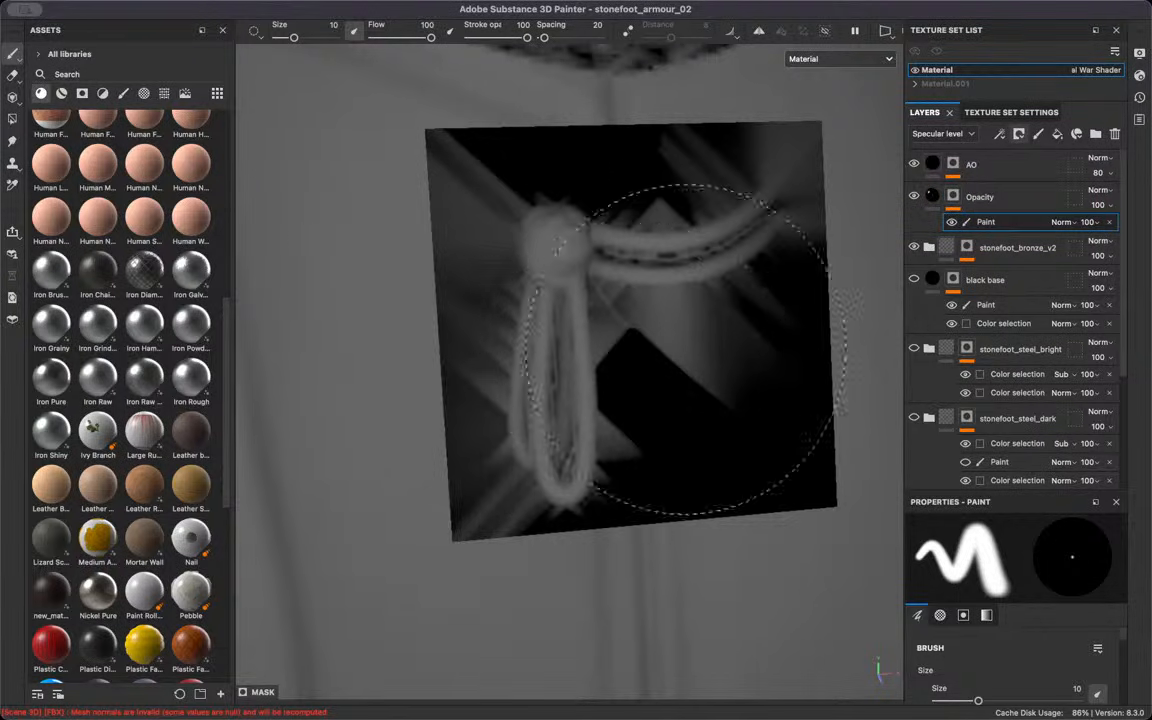
pyautogui.click(952, 196)
pyautogui.scroll(-4, 985, 660)
pyautogui.moveTo(988, 683); pyautogui.dragTo(746, 683)
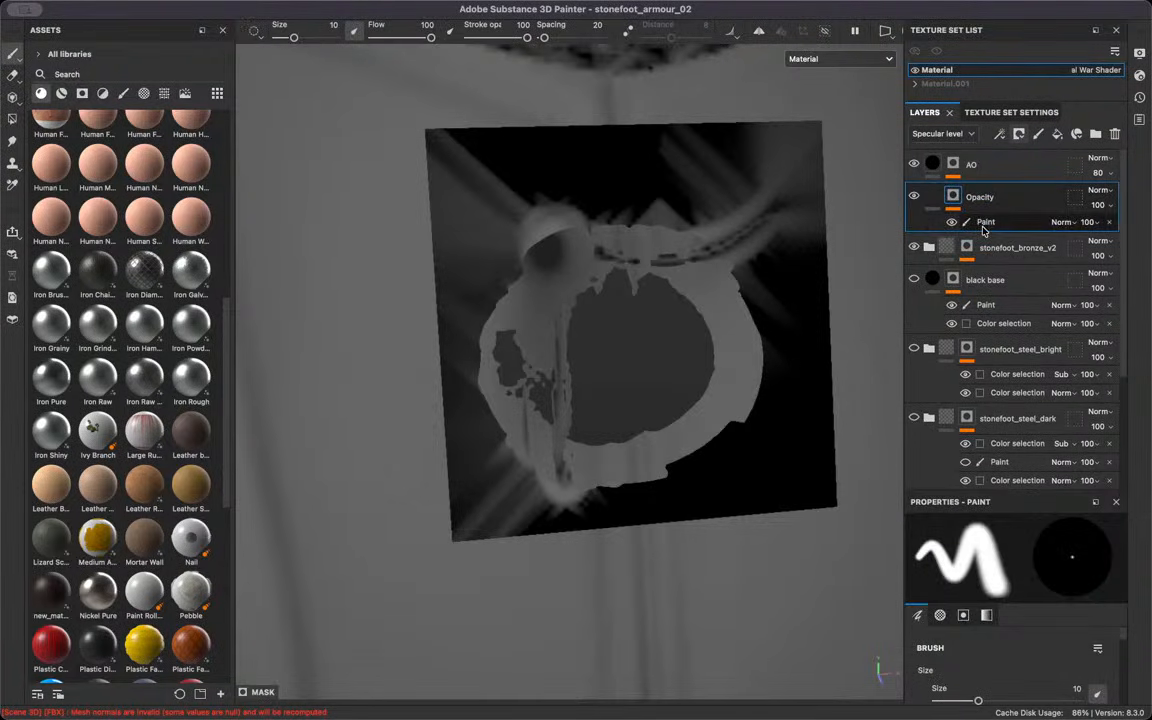
# Discard the test strokes by replacing the Opacity mask's paint effect with a fresh one
pyautogui.click(980, 226)
pyautogui.moveTo(648, 457)
pyautogui.keyDown('alt'); pyautogui.mouseDown()
pyautogui.moveTo(524, 418)
pyautogui.moveTo(620, 365)
pyautogui.mouseUp(); pyautogui.keyUp('alt')
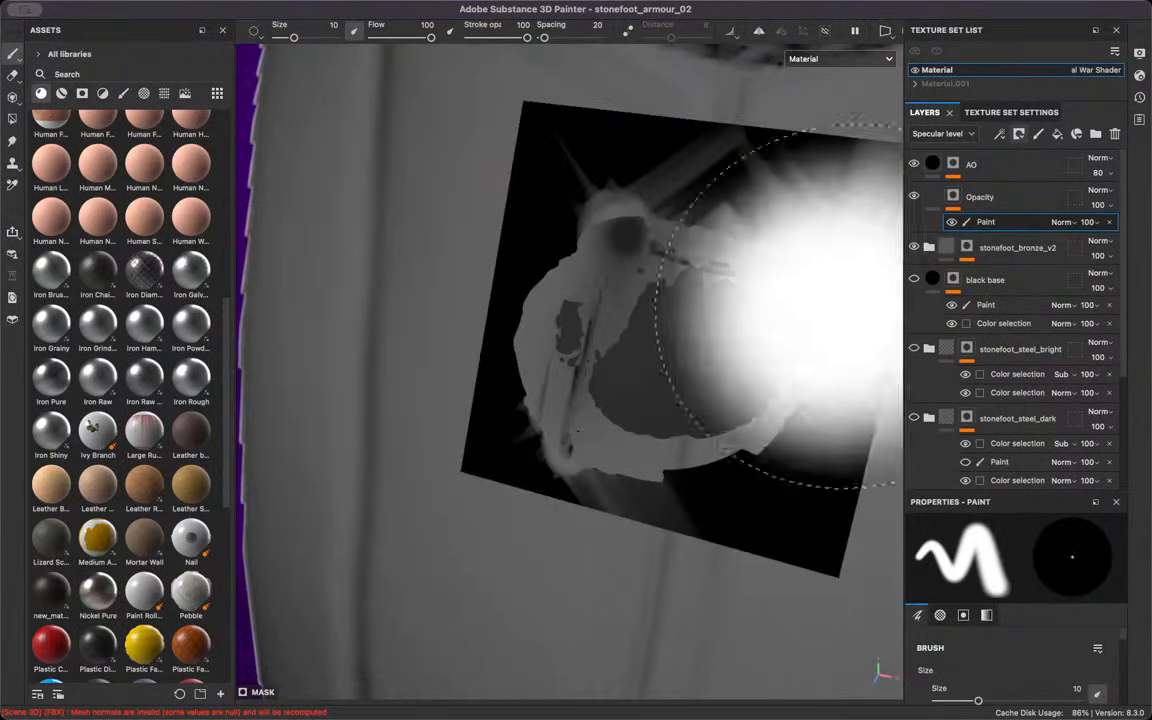
pyautogui.click(1109, 222)
pyautogui.click(999, 133)
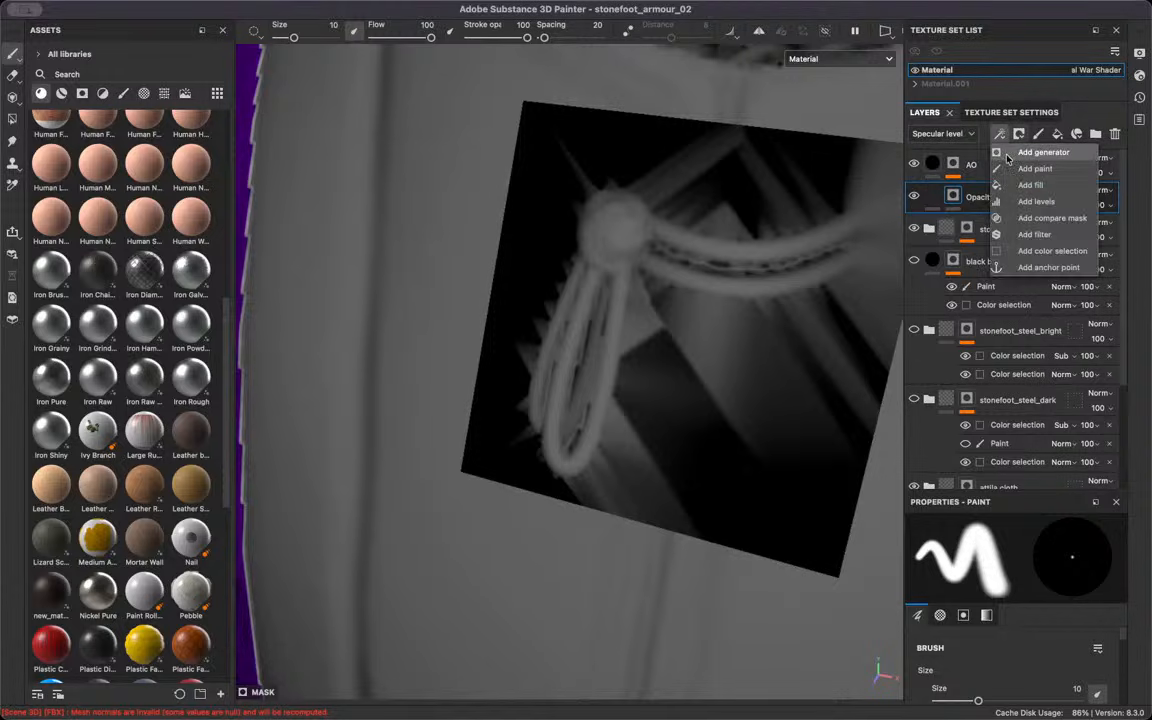
pyautogui.click(1035, 168)
# Add a Contrast Luminosity filter above the paint effect in the Opacity mask and set its contrast to 1
pyautogui.click(999, 133)
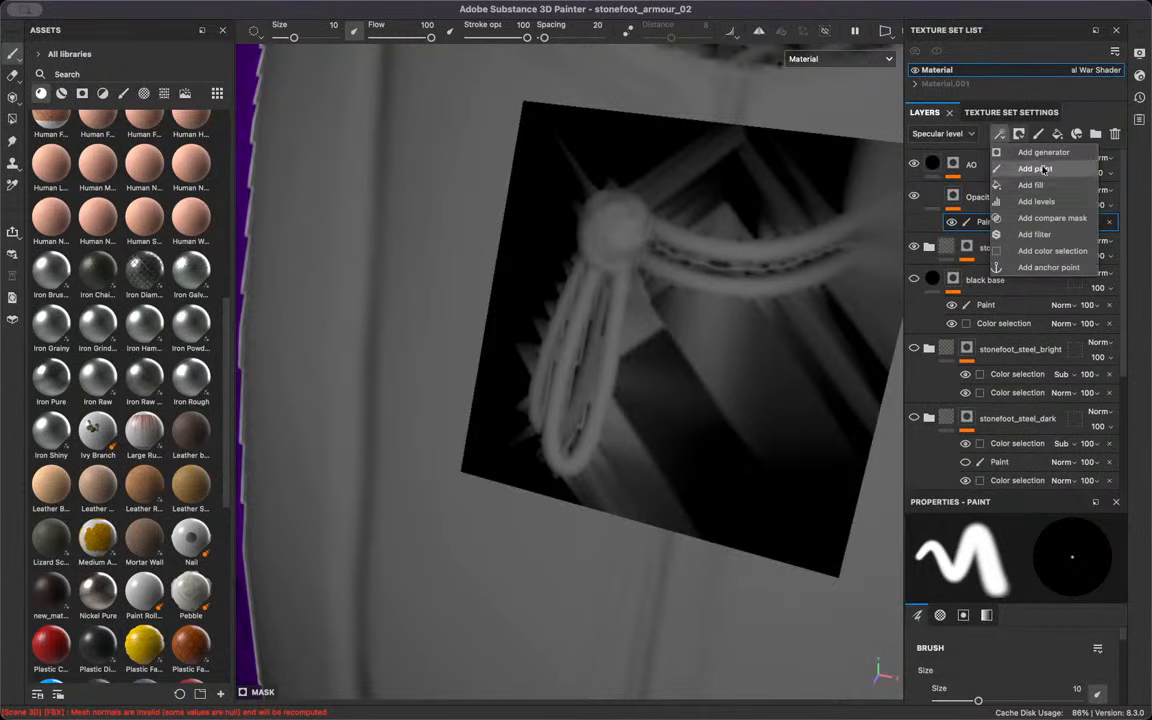
pyautogui.click(1034, 234)
pyautogui.click(1032, 556)
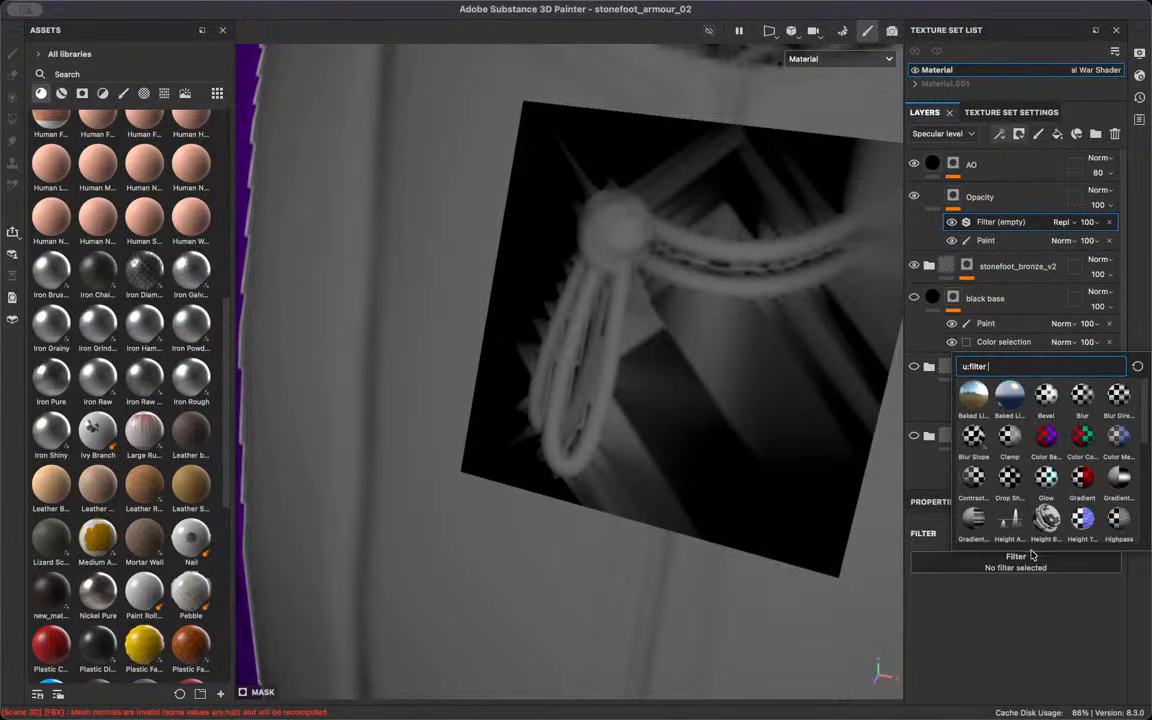
pyautogui.write('cont')
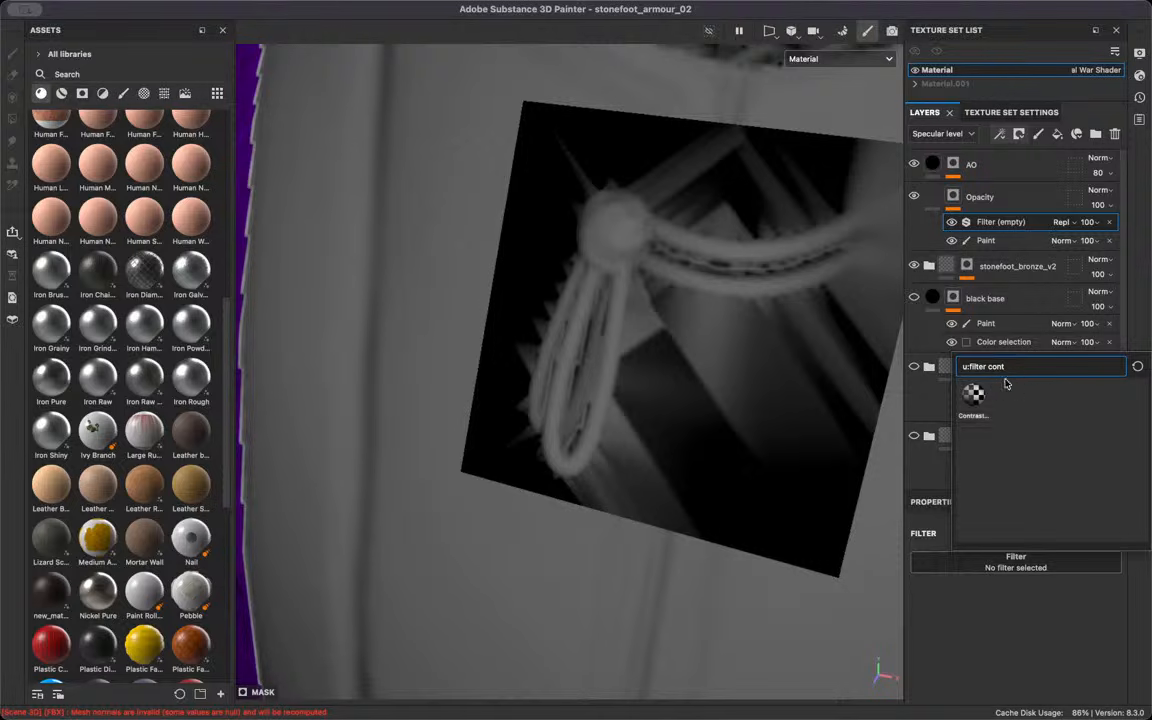
pyautogui.click(974, 400)
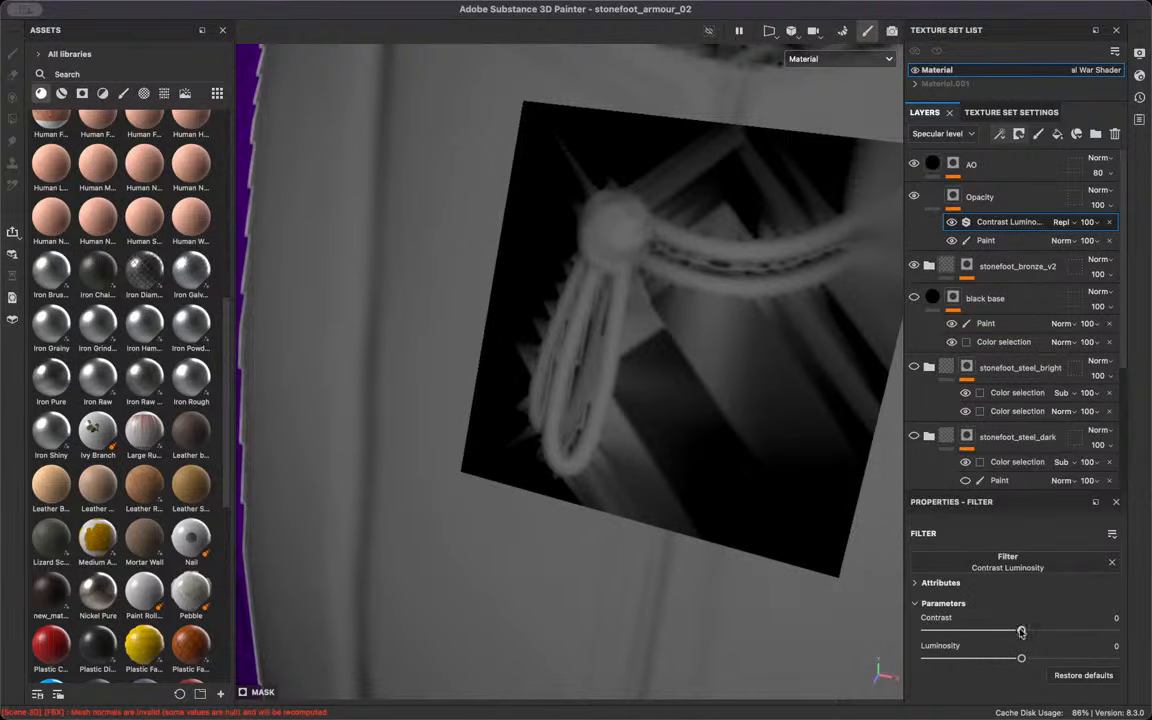
# Paint away the black area between the hanging loop and the horizontal cord with a brush of size 1.86
pyautogui.click(983, 241)
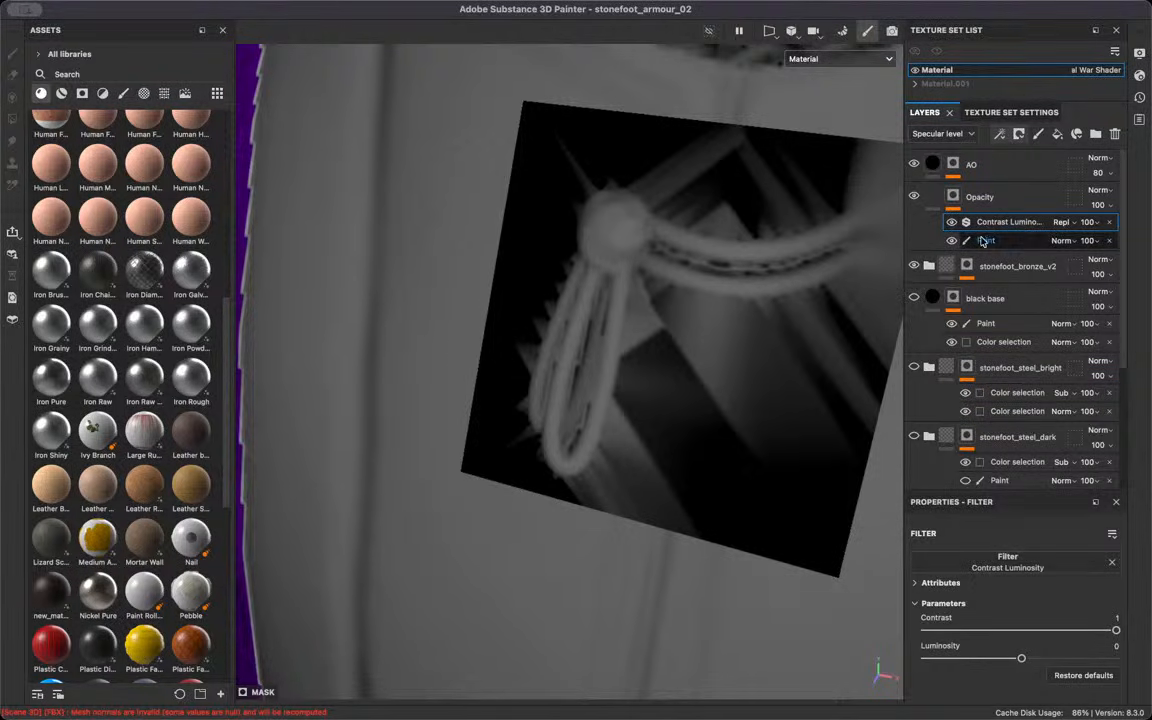
pyautogui.keyDown('super'); pyautogui.moveTo(705, 331); pyautogui.dragTo(645, 350, button='right'); pyautogui.keyUp('super')
pyautogui.moveTo(636, 368)
pyautogui.keyDown('alt'); pyautogui.mouseDown()
pyautogui.moveTo(682, 354)
pyautogui.moveTo(672, 342)
pyautogui.moveTo(679, 378)
pyautogui.moveTo(761, 486)
pyautogui.moveTo(742, 380)
pyautogui.moveTo(706, 488)
pyautogui.mouseUp(); pyautogui.keyUp('alt')
pyautogui.scroll(4, 666, 332)
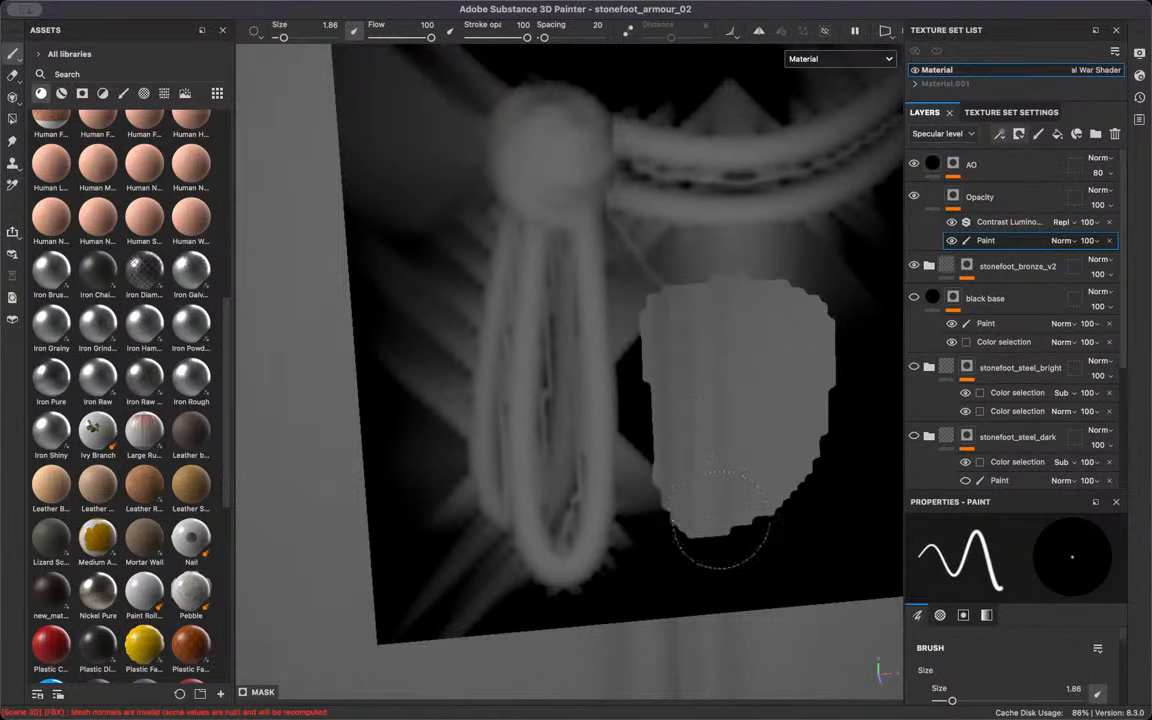
# Paint away the black background around the hanging loop and the top of the round knot with a brush of size 0.84
pyautogui.keyDown('super'); pyautogui.moveTo(645, 352); pyautogui.dragTo(622, 264, button='right'); pyautogui.keyUp('super')
pyautogui.scroll(3, 632, 250)
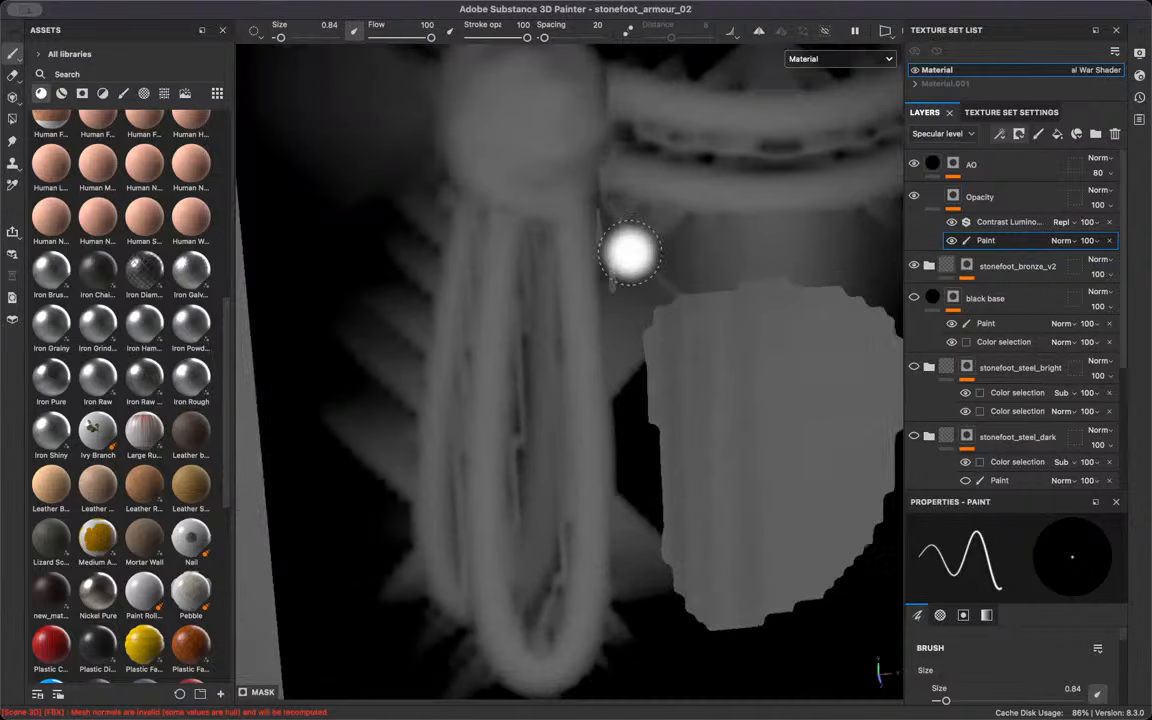
pyautogui.moveTo(617, 226); pyautogui.dragTo(616, 652)
pyautogui.keyDown('alt'); pyautogui.moveTo(616, 660); pyautogui.dragTo(676, 527, button='middle'); pyautogui.keyUp('alt')
pyautogui.moveTo(676, 527)
pyautogui.mouseDown()
pyautogui.moveTo(617, 578)
pyautogui.moveTo(497, 505)
pyautogui.moveTo(430, 415)
pyautogui.moveTo(408, 300)
pyautogui.moveTo(460, 235)
pyautogui.moveTo(477, 120)
pyautogui.mouseUp()
pyautogui.keyDown('alt'); pyautogui.moveTo(478, 113); pyautogui.dragTo(436, 343, button='middle'); pyautogui.keyUp('alt')
pyautogui.moveTo(441, 347)
pyautogui.mouseDown()
pyautogui.moveTo(425, 172)
pyautogui.moveTo(480, 70)
pyautogui.moveTo(580, 82)
pyautogui.moveTo(659, 118)
pyautogui.mouseUp()
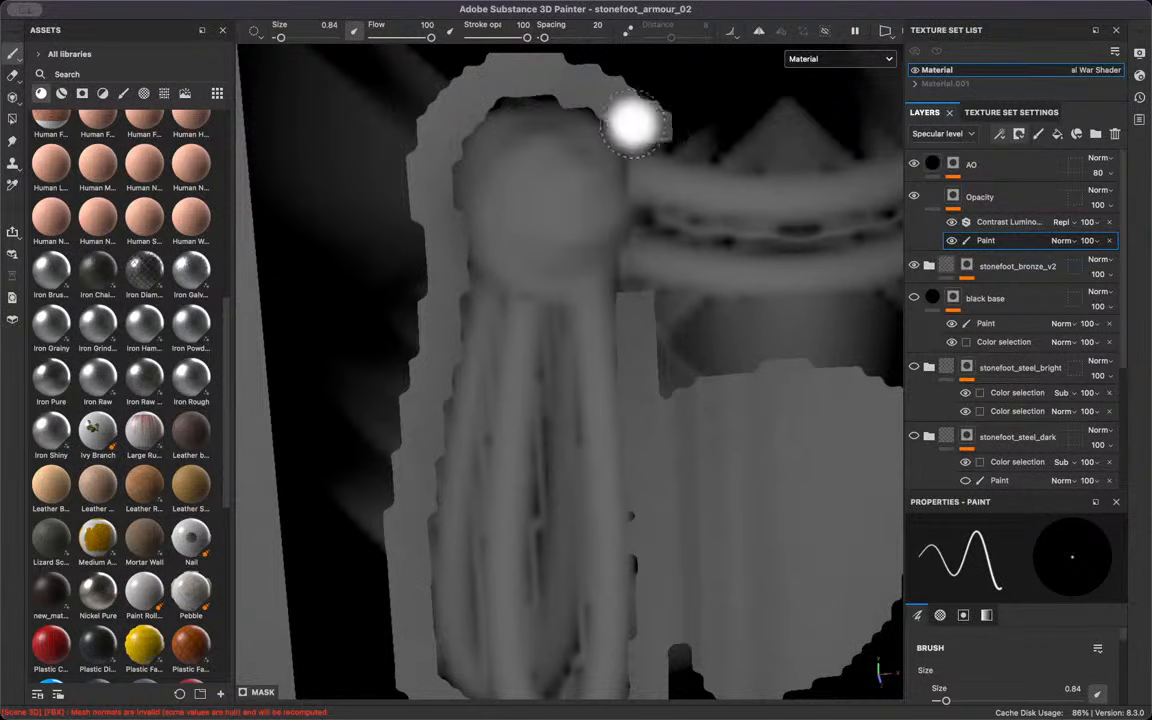
# Refine the painted edge around the round knot with a brush of size 0.1
pyautogui.keyDown('alt'); pyautogui.moveTo(626, 123); pyautogui.dragTo(620, 321, button='middle'); pyautogui.keyUp('alt')
pyautogui.keyDown('alt'); pyautogui.moveTo(620, 321); pyautogui.dragTo(514, 288, button='right'); pyautogui.keyUp('alt')
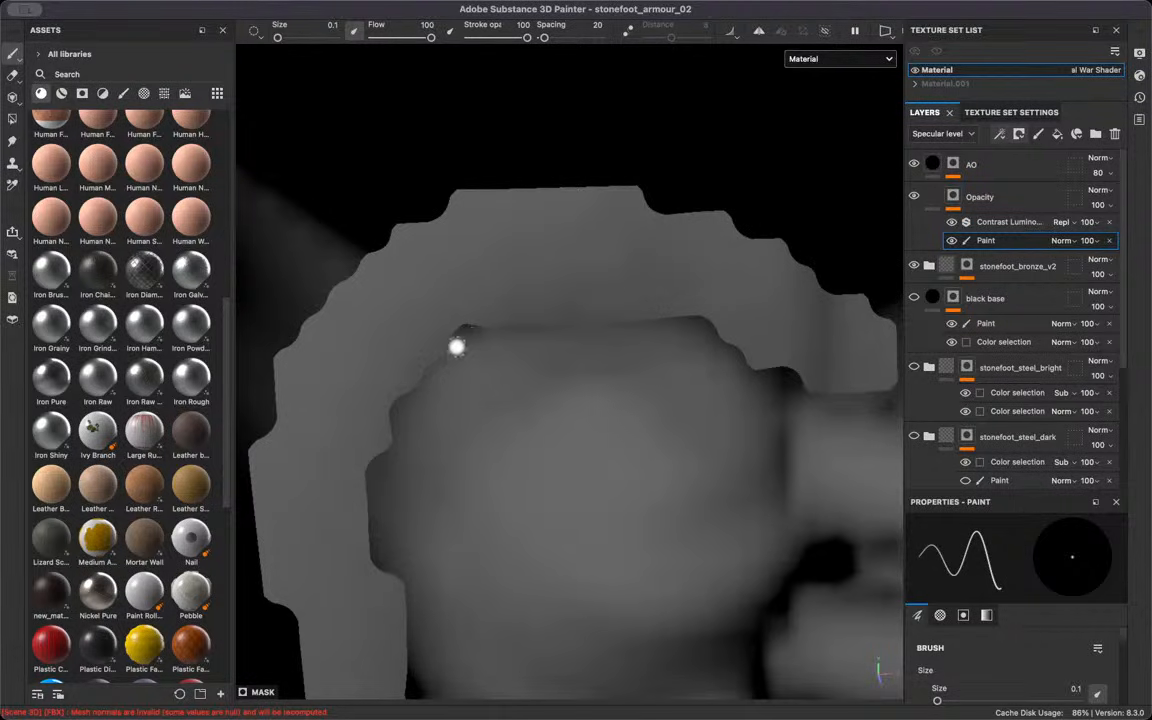
pyautogui.moveTo(406, 415)
pyautogui.mouseDown()
pyautogui.moveTo(383, 488)
pyautogui.moveTo(402, 624)
pyautogui.mouseUp()
# Paint along the upper edge and around the free end of the horizontal cord with a brush of size 0.3
pyautogui.keyDown('alt'); pyautogui.moveTo(402, 624); pyautogui.dragTo(500, 270, button='right'); pyautogui.keyUp('alt')
pyautogui.keyDown('alt'); pyautogui.moveTo(500, 270); pyautogui.dragTo(338, 224, button='middle'); pyautogui.keyUp('alt')
pyautogui.keyDown('alt'); pyautogui.moveTo(338, 224); pyautogui.dragTo(338, 420); pyautogui.keyUp('alt')
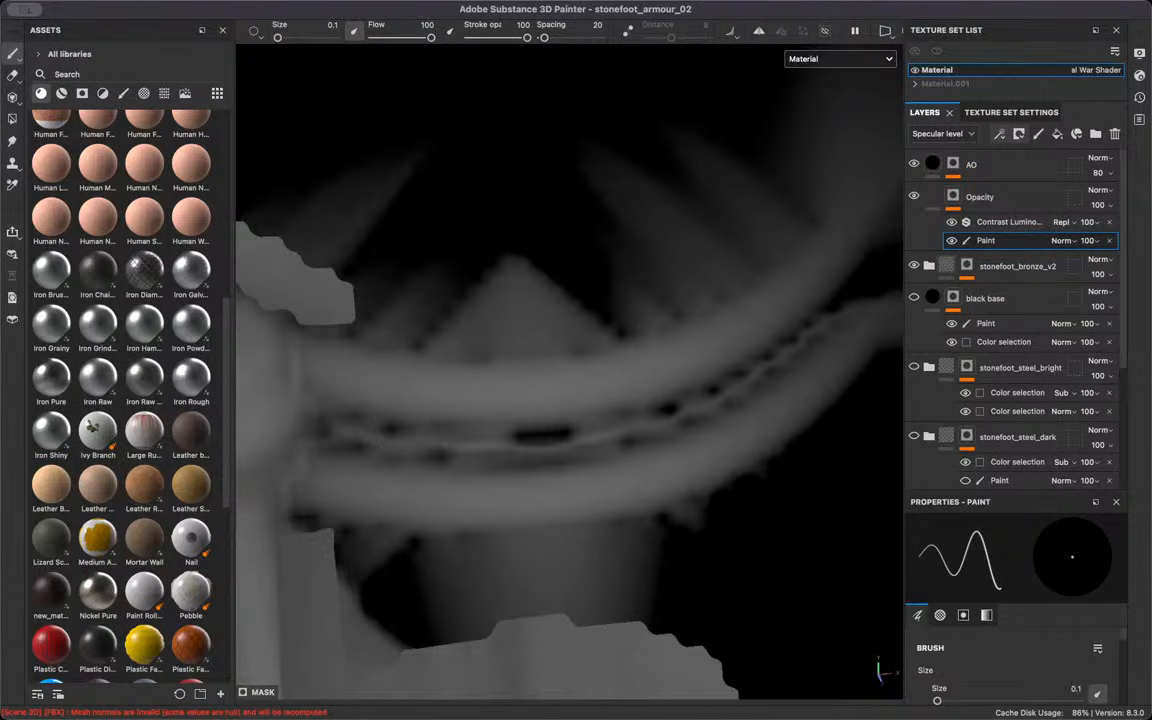
pyautogui.keyDown('alt'); pyautogui.moveTo(545, 447); pyautogui.dragTo(483, 441); pyautogui.keyUp('alt')
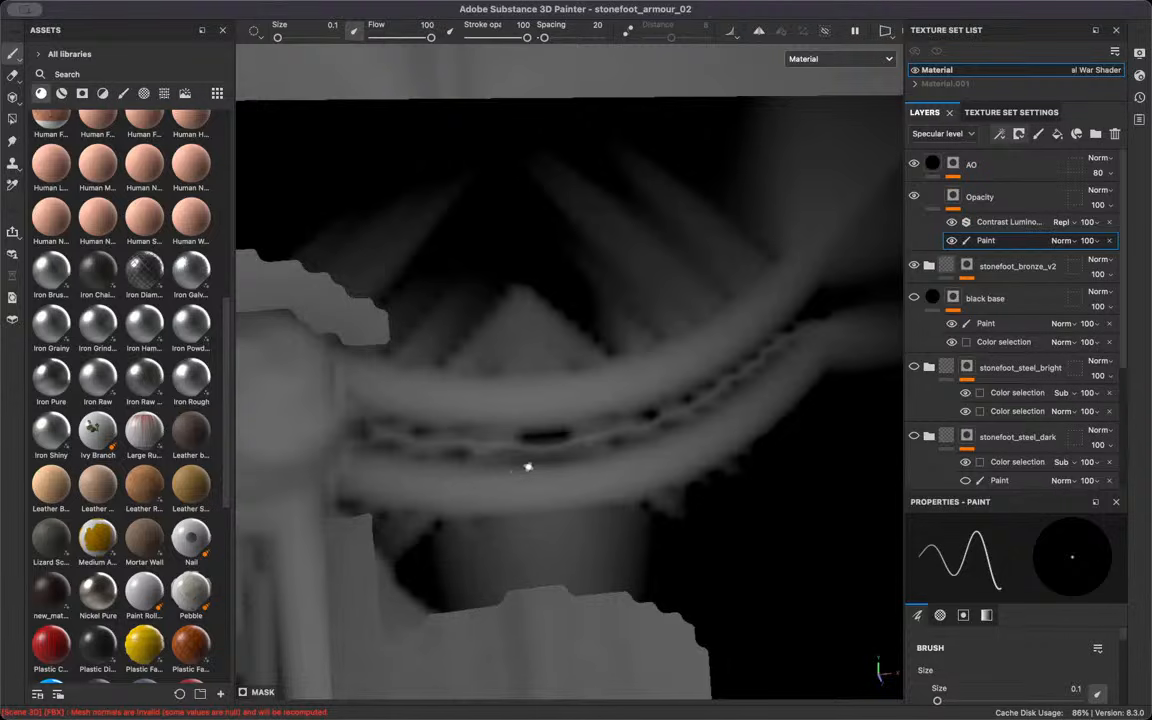
pyautogui.keyDown('alt'); pyautogui.moveTo(528, 467); pyautogui.dragTo(525, 489); pyautogui.keyUp('alt')
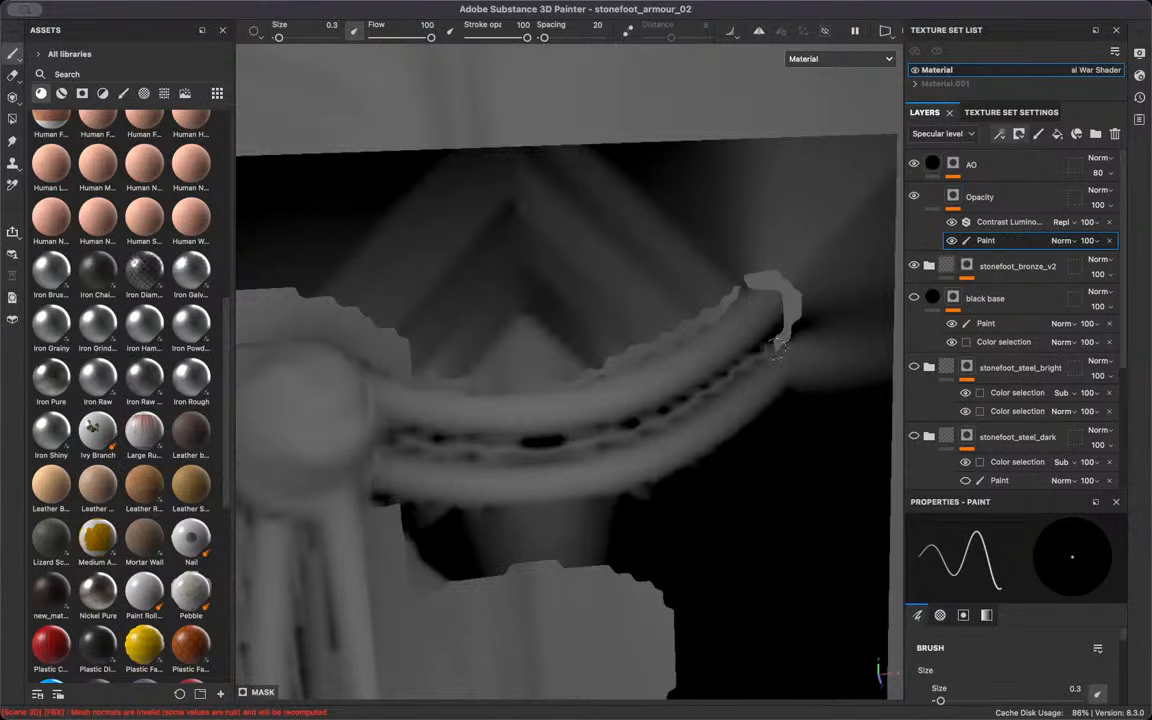
pyautogui.keyDown('alt'); pyautogui.moveTo(755, 285); pyautogui.dragTo(478, 350); pyautogui.keyUp('alt')
# Paint along the lower edge of the horizontal cord, from its free end back to the round knot
pyautogui.keyDown('alt'); pyautogui.moveTo(478, 350); pyautogui.dragTo(430, 165, button='right'); pyautogui.keyUp('alt')
pyautogui.keyDown('alt'); pyautogui.moveTo(571, 252); pyautogui.dragTo(589, 231); pyautogui.keyUp('alt')
pyautogui.keyDown('alt'); pyautogui.moveTo(589, 231); pyautogui.dragTo(615, 350, button='right'); pyautogui.keyUp('alt')
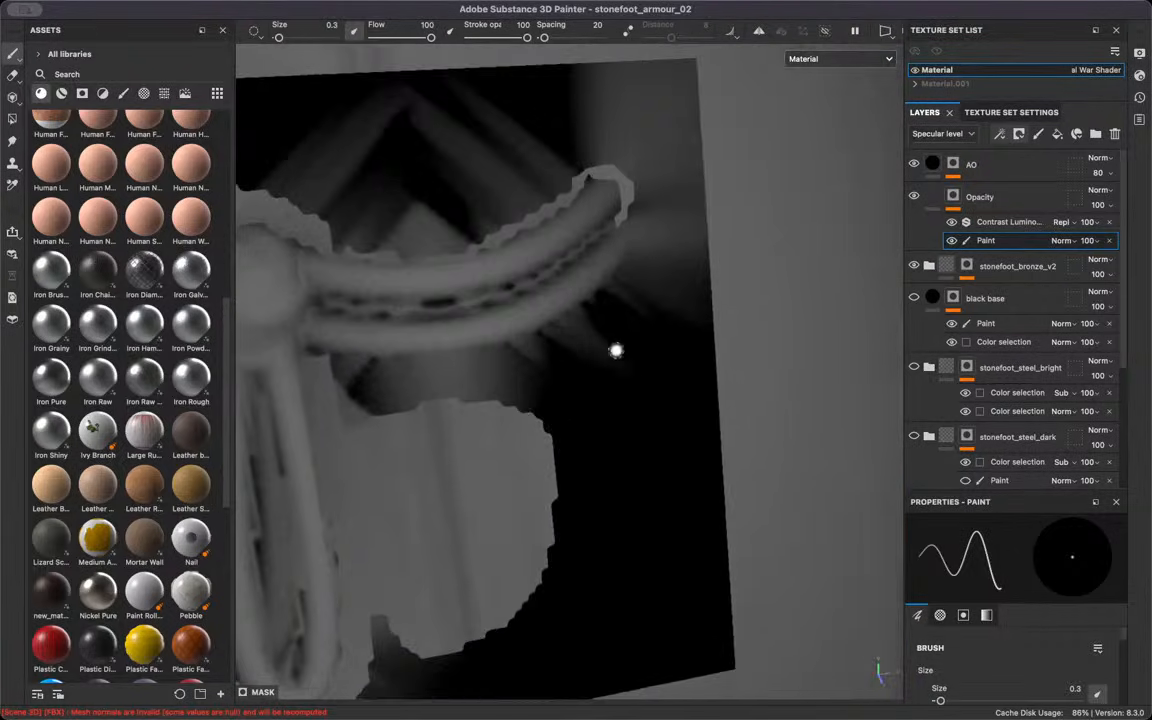
pyautogui.keyDown('alt'); pyautogui.moveTo(612, 265); pyautogui.dragTo(635, 226, button='right'); pyautogui.keyUp('alt')
pyautogui.moveTo(629, 235)
pyautogui.mouseDown()
pyautogui.moveTo(624, 284)
pyautogui.moveTo(551, 350)
pyautogui.mouseUp()
pyautogui.moveTo(494, 377)
pyautogui.mouseDown()
pyautogui.moveTo(404, 436)
pyautogui.moveTo(323, 457)
pyautogui.mouseUp()
pyautogui.moveTo(384, 448)
pyautogui.keyDown('alt'); pyautogui.mouseDown(button='middle')
pyautogui.moveTo(654, 368)
pyautogui.moveTo(661, 386)
pyautogui.mouseUp(button='middle'); pyautogui.keyUp('alt')
pyautogui.moveTo(531, 401); pyautogui.dragTo(347, 394)
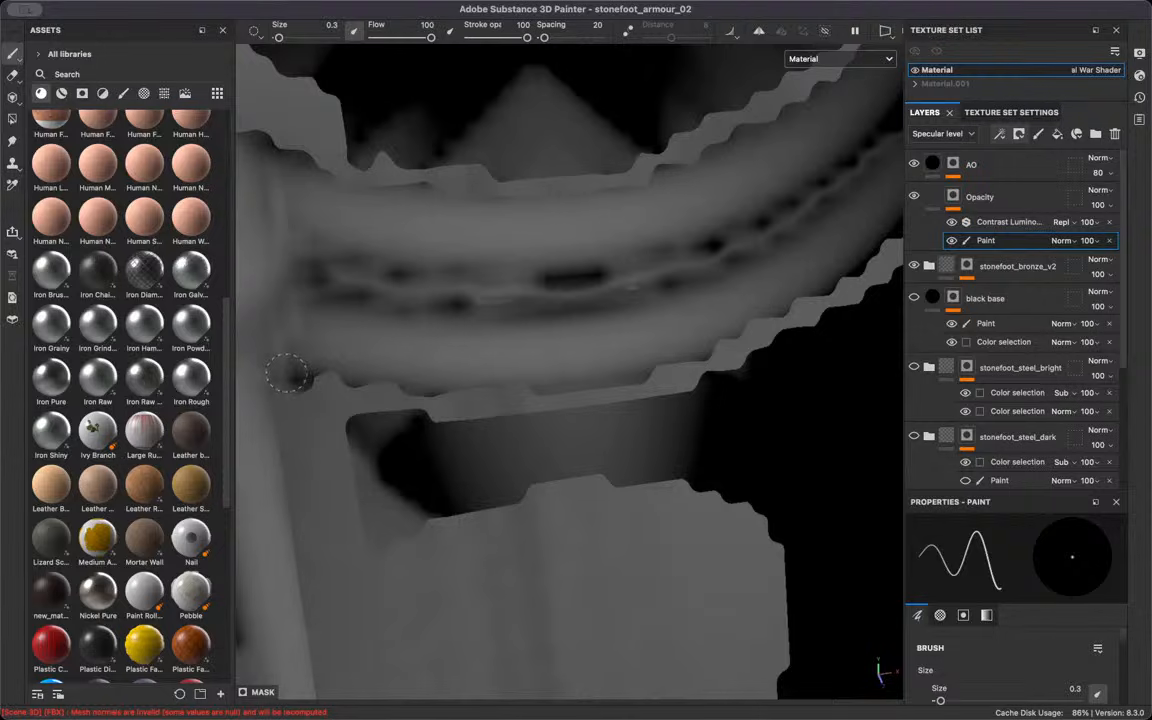
# Paint away the dark gaps between the two strands of the horizontal cord, working from the free end towards the middle
pyautogui.keyDown('alt'); pyautogui.moveTo(596, 306); pyautogui.dragTo(562, 288); pyautogui.keyUp('alt')
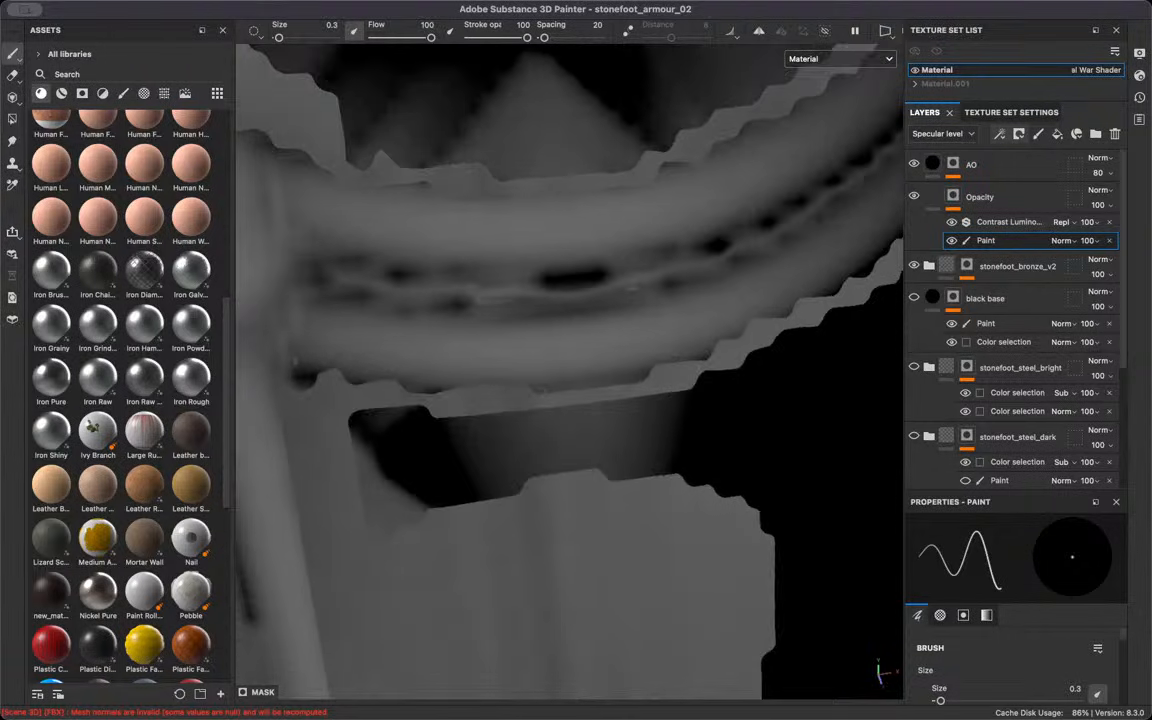
pyautogui.moveTo(316, 267); pyautogui.dragTo(388, 287)
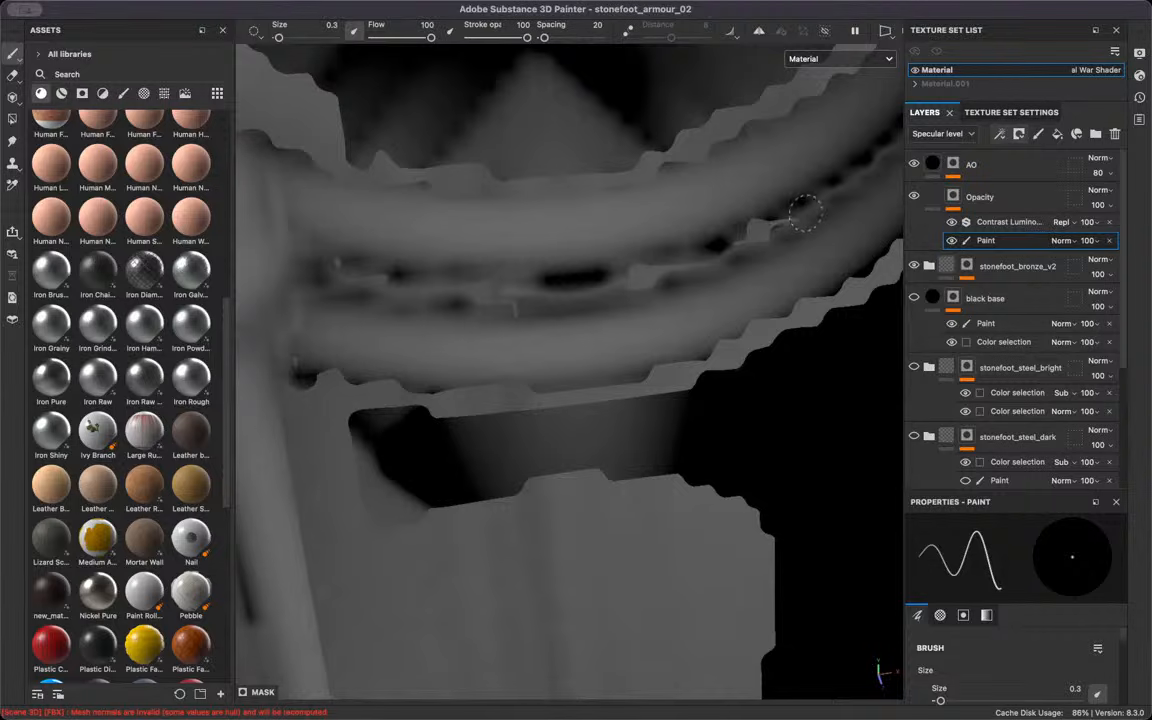
pyautogui.moveTo(700, 257)
pyautogui.keyDown('alt'); pyautogui.mouseDown()
pyautogui.moveTo(519, 347)
pyautogui.moveTo(525, 335)
pyautogui.mouseUp(); pyautogui.keyUp('alt')
pyautogui.moveTo(525, 335)
pyautogui.mouseDown()
pyautogui.moveTo(520, 325)
pyautogui.moveTo(620, 262)
pyautogui.moveTo(575, 291)
pyautogui.mouseUp()
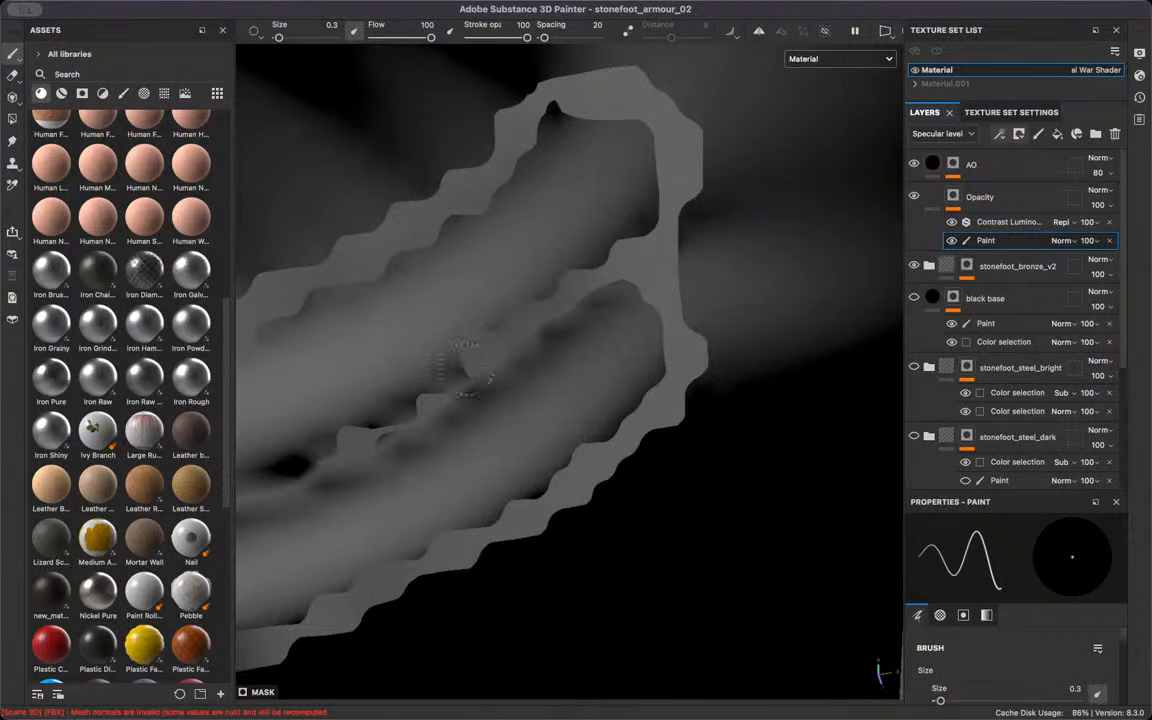
pyautogui.moveTo(467, 370); pyautogui.dragTo(388, 416)
pyautogui.moveTo(356, 466)
pyautogui.keyDown('ctrl'); pyautogui.keyDown('alt'); pyautogui.mouseDown()
pyautogui.moveTo(675, 374)
pyautogui.moveTo(480, 380)
pyautogui.moveTo(372, 425)
pyautogui.moveTo(292, 440)
pyautogui.mouseUp(); pyautogui.keyUp('alt'); pyautogui.keyUp('ctrl')
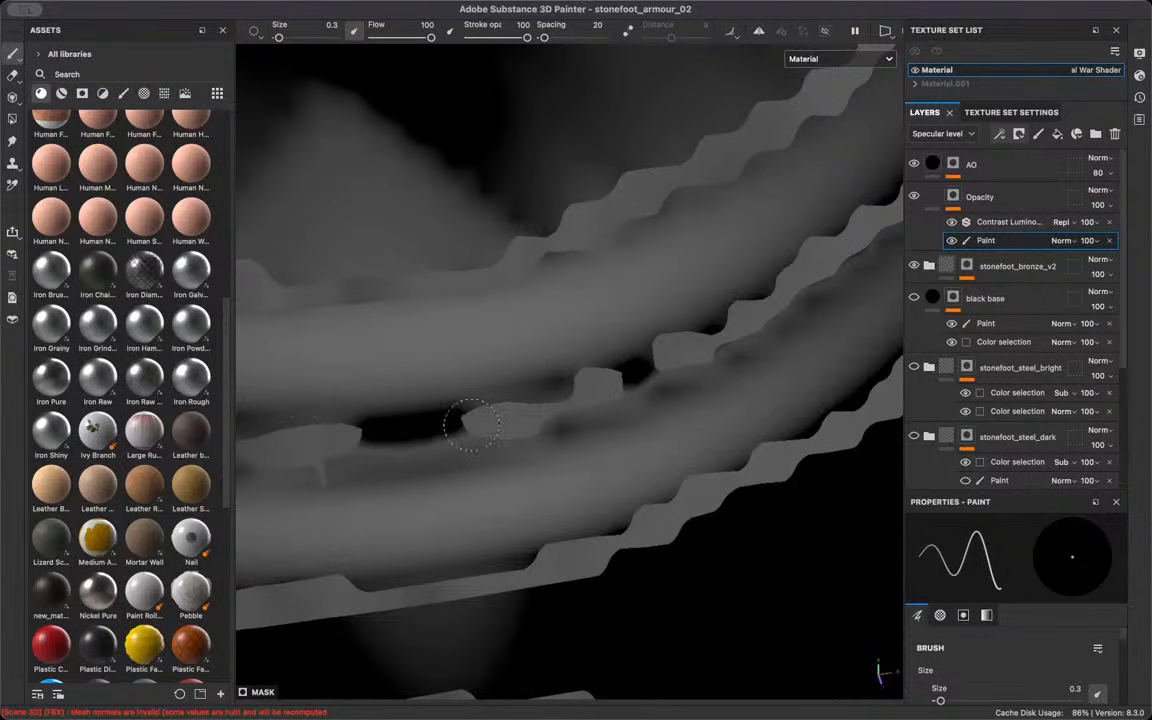
pyautogui.keyDown('alt'); pyautogui.moveTo(432, 434); pyautogui.dragTo(422, 430, button='right'); pyautogui.keyUp('alt')
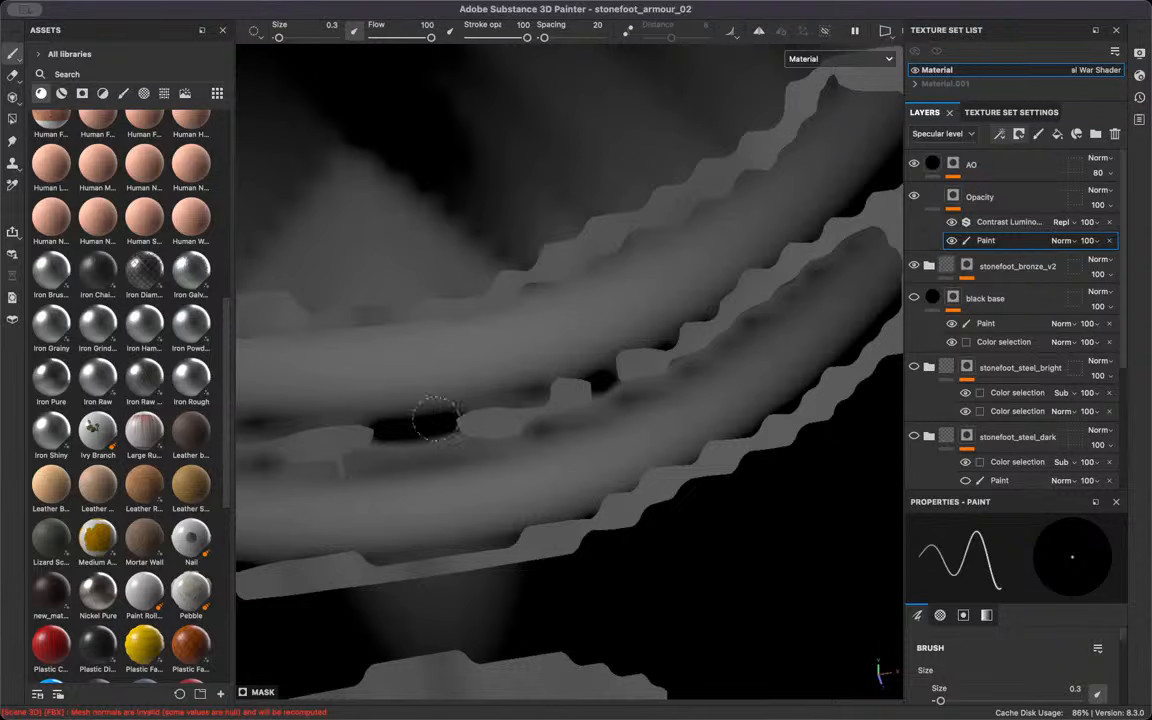
pyautogui.moveTo(435, 420); pyautogui.dragTo(377, 425)
pyautogui.moveTo(424, 437)
pyautogui.keyDown('alt'); pyautogui.mouseDown()
pyautogui.moveTo(578, 411)
pyautogui.moveTo(450, 450)
pyautogui.moveTo(391, 442)
pyautogui.moveTo(437, 360)
pyautogui.moveTo(400, 470)
pyautogui.mouseUp(); pyautogui.keyUp('alt')
pyautogui.keyDown('alt'); pyautogui.moveTo(431, 326); pyautogui.dragTo(360, 429); pyautogui.keyUp('alt')
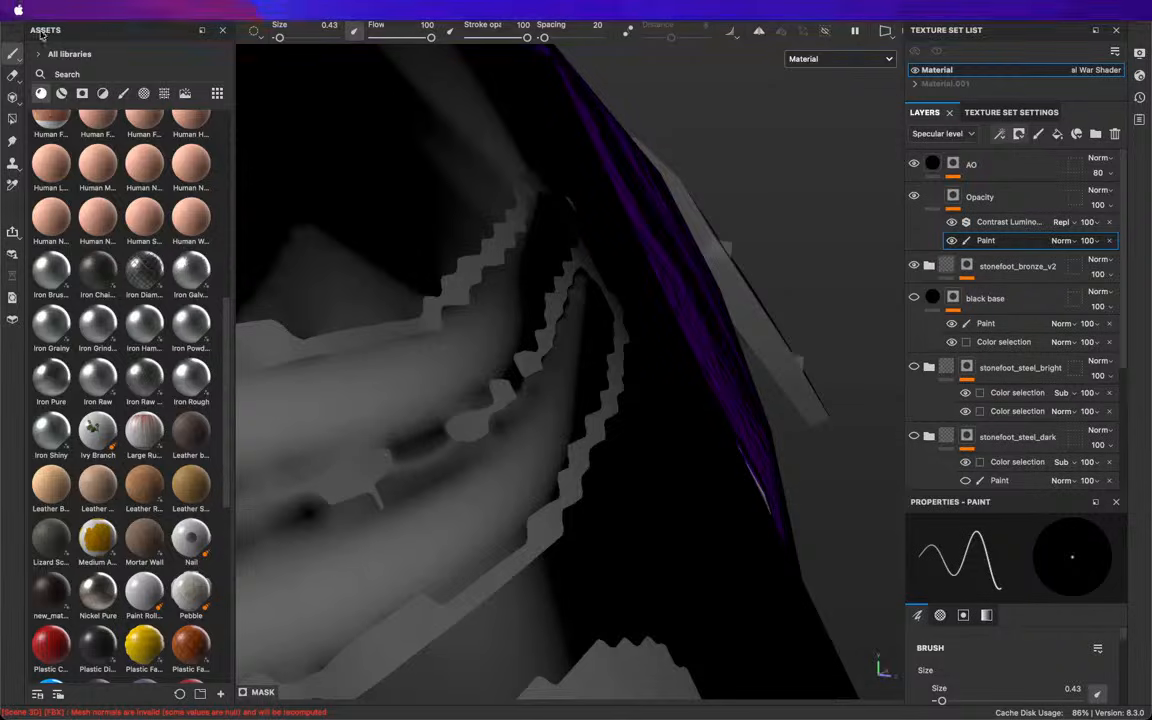
# Search the brush assets for "hard", switch to the Basic Hard brush and set its size to 0.3
pyautogui.click(95, 74)
pyautogui.write('hard')
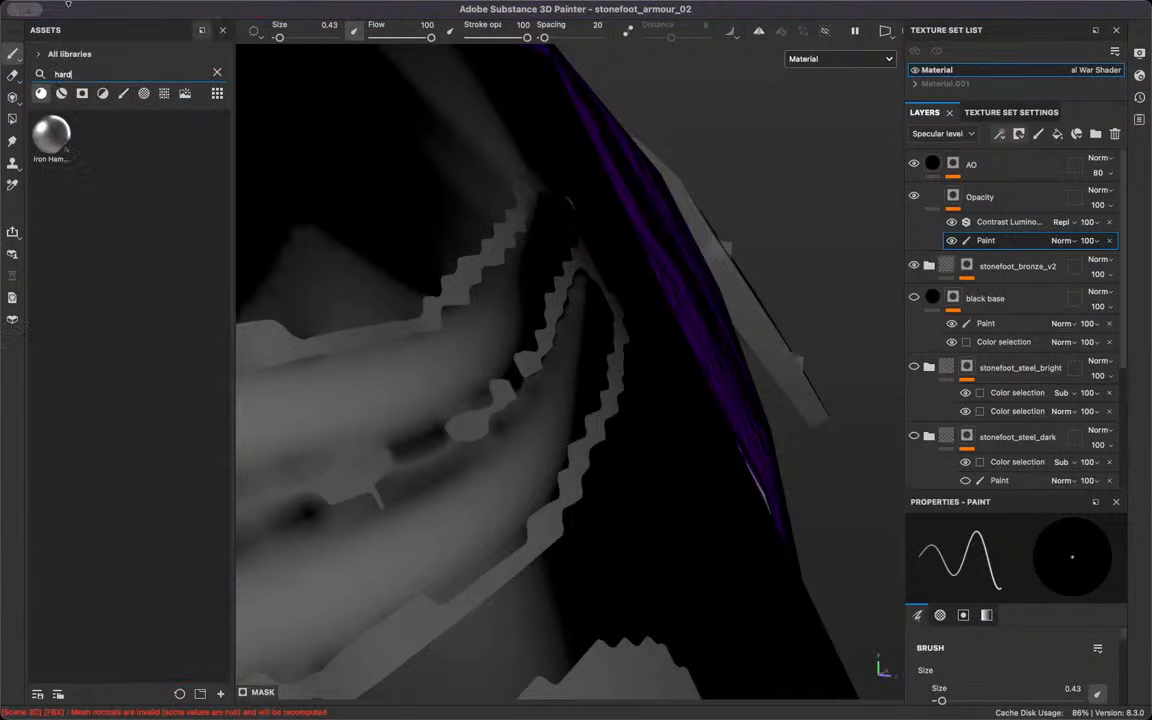
pyautogui.click(123, 93)
pyautogui.click(51, 135)
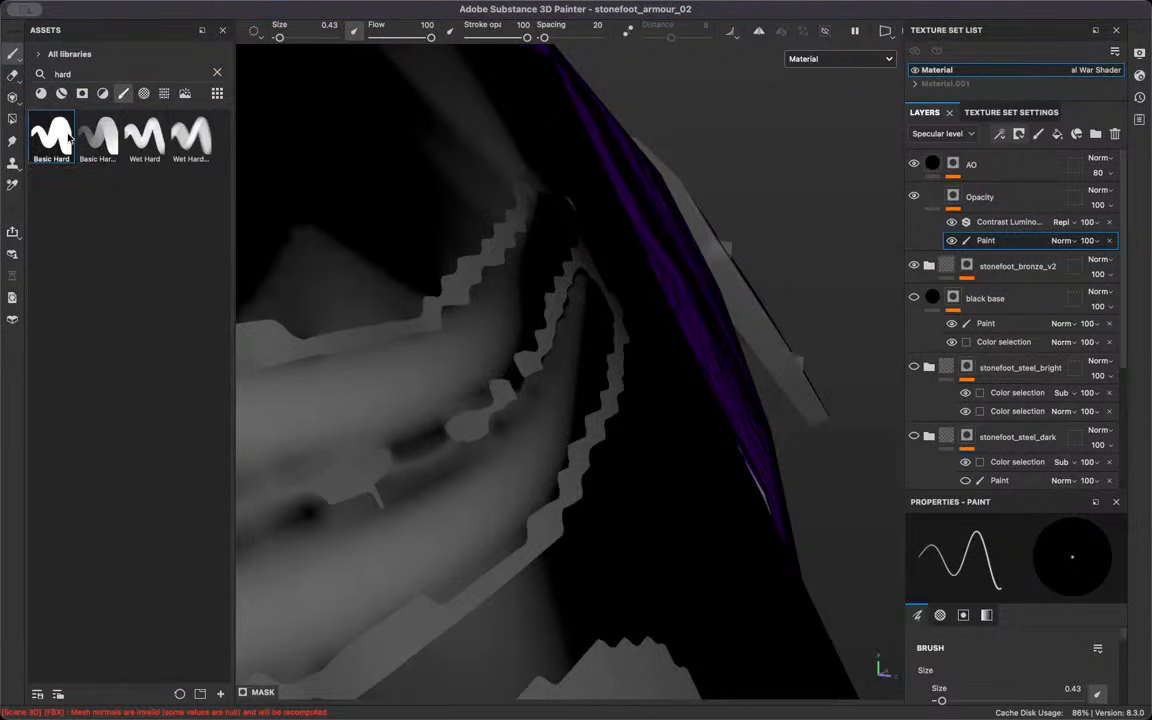
pyautogui.keyDown('ctrl'); pyautogui.moveTo(480, 459); pyautogui.dragTo(403, 459, button='right'); pyautogui.keyUp('ctrl')
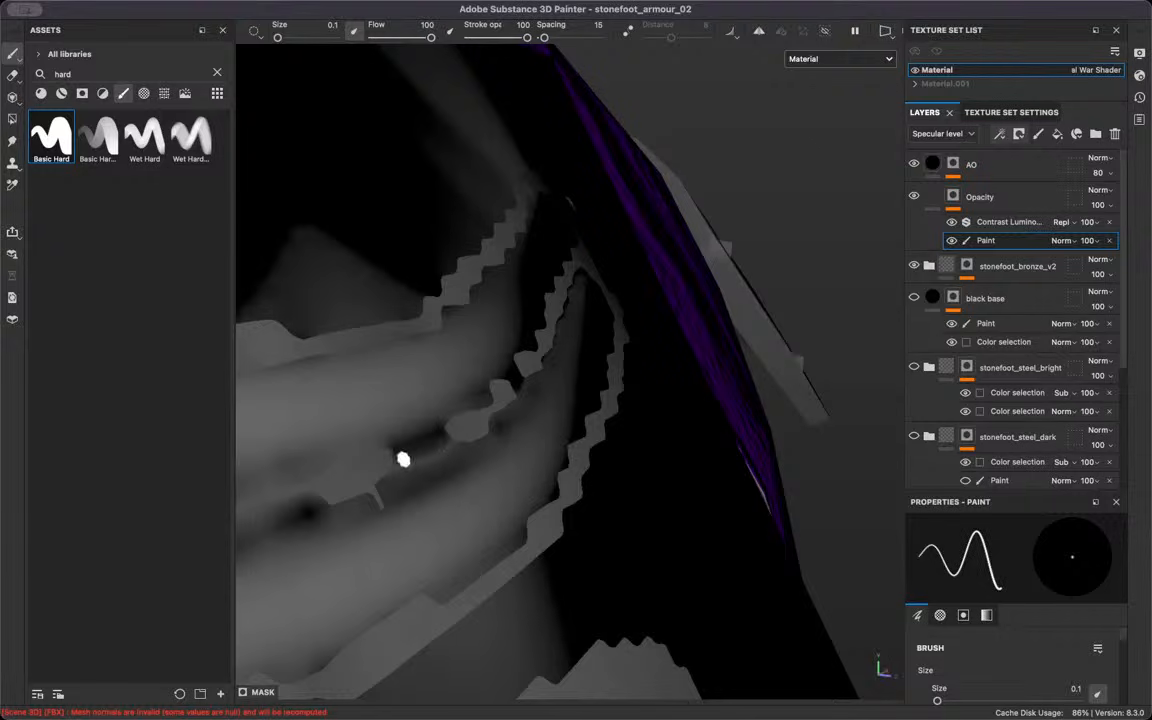
pyautogui.keyDown('alt'); pyautogui.moveTo(431, 446); pyautogui.dragTo(477, 443); pyautogui.keyUp('alt')
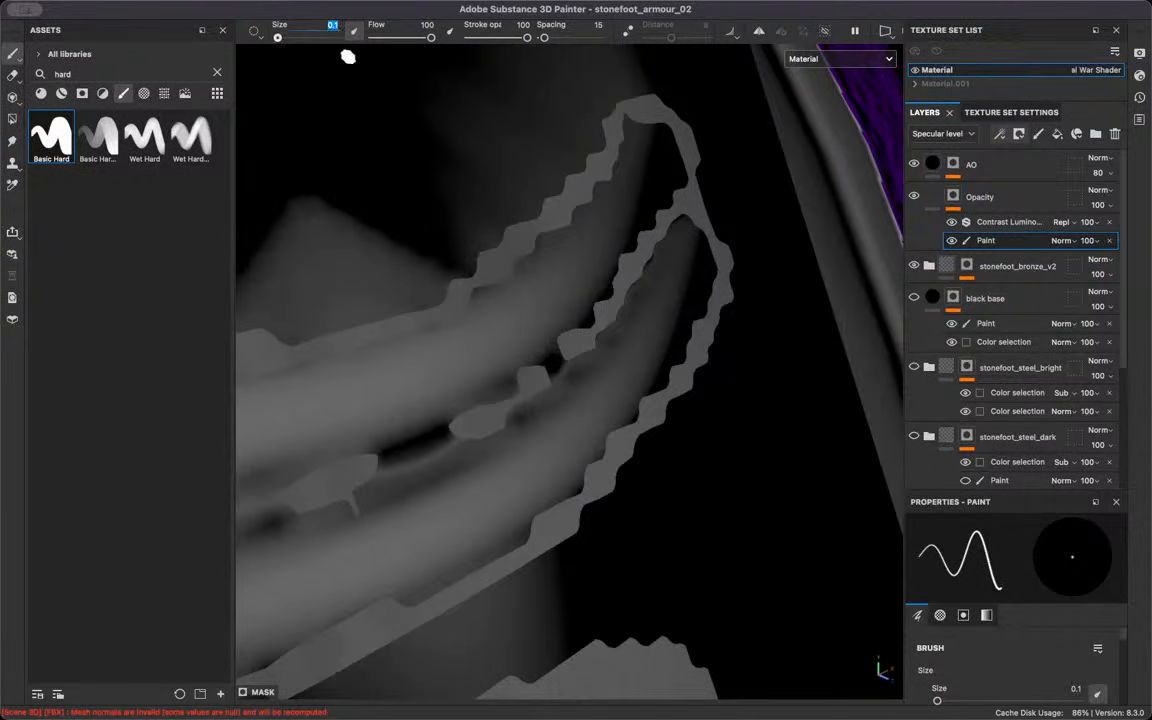
pyautogui.write('0.3')
pyautogui.press('Return')
# Fill the remaining dark gaps between the cord strands up to the round knot with the hard brush
pyautogui.keyDown('alt'); pyautogui.moveTo(413, 406); pyautogui.dragTo(630, 363); pyautogui.keyUp('alt')
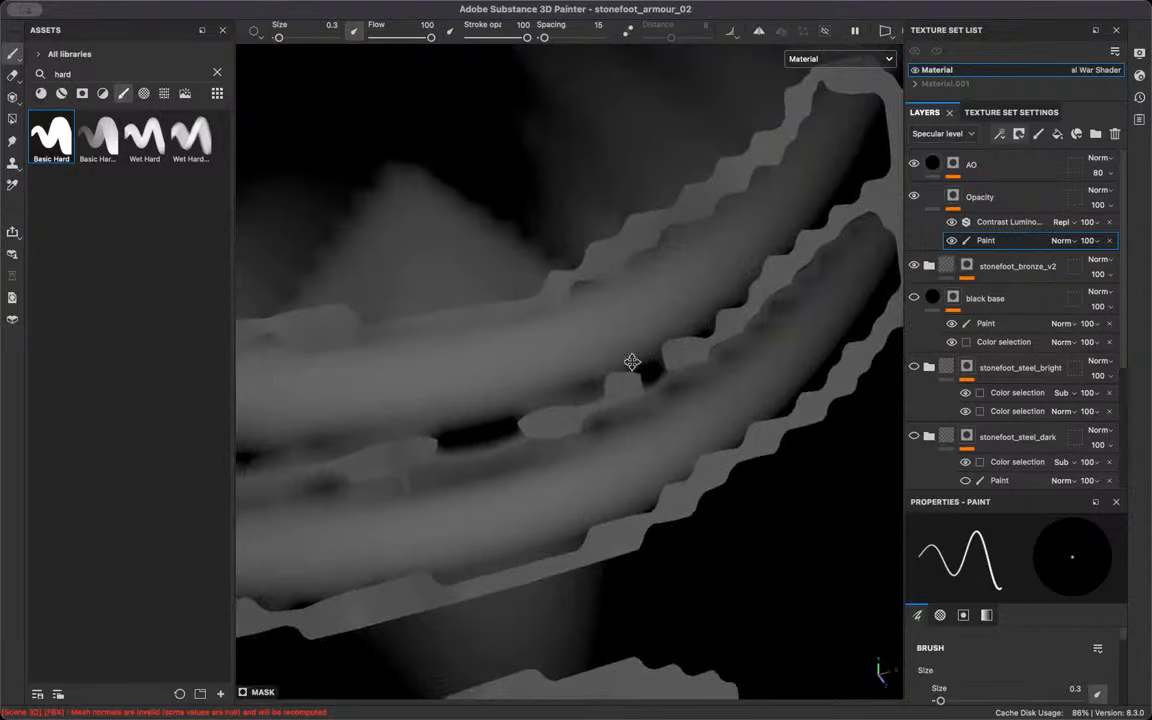
pyautogui.keyDown('alt'); pyautogui.moveTo(465, 457); pyautogui.dragTo(661, 382, button='middle'); pyautogui.keyUp('alt')
pyautogui.moveTo(713, 361)
pyautogui.mouseDown()
pyautogui.moveTo(644, 363)
pyautogui.moveTo(698, 398)
pyautogui.moveTo(607, 252)
pyautogui.moveTo(504, 334)
pyautogui.moveTo(573, 357)
pyautogui.mouseUp()
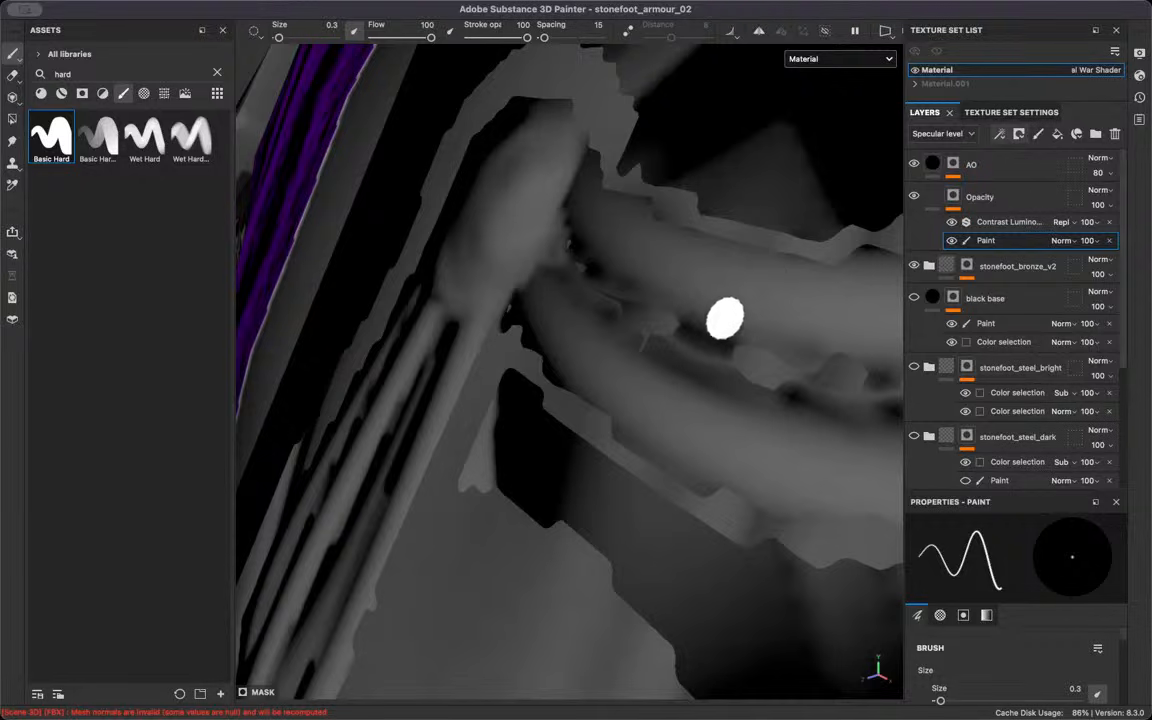
pyautogui.keyDown('alt'); pyautogui.moveTo(620, 301); pyautogui.dragTo(638, 319); pyautogui.keyUp('alt')
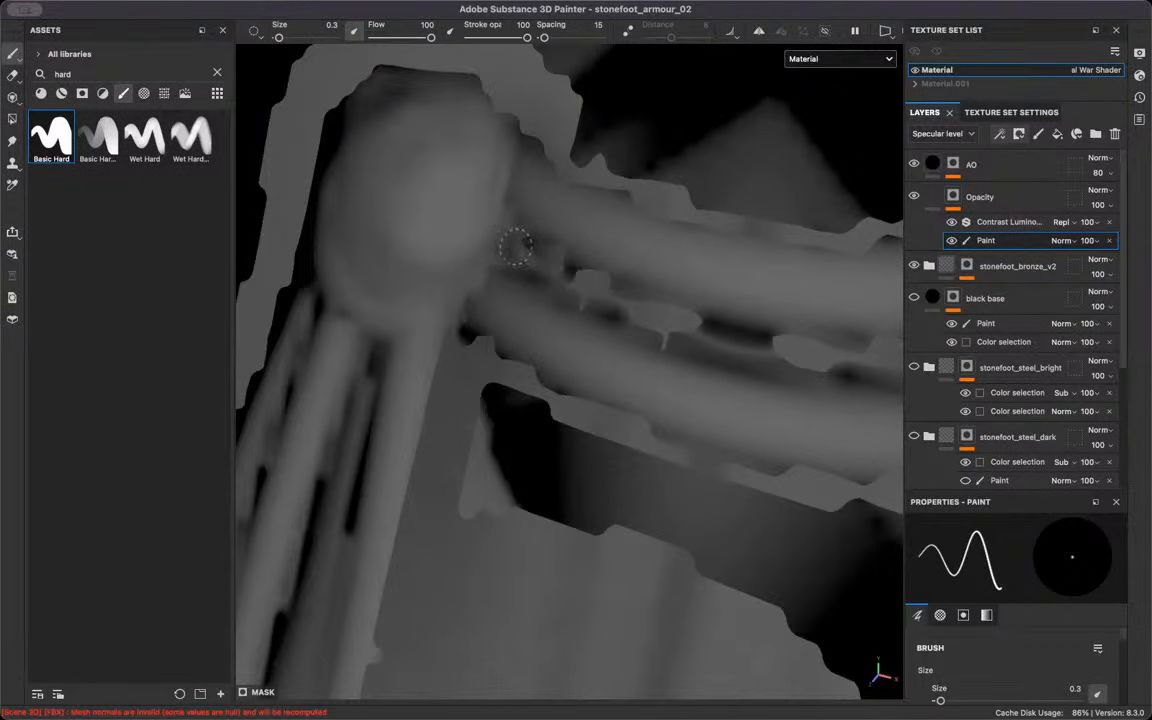
pyautogui.moveTo(617, 292)
pyautogui.keyDown('alt'); pyautogui.mouseDown()
pyautogui.moveTo(632, 337)
pyautogui.moveTo(611, 319)
pyautogui.mouseUp(); pyautogui.keyUp('alt')
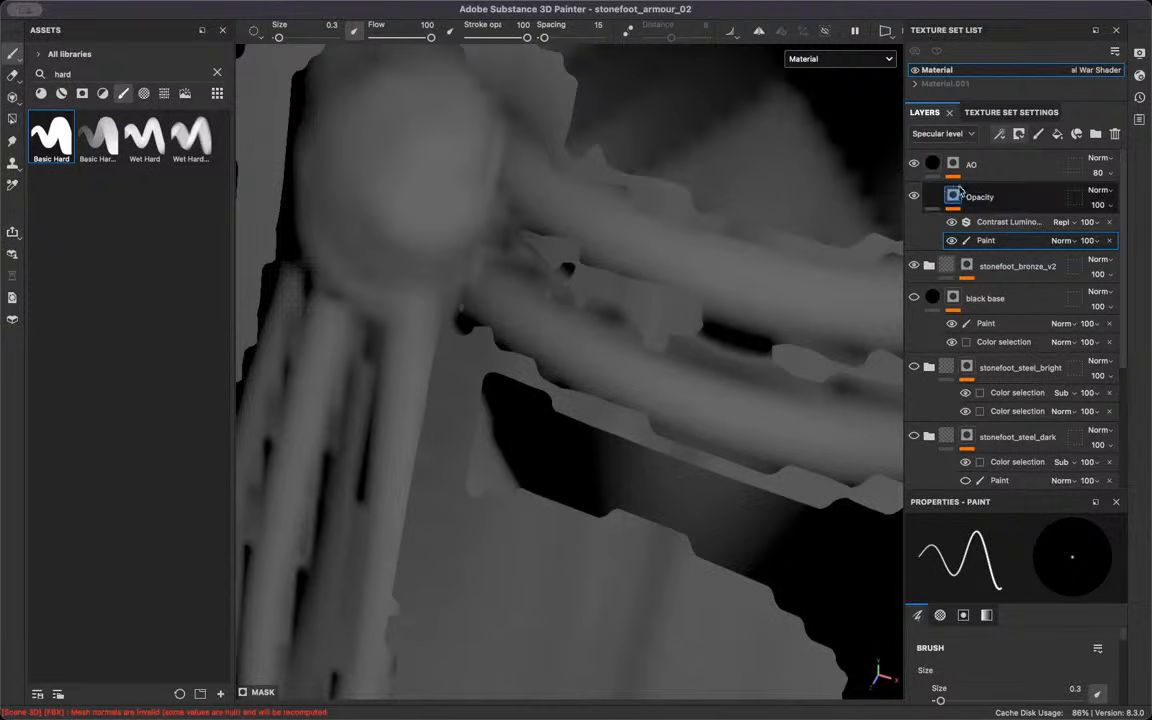
pyautogui.click(950, 166)
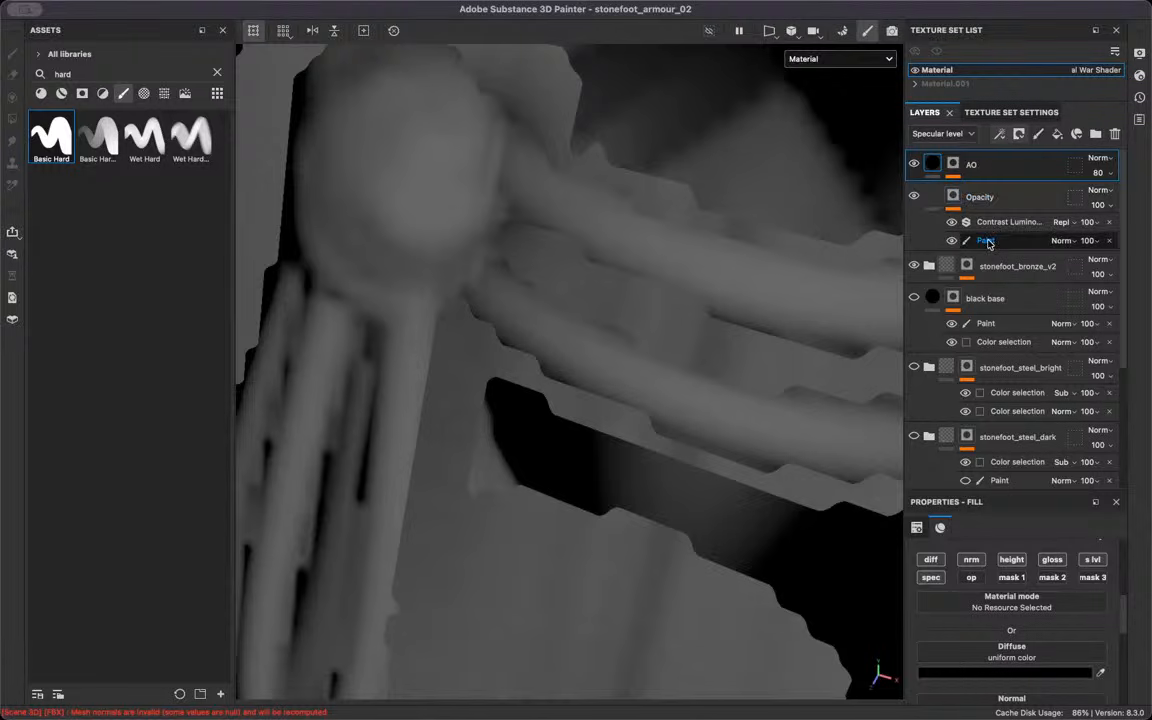
pyautogui.click(955, 241)
pyautogui.scroll(-5, 720, 361)
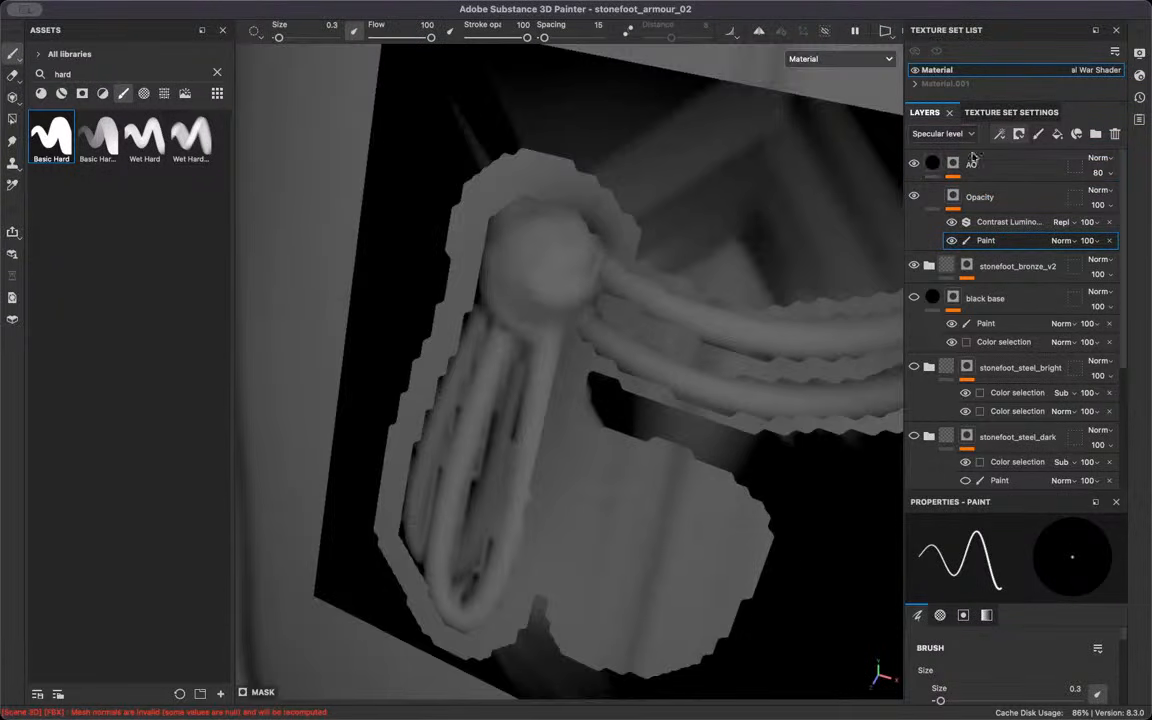
# Inspect the outer edge of the hanging loop and compare it with the AO layer hidden and shown
pyautogui.keyDown('alt'); pyautogui.moveTo(266, 372); pyautogui.dragTo(452, 419); pyautogui.keyUp('alt')
pyautogui.scroll(6, 452, 419)
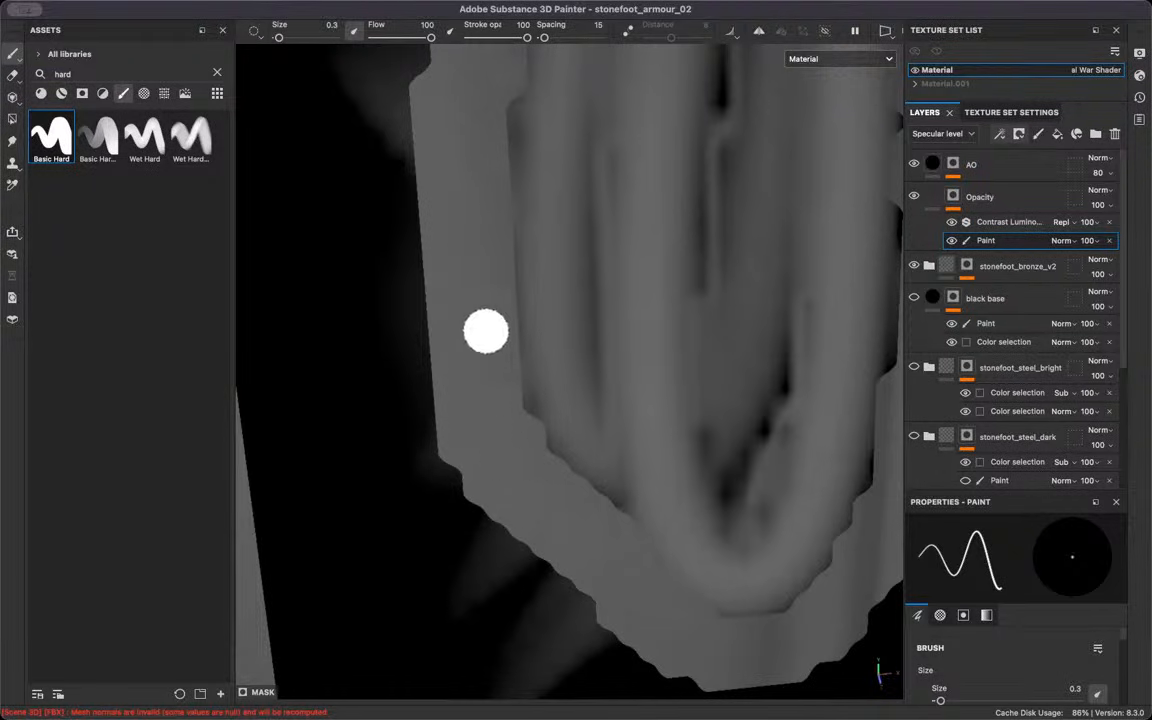
pyautogui.moveTo(470, 345)
pyautogui.keyDown('alt'); pyautogui.mouseDown()
pyautogui.moveTo(391, 458)
pyautogui.moveTo(473, 404)
pyautogui.mouseUp(); pyautogui.keyUp('alt')
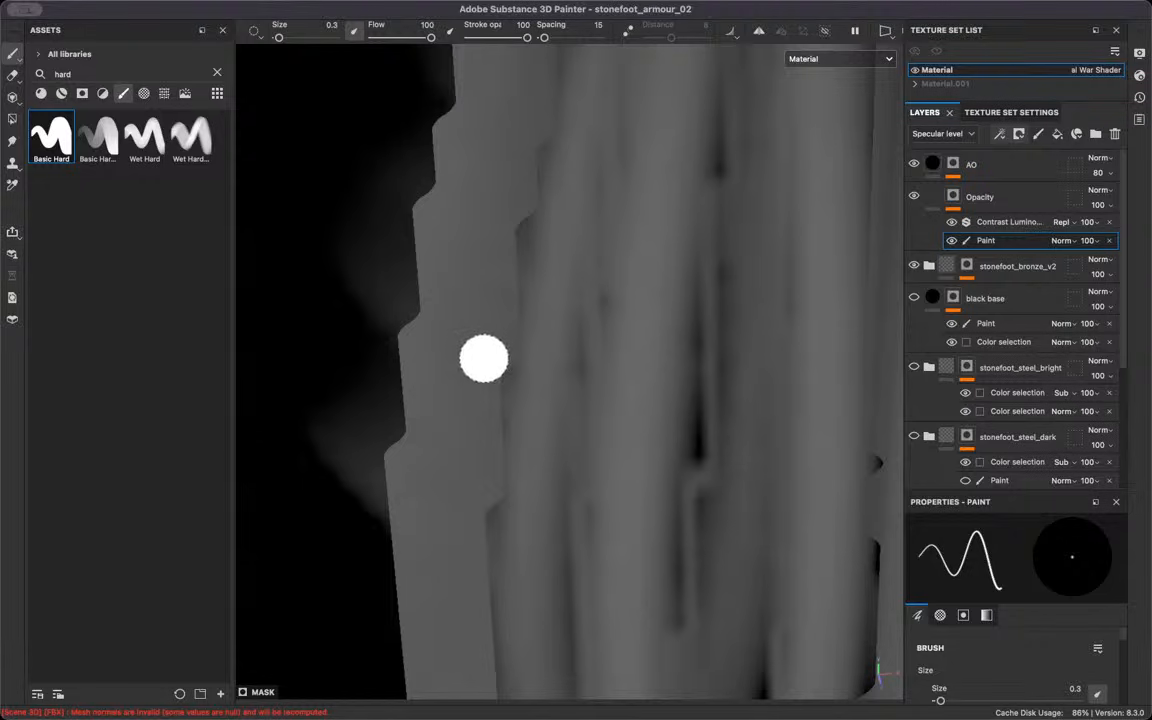
pyautogui.click(913, 164)
pyautogui.click(913, 164)
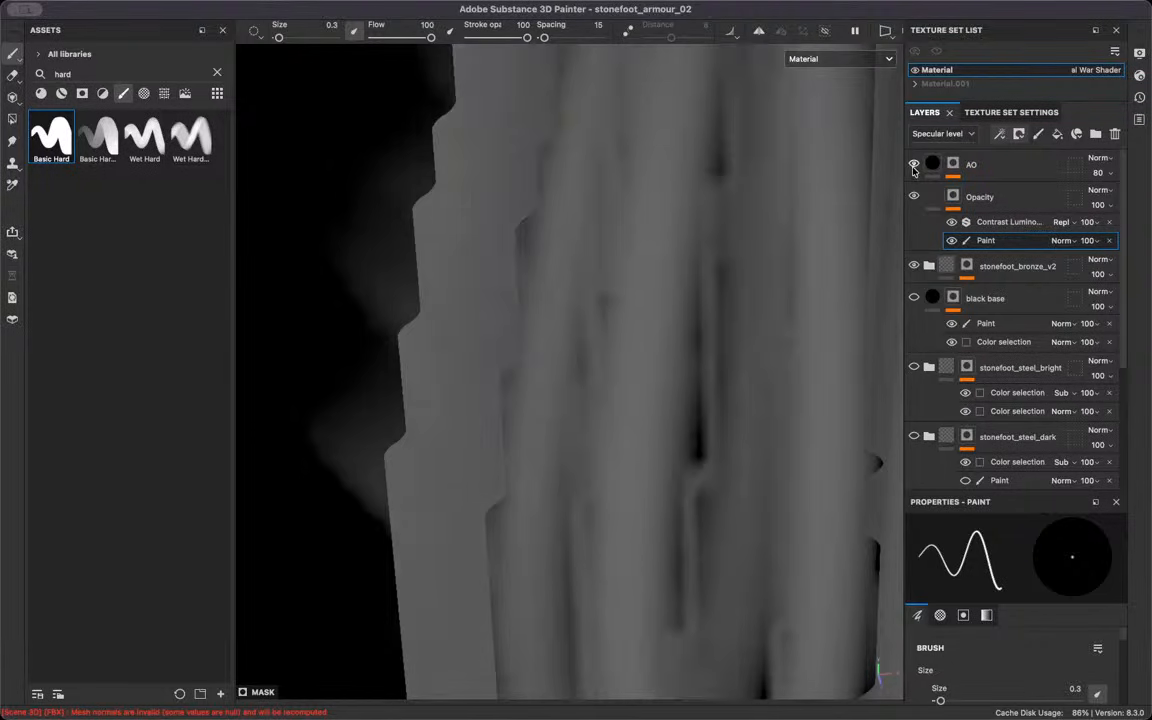
# Paint away the dark gap inside the lower end of the hanging loop with a brush of size 0.1
pyautogui.moveTo(617, 293)
pyautogui.keyDown('alt'); pyautogui.mouseDown()
pyautogui.moveTo(597, 306)
pyautogui.moveTo(413, 199)
pyautogui.moveTo(420, 243)
pyautogui.mouseUp(); pyautogui.keyUp('alt')
pyautogui.press(']')
pyautogui.press('[')
pyautogui.scroll(3, 502, 650)
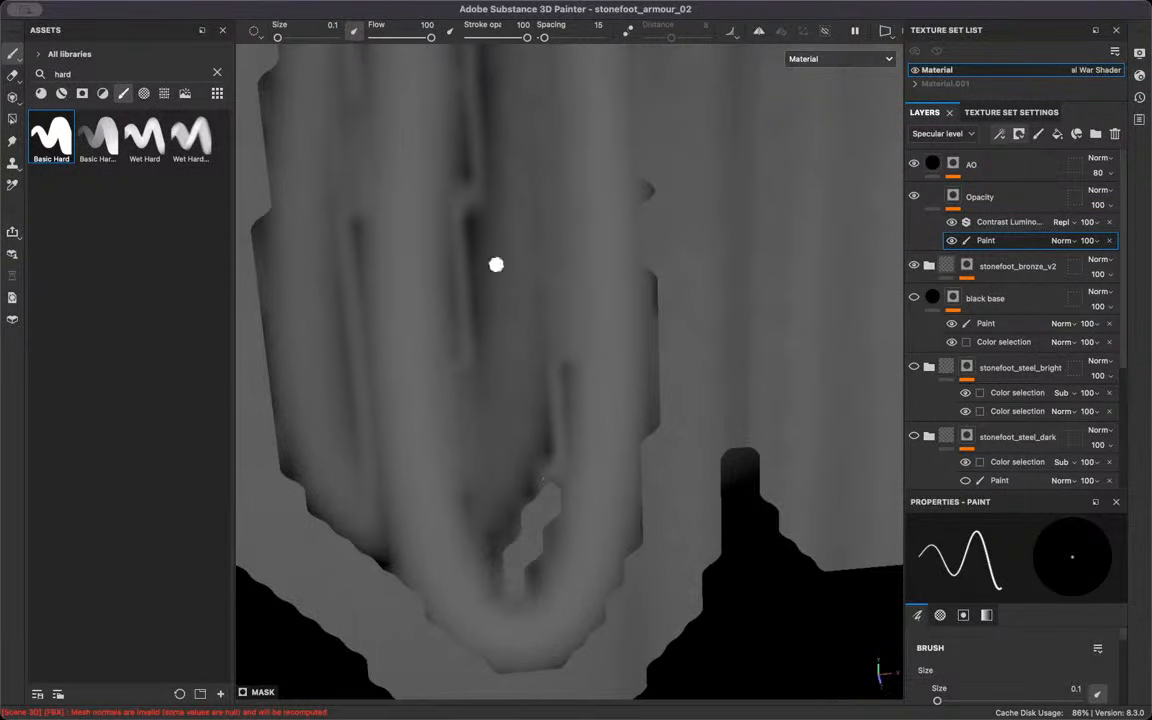
# Paint away the background below the cord and beside the hanging loop with a larger brush, finishing near the cord at size 0.84
pyautogui.scroll(-5, 510, 276)
pyautogui.keyDown('alt'); pyautogui.moveTo(519, 285); pyautogui.dragTo(290, 530, button='middle'); pyautogui.keyUp('alt')
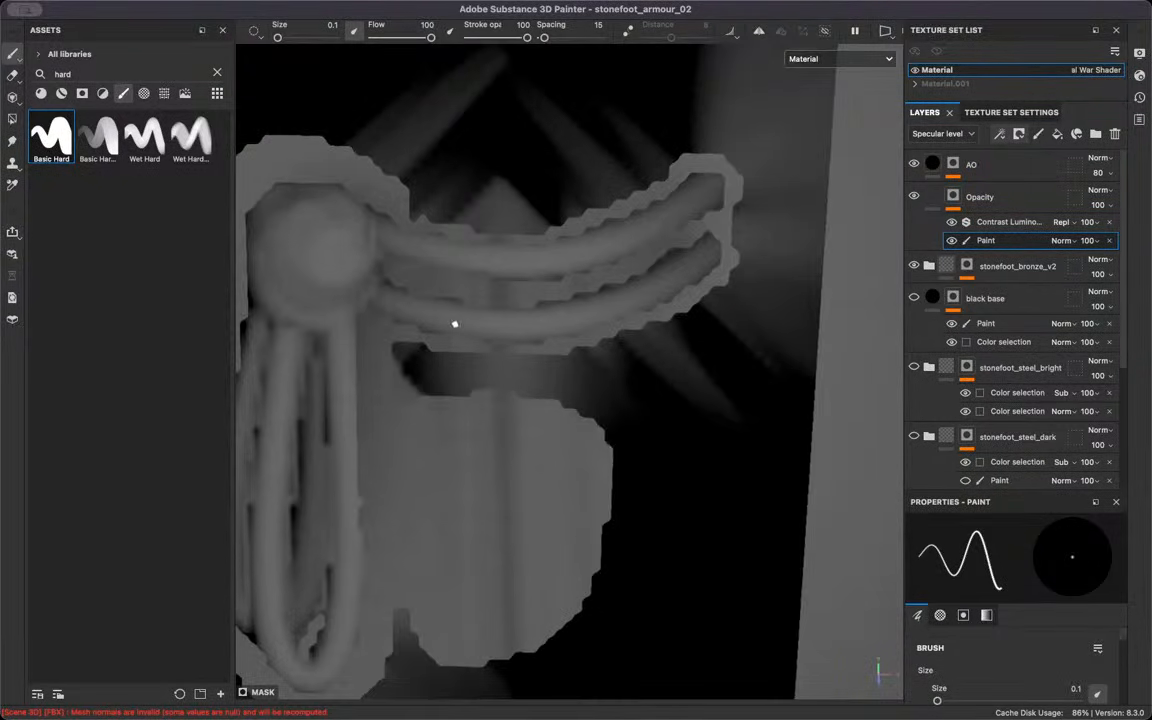
pyautogui.scroll(-10, 454, 323)
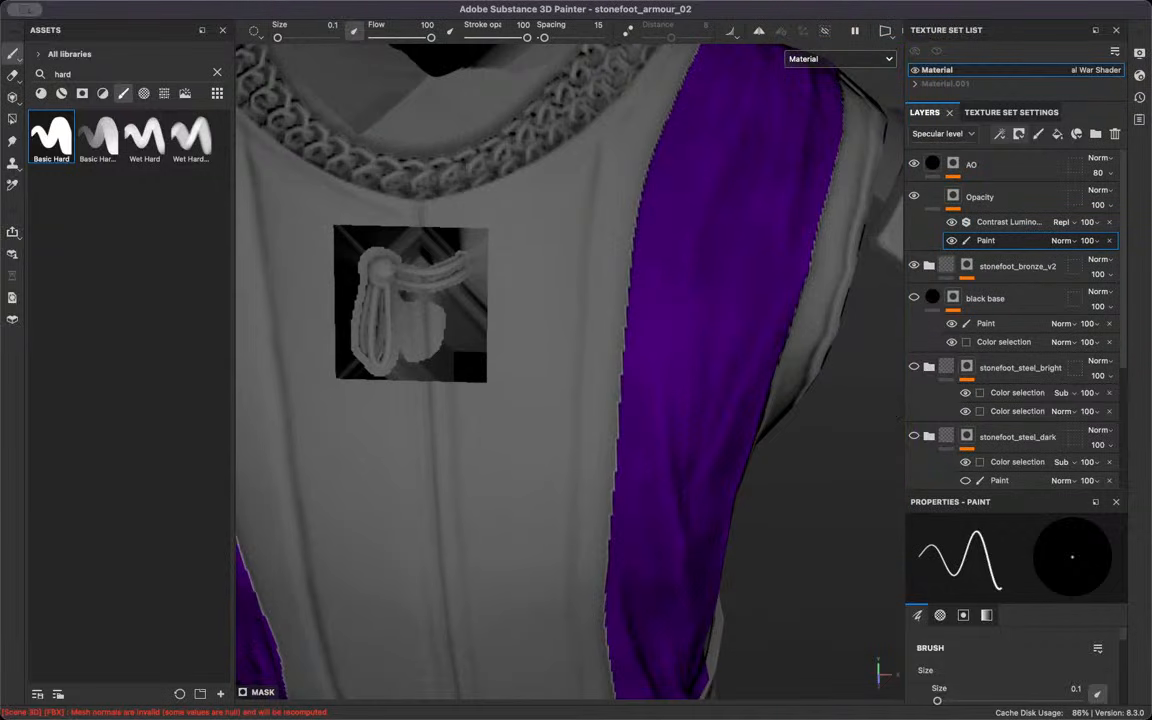
pyautogui.press(']')
pyautogui.press(']')
pyautogui.press(']')
pyautogui.press(']')
pyautogui.scroll(5, 437, 386)
pyautogui.moveTo(475, 348)
pyautogui.mouseDown()
pyautogui.moveTo(476, 231)
pyautogui.moveTo(524, 198)
pyautogui.moveTo(497, 172)
pyautogui.mouseUp()
pyautogui.press('[')
pyautogui.press('[')
pyautogui.press('[')
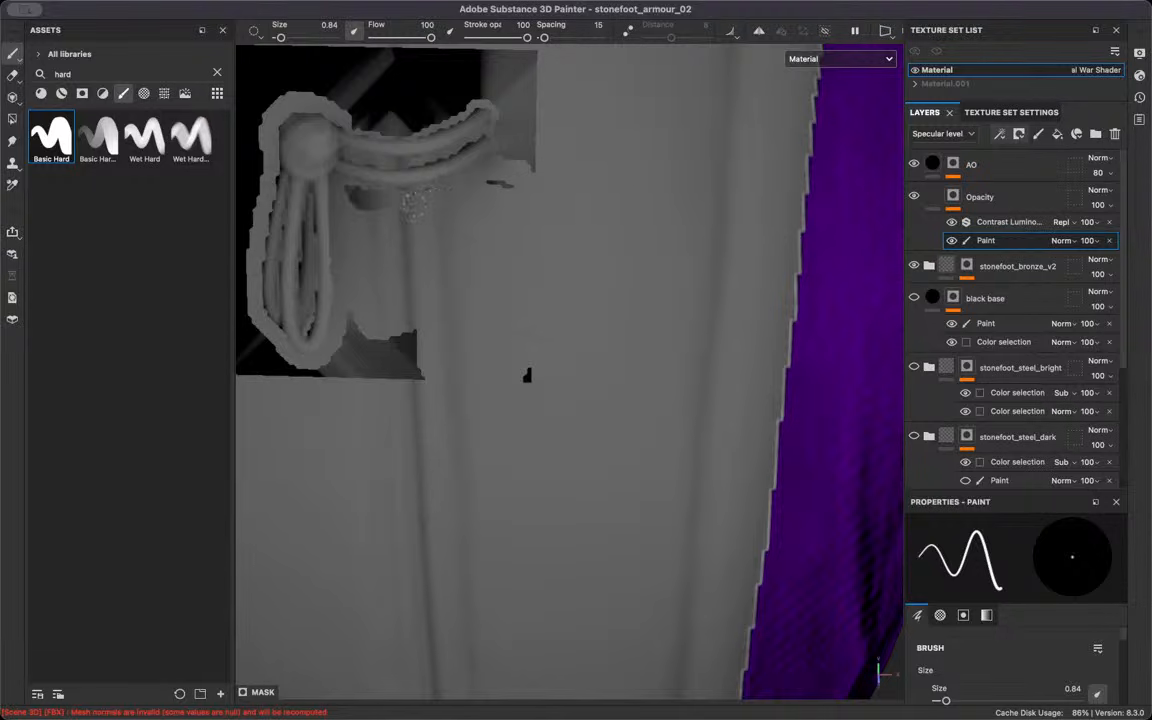
pyautogui.moveTo(527, 375)
pyautogui.mouseDown()
pyautogui.moveTo(523, 470)
pyautogui.moveTo(565, 360)
pyautogui.moveTo(597, 321)
pyautogui.moveTo(576, 244)
pyautogui.moveTo(585, 372)
pyautogui.moveTo(640, 404)
pyautogui.moveTo(543, 358)
pyautogui.moveTo(494, 405)
pyautogui.mouseUp()
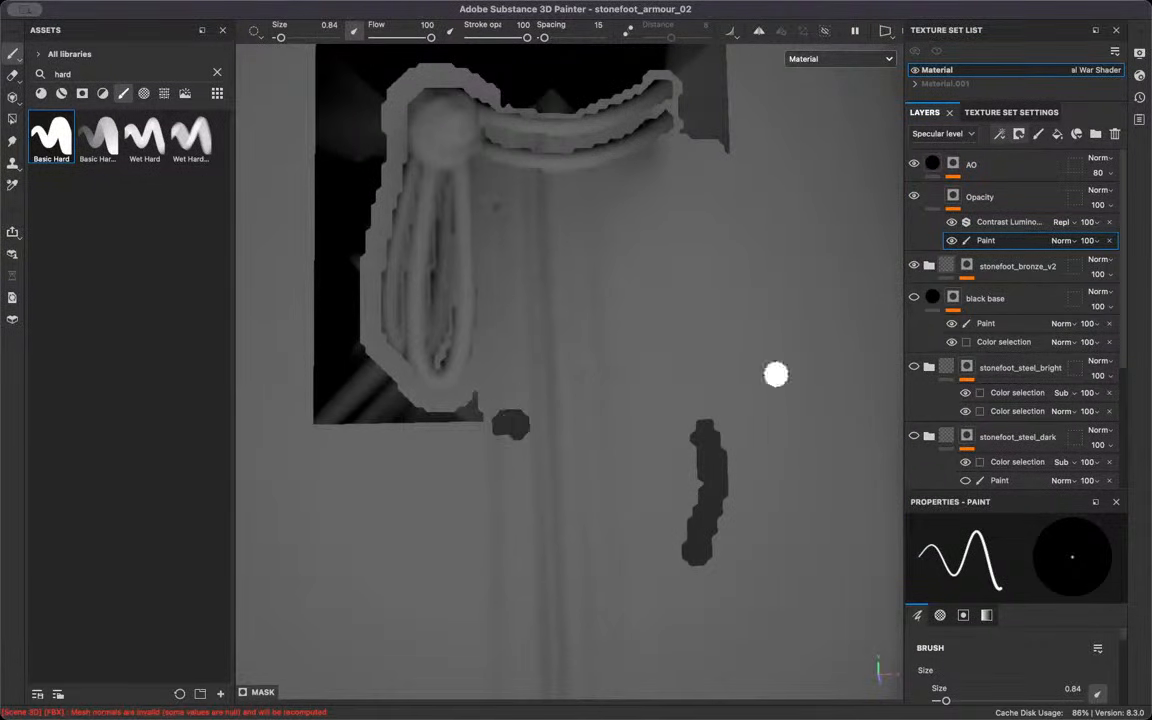
# Add a paint effect above the Contrast Luminosity filter in the Opacity mask and polygon-fill the chest's UV chunk with value 1
pyautogui.click(998, 134)
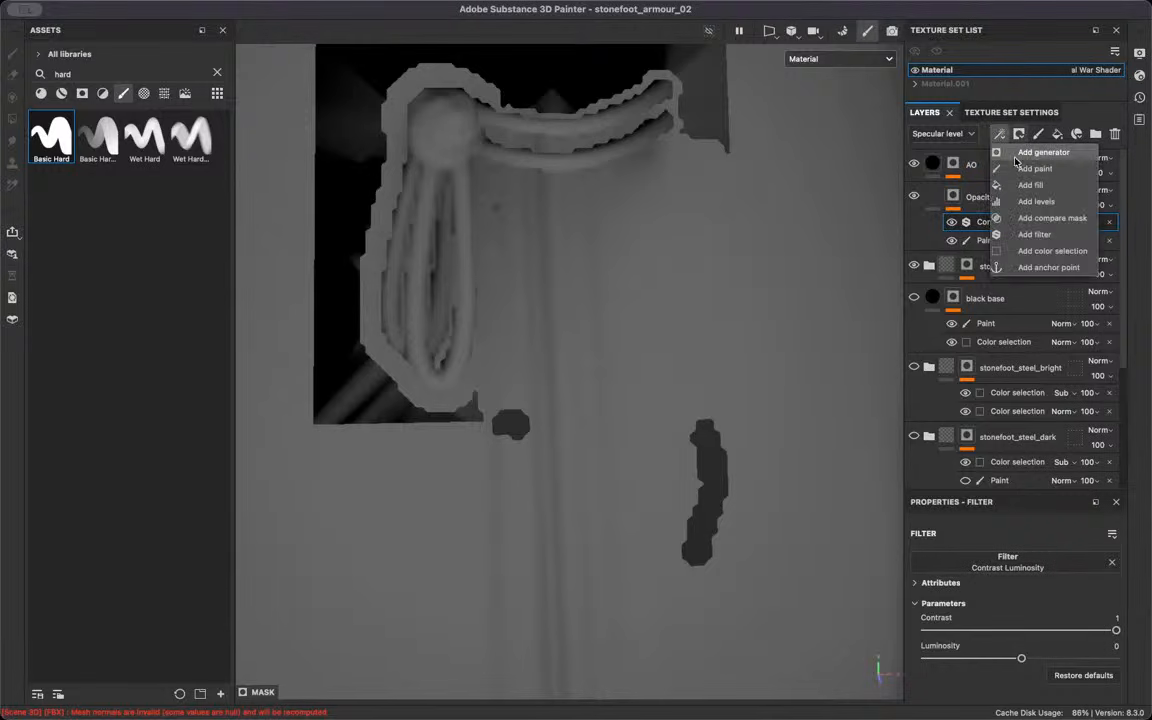
pyautogui.click(980, 170)
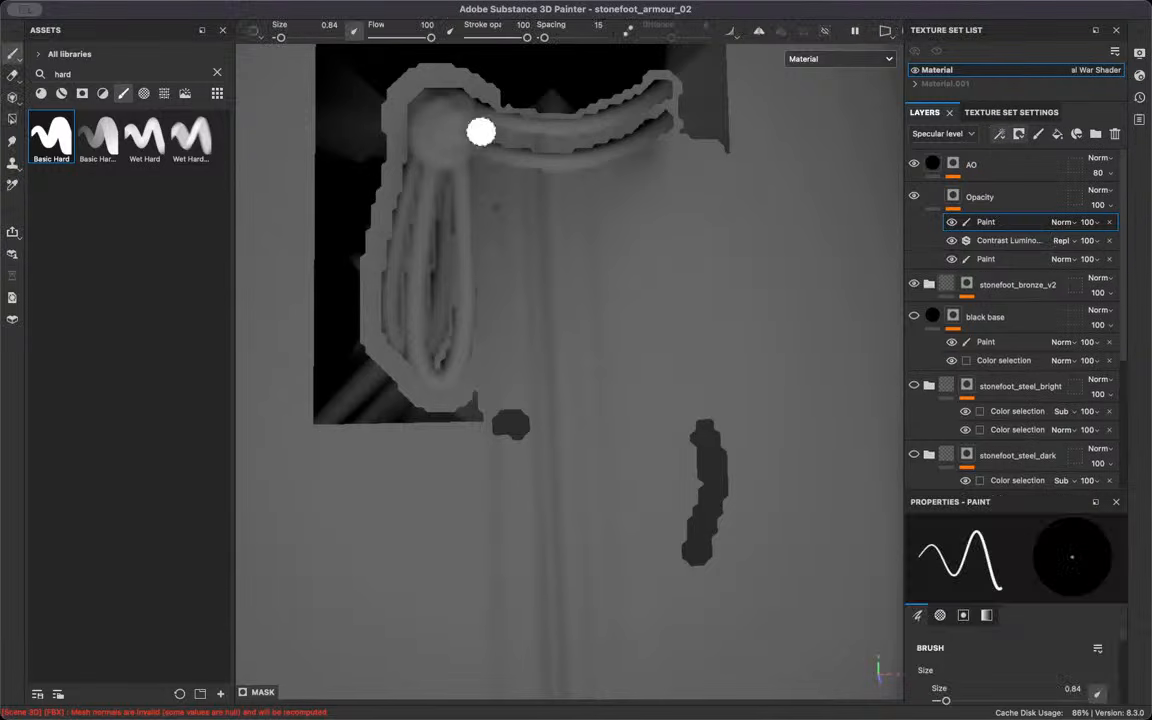
pyautogui.click(12, 118)
pyautogui.click(1027, 526)
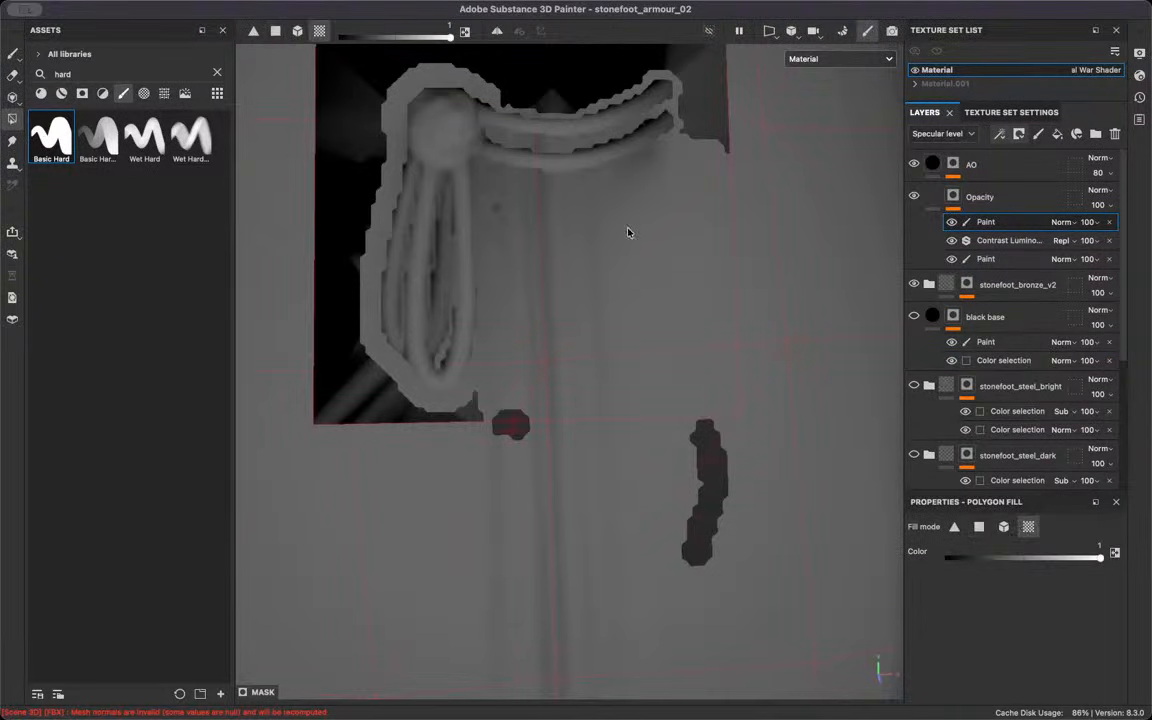
pyautogui.click(630, 231)
# Set the new paint effect's blend mode to Multiply
pyautogui.click(1066, 222)
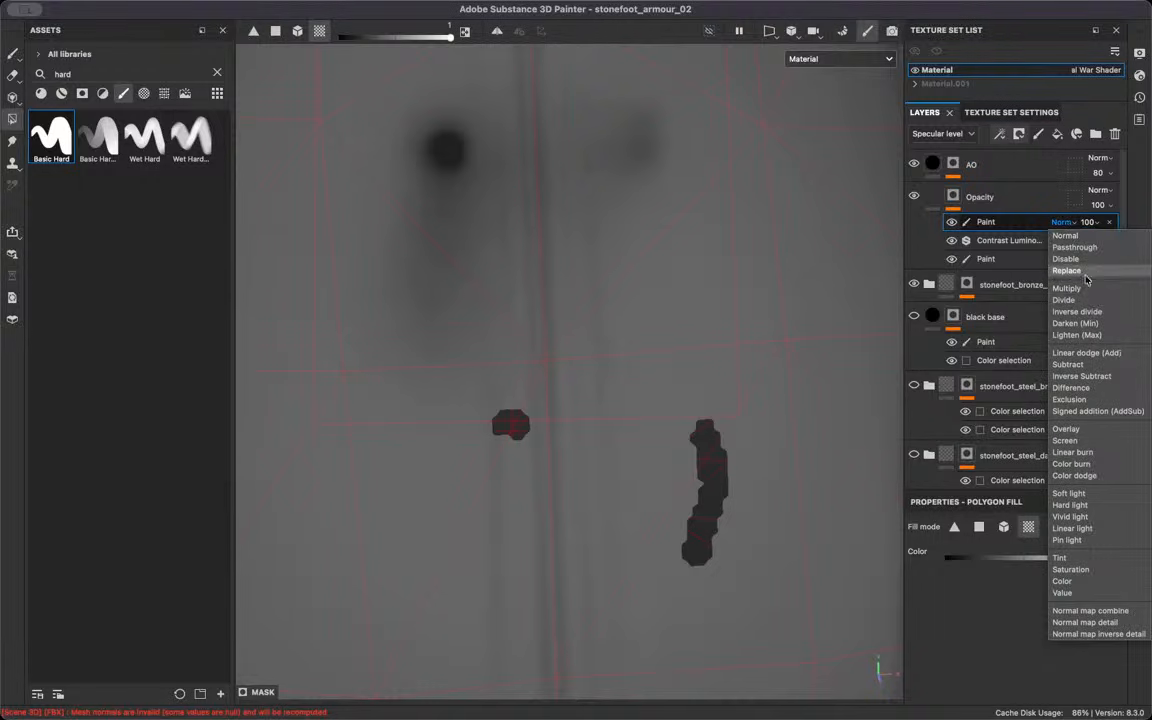
pyautogui.click(1076, 290)
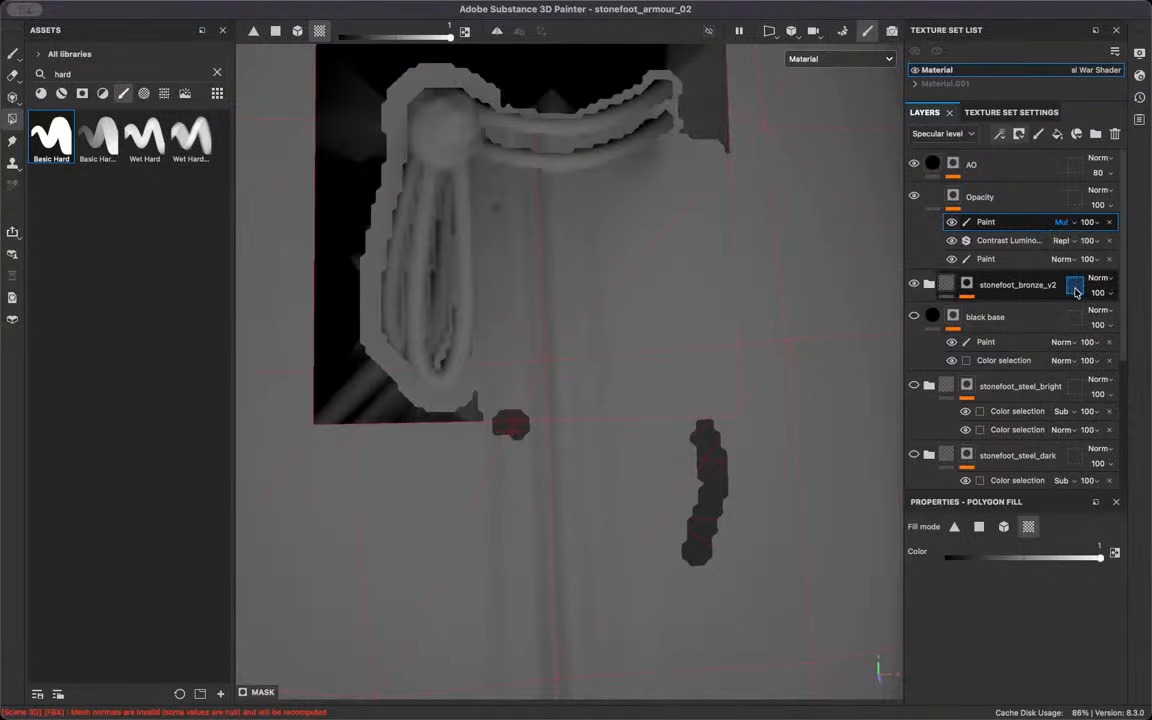
pyautogui.keyDown('alt'); pyautogui.moveTo(772, 355); pyautogui.dragTo(720, 350, button='right'); pyautogui.keyUp('alt')
pyautogui.keyDown('alt'); pyautogui.moveTo(720, 350); pyautogui.dragTo(690, 348); pyautogui.keyUp('alt')
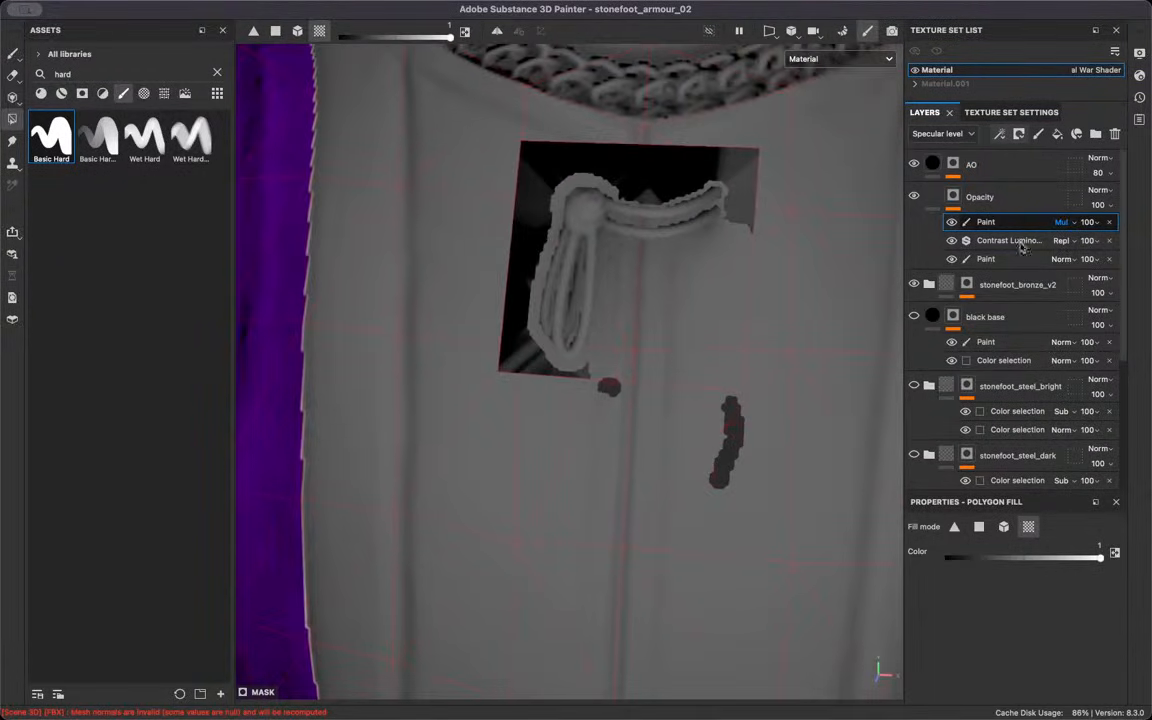
# Try the Normal, Disable, Divide, Lighten (Max) and Darken (Min) blend modes on the new paint effect
pyautogui.click(1066, 221)
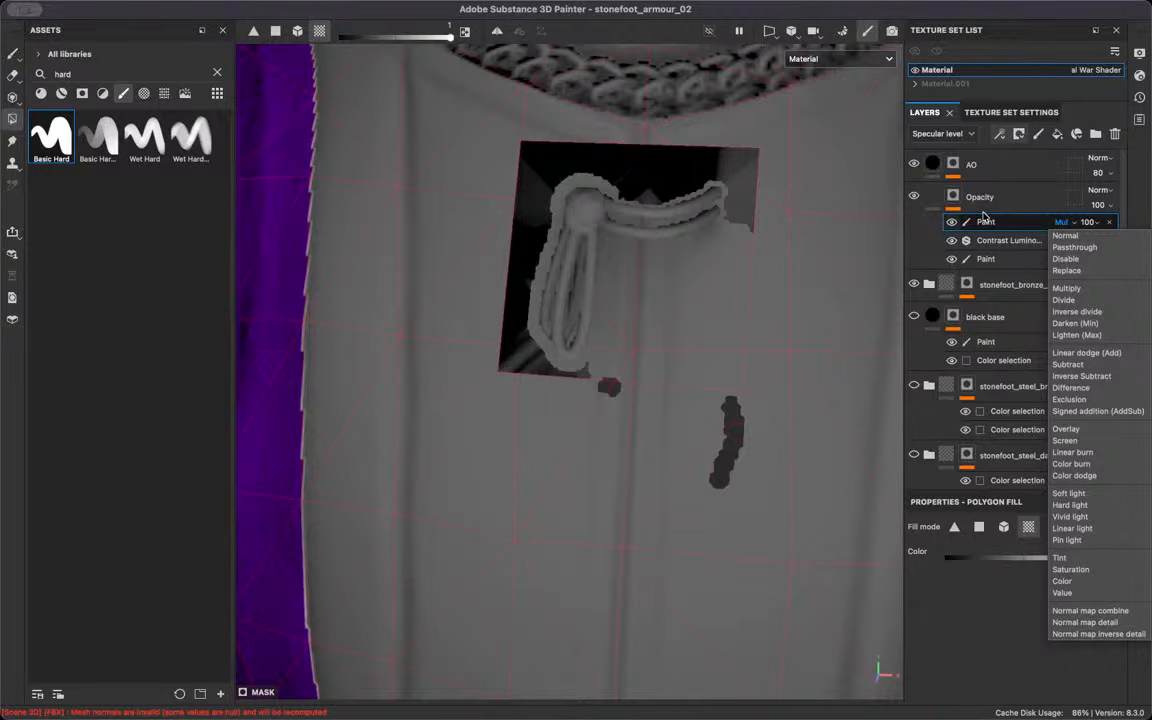
pyautogui.click(1065, 235)
pyautogui.click(1063, 221)
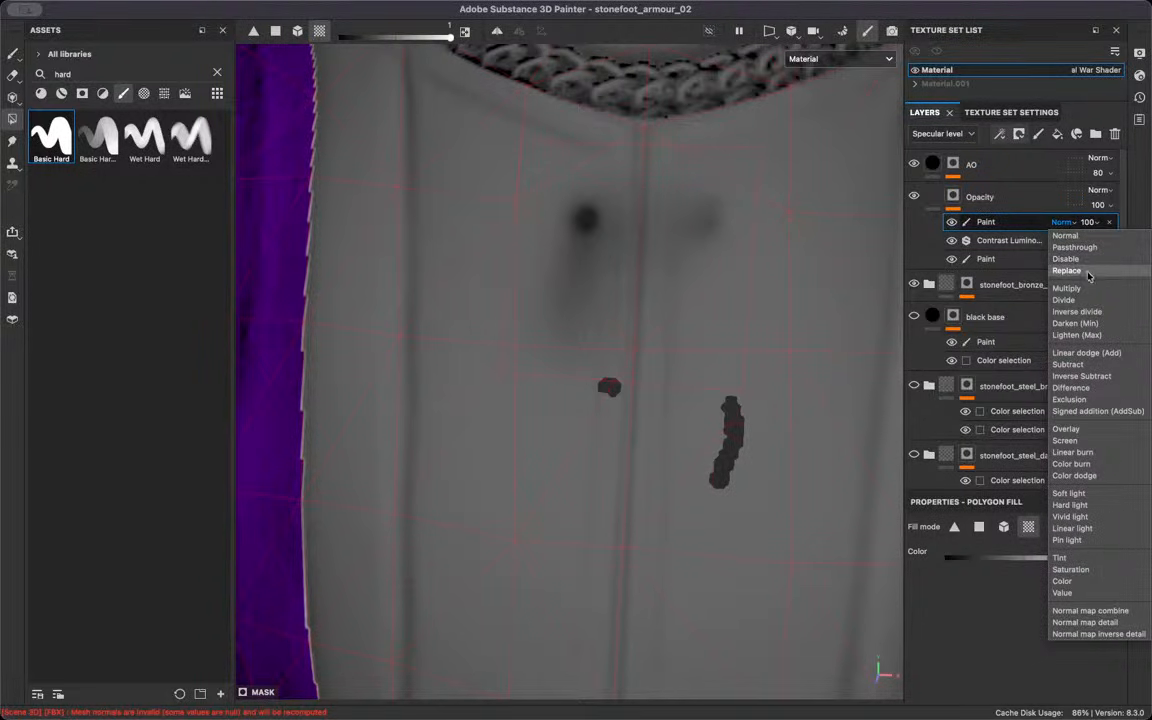
pyautogui.click(1066, 258)
pyautogui.click(1064, 222)
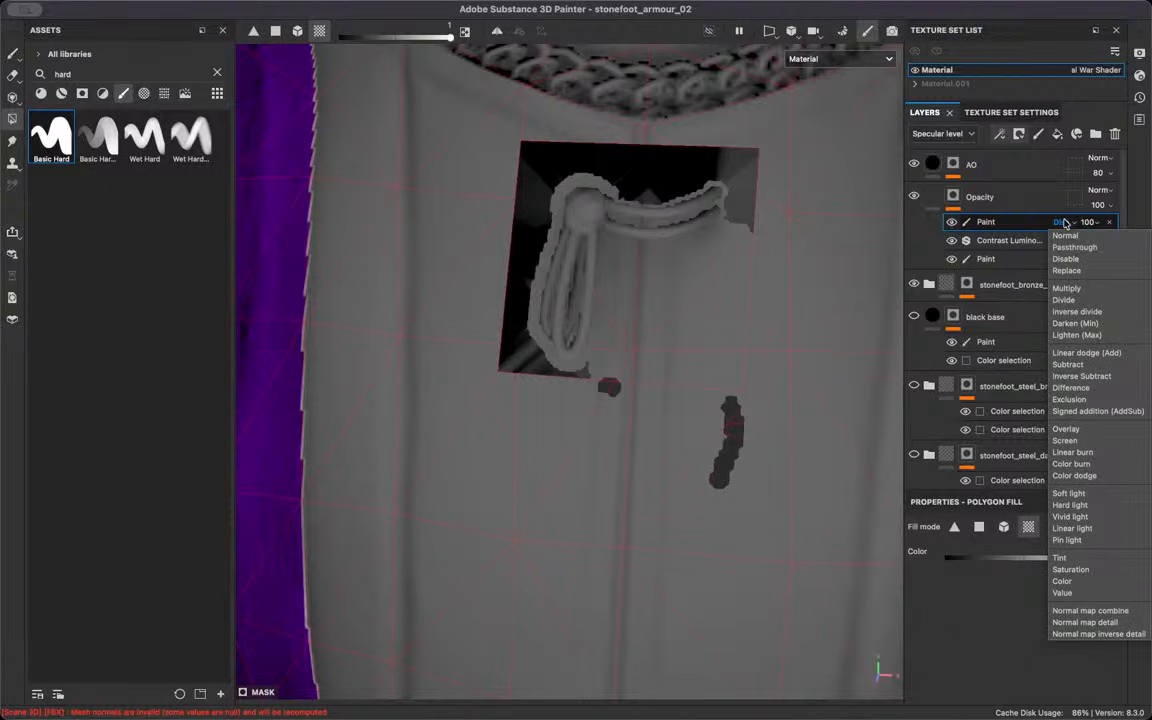
pyautogui.click(1082, 299)
pyautogui.click(1063, 222)
pyautogui.click(1094, 342)
pyautogui.click(1063, 222)
pyautogui.click(1082, 323)
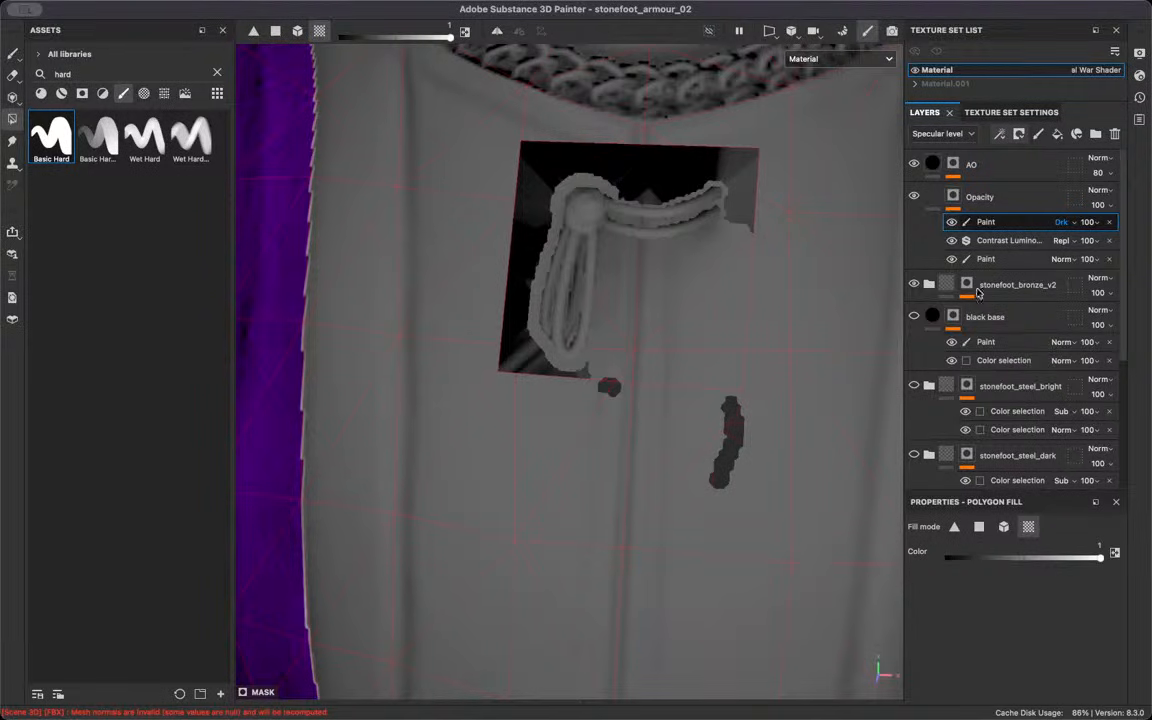
# Return the upper paint effect to Multiply and fill the tunic front's UV chunk with value 0 to clear the stray dark spots
pyautogui.click(1064, 222)
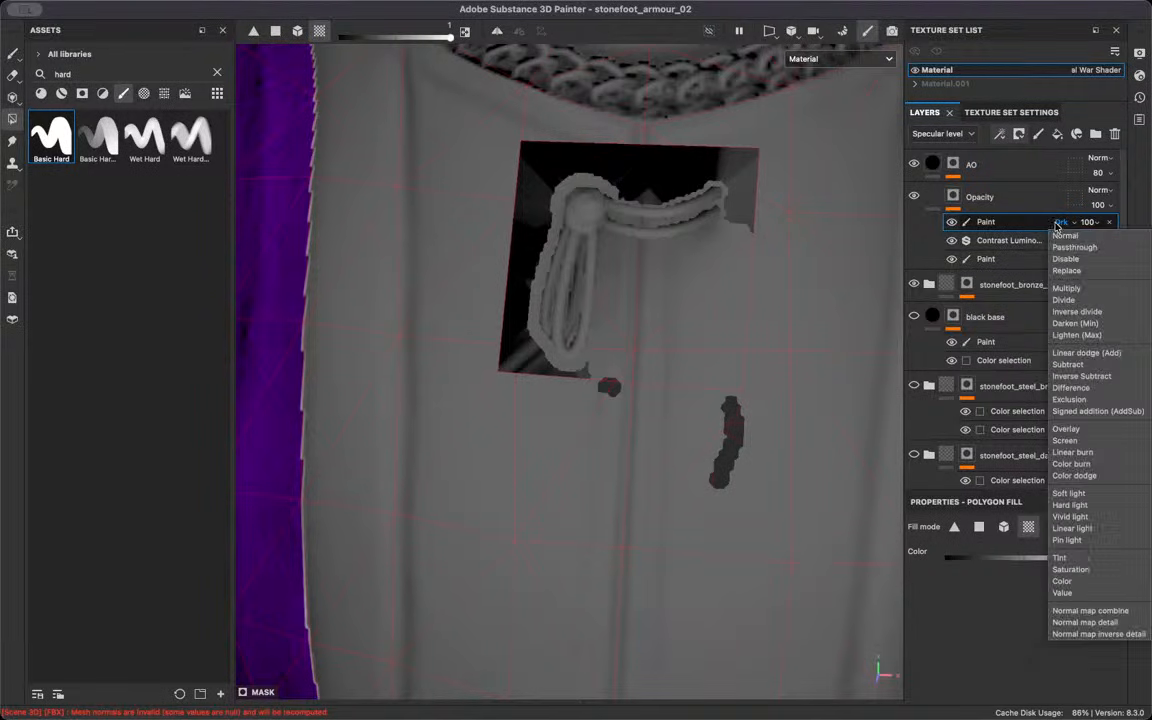
pyautogui.click(1081, 290)
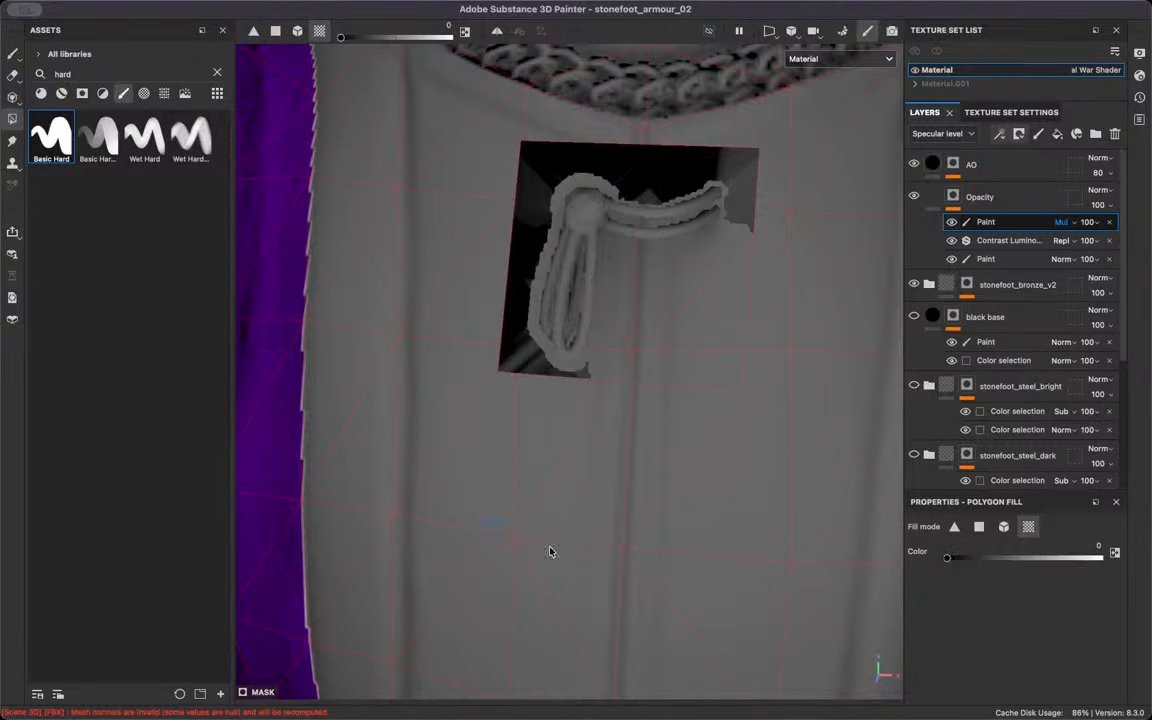
pyautogui.keyDown('alt'); pyautogui.moveTo(663, 411); pyautogui.dragTo(656, 470, button='right'); pyautogui.keyUp('alt')
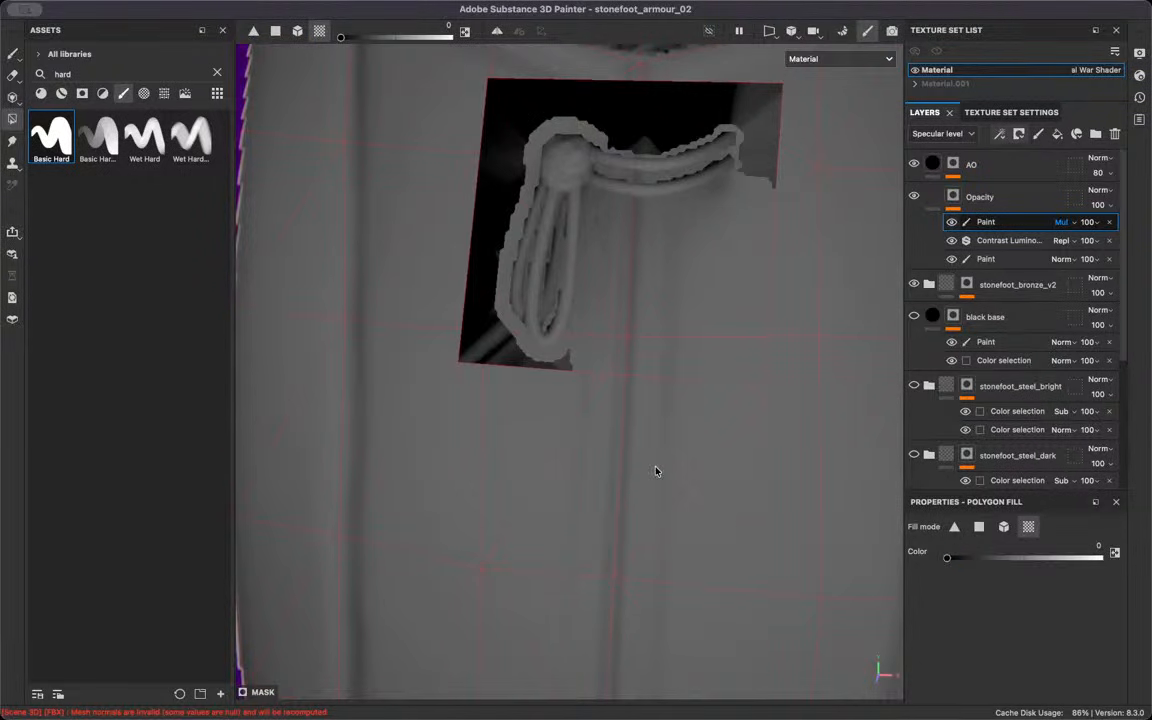
pyautogui.moveTo(627, 419)
pyautogui.keyDown('alt'); pyautogui.mouseDown()
pyautogui.moveTo(684, 337)
pyautogui.moveTo(720, 330)
pyautogui.mouseUp(); pyautogui.keyUp('alt')
# In the Opacity mask's lower paint effect, paint away the background below and along the outer side of the hanging loop at brush size 0.84
pyautogui.click(975, 259)
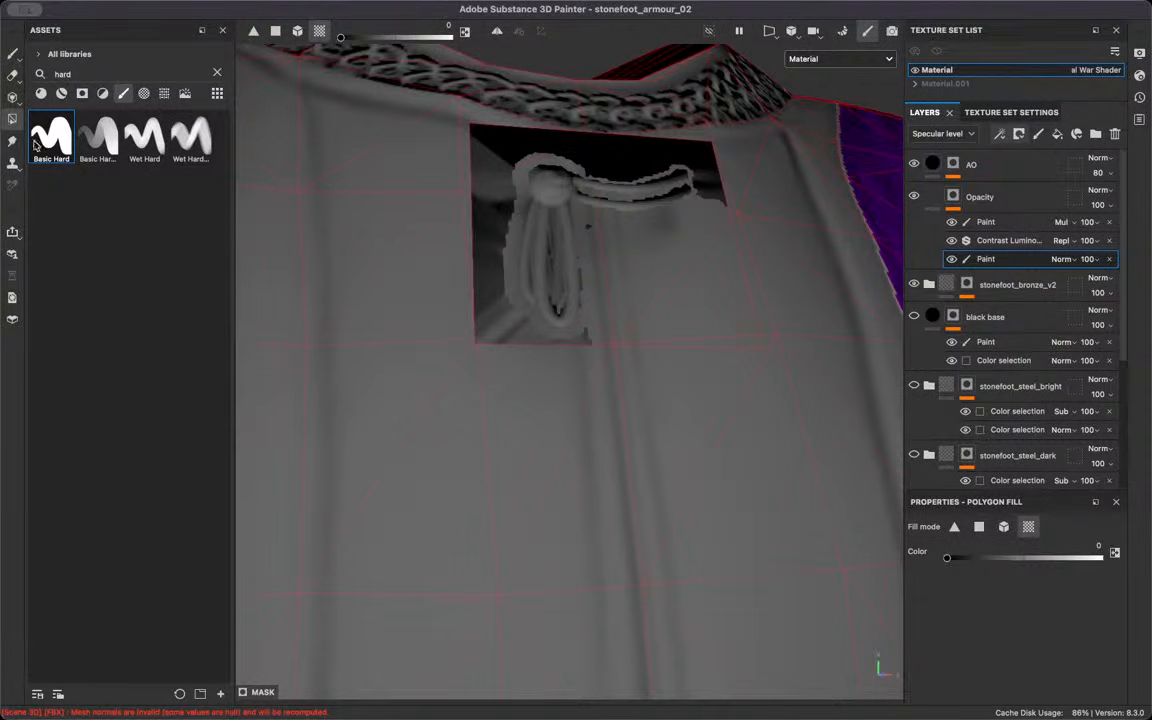
pyautogui.click(13, 52)
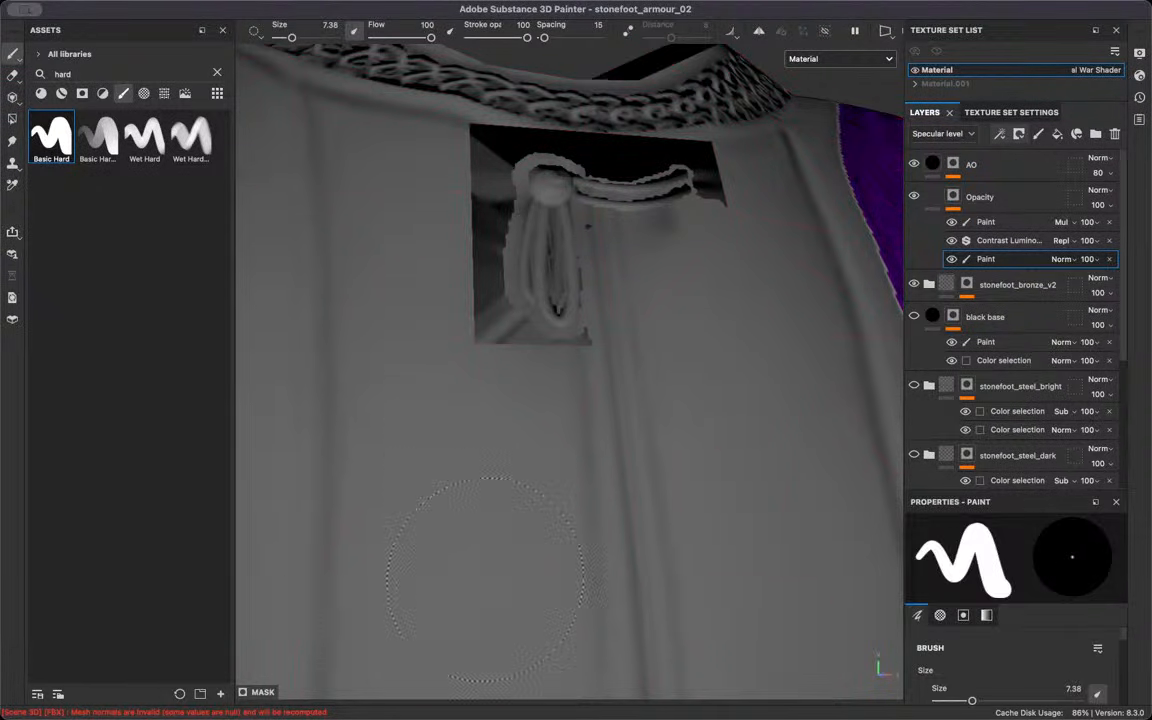
pyautogui.scroll(4, 340, 340)
pyautogui.moveTo(578, 284)
pyautogui.keyDown('alt'); pyautogui.mouseDown()
pyautogui.moveTo(497, 270)
pyautogui.moveTo(550, 398)
pyautogui.moveTo(581, 381)
pyautogui.moveTo(619, 274)
pyautogui.mouseUp(); pyautogui.keyUp('alt')
pyautogui.keyDown('ctrl'); pyautogui.moveTo(732, 541); pyautogui.dragTo(690, 541, button='right'); pyautogui.keyUp('ctrl')
pyautogui.scroll(3, 694, 447)
pyautogui.click(648, 338)
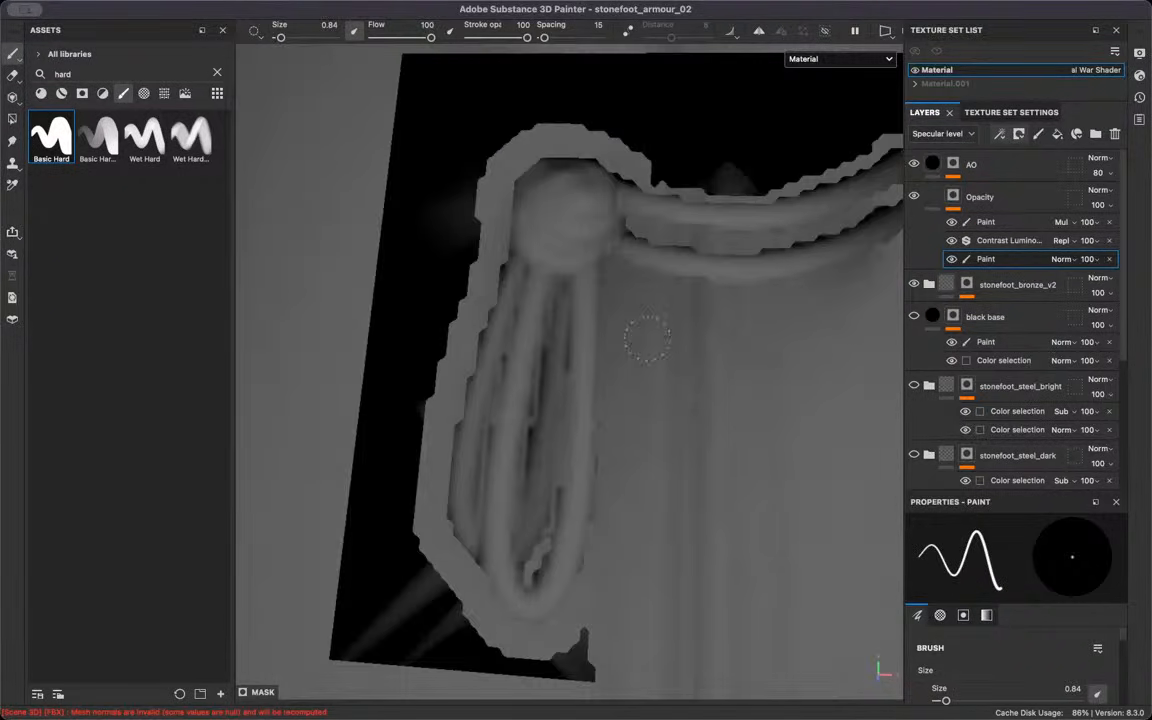
pyautogui.keyDown('alt'); pyautogui.moveTo(638, 444); pyautogui.dragTo(660, 412); pyautogui.keyUp('alt')
pyautogui.moveTo(642, 553)
pyautogui.mouseDown()
pyautogui.moveTo(542, 546)
pyautogui.moveTo(447, 428)
pyautogui.moveTo(402, 480)
pyautogui.moveTo(430, 385)
pyautogui.moveTo(412, 150)
pyautogui.moveTo(425, 390)
pyautogui.mouseUp()
pyautogui.moveTo(478, 330); pyautogui.dragTo(515, 116)
# Paint away the patch background beside and above the round knot
pyautogui.keyDown('alt'); pyautogui.moveTo(505, 192); pyautogui.dragTo(452, 420, button='middle'); pyautogui.keyUp('alt')
pyautogui.moveTo(452, 420); pyautogui.dragTo(425, 203)
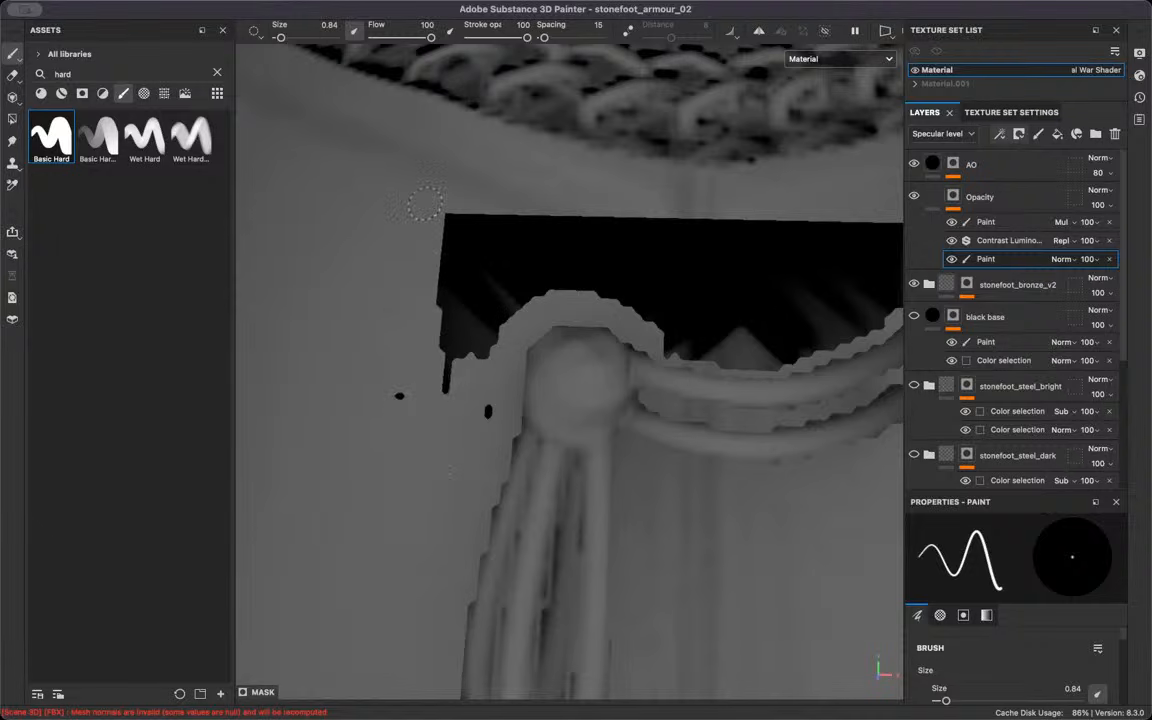
pyautogui.moveTo(416, 398)
pyautogui.mouseDown()
pyautogui.moveTo(488, 370)
pyautogui.moveTo(465, 242)
pyautogui.moveTo(643, 254)
pyautogui.moveTo(508, 262)
pyautogui.mouseUp()
pyautogui.moveTo(497, 256)
pyautogui.keyDown('alt'); pyautogui.mouseDown(button='right')
pyautogui.moveTo(556, 258)
pyautogui.moveTo(543, 296)
pyautogui.moveTo(576, 332)
pyautogui.moveTo(700, 368)
pyautogui.moveTo(706, 289)
pyautogui.moveTo(672, 310)
pyautogui.moveTo(597, 424)
pyautogui.moveTo(812, 252)
pyautogui.mouseUp(button='right'); pyautogui.keyUp('alt')
pyautogui.keyDown('alt'); pyautogui.moveTo(812, 252); pyautogui.dragTo(696, 247, button='middle'); pyautogui.keyUp('alt')
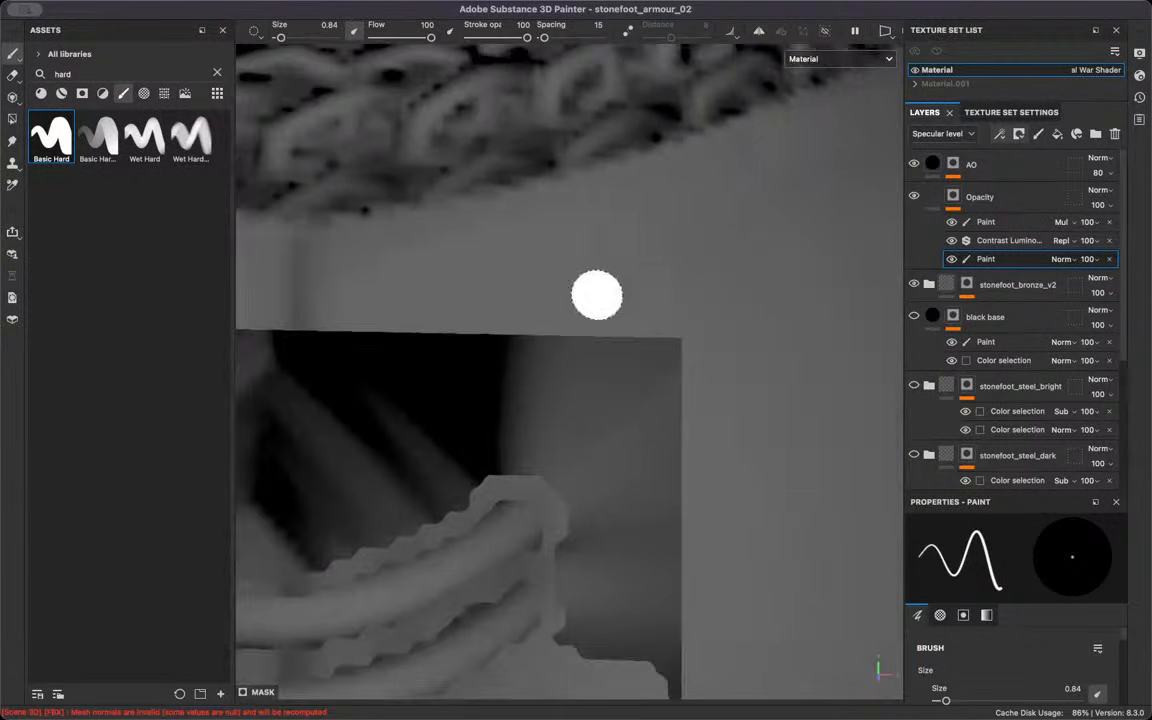
# Paint away the remaining patch background above the two cords and beyond their free ends
pyautogui.scroll(-10, 597, 293)
pyautogui.keyDown('alt'); pyautogui.moveTo(537, 453); pyautogui.dragTo(545, 509, button='right'); pyautogui.keyUp('alt')
pyautogui.keyDown('alt'); pyautogui.moveTo(545, 460); pyautogui.dragTo(571, 296, button='middle'); pyautogui.keyUp('alt')
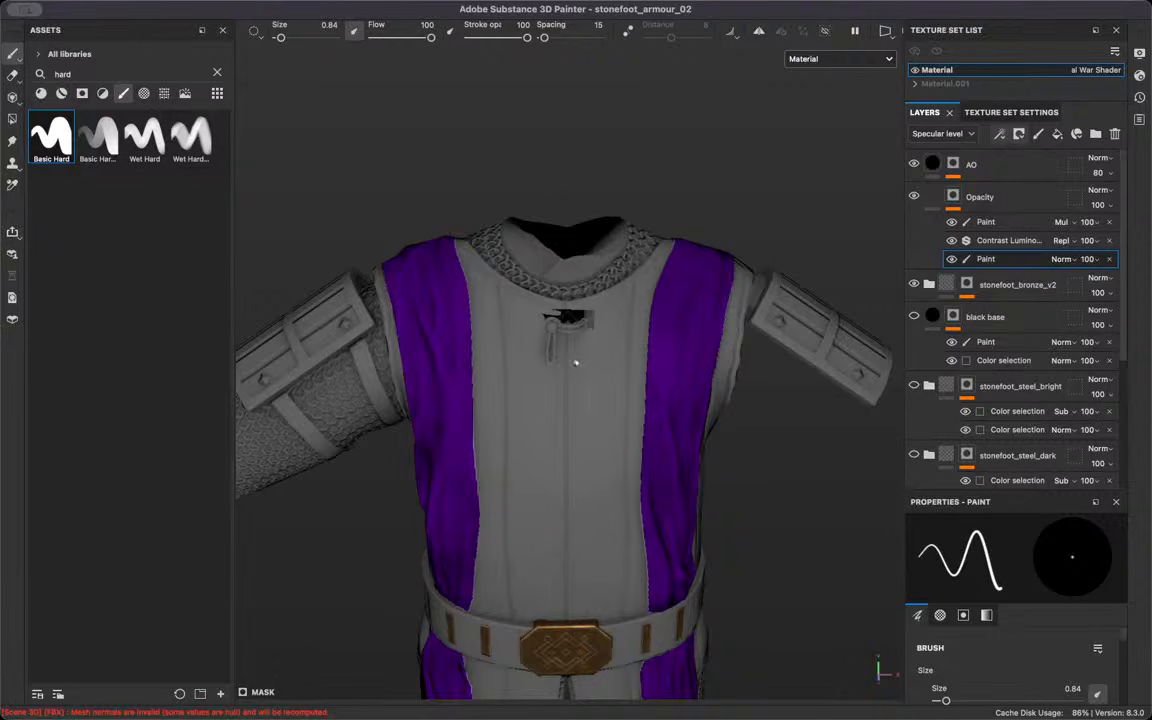
pyautogui.scroll(15, 580, 370)
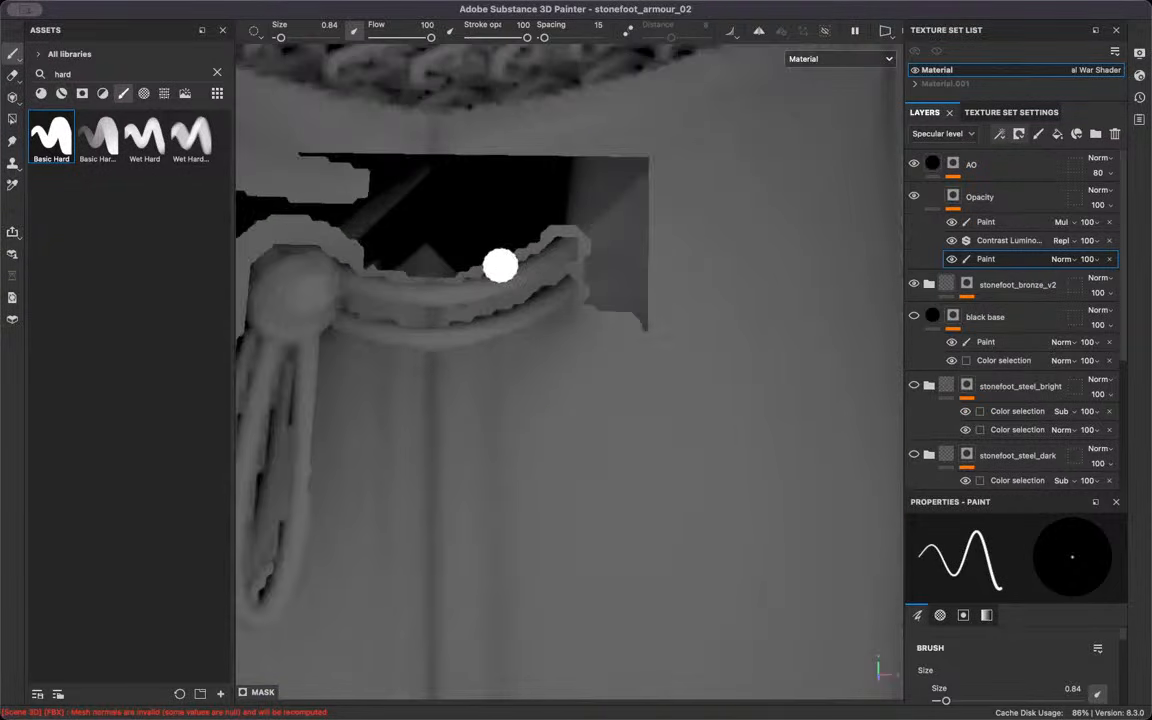
pyautogui.click(478, 361)
pyautogui.moveTo(480, 364)
pyautogui.keyDown('alt'); pyautogui.mouseDown(button='middle')
pyautogui.moveTo(535, 447)
pyautogui.moveTo(556, 515)
pyautogui.mouseUp(button='middle'); pyautogui.keyUp('alt')
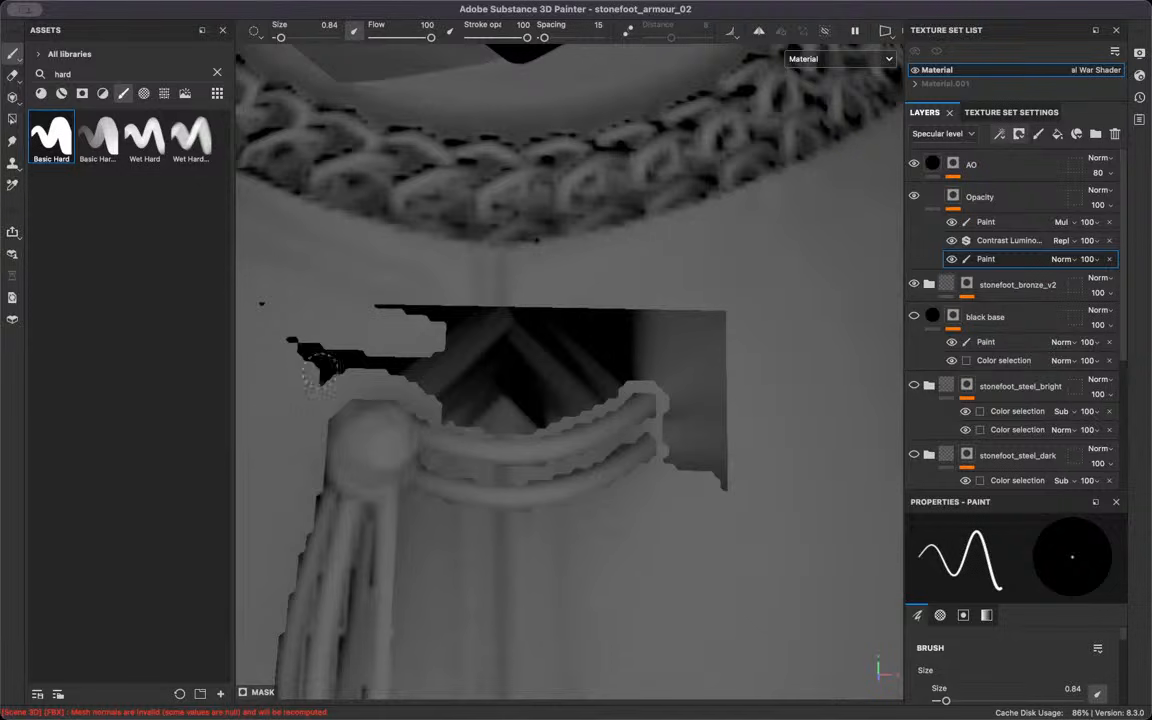
pyautogui.moveTo(410, 361)
pyautogui.mouseDown()
pyautogui.moveTo(532, 326)
pyautogui.moveTo(640, 318)
pyautogui.moveTo(458, 316)
pyautogui.mouseUp()
pyautogui.moveTo(740, 345)
pyautogui.mouseDown()
pyautogui.moveTo(712, 430)
pyautogui.moveTo(720, 474)
pyautogui.mouseUp()
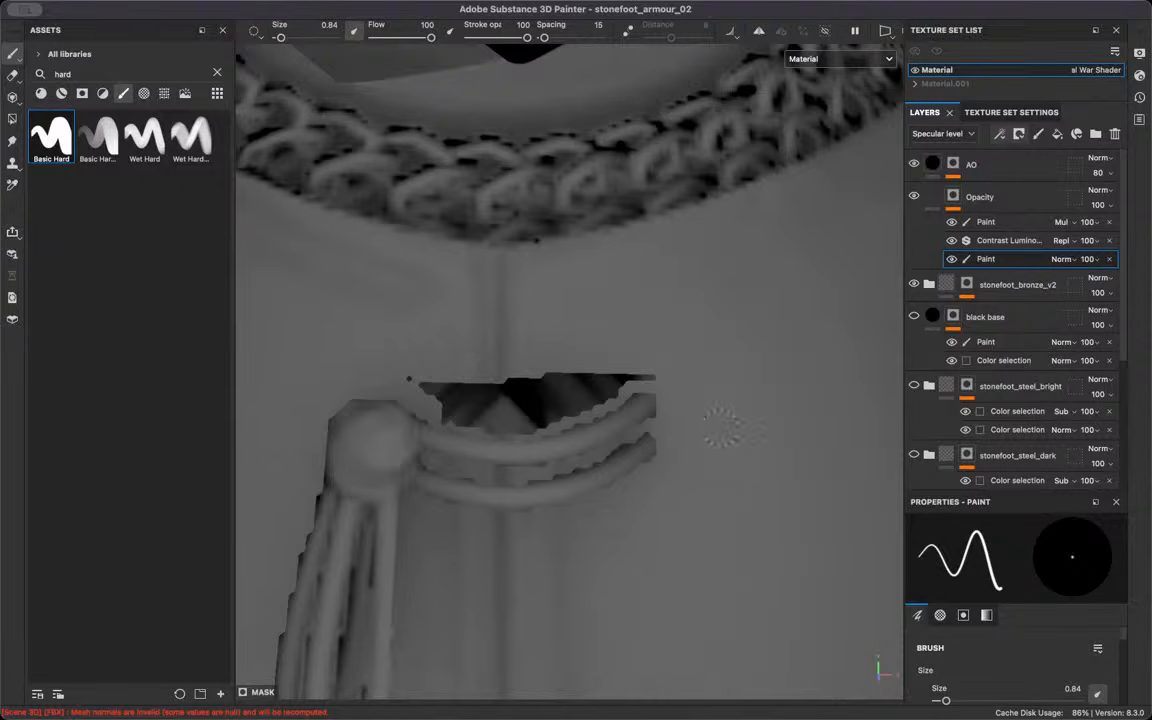
pyautogui.moveTo(598, 390)
pyautogui.mouseDown()
pyautogui.moveTo(428, 395)
pyautogui.moveTo(446, 348)
pyautogui.mouseUp()
pyautogui.scroll(-5, 978, 638)
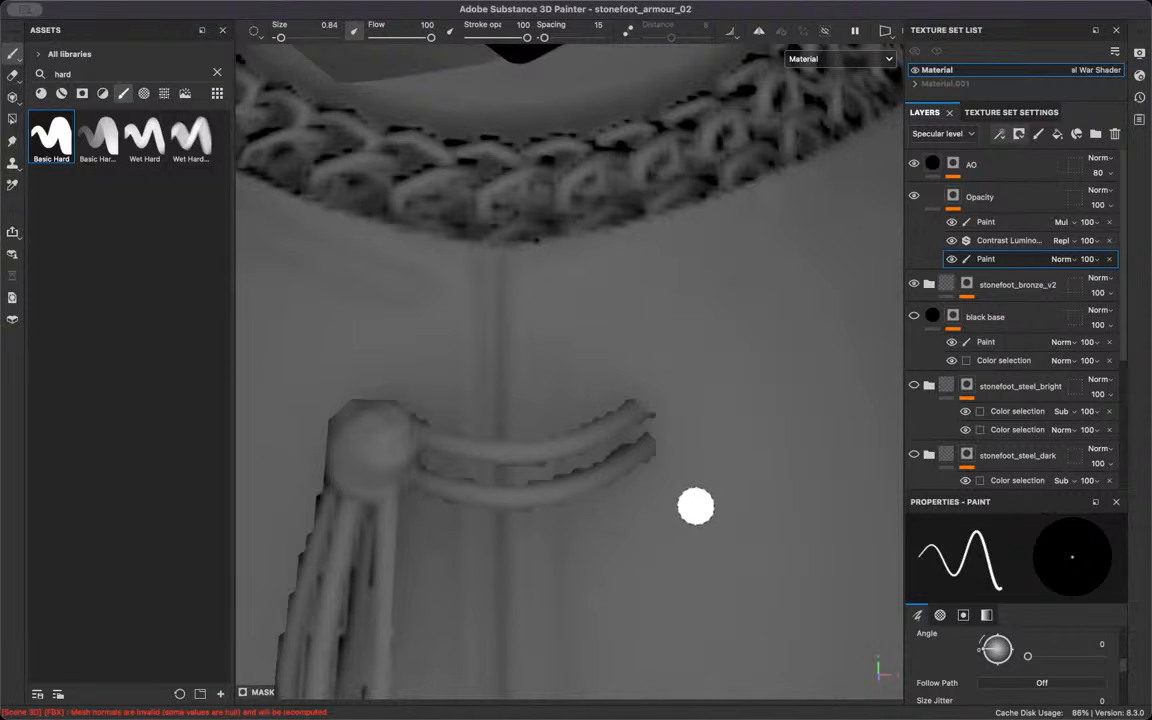
# Swap the mask's paint value and restore the trimmed tips of the two cords, refining them at brush size 0.1
pyautogui.scroll(2, 717, 483)
pyautogui.press('x')
pyautogui.moveTo(589, 389); pyautogui.dragTo(600, 376)
pyautogui.scroll(4, 600, 376)
pyautogui.keyDown('ctrl'); pyautogui.moveTo(625, 401); pyautogui.dragTo(610, 378, button='right'); pyautogui.keyUp('ctrl')
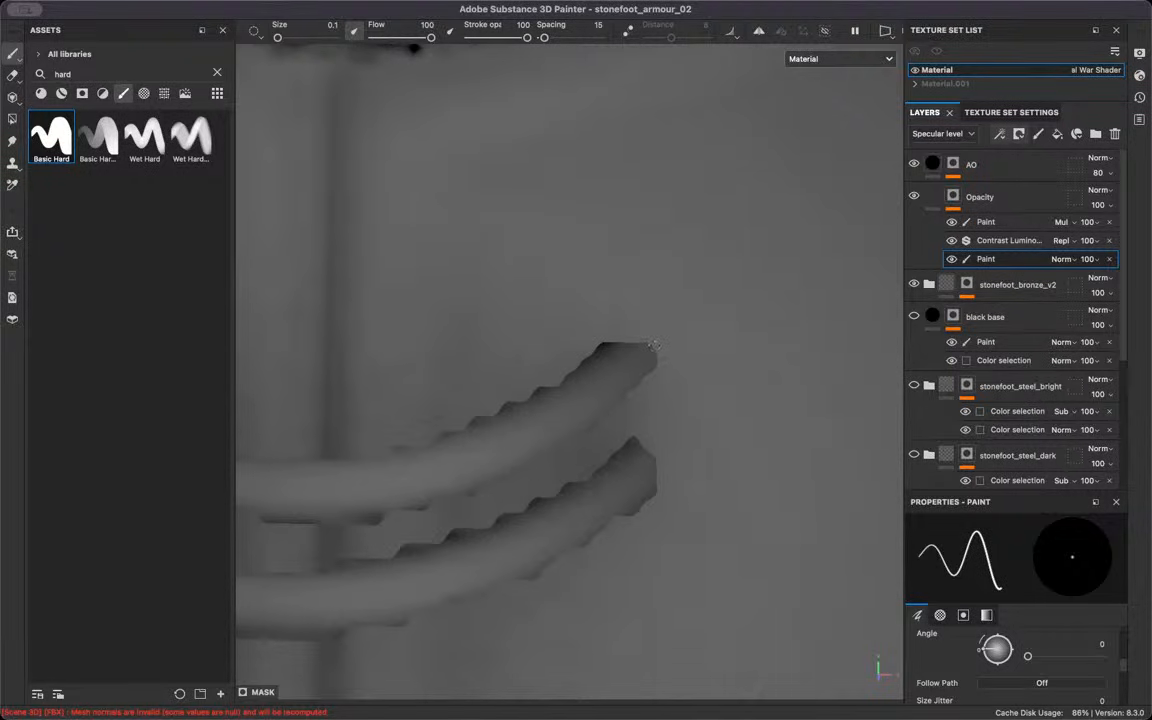
pyautogui.scroll(-4, 664, 368)
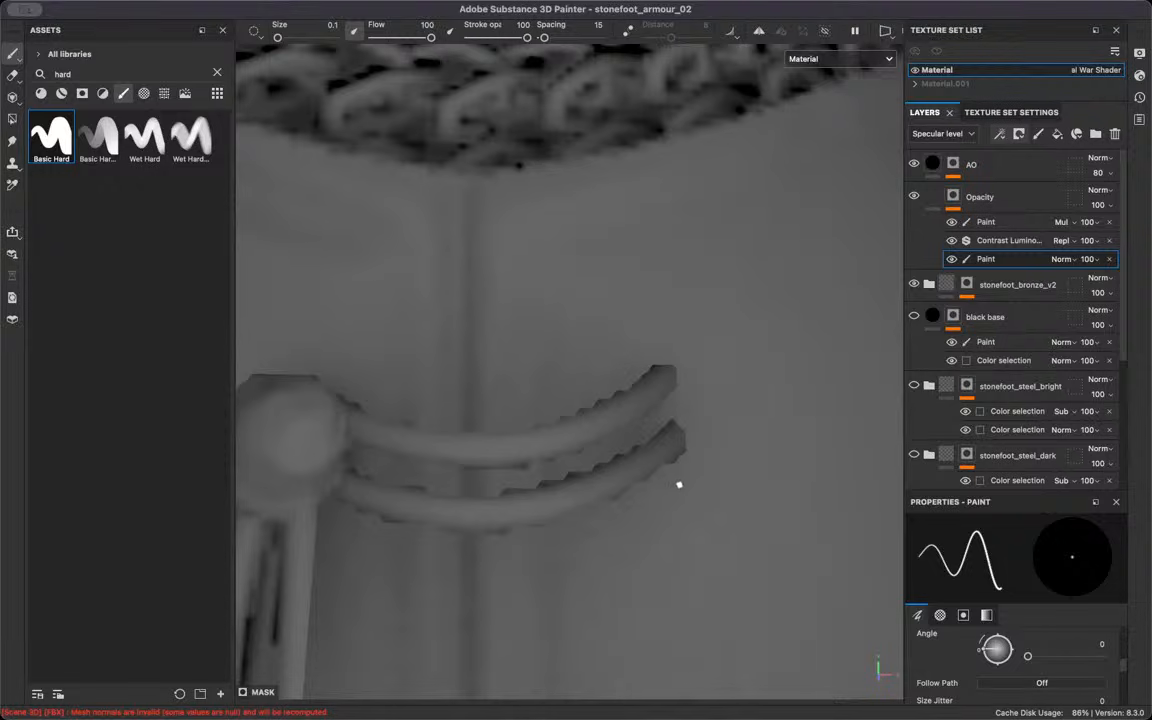
# Examine the masked chest knot up close and from a distance, including the belt, side cloths and lower hem
pyautogui.scroll(-10, 642, 645)
pyautogui.keyDown('alt'); pyautogui.moveTo(560, 617); pyautogui.dragTo(699, 301, button='middle'); pyautogui.keyUp('alt')
pyautogui.scroll(2, 682, 338)
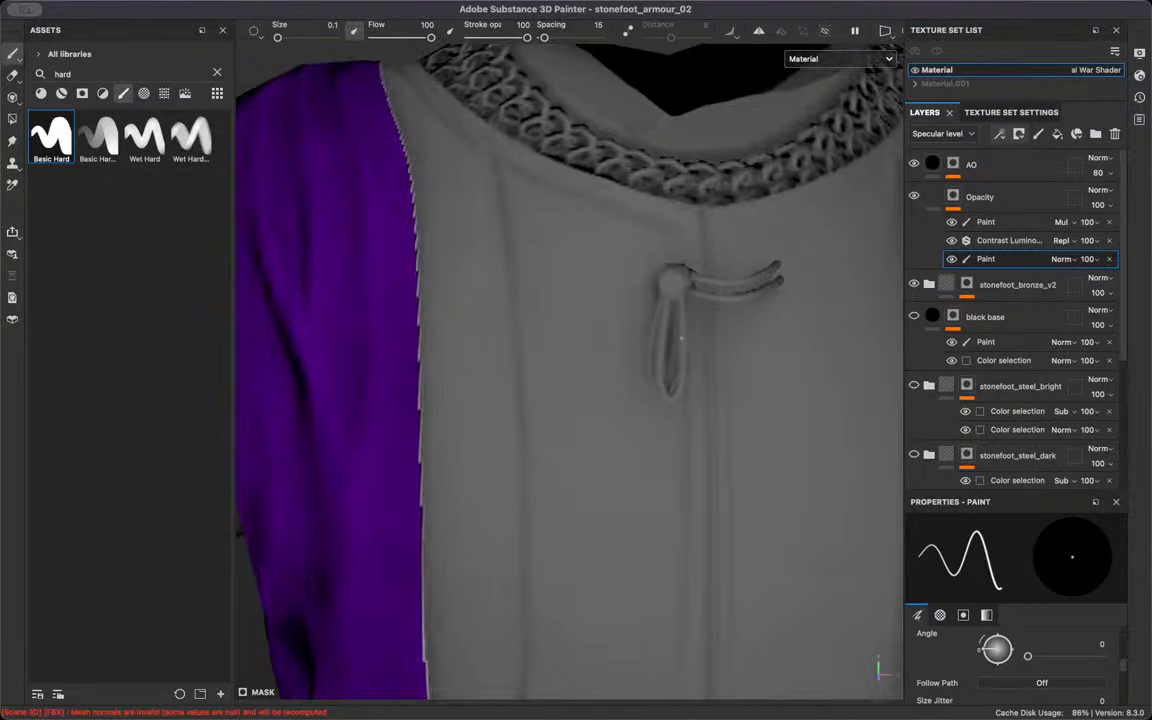
pyautogui.scroll(10, 681, 336)
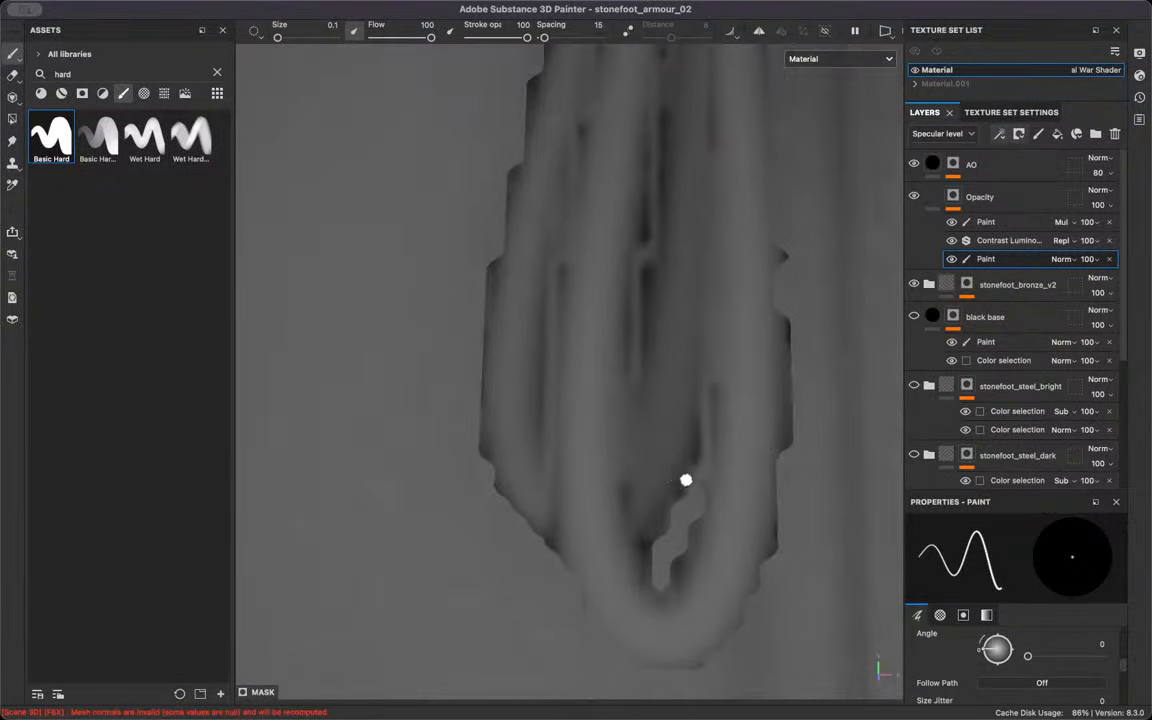
pyautogui.scroll(-10, 634, 325)
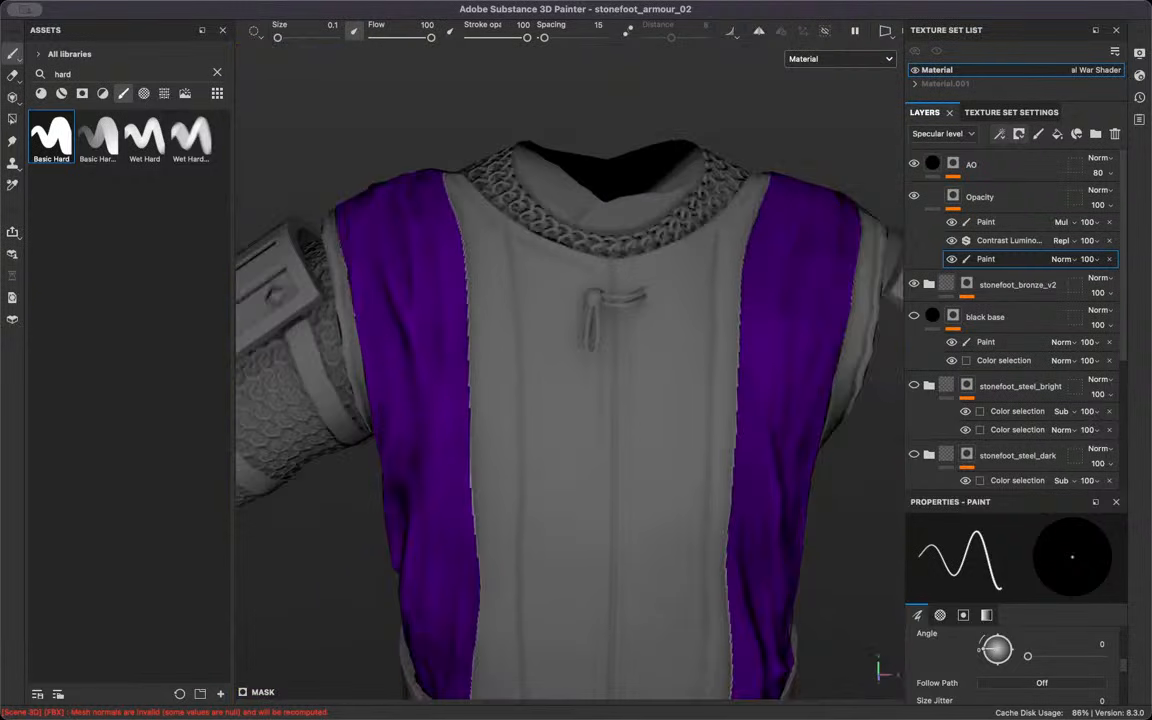
pyautogui.scroll(-5, 634, 325)
pyautogui.keyDown('alt'); pyautogui.moveTo(828, 414); pyautogui.dragTo(896, 432); pyautogui.keyUp('alt')
pyautogui.keyDown('alt'); pyautogui.moveTo(729, 450); pyautogui.dragTo(737, 350, button='middle'); pyautogui.keyUp('alt')
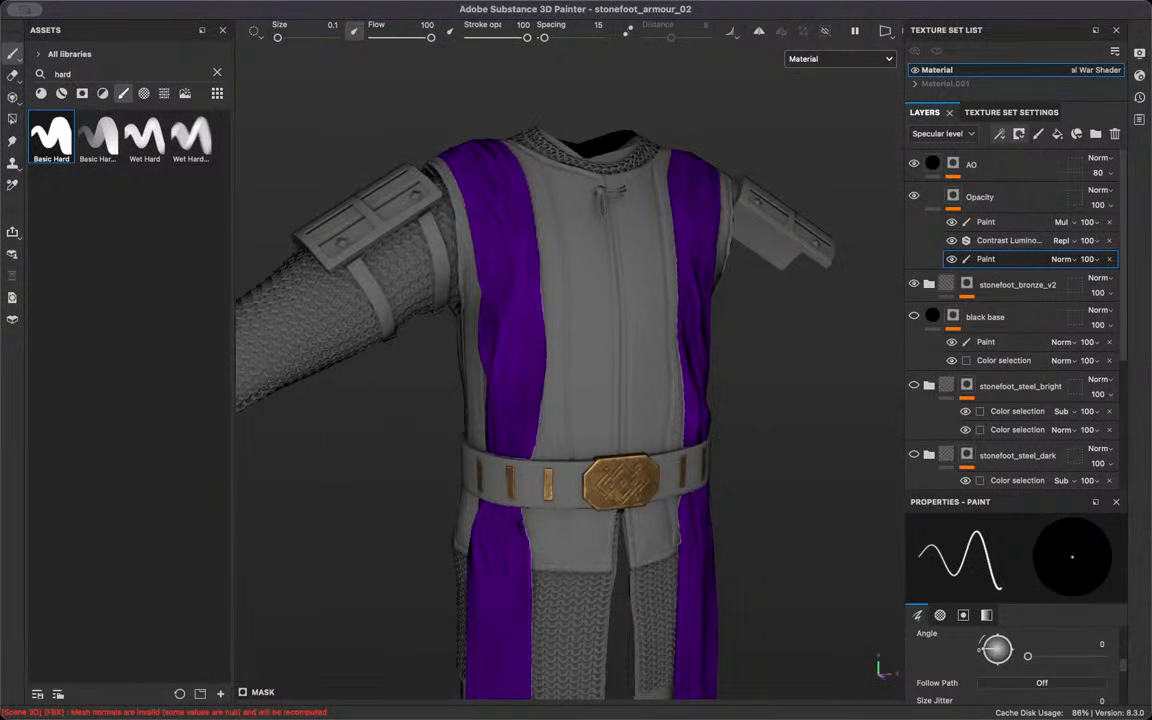
pyautogui.moveTo(221, 407)
pyautogui.keyDown('alt'); pyautogui.mouseDown()
pyautogui.moveTo(219, 465)
pyautogui.moveTo(205, 423)
pyautogui.mouseUp(); pyautogui.keyUp('alt')
pyautogui.keyDown('alt'); pyautogui.moveTo(309, 457); pyautogui.dragTo(415, 135, button='middle'); pyautogui.keyUp('alt')
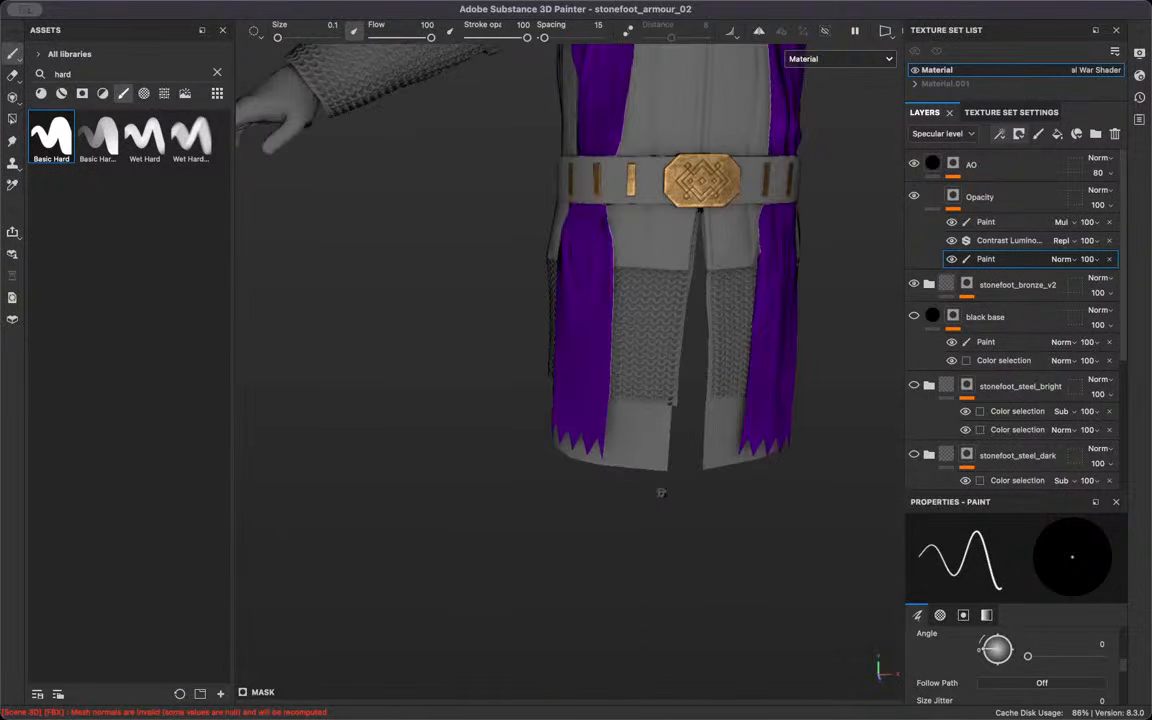
pyautogui.scroll(10, 634, 461)
pyautogui.keyDown('alt'); pyautogui.moveTo(645, 476); pyautogui.dragTo(671, 460); pyautogui.keyUp('alt')
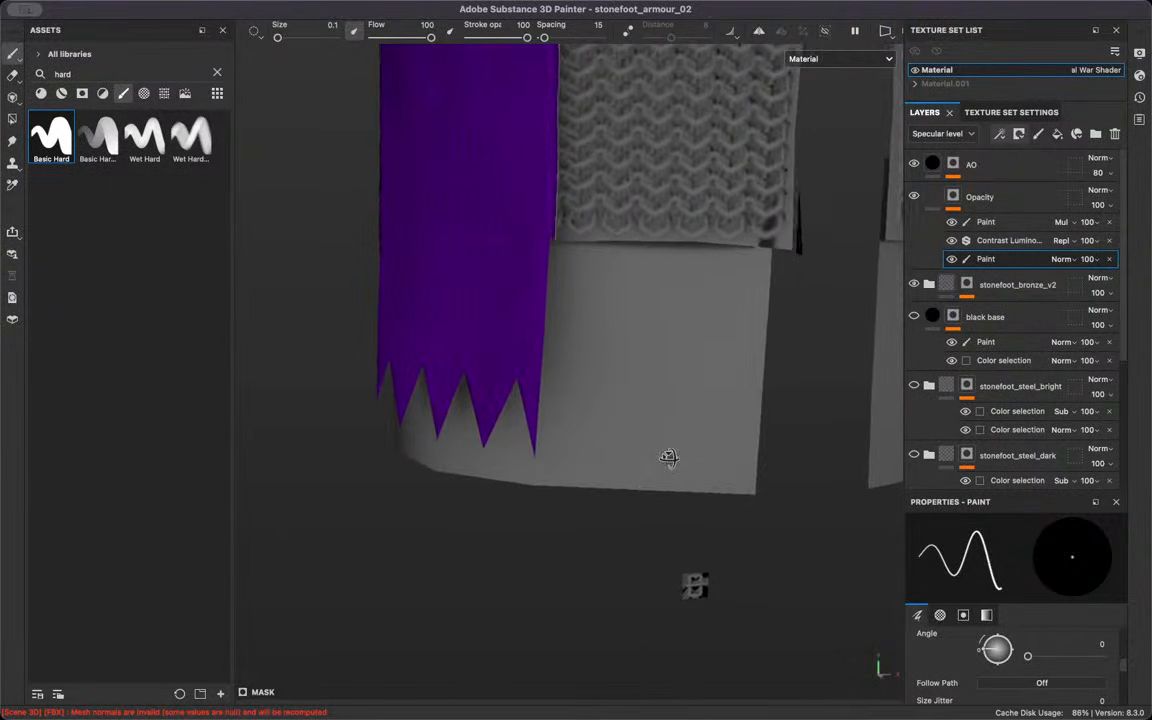
pyautogui.keyDown('alt'); pyautogui.moveTo(665, 476); pyautogui.dragTo(617, 638, button='middle'); pyautogui.keyUp('alt')
pyautogui.keyDown('alt'); pyautogui.moveTo(663, 301); pyautogui.dragTo(437, 656); pyautogui.keyUp('alt')
pyautogui.keyDown('alt'); pyautogui.moveTo(437, 656); pyautogui.dragTo(630, 560, button='middle'); pyautogui.keyUp('alt')
pyautogui.scroll(-5, 630, 560)
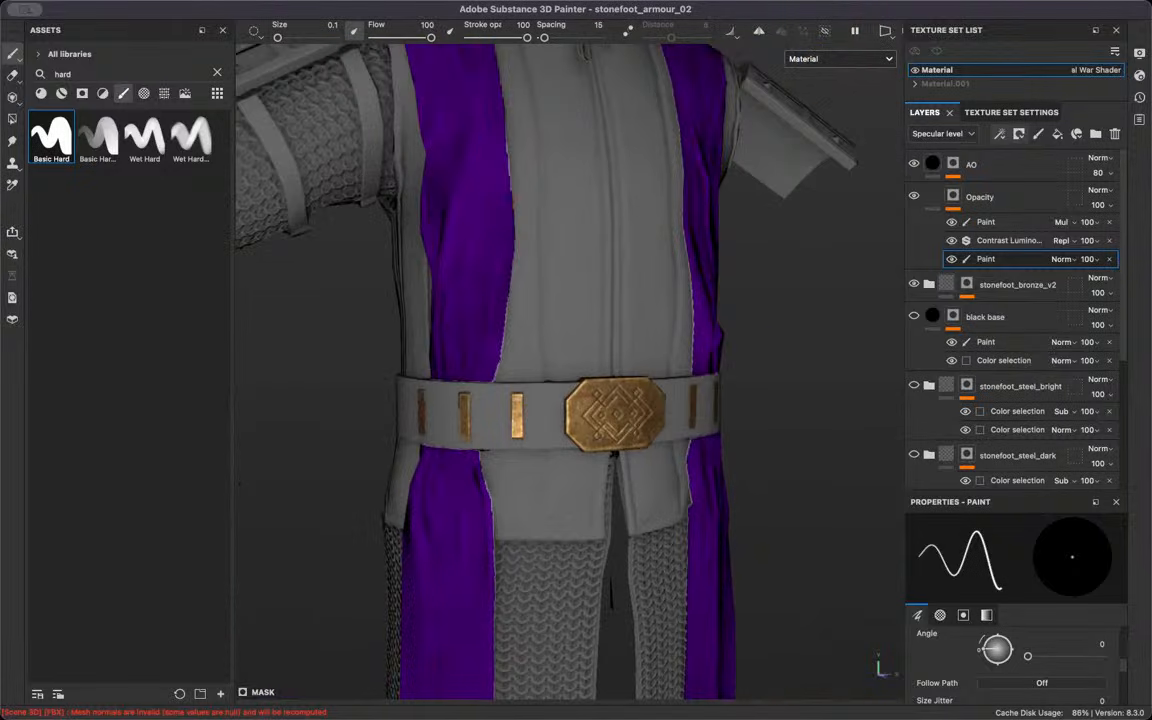
# Add a fill layer above stonefoot_bronze_v2 with a black mask and a color selection effect on that mask
pyautogui.keyDown('alt'); pyautogui.moveTo(511, 251); pyautogui.dragTo(511, 470, button='middle'); pyautogui.keyUp('alt')
pyautogui.scroll(5, 511, 470)
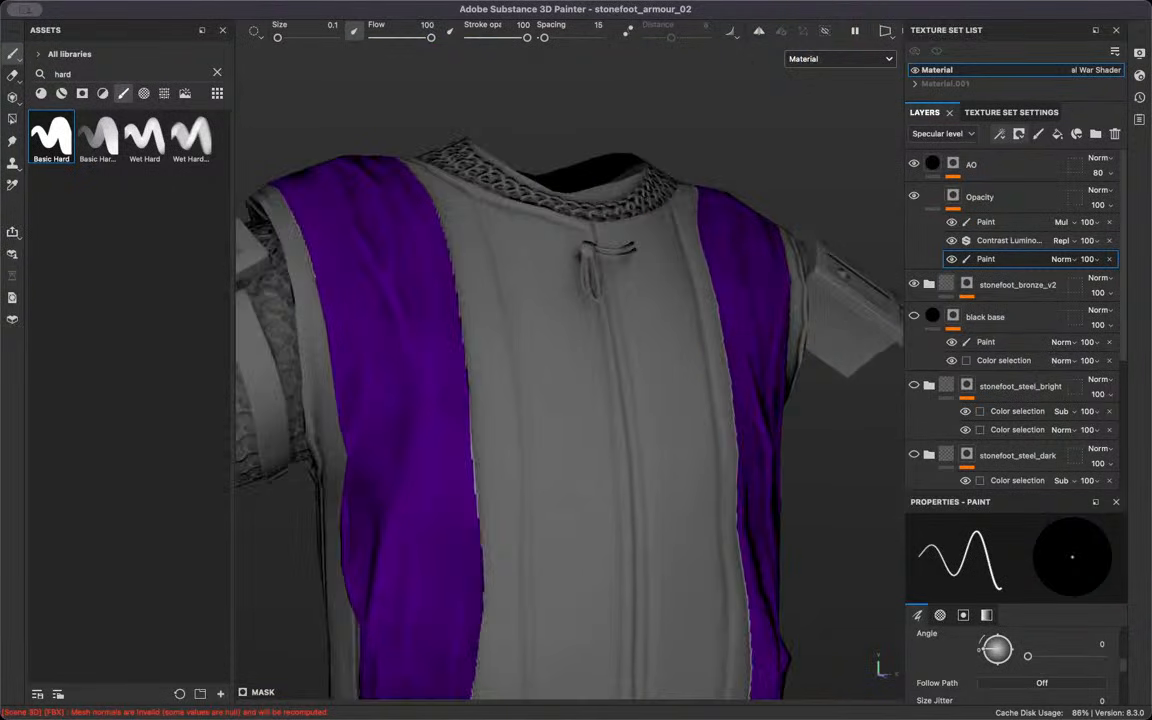
pyautogui.scroll(3, 424, 267)
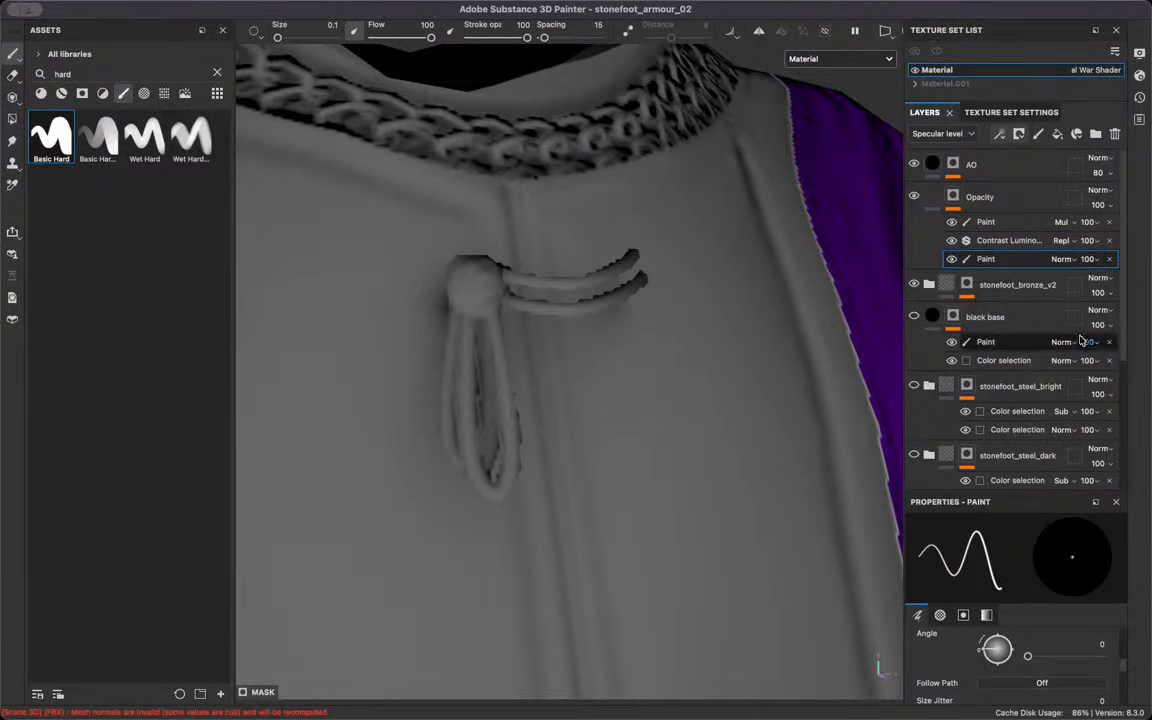
pyautogui.click(1037, 284)
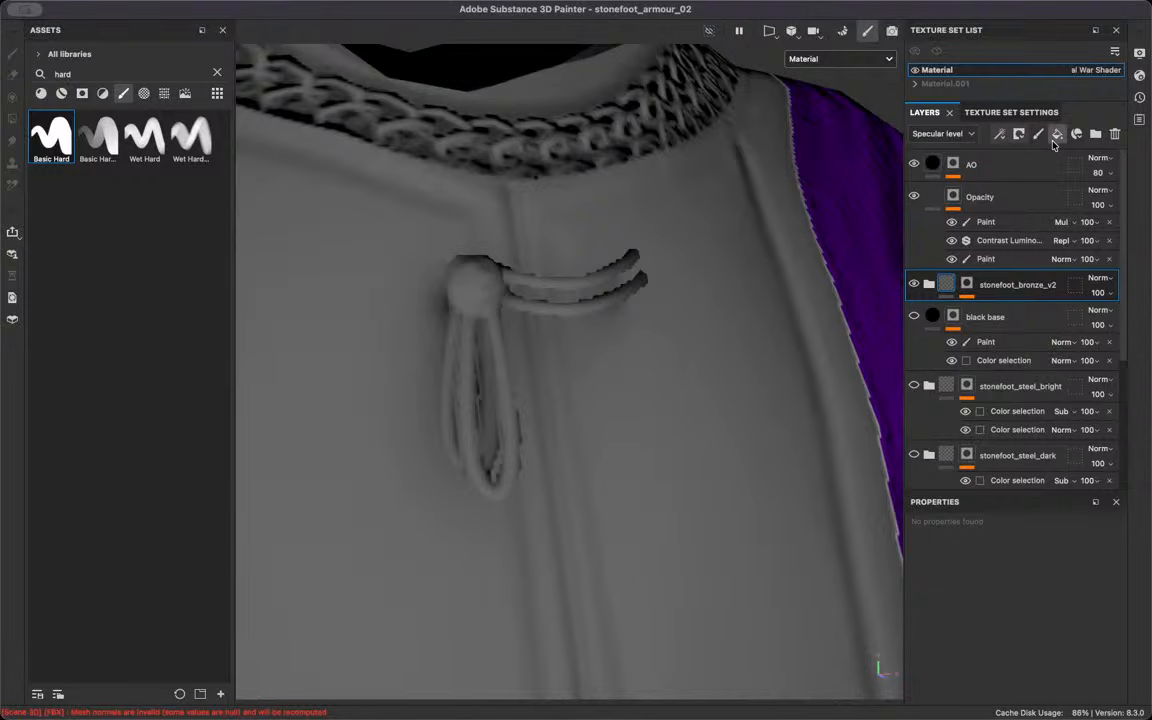
pyautogui.click(1056, 134)
pyautogui.click(1044, 134)
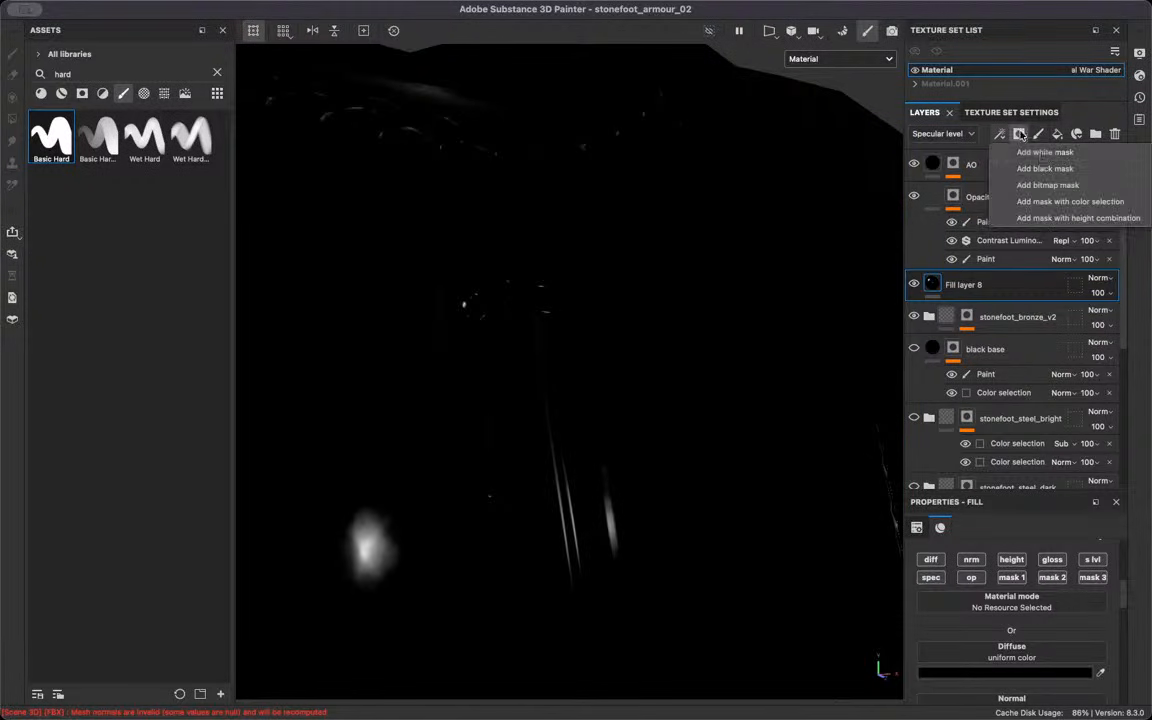
pyautogui.click(1052, 172)
pyautogui.click(999, 134)
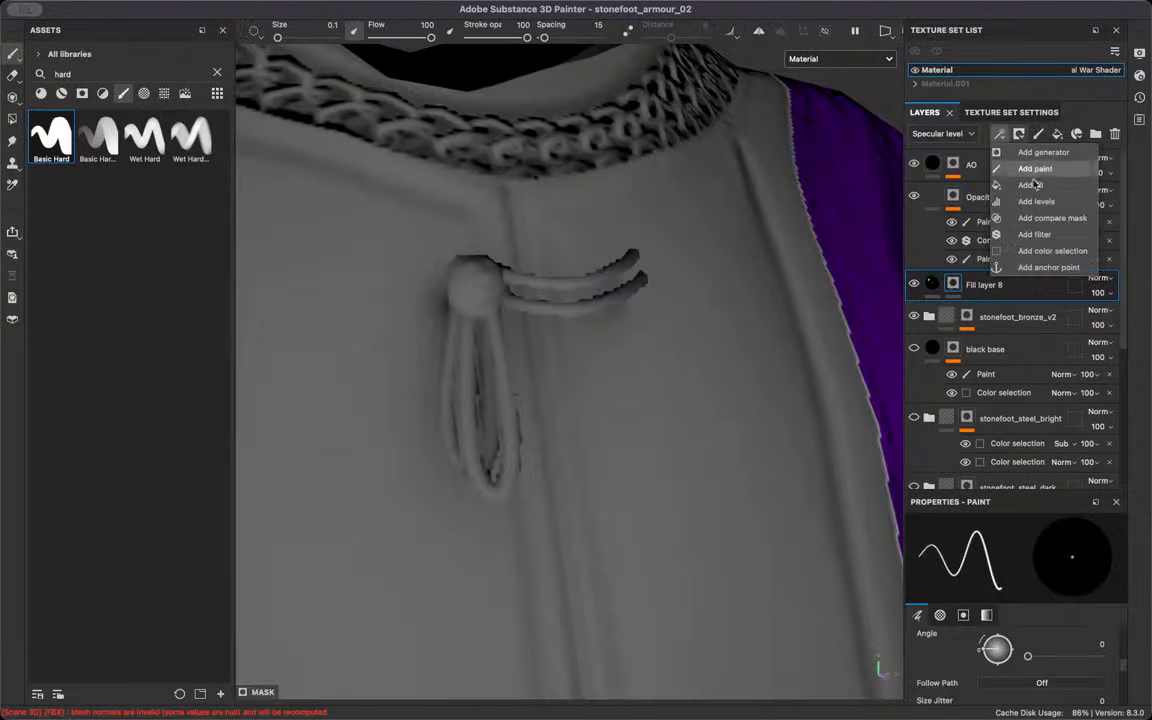
pyautogui.click(1061, 251)
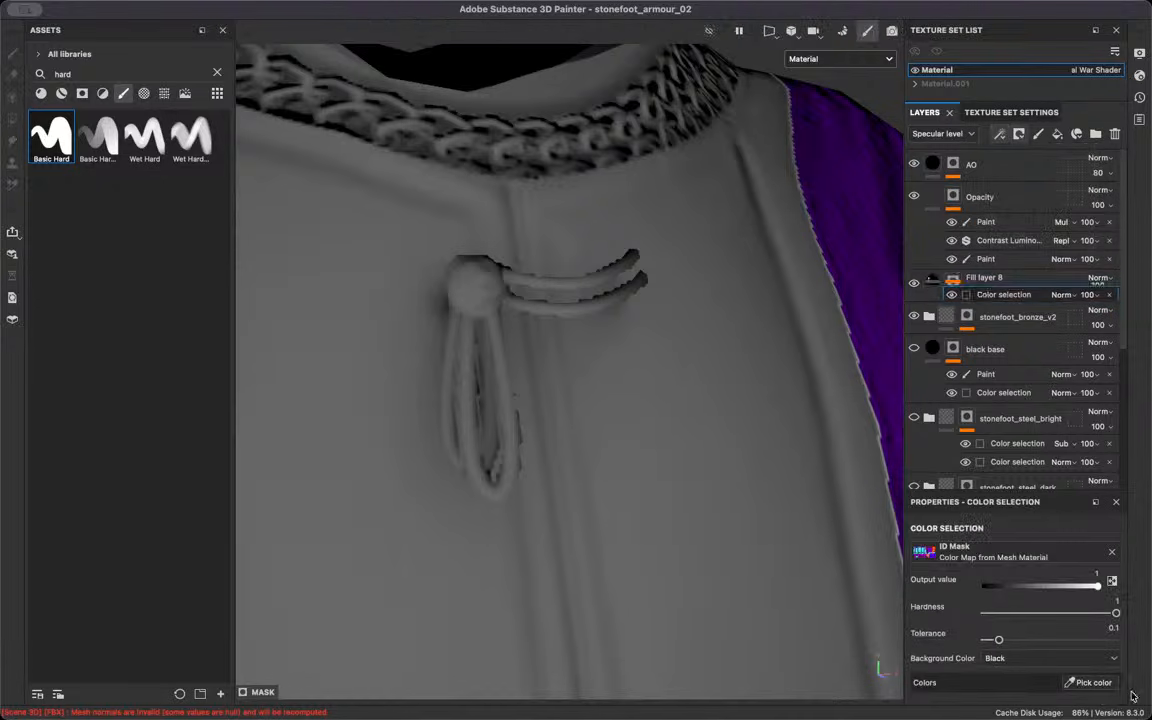
# Pick the chest knot patch's green ID color for the new fill layer's color selection mask
pyautogui.click(1092, 680)
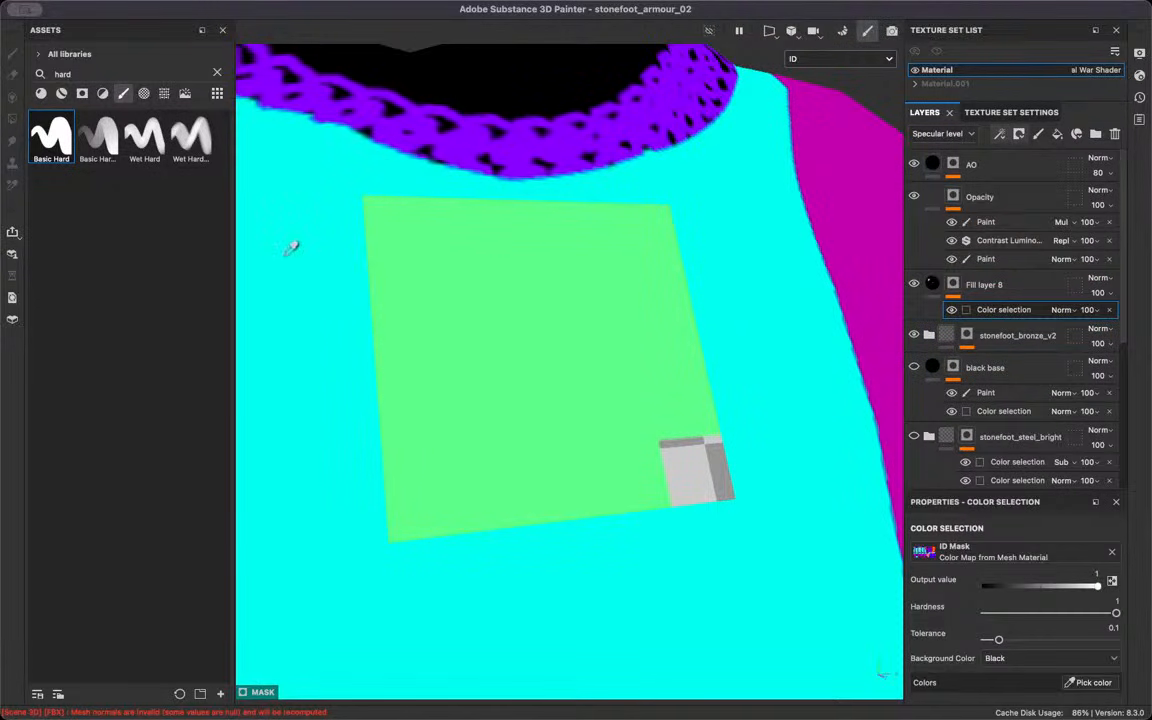
pyautogui.scroll(-10, 565, 415)
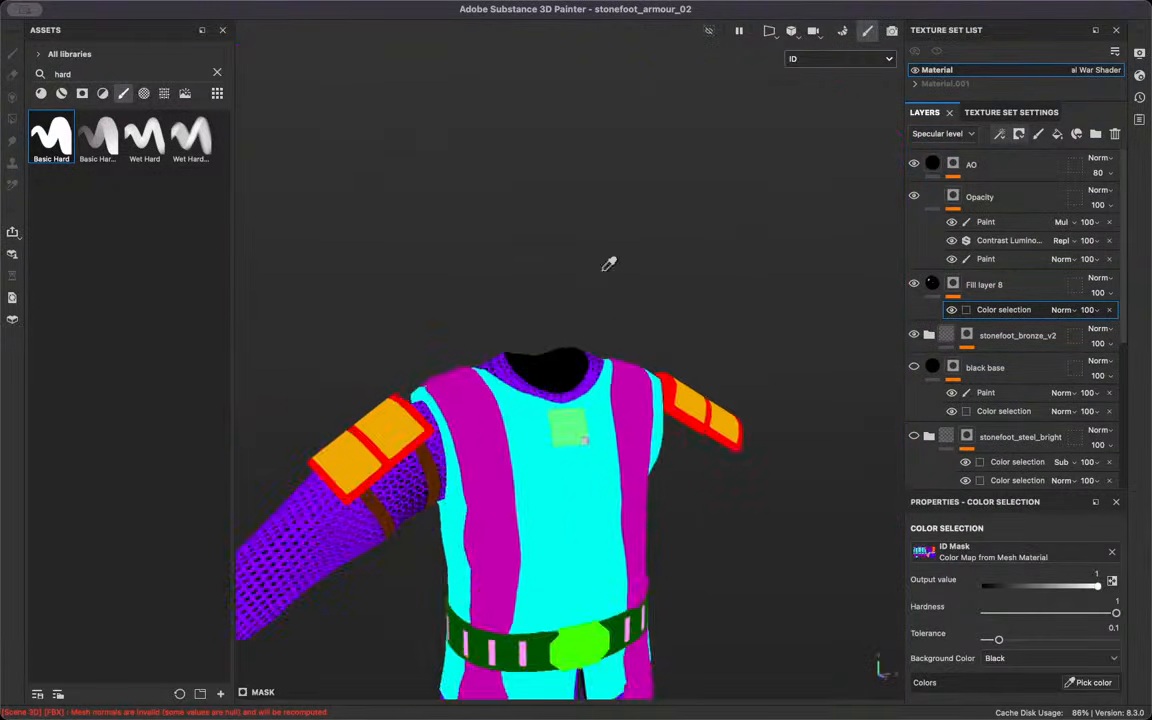
pyautogui.scroll(10, 507, 339)
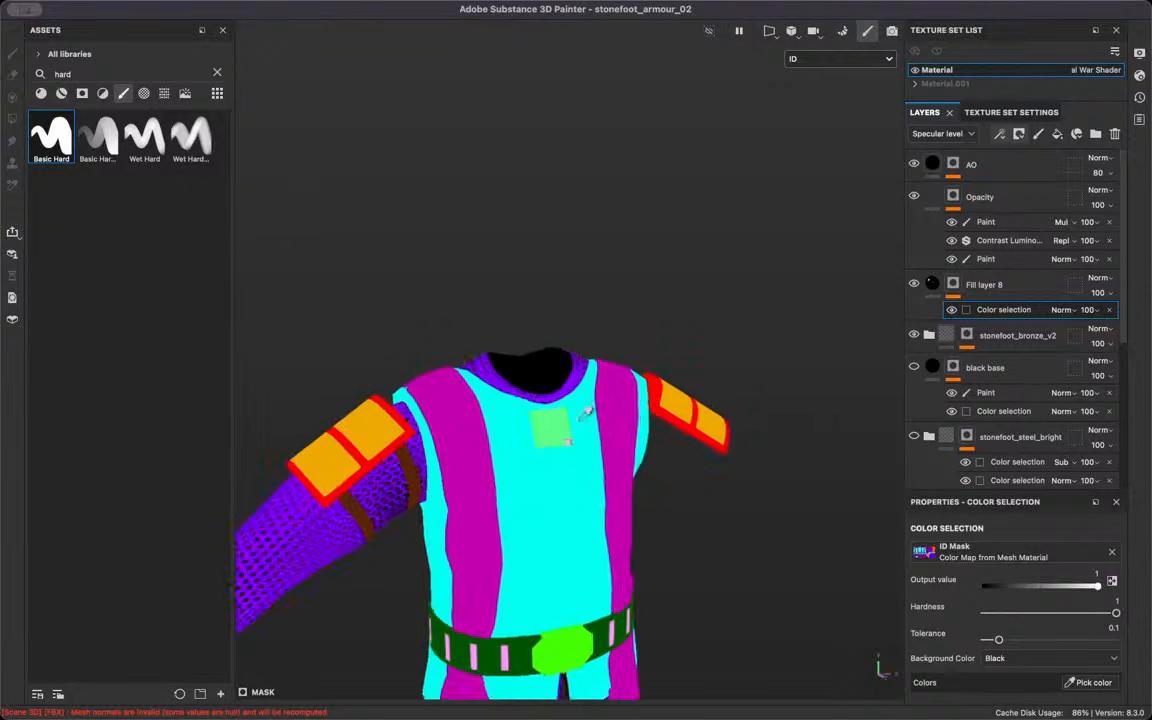
pyautogui.scroll(5, 561, 519)
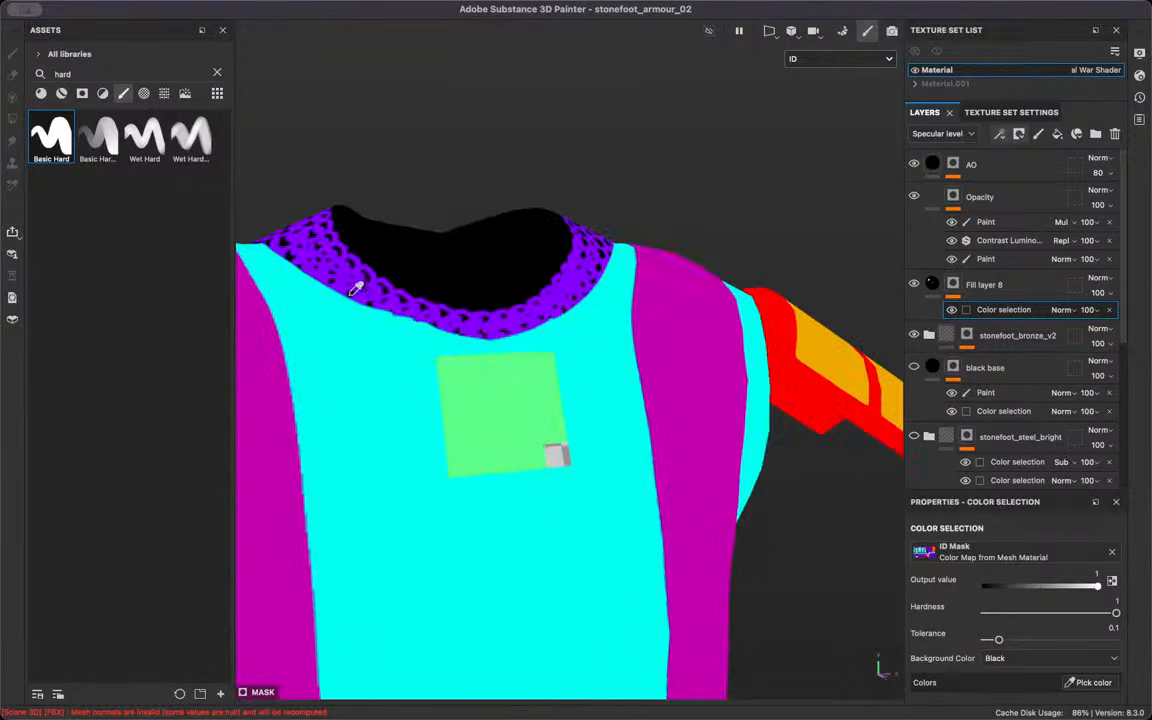
pyautogui.click(550, 381)
pyautogui.press('m')
# Examine the filled chest knot up close, from a distance and from different angles
pyautogui.scroll(8, 463, 463)
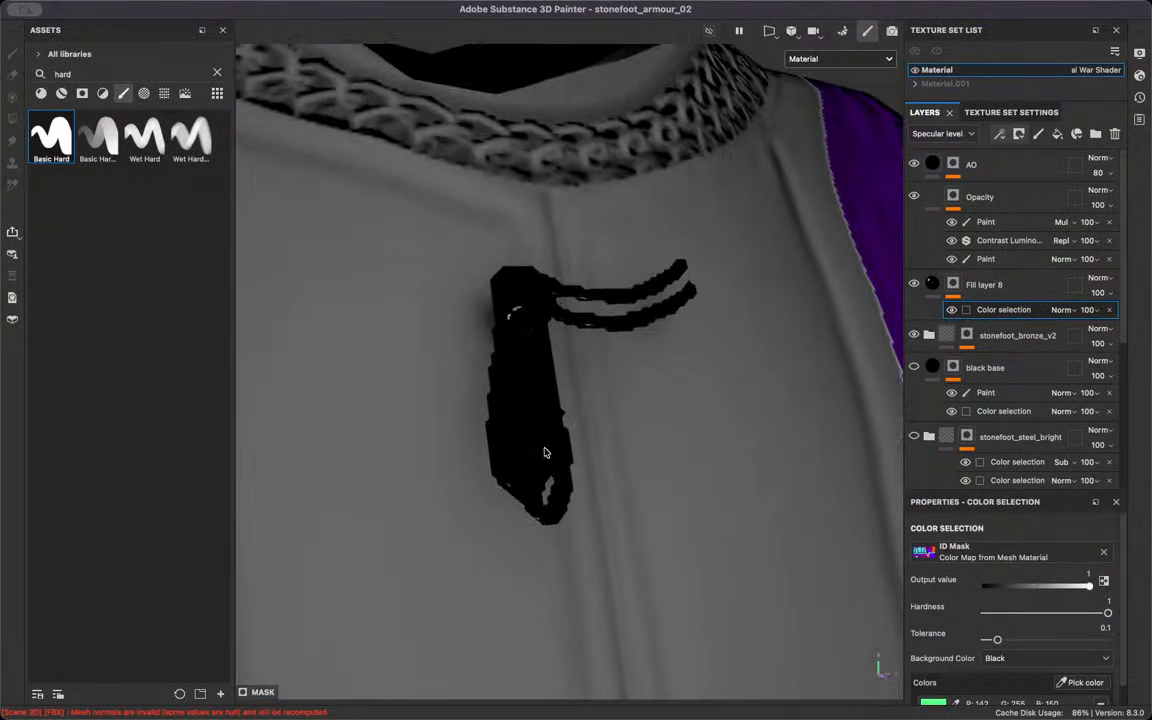
pyautogui.scroll(-10, 544, 452)
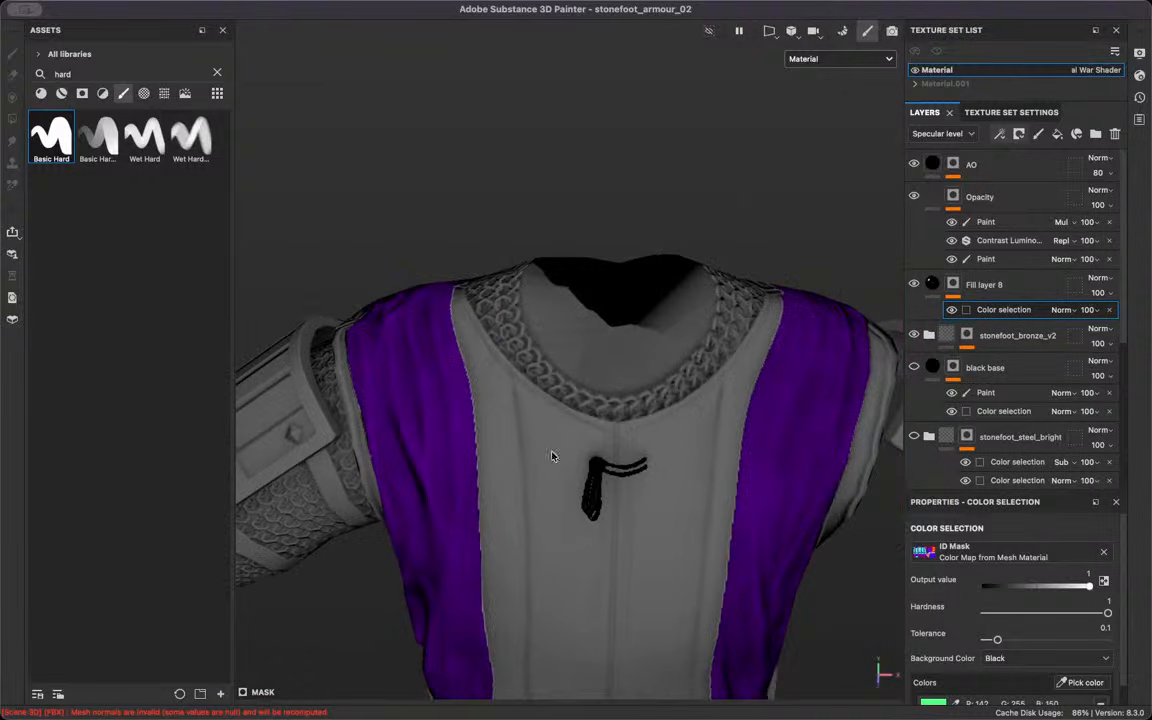
pyautogui.scroll(10, 551, 456)
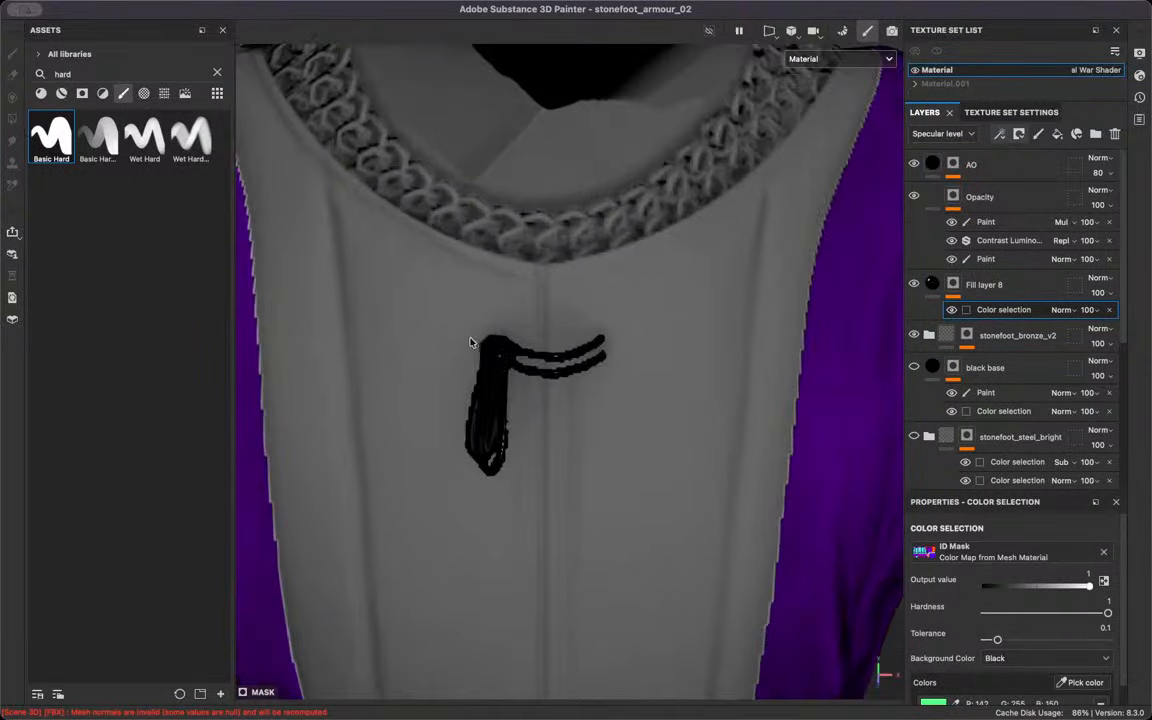
pyautogui.scroll(3, 450, 347)
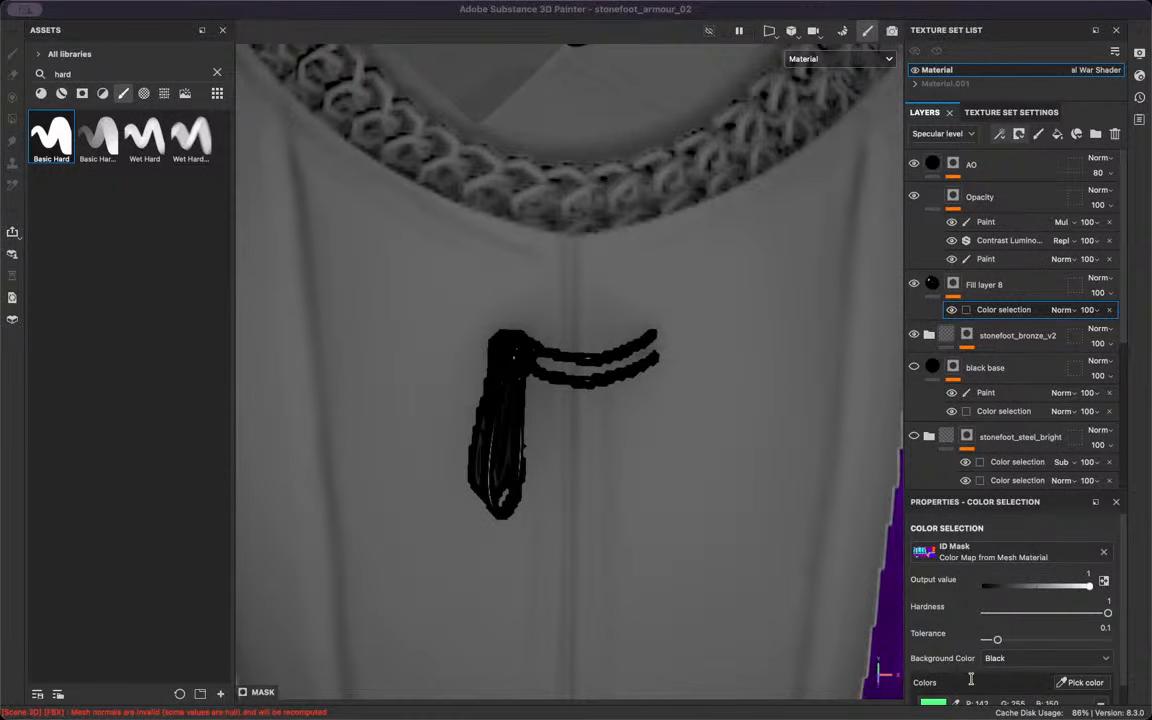
pyautogui.scroll(-5, 620, 500)
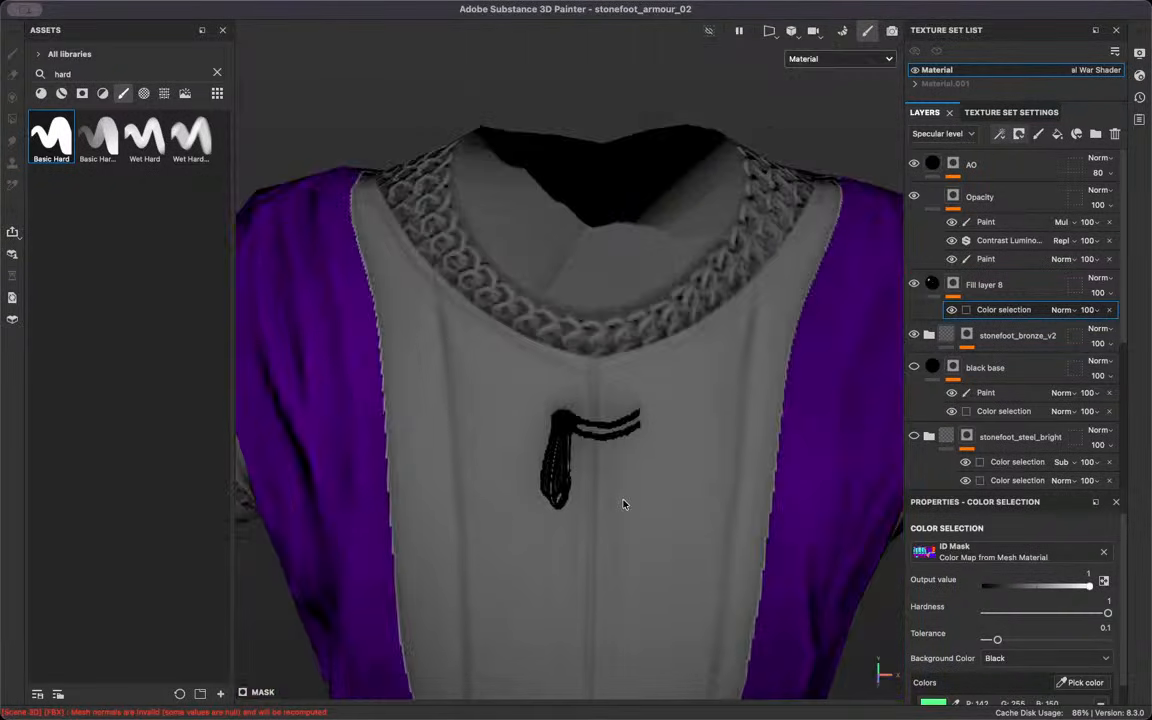
pyautogui.scroll(3, 610, 475)
pyautogui.scroll(-8, 628, 403)
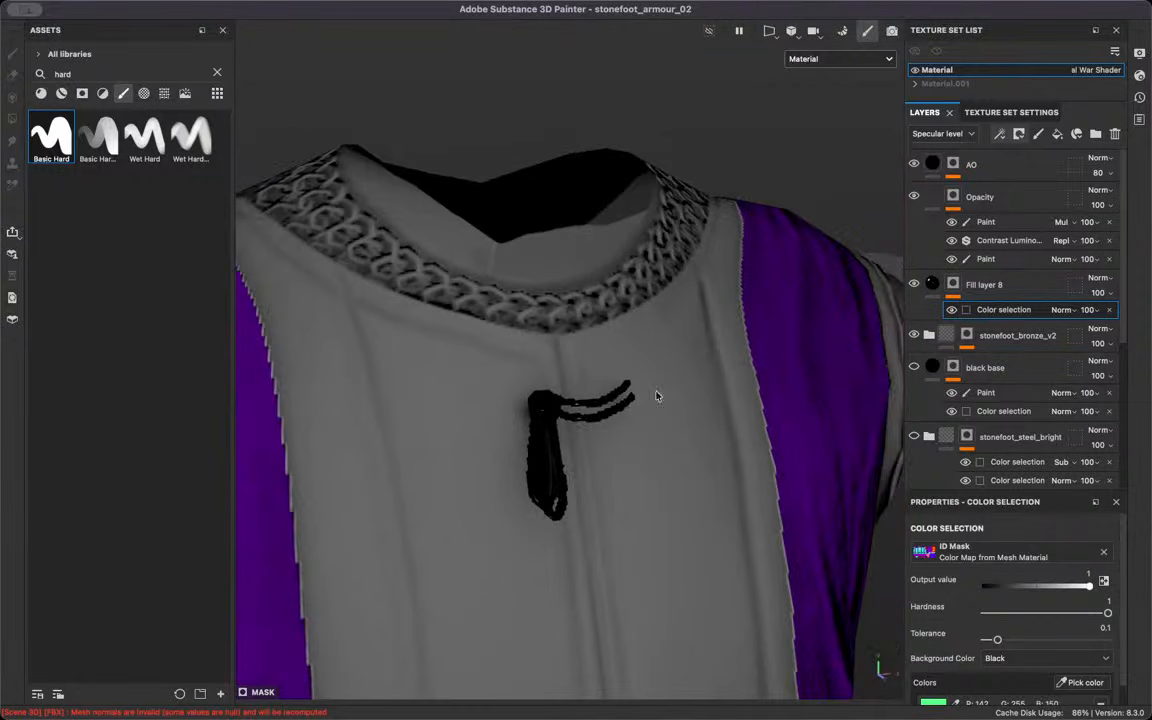
pyautogui.moveTo(663, 368); pyautogui.dragTo(679, 199, button='middle')
pyautogui.keyDown('alt'); pyautogui.moveTo(630, 296); pyautogui.dragTo(437, 348); pyautogui.keyUp('alt')
pyautogui.scroll(8, 560, 290)
pyautogui.scroll(8, 550, 330)
pyautogui.moveTo(535, 357)
pyautogui.keyDown('alt'); pyautogui.mouseDown()
pyautogui.moveTo(548, 432)
pyautogui.moveTo(545, 383)
pyautogui.mouseUp(); pyautogui.keyUp('alt')
pyautogui.scroll(5, 545, 383)
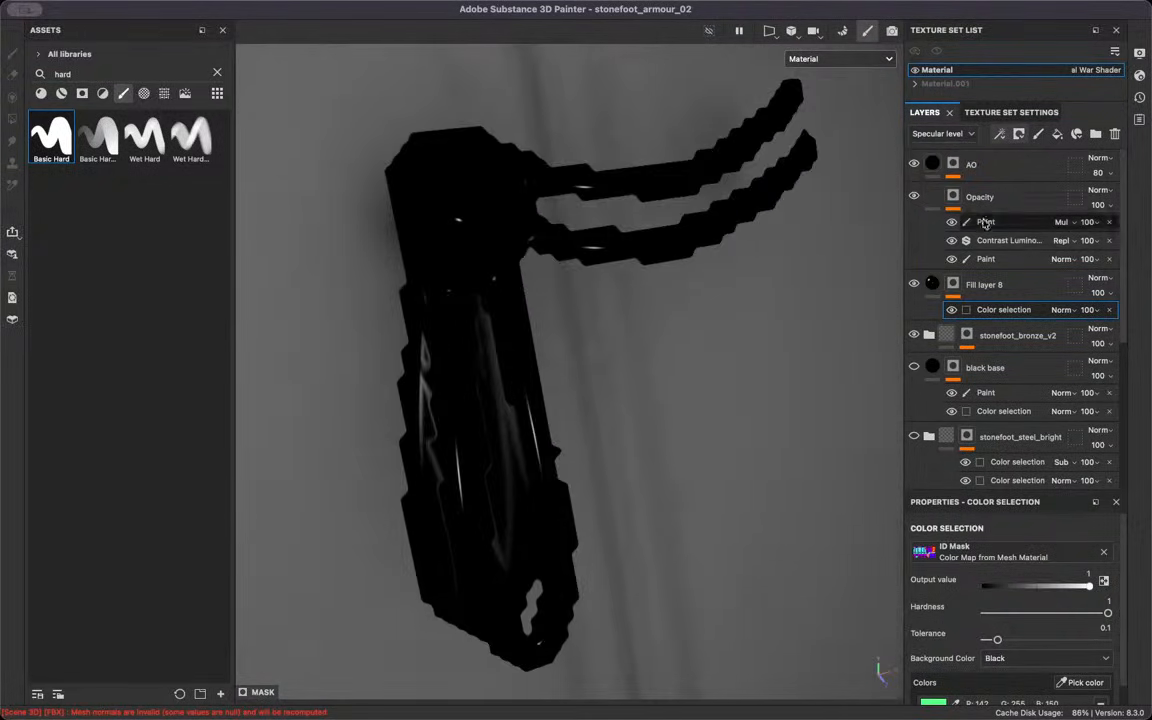
# Rename the new fill layer as Knot
pyautogui.click(983, 290)
pyautogui.doubleClick(986, 290)
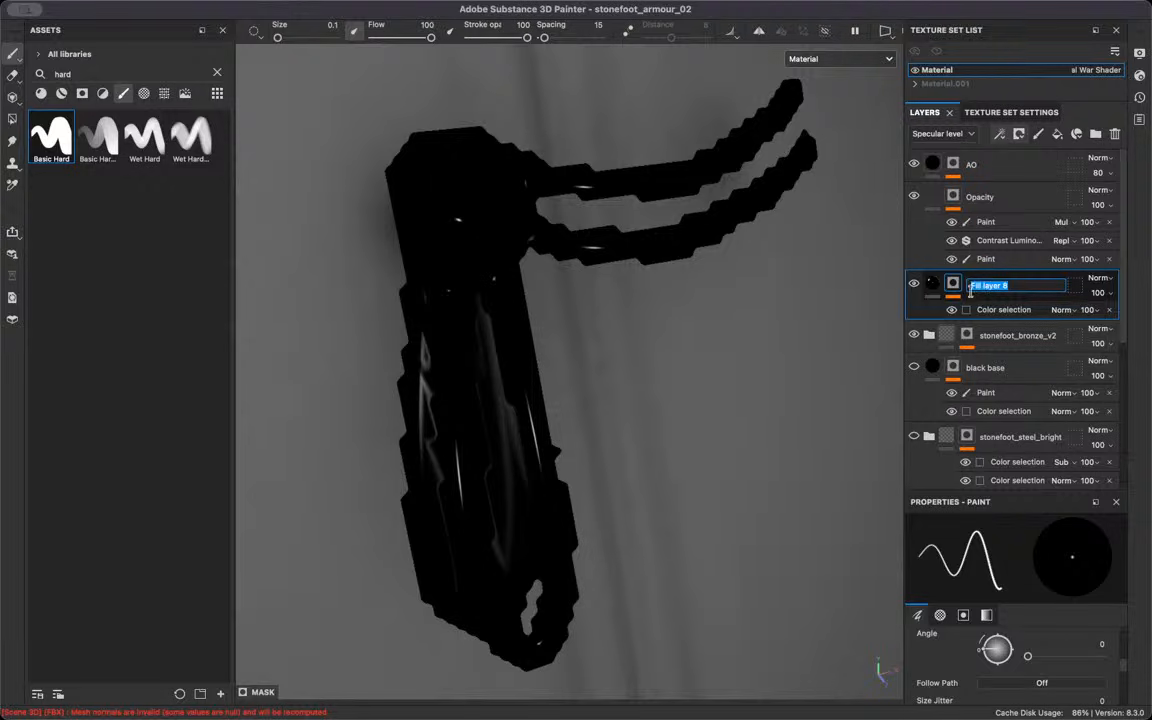
pyautogui.write('Knot')
pyautogui.click(949, 285)
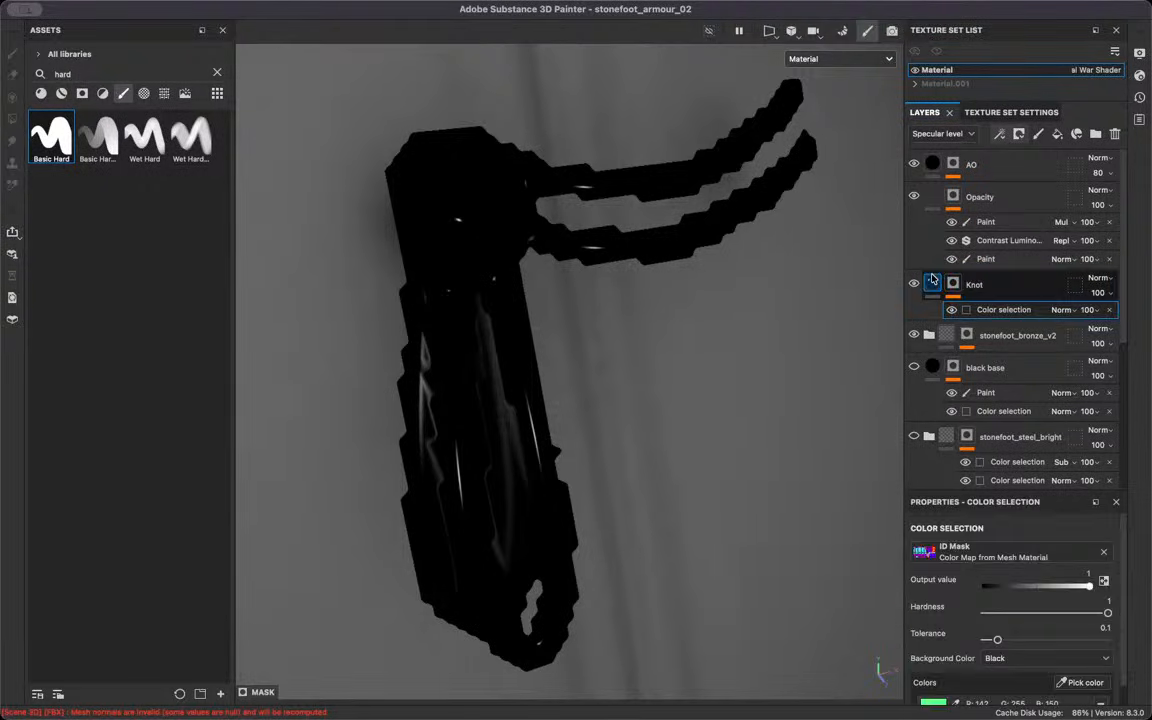
# Set the Knot fill's glossiness to 0.2 and its specular level to 0.2
pyautogui.click(932, 282)
pyautogui.scroll(-5, 1019, 643)
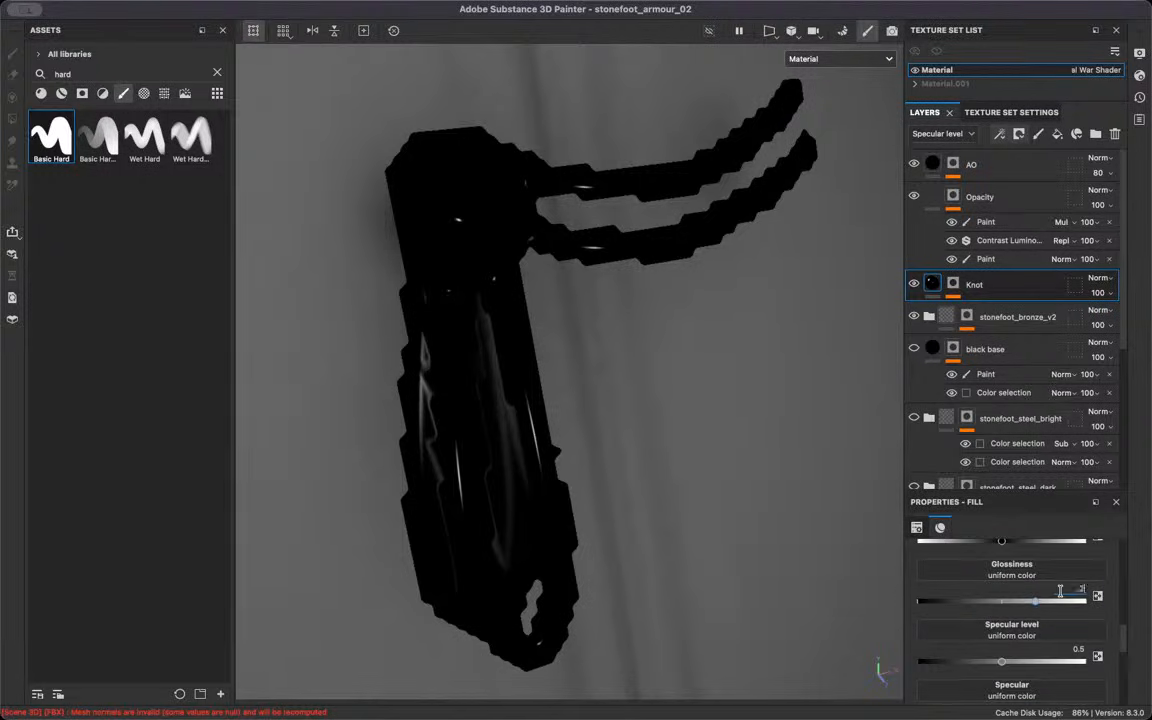
pyautogui.press('Return')
pyautogui.scroll(3, 1062, 600)
pyautogui.scroll(-2, 1079, 652)
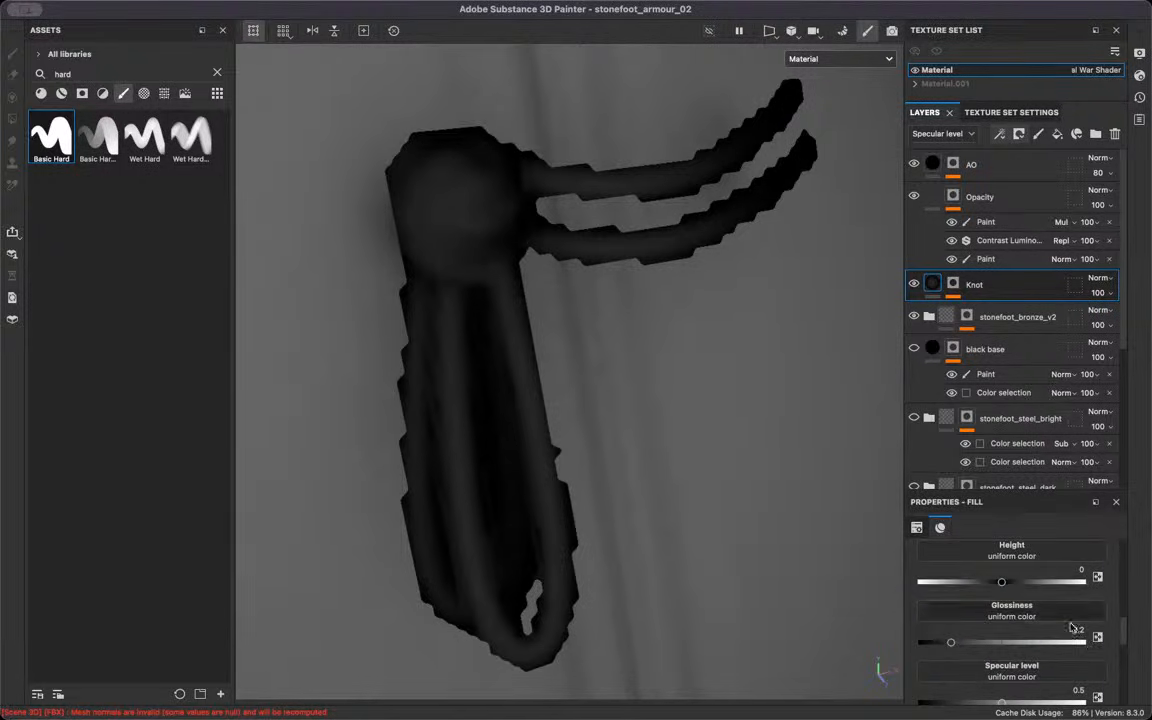
pyautogui.scroll(-1, 1073, 645)
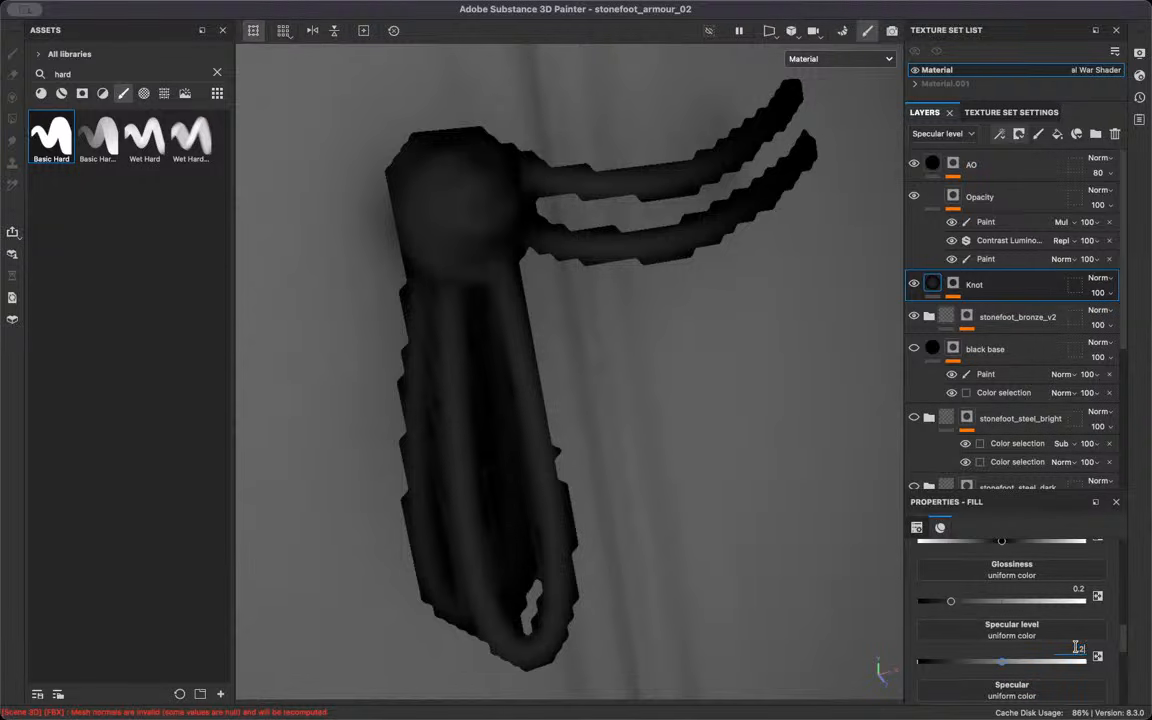
pyautogui.write('0.2')
pyautogui.press('Return')
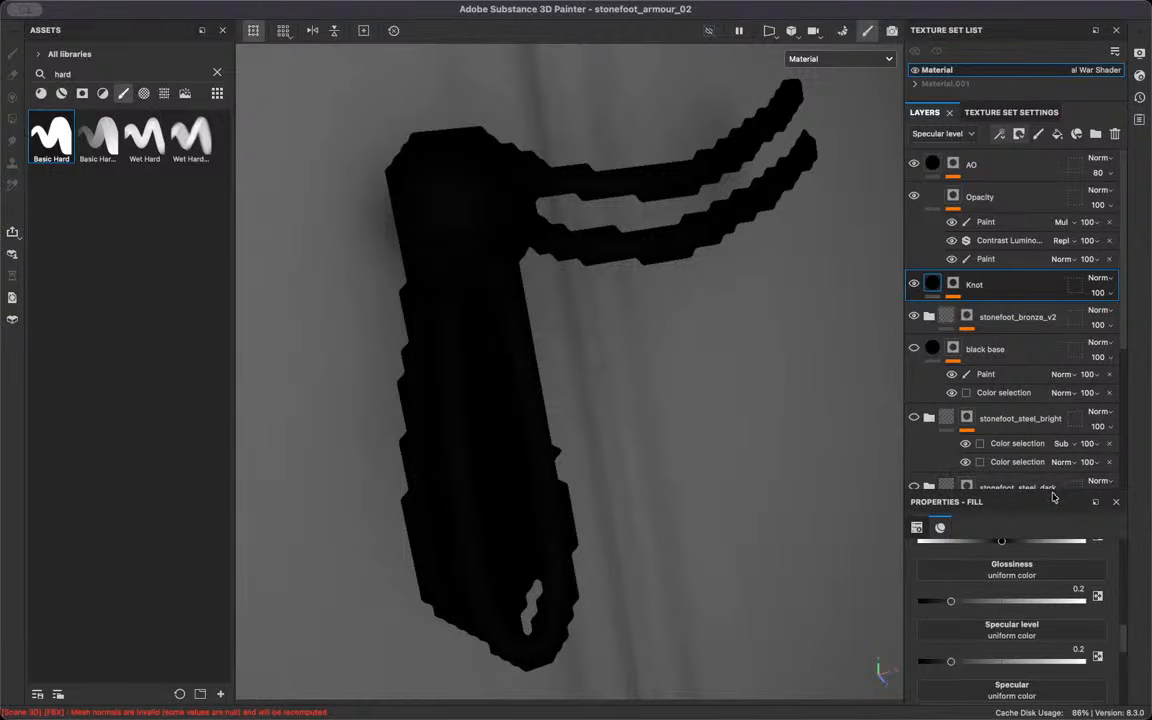
# Enlarge the fill properties area and set the Knot layer's specular color to dark grey 212121
pyautogui.moveTo(1052, 488); pyautogui.dragTo(1073, 325)
pyautogui.scroll(5, 1012, 592)
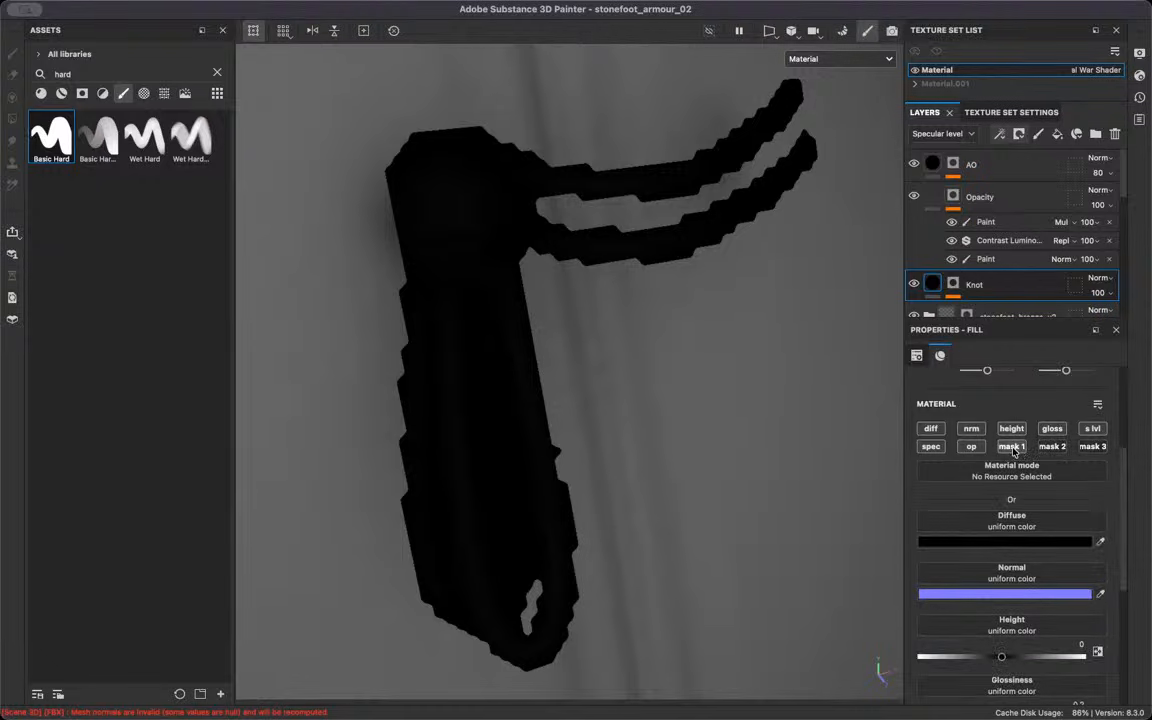
pyautogui.scroll(-4, 1030, 640)
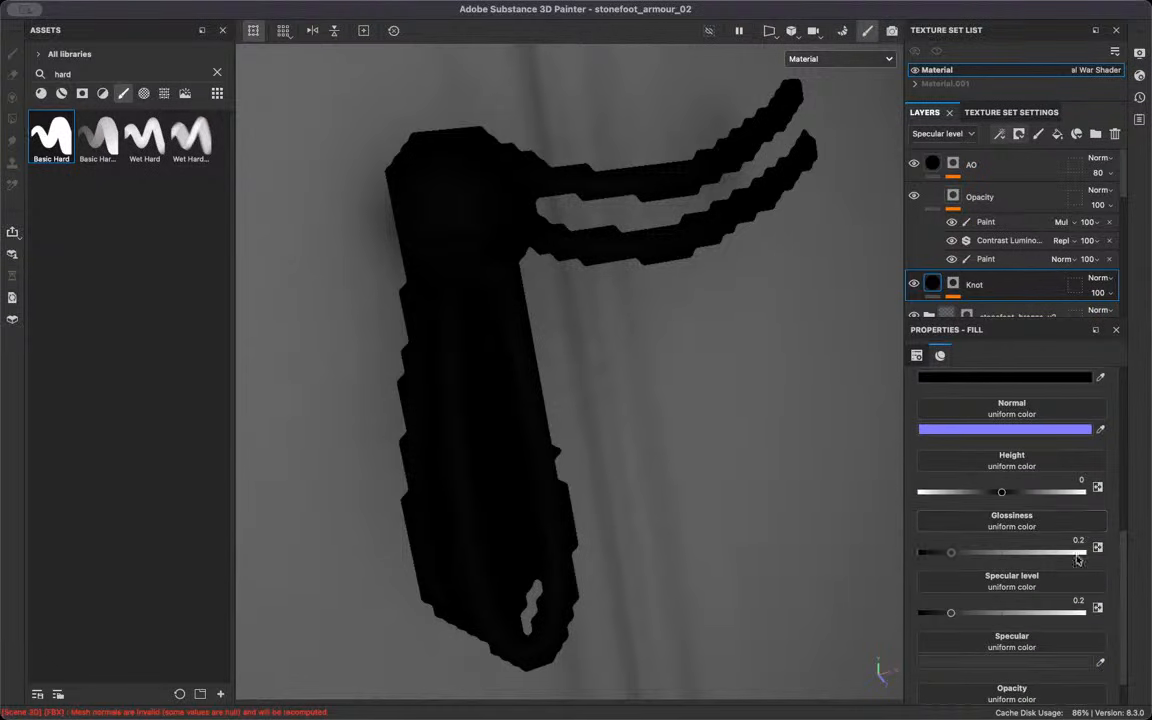
pyautogui.click(1038, 649)
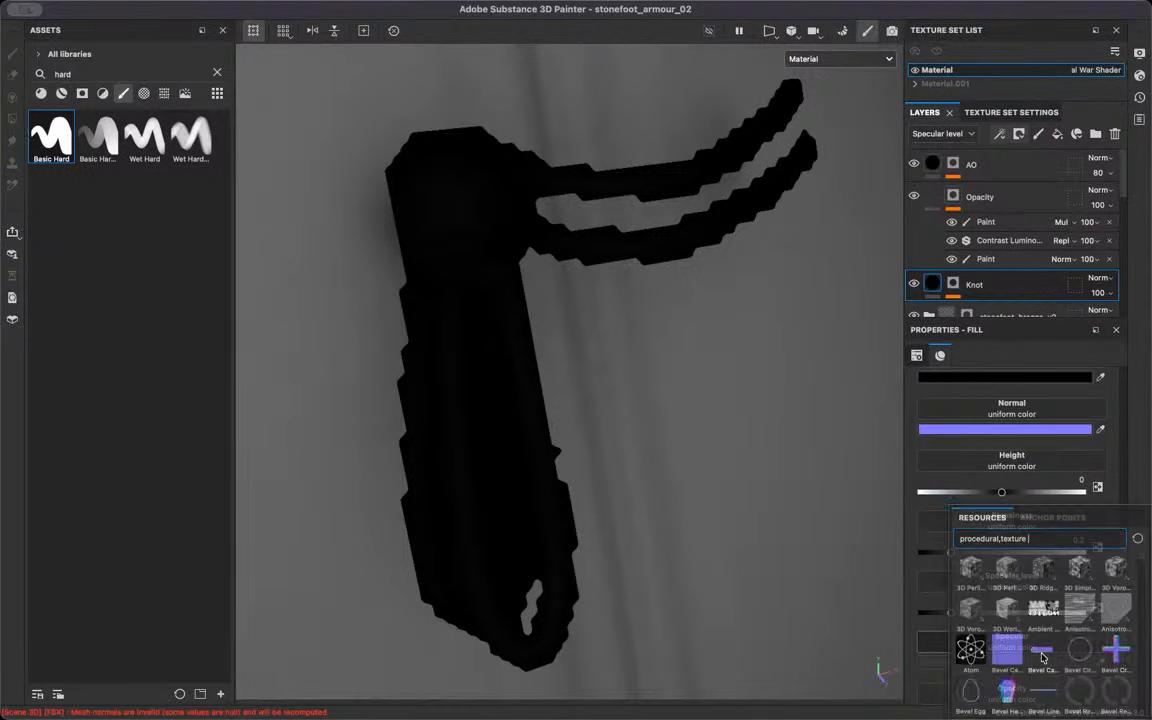
pyautogui.click(1008, 650)
pyautogui.click(1099, 648)
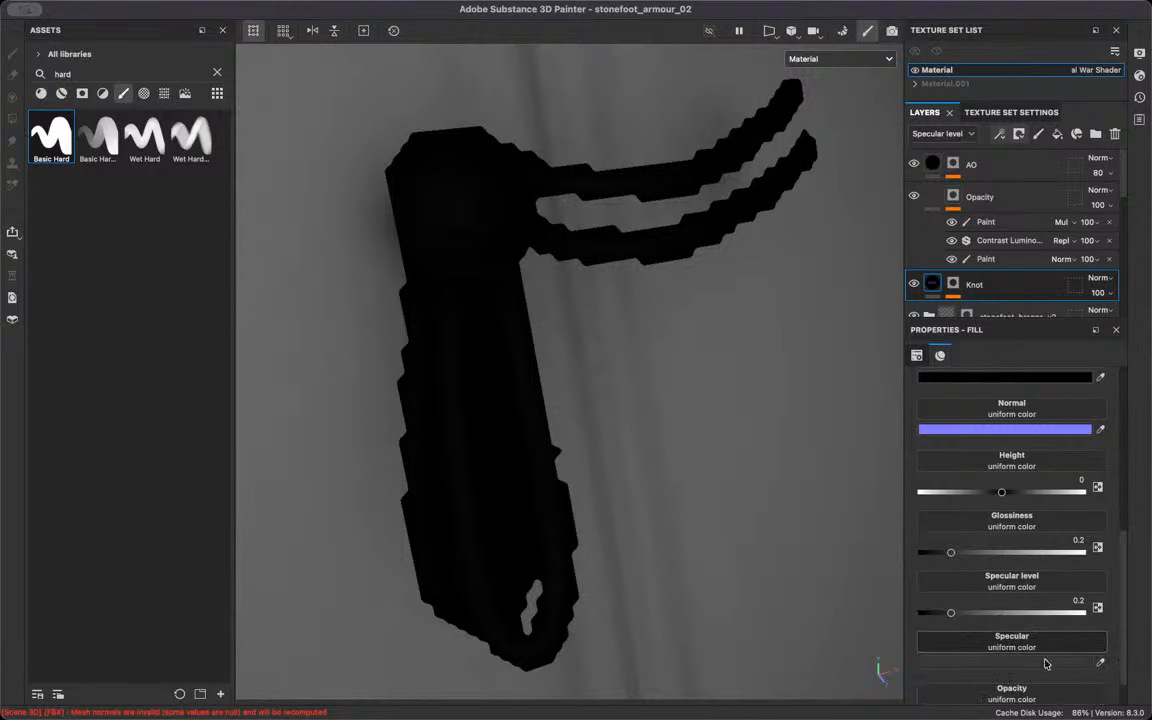
pyautogui.click(977, 663)
pyautogui.moveTo(894, 603); pyautogui.dragTo(882, 603)
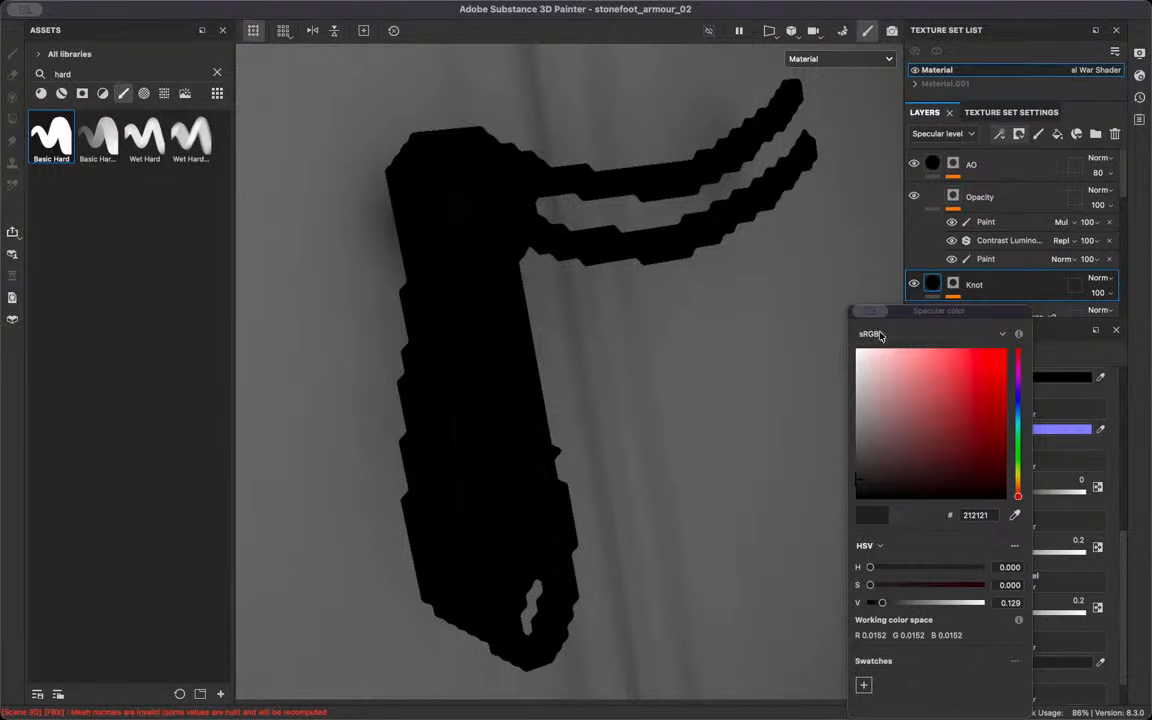
pyautogui.click(962, 290)
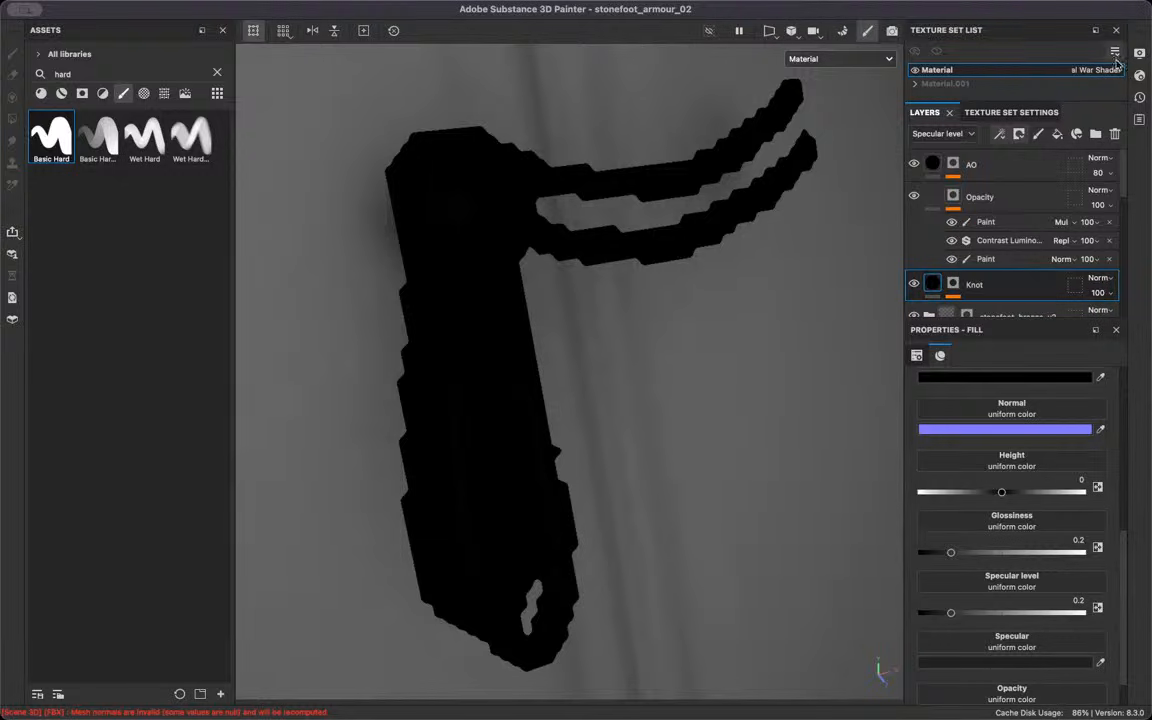
# Add a folder above the Knot layer and copy the Knot layer's color selection mask onto it
pyautogui.click(1097, 137)
pyautogui.scroll(-2, 1000, 240)
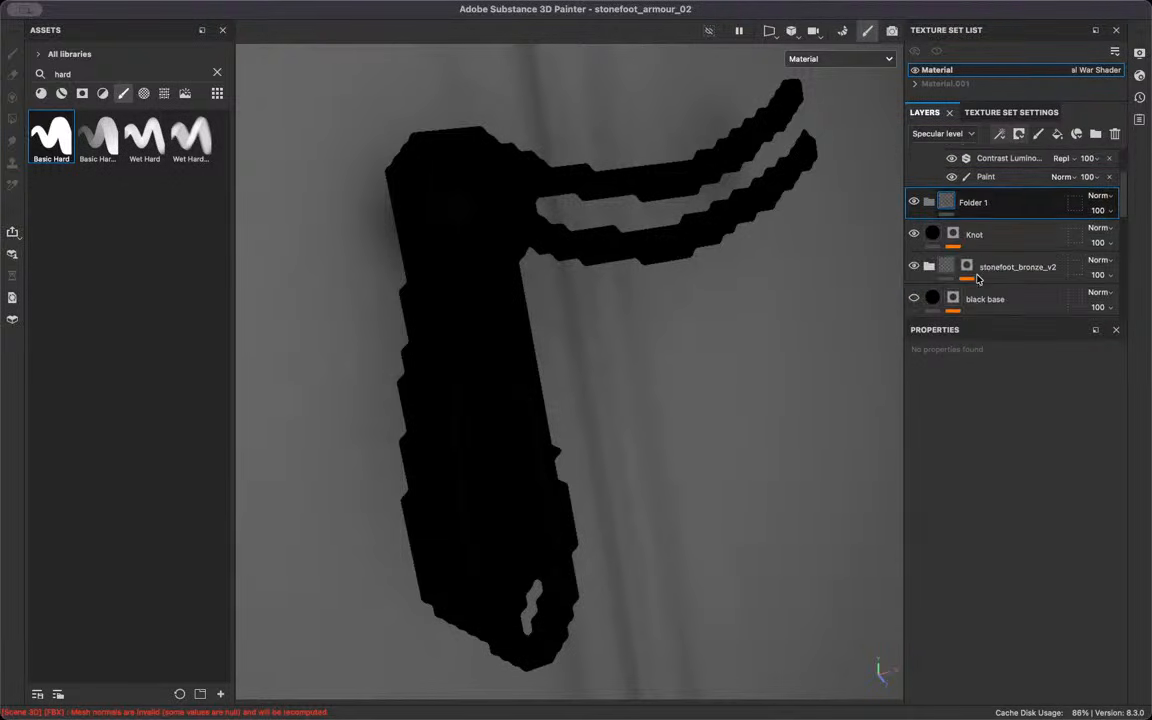
pyautogui.click(957, 238)
pyautogui.click(957, 236)
pyautogui.click(1030, 202)
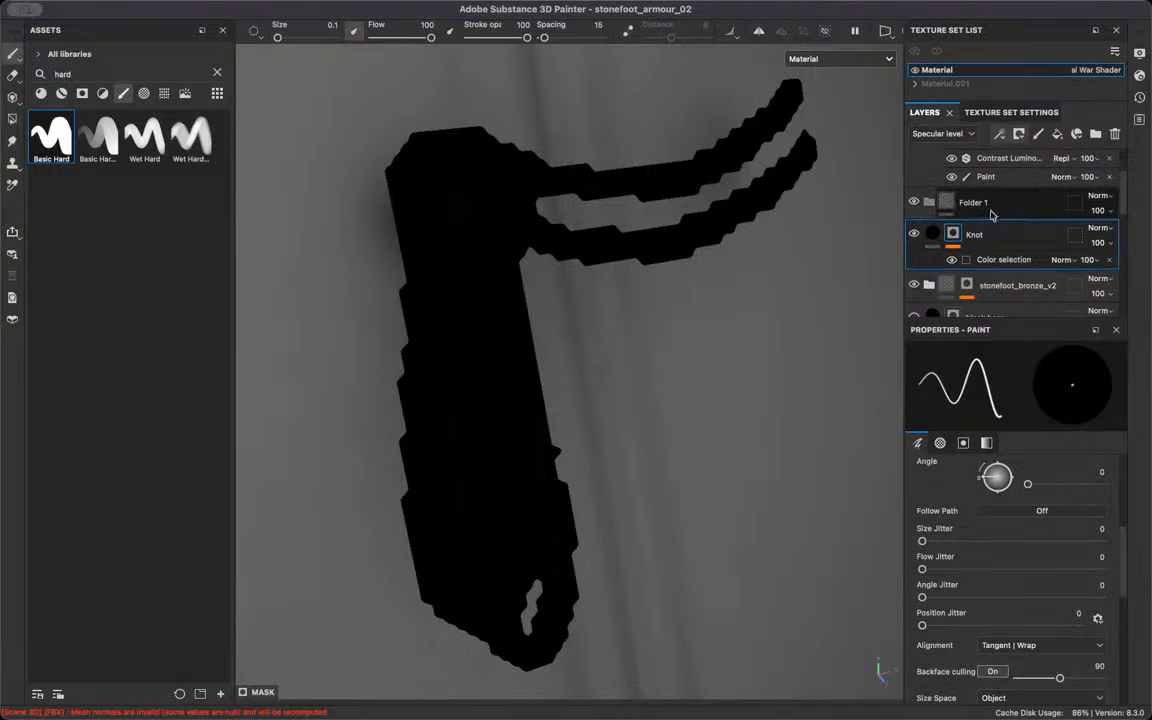
pyautogui.click(952, 232)
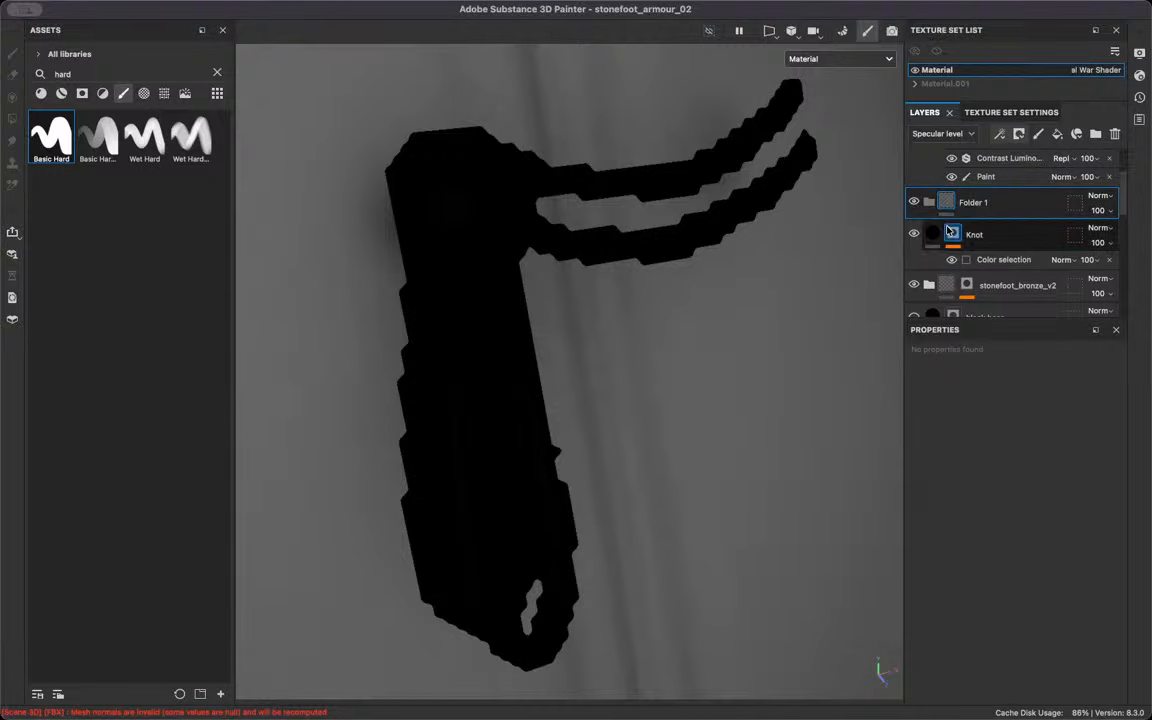
pyautogui.moveTo(948, 231); pyautogui.dragTo(1003, 204)
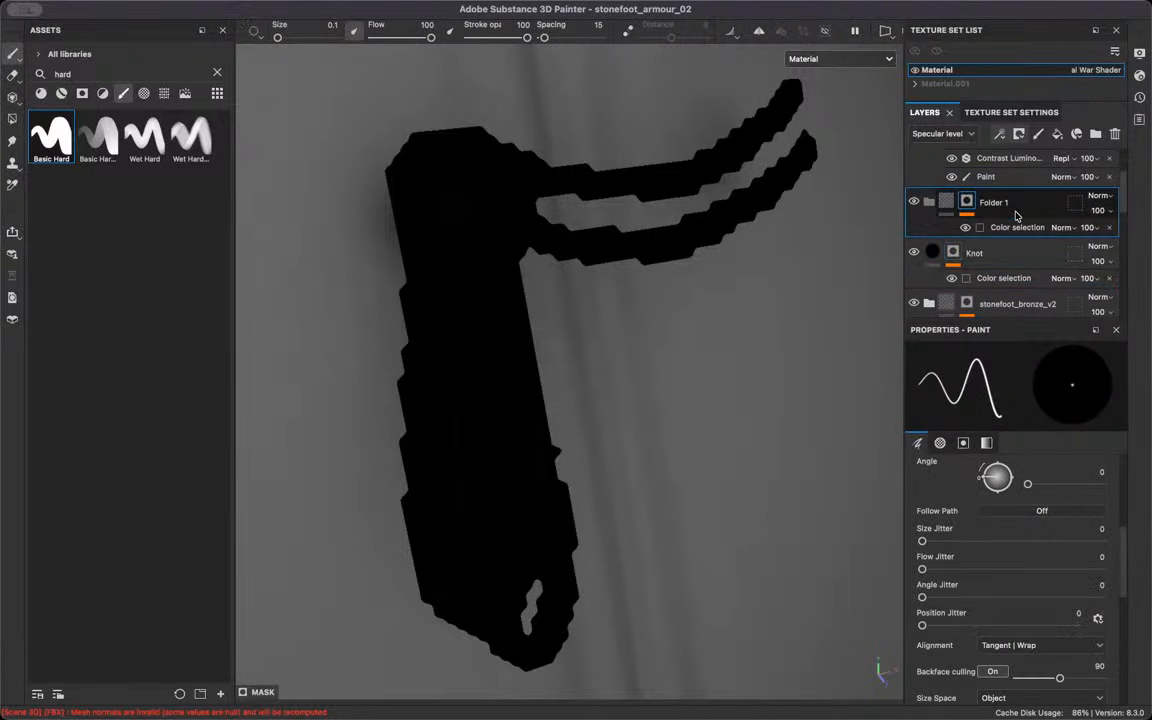
# Remove the mask from the Knot layer itself
pyautogui.doubleClick(975, 254)
pyautogui.rightClick(952, 255)
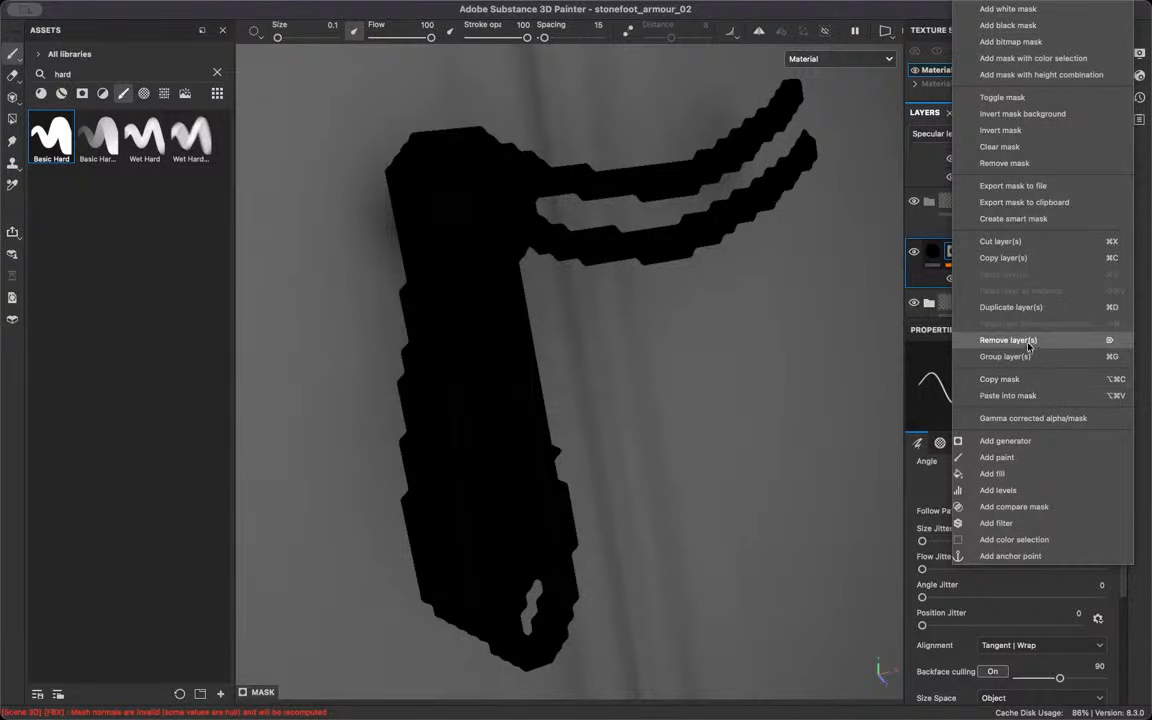
pyautogui.click(1004, 163)
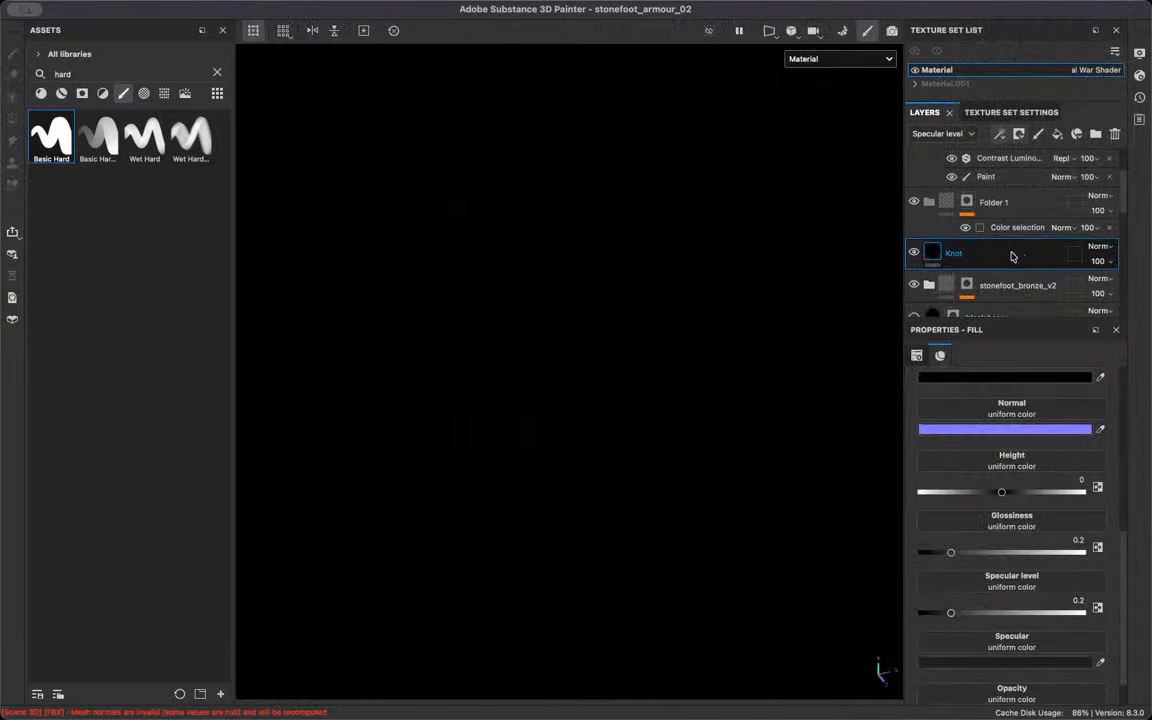
# Rename the new masked folder above the Knot layer as Knot
pyautogui.click(1023, 214)
pyautogui.doubleClick(1002, 203)
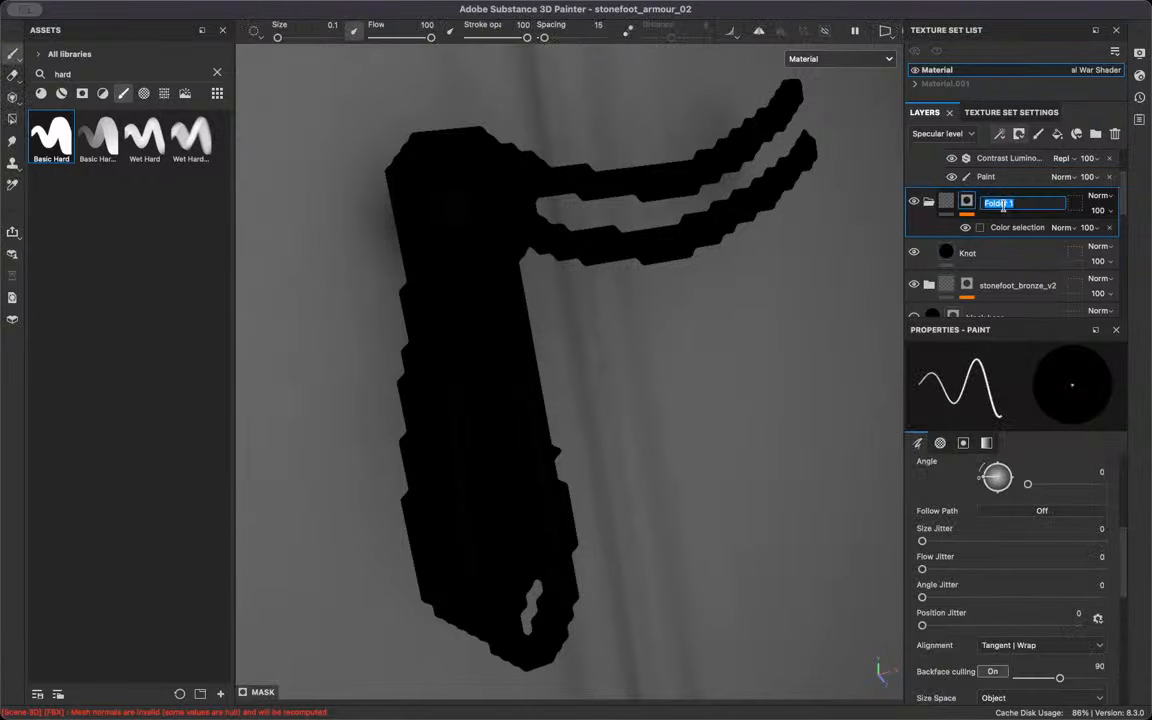
pyautogui.write('Knot')
pyautogui.press('Return')
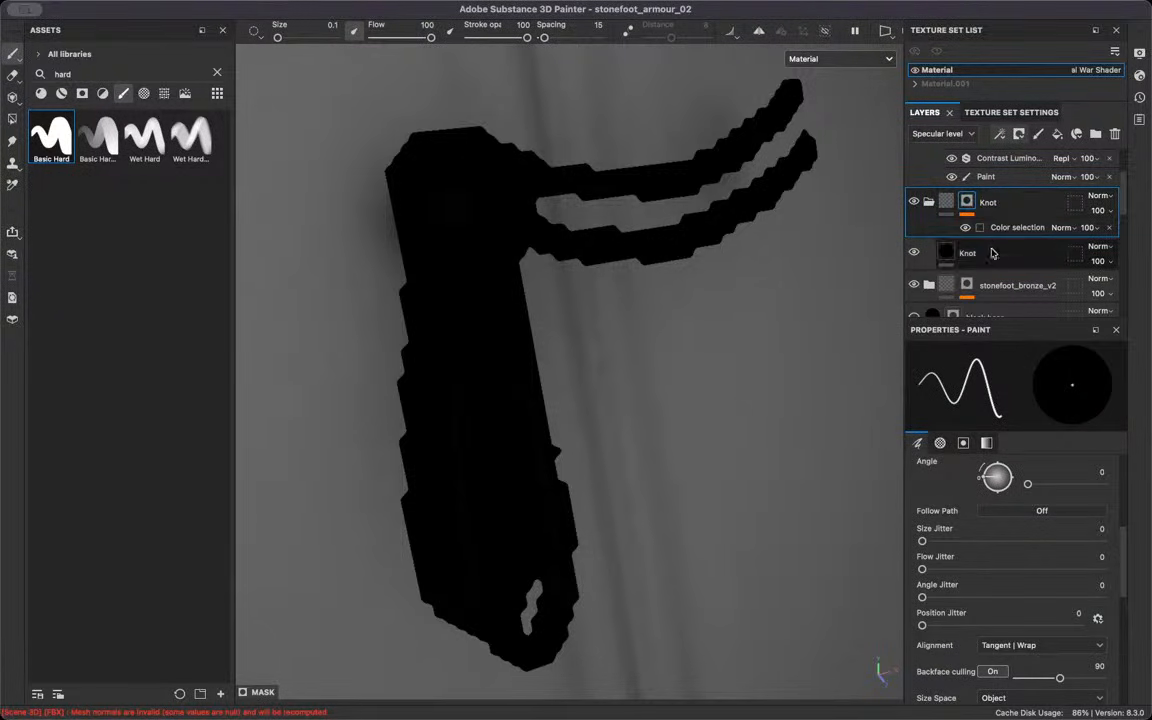
# Set the Knot fill layer's diffuse color to dark greyish brown 36342F
pyautogui.click(985, 253)
pyautogui.scroll(4, 1040, 507)
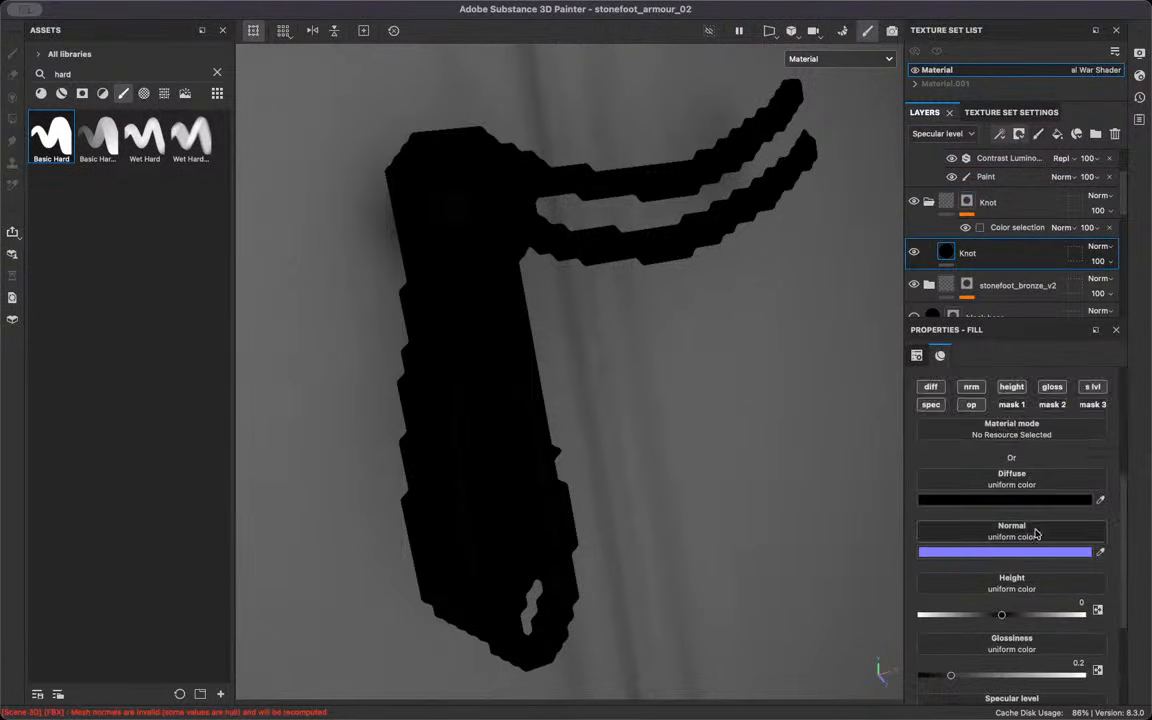
pyautogui.click(1041, 504)
pyautogui.click(1018, 481)
pyautogui.moveTo(967, 462)
pyautogui.mouseDown()
pyautogui.moveTo(898, 453)
pyautogui.moveTo(910, 470)
pyautogui.moveTo(895, 470)
pyautogui.mouseUp()
pyautogui.keyDown('alt'); pyautogui.moveTo(684, 402); pyautogui.dragTo(610, 354, button='right'); pyautogui.keyUp('alt')
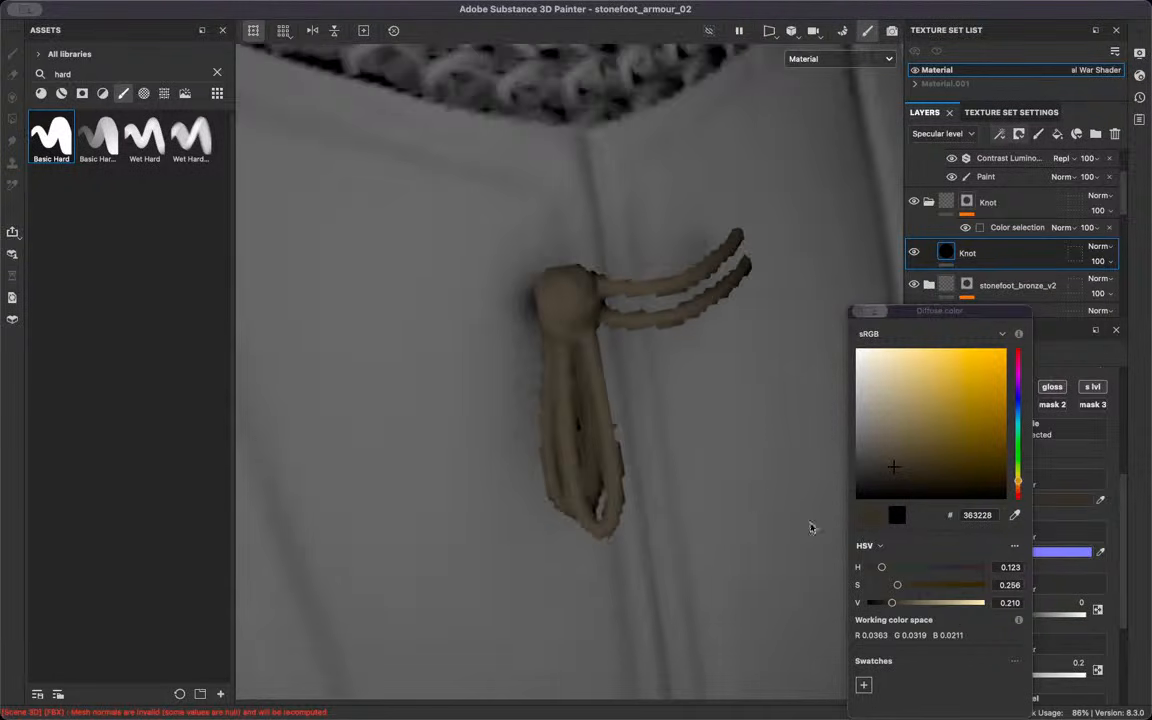
pyautogui.keyDown('alt'); pyautogui.moveTo(778, 529); pyautogui.dragTo(910, 577, button='right'); pyautogui.keyUp('alt')
pyautogui.moveTo(898, 585); pyautogui.dragTo(881, 590)
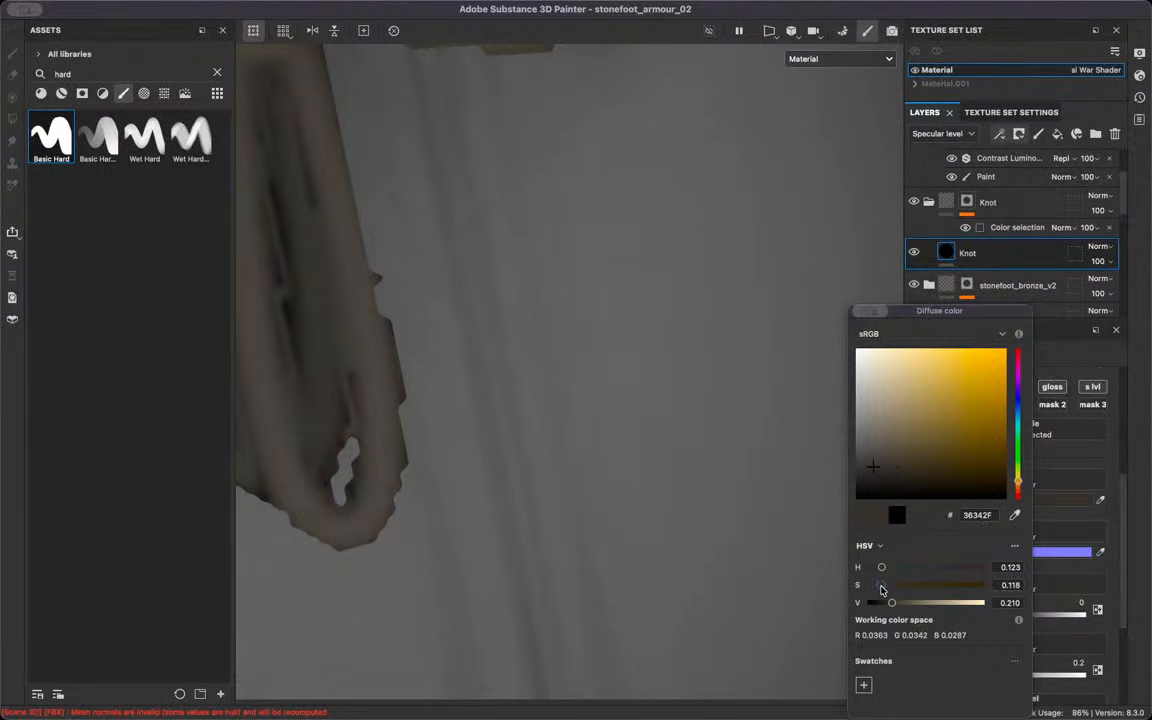
pyautogui.keyDown('alt'); pyautogui.moveTo(480, 517); pyautogui.dragTo(485, 482, button='right'); pyautogui.keyUp('alt')
pyautogui.keyDown('alt'); pyautogui.moveTo(485, 482); pyautogui.dragTo(527, 381); pyautogui.keyUp('alt')
pyautogui.keyDown('alt'); pyautogui.moveTo(527, 381); pyautogui.dragTo(465, 486, button='right'); pyautogui.keyUp('alt')
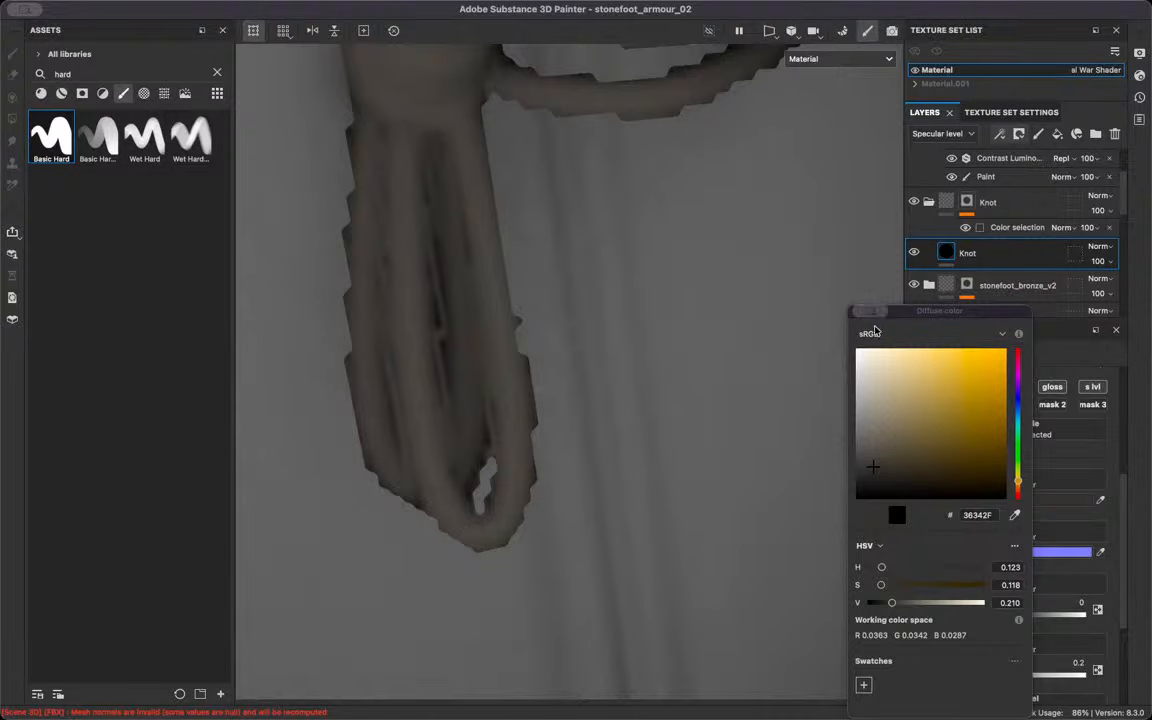
pyautogui.click(925, 169)
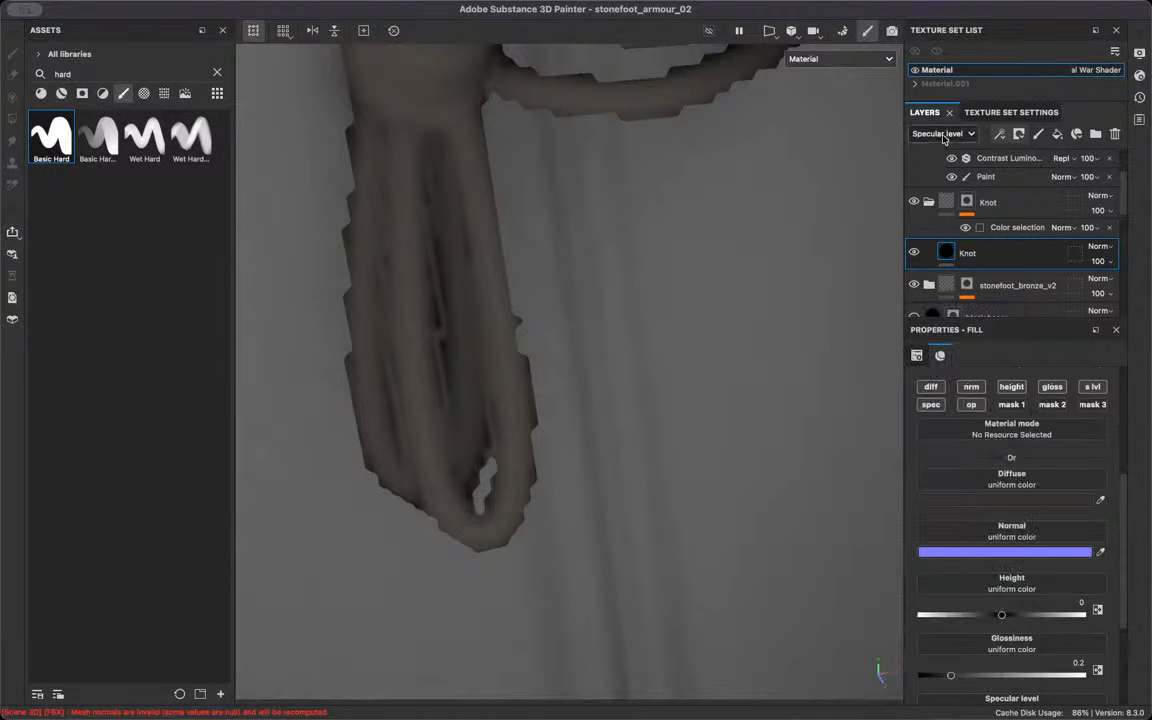
# Switch the layer stack to the Diffuse channel and check the knot's color against the surrounding garment
pyautogui.click(940, 133)
pyautogui.scroll(-2, 812, 371)
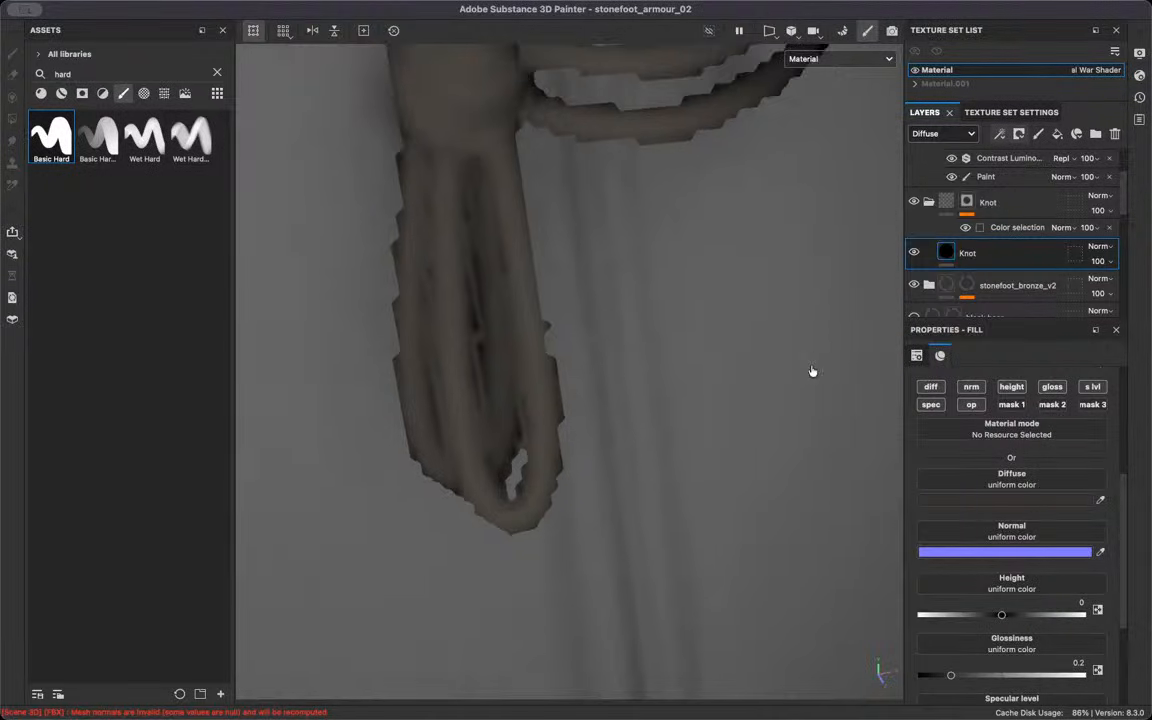
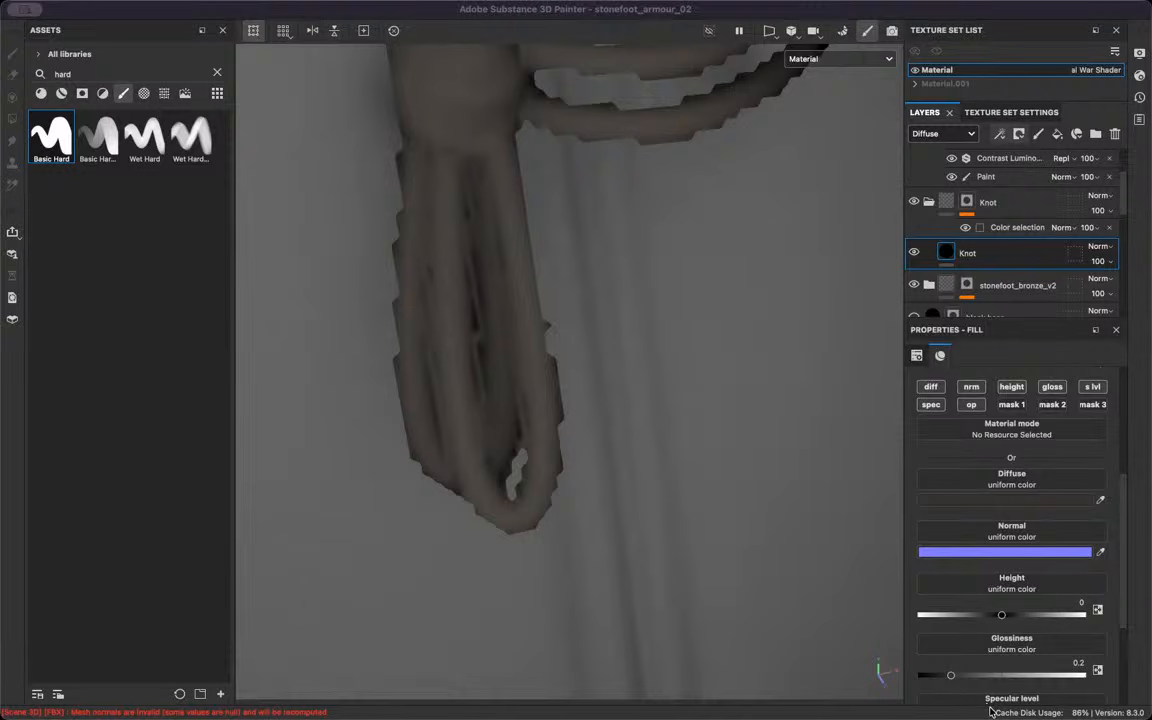
pyautogui.scroll(-6, 643, 288)
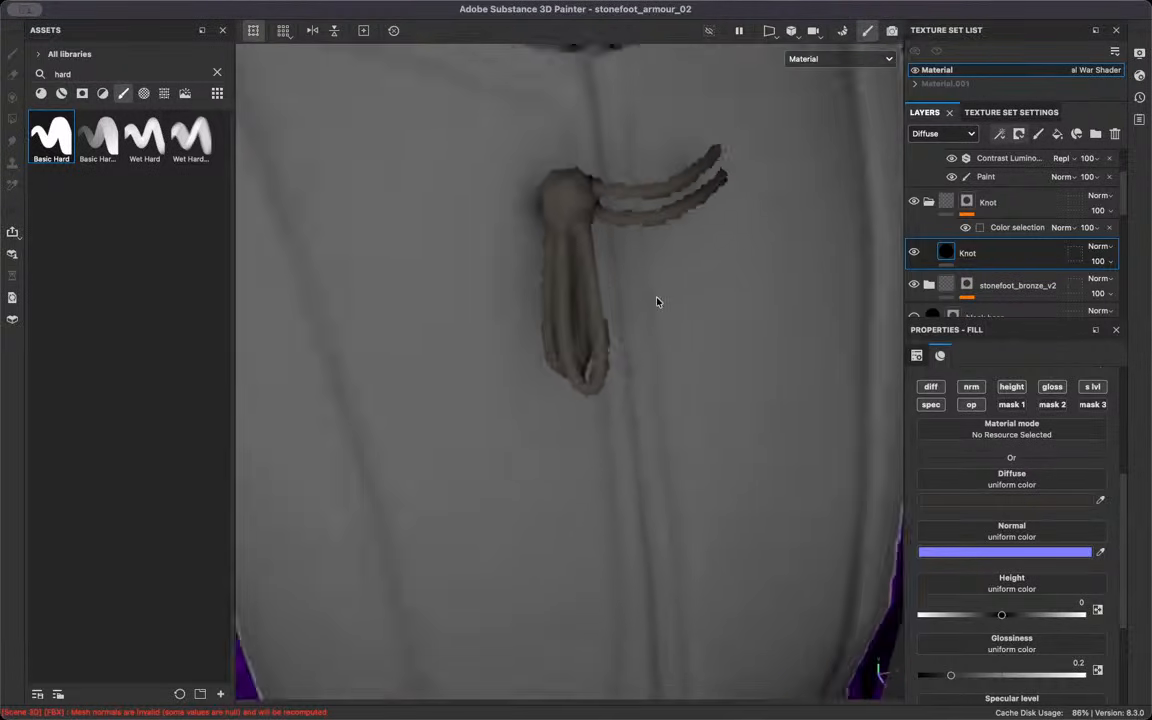
pyautogui.scroll(-4, 650, 290)
pyautogui.keyDown('alt'); pyautogui.moveTo(668, 278); pyautogui.dragTo(671, 214); pyautogui.keyUp('alt')
pyautogui.scroll(6, 666, 222)
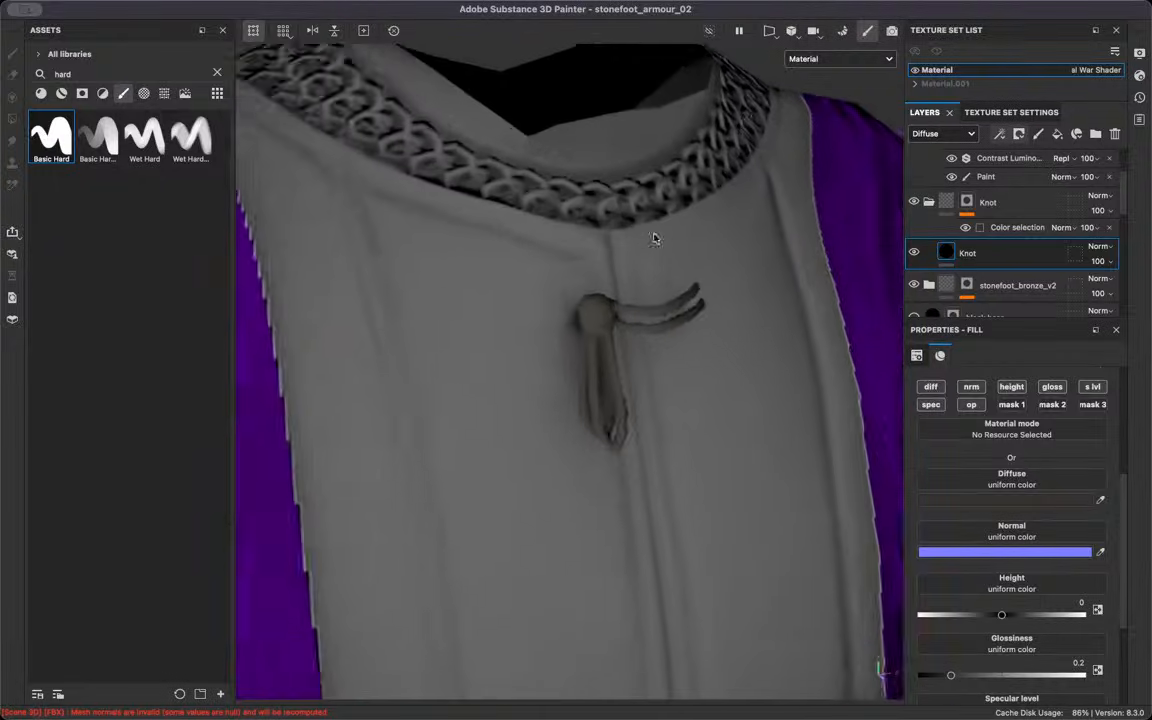
pyautogui.keyDown('alt'); pyautogui.moveTo(603, 398); pyautogui.dragTo(690, 262); pyautogui.keyUp('alt')
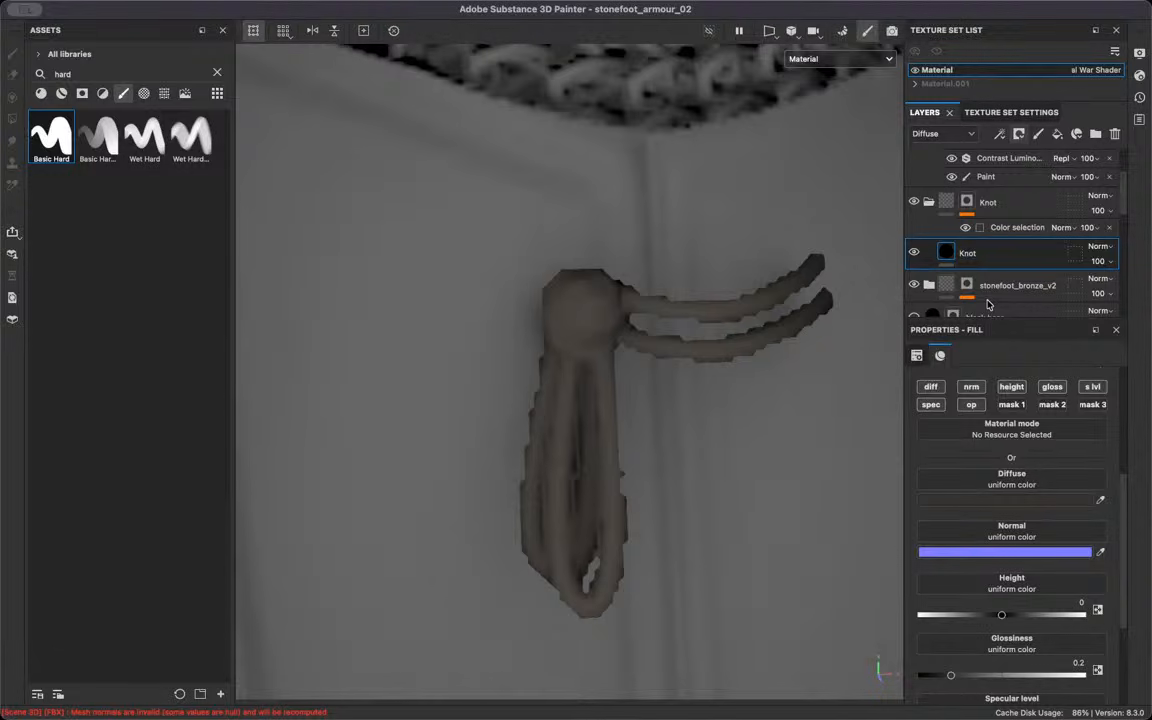
# Duplicate the Knot layer, then add a mask with a Curvature generator to the copy
pyautogui.hotkey('ctrl', 'd')
pyautogui.click(1018, 133)
pyautogui.click(1002, 152)
pyautogui.click(999, 134)
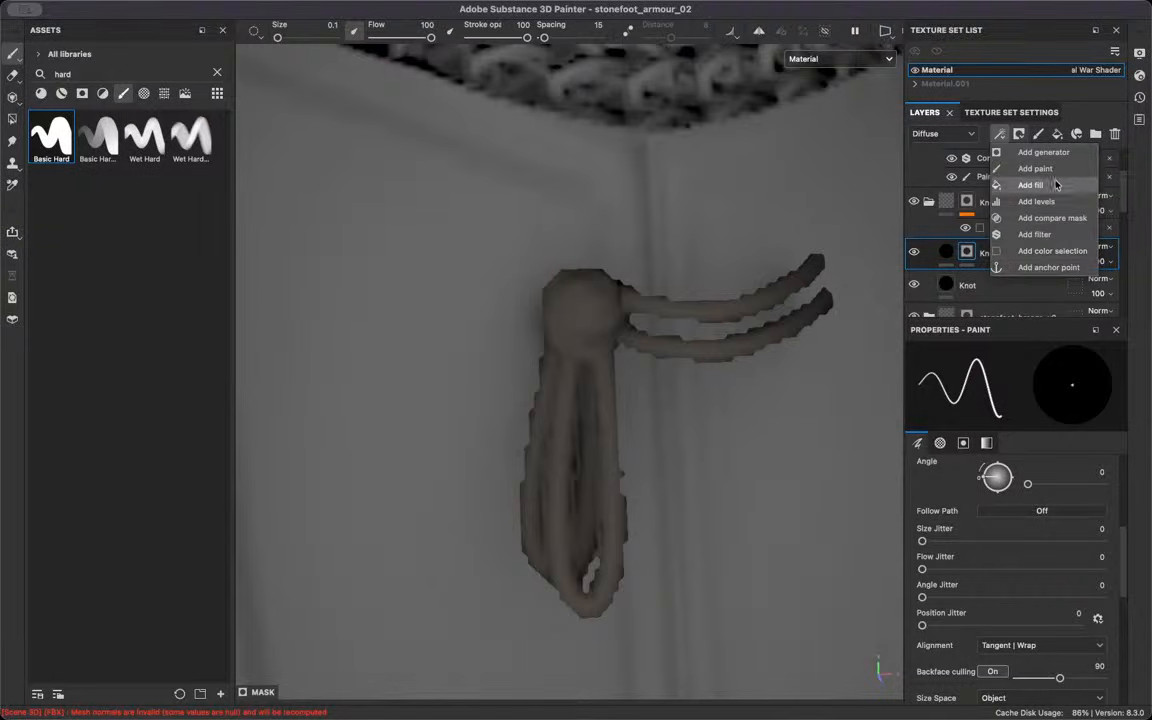
pyautogui.click(1043, 152)
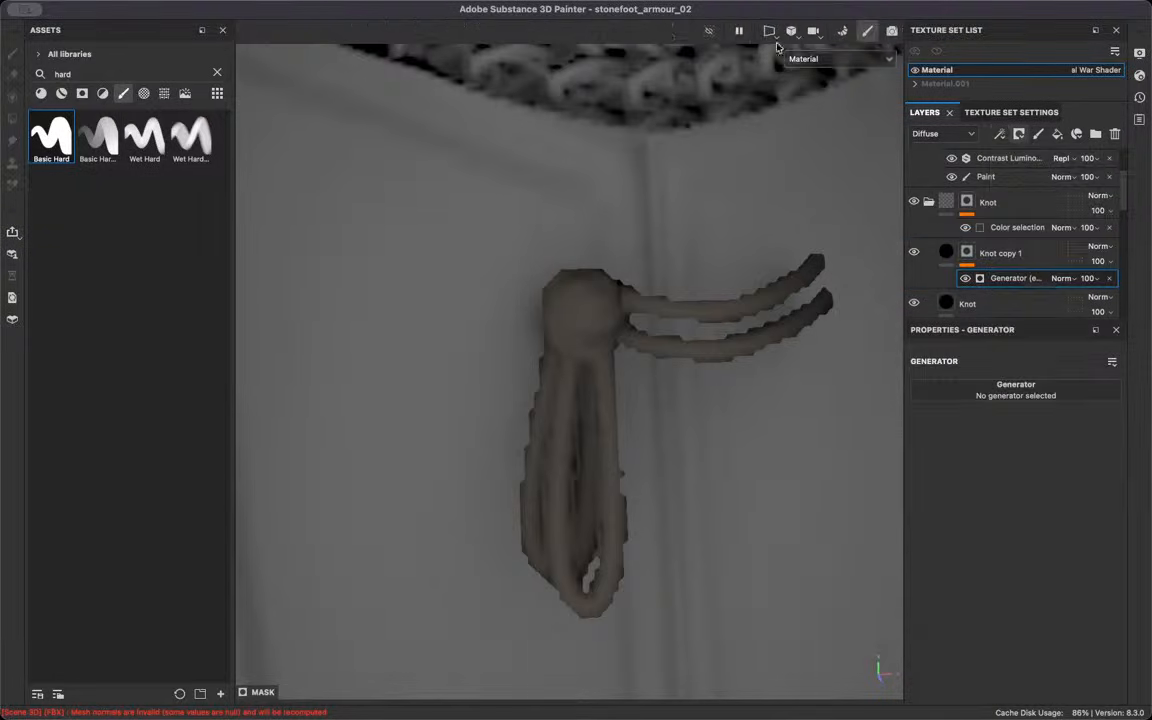
pyautogui.click(991, 398)
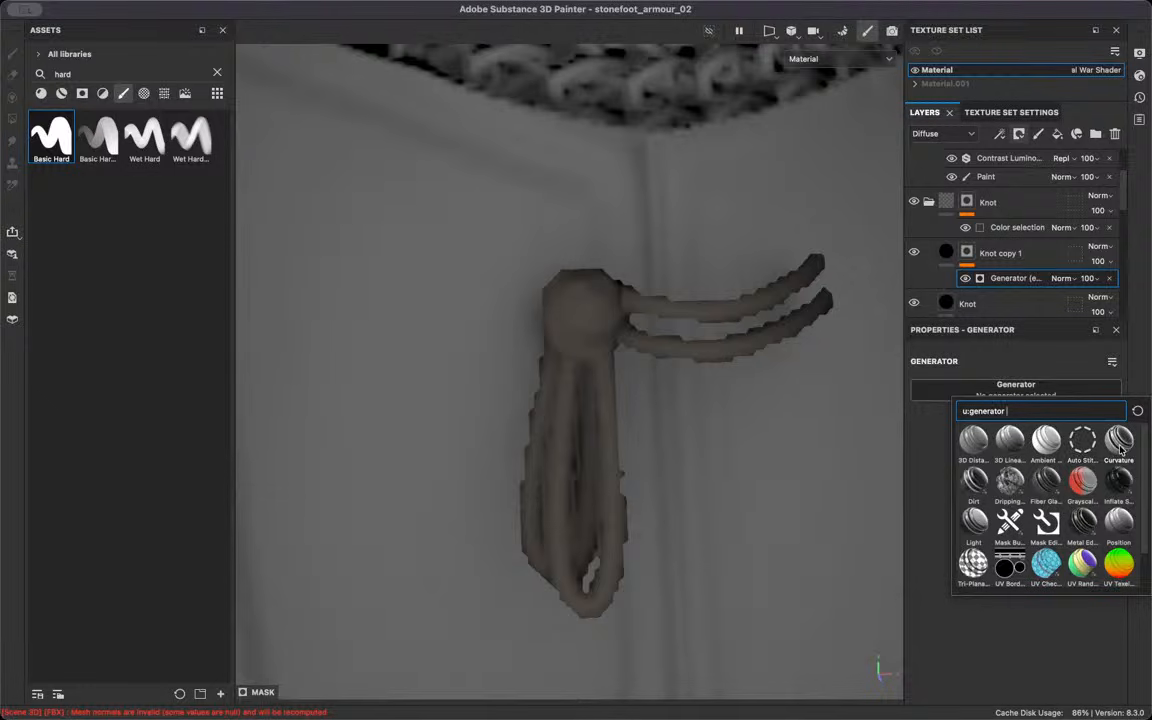
# Lighten the diffuse color of the Knot copy to 4A4741
pyautogui.click(946, 252)
pyautogui.scroll(2, 1007, 570)
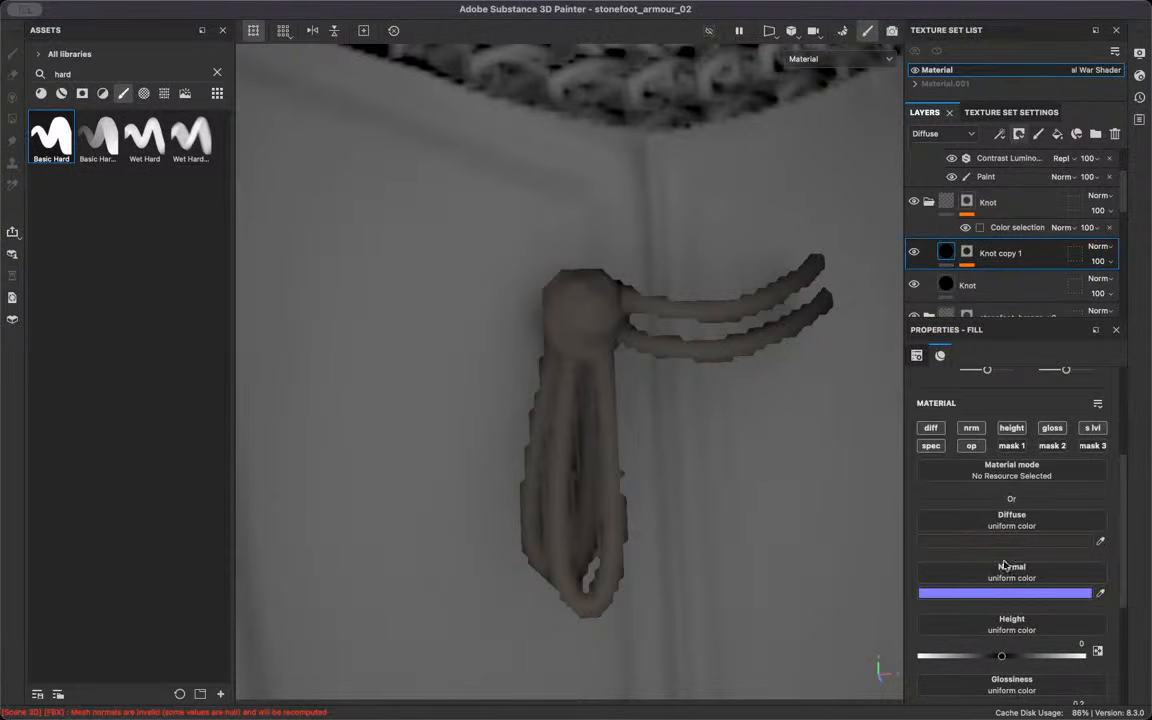
pyautogui.click(979, 542)
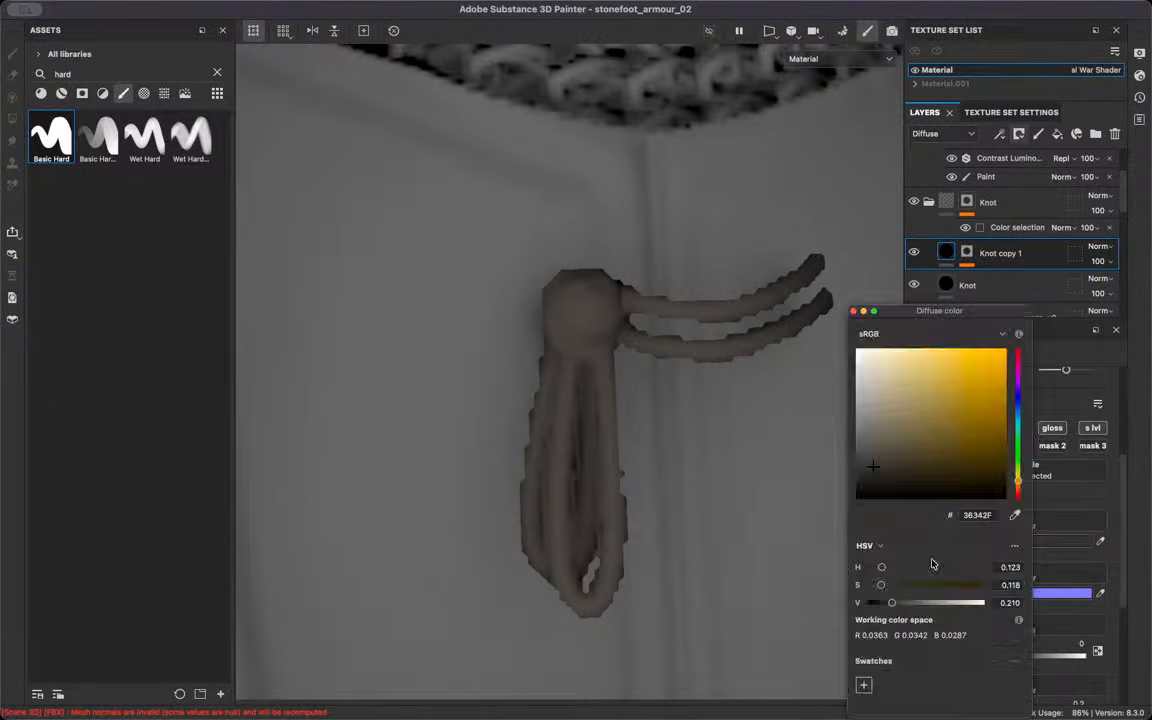
pyautogui.click(900, 603)
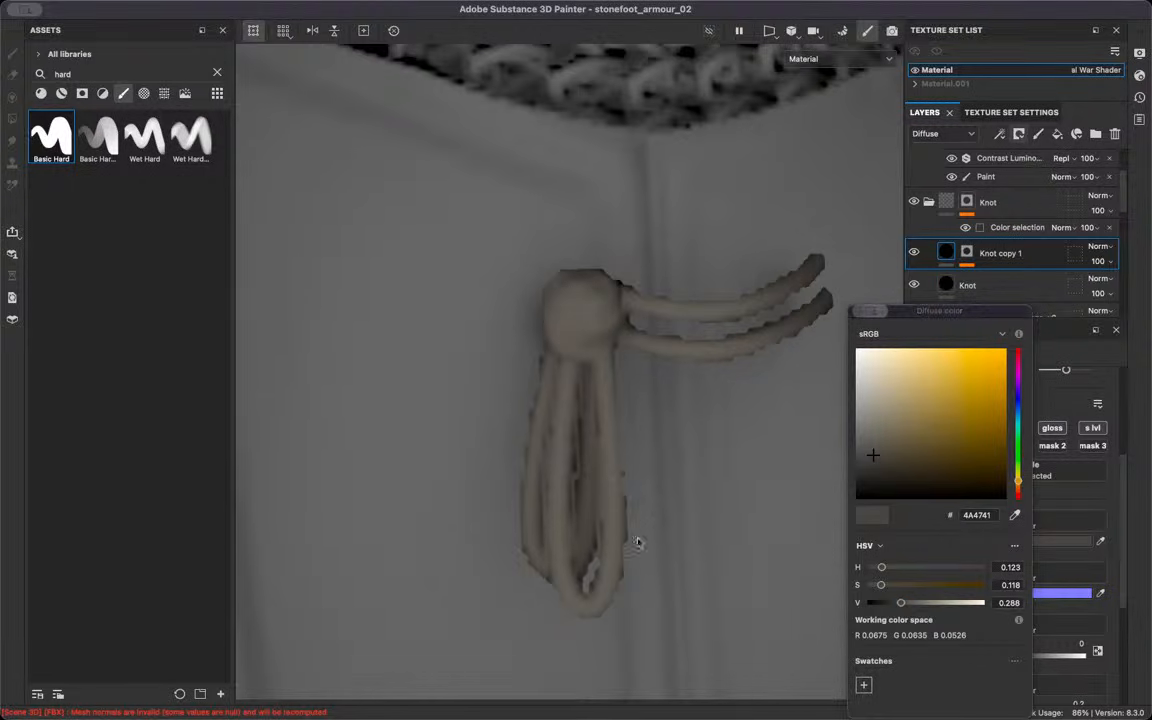
pyautogui.scroll(2, 640, 543)
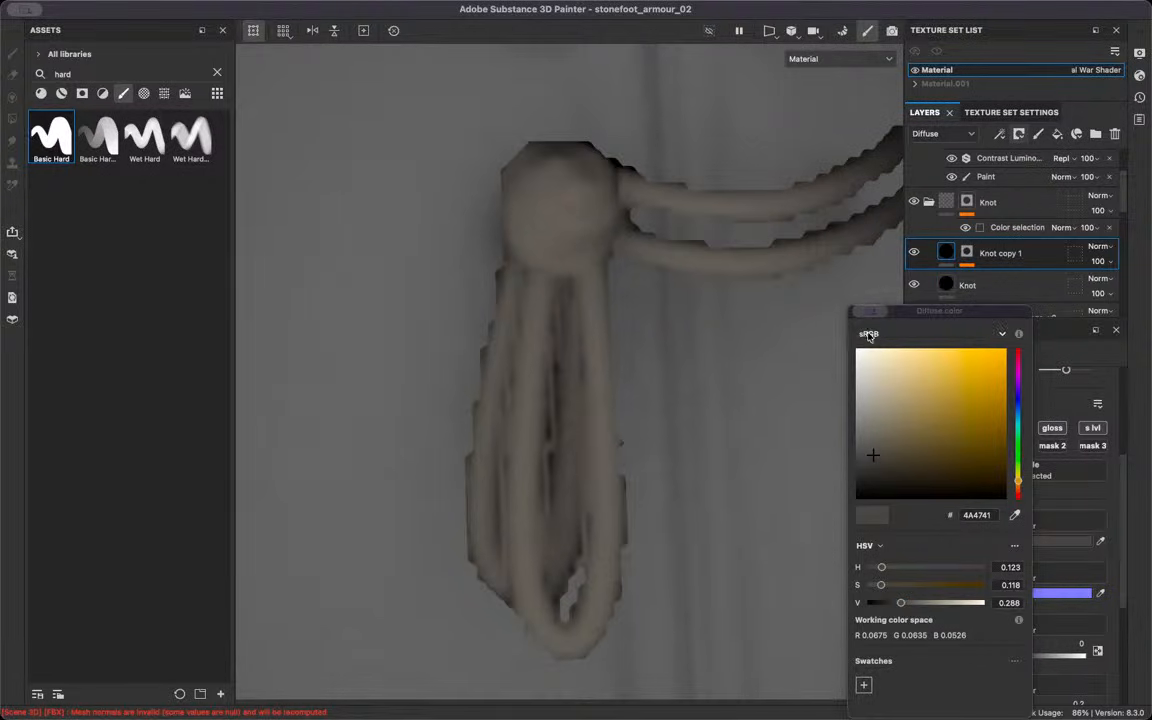
pyautogui.click(784, 340)
# Open the Knot copy's Curvature generator settings and display its mask in the viewport
pyautogui.scroll(2, 784, 324)
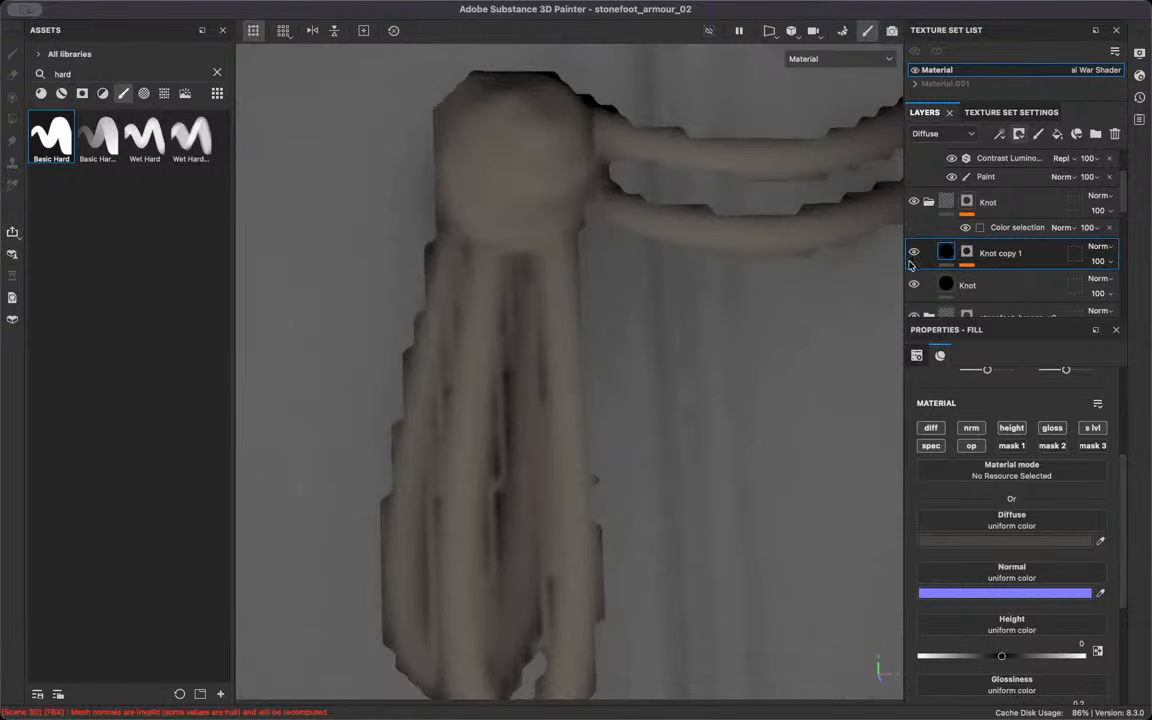
pyautogui.click(969, 252)
pyautogui.click(967, 265)
pyautogui.click(1003, 281)
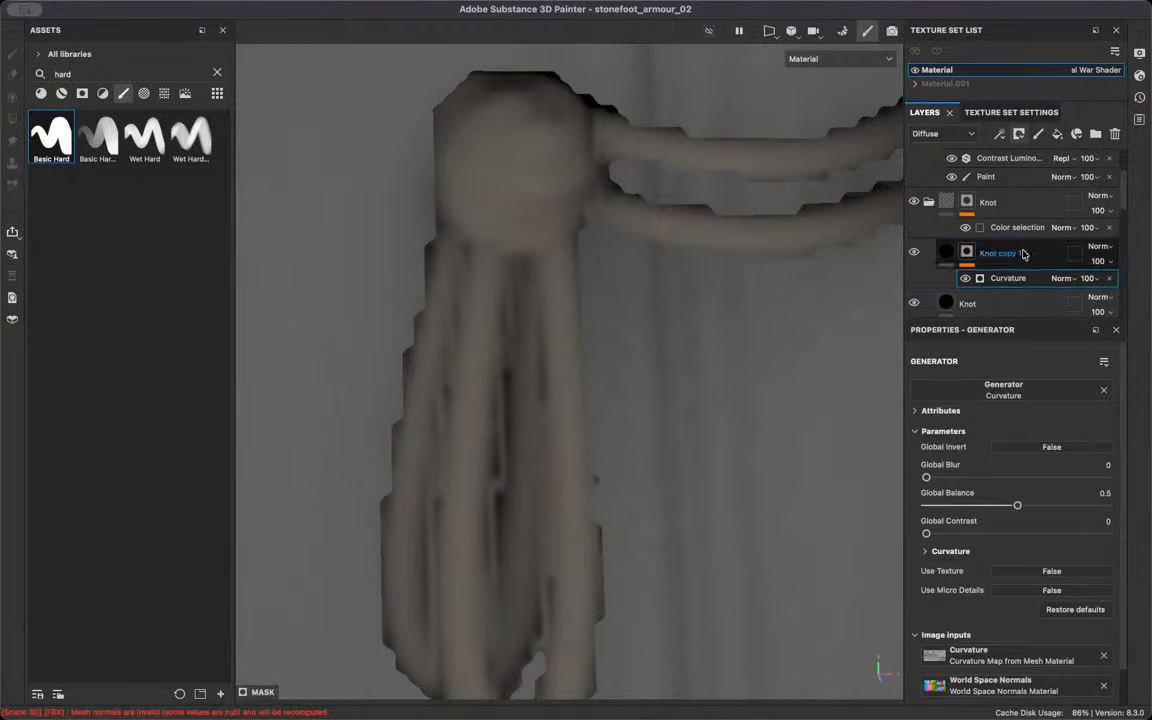
pyautogui.click(831, 65)
pyautogui.scroll(-3, 820, 132)
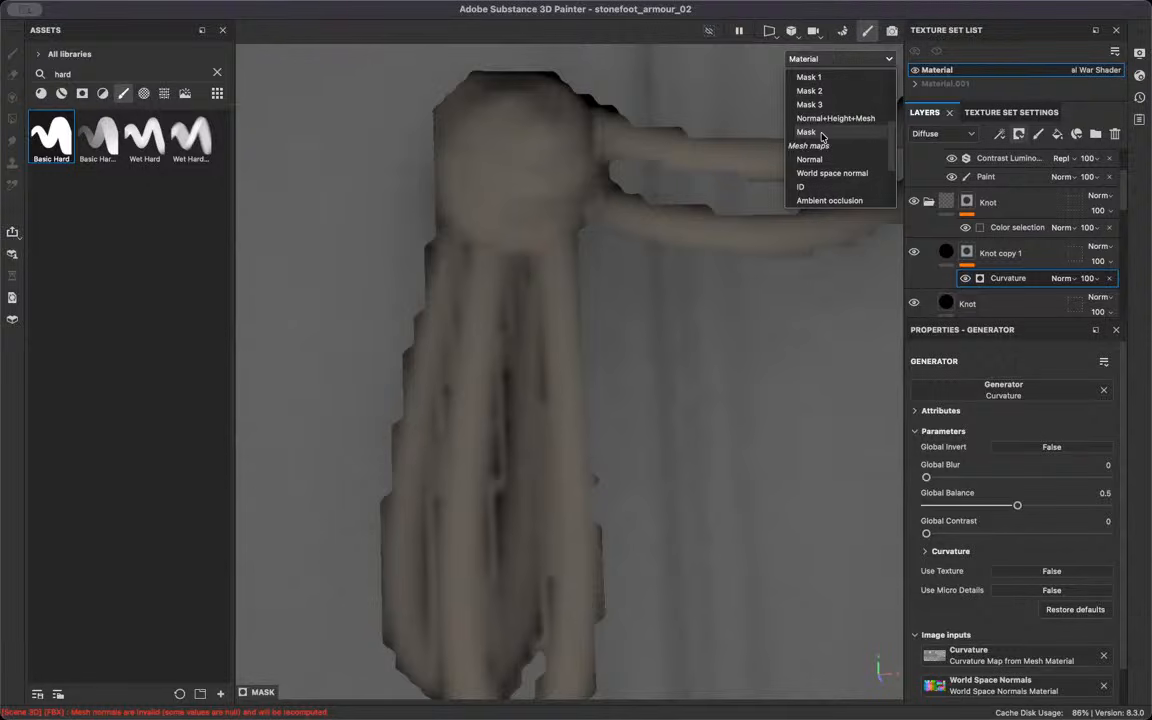
pyautogui.click(823, 134)
pyautogui.scroll(-3, 744, 252)
pyautogui.scroll(3, 676, 287)
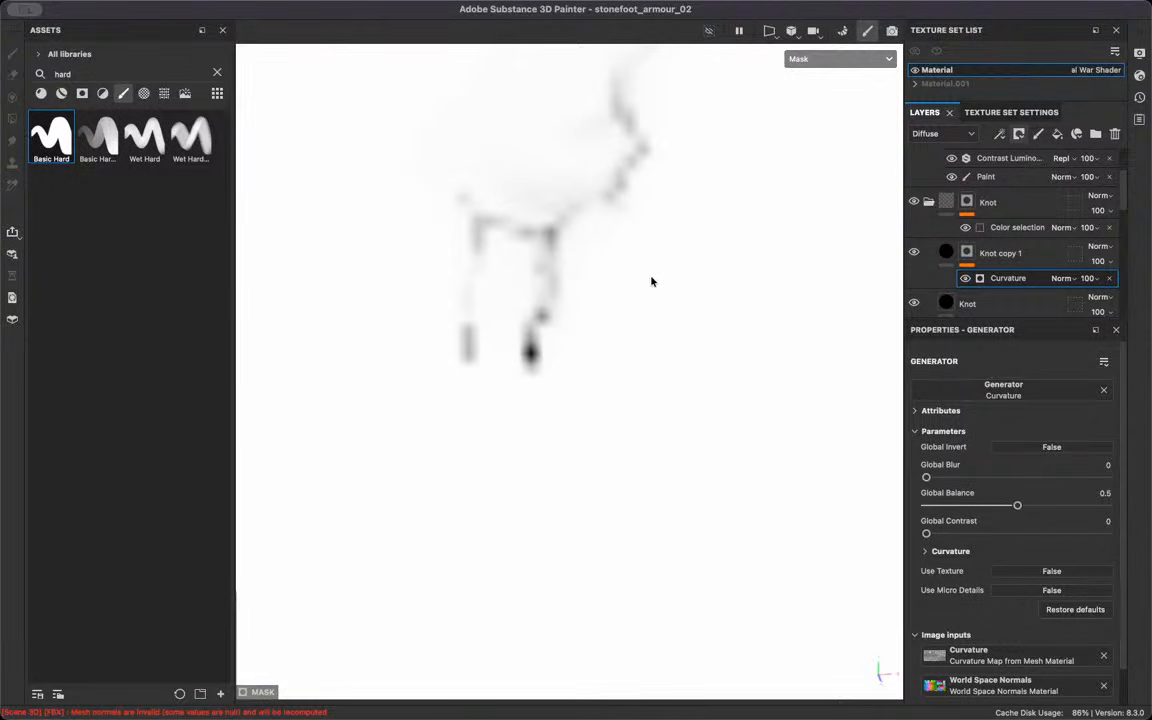
# Lower the Curvature generator's Global Balance to 0.02, returning the viewport to the material view
pyautogui.scroll(1, 622, 298)
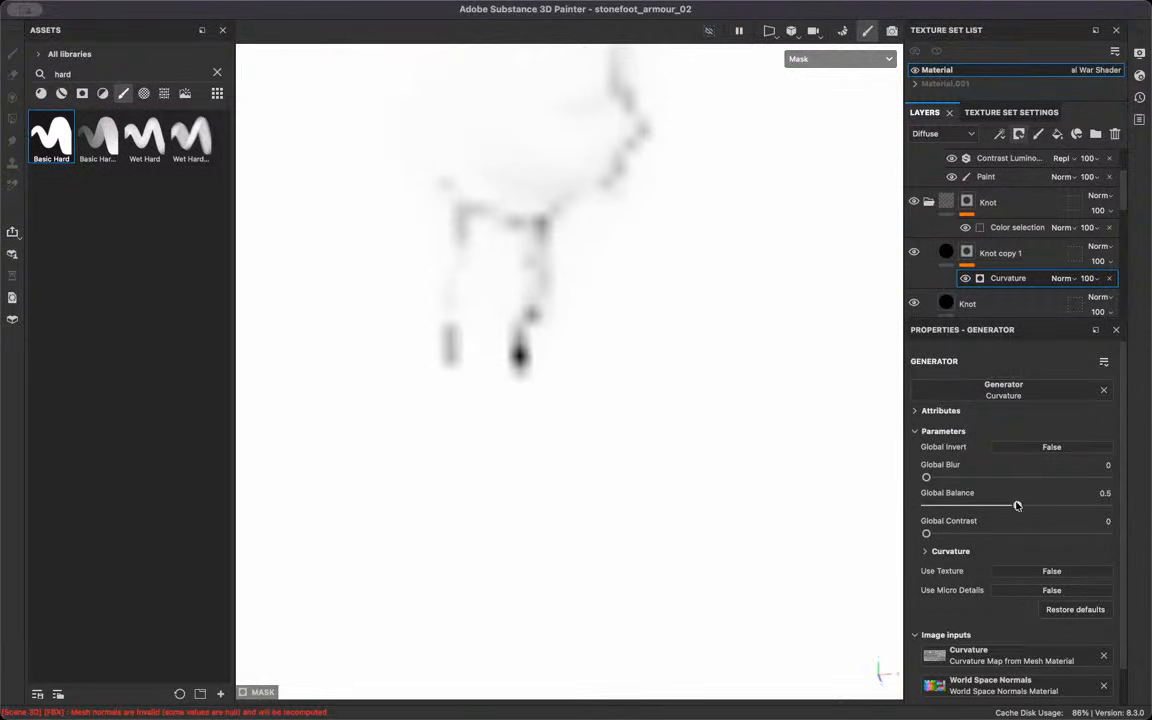
pyautogui.moveTo(999, 508); pyautogui.dragTo(966, 524)
pyautogui.press('m')
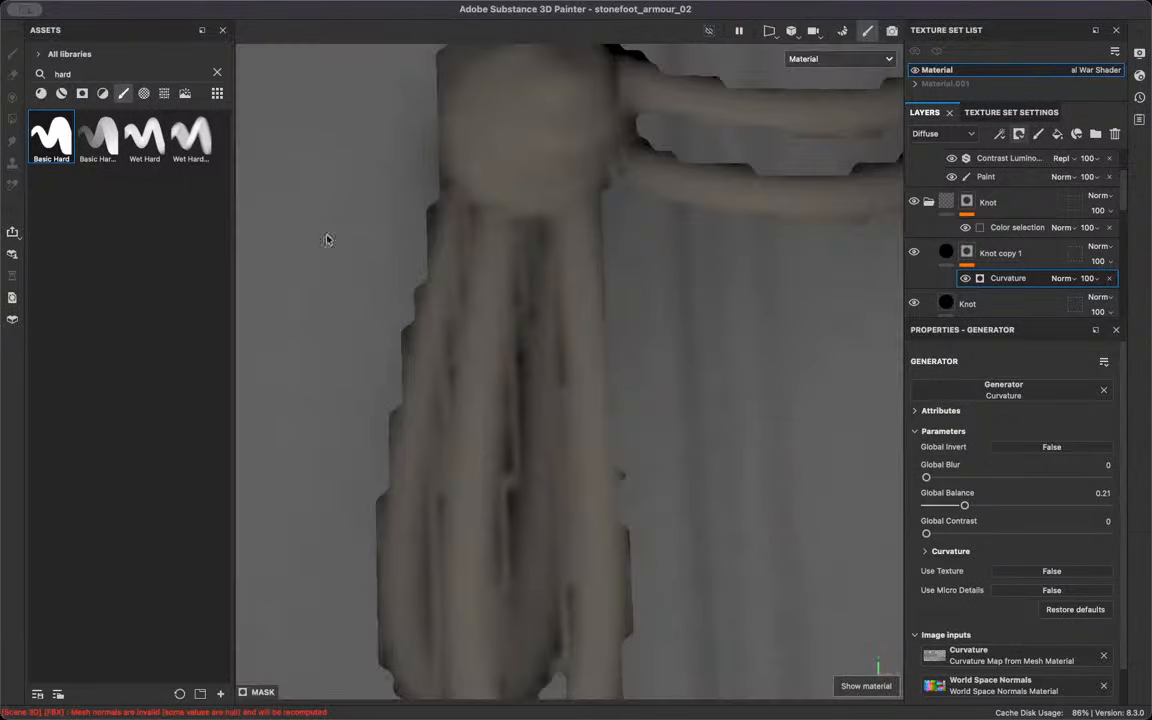
pyautogui.moveTo(966, 508); pyautogui.dragTo(930, 535)
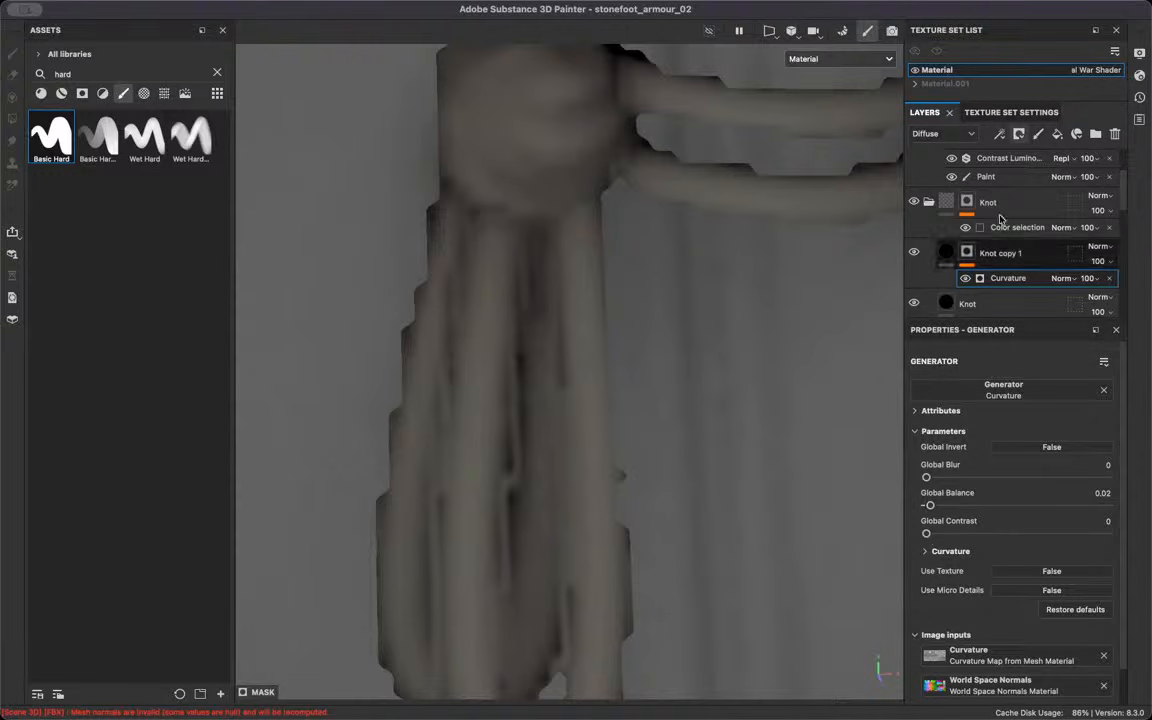
# Compare the knot with the Knot copy layer hidden and shown, close up and from farther away
pyautogui.click(913, 253)
pyautogui.click(913, 253)
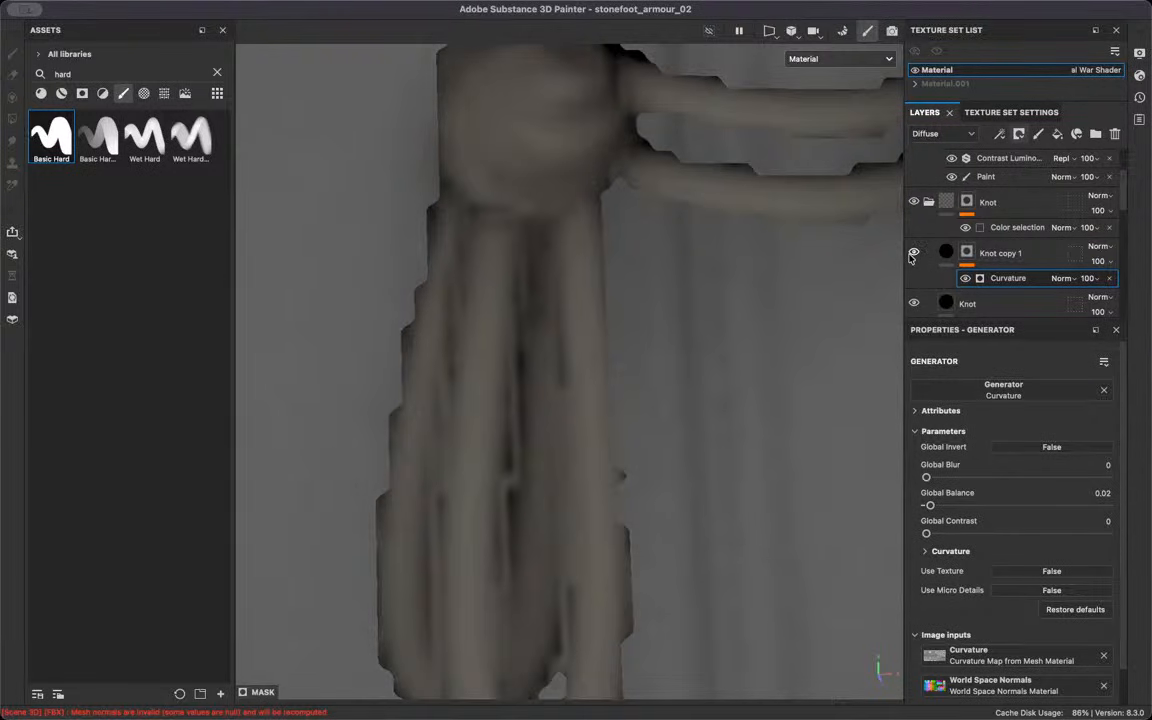
pyautogui.click(913, 253)
pyautogui.click(913, 253)
pyautogui.scroll(-5, 581, 375)
pyautogui.keyDown('alt'); pyautogui.moveTo(581, 375); pyautogui.dragTo(560, 386); pyautogui.keyUp('alt')
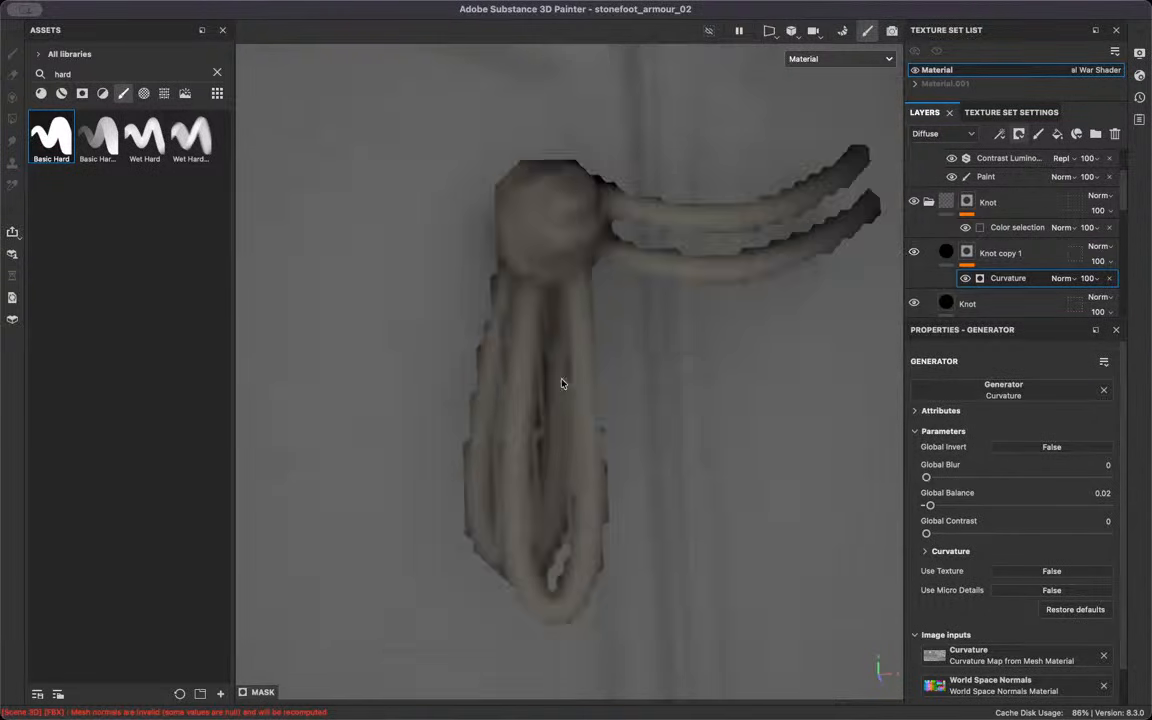
# Limit the Knot copy fill to the diffuse channel only
pyautogui.click(1010, 260)
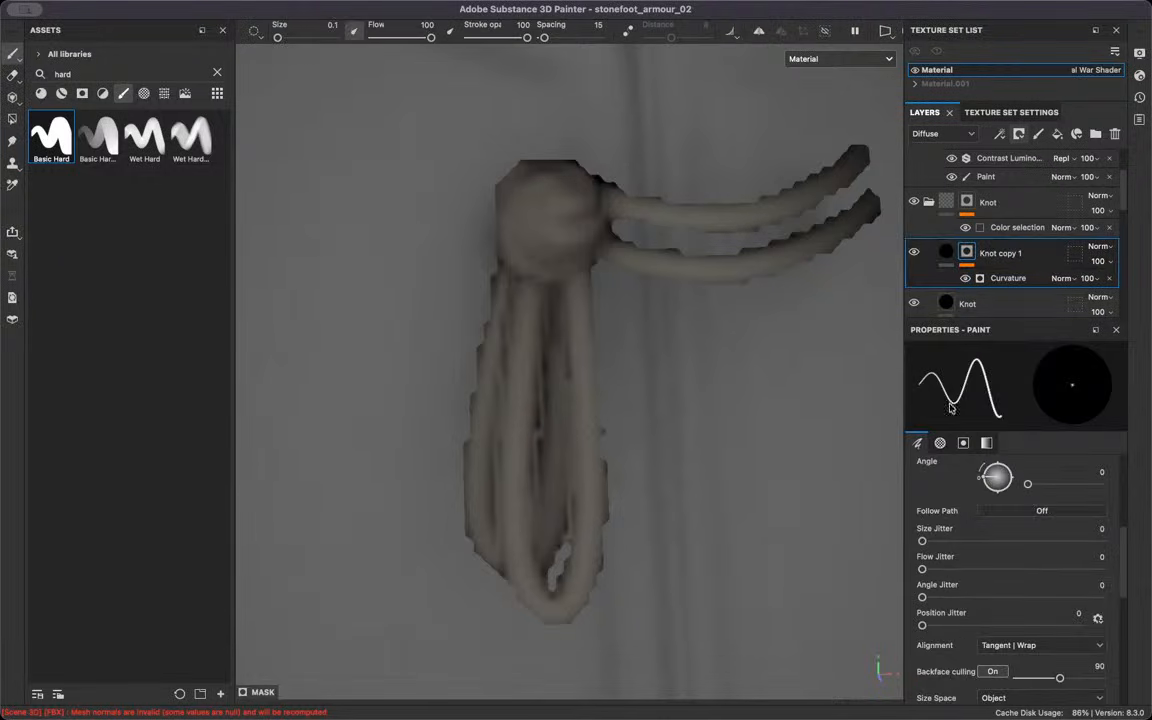
pyautogui.click(946, 253)
pyautogui.click(928, 429)
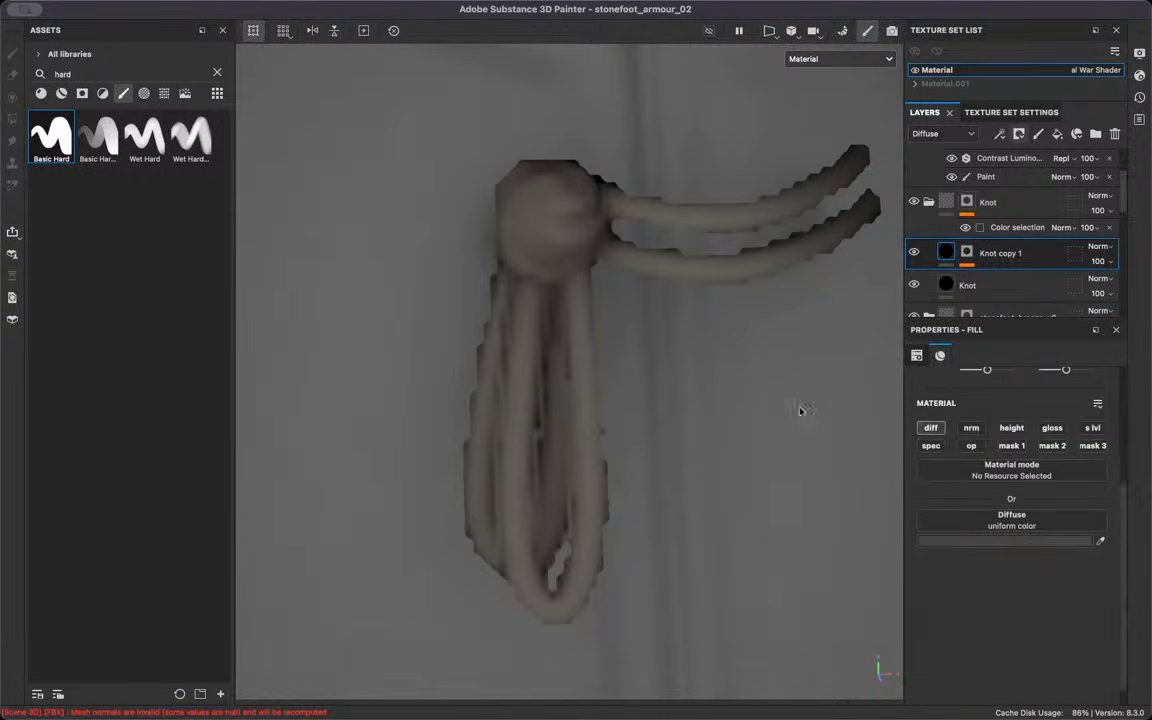
# Display the Glossiness channel in the viewport and enable glossiness on the Knot copy fill
pyautogui.click(836, 58)
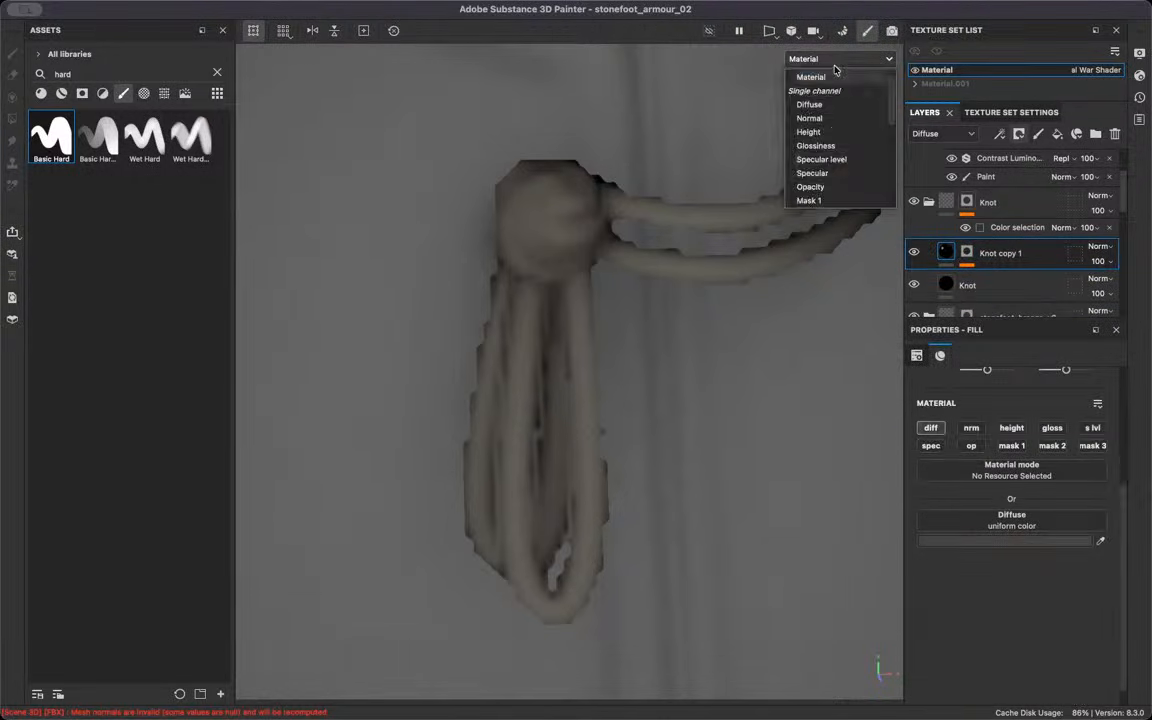
pyautogui.click(818, 144)
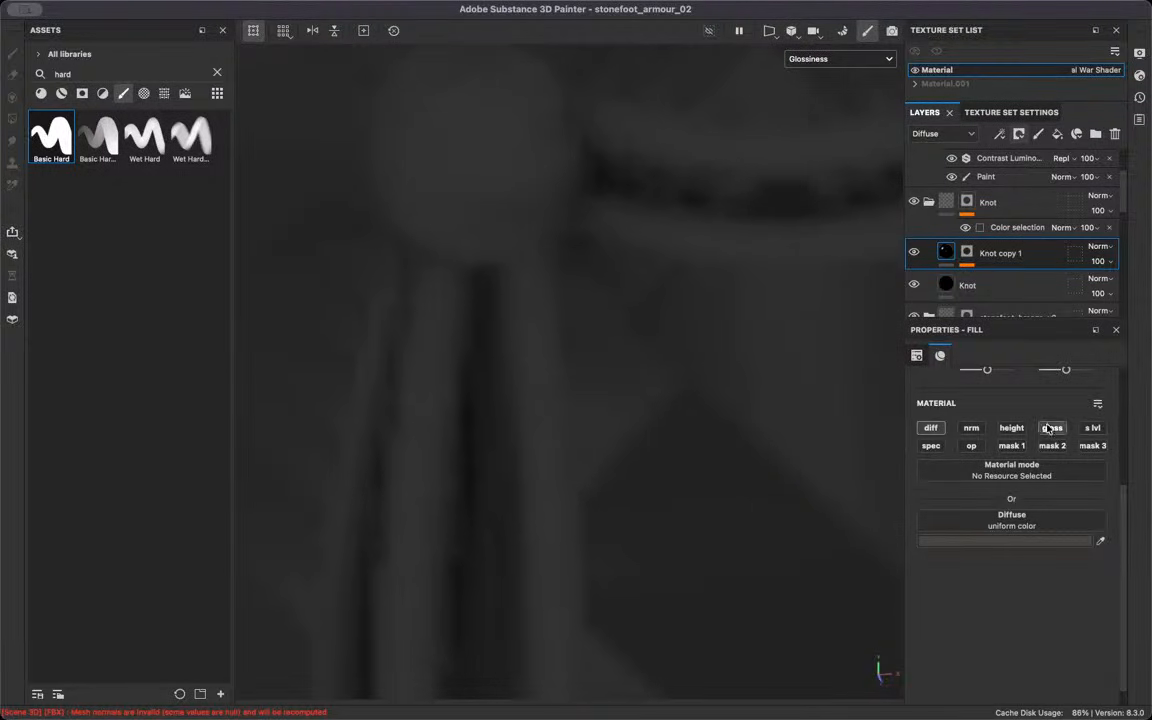
pyautogui.click(1050, 428)
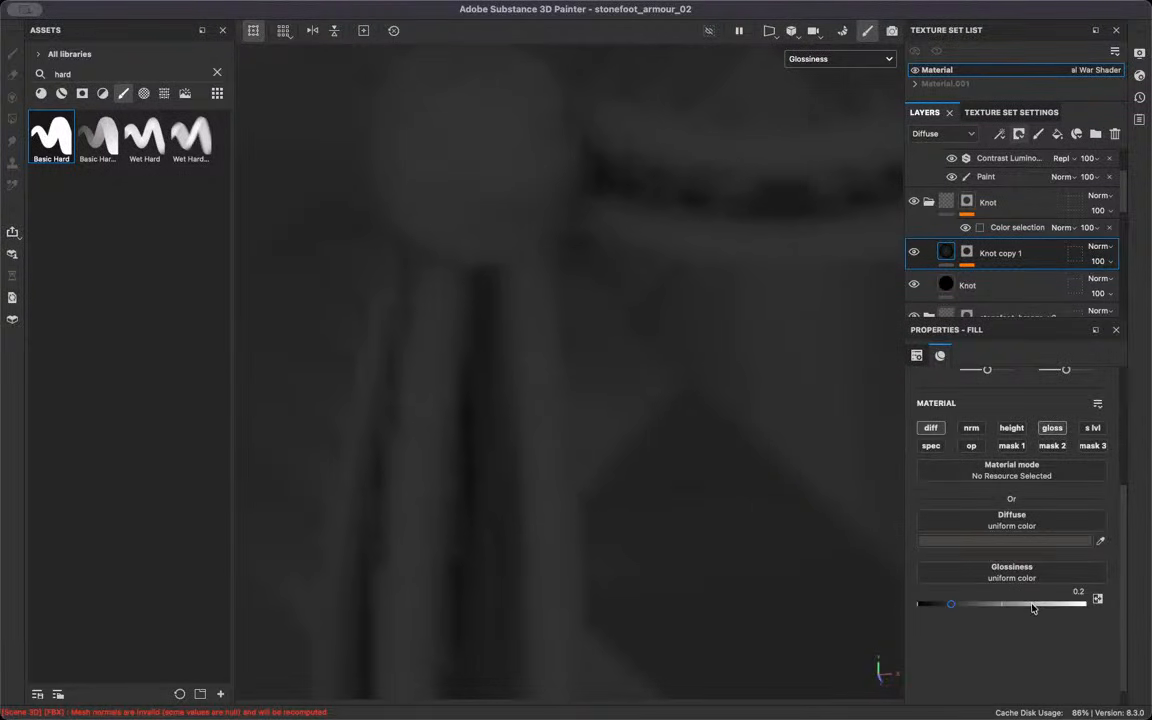
# For the Glossiness channel, set the Knot copy's blend mode to Linear dodge and its opacity to 10
pyautogui.click(943, 133)
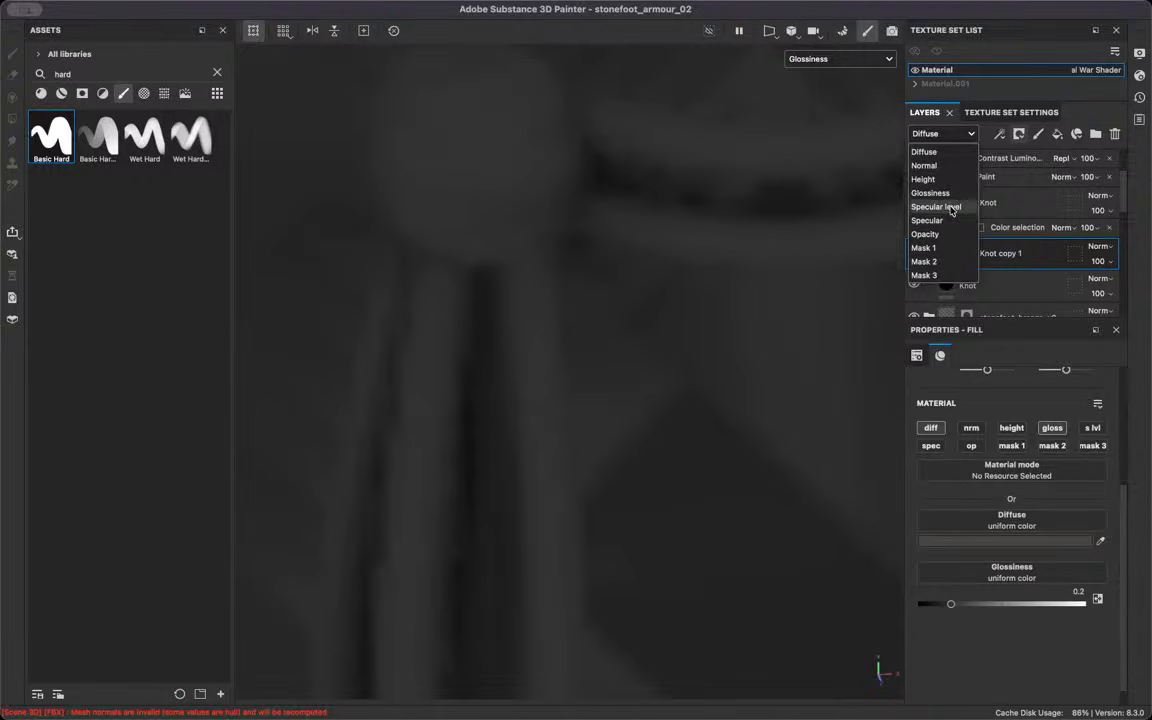
pyautogui.click(935, 192)
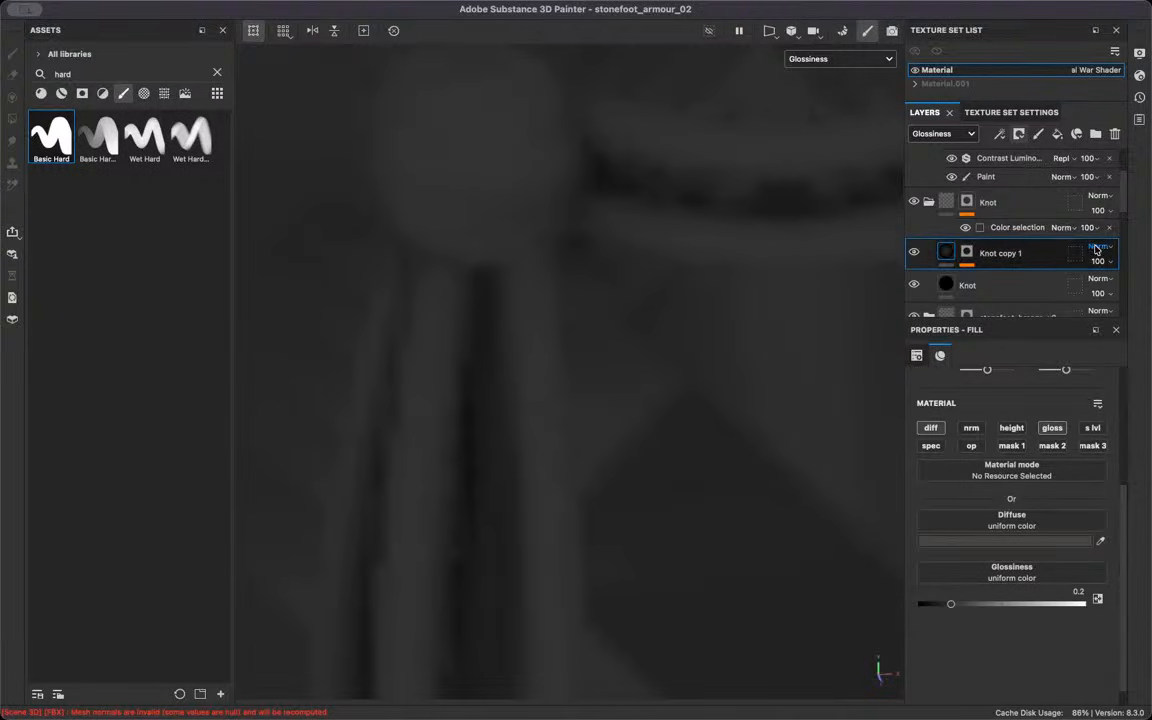
pyautogui.click(1096, 249)
pyautogui.click(975, 378)
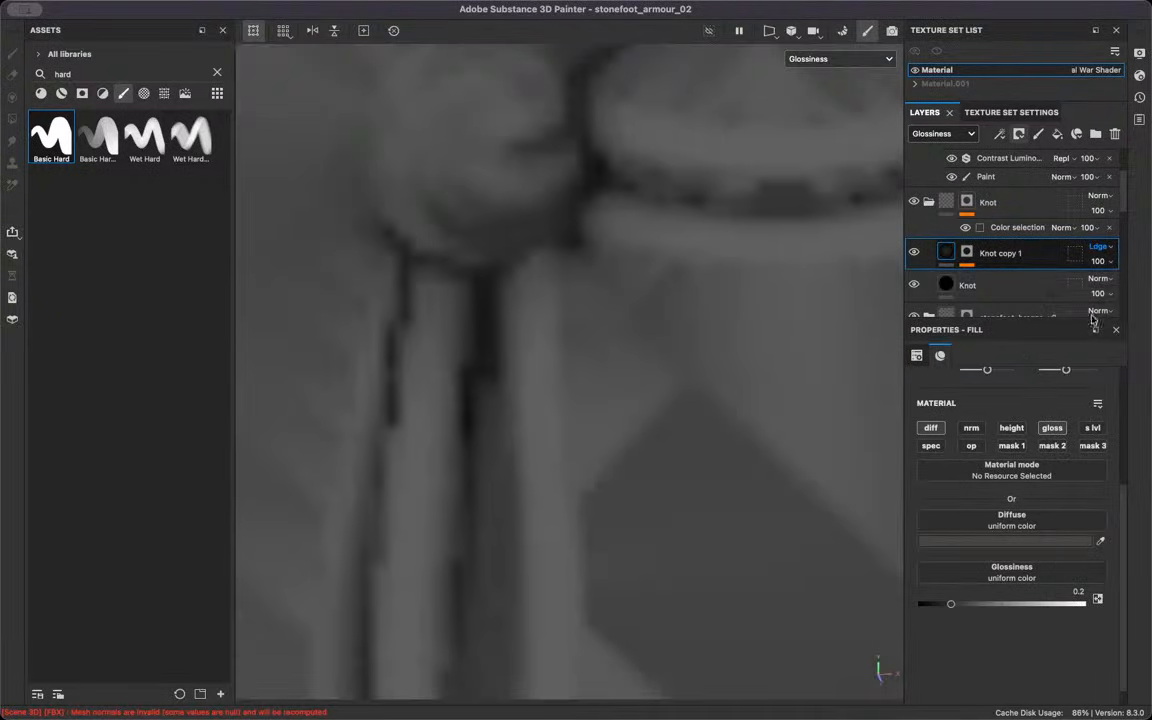
pyautogui.click(1102, 261)
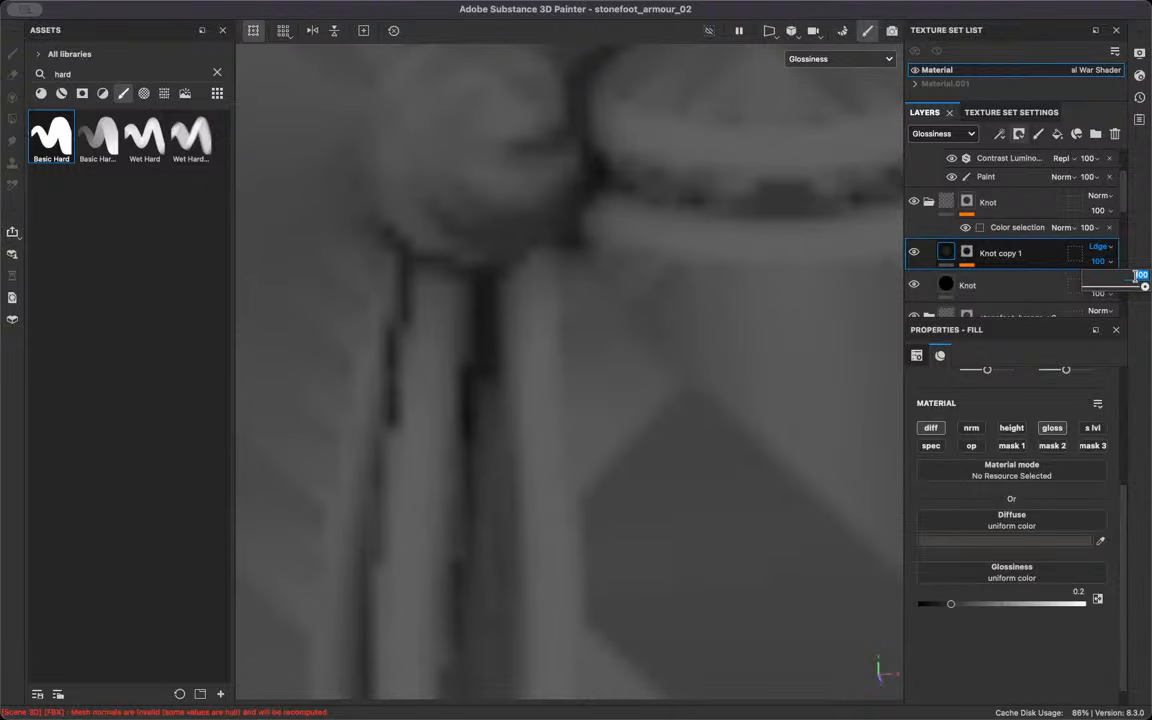
pyautogui.write('5')
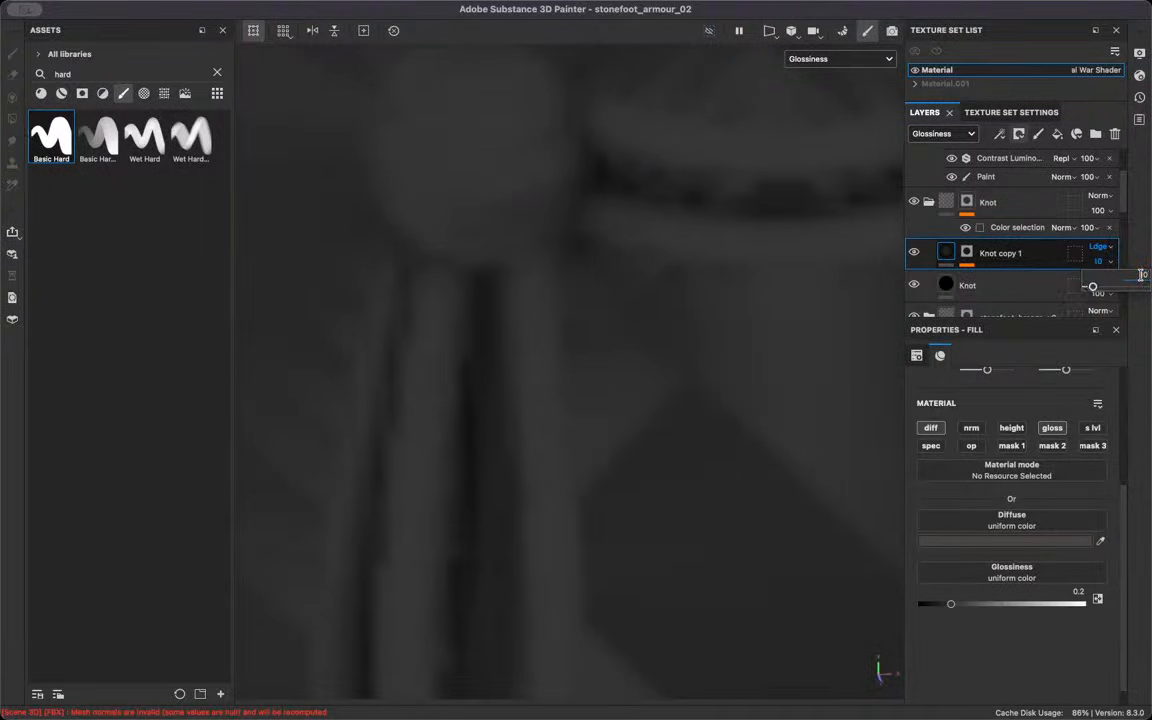
pyautogui.scroll(-5, 425, 258)
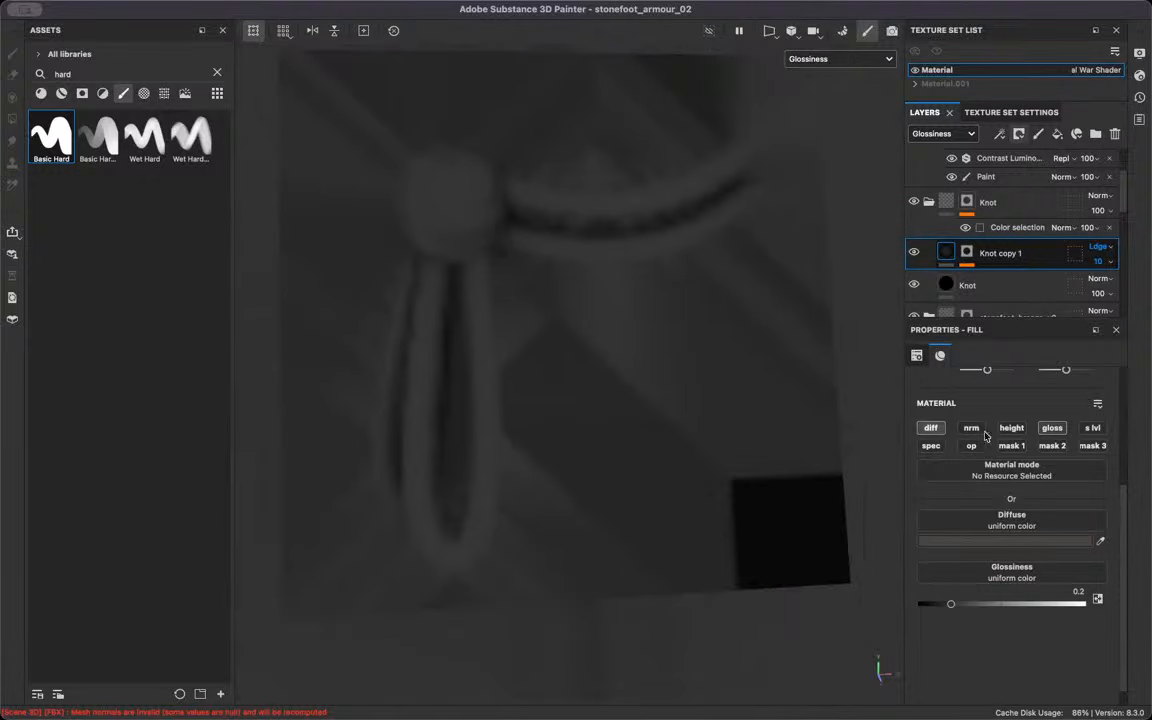
# Enable the specular level channel on the Knot copy 1 fill layer and set its specular level blending to Linear dodge (Add)
pyautogui.click(1093, 428)
pyautogui.click(942, 133)
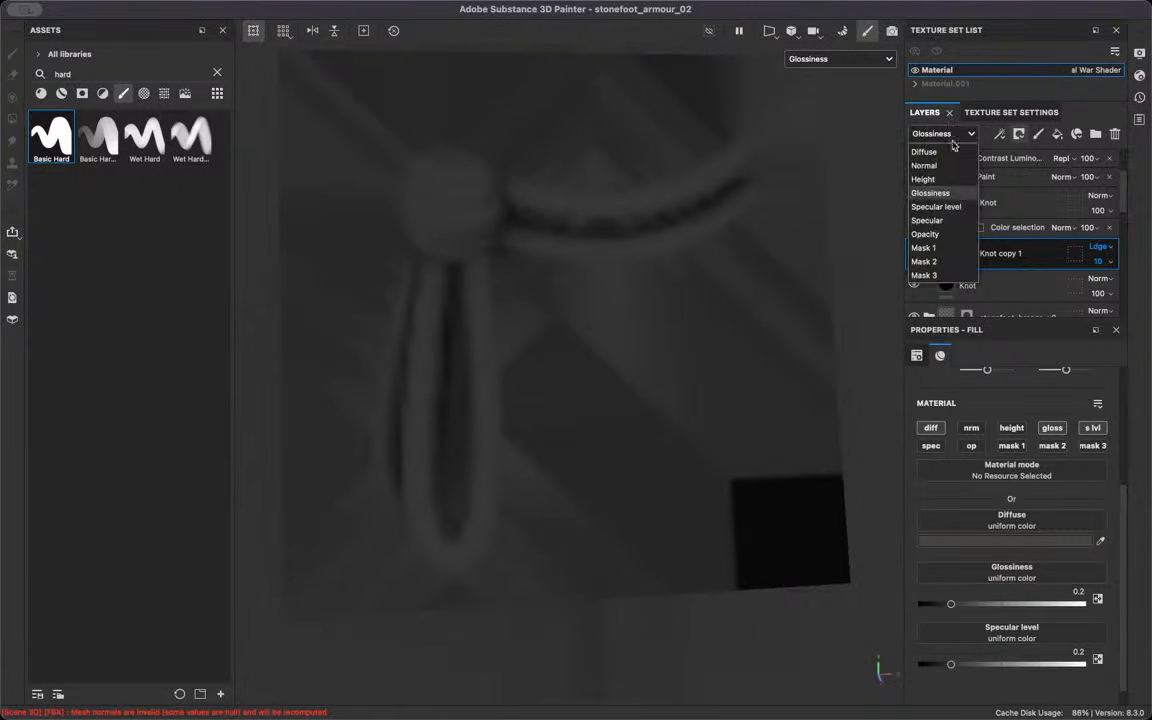
pyautogui.click(948, 207)
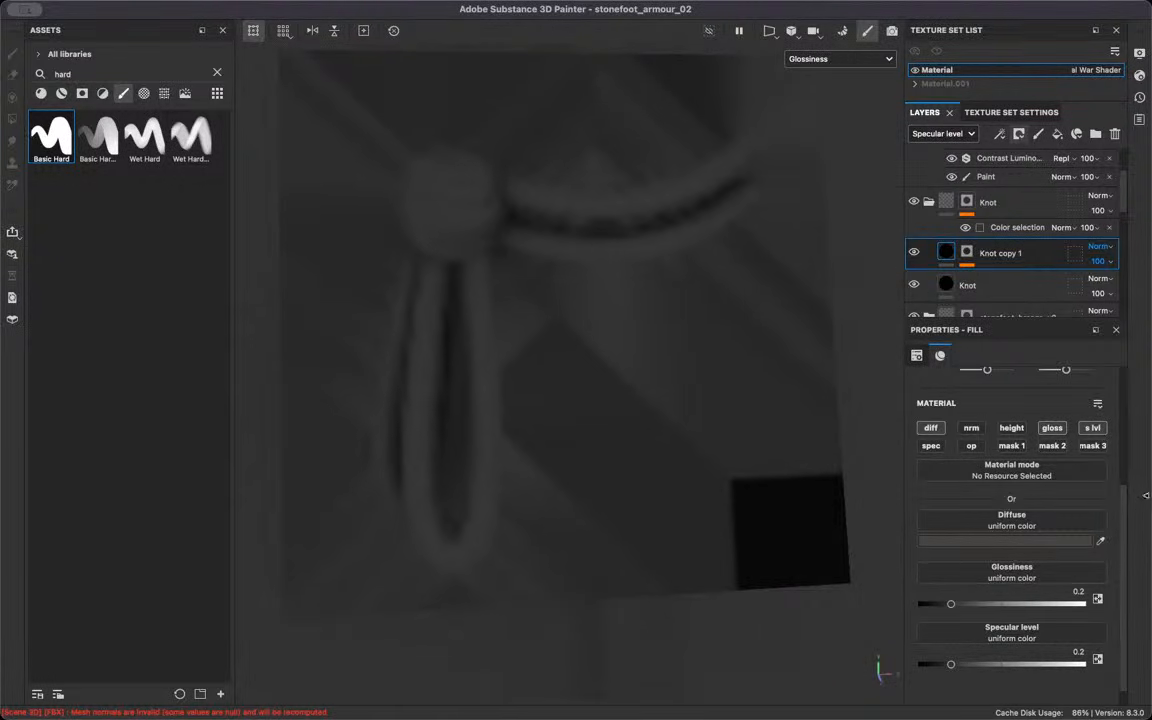
pyautogui.click(1105, 263)
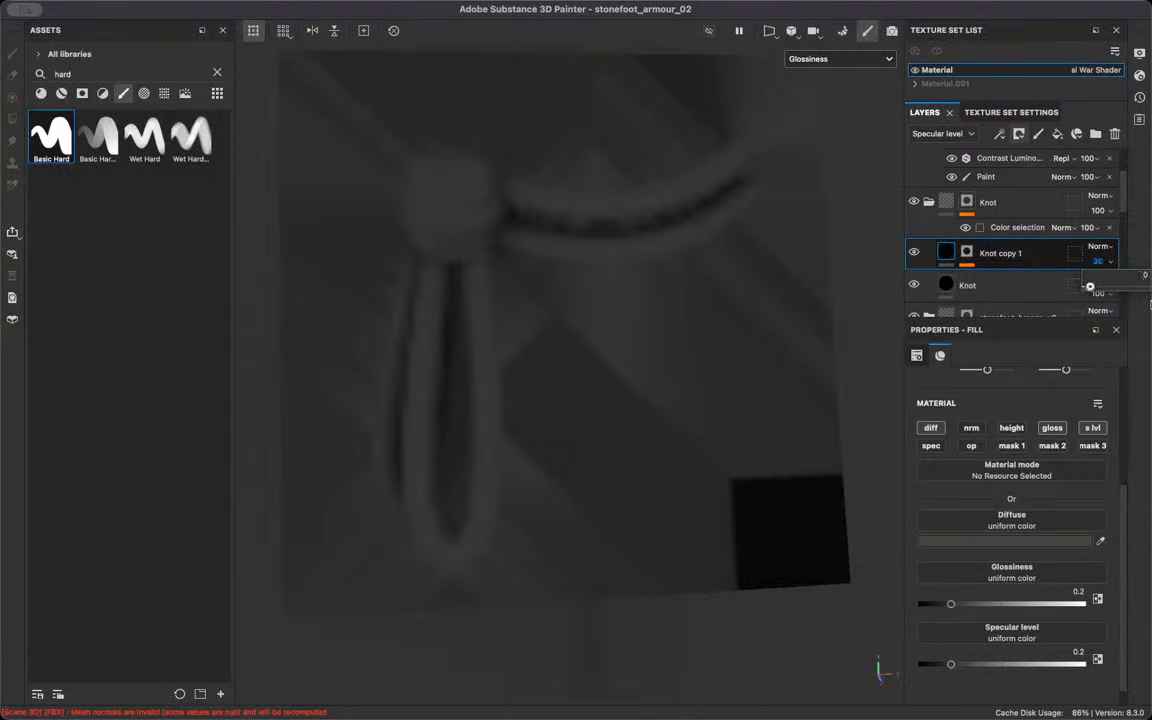
pyautogui.click(1100, 246)
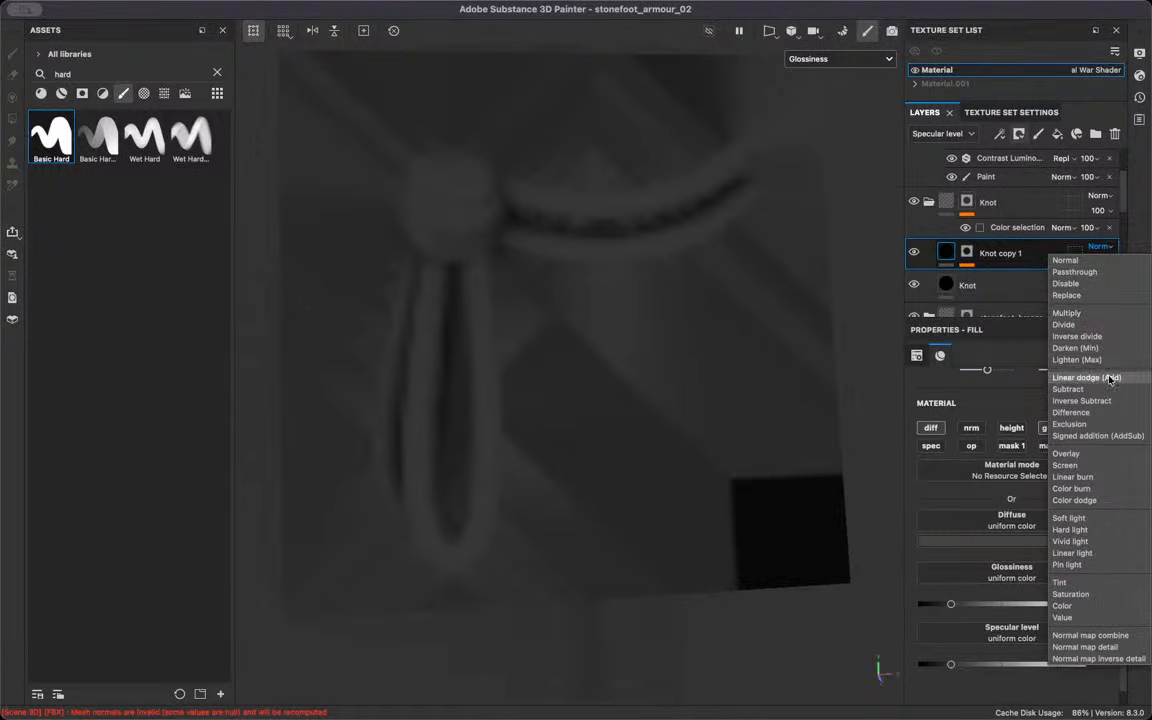
pyautogui.click(1086, 377)
# Display only the Specular level channel on the model and set Knot copy 1's specular level opacity to 19
pyautogui.click(878, 60)
pyautogui.click(830, 159)
pyautogui.scroll(3, 303, 345)
pyautogui.click(1098, 261)
pyautogui.moveTo(1144, 288); pyautogui.dragTo(1062, 294)
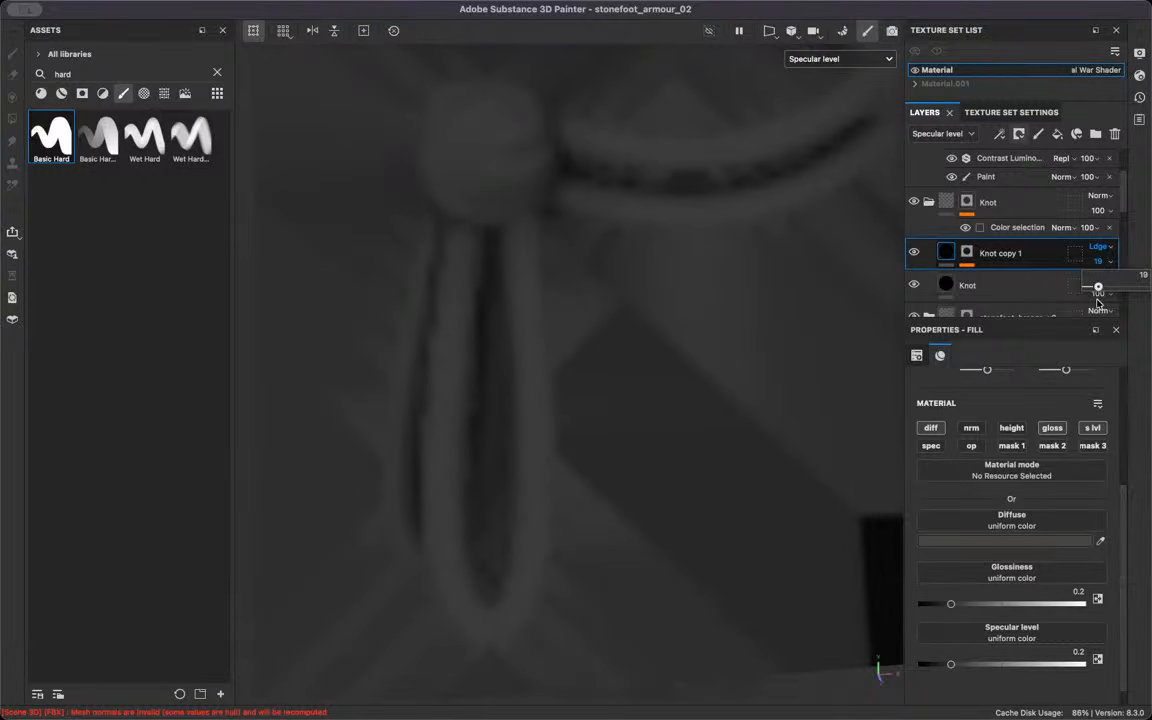
pyautogui.scroll(-5, 728, 270)
pyautogui.scroll(5, 638, 275)
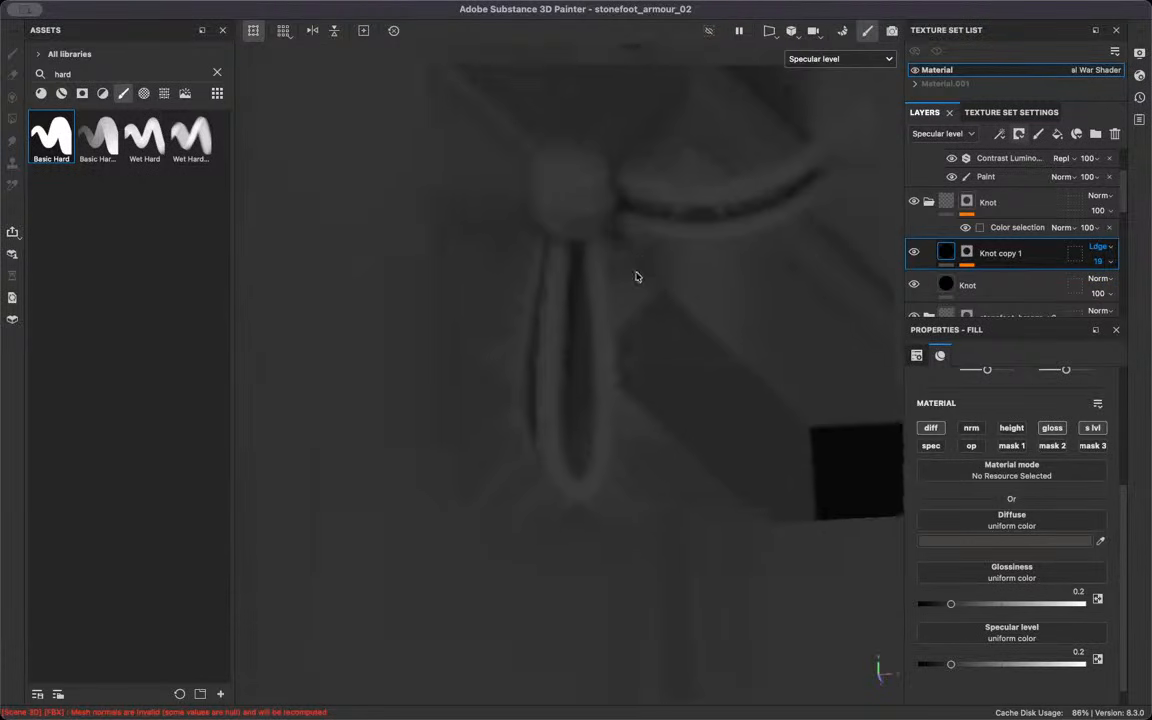
# Return to the full material display and examine the knot, collar opening and shoulders from above
pyautogui.press('m')
pyautogui.scroll(-5, 643, 278)
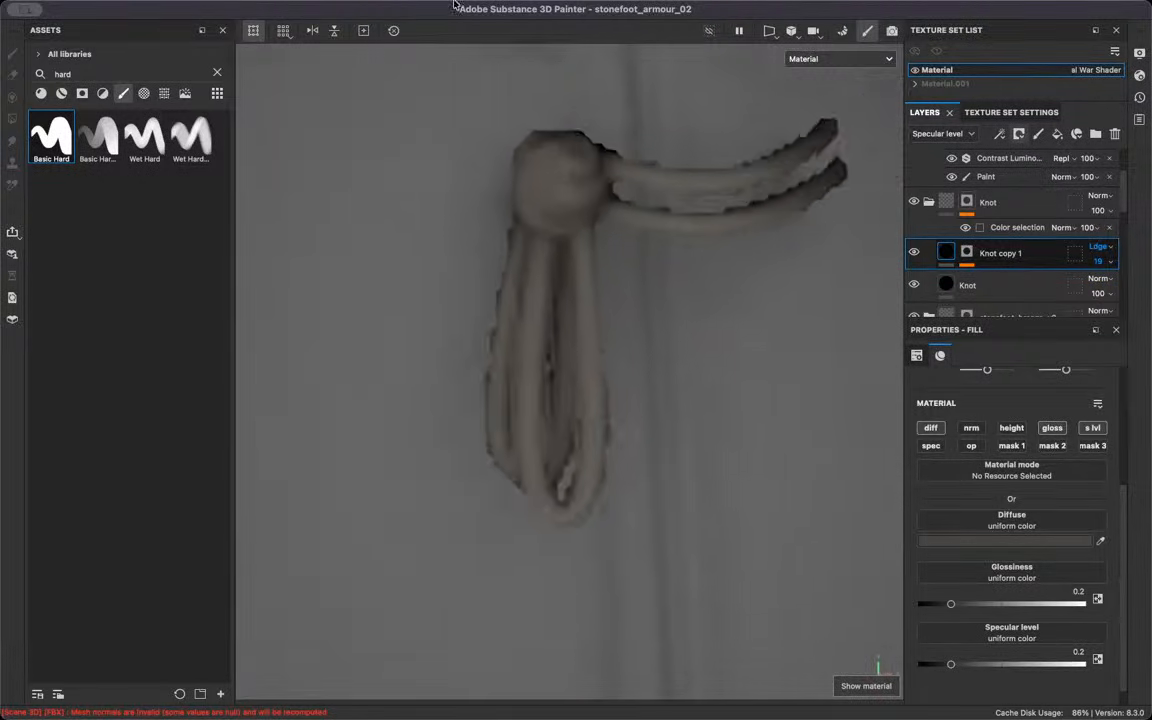
pyautogui.scroll(-6, 609, 283)
pyautogui.keyDown('alt'); pyautogui.moveTo(612, 290); pyautogui.dragTo(699, 465); pyautogui.keyUp('alt')
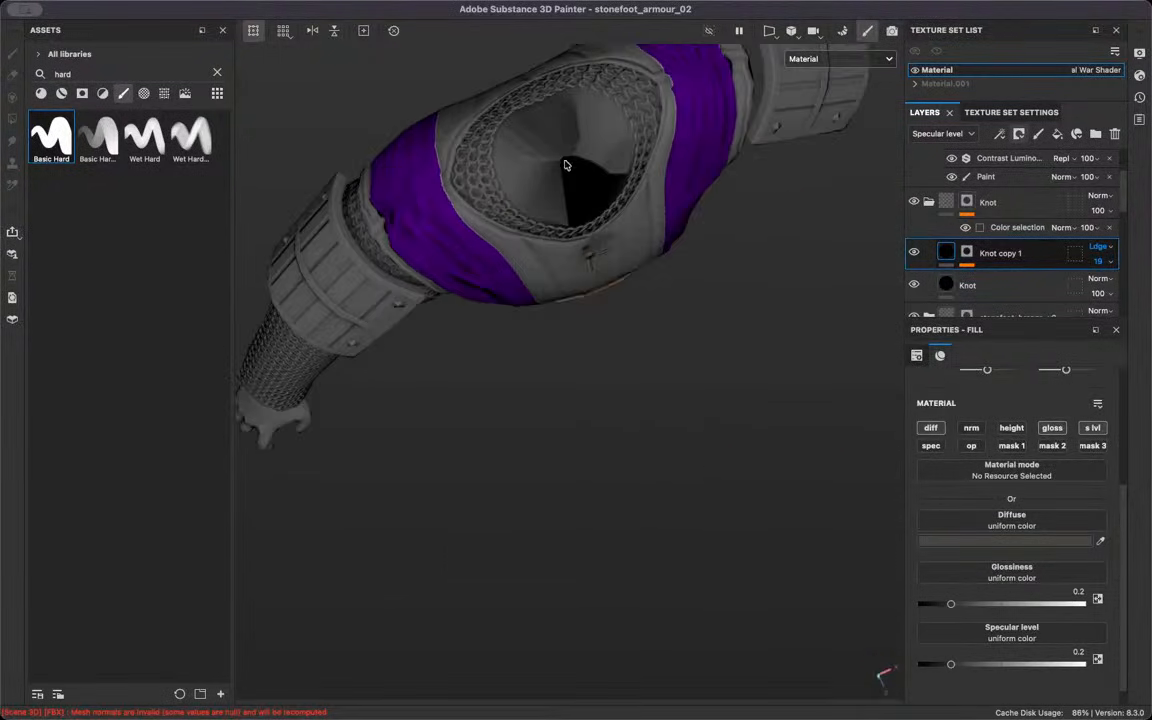
pyautogui.scroll(6, 617, 301)
pyautogui.scroll(-8, 561, 258)
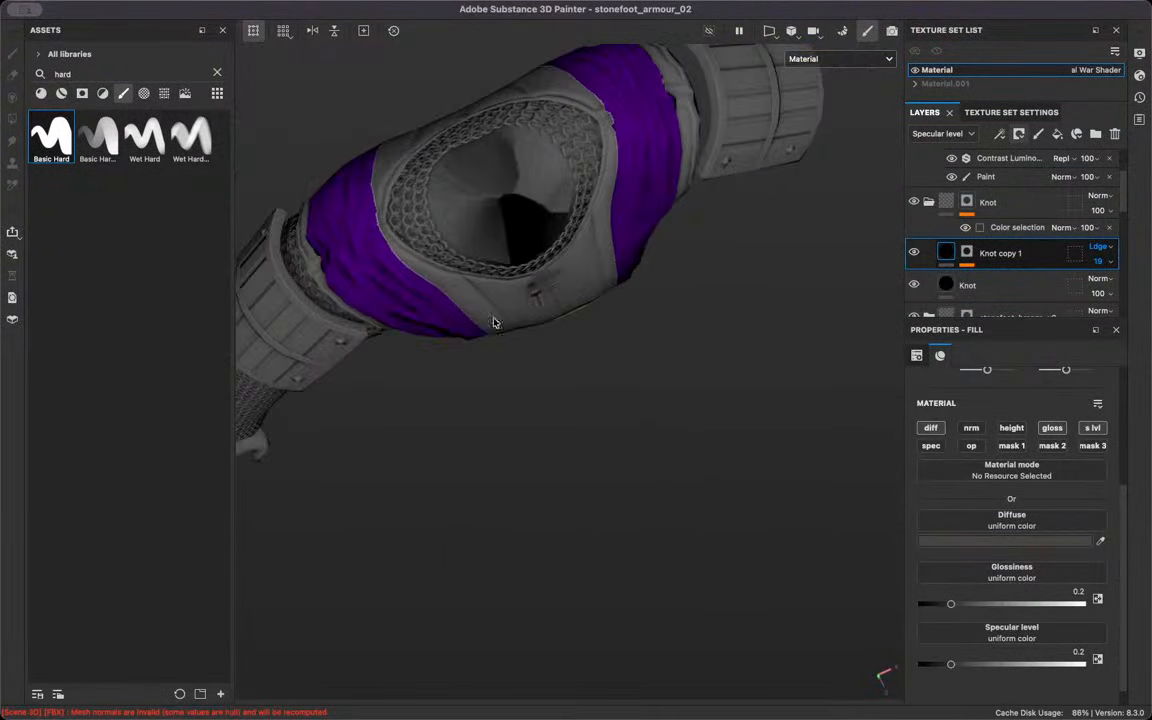
pyautogui.keyDown('alt'); pyautogui.moveTo(495, 323); pyautogui.dragTo(507, 205); pyautogui.keyUp('alt')
pyautogui.keyDown('alt'); pyautogui.moveTo(607, 419); pyautogui.dragTo(483, 237); pyautogui.keyUp('alt')
pyautogui.scroll(10, 509, 288)
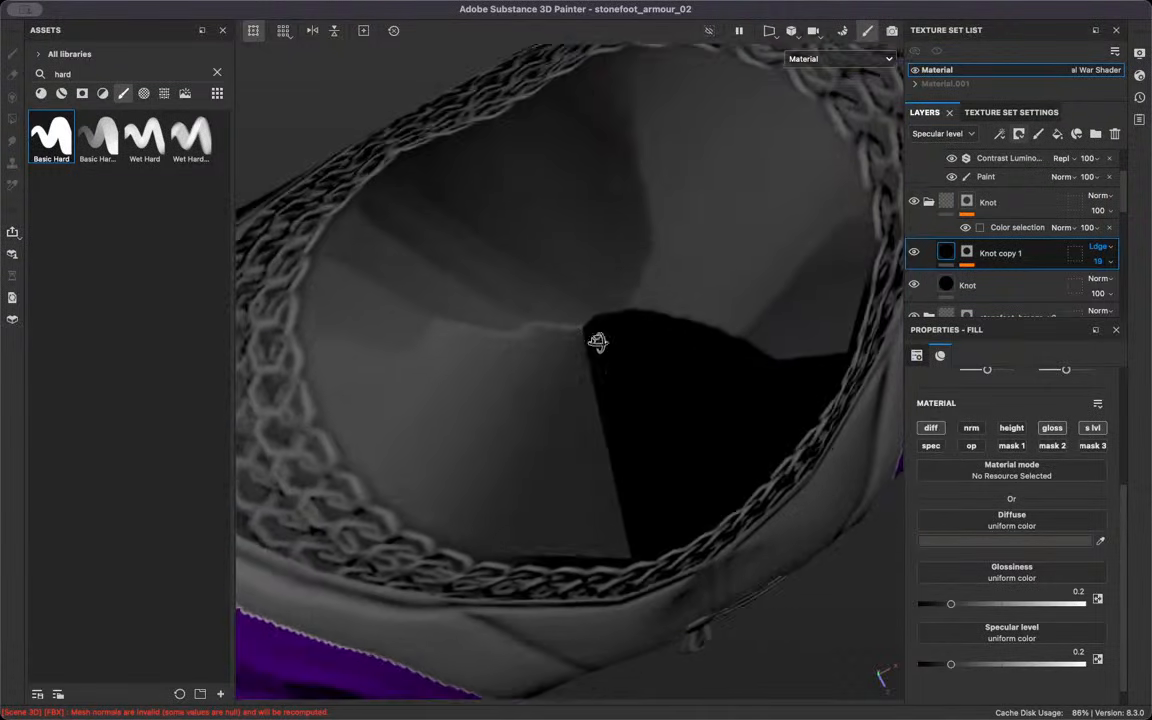
pyautogui.keyDown('alt'); pyautogui.moveTo(597, 342); pyautogui.dragTo(563, 419); pyautogui.keyUp('alt')
pyautogui.scroll(-8, 617, 378)
pyautogui.scroll(-6, 566, 404)
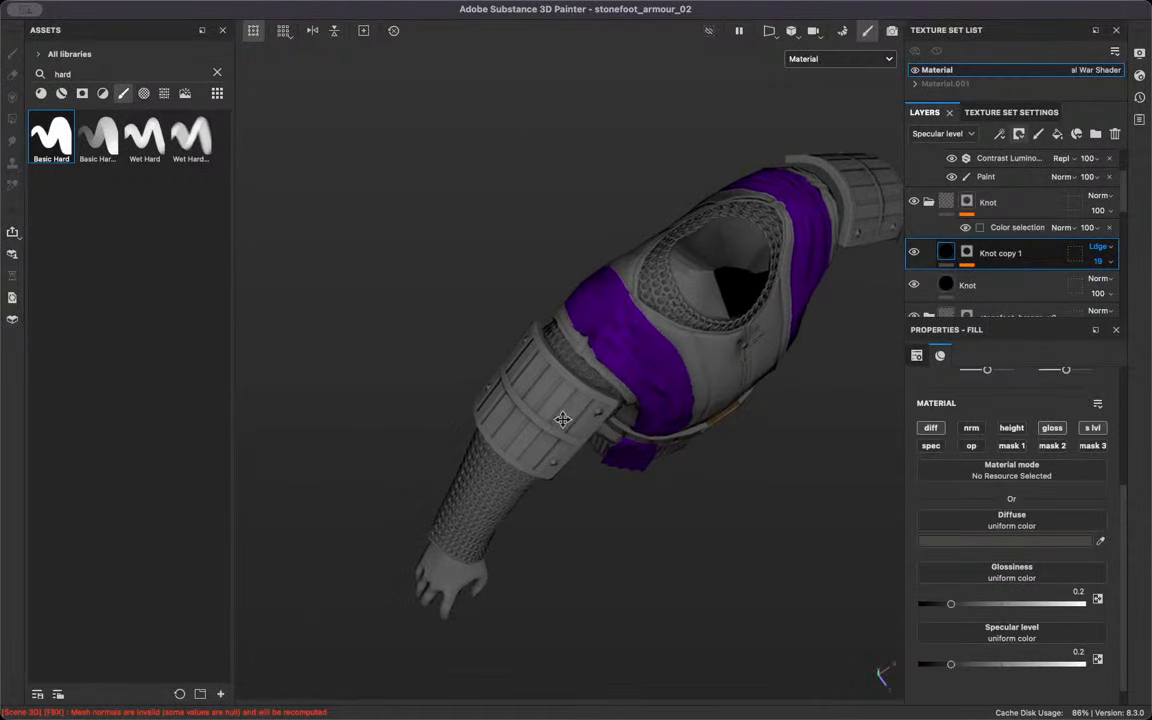
# Examine the sleeve, the armpit area and the side of the tunic for texture flaws
pyautogui.keyDown('alt'); pyautogui.moveTo(563, 419); pyautogui.dragTo(566, 360, button='middle'); pyautogui.keyUp('alt')
pyautogui.keyDown('alt'); pyautogui.moveTo(566, 360); pyautogui.dragTo(772, 112); pyautogui.keyUp('alt')
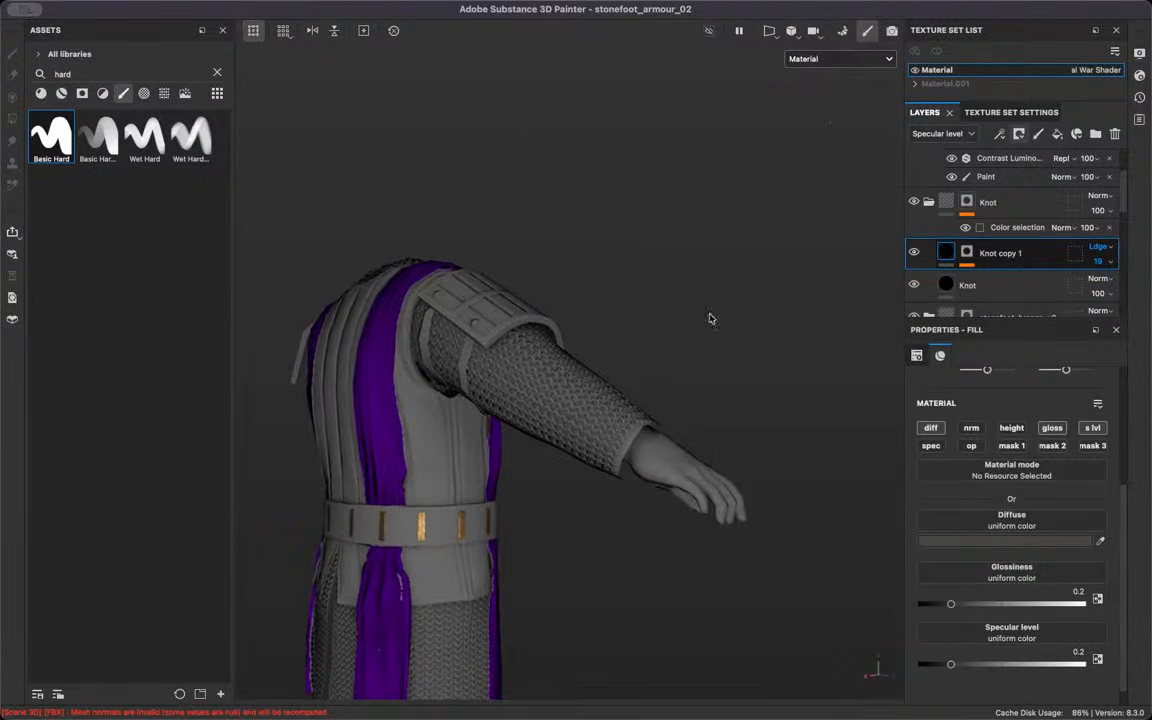
pyautogui.keyDown('alt'); pyautogui.moveTo(702, 350); pyautogui.dragTo(686, 306, button='middle'); pyautogui.keyUp('alt')
pyautogui.scroll(8, 507, 404)
pyautogui.keyDown('alt'); pyautogui.moveTo(641, 329); pyautogui.dragTo(848, 278, button='middle'); pyautogui.keyUp('alt')
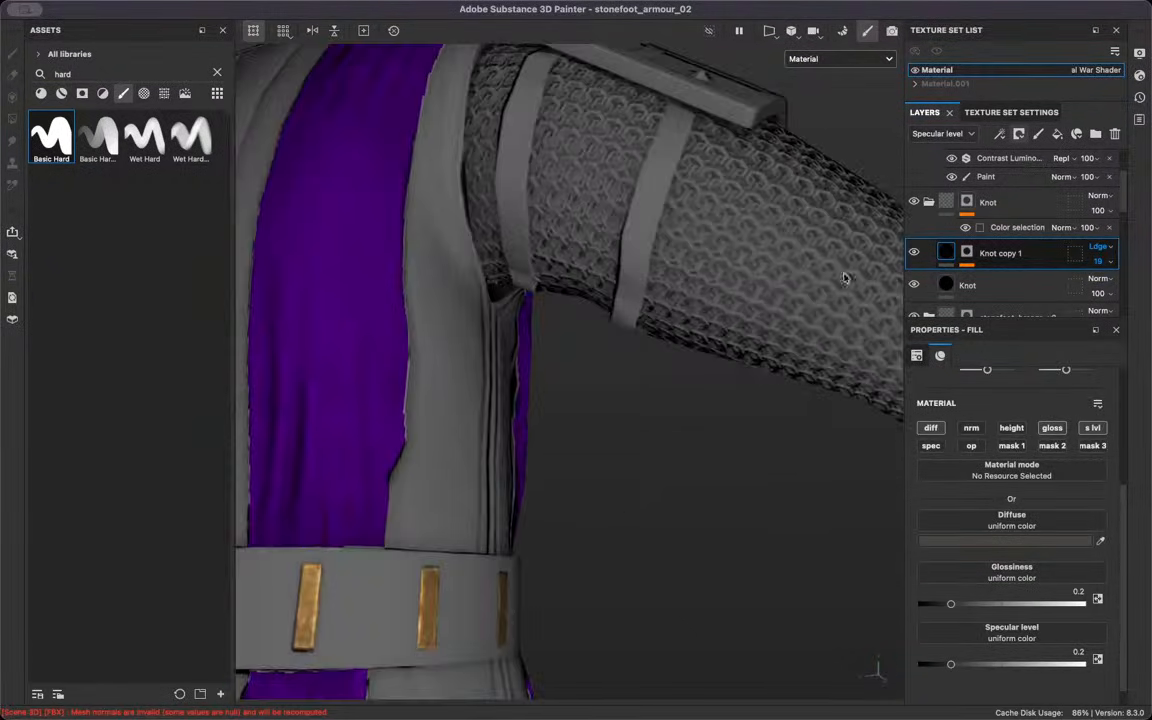
pyautogui.keyDown('alt'); pyautogui.moveTo(570, 290); pyautogui.dragTo(625, 278, button='right'); pyautogui.keyUp('alt')
pyautogui.keyDown('alt'); pyautogui.moveTo(625, 278); pyautogui.dragTo(548, 324); pyautogui.keyUp('alt')
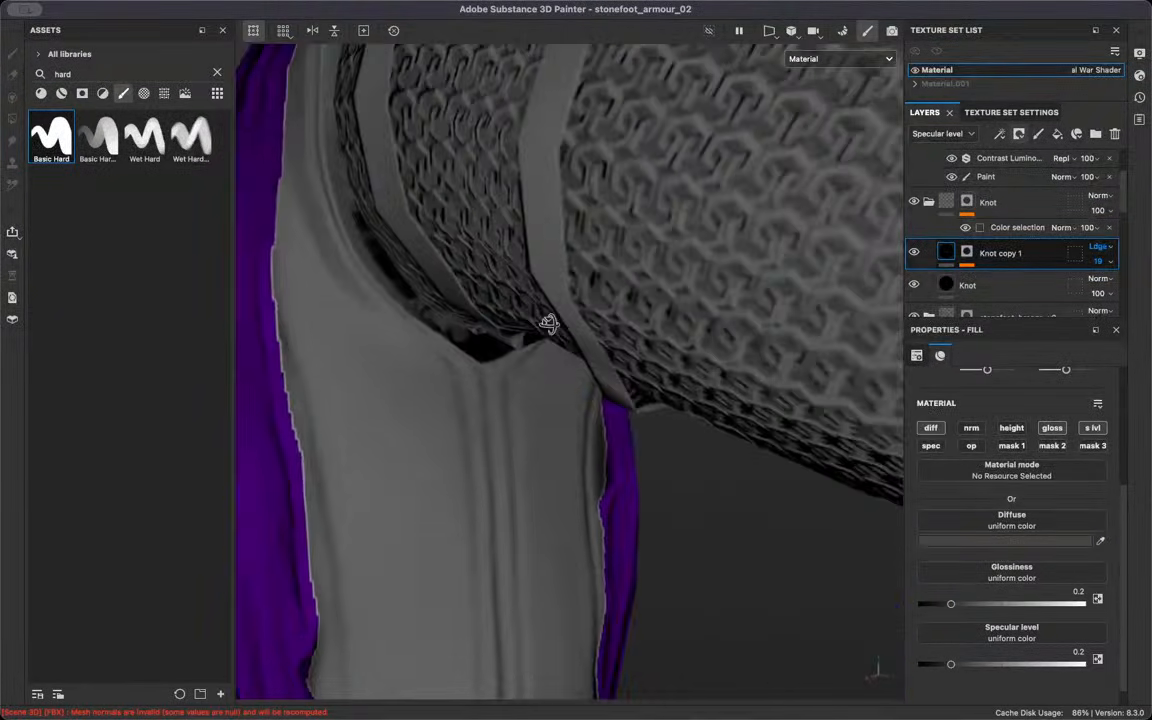
pyautogui.scroll(-5, 545, 352)
pyautogui.scroll(-3, 539, 361)
pyautogui.keyDown('alt'); pyautogui.moveTo(505, 385); pyautogui.dragTo(532, 424); pyautogui.keyUp('alt')
pyautogui.moveTo(532, 424)
pyautogui.keyDown('alt'); pyautogui.mouseDown(button='middle')
pyautogui.moveTo(576, 386)
pyautogui.moveTo(568, 370)
pyautogui.mouseUp(button='middle'); pyautogui.keyUp('alt')
# Add a paint effect to the attila cloth mask and, with brush size 2.3, paint over the grey gap along the purple cloth's edge below the belt
pyautogui.scroll(10, 568, 370)
pyautogui.scroll(5, 545, 299)
pyautogui.keyDown('alt'); pyautogui.moveTo(607, 296); pyautogui.dragTo(514, 381); pyautogui.keyUp('alt')
pyautogui.scroll(-10, 972, 240)
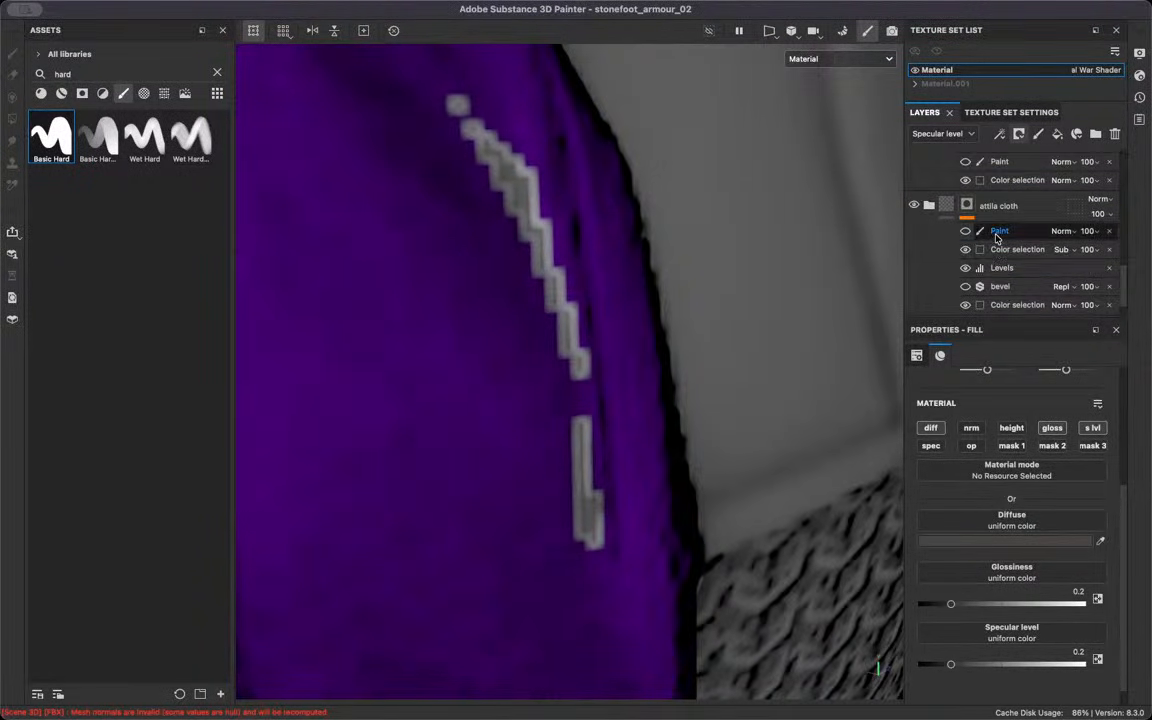
pyautogui.click(992, 231)
pyautogui.click(998, 136)
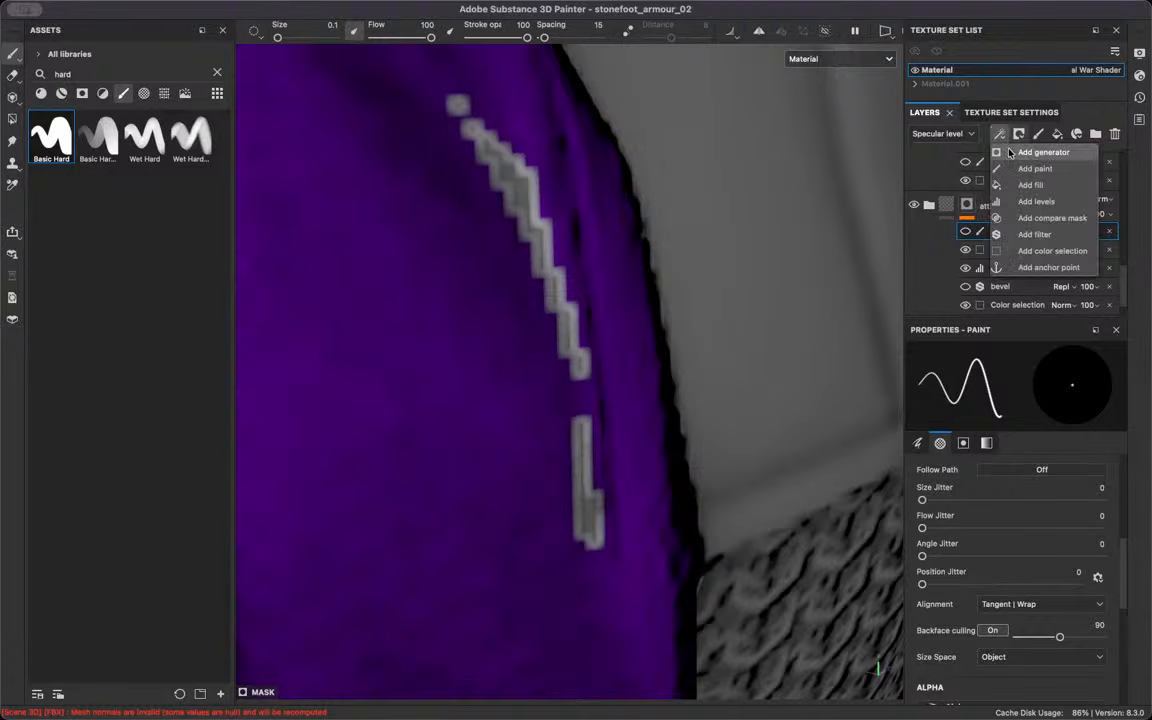
pyautogui.click(1030, 172)
pyautogui.keyDown('super'); pyautogui.moveTo(484, 357); pyautogui.dragTo(526, 375, button='right'); pyautogui.keyUp('super')
pyautogui.moveTo(590, 577)
pyautogui.mouseDown()
pyautogui.moveTo(586, 465)
pyautogui.moveTo(494, 167)
pyautogui.moveTo(426, 104)
pyautogui.mouseUp()
pyautogui.scroll(-10, 543, 271)
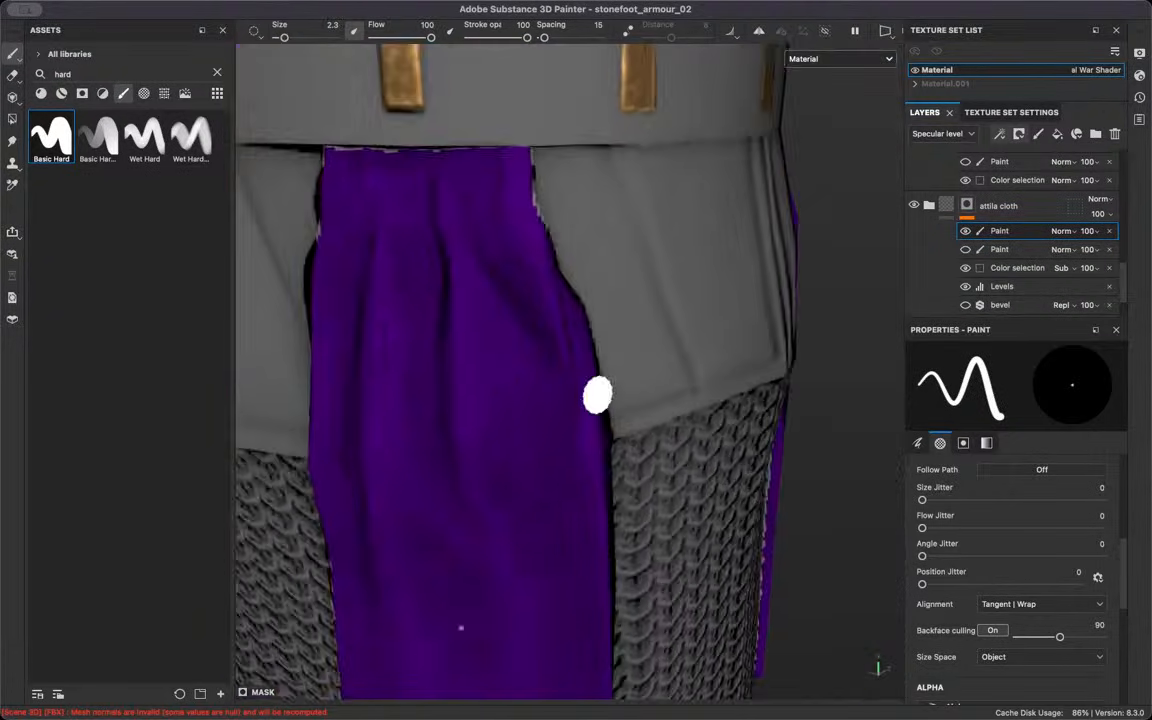
# Examine the purple cloth edges, belt and buckle around the front of the model
pyautogui.keyDown('alt'); pyautogui.moveTo(548, 476); pyautogui.dragTo(555, 310); pyautogui.keyUp('alt')
pyautogui.keyDown('alt'); pyautogui.moveTo(572, 398); pyautogui.dragTo(795, 690, button='middle'); pyautogui.keyUp('alt')
pyautogui.scroll(5, 559, 247)
pyautogui.keyDown('alt'); pyautogui.moveTo(555, 286); pyautogui.dragTo(573, 325); pyautogui.keyUp('alt')
pyautogui.scroll(-2, 571, 326)
pyautogui.keyDown('alt'); pyautogui.moveTo(545, 336); pyautogui.dragTo(532, 101, button='middle'); pyautogui.keyUp('alt')
pyautogui.scroll(5, 543, 422)
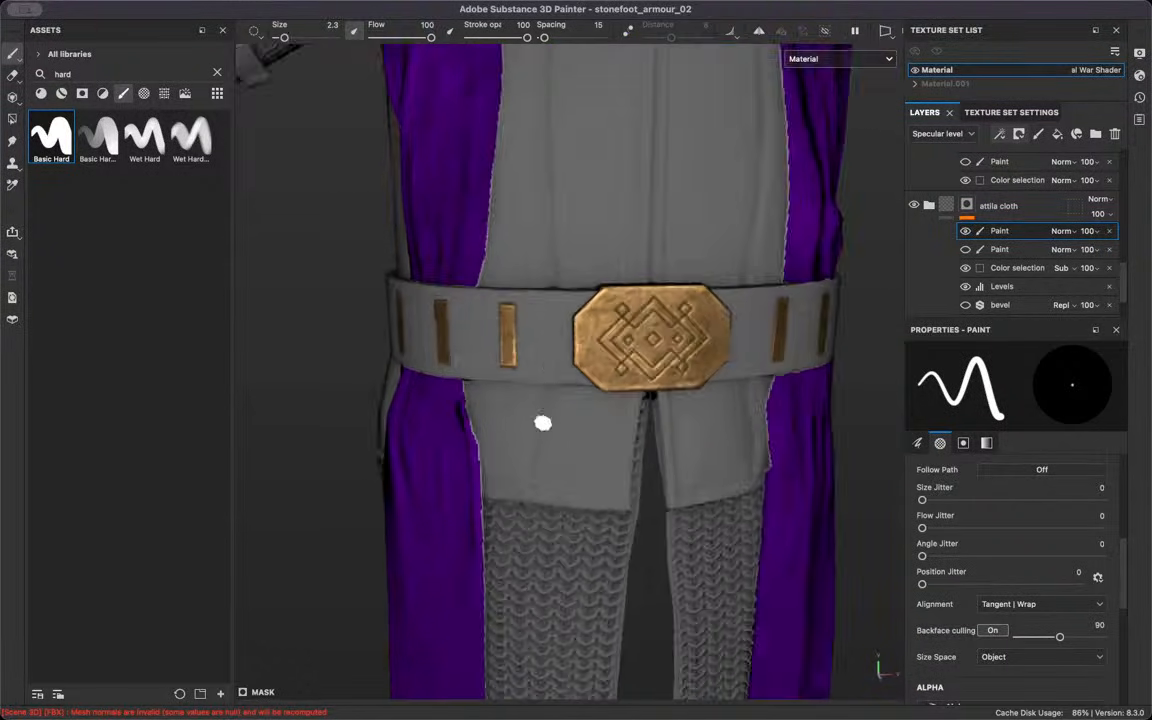
pyautogui.moveTo(541, 338)
pyautogui.keyDown('alt'); pyautogui.mouseDown()
pyautogui.moveTo(566, 350)
pyautogui.moveTo(550, 347)
pyautogui.mouseUp(); pyautogui.keyUp('alt')
pyautogui.scroll(-3, 545, 345)
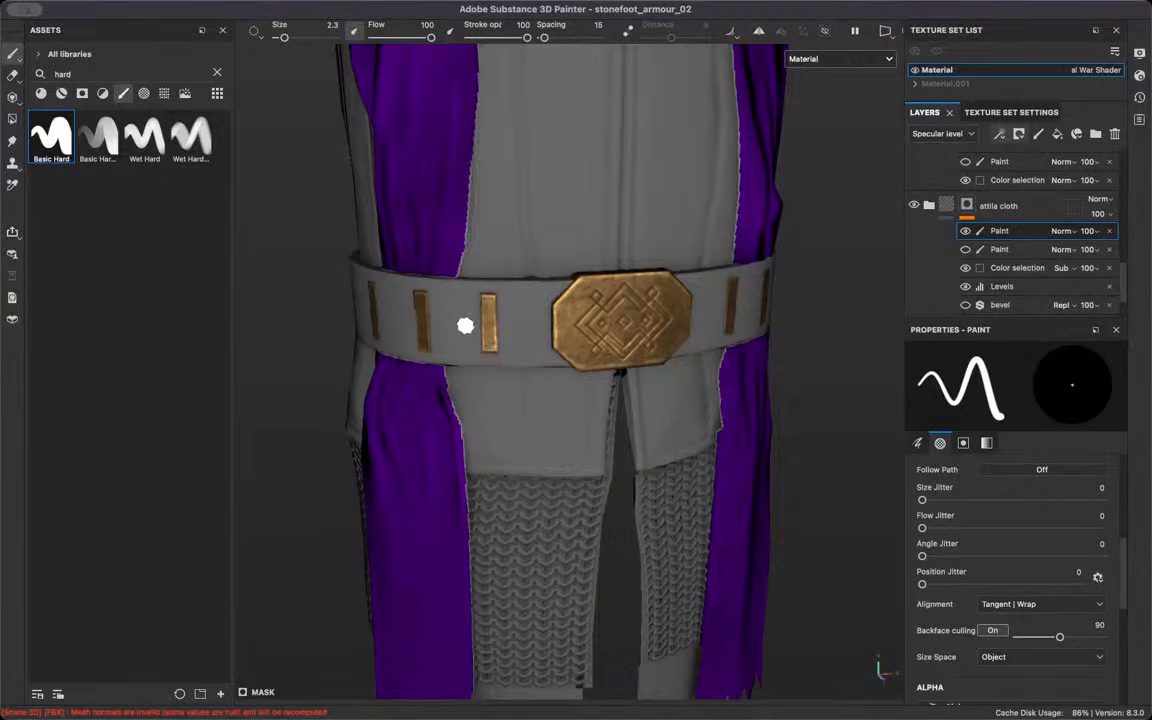
pyautogui.hotkey('ctrl', 'Right')
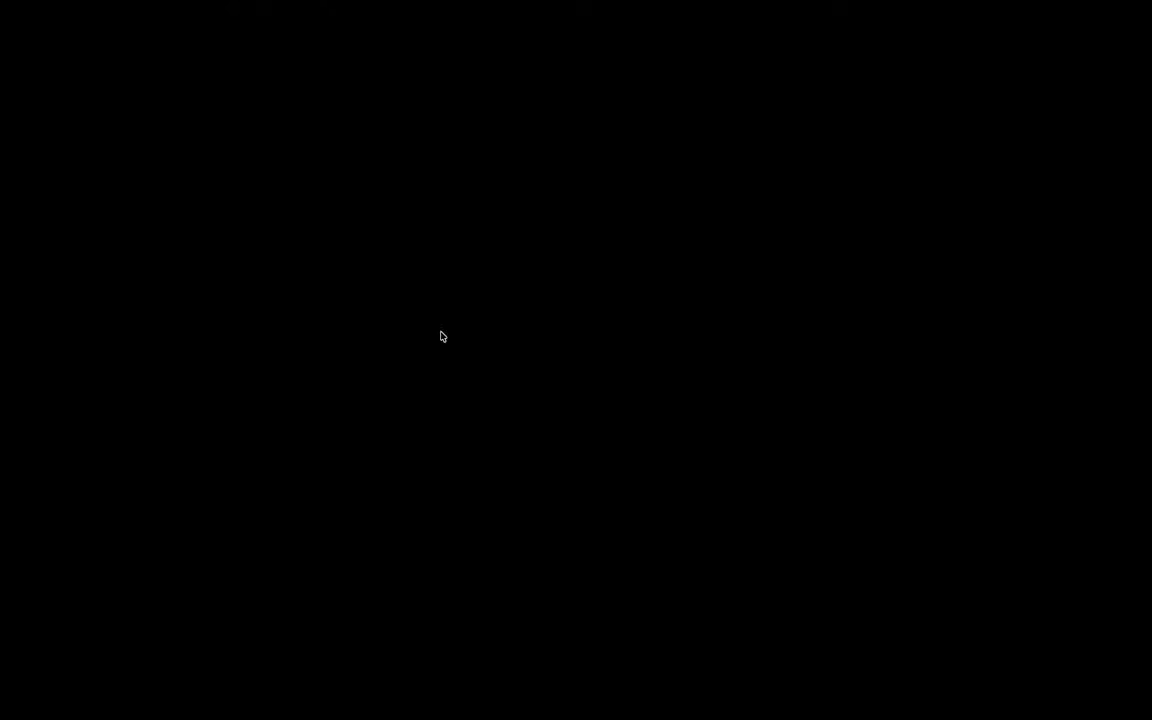
pyautogui.hotkey('ctrl', 'Left')
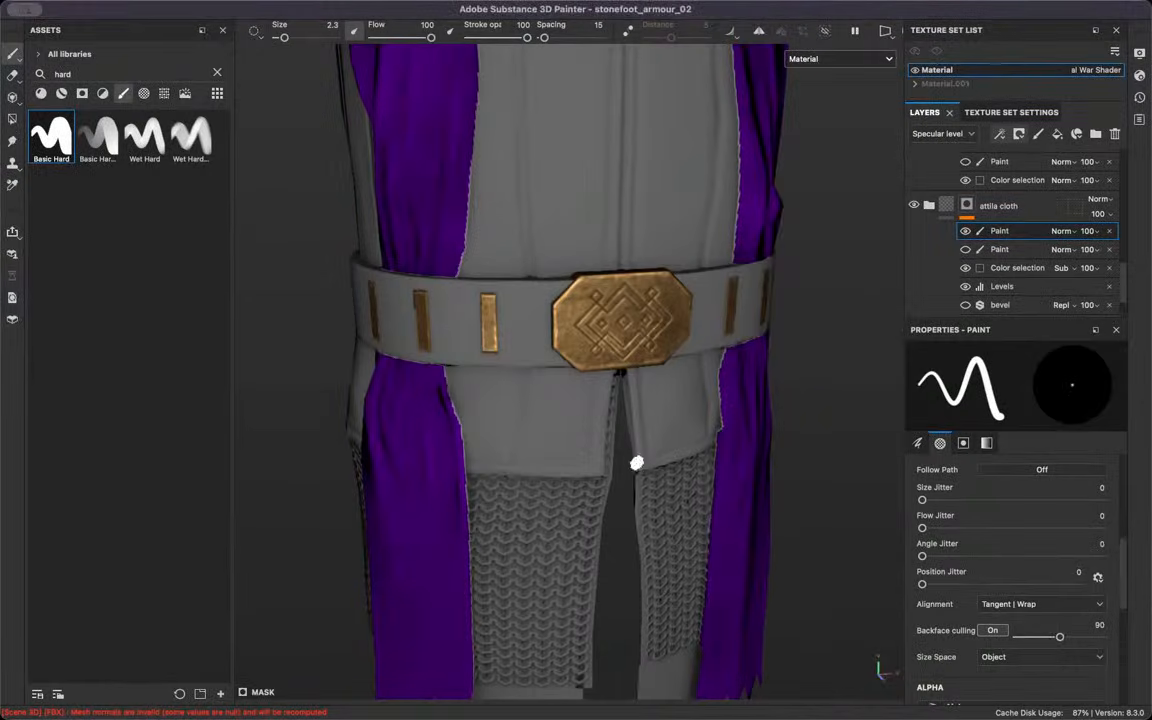
# Select the Knot copy 1 layer and switch the layer stack to the Diffuse channel
pyautogui.scroll(10, 1048, 195)
pyautogui.click(1062, 208)
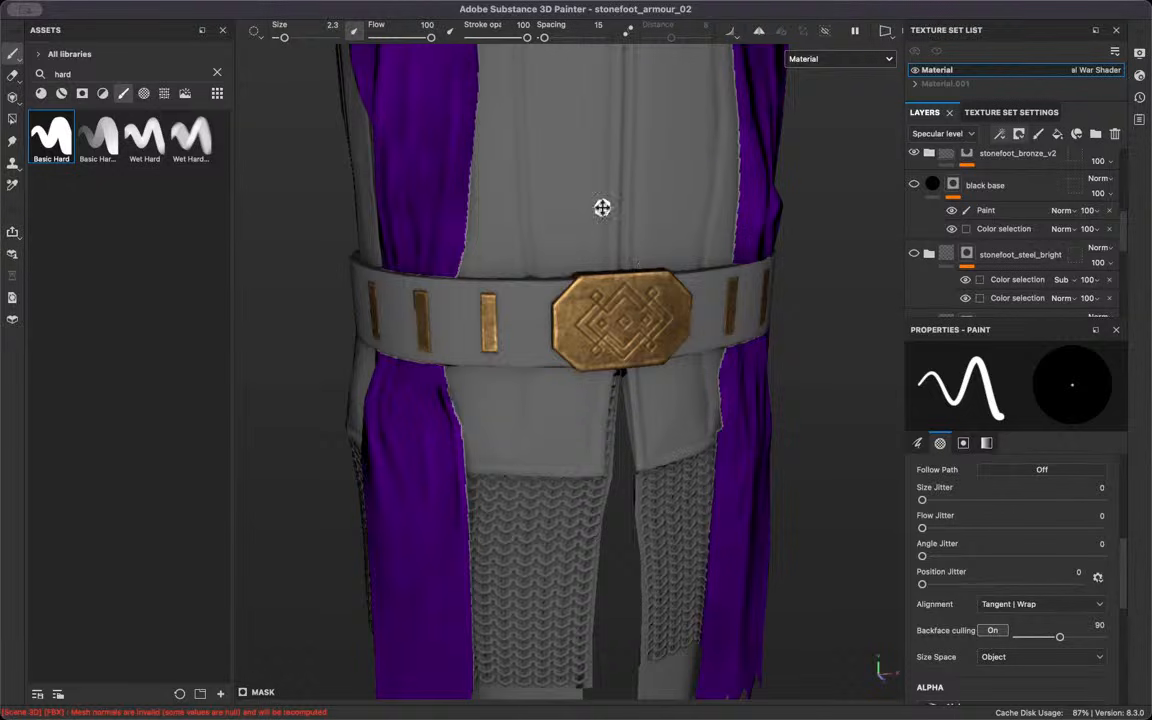
pyautogui.keyDown('alt'); pyautogui.moveTo(602, 208); pyautogui.dragTo(578, 620, button='middle'); pyautogui.keyUp('alt')
pyautogui.scroll(5, 541, 232)
pyautogui.scroll(4, 535, 117)
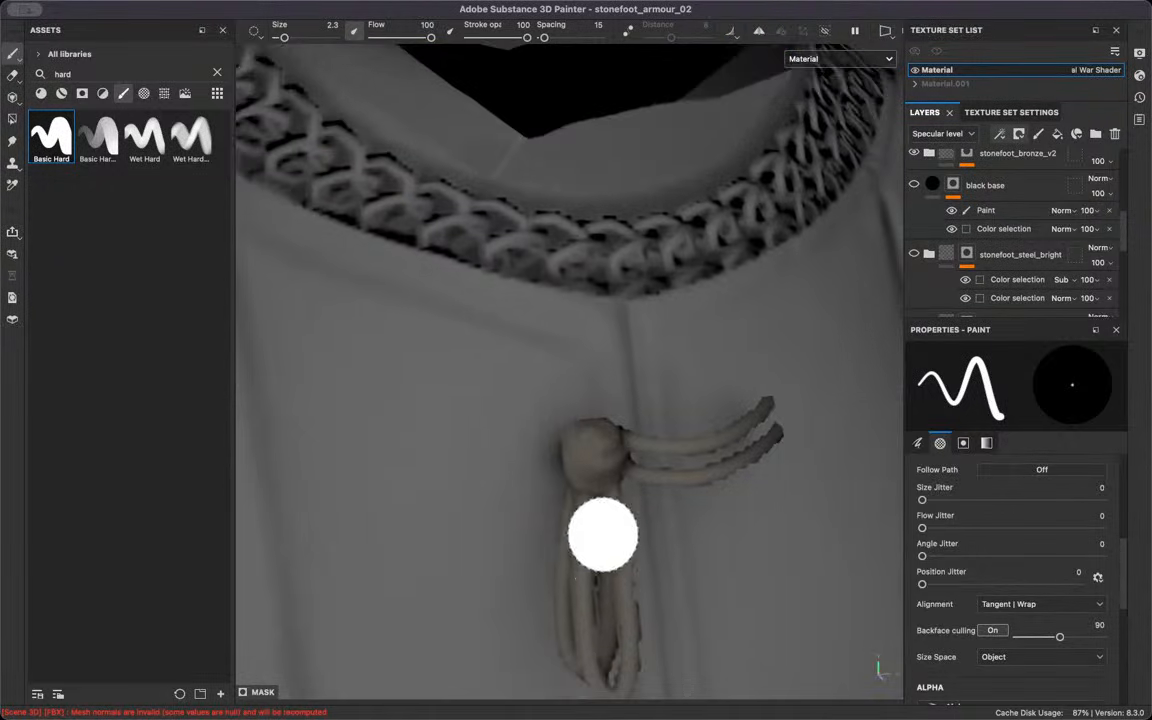
pyautogui.scroll(10, 1010, 219)
pyautogui.scroll(1, 1047, 233)
pyautogui.scroll(-4, 1048, 240)
pyautogui.scroll(3, 1042, 248)
pyautogui.scroll(-1, 1030, 254)
pyautogui.click(1020, 256)
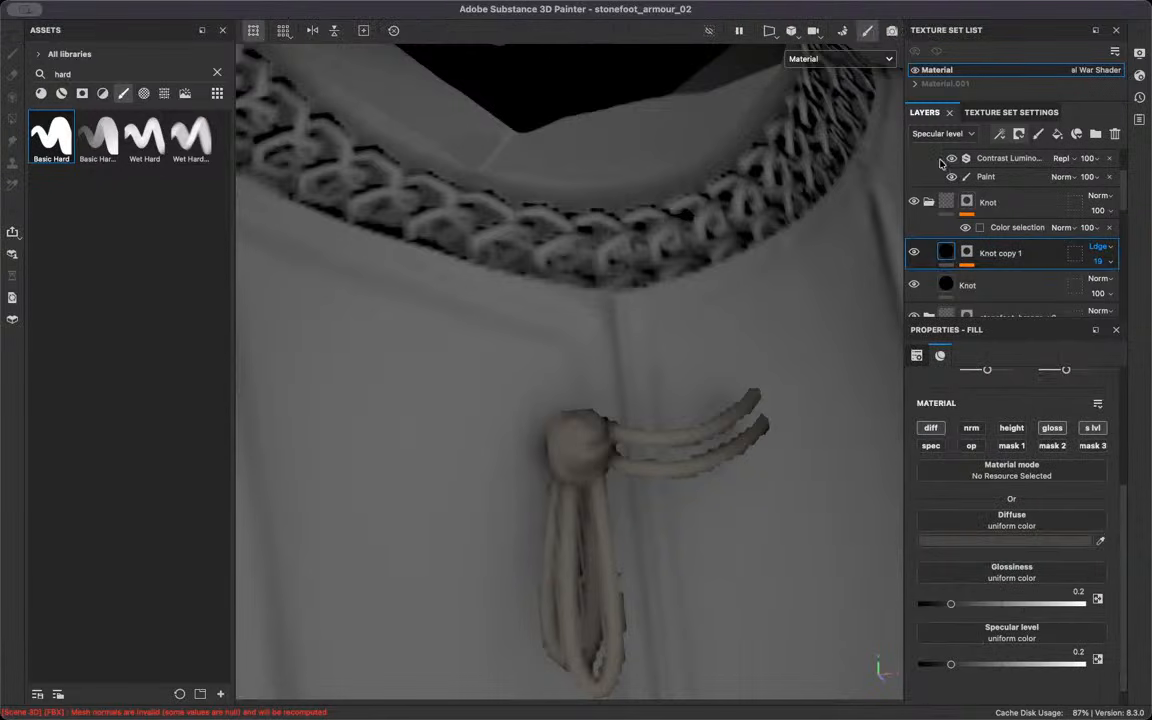
pyautogui.click(940, 133)
pyautogui.click(930, 160)
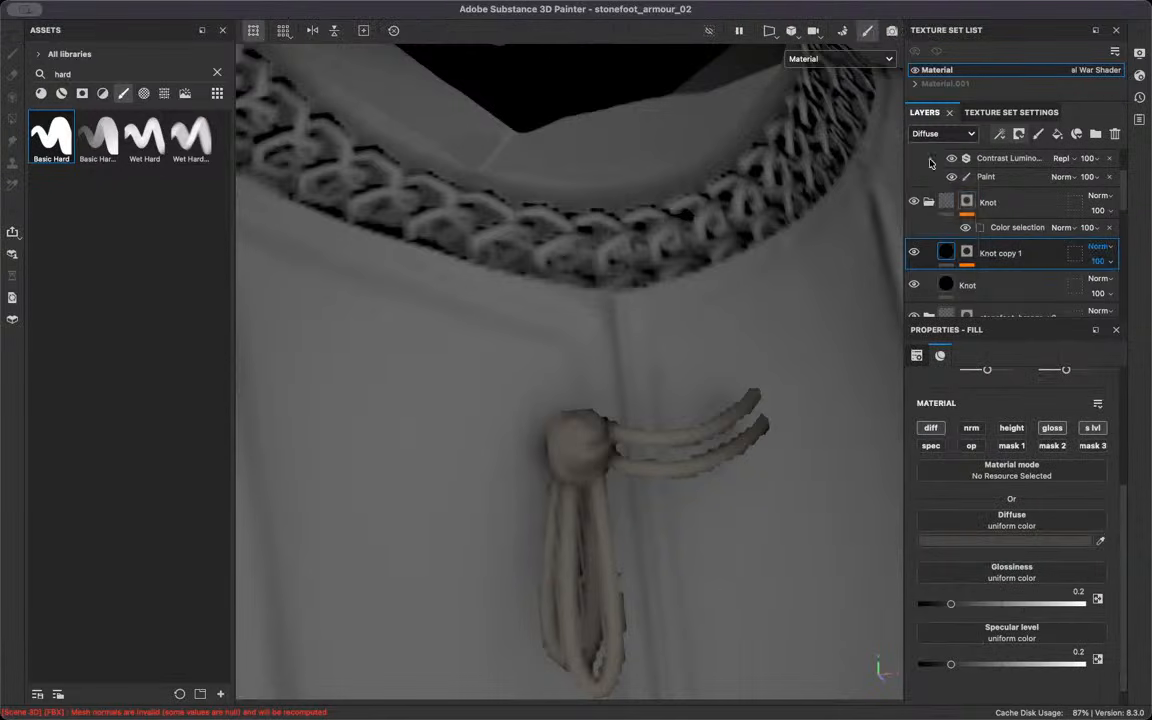
# Set the base Knot layer's diffuse colour to a dark brown with hue 0.082, saturation 0.382 and value 0.129
pyautogui.click(960, 285)
pyautogui.click(1005, 540)
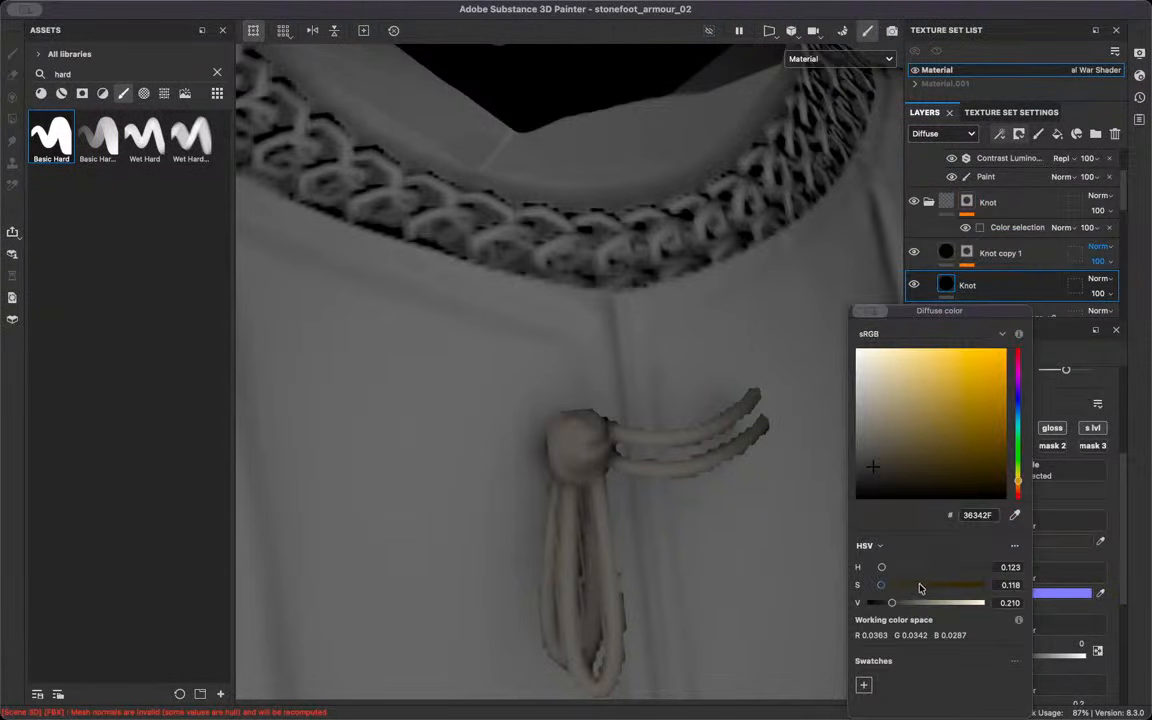
pyautogui.moveTo(1018, 488); pyautogui.dragTo(1018, 490)
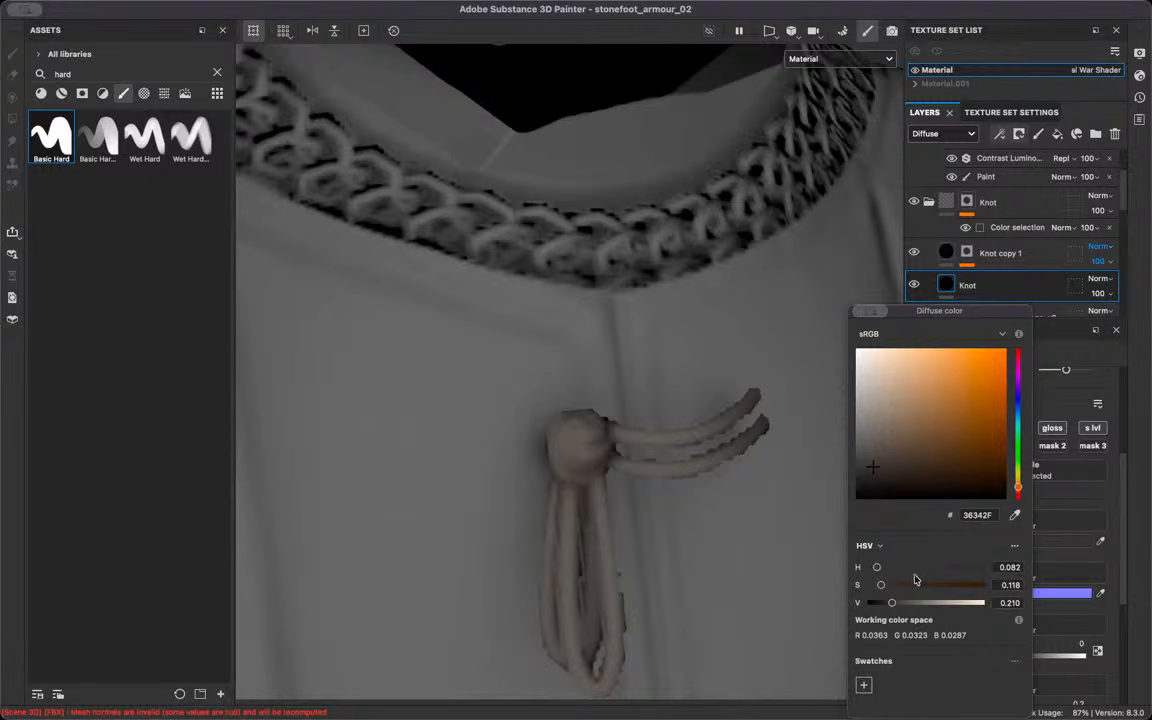
pyautogui.moveTo(883, 588)
pyautogui.mouseDown()
pyautogui.moveTo(903, 588)
pyautogui.moveTo(887, 607)
pyautogui.moveTo(916, 588)
pyautogui.moveTo(885, 605)
pyautogui.mouseUp()
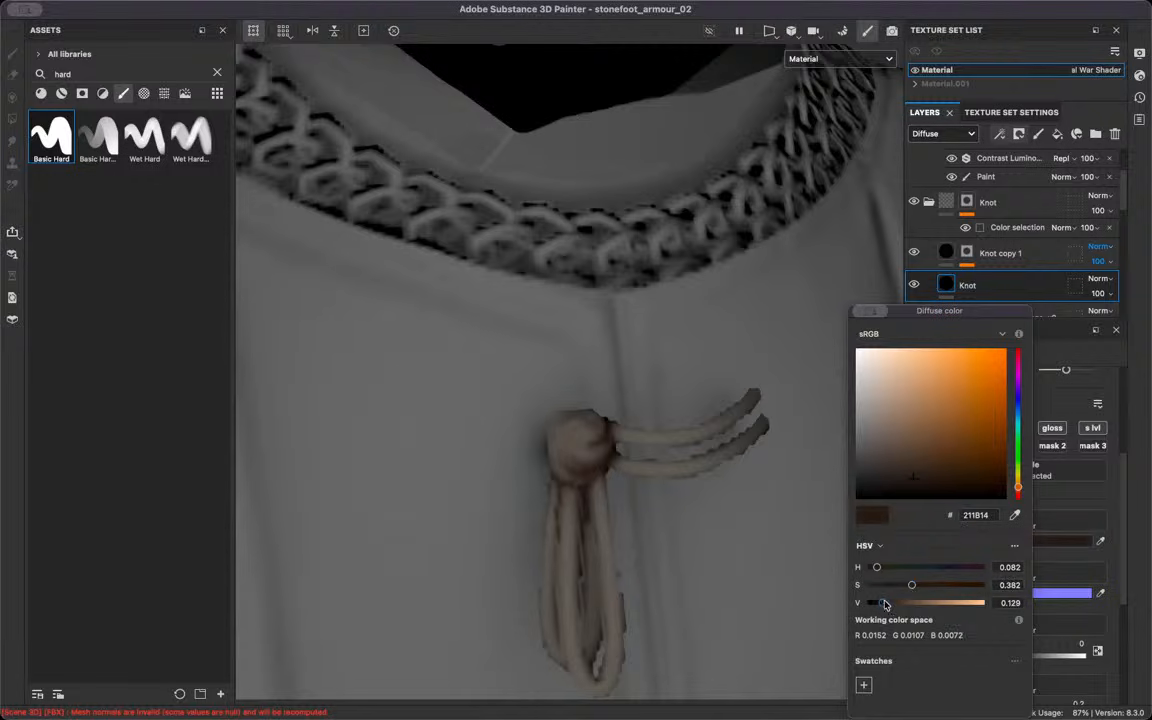
# Sample Knot copy 1's diffuse colour from the knot on the model, then raise its value to 0.182 for brown 2F271F
pyautogui.click(1000, 253)
pyautogui.click(1095, 540)
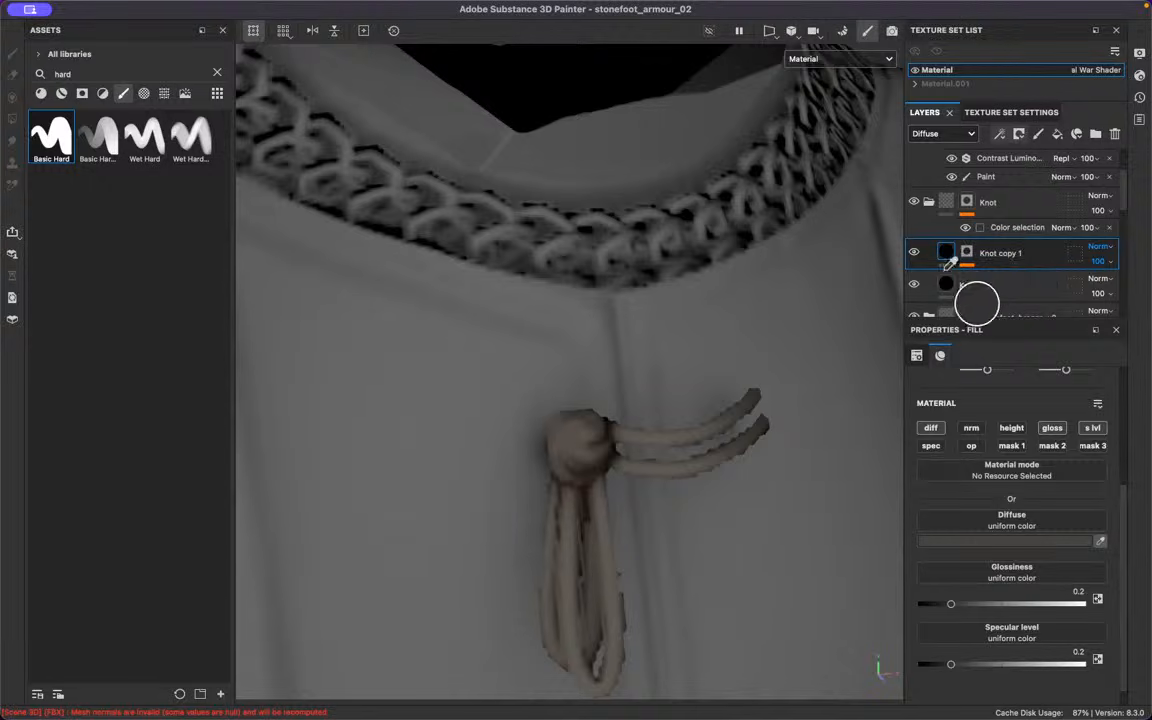
pyautogui.click(597, 489)
pyautogui.scroll(5, 597, 489)
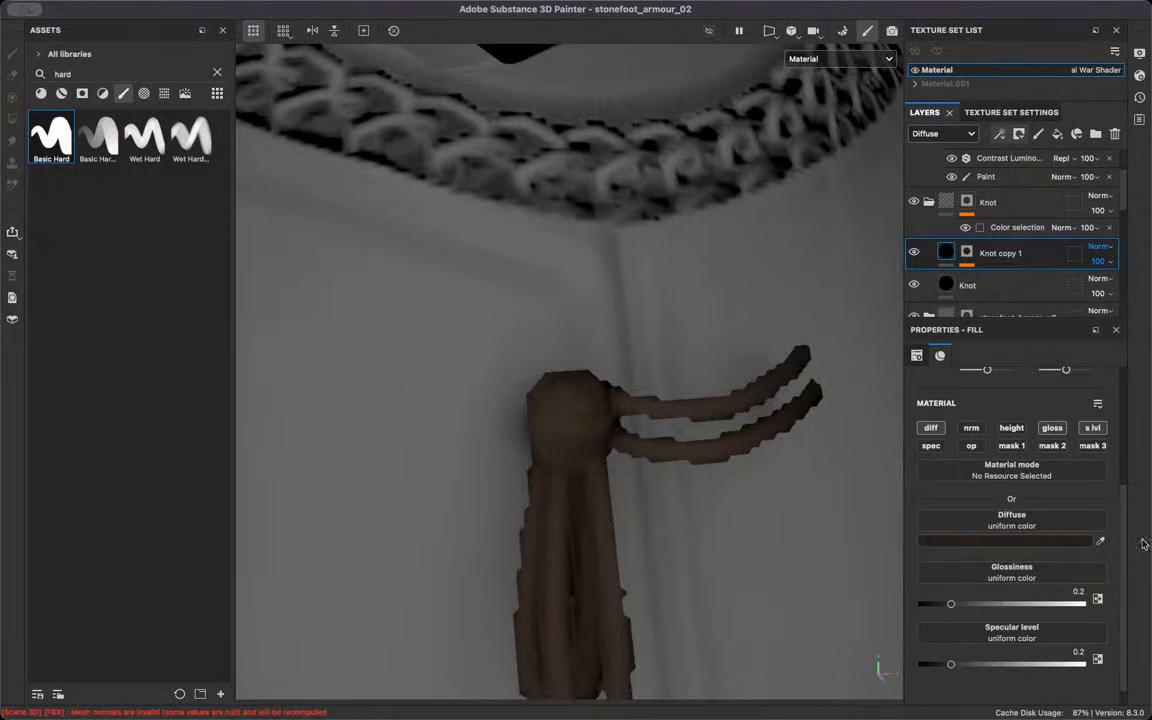
pyautogui.scroll(5, 458, 417)
pyautogui.click(996, 543)
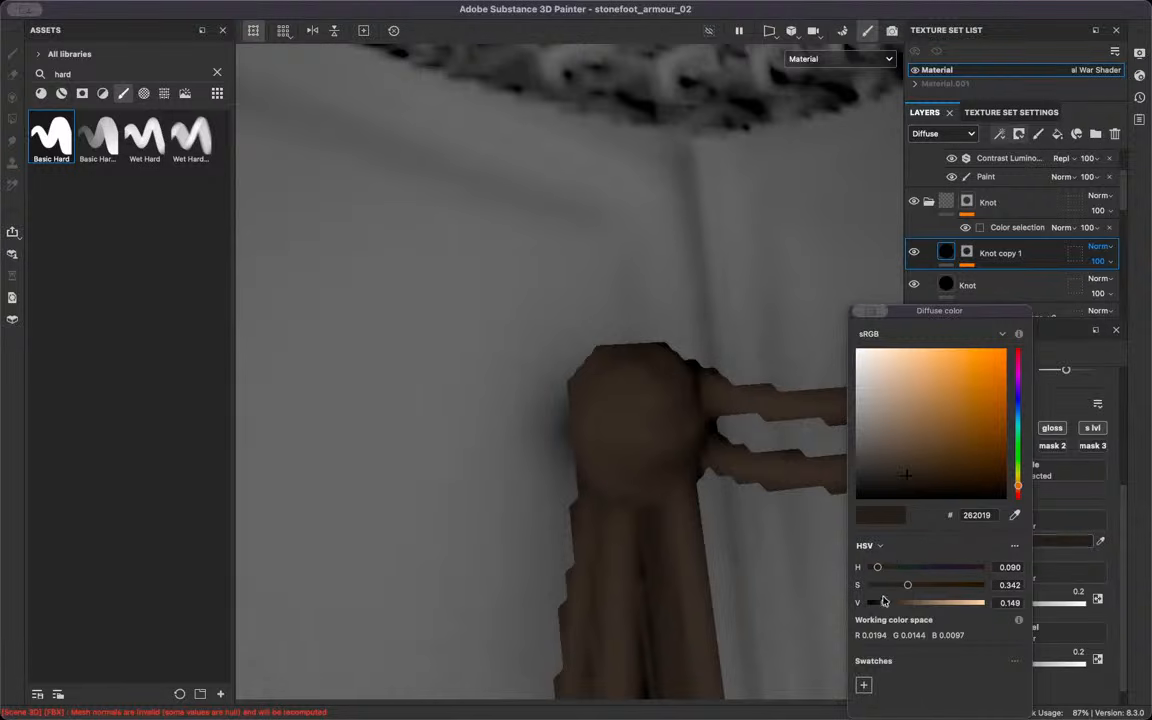
pyautogui.moveTo(885, 607); pyautogui.dragTo(889, 606)
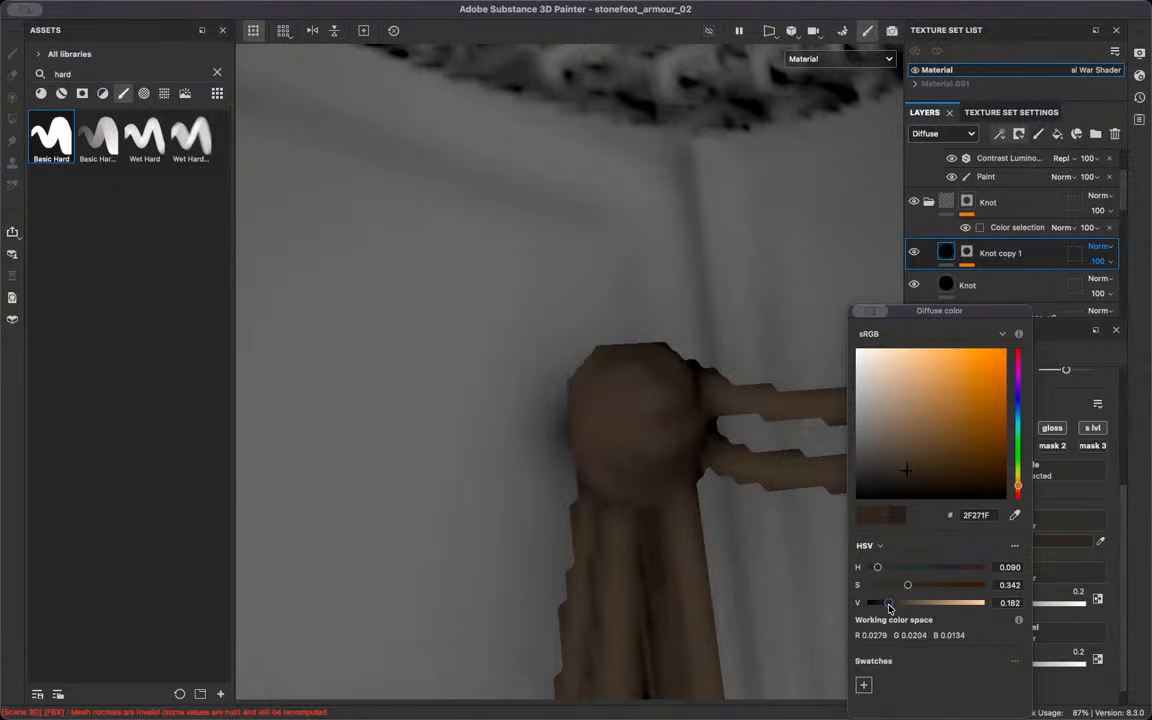
pyautogui.scroll(-10, 594, 334)
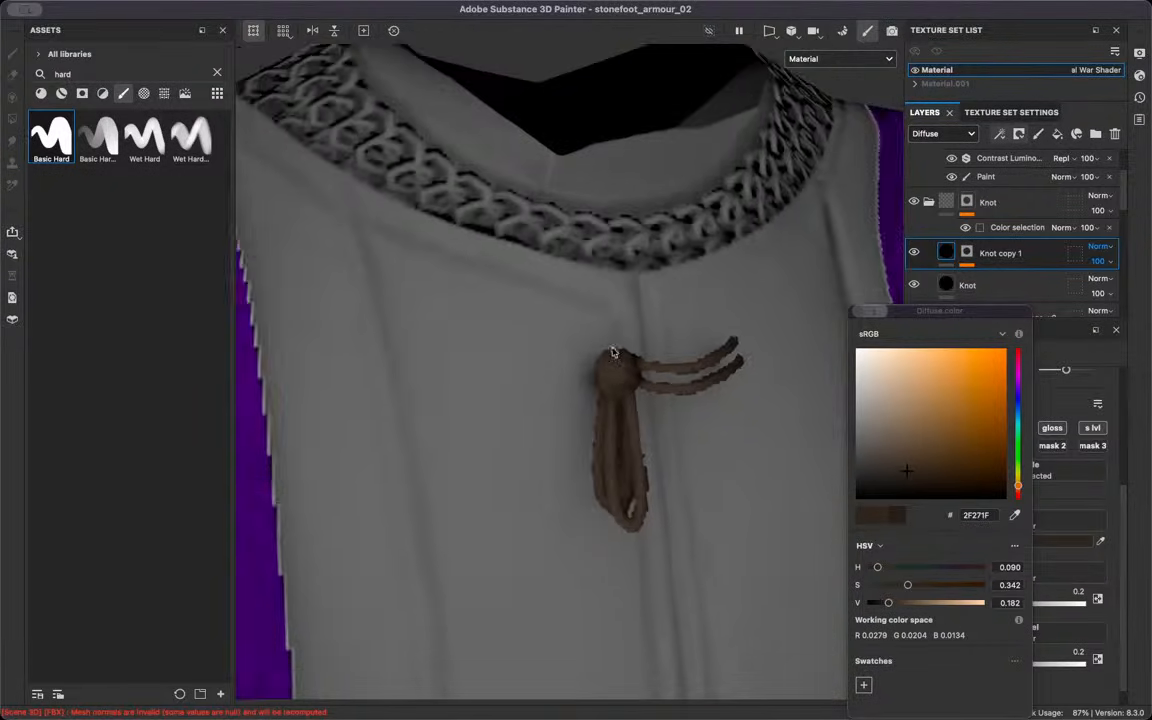
pyautogui.scroll(-3, 620, 375)
pyautogui.moveTo(668, 360); pyautogui.dragTo(775, 310, button='middle')
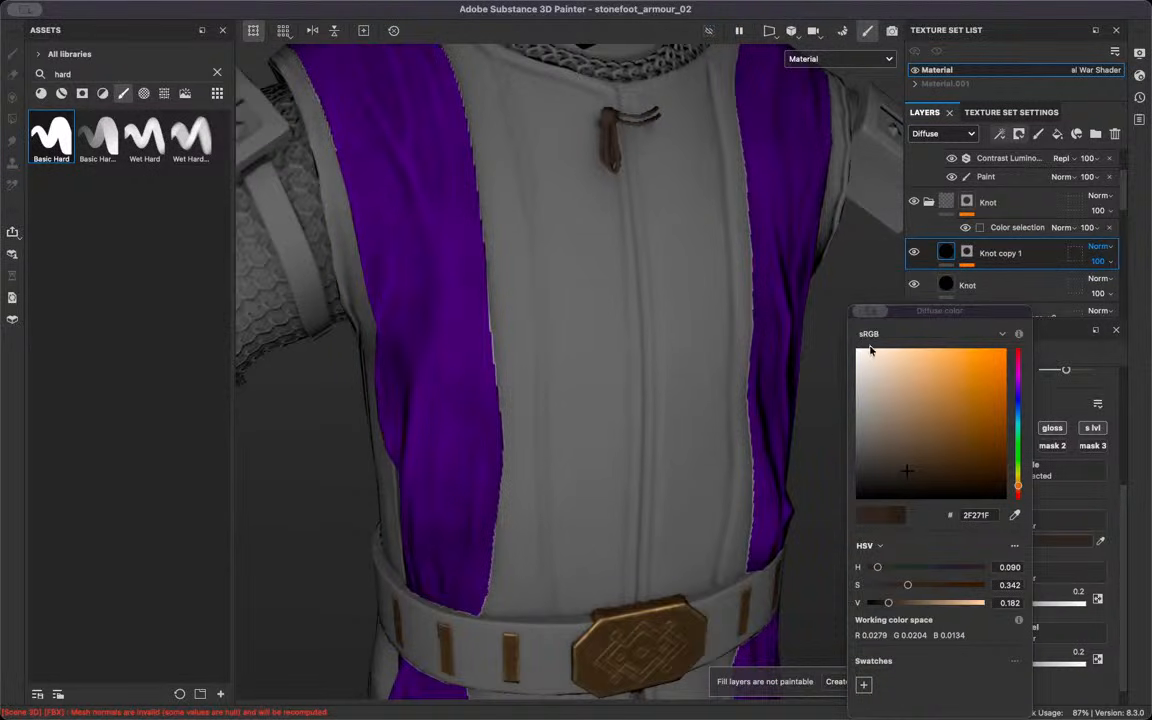
pyautogui.moveTo(588, 441); pyautogui.dragTo(605, 185, button='middle')
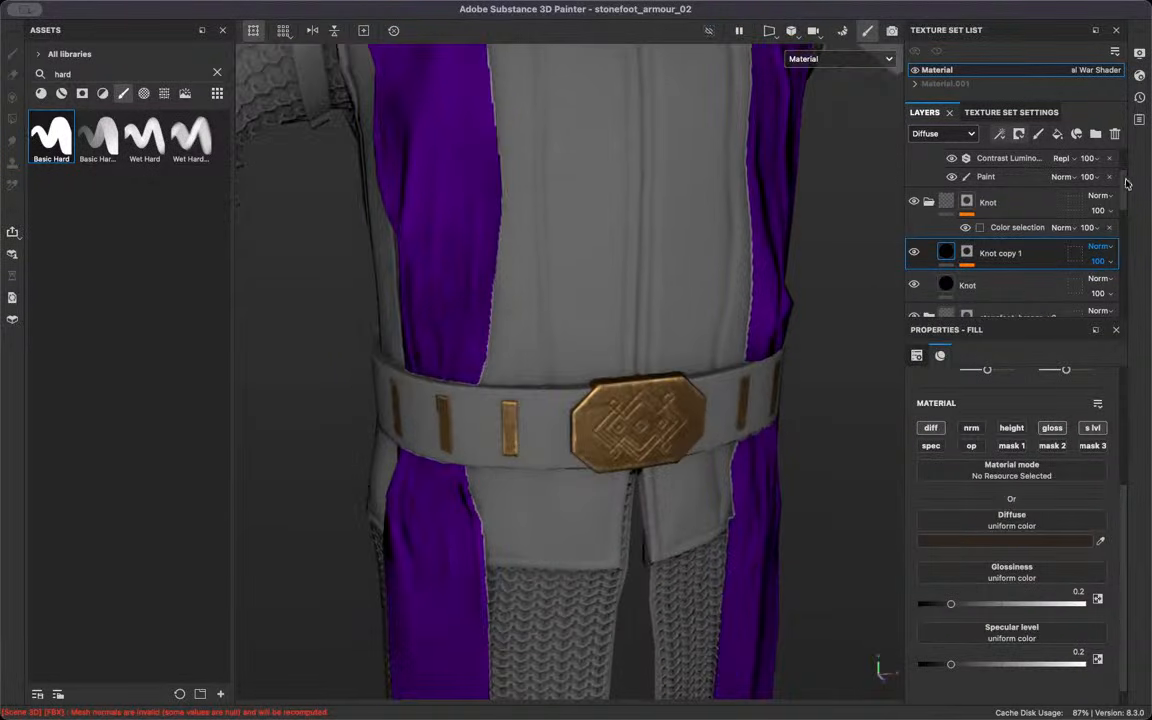
# Add a new folder directly above the Knot folder and give it a mask with color selection
pyautogui.scroll(-1, 1007, 253)
pyautogui.scroll(2, 1007, 253)
pyautogui.click(966, 243)
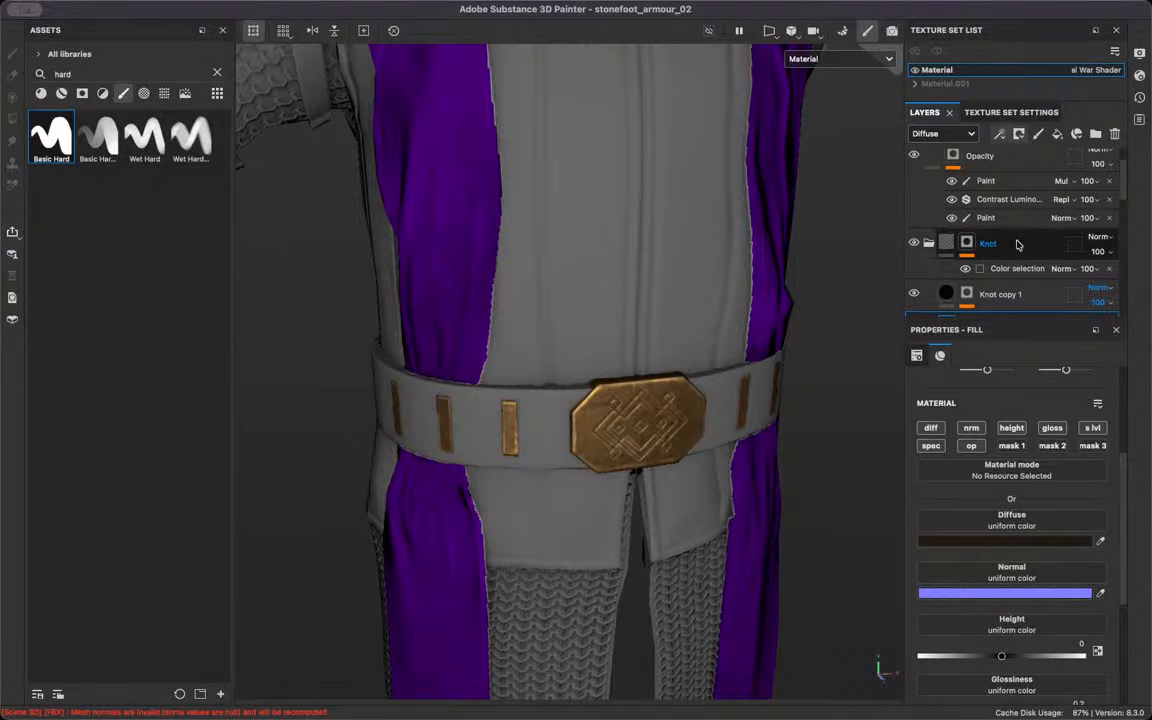
pyautogui.click(1095, 133)
pyautogui.click(1018, 133)
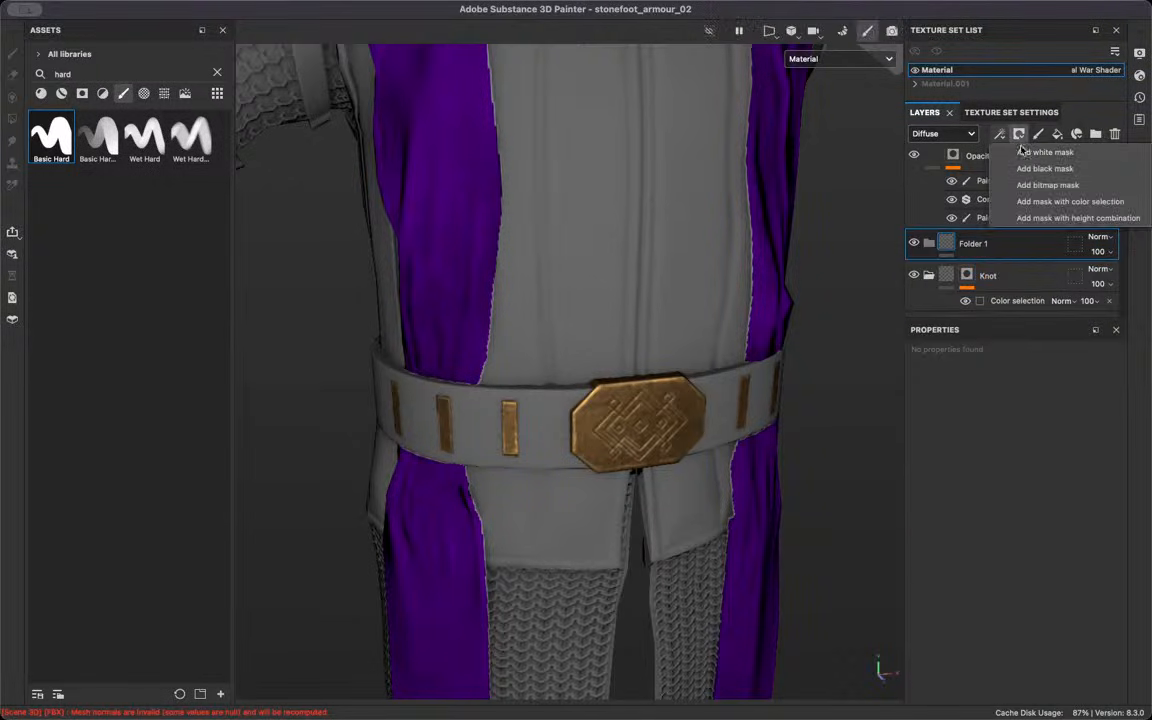
pyautogui.click(1062, 201)
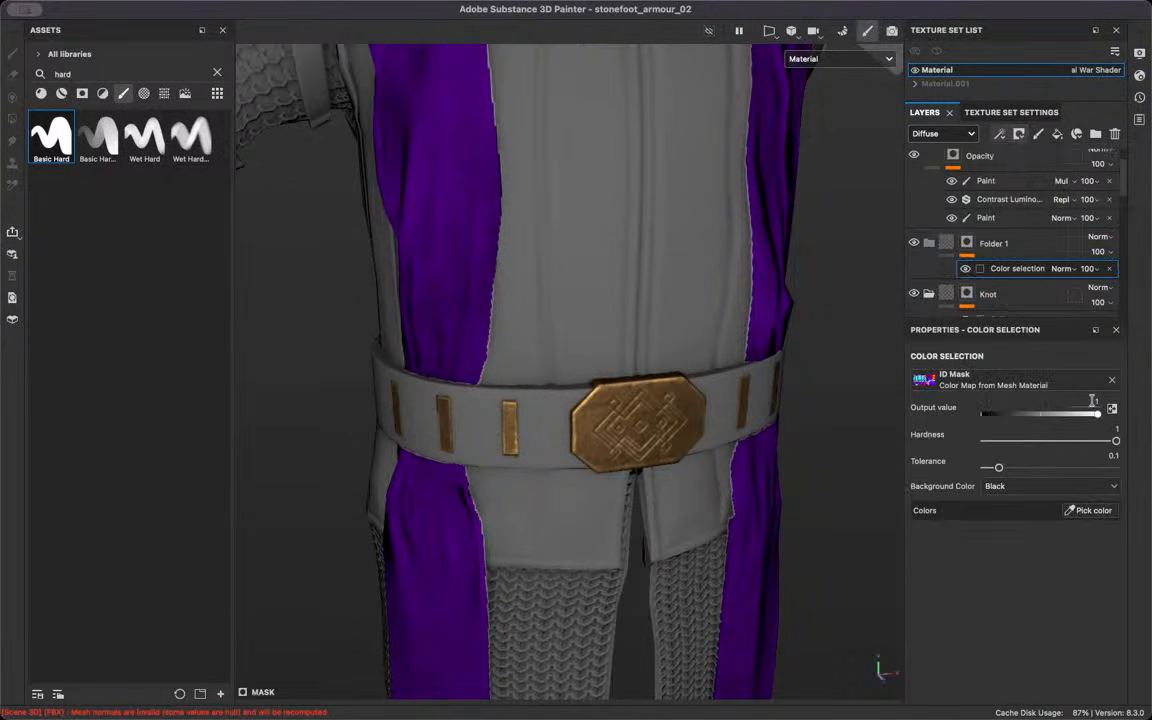
# Pick the belt's dark green ID colour for the new folder's mask and rename the folder Belt
pyautogui.click(1087, 506)
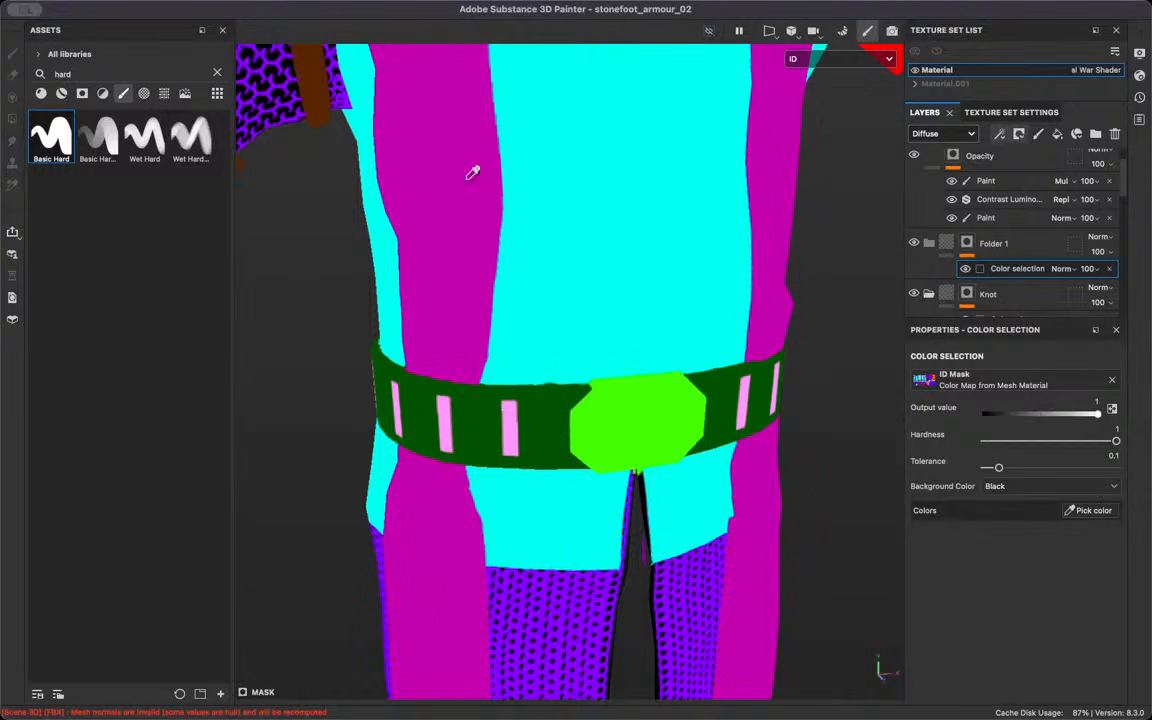
pyautogui.scroll(2, 636, 455)
pyautogui.scroll(2, 520, 455)
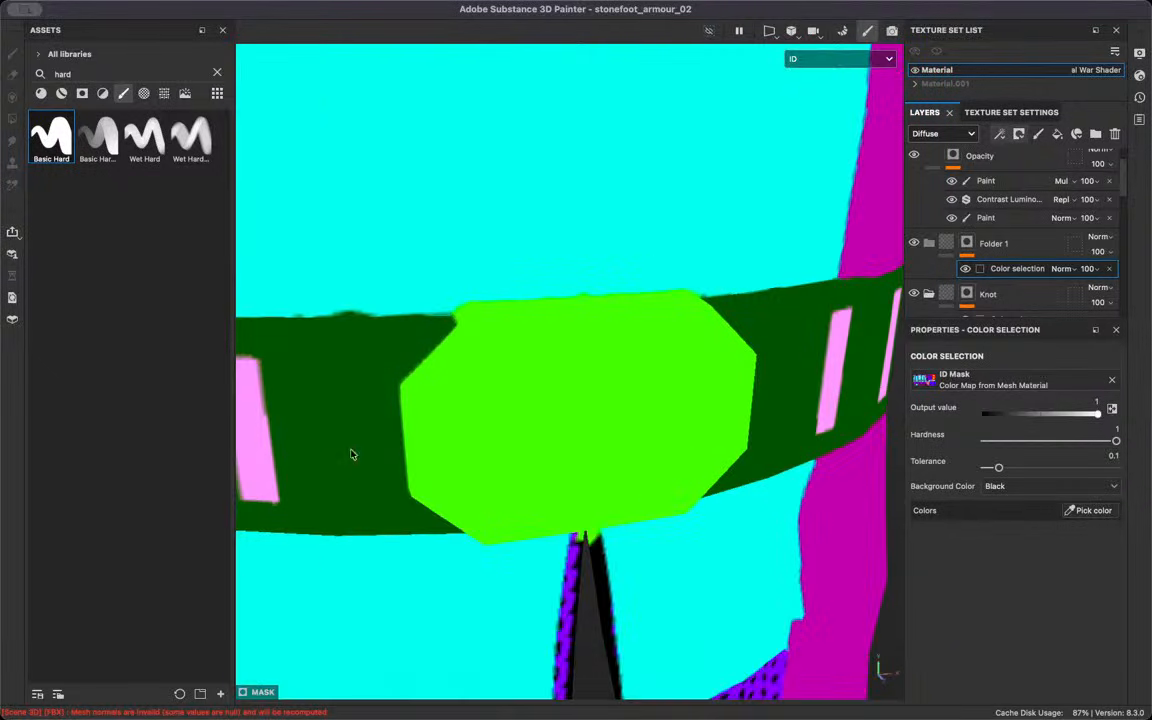
pyautogui.click(352, 455)
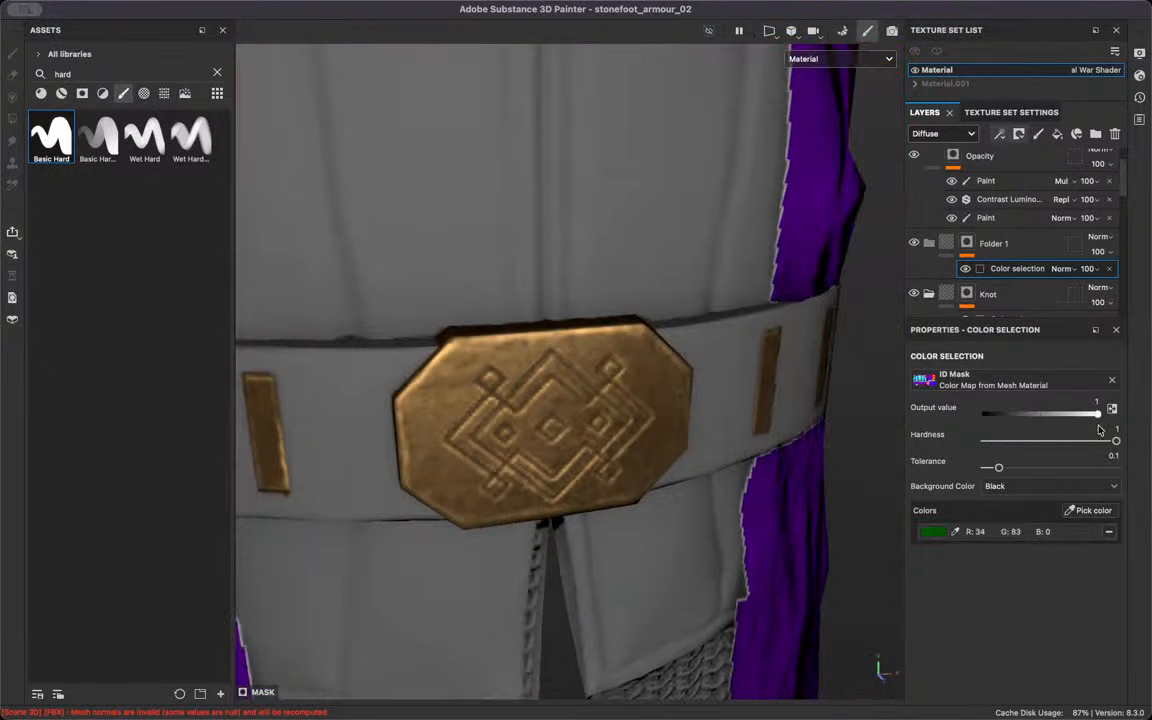
pyautogui.doubleClick(1003, 243)
pyautogui.write('Belt')
pyautogui.press('Return')
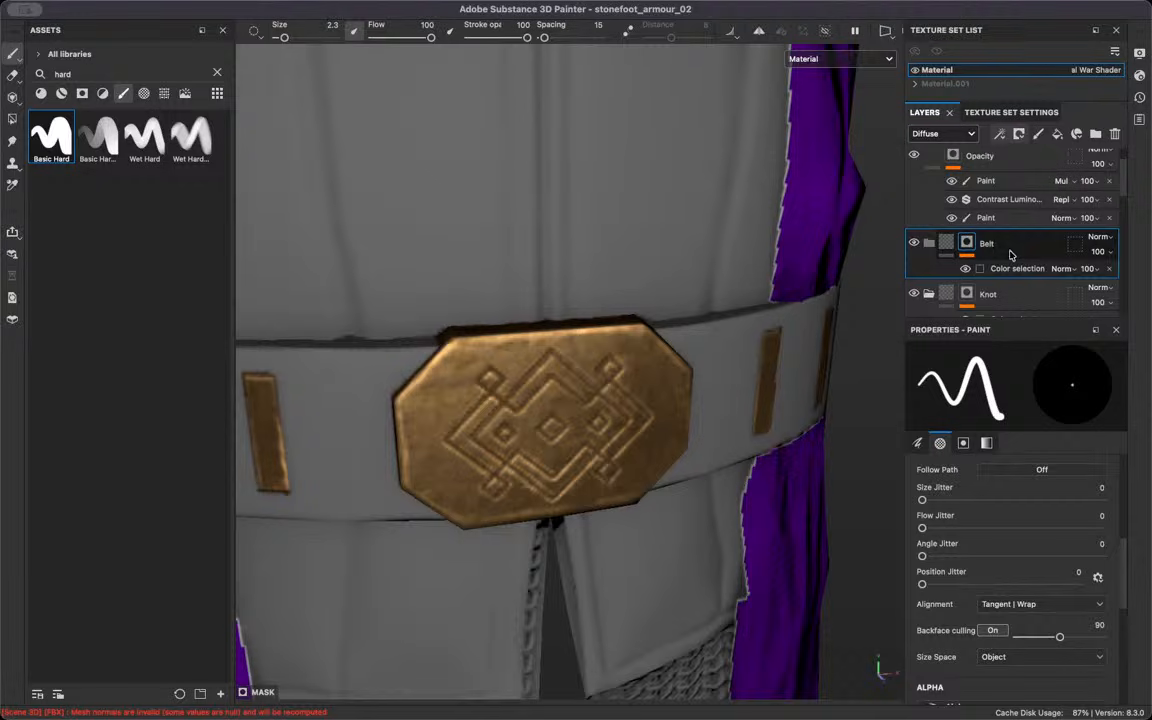
# Add a fill layer inside the Belt folder and rename it base
pyautogui.click(1057, 134)
pyautogui.scroll(-3, 455, 386)
pyautogui.keyDown('alt'); pyautogui.moveTo(455, 386); pyautogui.dragTo(864, 298); pyautogui.keyUp('alt')
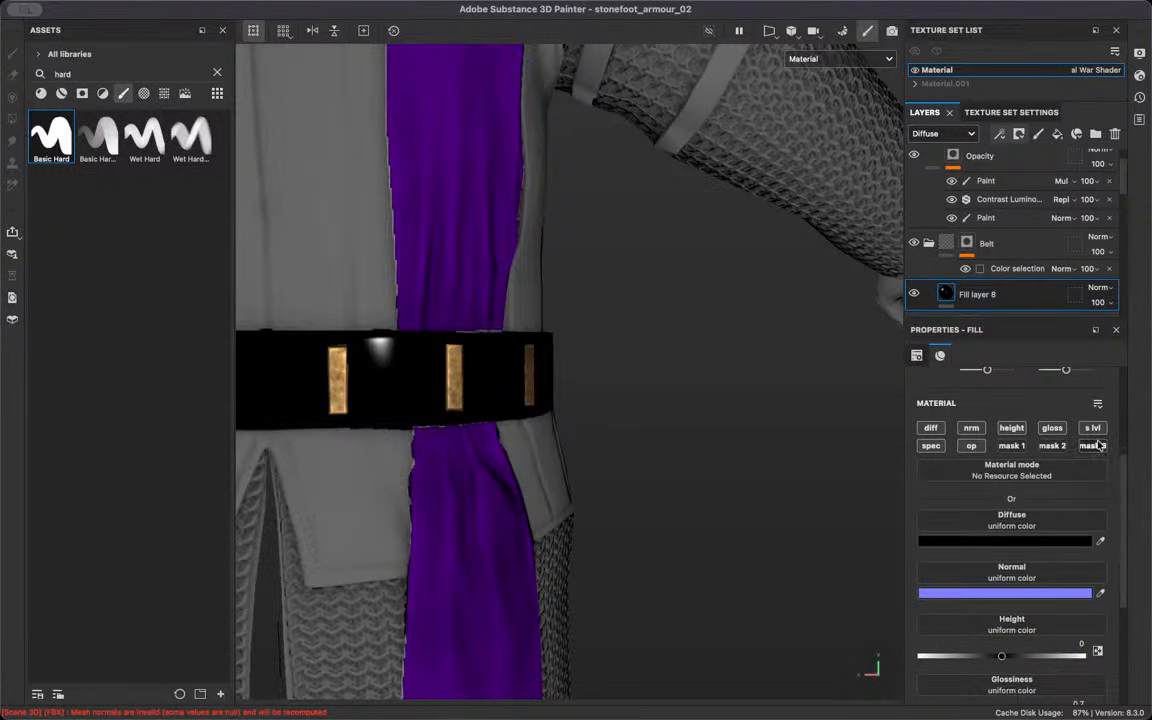
pyautogui.keyDown('alt'); pyautogui.moveTo(491, 388); pyautogui.dragTo(482, 418); pyautogui.keyUp('alt')
pyautogui.scroll(-10, 509, 473)
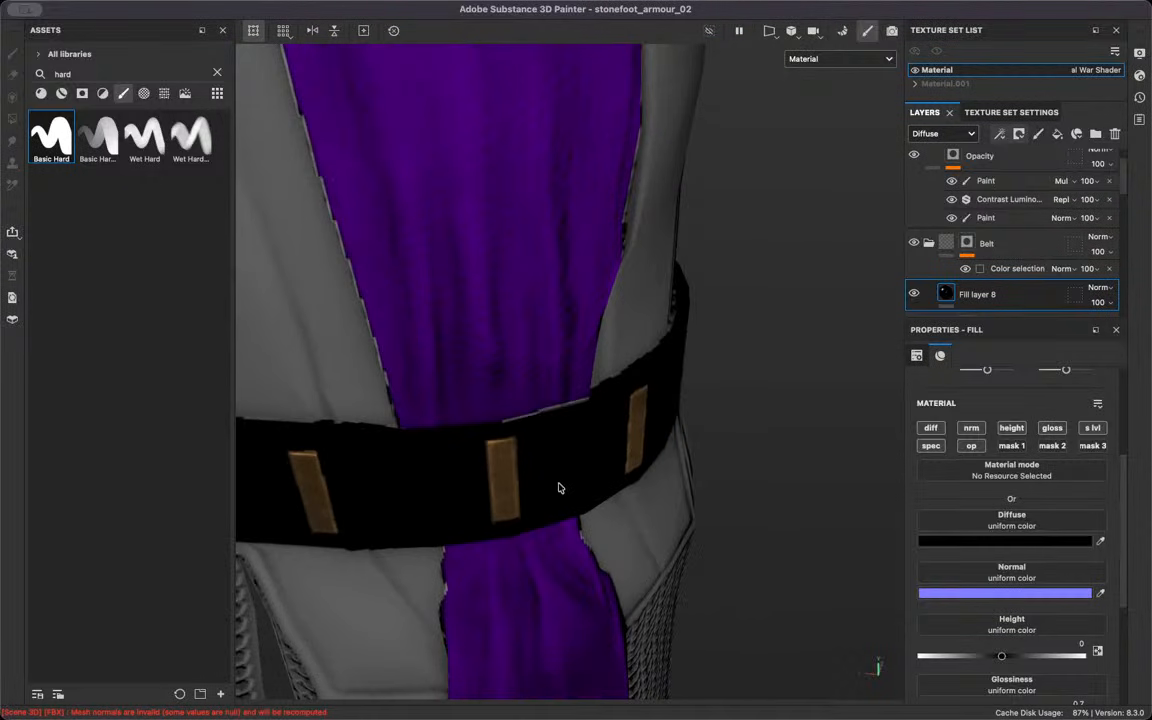
pyautogui.keyDown('alt'); pyautogui.moveTo(533, 457); pyautogui.dragTo(463, 368); pyautogui.keyUp('alt')
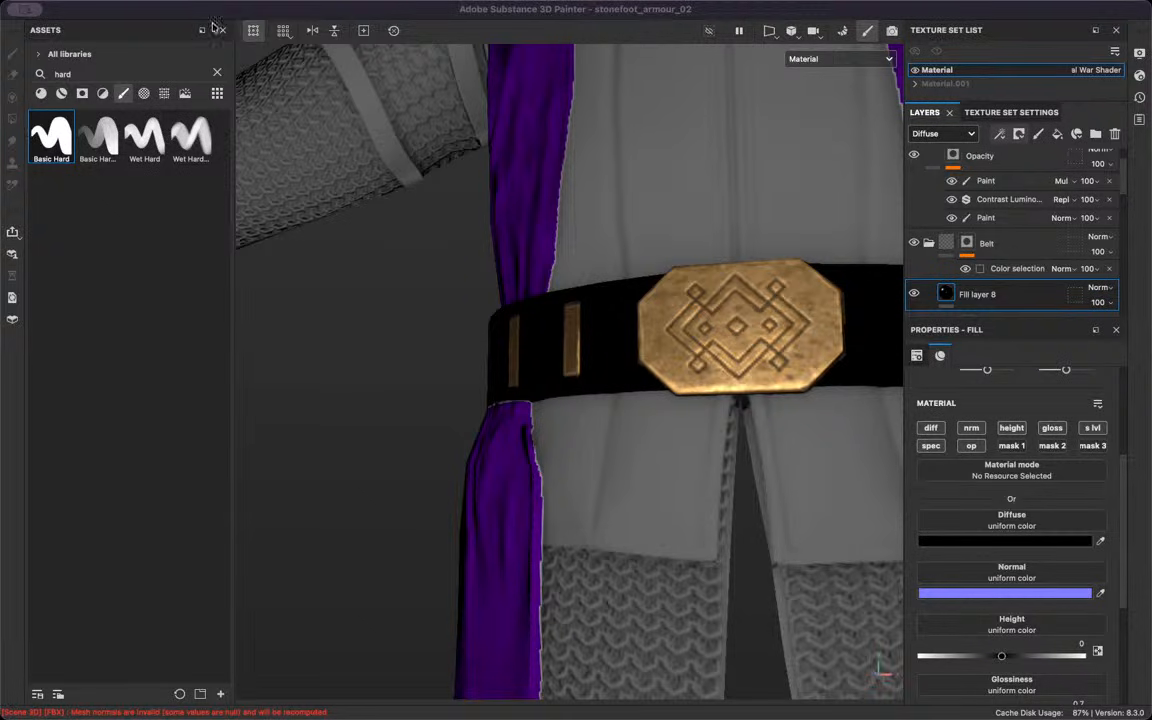
pyautogui.click(877, 620)
pyautogui.scroll(-5, 877, 620)
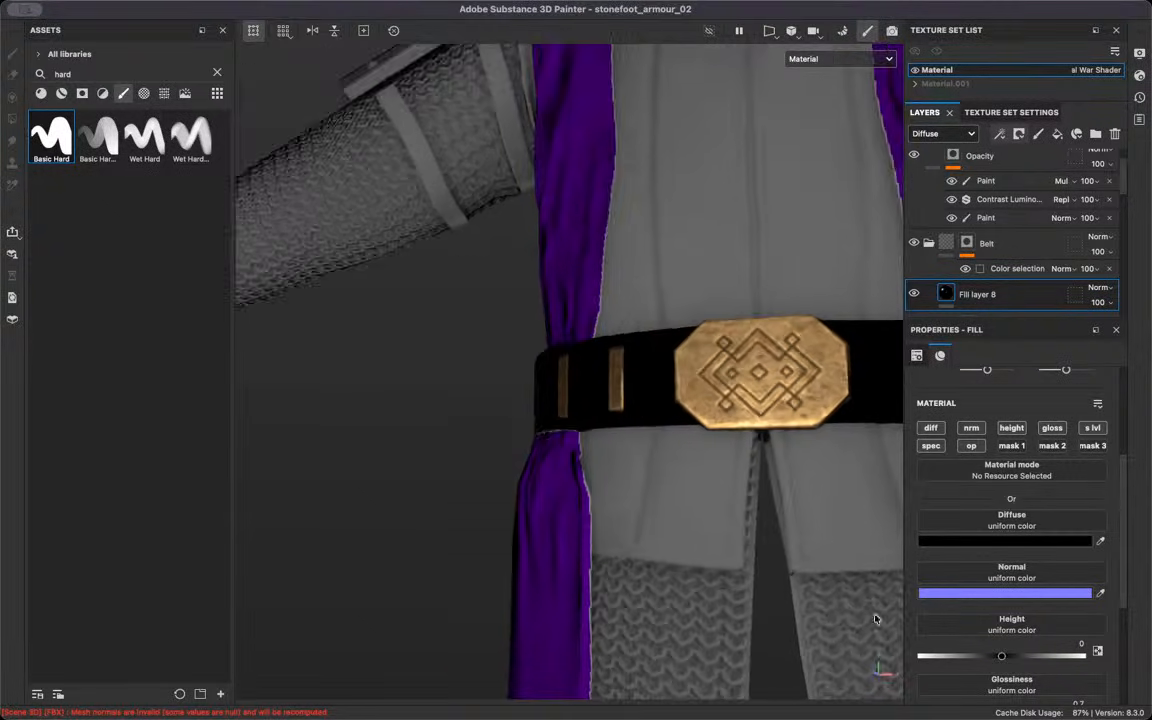
pyautogui.scroll(2, 735, 380)
pyautogui.doubleClick(975, 294)
pyautogui.write('base')
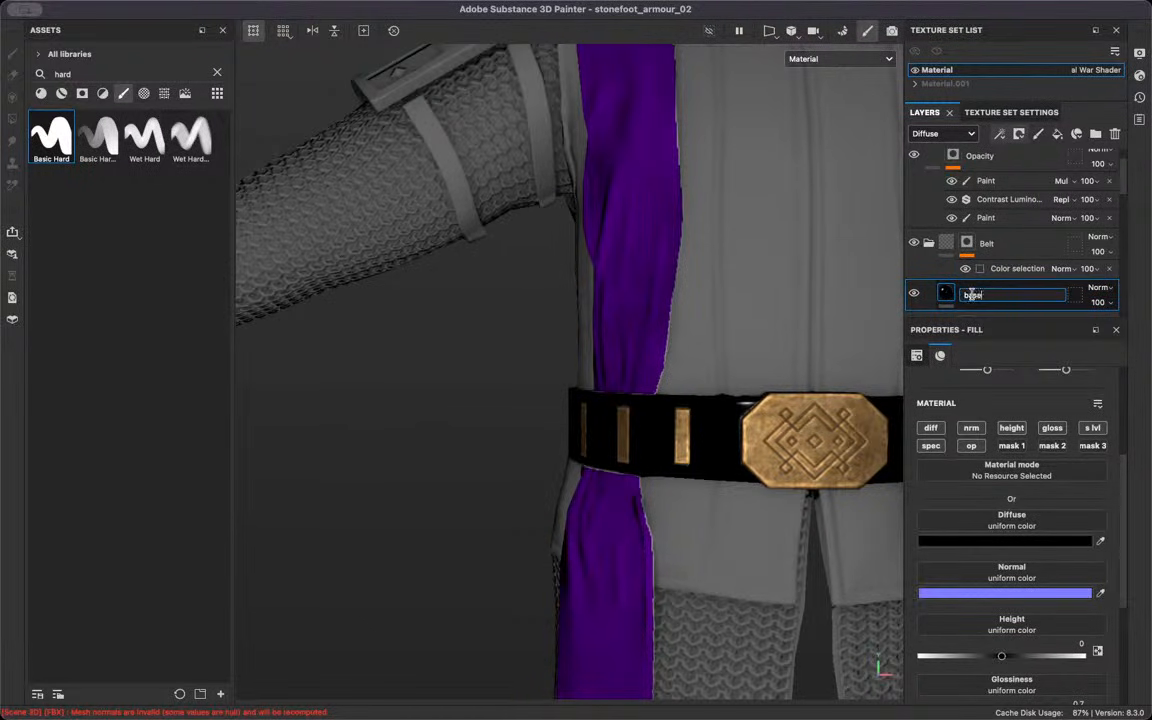
pyautogui.press('Return')
# Set the belt base layer's diffuse colour to brown 6F5E3F, with hue 0.110, saturation 0.424 and value 0.435
pyautogui.scroll(3, 689, 492)
pyautogui.keyDown('alt'); pyautogui.moveTo(689, 492); pyautogui.dragTo(637, 464); pyautogui.keyUp('alt')
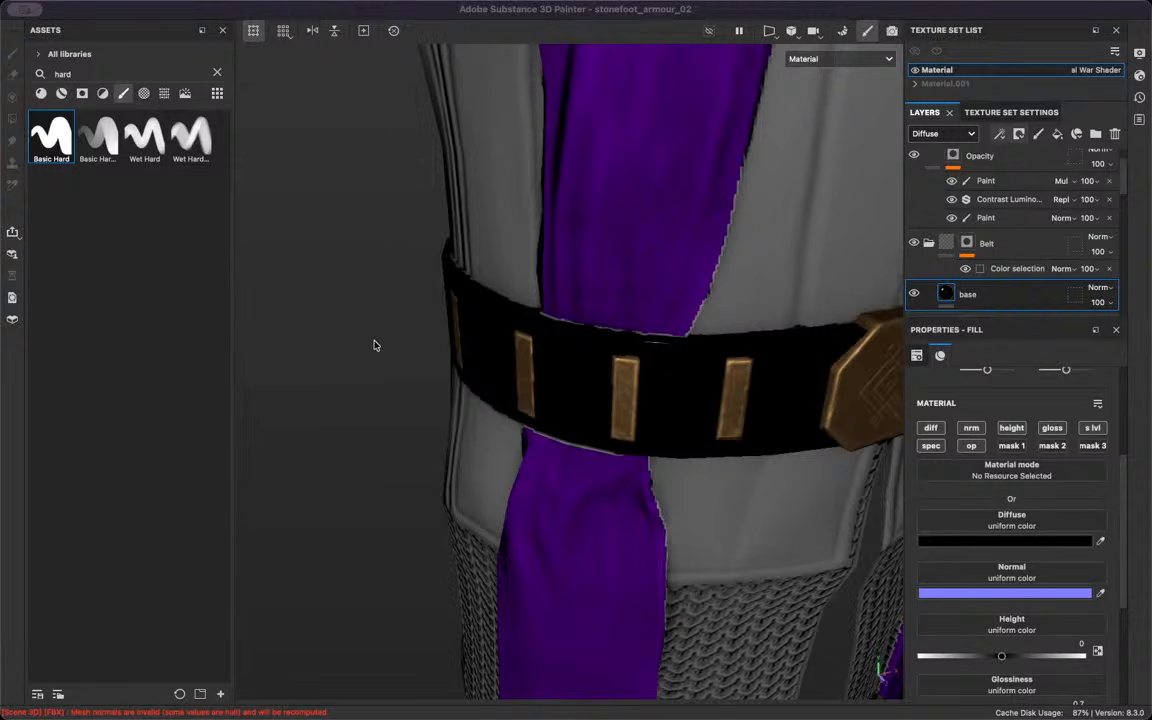
pyautogui.keyDown('alt'); pyautogui.moveTo(463, 348); pyautogui.dragTo(836, 324); pyautogui.keyUp('alt')
pyautogui.scroll(5, 489, 337)
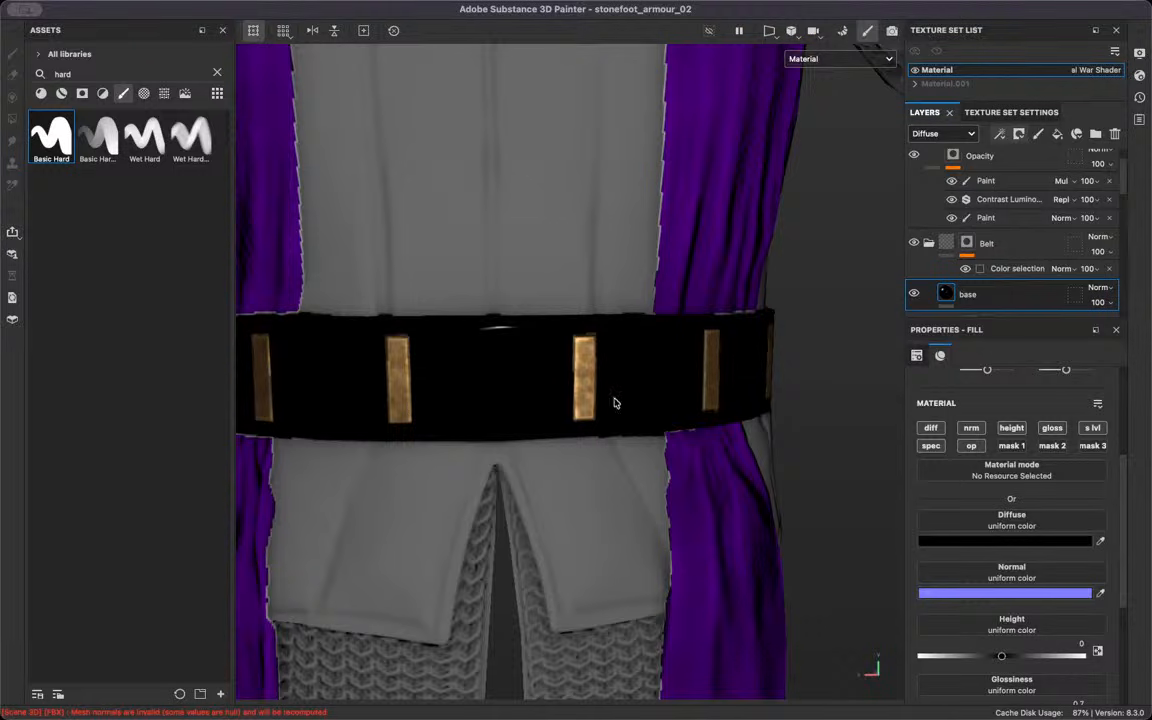
pyautogui.scroll(-3, 615, 403)
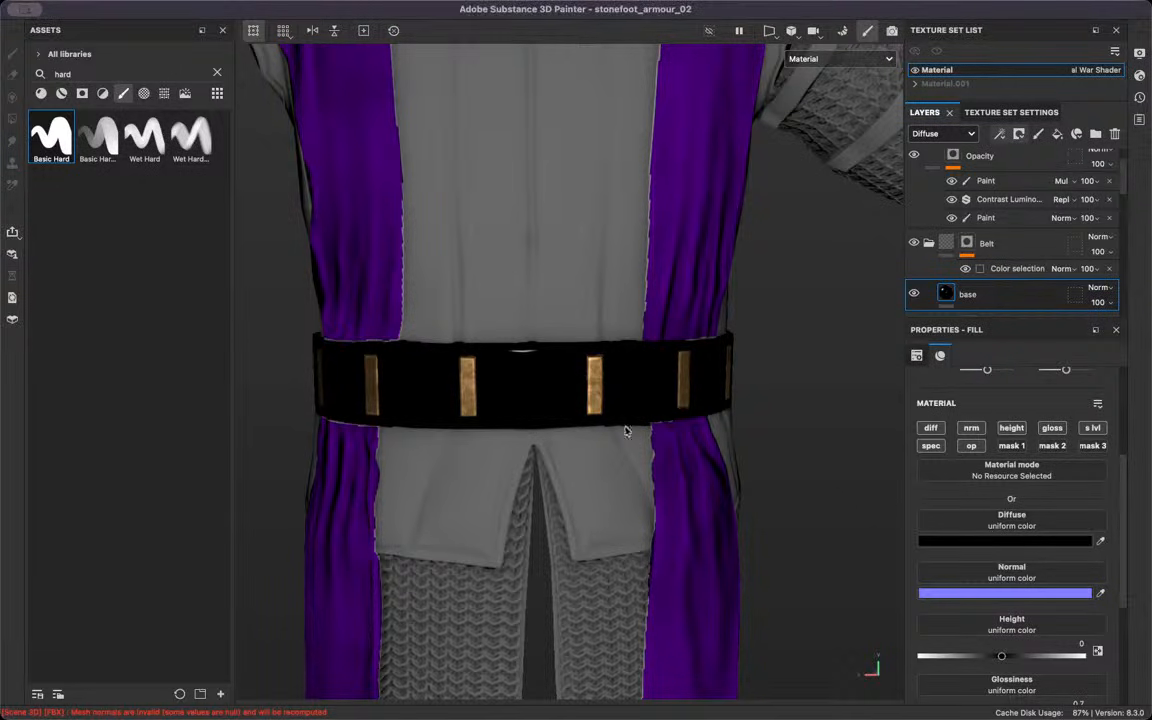
pyautogui.click(1030, 541)
pyautogui.scroll(3, 490, 481)
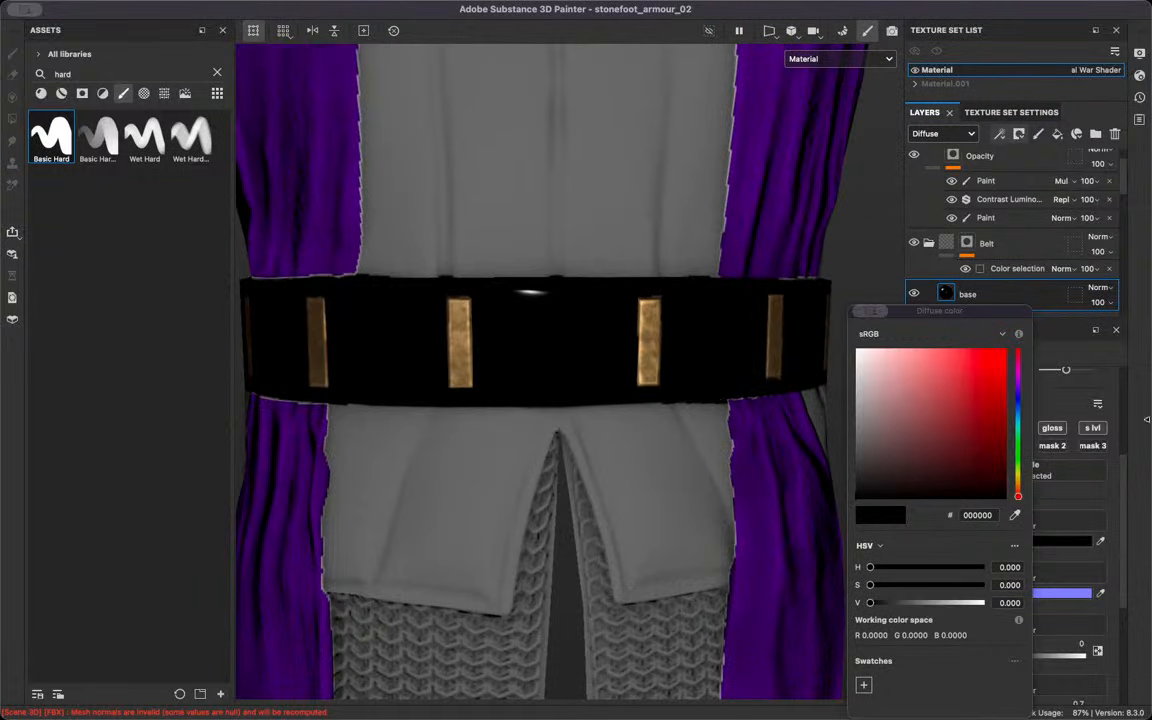
pyautogui.click(1019, 477)
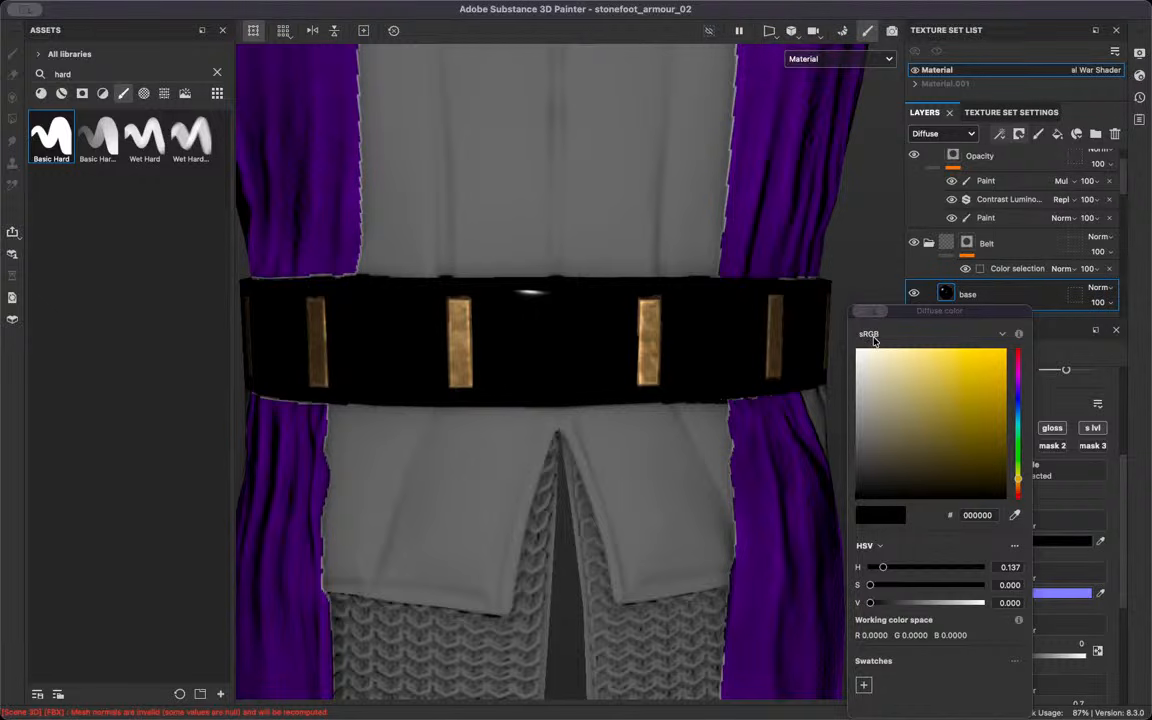
pyautogui.click(1036, 567)
pyautogui.click(978, 542)
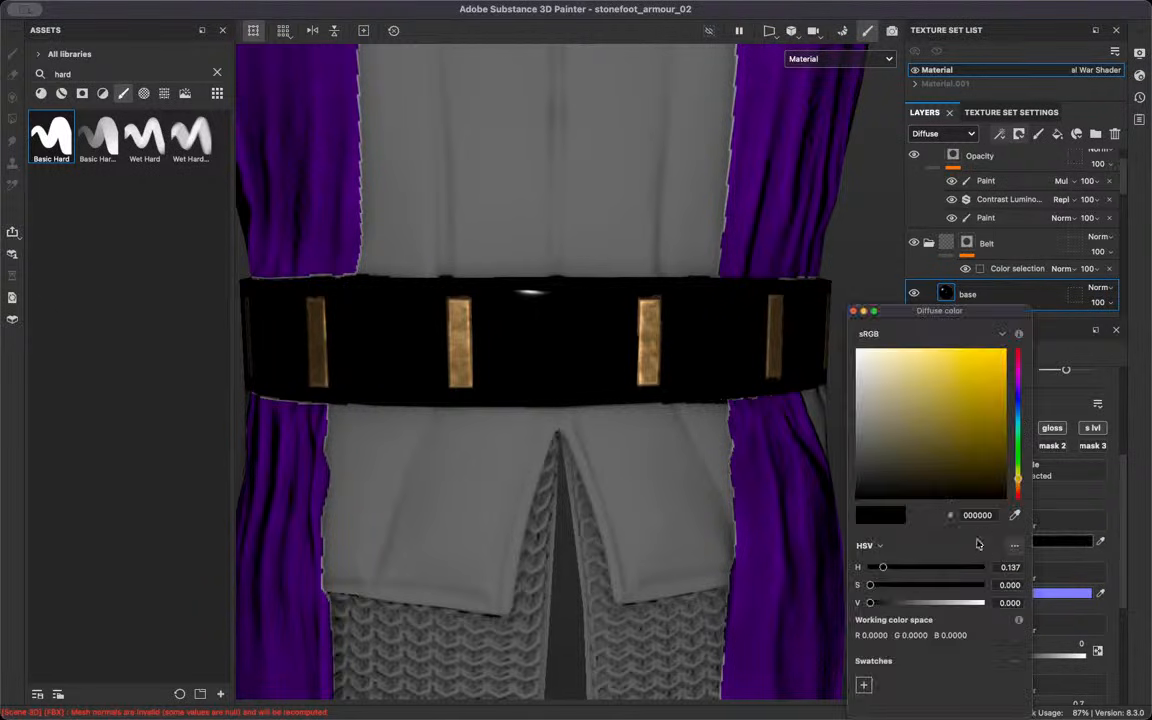
pyautogui.moveTo(951, 458); pyautogui.dragTo(926, 464)
pyautogui.moveTo(1015, 478); pyautogui.dragTo(1019, 487)
pyautogui.moveTo(910, 603); pyautogui.dragTo(918, 601)
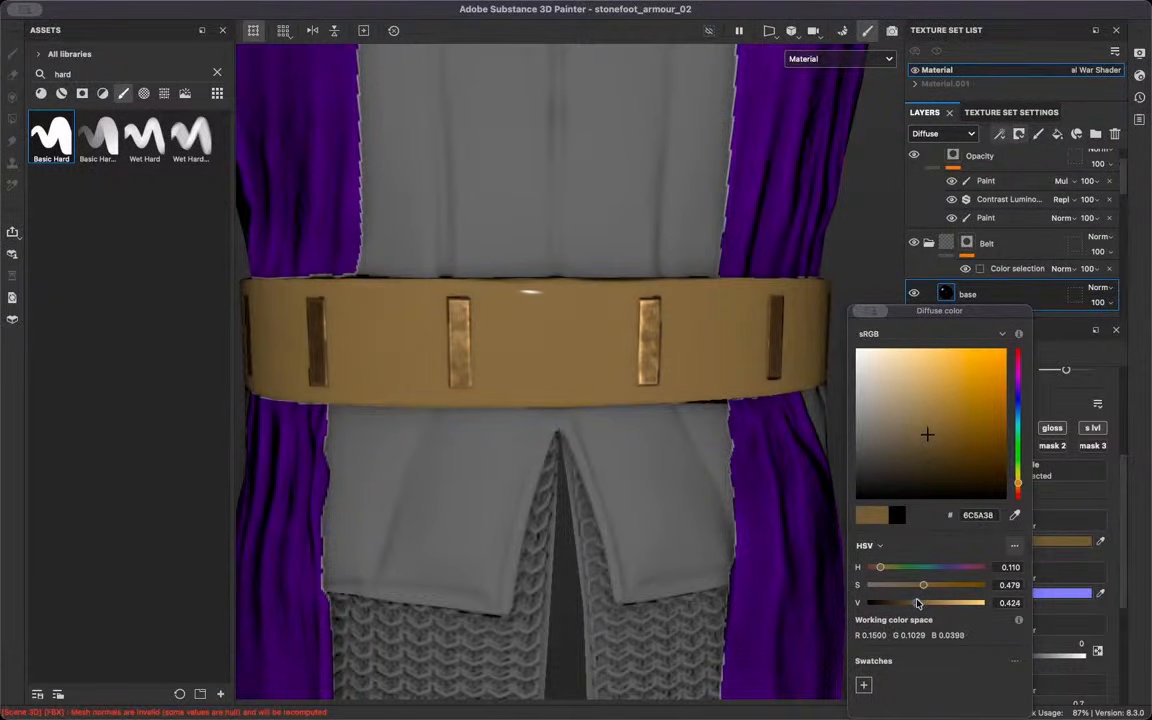
pyautogui.moveTo(924, 588); pyautogui.dragTo(917, 590)
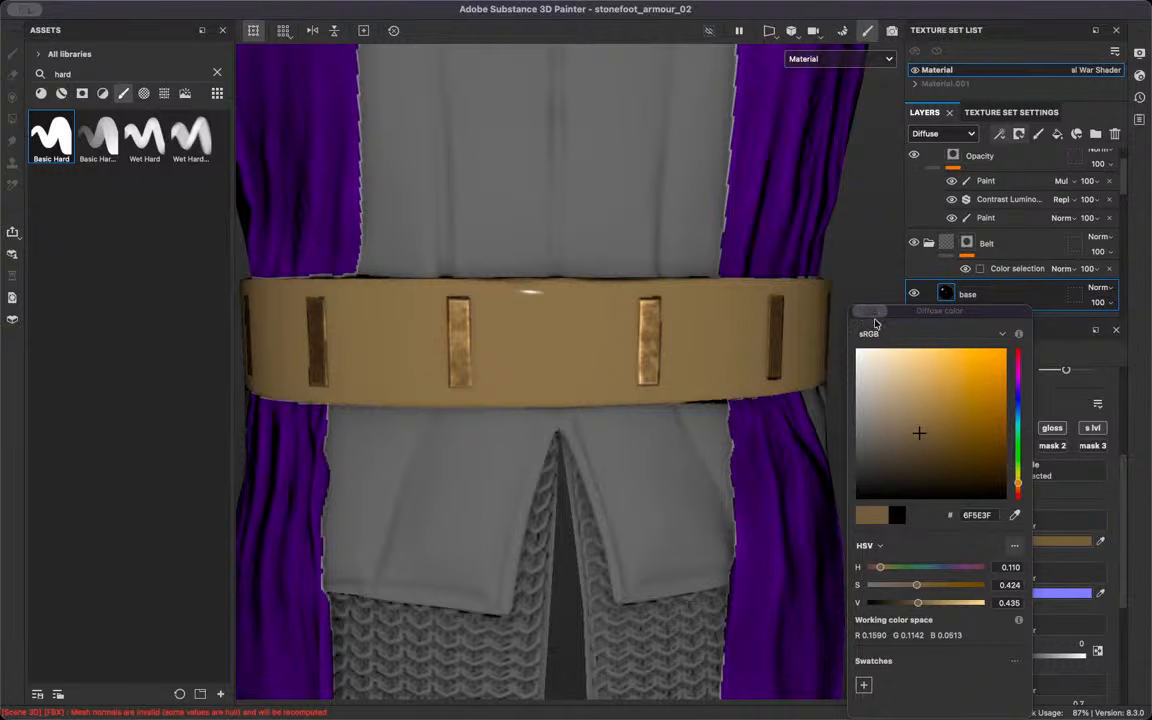
# Set the belt base layer's glossiness to 0.3 and its specular level to 0.35
pyautogui.scroll(-3, 1075, 625)
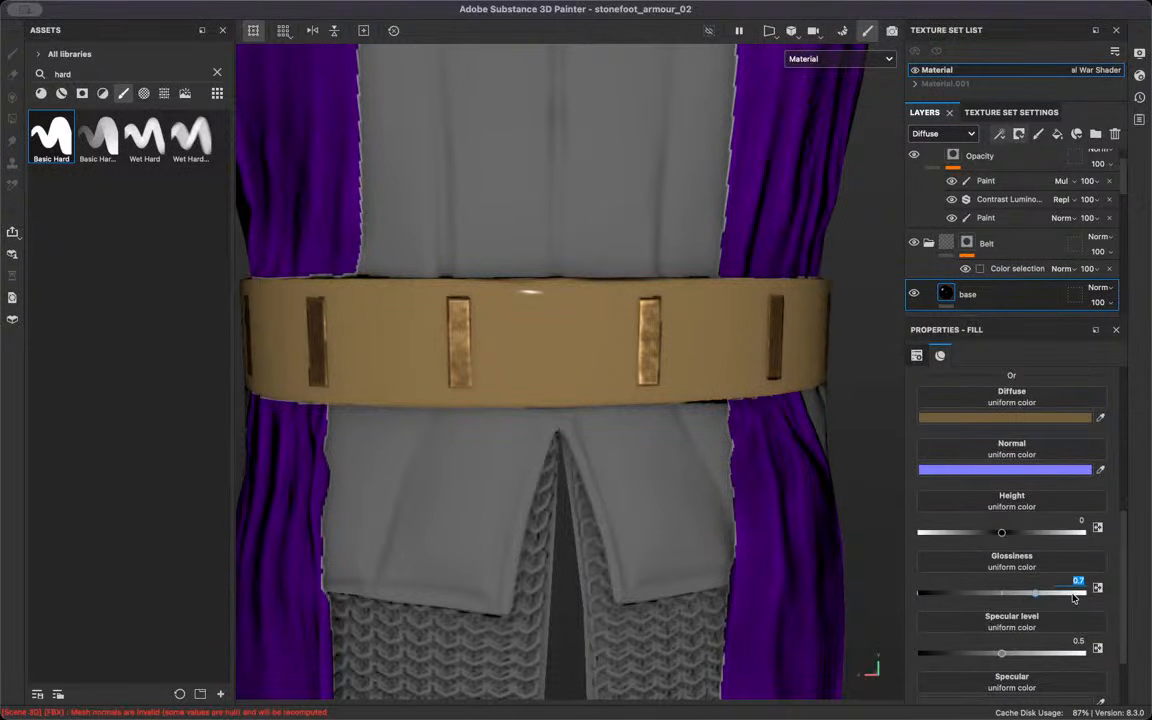
pyautogui.press('Return')
pyautogui.click(1078, 571)
pyautogui.press('Return')
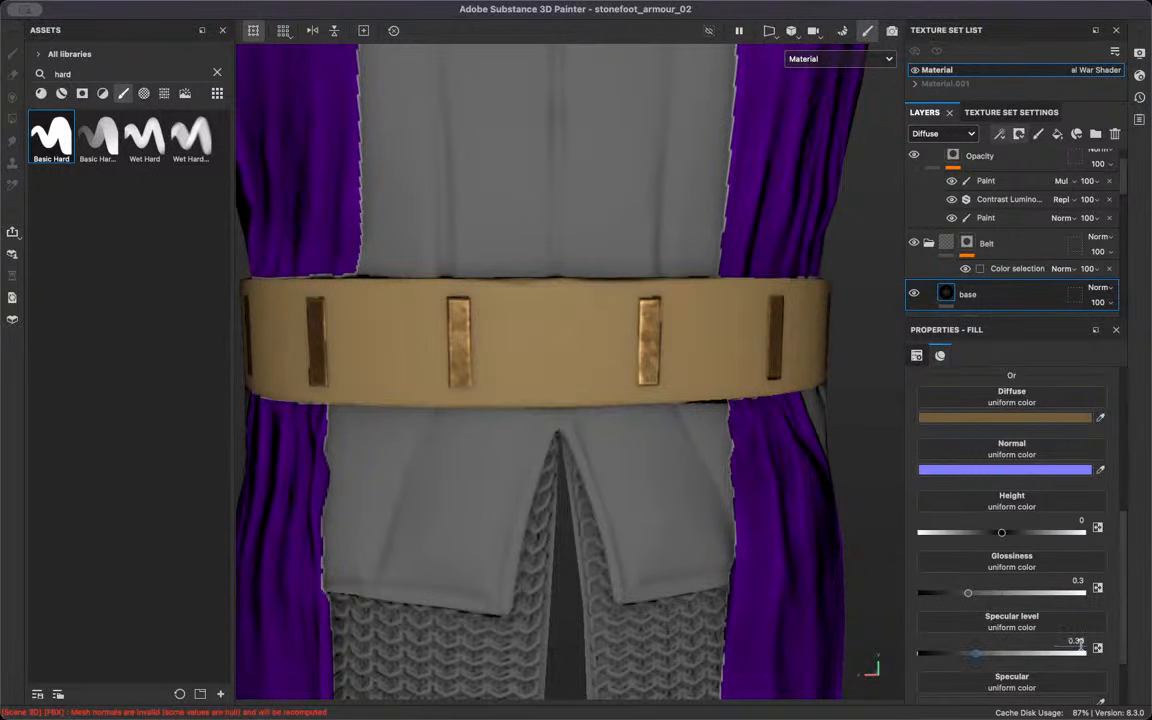
# Set the belt base layer's specular colour to a grey with value 0.250
pyautogui.click(1083, 704)
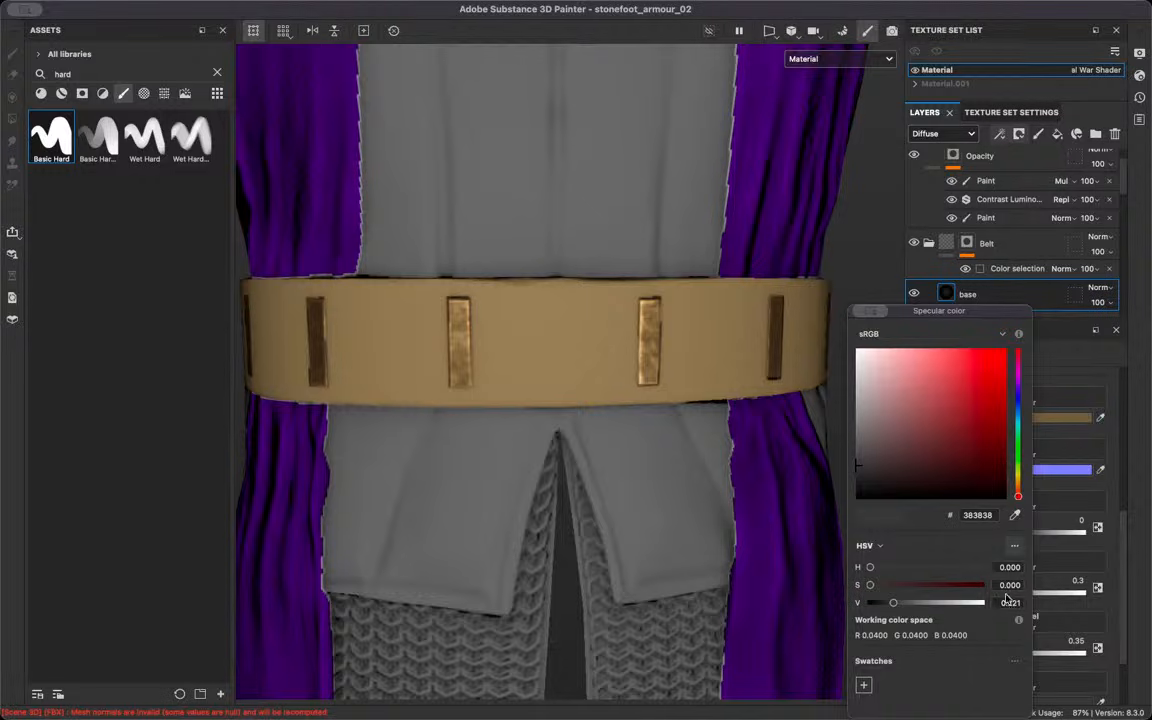
pyautogui.click(1009, 602)
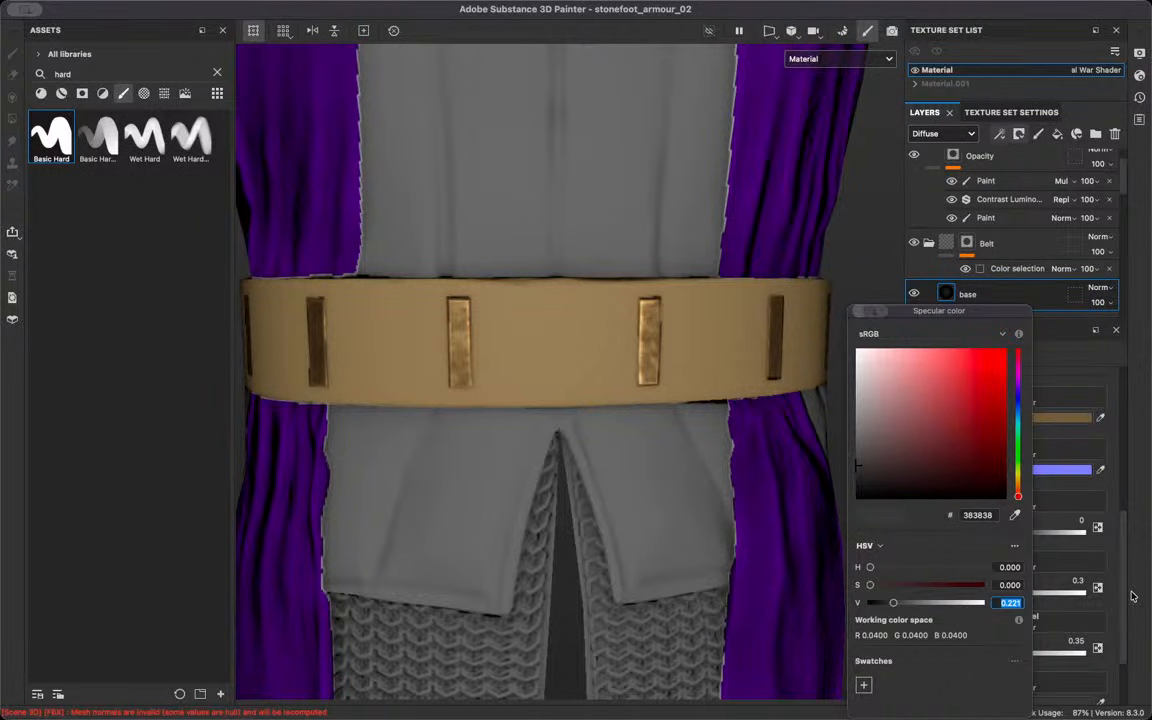
pyautogui.write('0.250')
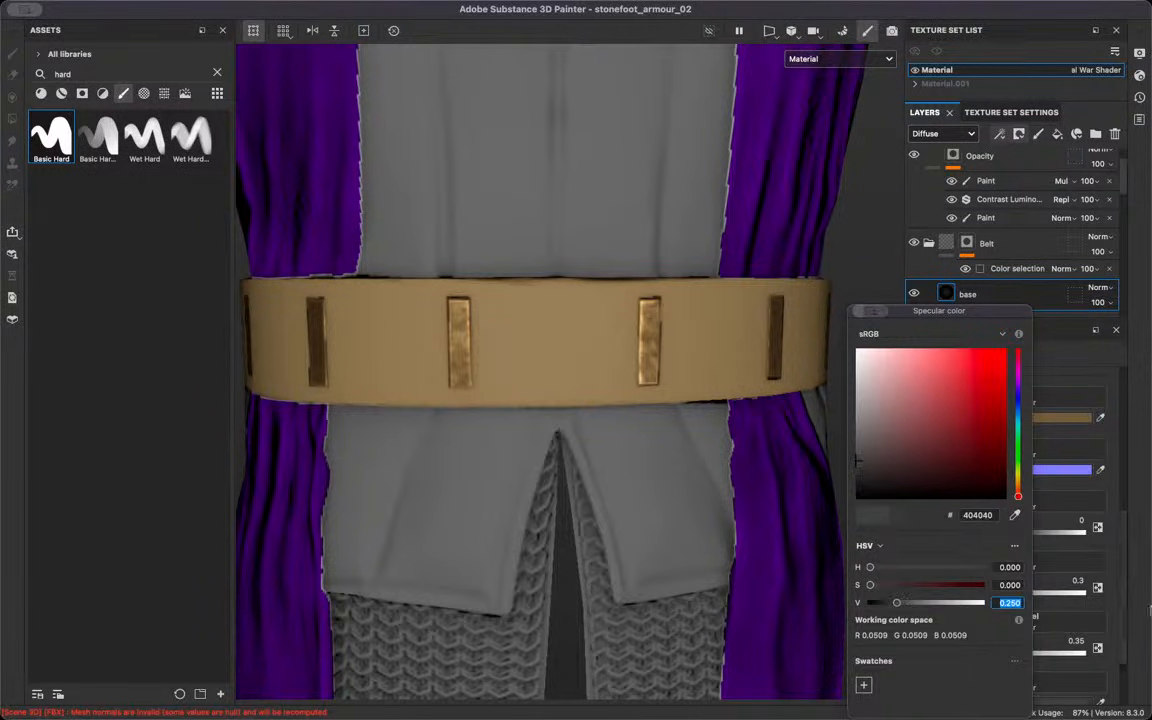
pyautogui.click(690, 341)
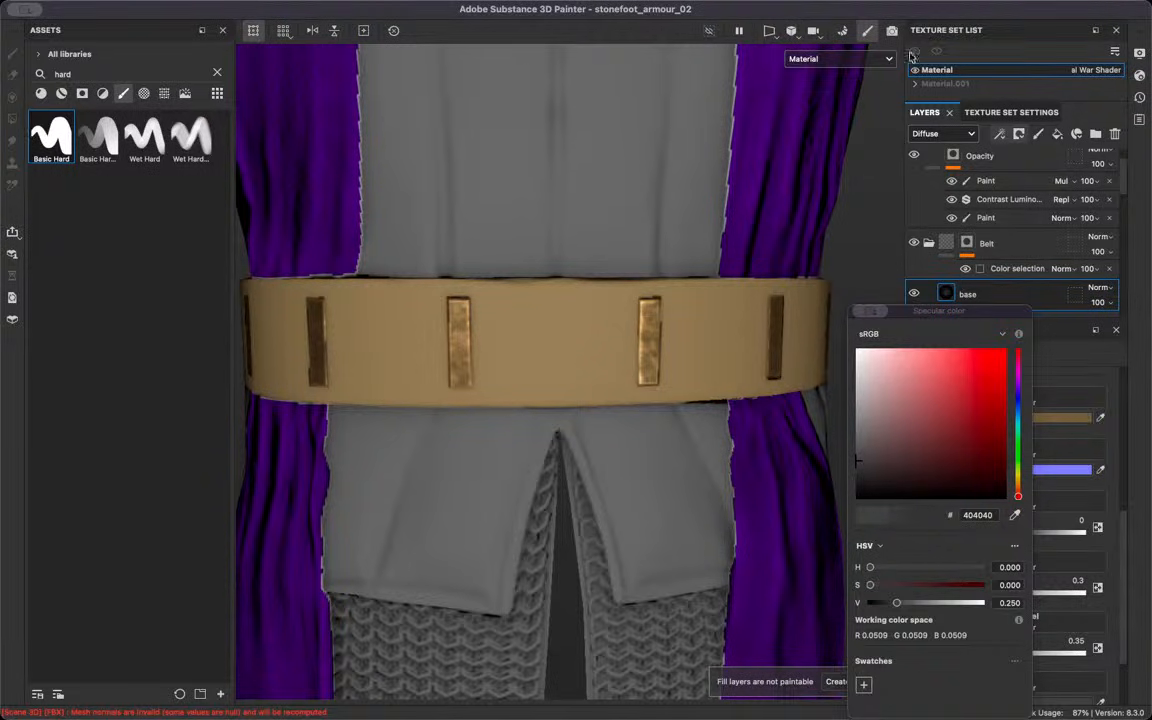
# Display only the Specular channel and compare the belt with the buckle and the surrounding cloth
pyautogui.click(825, 58)
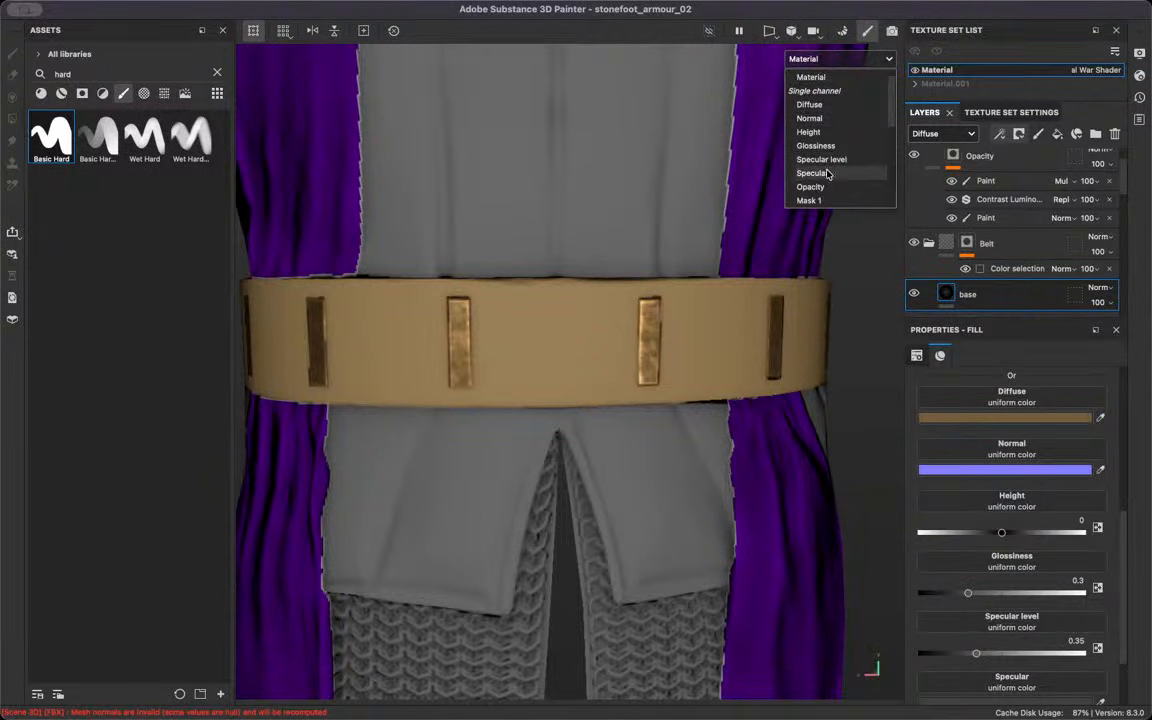
pyautogui.click(828, 174)
pyautogui.scroll(-5, 741, 324)
pyautogui.keyDown('alt'); pyautogui.moveTo(598, 305); pyautogui.dragTo(1120, 304); pyautogui.keyUp('alt')
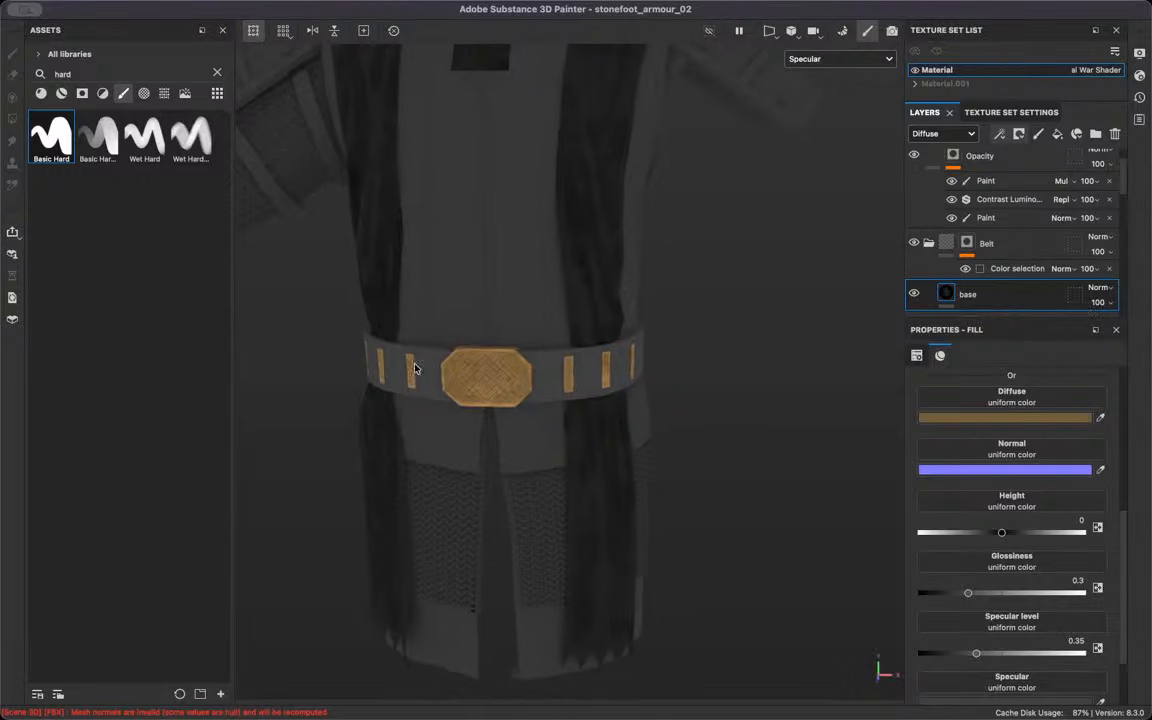
pyautogui.scroll(10, 415, 371)
pyautogui.keyDown('alt'); pyautogui.moveTo(609, 334); pyautogui.dragTo(677, 236); pyautogui.keyUp('alt')
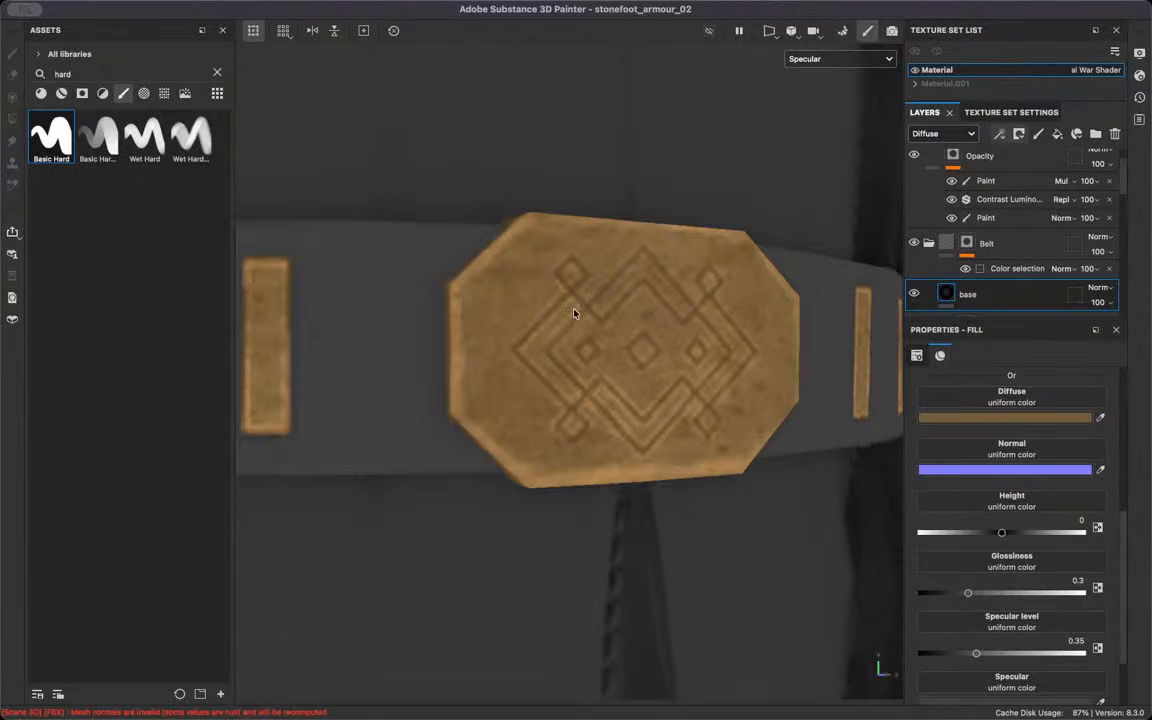
# Return to the full material view and examine the belt, studs and buckle from several angles
pyautogui.press('m')
pyautogui.keyDown('alt'); pyautogui.moveTo(590, 295); pyautogui.dragTo(493, 268); pyautogui.keyUp('alt')
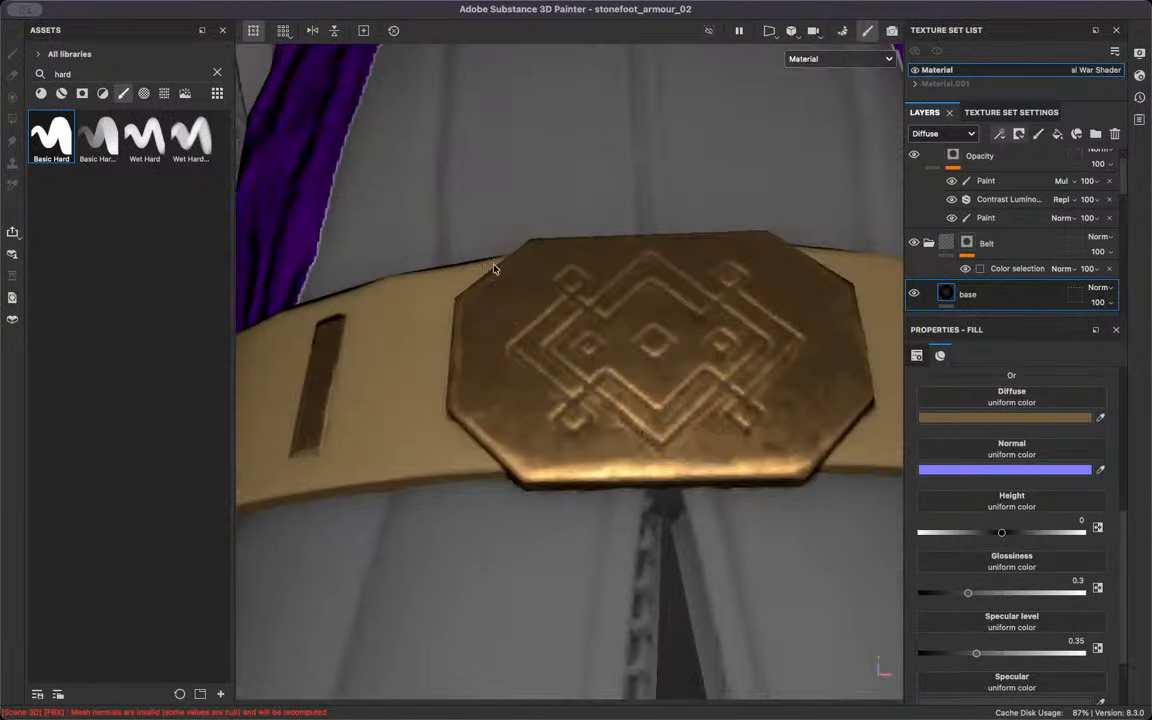
pyautogui.keyDown('alt'); pyautogui.moveTo(493, 268); pyautogui.dragTo(561, 386, button='right'); pyautogui.keyUp('alt')
pyautogui.keyDown('alt'); pyautogui.moveTo(561, 386); pyautogui.dragTo(735, 486); pyautogui.keyUp('alt')
pyautogui.keyDown('alt'); pyautogui.moveTo(445, 462); pyautogui.dragTo(543, 466); pyautogui.keyUp('alt')
pyautogui.keyDown('alt'); pyautogui.moveTo(543, 466); pyautogui.dragTo(599, 467, button='middle'); pyautogui.keyUp('alt')
pyautogui.keyDown('alt'); pyautogui.moveTo(599, 467); pyautogui.dragTo(571, 406, button='right'); pyautogui.keyUp('alt')
pyautogui.keyDown('alt'); pyautogui.moveTo(571, 406); pyautogui.dragTo(291, 432); pyautogui.keyUp('alt')
pyautogui.keyDown('alt'); pyautogui.moveTo(523, 412); pyautogui.dragTo(210, 456, button='middle'); pyautogui.keyUp('alt')
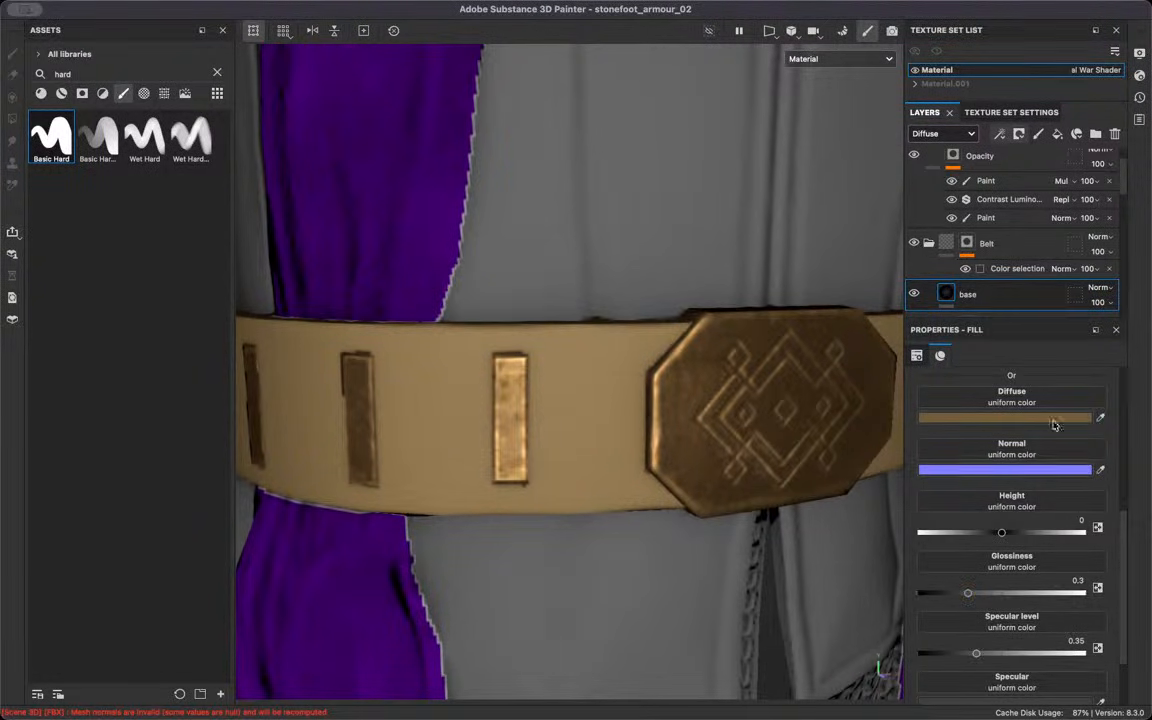
pyautogui.keyDown('alt'); pyautogui.moveTo(611, 455); pyautogui.dragTo(651, 410, button='middle'); pyautogui.keyUp('alt')
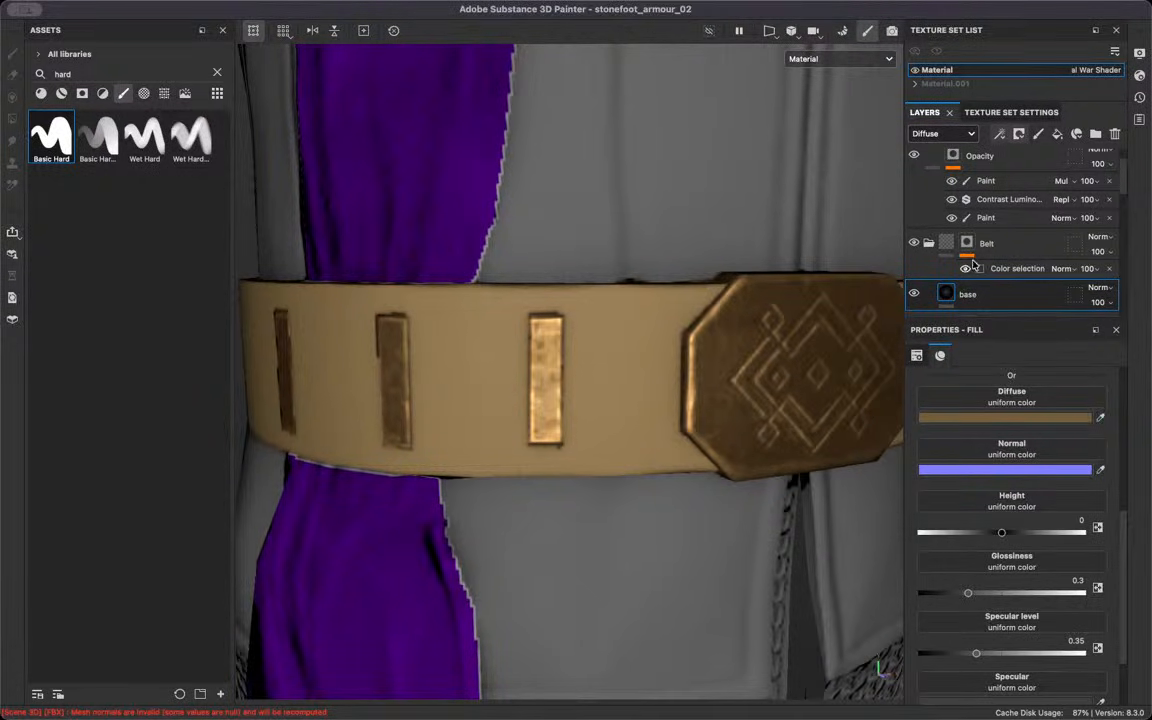
# Duplicate the belt's base layer and give the copy a black mask
pyautogui.hotkey('ctrl', 'd')
pyautogui.click(1019, 134)
pyautogui.click(1040, 168)
# Add a fill to the copied belt layer's mask and assign the Grunge Leather texture to it
pyautogui.click(1000, 134)
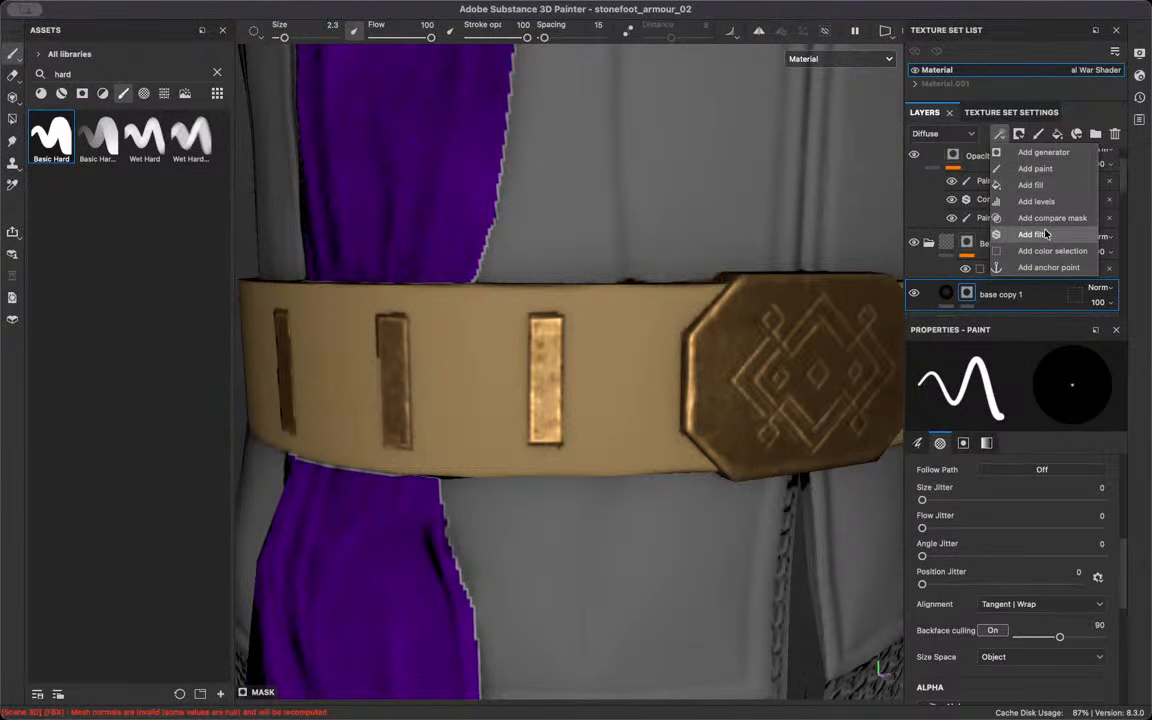
pyautogui.click(1033, 185)
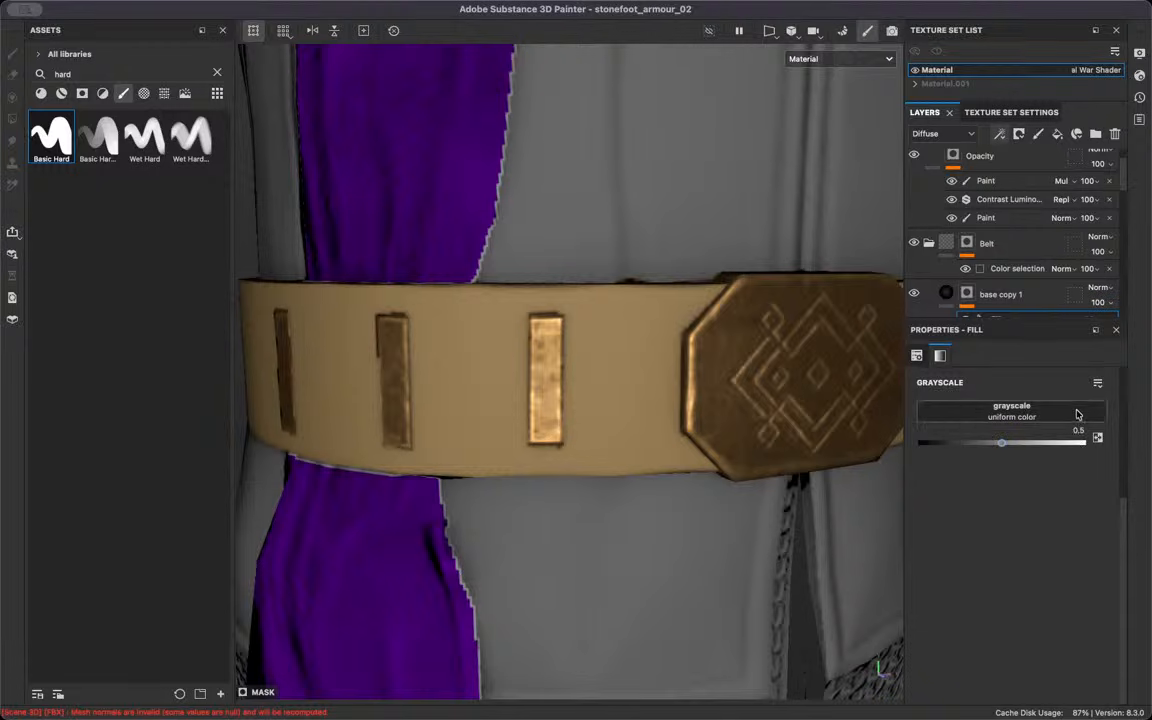
pyautogui.click(1066, 416)
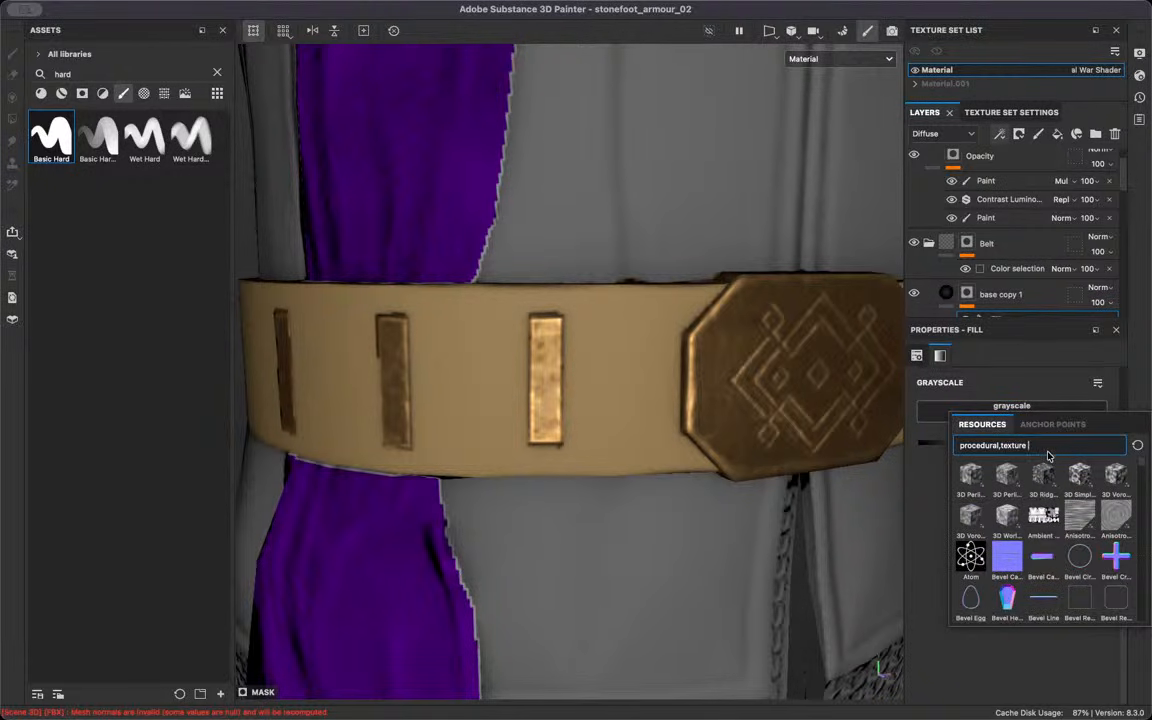
pyautogui.write('leather')
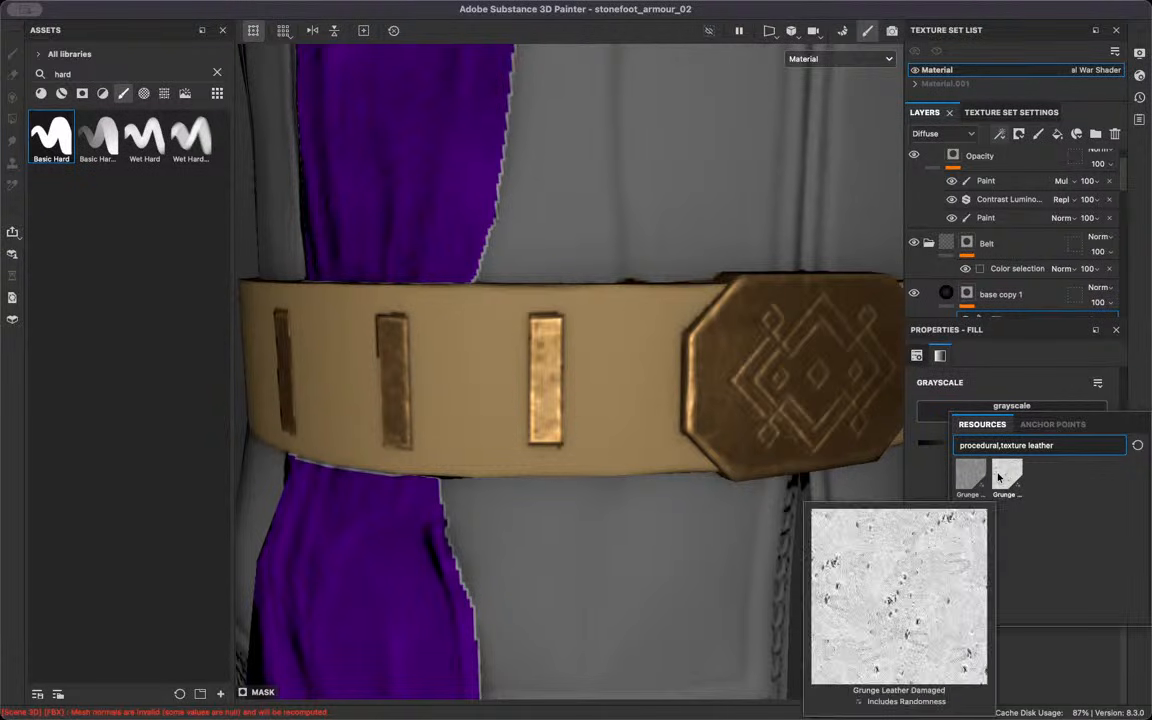
pyautogui.click(1005, 476)
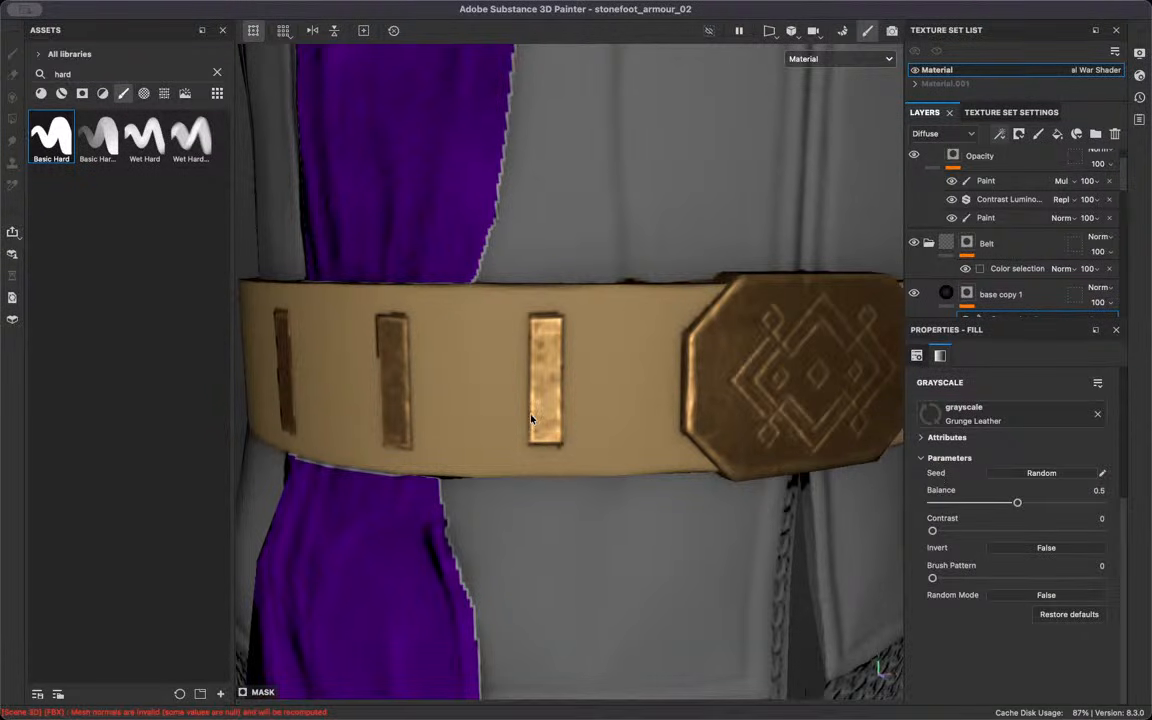
# Rename the copied belt base layer as pattern
pyautogui.scroll(2, 527, 425)
pyautogui.scroll(2, 527, 425)
pyautogui.doubleClick(987, 294)
pyautogui.write('pattern')
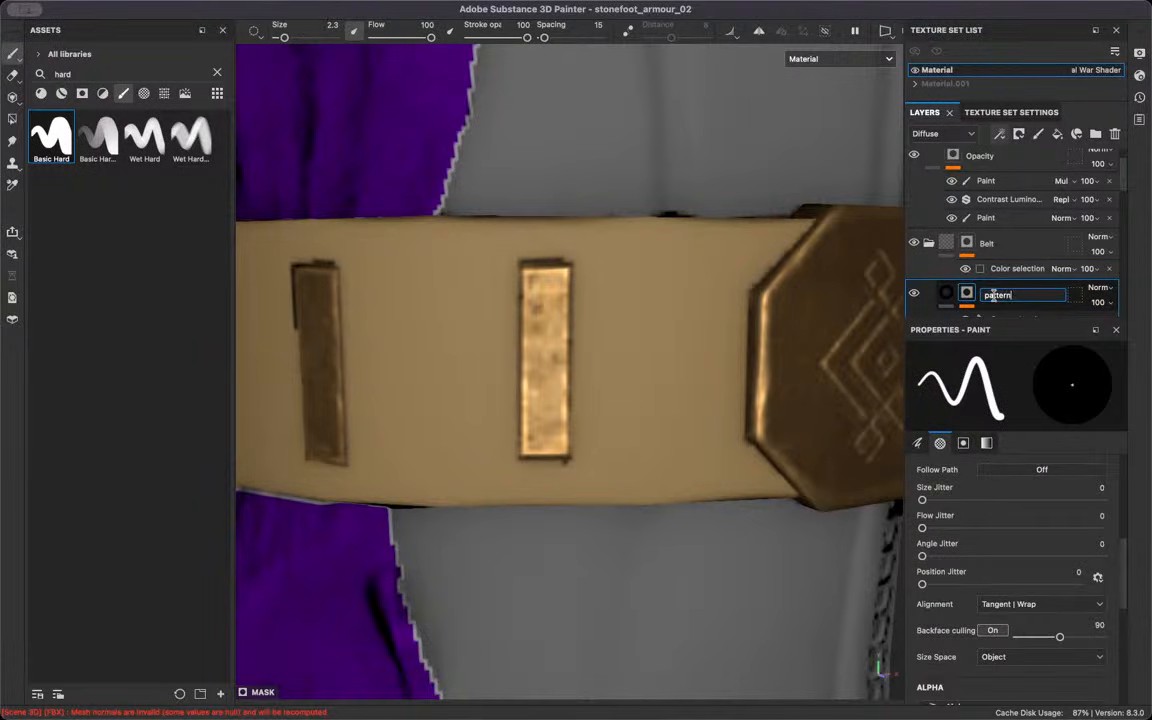
pyautogui.press('Return')
pyautogui.scroll(-2, 996, 297)
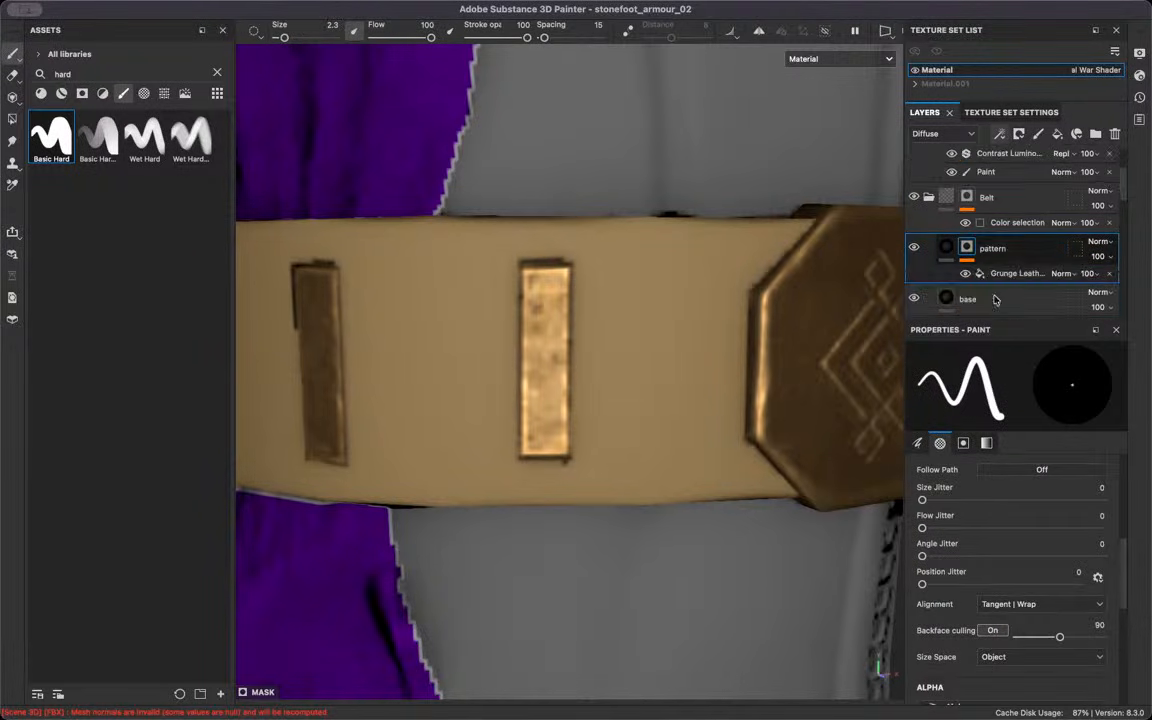
# Limit the pattern layer to the diffuse channel and set its diffuse colour to black
pyautogui.click(944, 248)
pyautogui.click(931, 407)
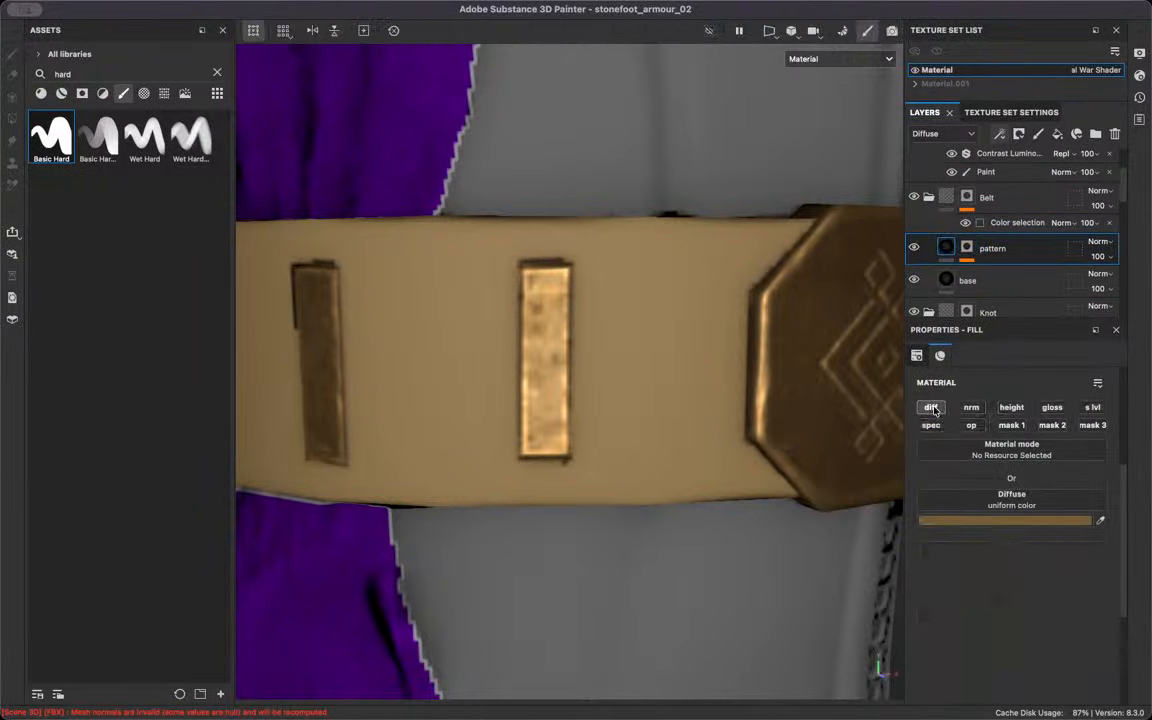
pyautogui.click(1010, 521)
pyautogui.moveTo(919, 603); pyautogui.dragTo(795, 615)
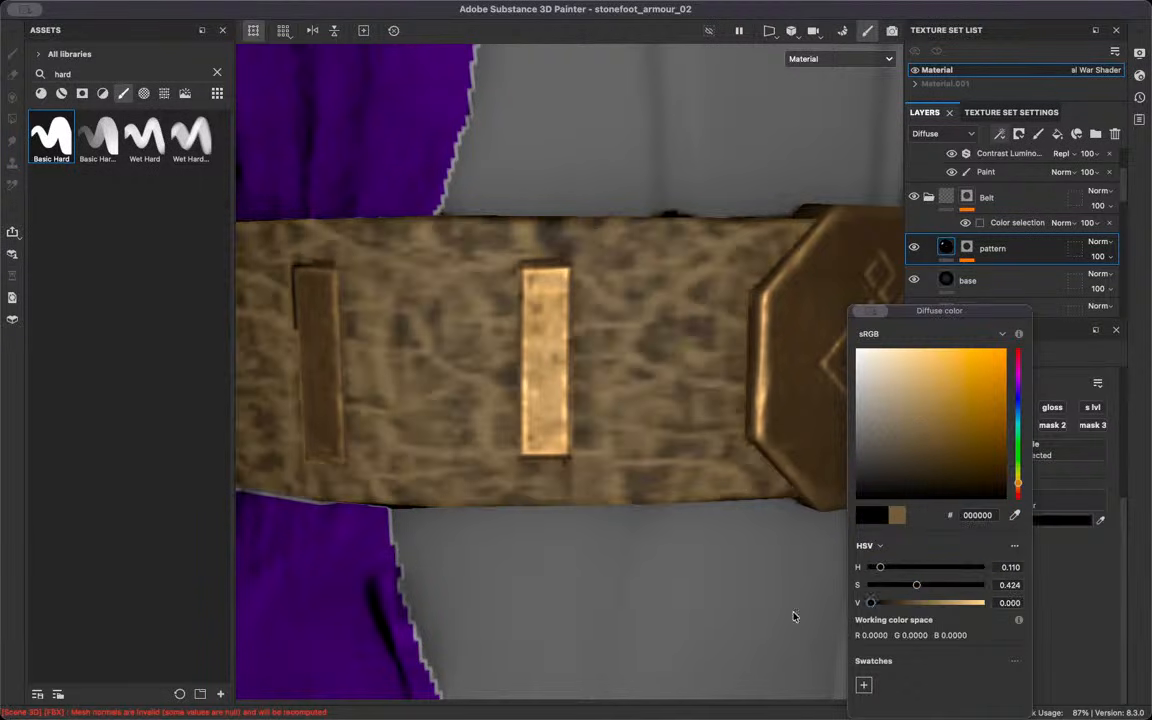
pyautogui.click(695, 293)
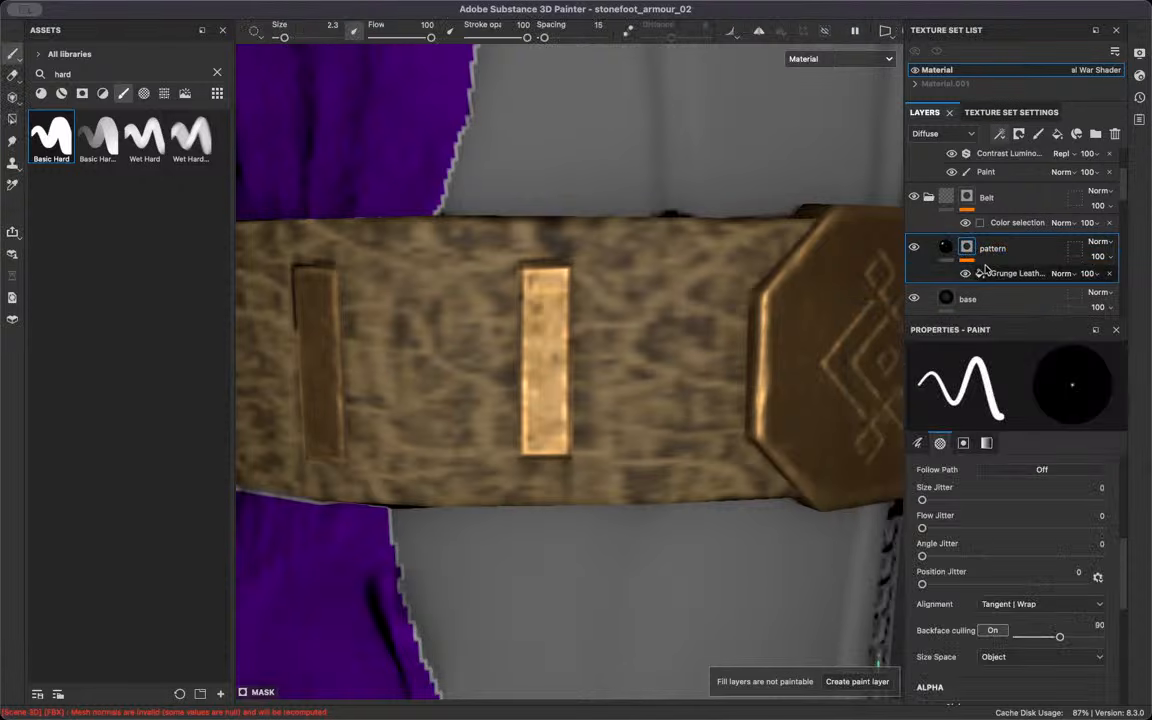
# Unlink the Grunge Leather mask fill's tiling values and set them to 3 and 1.5
pyautogui.click(998, 275)
pyautogui.scroll(2, 760, 425)
pyautogui.scroll(4, 1024, 458)
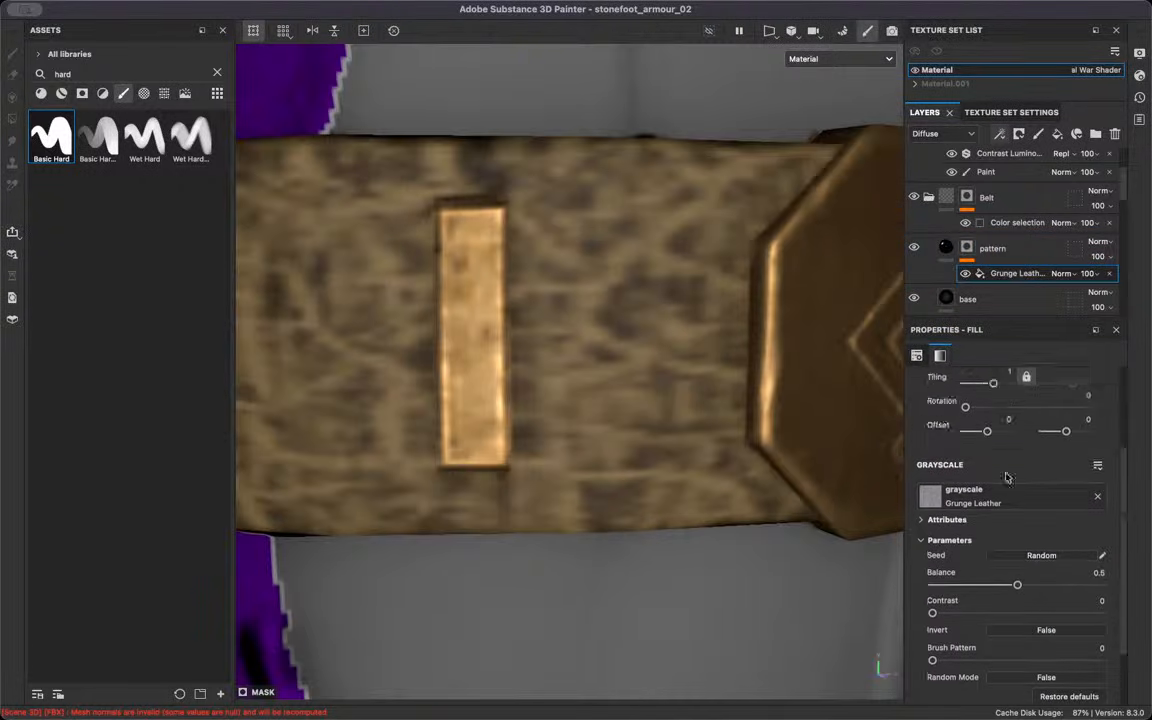
pyautogui.click(1025, 458)
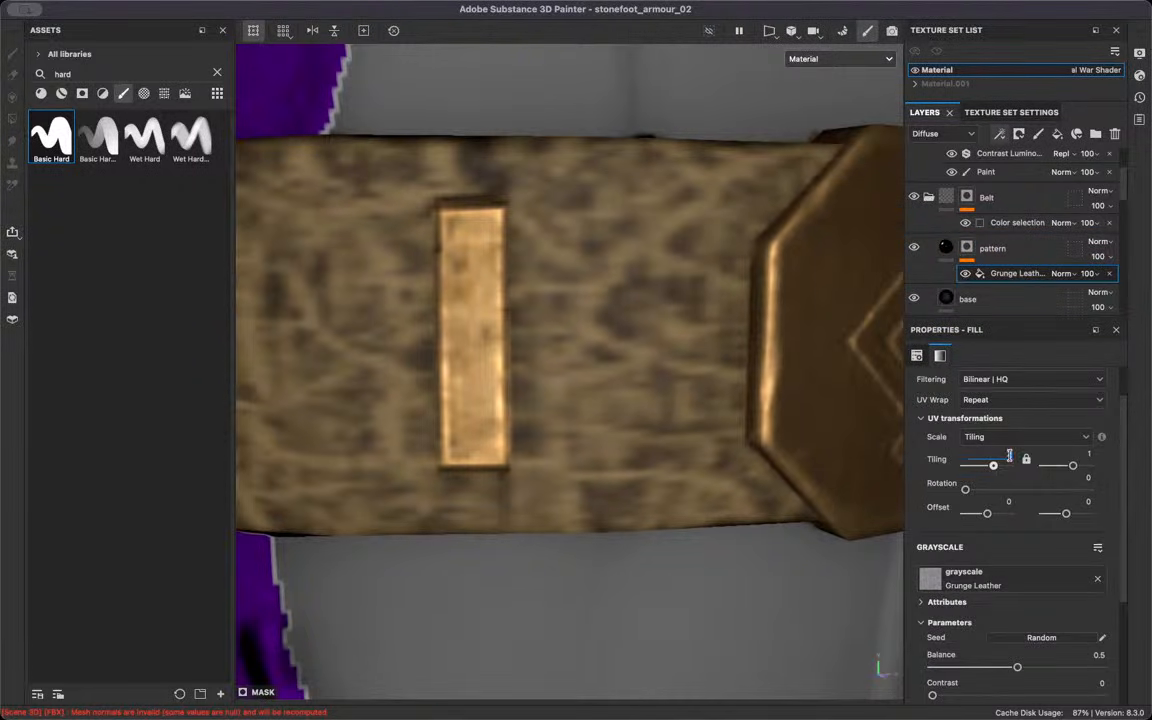
pyautogui.scroll(2, 1009, 456)
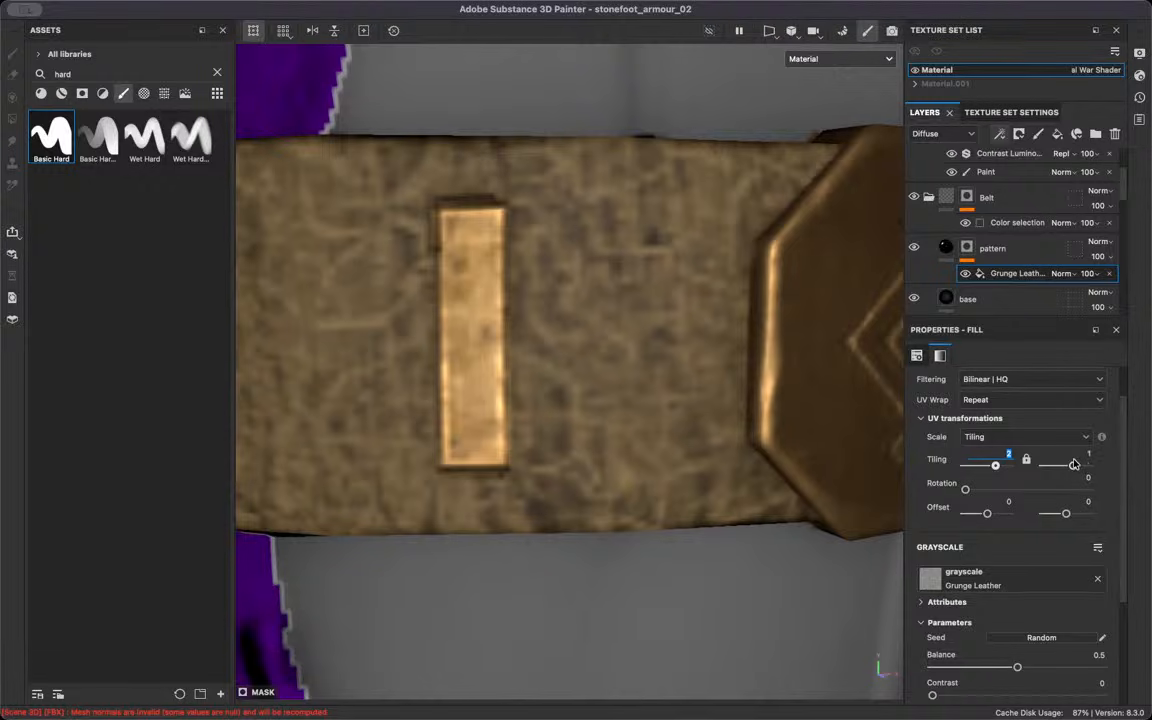
pyautogui.write('3')
pyautogui.press('Return')
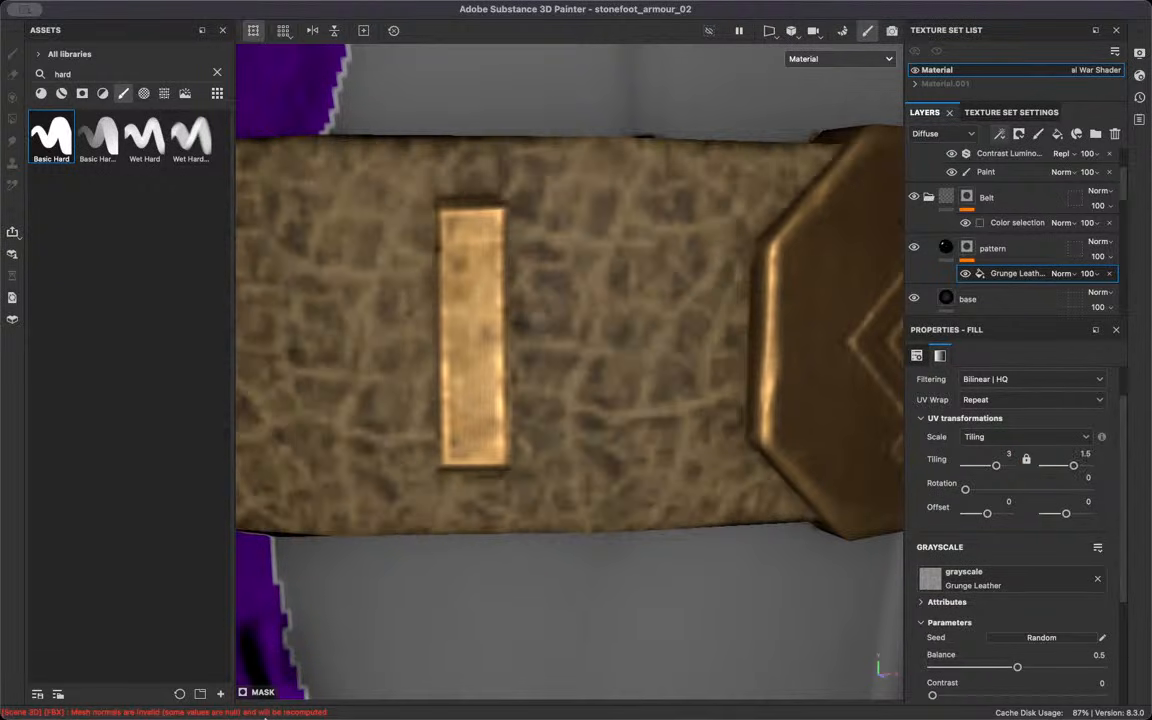
# Set the Grunge Leather mask fill's tiling to 5 and 2.5 for a finer grain on the belt
pyautogui.scroll(-5, 579, 579)
pyautogui.scroll(5, 527, 527)
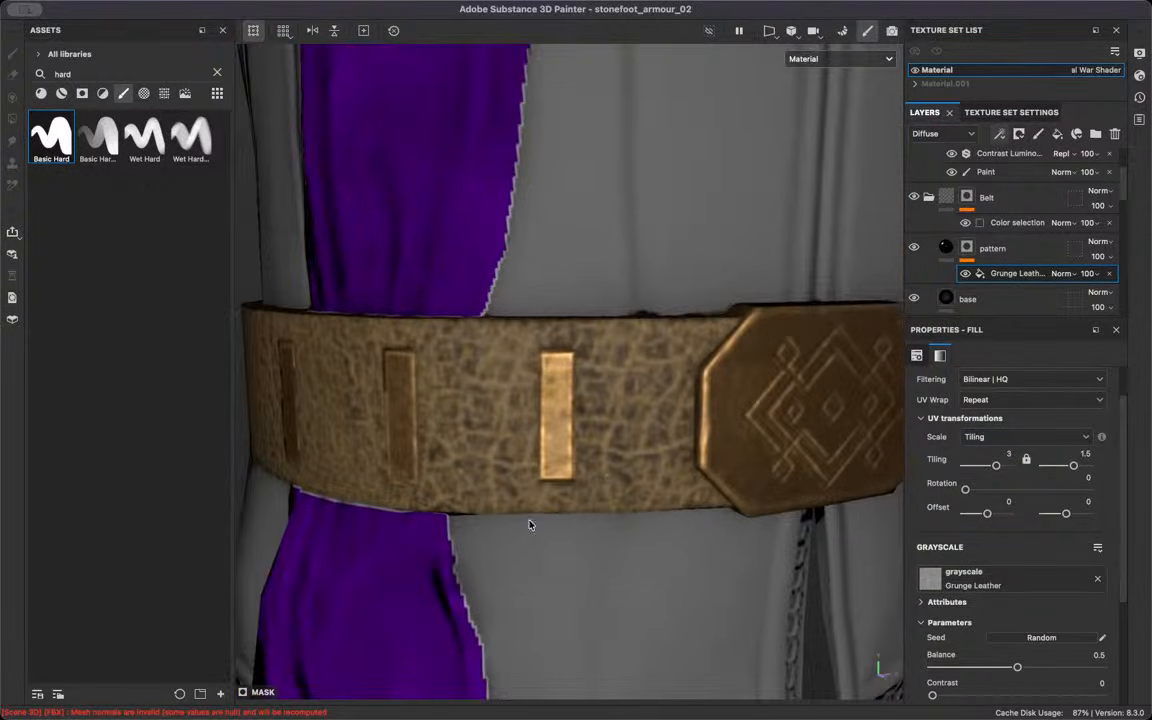
pyautogui.scroll(5, 1006, 455)
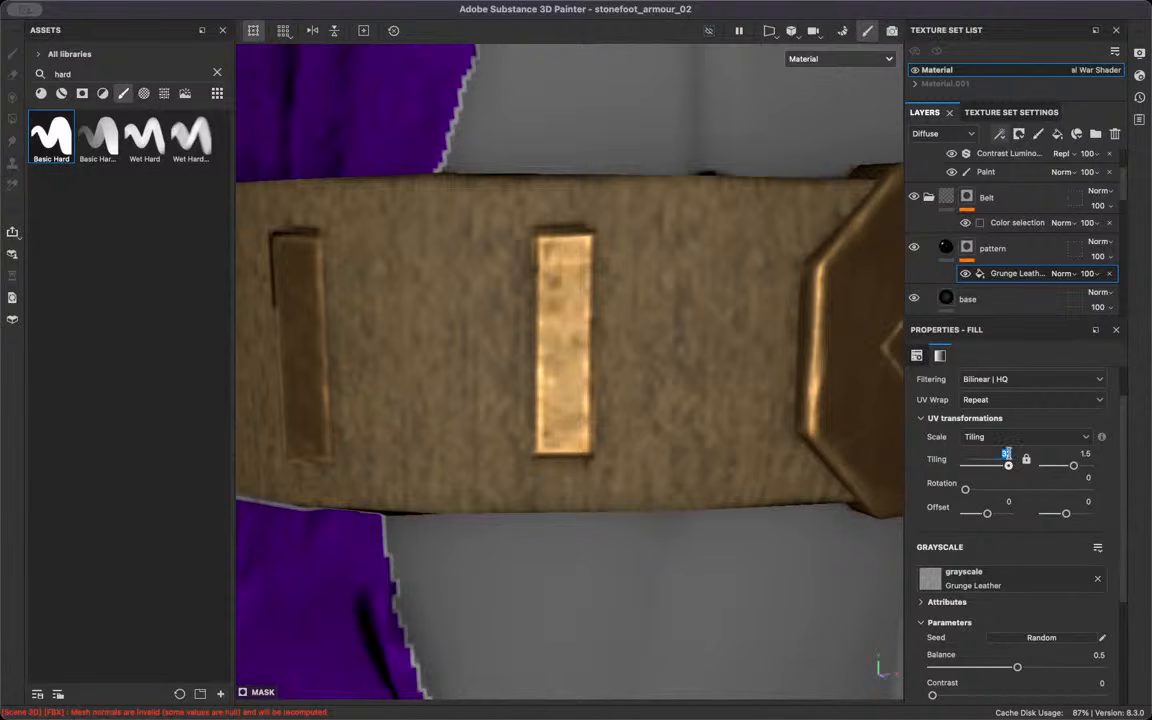
pyautogui.write('5')
pyautogui.click(1085, 455)
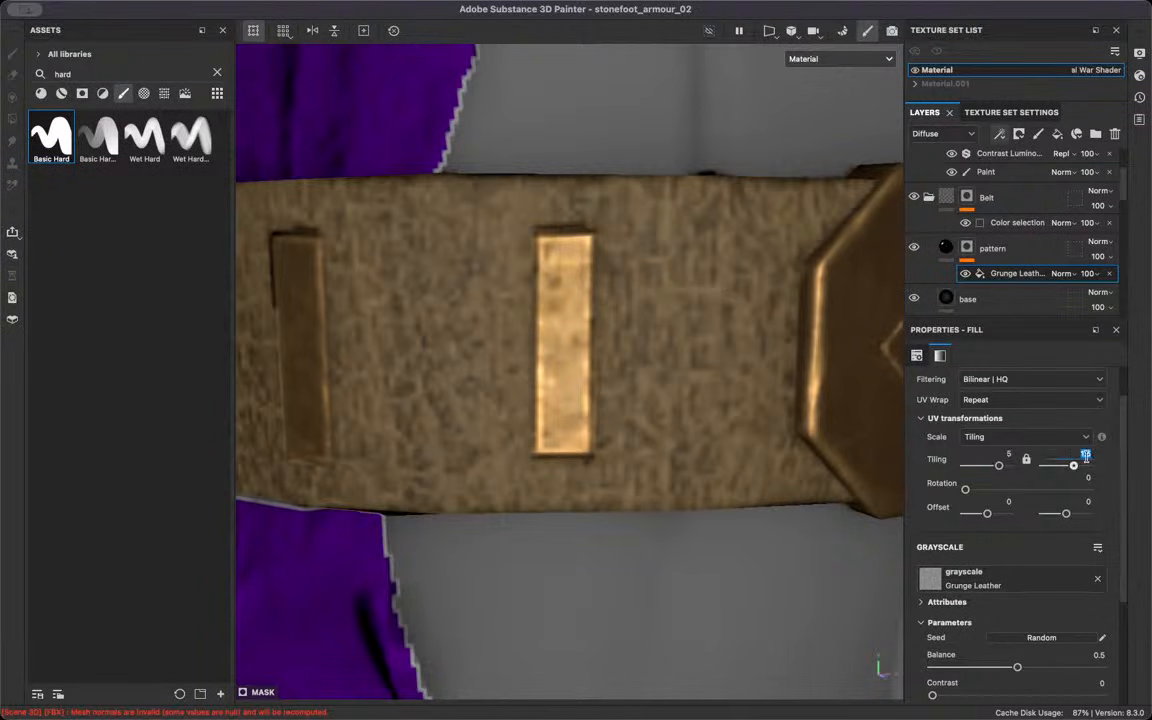
pyautogui.write('2.5')
pyautogui.press('Return')
pyautogui.scroll(4, 481, 393)
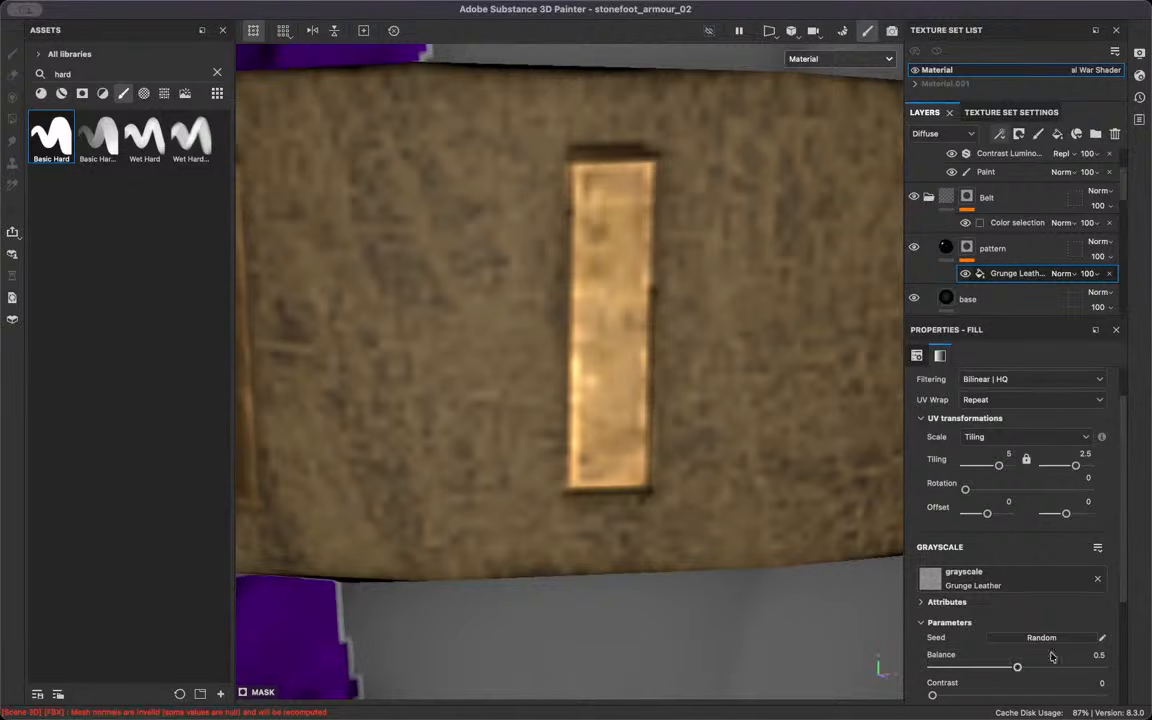
# Invert the Grunge Leather texture in the pattern layer's mask and check the belt at an angle
pyautogui.scroll(-3, 1000, 580)
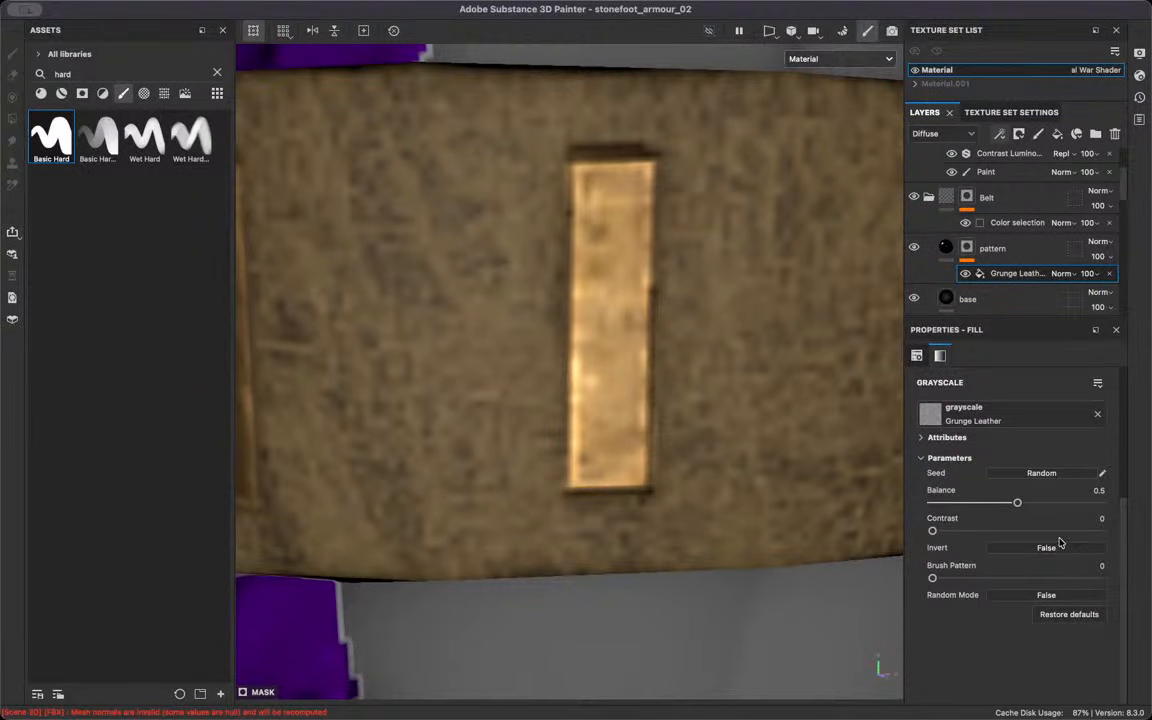
pyautogui.click(1048, 547)
pyautogui.keyDown('alt'); pyautogui.moveTo(553, 501); pyautogui.dragTo(607, 476); pyautogui.keyUp('alt')
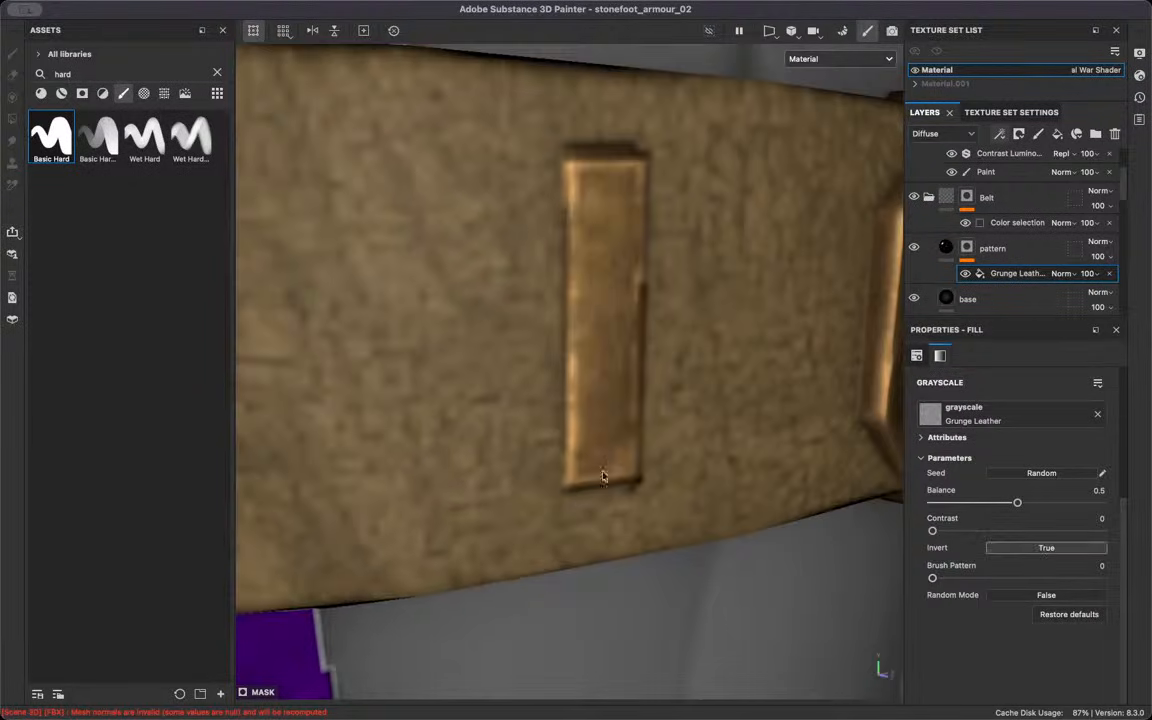
# Enable the glossiness, specular level and specular channels on the pattern layer, setting glossiness and specular level to 0
pyautogui.click(1025, 249)
pyautogui.scroll(3, 612, 352)
pyautogui.click(1095, 407)
pyautogui.click(1052, 407)
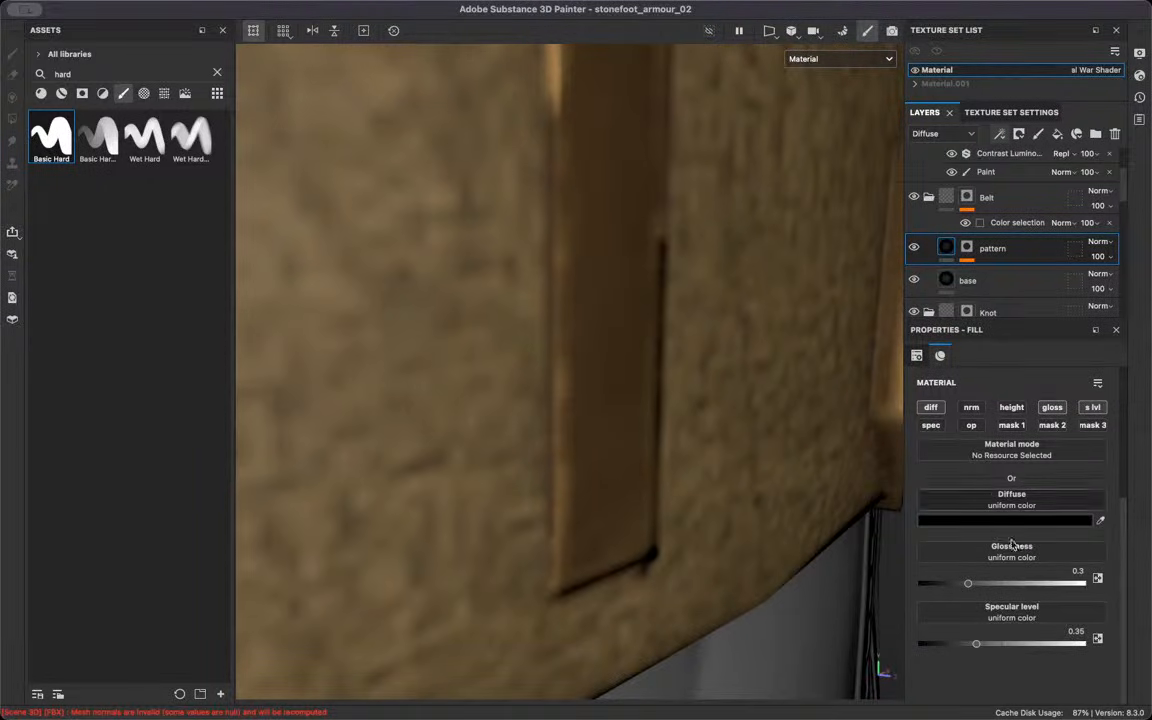
pyautogui.moveTo(970, 582); pyautogui.dragTo(915, 583)
pyautogui.click(931, 425)
pyautogui.moveTo(976, 643); pyautogui.dragTo(918, 643)
# Set the pattern layer's specular colour to black
pyautogui.scroll(-1, 994, 683)
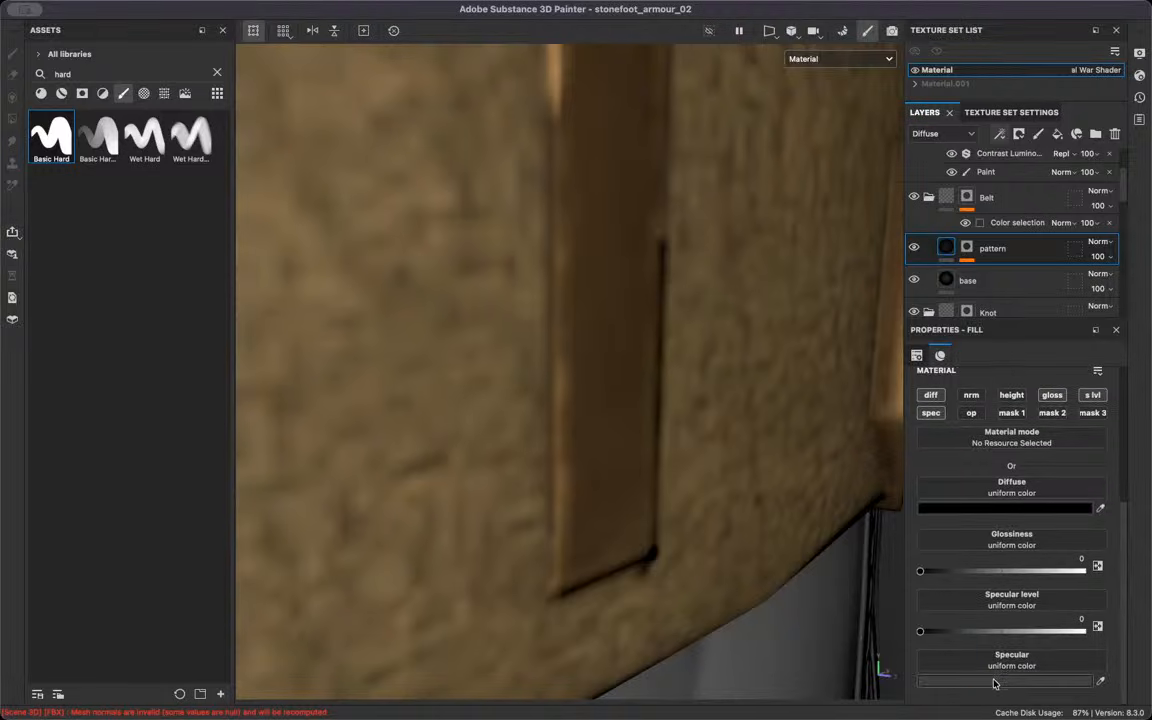
pyautogui.click(994, 683)
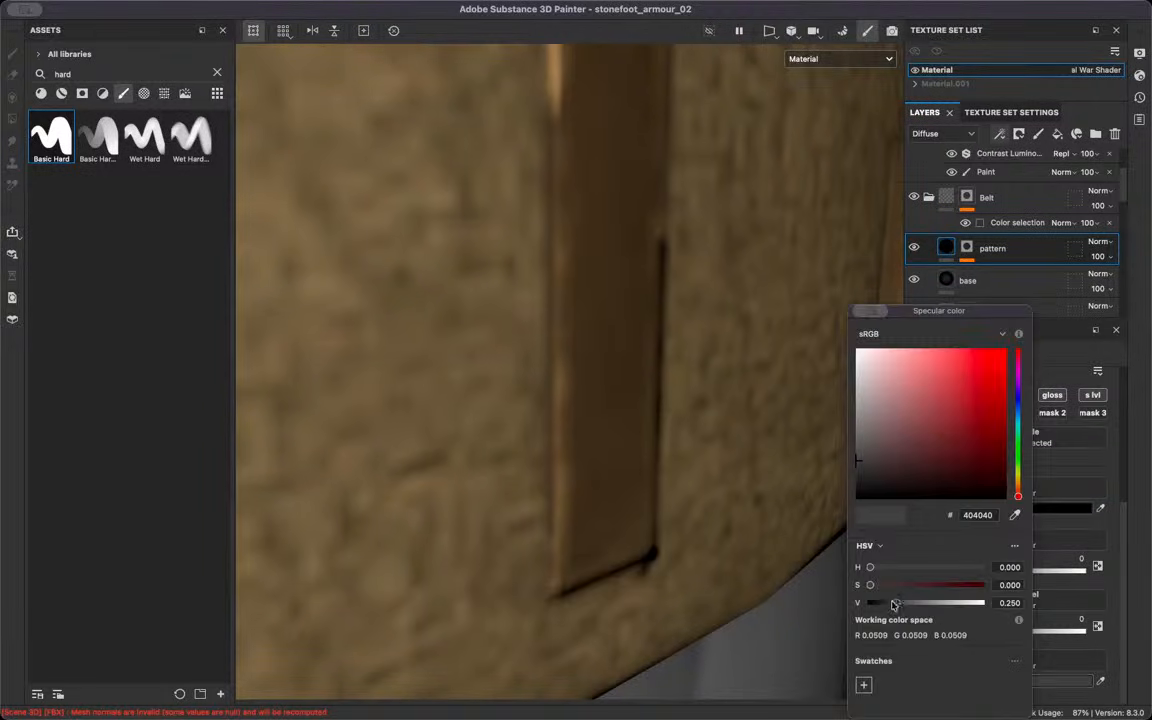
pyautogui.moveTo(894, 604); pyautogui.dragTo(729, 405)
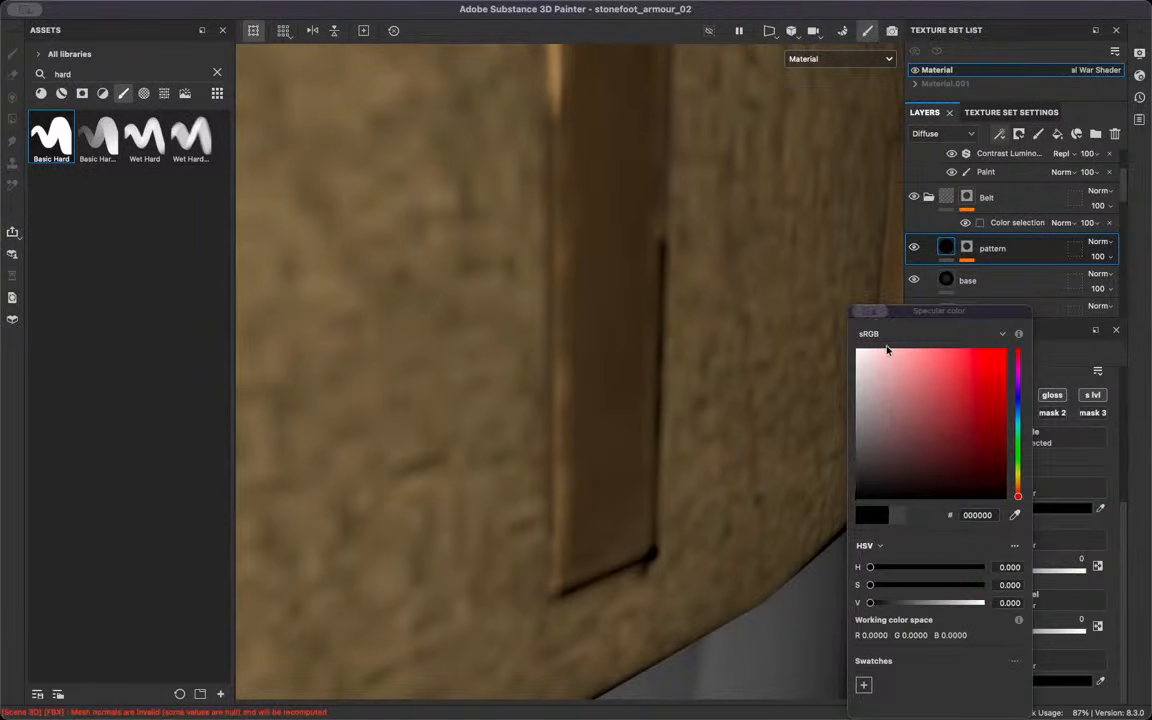
# Enable the pattern layer's height channel and set its height to -0.05
pyautogui.click(1007, 398)
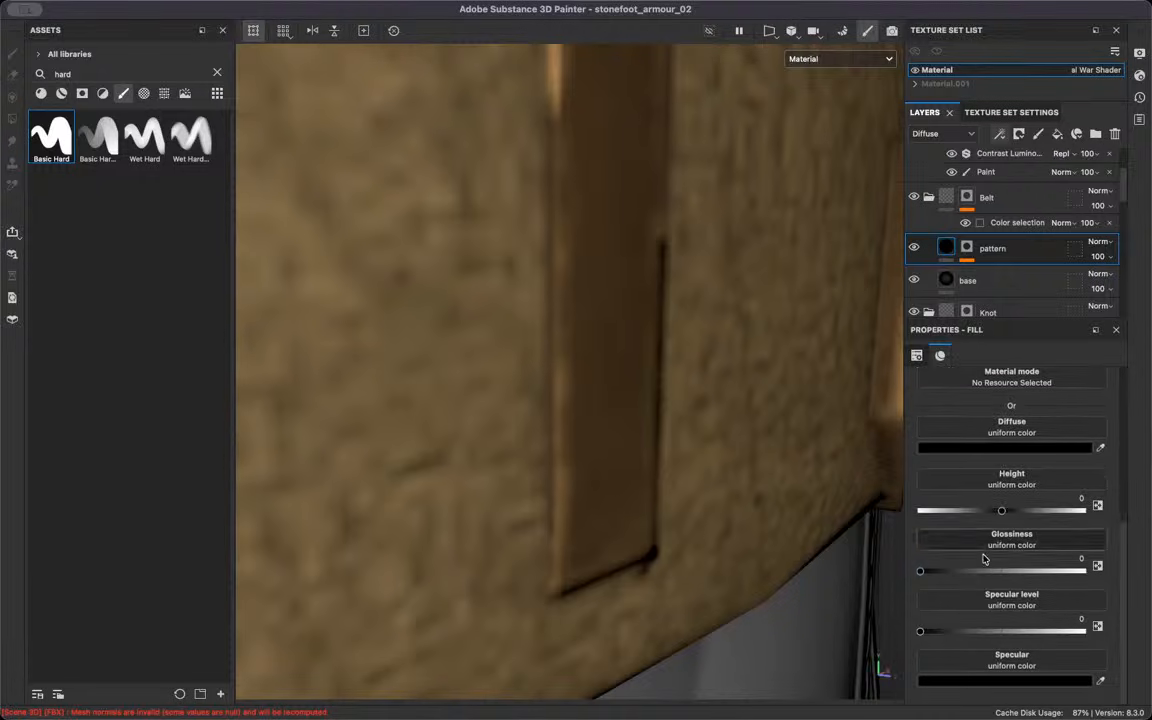
pyautogui.keyDown('alt'); pyautogui.moveTo(611, 402); pyautogui.dragTo(560, 405); pyautogui.keyUp('alt')
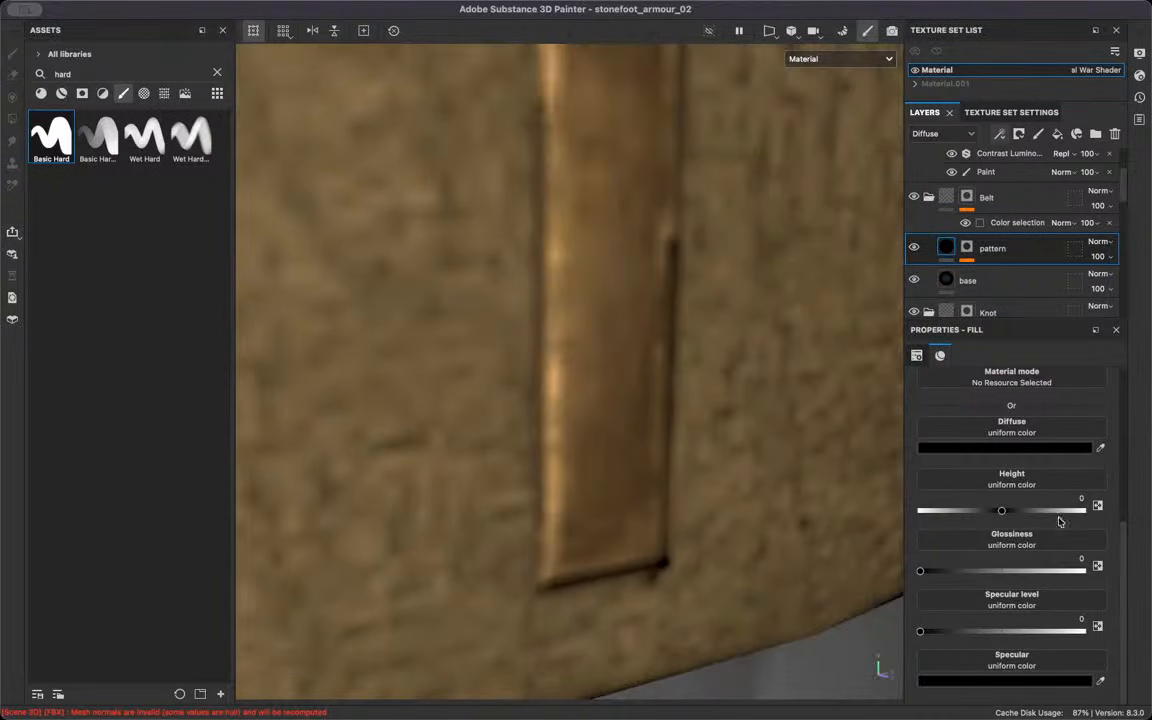
pyautogui.moveTo(1010, 515); pyautogui.dragTo(730, 445)
pyautogui.scroll(-10, 602, 482)
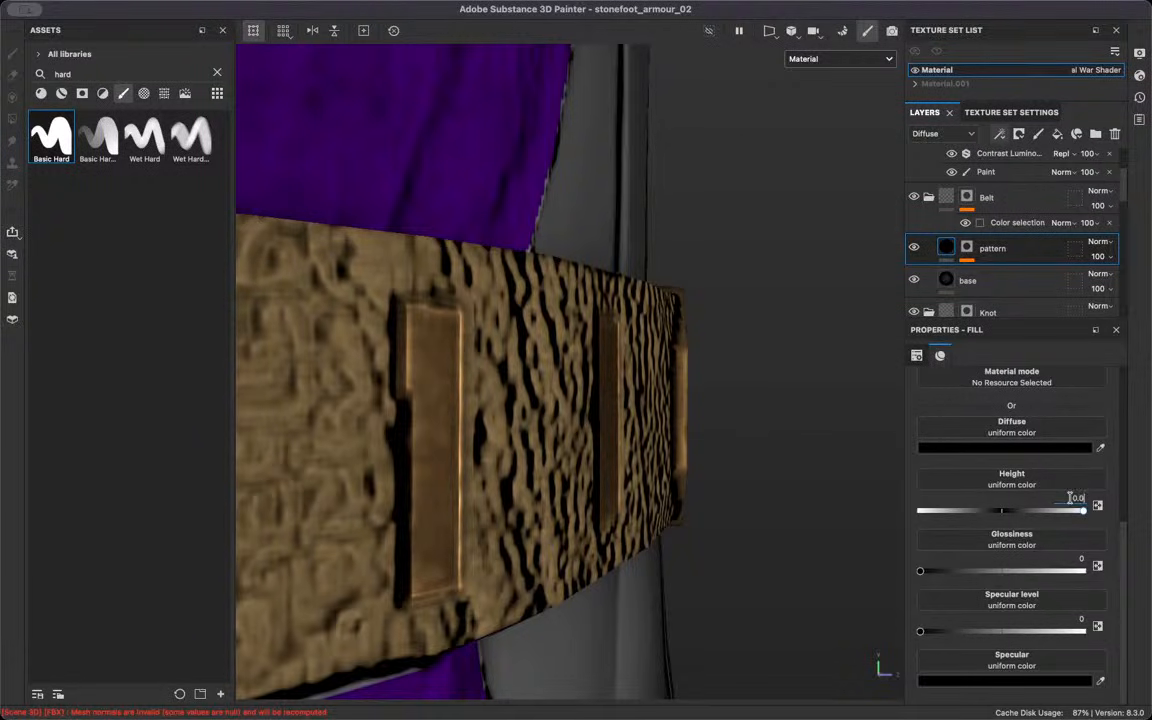
pyautogui.write('0.05')
pyautogui.press('Return')
pyautogui.keyDown('alt'); pyautogui.moveTo(626, 491); pyautogui.dragTo(650, 530); pyautogui.keyUp('alt')
pyautogui.scroll(5, 1100, 530)
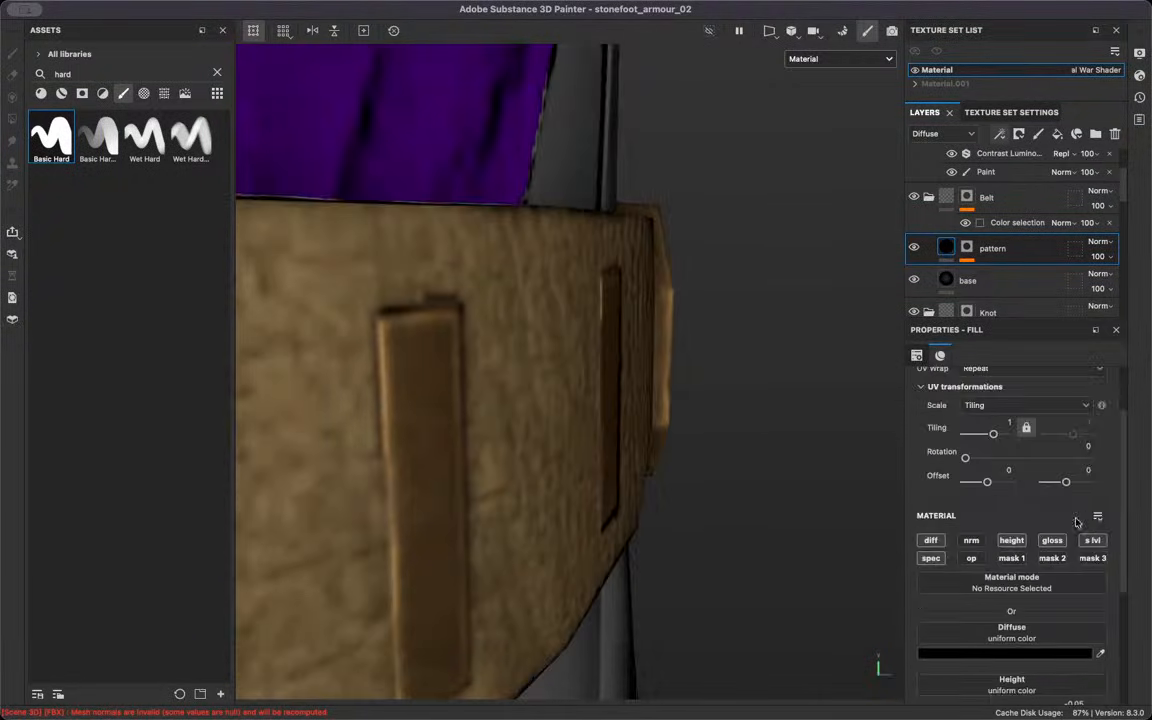
# Switch the pattern layer's height channel off and back on to compare the belt's surface relief
pyautogui.click(1010, 548)
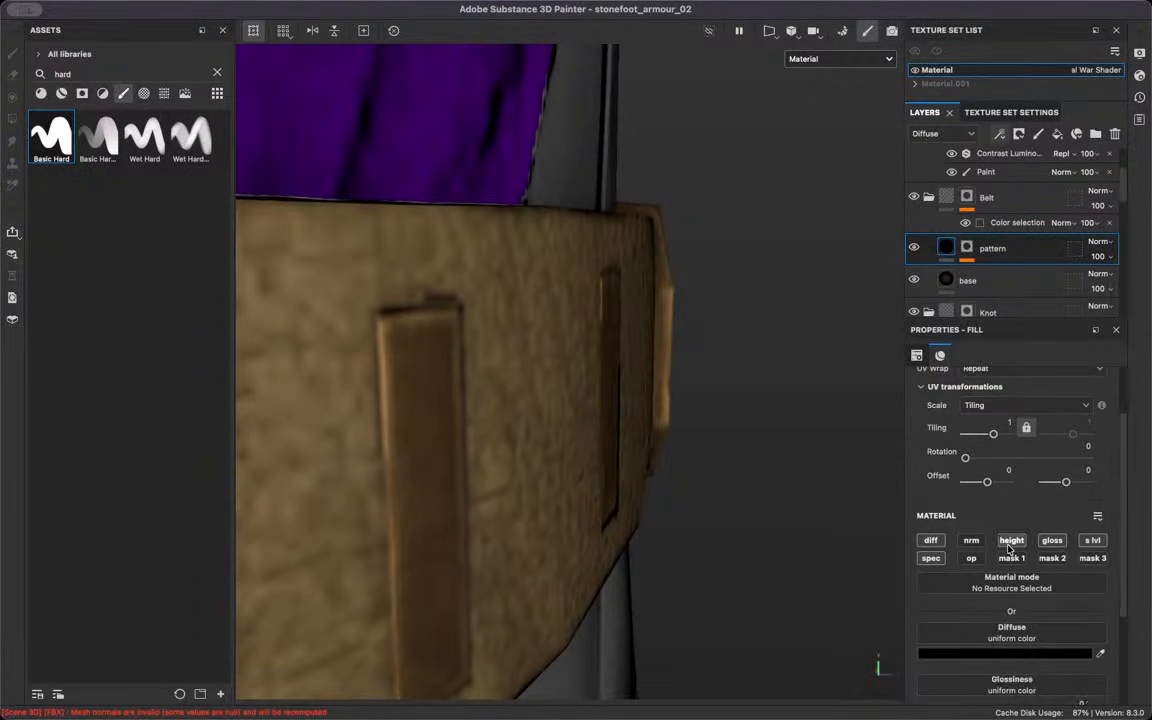
pyautogui.keyDown('alt'); pyautogui.moveTo(740, 501); pyautogui.dragTo(545, 275); pyautogui.keyUp('alt')
pyautogui.click(1011, 541)
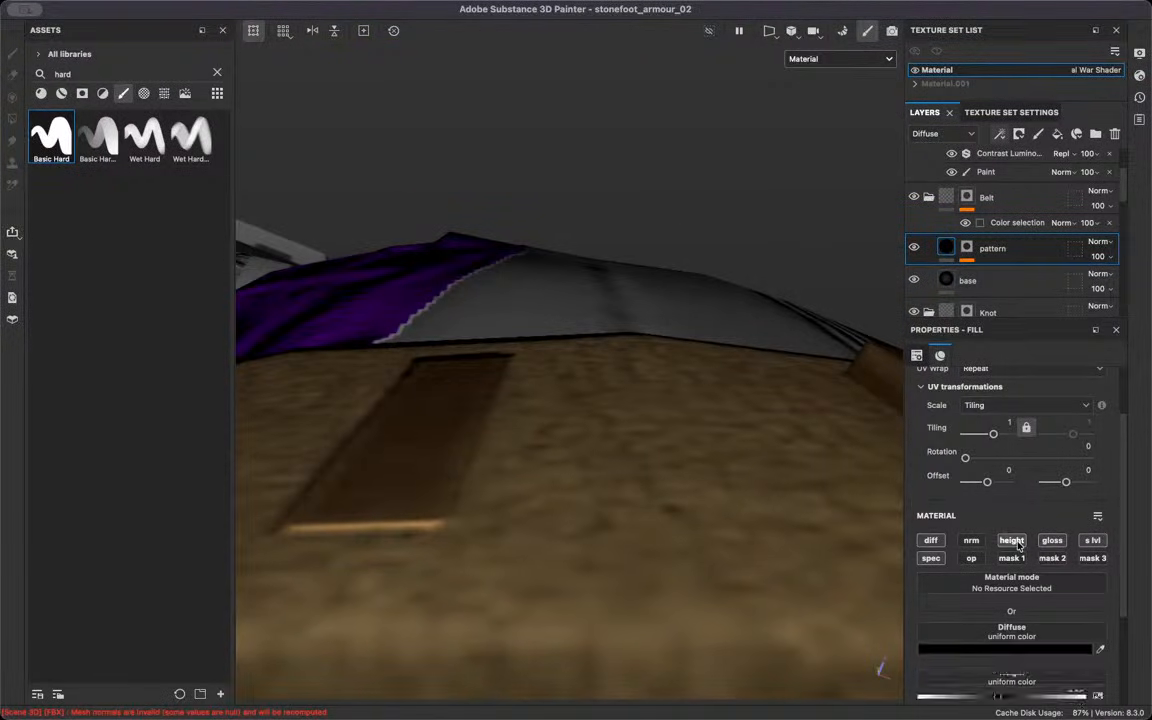
# Set the pattern layer's height to -0.075 and check the belt from the front
pyautogui.scroll(-3, 1093, 612)
pyautogui.doubleClick(1072, 580)
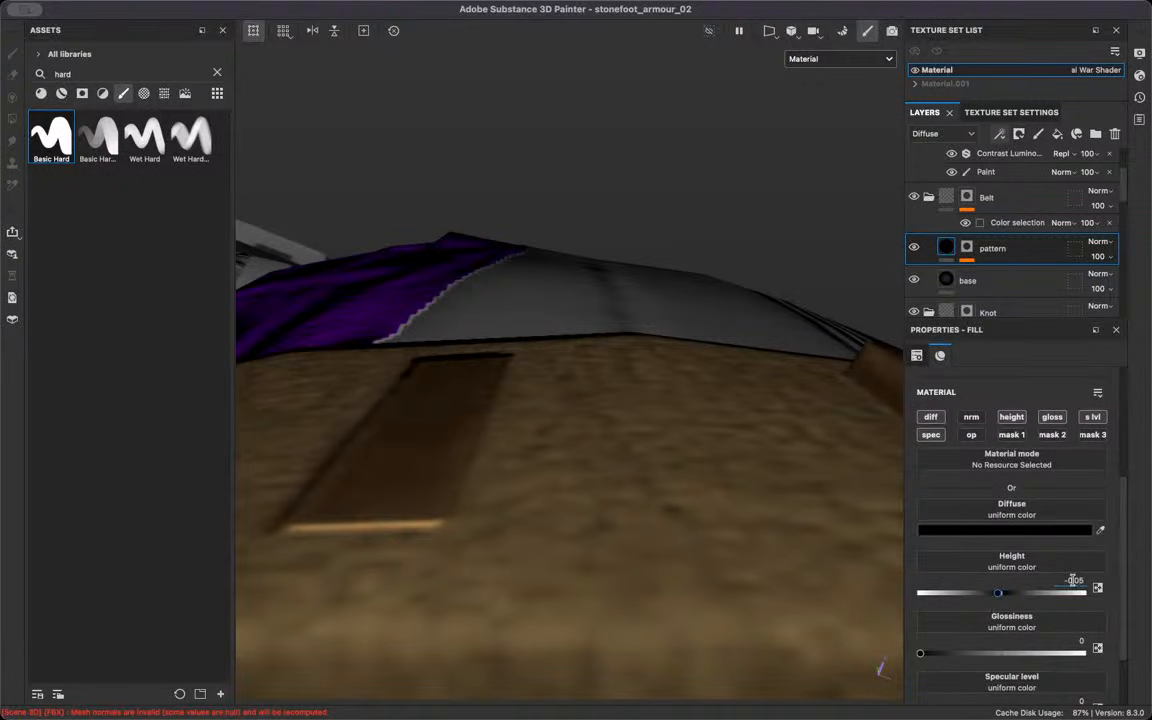
pyautogui.keyDown('alt'); pyautogui.moveTo(457, 350); pyautogui.dragTo(470, 576); pyautogui.keyUp('alt')
pyautogui.keyDown('alt'); pyautogui.moveTo(470, 576); pyautogui.dragTo(522, 108, button='middle'); pyautogui.keyUp('alt')
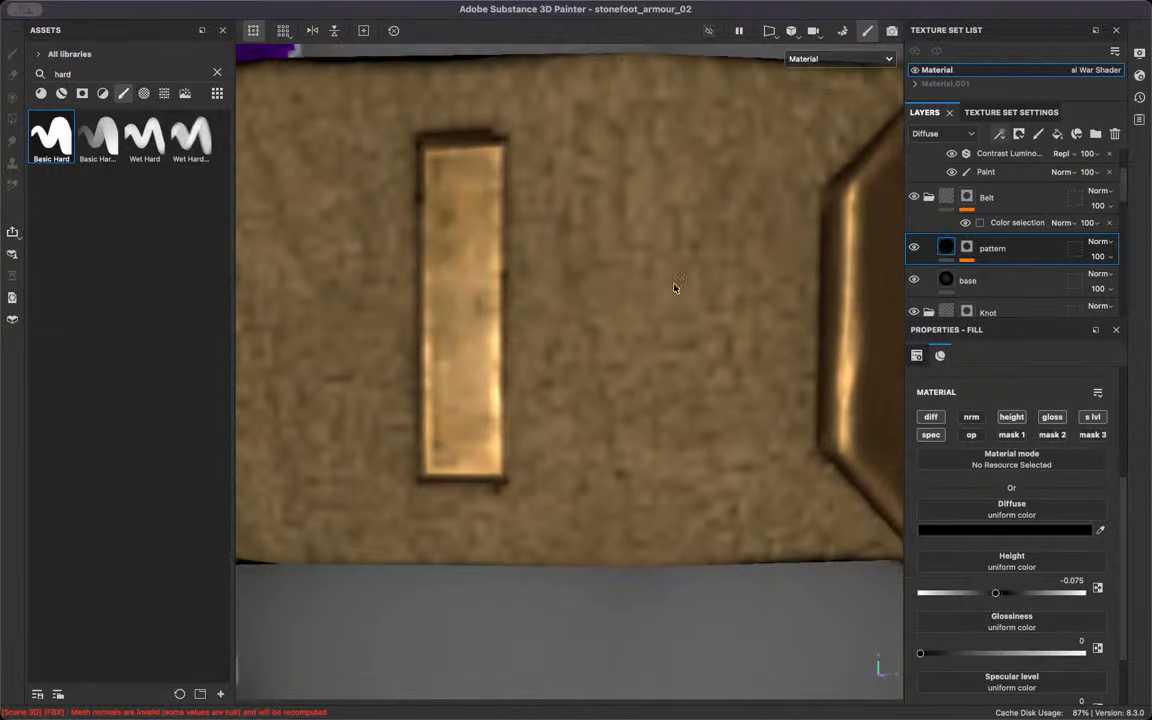
# Display only the Diffuse channel and lower the pattern layer's diffuse opacity to 58
pyautogui.keyDown('alt'); pyautogui.moveTo(676, 290); pyautogui.dragTo(748, 305, button='right'); pyautogui.keyUp('alt')
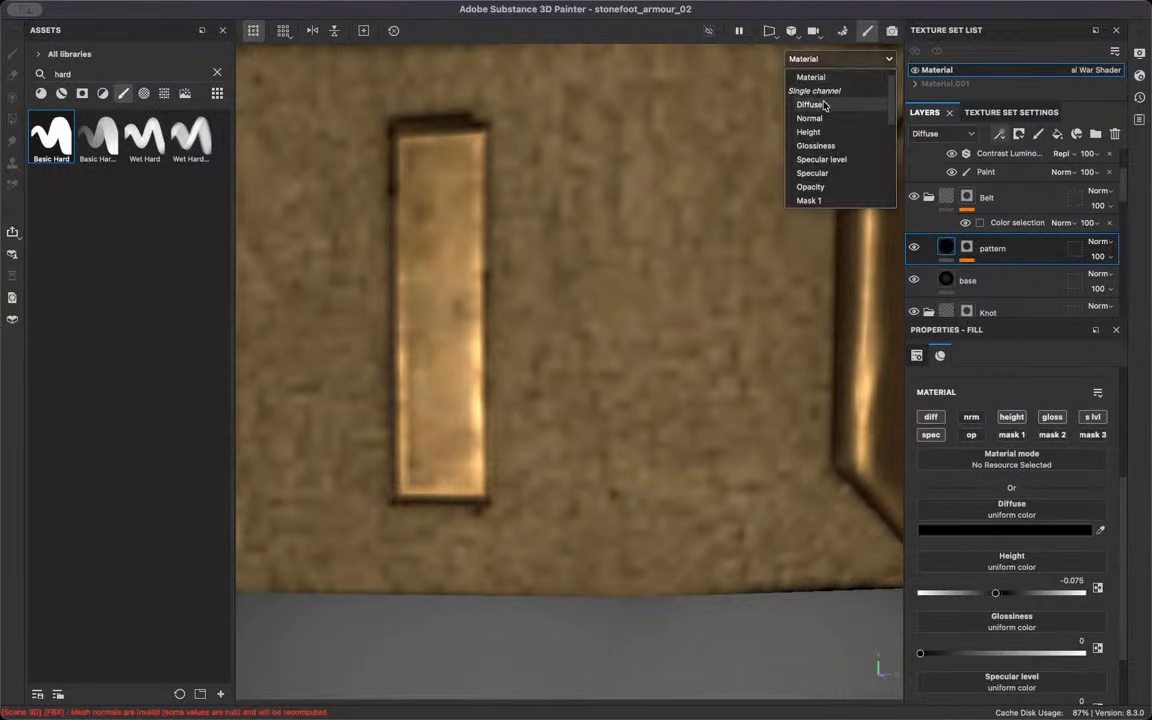
pyautogui.click(809, 104)
pyautogui.scroll(5, 733, 159)
pyautogui.click(1112, 258)
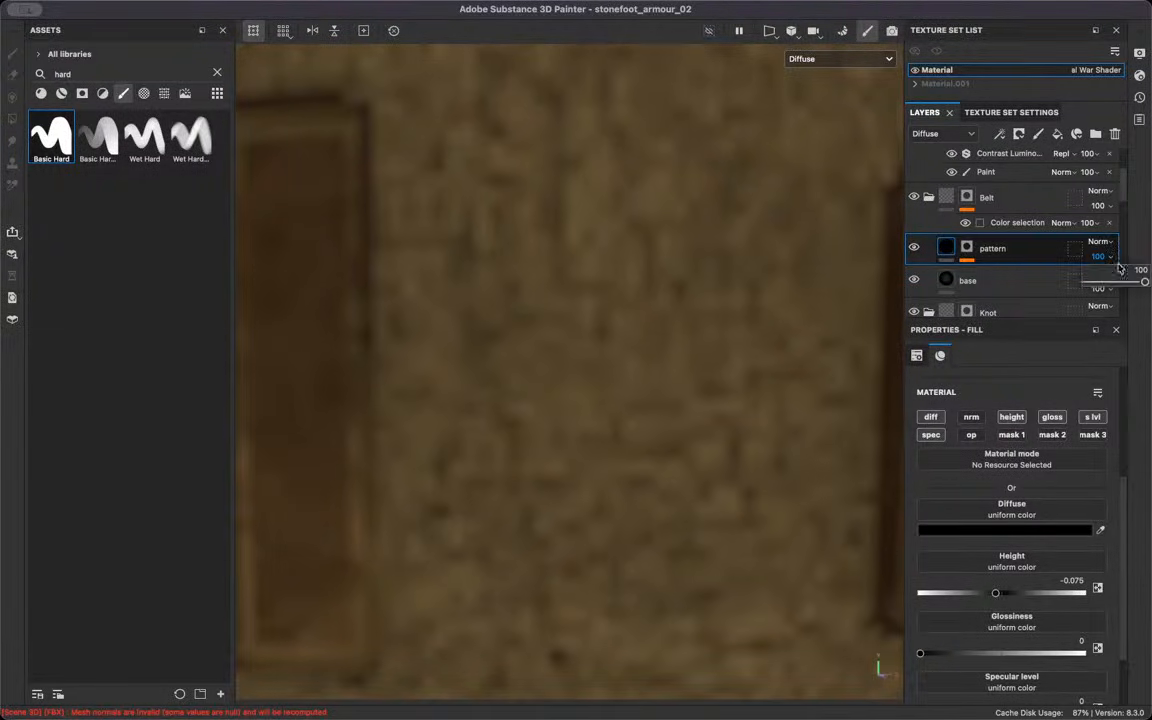
pyautogui.moveTo(1143, 282); pyautogui.dragTo(1121, 300)
pyautogui.scroll(-4, 753, 314)
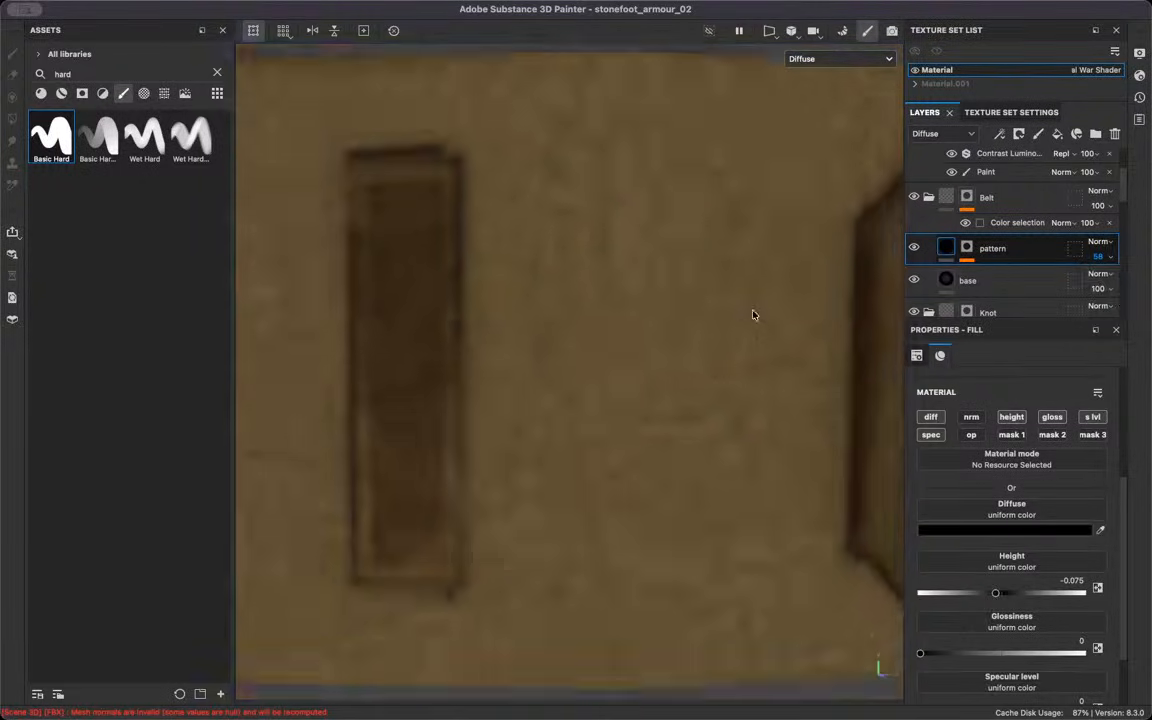
# Display only the Glossiness channel and lower the pattern layer's glossiness opacity to 30
pyautogui.press('c')
pyautogui.press('c')
pyautogui.press('c')
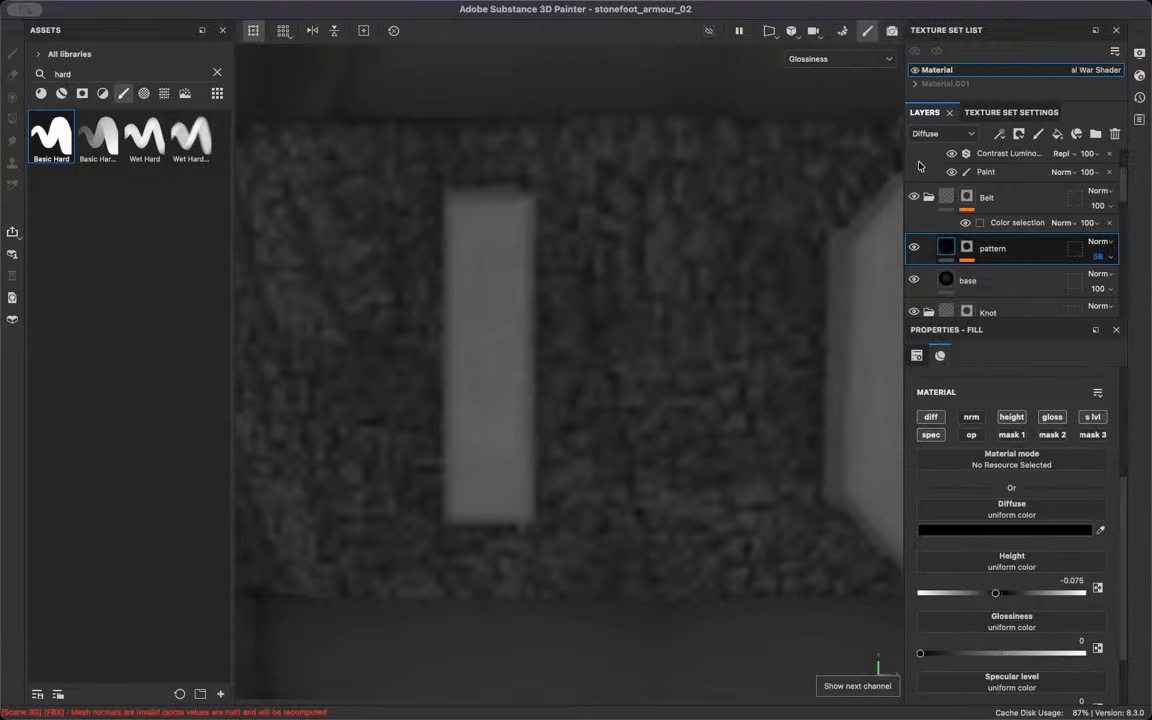
pyautogui.click(940, 133)
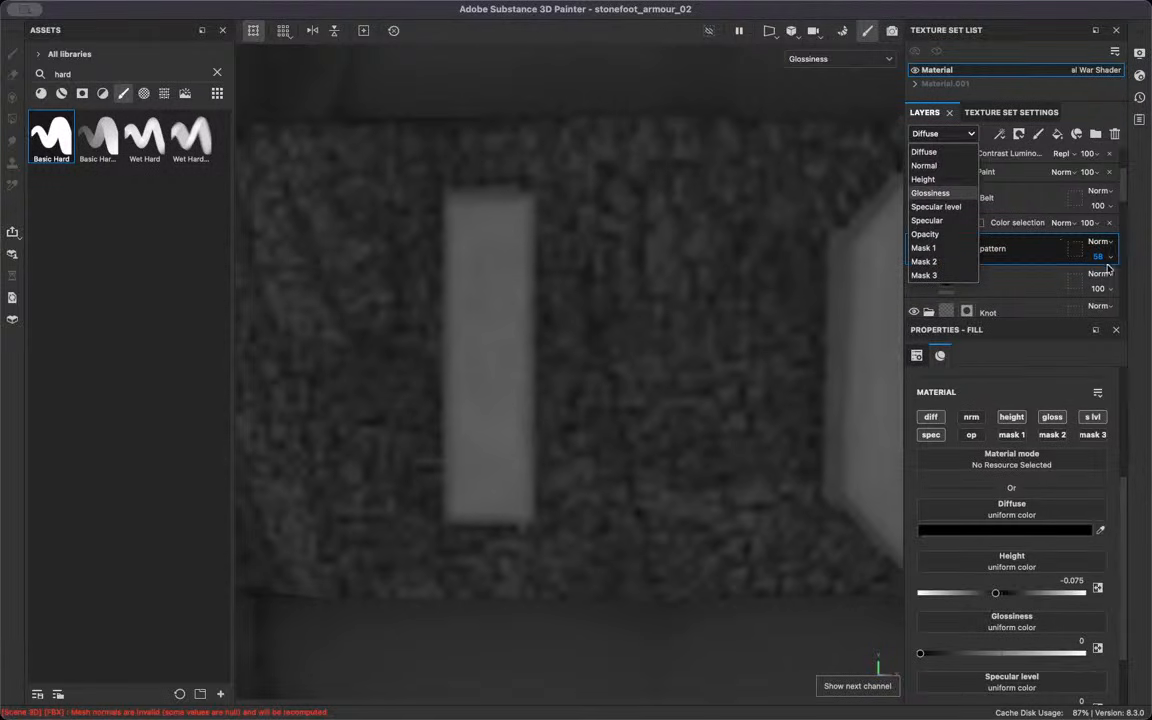
pyautogui.click(930, 192)
pyautogui.click(1100, 257)
pyautogui.moveTo(1105, 282); pyautogui.dragTo(1102, 283)
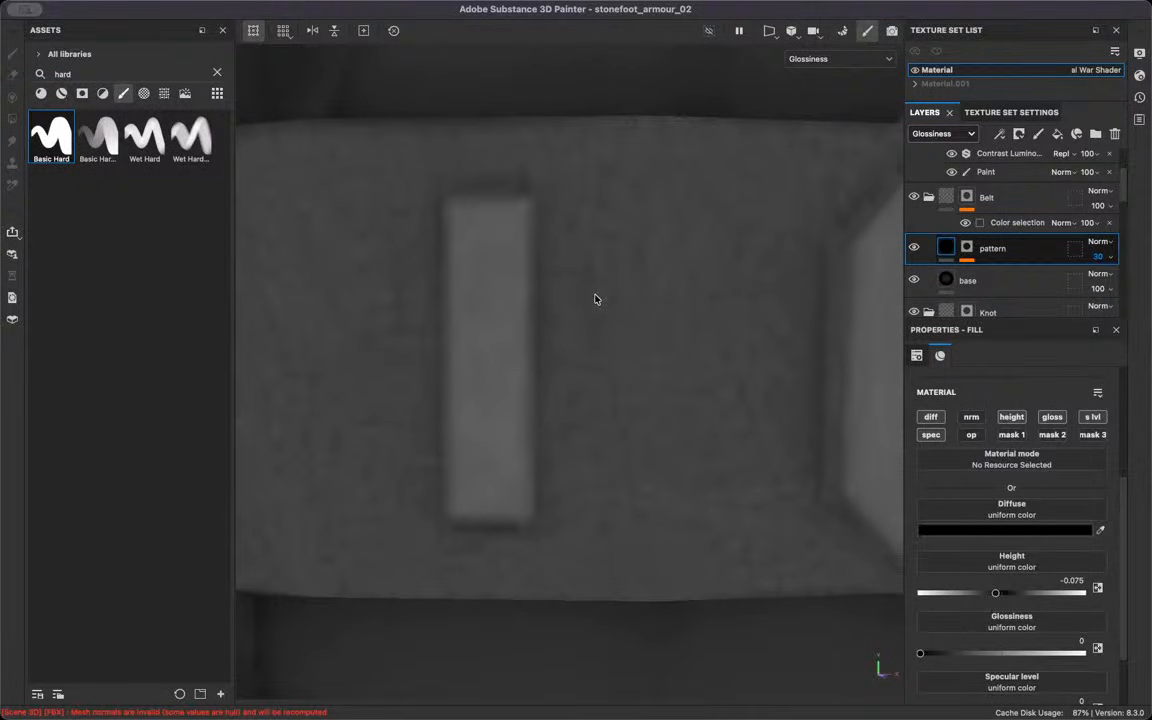
# Display only the Specular level channel and lower the pattern layer's specular level opacity to 32
pyautogui.press('c')
pyautogui.click(942, 133)
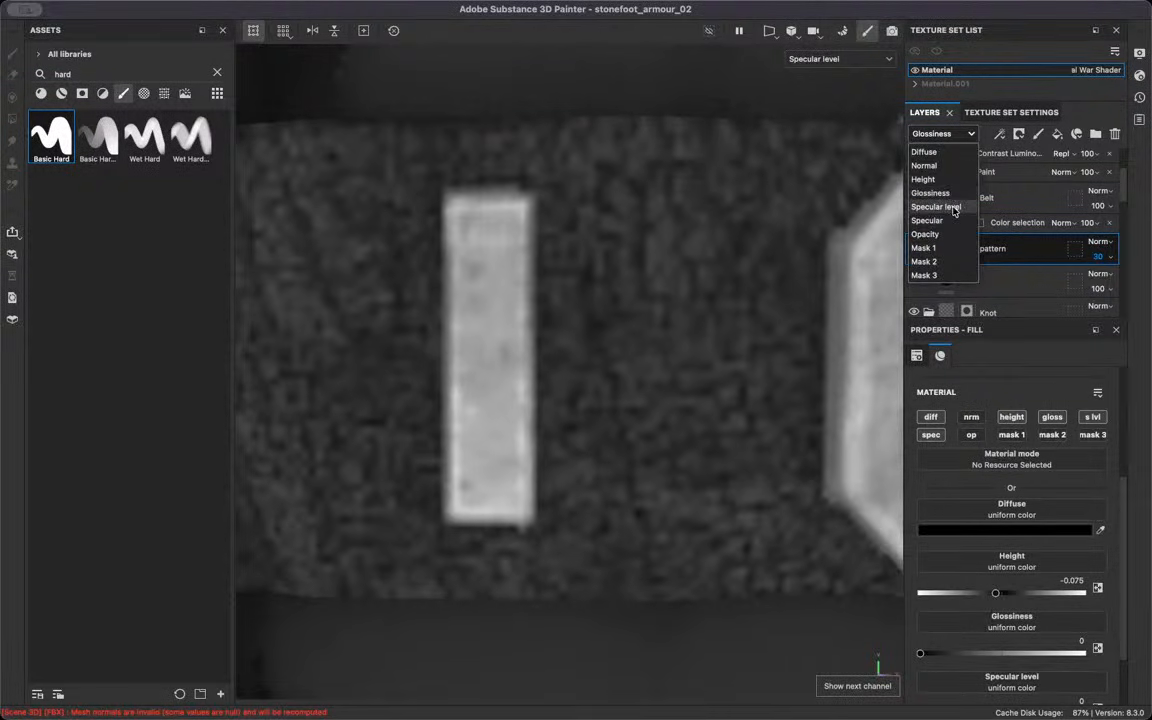
pyautogui.click(936, 206)
pyautogui.click(1098, 256)
pyautogui.moveTo(1105, 283)
pyautogui.mouseDown()
pyautogui.moveTo(1125, 280)
pyautogui.moveTo(1097, 300)
pyautogui.mouseUp()
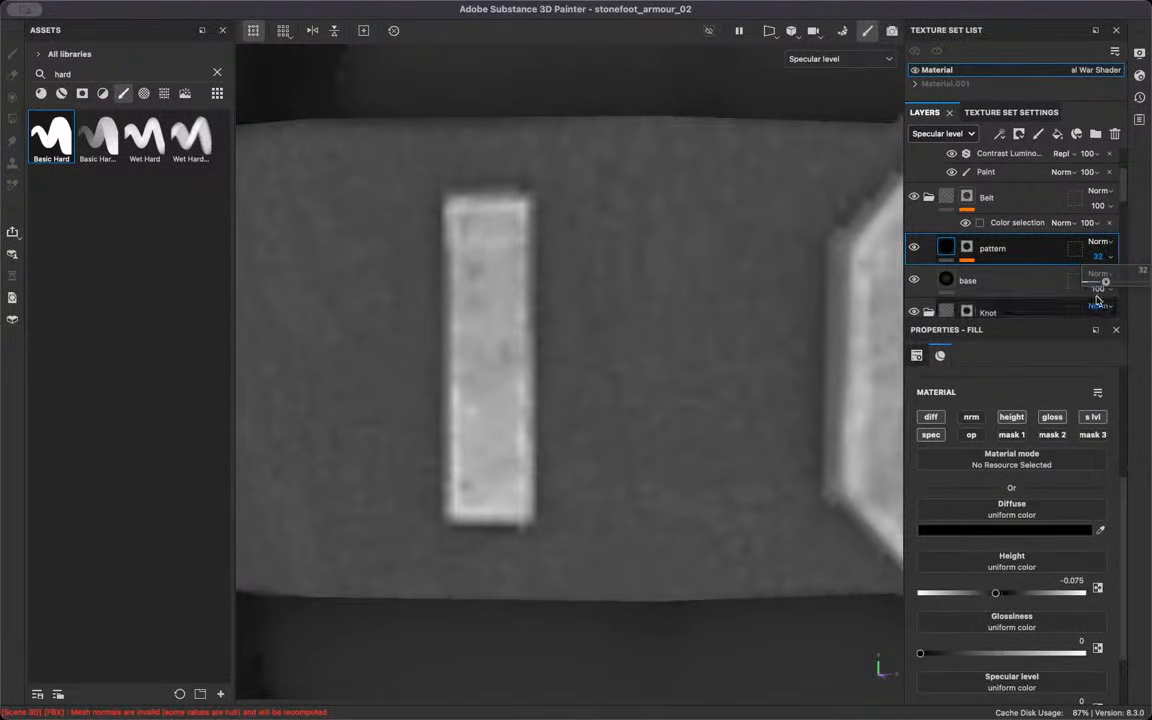
# Display only the Specular channel and lower the pattern layer's specular opacity to 60
pyautogui.press('c')
pyautogui.click(960, 135)
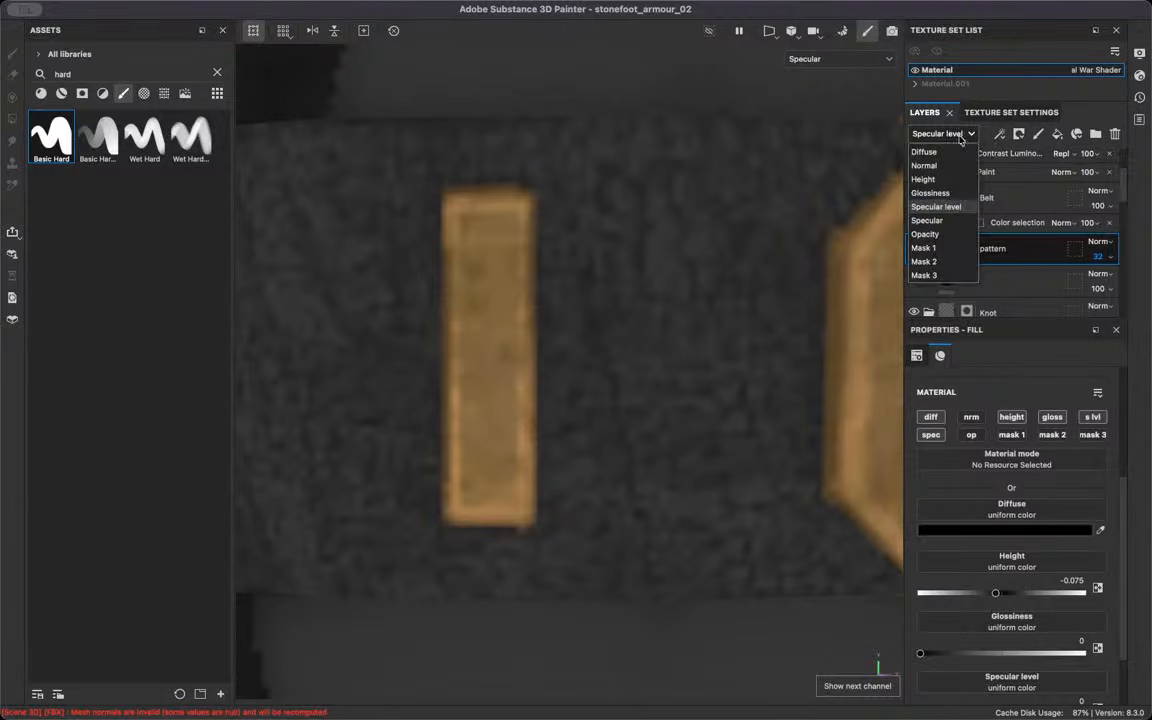
pyautogui.click(939, 220)
pyautogui.click(1105, 258)
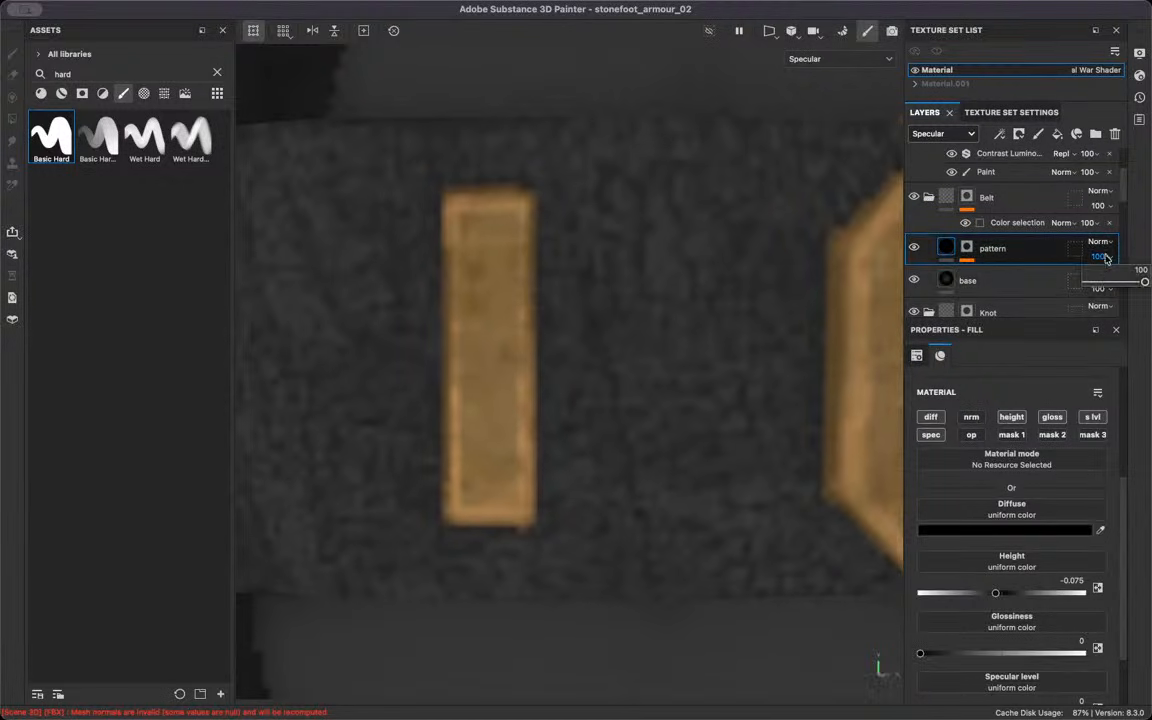
pyautogui.moveTo(1098, 282); pyautogui.dragTo(1121, 287)
# Switch back to the full material view, examine the belt leather from several angles and save the project
pyautogui.scroll(-3, 730, 465)
pyautogui.press('m')
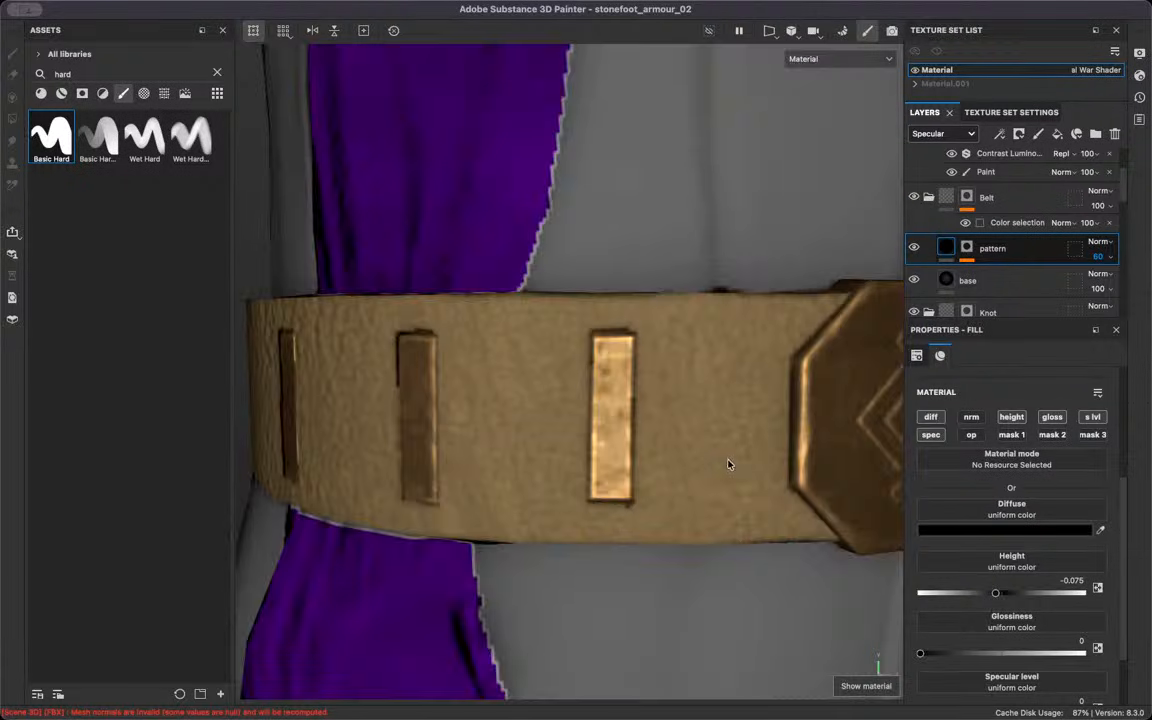
pyautogui.scroll(4, 643, 389)
pyautogui.keyDown('alt'); pyautogui.moveTo(643, 389); pyautogui.dragTo(766, 419); pyautogui.keyUp('alt')
pyautogui.scroll(-4, 638, 459)
pyautogui.scroll(-4, 560, 405)
pyautogui.scroll(10, 645, 399)
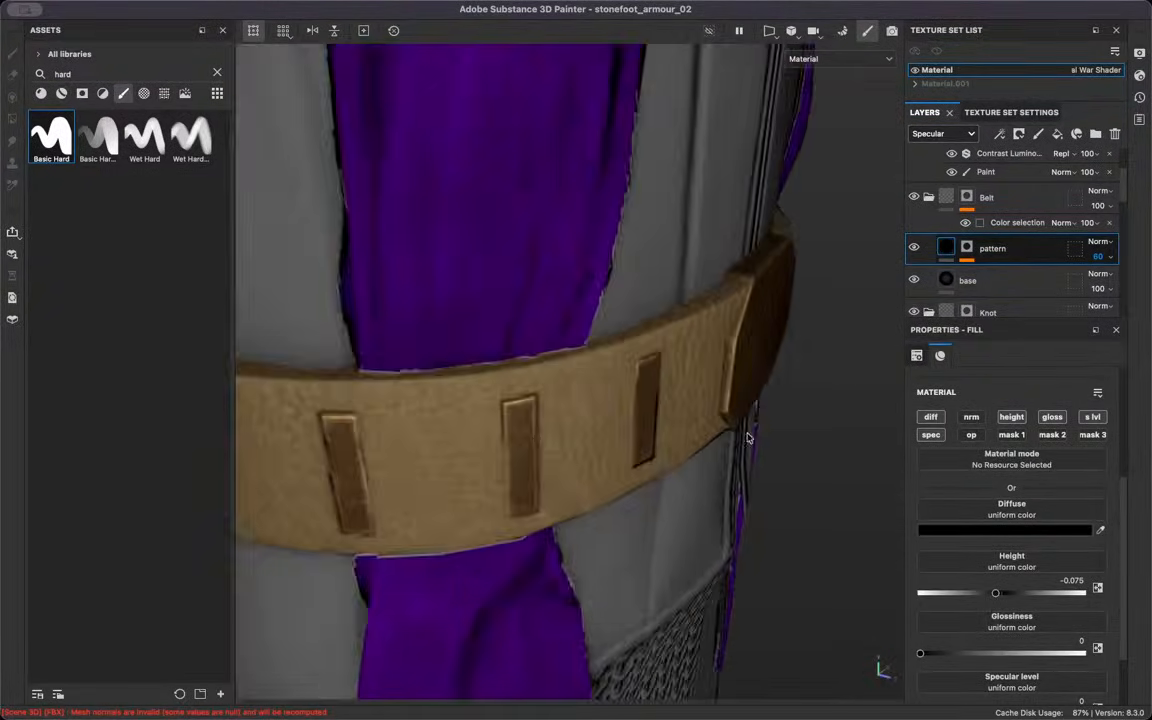
pyautogui.scroll(4, 668, 391)
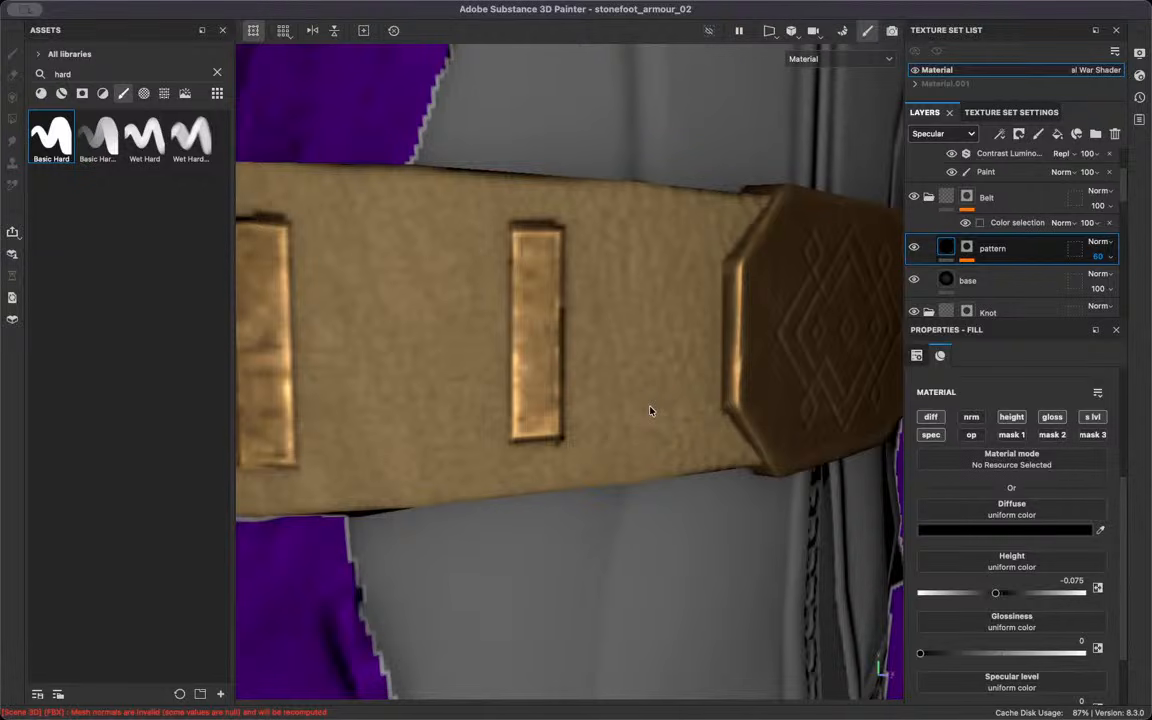
pyautogui.press('super+s')
pyautogui.scroll(-3, 505, 319)
pyautogui.scroll(5, 505, 319)
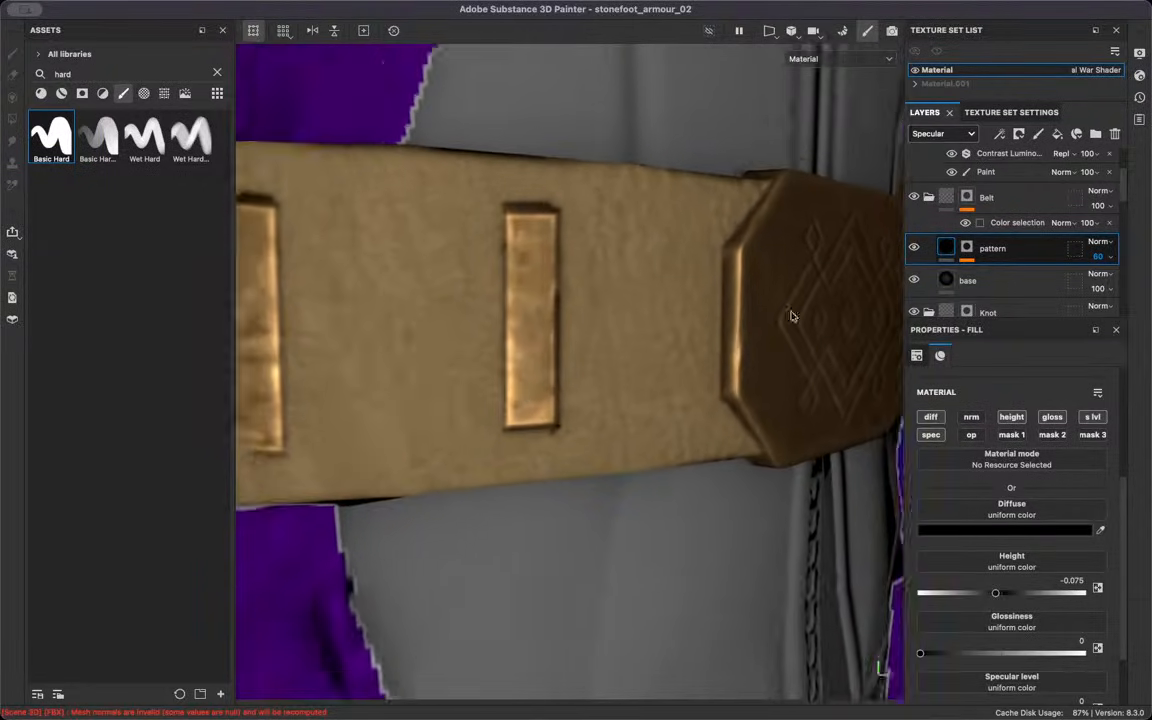
# Add a fill layer above the pattern layer in the Belt folder, hiding and re-showing it to check the belt
pyautogui.click(1057, 134)
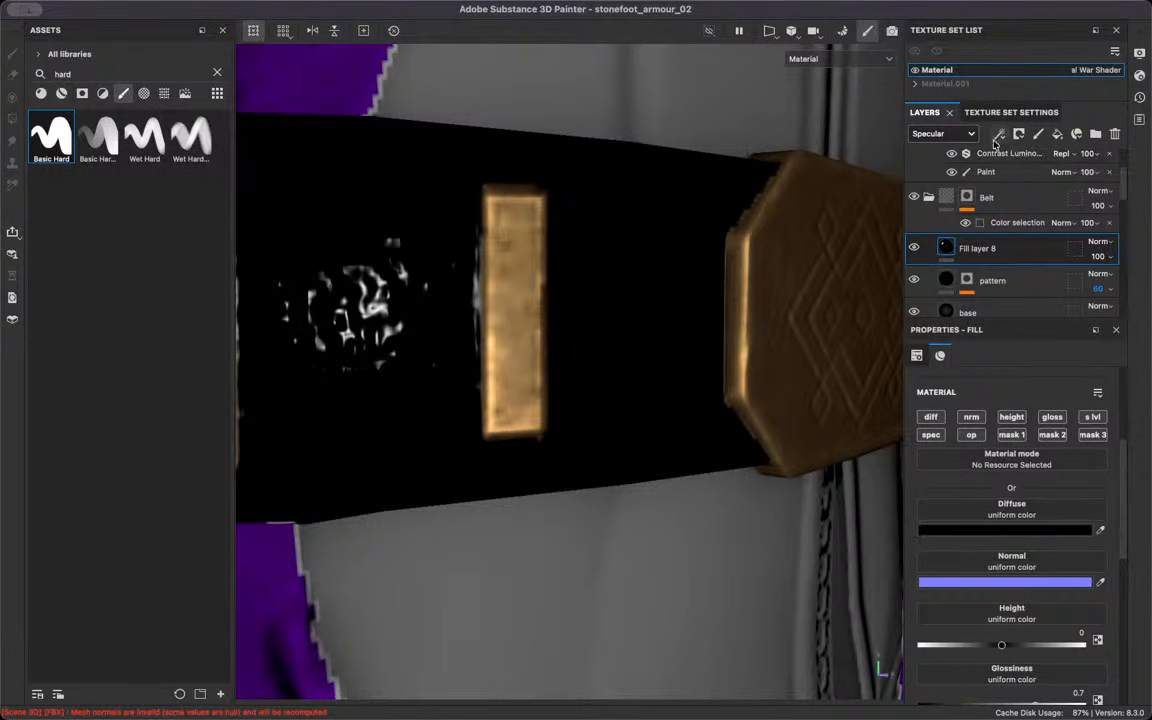
pyautogui.click(913, 247)
pyautogui.scroll(-3, 470, 406)
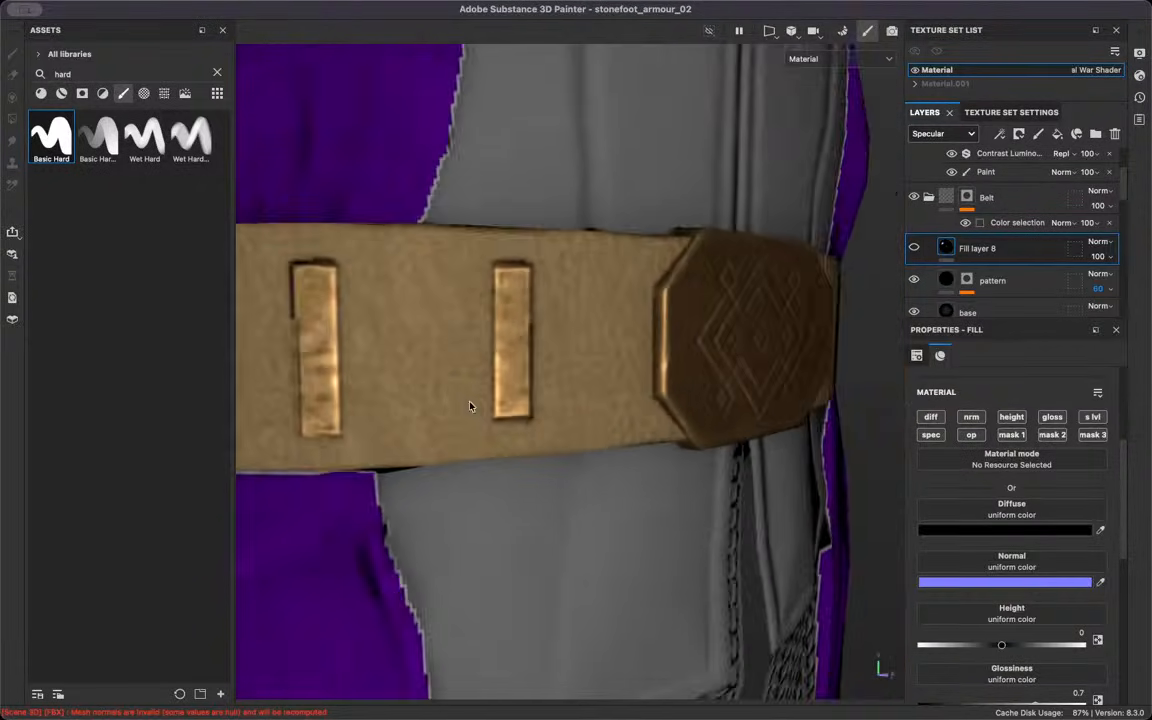
pyautogui.scroll(-5, 470, 406)
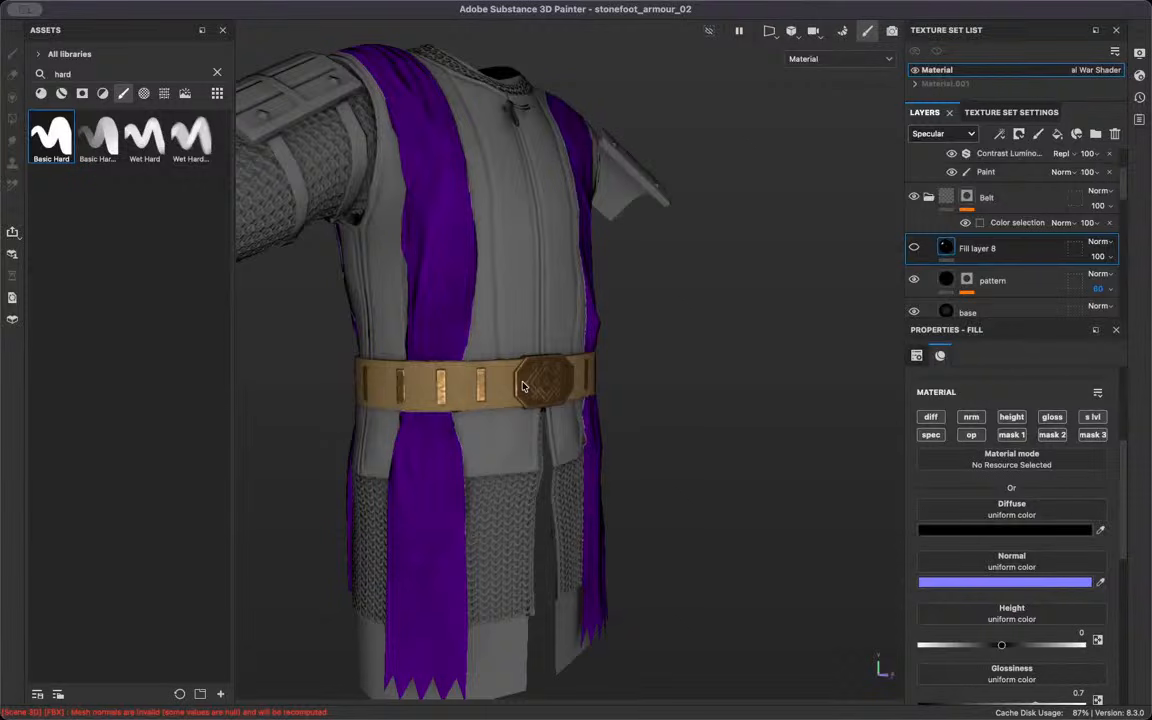
pyautogui.scroll(8, 428, 386)
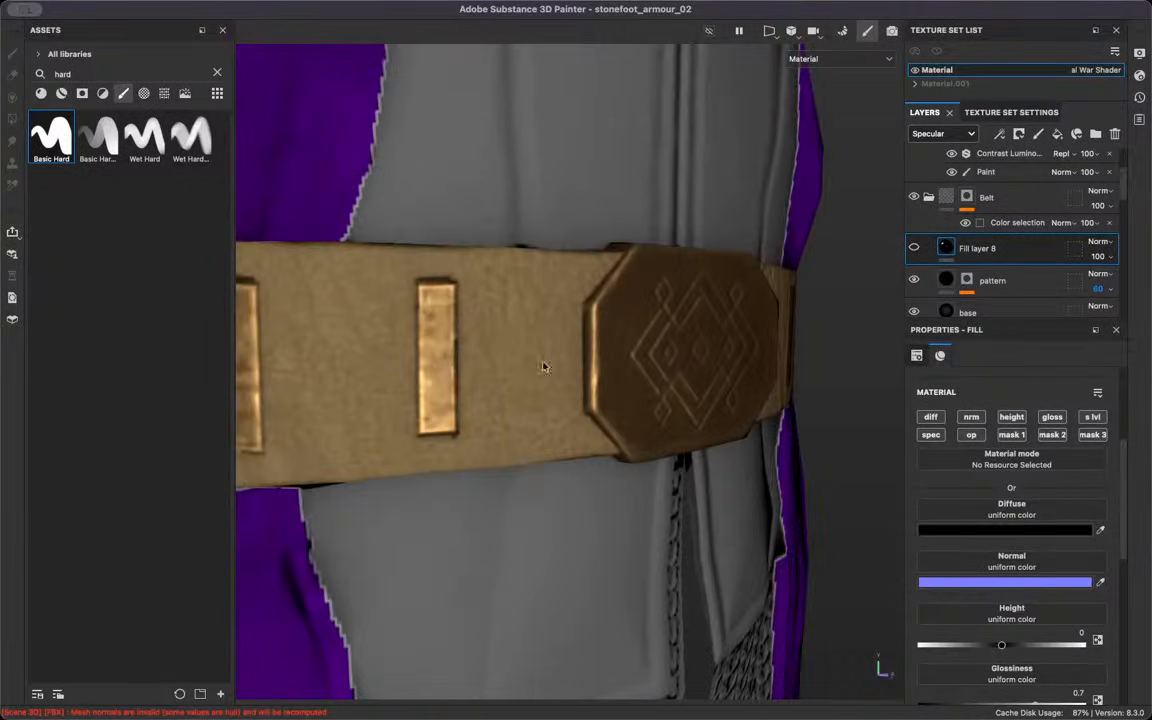
pyautogui.scroll(3, 489, 319)
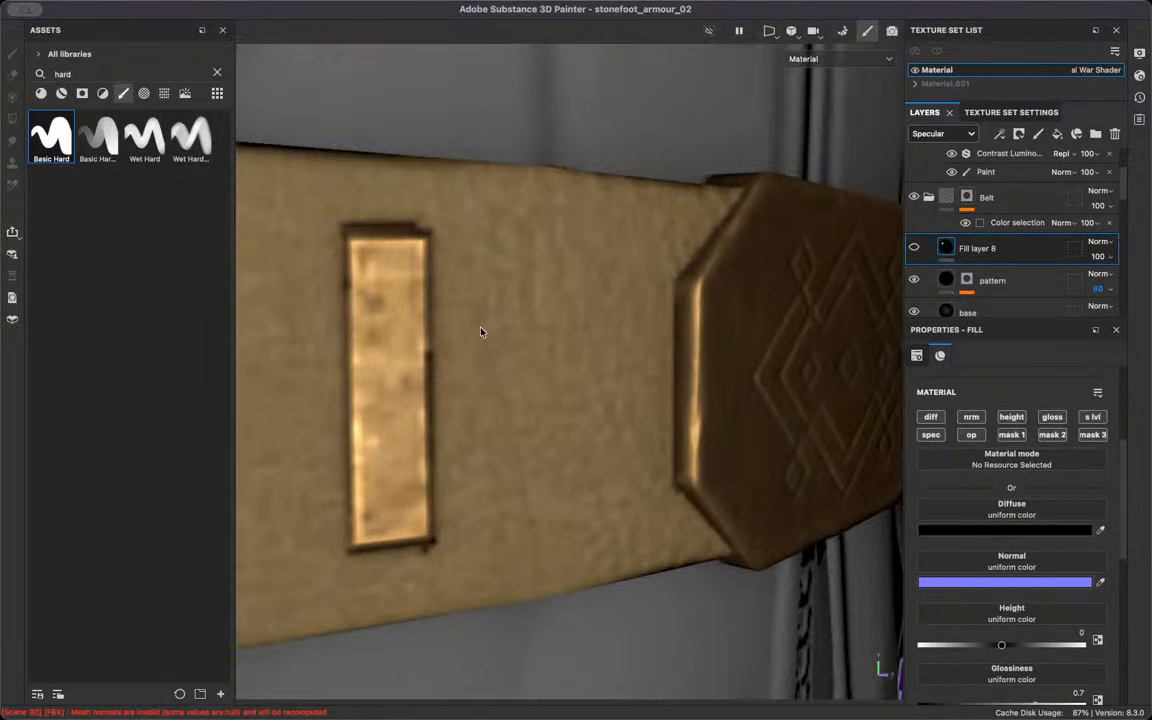
pyautogui.keyDown('alt'); pyautogui.moveTo(523, 195); pyautogui.dragTo(647, 385); pyautogui.keyUp('alt')
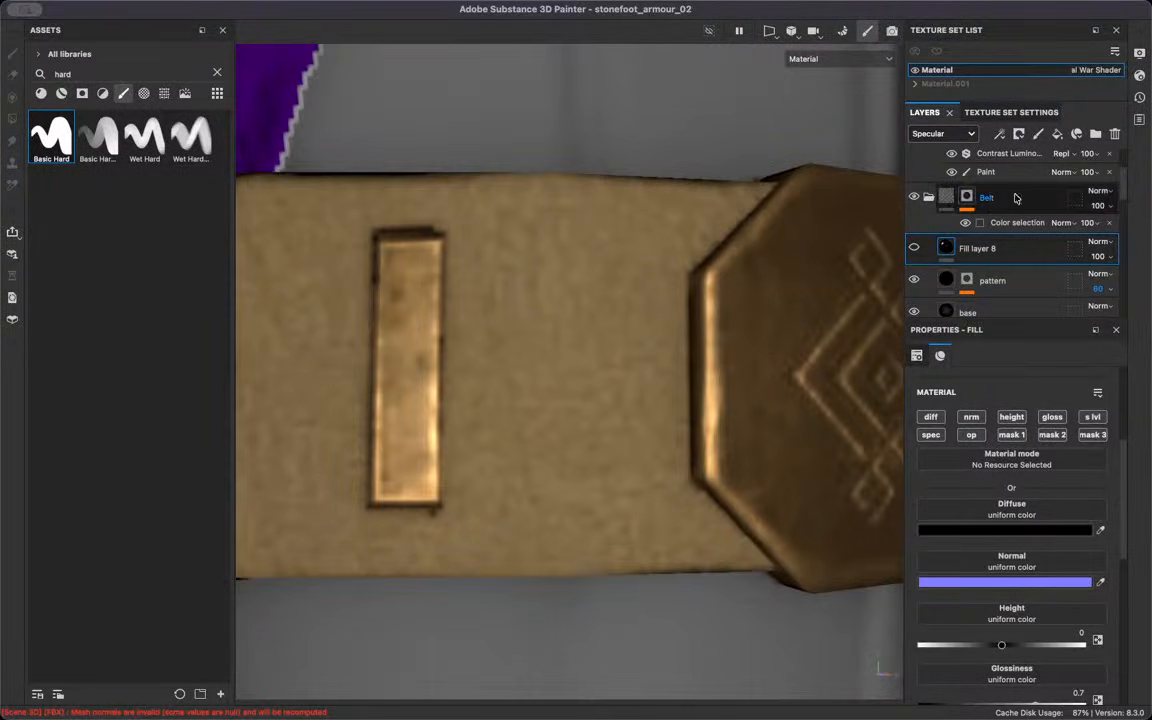
pyautogui.click(915, 249)
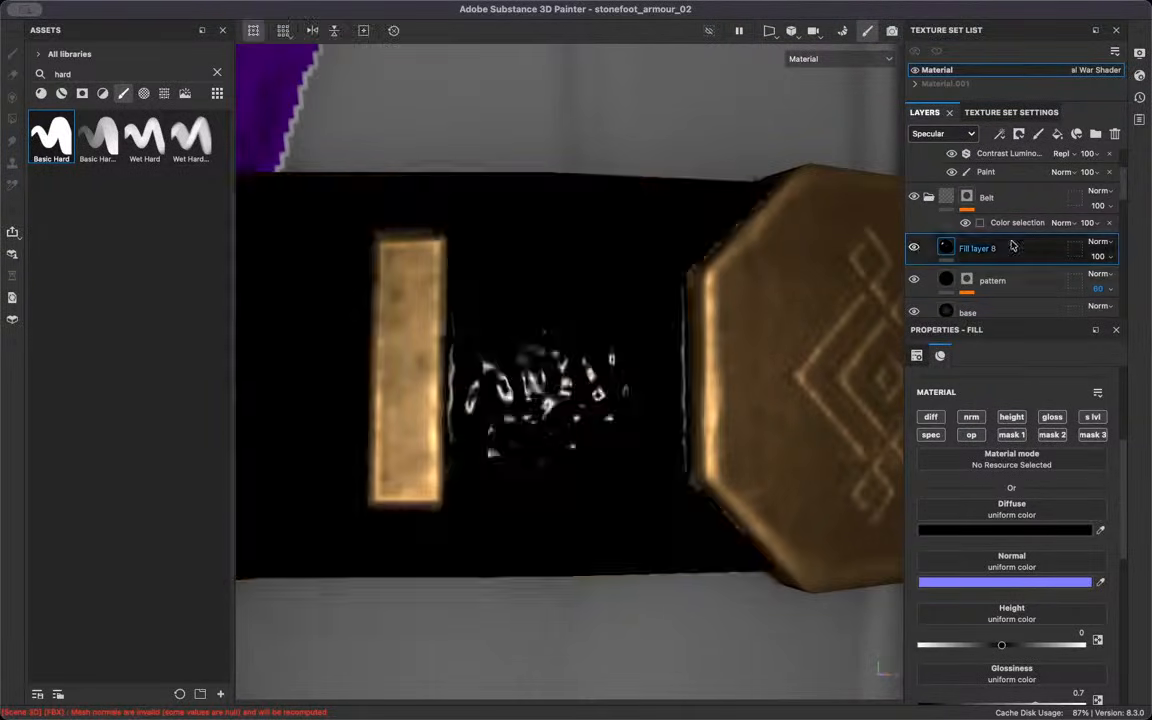
# Add a black mask to the new fill layer and put a fill effect in that mask
pyautogui.click(1018, 133)
pyautogui.click(1040, 168)
pyautogui.click(999, 133)
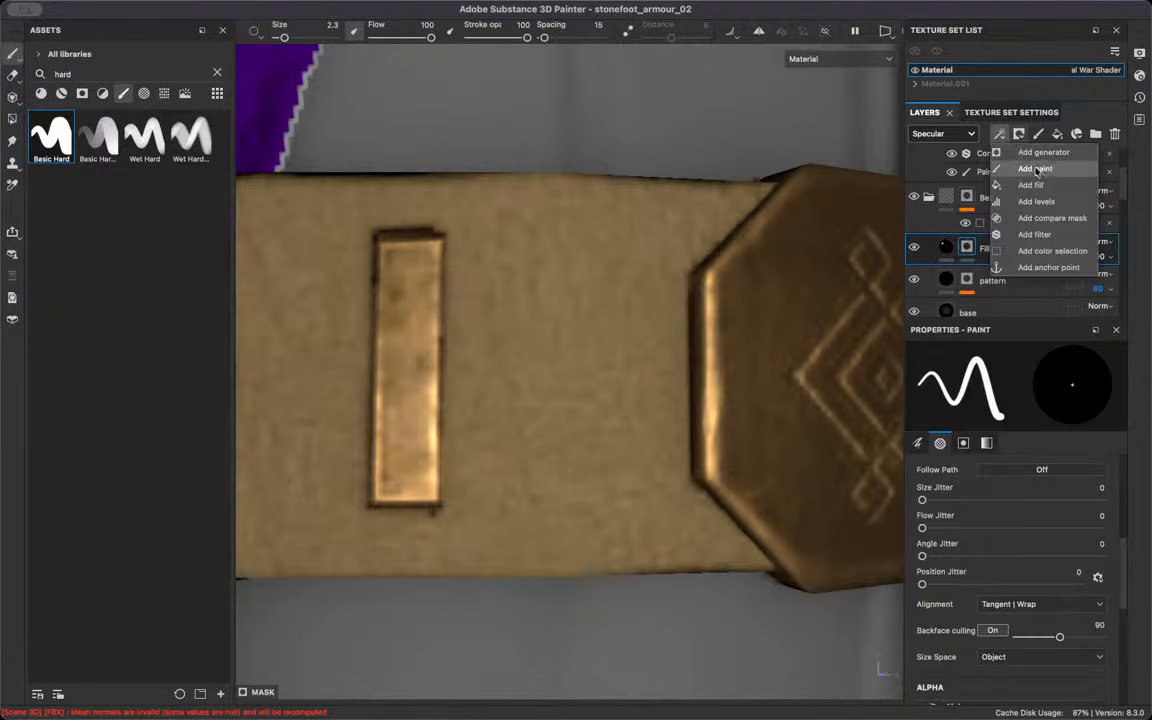
pyautogui.click(1035, 184)
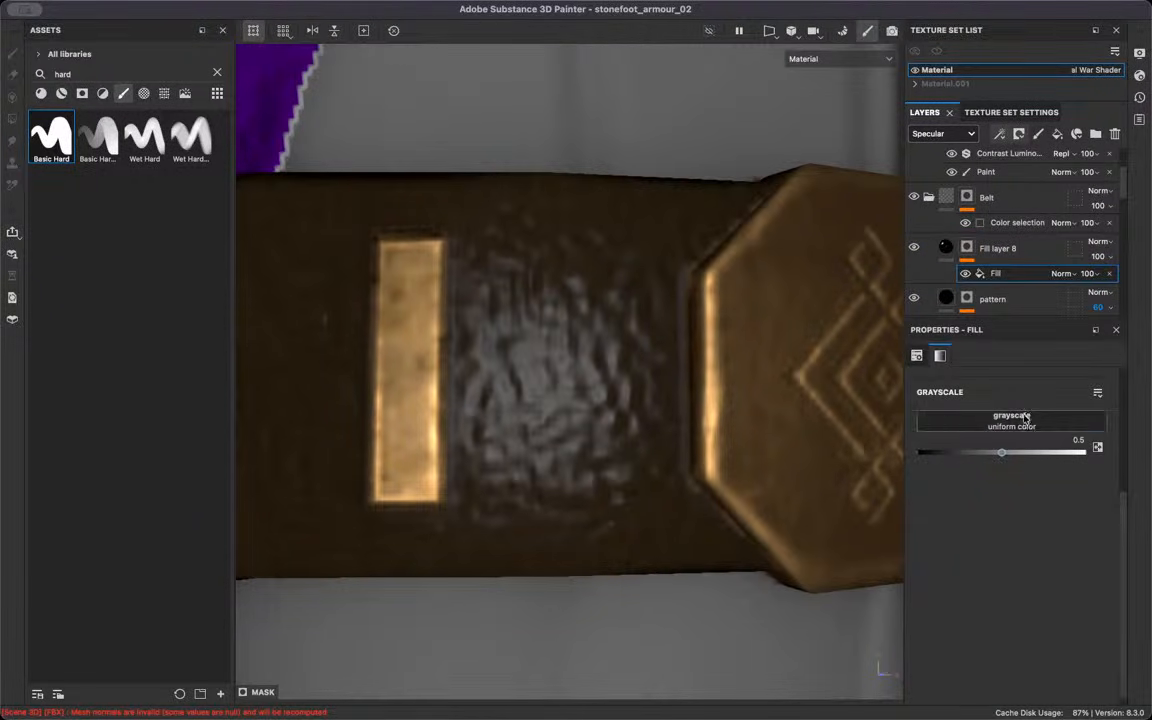
# Search the resources for clouds and assign Clouds 3 as the mask fill's grayscale texture
pyautogui.click(978, 418)
pyautogui.doubleClick(1037, 452)
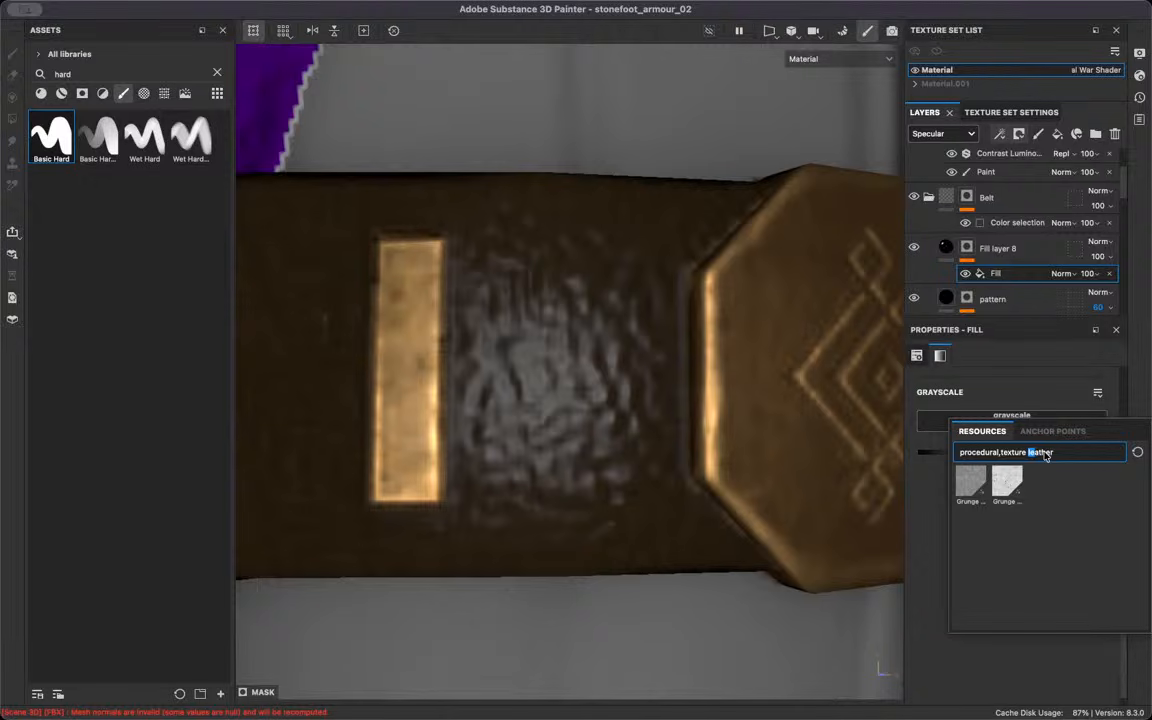
pyautogui.press('BackSpace')
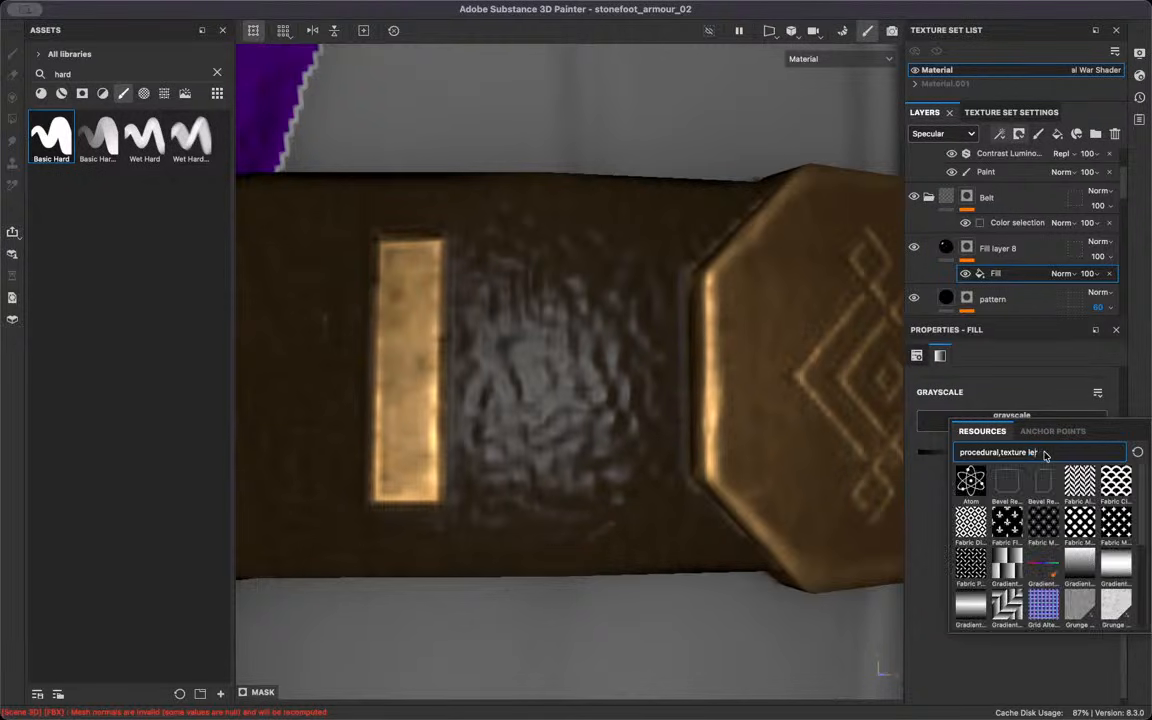
pyautogui.write('clouds')
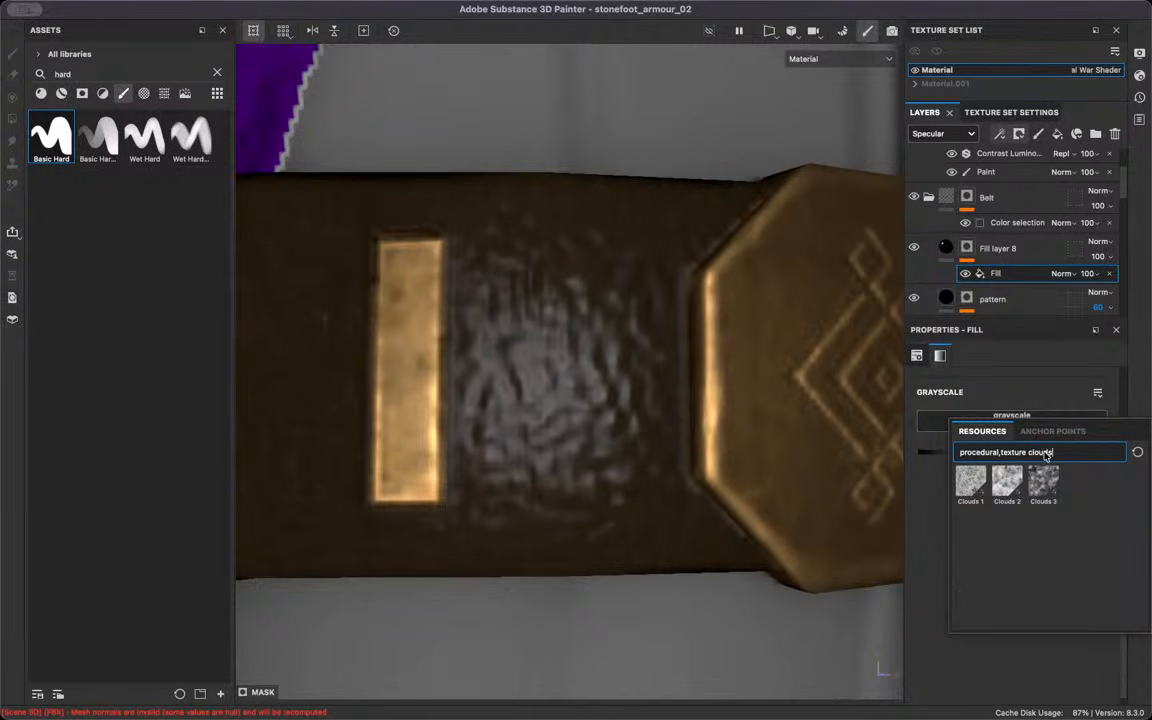
pyautogui.click(1035, 490)
pyautogui.scroll(-5, 682, 406)
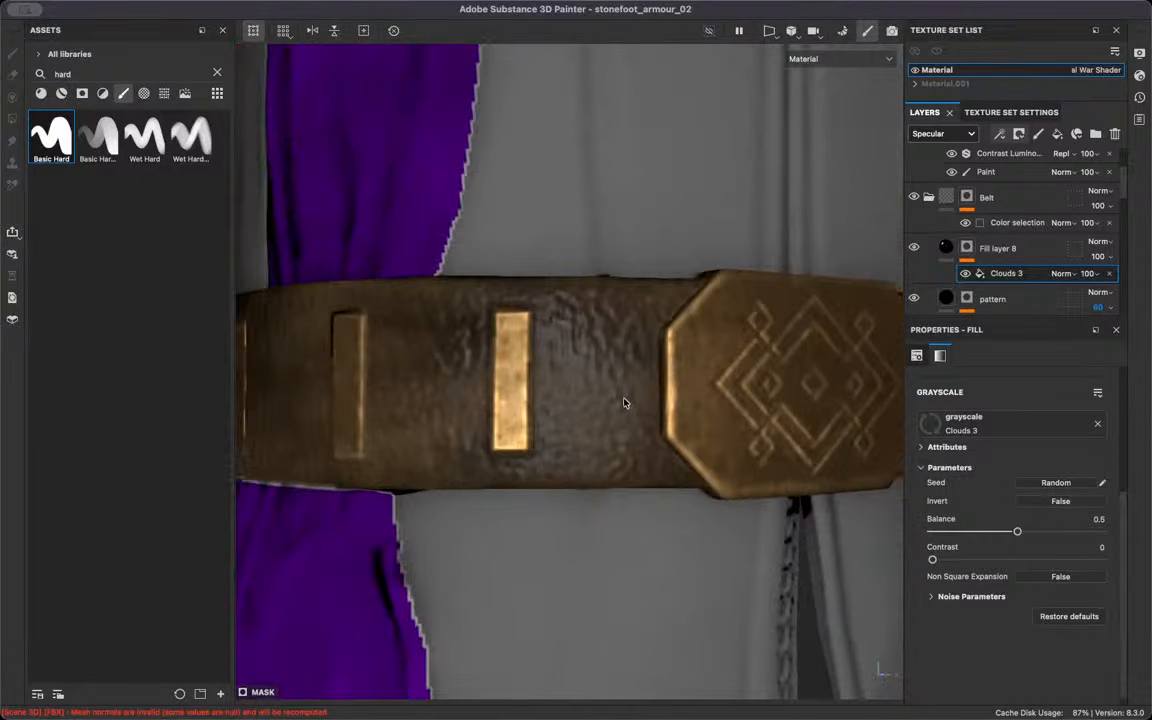
# Cycle through the viewport channels to view the Clouds 3 mask on its own around the belt
pyautogui.press('c')
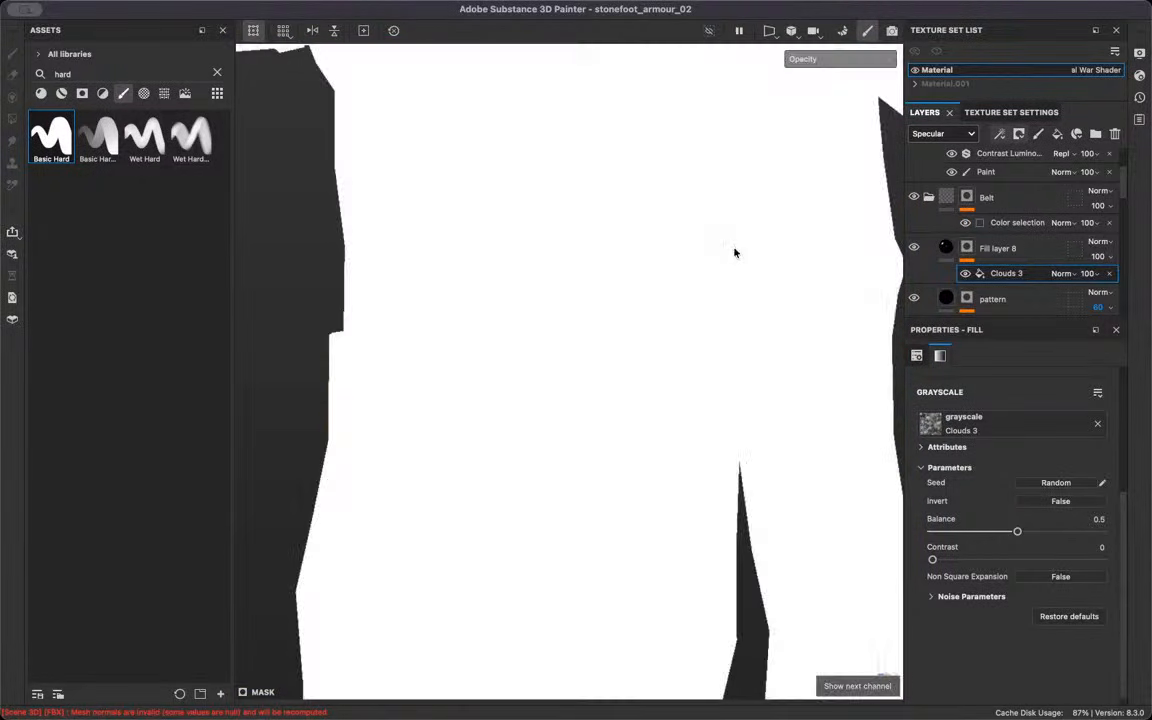
pyautogui.hotkey('shift', 'c')
pyautogui.press('c')
pyautogui.press('c')
pyautogui.press('c')
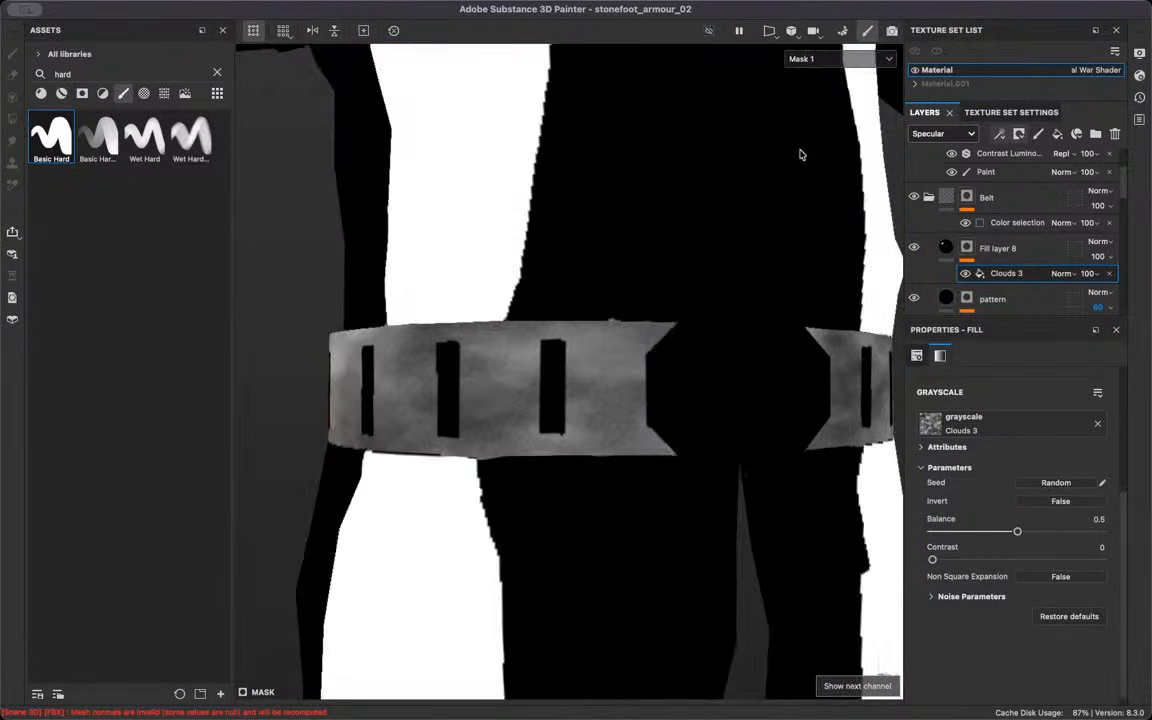
pyautogui.press('c')
pyautogui.press('c')
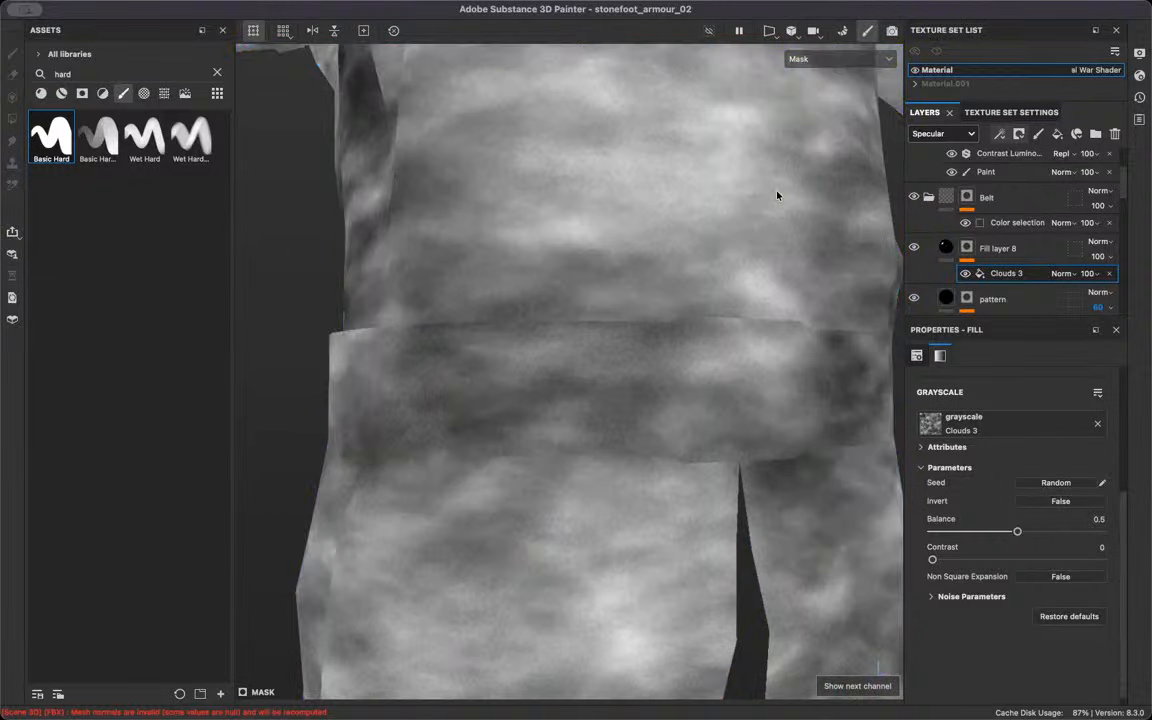
pyautogui.scroll(3, 512, 451)
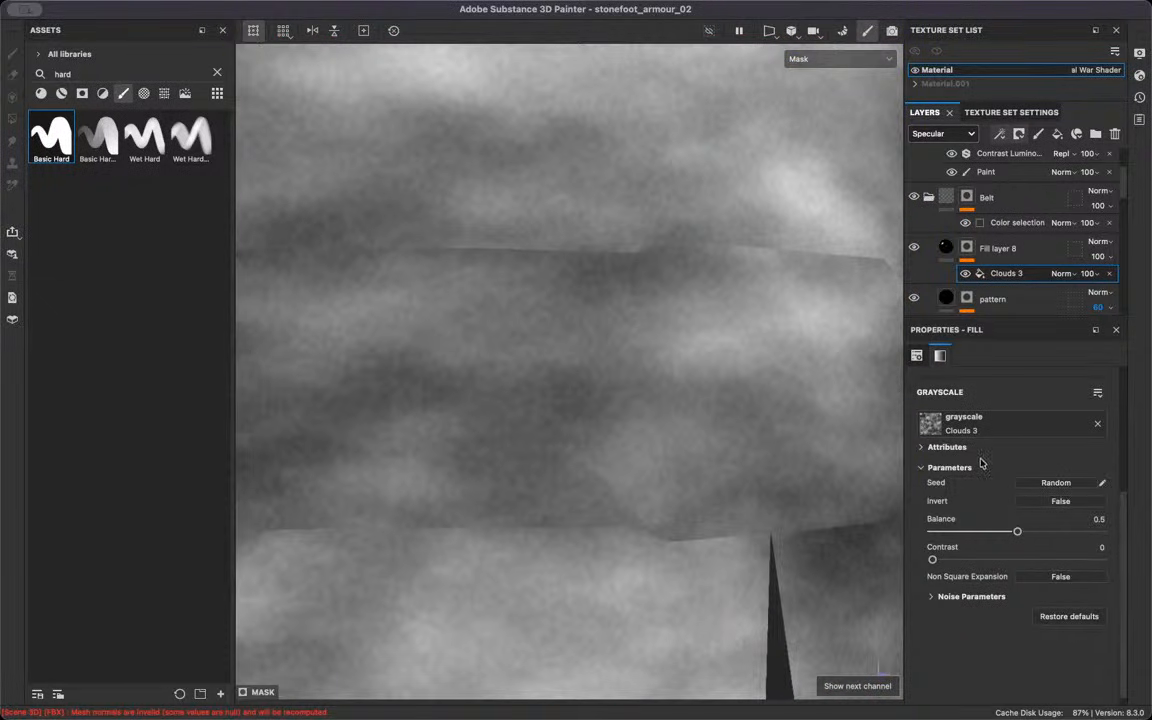
# Set the Clouds 3 fill's UV tiling to 4 by 2
pyautogui.scroll(3, 981, 463)
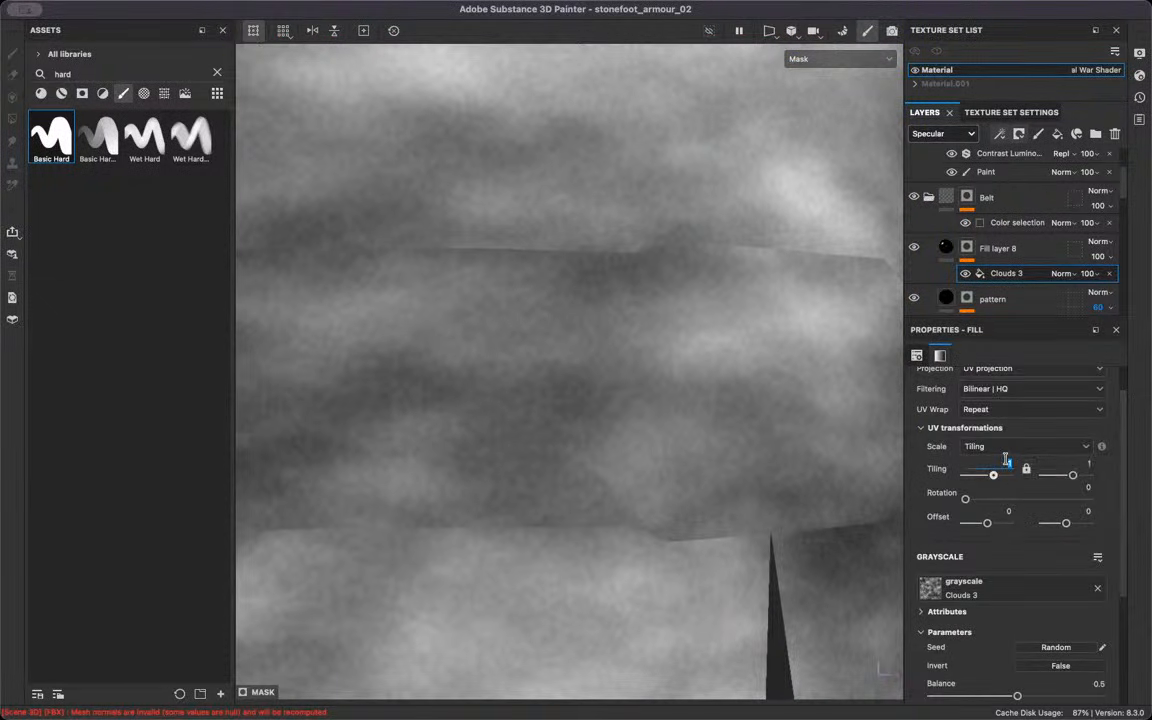
pyautogui.write('4')
pyautogui.press('Return')
pyautogui.doubleClick(1090, 464)
pyautogui.write('4')
pyautogui.press('Return')
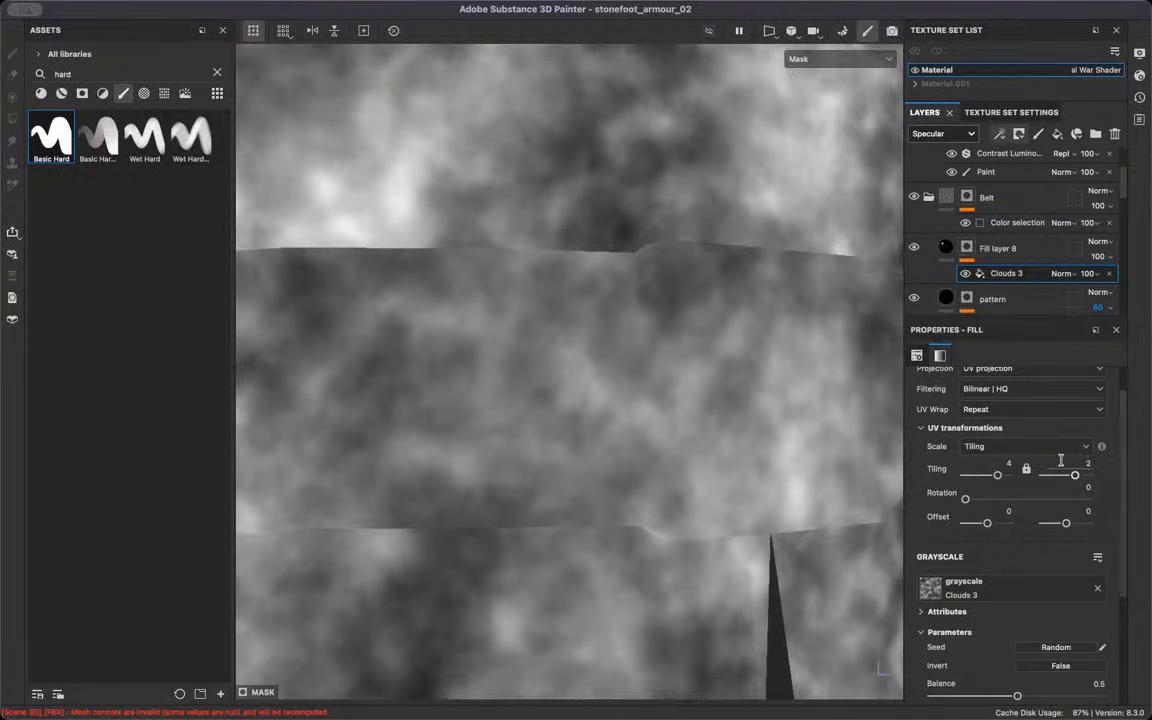
# Set the Clouds 3 balance to 0.45 and return to the full material view of the belt
pyautogui.scroll(-3, 935, 562)
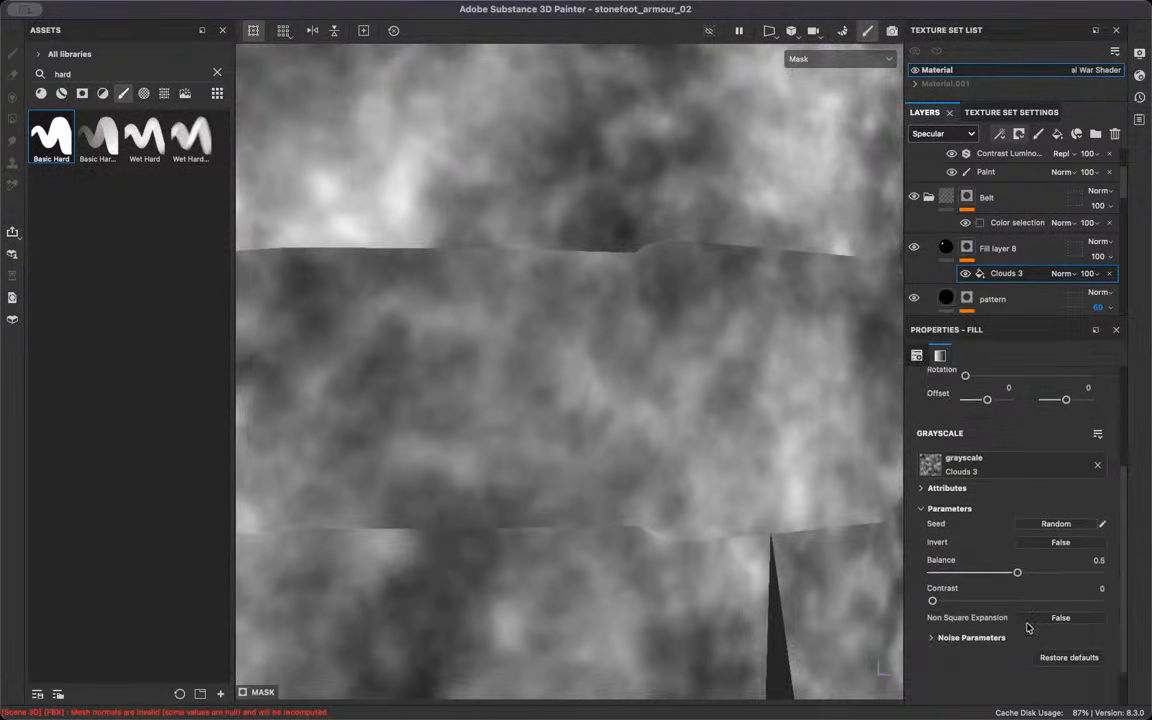
pyautogui.moveTo(1016, 573); pyautogui.dragTo(1000, 574)
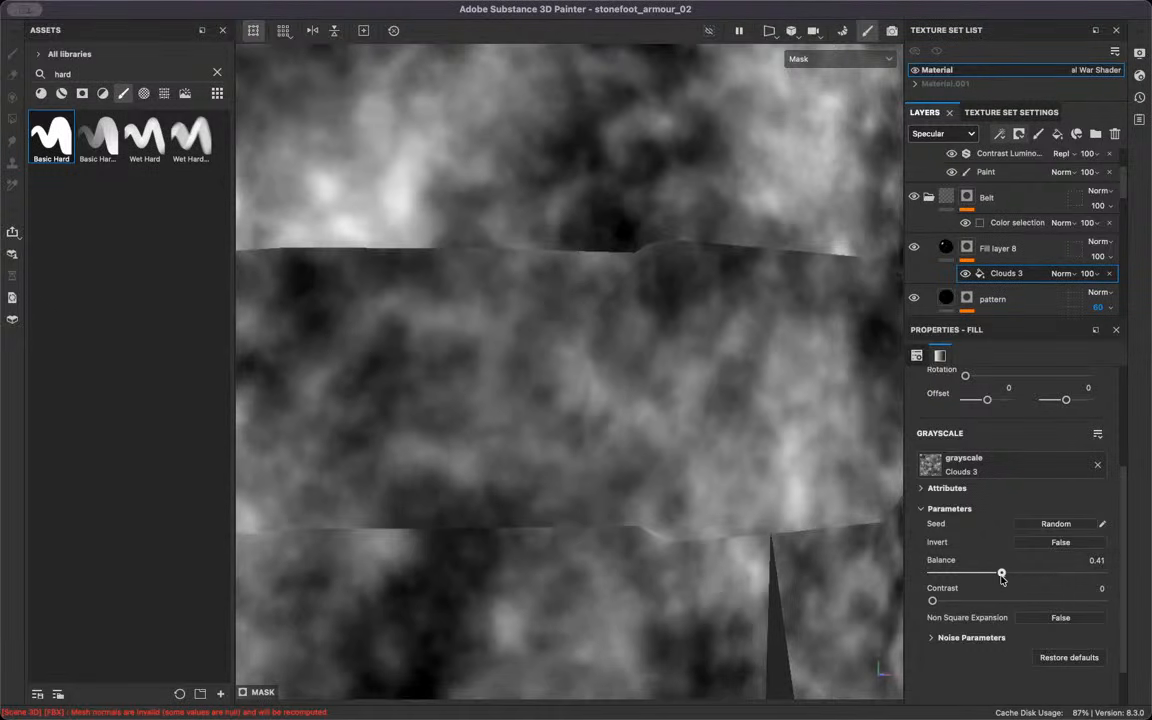
pyautogui.scroll(-2, 479, 310)
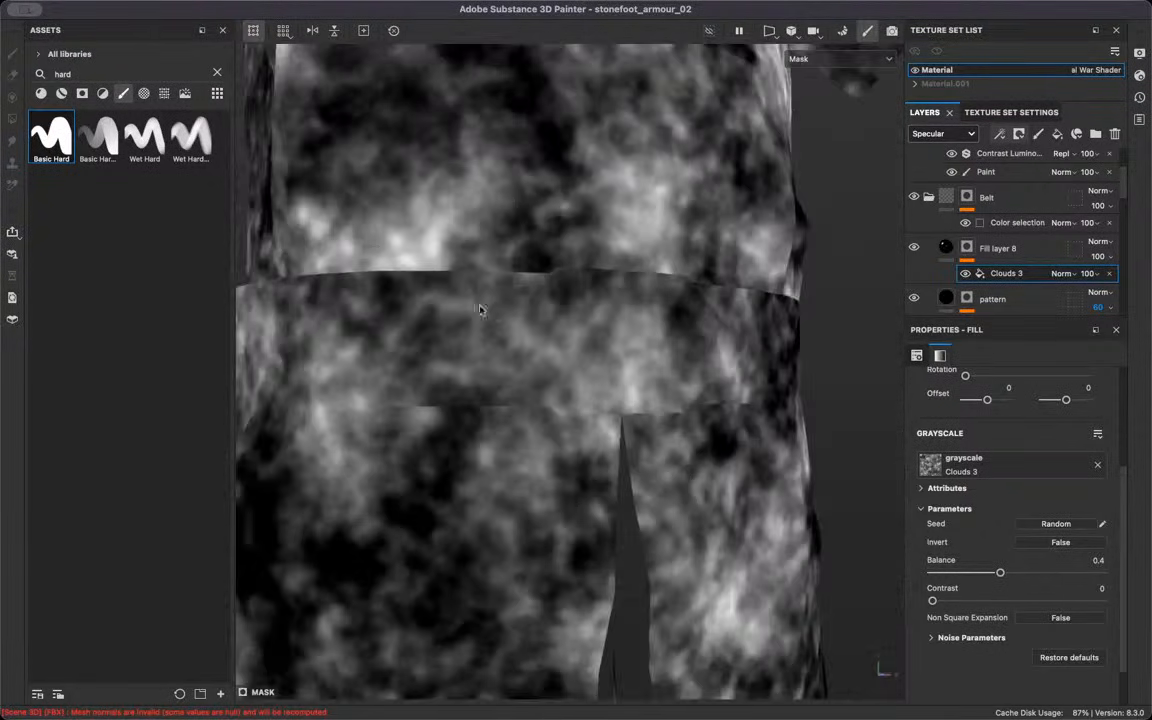
pyautogui.click(1098, 559)
pyautogui.write('0.45')
pyautogui.press('Return')
pyautogui.scroll(-3, 640, 296)
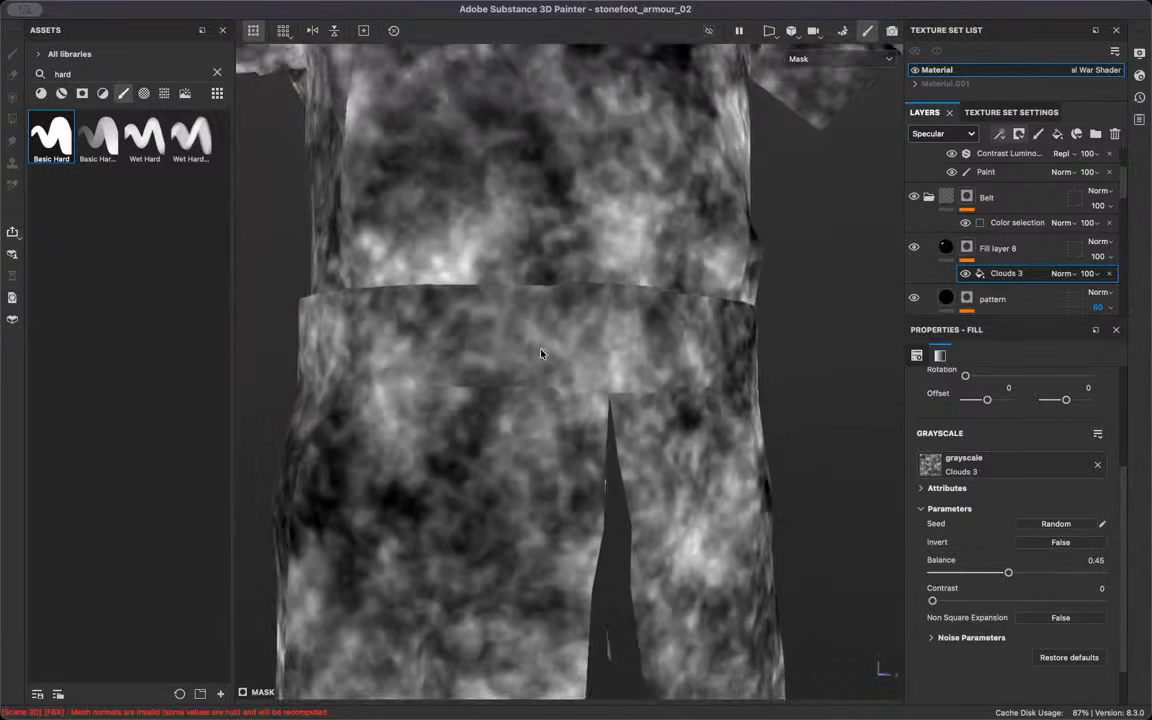
pyautogui.press('m')
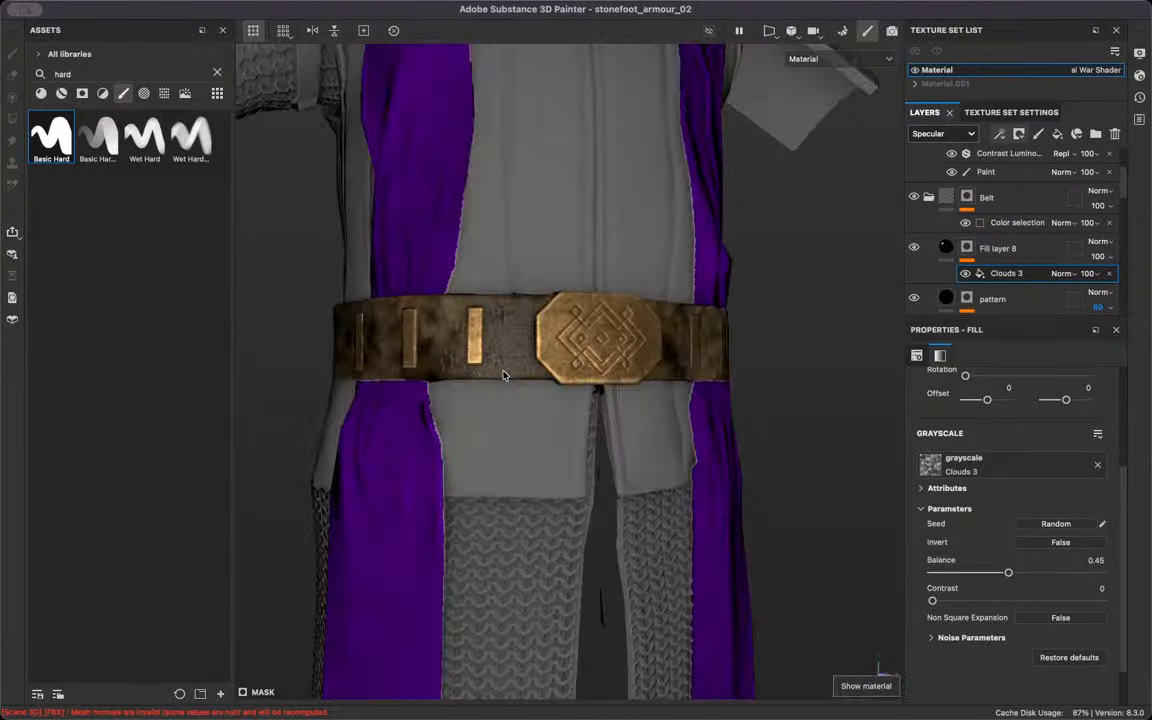
# Rename the Clouds-masked Fill layer 8 in the Belt folder as "orange spots"
pyautogui.keyDown('alt'); pyautogui.moveTo(474, 320); pyautogui.dragTo(561, 340); pyautogui.keyUp('alt')
pyautogui.scroll(3, 516, 328)
pyautogui.doubleClick(1003, 249)
pyautogui.write('orange spots')
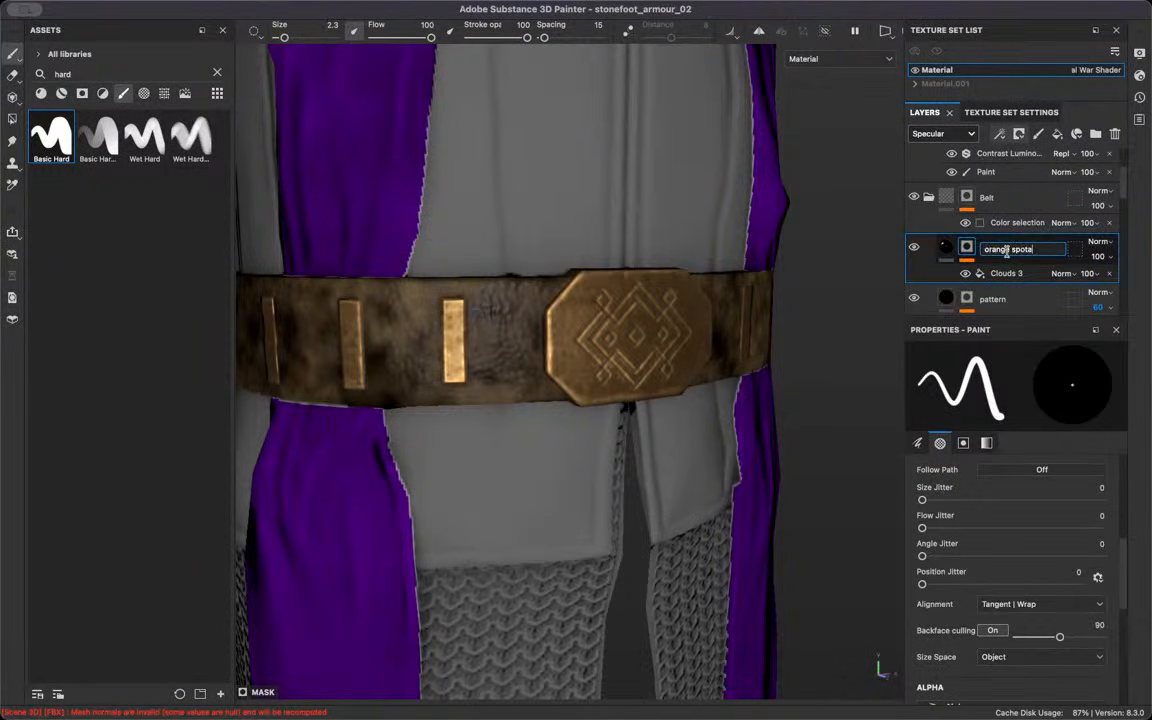
pyautogui.press('Return')
pyautogui.doubleClick(1000, 249)
pyautogui.write('orange spots')
pyautogui.press('Return')
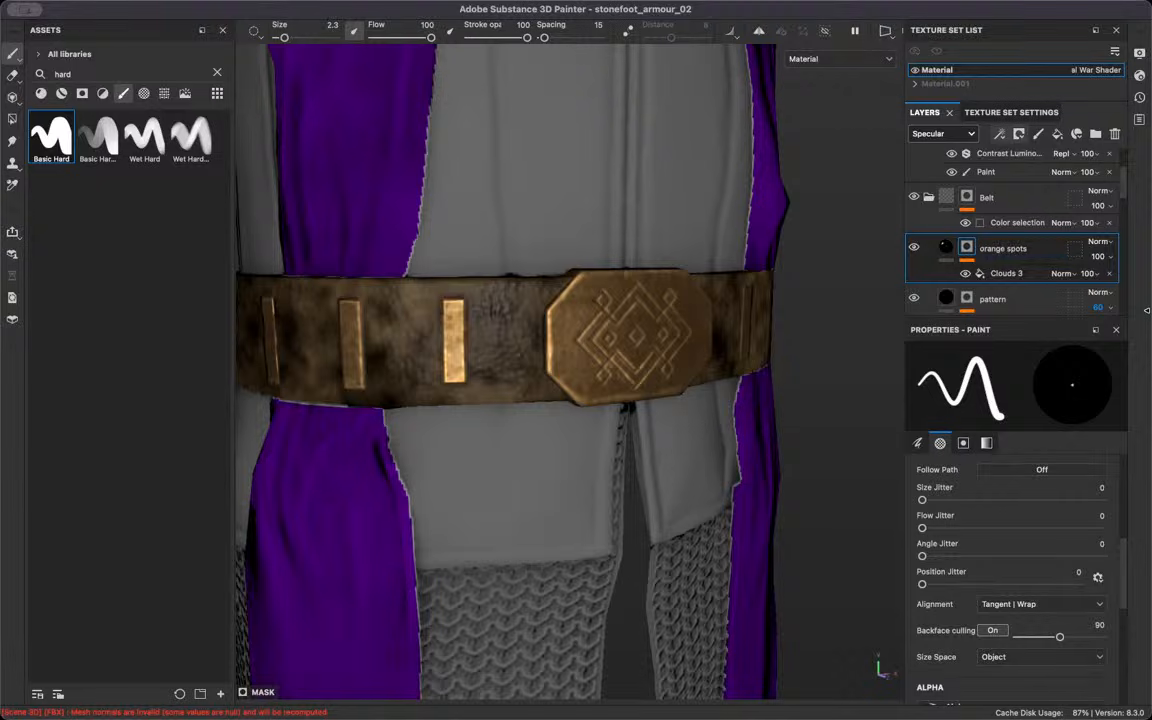
# Show the Diffuse channel in the layer stack and viewport and sample the belt's leather brown (574A32) as the orange spots diffuse colour
pyautogui.click(924, 255)
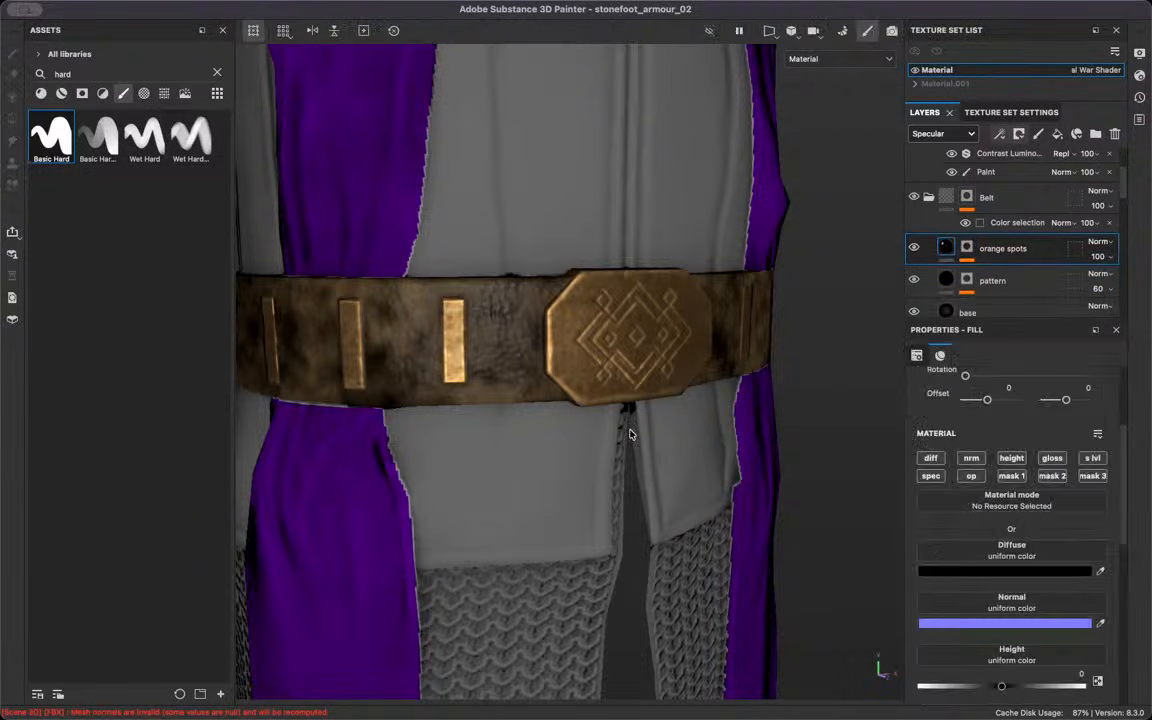
pyautogui.scroll(5, 647, 420)
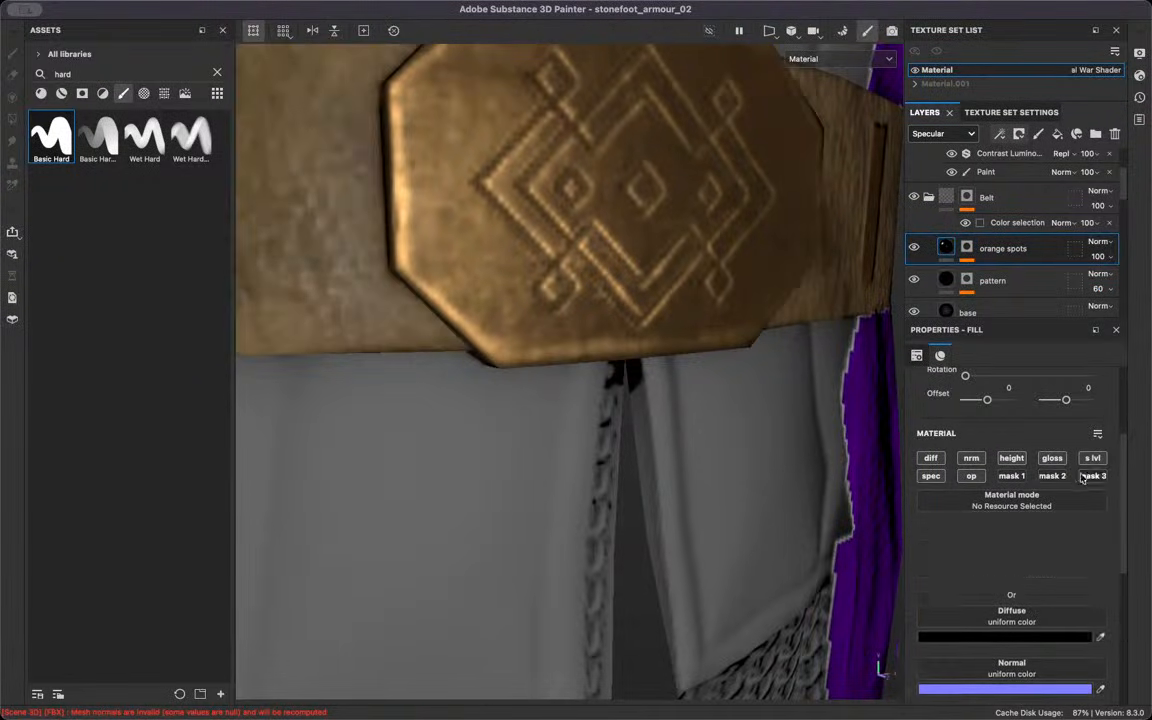
pyautogui.scroll(-5, 694, 432)
pyautogui.scroll(2, 597, 506)
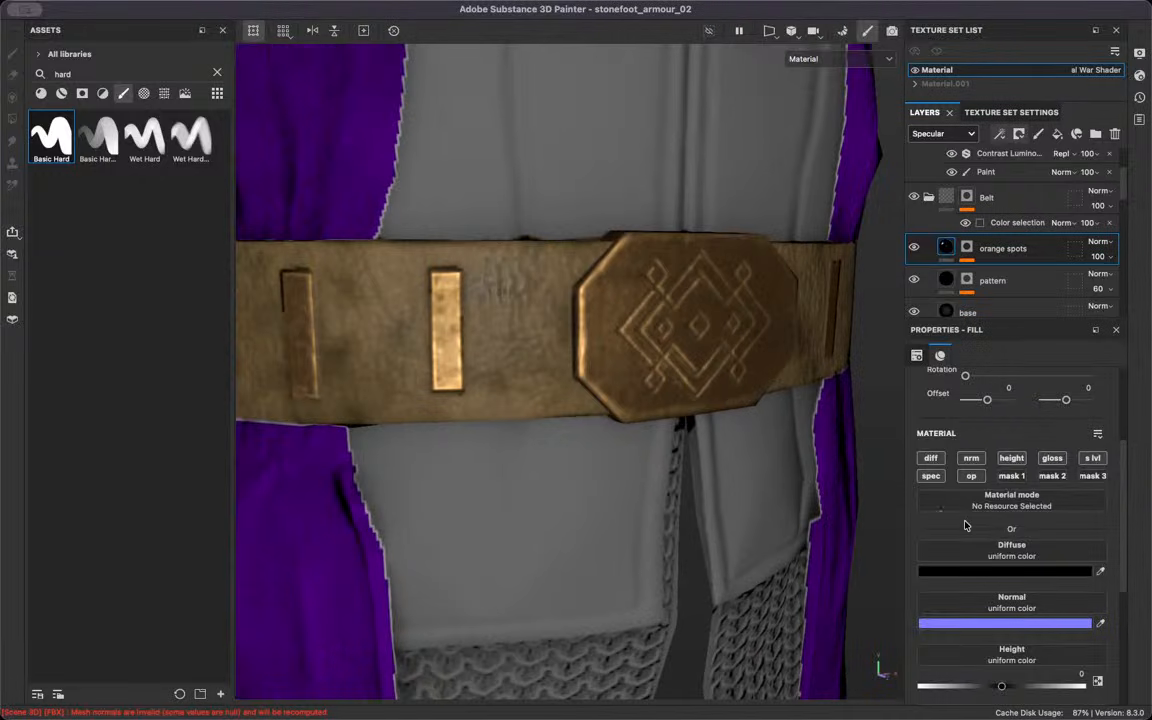
pyautogui.click(1092, 570)
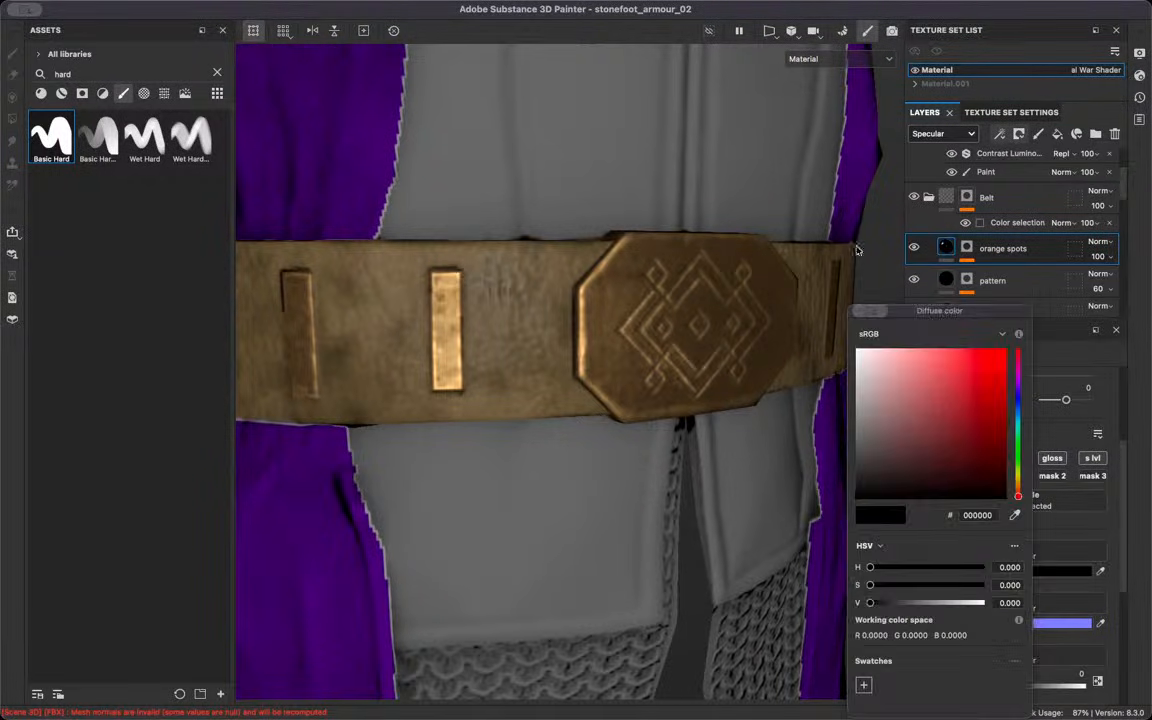
pyautogui.click(925, 133)
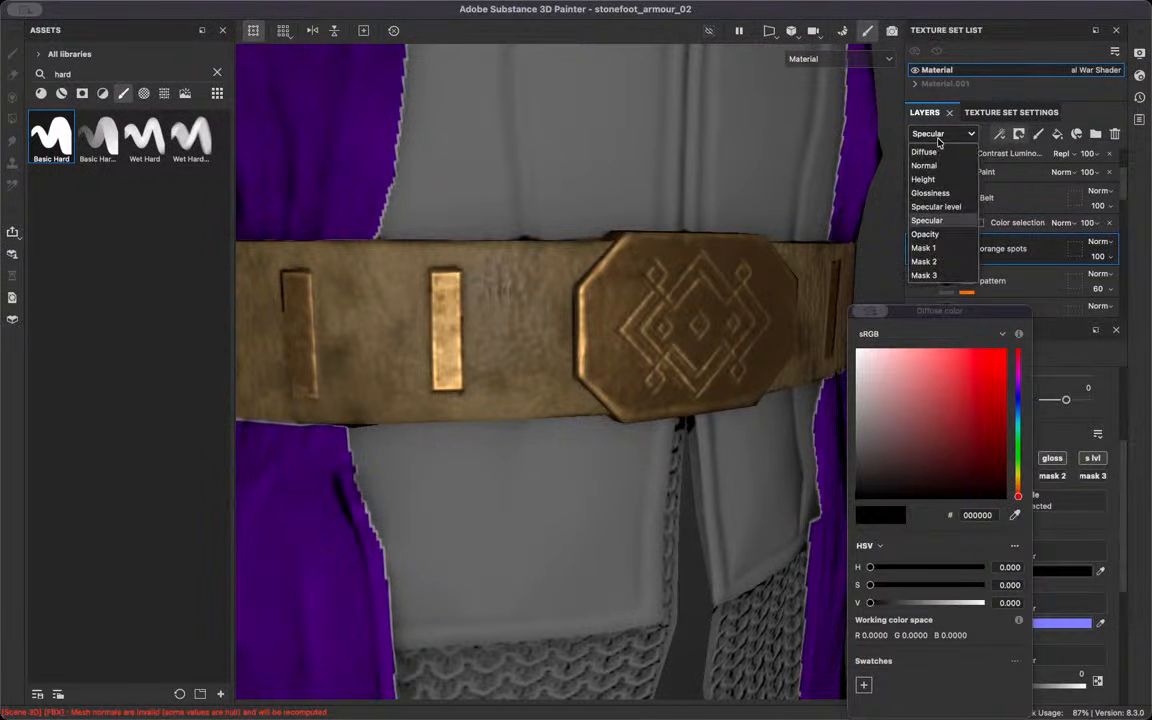
pyautogui.click(930, 152)
pyautogui.scroll(2, 603, 268)
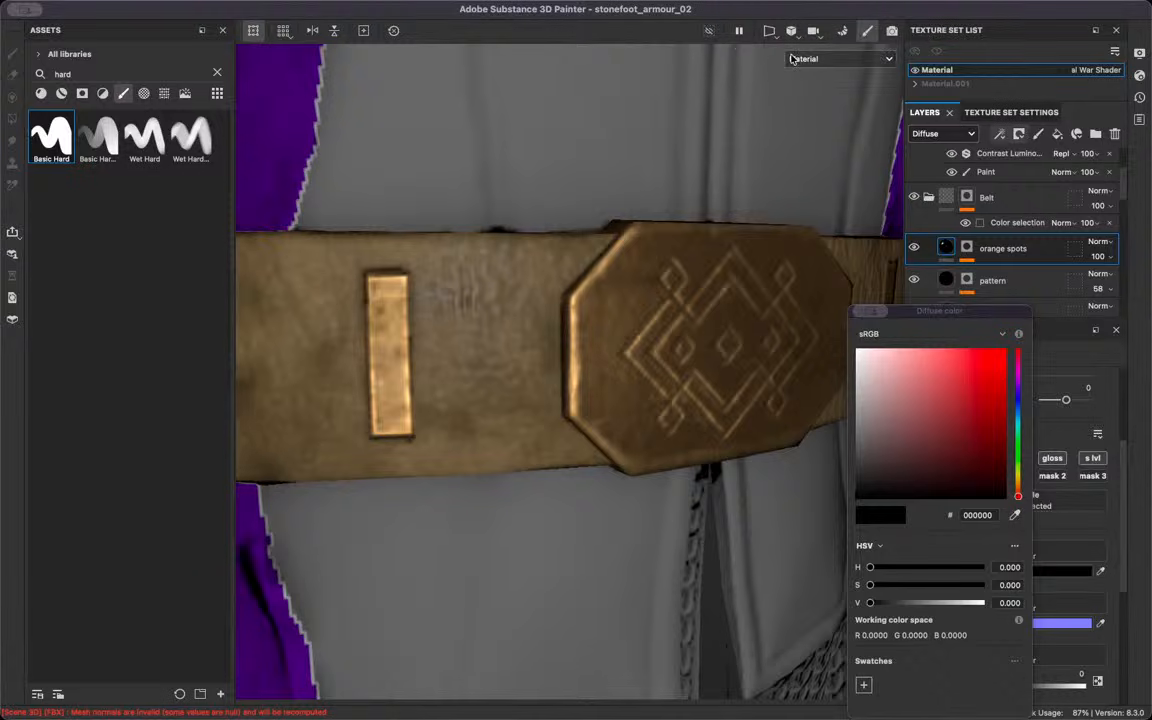
pyautogui.click(830, 58)
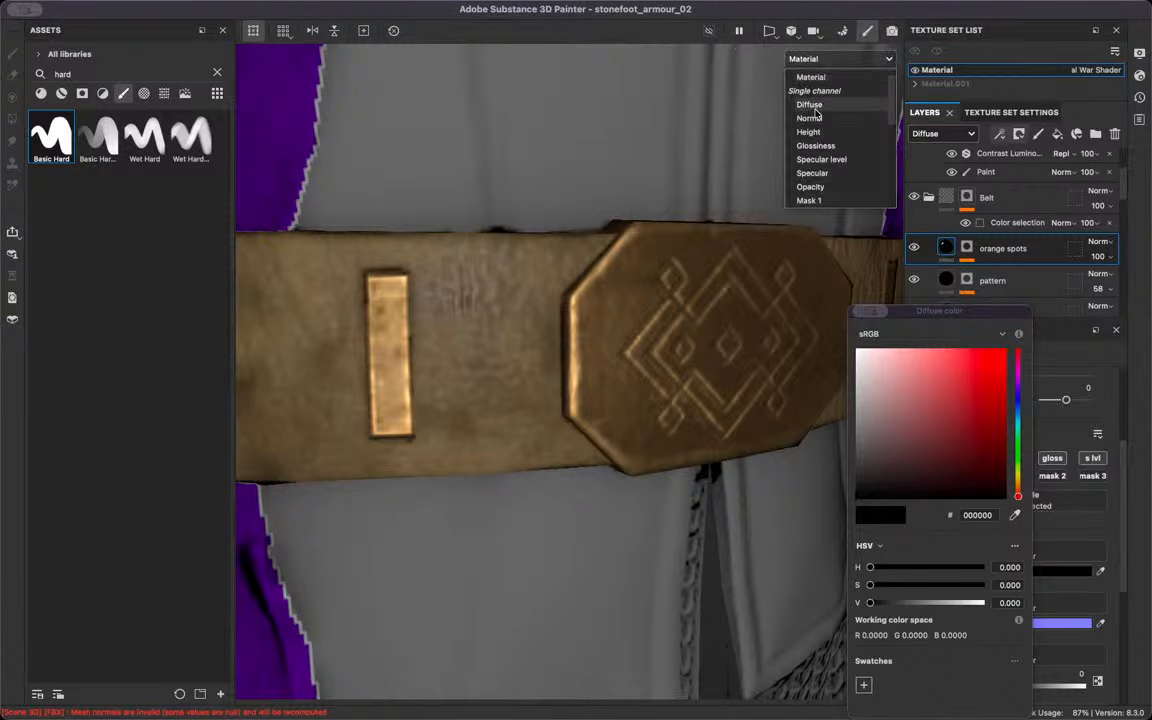
pyautogui.click(810, 106)
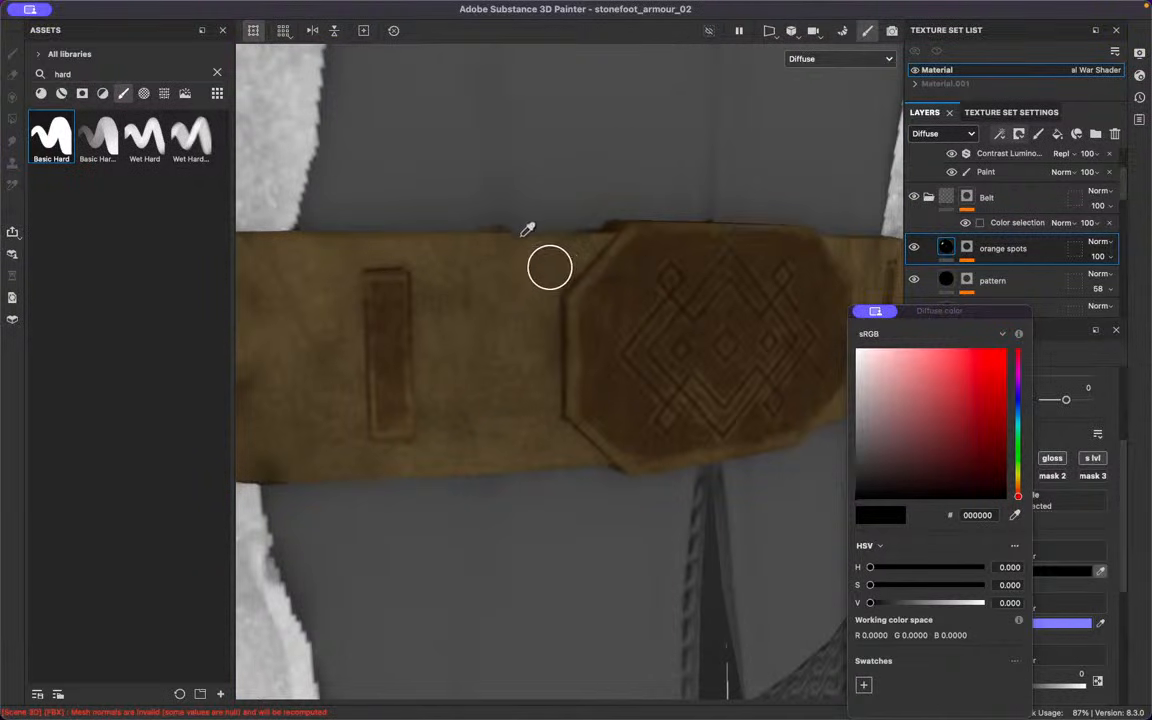
pyautogui.click(422, 283)
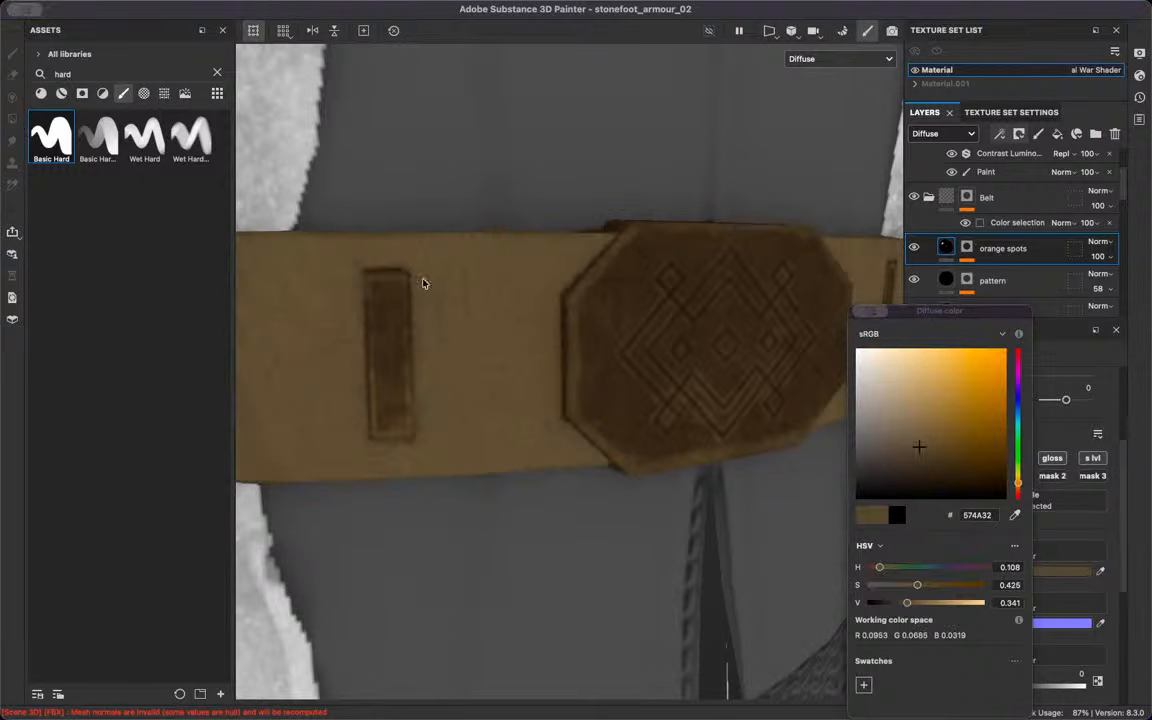
# Return to the full material view and shift the orange spots diffuse colour to a more saturated, more orange brown
pyautogui.press('m')
pyautogui.scroll(5, 391, 312)
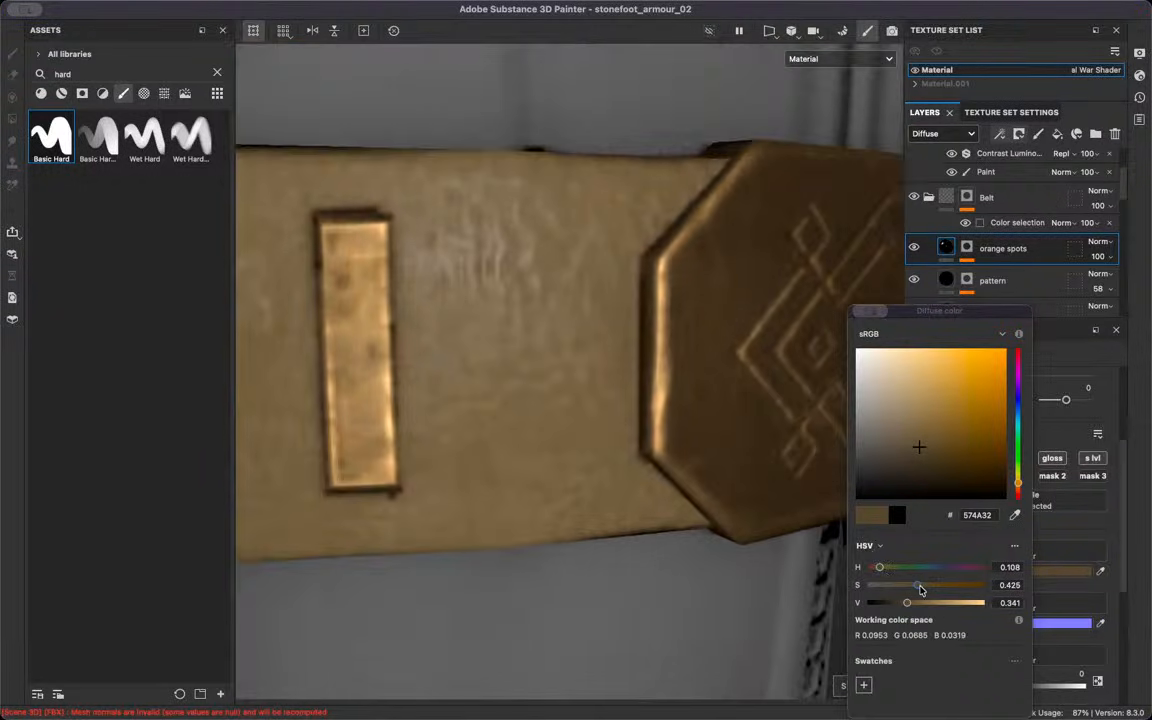
pyautogui.moveTo(921, 590); pyautogui.dragTo(933, 590)
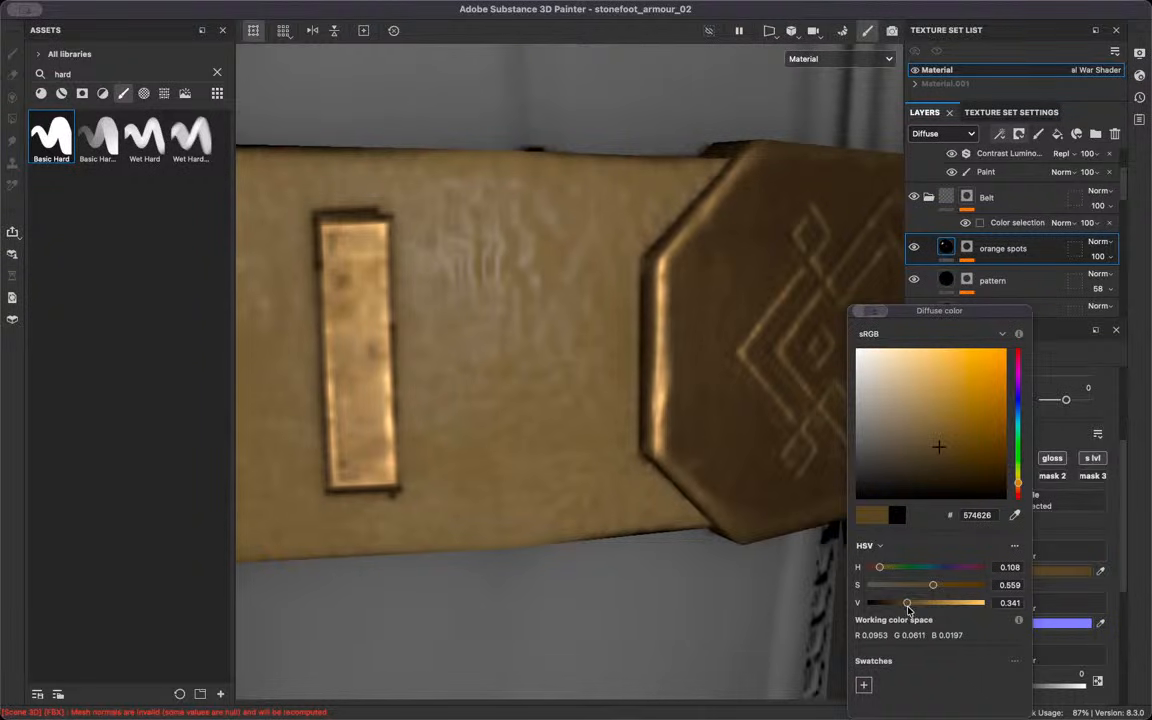
pyautogui.moveTo(933, 590); pyautogui.dragTo(942, 588)
pyautogui.click(1019, 488)
pyautogui.moveTo(1019, 488); pyautogui.dragTo(1019, 486)
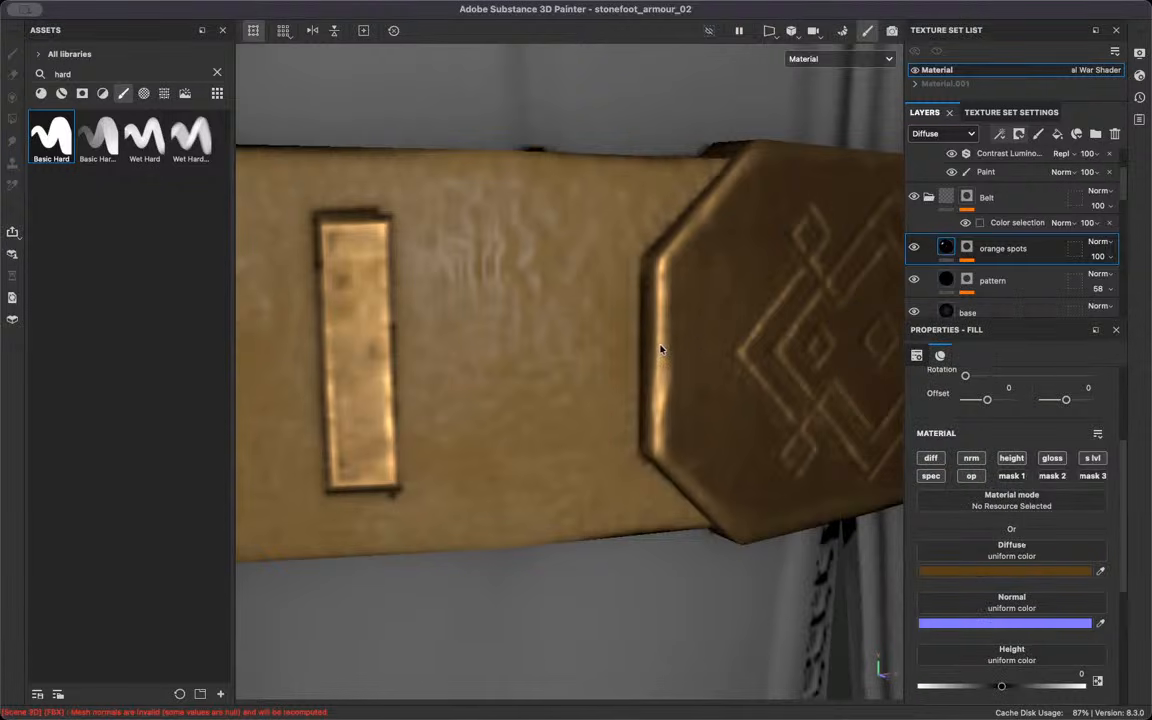
pyautogui.scroll(-6, 638, 386)
pyautogui.scroll(8, 630, 377)
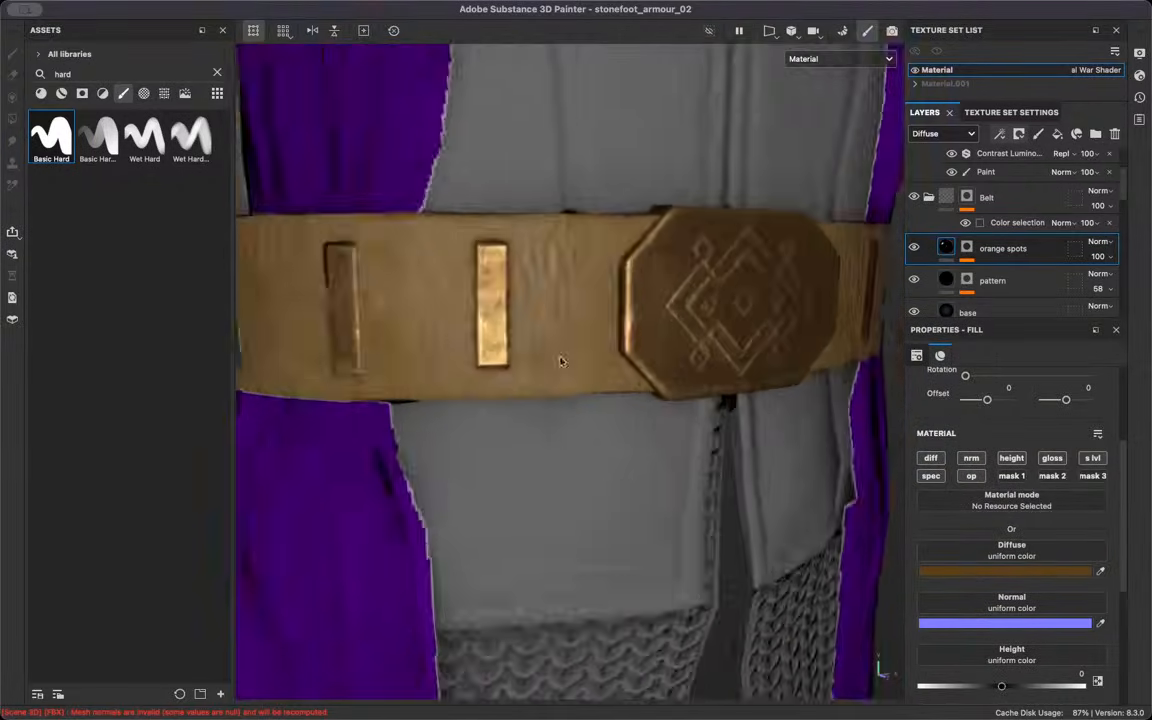
# Set the glossiness and specular level of the orange spots fill to 1
pyautogui.scroll(-3, 990, 500)
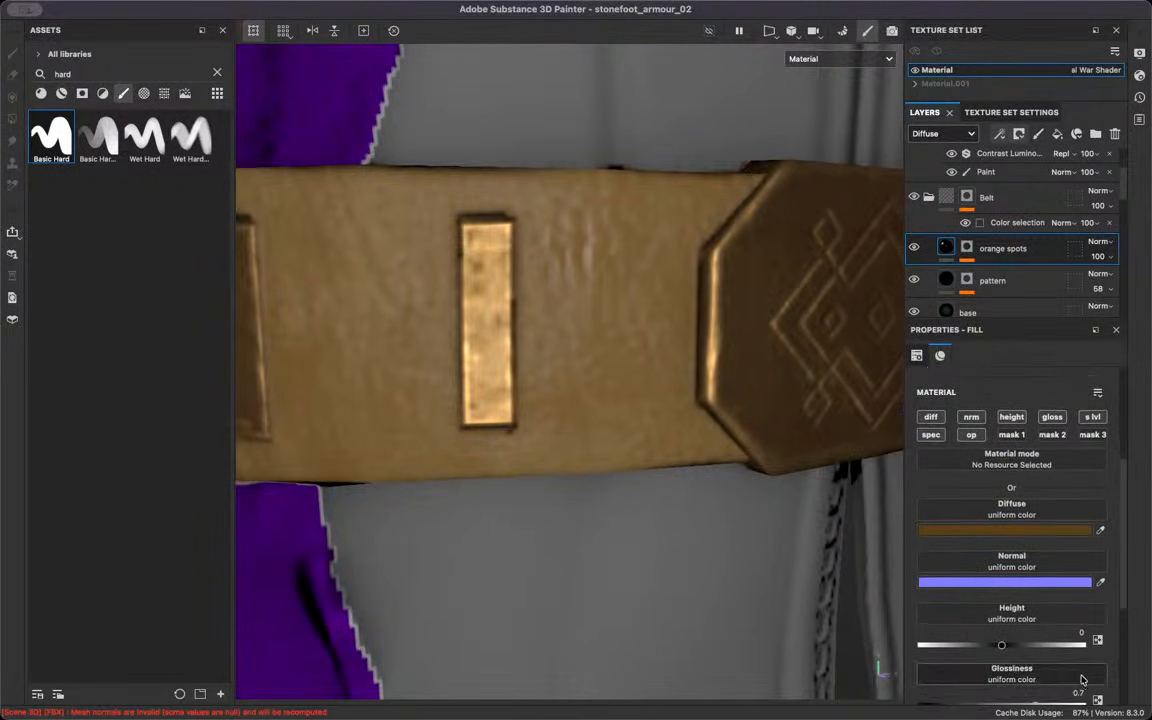
pyautogui.click(1080, 614)
pyautogui.click(1080, 671)
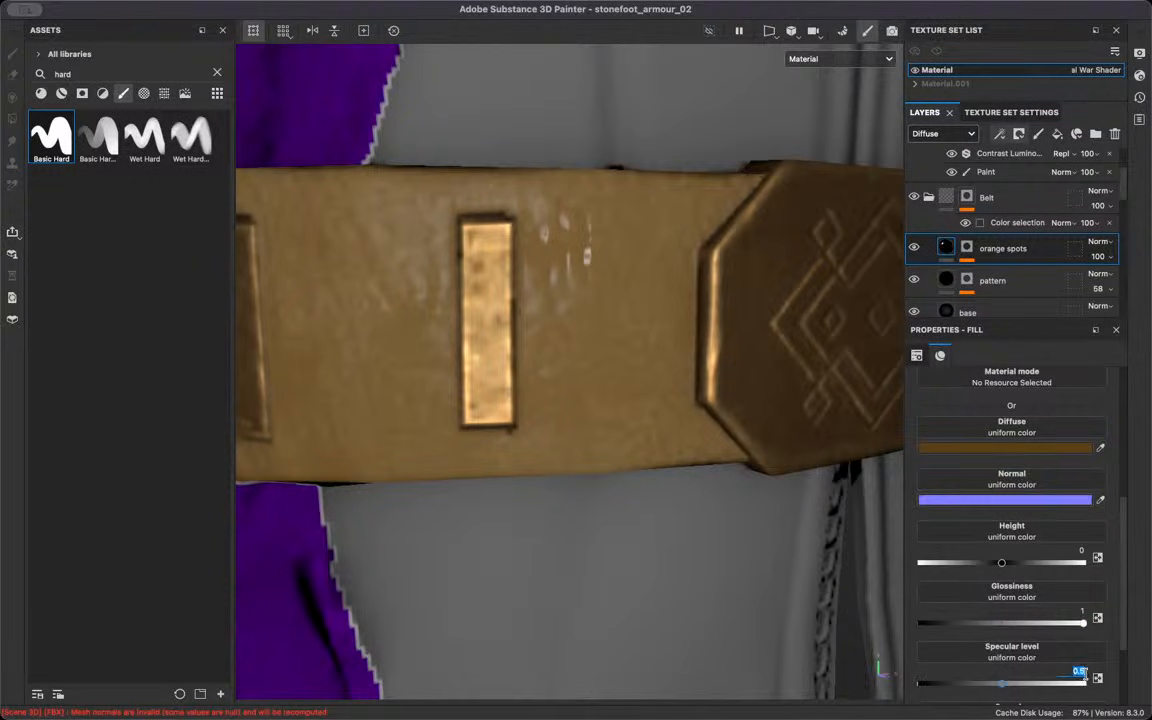
# Disable the height, normal and opacity channels of the orange spots fill
pyautogui.scroll(3, 1075, 468)
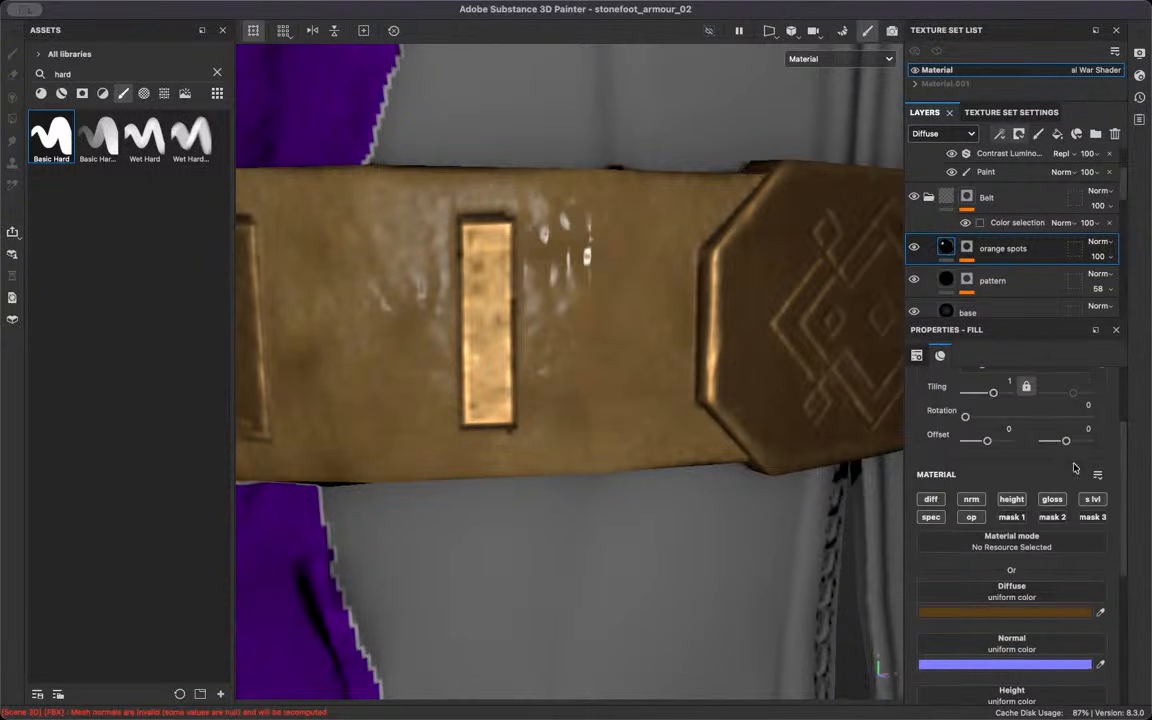
pyautogui.click(1010, 499)
pyautogui.click(971, 499)
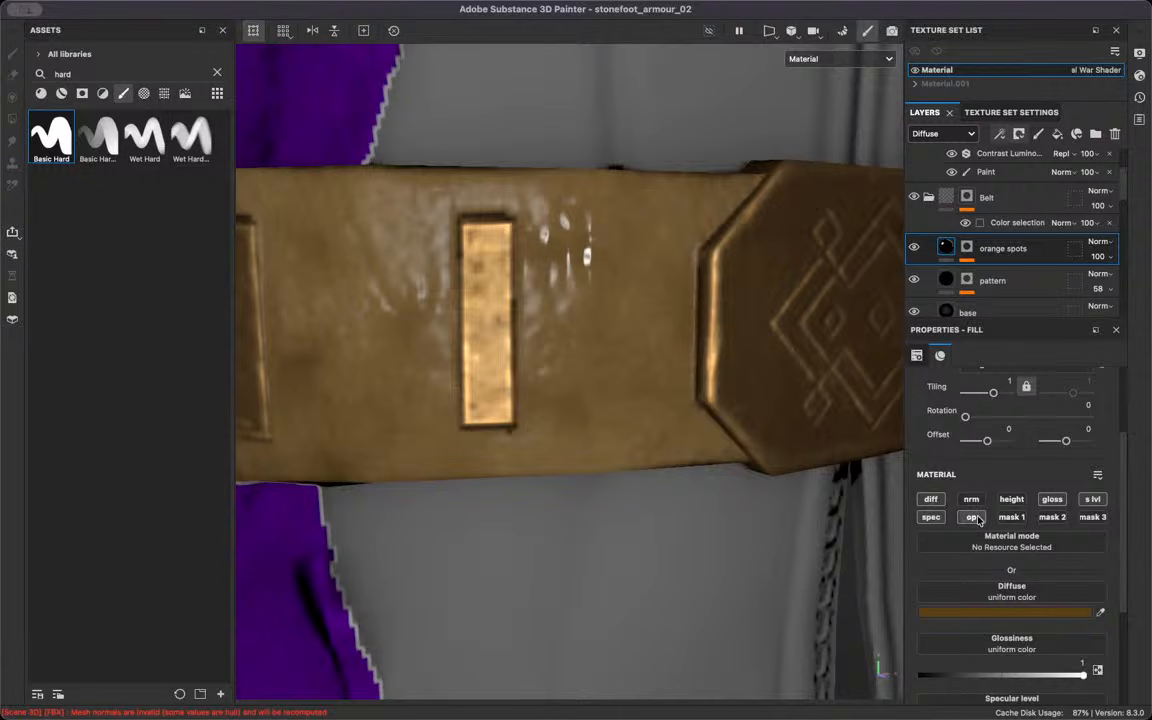
pyautogui.scroll(-2, 977, 519)
# Set the orange spots specular colour to white (FFFFFF) and check the highlights beside the belt buckle
pyautogui.click(995, 678)
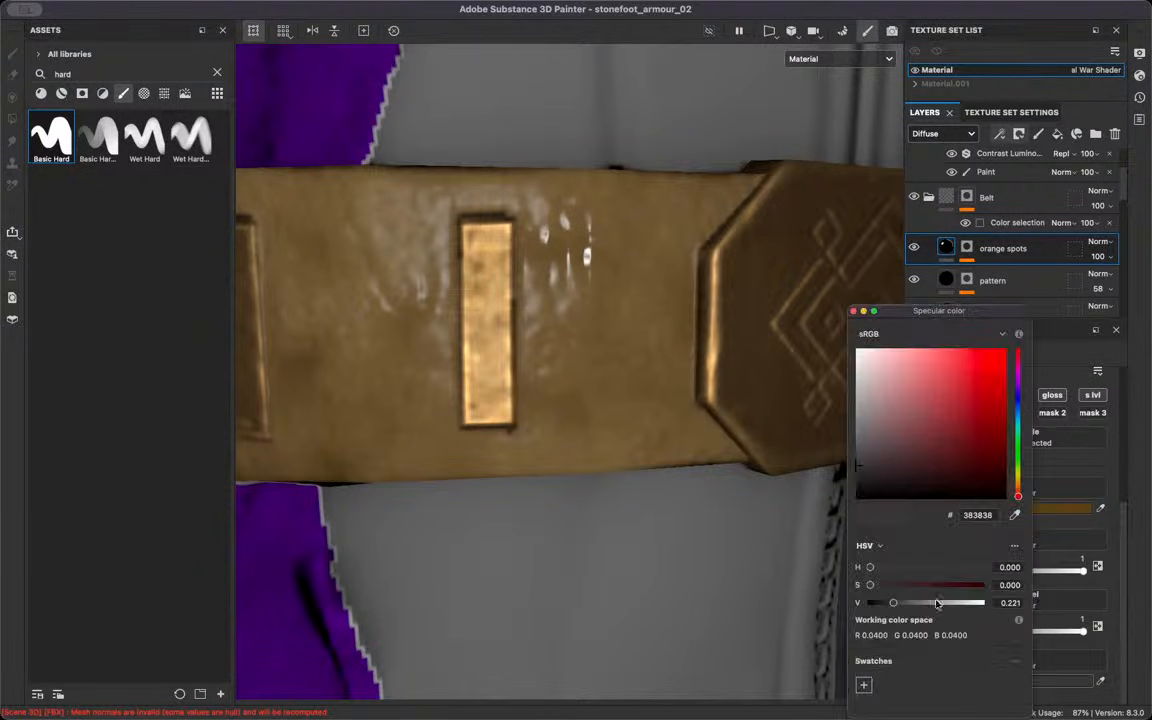
pyautogui.moveTo(937, 604); pyautogui.dragTo(986, 603)
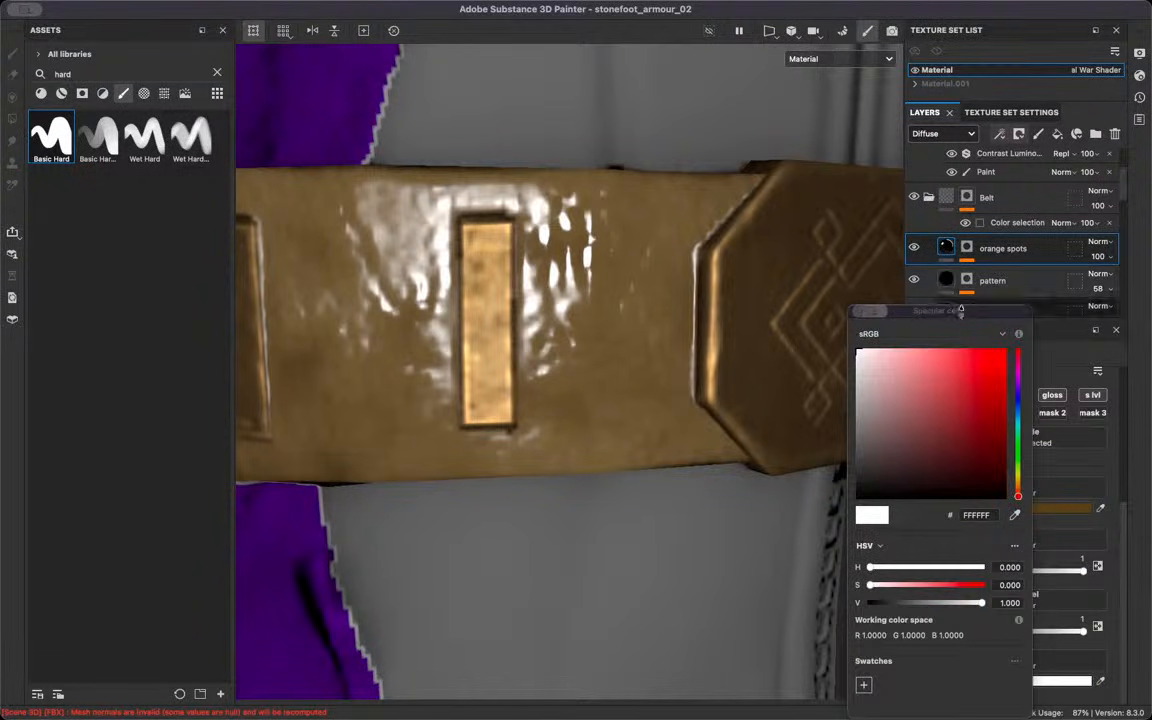
pyautogui.moveTo(569, 302)
pyautogui.keyDown('alt'); pyautogui.mouseDown()
pyautogui.moveTo(540, 337)
pyautogui.moveTo(563, 311)
pyautogui.moveTo(643, 278)
pyautogui.moveTo(609, 267)
pyautogui.moveTo(623, 325)
pyautogui.mouseUp(); pyautogui.keyUp('alt')
pyautogui.scroll(5, 703, 425)
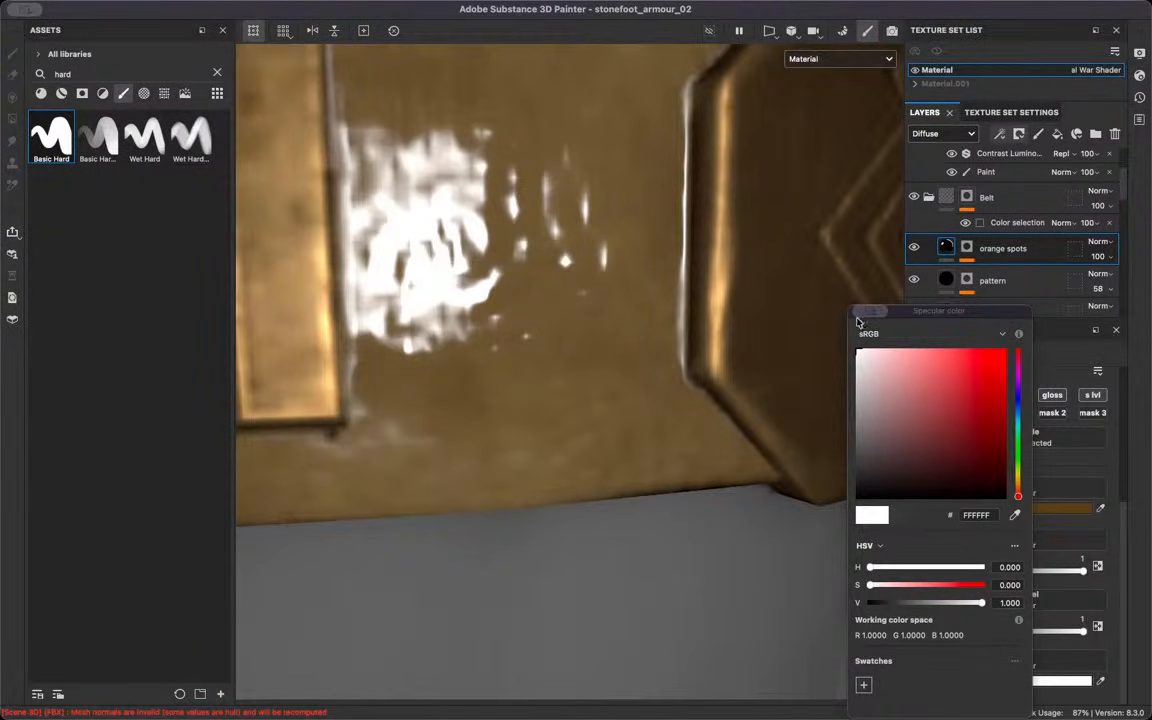
pyautogui.keyDown('alt'); pyautogui.moveTo(718, 321); pyautogui.dragTo(689, 275); pyautogui.keyUp('alt')
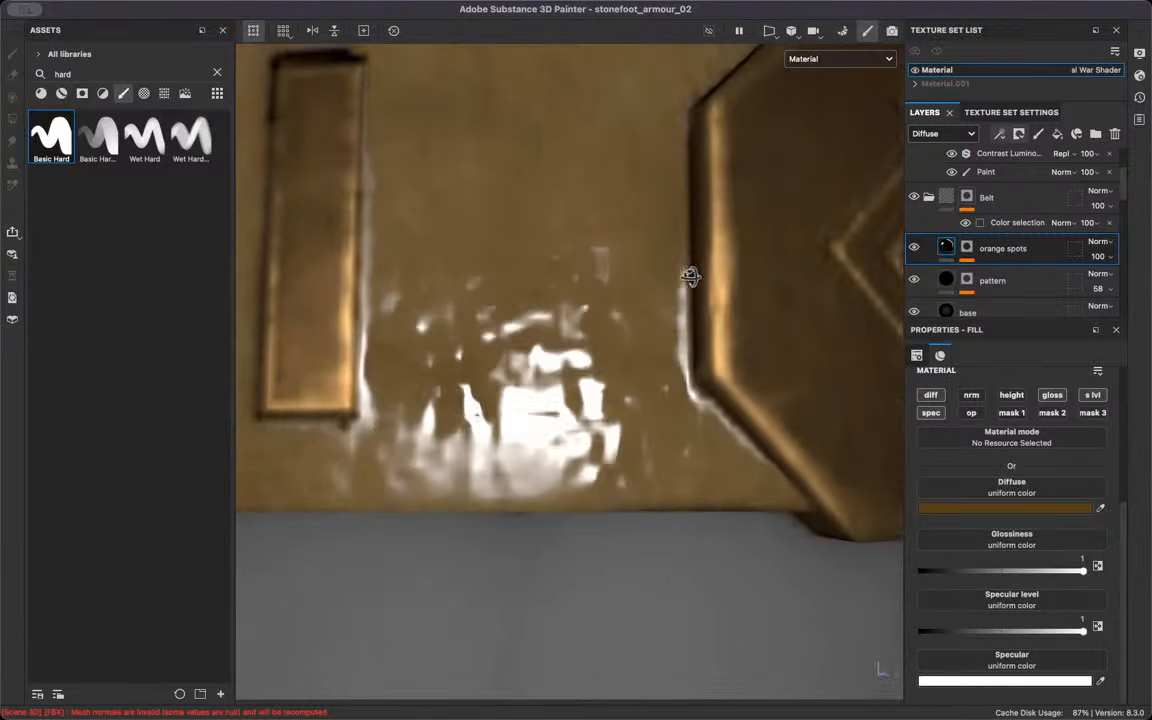
# Reduce the orange spots layer's opacity to 5 for the Glossiness channel and view that channel on the belt
pyautogui.click(968, 138)
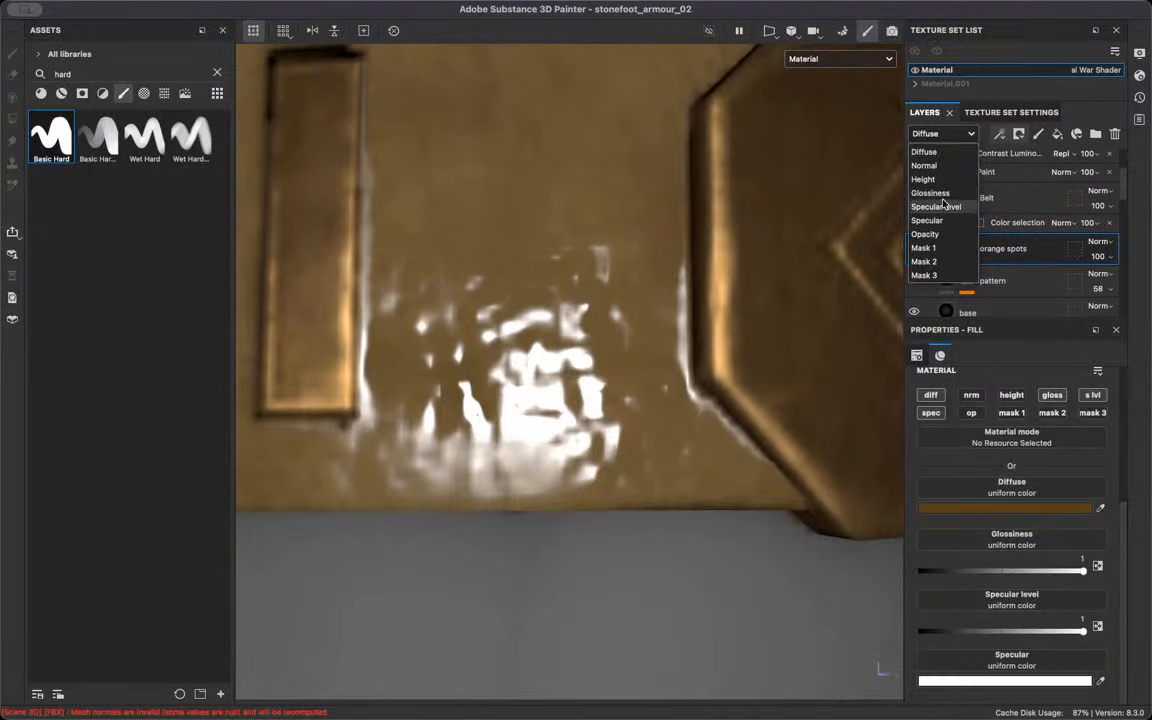
pyautogui.click(945, 193)
pyautogui.click(1098, 256)
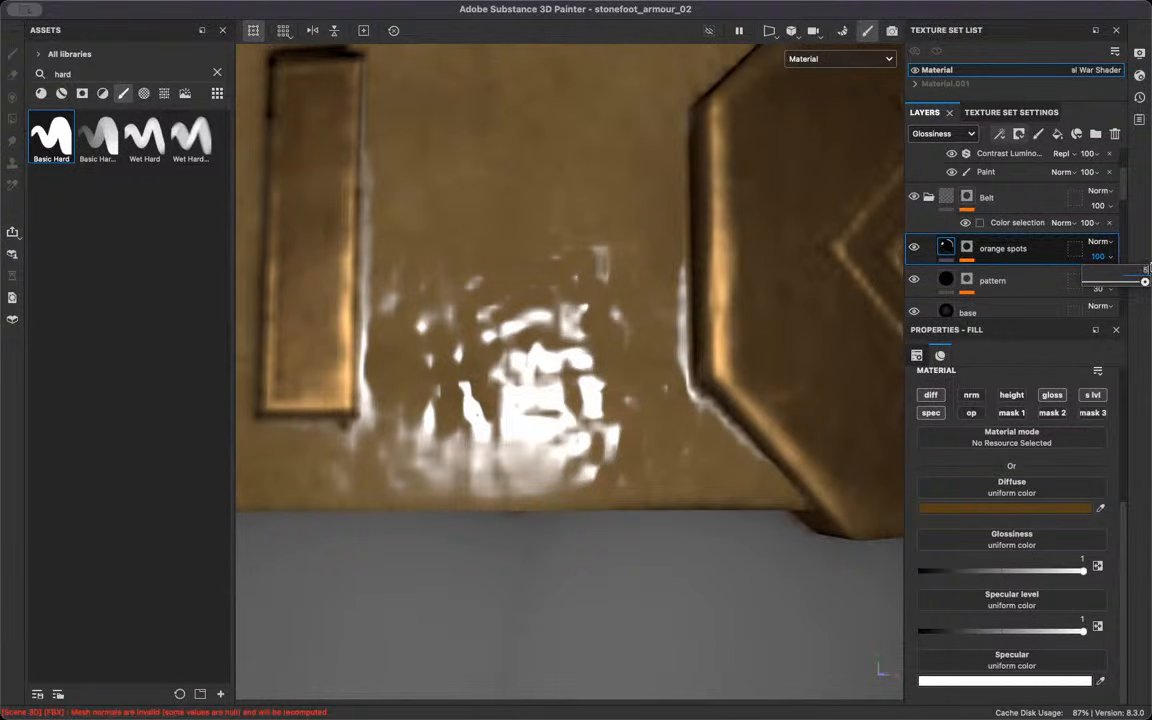
pyautogui.moveTo(1145, 281); pyautogui.dragTo(1090, 281)
pyautogui.press('c')
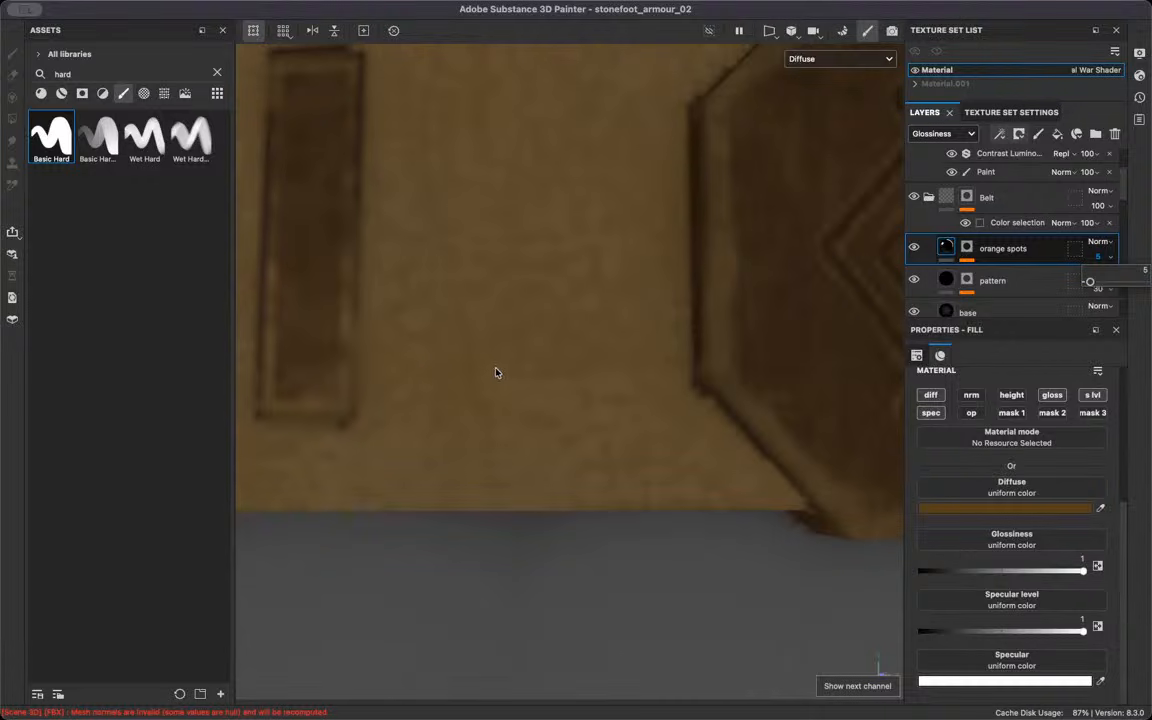
pyautogui.press('c')
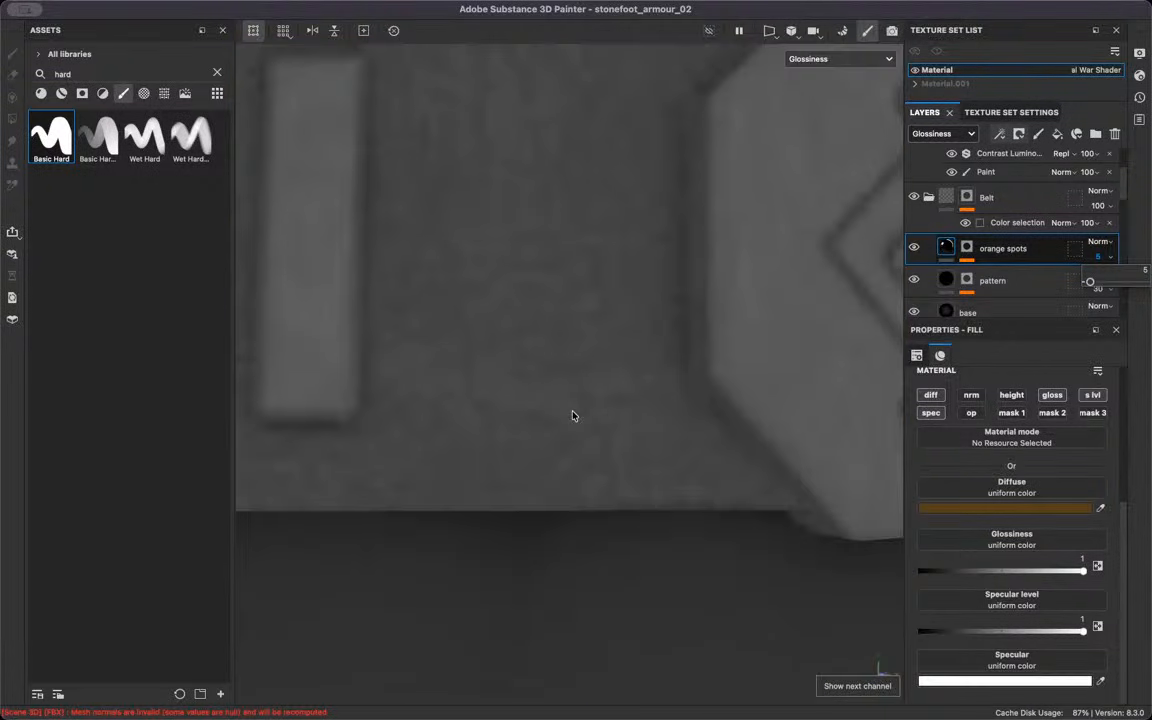
# Compare stronger values across the belt and set the orange spots layer's Glossiness opacity to 15
pyautogui.moveTo(1090, 281)
pyautogui.mouseDown()
pyautogui.moveTo(1111, 282)
pyautogui.moveTo(1098, 282)
pyautogui.mouseUp()
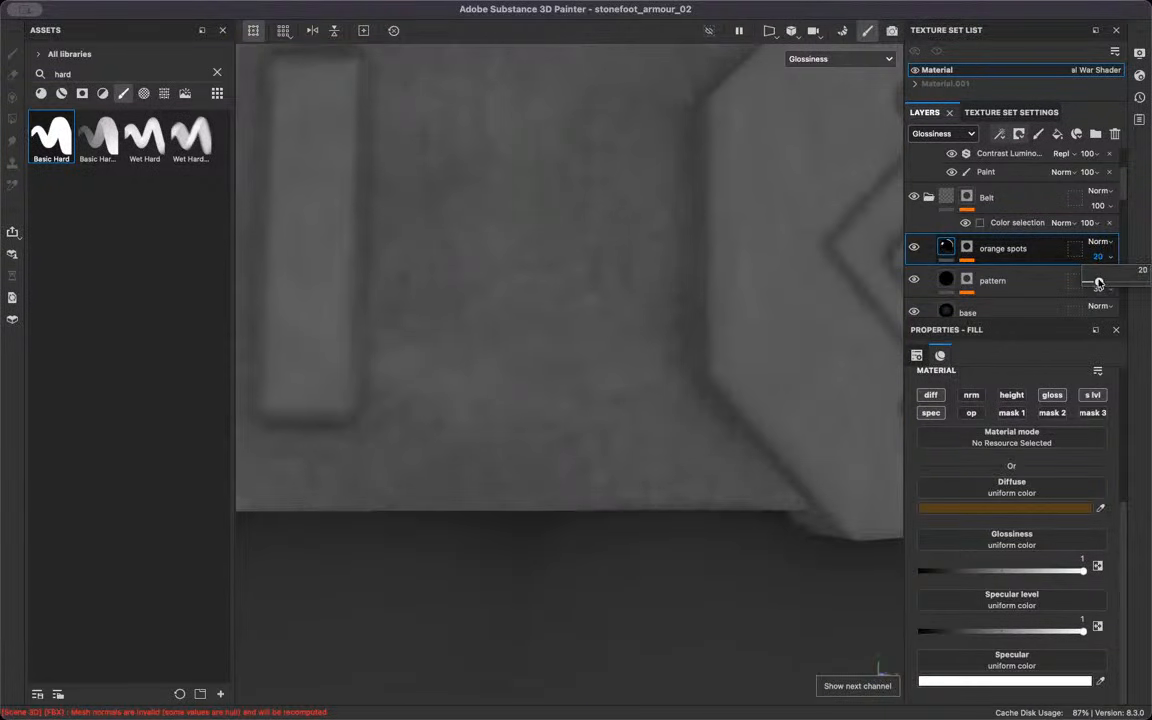
pyautogui.scroll(-1, 598, 364)
pyautogui.scroll(-5, 598, 364)
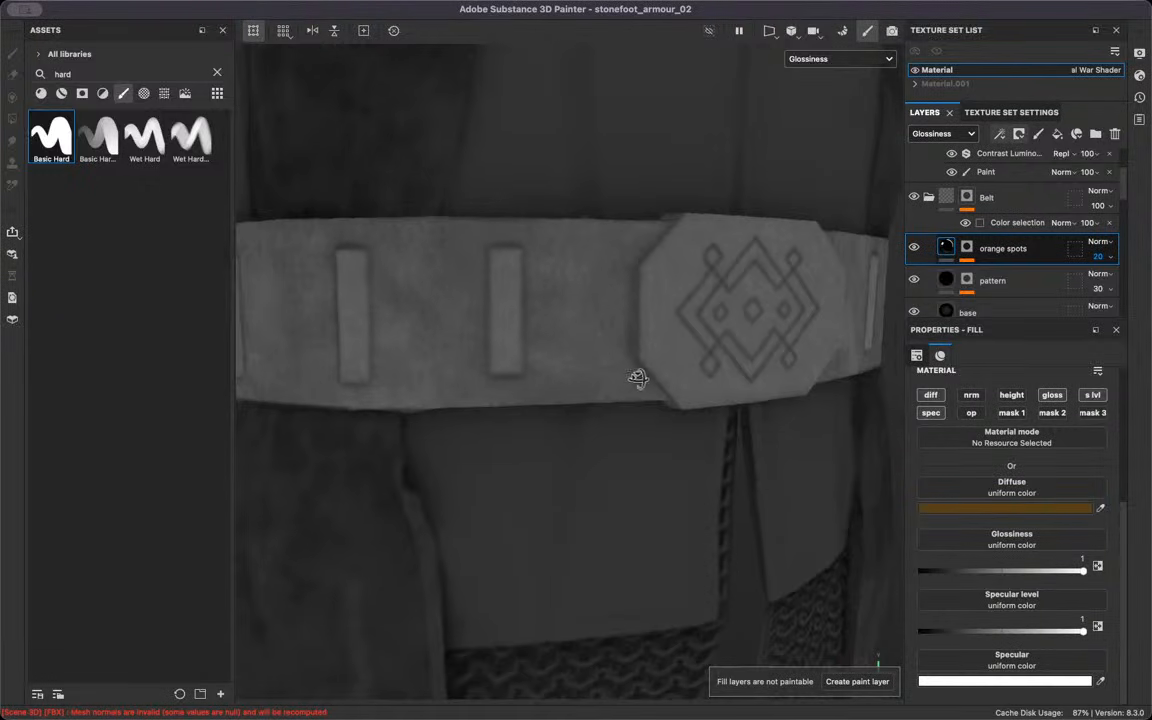
pyautogui.click(1104, 257)
pyautogui.moveTo(1102, 280)
pyautogui.mouseDown()
pyautogui.moveTo(1136, 270)
pyautogui.moveTo(1141, 285)
pyautogui.moveTo(1087, 289)
pyautogui.moveTo(1098, 296)
pyautogui.mouseUp()
pyautogui.scroll(-3, 440, 373)
pyautogui.keyDown('alt'); pyautogui.moveTo(416, 404); pyautogui.dragTo(467, 463, button='right'); pyautogui.keyUp('alt')
pyautogui.click(1099, 259)
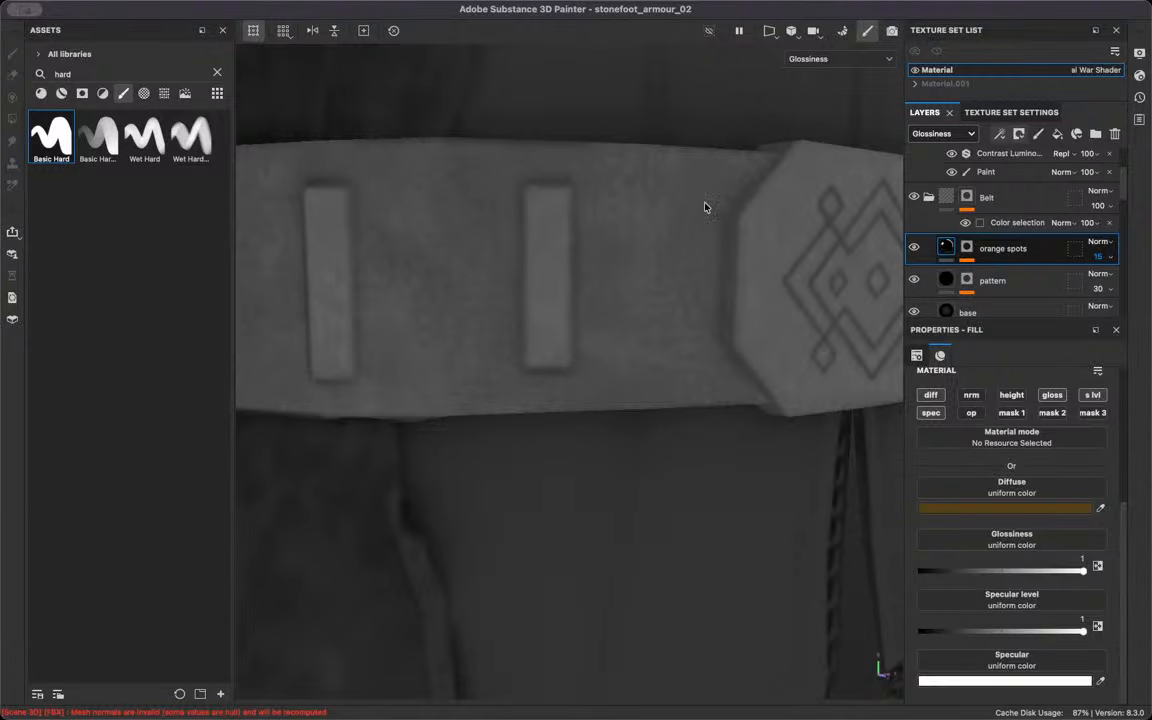
# View the Specular level channel and set the orange spots layer's opacity for it to 15
pyautogui.press('c')
pyautogui.click(943, 133)
pyautogui.click(937, 206)
pyautogui.click(1099, 256)
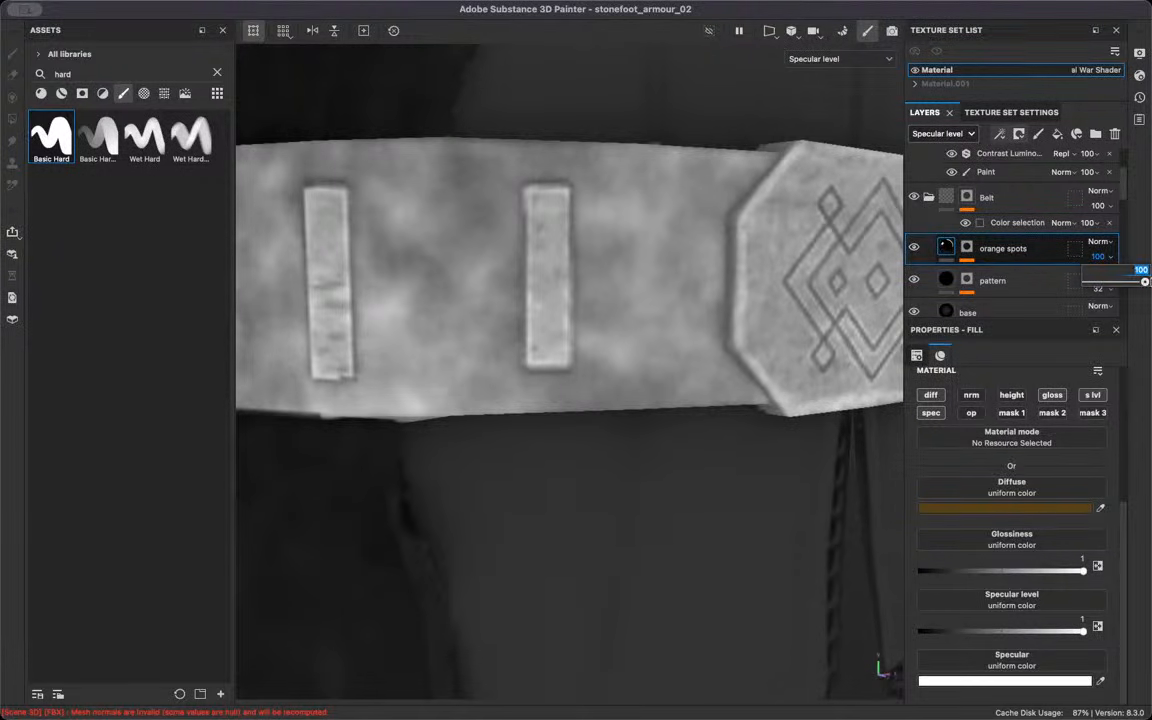
pyautogui.moveTo(1145, 282)
pyautogui.mouseDown()
pyautogui.moveTo(1096, 282)
pyautogui.moveTo(1144, 270)
pyautogui.mouseUp()
pyautogui.click(1114, 260)
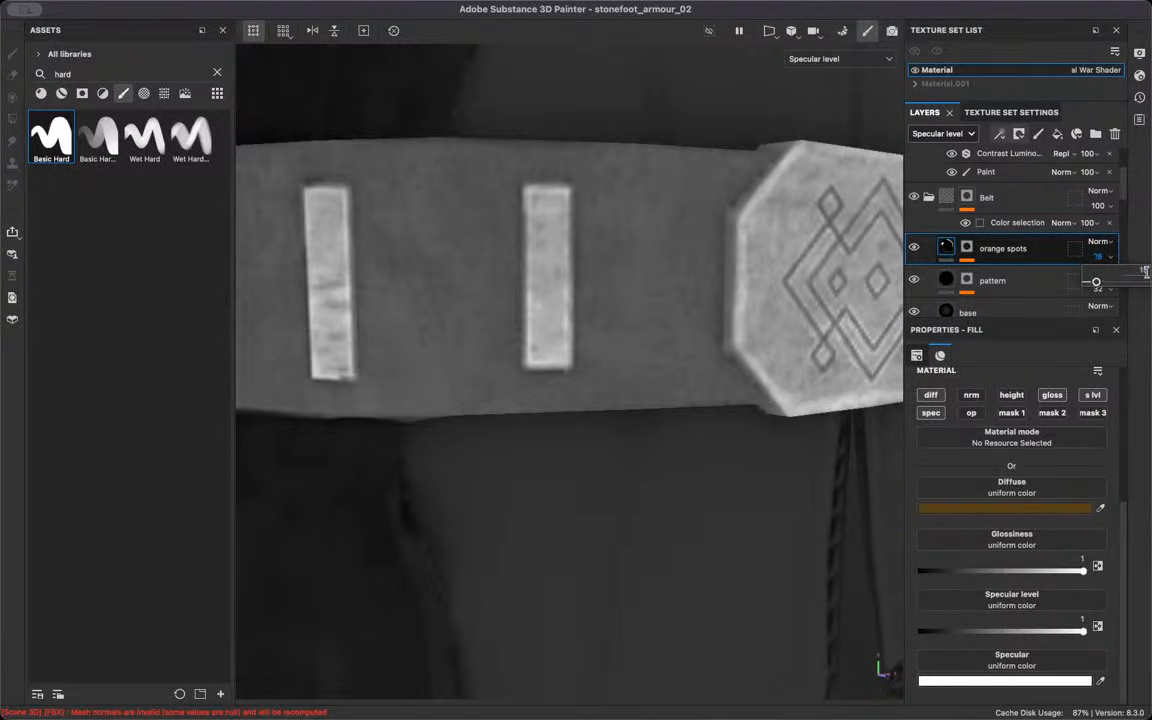
# View the Specular channel and set the orange spots layer's opacity for it to 5
pyautogui.click(943, 133)
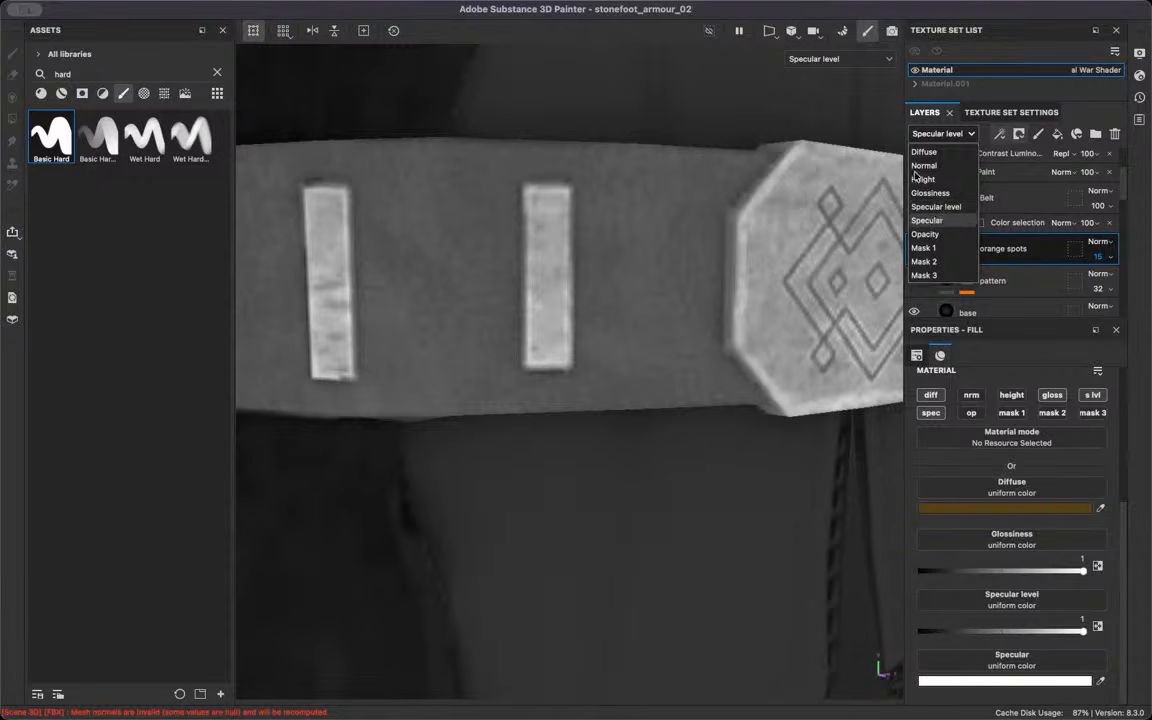
pyautogui.click(935, 220)
pyautogui.click(833, 62)
pyautogui.click(743, 165)
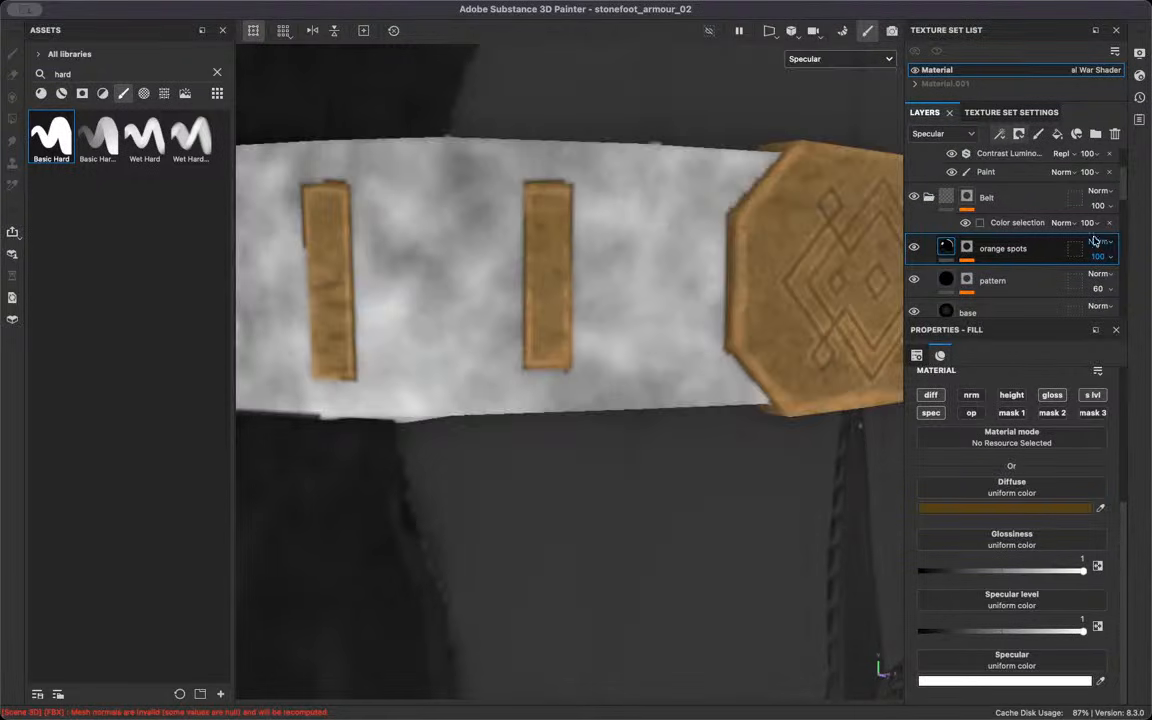
pyautogui.click(1100, 257)
pyautogui.moveTo(1143, 285); pyautogui.dragTo(1089, 305)
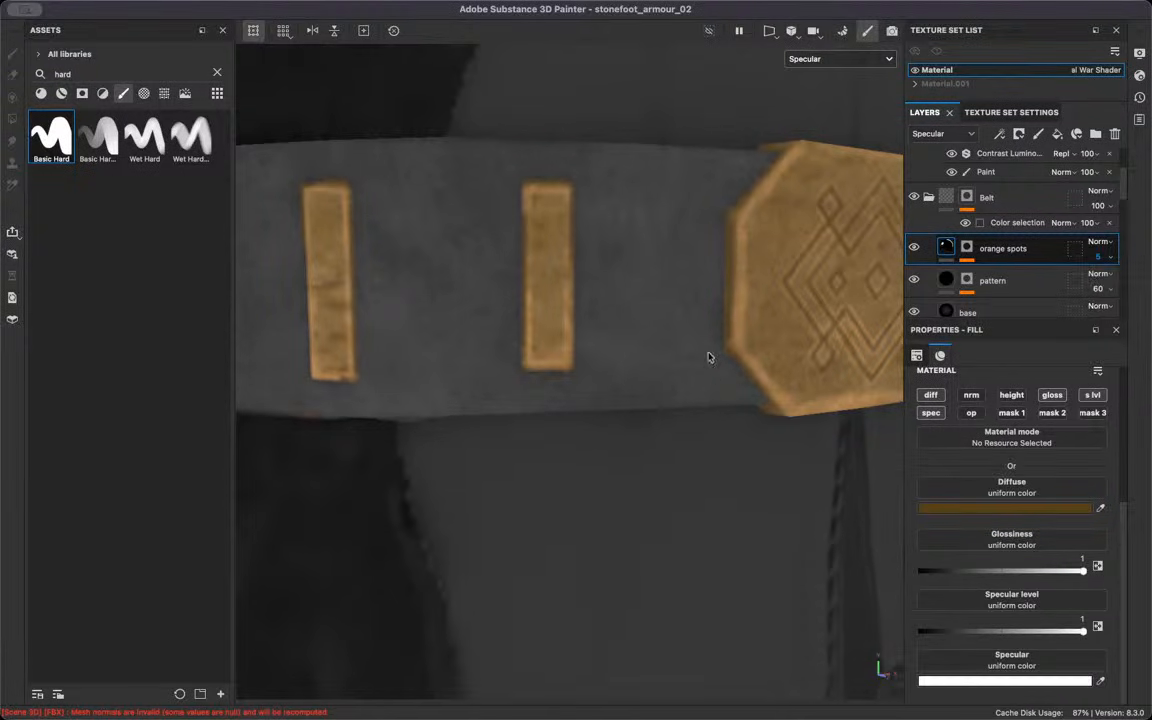
# Return to the full material view and change the orange spots layer's diffuse colour to a more saturated, brighter orange-brown, 6F501B
pyautogui.scroll(-2, 668, 377)
pyautogui.press('m')
pyautogui.keyDown('alt'); pyautogui.moveTo(666, 377); pyautogui.dragTo(651, 314); pyautogui.keyUp('alt')
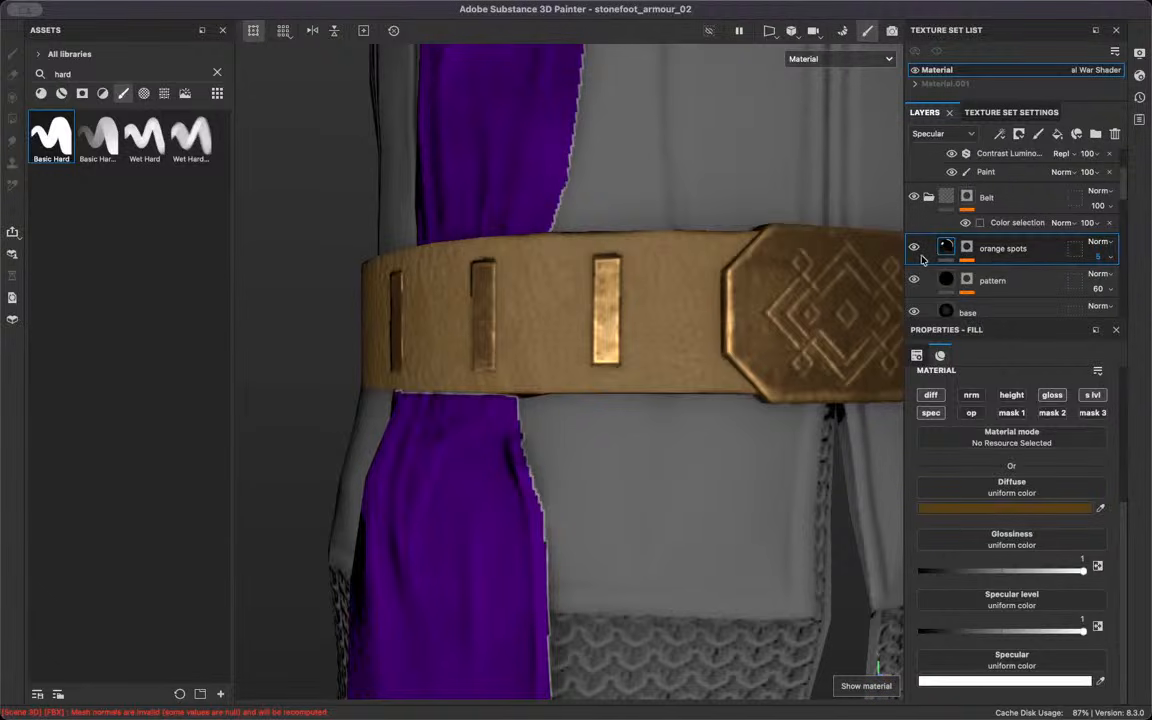
pyautogui.scroll(3, 659, 277)
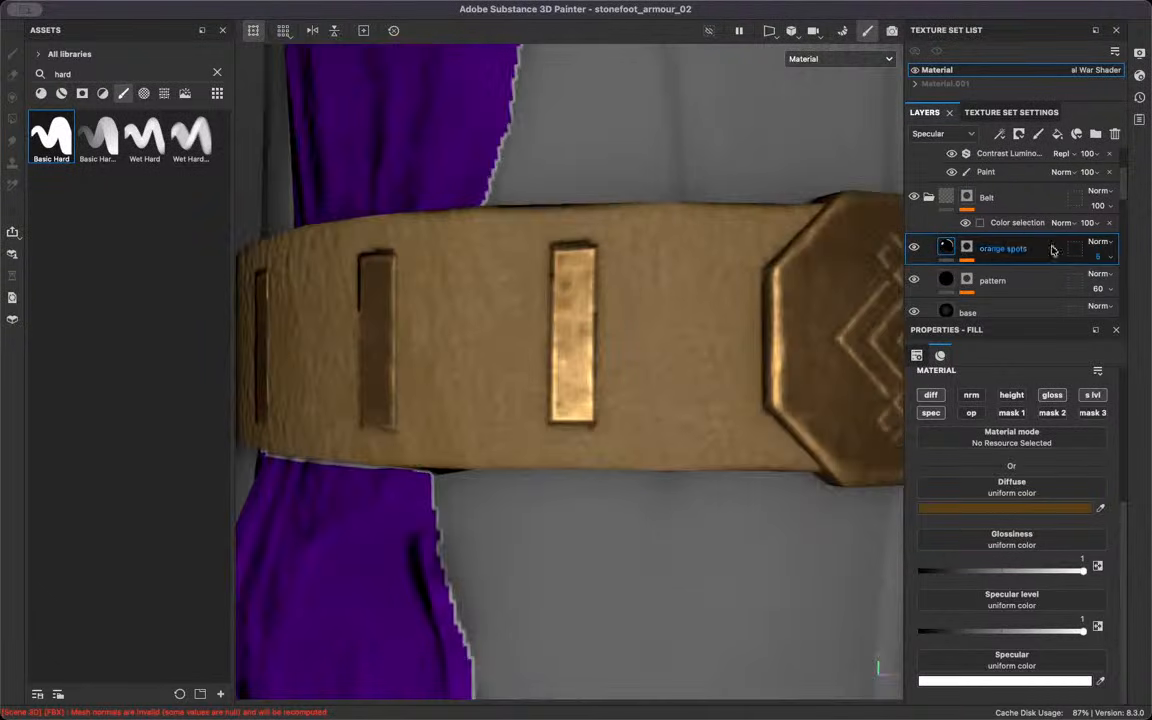
pyautogui.click(943, 134)
pyautogui.click(594, 381)
pyautogui.click(982, 509)
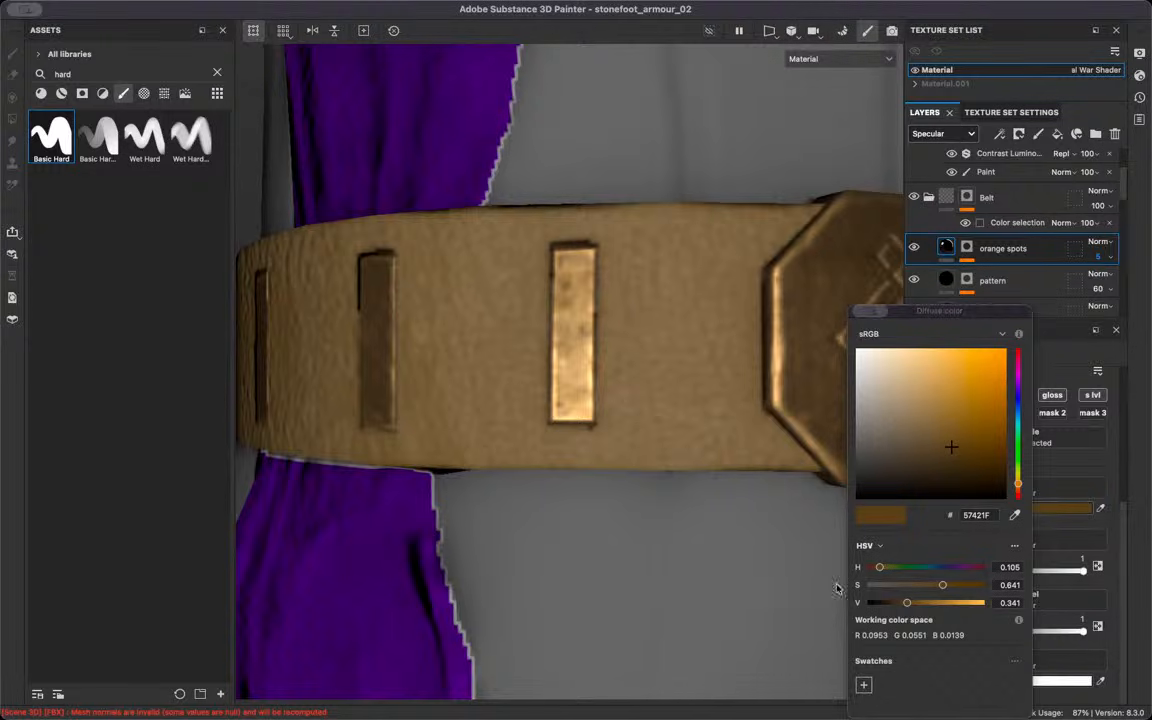
pyautogui.scroll(5, 450, 531)
pyautogui.moveTo(944, 588); pyautogui.dragTo(918, 604)
pyautogui.keyDown('alt'); pyautogui.moveTo(604, 303); pyautogui.dragTo(551, 232); pyautogui.keyUp('alt')
pyautogui.scroll(-5, 490, 203)
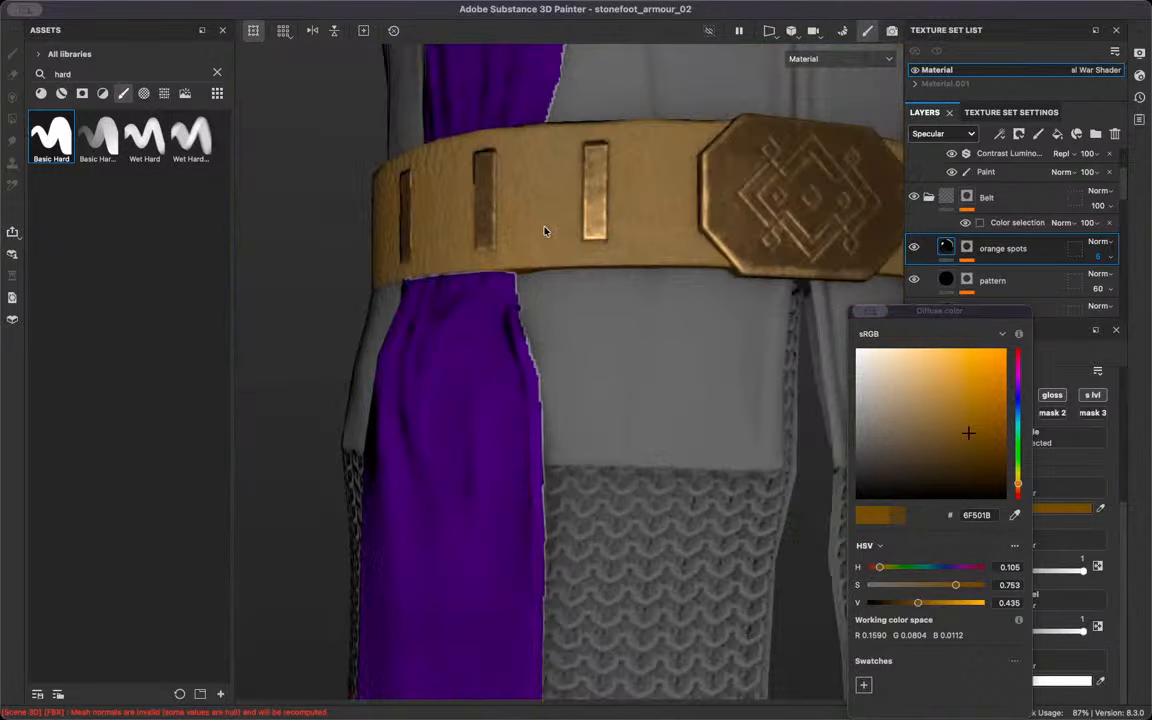
pyautogui.scroll(5, 476, 168)
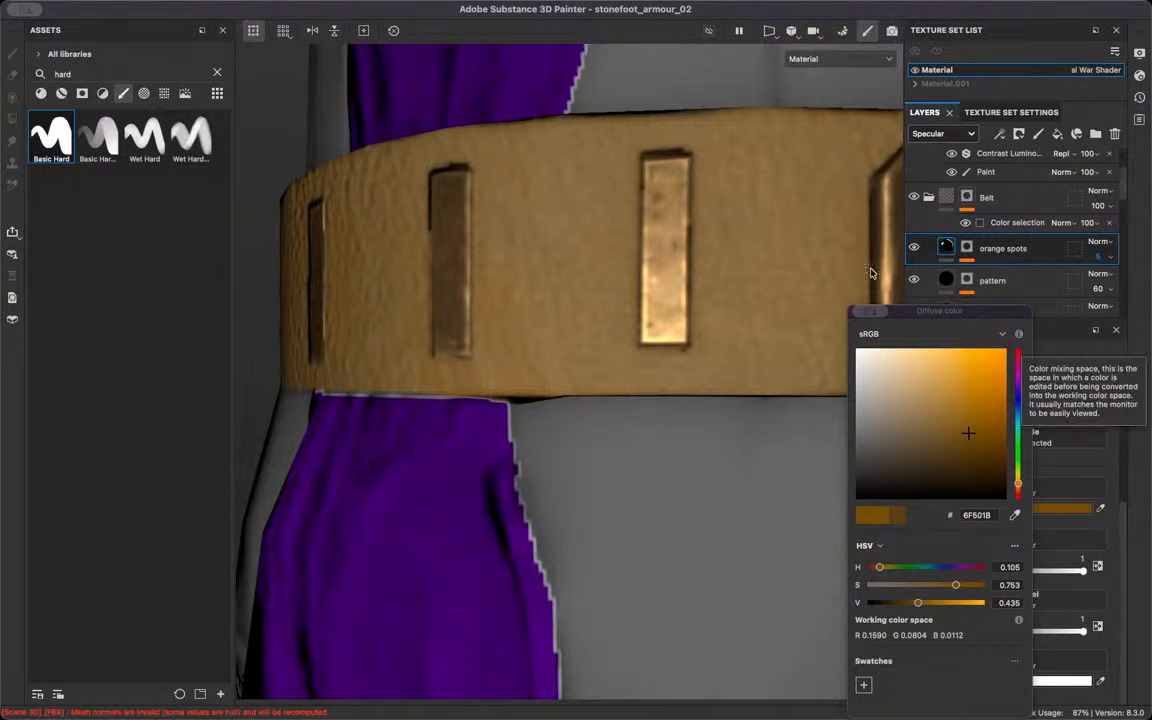
# Set the orange spots layer's opacity to 93 for the Diffuse channel
pyautogui.click(940, 136)
pyautogui.click(925, 151)
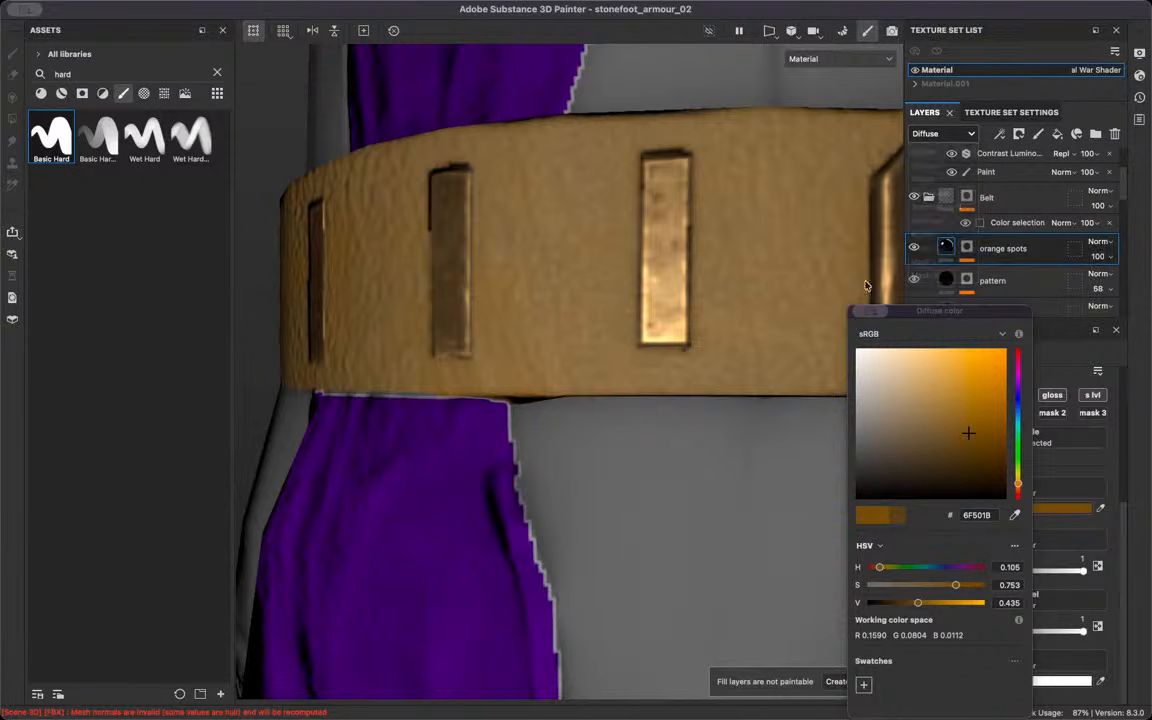
pyautogui.click(1098, 256)
pyautogui.moveTo(1145, 284)
pyautogui.mouseDown()
pyautogui.moveTo(1126, 284)
pyautogui.moveTo(1142, 292)
pyautogui.mouseUp()
pyautogui.scroll(-6, 563, 324)
pyautogui.keyDown('alt'); pyautogui.moveTo(565, 325); pyautogui.dragTo(635, 332); pyautogui.keyUp('alt')
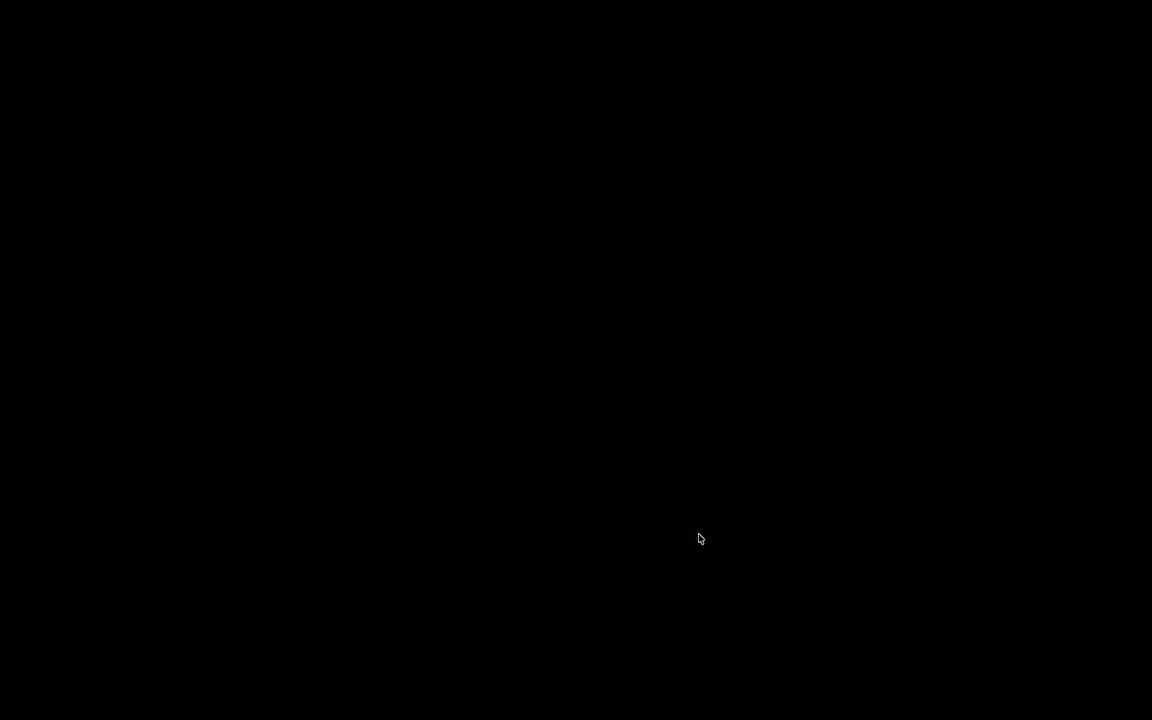
# Examine the belt's leather colour and buckle from the front and sides, switching back and forth to the other desktop
pyautogui.hotkey('ctrl', 'Left')
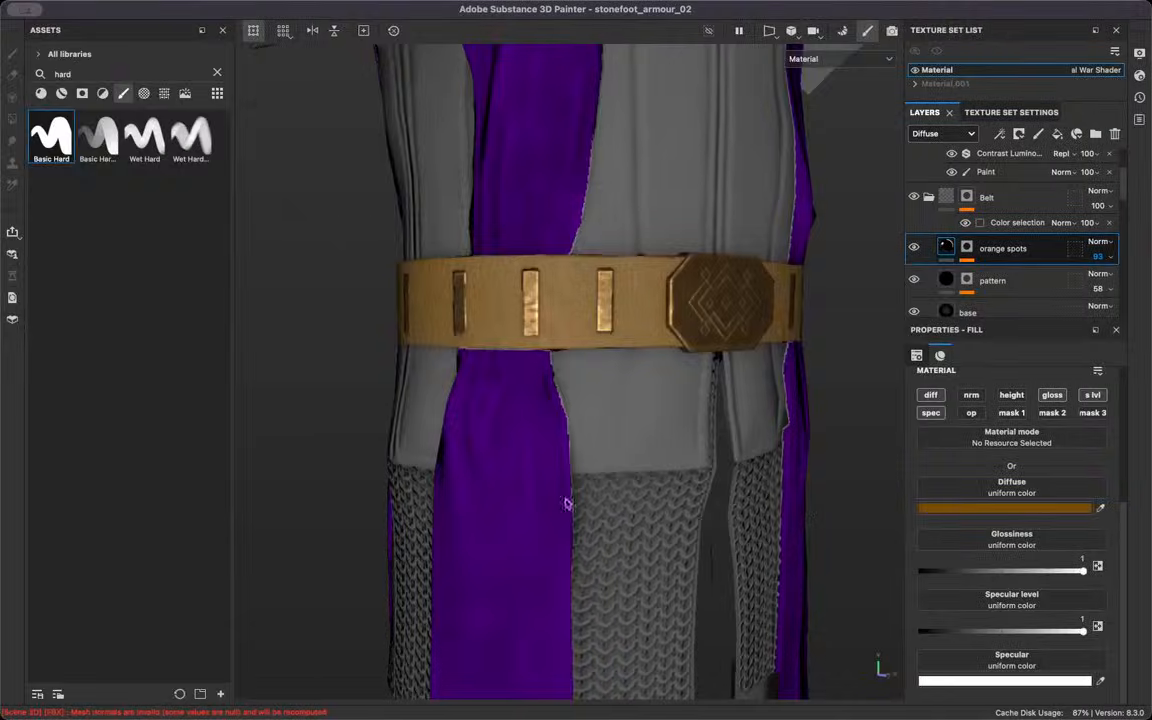
pyautogui.keyDown('alt'); pyautogui.moveTo(653, 352); pyautogui.dragTo(590, 376); pyautogui.keyUp('alt')
pyautogui.keyDown('alt'); pyautogui.moveTo(590, 376); pyautogui.dragTo(548, 368, button='right'); pyautogui.keyUp('alt')
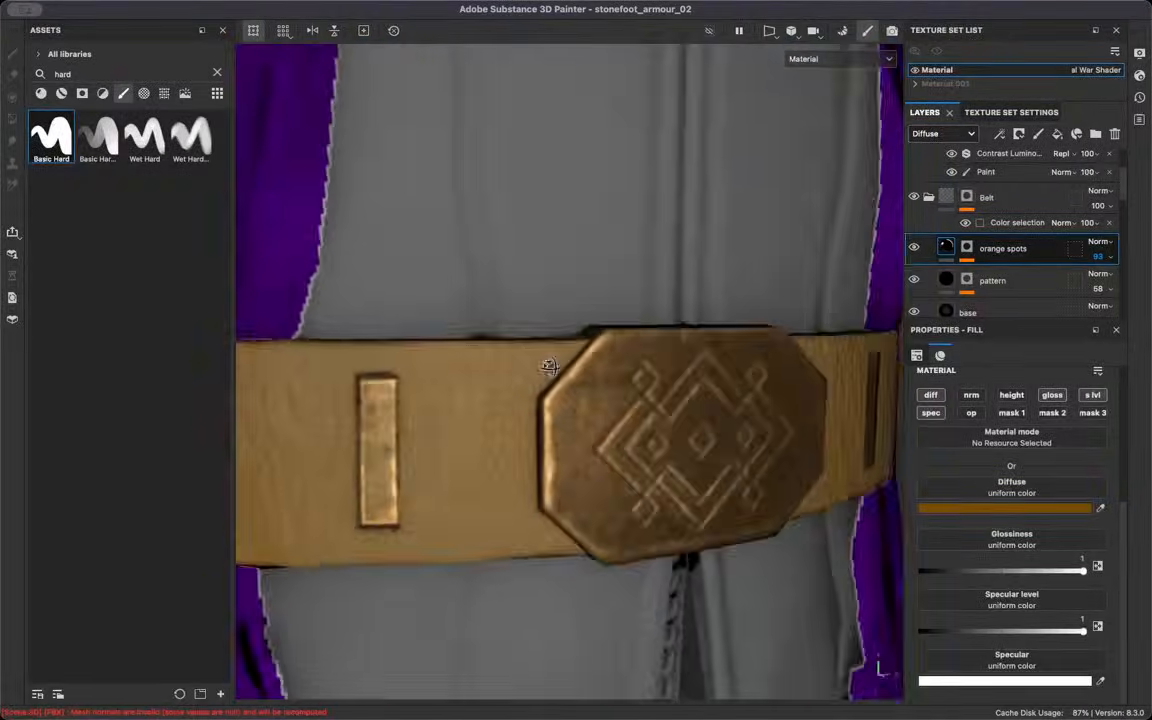
pyautogui.keyDown('alt'); pyautogui.moveTo(548, 368); pyautogui.dragTo(450, 360); pyautogui.keyUp('alt')
pyautogui.keyDown('alt'); pyautogui.moveTo(450, 360); pyautogui.dragTo(440, 377, button='right'); pyautogui.keyUp('alt')
pyautogui.keyDown('alt'); pyautogui.moveTo(440, 377); pyautogui.dragTo(362, 366, button='middle'); pyautogui.keyUp('alt')
pyautogui.hotkey('ctrl', 'Right')
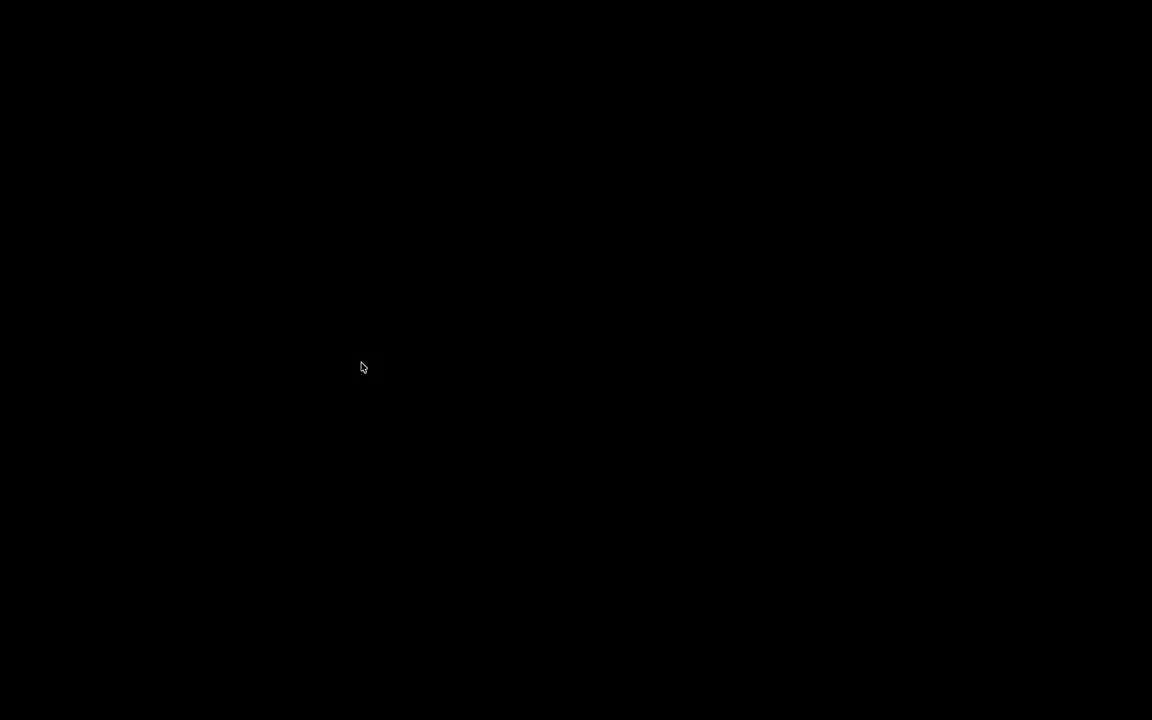
pyautogui.hotkey('ctrl', 'Left')
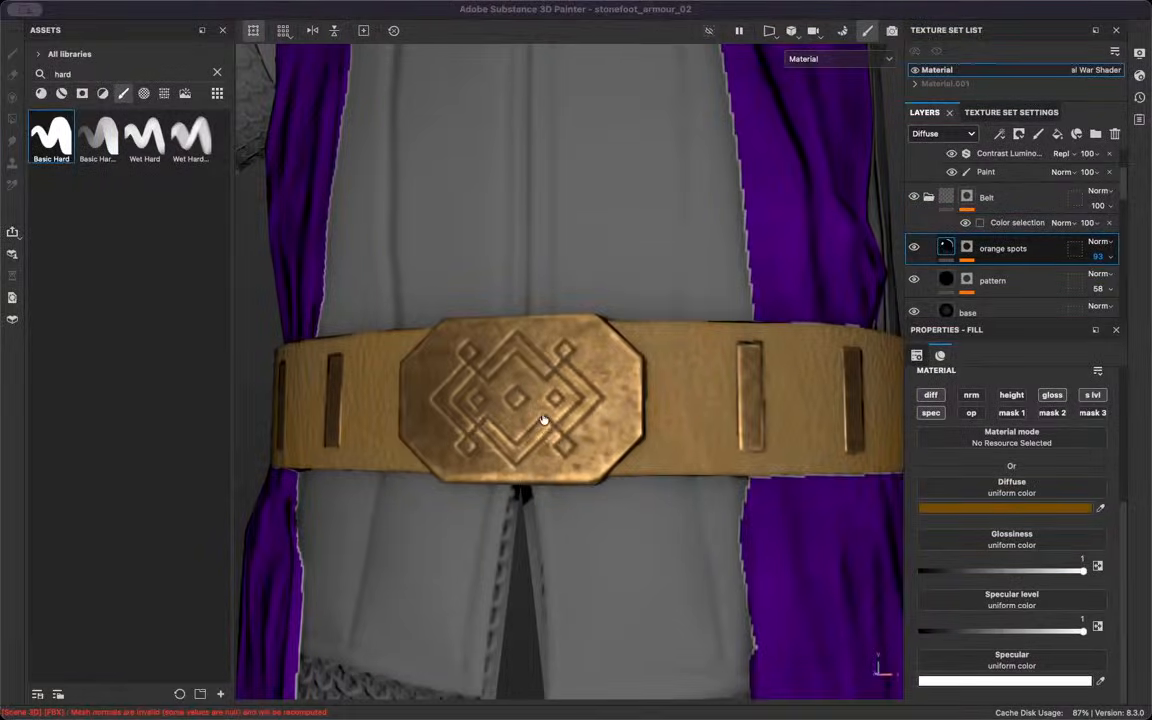
pyautogui.hotkey('ctrl', 'Right')
pyautogui.hotkey('ctrl', 'Left')
pyautogui.keyDown('alt'); pyautogui.moveTo(543, 420); pyautogui.dragTo(847, 392); pyautogui.keyUp('alt')
pyautogui.keyDown('alt'); pyautogui.moveTo(679, 346); pyautogui.dragTo(667, 314); pyautogui.keyUp('alt')
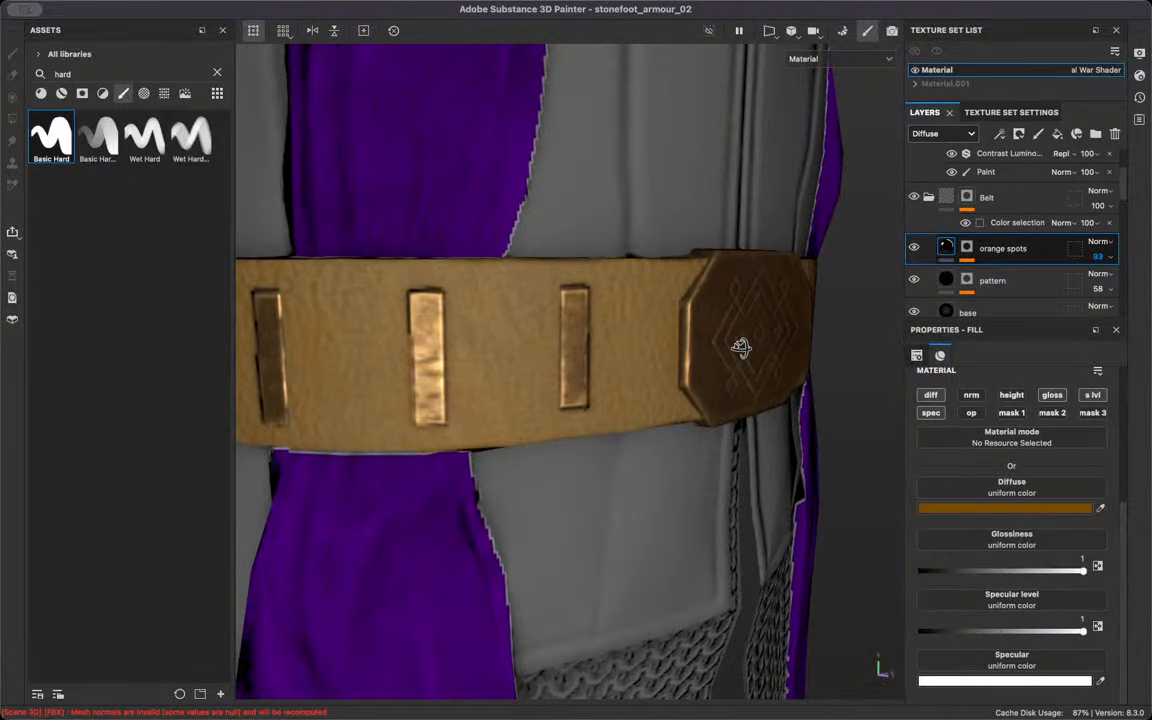
# Duplicate the orange spots layer and rename the copy as orange spots 2
pyautogui.hotkey('ctrl', 'd')
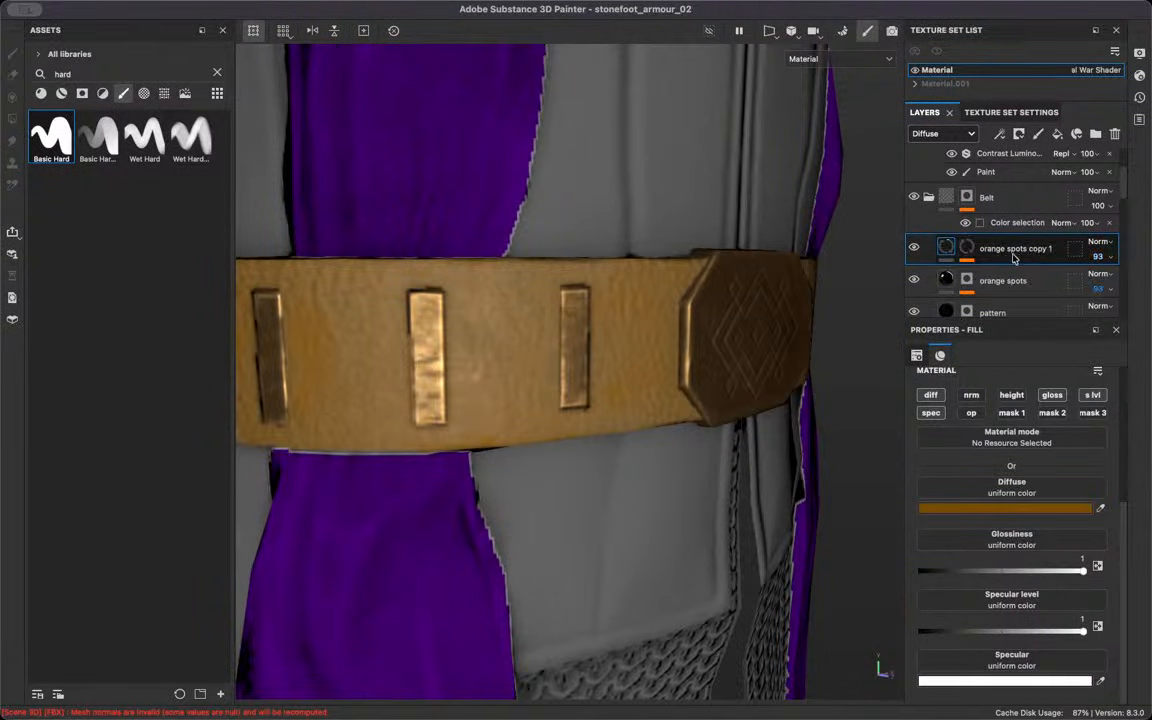
pyautogui.doubleClick(1020, 248)
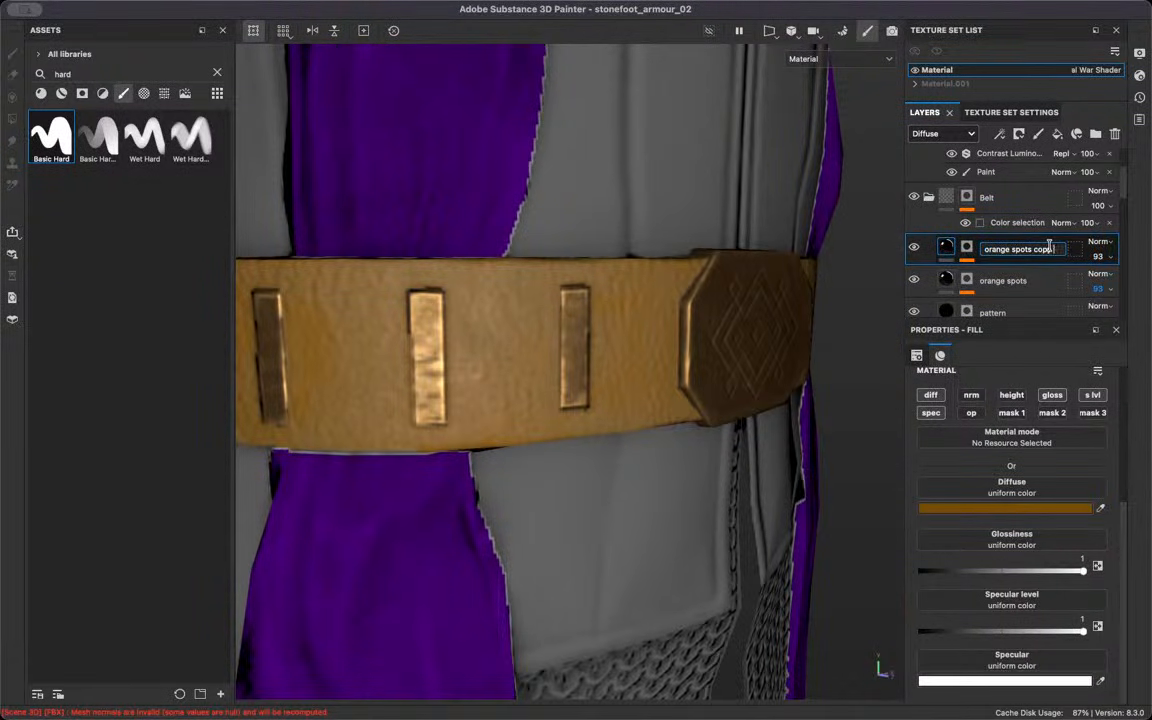
pyautogui.write('2')
pyautogui.press('Return')
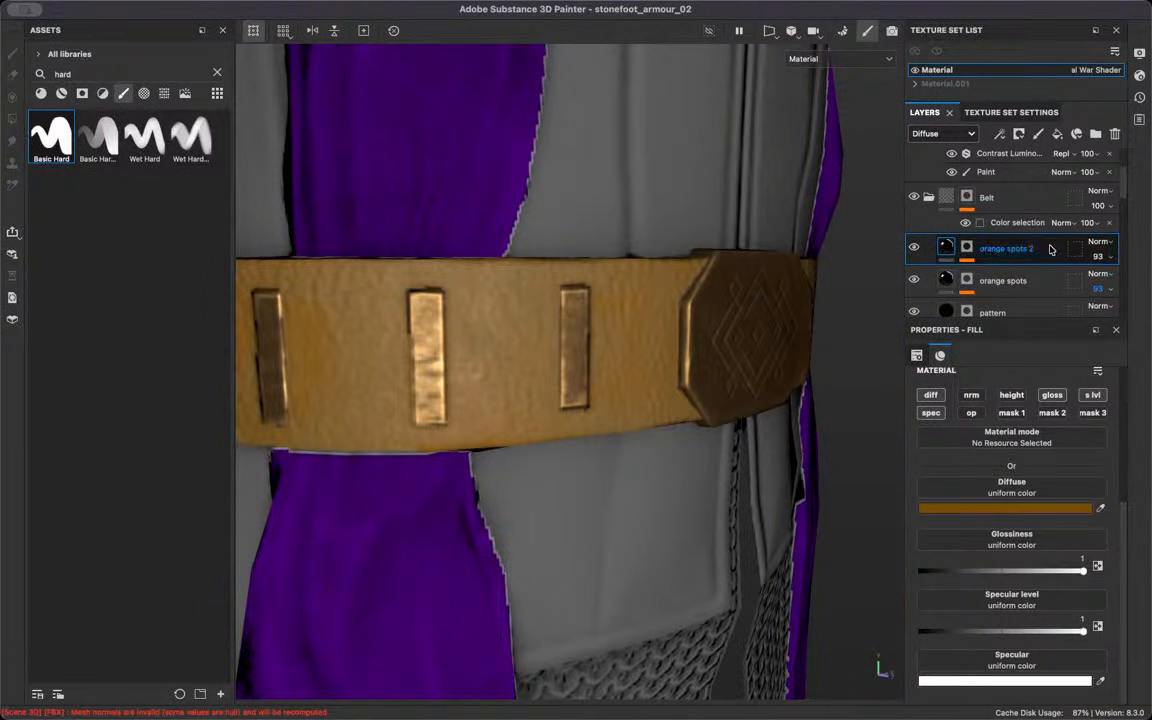
# Randomize the seed of the Clouds 3 fill in the orange spots 2 layer's mask
pyautogui.click(967, 251)
pyautogui.click(996, 274)
pyautogui.keyDown('alt'); pyautogui.moveTo(842, 339); pyautogui.dragTo(842, 478, button='right'); pyautogui.keyUp('alt')
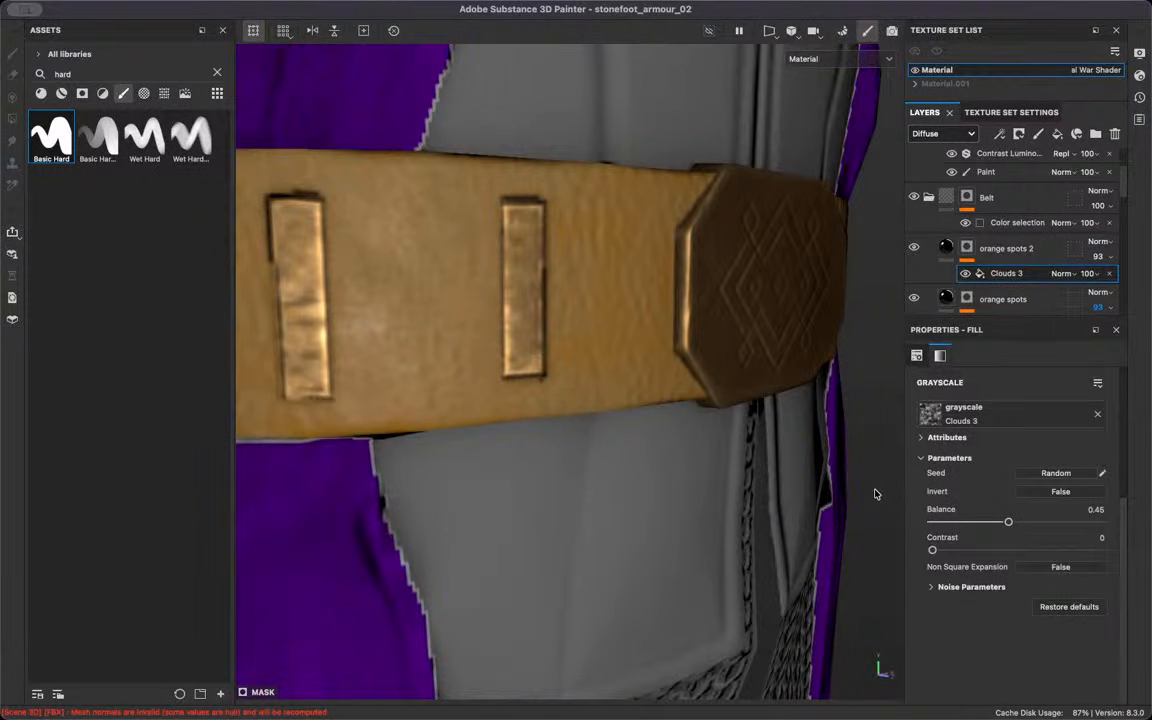
pyautogui.click(1060, 475)
pyautogui.keyDown('alt'); pyautogui.moveTo(597, 410); pyautogui.dragTo(430, 368, button='right'); pyautogui.keyUp('alt')
pyautogui.keyDown('alt'); pyautogui.moveTo(590, 343); pyautogui.dragTo(570, 330); pyautogui.keyUp('alt')
# Change the orange spots 2 layer's diffuse colour to a darker, redder brown, 5C3C12
pyautogui.click(948, 250)
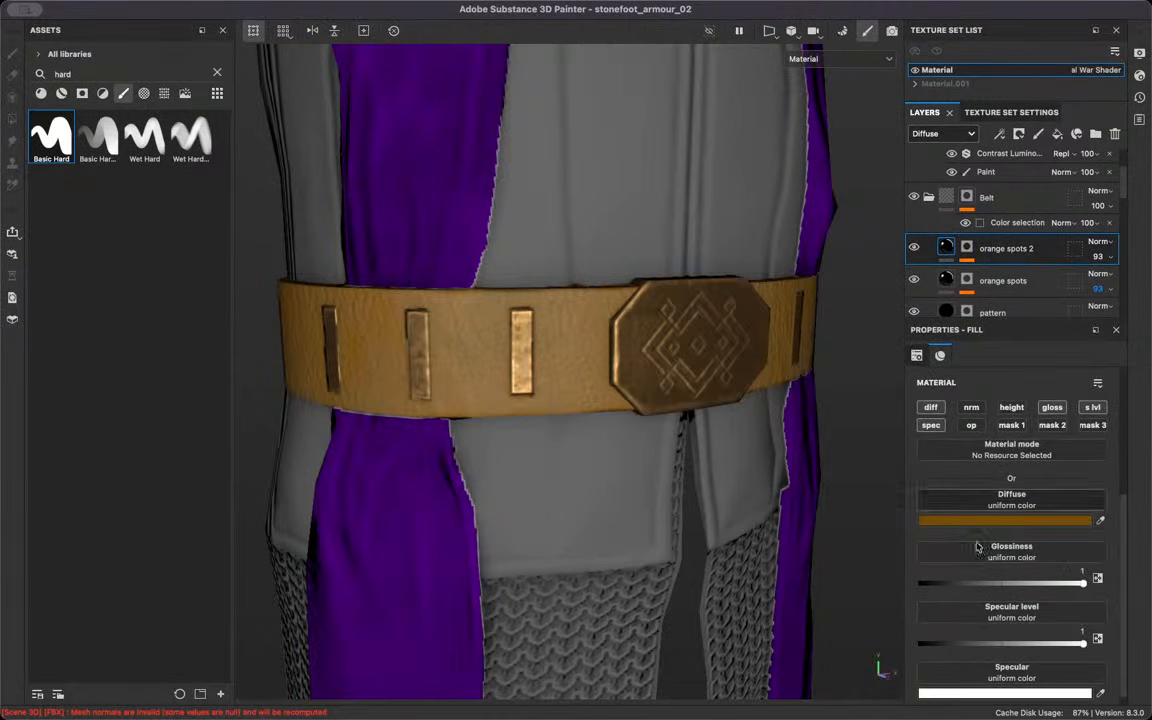
pyautogui.click(986, 521)
pyautogui.scroll(3, 481, 544)
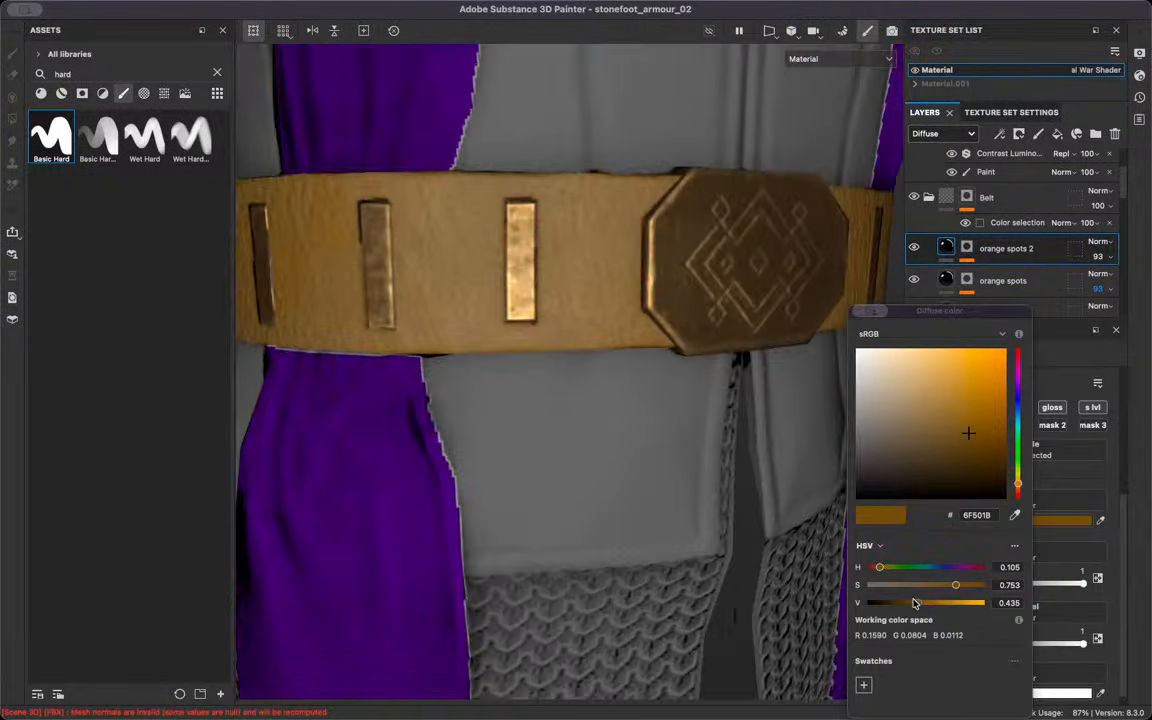
pyautogui.moveTo(911, 605); pyautogui.dragTo(965, 583)
pyautogui.moveTo(1019, 487); pyautogui.dragTo(1022, 487)
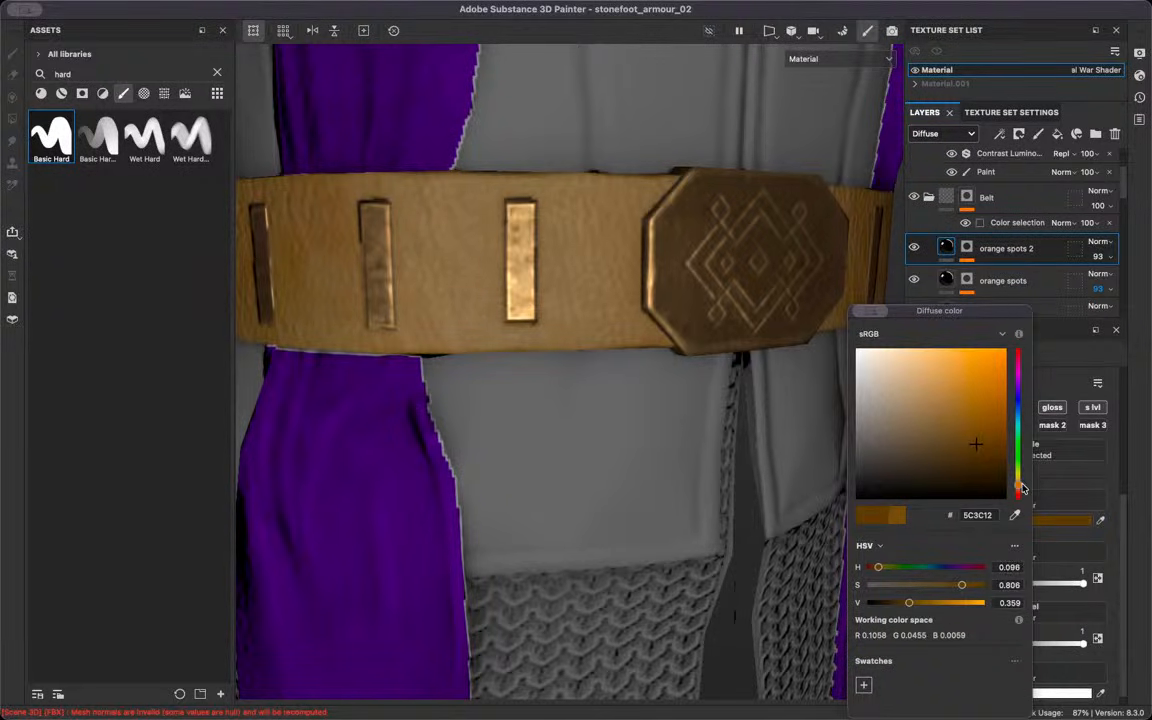
pyautogui.scroll(-2, 453, 293)
pyautogui.keyDown('alt'); pyautogui.moveTo(453, 293); pyautogui.dragTo(645, 288); pyautogui.keyUp('alt')
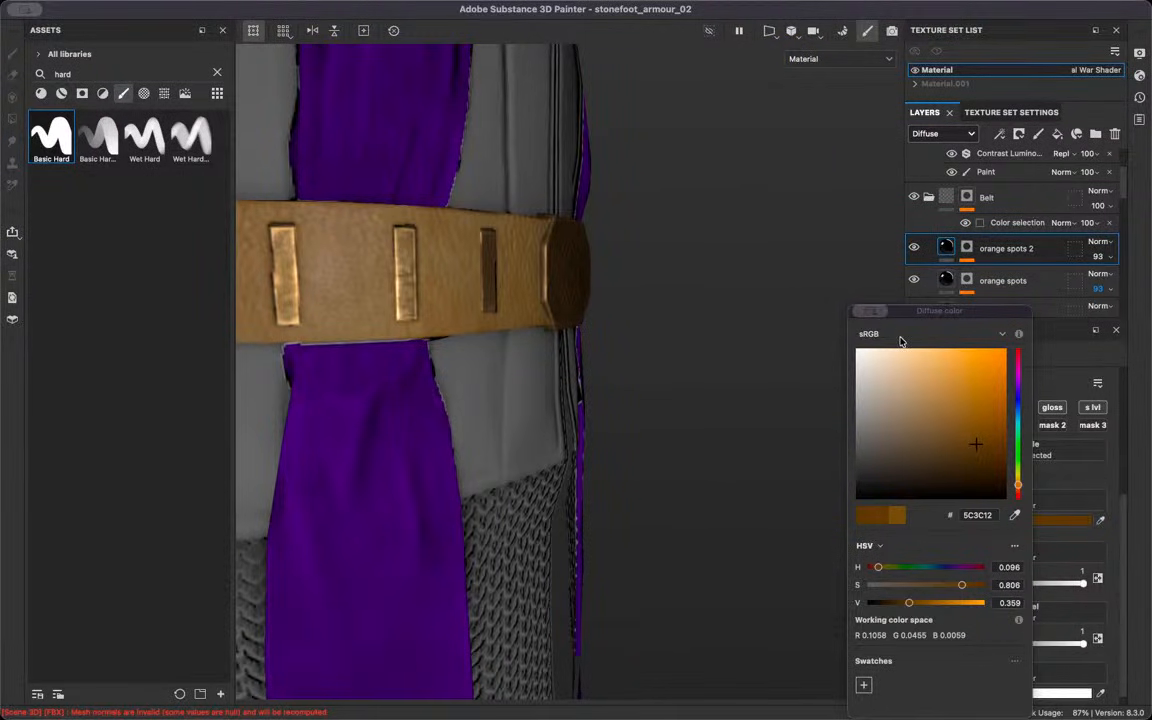
pyautogui.keyDown('alt'); pyautogui.moveTo(607, 334); pyautogui.dragTo(736, 427); pyautogui.keyUp('alt')
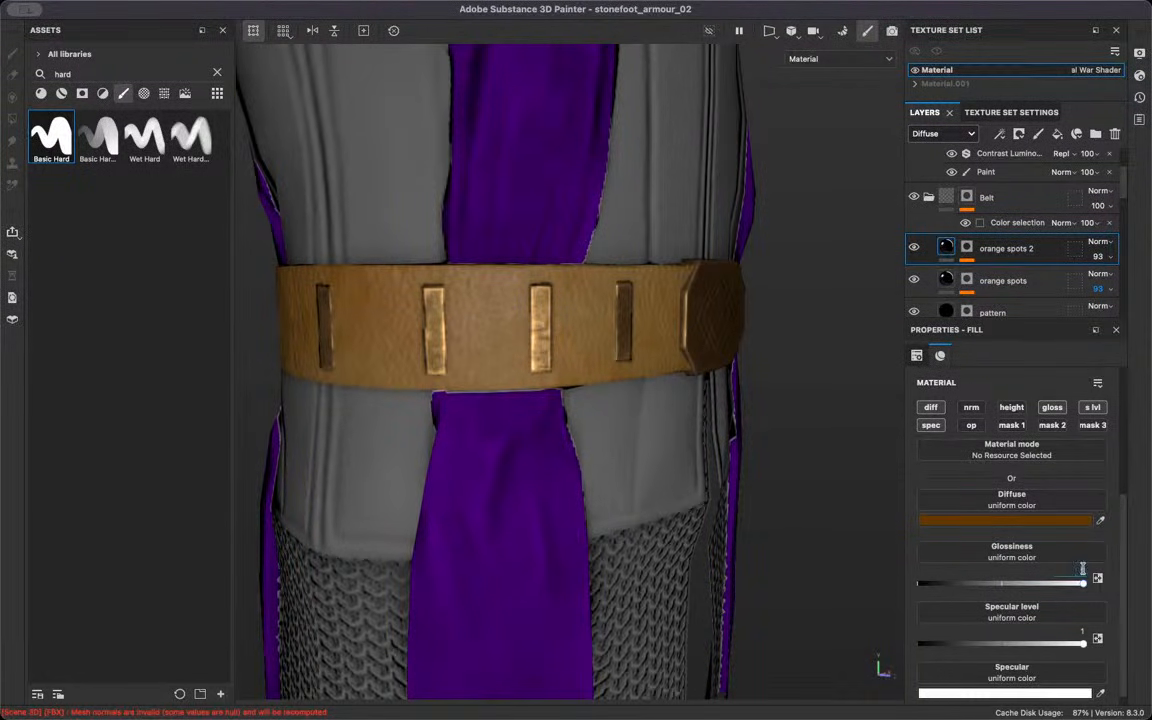
# Set the orange spots 2 layer's opacity to 10 for both the Glossiness and Specular level channels
pyautogui.click(943, 133)
pyautogui.click(935, 187)
pyautogui.click(1125, 268)
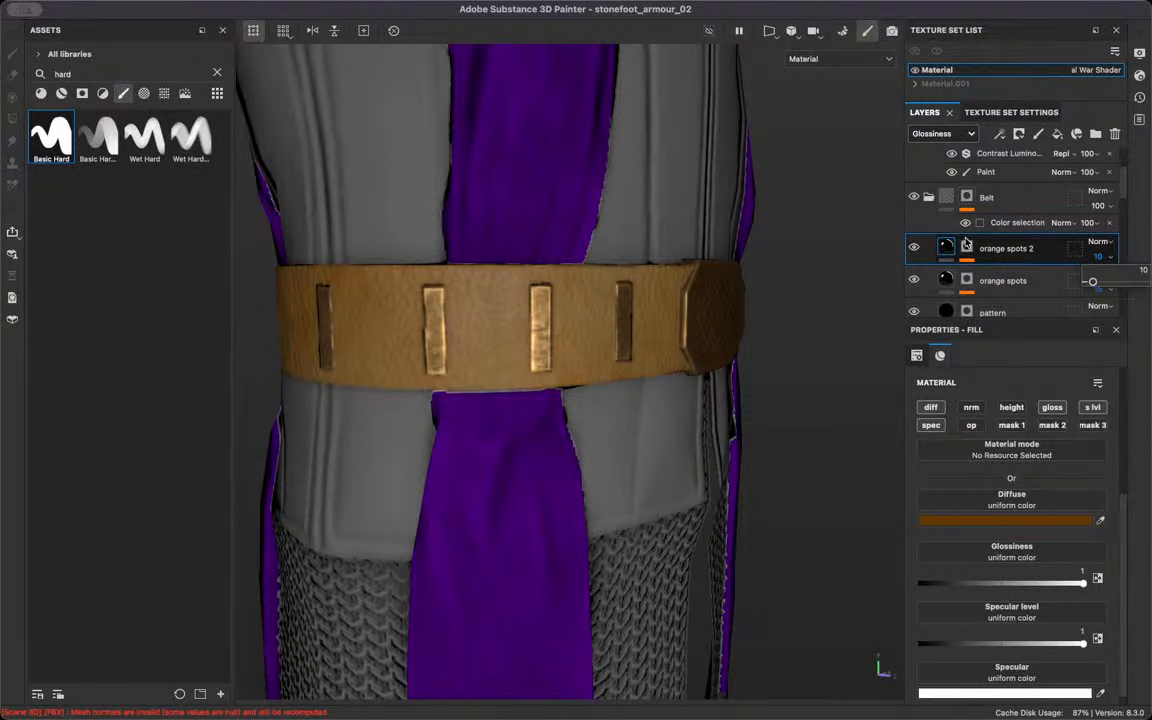
pyautogui.click(943, 133)
pyautogui.click(940, 212)
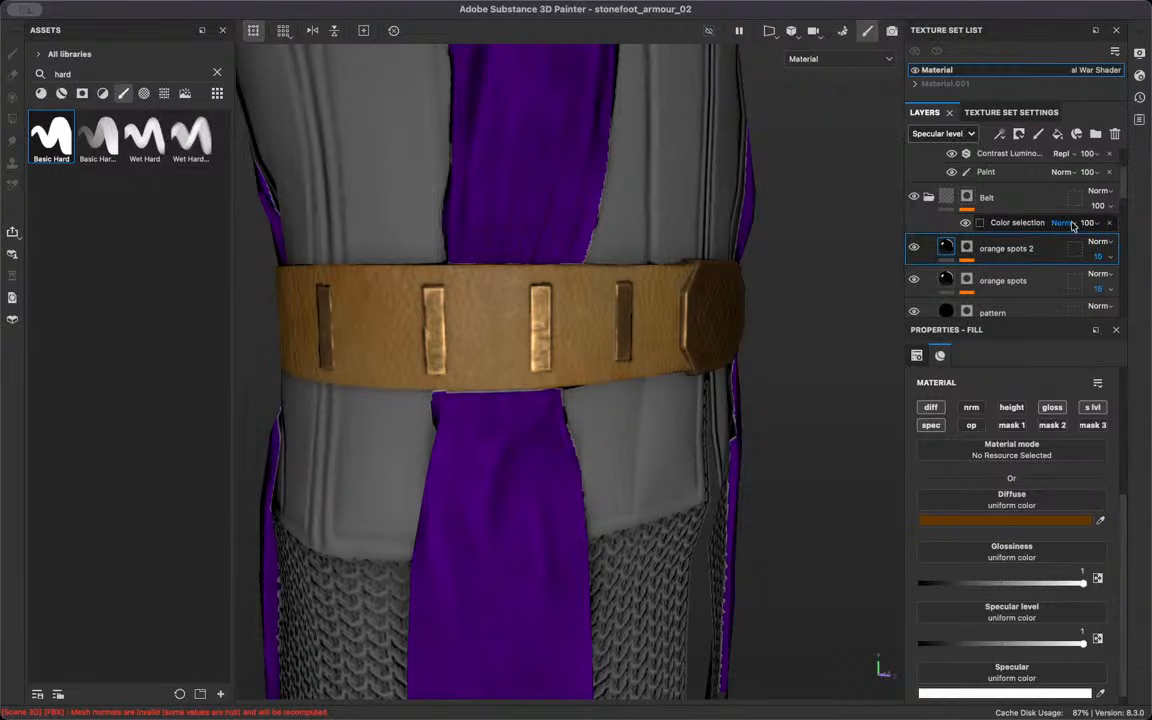
pyautogui.click(1098, 256)
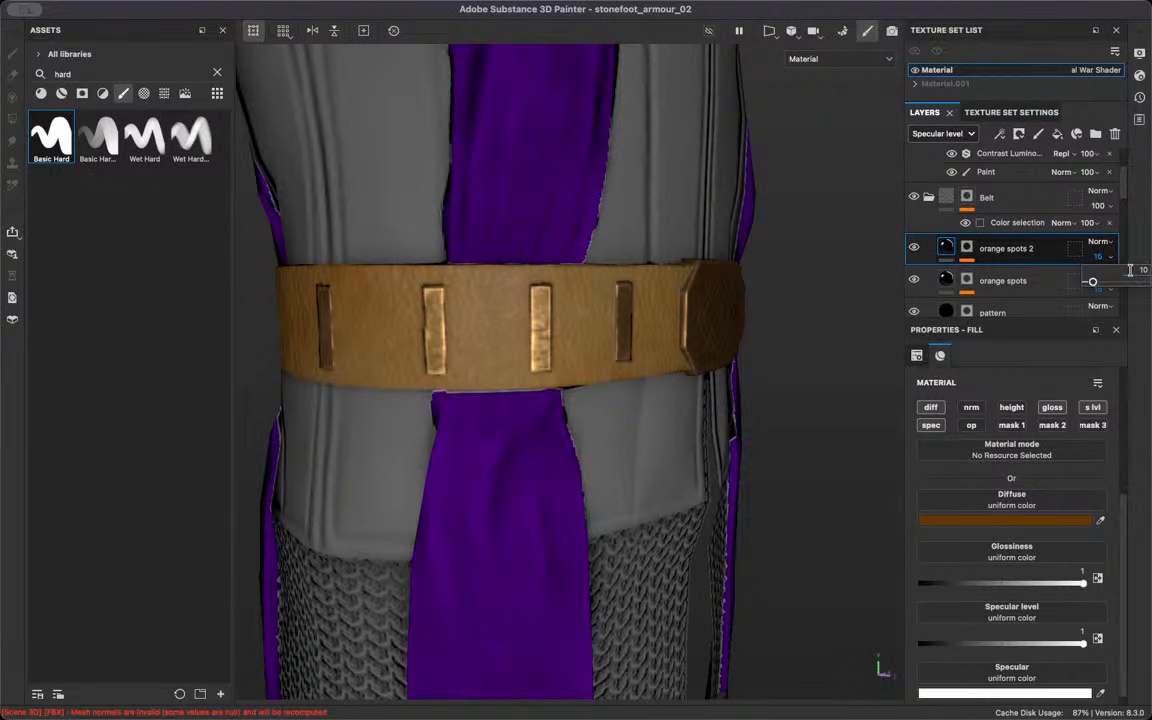
# Hide and reshow both orange spots layers and the pattern layer to compare their effect on the belt
pyautogui.keyDown('alt'); pyautogui.moveTo(730, 303); pyautogui.dragTo(743, 329); pyautogui.keyUp('alt')
pyautogui.keyDown('alt'); pyautogui.moveTo(700, 290); pyautogui.dragTo(625, 298); pyautogui.keyUp('alt')
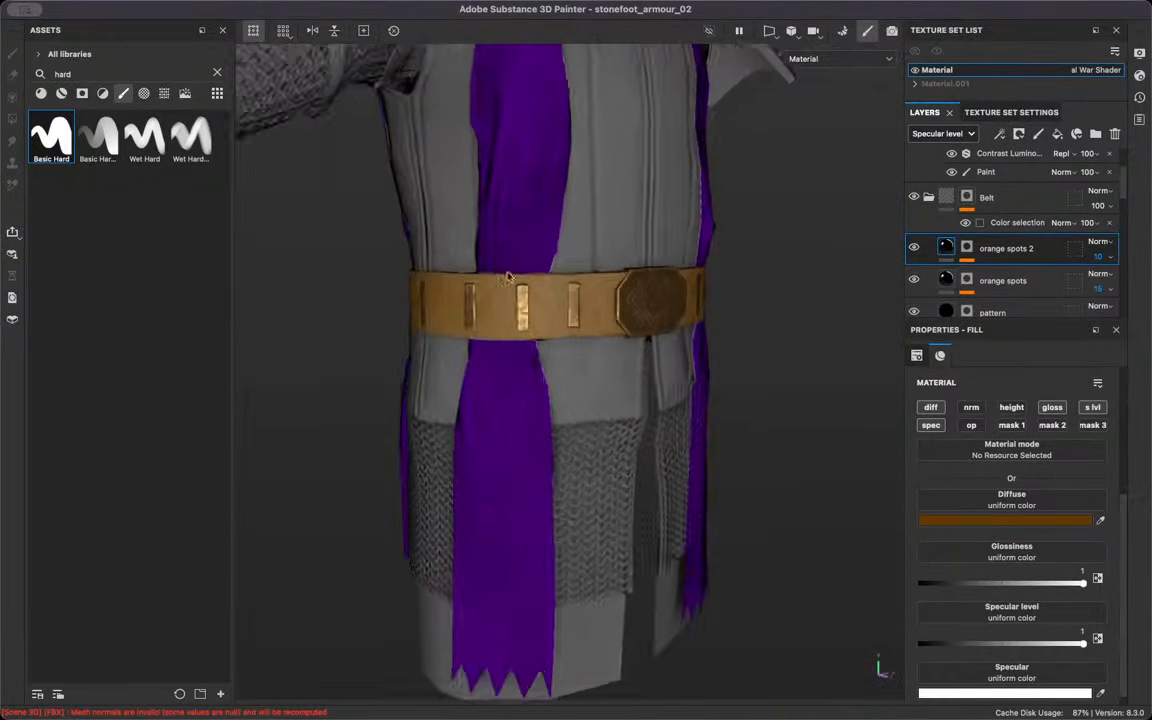
pyautogui.scroll(6, 579, 357)
pyautogui.keyDown('alt'); pyautogui.moveTo(579, 357); pyautogui.dragTo(640, 285); pyautogui.keyUp('alt')
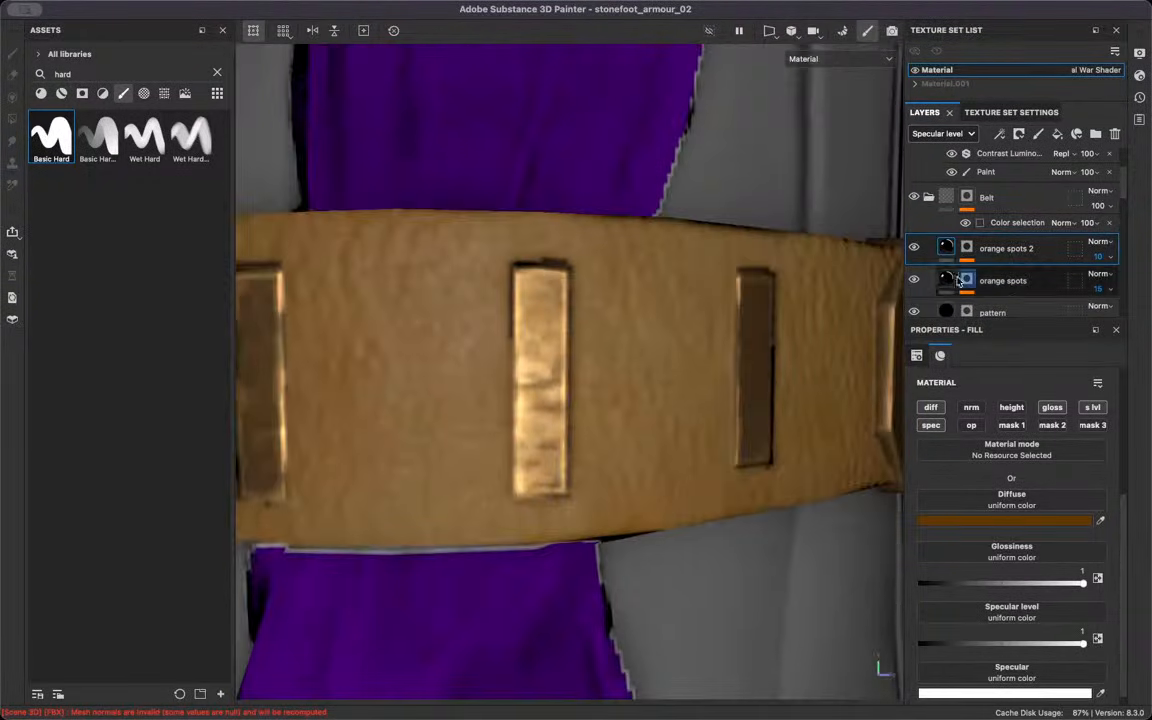
pyautogui.click(916, 281)
pyautogui.click(916, 250)
pyautogui.scroll(-5, 360, 360)
pyautogui.keyDown('alt'); pyautogui.moveTo(640, 352); pyautogui.dragTo(524, 380); pyautogui.keyUp('alt')
pyautogui.click(913, 312)
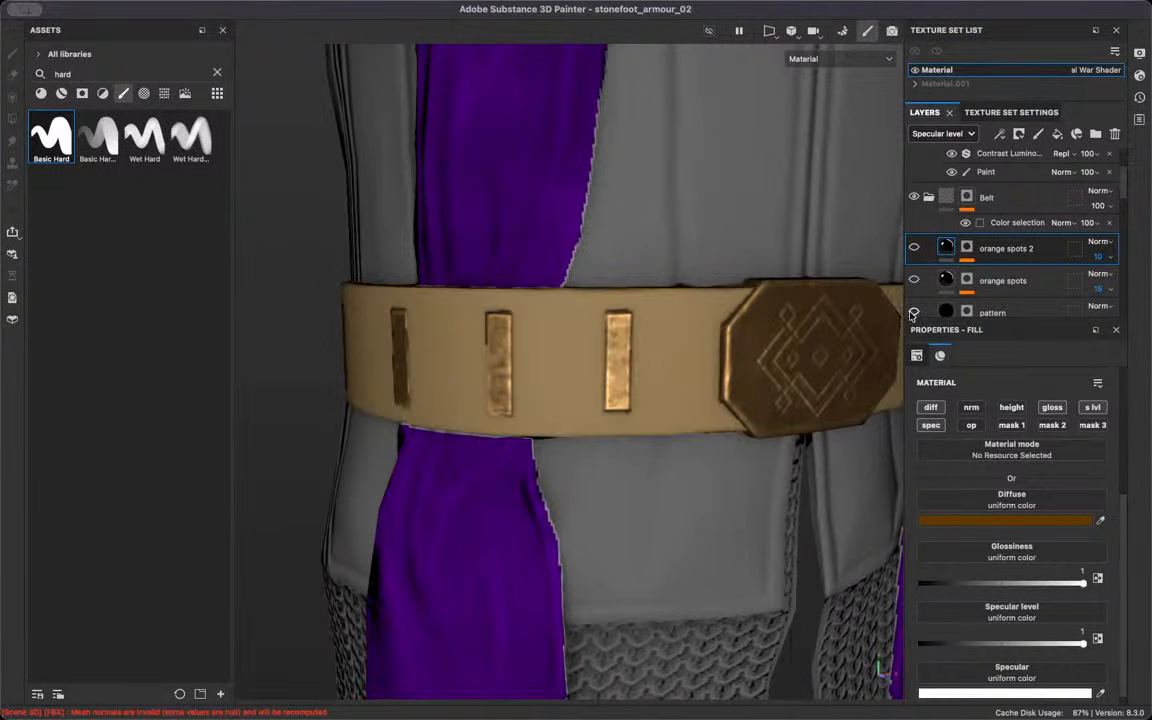
pyautogui.click(913, 312)
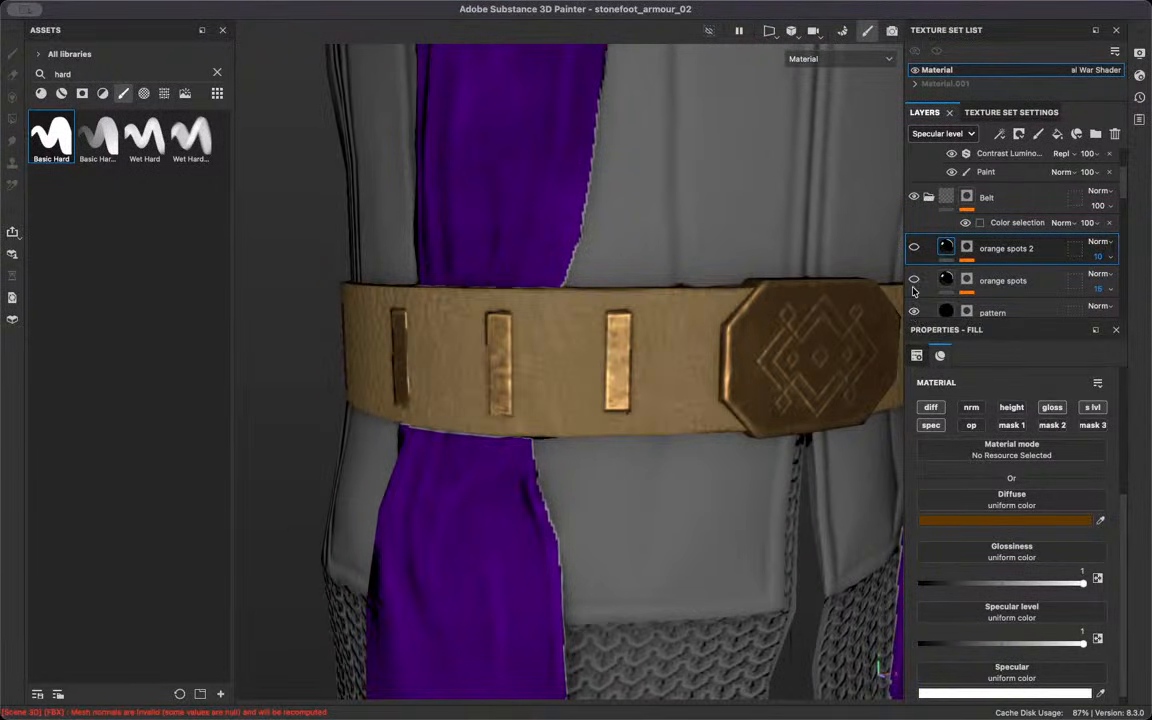
pyautogui.click(914, 250)
# Change the diffuse colour of the belt's base layer to a lighter, less saturated tan, 776748
pyautogui.scroll(-10, 700, 271)
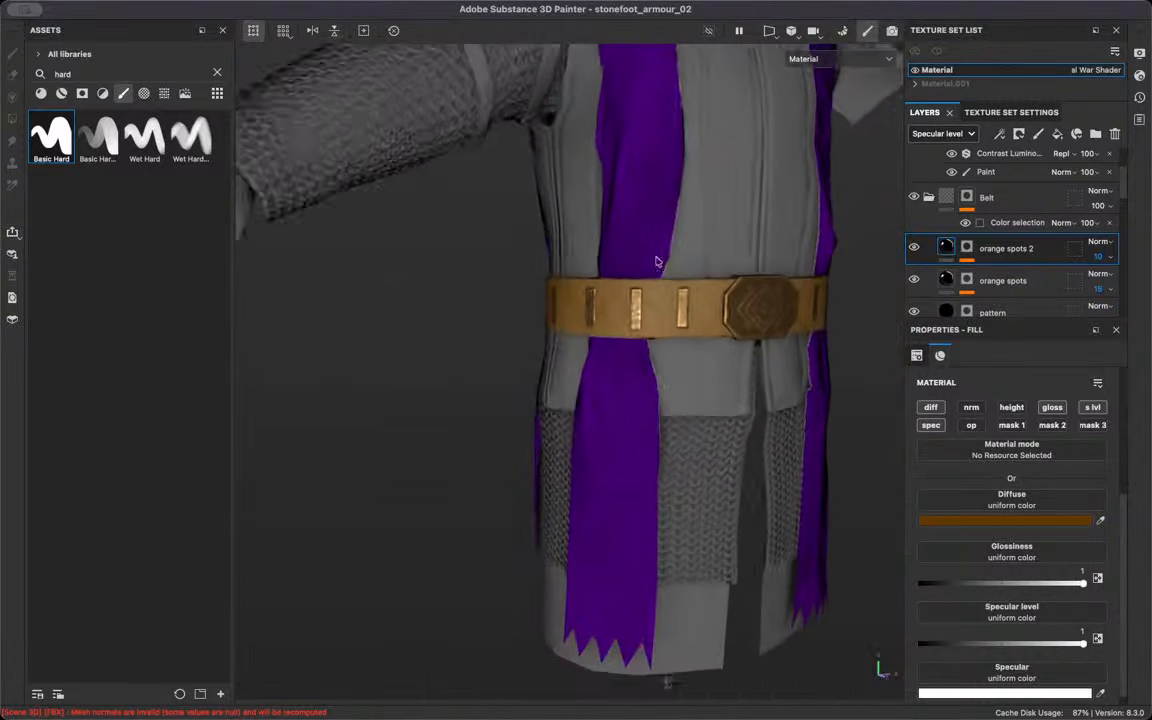
pyautogui.keyDown('alt'); pyautogui.moveTo(670, 328); pyautogui.dragTo(557, 401); pyautogui.keyUp('alt')
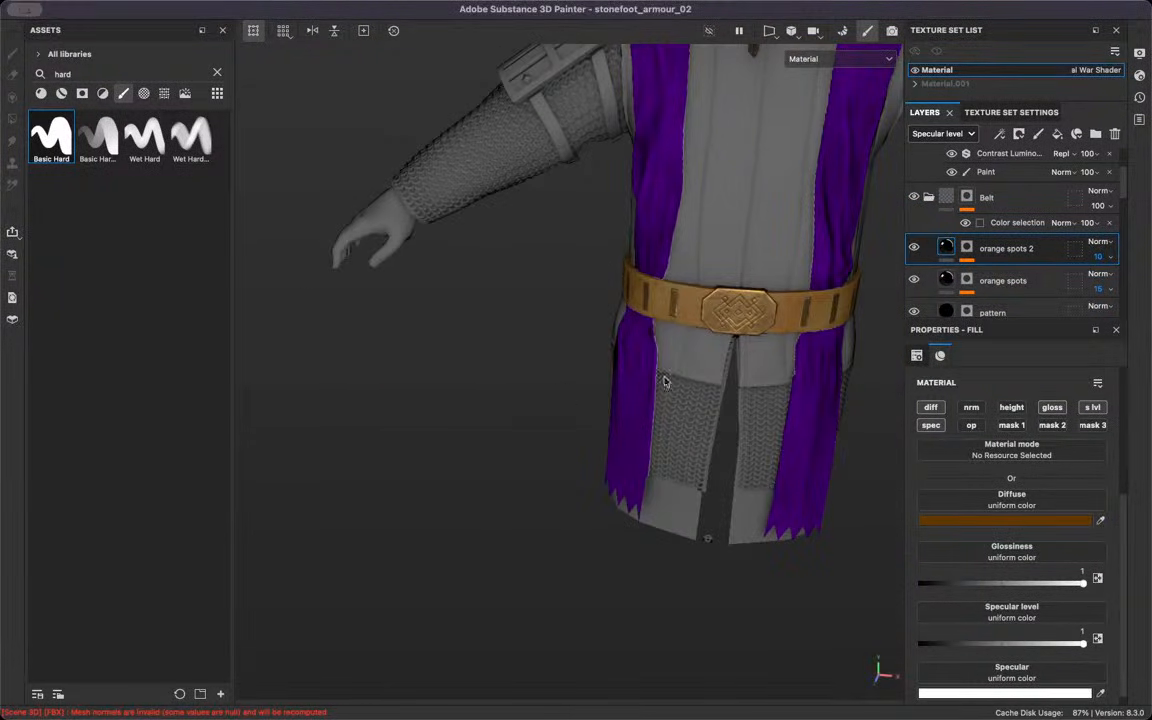
pyautogui.scroll(10, 757, 295)
pyautogui.keyDown('alt'); pyautogui.moveTo(748, 297); pyautogui.dragTo(690, 328); pyautogui.keyUp('alt')
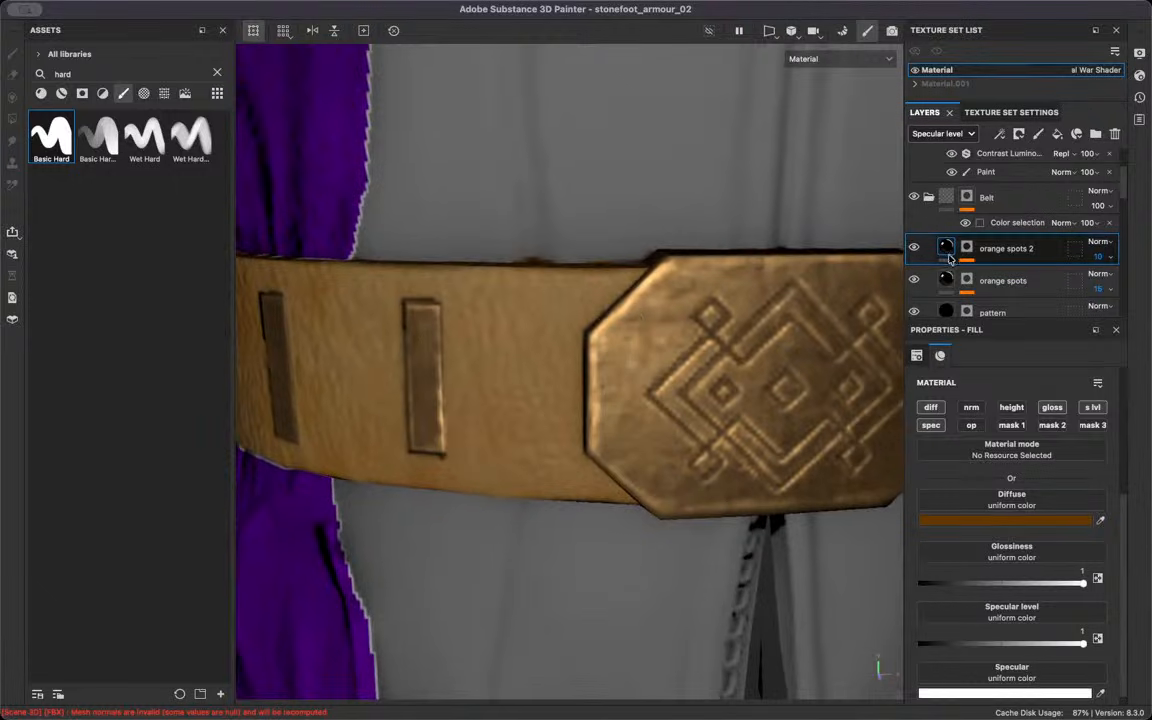
pyautogui.scroll(-3, 1005, 250)
pyautogui.click(1000, 265)
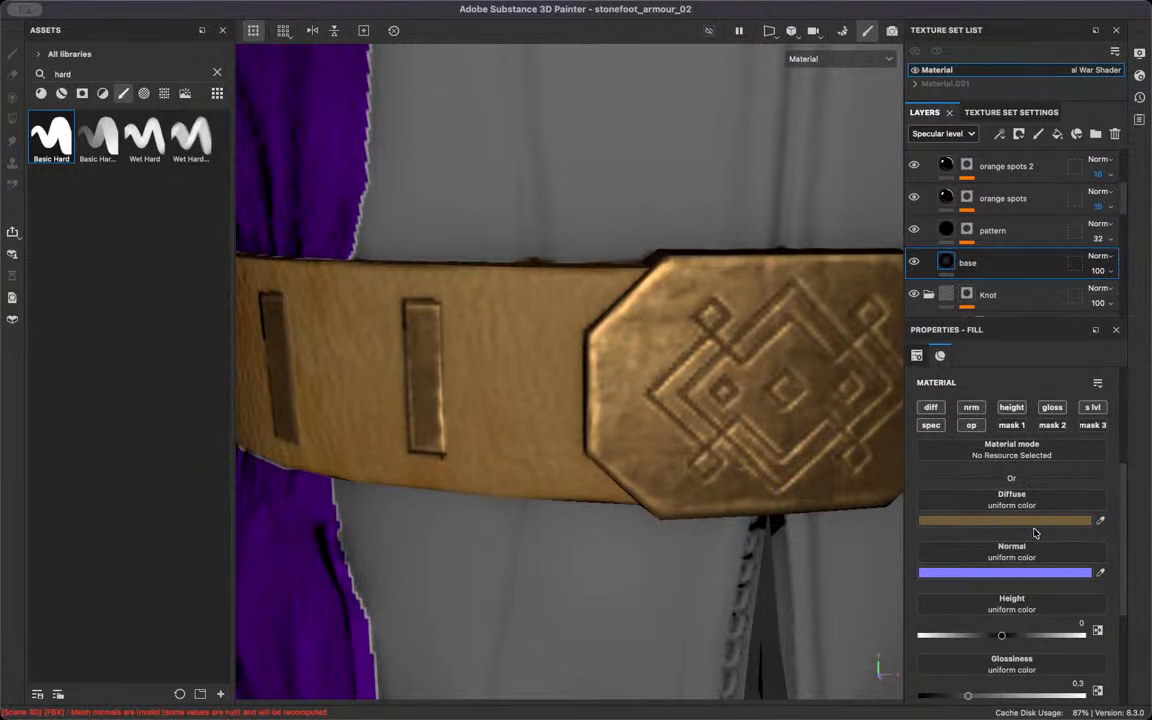
pyautogui.click(1006, 521)
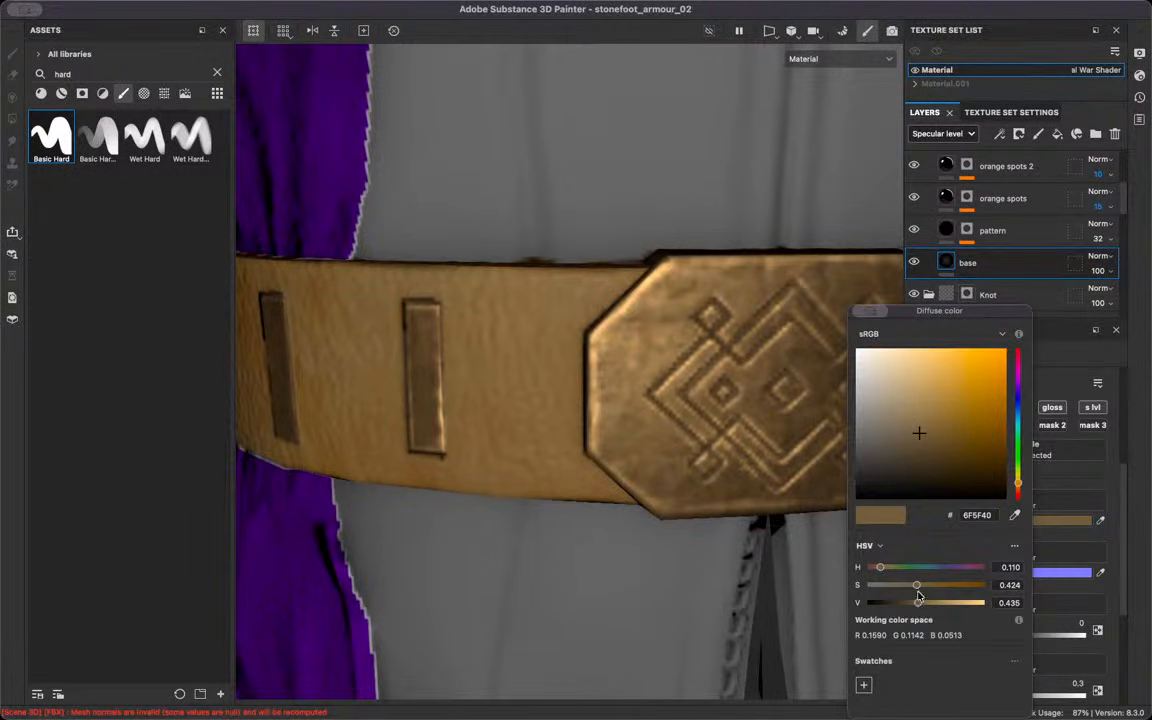
pyautogui.moveTo(913, 591); pyautogui.dragTo(922, 604)
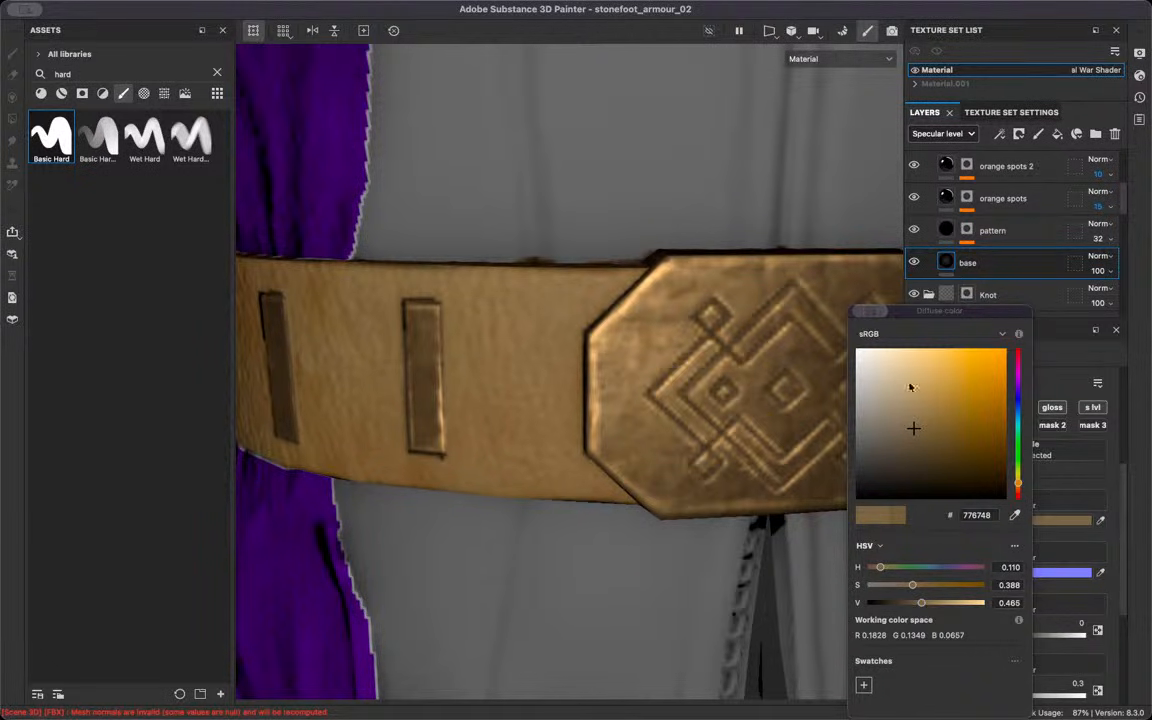
pyautogui.click(608, 326)
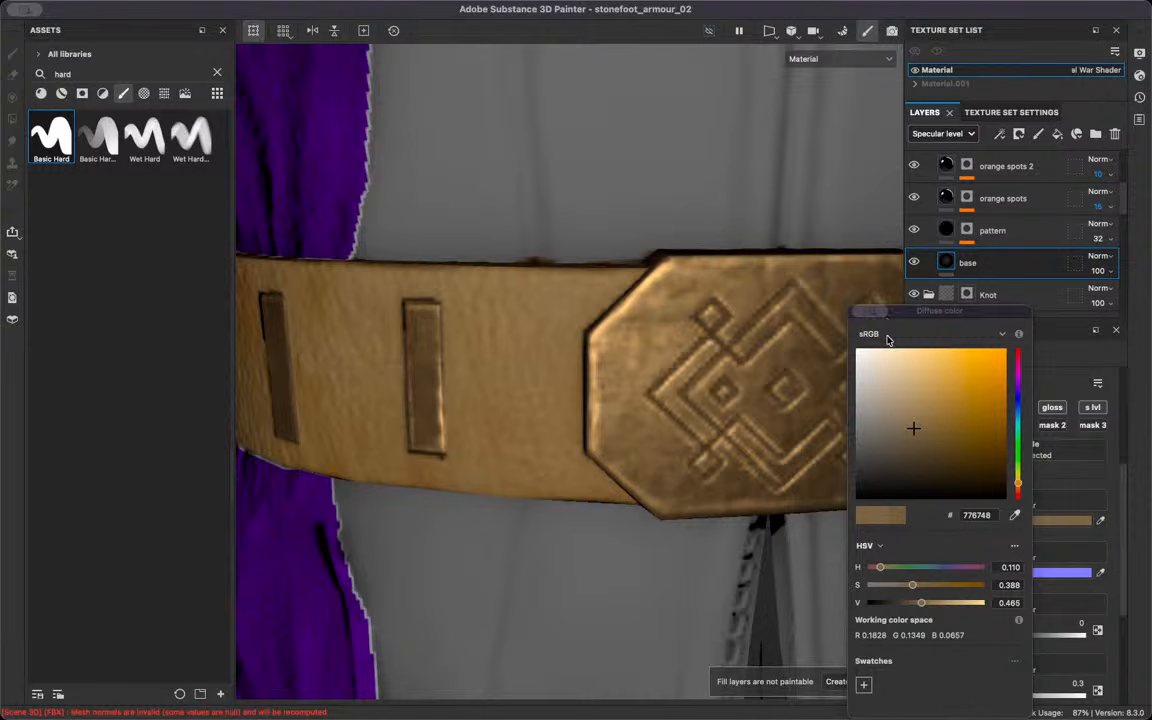
# Add a fill layer above the orange spots layers in the Belt folder and give it a black mask
pyautogui.scroll(-3, 486, 285)
pyautogui.scroll(-8, 486, 285)
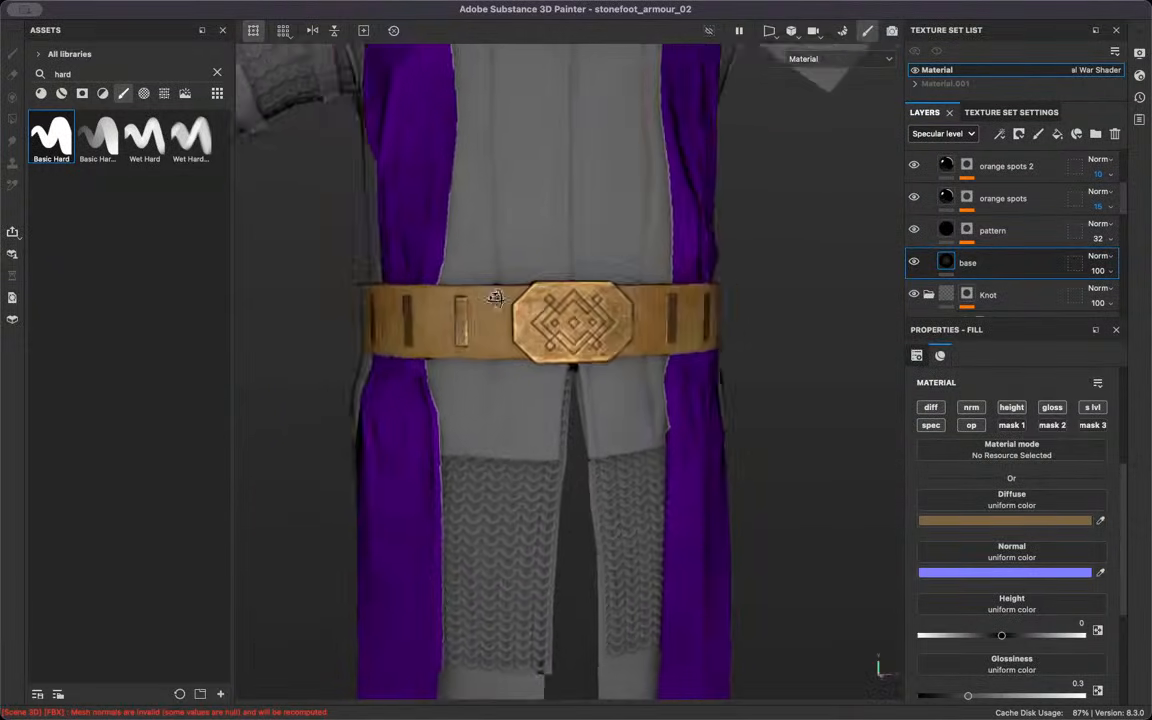
pyautogui.keyDown('alt'); pyautogui.moveTo(558, 317); pyautogui.dragTo(602, 312, button='middle'); pyautogui.keyUp('alt')
pyautogui.scroll(5, 542, 273)
pyautogui.keyDown('alt'); pyautogui.moveTo(542, 273); pyautogui.dragTo(625, 383); pyautogui.keyUp('alt')
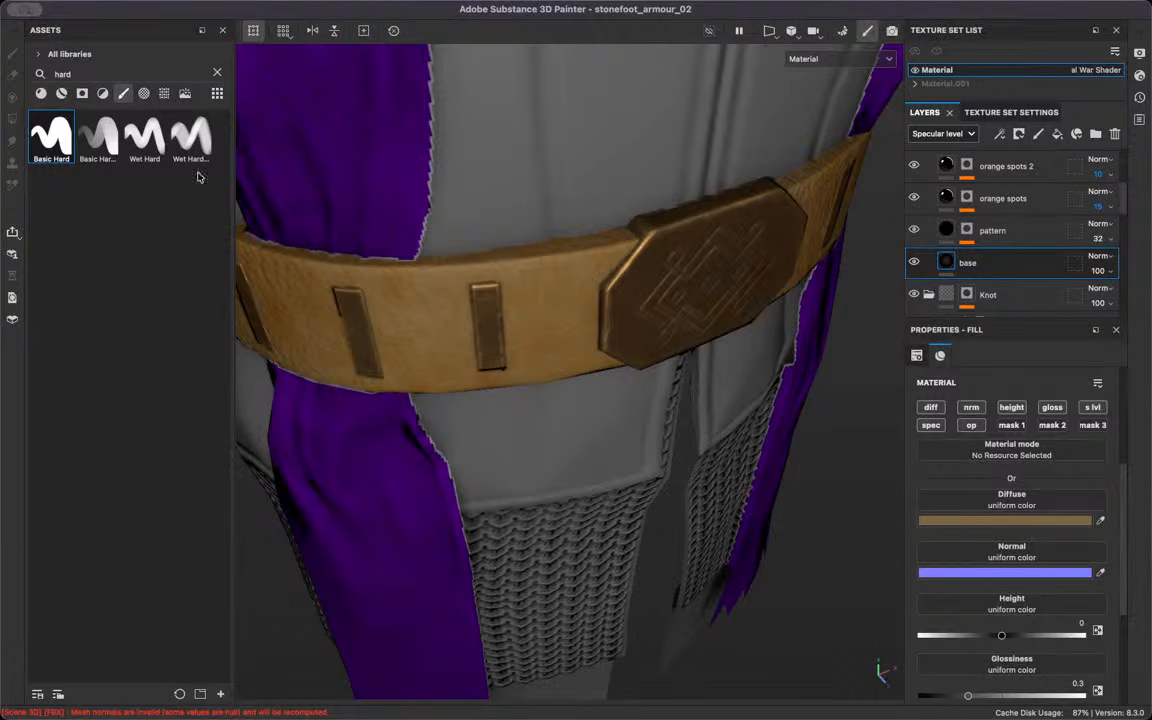
pyautogui.scroll(5, 463, 288)
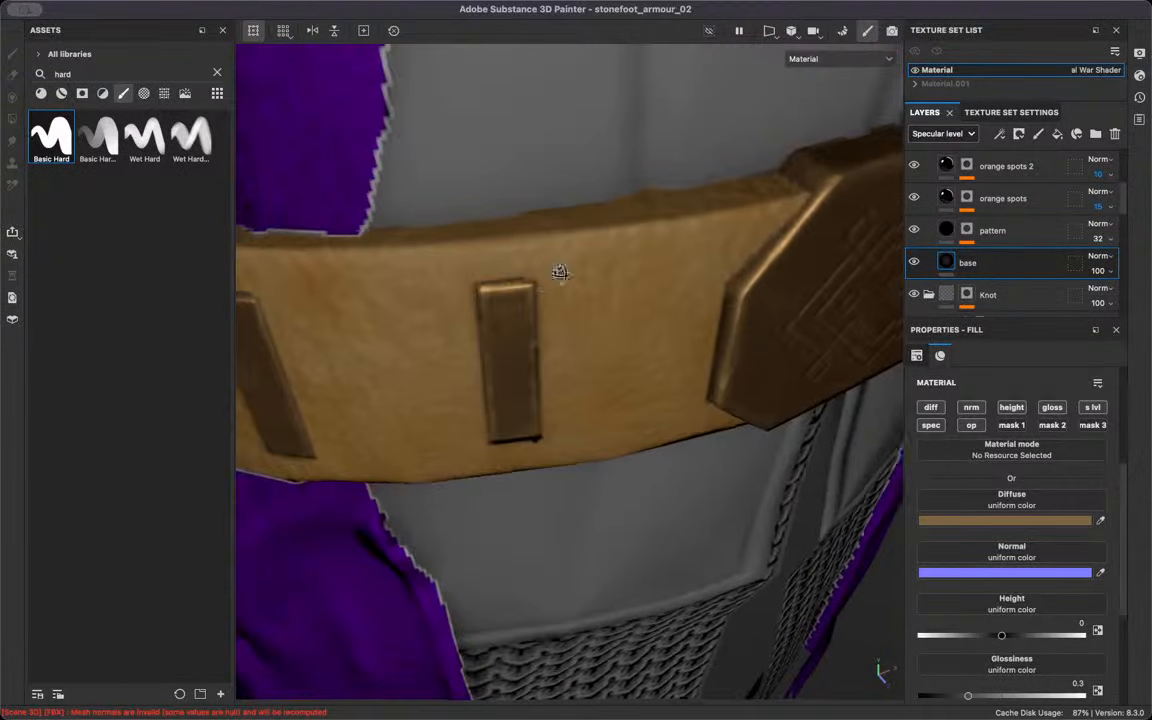
pyautogui.scroll(3, 1008, 231)
pyautogui.click(1005, 289)
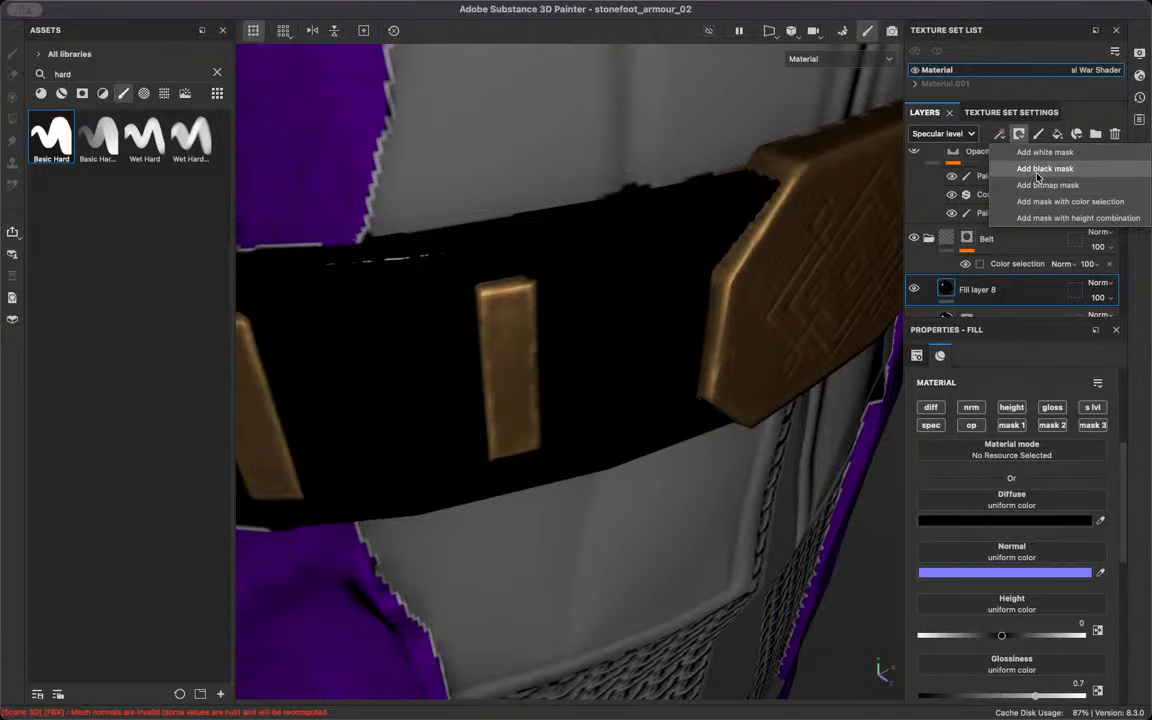
pyautogui.click(1045, 168)
# Add a Metal Edge Wear generator to the new fill layer's mask
pyautogui.click(999, 133)
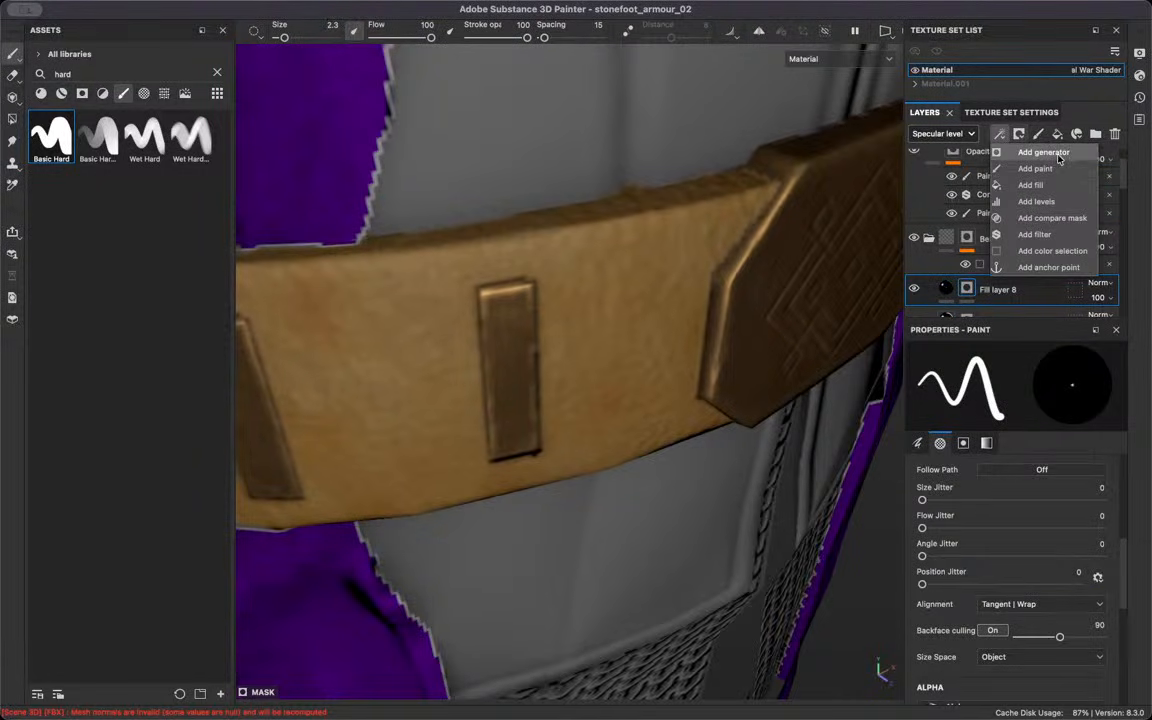
pyautogui.click(1043, 152)
pyautogui.click(1014, 394)
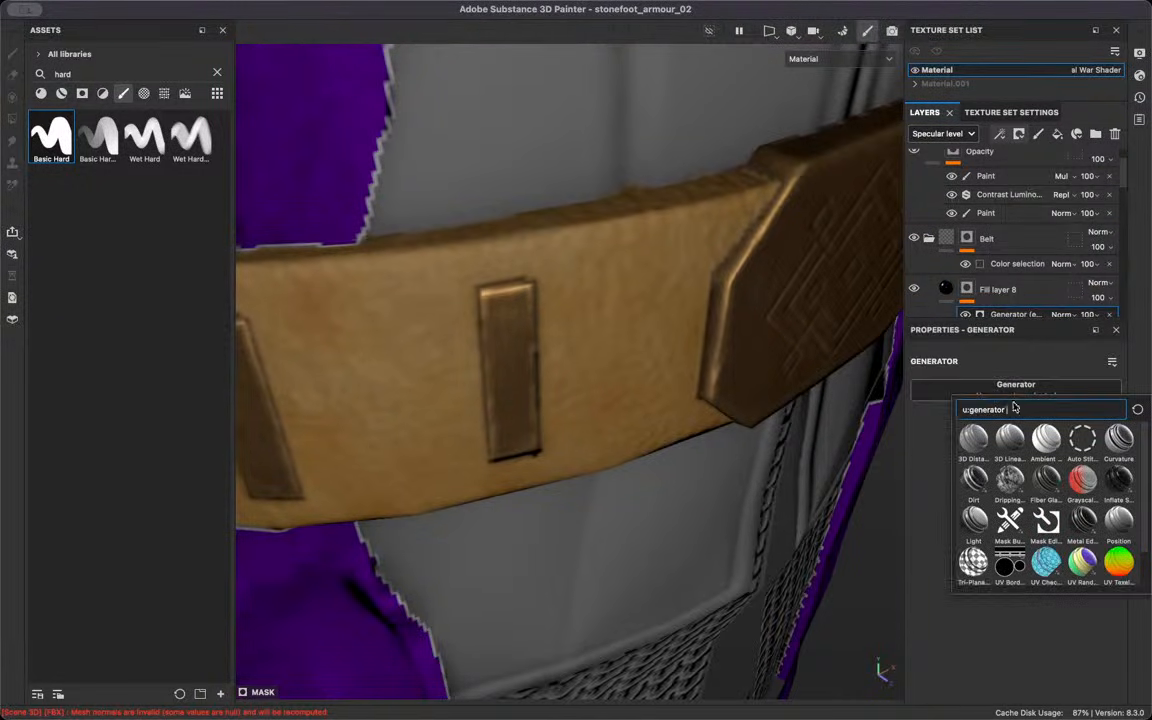
pyautogui.write('edge')
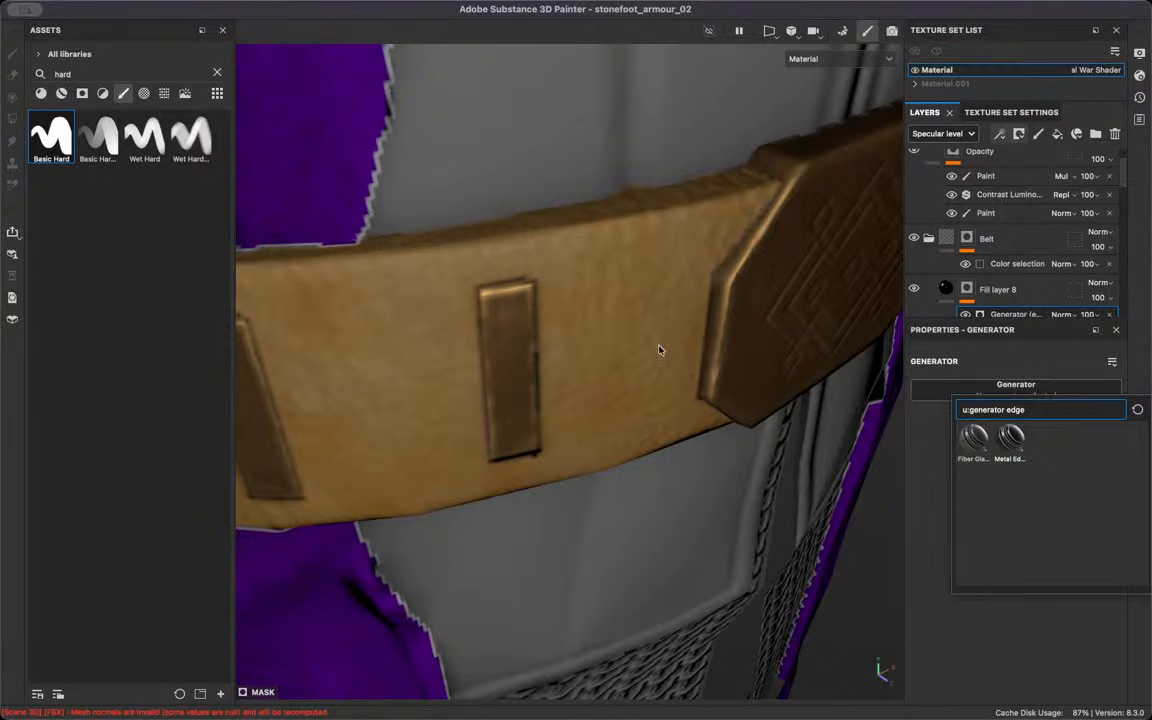
pyautogui.click(1005, 458)
pyautogui.click(199, 402)
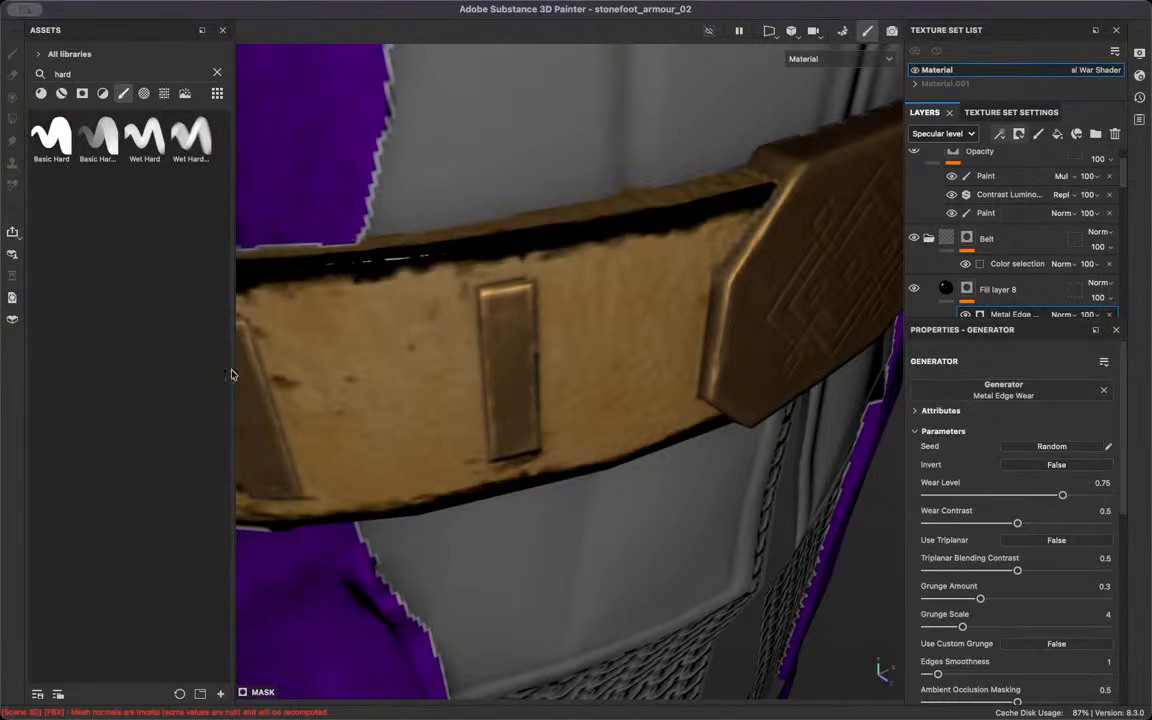
# Reduce the Metal Edge Wear generator's Wear Level to 0.71
pyautogui.keyDown('alt'); pyautogui.moveTo(633, 414); pyautogui.dragTo(648, 359); pyautogui.keyUp('alt')
pyautogui.keyDown('alt'); pyautogui.moveTo(648, 359); pyautogui.dragTo(550, 445, button='right'); pyautogui.keyUp('alt')
pyautogui.keyDown('alt'); pyautogui.moveTo(550, 445); pyautogui.dragTo(368, 413); pyautogui.keyUp('alt')
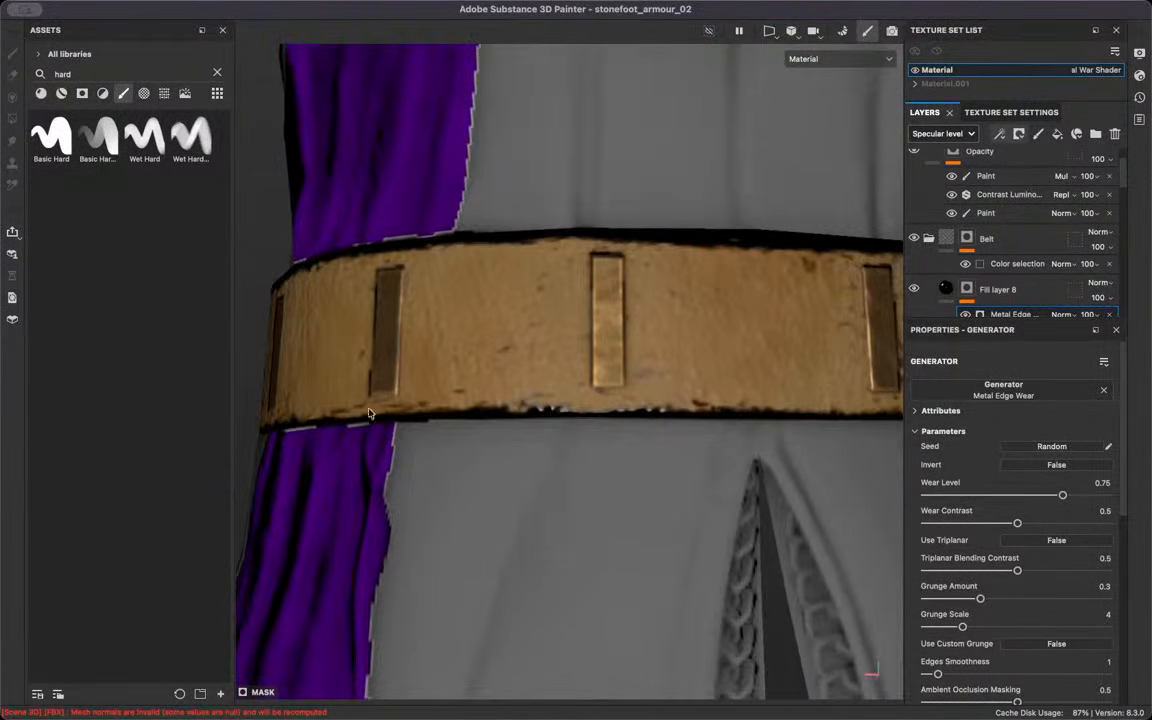
pyautogui.scroll(2, 566, 362)
pyautogui.moveTo(1062, 497)
pyautogui.mouseDown()
pyautogui.moveTo(1049, 502)
pyautogui.moveTo(1060, 507)
pyautogui.mouseUp()
# Examine the edge wear around the belt from the back, side and front, both close up and from a distance
pyautogui.scroll(-2, 658, 322)
pyautogui.keyDown('alt'); pyautogui.moveTo(591, 303); pyautogui.dragTo(620, 377); pyautogui.keyUp('alt')
pyautogui.scroll(-4, 610, 394)
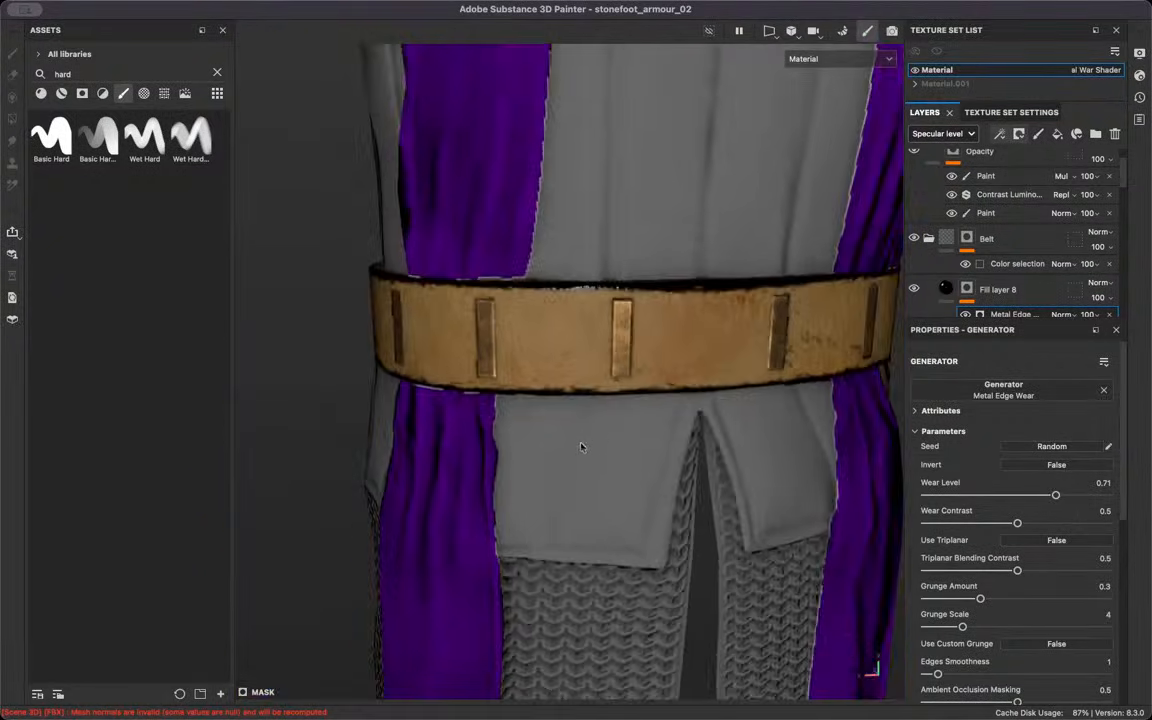
pyautogui.scroll(-3, 578, 443)
pyautogui.keyDown('alt'); pyautogui.moveTo(568, 429); pyautogui.dragTo(1044, 411); pyautogui.keyUp('alt')
pyautogui.scroll(-2, 449, 397)
pyautogui.keyDown('alt'); pyautogui.moveTo(449, 397); pyautogui.dragTo(783, 304); pyautogui.keyUp('alt')
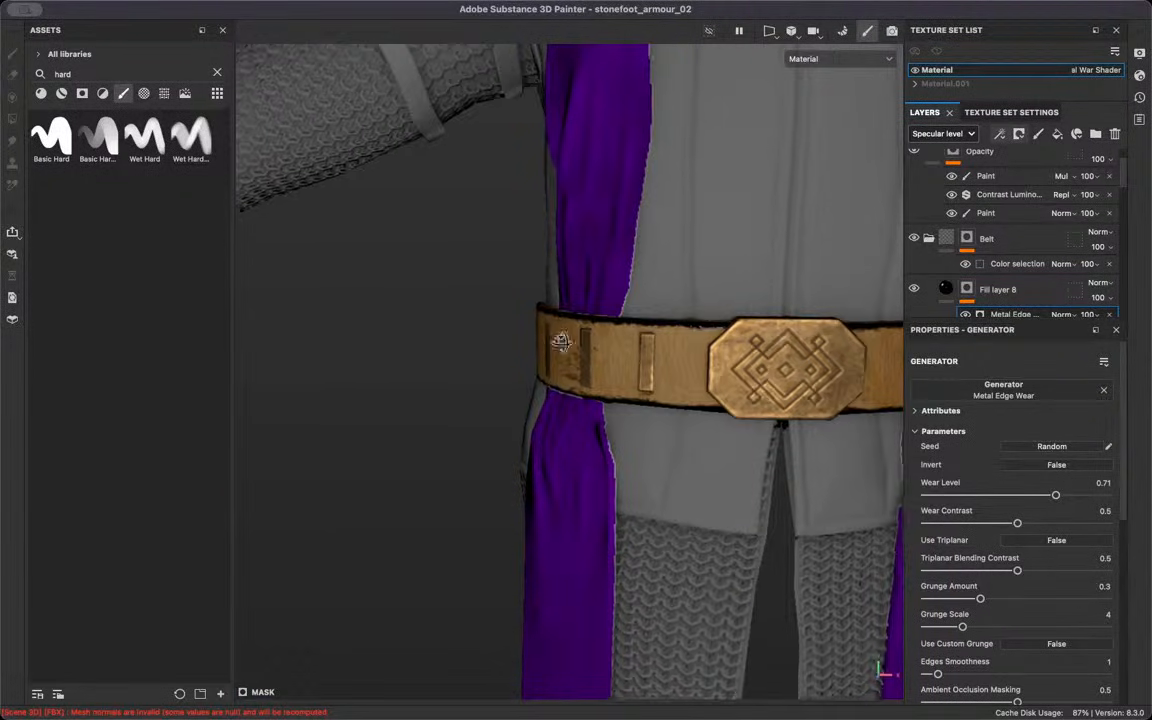
pyautogui.scroll(2, 640, 230)
pyautogui.scroll(5, 783, 361)
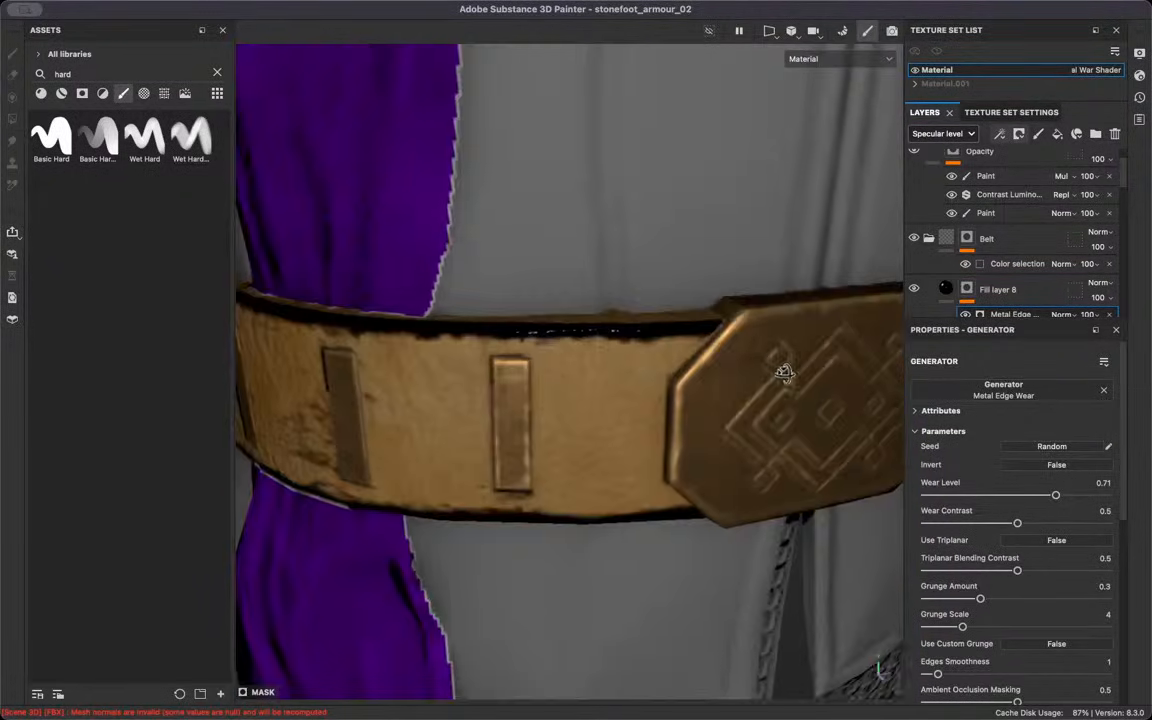
pyautogui.scroll(-6, 771, 373)
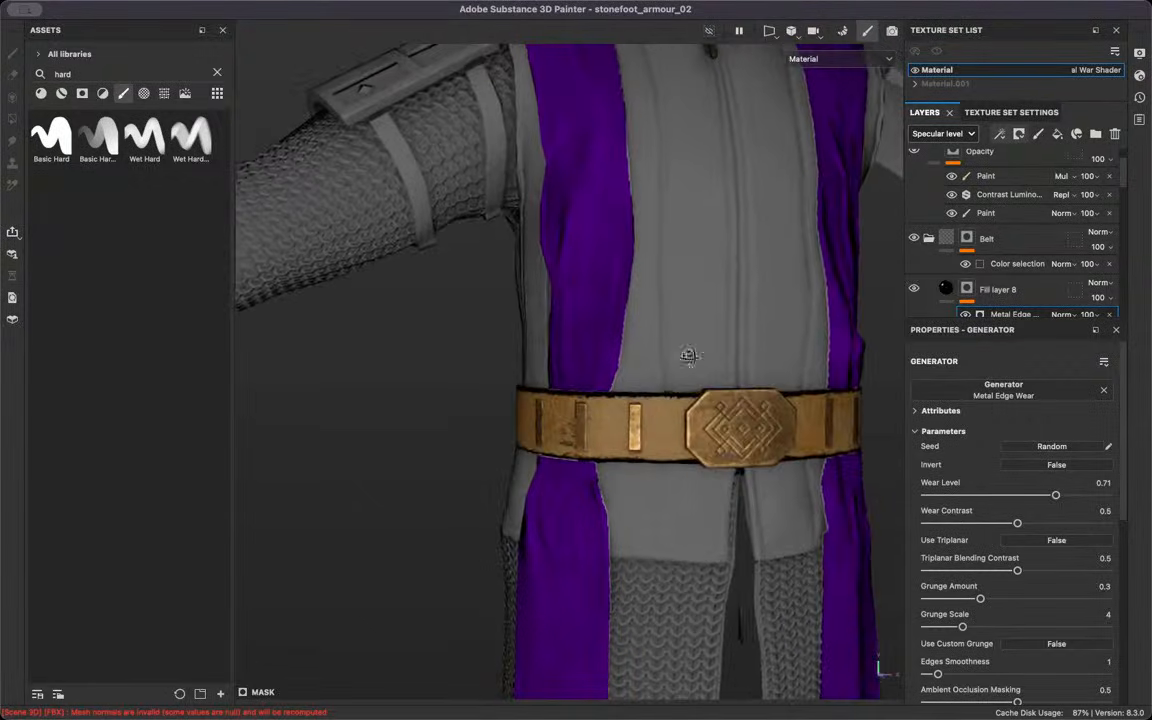
pyautogui.scroll(2, 668, 391)
# Add a Clouds 2 fill above the edge wear generator in the mask, with its tiling set to 4 and 2
pyautogui.scroll(-4, 1010, 166)
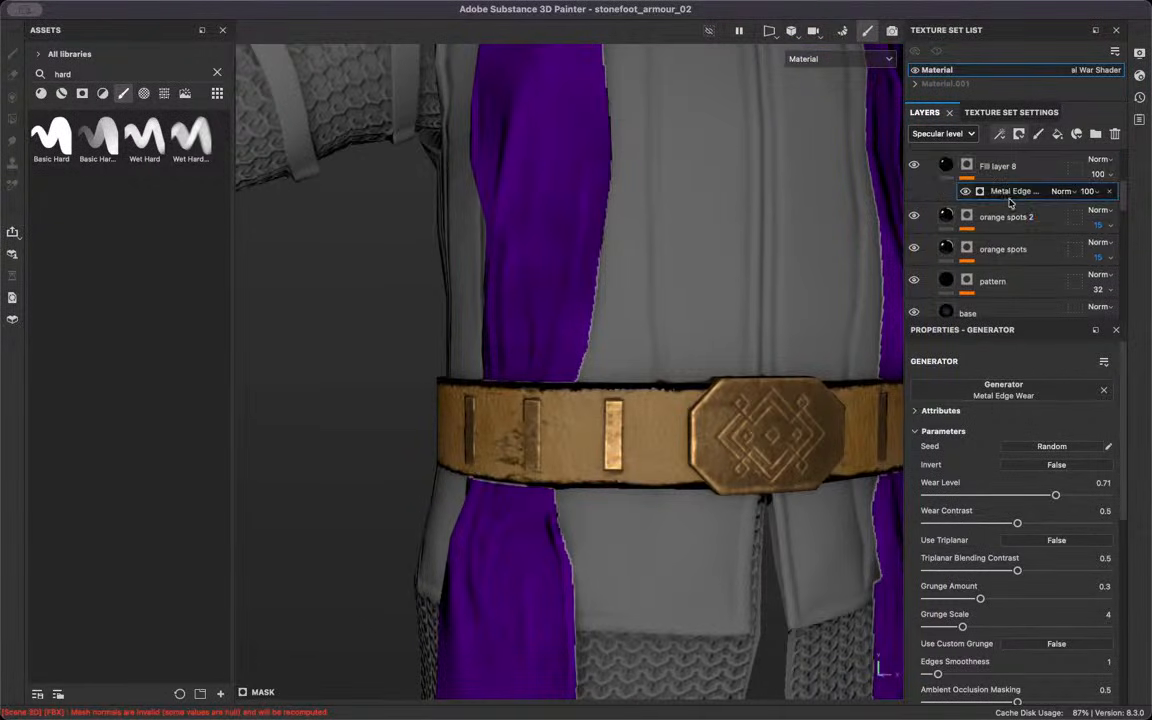
pyautogui.click(999, 134)
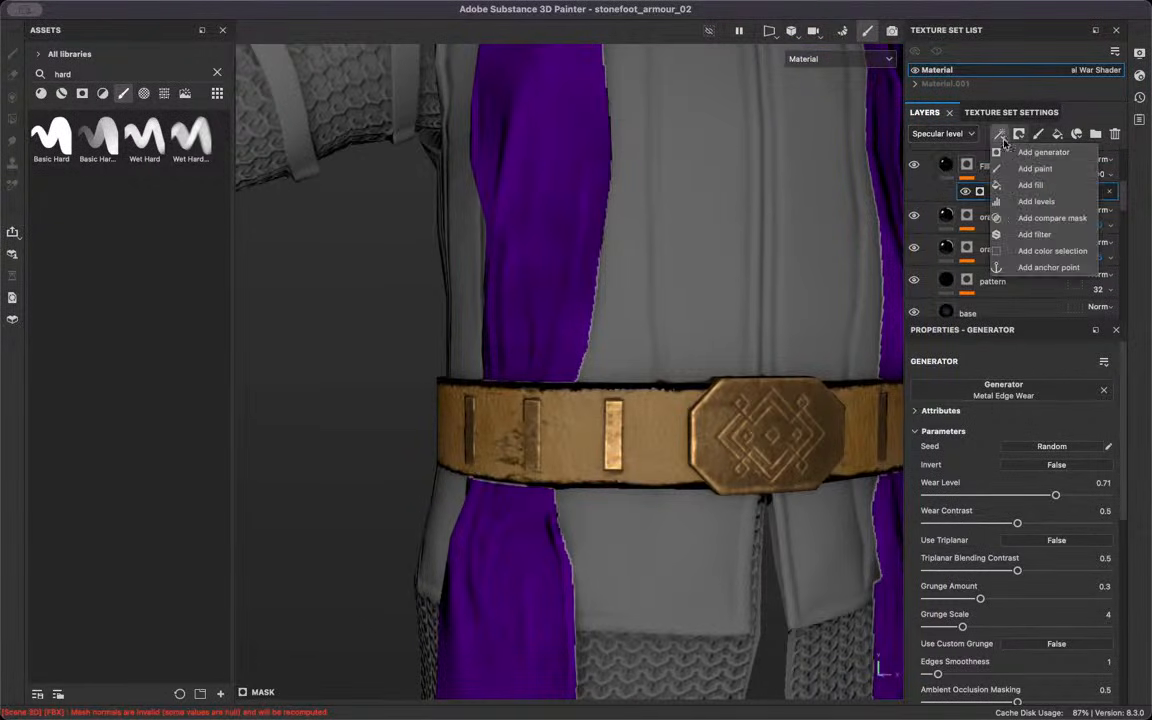
pyautogui.click(1030, 185)
pyautogui.click(986, 418)
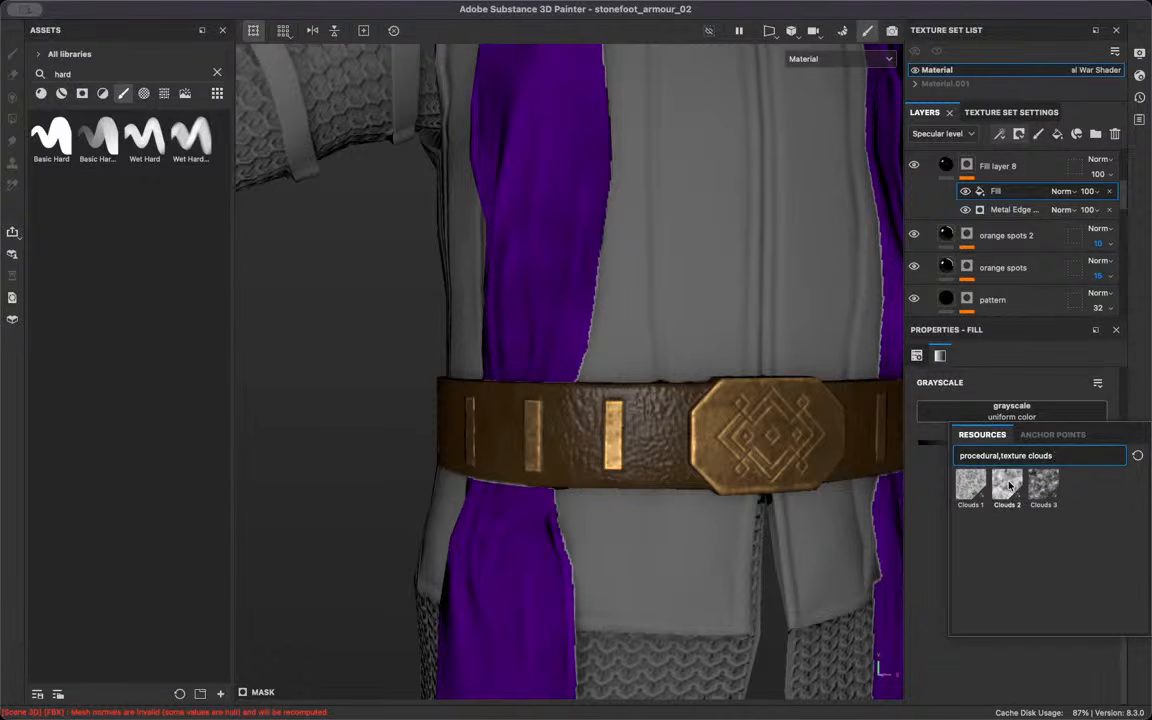
pyautogui.click(1007, 485)
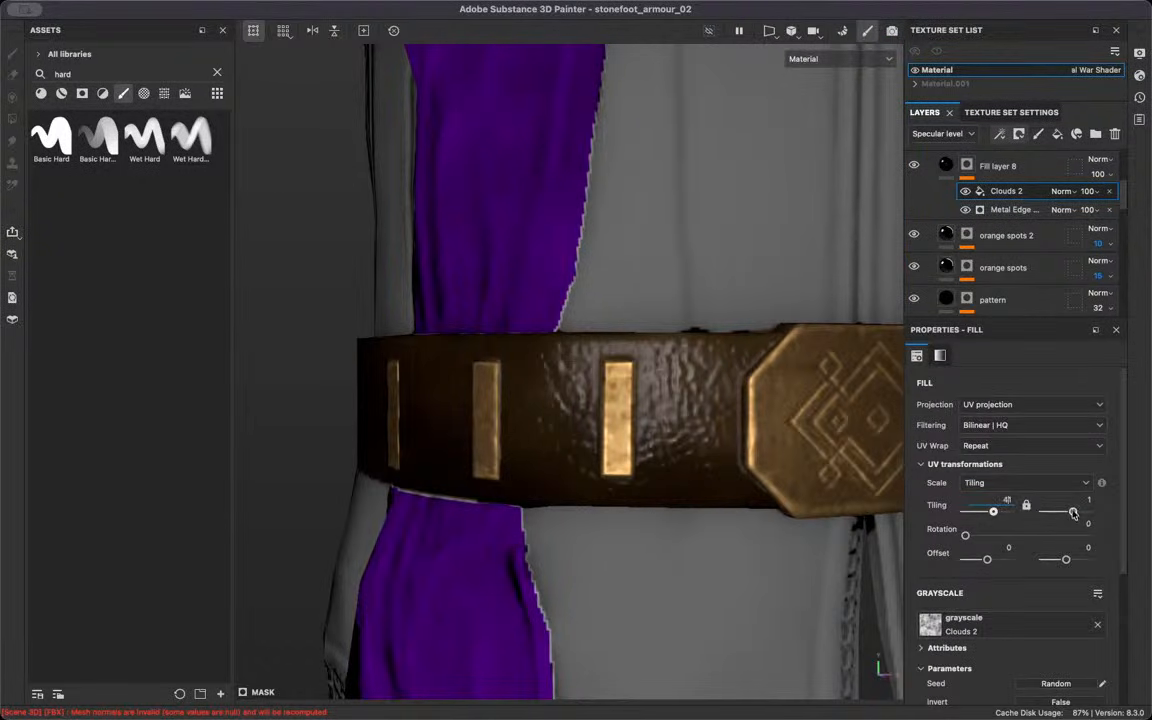
pyautogui.moveTo(1086, 503); pyautogui.dragTo(1088, 503)
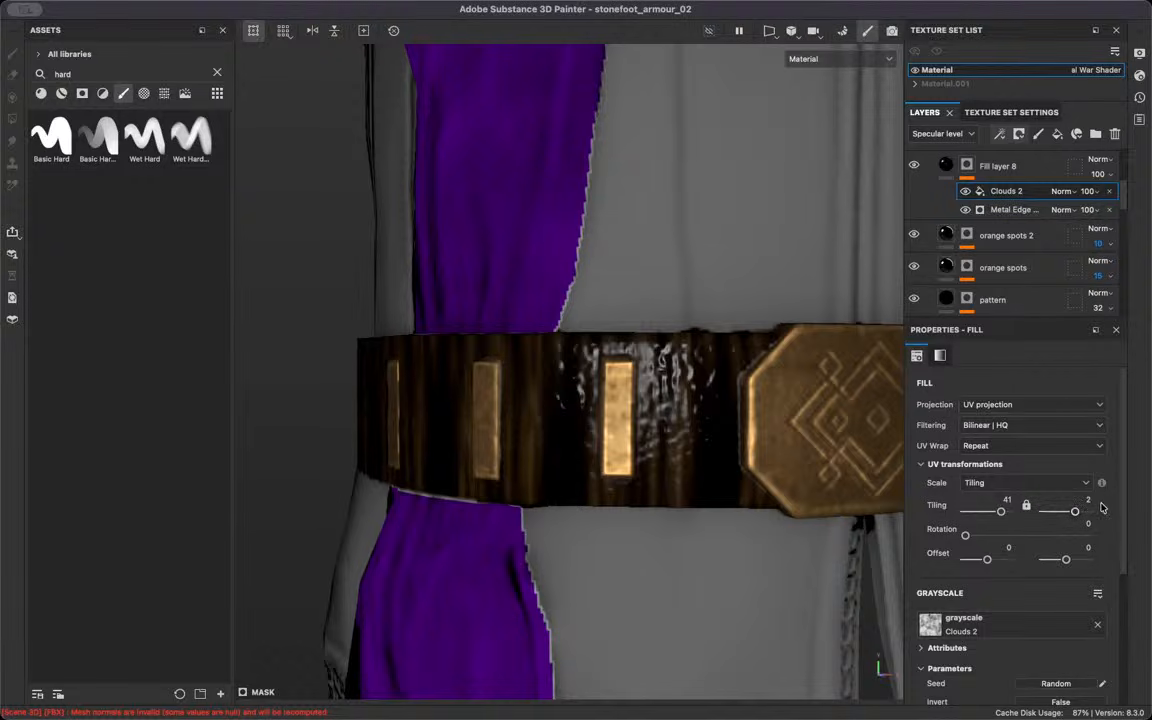
pyautogui.doubleClick(1007, 500)
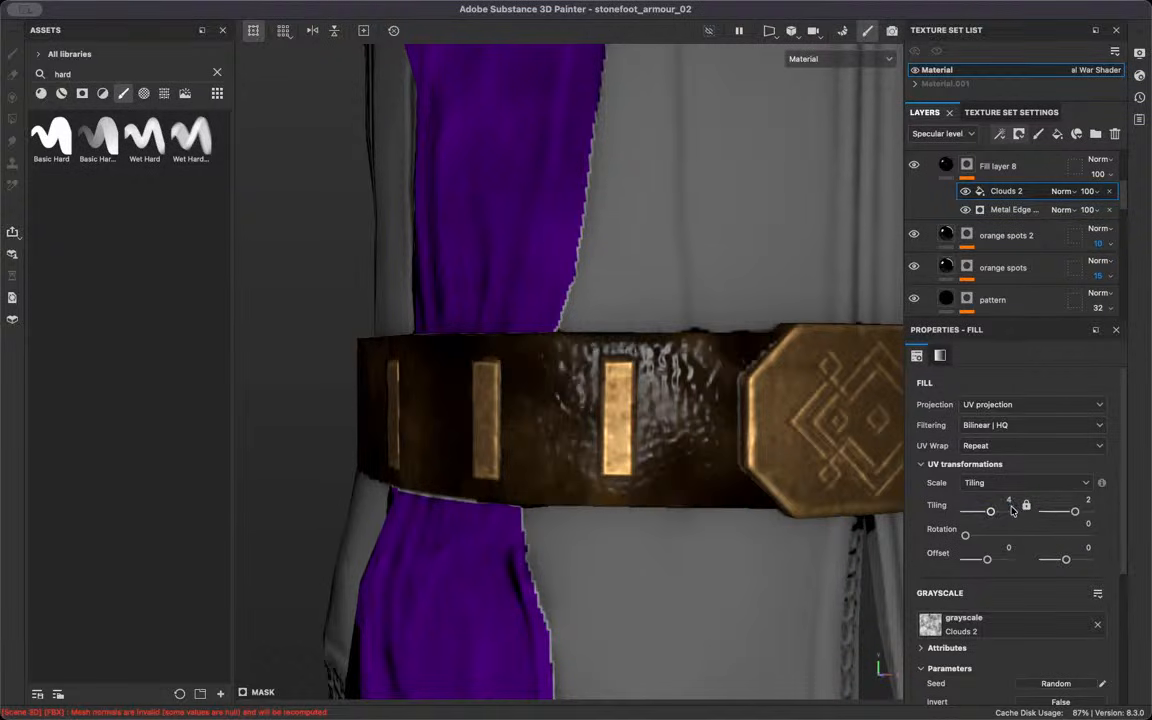
# Set the Clouds 2 fill's blending mode to Multiply, and compare the belt's edges with the fill hidden and shown
pyautogui.click(1065, 198)
pyautogui.click(1063, 191)
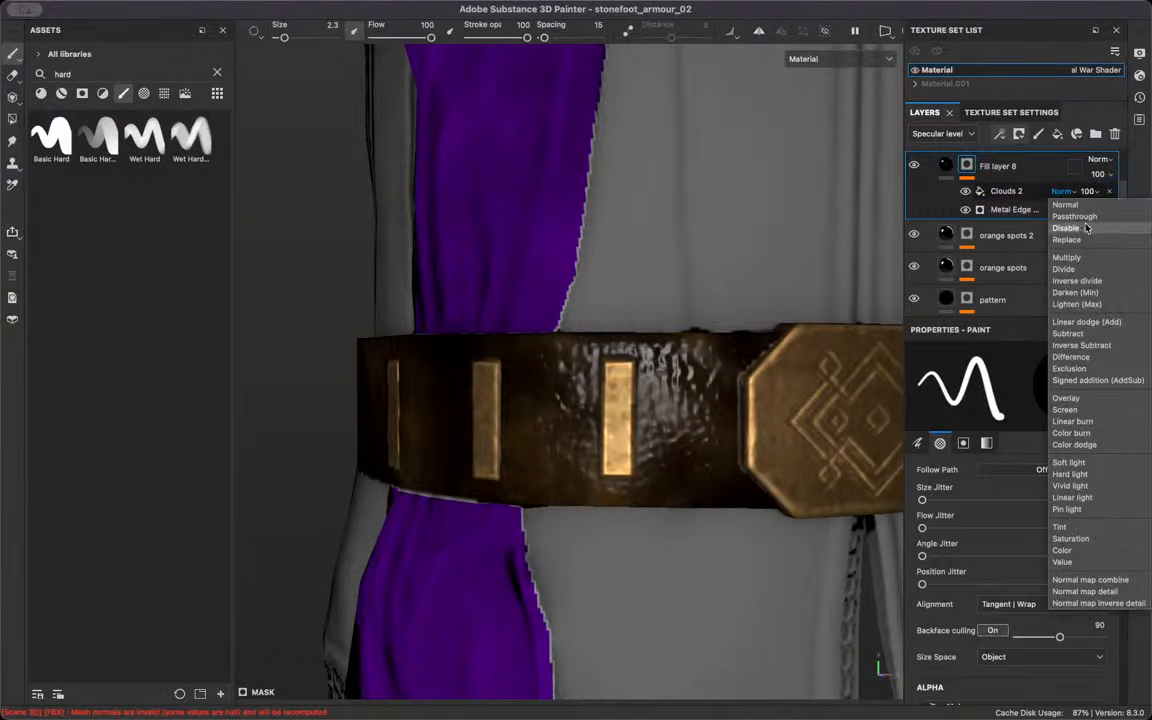
pyautogui.click(1000, 231)
pyautogui.scroll(3, 644, 462)
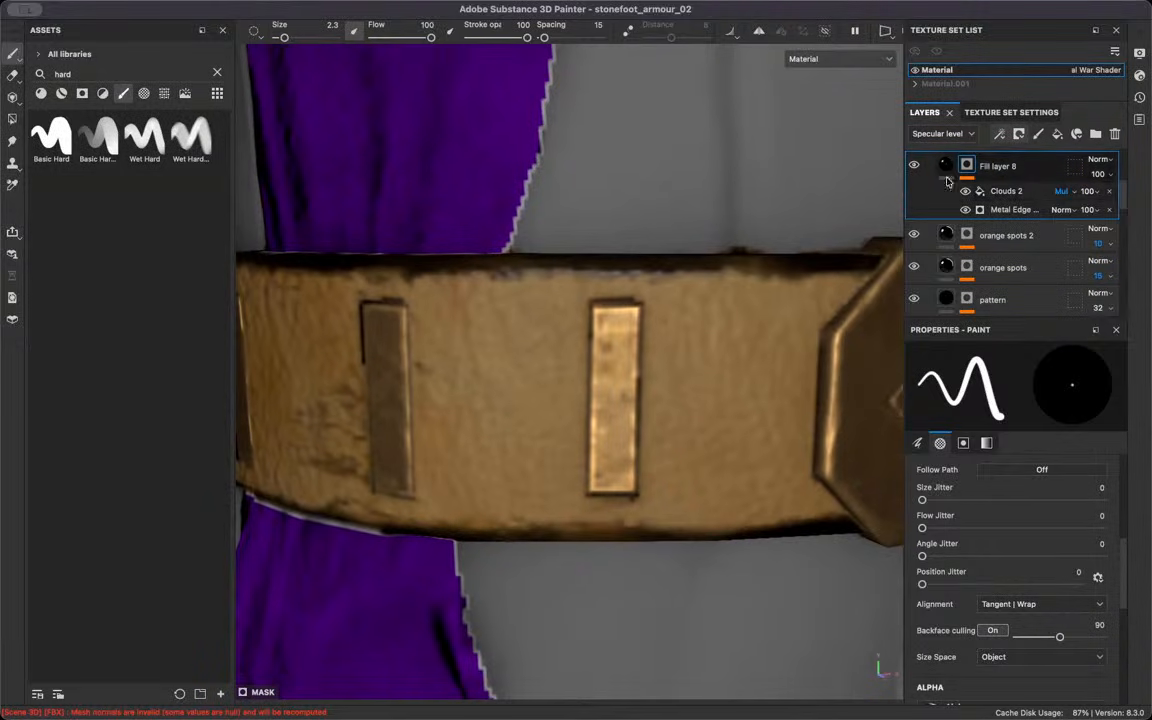
pyautogui.click(964, 192)
pyautogui.click(964, 192)
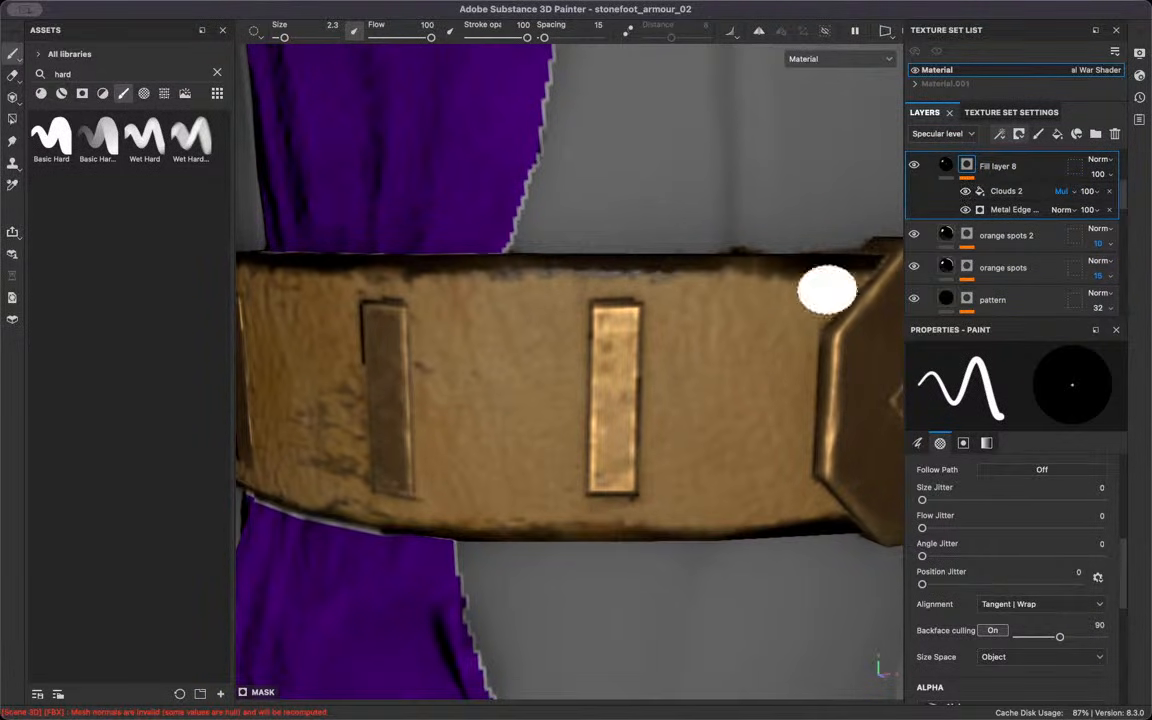
pyautogui.keyDown('alt'); pyautogui.moveTo(823, 292); pyautogui.dragTo(733, 350, button='right'); pyautogui.keyUp('alt')
pyautogui.keyDown('alt'); pyautogui.moveTo(733, 350); pyautogui.dragTo(812, 330); pyautogui.keyUp('alt')
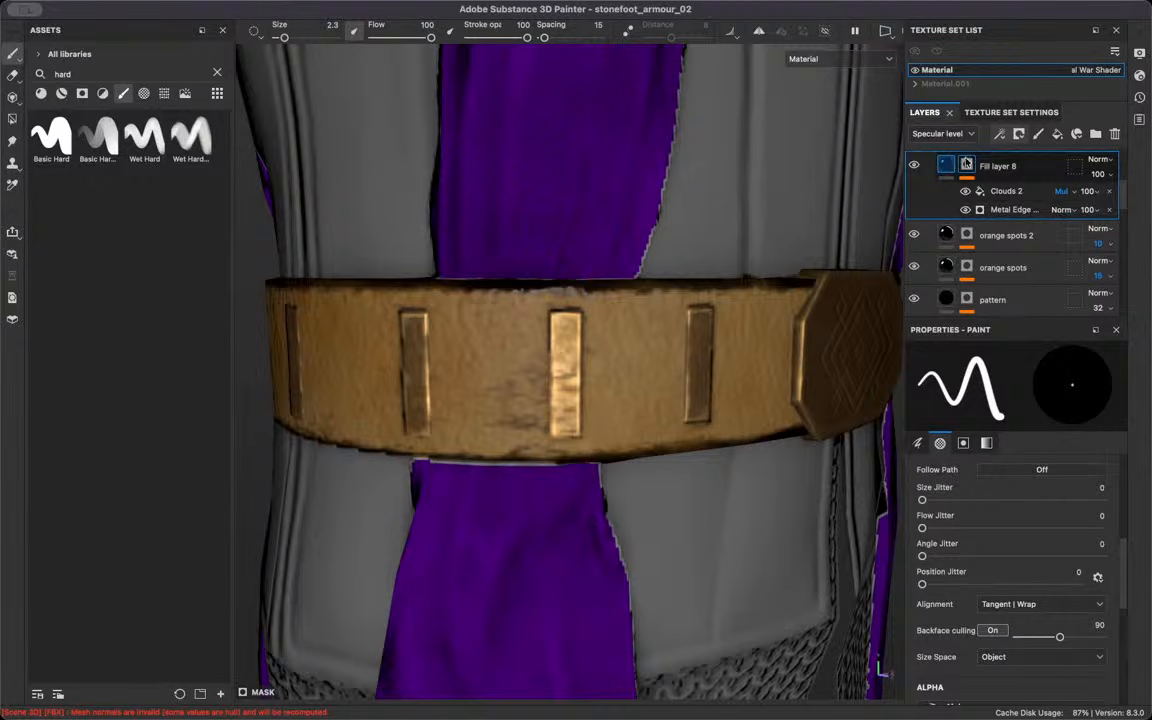
# Rename the edge wear fill layer as Edge
pyautogui.click(941, 184)
pyautogui.click(995, 165)
pyautogui.doubleClick(1000, 166)
pyautogui.write('Edge')
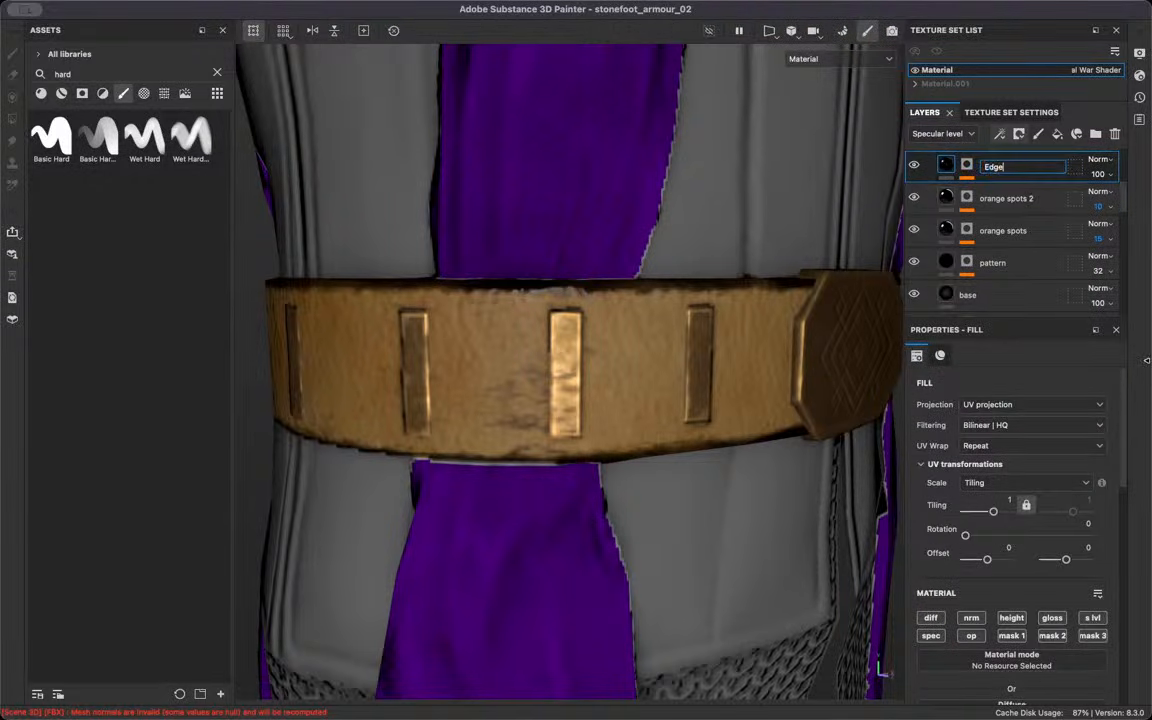
pyautogui.press('Return')
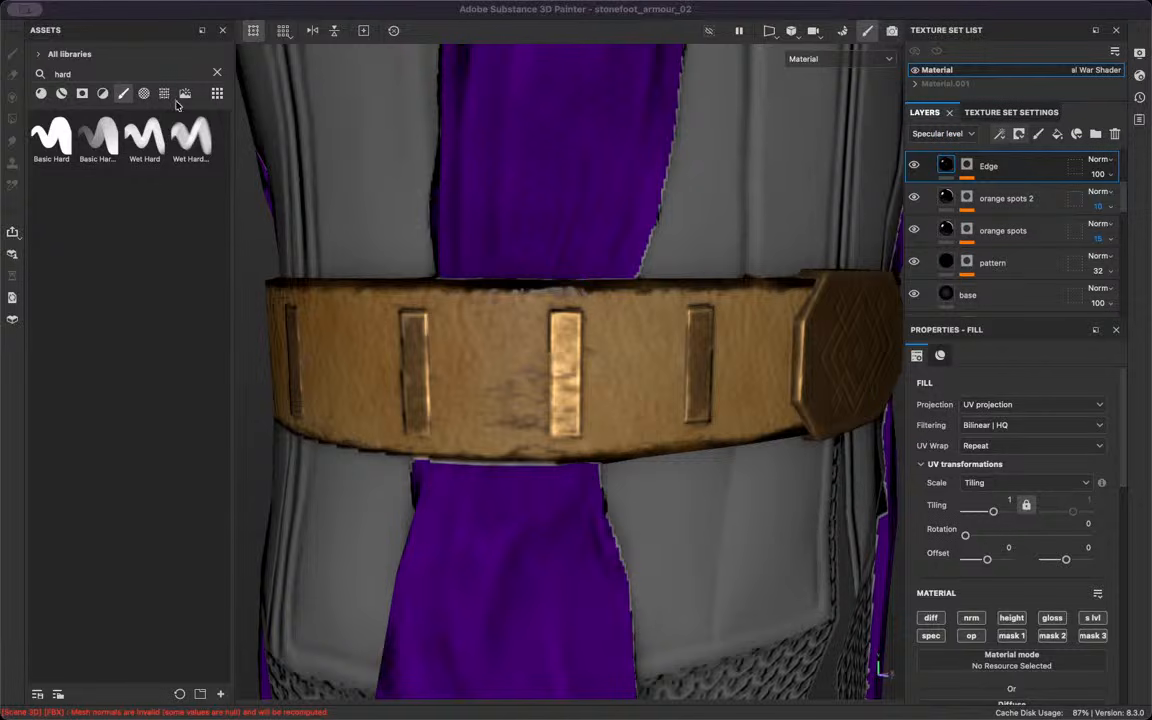
# Set the Edge layer's diffuse colour by sampling the leather colour from the belt
pyautogui.keyDown('alt'); pyautogui.moveTo(509, 398); pyautogui.dragTo(566, 467); pyautogui.keyUp('alt')
pyautogui.keyDown('alt'); pyautogui.moveTo(566, 467); pyautogui.dragTo(583, 405, button='right'); pyautogui.keyUp('alt')
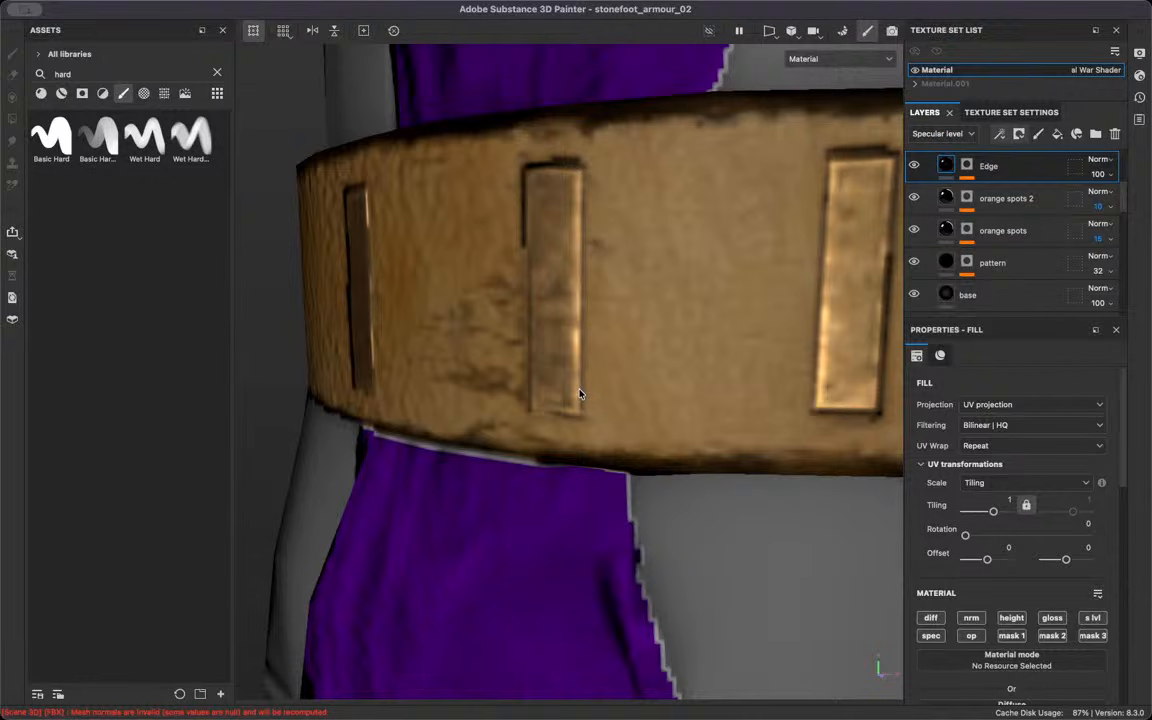
pyautogui.scroll(-3, 562, 401)
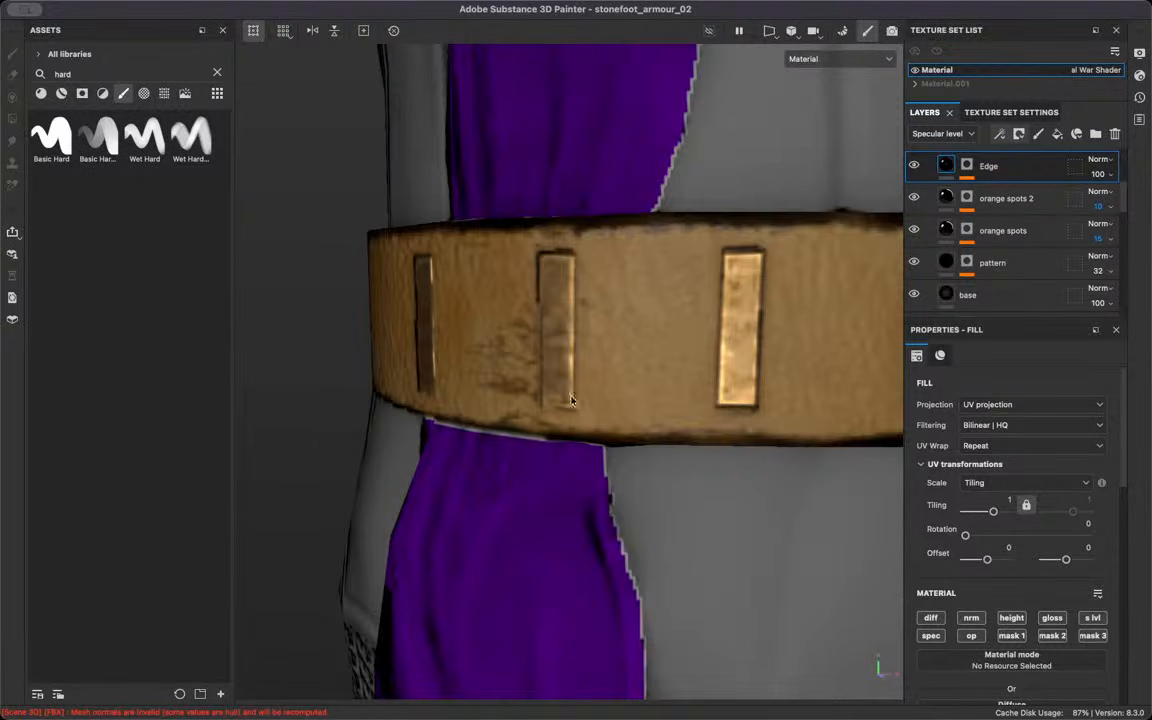
pyautogui.scroll(2, 679, 458)
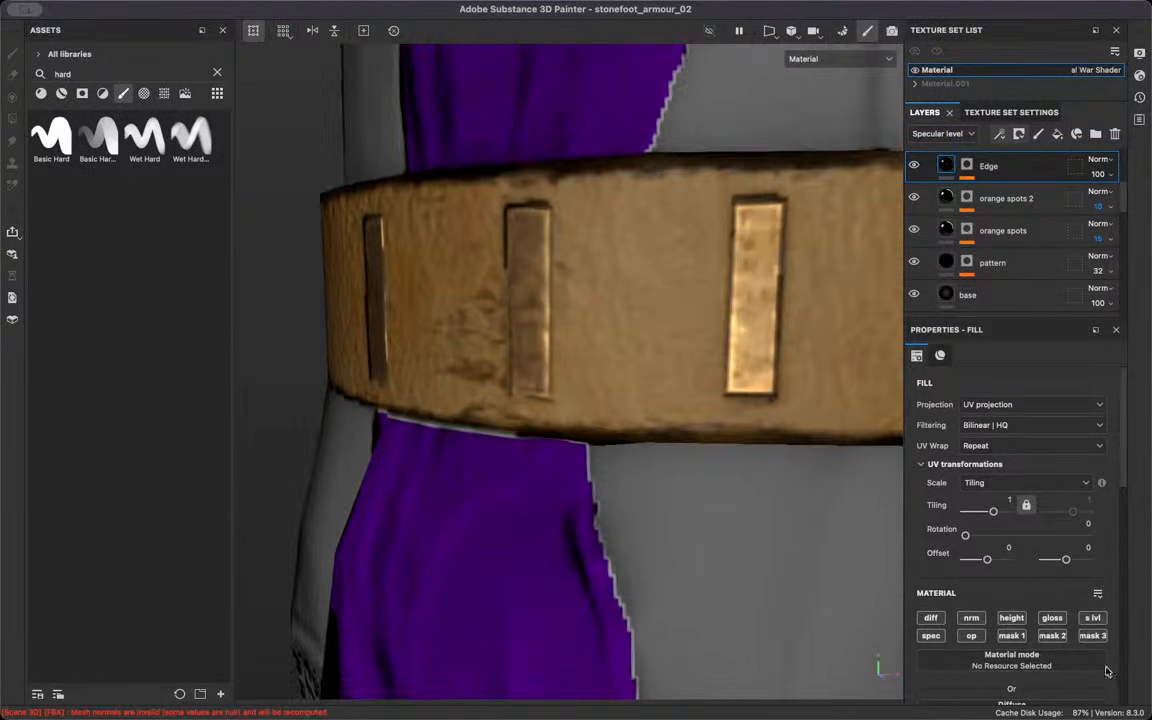
pyautogui.scroll(-3, 1010, 600)
pyautogui.click(1098, 609)
pyautogui.click(837, 345)
pyautogui.scroll(3, 746, 460)
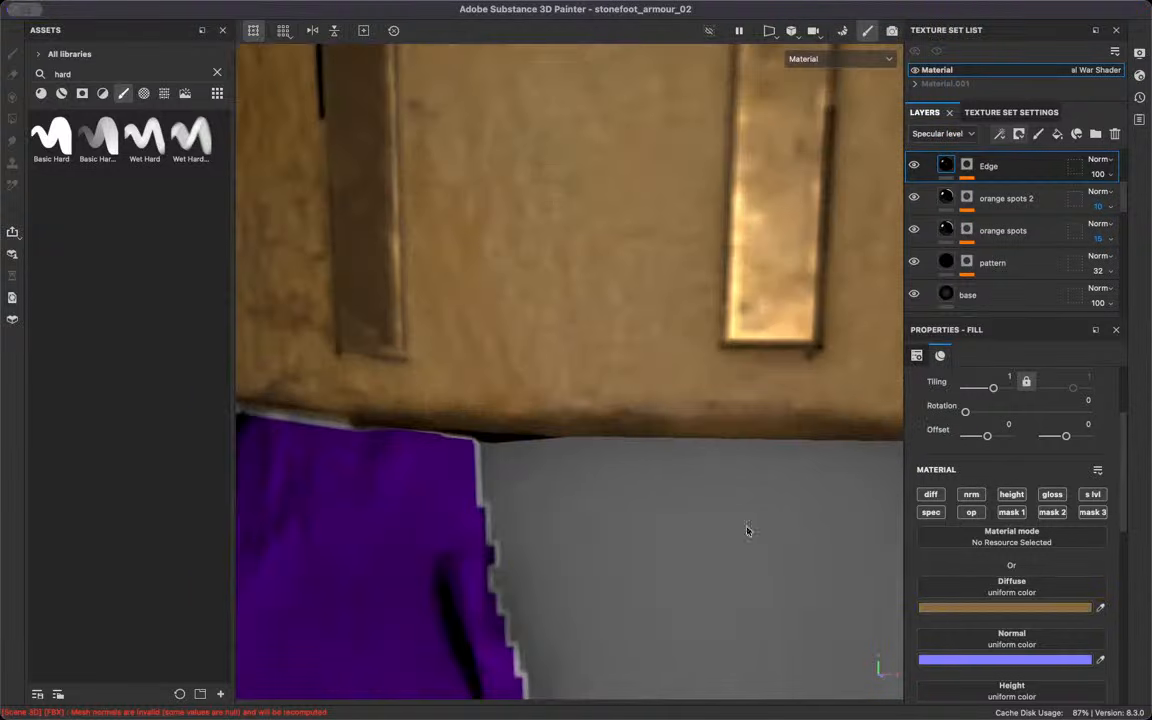
# Limit the Edge layer's material to the Diffuse channel, turning off all its other channels
pyautogui.click(1060, 513)
pyautogui.click(1094, 514)
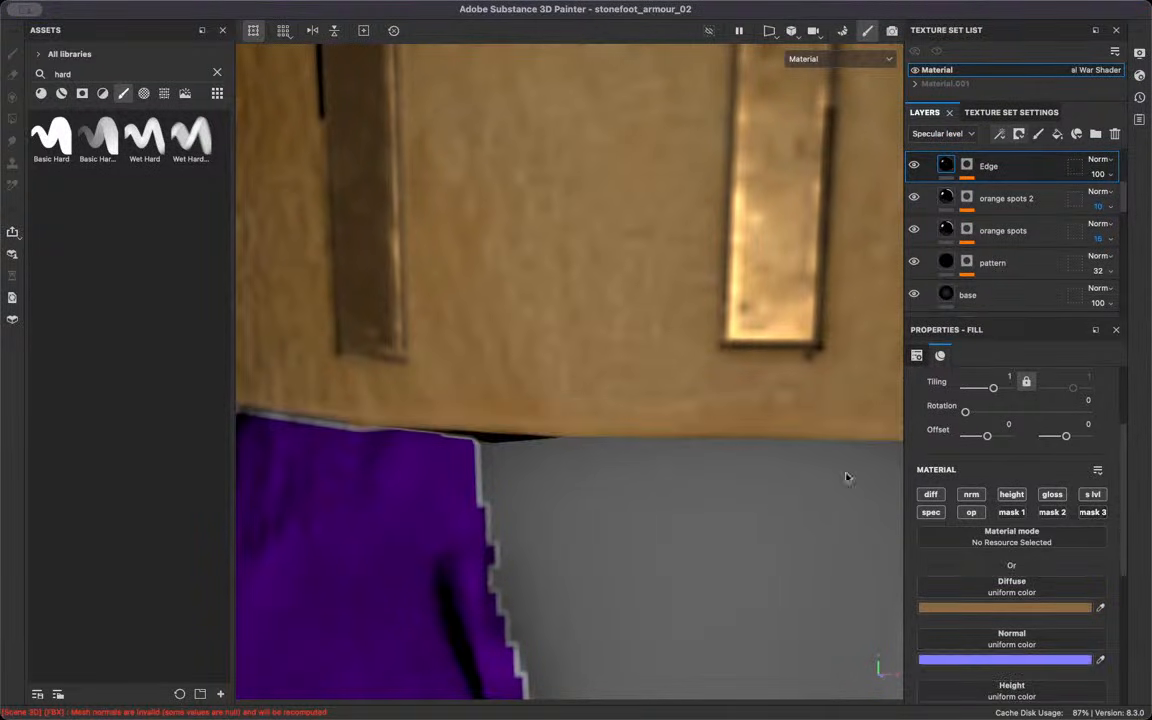
pyautogui.keyDown('alt'); pyautogui.click(931, 495); pyautogui.keyUp('alt')
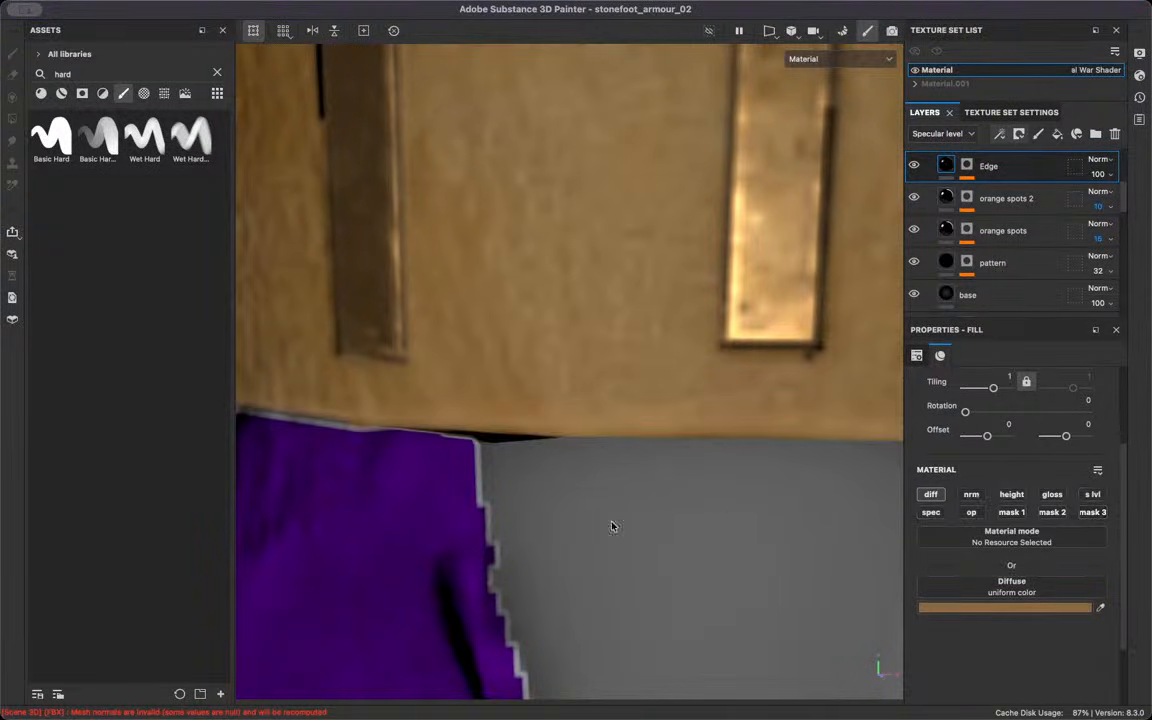
# Lighten the Edge layer's diffuse colour to a pale tan, 9E835F
pyautogui.click(1036, 609)
pyautogui.moveTo(924, 601); pyautogui.dragTo(939, 608)
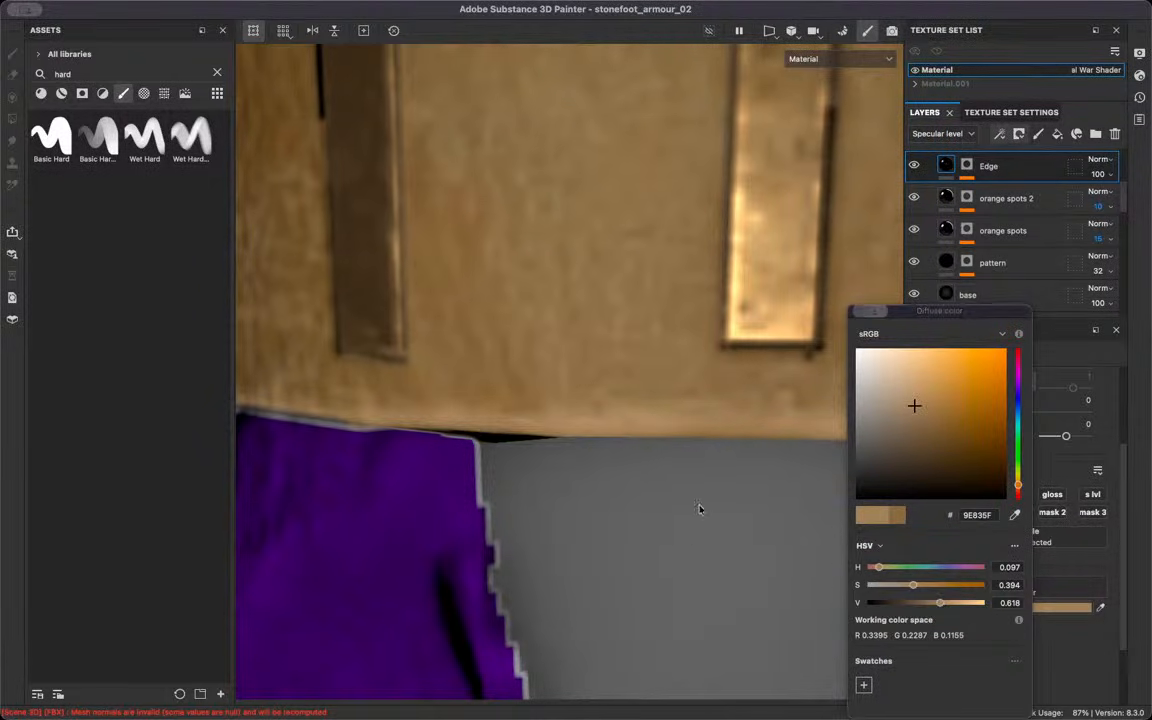
pyautogui.scroll(-6, 700, 508)
# Lower the Edge layer's opacity to 58 for the Diffuse channel and check the belt around the buckle
pyautogui.click(942, 133)
pyautogui.click(922, 149)
pyautogui.click(1091, 175)
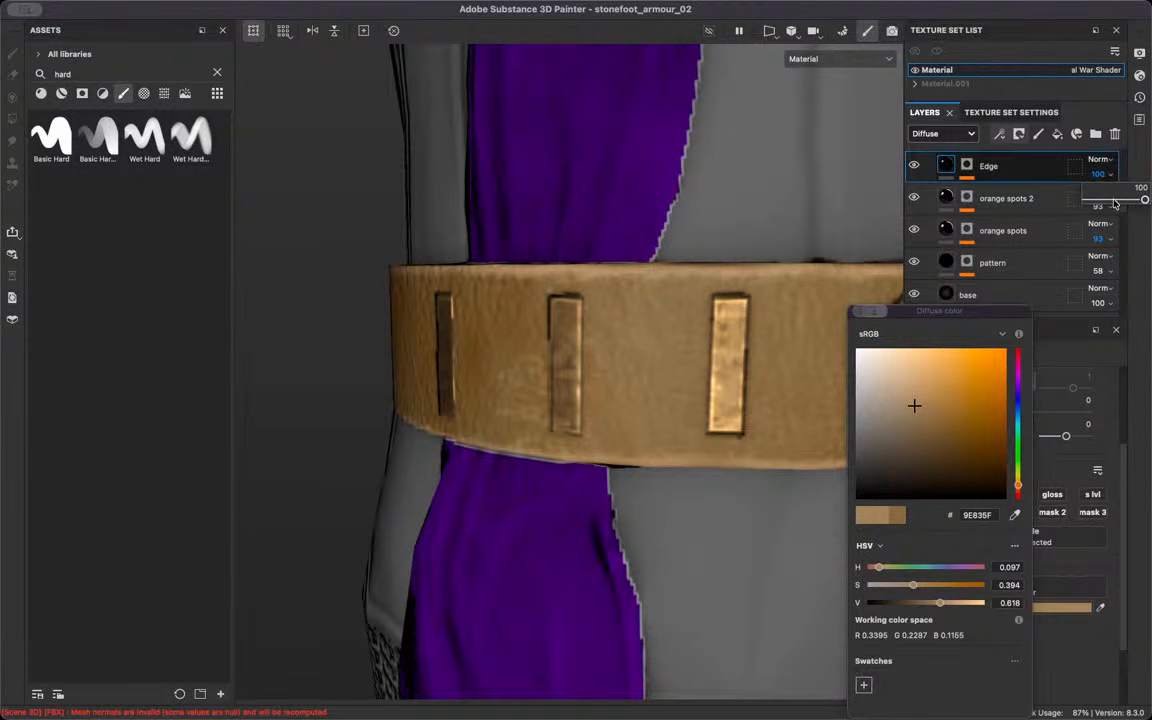
pyautogui.moveTo(1115, 202); pyautogui.dragTo(1105, 201)
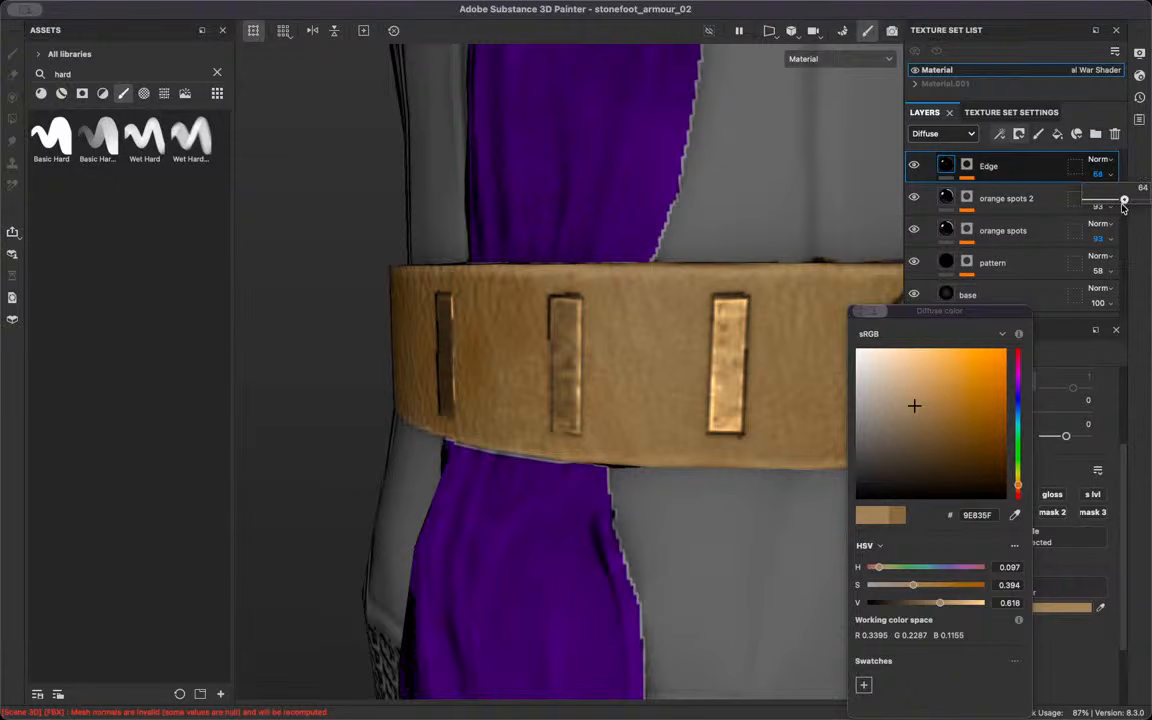
pyautogui.keyDown('alt'); pyautogui.moveTo(700, 400); pyautogui.dragTo(753, 465); pyautogui.keyUp('alt')
pyautogui.keyDown('alt'); pyautogui.moveTo(753, 465); pyautogui.dragTo(796, 391, button='right'); pyautogui.keyUp('alt')
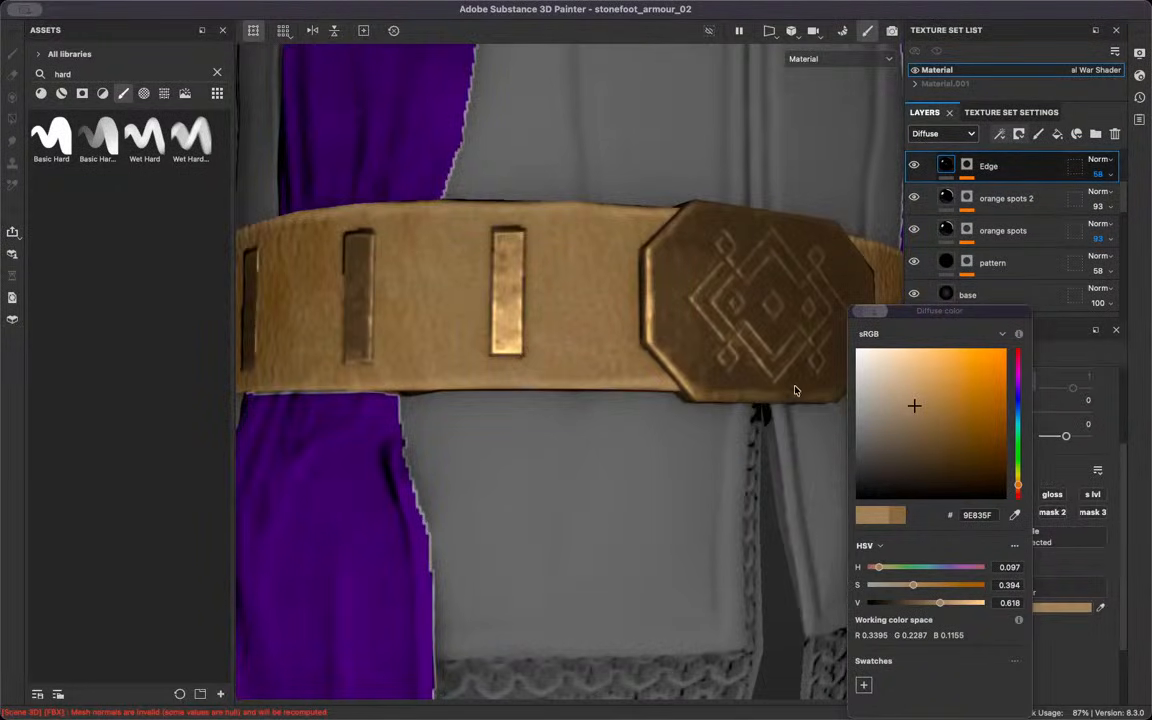
# Show the Glossiness channel in the viewport, then enable Glossiness and Specular level on the Edge layer, both set to 0
pyautogui.scroll(4, 673, 237)
pyautogui.click(820, 58)
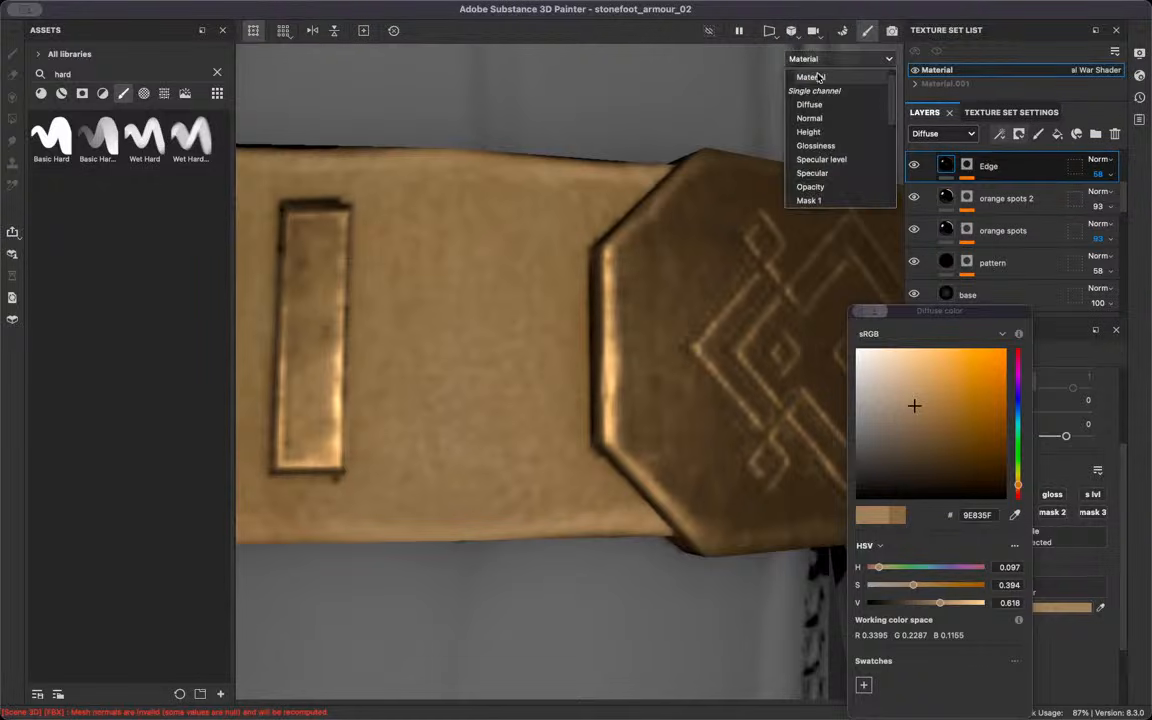
pyautogui.click(815, 146)
pyautogui.scroll(-3, 558, 307)
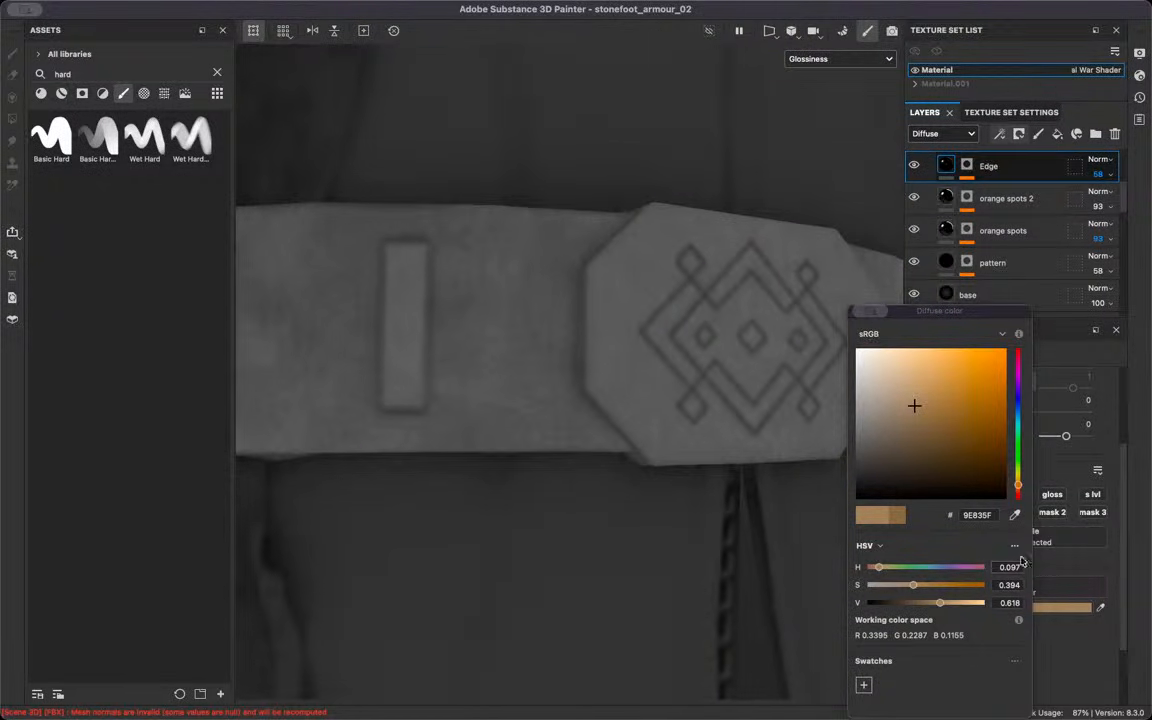
pyautogui.click(1058, 494)
pyautogui.scroll(-2, 1030, 600)
pyautogui.moveTo(1038, 631); pyautogui.dragTo(772, 614)
pyautogui.click(1097, 457)
pyautogui.scroll(-2, 1000, 610)
pyautogui.moveTo(970, 644); pyautogui.dragTo(880, 640)
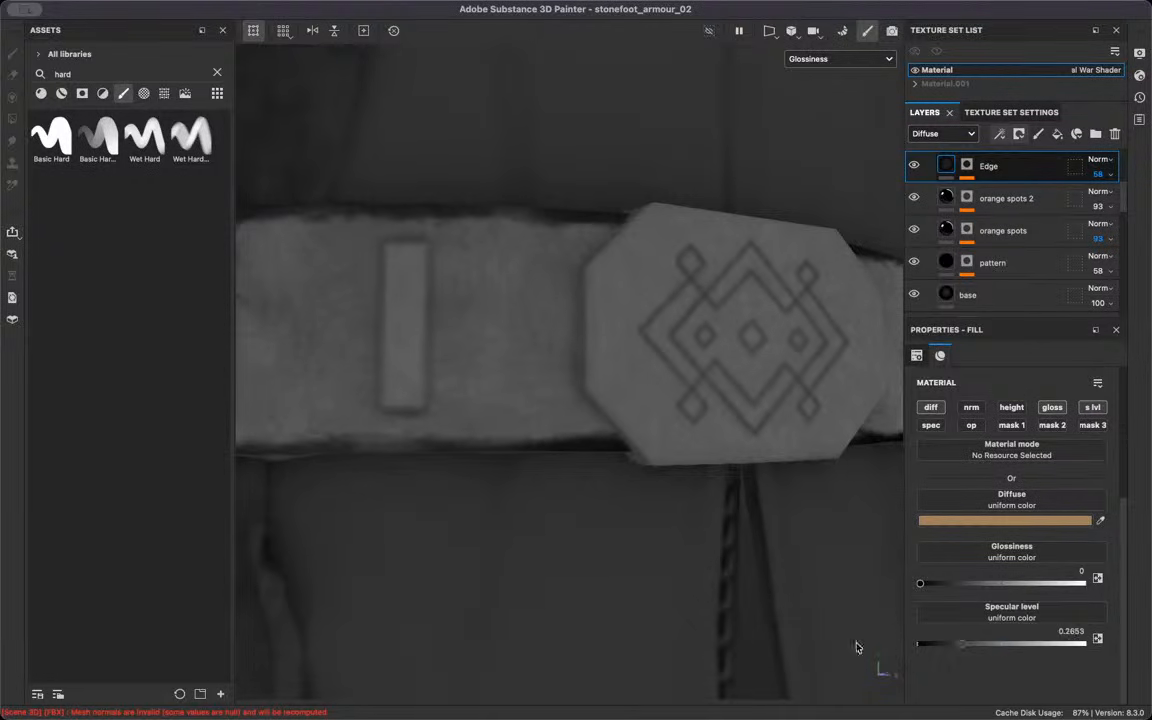
# Enable the Specular channel on the Edge layer and set its colour to black, 000000
pyautogui.click(937, 428)
pyautogui.click(939, 693)
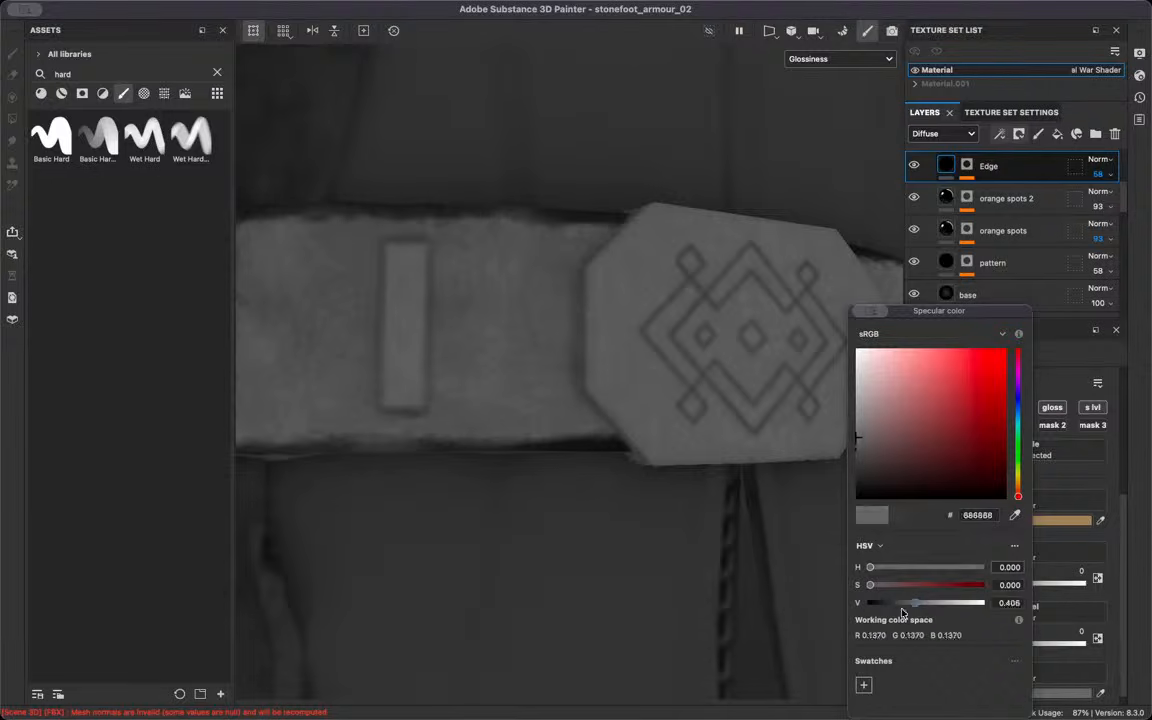
pyautogui.moveTo(903, 612); pyautogui.dragTo(869, 603)
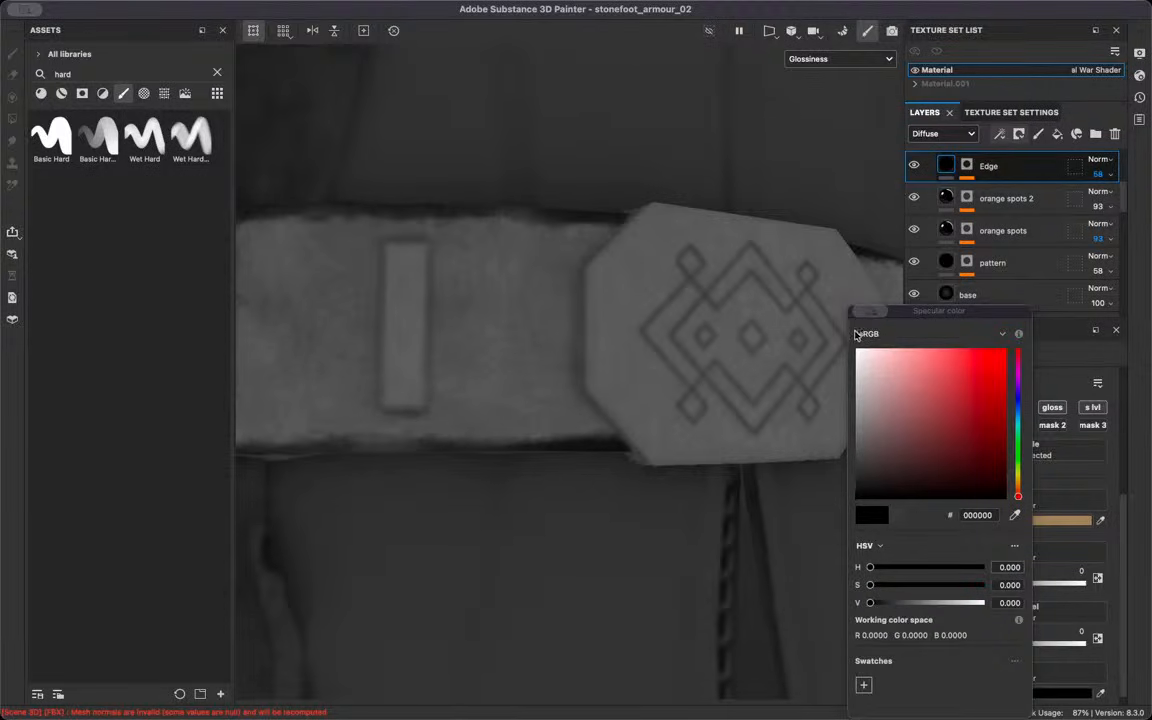
pyautogui.click(786, 457)
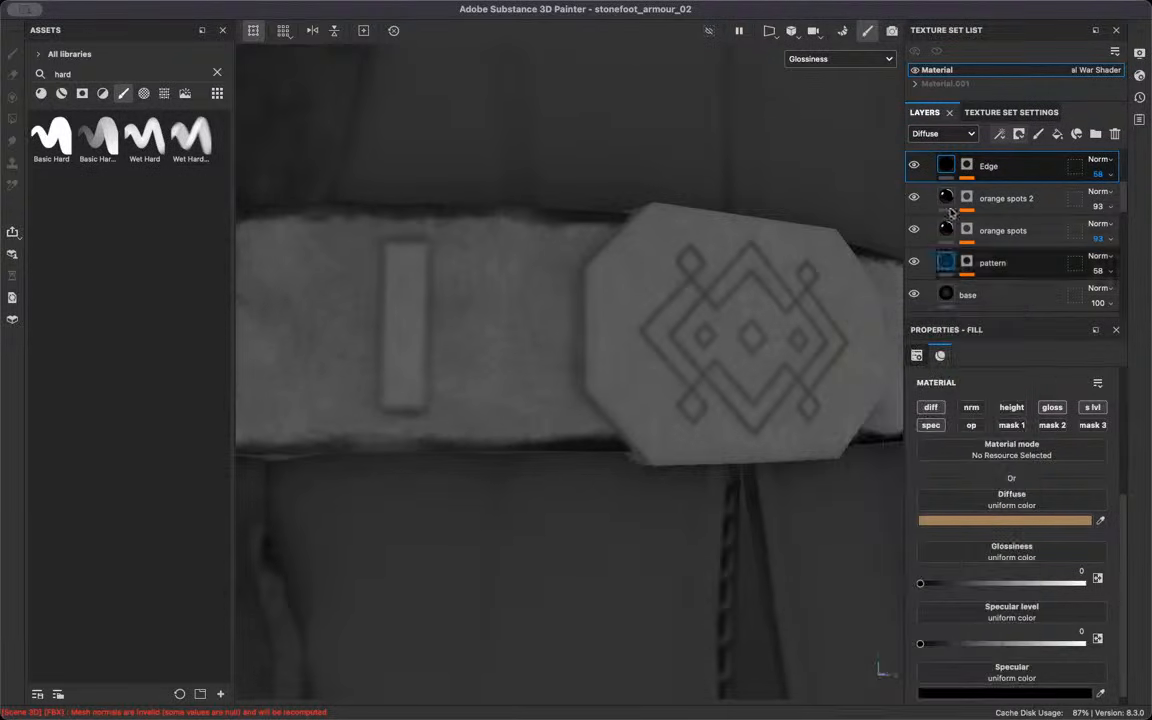
# Lower the Edge layer's opacity to 50 for the Glossiness channel
pyautogui.click(942, 133)
pyautogui.click(941, 196)
pyautogui.click(1107, 188)
pyautogui.click(1103, 177)
pyautogui.click(1102, 176)
pyautogui.click(1131, 190)
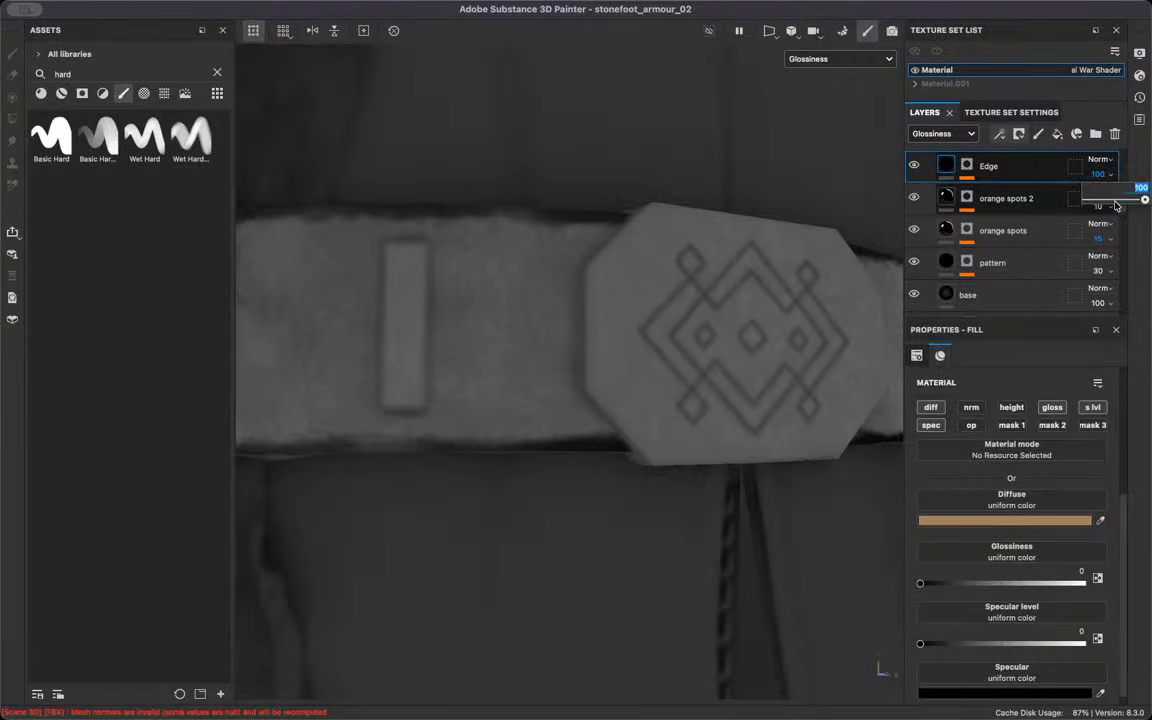
pyautogui.write('20')
pyautogui.press('Return')
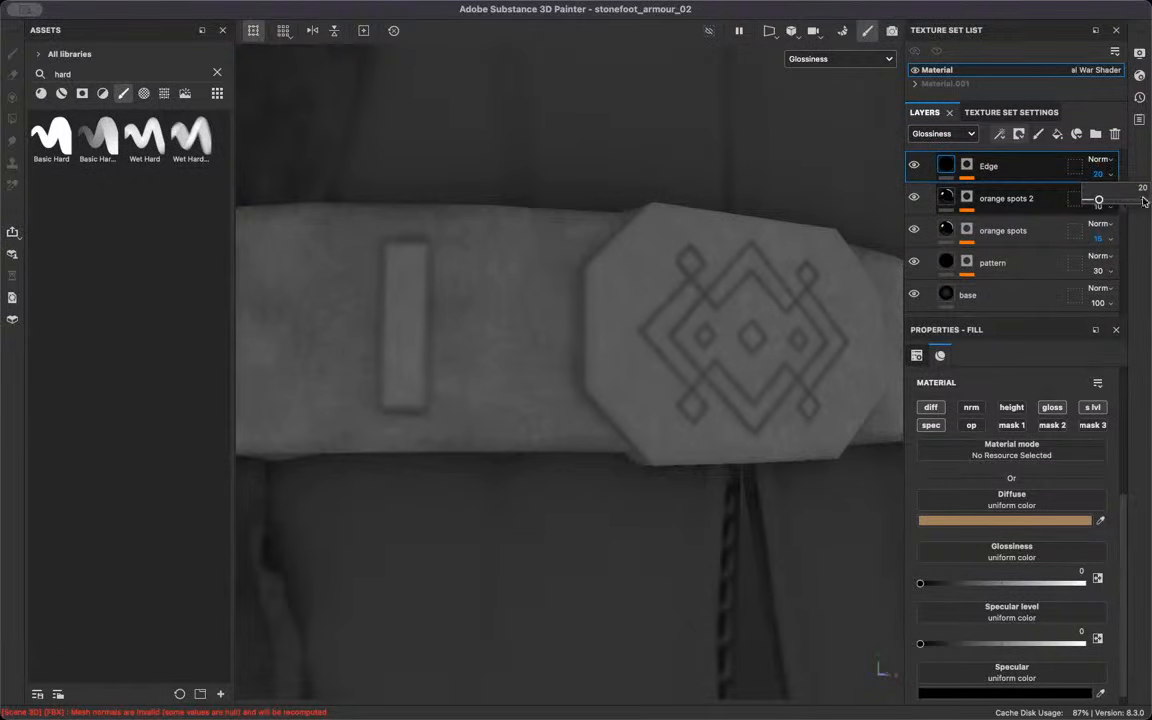
pyautogui.press('Return')
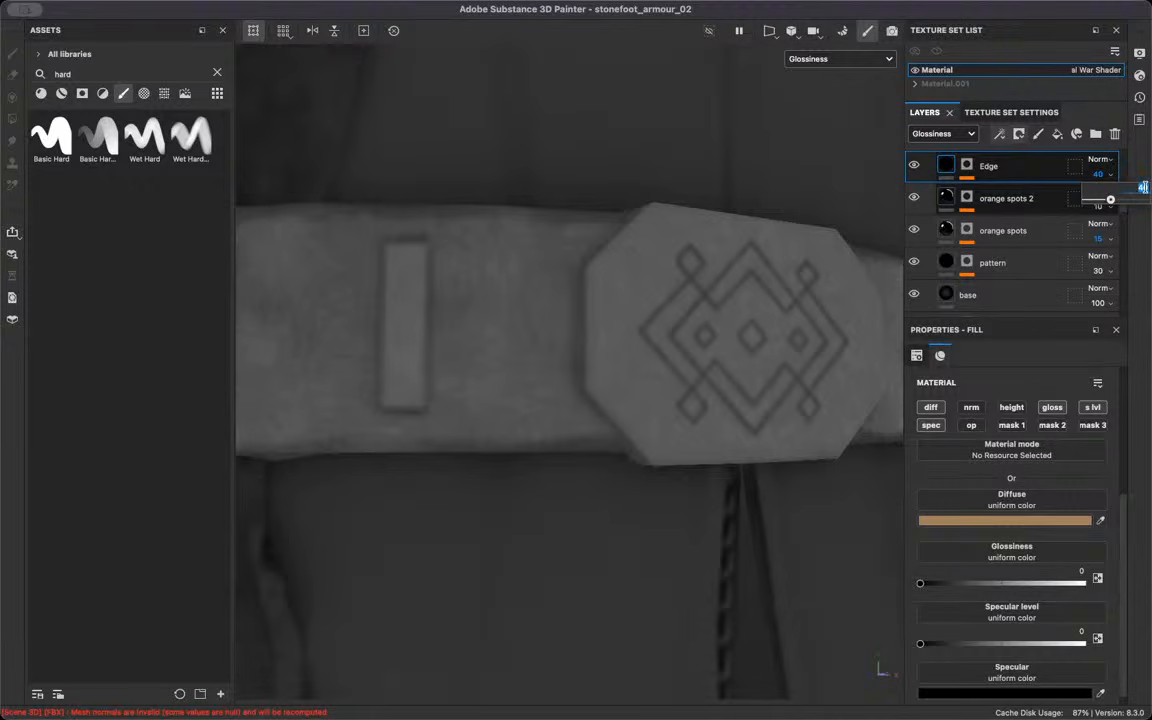
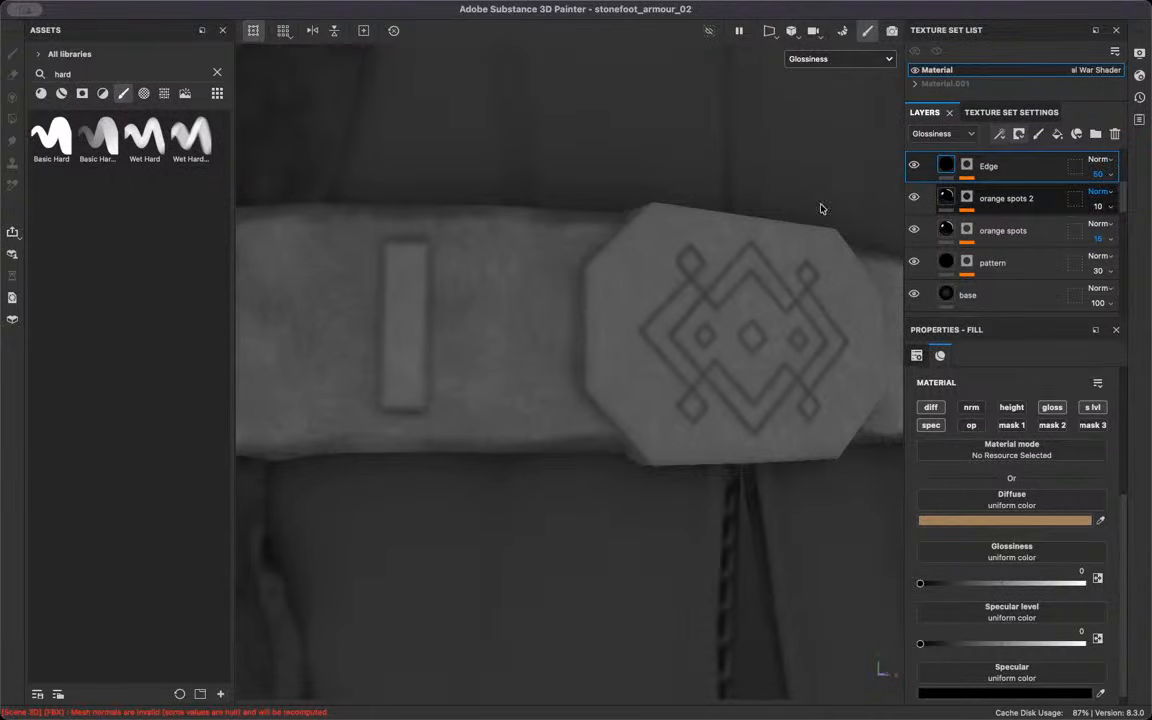
# Show the Specular level channel in the viewport and lower the Edge layer's opacity to 40 for that channel
pyautogui.press('c')
pyautogui.click(943, 133)
pyautogui.click(960, 210)
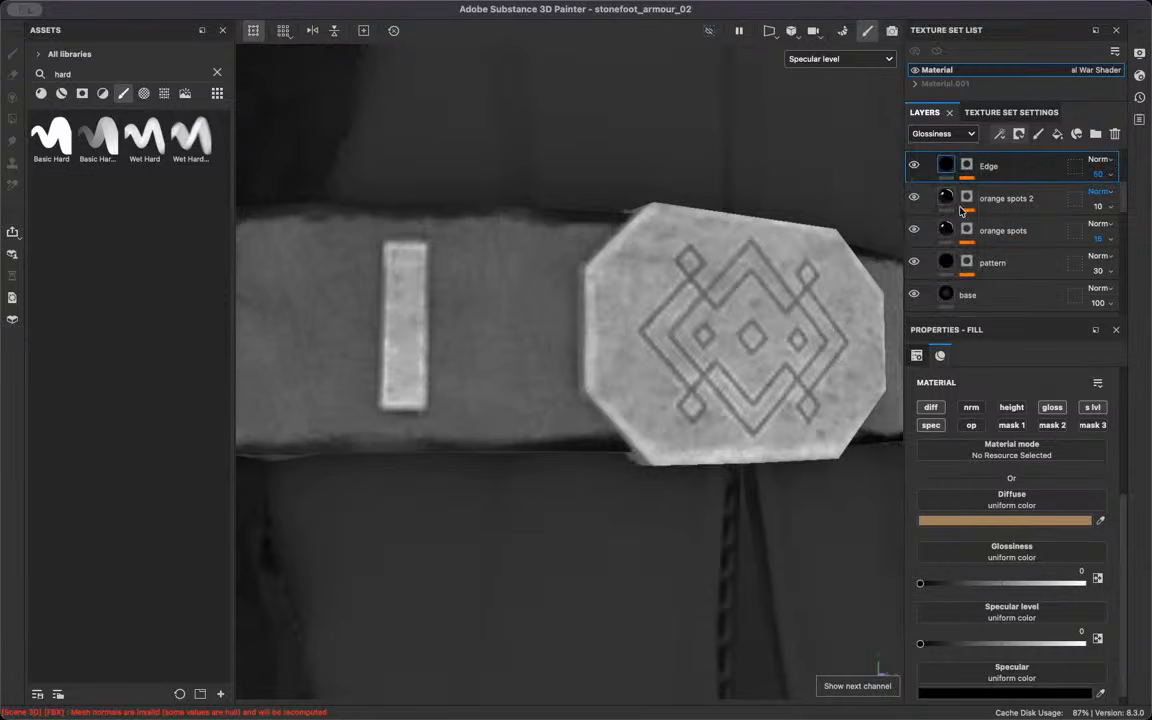
pyautogui.click(943, 133)
pyautogui.click(935, 208)
pyautogui.moveTo(1098, 179)
pyautogui.moveTo(1144, 199); pyautogui.dragTo(1104, 199)
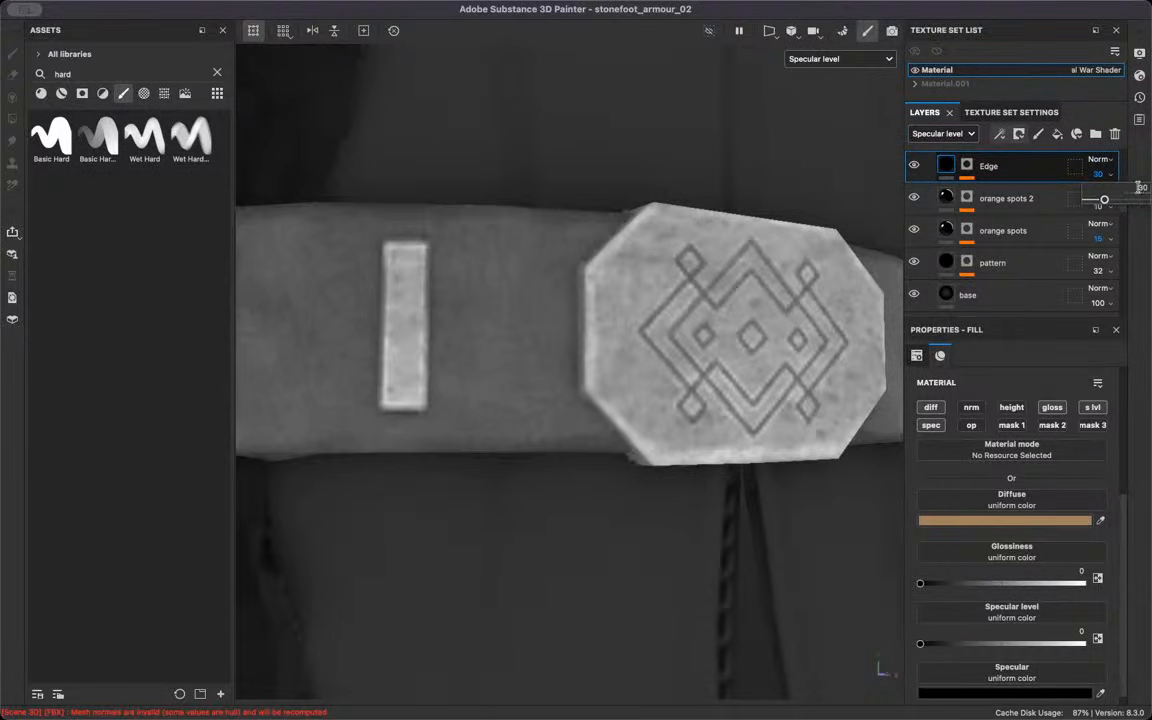
pyautogui.click(1141, 190)
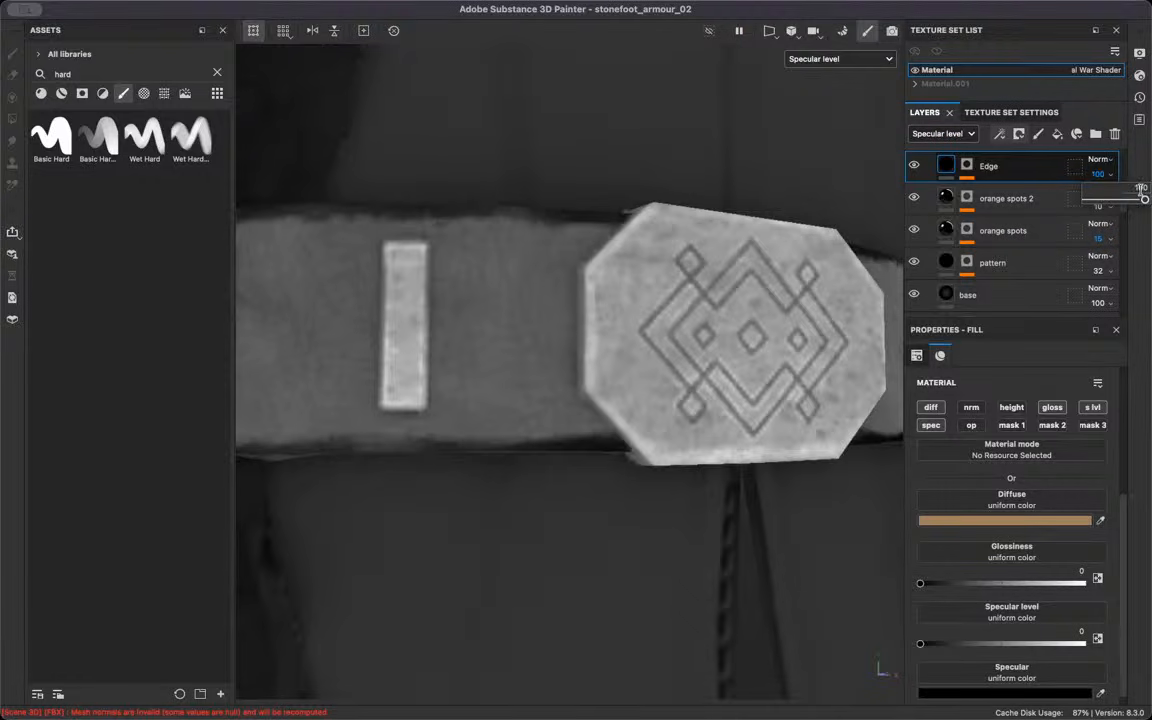
pyautogui.moveTo(1143, 199); pyautogui.dragTo(1110, 199)
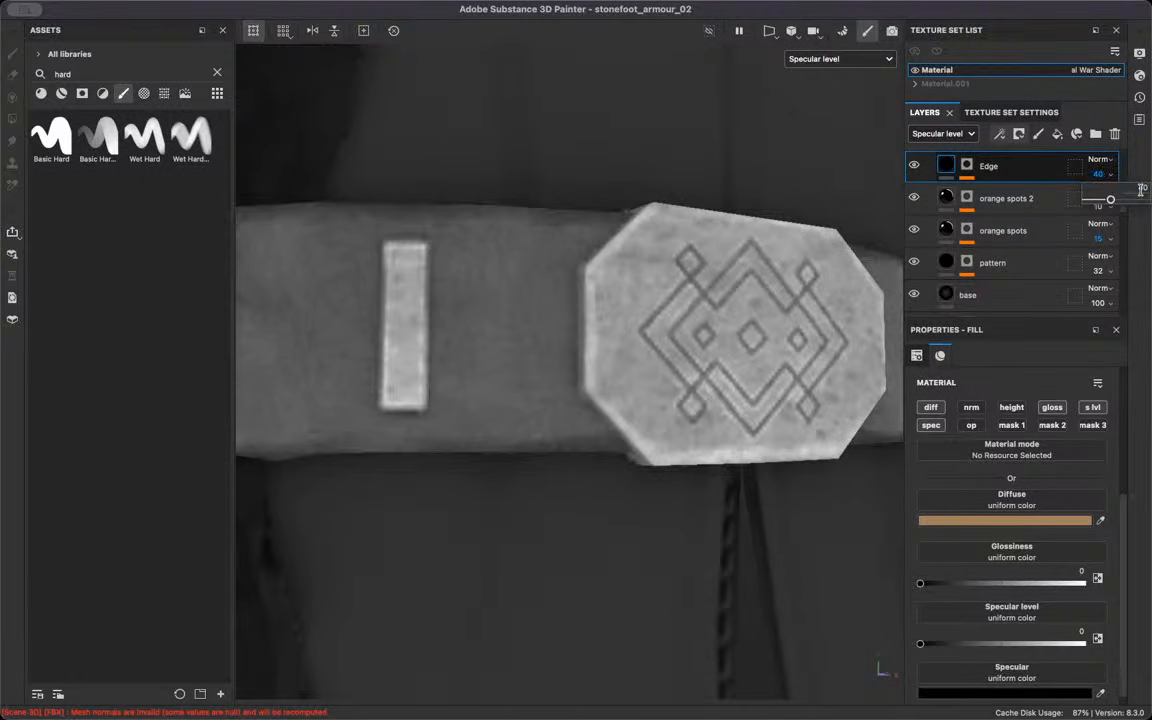
# Show the Specular channel in the viewport and lower the Edge layer's opacity to 50 for that channel
pyautogui.click(943, 133)
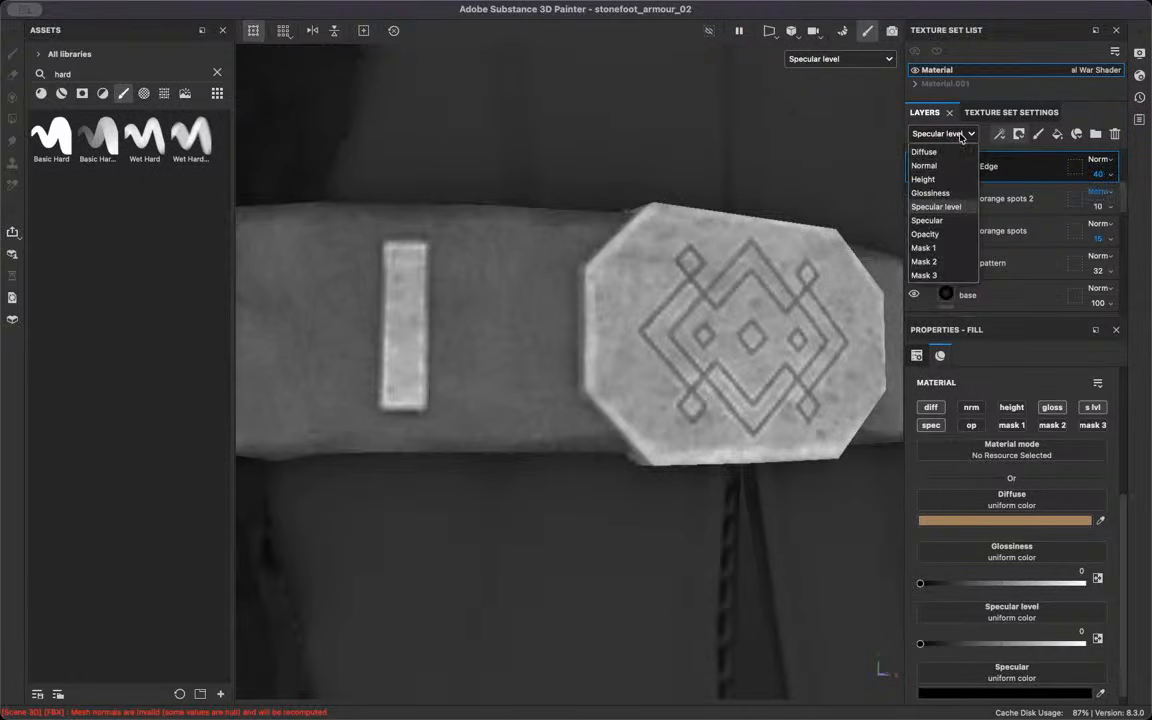
pyautogui.click(935, 218)
pyautogui.click(822, 60)
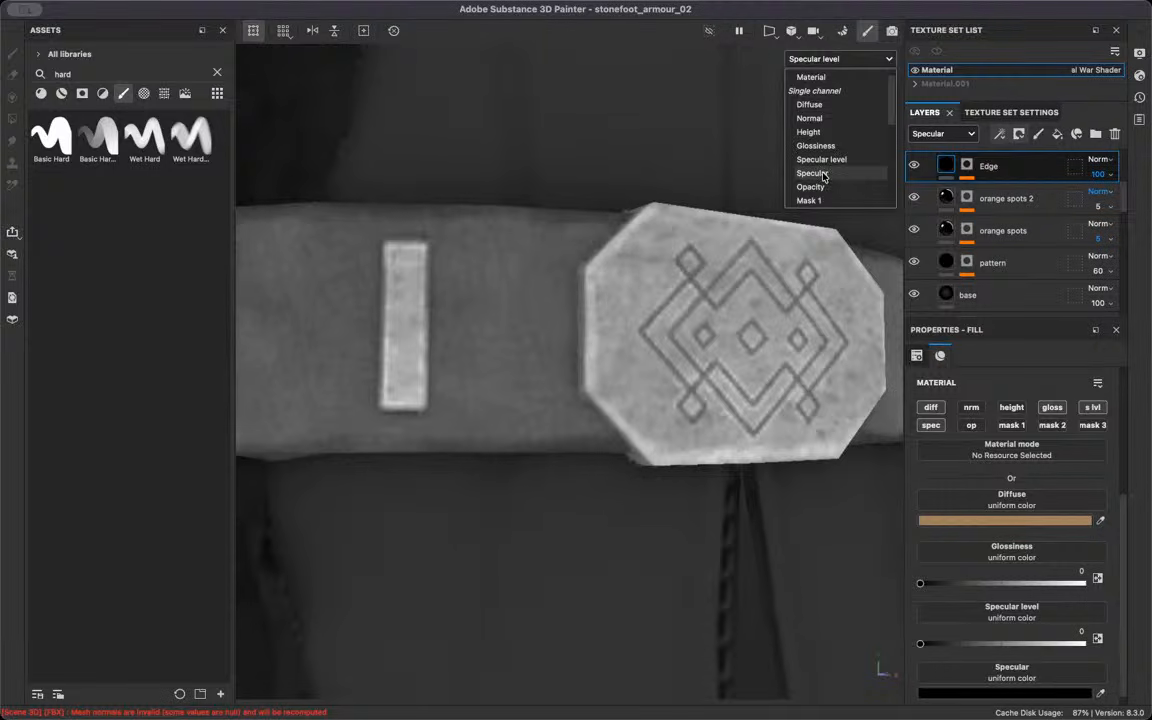
pyautogui.click(815, 169)
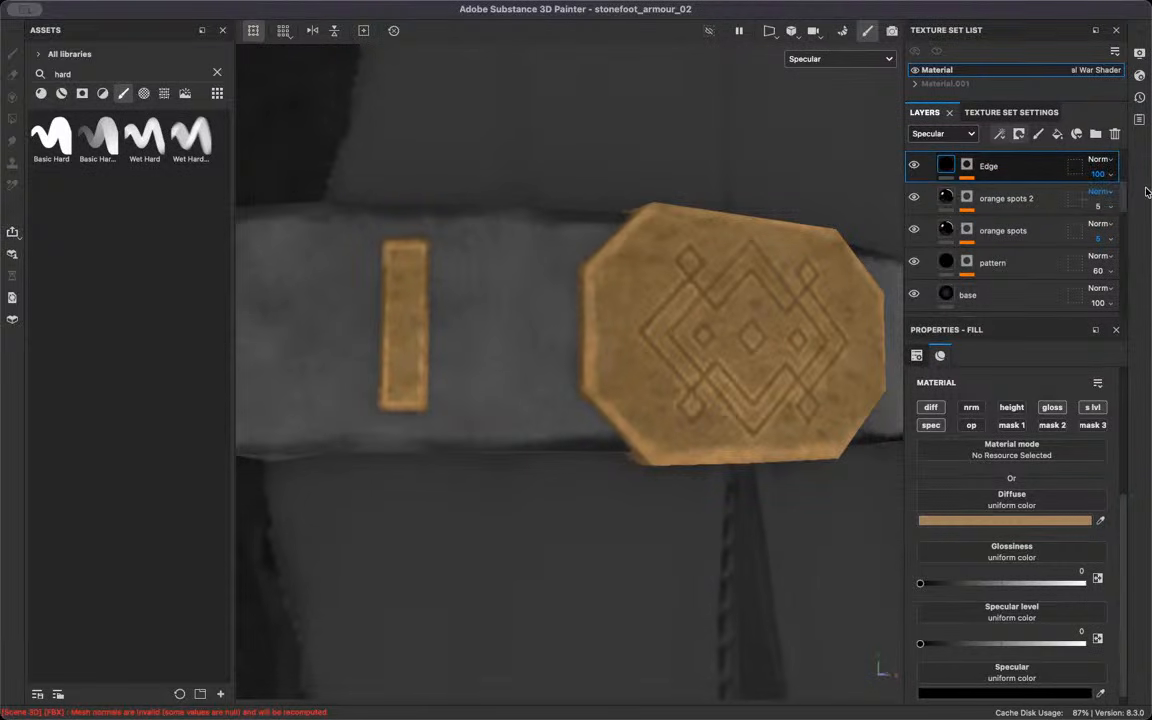
pyautogui.click(1106, 176)
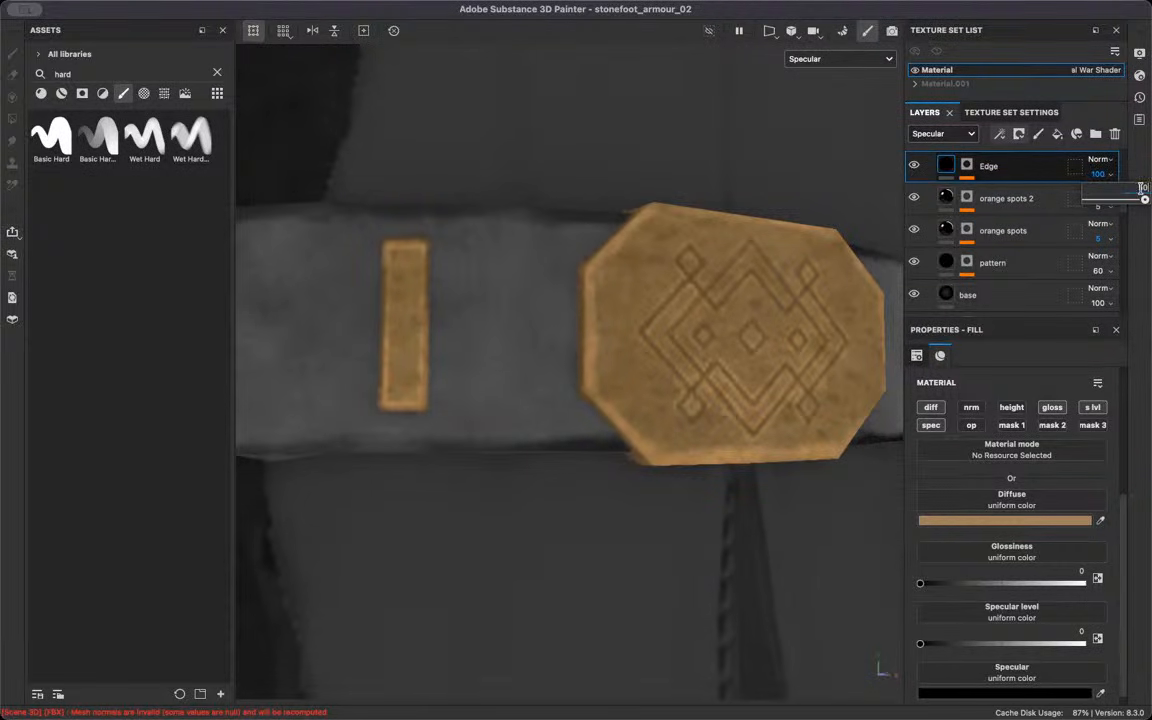
pyautogui.moveTo(1144, 199); pyautogui.dragTo(1116, 199)
pyautogui.scroll(-10, 686, 504)
pyautogui.moveTo(656, 476); pyautogui.dragTo(631, 524, button='middle')
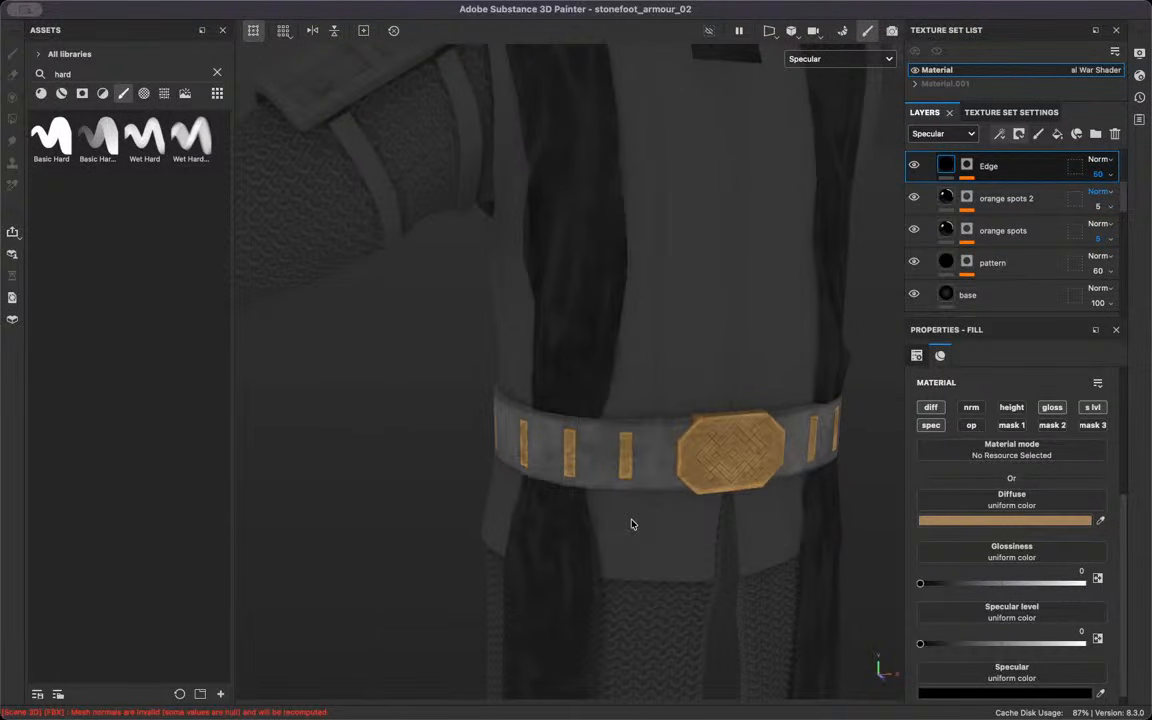
# Return the viewport to the Material view, then enable Height on the Edge layer with a value of -0.1
pyautogui.press('m')
pyautogui.scroll(8, 653, 437)
pyautogui.keyDown('alt'); pyautogui.moveTo(684, 467); pyautogui.dragTo(581, 375); pyautogui.keyUp('alt')
pyautogui.scroll(5, 643, 401)
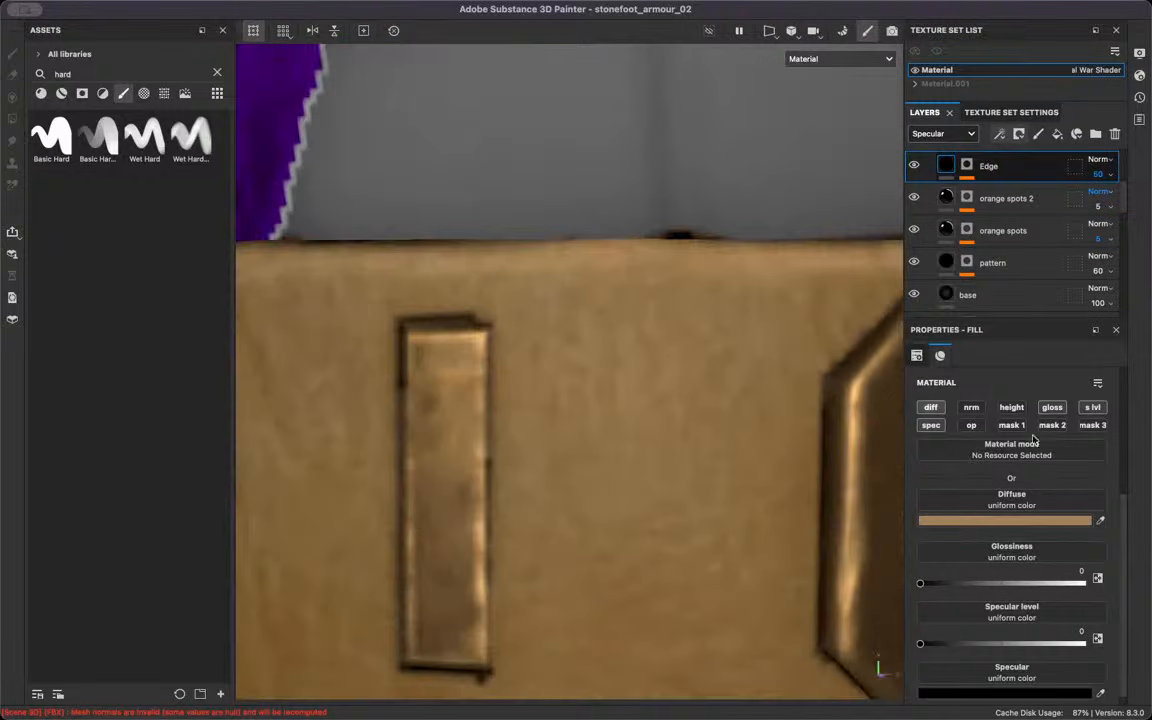
pyautogui.click(1011, 408)
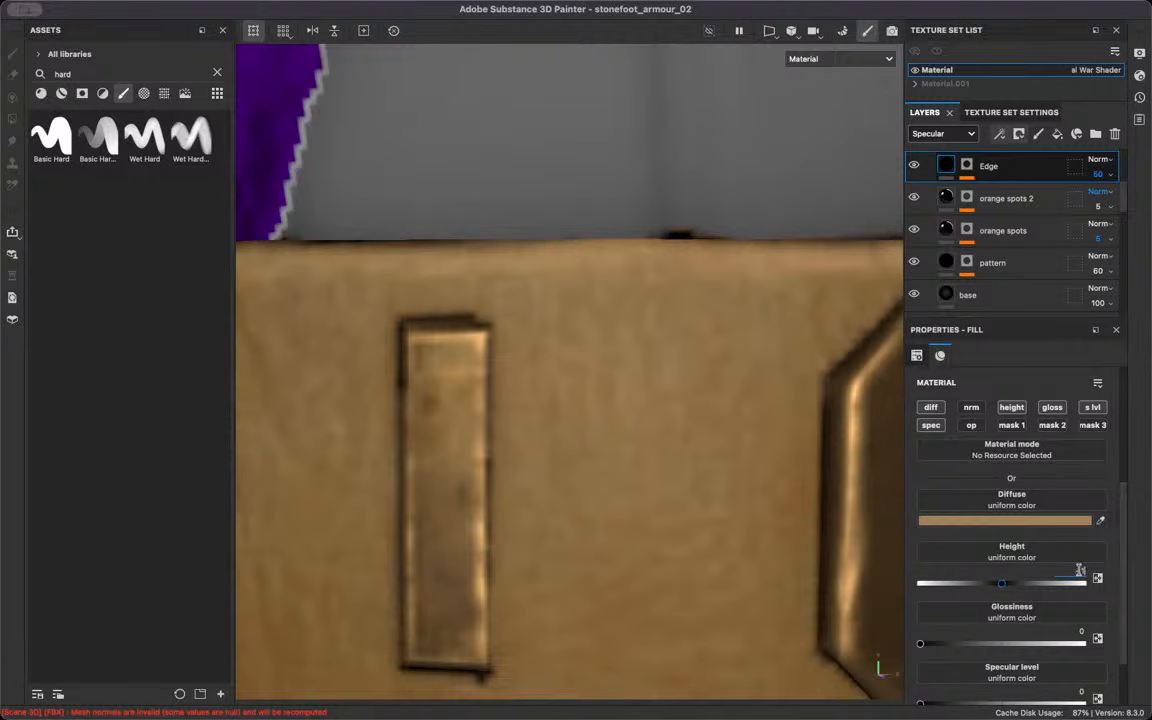
# Examine the belt's edge wear both on the whole armour and close to the buckle
pyautogui.keyDown('alt'); pyautogui.moveTo(662, 329); pyautogui.dragTo(45, 299); pyautogui.keyUp('alt')
pyautogui.scroll(-15, 754, 330)
pyautogui.scroll(-8, 625, 360)
pyautogui.keyDown('alt'); pyautogui.moveTo(464, 251); pyautogui.dragTo(653, 337); pyautogui.keyUp('alt')
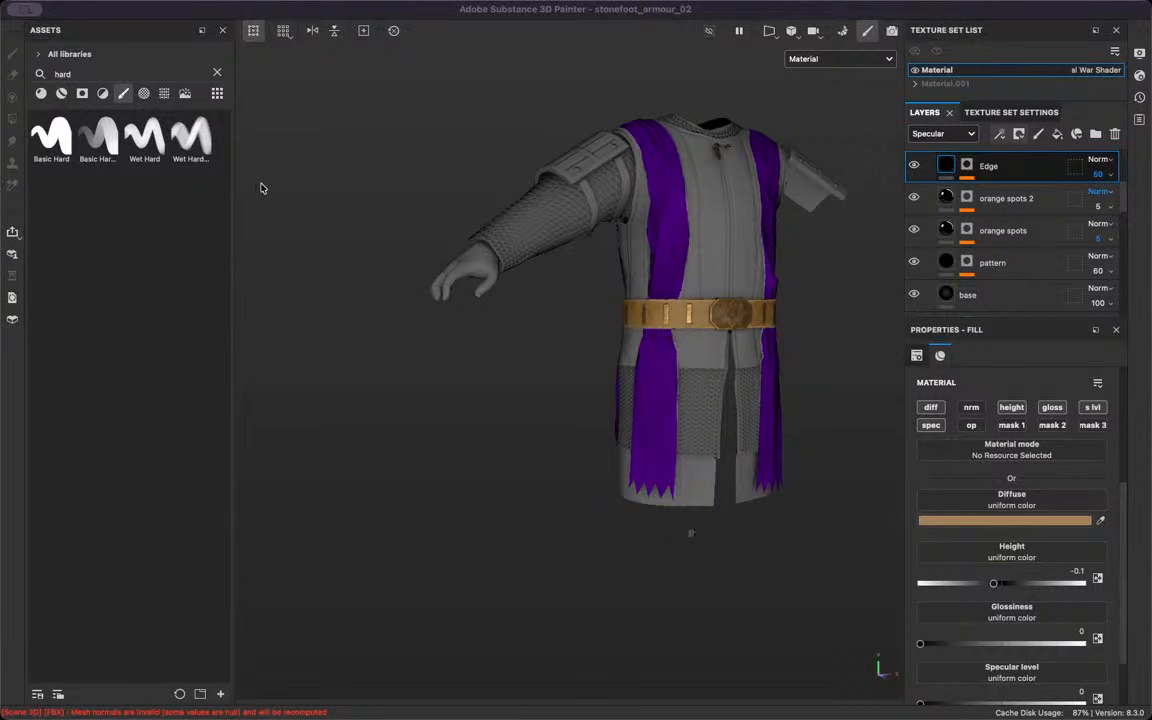
pyautogui.scroll(4, 658, 308)
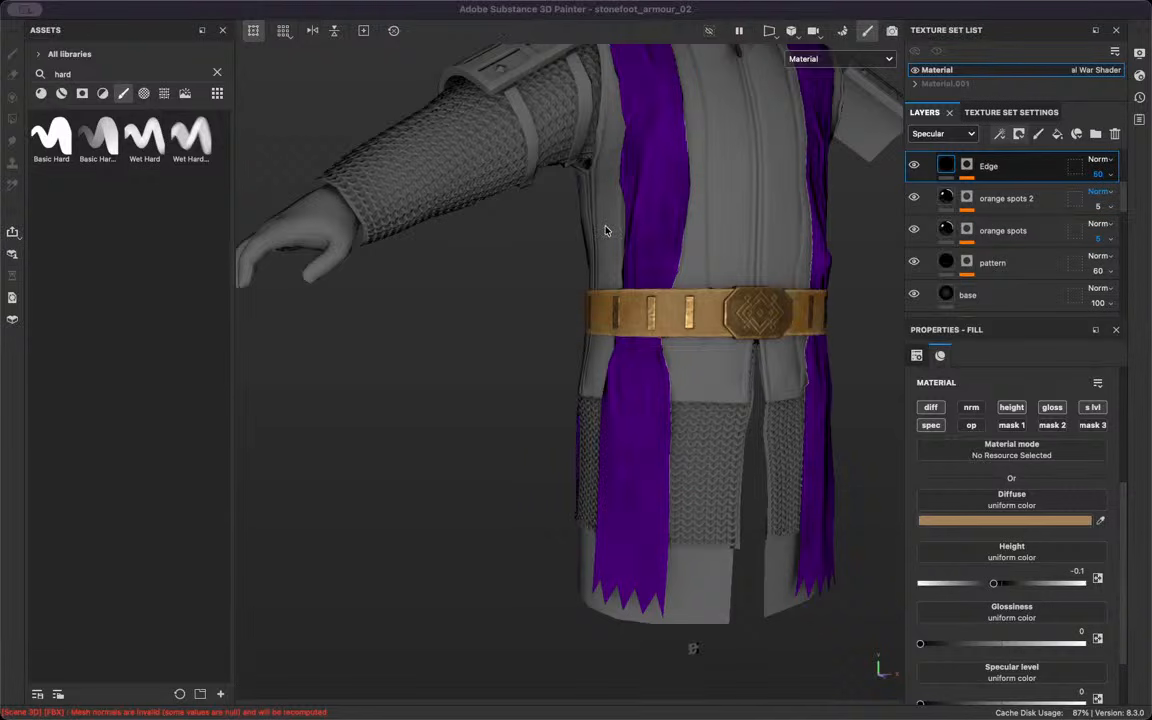
pyautogui.scroll(5, 690, 272)
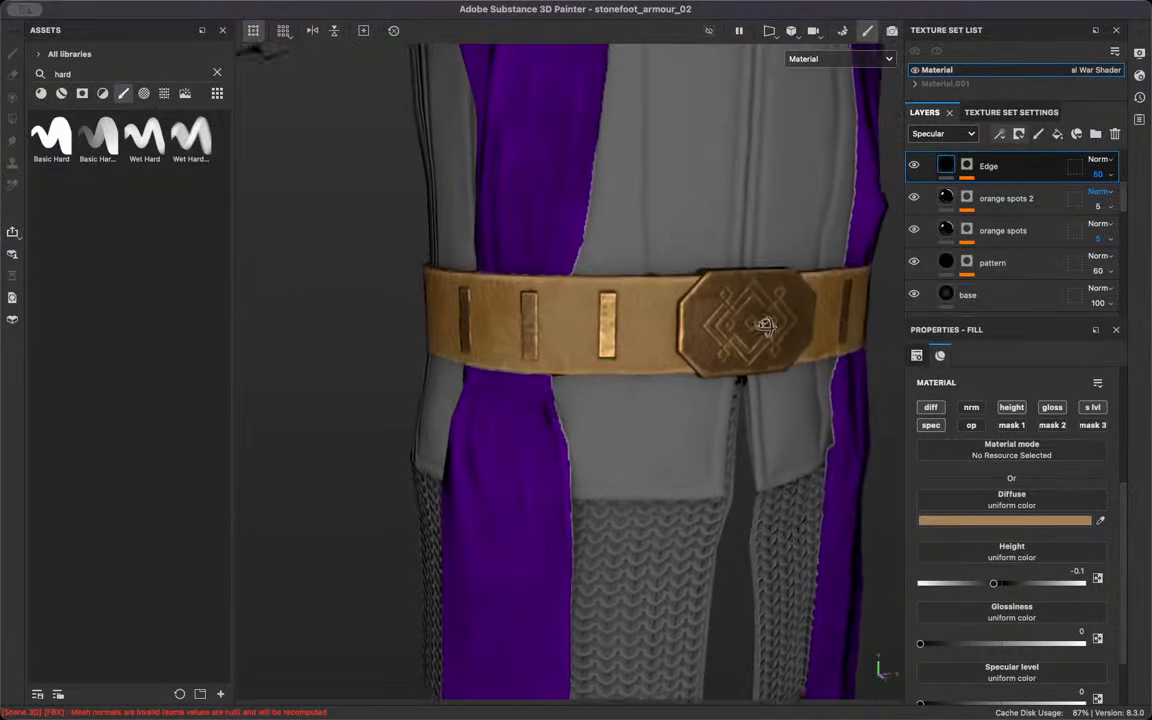
pyautogui.scroll(3, 1000, 240)
pyautogui.scroll(-3, 1000, 242)
# Darken the belt's base layer diffuse colour to a warmer brown, 5D4F39
pyautogui.click(968, 298)
pyautogui.scroll(2, 703, 414)
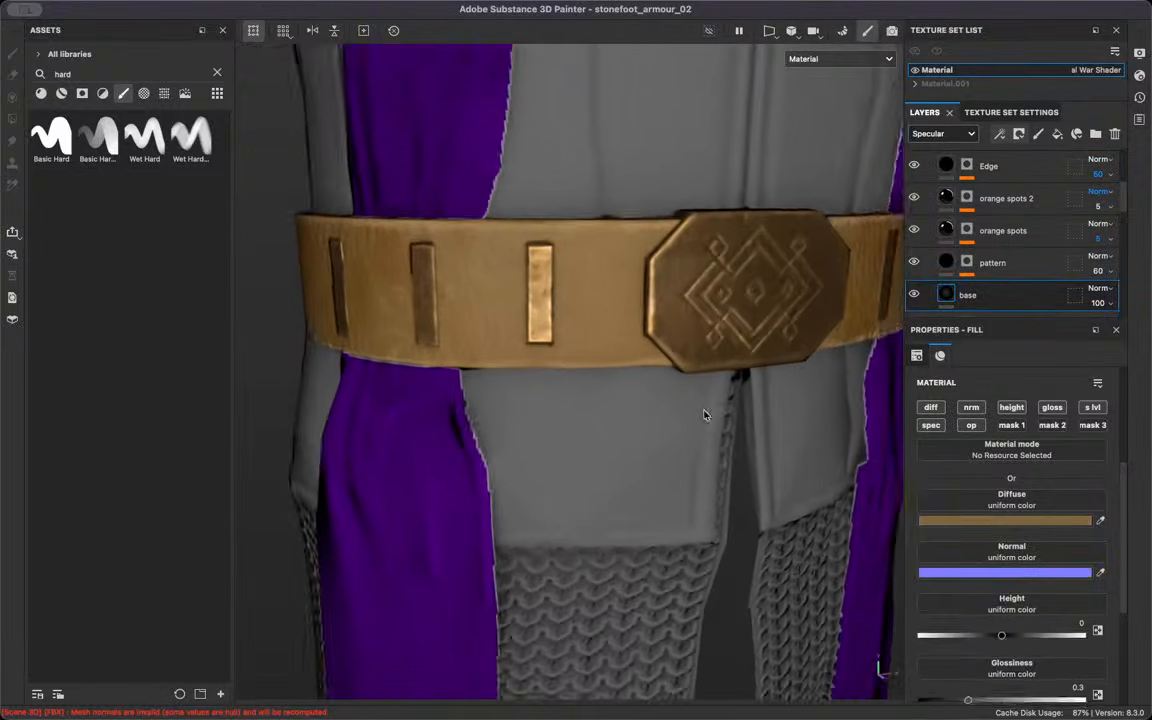
pyautogui.scroll(2, 704, 414)
pyautogui.click(1034, 522)
pyautogui.scroll(3, 373, 421)
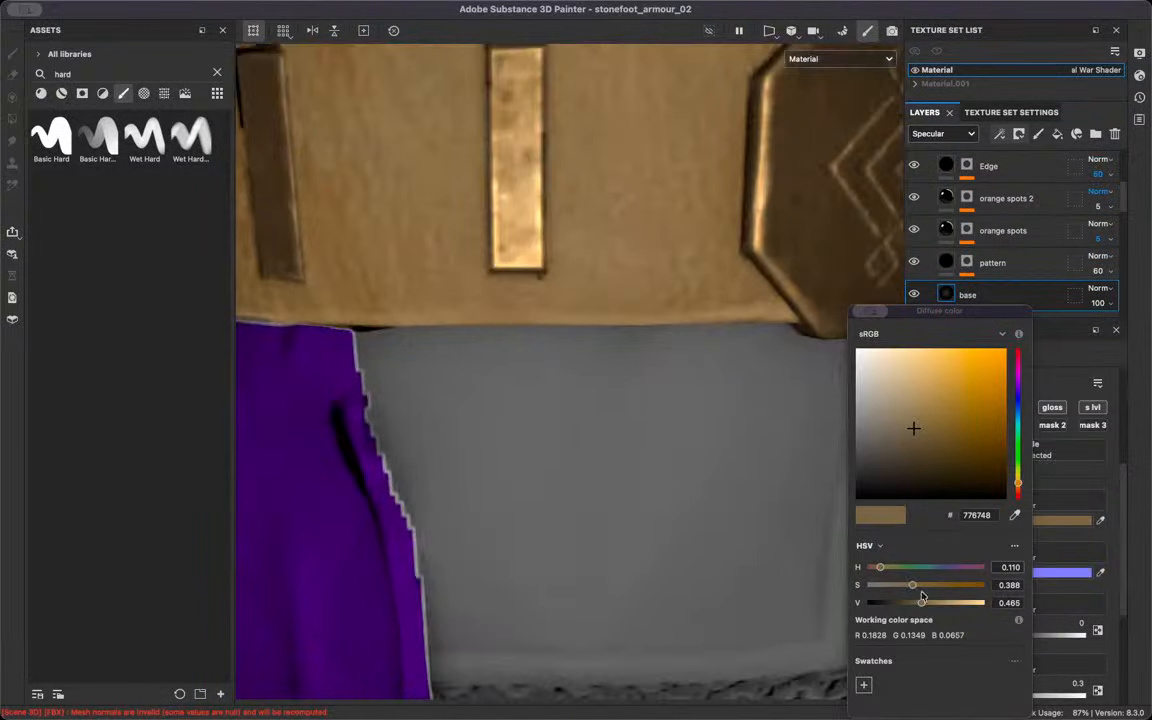
pyautogui.moveTo(924, 604); pyautogui.dragTo(879, 578)
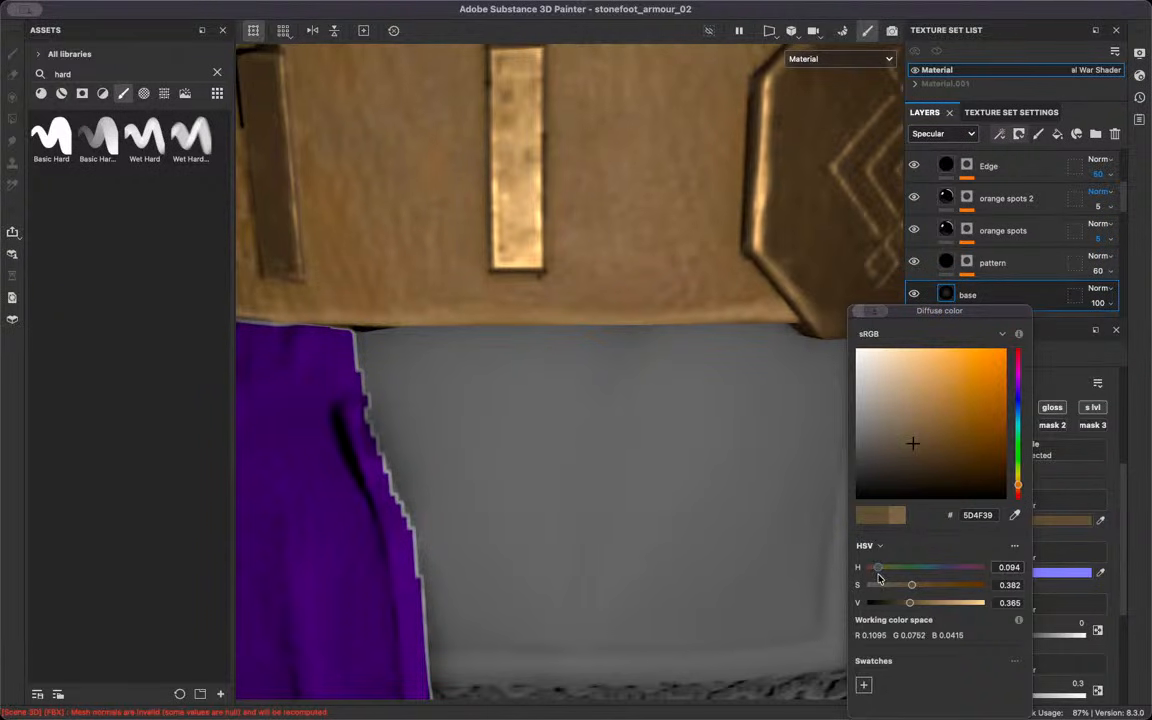
# Examine the darker belt leather, worn edges, buckle and metal strips from several angles and distances
pyautogui.scroll(-10, 658, 303)
pyautogui.keyDown('alt'); pyautogui.moveTo(651, 270); pyautogui.dragTo(744, 304); pyautogui.keyUp('alt')
pyautogui.scroll(5, 744, 304)
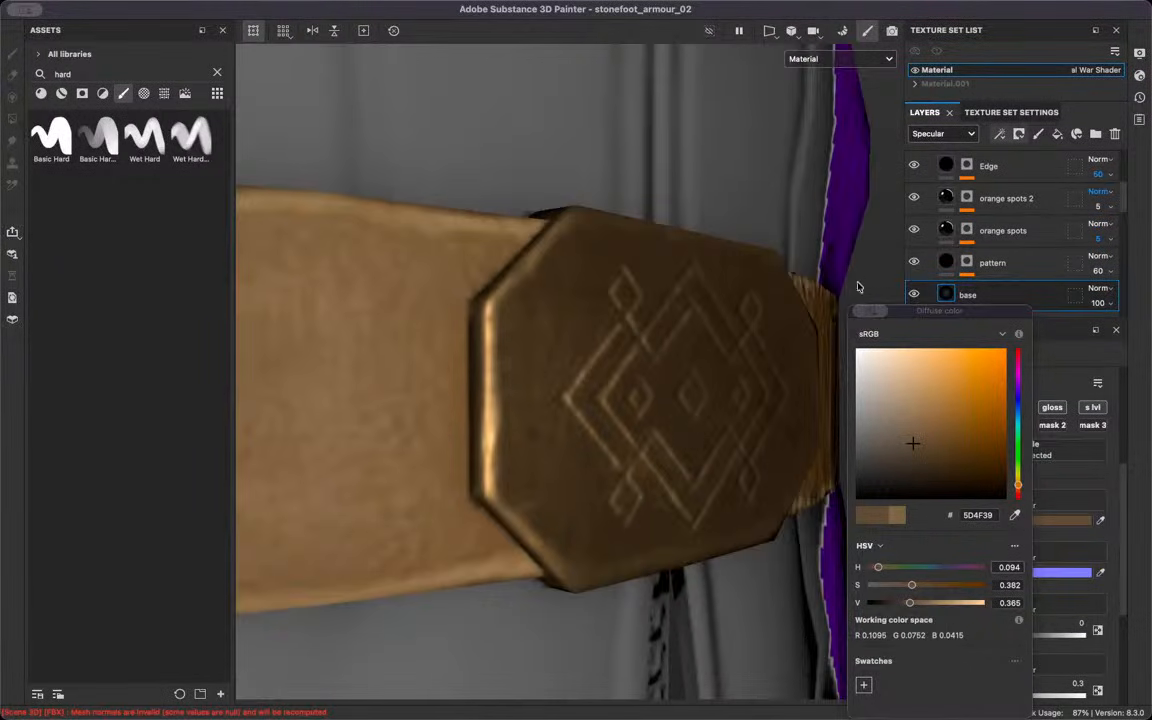
pyautogui.scroll(-10, 729, 343)
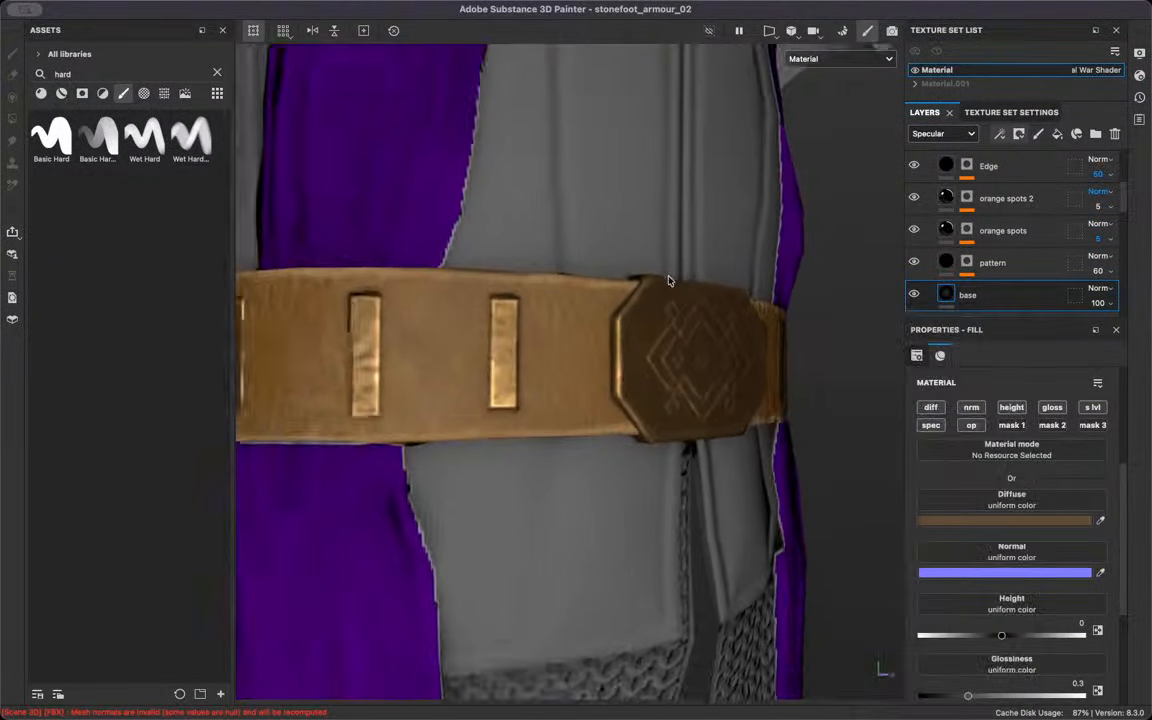
pyautogui.keyDown('alt'); pyautogui.moveTo(566, 276); pyautogui.dragTo(750, 293); pyautogui.keyUp('alt')
pyautogui.keyDown('alt'); pyautogui.moveTo(679, 267); pyautogui.dragTo(470, 264, button='right'); pyautogui.keyUp('alt')
pyautogui.keyDown('alt'); pyautogui.moveTo(507, 244); pyautogui.dragTo(800, 255); pyautogui.keyUp('alt')
pyautogui.keyDown('alt'); pyautogui.moveTo(790, 300); pyautogui.dragTo(816, 333); pyautogui.keyUp('alt')
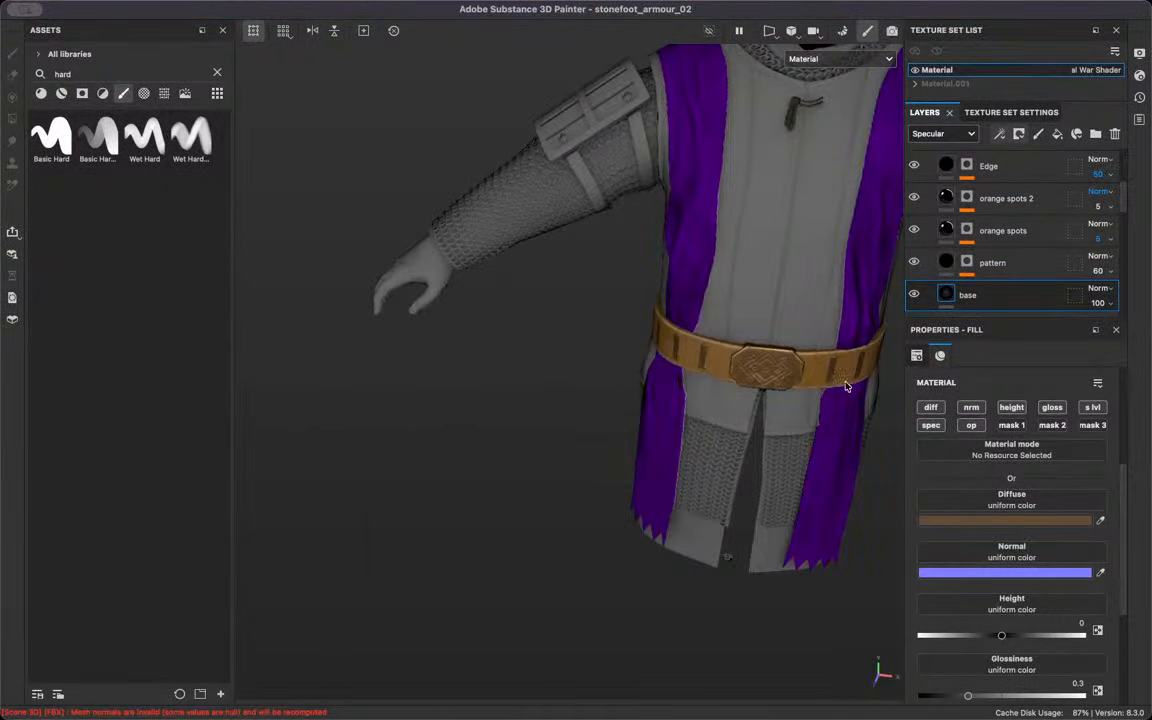
pyautogui.scroll(3, 850, 390)
pyautogui.scroll(2, 727, 323)
pyautogui.keyDown('alt'); pyautogui.moveTo(727, 323); pyautogui.dragTo(598, 333); pyautogui.keyUp('alt')
pyautogui.scroll(5, 598, 333)
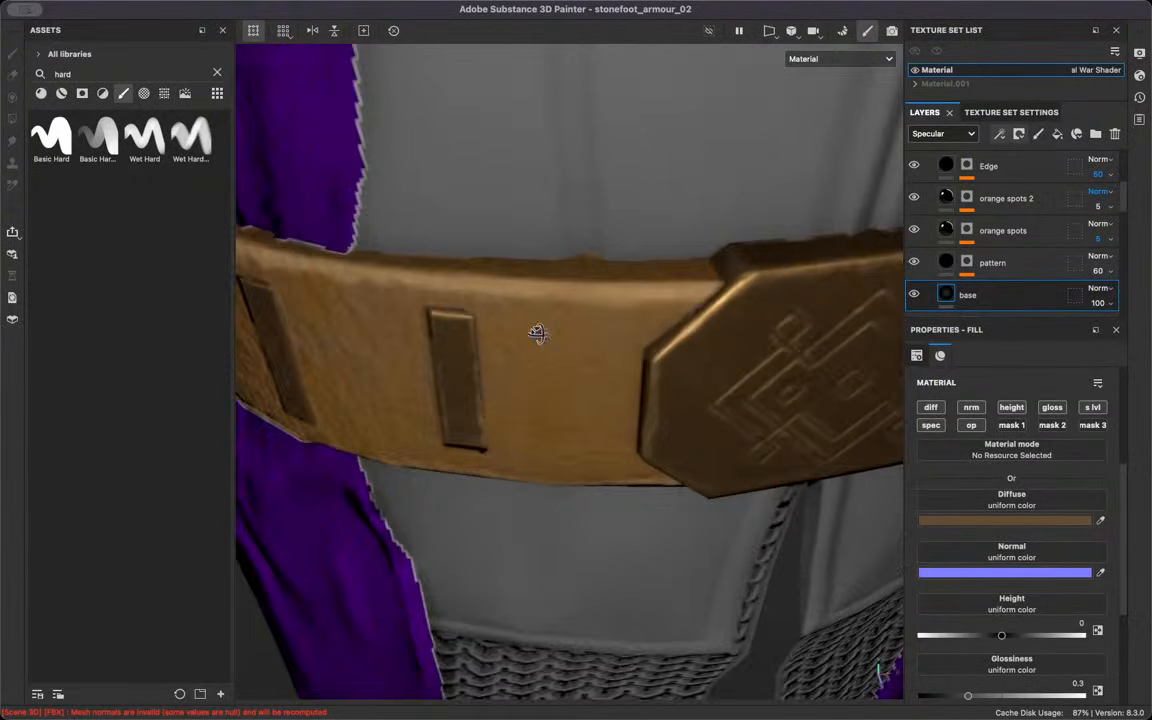
pyautogui.scroll(2, 602, 288)
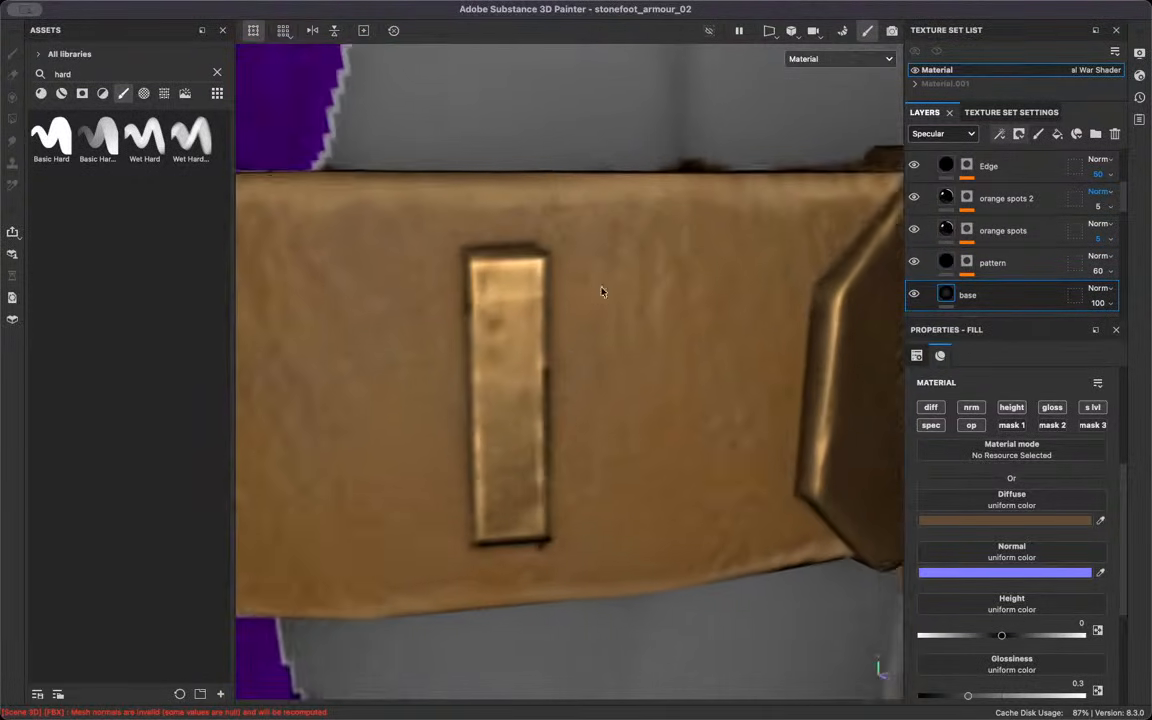
pyautogui.keyDown('alt'); pyautogui.moveTo(602, 288); pyautogui.dragTo(620, 303); pyautogui.keyUp('alt')
pyautogui.keyDown('alt'); pyautogui.moveTo(518, 143); pyautogui.dragTo(455, 345); pyautogui.keyUp('alt')
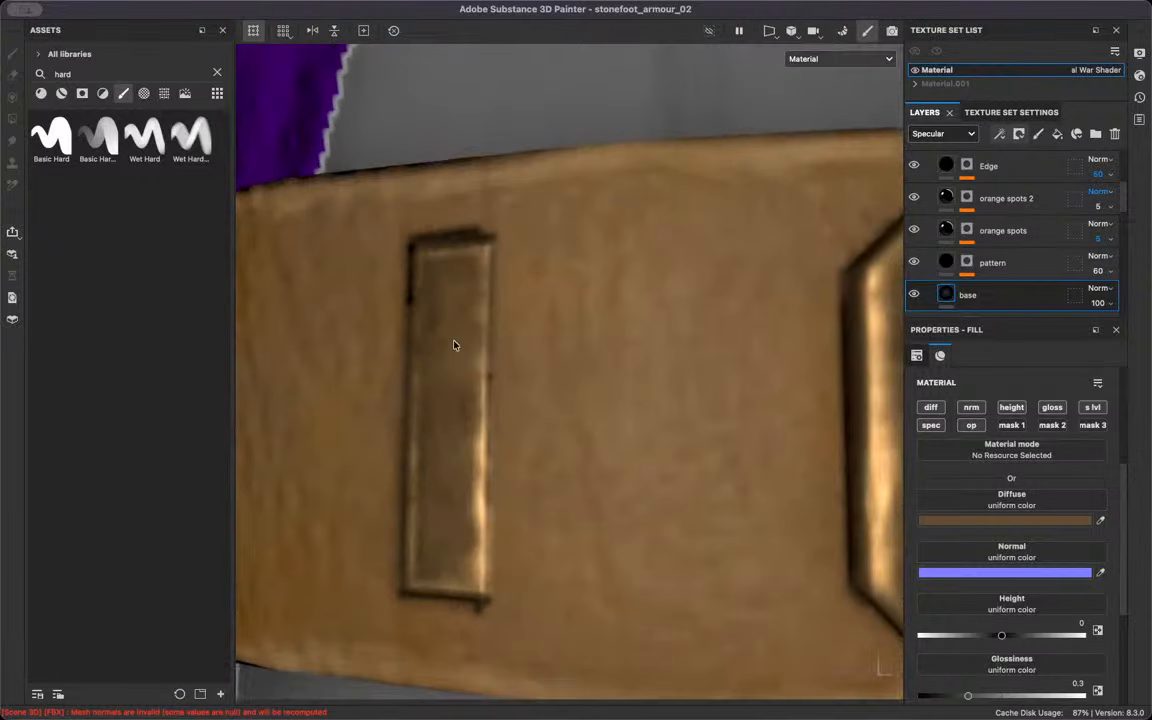
pyautogui.scroll(-3, 457, 342)
pyautogui.scroll(-5, 447, 437)
pyautogui.keyDown('alt'); pyautogui.moveTo(535, 404); pyautogui.dragTo(514, 315); pyautogui.keyUp('alt')
pyautogui.scroll(-10, 543, 329)
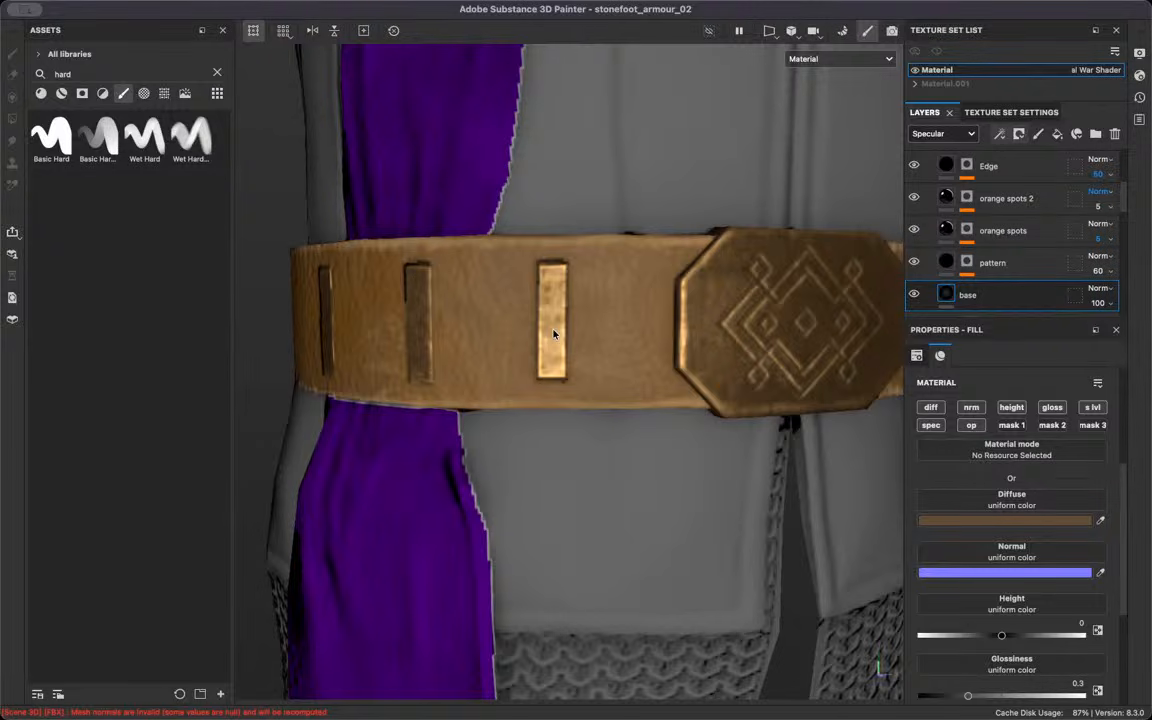
# Add a new fill layer directly above the Edge layer in the Belt folder
pyautogui.scroll(3, 1045, 235)
pyautogui.click(1018, 249)
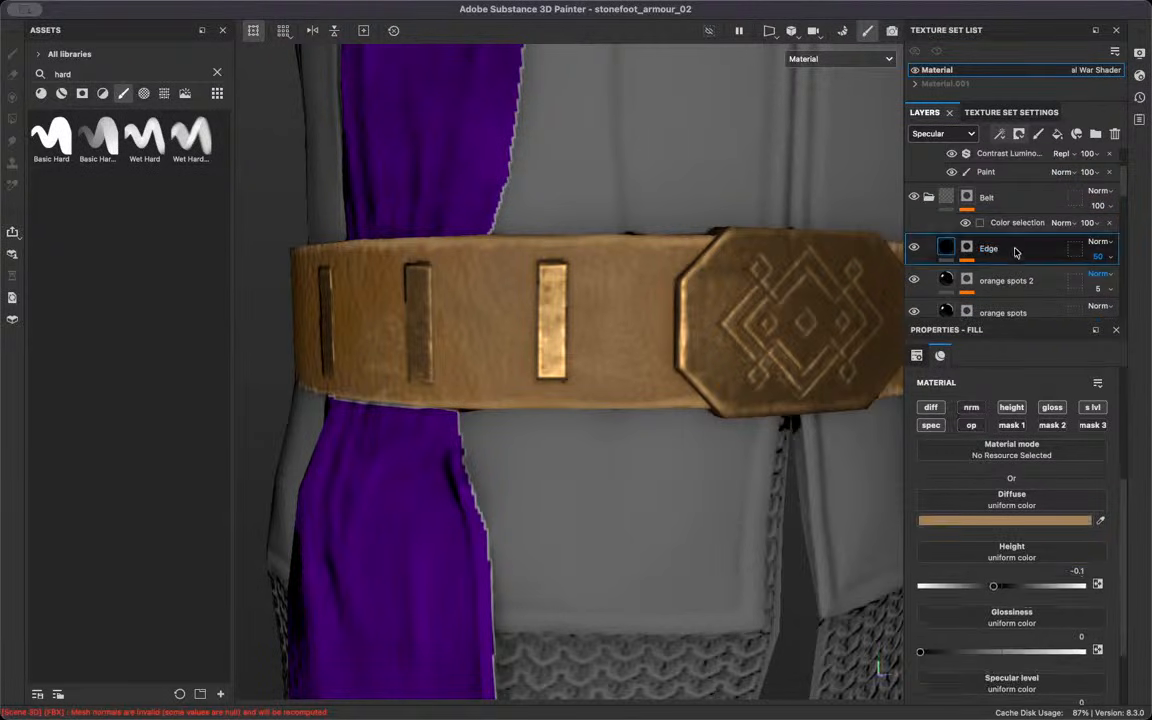
pyautogui.click(1057, 133)
pyautogui.scroll(5, 466, 280)
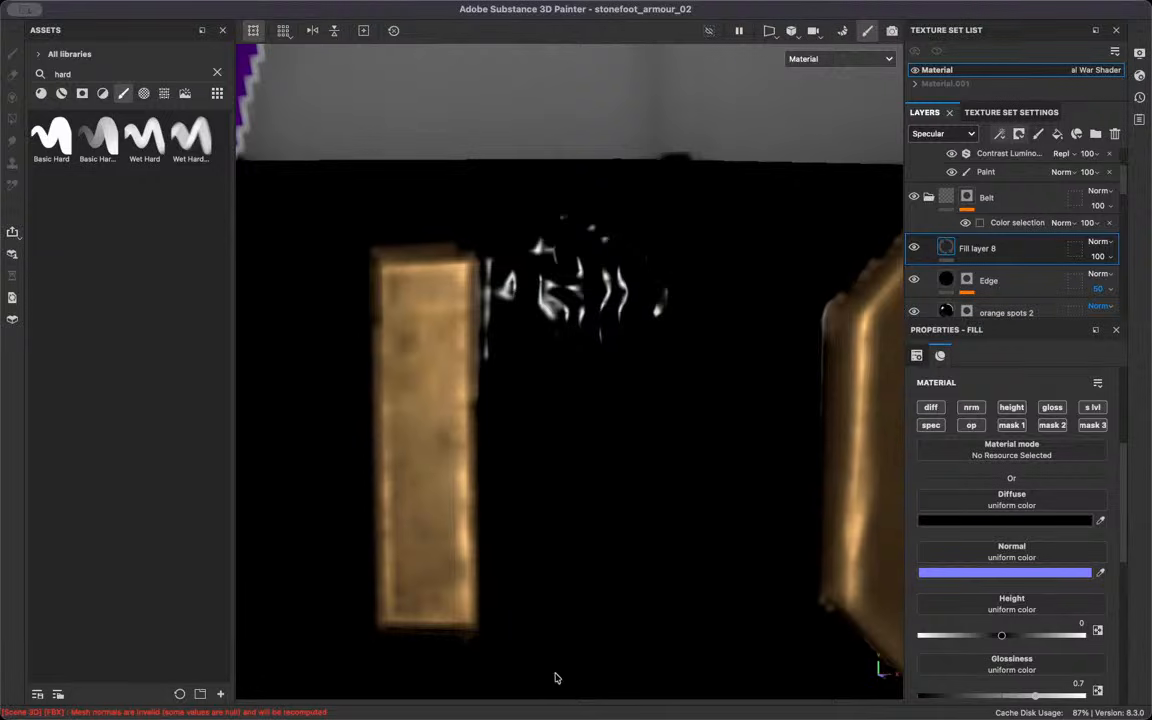
pyautogui.moveTo(487, 379); pyautogui.dragTo(530, 297, button='middle')
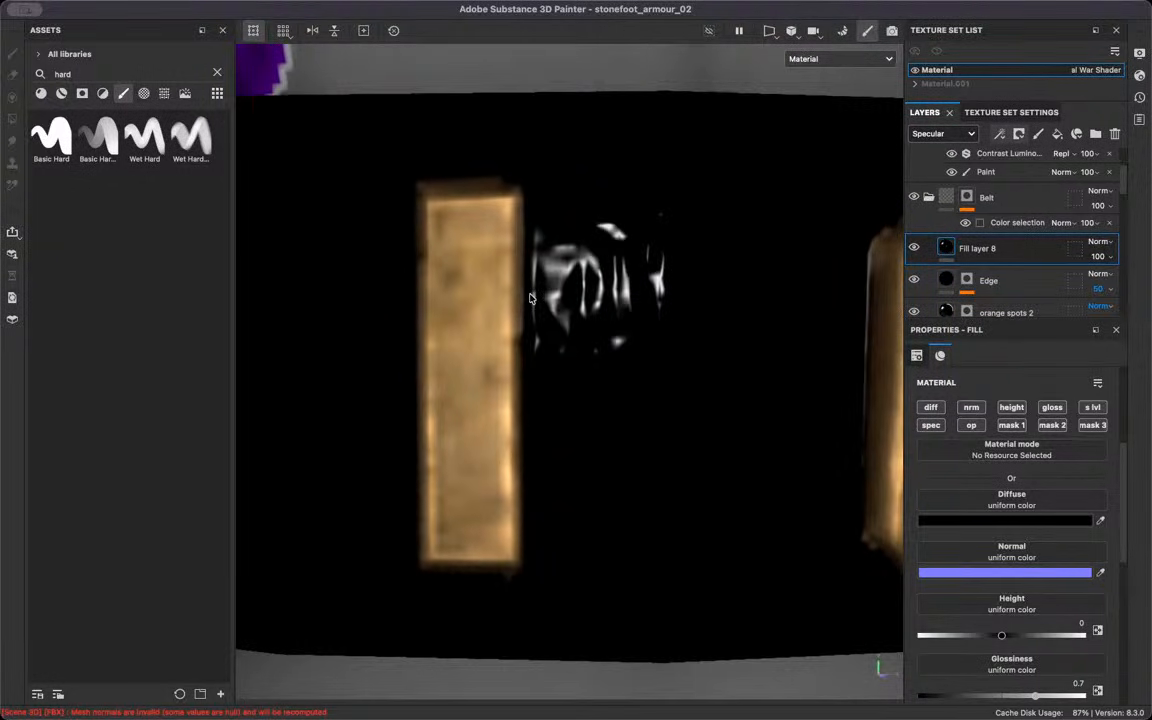
# Mask the new fill layer with a colour selection of the belt strips' pink ID colour
pyautogui.click(1019, 133)
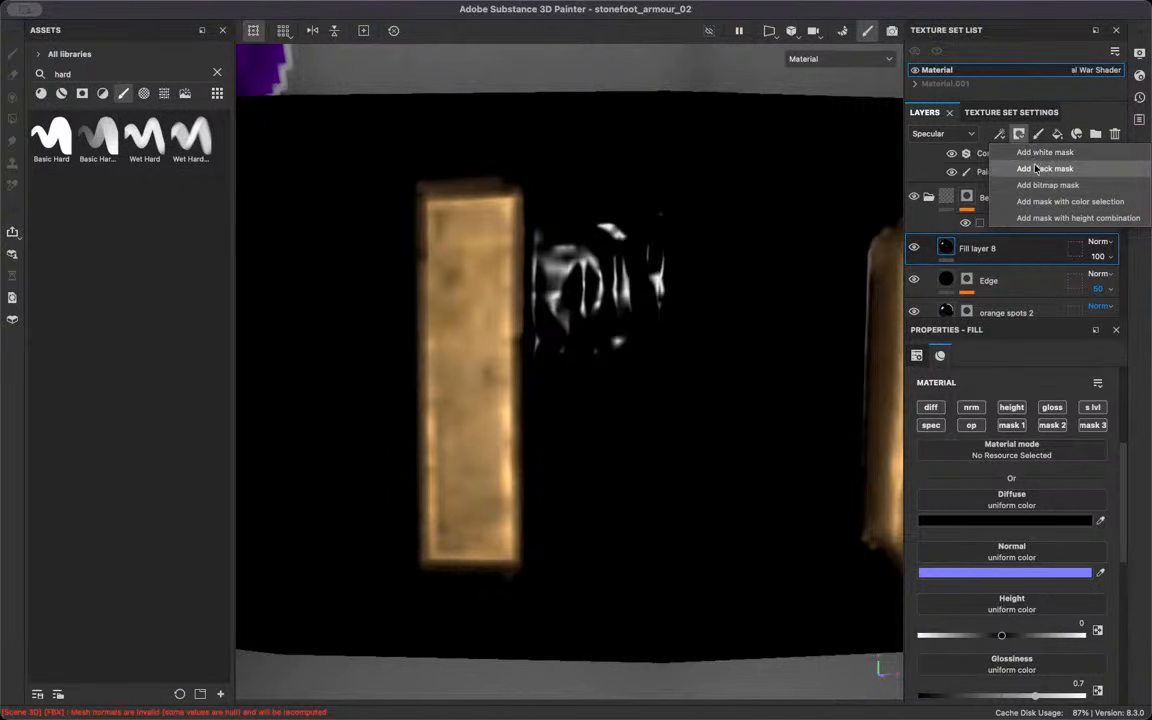
pyautogui.click(1035, 168)
pyautogui.click(1019, 133)
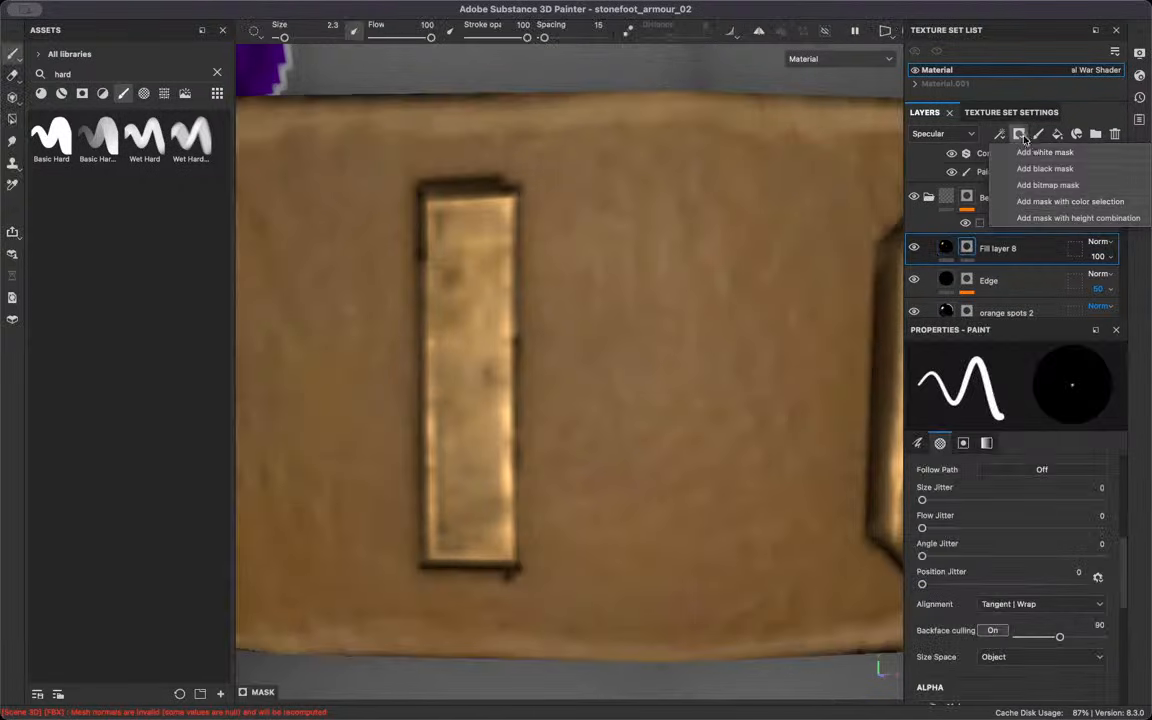
pyautogui.click(1069, 202)
pyautogui.click(1090, 510)
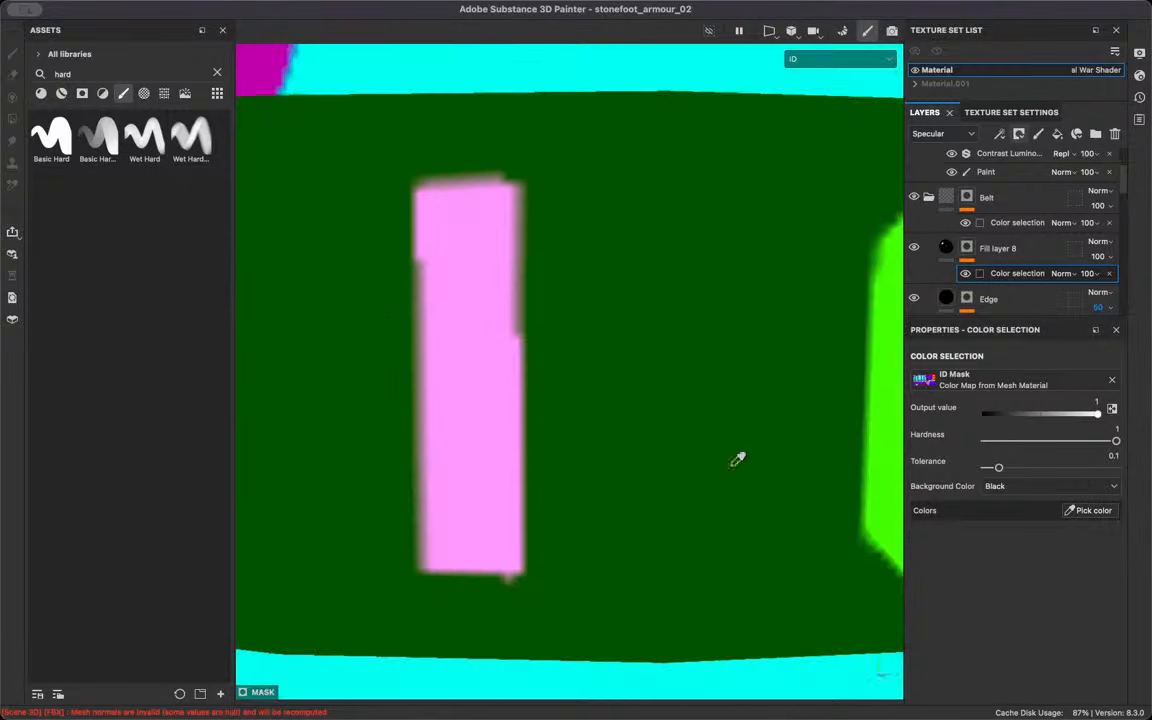
pyautogui.click(467, 308)
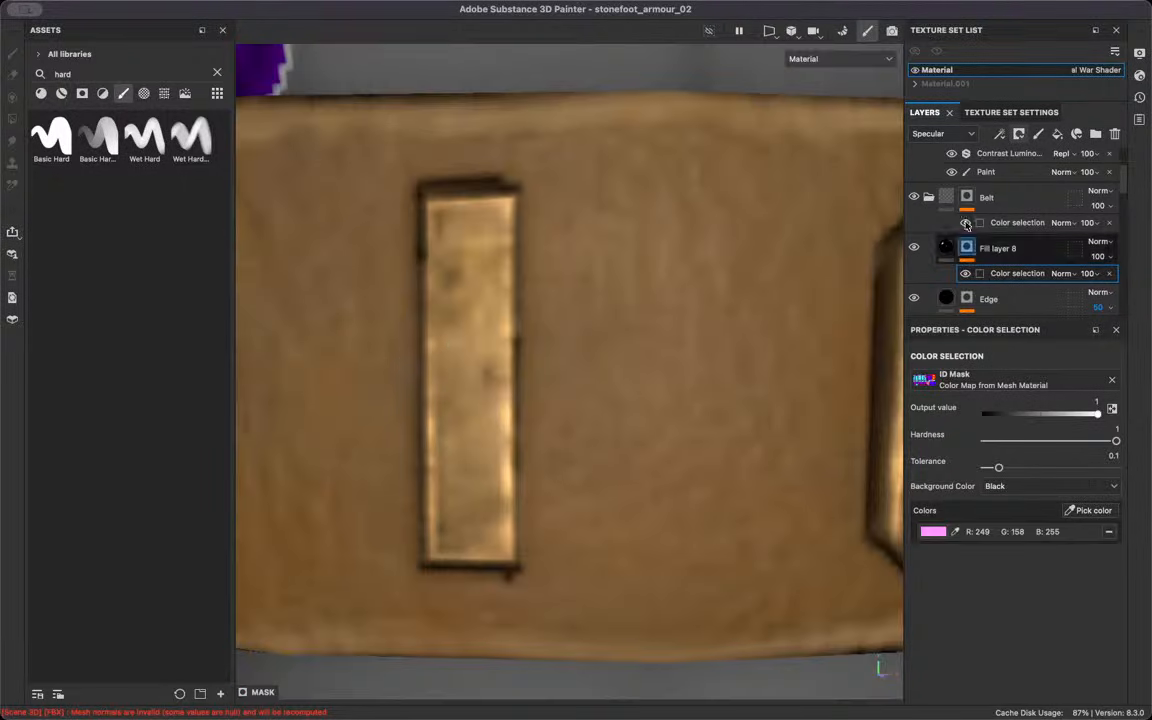
# Add a Bevel filter above the colour selection in the fill layer's mask
pyautogui.click(999, 134)
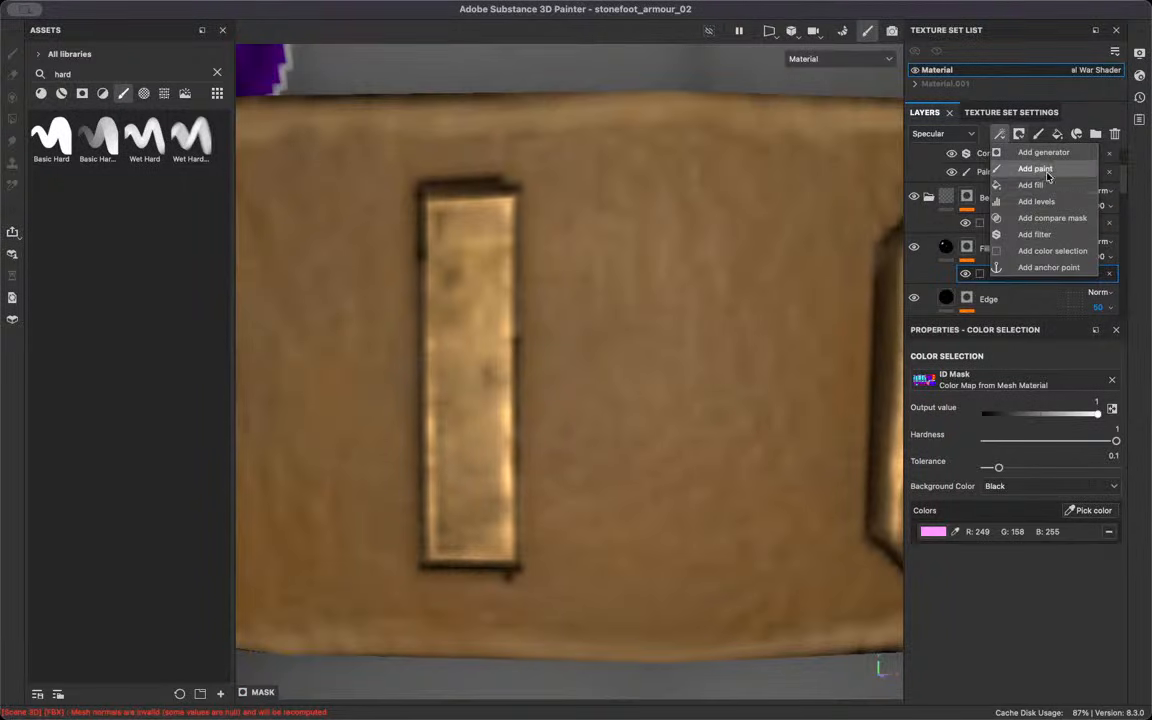
pyautogui.click(1035, 234)
pyautogui.click(1036, 400)
pyautogui.write('cont')
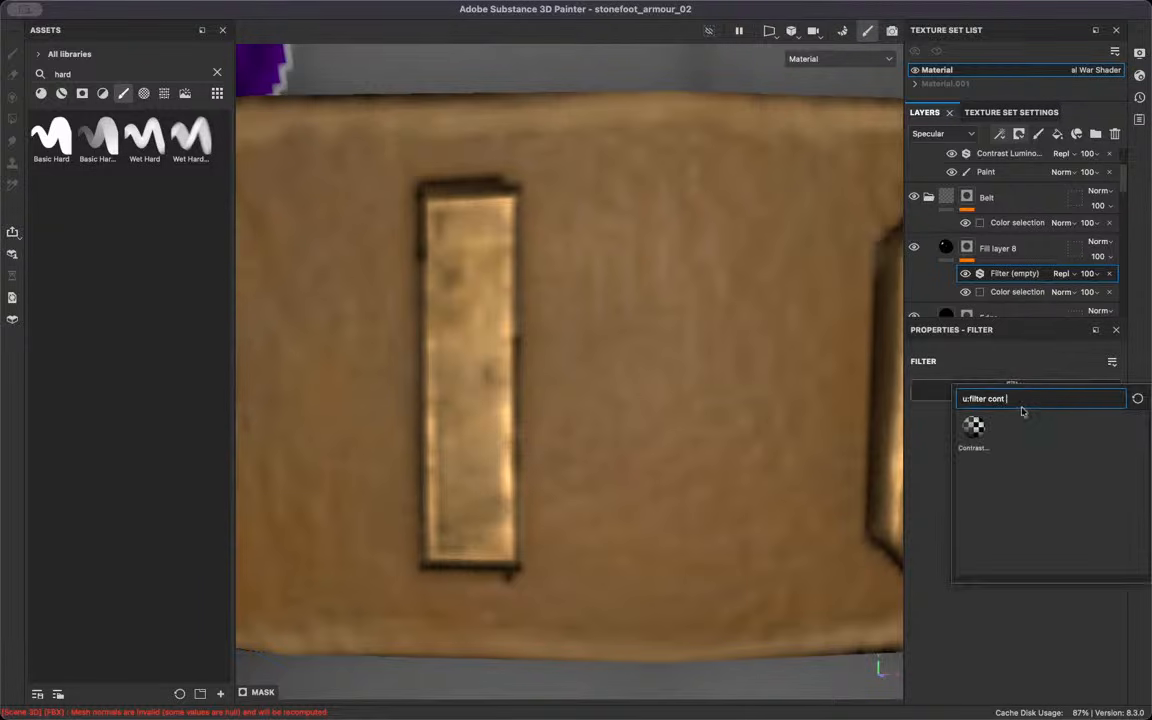
pyautogui.press('BackSpace')
pyautogui.press('BackSpace')
pyautogui.press('BackSpace')
pyautogui.press('BackSpace')
pyautogui.write('bel')
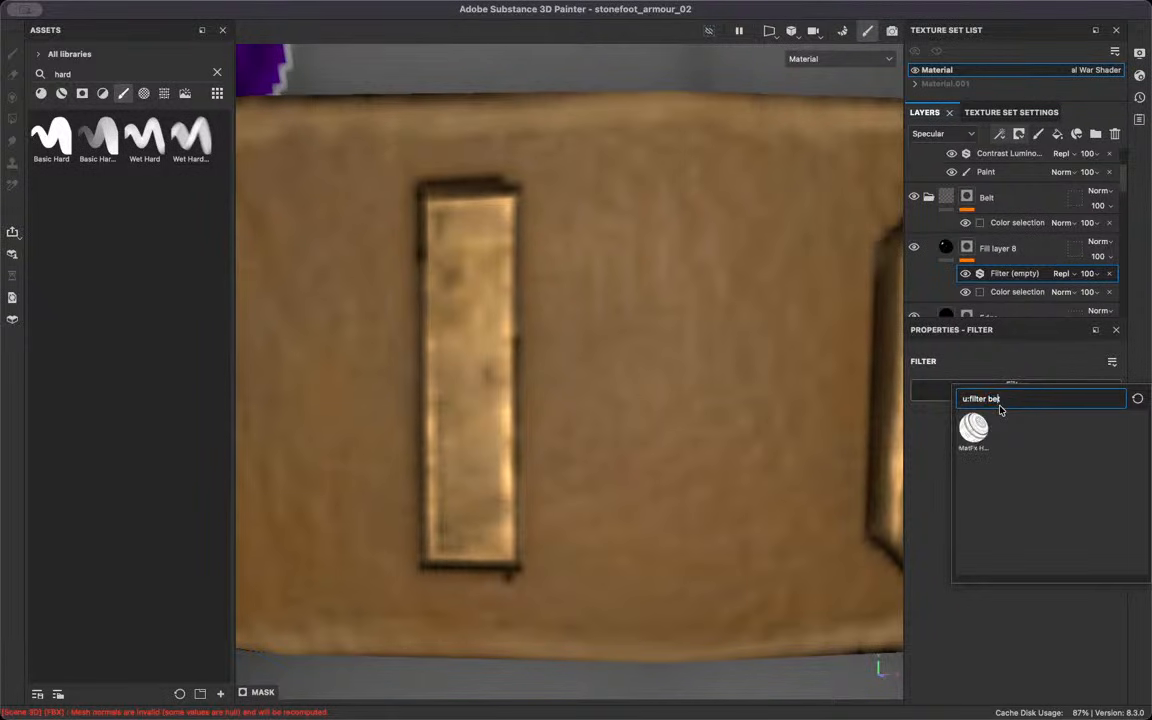
pyautogui.press('BackSpace')
pyautogui.write('v')
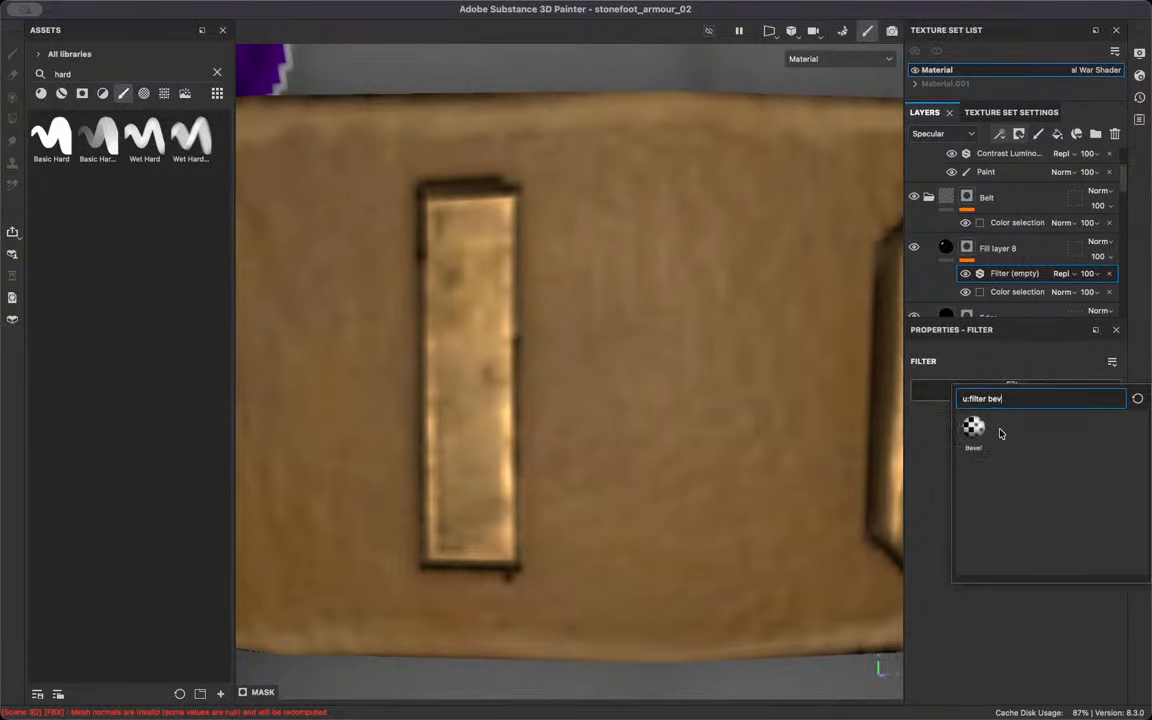
pyautogui.click(973, 430)
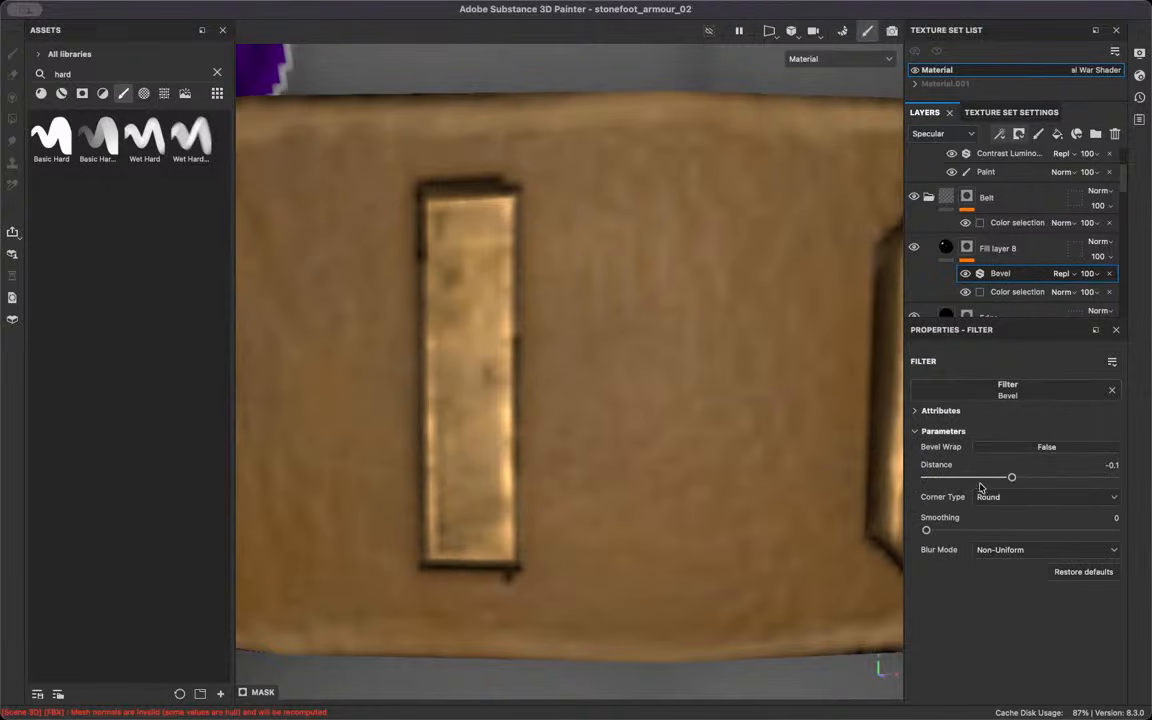
# Try a Bevel Distance of 0.0975 and inspect the shading around the strips along the belt
pyautogui.moveTo(1012, 479)
pyautogui.mouseDown()
pyautogui.moveTo(1052, 474)
pyautogui.moveTo(1030, 474)
pyautogui.mouseUp()
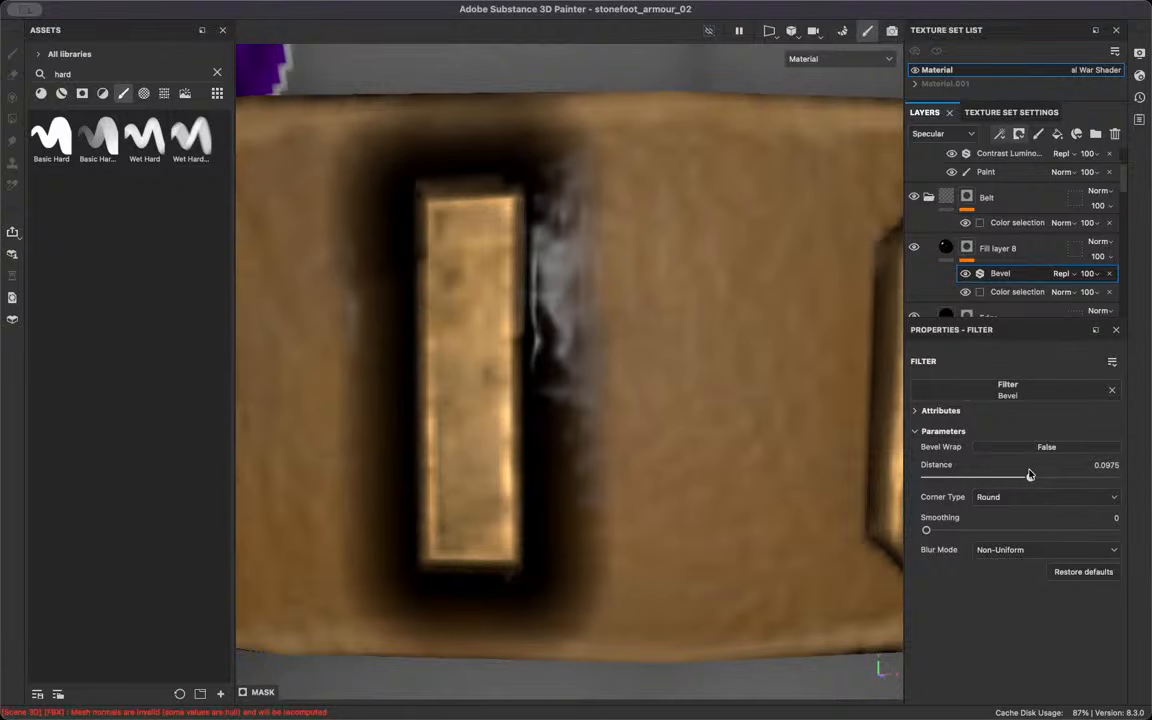
pyautogui.scroll(-10, 668, 342)
pyautogui.keyDown('alt'); pyautogui.moveTo(608, 289); pyautogui.dragTo(892, 290); pyautogui.keyUp('alt')
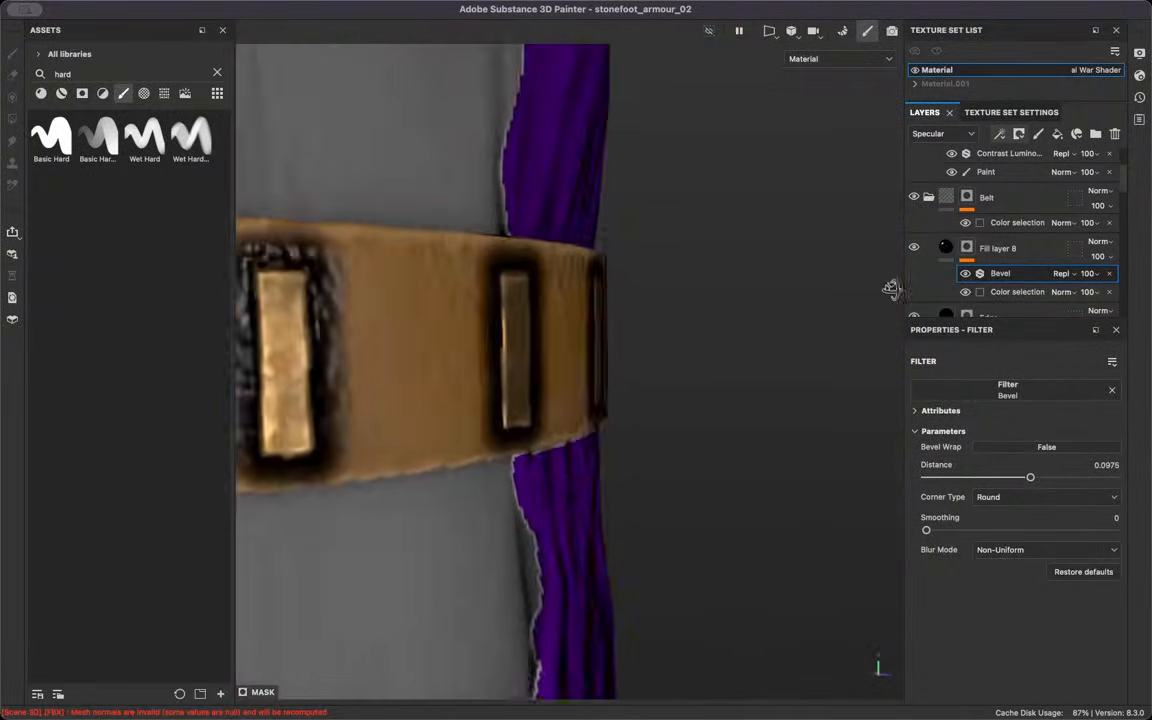
pyautogui.scroll(-8, 496, 380)
pyautogui.keyDown('alt'); pyautogui.moveTo(488, 381); pyautogui.dragTo(414, 388); pyautogui.keyUp('alt')
pyautogui.scroll(8, 688, 417)
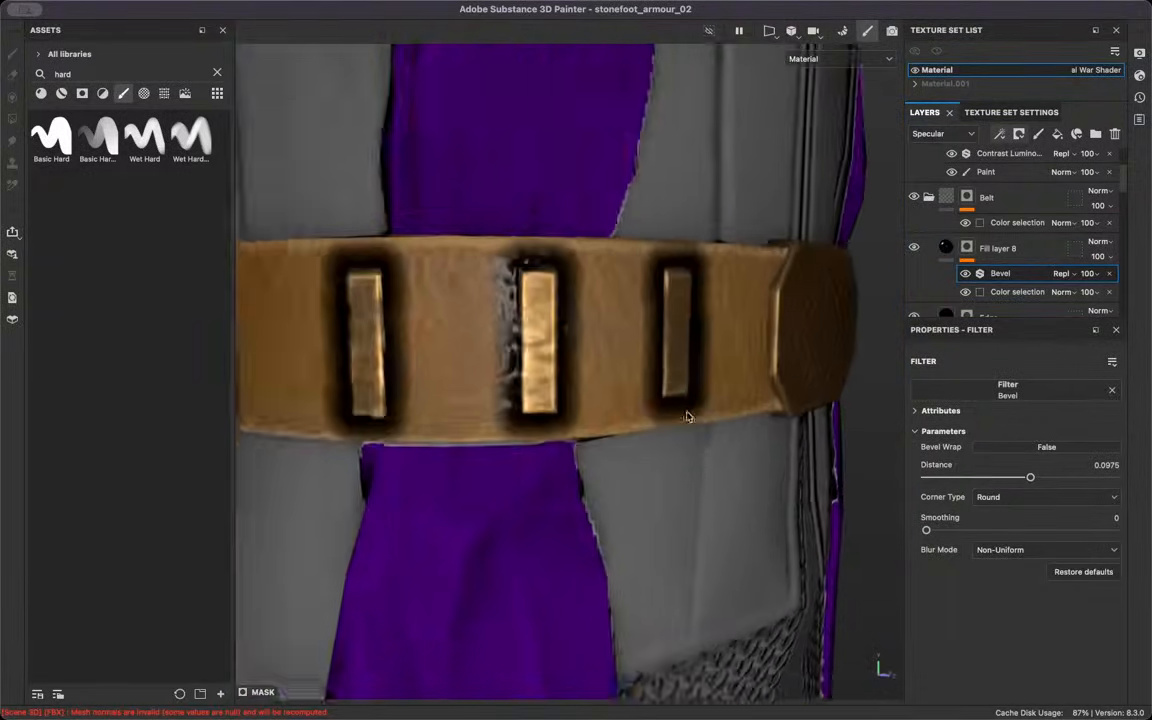
# Set the Bevel filter's Distance to 0.08
pyautogui.scroll(10, 688, 417)
pyautogui.click(1111, 464)
pyautogui.write('0')
pyautogui.press('Return')
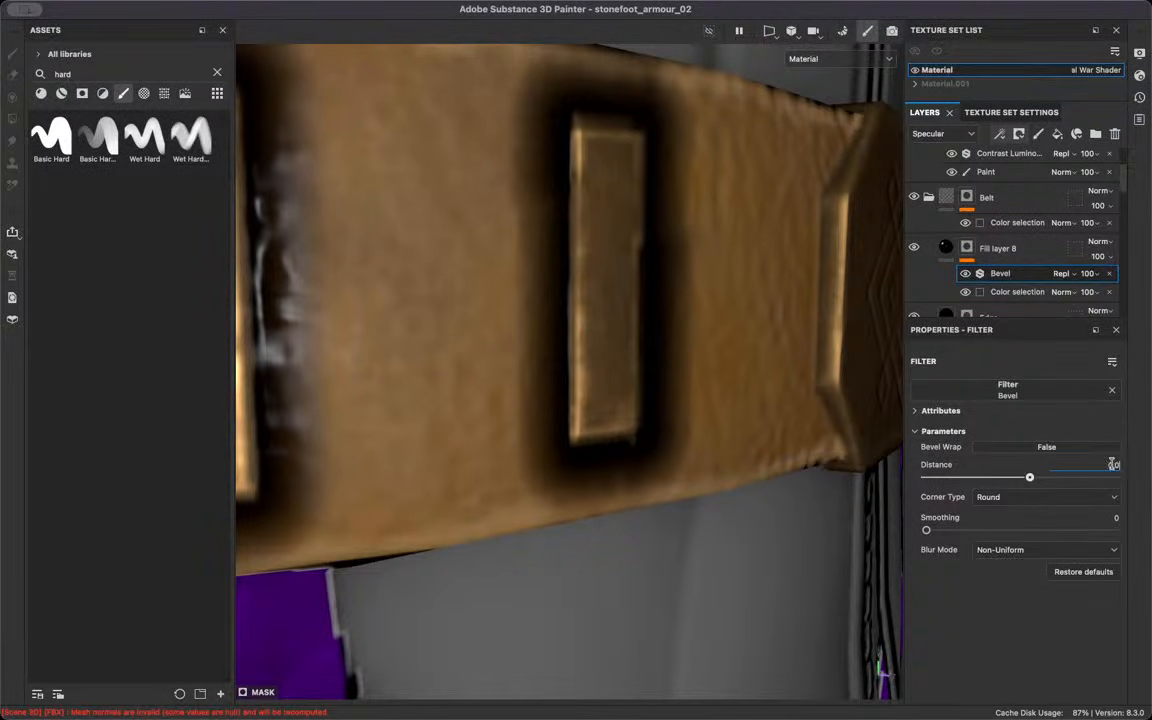
pyautogui.press('Return')
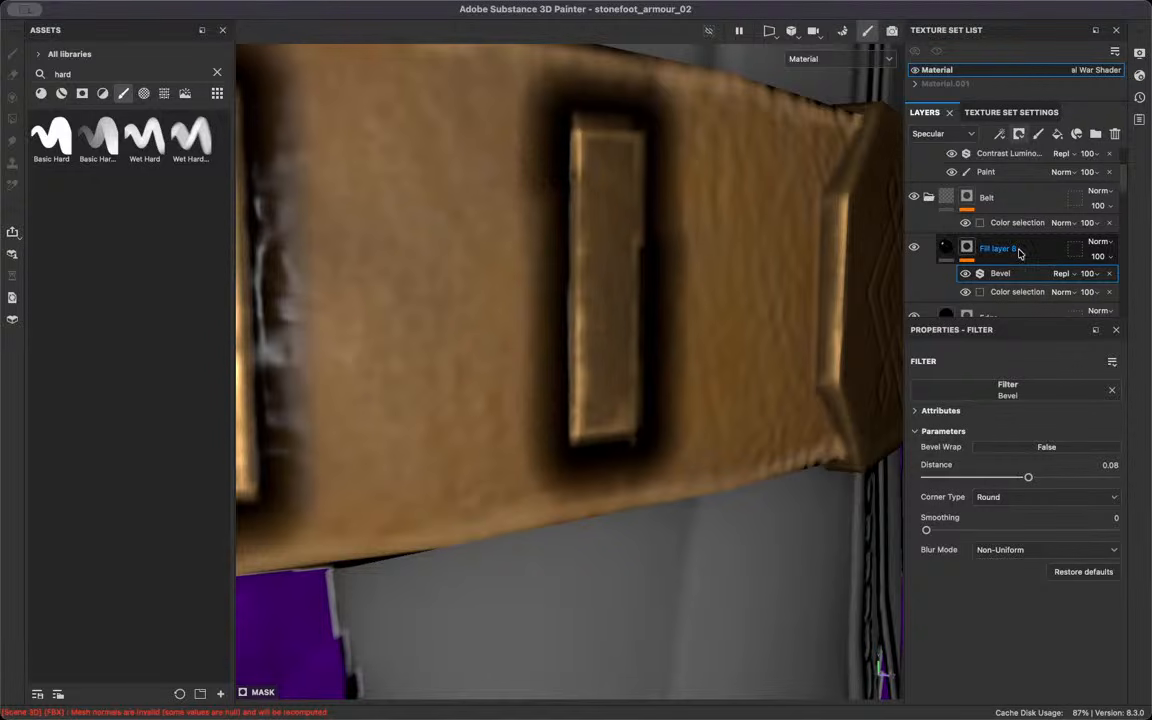
# Rename the fill layer as bevel and limit its material to the diffuse channel only
pyautogui.doubleClick(1005, 249)
pyautogui.write('bevel')
pyautogui.press('Return')
pyautogui.click(945, 247)
pyautogui.scroll(2, 540, 404)
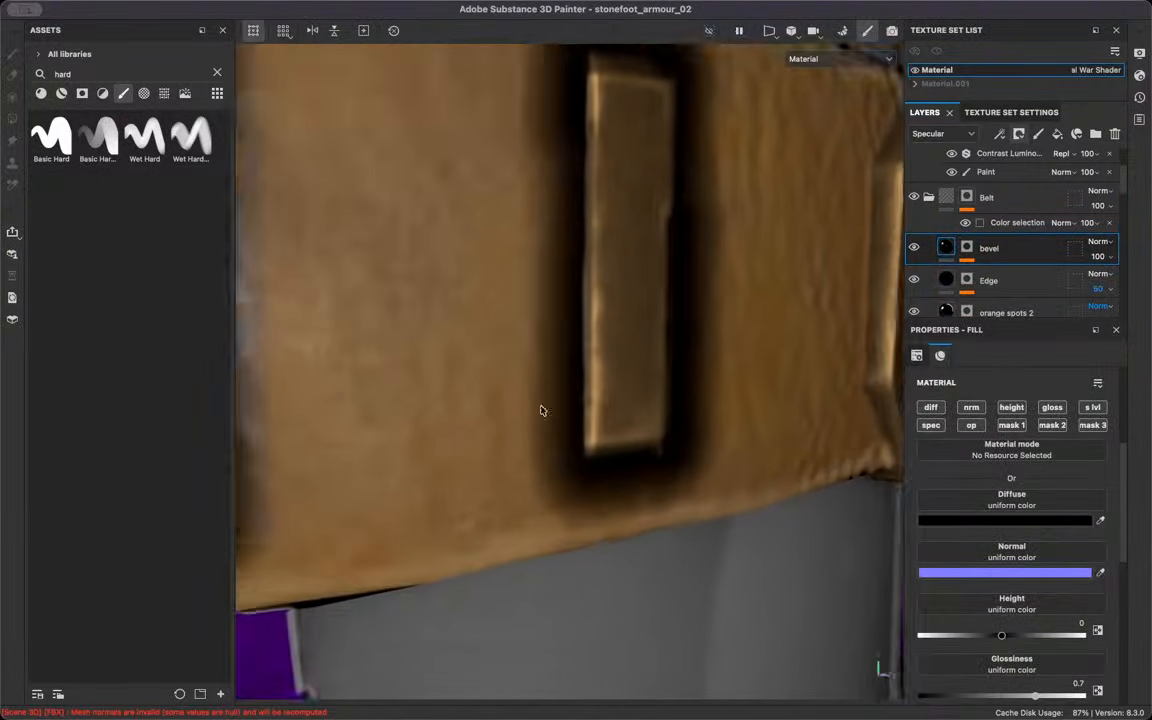
pyautogui.scroll(-5, 527, 368)
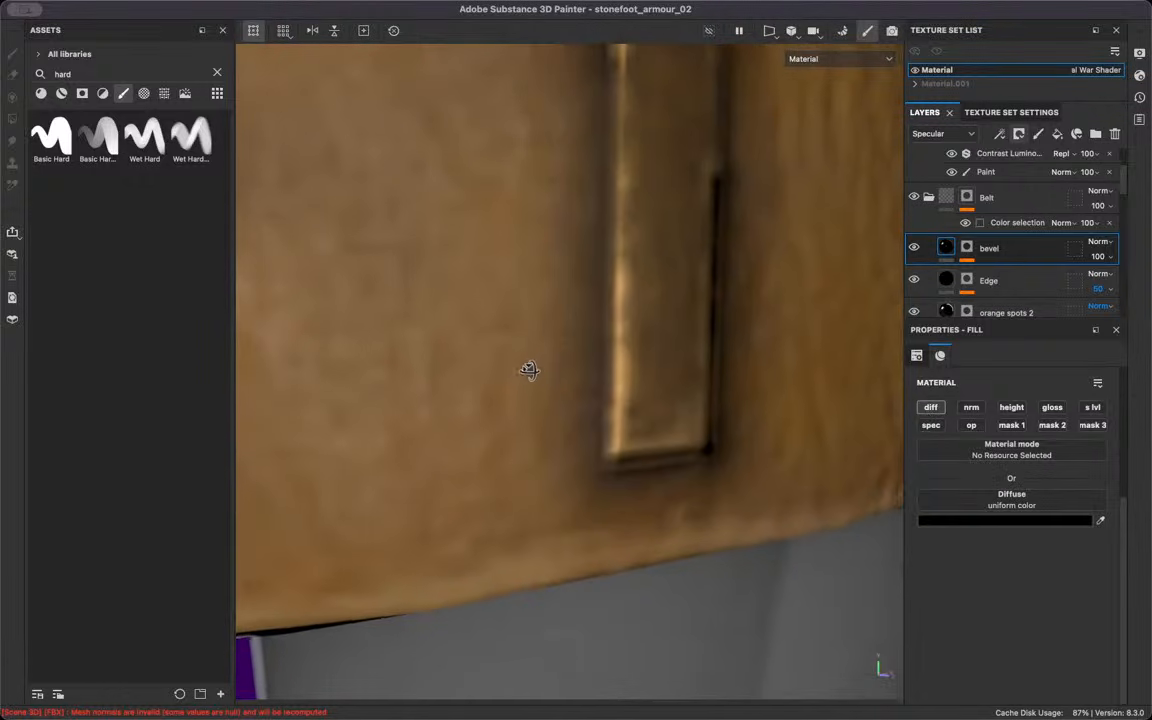
pyautogui.scroll(2, 556, 410)
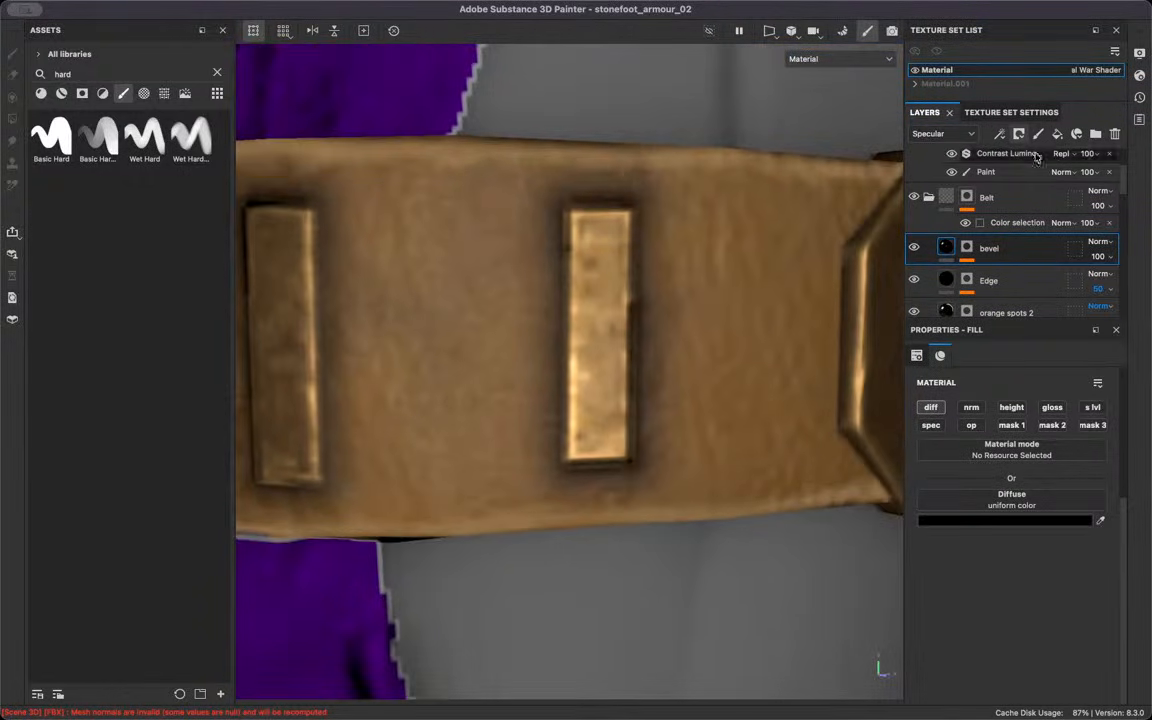
# Set the bevel layer's opacity to 50 in the Diffuse channel
pyautogui.click(940, 133)
pyautogui.click(936, 137)
pyautogui.click(935, 152)
pyautogui.click(1110, 258)
pyautogui.click(1127, 268)
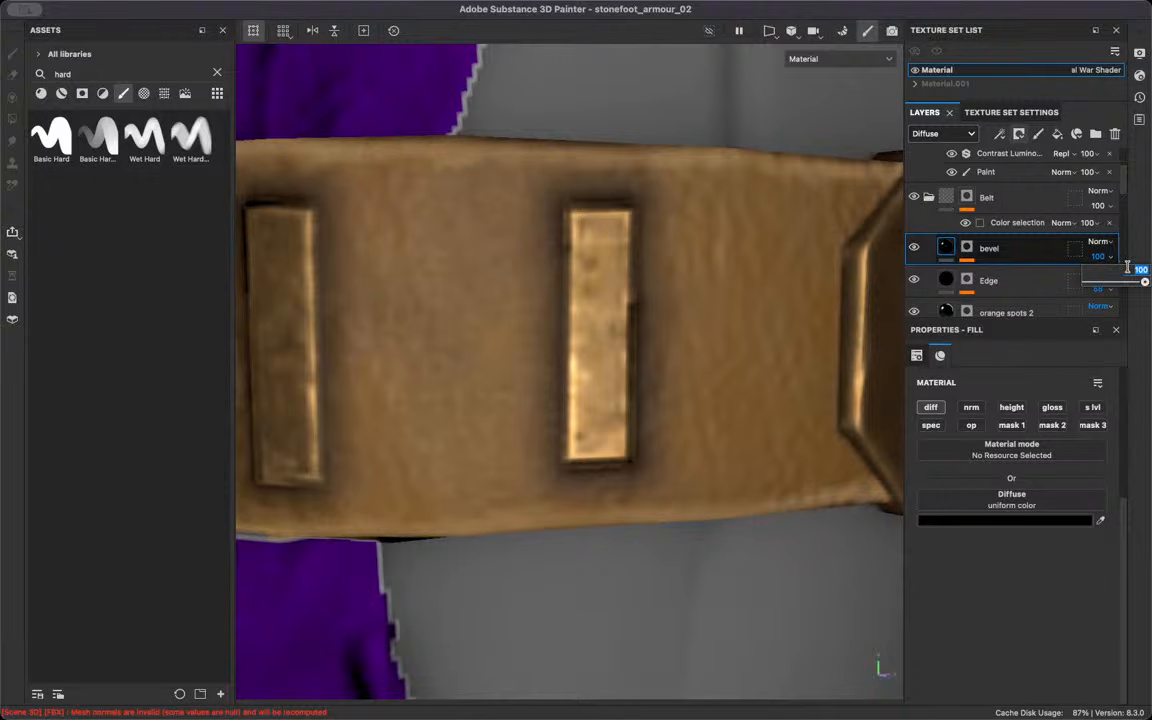
pyautogui.write('50')
pyautogui.press('Return')
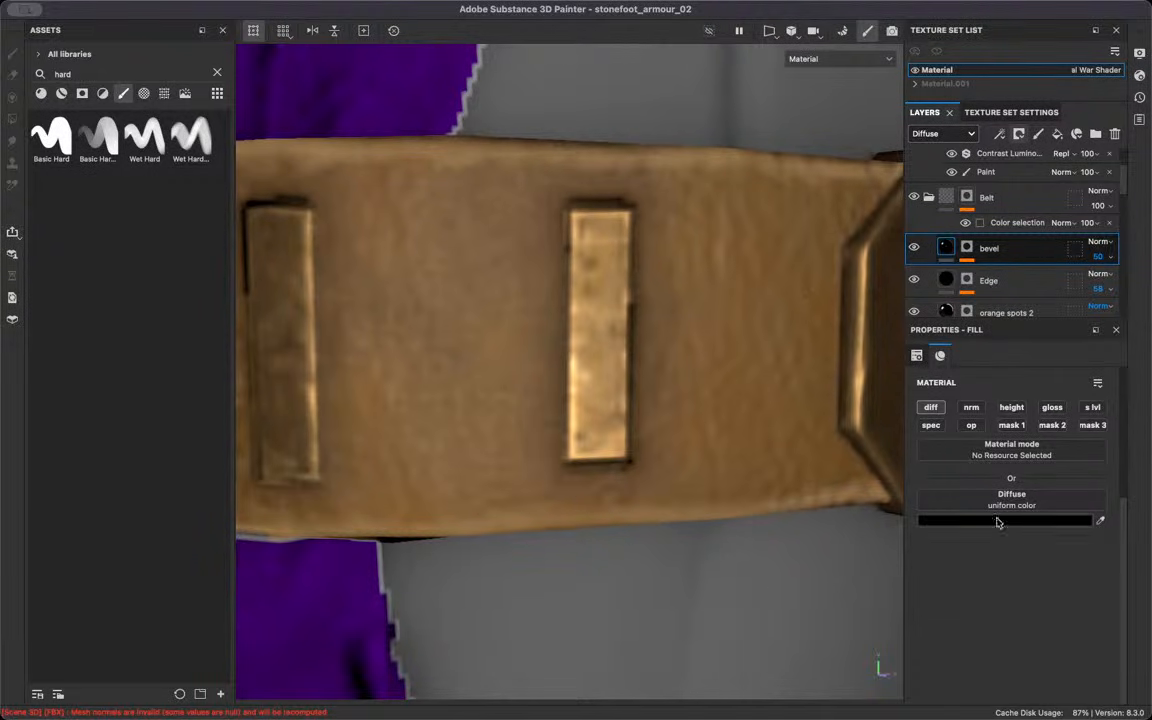
# Enable glossiness and specular level at 0 on the bevel layer, plus a black specular colour, 000000
pyautogui.click(1052, 407)
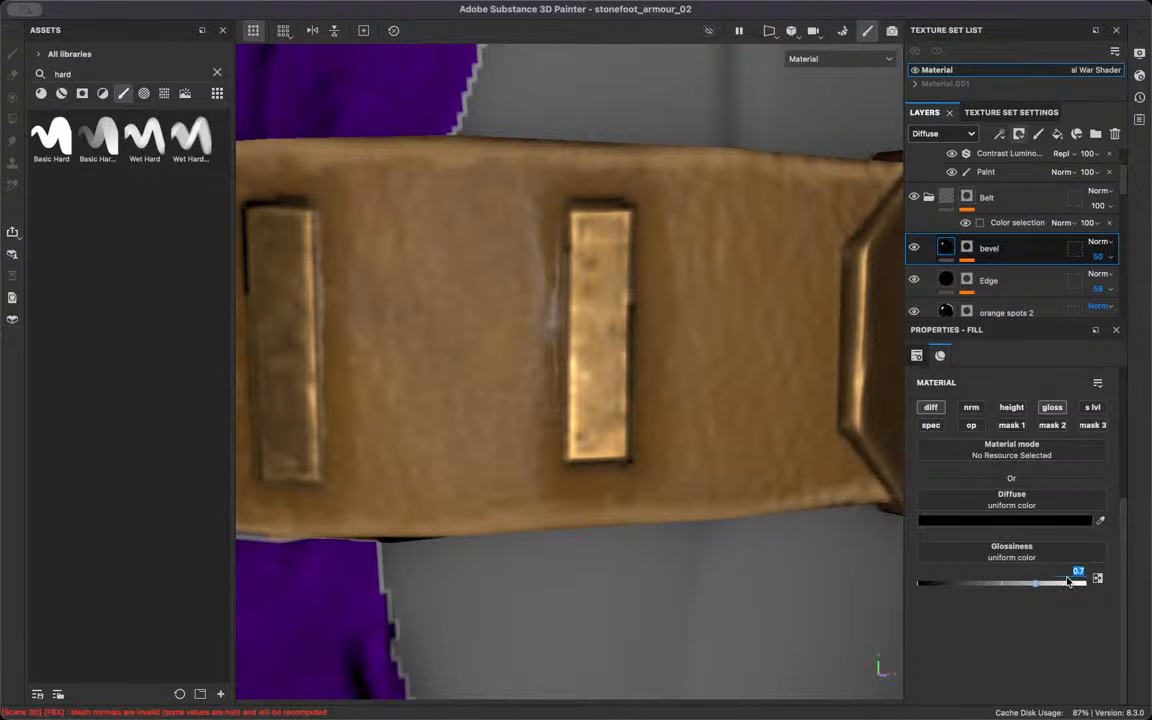
pyautogui.moveTo(1068, 581); pyautogui.dragTo(920, 583)
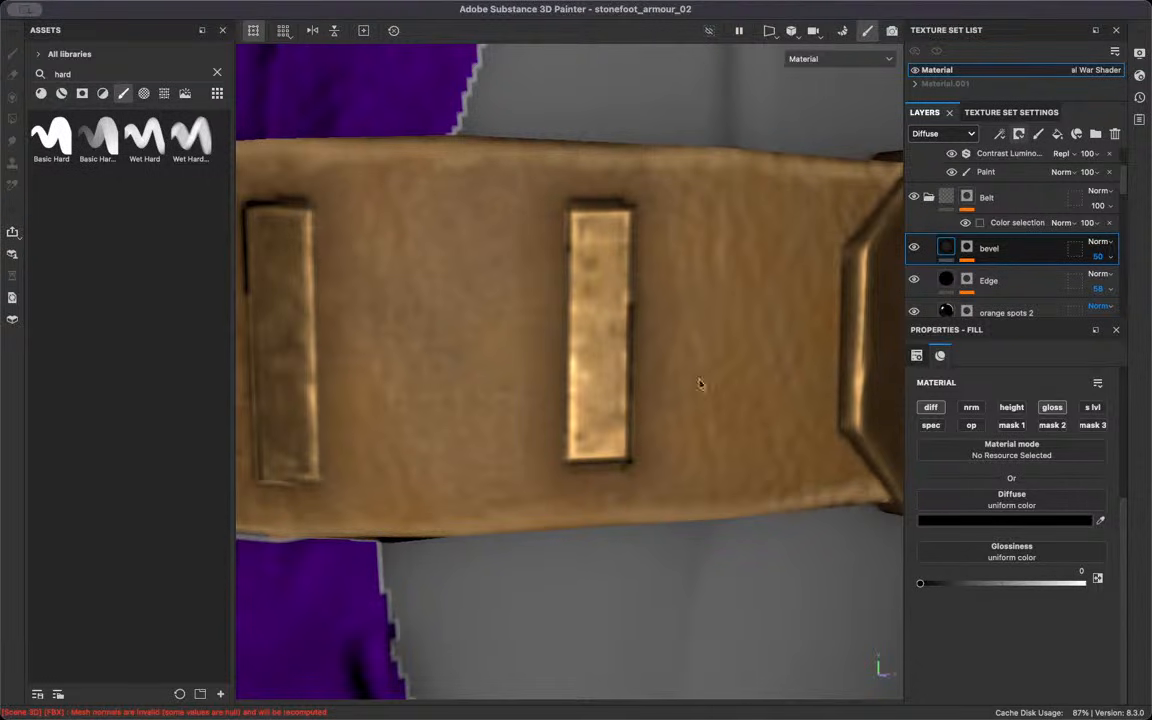
pyautogui.click(1092, 407)
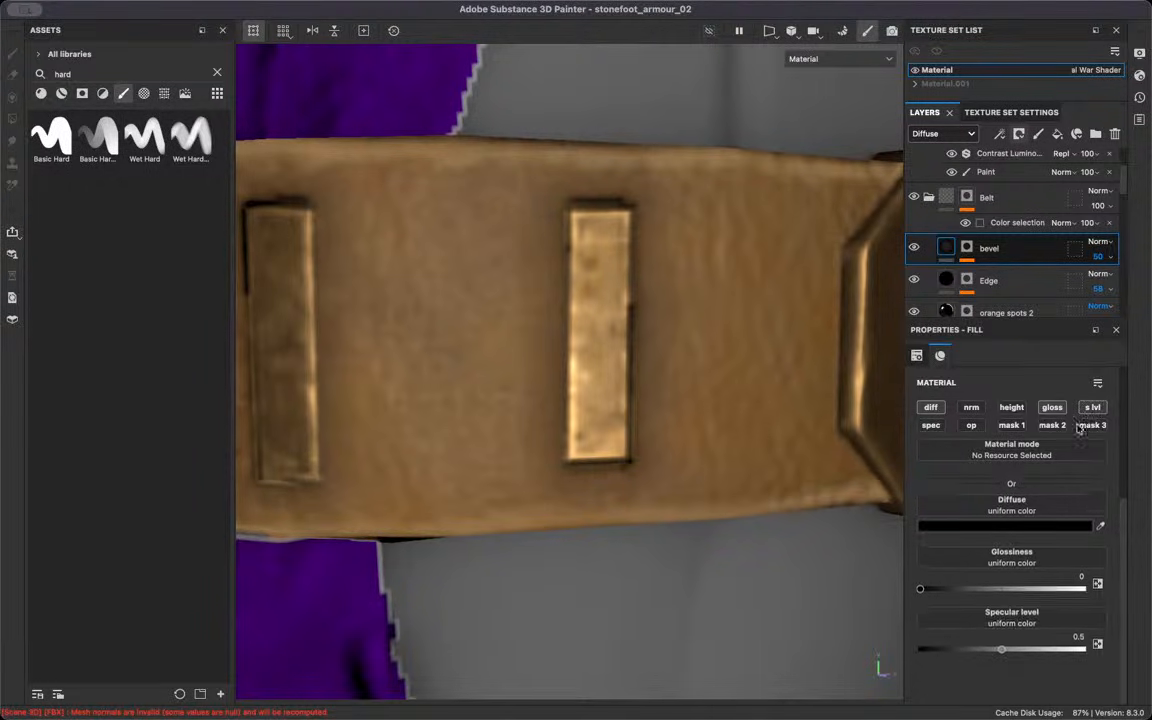
pyautogui.click(938, 427)
pyautogui.click(971, 697)
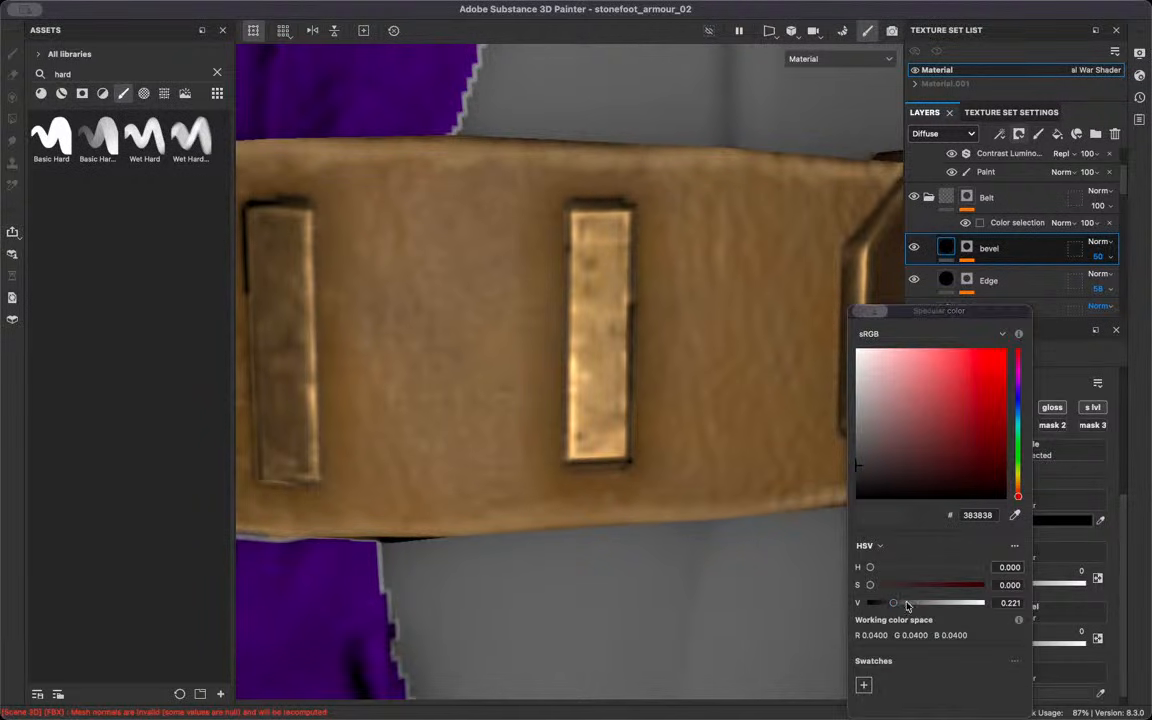
pyautogui.moveTo(893, 602); pyautogui.dragTo(866, 602)
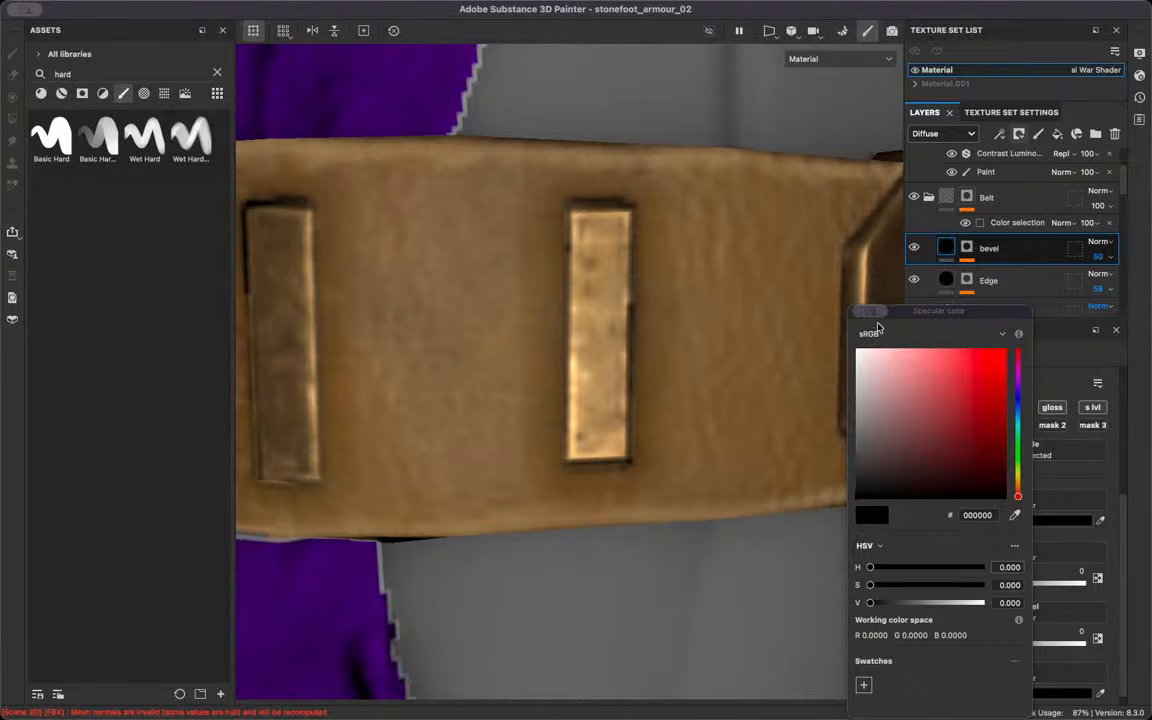
pyautogui.click(940, 103)
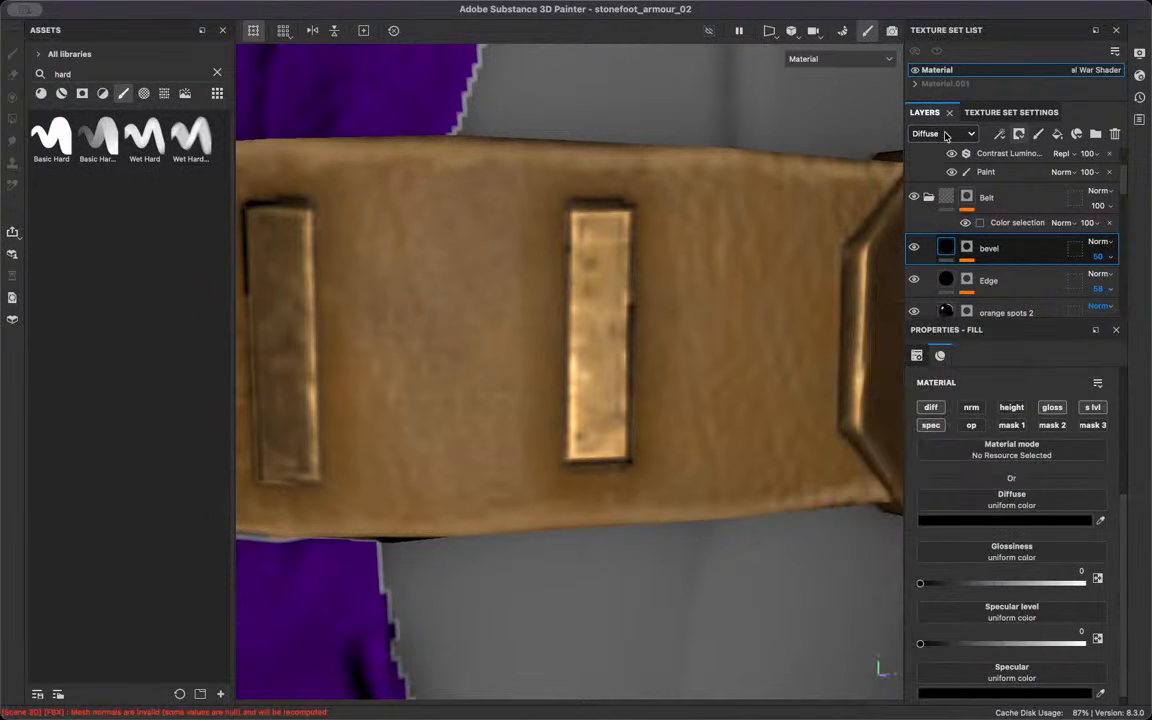
# Set the bevel layer's opacity to 30 in the Glossiness channel
pyautogui.click(943, 133)
pyautogui.click(935, 193)
pyautogui.click(1098, 256)
pyautogui.click(1104, 281)
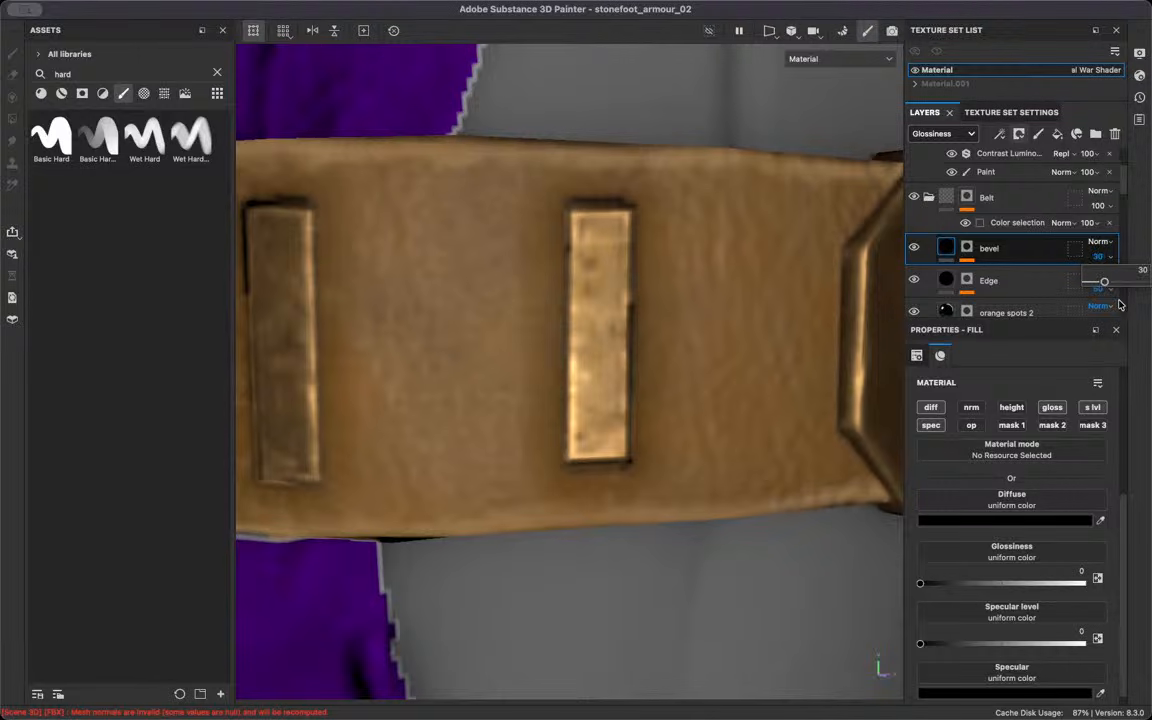
# Examine the shading around the belt strips in the individual channel views, ending on Glossiness
pyautogui.press('c')
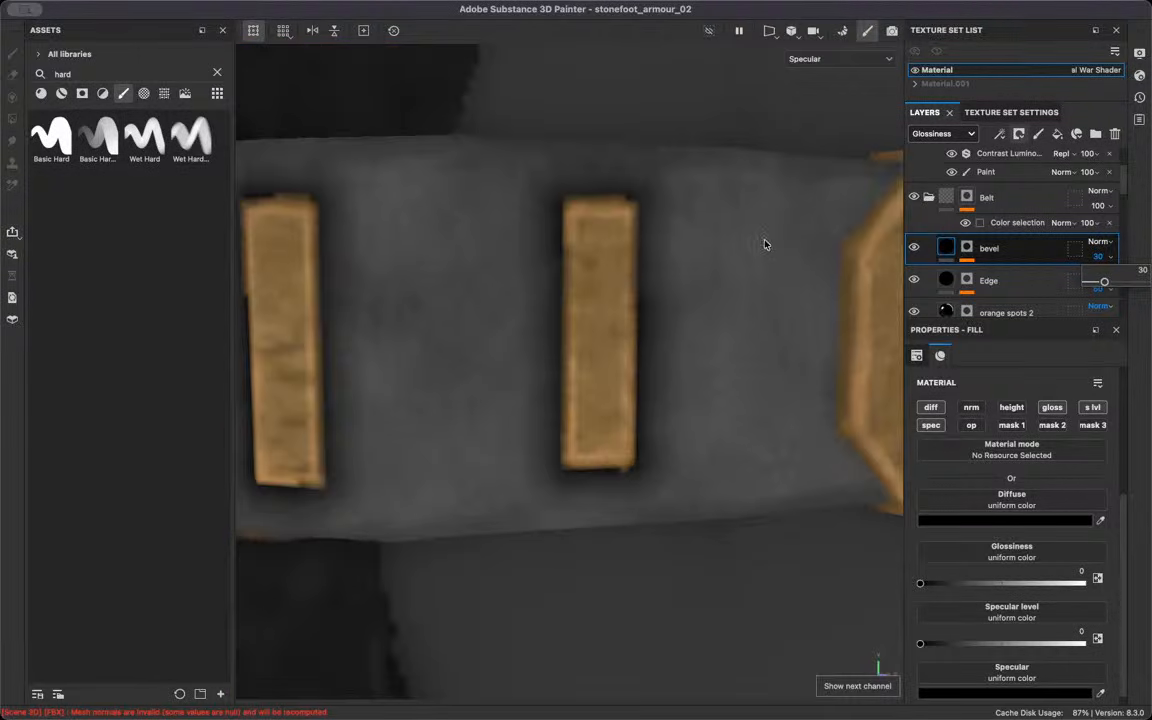
pyautogui.press('c')
pyautogui.press('c')
pyautogui.press('c')
pyautogui.press('c')
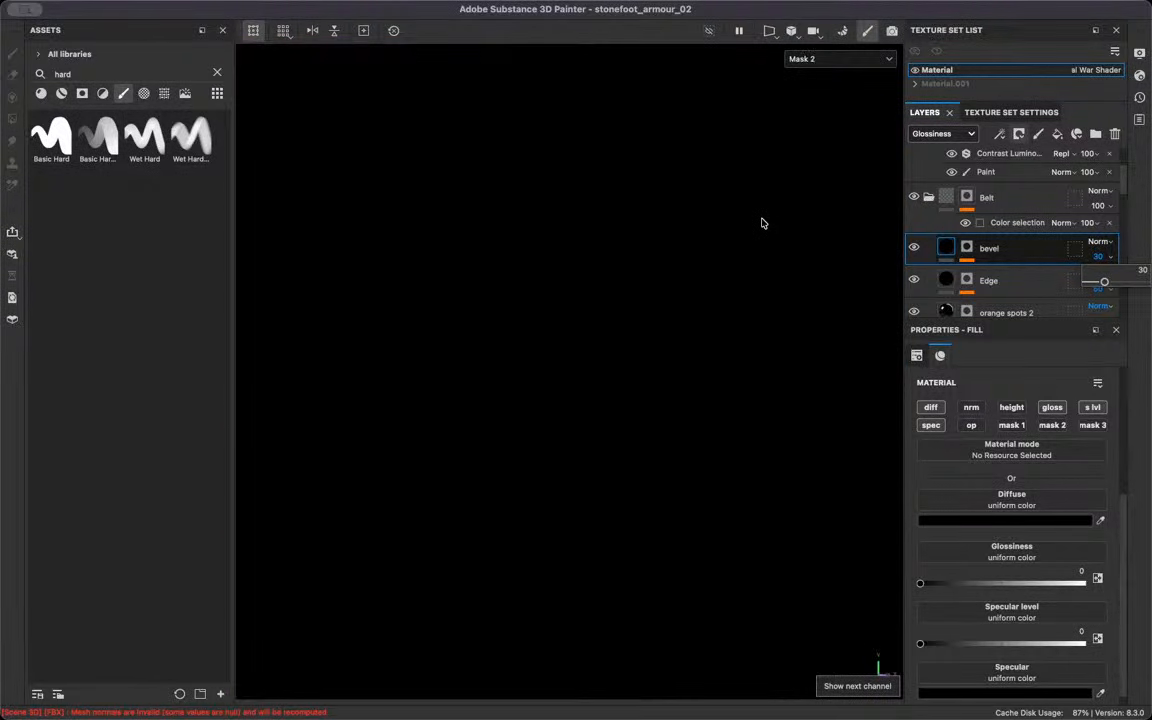
pyautogui.press('c')
pyautogui.press('c')
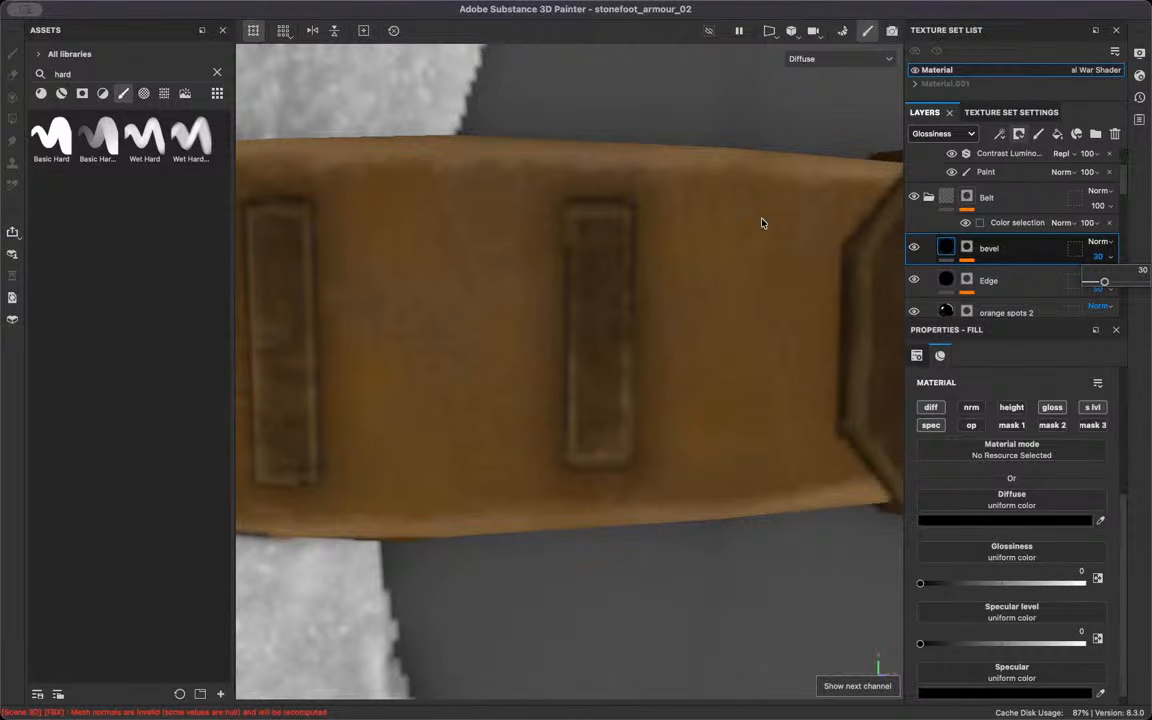
pyautogui.press('c')
pyautogui.press('c')
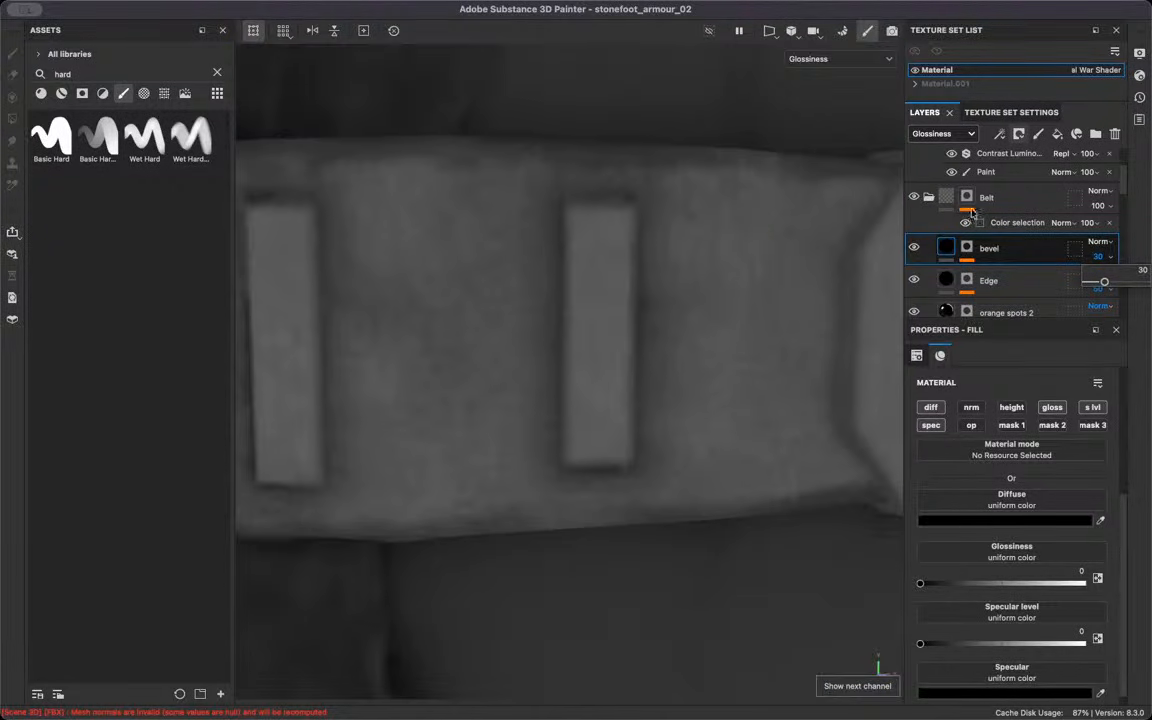
# Set the bevel layer's opacity to 19 in the Specular level channel, judging it in that channel's view
pyautogui.click(949, 139)
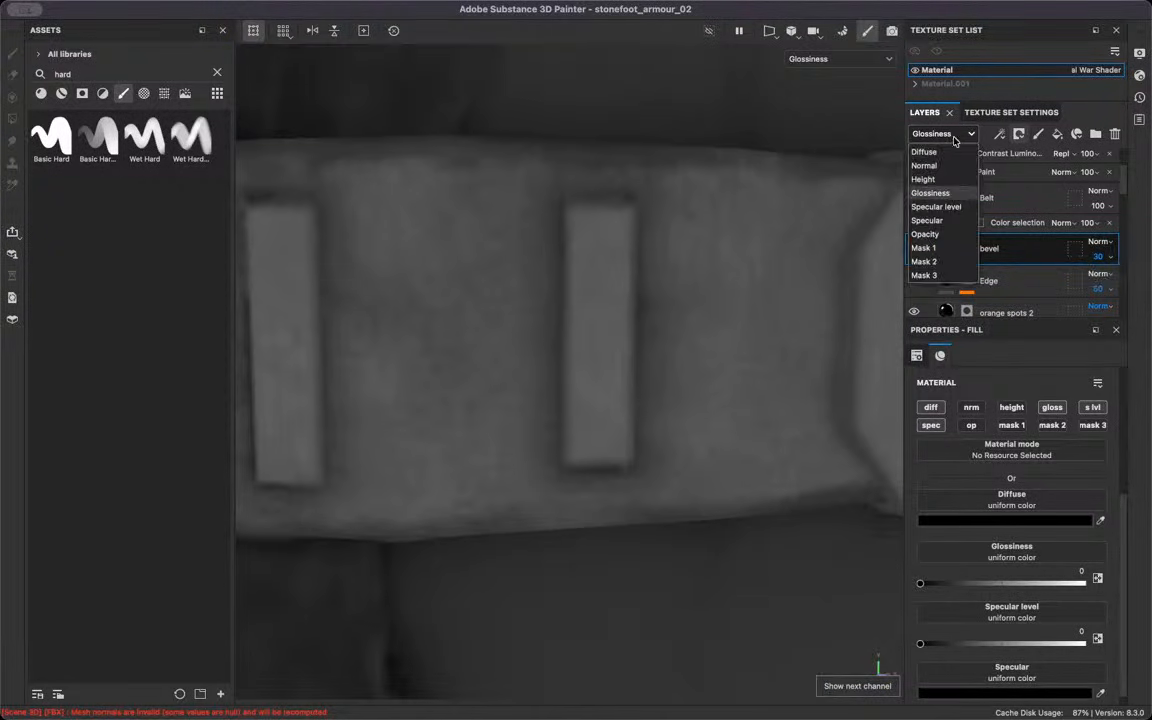
pyautogui.click(957, 205)
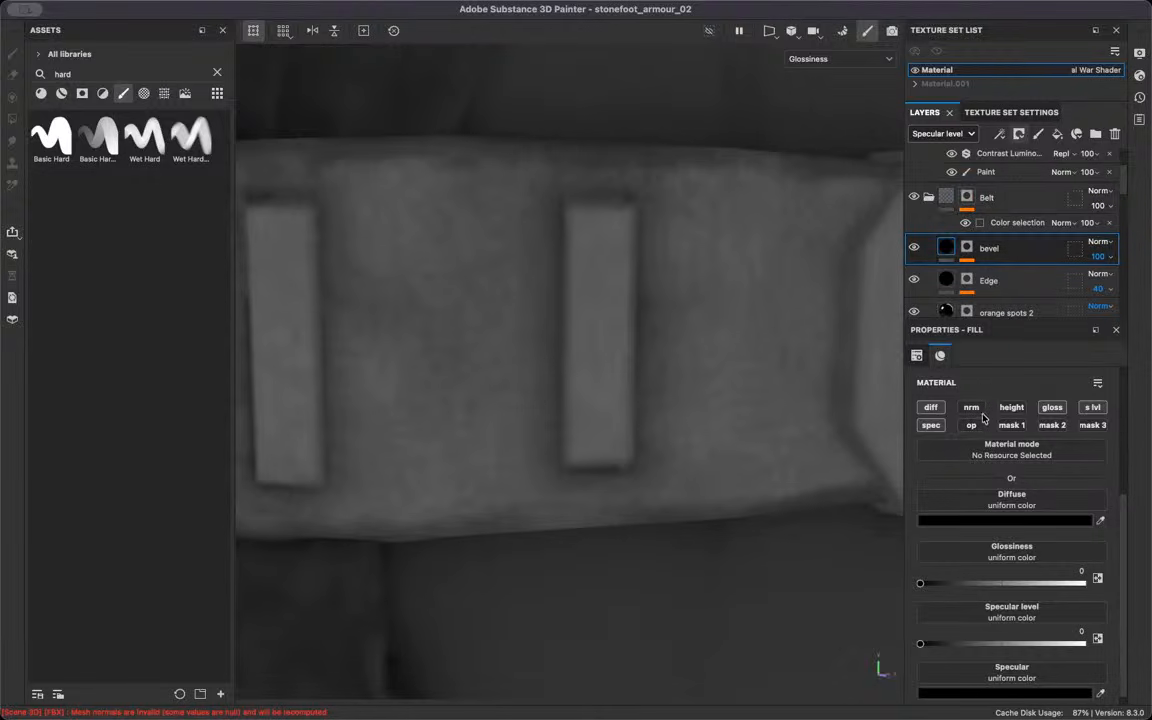
pyautogui.click(840, 58)
pyautogui.click(832, 164)
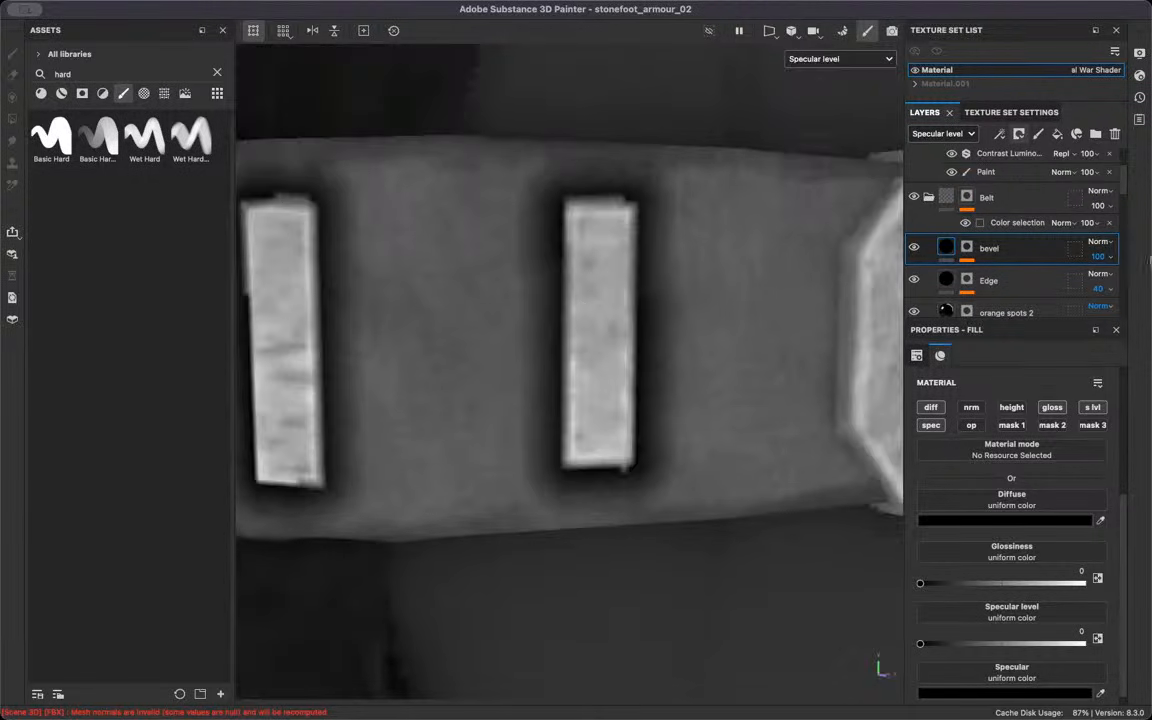
pyautogui.click(1110, 256)
pyautogui.moveTo(1141, 280); pyautogui.dragTo(1098, 292)
pyautogui.click(815, 221)
# Set the bevel layer's opacity to 48 in the Specular channel while viewing that channel, and return to the Material view
pyautogui.click(835, 58)
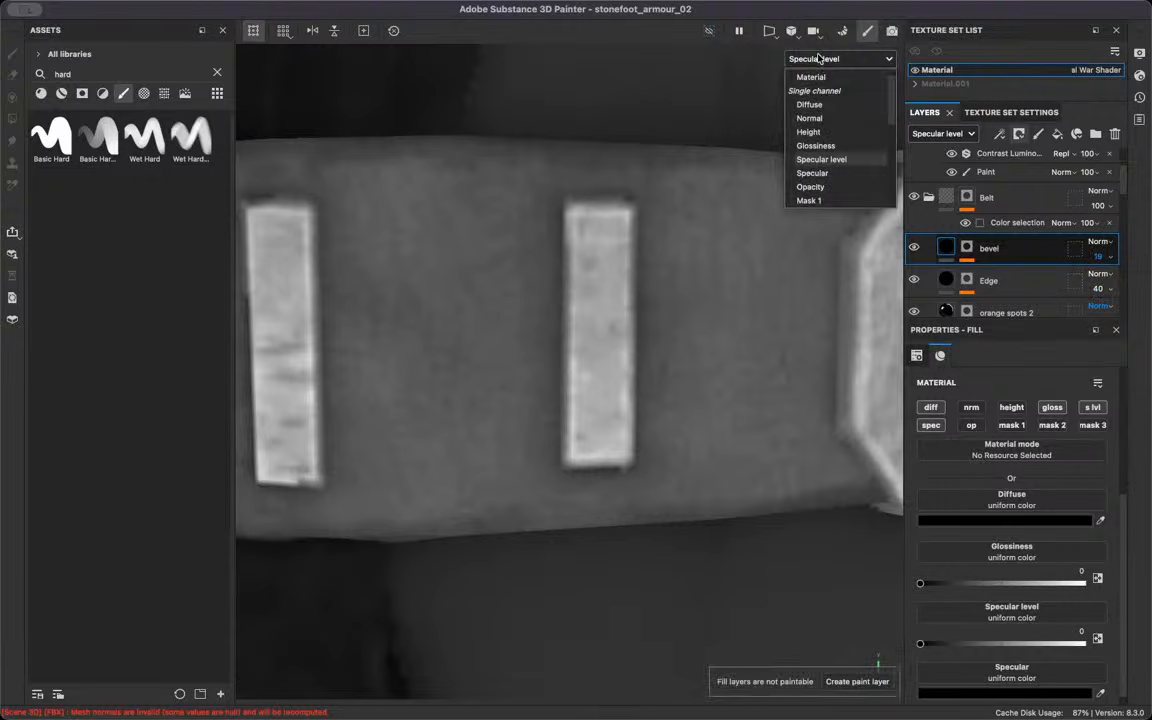
pyautogui.click(828, 172)
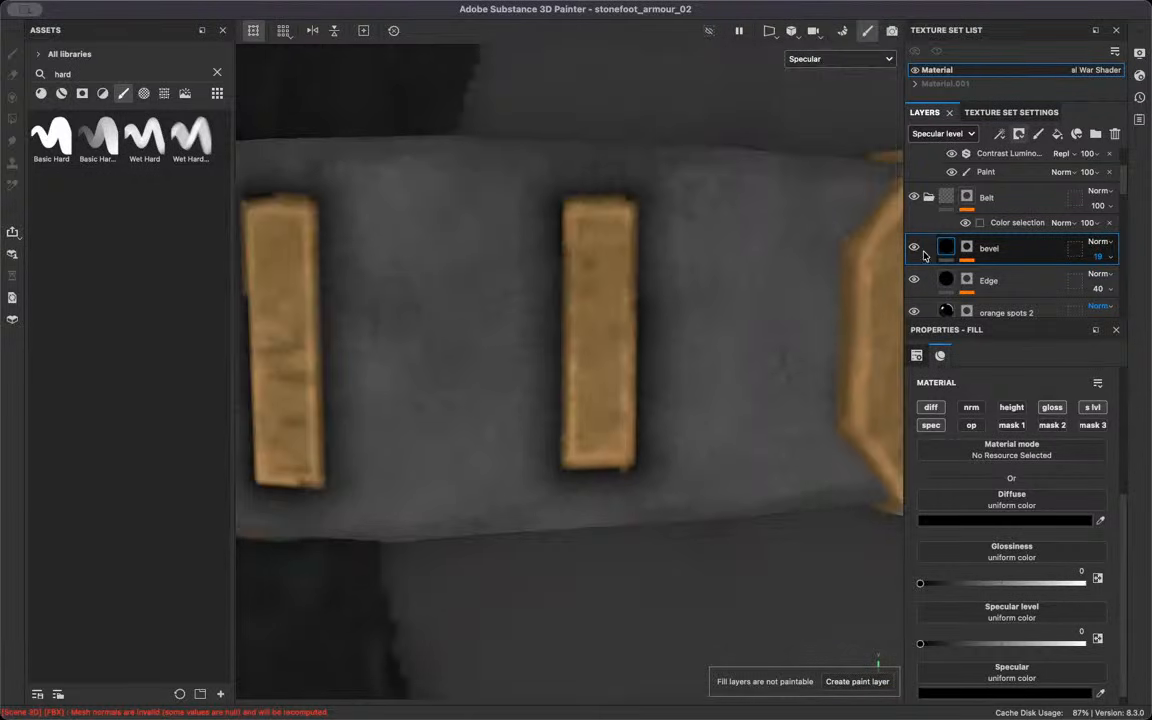
pyautogui.click(942, 133)
pyautogui.click(926, 220)
pyautogui.click(1100, 256)
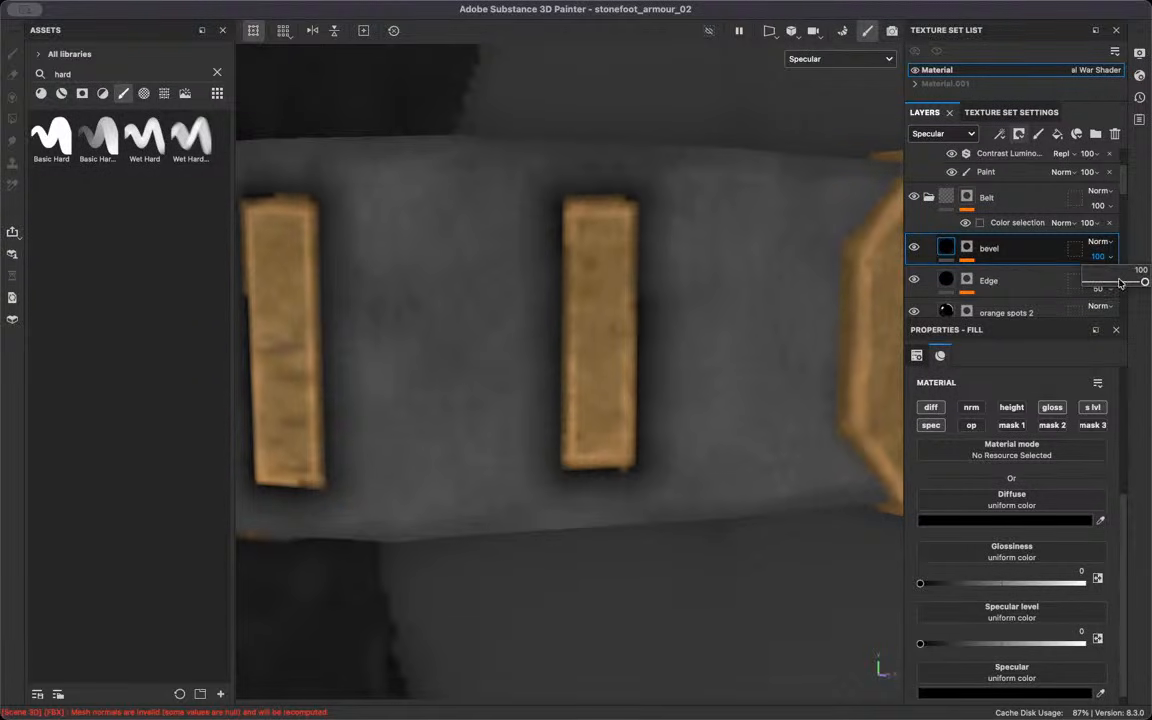
pyautogui.moveTo(1120, 284); pyautogui.dragTo(1115, 283)
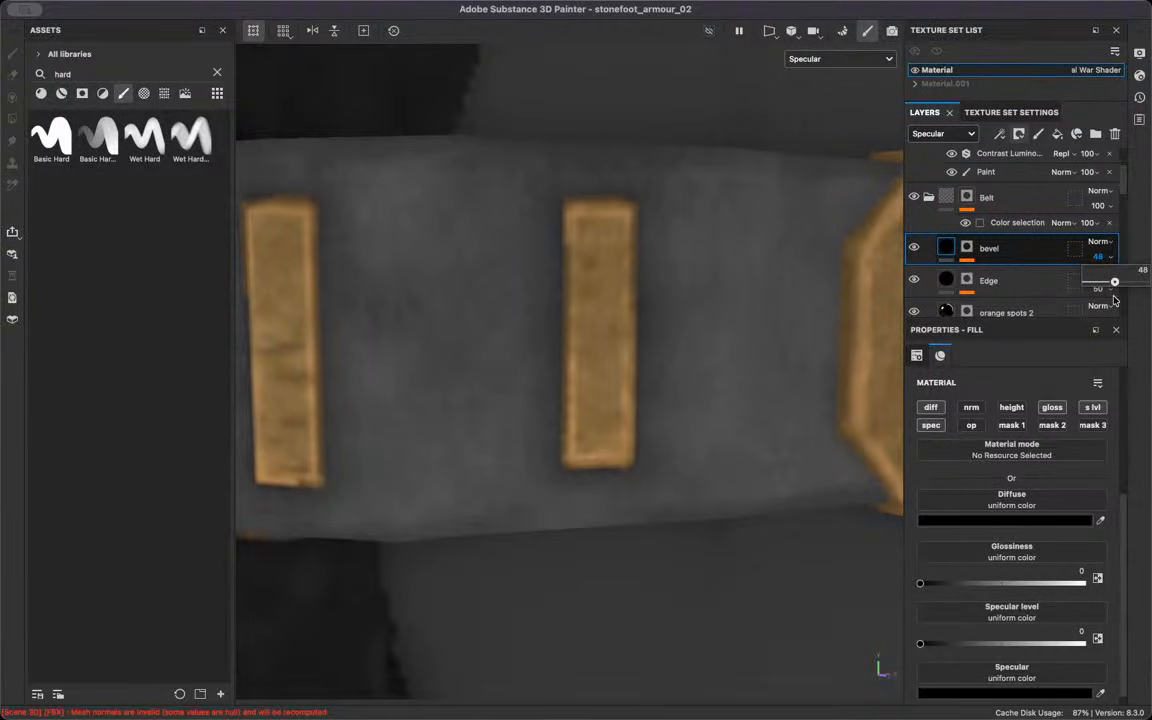
pyautogui.press('m')
pyautogui.scroll(-6, 478, 357)
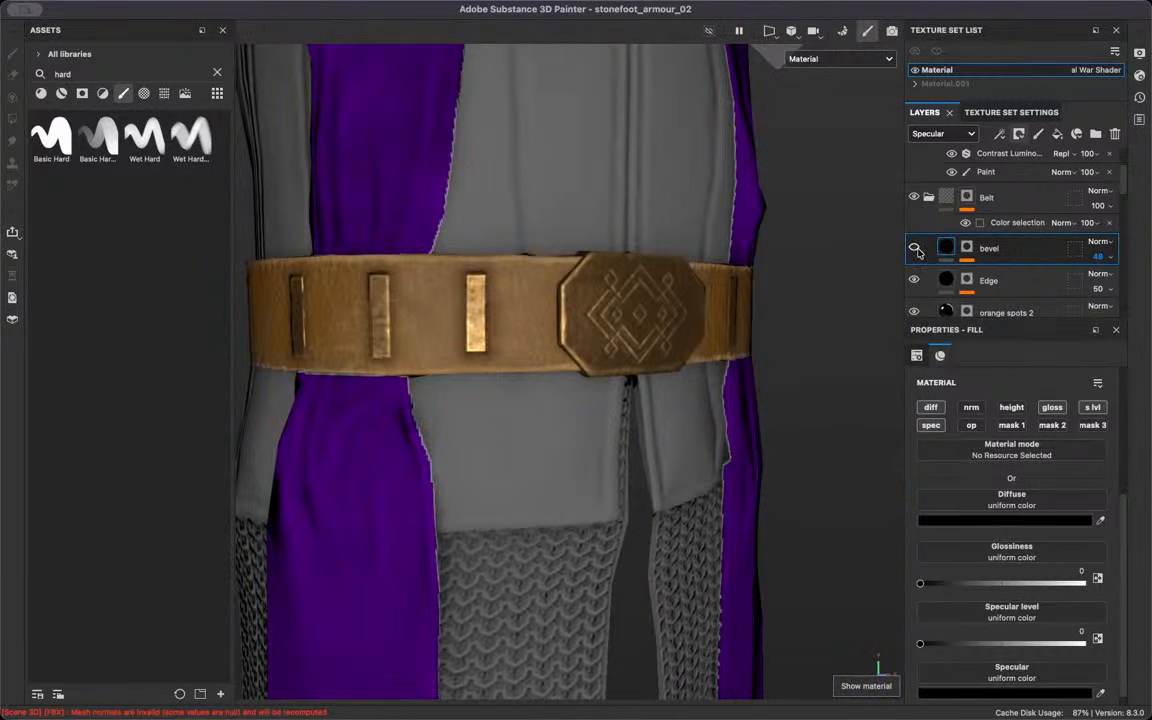
# Enable height on the bevel layer, lower it to about -0.34, and inspect the grooves around the belt strips
pyautogui.scroll(-5, 333, 193)
pyautogui.keyDown('alt'); pyautogui.moveTo(437, 258); pyautogui.dragTo(480, 277); pyautogui.keyUp('alt')
pyautogui.scroll(8, 480, 277)
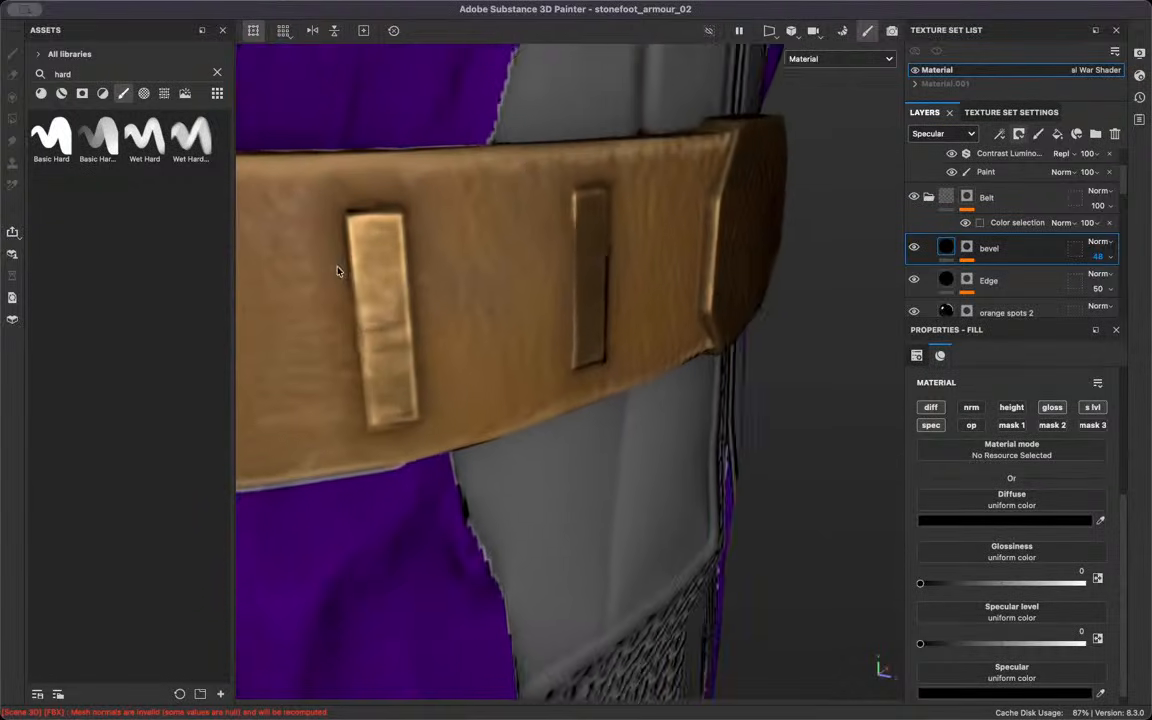
pyautogui.scroll(3, 417, 304)
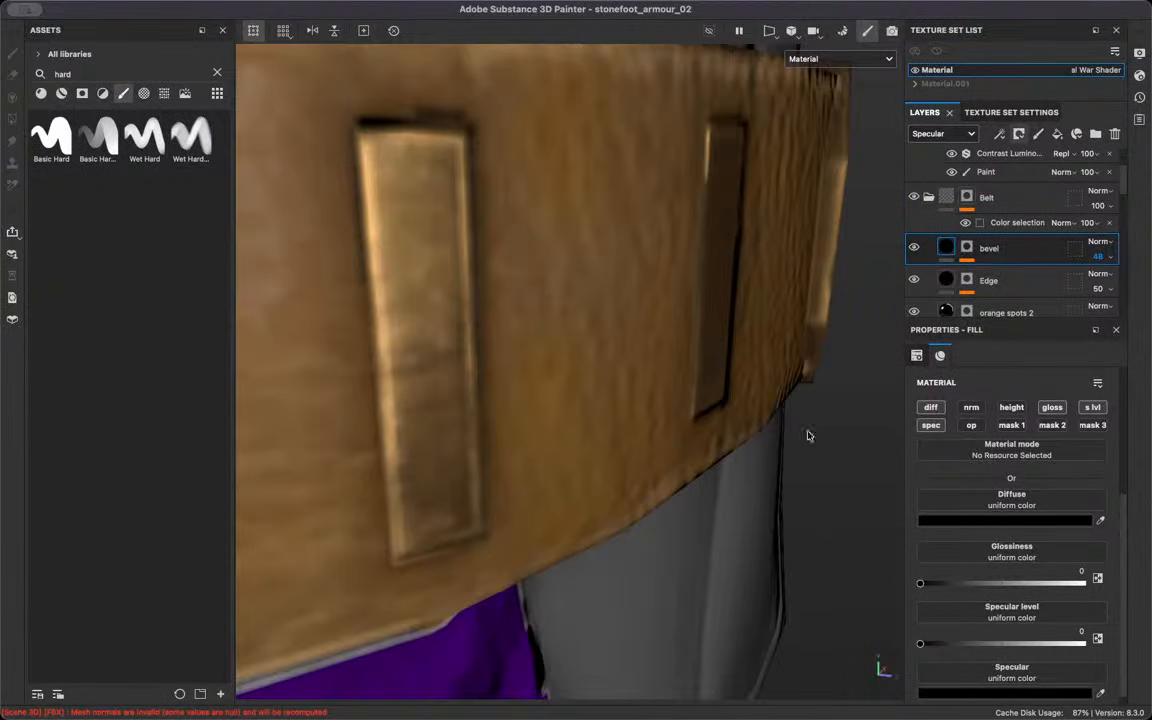
pyautogui.click(1011, 407)
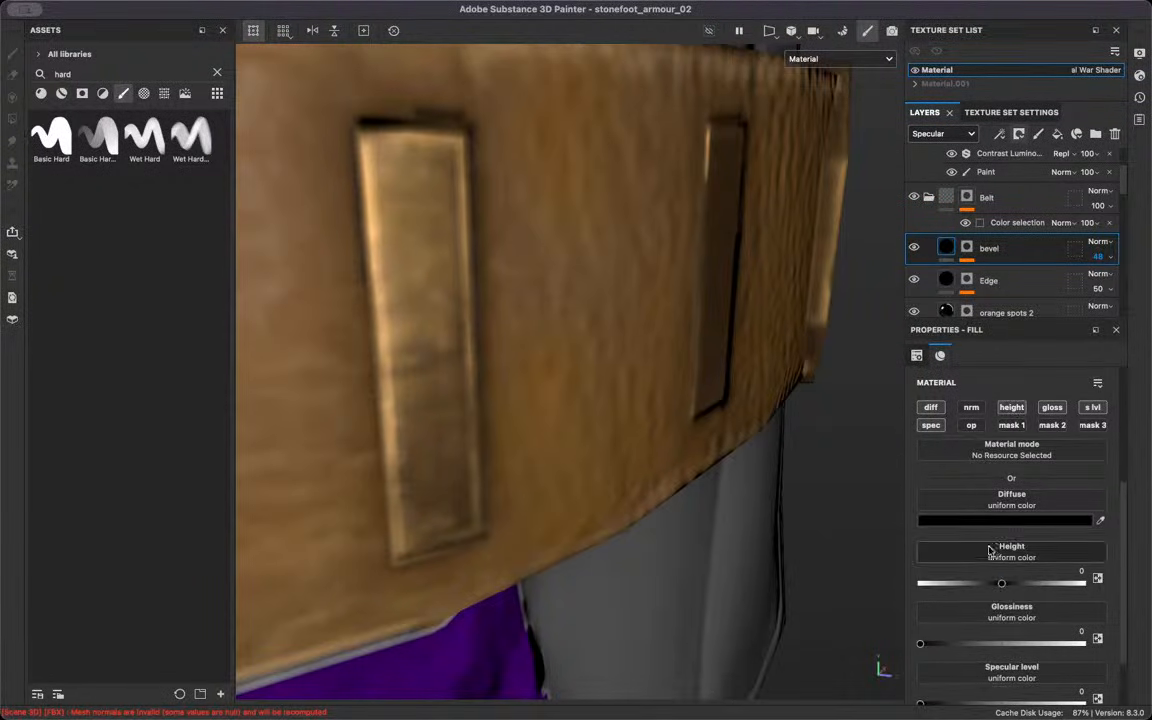
pyautogui.moveTo(1000, 588); pyautogui.dragTo(973, 589)
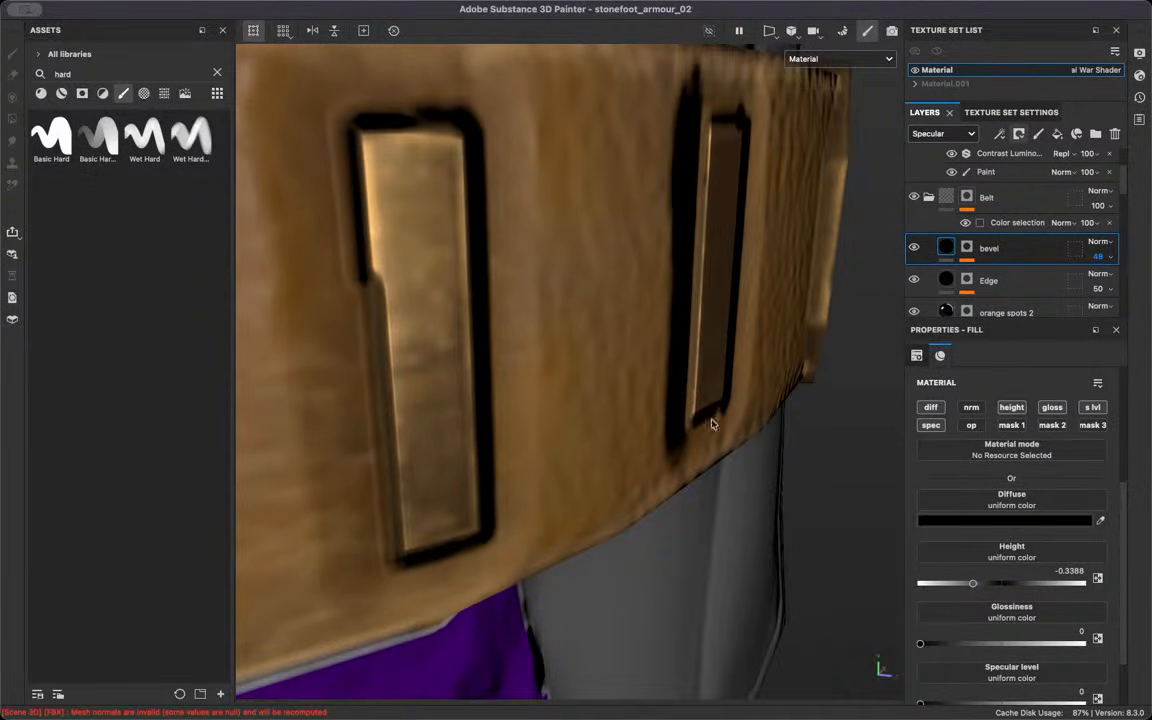
pyautogui.scroll(-5, 712, 424)
pyautogui.keyDown('alt'); pyautogui.moveTo(588, 391); pyautogui.dragTo(669, 400); pyautogui.keyUp('alt')
# Set the bevel layer's height to -0.1 and check the belt strips
pyautogui.click(1072, 573)
pyautogui.write('-')
pyautogui.press('Return')
pyautogui.keyDown('alt'); pyautogui.moveTo(553, 489); pyautogui.dragTo(458, 443); pyautogui.keyUp('alt')
pyautogui.scroll(2, 458, 443)
pyautogui.scroll(-1, 950, 207)
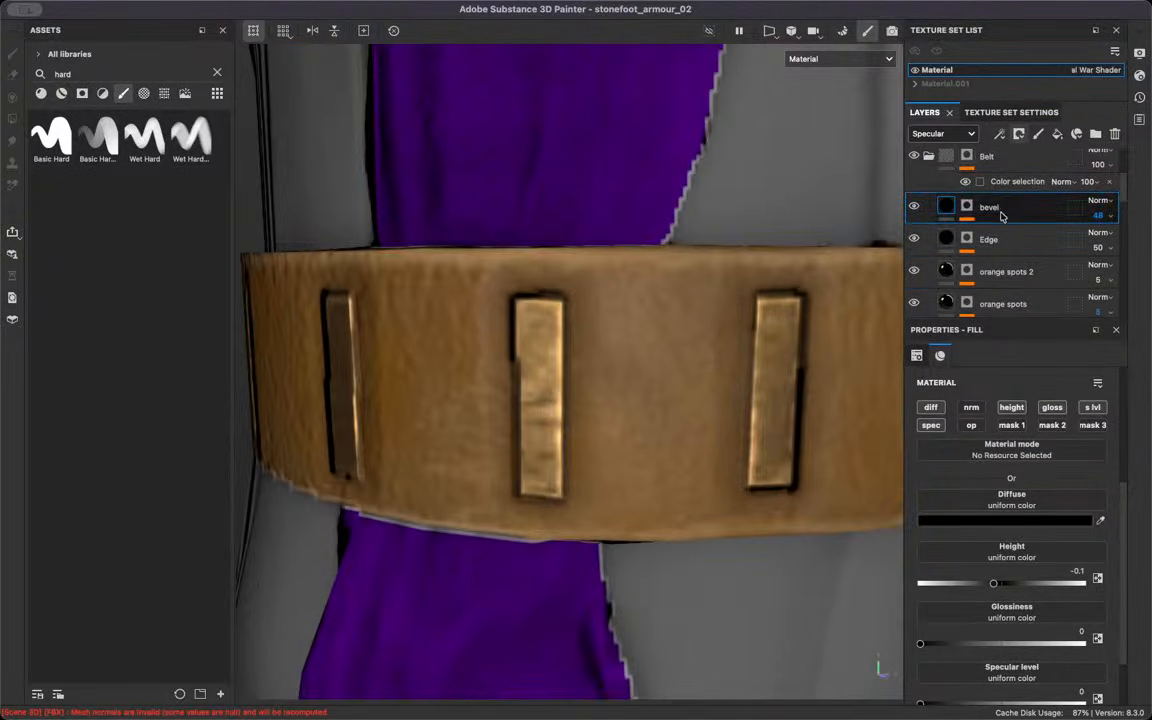
# Set the distance of the Bevel filter in the bevel layer's mask to 0.06
pyautogui.click(968, 207)
pyautogui.click(1017, 250)
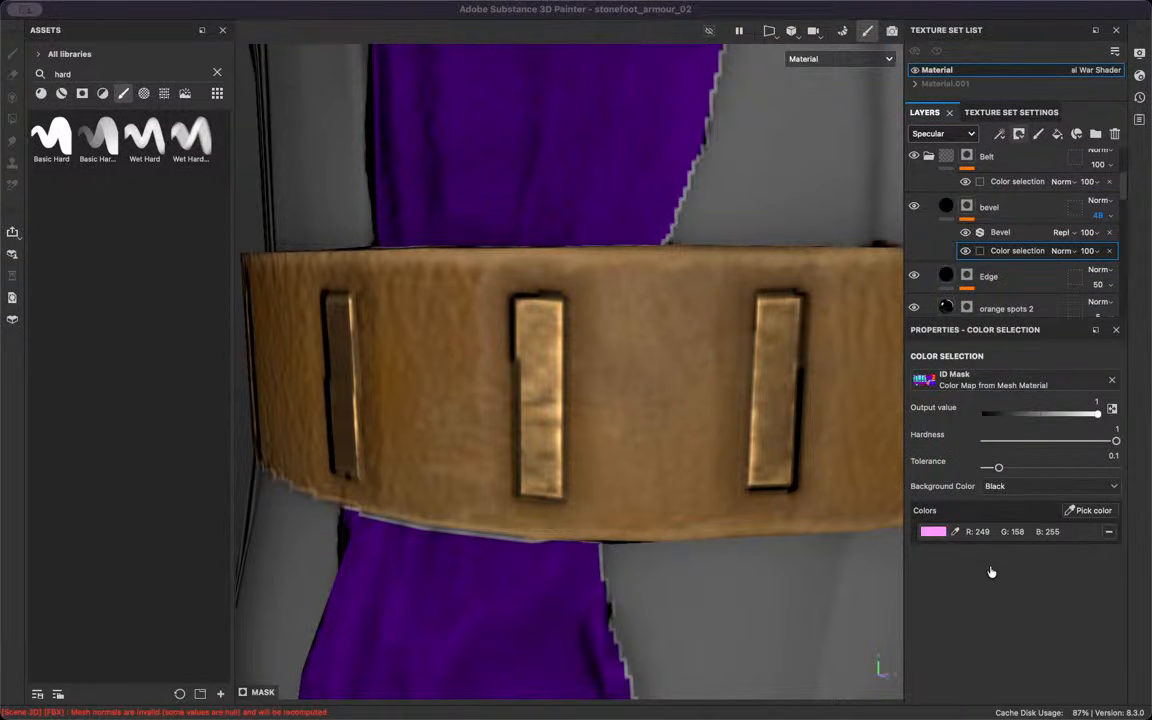
pyautogui.scroll(5, 625, 442)
pyautogui.keyDown('alt'); pyautogui.moveTo(625, 442); pyautogui.dragTo(755, 415); pyautogui.keyUp('alt')
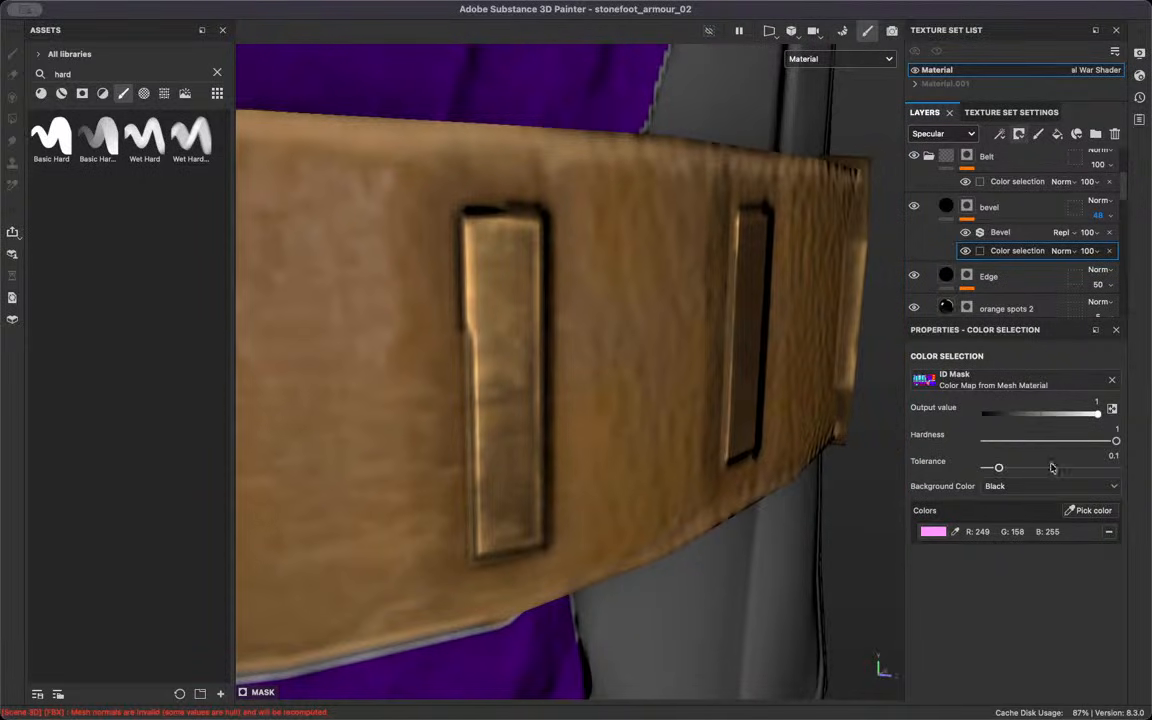
pyautogui.click(1000, 232)
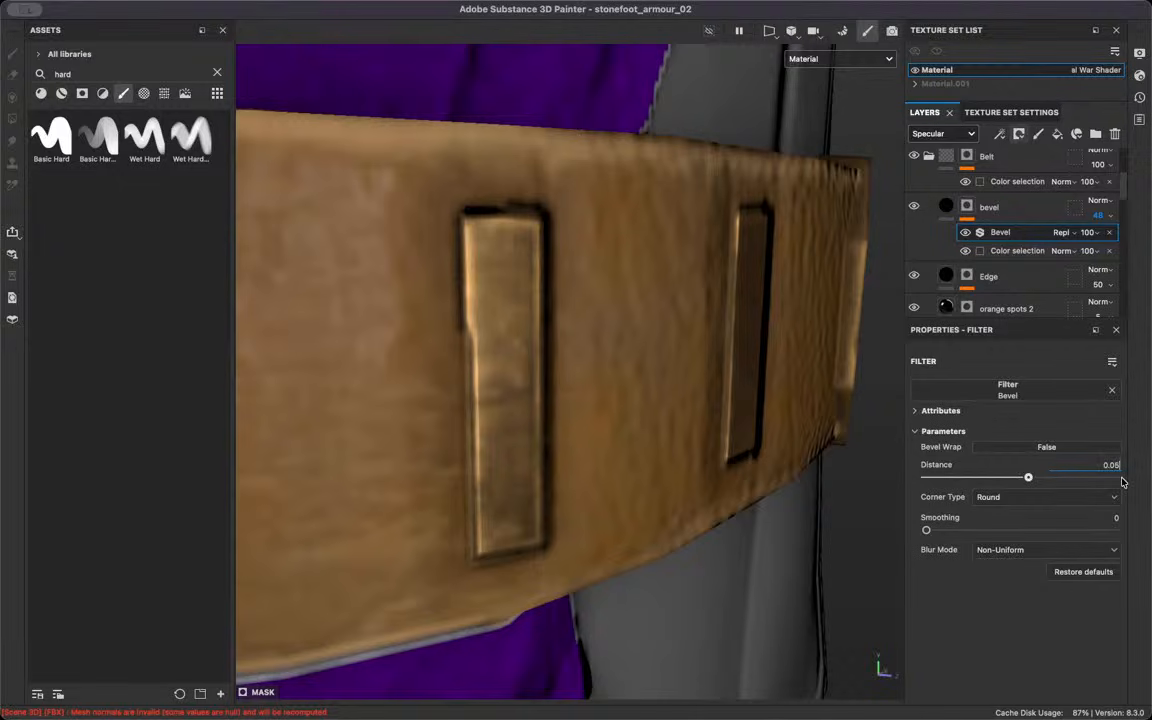
pyautogui.press('Return')
pyautogui.keyDown('alt'); pyautogui.moveTo(658, 408); pyautogui.dragTo(615, 377); pyautogui.keyUp('alt')
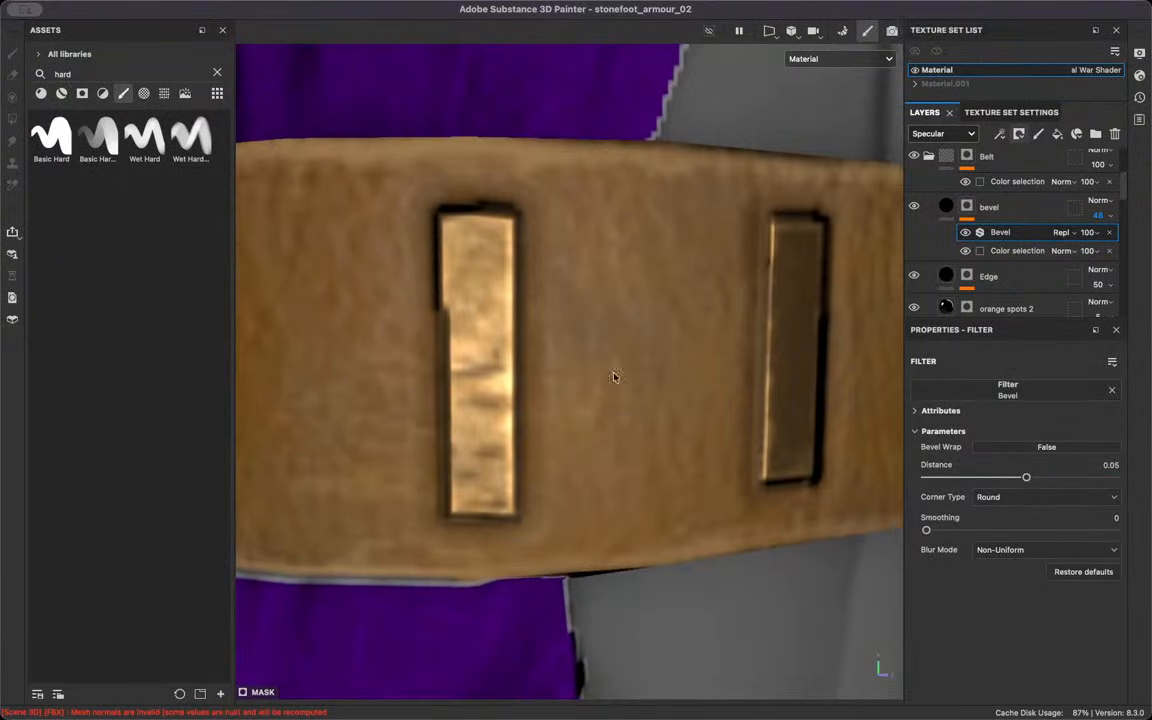
pyautogui.click(1122, 468)
pyautogui.write('0.06')
pyautogui.press('Return')
# Add a Warp filter above the Bevel filter in the bevel layer's mask
pyautogui.click(945, 133)
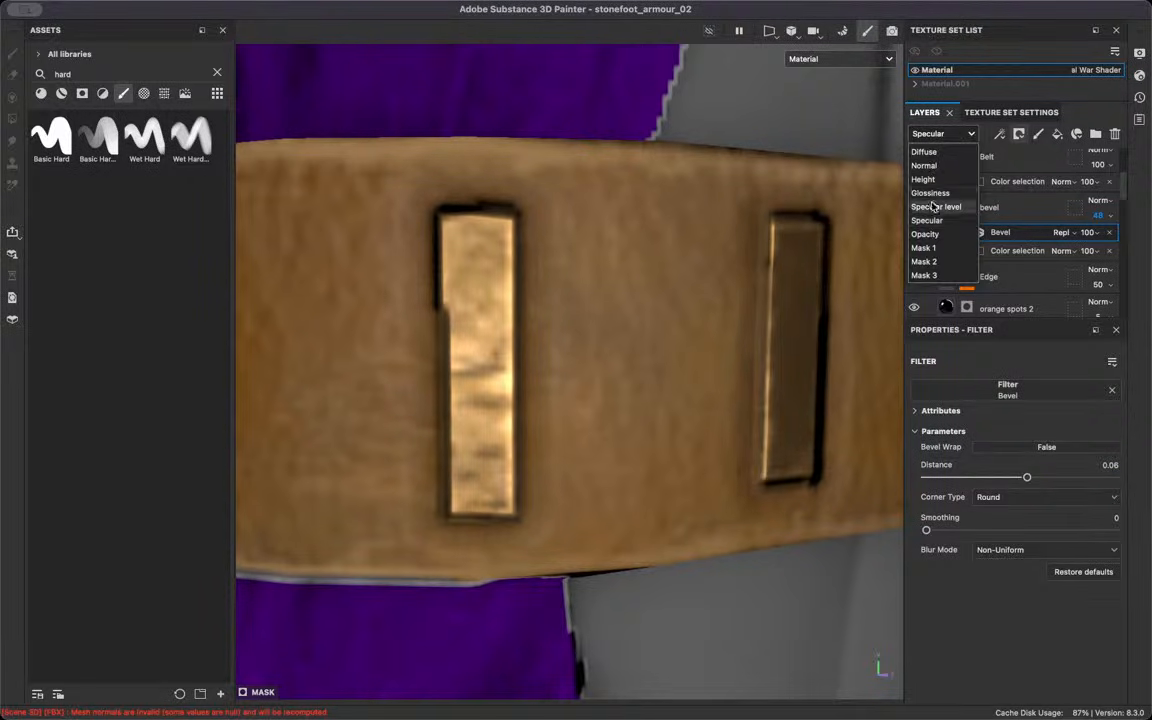
pyautogui.click(999, 133)
pyautogui.click(999, 133)
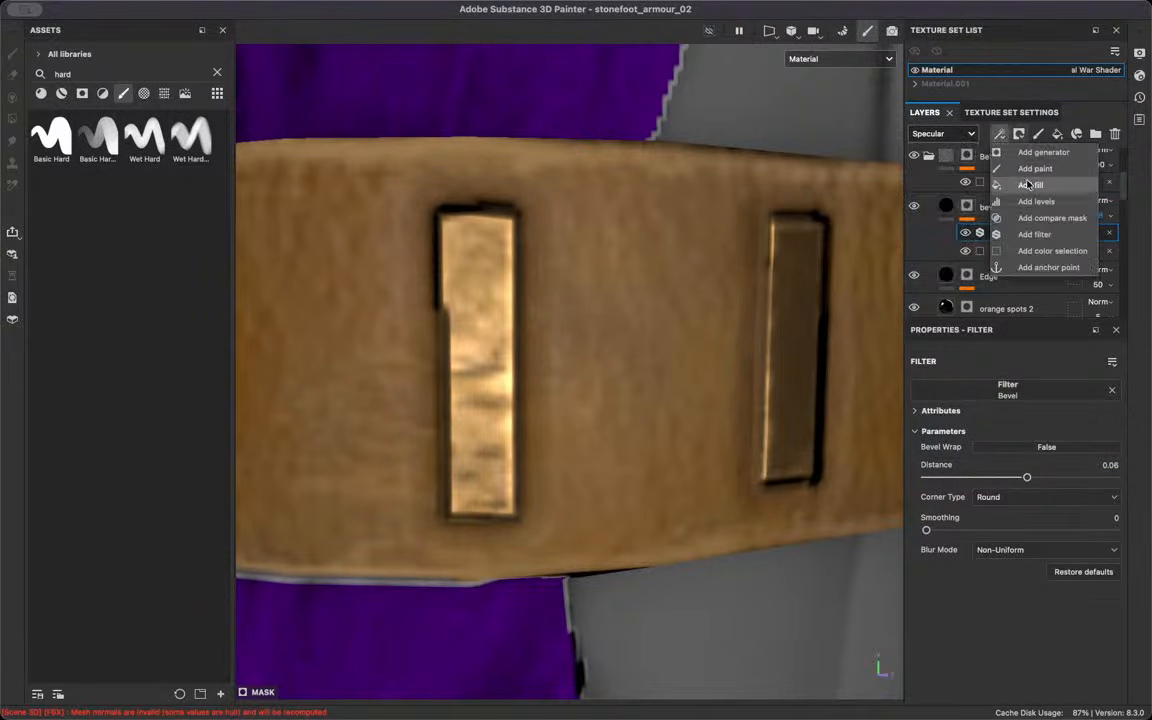
pyautogui.click(1044, 234)
pyautogui.click(1024, 398)
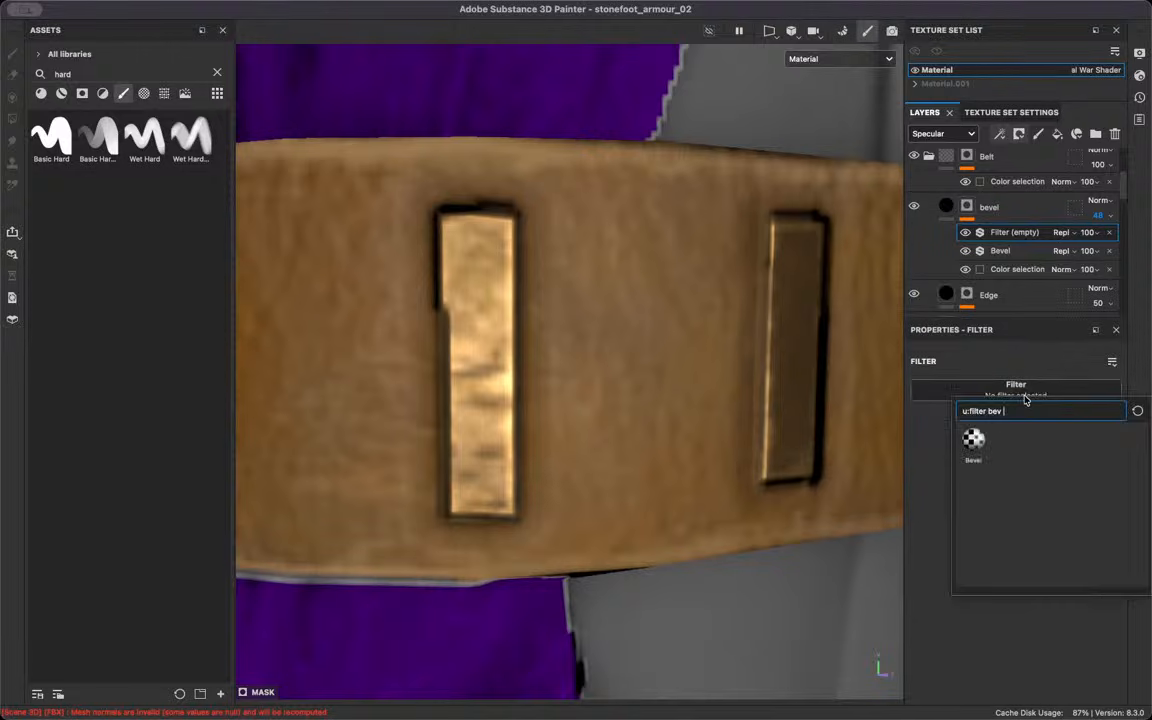
pyautogui.press('BackSpace')
pyautogui.write('warp')
pyautogui.click(984, 461)
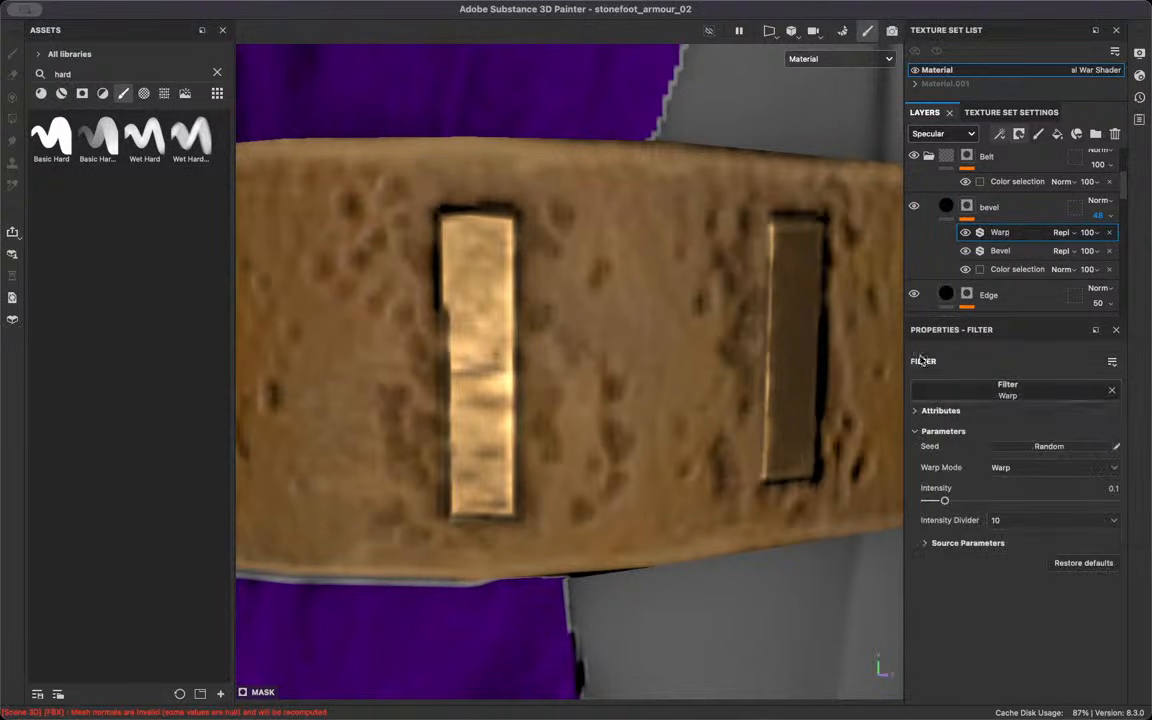
# Set the Warp filter's intensity divider to 100 and check the strip outlines around the belt
pyautogui.click(1009, 522)
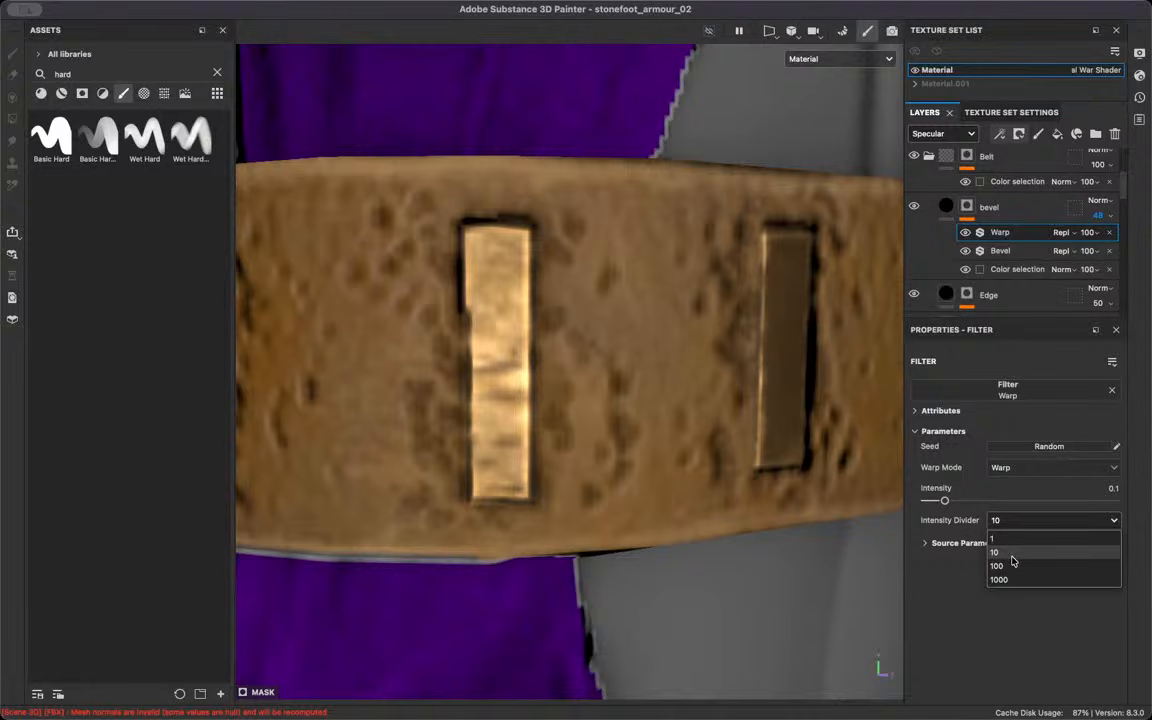
pyautogui.click(1008, 566)
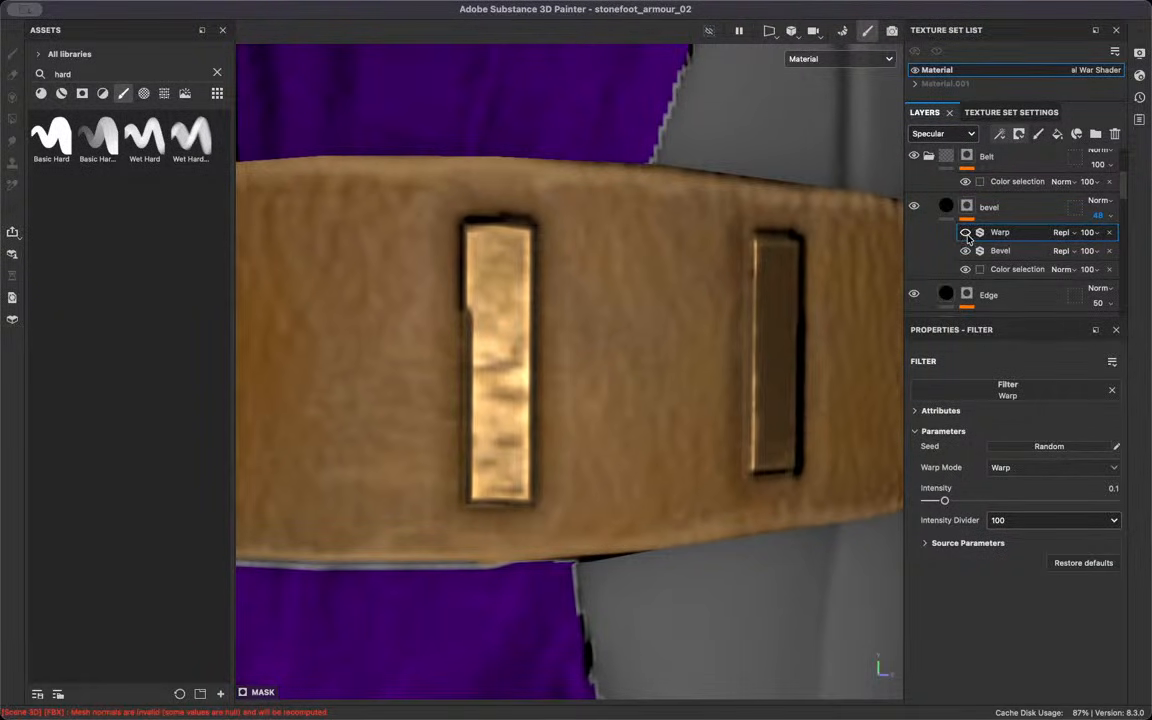
pyautogui.keyDown('alt'); pyautogui.moveTo(612, 459); pyautogui.dragTo(707, 411); pyautogui.keyUp('alt')
pyautogui.scroll(-6, 707, 411)
pyautogui.keyDown('alt'); pyautogui.moveTo(671, 365); pyautogui.dragTo(684, 437); pyautogui.keyUp('alt')
pyautogui.scroll(4, 643, 381)
# Set the bevel layer's opacity to 57 in the Diffuse channel
pyautogui.click(943, 133)
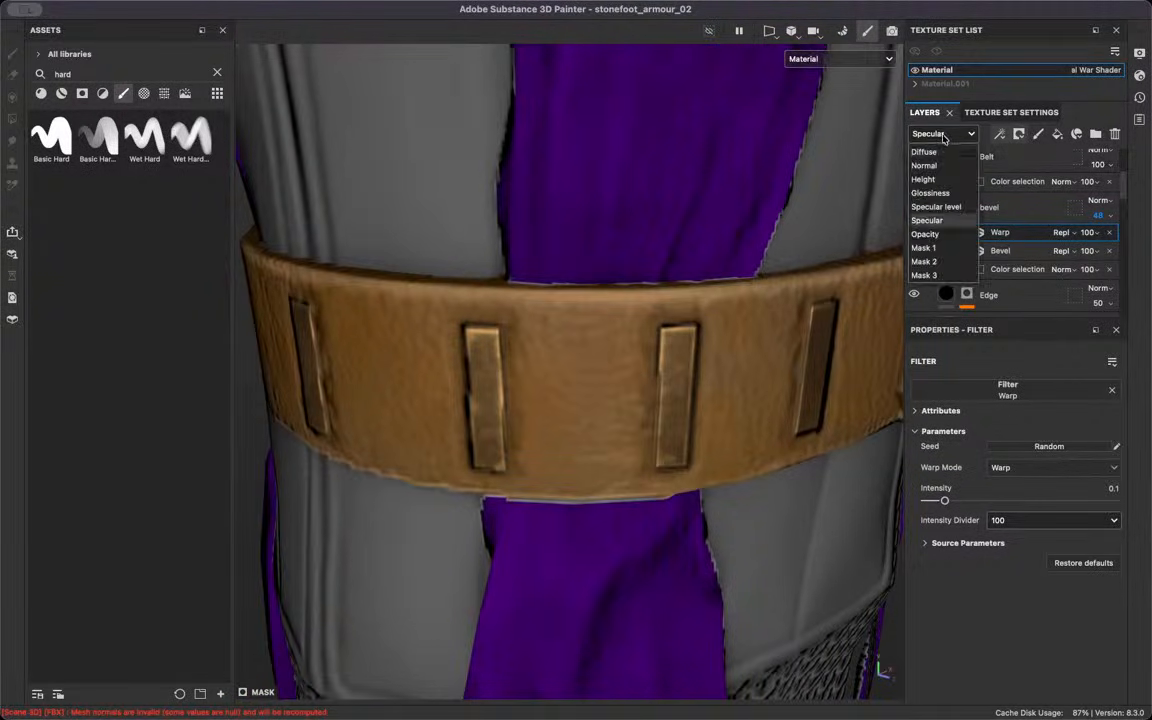
pyautogui.click(932, 148)
pyautogui.scroll(2, 670, 414)
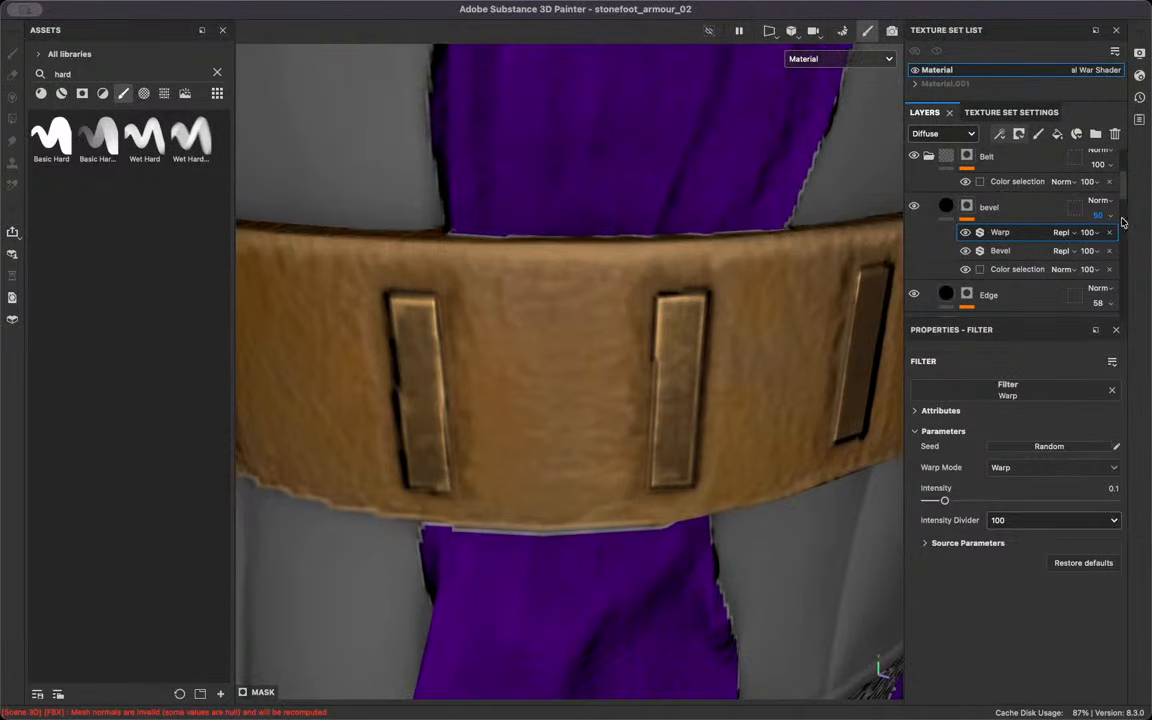
pyautogui.click(1112, 217)
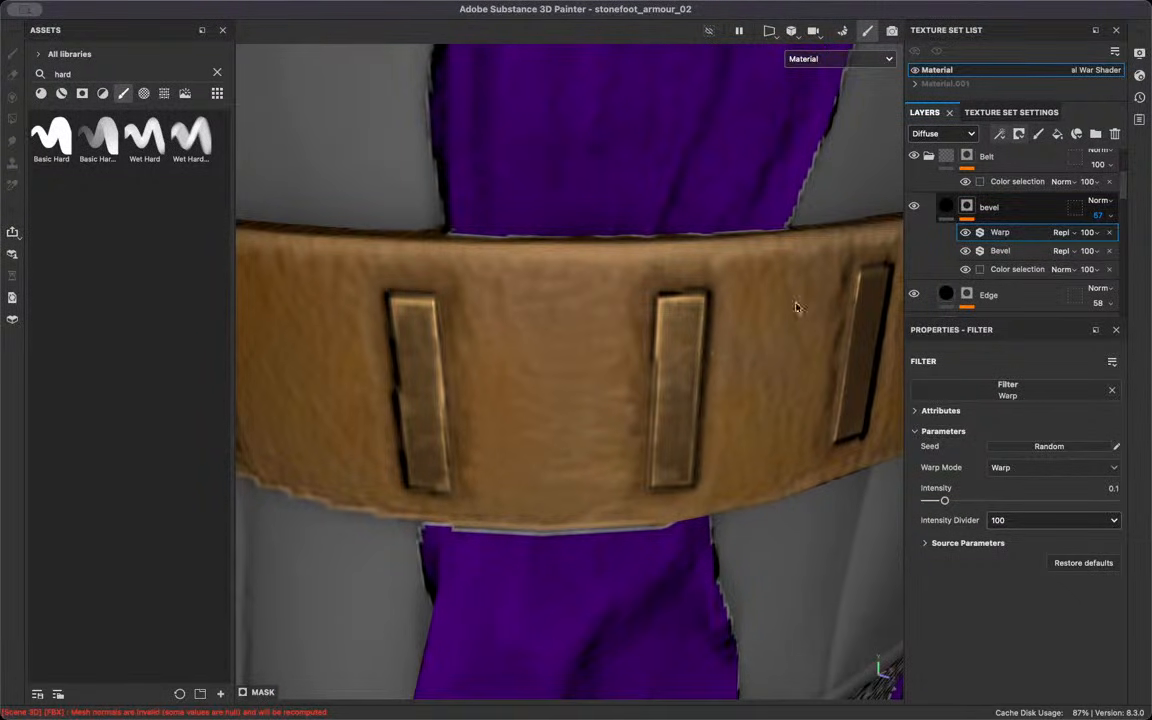
# Set the bevel layer's opacity to 40 in the Glossiness channel
pyautogui.click(962, 134)
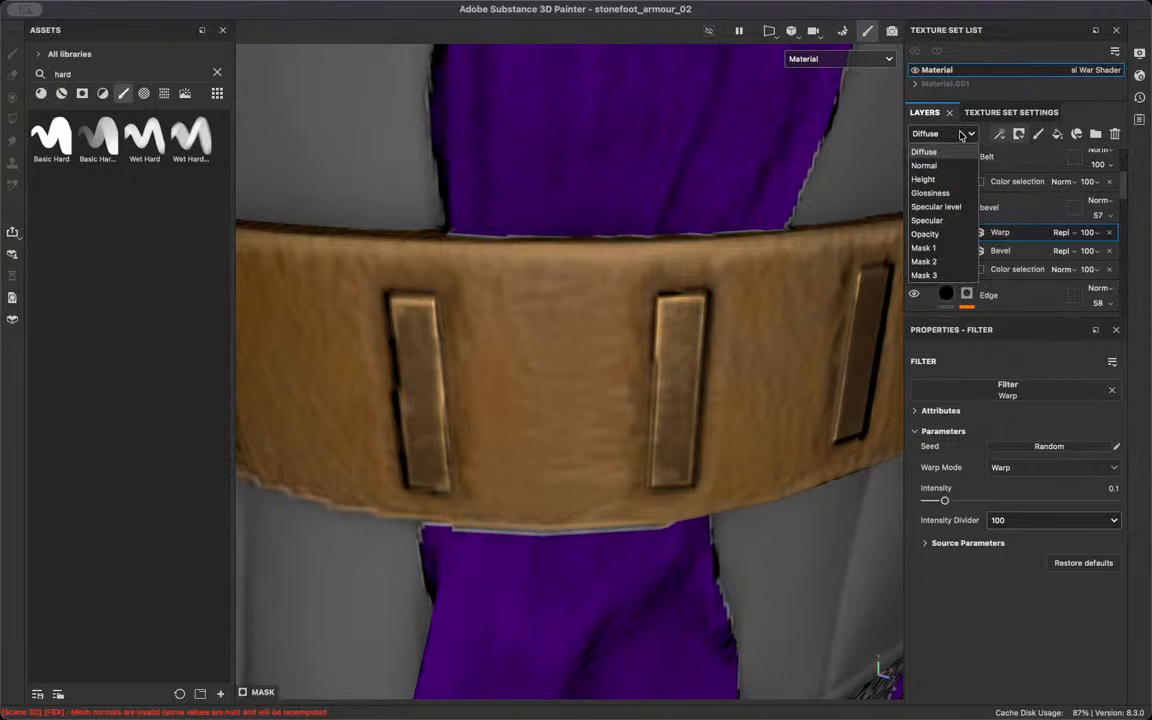
pyautogui.click(930, 193)
pyautogui.click(1099, 215)
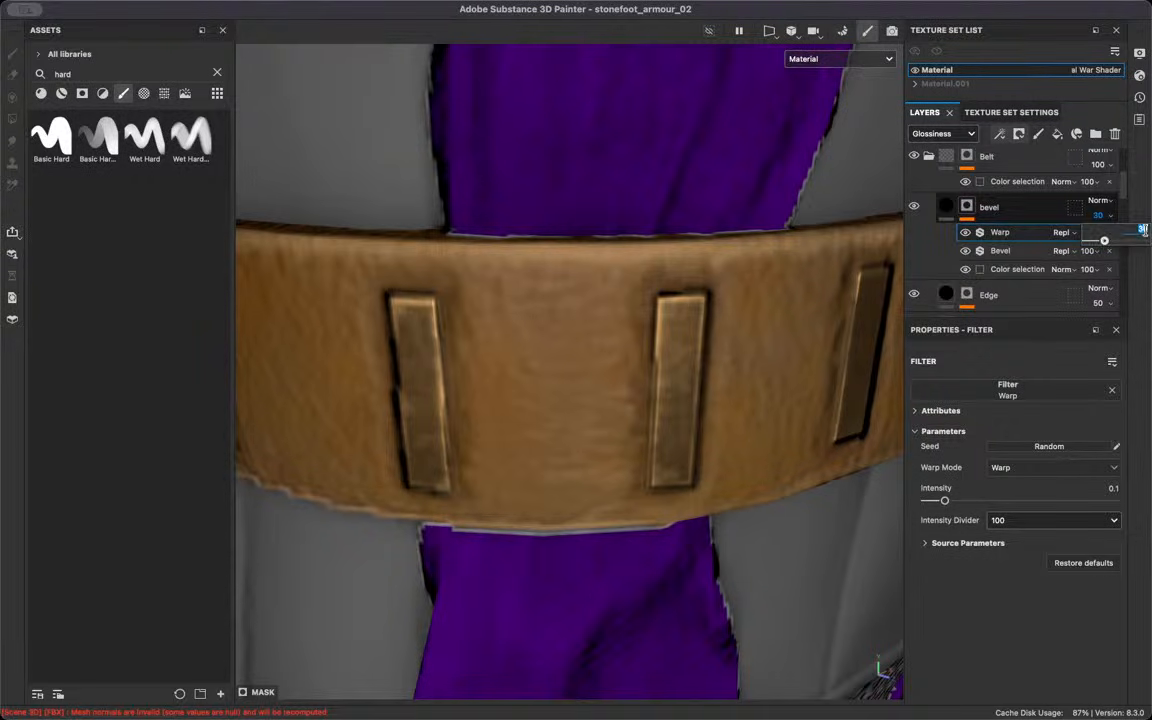
pyautogui.moveTo(1149, 240); pyautogui.dragTo(1142, 224)
pyautogui.click(1148, 226)
pyautogui.write('40')
pyautogui.press('Return')
# Set the bevel layer's opacity to 35 in the Specular level channel
pyautogui.click(945, 134)
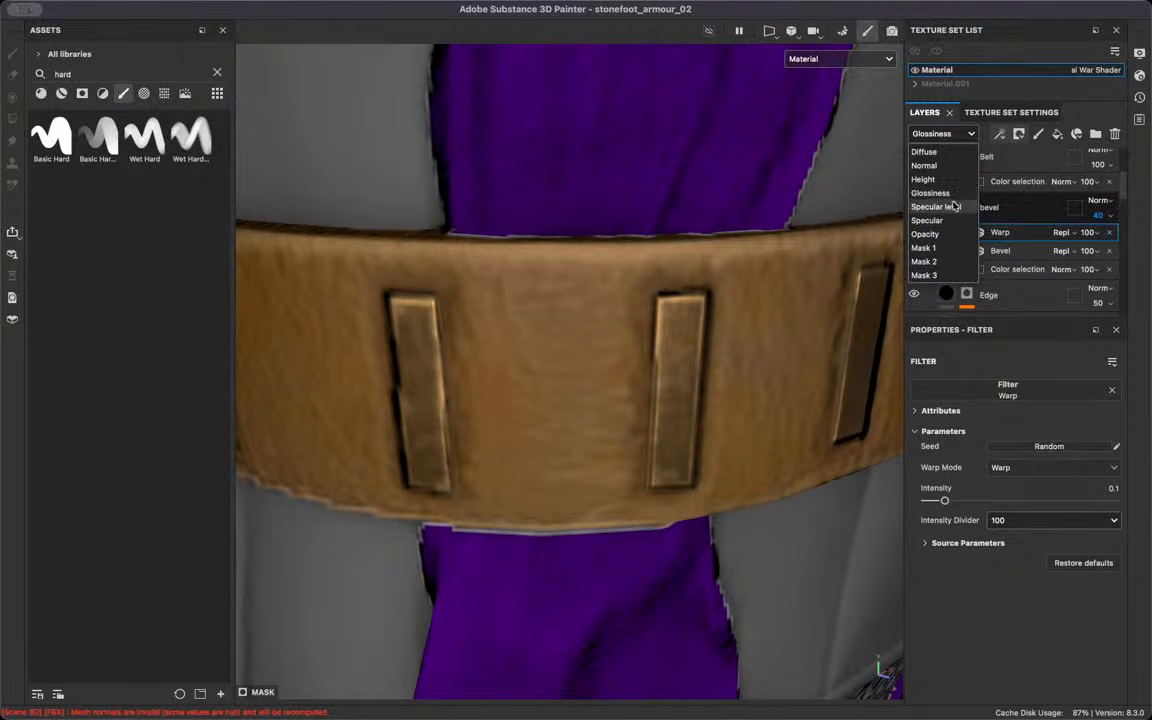
pyautogui.click(928, 203)
pyautogui.click(1118, 219)
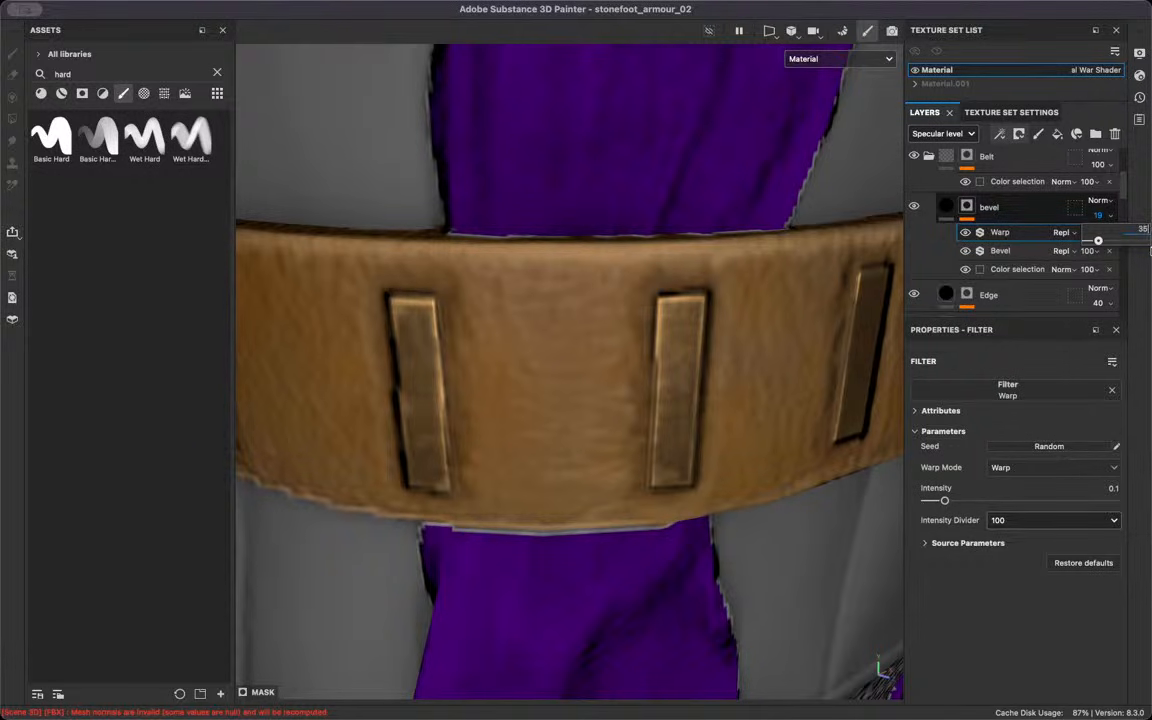
pyautogui.keyDown('alt'); pyautogui.moveTo(622, 362); pyautogui.dragTo(771, 411); pyautogui.keyUp('alt')
pyautogui.scroll(-4, 596, 375)
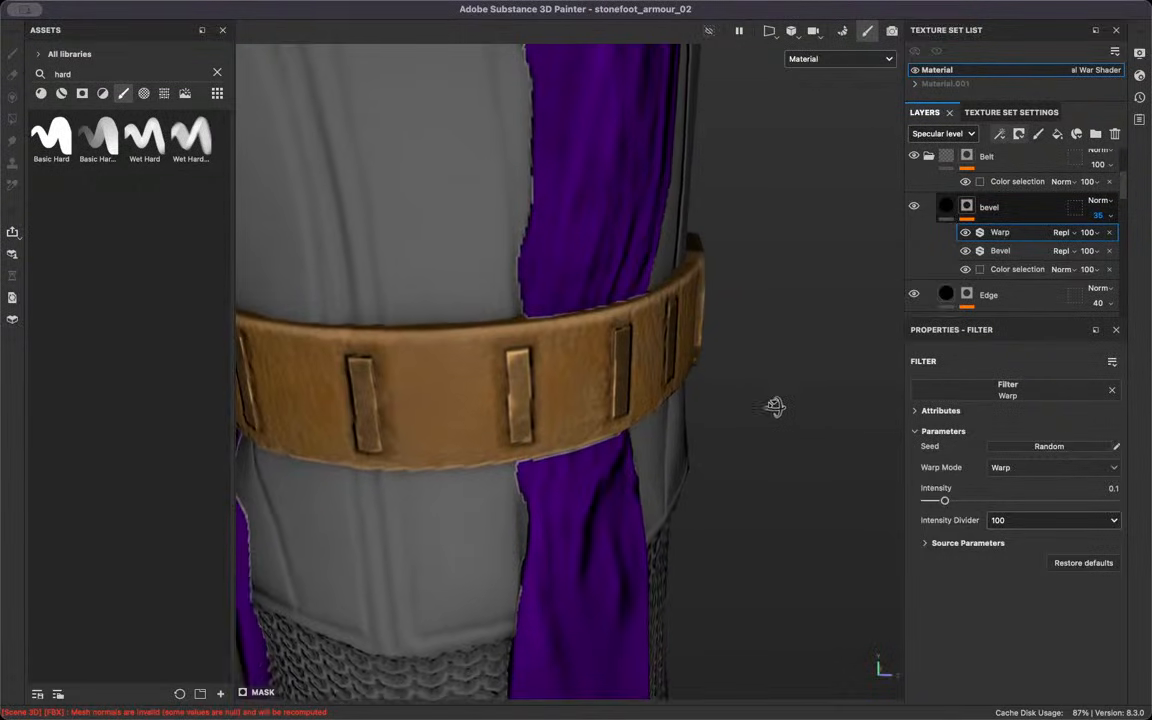
# Inspect a belt strip up close and paste a copy of the bevel mask's Color selection above the Warp filter
pyautogui.keyDown('alt'); pyautogui.moveTo(401, 499); pyautogui.dragTo(684, 211, button='right'); pyautogui.keyUp('alt')
pyautogui.keyDown('alt'); pyautogui.moveTo(684, 211); pyautogui.dragTo(597, 327); pyautogui.keyUp('alt')
pyautogui.scroll(3, 597, 327)
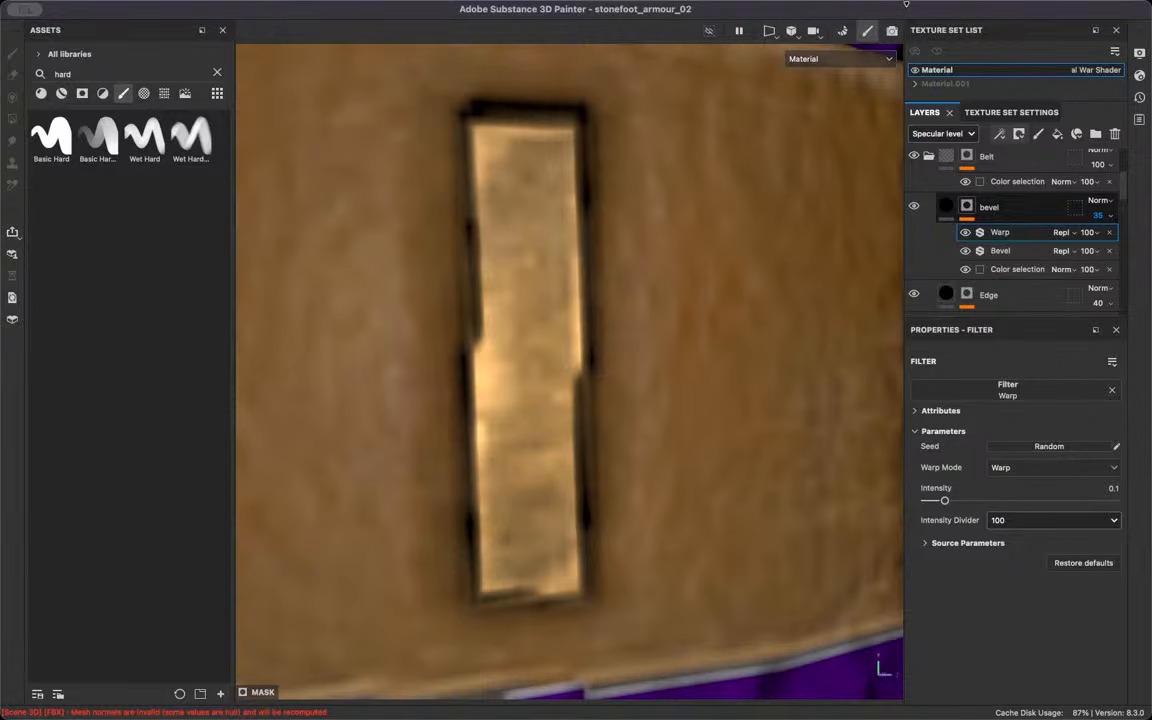
pyautogui.click(1034, 268)
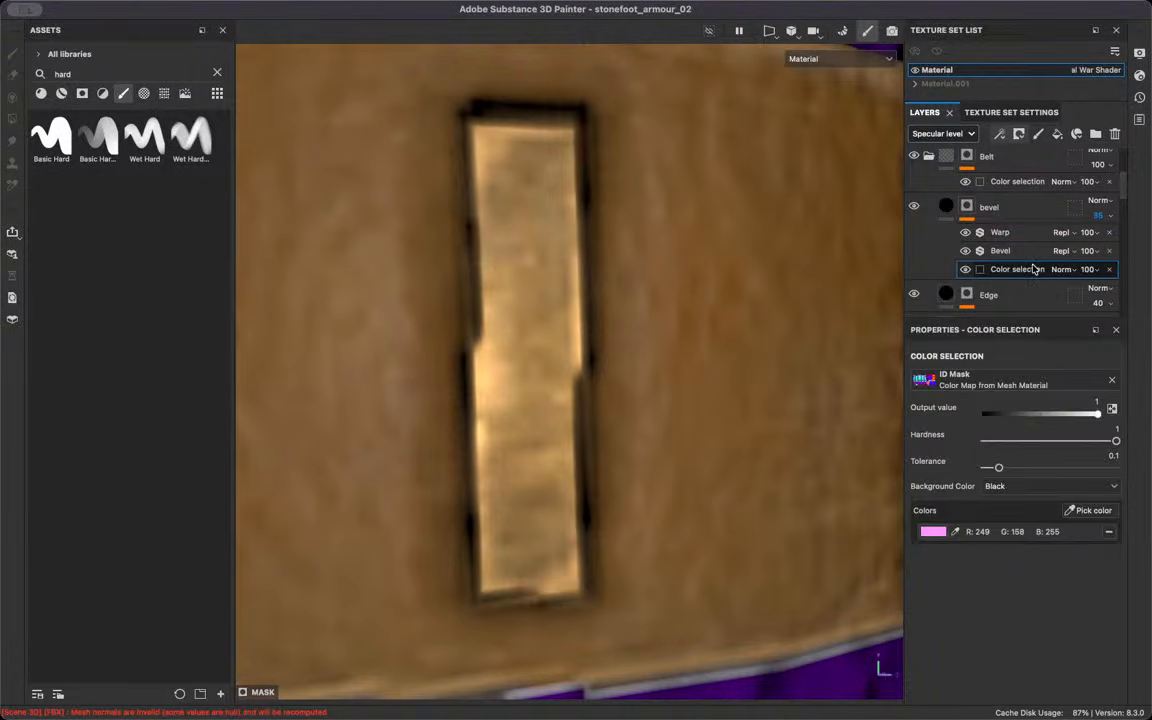
pyautogui.click(1020, 236)
pyautogui.press('super+v')
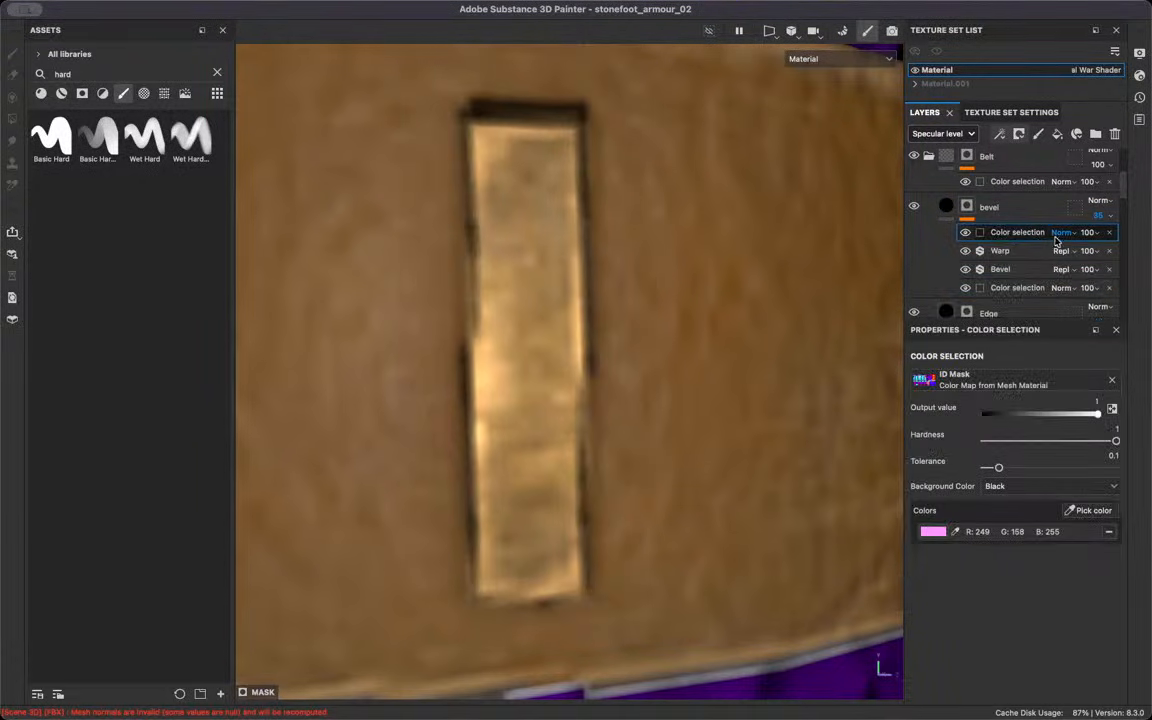
# Set the copied Color selection's blending mode to Subtract and remove its pink colour
pyautogui.click(1062, 234)
pyautogui.click(1068, 374)
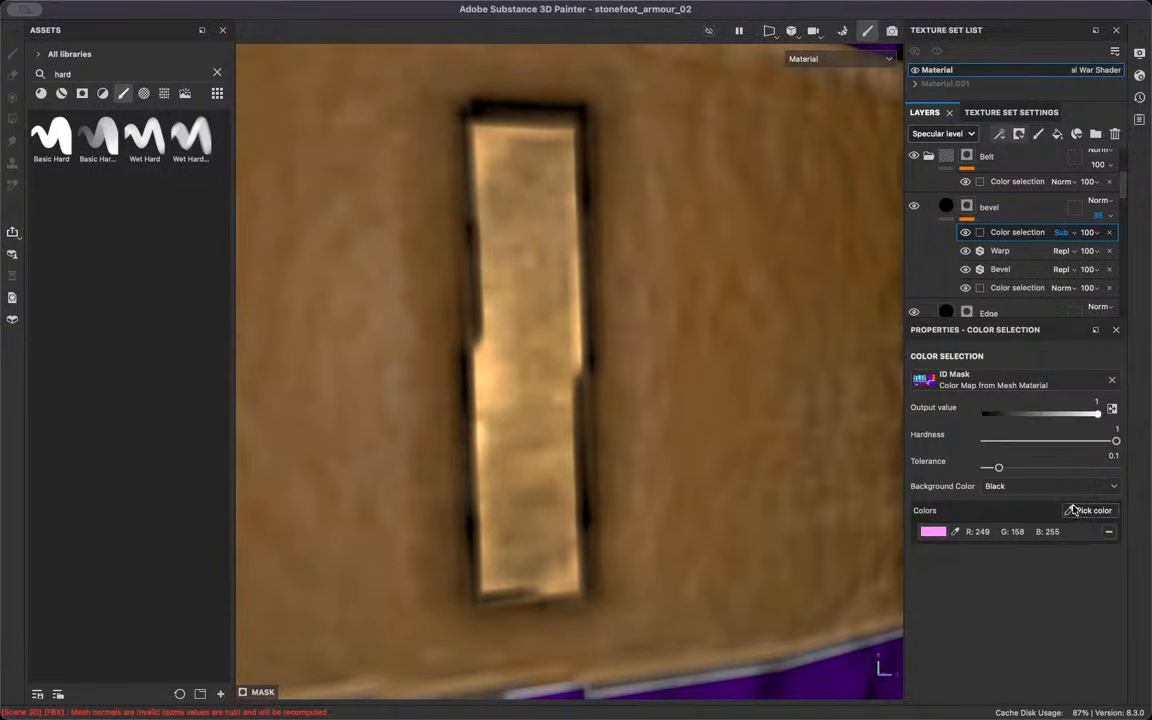
pyautogui.click(1109, 532)
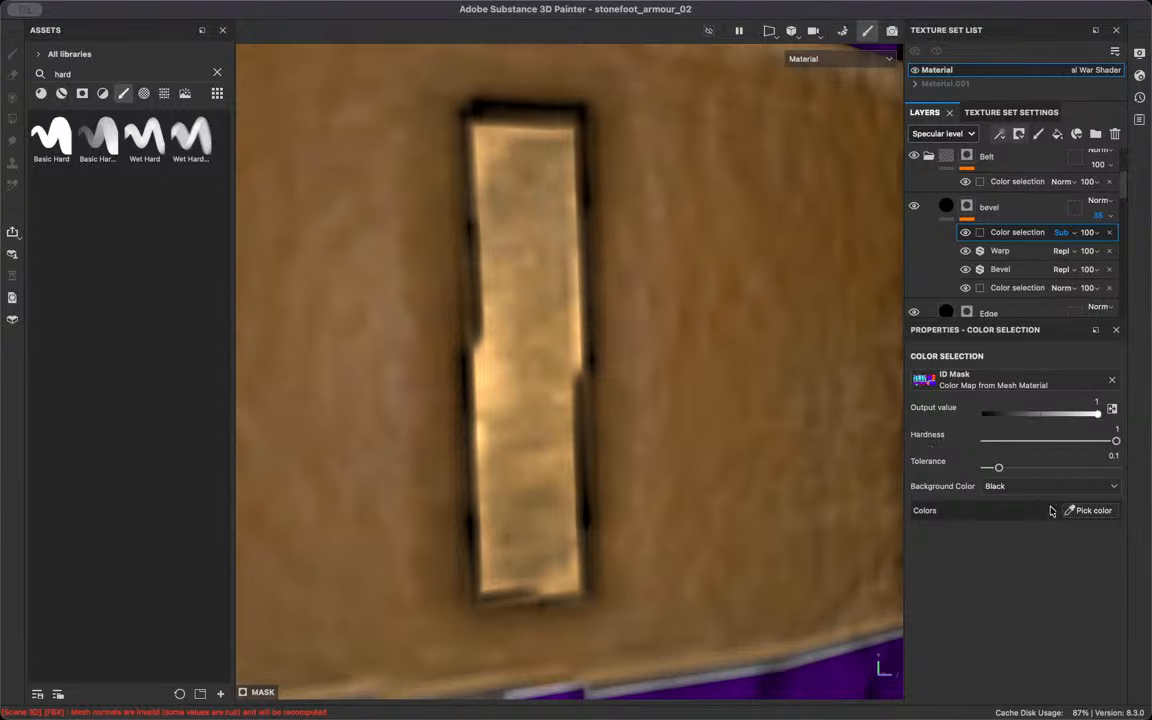
# Pick the metal stud's green ID colour for the bevel mask's upper colour selection and set its blending to Multiply
pyautogui.click(1090, 512)
pyautogui.click(722, 352)
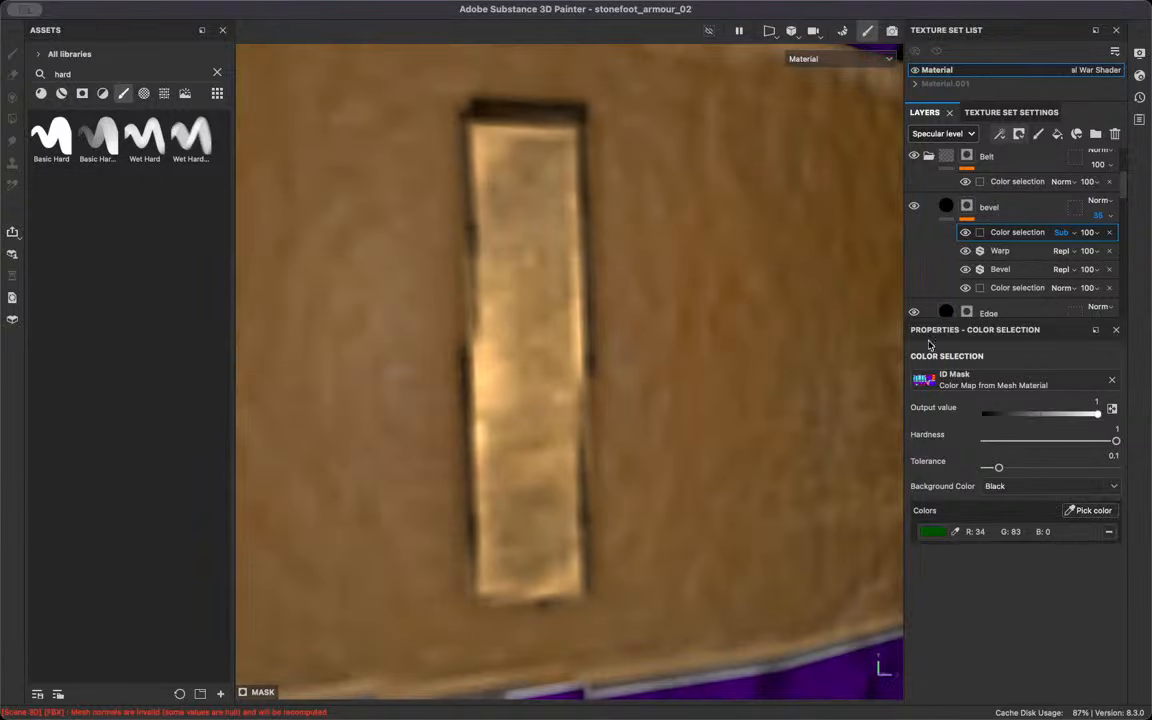
pyautogui.click(1063, 232)
pyautogui.click(1066, 299)
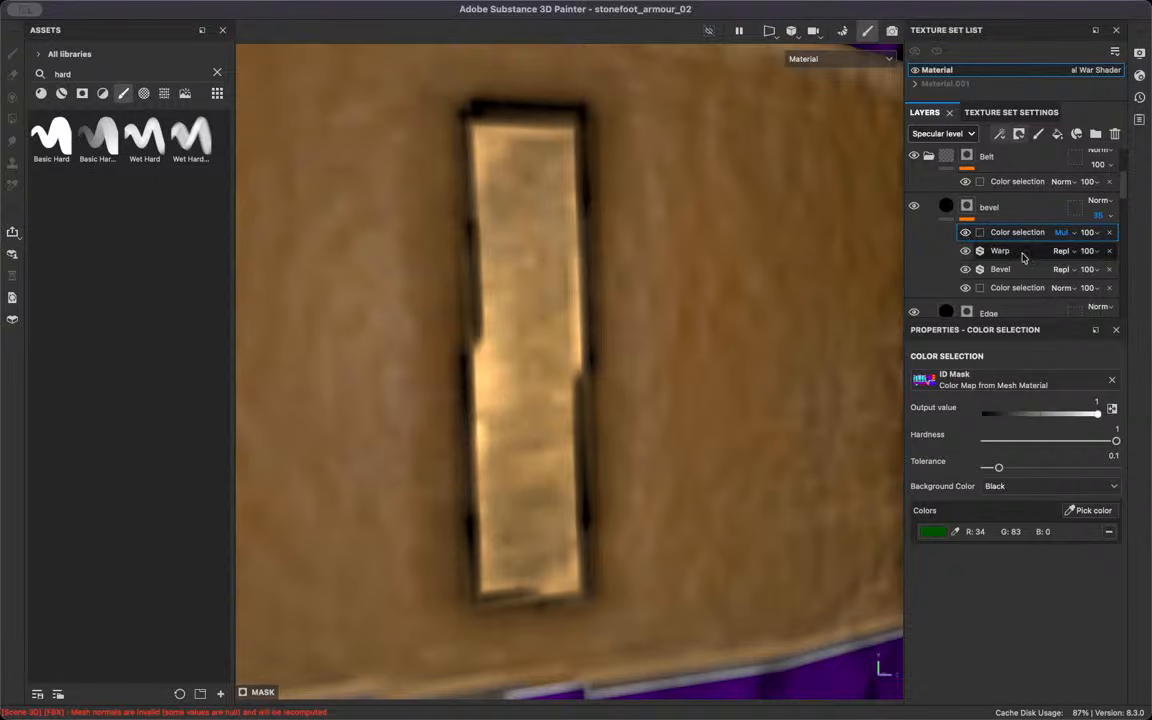
# Display the mask channel and compare the bevel mask with its upper colour selection shown and hidden
pyautogui.click(800, 58)
pyautogui.scroll(-3, 762, 150)
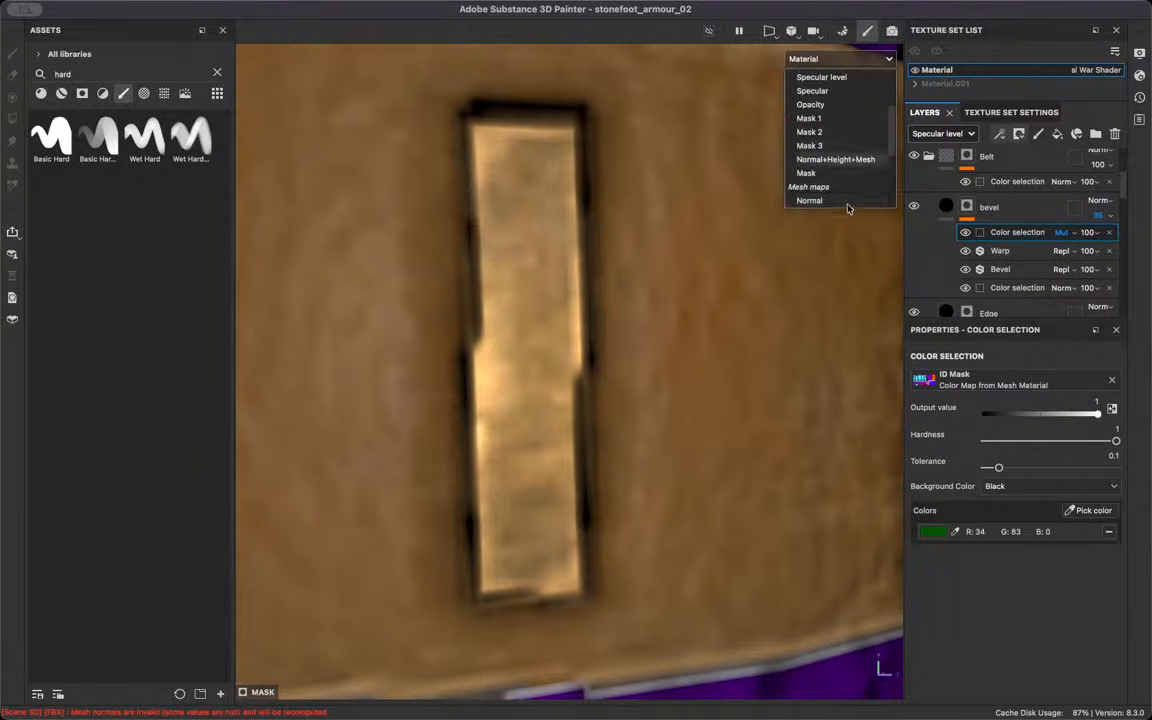
pyautogui.click(762, 172)
pyautogui.click(965, 232)
pyautogui.click(965, 232)
pyautogui.click(965, 232)
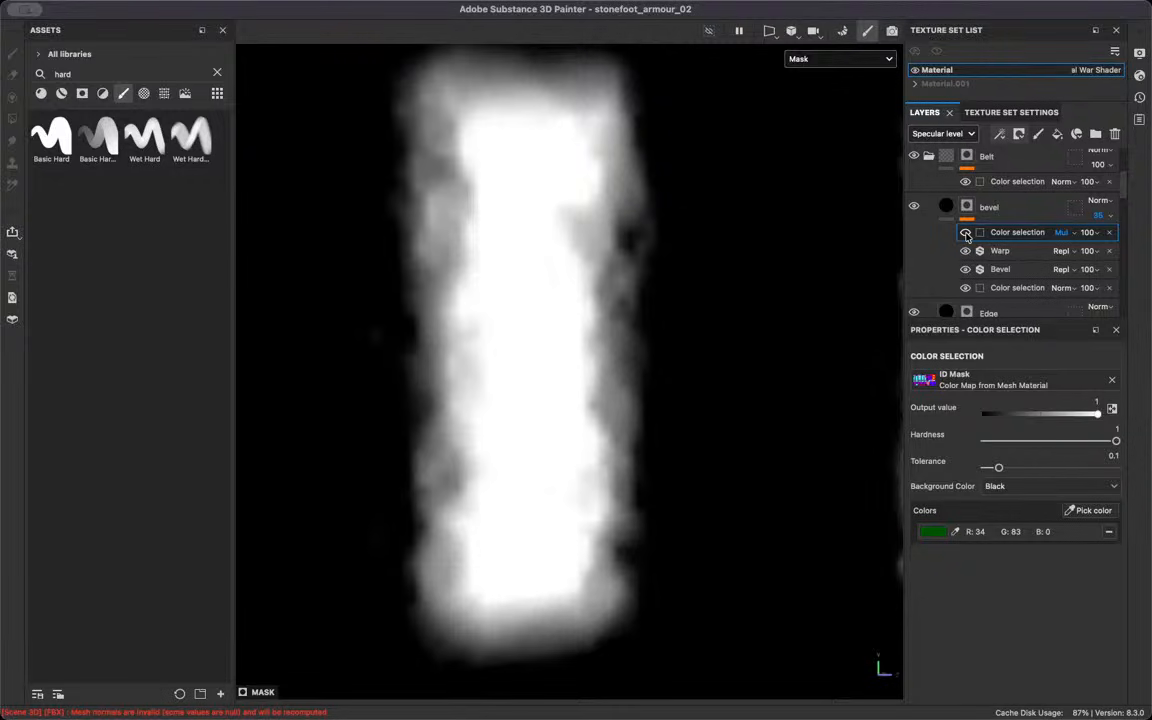
pyautogui.click(965, 232)
pyautogui.click(965, 232)
pyautogui.click(965, 232)
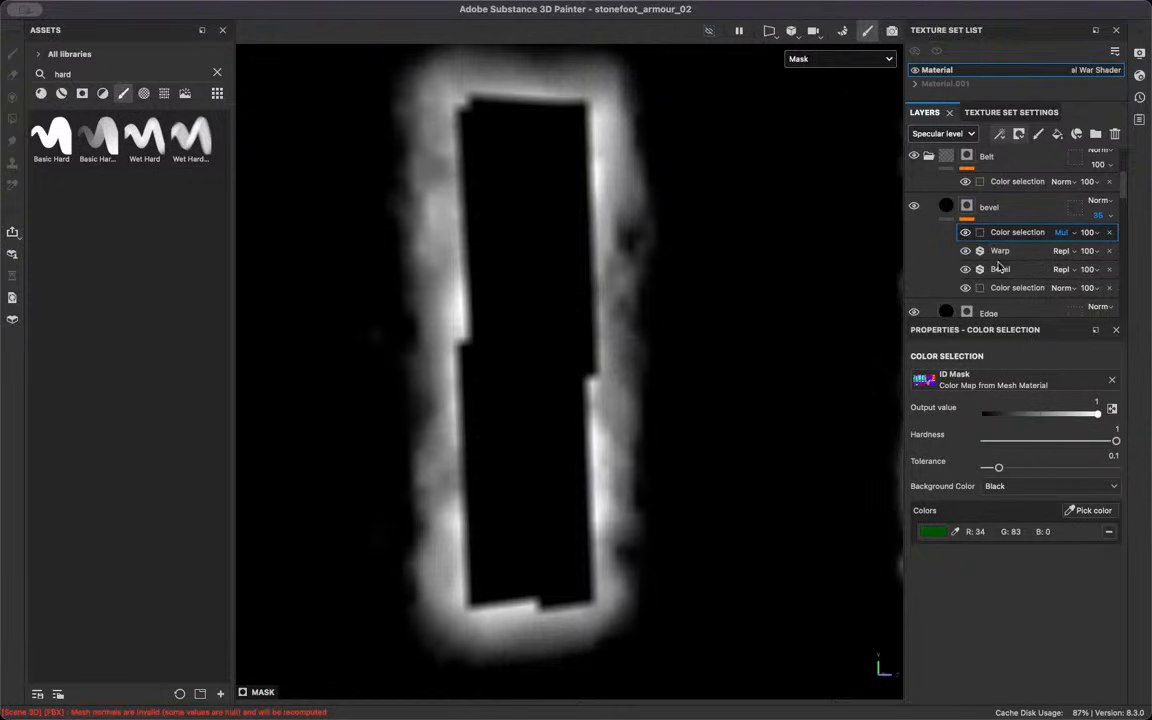
# Set the bevel colour selection's tolerance to 0 with hardness 1, and return the viewport to the material display
pyautogui.moveTo(1020, 470); pyautogui.dragTo(958, 485)
pyautogui.moveTo(1110, 443); pyautogui.dragTo(1118, 442)
pyautogui.press('m')
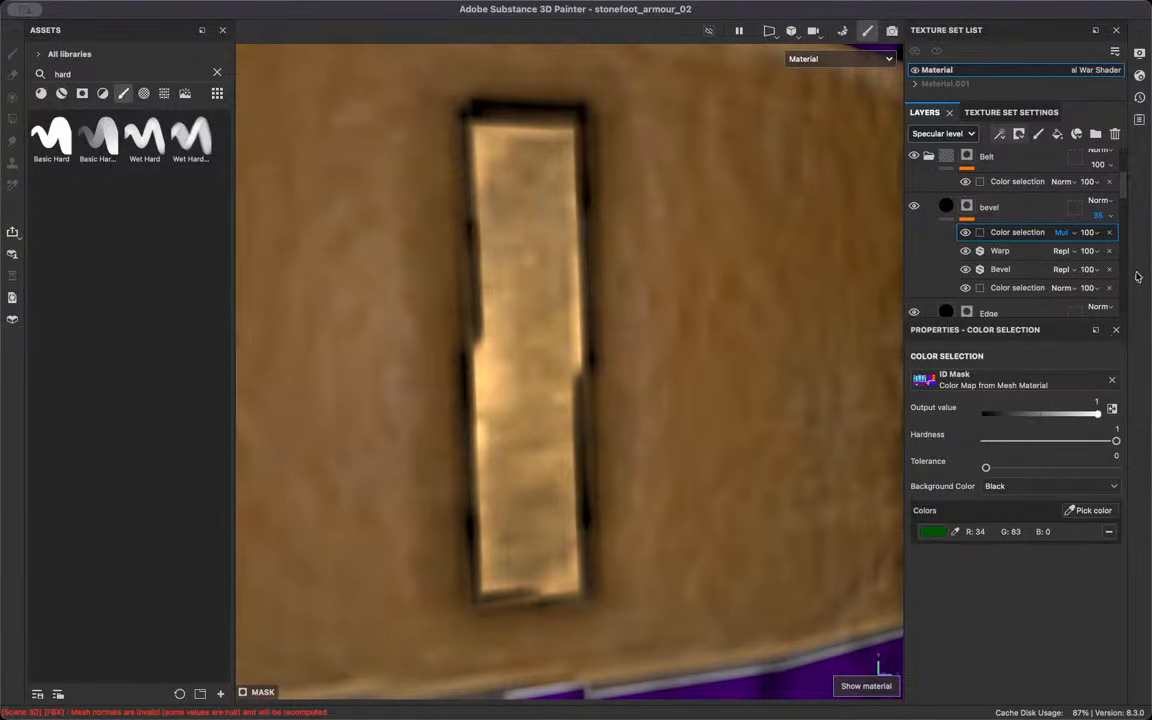
# Set the Belt folder's colour selection to tolerance 0.05 and hardness 1
pyautogui.scroll(2, 1010, 250)
pyautogui.click(1012, 222)
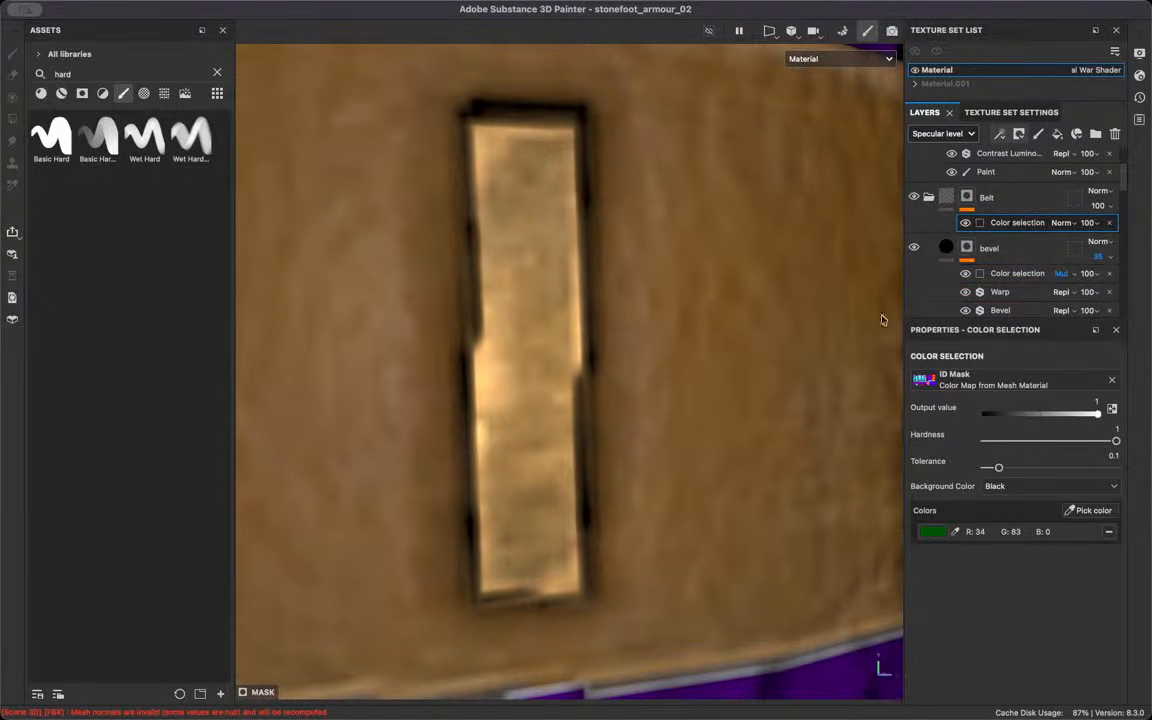
pyautogui.moveTo(998, 469); pyautogui.dragTo(984, 497)
pyautogui.moveTo(1104, 441); pyautogui.dragTo(1116, 441)
# Examine the belt's leather and stud borders close up and from a distance around the torso
pyautogui.scroll(-6, 350, 249)
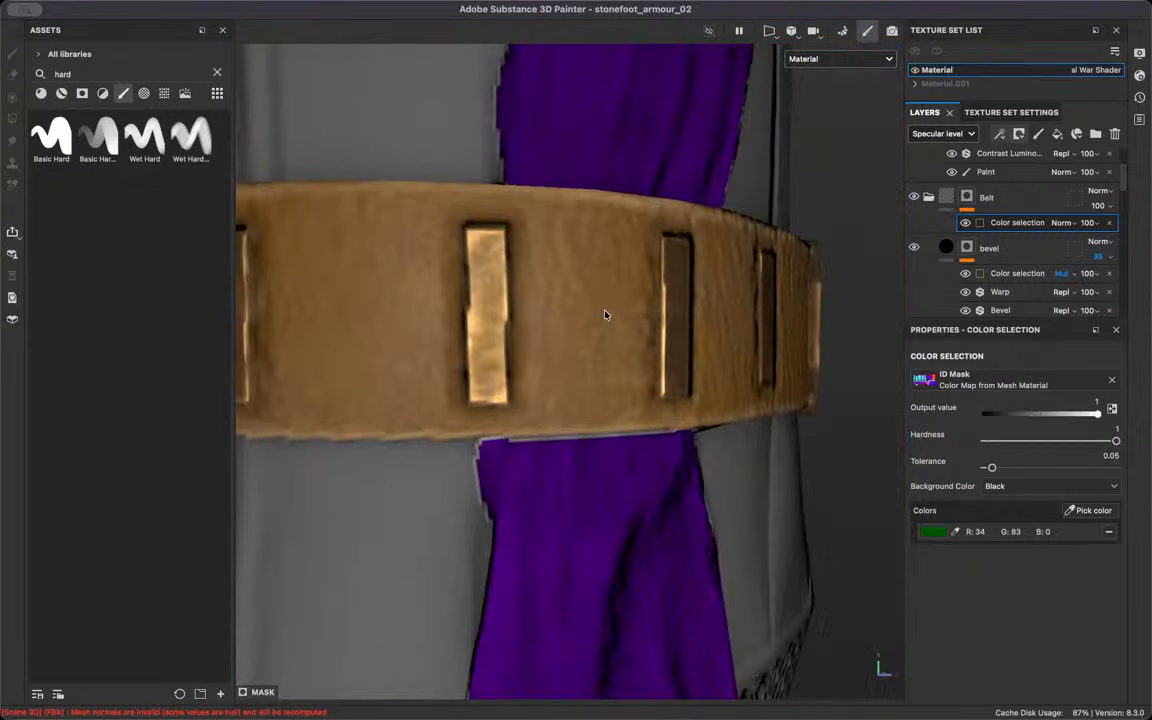
pyautogui.keyDown('alt'); pyautogui.moveTo(617, 305); pyautogui.dragTo(514, 337); pyautogui.keyUp('alt')
pyautogui.keyDown('alt'); pyautogui.moveTo(690, 310); pyautogui.dragTo(507, 399); pyautogui.keyUp('alt')
pyautogui.scroll(-5, 622, 302)
pyautogui.scroll(5, 543, 342)
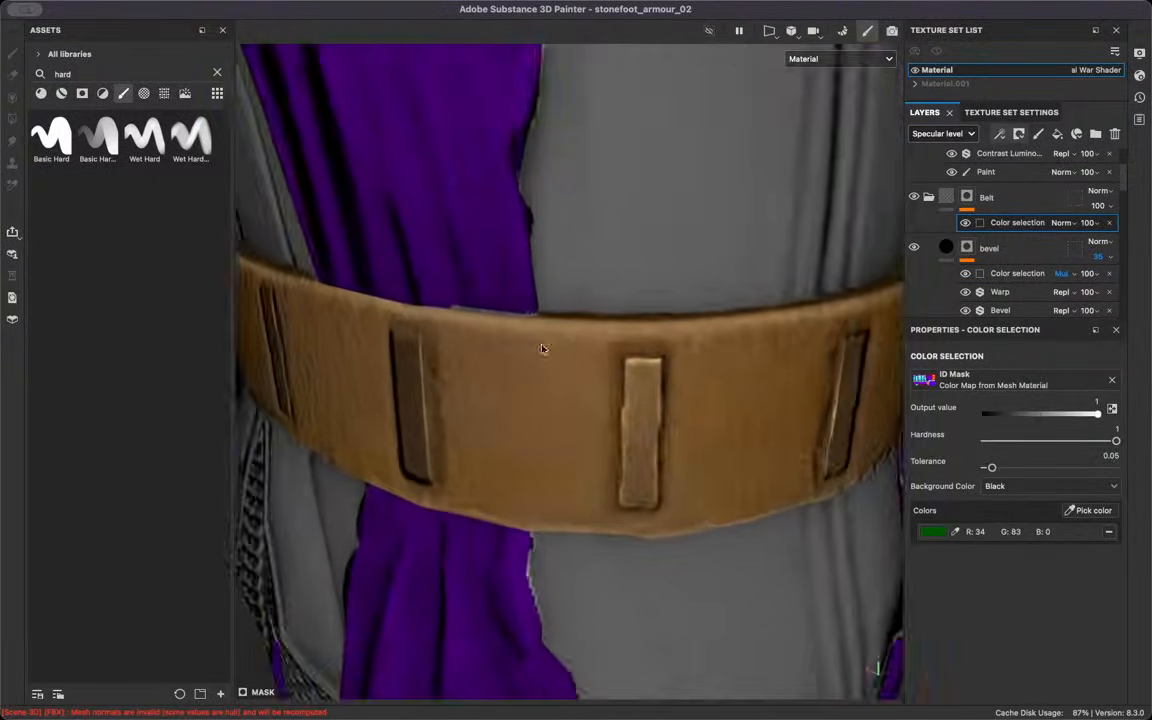
pyautogui.keyDown('alt'); pyautogui.moveTo(625, 316); pyautogui.dragTo(488, 314); pyautogui.keyUp('alt')
pyautogui.scroll(3, 488, 314)
pyautogui.scroll(3, 960, 230)
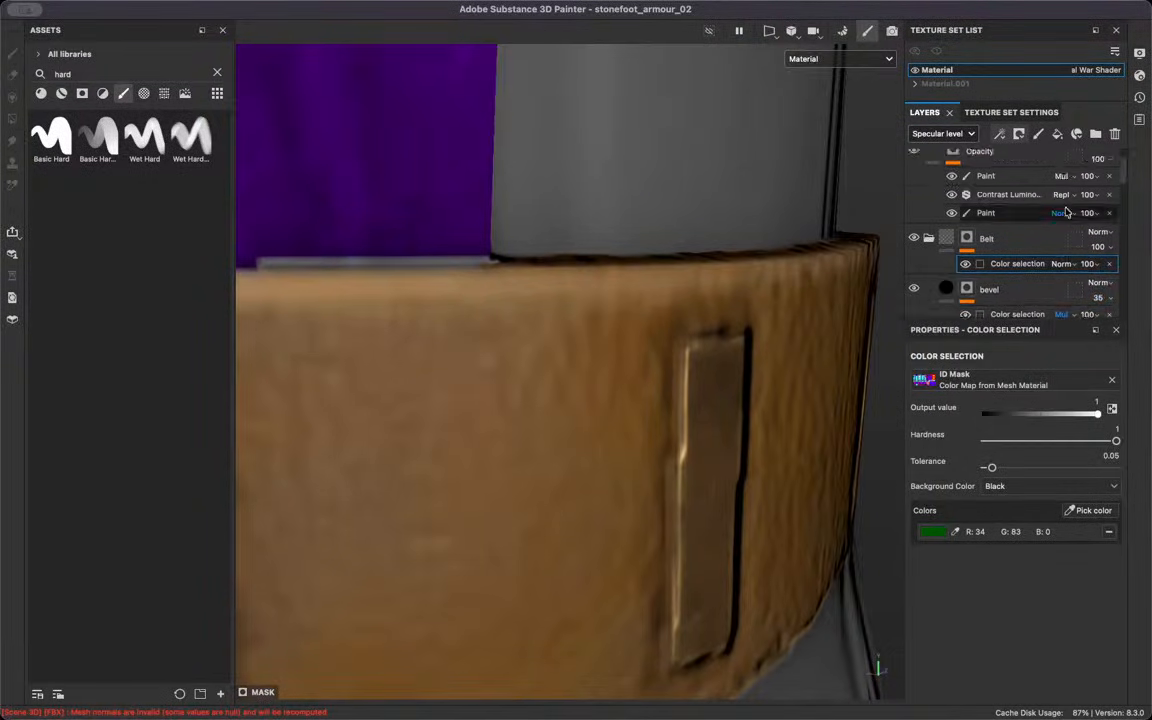
pyautogui.scroll(-3, 920, 295)
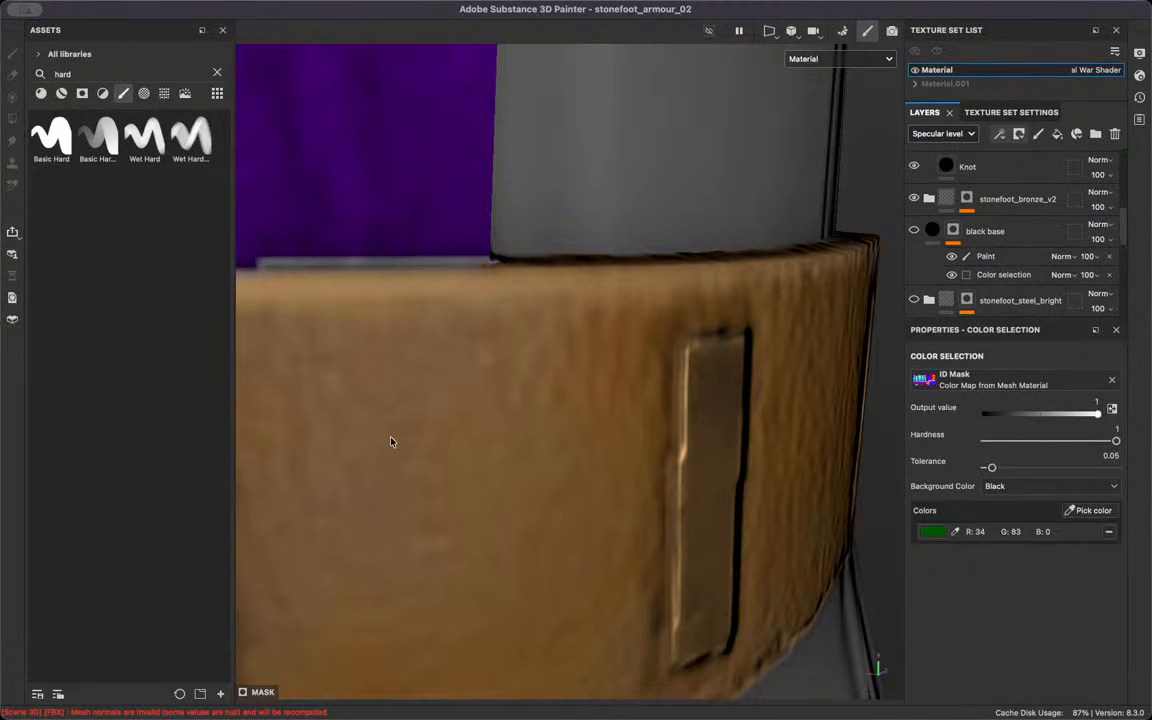
pyautogui.scroll(-6, 476, 437)
pyautogui.scroll(-8, 534, 399)
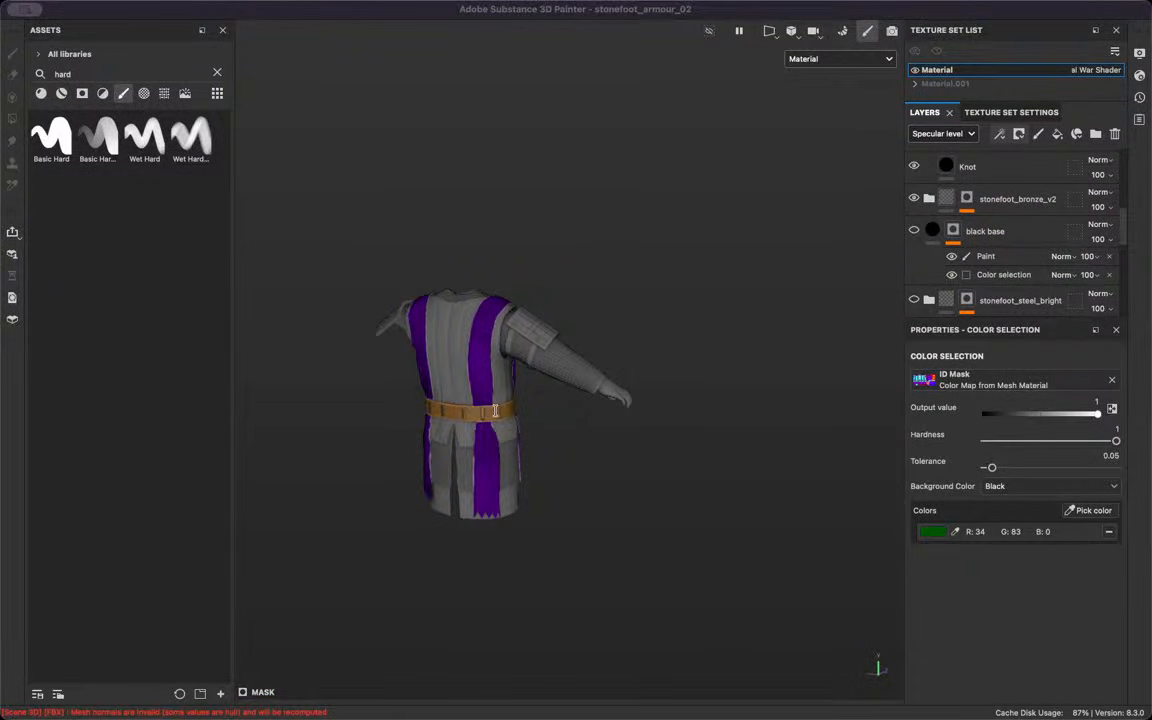
pyautogui.keyDown('alt'); pyautogui.moveTo(494, 410); pyautogui.dragTo(483, 347); pyautogui.keyUp('alt')
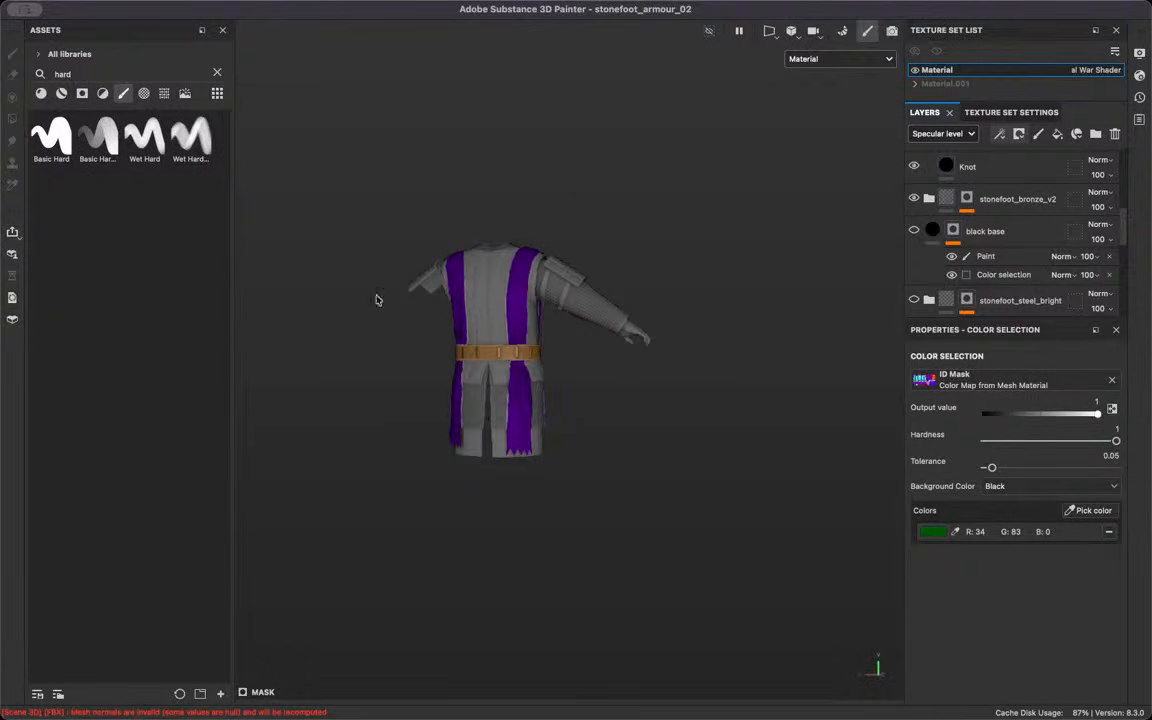
pyautogui.keyDown('alt'); pyautogui.moveTo(462, 310); pyautogui.dragTo(563, 679, button='right'); pyautogui.keyUp('alt')
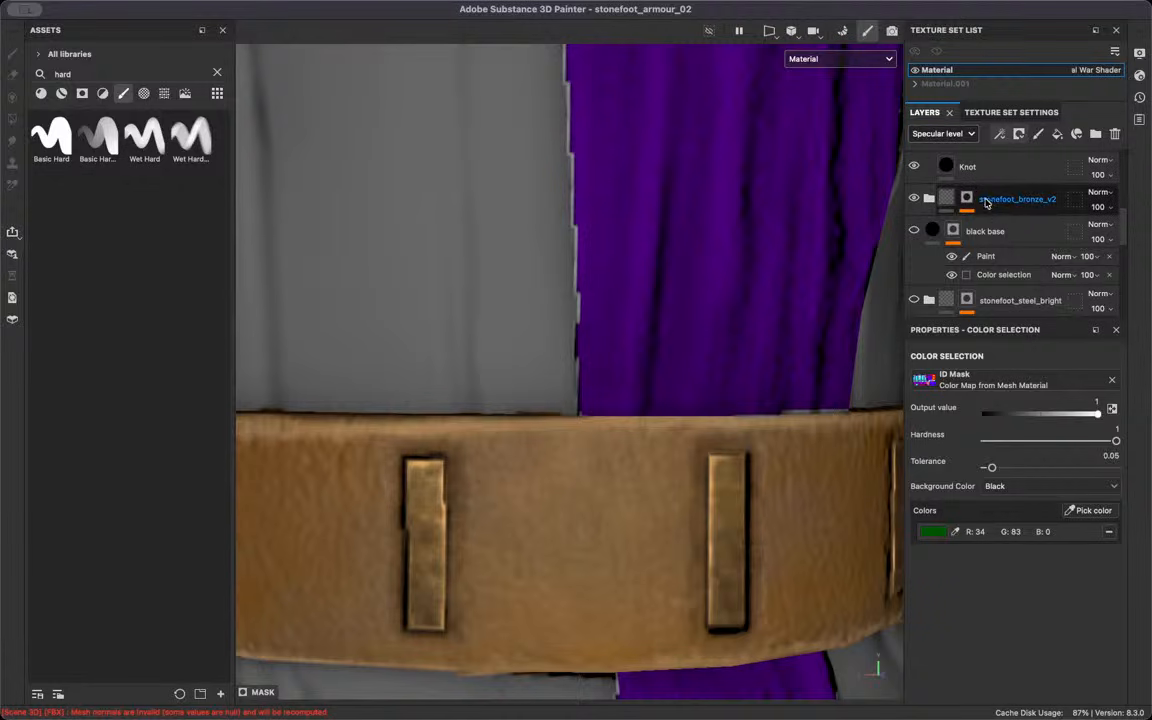
# Enlarge the layer stack, expand the Belt folder and switch the stack to the Diffuse channel
pyautogui.scroll(-5, 1000, 230)
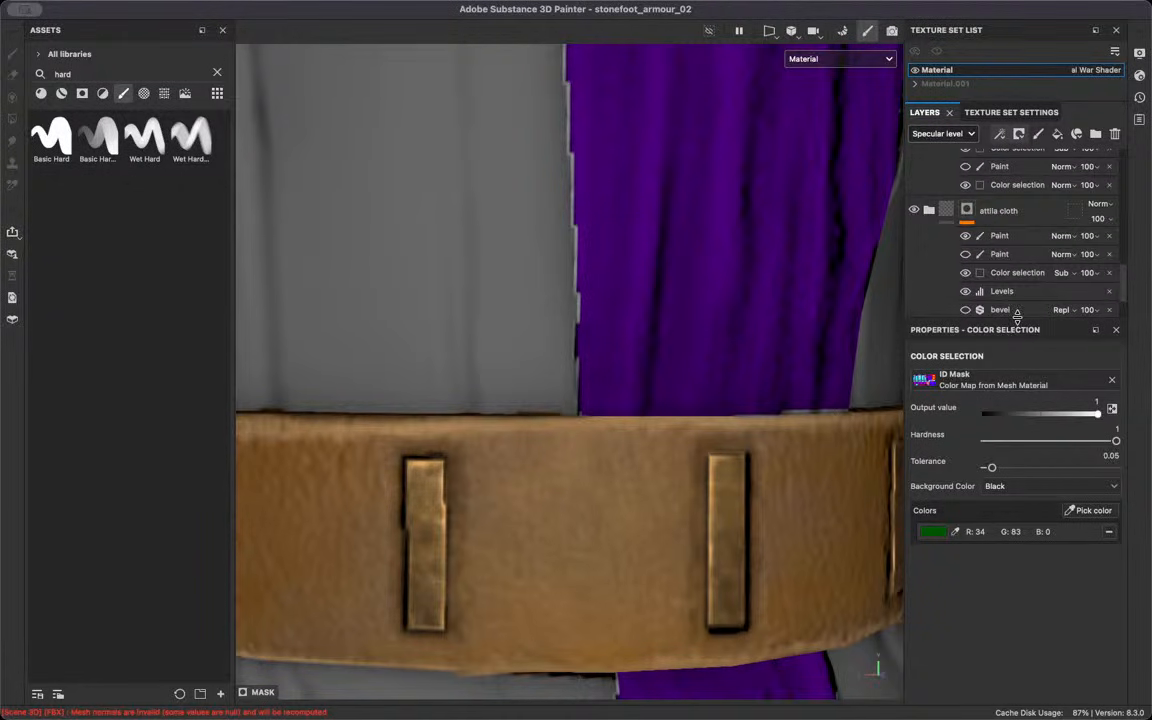
pyautogui.moveTo(1017, 316); pyautogui.dragTo(1017, 548)
pyautogui.scroll(3, 967, 348)
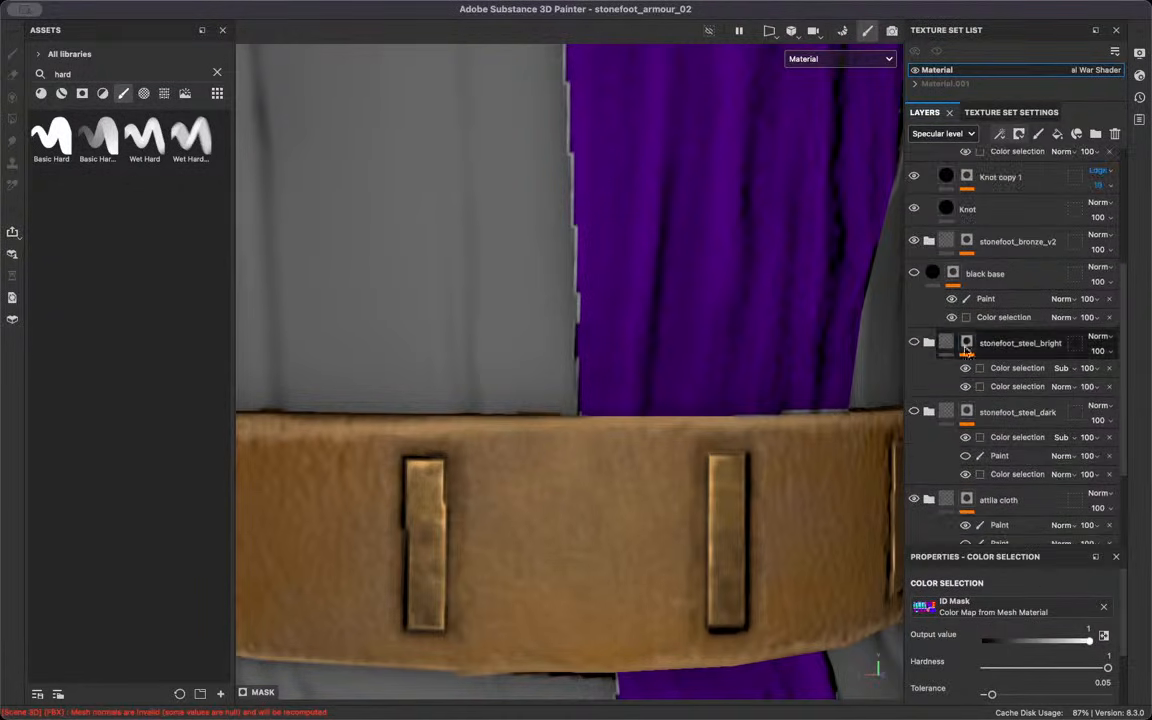
pyautogui.scroll(4, 967, 348)
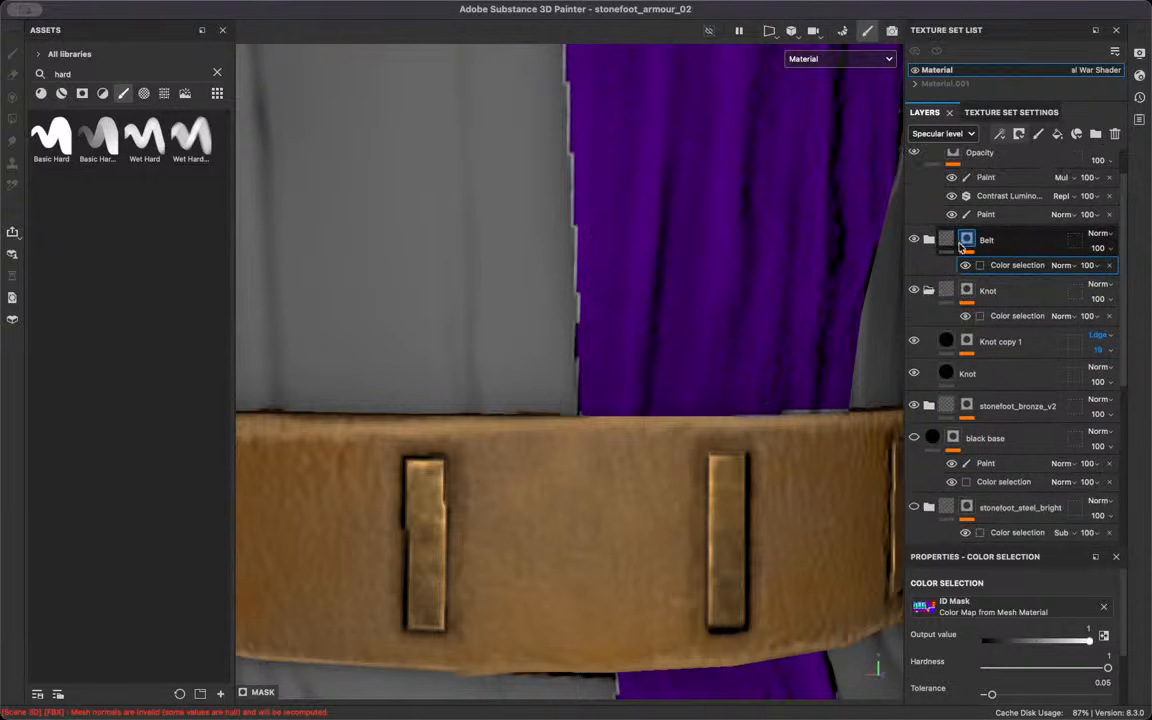
pyautogui.scroll(1, 962, 247)
pyautogui.click(929, 281)
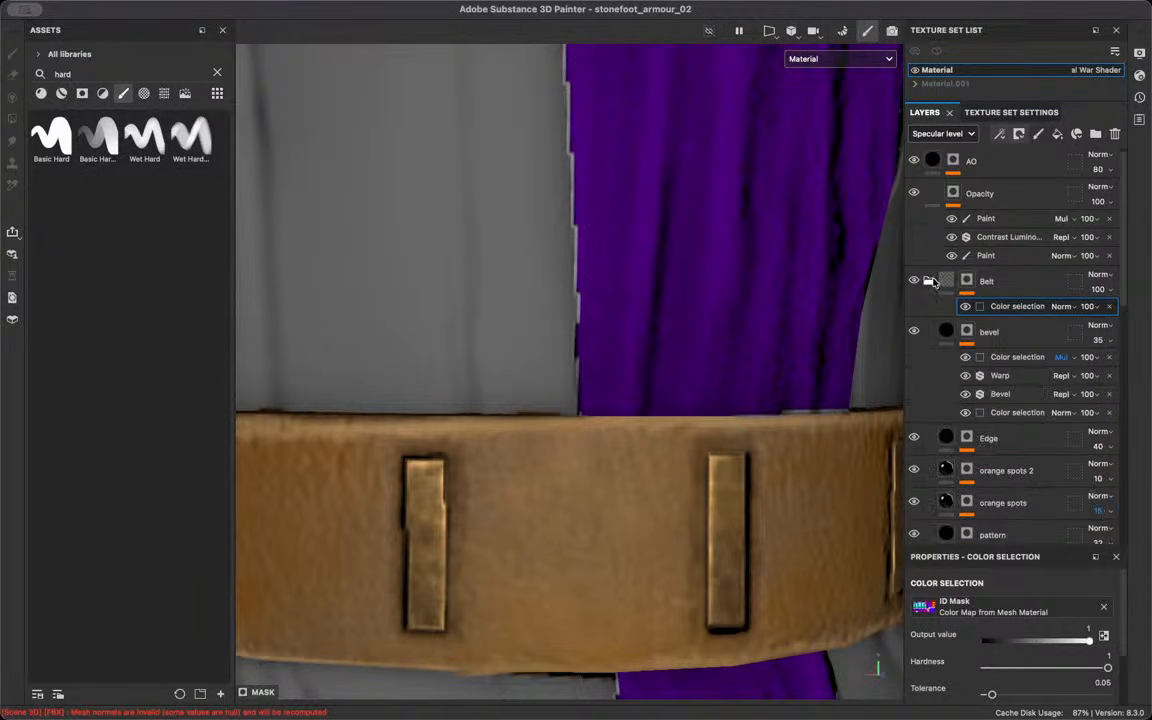
pyautogui.click(944, 133)
pyautogui.click(940, 150)
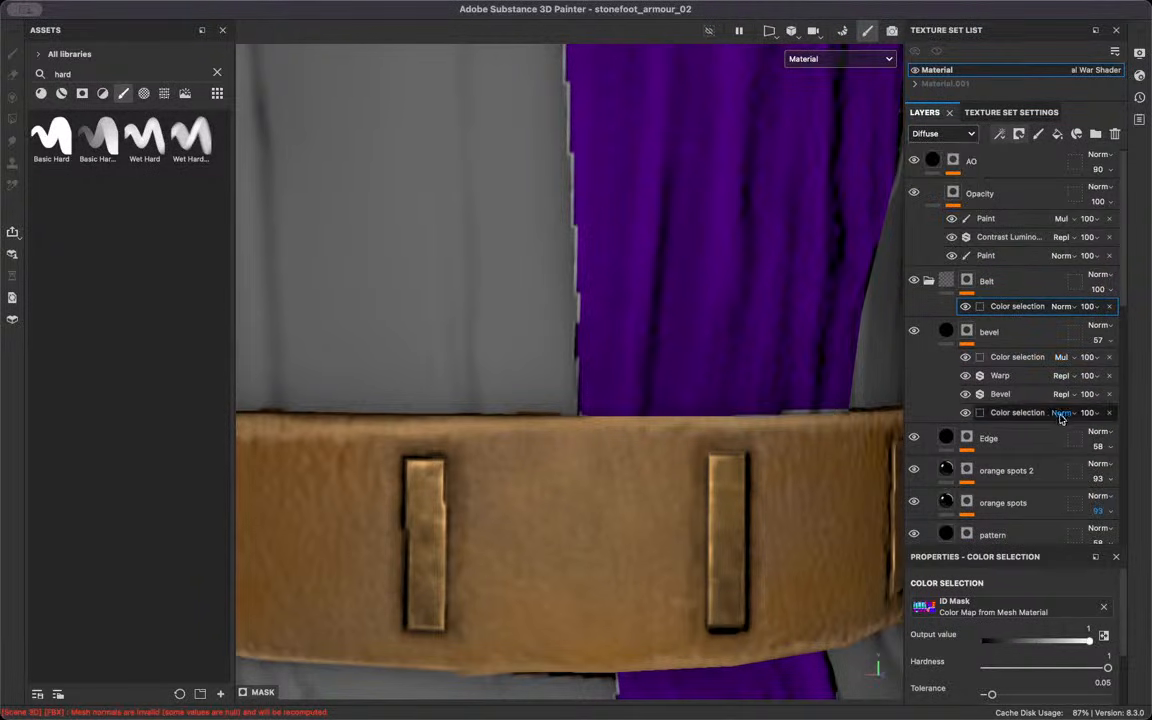
# Expand the Edge layer's mask and set its Clouds 2 fill tiling to 8 and 4
pyautogui.click(1012, 442)
pyautogui.click(966, 438)
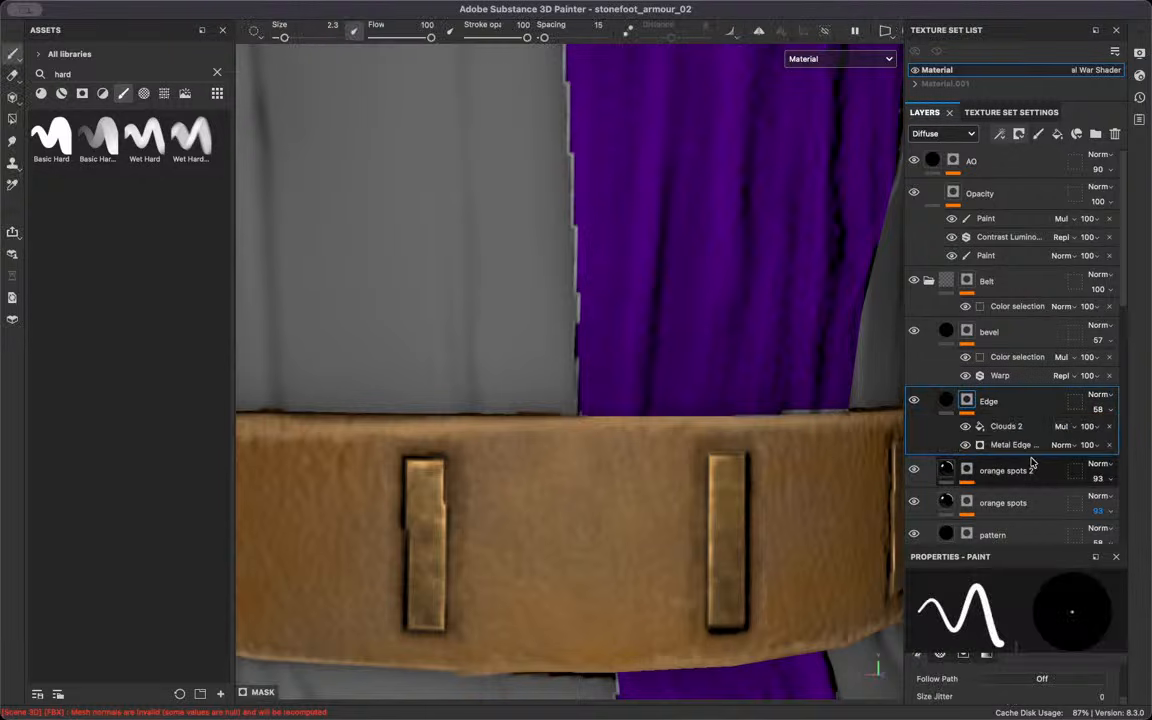
pyautogui.click(1010, 482)
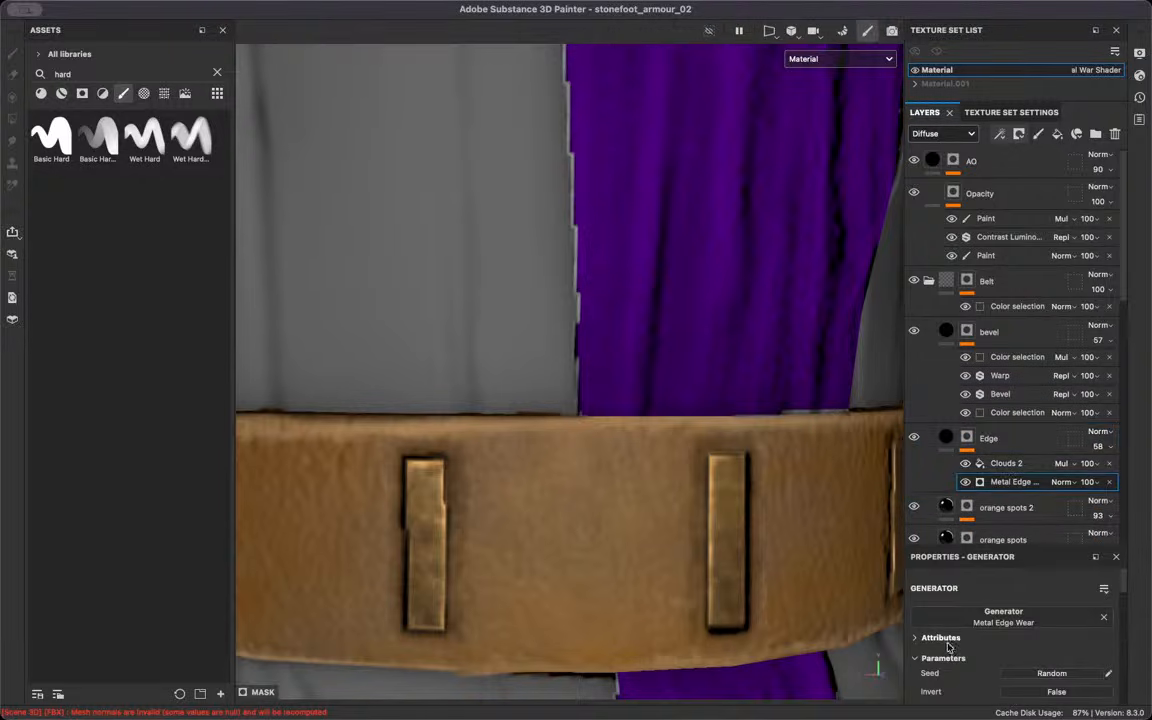
pyautogui.click(1005, 463)
pyautogui.scroll(-5, 978, 656)
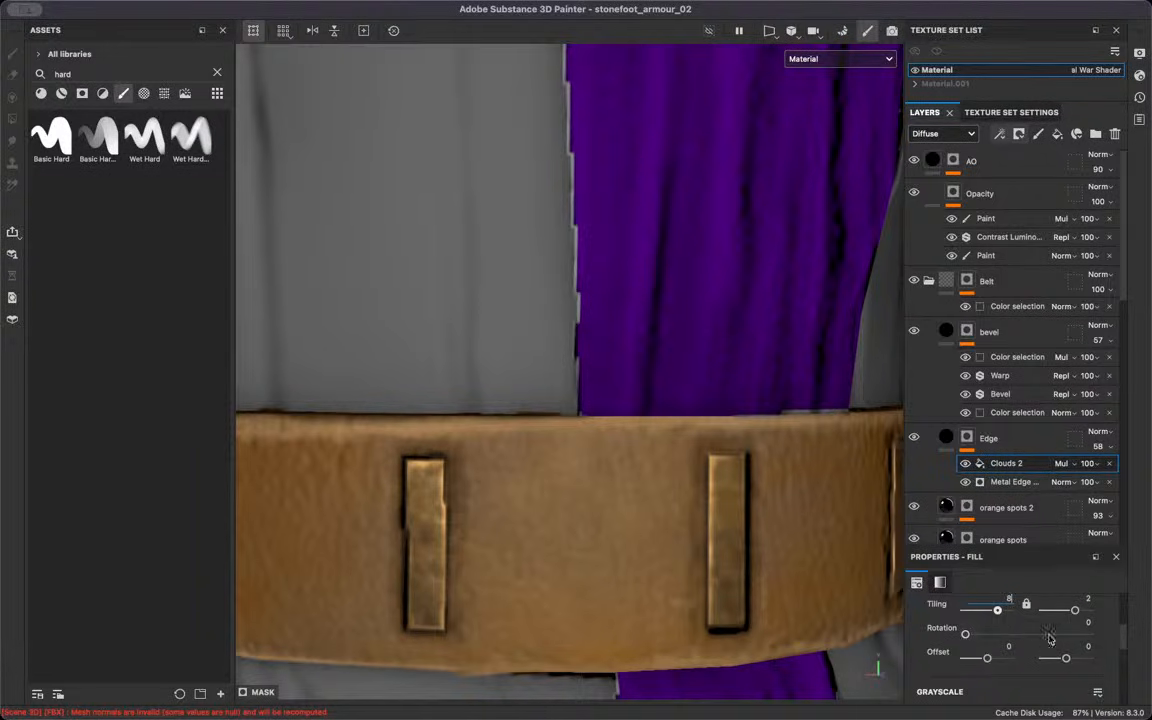
pyautogui.click(1089, 598)
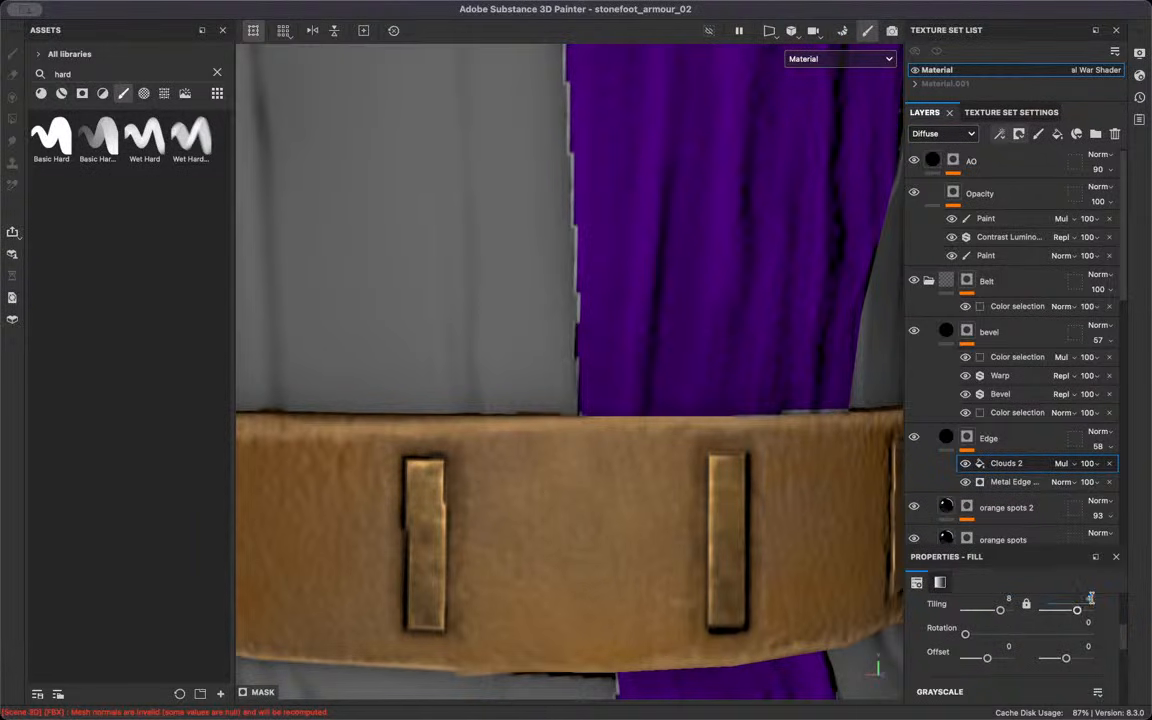
# Set the Clouds 2 fill's balance to 0.29 and its contrast to 0.08
pyautogui.scroll(5, 999, 657)
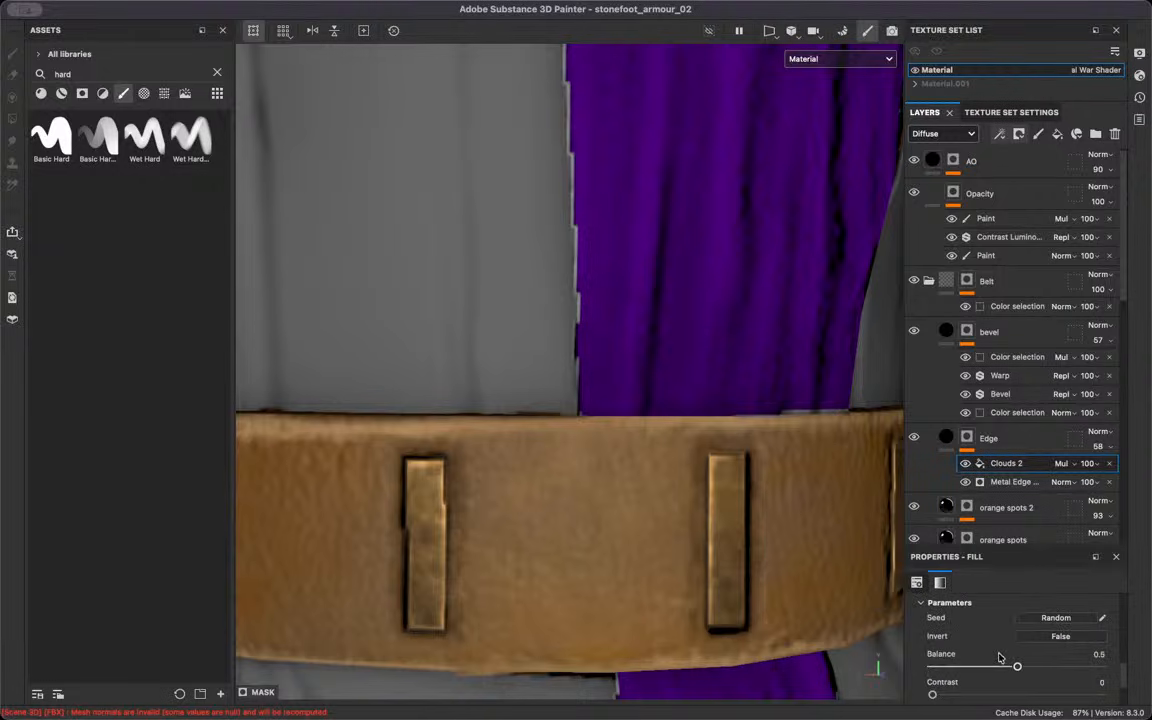
pyautogui.moveTo(1012, 670); pyautogui.dragTo(977, 673)
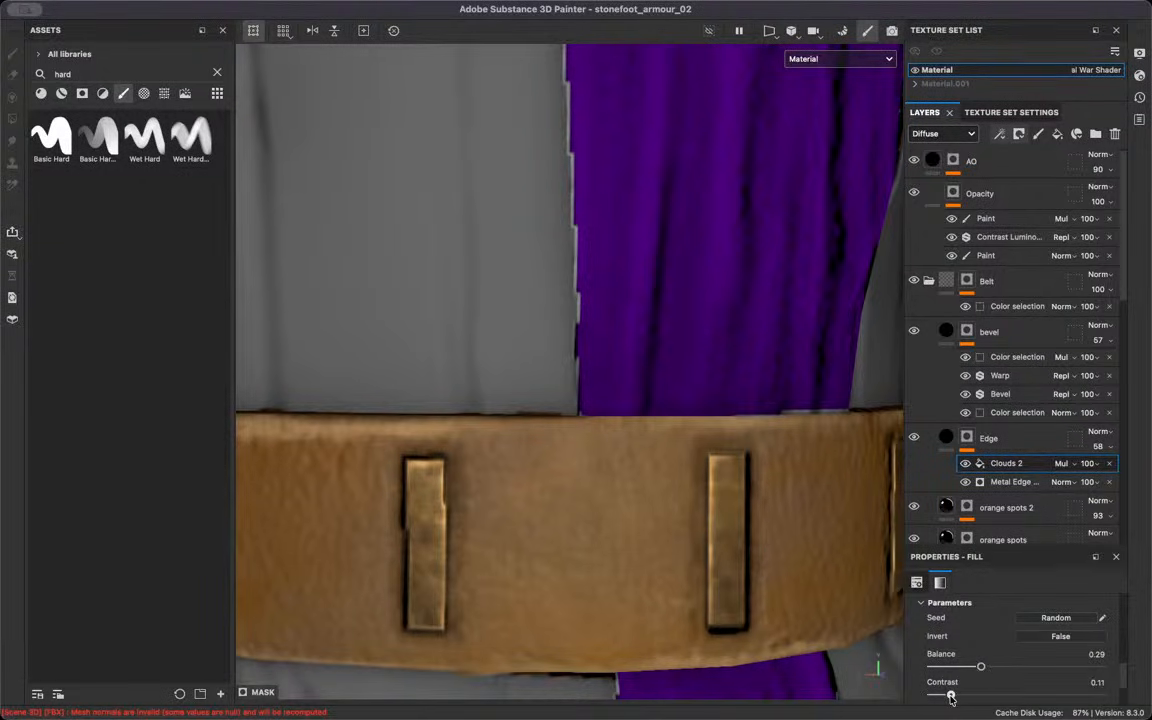
pyautogui.moveTo(948, 696); pyautogui.dragTo(946, 696)
# Set the opacity of the Edge mask's Clouds 2 fill to 80
pyautogui.scroll(-5, 422, 391)
pyautogui.keyDown('alt'); pyautogui.moveTo(422, 391); pyautogui.dragTo(772, 247); pyautogui.keyUp('alt')
pyautogui.keyDown('alt'); pyautogui.moveTo(772, 247); pyautogui.dragTo(802, 250, button='middle'); pyautogui.keyUp('alt')
pyautogui.keyDown('alt'); pyautogui.moveTo(802, 250); pyautogui.dragTo(733, 280); pyautogui.keyUp('alt')
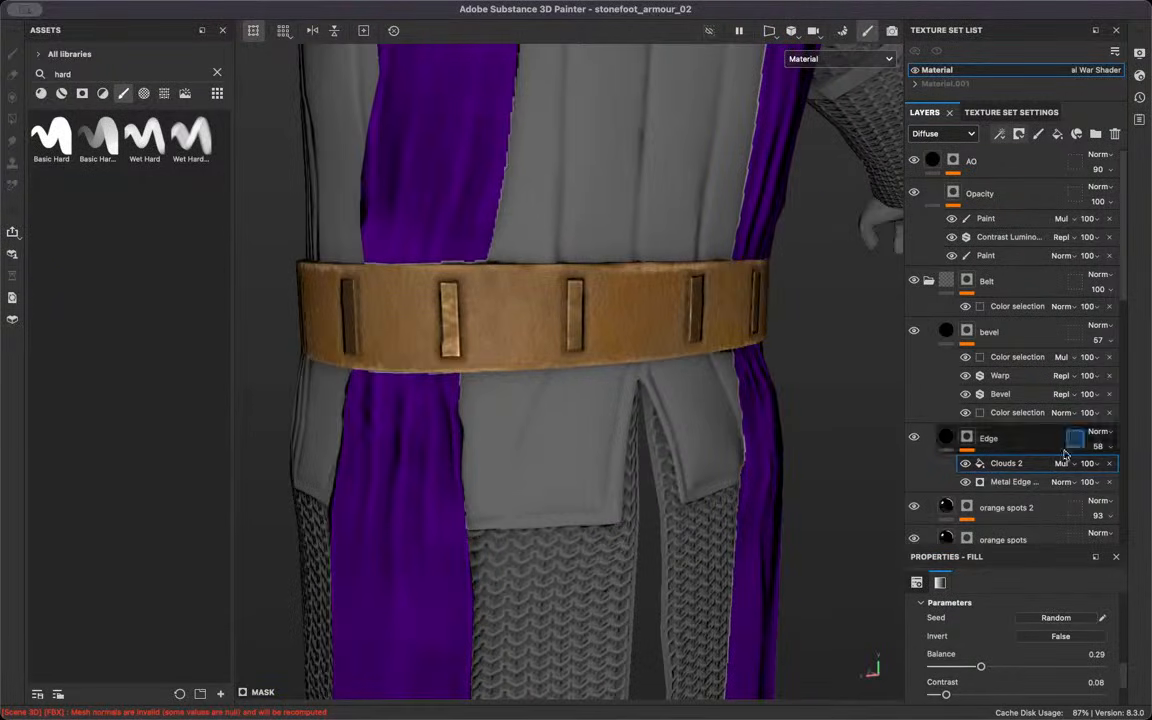
pyautogui.click(1092, 468)
pyautogui.write('80')
pyautogui.press('Return')
# Compare the belt's edge wear with the Clouds 2 fill shown and hidden, and check the belt on the whole armour
pyautogui.keyDown('alt'); pyautogui.moveTo(414, 281); pyautogui.dragTo(813, 316); pyautogui.keyUp('alt')
pyautogui.click(965, 466)
pyautogui.click(966, 466)
pyautogui.click(966, 466)
pyautogui.click(966, 465)
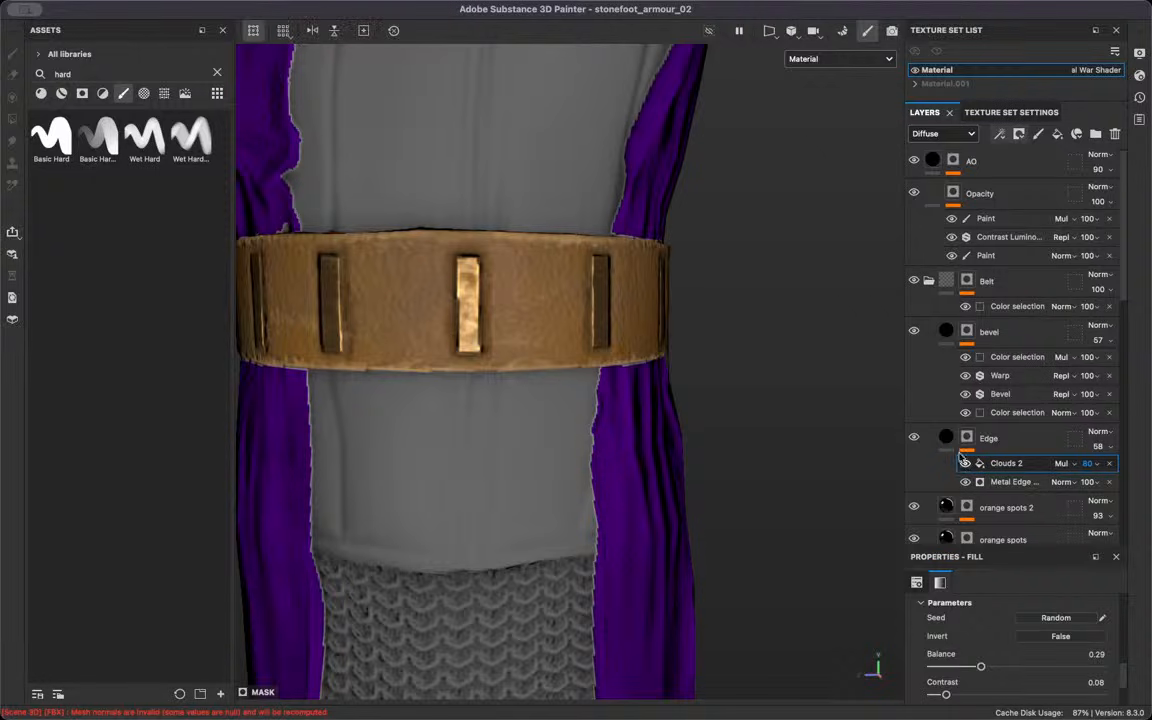
pyautogui.keyDown('alt'); pyautogui.moveTo(534, 197); pyautogui.dragTo(407, 252); pyautogui.keyUp('alt')
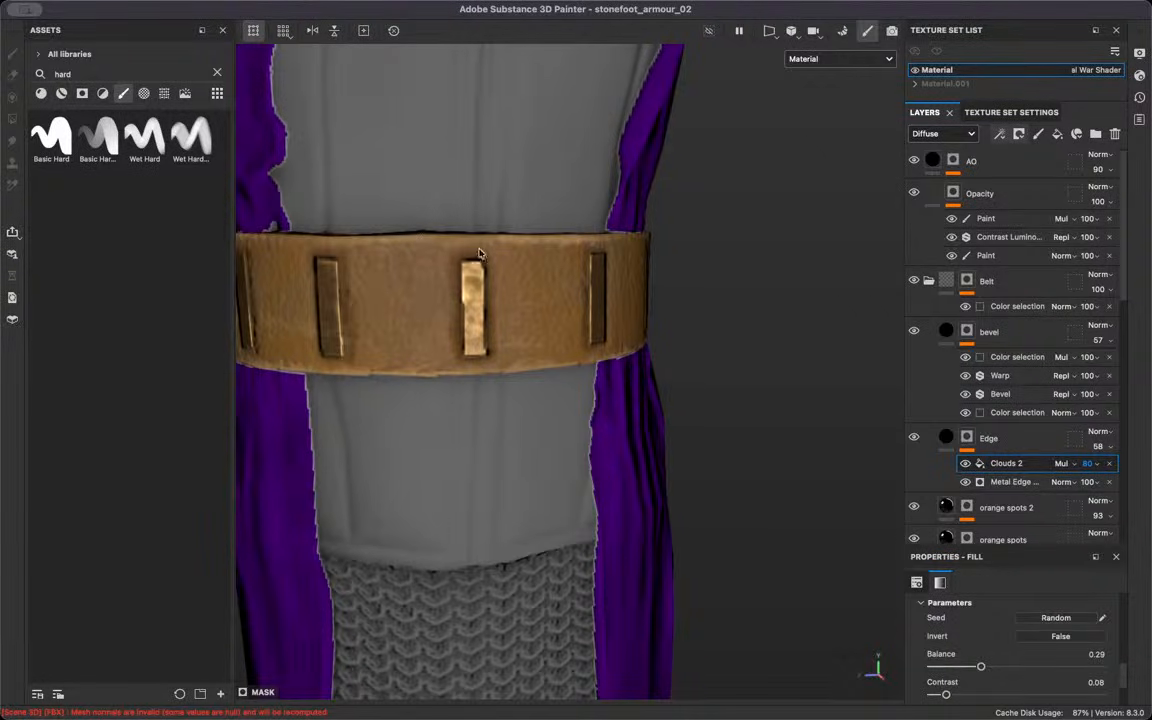
pyautogui.keyDown('alt'); pyautogui.moveTo(480, 253); pyautogui.dragTo(474, 243); pyautogui.keyUp('alt')
pyautogui.click(967, 467)
pyautogui.click(967, 467)
pyautogui.click(967, 467)
pyautogui.click(967, 467)
pyautogui.click(967, 467)
pyautogui.click(967, 467)
pyautogui.keyDown('alt'); pyautogui.moveTo(670, 314); pyautogui.dragTo(896, 344); pyautogui.keyUp('alt')
pyautogui.scroll(-10, 746, 337)
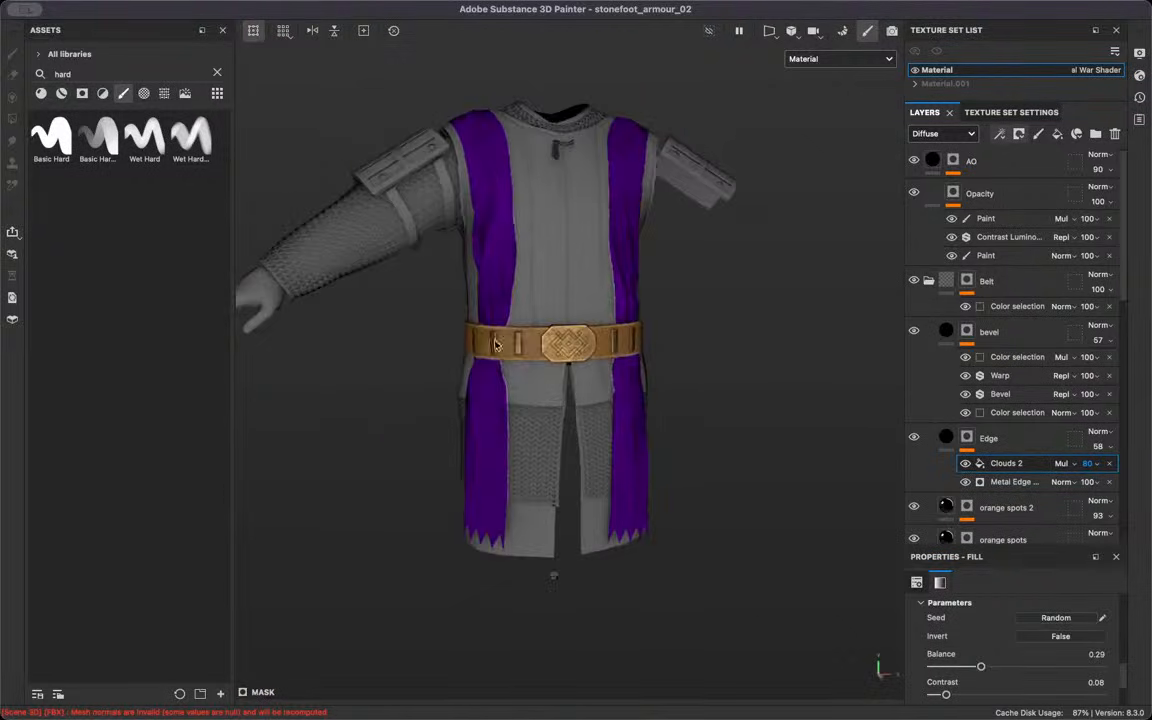
pyautogui.scroll(4, 494, 344)
pyautogui.scroll(-6, 540, 280)
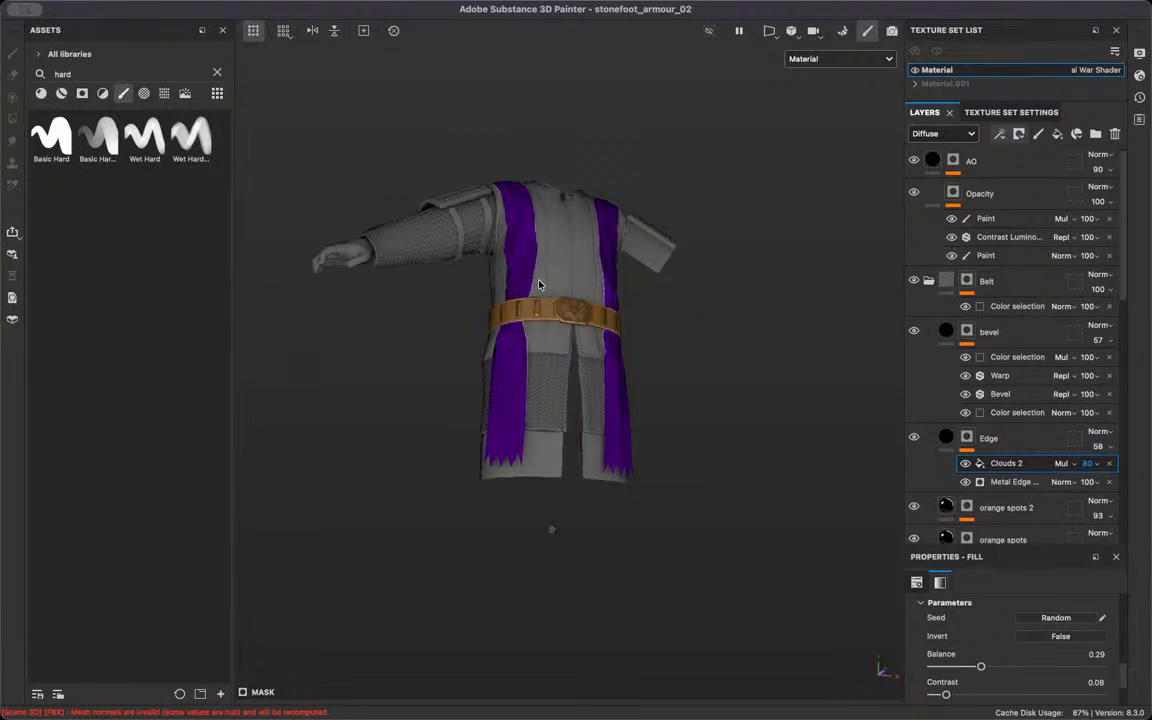
pyautogui.scroll(6, 604, 490)
pyautogui.keyDown('alt'); pyautogui.moveTo(607, 523); pyautogui.dragTo(600, 512); pyautogui.keyUp('alt')
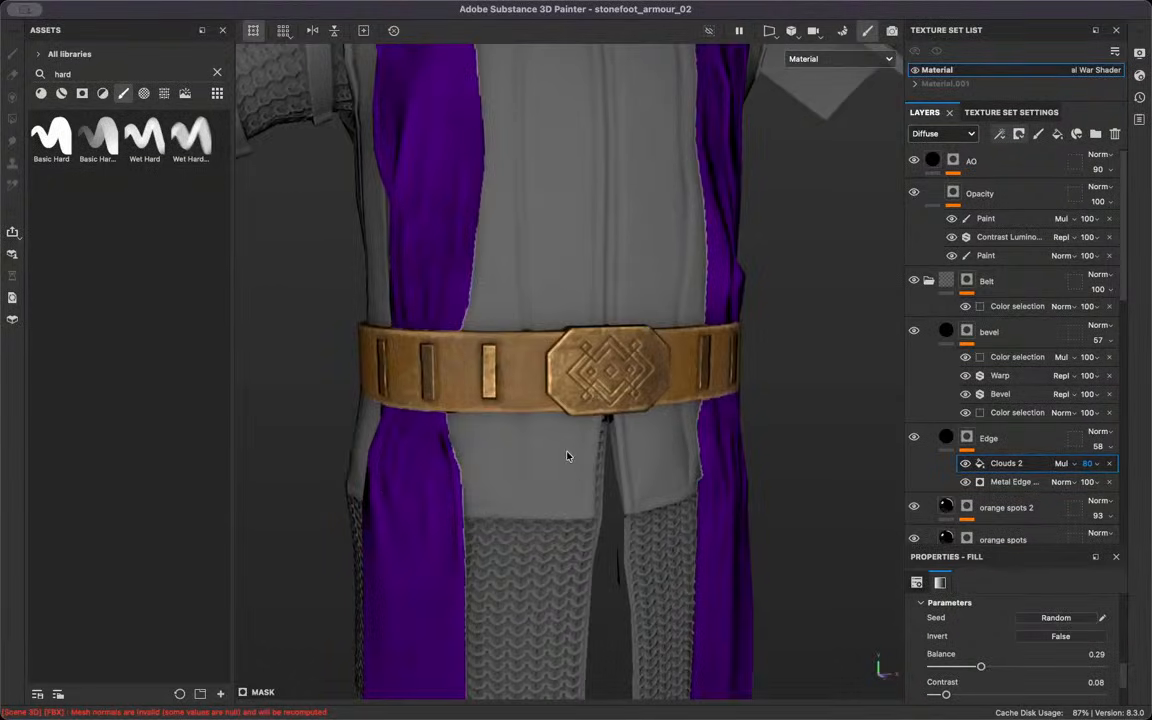
# Collapse the Belt and Knot folders and make the black base layer visible on the chainmail
pyautogui.keyDown('alt'); pyautogui.moveTo(664, 375); pyautogui.dragTo(1104, 556, button='middle'); pyautogui.keyUp('alt')
pyautogui.scroll(5, 750, 328)
pyautogui.keyDown('alt'); pyautogui.moveTo(638, 188); pyautogui.dragTo(735, 240); pyautogui.keyUp('alt')
pyautogui.scroll(5, 748, 283)
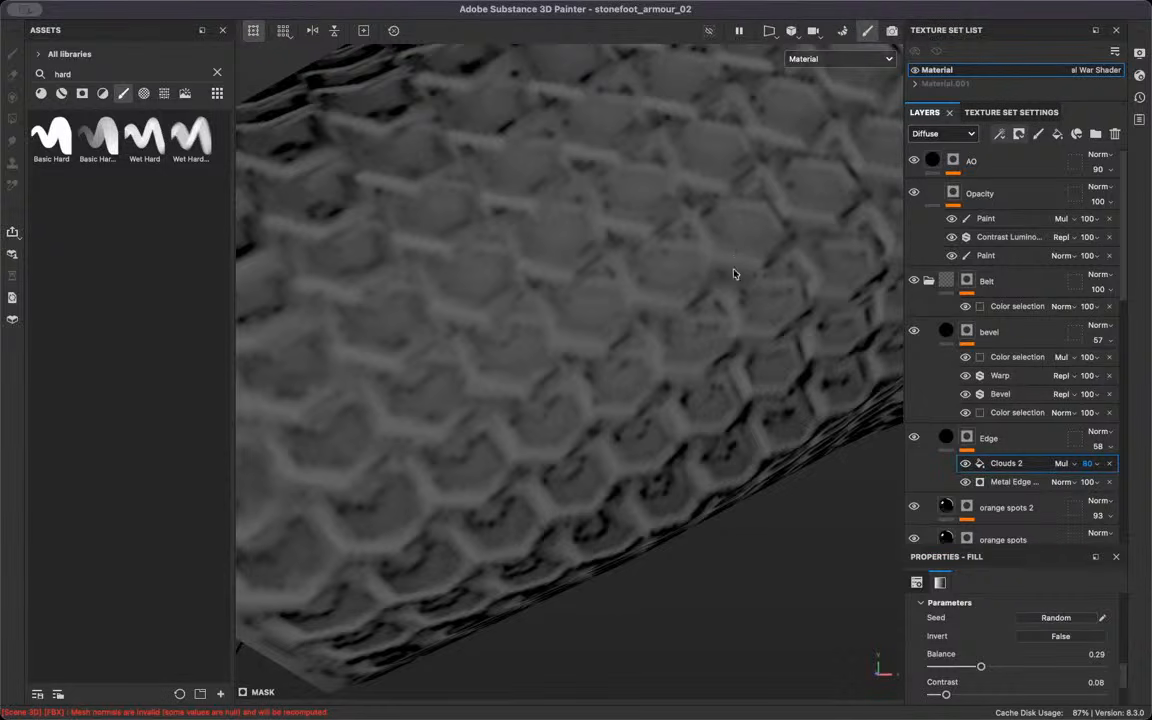
pyautogui.click(928, 283)
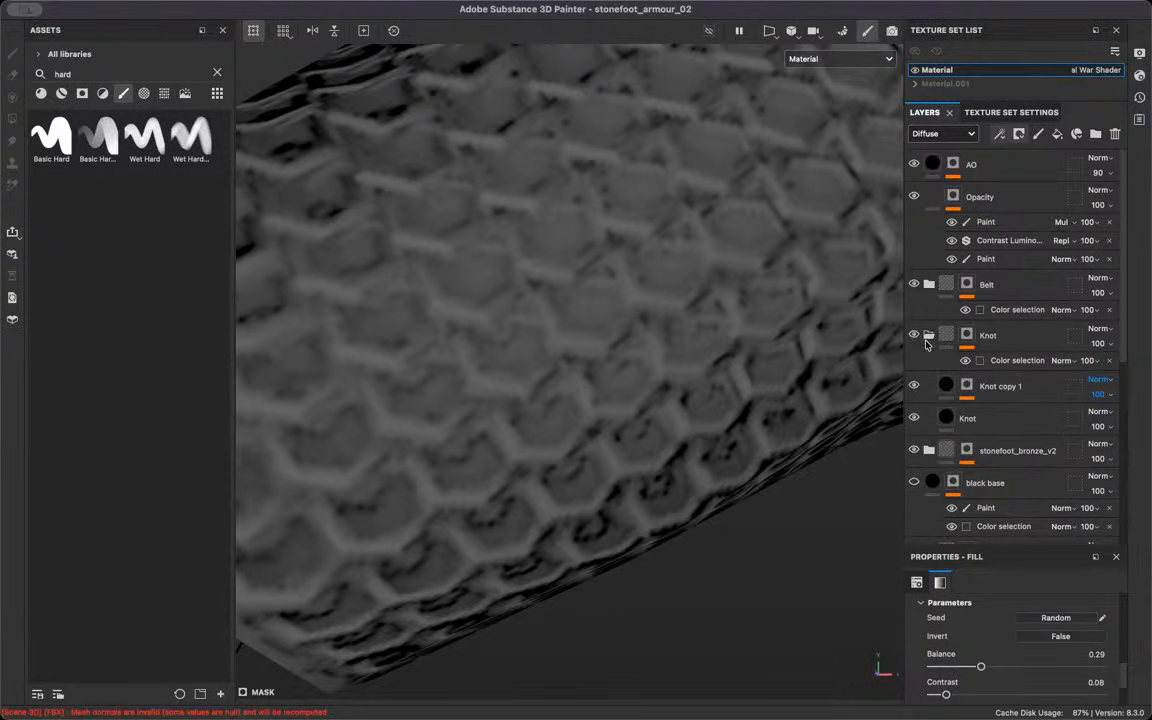
pyautogui.click(928, 338)
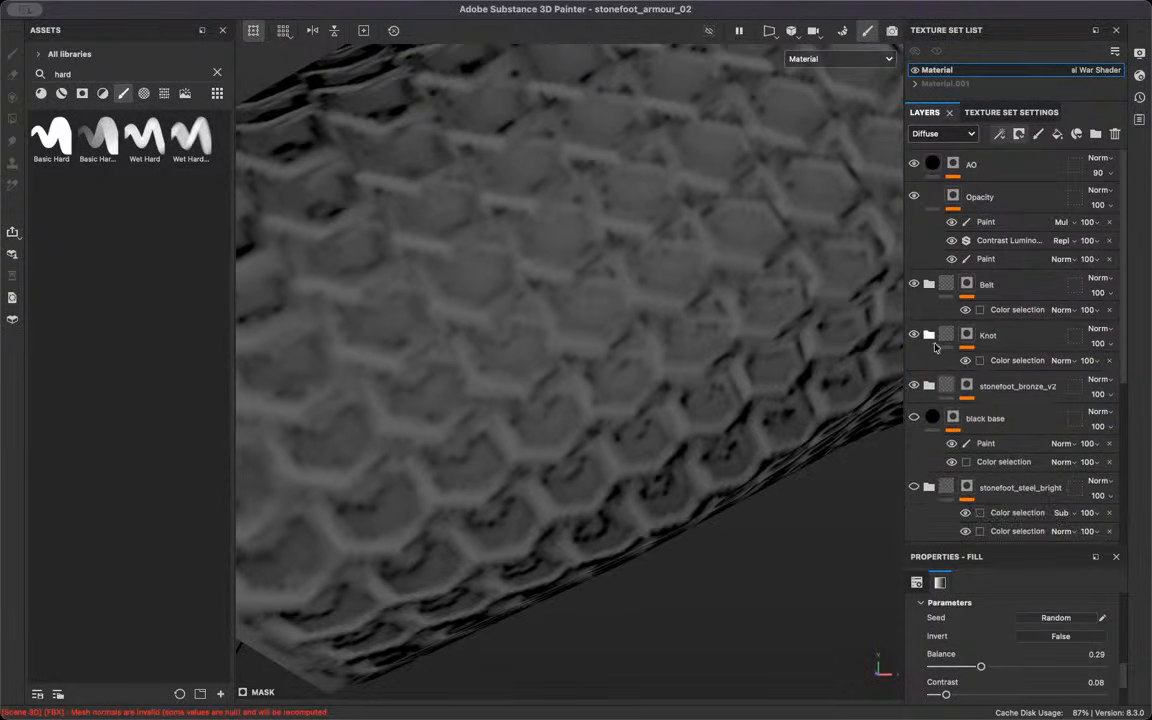
pyautogui.click(914, 416)
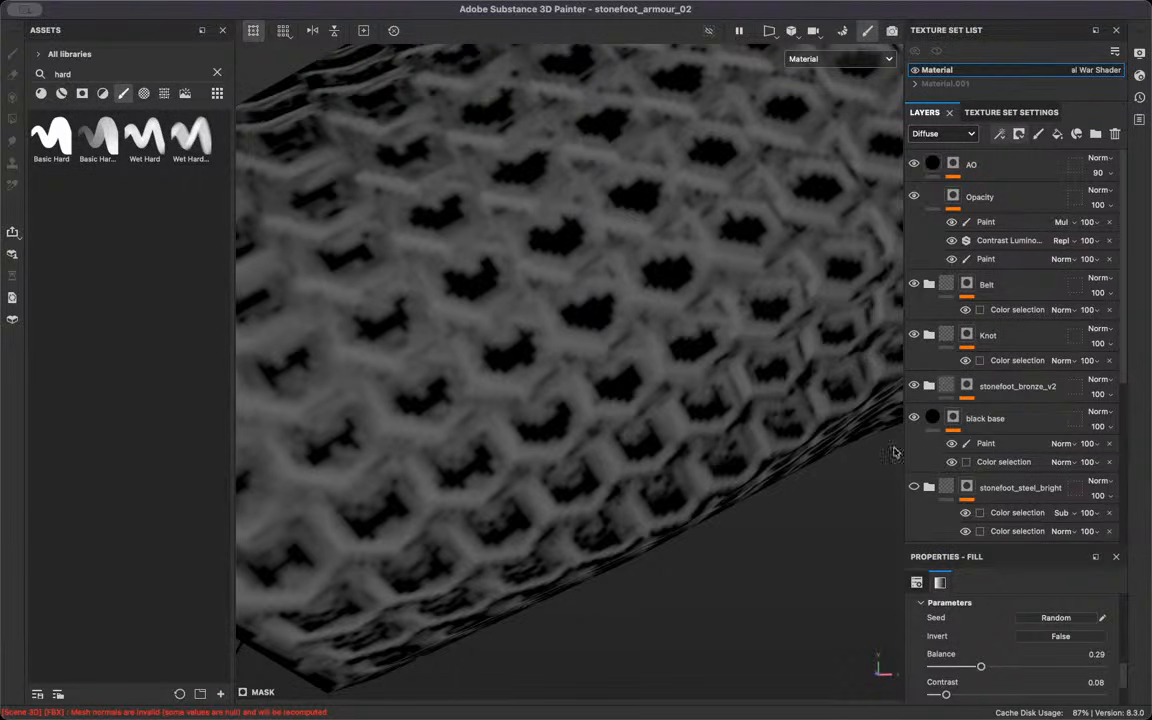
# Make the stonefoot_steel_bright folder visible and check it on the sleeve's chainmail
pyautogui.click(914, 485)
pyautogui.scroll(-10, 620, 340)
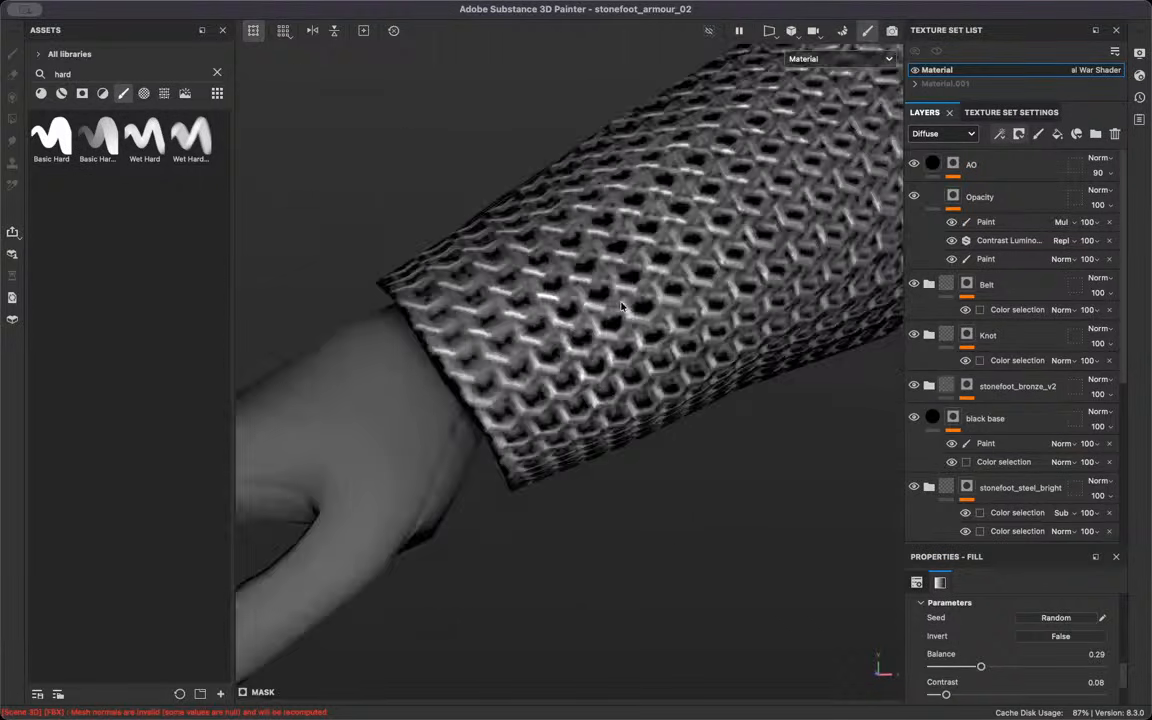
pyautogui.scroll(8, 600, 290)
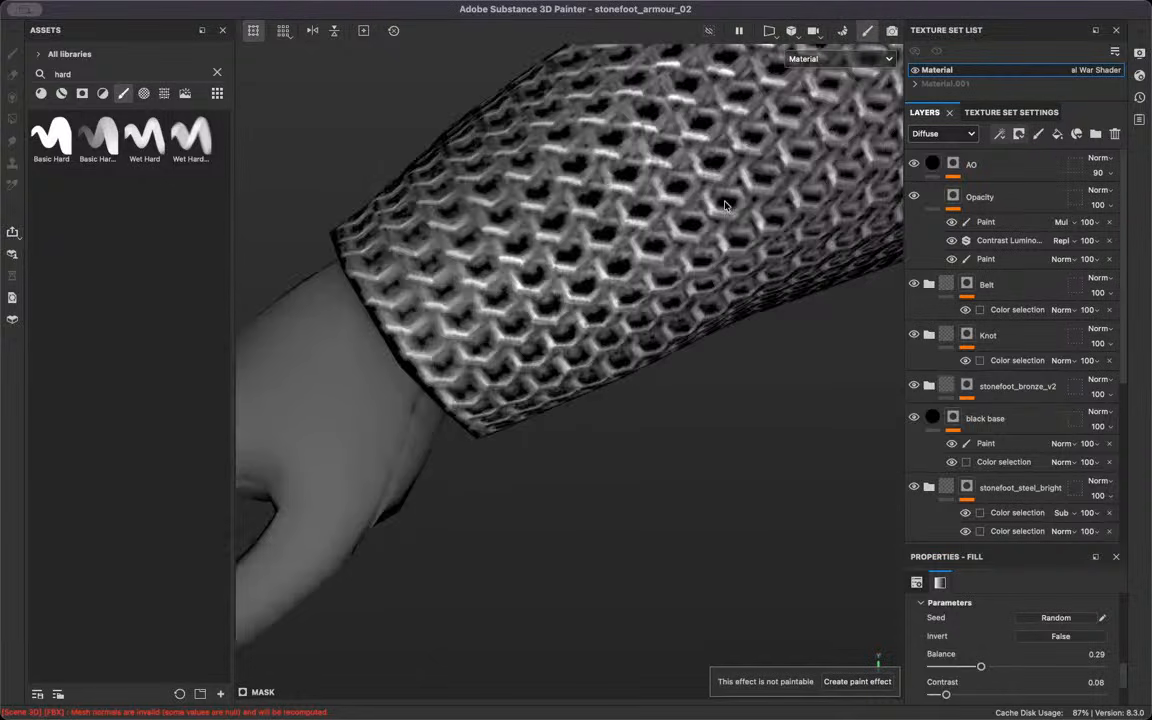
pyautogui.scroll(3, 726, 197)
# Inspect the chainmail's Specular level, Glossiness and Specular channels, and return to the full Material view
pyautogui.click(824, 61)
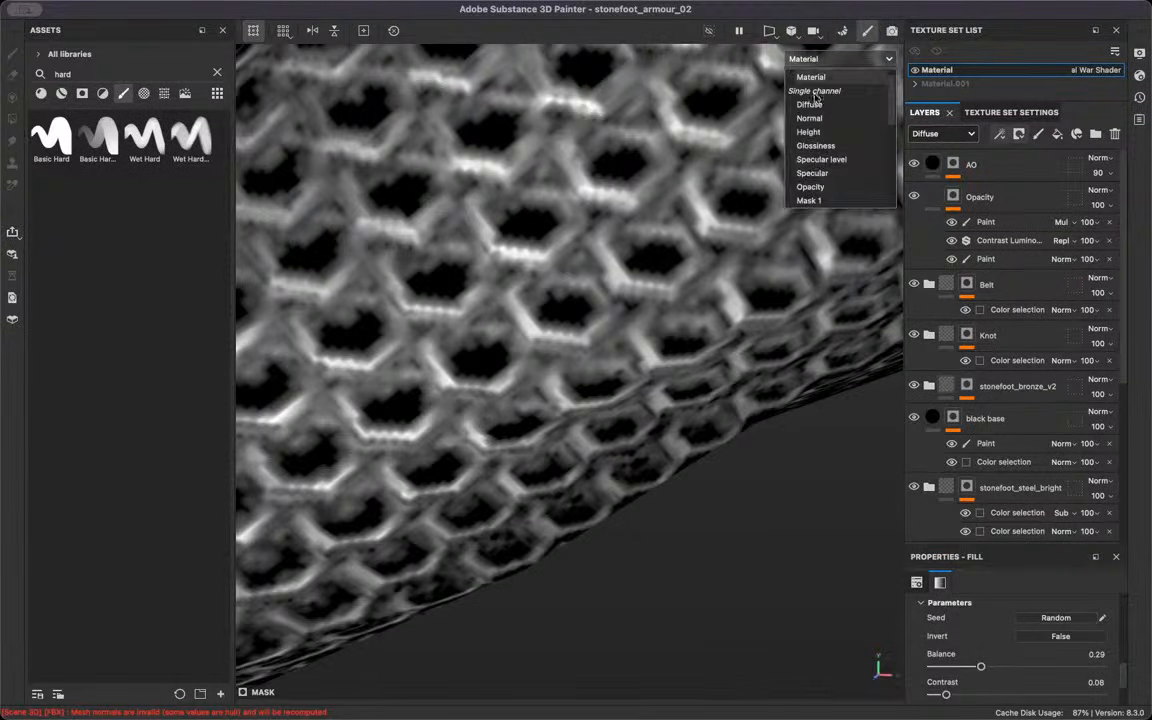
pyautogui.click(740, 142)
pyautogui.click(812, 62)
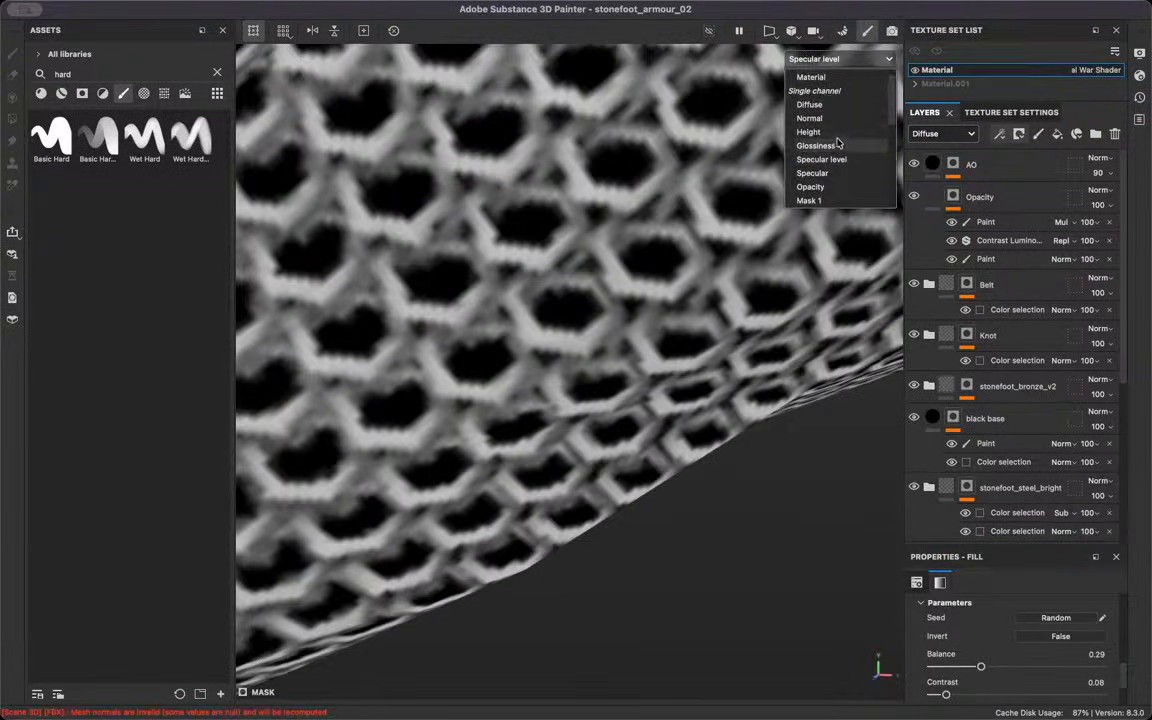
pyautogui.click(816, 146)
pyautogui.click(810, 66)
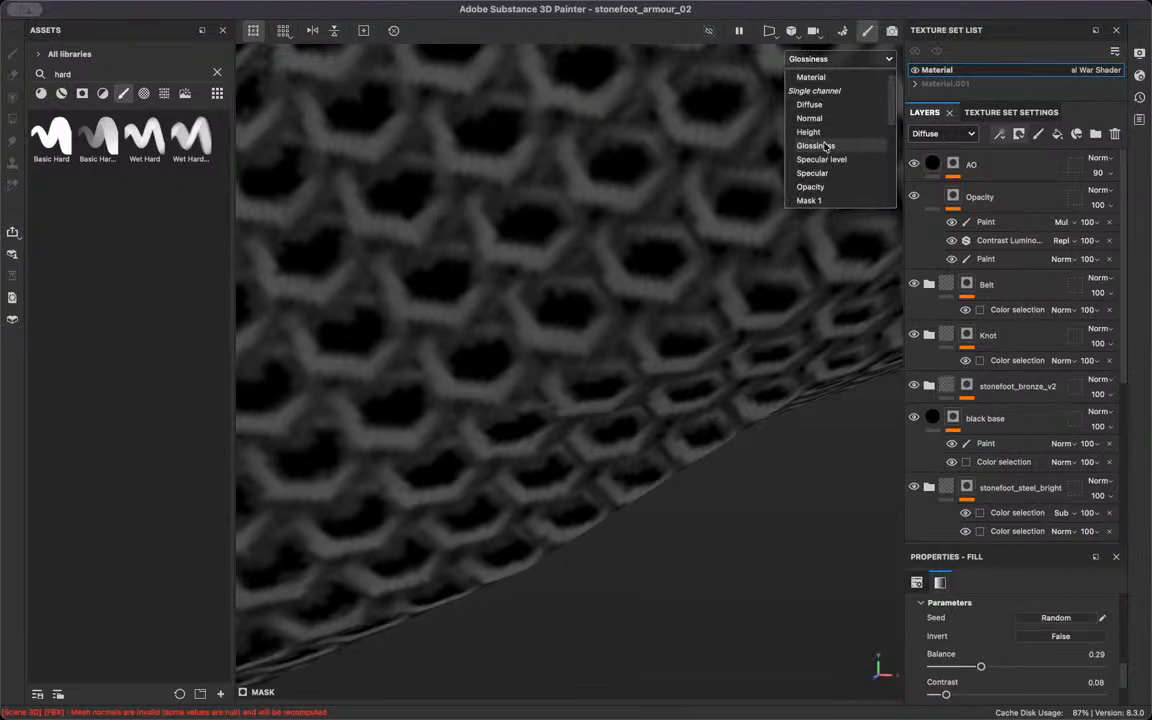
pyautogui.click(828, 175)
pyautogui.keyDown('alt'); pyautogui.moveTo(752, 285); pyautogui.dragTo(657, 235, button='right'); pyautogui.keyUp('alt')
pyautogui.press('m')
pyautogui.keyDown('alt'); pyautogui.moveTo(684, 239); pyautogui.dragTo(657, 274, button='middle'); pyautogui.keyUp('alt')
pyautogui.keyDown('alt'); pyautogui.moveTo(657, 274); pyautogui.dragTo(527, 347, button='right'); pyautogui.keyUp('alt')
pyautogui.keyDown('alt'); pyautogui.moveTo(527, 347); pyautogui.dragTo(518, 318, button='middle'); pyautogui.keyUp('alt')
pyautogui.keyDown('alt'); pyautogui.moveTo(518, 318); pyautogui.dragTo(512, 331); pyautogui.keyUp('alt')
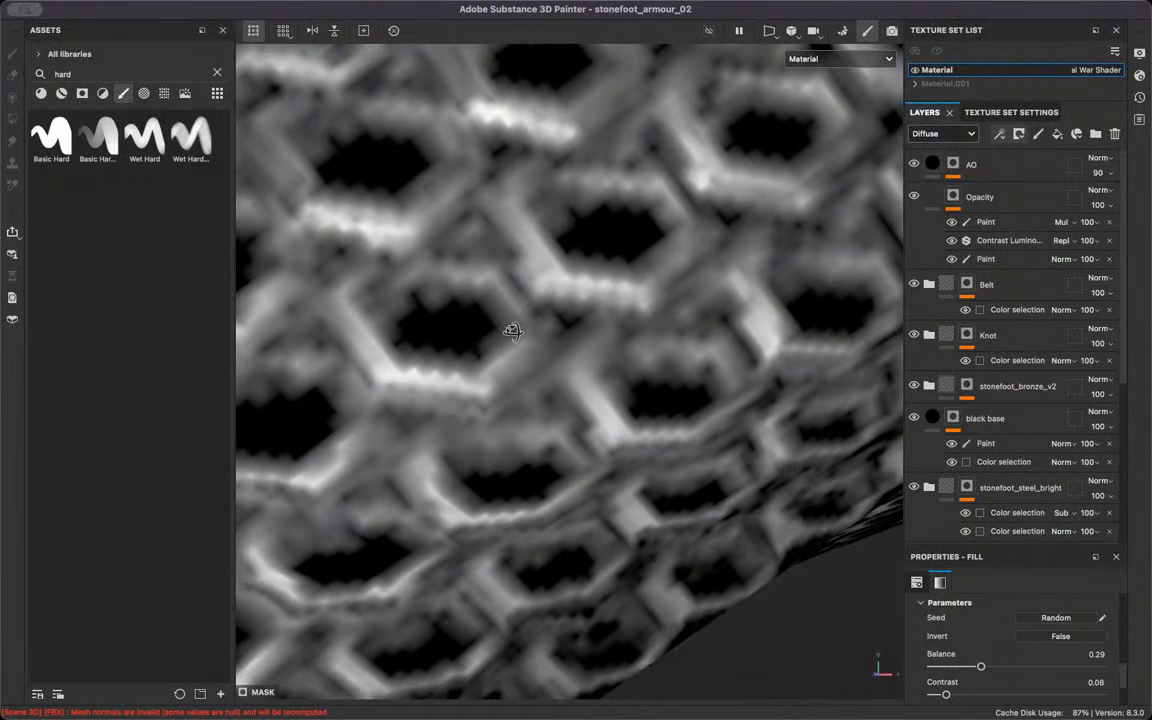
# Compare the chainmail with the topmost AO layer hidden and shown
pyautogui.click(913, 163)
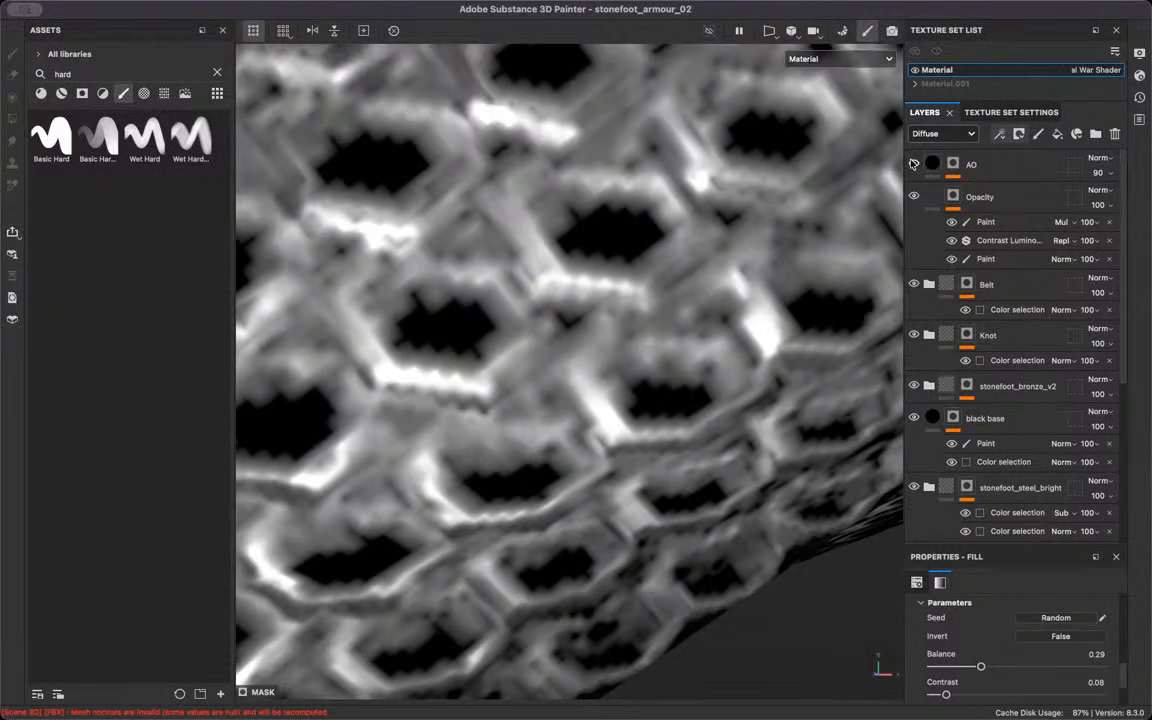
pyautogui.click(913, 163)
pyautogui.click(913, 163)
pyautogui.click(913, 163)
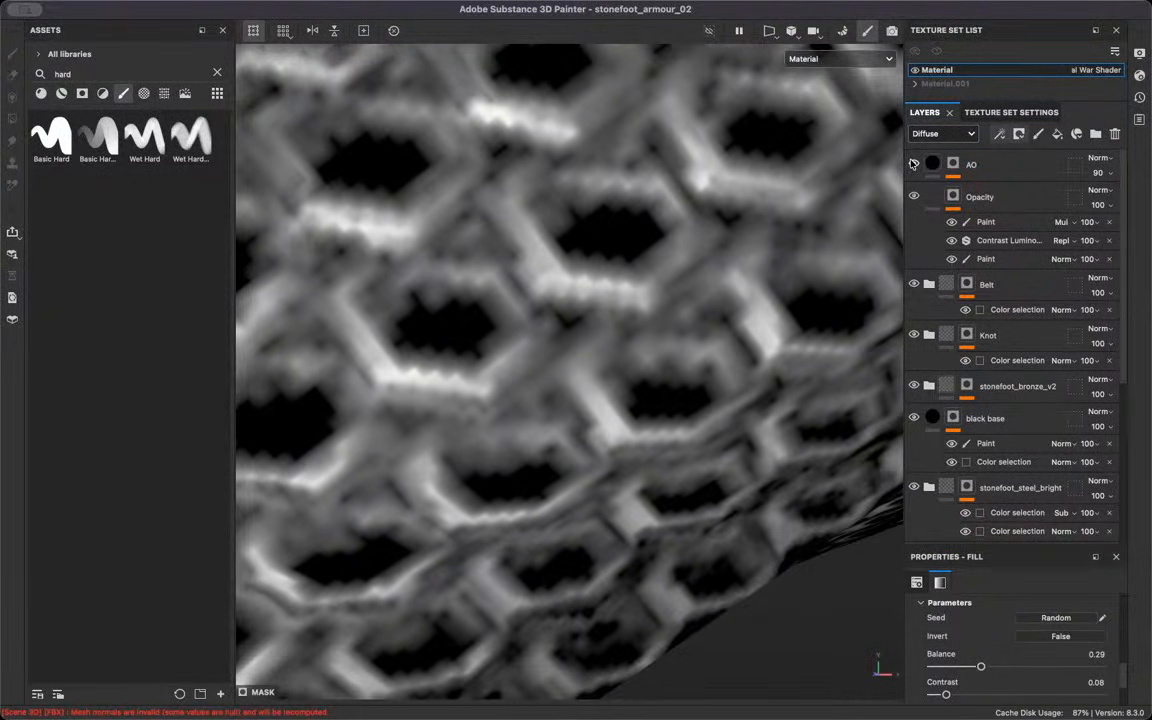
# Copy the AO layer and place the copy inside the stonefoot_steel_bright folder, above the edge layer
pyautogui.click(970, 166)
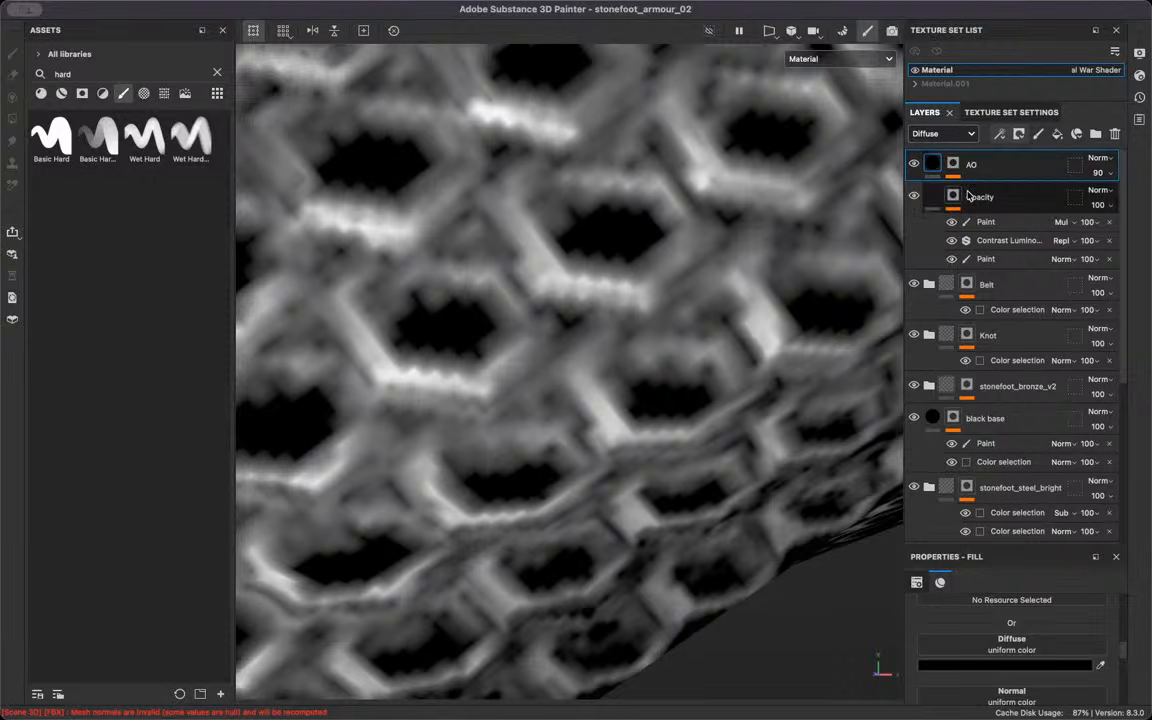
pyautogui.click(1013, 492)
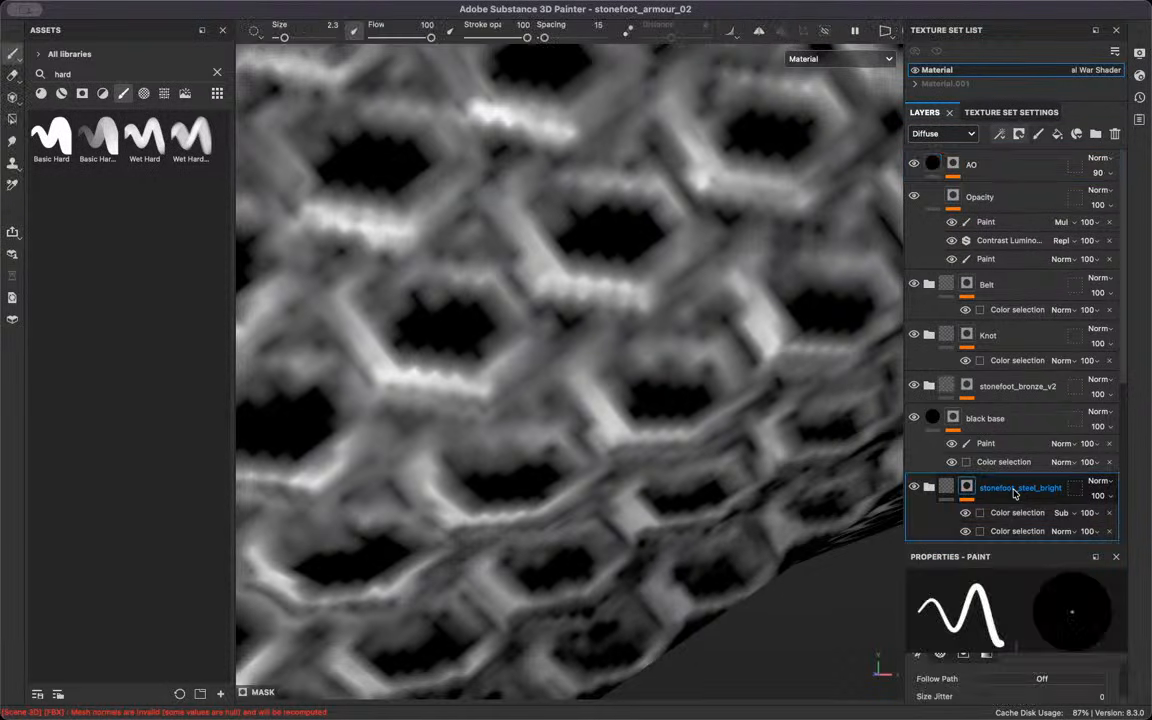
pyautogui.press('super+v')
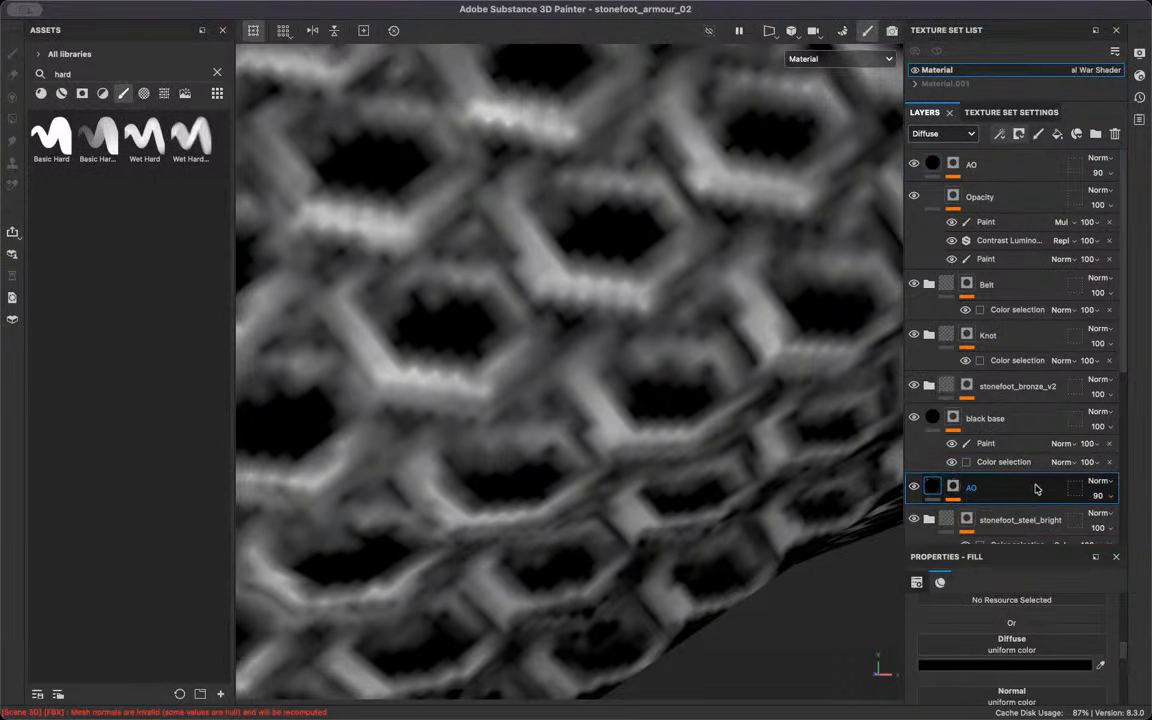
pyautogui.scroll(-1, 1036, 488)
pyautogui.moveTo(1023, 478); pyautogui.dragTo(996, 490)
pyautogui.scroll(-3, 993, 489)
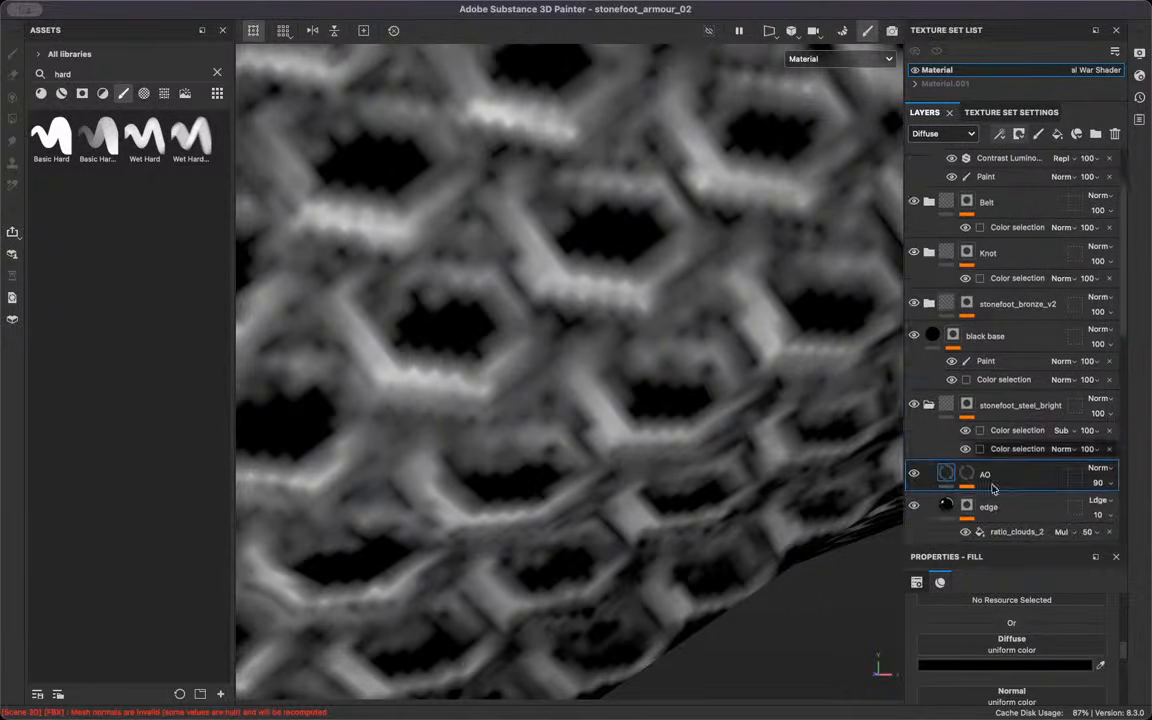
# Compare the chainmail with the AO and edge layers of the stonefoot_steel_bright folder hidden and shown
pyautogui.click(914, 394)
pyautogui.click(914, 394)
pyautogui.scroll(-5, 750, 382)
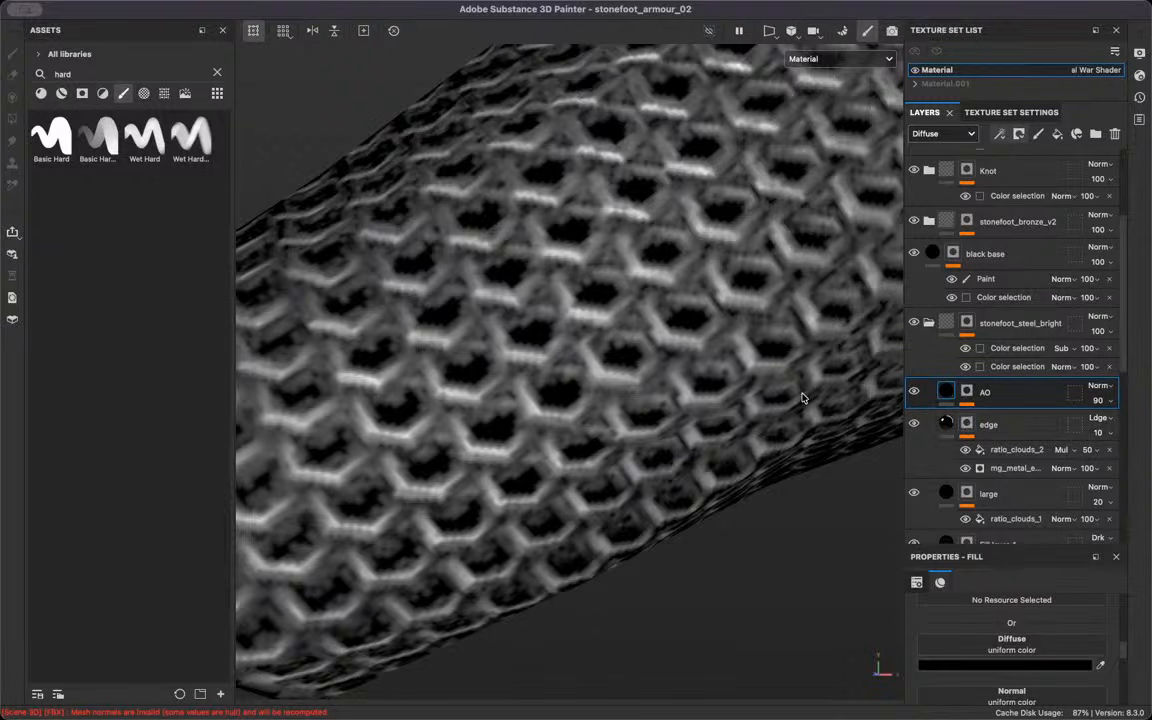
pyautogui.scroll(-3, 780, 390)
pyautogui.scroll(-3, 925, 330)
pyautogui.click(915, 302)
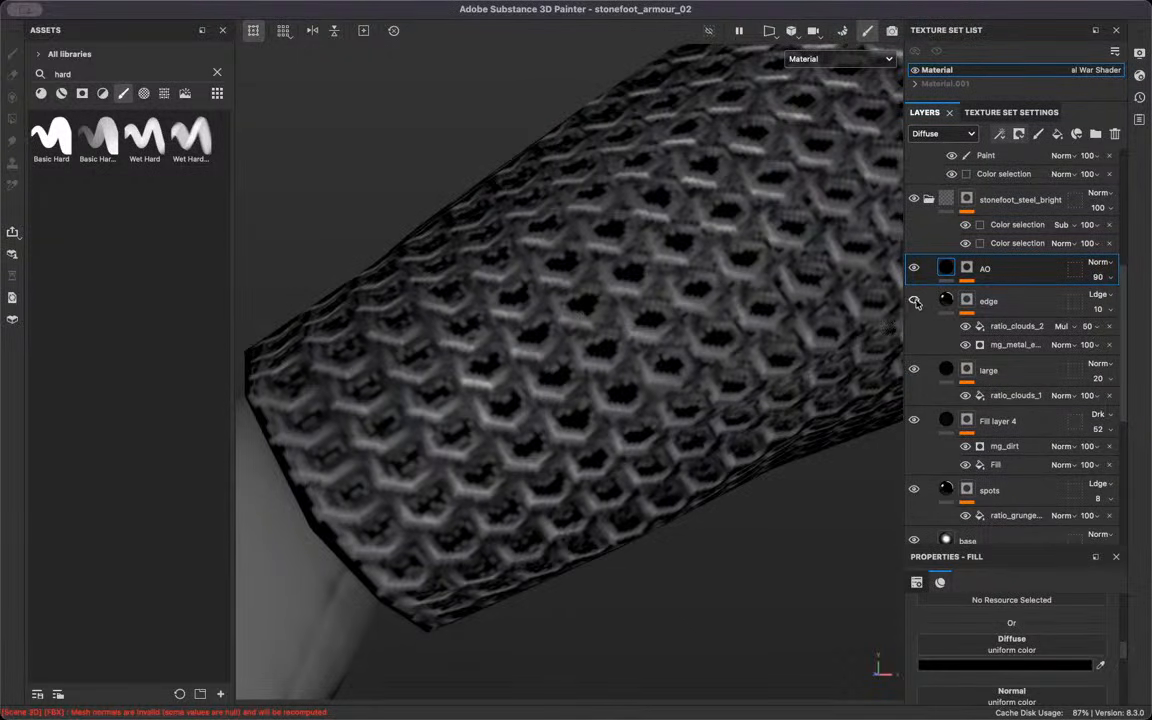
pyautogui.click(915, 301)
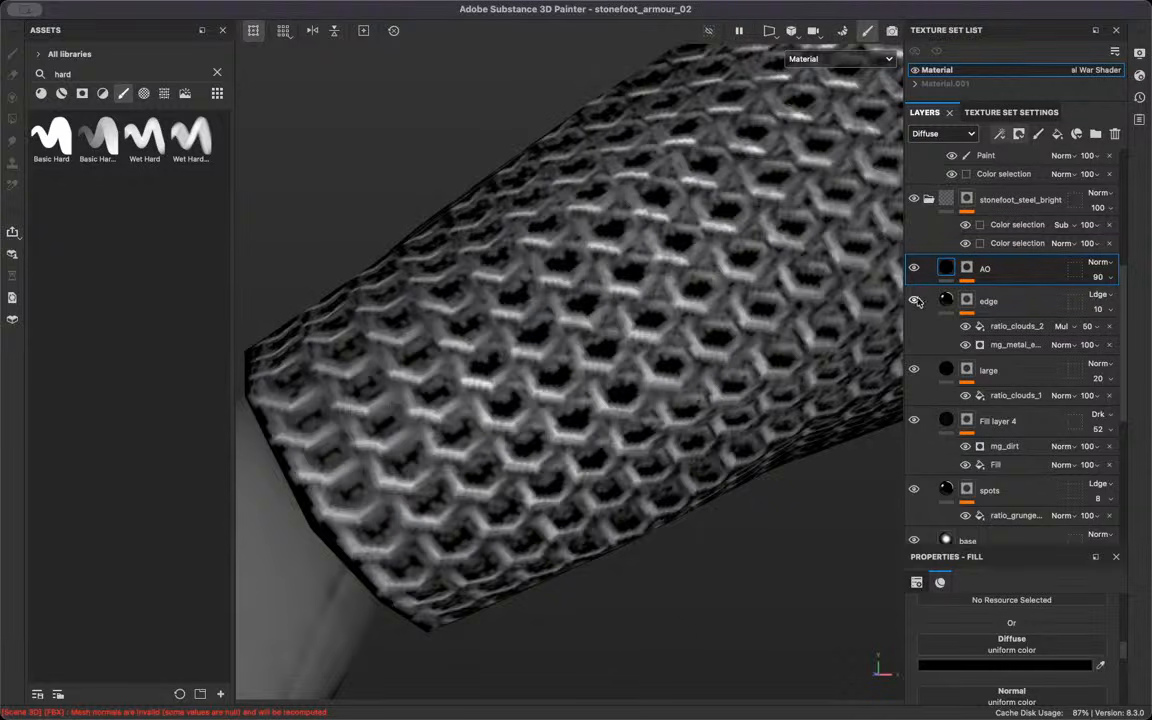
pyautogui.scroll(5, 700, 360)
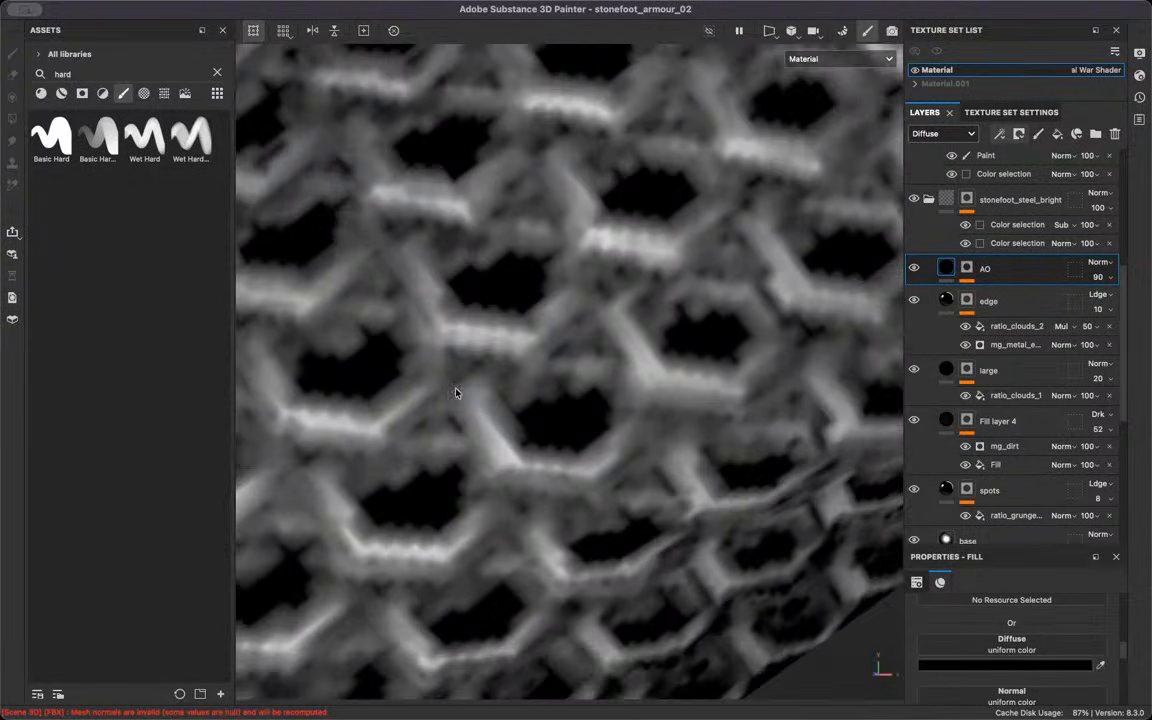
pyautogui.scroll(5, 1025, 281)
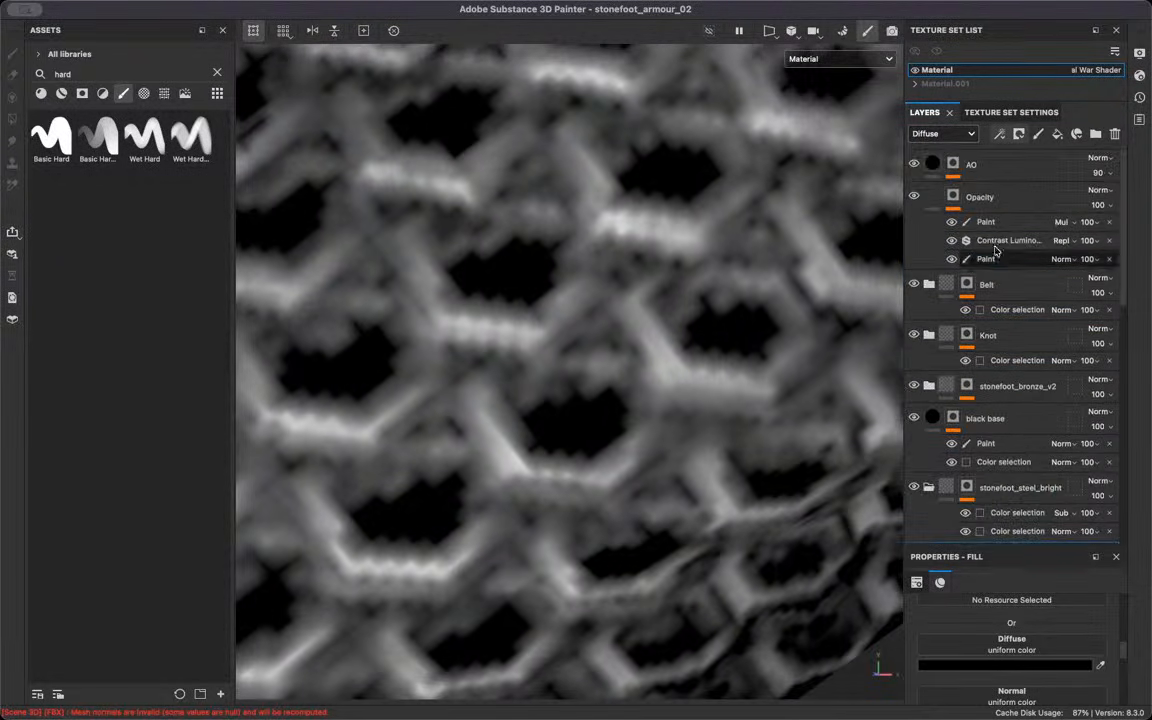
# Find the tdd_sharpen smart material by searching for "sharp" and add it above the topmost AO layer
pyautogui.click(979, 174)
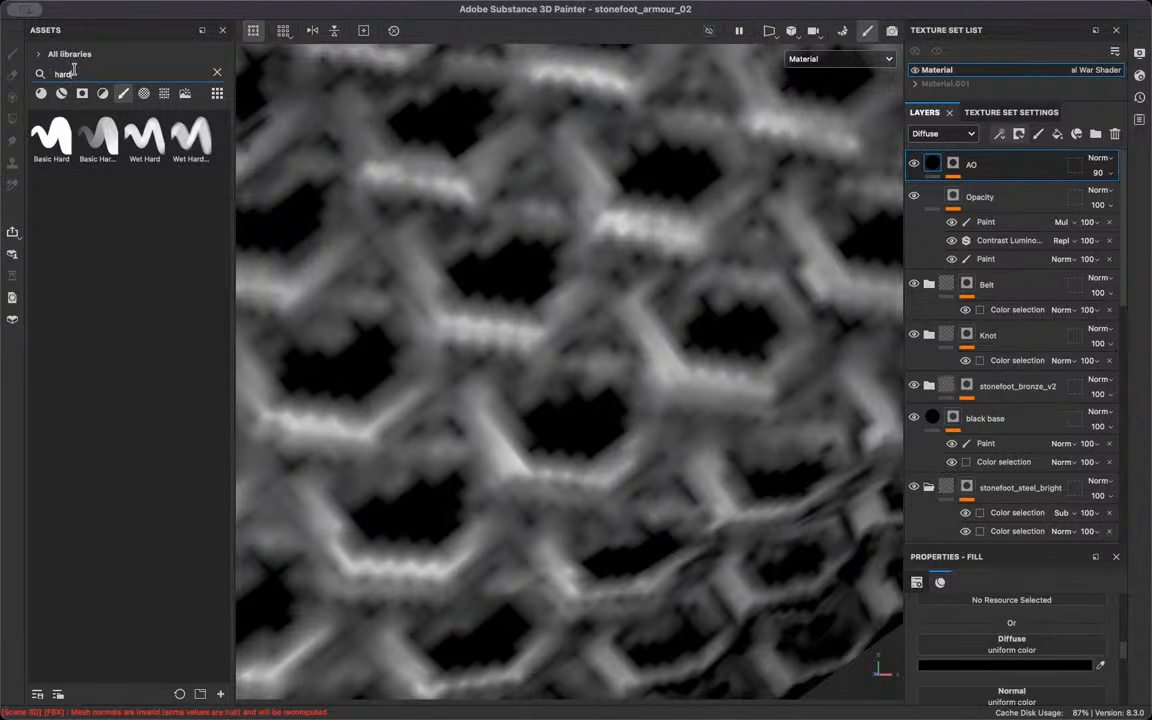
pyautogui.write('sharp')
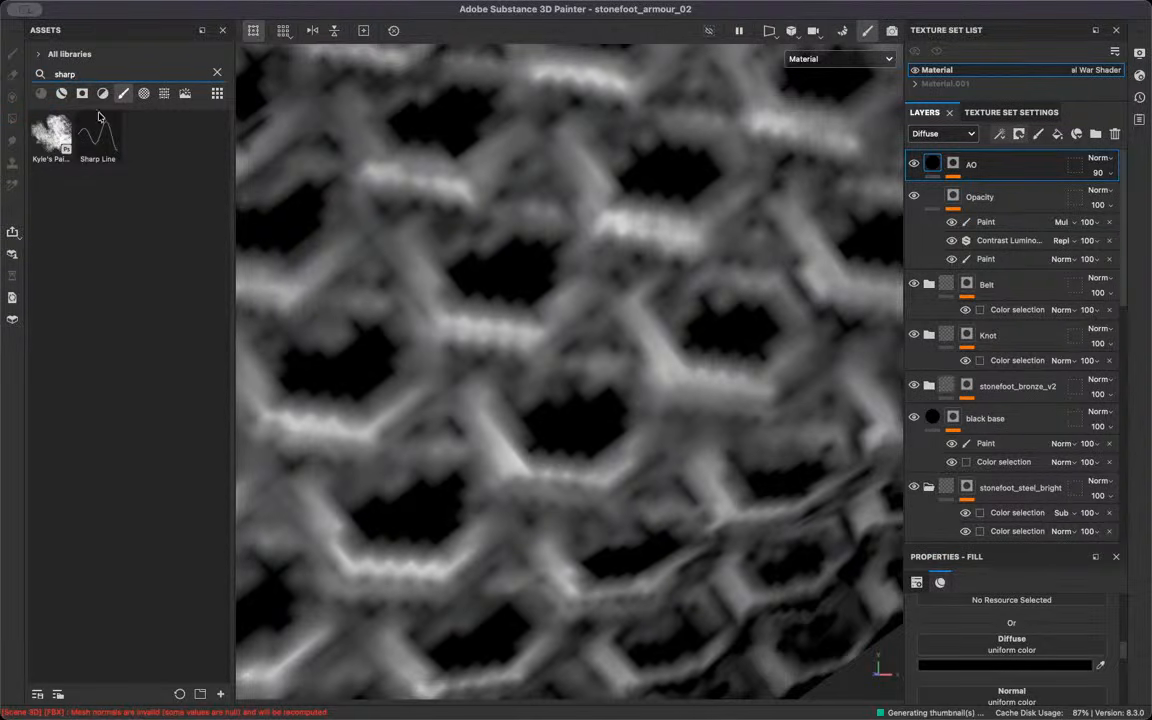
pyautogui.click(61, 93)
pyautogui.moveTo(52, 135); pyautogui.dragTo(649, 257)
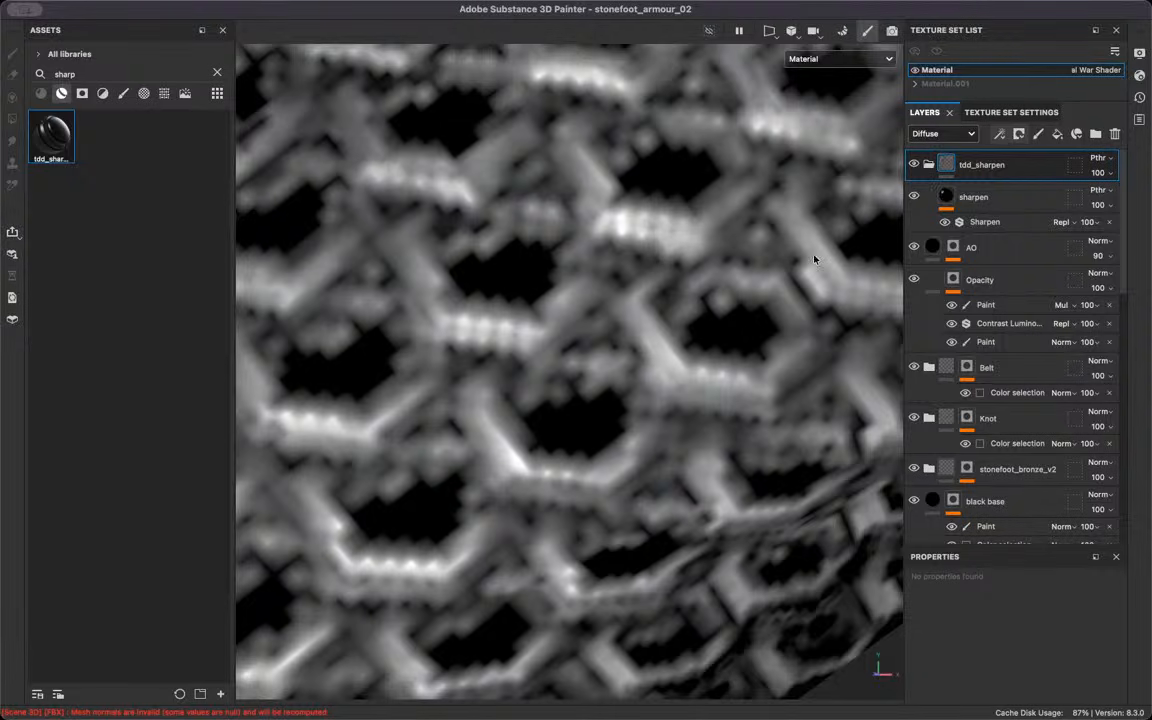
# Compare the sleeve's chainmail and the belt with the tdd_sharpen folder hidden and shown
pyautogui.click(917, 165)
pyautogui.click(917, 165)
pyautogui.scroll(-5, 799, 222)
pyautogui.scroll(-6, 675, 345)
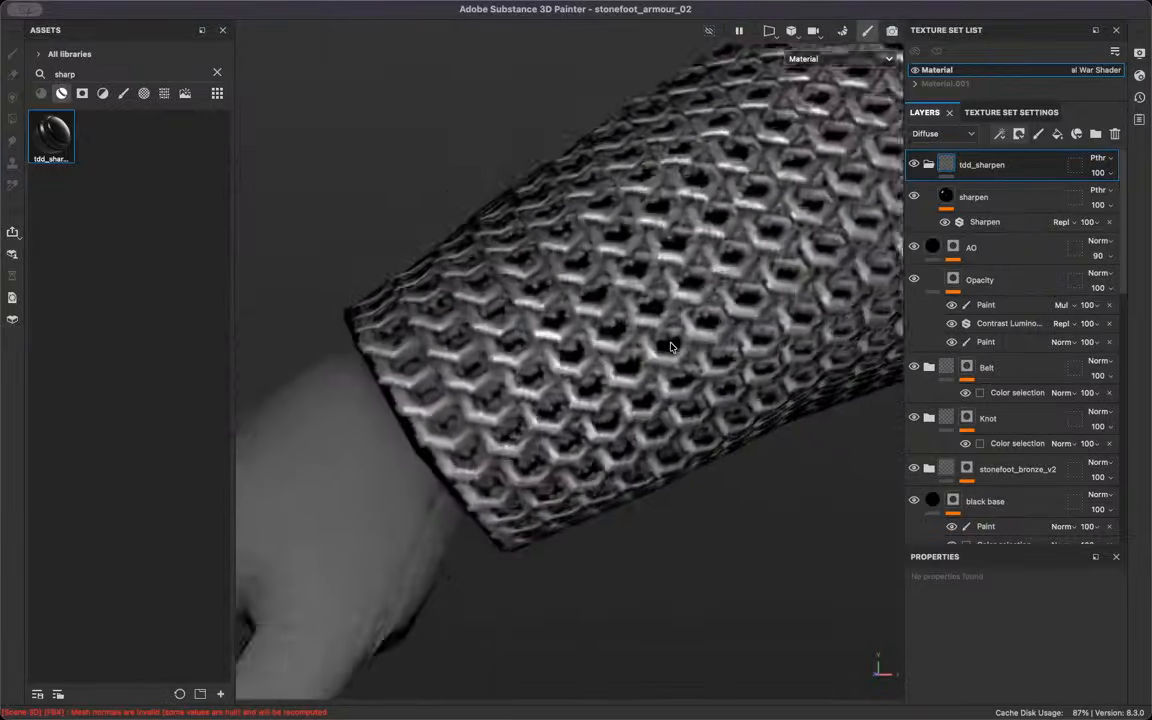
pyautogui.keyDown('alt'); pyautogui.moveTo(602, 330); pyautogui.dragTo(116, 166, button='middle'); pyautogui.keyUp('alt')
pyautogui.keyDown('alt'); pyautogui.moveTo(790, 505); pyautogui.dragTo(485, 345, button='middle'); pyautogui.keyUp('alt')
pyautogui.scroll(4, 653, 357)
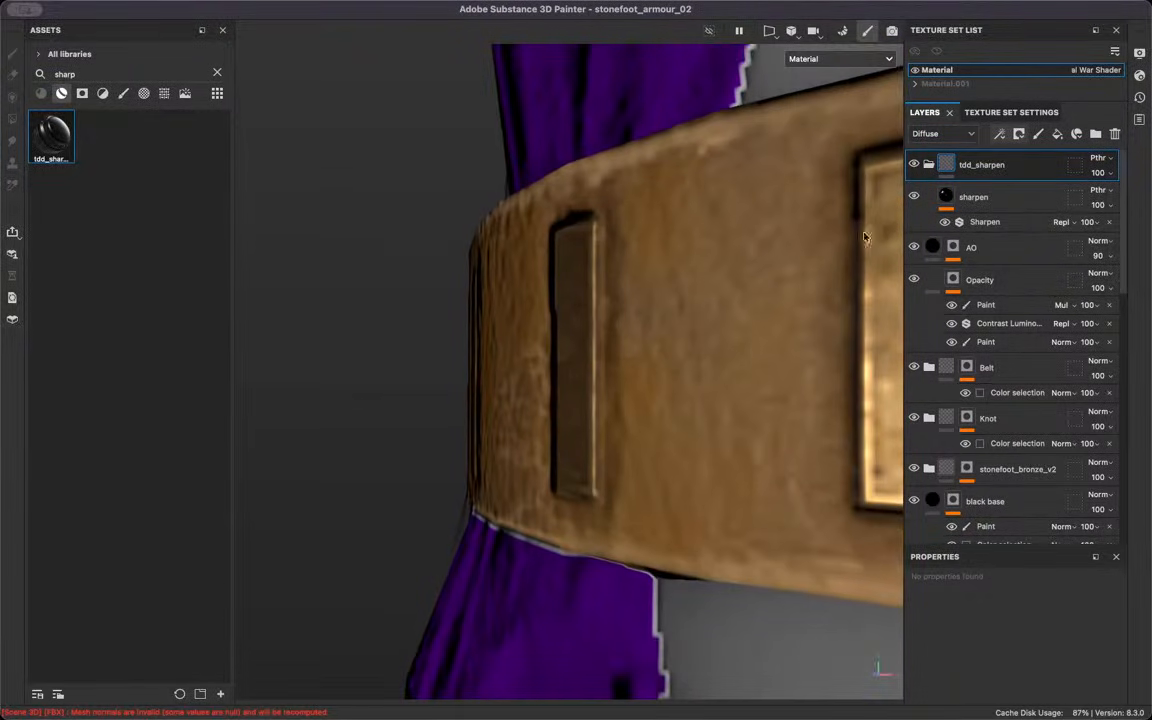
pyautogui.click(916, 166)
pyautogui.click(916, 166)
pyautogui.click(917, 166)
pyautogui.click(918, 165)
pyautogui.click(918, 166)
# Compare the purple cloth and the lower chainmail skirt with the tdd_sharpen folder hidden and shown
pyautogui.scroll(-5, 784, 270)
pyautogui.keyDown('alt'); pyautogui.moveTo(494, 578); pyautogui.dragTo(566, 257, button='middle'); pyautogui.keyUp('alt')
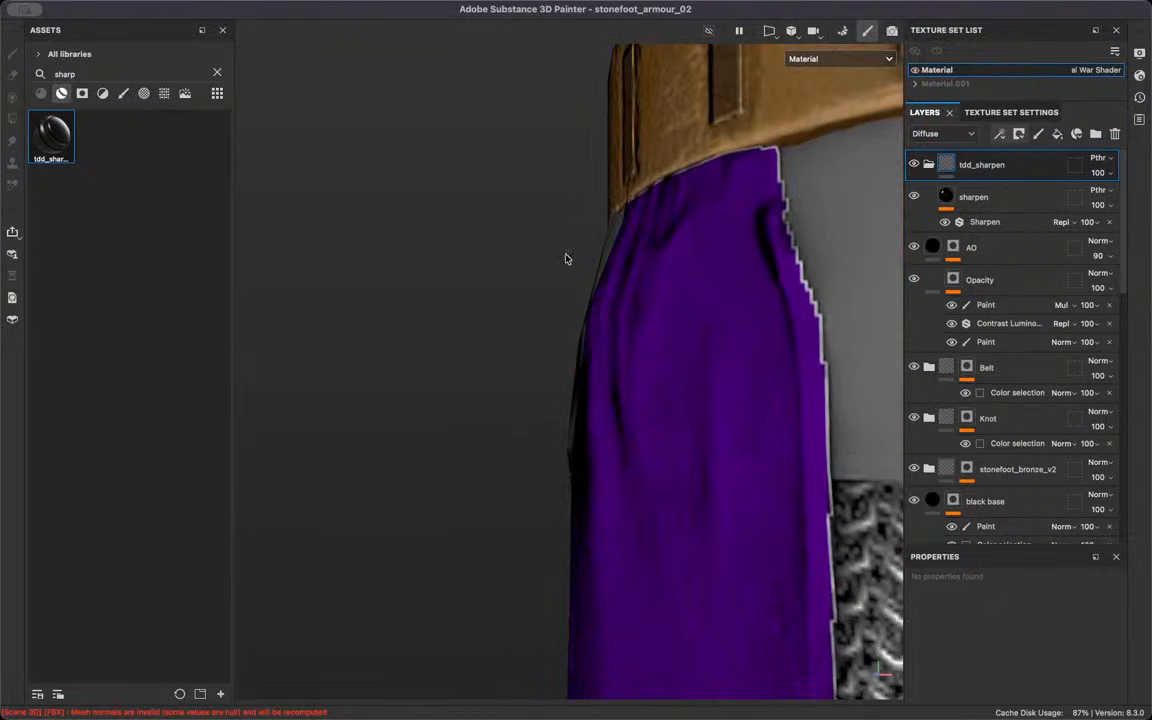
pyautogui.keyDown('alt'); pyautogui.moveTo(580, 460); pyautogui.dragTo(800, 514); pyautogui.keyUp('alt')
pyautogui.keyDown('alt'); pyautogui.moveTo(800, 514); pyautogui.dragTo(746, 81, button='middle'); pyautogui.keyUp('alt')
pyautogui.click(916, 164)
pyautogui.click(916, 164)
pyautogui.click(916, 164)
pyautogui.keyDown('alt'); pyautogui.moveTo(696, 326); pyautogui.dragTo(601, 411); pyautogui.keyUp('alt')
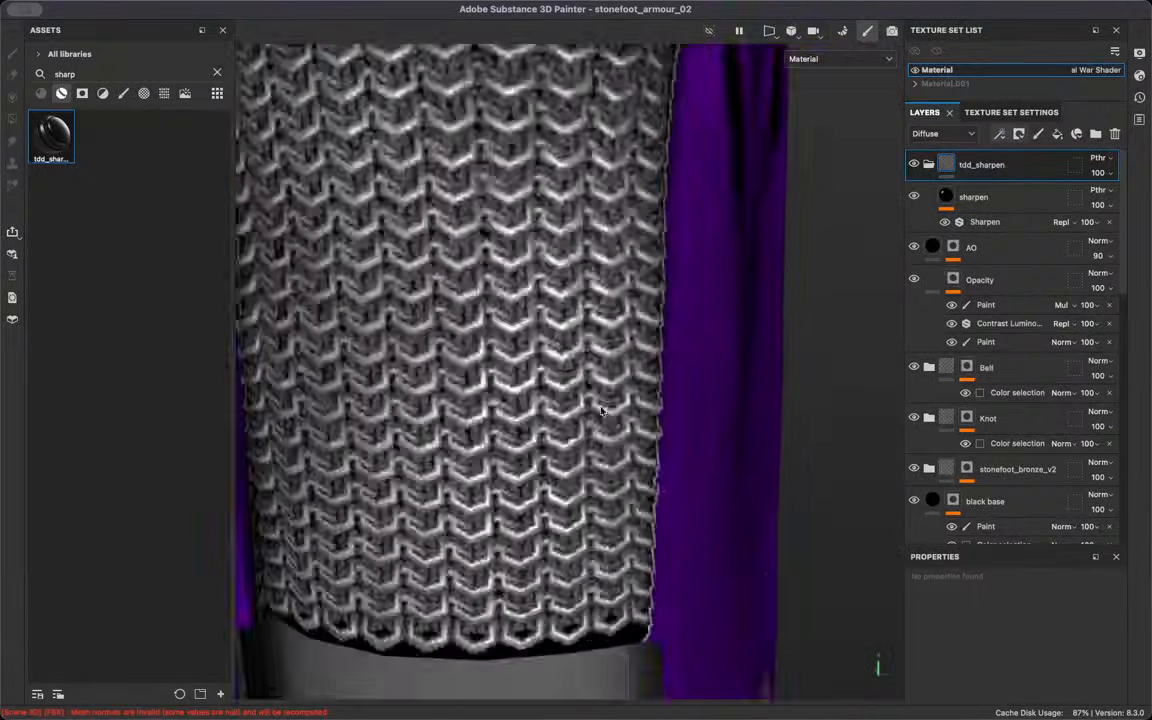
# Examine the sharpened chainmail on the sleeves and skirt from a distance and up close
pyautogui.scroll(-8, 601, 411)
pyautogui.keyDown('alt'); pyautogui.moveTo(511, 281); pyautogui.dragTo(700, 250); pyautogui.keyUp('alt')
pyautogui.keyDown('alt'); pyautogui.moveTo(700, 140); pyautogui.dragTo(718, 306, button='middle'); pyautogui.keyUp('alt')
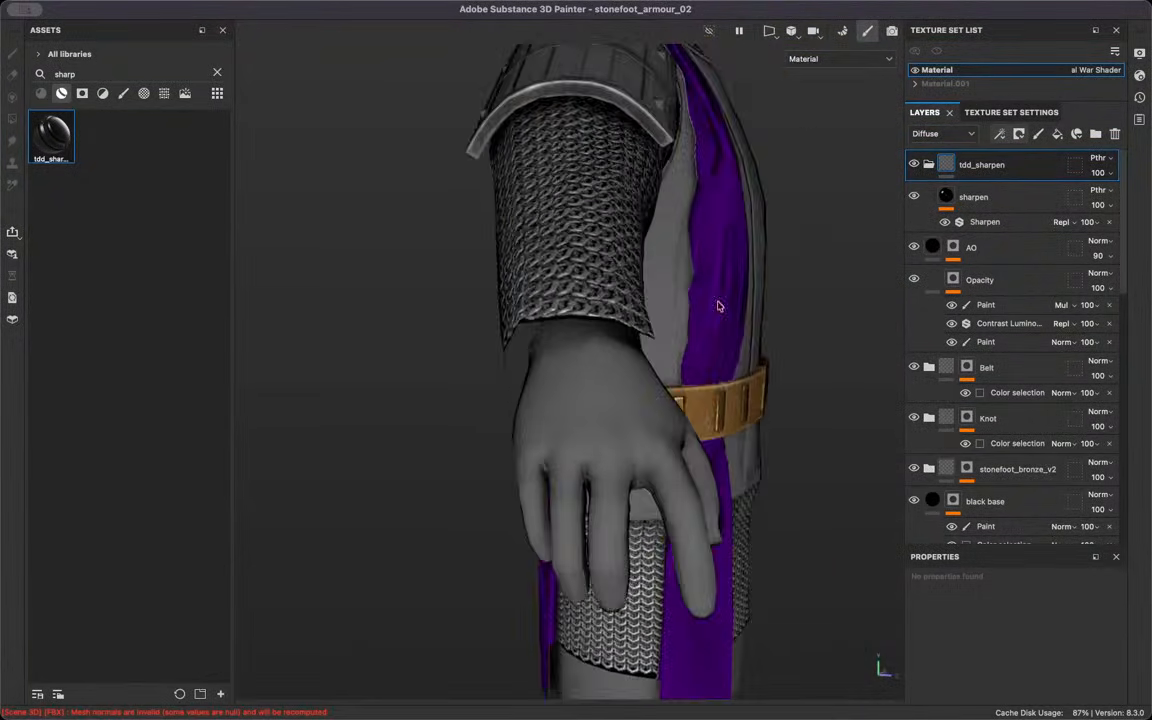
pyautogui.keyDown('alt'); pyautogui.moveTo(718, 306); pyautogui.dragTo(553, 255); pyautogui.keyUp('alt')
pyautogui.keyDown('alt'); pyautogui.moveTo(553, 255); pyautogui.dragTo(720, 355, button='middle'); pyautogui.keyUp('alt')
pyautogui.scroll(8, 650, 271)
pyautogui.keyDown('alt'); pyautogui.moveTo(650, 271); pyautogui.dragTo(468, 135, button='middle'); pyautogui.keyUp('alt')
pyautogui.keyDown('alt'); pyautogui.moveTo(468, 135); pyautogui.dragTo(560, 150); pyautogui.keyUp('alt')
pyautogui.keyDown('alt'); pyautogui.moveTo(560, 150); pyautogui.dragTo(537, 237, button='middle'); pyautogui.keyUp('alt')
pyautogui.scroll(3, 537, 237)
pyautogui.keyDown('alt'); pyautogui.moveTo(537, 237); pyautogui.dragTo(483, 320); pyautogui.keyUp('alt')
pyautogui.scroll(4, 480, 262)
pyautogui.keyDown('alt'); pyautogui.moveTo(483, 320); pyautogui.dragTo(632, 248, button='middle'); pyautogui.keyUp('alt')
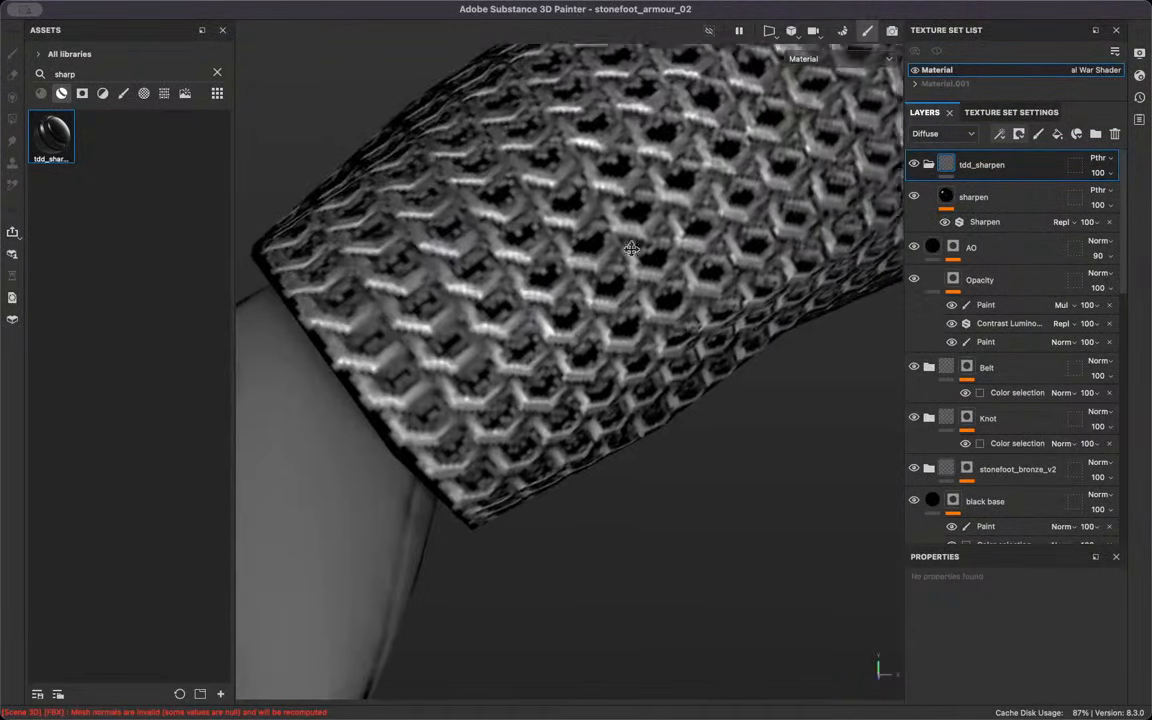
pyautogui.scroll(6, 510, 345)
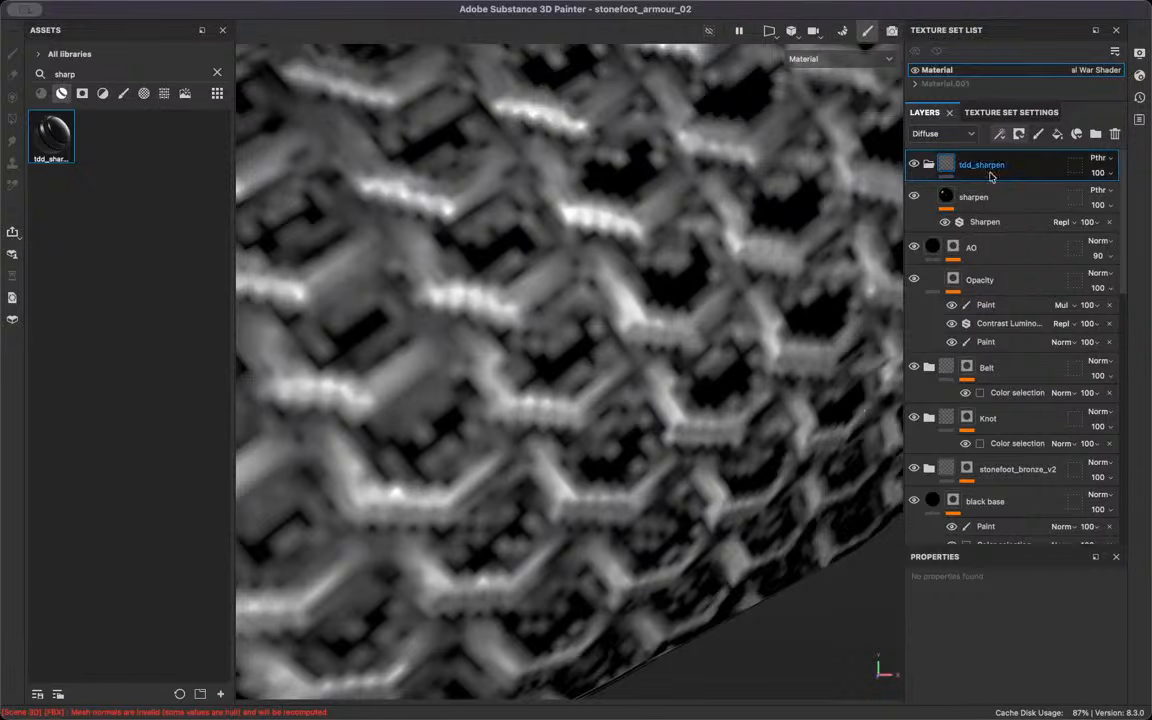
# Try adding the chainmail's purple ID colour to the black base mask's Color selection with its Paint effect hidden
pyautogui.scroll(-4, 985, 257)
pyautogui.click(968, 337)
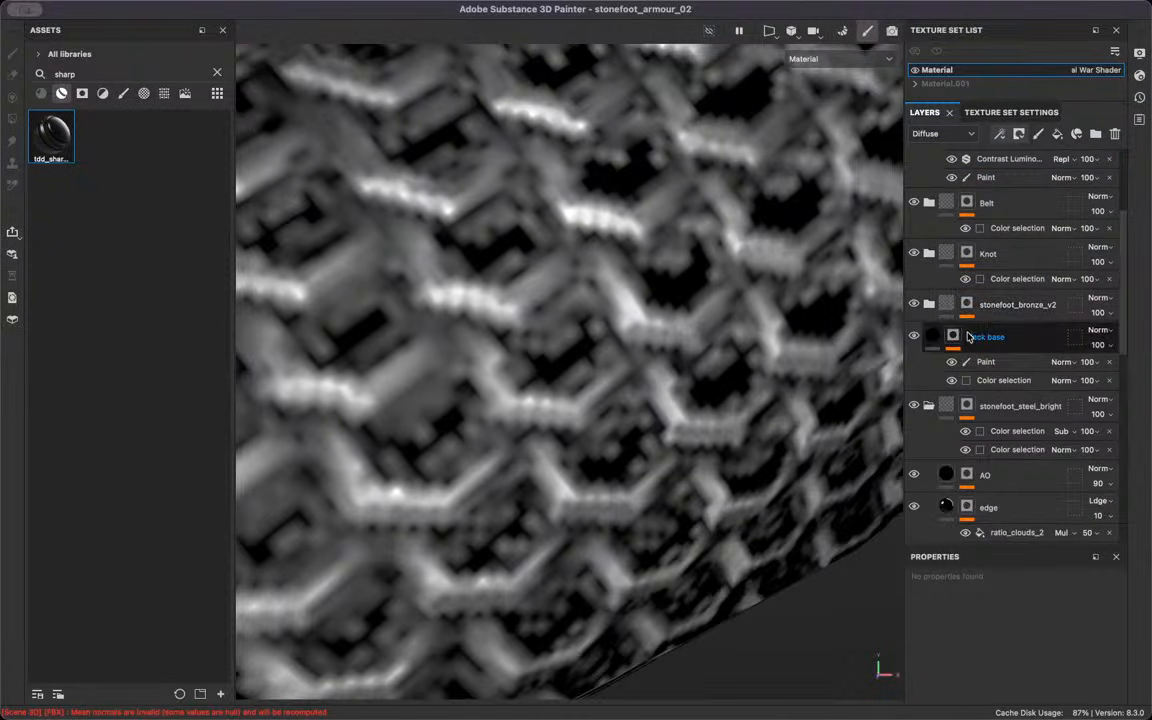
pyautogui.click(980, 364)
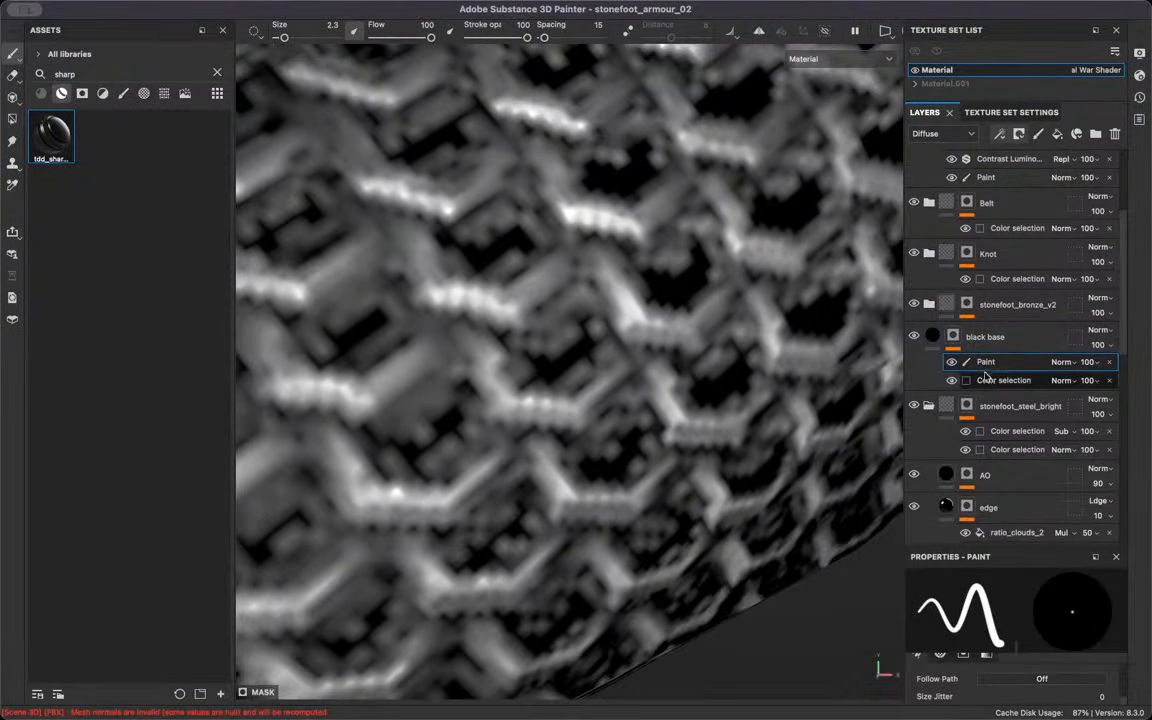
pyautogui.click(990, 381)
pyautogui.click(952, 362)
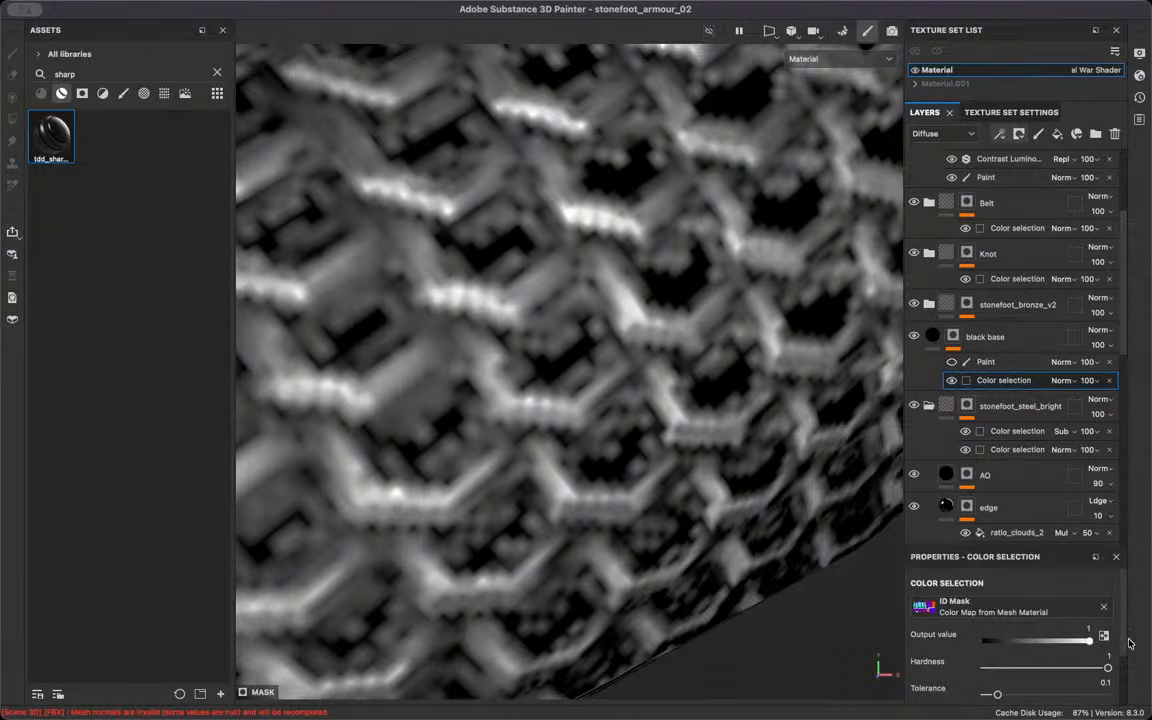
pyautogui.scroll(-3, 1111, 655)
pyautogui.click(1096, 666)
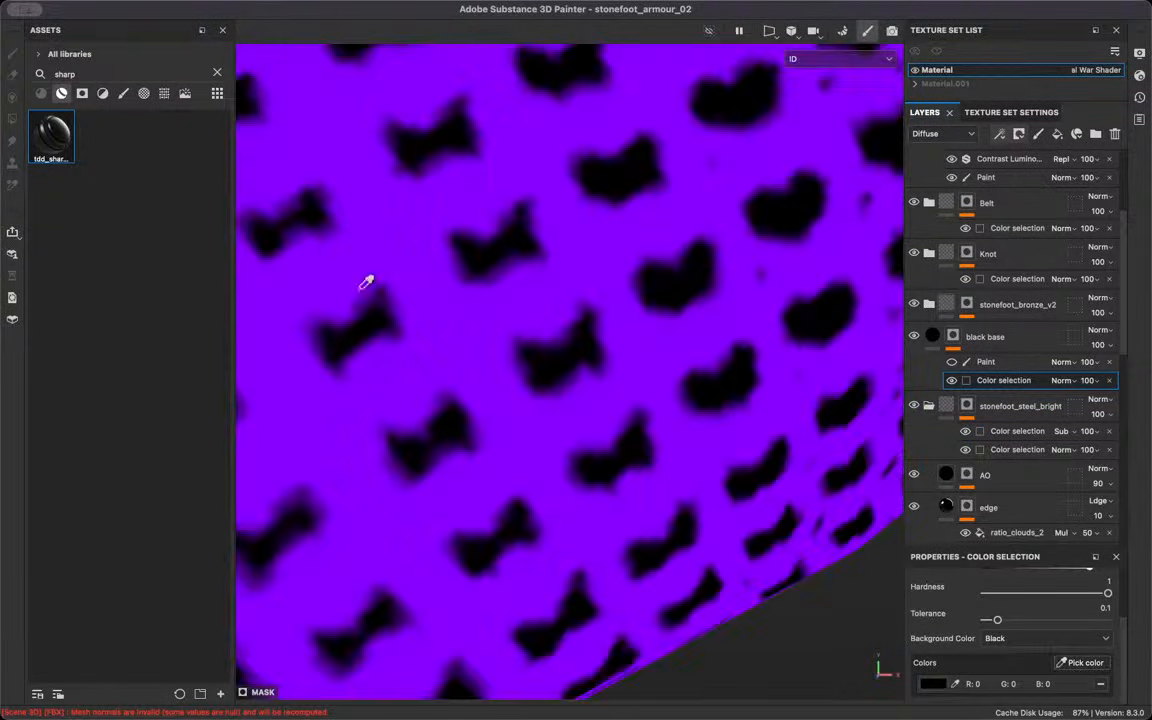
pyautogui.click(616, 416)
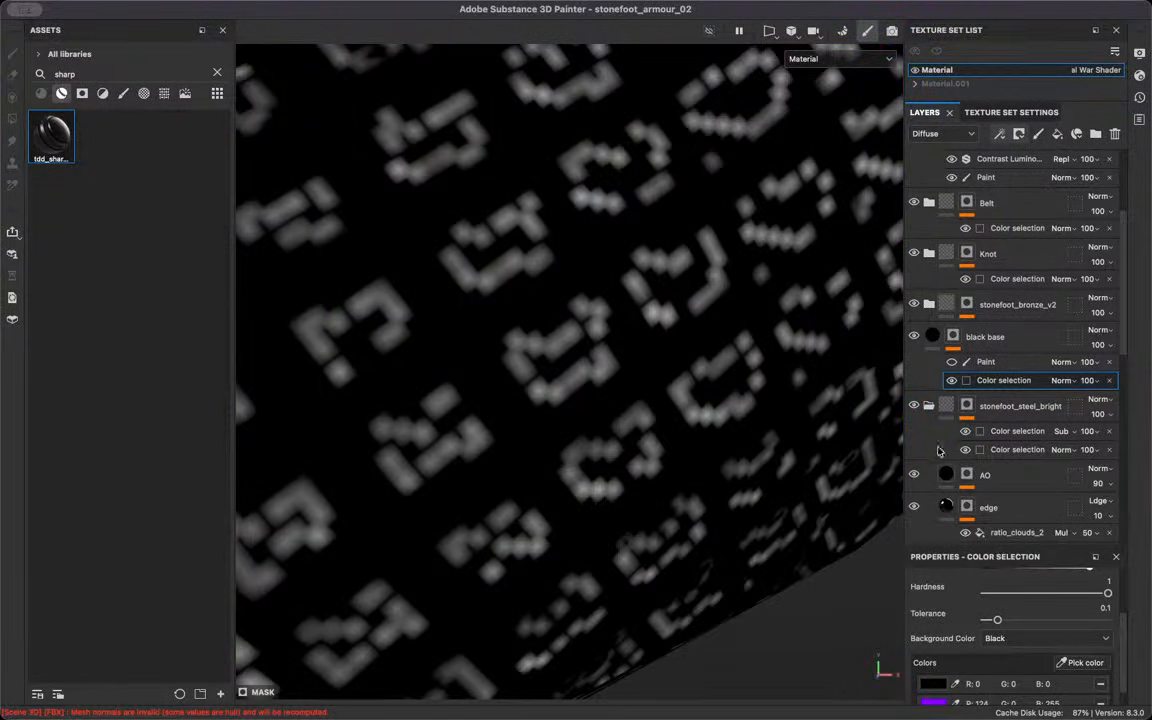
# Remove the Color selection and Paint effects from the black base mask and move the layer beneath base in the stonefoot_steel_bright folder
pyautogui.click(1108, 381)
pyautogui.doubleClick(996, 337)
pyautogui.moveTo(1000, 338); pyautogui.dragTo(1013, 474)
pyautogui.scroll(-3, 980, 432)
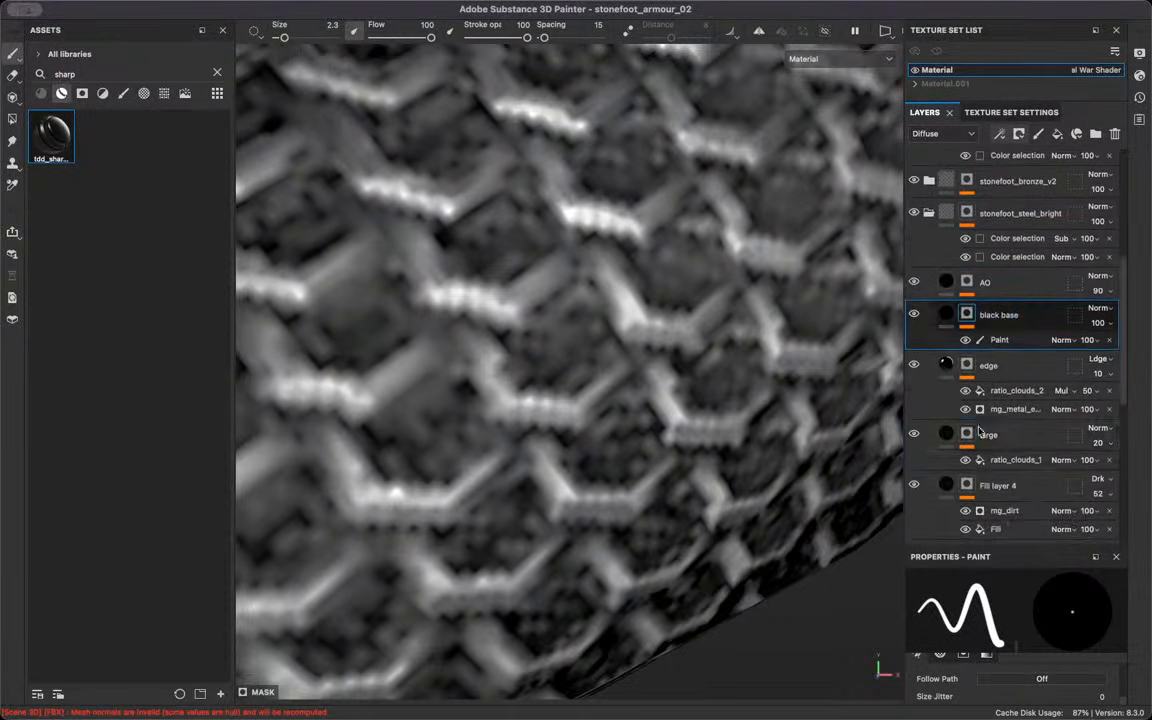
pyautogui.moveTo(1028, 311)
pyautogui.mouseDown()
pyautogui.moveTo(1025, 390)
pyautogui.moveTo(1036, 312)
pyautogui.mouseUp()
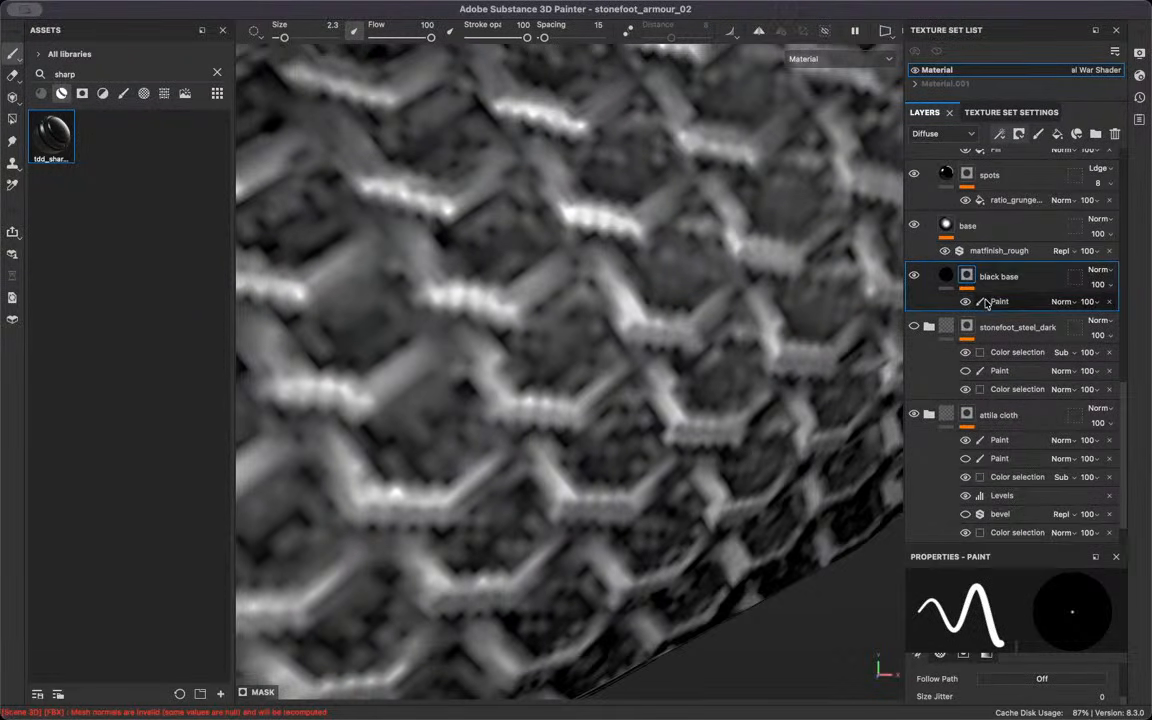
pyautogui.click(1022, 304)
pyautogui.click(1109, 302)
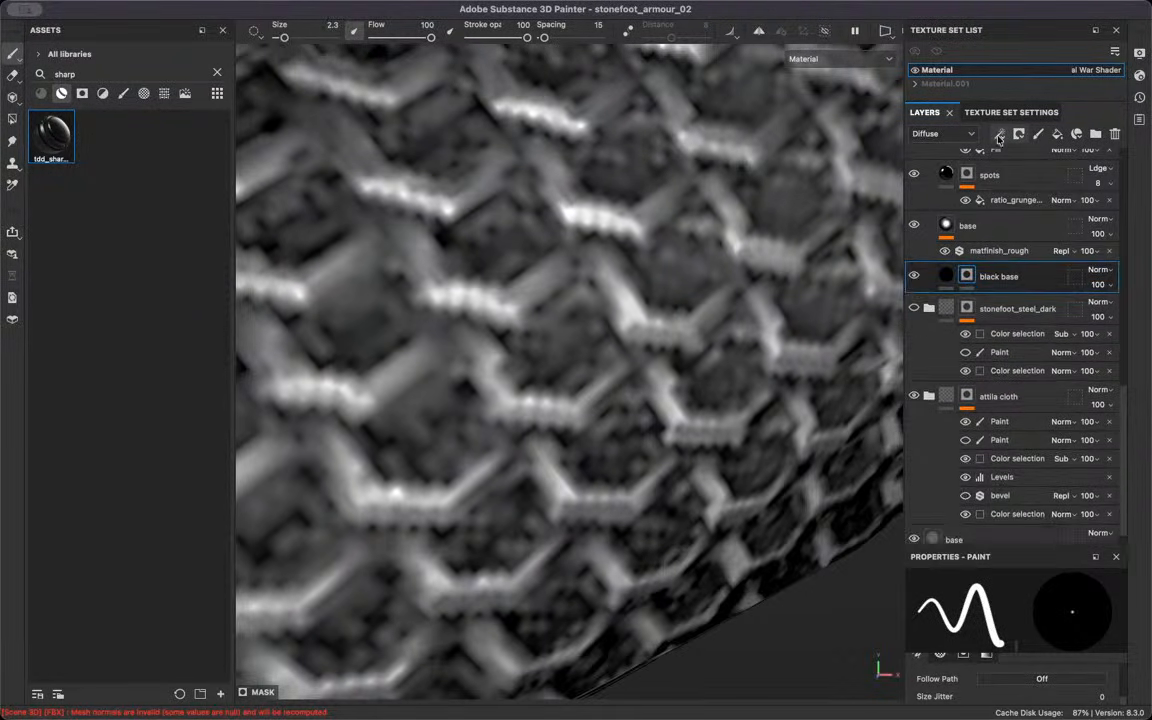
# Remove the mask from black base and move the layer out of the stonefoot_steel_bright folder to directly beneath it
pyautogui.rightClick(968, 277)
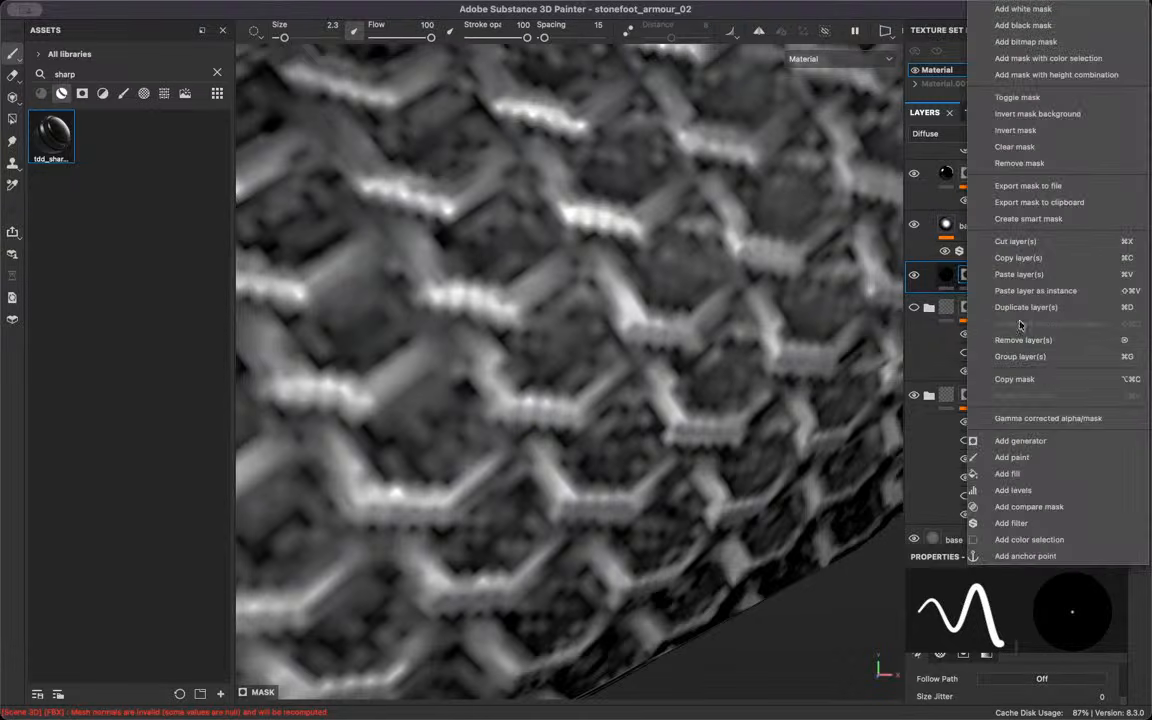
pyautogui.click(1050, 165)
pyautogui.scroll(1, 1021, 262)
pyautogui.scroll(2, 1020, 262)
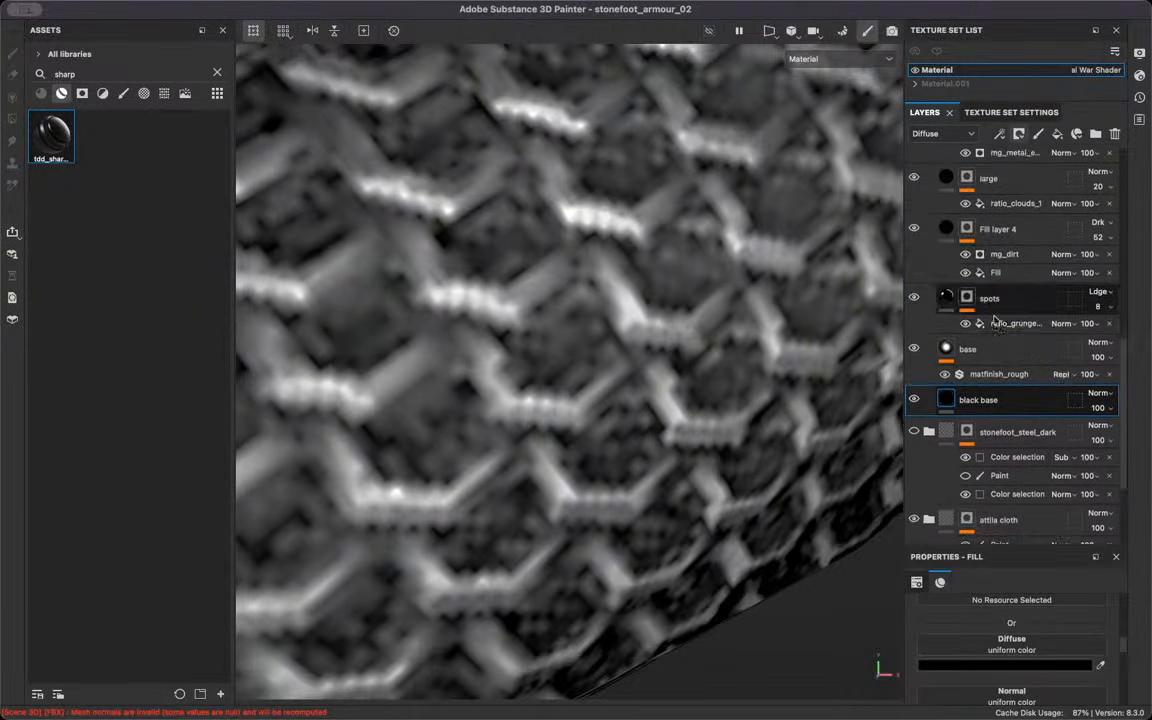
pyautogui.scroll(-1, 1000, 390)
pyautogui.moveTo(992, 408); pyautogui.dragTo(988, 426)
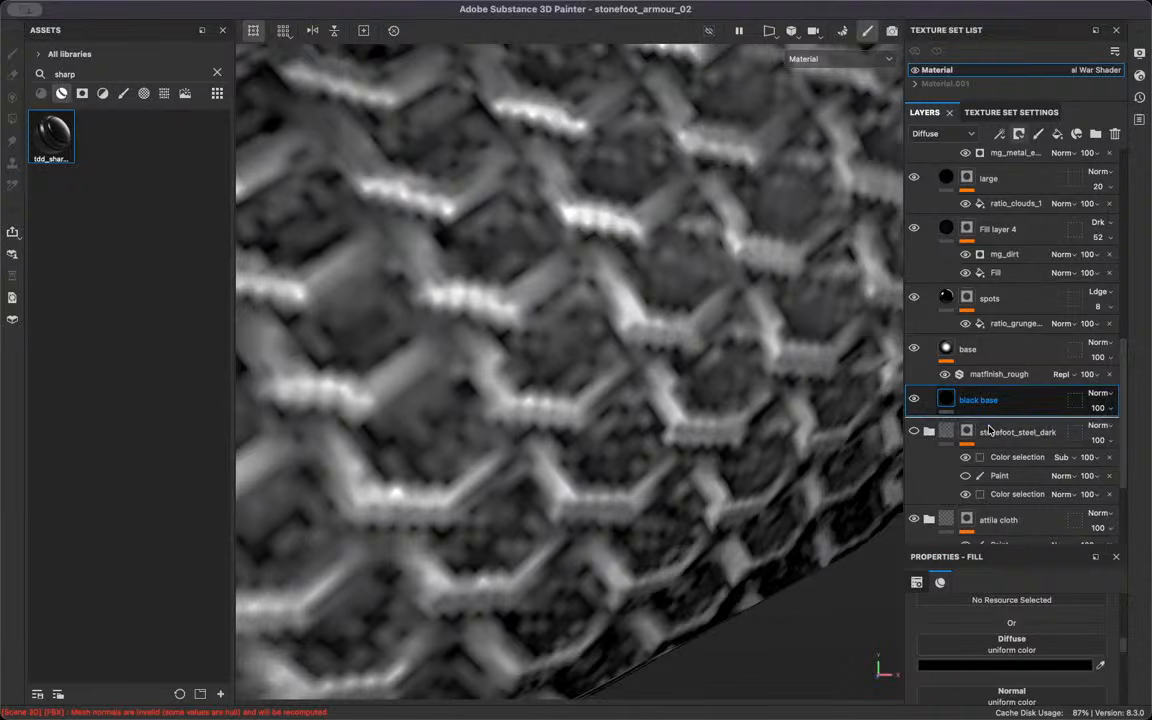
pyautogui.scroll(5, 979, 366)
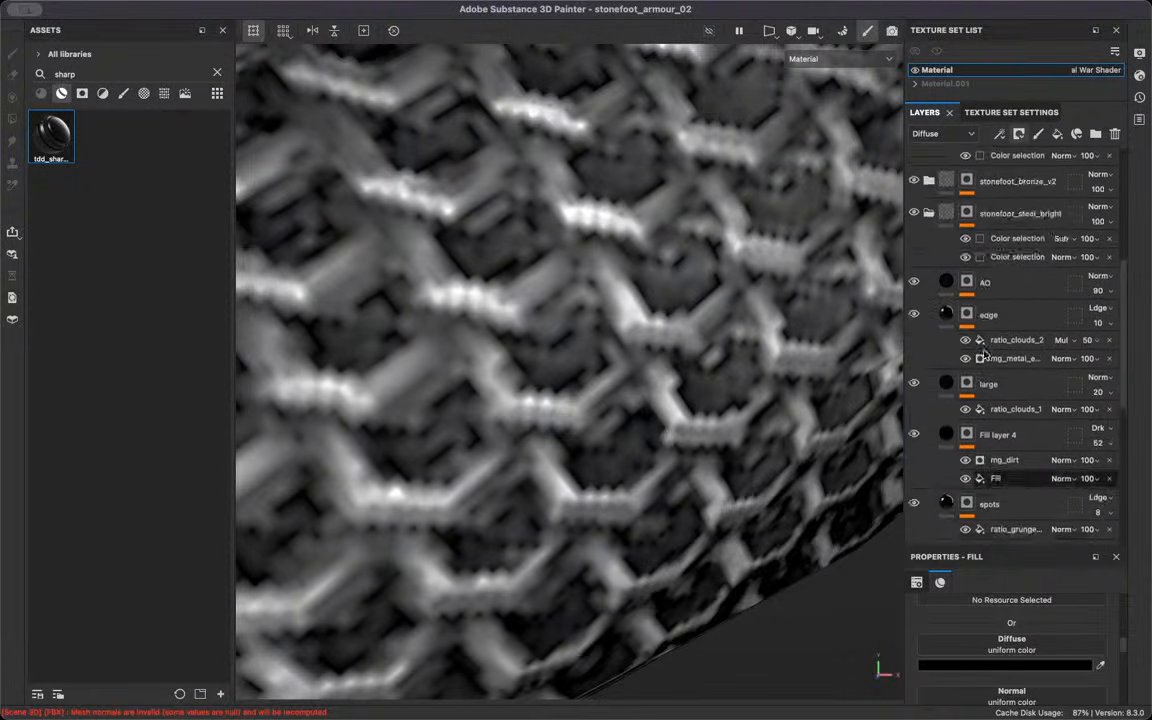
pyautogui.scroll(1, 945, 283)
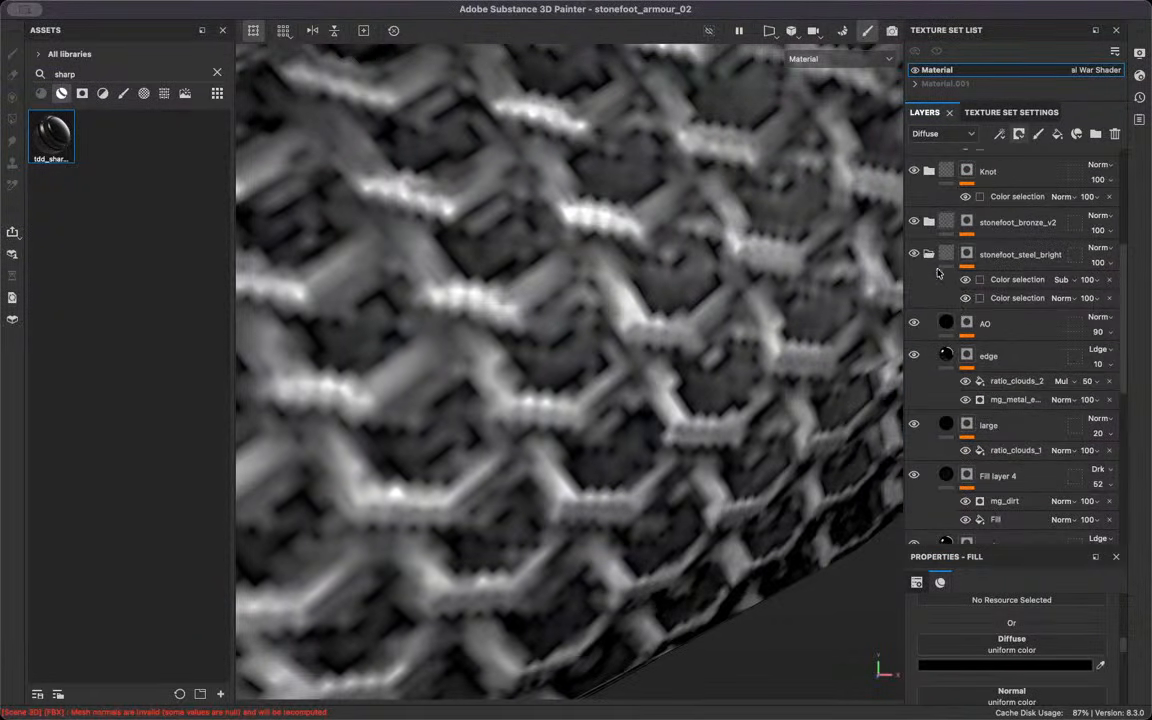
pyautogui.click(929, 256)
pyautogui.click(968, 281)
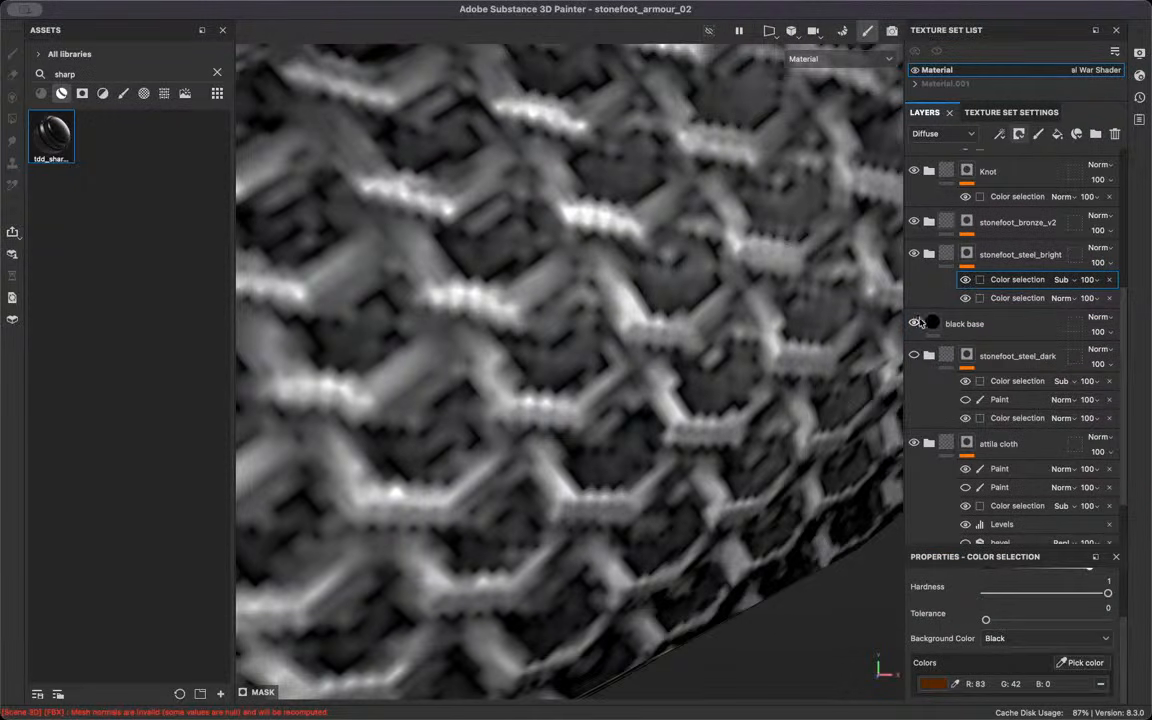
pyautogui.click(922, 324)
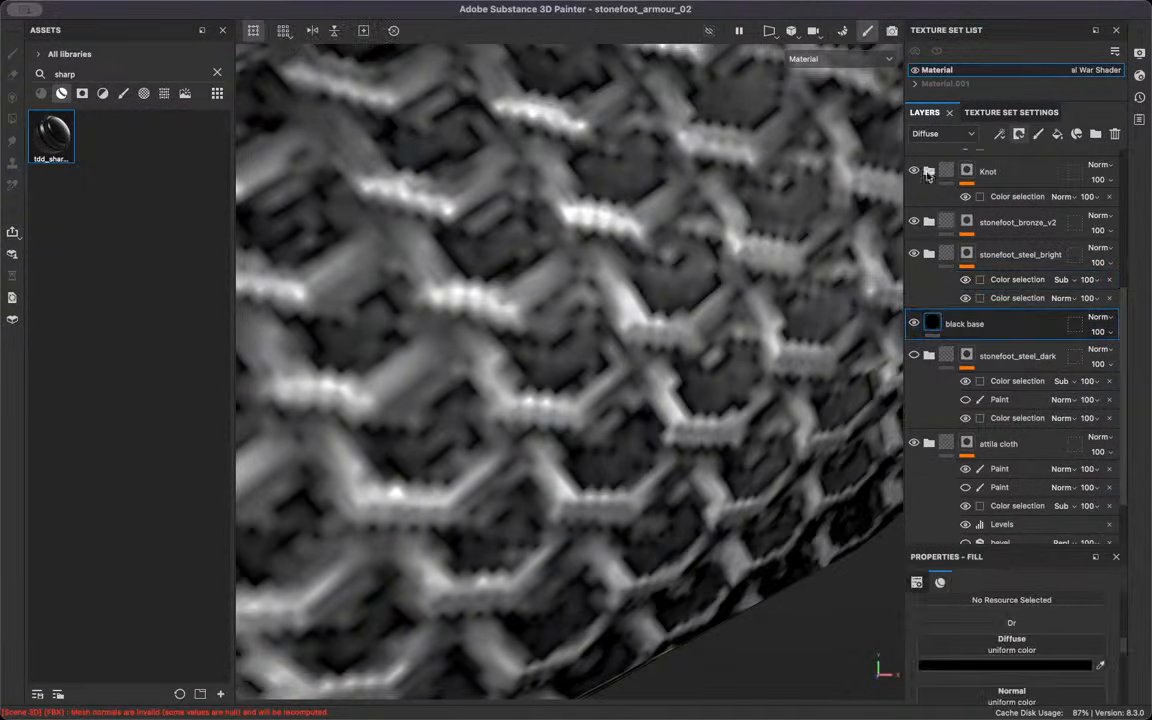
# Inspect the chainmail sleeve in the Diffuse channel and return to the material view
pyautogui.click(840, 60)
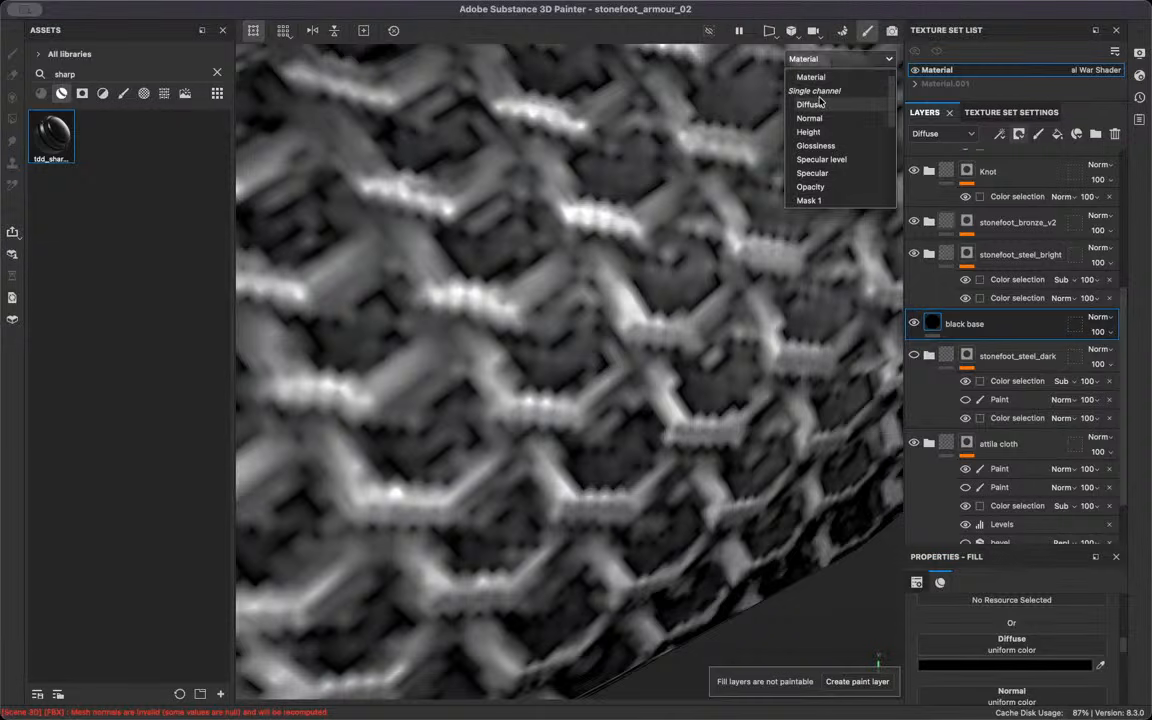
pyautogui.click(808, 90)
pyautogui.keyDown('alt'); pyautogui.moveTo(743, 278); pyautogui.dragTo(578, 482); pyautogui.keyUp('alt')
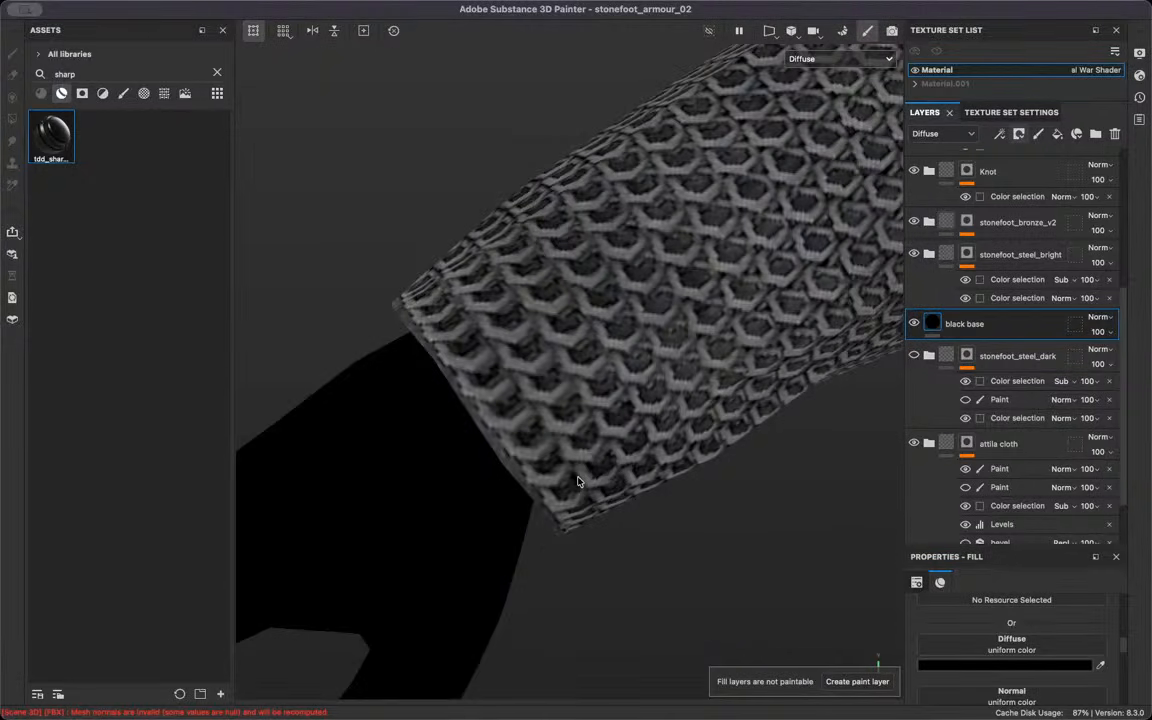
pyautogui.press('m')
# Move black base down the layer stack to directly above the base layer, beneath attila cloth
pyautogui.scroll(2, 975, 340)
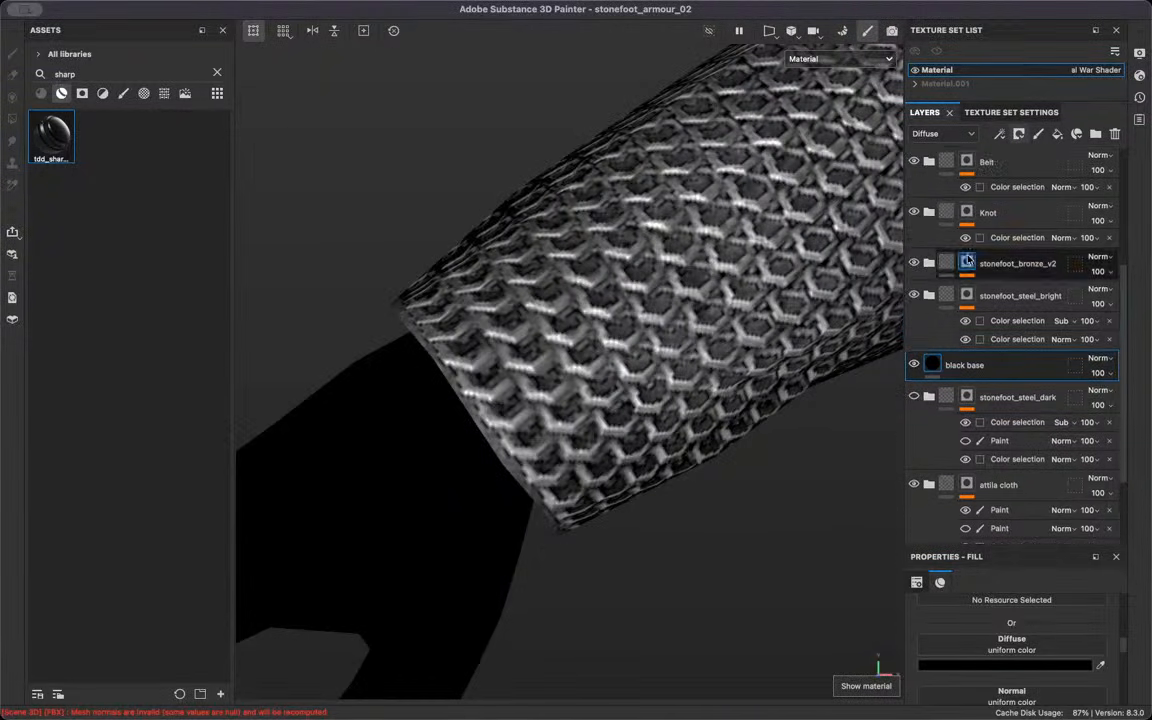
pyautogui.scroll(-4, 990, 300)
pyautogui.moveTo(992, 273); pyautogui.dragTo(957, 508)
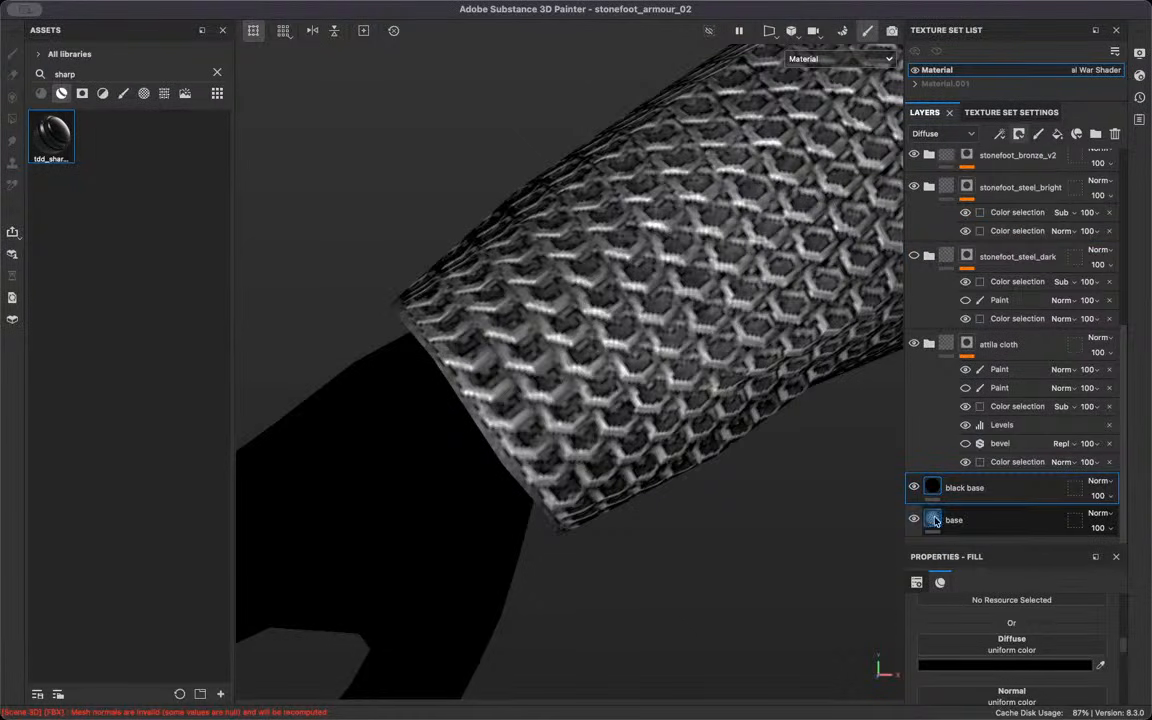
# Set the bottom base layer's Diffuse color to black, 000000
pyautogui.click(936, 521)
pyautogui.click(984, 666)
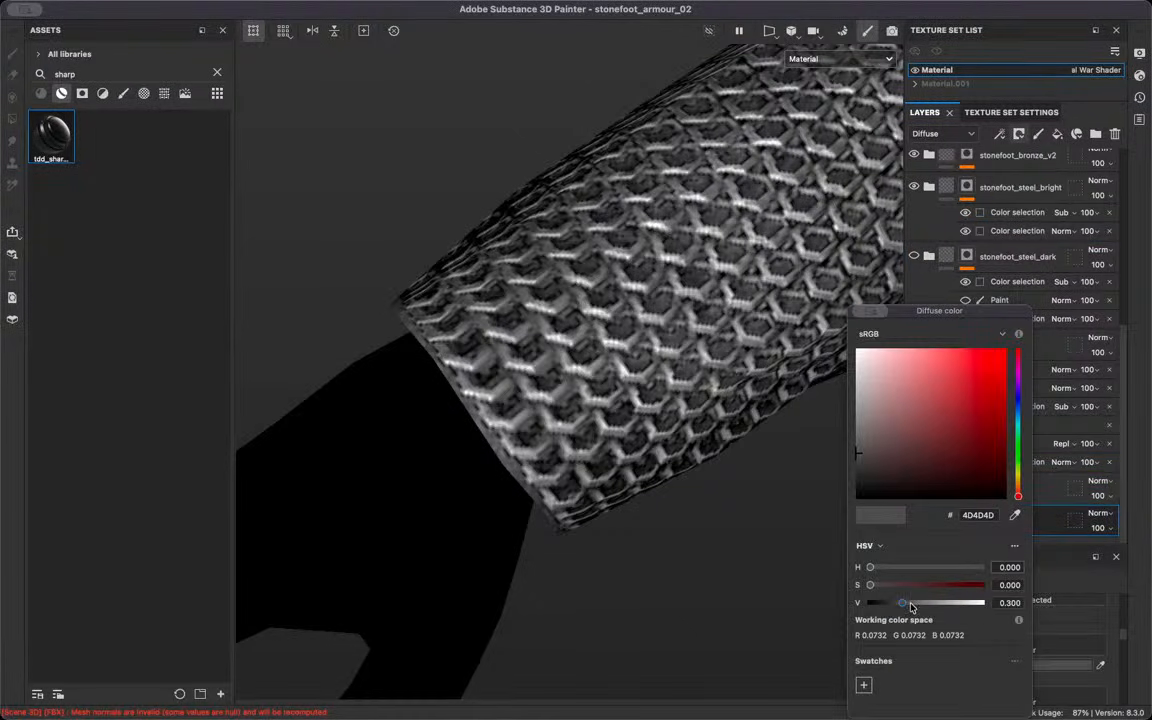
pyautogui.moveTo(911, 606); pyautogui.dragTo(805, 589)
pyautogui.click(855, 306)
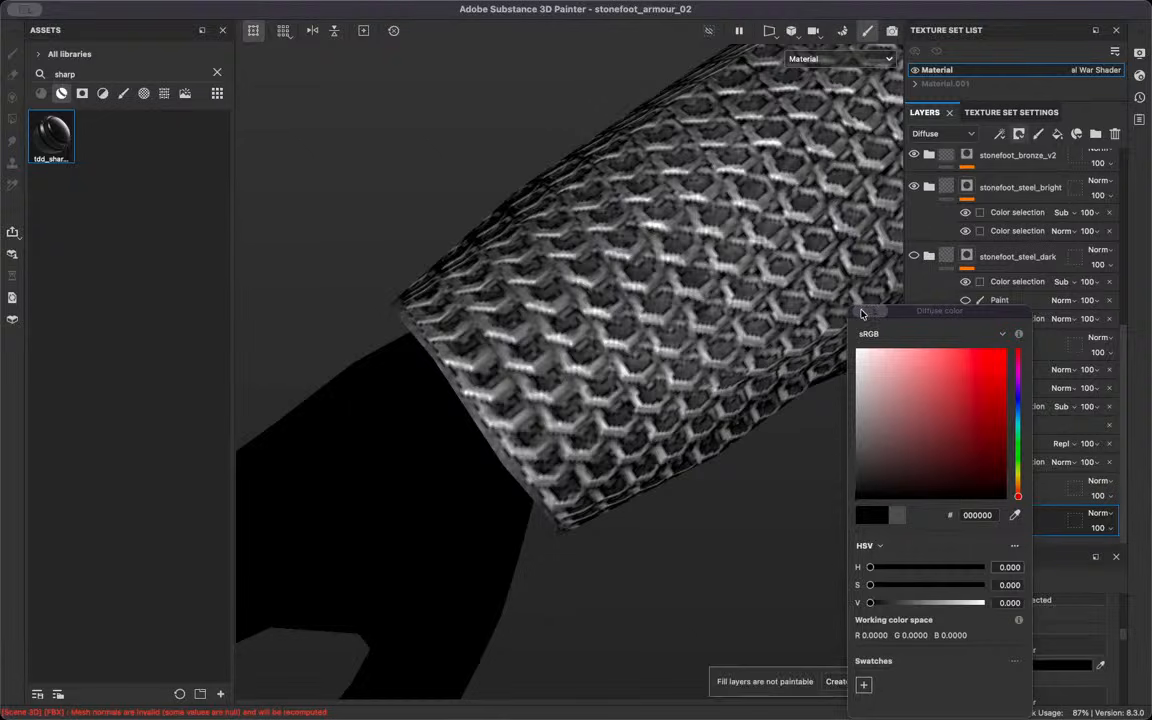
# Compare the sleeve with the stonefoot_steel_bright folder hidden and shown
pyautogui.click(916, 399)
pyautogui.scroll(1, 916, 399)
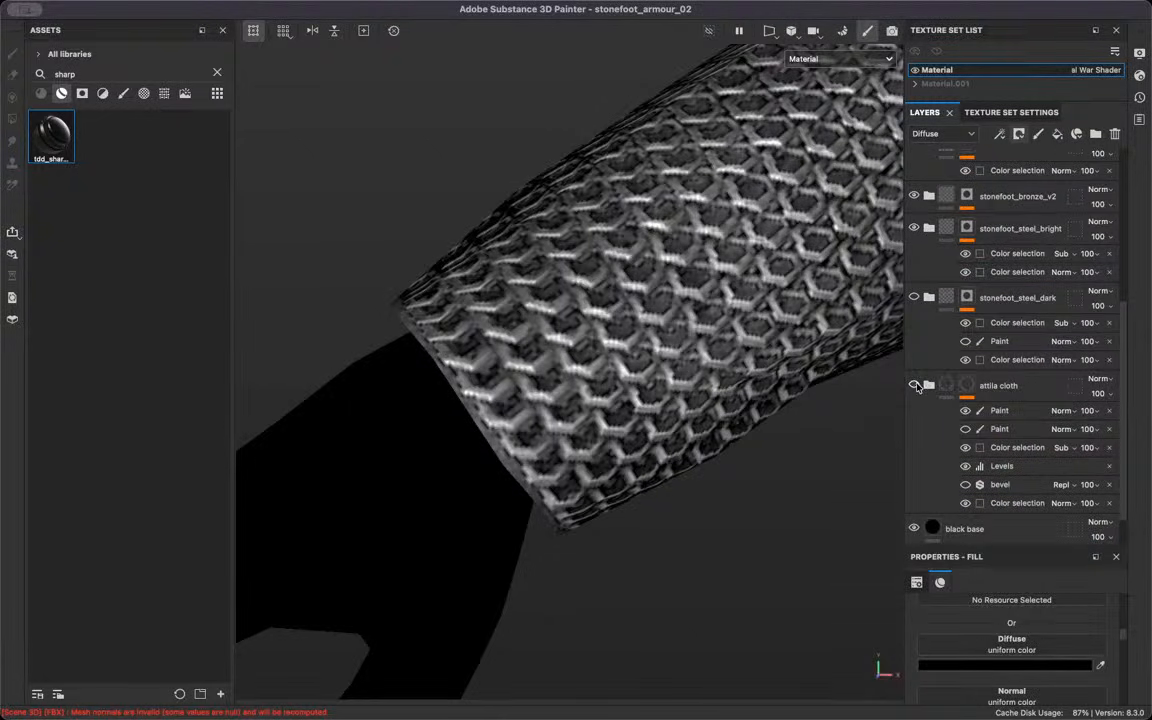
pyautogui.click(914, 229)
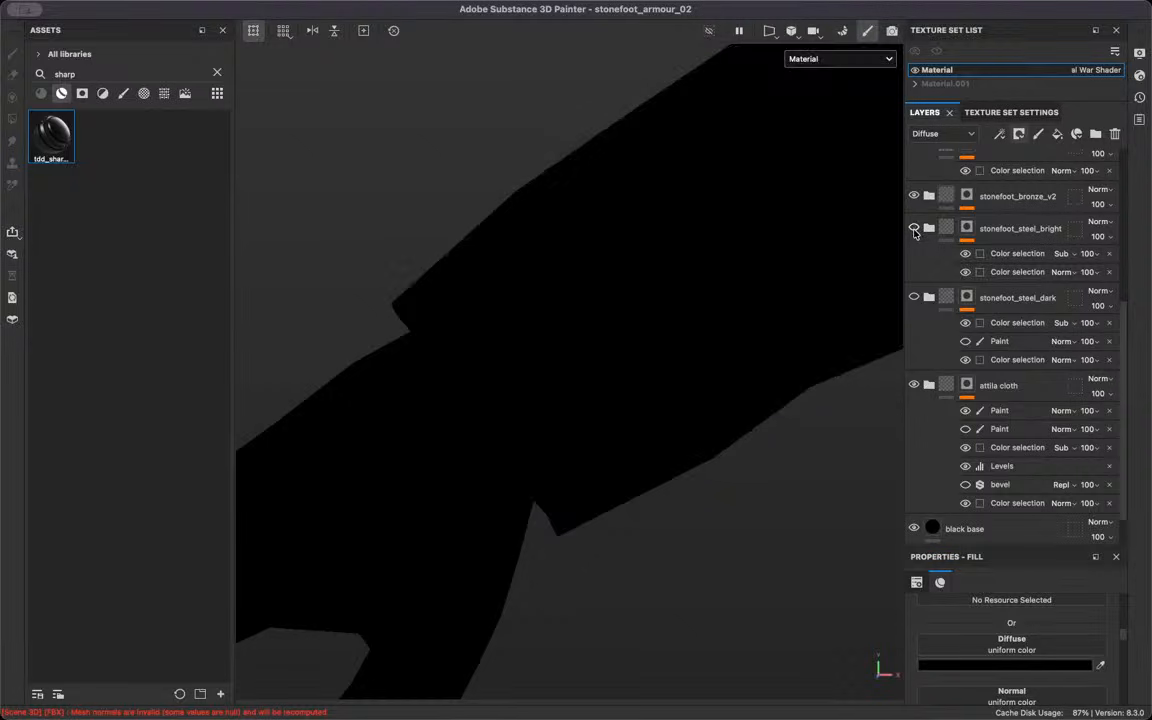
pyautogui.click(914, 229)
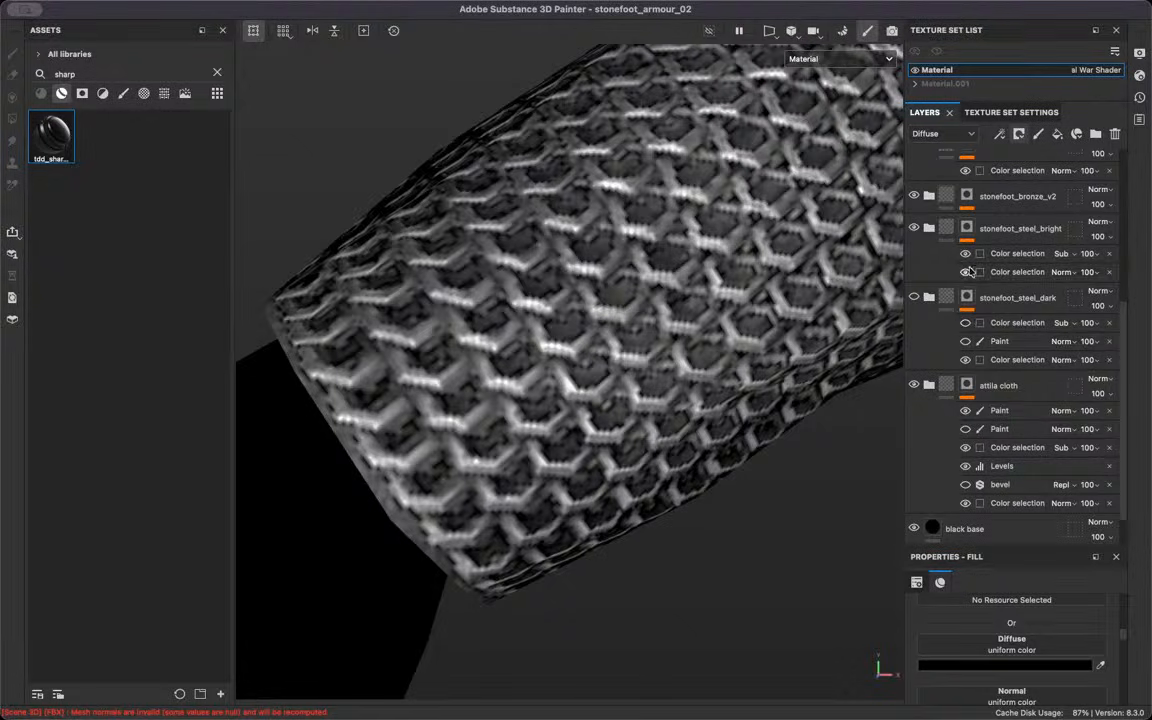
# With the mask displayed, remove the colour covering the chainmail gaps from the normal-blended Color selection on stonefoot_steel_bright's mask
pyautogui.click(965, 272)
pyautogui.click(990, 272)
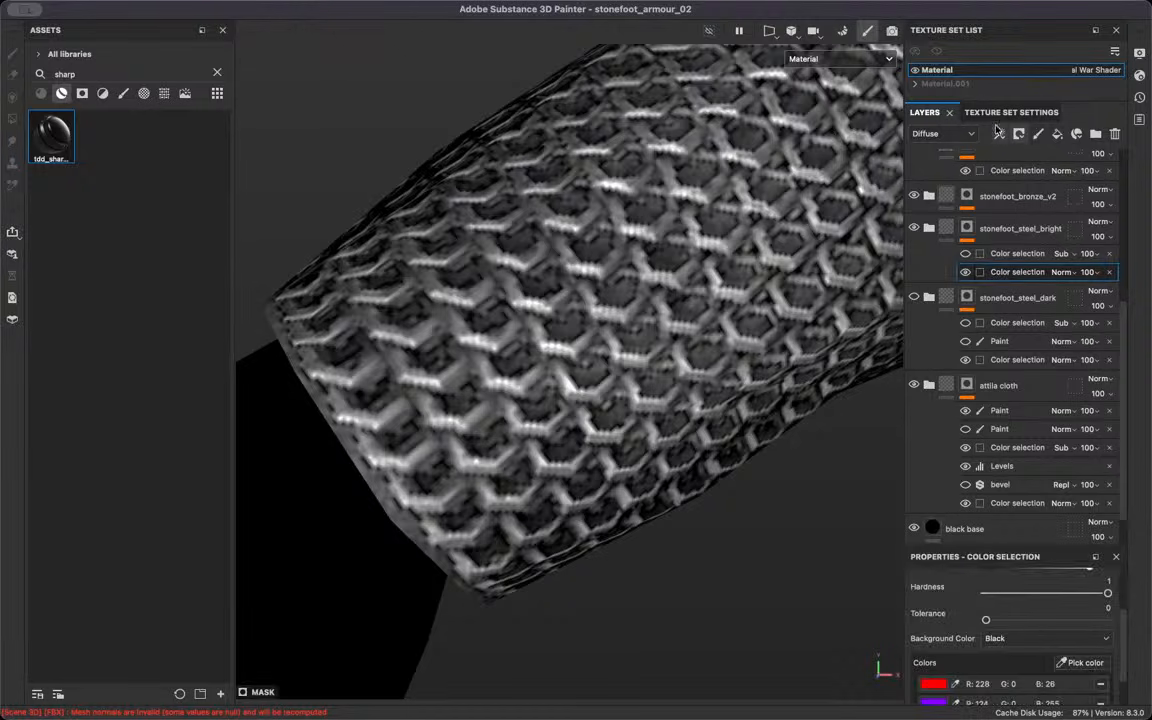
pyautogui.click(840, 57)
pyautogui.scroll(-5, 812, 140)
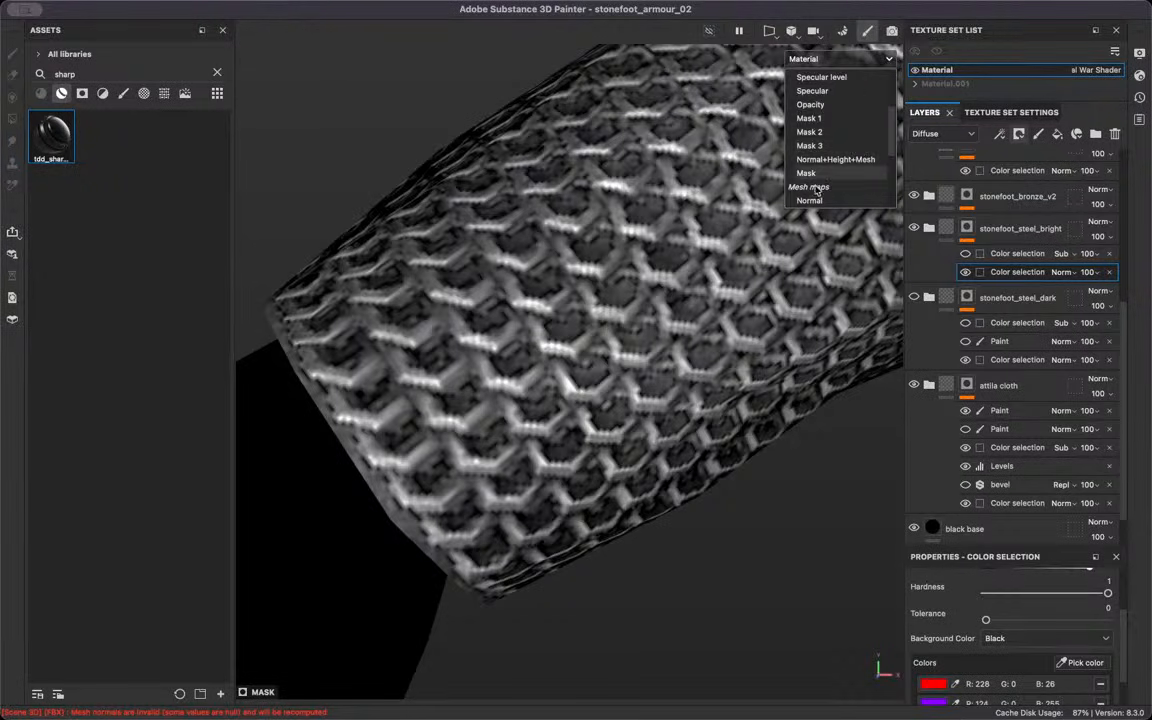
pyautogui.click(819, 173)
pyautogui.scroll(3, 700, 255)
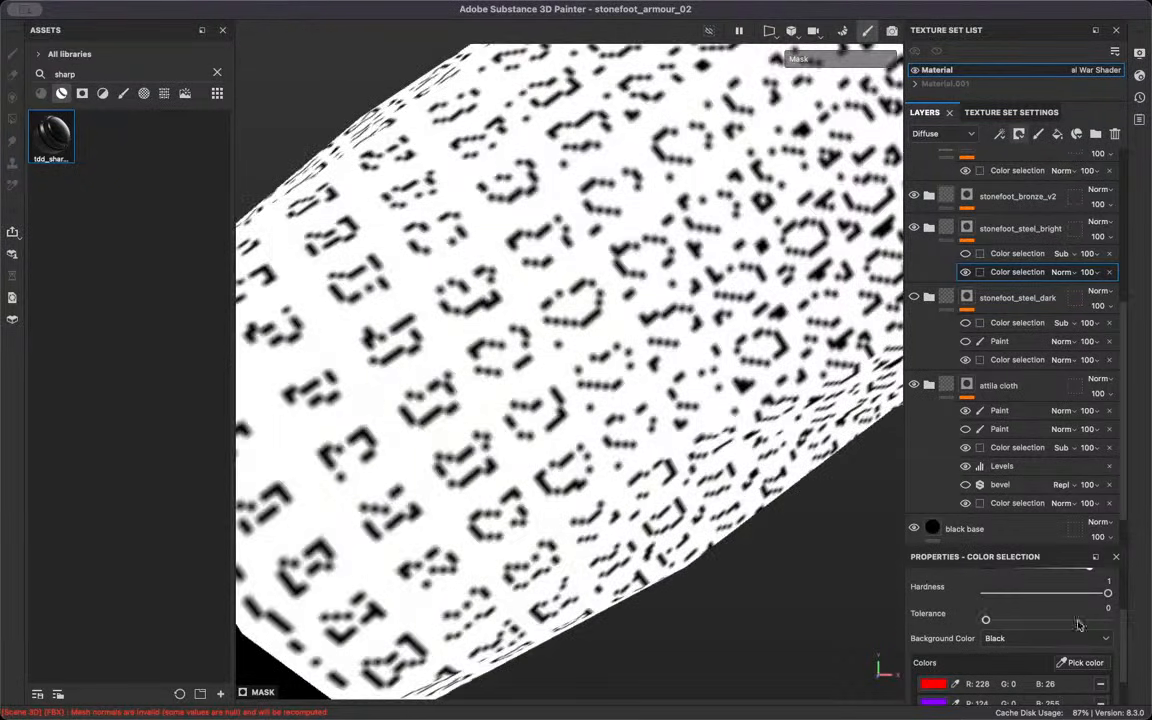
pyautogui.scroll(-2, 1056, 655)
pyautogui.click(1099, 683)
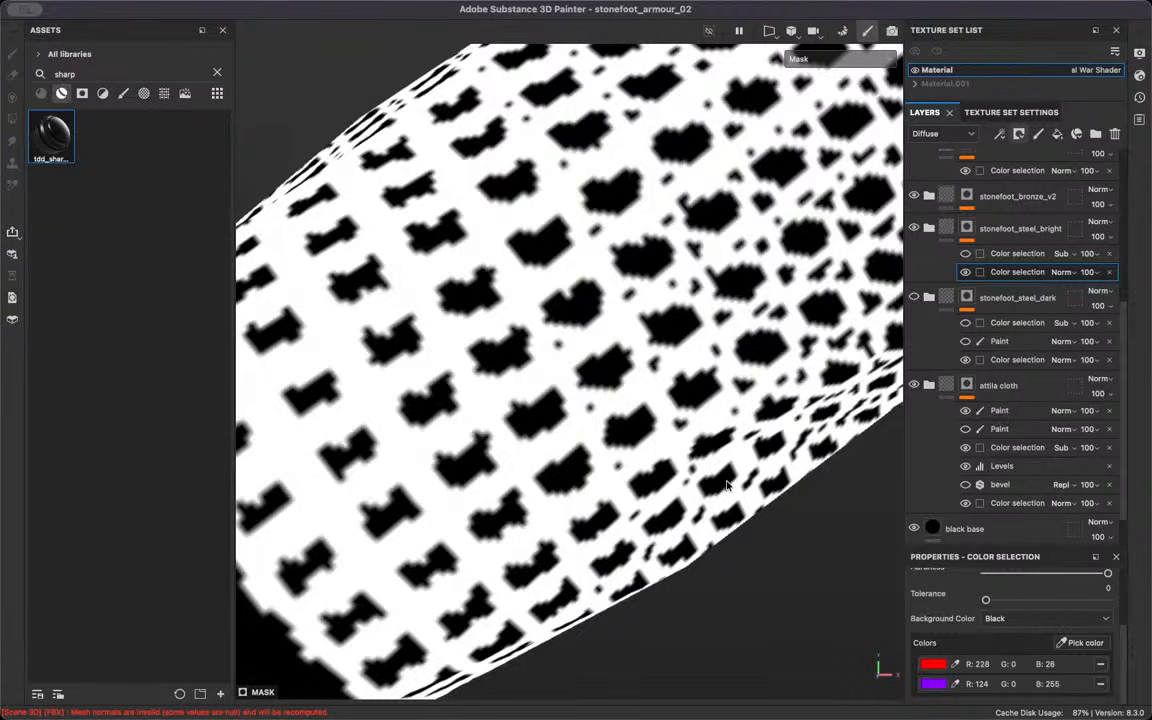
# Examine the opened chainmail gaps on the sleeve in material view, from a distance and up close
pyautogui.press('m')
pyautogui.scroll(-6, 712, 400)
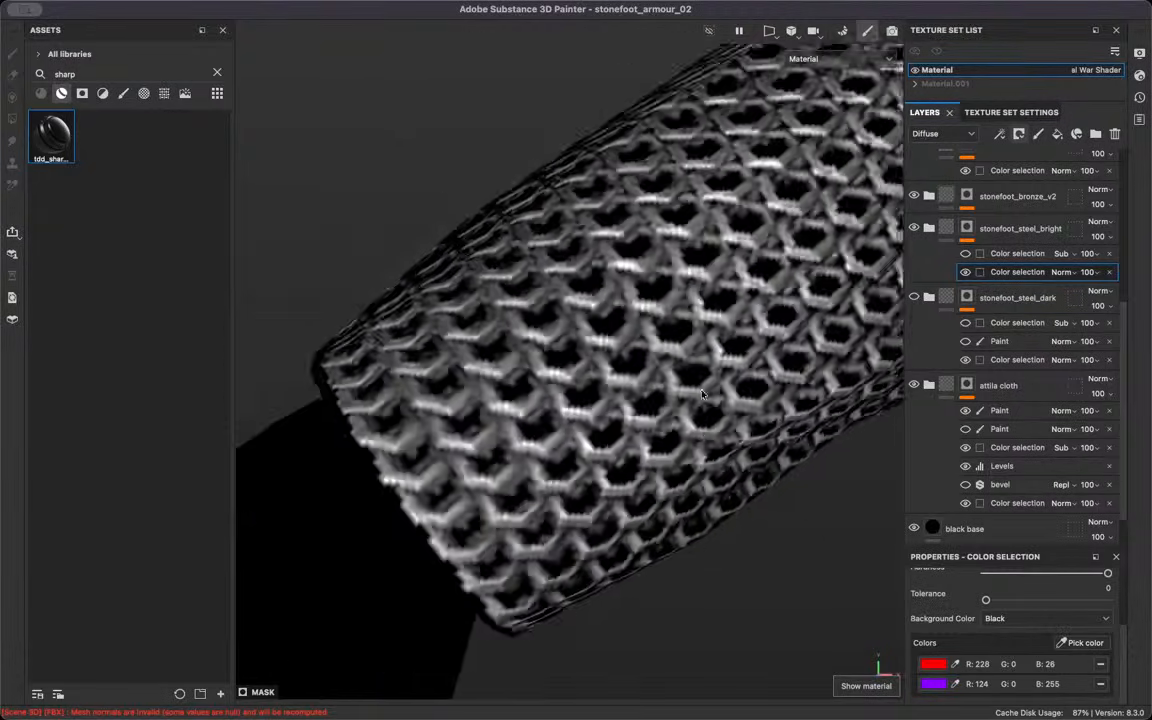
pyautogui.scroll(4, 685, 562)
pyautogui.scroll(5, 685, 562)
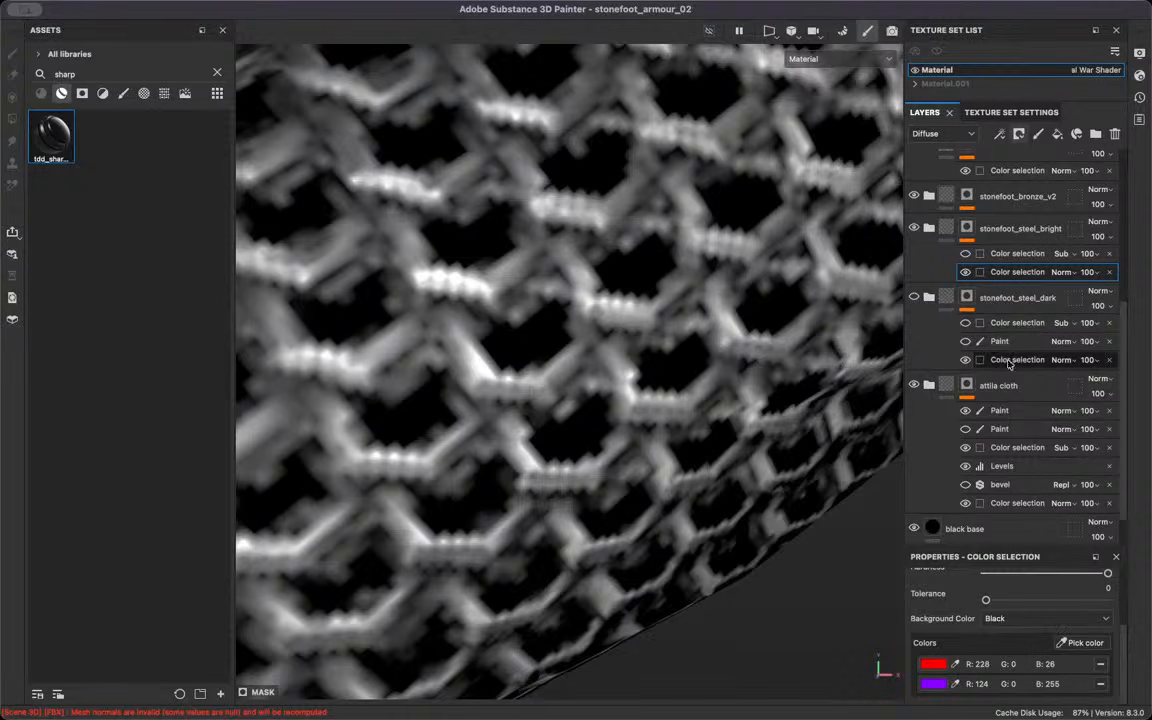
# Show stonefoot_steel_bright's subtractive Color selection and add the black ID colour of the chainmail gaps to it
pyautogui.click(966, 254)
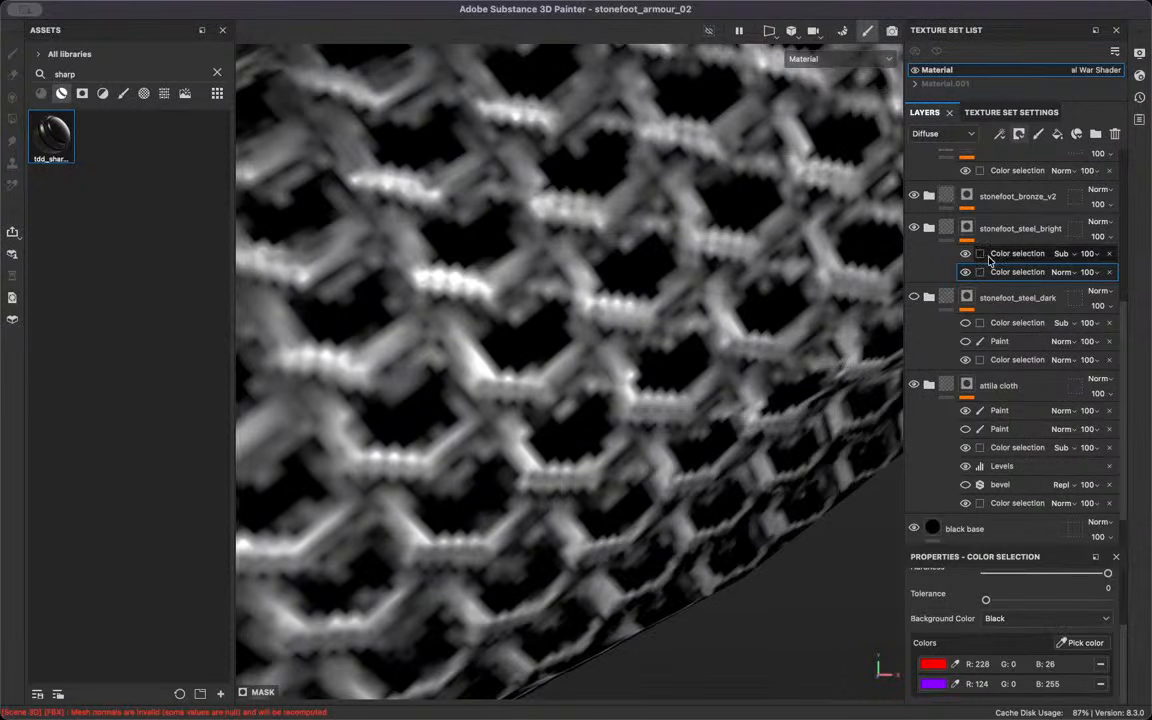
pyautogui.click(1085, 663)
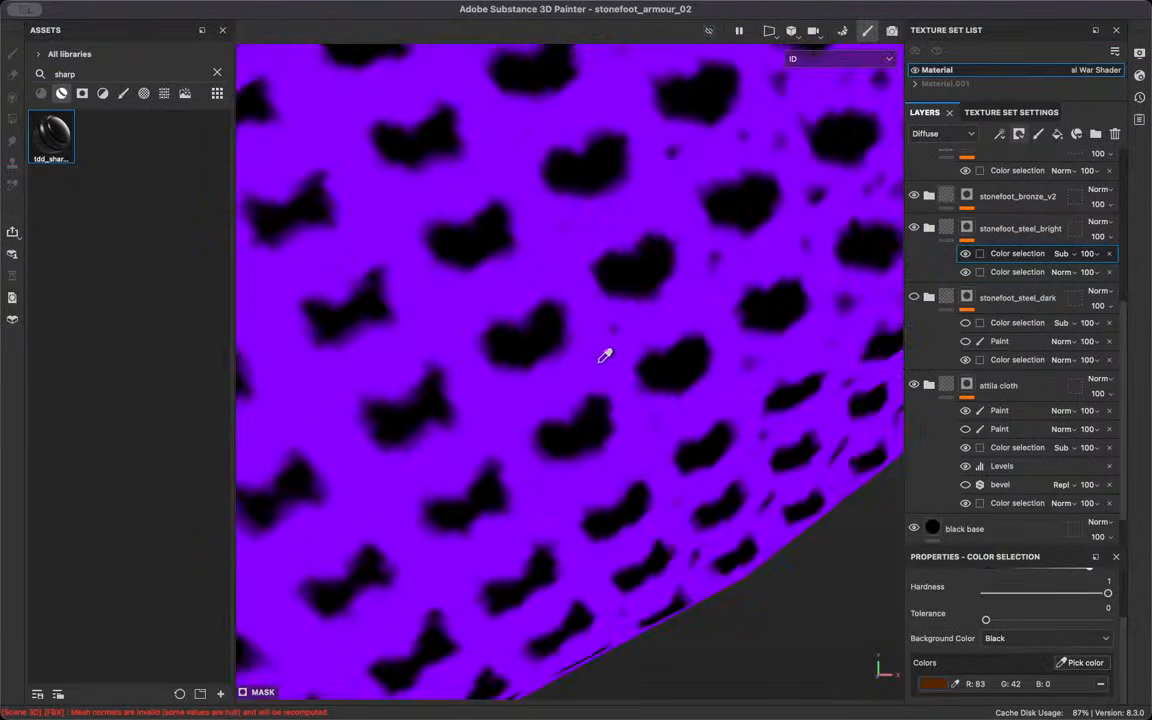
pyautogui.click(601, 416)
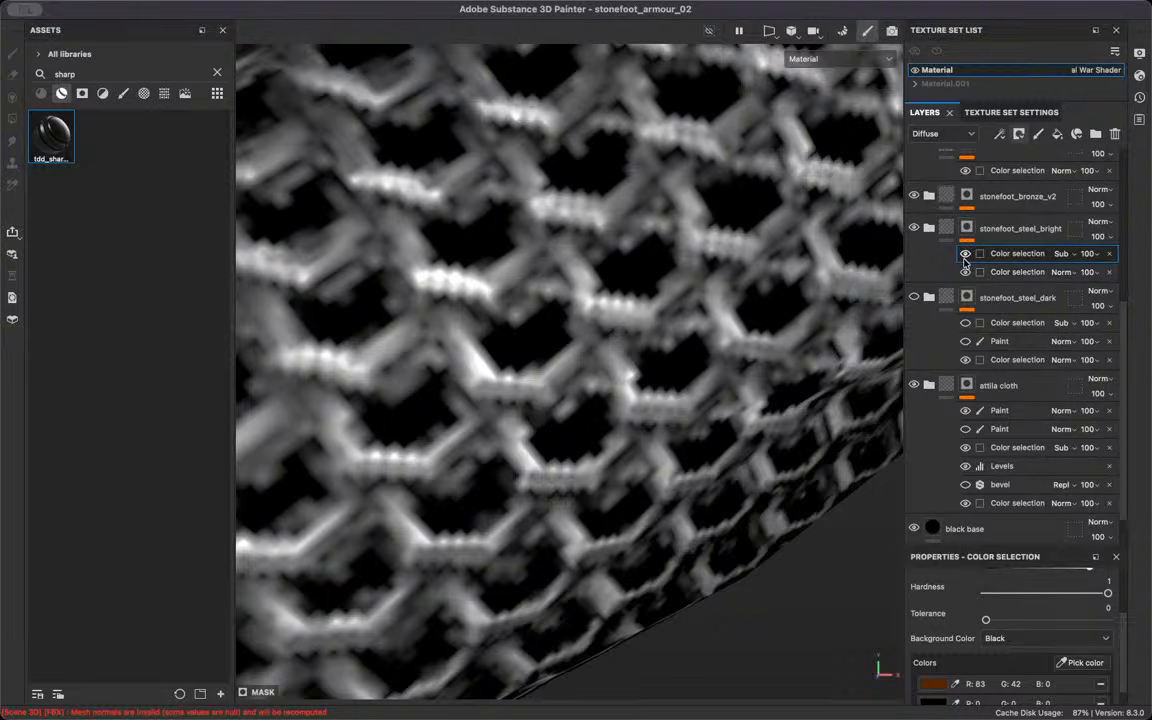
# Add a Bevel filter above the normal-blended Color selection in stonefoot_steel_bright's mask and set its Distance to 0.4717
pyautogui.click(1005, 272)
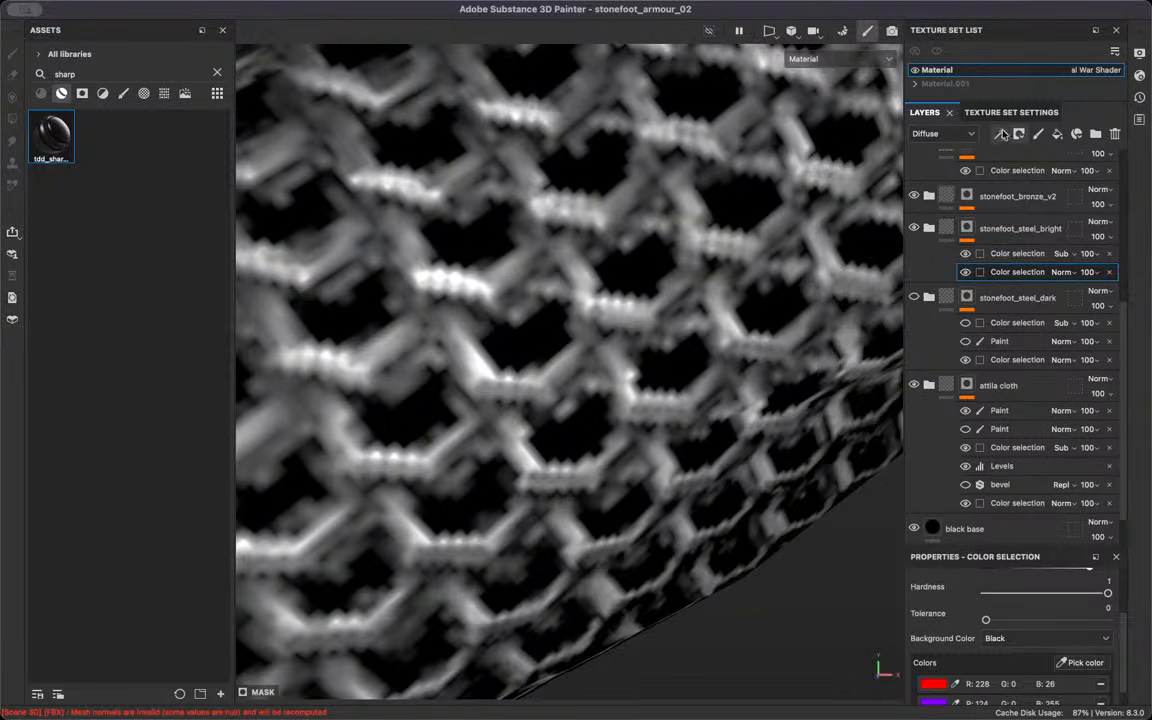
pyautogui.click(999, 133)
pyautogui.click(1036, 234)
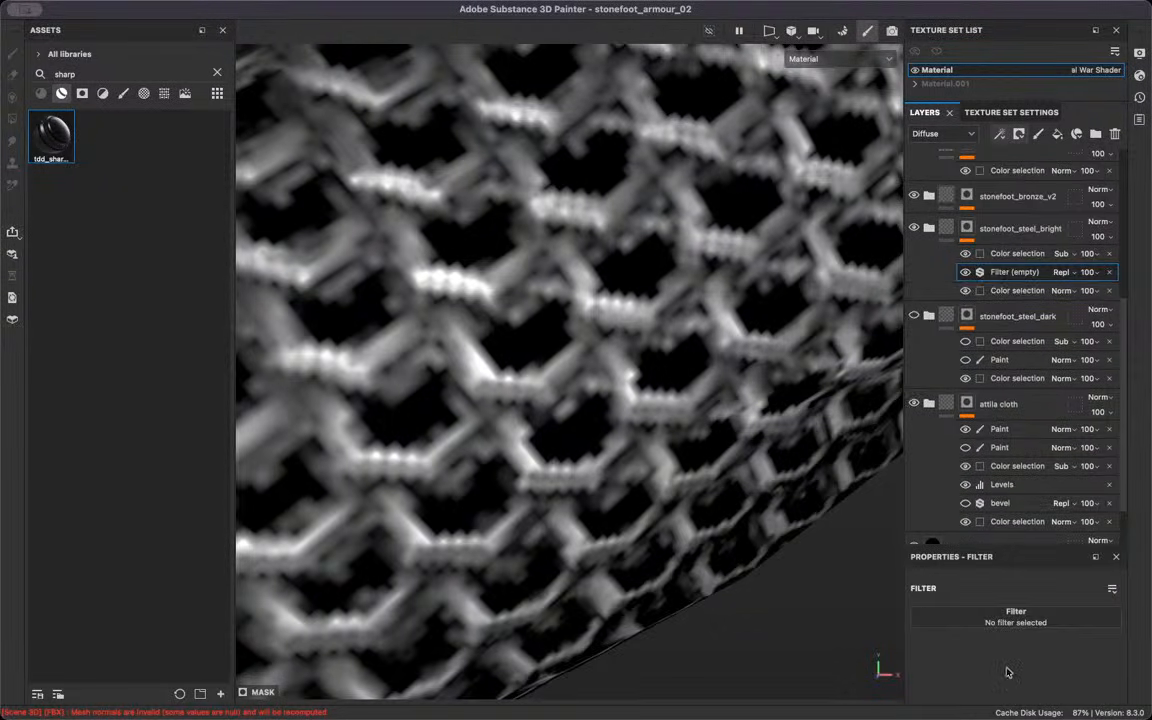
pyautogui.click(1016, 617)
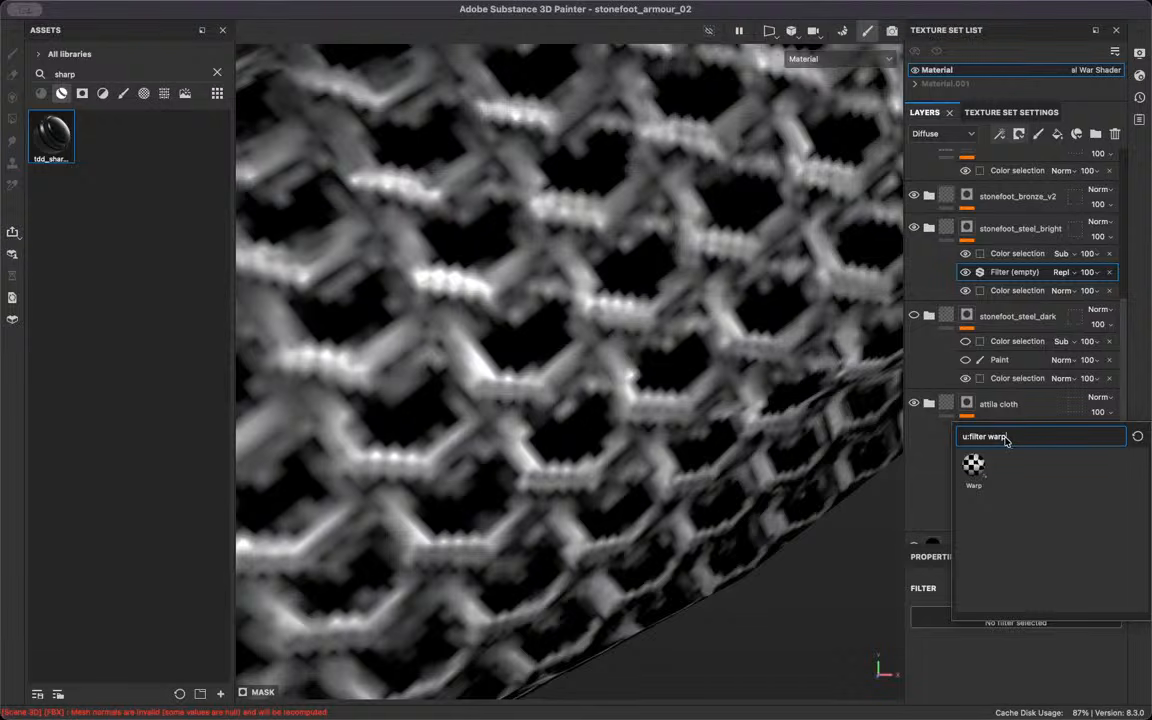
pyautogui.write('bevel')
pyautogui.click(974, 466)
pyautogui.scroll(-2, 968, 686)
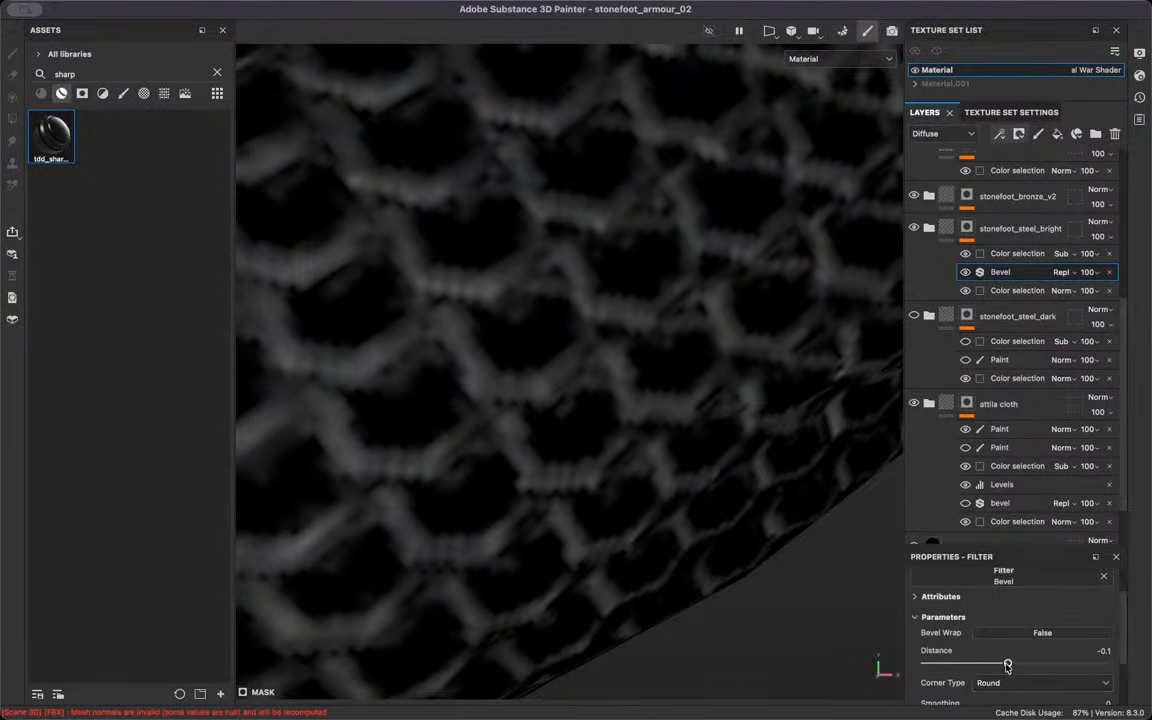
pyautogui.moveTo(1017, 667)
pyautogui.mouseDown()
pyautogui.moveTo(992, 670)
pyautogui.moveTo(1024, 676)
pyautogui.mouseUp()
pyautogui.moveTo(1034, 676); pyautogui.dragTo(1061, 677)
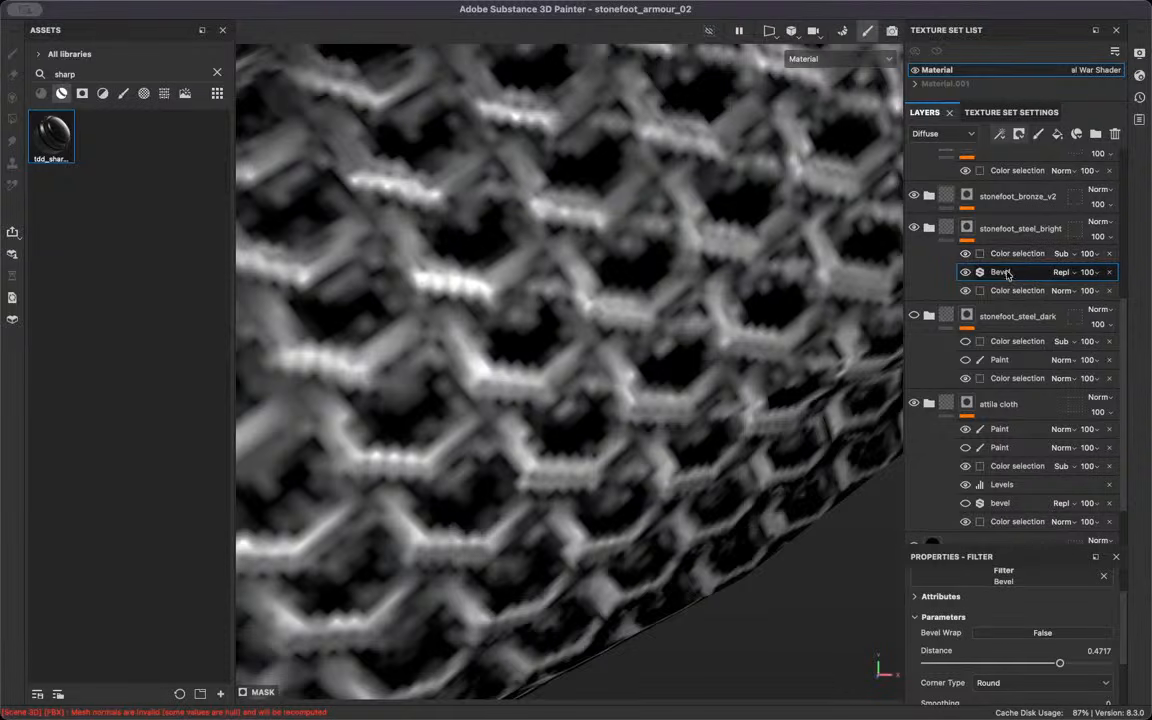
# Set the Tolerance of the Color selection beneath Bevel to 0.1 with the mask displayed, and return to material view
pyautogui.click(1007, 255)
pyautogui.click(995, 290)
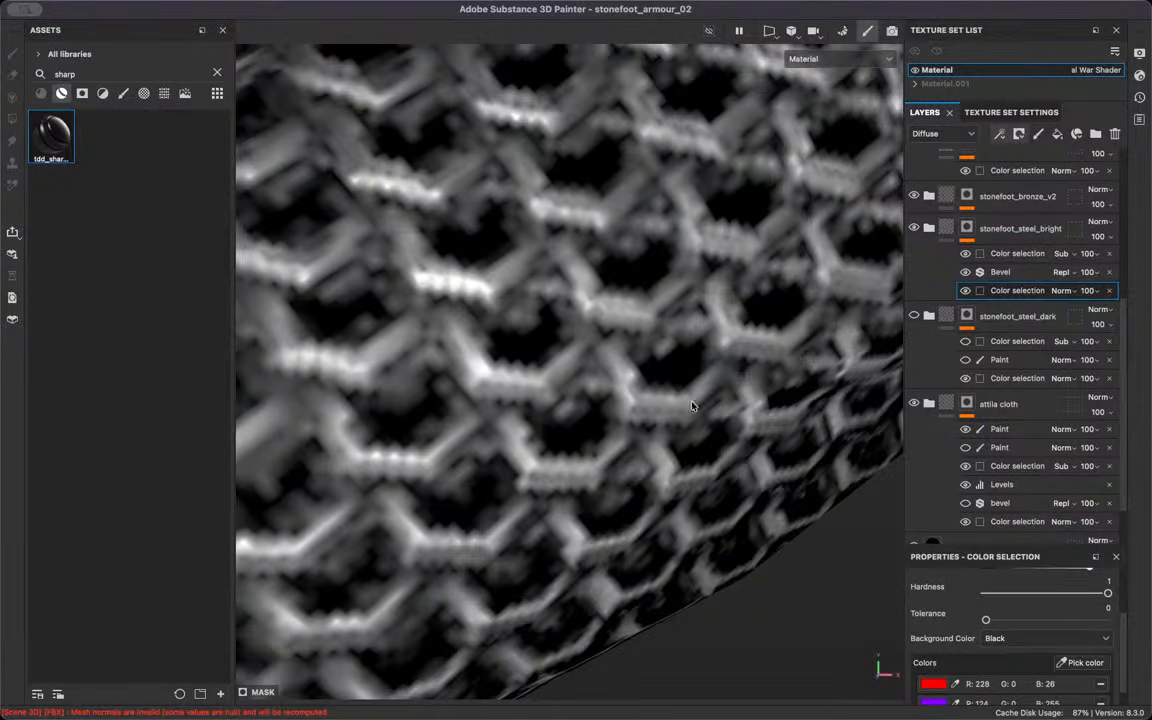
pyautogui.keyDown('alt'); pyautogui.moveTo(691, 405); pyautogui.dragTo(680, 382); pyautogui.keyUp('alt')
pyautogui.click(825, 60)
pyautogui.scroll(-5, 817, 140)
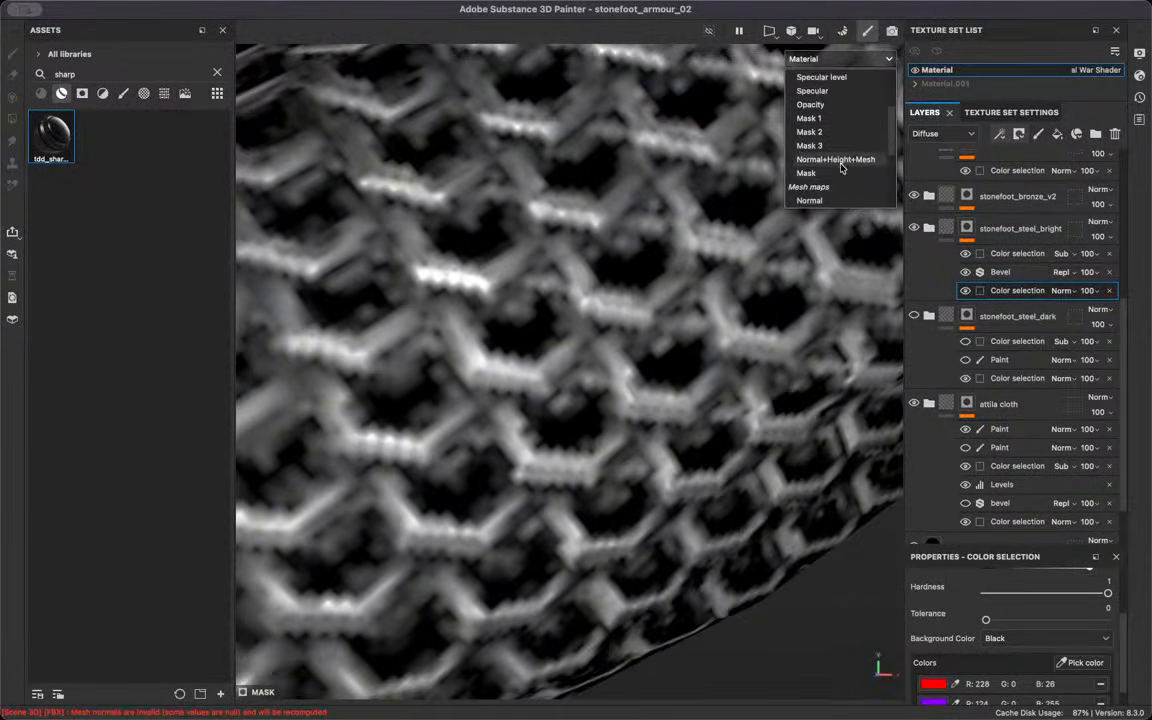
pyautogui.click(806, 132)
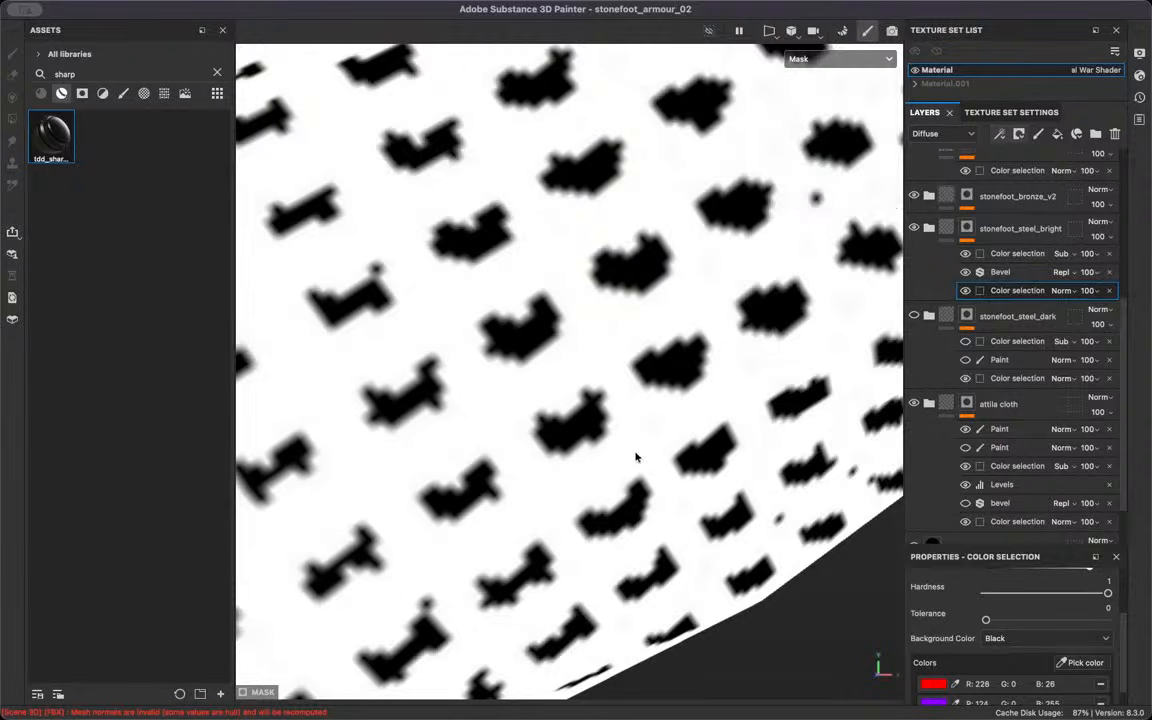
pyautogui.scroll(1, 1045, 615)
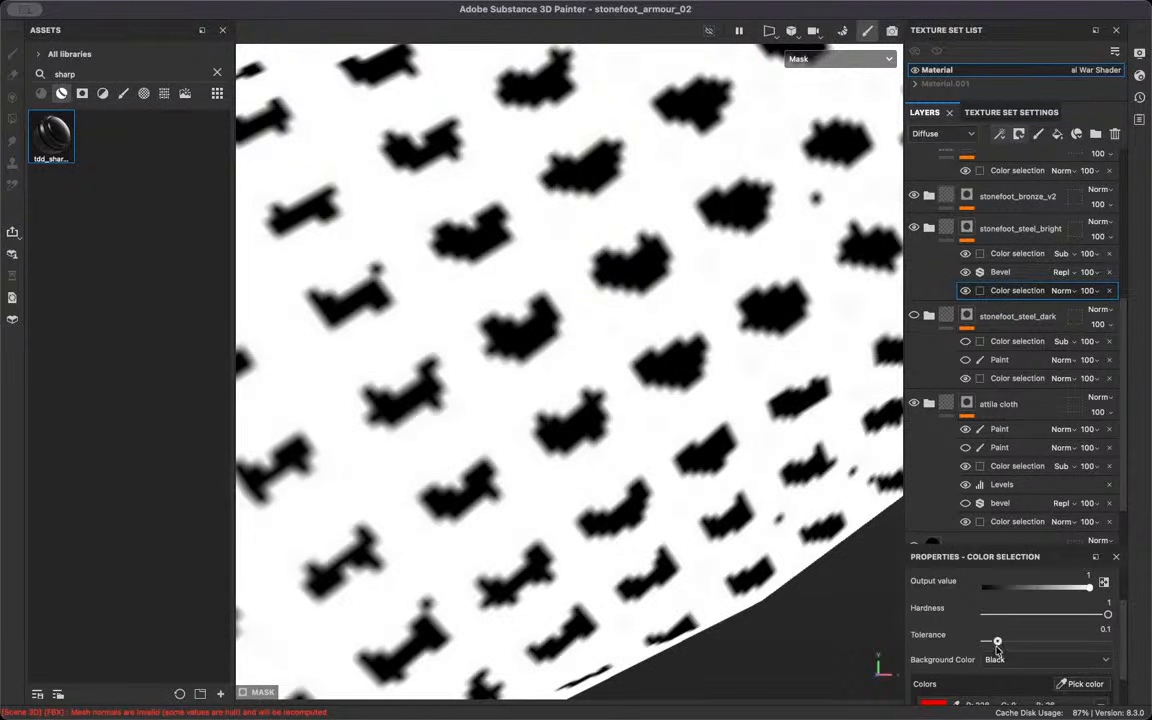
pyautogui.press('m')
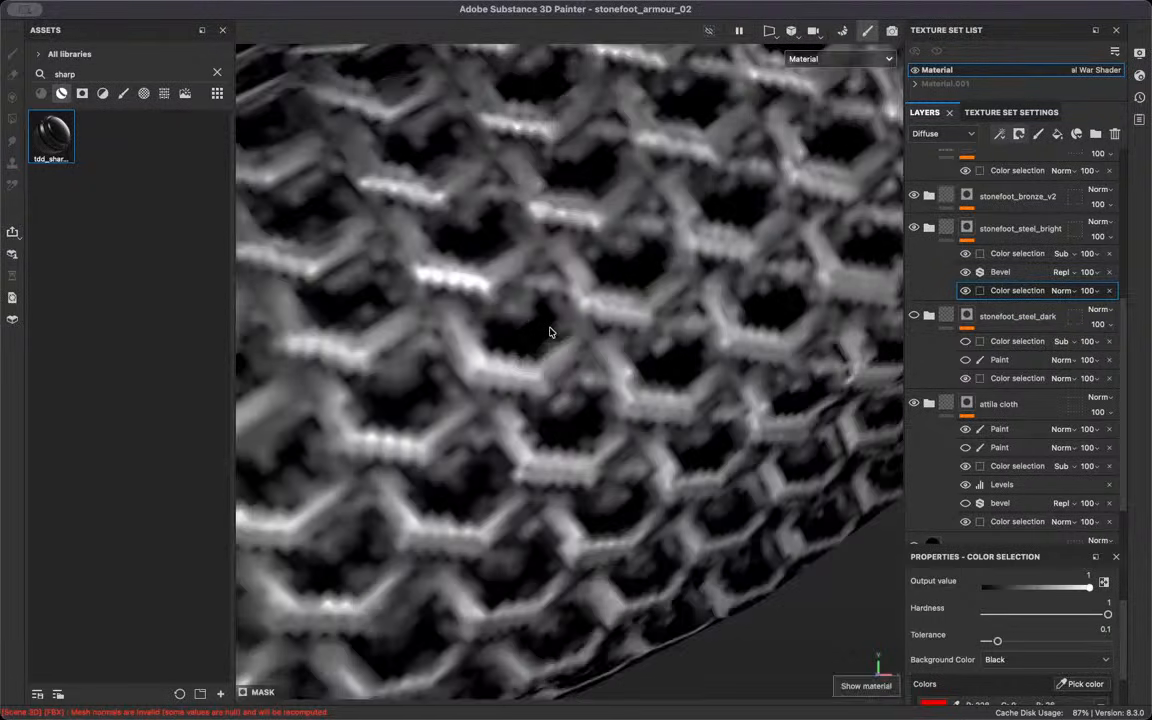
# Examine the bevelled bright steel chainmail on the sleeve, collar and skirt in material view, from up close and from a distance
pyautogui.scroll(-8, 634, 386)
pyautogui.keyDown('alt'); pyautogui.moveTo(634, 386); pyautogui.dragTo(684, 319); pyautogui.keyUp('alt')
pyautogui.scroll(6, 556, 272)
pyautogui.scroll(3, 715, 327)
pyautogui.scroll(-5, 704, 200)
pyautogui.keyDown('alt'); pyautogui.moveTo(704, 200); pyautogui.dragTo(645, 194); pyautogui.keyUp('alt')
pyautogui.keyDown('alt'); pyautogui.moveTo(645, 194); pyautogui.dragTo(115, 429, button='middle'); pyautogui.keyUp('alt')
pyautogui.scroll(-5, 590, 265)
pyautogui.keyDown('alt'); pyautogui.moveTo(575, 260); pyautogui.dragTo(476, 373); pyautogui.keyUp('alt')
pyautogui.scroll(4, 515, 280)
pyautogui.scroll(-5, 486, 400)
pyautogui.scroll(-5, 489, 408)
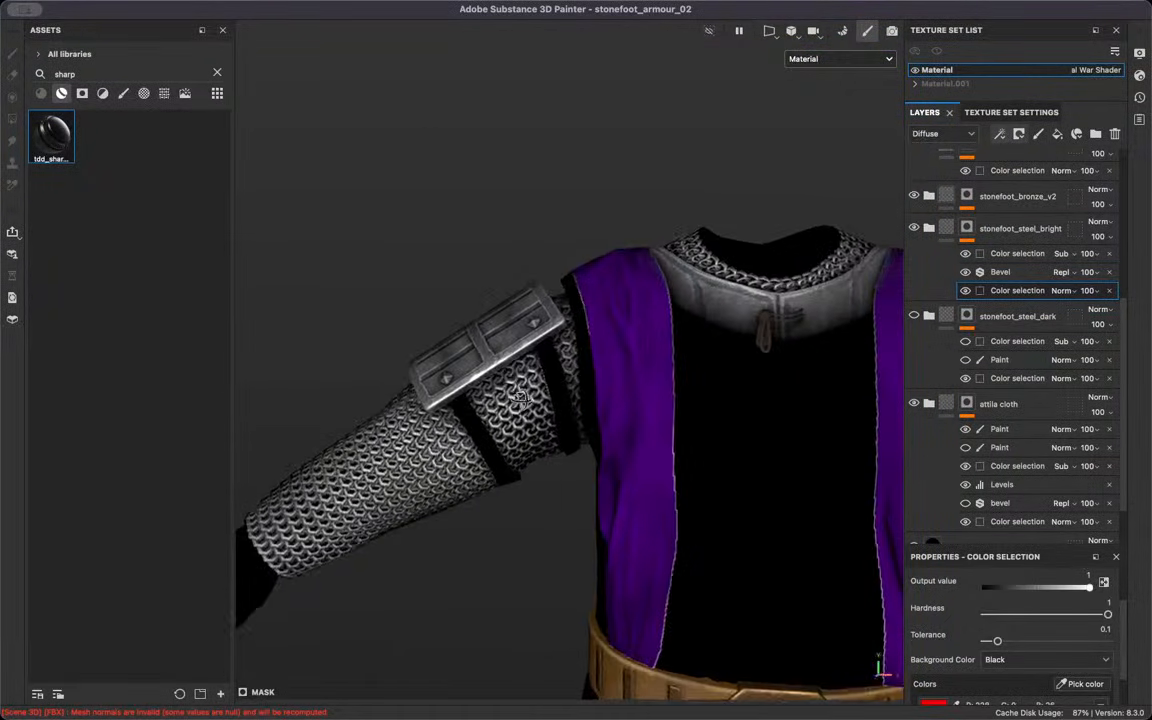
pyautogui.keyDown('alt'); pyautogui.moveTo(482, 406); pyautogui.dragTo(385, 138, button='middle'); pyautogui.keyUp('alt')
pyautogui.keyDown('alt'); pyautogui.moveTo(492, 228); pyautogui.dragTo(606, 352); pyautogui.keyUp('alt')
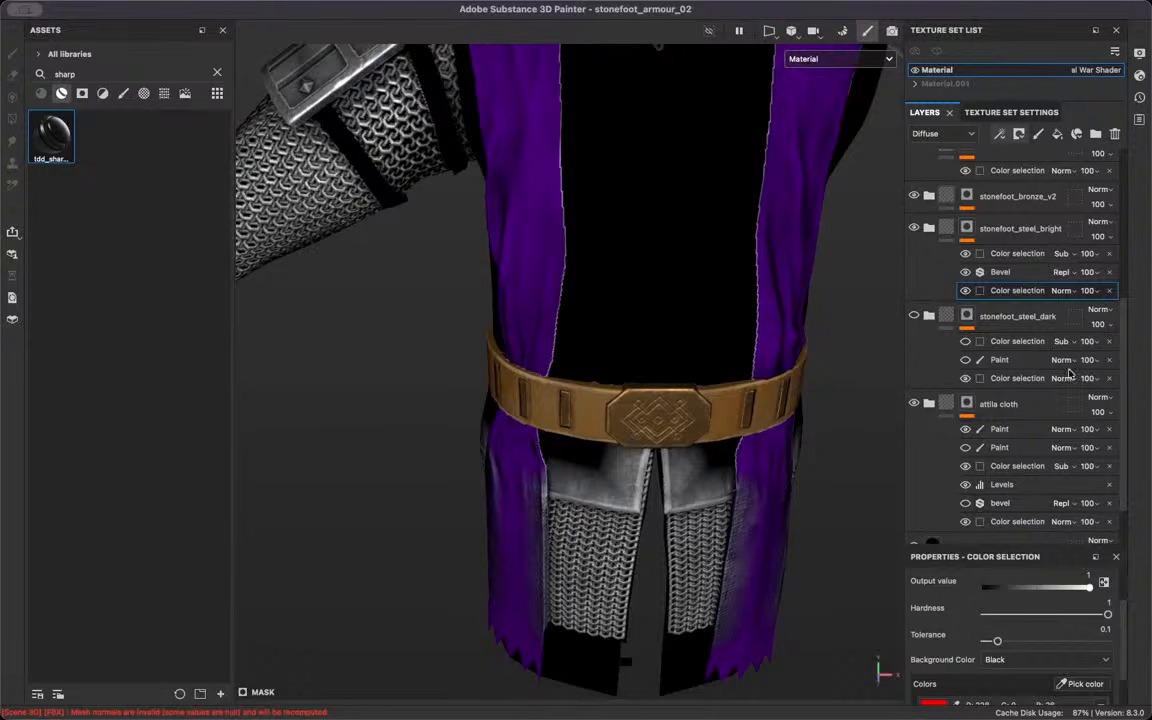
# Add the tunic's cyan ID colour to the subtractive Color selection in stonefoot_steel_bright's mask
pyautogui.click(1012, 254)
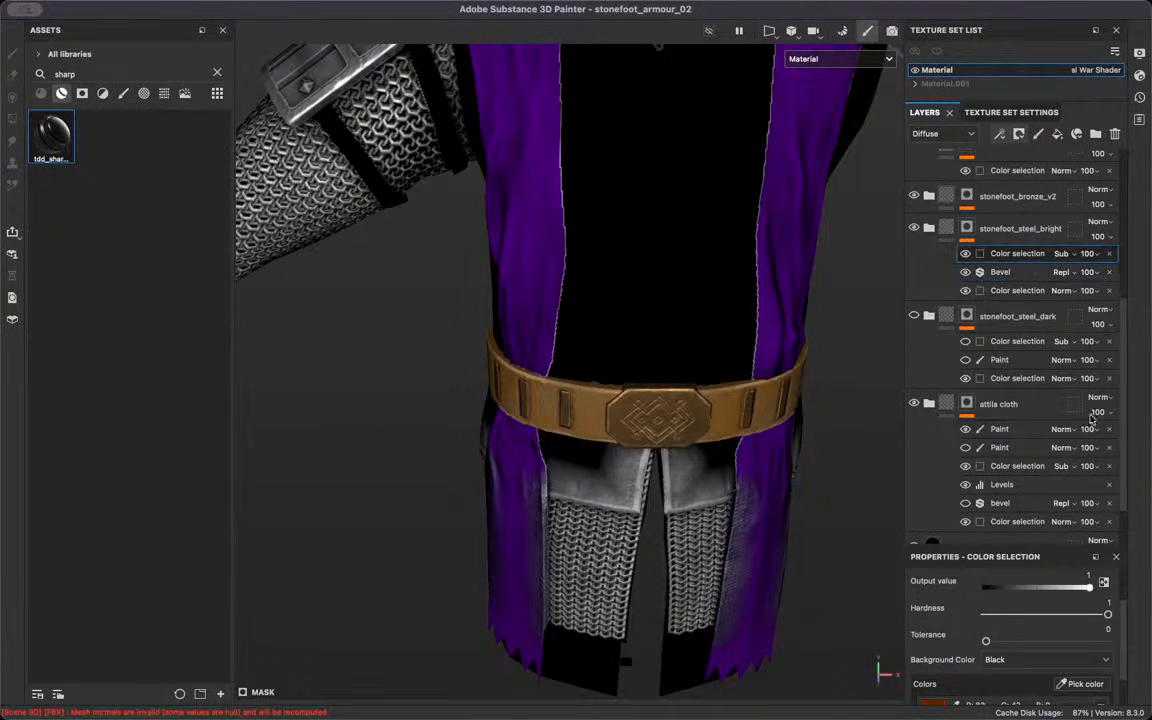
pyautogui.click(1082, 683)
pyautogui.click(667, 275)
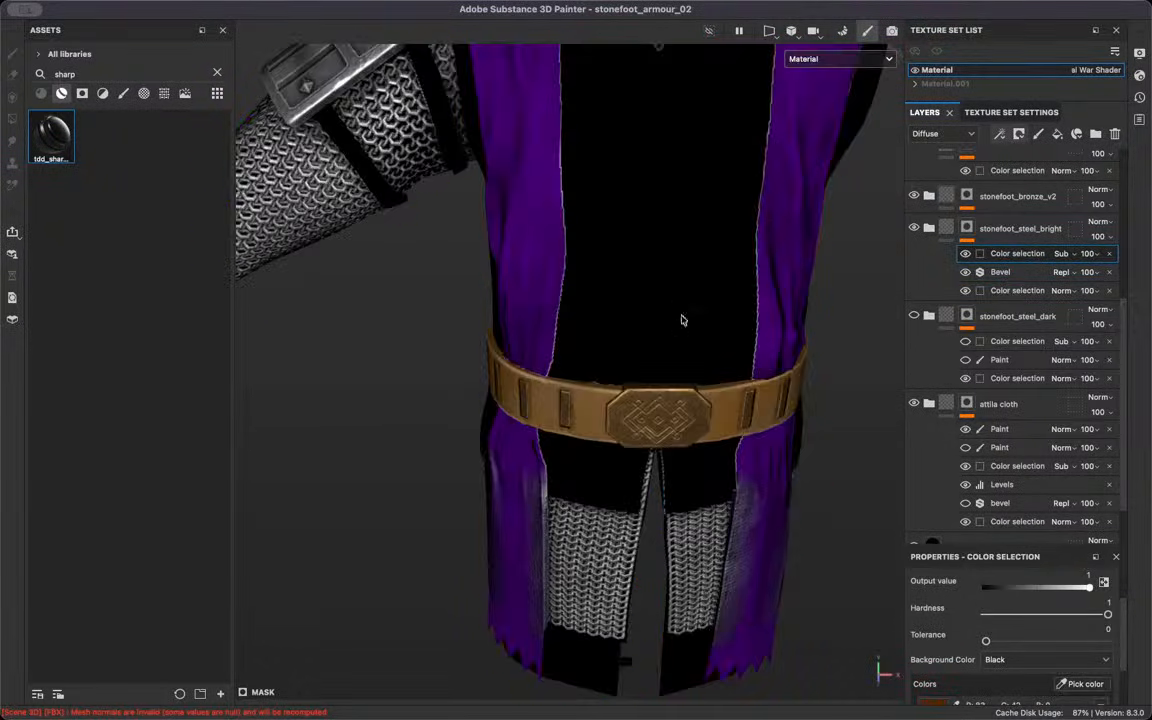
pyautogui.keyDown('alt'); pyautogui.moveTo(655, 478); pyautogui.dragTo(738, 465); pyautogui.keyUp('alt')
pyautogui.keyDown('alt'); pyautogui.moveTo(738, 465); pyautogui.dragTo(625, 342, button='right'); pyautogui.keyUp('alt')
pyautogui.keyDown('alt'); pyautogui.moveTo(625, 342); pyautogui.dragTo(586, 317); pyautogui.keyUp('alt')
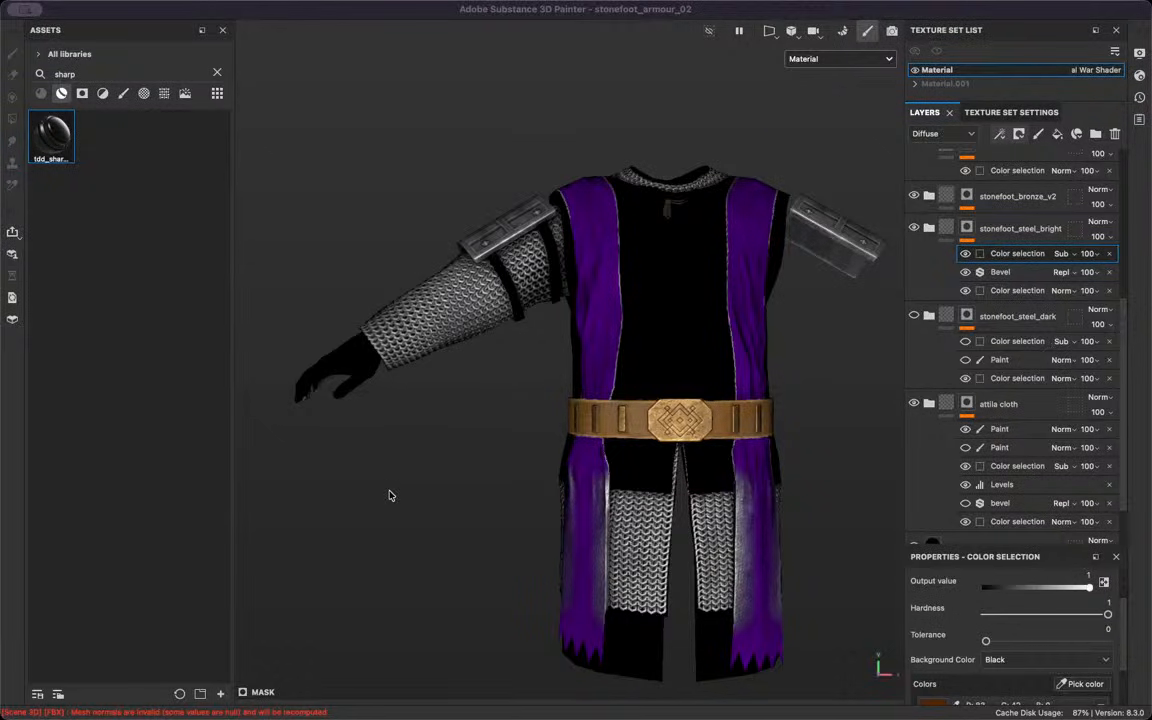
# Add the orange ID colour of the shoulder guard's plates to stonefoot_steel_bright's subtractive Color selection
pyautogui.keyDown('alt'); pyautogui.moveTo(519, 324); pyautogui.dragTo(570, 482); pyautogui.keyUp('alt')
pyautogui.keyDown('alt'); pyautogui.moveTo(430, 225); pyautogui.dragTo(465, 267, button='middle'); pyautogui.keyUp('alt')
pyautogui.scroll(10, 483, 262)
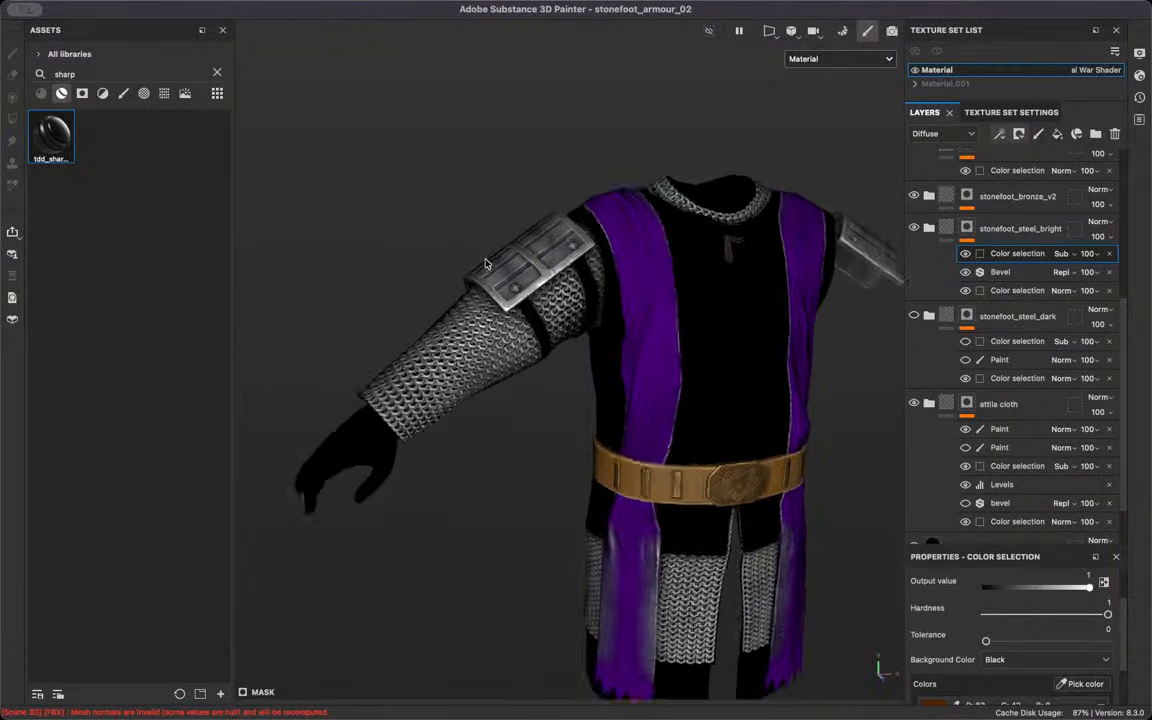
pyautogui.keyDown('alt'); pyautogui.moveTo(501, 290); pyautogui.dragTo(737, 386); pyautogui.keyUp('alt')
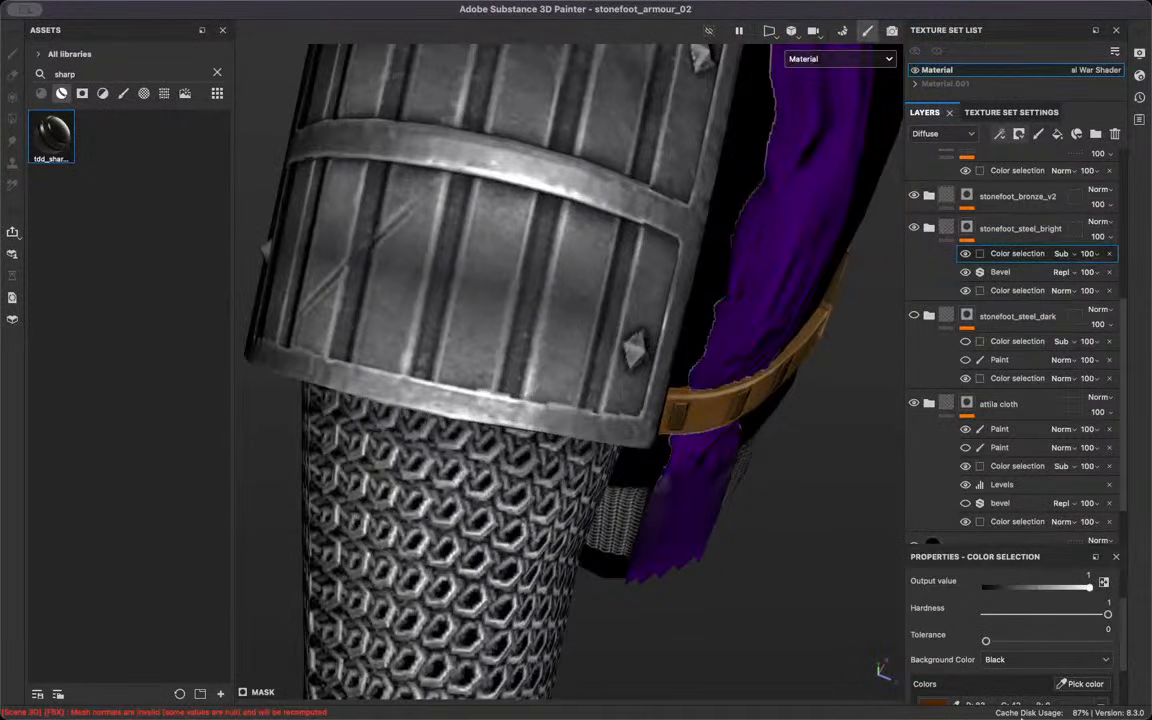
pyautogui.click(1068, 688)
pyautogui.click(515, 307)
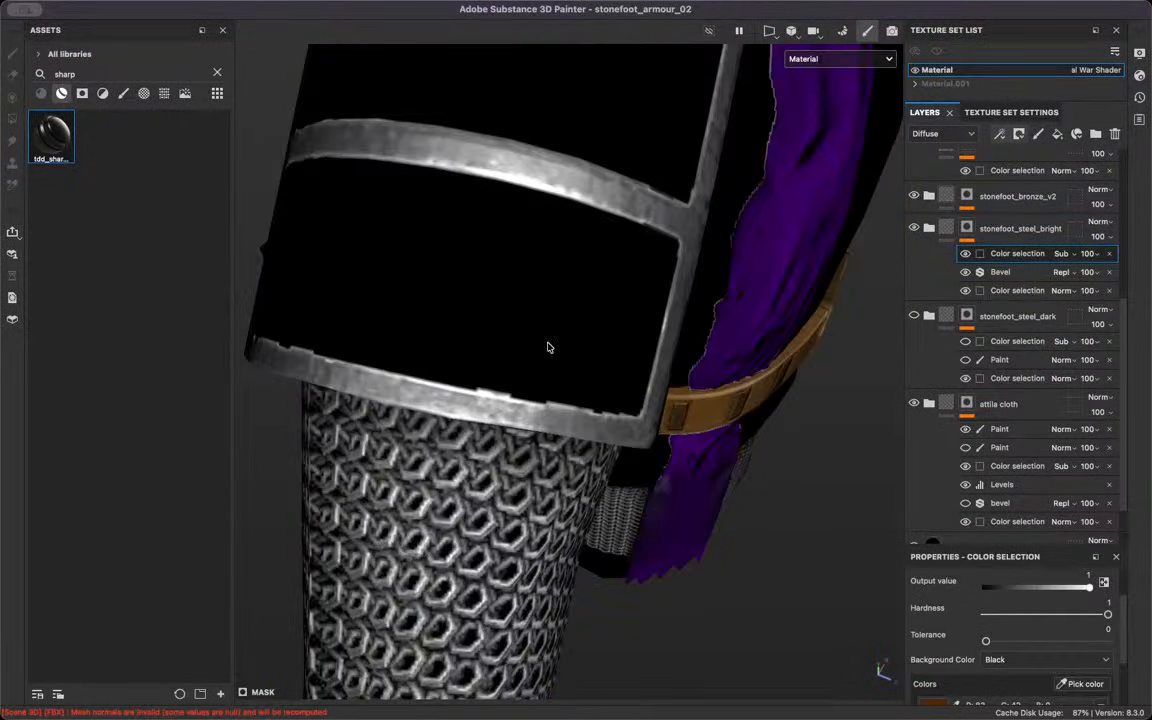
pyautogui.scroll(-2, 1070, 630)
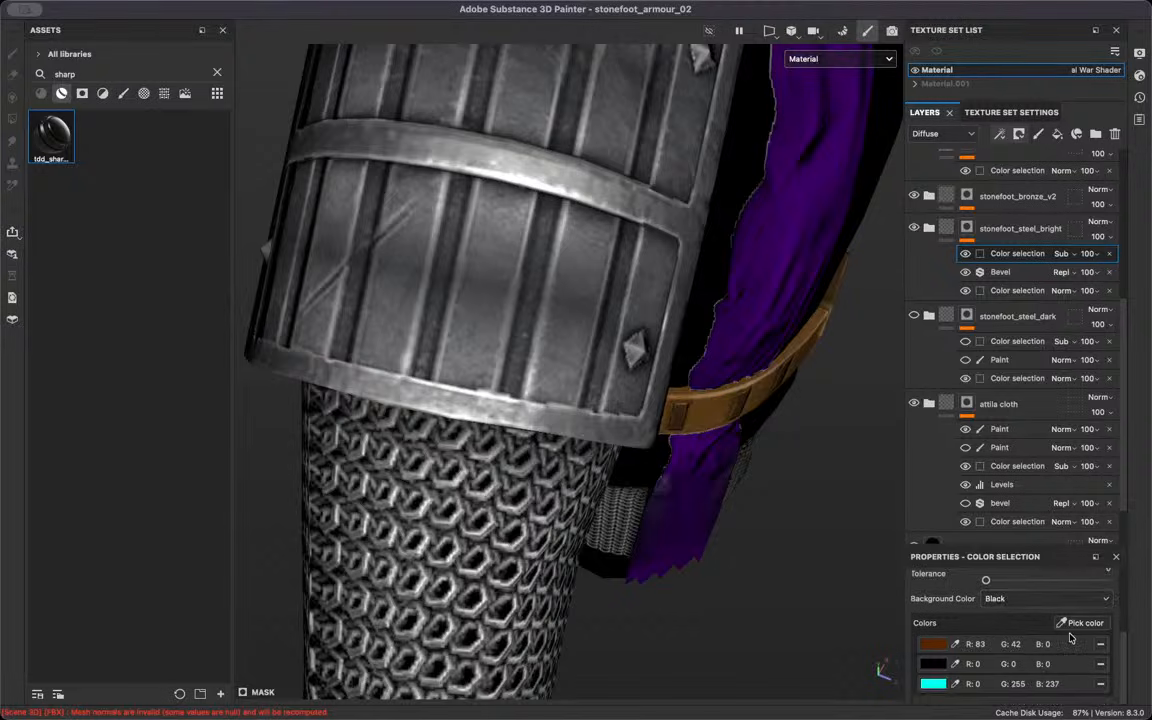
pyautogui.click(1084, 626)
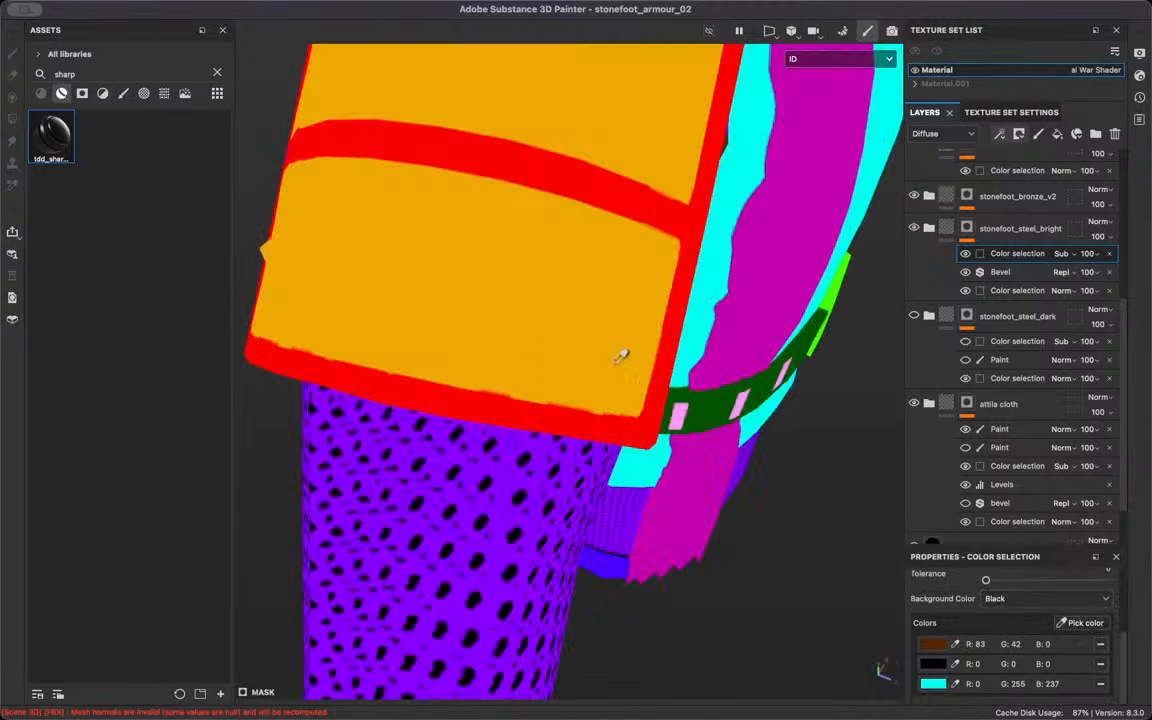
pyautogui.click(464, 345)
pyautogui.keyDown('alt'); pyautogui.moveTo(468, 347); pyautogui.dragTo(445, 308); pyautogui.keyUp('alt')
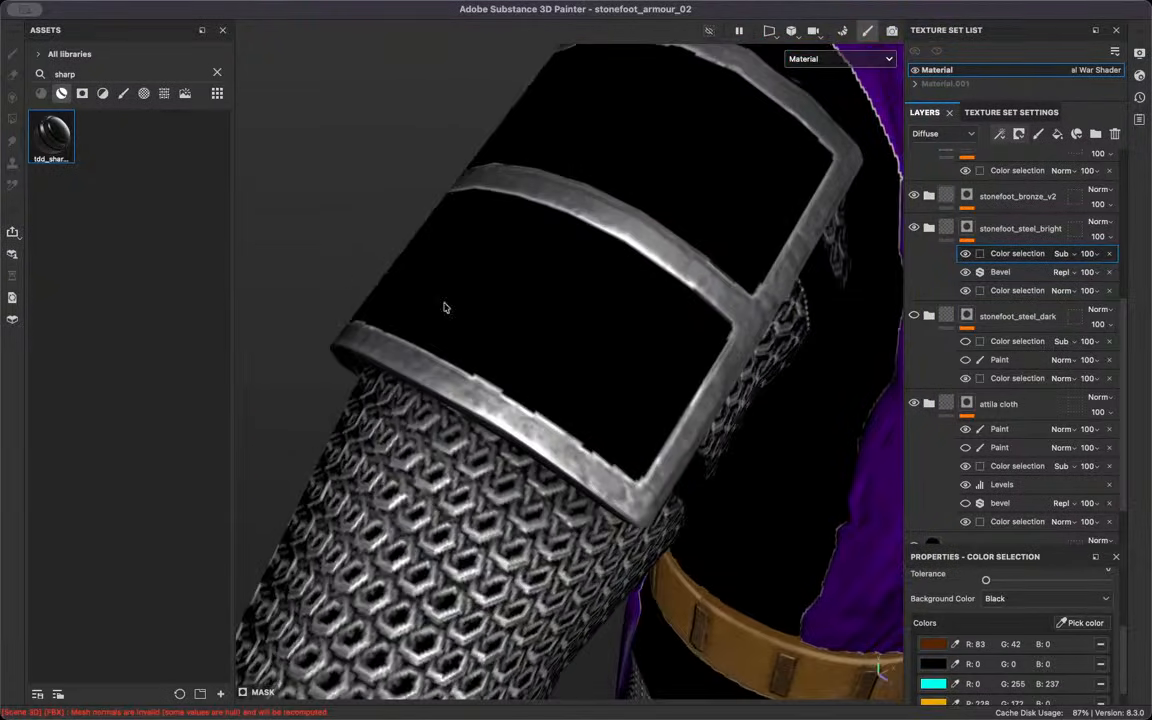
# Show the stonefoot_steel_dark folder and check its dark steel on the shoulder guard's plates
pyautogui.click(914, 316)
pyautogui.keyDown('alt'); pyautogui.moveTo(662, 327); pyautogui.dragTo(556, 420, button='right'); pyautogui.keyUp('alt')
pyautogui.keyDown('alt'); pyautogui.moveTo(618, 415); pyautogui.dragTo(692, 432); pyautogui.keyUp('alt')
pyautogui.keyDown('alt'); pyautogui.moveTo(592, 470); pyautogui.dragTo(645, 461, button='right'); pyautogui.keyUp('alt')
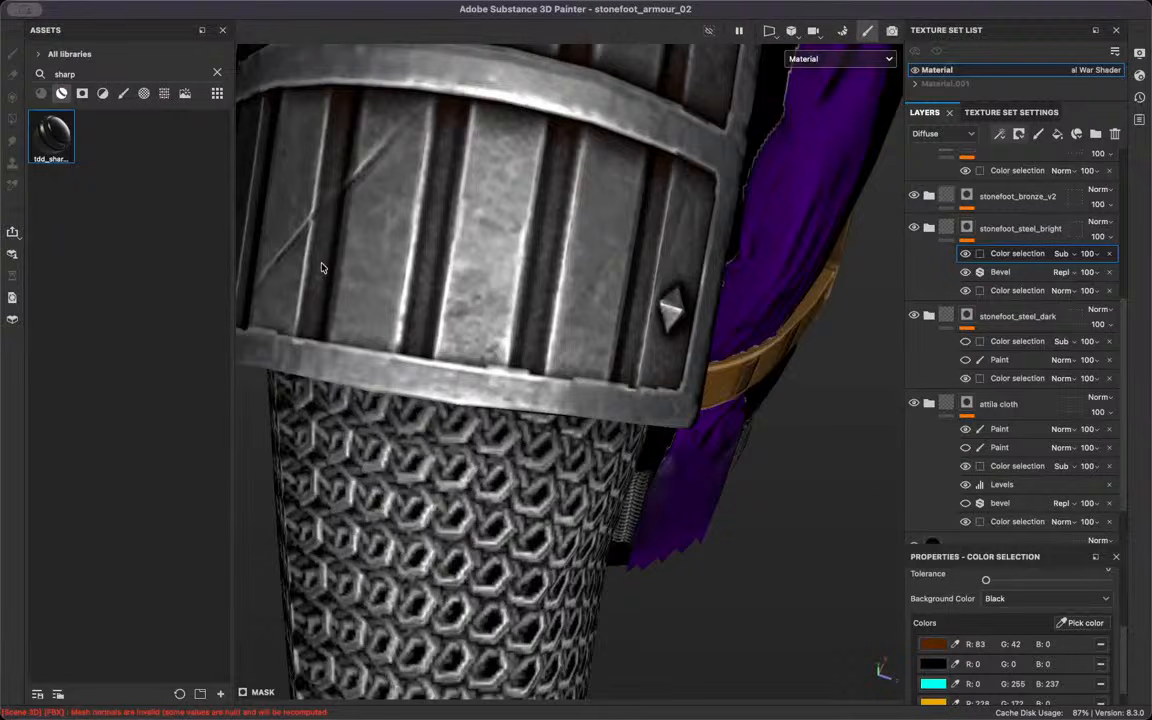
pyautogui.keyDown('alt'); pyautogui.moveTo(322, 268); pyautogui.dragTo(348, 316, button='right'); pyautogui.keyUp('alt')
pyautogui.keyDown('alt'); pyautogui.moveTo(570, 180); pyautogui.dragTo(540, 85); pyautogui.keyUp('alt')
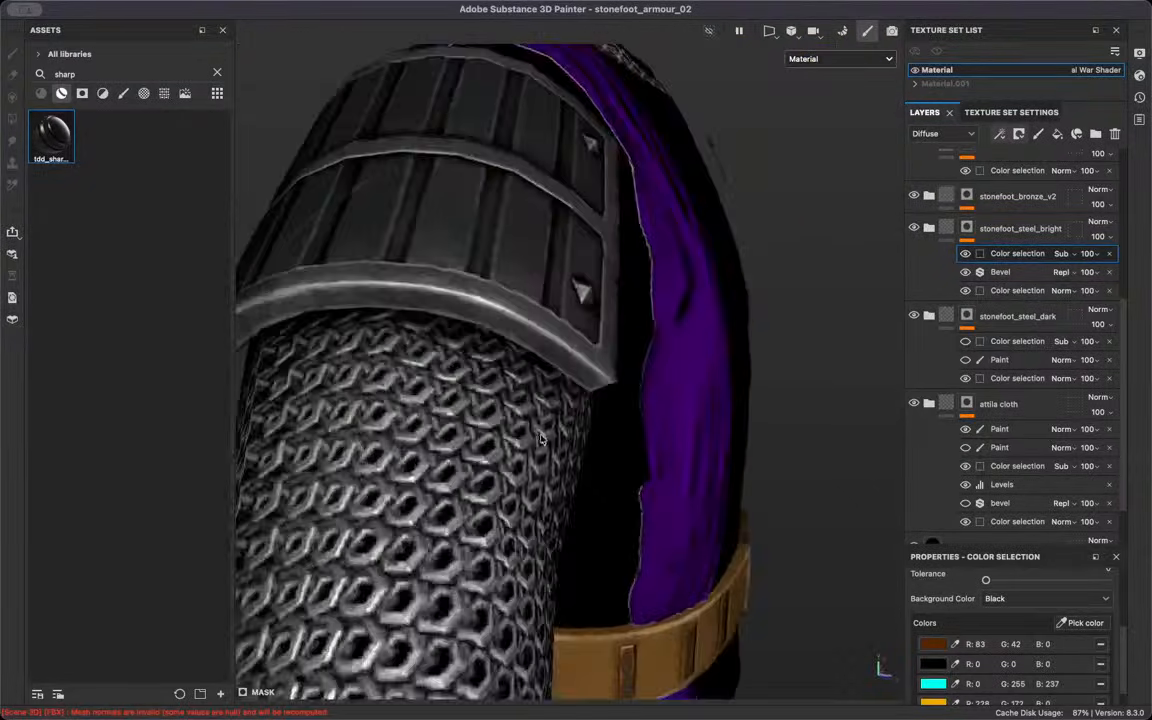
pyautogui.keyDown('alt'); pyautogui.moveTo(735, 115); pyautogui.dragTo(655, 190, button='right'); pyautogui.keyUp('alt')
pyautogui.keyDown('alt'); pyautogui.moveTo(580, 455); pyautogui.dragTo(652, 391); pyautogui.keyUp('alt')
pyautogui.keyDown('alt'); pyautogui.moveTo(728, 473); pyautogui.dragTo(640, 530, button='right'); pyautogui.keyUp('alt')
pyautogui.keyDown('alt'); pyautogui.moveTo(674, 483); pyautogui.dragTo(345, 495); pyautogui.keyUp('alt')
pyautogui.keyDown('alt'); pyautogui.moveTo(635, 238); pyautogui.dragTo(705, 208, button='right'); pyautogui.keyUp('alt')
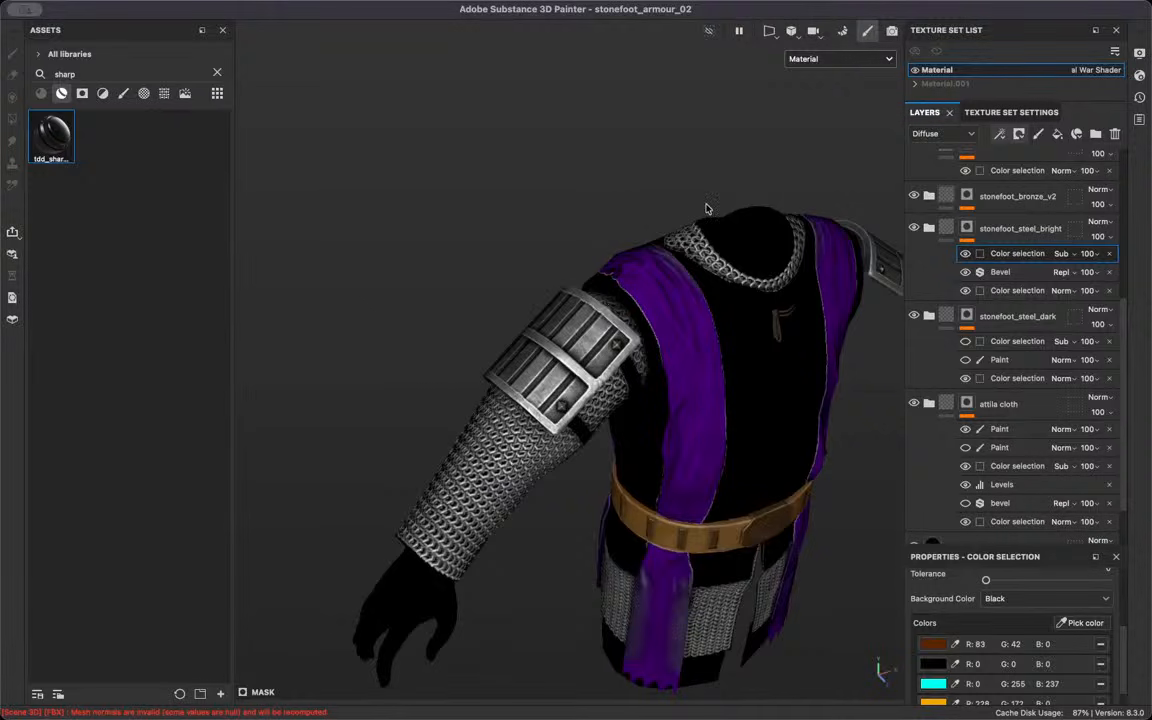
# Add the purple cloth's ID colour, picked on the skirt, to stonefoot_steel_bright's subtractive Color selection
pyautogui.keyDown('alt'); pyautogui.moveTo(528, 388); pyautogui.dragTo(566, 304); pyautogui.keyUp('alt')
pyautogui.keyDown('alt'); pyautogui.moveTo(560, 320); pyautogui.dragTo(545, 135, button='middle'); pyautogui.keyUp('alt')
pyautogui.keyDown('alt'); pyautogui.moveTo(640, 225); pyautogui.dragTo(578, 273, button='right'); pyautogui.keyUp('alt')
pyautogui.keyDown('alt'); pyautogui.moveTo(612, 474); pyautogui.dragTo(532, 465); pyautogui.keyUp('alt')
pyautogui.keyDown('alt'); pyautogui.moveTo(635, 458); pyautogui.dragTo(735, 405, button='right'); pyautogui.keyUp('alt')
pyautogui.keyDown('alt'); pyautogui.moveTo(690, 460); pyautogui.dragTo(613, 400, button='middle'); pyautogui.keyUp('alt')
pyautogui.keyDown('alt'); pyautogui.moveTo(620, 425); pyautogui.dragTo(705, 385, button='right'); pyautogui.keyUp('alt')
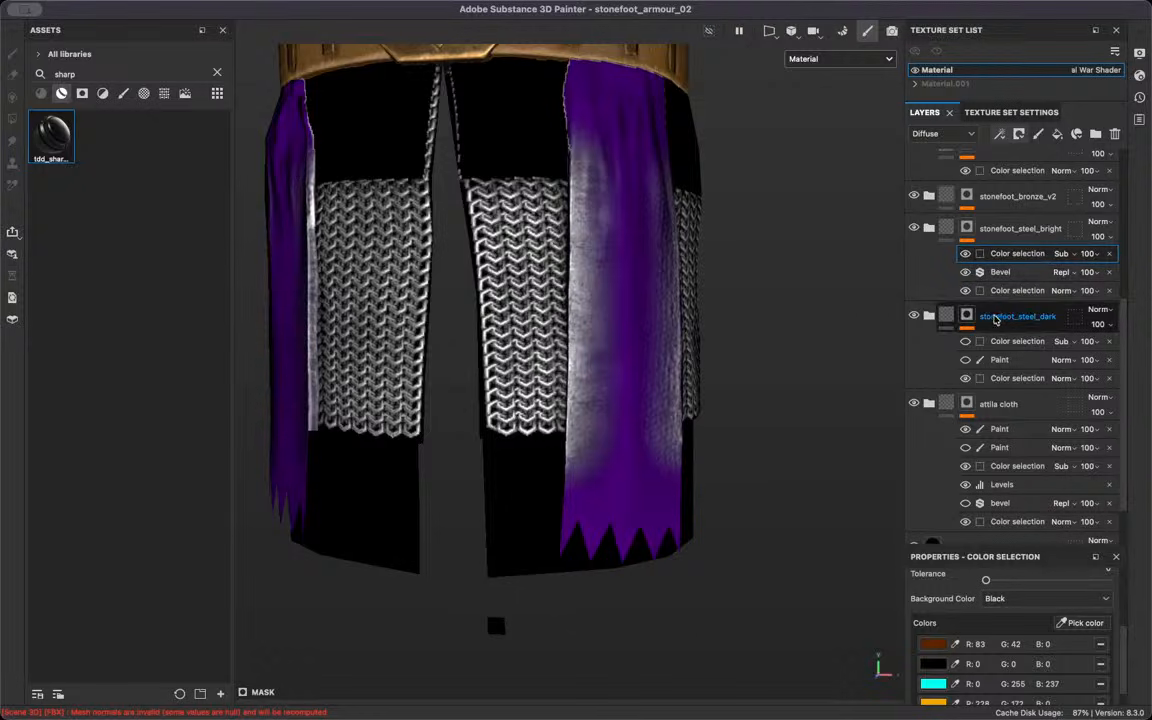
pyautogui.click(1090, 622)
pyautogui.click(602, 403)
# Examine the skirt, cloth strips, belt and upper body from several angles for remaining steel on unwanted areas
pyautogui.keyDown('alt'); pyautogui.moveTo(568, 404); pyautogui.dragTo(635, 395); pyautogui.keyUp('alt')
pyautogui.keyDown('alt'); pyautogui.moveTo(530, 270); pyautogui.dragTo(576, 417, button='middle'); pyautogui.keyUp('alt')
pyautogui.keyDown('alt'); pyautogui.moveTo(675, 355); pyautogui.dragTo(580, 180, button='middle'); pyautogui.keyUp('alt')
pyautogui.keyDown('alt'); pyautogui.moveTo(590, 290); pyautogui.dragTo(650, 270, button='right'); pyautogui.keyUp('alt')
pyautogui.keyDown('alt'); pyautogui.moveTo(700, 365); pyautogui.dragTo(580, 320); pyautogui.keyUp('alt')
pyautogui.keyDown('alt'); pyautogui.moveTo(555, 470); pyautogui.dragTo(509, 297, button='middle'); pyautogui.keyUp('alt')
pyautogui.keyDown('alt'); pyautogui.moveTo(509, 297); pyautogui.dragTo(385, 335, button='right'); pyautogui.keyUp('alt')
pyautogui.keyDown('alt'); pyautogui.moveTo(590, 425); pyautogui.dragTo(652, 438); pyautogui.keyUp('alt')
pyautogui.keyDown('alt'); pyautogui.moveTo(630, 410); pyautogui.dragTo(661, 706, button='middle'); pyautogui.keyUp('alt')
pyautogui.keyDown('alt'); pyautogui.moveTo(625, 519); pyautogui.dragTo(766, 419); pyautogui.keyUp('alt')
# Search the assets for "gambe" and add the gambeson smart material to the layer stack between AO and Opacity
pyautogui.scroll(2, 1058, 213)
pyautogui.scroll(5, 1058, 213)
pyautogui.click(88, 71)
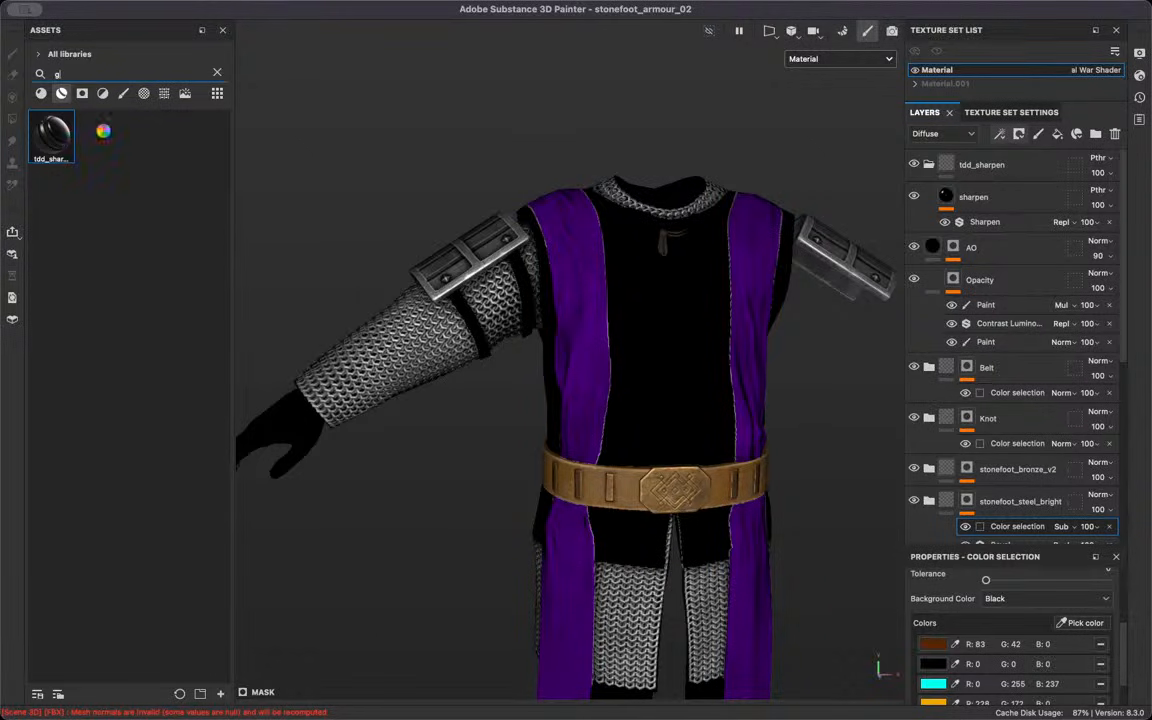
pyautogui.write('gambe')
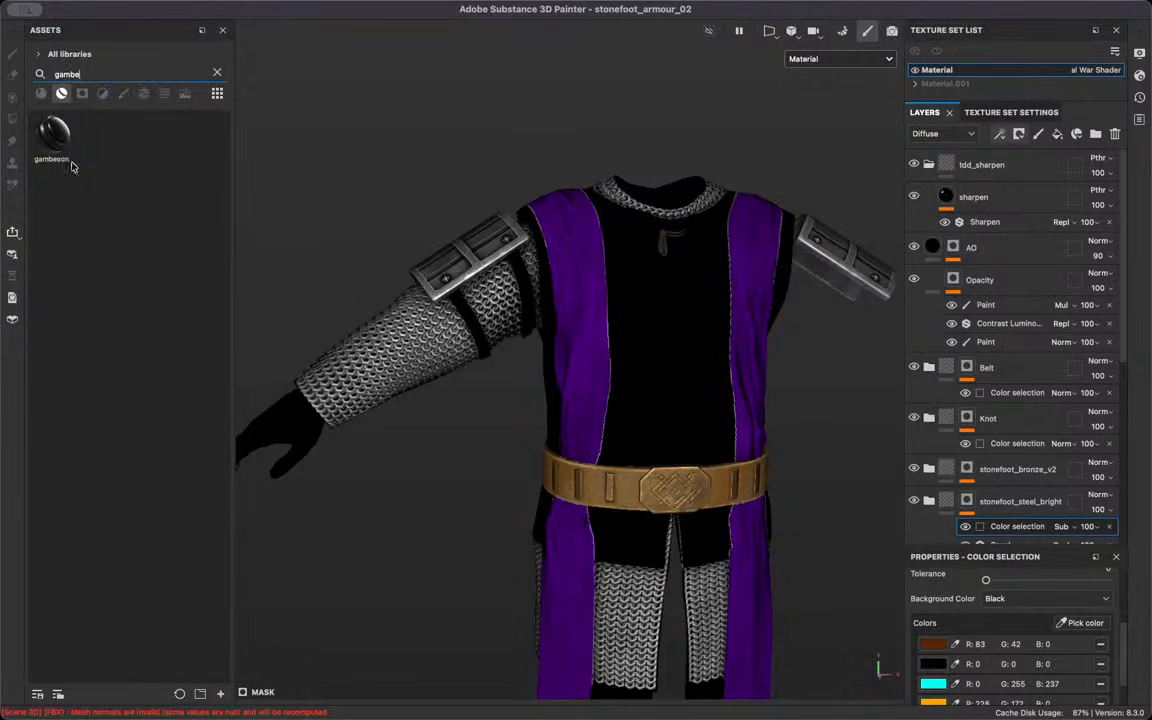
pyautogui.moveTo(52, 135); pyautogui.dragTo(932, 297)
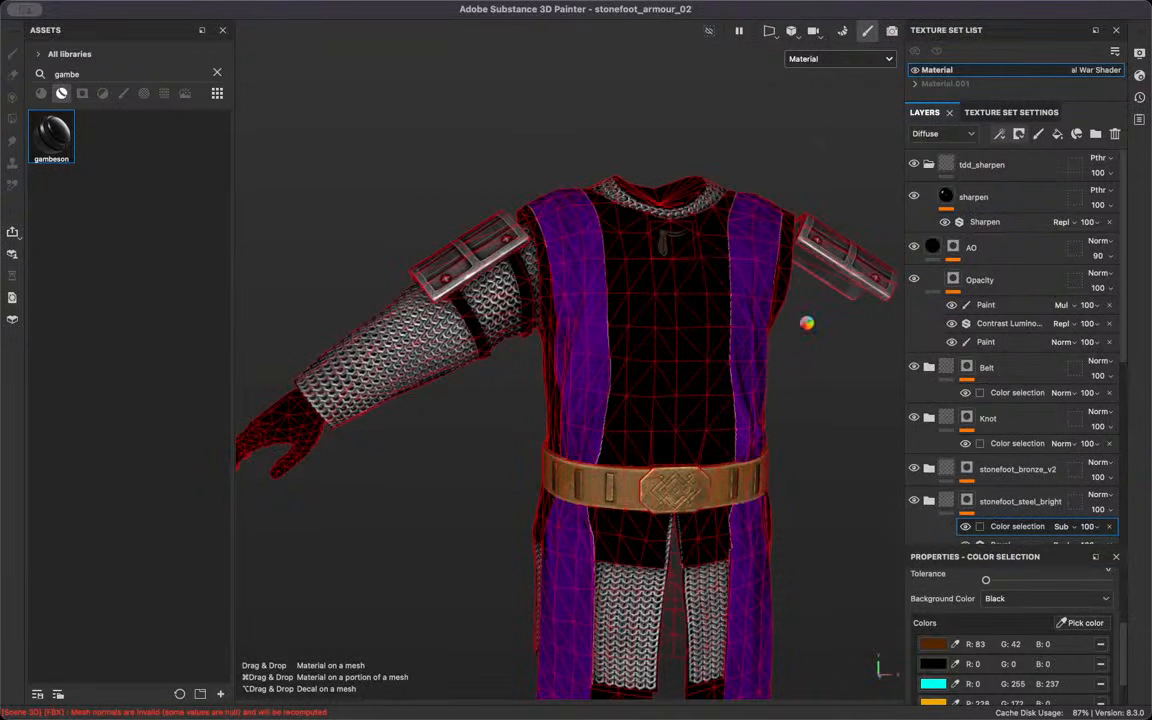
pyautogui.moveTo(1000, 165); pyautogui.dragTo(985, 228)
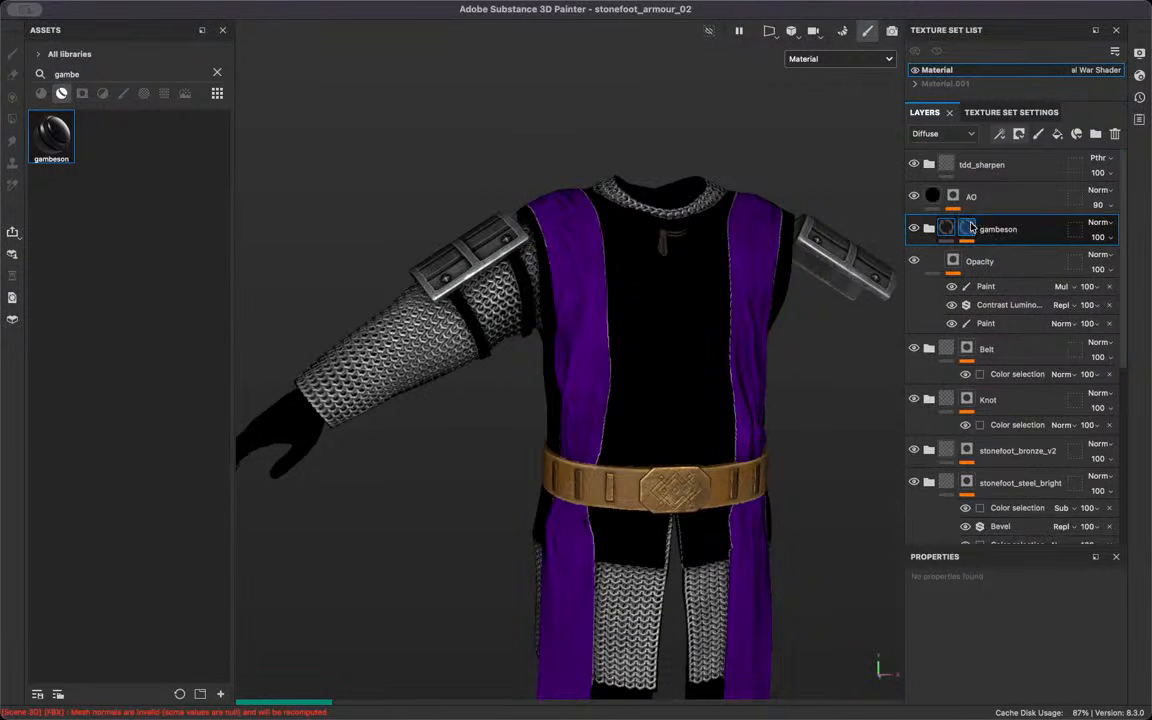
# In gambeson's mask, hide both Paint effects and the subtractive Color selection, and pick the tunic's cyan ID colour for the base Color selection
pyautogui.click(967, 228)
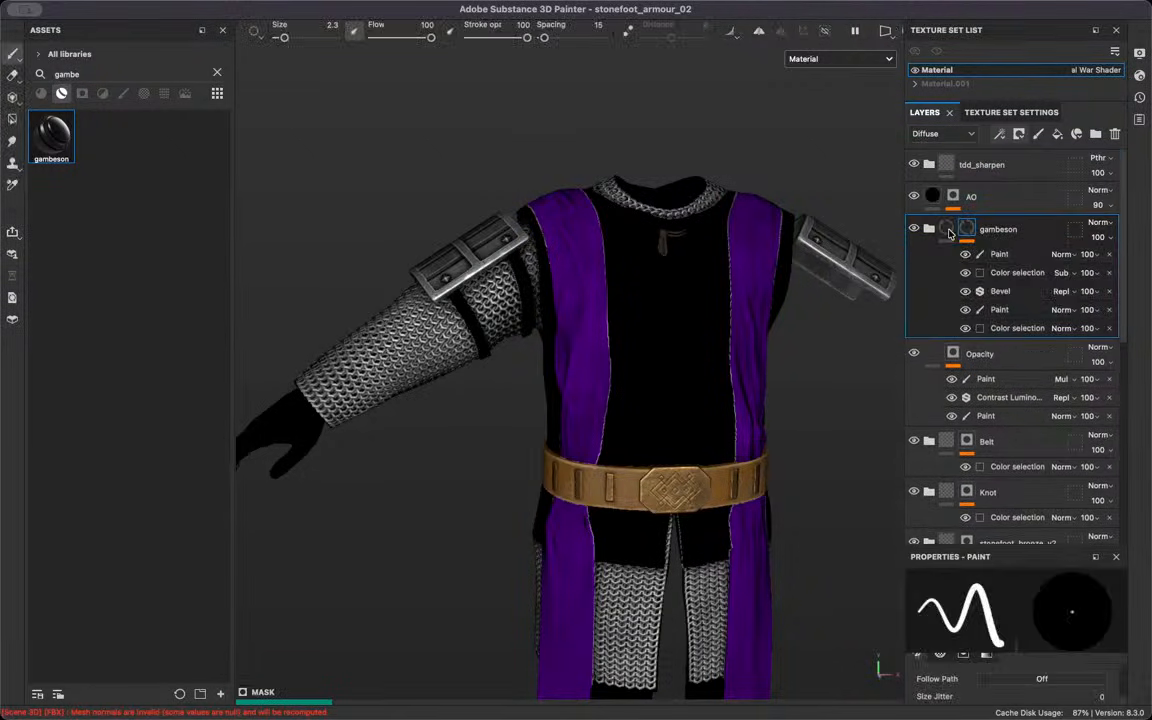
pyautogui.click(1050, 330)
pyautogui.click(1072, 686)
pyautogui.click(656, 410)
pyautogui.scroll(5, 669, 442)
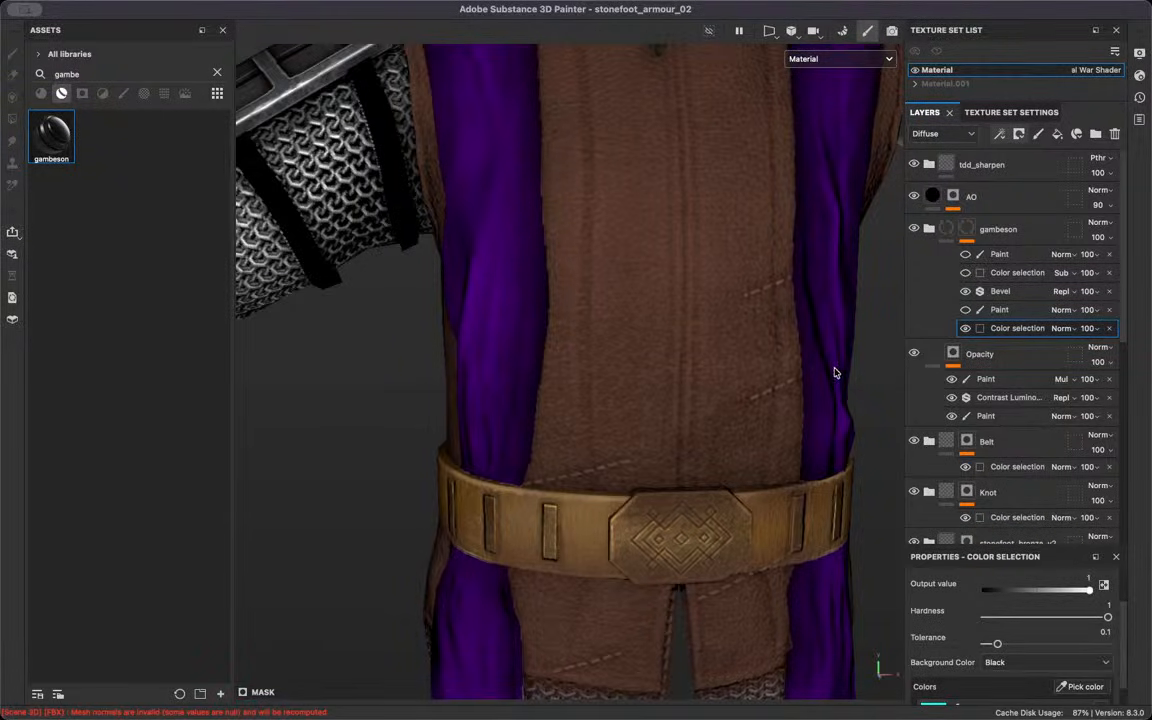
pyautogui.scroll(-3, 835, 372)
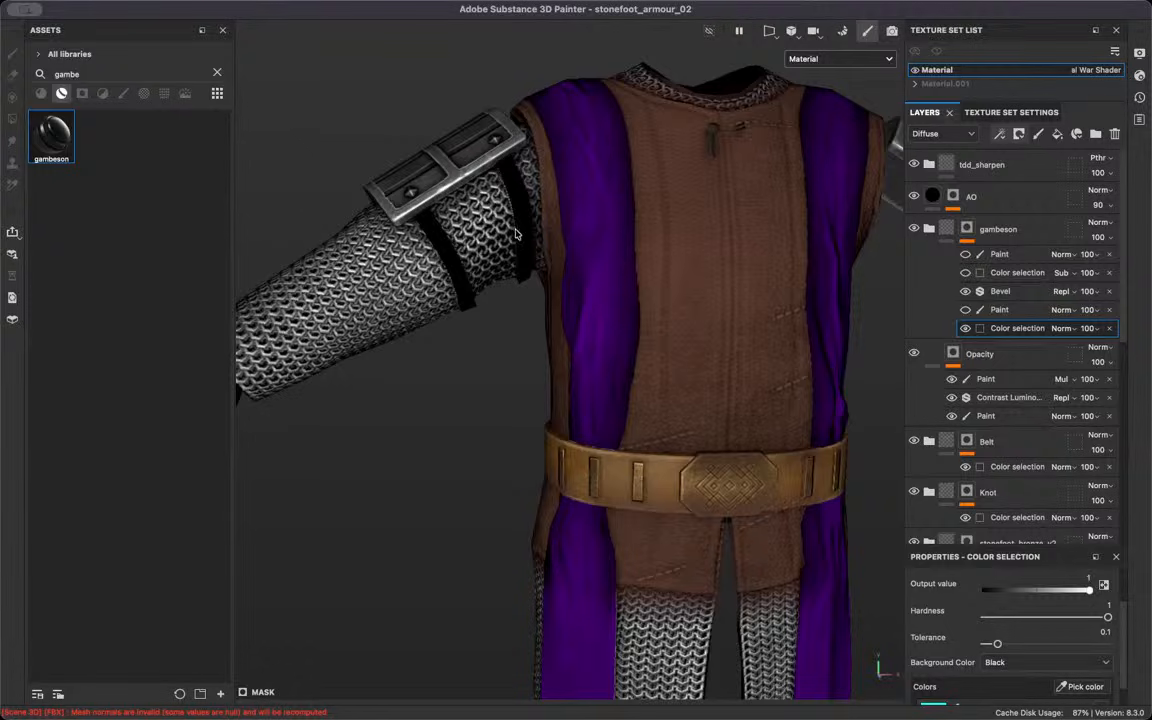
# Show the subtractive Color selection in gambeson's mask and remove all the colours it contains
pyautogui.keyDown('alt'); pyautogui.moveTo(510, 265); pyautogui.dragTo(551, 163); pyautogui.keyUp('alt')
pyautogui.keyDown('alt'); pyautogui.moveTo(629, 293); pyautogui.dragTo(590, 272); pyautogui.keyUp('alt')
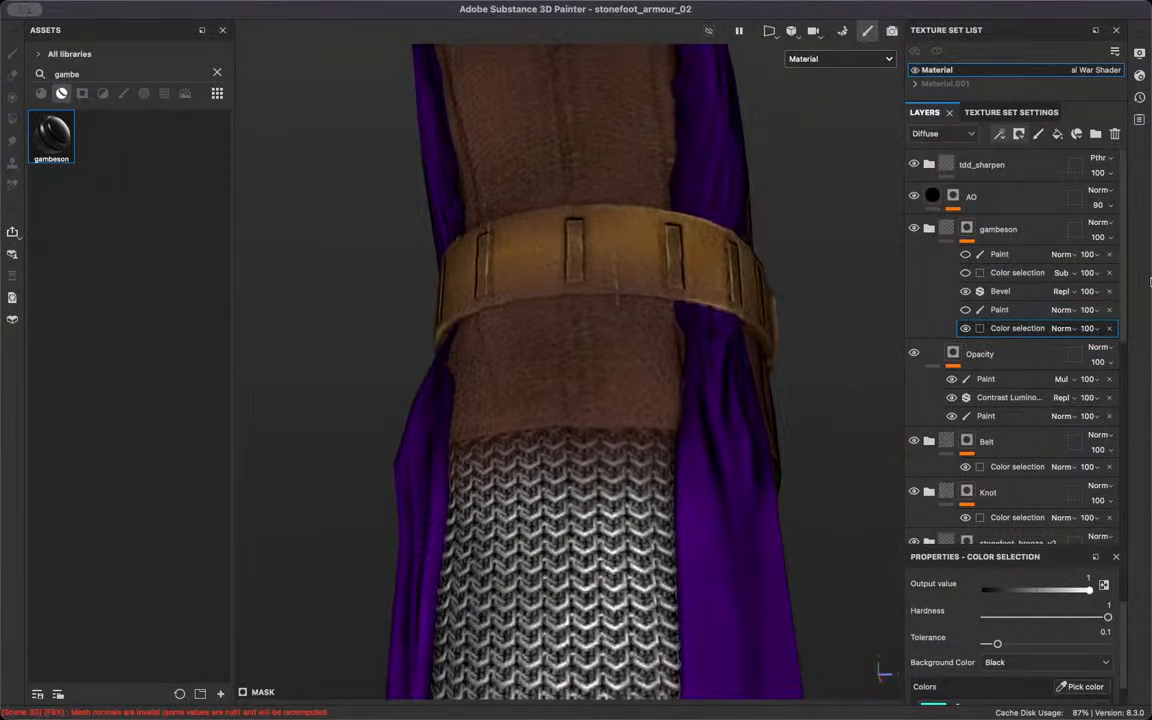
pyautogui.click(1060, 272)
pyautogui.click(1005, 270)
pyautogui.scroll(-5, 1085, 676)
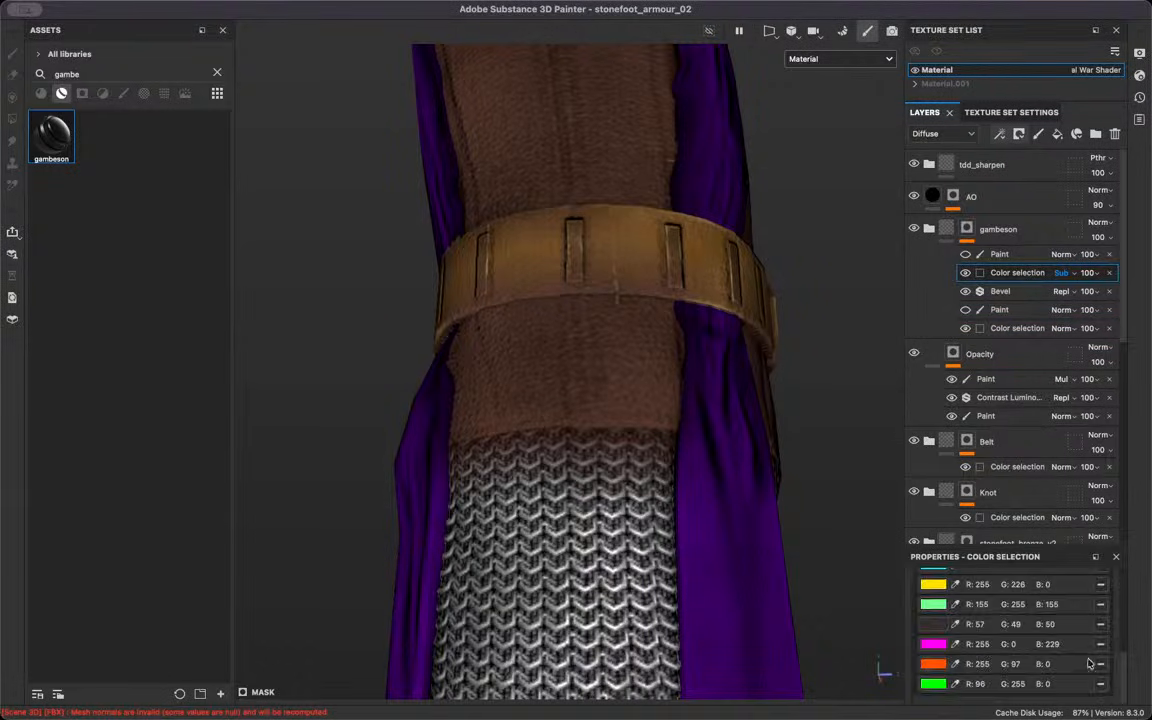
pyautogui.scroll(5, 1100, 605)
pyautogui.scroll(-2, 1099, 620)
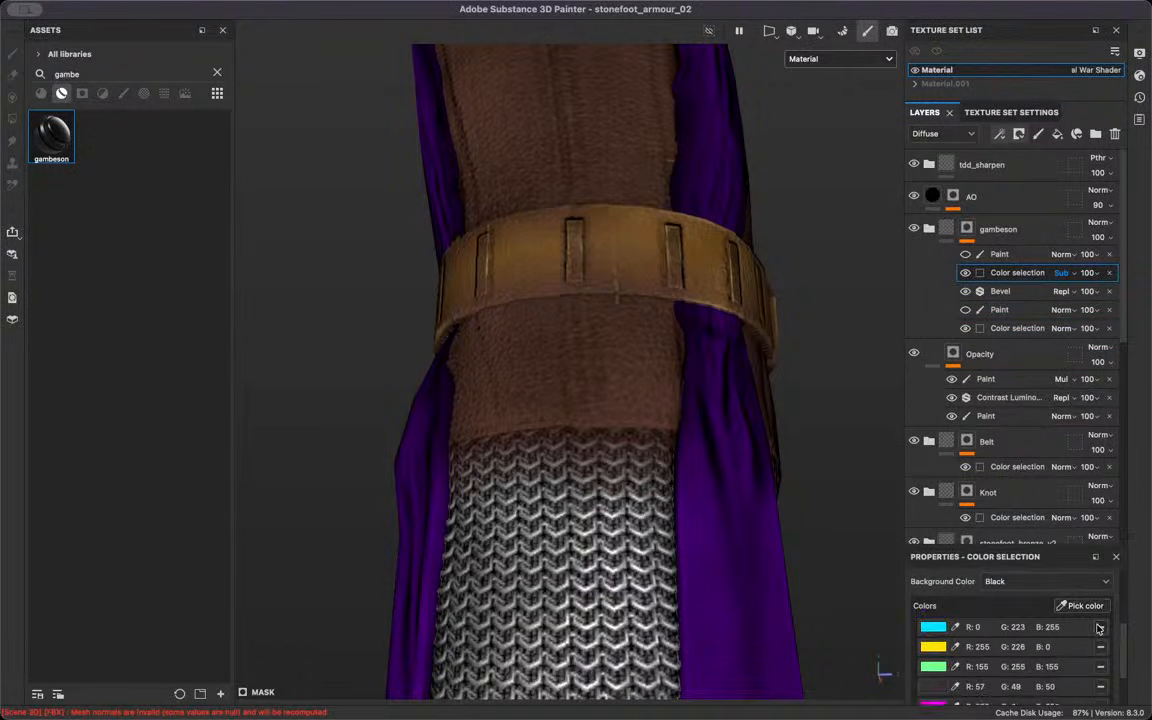
pyautogui.click(1100, 628)
pyautogui.click(1100, 628)
pyautogui.click(1100, 628)
pyautogui.click(1100, 628)
pyautogui.click(1101, 645)
pyautogui.click(1101, 663)
pyautogui.click(1103, 684)
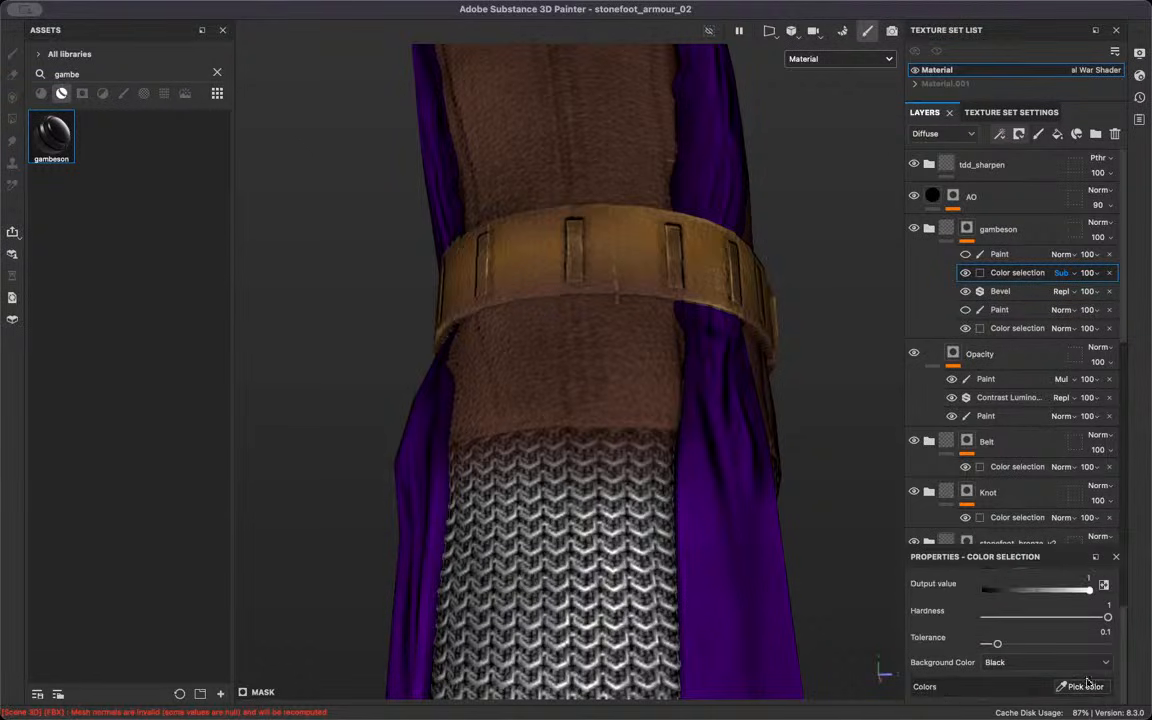
# Add the ID colours of the belt, its rectangular inserts, the chainmail and the black chainmail gaps to gambeson's subtractive Color selection
pyautogui.click(1085, 686)
pyautogui.click(622, 223)
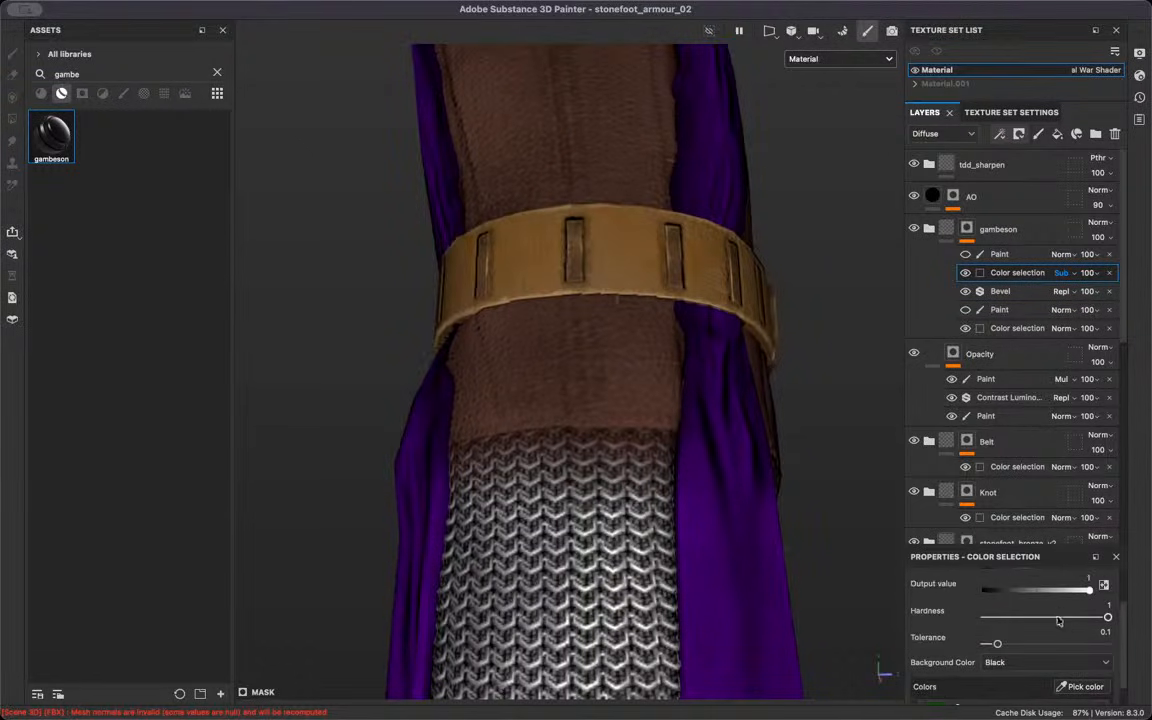
pyautogui.click(1088, 686)
pyautogui.scroll(4, 584, 288)
pyautogui.click(582, 222)
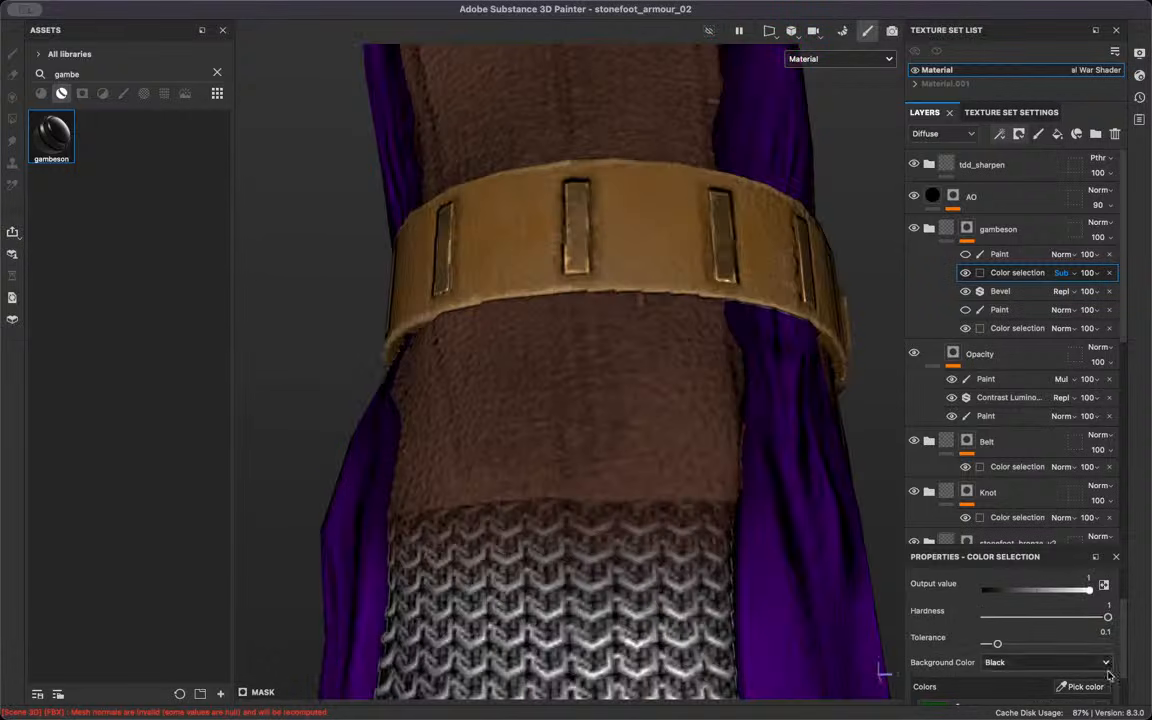
pyautogui.click(1088, 689)
pyautogui.scroll(5, 575, 540)
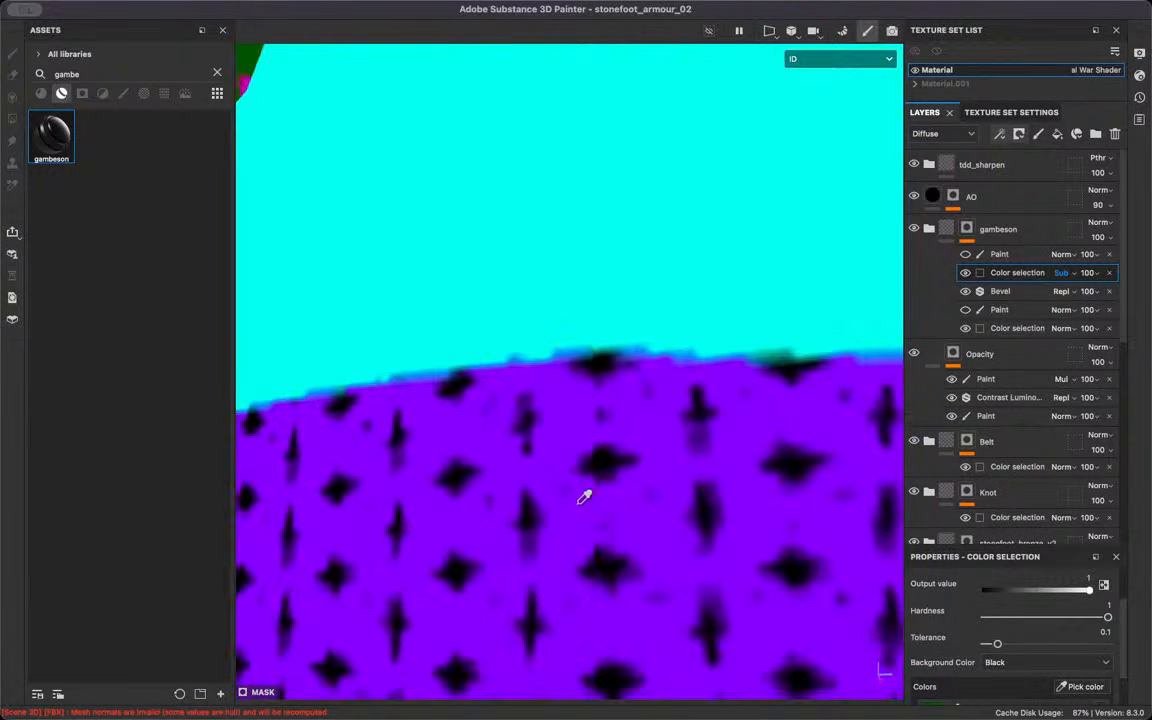
pyautogui.click(586, 494)
pyautogui.click(1068, 688)
pyautogui.scroll(4, 624, 481)
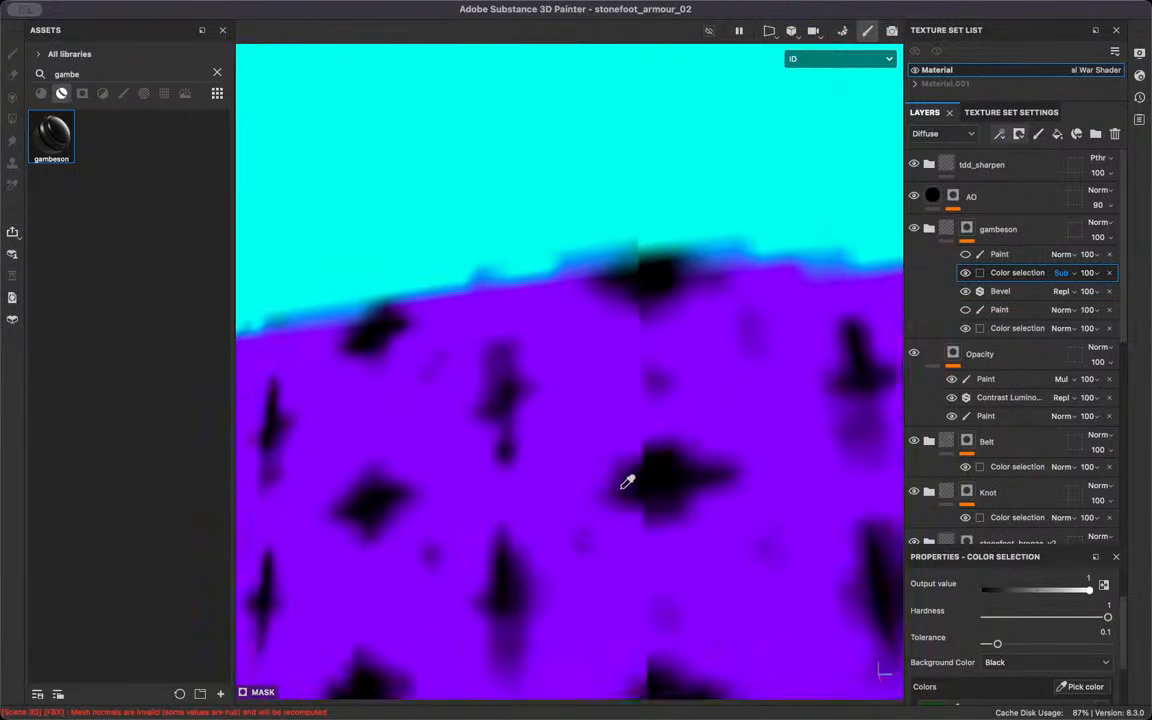
pyautogui.click(676, 490)
# Reduce the Distance of the Bevel filter in gambeson's mask to a value below 0.1
pyautogui.scroll(-6, 676, 490)
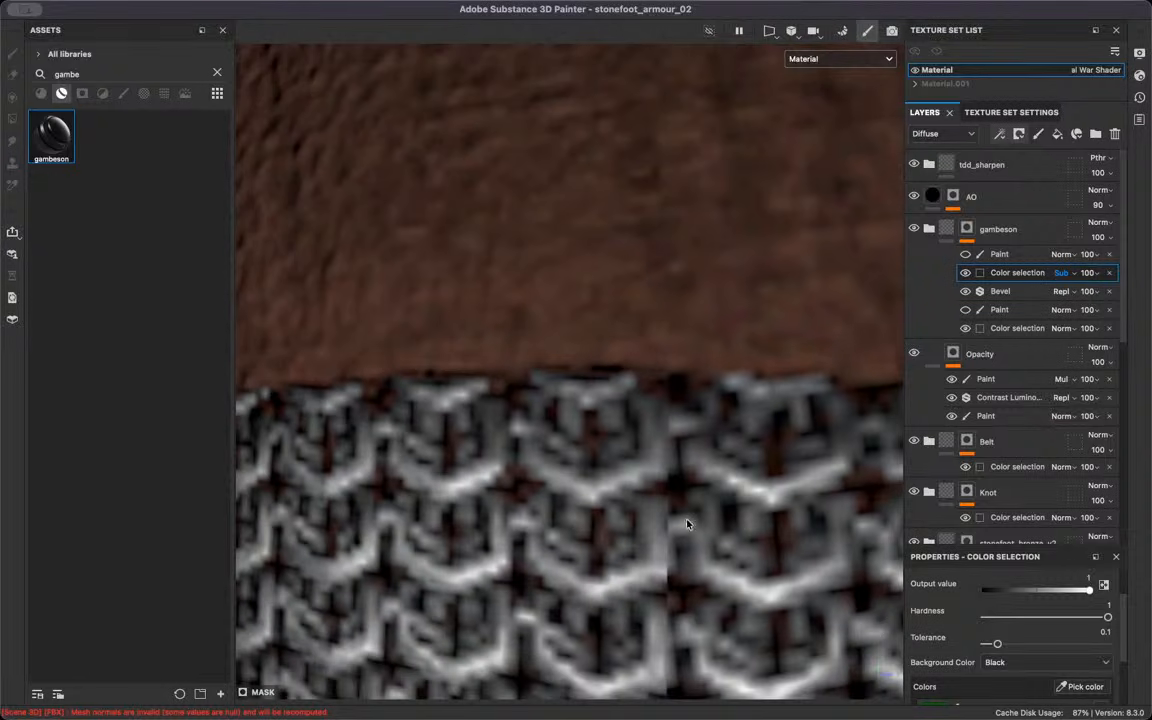
pyautogui.click(1000, 291)
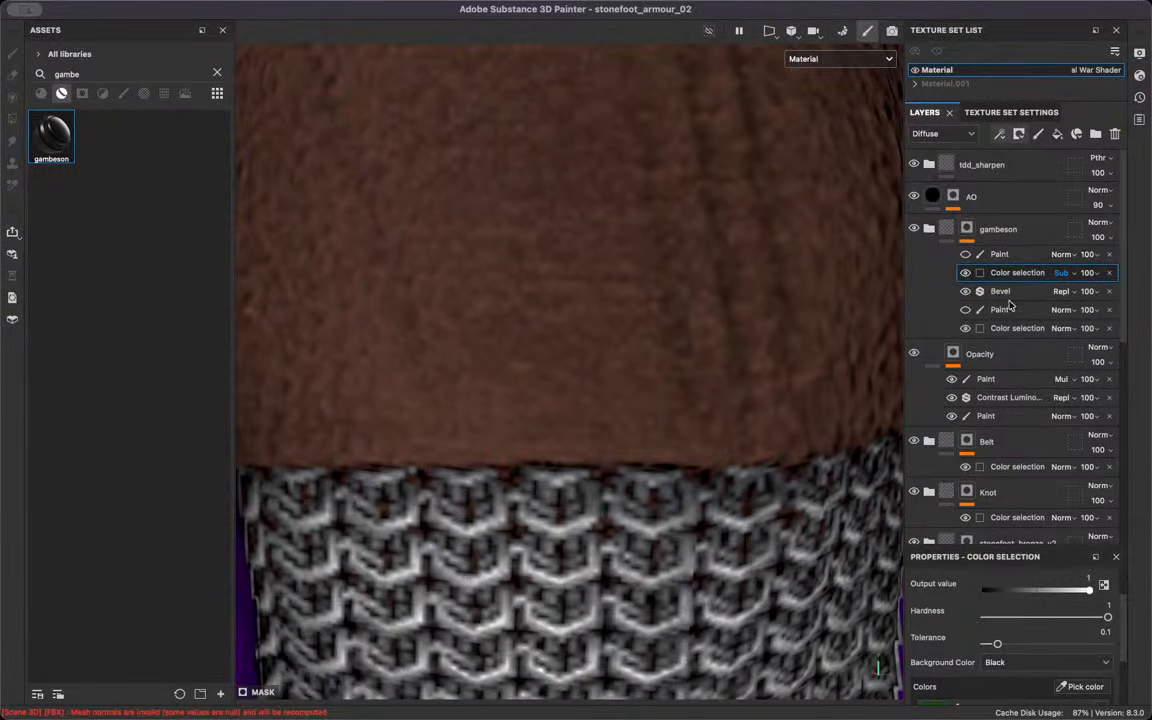
pyautogui.click(1098, 651)
pyautogui.write('0.18')
pyautogui.press('Return')
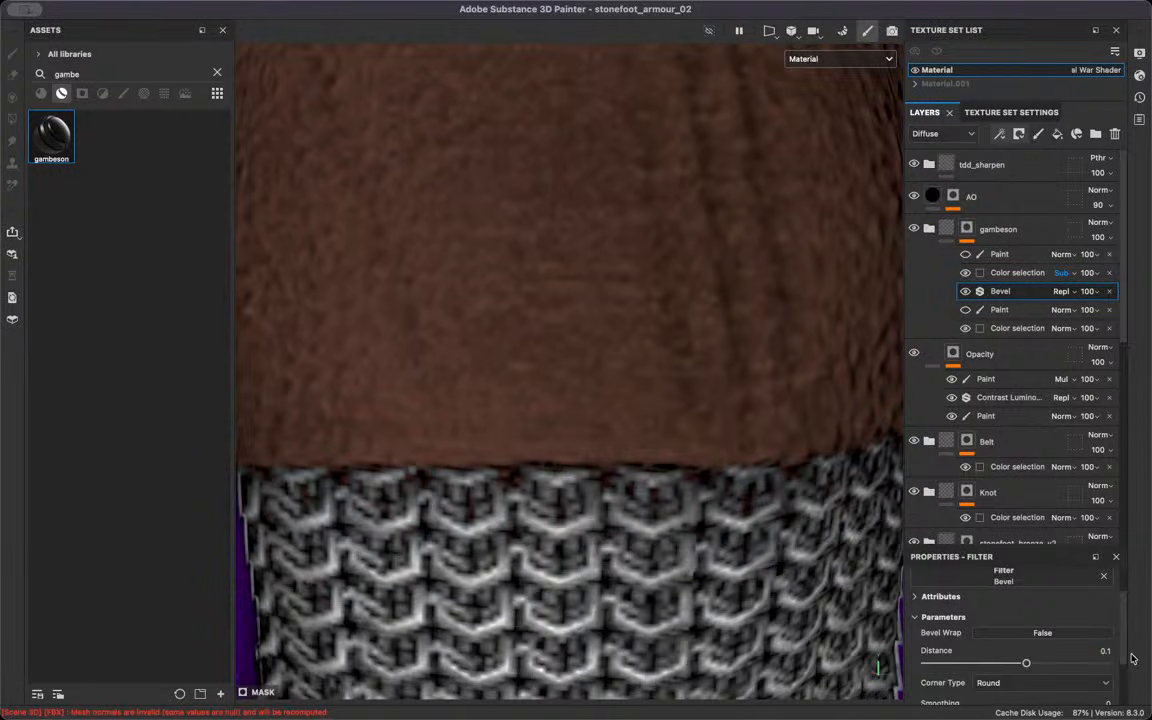
pyautogui.click(1106, 662)
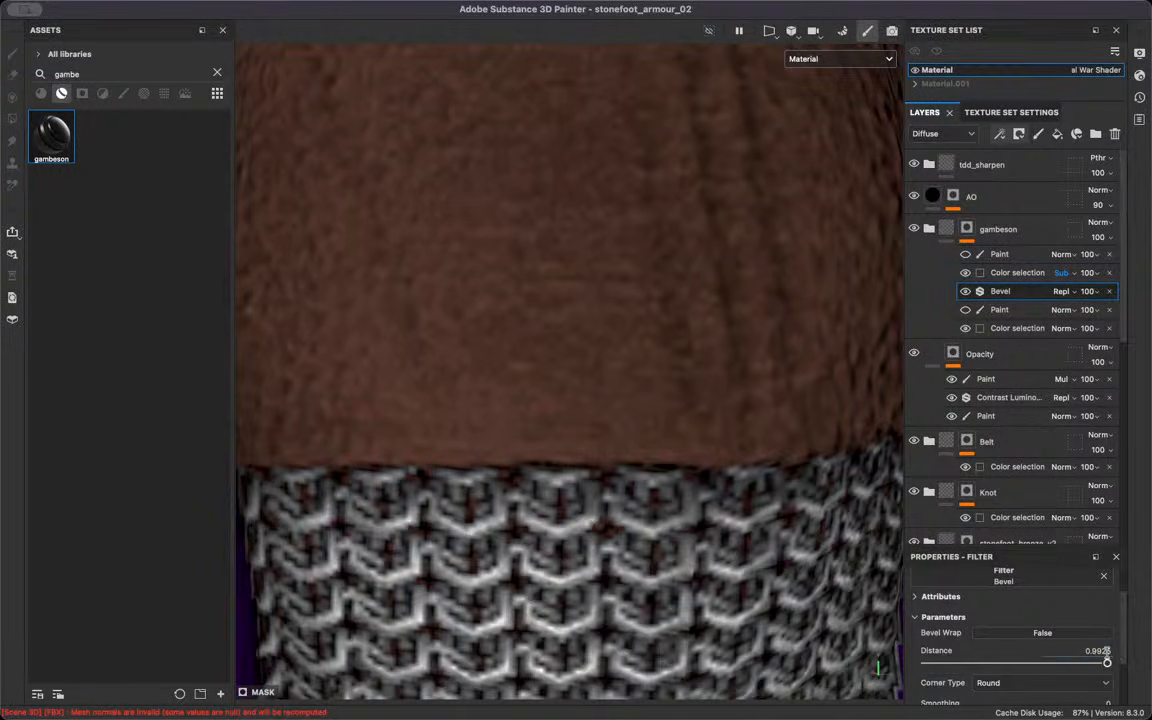
pyautogui.press('Return')
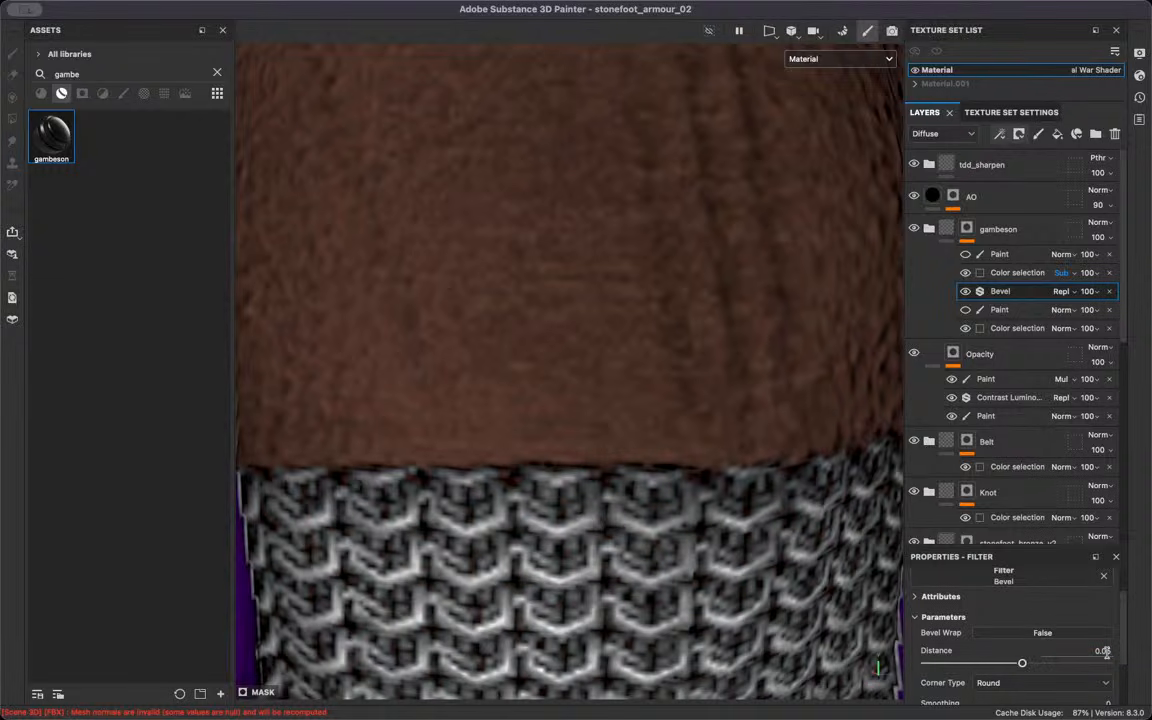
# Set the Sharpen filter's intensity in the tdd_sharpen folder to 0.15
pyautogui.scroll(-6, 605, 450)
pyautogui.keyDown('alt'); pyautogui.moveTo(597, 330); pyautogui.dragTo(597, 519, button='middle'); pyautogui.keyUp('alt')
pyautogui.keyDown('alt'); pyautogui.moveTo(597, 519); pyautogui.dragTo(962, 247); pyautogui.keyUp('alt')
pyautogui.click(929, 165)
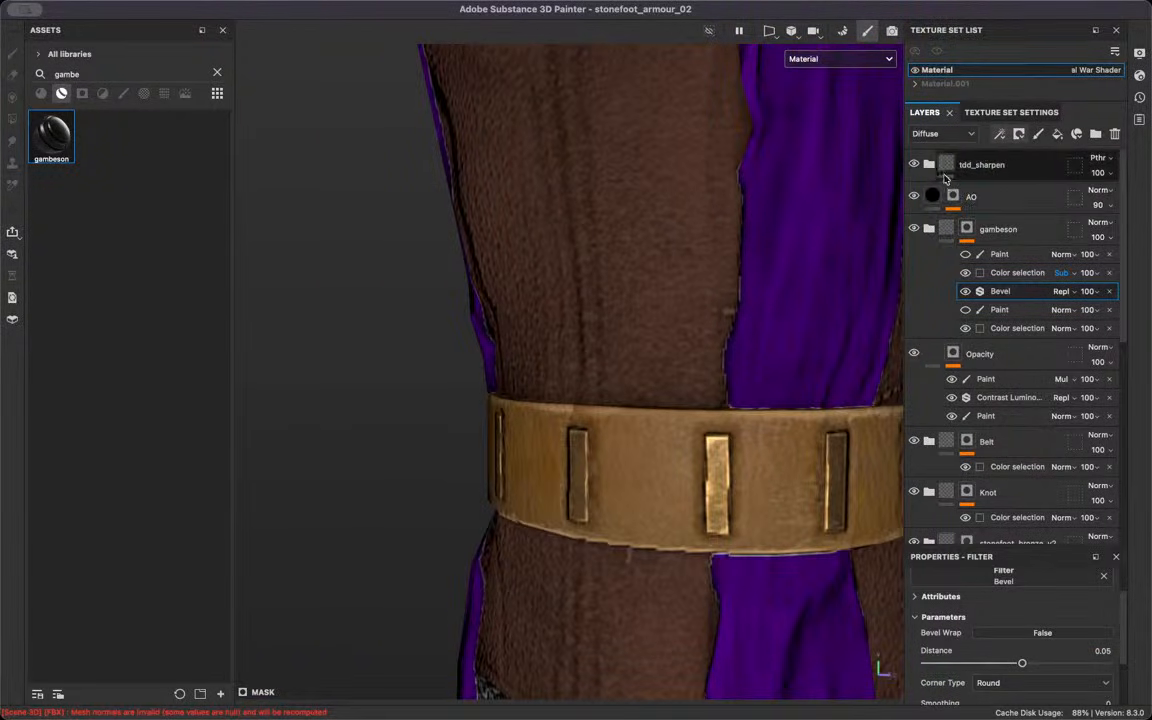
pyautogui.click(985, 222)
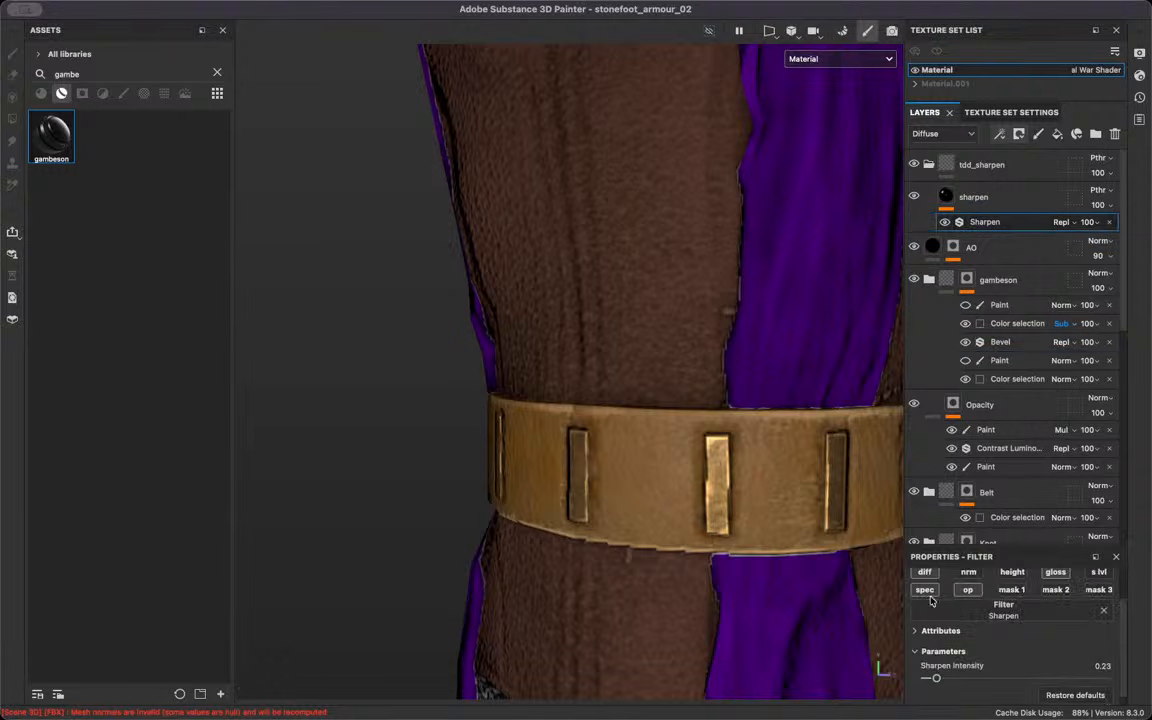
pyautogui.moveTo(937, 680); pyautogui.dragTo(1041, 682)
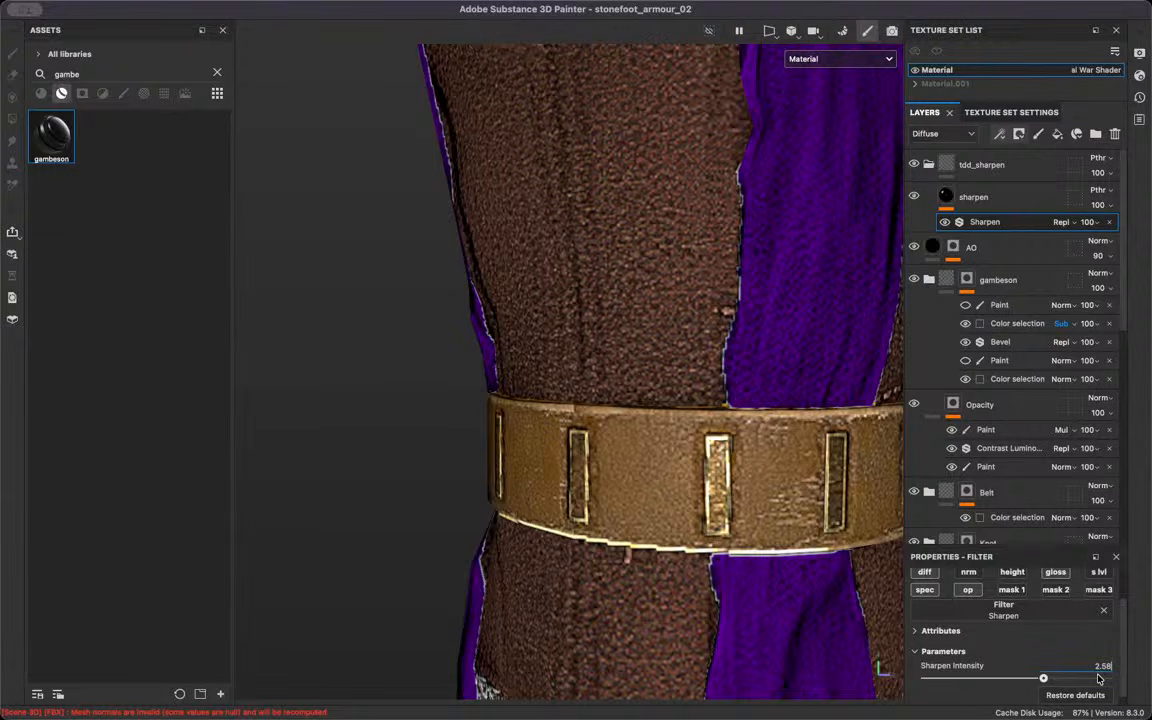
pyautogui.press('Return')
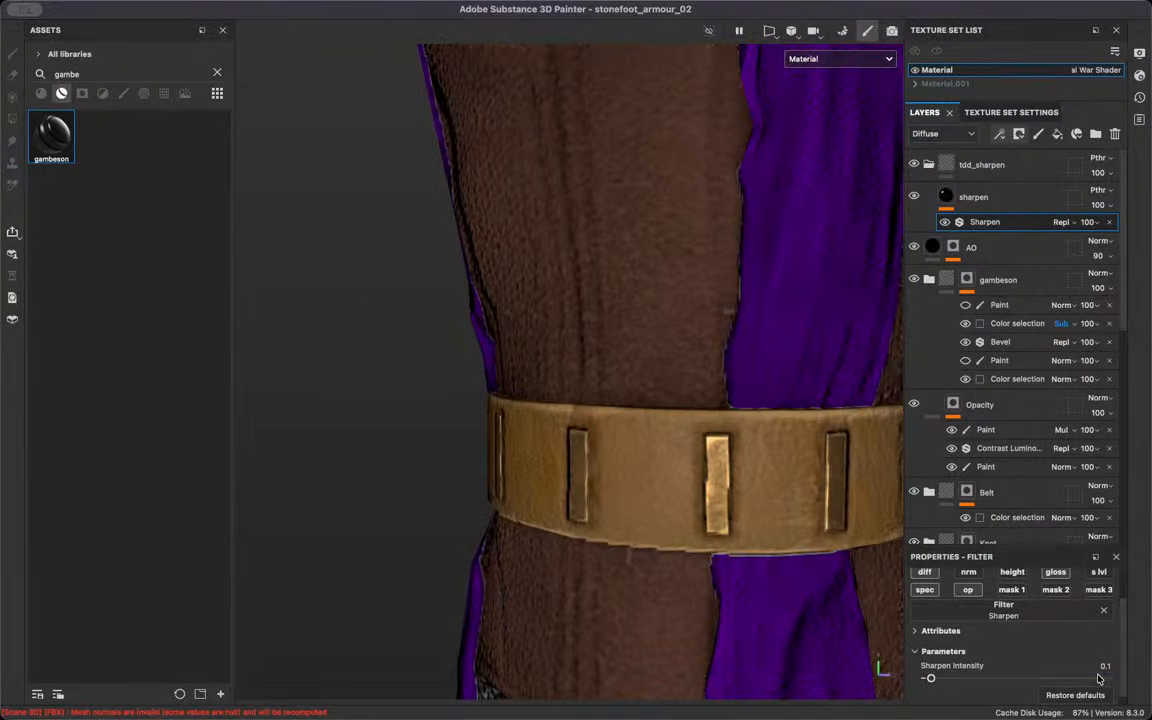
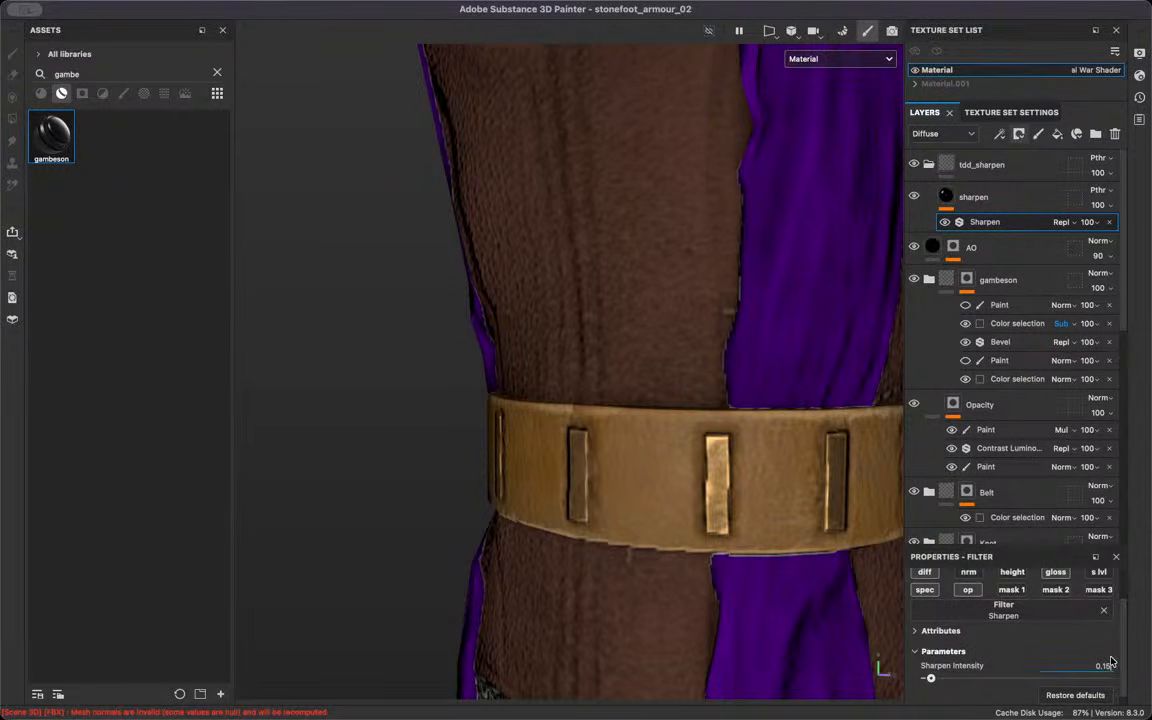
# Expand the gambeson folder and hide its stiches layer
pyautogui.scroll(-10, 760, 410)
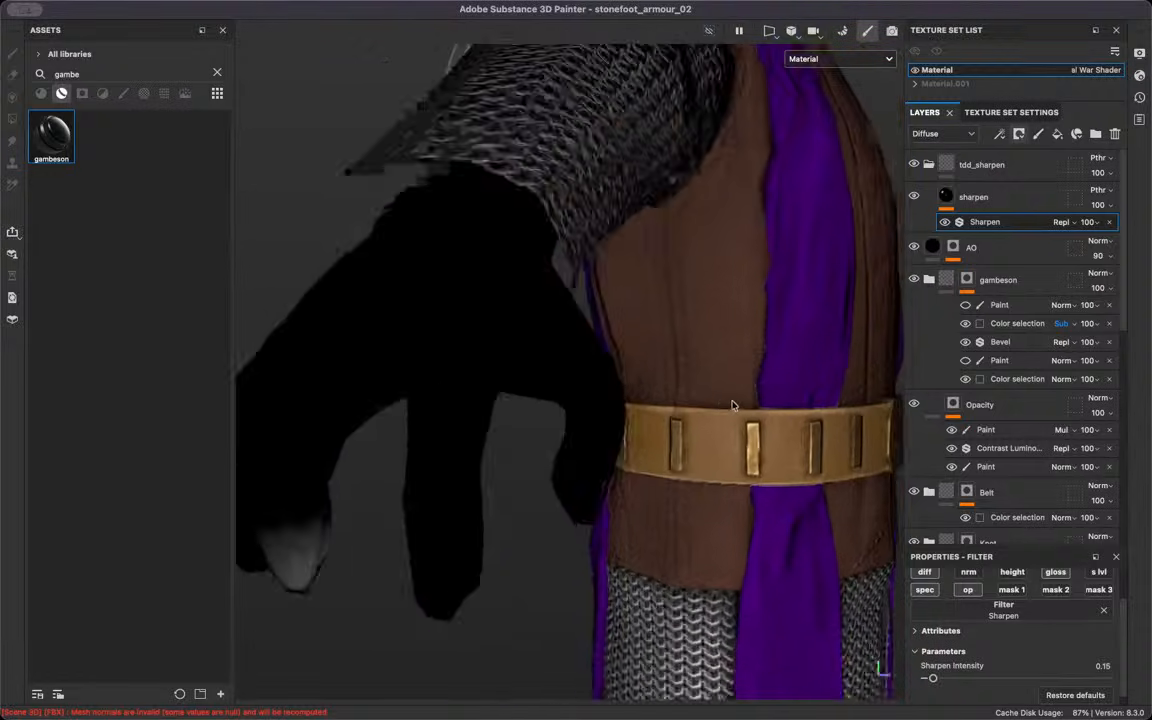
pyautogui.keyDown('alt'); pyautogui.moveTo(615, 370); pyautogui.dragTo(490, 376); pyautogui.keyUp('alt')
pyautogui.keyDown('alt'); pyautogui.moveTo(490, 376); pyautogui.dragTo(445, 450, button='middle'); pyautogui.keyUp('alt')
pyautogui.keyDown('alt'); pyautogui.moveTo(445, 450); pyautogui.dragTo(483, 267, button='right'); pyautogui.keyUp('alt')
pyautogui.keyDown('alt'); pyautogui.moveTo(483, 267); pyautogui.dragTo(435, 292); pyautogui.keyUp('alt')
pyautogui.keyDown('alt'); pyautogui.moveTo(435, 292); pyautogui.dragTo(835, 220, button='right'); pyautogui.keyUp('alt')
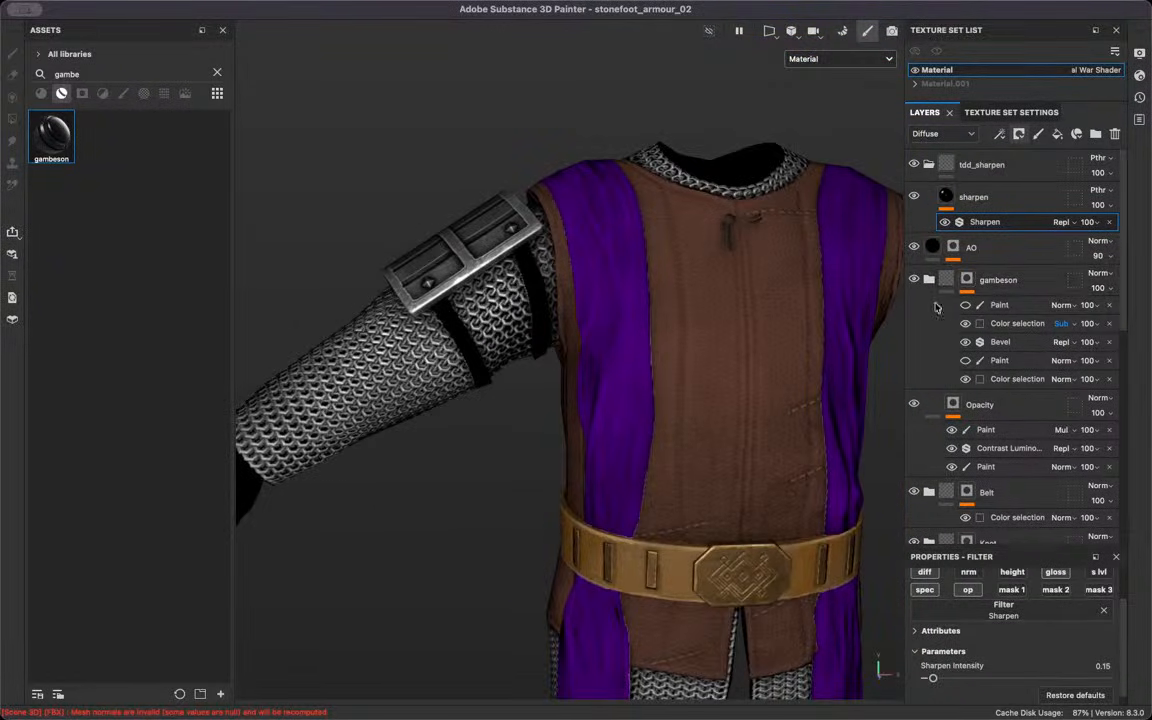
pyautogui.click(929, 282)
pyautogui.scroll(-3, 913, 288)
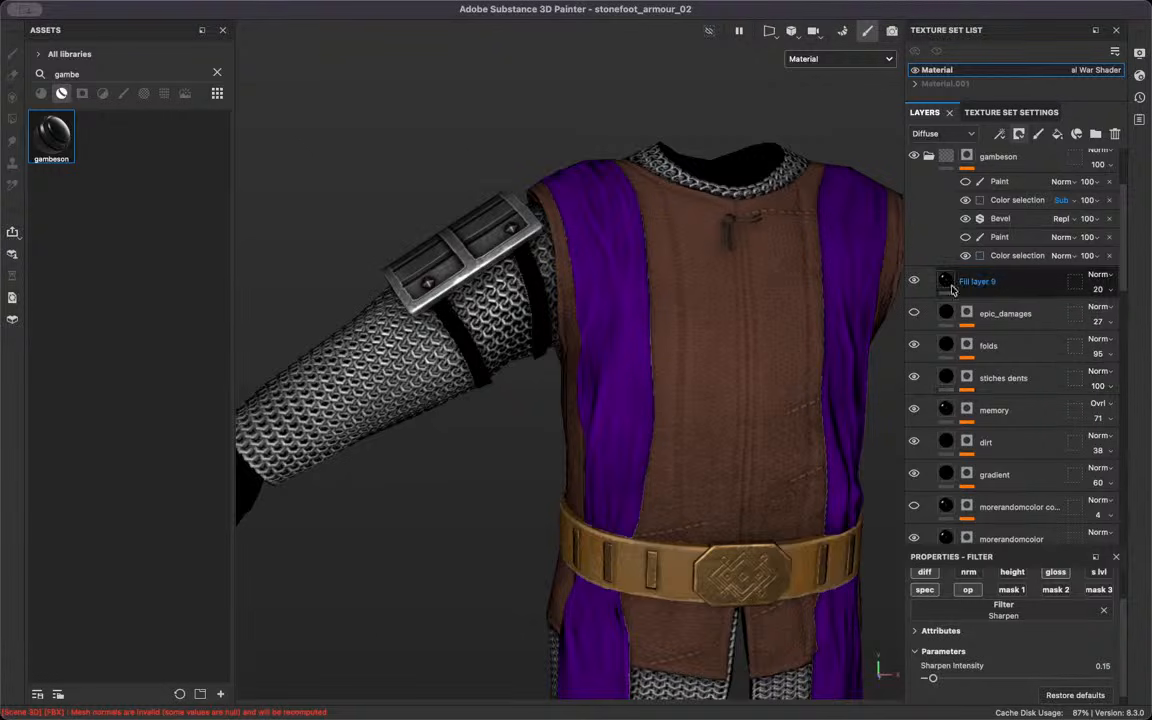
pyautogui.scroll(-5, 923, 362)
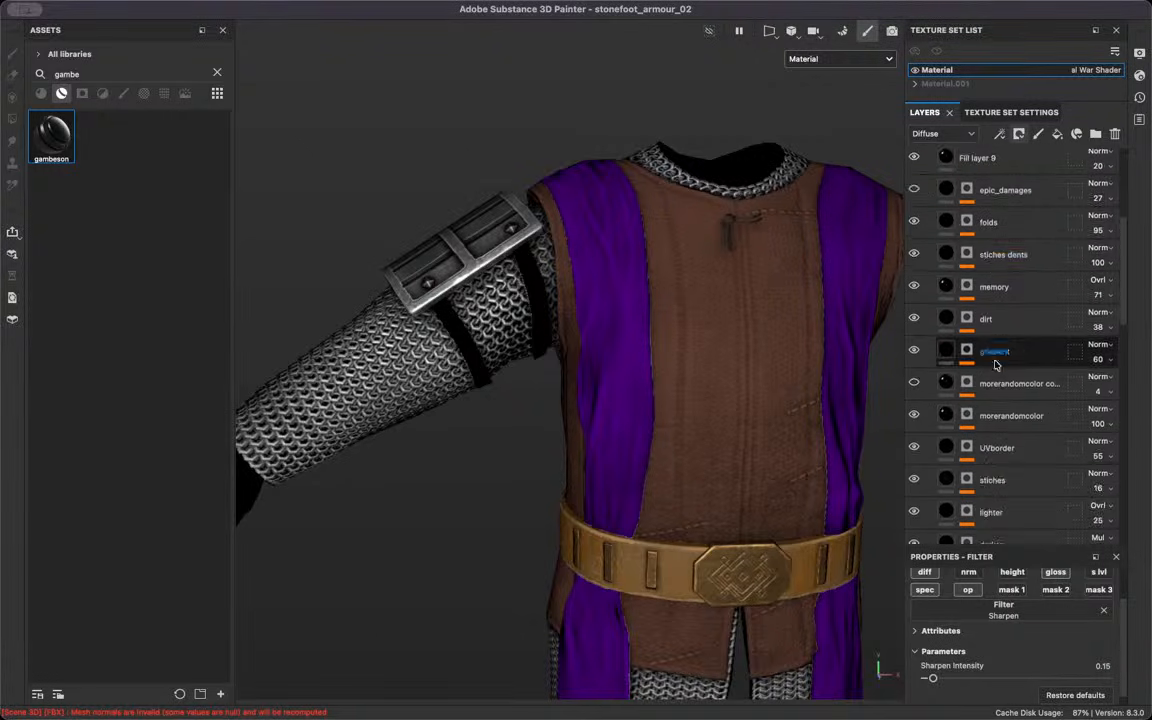
pyautogui.scroll(-3, 1000, 405)
pyautogui.moveTo(901, 358); pyautogui.dragTo(878, 360)
pyautogui.click(893, 375)
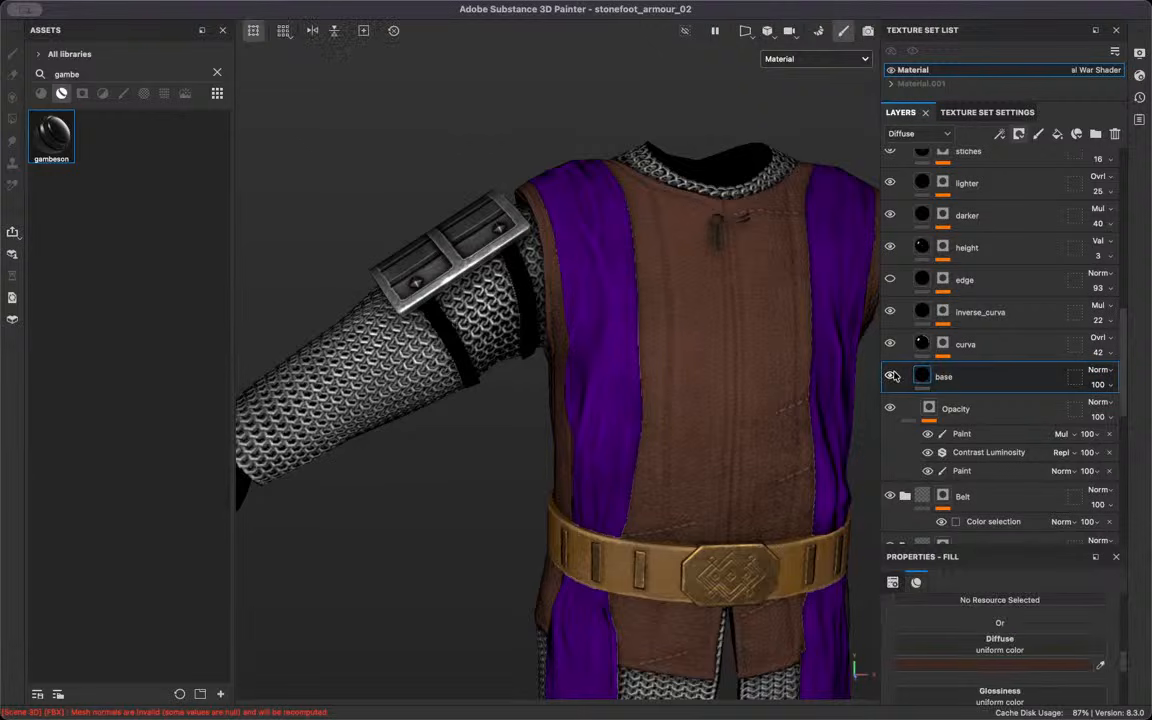
pyautogui.scroll(2, 960, 336)
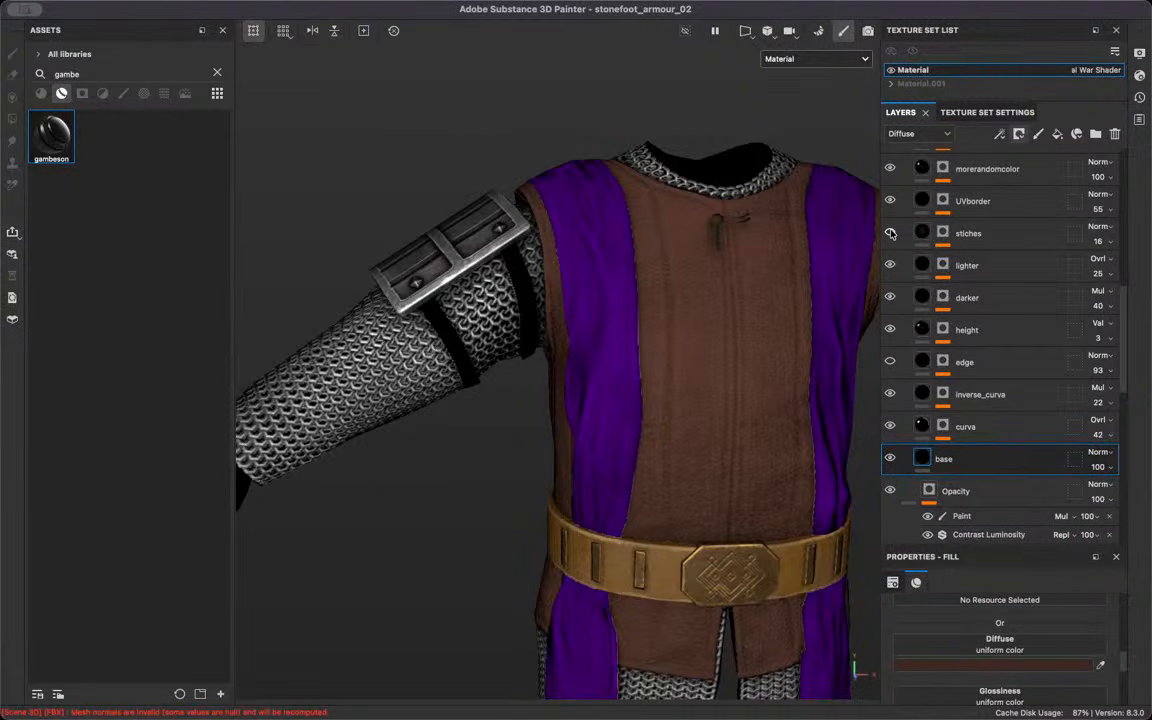
pyautogui.scroll(4, 914, 220)
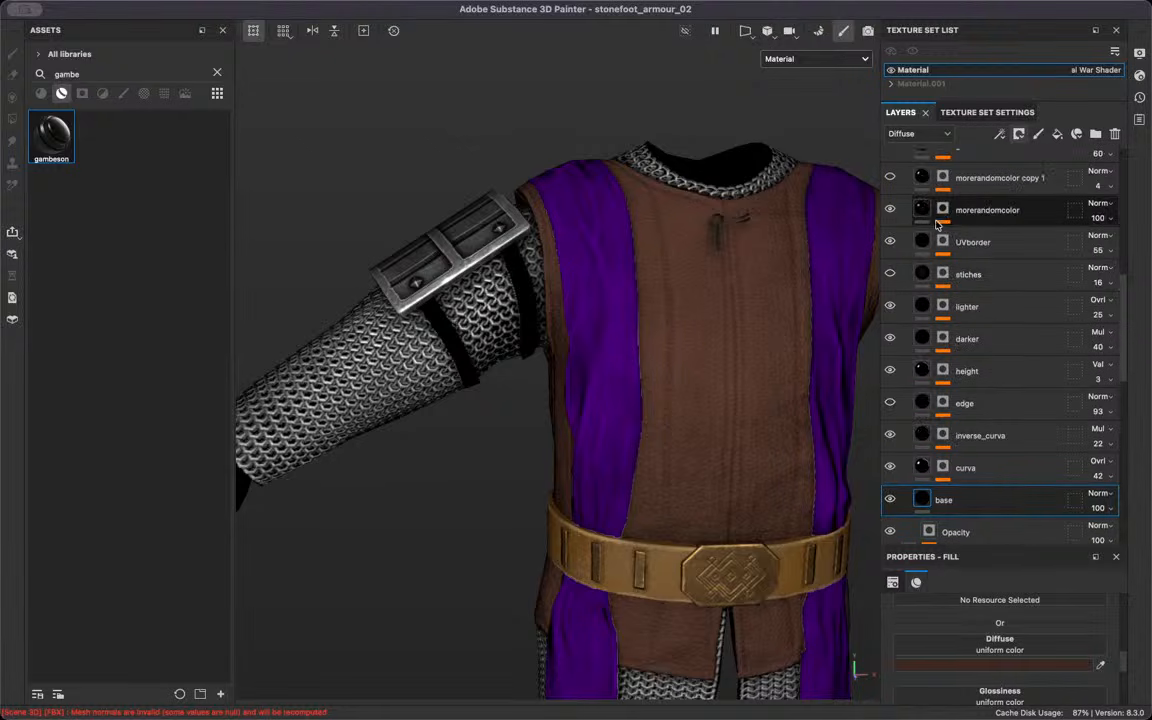
# Move the stiches dents layer directly above stiches in gambeson and hide it
pyautogui.moveTo(920, 172); pyautogui.dragTo(1018, 390)
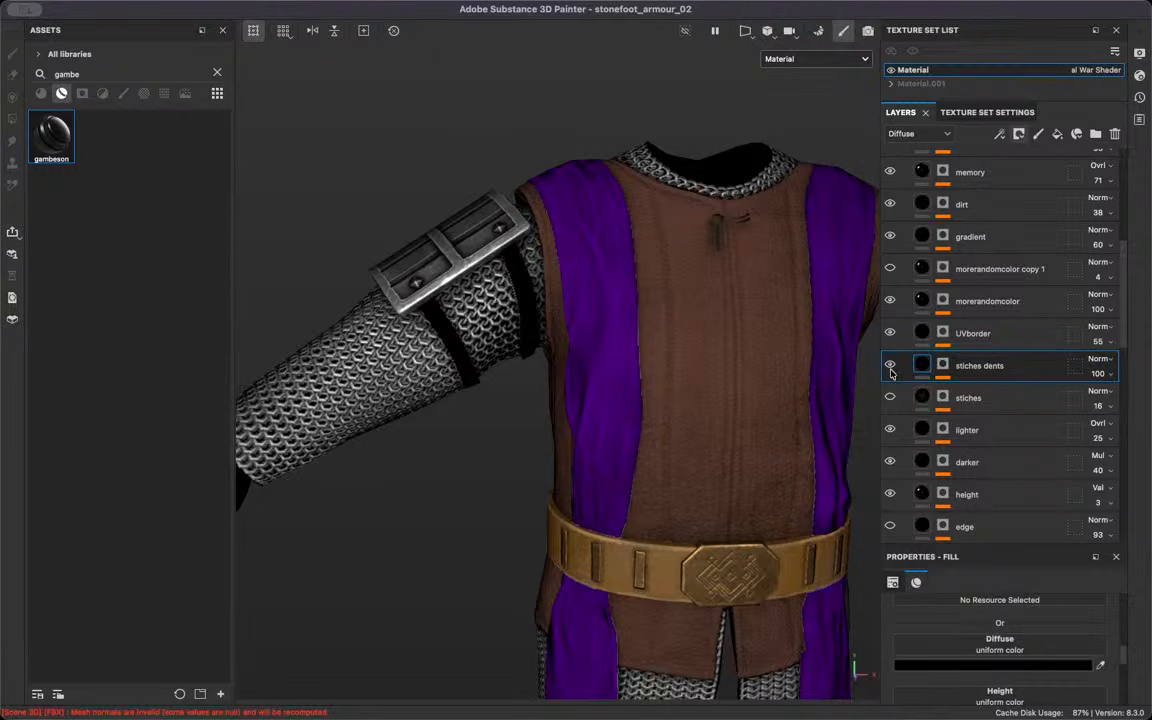
pyautogui.click(893, 333)
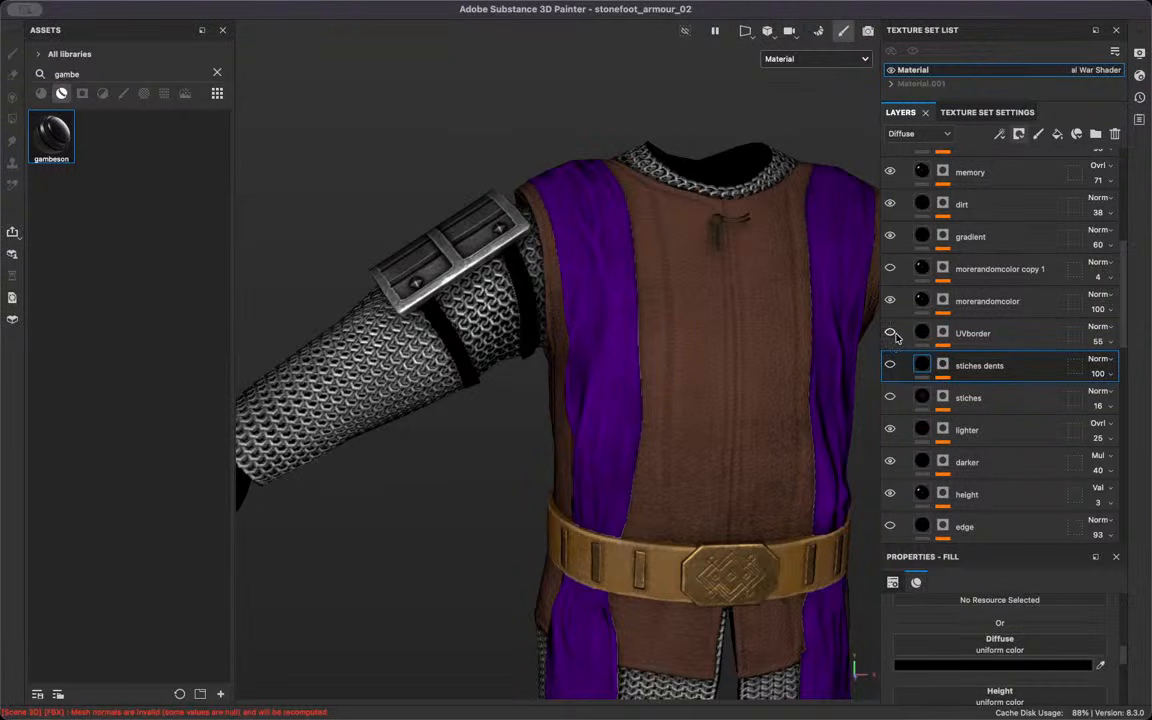
pyautogui.click(893, 333)
# Hide the memory and folds layers in gambeson and keep epic_damages hidden after previewing it
pyautogui.scroll(1, 1048, 286)
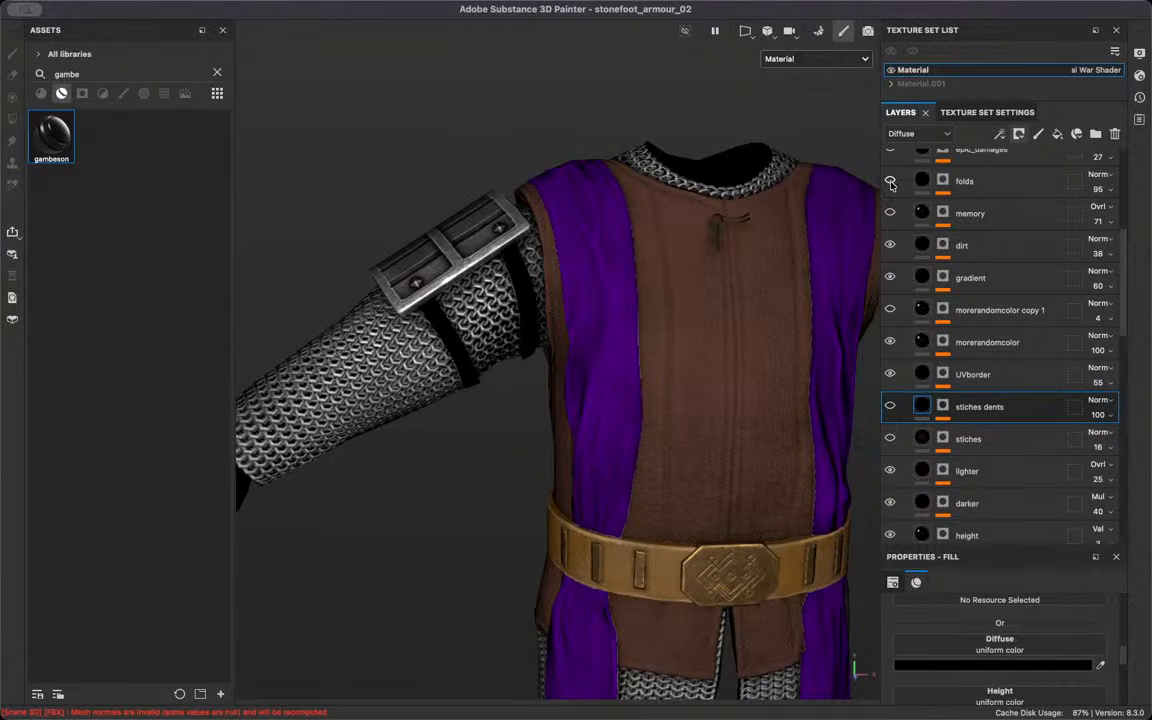
pyautogui.scroll(1, 891, 183)
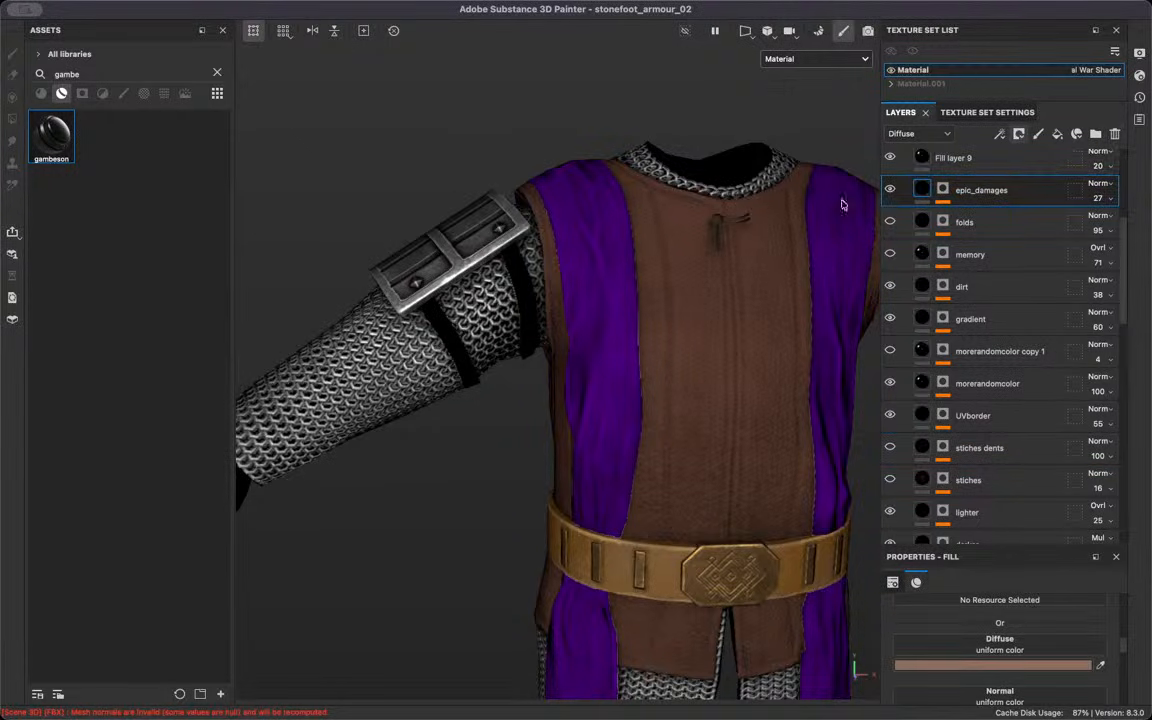
pyautogui.scroll(2, 895, 195)
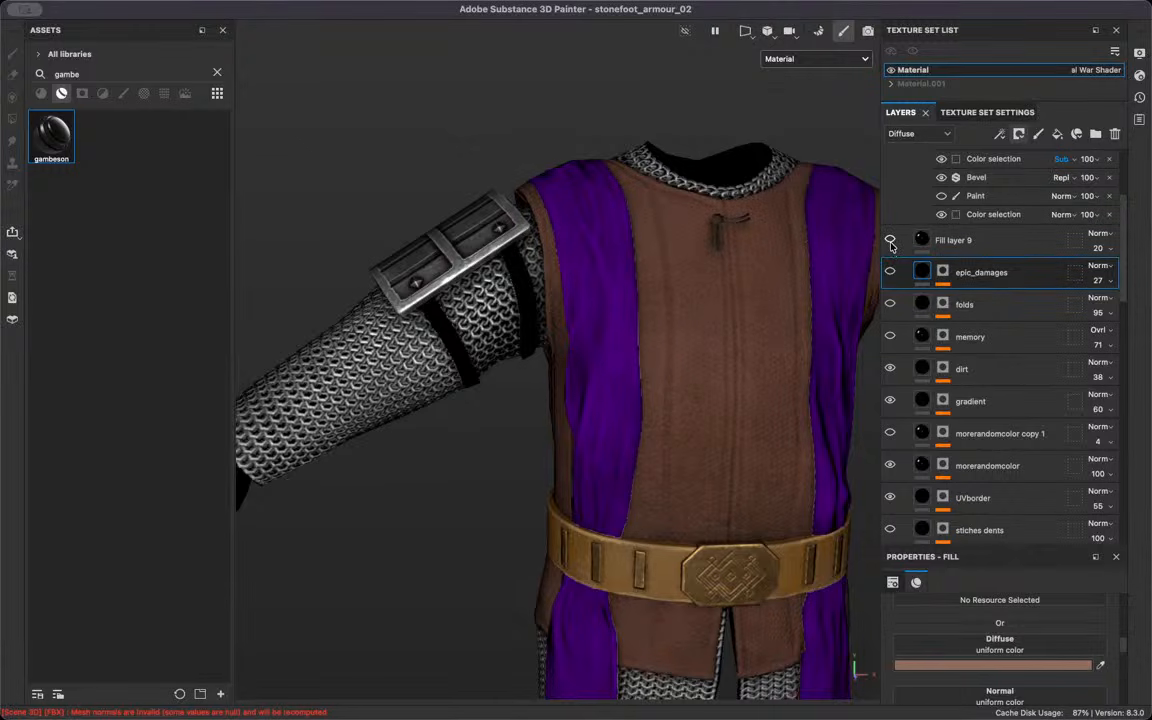
# Rename gambeson's uppermost layer, Fill layer 9, as darker
pyautogui.doubleClick(958, 240)
pyautogui.write('darker')
pyautogui.press('Return')
# Darken the diffuse colour of gambeson's base layer by setting its HSV value to 0.210
pyautogui.keyDown('alt'); pyautogui.moveTo(545, 256); pyautogui.dragTo(688, 205); pyautogui.keyUp('alt')
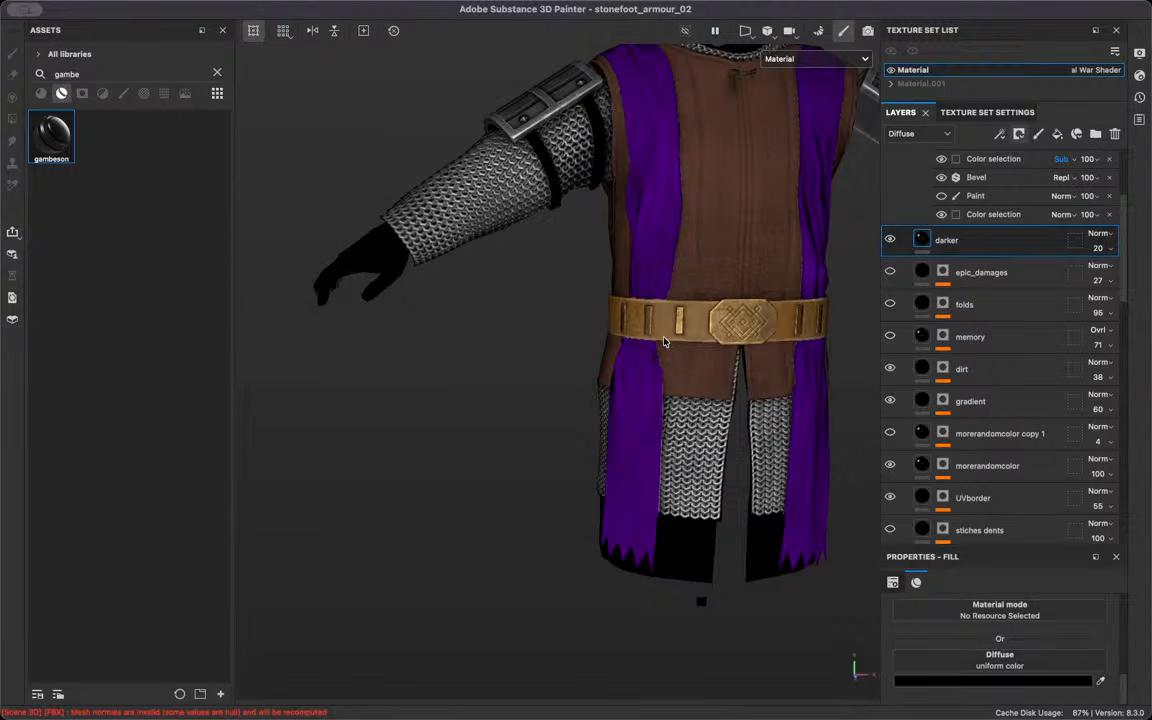
pyautogui.scroll(2, 715, 404)
pyautogui.scroll(-10, 951, 442)
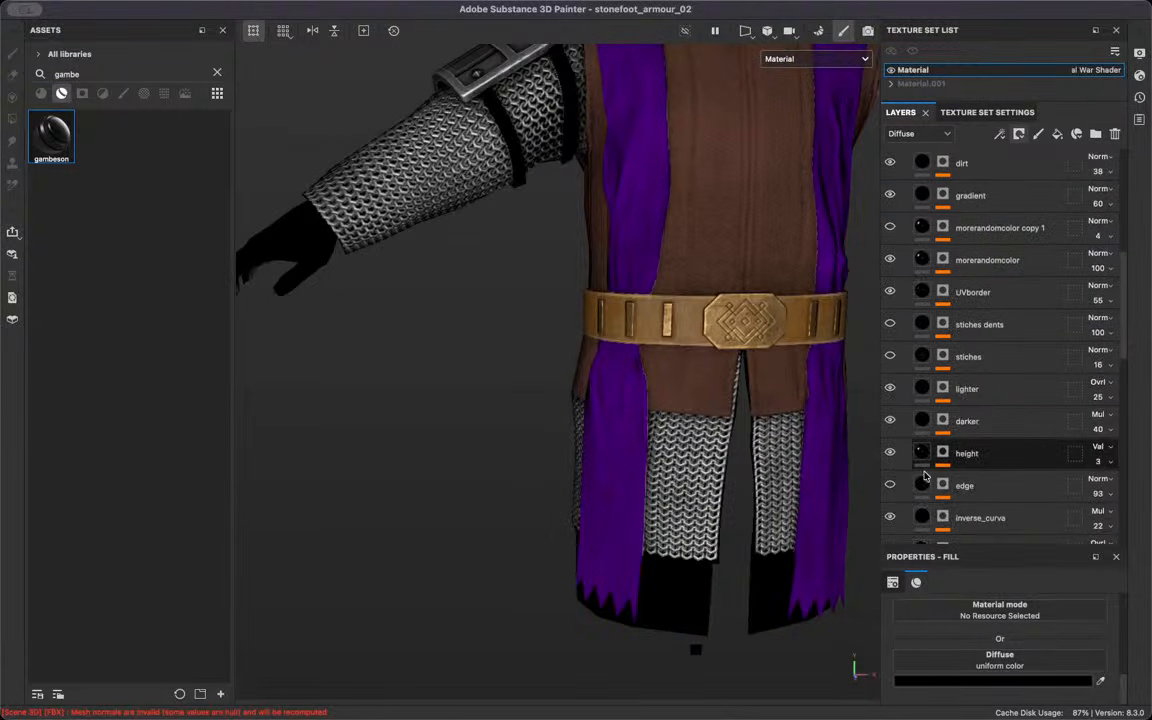
pyautogui.scroll(4, 945, 440)
pyautogui.scroll(2, 975, 390)
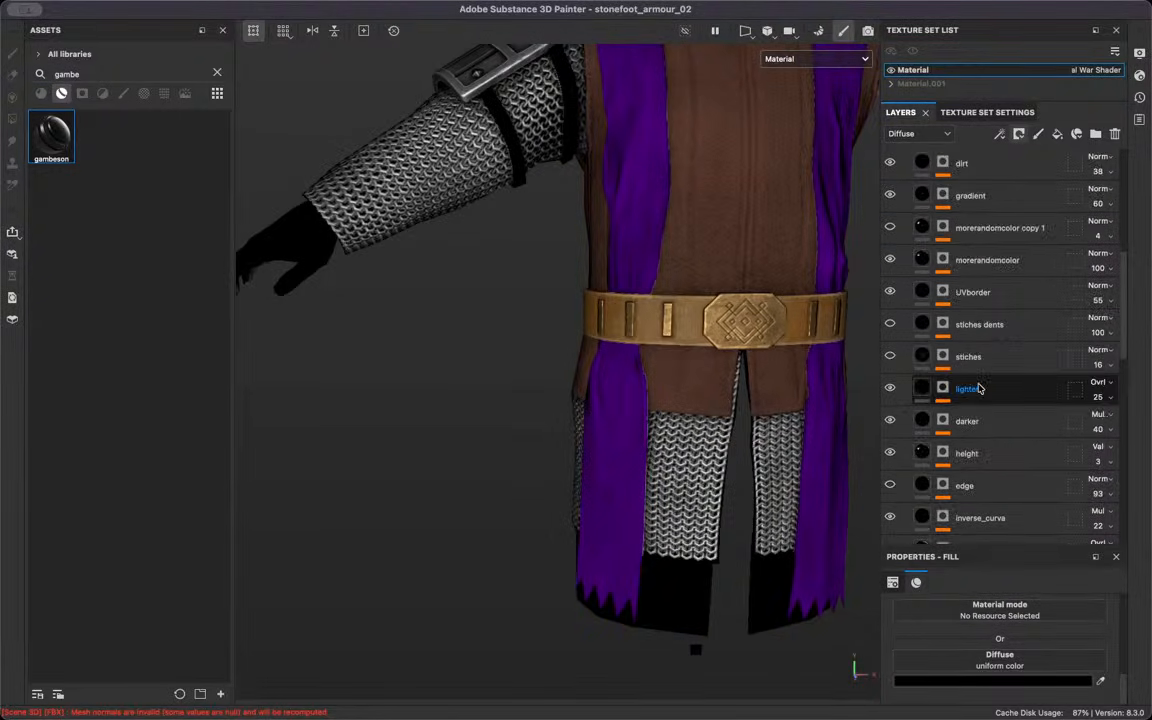
pyautogui.click(1000, 342)
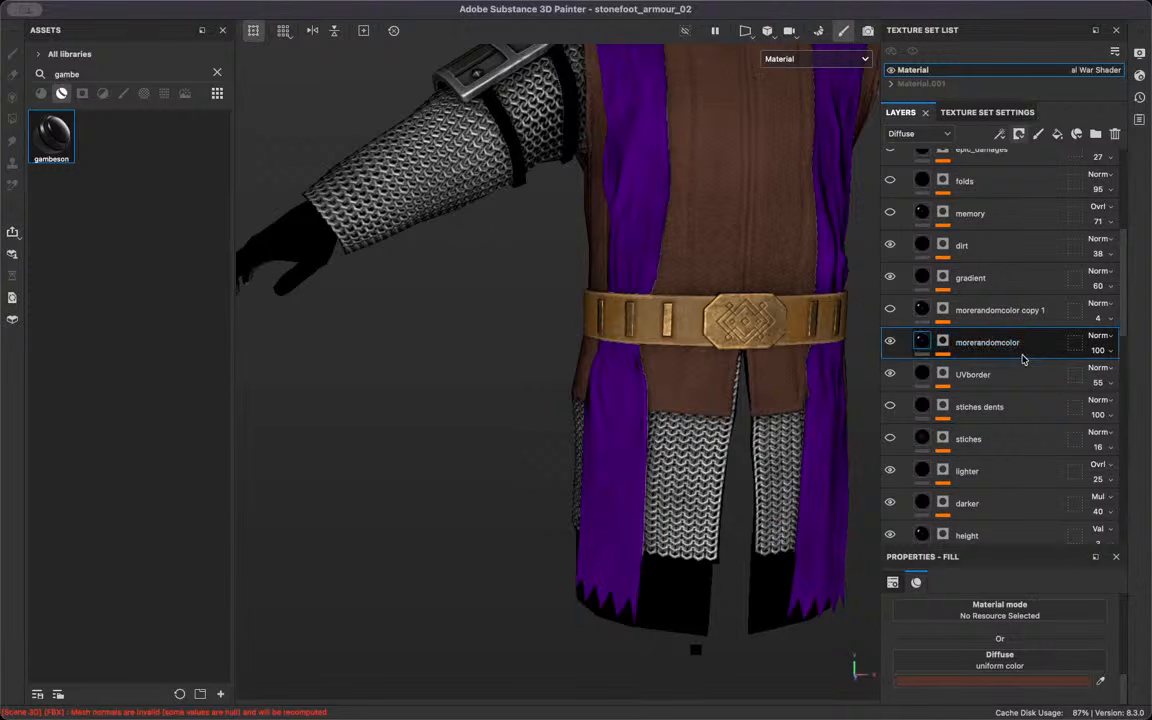
pyautogui.scroll(-3, 1024, 380)
pyautogui.scroll(-3, 1024, 380)
pyautogui.click(1000, 459)
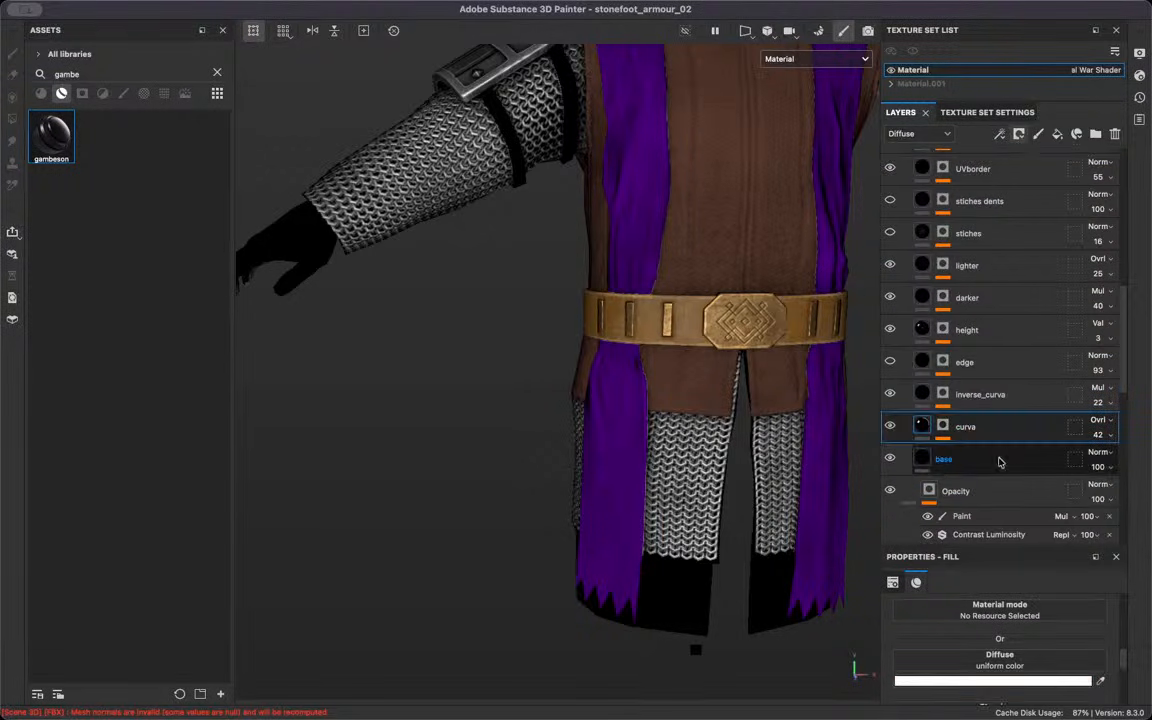
pyautogui.scroll(8, 595, 362)
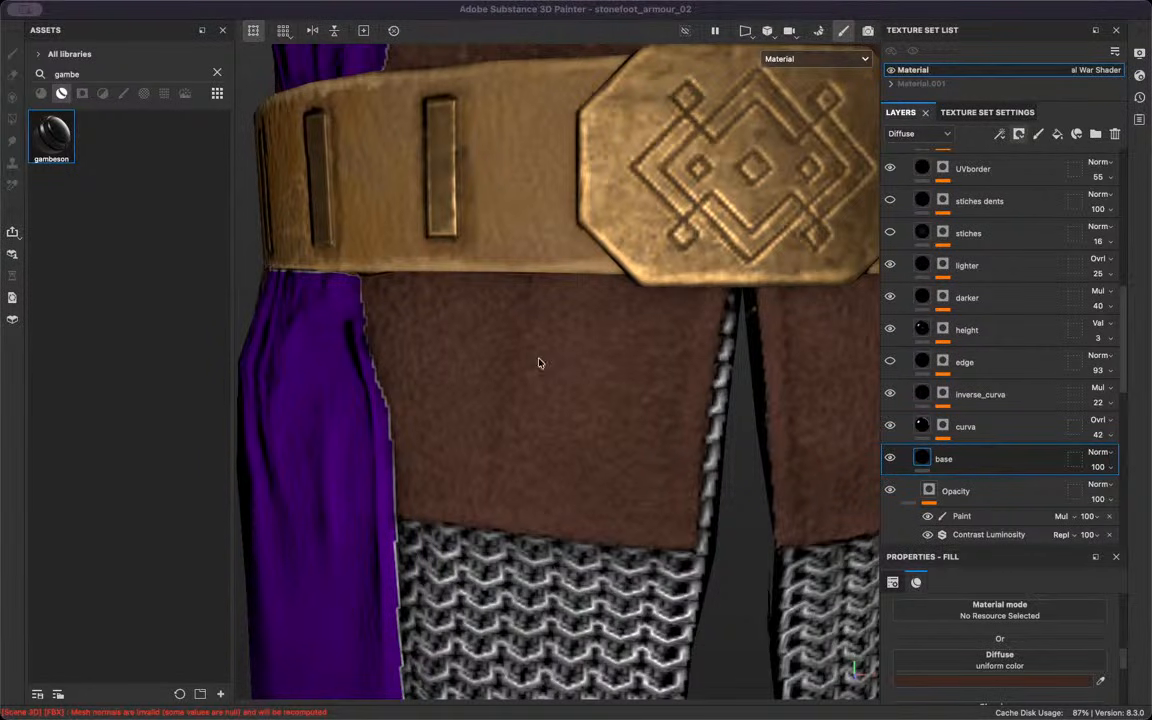
pyautogui.scroll(-5, 652, 462)
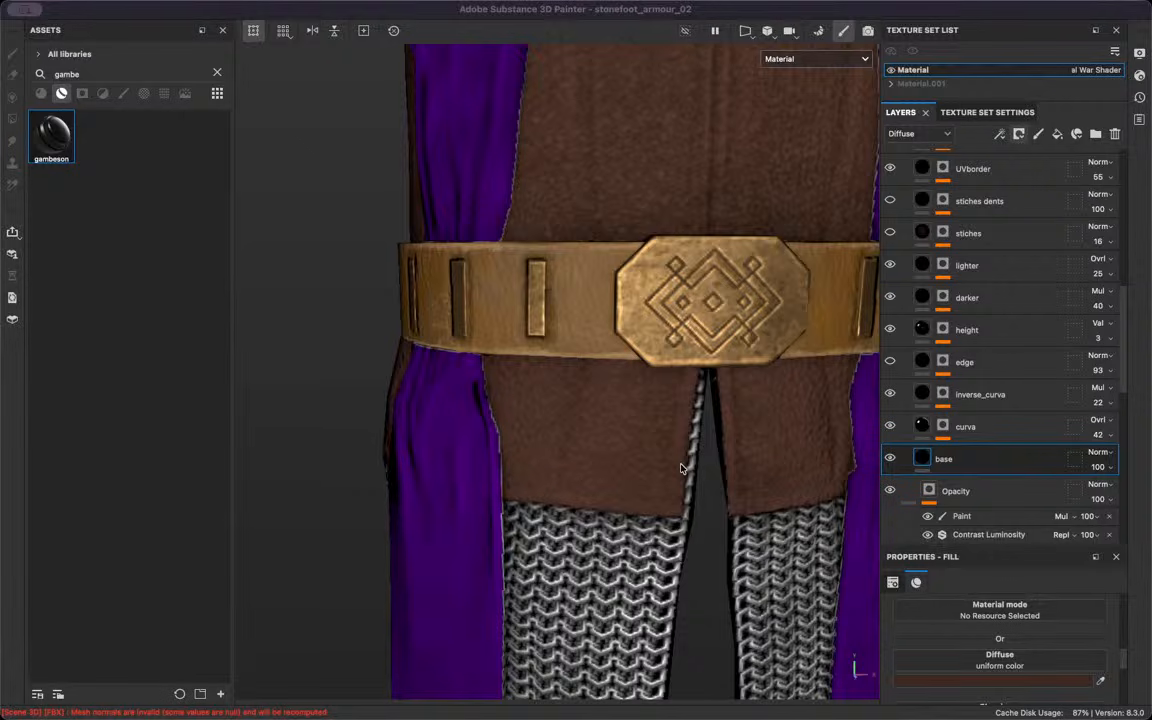
pyautogui.scroll(4, 680, 468)
pyautogui.click(910, 680)
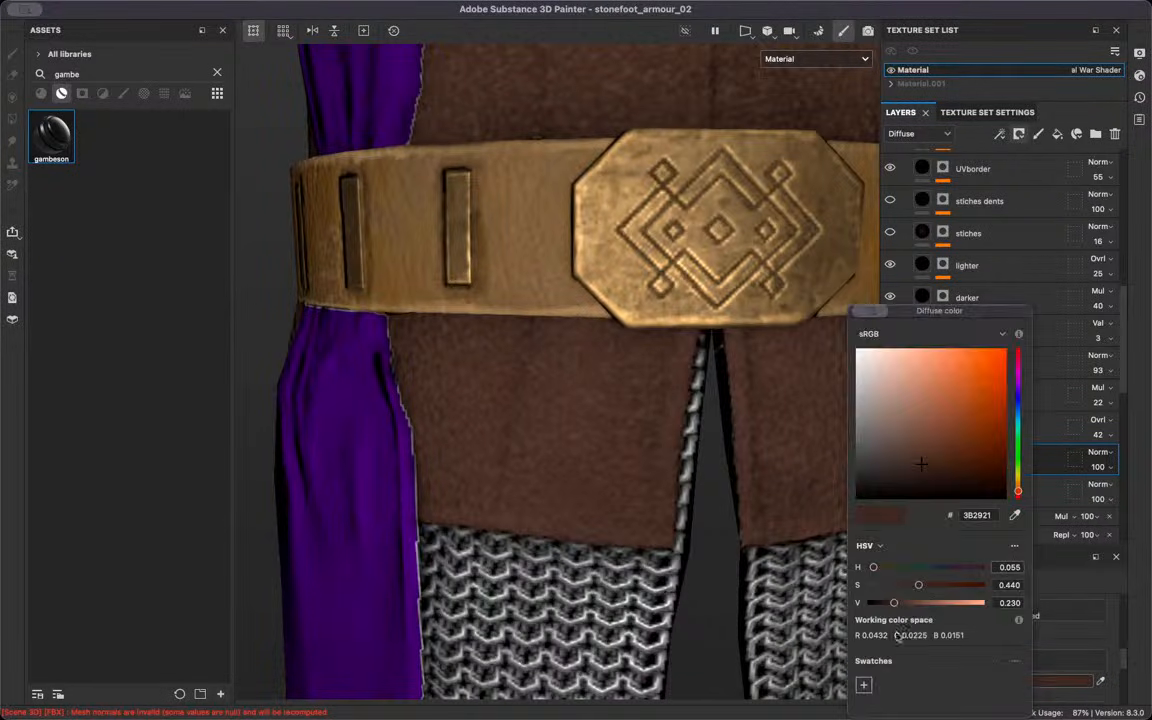
pyautogui.moveTo(999, 603); pyautogui.dragTo(1048, 637)
pyautogui.press('Down')
pyautogui.press('Down')
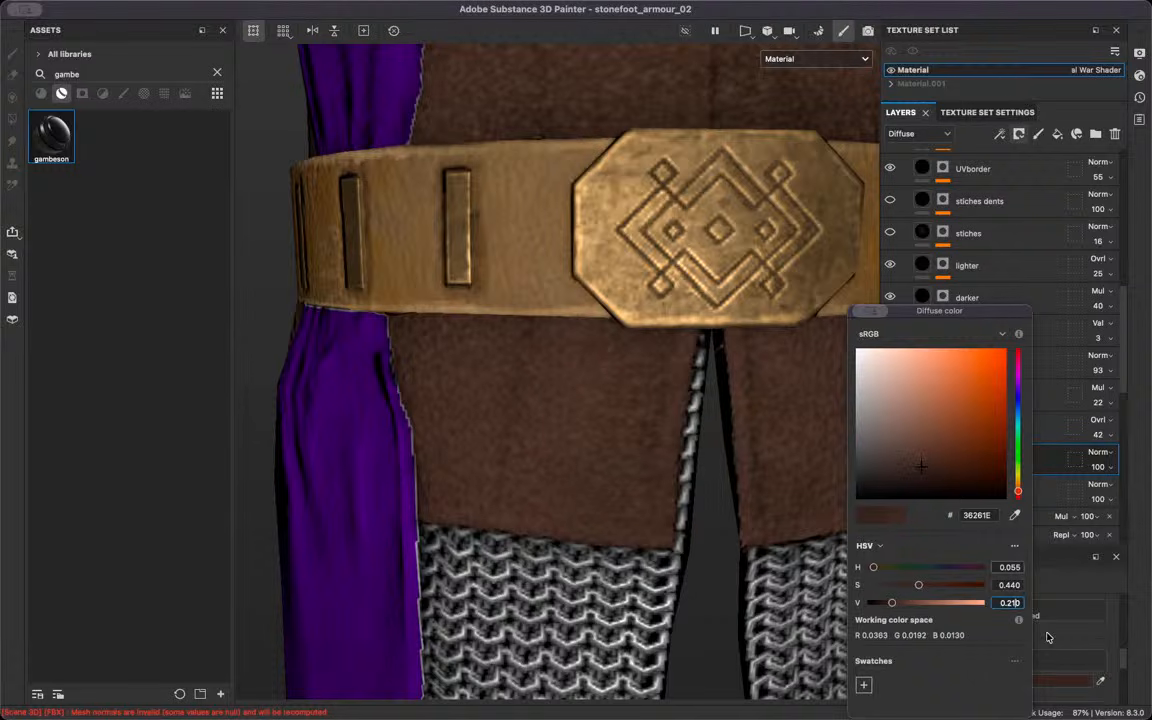
pyautogui.click(1048, 637)
# Preview gambeson's edge layer on the tunic and delete that layer
pyautogui.scroll(-4, 1012, 650)
pyautogui.scroll(-2, 1012, 652)
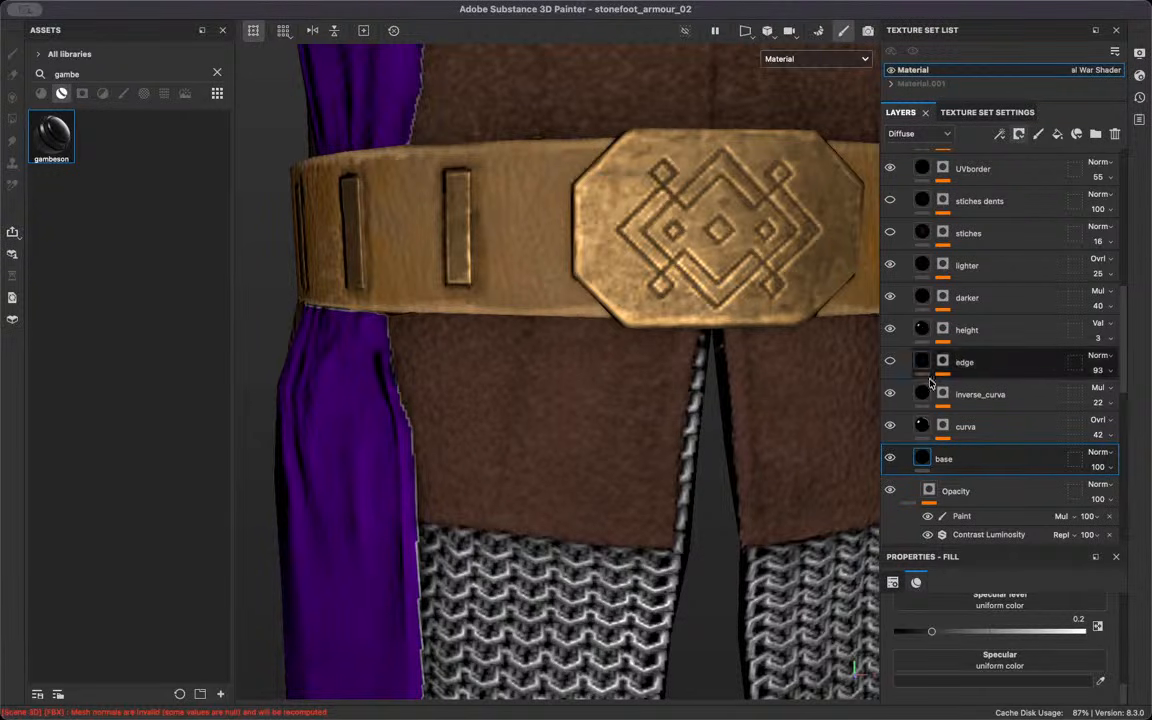
pyautogui.click(945, 428)
pyautogui.click(921, 426)
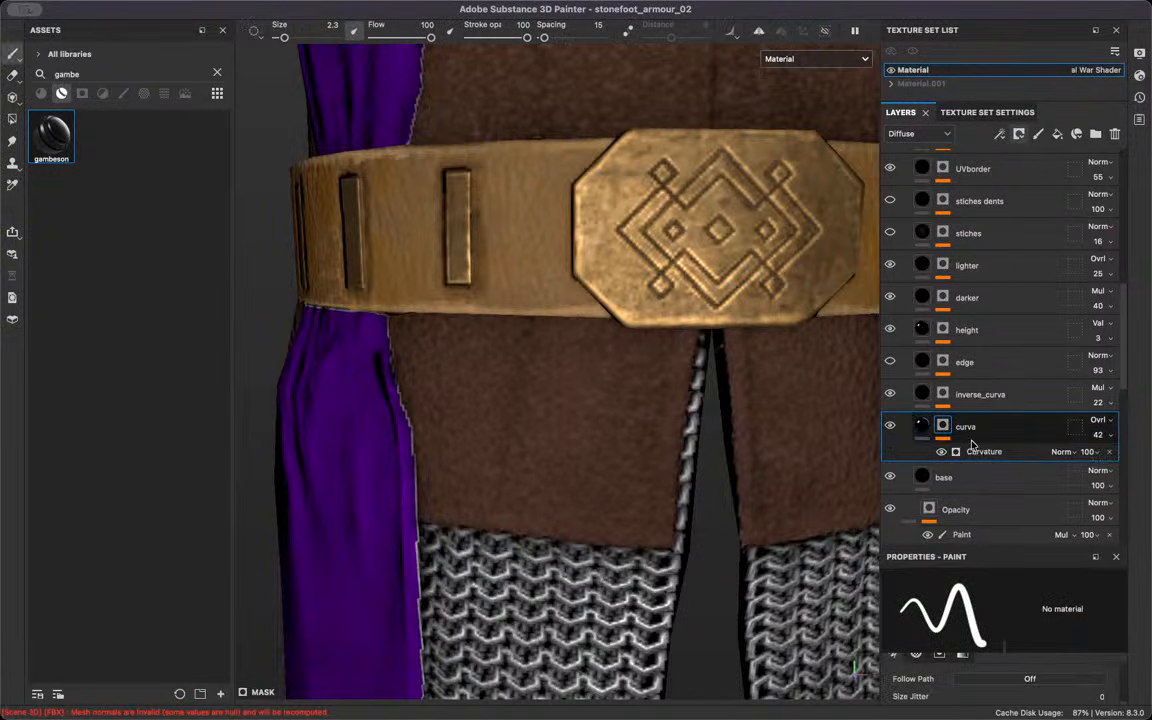
pyautogui.click(890, 362)
pyautogui.scroll(-10, 780, 337)
pyautogui.scroll(-5, 797, 167)
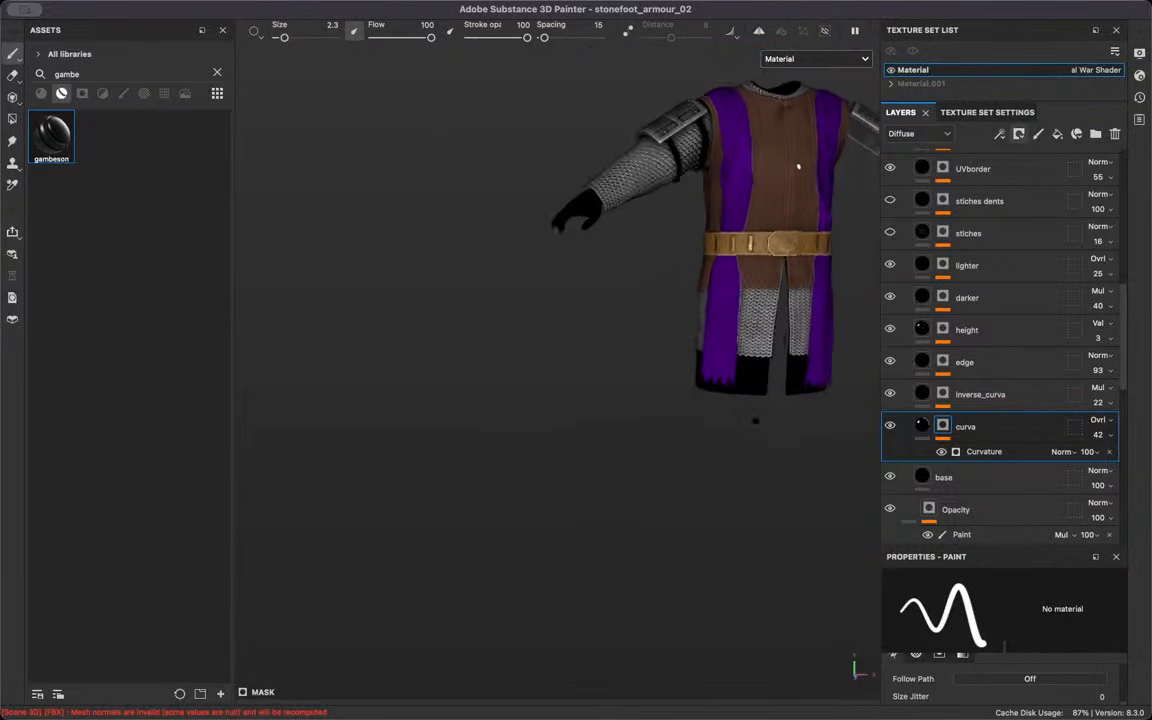
pyautogui.scroll(10, 761, 377)
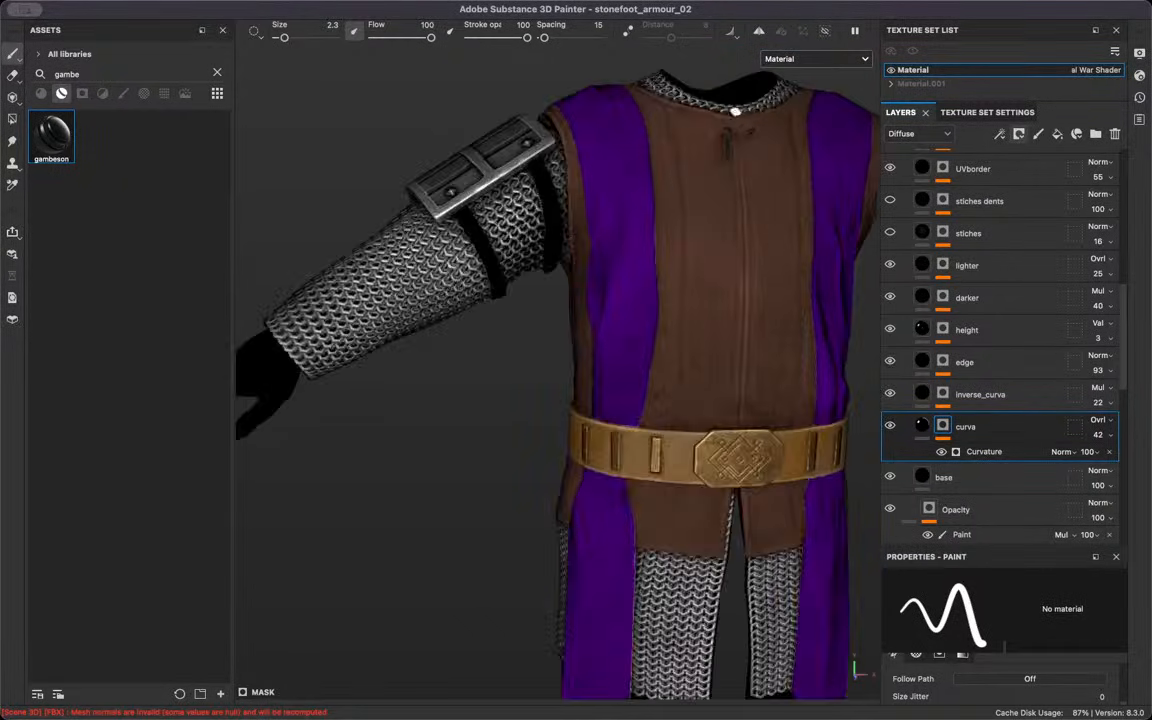
pyautogui.click(960, 362)
pyautogui.click(1115, 135)
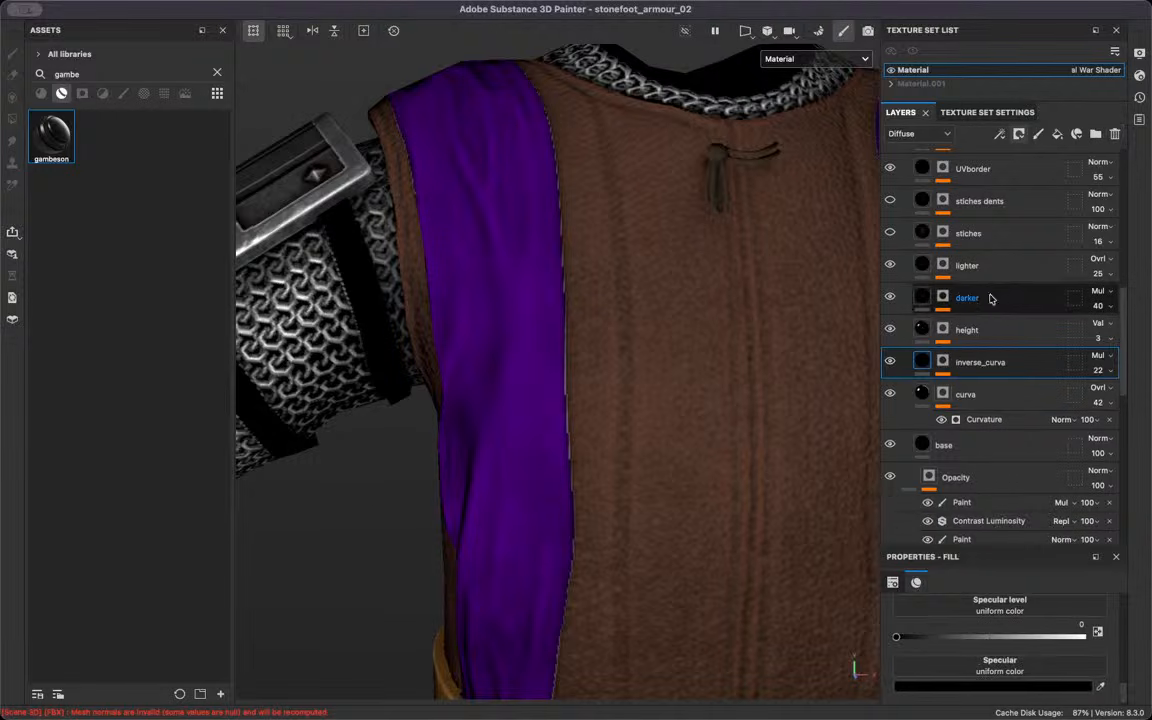
# Preview the height layer's effect and unlink its Weave 2 tiling, setting the first tiling value to 48 beside 24
pyautogui.click(891, 329)
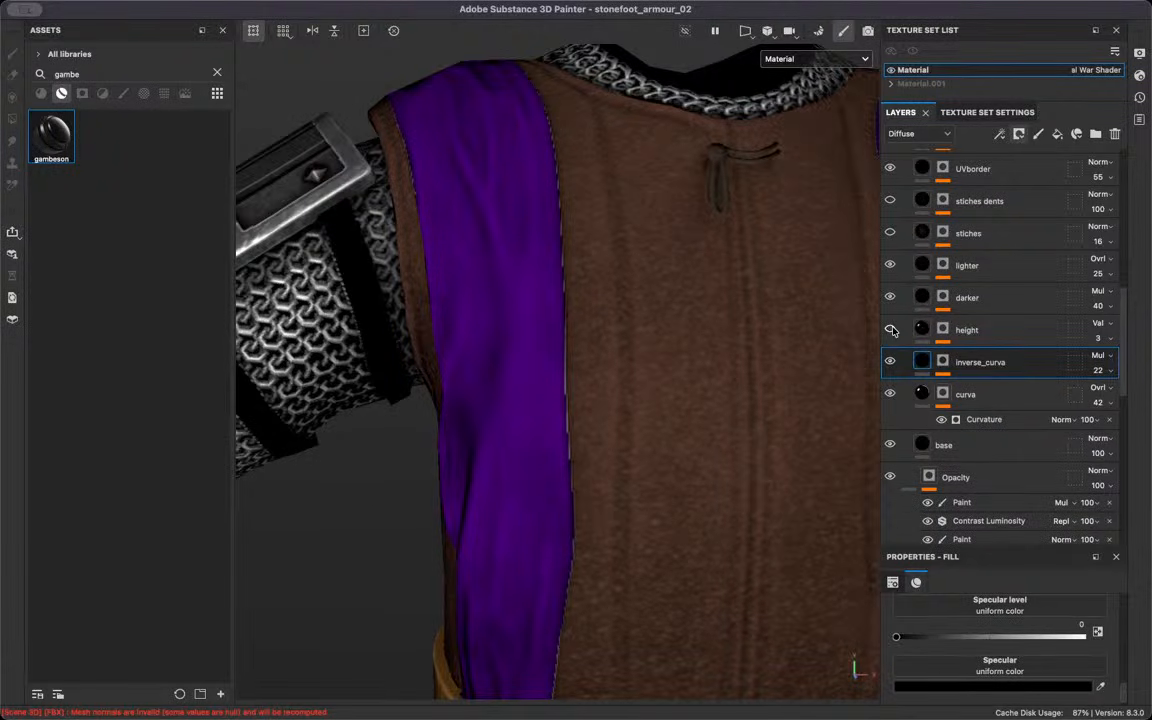
pyautogui.scroll(5, 707, 301)
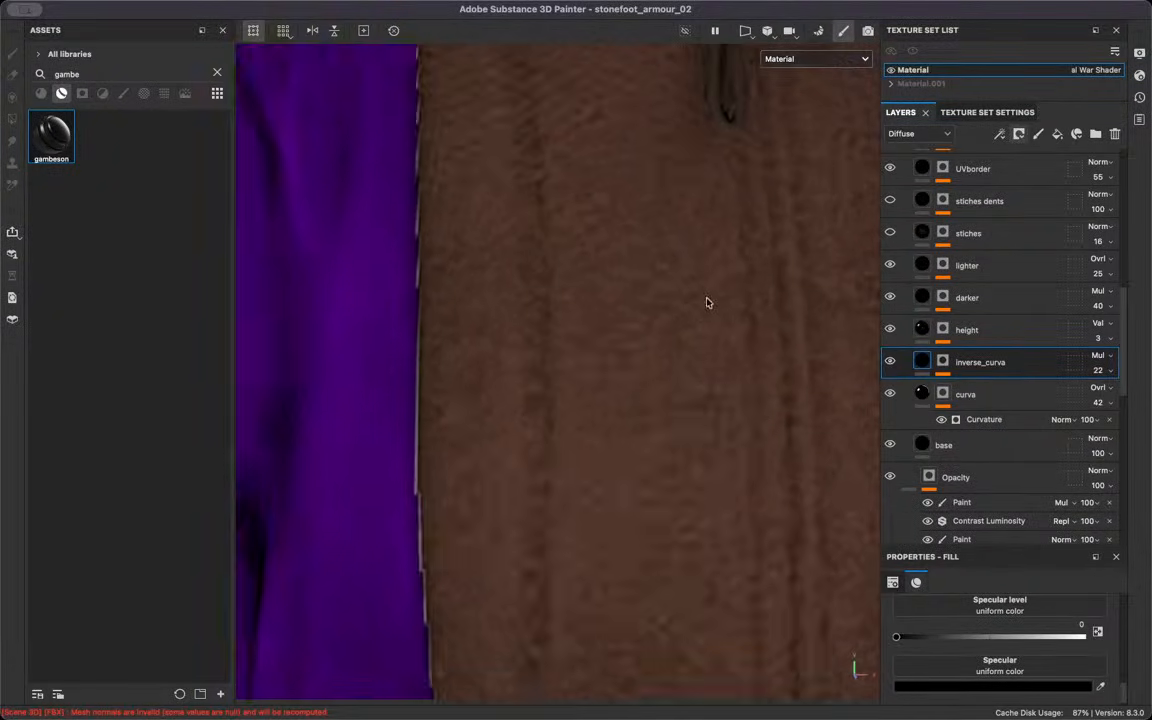
pyautogui.click(943, 373)
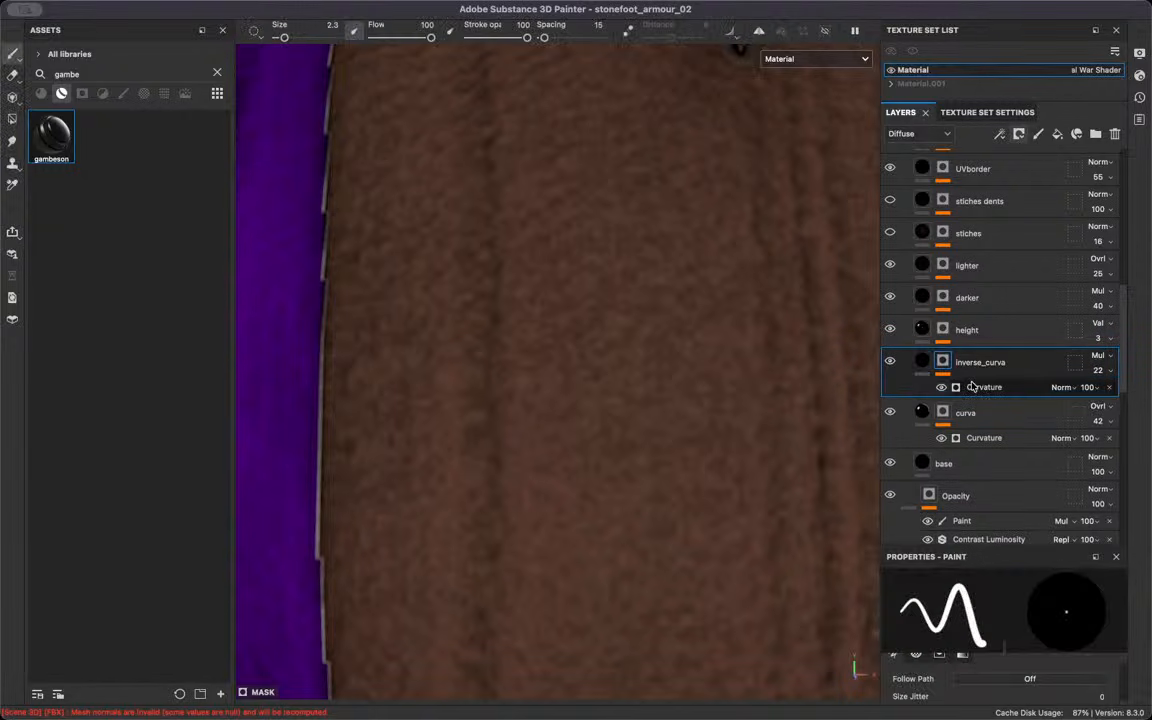
pyautogui.click(960, 387)
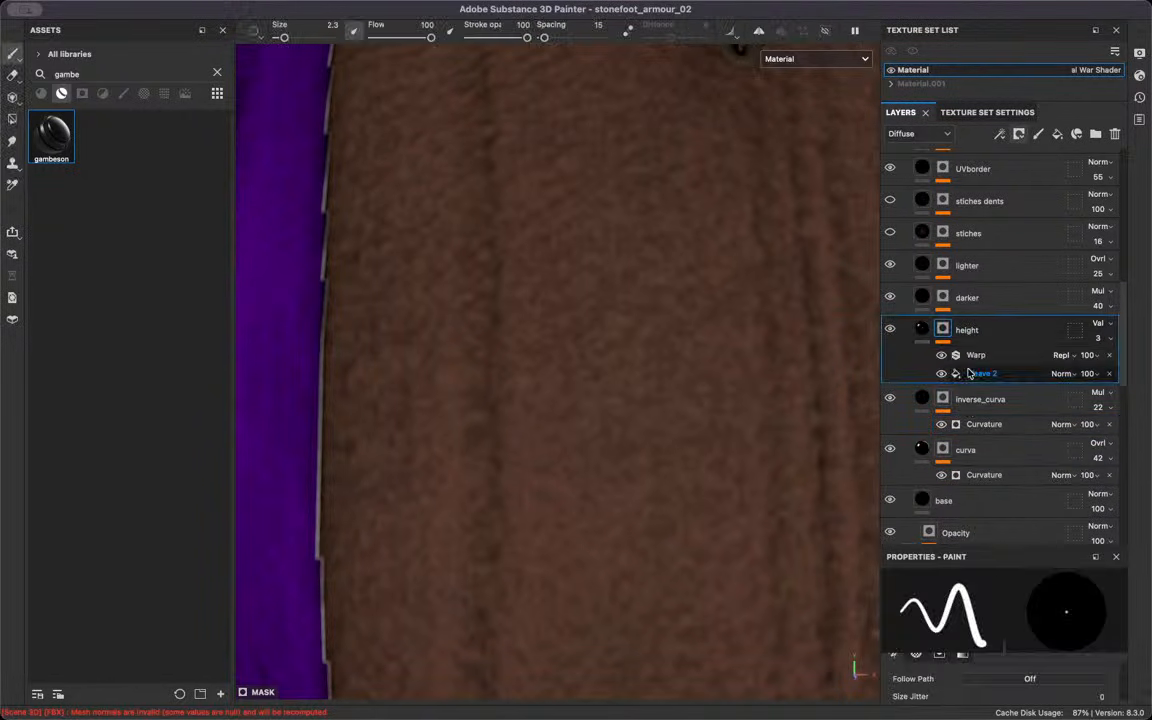
pyautogui.click(905, 373)
pyautogui.scroll(10, 986, 590)
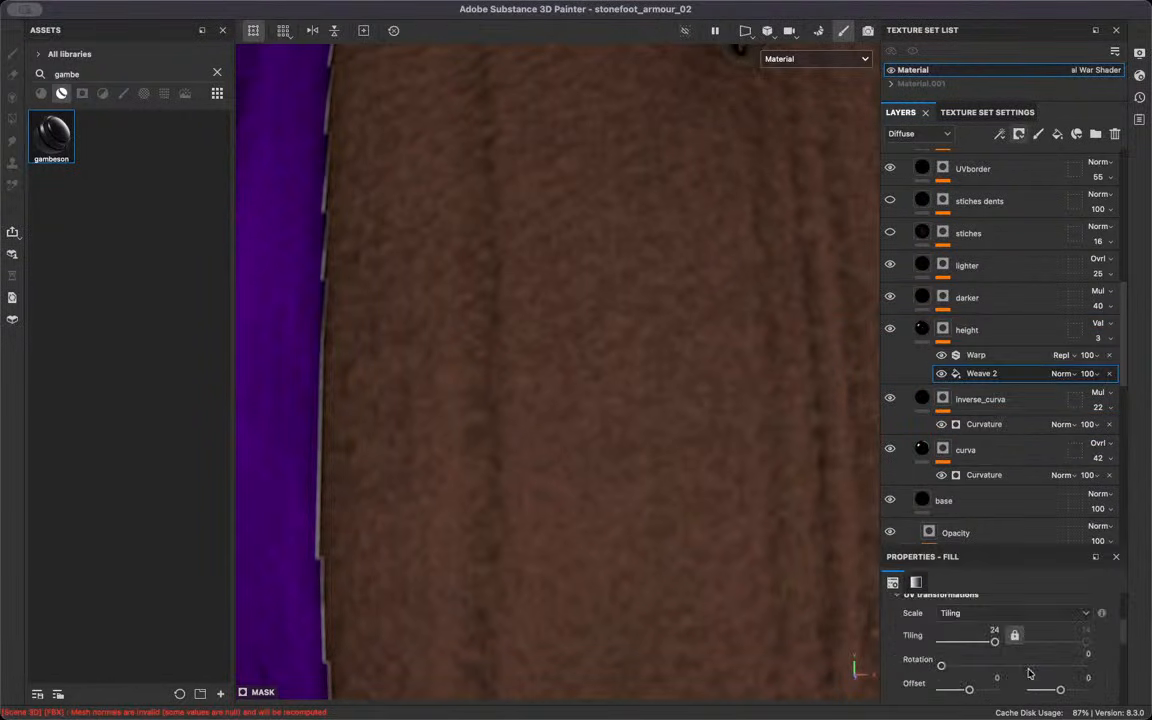
pyautogui.scroll(-3, 990, 620)
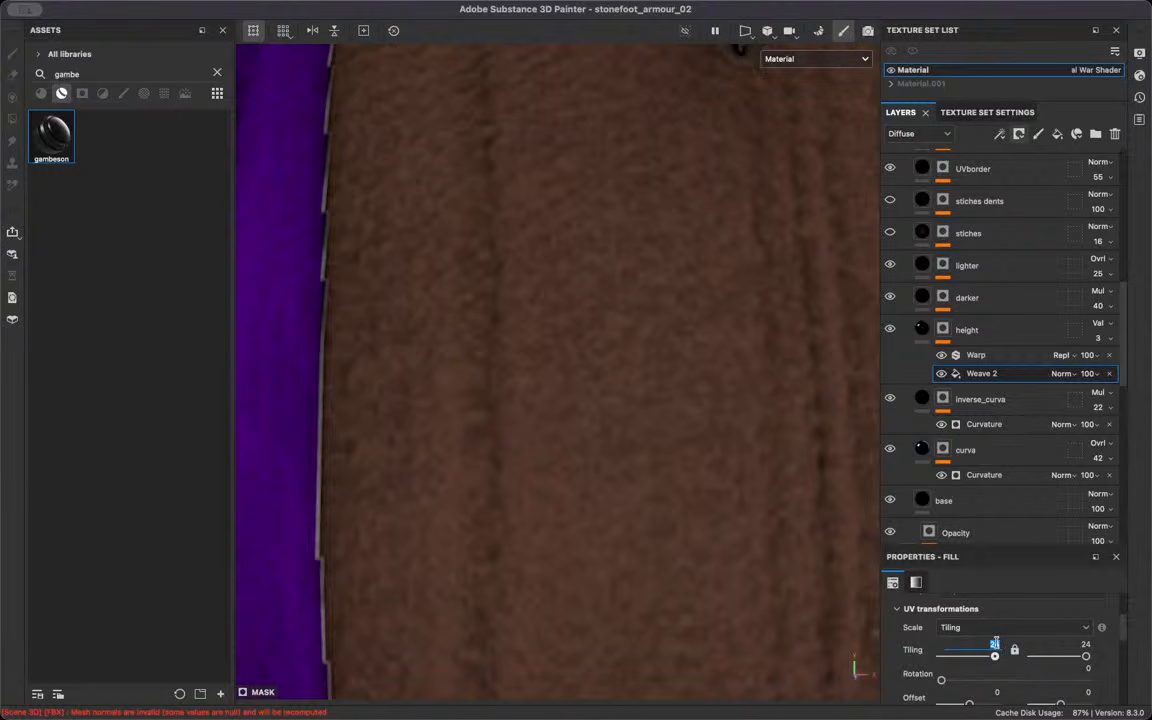
pyautogui.scroll(-6, 569, 221)
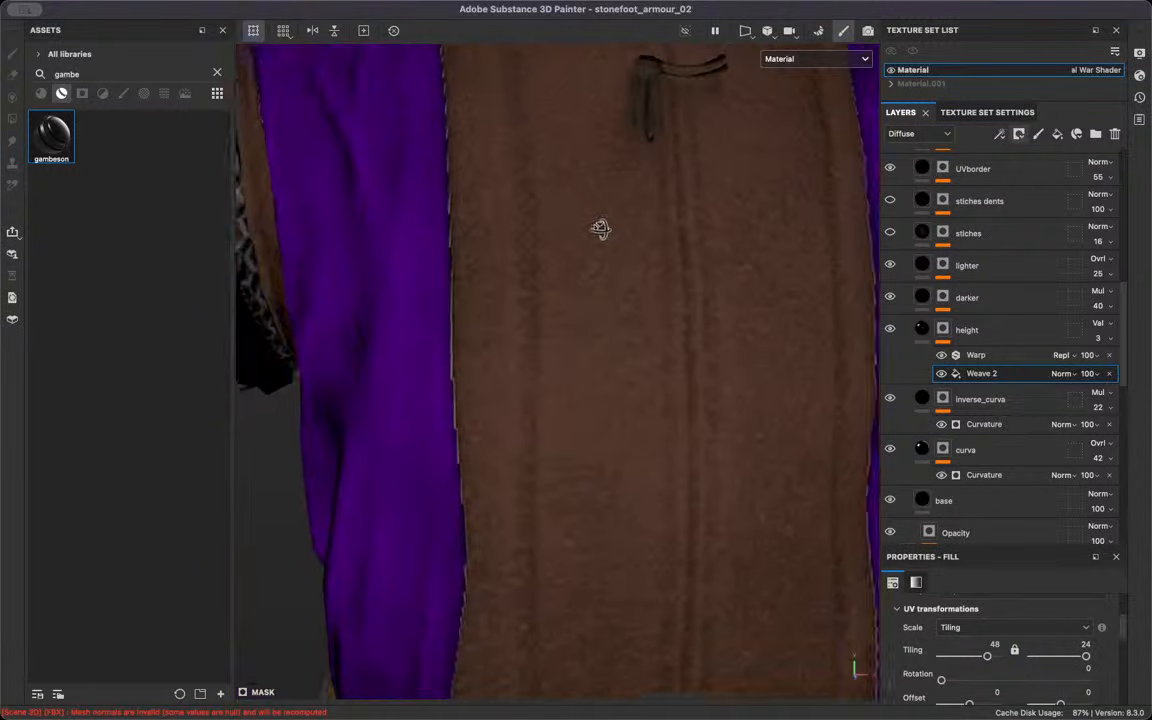
# Check the weave across the tunic and lower the height layer's opacity to 2
pyautogui.scroll(-4, 602, 404)
pyautogui.scroll(8, 612, 420)
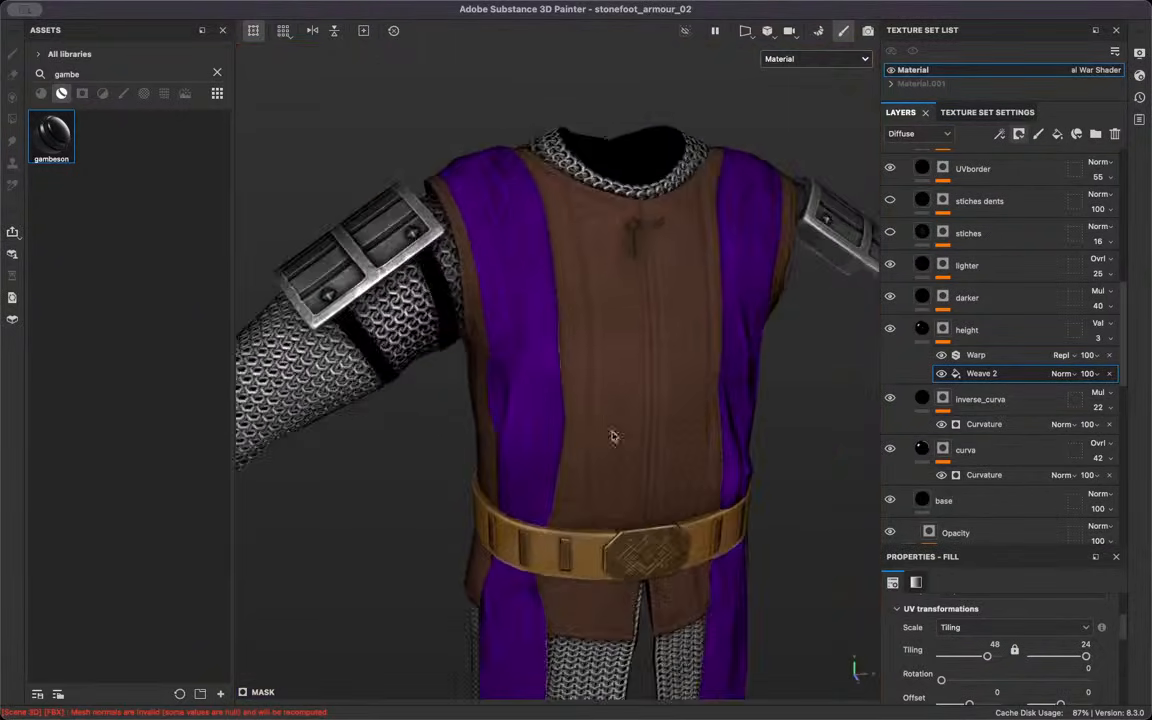
pyautogui.scroll(3, 640, 570)
pyautogui.moveTo(645, 522); pyautogui.dragTo(630, 225, button='middle')
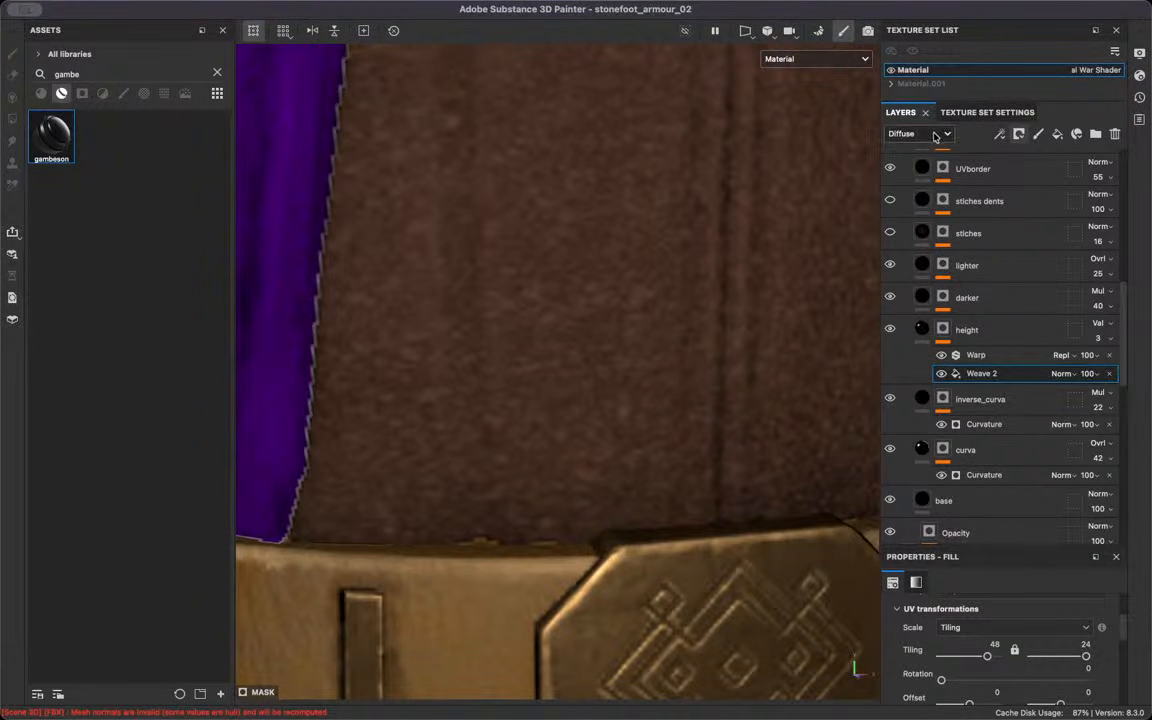
pyautogui.click(1099, 338)
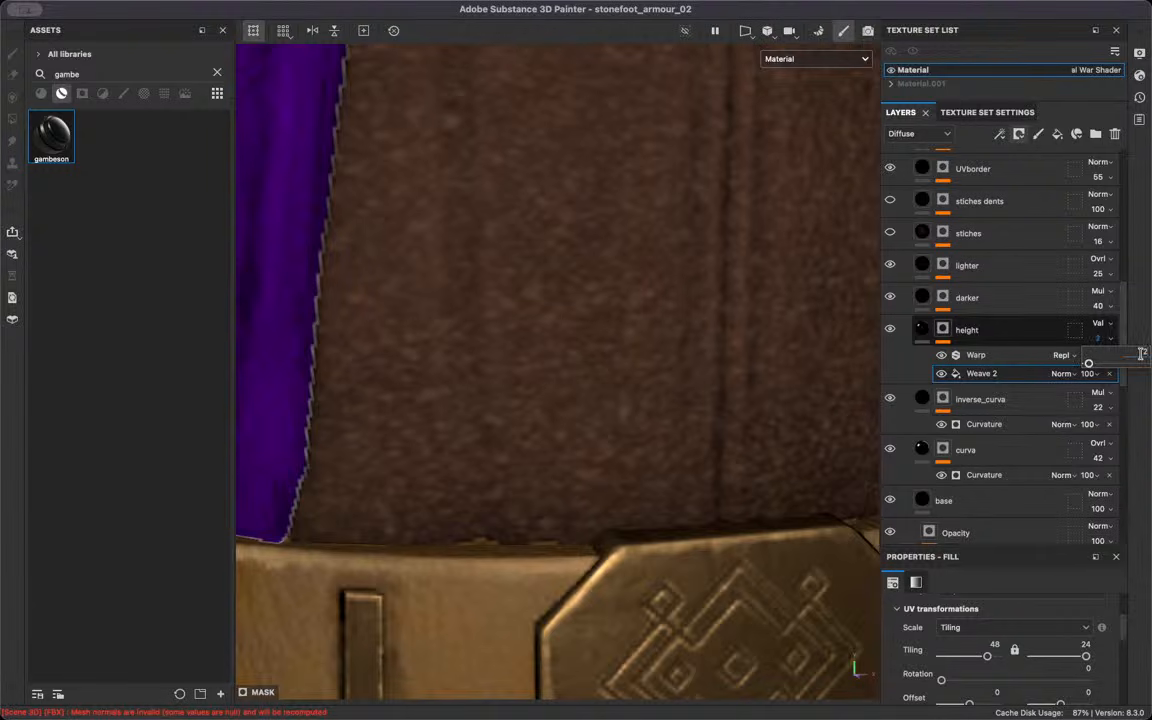
# Hide gambeson's morerandomcolor layer and check the tunic's cloth without it
pyautogui.scroll(3, 950, 240)
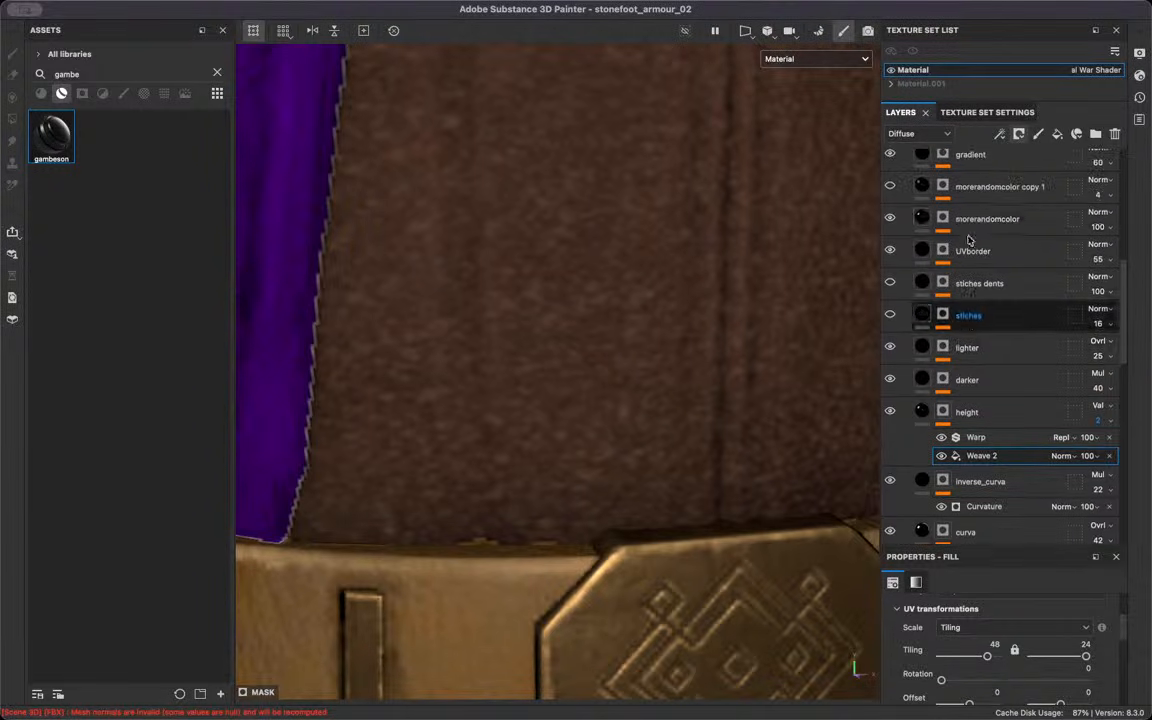
pyautogui.scroll(2, 934, 213)
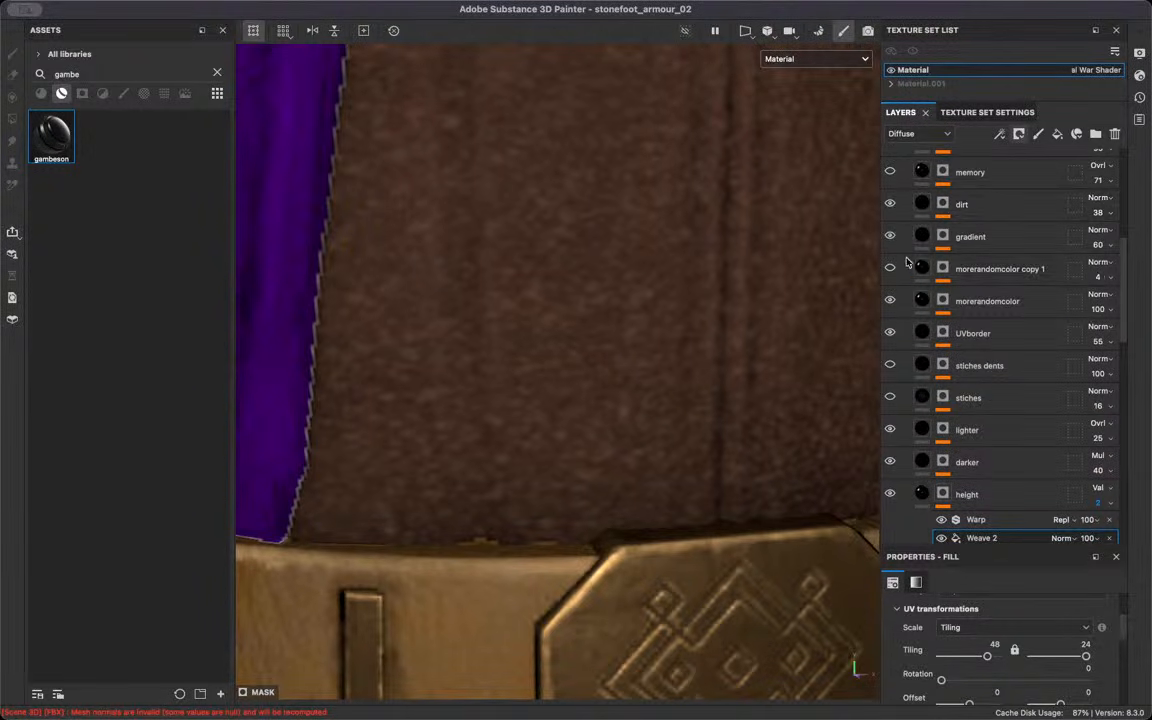
pyautogui.click(890, 299)
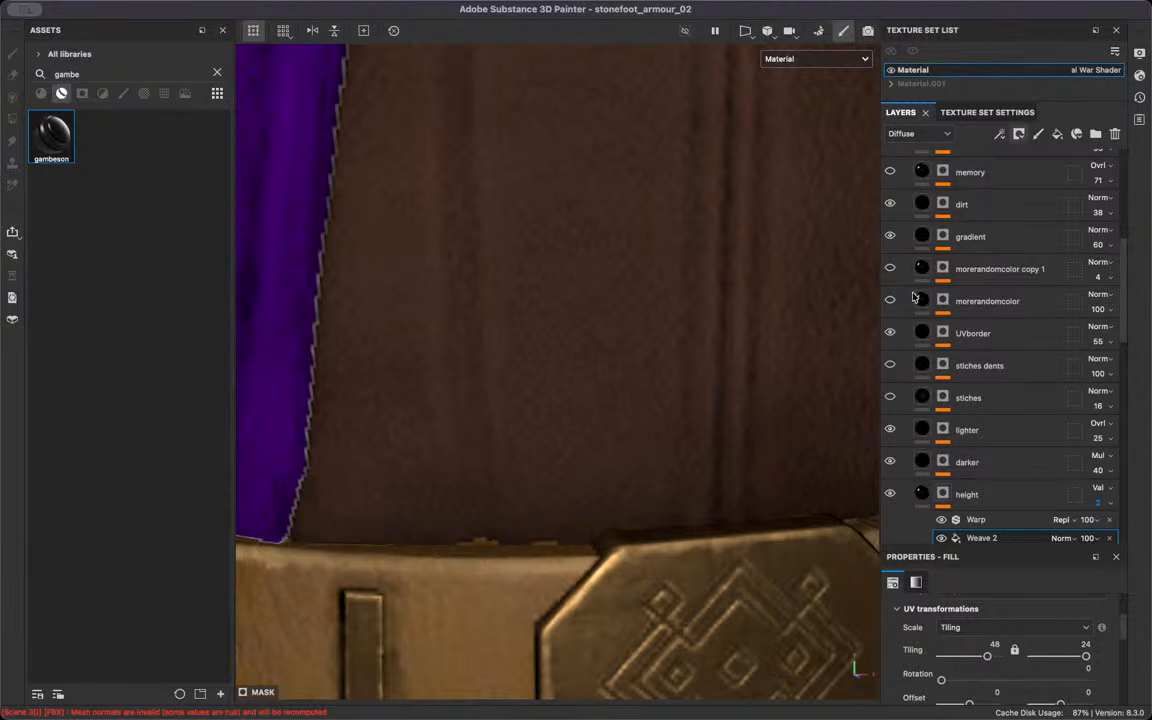
pyautogui.scroll(-5, 676, 329)
pyautogui.scroll(8, 620, 406)
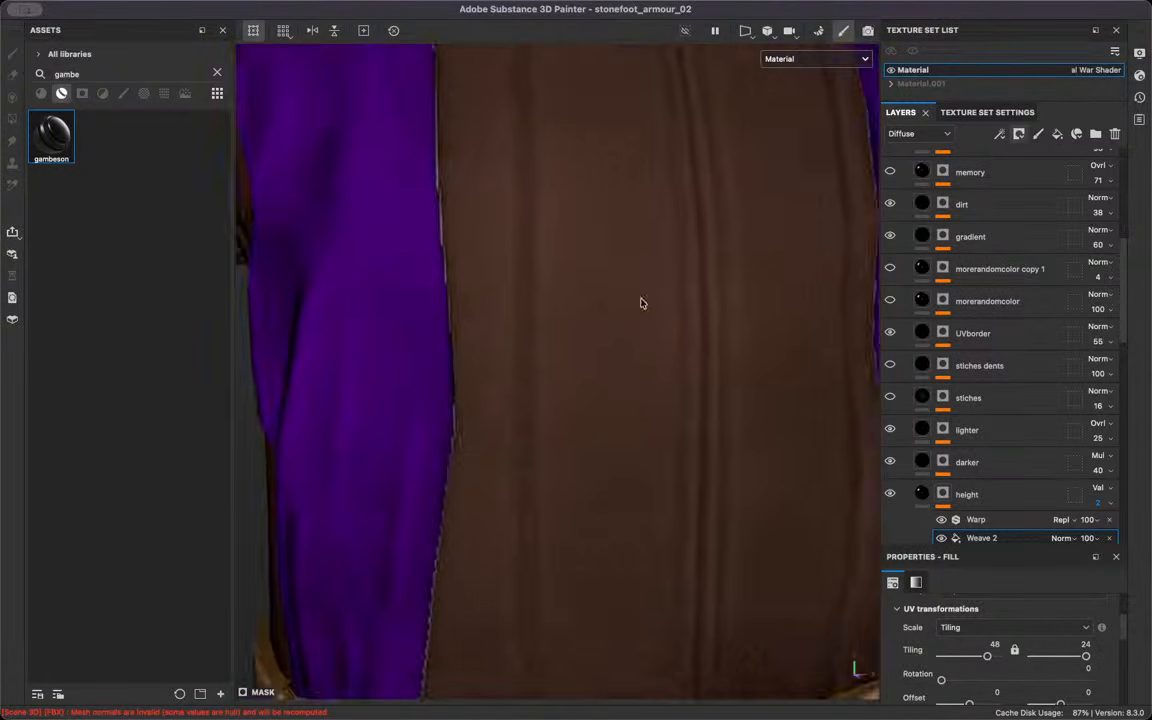
# Set the tiling of the height layer's Weave 2 fill to 32 by 16
pyautogui.scroll(3, 650, 350)
pyautogui.scroll(-2, 995, 409)
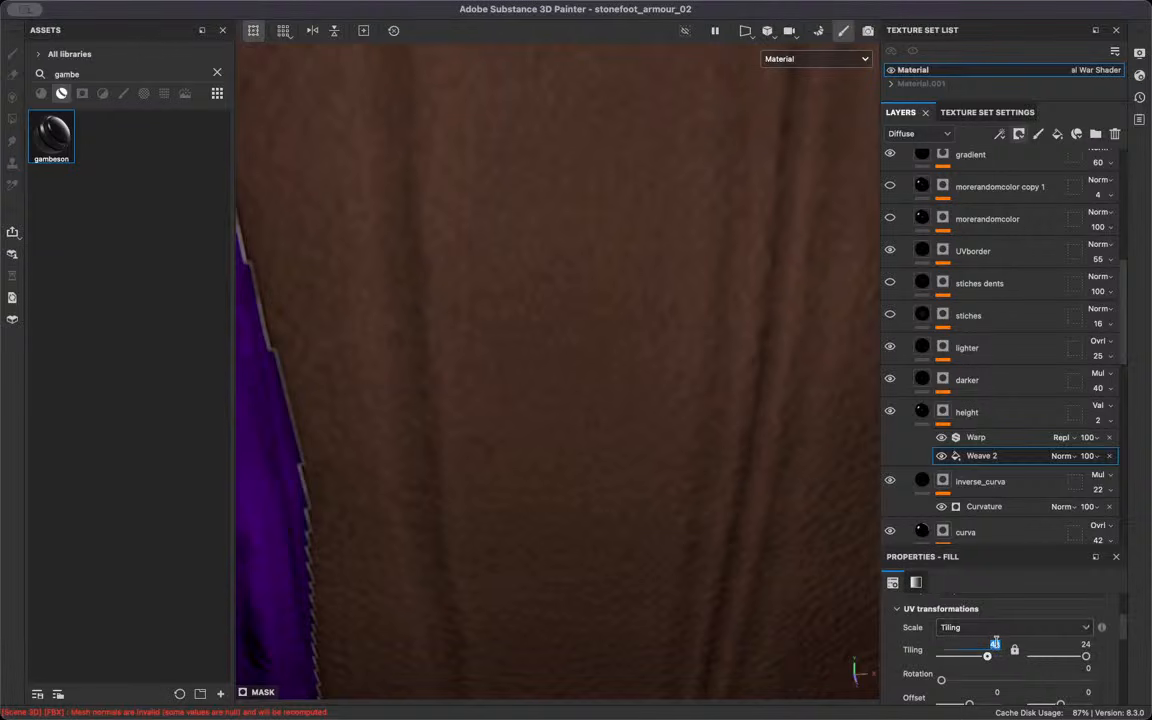
pyautogui.press('Return')
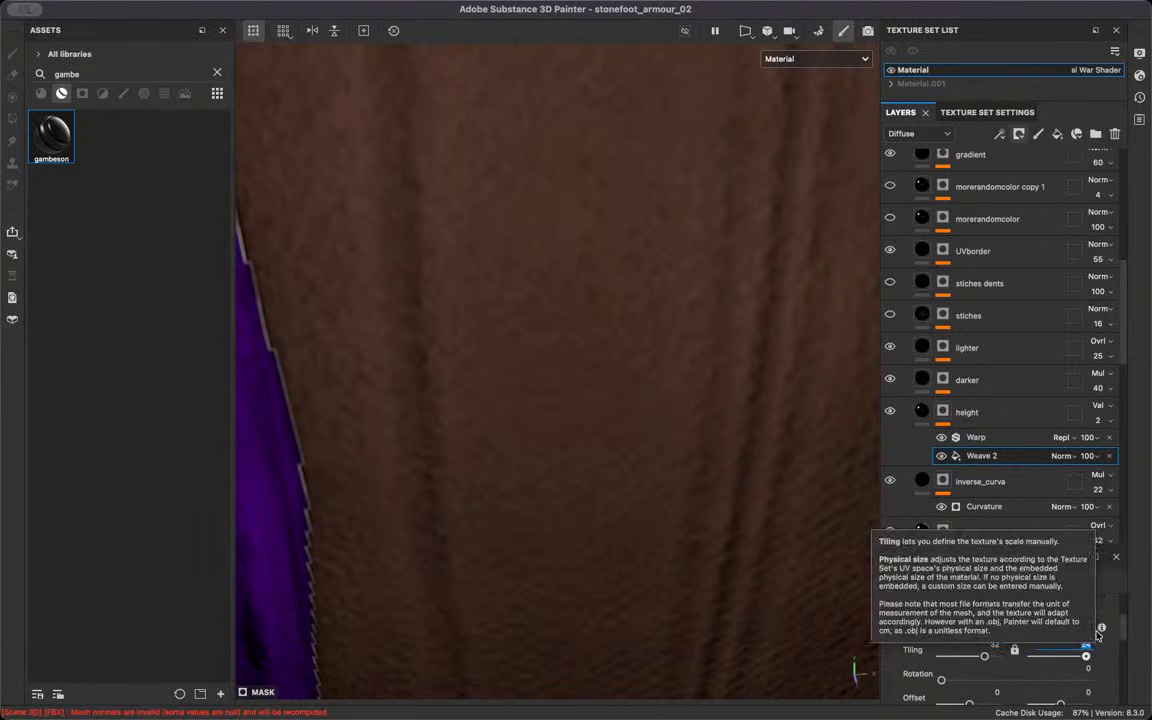
pyautogui.scroll(3, 709, 307)
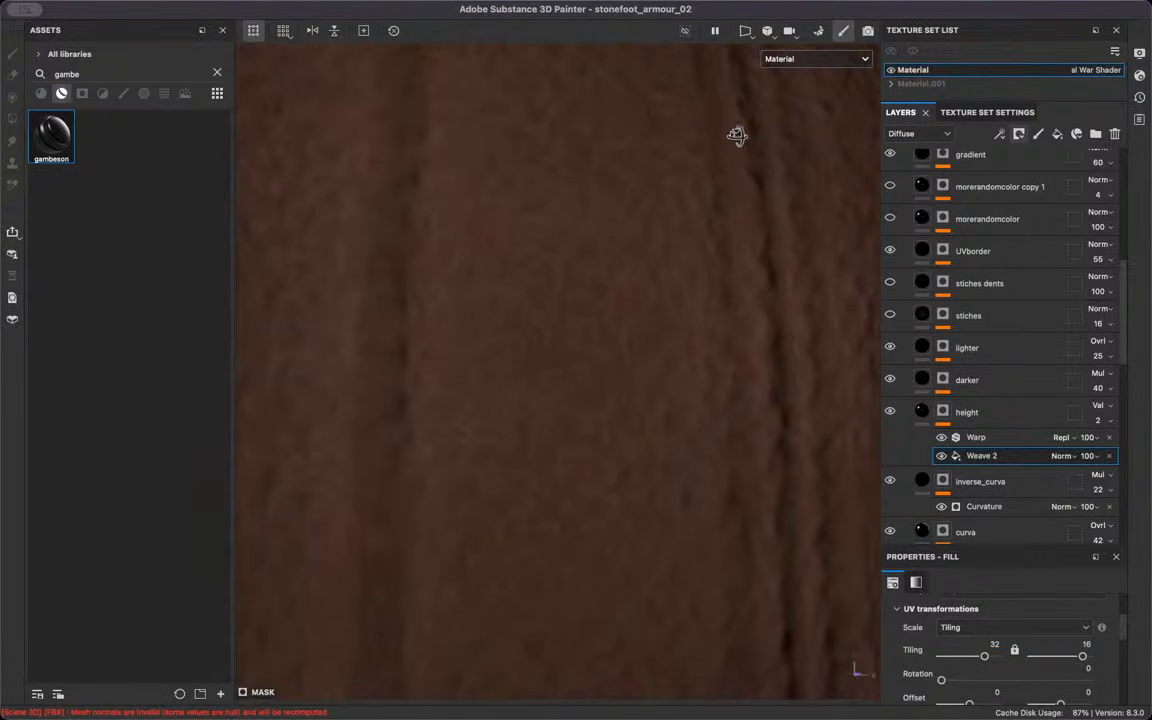
pyautogui.scroll(1, 952, 490)
# Preview the height mask without its Warp filter, restore the filter and set its intensity to 0.13
pyautogui.click(942, 480)
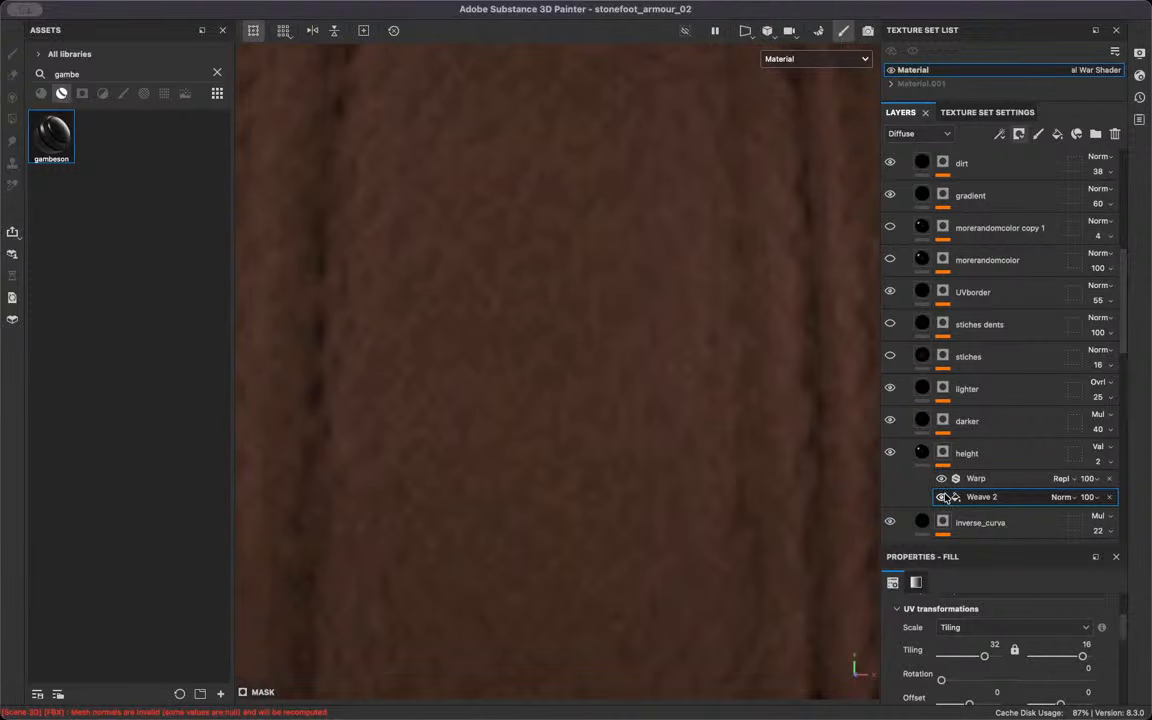
pyautogui.click(941, 479)
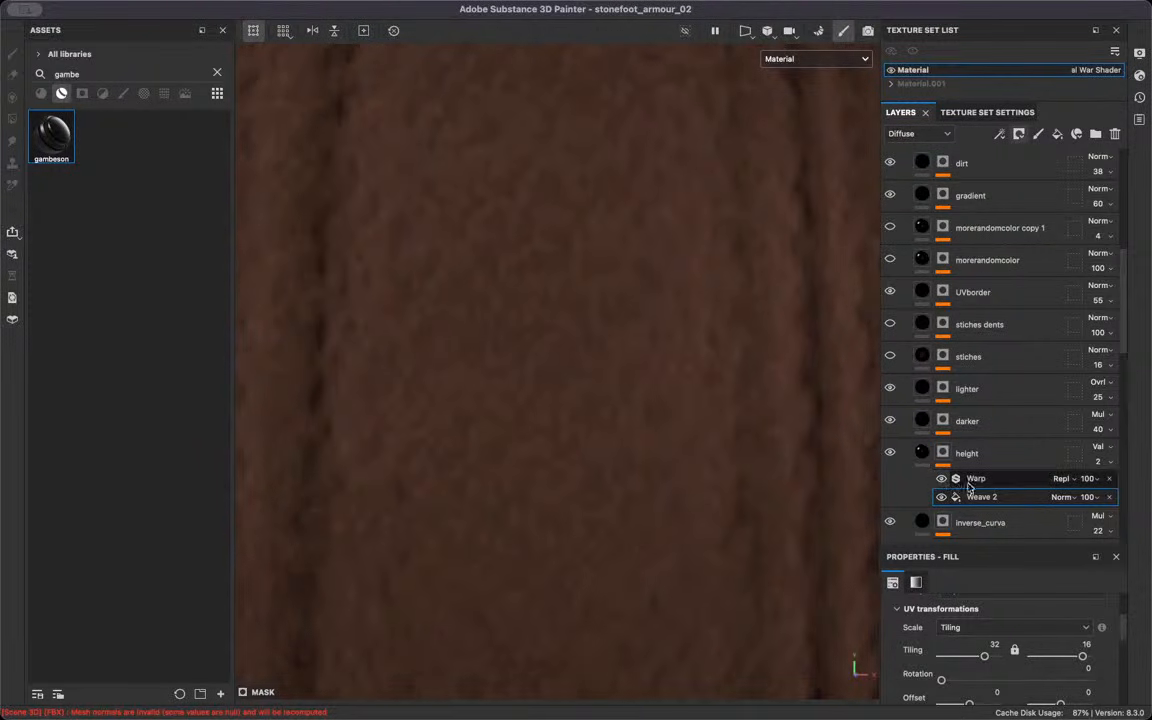
pyautogui.click(990, 479)
pyautogui.scroll(-5, 1072, 648)
pyautogui.click(1072, 648)
pyautogui.click(938, 626)
pyautogui.moveTo(955, 625); pyautogui.dragTo(922, 624)
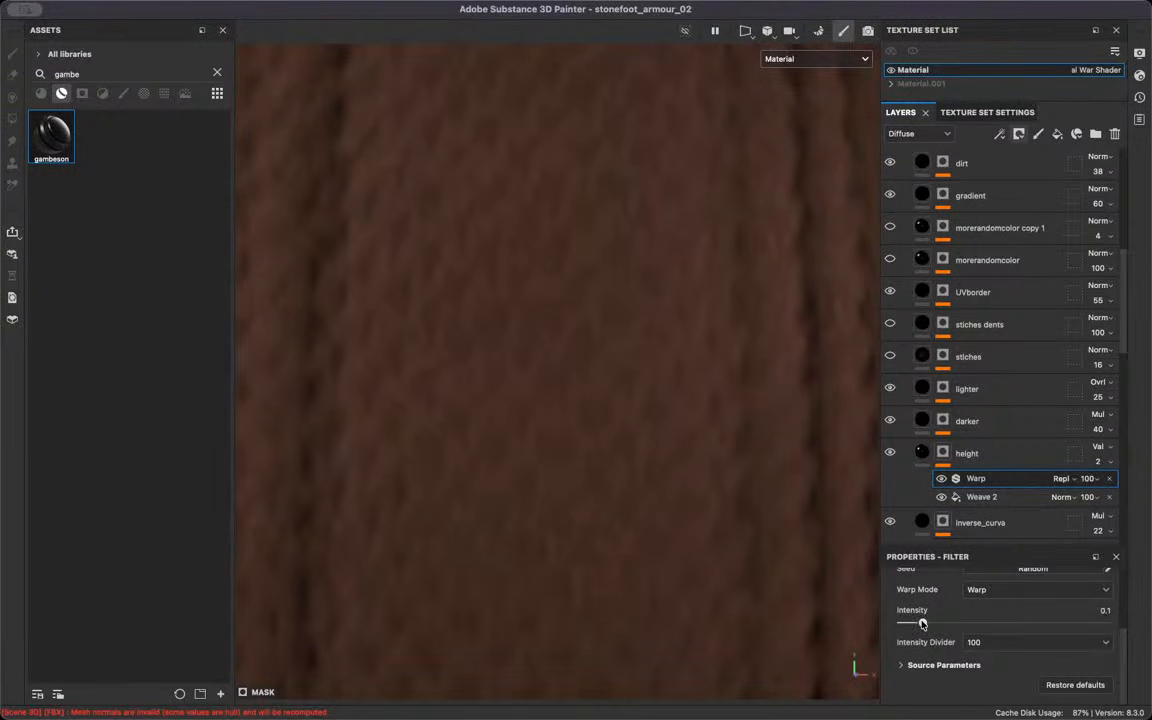
pyautogui.scroll(-5, 527, 389)
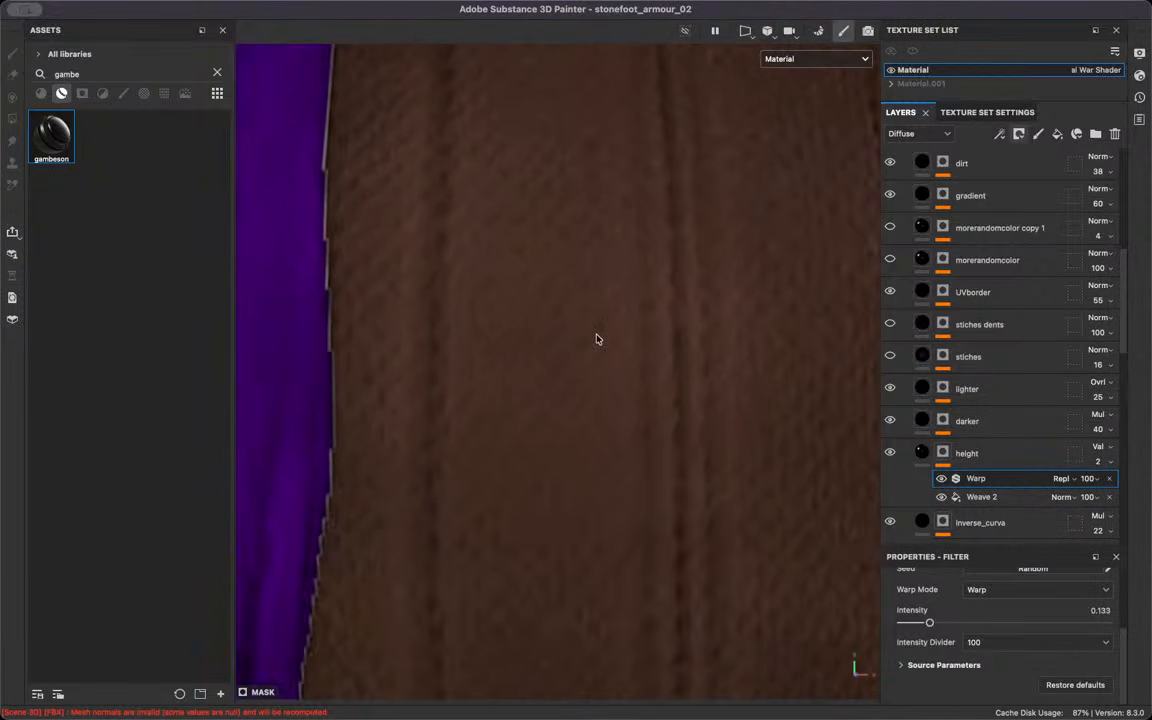
pyautogui.click(1100, 611)
pyautogui.write('0.13')
pyautogui.press('Return')
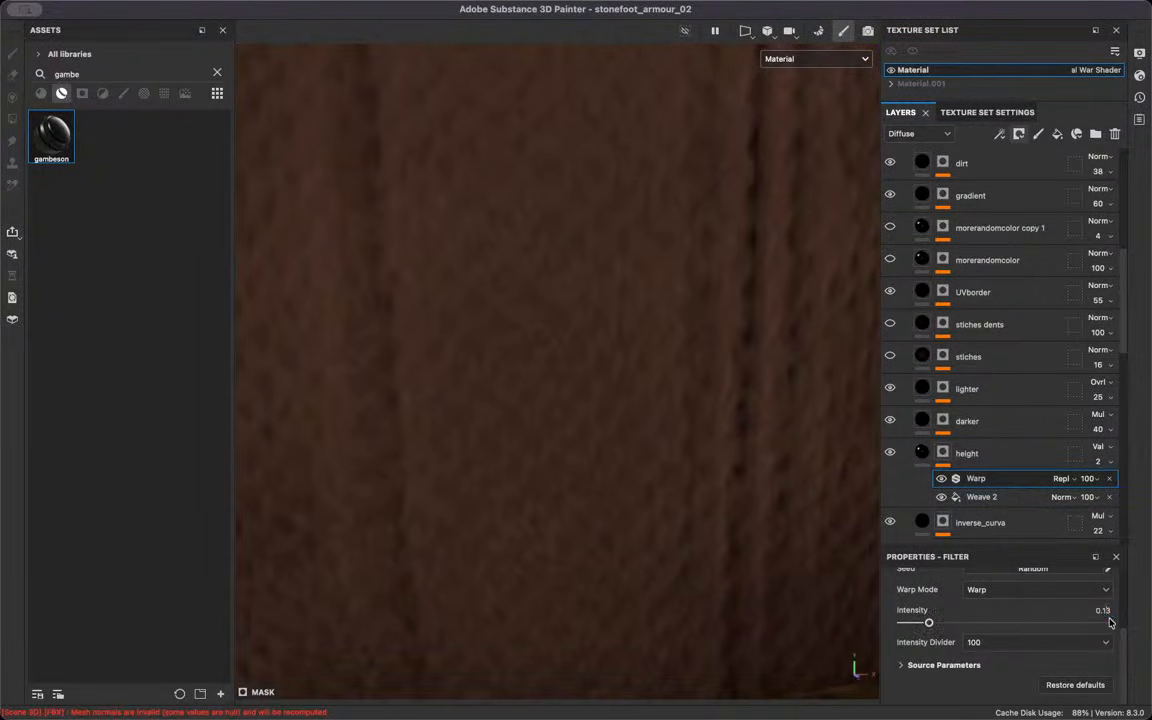
# Reduce the height layer's opacity to 1 and check the weave near the belt
pyautogui.moveTo(565, 430); pyautogui.dragTo(833, 460, button='middle')
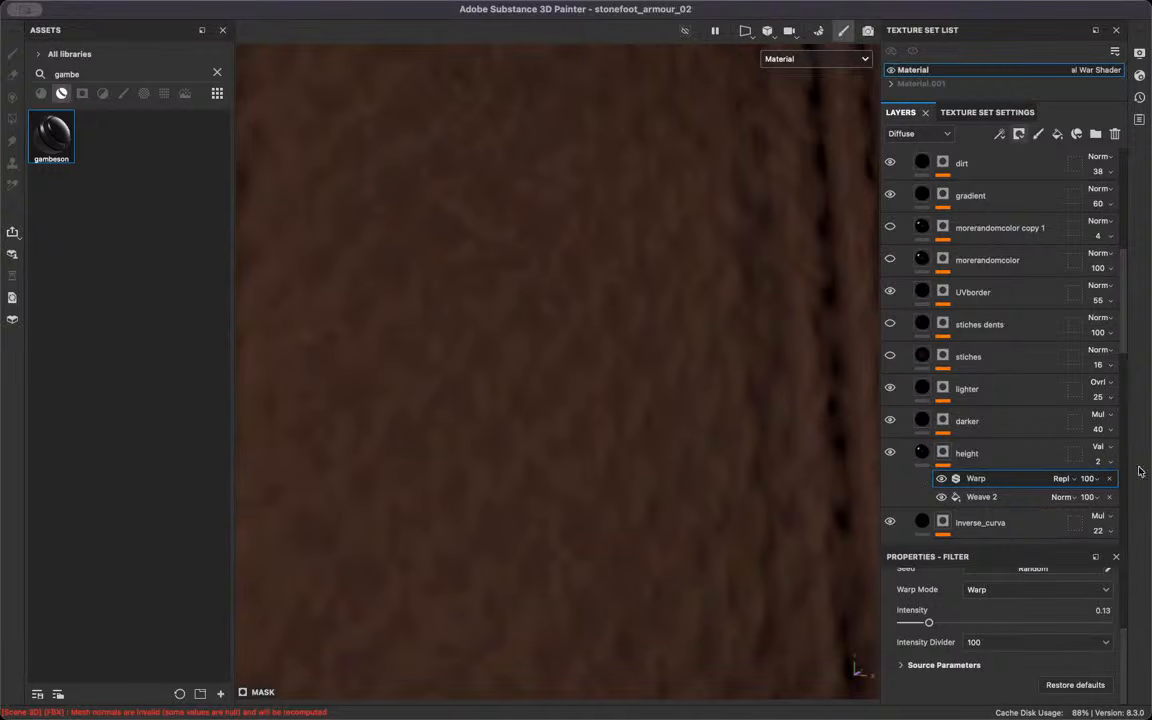
pyautogui.moveTo(1098, 461); pyautogui.dragTo(1088, 487)
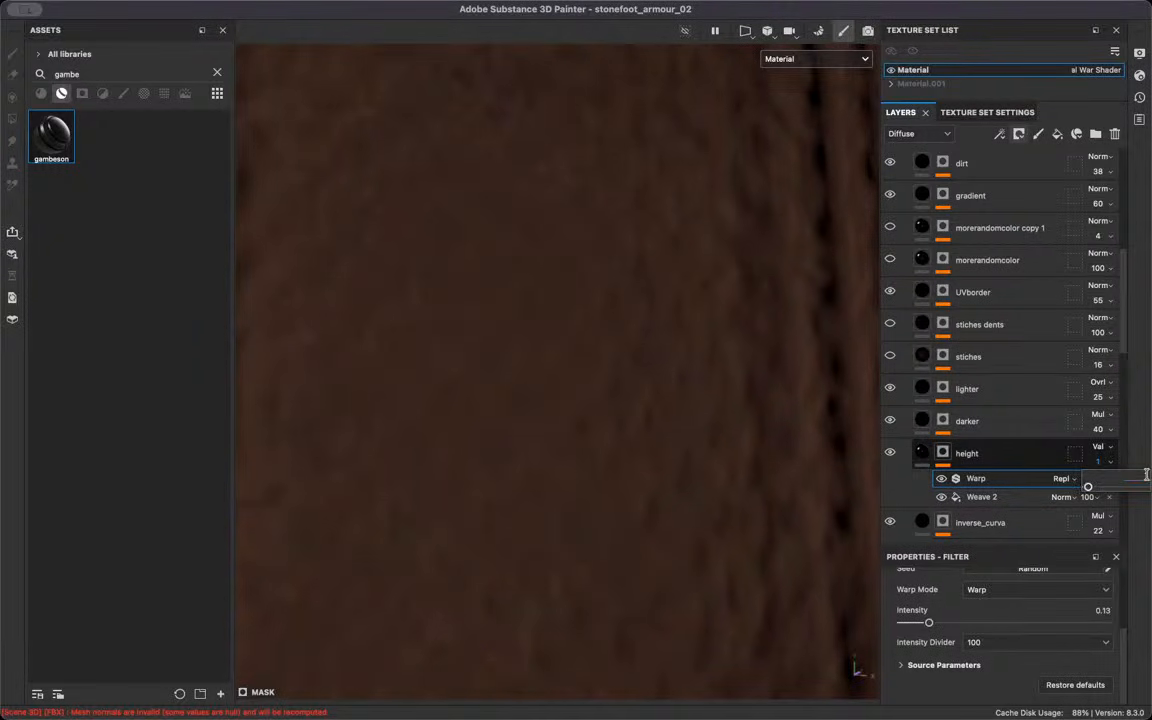
pyautogui.scroll(-8, 643, 378)
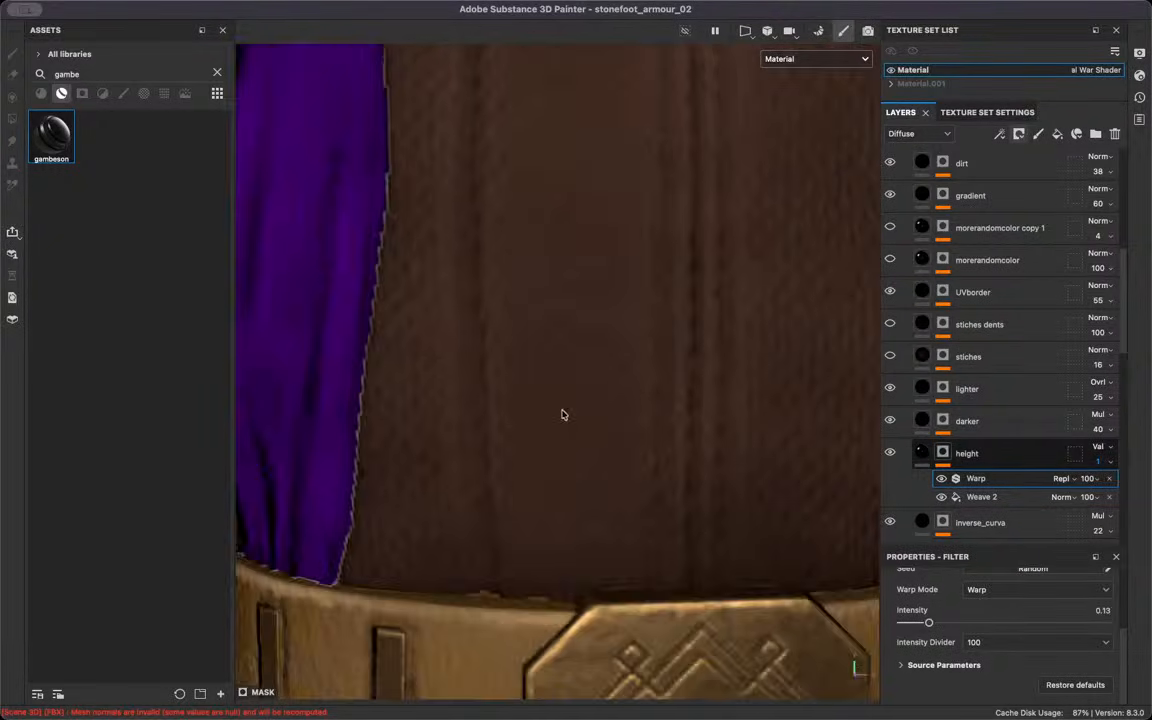
pyautogui.scroll(5, 570, 425)
# Adjust the height layer's Weave 2 fill to a histogram position of 0.52 and a histogram contrast of 0.02
pyautogui.click(978, 497)
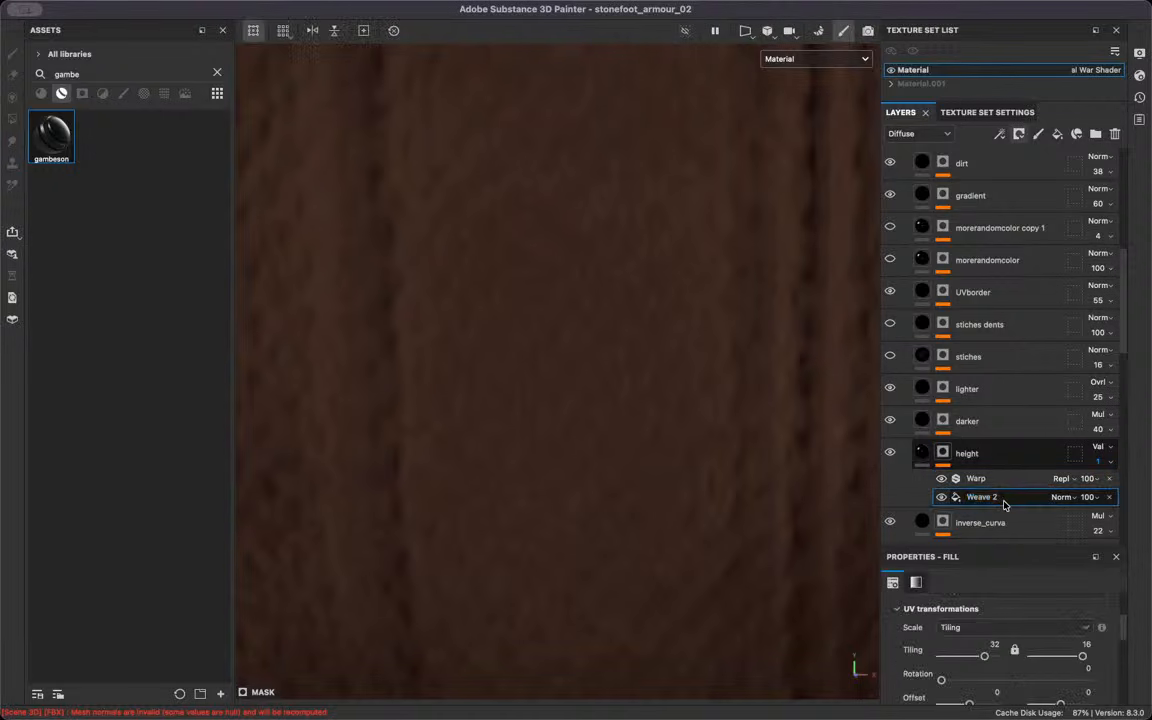
pyautogui.scroll(-10, 988, 656)
pyautogui.scroll(4, 1003, 661)
pyautogui.scroll(-2, 1003, 664)
pyautogui.moveTo(1004, 659); pyautogui.dragTo(1039, 656)
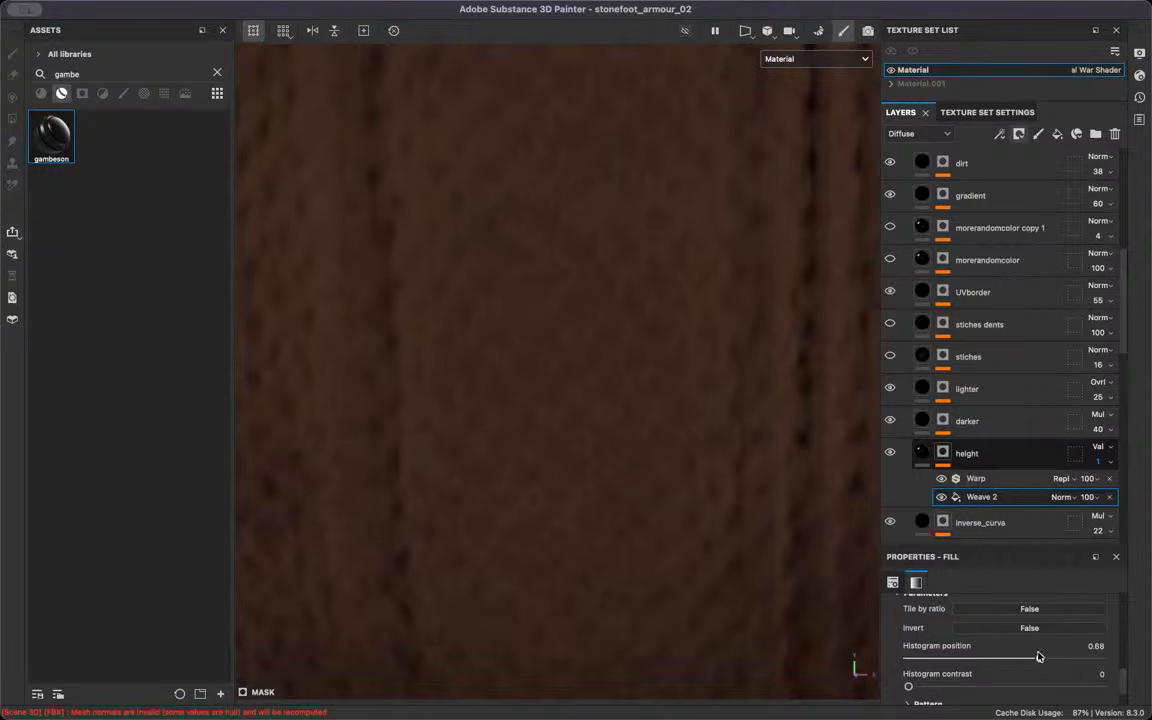
pyautogui.moveTo(908, 686); pyautogui.dragTo(926, 688)
pyautogui.moveTo(1030, 659)
pyautogui.mouseDown()
pyautogui.moveTo(928, 659)
pyautogui.moveTo(1079, 660)
pyautogui.moveTo(1009, 659)
pyautogui.mouseUp()
pyautogui.scroll(-5, 661, 383)
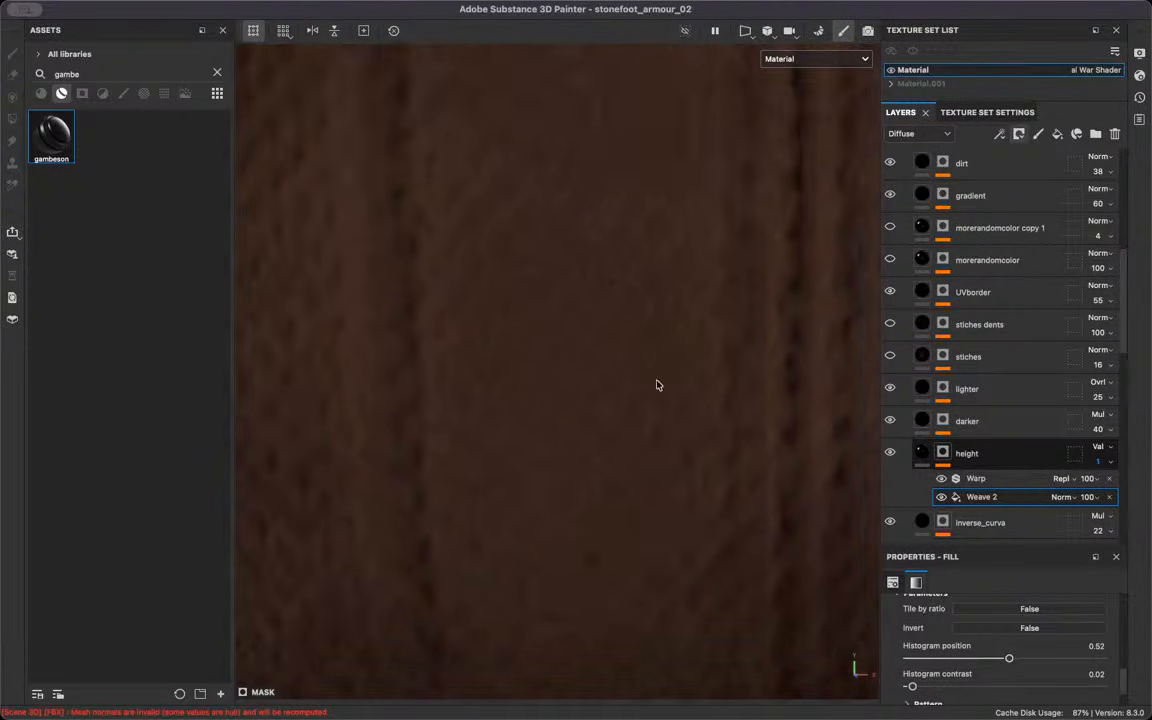
pyautogui.scroll(3, 623, 411)
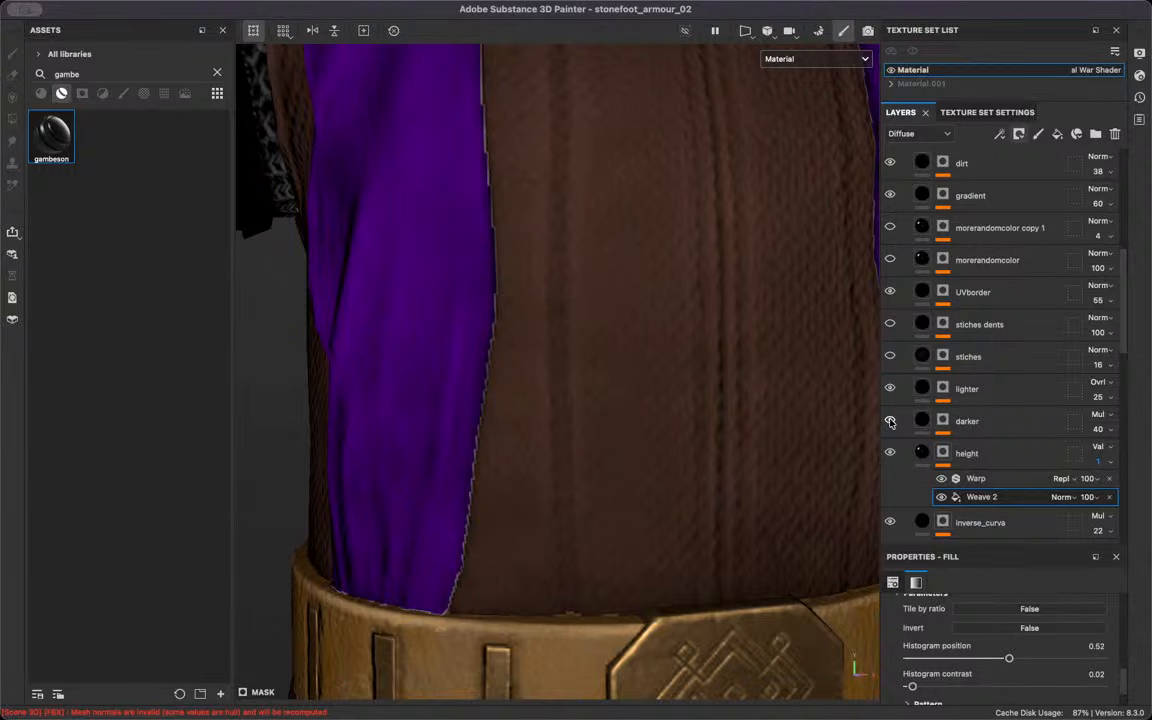
# Unlink the tiling of the Grunge Dusty Powder fill in the darker layer's mask and set its first value to 12
pyautogui.click(939, 423)
pyautogui.click(982, 453)
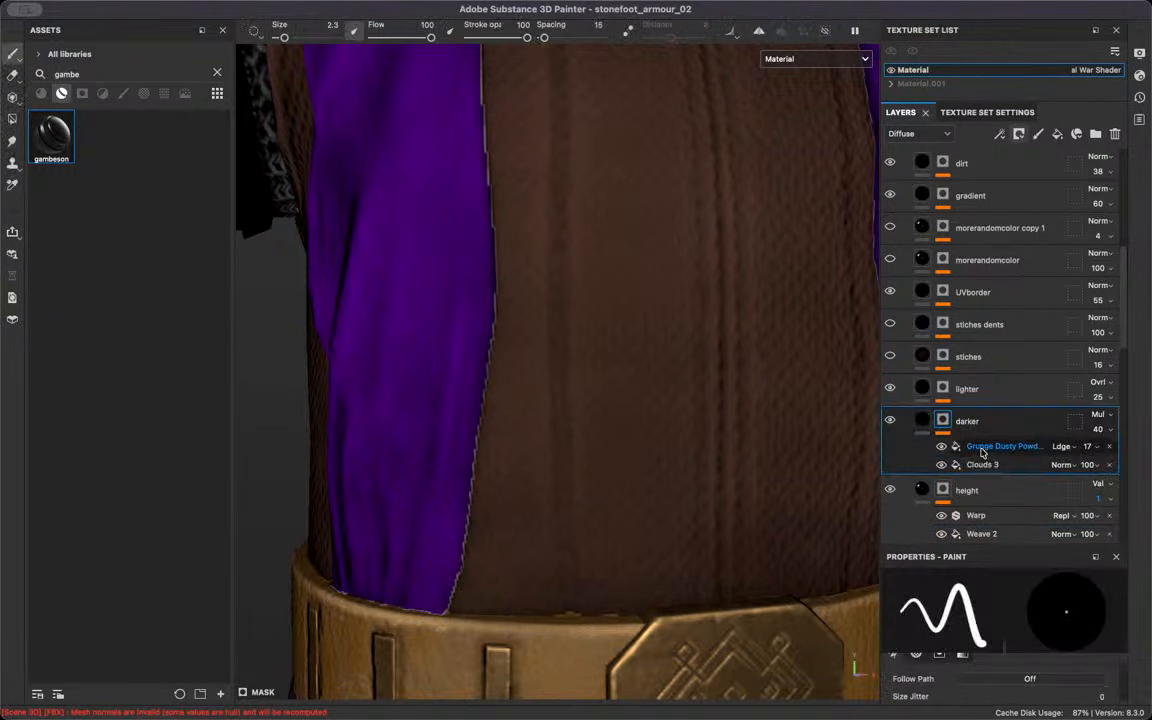
pyautogui.scroll(5, 1000, 672)
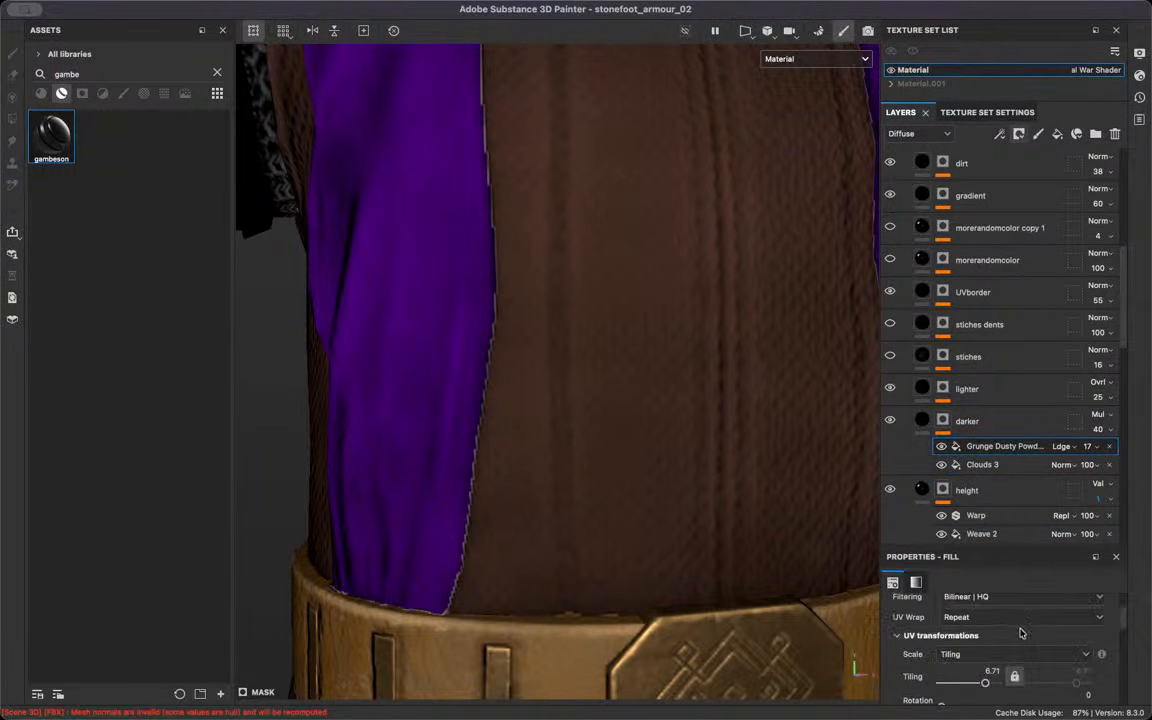
pyautogui.click(995, 668)
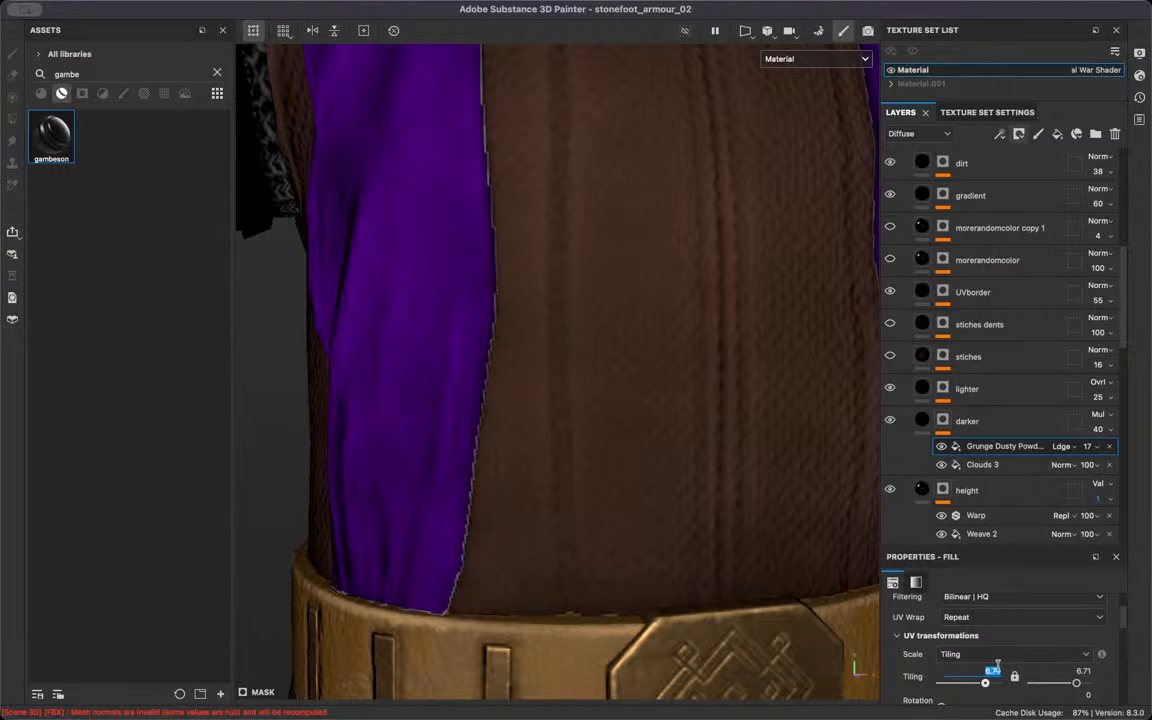
# Unlink the tiling of the Clouds 3 fill in the darker layer's mask and set its first value to 2
pyautogui.click(982, 464)
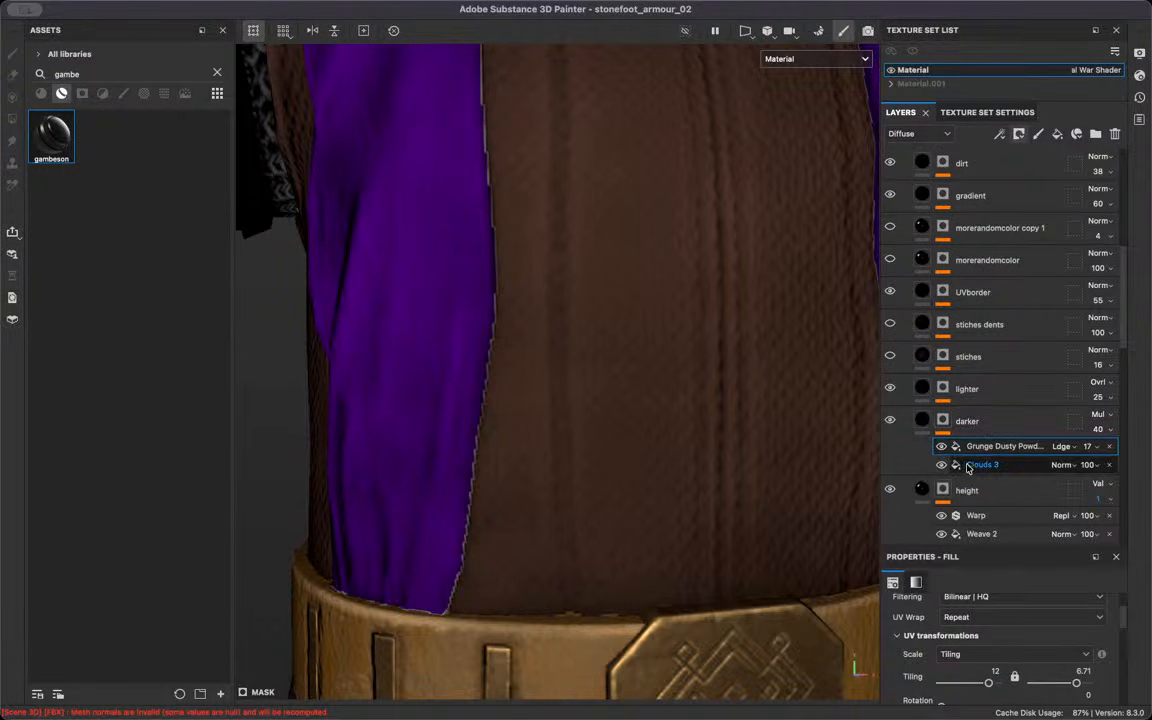
pyautogui.click(1012, 677)
pyautogui.click(999, 673)
pyautogui.write('2')
pyautogui.press('Return')
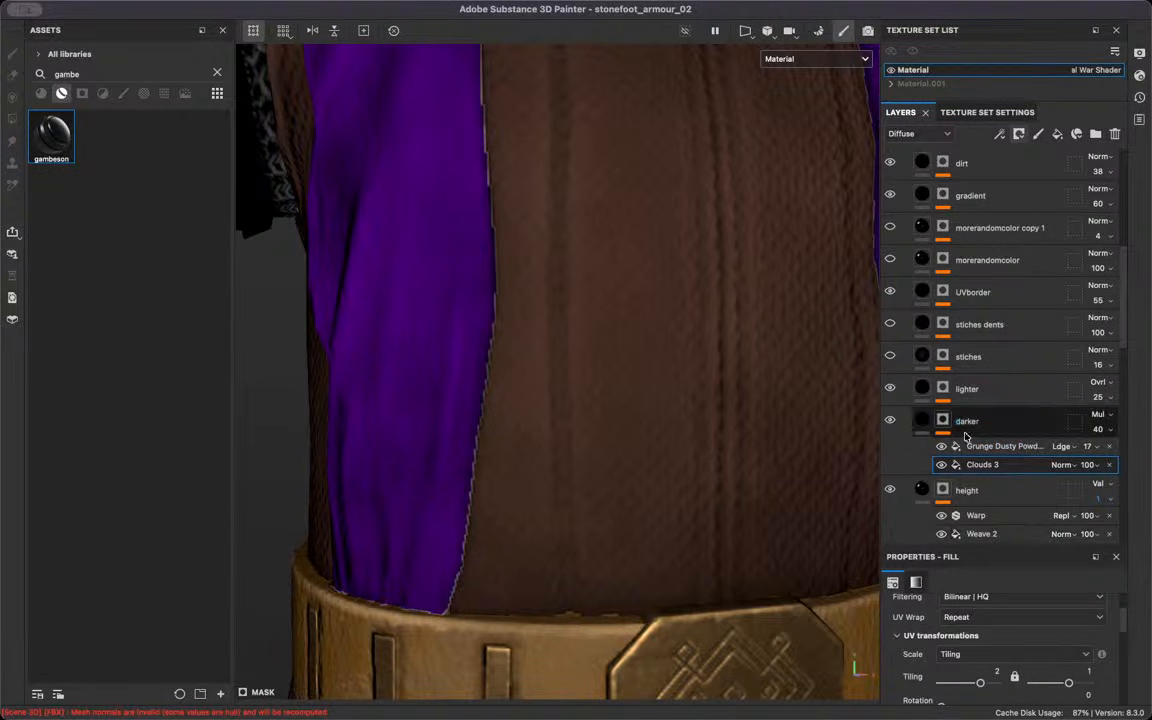
# Unlink the tiling of the Grunge Dusty Powder fill in the lighter layer's mask and set it to 13 and 6.5
pyautogui.click(981, 415)
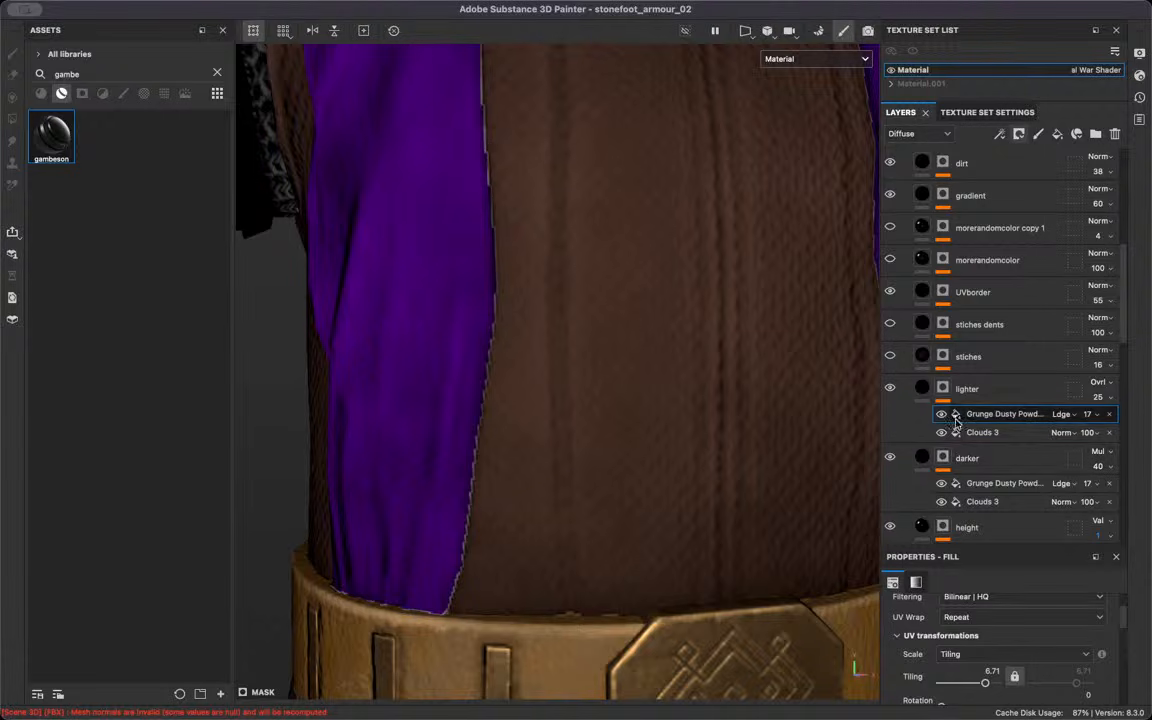
pyautogui.doubleClick(998, 675)
pyautogui.write('13')
pyautogui.click(1014, 679)
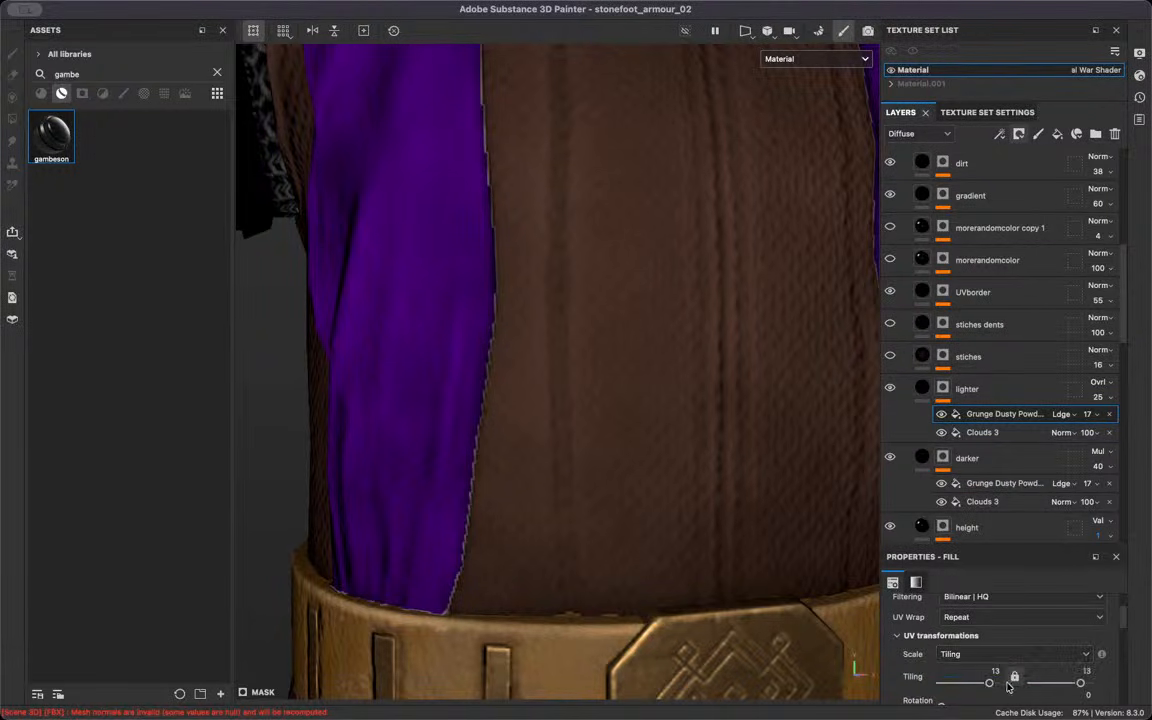
pyautogui.click(1087, 677)
pyautogui.write('6.5')
pyautogui.press('Return')
# Unlink the tiling of the Clouds 3 fill in the lighter layer's mask and set its first value to 2
pyautogui.click(1005, 436)
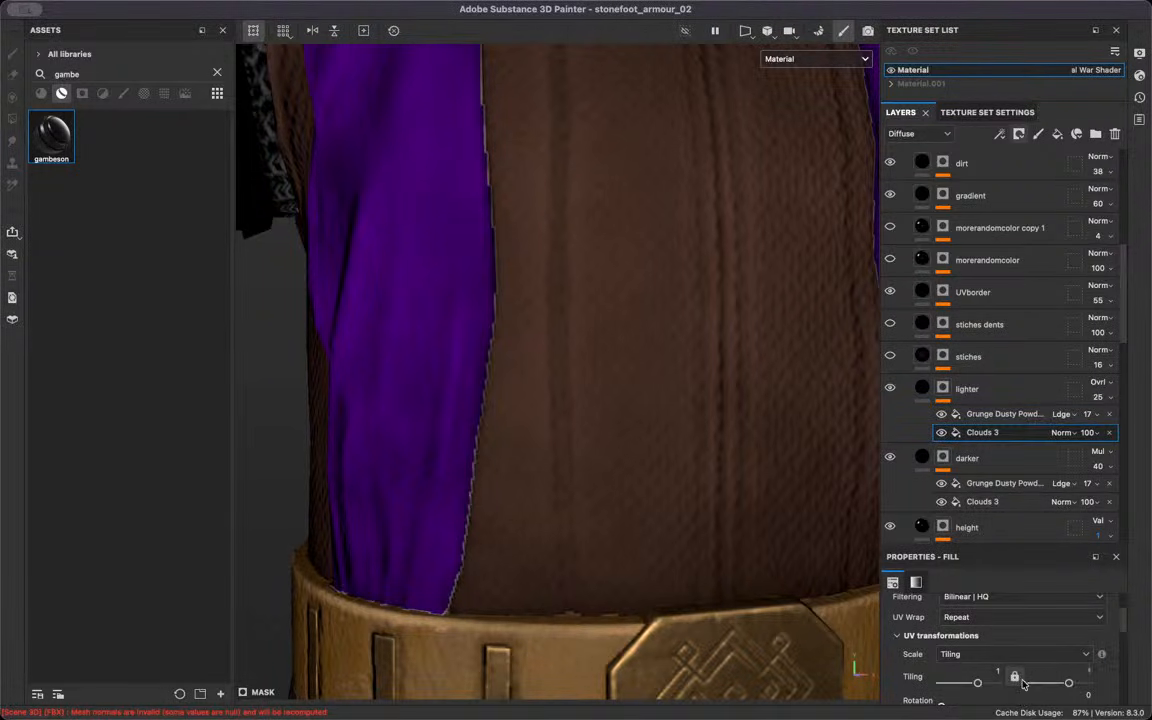
pyautogui.click(1003, 674)
pyautogui.write('2')
# Examine the light and dark variation of the brown cloth above the belt, from a distance and close up
pyautogui.keyDown('alt'); pyautogui.moveTo(418, 150); pyautogui.dragTo(465, 360, button='right'); pyautogui.keyUp('alt')
pyautogui.keyDown('alt'); pyautogui.moveTo(465, 360); pyautogui.dragTo(467, 332); pyautogui.keyUp('alt')
pyautogui.keyDown('alt'); pyautogui.moveTo(467, 332); pyautogui.dragTo(609, 357, button='right'); pyautogui.keyUp('alt')
pyautogui.keyDown('alt'); pyautogui.moveTo(609, 357); pyautogui.dragTo(628, 346); pyautogui.keyUp('alt')
pyautogui.keyDown('alt'); pyautogui.moveTo(545, 422); pyautogui.dragTo(612, 345, button='middle'); pyautogui.keyUp('alt')
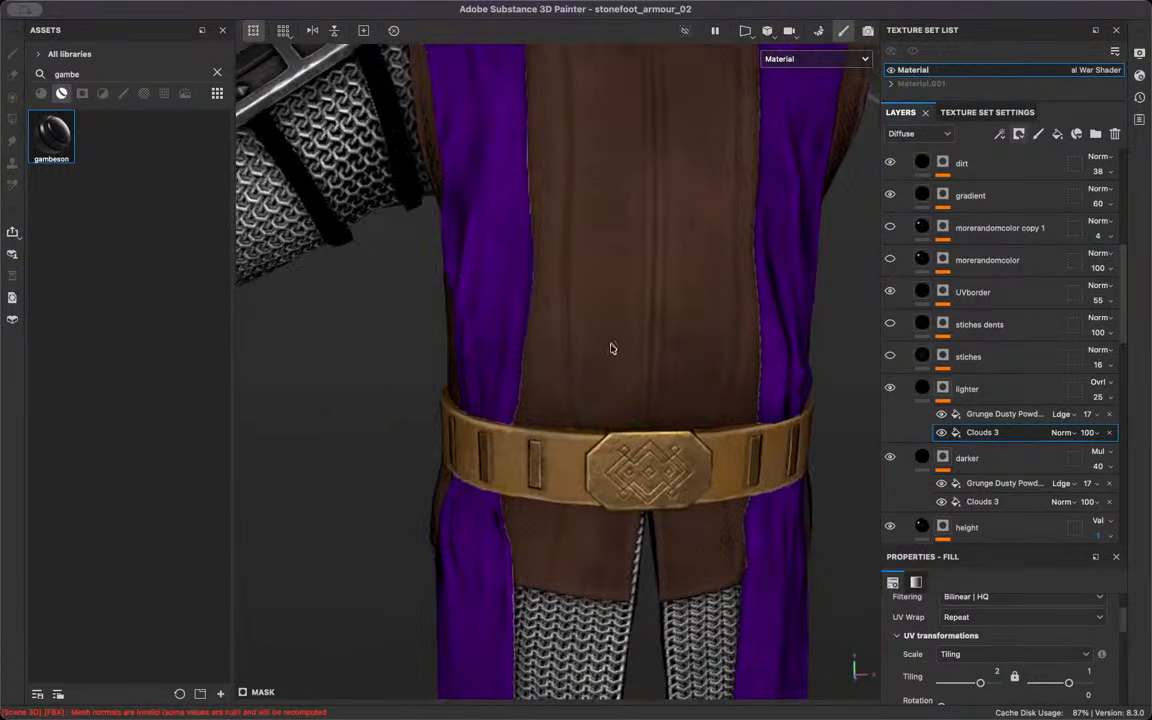
pyautogui.keyDown('alt'); pyautogui.moveTo(612, 345); pyautogui.dragTo(688, 576, button='right'); pyautogui.keyUp('alt')
pyautogui.keyDown('alt'); pyautogui.moveTo(744, 416); pyautogui.dragTo(653, 398); pyautogui.keyUp('alt')
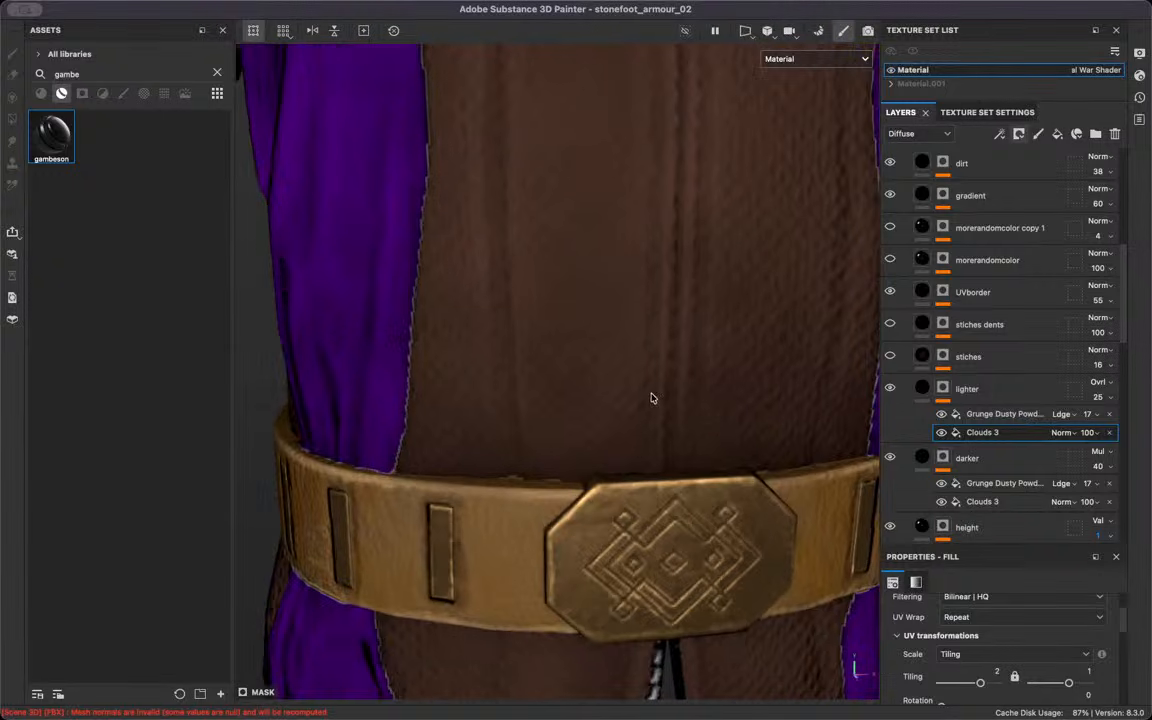
pyautogui.keyDown('alt'); pyautogui.moveTo(653, 398); pyautogui.dragTo(800, 440, button='right'); pyautogui.keyUp('alt')
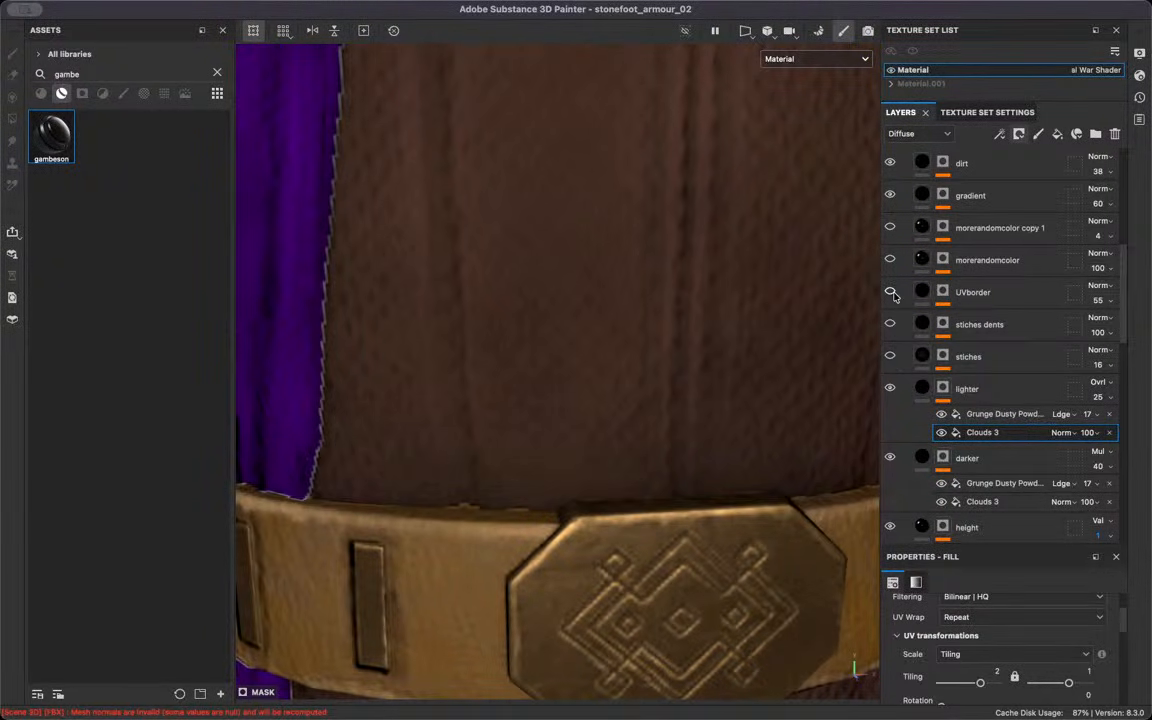
# Compare the tunic with the UVborder layer hidden and shown, checking around the belt and along the side
pyautogui.scroll(-3, 785, 369)
pyautogui.scroll(-2, 775, 378)
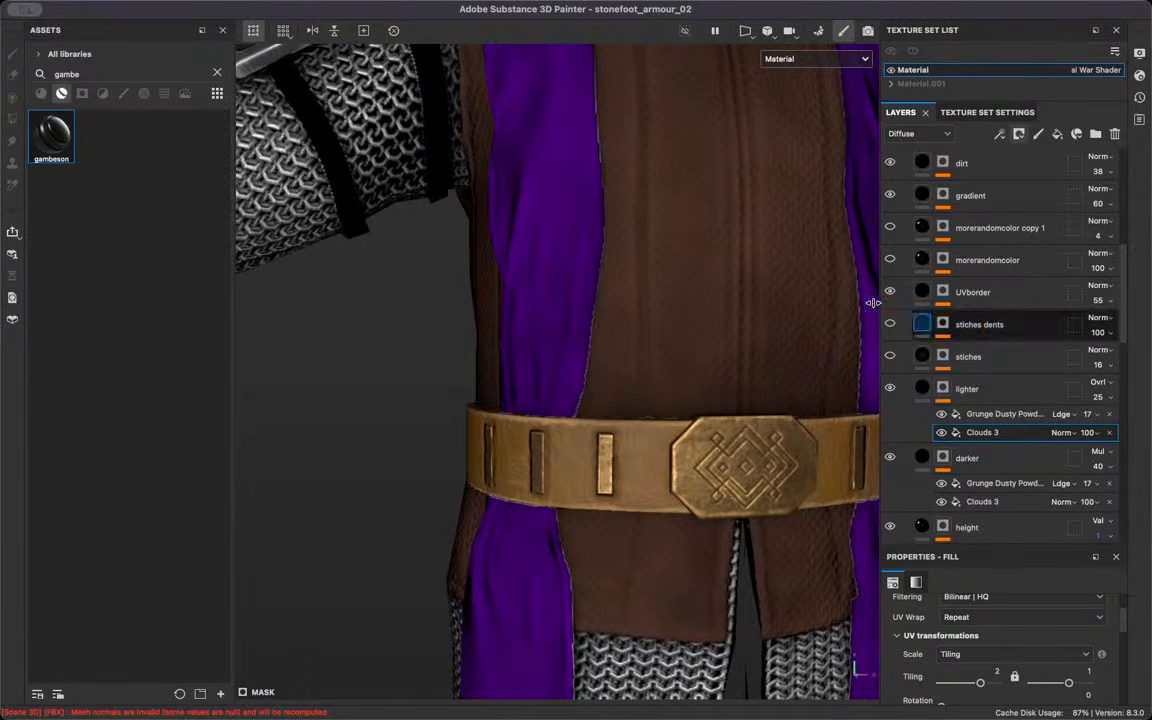
pyautogui.keyDown('alt'); pyautogui.moveTo(329, 481); pyautogui.dragTo(470, 420); pyautogui.keyUp('alt')
pyautogui.keyDown('alt'); pyautogui.moveTo(555, 410); pyautogui.dragTo(785, 330); pyautogui.keyUp('alt')
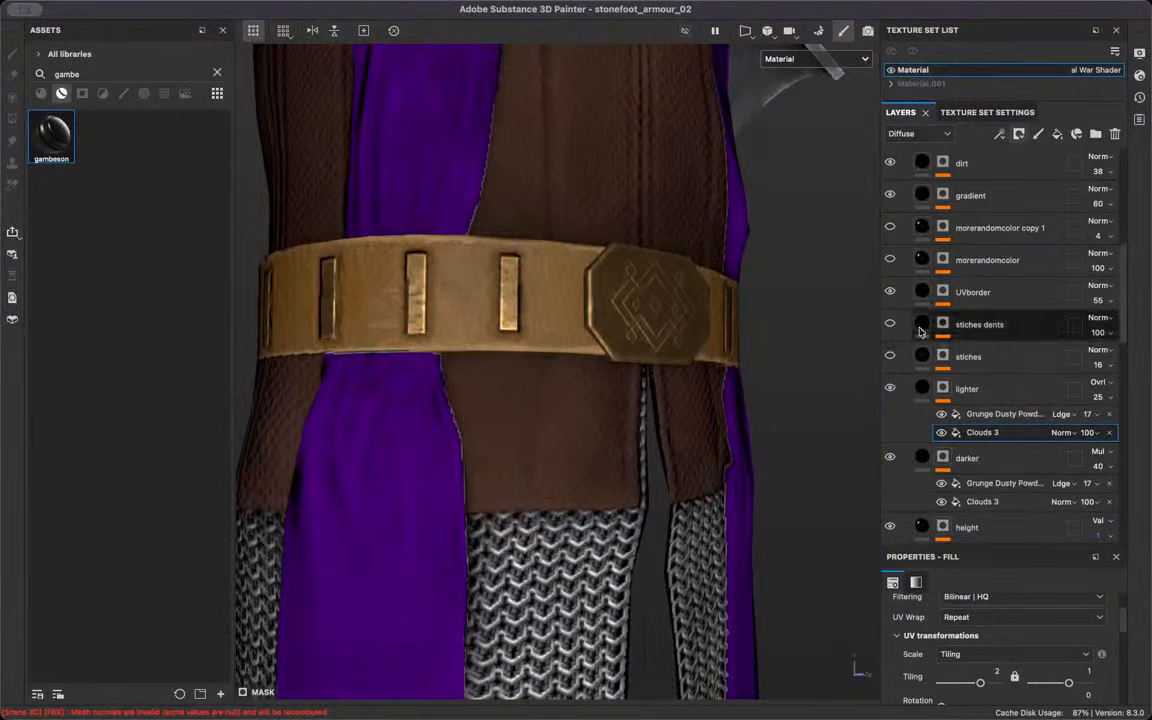
pyautogui.click(890, 292)
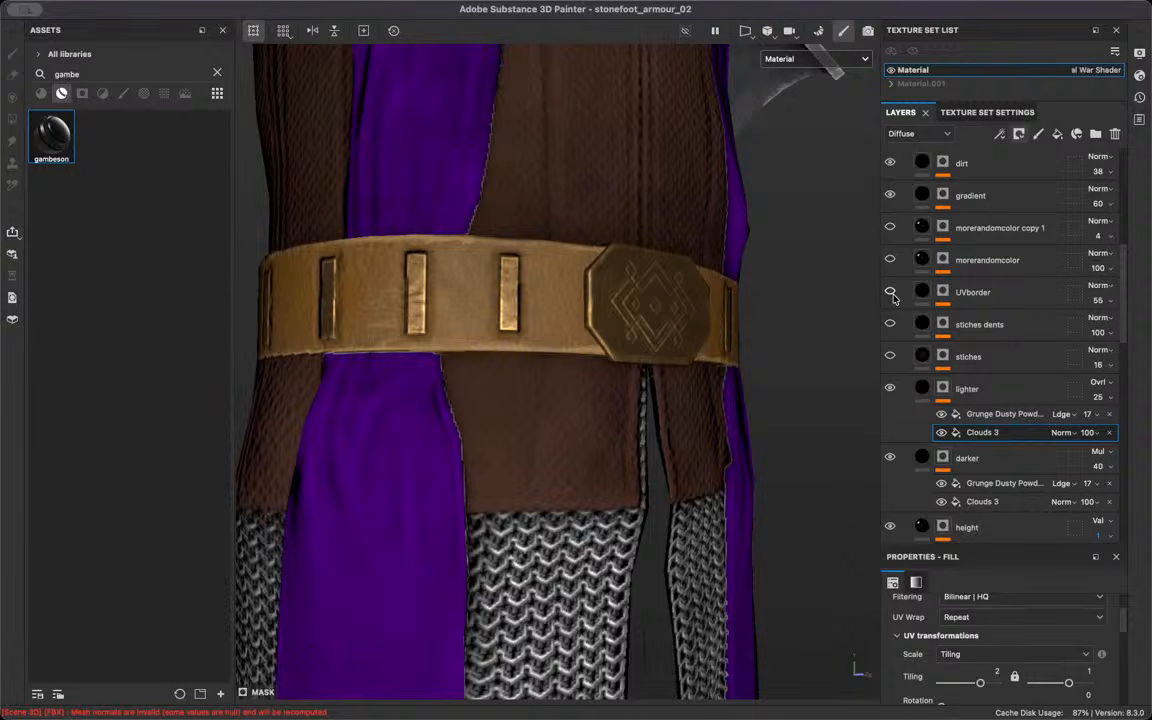
pyautogui.keyDown('alt'); pyautogui.moveTo(539, 262); pyautogui.dragTo(720, 358); pyautogui.keyUp('alt')
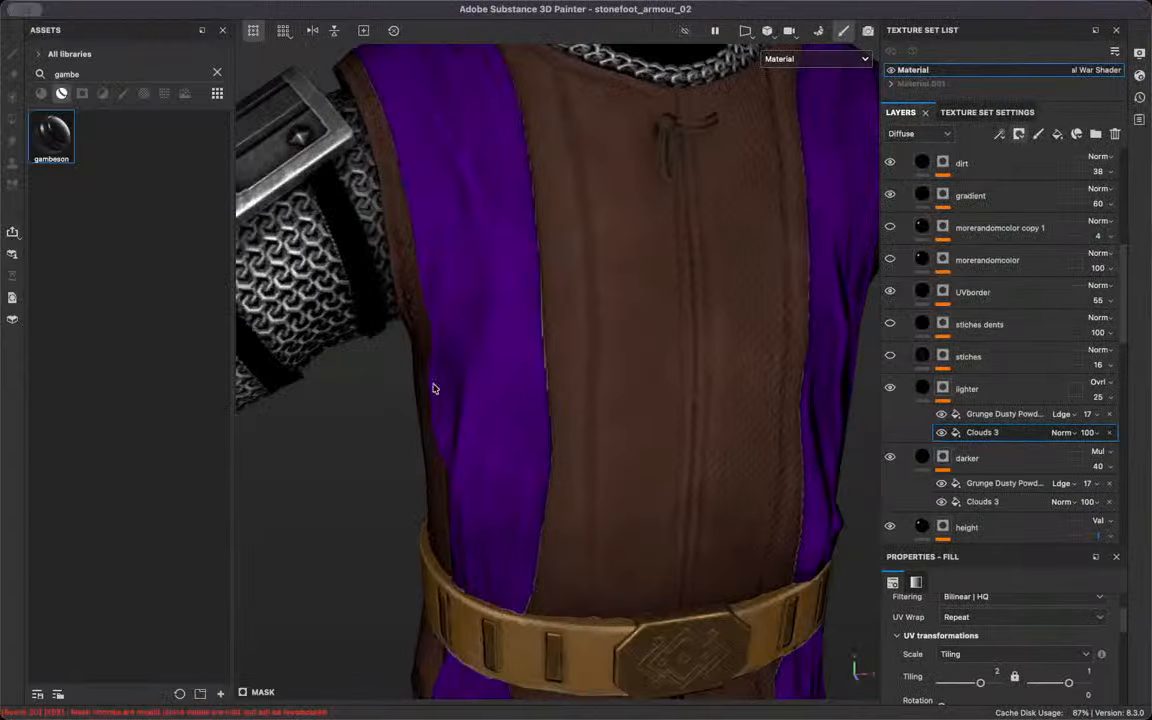
pyautogui.keyDown('alt'); pyautogui.moveTo(432, 386); pyautogui.dragTo(1000, 350); pyautogui.keyUp('alt')
pyautogui.keyDown('alt'); pyautogui.moveTo(643, 360); pyautogui.dragTo(4, 345); pyautogui.keyUp('alt')
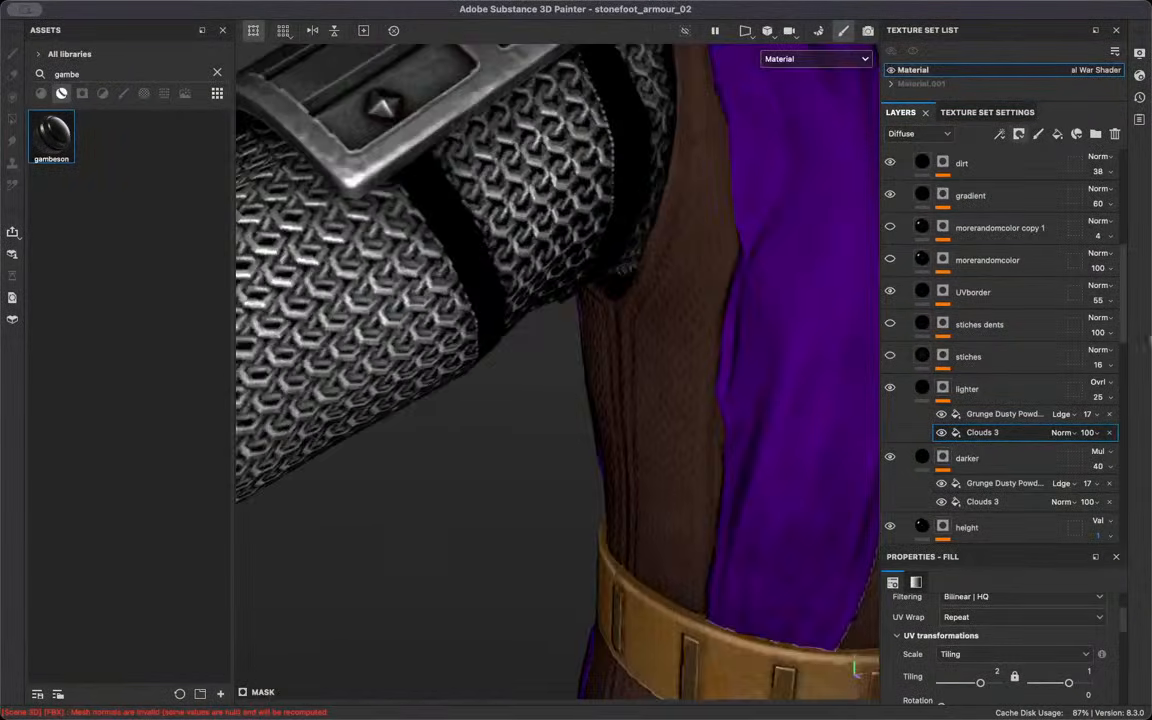
# Show the morerandomcolor layer and reduce its opacity to 26
pyautogui.click(891, 260)
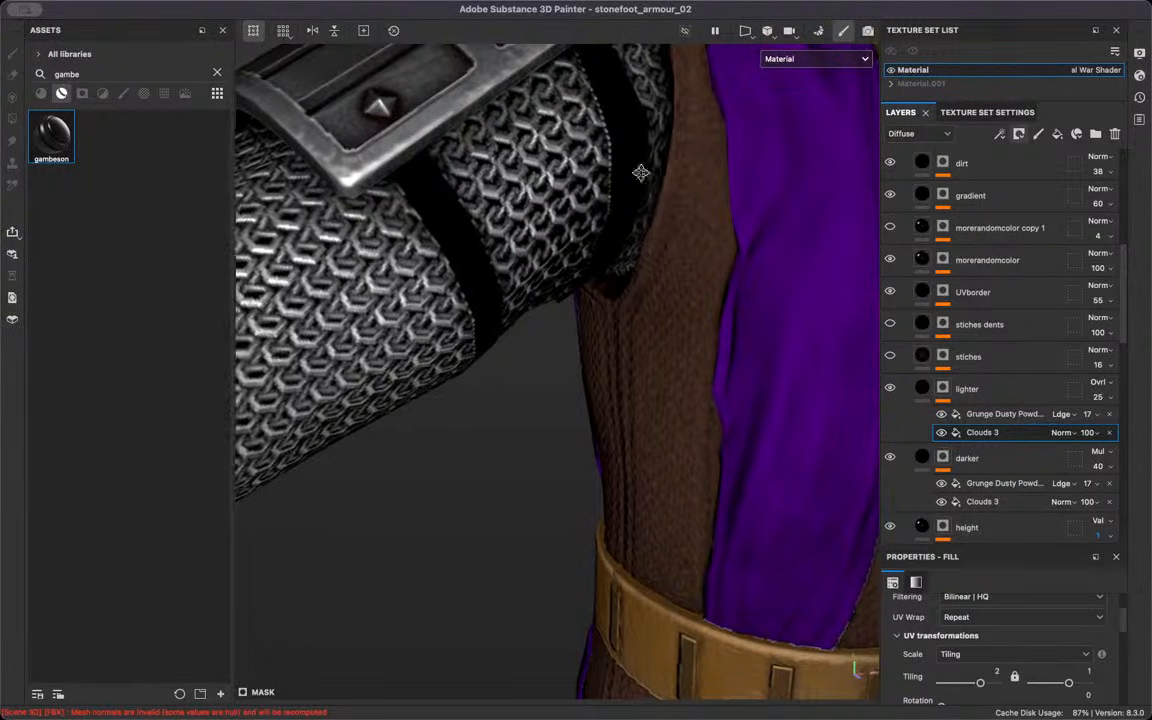
pyautogui.keyDown('alt'); pyautogui.moveTo(640, 172); pyautogui.dragTo(425, 95, button='middle'); pyautogui.keyUp('alt')
pyautogui.click(1026, 269)
pyautogui.scroll(10, 700, 400)
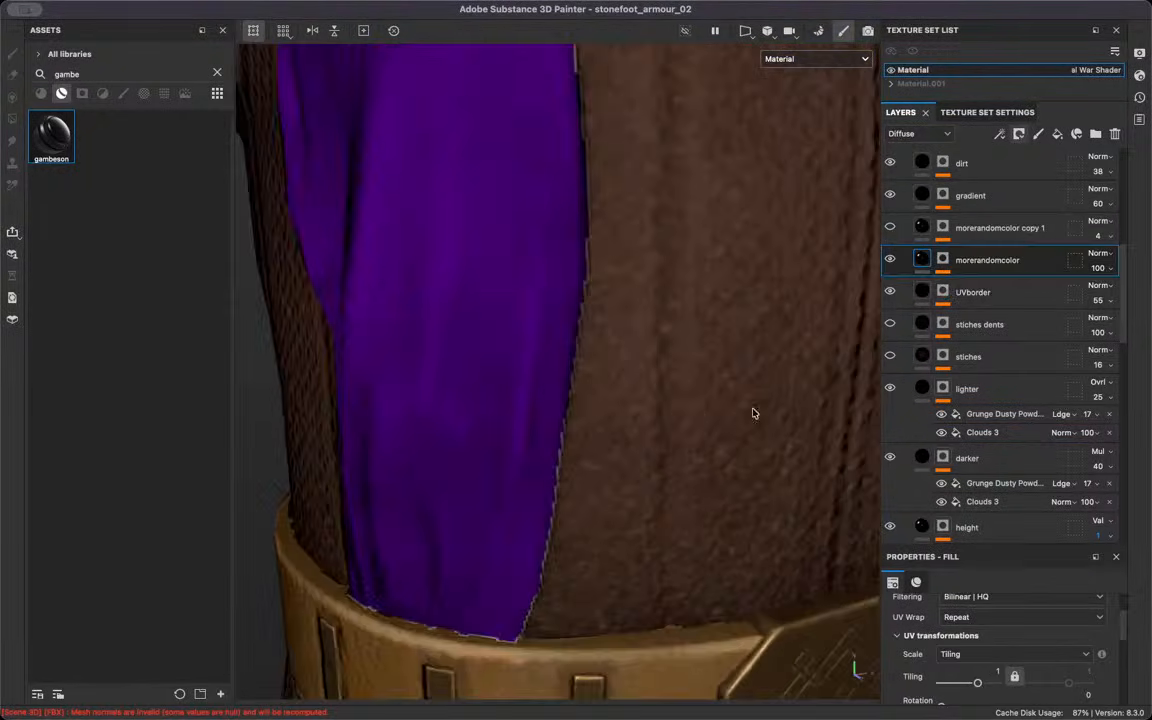
pyautogui.click(1098, 268)
pyautogui.moveTo(1125, 293); pyautogui.dragTo(1099, 304)
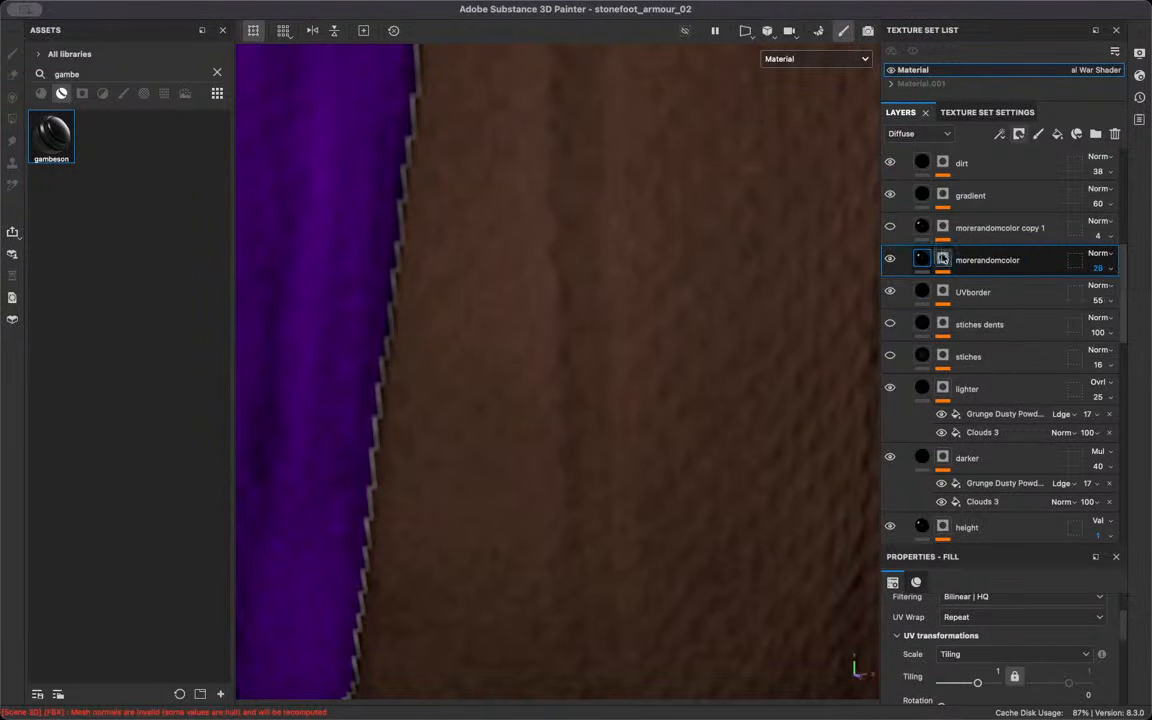
# Unlink the tiling of the Dirt 5 fill in the morerandomcolor layer's mask and set it to 6 and 3
pyautogui.click(989, 288)
pyautogui.click(994, 302)
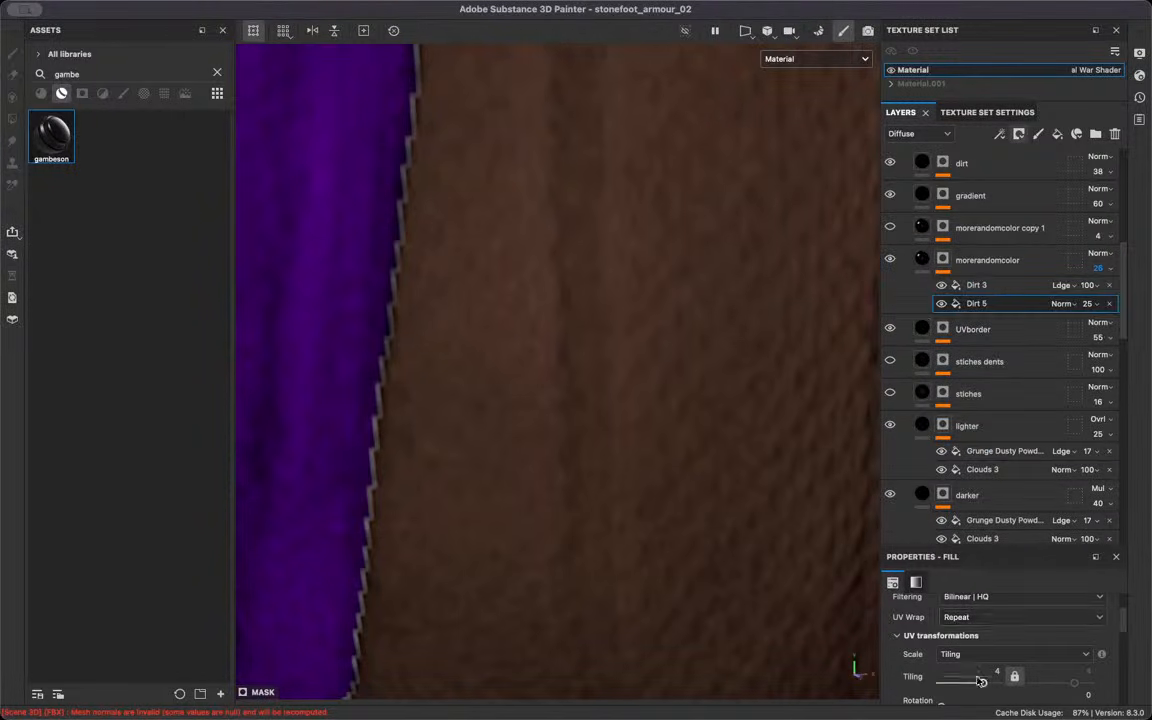
pyautogui.scroll(-1, 981, 681)
pyautogui.doubleClick(998, 646)
pyautogui.click(1015, 650)
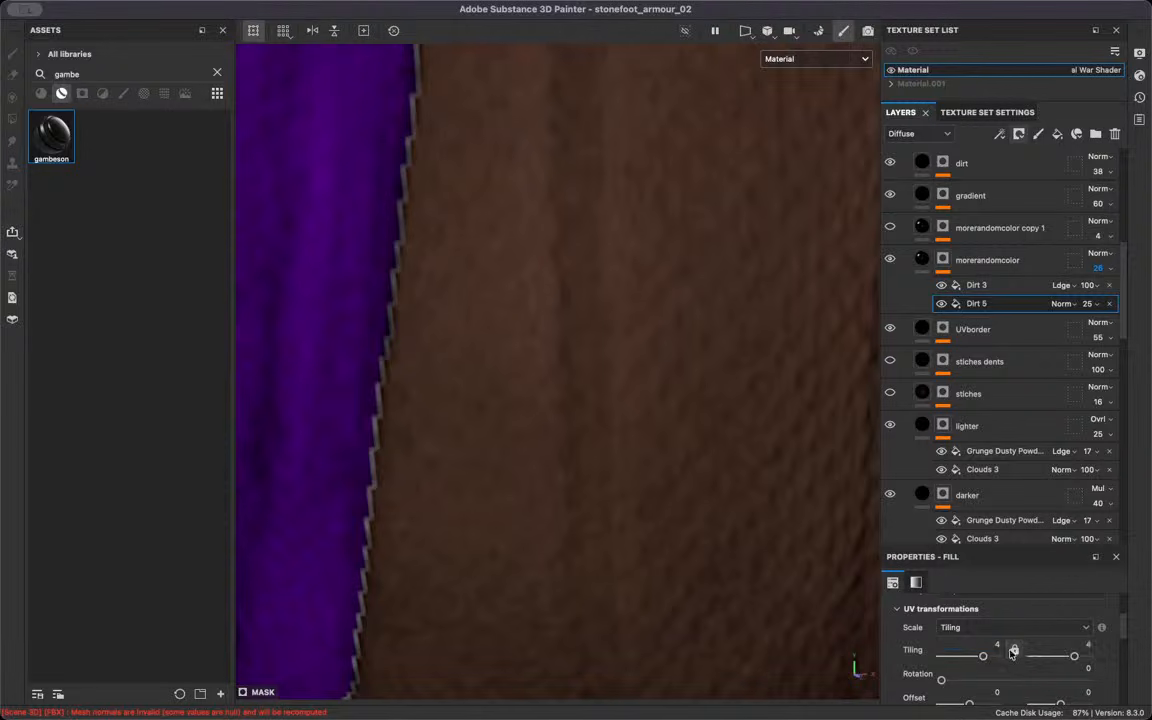
pyautogui.write('6')
pyautogui.click(1089, 644)
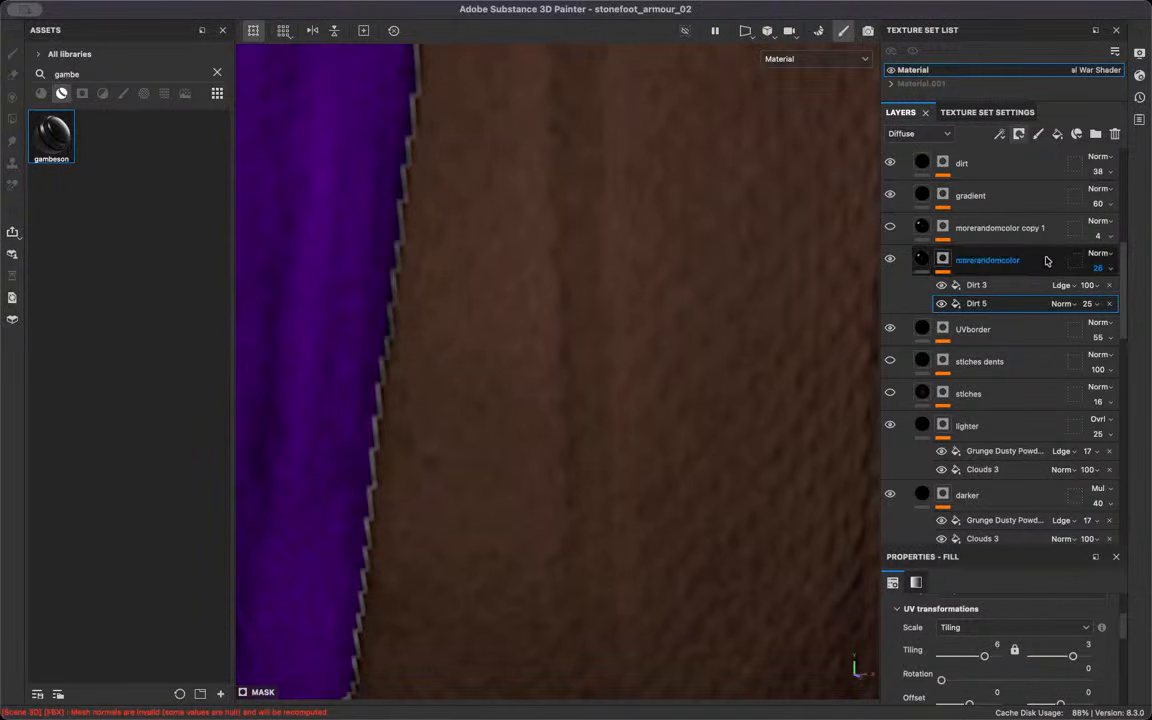
# Unlink the tiling of the Dirt 3 fill in the morerandomcolor layer's mask and set it to 4 and 2
pyautogui.click(1015, 650)
pyautogui.click(996, 646)
pyautogui.write('4')
pyautogui.press('Return')
pyautogui.scroll(-3, 779, 224)
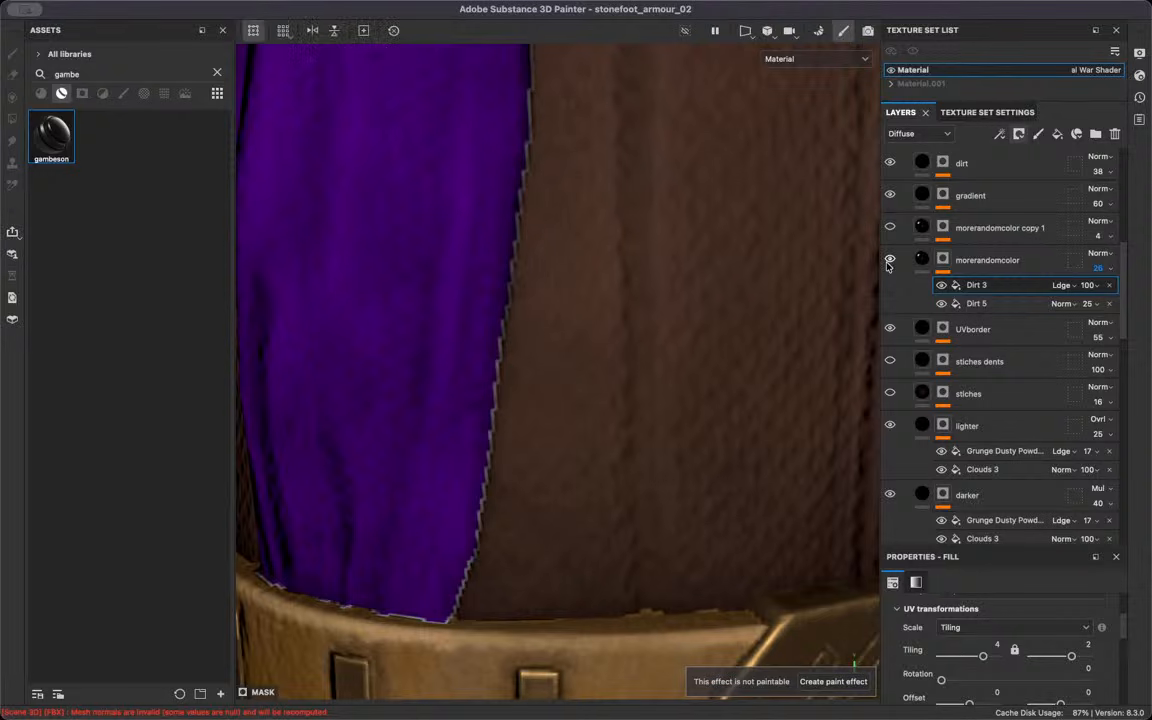
# Preview the morerandomcolor copy 1 layer on the cloth near the belt and delete it
pyautogui.scroll(-5, 771, 270)
pyautogui.keyDown('alt'); pyautogui.moveTo(736, 277); pyautogui.dragTo(633, 321); pyautogui.keyUp('alt')
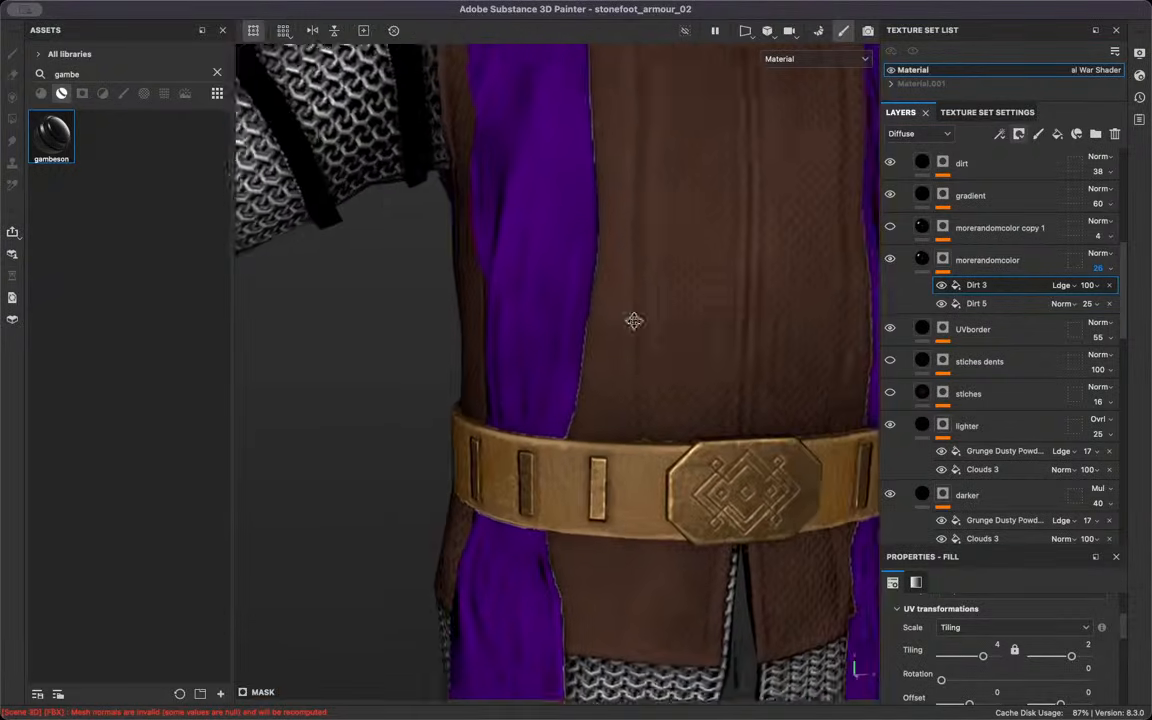
pyautogui.keyDown('alt'); pyautogui.moveTo(633, 321); pyautogui.dragTo(625, 345, button='middle'); pyautogui.keyUp('alt')
pyautogui.scroll(5, 774, 283)
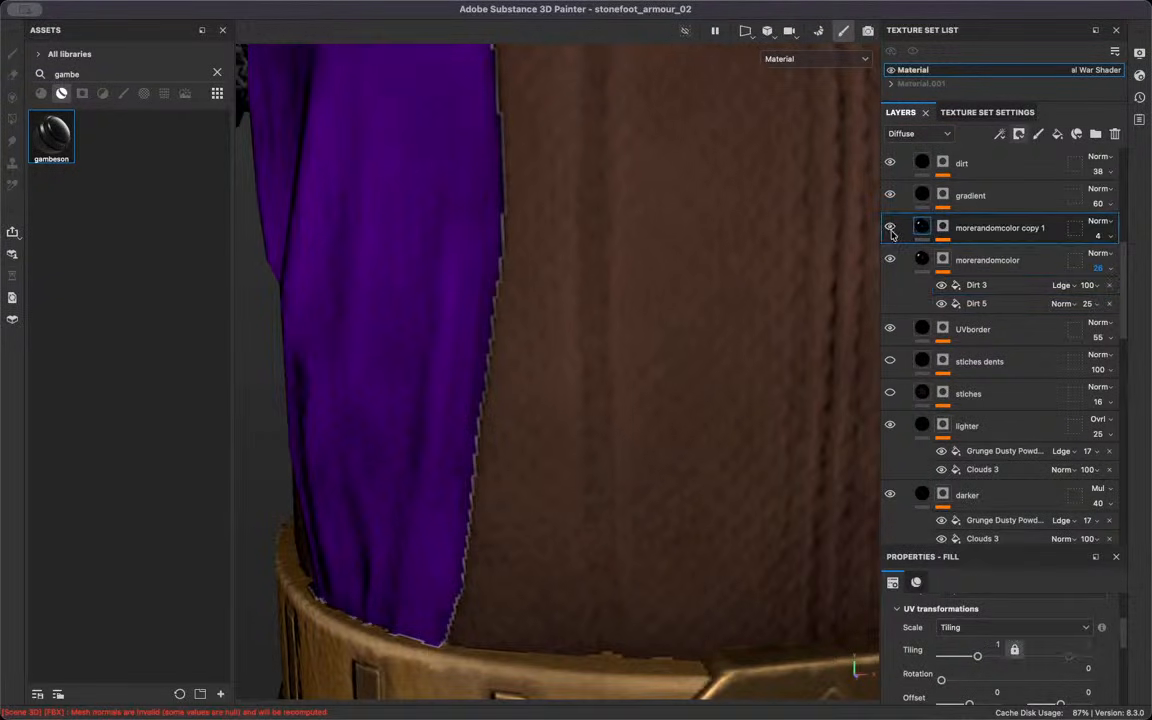
pyautogui.click(994, 232)
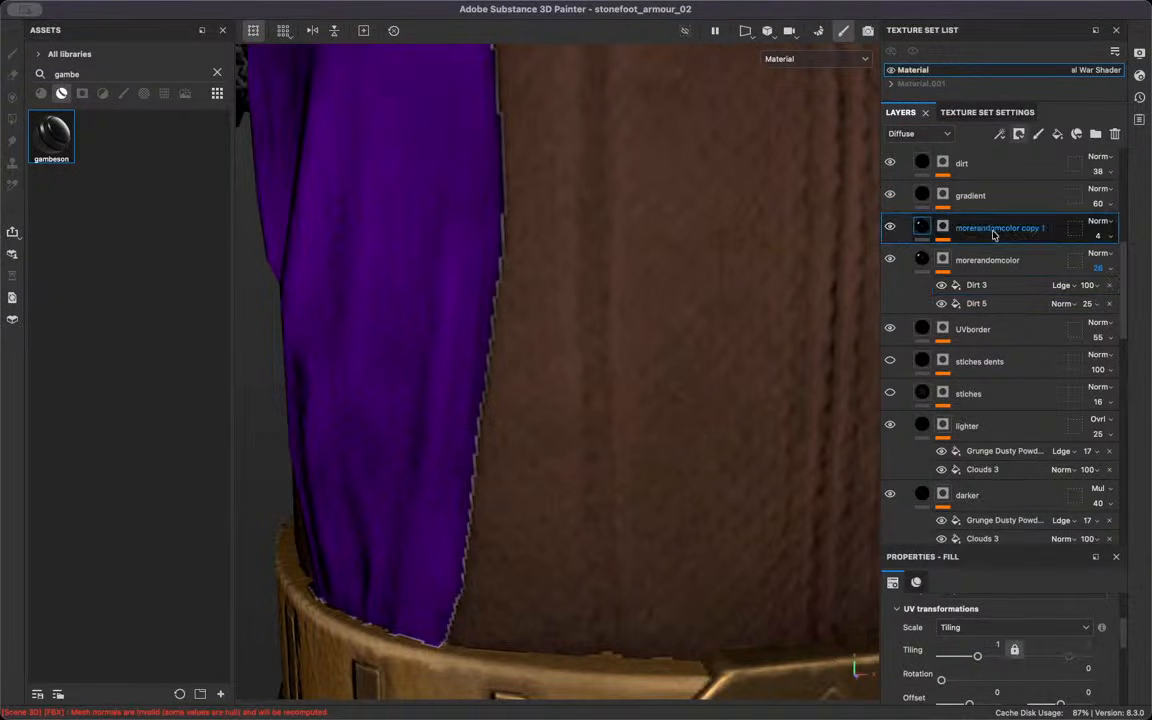
pyautogui.click(1115, 137)
# Inspect the gradient layer's Clouds 1 and Position effects, viewing the mask on the model and returning to the Material view
pyautogui.click(895, 200)
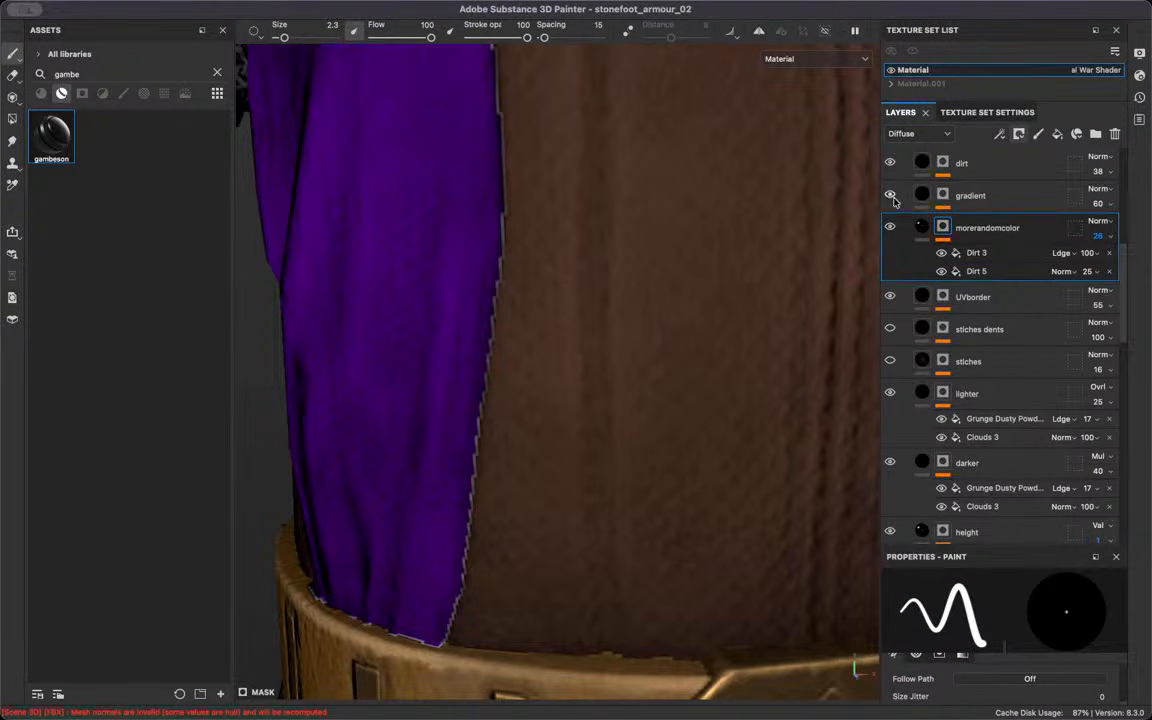
pyautogui.click(957, 196)
pyautogui.click(946, 197)
pyautogui.click(992, 223)
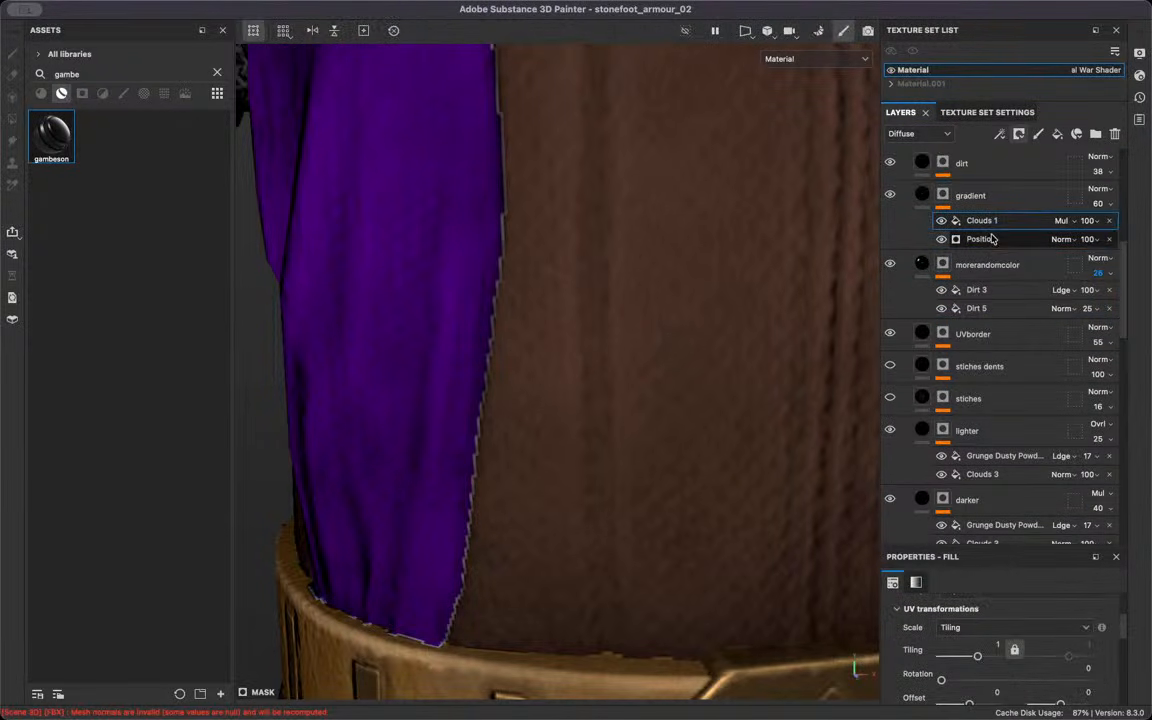
pyautogui.click(992, 238)
pyautogui.scroll(-10, 767, 278)
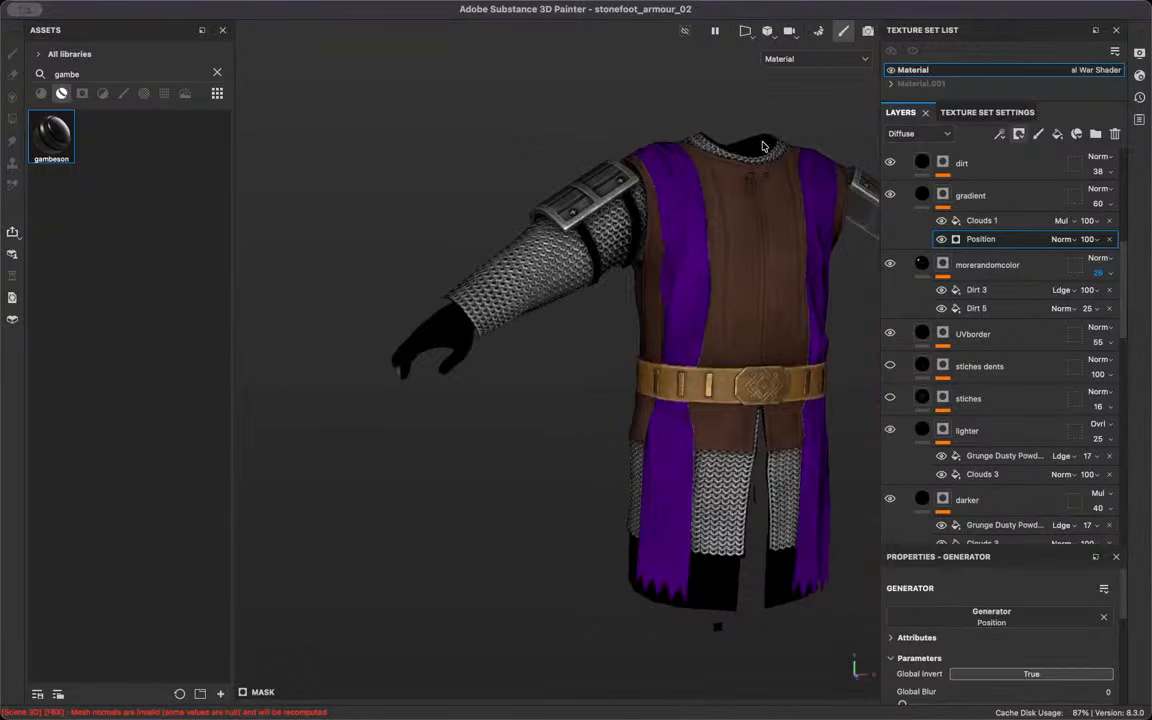
pyautogui.press('c')
pyautogui.scroll(8, 718, 379)
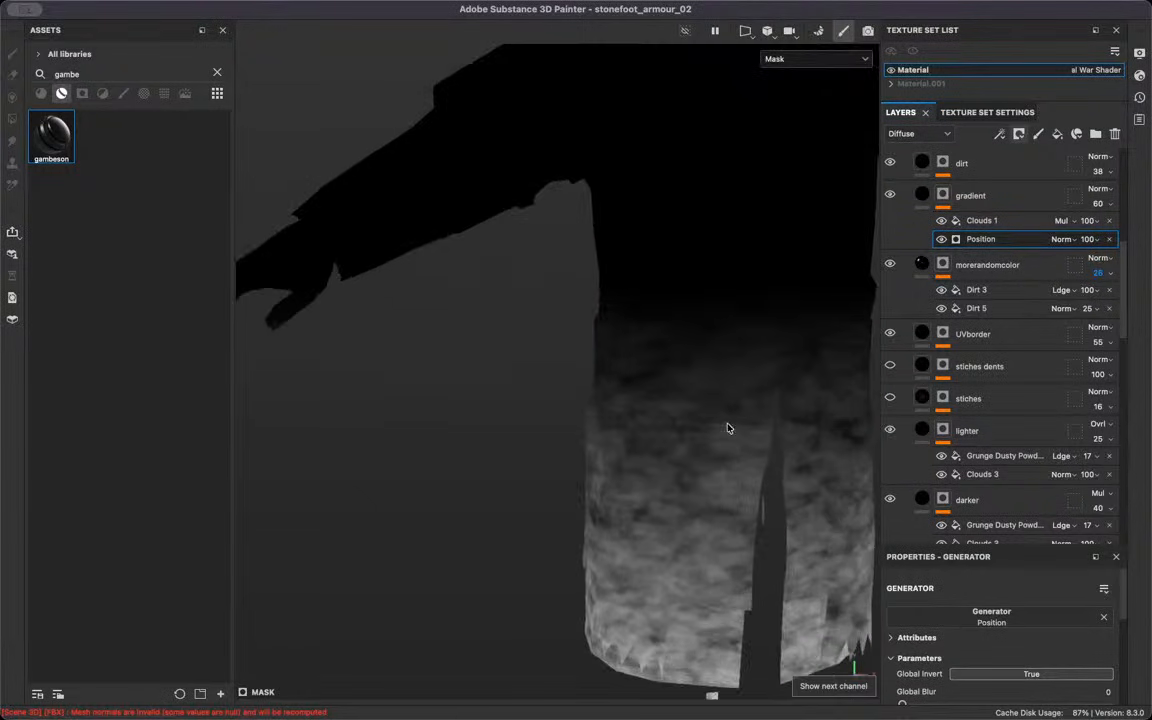
pyautogui.scroll(-4, 946, 672)
pyautogui.press('m')
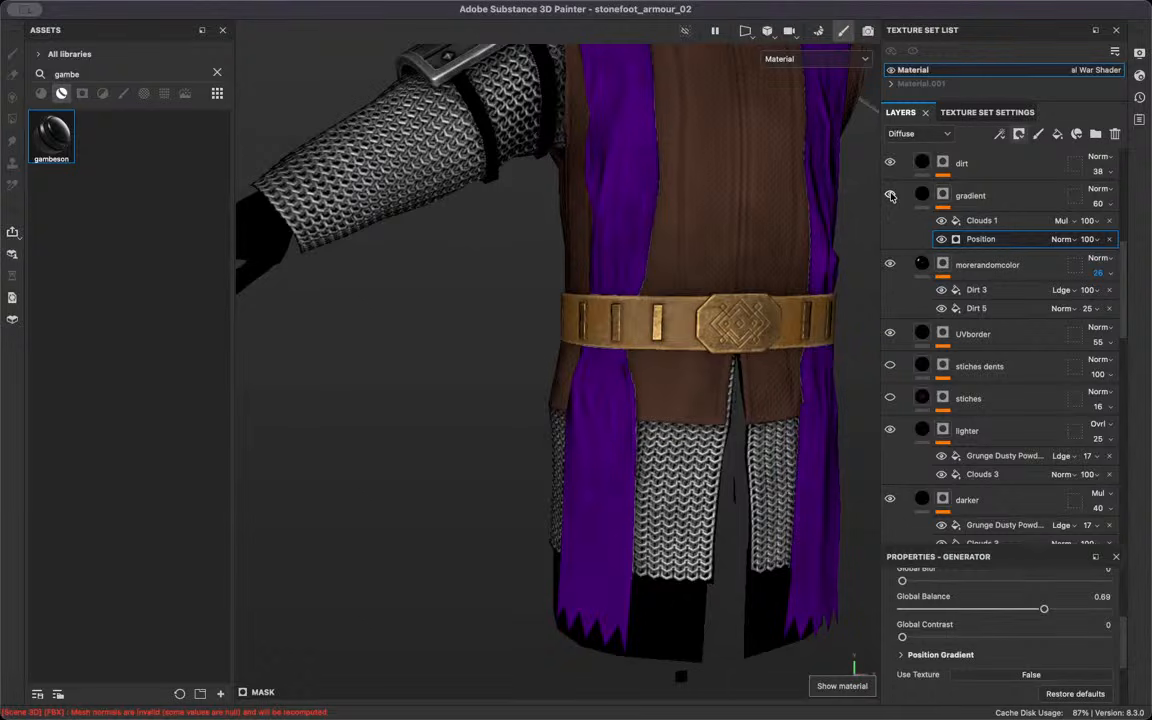
pyautogui.click(791, 59)
pyautogui.click(771, 116)
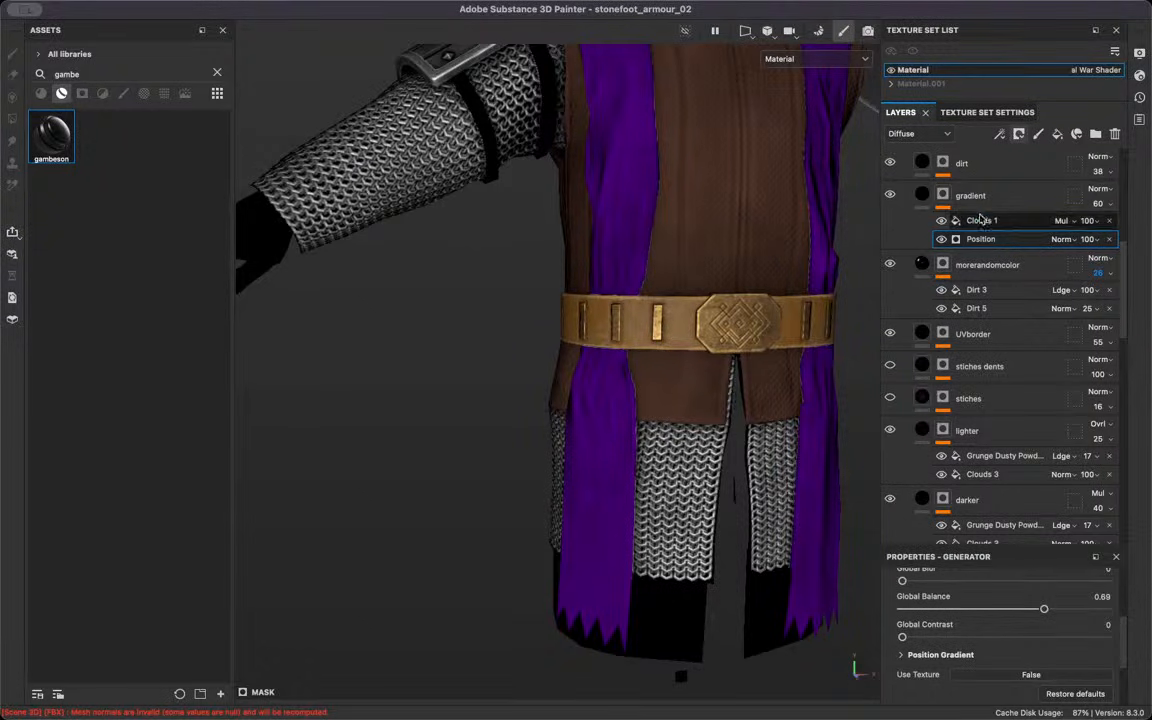
# Set the opacity of the Clouds 1 fill in the gradient layer's mask to 50
pyautogui.click(1087, 220)
pyautogui.click(1131, 235)
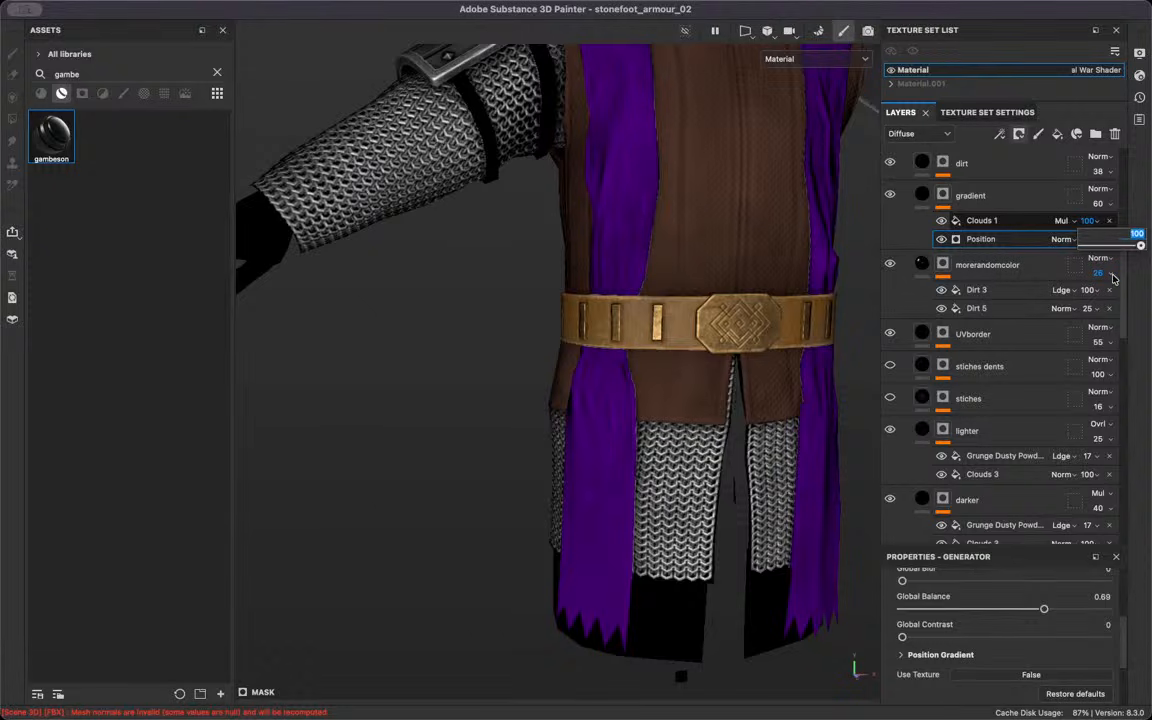
pyautogui.write('50')
pyautogui.press('Return')
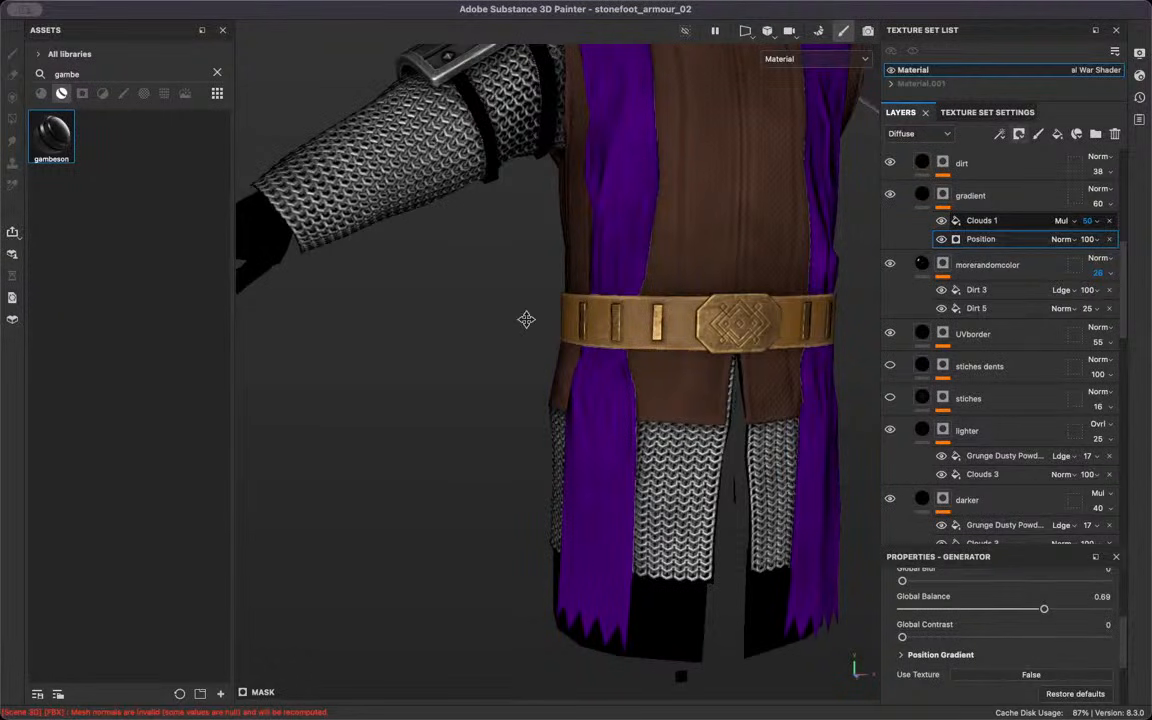
# Compare the cloth around the belt buckle with the folds layer shown and hidden
pyautogui.keyDown('alt'); pyautogui.moveTo(527, 319); pyautogui.dragTo(464, 372, button='middle'); pyautogui.keyUp('alt')
pyautogui.scroll(2, 1048, 192)
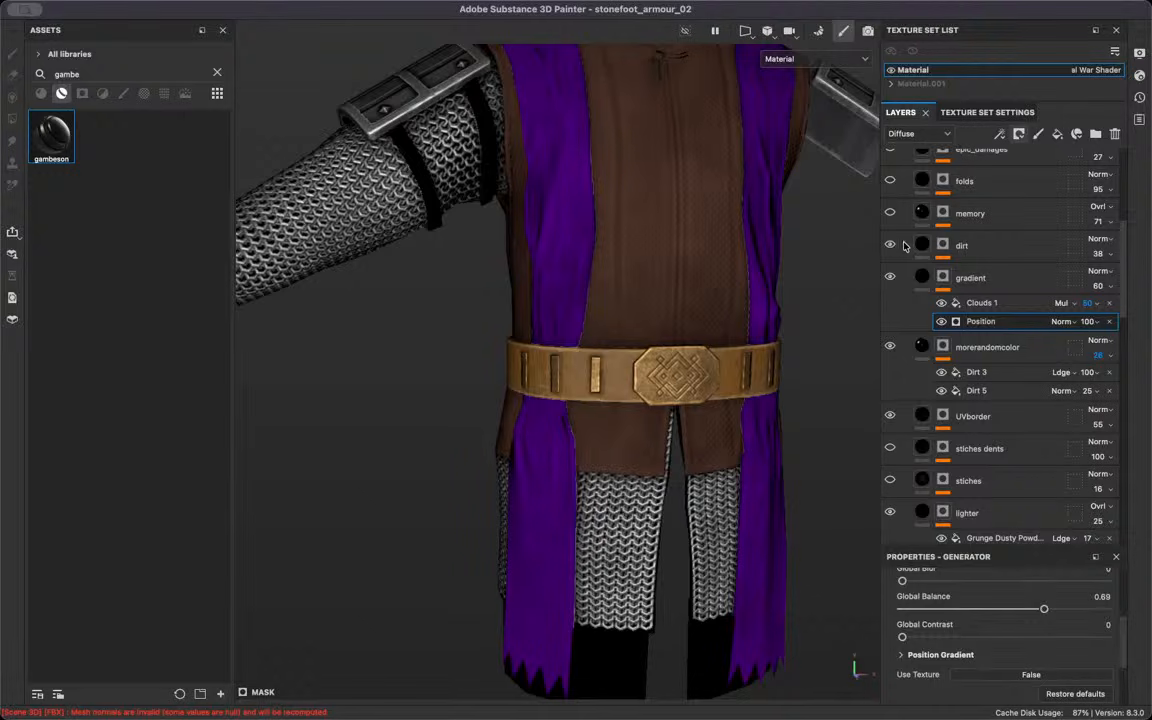
pyautogui.click(889, 182)
pyautogui.scroll(5, 700, 350)
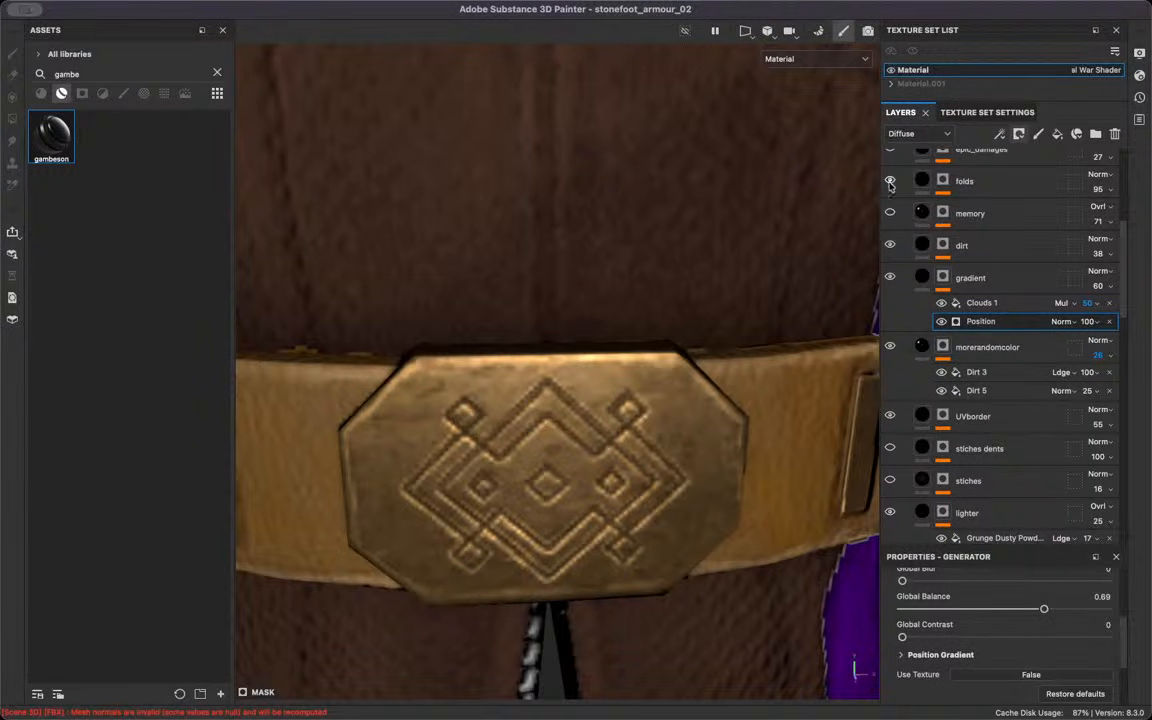
pyautogui.scroll(3, 895, 225)
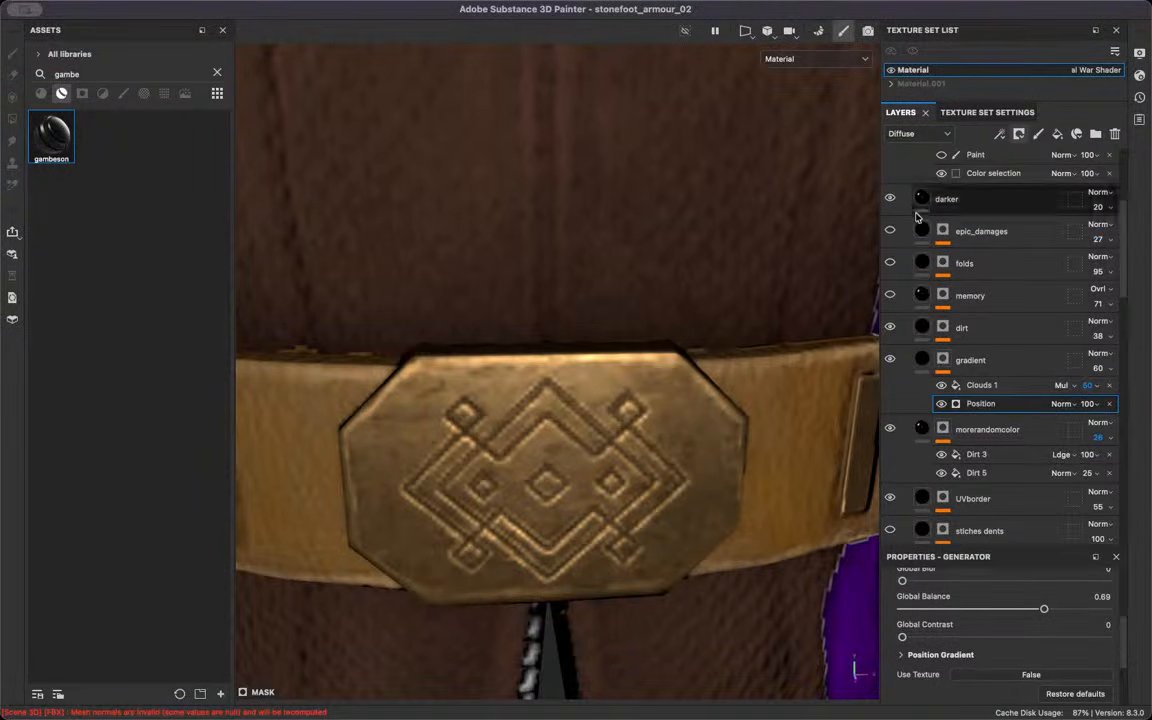
pyautogui.scroll(3, 889, 236)
pyautogui.scroll(-5, 649, 279)
pyautogui.scroll(-5, 649, 279)
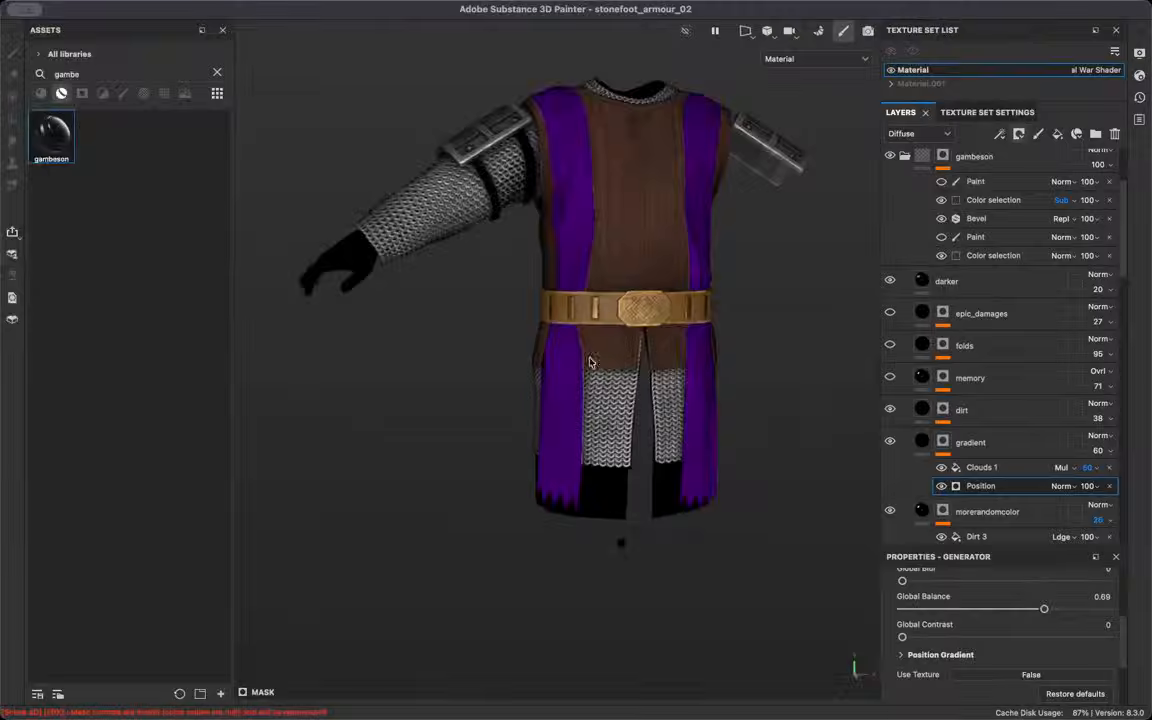
# Set the brightness value of the gambeson base layer's diffuse color to 0.18
pyautogui.scroll(3, 590, 318)
pyautogui.scroll(-5, 998, 375)
pyautogui.scroll(-6, 998, 375)
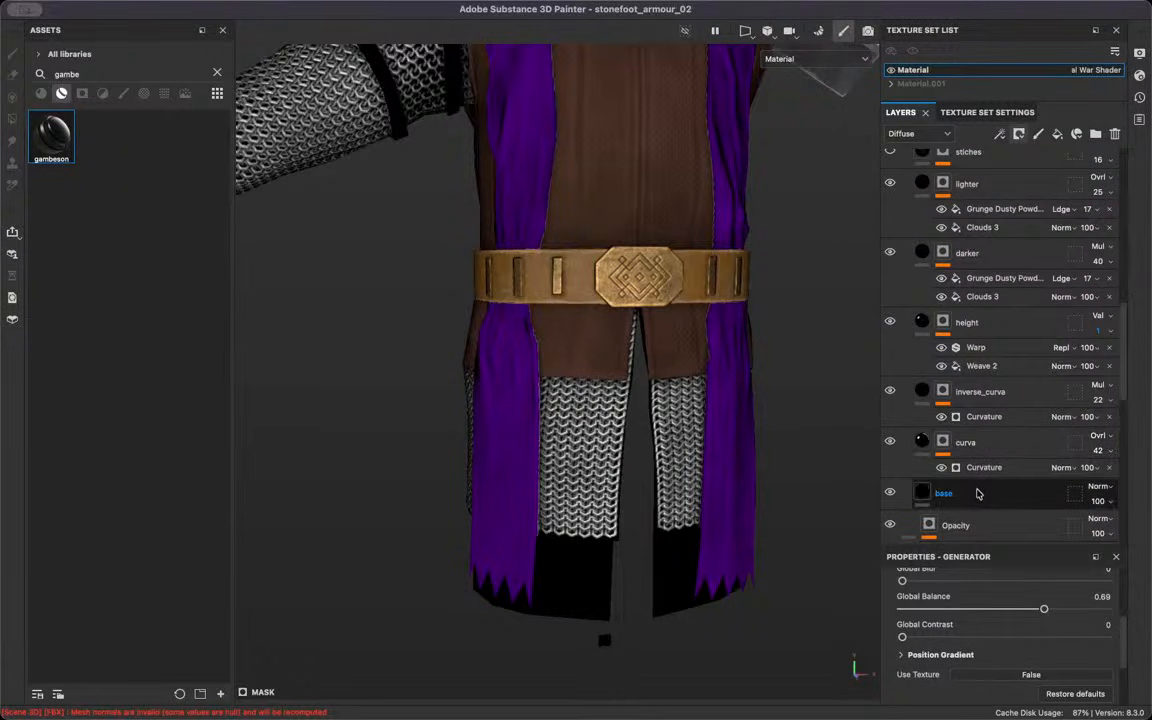
pyautogui.click(965, 493)
pyautogui.scroll(-5, 1040, 640)
pyautogui.click(1061, 657)
pyautogui.click(1010, 603)
pyautogui.write('1')
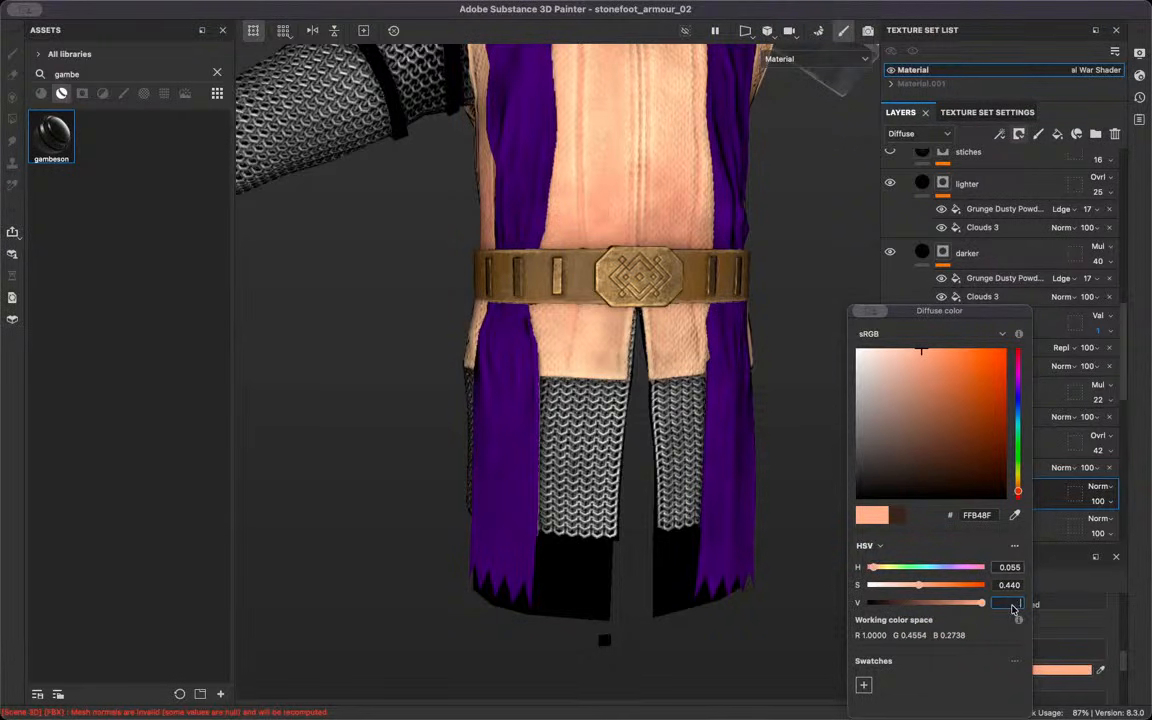
pyautogui.press('BackSpace')
pyautogui.write('0.1')
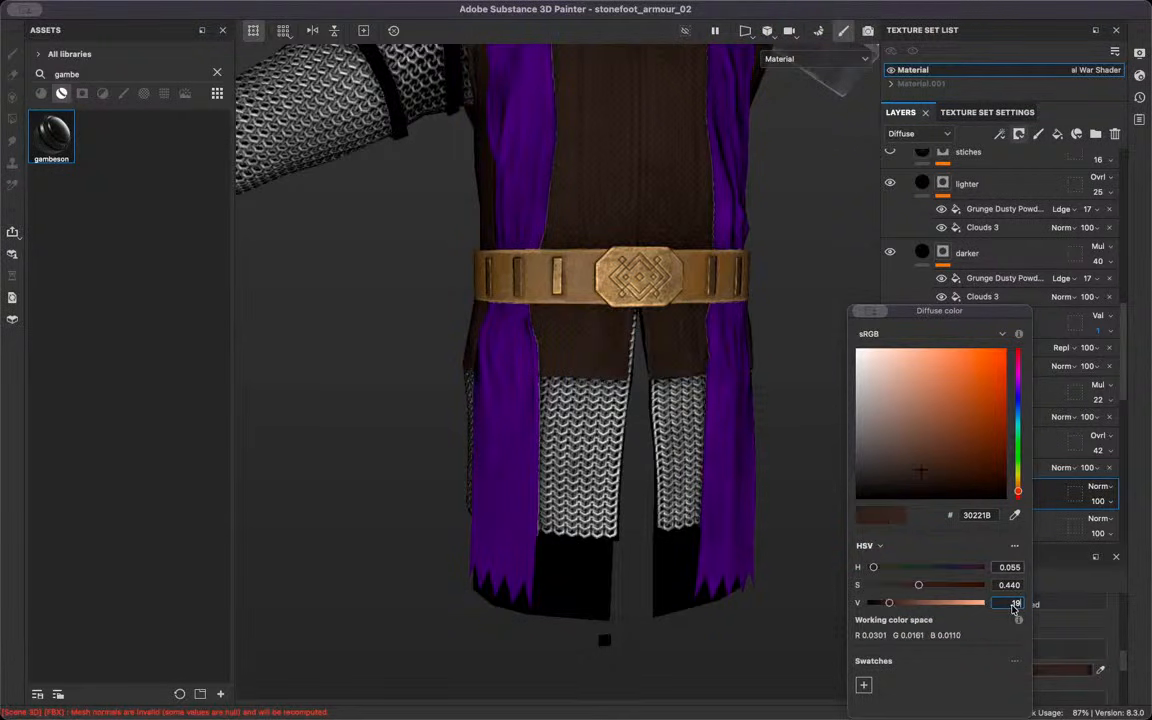
pyautogui.write('9')
pyautogui.press('BackSpace')
pyautogui.write('8')
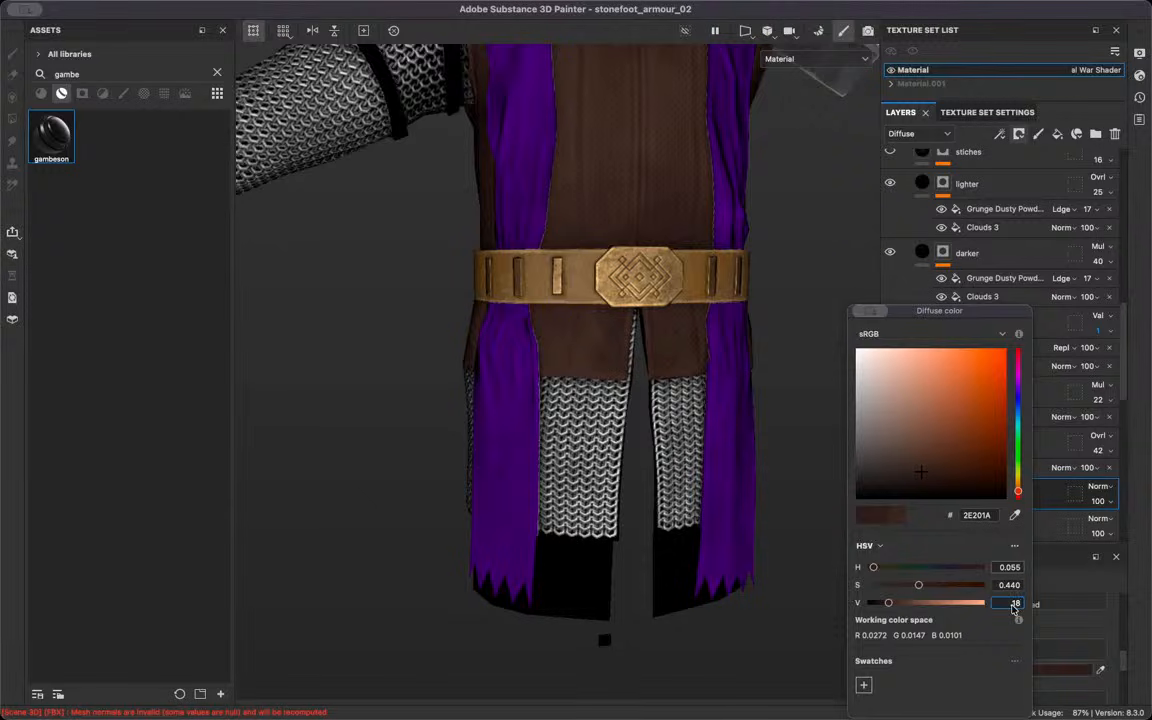
pyautogui.press('Return')
# Set the gambeson base diffuse color's hue to 0.06 and its saturation to about 0.459
pyautogui.click(1018, 586)
pyautogui.write('.4')
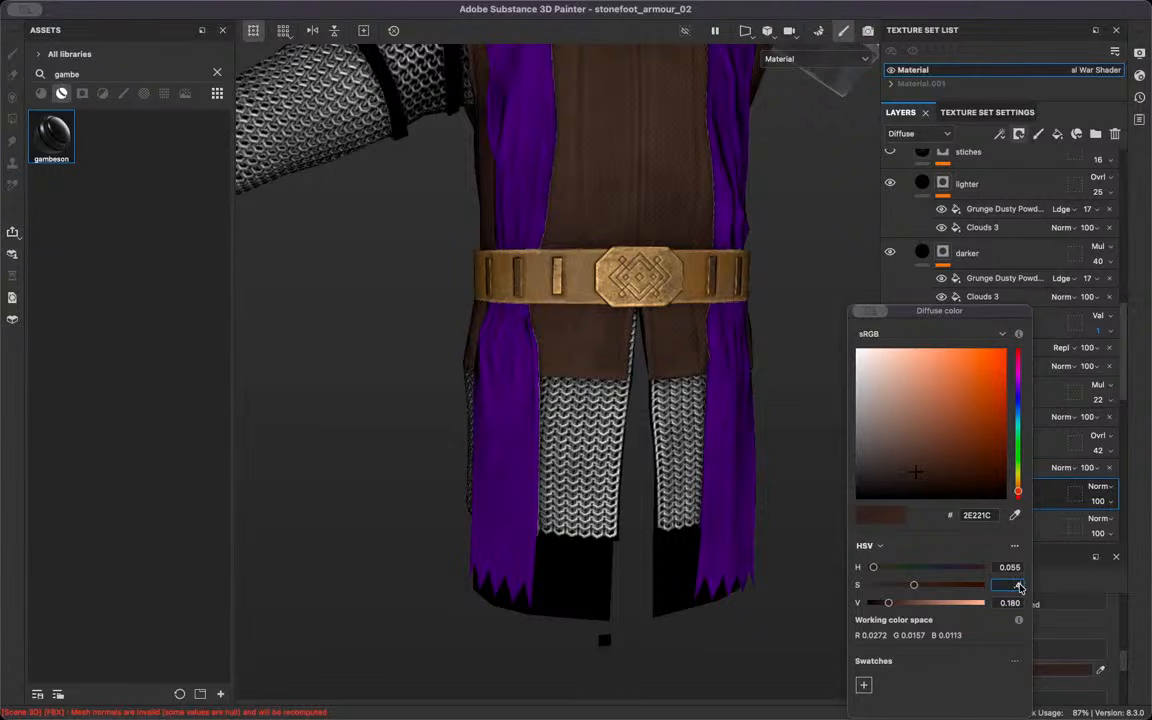
pyautogui.click(1012, 567)
pyautogui.write('0.06')
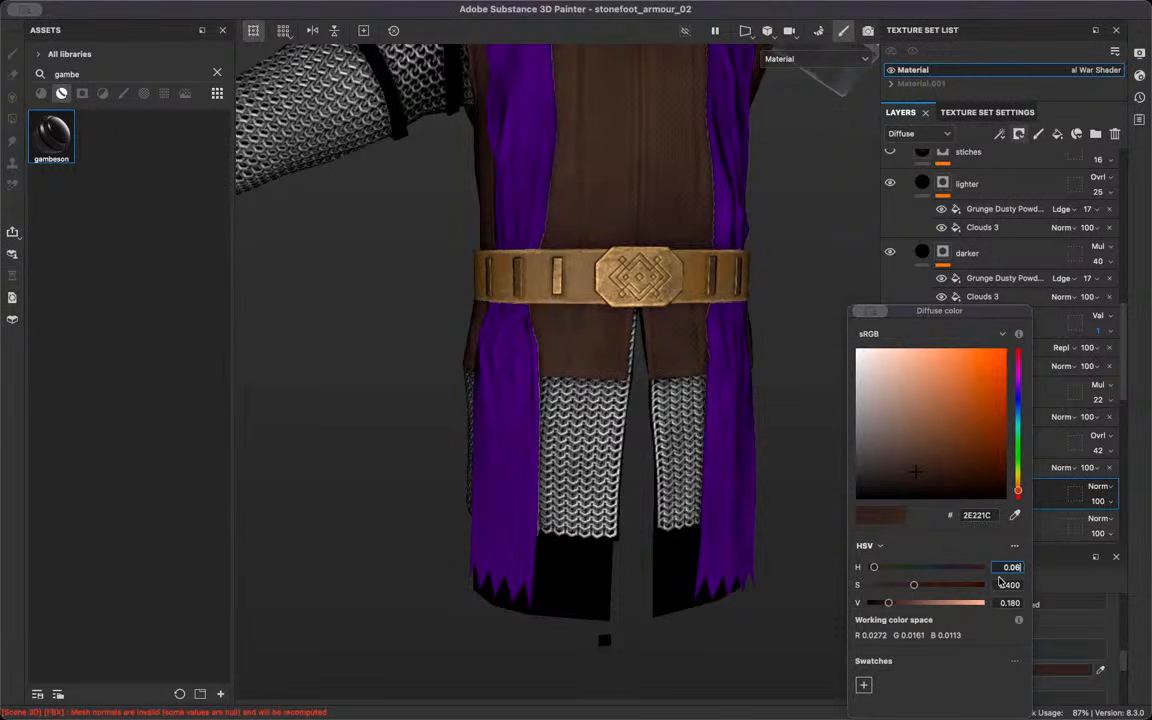
pyautogui.write('5')
pyautogui.press('BackSpace')
pyautogui.press('Tab')
pyautogui.press('Tab')
pyautogui.doubleClick(1010, 588)
pyautogui.moveTo(915, 590); pyautogui.dragTo(920, 593)
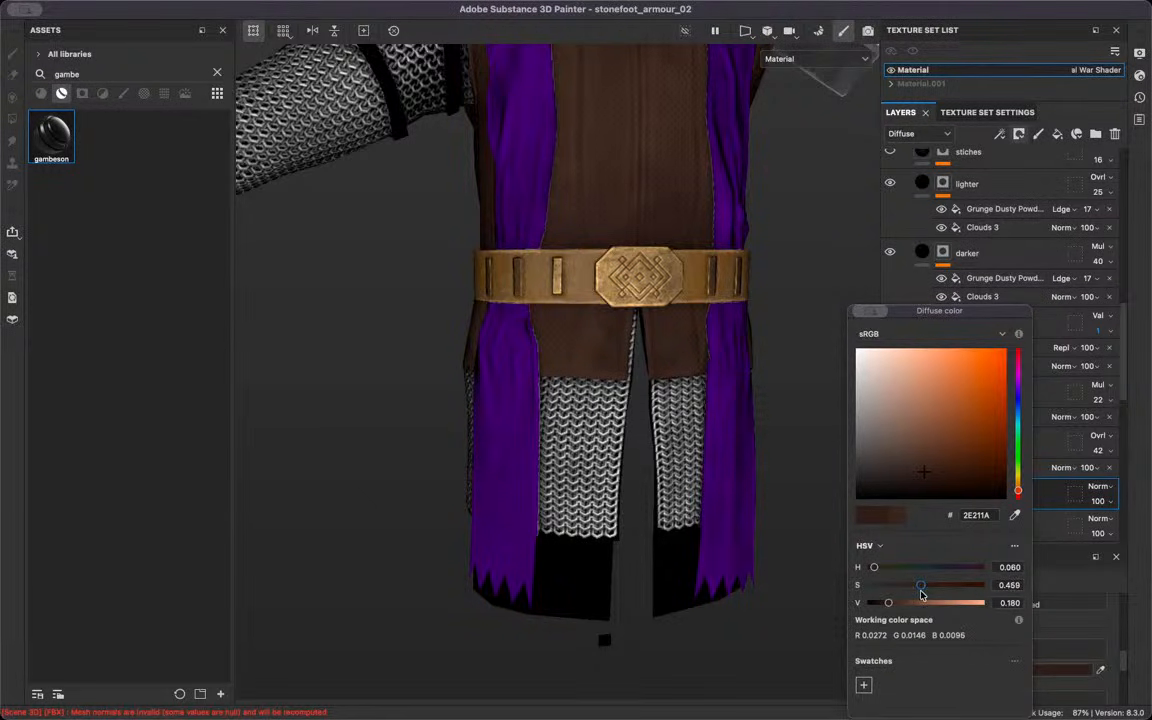
# Examine the recolored gambeson on the whole armour and in a close-up beside the belt
pyautogui.scroll(-5, 562, 270)
pyautogui.press('super+Tab')
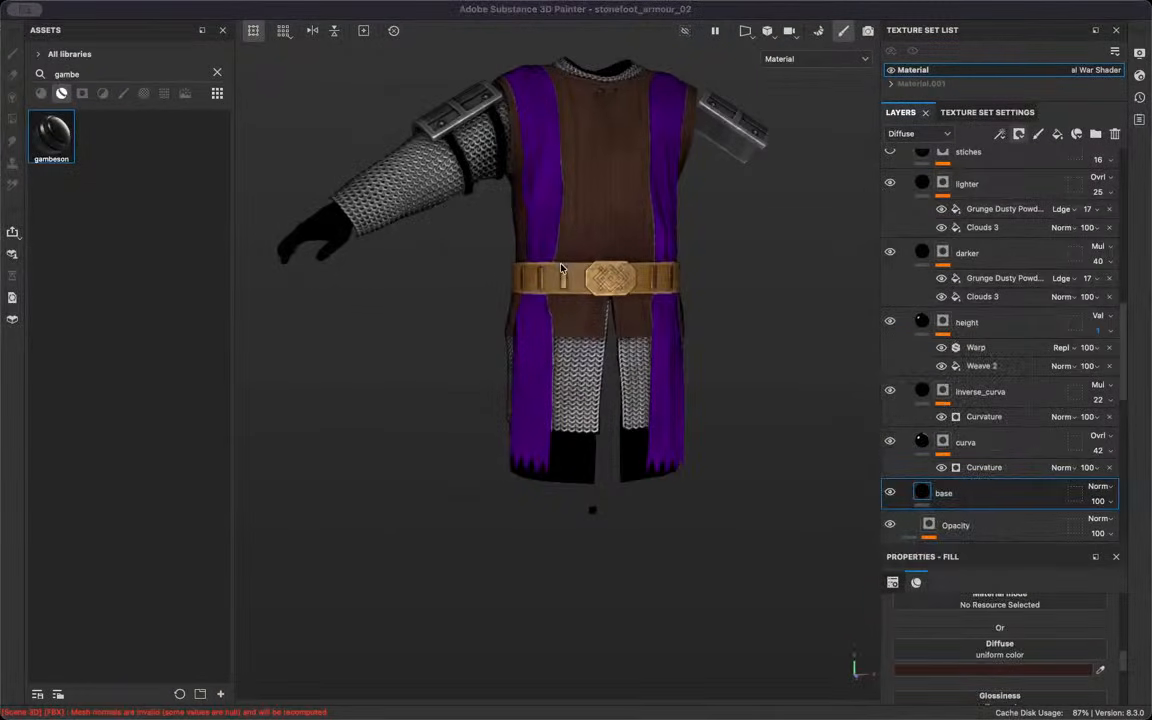
pyautogui.press('super+Tab')
pyautogui.scroll(8, 640, 211)
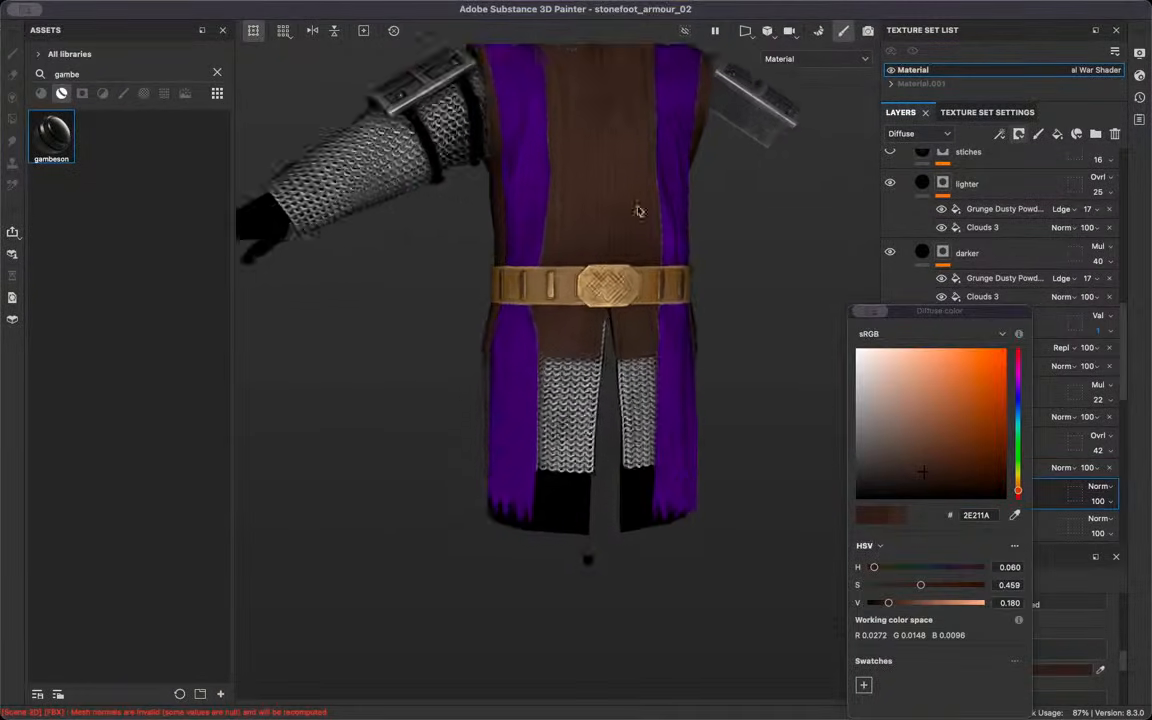
pyautogui.keyDown('alt'); pyautogui.moveTo(668, 221); pyautogui.dragTo(450, 344); pyautogui.keyUp('alt')
pyautogui.scroll(-10, 632, 206)
pyautogui.click(555, 281)
pyautogui.click(597, 276)
pyautogui.keyDown('alt'); pyautogui.moveTo(726, 253); pyautogui.dragTo(872, 228); pyautogui.keyUp('alt')
pyautogui.scroll(7, 571, 319)
pyautogui.scroll(8, 635, 166)
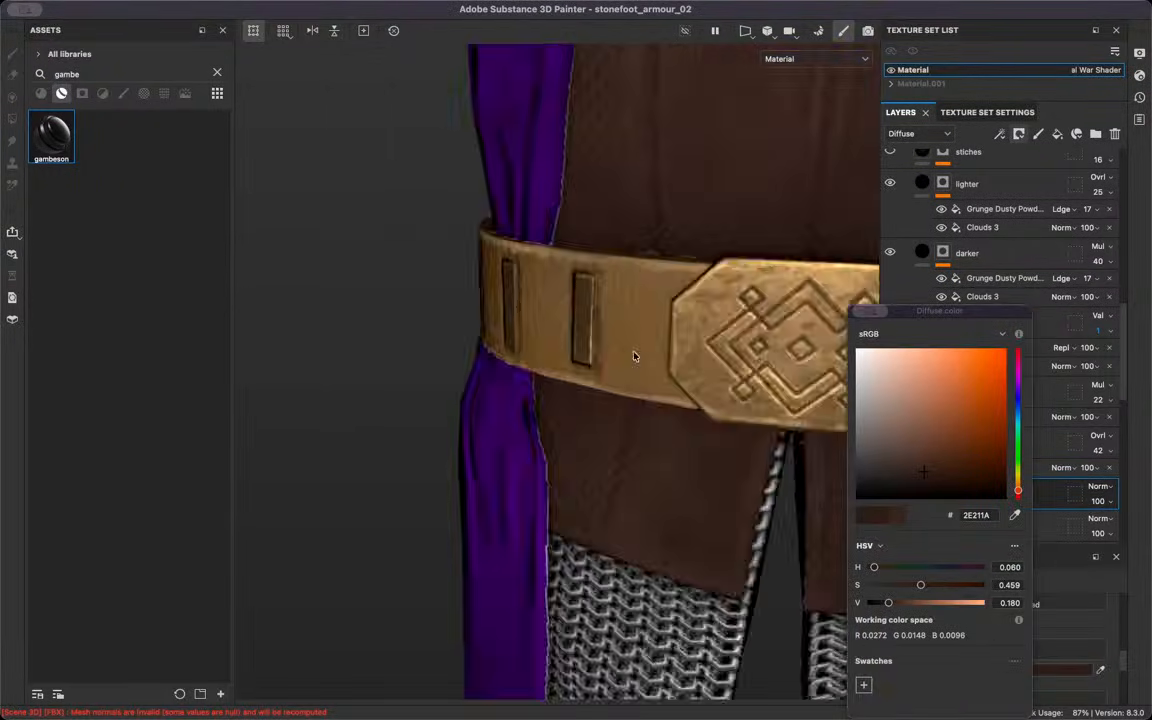
pyautogui.scroll(-3, 693, 376)
pyautogui.scroll(-5, 690, 375)
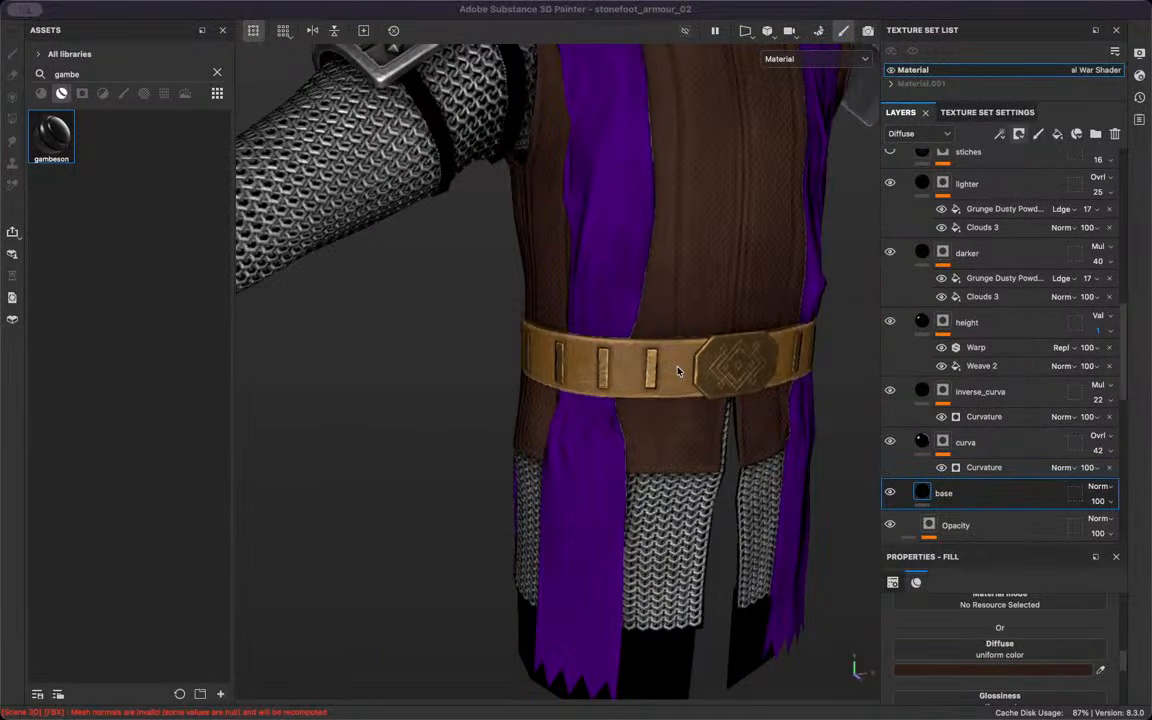
# Review the brown cloth on the tunic's chest, shoulders and neckline from several angles
pyautogui.click(677, 371)
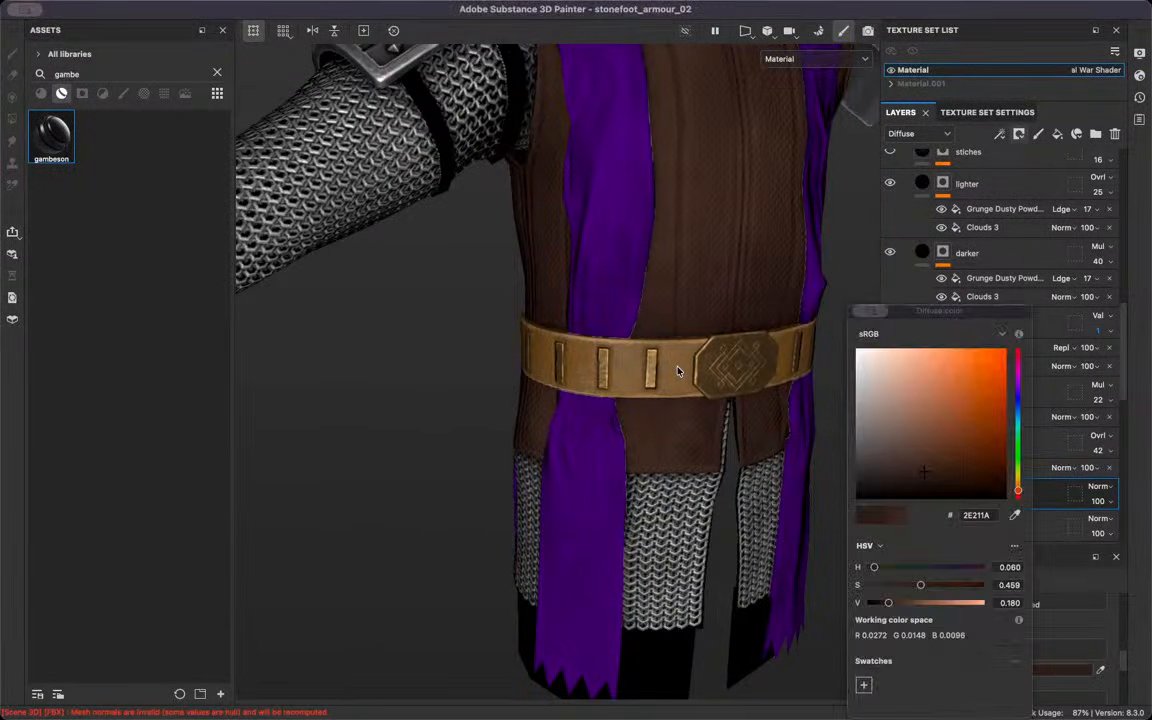
pyautogui.keyDown('alt'); pyautogui.moveTo(677, 371); pyautogui.dragTo(717, 366); pyautogui.keyUp('alt')
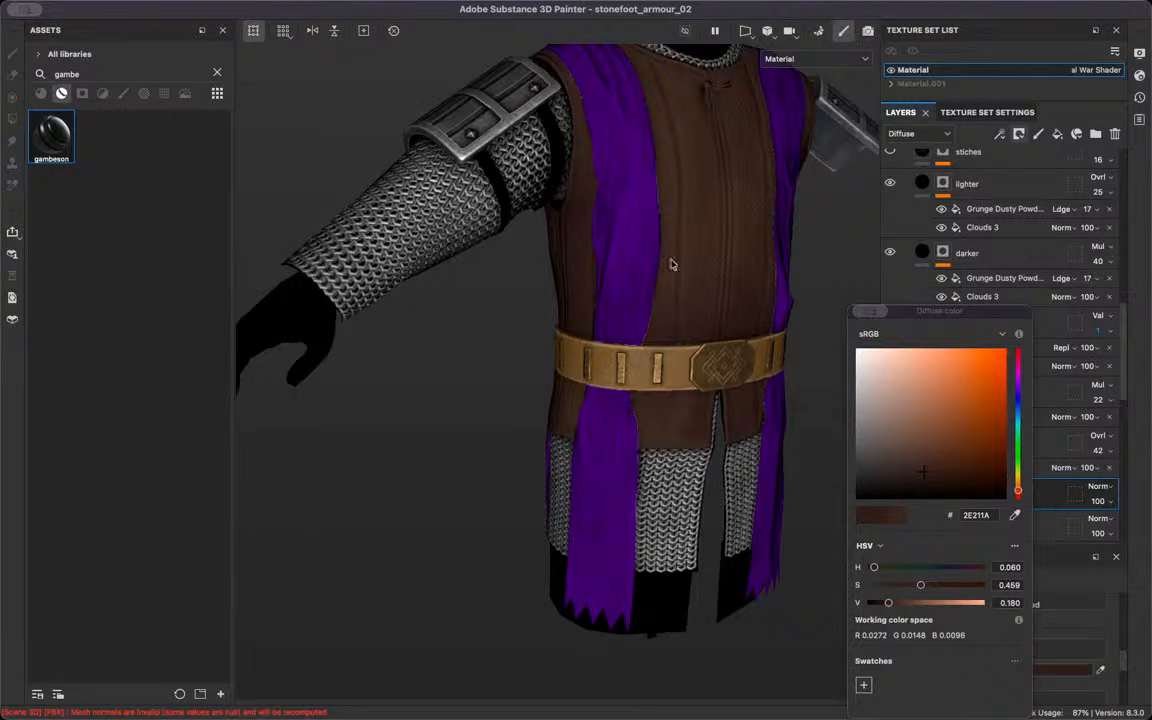
pyautogui.keyDown('alt'); pyautogui.moveTo(627, 243); pyautogui.dragTo(589, 242); pyautogui.keyUp('alt')
pyautogui.scroll(4, 649, 139)
pyautogui.keyDown('alt'); pyautogui.moveTo(608, 340); pyautogui.dragTo(543, 439, button='middle'); pyautogui.keyUp('alt')
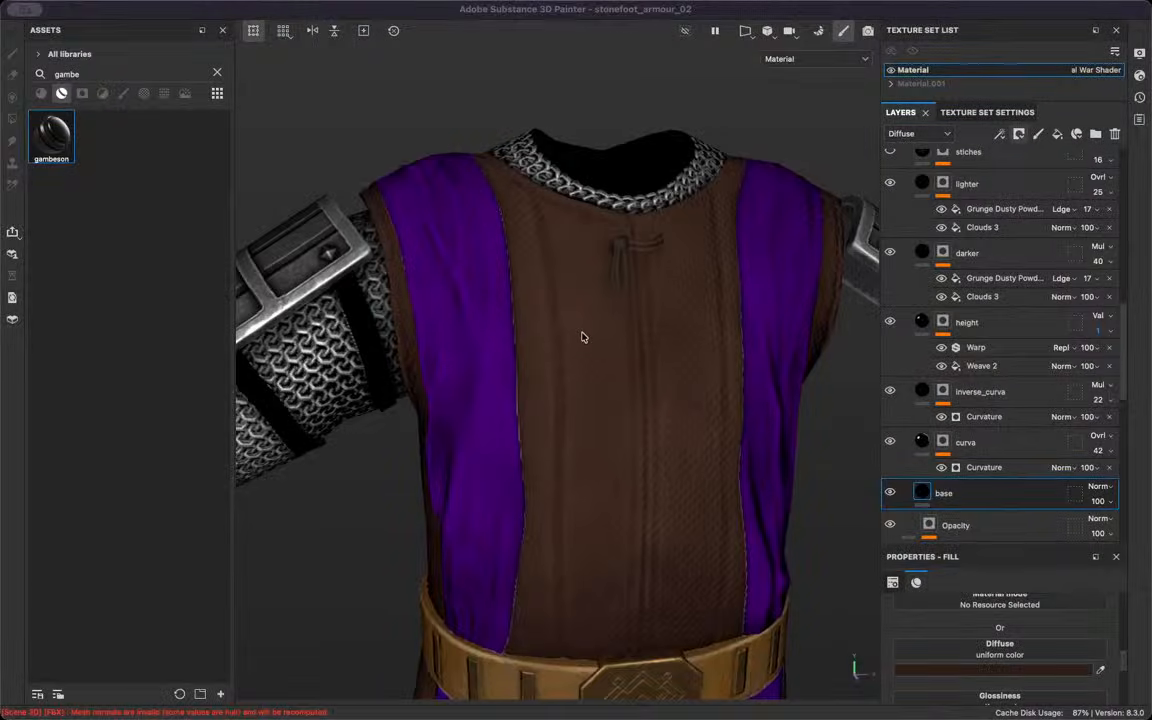
pyautogui.scroll(-5, 581, 337)
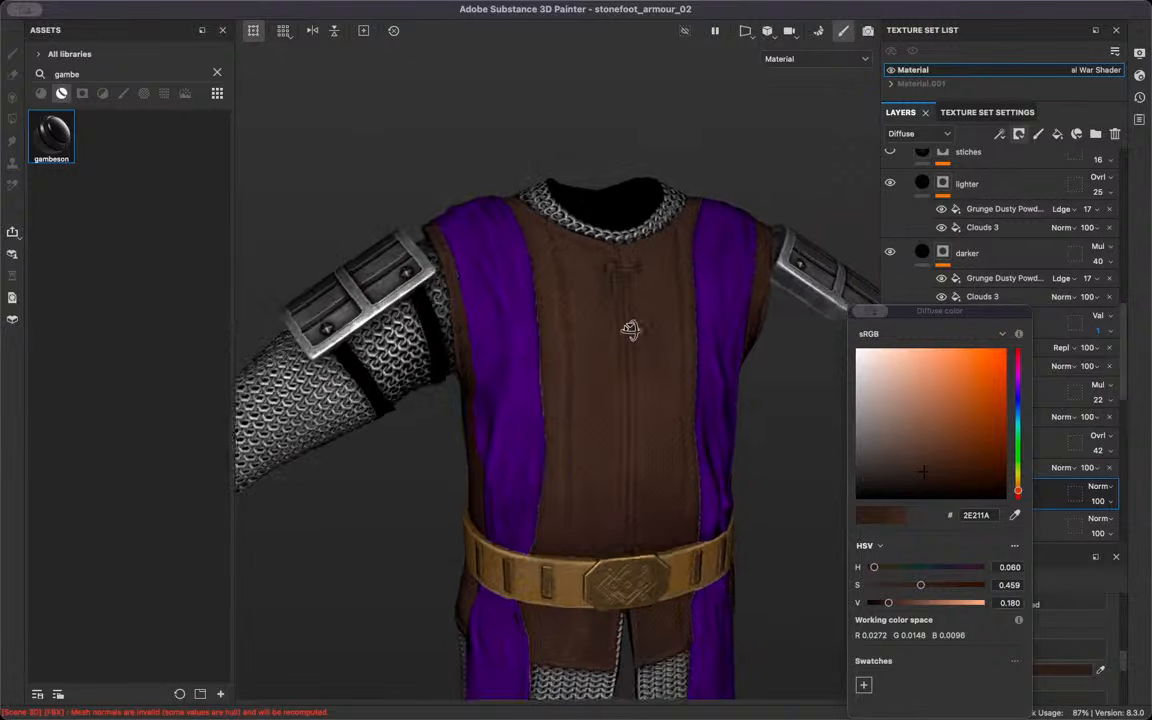
pyautogui.keyDown('alt'); pyautogui.moveTo(622, 303); pyautogui.dragTo(793, 340); pyautogui.keyUp('alt')
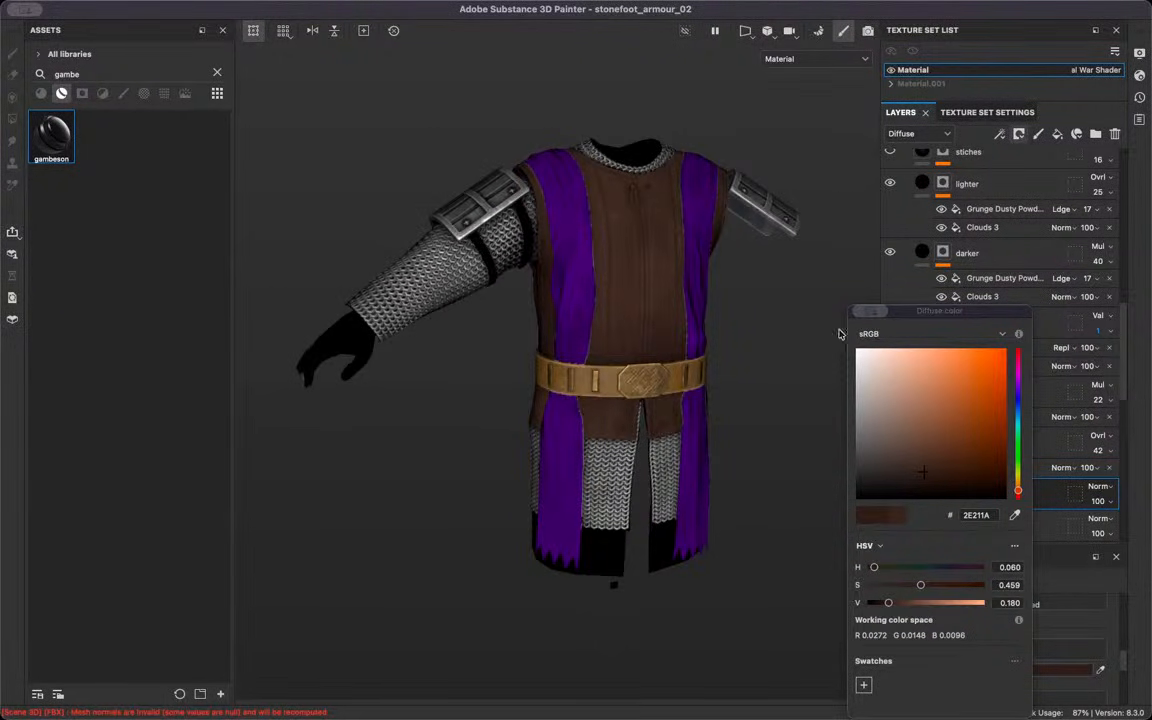
# Compare the brown cloth with the belt and buckle up close, and close the diffuse color picker
pyautogui.scroll(5, 765, 374)
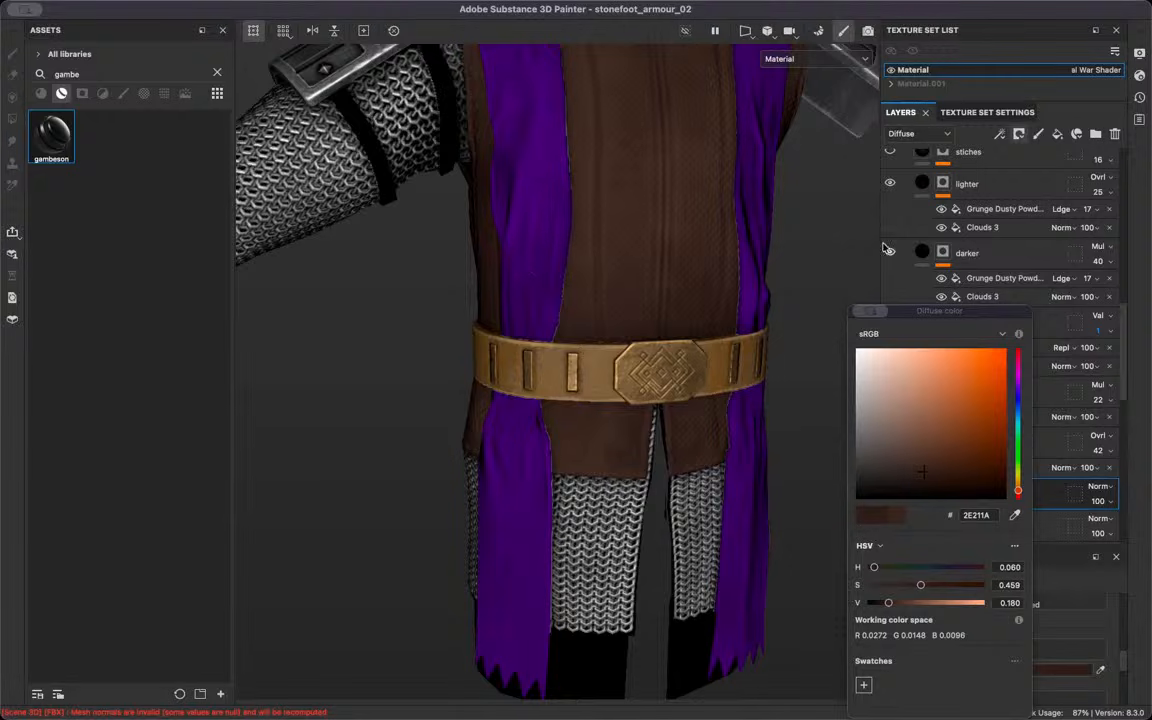
pyautogui.scroll(1, 887, 249)
pyautogui.scroll(8, 730, 237)
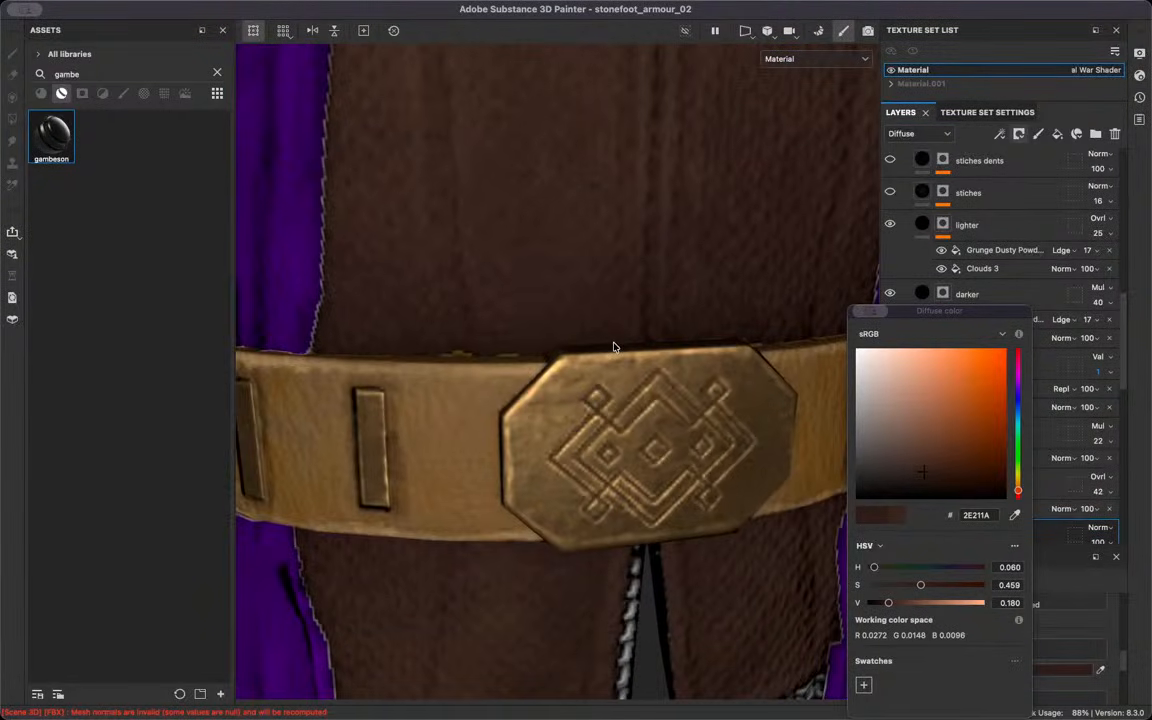
pyautogui.scroll(-10, 614, 347)
pyautogui.keyDown('alt'); pyautogui.moveTo(617, 274); pyautogui.dragTo(605, 351, button='middle'); pyautogui.keyUp('alt')
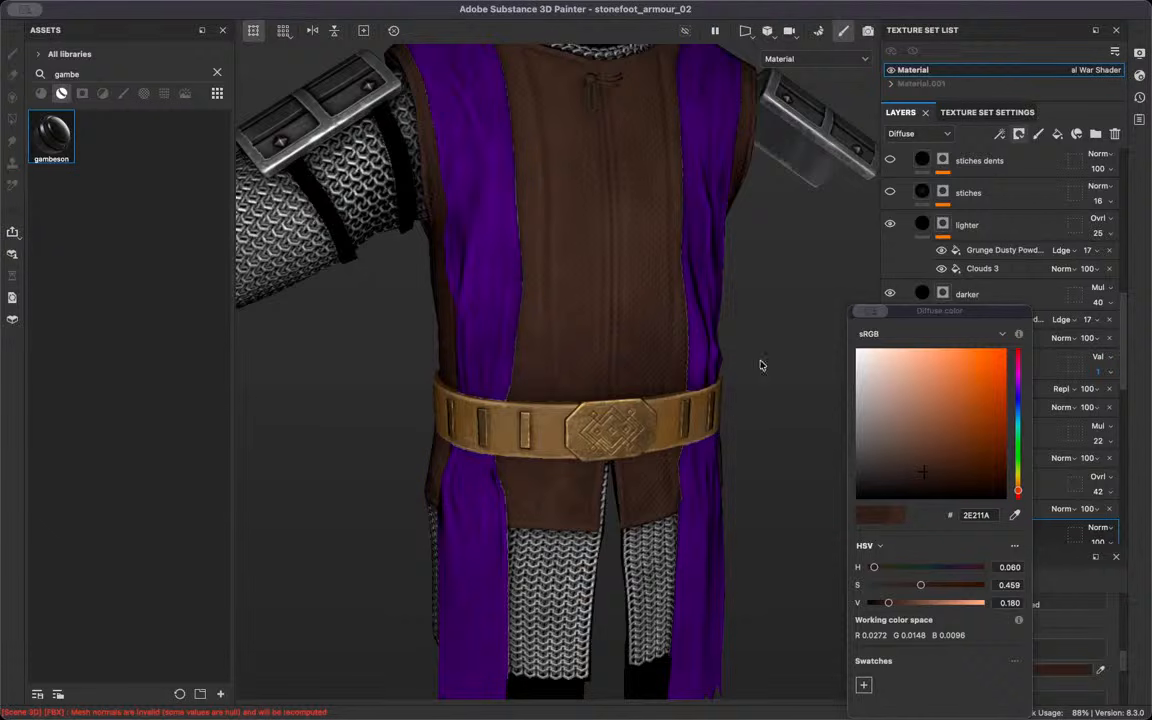
pyautogui.keyDown('alt'); pyautogui.moveTo(760, 365); pyautogui.dragTo(768, 395); pyautogui.keyUp('alt')
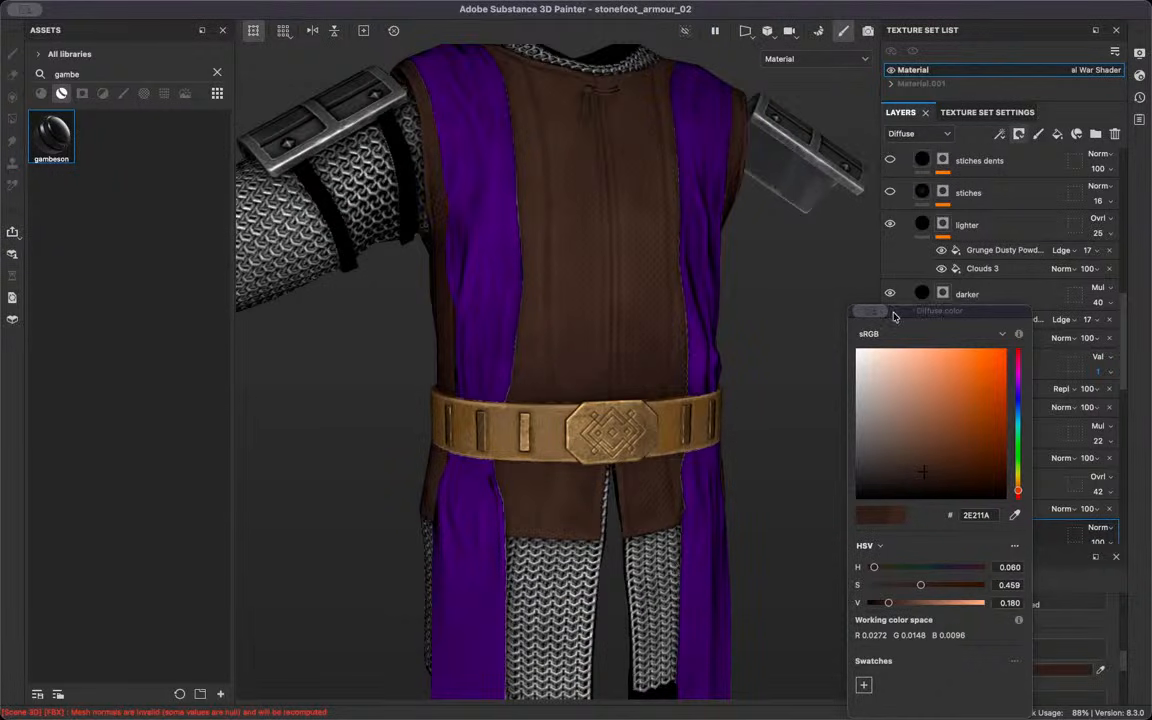
pyautogui.click(817, 288)
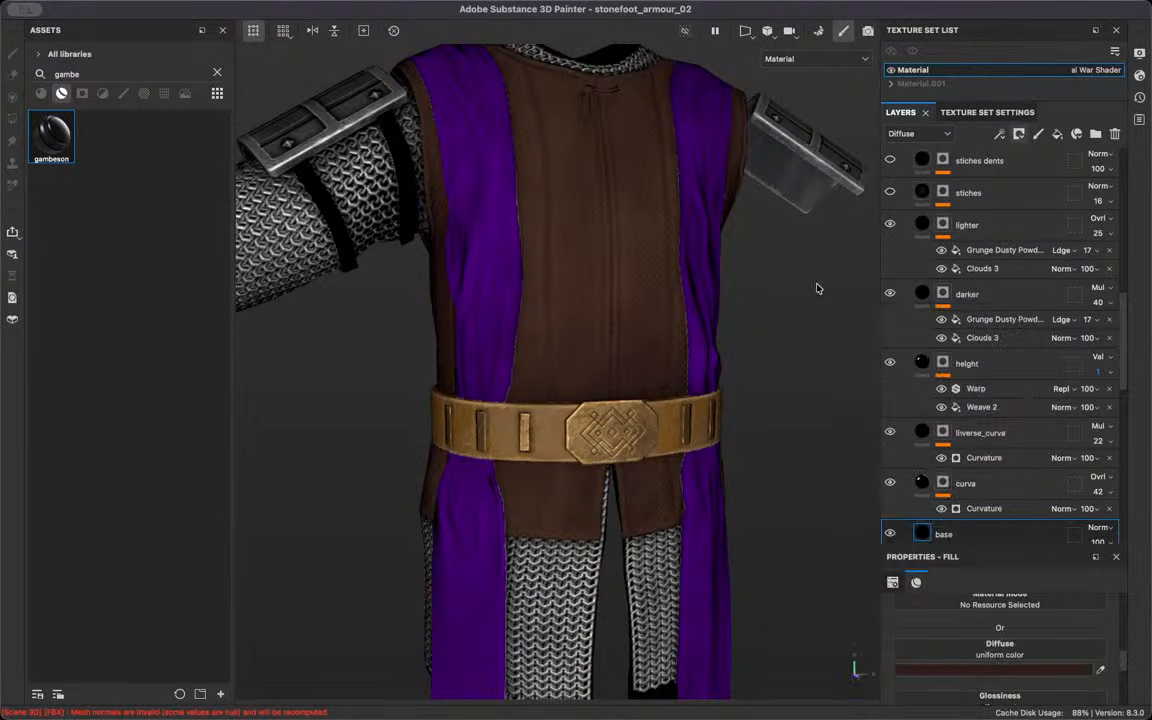
pyautogui.scroll(5, 665, 547)
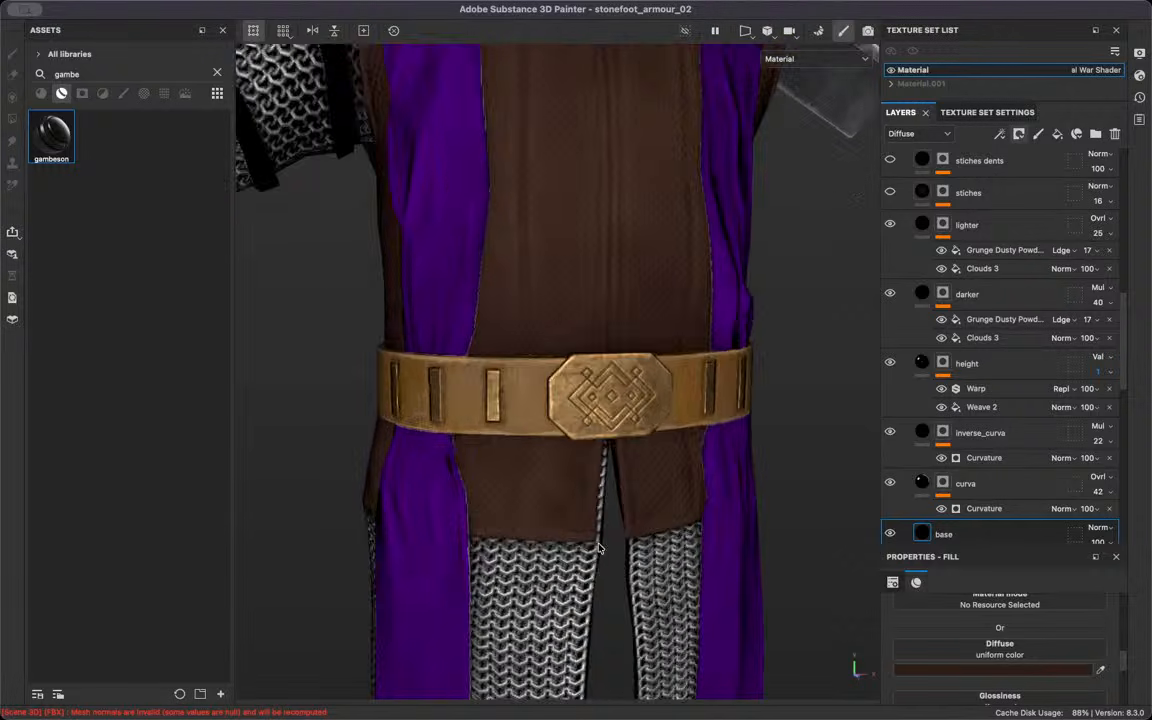
pyautogui.scroll(-3, 542, 553)
pyautogui.scroll(5, 527, 432)
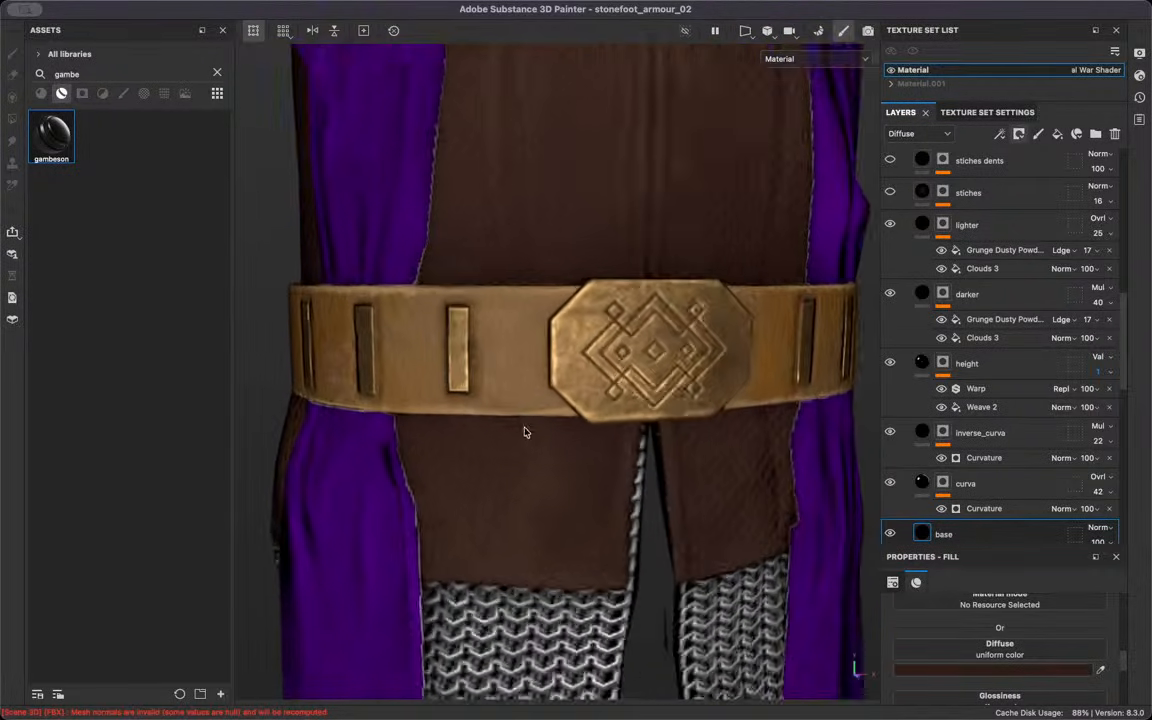
pyautogui.keyDown('alt'); pyautogui.moveTo(571, 465); pyautogui.dragTo(532, 436, button='middle'); pyautogui.keyUp('alt')
pyautogui.scroll(6, 928, 298)
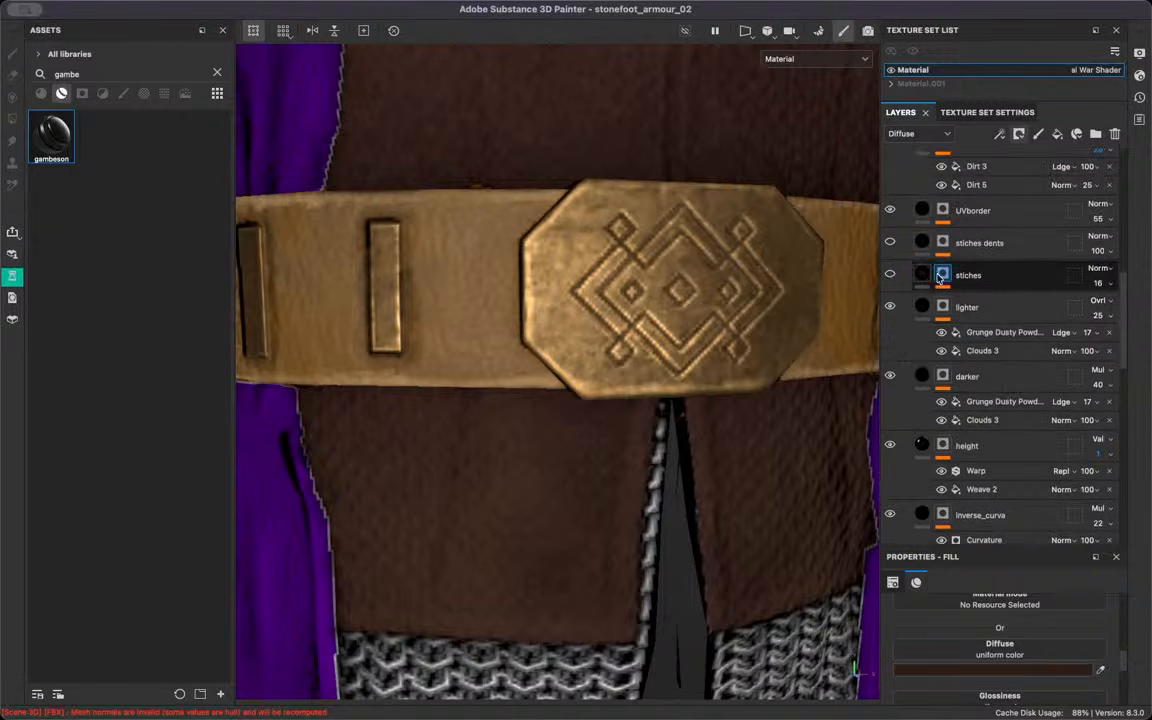
# Collapse the gambeson group and expand the Belt group to show its layers
pyautogui.scroll(3, 932, 304)
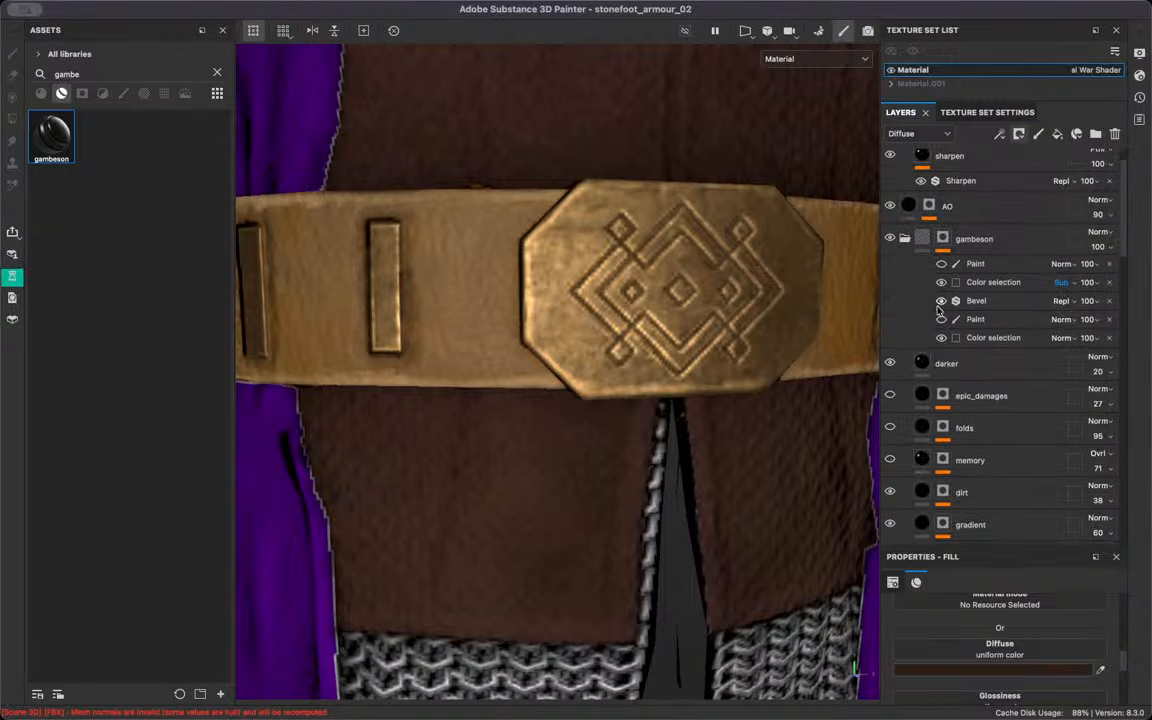
pyautogui.click(906, 240)
pyautogui.scroll(-3, 985, 405)
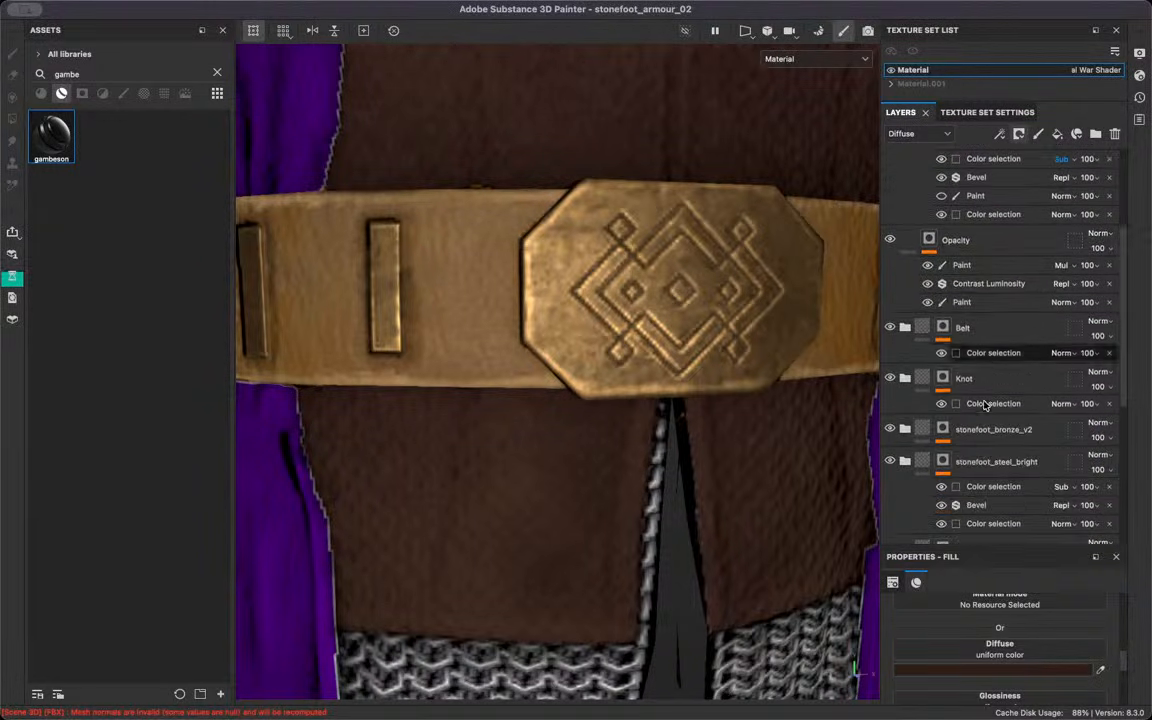
pyautogui.click(912, 330)
pyautogui.click(906, 328)
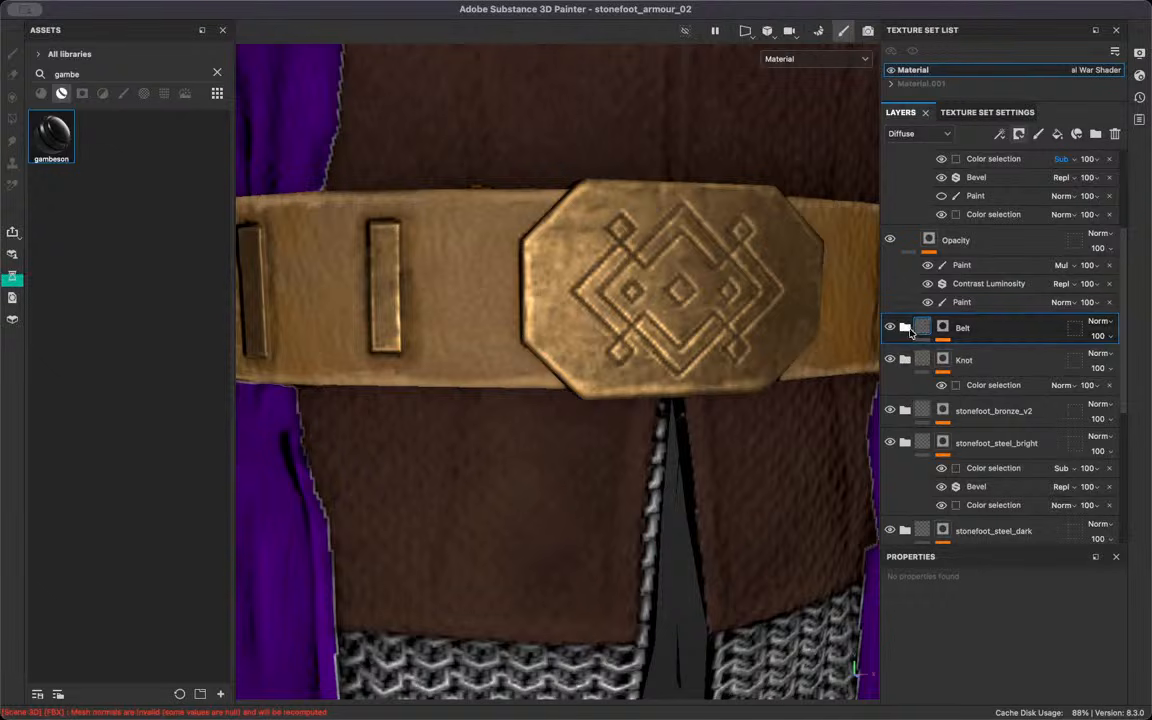
pyautogui.click(910, 332)
pyautogui.scroll(-5, 990, 370)
# Set the hue of the Belt group's base diffuse color to 0.07 and save the project
pyautogui.click(968, 314)
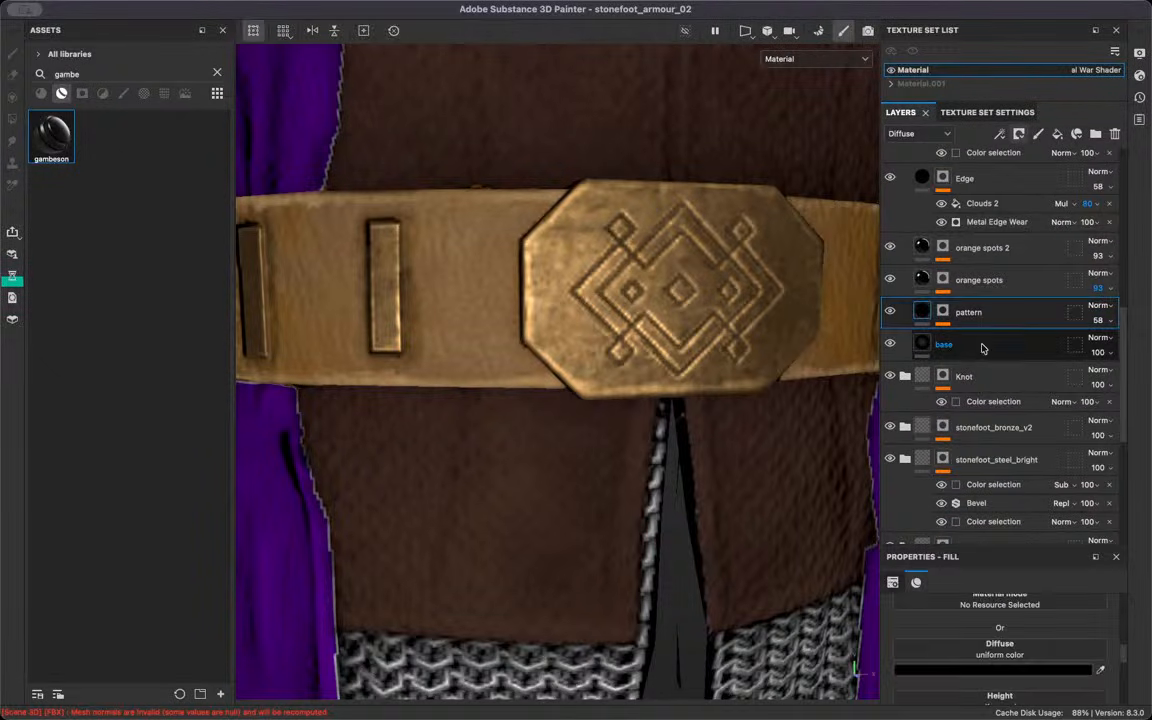
pyautogui.click(982, 348)
pyautogui.click(1055, 670)
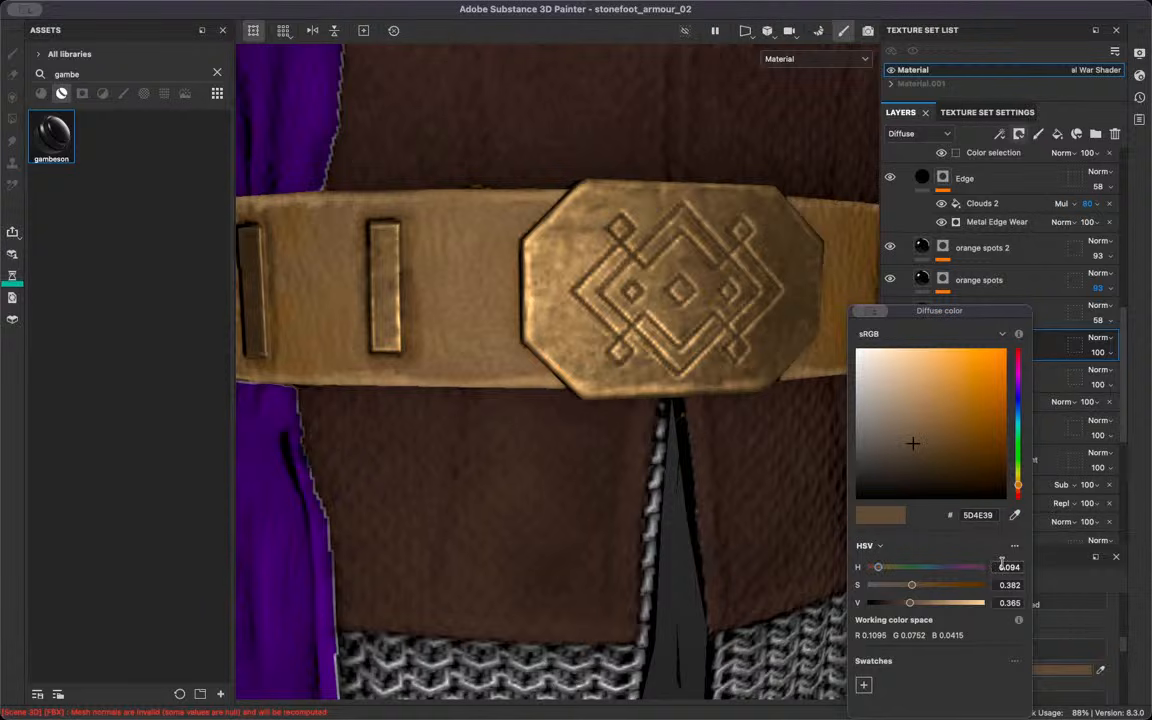
pyautogui.write('0.08')
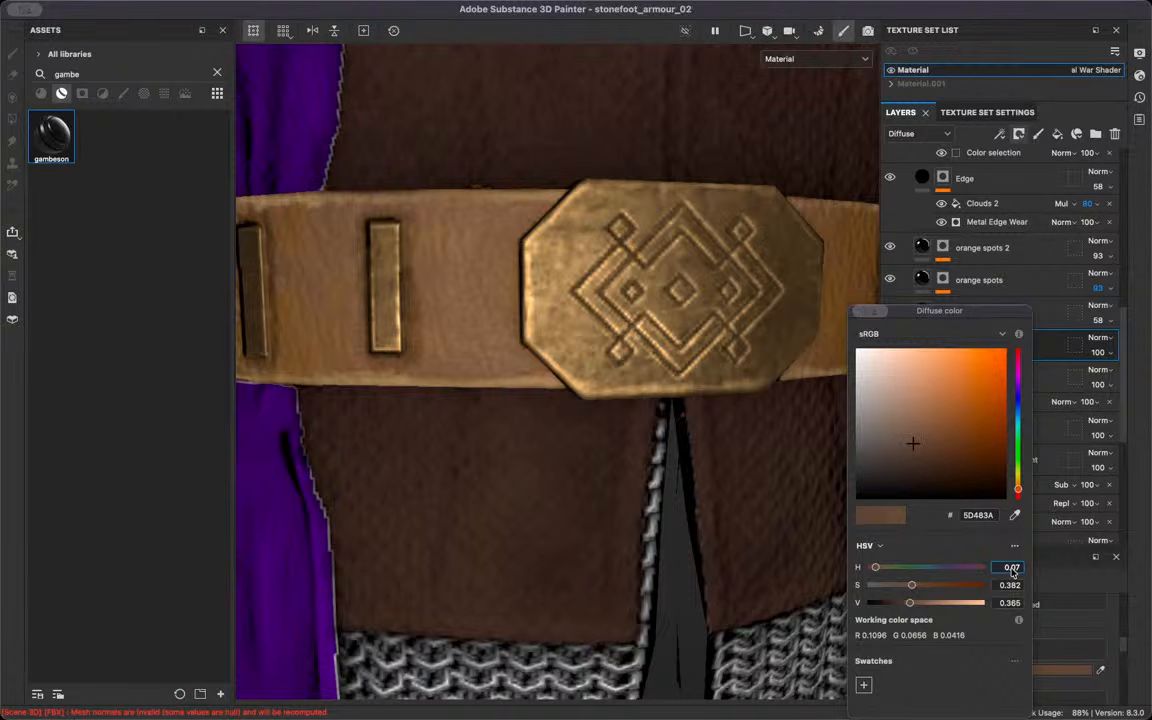
pyautogui.press('super+s')
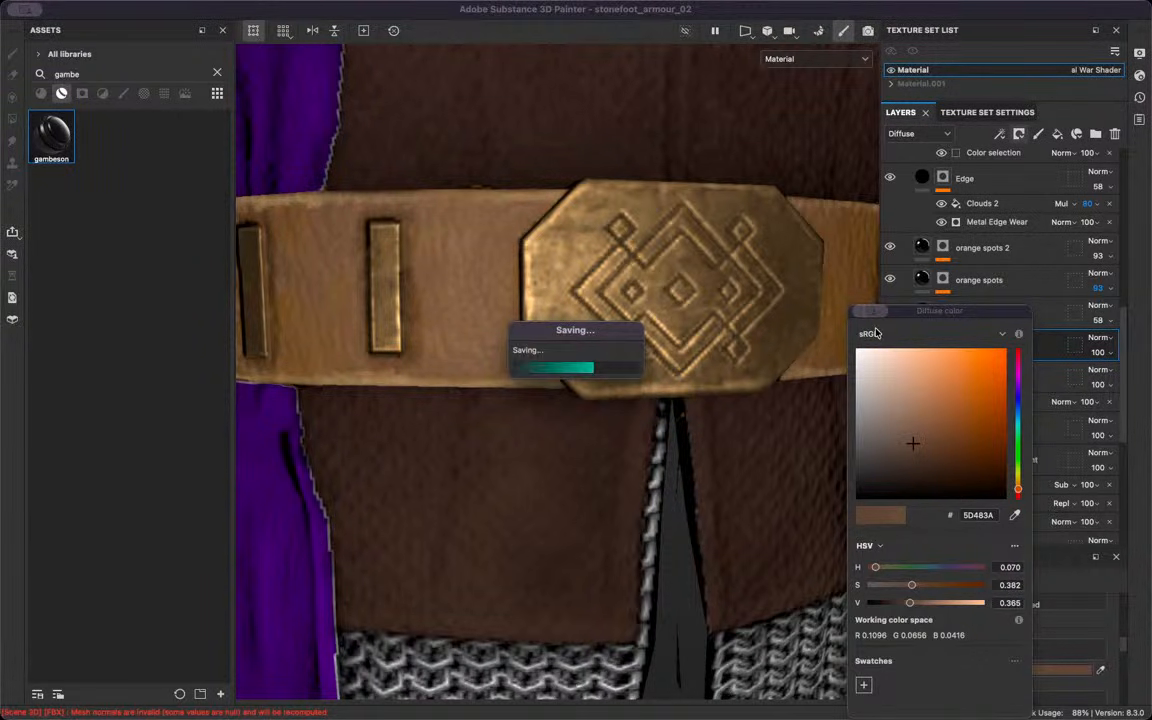
pyautogui.click(873, 333)
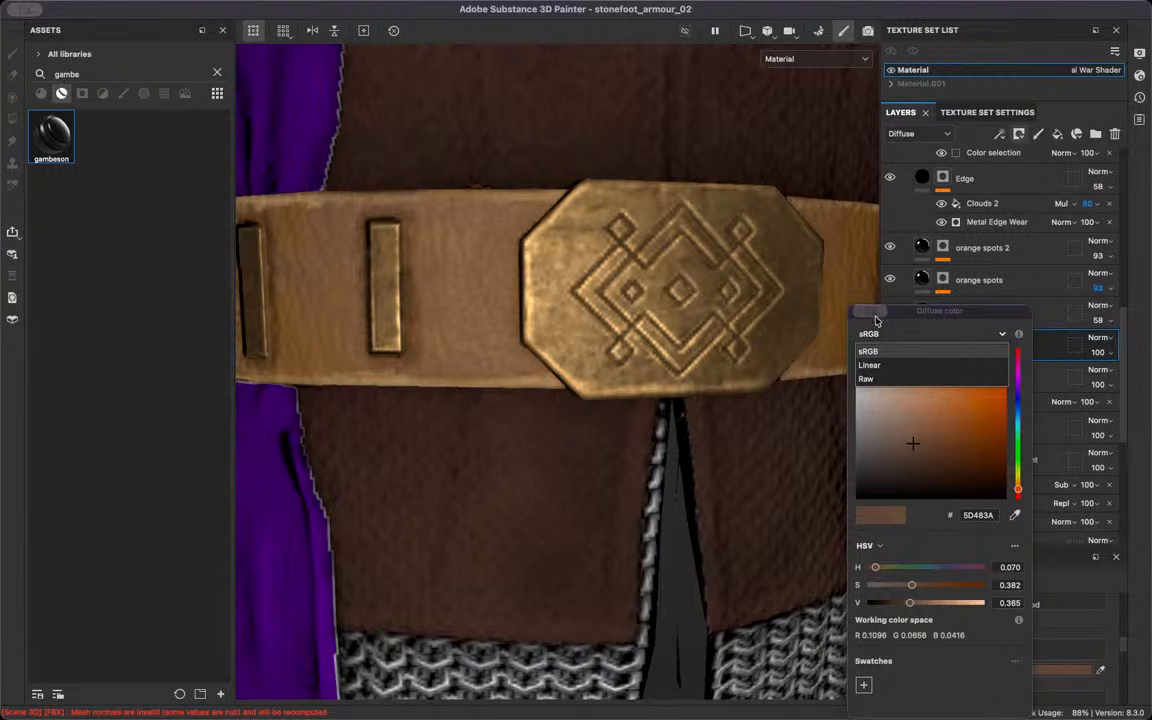
pyautogui.click(802, 299)
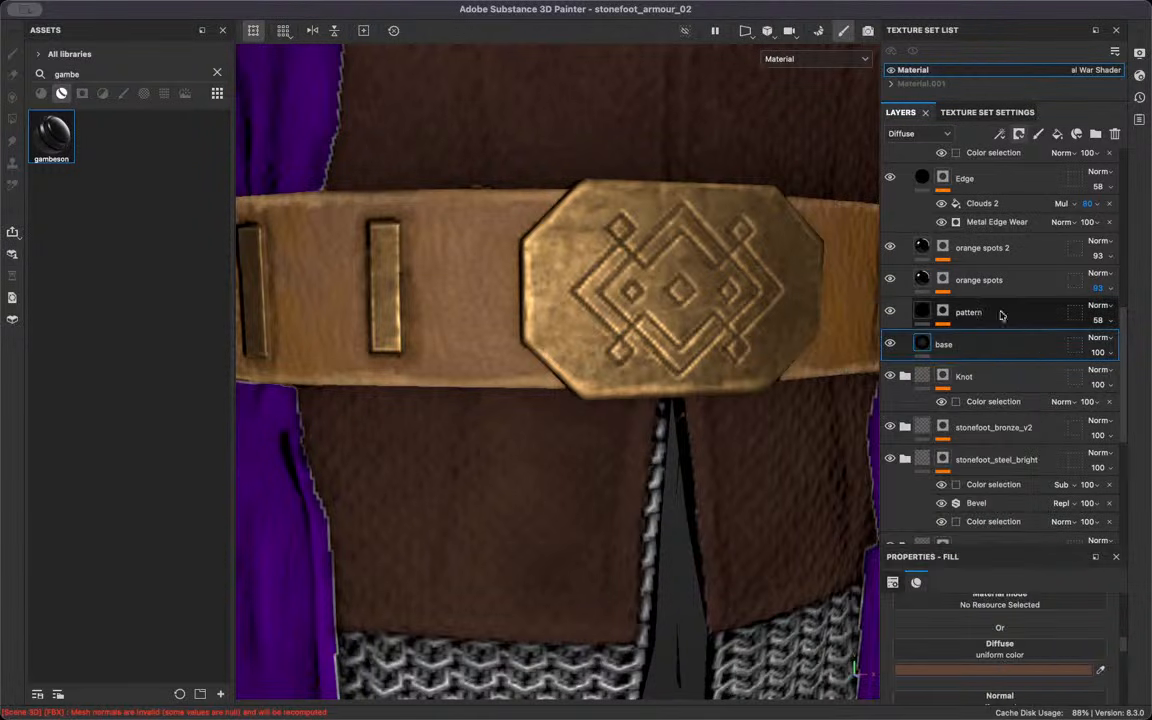
# Set the hue of the orange spots layer's diffuse color to 0.09 in the Belt group
pyautogui.click(981, 310)
pyautogui.click(978, 280)
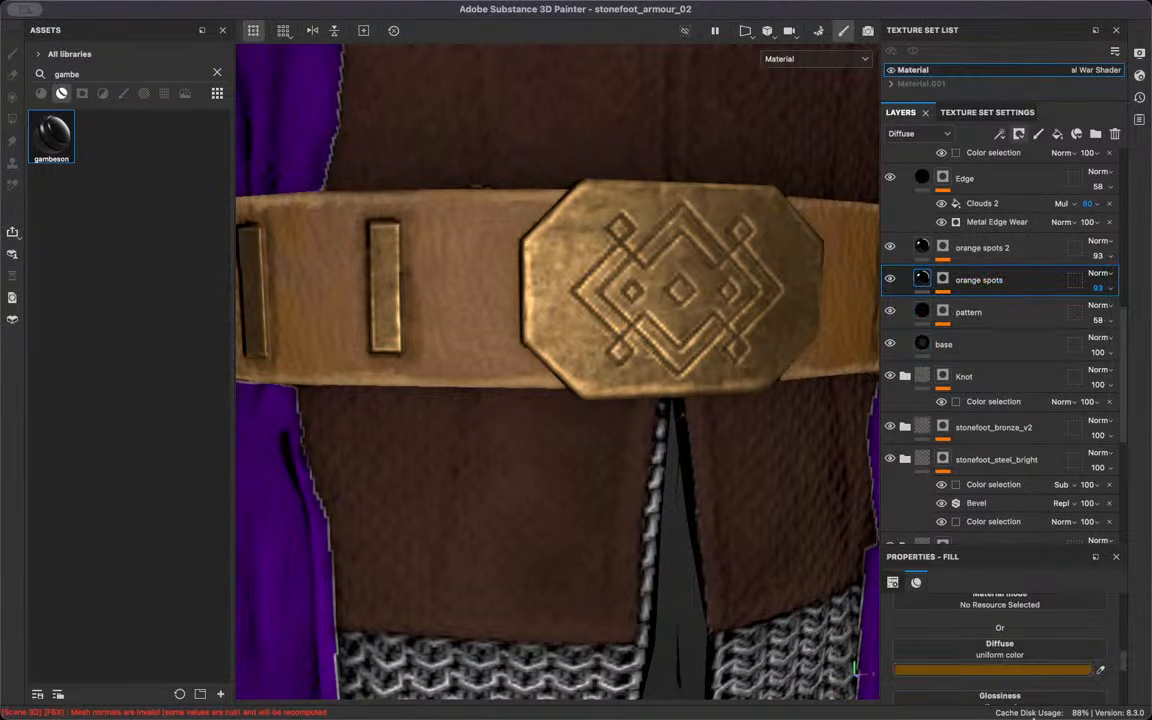
pyautogui.click(1020, 669)
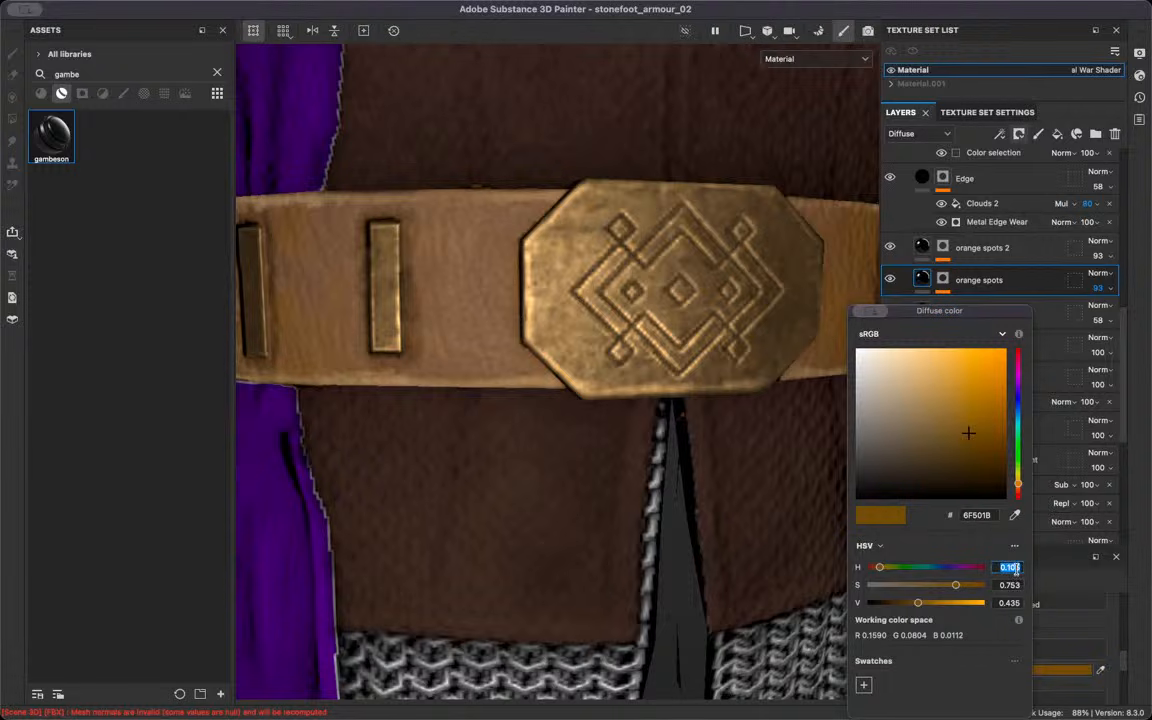
pyautogui.write('0.08')
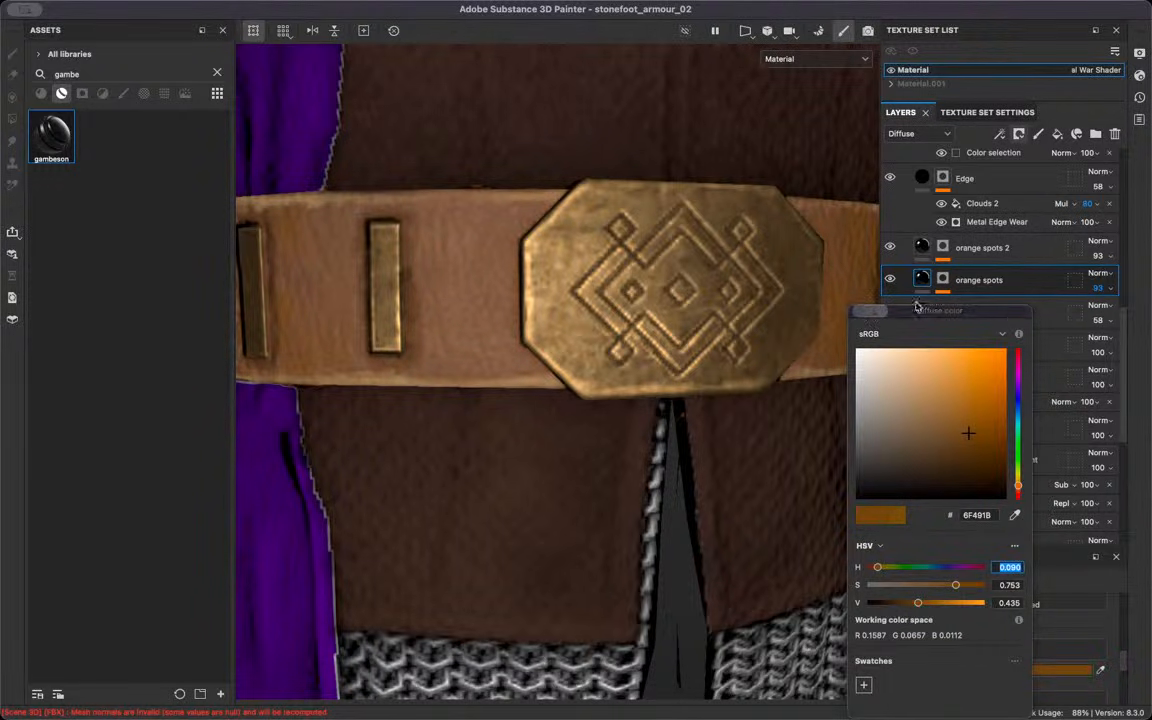
pyautogui.moveTo(912, 315); pyautogui.dragTo(912, 314)
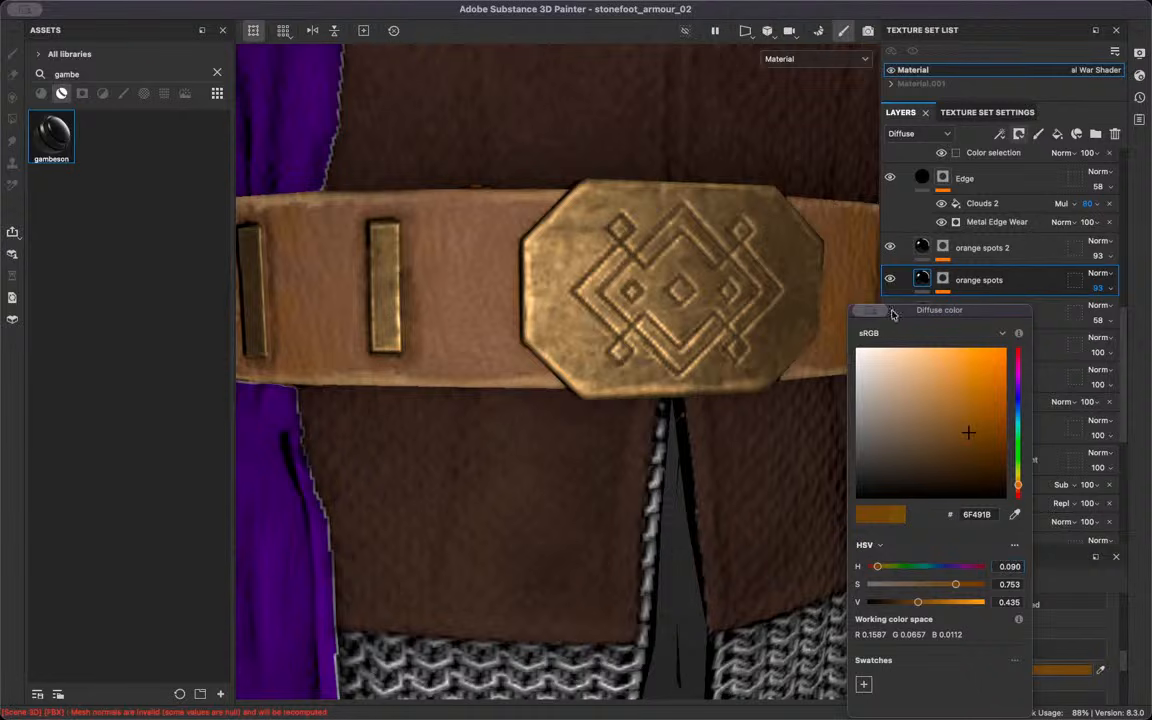
pyautogui.click(988, 282)
# Lower the belt's Edge layer opacity to 14 and set the orange spots 2 diffuse color's V value to 0.294
pyautogui.click(1098, 188)
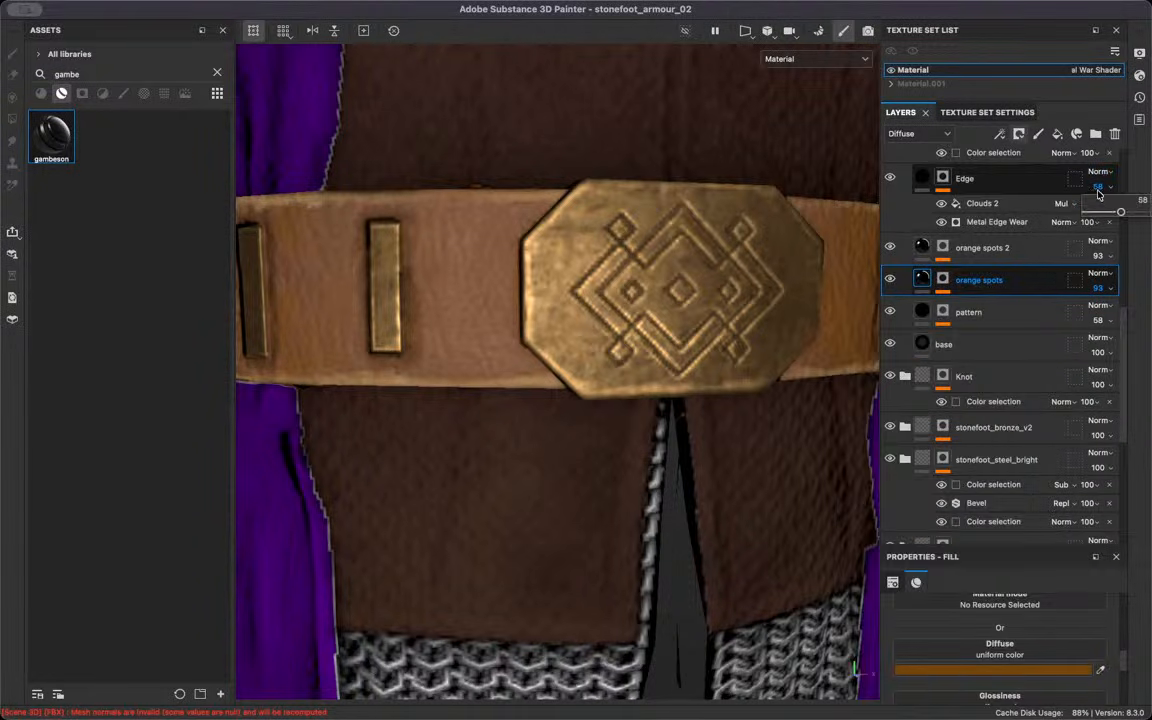
pyautogui.moveTo(1118, 211); pyautogui.dragTo(1073, 212)
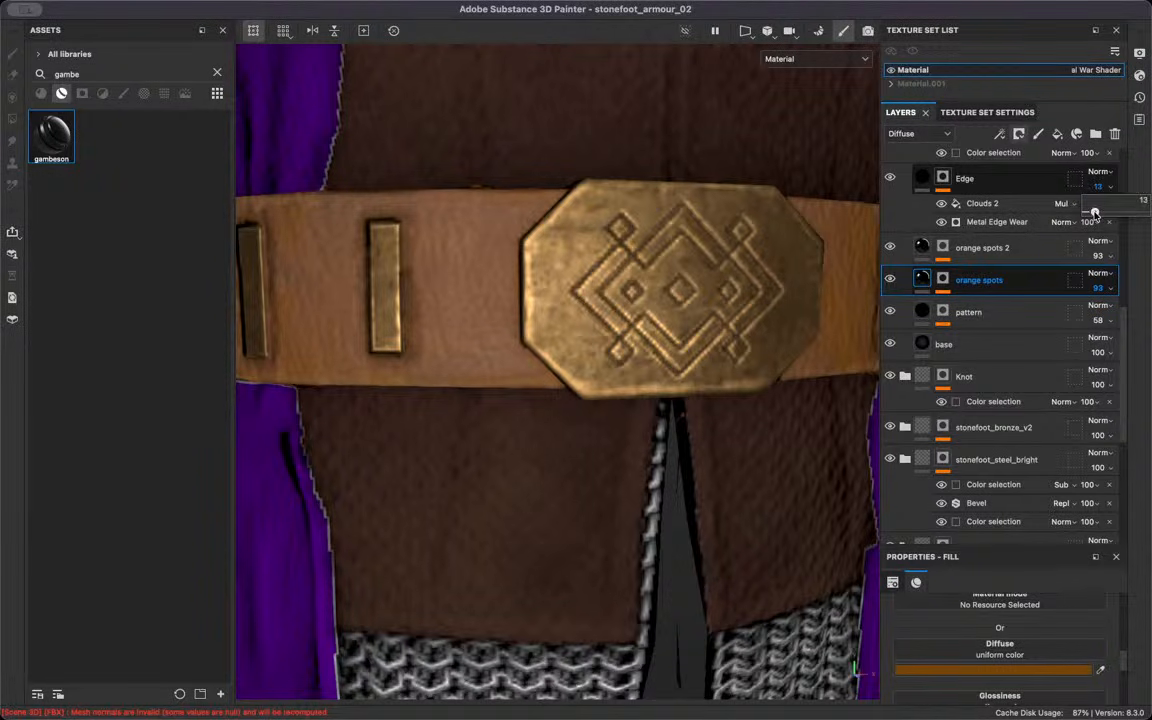
pyautogui.click(982, 247)
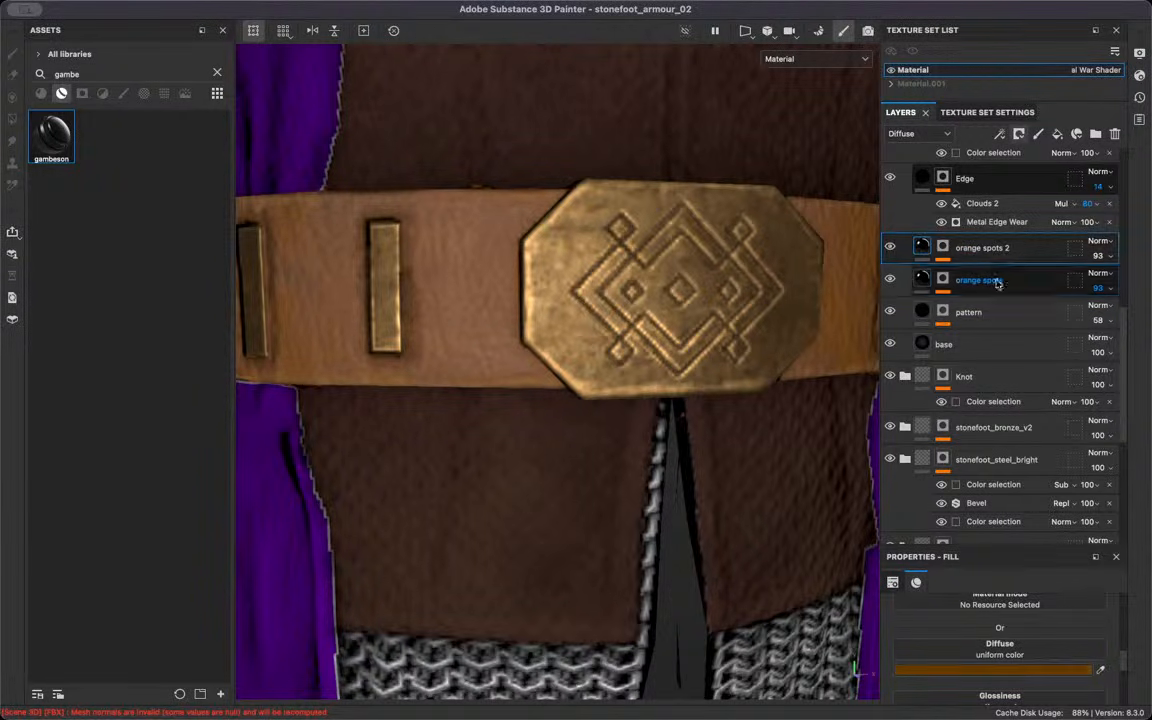
pyautogui.click(1001, 671)
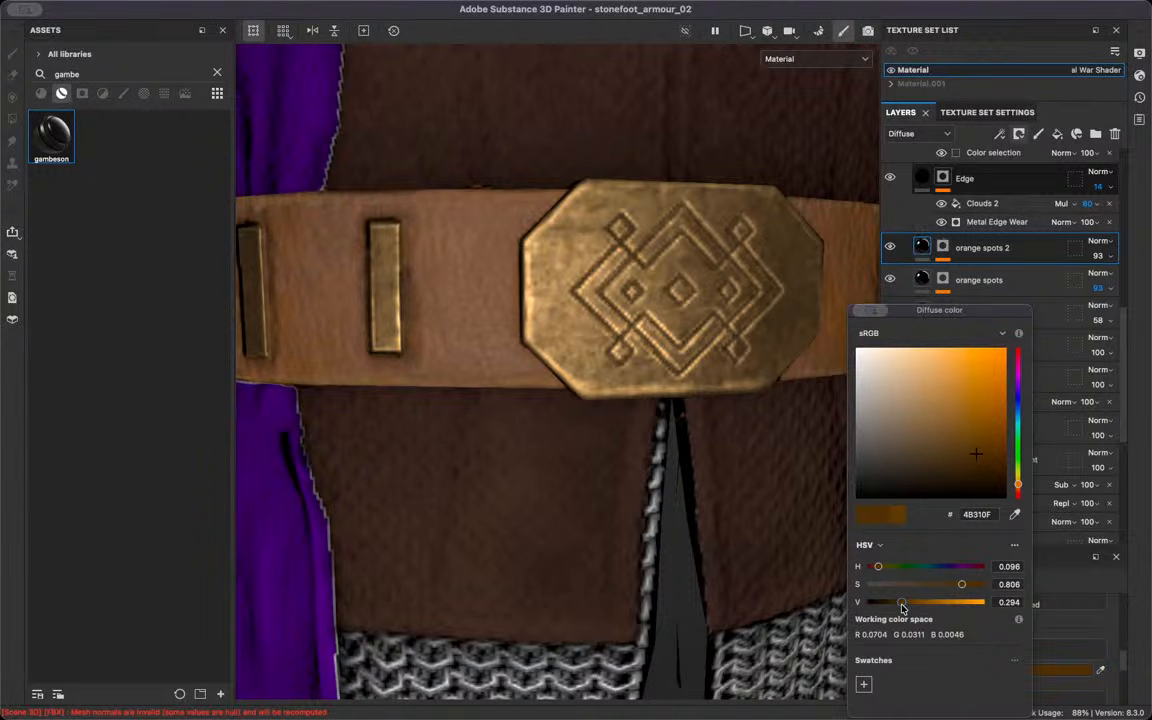
# Examine the belt's leather color against the brown tunic from front and back, close up and at a distance
pyautogui.scroll(-6, 689, 442)
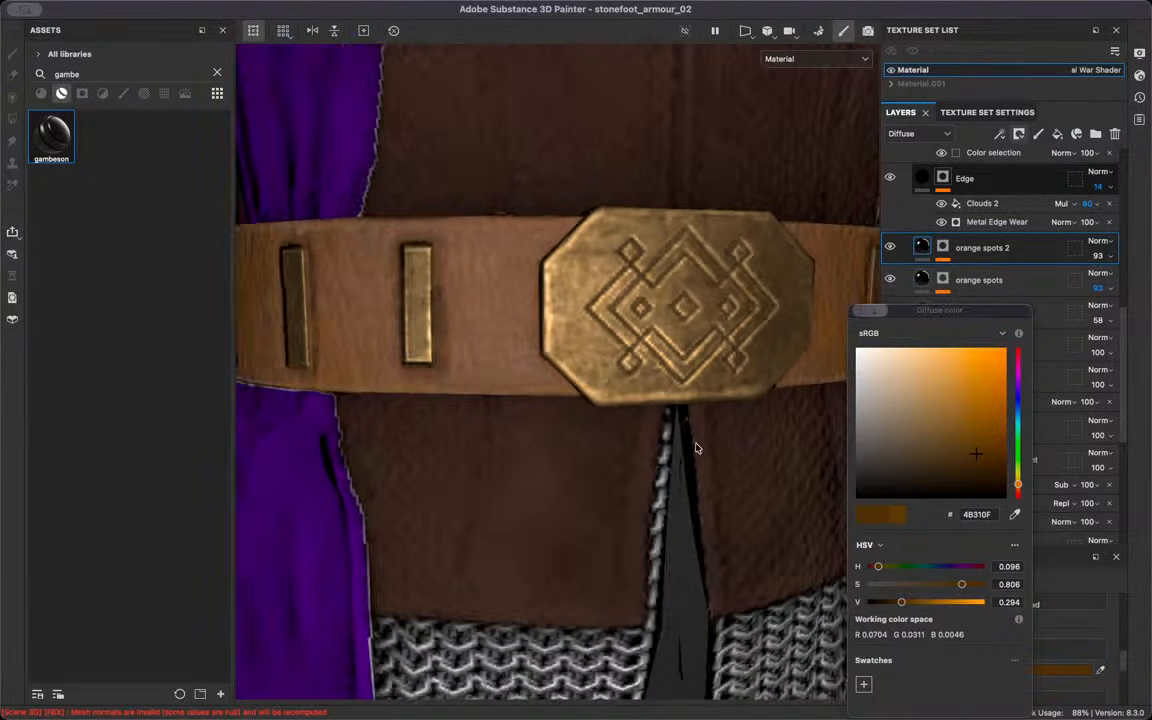
pyautogui.click(612, 390)
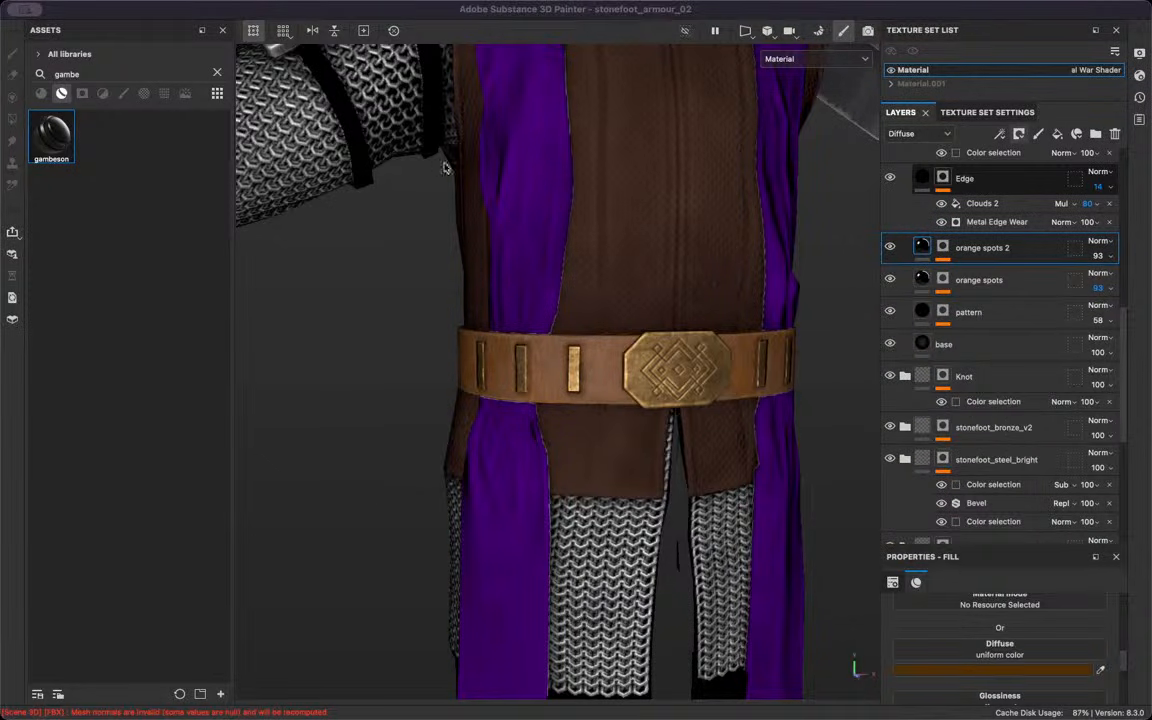
pyautogui.click(449, 243)
pyautogui.scroll(-5, 597, 328)
pyautogui.keyDown('alt'); pyautogui.moveTo(597, 328); pyautogui.dragTo(383, 378); pyautogui.keyUp('alt')
pyautogui.keyDown('alt'); pyautogui.moveTo(591, 337); pyautogui.dragTo(726, 340); pyautogui.keyUp('alt')
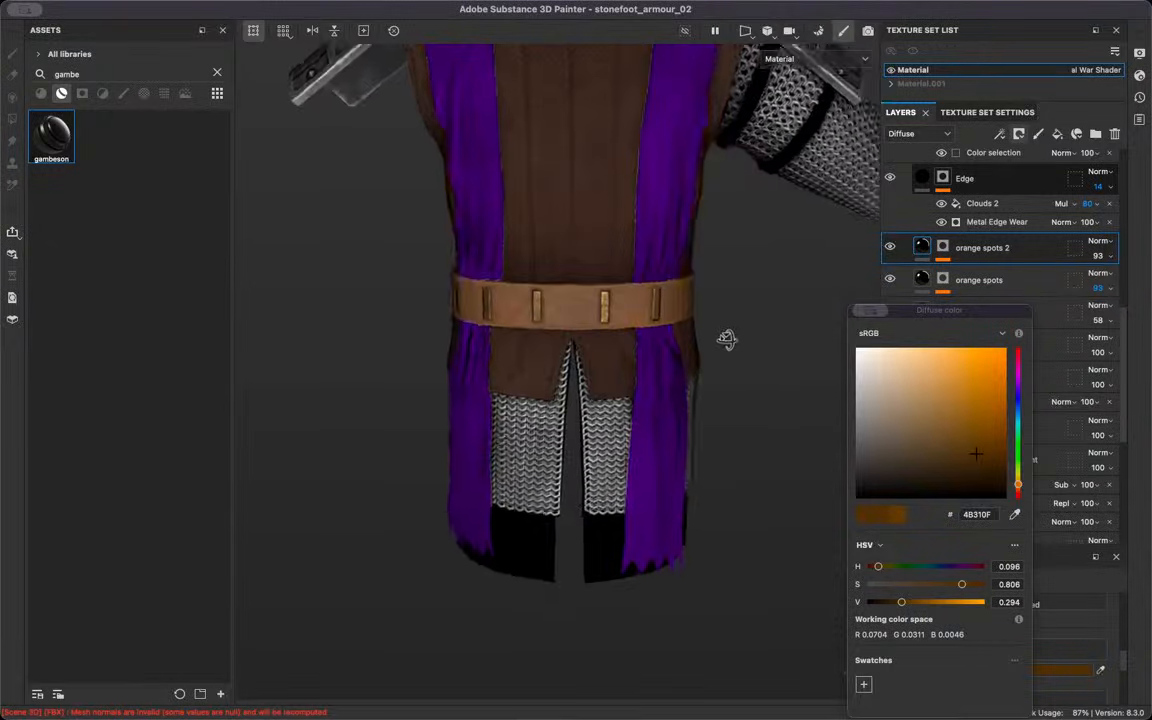
pyautogui.scroll(-10, 726, 340)
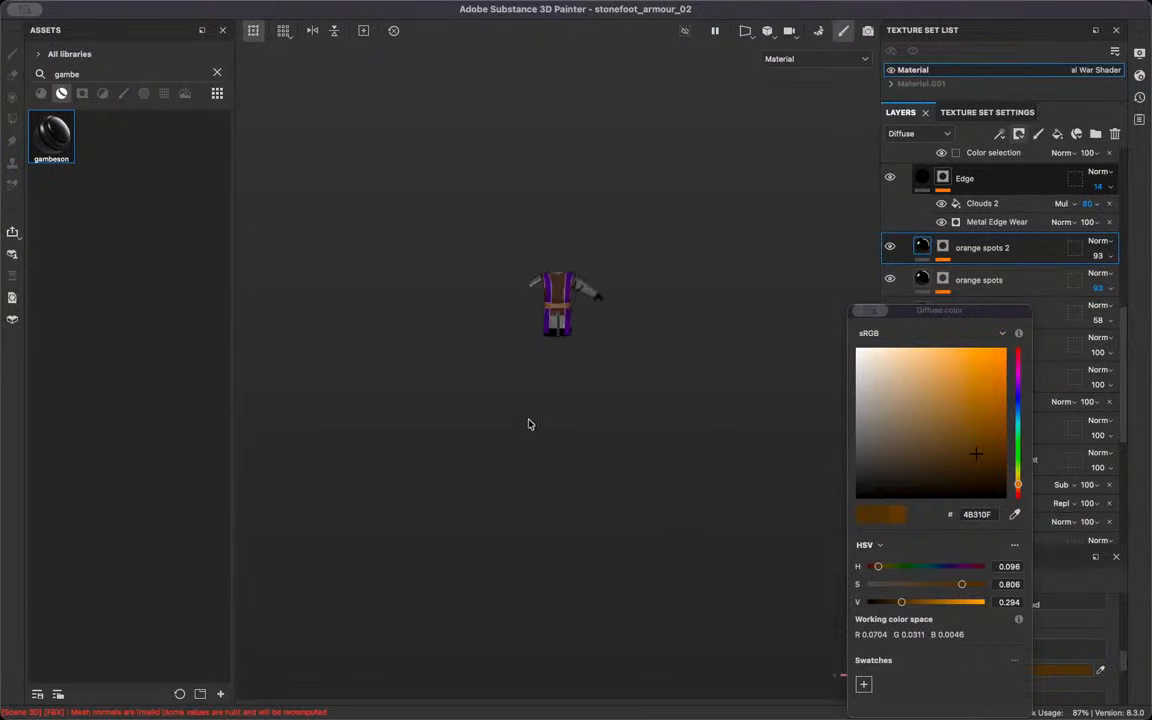
pyautogui.keyDown('alt'); pyautogui.moveTo(952, 385); pyautogui.dragTo(471, 101); pyautogui.keyUp('alt')
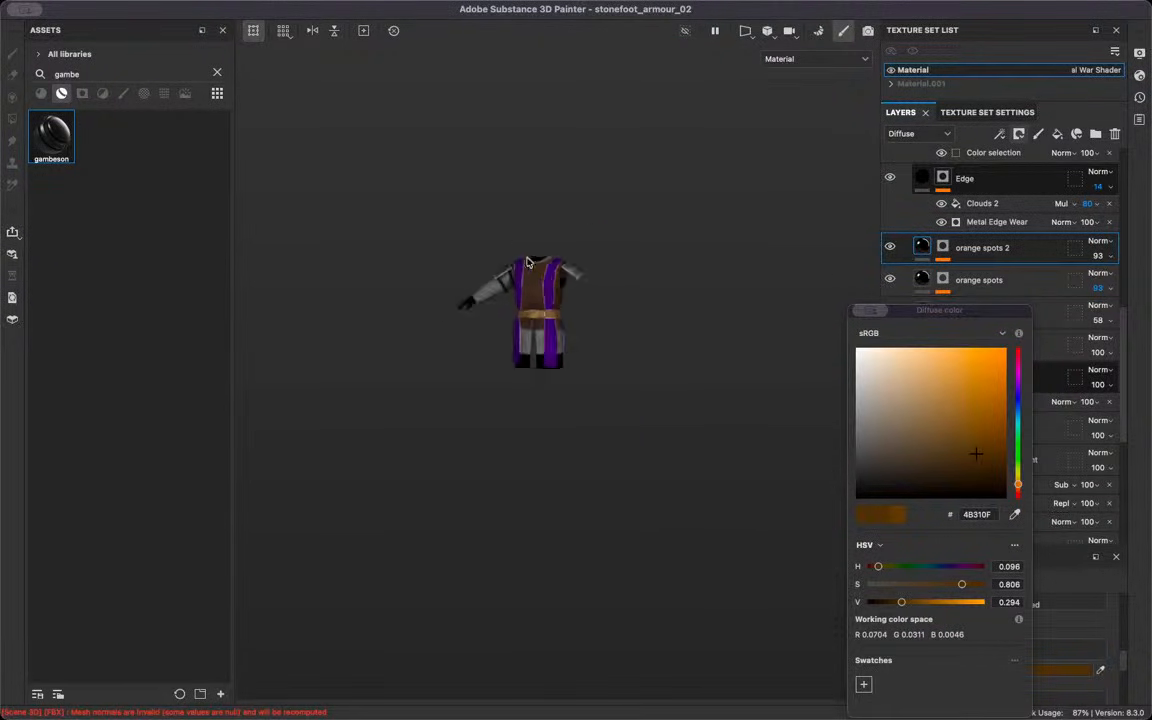
# Inspect how belt, brown tunic, purple cloth and shoulder plates read together around the whole armour
pyautogui.scroll(10, 528, 262)
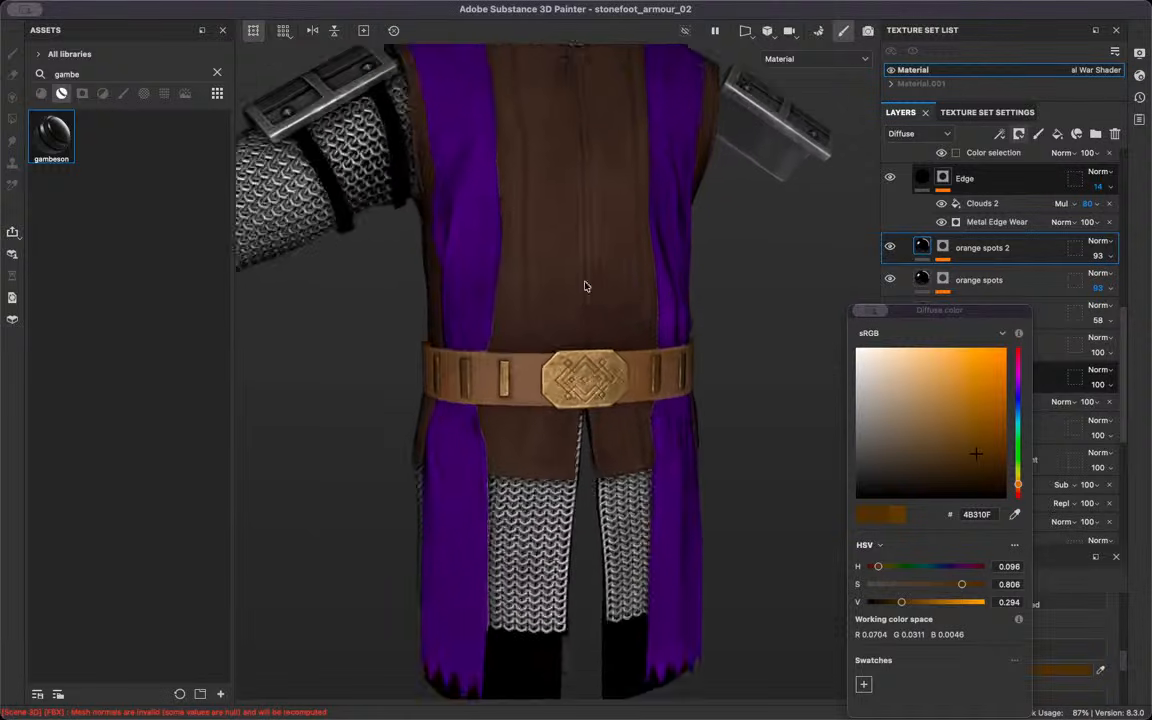
pyautogui.scroll(10, 595, 390)
pyautogui.keyDown('alt'); pyautogui.moveTo(597, 399); pyautogui.dragTo(614, 210); pyautogui.keyUp('alt')
pyautogui.scroll(-10, 520, 400)
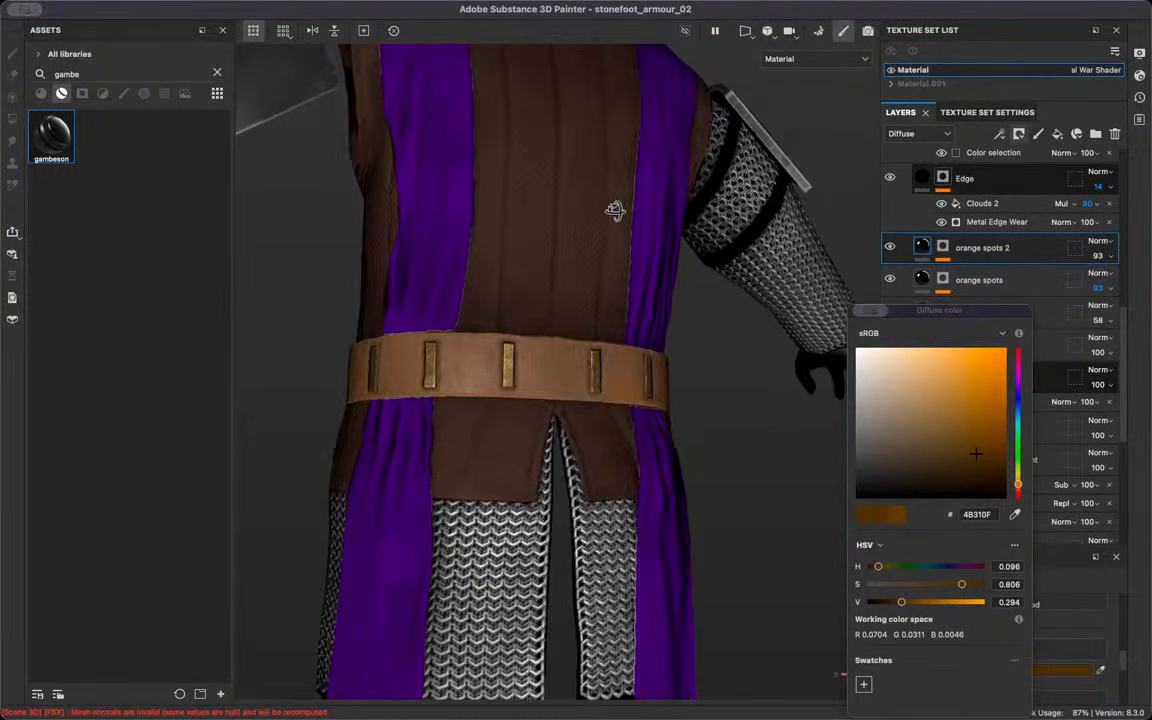
pyautogui.scroll(-5, 561, 255)
pyautogui.keyDown('alt'); pyautogui.moveTo(561, 255); pyautogui.dragTo(645, 8); pyautogui.keyUp('alt')
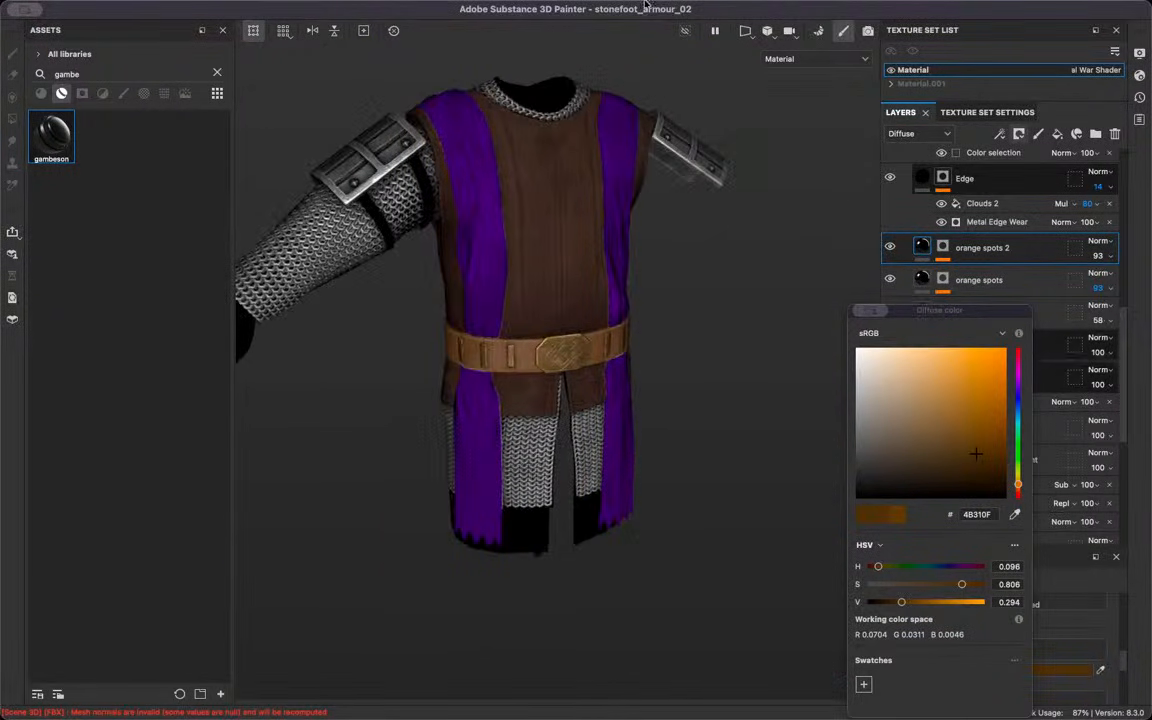
pyautogui.click(638, 113)
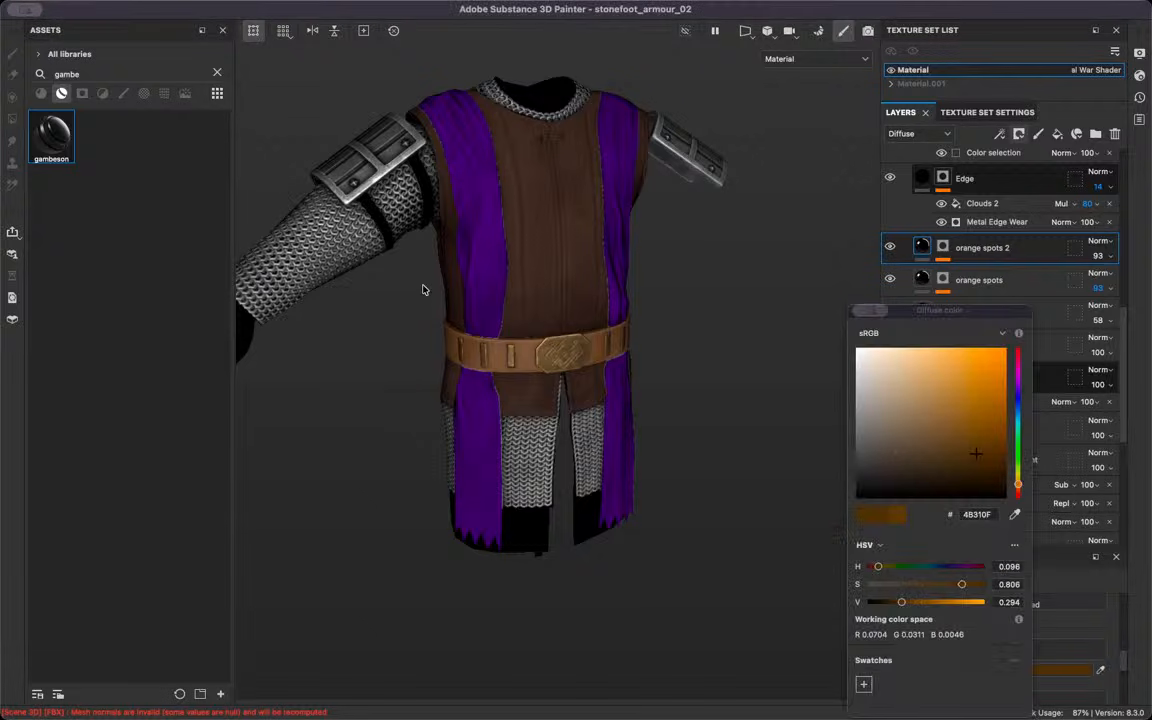
pyautogui.scroll(-5, 422, 290)
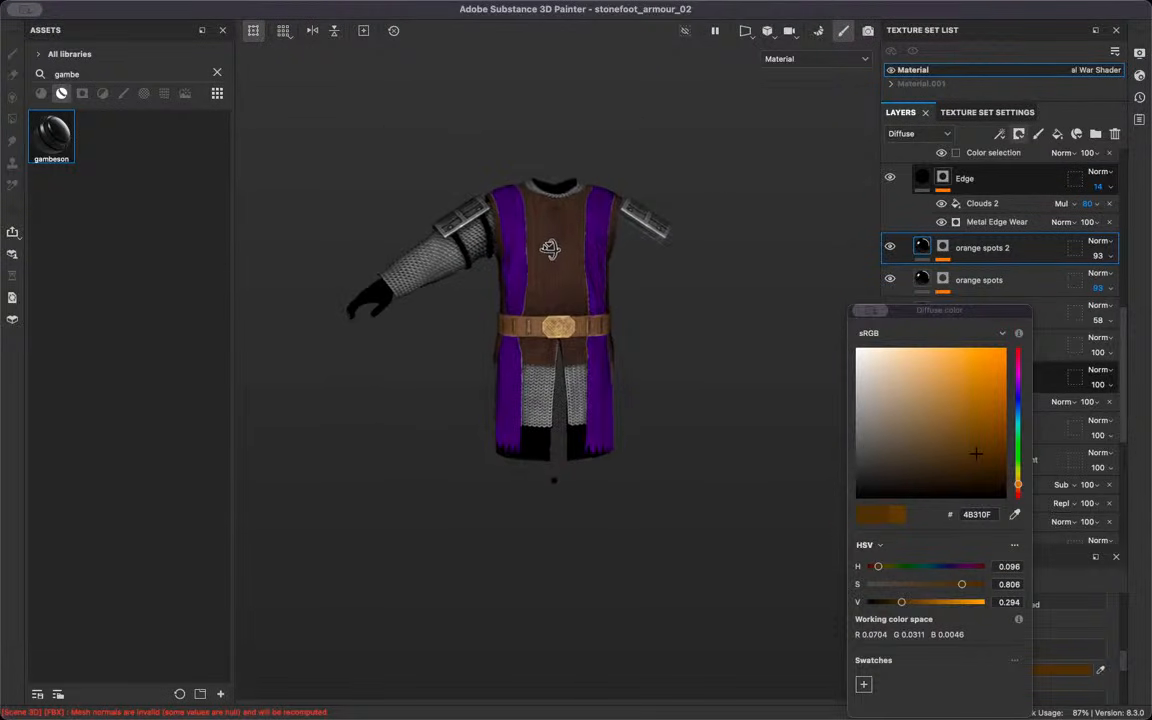
pyautogui.scroll(5, 563, 276)
pyautogui.keyDown('alt'); pyautogui.moveTo(560, 296); pyautogui.dragTo(418, 395); pyautogui.keyUp('alt')
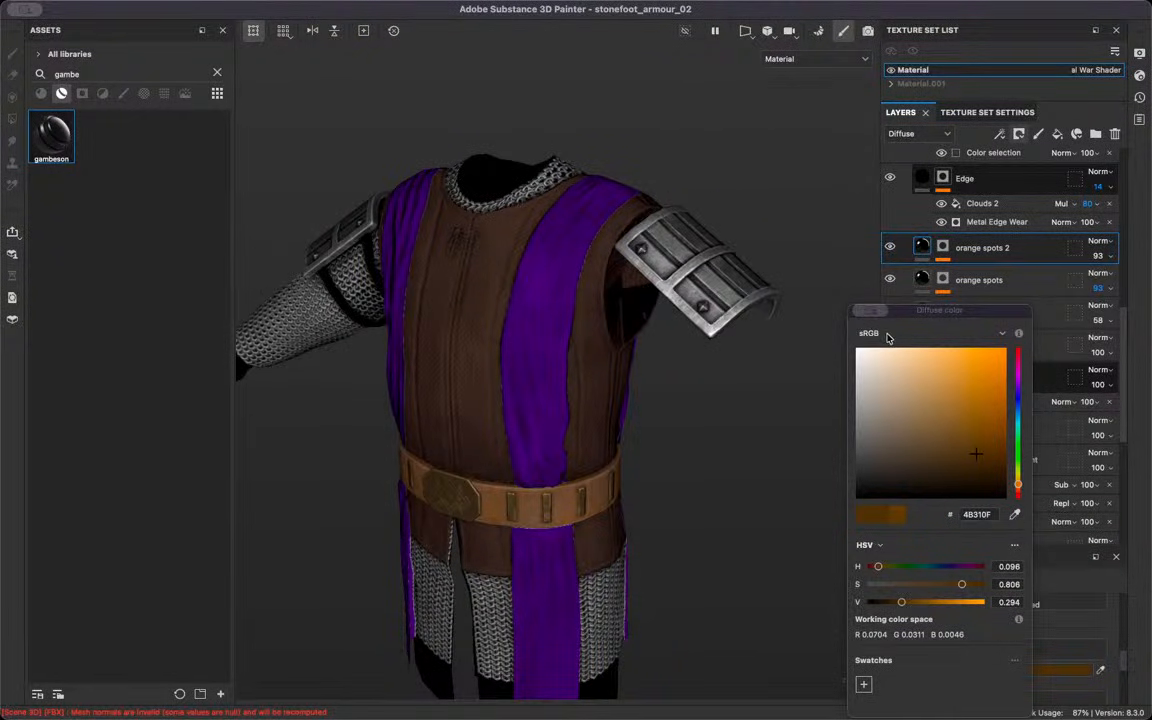
pyautogui.keyDown('alt'); pyautogui.moveTo(748, 357); pyautogui.dragTo(422, 306); pyautogui.keyUp('alt')
pyautogui.keyDown('alt'); pyautogui.moveTo(566, 253); pyautogui.dragTo(600, 300); pyautogui.keyUp('alt')
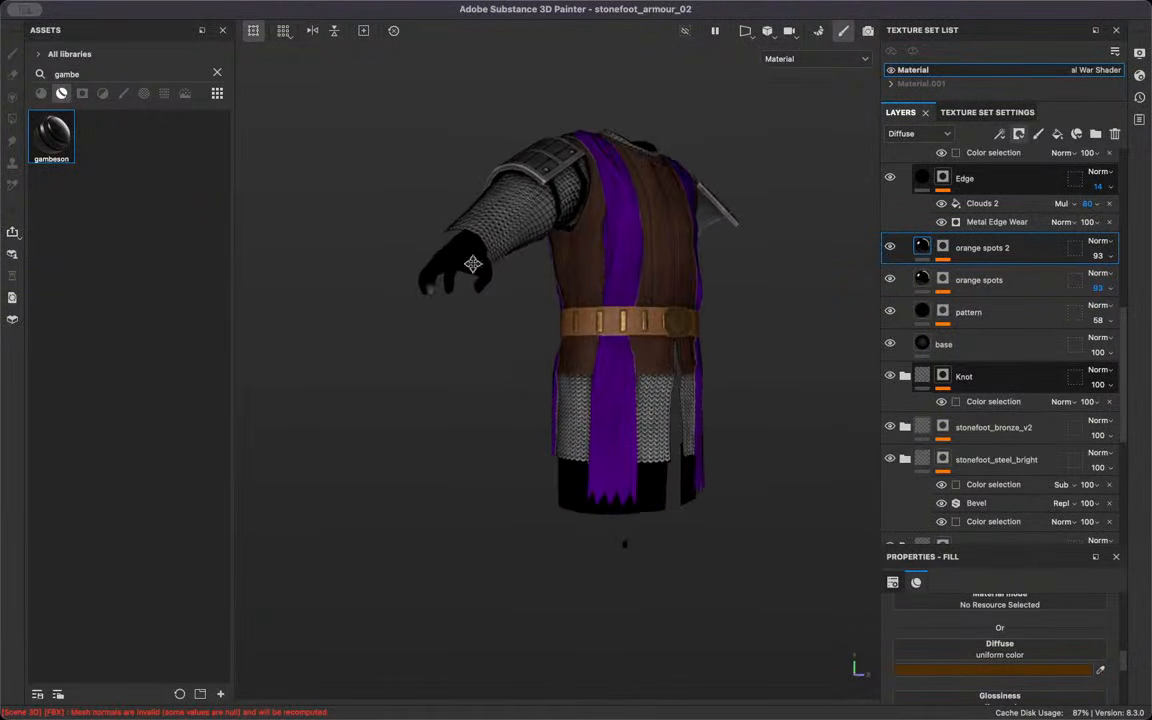
# Inspect the belt buckle, metal studs and neighbouring tunic cloth up close
pyautogui.scroll(8, 574, 386)
pyautogui.keyDown('alt'); pyautogui.moveTo(574, 386); pyautogui.dragTo(700, 330); pyautogui.keyUp('alt')
pyautogui.keyDown('alt'); pyautogui.moveTo(587, 516); pyautogui.dragTo(717, 404); pyautogui.keyUp('alt')
pyautogui.keyDown('alt'); pyautogui.moveTo(717, 404); pyautogui.dragTo(661, 85, button='middle'); pyautogui.keyUp('alt')
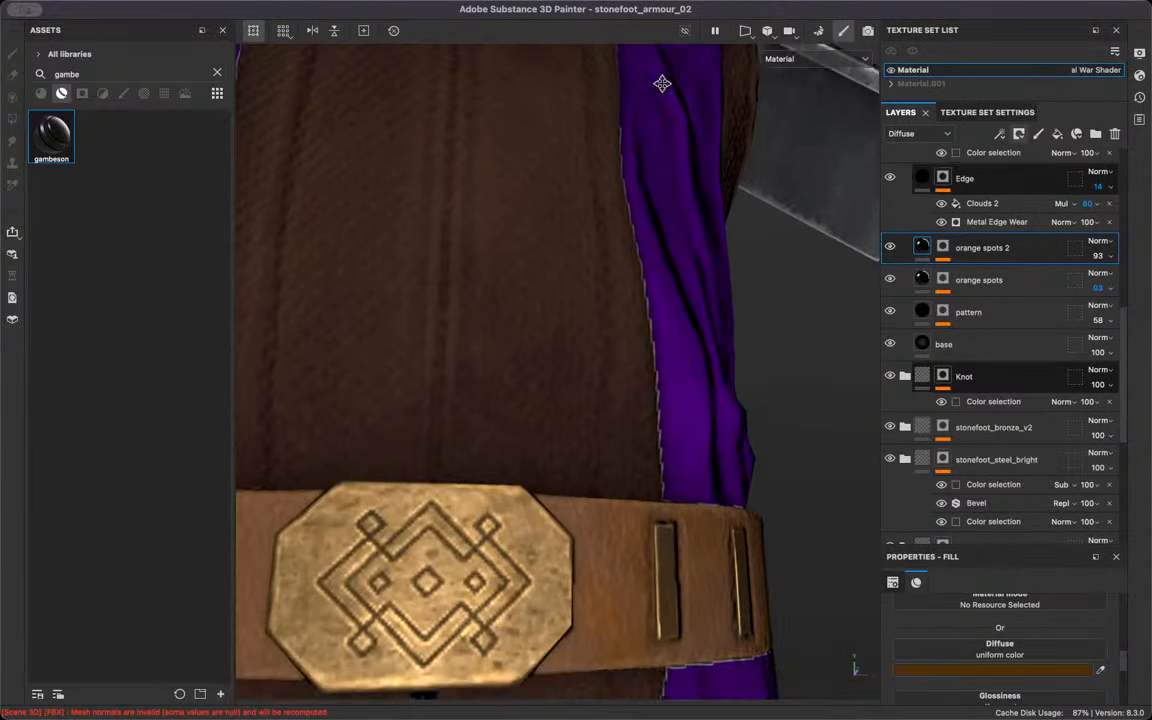
pyautogui.keyDown('alt'); pyautogui.moveTo(661, 85); pyautogui.dragTo(535, 244); pyautogui.keyUp('alt')
pyautogui.keyDown('alt'); pyautogui.moveTo(536, 436); pyautogui.dragTo(685, 167); pyautogui.keyUp('alt')
# Examine the sleeve's chainmail rings at very close range from several angles
pyautogui.keyDown('alt'); pyautogui.moveTo(685, 167); pyautogui.dragTo(728, 625, button='right'); pyautogui.keyUp('alt')
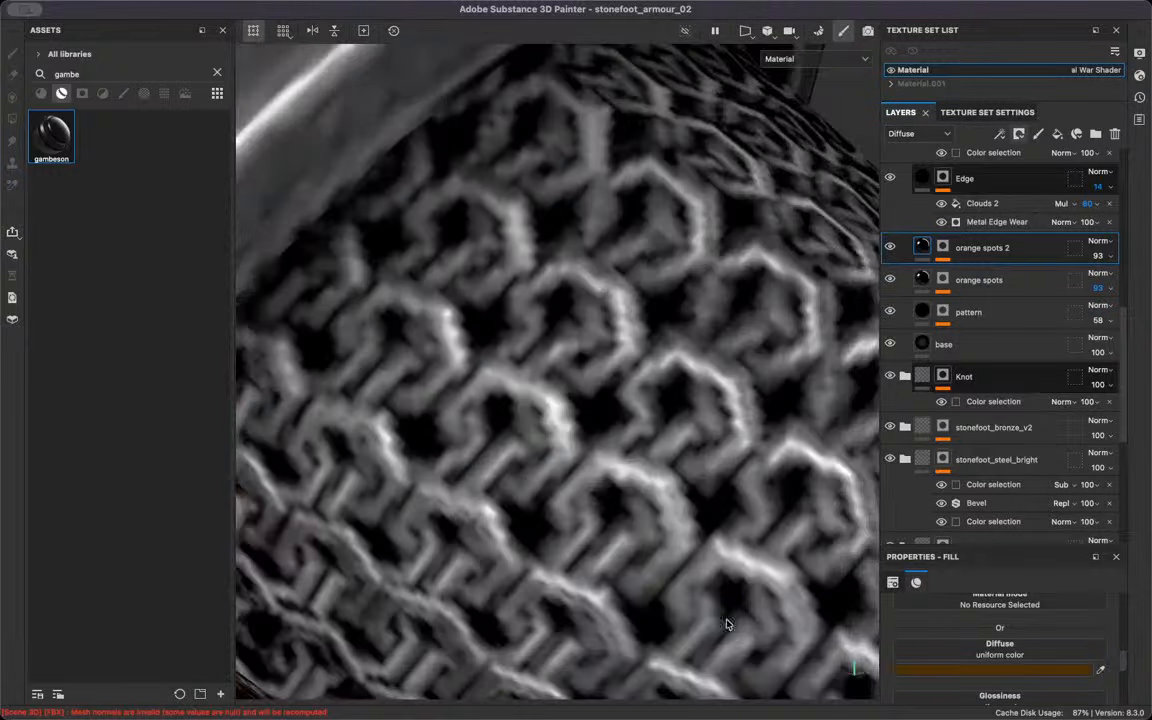
pyautogui.keyDown('alt'); pyautogui.moveTo(650, 380); pyautogui.dragTo(668, 463, button='right'); pyautogui.keyUp('alt')
pyautogui.keyDown('alt'); pyautogui.moveTo(668, 463); pyautogui.dragTo(662, 512); pyautogui.keyUp('alt')
pyautogui.keyDown('alt'); pyautogui.moveTo(662, 512); pyautogui.dragTo(617, 403, button='right'); pyautogui.keyUp('alt')
pyautogui.keyDown('alt'); pyautogui.moveTo(617, 403); pyautogui.dragTo(735, 295); pyautogui.keyUp('alt')
pyautogui.keyDown('alt'); pyautogui.moveTo(670, 354); pyautogui.dragTo(335, 268, button='middle'); pyautogui.keyUp('alt')
pyautogui.keyDown('alt'); pyautogui.moveTo(335, 268); pyautogui.dragTo(725, 362, button='right'); pyautogui.keyUp('alt')
pyautogui.keyDown('alt'); pyautogui.moveTo(725, 362); pyautogui.dragTo(586, 365); pyautogui.keyUp('alt')
pyautogui.keyDown('alt'); pyautogui.moveTo(586, 365); pyautogui.dragTo(303, 258, button='middle'); pyautogui.keyUp('alt')
pyautogui.keyDown('alt'); pyautogui.moveTo(638, 370); pyautogui.dragTo(674, 350); pyautogui.keyUp('alt')
pyautogui.keyDown('alt'); pyautogui.moveTo(674, 350); pyautogui.dragTo(717, 347, button='right'); pyautogui.keyUp('alt')
pyautogui.keyDown('alt'); pyautogui.moveTo(717, 347); pyautogui.dragTo(610, 325); pyautogui.keyUp('alt')
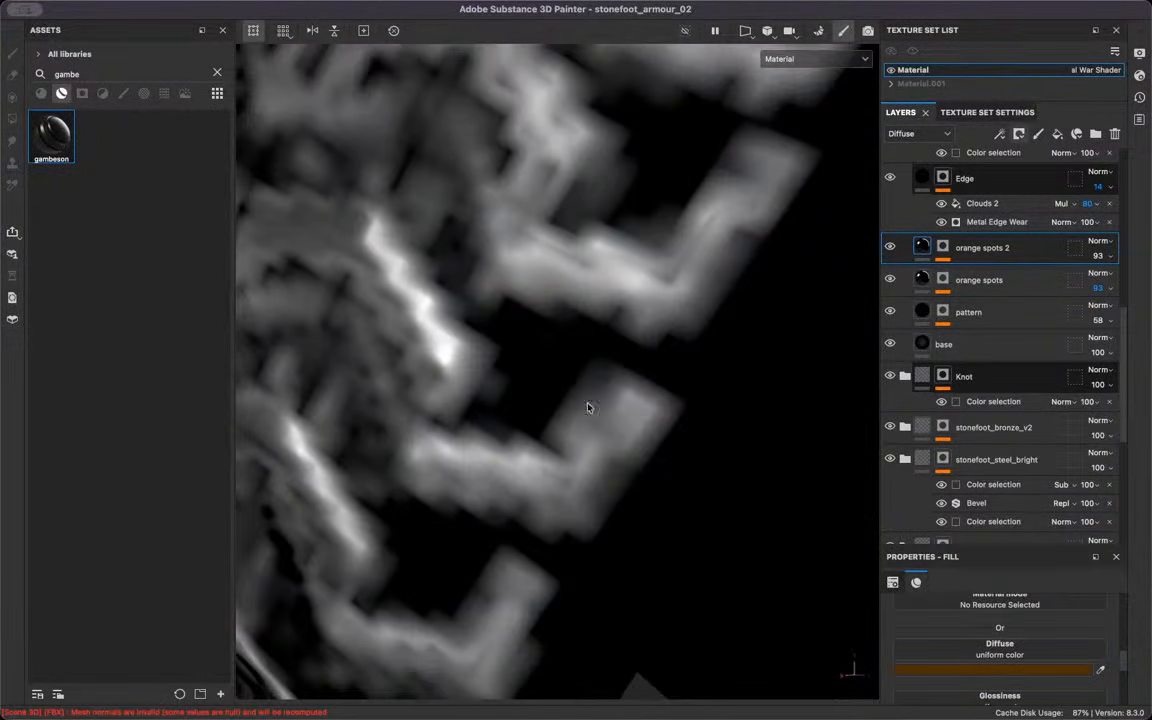
pyautogui.keyDown('alt'); pyautogui.moveTo(751, 389); pyautogui.dragTo(588, 413); pyautogui.keyUp('alt')
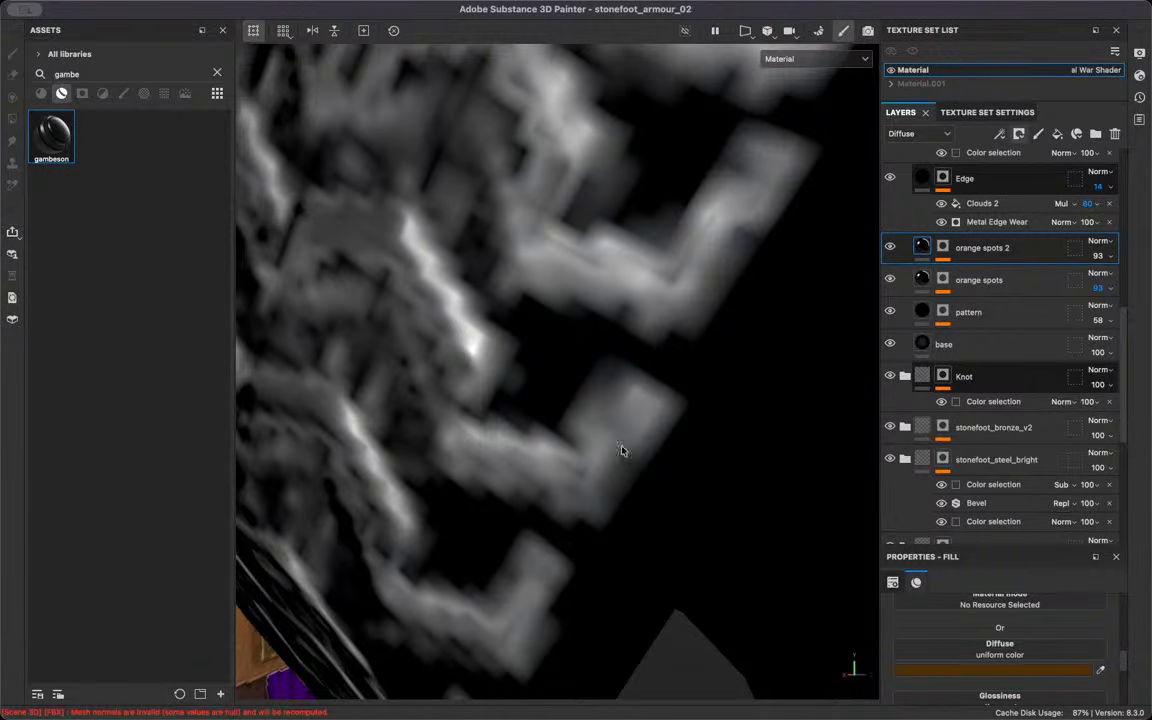
# Check the sleeve chainmail around the black strap and beneath the shoulder plate's steel trim
pyautogui.scroll(-5, 620, 400)
pyautogui.keyDown('alt'); pyautogui.moveTo(522, 386); pyautogui.dragTo(733, 382); pyautogui.keyUp('alt')
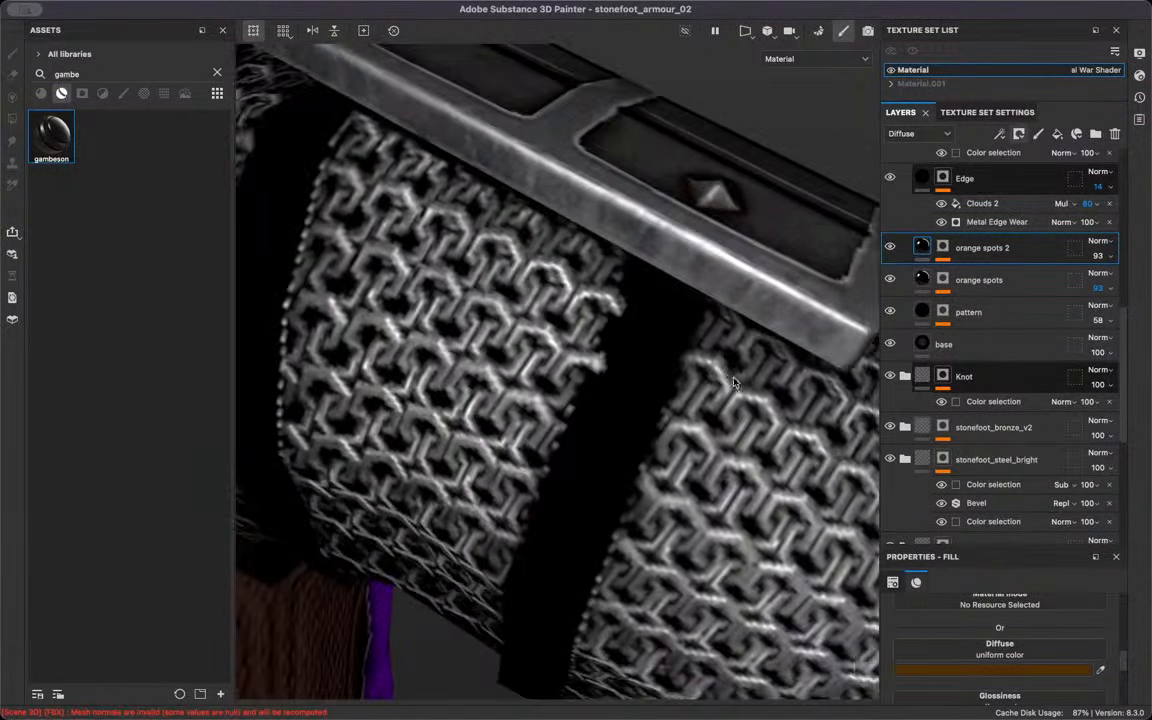
pyautogui.scroll(10, 733, 382)
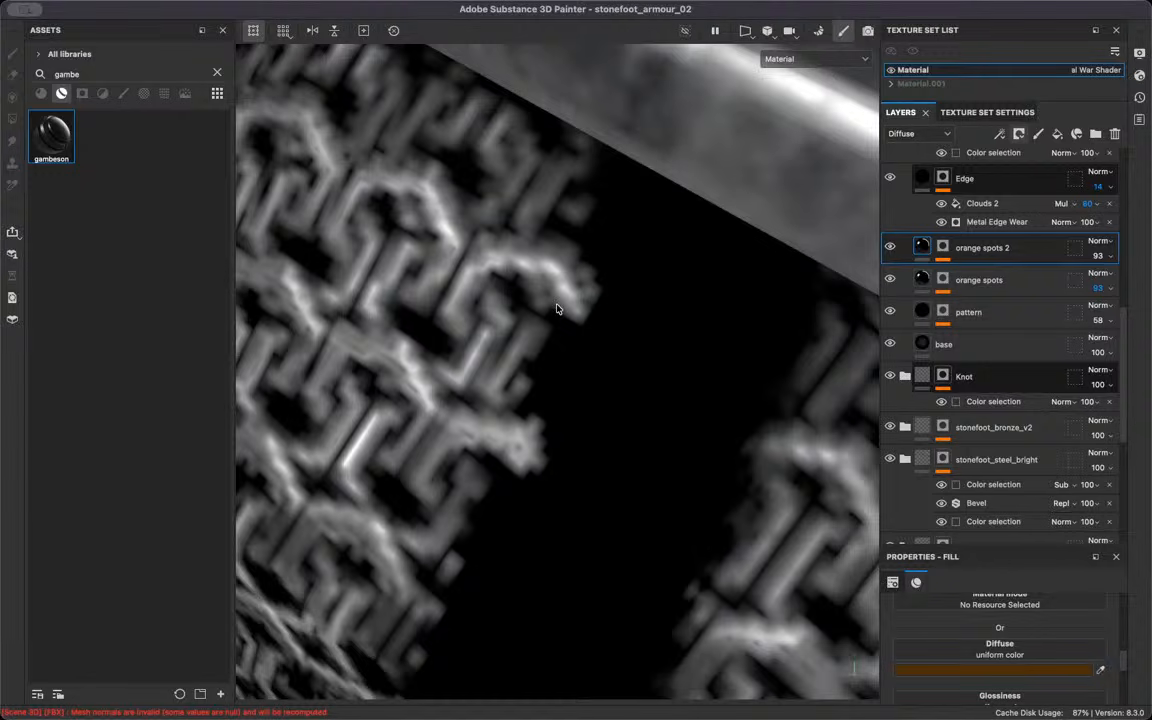
pyautogui.scroll(-3, 557, 308)
pyautogui.scroll(-5, 567, 271)
pyautogui.keyDown('alt'); pyautogui.moveTo(599, 259); pyautogui.dragTo(580, 257); pyautogui.keyUp('alt')
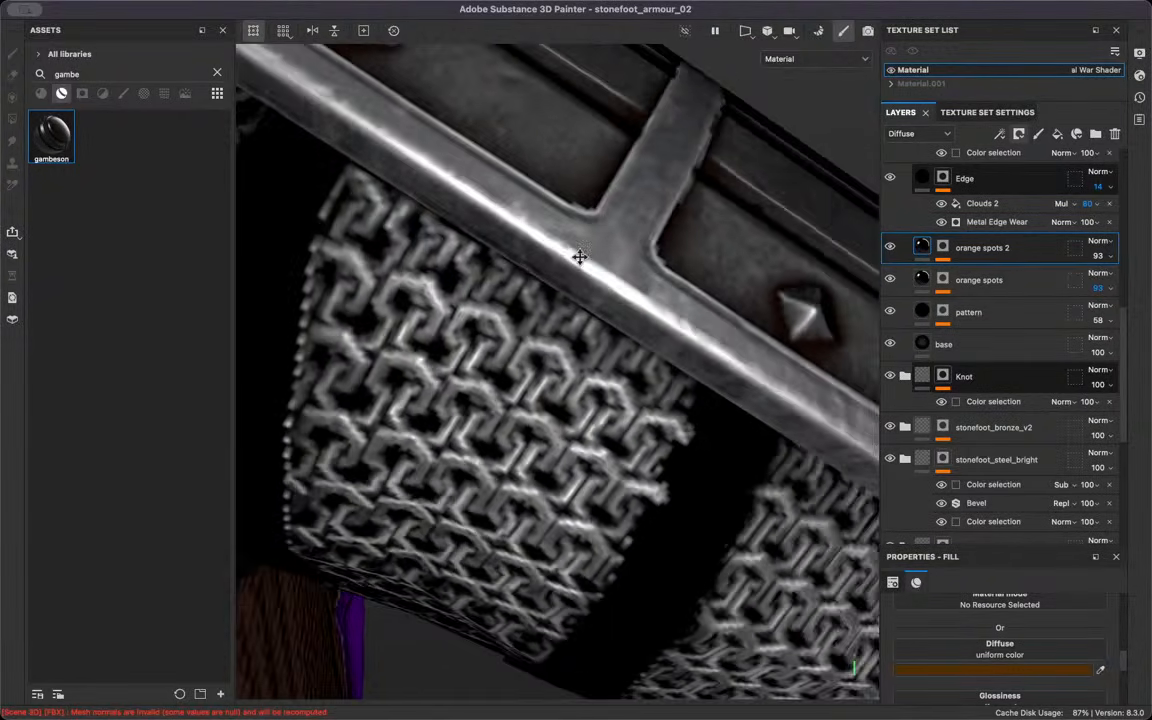
# Bring the whole armour into view and save the project
pyautogui.scroll(-15, 580, 257)
pyautogui.keyDown('alt'); pyautogui.moveTo(538, 374); pyautogui.dragTo(1014, 344); pyautogui.keyUp('alt')
pyautogui.scroll(-10, 392, 365)
pyautogui.keyDown('alt'); pyautogui.moveTo(494, 533); pyautogui.dragTo(499, 490); pyautogui.keyUp('alt')
pyautogui.hotkey('ctrl', 's')
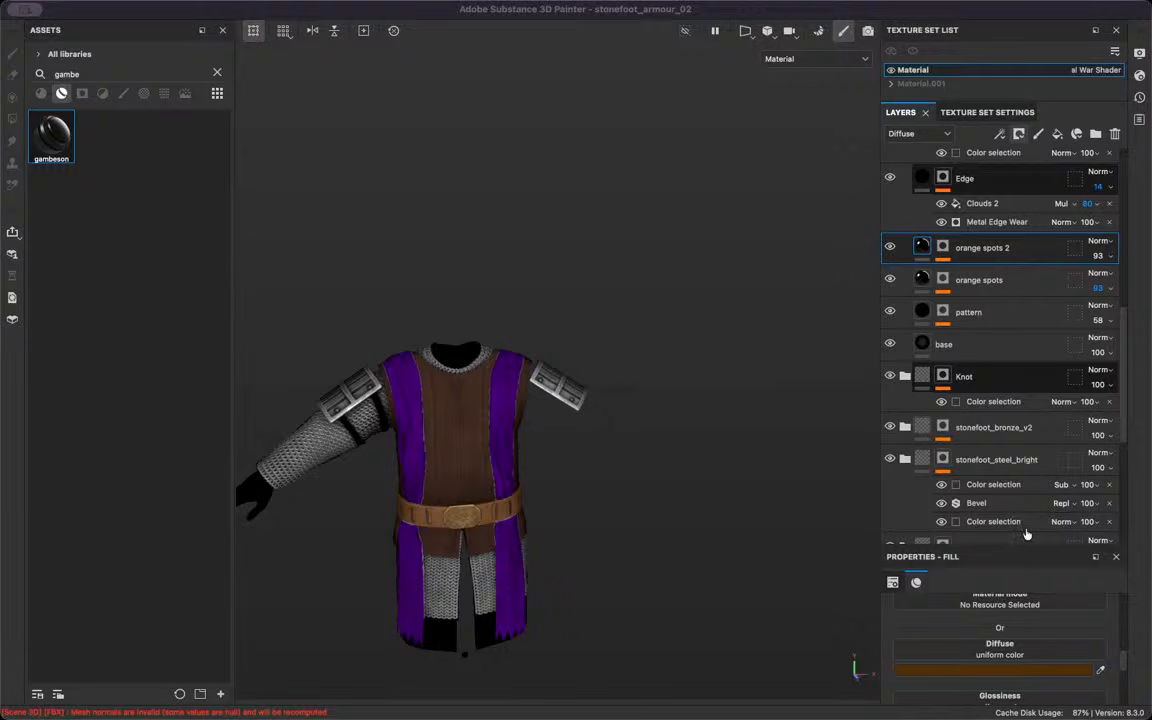
# Review the belt, purple cloth and chainmail skirt from the front at different distances
pyautogui.keyDown('alt'); pyautogui.moveTo(372, 329); pyautogui.dragTo(578, 410, button='right'); pyautogui.keyUp('alt')
pyautogui.keyDown('alt'); pyautogui.moveTo(563, 326); pyautogui.dragTo(801, 178); pyautogui.keyUp('alt')
pyautogui.keyDown('alt'); pyautogui.moveTo(801, 178); pyautogui.dragTo(618, 354, button='right'); pyautogui.keyUp('alt')
pyautogui.keyDown('alt'); pyautogui.moveTo(618, 354); pyautogui.dragTo(705, 127, button='middle'); pyautogui.keyUp('alt')
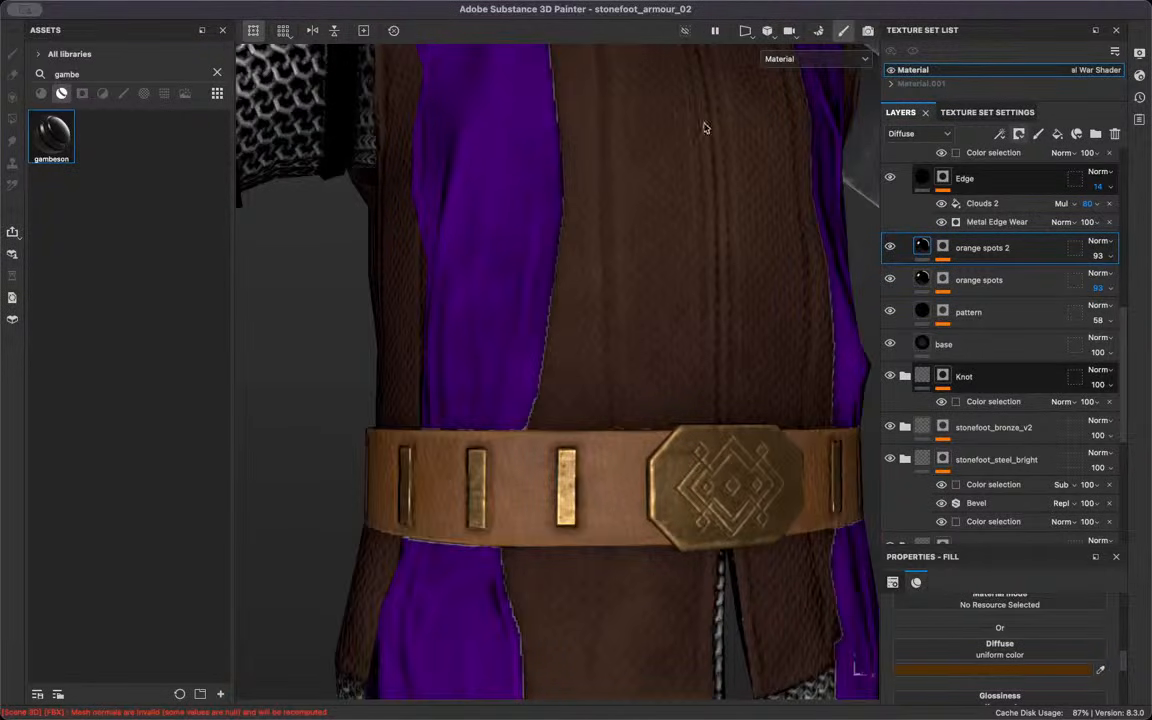
pyautogui.keyDown('alt'); pyautogui.moveTo(704, 127); pyautogui.dragTo(620, 378, button='right'); pyautogui.keyUp('alt')
pyautogui.keyDown('alt'); pyautogui.moveTo(620, 378); pyautogui.dragTo(603, 101, button='middle'); pyautogui.keyUp('alt')
pyautogui.keyDown('alt'); pyautogui.moveTo(608, 167); pyautogui.dragTo(546, 260, button='right'); pyautogui.keyUp('alt')
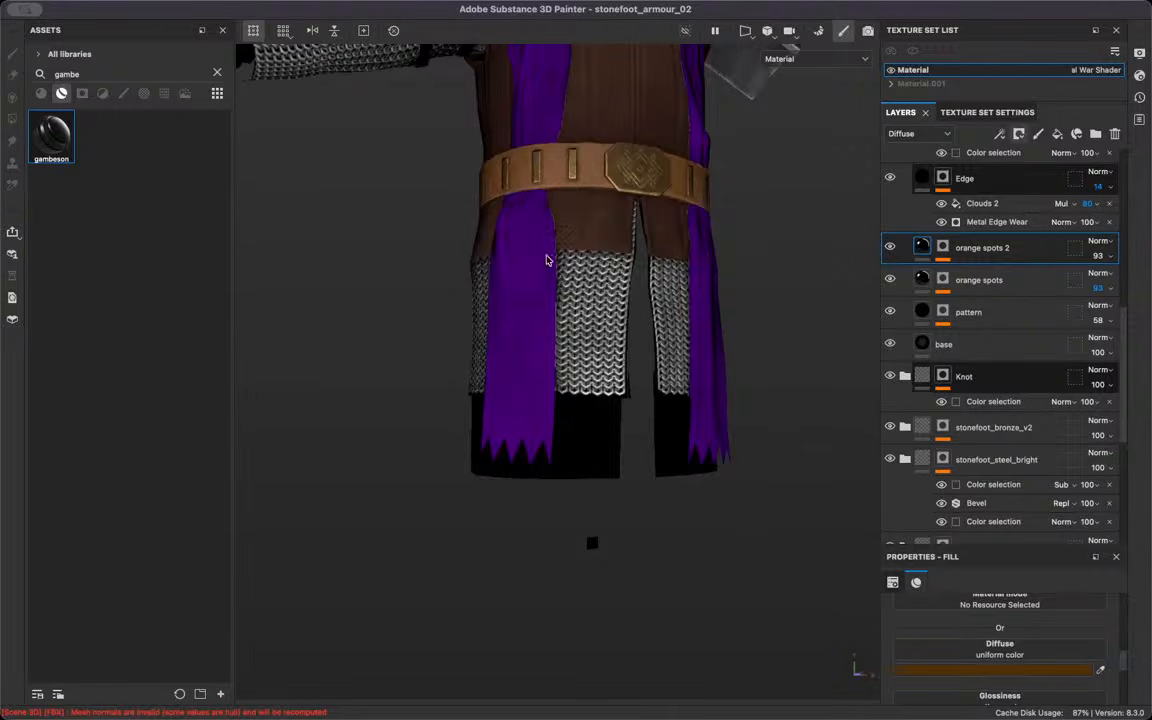
pyautogui.keyDown('alt'); pyautogui.moveTo(505, 316); pyautogui.dragTo(482, 436, button='middle'); pyautogui.keyUp('alt')
pyautogui.scroll(5, 1034, 386)
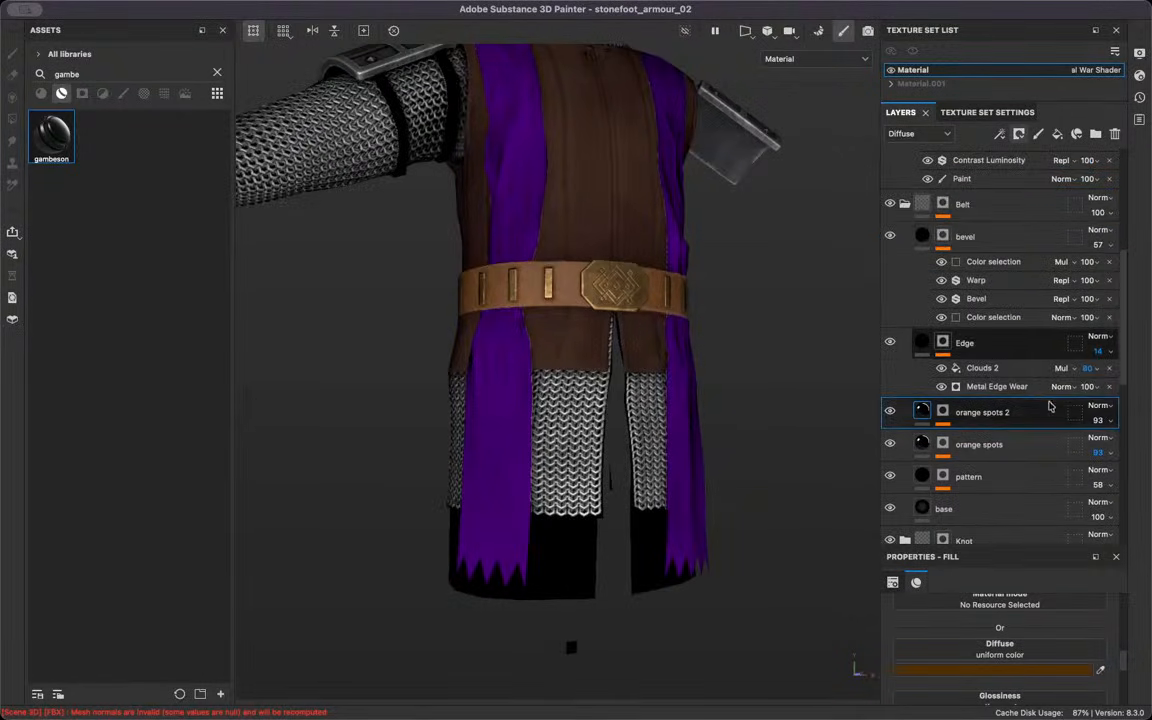
# Collapse the Belt group and expand the attila cloth group after checking its visibility on the model
pyautogui.click(905, 203)
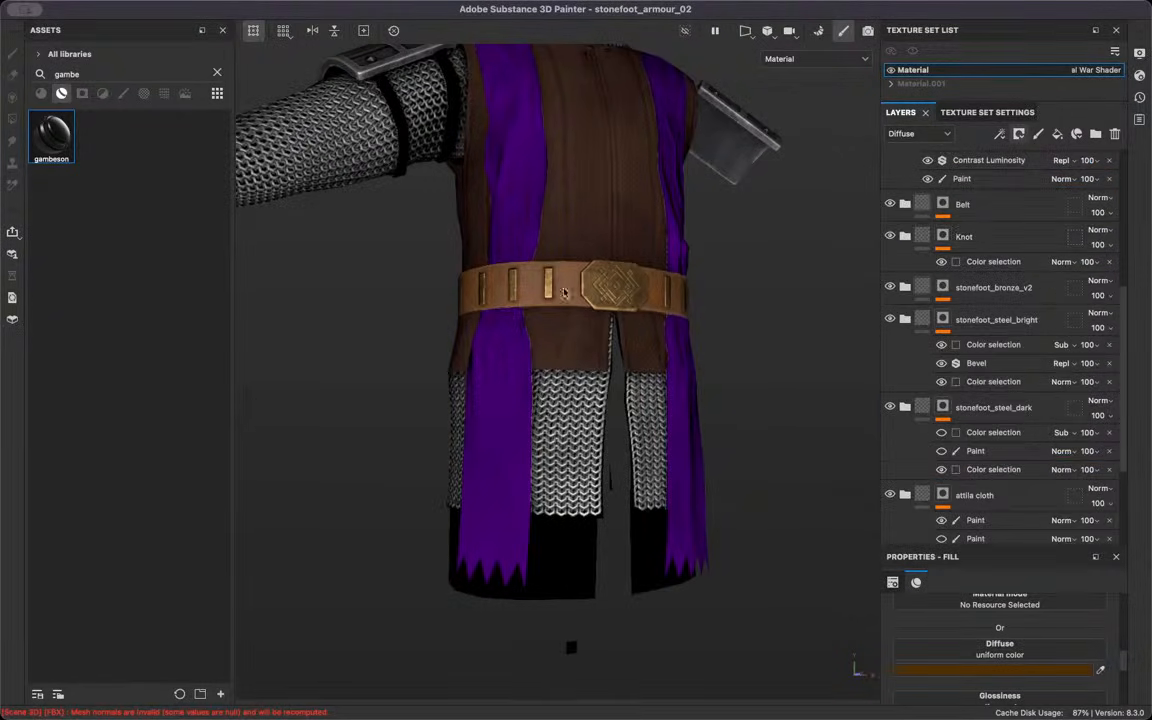
pyautogui.scroll(-5, 916, 346)
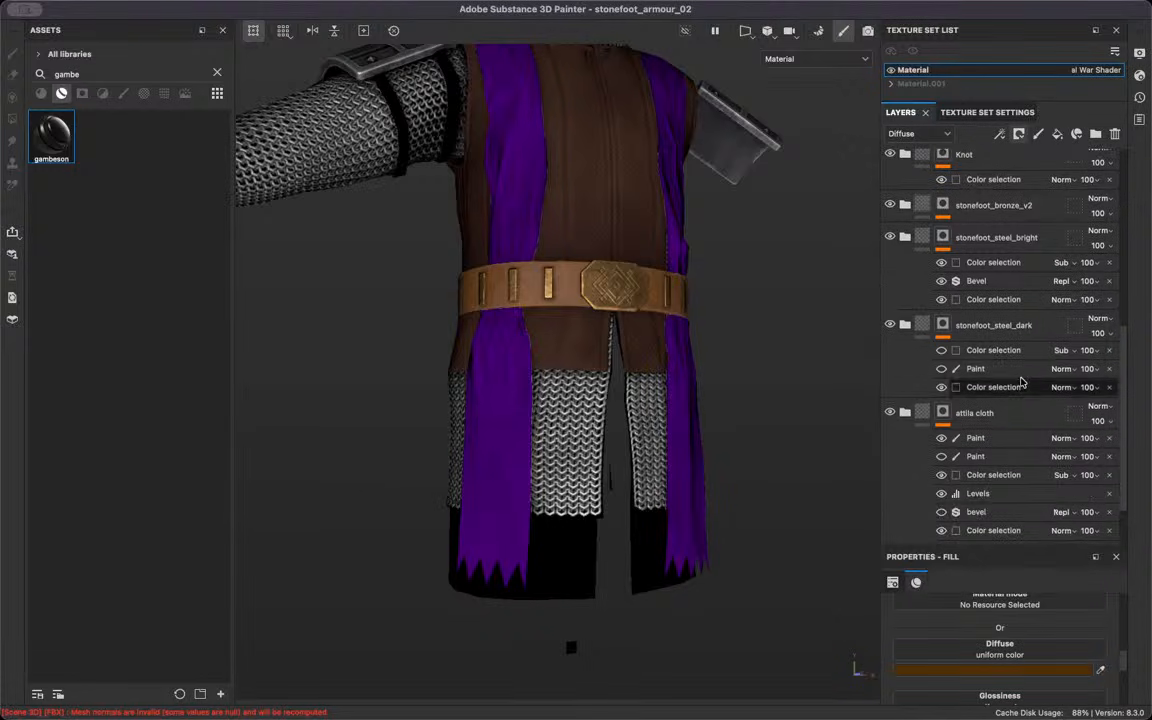
pyautogui.click(890, 344)
pyautogui.click(890, 344)
pyautogui.click(905, 344)
# Place the AO layer inside the attila cloth group, directly above the cap layer
pyautogui.scroll(-6, 926, 371)
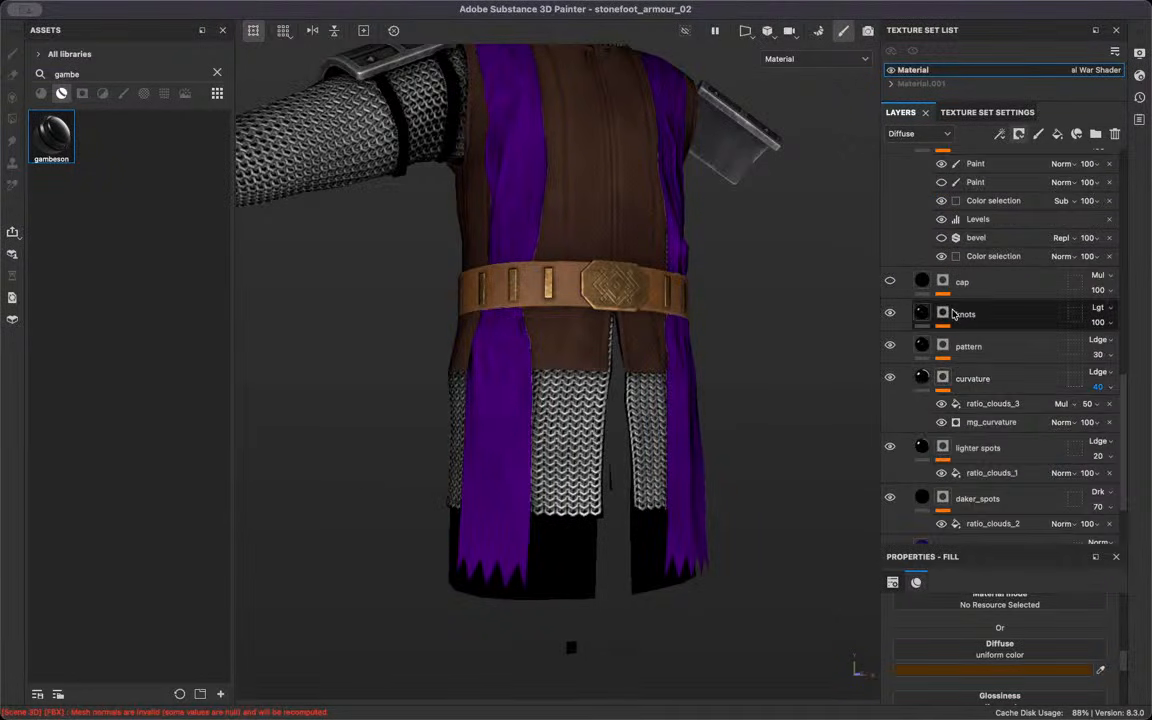
pyautogui.click(922, 311)
pyautogui.scroll(-3, 1007, 406)
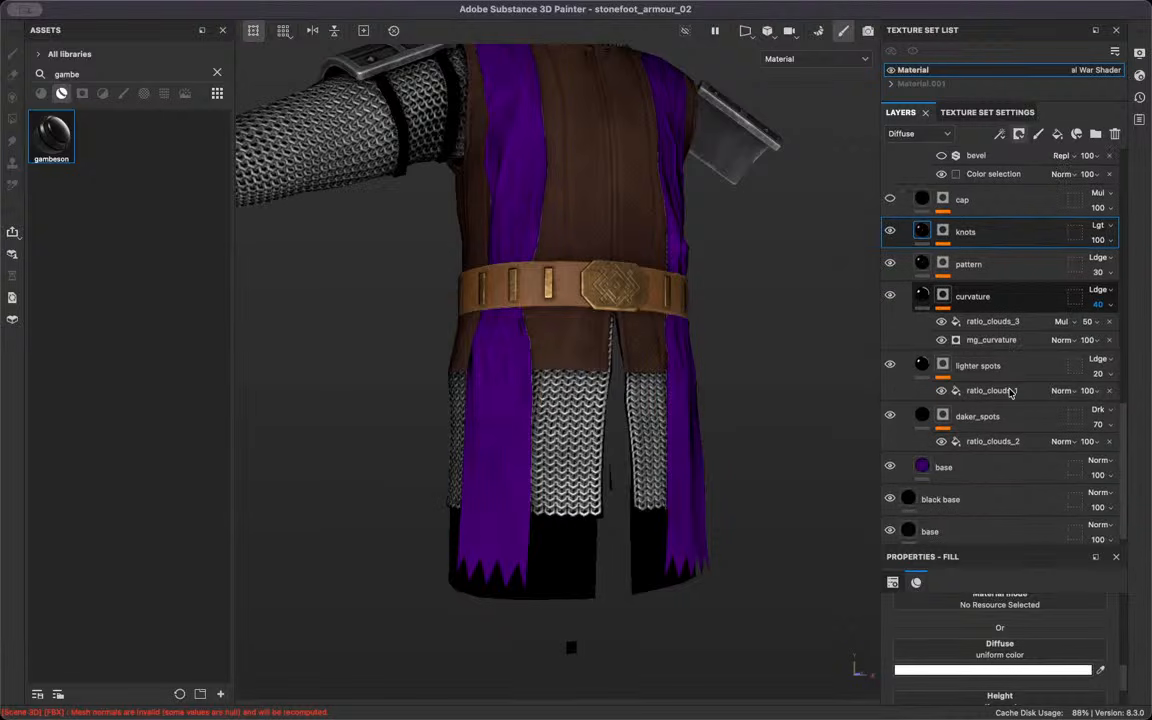
pyautogui.press('1')
pyautogui.scroll(6, 1005, 402)
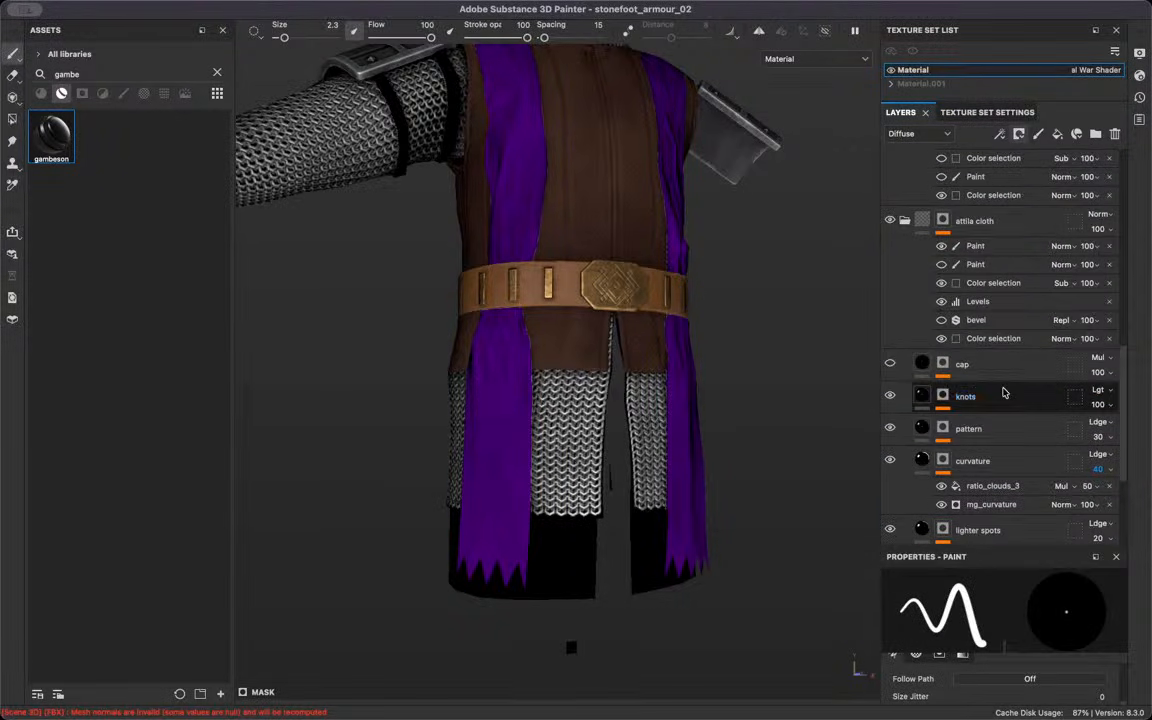
pyautogui.scroll(7, 1006, 410)
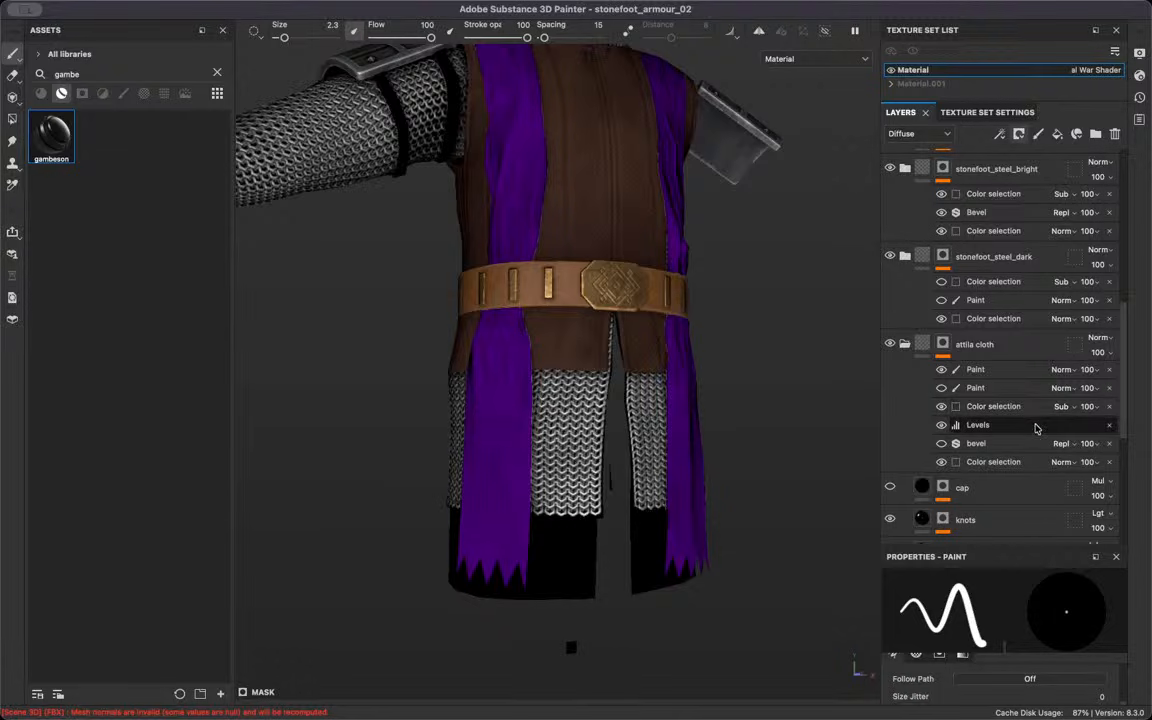
pyautogui.scroll(8, 1036, 428)
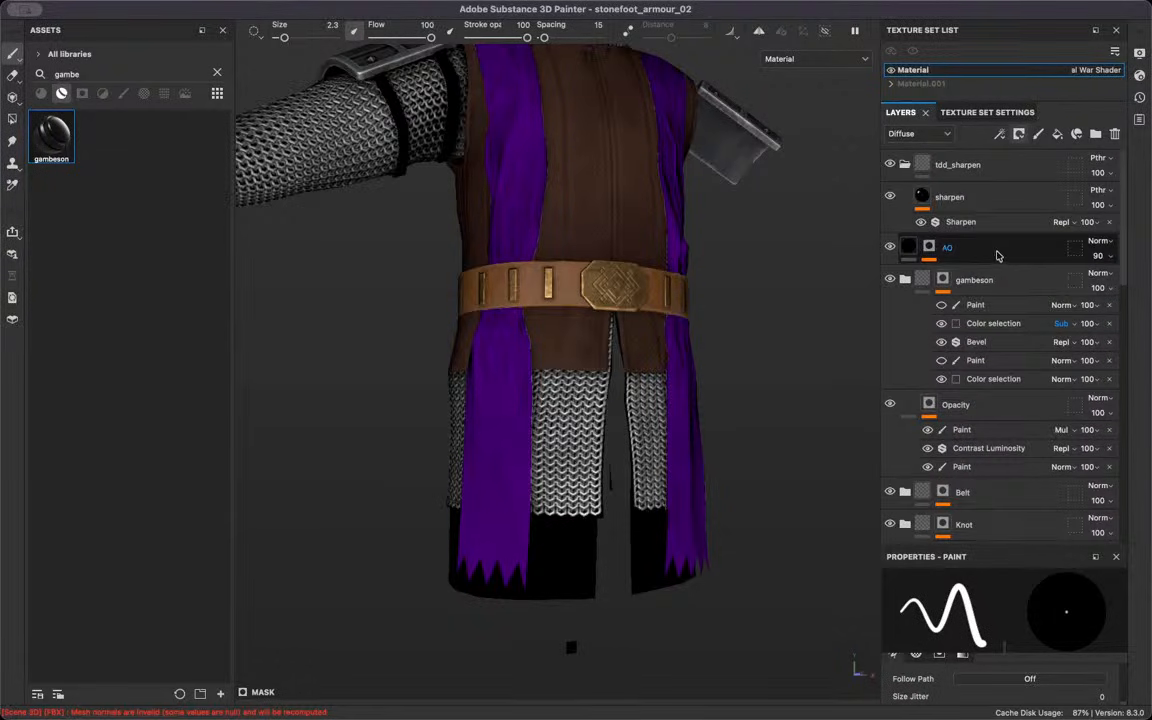
pyautogui.click(1000, 249)
pyautogui.scroll(-10, 1005, 300)
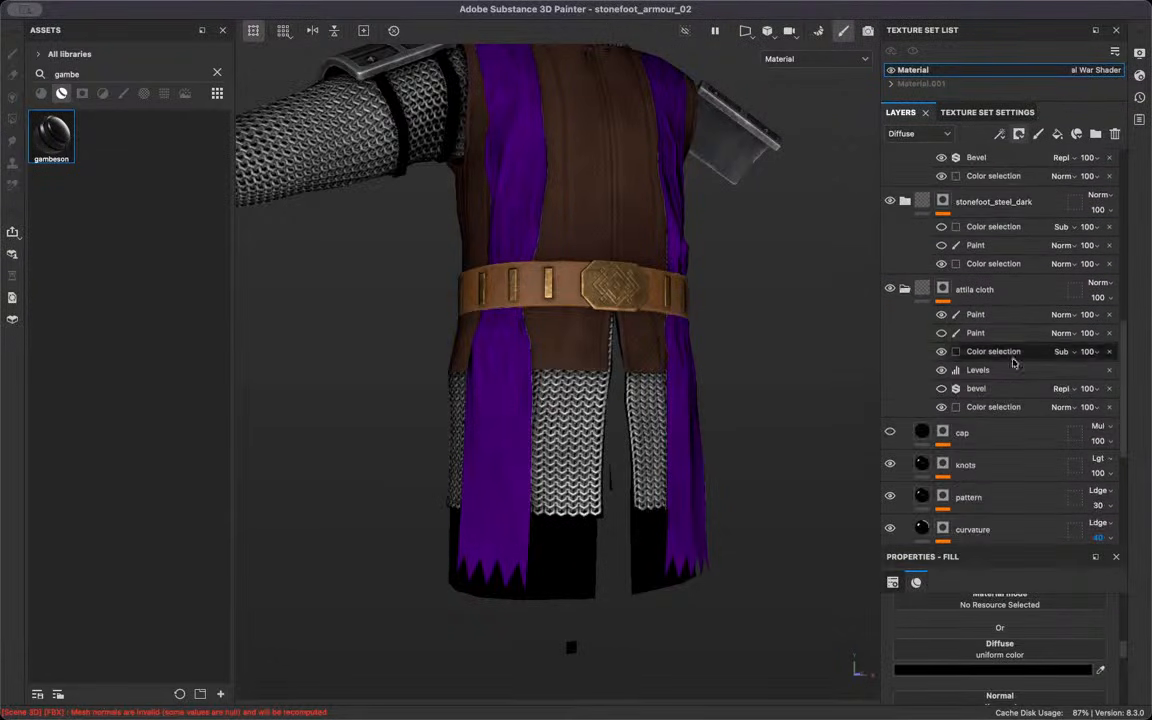
pyautogui.moveTo(1006, 330); pyautogui.dragTo(1000, 357)
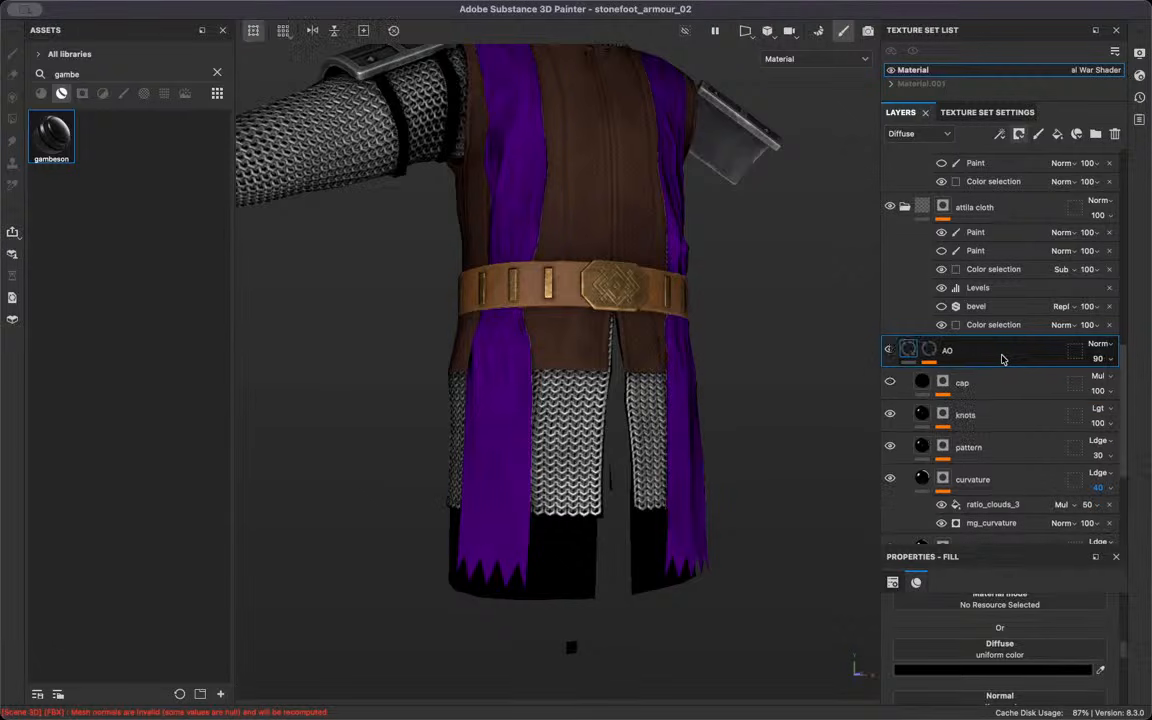
# Replace the Ambient Occlusion generator in the cloth AO layer's mask with a Position generator
pyautogui.click(943, 351)
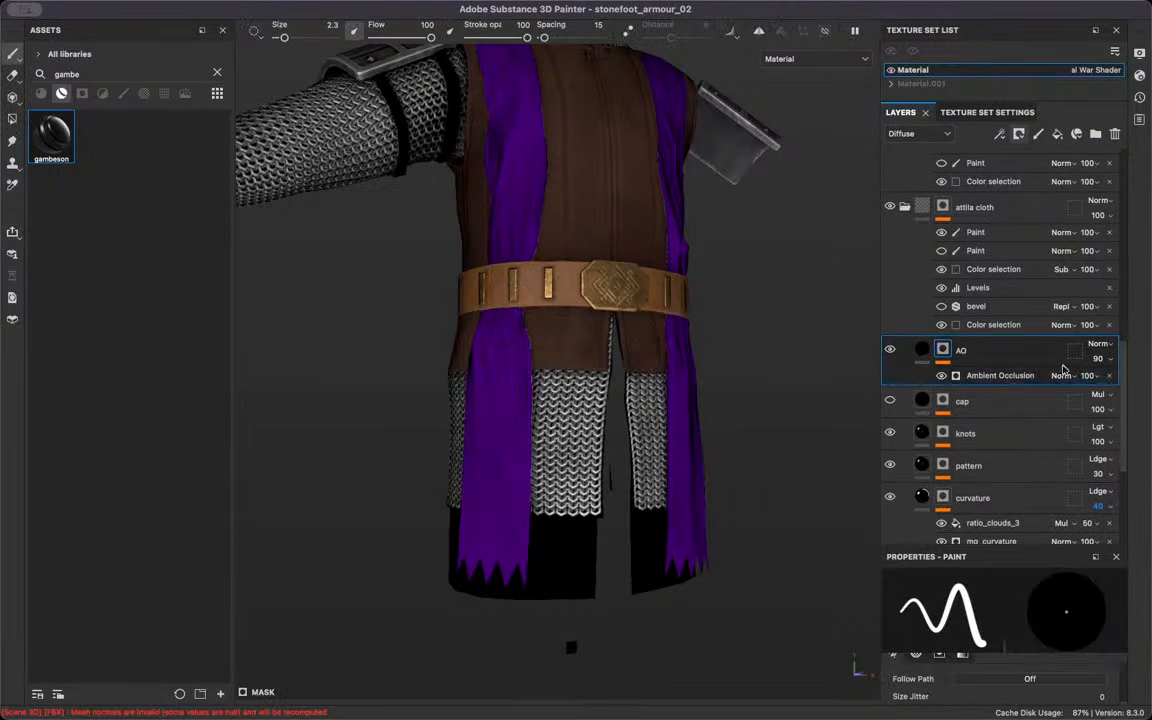
pyautogui.click(1108, 375)
pyautogui.click(999, 133)
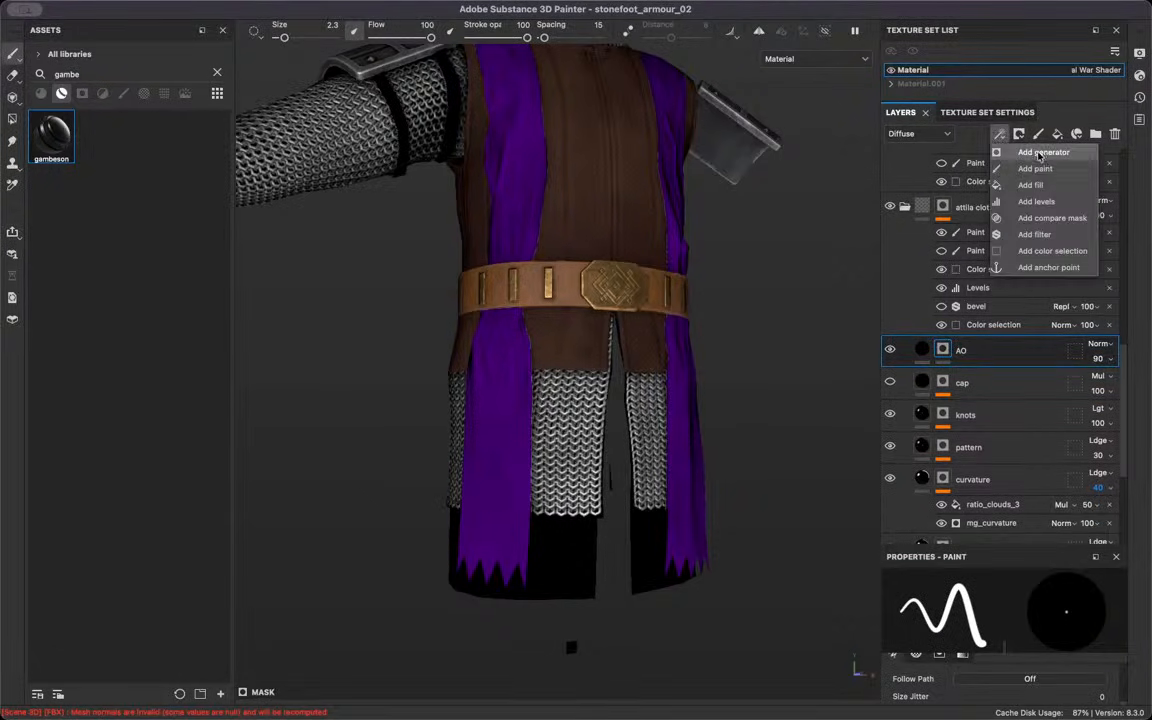
pyautogui.click(1012, 612)
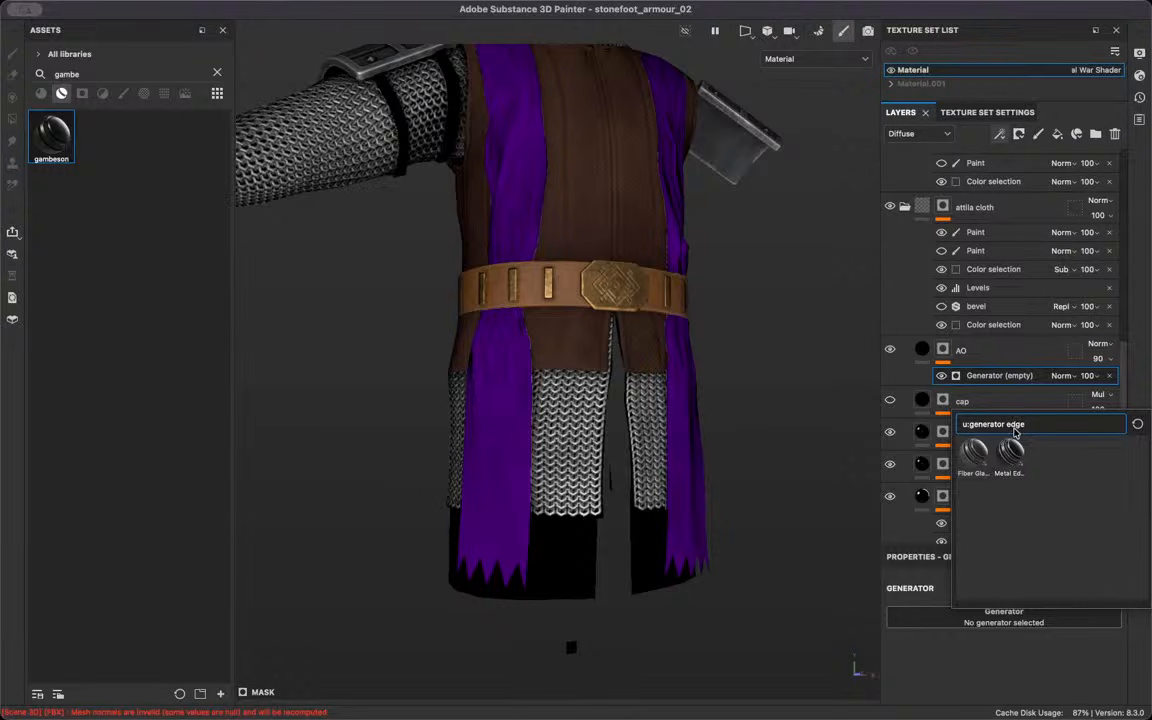
pyautogui.write('pos')
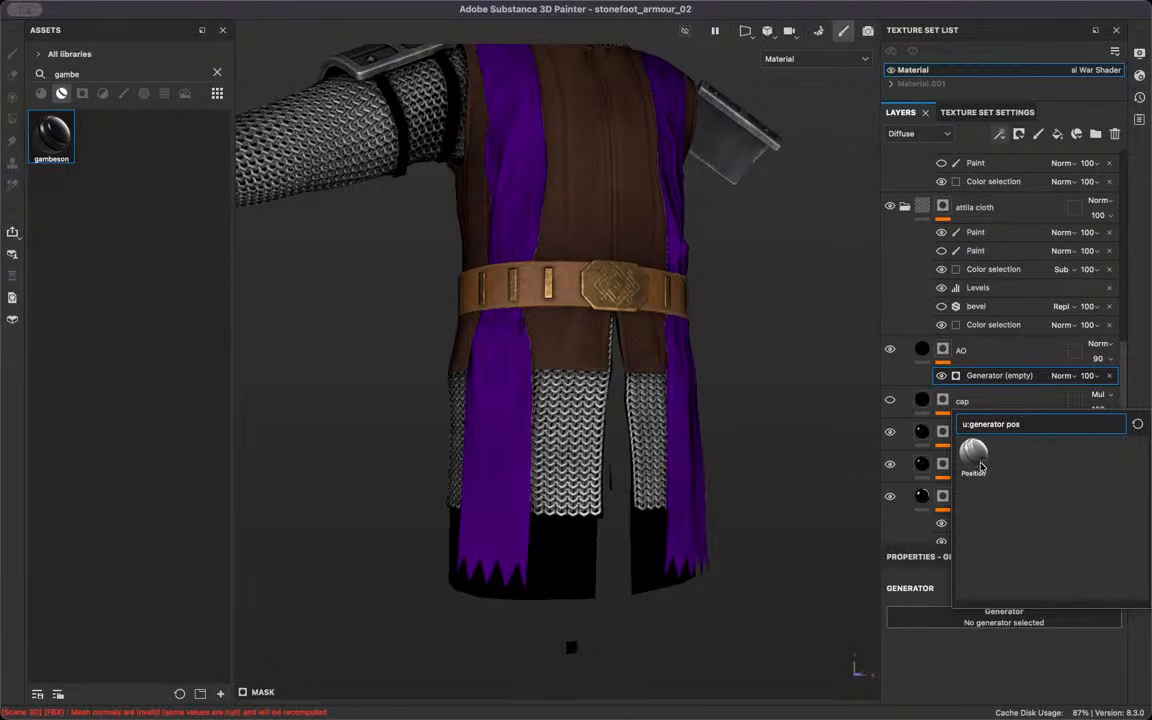
pyautogui.click(974, 456)
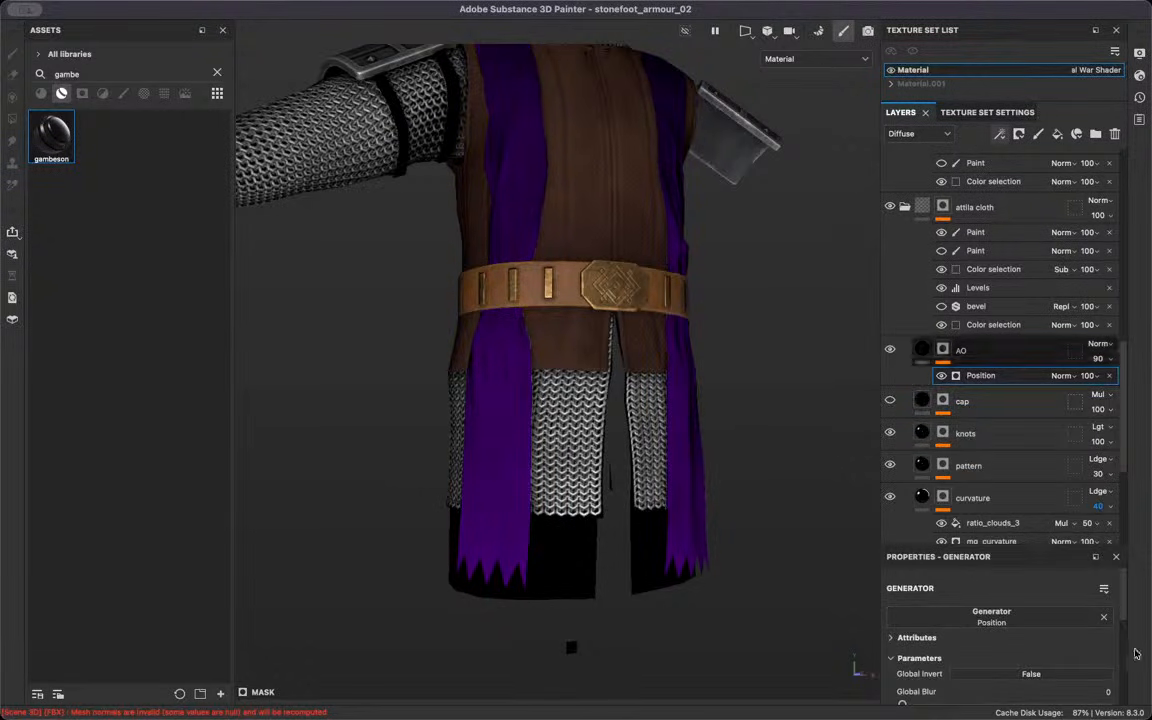
# Invert the Position generator globally and set its global balance to 0.69
pyautogui.scroll(-5, 1100, 660)
pyautogui.scroll(5, 1076, 665)
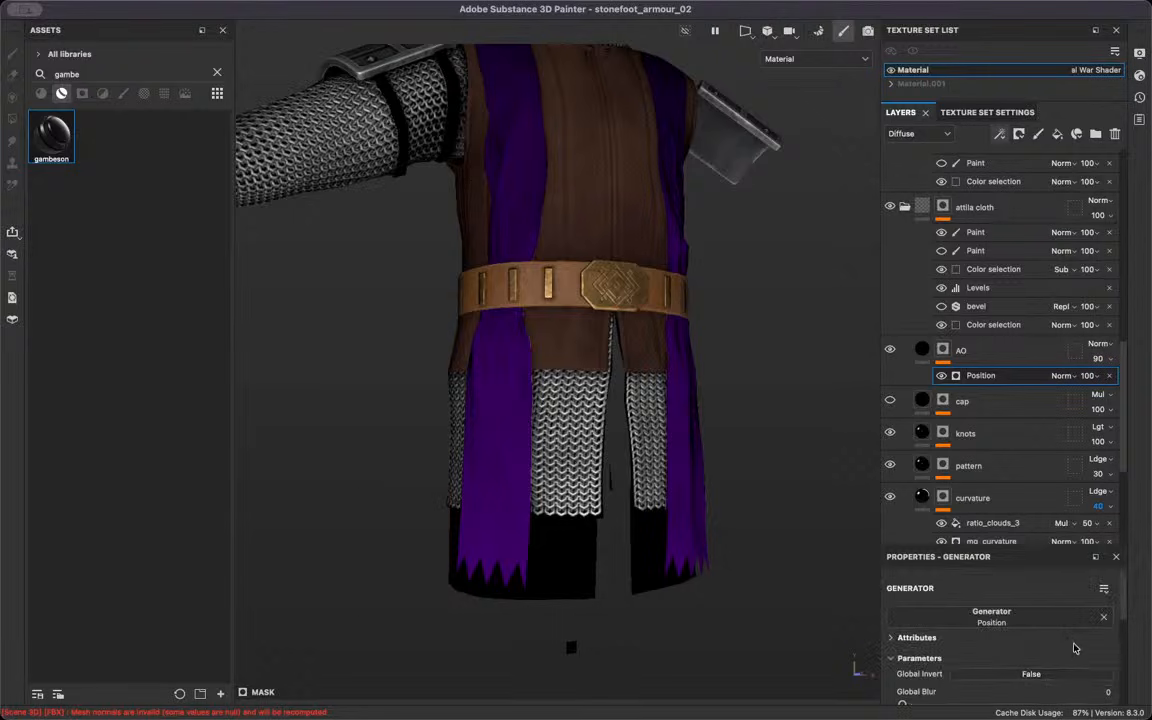
pyautogui.scroll(-3, 946, 628)
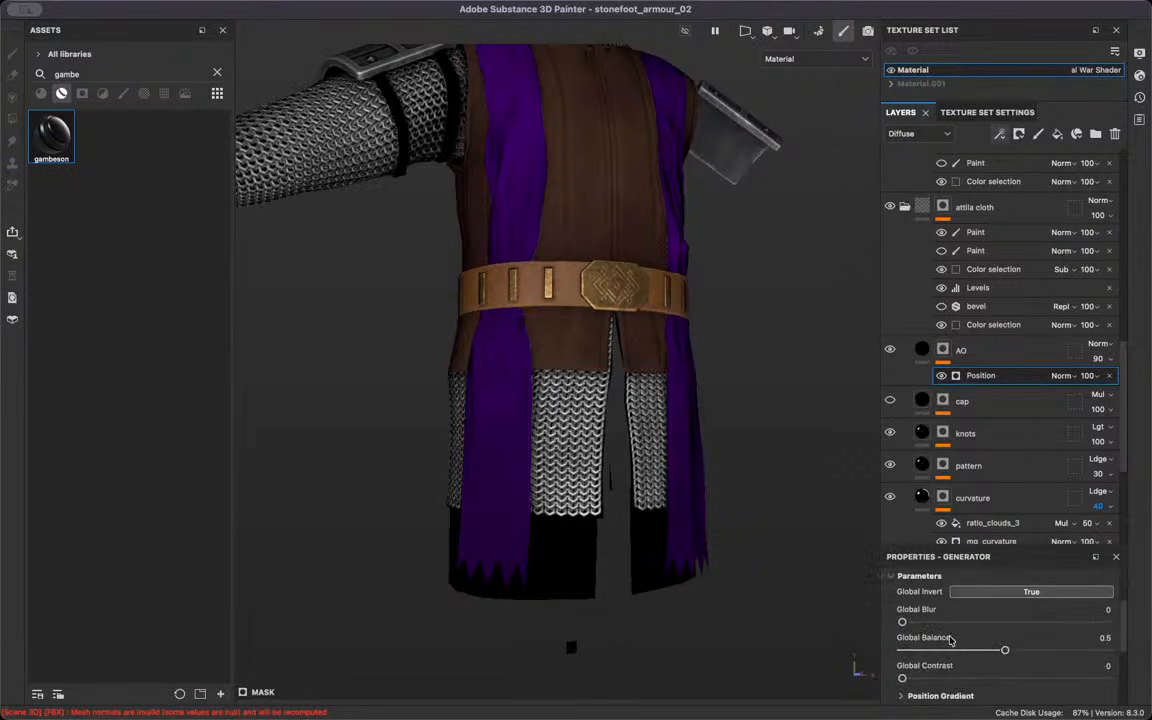
pyautogui.moveTo(978, 650); pyautogui.dragTo(1018, 651)
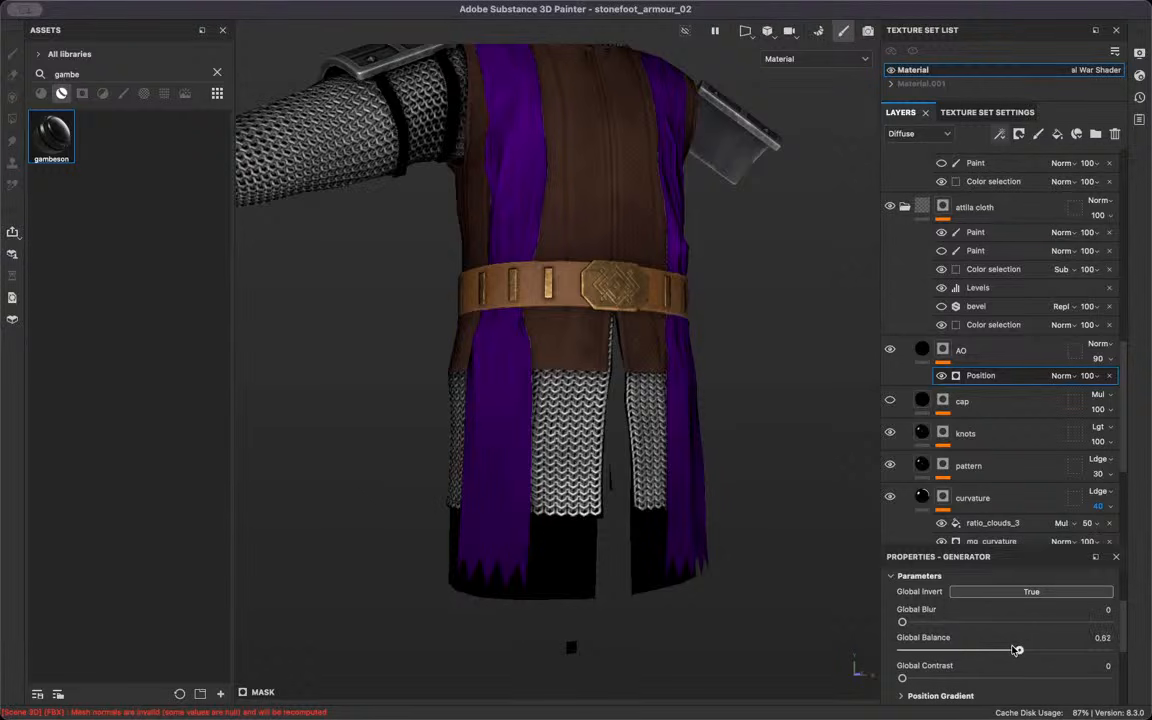
pyautogui.moveTo(1021, 652); pyautogui.dragTo(1036, 652)
# Set the Position generator's opacity to 50 and compare the purple cloth with the layer hidden and shown
pyautogui.click(890, 351)
pyautogui.click(1087, 377)
pyautogui.moveTo(1140, 400); pyautogui.dragTo(1131, 400)
pyautogui.click(1092, 378)
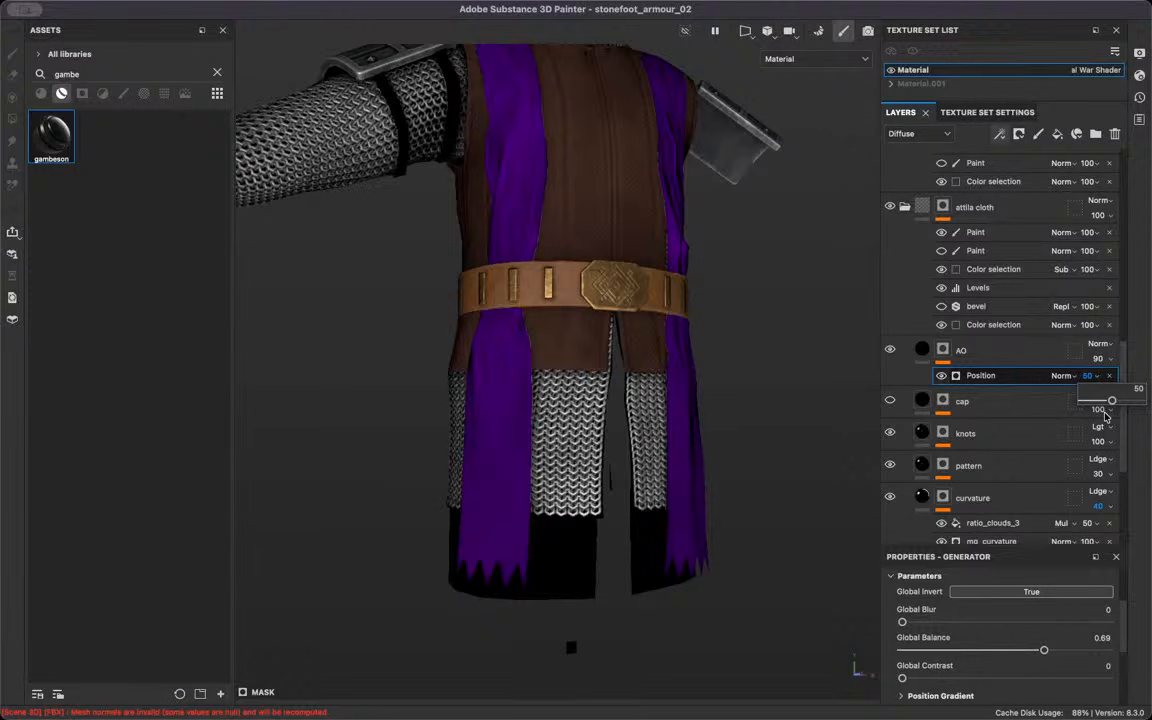
pyautogui.click(894, 351)
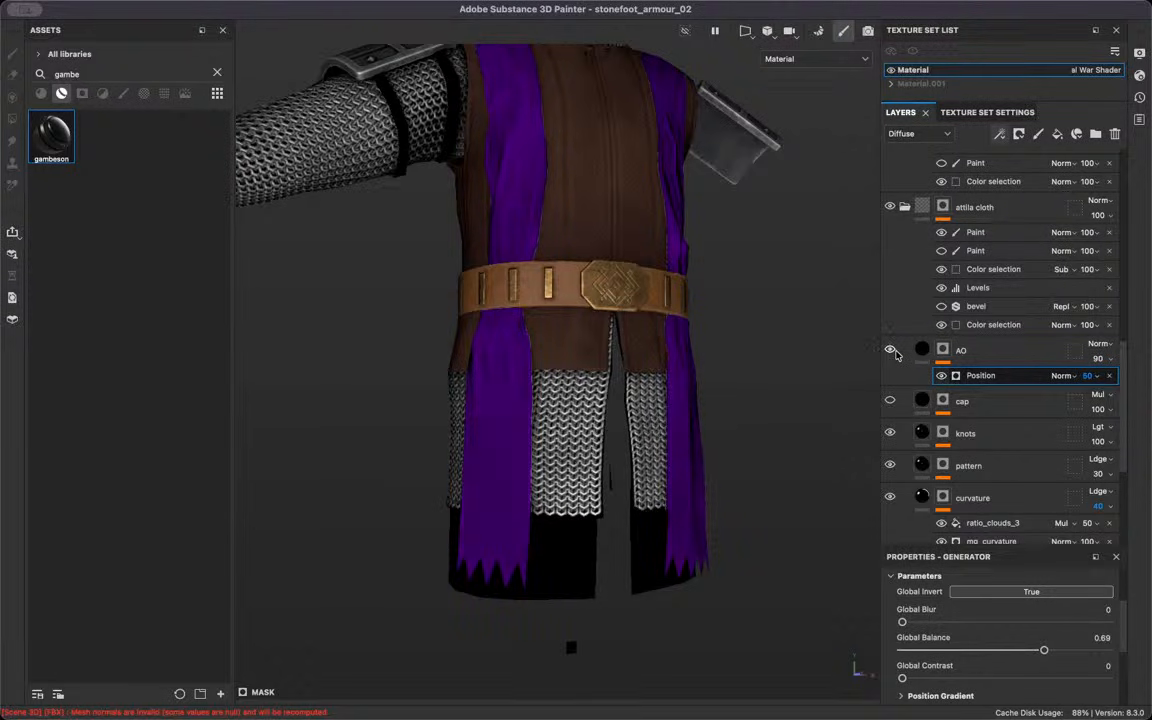
pyautogui.scroll(-5, 648, 336)
pyautogui.keyDown('alt'); pyautogui.moveTo(648, 336); pyautogui.dragTo(649, 403); pyautogui.keyUp('alt')
pyautogui.scroll(5, 649, 403)
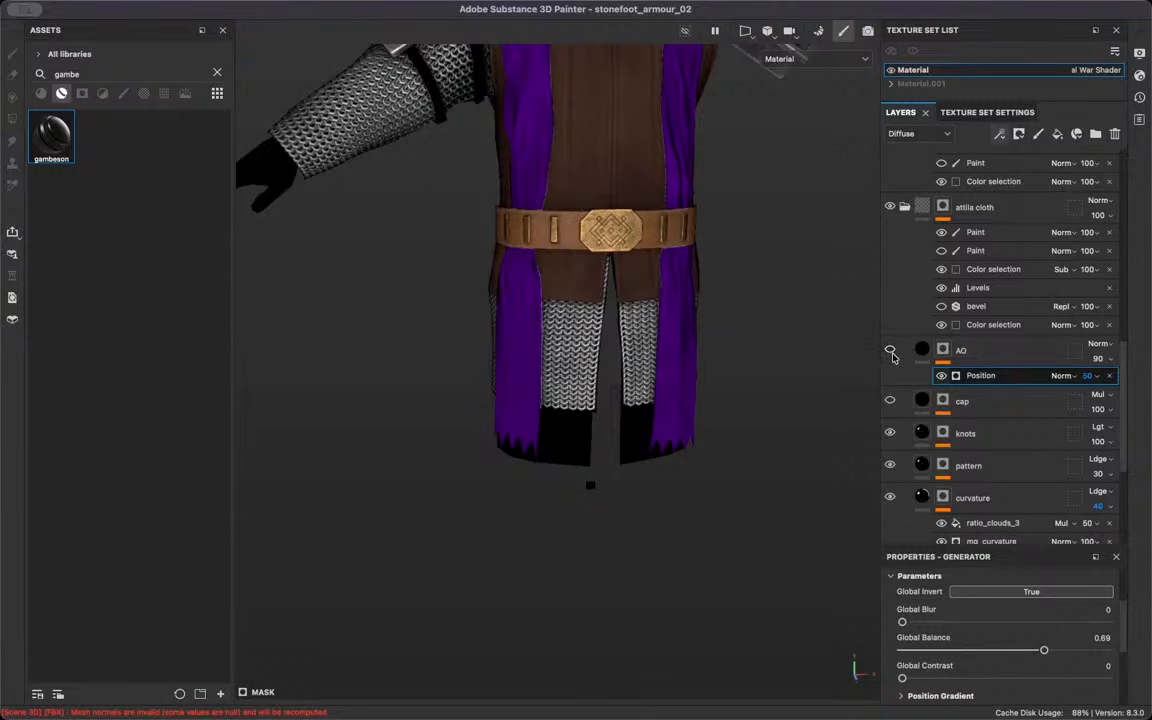
# Rename the attila cloth group's AO layer to gradient
pyautogui.doubleClick(960, 350)
pyautogui.write('g')
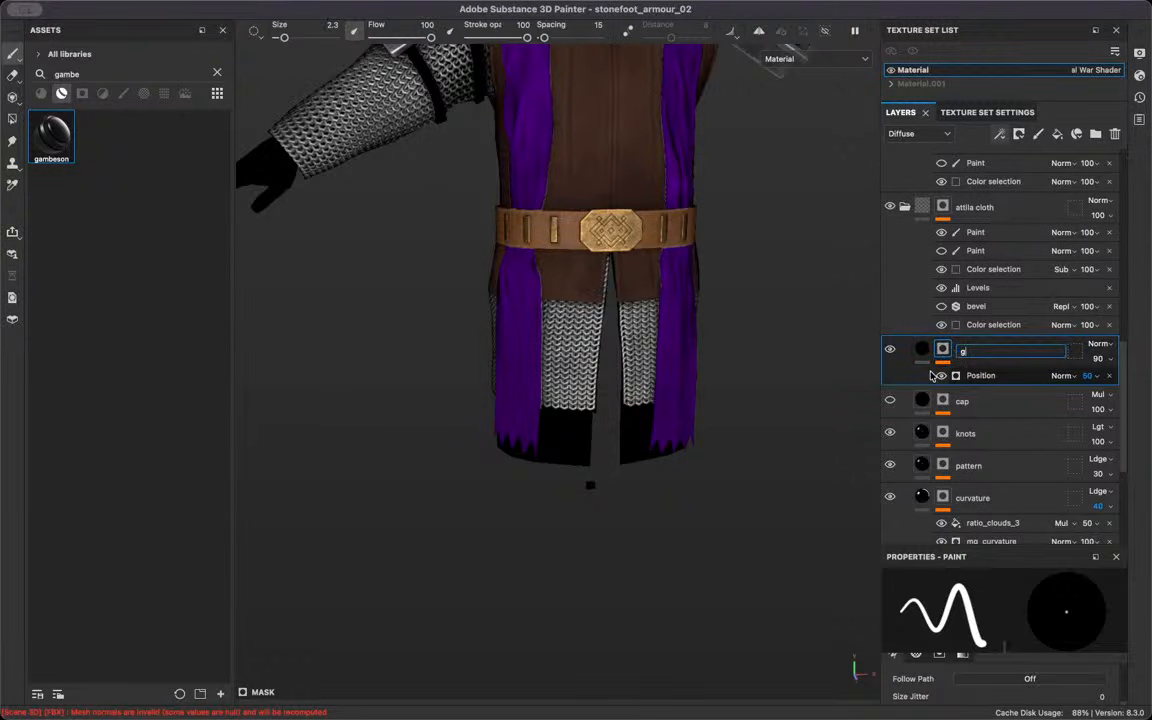
pyautogui.press('Return')
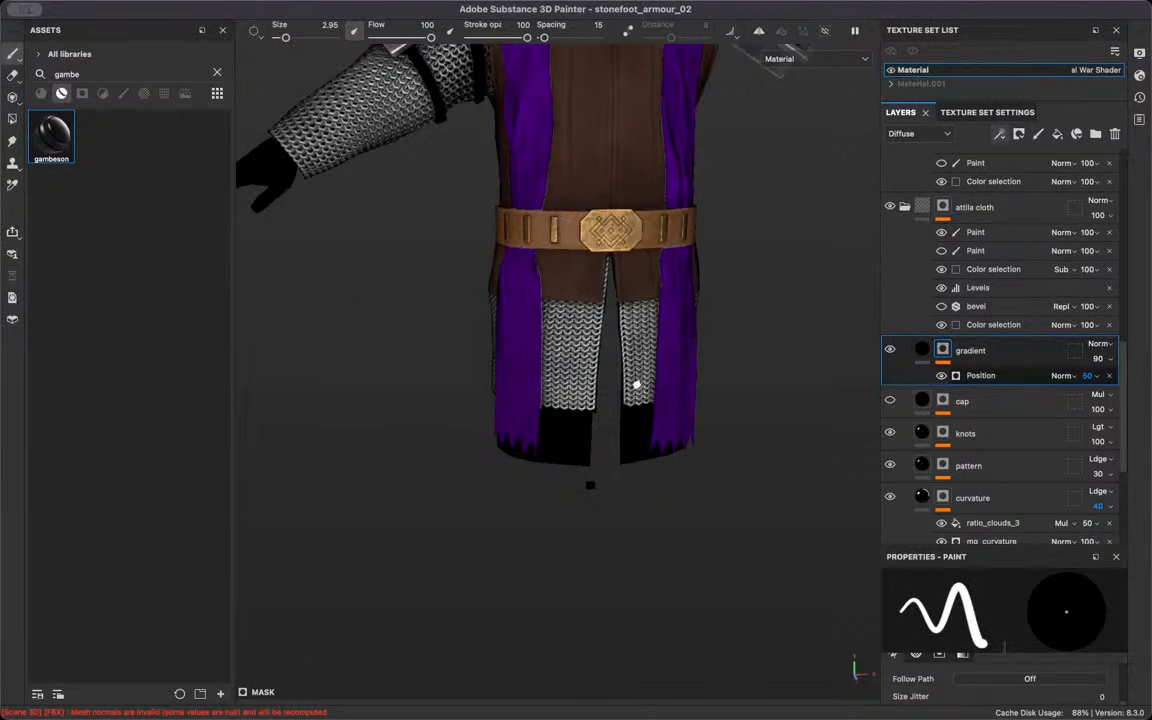
# Examine the armour from the side and front, including the sleeve chainmail, the collar and the darkened cloth
pyautogui.scroll(-5, 636, 384)
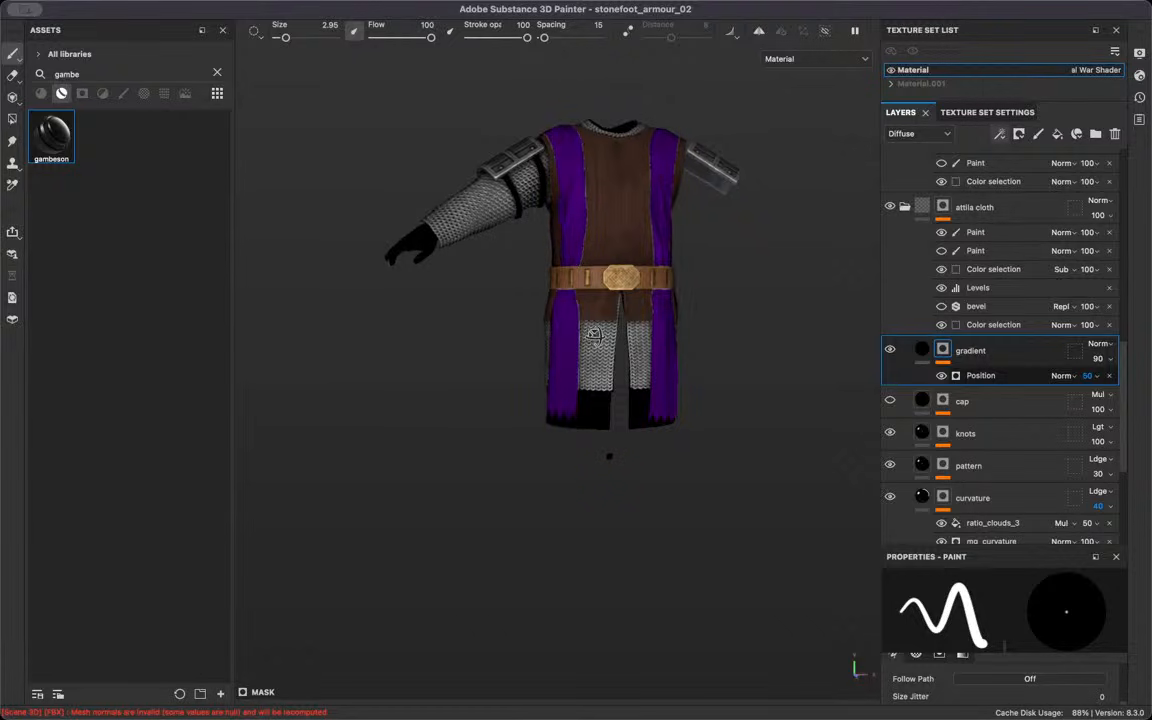
pyautogui.keyDown('alt'); pyautogui.moveTo(594, 334); pyautogui.dragTo(657, 515); pyautogui.keyUp('alt')
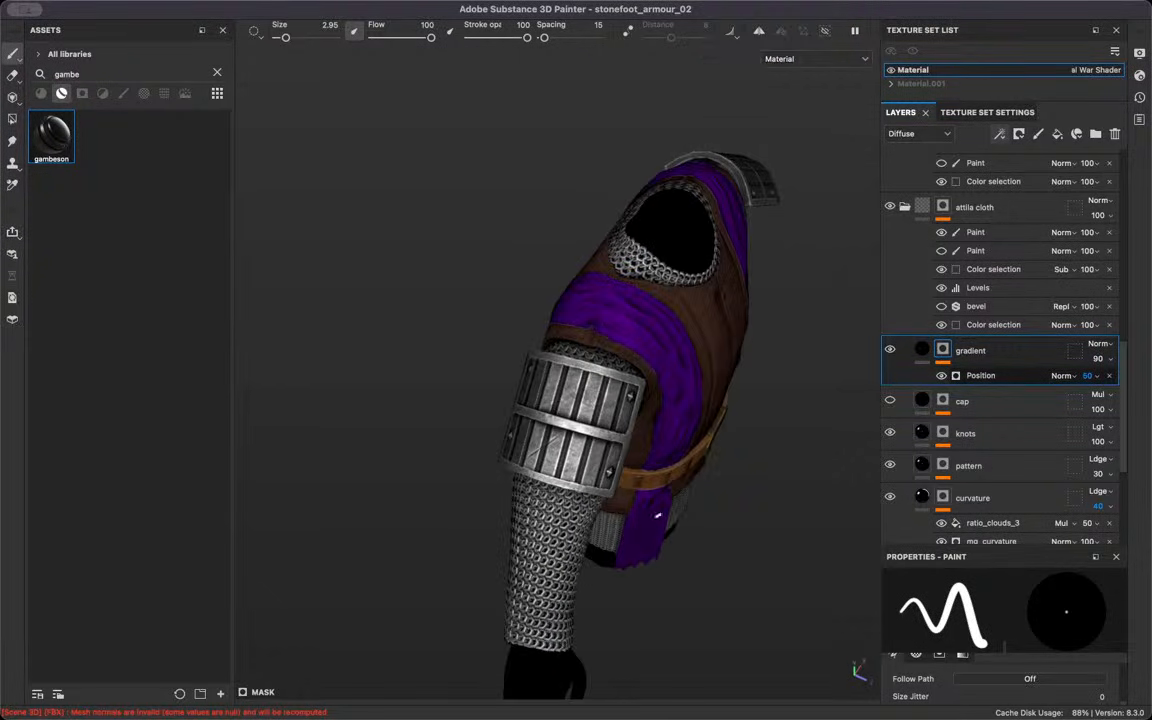
pyautogui.keyDown('alt'); pyautogui.moveTo(751, 298); pyautogui.dragTo(694, 381); pyautogui.keyUp('alt')
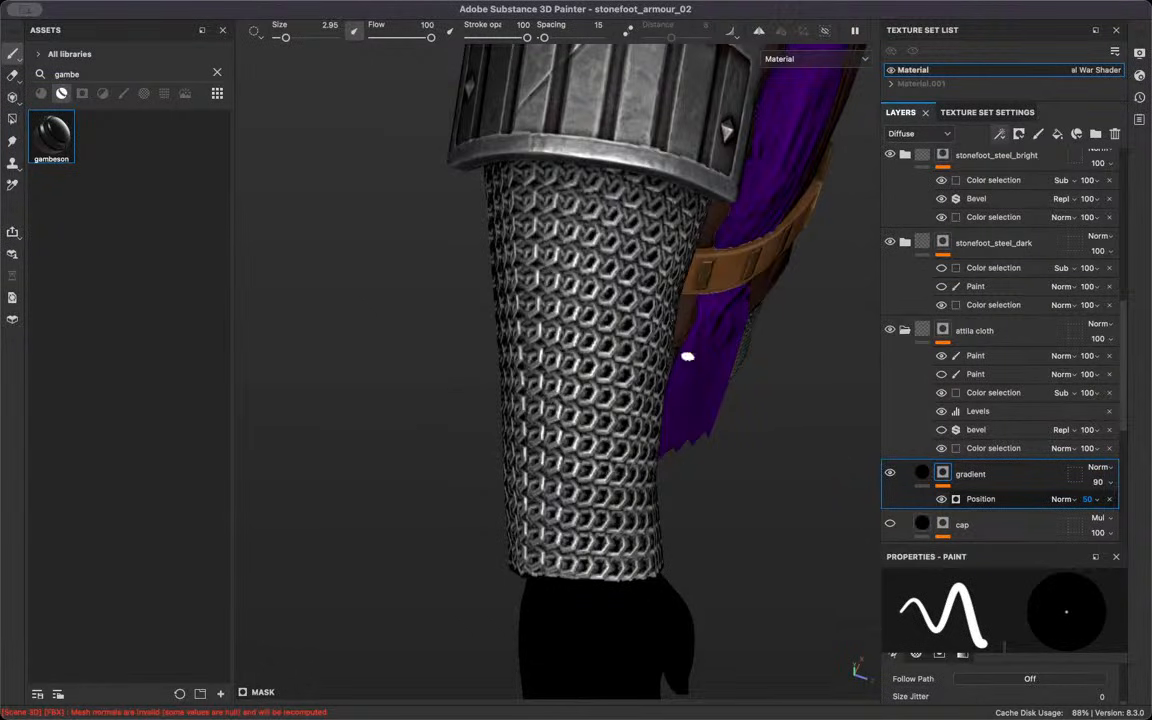
pyautogui.keyDown('alt'); pyautogui.moveTo(686, 387); pyautogui.dragTo(526, 281); pyautogui.keyUp('alt')
pyautogui.keyDown('alt'); pyautogui.moveTo(342, 364); pyautogui.dragTo(760, 212, button='right'); pyautogui.keyUp('alt')
pyautogui.keyDown('alt'); pyautogui.moveTo(699, 306); pyautogui.dragTo(673, 159); pyautogui.keyUp('alt')
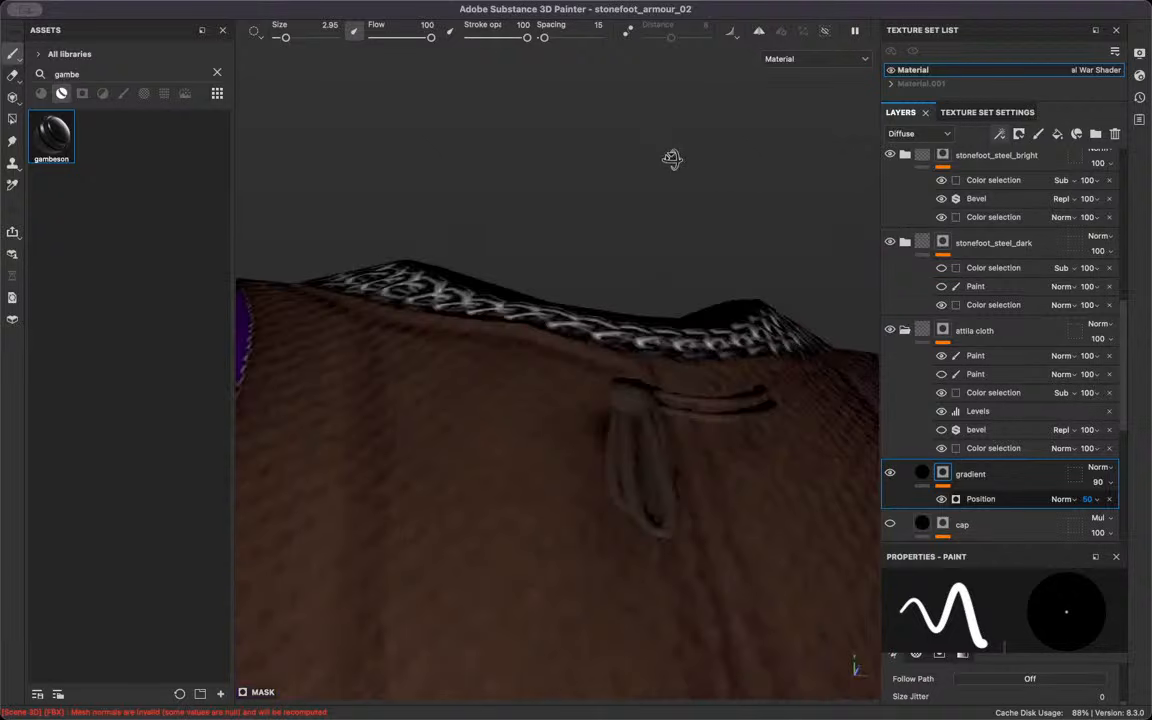
pyautogui.press('f')
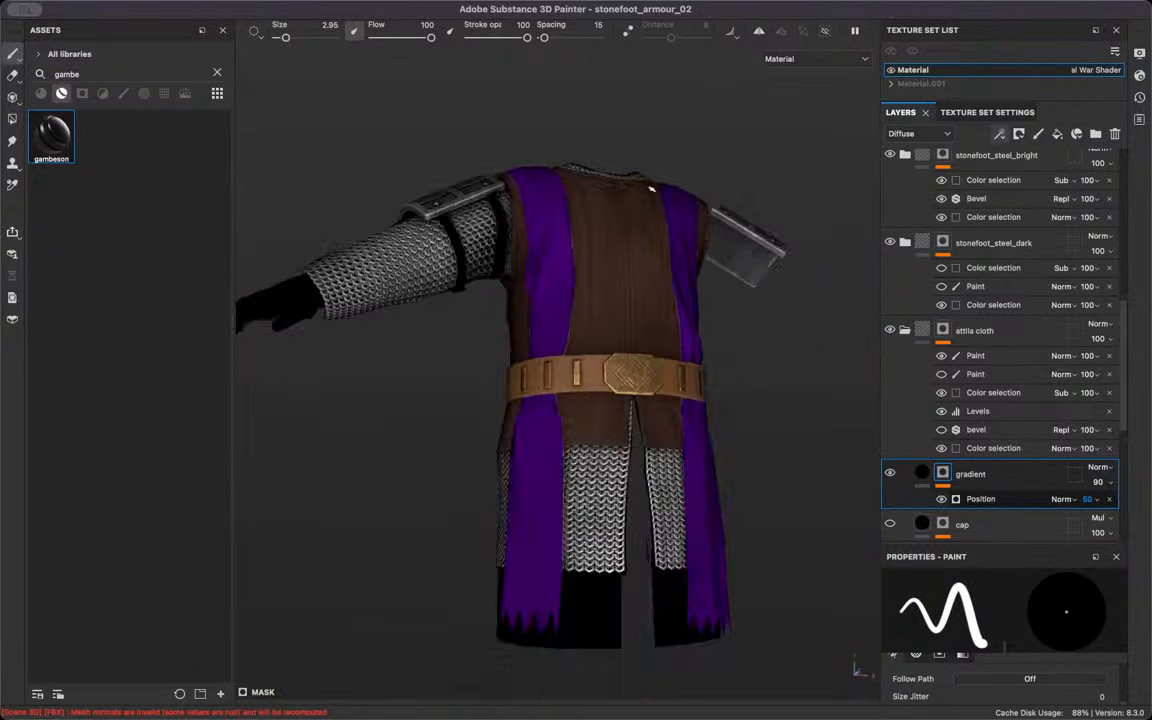
pyautogui.keyDown('alt'); pyautogui.moveTo(651, 188); pyautogui.dragTo(621, 566, button='right'); pyautogui.keyUp('alt')
pyautogui.keyDown('alt'); pyautogui.moveTo(621, 566); pyautogui.dragTo(668, 559); pyautogui.keyUp('alt')
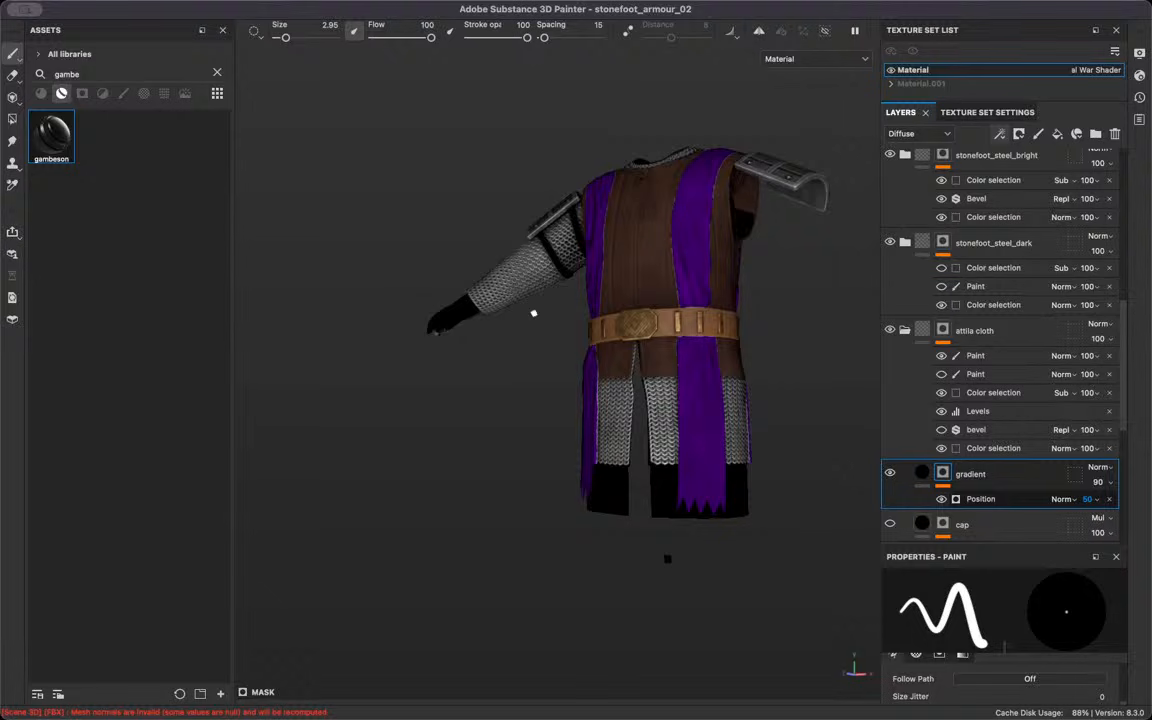
pyautogui.keyDown('alt'); pyautogui.moveTo(710, 121); pyautogui.dragTo(632, 265); pyautogui.keyUp('alt')
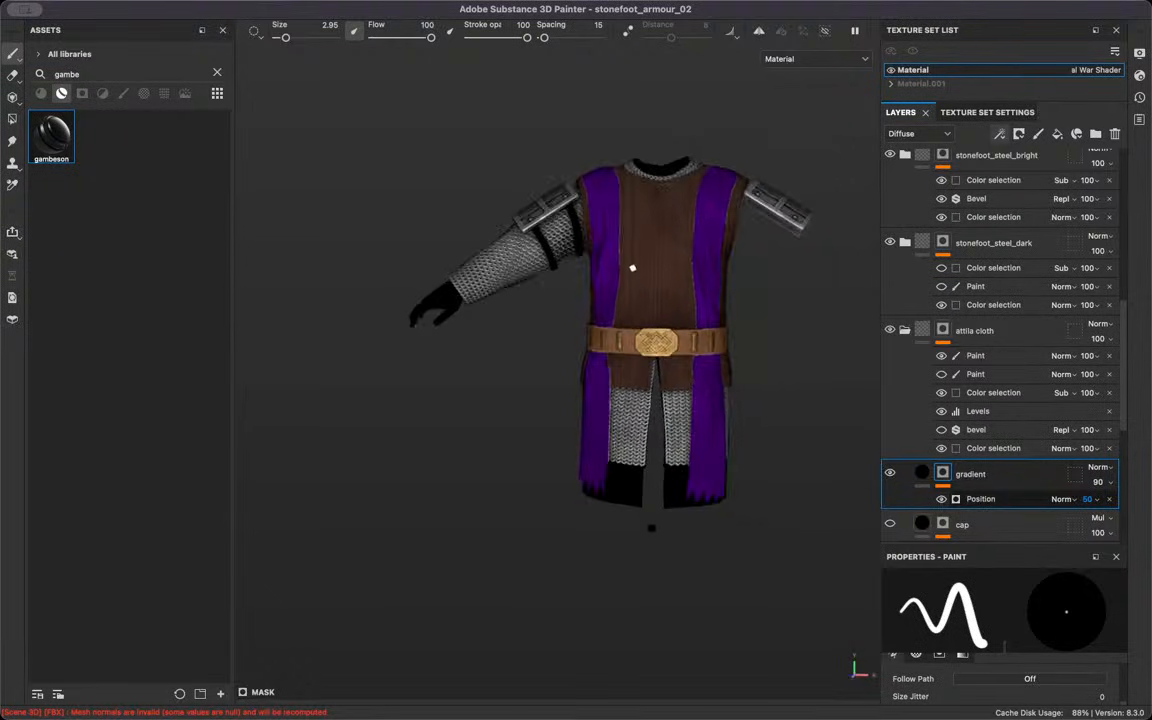
# Set the mask brush size to 12.37 over the gambeson near the belt
pyautogui.scroll(5, 632, 265)
pyautogui.moveTo(643, 316)
pyautogui.keyDown('ctrl'); pyautogui.mouseDown(button='right')
pyautogui.moveTo(658, 338)
pyautogui.moveTo(648, 334)
pyautogui.mouseUp(button='right'); pyautogui.keyUp('ctrl')
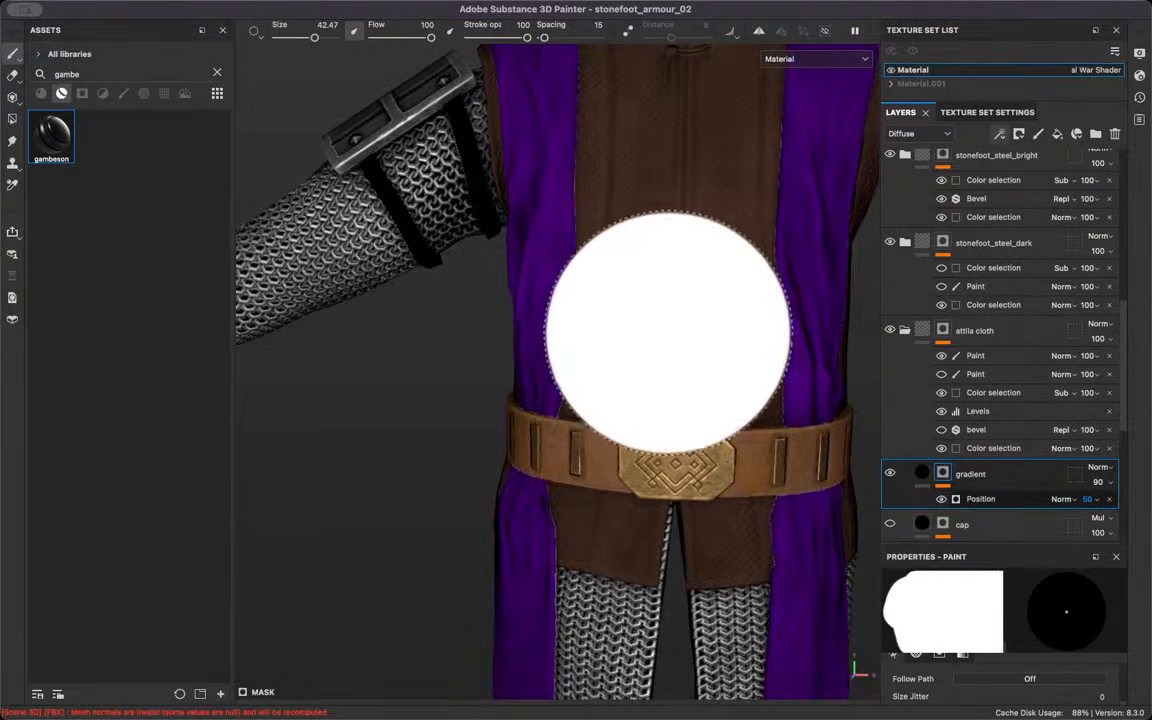
pyautogui.scroll(5, 663, 283)
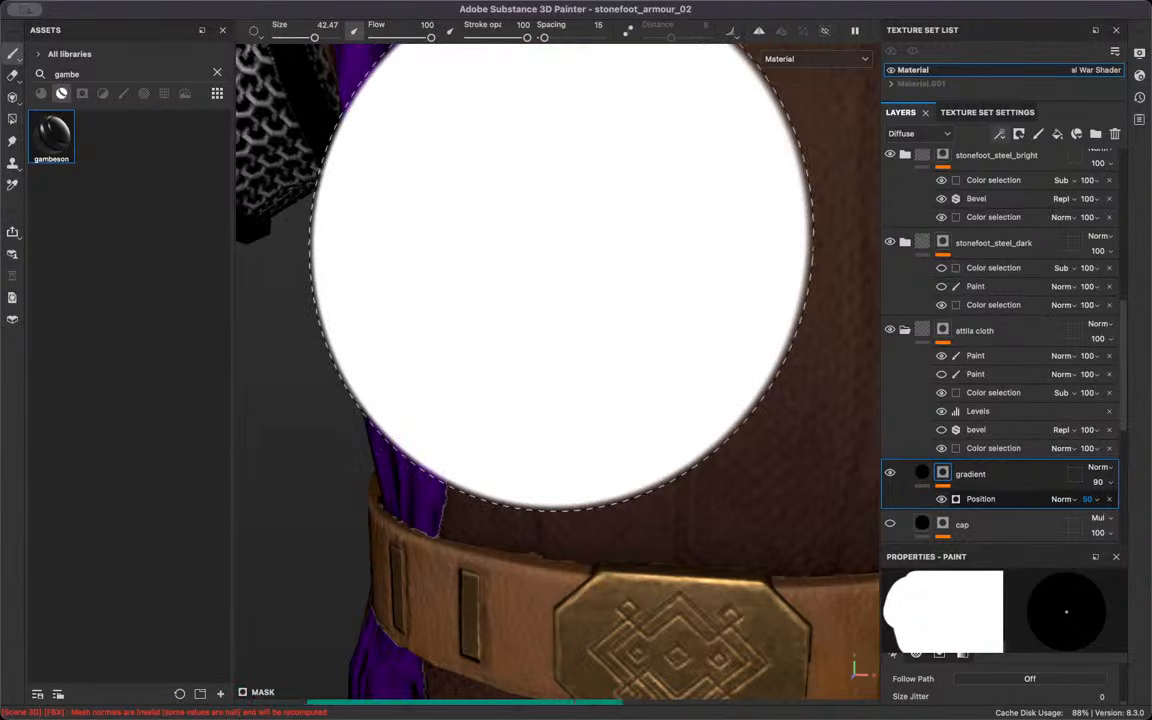
pyautogui.keyDown('ctrl'); pyautogui.moveTo(637, 244); pyautogui.dragTo(622, 264, button='right'); pyautogui.keyUp('ctrl')
pyautogui.scroll(5, 705, 414)
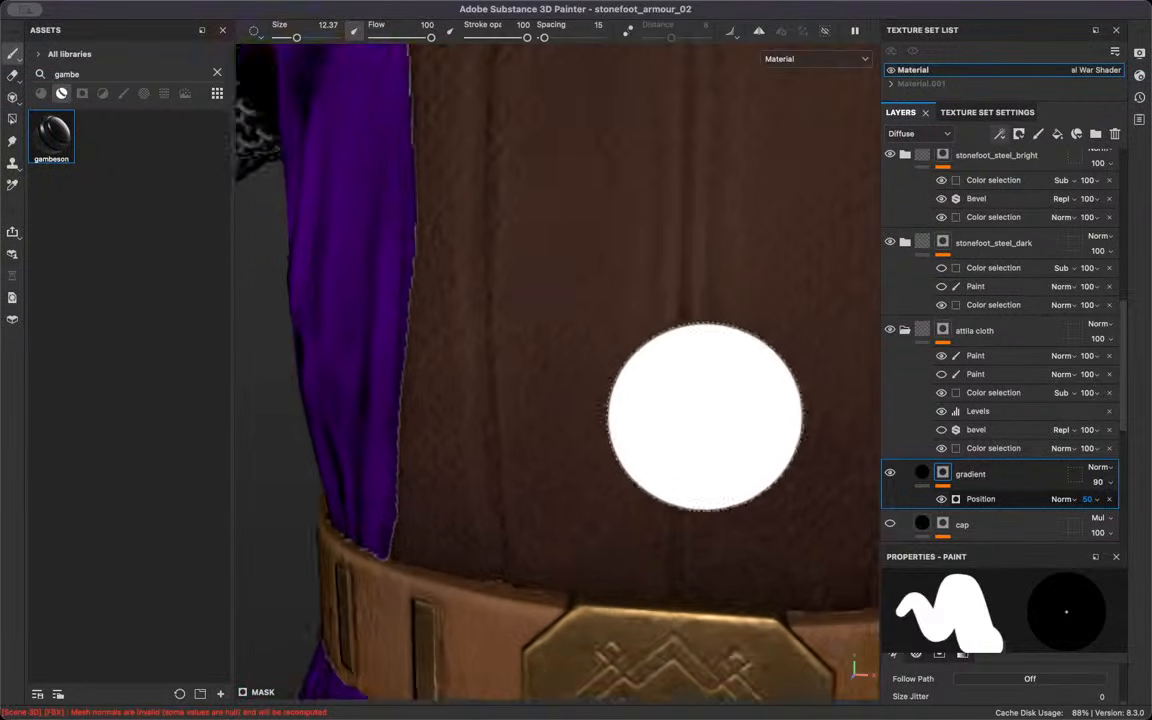
# Inspect the gambeson, purple cloth, belt and chainmail from several sides, ending with the whole armour in view
pyautogui.keyDown('alt'); pyautogui.moveTo(709, 450); pyautogui.dragTo(717, 17, button='middle'); pyautogui.keyUp('alt')
pyautogui.moveTo(690, 90)
pyautogui.keyDown('alt'); pyautogui.mouseDown()
pyautogui.moveTo(603, 205)
pyautogui.moveTo(661, 306)
pyautogui.moveTo(553, 411)
pyautogui.moveTo(601, 298)
pyautogui.mouseUp(); pyautogui.keyUp('alt')
pyautogui.scroll(-3, 603, 205)
pyautogui.scroll(-4, 553, 411)
pyautogui.scroll(-6, 601, 298)
pyautogui.keyDown('alt'); pyautogui.moveTo(614, 272); pyautogui.dragTo(569, 555, button='middle'); pyautogui.keyUp('alt')
pyautogui.keyDown('alt'); pyautogui.moveTo(573, 497); pyautogui.dragTo(303, 345); pyautogui.keyUp('alt')
pyautogui.keyDown('alt'); pyautogui.moveTo(455, 436); pyautogui.dragTo(405, 245, button='middle'); pyautogui.keyUp('alt')
pyautogui.keyDown('alt'); pyautogui.moveTo(505, 390); pyautogui.dragTo(447, 345); pyautogui.keyUp('alt')
pyautogui.keyDown('alt'); pyautogui.moveTo(540, 326); pyautogui.dragTo(905, 404); pyautogui.keyUp('alt')
pyautogui.scroll(-5, 379, 331)
pyautogui.keyDown('alt'); pyautogui.moveTo(583, 409); pyautogui.dragTo(694, 334, button='middle'); pyautogui.keyUp('alt')
pyautogui.keyDown('alt'); pyautogui.moveTo(490, 340); pyautogui.dragTo(602, 372); pyautogui.keyUp('alt')
pyautogui.keyDown('alt'); pyautogui.moveTo(580, 390); pyautogui.dragTo(606, 438, button='middle'); pyautogui.keyUp('alt')
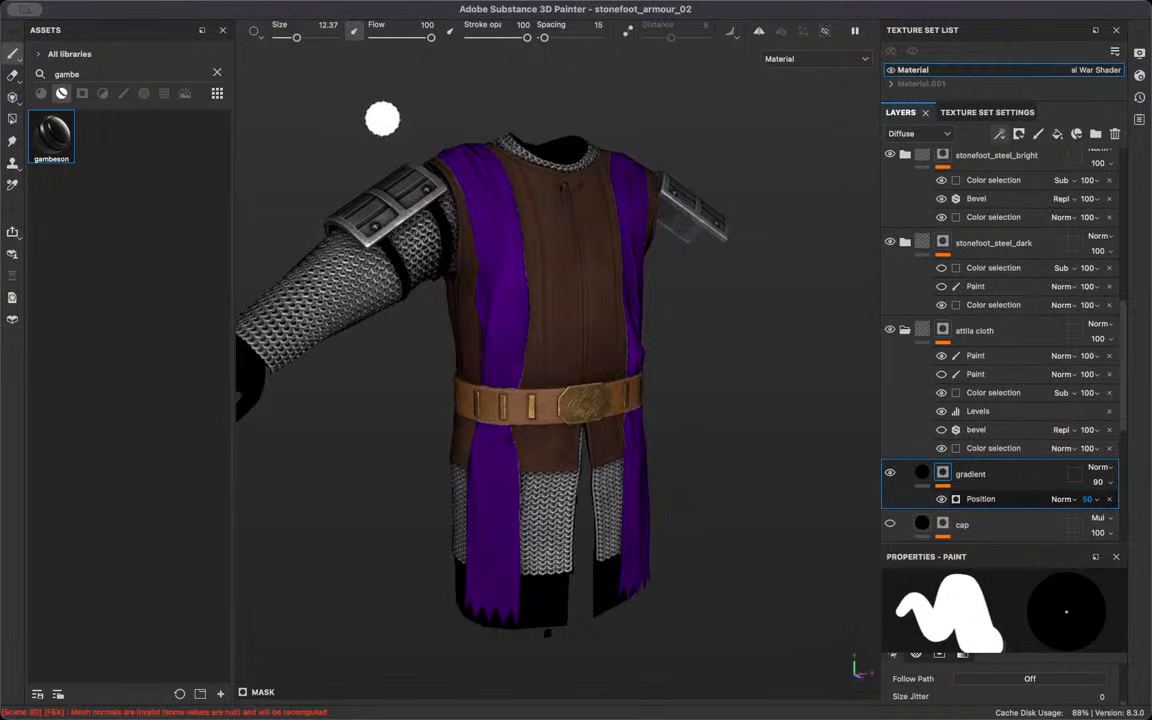
# Check the belt and gambeson up close, bring the armour into full front view and save the project
pyautogui.scroll(5, 576, 345)
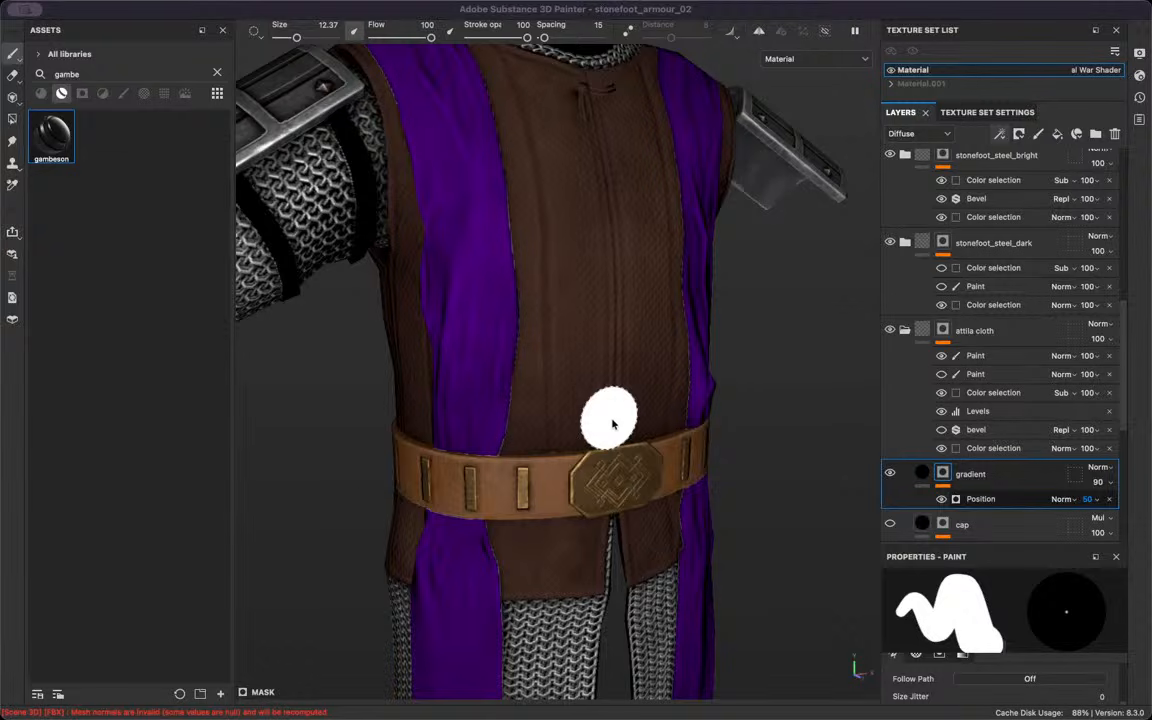
pyautogui.keyDown('alt'); pyautogui.moveTo(536, 375); pyautogui.dragTo(497, 373); pyautogui.keyUp('alt')
pyautogui.scroll(-5, 500, 373)
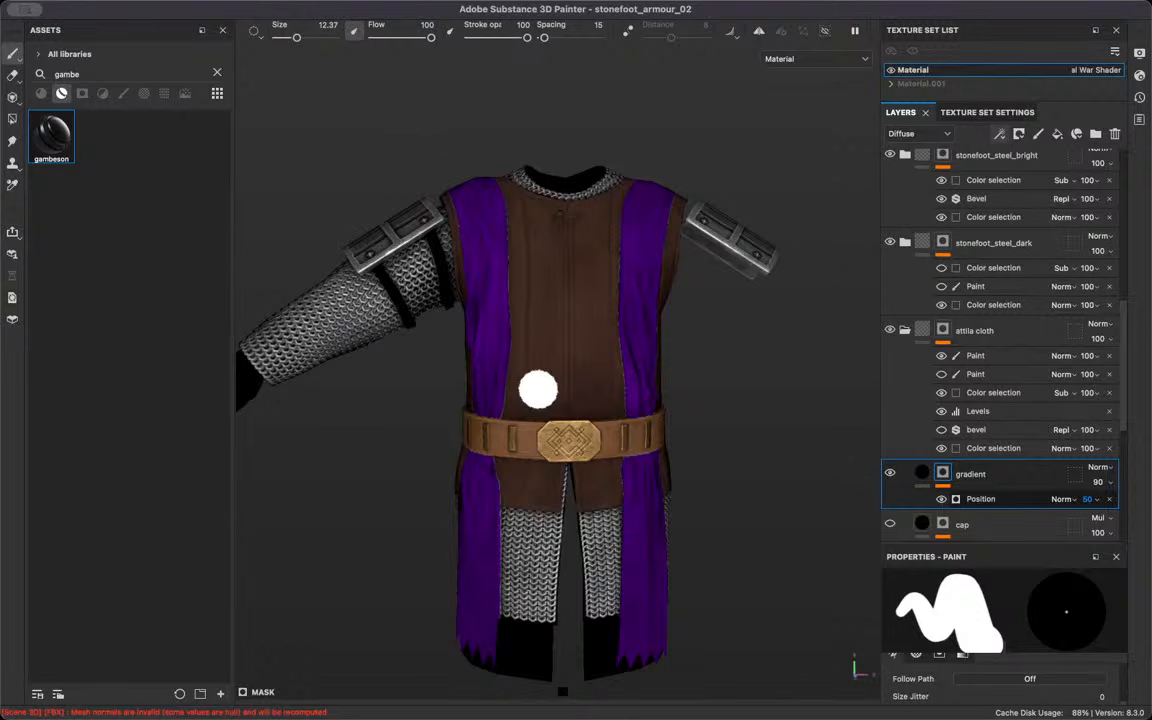
pyautogui.keyDown('alt'); pyautogui.moveTo(437, 393); pyautogui.dragTo(492, 380); pyautogui.keyUp('alt')
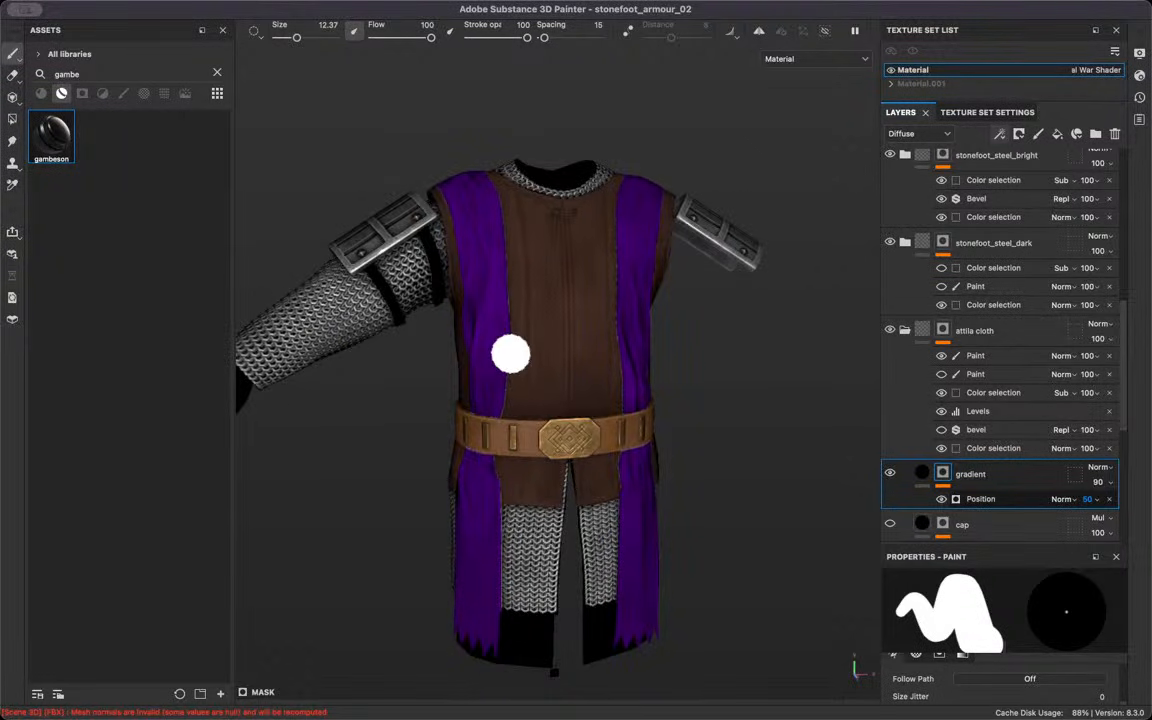
pyautogui.hotkey('ctrl', 's')
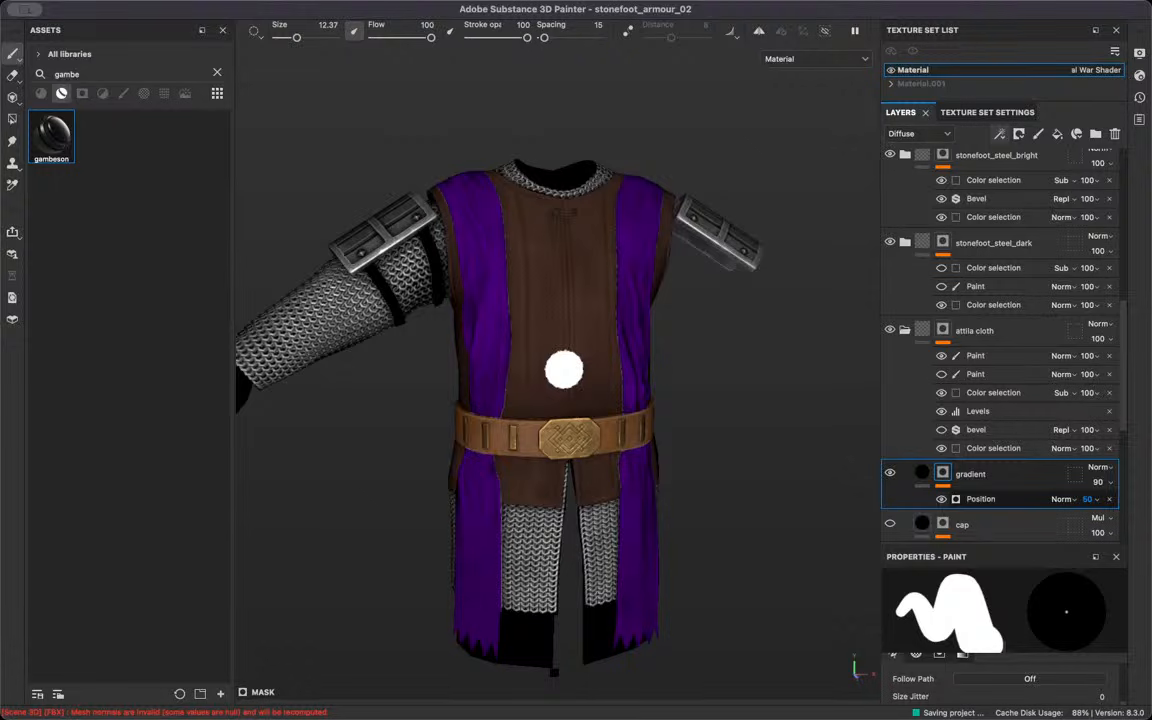
# Set the mask brush size to 35.01 and view the gambeson, purple cloth and belt buckle up close from the front
pyautogui.press('super+Tab')
pyautogui.keyDown('alt'); pyautogui.moveTo(564, 370); pyautogui.dragTo(560, 330); pyautogui.keyUp('alt')
pyautogui.press('super+Tab')
pyautogui.keyDown('ctrl'); pyautogui.moveTo(546, 352); pyautogui.dragTo(580, 362, button='right'); pyautogui.keyUp('ctrl')
pyautogui.moveTo(465, 413)
pyautogui.keyDown('alt'); pyautogui.mouseDown()
pyautogui.moveTo(470, 458)
pyautogui.moveTo(311, 404)
pyautogui.moveTo(193, 453)
pyautogui.mouseUp(); pyautogui.keyUp('alt')
pyautogui.keyDown('alt'); pyautogui.moveTo(697, 277); pyautogui.dragTo(1060, 230); pyautogui.keyUp('alt')
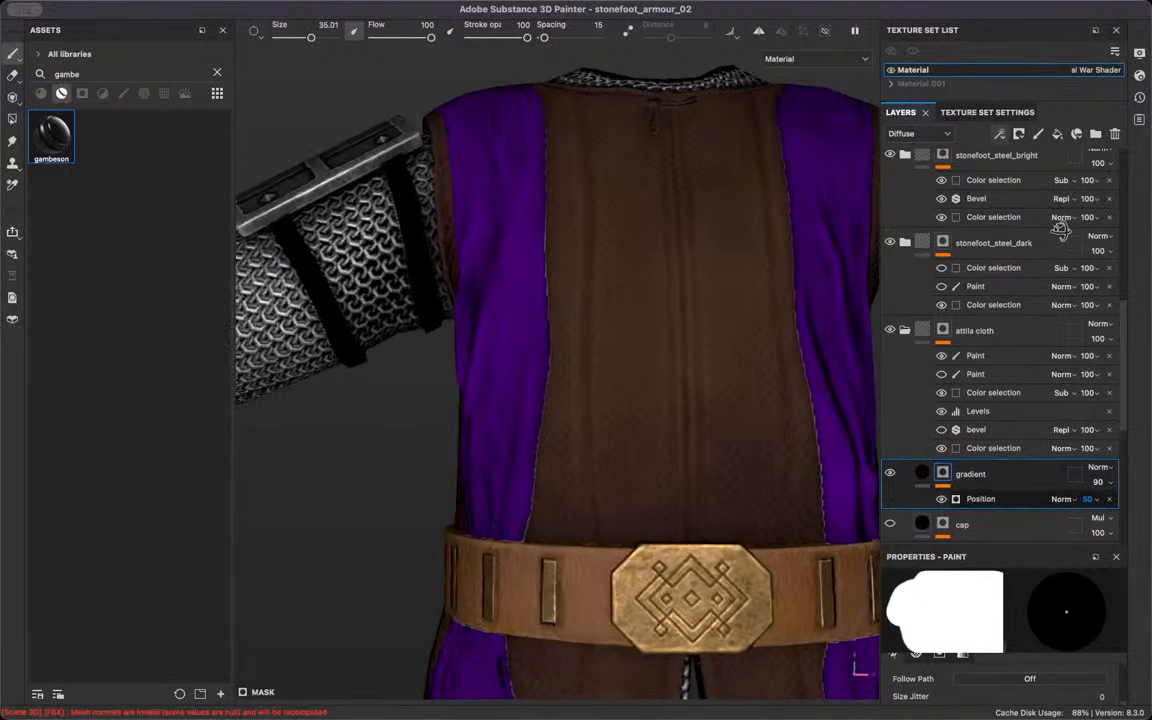
# Reduce the mask brush size to 1.25 over the gambeson above the belt buckle
pyautogui.moveTo(656, 414)
pyautogui.keyDown('alt'); pyautogui.mouseDown(button='middle')
pyautogui.moveTo(594, 242)
pyautogui.moveTo(546, 287)
pyautogui.moveTo(556, 317)
pyautogui.mouseUp(button='middle'); pyautogui.keyUp('alt')
pyautogui.press('[')
pyautogui.press('[')
pyautogui.press('[')
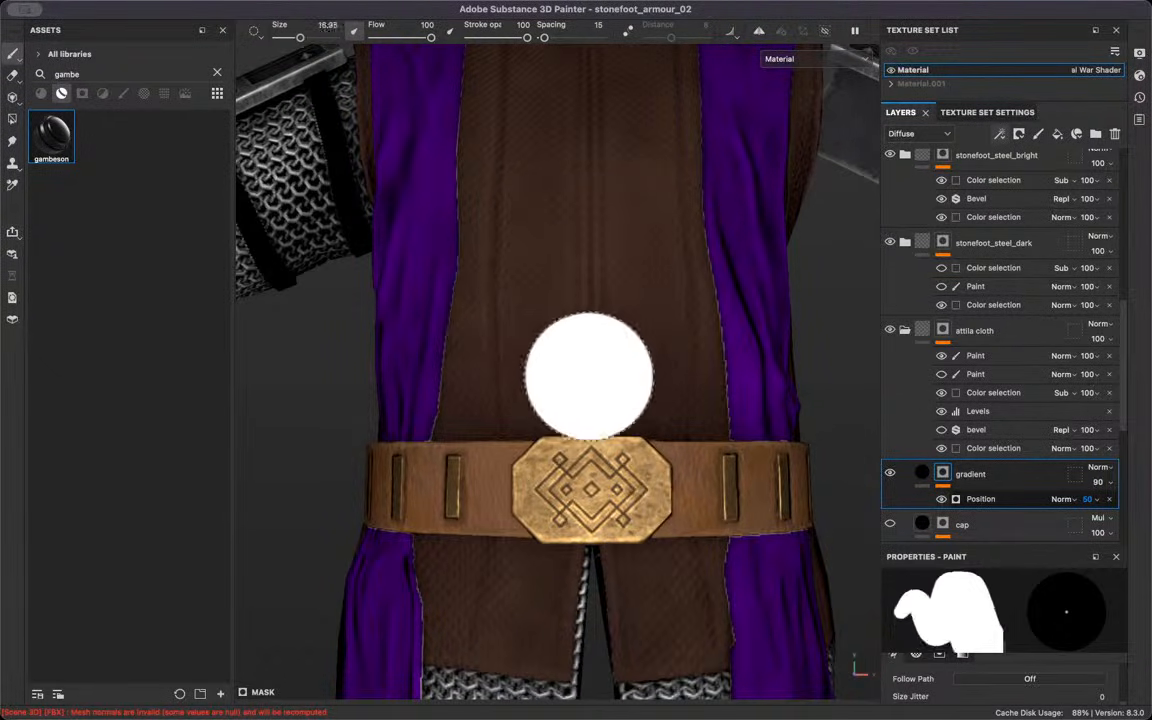
pyautogui.press('[')
pyautogui.press('[')
pyautogui.press('[')
pyautogui.scroll(5, 589, 380)
pyautogui.press('[')
pyautogui.scroll(-6, 600, 400)
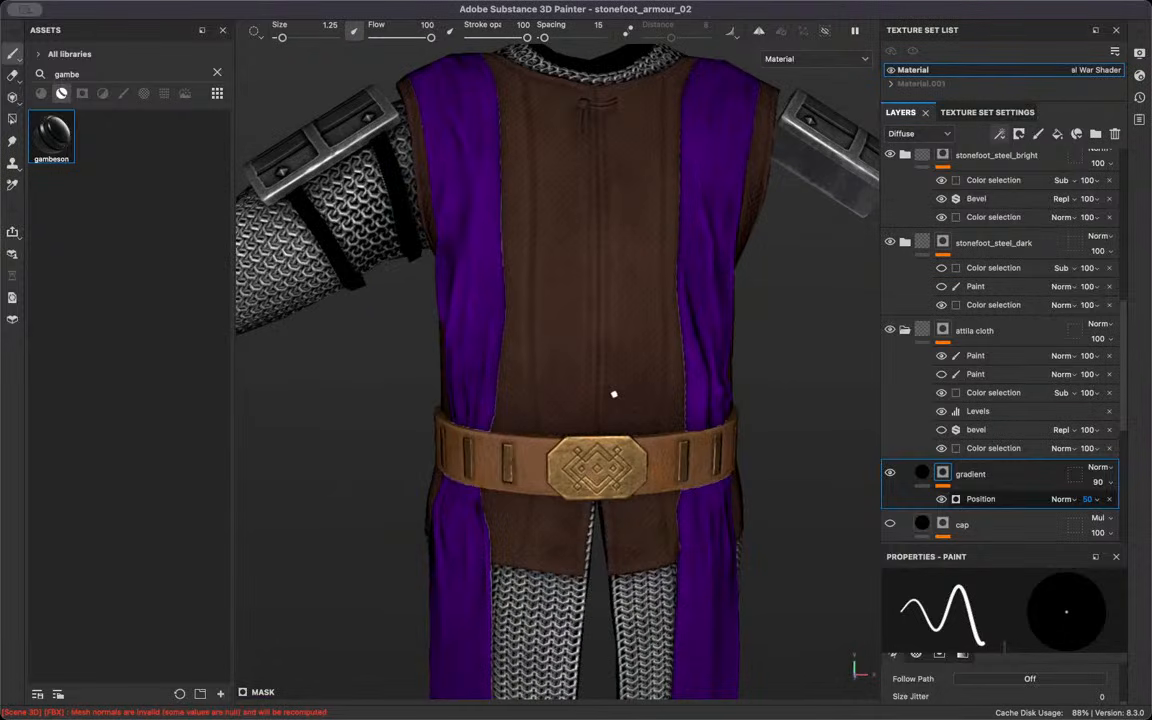
pyautogui.press('[')
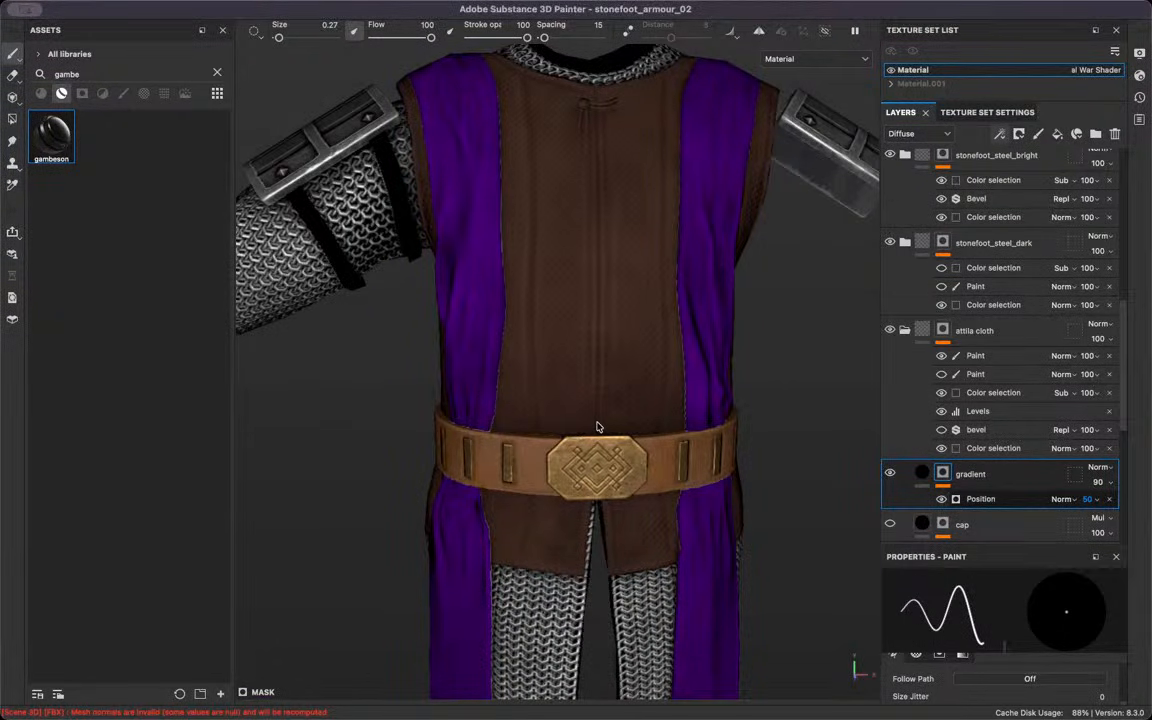
pyautogui.press(']')
# Inspect the armour from a three-quarter angle, ending with the whole model in view
pyautogui.moveTo(599, 417)
pyautogui.keyDown('alt'); pyautogui.mouseDown()
pyautogui.moveTo(617, 314)
pyautogui.moveTo(728, 419)
pyautogui.moveTo(600, 365)
pyautogui.moveTo(620, 265)
pyautogui.moveTo(399, 239)
pyautogui.moveTo(519, 251)
pyautogui.moveTo(655, 222)
pyautogui.mouseUp(); pyautogui.keyUp('alt')
pyautogui.keyDown('alt'); pyautogui.moveTo(655, 222); pyautogui.dragTo(602, 293, button='middle'); pyautogui.keyUp('alt')
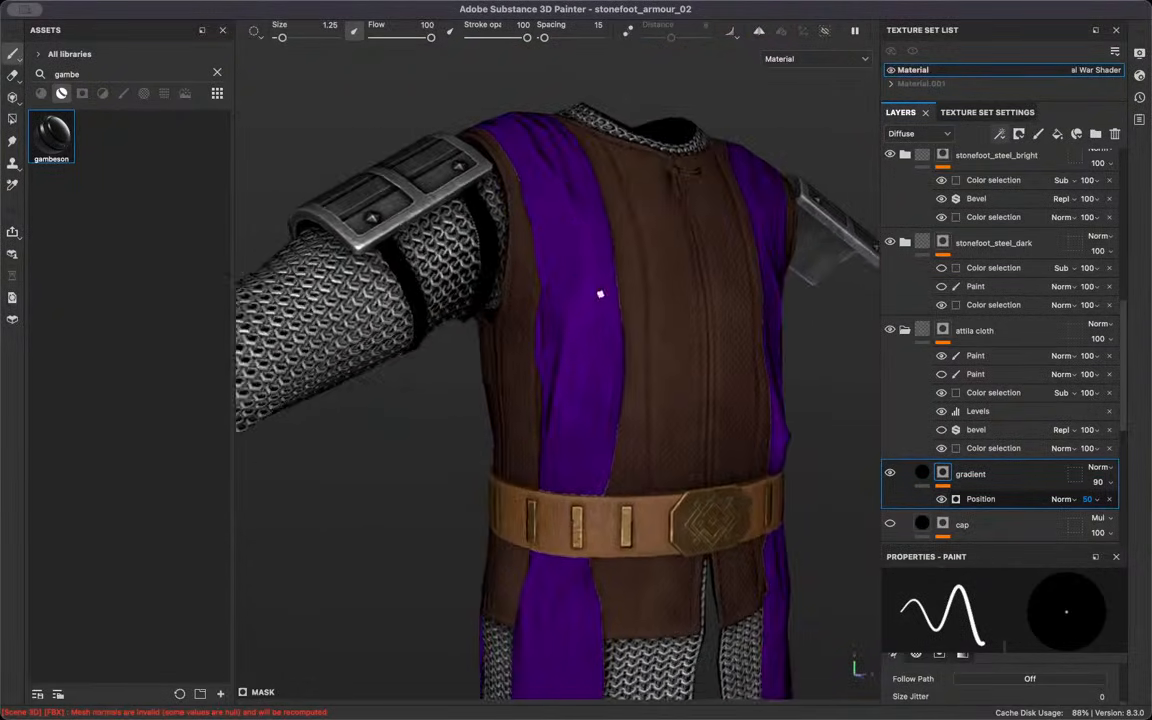
pyautogui.scroll(-5, 602, 293)
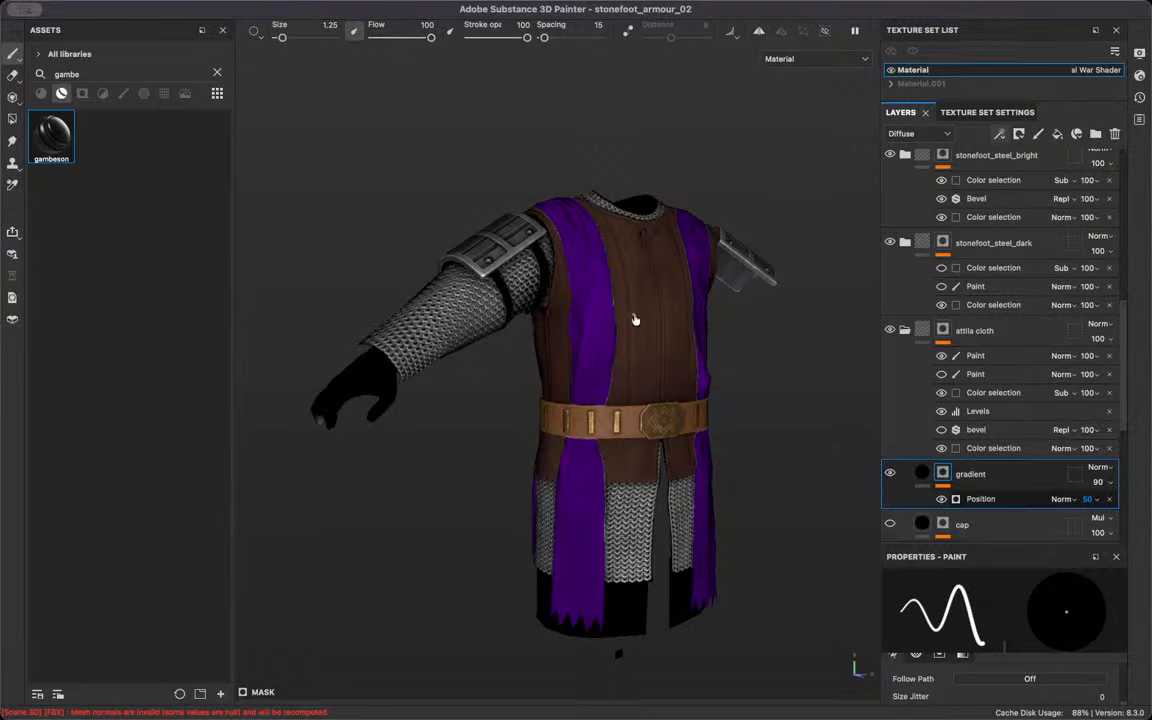